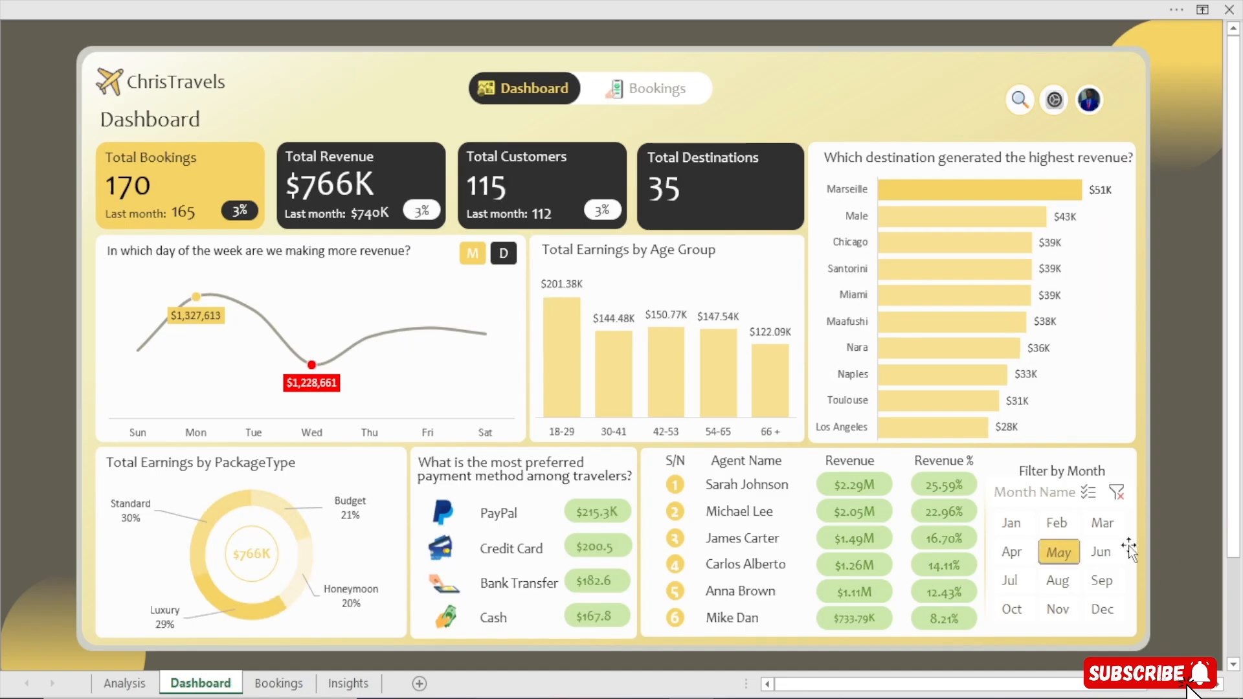
# Filter the dashboard to September and switch the revenue trend chart to the monthly view and back to the daily view.
pyautogui.click(1096, 581)
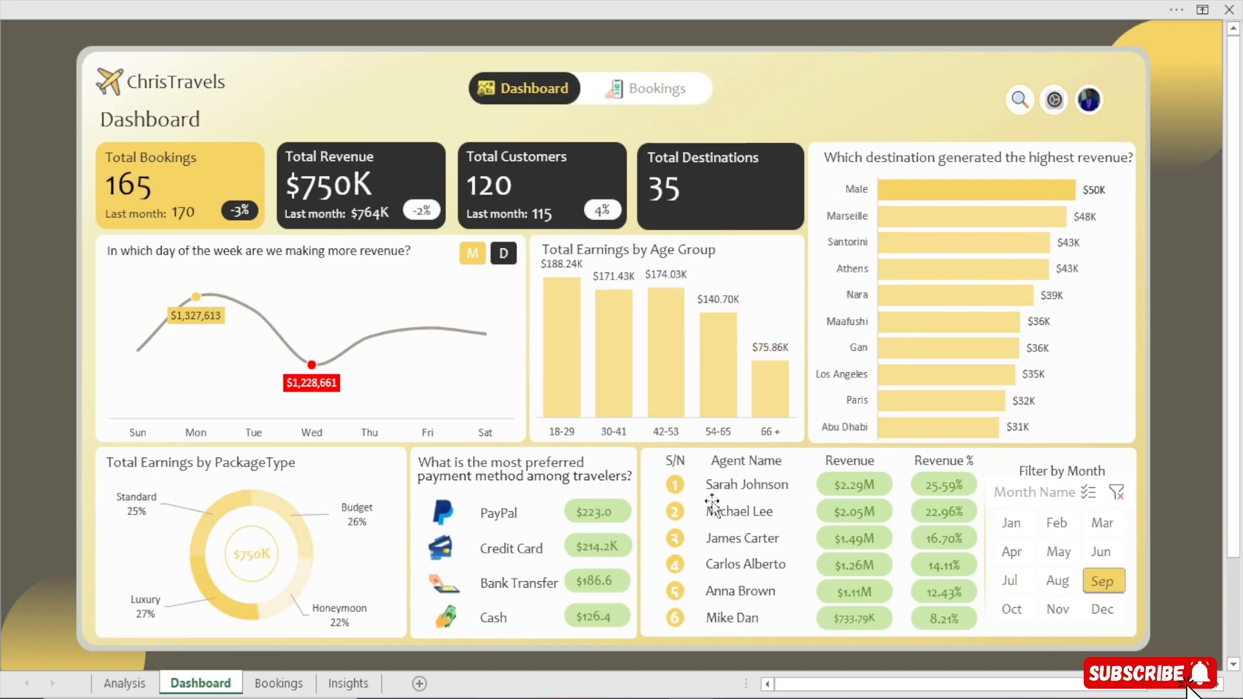
pyautogui.click(507, 261)
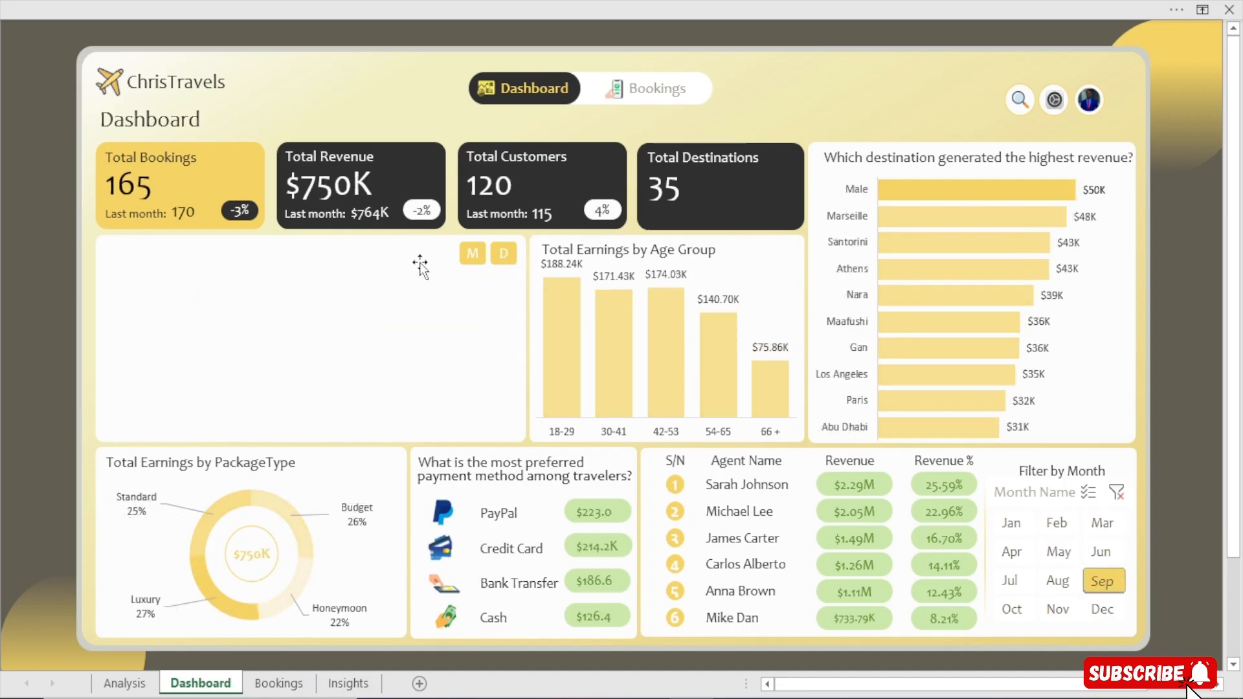
pyautogui.click(473, 255)
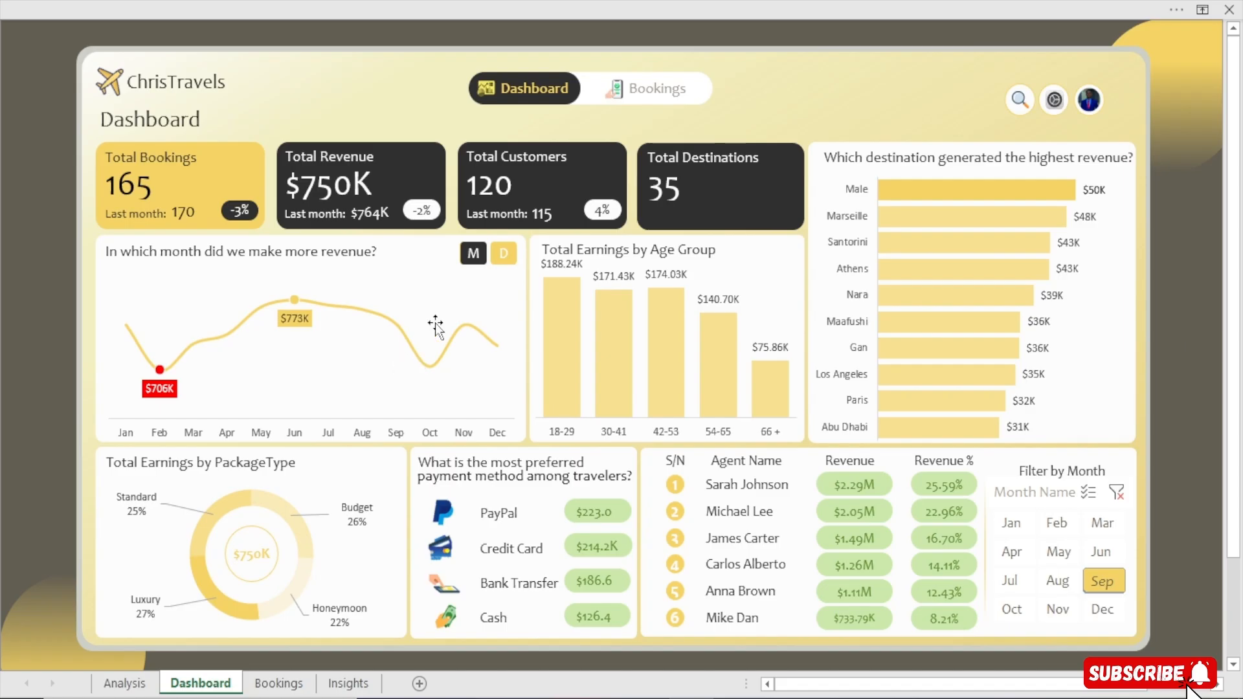
pyautogui.click(502, 259)
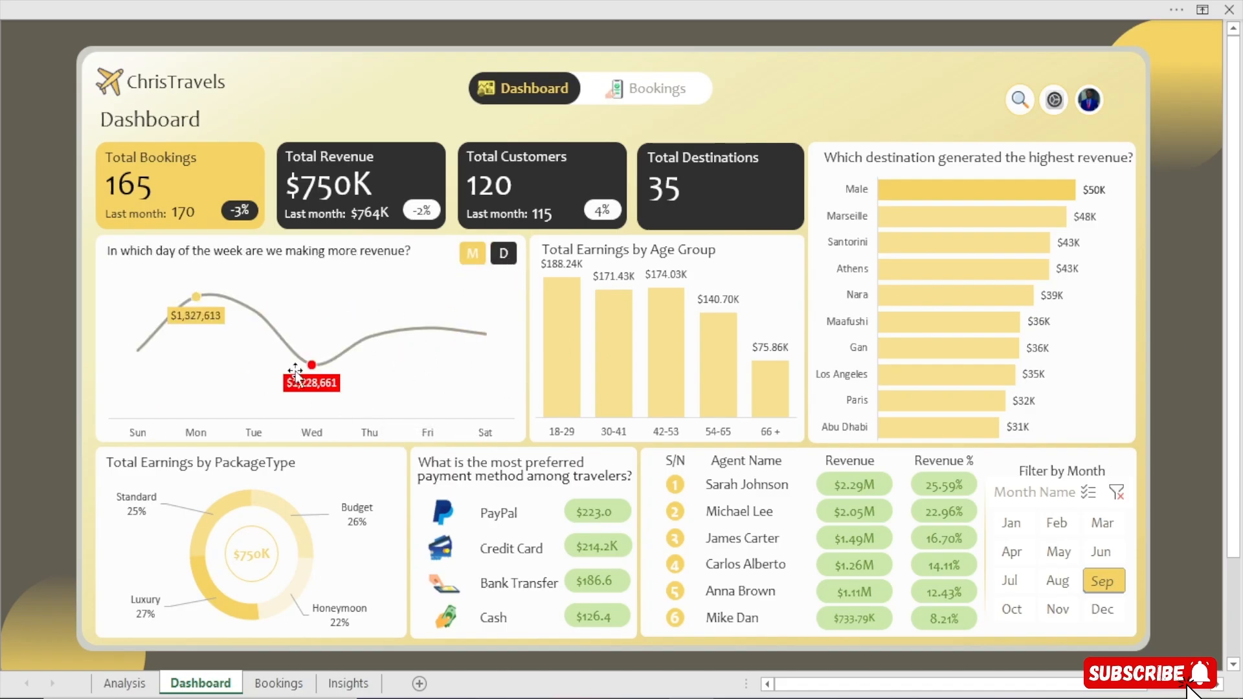
# Filter the dashboard by May, April and August in turn.
pyautogui.click(1057, 563)
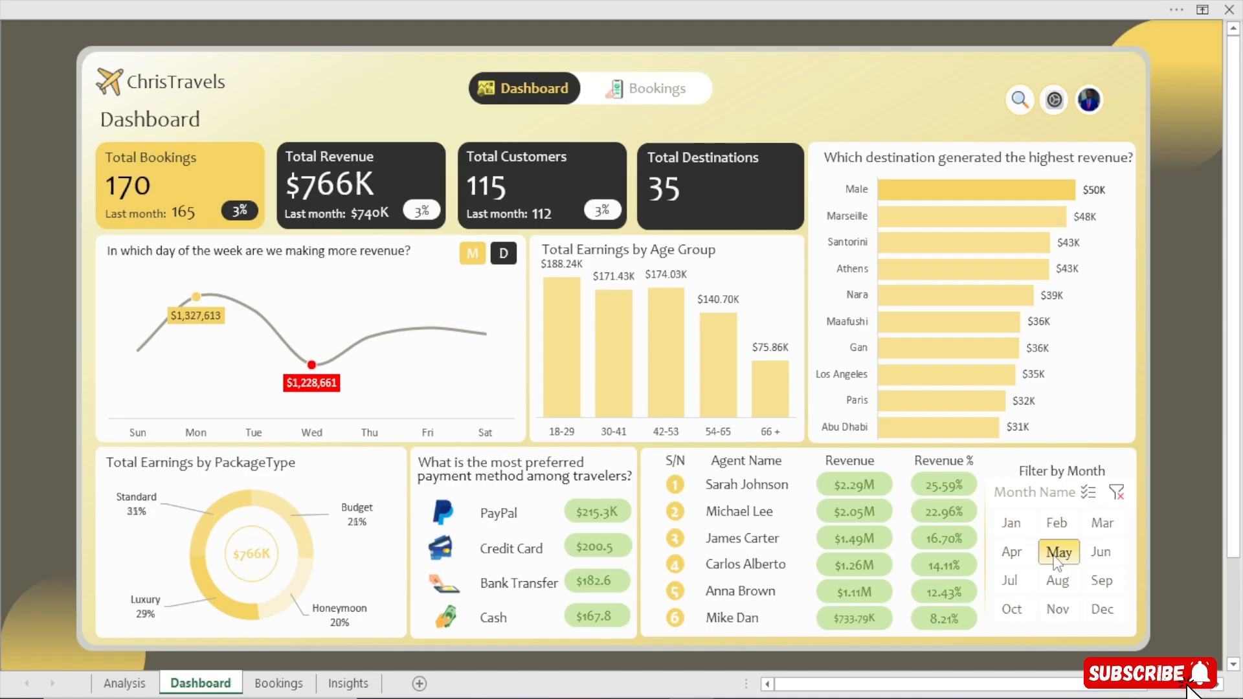
pyautogui.click(1015, 562)
pyautogui.click(1056, 586)
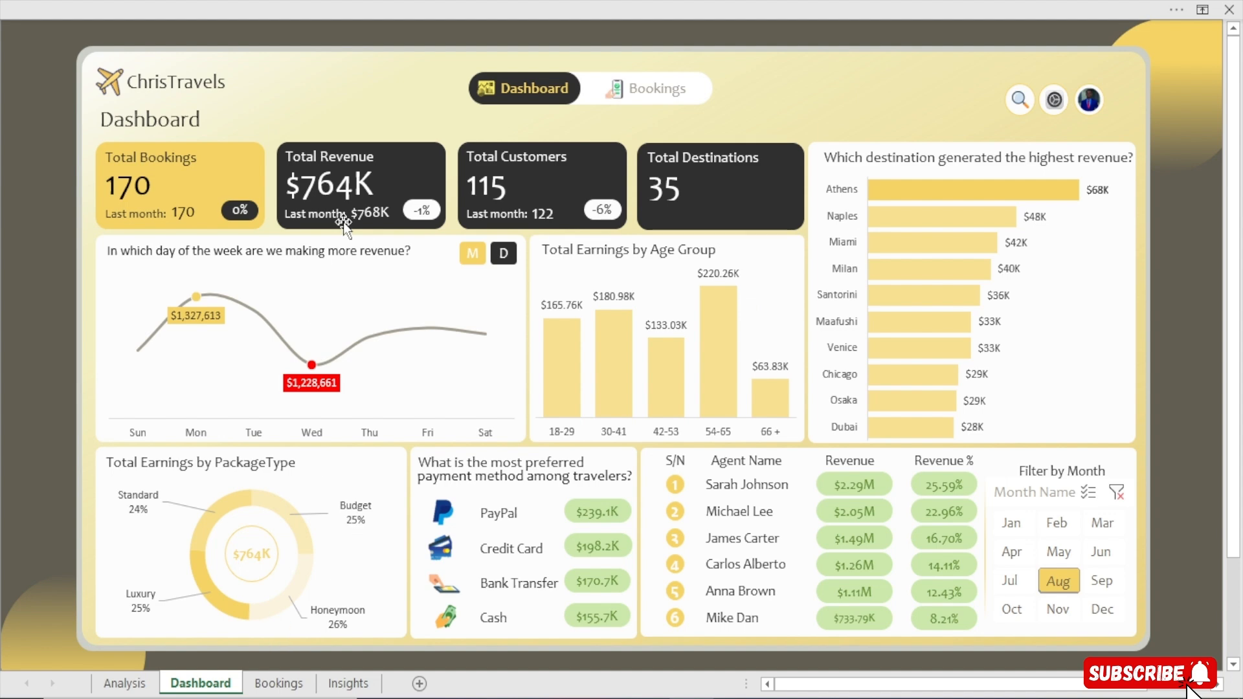
# Open the Bookings page and step through the rows of the bookings table.
pyautogui.click(646, 82)
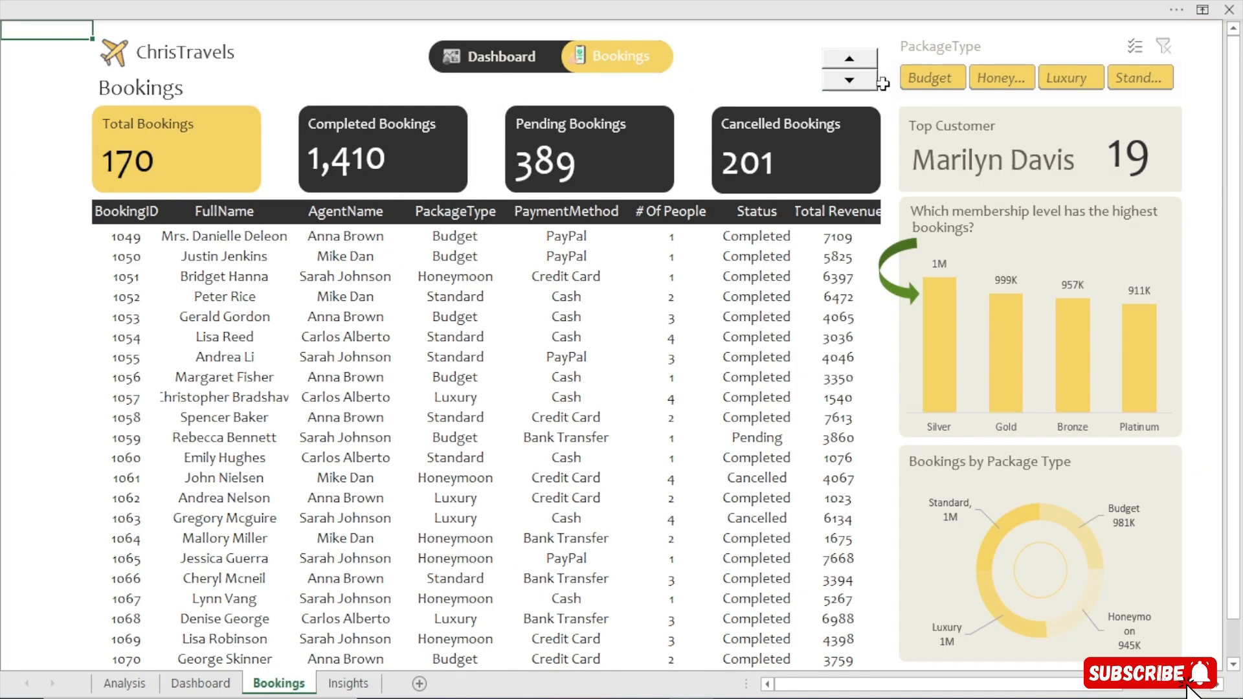
pyautogui.click(856, 60)
pyautogui.moveTo(856, 60); pyautogui.dragTo(856, 60)
# Filter the bookings by the Budget, Honeymoon and Luxury packages in turn, and clear the package type filter.
pyautogui.click(933, 79)
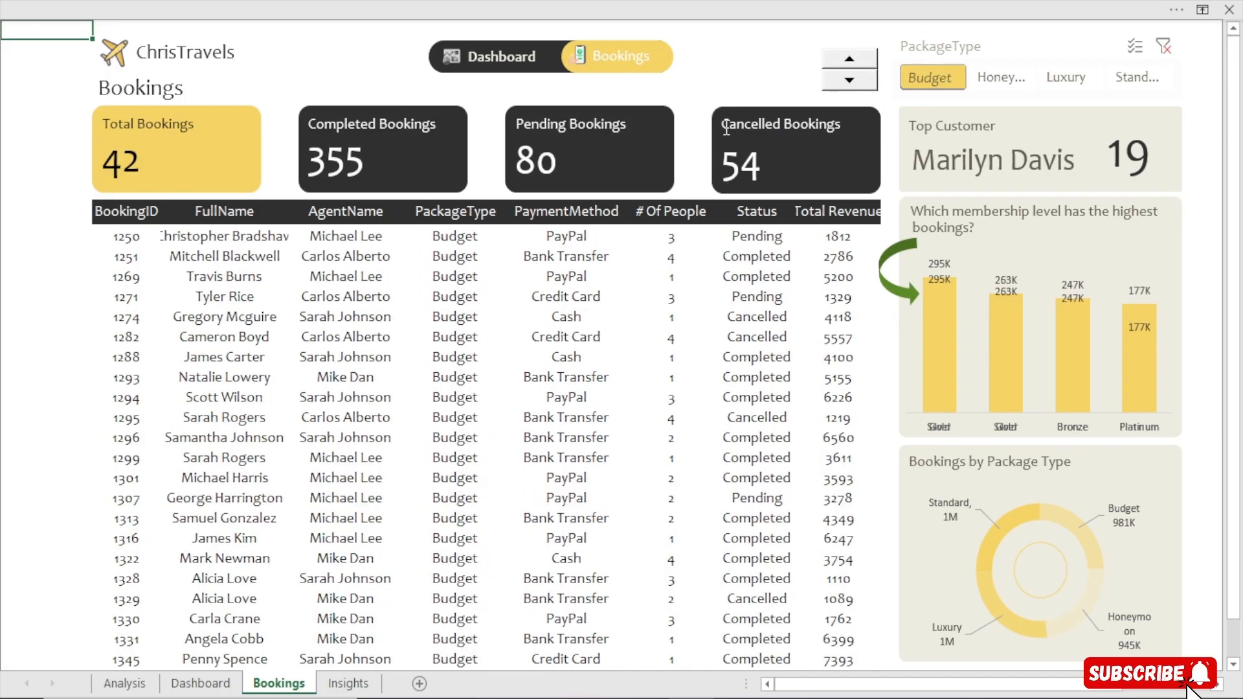
pyautogui.click(1000, 78)
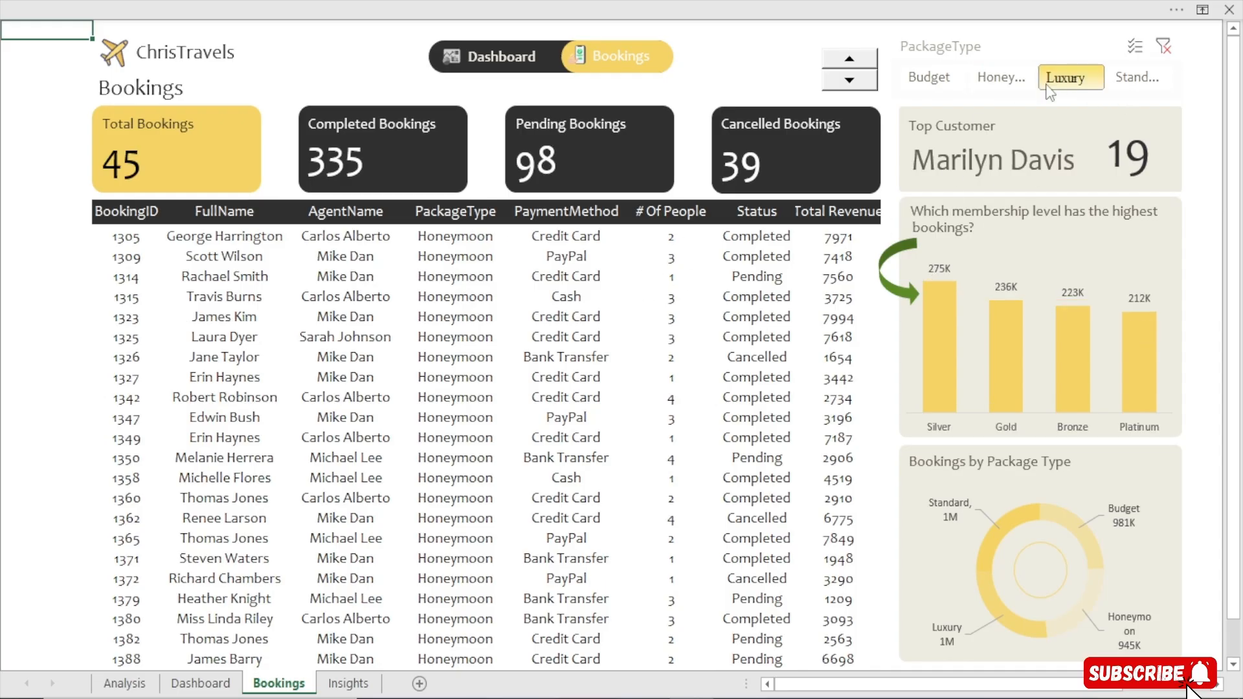
pyautogui.click(1069, 79)
pyautogui.moveTo(852, 65); pyautogui.dragTo(853, 65)
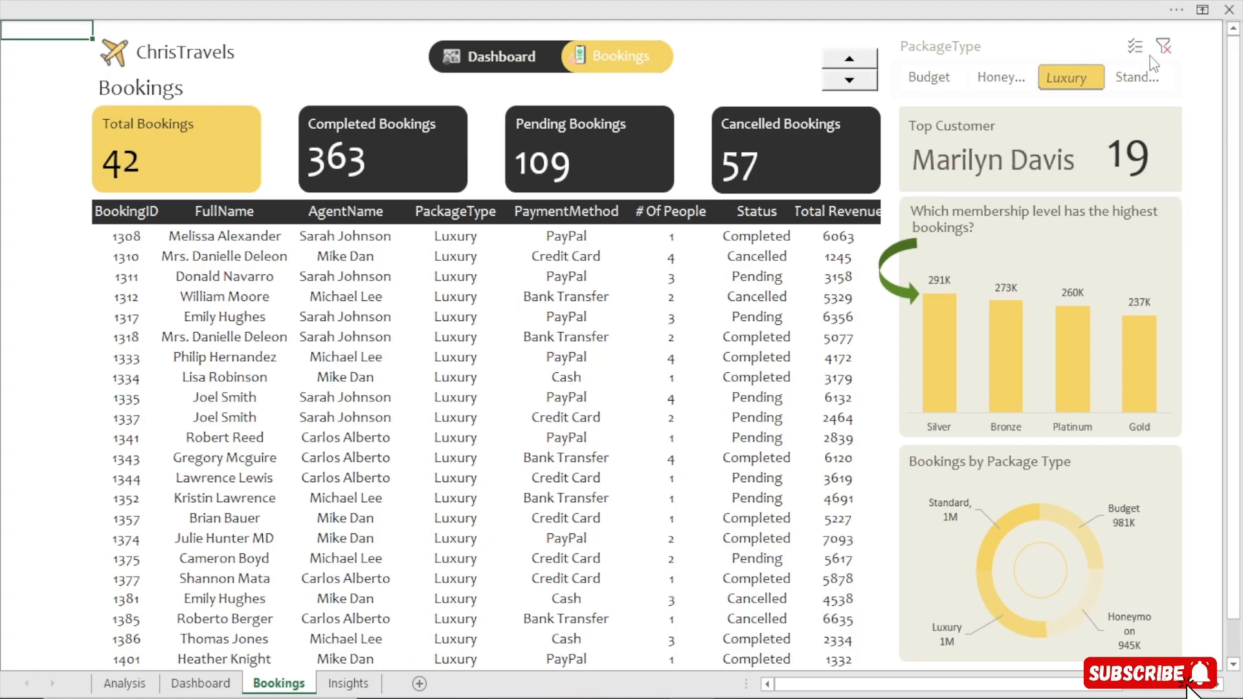
pyautogui.click(1164, 46)
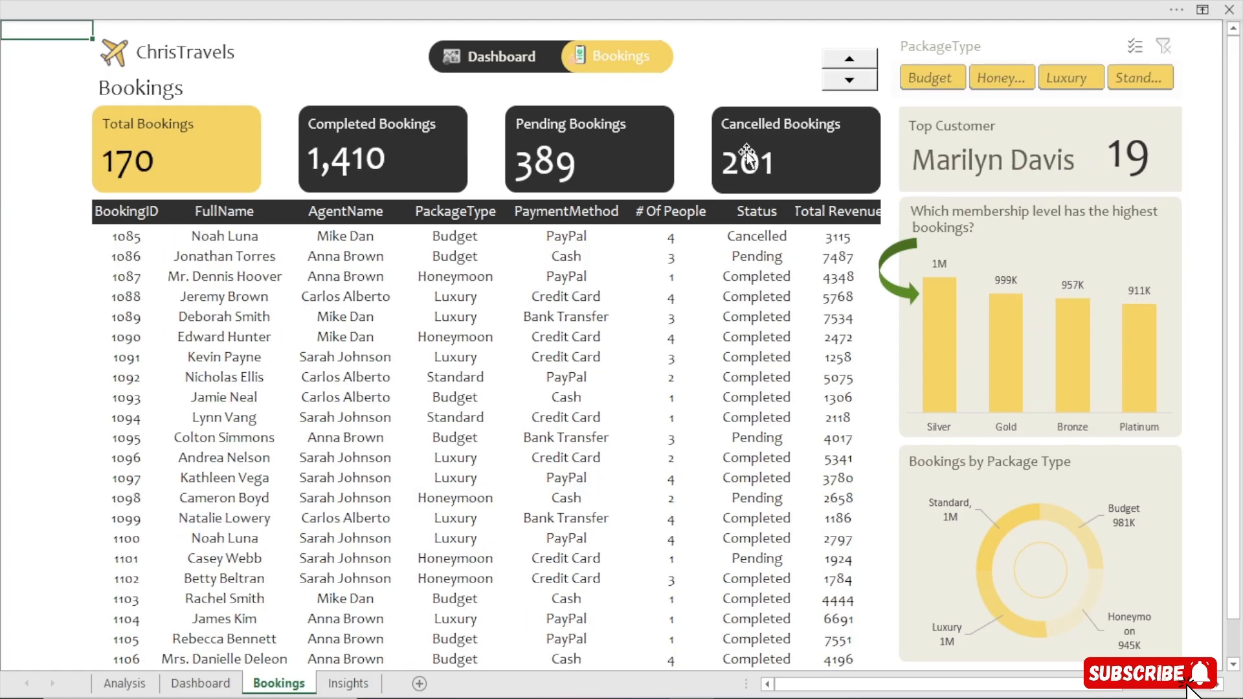
# Review the Key Insight page and the Analysis sheet from the Dashboard, and return to the Dashboard.
pyautogui.click(498, 62)
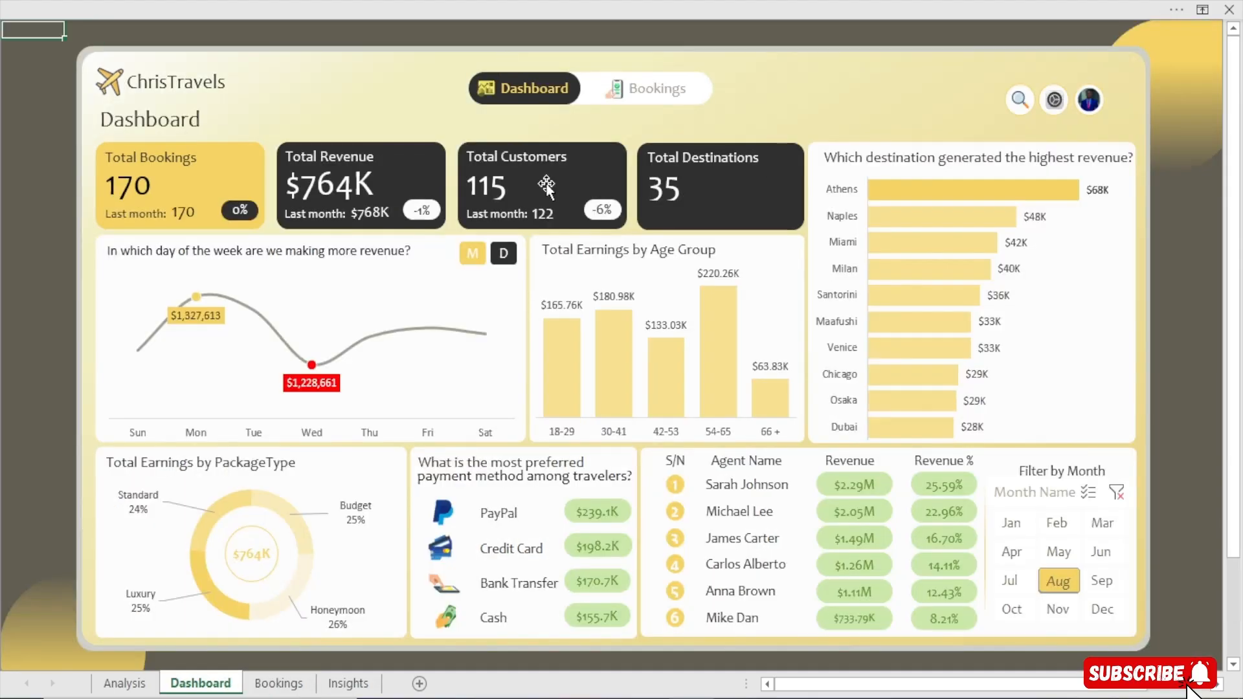
pyautogui.click(1019, 99)
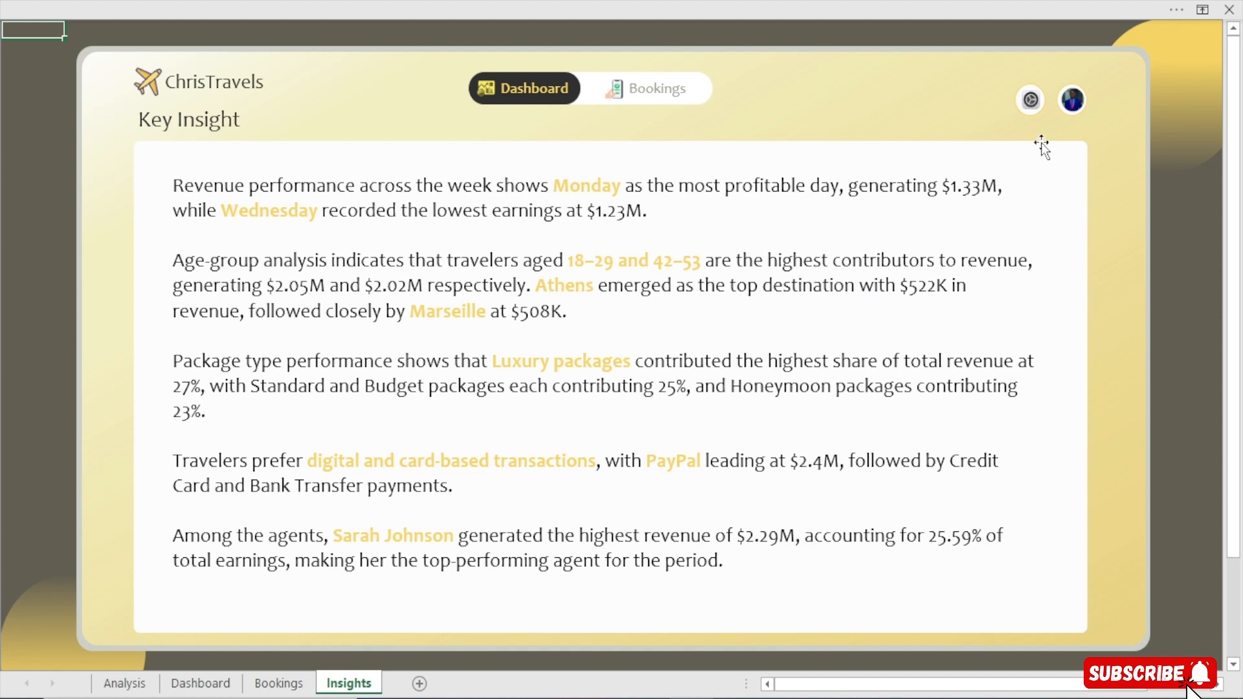
pyautogui.click(1043, 100)
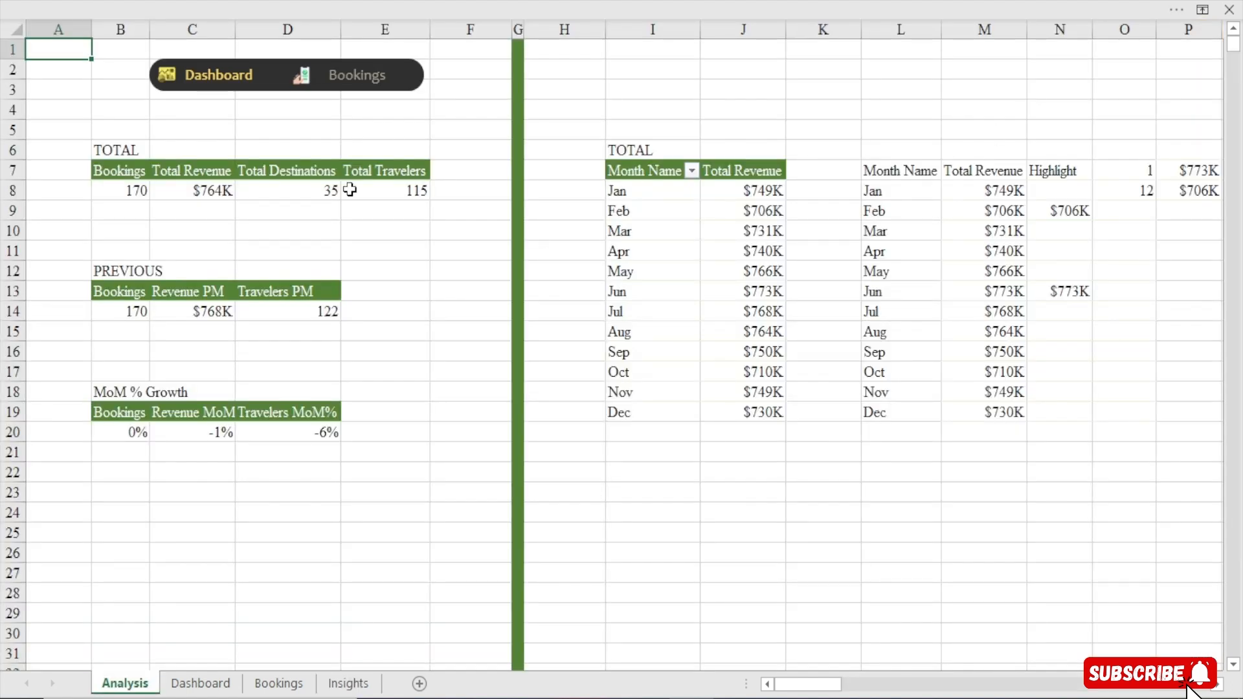
pyautogui.moveTo(809, 685)
pyautogui.mouseDown()
pyautogui.moveTo(1144, 684)
pyautogui.moveTo(801, 684)
pyautogui.mouseUp()
pyautogui.click(201, 74)
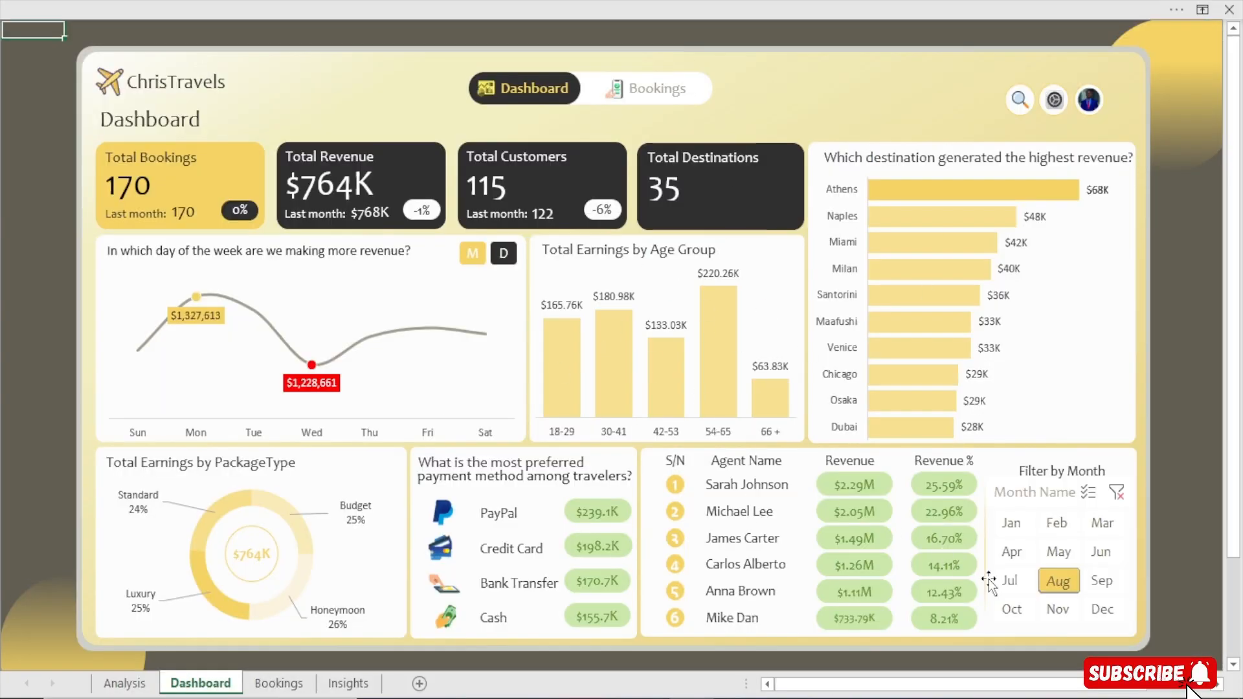
# Filter the dashboard by April, February, August, December and November in turn, and clear the month filter.
pyautogui.click(1017, 555)
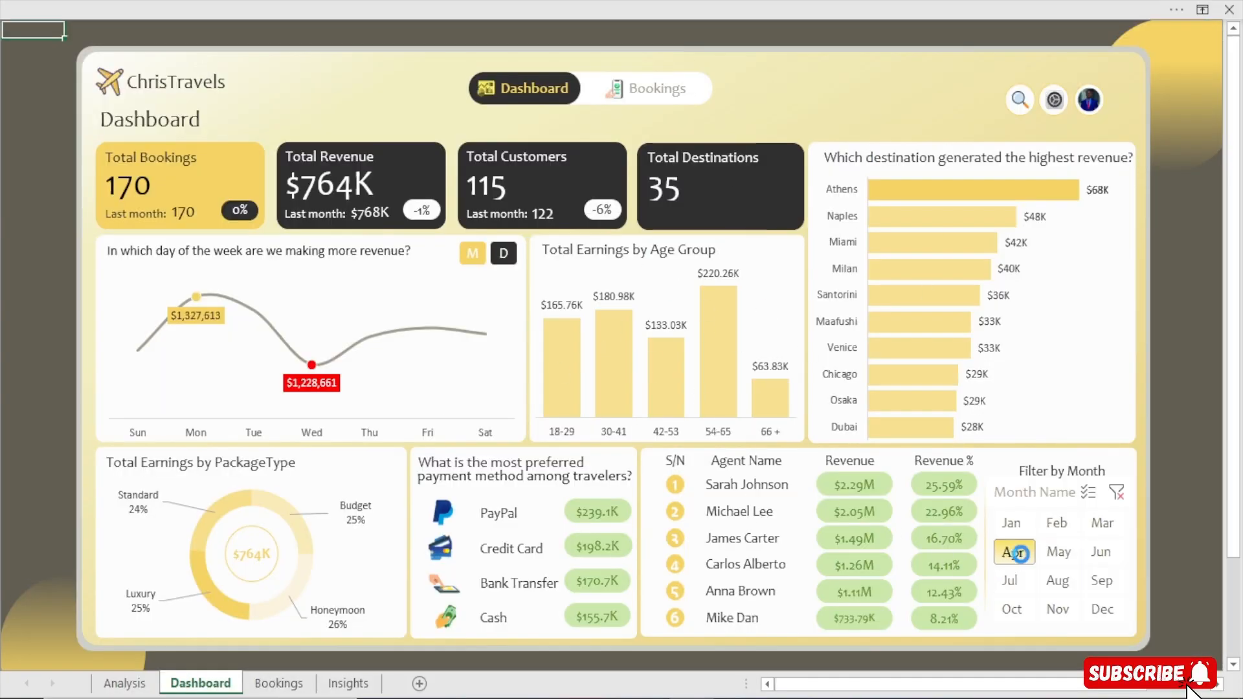
pyautogui.click(1057, 527)
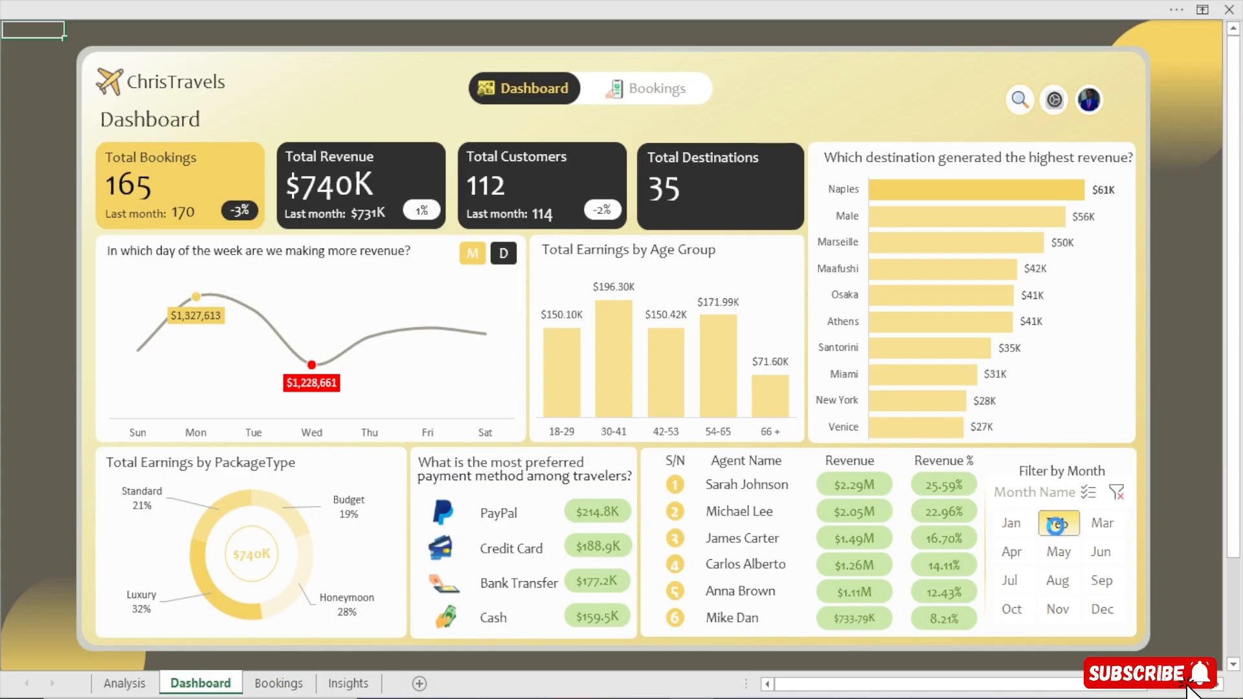
pyautogui.click(1057, 581)
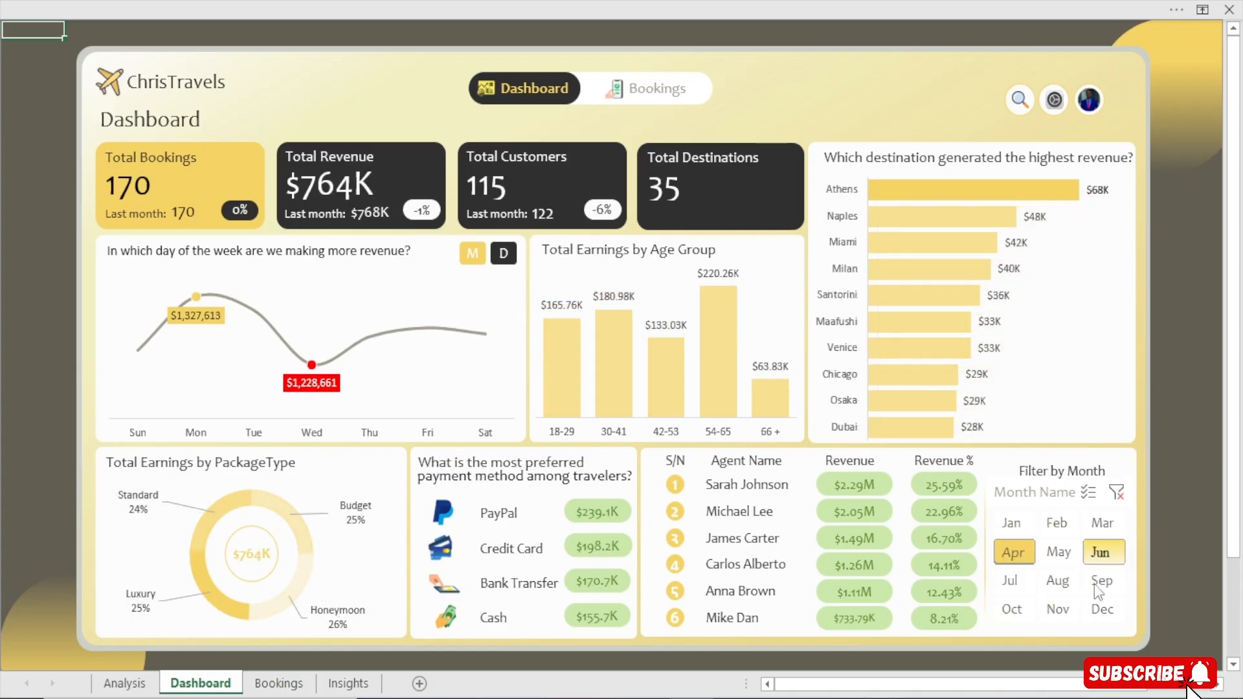
pyautogui.click(1099, 611)
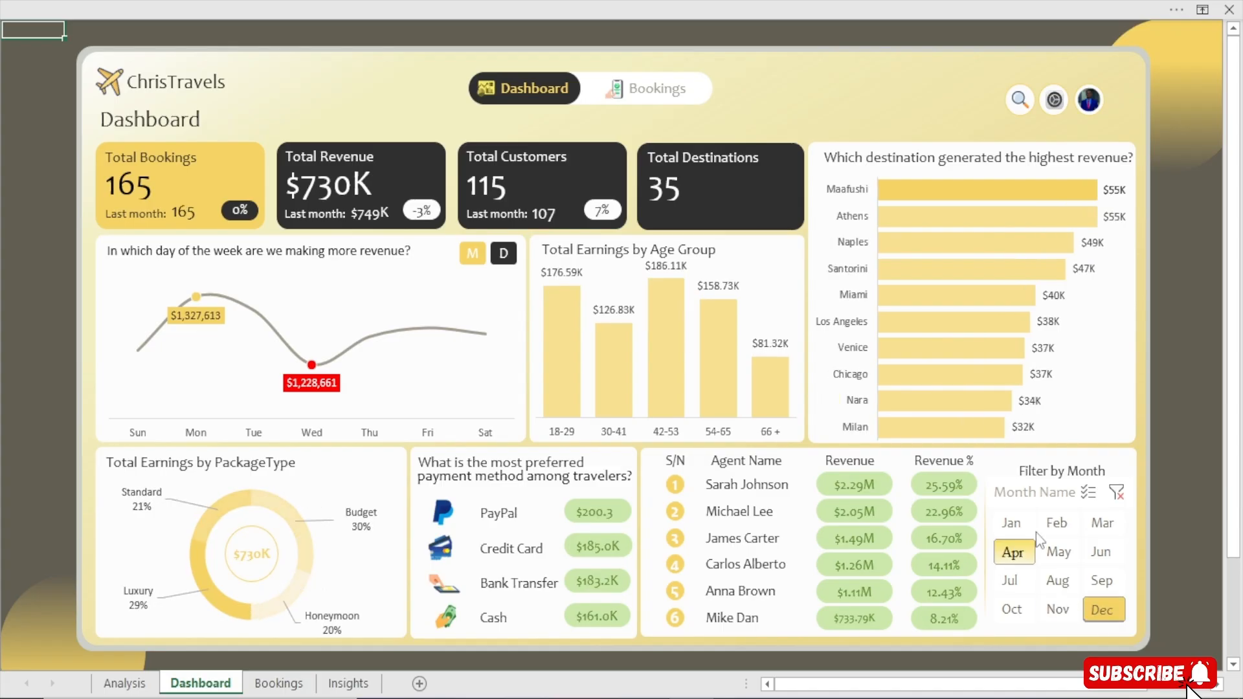
pyautogui.click(1058, 609)
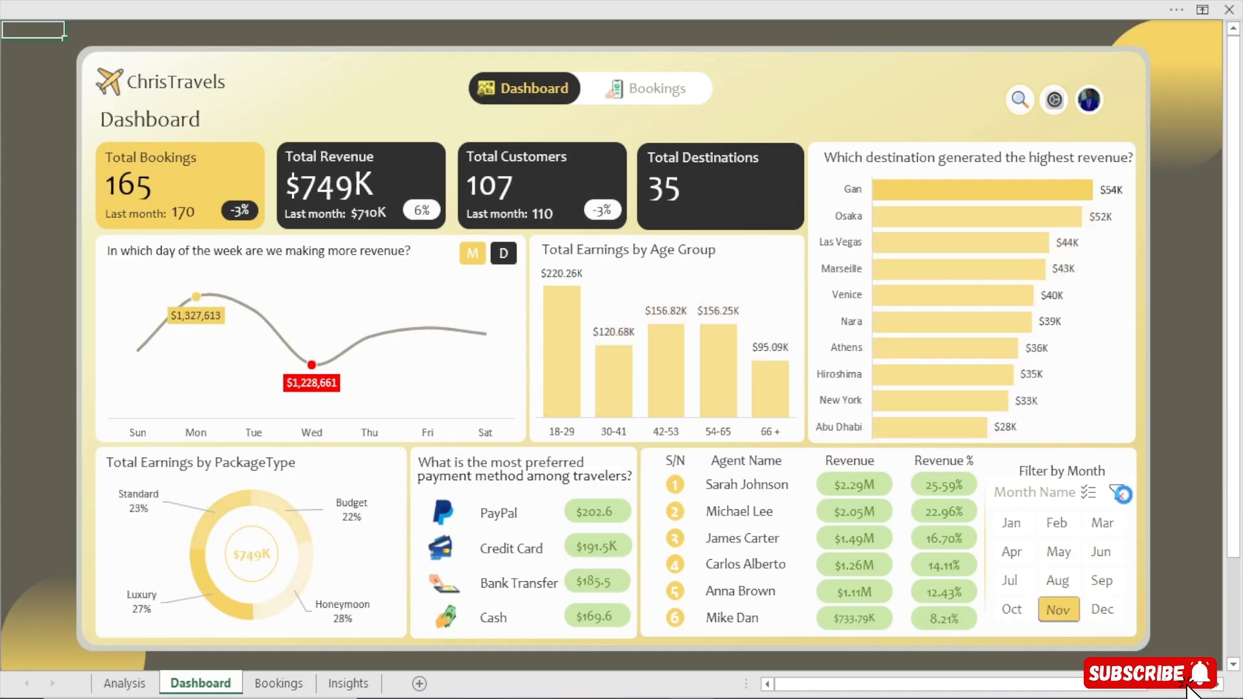
pyautogui.click(1117, 493)
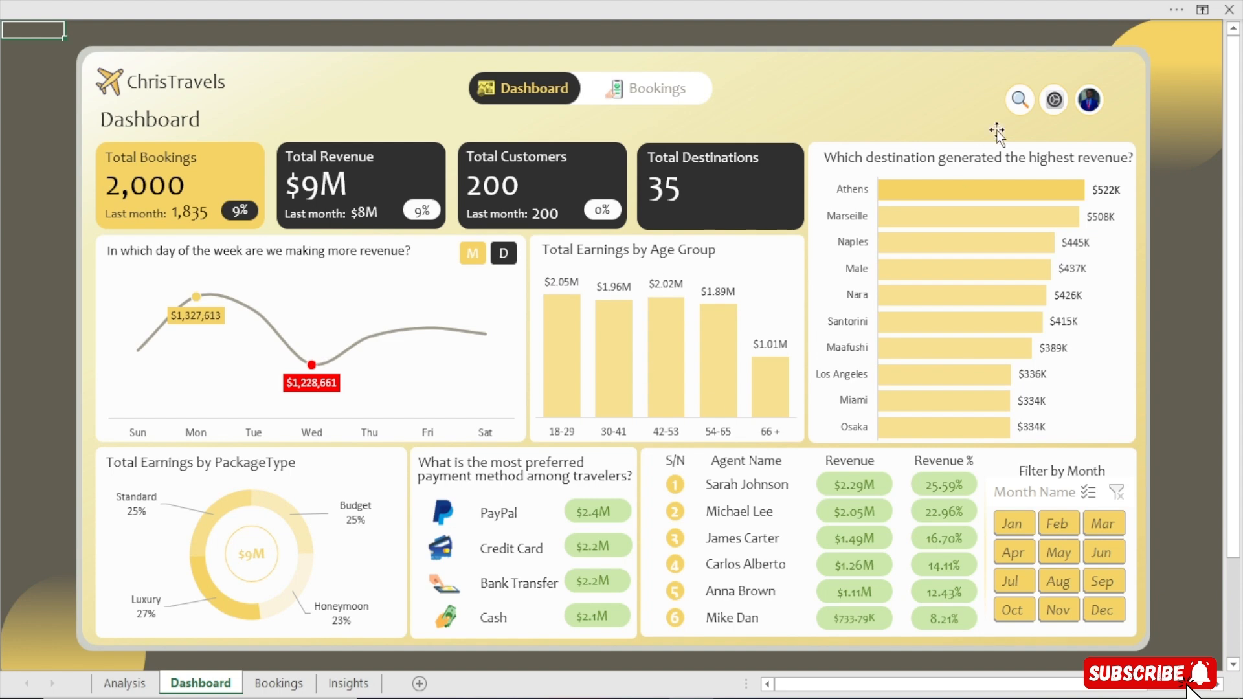
# Look through further rows of the table on the Bookings page and return to the Dashboard.
pyautogui.click(612, 97)
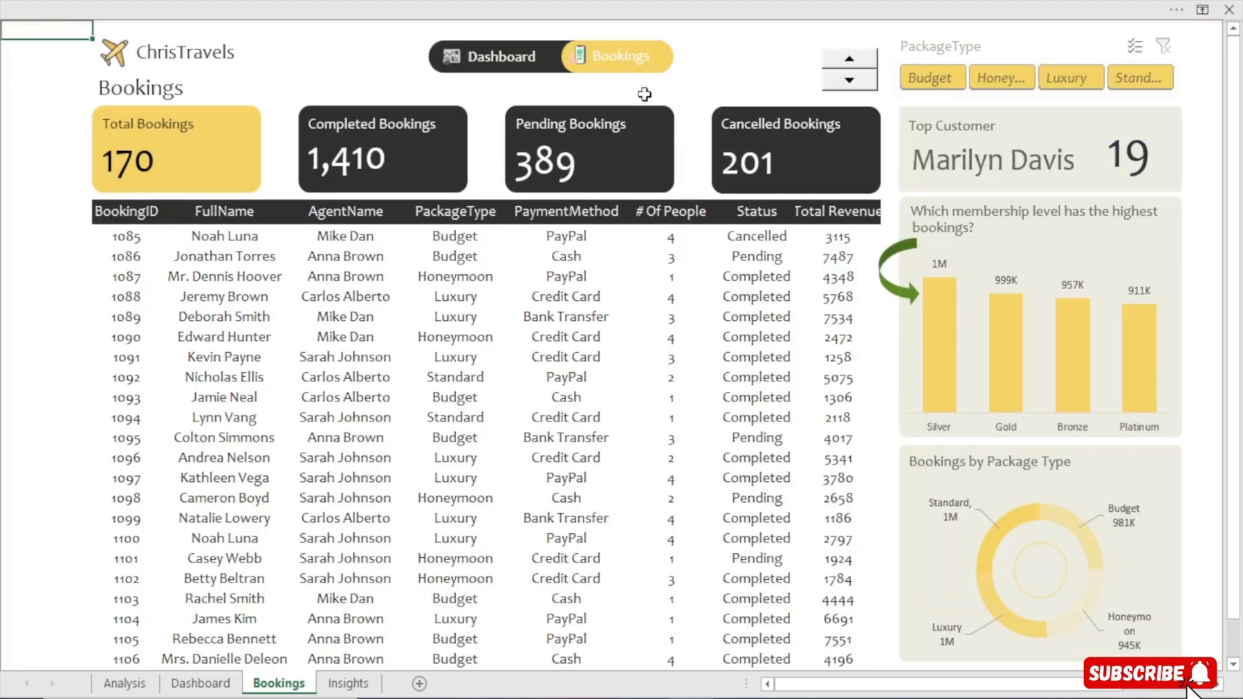
pyautogui.click(869, 59)
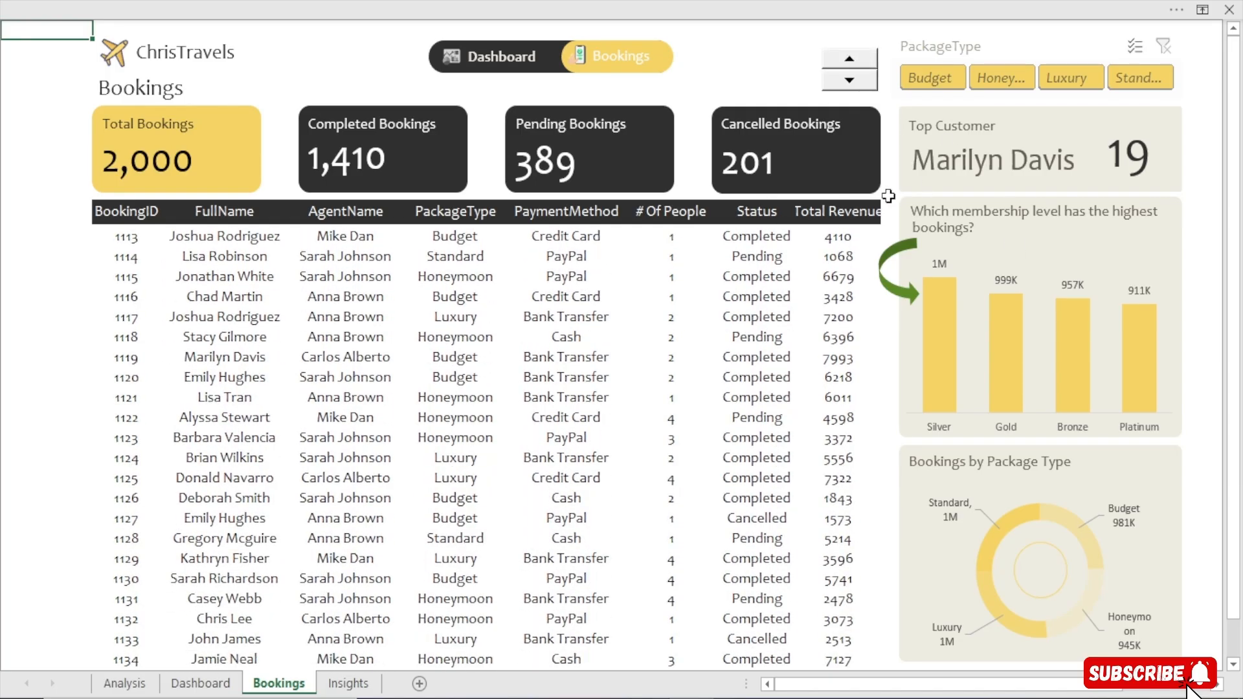
pyautogui.click(486, 57)
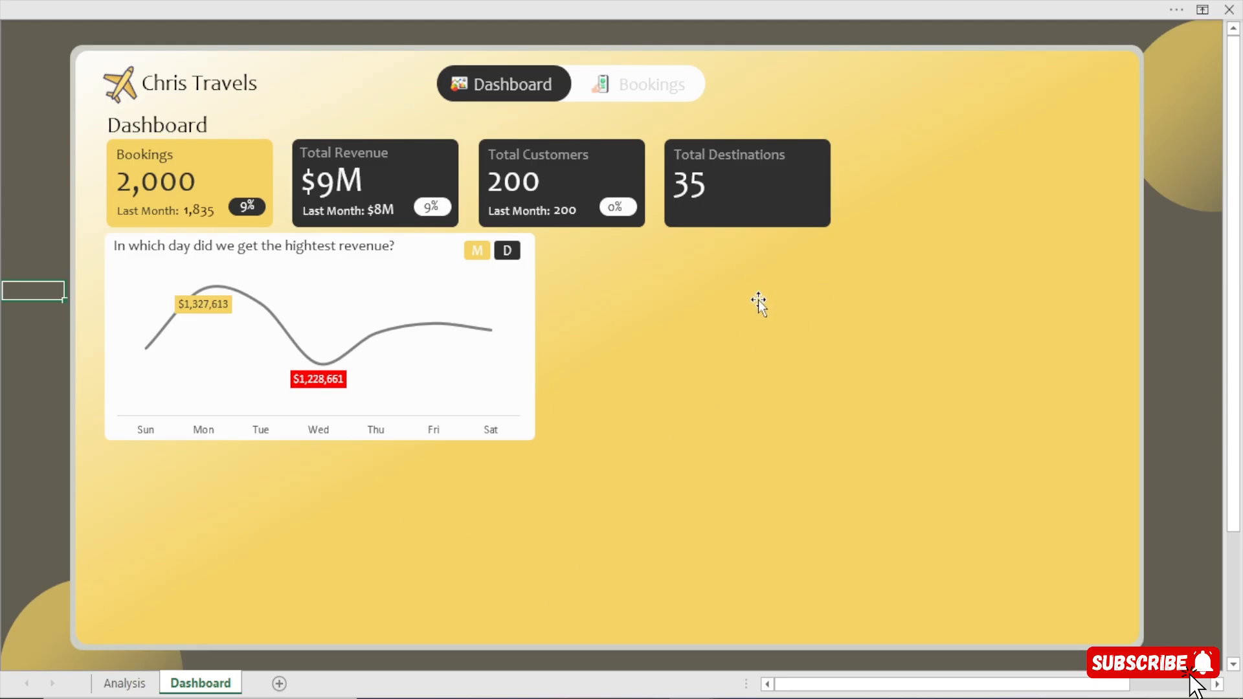
# Open the fill formatting of the large yellow background shape and move its third gradient stop to about 84%.
pyautogui.click(956, 216)
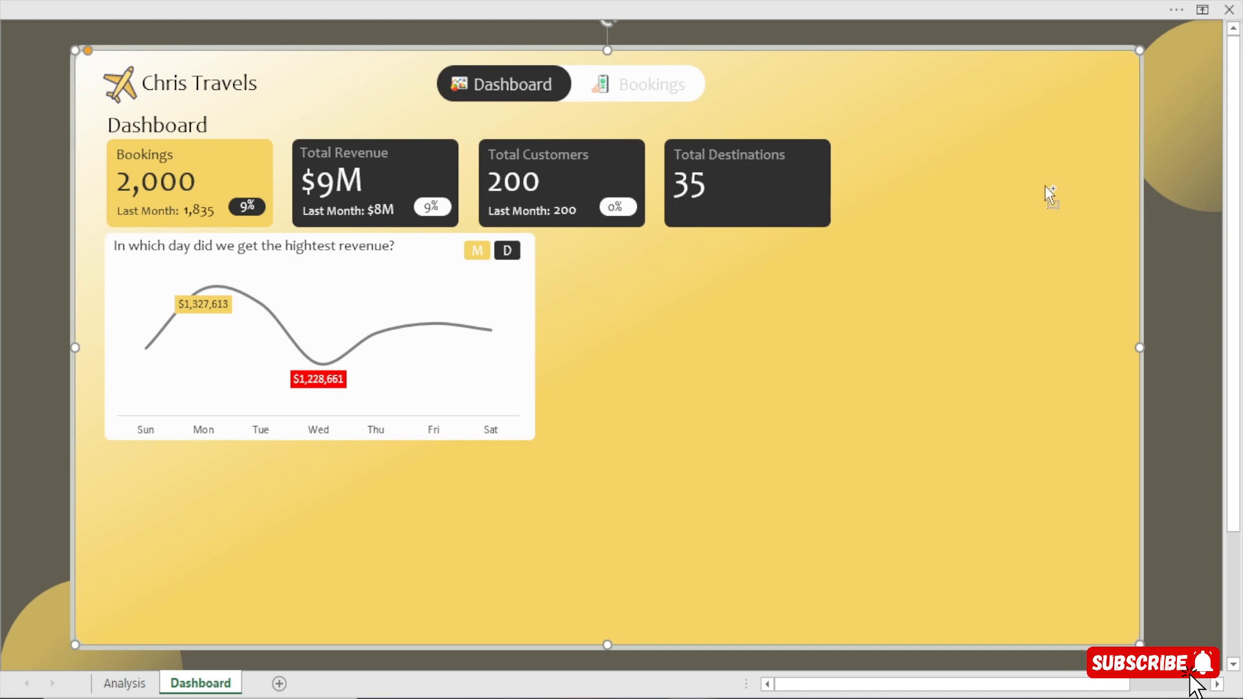
pyautogui.hotkey('ctrl', '1')
pyautogui.moveTo(977, 186); pyautogui.dragTo(837, 67)
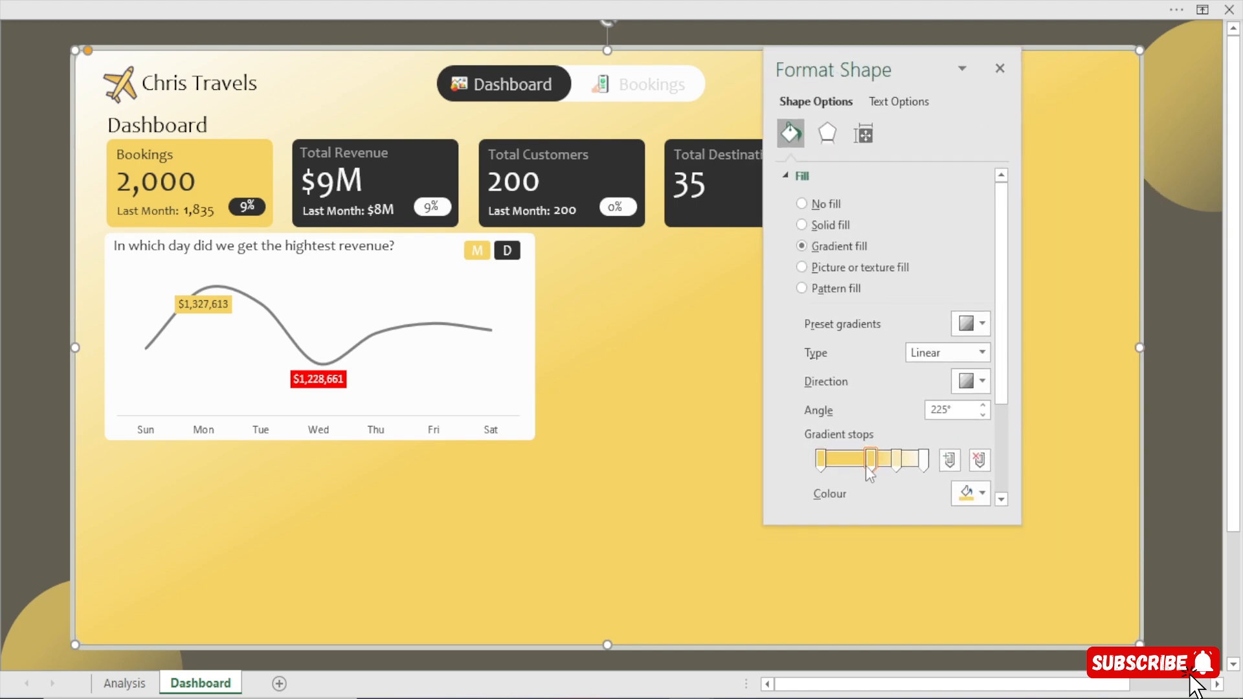
pyautogui.moveTo(1002, 363); pyautogui.dragTo(1002, 422)
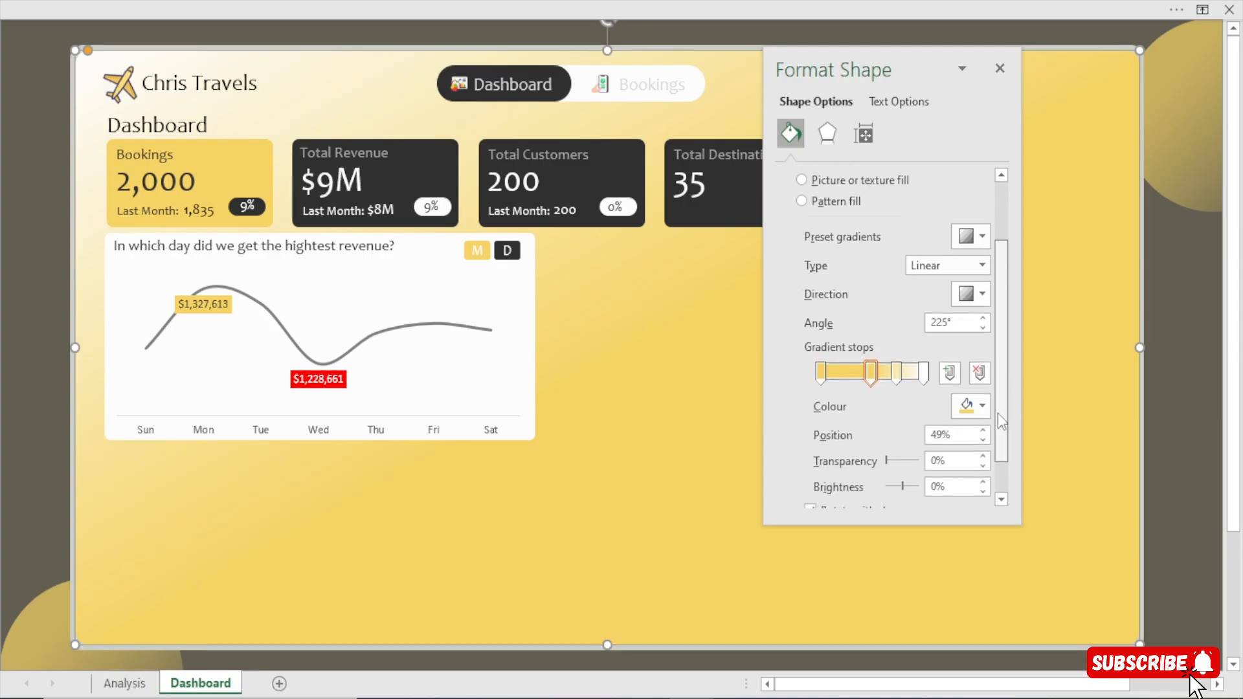
pyautogui.click(896, 374)
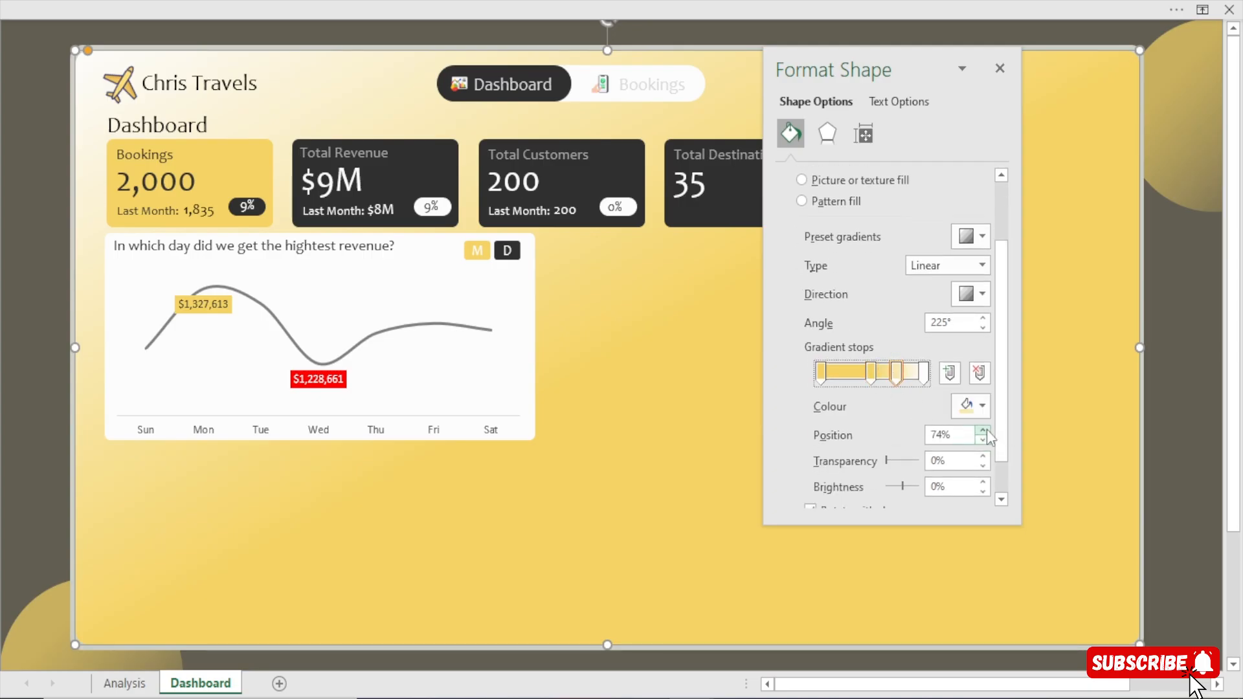
pyautogui.moveTo(987, 429); pyautogui.dragTo(982, 441)
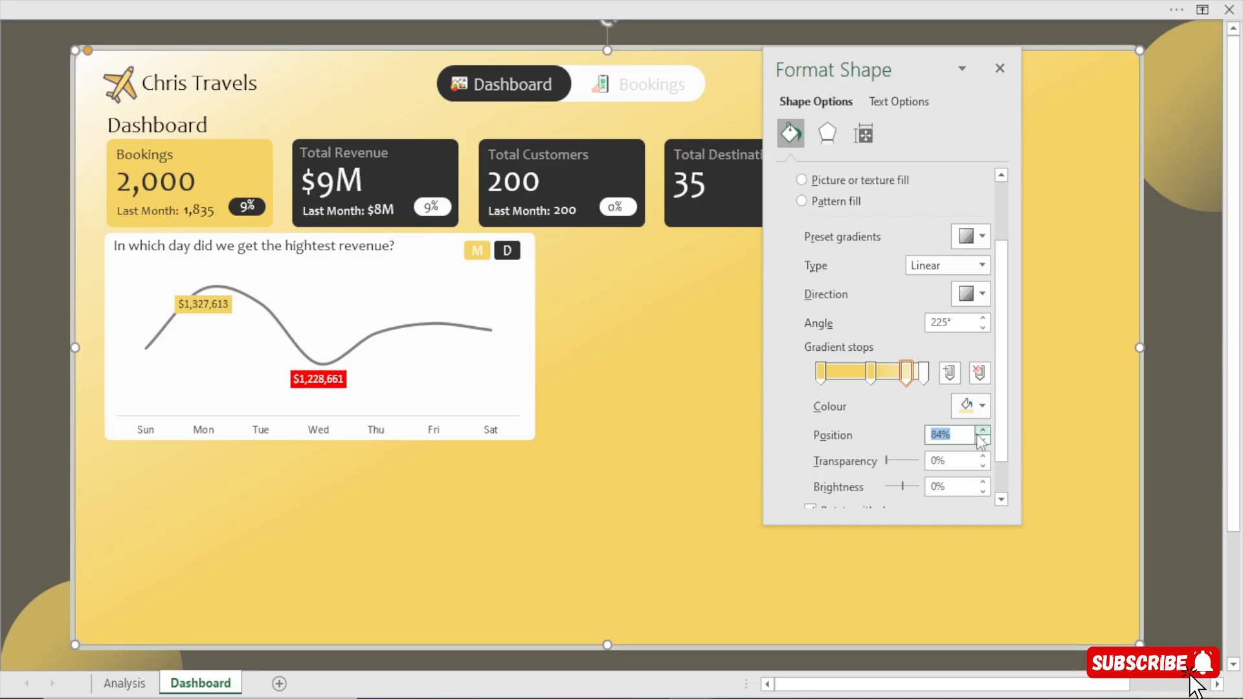
pyautogui.click(982, 440)
# Move the second gradient stop of the background shape's fill to 74%.
pyautogui.click(874, 375)
pyautogui.click(982, 431)
pyautogui.click(983, 430)
pyautogui.moveTo(983, 432); pyautogui.dragTo(982, 432)
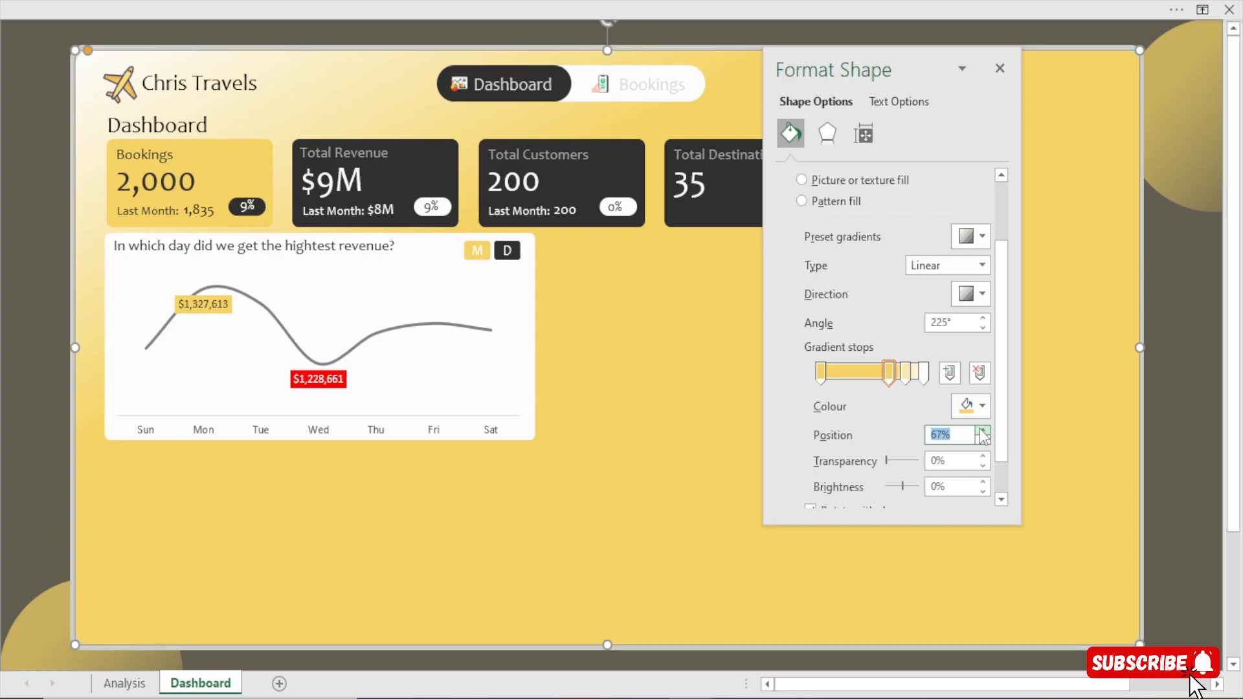
pyautogui.click(983, 431)
pyautogui.click(983, 431)
pyautogui.click(983, 431)
pyautogui.click(983, 431)
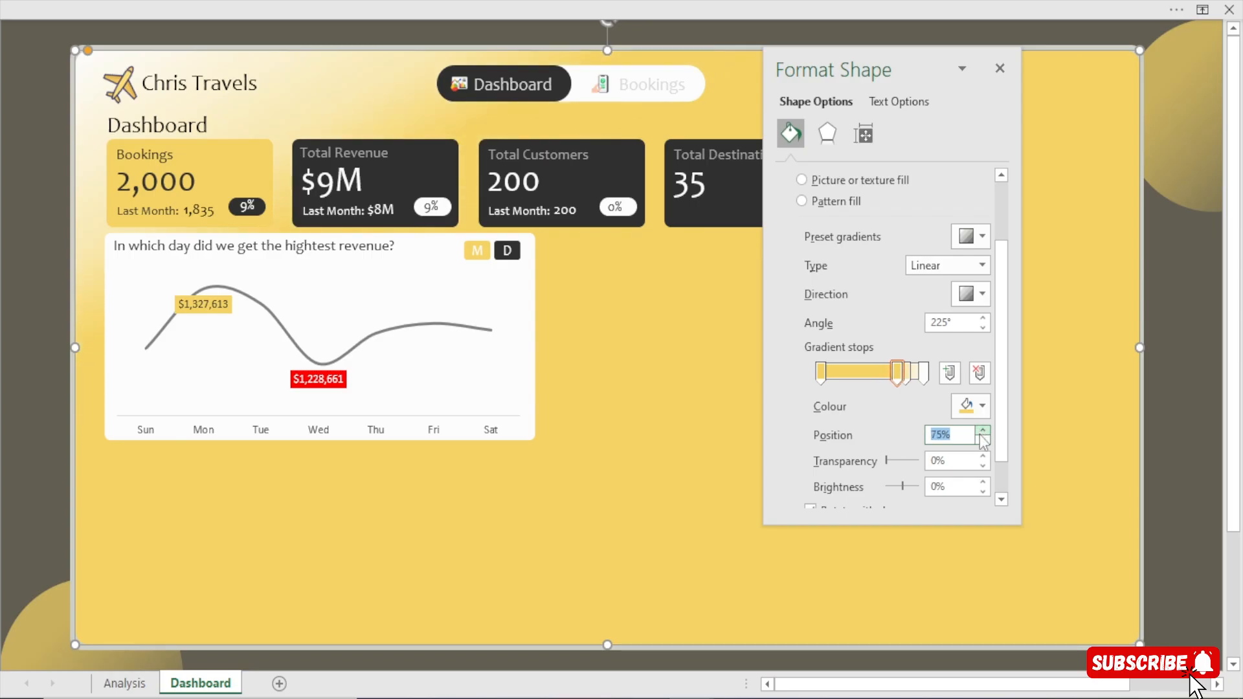
# Set the transparency of the background's first gradient stop, at position 0%, to 30%.
pyautogui.click(820, 373)
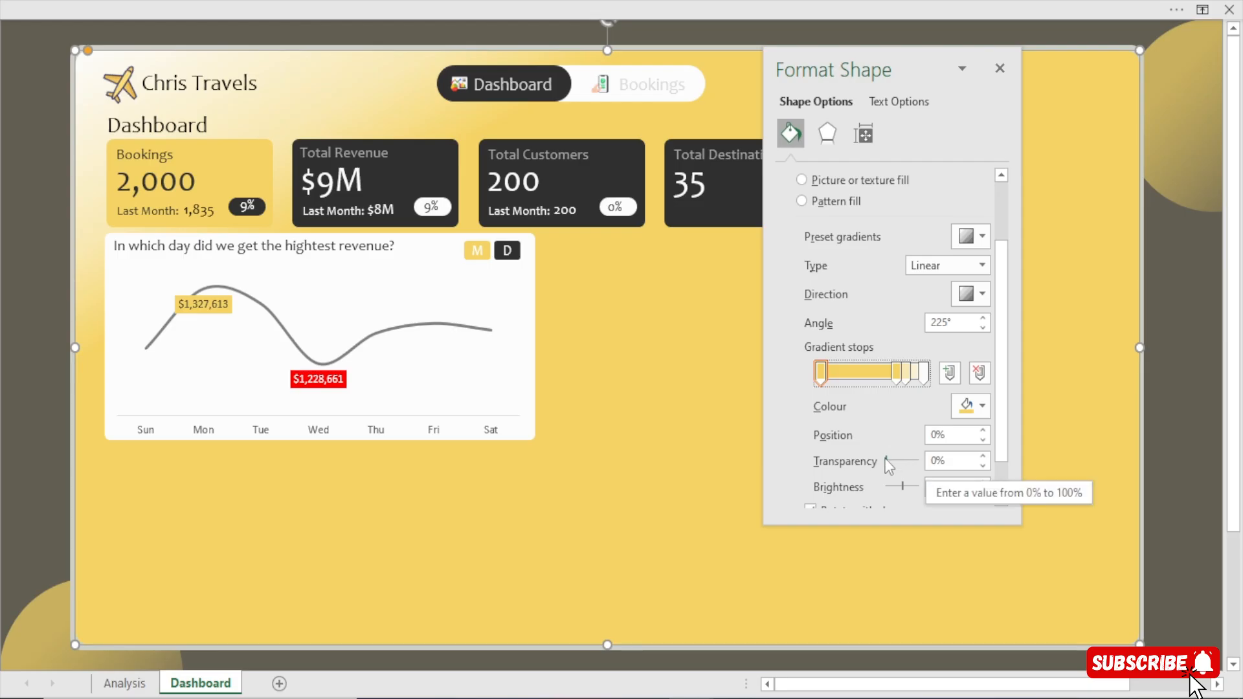
pyautogui.moveTo(887, 460); pyautogui.dragTo(893, 463)
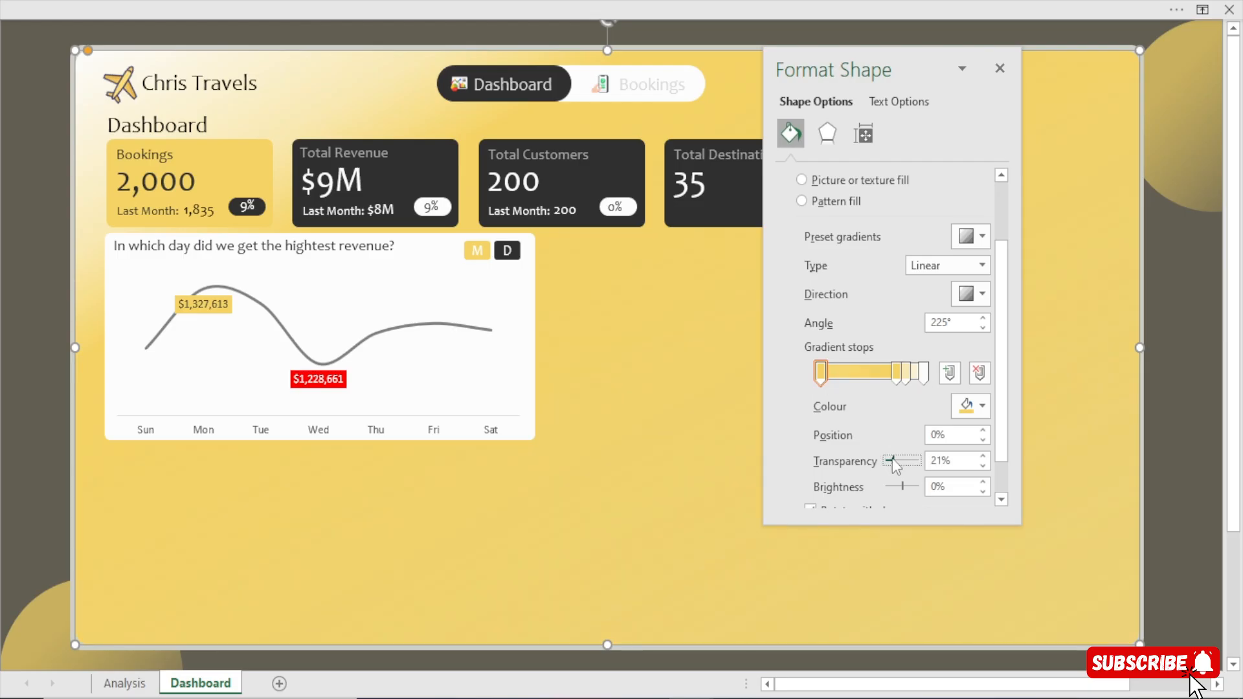
pyautogui.click(982, 456)
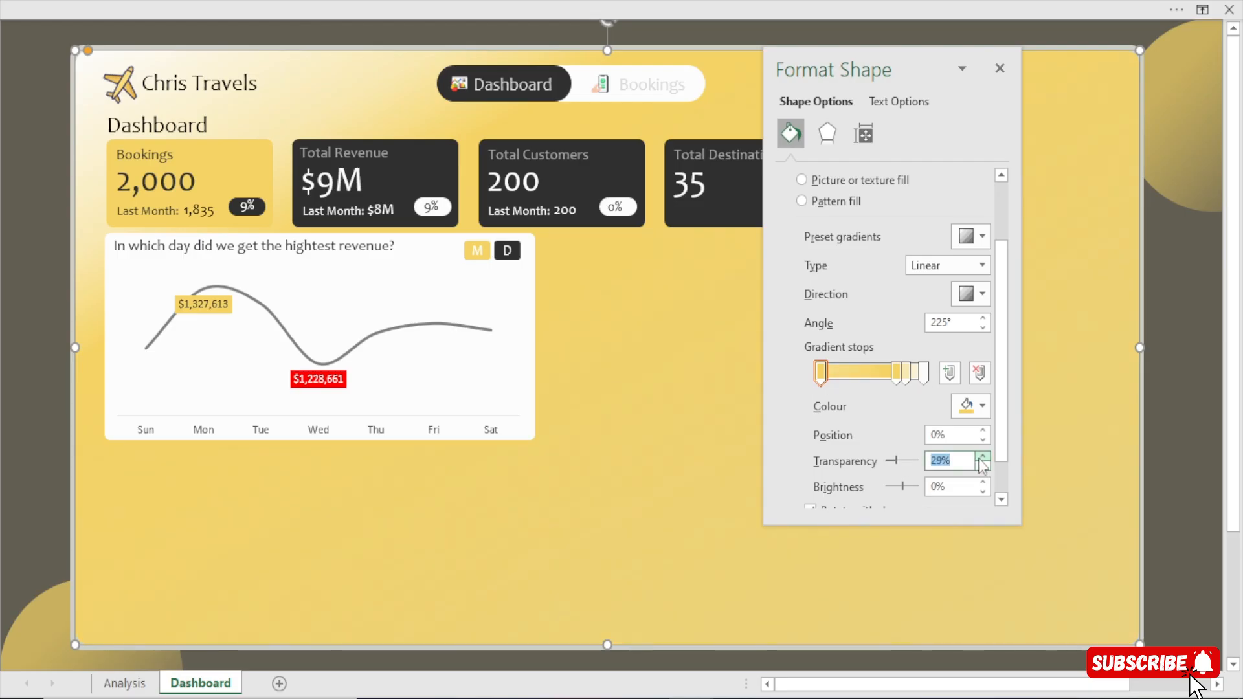
# Set the transparency of the background's gradient stop at 74% to about 40% and close the shape formatting.
pyautogui.click(898, 375)
pyautogui.click(977, 406)
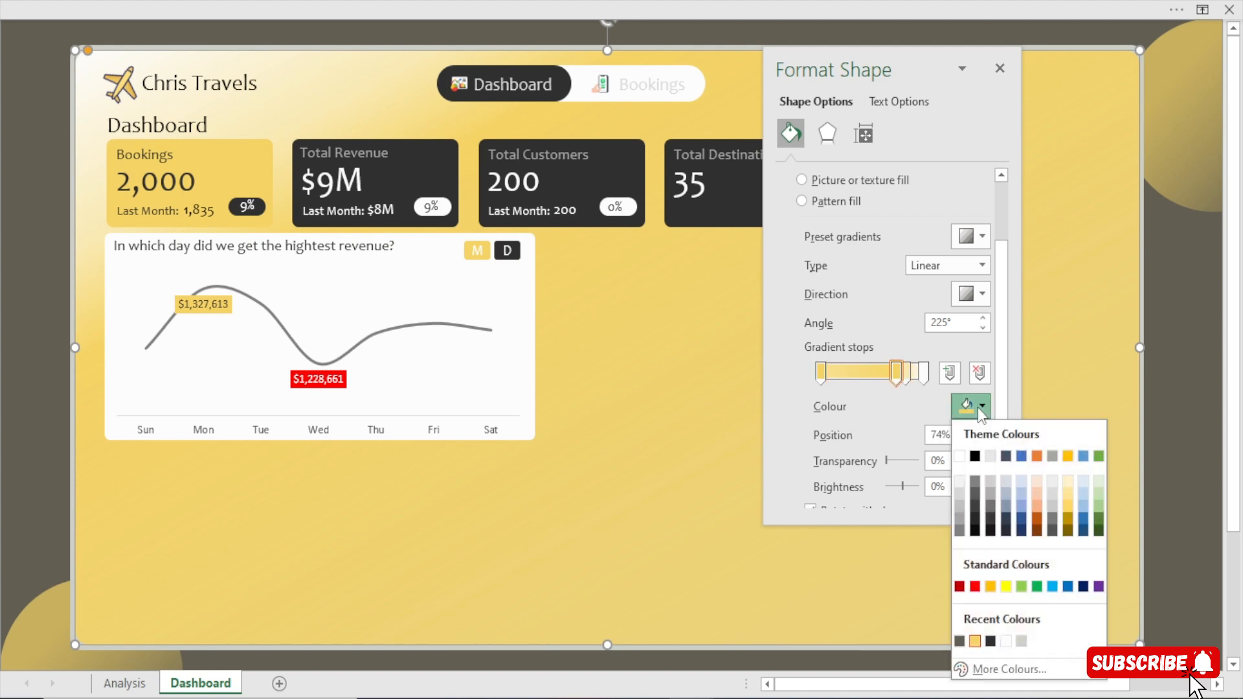
pyautogui.click(977, 406)
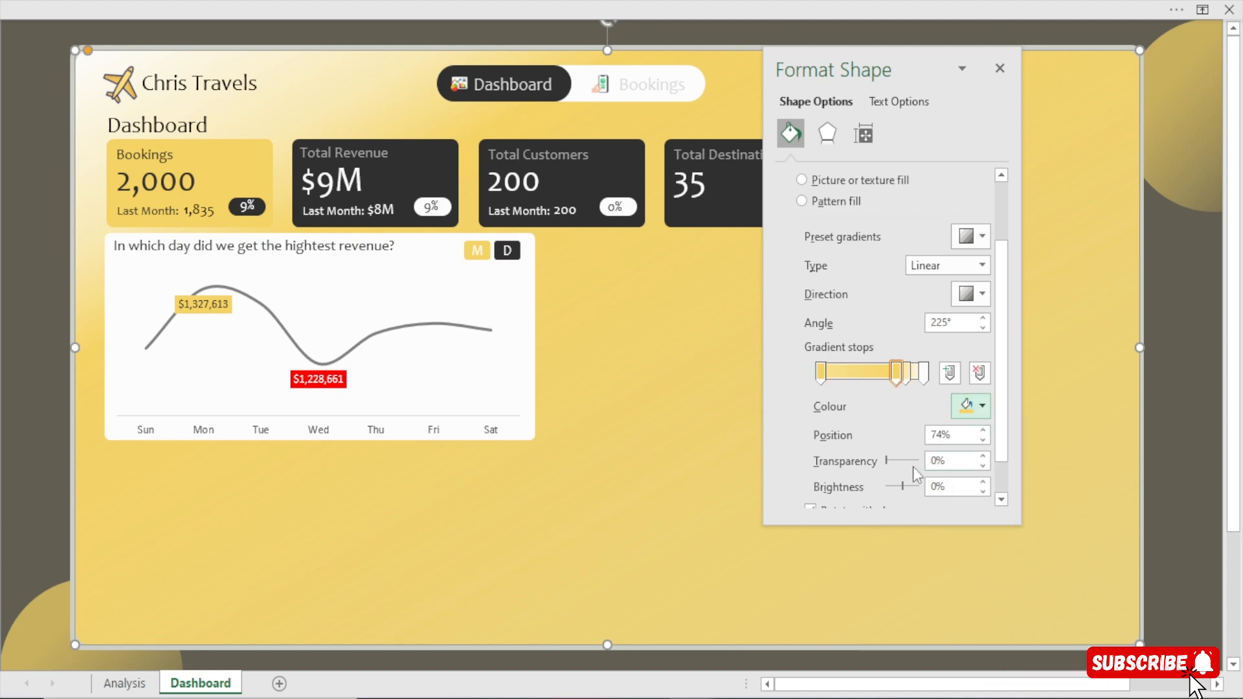
pyautogui.click(983, 456)
pyautogui.click(983, 456)
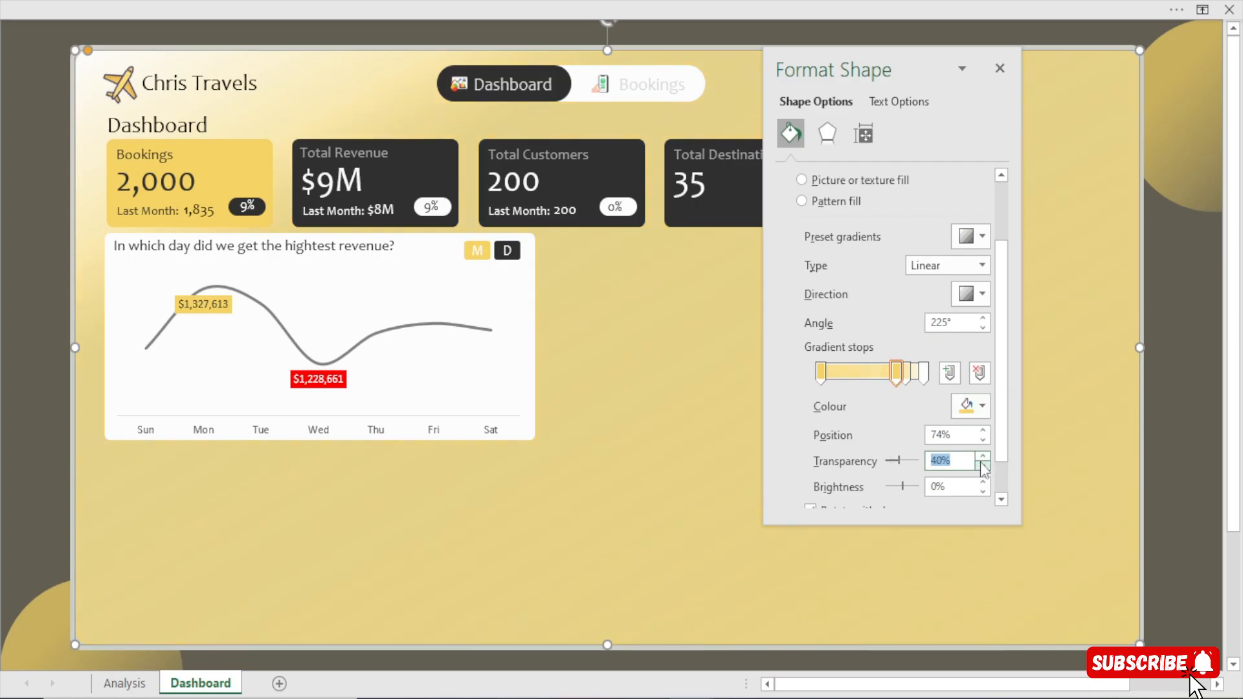
pyautogui.click(983, 465)
pyautogui.click(1000, 68)
pyautogui.press('Escape')
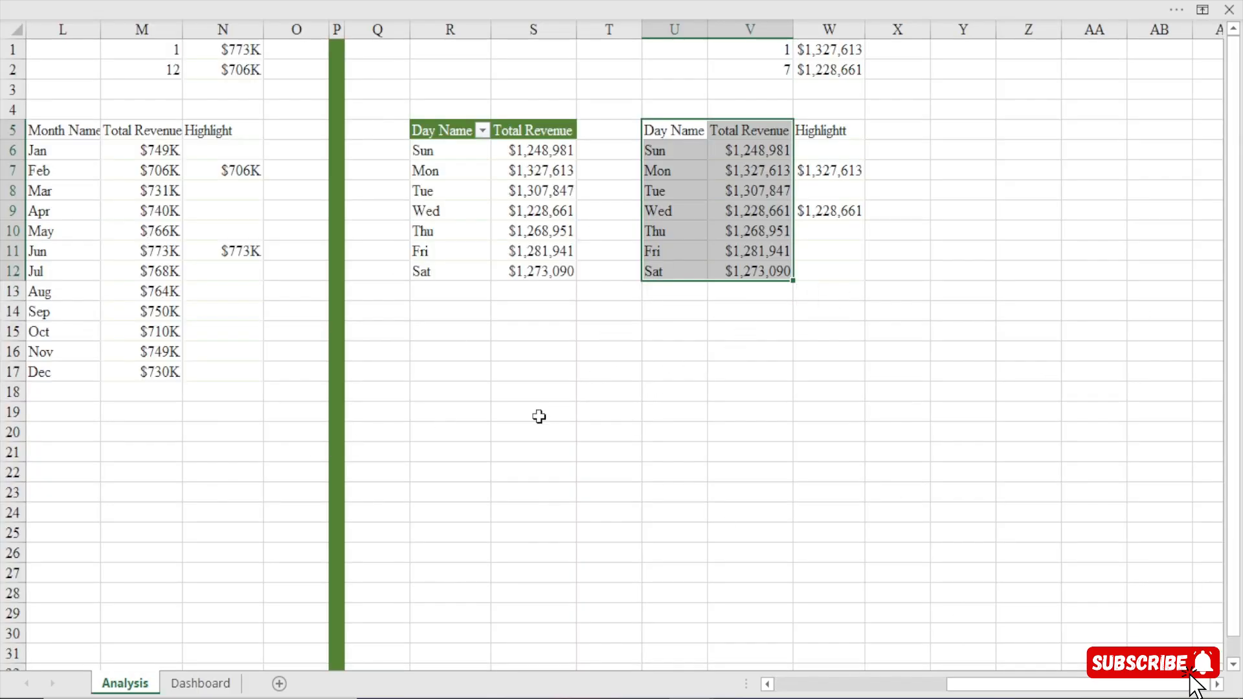
# On the Dashboard sheet, test the revenue chart's M toggle by switching to the month view and back to the day view.
pyautogui.click(218, 688)
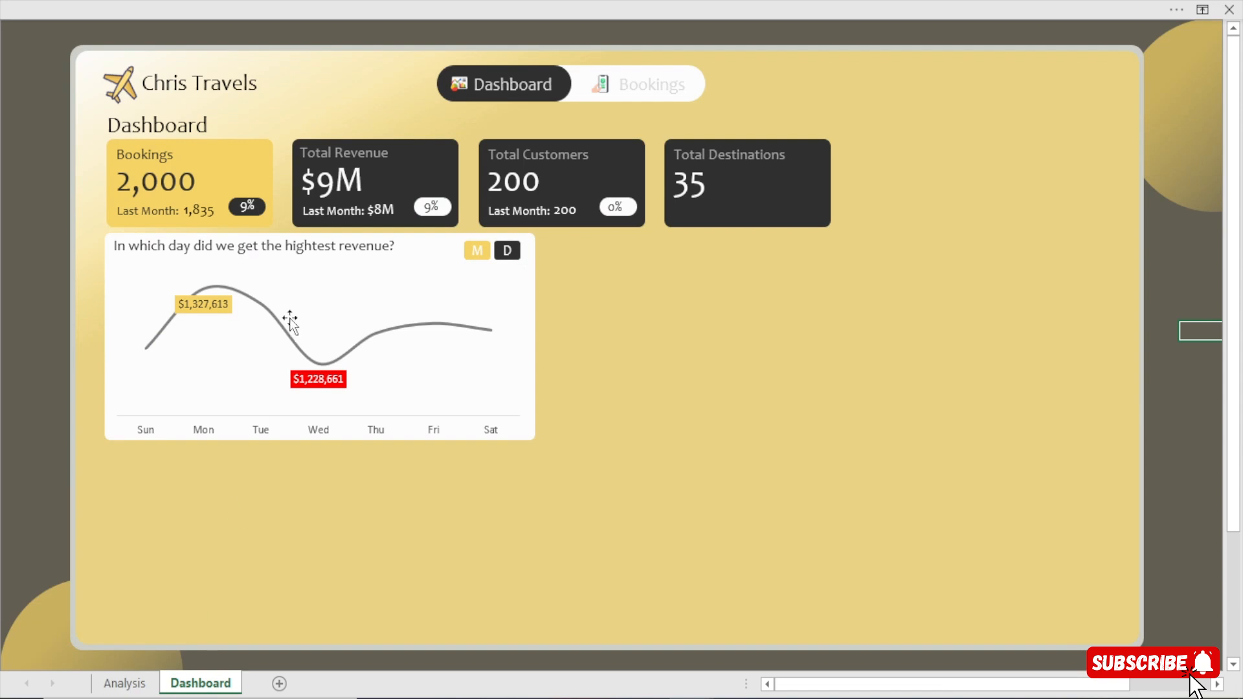
pyautogui.click(475, 252)
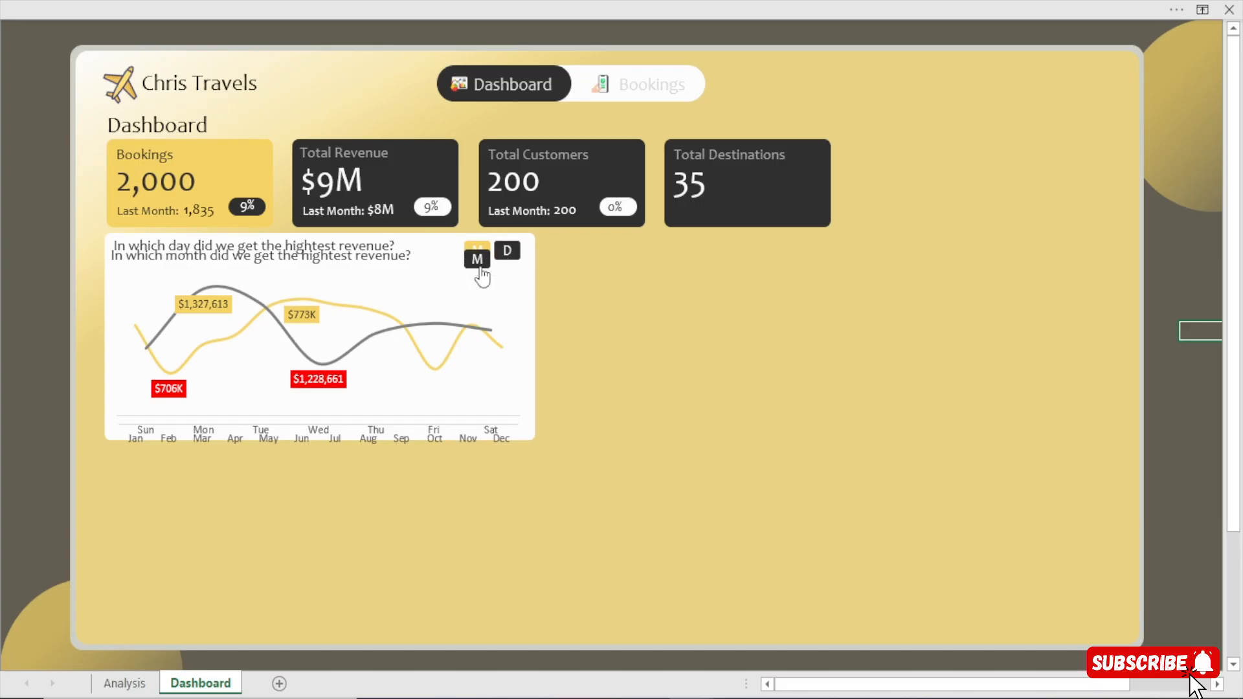
pyautogui.click(486, 267)
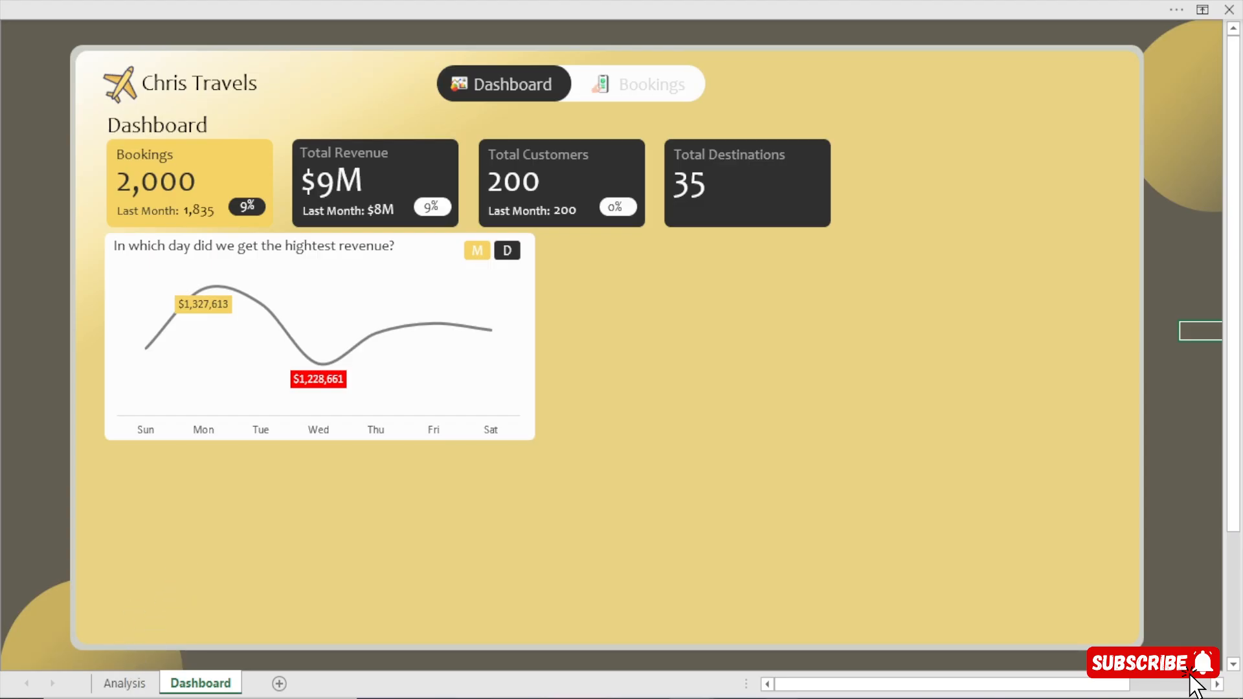
# Switch to the finished Chris Travels Dashboard workbook and examine the age group and destination revenue tables on its Analysis sheet.
pyautogui.click(584, 652)
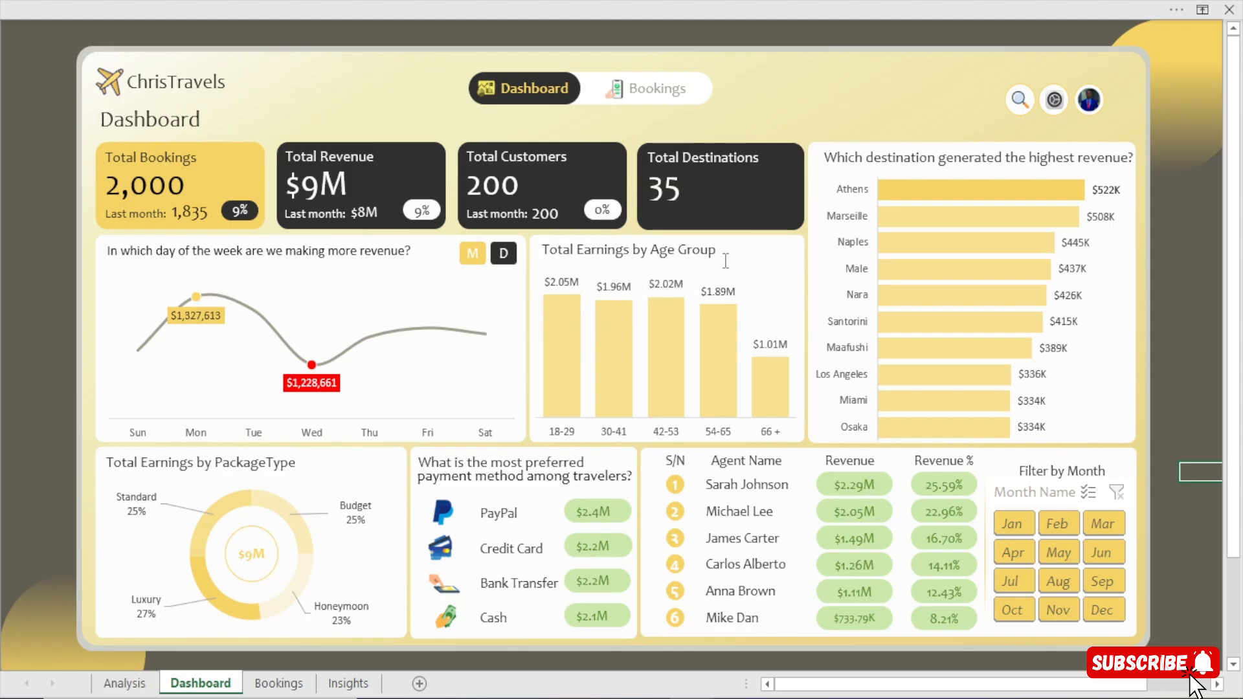
pyautogui.click(124, 683)
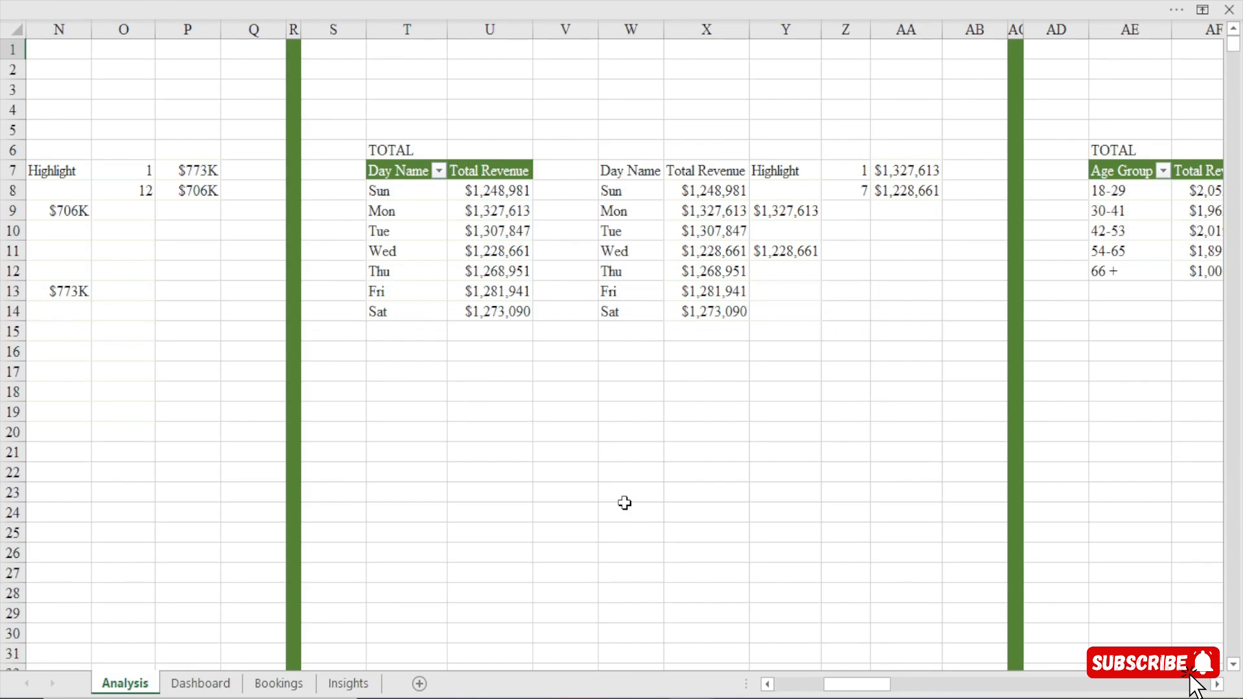
pyautogui.moveTo(872, 686); pyautogui.dragTo(929, 693)
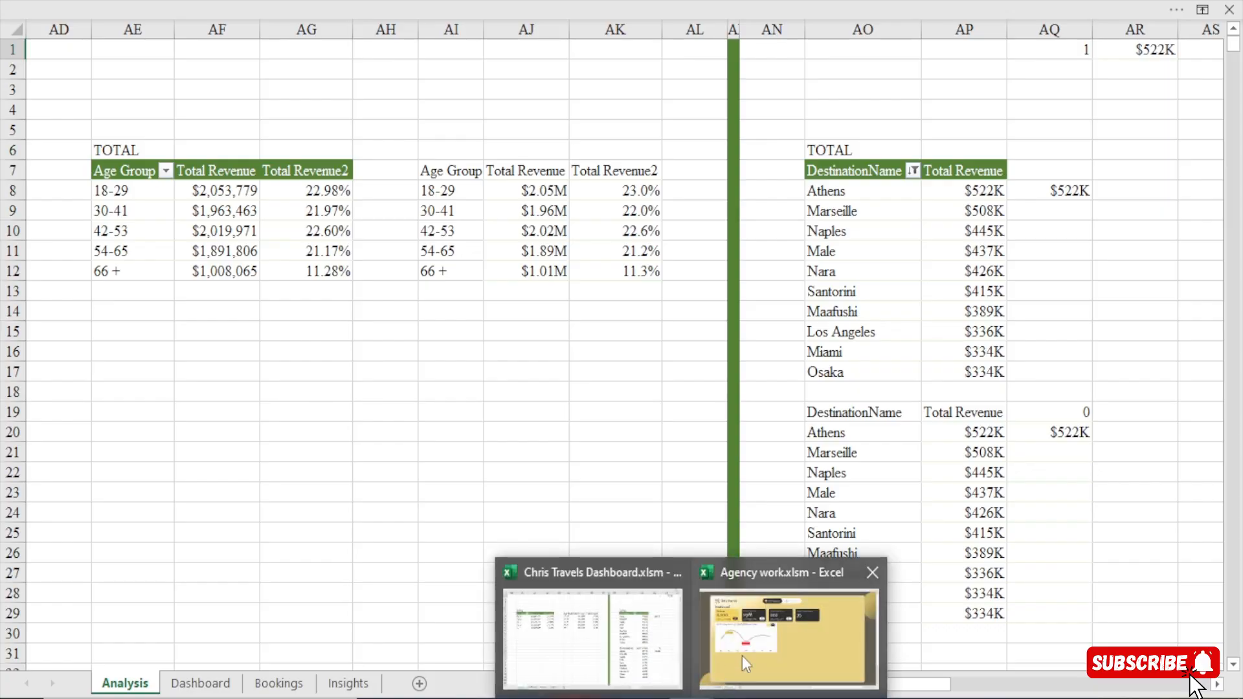
# In the Agency work workbook's Analysis sheet, copy the Day Name revenue pivot table to cell AA5 and dismiss the Data Model messages.
pyautogui.click(742, 655)
pyautogui.click(102, 685)
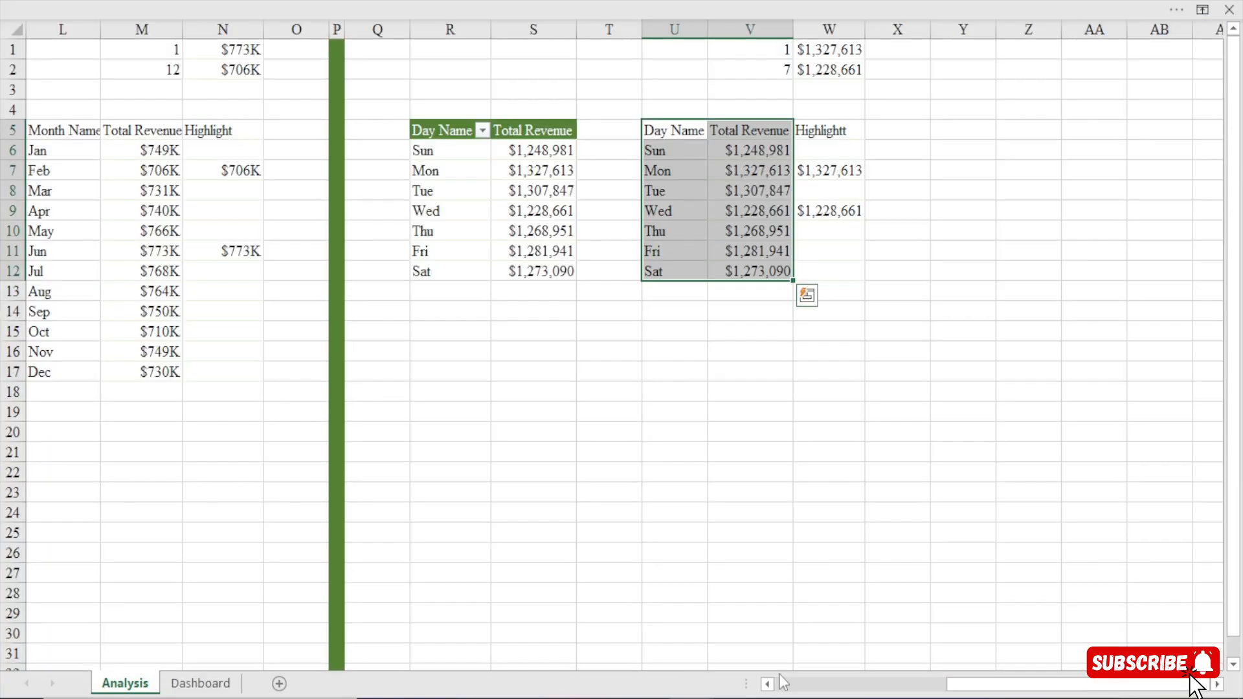
pyautogui.hscroll(3, 846, 568)
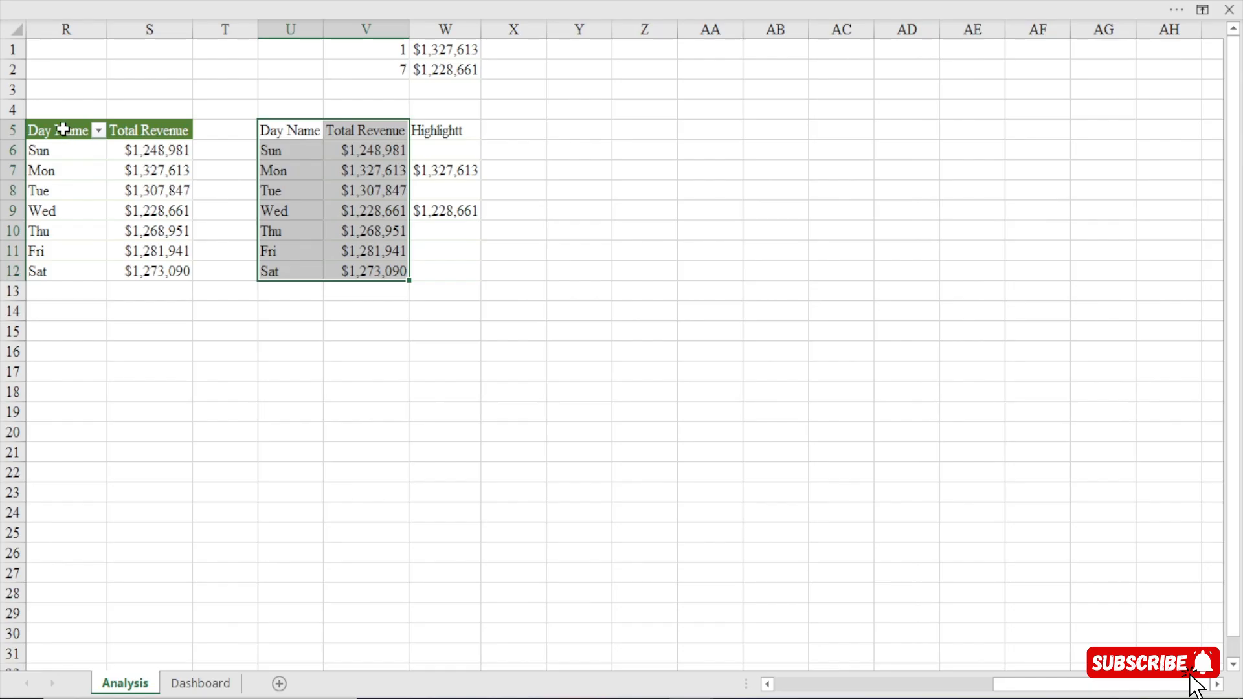
pyautogui.click(63, 130)
pyautogui.hotkey('ctrl', 'a')
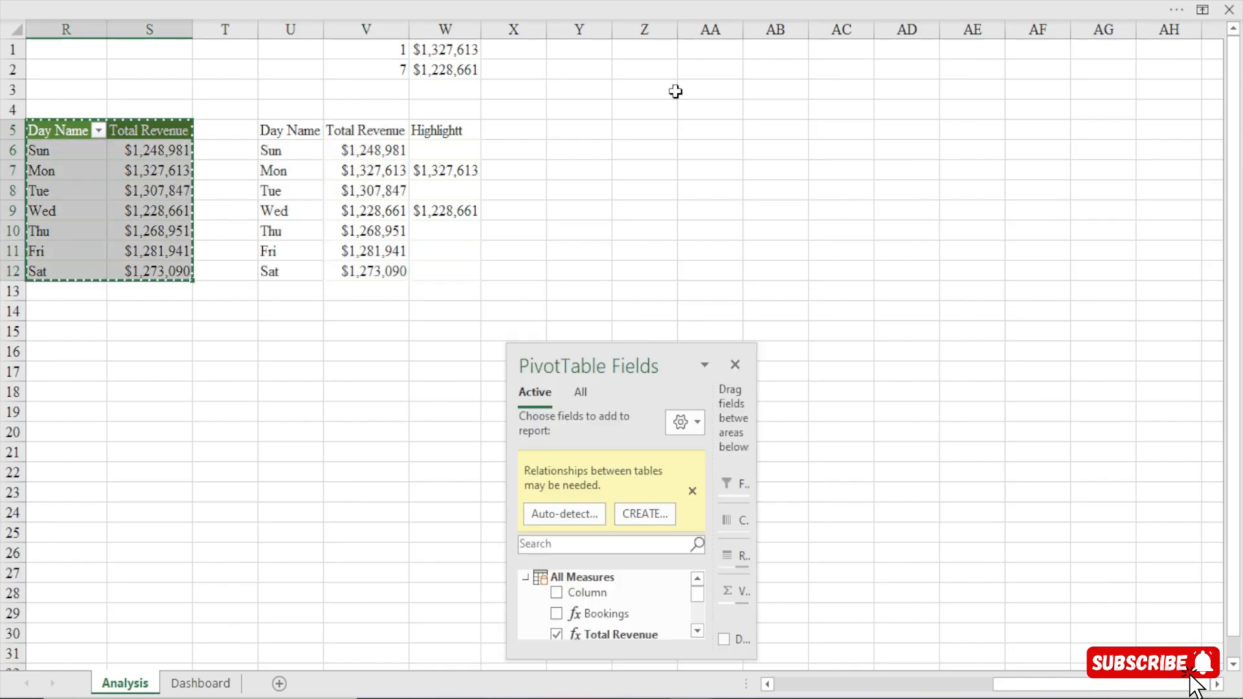
pyautogui.click(714, 135)
pyautogui.hotkey('ctrl', 'v')
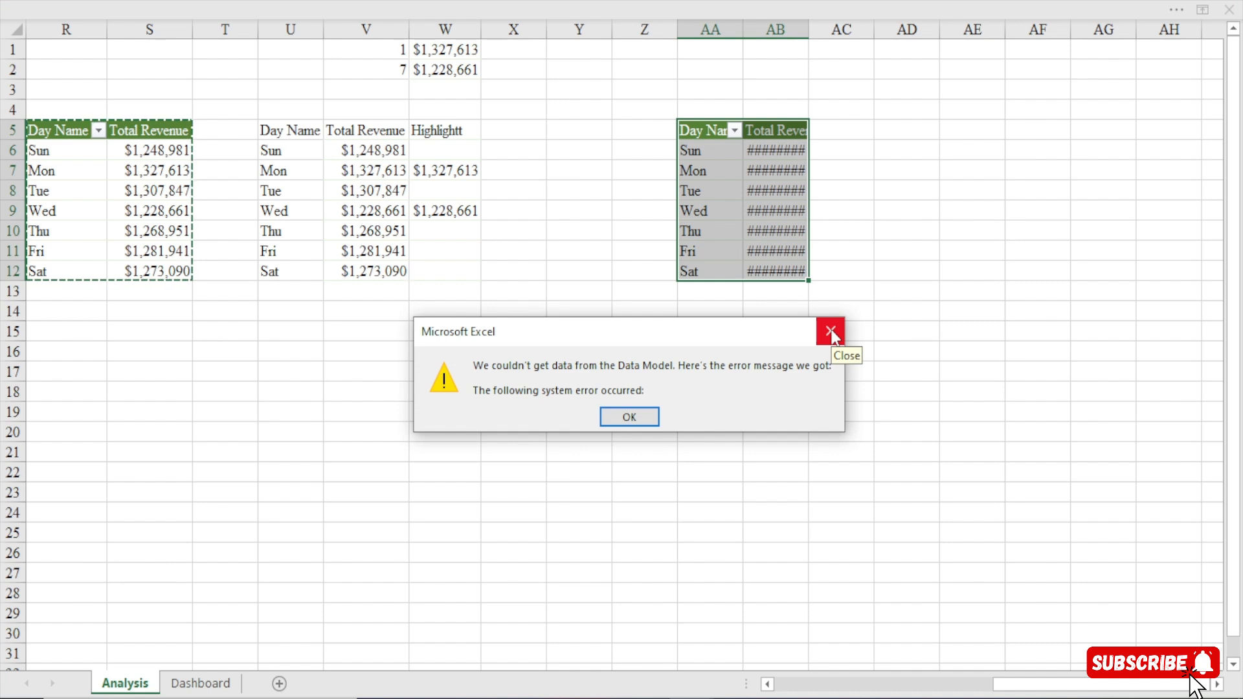
pyautogui.click(618, 417)
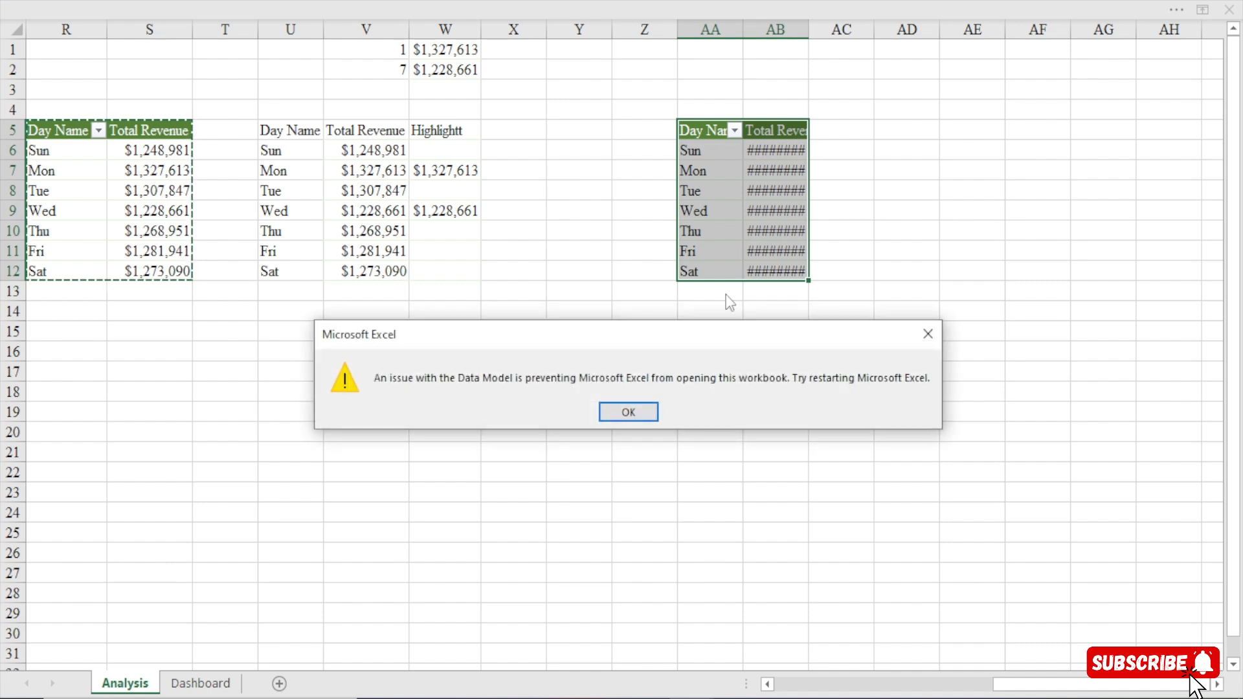
pyautogui.click(630, 411)
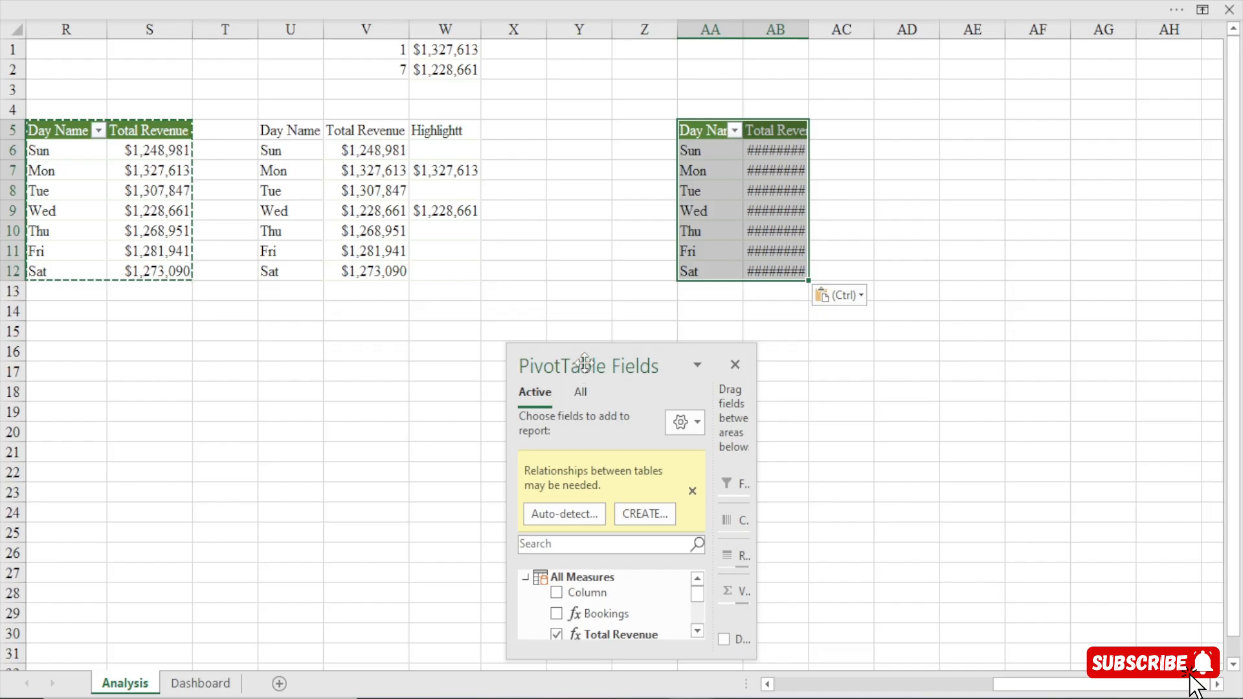
# Fill column Y with dark green and narrow it into a thin separator between the two analysis sections.
pyautogui.moveTo(584, 363); pyautogui.dragTo(1010, 46)
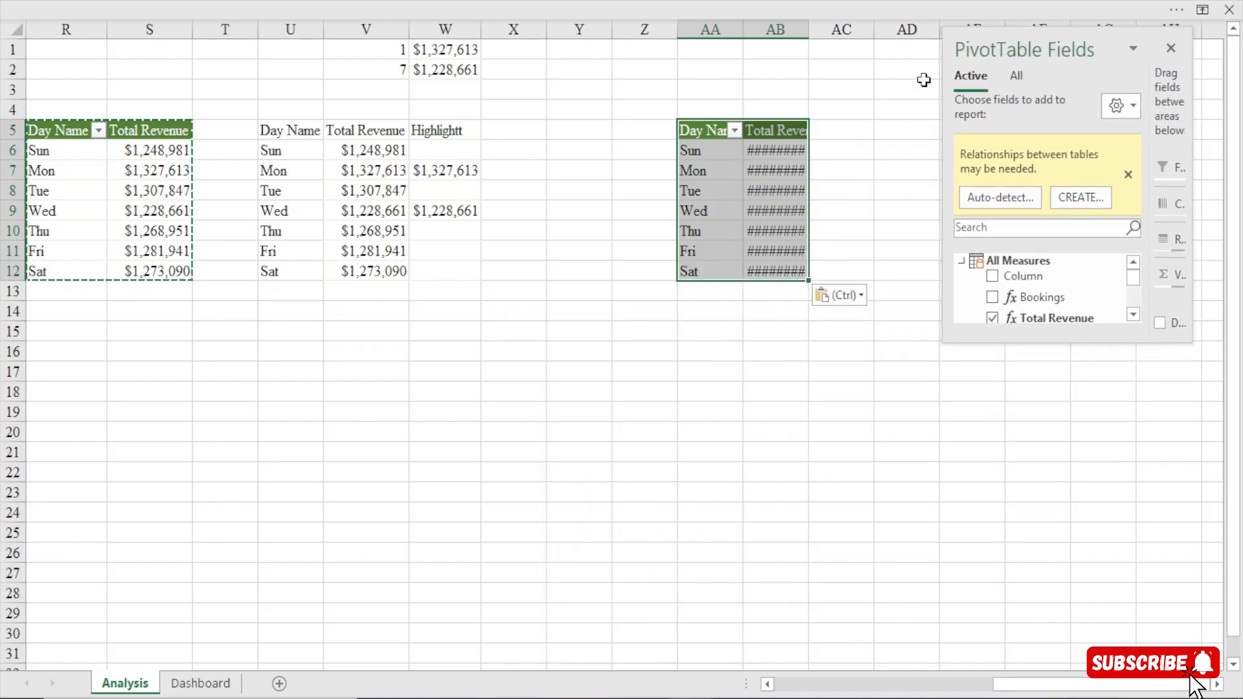
pyautogui.click(575, 29)
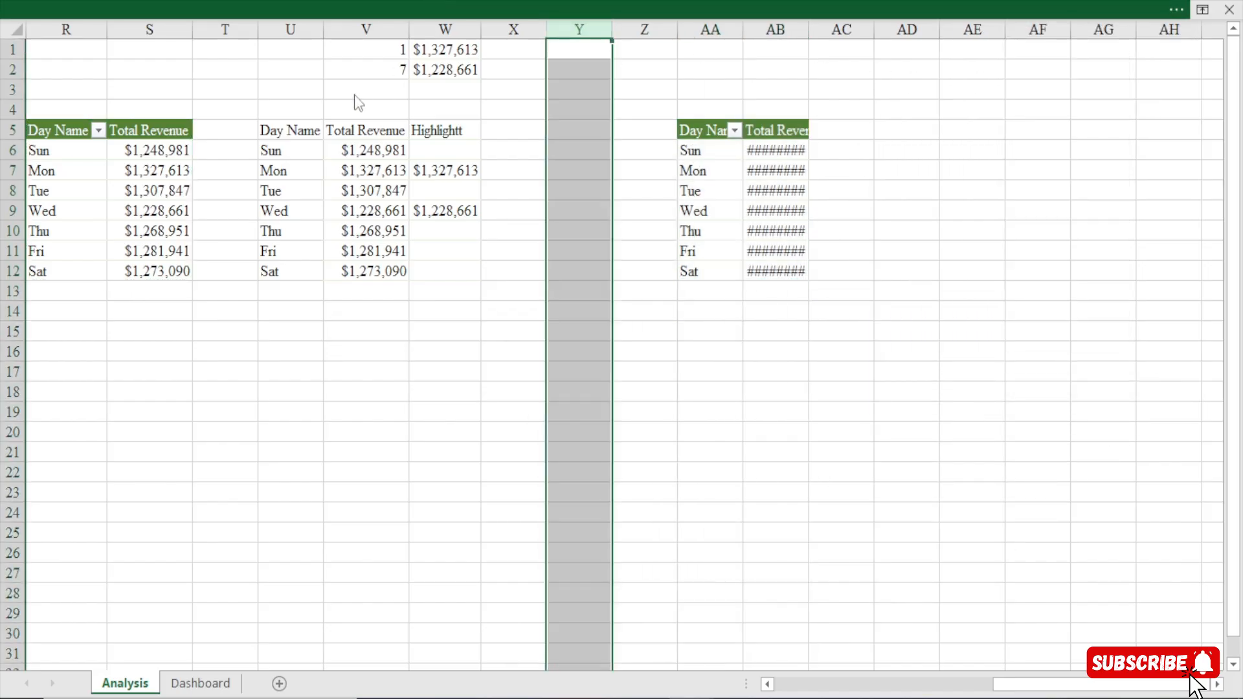
pyautogui.click(430, 9)
pyautogui.click(249, 115)
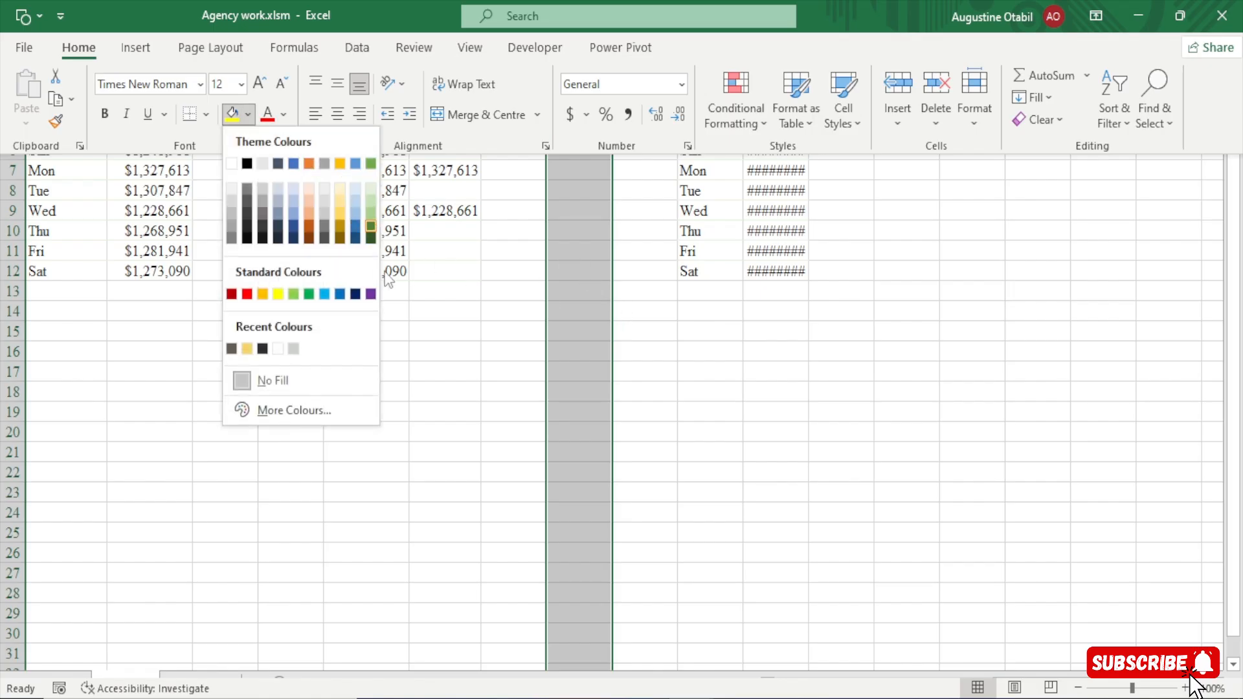
pyautogui.click(370, 226)
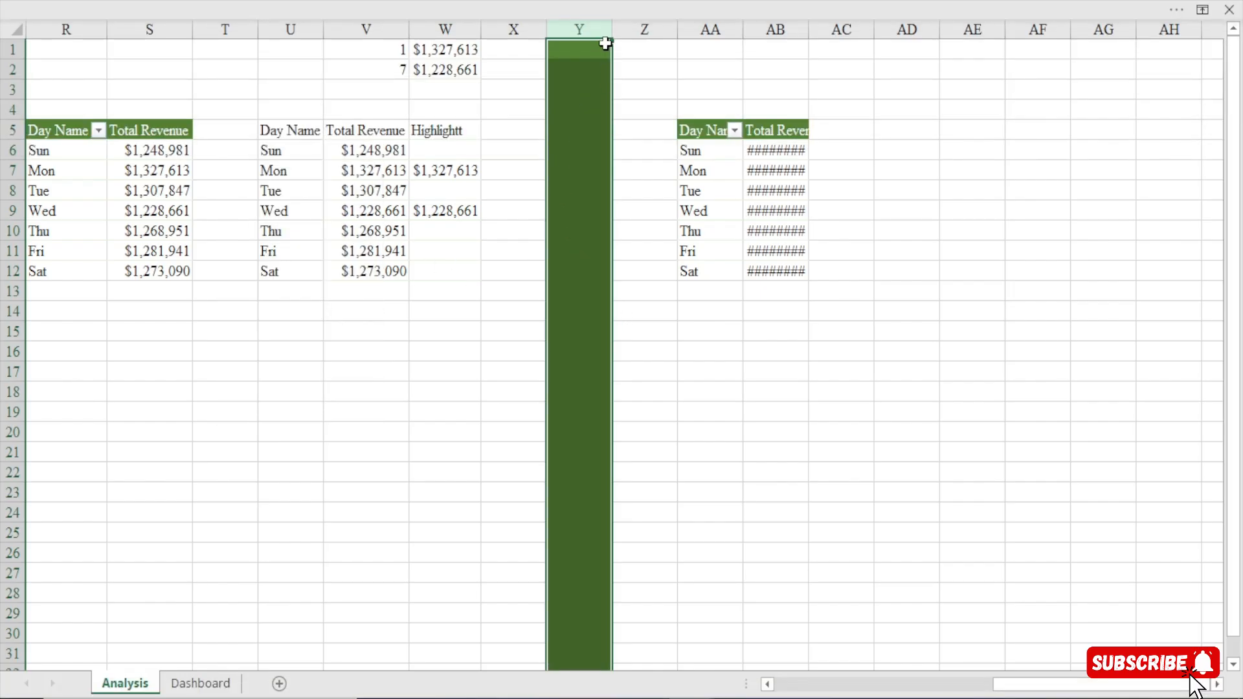
pyautogui.moveTo(612, 29); pyautogui.dragTo(556, 29)
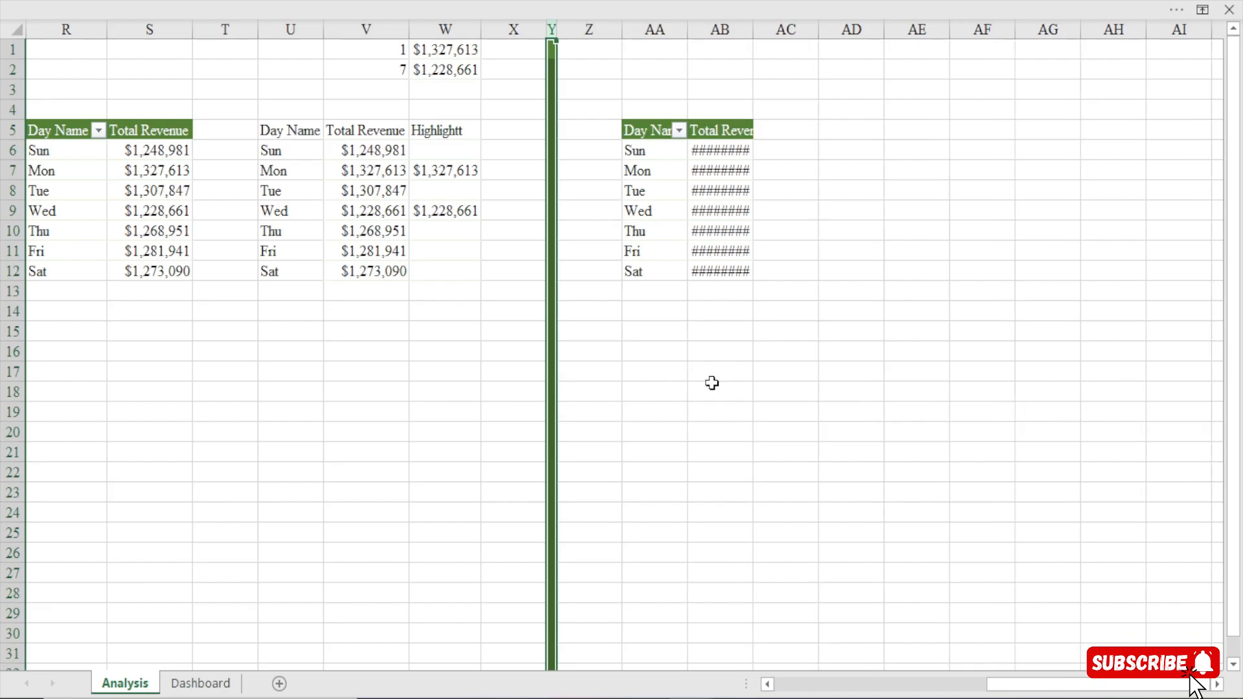
pyautogui.click(711, 383)
# Autofit column AB so the copied pivot table's Total Revenue values fit.
pyautogui.click(1216, 685)
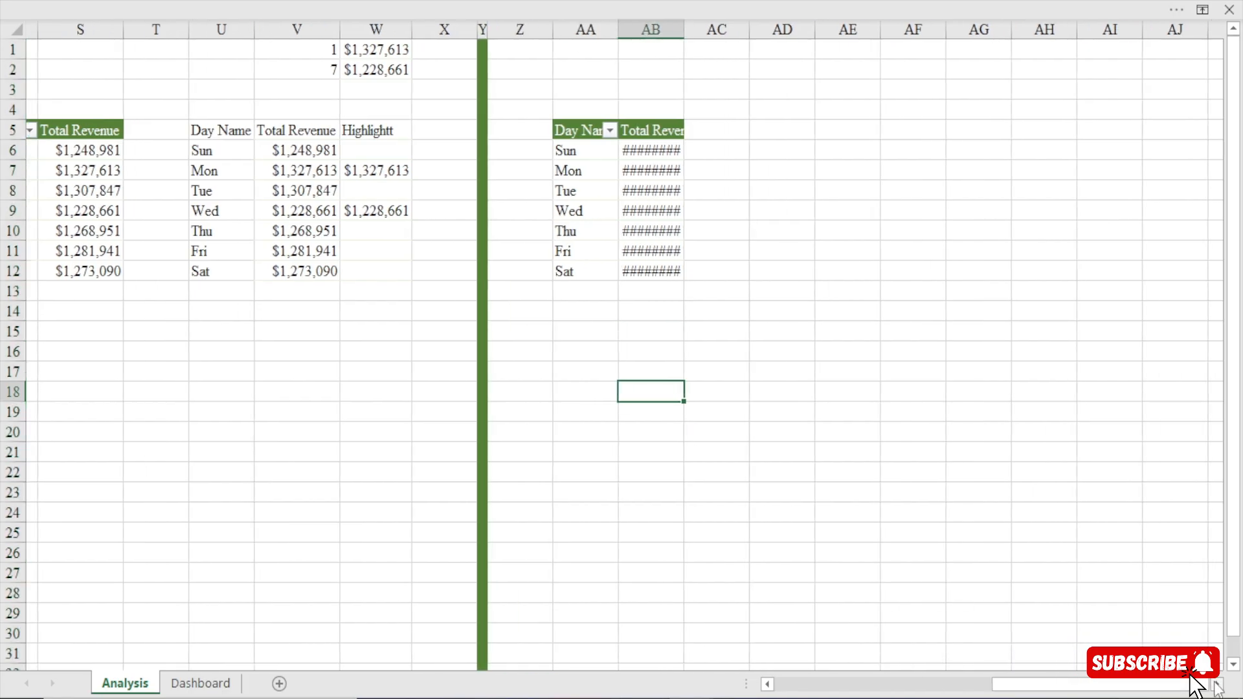
pyautogui.click(1216, 684)
pyautogui.moveTo(257, 170); pyautogui.dragTo(337, 171)
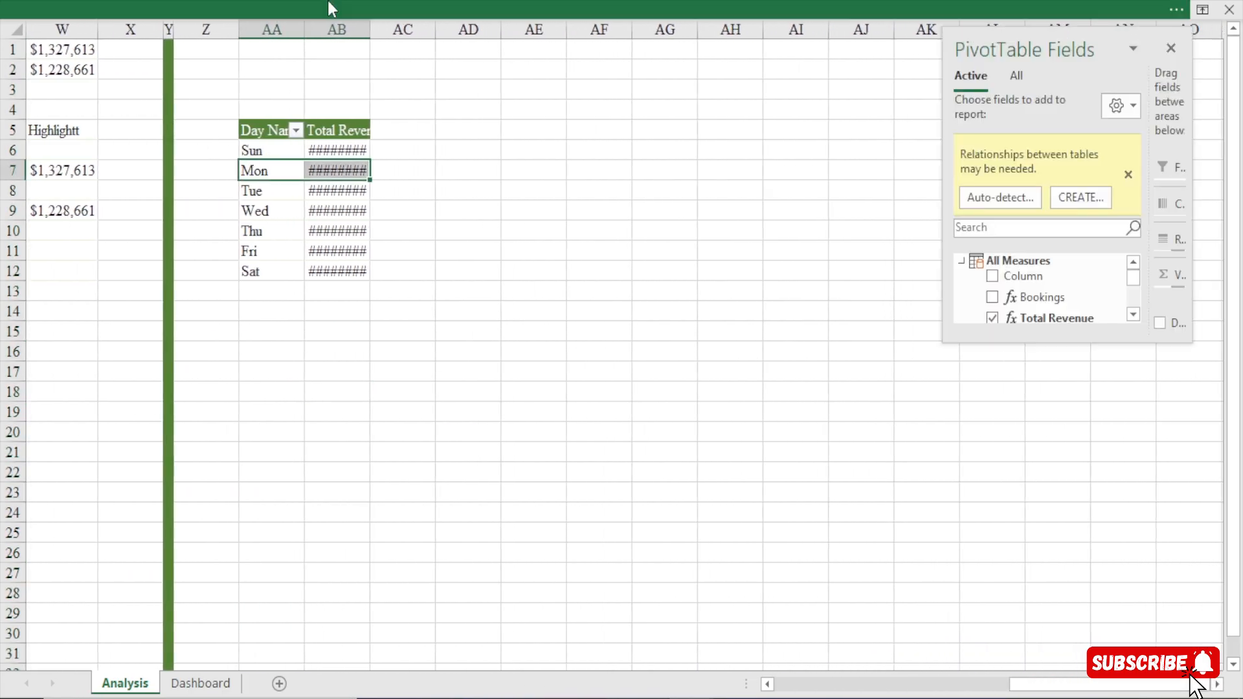
pyautogui.doubleClick(369, 29)
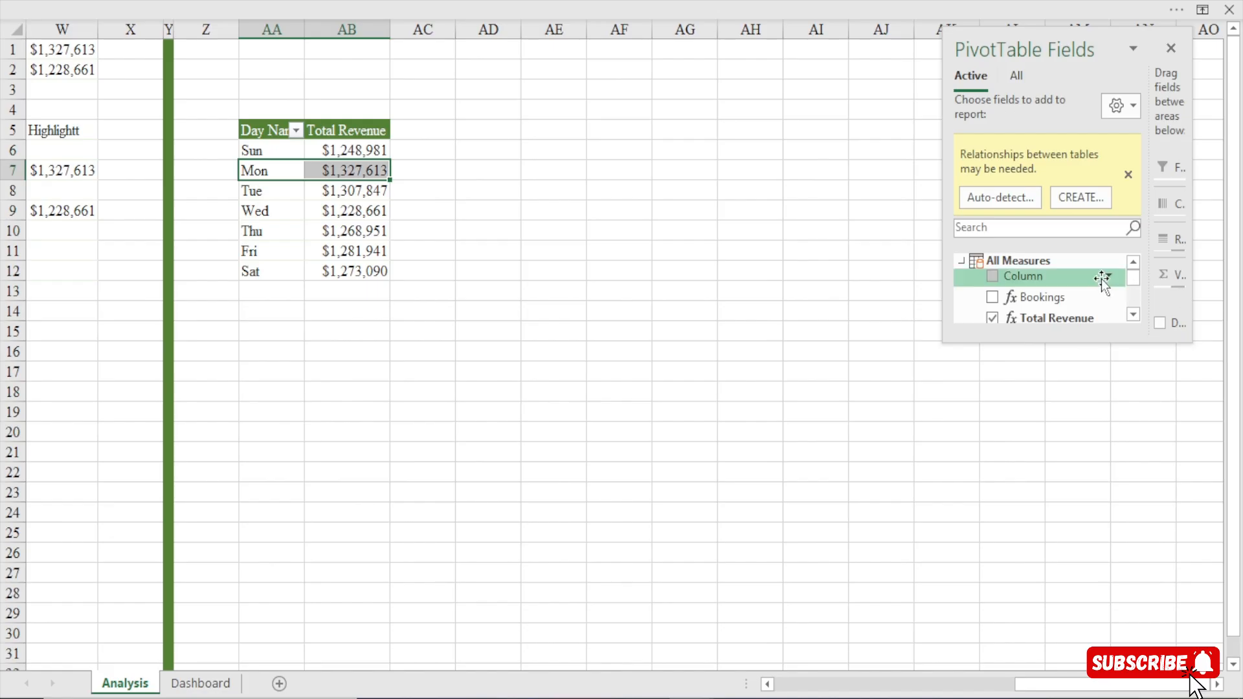
# Enlarge the PivotTable field list to full height and widen it to show its field names and areas.
pyautogui.moveTo(1061, 51); pyautogui.dragTo(1112, 27)
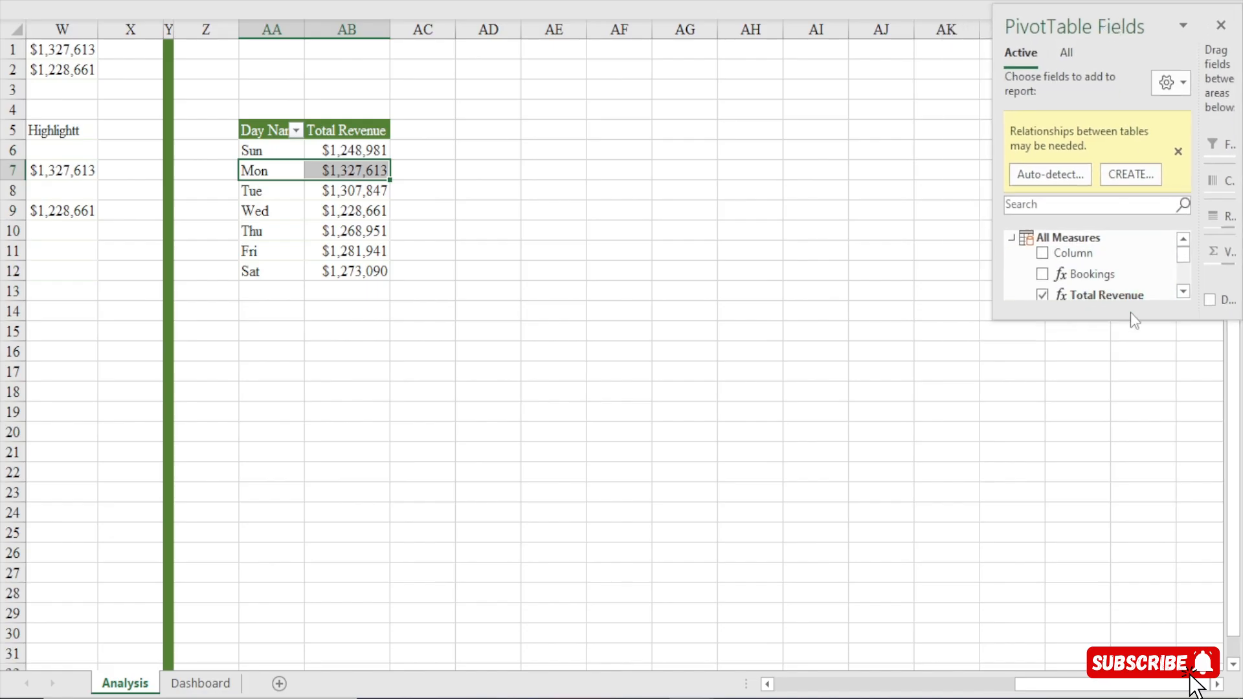
pyautogui.moveTo(1130, 317); pyautogui.dragTo(1130, 673)
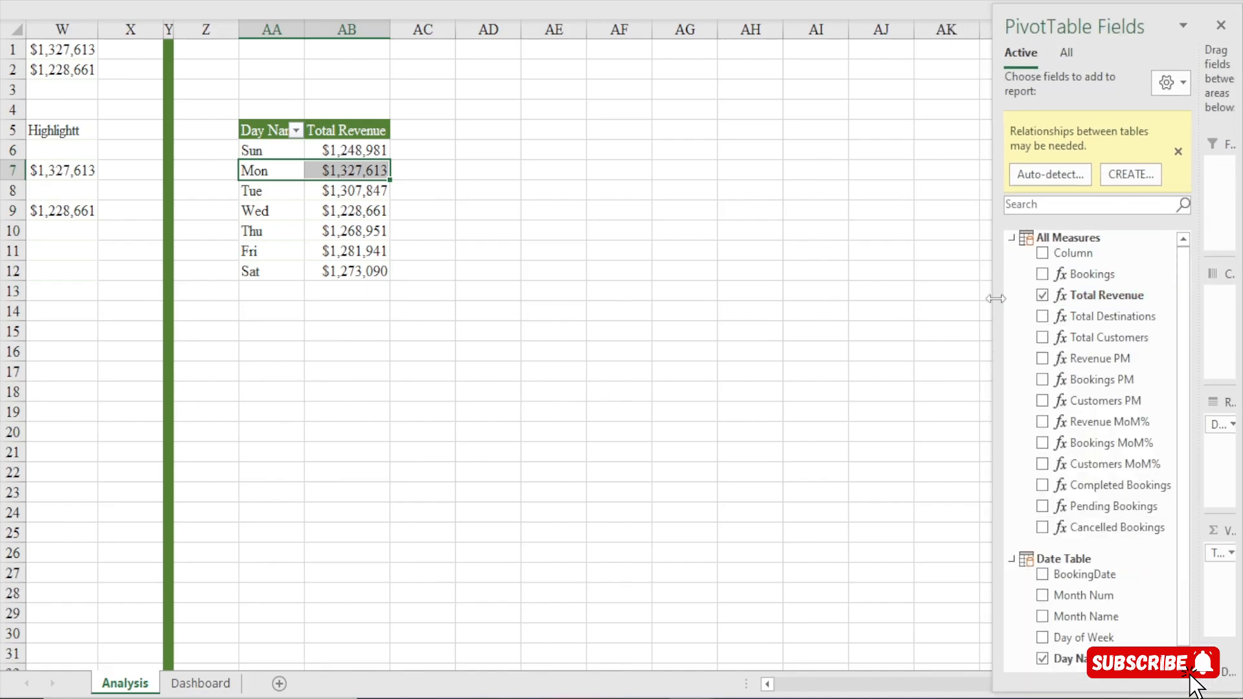
pyautogui.moveTo(994, 304); pyautogui.dragTo(879, 308)
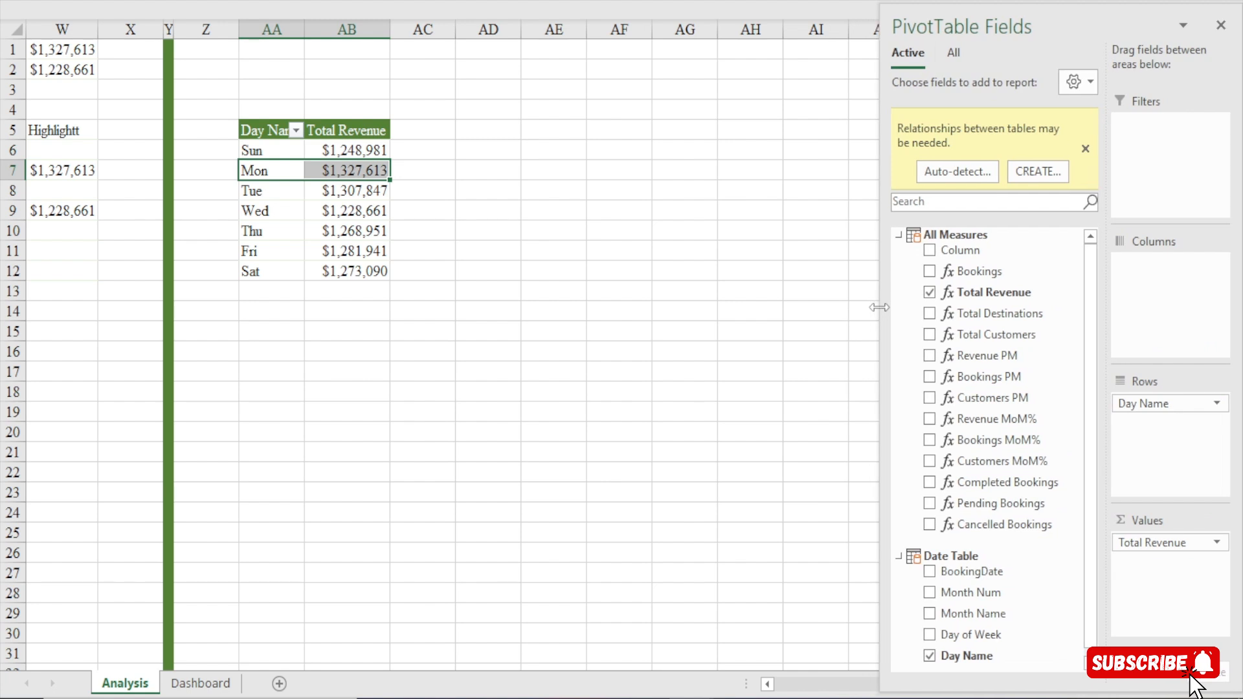
pyautogui.moveTo(974, 27); pyautogui.dragTo(951, 27)
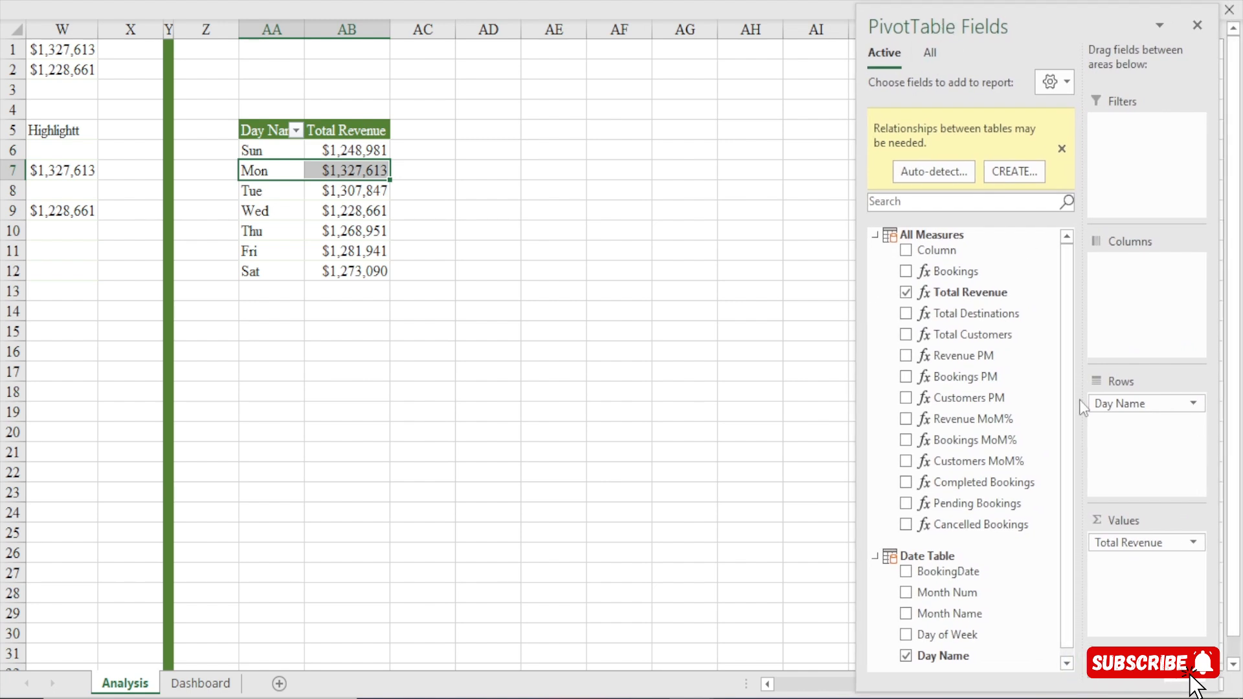
# Remove Day Name from the rows of the copied pivot table.
pyautogui.moveTo(1112, 405); pyautogui.dragTo(948, 554)
pyautogui.click(1115, 404)
pyautogui.moveTo(1116, 404); pyautogui.dragTo(1074, 371)
# List all Data Model tables and add Age Group from the Customers table to the pivot table's rows.
pyautogui.click(875, 149)
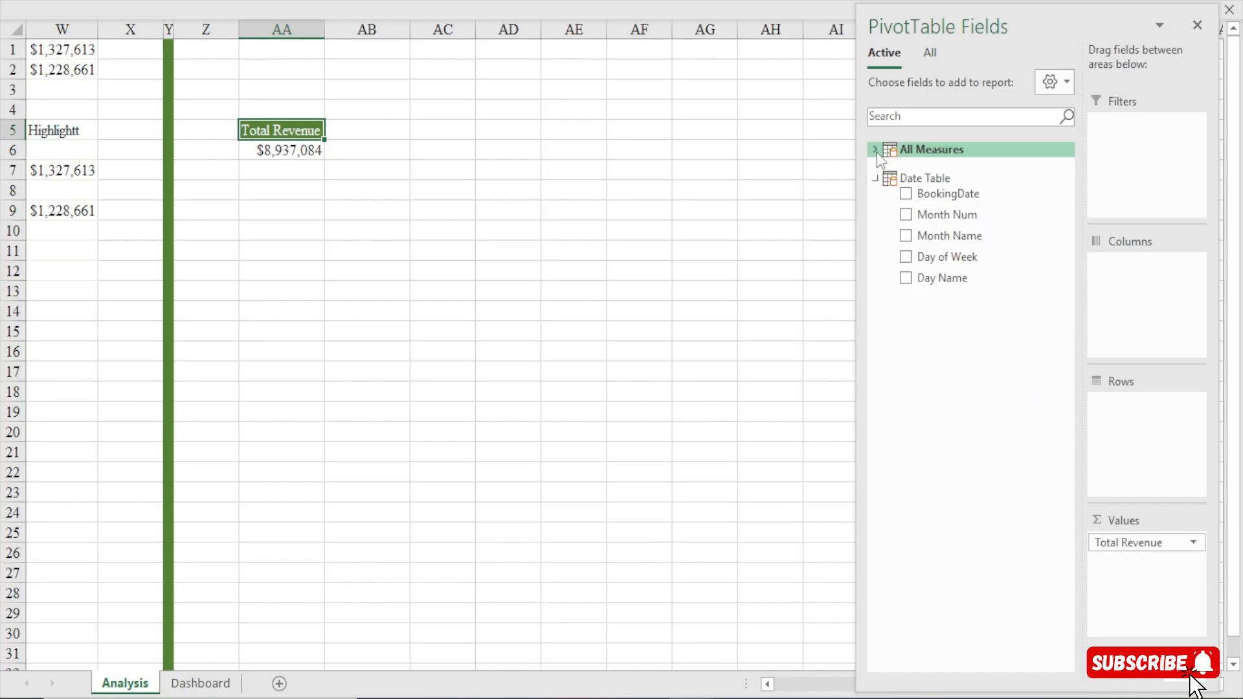
pyautogui.click(926, 54)
pyautogui.click(878, 65)
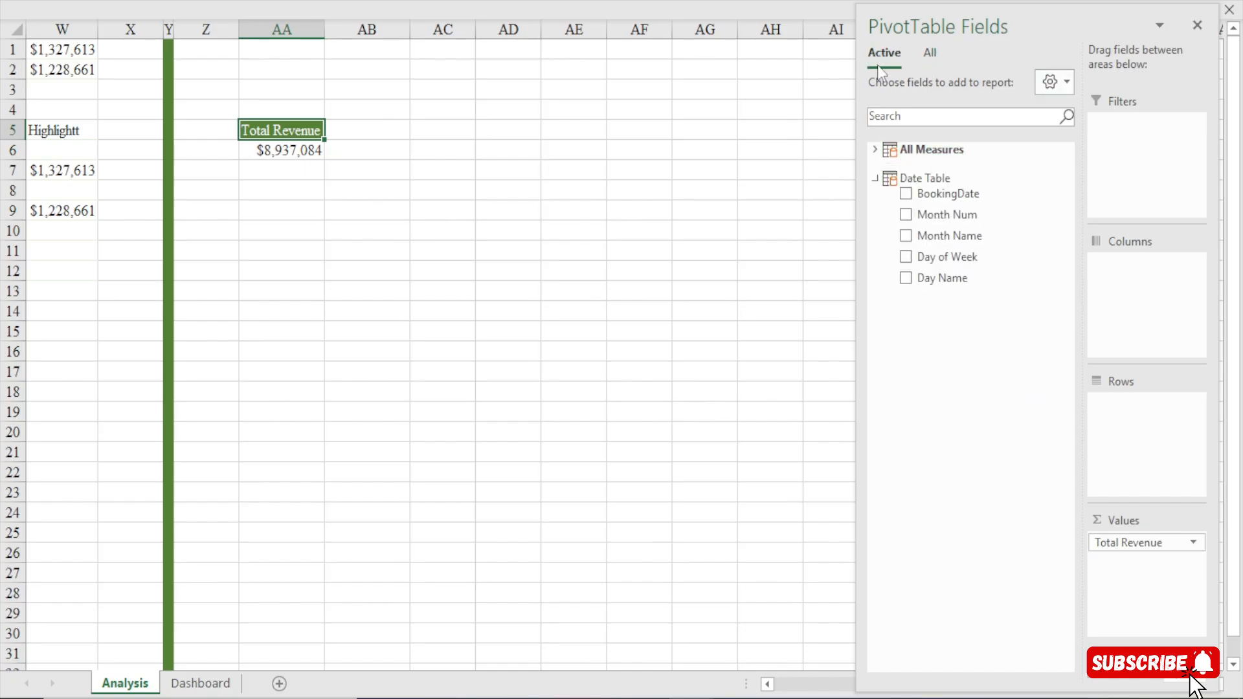
pyautogui.click(930, 53)
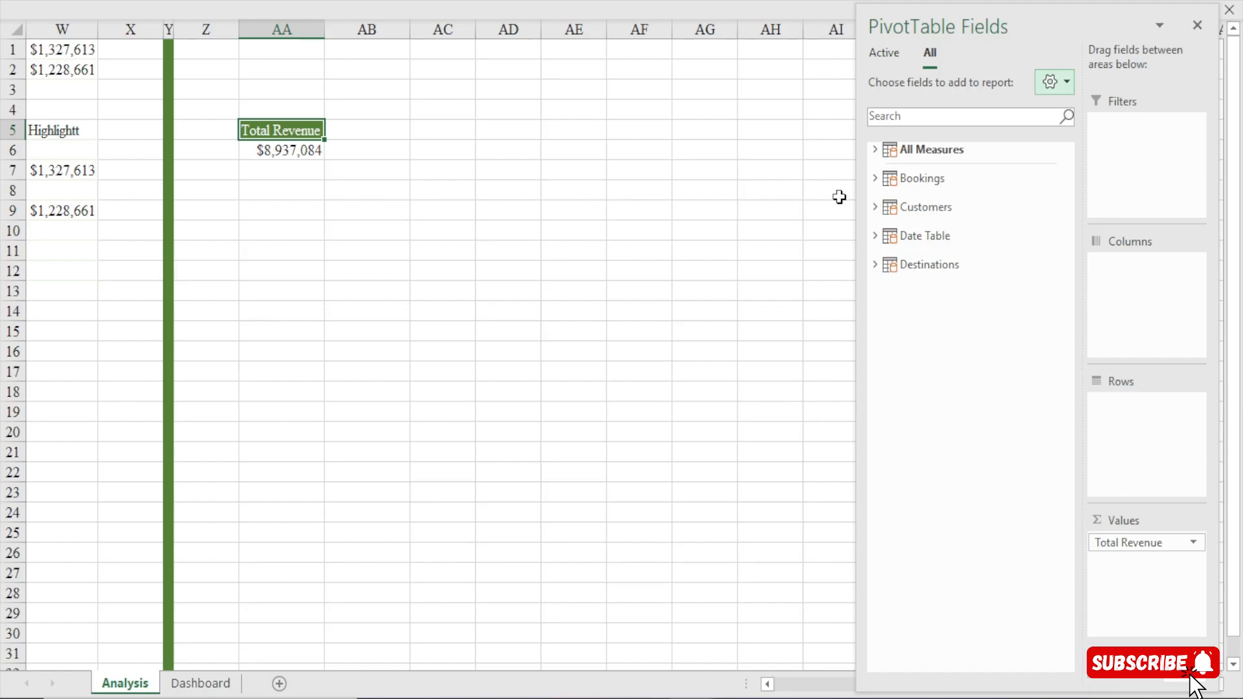
pyautogui.click(875, 209)
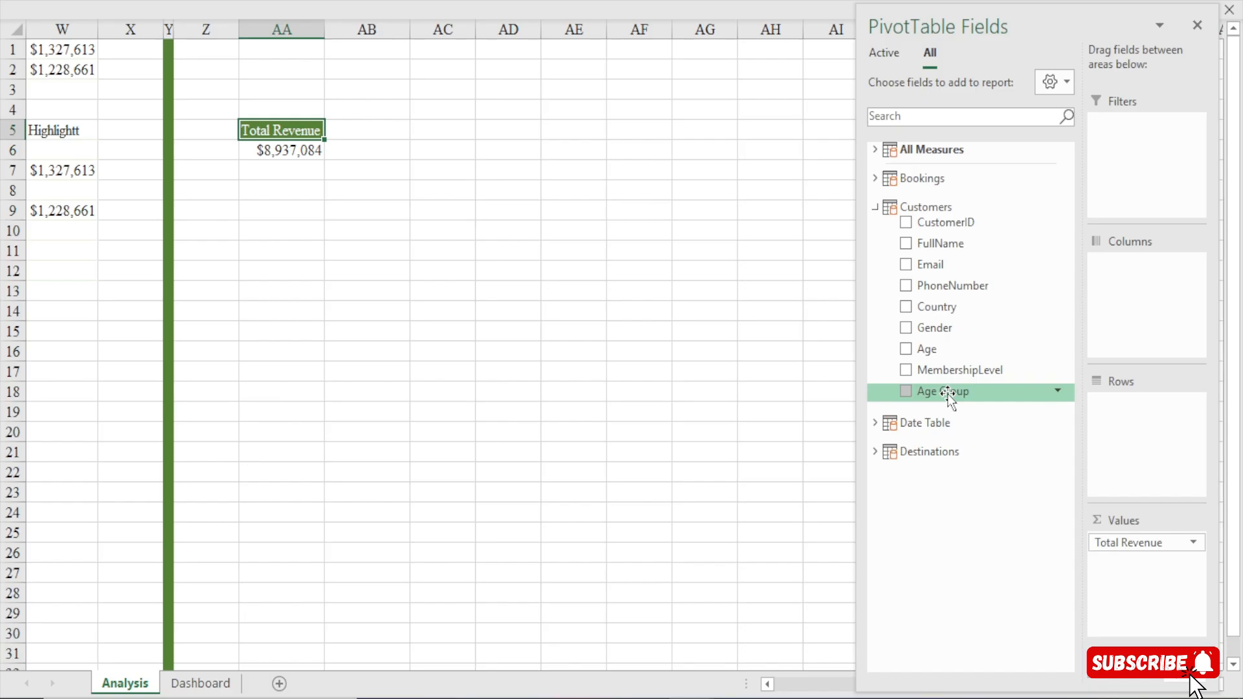
pyautogui.moveTo(948, 394); pyautogui.dragTo(1143, 421)
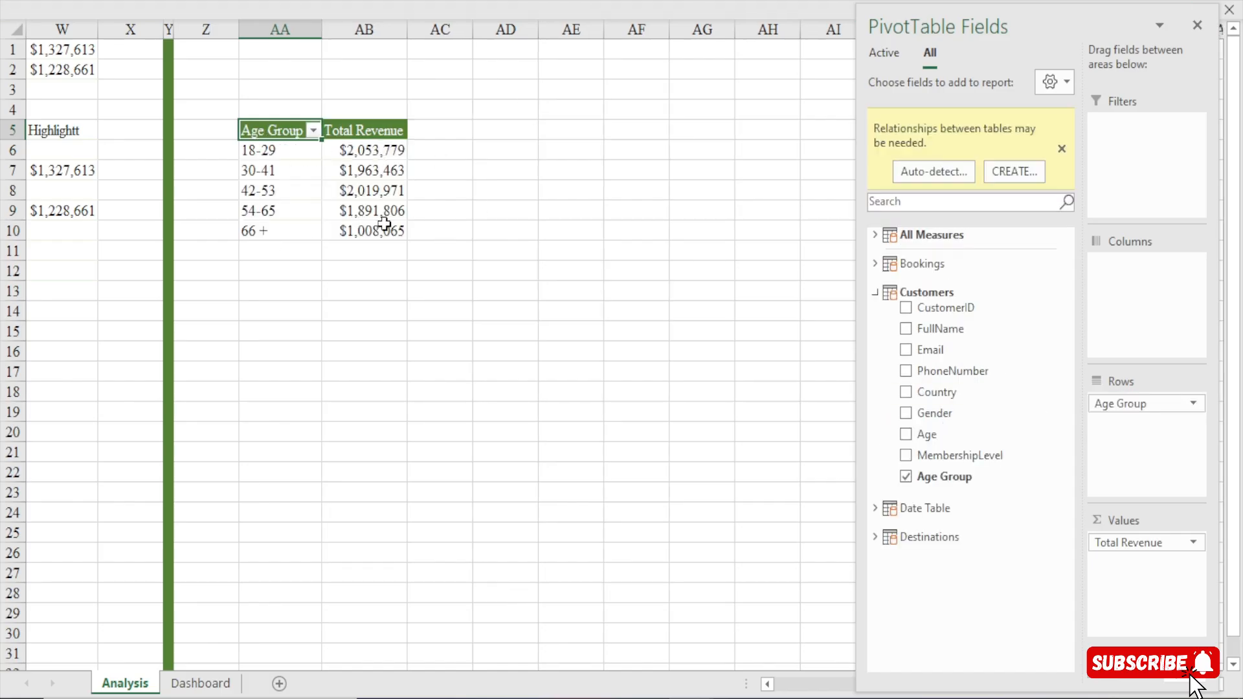
# Insert a 2D clustered column chart from the age group Total Revenue pivot table.
pyautogui.moveTo(378, 190)
pyautogui.moveTo(392, 160)
pyautogui.click(363, 190)
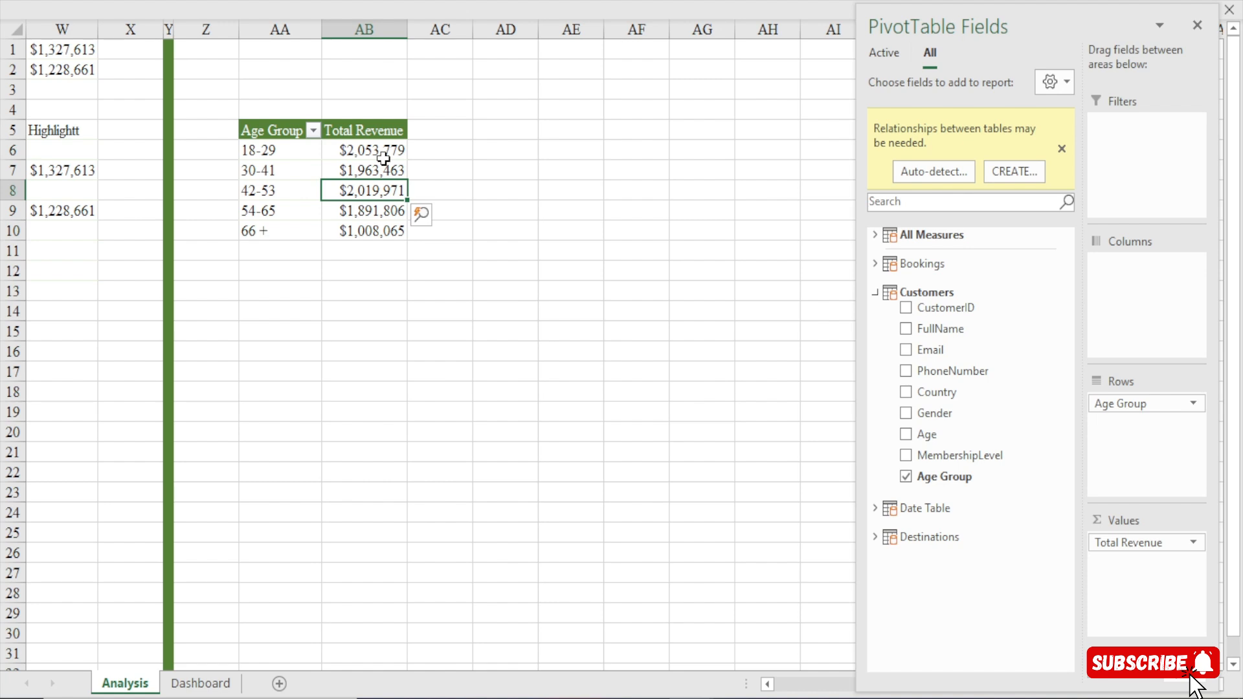
pyautogui.click(488, 2)
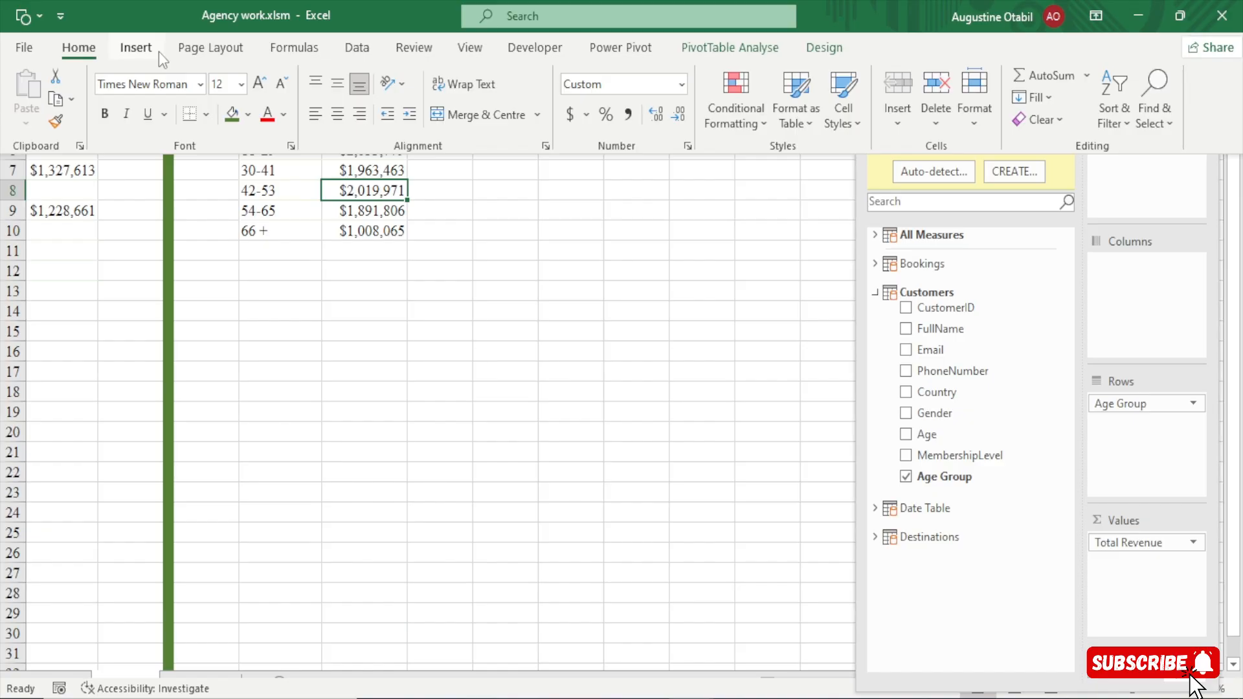
pyautogui.press('Escape')
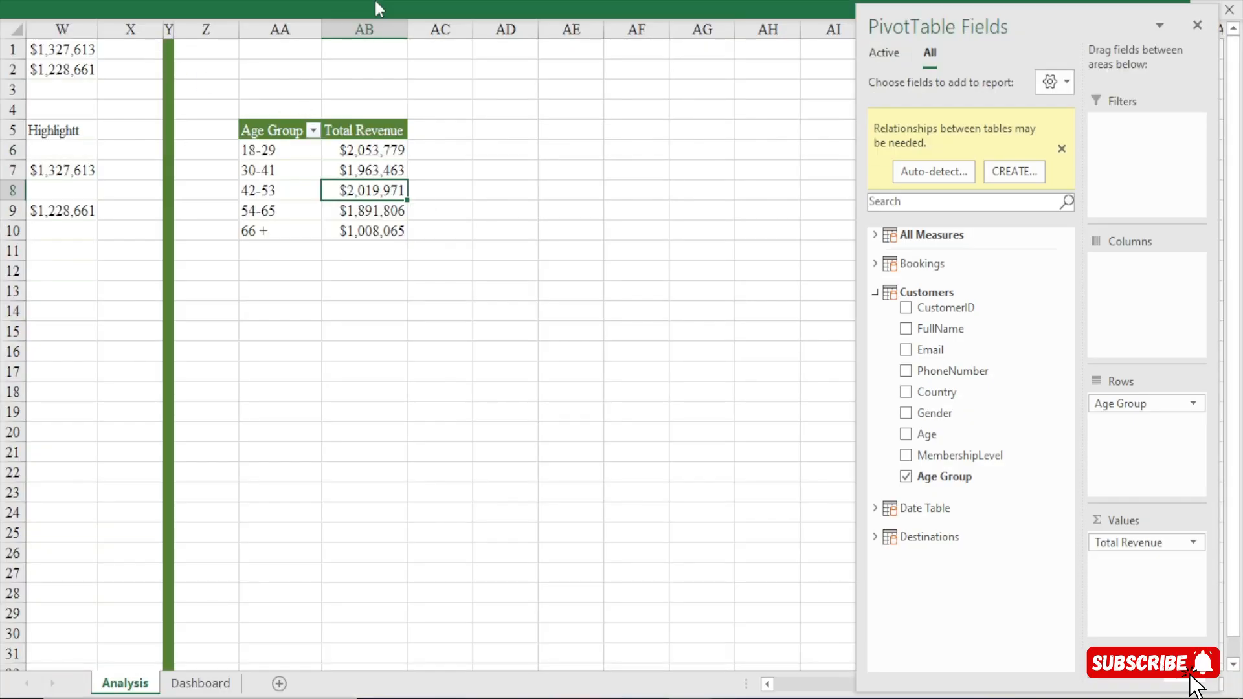
pyautogui.click(374, 2)
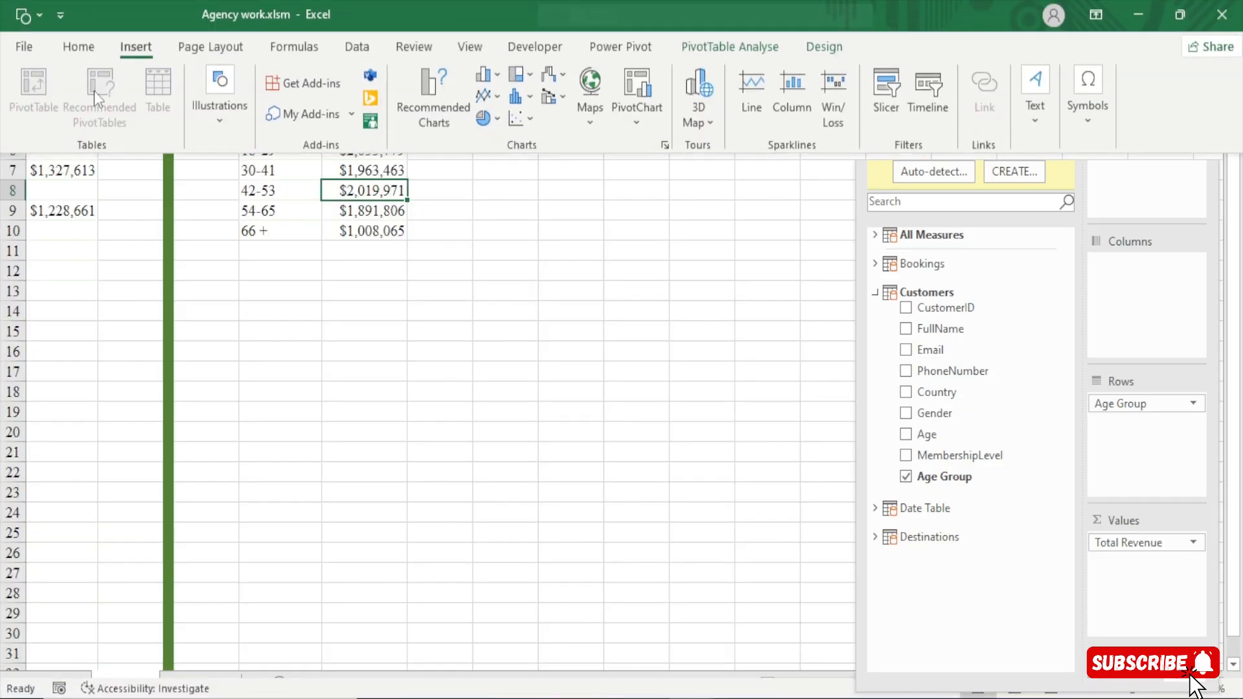
pyautogui.click(504, 76)
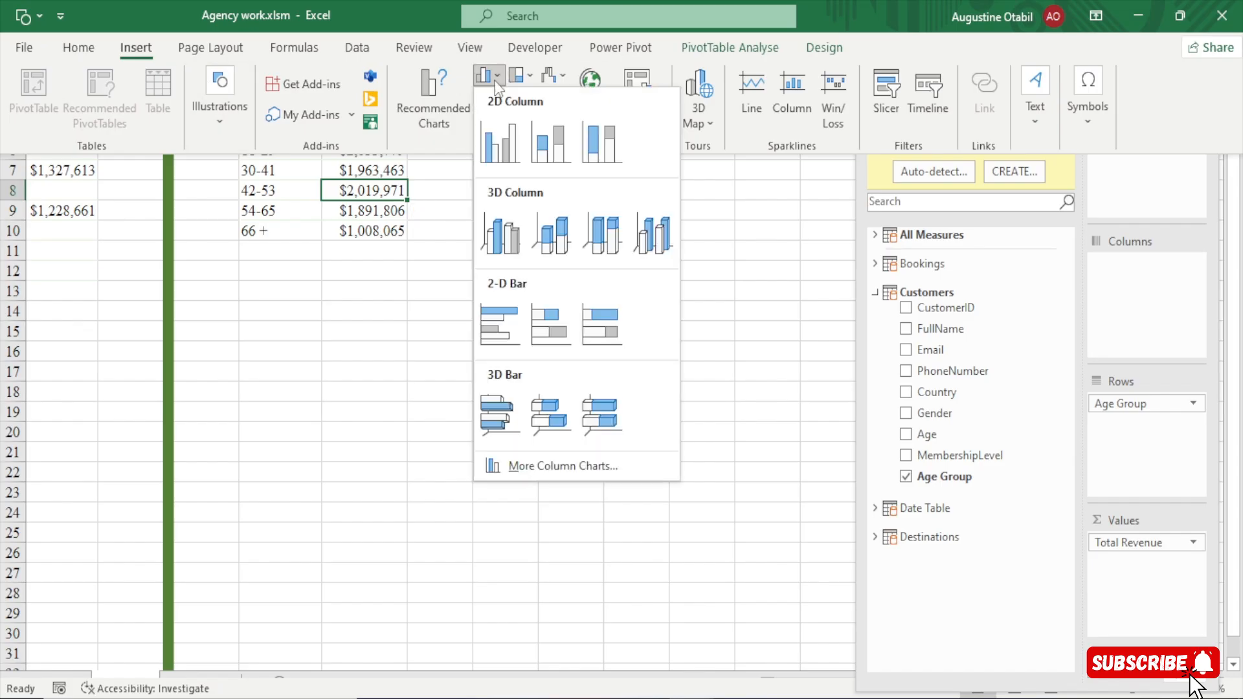
pyautogui.click(502, 154)
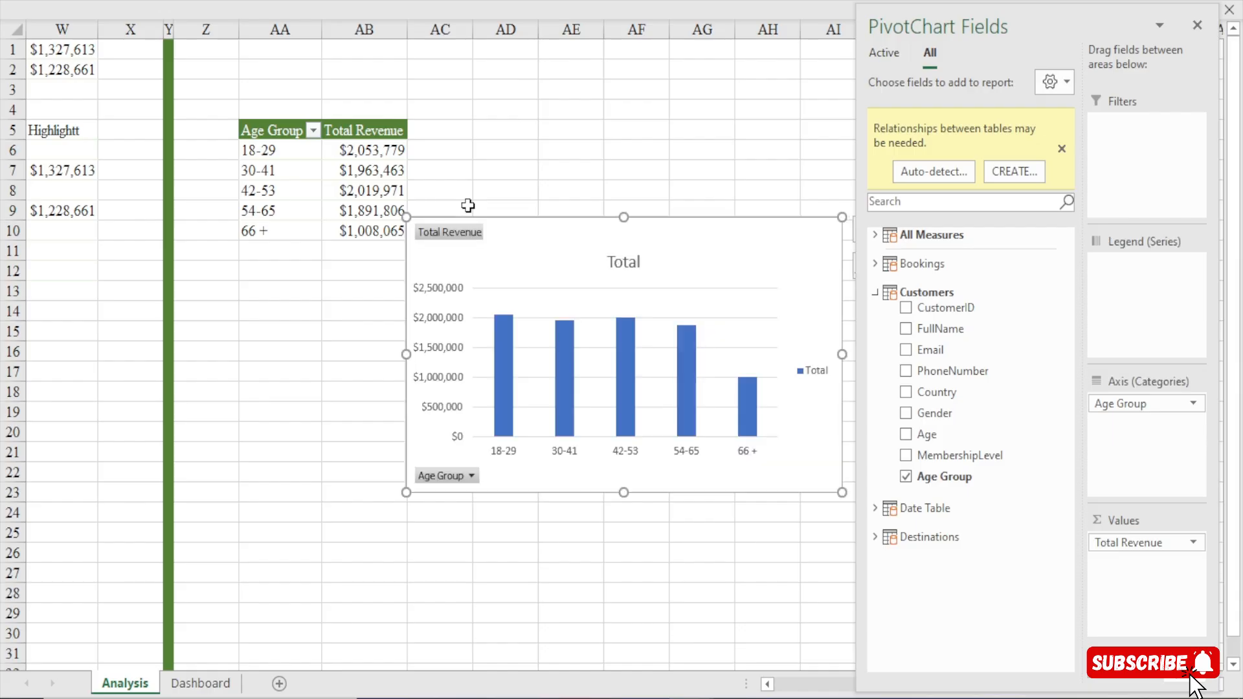
# Move the age group chart slightly toward the pivot table and hide all of its field buttons.
pyautogui.moveTo(508, 223)
pyautogui.mouseDown()
pyautogui.moveTo(438, 202)
pyautogui.moveTo(505, 228)
pyautogui.mouseUp()
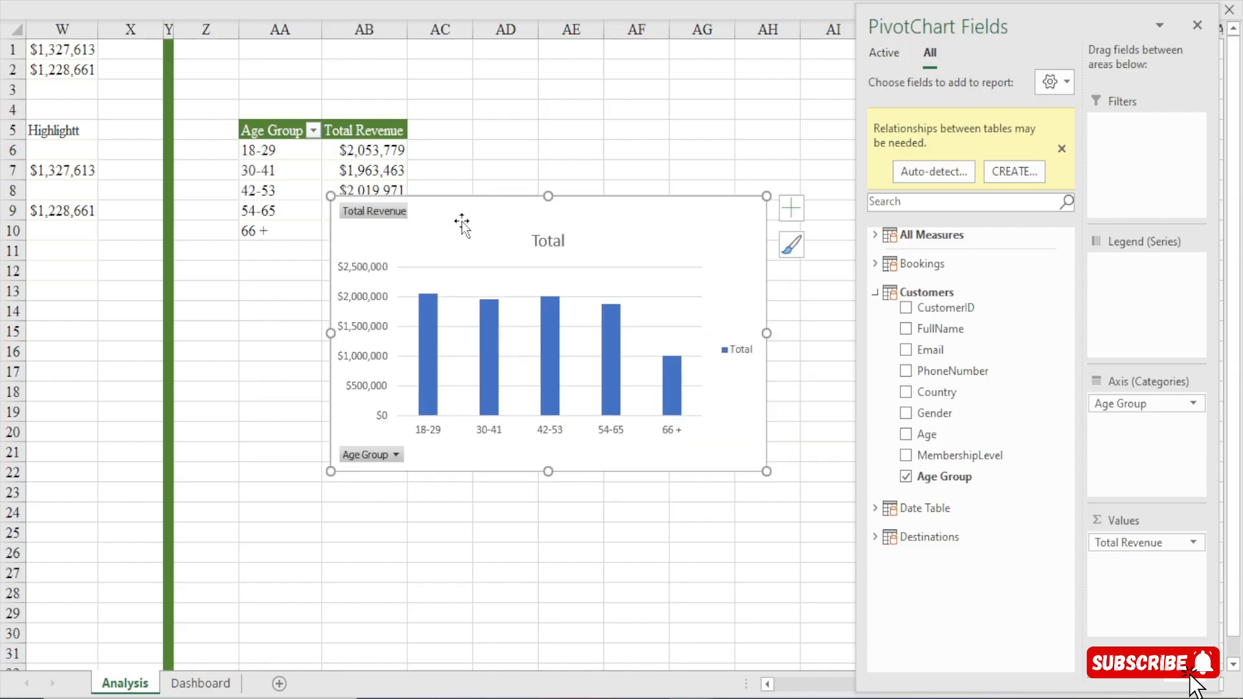
pyautogui.rightClick(387, 220)
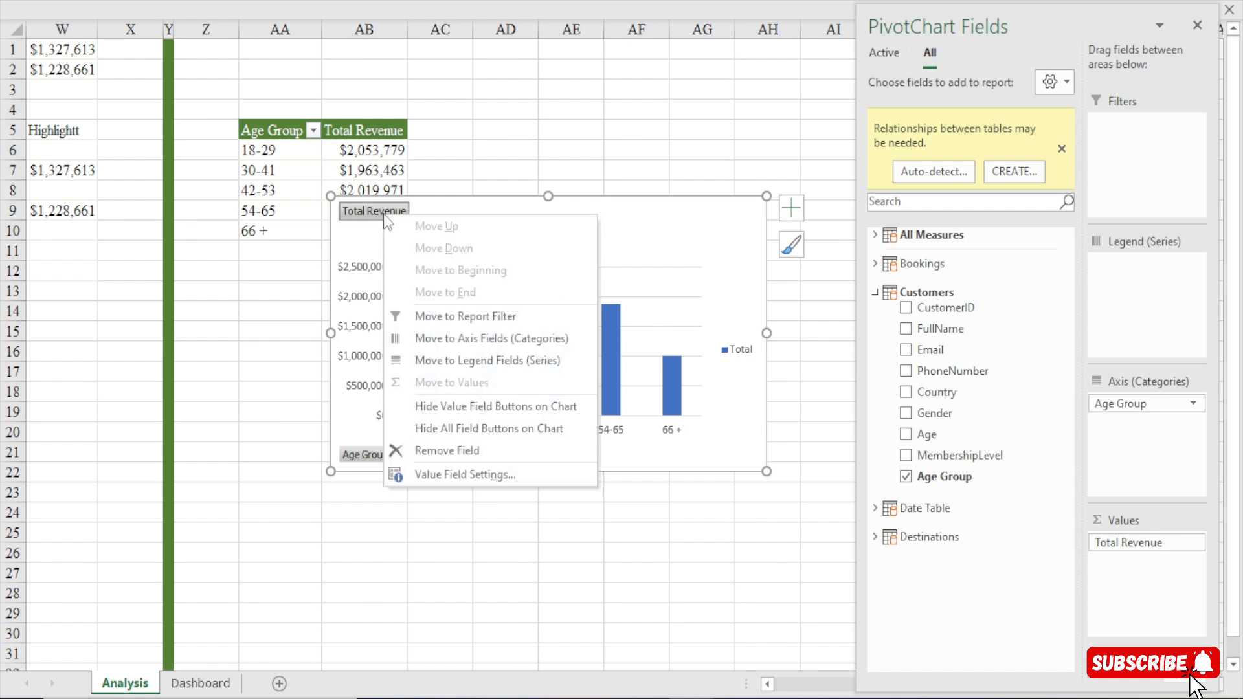
pyautogui.click(494, 428)
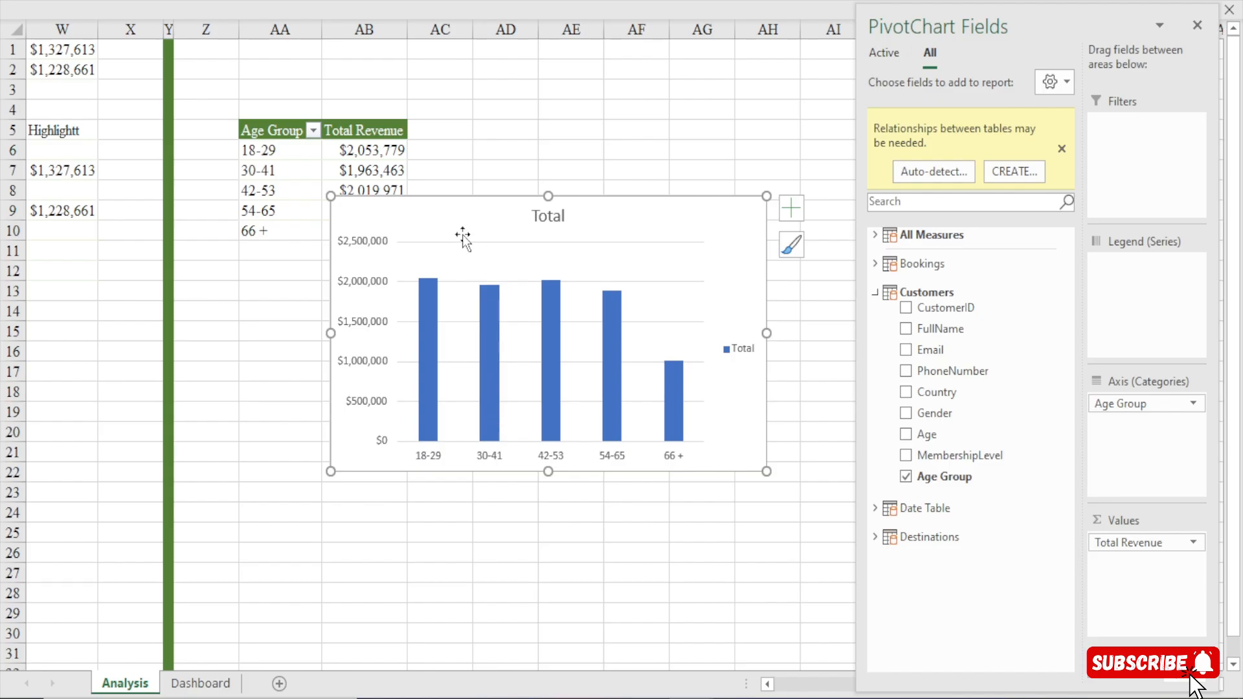
# Remove the chart title, legend, vertical axis and gridlines from the age group chart.
pyautogui.click(549, 217)
pyautogui.press('Delete')
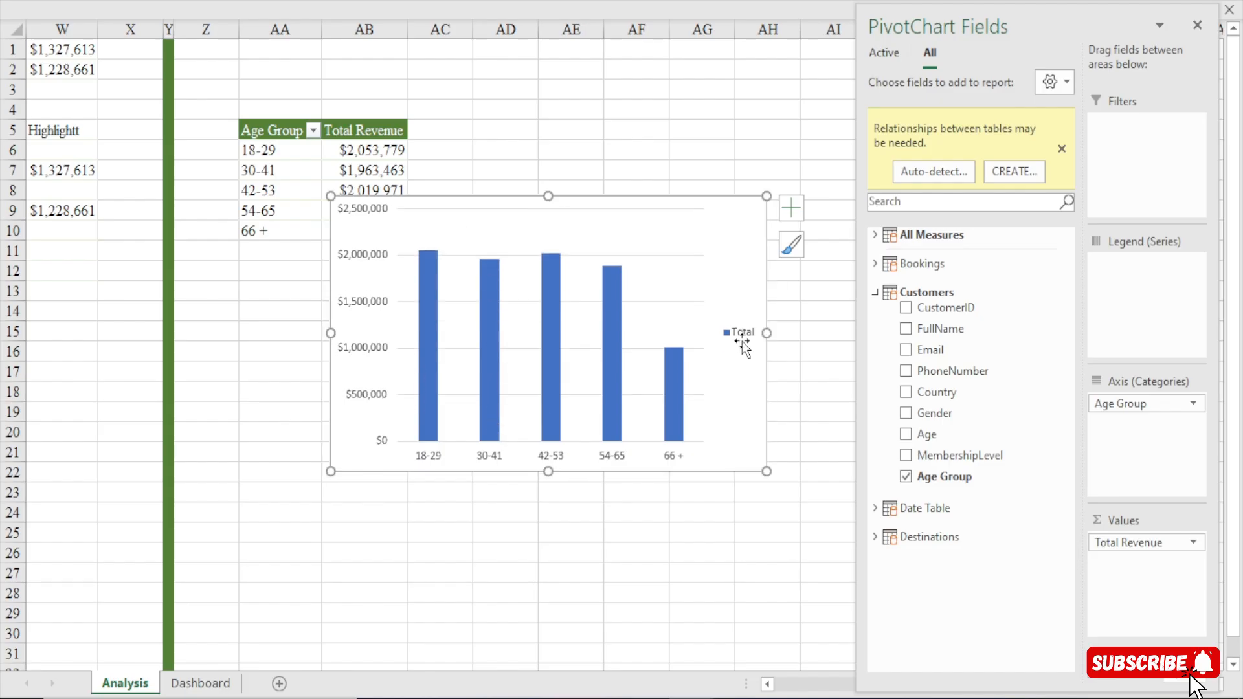
pyautogui.press('Delete')
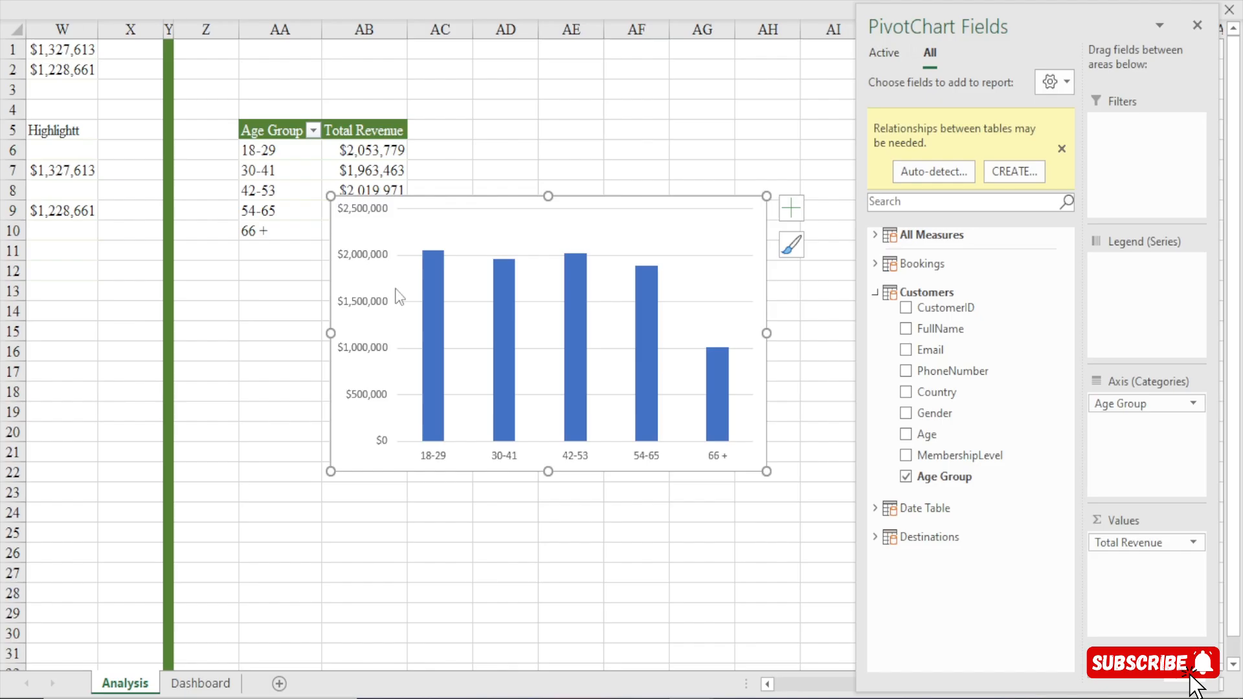
pyautogui.click(367, 260)
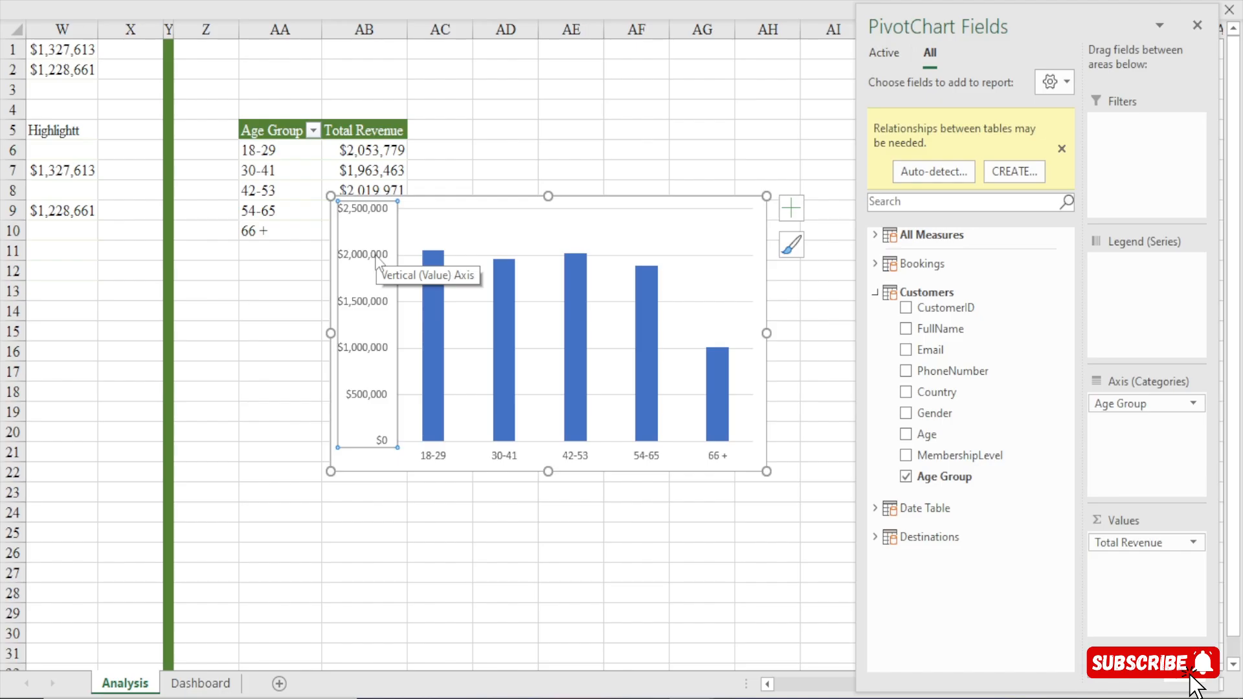
pyautogui.press('Delete')
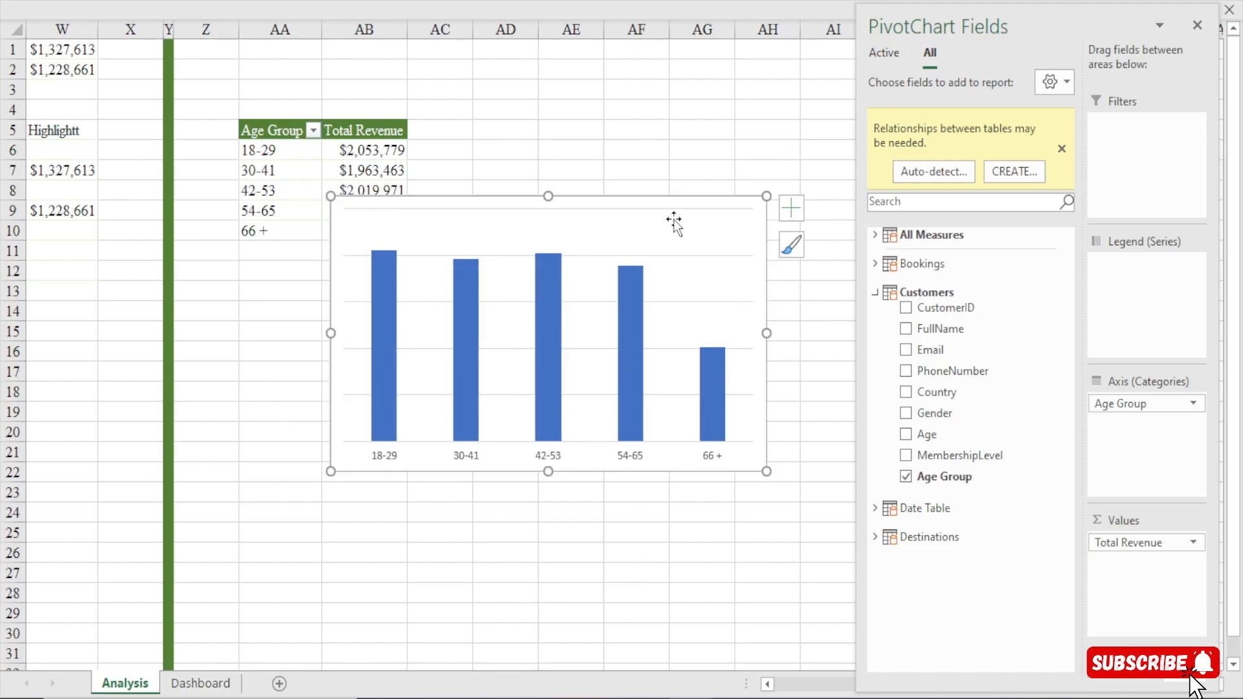
pyautogui.click(686, 257)
pyautogui.press('Delete')
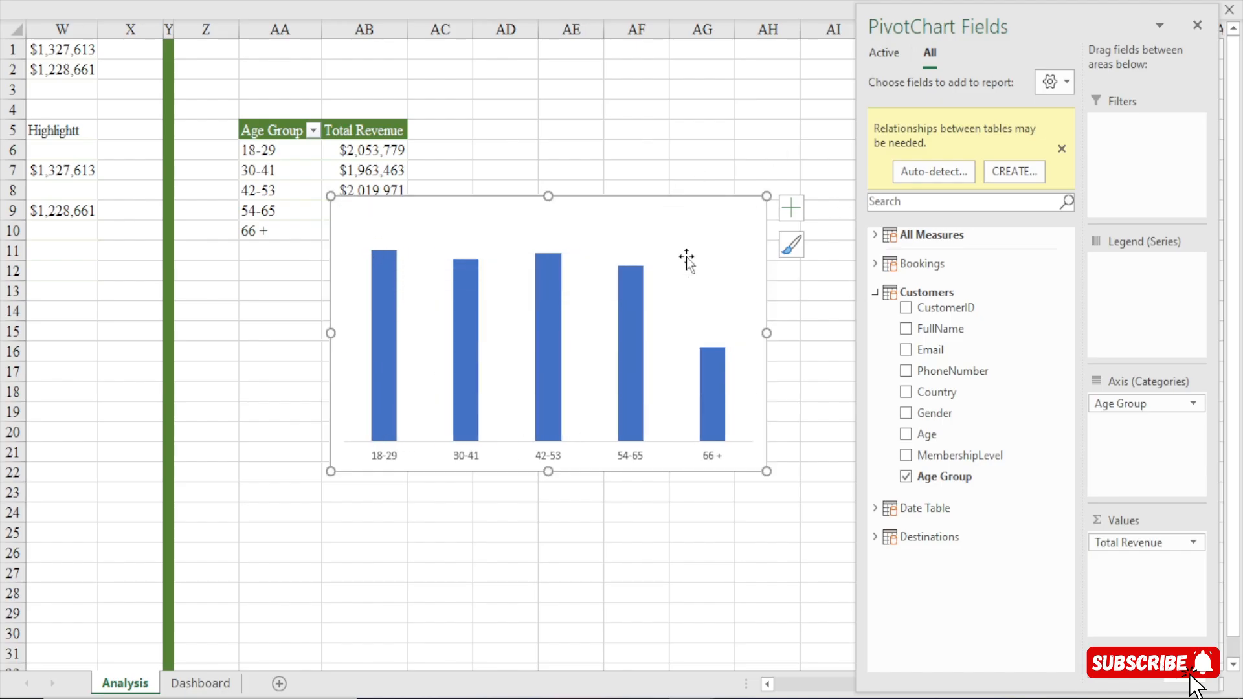
# Close the PivotChart field list, then shrink the age group chart in width and height so it sits below the pivot table.
pyautogui.click(1207, 32)
pyautogui.moveTo(619, 199); pyautogui.dragTo(612, 216)
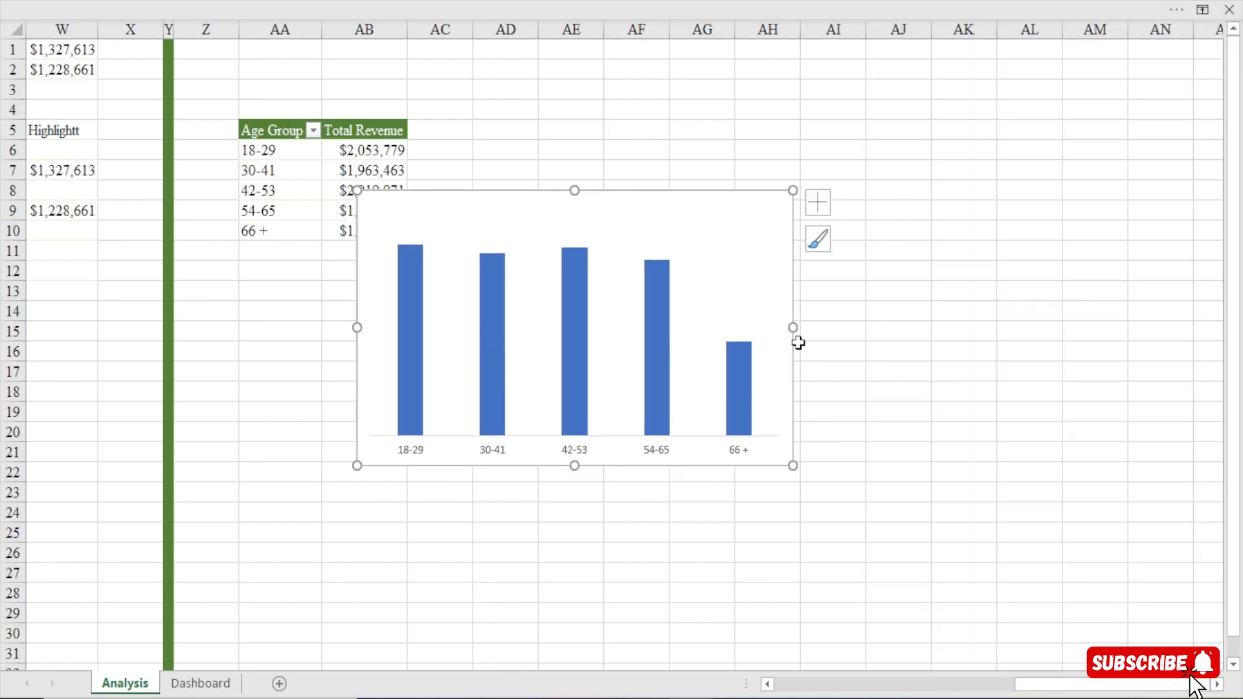
pyautogui.moveTo(793, 327); pyautogui.dragTo(647, 334)
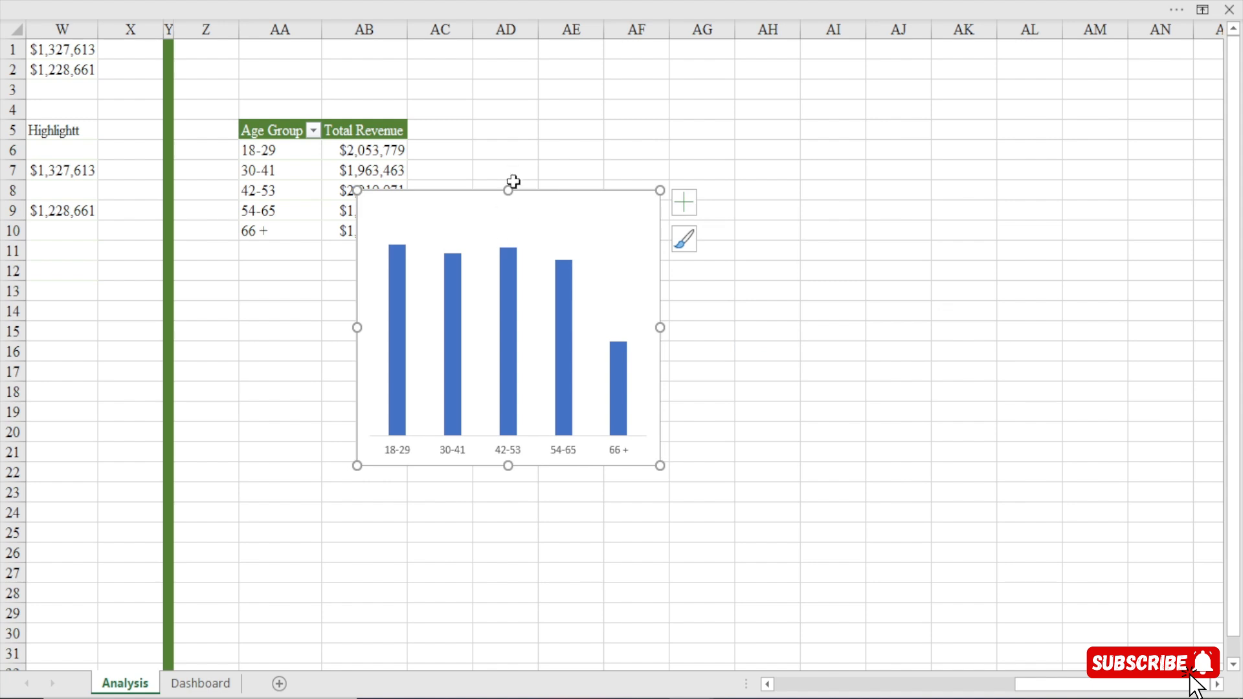
pyautogui.moveTo(508, 189); pyautogui.dragTo(509, 277)
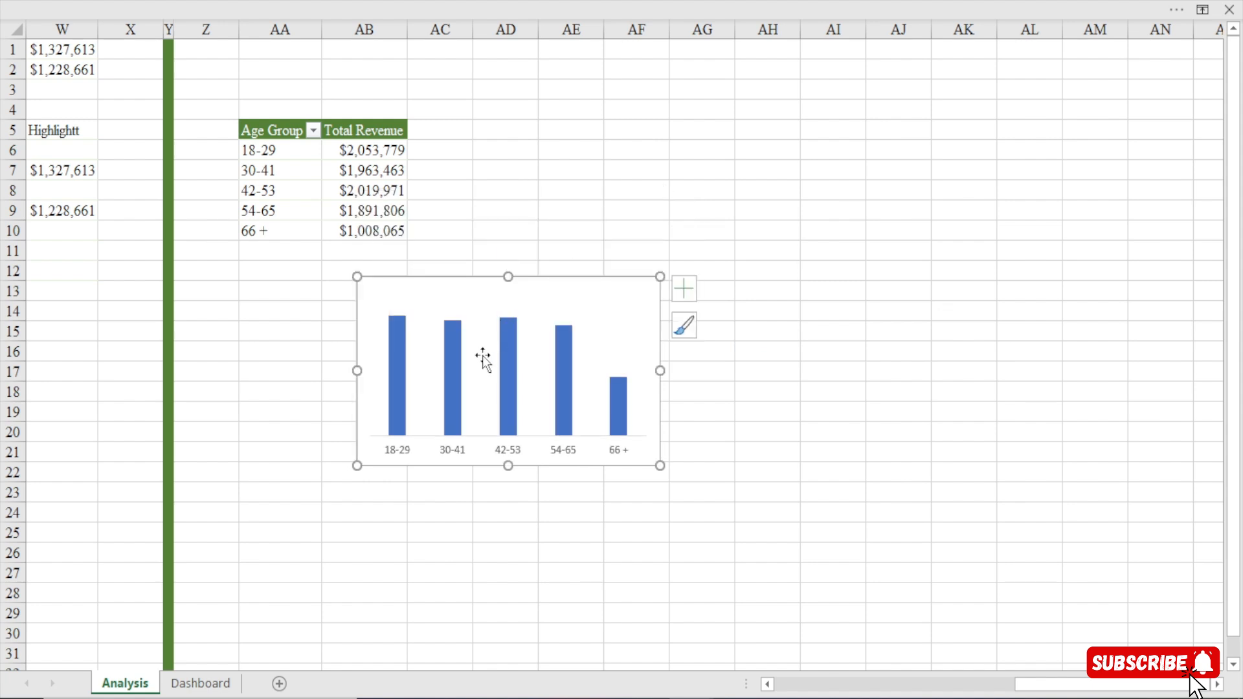
# Widen the age group chart's columns by reducing the series gap width to about 80%.
pyautogui.click(396, 373)
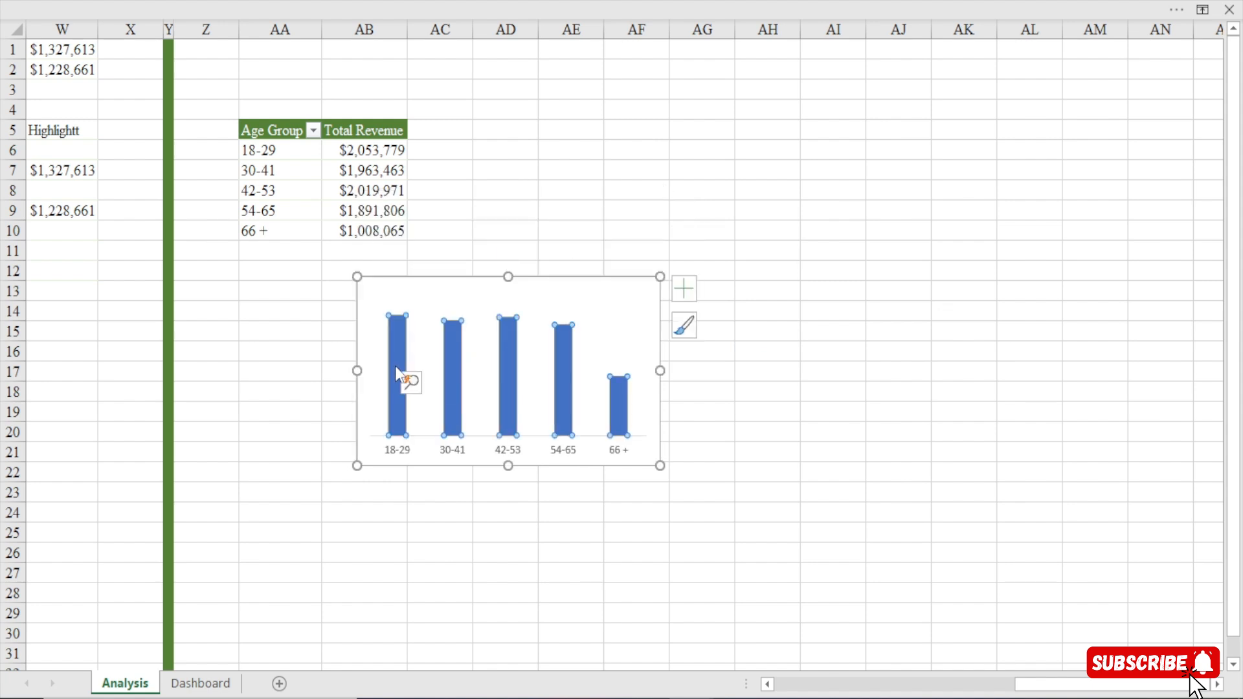
pyautogui.doubleClick(395, 366)
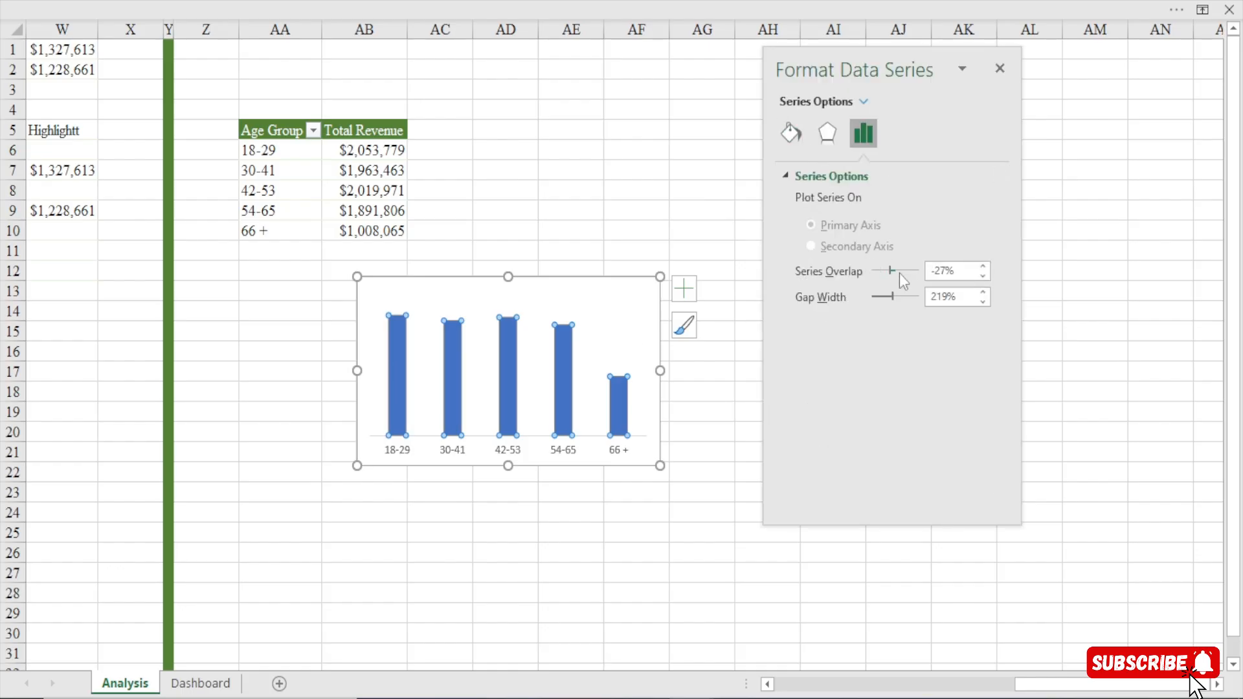
pyautogui.moveTo(890, 301); pyautogui.dragTo(879, 301)
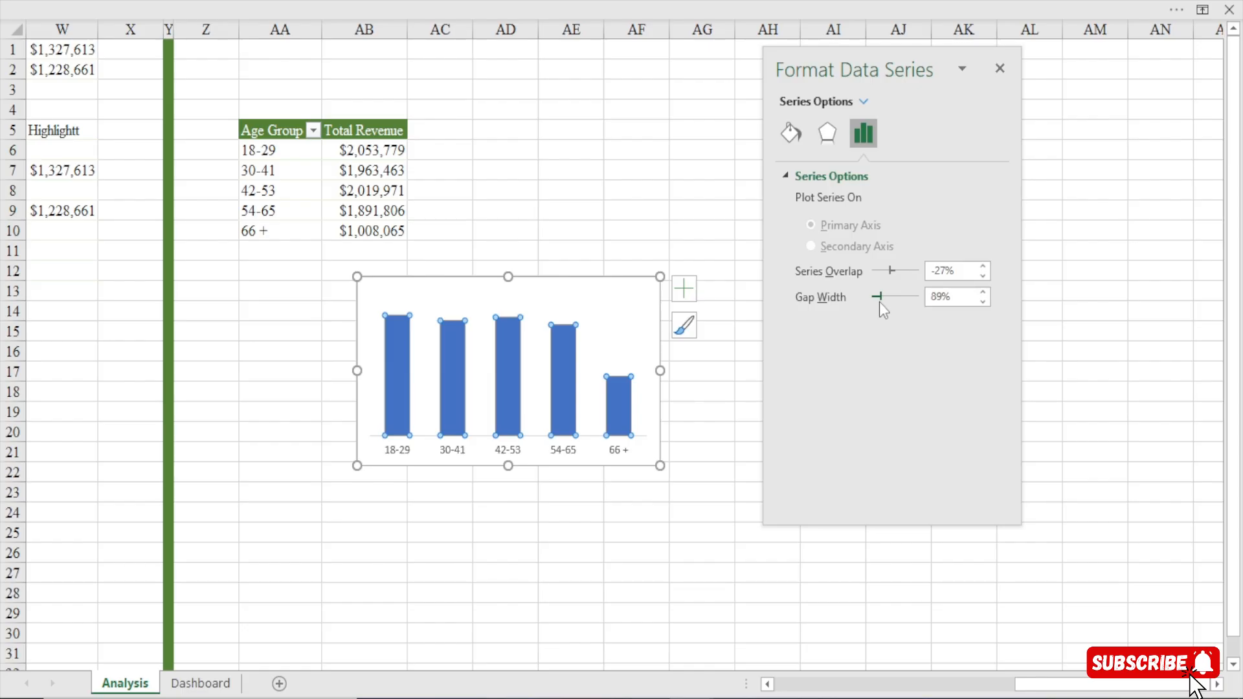
pyautogui.click(984, 296)
pyautogui.click(984, 299)
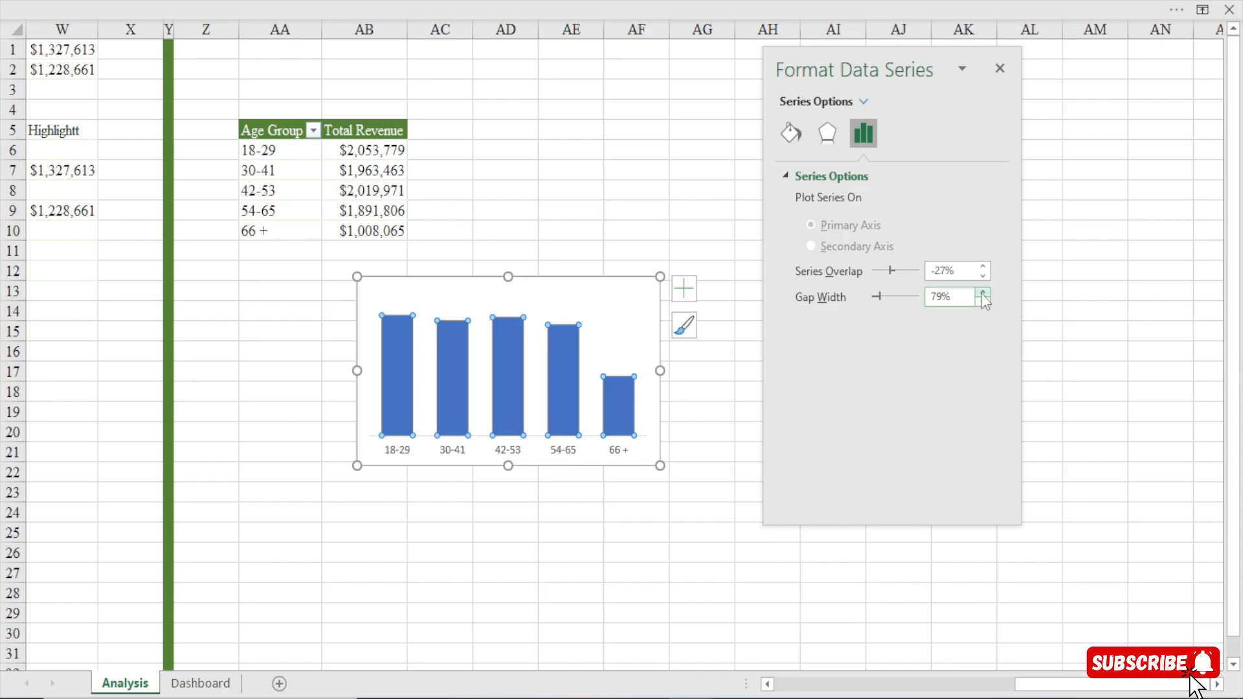
pyautogui.click(983, 294)
pyautogui.click(545, 286)
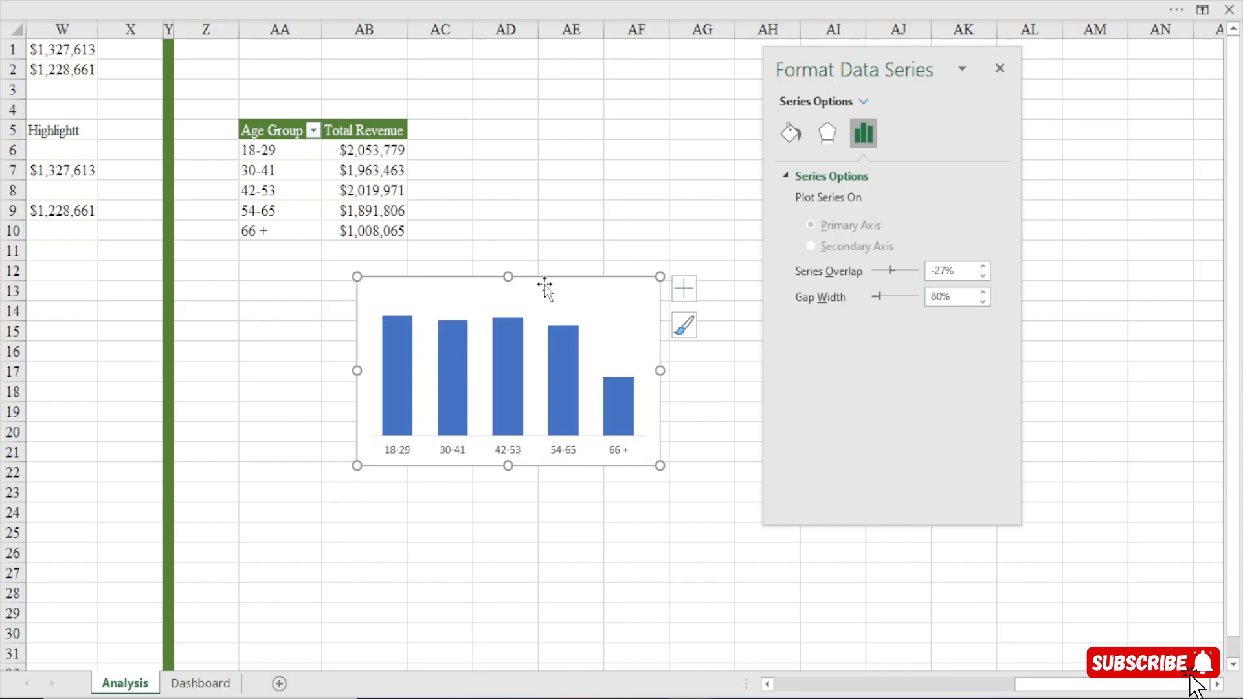
# Add data labels to the age group columns and enlarge the chart slightly so the labels fit.
pyautogui.click(684, 289)
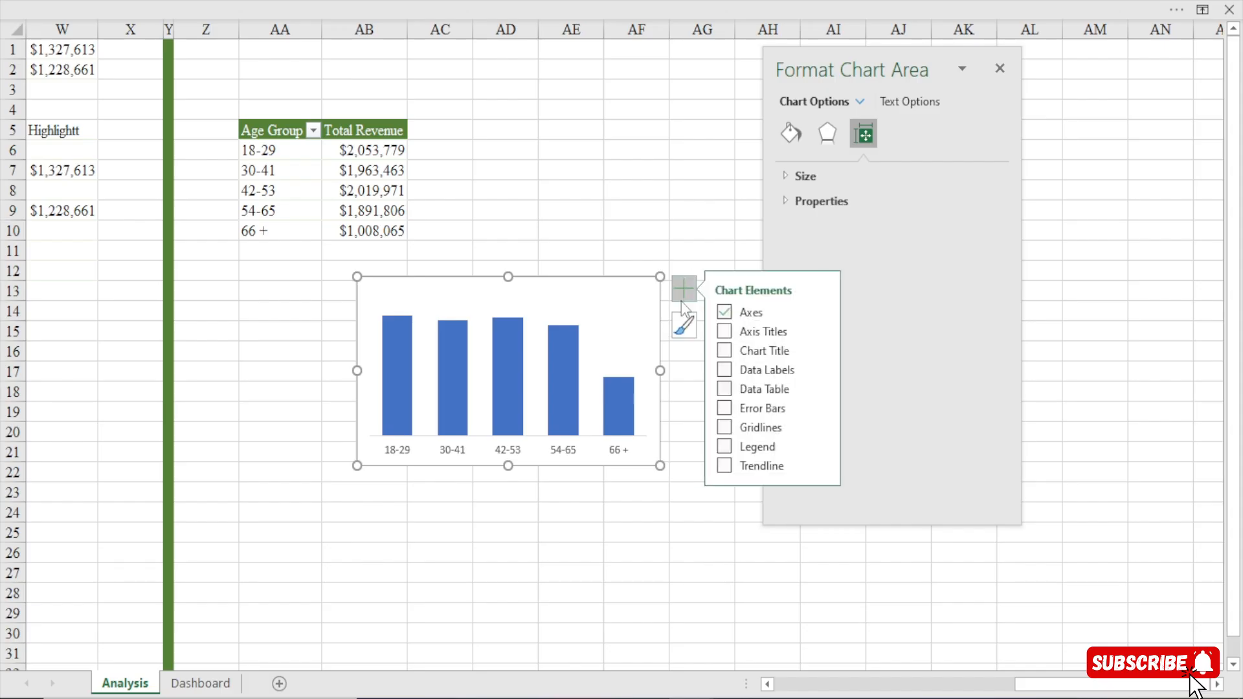
pyautogui.click(728, 371)
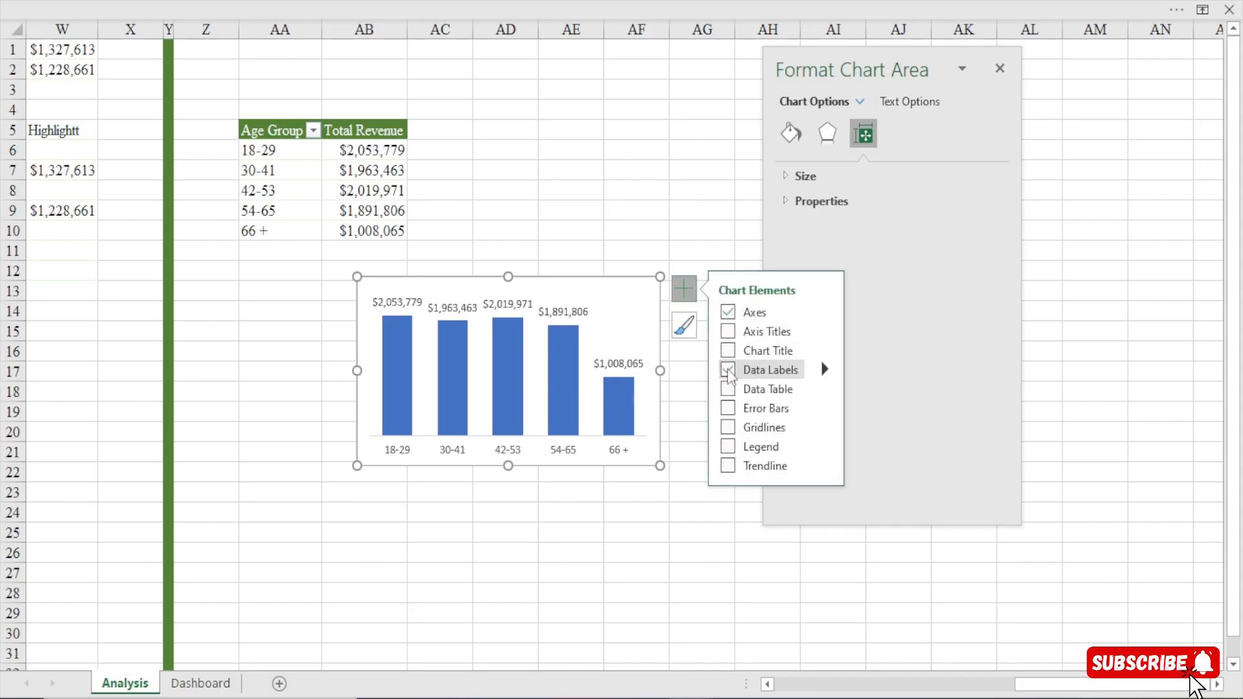
pyautogui.moveTo(660, 370); pyautogui.dragTo(723, 375)
pyautogui.moveTo(538, 466); pyautogui.dragTo(538, 478)
pyautogui.click(1002, 69)
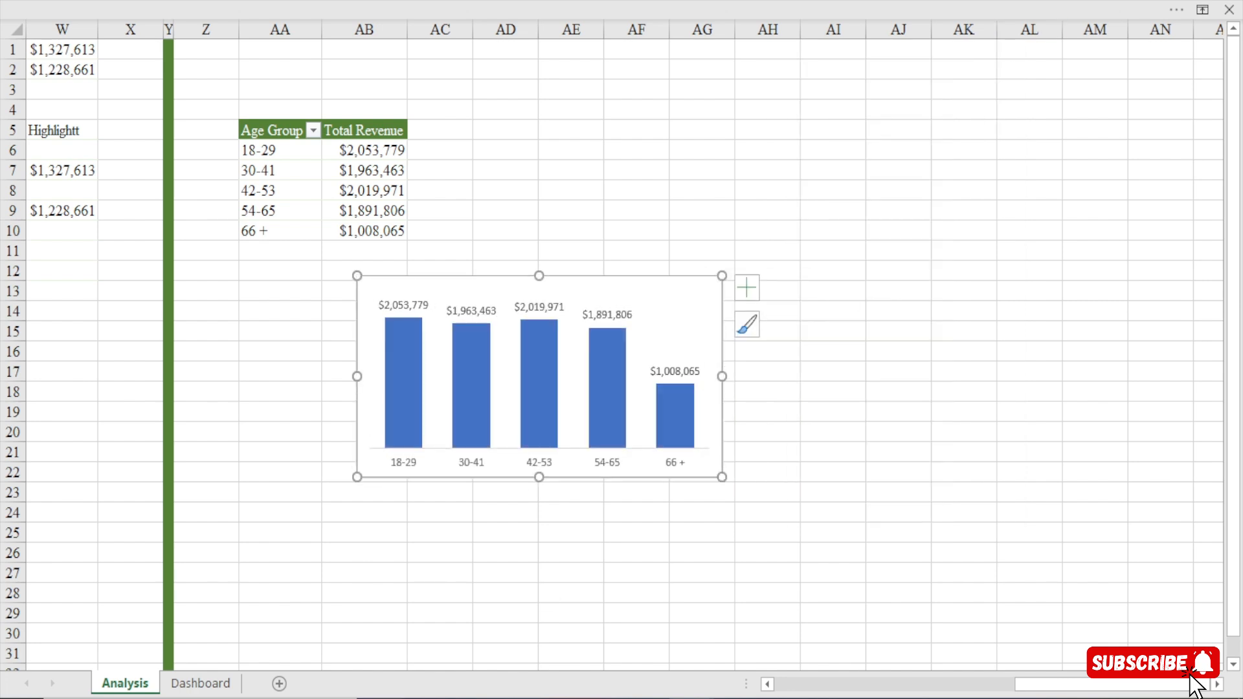
# Cut the age group chart, then duplicate the line chart's white background card on the Dashboard sheet and place the copy beside it.
pyautogui.hotkey('ctrl', 'x')
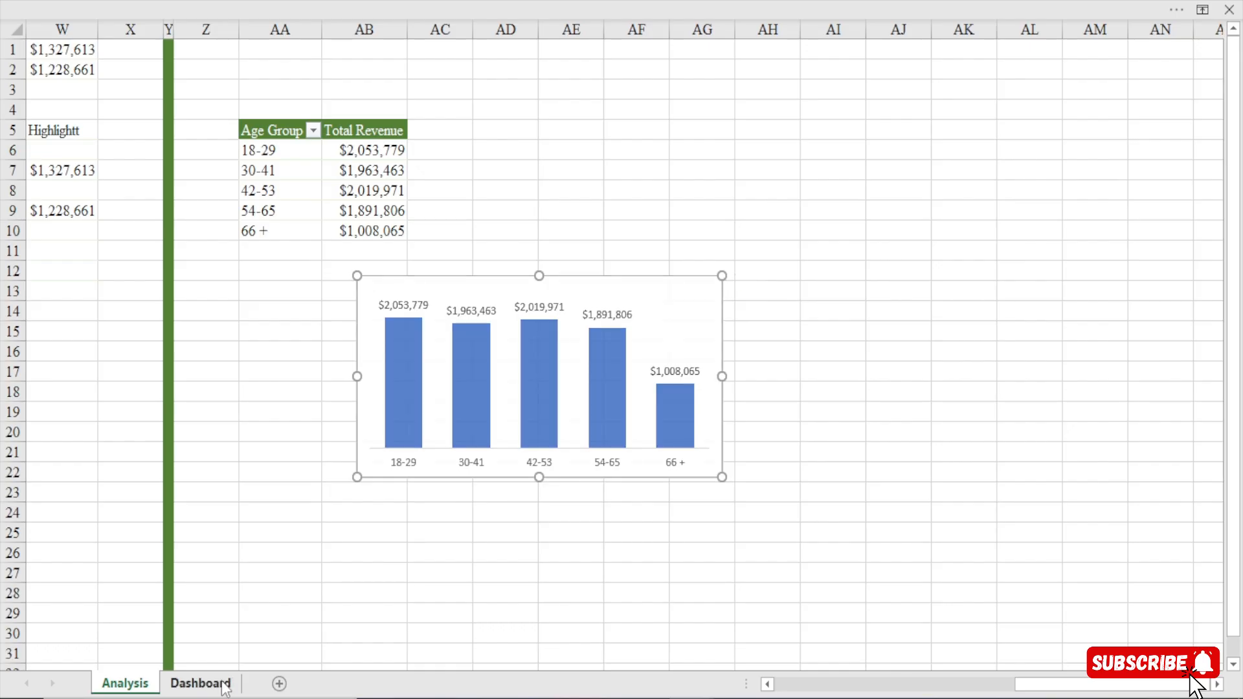
pyautogui.click(201, 684)
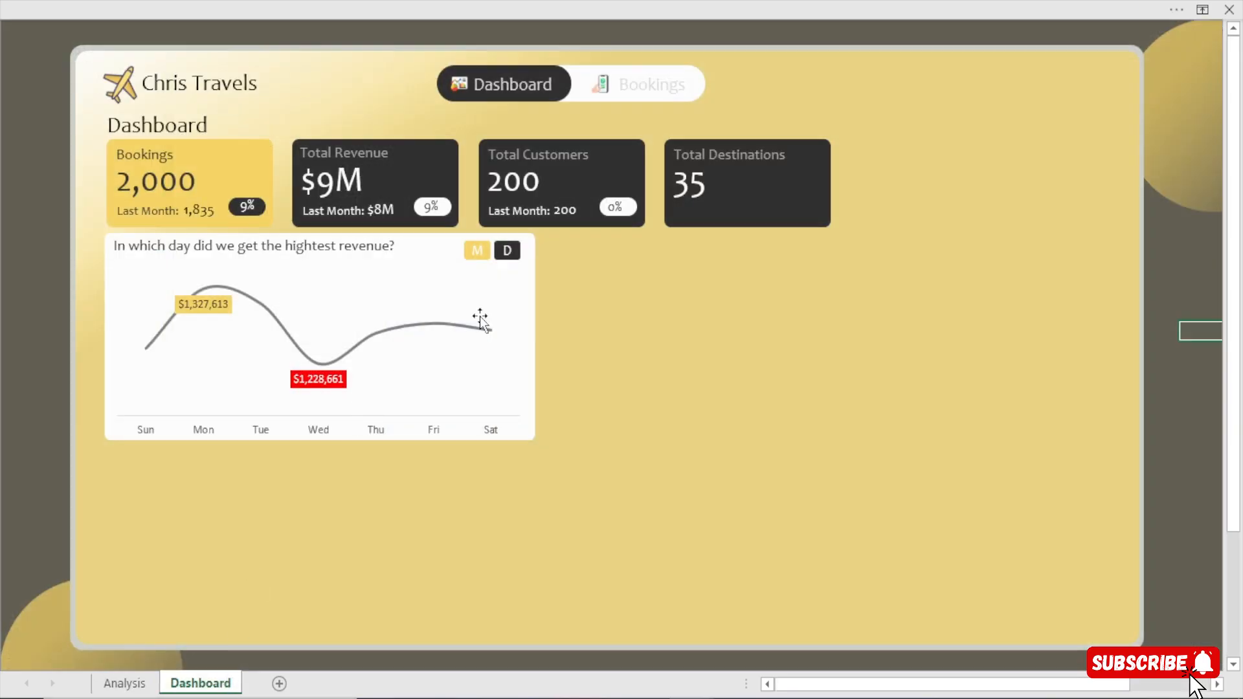
pyautogui.click(438, 257)
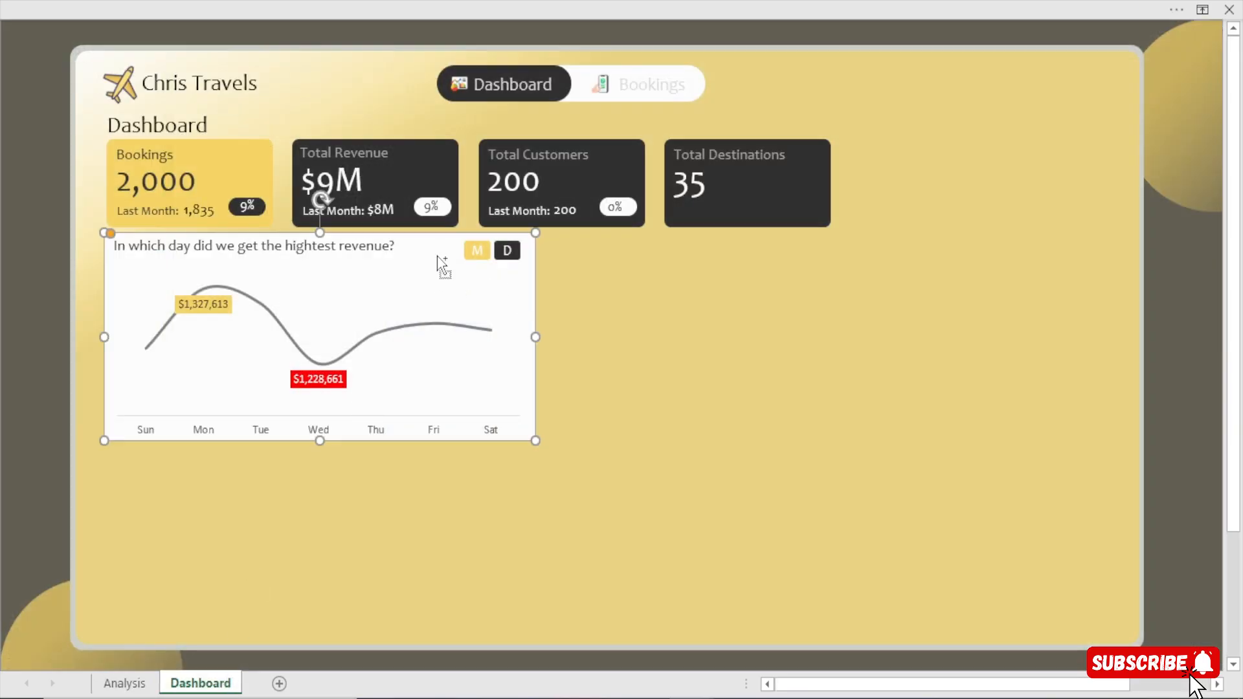
pyautogui.hotkey('ctrl', 'v')
pyautogui.moveTo(344, 300); pyautogui.dragTo(768, 286)
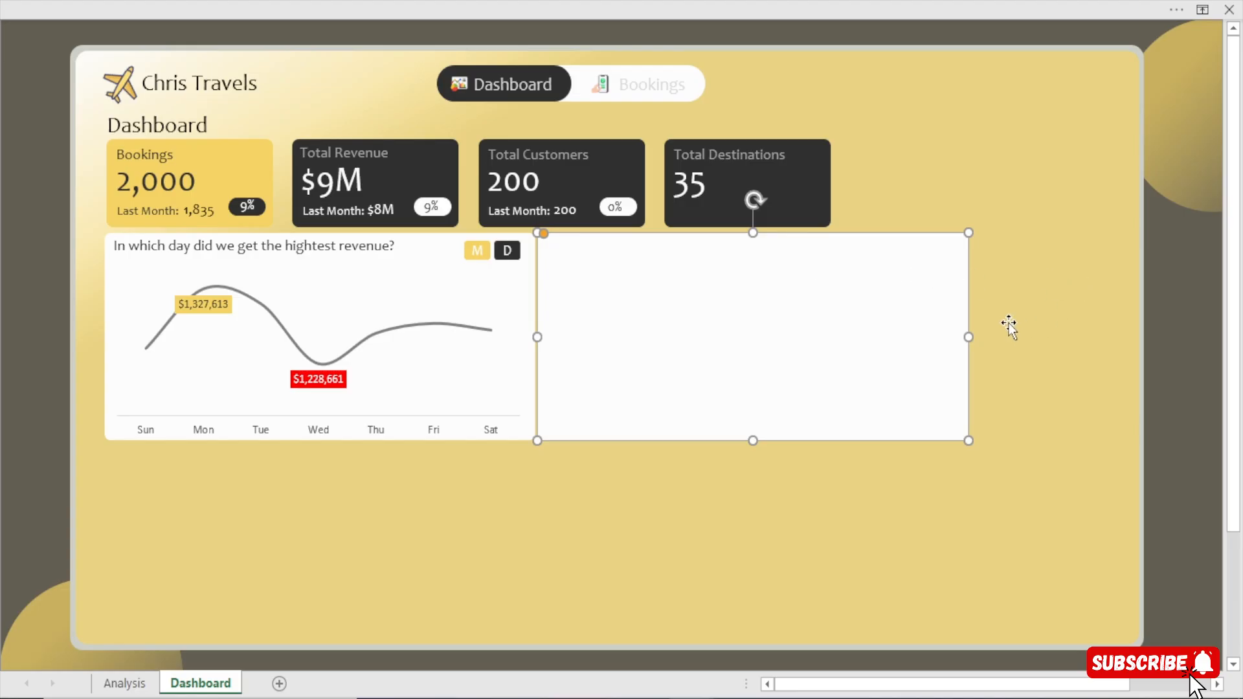
# Narrow the duplicated white card to a width of 3.15" and hide the ribbon again.
pyautogui.moveTo(968, 337); pyautogui.dragTo(842, 337)
pyautogui.click(609, 1)
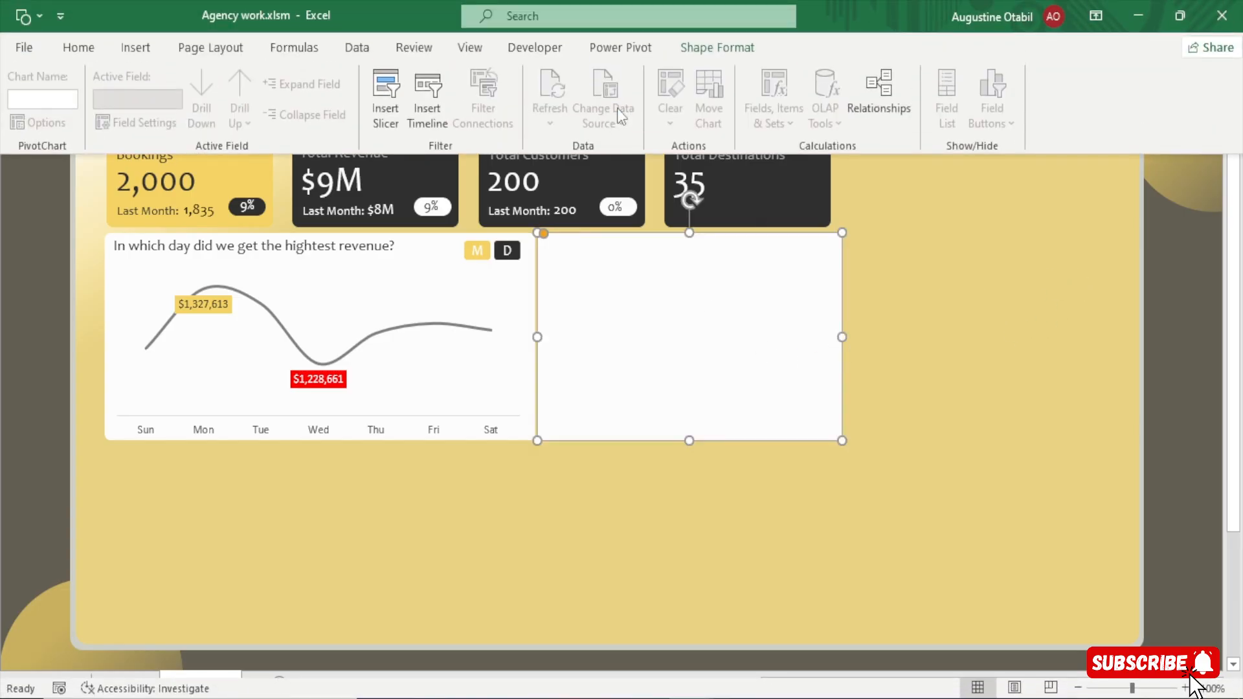
pyautogui.click(718, 47)
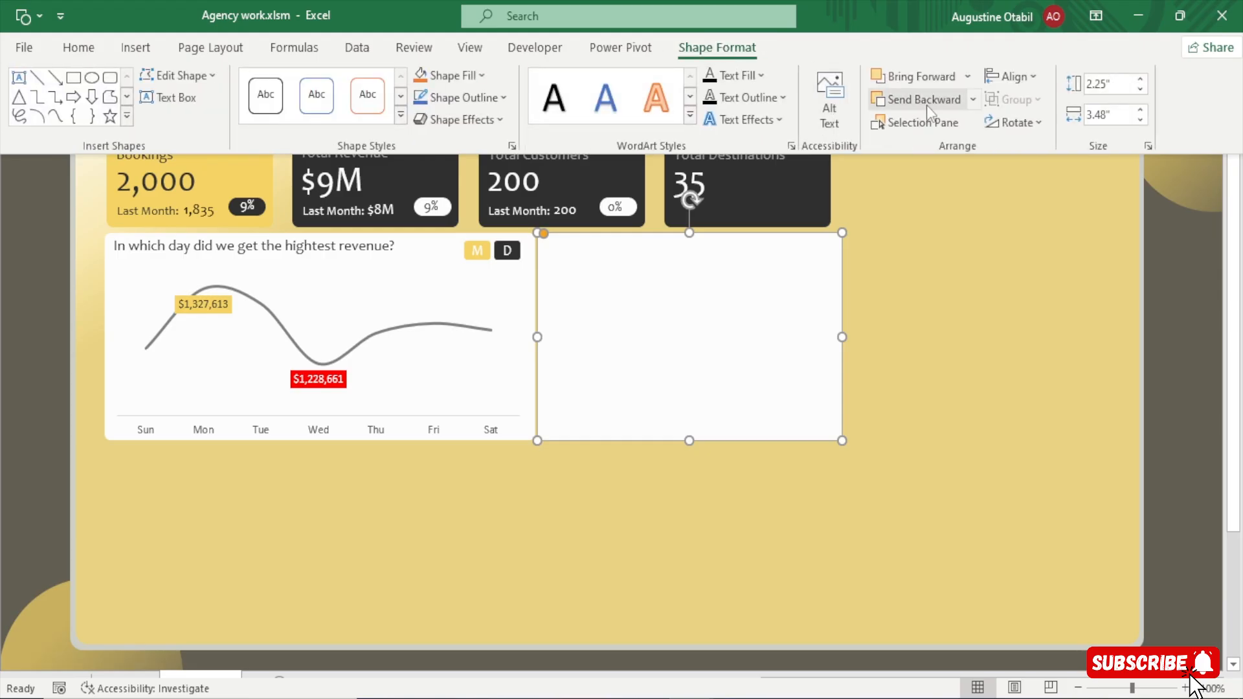
pyautogui.click(1102, 114)
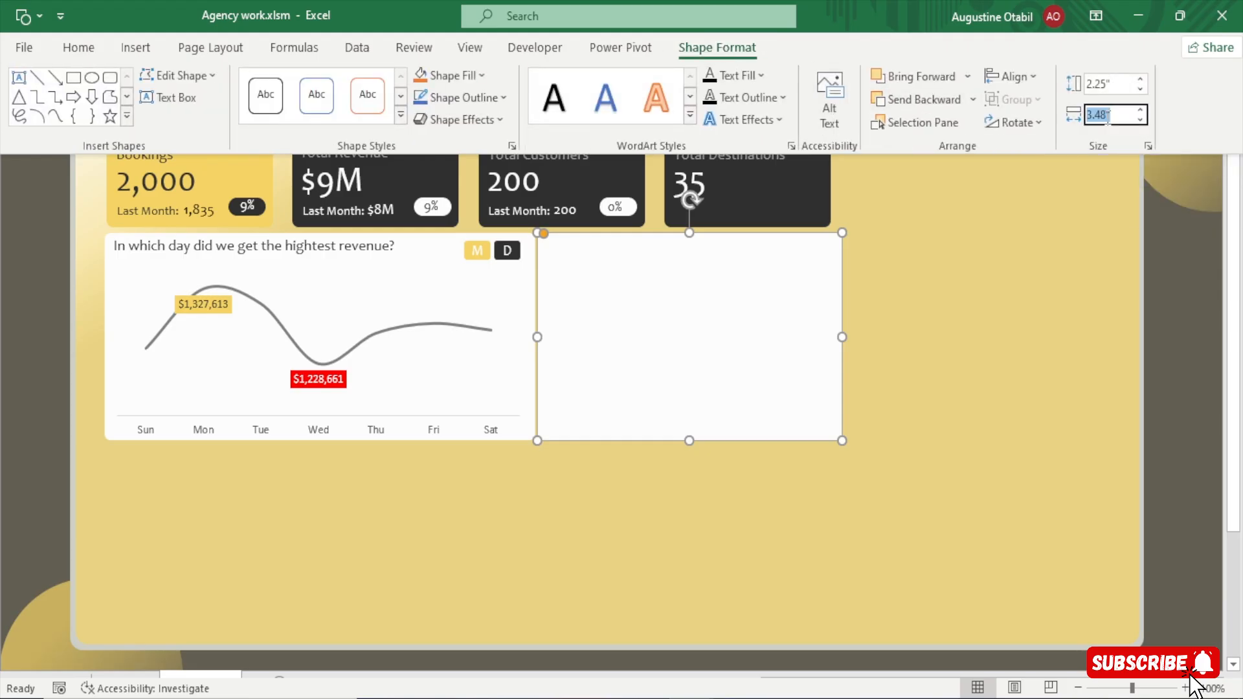
pyautogui.click(1107, 115)
pyautogui.press('Return')
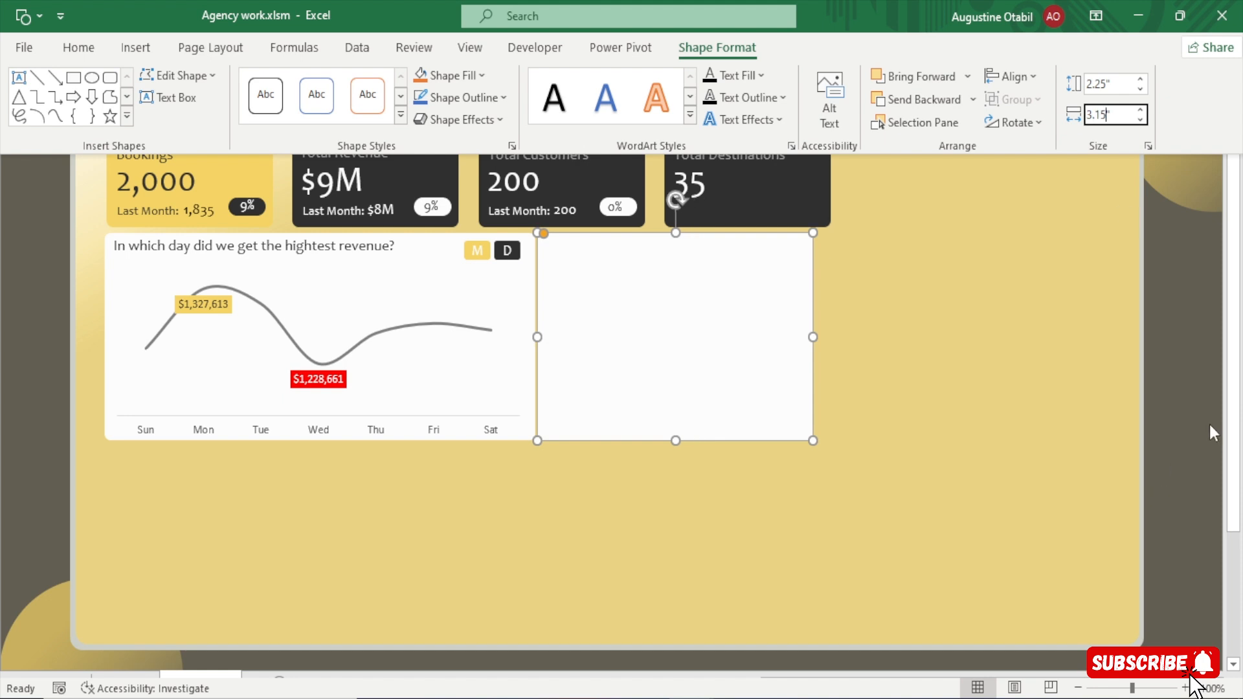
pyautogui.hotkey('ctrl', 'shift', 'F1')
pyautogui.click(1170, 438)
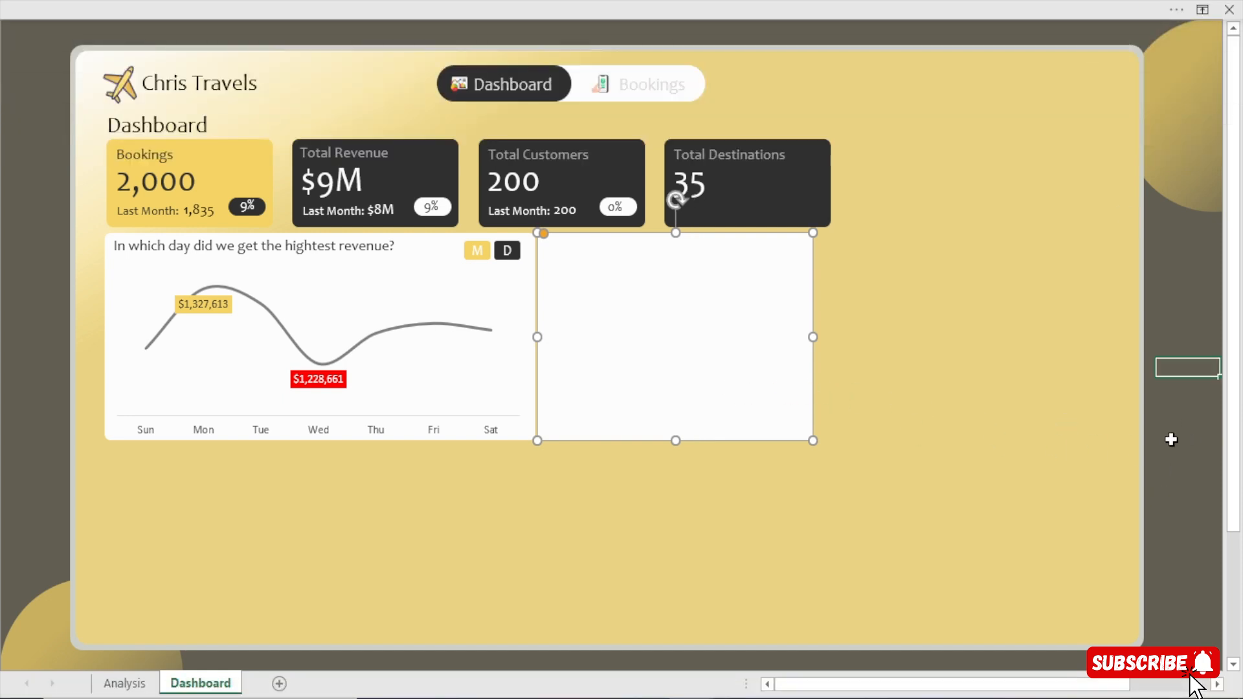
# Nudge the duplicated white card slightly down and to the right, away from the line chart card.
pyautogui.click(705, 400)
pyautogui.press('Down')
pyautogui.press('Right')
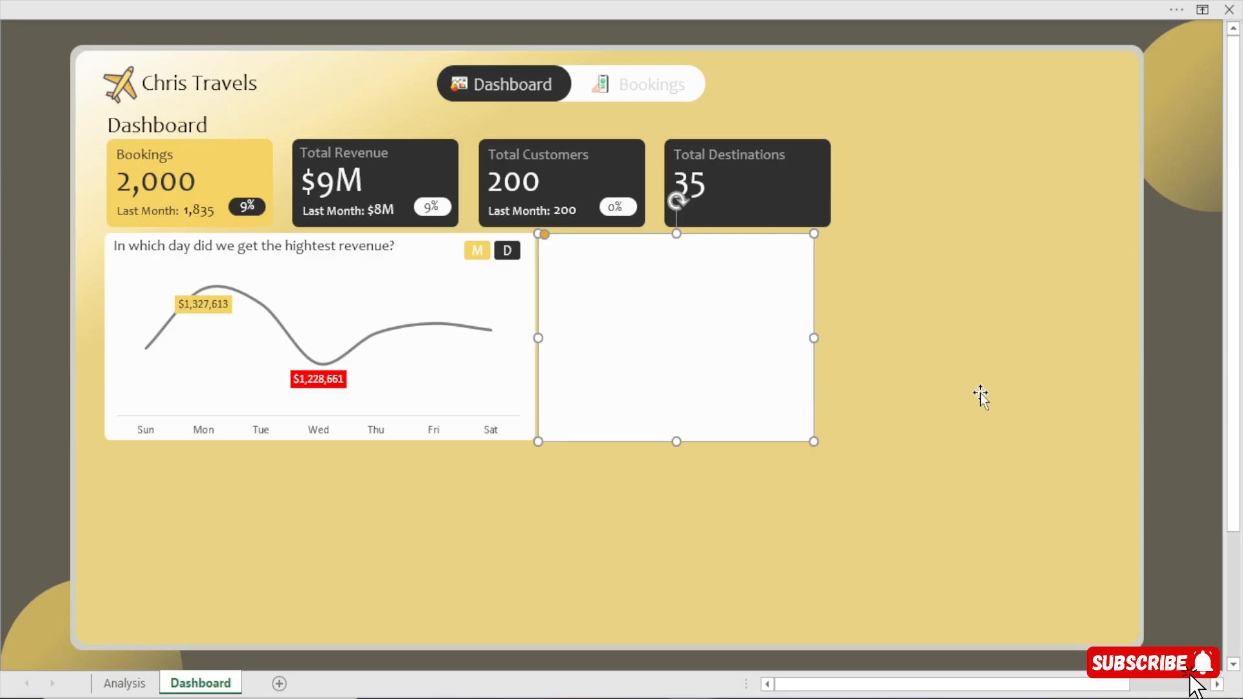
# Nudge the blank white card up slightly and check the finished Dashboard sheet in Chris Travels Dashboard.xlsm for the layout.
pyautogui.press('Up')
pyautogui.click(1179, 367)
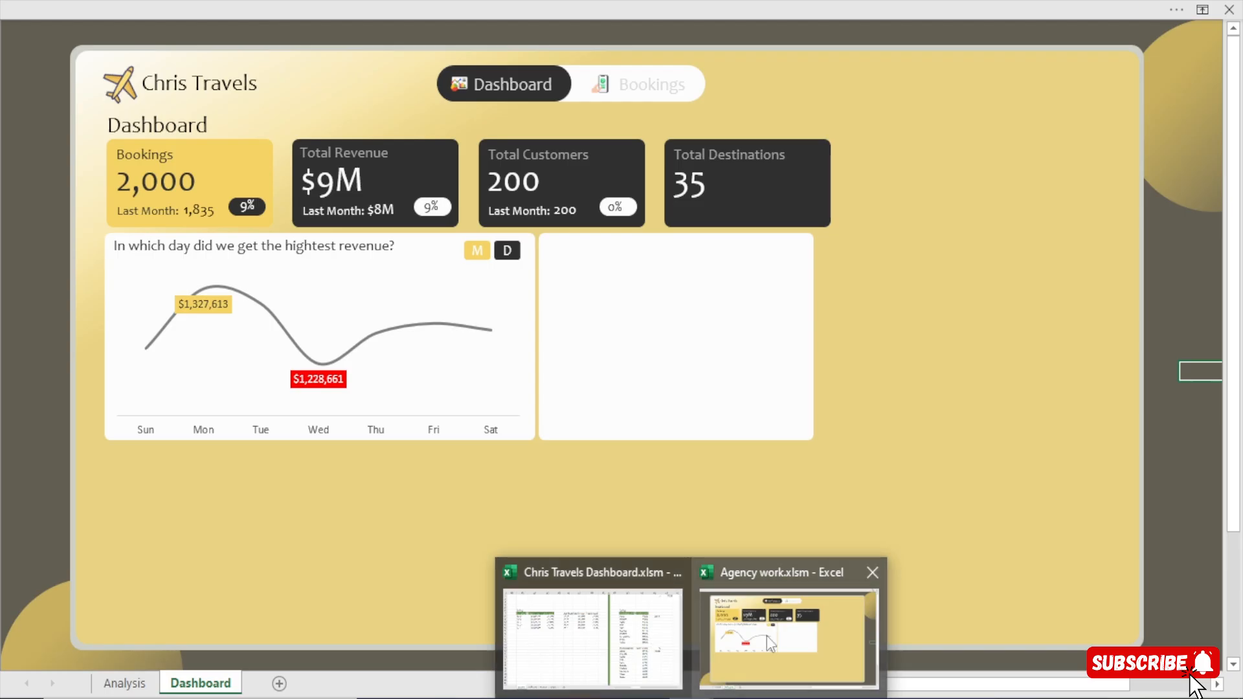
pyautogui.moveTo(693, 698)
pyautogui.click(586, 672)
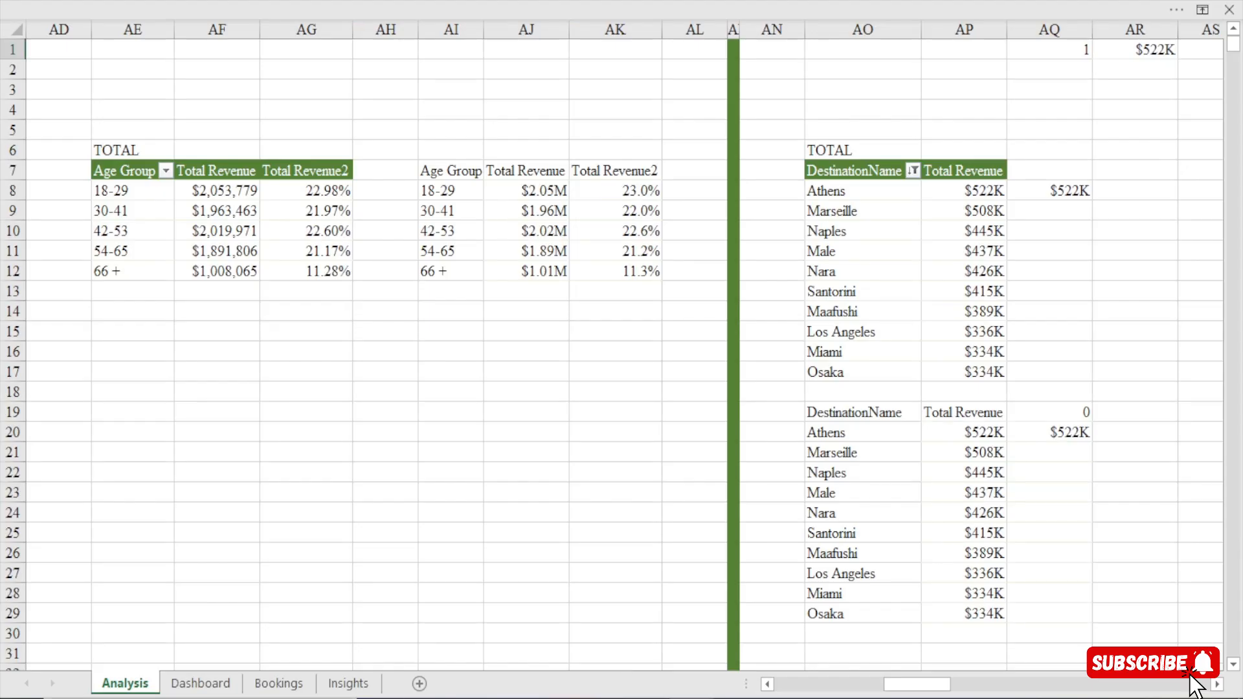
pyautogui.click(195, 684)
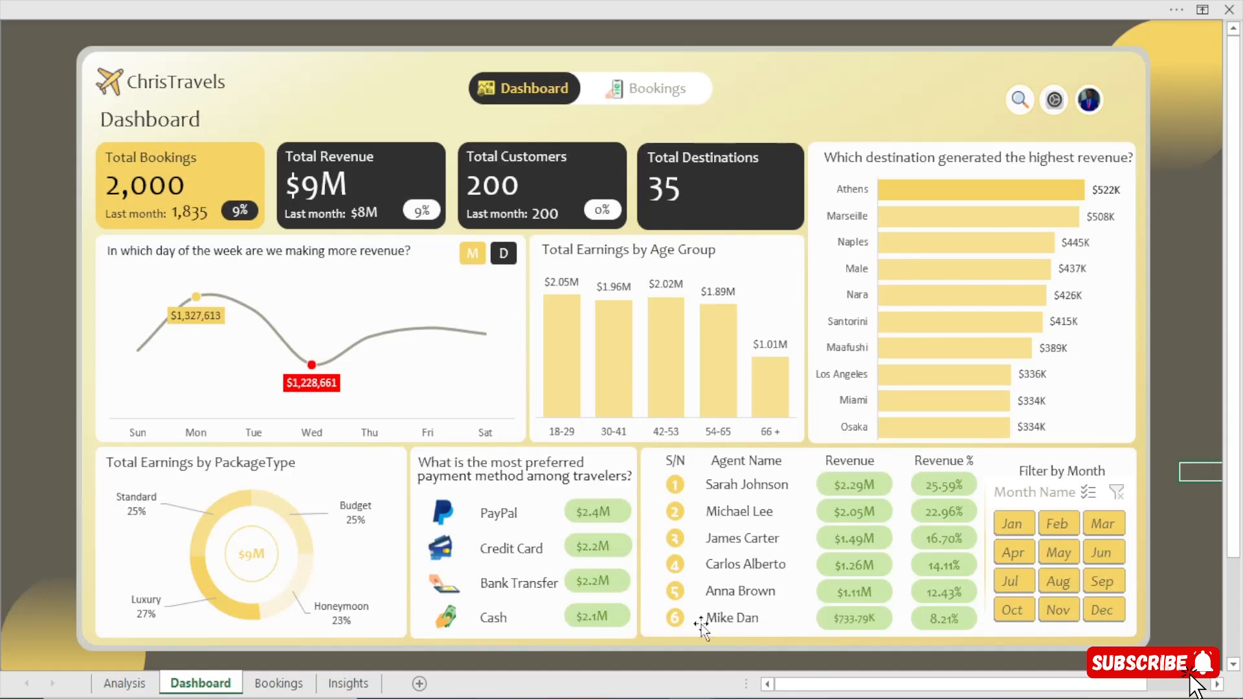
pyautogui.moveTo(692, 698)
pyautogui.click(777, 631)
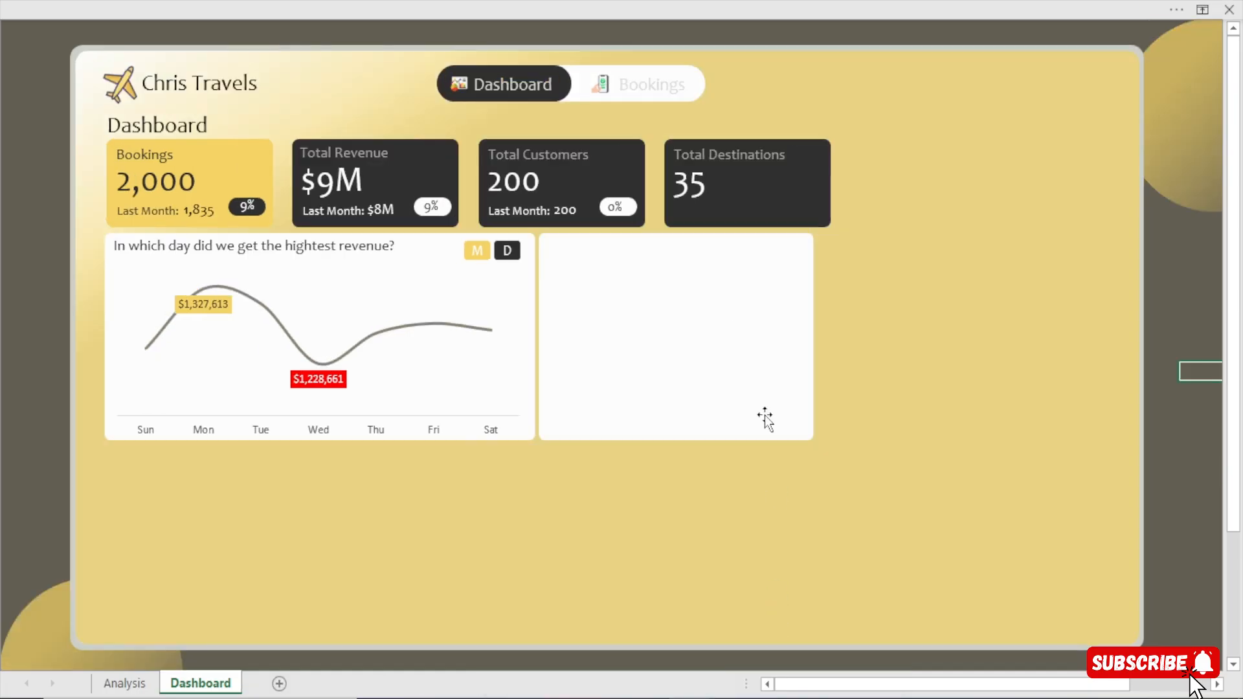
# Widen the blank white card to line up with the Total Destinations card's right edge, adjusting its gap to the line chart card.
pyautogui.click(737, 339)
pyautogui.press('Right')
pyautogui.press('Right')
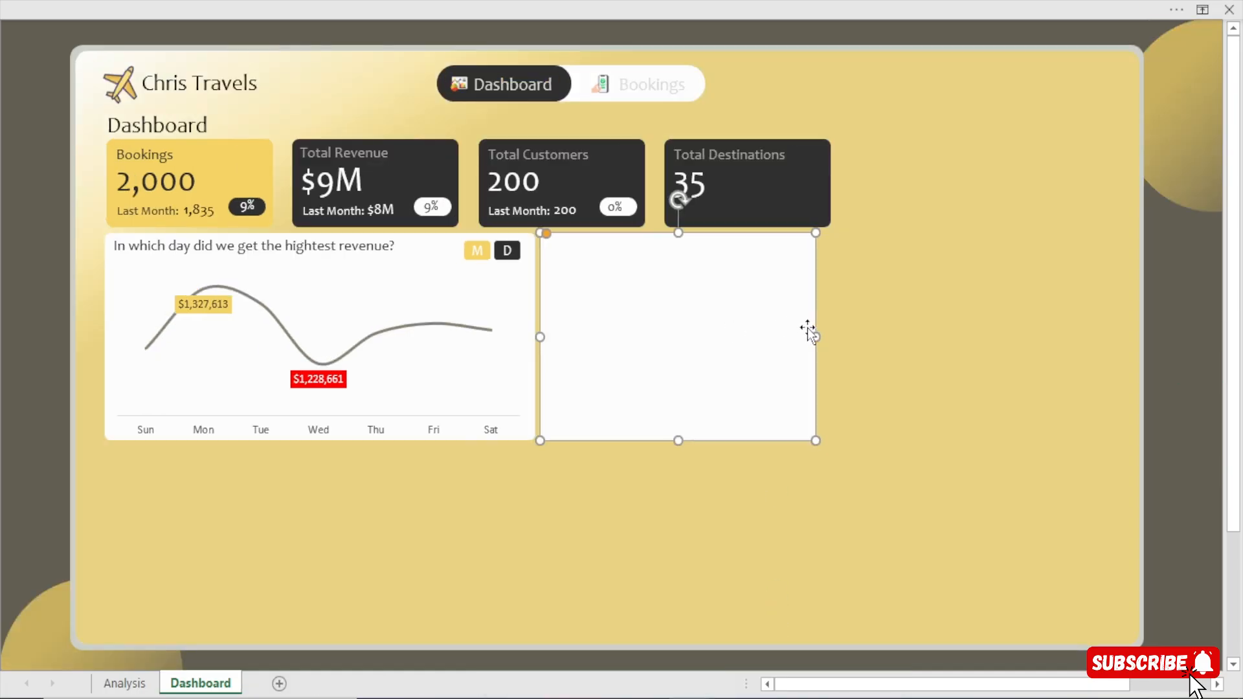
pyautogui.moveTo(816, 338); pyautogui.dragTo(831, 336)
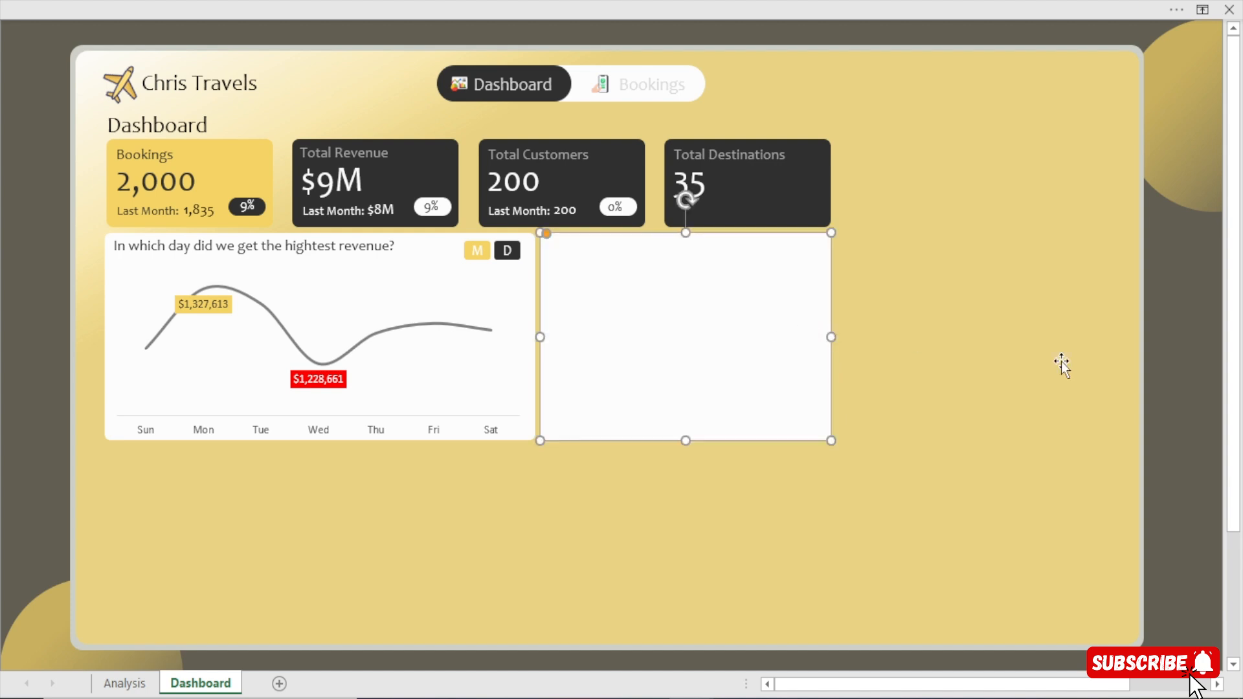
pyautogui.click(1184, 366)
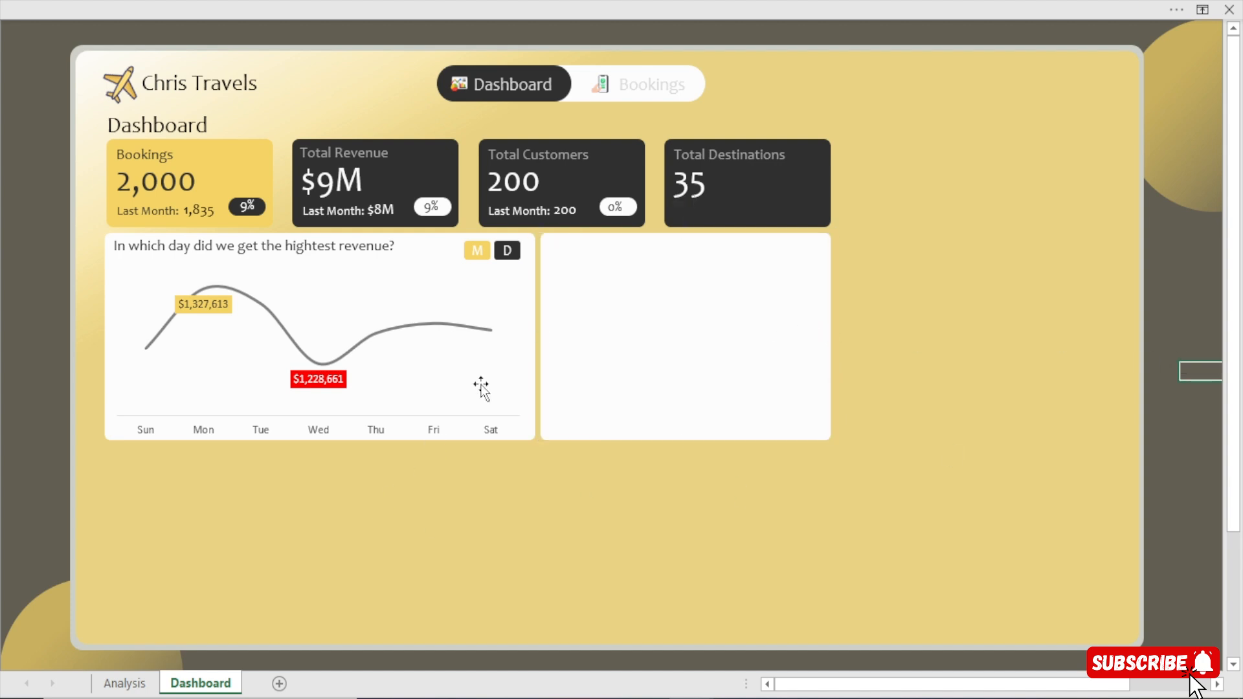
pyautogui.click(599, 336)
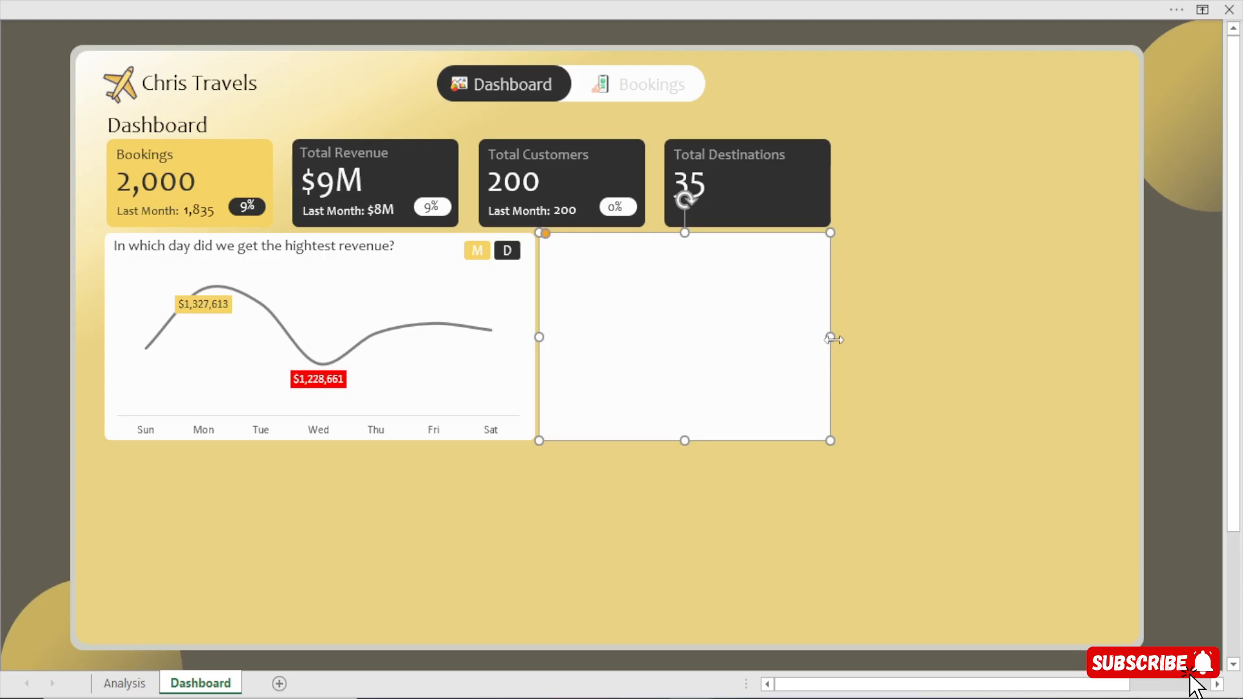
pyautogui.click(1200, 351)
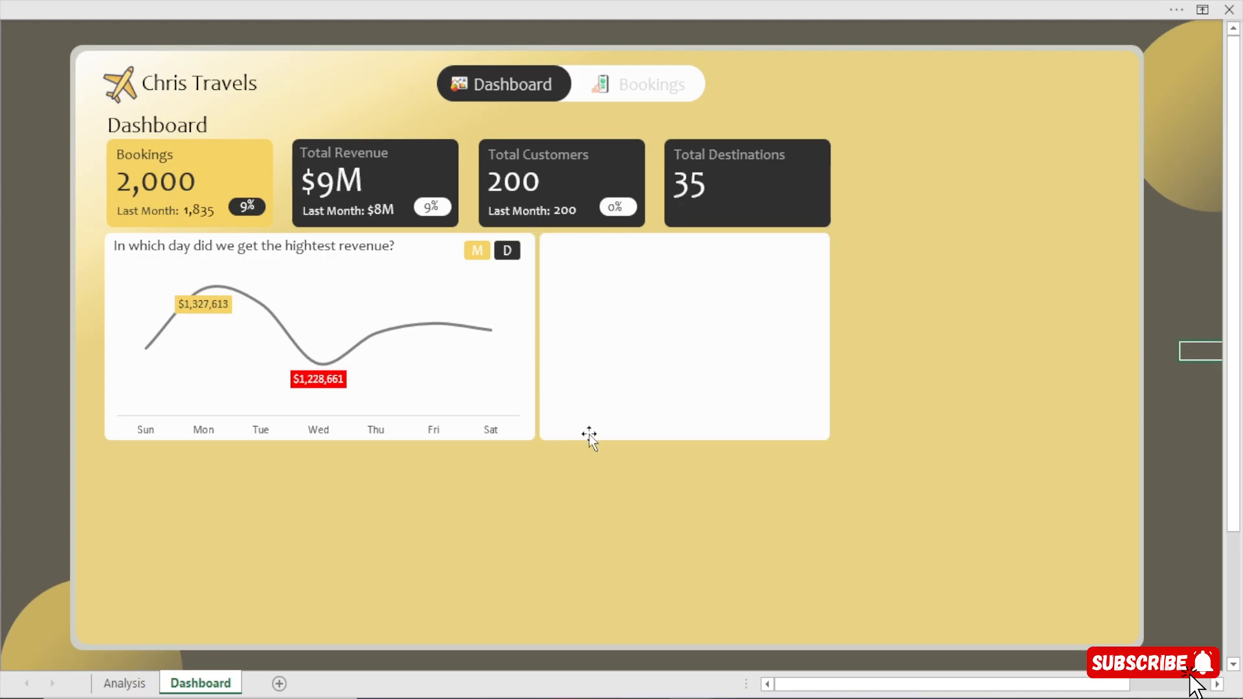
# Move the age group column chart from the Analysis sheet onto the blank white card on the Dashboard sheet.
pyautogui.click(130, 684)
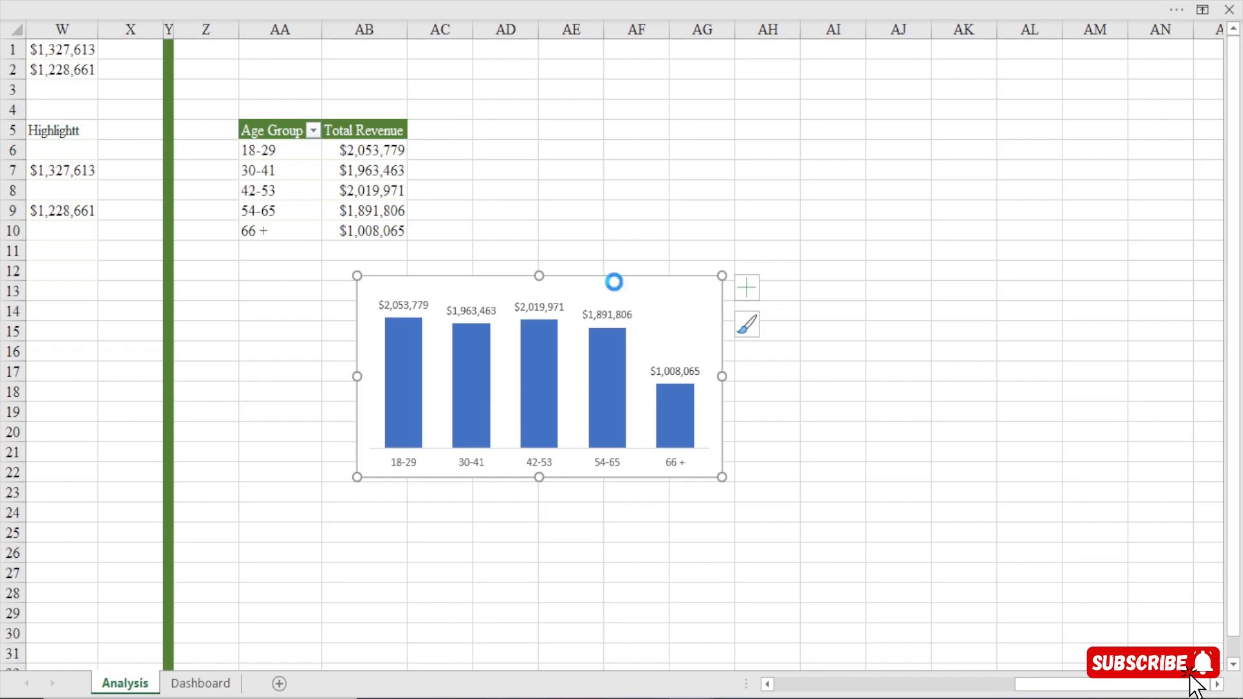
pyautogui.hotkey('ctrl', 'x')
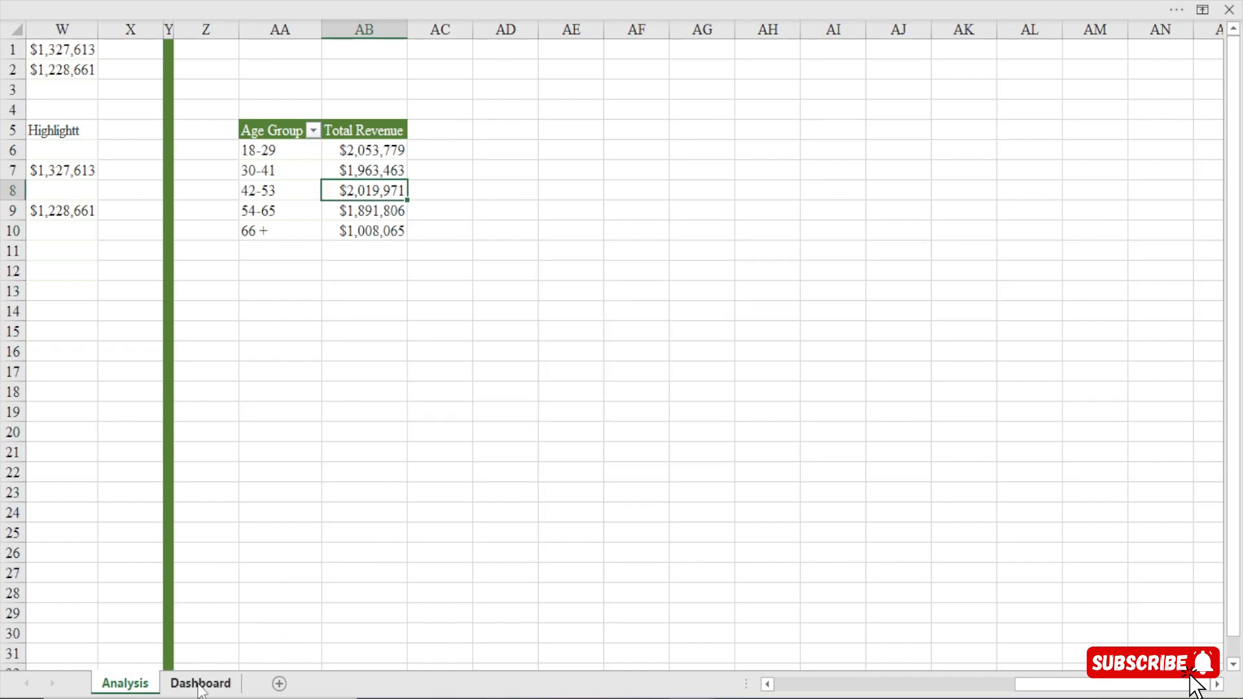
pyautogui.click(197, 682)
pyautogui.click(669, 334)
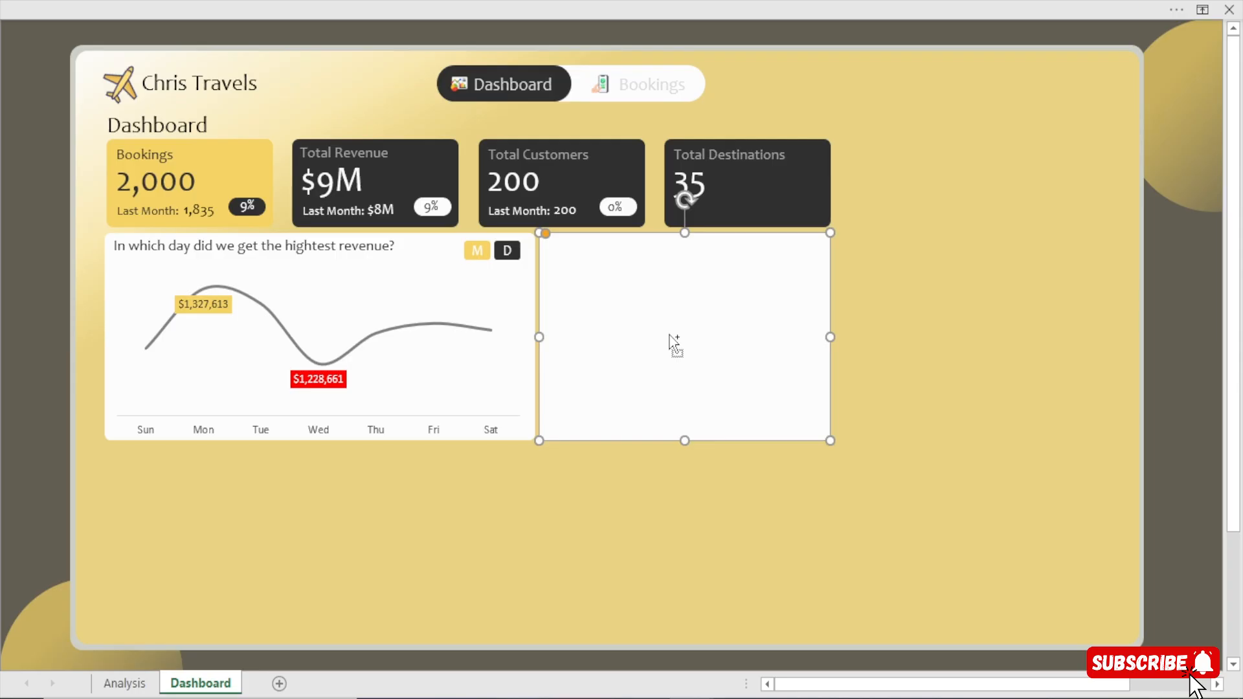
pyautogui.hotkey('ctrl', 'v')
pyautogui.click(930, 247)
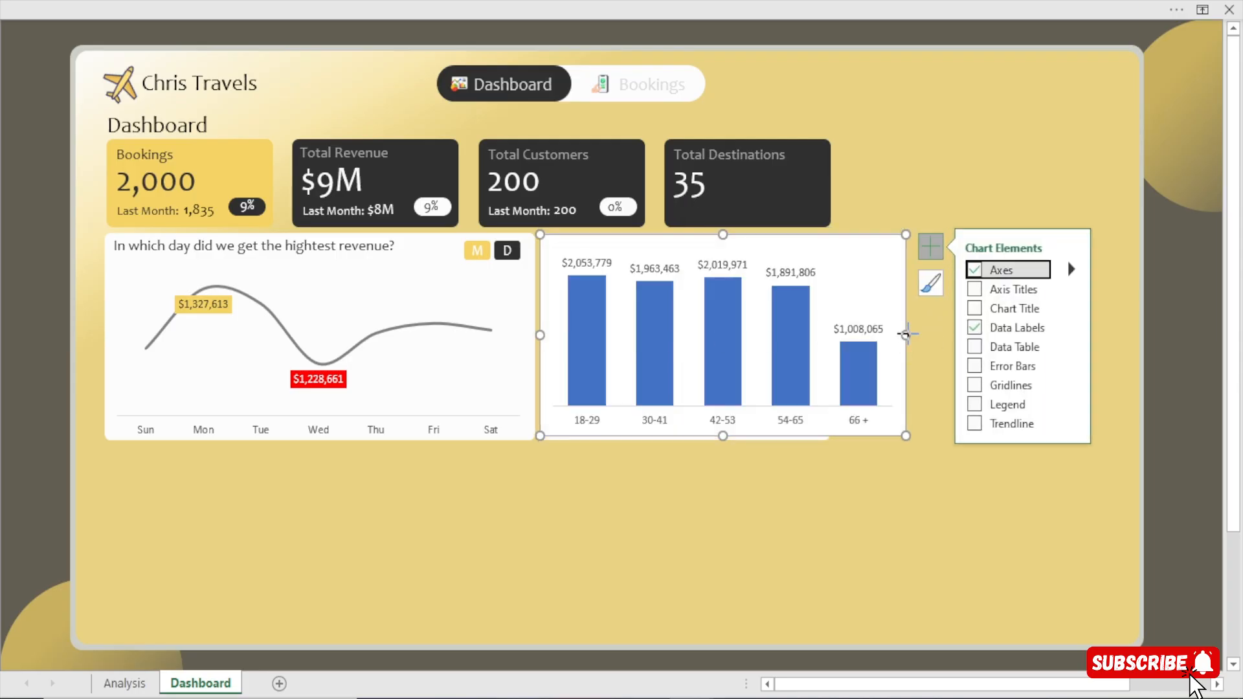
# Narrow the age group chart to fit inside the white card and stretch it slightly down to the card's lower edge.
pyautogui.moveTo(905, 334); pyautogui.dragTo(824, 368)
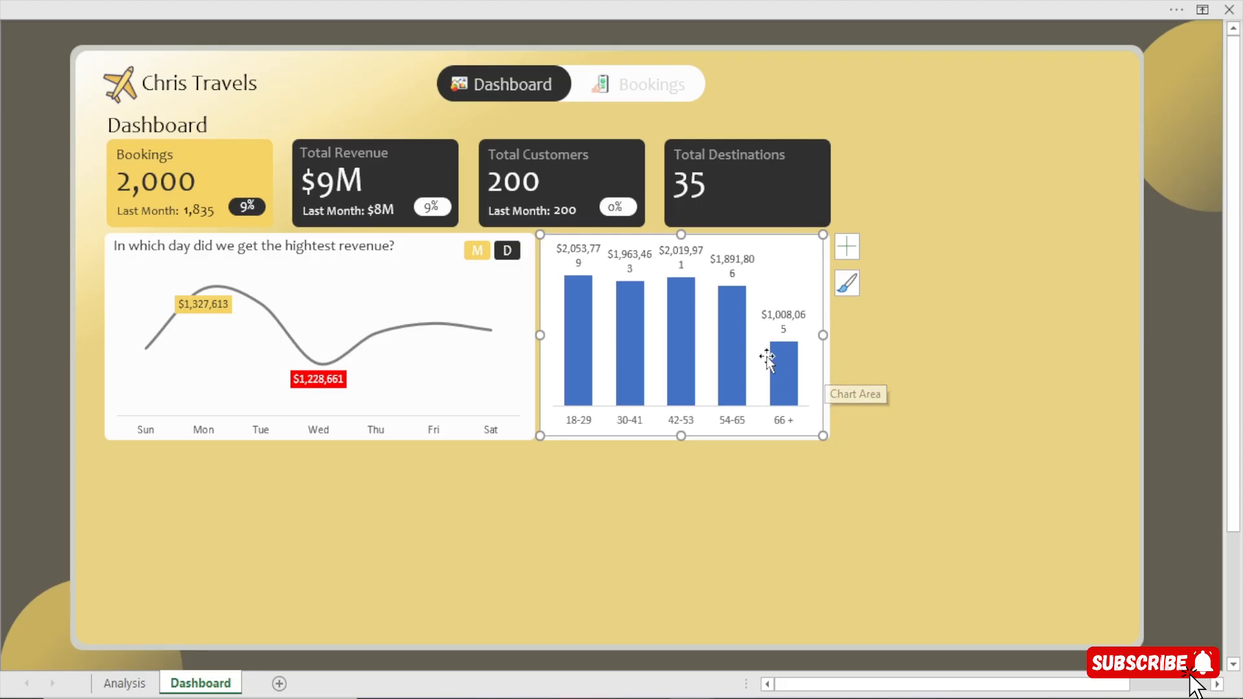
pyautogui.hotkey('ctrl', 'Right')
pyautogui.hotkey('ctrl', 'Right')
pyautogui.hotkey('ctrl', 'Right')
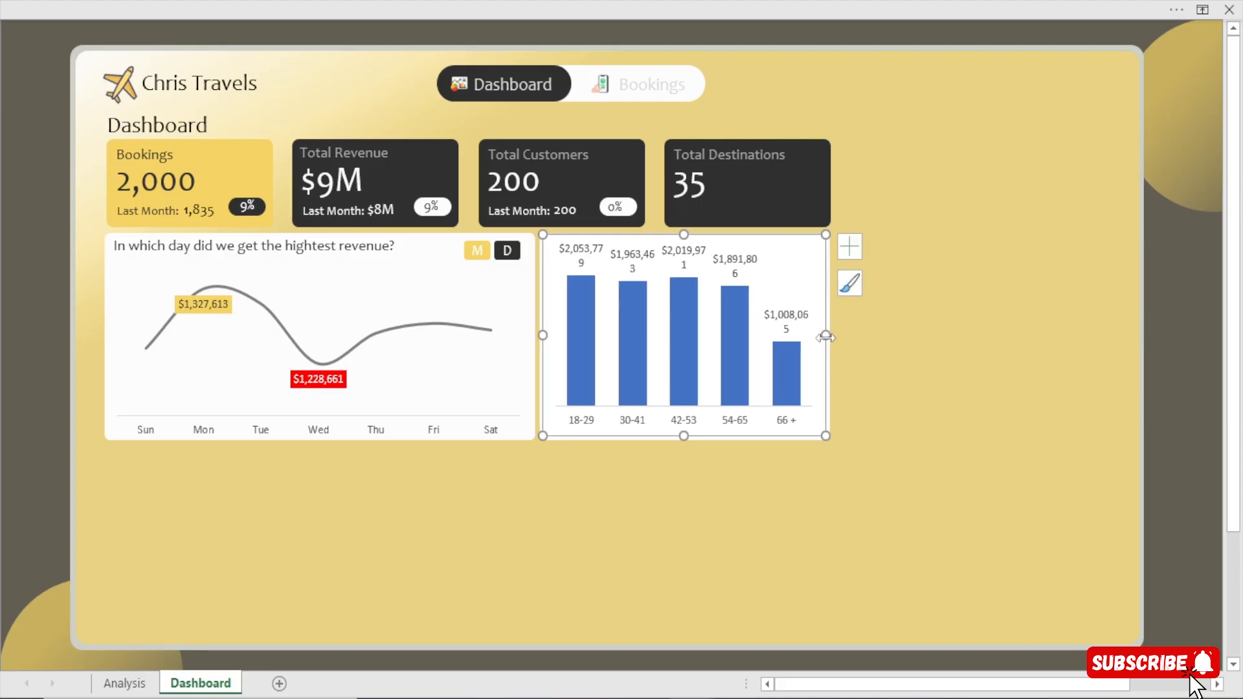
pyautogui.hotkey('ctrl', 'Left')
pyautogui.hotkey('ctrl', 'Left')
pyautogui.hotkey('ctrl', 'Left')
pyautogui.moveTo(823, 335); pyautogui.dragTo(827, 335)
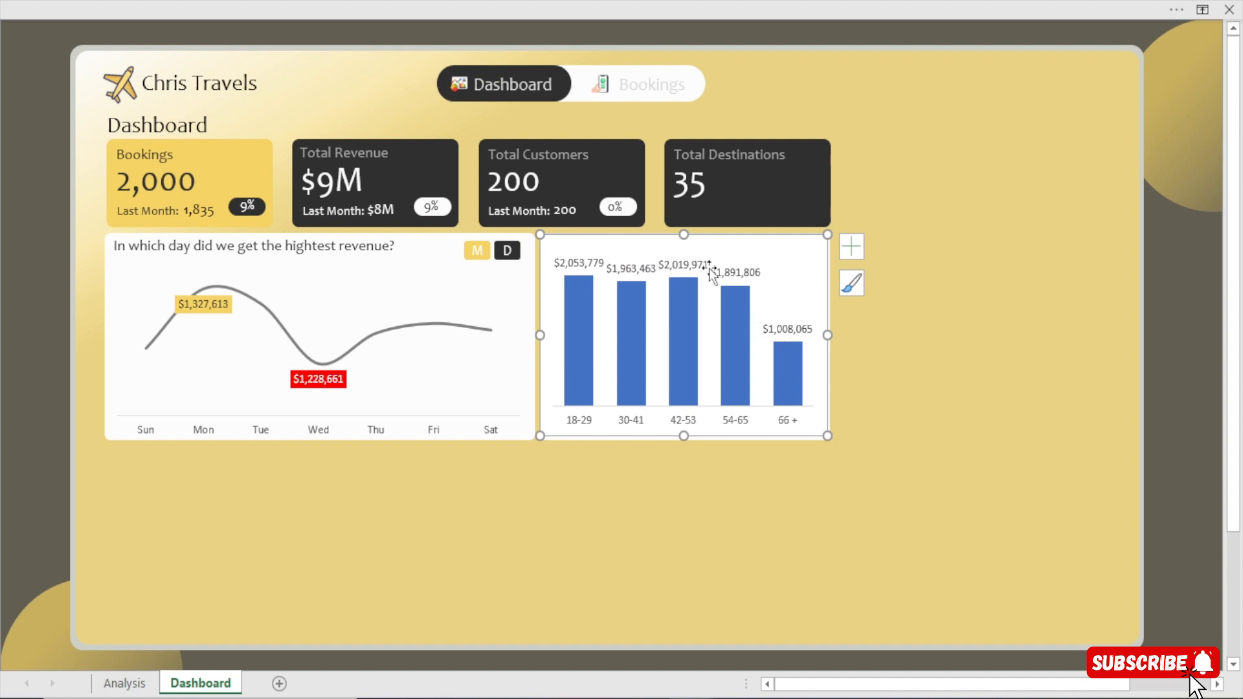
pyautogui.moveTo(741, 324)
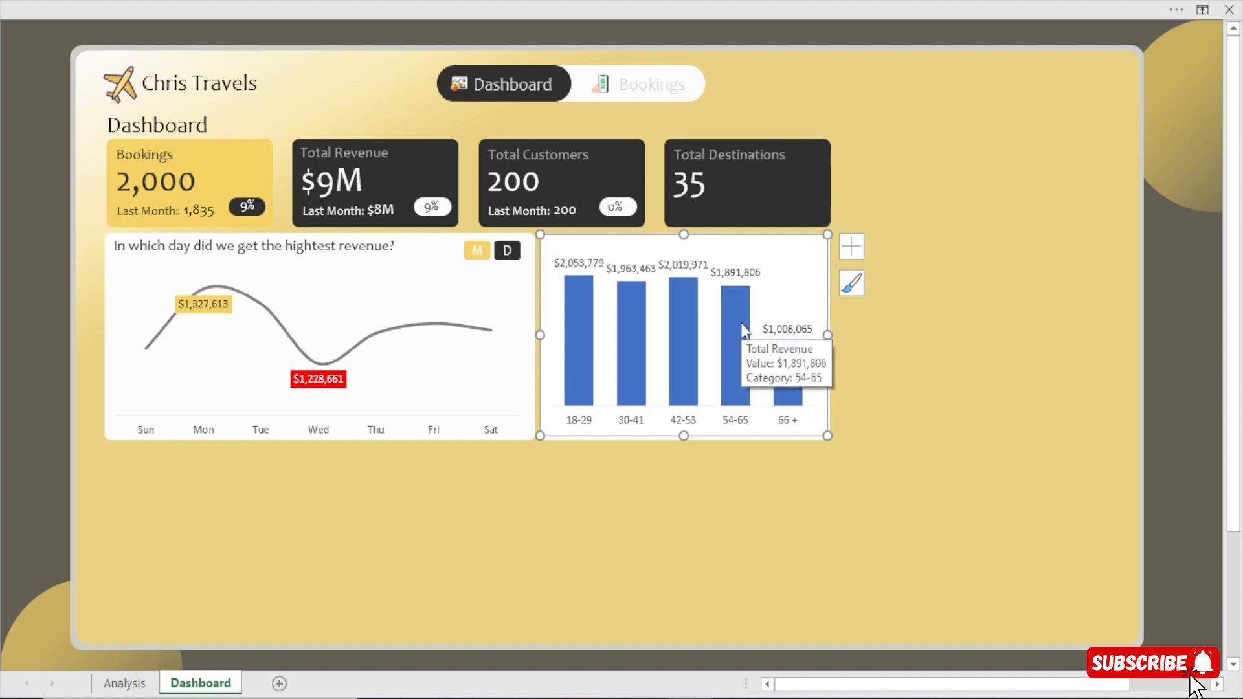
pyautogui.moveTo(682, 432); pyautogui.dragTo(684, 440)
# Set the age group chart area to no fill and its border to no line.
pyautogui.doubleClick(683, 439)
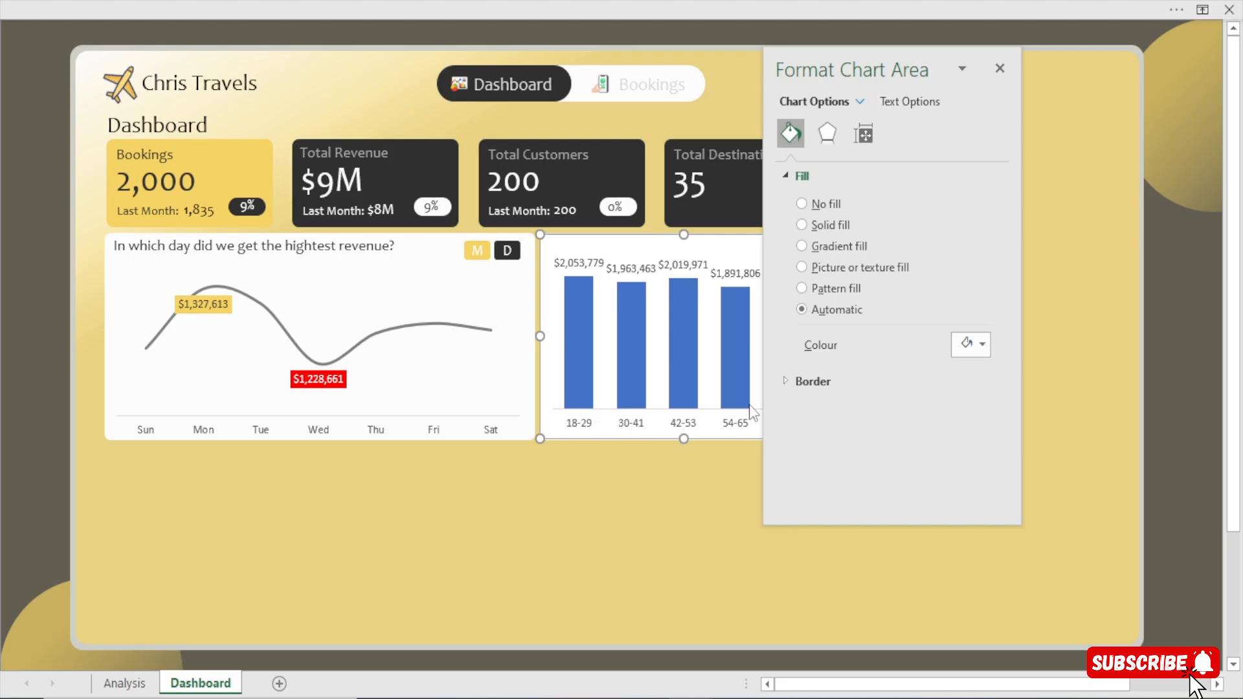
pyautogui.click(829, 204)
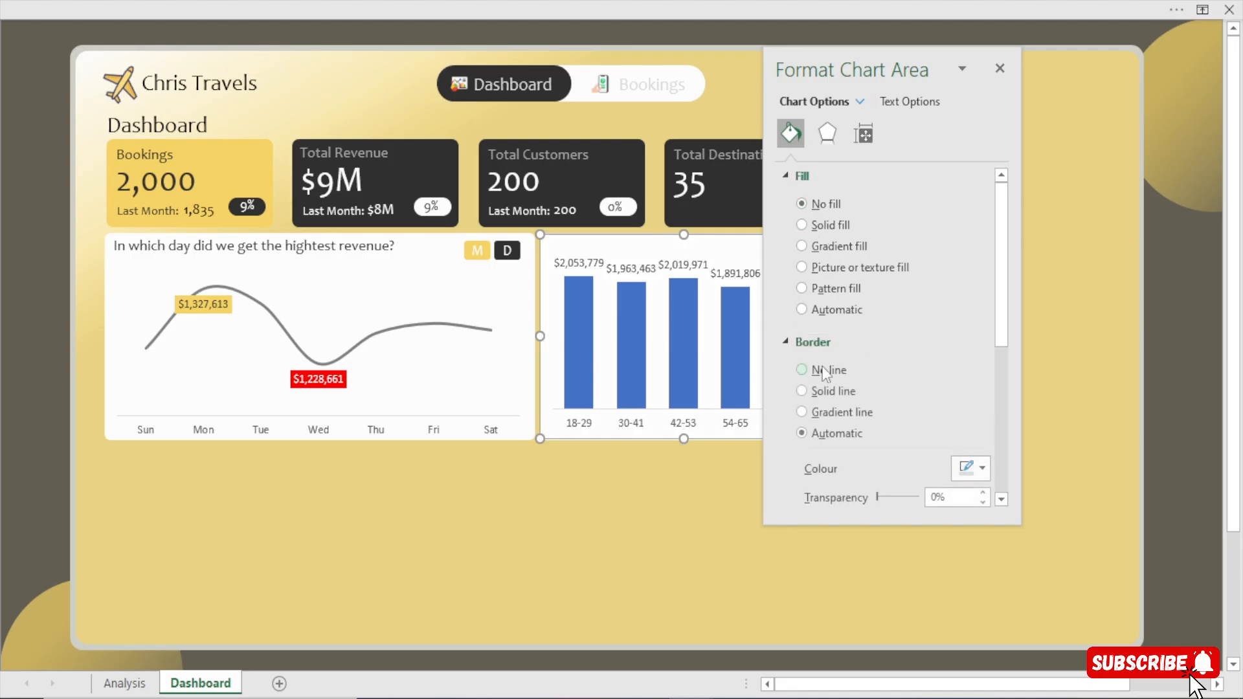
pyautogui.click(826, 370)
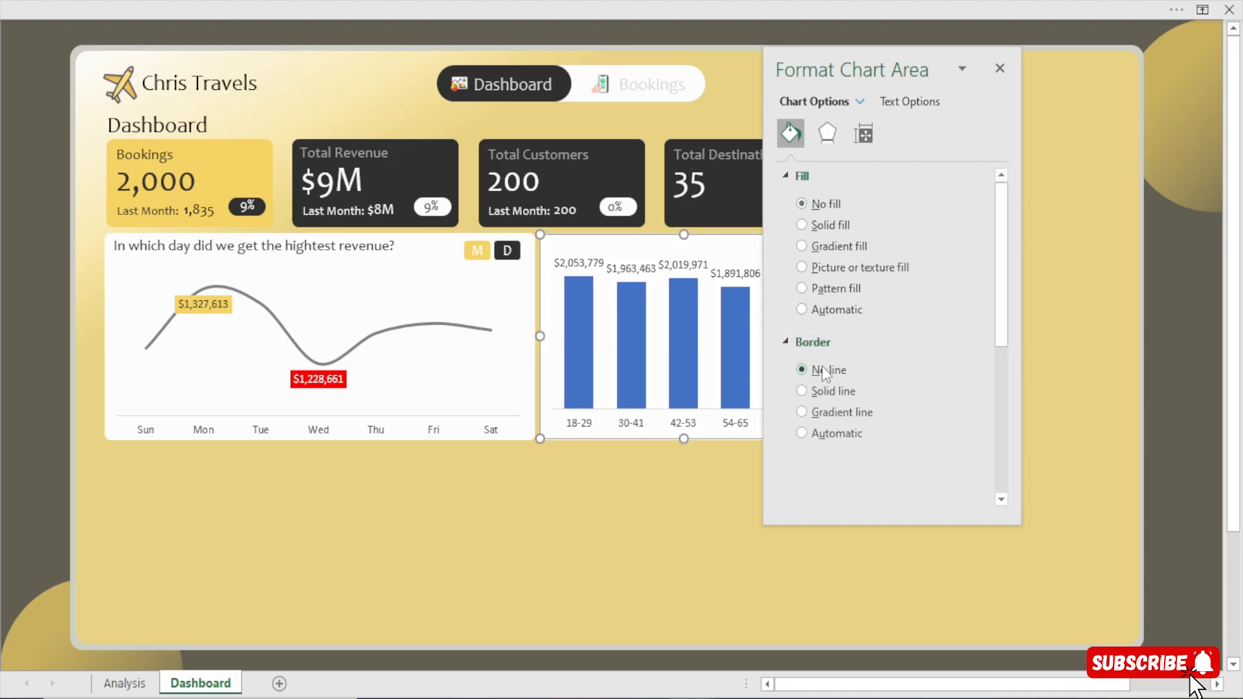
pyautogui.click(999, 68)
# Shift the age group chart slightly down and to the left on its white card.
pyautogui.click(809, 259)
pyautogui.moveTo(799, 243)
pyautogui.mouseDown()
pyautogui.moveTo(854, 246)
pyautogui.moveTo(796, 248)
pyautogui.mouseUp()
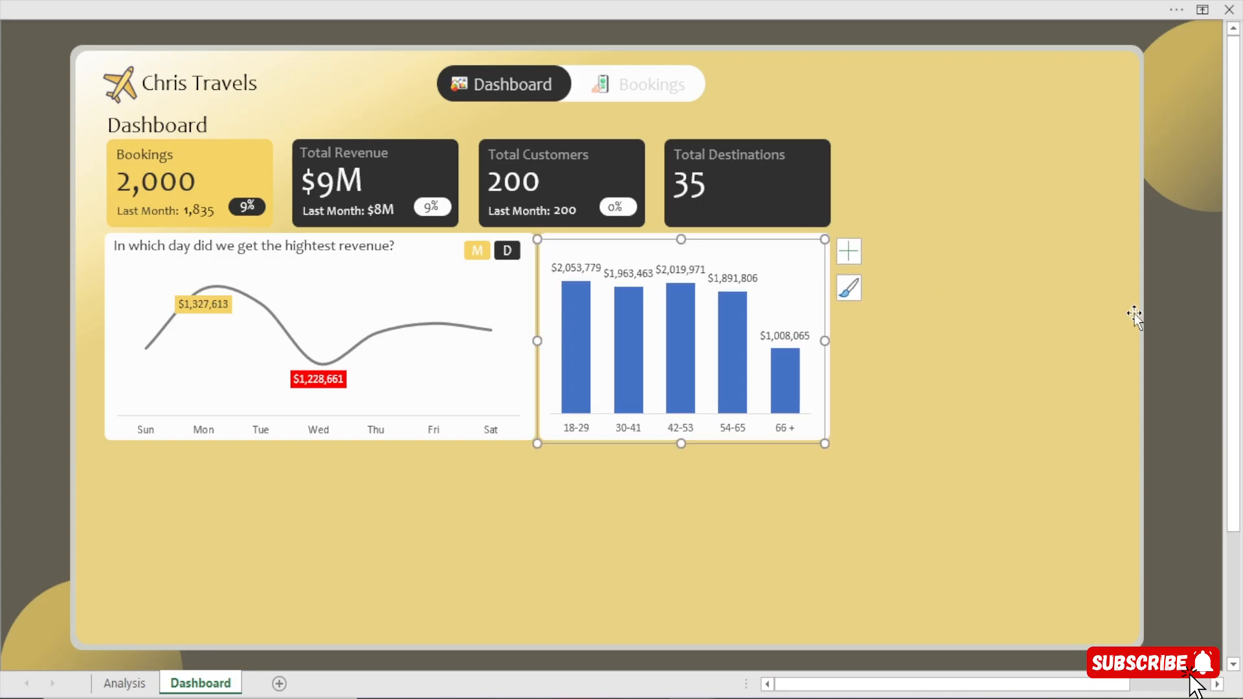
pyautogui.click(1159, 312)
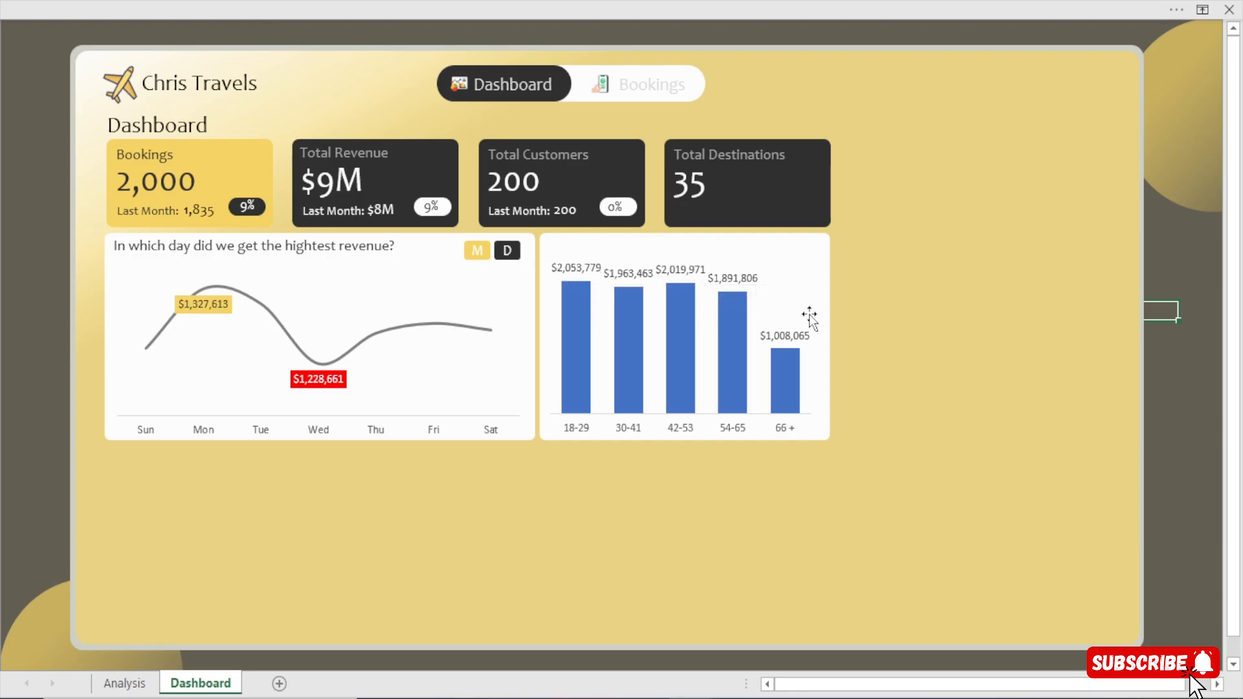
# Check the finished dashboard's age group chart and select the Total Revenue values AB6:AB10 on the Analysis sheet.
pyautogui.click(599, 650)
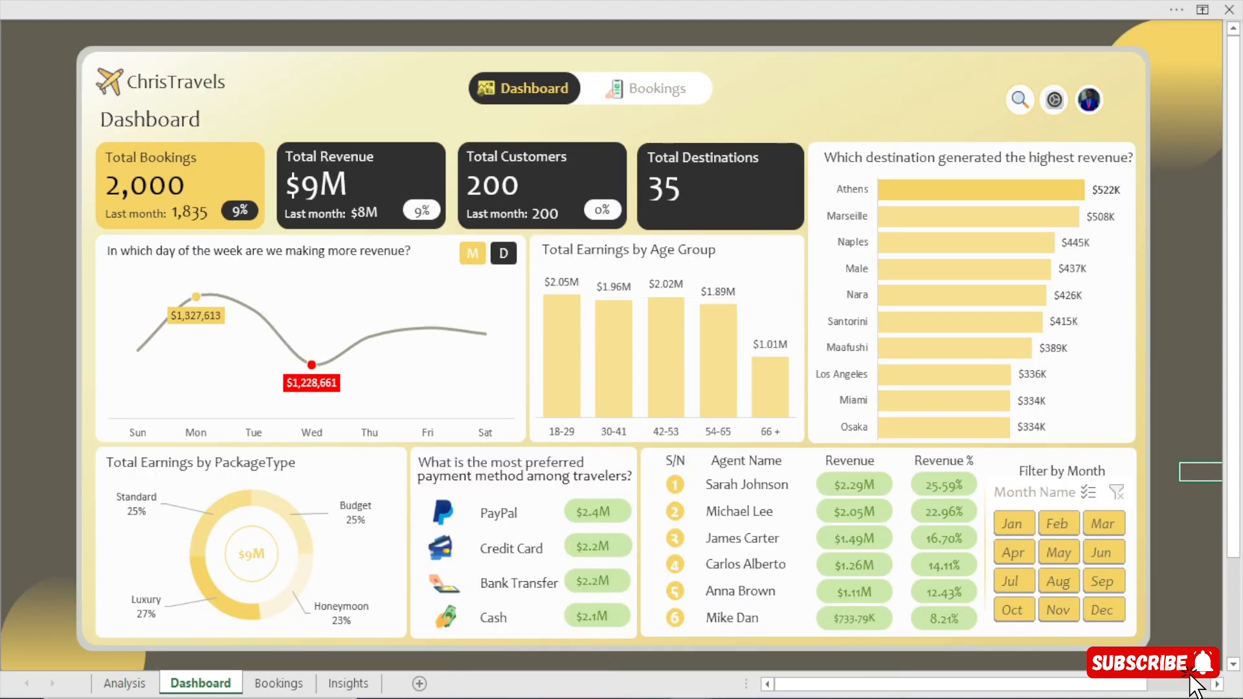
pyautogui.click(753, 662)
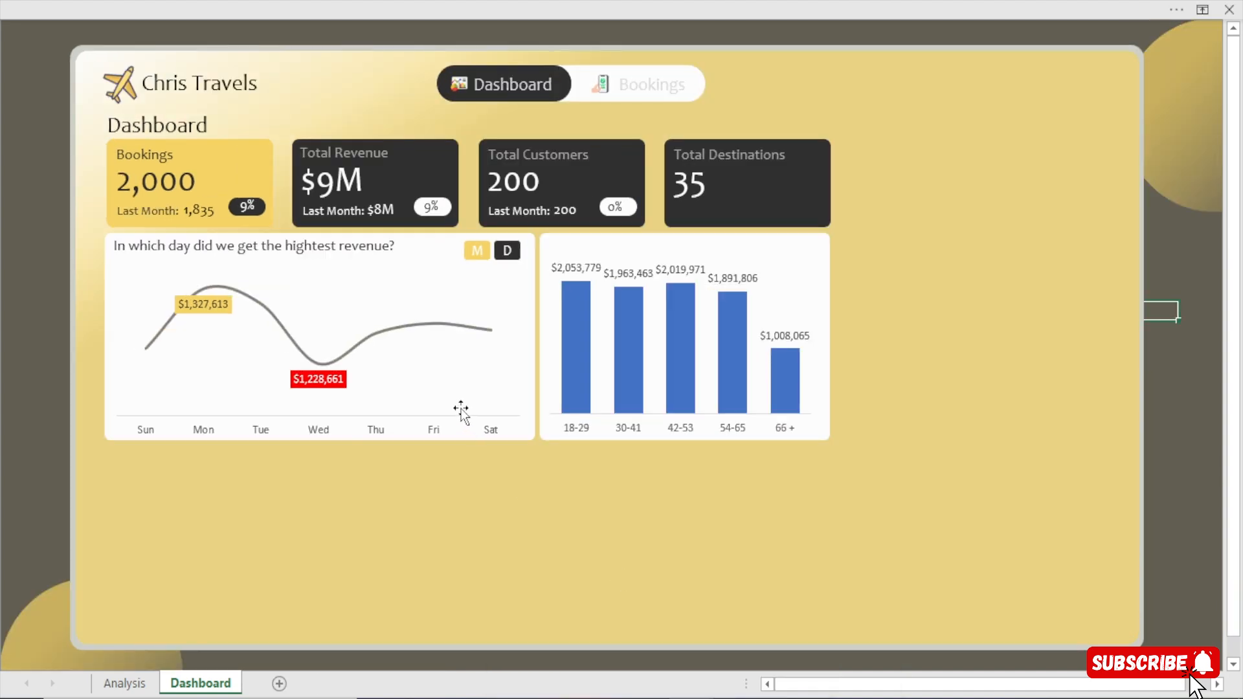
pyautogui.click(126, 686)
pyautogui.click(388, 150)
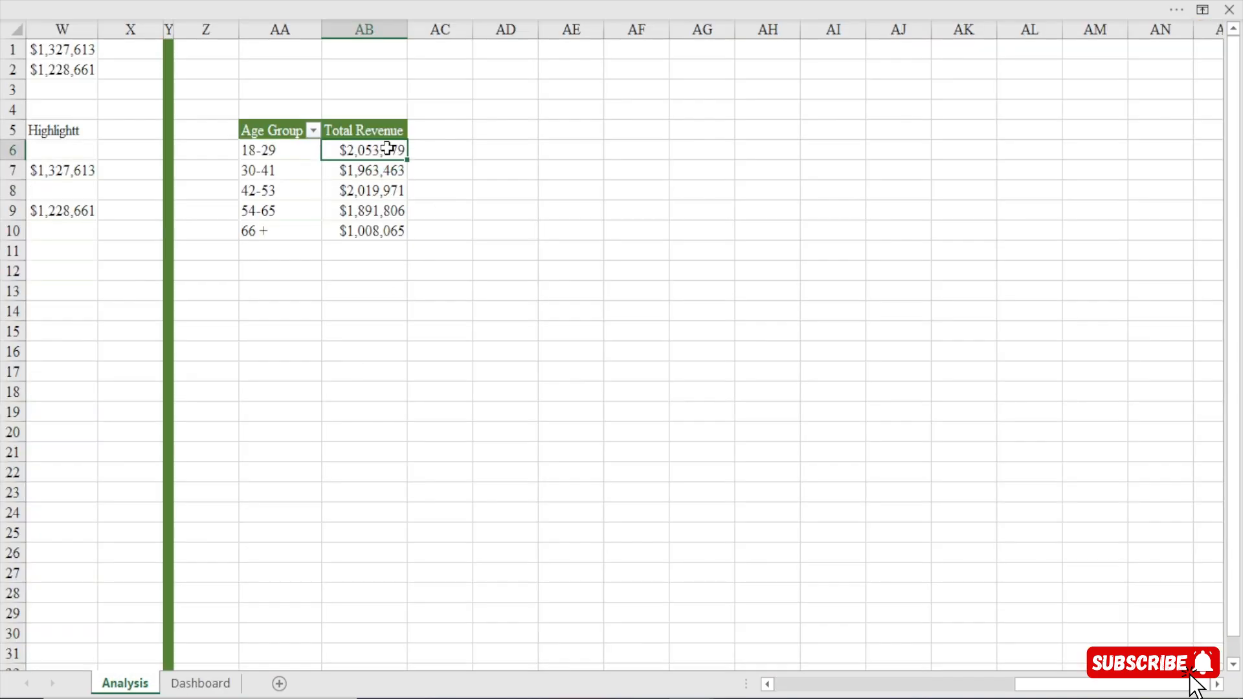
pyautogui.moveTo(387, 149); pyautogui.dragTo(383, 231)
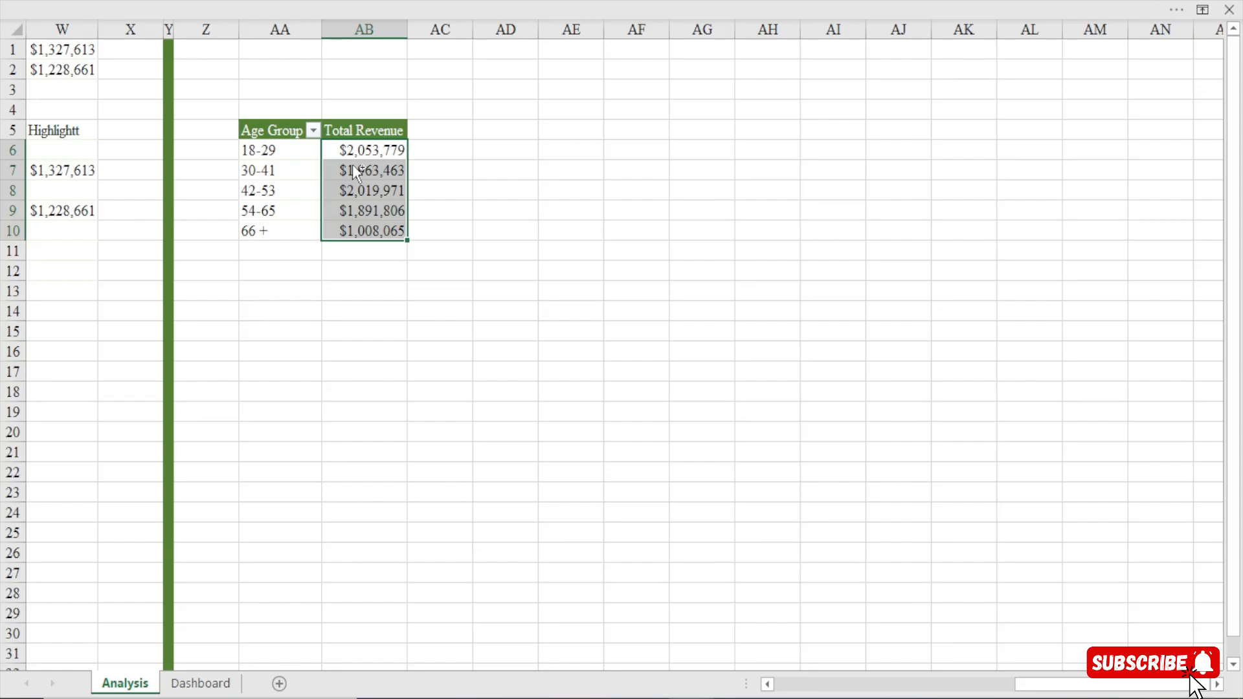
pyautogui.hotkey('ctrl', '1')
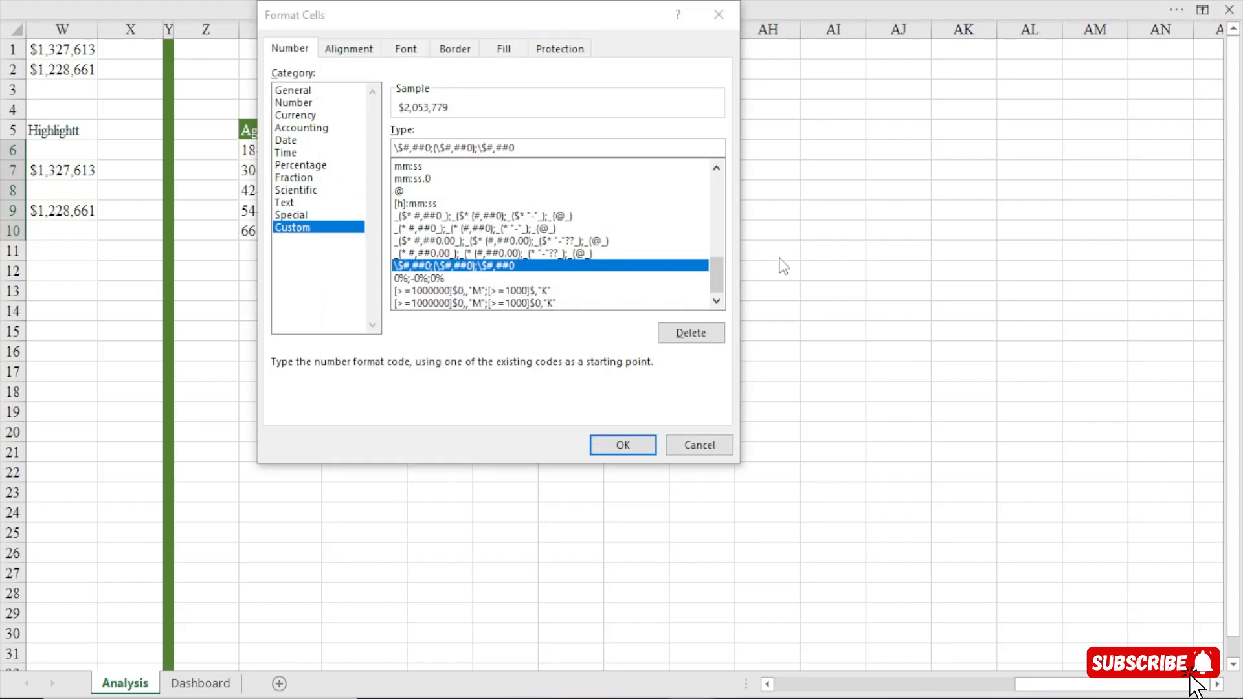
pyautogui.click(714, 274)
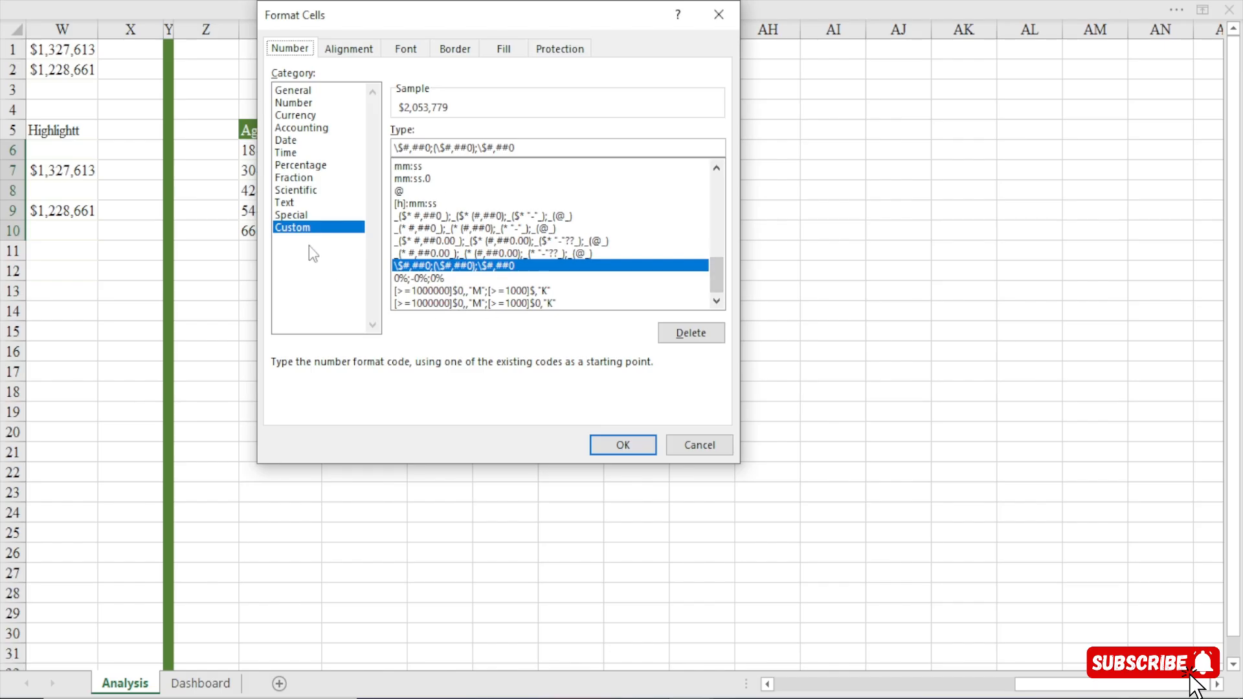
pyautogui.click(312, 229)
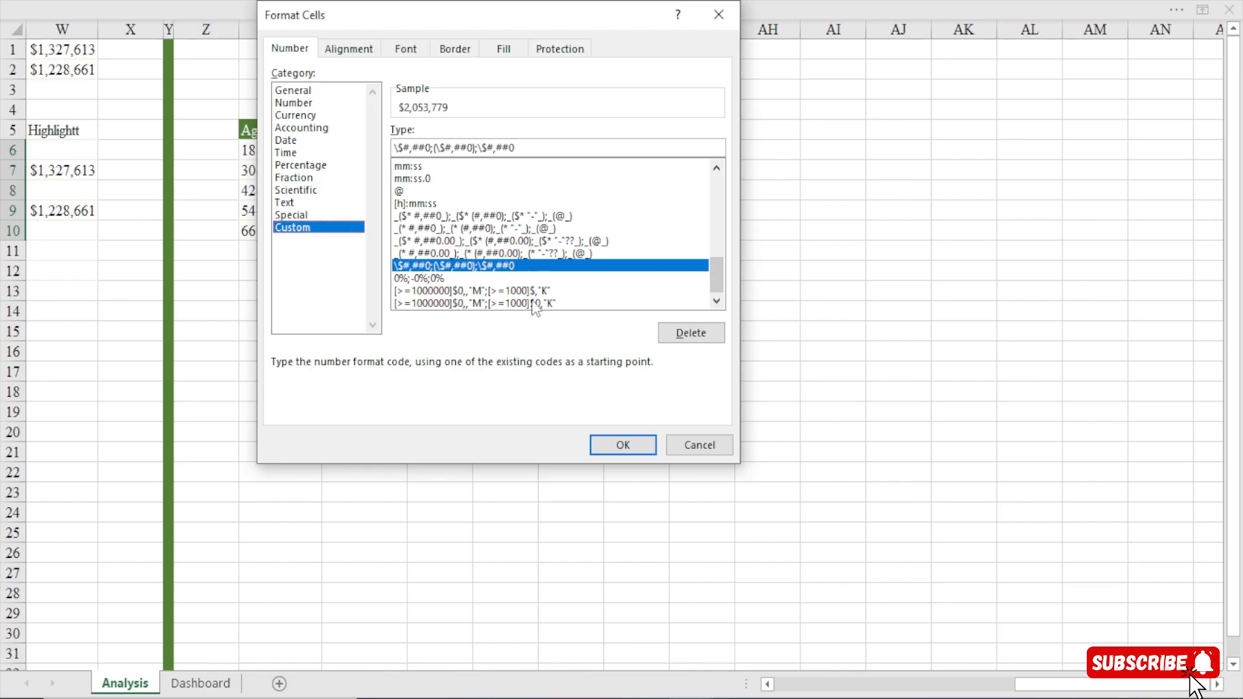
pyautogui.click(490, 292)
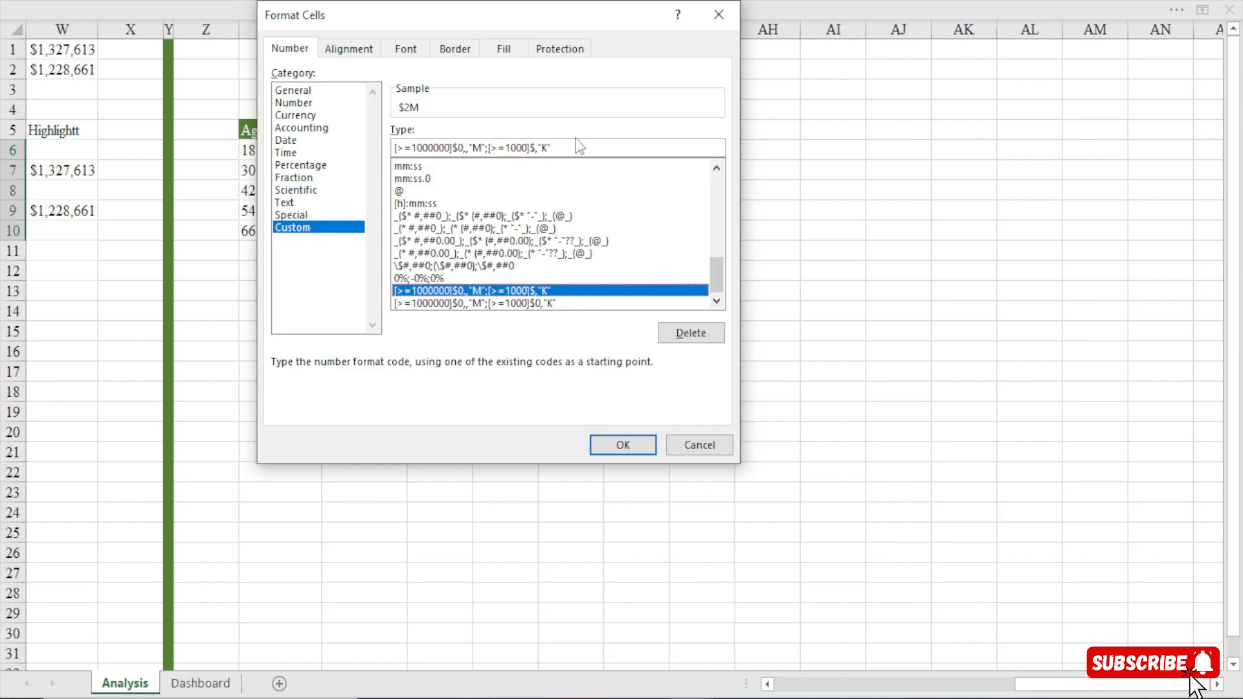
pyautogui.scroll(10, 576, 239)
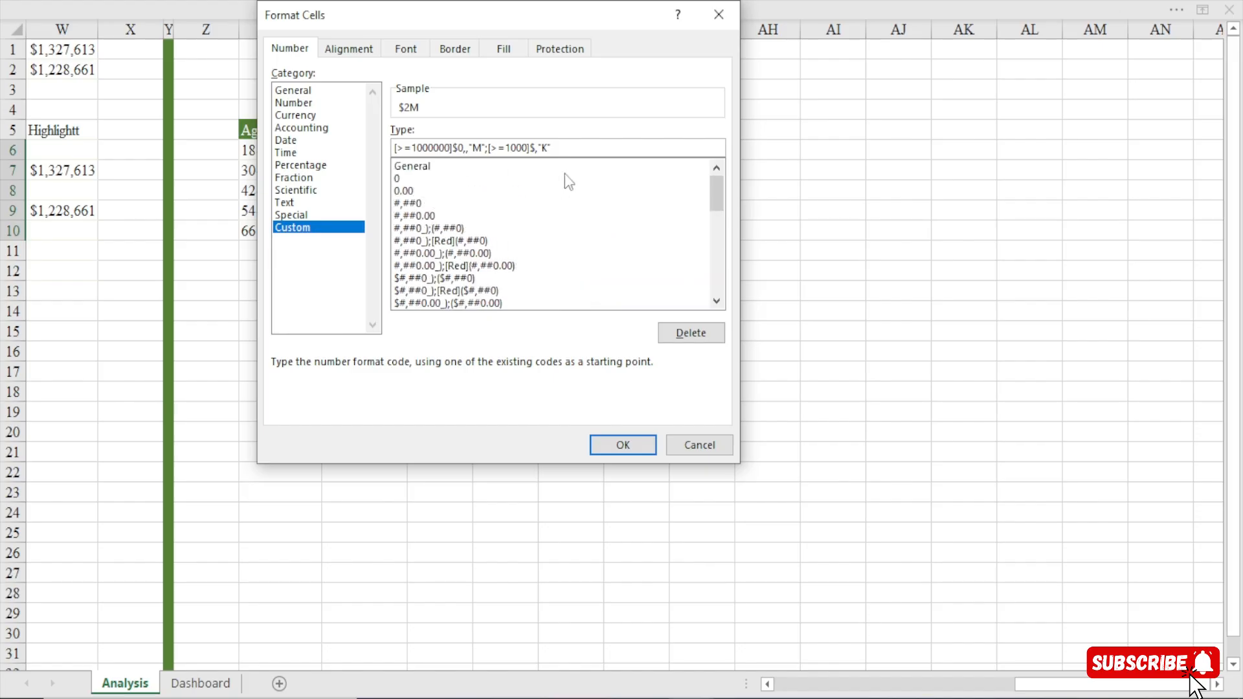
pyautogui.doubleClick(567, 152)
pyautogui.click(568, 152)
pyautogui.moveTo(559, 148); pyautogui.dragTo(328, 152)
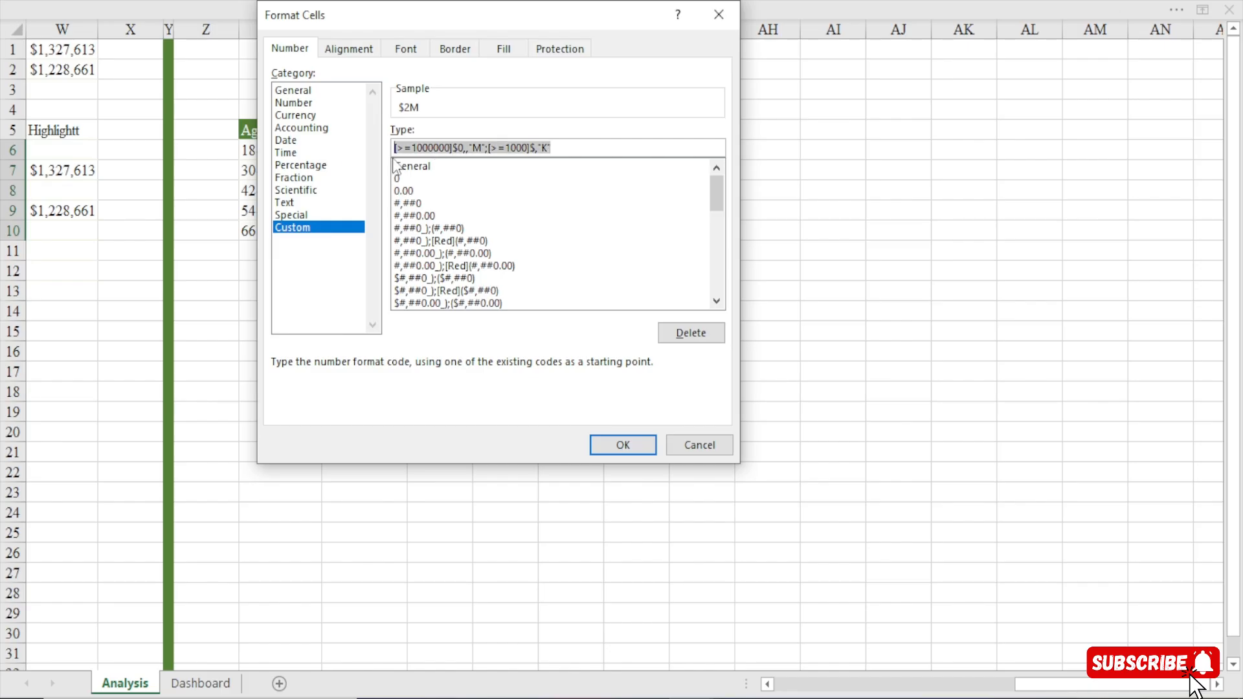
pyautogui.click(674, 443)
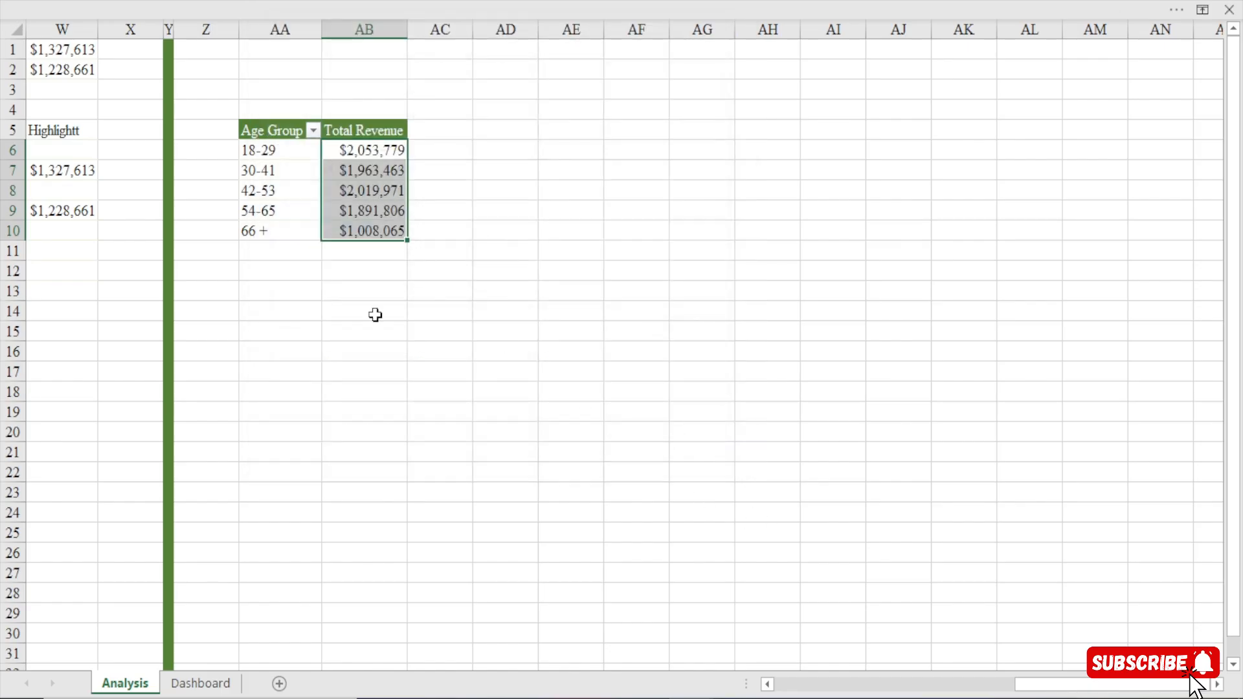
# Apply the custom number format [>=1000000]$0,,"M";[>=1000]$,"K" to the selected age group Total Revenue values.
pyautogui.hotkey('ctrl', '1')
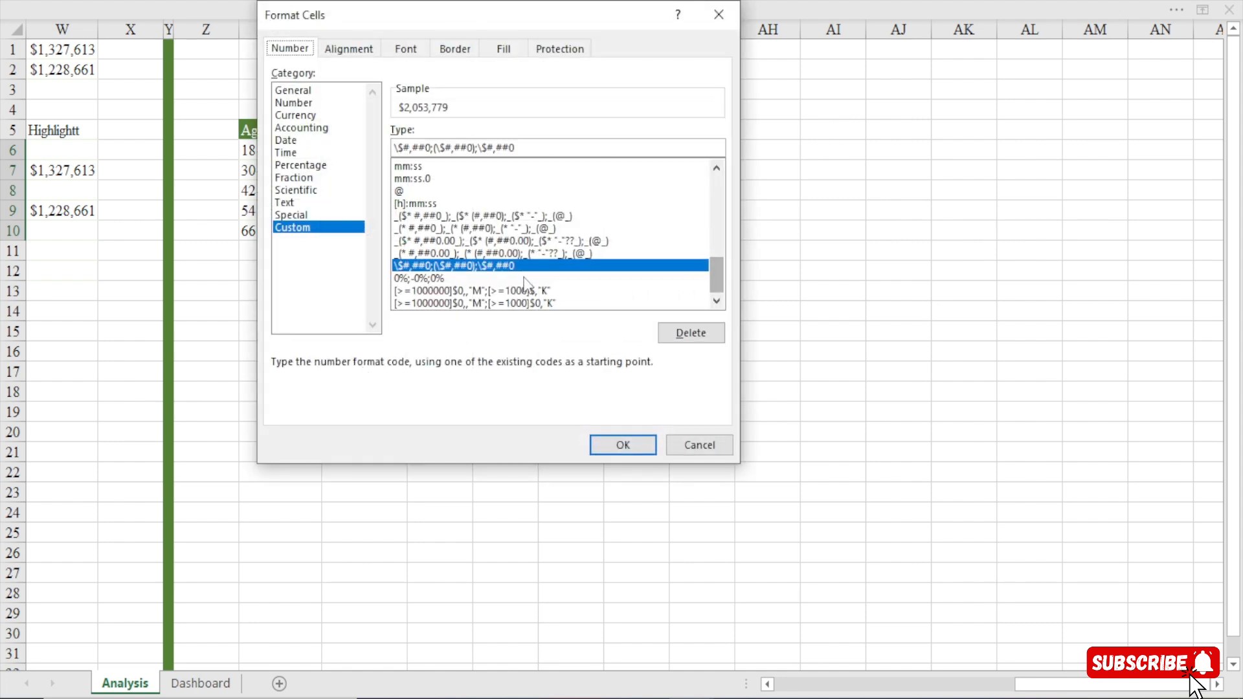
pyautogui.click(508, 291)
pyautogui.click(623, 445)
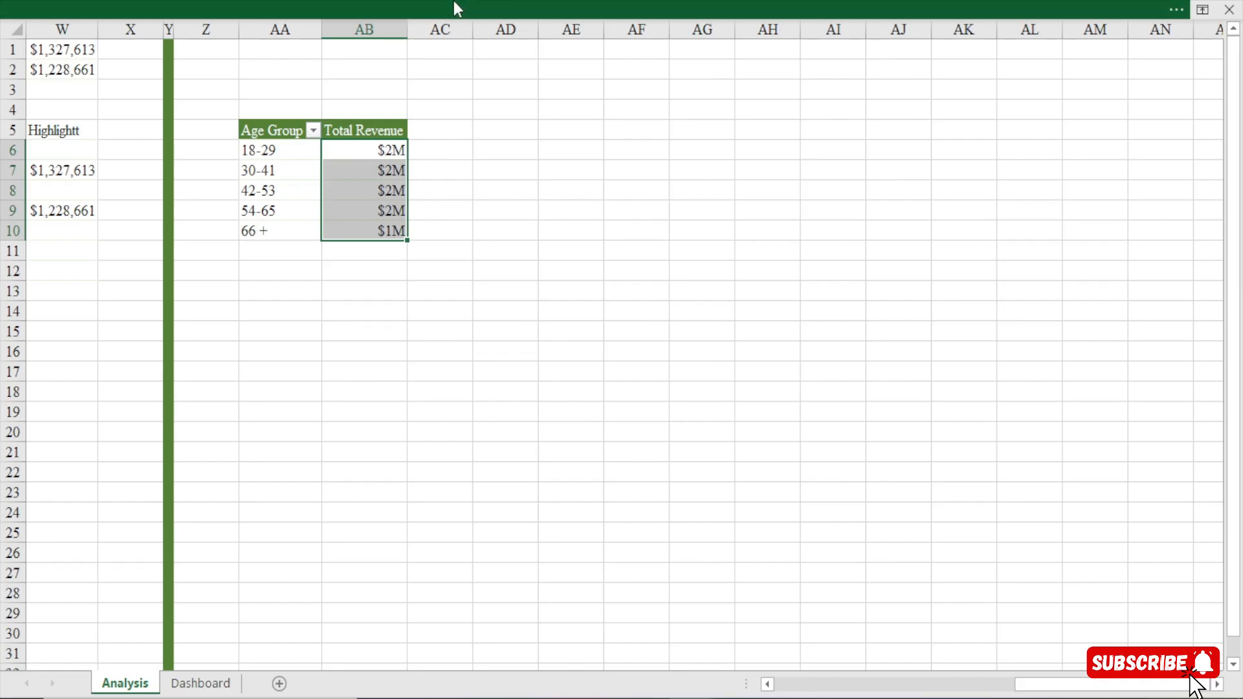
# Show two decimal places in the selected age group Total Revenue values on the Analysis sheet.
pyautogui.click(453, 1)
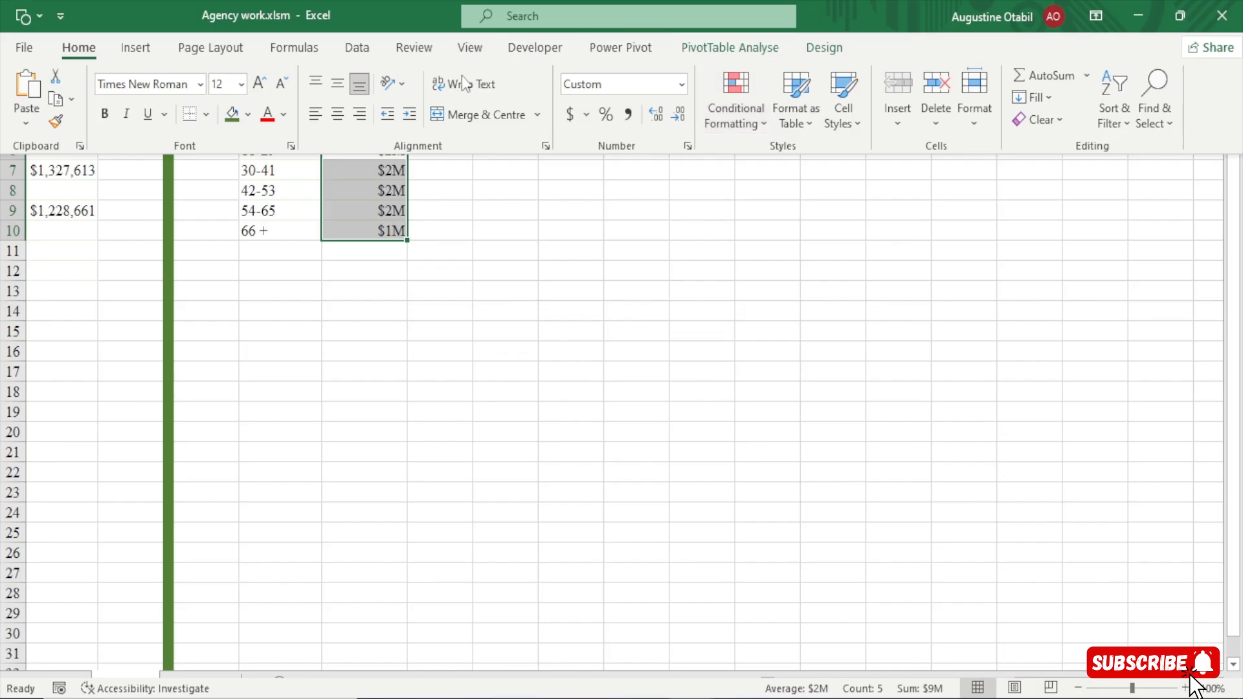
pyautogui.click(656, 114)
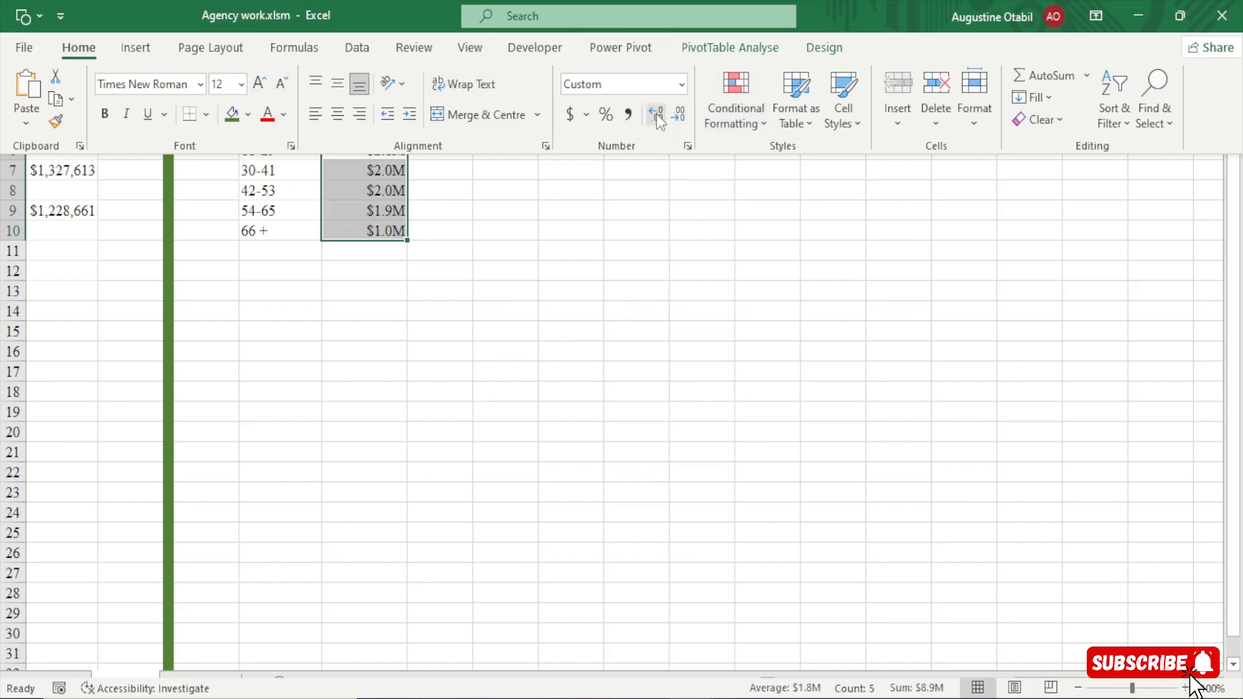
pyautogui.click(657, 114)
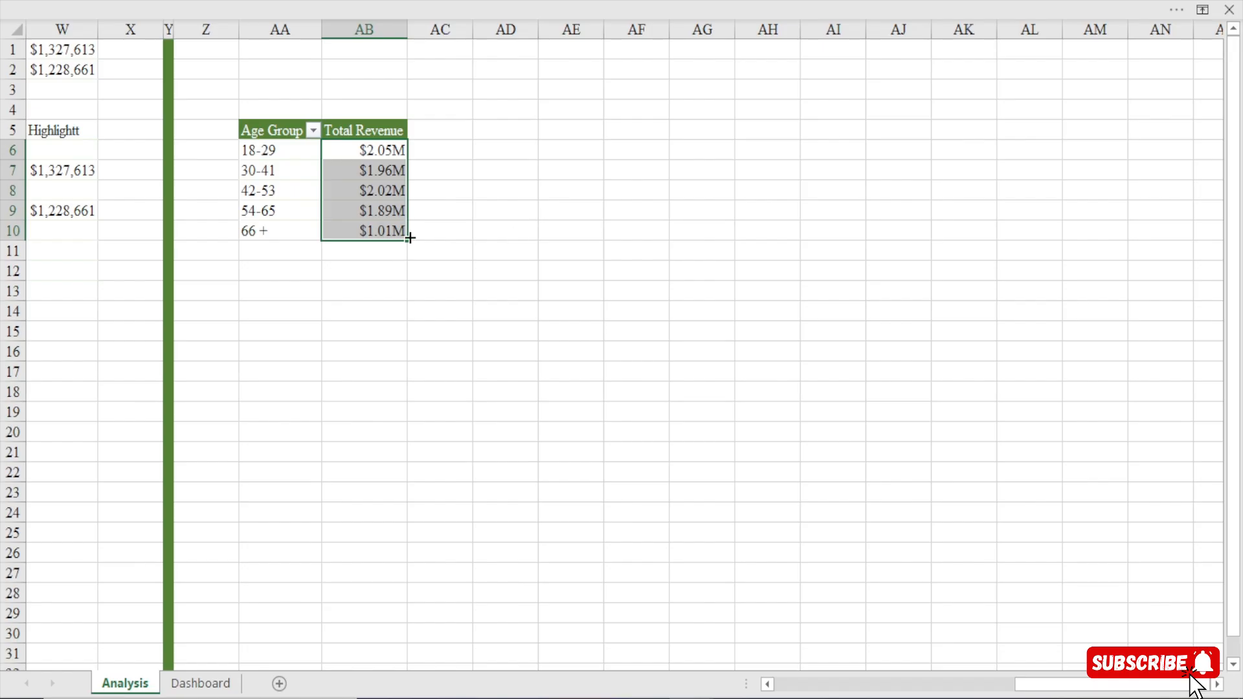
# Set the gap width of the age group chart's columns on the Dashboard sheet to 60%.
pyautogui.click(234, 685)
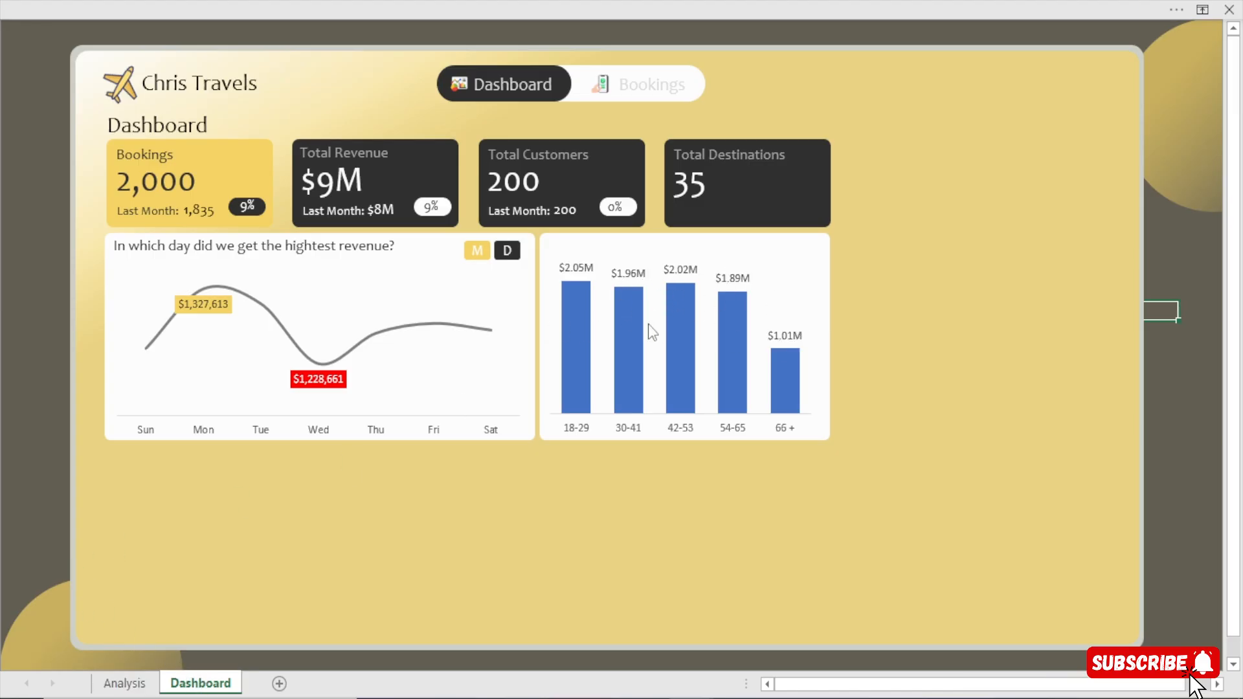
pyautogui.click(729, 252)
pyautogui.click(692, 334)
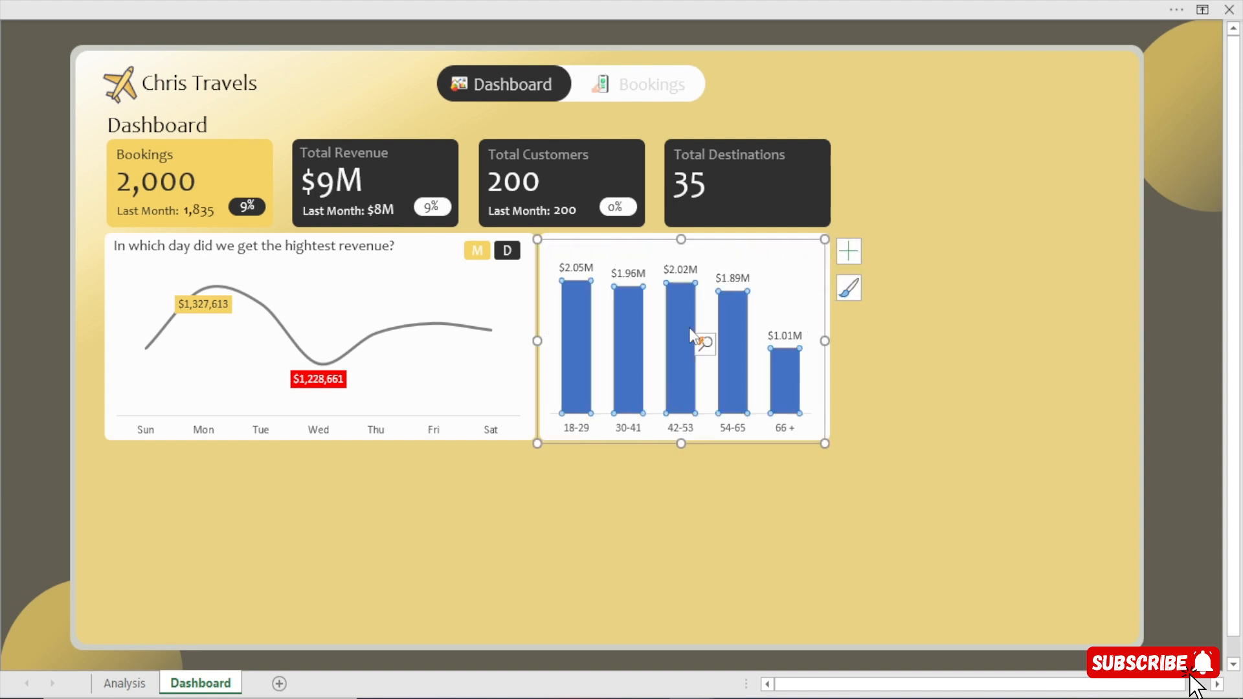
pyautogui.doubleClick(688, 328)
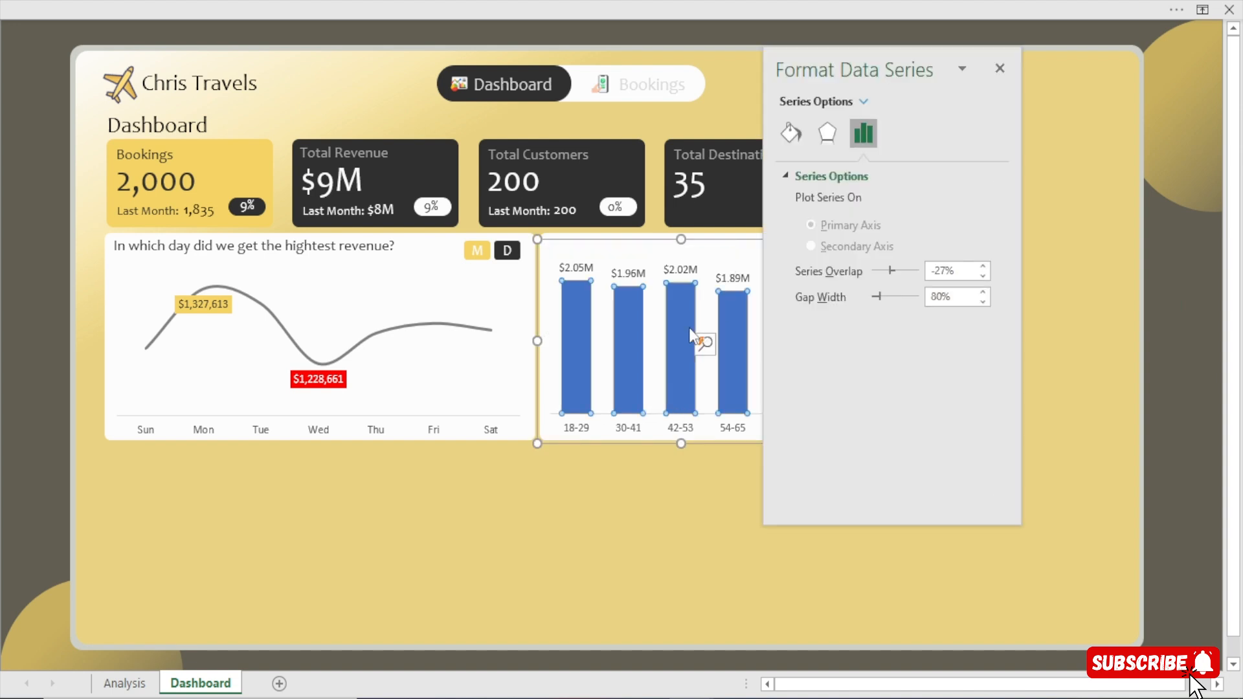
pyautogui.click(982, 301)
pyautogui.moveTo(983, 298); pyautogui.dragTo(982, 298)
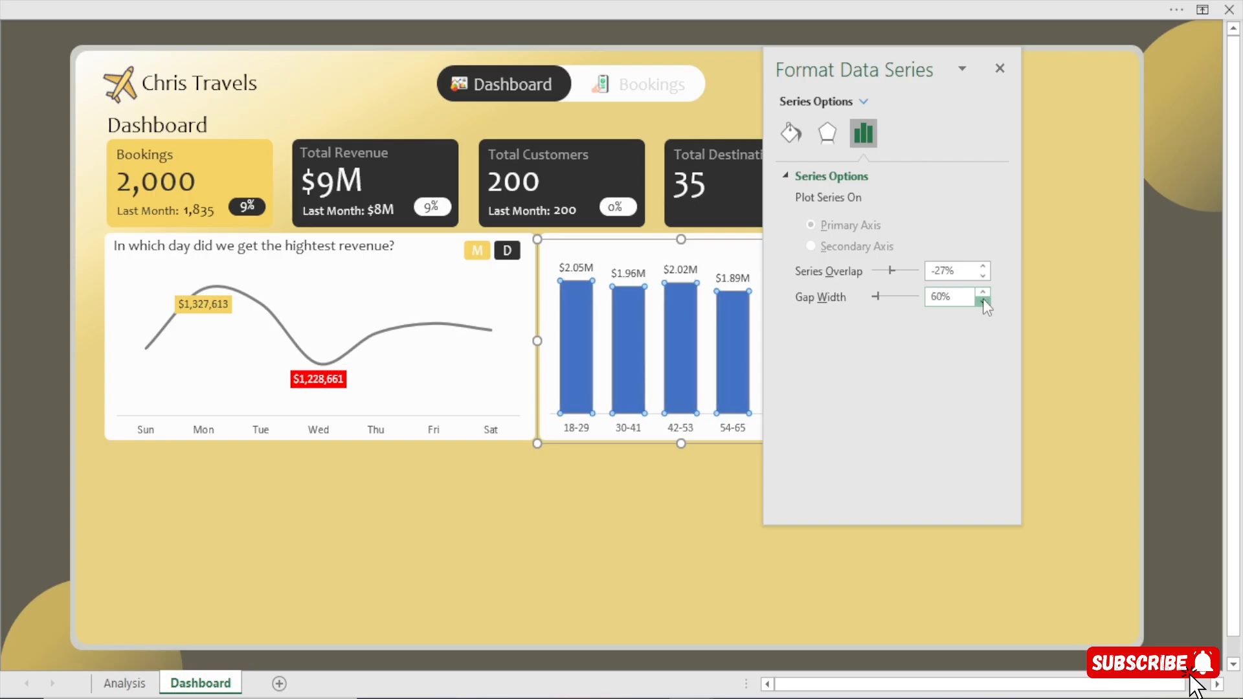
pyautogui.click(1000, 68)
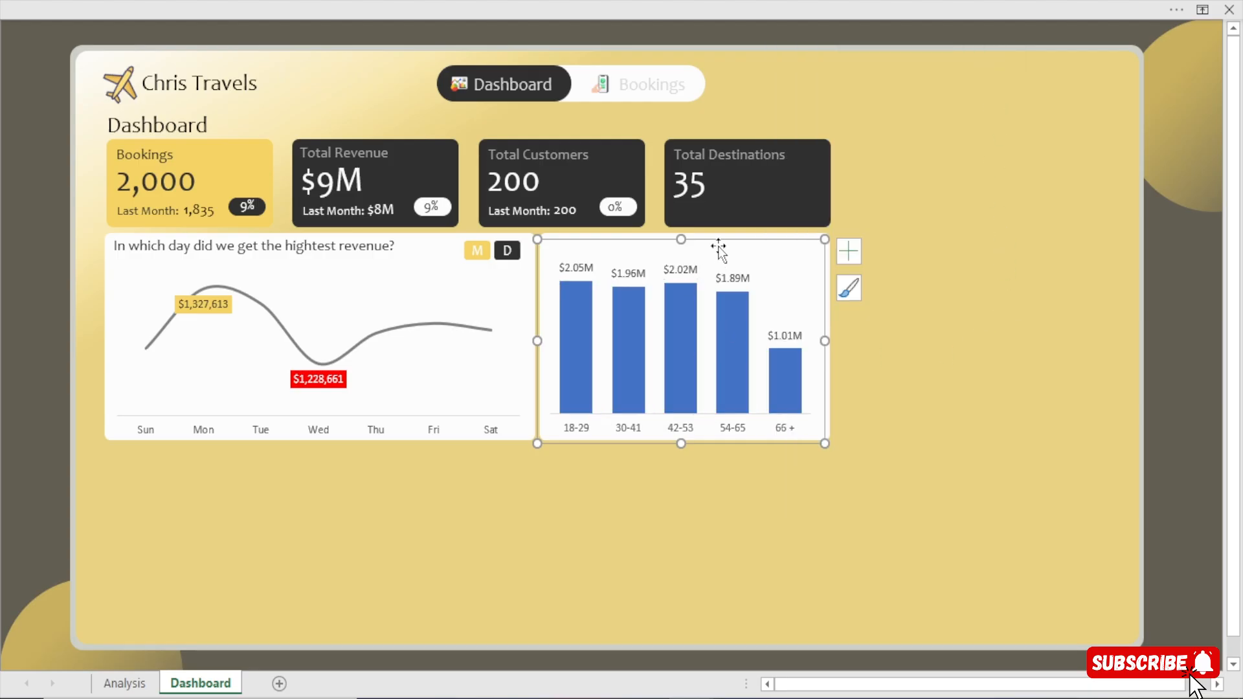
# Fill the age group chart's columns with the recently used golden yellow at 40% transparency.
pyautogui.doubleClick(676, 343)
pyautogui.click(784, 136)
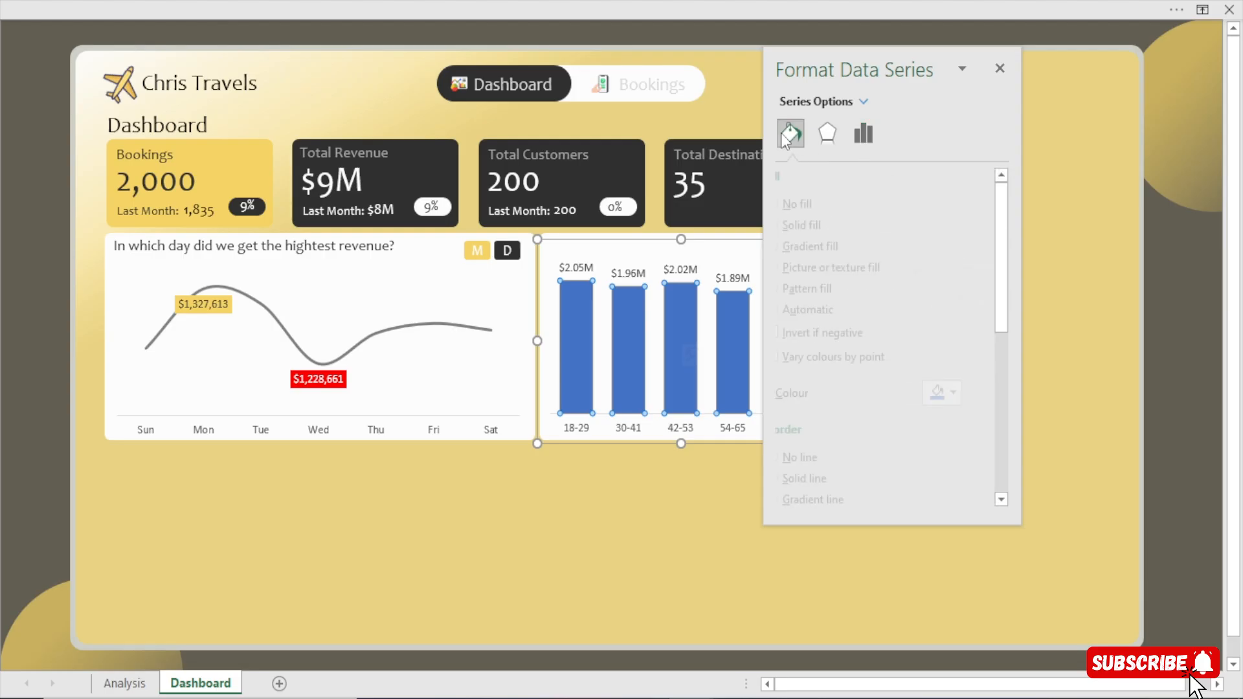
pyautogui.click(975, 394)
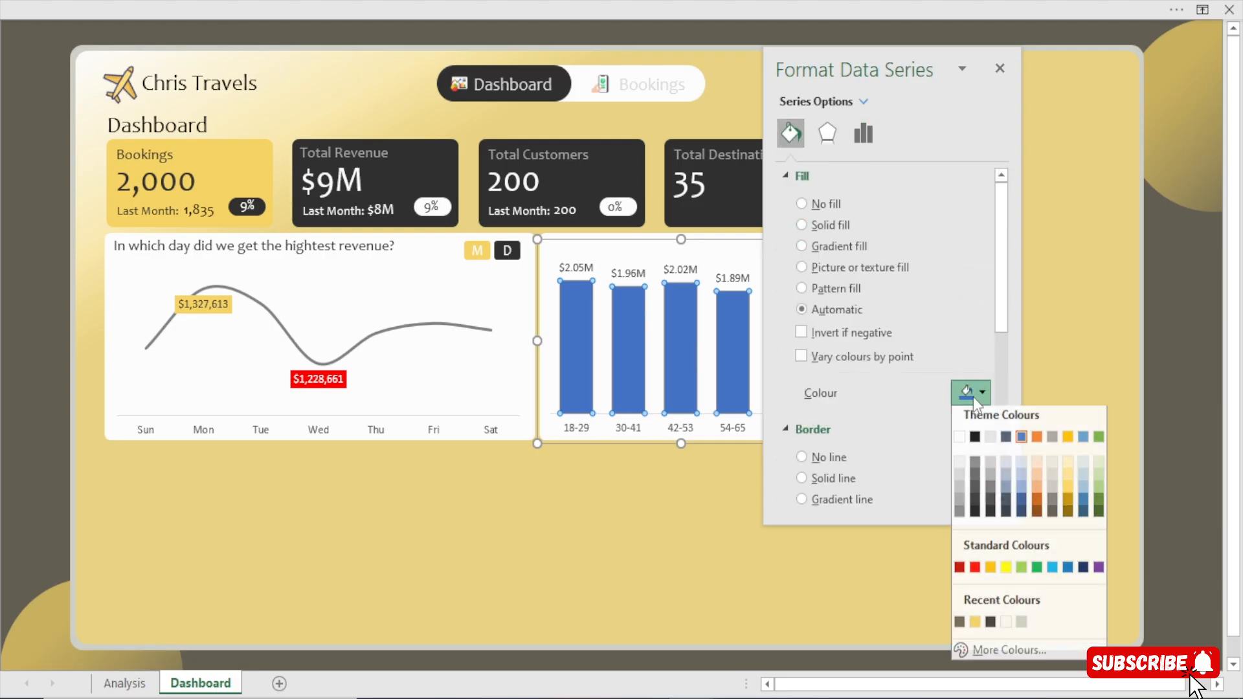
pyautogui.click(975, 627)
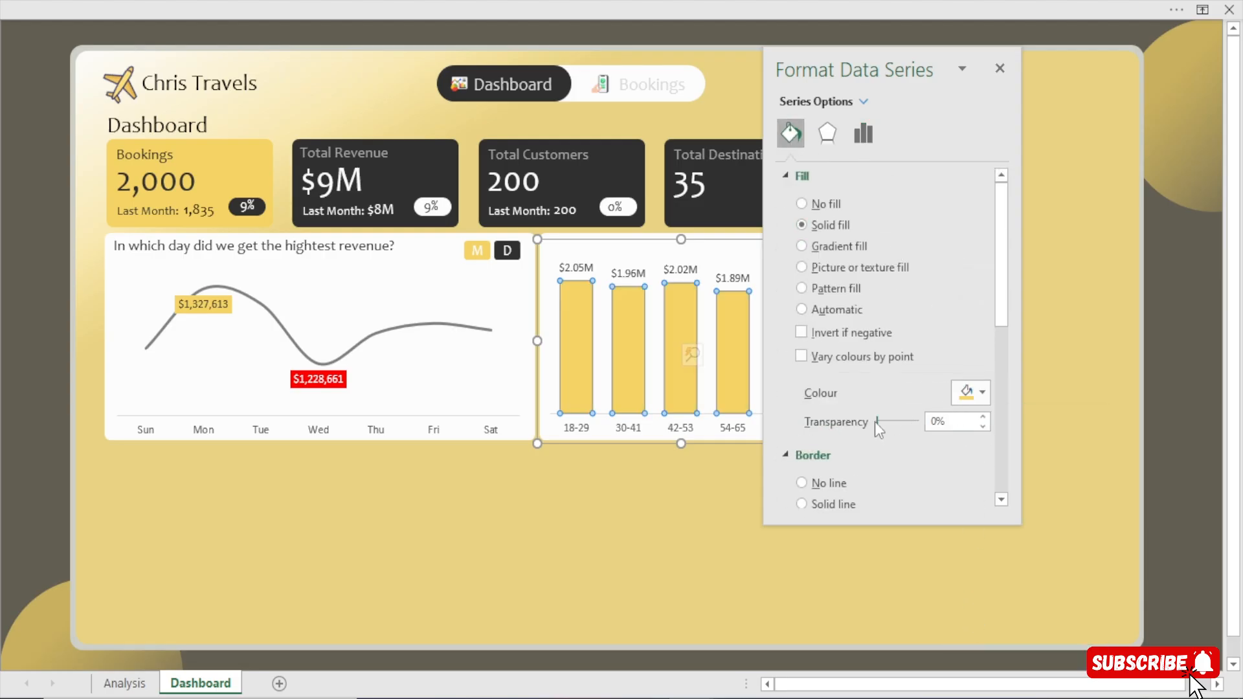
pyautogui.moveTo(877, 421); pyautogui.dragTo(890, 421)
pyautogui.click(983, 417)
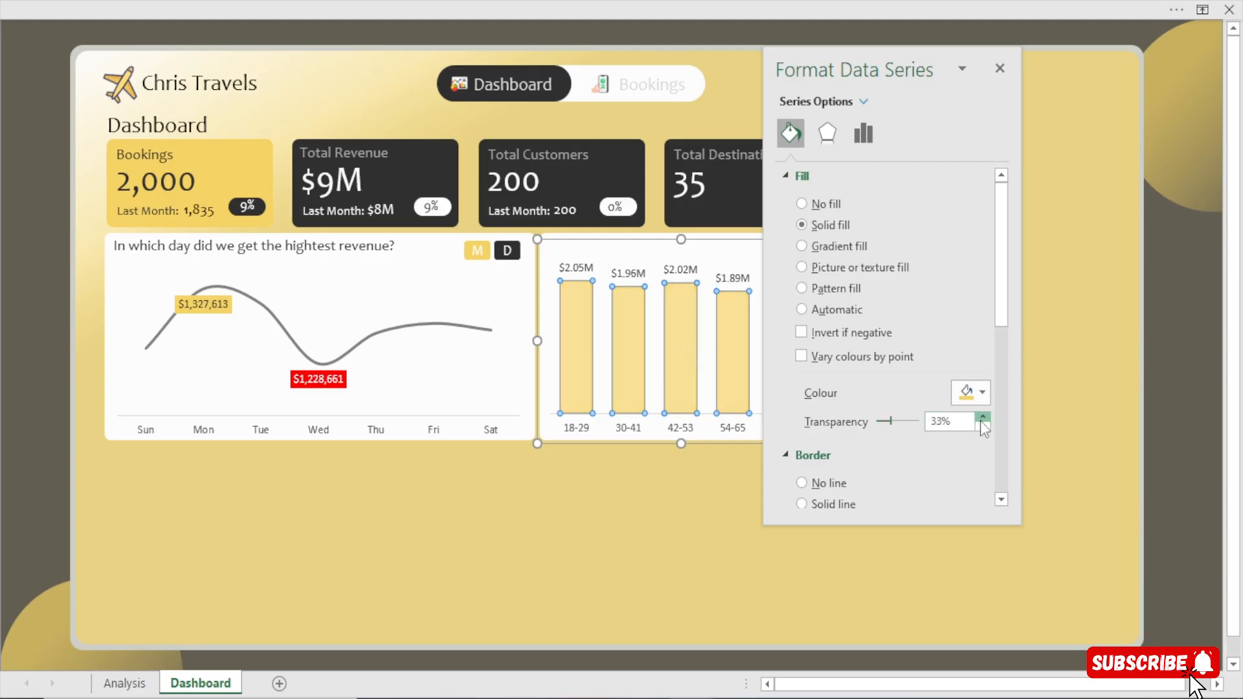
pyautogui.click(983, 417)
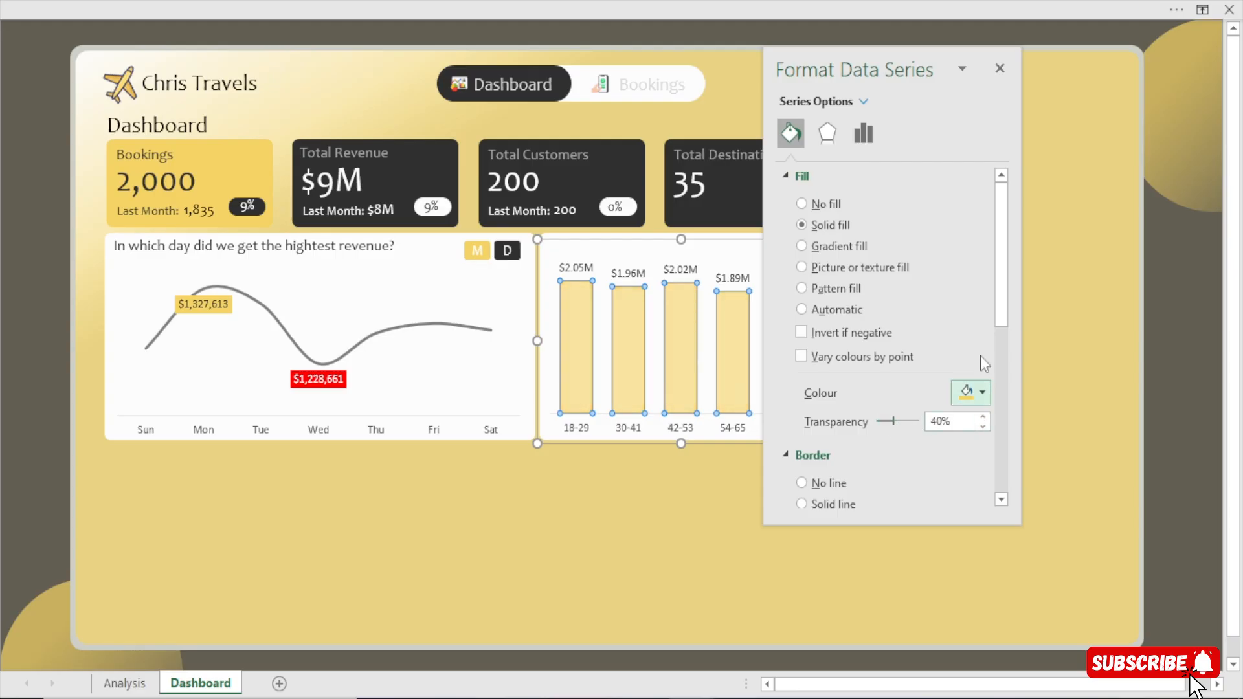
pyautogui.click(999, 68)
pyautogui.click(1194, 415)
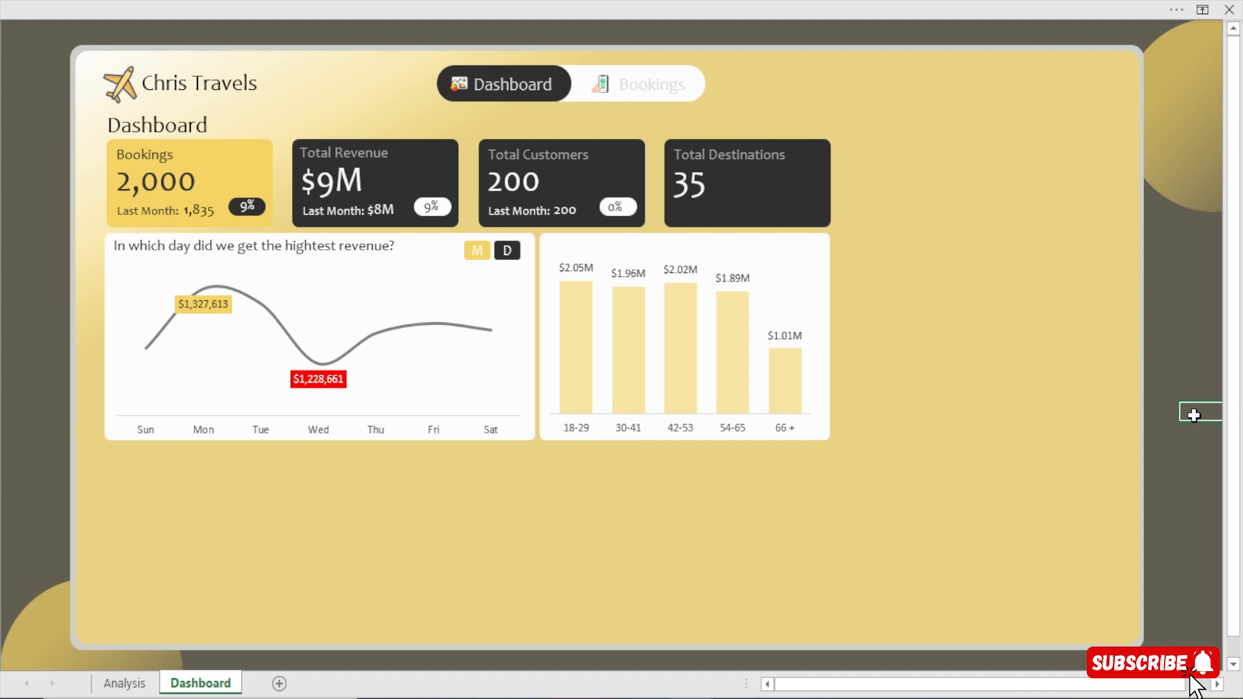
# Nudge the age group chart slightly to the right on its white card.
pyautogui.click(793, 298)
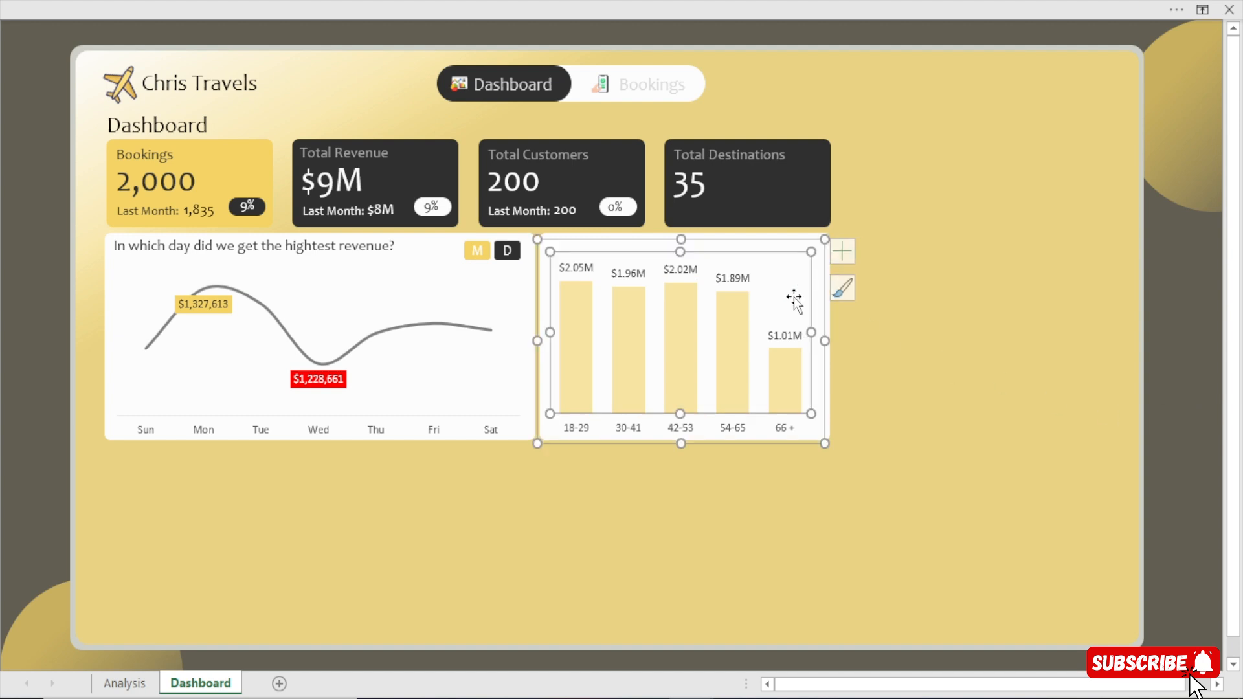
pyautogui.click(787, 239)
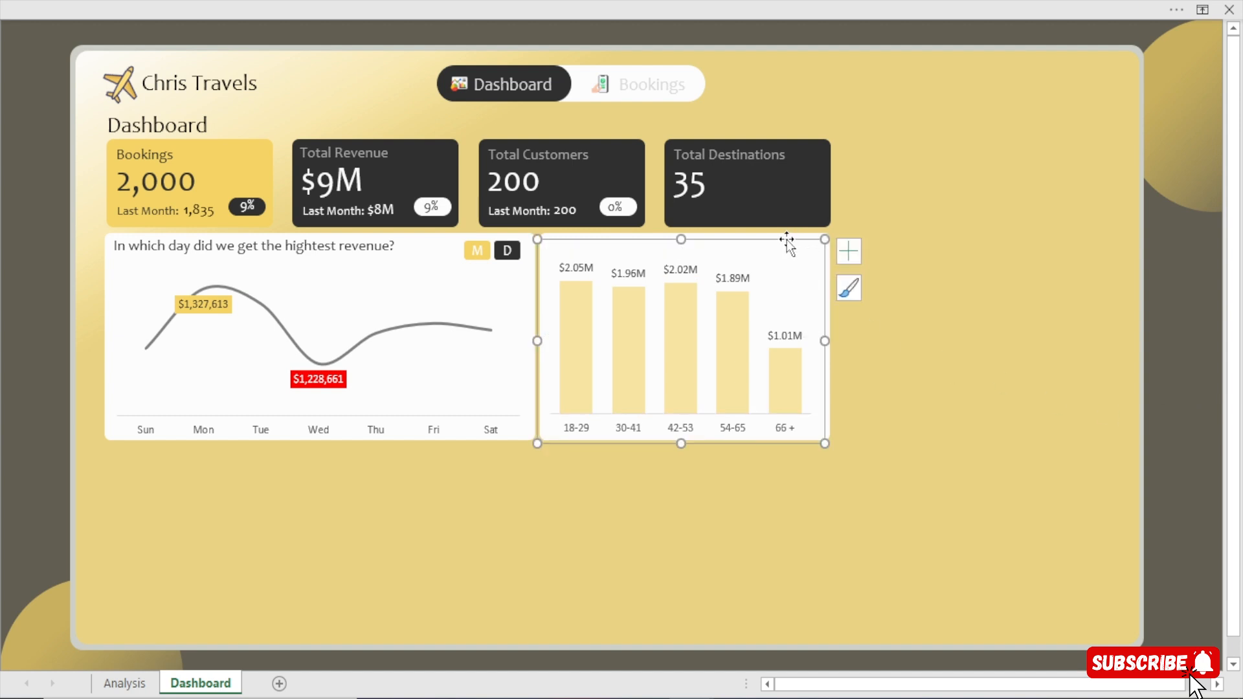
pyautogui.moveTo(786, 239); pyautogui.dragTo(790, 239)
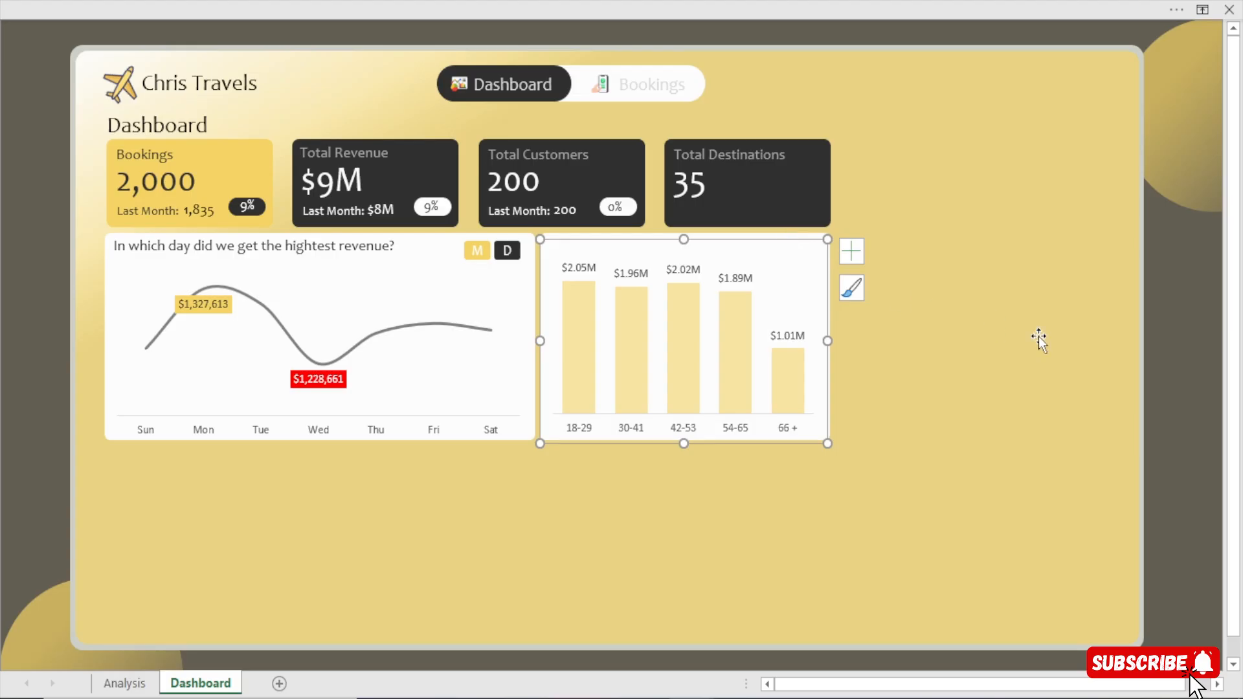
pyautogui.click(1192, 411)
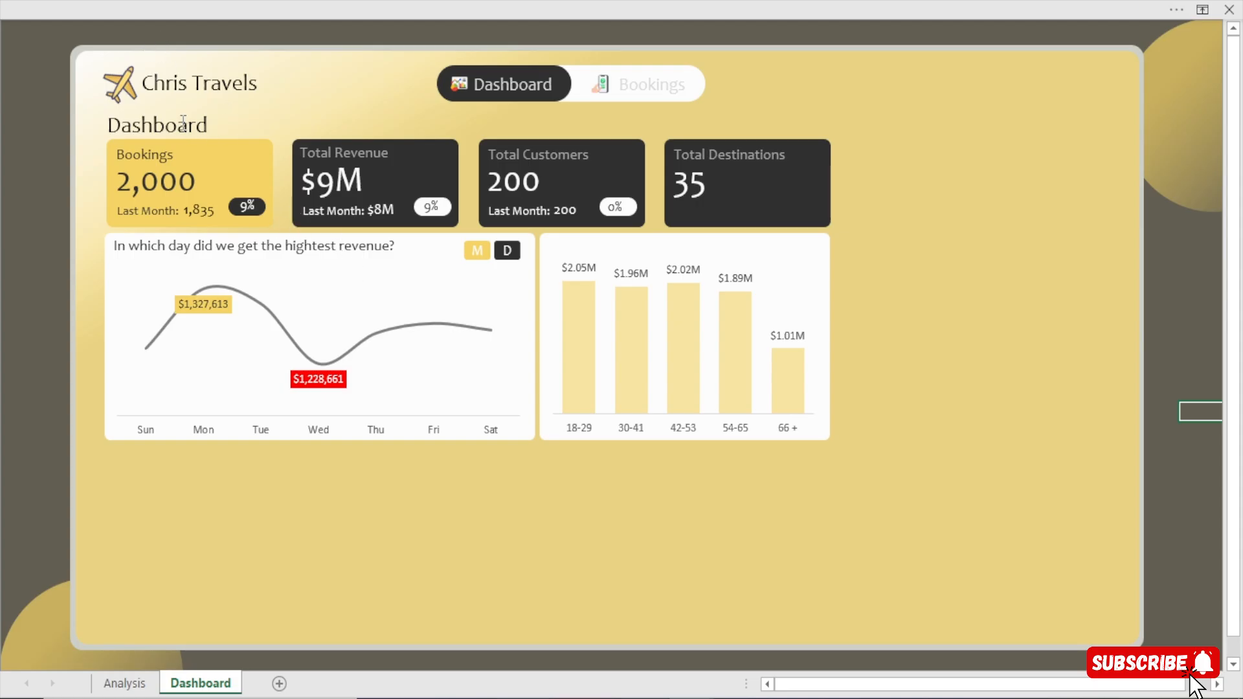
pyautogui.click(204, 106)
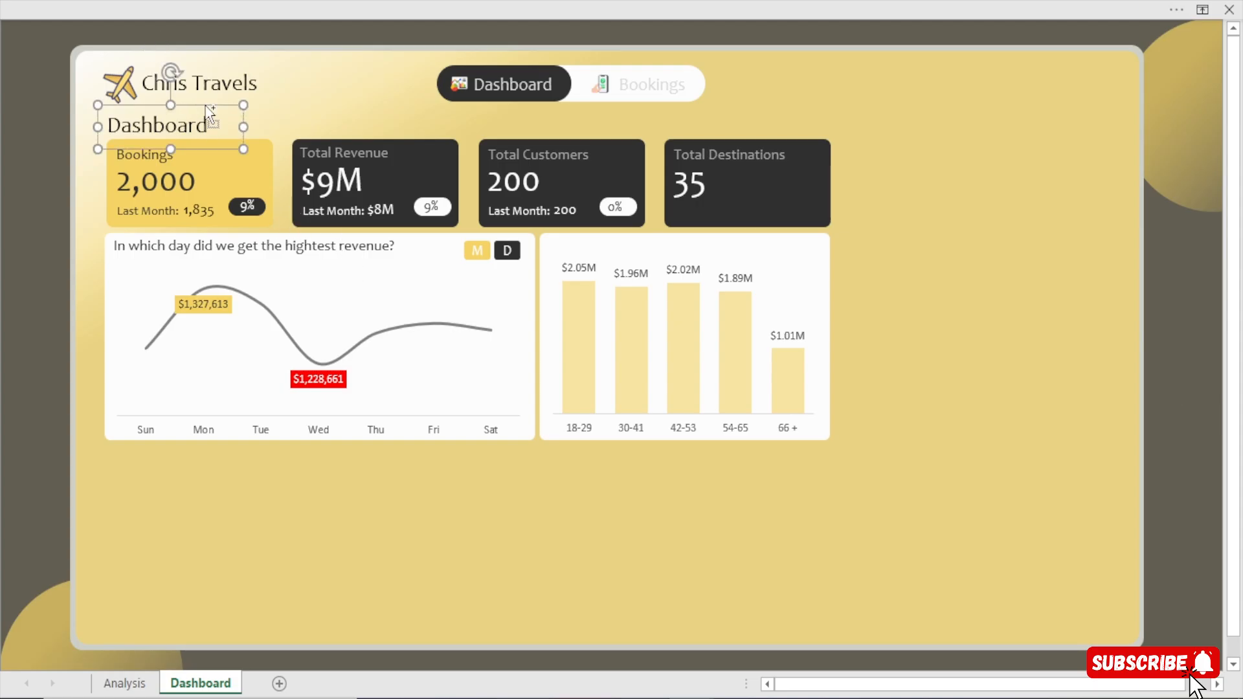
pyautogui.hotkey('ctrl', 'd')
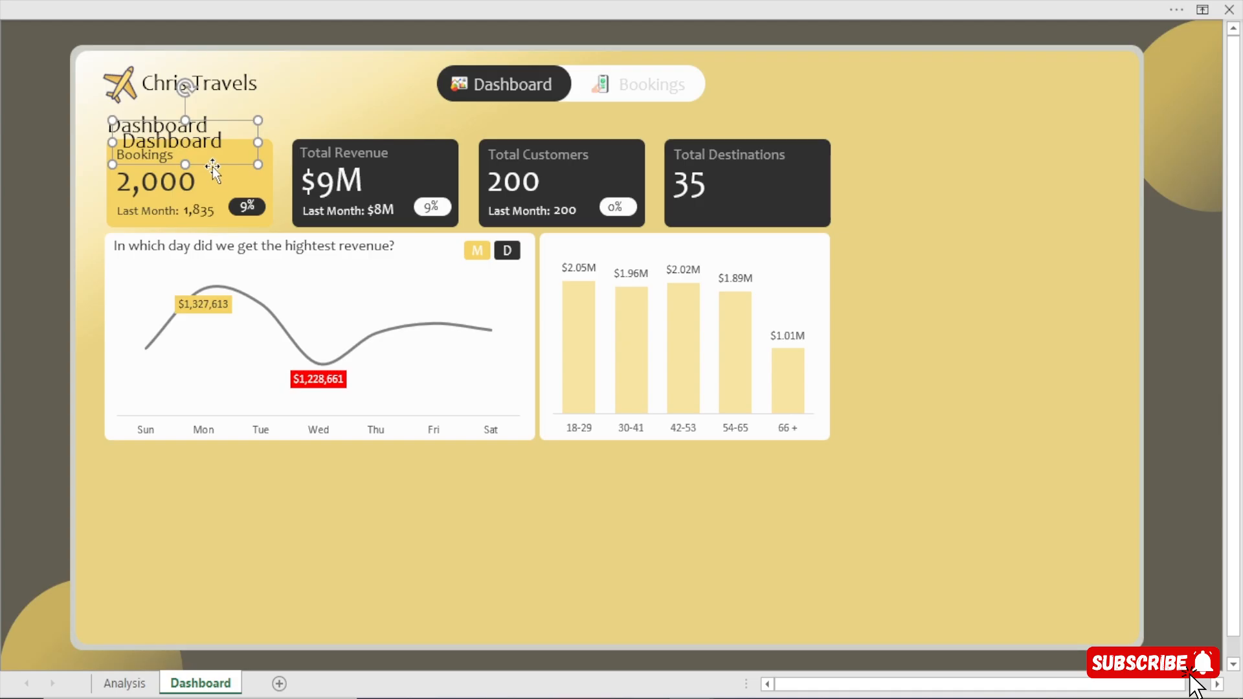
pyautogui.moveTo(212, 165); pyautogui.dragTo(517, 241)
pyautogui.press('Delete')
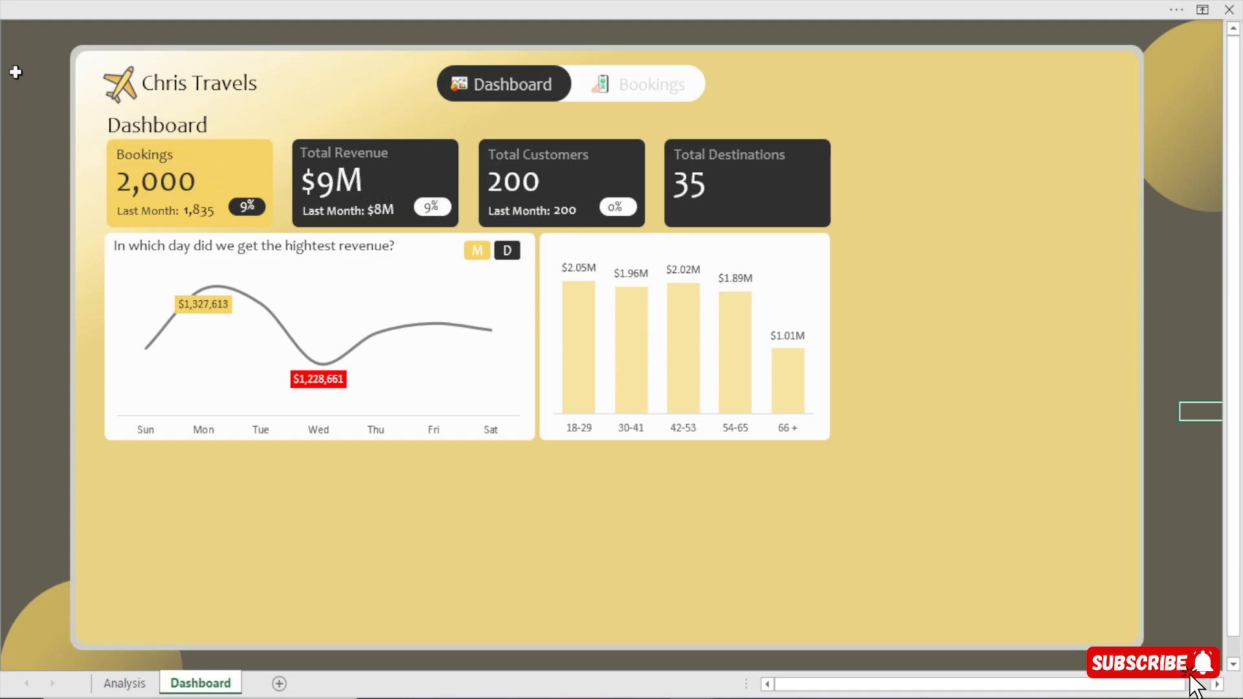
# Duplicate the Bookings card label and place the copy above the columns of the age group chart.
pyautogui.click(182, 154)
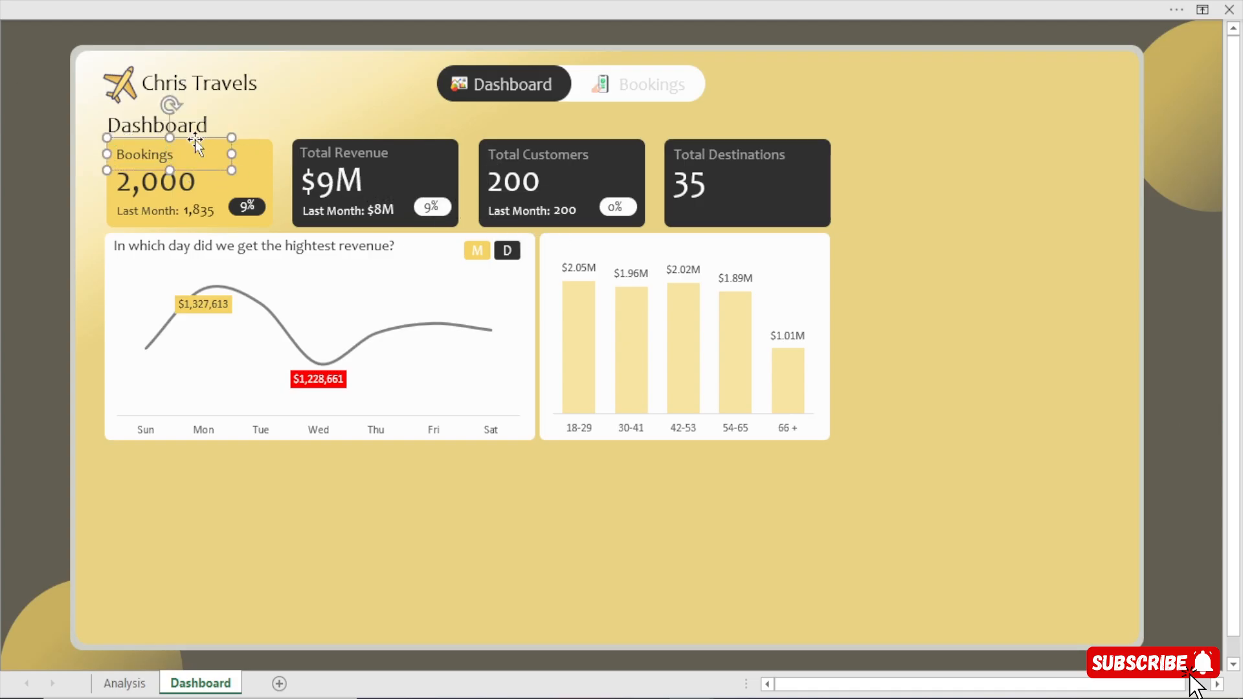
pyautogui.hotkey('ctrl', 'd')
pyautogui.moveTo(211, 184); pyautogui.dragTo(755, 257)
# Change the copied label's text to "Total Earnings by Age Group" and align it over the age group chart.
pyautogui.moveTo(631, 249); pyautogui.dragTo(482, 256)
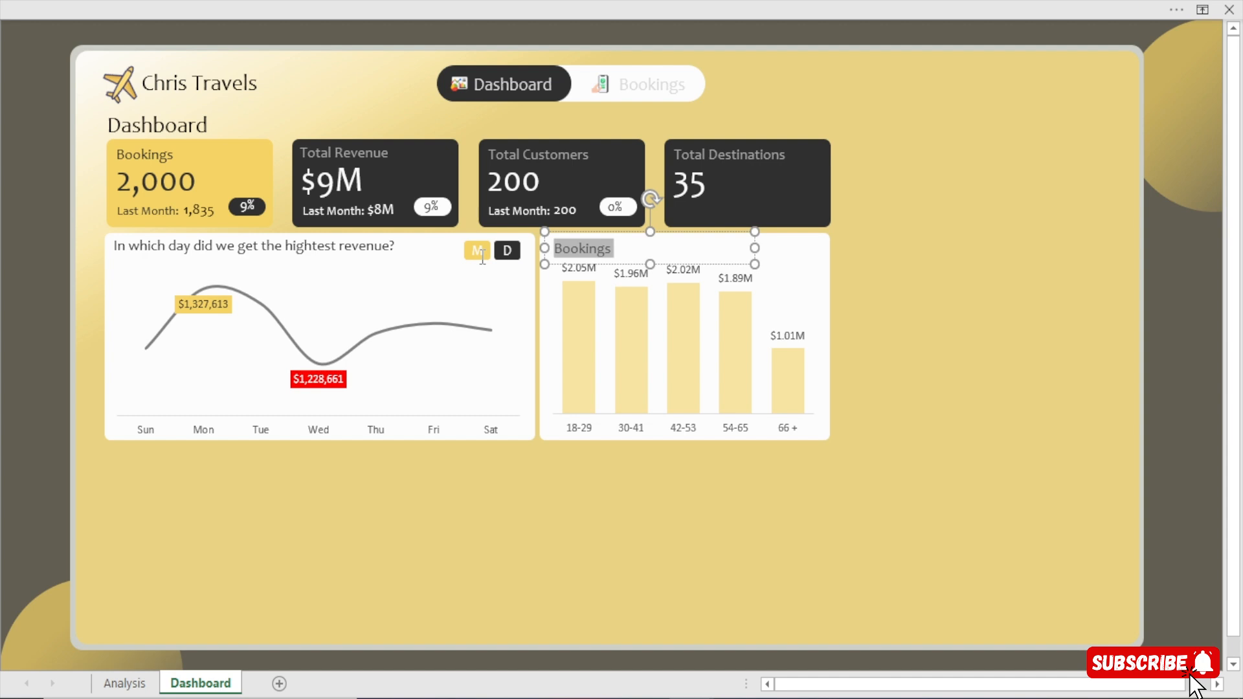
pyautogui.write('Total e')
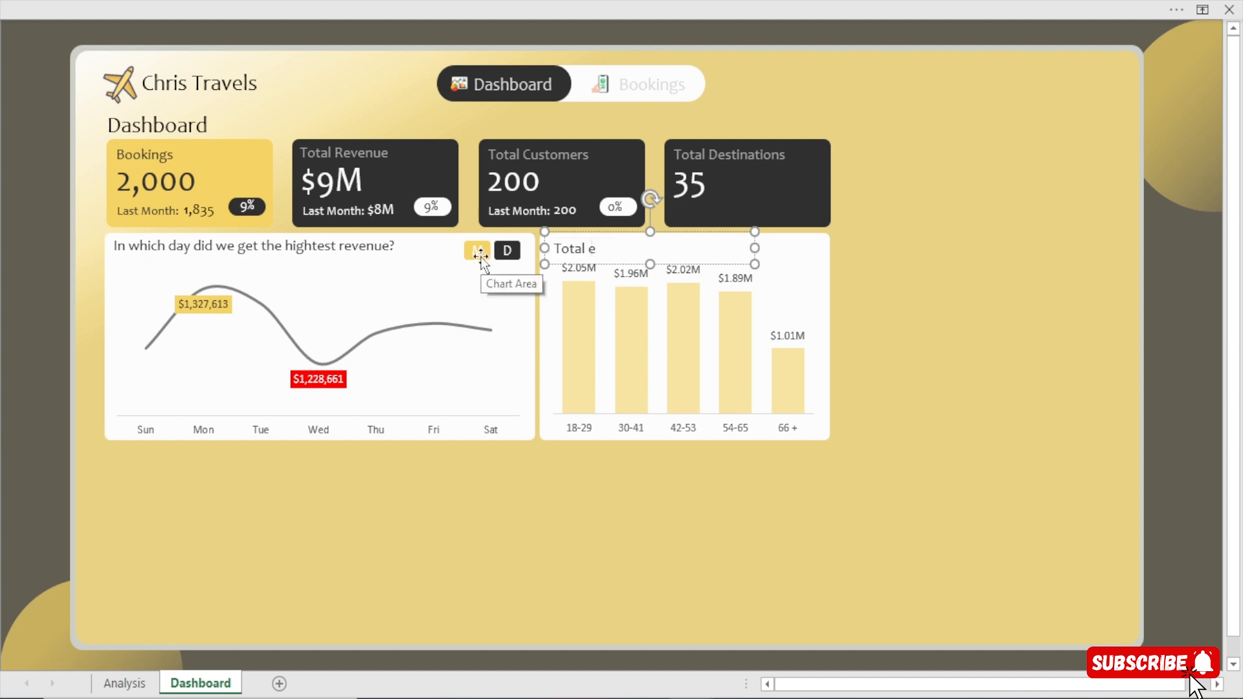
pyautogui.write('arnings')
pyautogui.press('BackSpace')
pyautogui.press('BackSpace')
pyautogui.press('BackSpace')
pyautogui.press('BackSpace')
pyautogui.press('BackSpace')
pyautogui.press('BackSpace')
pyautogui.press('BackSpace')
pyautogui.press('BackSpace')
pyautogui.write('Earnings by Age Group')
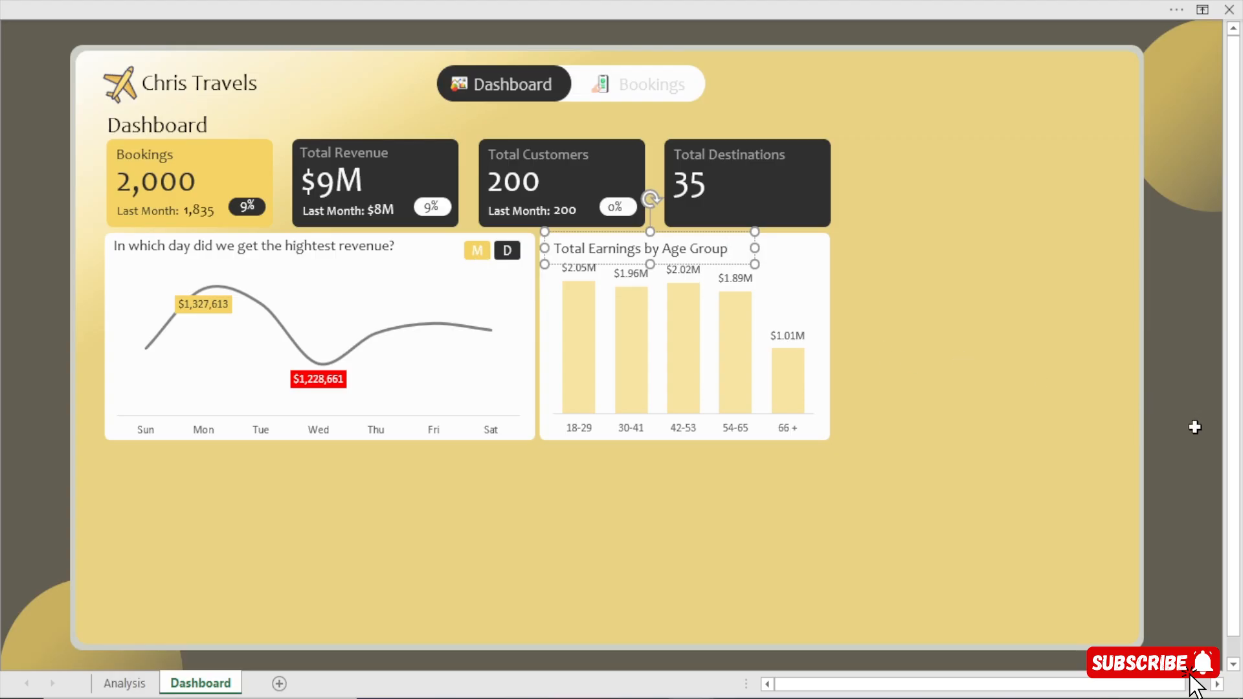
pyautogui.click(1169, 451)
pyautogui.click(616, 251)
pyautogui.click(1171, 425)
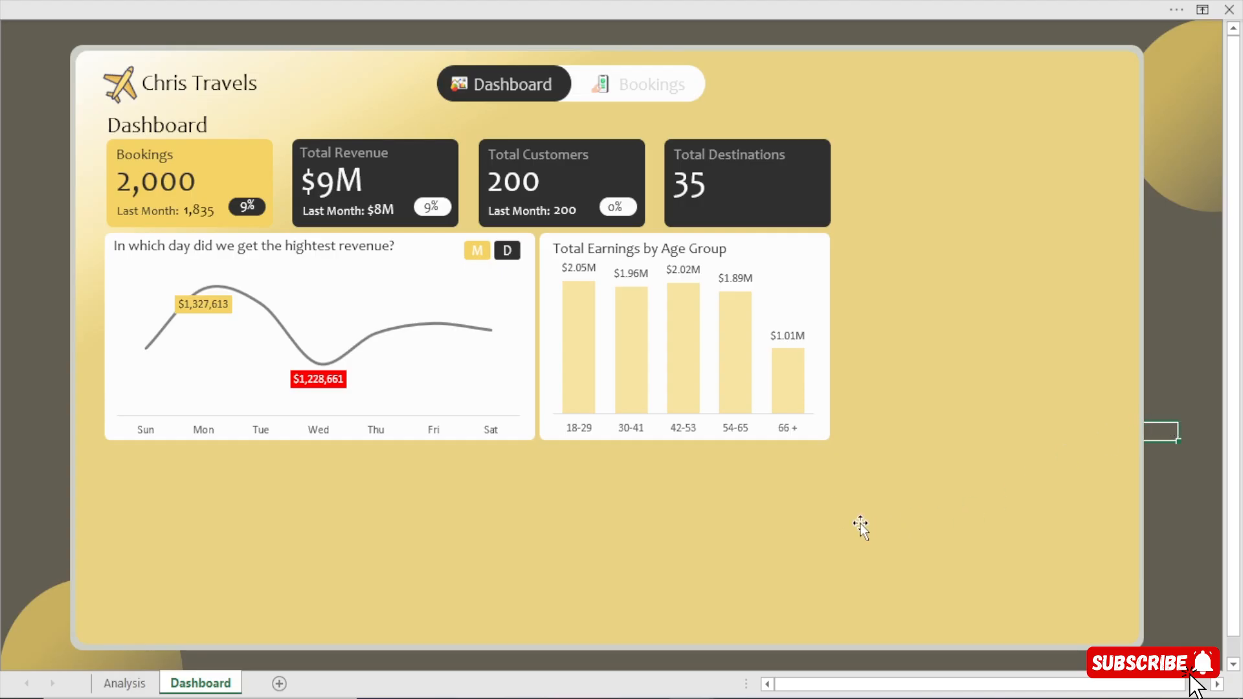
# Review the finished dashboard in the Chris Travels Dashboard workbook for the next chart and return to the Agency work workbook.
pyautogui.moveTo(691, 698)
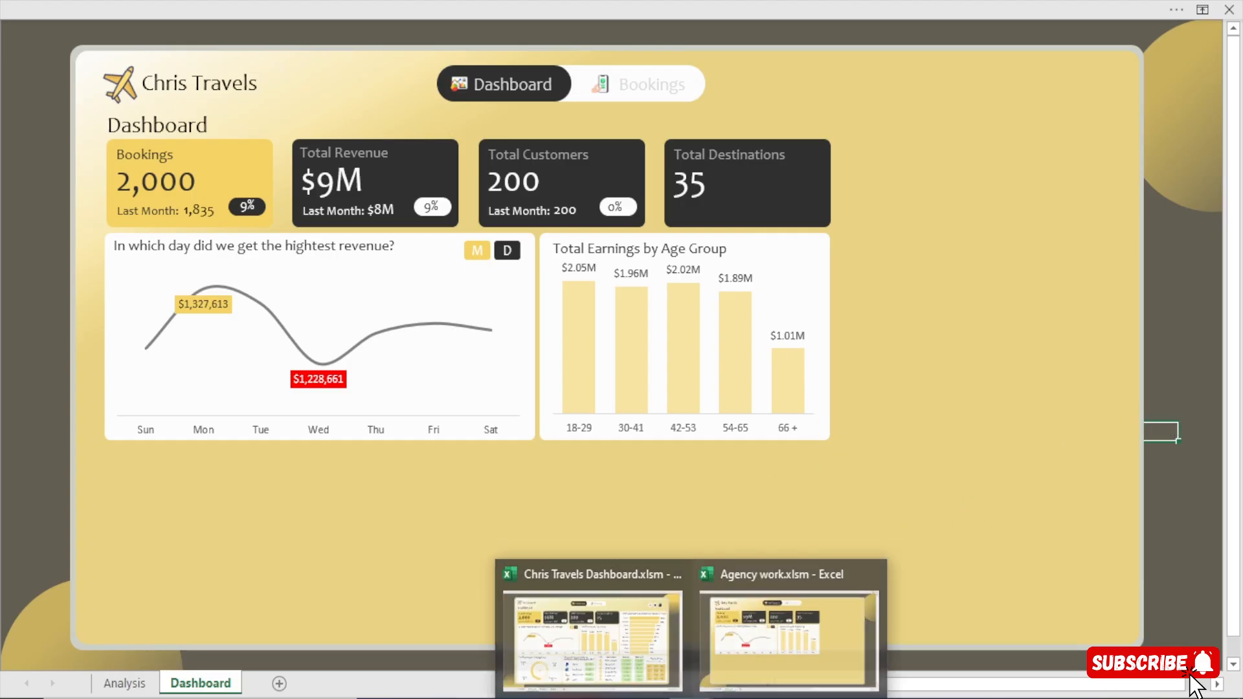
pyautogui.click(589, 642)
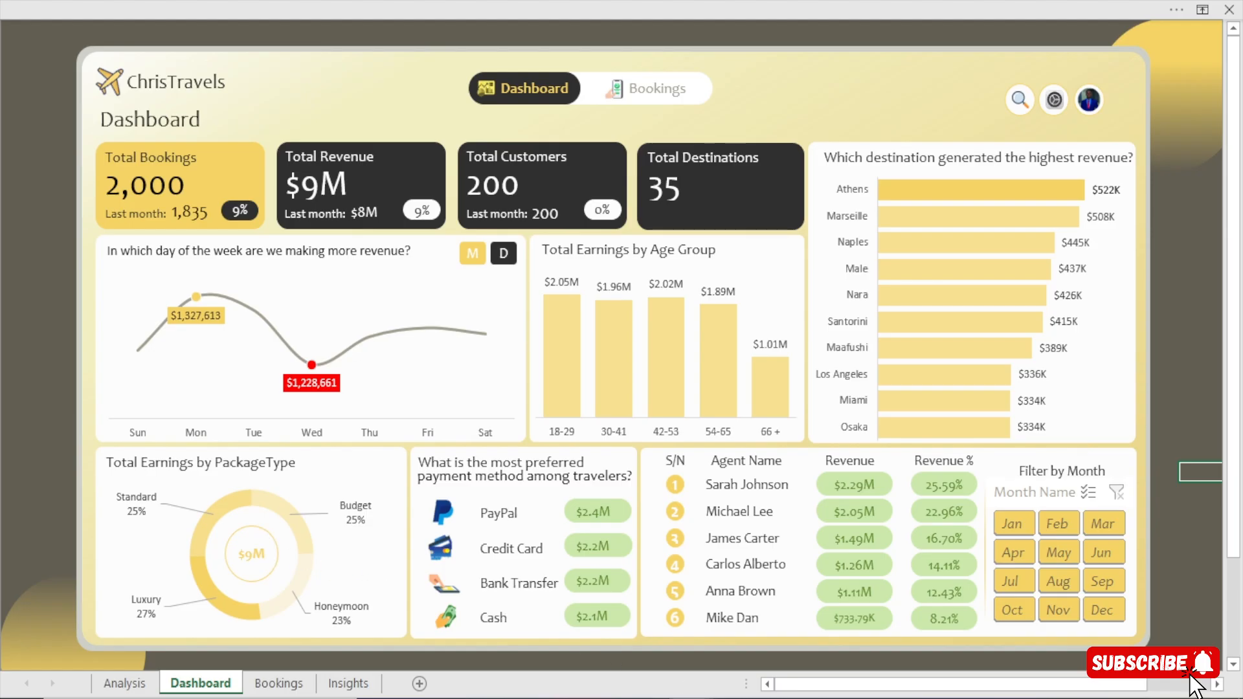
pyautogui.moveTo(694, 697)
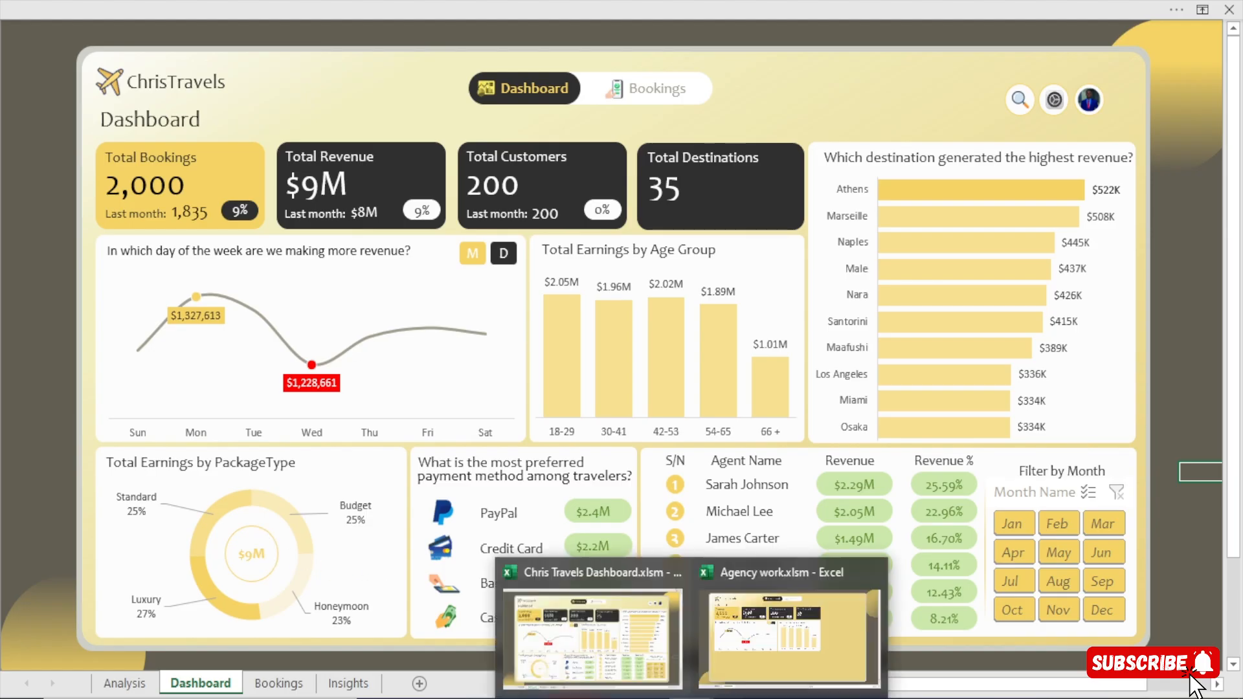
pyautogui.click(771, 659)
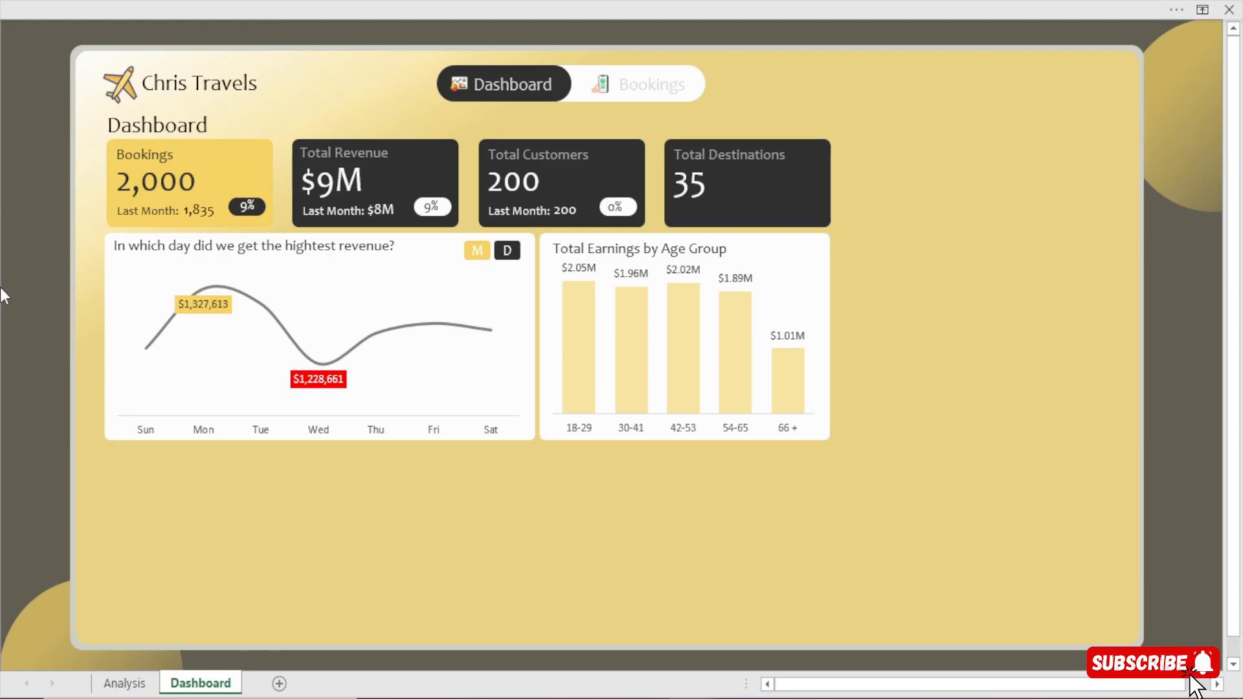
# Copy the age group pivot table on the Analysis sheet and paste it at cell AF5.
pyautogui.click(131, 684)
pyautogui.click(125, 683)
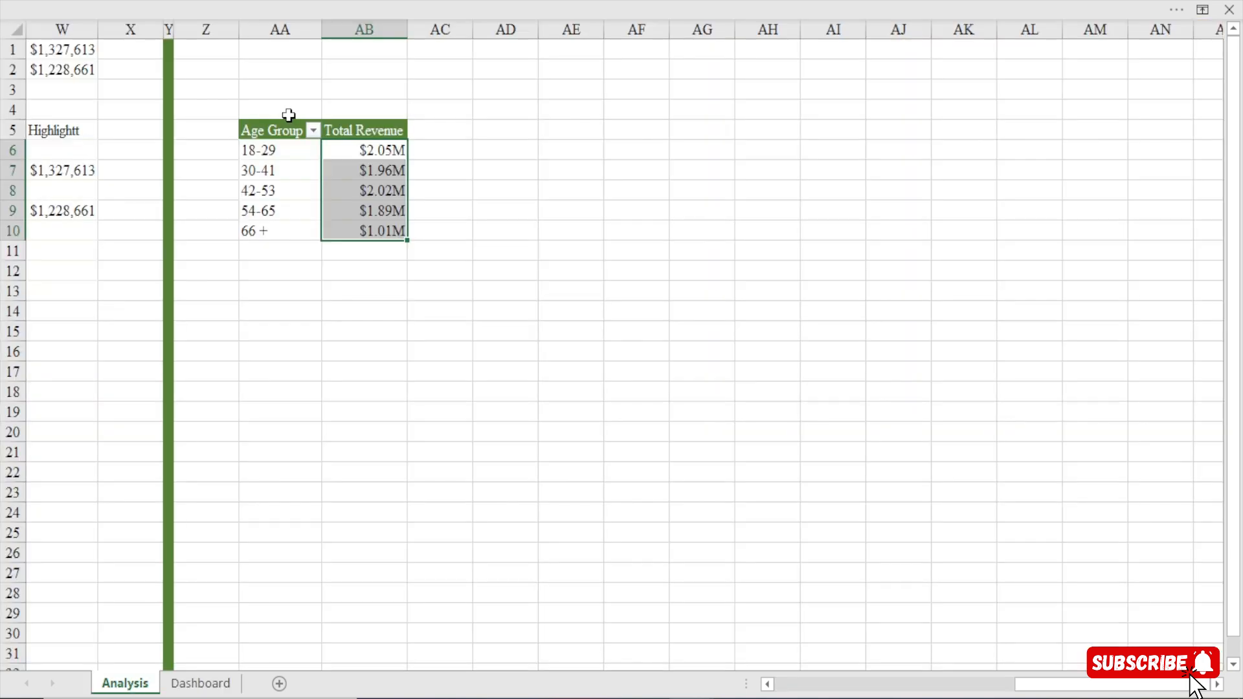
pyautogui.click(271, 133)
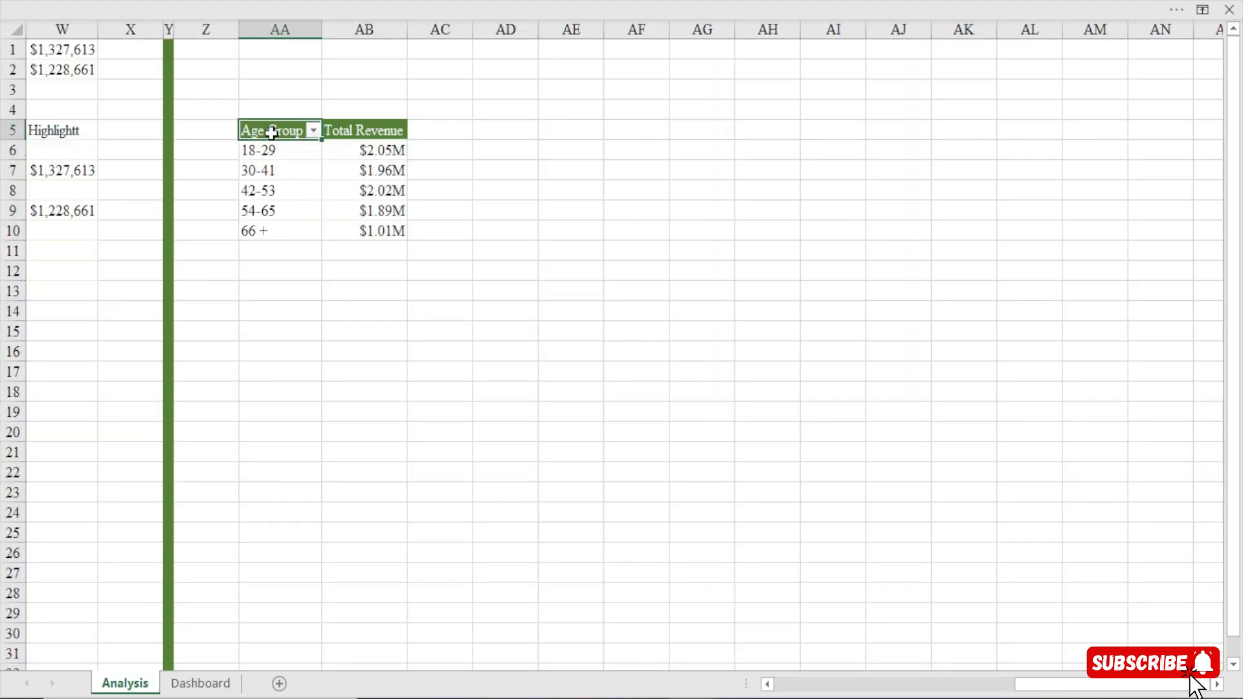
pyautogui.hotkey('ctrl', 'a')
pyautogui.hotkey('ctrl', 'c')
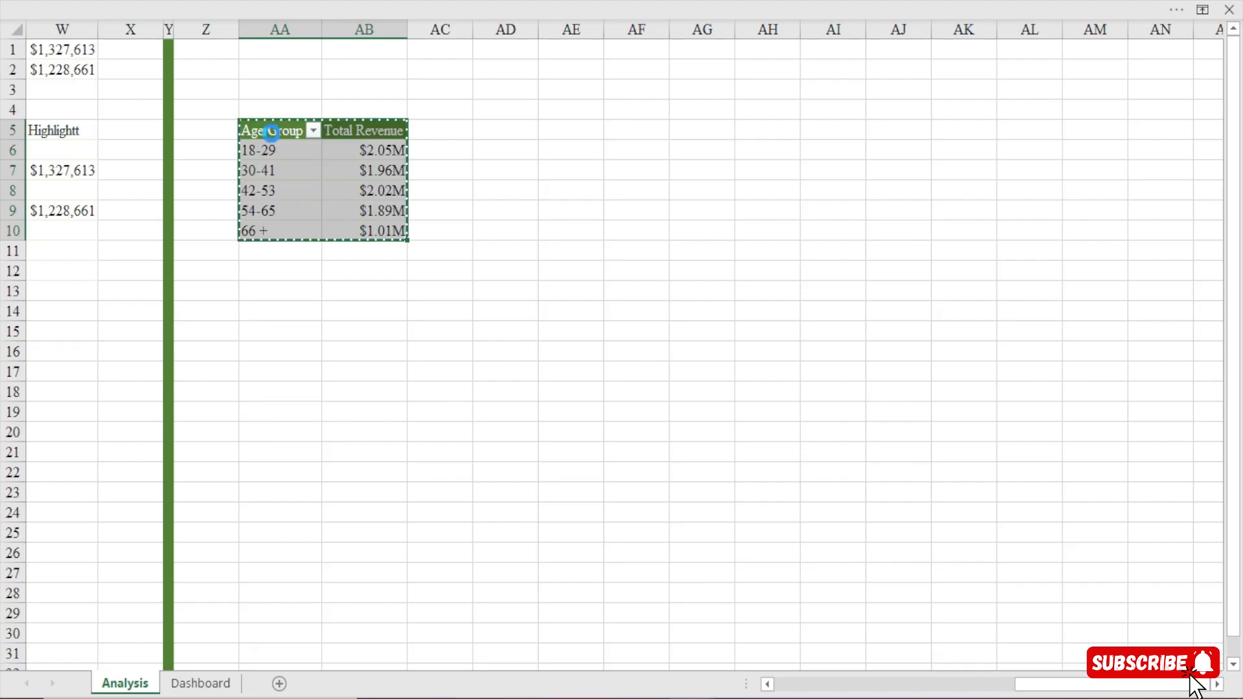
pyautogui.click(631, 131)
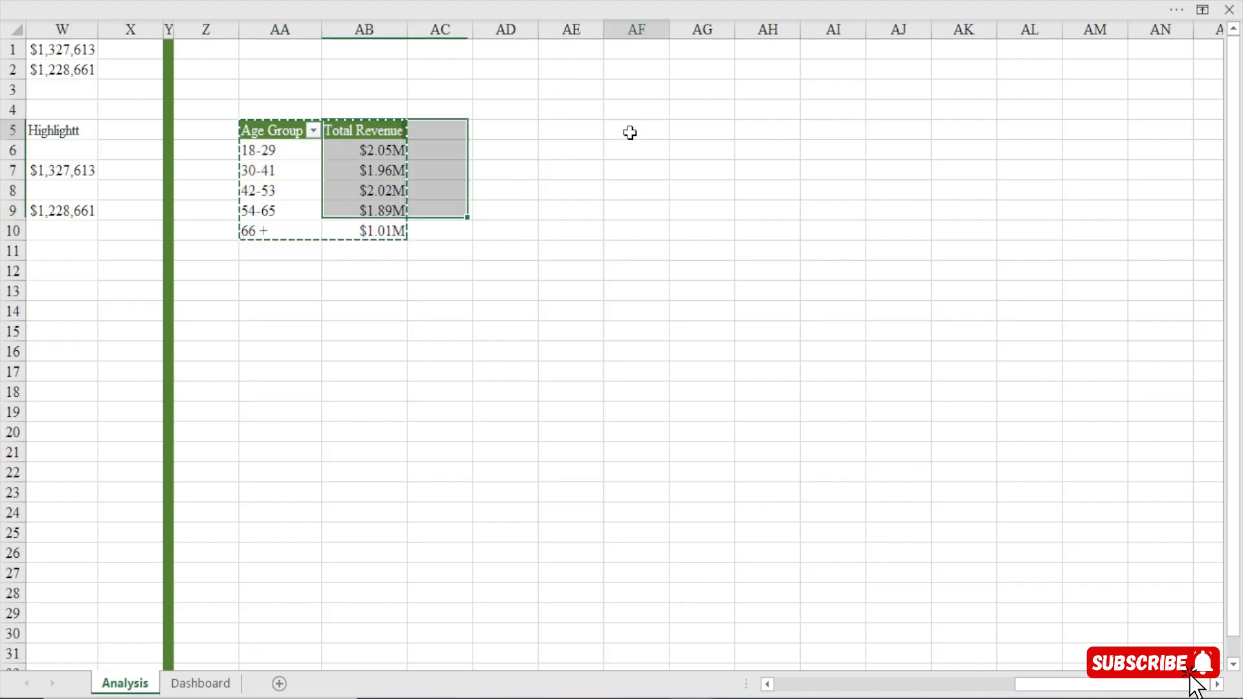
pyautogui.hotkey('ctrl', 'v')
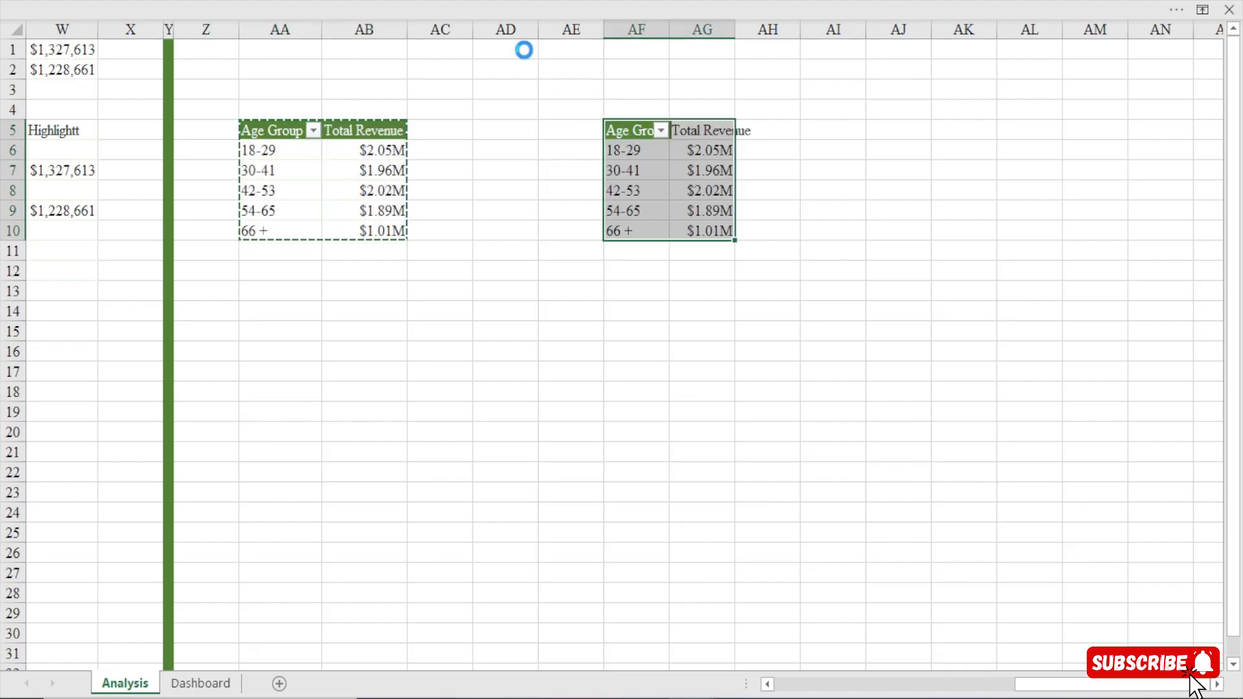
# Fill column AD with green and narrow it into a thin divider between the two pivot tables.
pyautogui.click(501, 31)
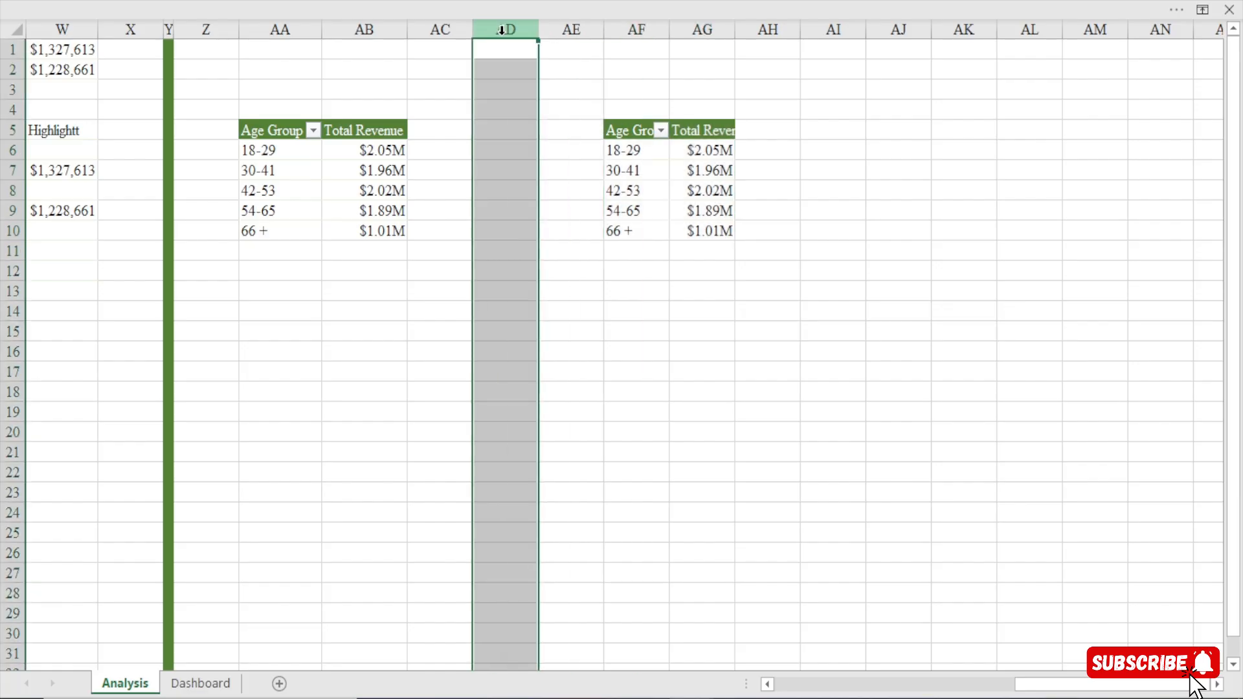
pyautogui.click(259, 13)
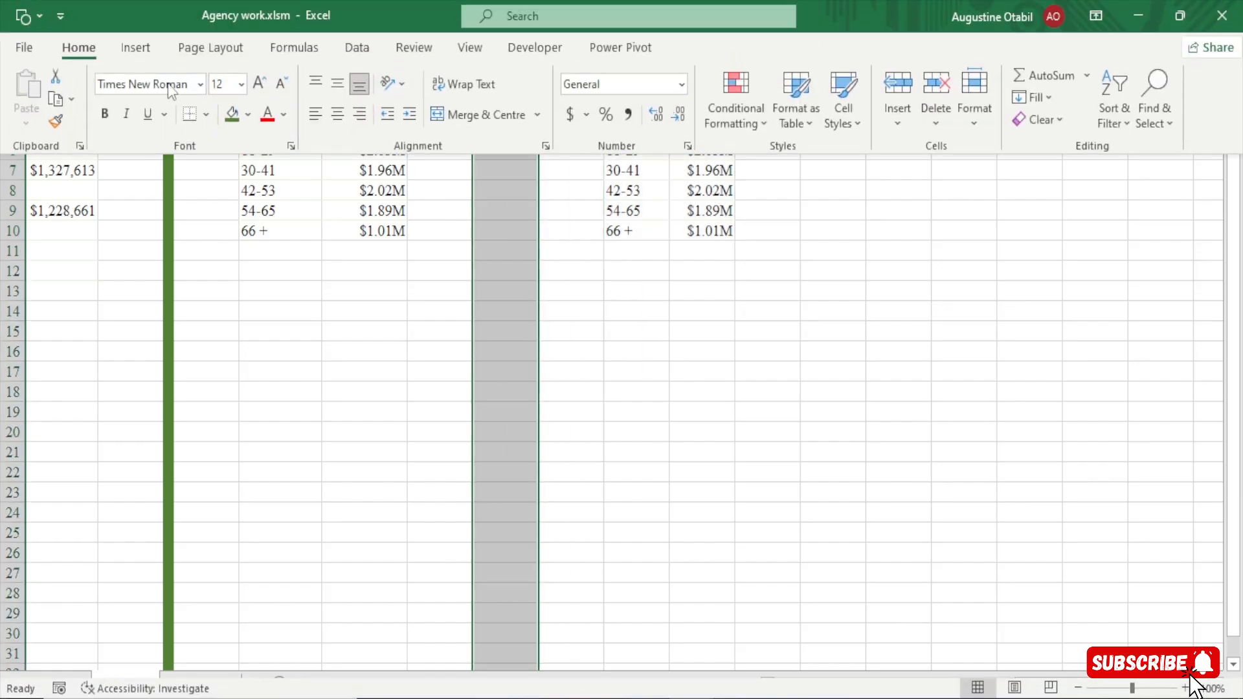
pyautogui.click(232, 115)
pyautogui.moveTo(537, 29); pyautogui.dragTo(482, 72)
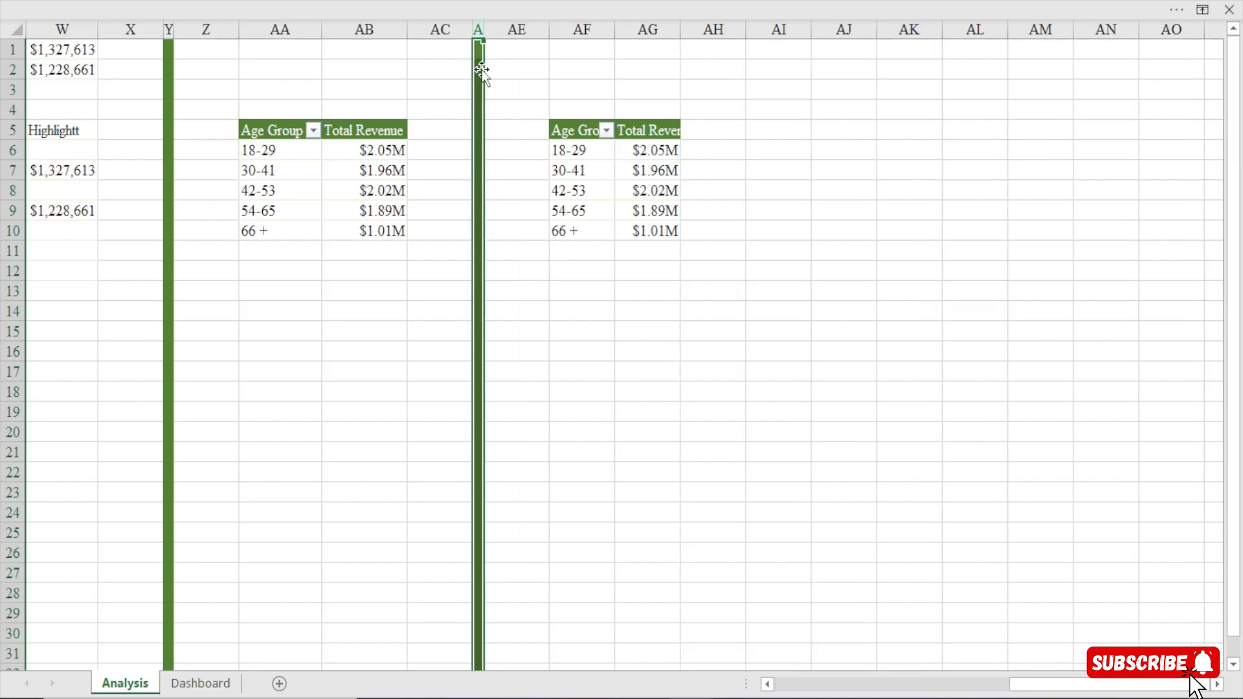
# Replace Age Group with PackageType from the Bookings table as the row field of the copied pivot table at AF5.
pyautogui.click(576, 150)
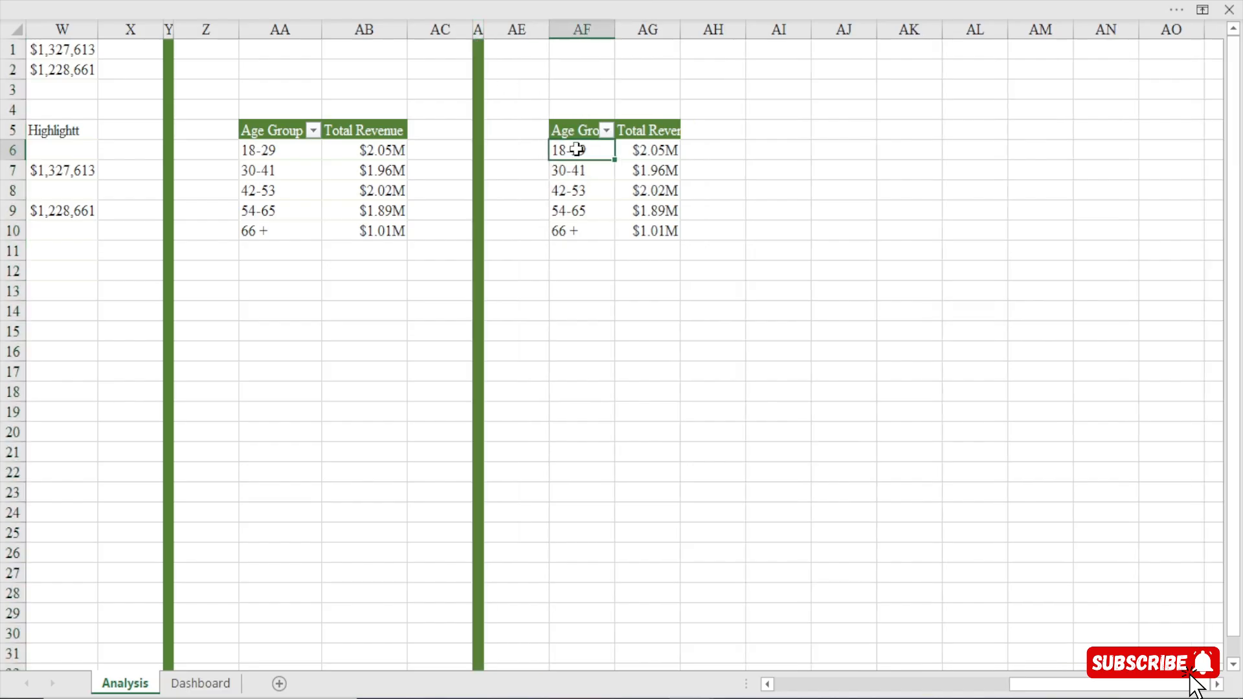
pyautogui.rightClick(576, 149)
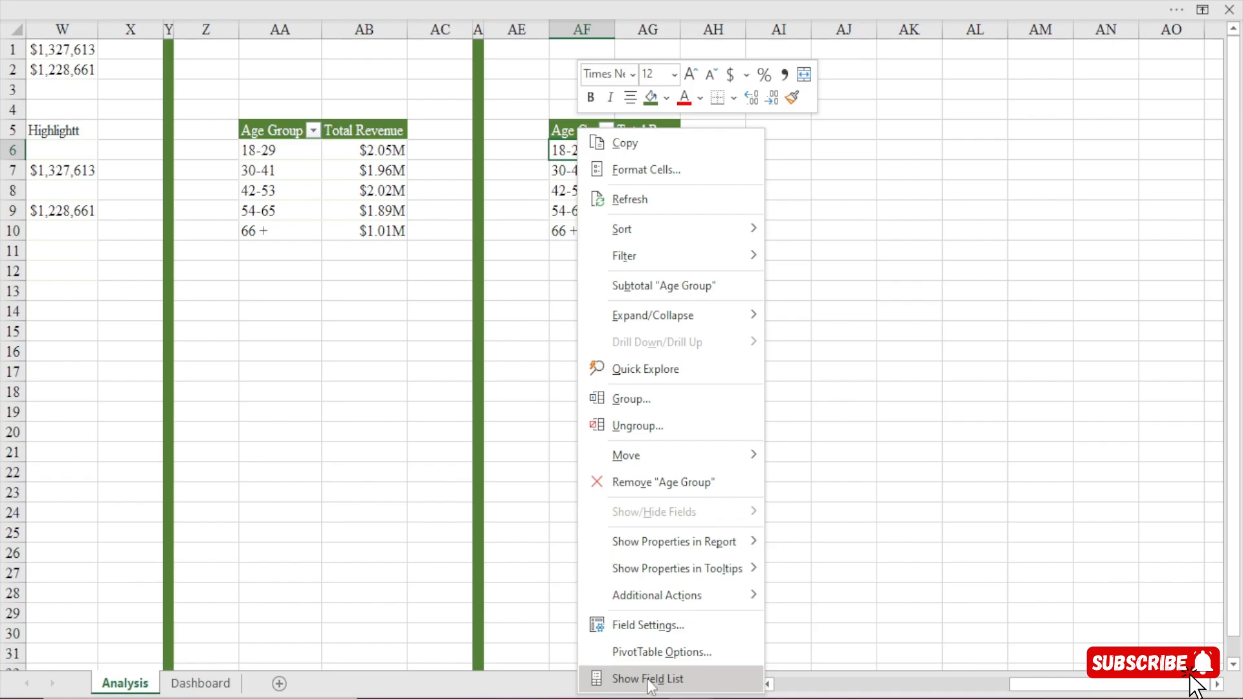
pyautogui.click(647, 677)
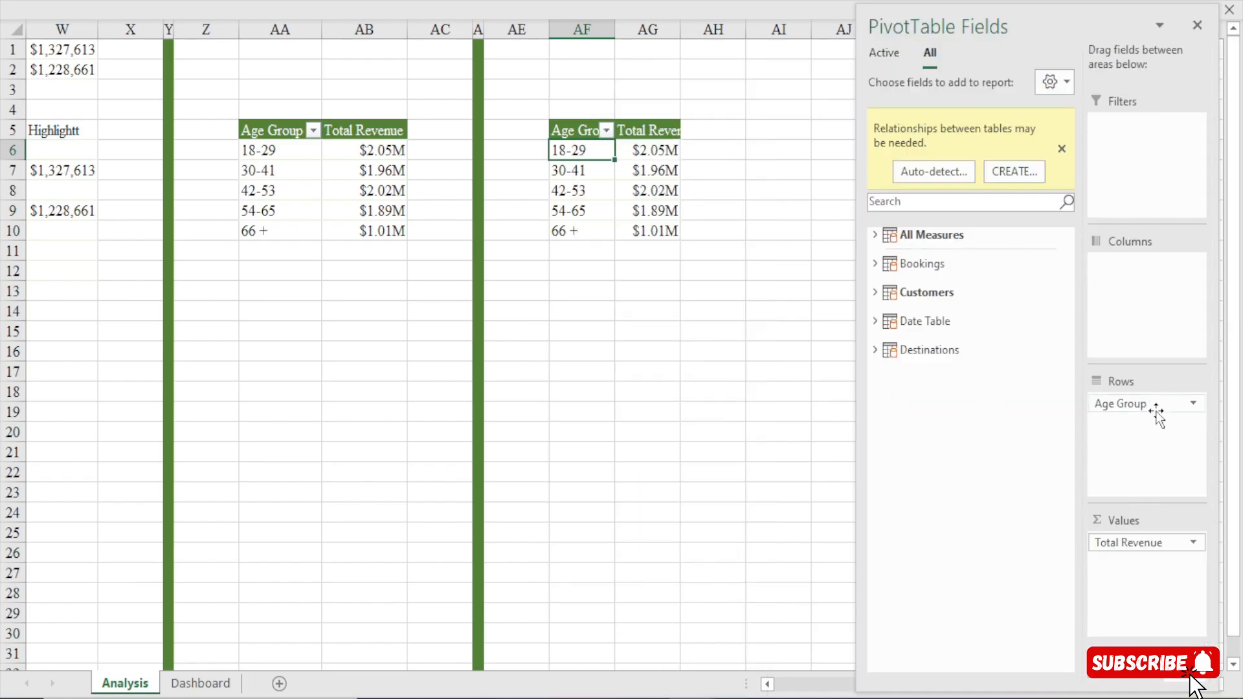
pyautogui.moveTo(1151, 406); pyautogui.dragTo(949, 490)
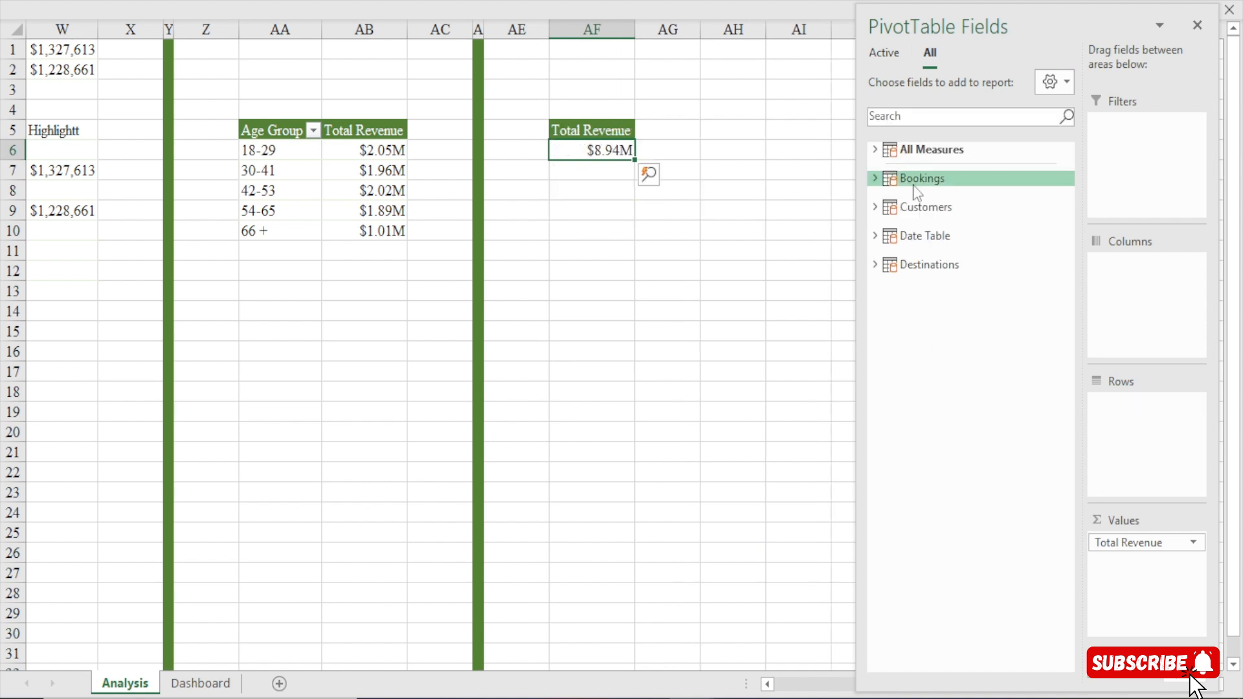
pyautogui.click(875, 178)
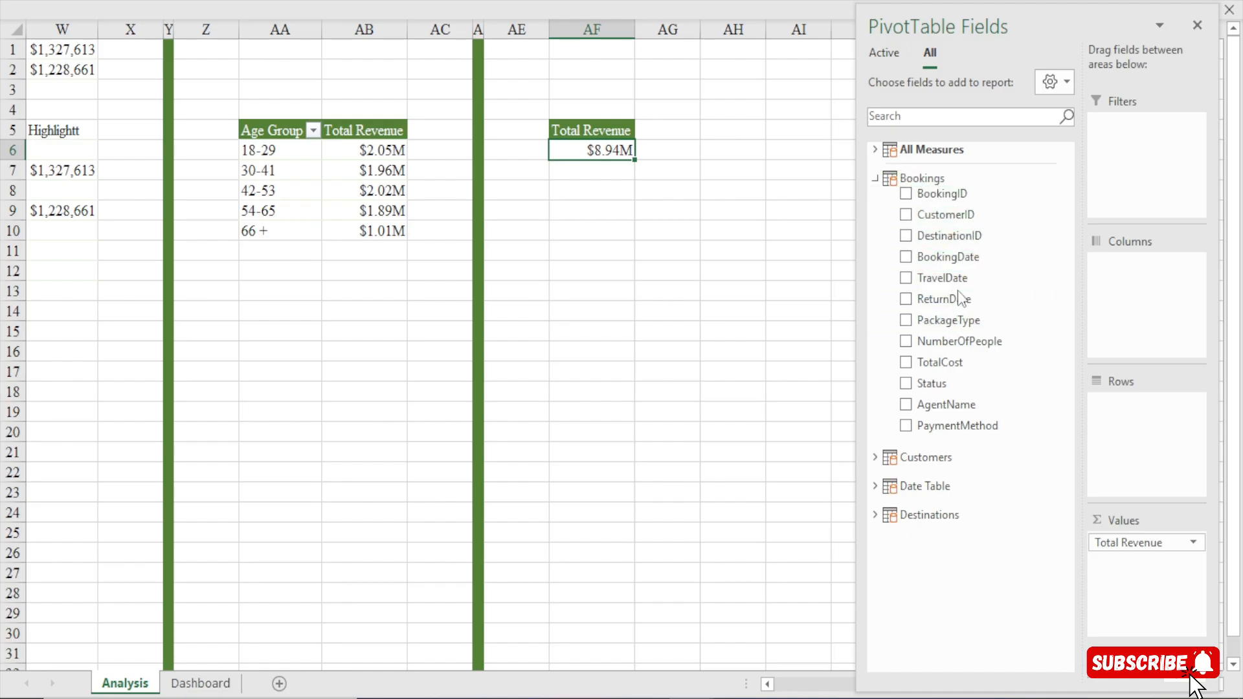
pyautogui.moveTo(949, 320); pyautogui.dragTo(1154, 430)
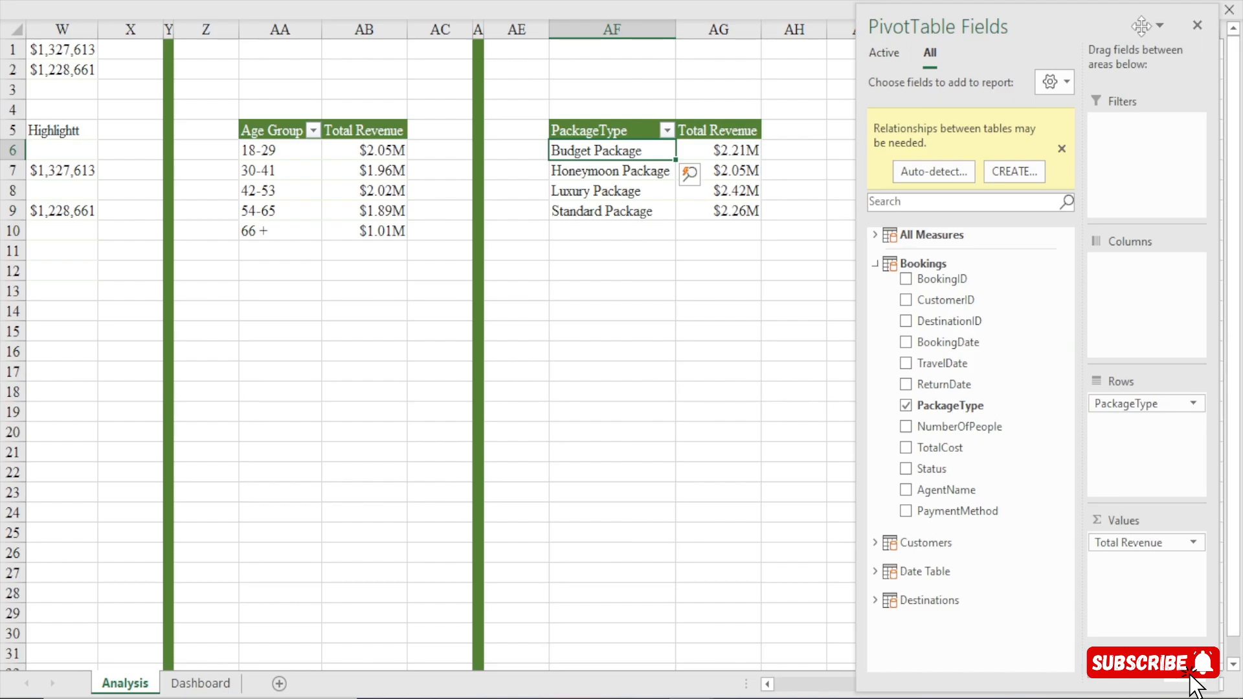
pyautogui.click(619, 333)
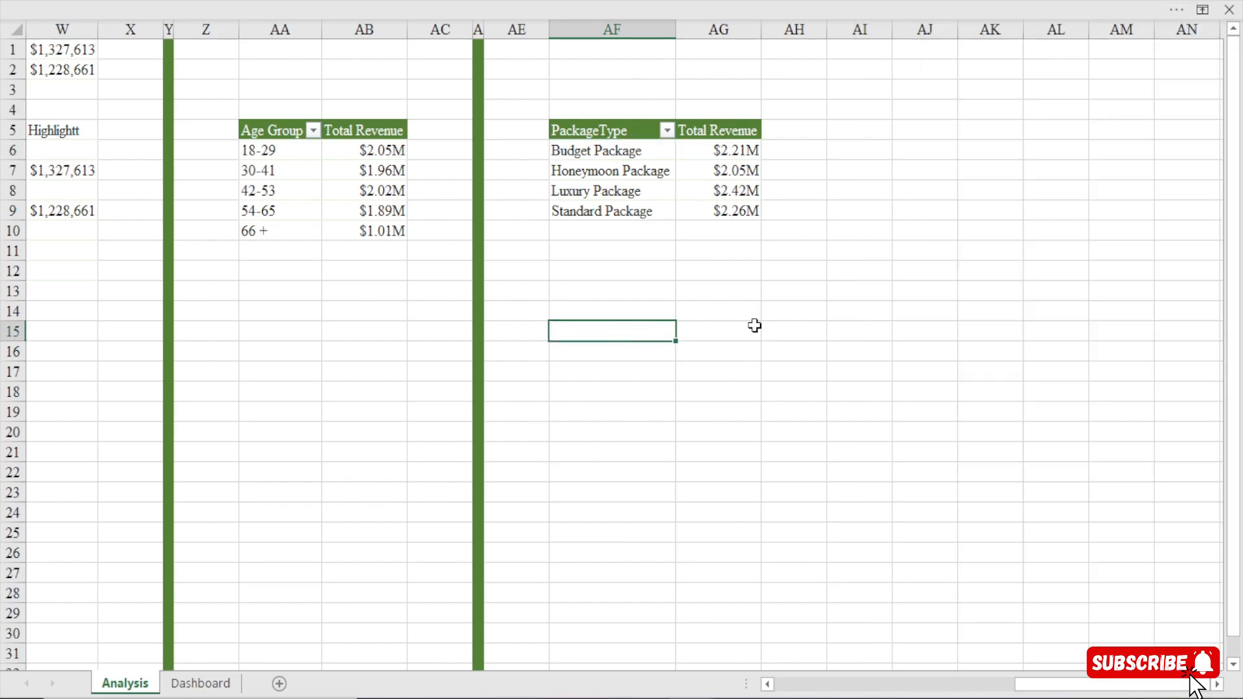
# Compare the package type pivot table with the day name pivot table and its linked helper range with the highlight column.
pyautogui.moveTo(620, 133); pyautogui.dragTo(752, 222)
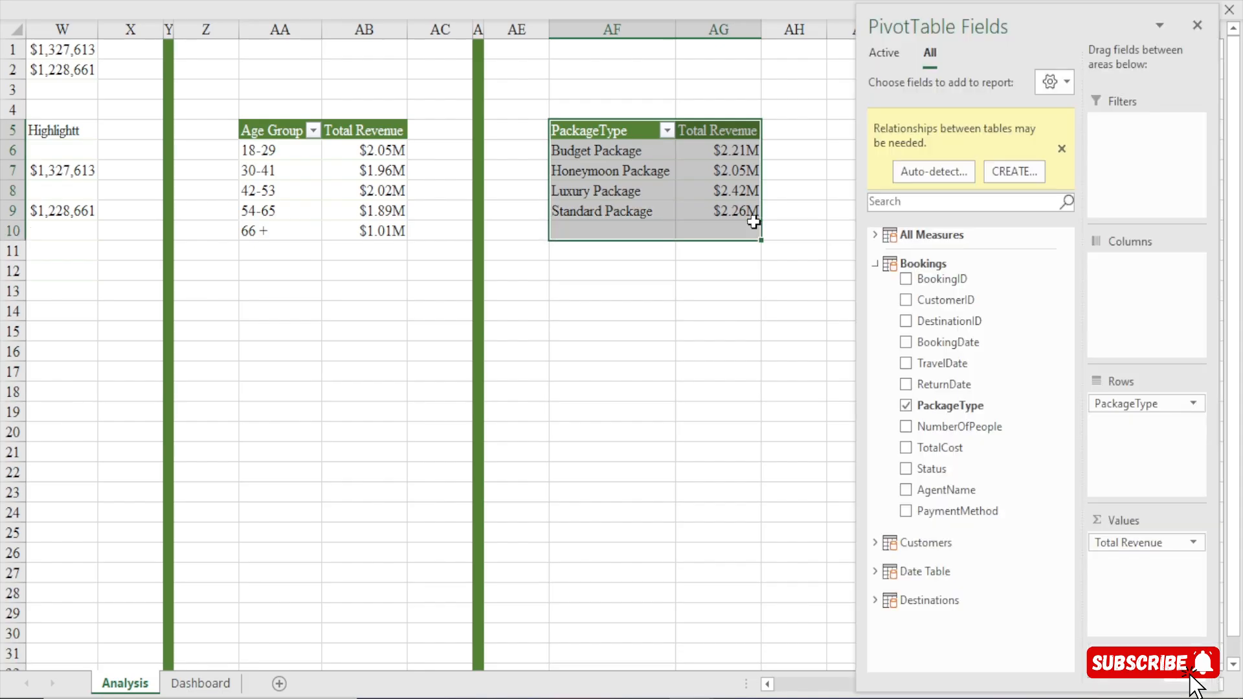
pyautogui.click(712, 288)
pyautogui.moveTo(591, 130); pyautogui.dragTo(715, 214)
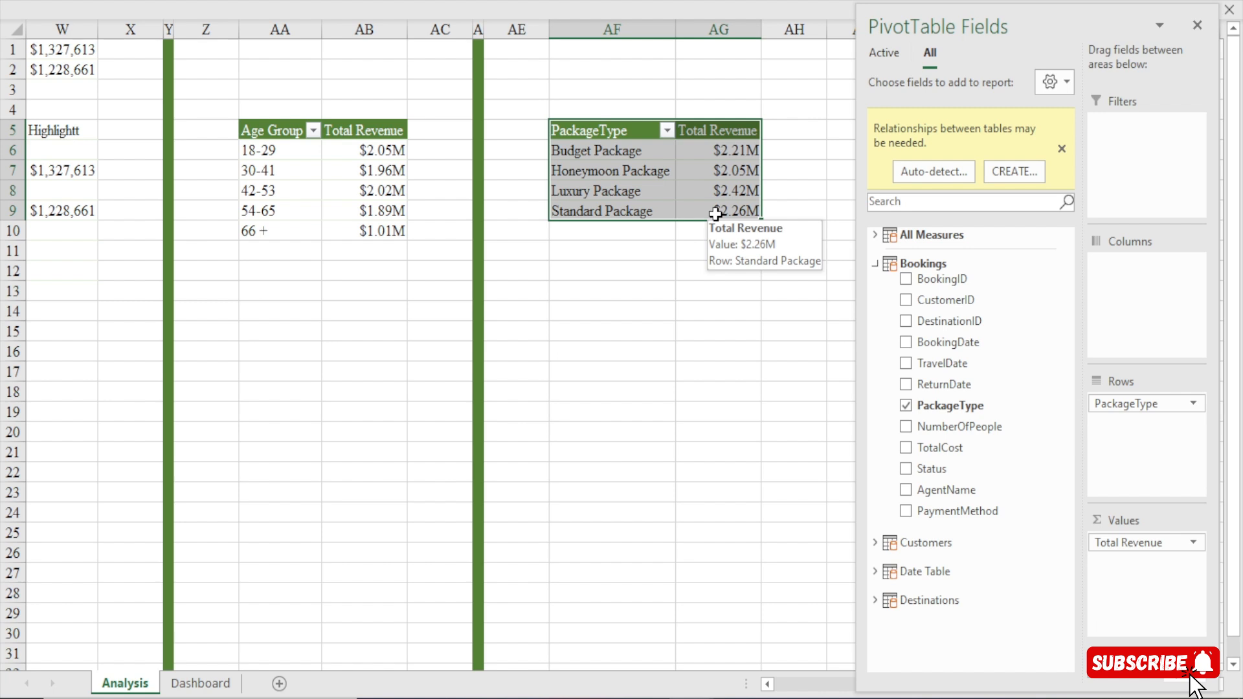
pyautogui.click(710, 251)
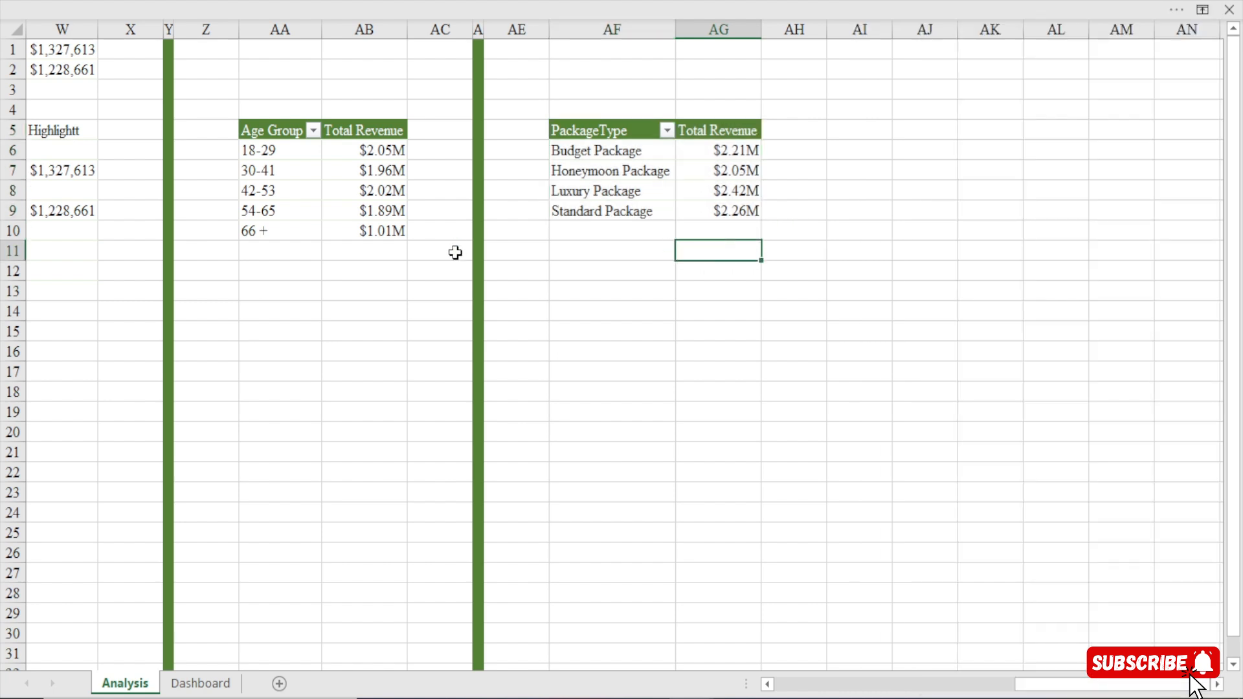
pyautogui.moveTo(1055, 689); pyautogui.dragTo(973, 690)
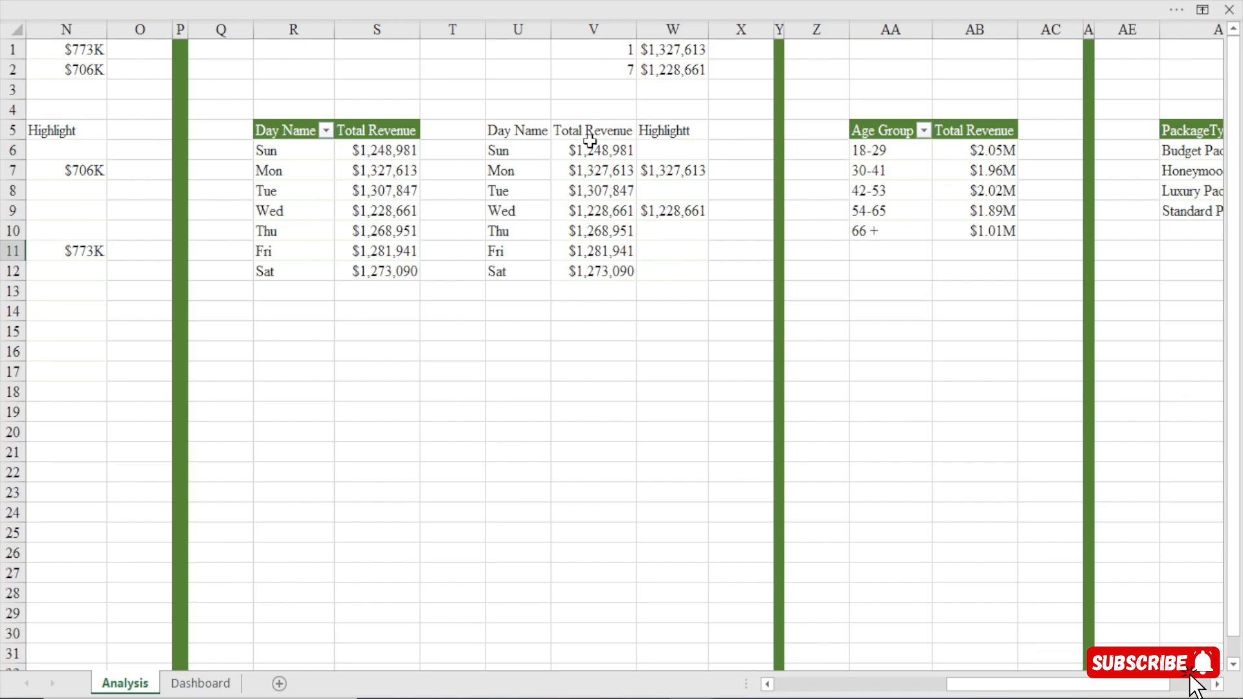
pyautogui.moveTo(310, 133); pyautogui.dragTo(399, 275)
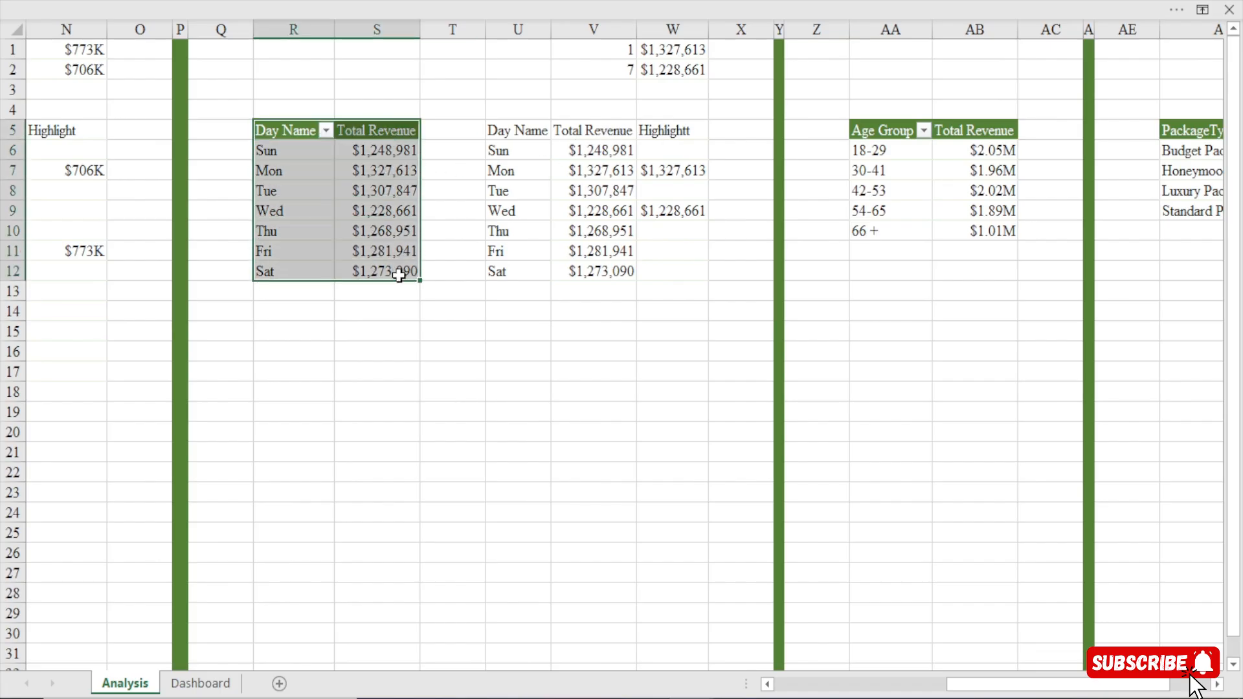
pyautogui.moveTo(522, 130); pyautogui.dragTo(598, 279)
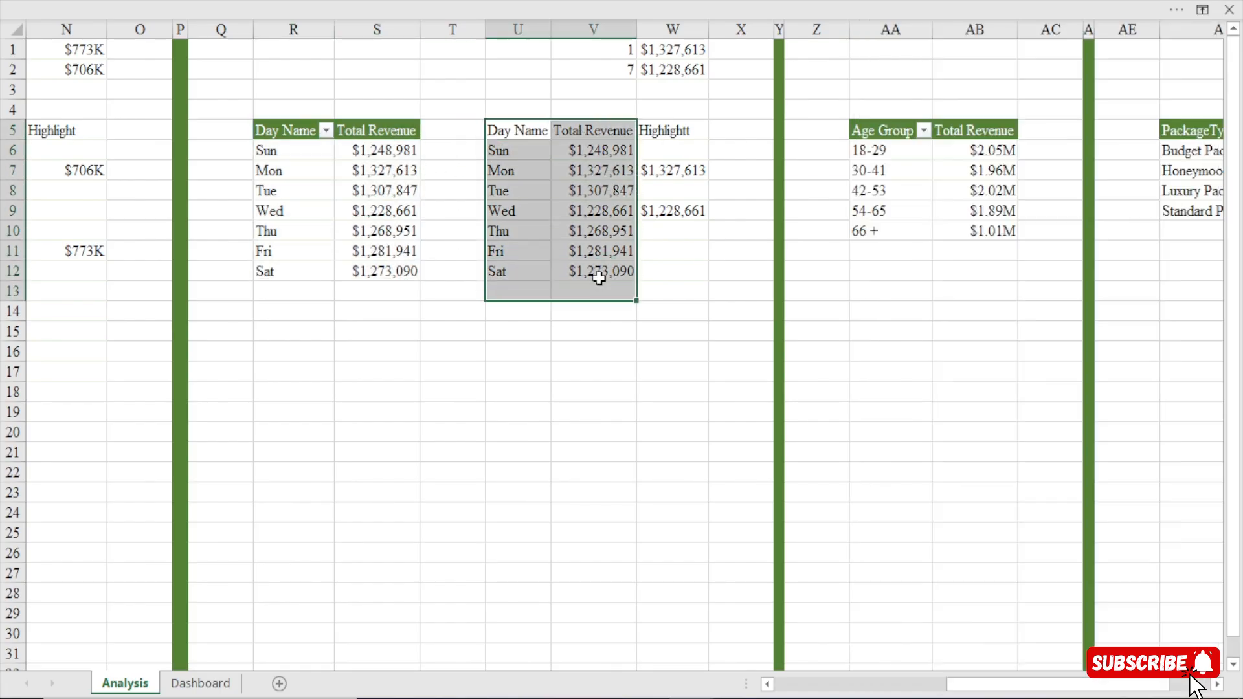
pyautogui.moveTo(673, 132); pyautogui.dragTo(674, 268)
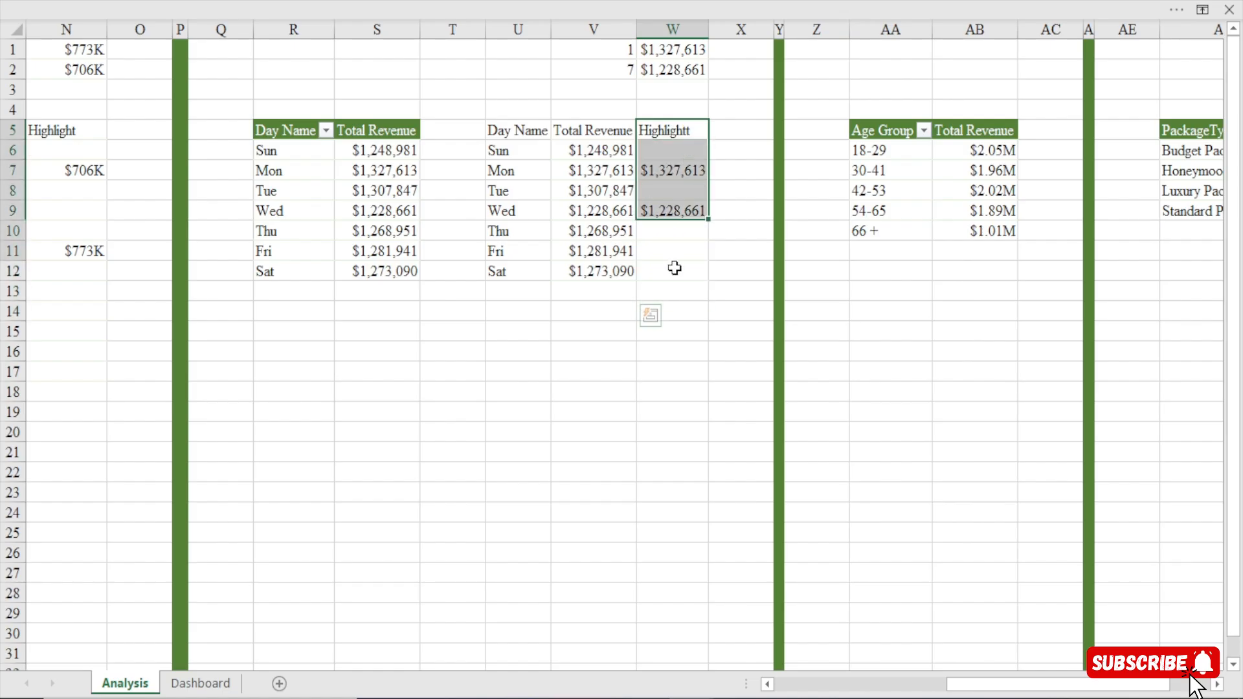
pyautogui.moveTo(488, 130); pyautogui.dragTo(505, 172)
pyautogui.click(409, 130)
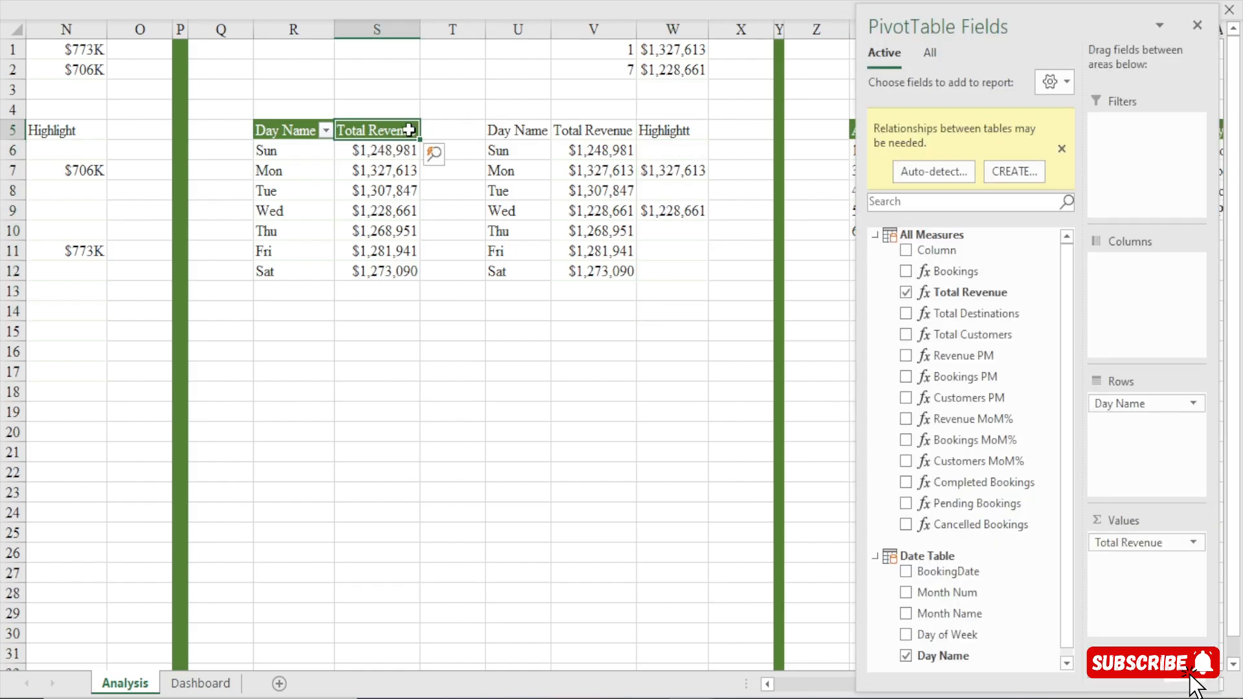
pyautogui.click(539, 131)
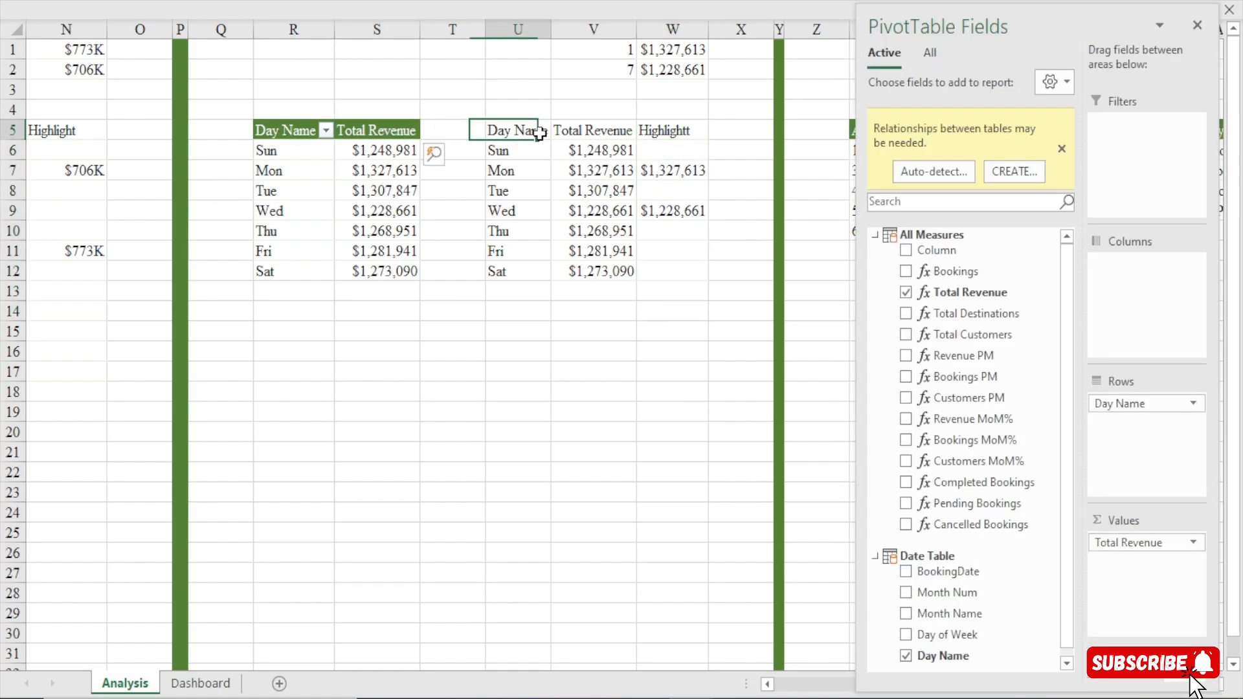
pyautogui.moveTo(539, 132); pyautogui.dragTo(674, 268)
pyautogui.click(673, 268)
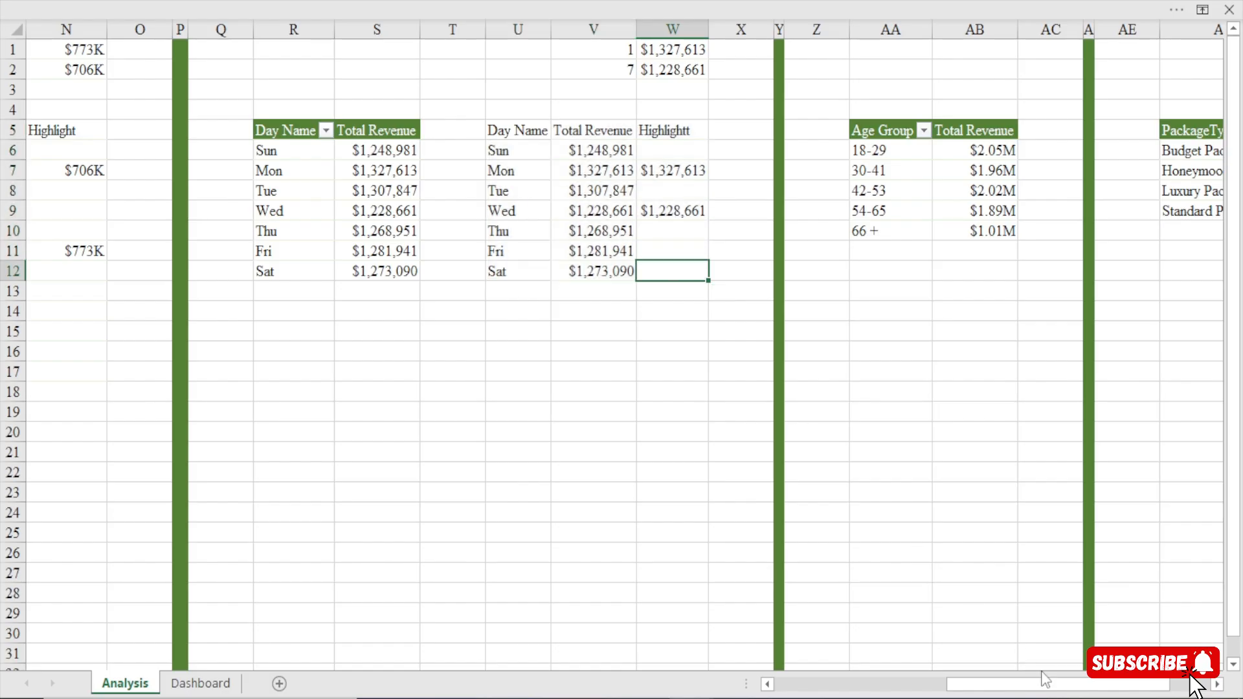
pyautogui.moveTo(1083, 688); pyautogui.dragTo(1155, 687)
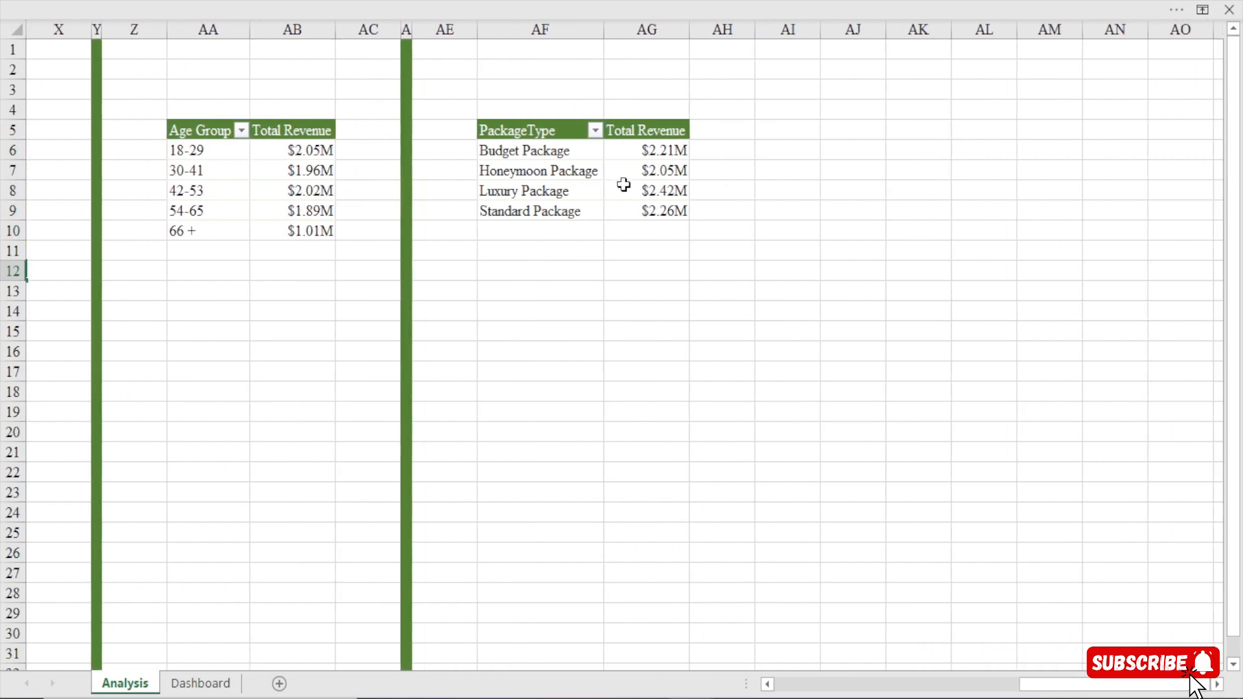
# Insert a doughnut chart from the package type pivot table and reposition it on the Analysis sheet.
pyautogui.moveTo(623, 184)
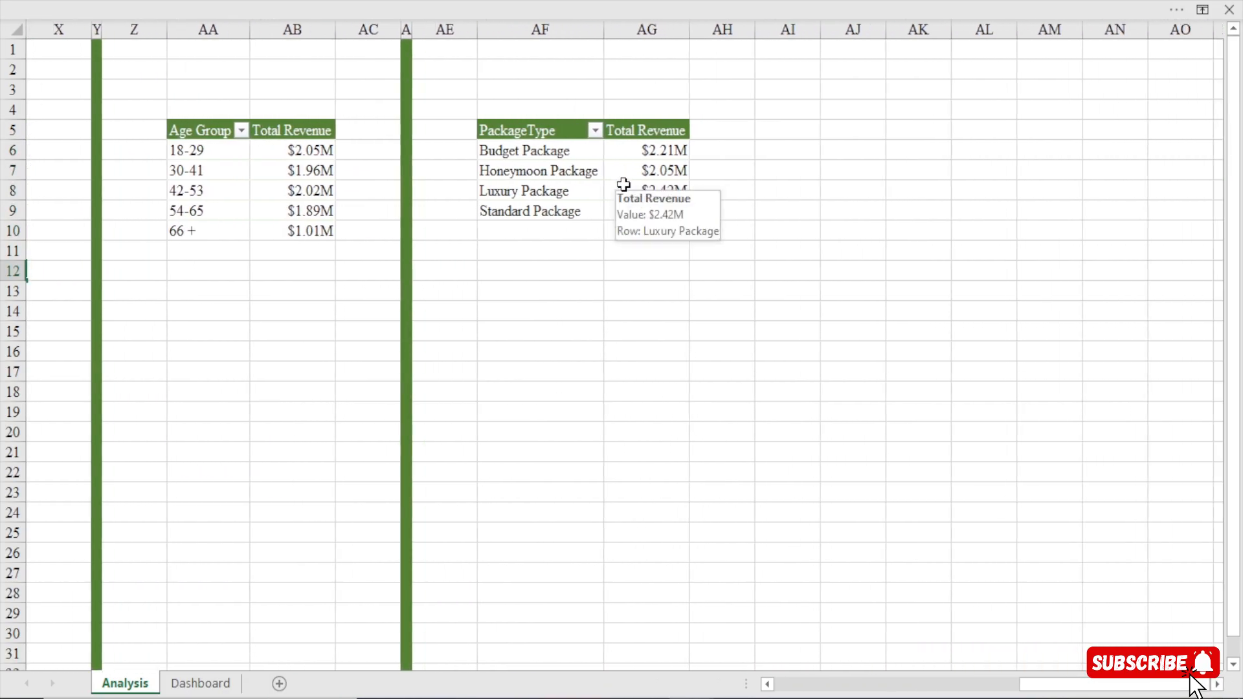
pyautogui.click(644, 147)
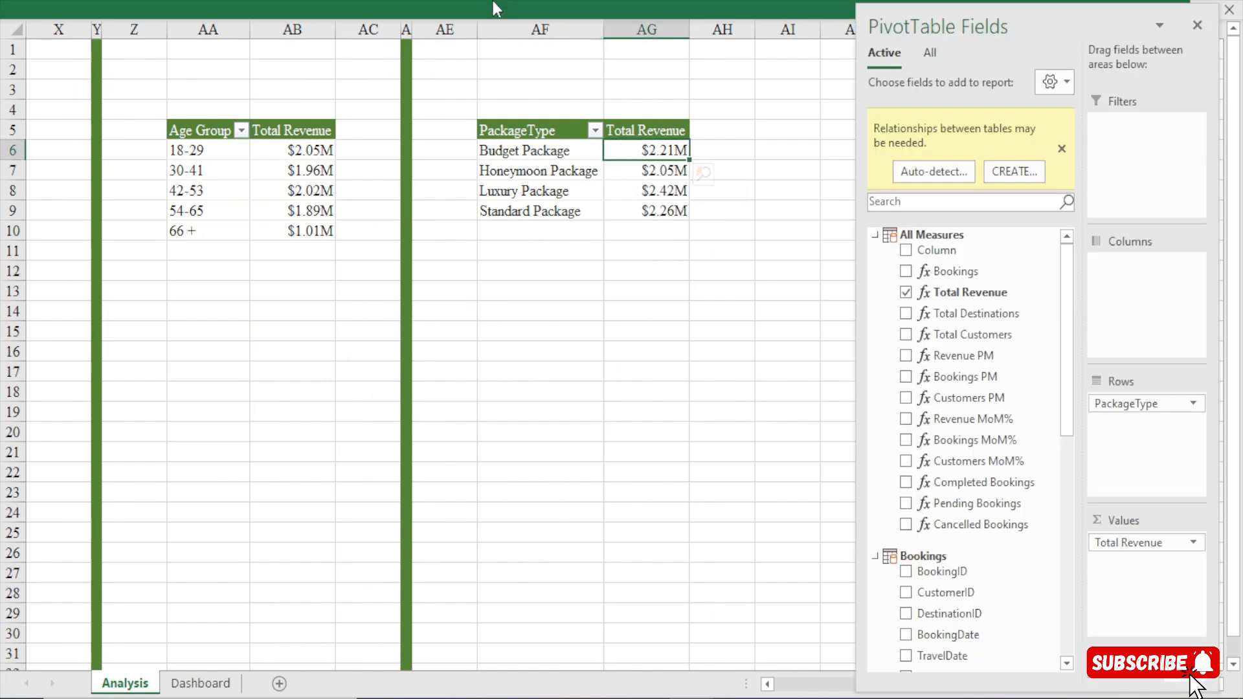
pyautogui.click(492, 1)
pyautogui.click(146, 40)
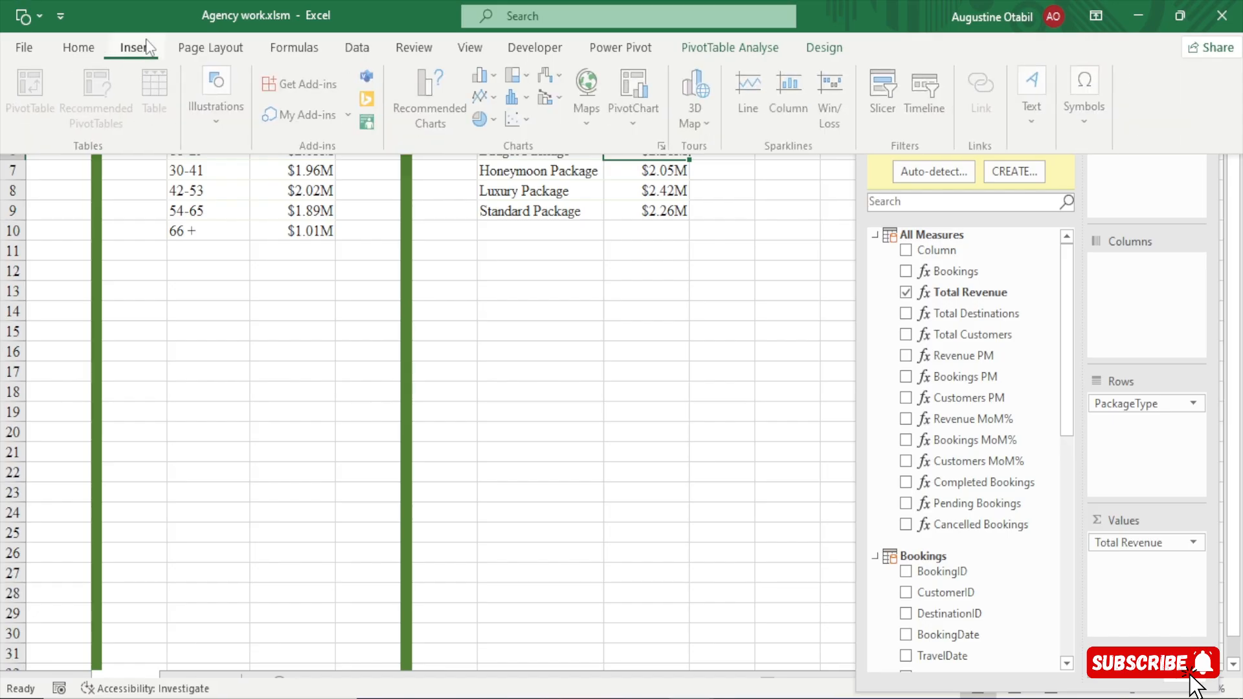
pyautogui.click(496, 121)
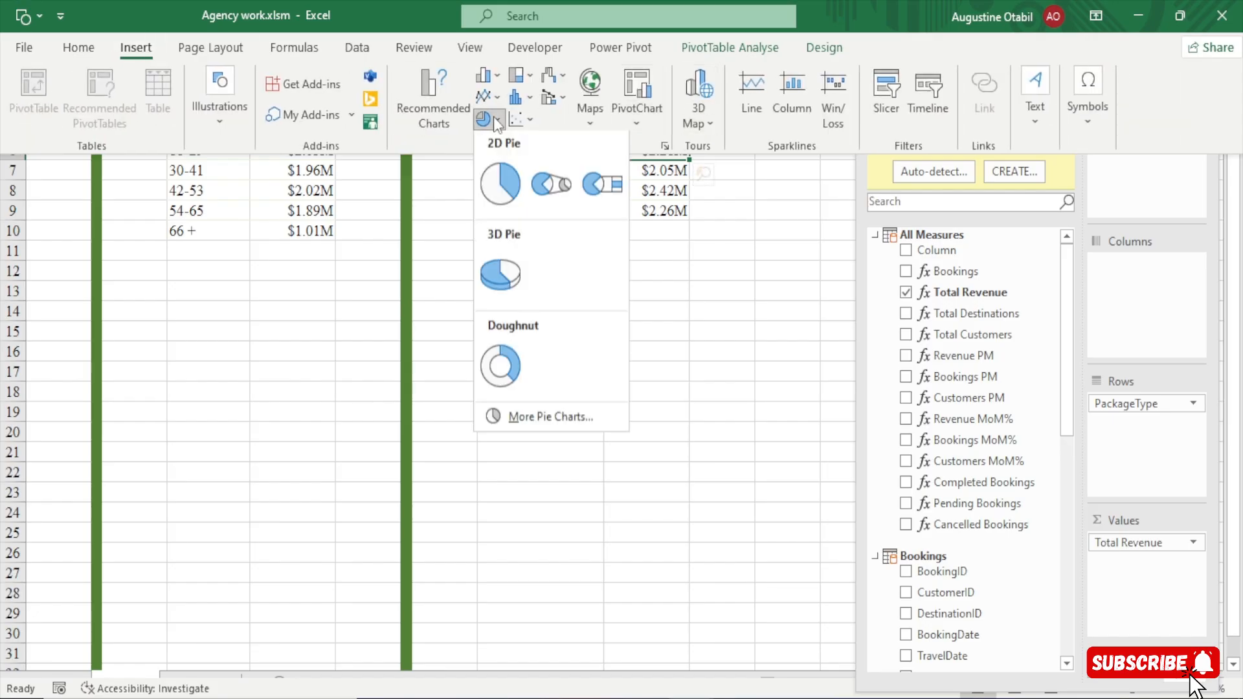
pyautogui.click(503, 369)
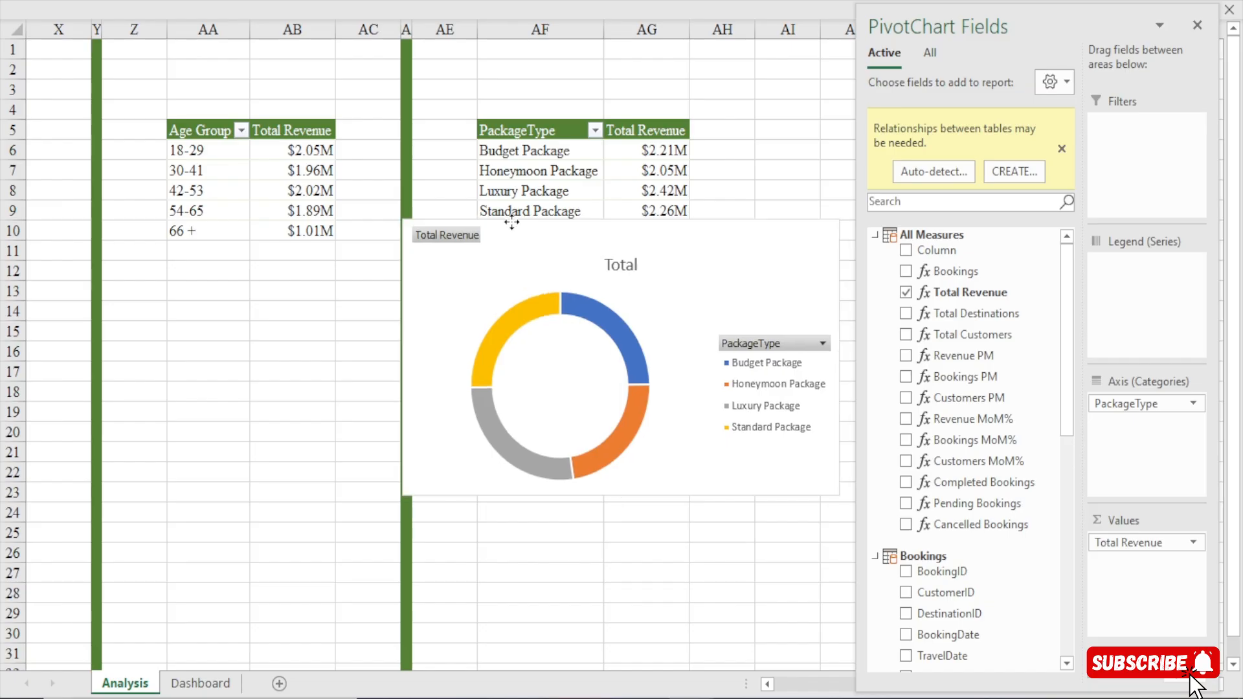
pyautogui.moveTo(531, 220); pyautogui.dragTo(448, 207)
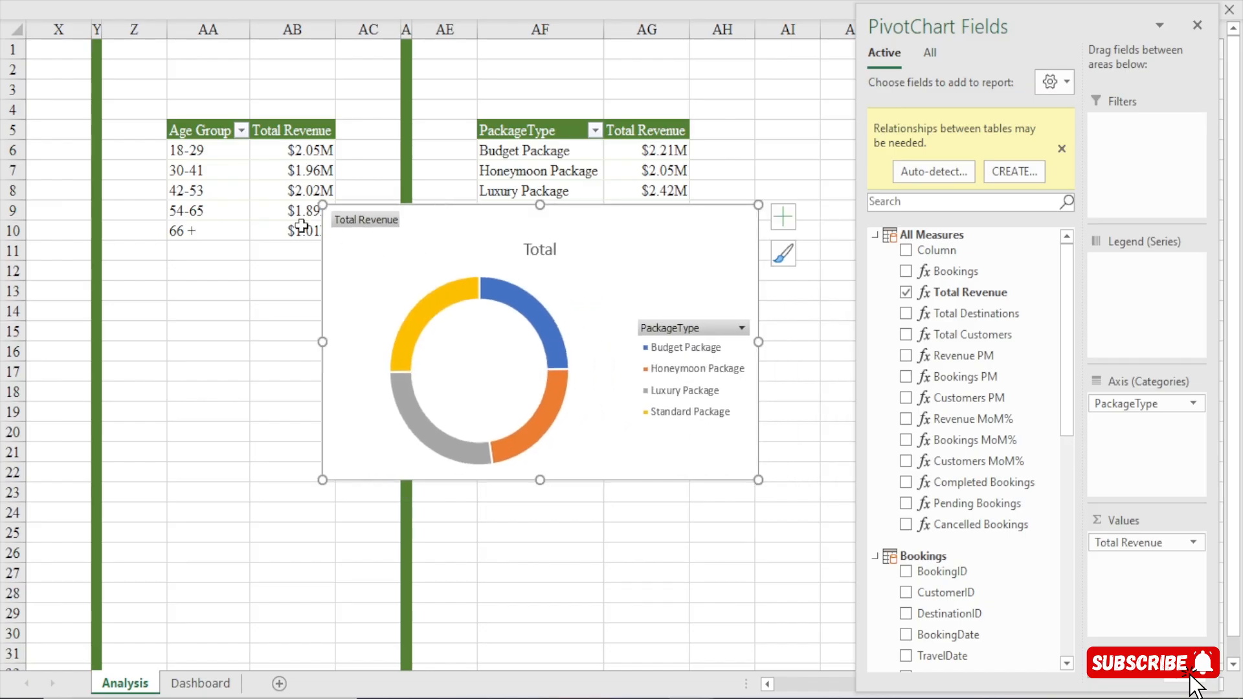
# Strip all field buttons, the title and the legend from the doughnut chart and shrink the chart.
pyautogui.rightClick(380, 224)
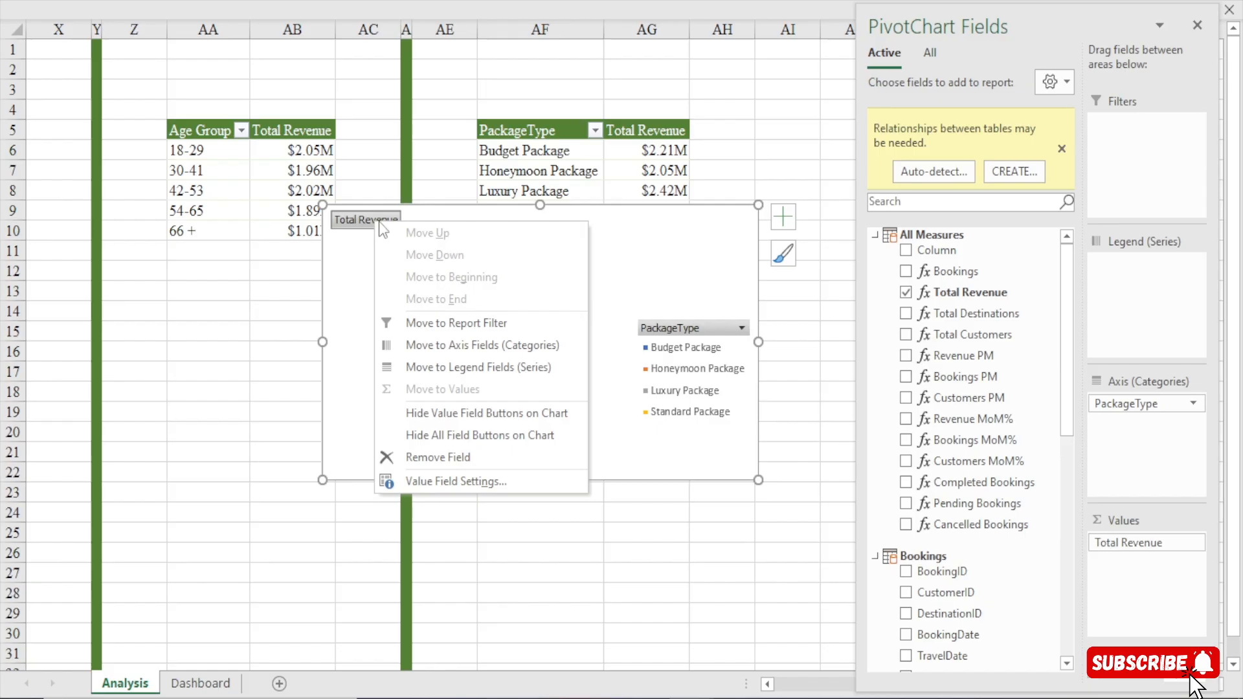
pyautogui.click(450, 433)
pyautogui.click(542, 223)
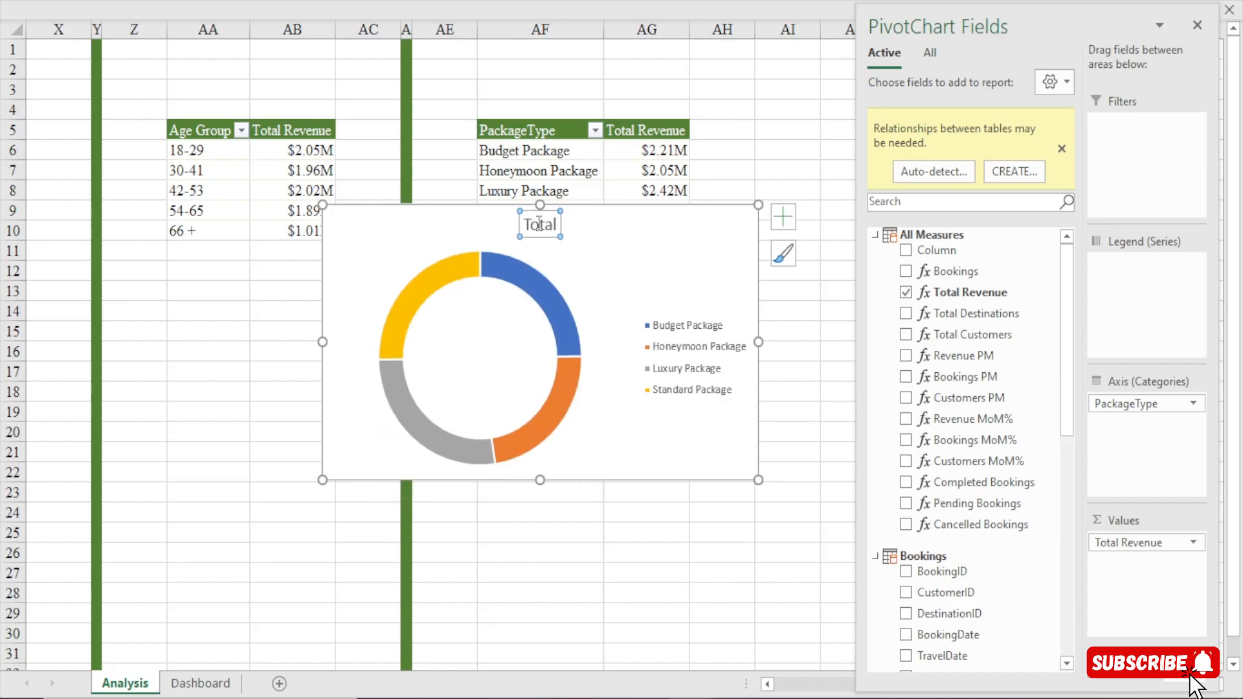
pyautogui.press('Delete')
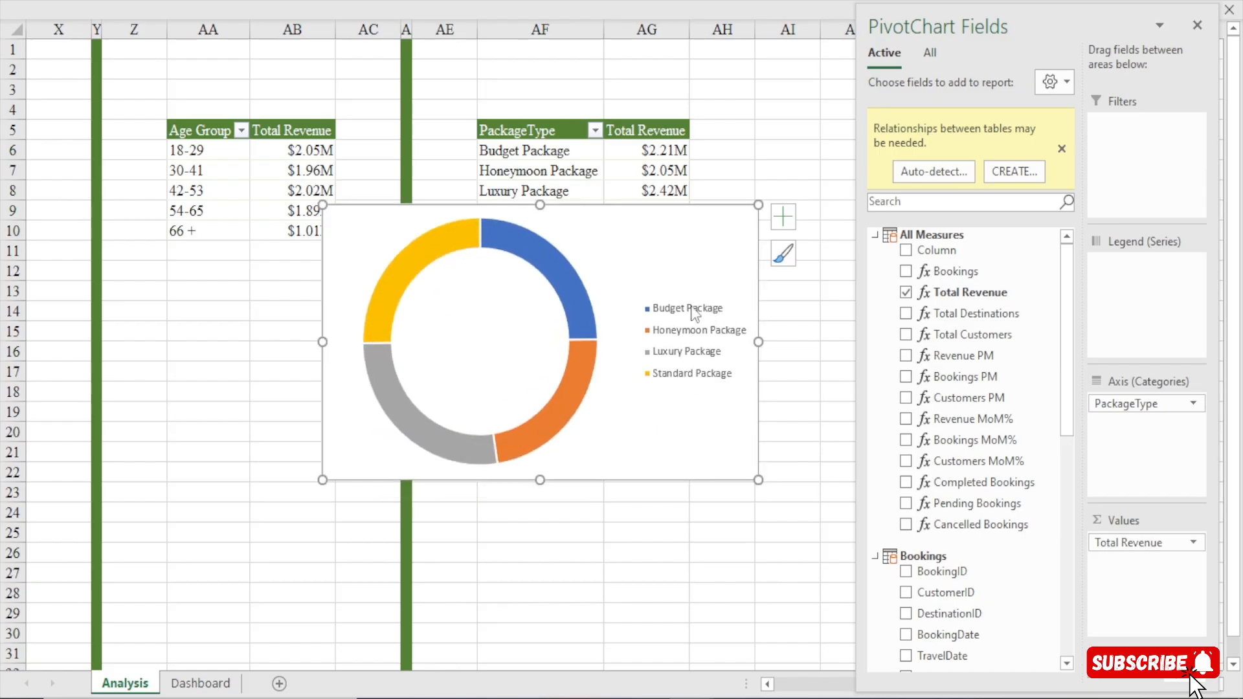
pyautogui.click(694, 313)
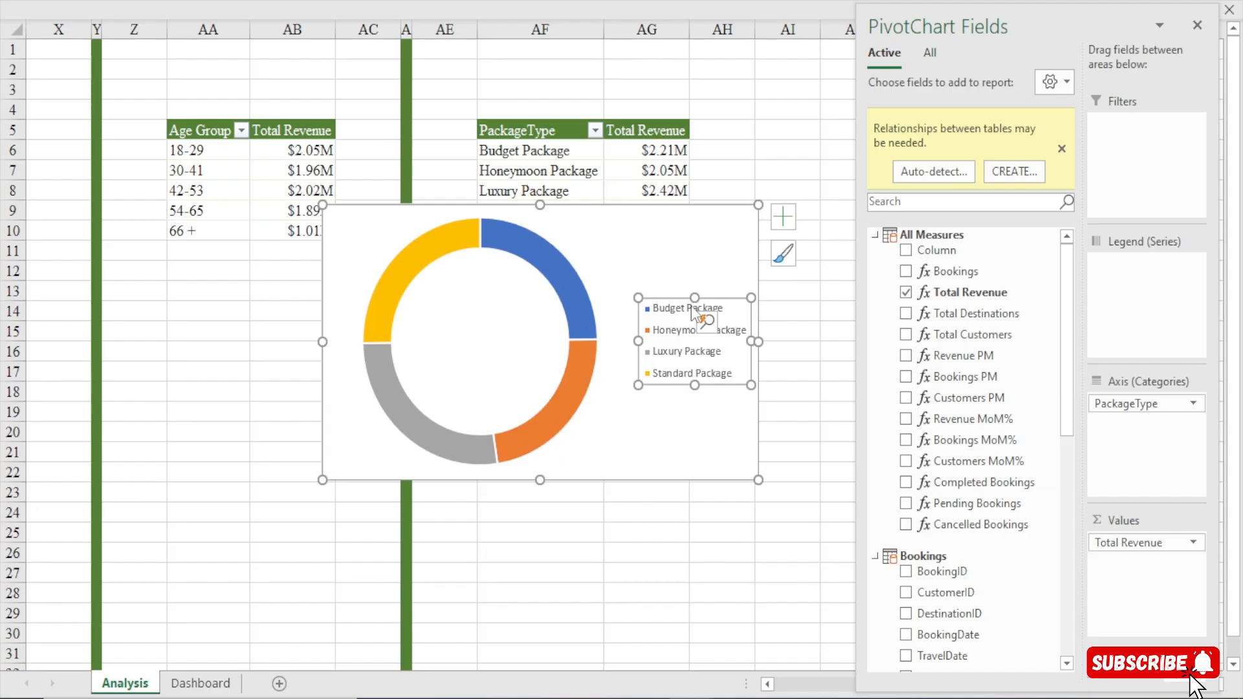
pyautogui.press('Delete')
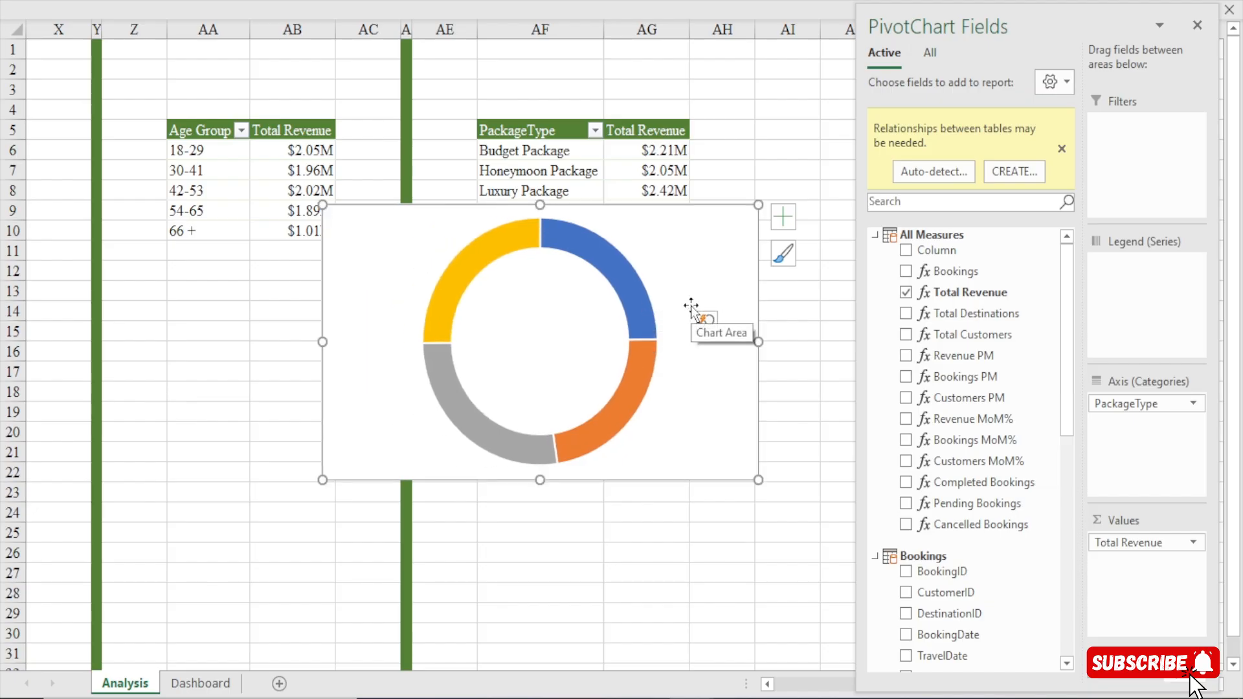
pyautogui.moveTo(758, 205); pyautogui.dragTo(619, 266)
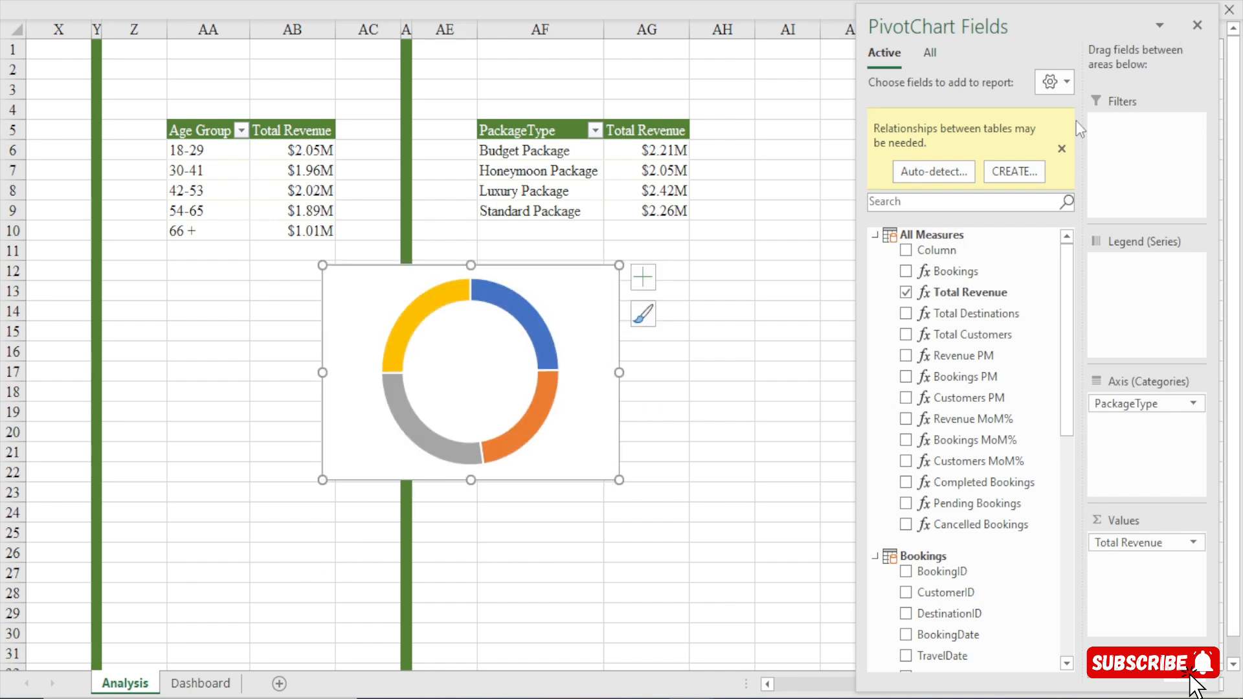
# Duplicate the white background card of the age group chart on the Dashboard sheet and place the copy below the daily revenue chart.
pyautogui.click(200, 683)
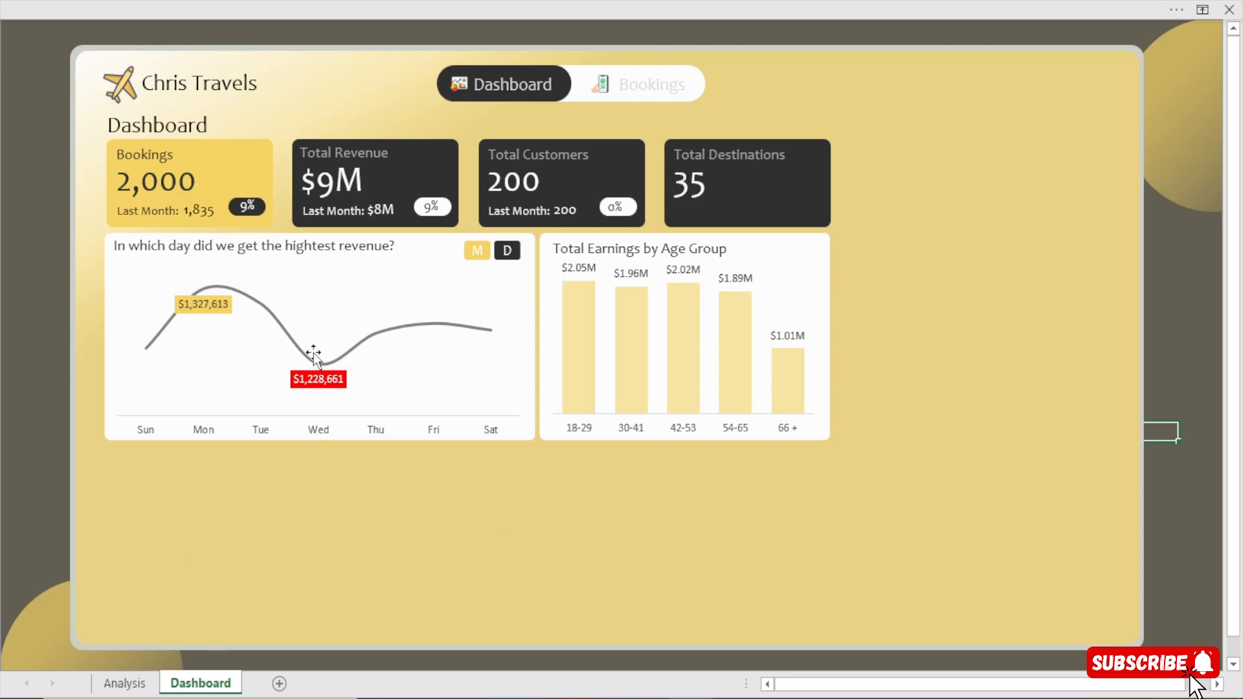
pyautogui.click(803, 238)
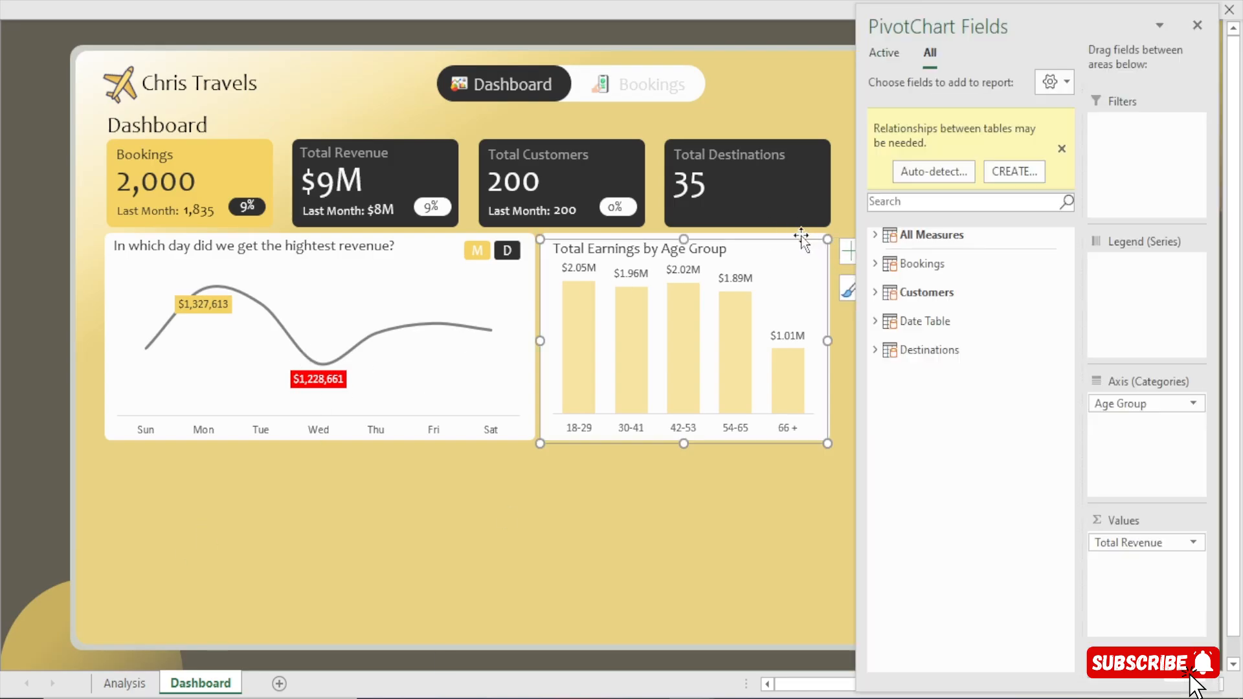
pyautogui.click(810, 233)
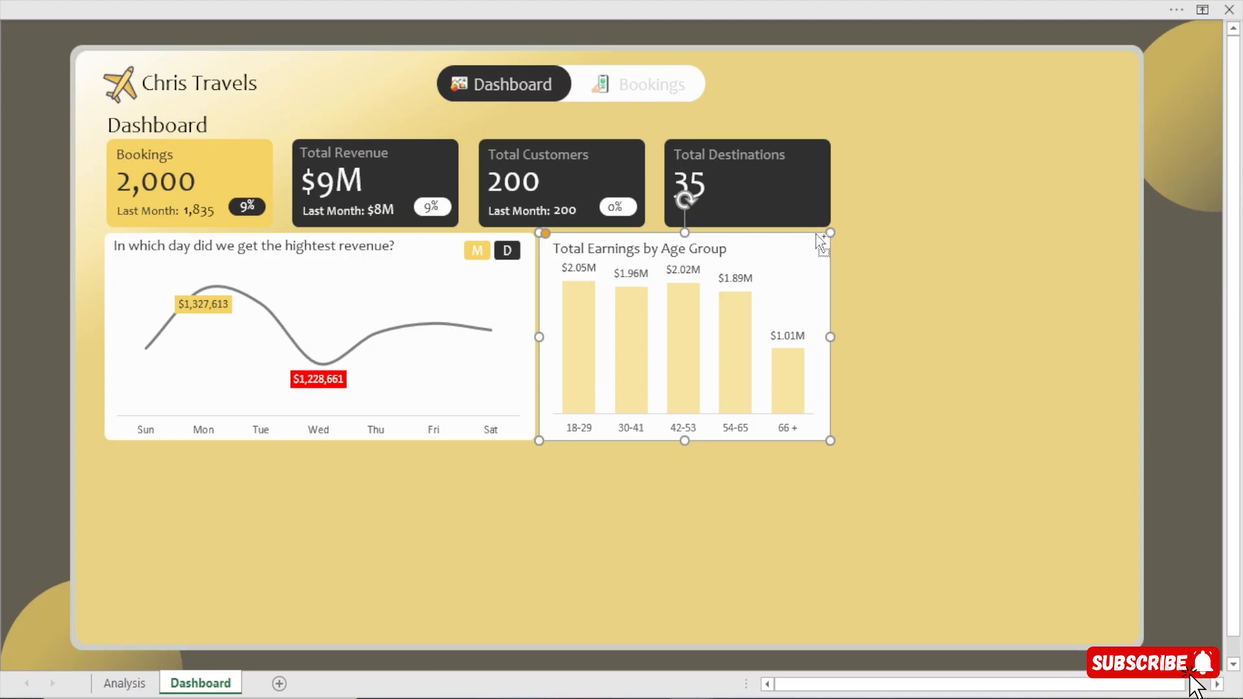
pyautogui.moveTo(816, 235); pyautogui.dragTo(306, 498)
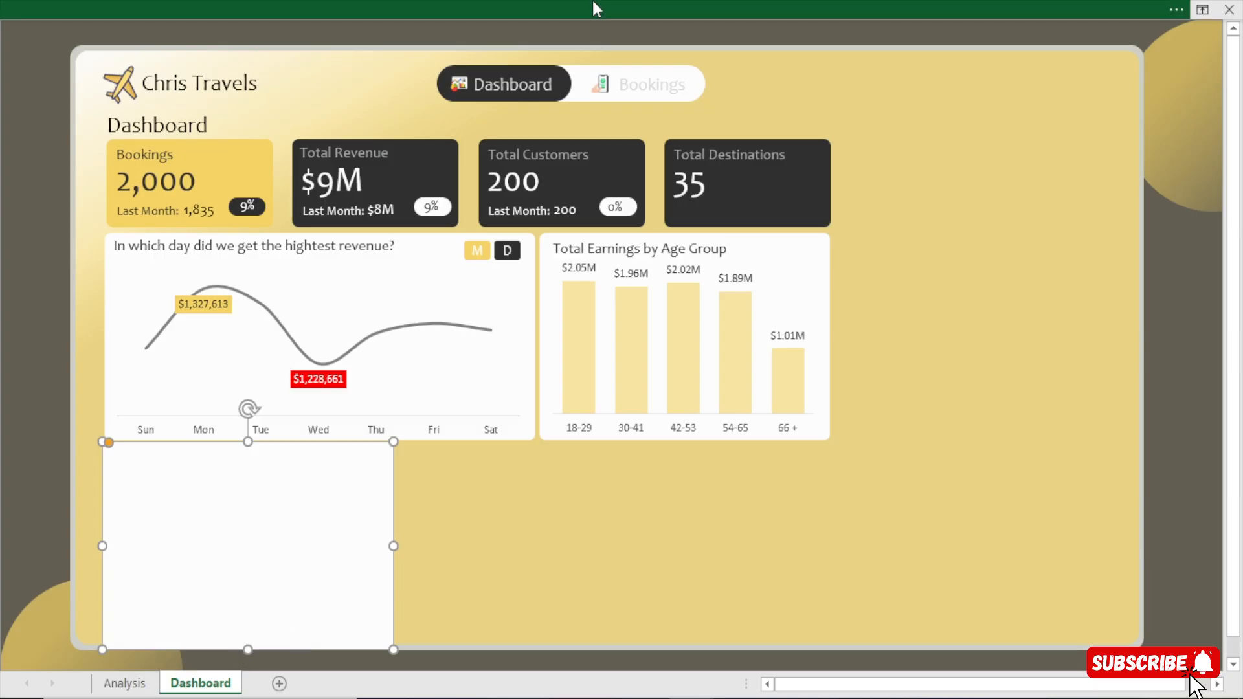
# Reduce the copied card's height to about 2.14" so it ends above the dashboard's lower edge, leaving a small gap under the daily revenue card.
pyautogui.click(655, 11)
pyautogui.click(703, 51)
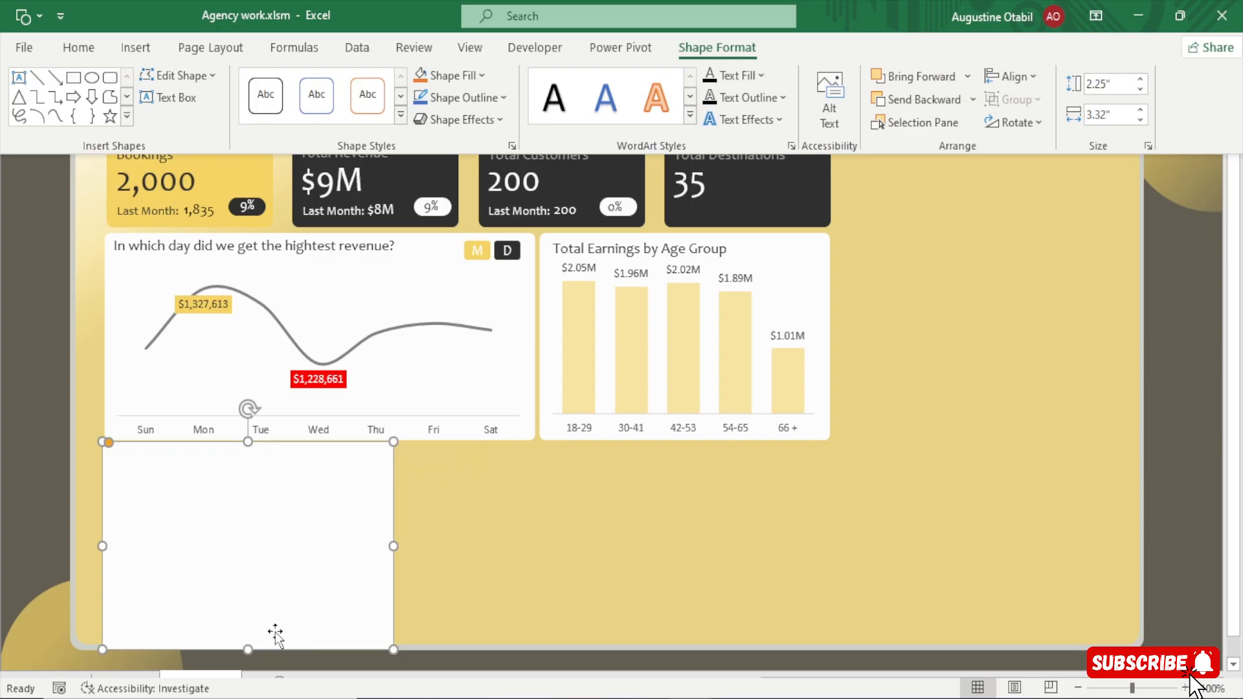
pyautogui.hotkey('ctrl', 'shift', 'F1')
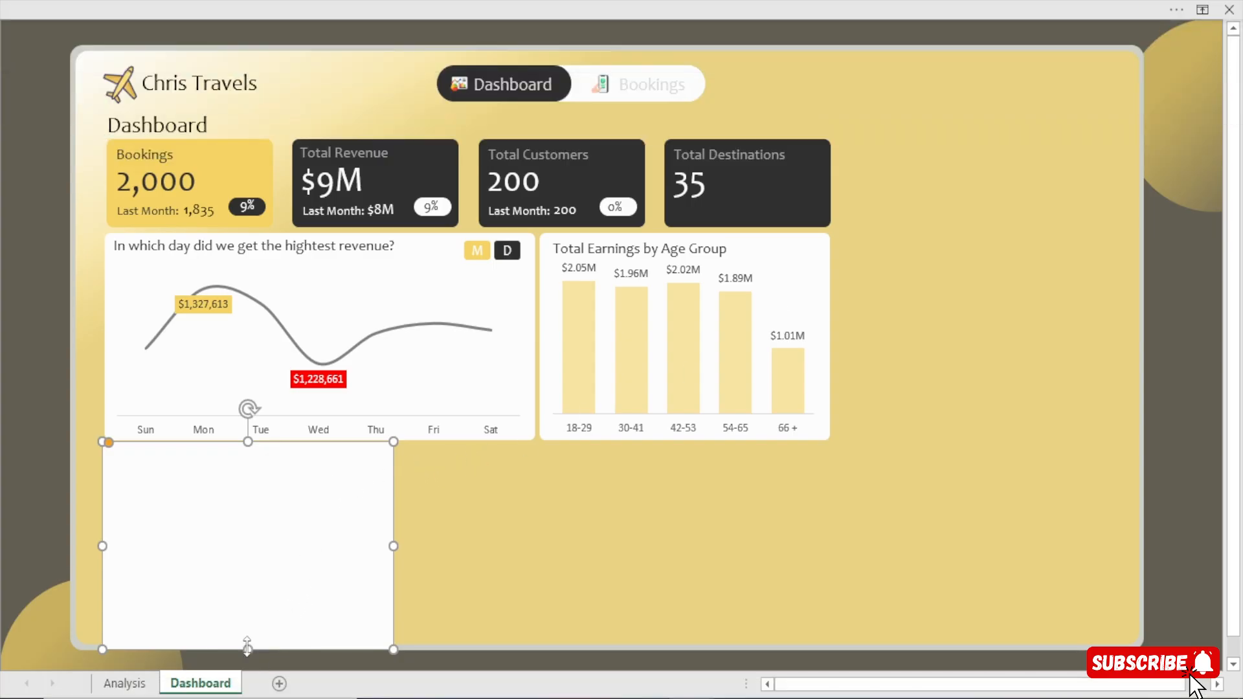
pyautogui.moveTo(246, 648); pyautogui.dragTo(248, 640)
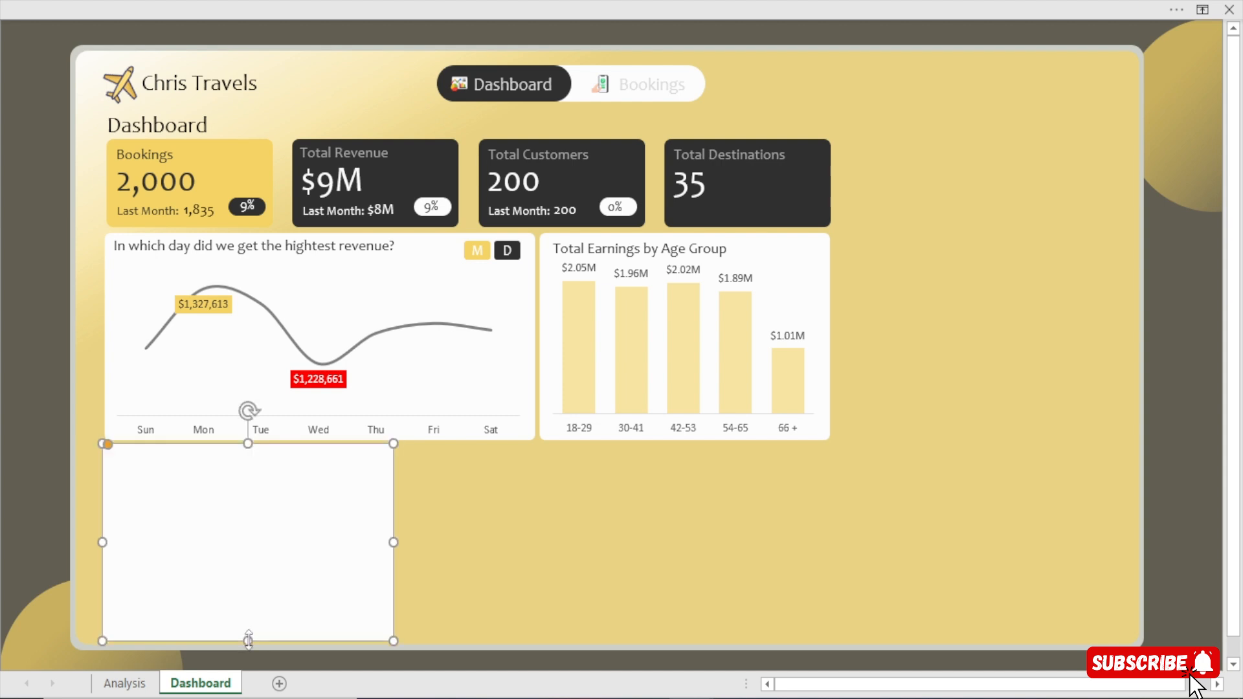
pyautogui.click(32, 419)
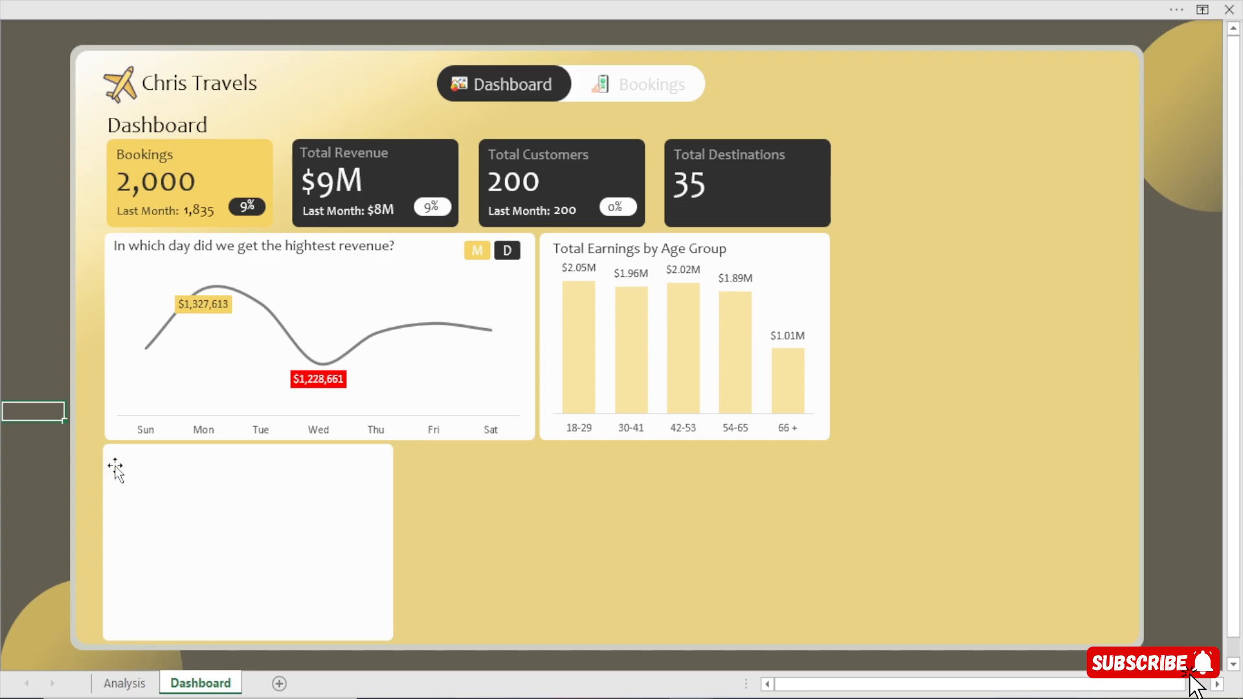
pyautogui.click(236, 511)
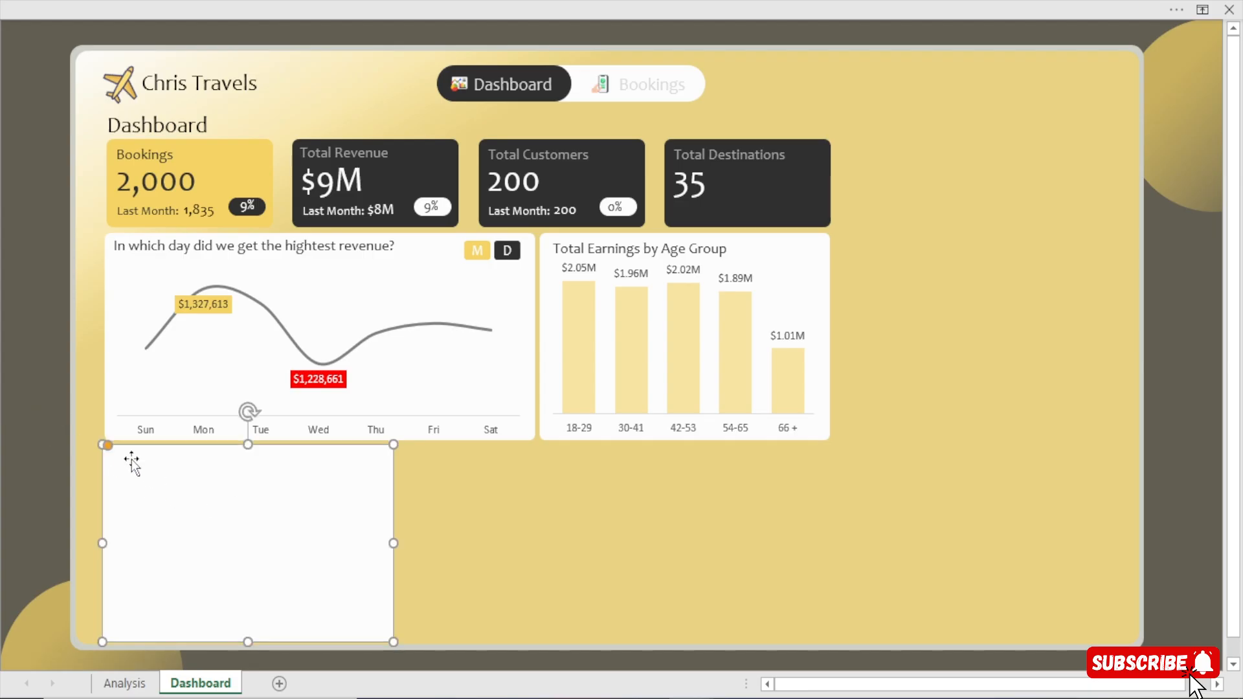
pyautogui.click(40, 409)
pyautogui.click(292, 502)
pyautogui.click(29, 421)
pyautogui.click(279, 500)
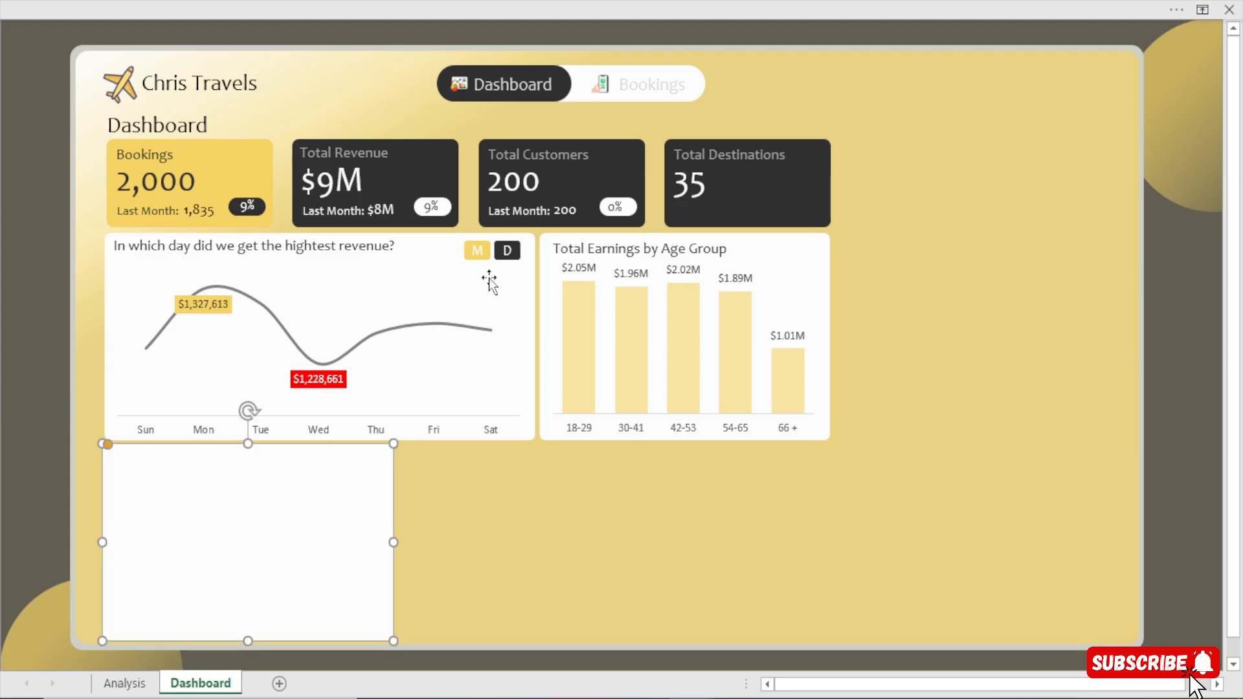
# Set the copied card's width to 3.56".
pyautogui.click(821, 7)
pyautogui.click(717, 48)
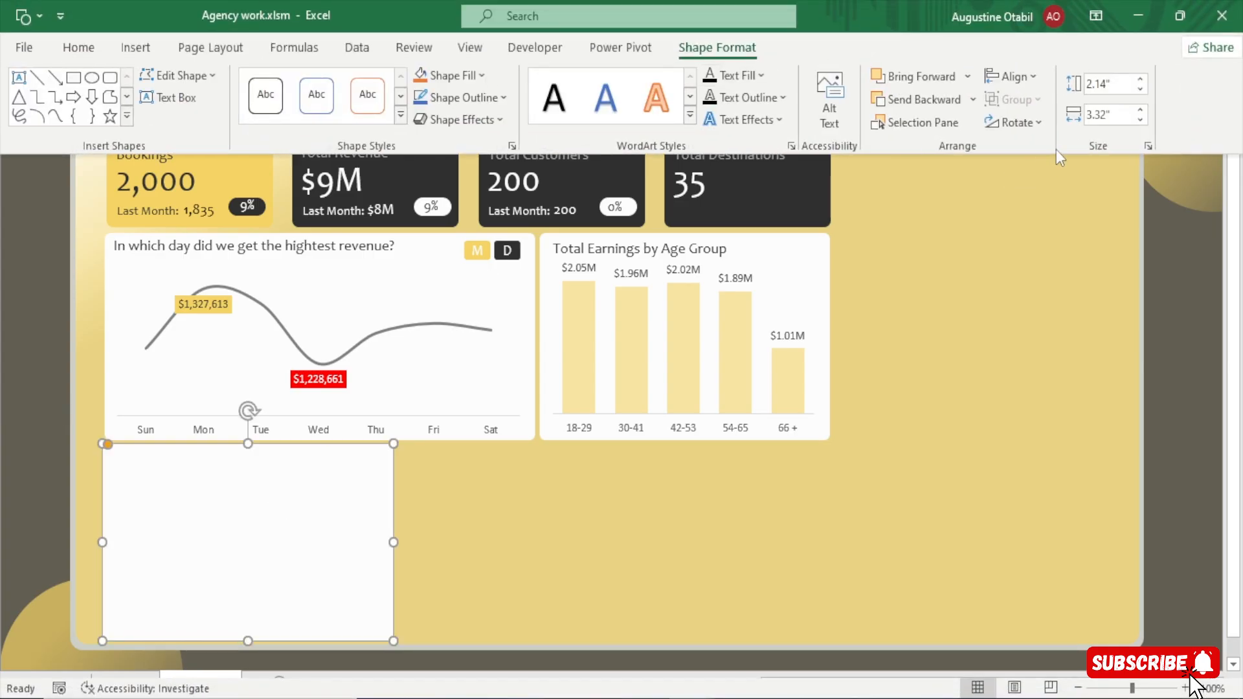
pyautogui.click(1105, 113)
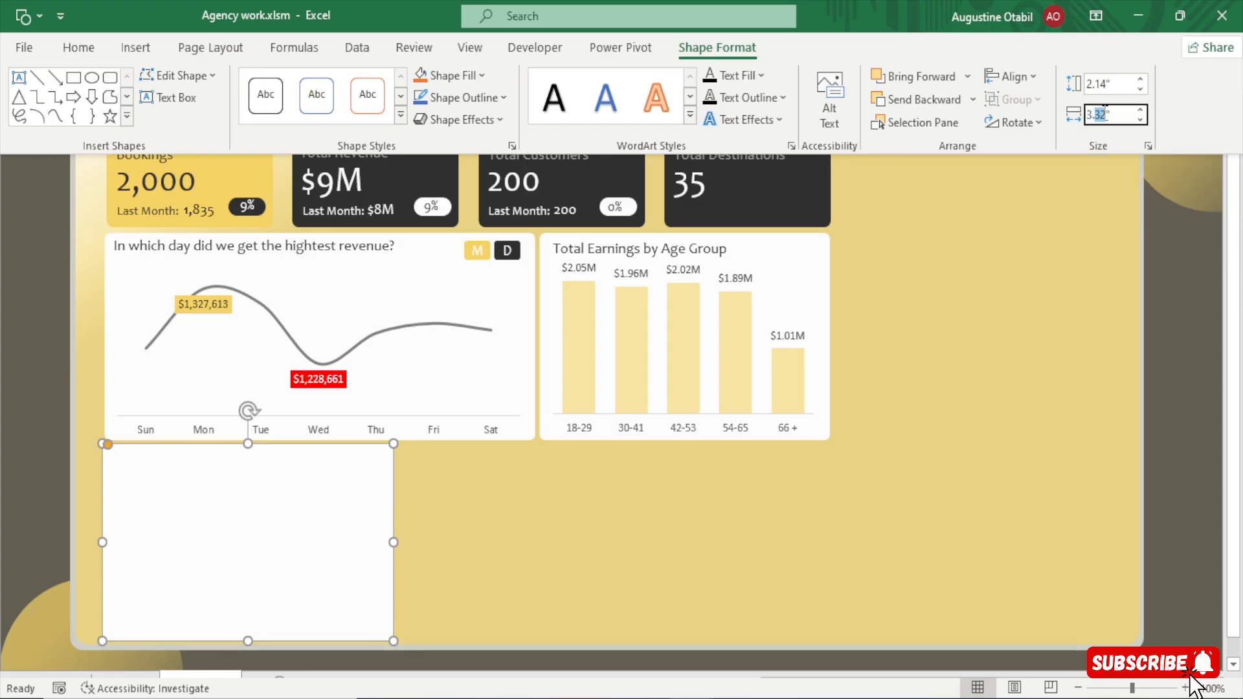
pyautogui.write('3.56')
pyautogui.press('Return')
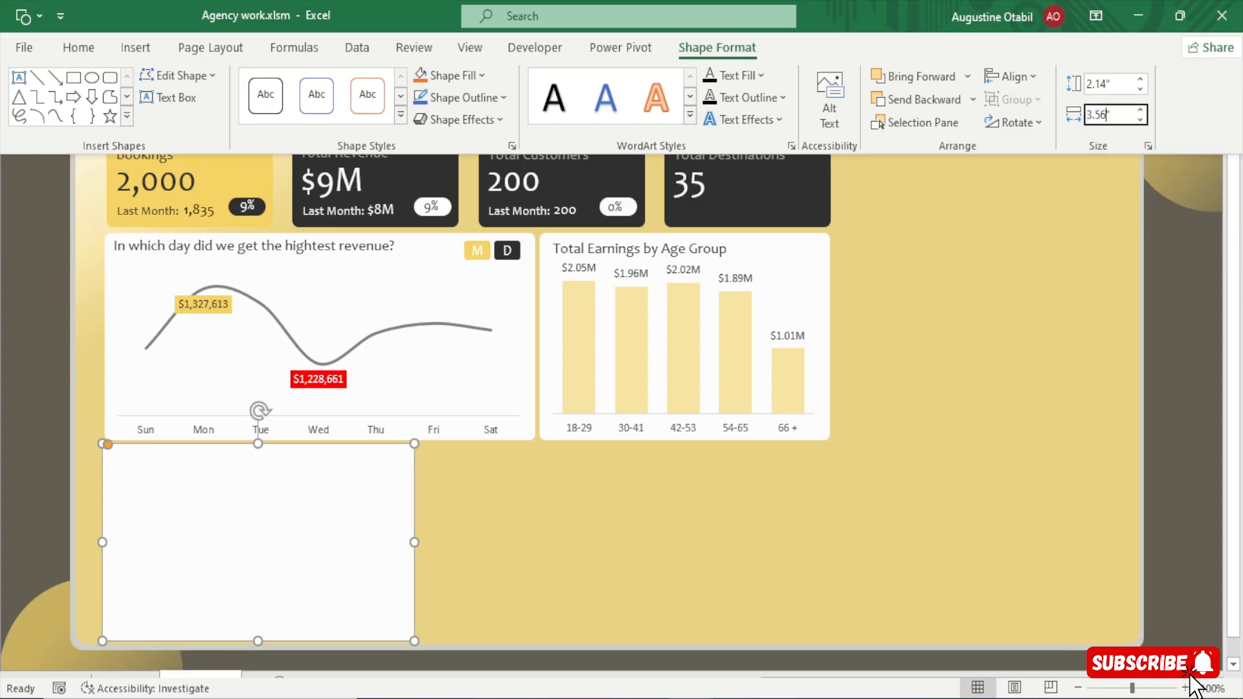
pyautogui.hotkey('ctrl', 'shift', 'F1')
pyautogui.click(1195, 435)
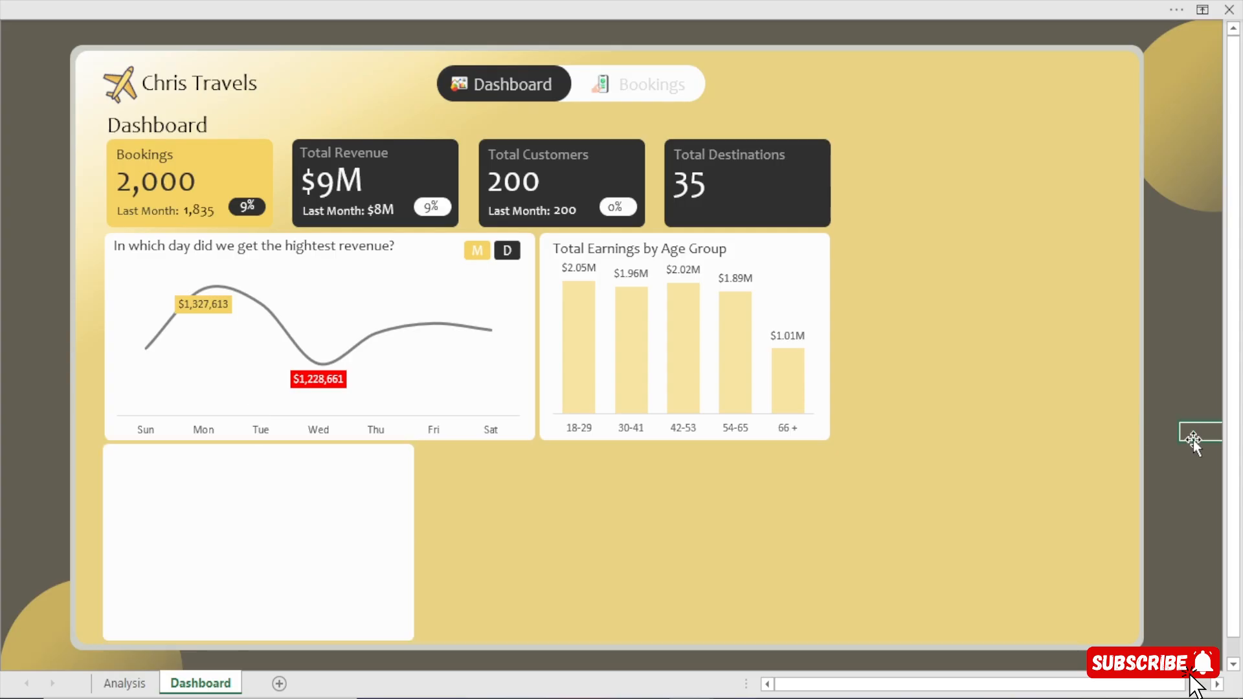
# Move the package type doughnut chart from the Analysis sheet onto the new empty card on the Dashboard sheet.
pyautogui.click(144, 690)
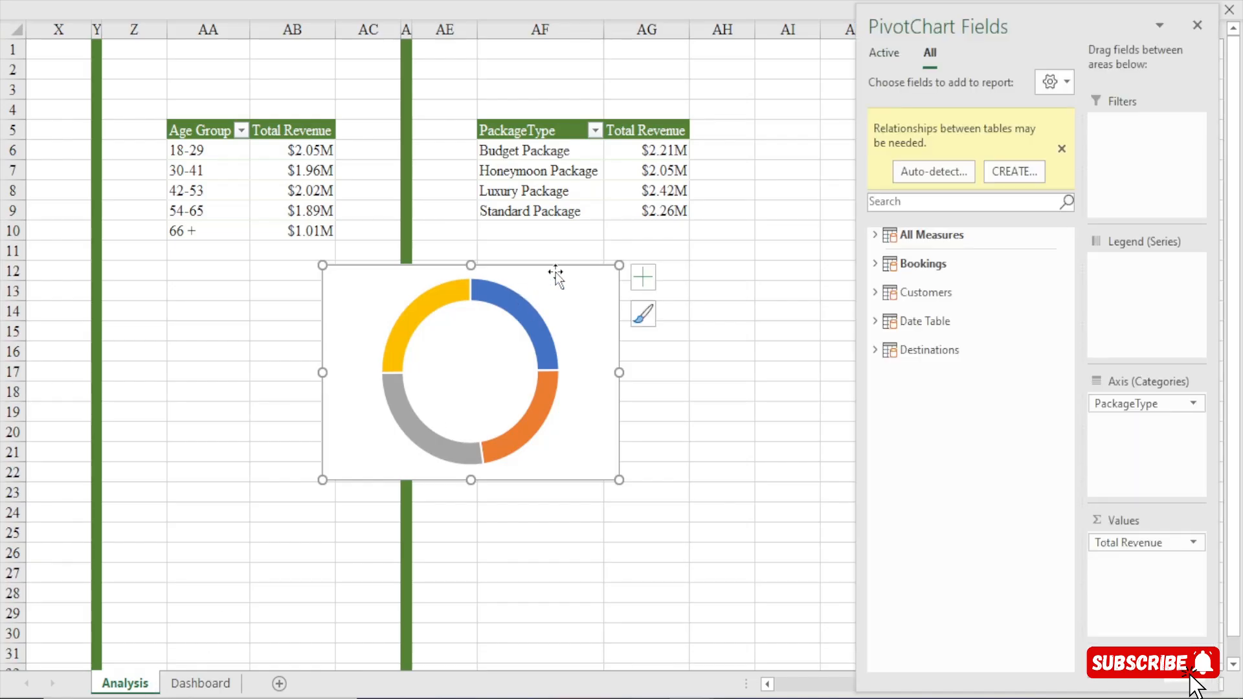
pyautogui.hotkey('ctrl', 'x')
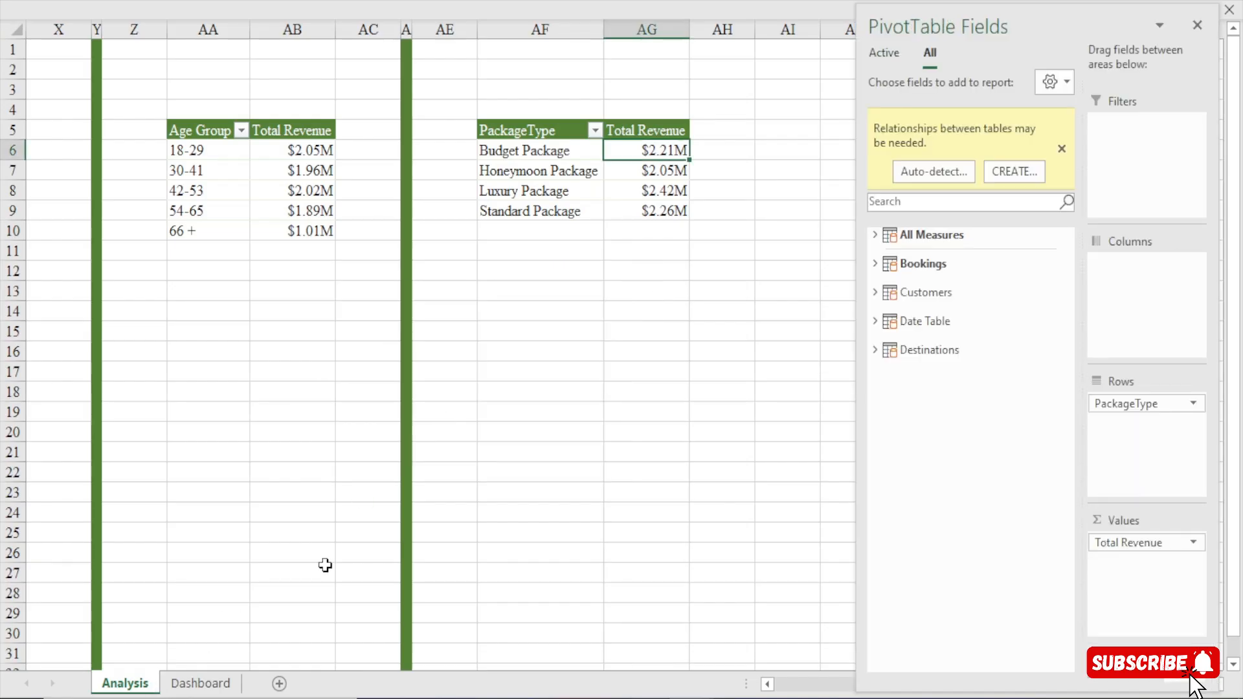
pyautogui.click(220, 683)
pyautogui.click(289, 503)
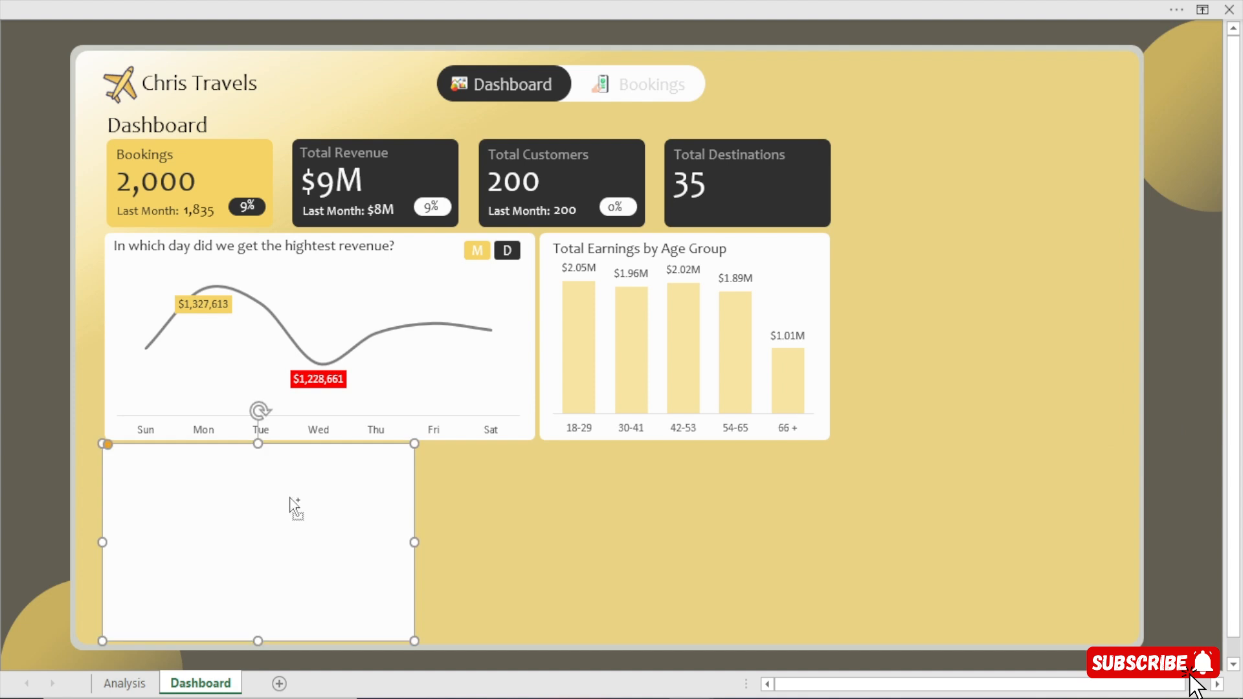
pyautogui.hotkey('ctrl', 'v')
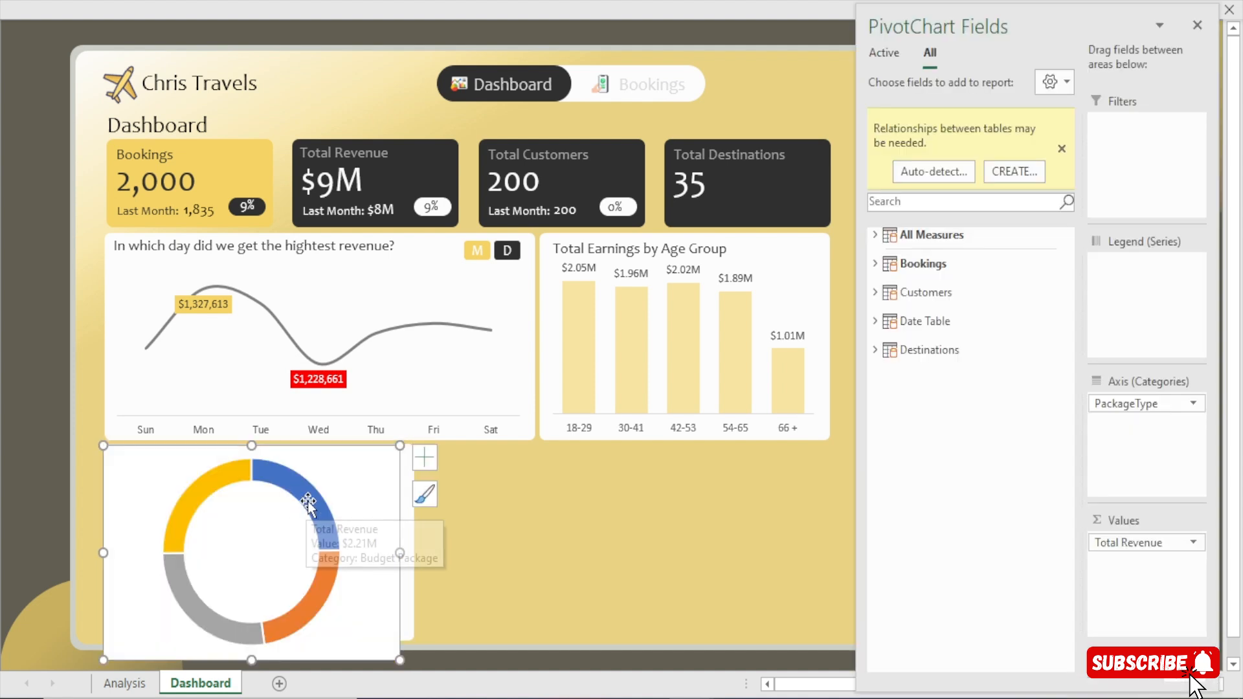
# Resize the doughnut chart to match its background card and close the PivotChart field list.
pyautogui.moveTo(249, 660); pyautogui.dragTo(251, 639)
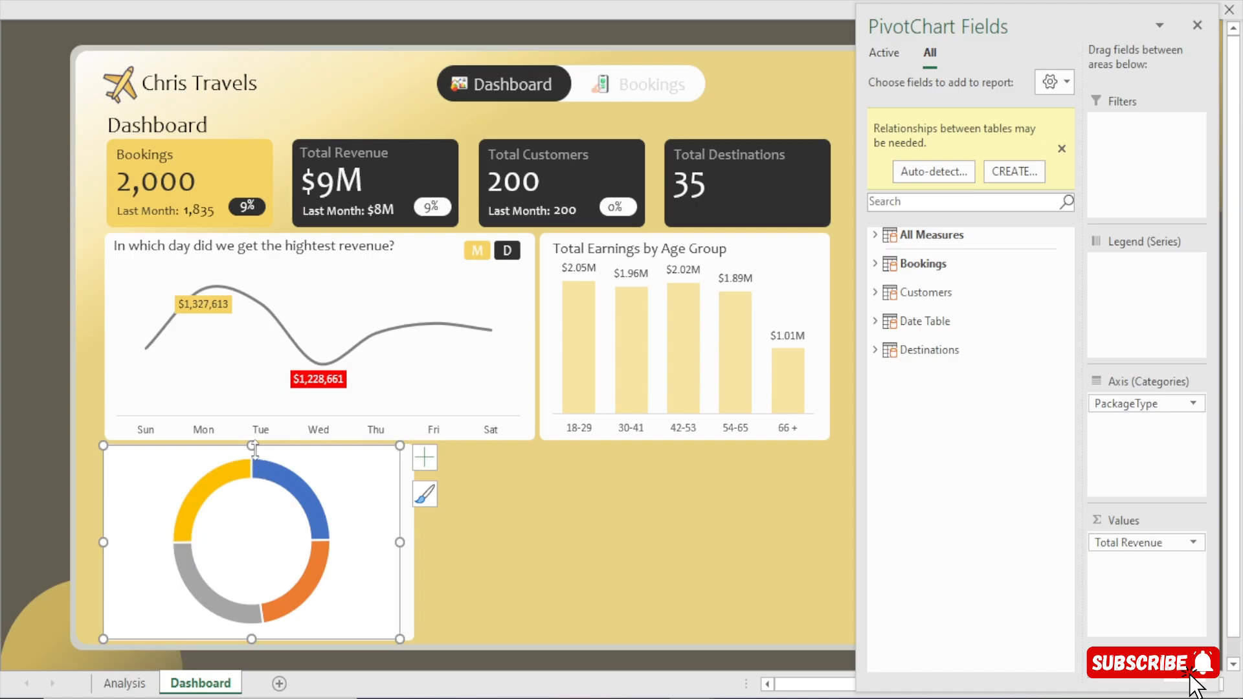
pyautogui.moveTo(398, 544); pyautogui.dragTo(410, 544)
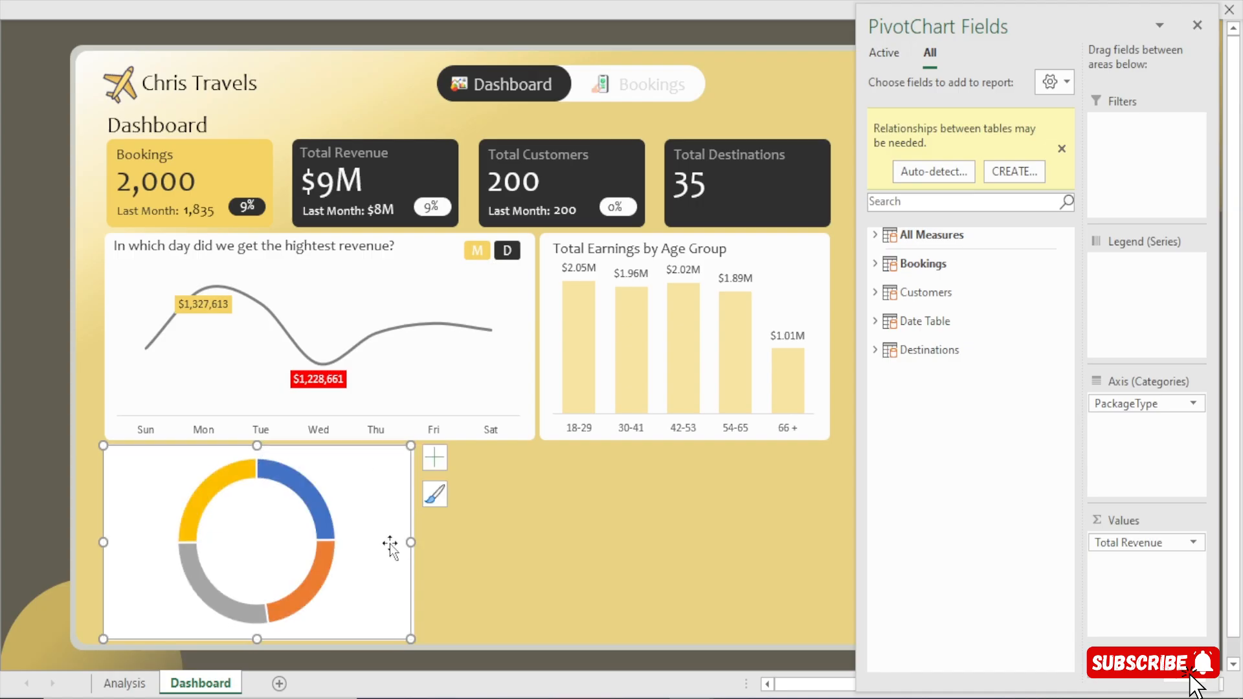
pyautogui.click(240, 476)
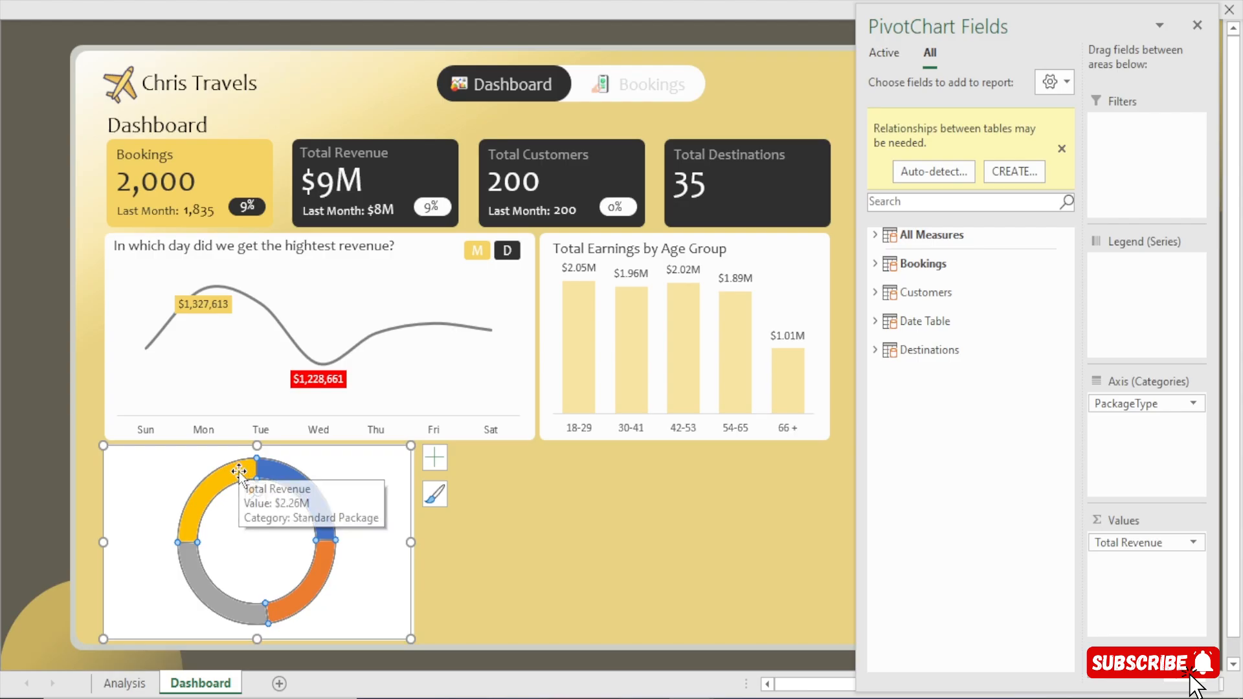
pyautogui.click(1197, 24)
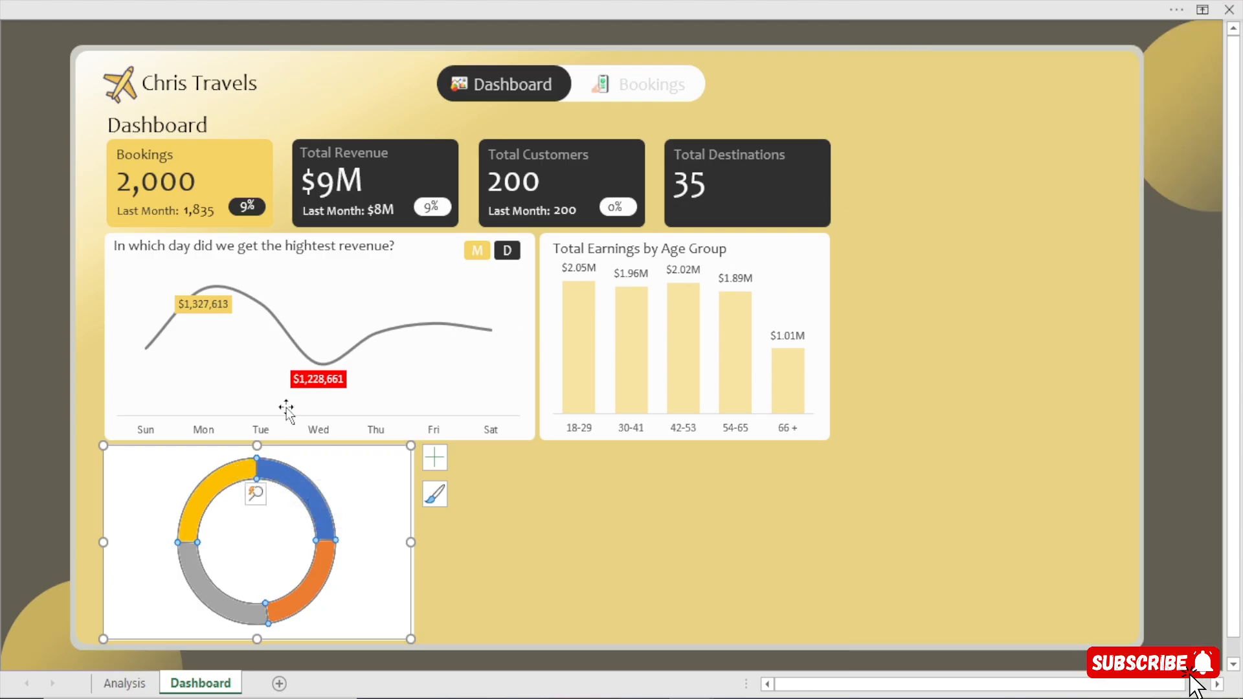
# Remove the border line from the doughnut slices.
pyautogui.click(32, 453)
pyautogui.click(223, 482)
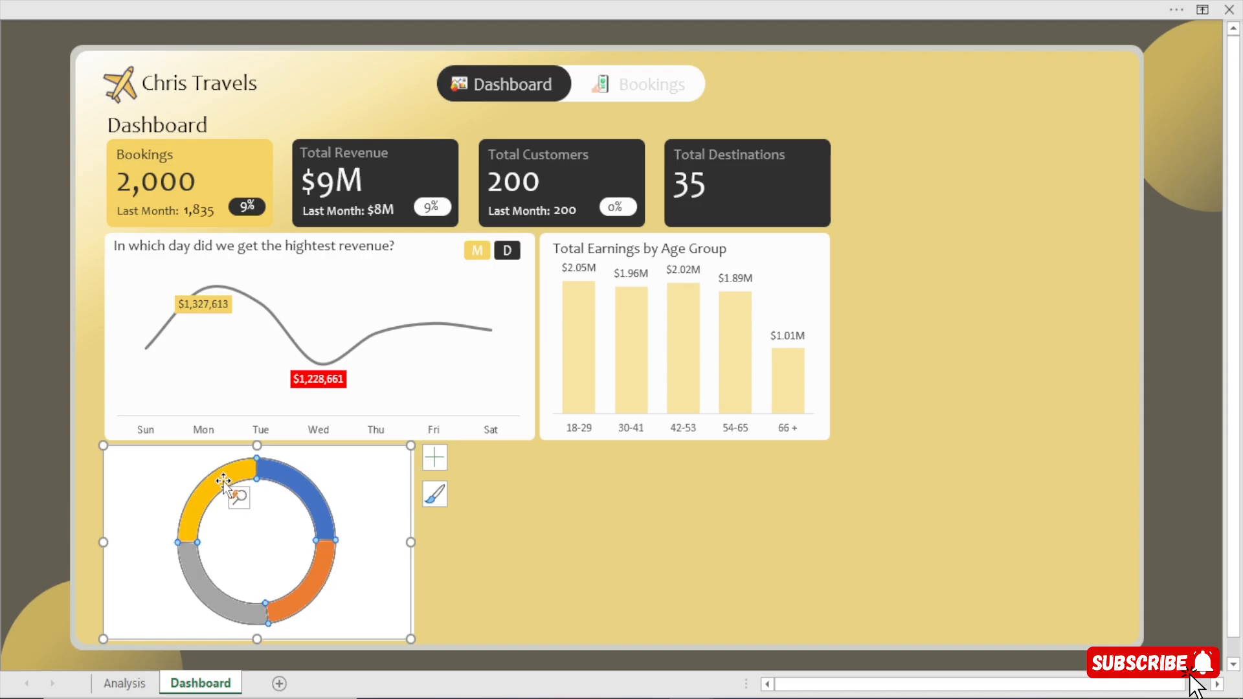
pyautogui.doubleClick(224, 482)
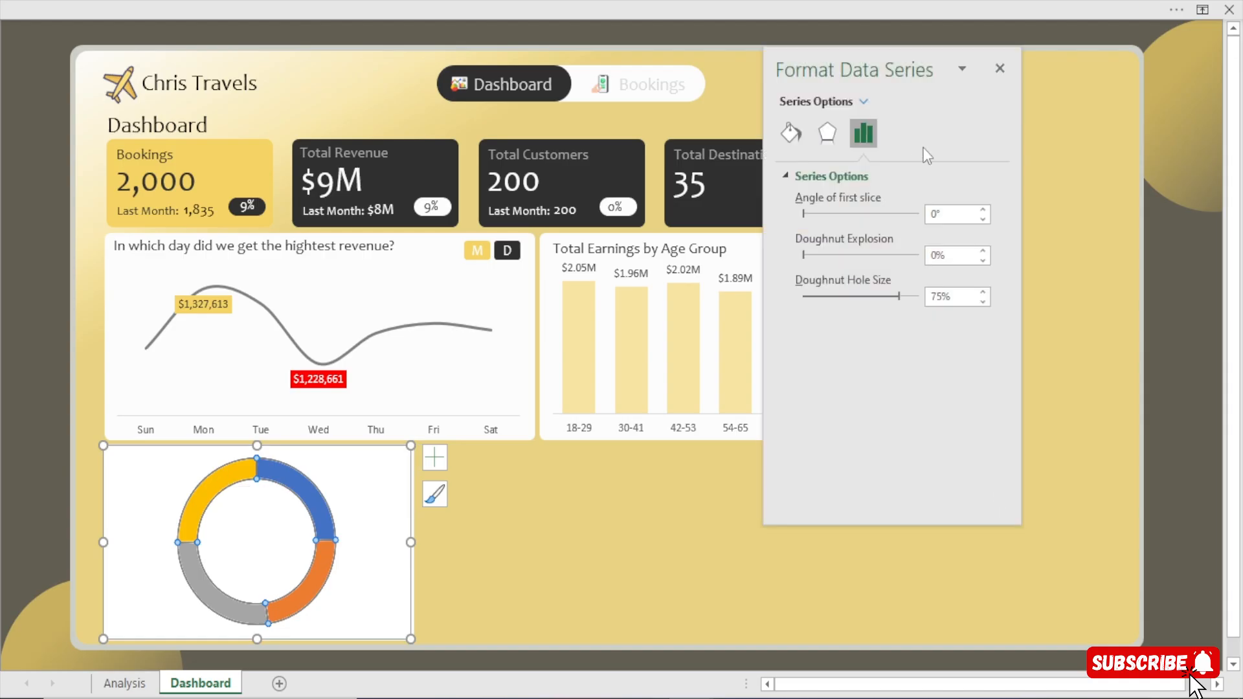
pyautogui.click(791, 133)
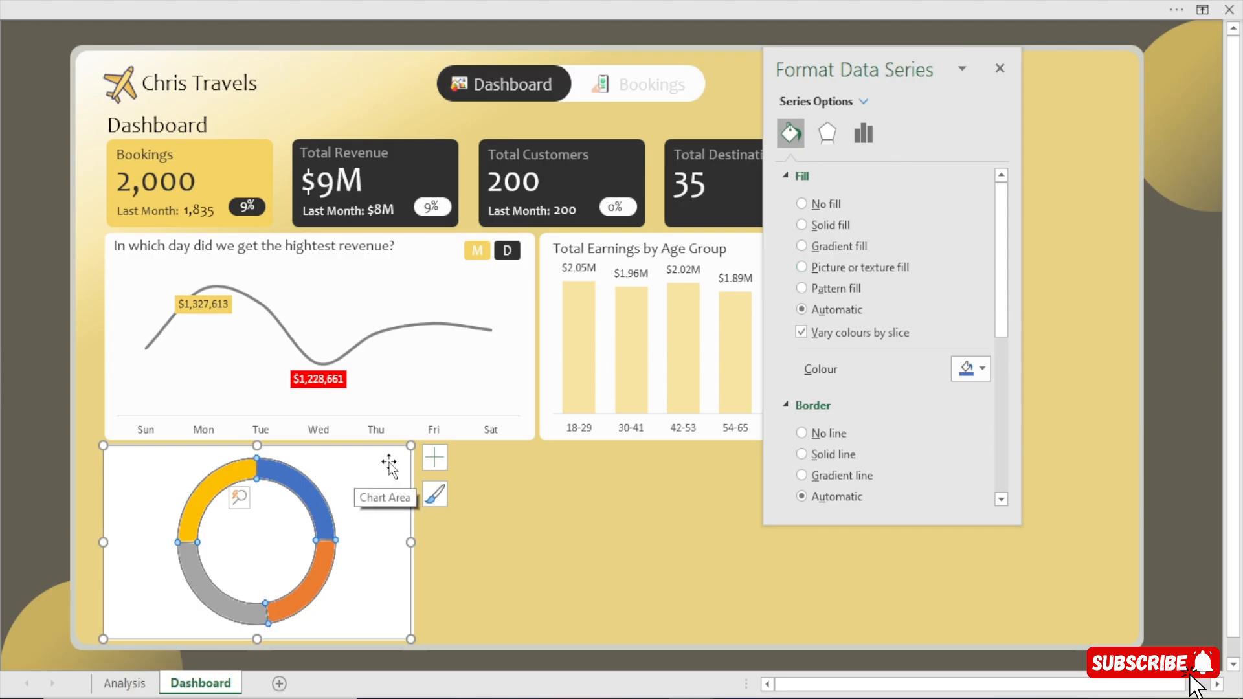
pyautogui.click(835, 435)
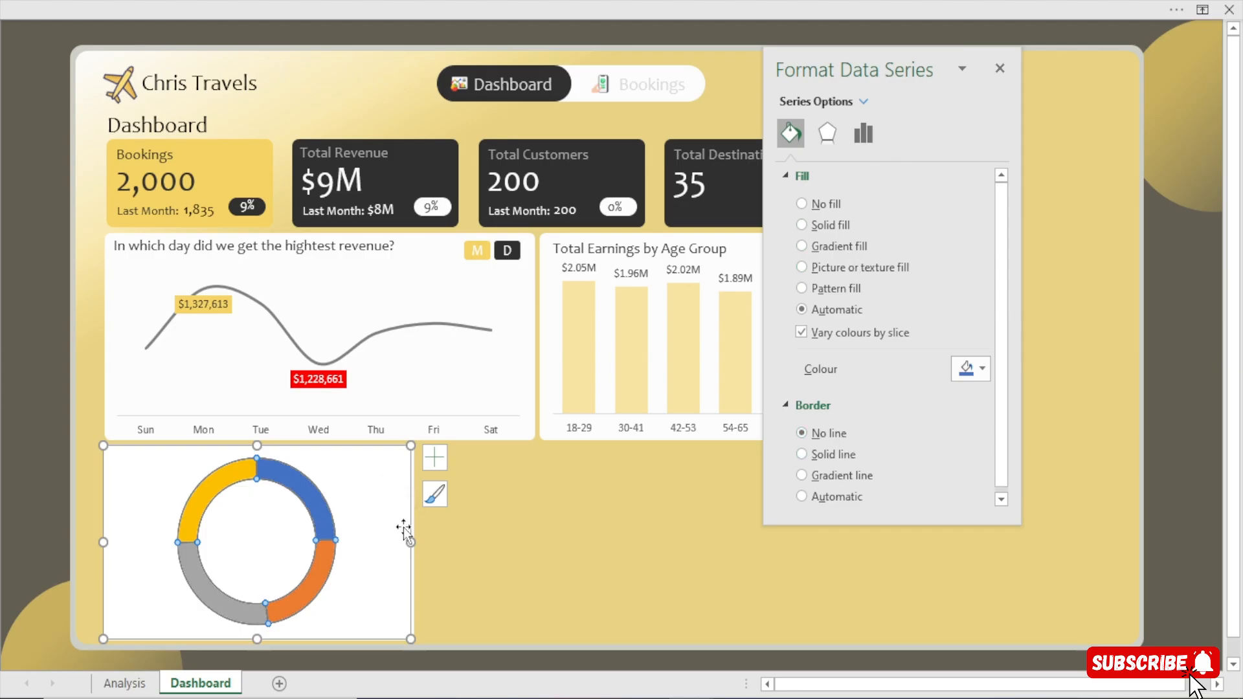
pyautogui.click(40, 392)
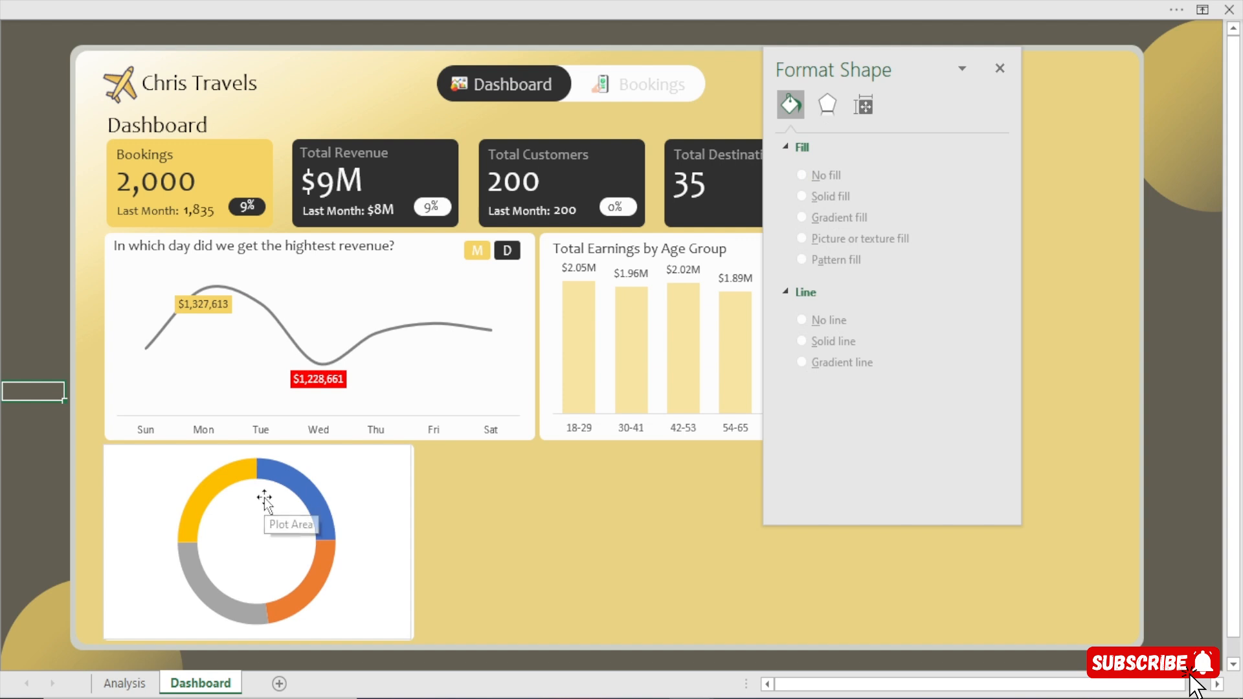
# Try a doughnut hole size of 71% and return it to 75%.
pyautogui.click(229, 480)
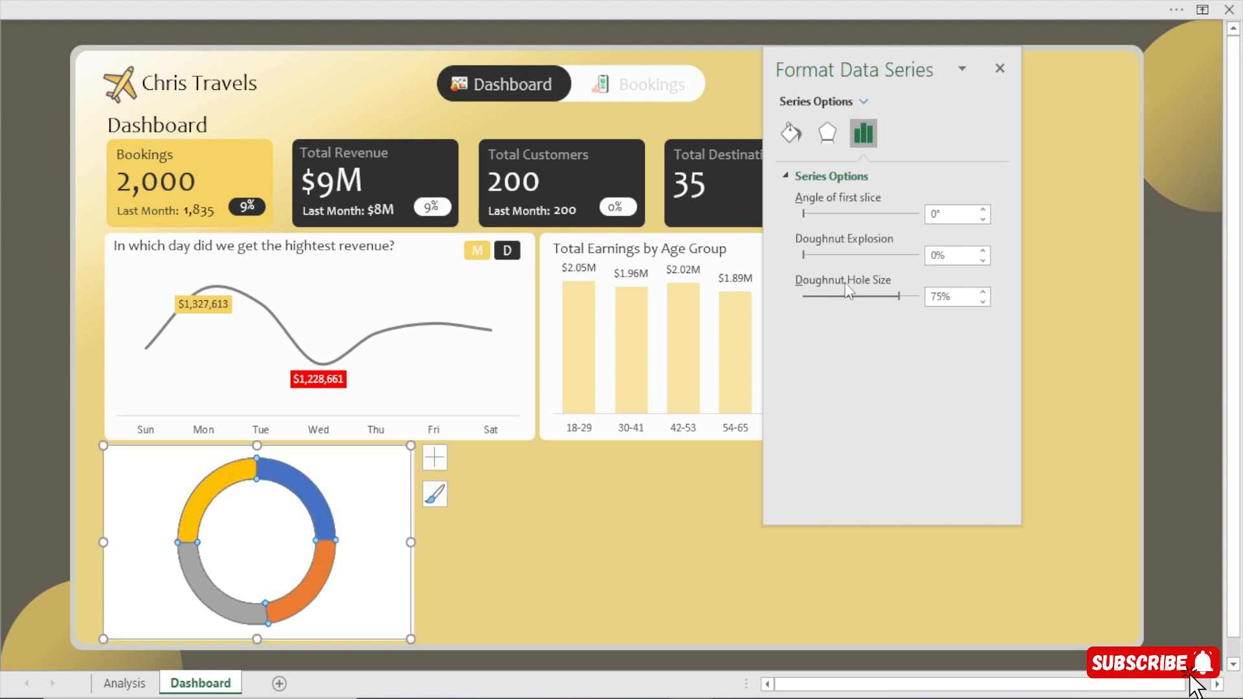
pyautogui.moveTo(897, 298)
pyautogui.mouseDown()
pyautogui.moveTo(879, 301)
pyautogui.moveTo(890, 298)
pyautogui.mouseUp()
pyautogui.click(984, 294)
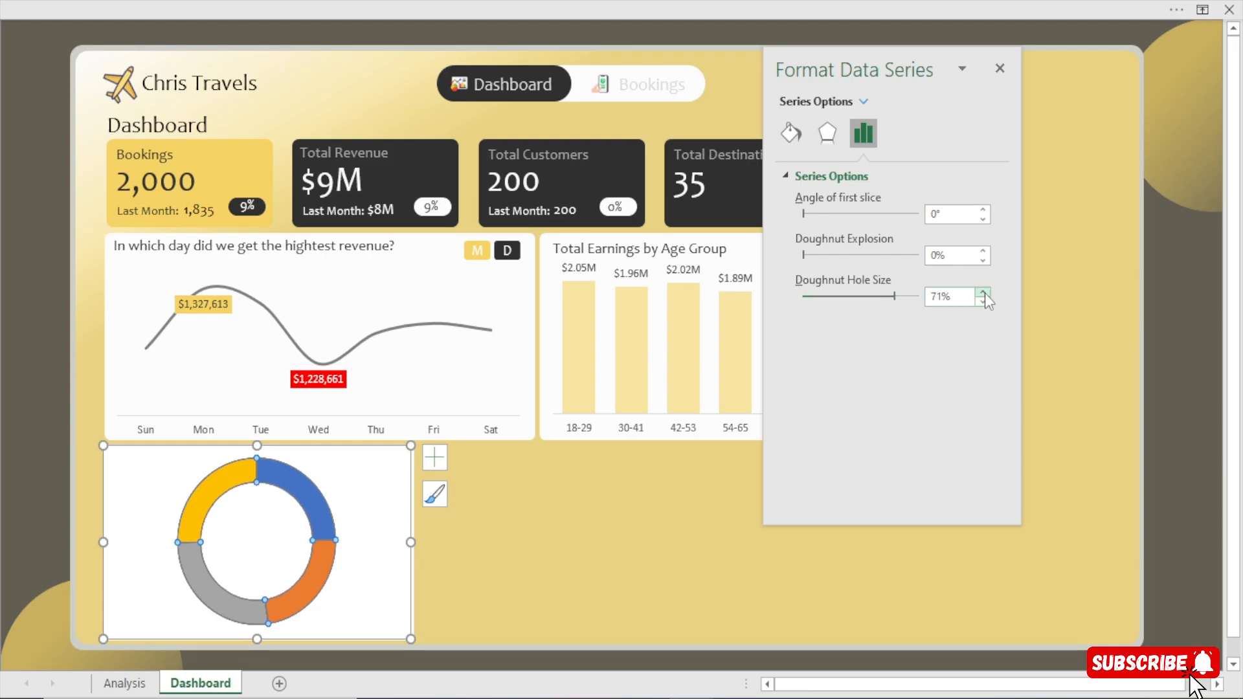
pyautogui.click(984, 294)
pyautogui.click(984, 293)
pyautogui.click(984, 293)
pyautogui.click(983, 301)
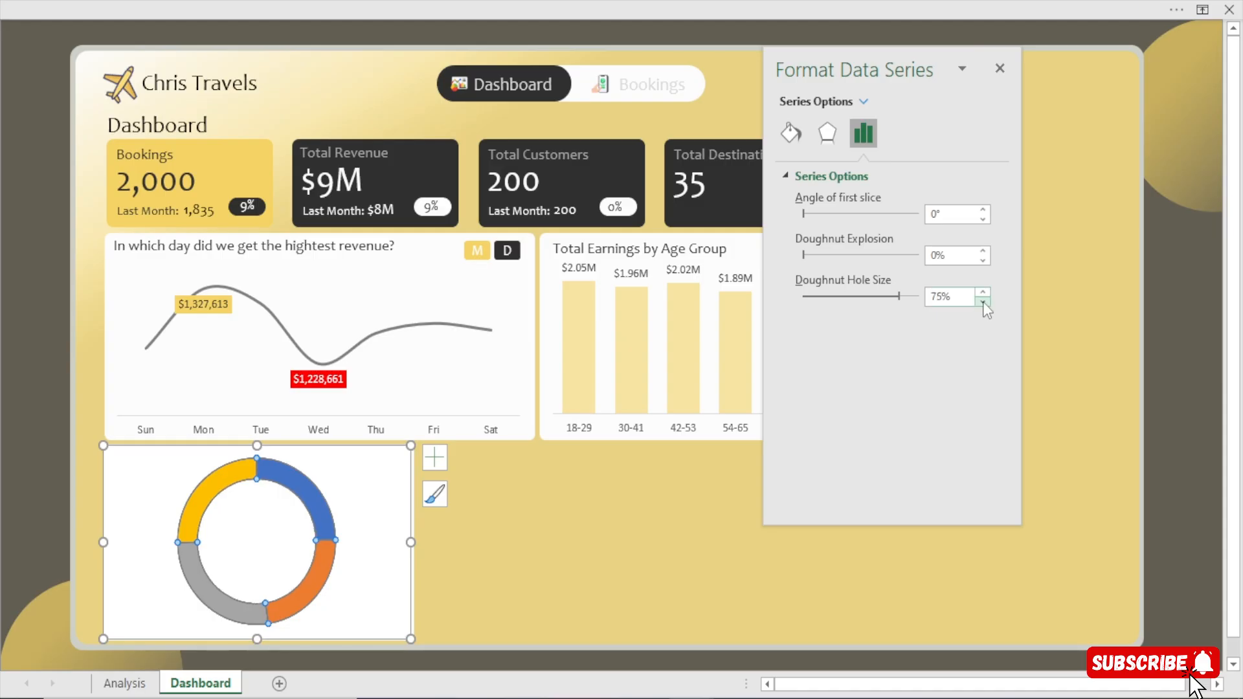
pyautogui.click(14, 435)
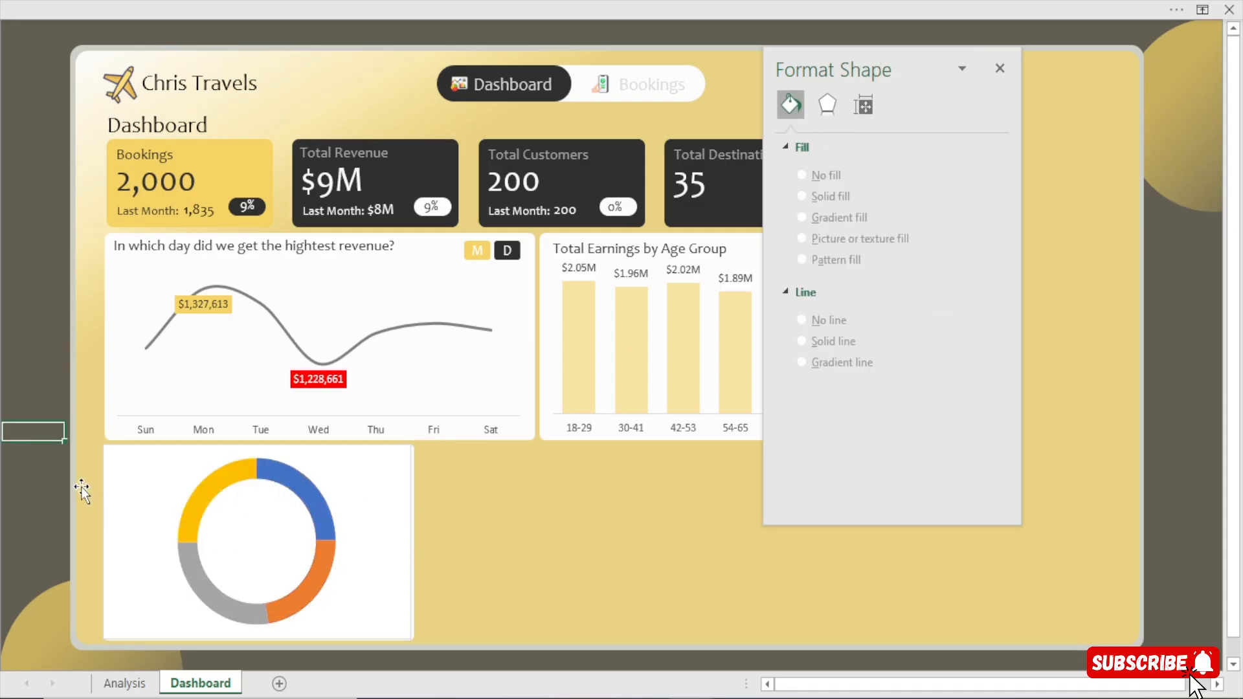
# Lower the doughnut chart's upper edge to leave a free strip for a heading at the top of the card.
pyautogui.moveTo(251, 466)
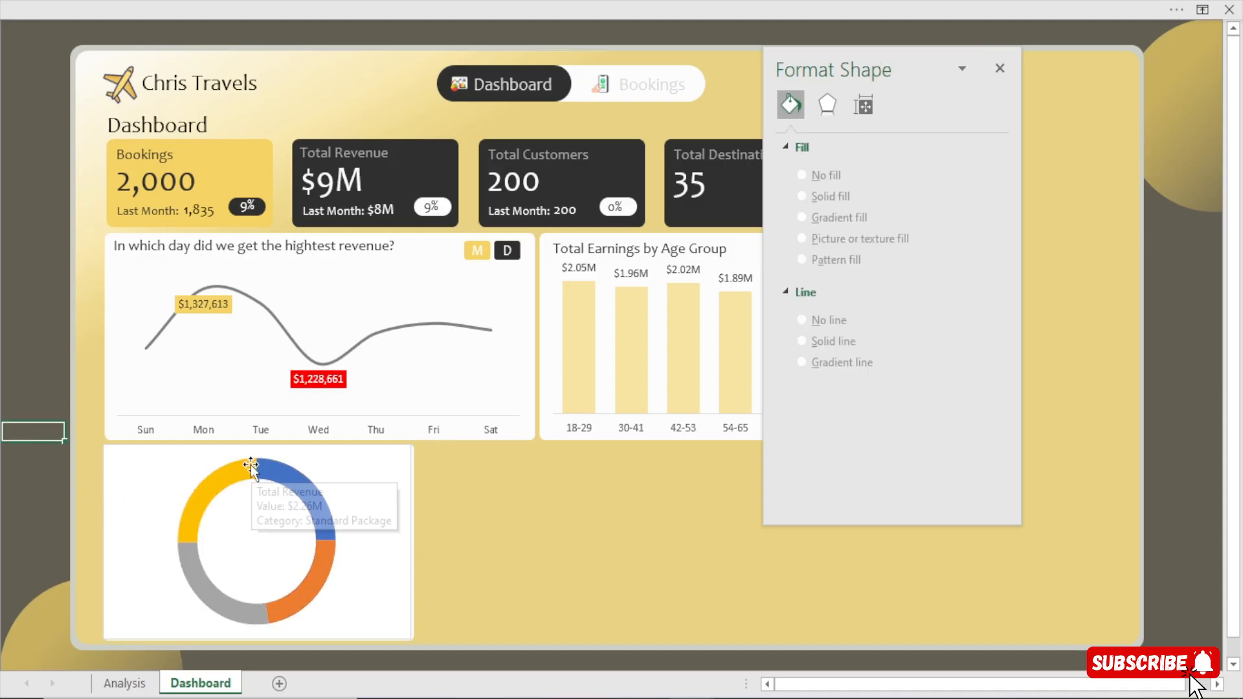
pyautogui.click(320, 453)
pyautogui.moveTo(257, 445)
pyautogui.mouseDown()
pyautogui.moveTo(256, 474)
pyautogui.moveTo(266, 466)
pyautogui.mouseUp()
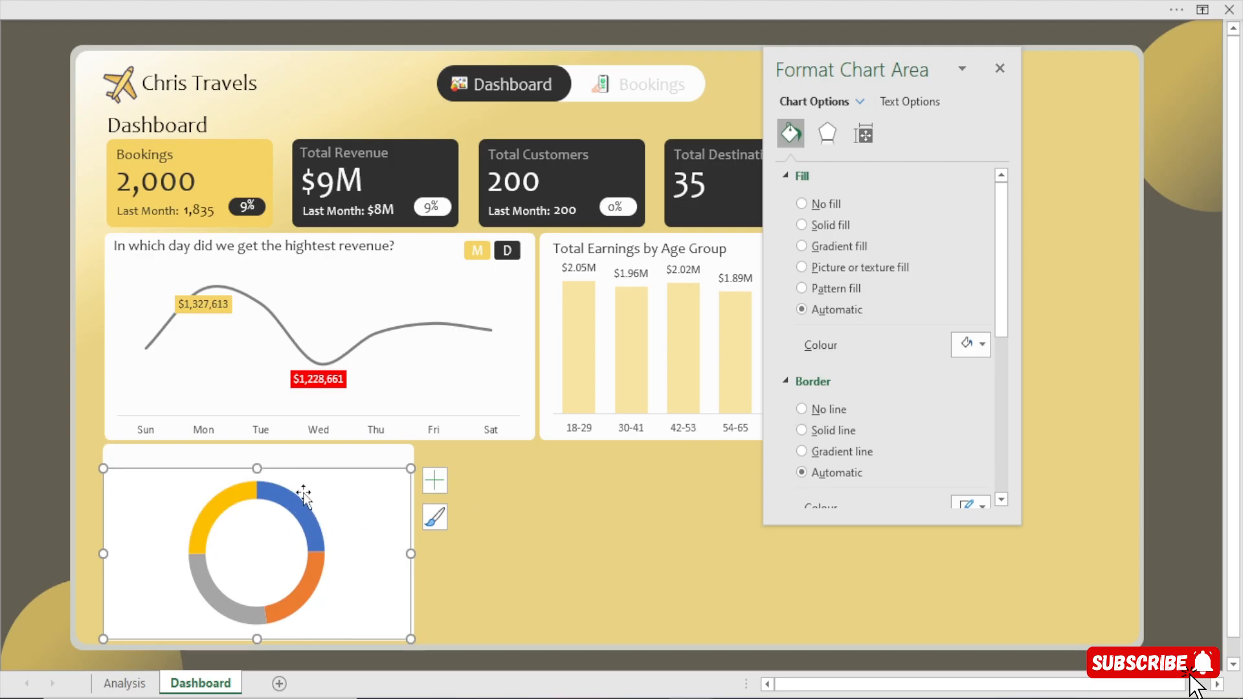
# Add data labels to the slices of the package type doughnut chart.
pyautogui.click(236, 494)
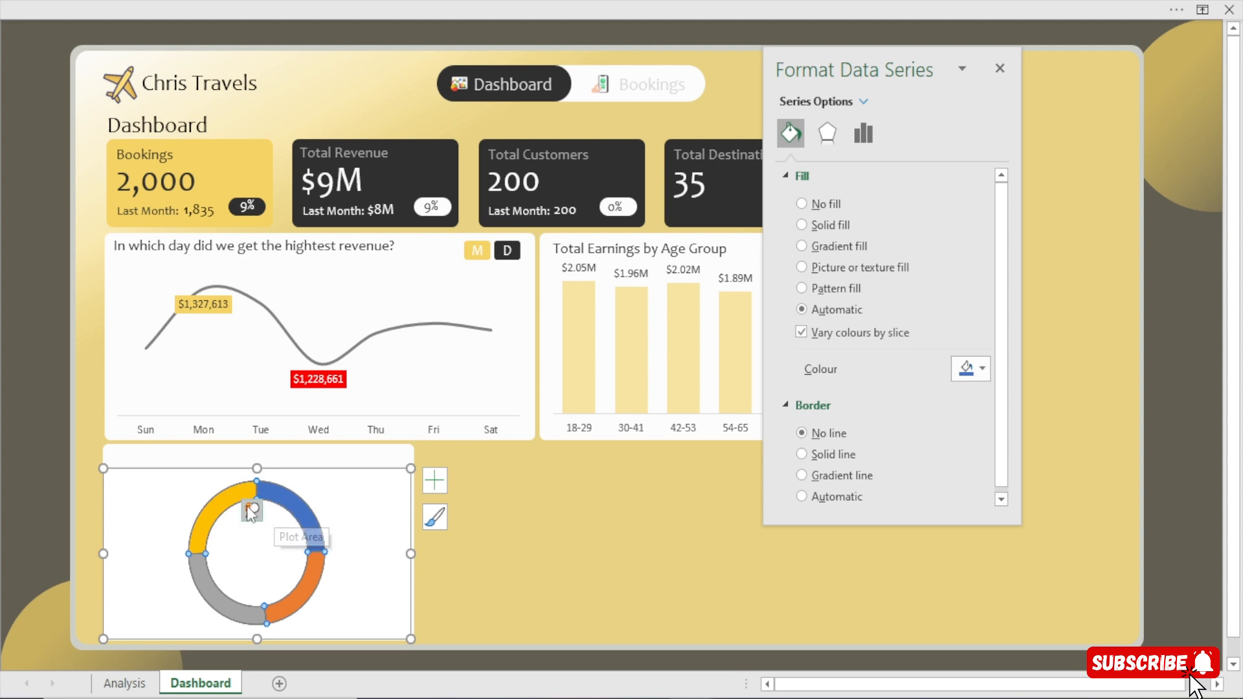
pyautogui.click(441, 484)
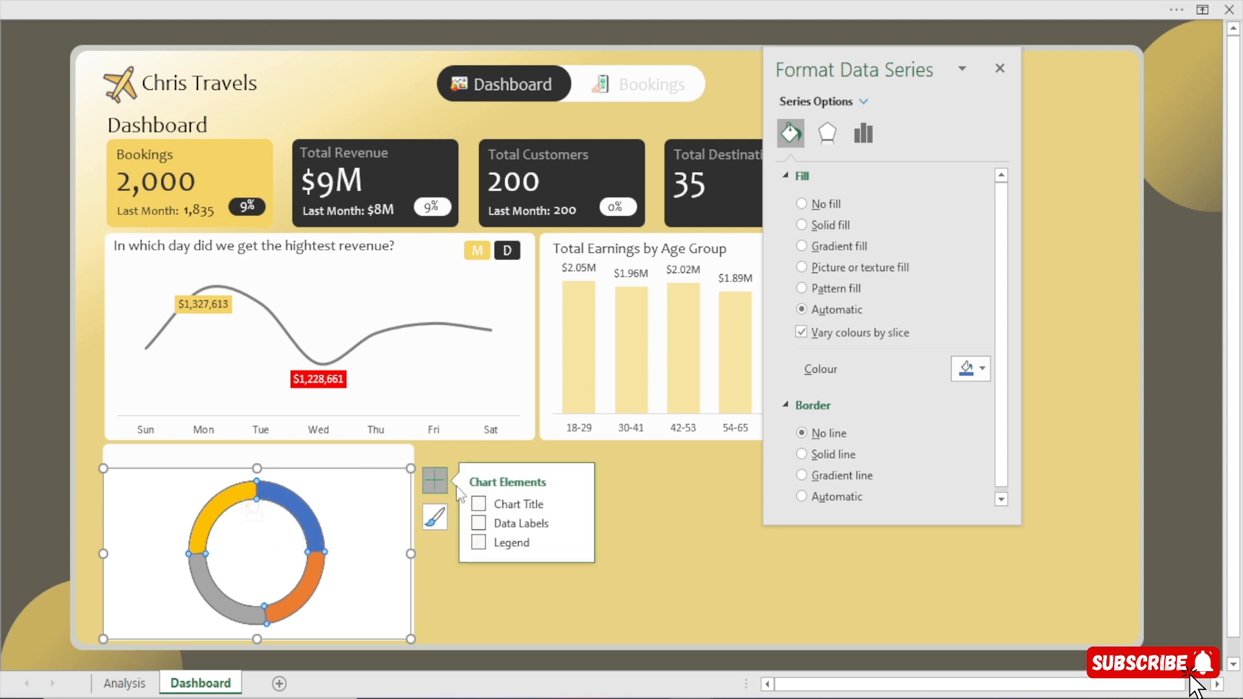
pyautogui.click(478, 523)
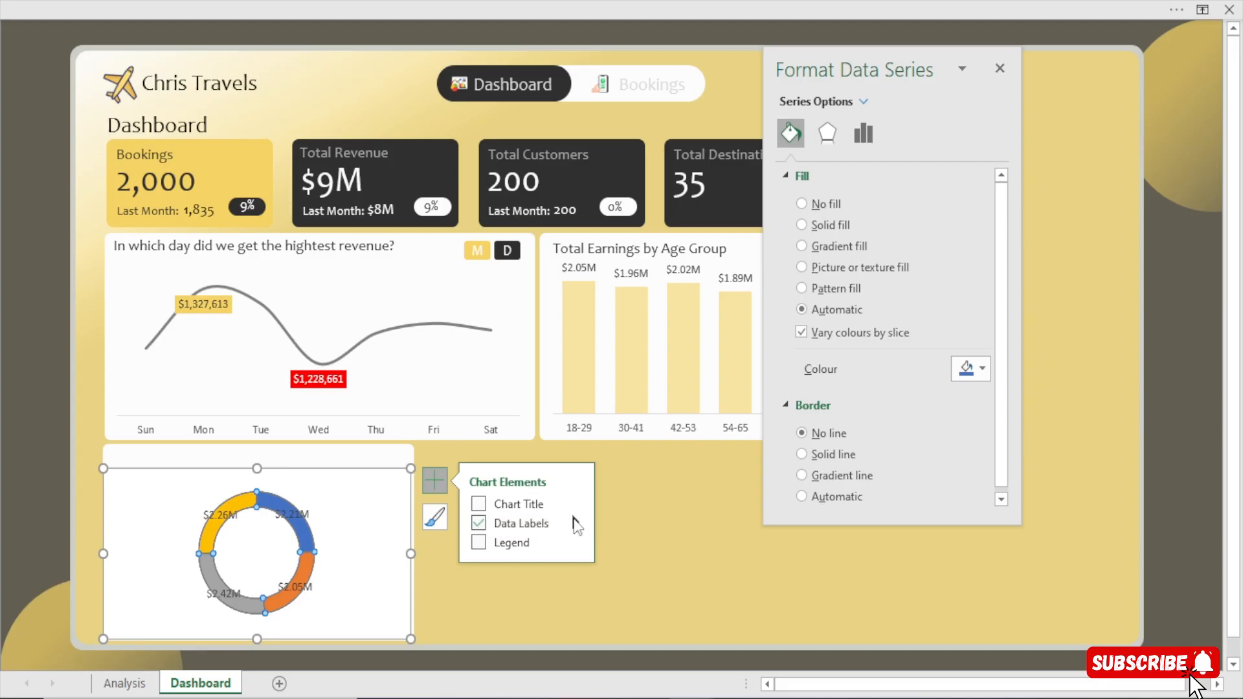
# Set the doughnut's data labels to show the category name and value, separated by a new line.
pyautogui.click(575, 521)
pyautogui.click(634, 574)
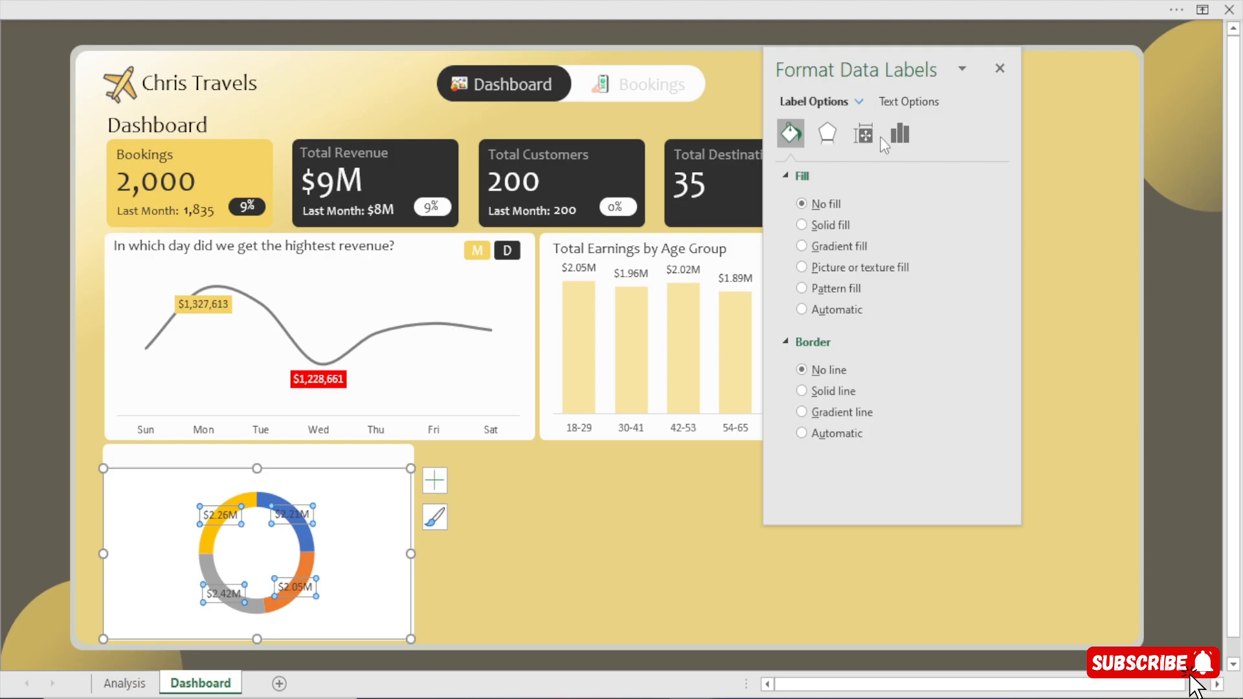
pyautogui.click(890, 139)
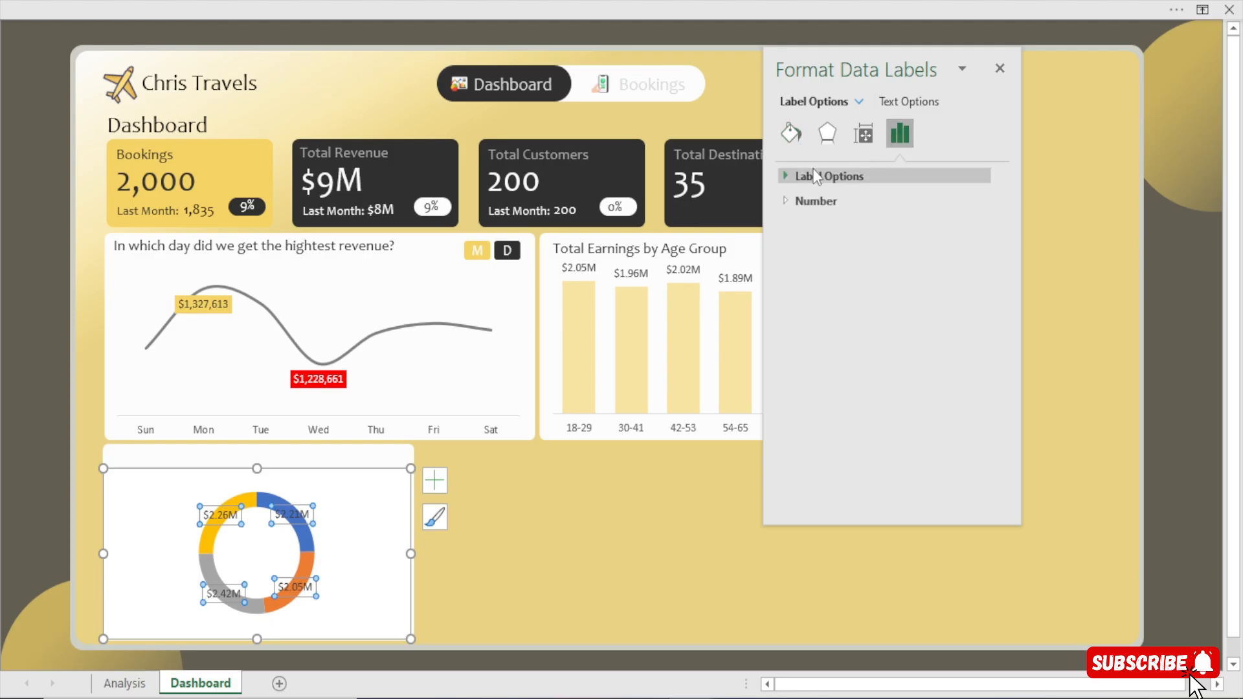
pyautogui.click(819, 180)
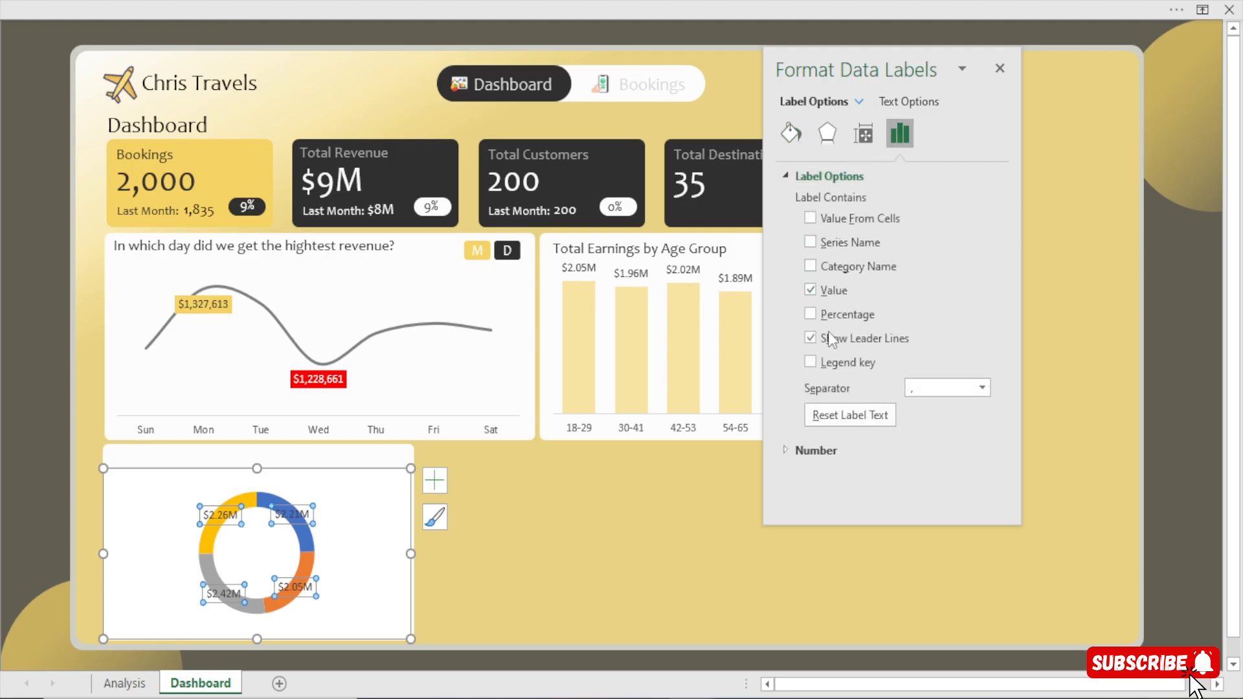
pyautogui.click(810, 267)
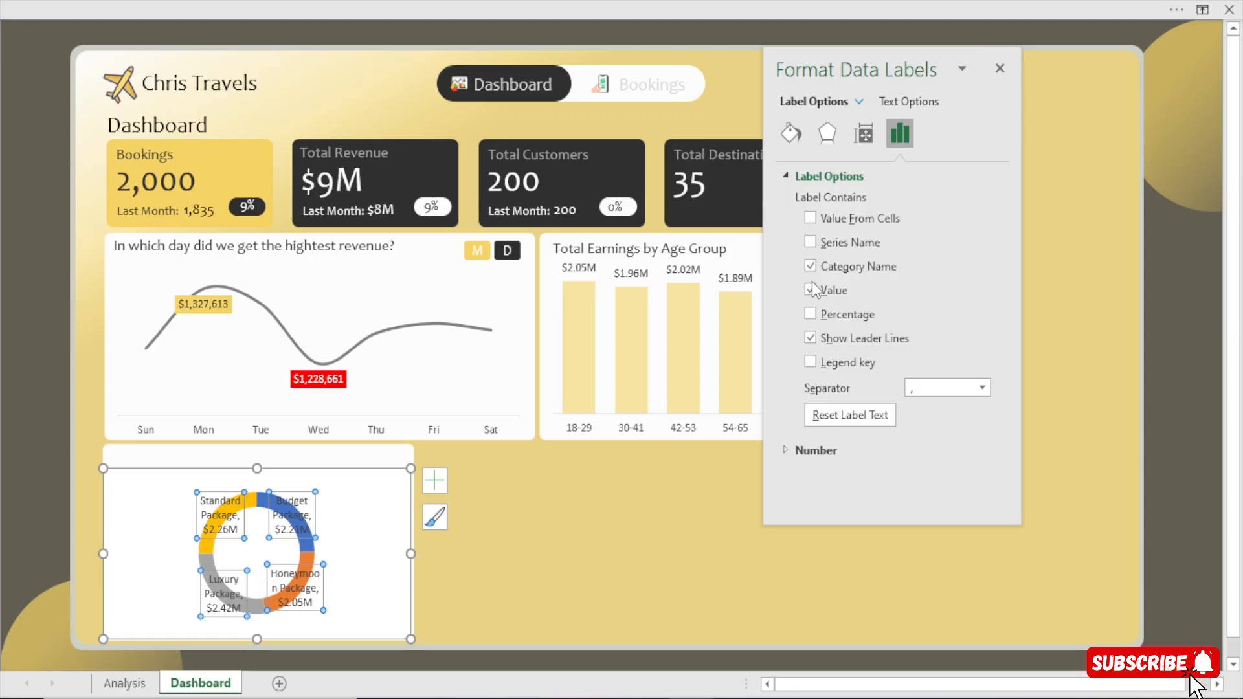
pyautogui.click(810, 289)
pyautogui.click(810, 289)
pyautogui.click(982, 389)
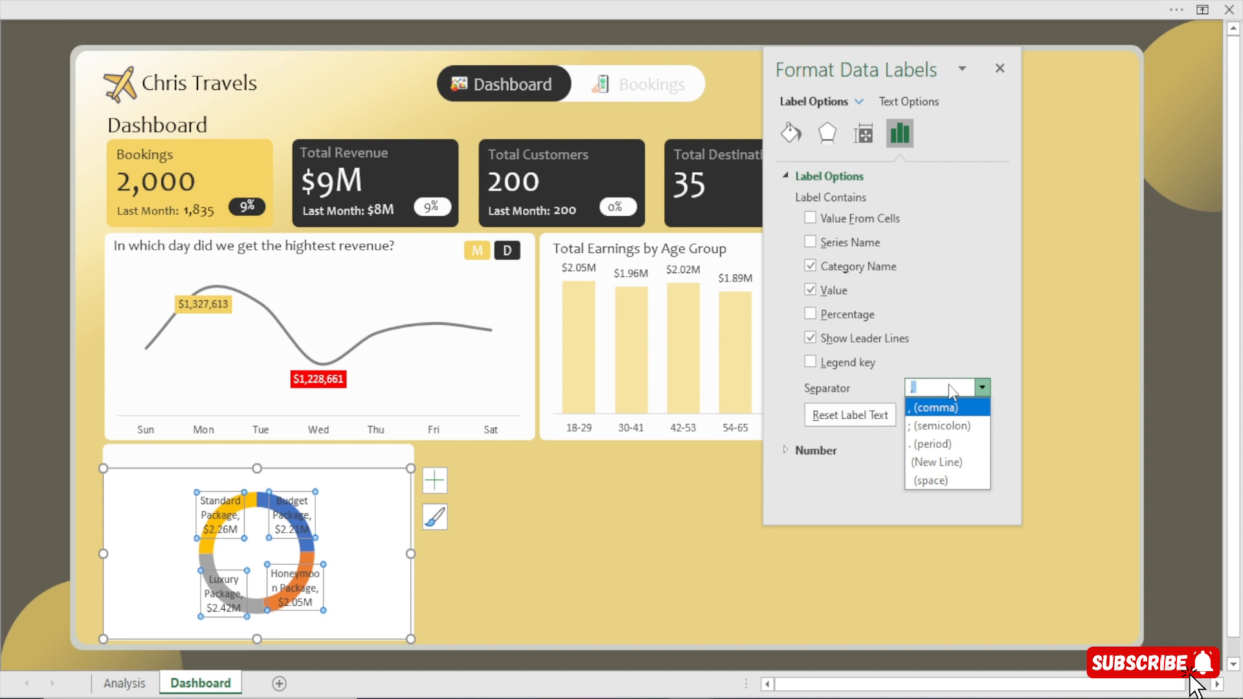
pyautogui.click(932, 459)
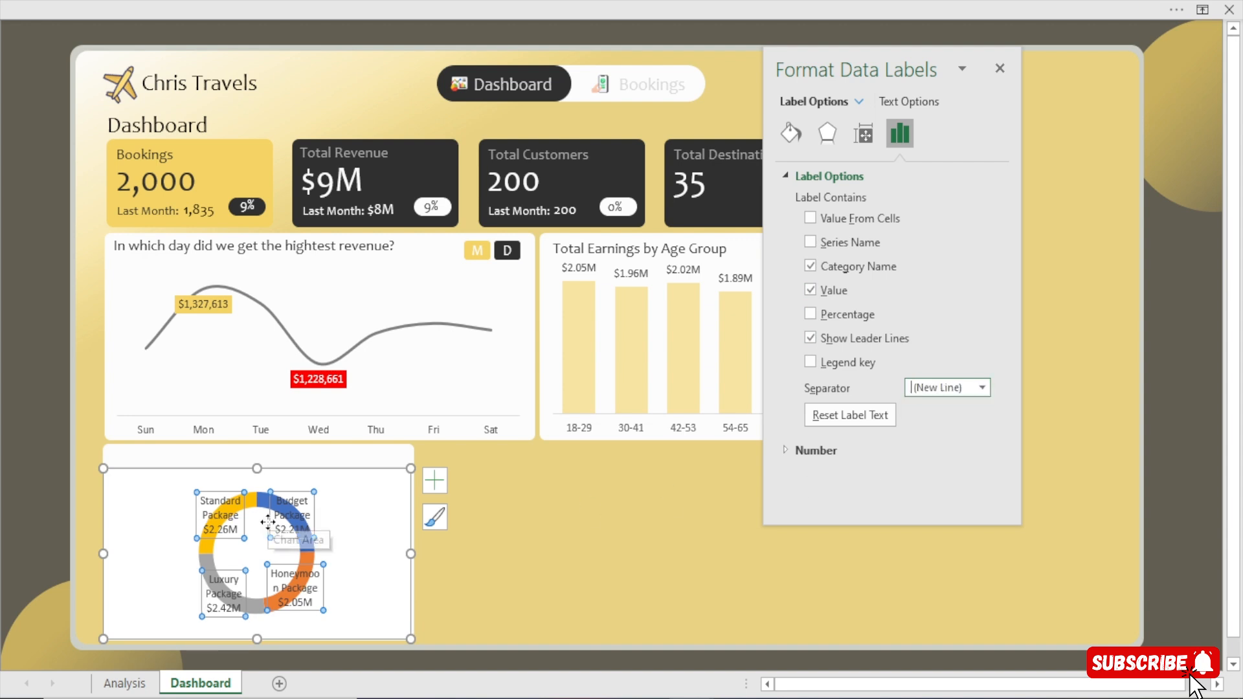
# Move the Standard, Luxury, Budget and Honeymoon Package labels outside the doughnut ring, each beside its own slice, and deselect the chart.
pyautogui.click(199, 518)
pyautogui.moveTo(199, 518); pyautogui.dragTo(146, 500)
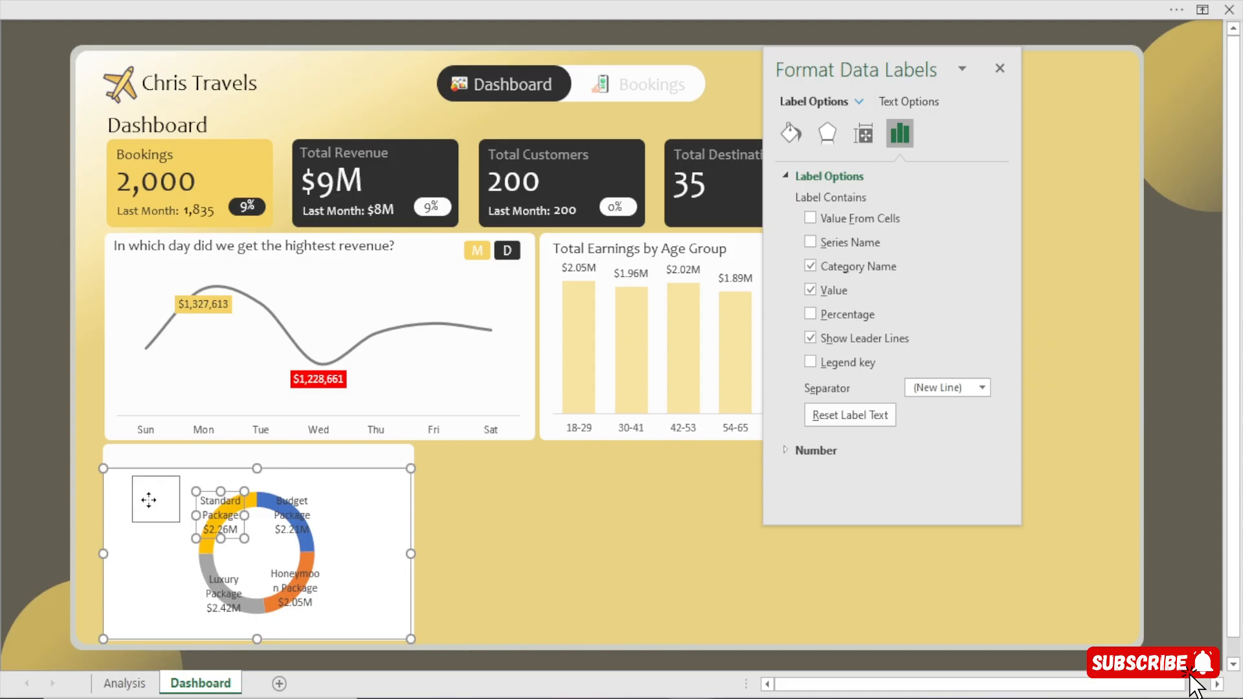
pyautogui.moveTo(216, 590); pyautogui.dragTo(145, 599)
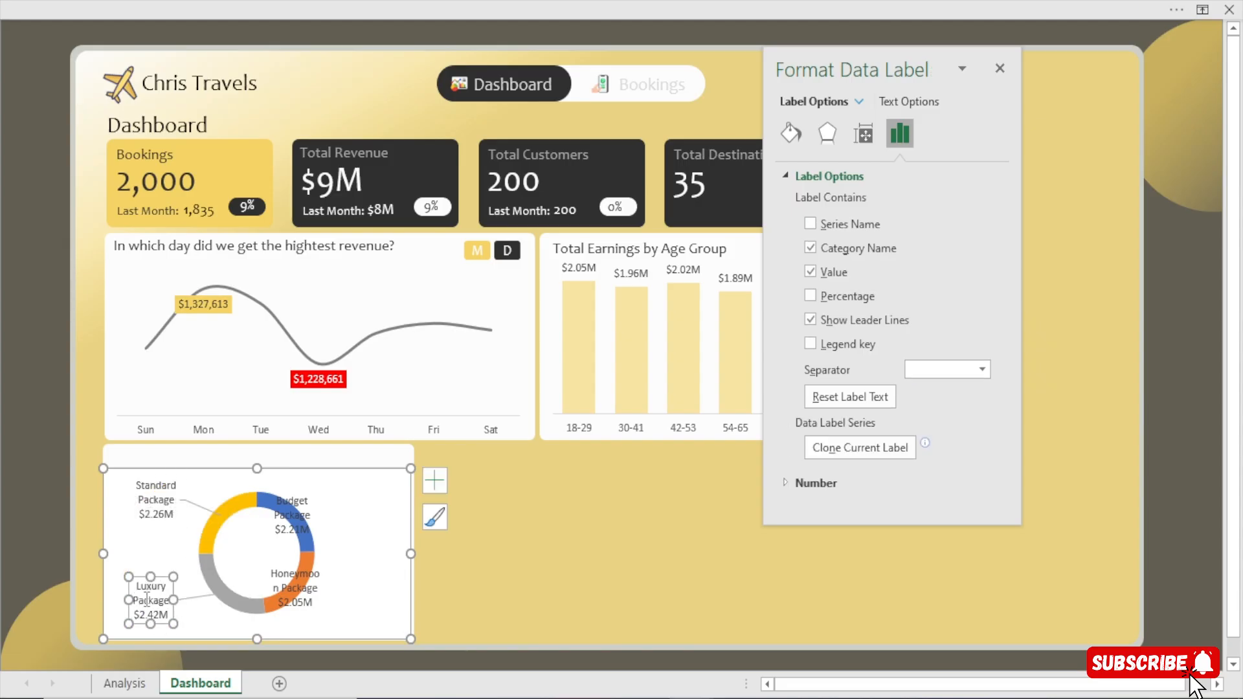
pyautogui.moveTo(294, 515); pyautogui.dragTo(370, 500)
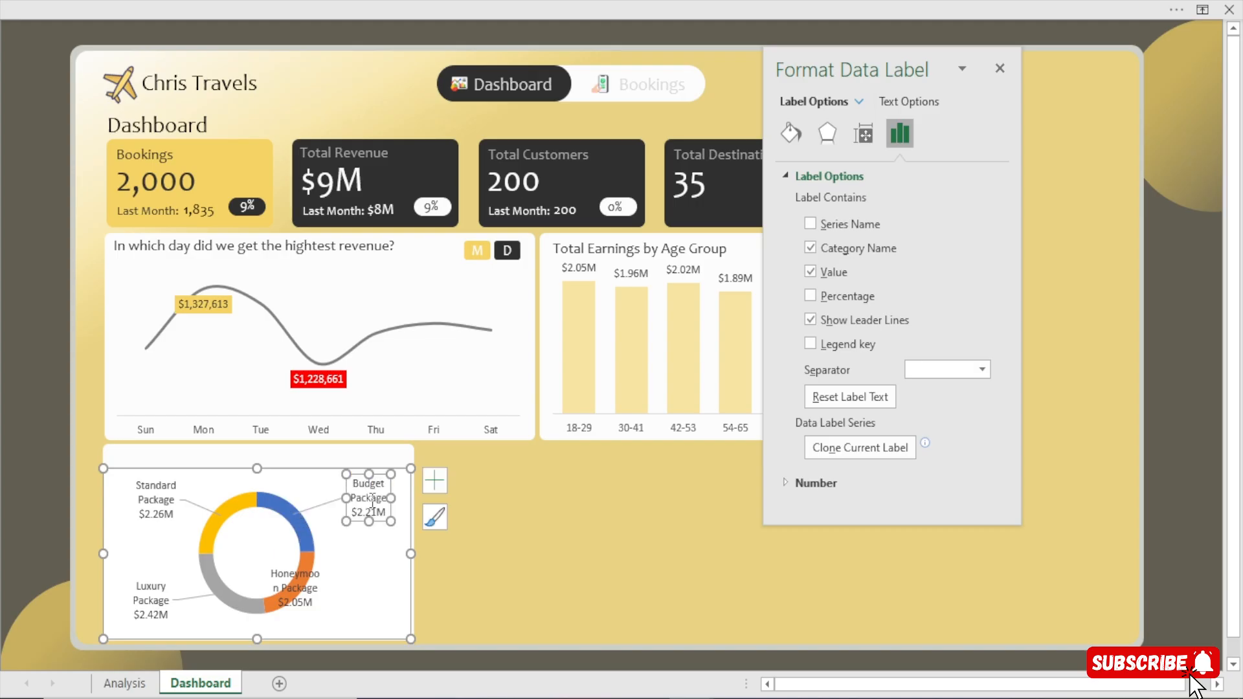
pyautogui.click(294, 588)
pyautogui.moveTo(294, 588); pyautogui.dragTo(361, 595)
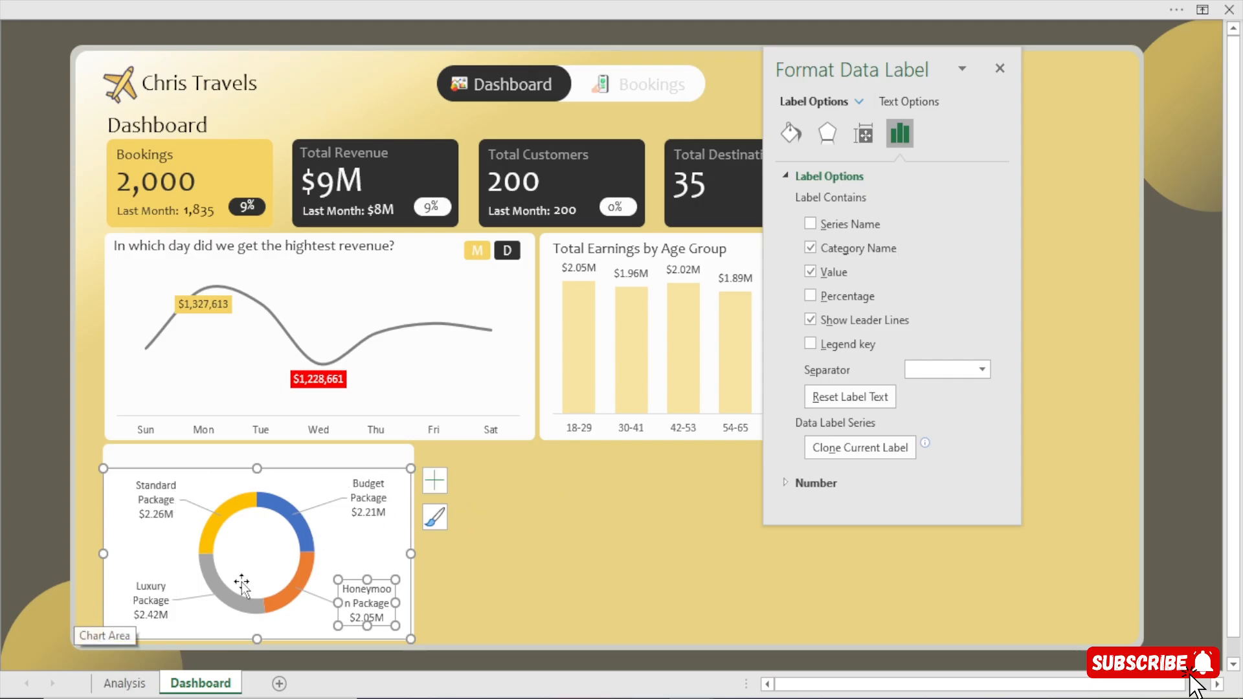
pyautogui.click(5, 472)
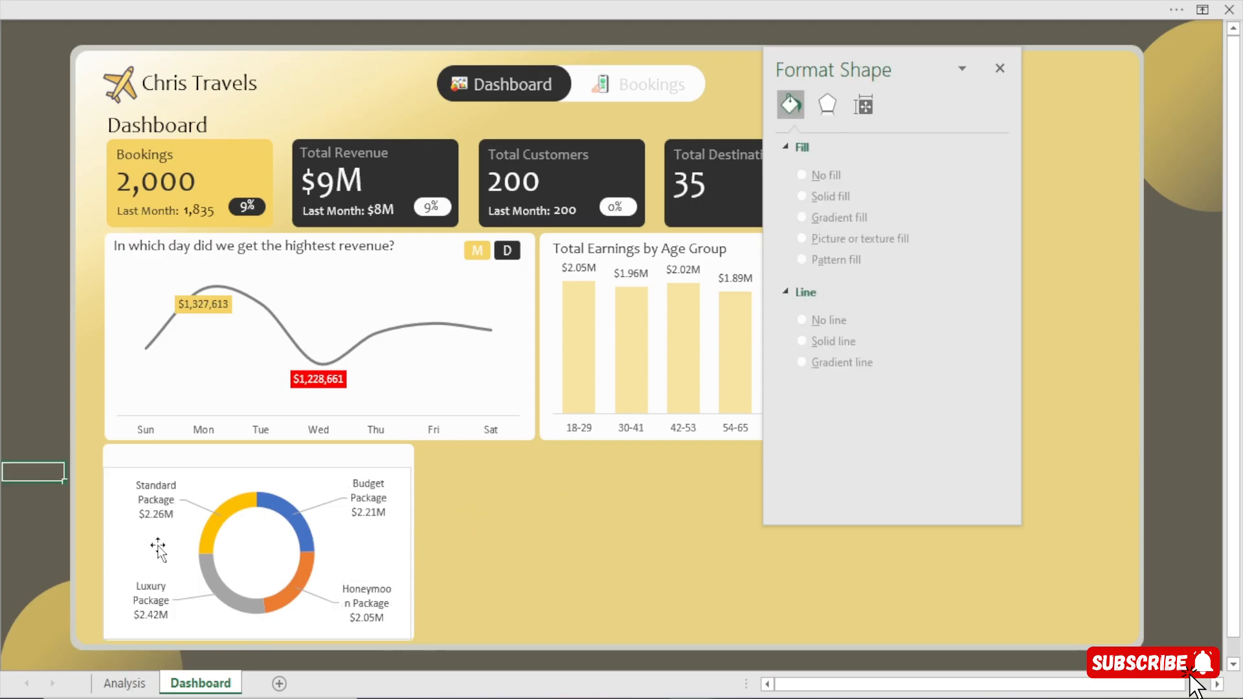
# Go to the package type pivot table on the Analysis sheet and show the workbook's queries and connections.
pyautogui.click(124, 683)
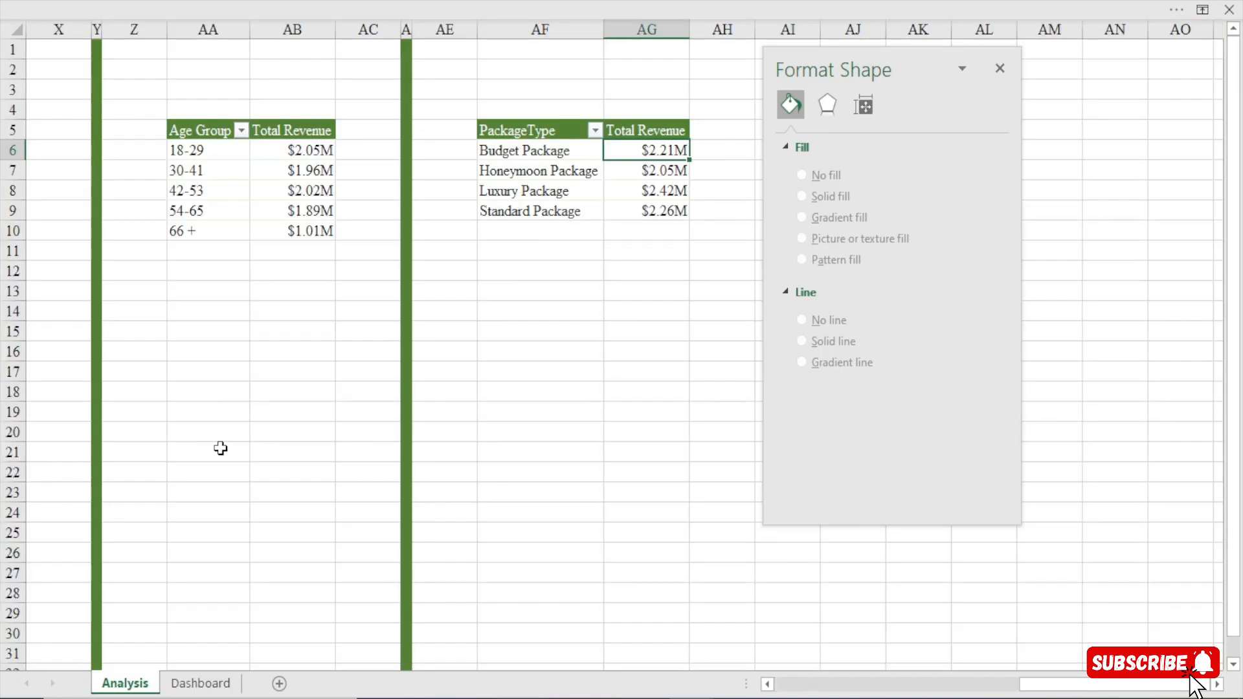
pyautogui.click(541, 153)
pyautogui.hotkey('ctrl', 'shift', 'Down')
pyautogui.click(541, 154)
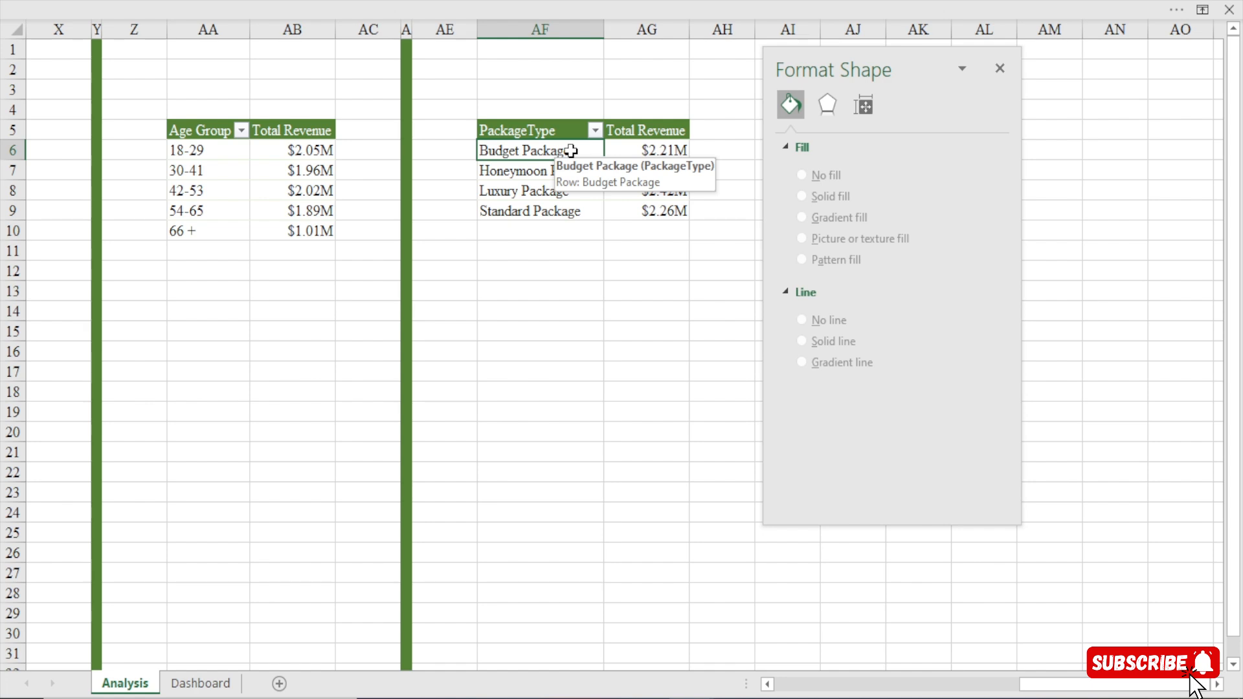
pyautogui.moveTo(186, 2)
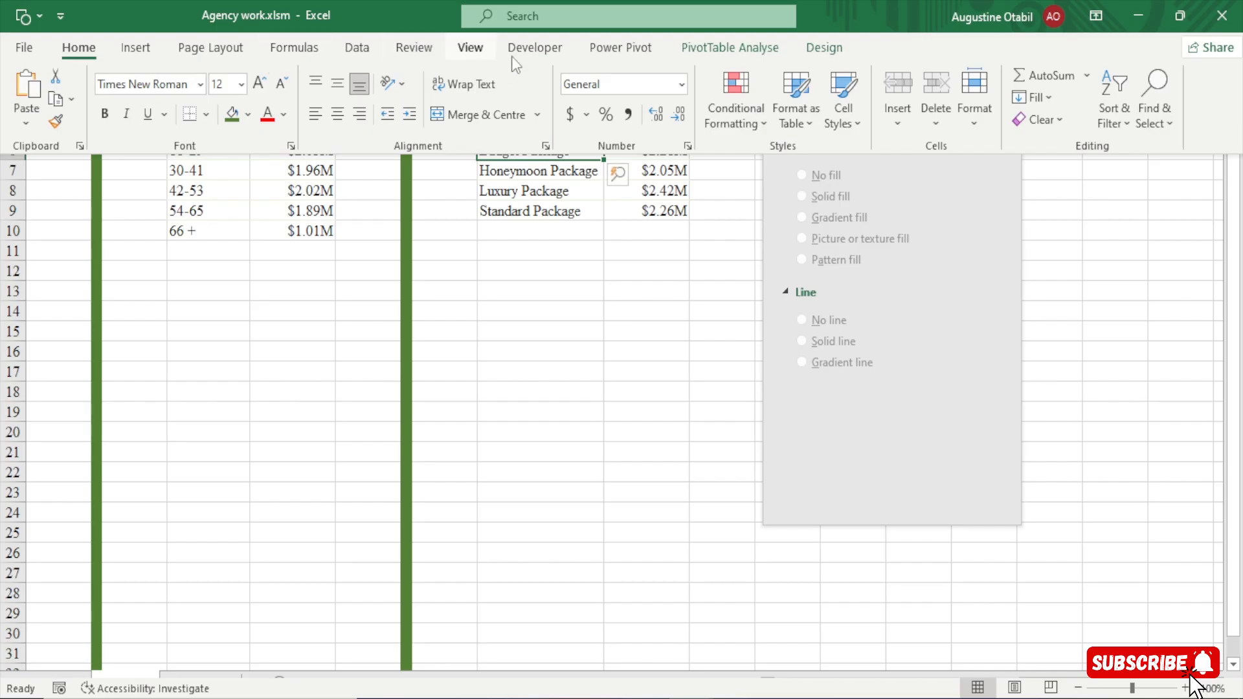
pyautogui.click(371, 48)
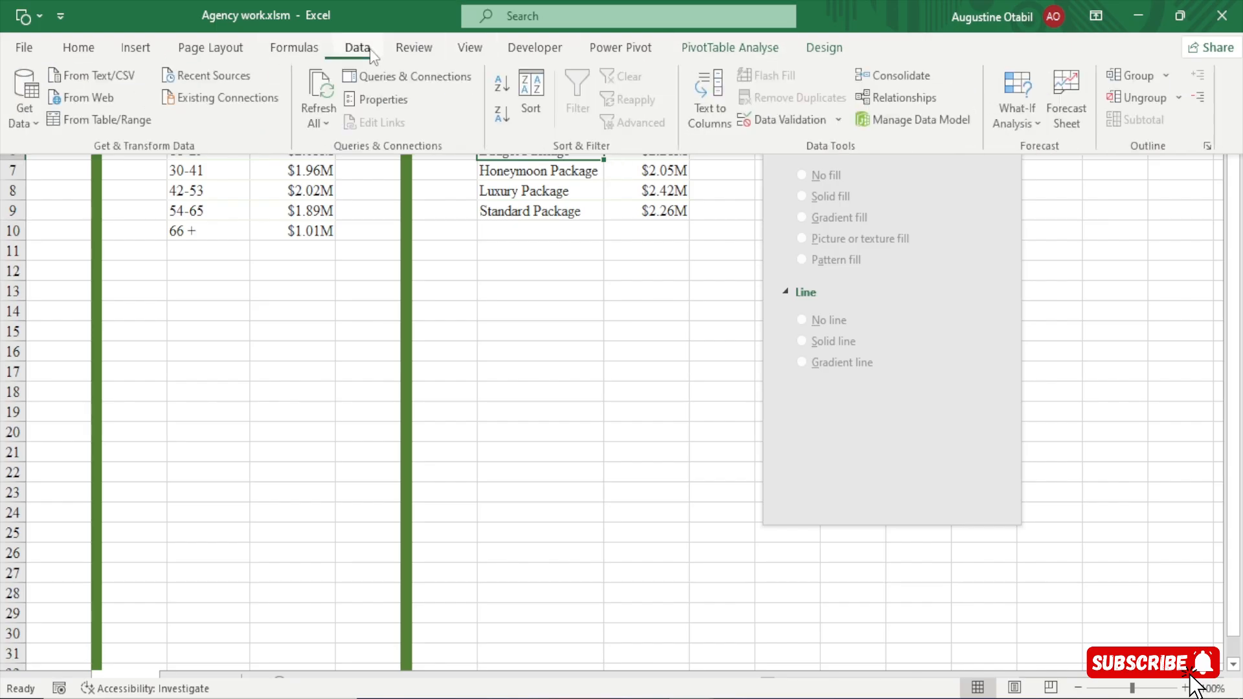
pyautogui.click(402, 68)
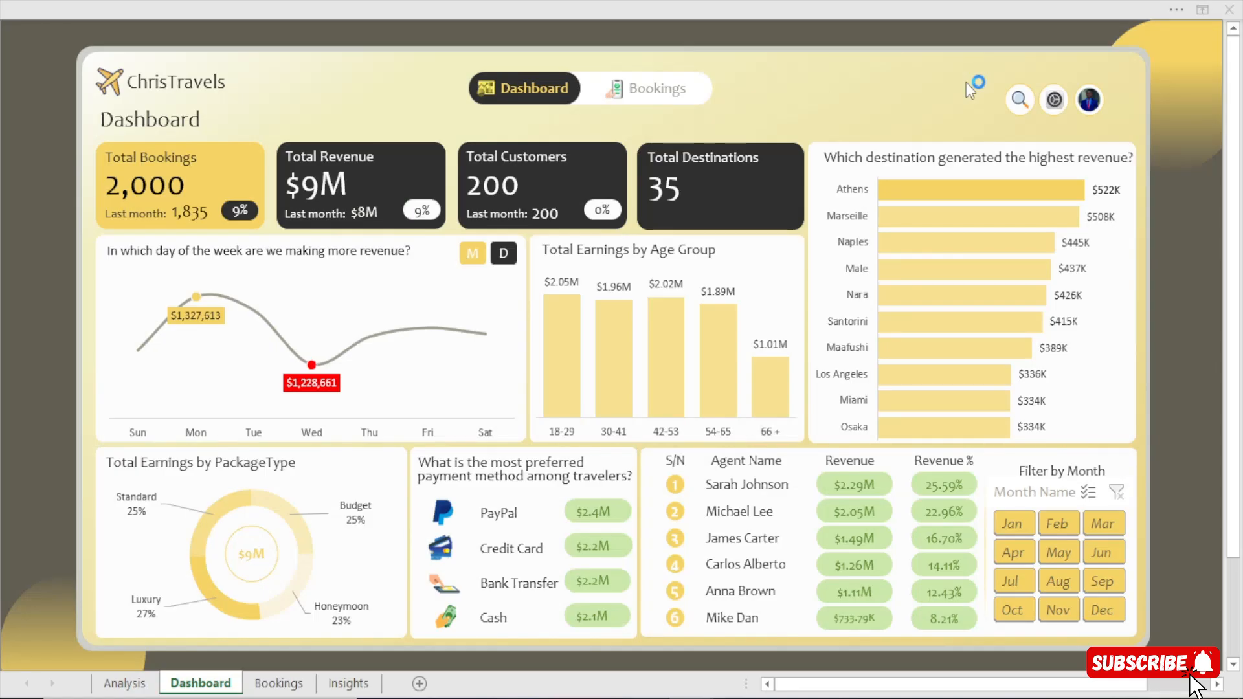
# Return to the Agency work.xlsm workbook, clear away the shape formatting pane and open the Bookings query for editing in Power Query.
pyautogui.moveTo(692, 698)
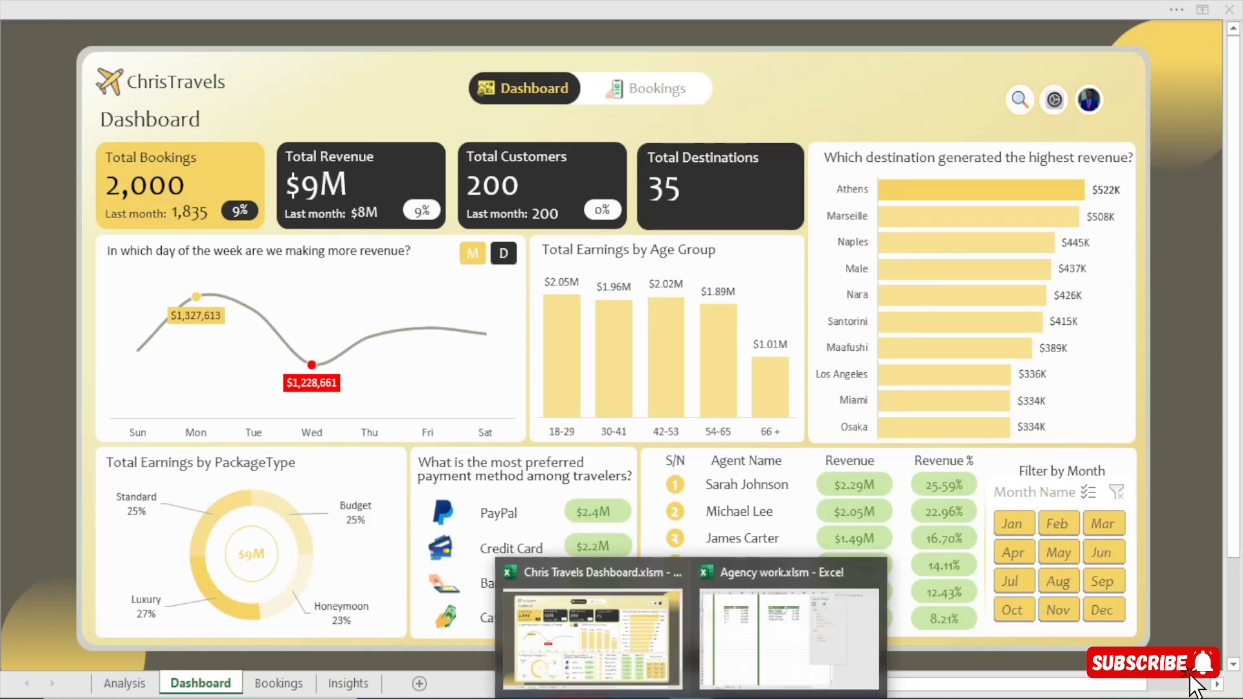
pyautogui.click(801, 646)
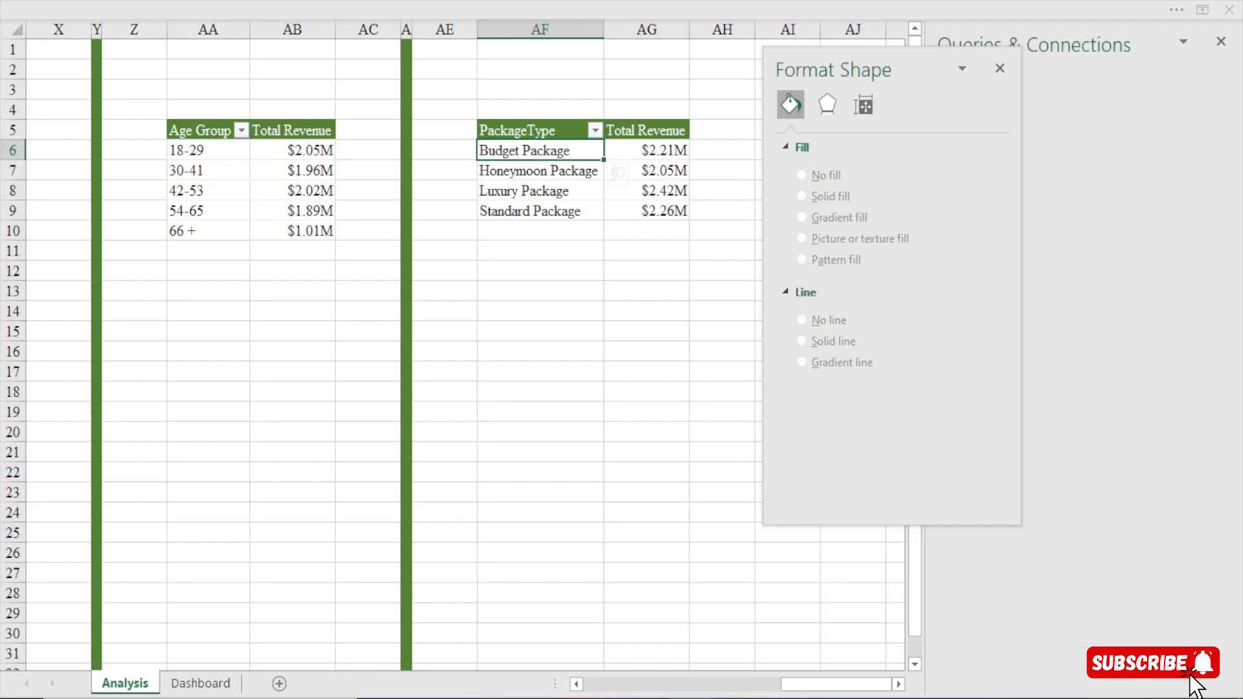
pyautogui.click(1000, 69)
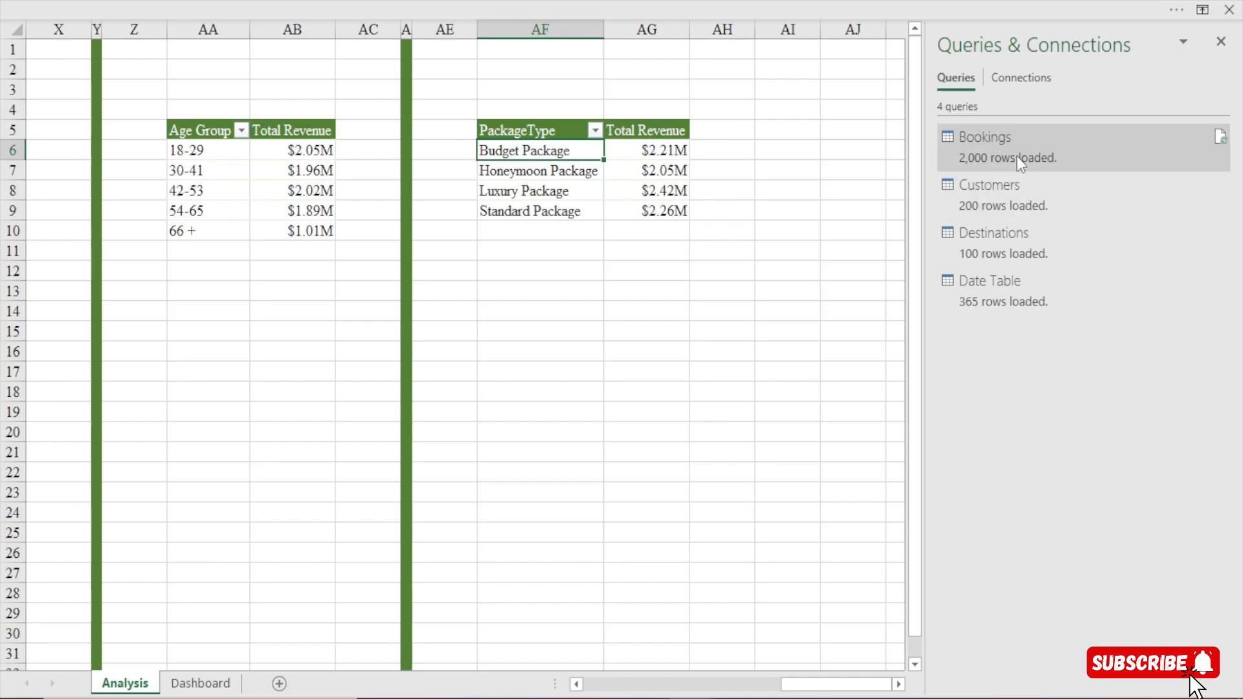
pyautogui.moveTo(1017, 156)
pyautogui.moveTo(978, 157)
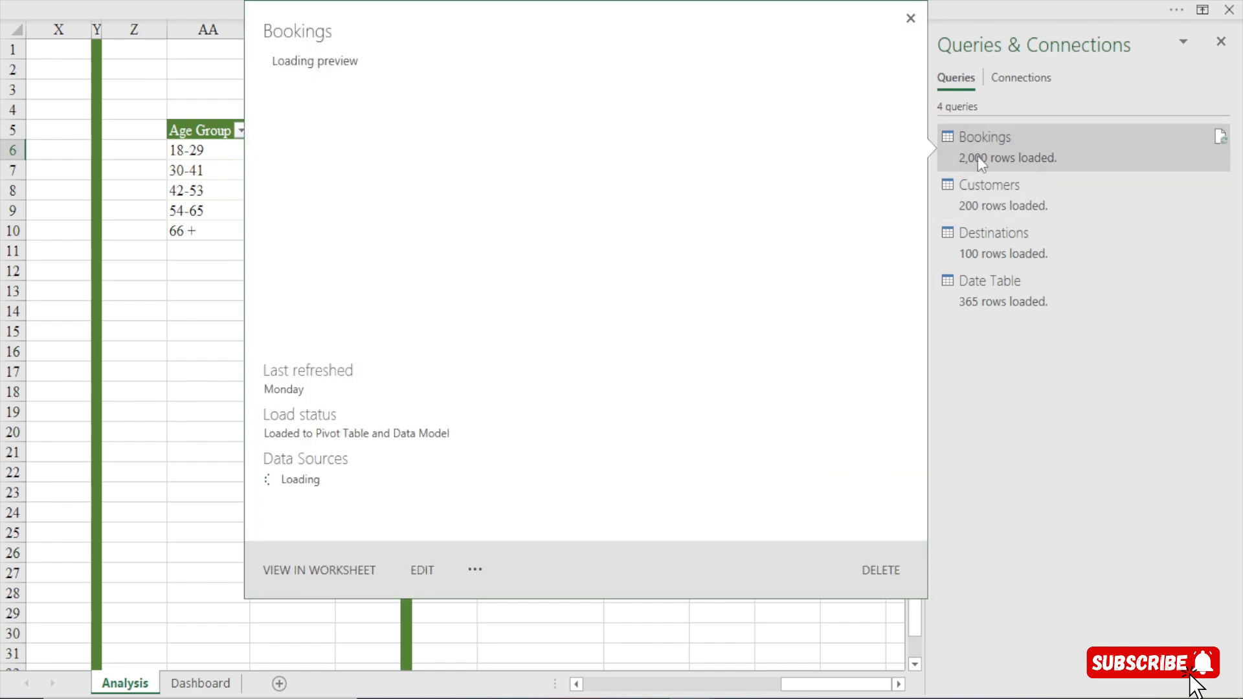
pyautogui.click(422, 571)
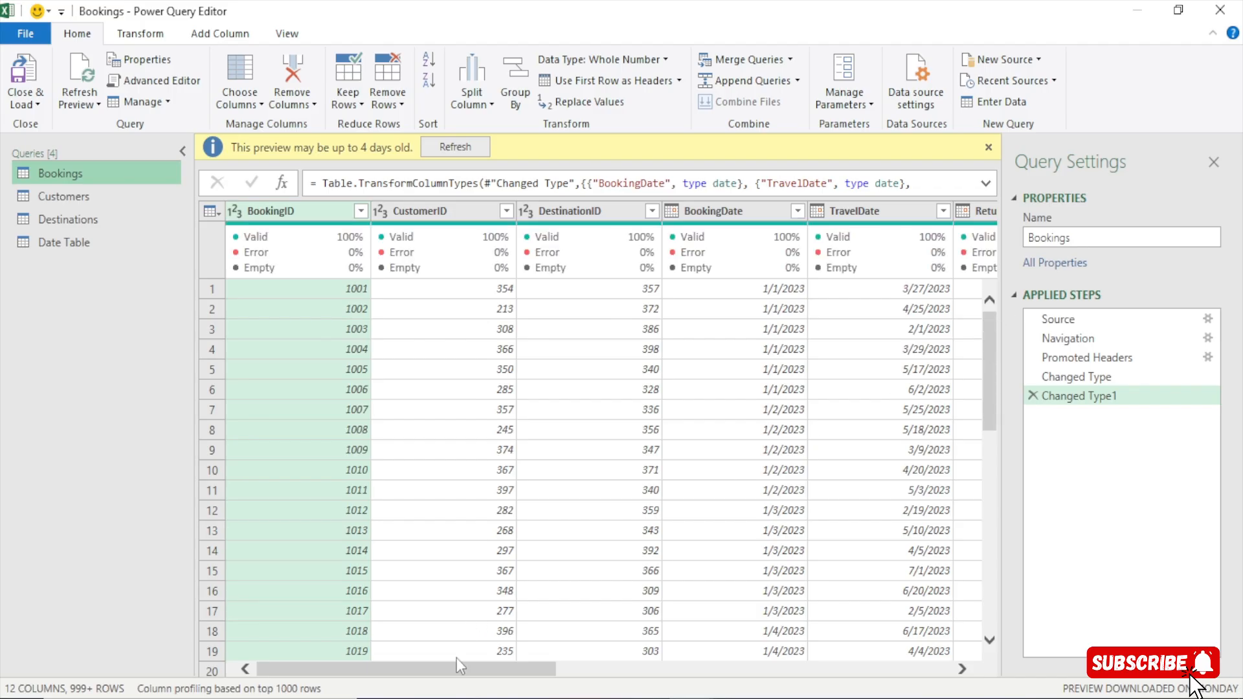
# Replace the text "Package" with an empty value in the PackageType column of the Bookings query.
pyautogui.moveTo(466, 670); pyautogui.dragTo(603, 671)
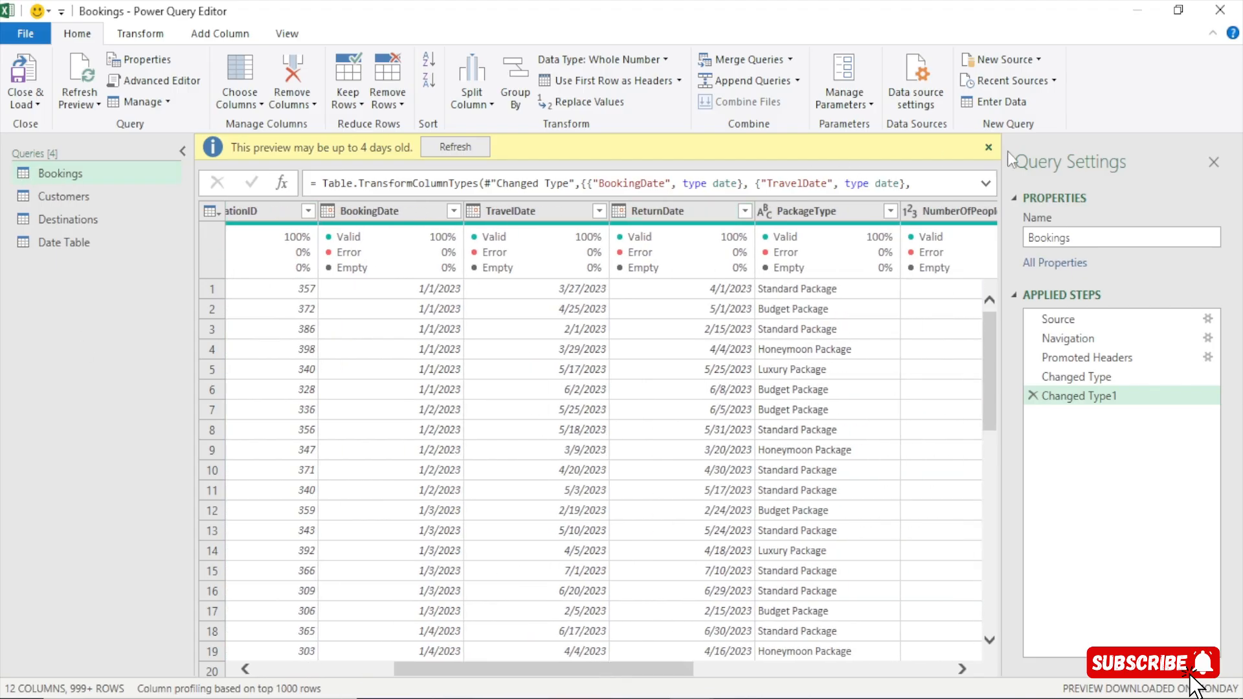
pyautogui.click(988, 148)
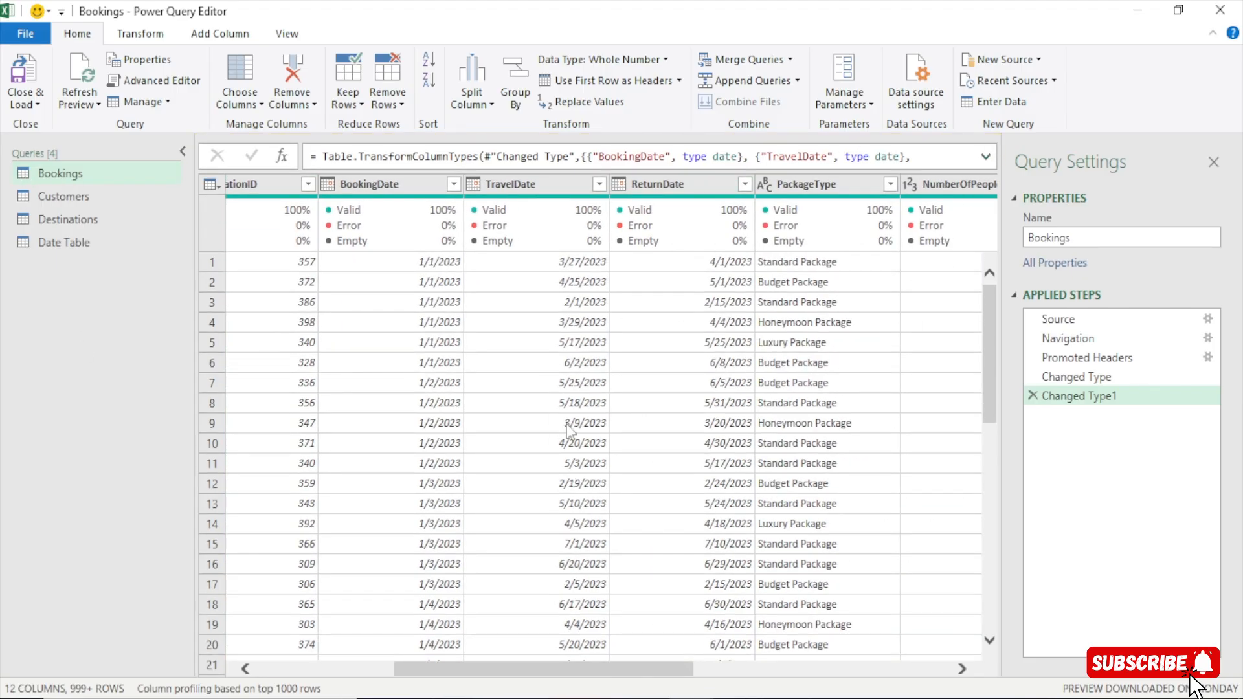
pyautogui.moveTo(581, 674); pyautogui.dragTo(641, 659)
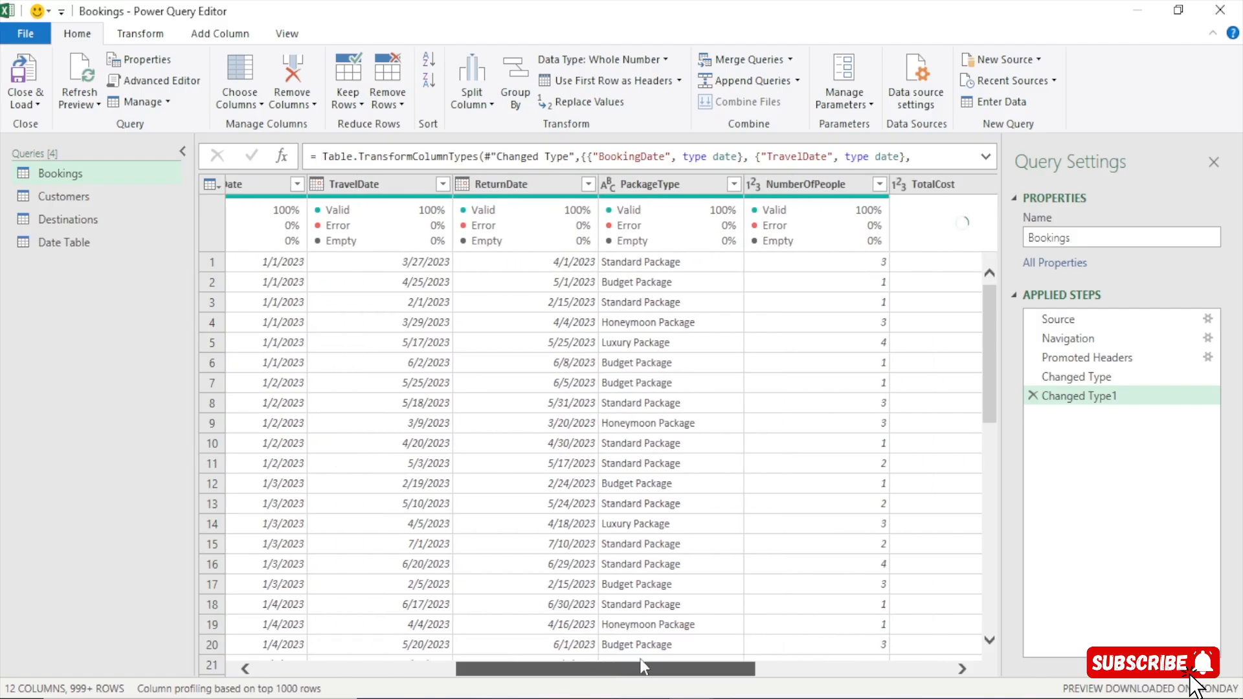
pyautogui.click(651, 188)
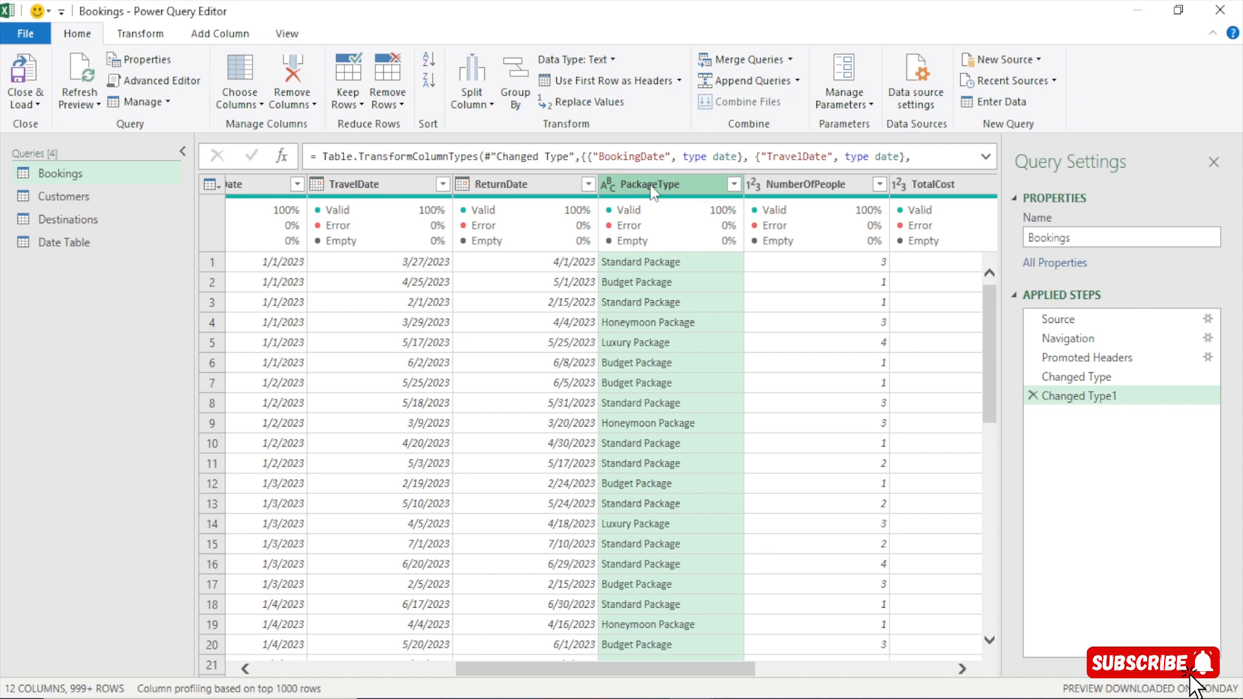
pyautogui.rightClick(650, 185)
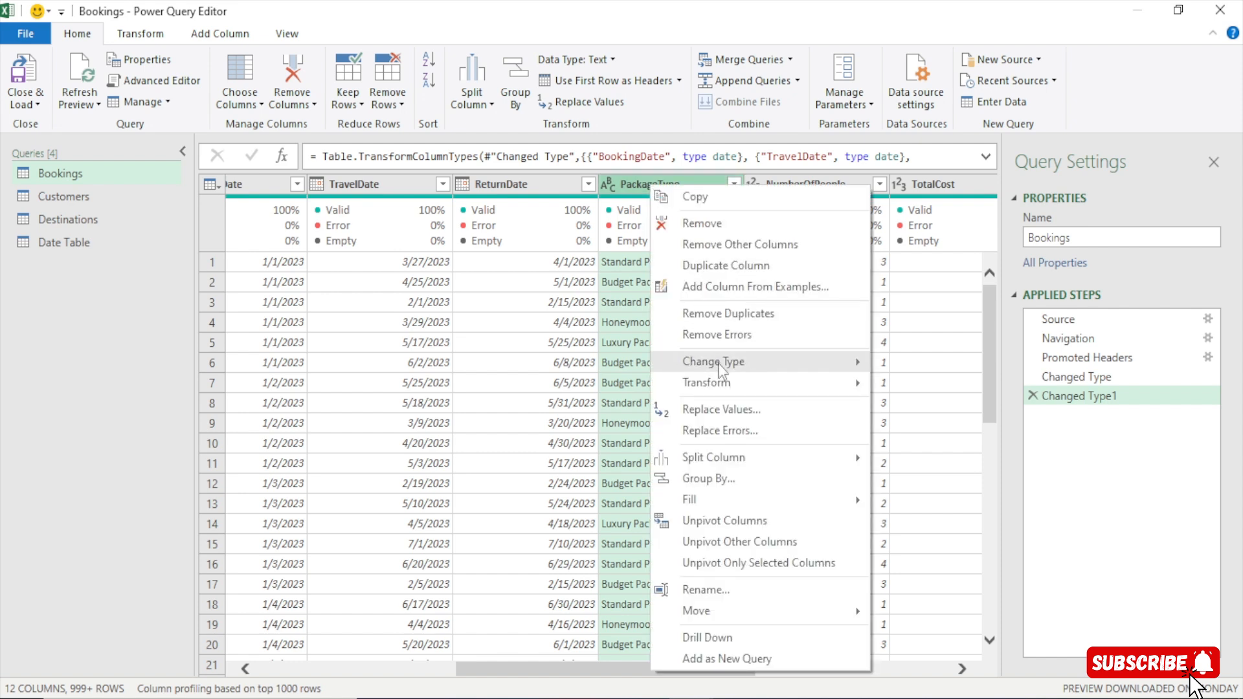
pyautogui.click(700, 411)
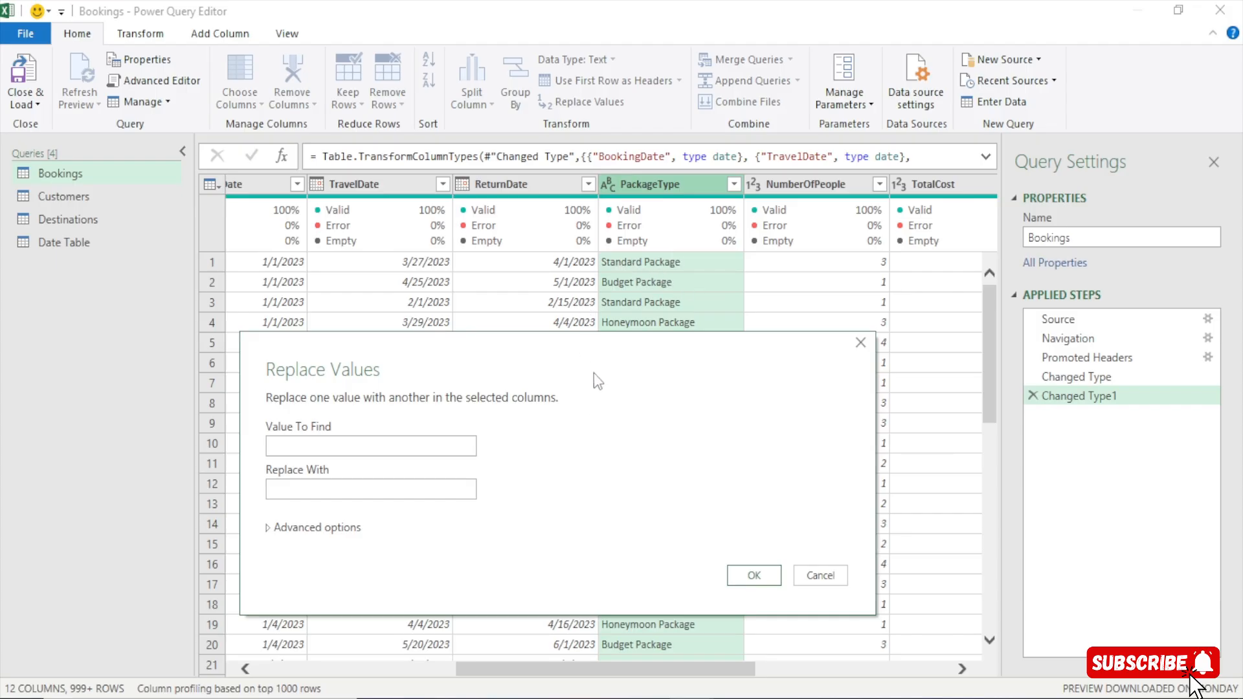
pyautogui.moveTo(595, 374); pyautogui.dragTo(649, 360)
pyautogui.click(413, 429)
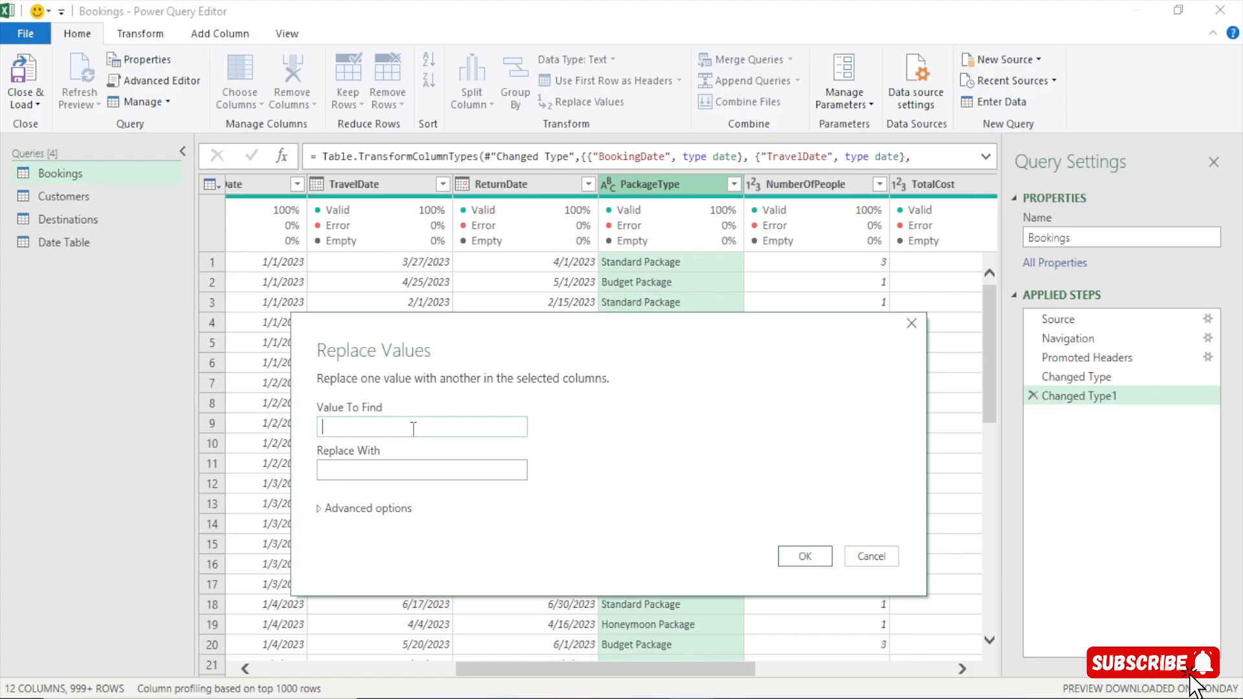
pyautogui.write('Package')
pyautogui.click(381, 467)
pyautogui.click(805, 556)
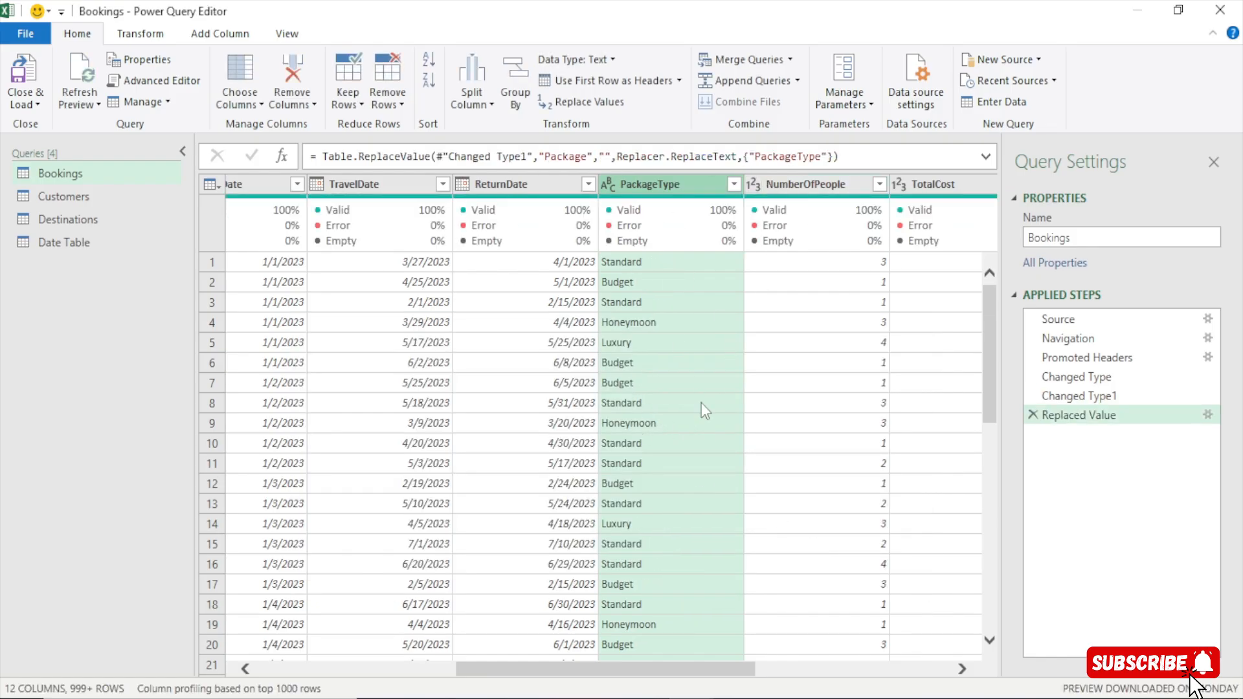
# Close the Power Query Editor and load the edited Bookings query back into the workbook.
pyautogui.click(36, 105)
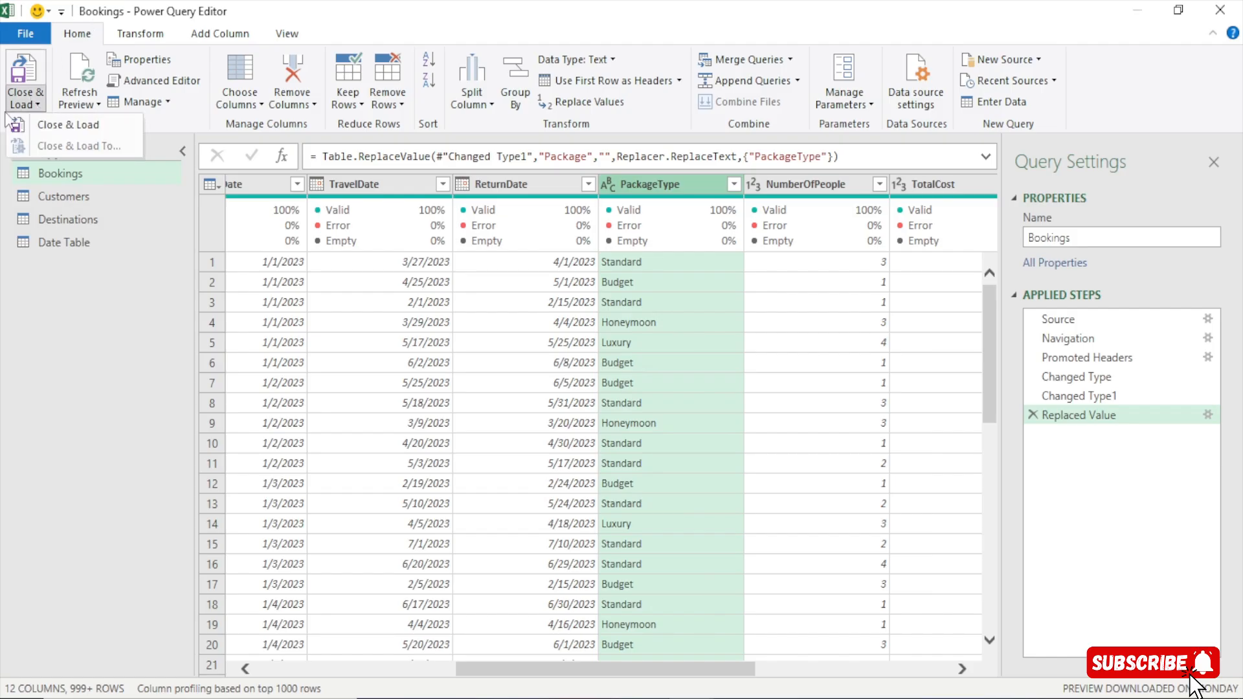
pyautogui.click(80, 124)
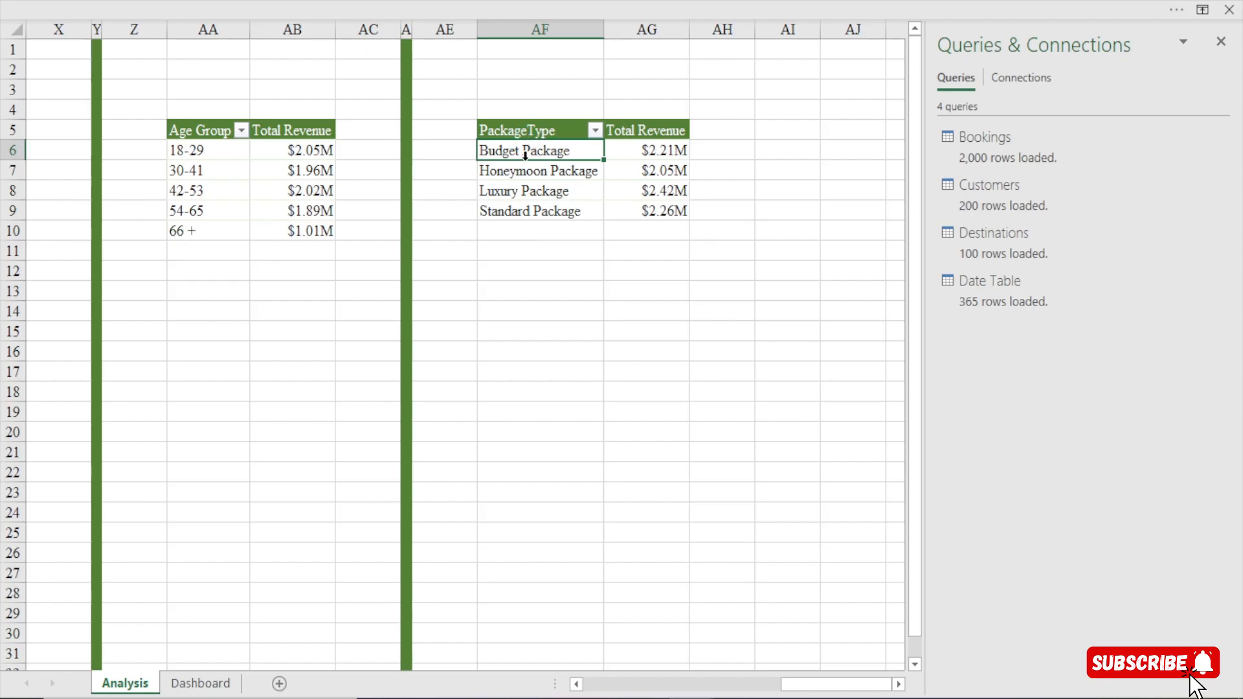
pyautogui.hotkey('alt', 'F1')
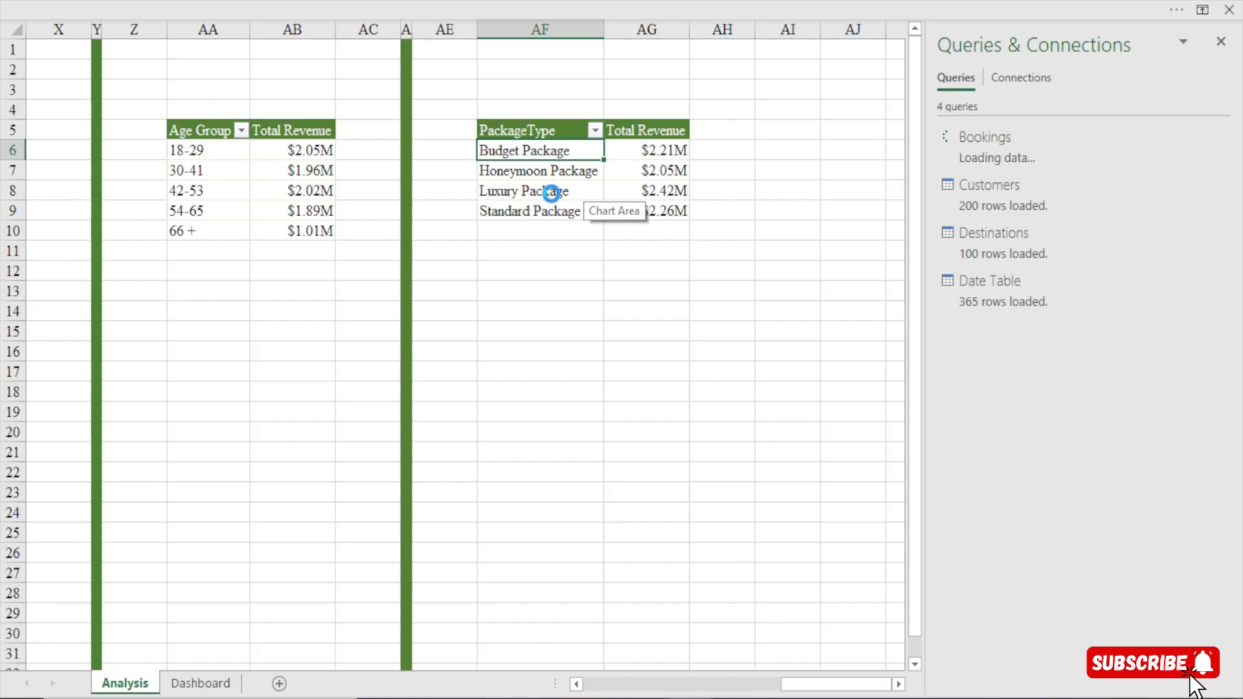
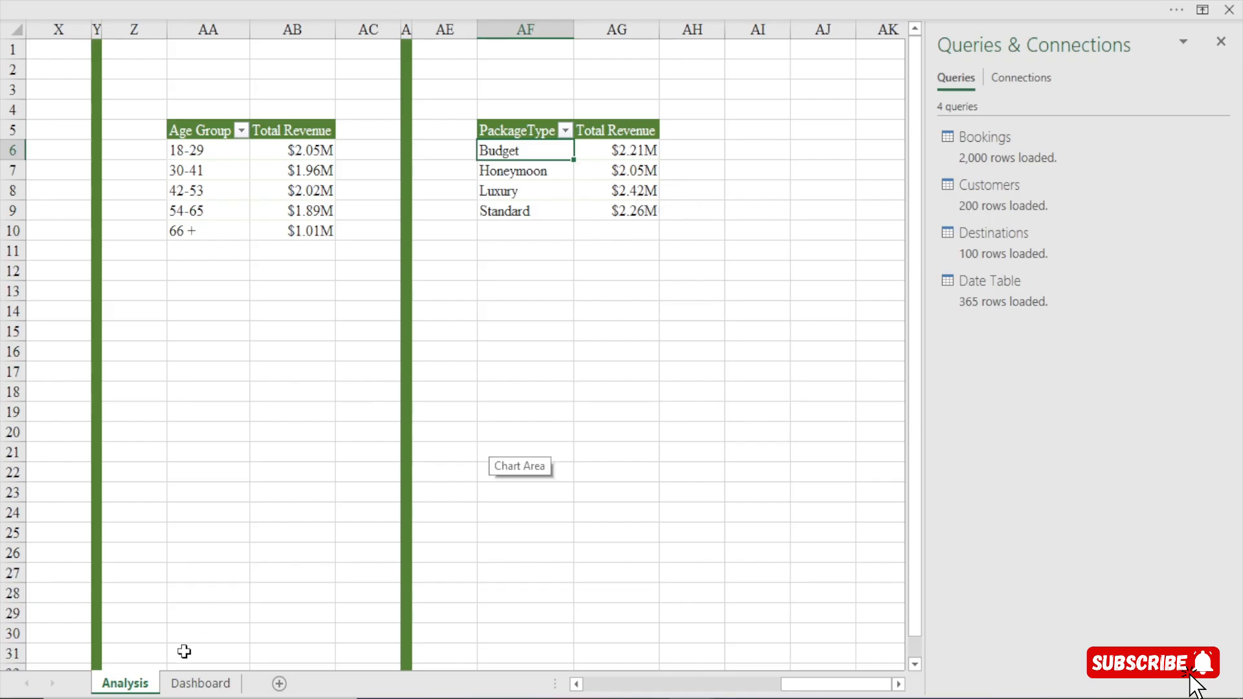
# On the Dashboard sheet, move the doughnut's Standard, Budget, Honeymoon and Luxury data labels off the ring to the space outside it.
pyautogui.click(193, 683)
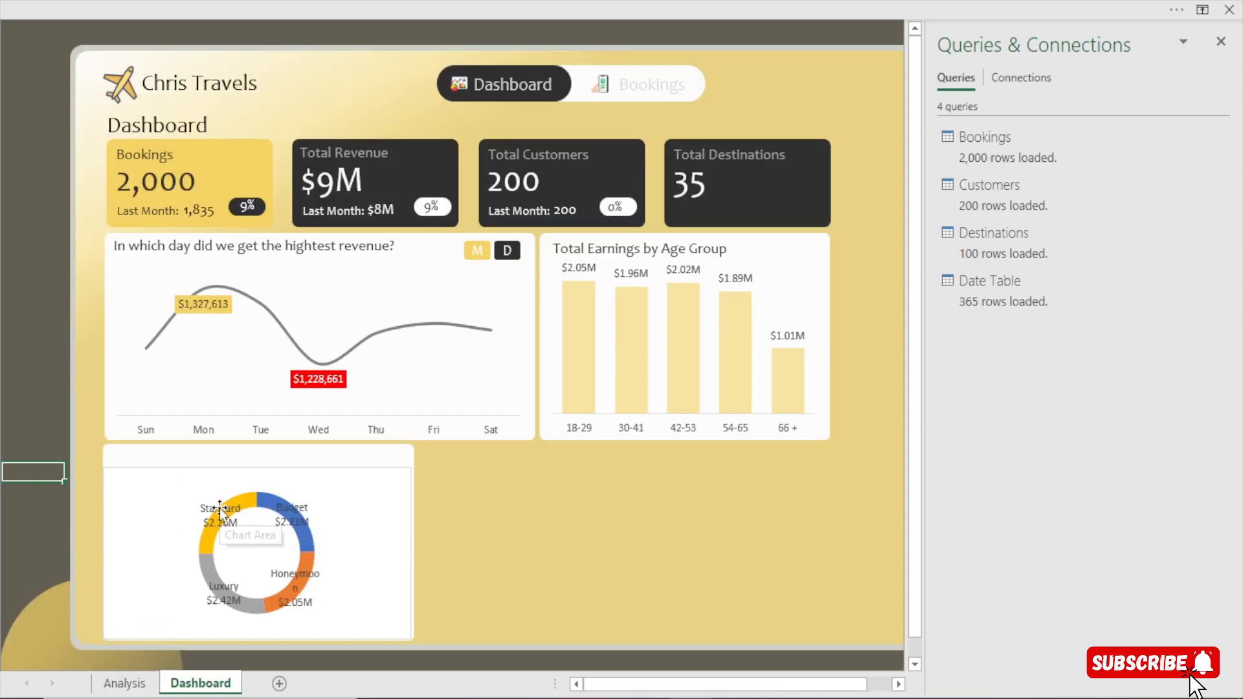
pyautogui.moveTo(220, 509); pyautogui.dragTo(137, 484)
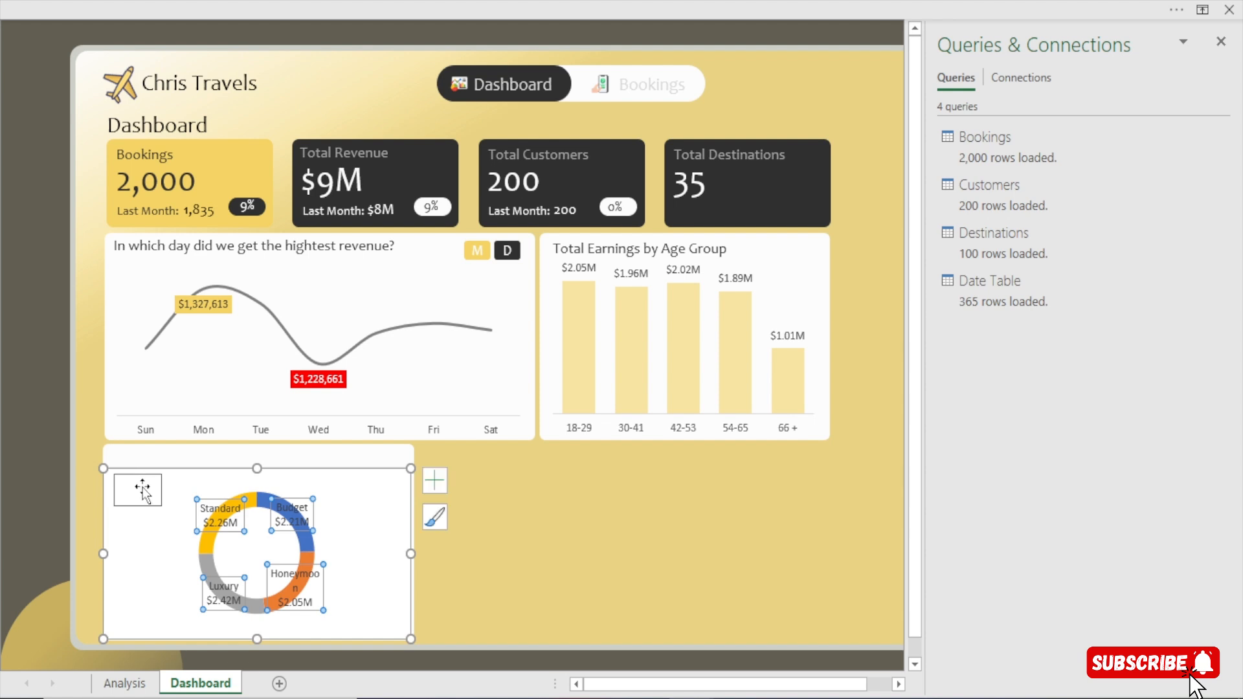
pyautogui.click(28, 435)
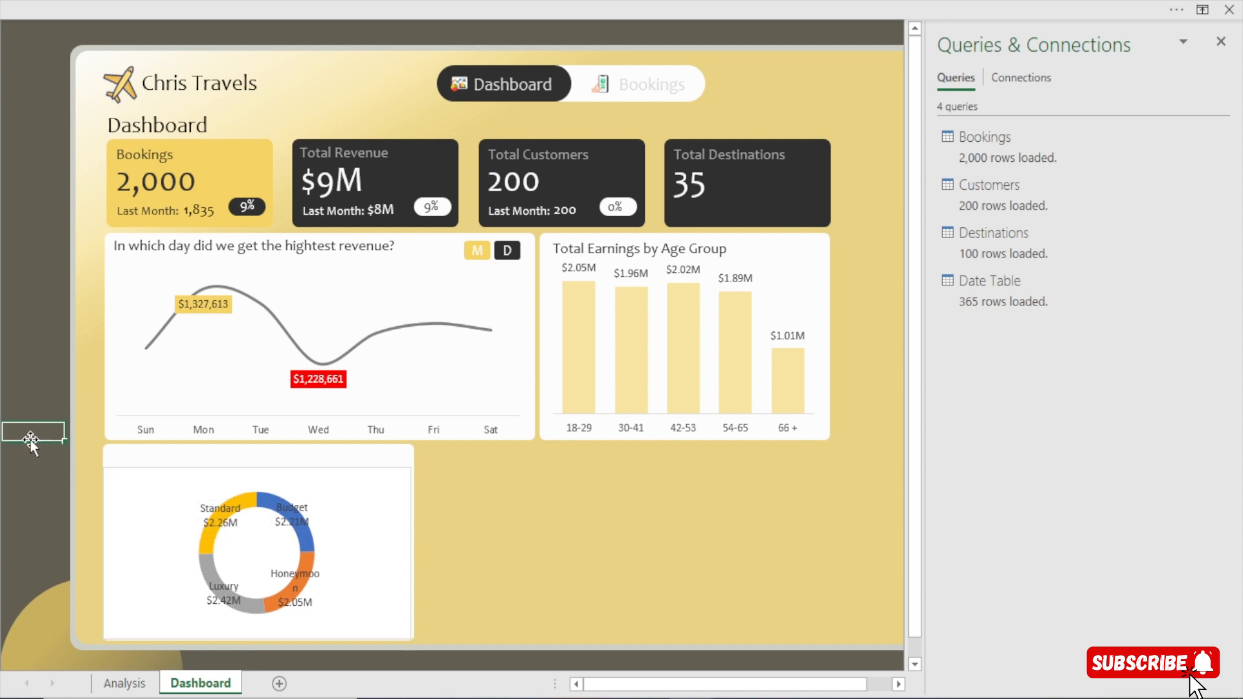
pyautogui.click(213, 509)
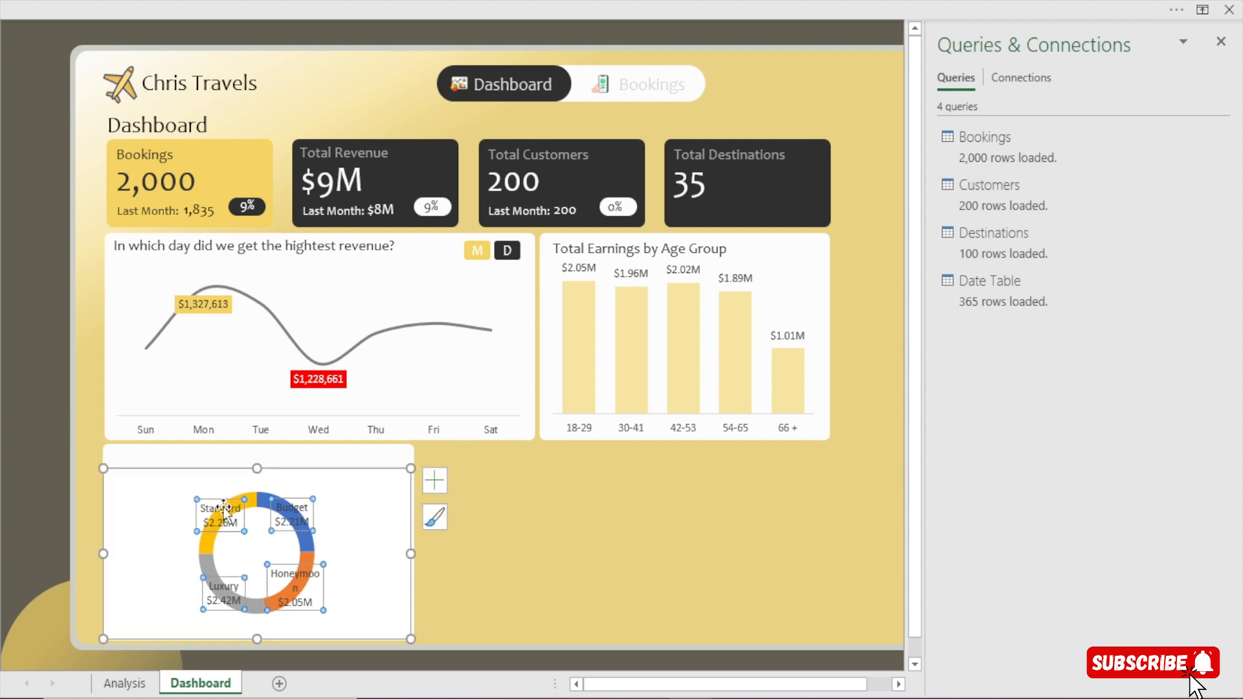
pyautogui.moveTo(220, 505); pyautogui.dragTo(145, 485)
pyautogui.moveTo(291, 512); pyautogui.dragTo(367, 491)
pyautogui.click(316, 594)
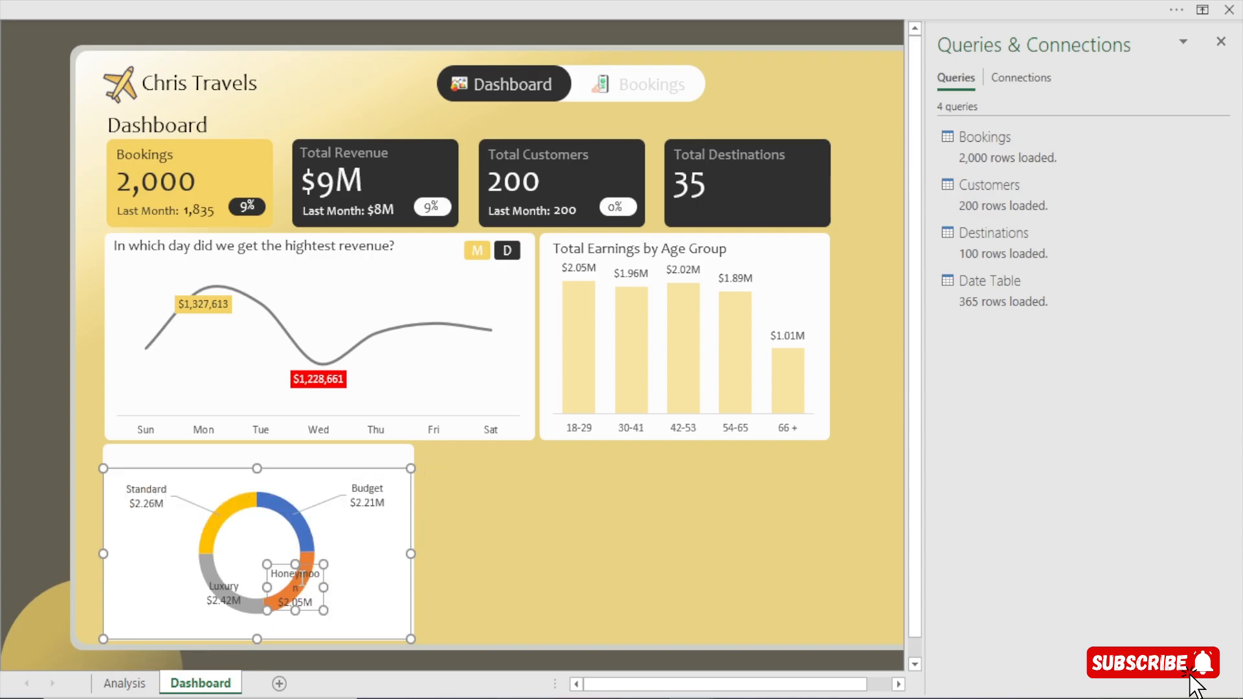
pyautogui.moveTo(312, 562); pyautogui.dragTo(404, 589)
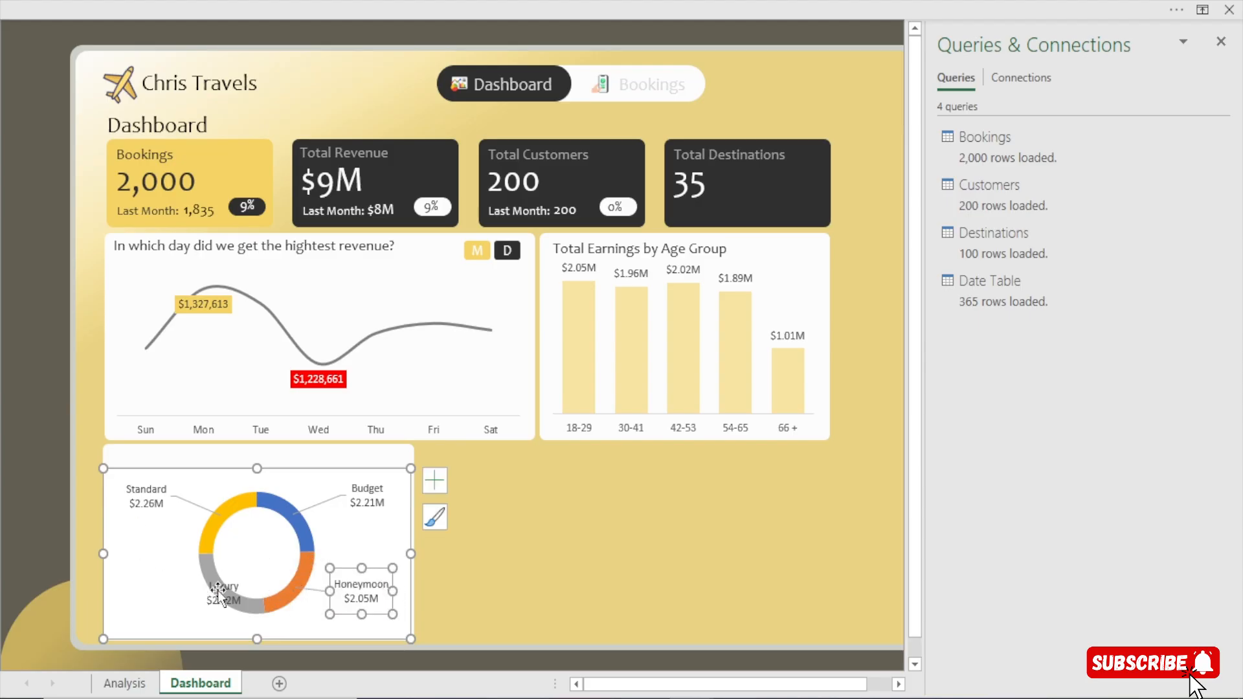
pyautogui.moveTo(206, 590); pyautogui.dragTo(134, 597)
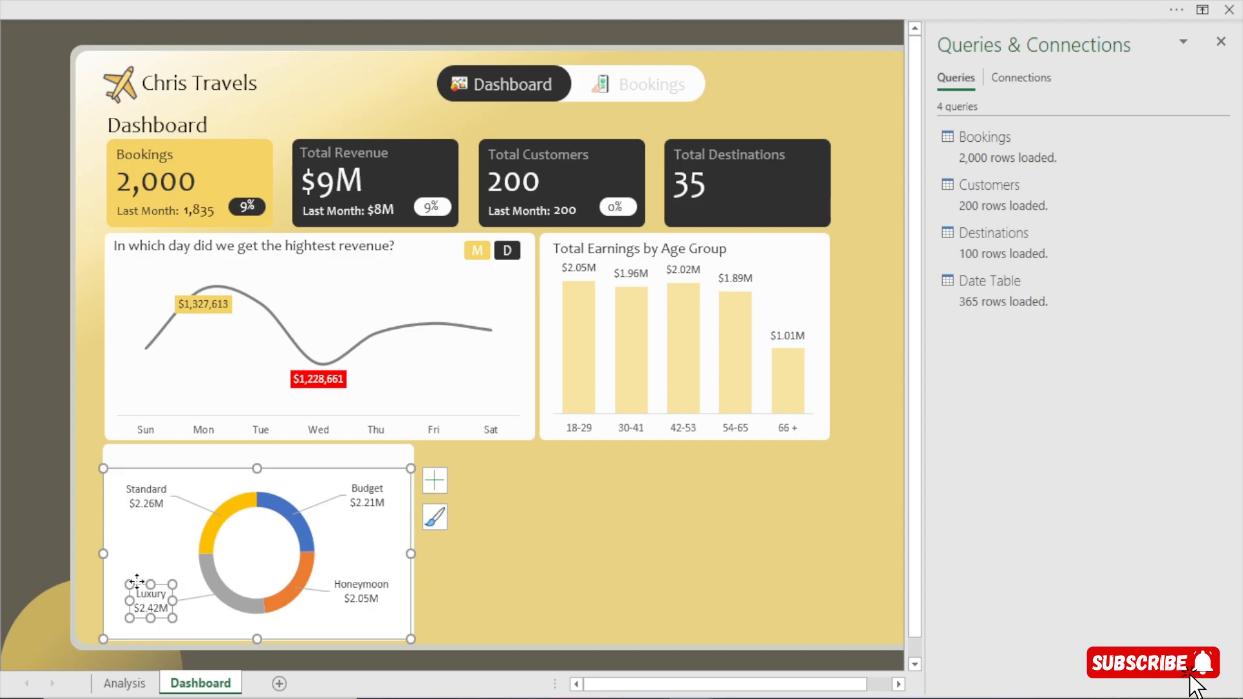
pyautogui.click(13, 492)
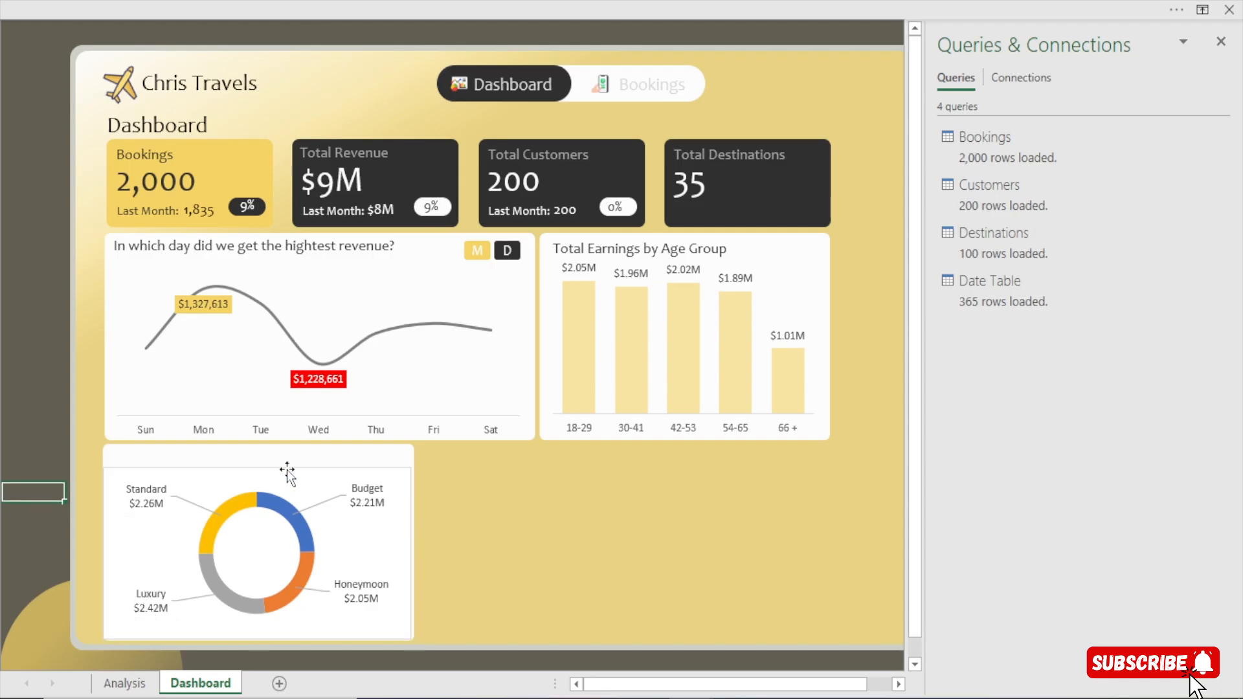
# Close the Queries & Connections pane and set the doughnut's chart area to no fill and no border line.
pyautogui.click(286, 470)
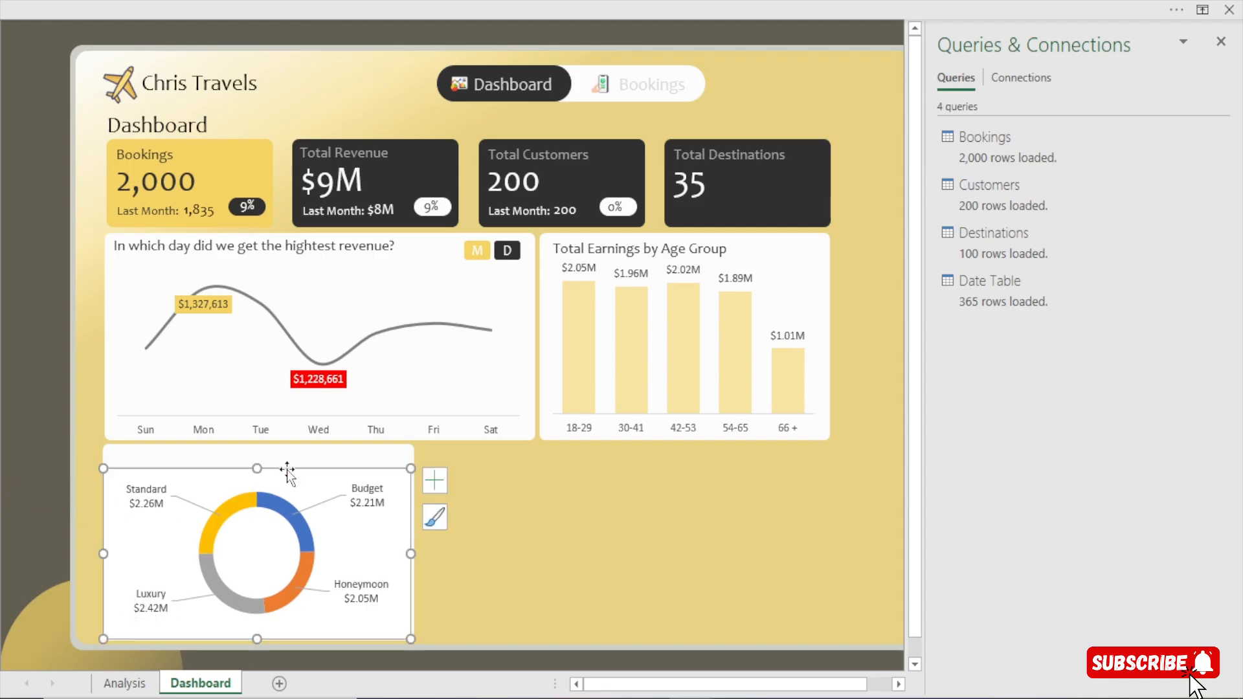
pyautogui.click(1221, 42)
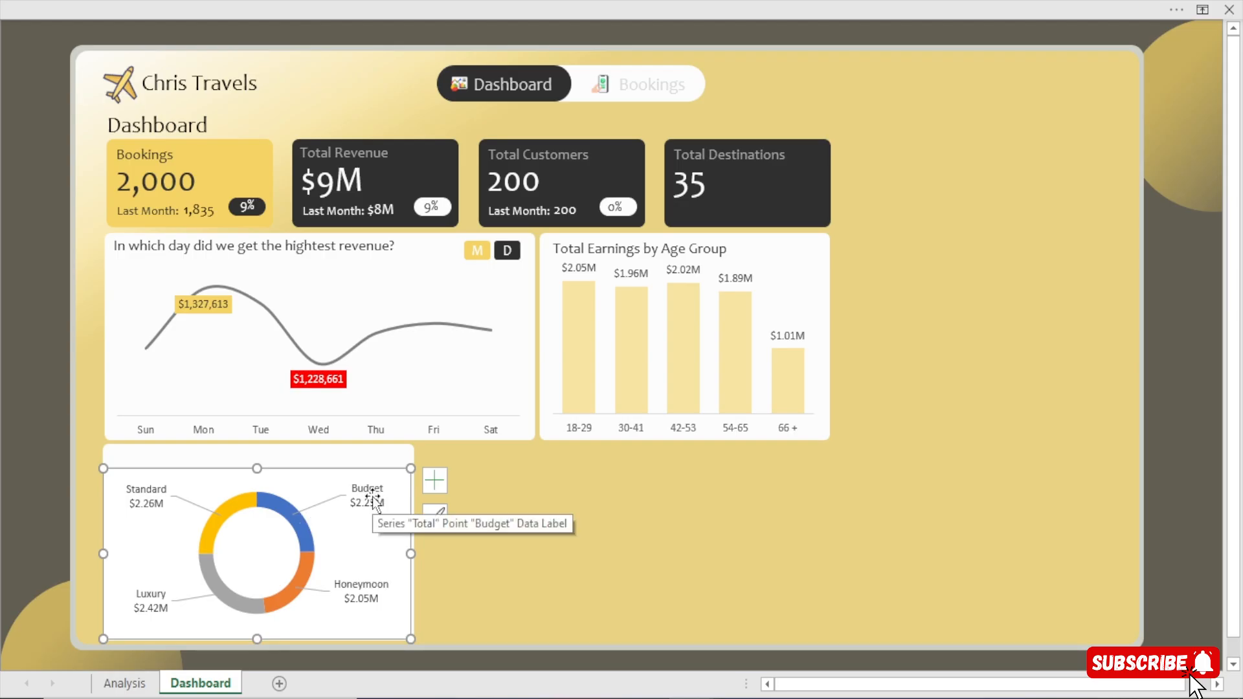
pyautogui.hotkey('ctrl', '1')
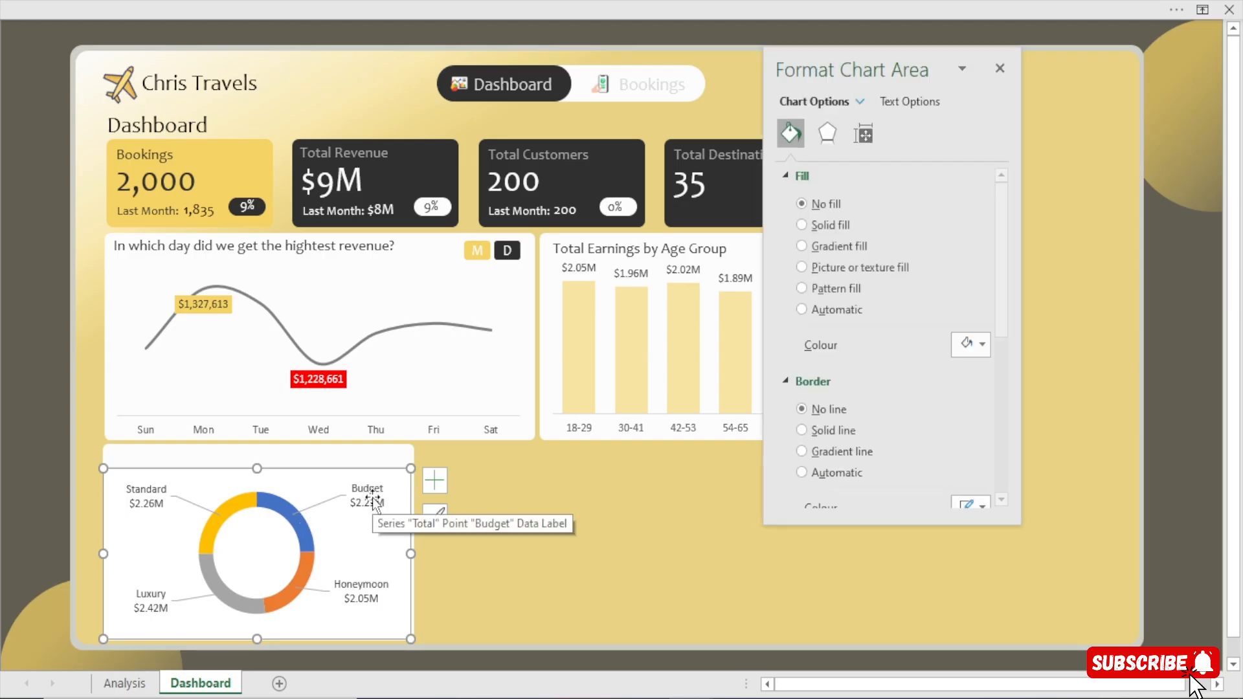
pyautogui.click(823, 415)
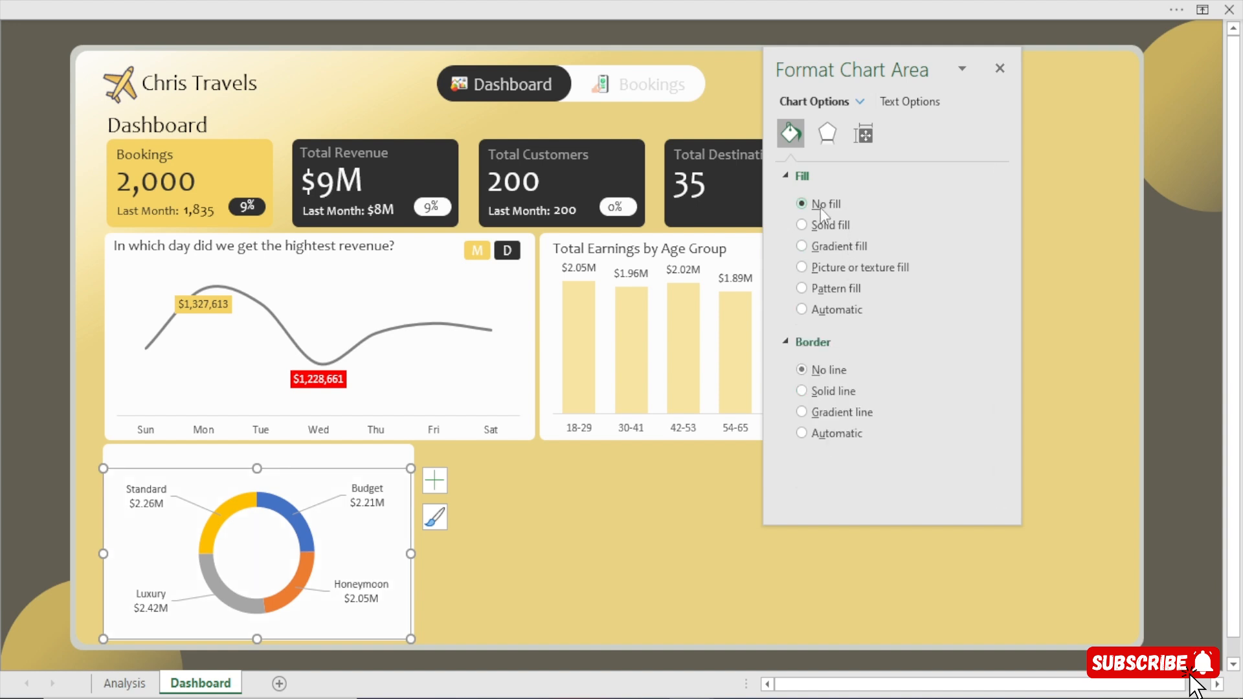
pyautogui.click(1001, 69)
pyautogui.click(31, 471)
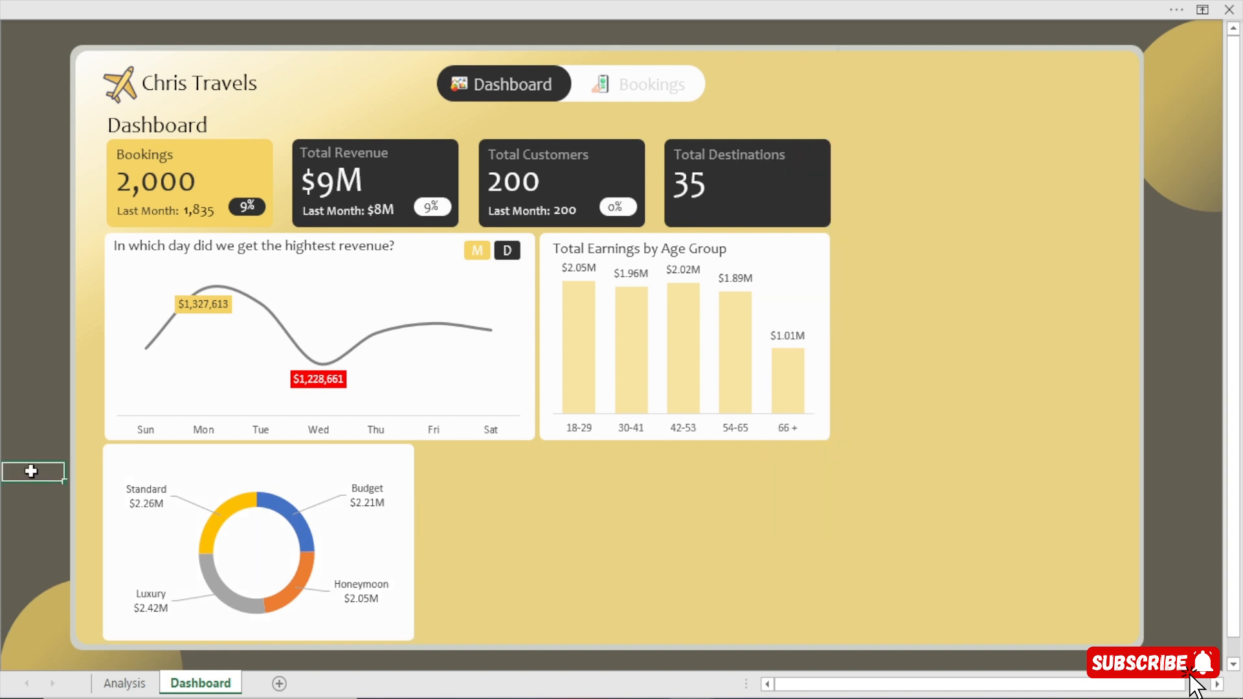
# Enlarge the doughnut chart slightly by extending its upper and lower edges within the white card.
pyautogui.click(261, 478)
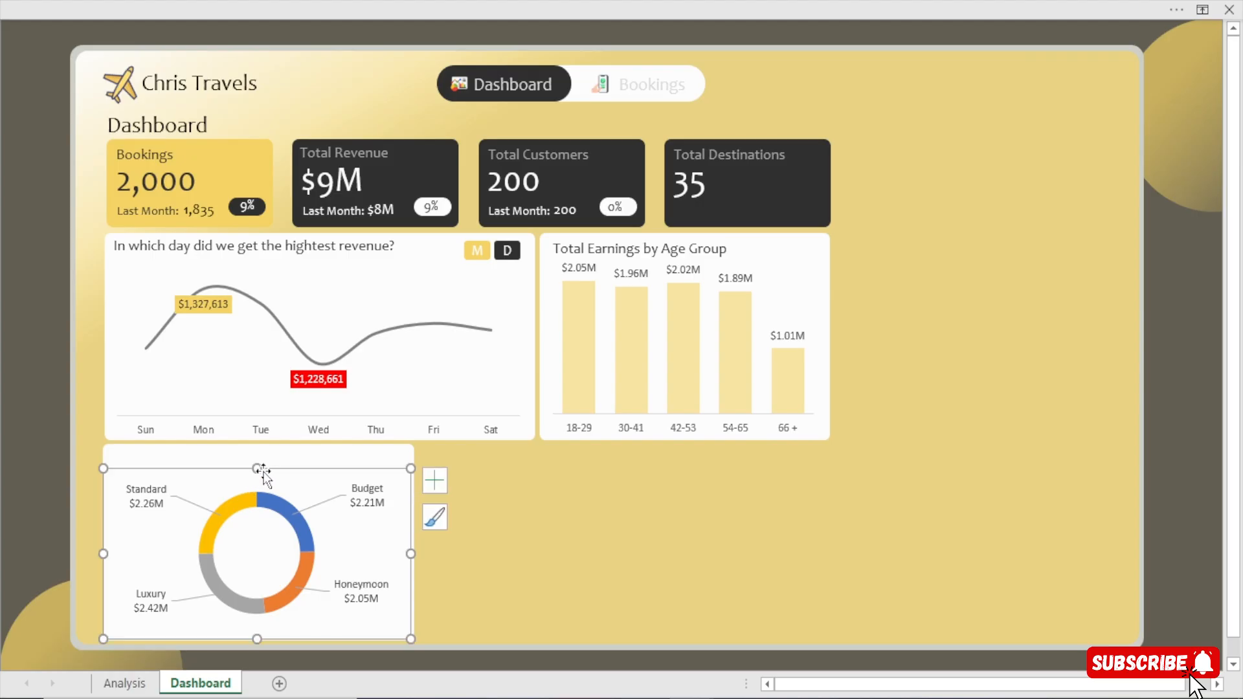
pyautogui.moveTo(258, 467); pyautogui.dragTo(258, 462)
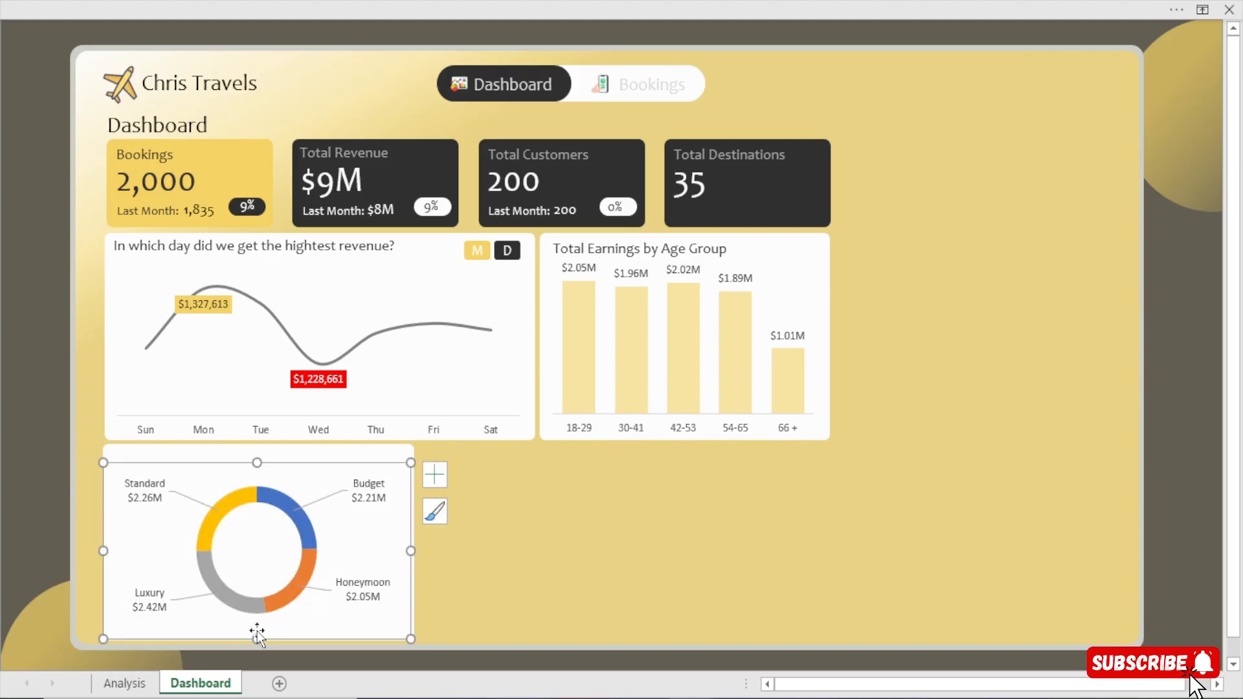
pyautogui.moveTo(256, 639); pyautogui.dragTo(258, 649)
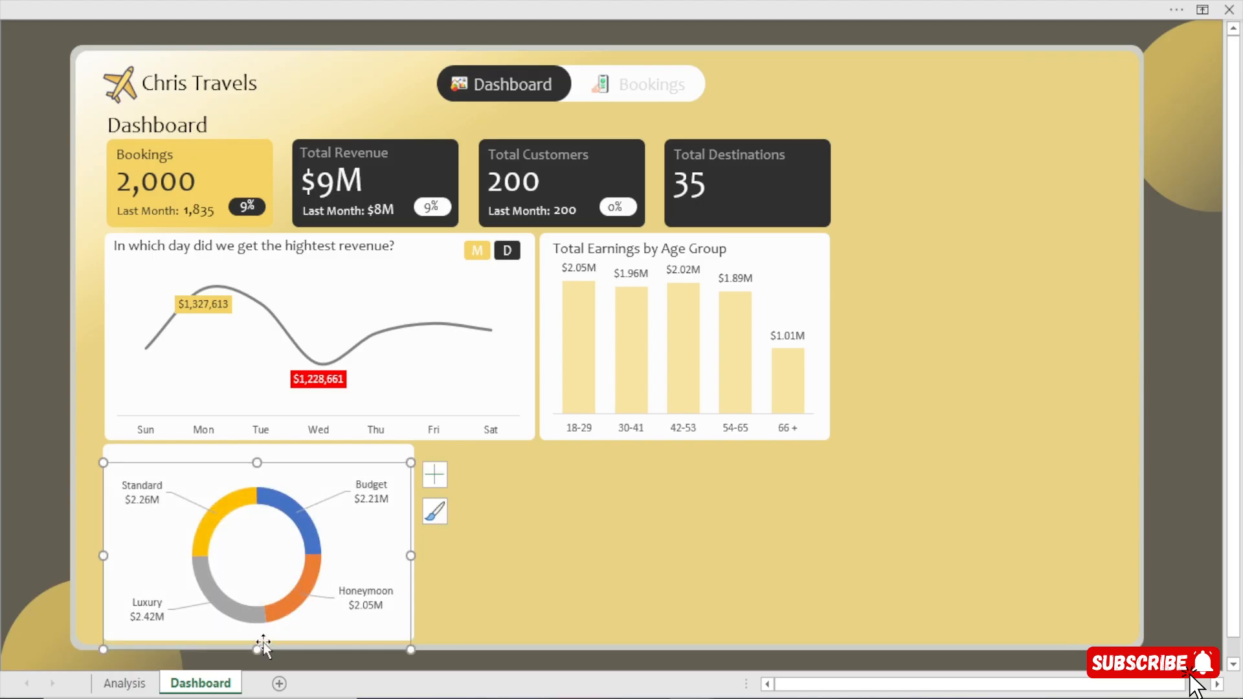
pyautogui.click(3, 492)
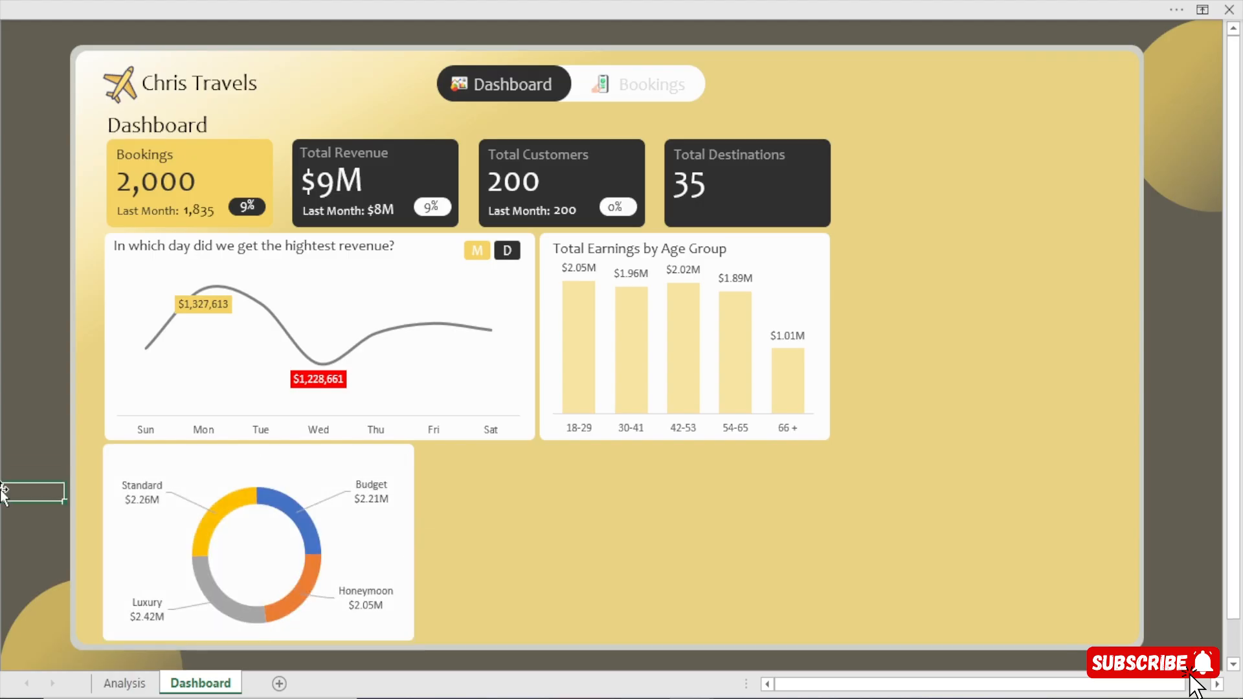
# Fill the Luxury slice of the doughnut with the dashboard's gold from the recent colours.
pyautogui.click(233, 501)
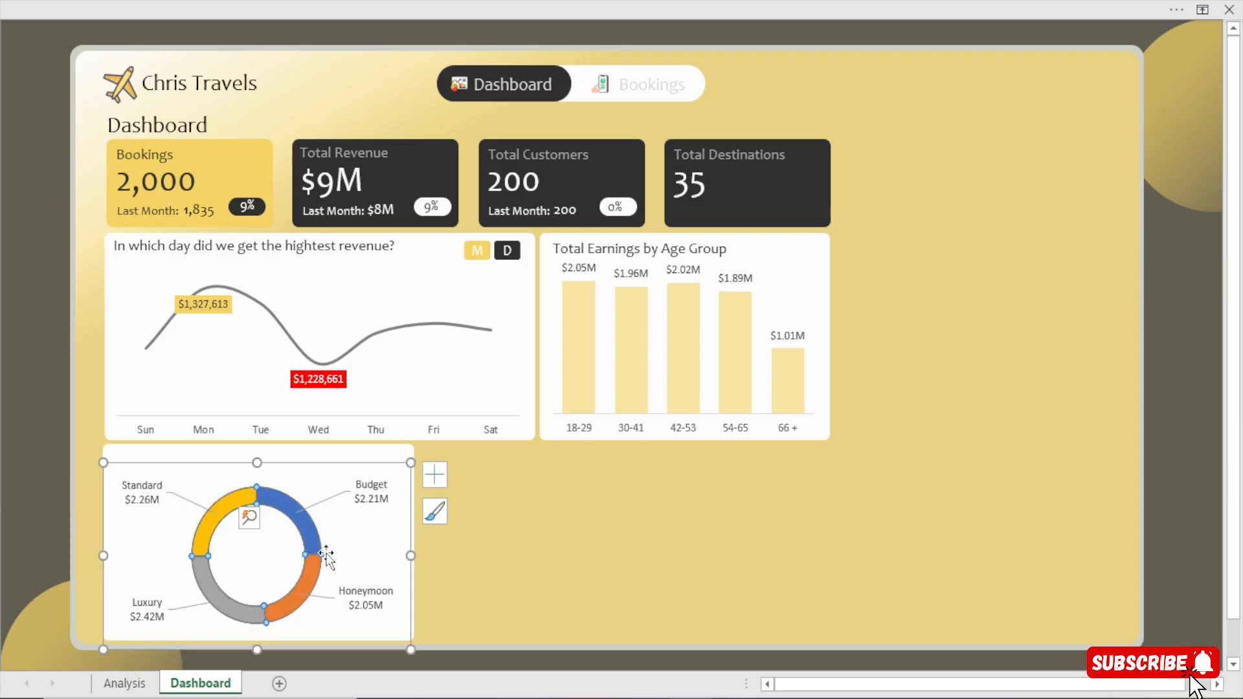
pyautogui.hotkey('ctrl', '1')
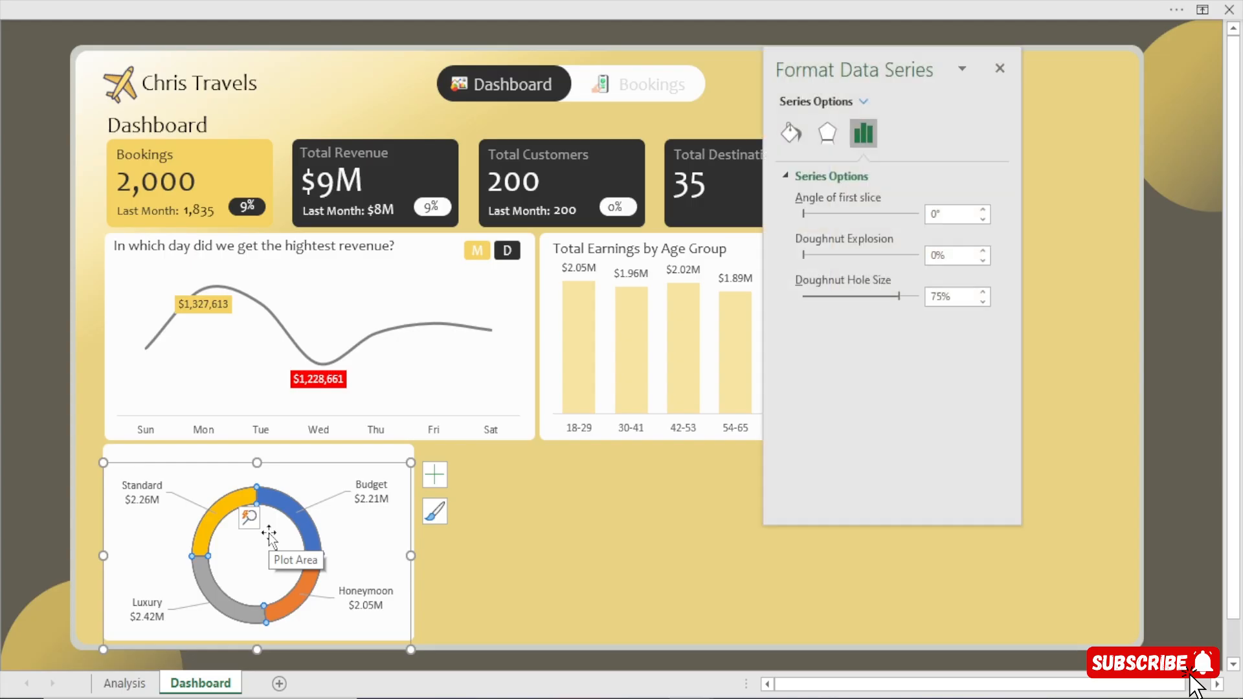
pyautogui.click(799, 129)
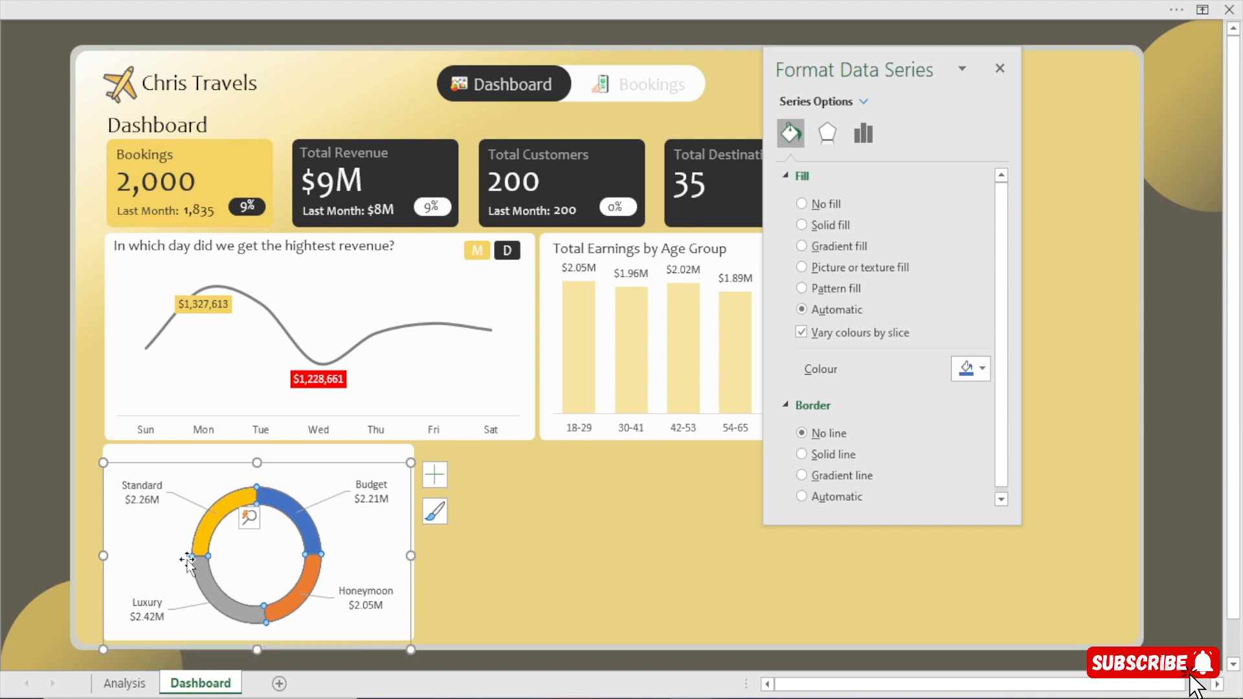
pyautogui.click(204, 588)
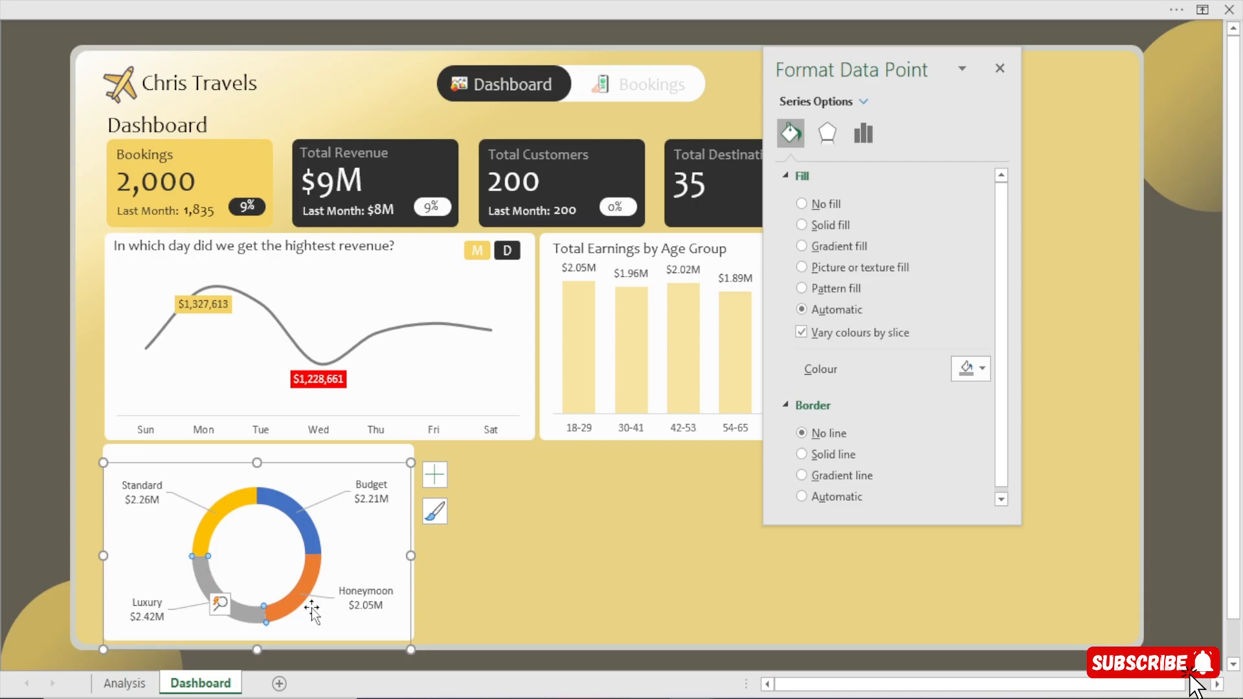
pyautogui.click(980, 385)
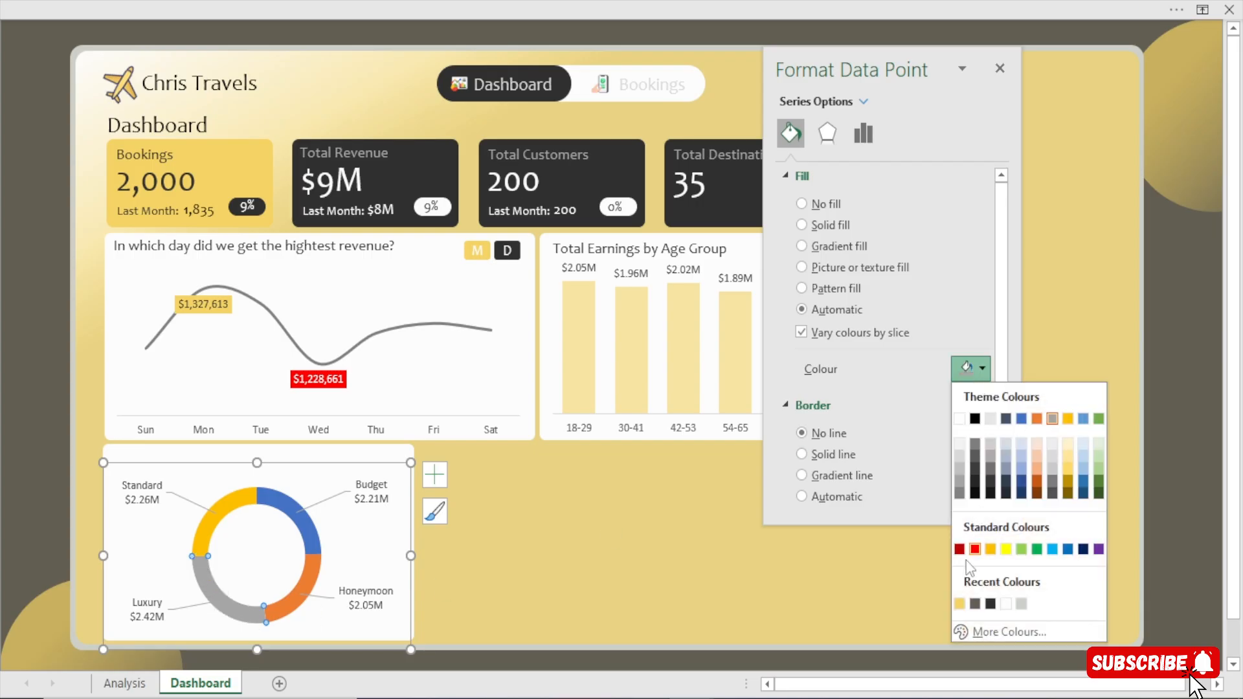
pyautogui.click(959, 604)
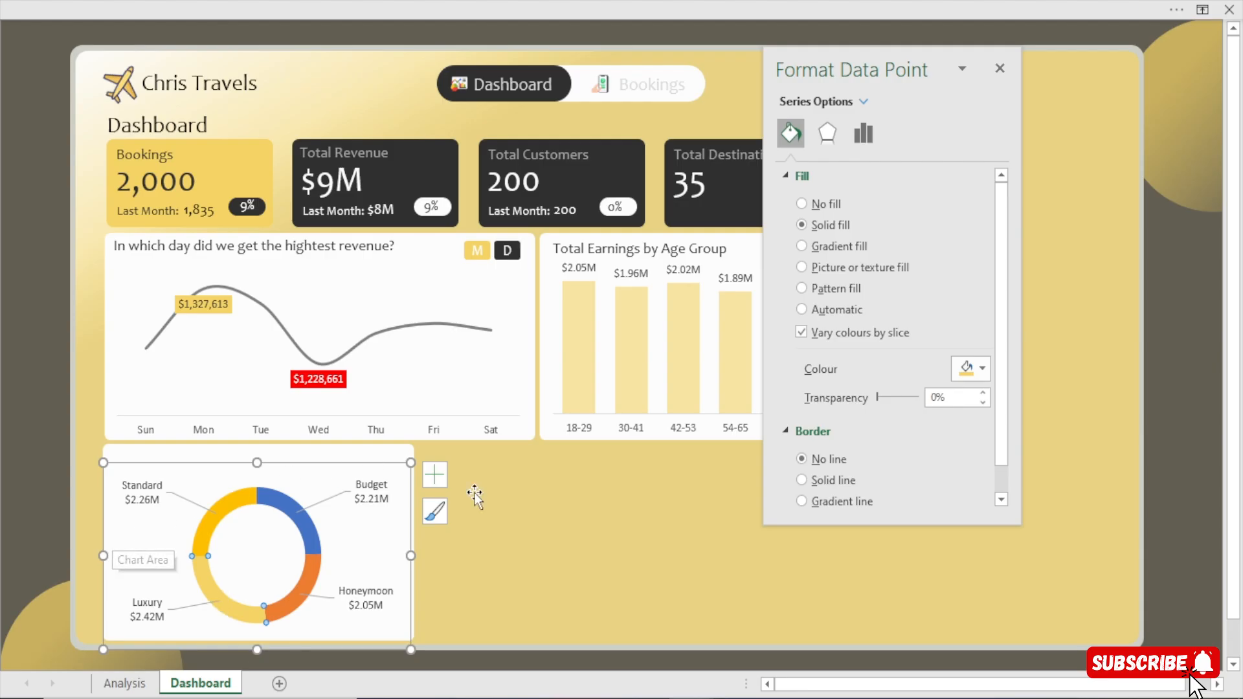
# Fill the Standard slice with the same recent gold colour and set its transparency to 20%.
pyautogui.click(231, 508)
pyautogui.click(971, 369)
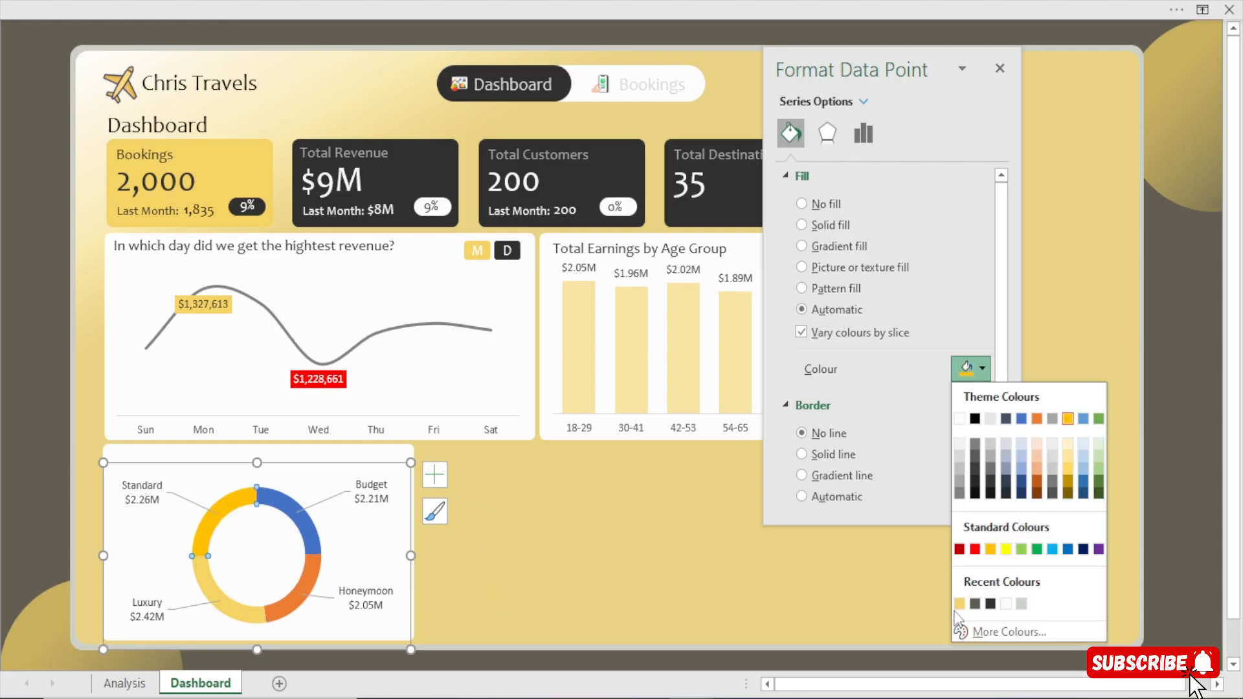
pyautogui.click(959, 603)
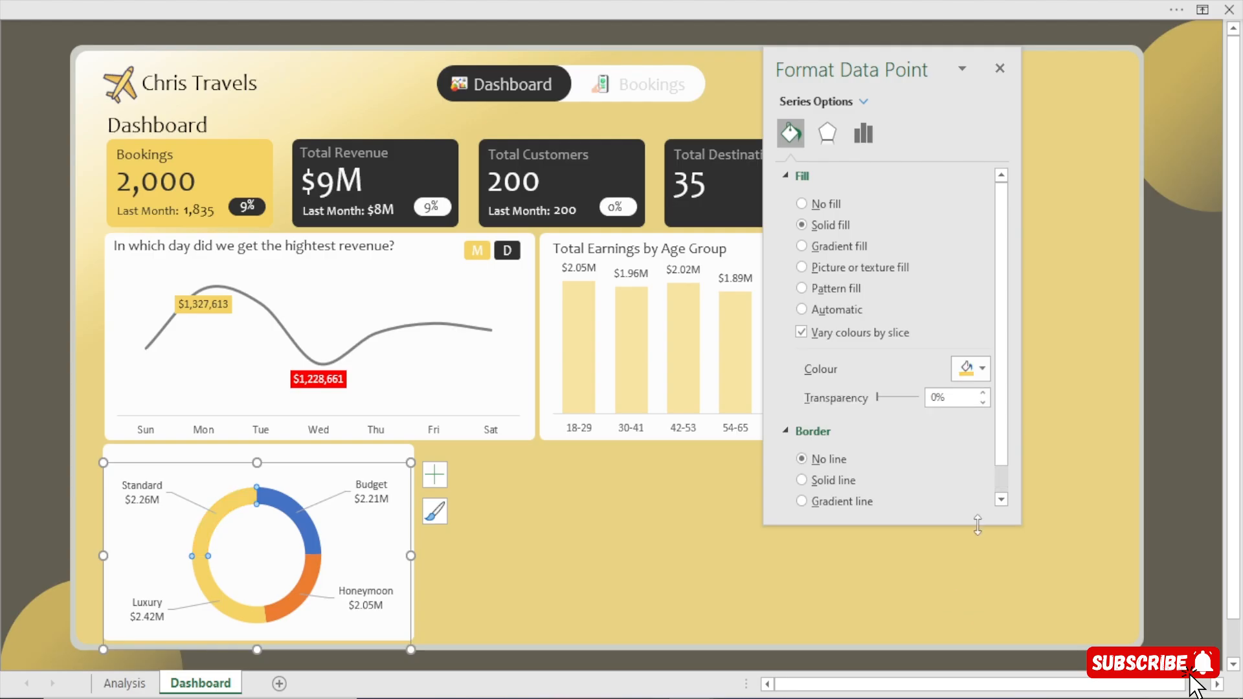
pyautogui.moveTo(877, 398); pyautogui.dragTo(894, 398)
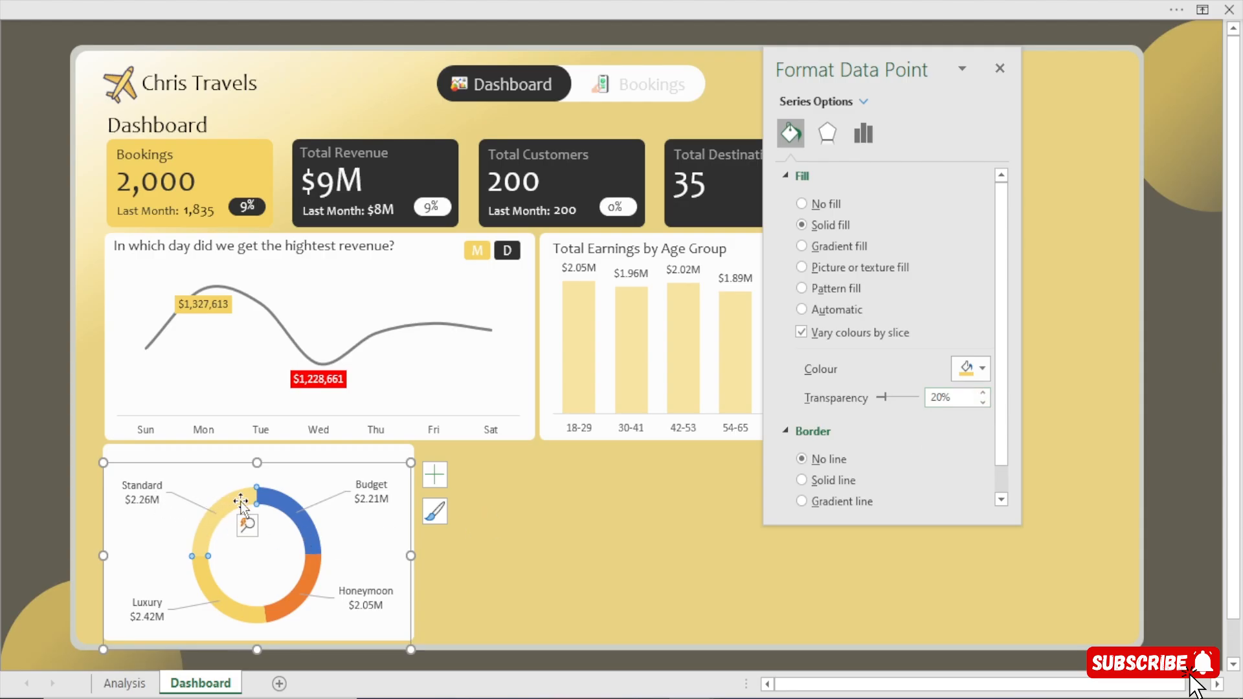
# Fill the Budget slice with the recent gold colour and set its transparency to 40%.
pyautogui.click(306, 531)
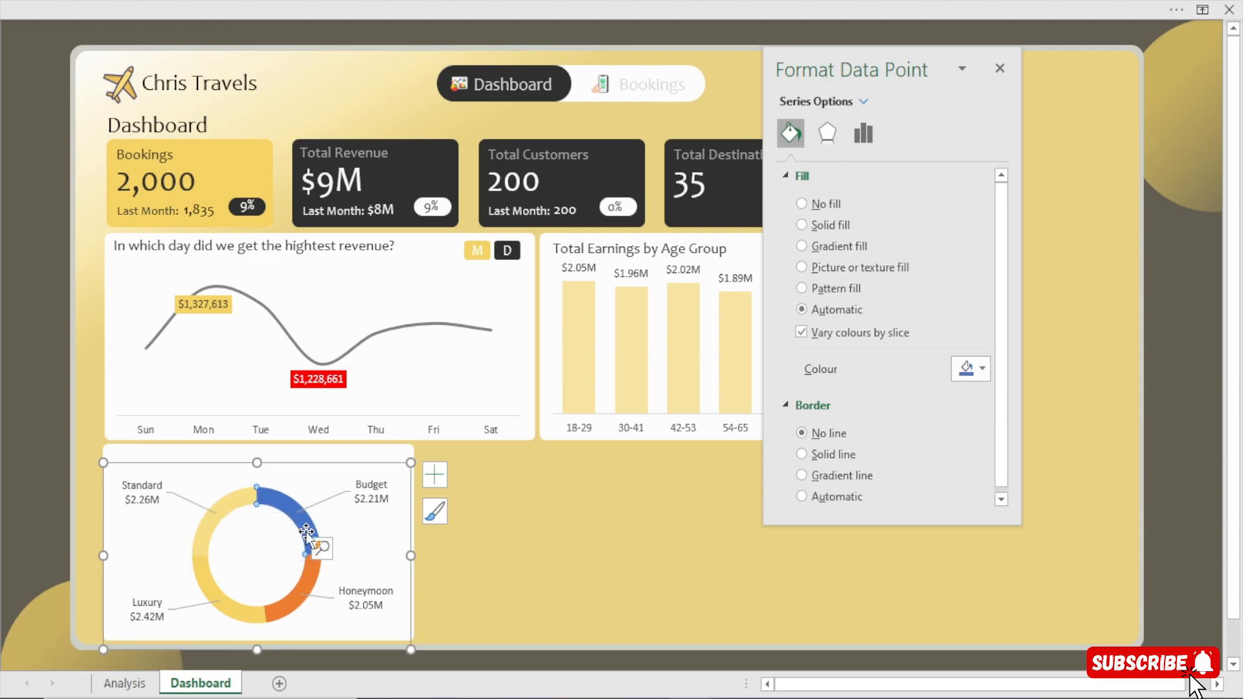
pyautogui.click(971, 368)
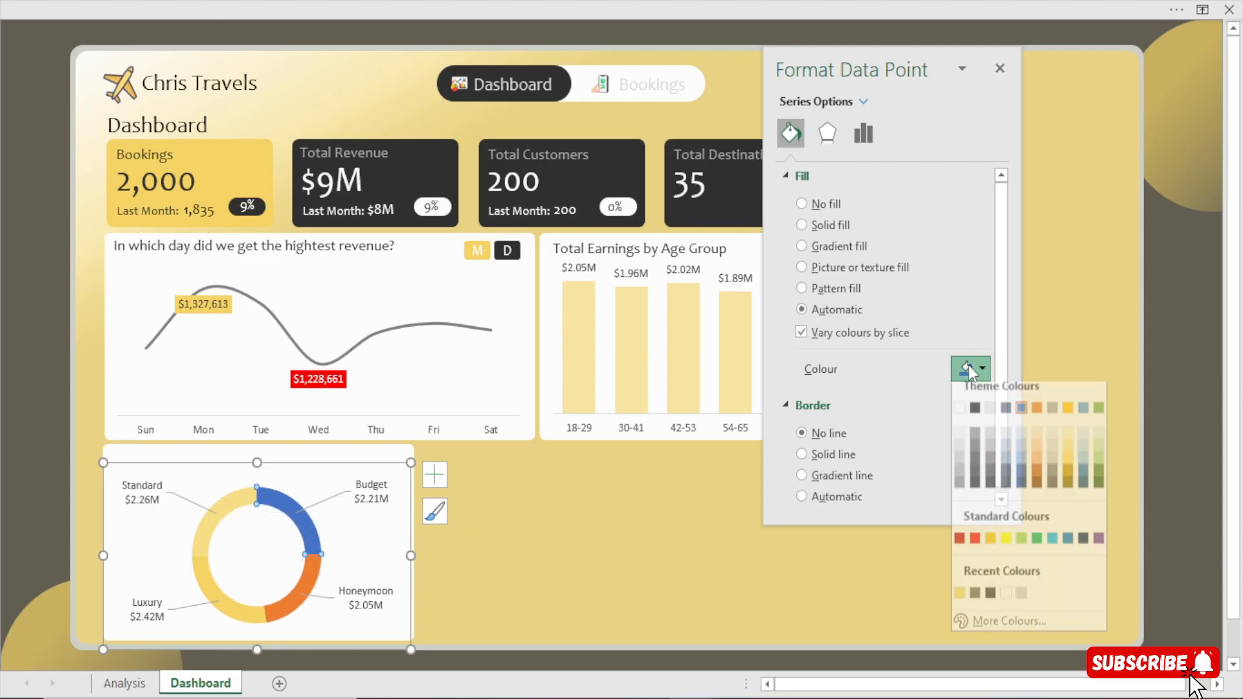
pyautogui.click(959, 603)
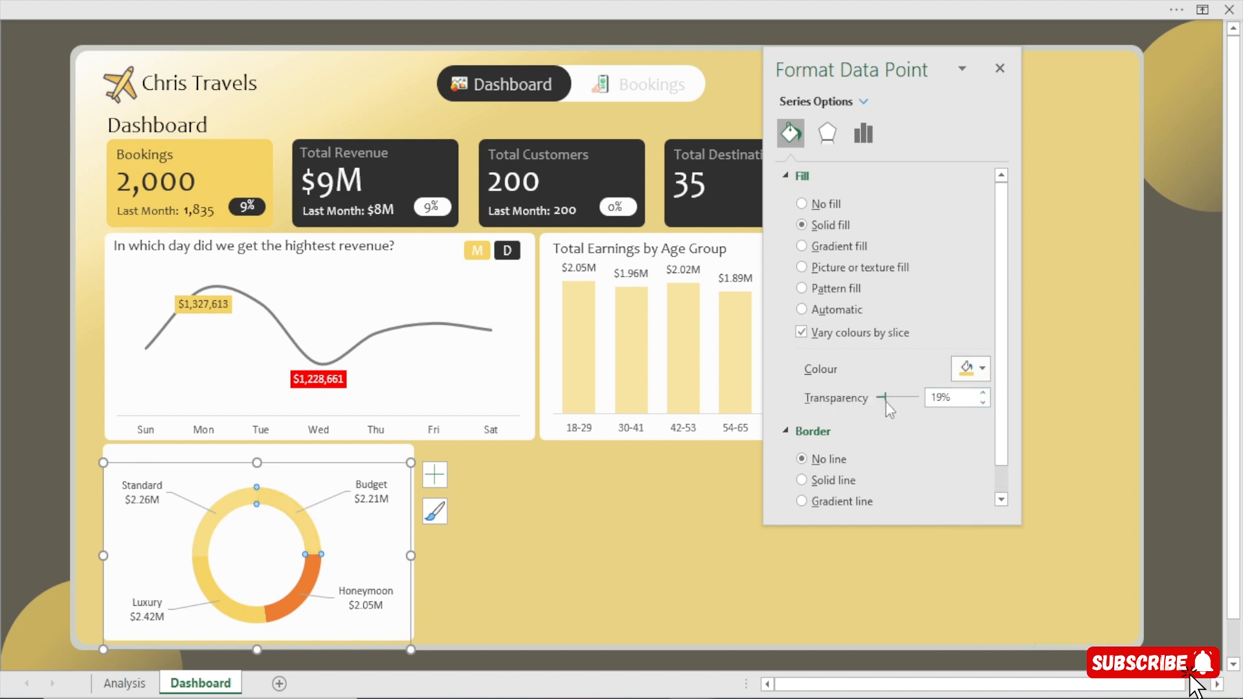
pyautogui.moveTo(885, 398); pyautogui.dragTo(901, 399)
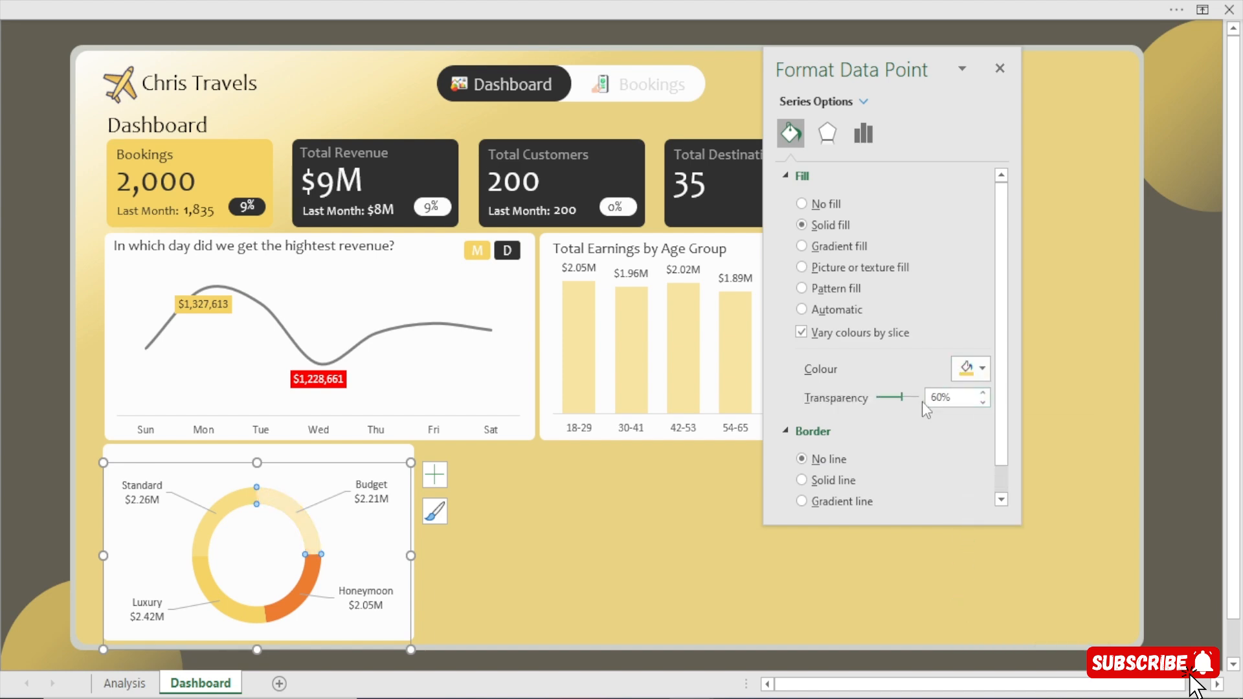
pyautogui.click(981, 403)
pyautogui.click(982, 403)
# Fill the Honeymoon slice with the recent gold colour and make it more transparent than the Budget slice.
pyautogui.click(310, 575)
pyautogui.click(981, 369)
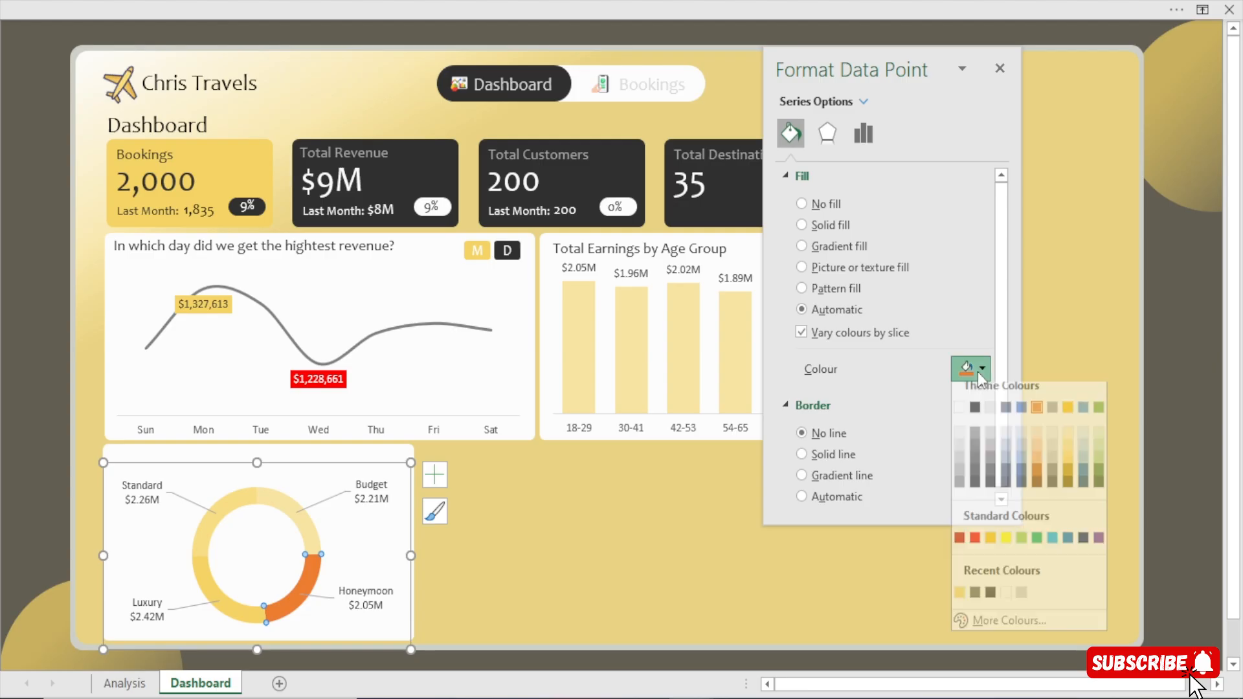
pyautogui.click(959, 604)
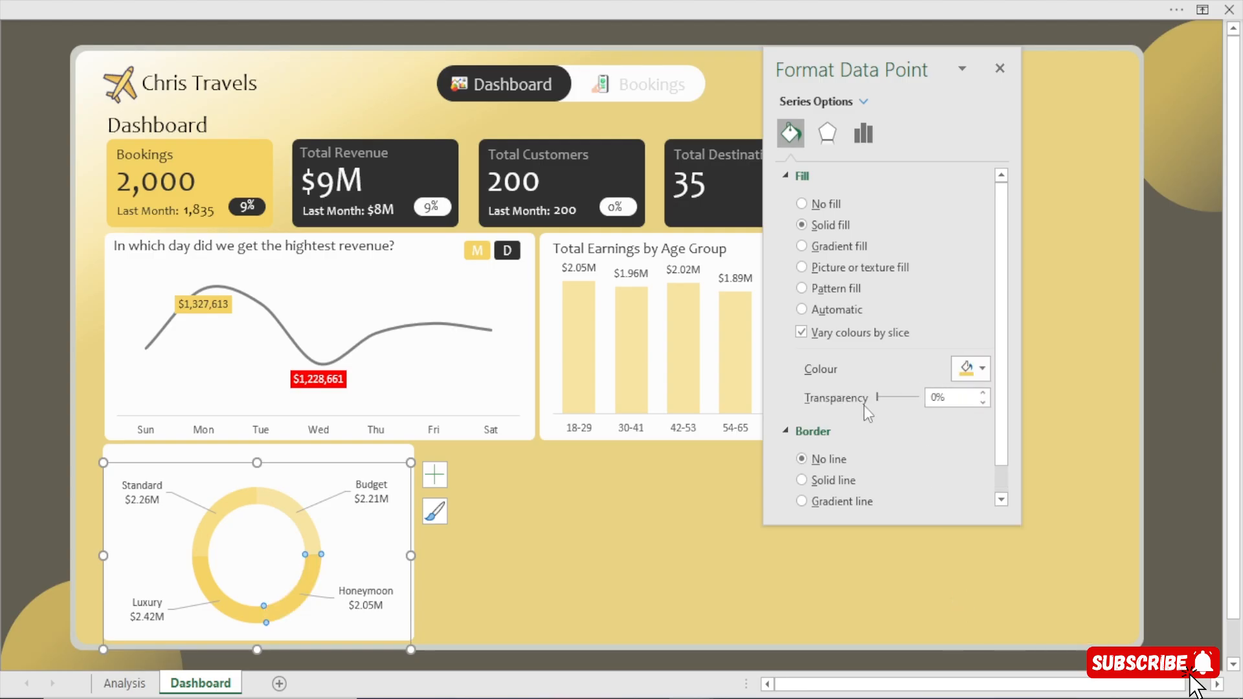
pyautogui.moveTo(879, 397); pyautogui.dragTo(905, 395)
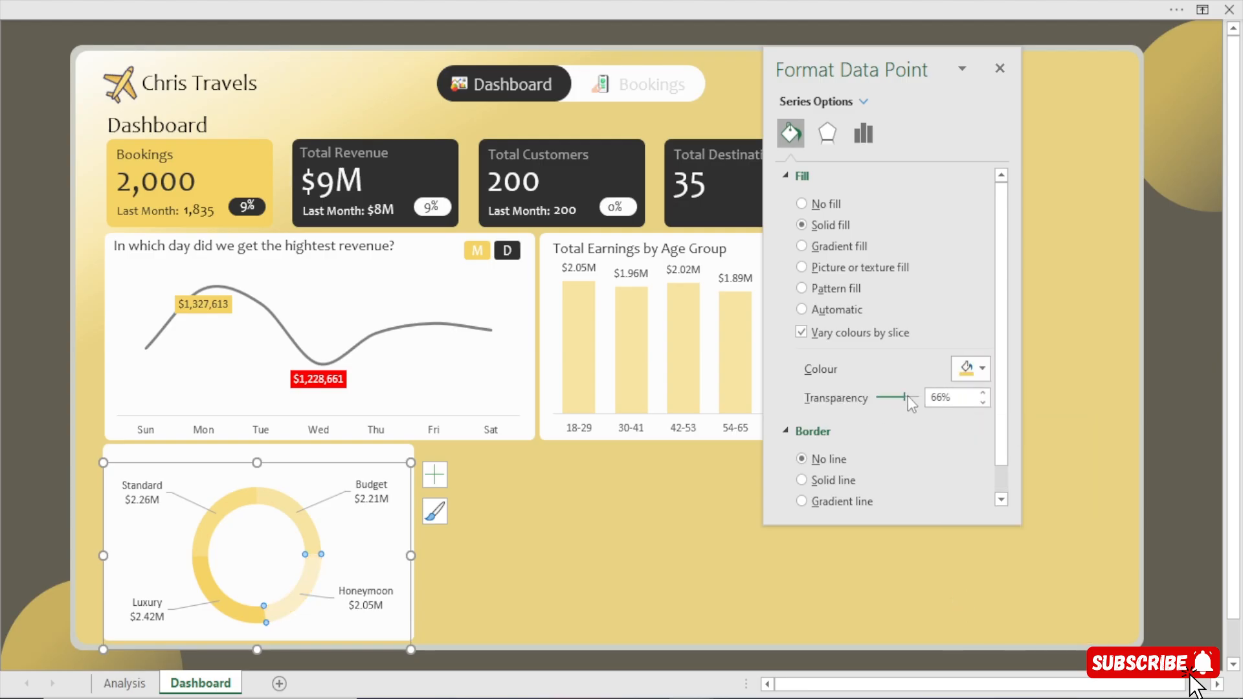
pyautogui.click(982, 393)
pyautogui.click(983, 393)
pyautogui.click(983, 393)
pyautogui.click(982, 393)
pyautogui.click(983, 402)
pyautogui.click(984, 402)
pyautogui.click(983, 402)
pyautogui.click(983, 402)
pyautogui.click(983, 402)
pyautogui.click(983, 402)
pyautogui.click(983, 402)
pyautogui.click(984, 402)
pyautogui.click(983, 402)
pyautogui.click(983, 402)
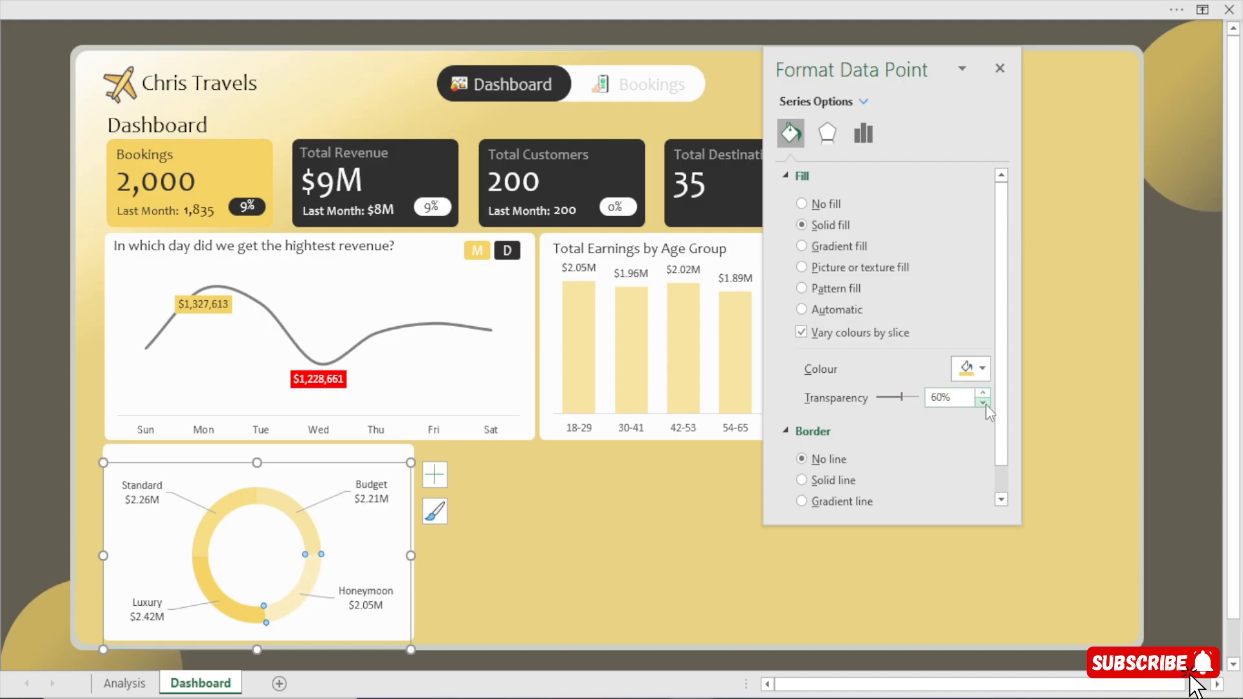
pyautogui.click(2, 367)
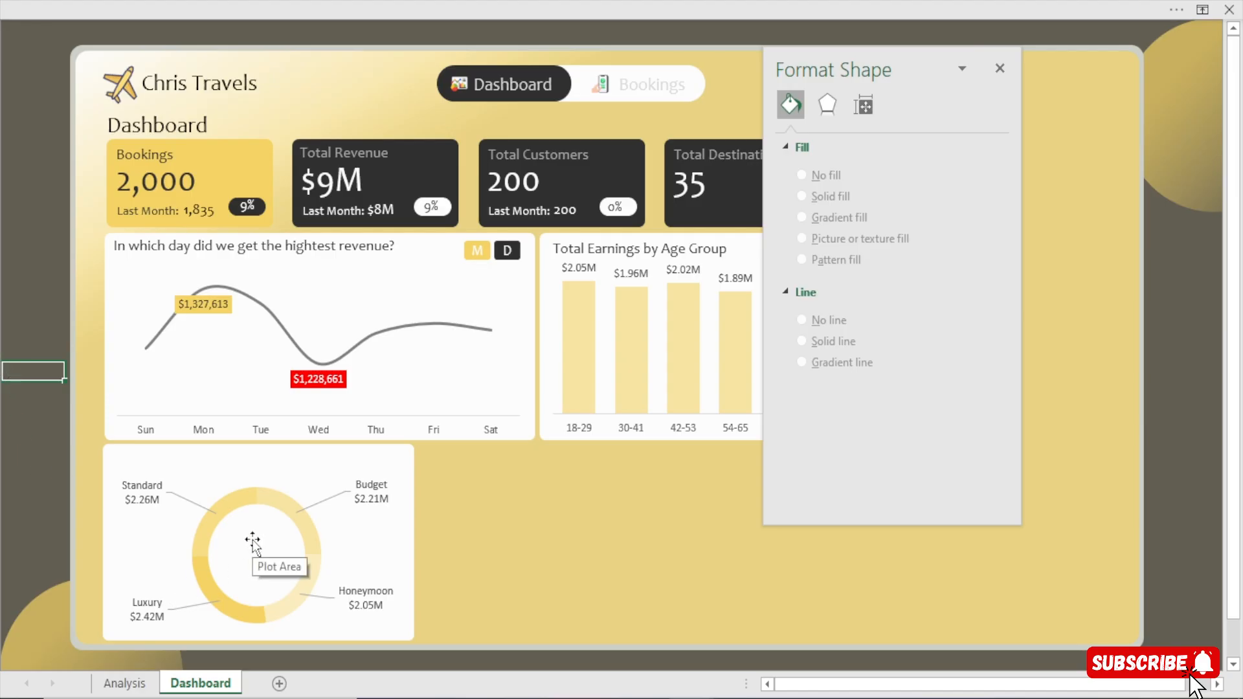
# Nudge the Total Earnings by Age Group title slightly upward, away from the column labels.
pyautogui.click(661, 249)
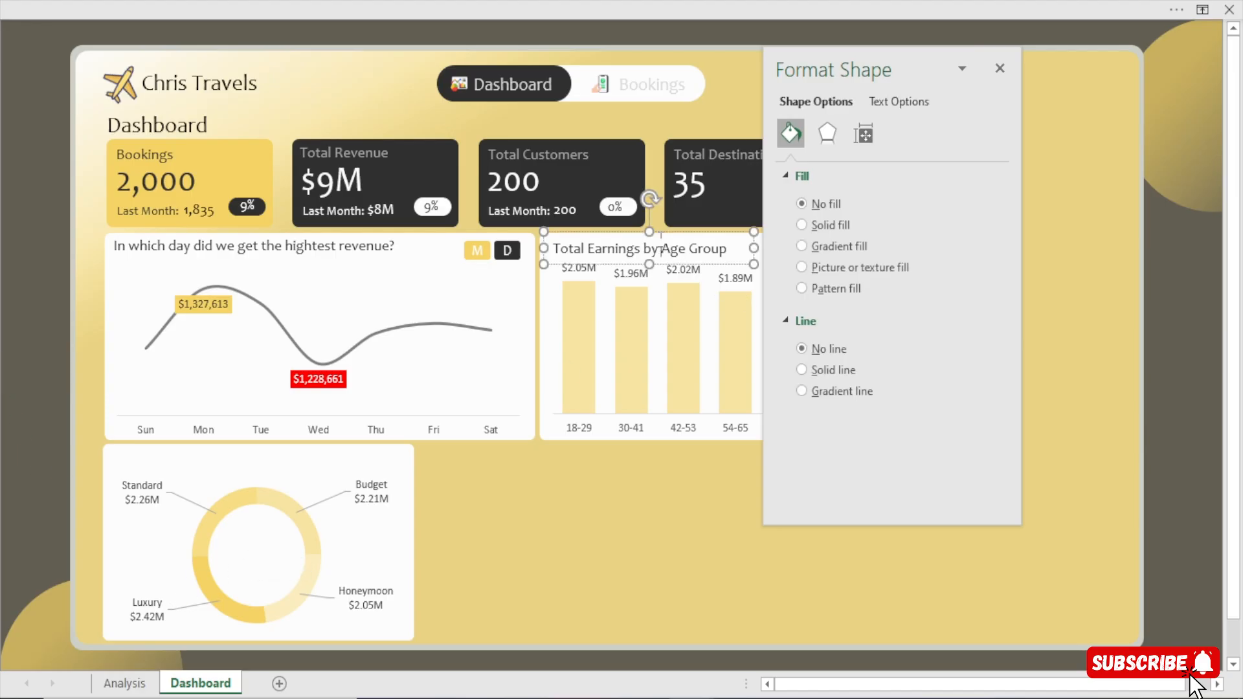
pyautogui.press('Up')
pyautogui.press('Up')
pyautogui.press('Up')
pyautogui.press('Up')
pyautogui.press('Up')
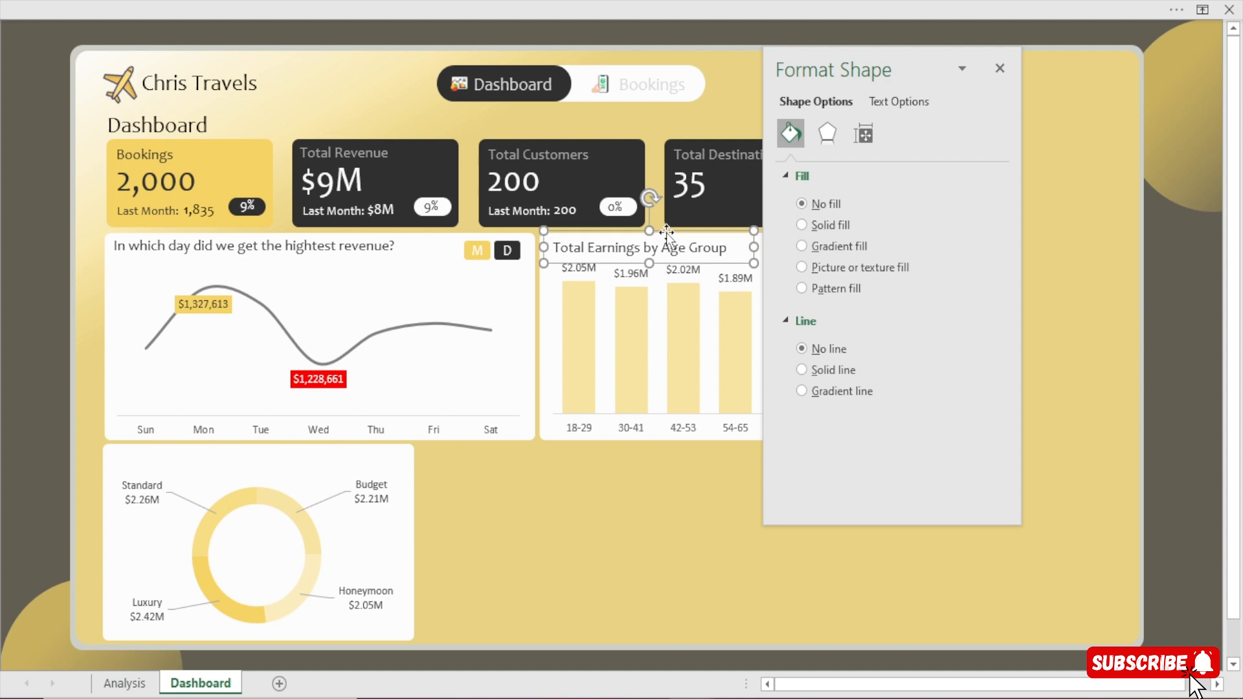
pyautogui.click(3, 296)
pyautogui.click(3, 296)
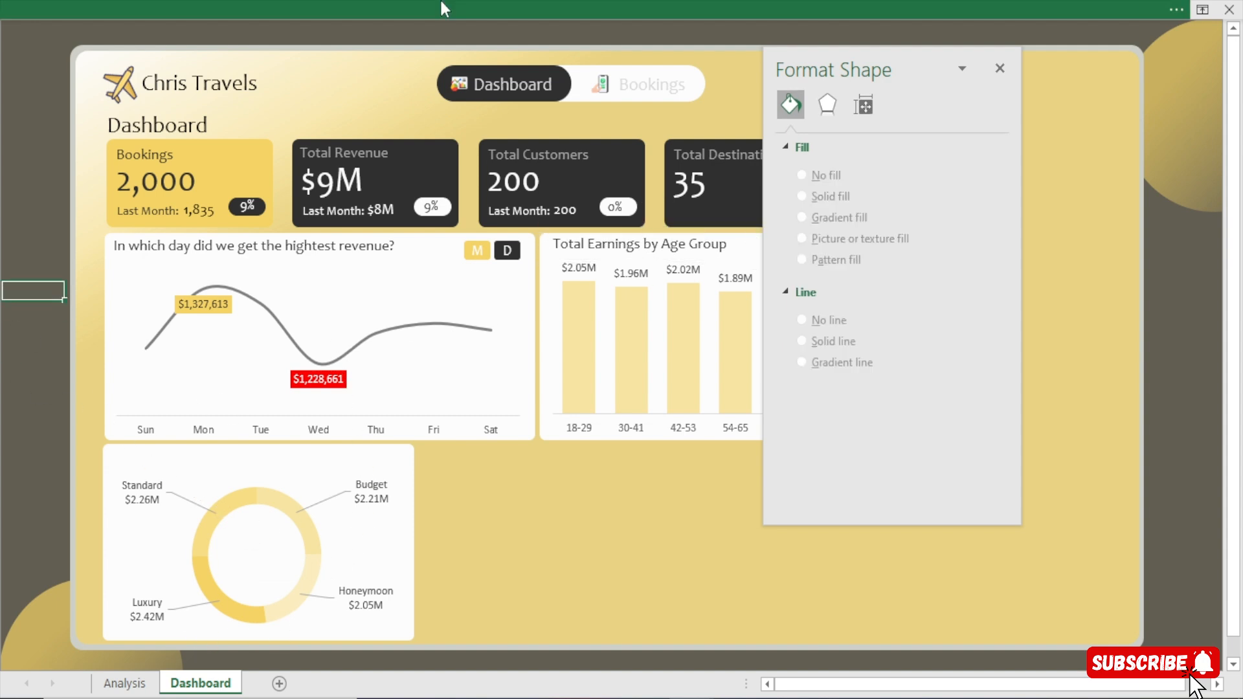
# Insert an oval shape and draw it as a small circle in the empty area beside the doughnut chart.
pyautogui.click(465, 1)
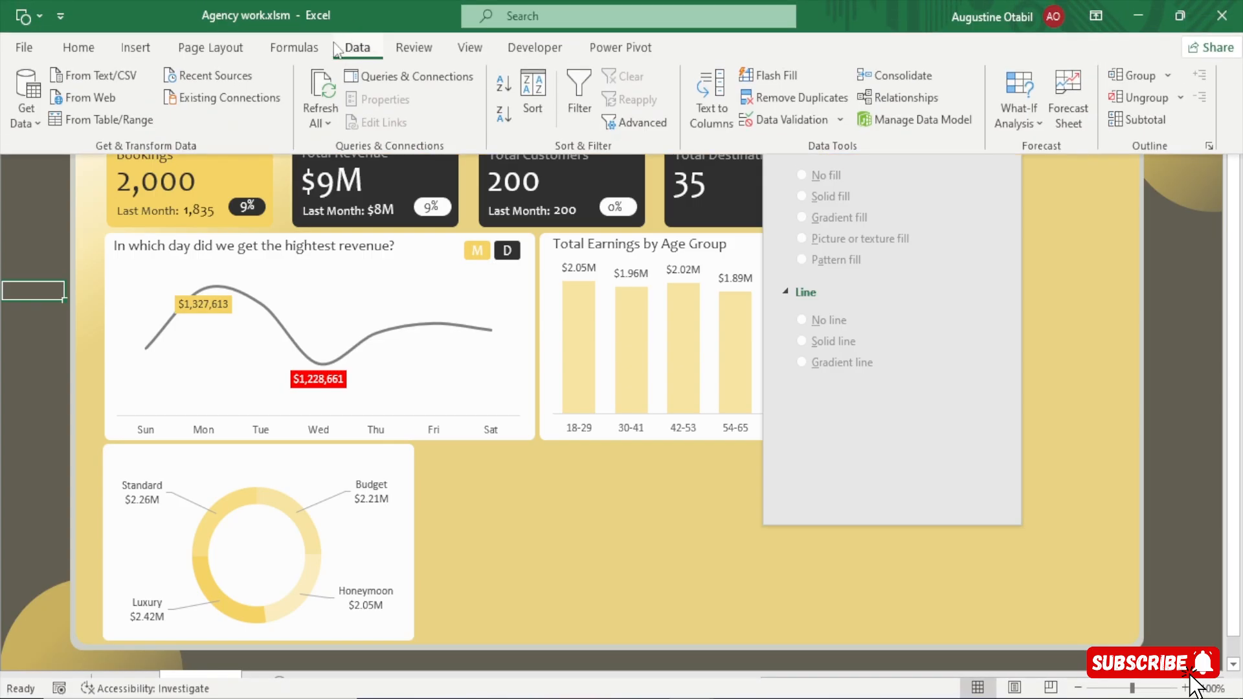
pyautogui.click(140, 51)
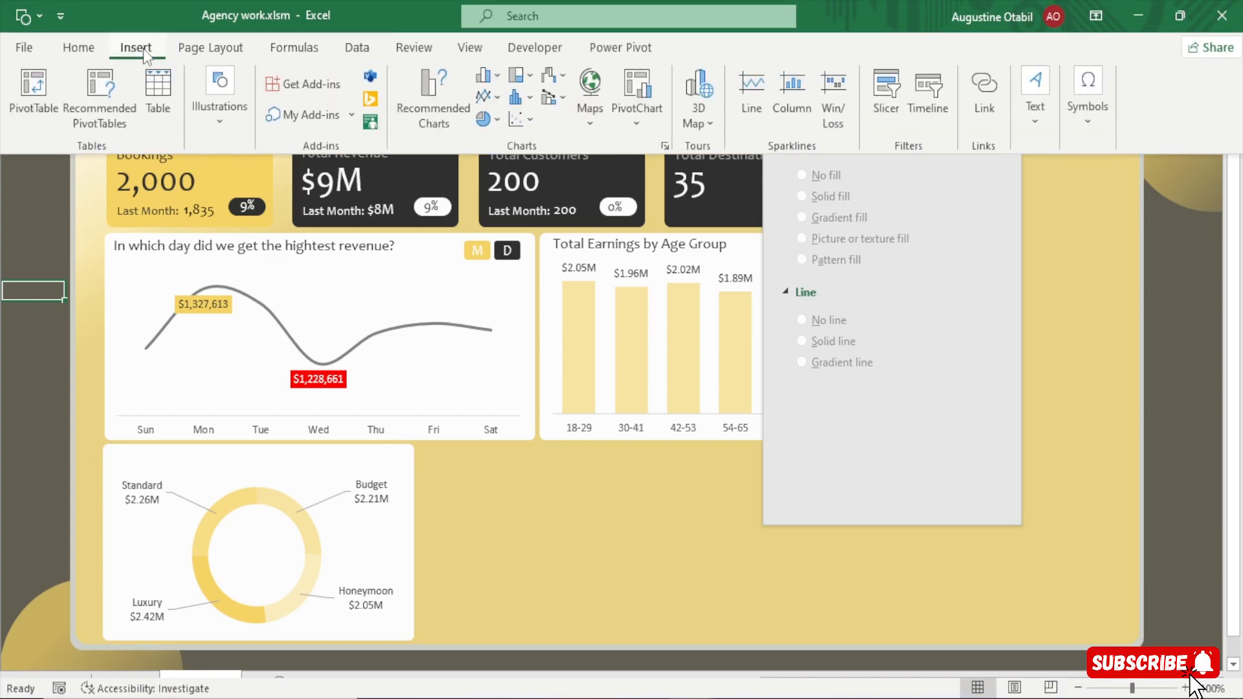
pyautogui.click(211, 119)
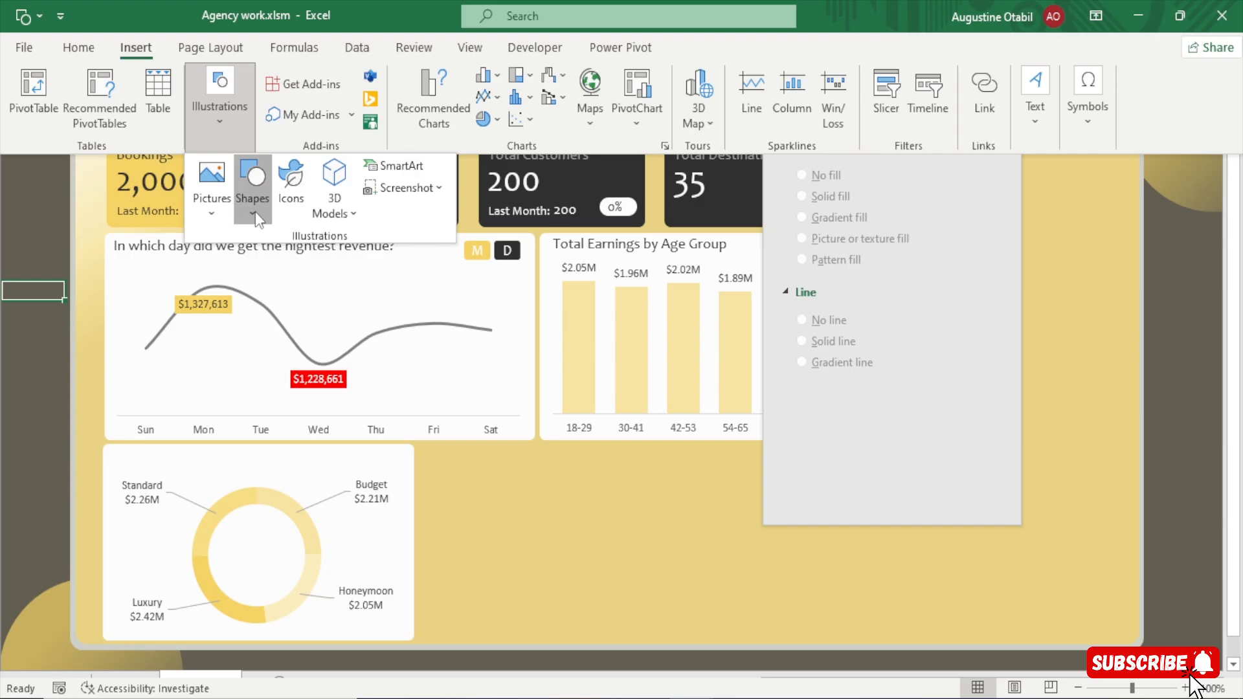
pyautogui.click(255, 211)
pyautogui.click(317, 263)
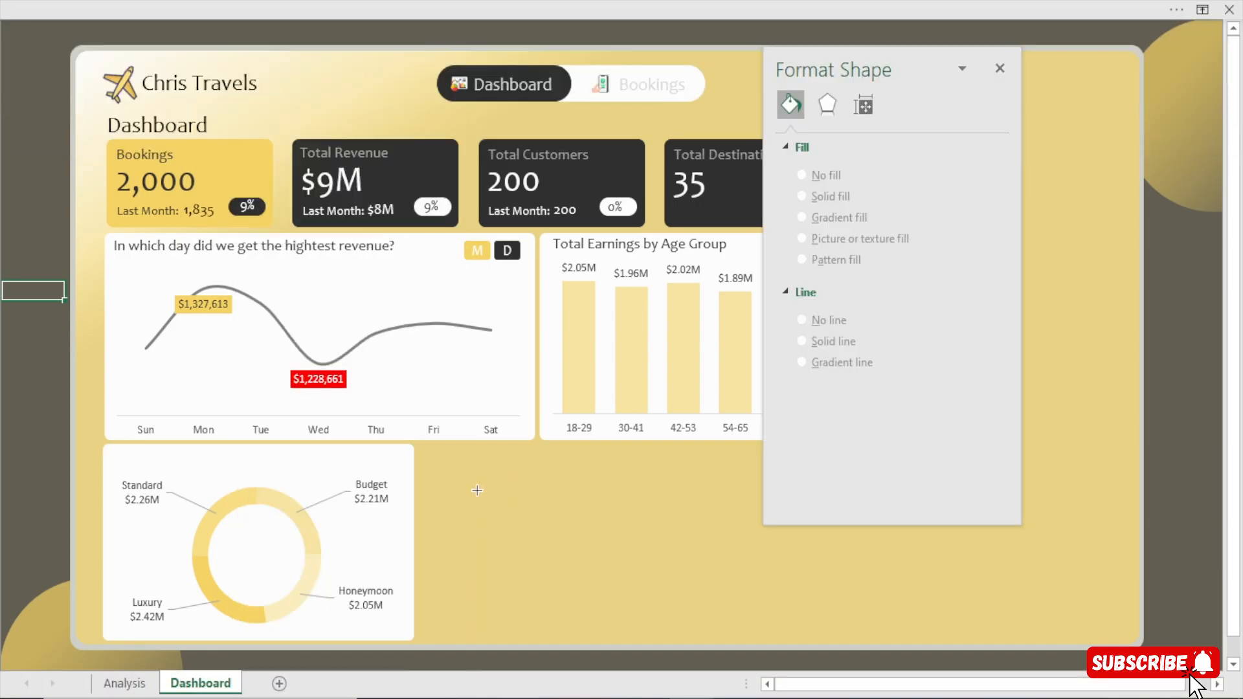
pyautogui.moveTo(477, 491)
pyautogui.mouseDown()
pyautogui.moveTo(531, 545)
pyautogui.moveTo(525, 534)
pyautogui.mouseUp()
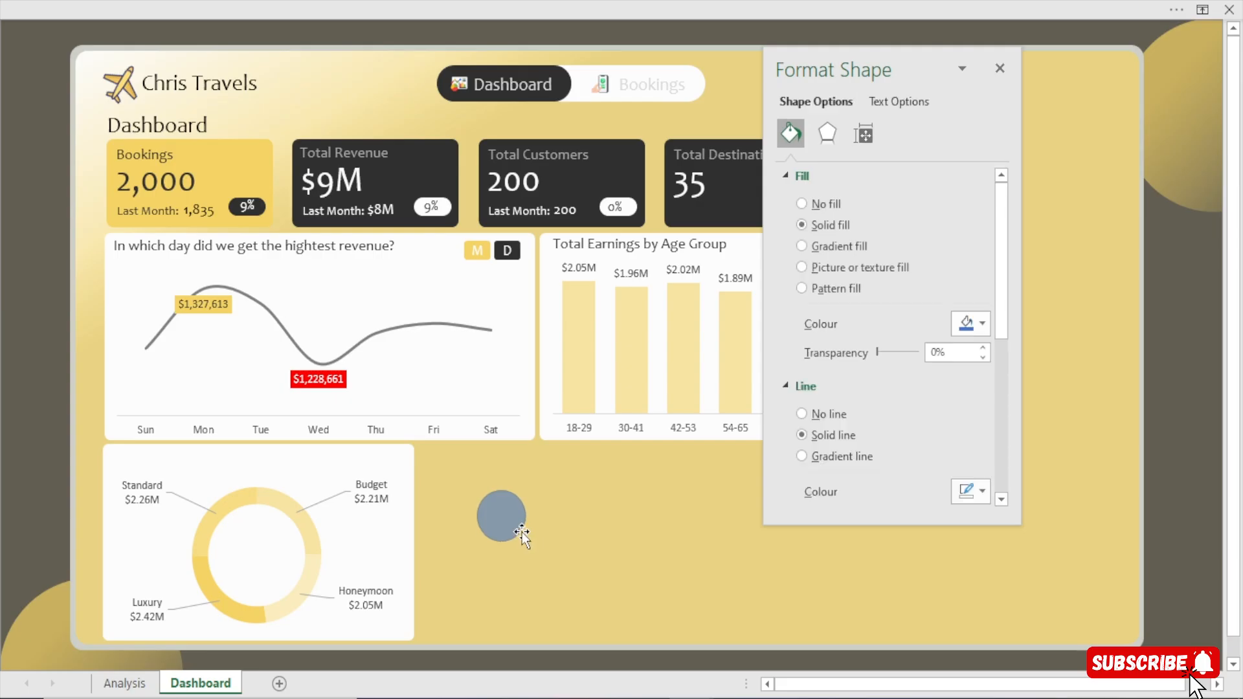
# Fill the circle with the recent off-white colour and set its outline to the recent gold.
pyautogui.click(967, 325)
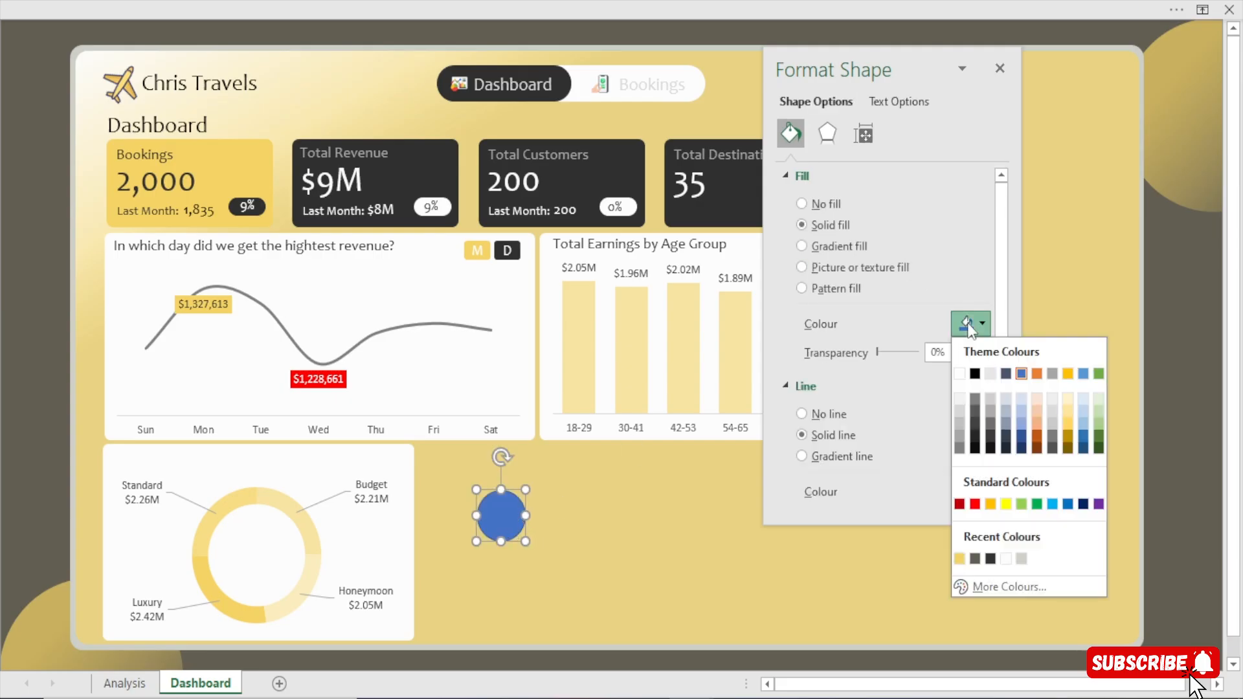
pyautogui.click(1006, 558)
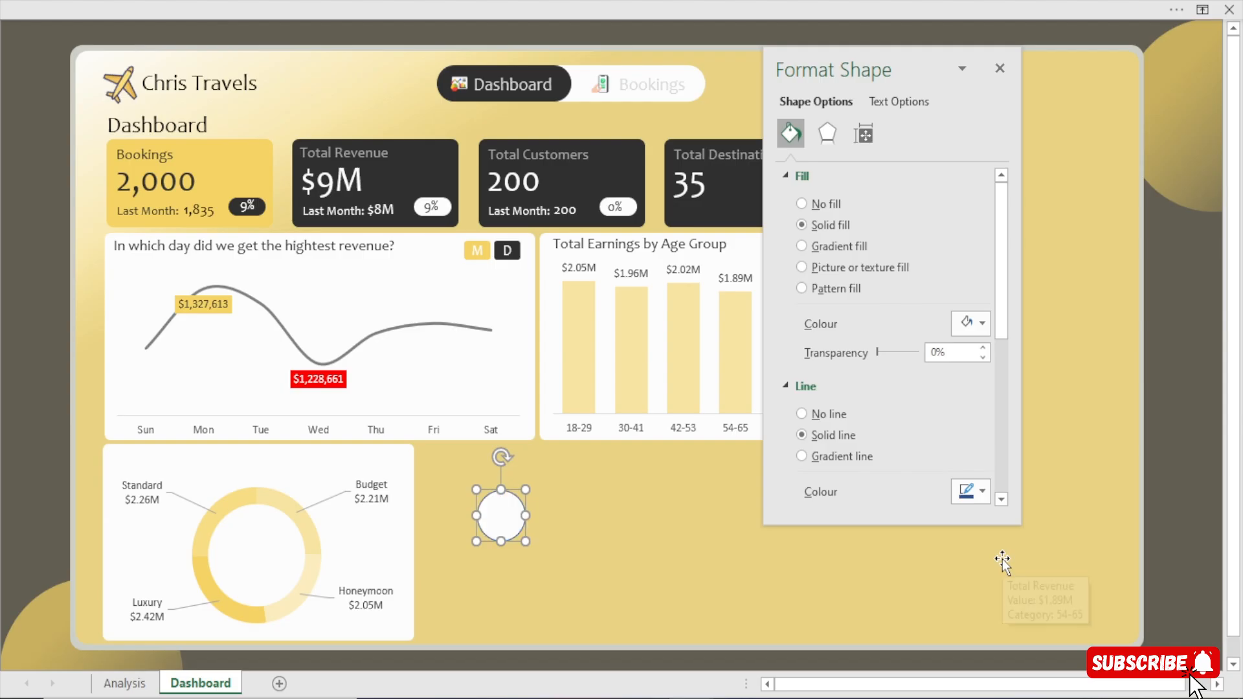
pyautogui.click(958, 487)
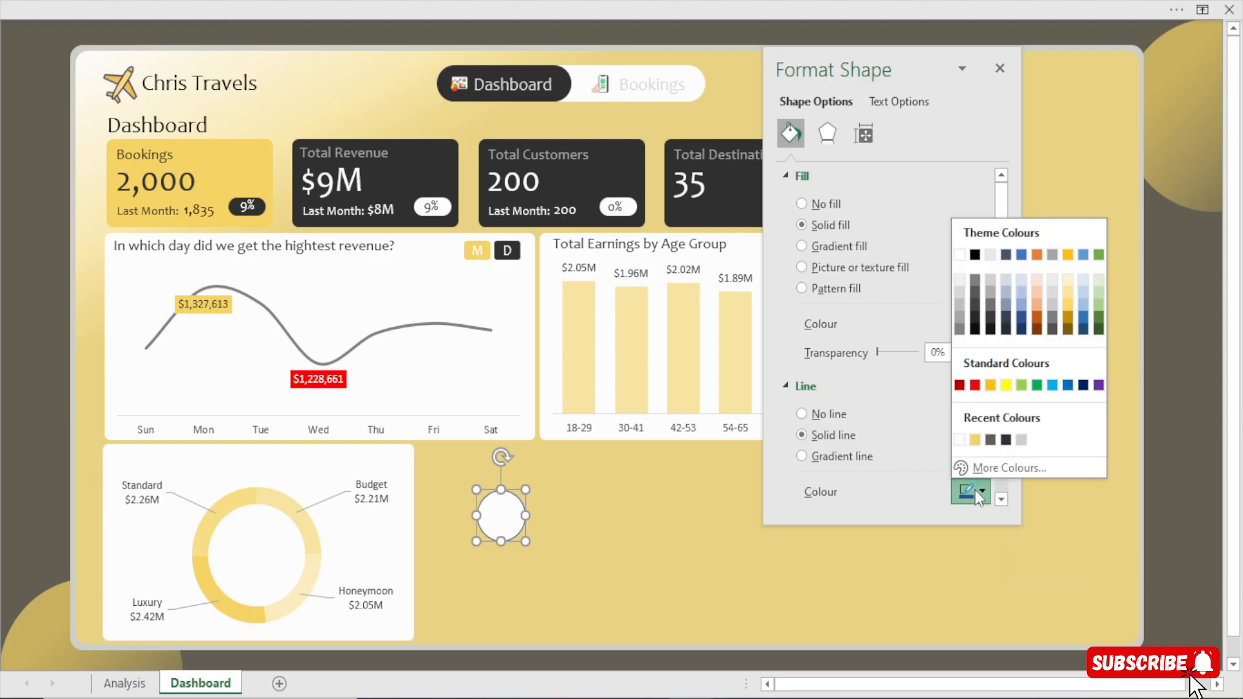
pyautogui.click(980, 438)
# Move the circle into the doughnut's hole, enlarge it slightly and centre it there.
pyautogui.moveTo(482, 521); pyautogui.dragTo(258, 554)
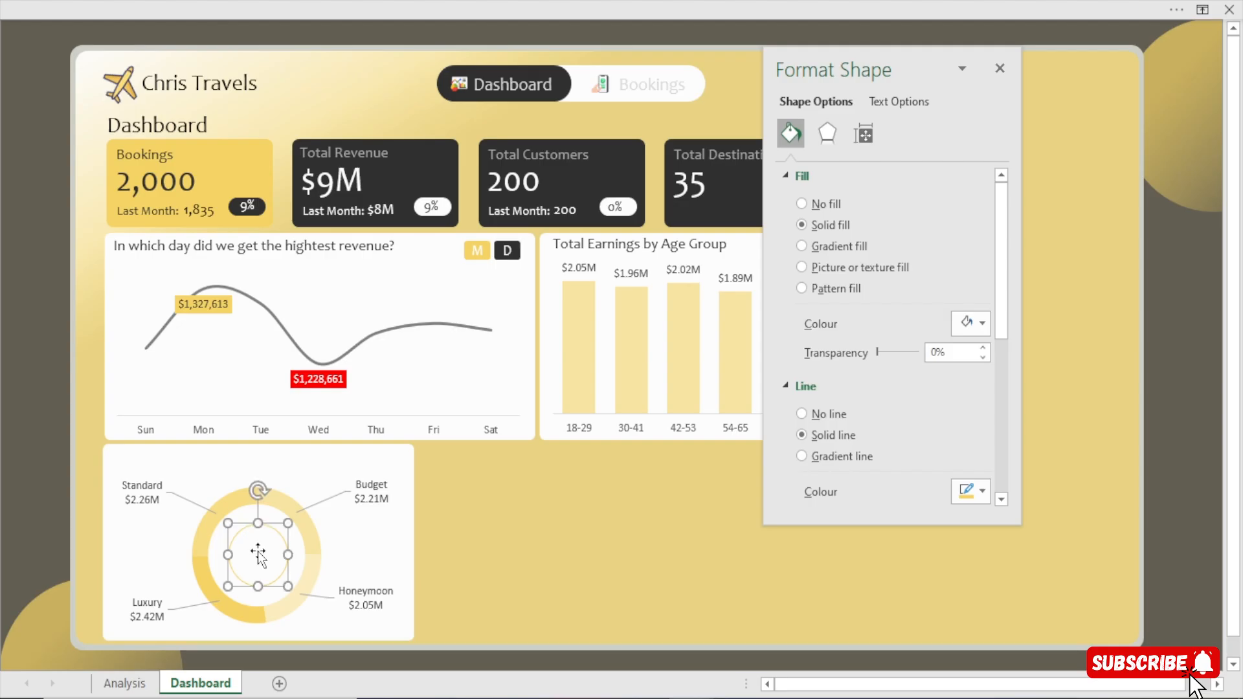
pyautogui.click(4, 414)
pyautogui.click(237, 557)
pyautogui.click(29, 412)
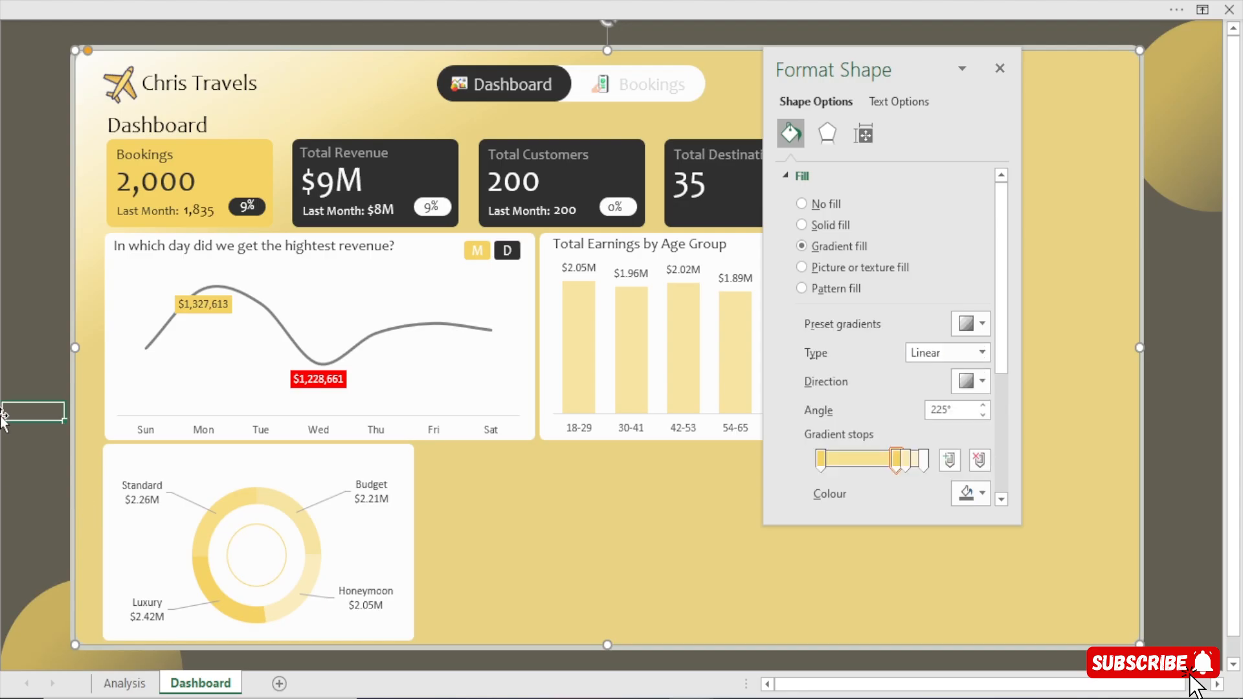
pyautogui.click(246, 547)
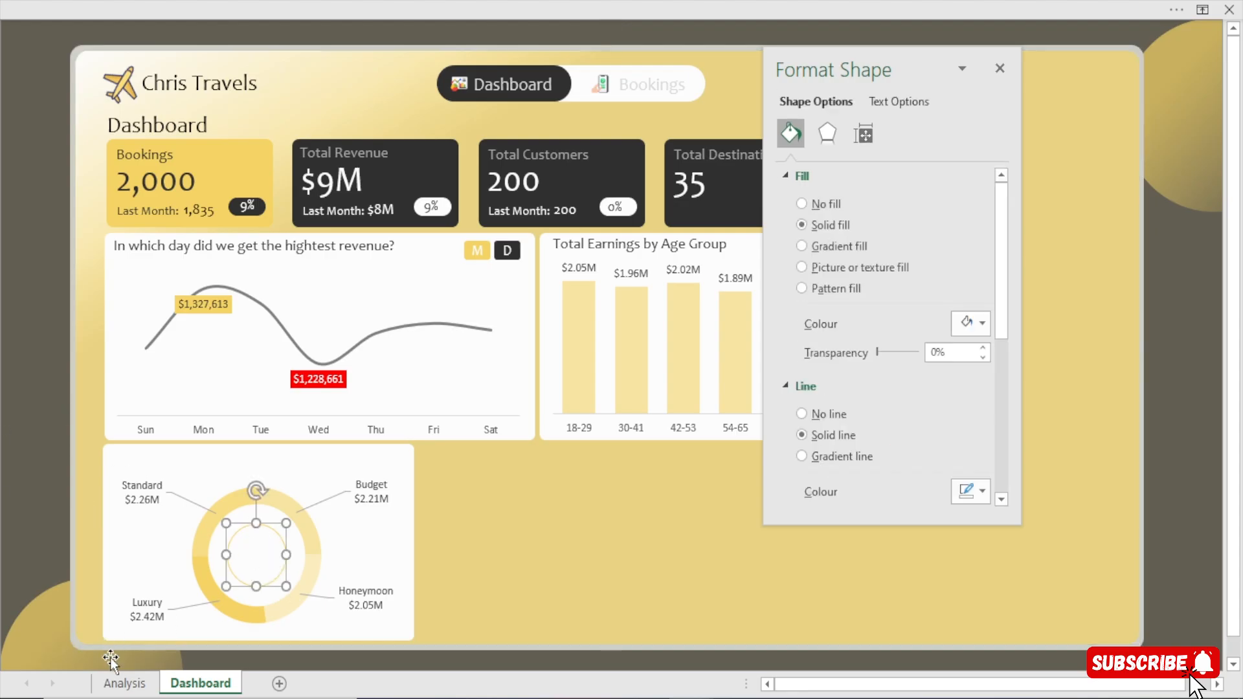
# Duplicate the Bookings card's 9% text box and place the copy over the circle in the doughnut's centre.
pyautogui.click(115, 683)
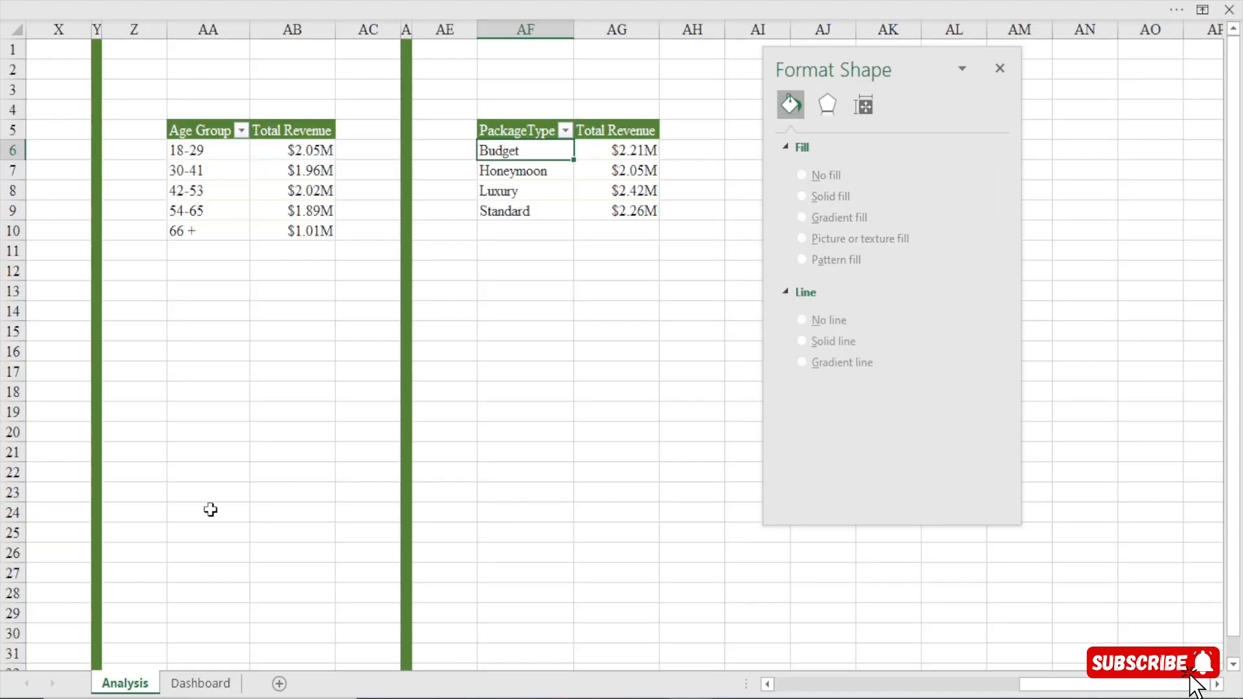
pyautogui.click(200, 683)
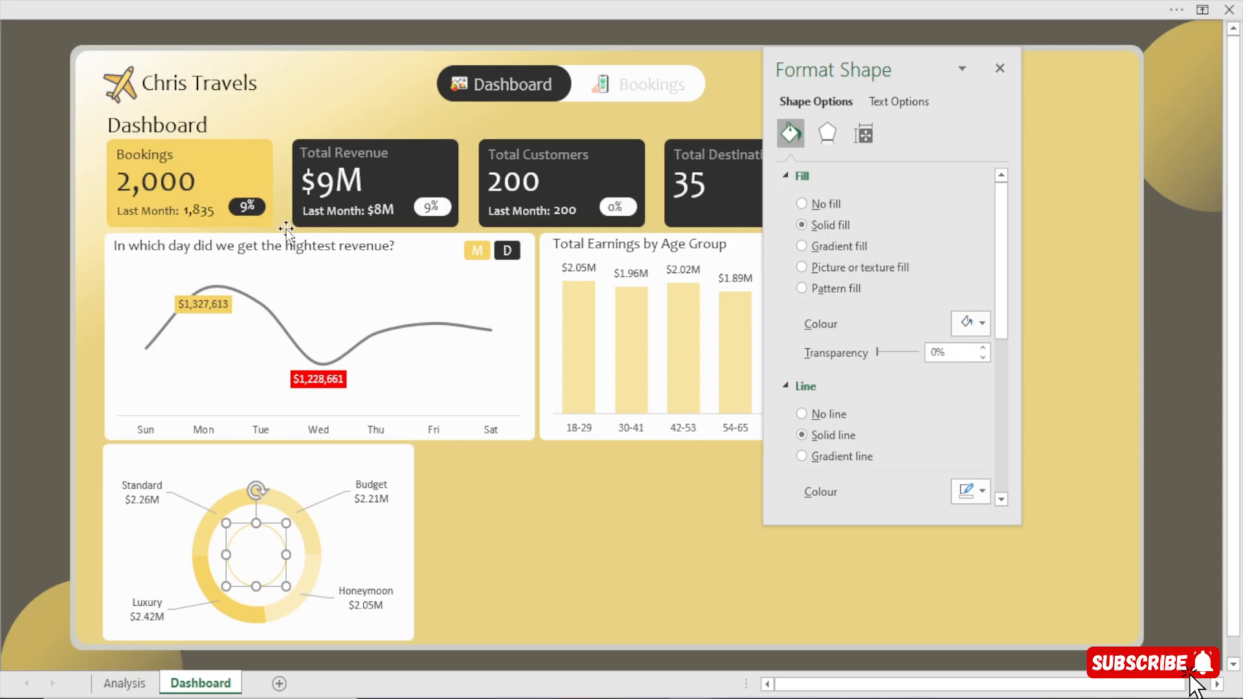
pyautogui.click(257, 215)
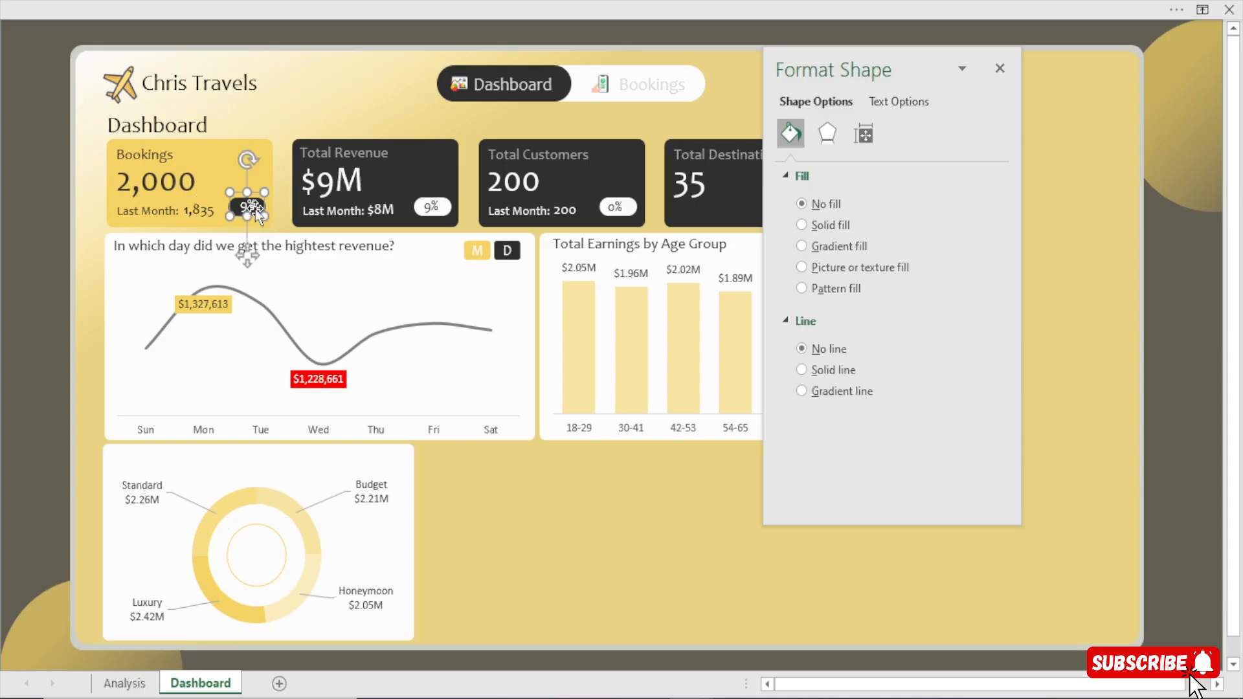
pyautogui.moveTo(257, 215); pyautogui.dragTo(271, 229)
pyautogui.moveTo(264, 301); pyautogui.dragTo(278, 574)
pyautogui.click(256, 606)
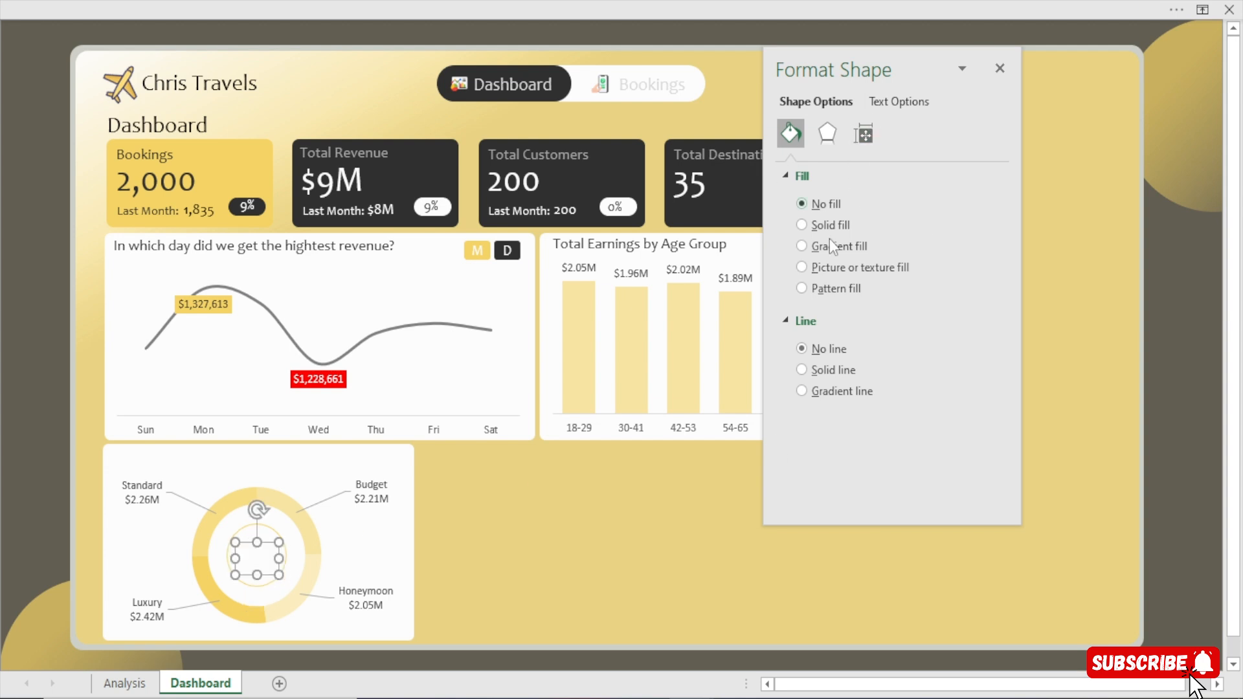
# Give the copied text a solid fill in the recent gold colour and enlarge its box to centre it in the circle.
pyautogui.click(922, 103)
pyautogui.click(801, 225)
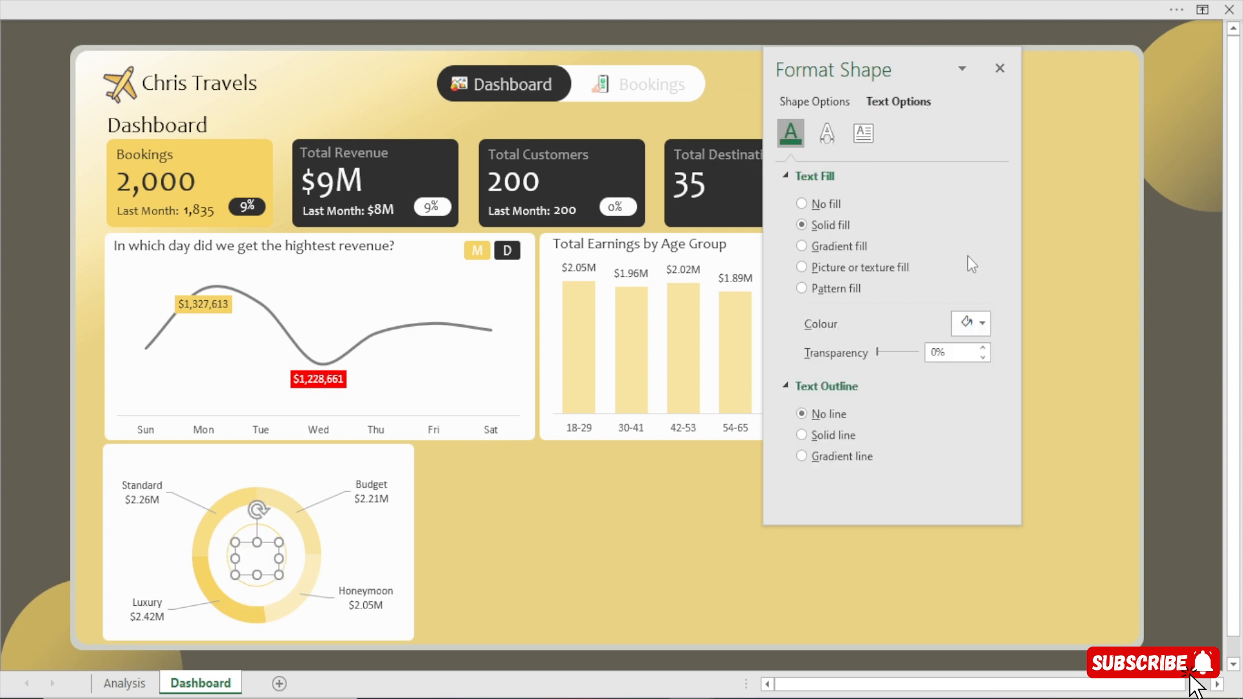
pyautogui.click(967, 322)
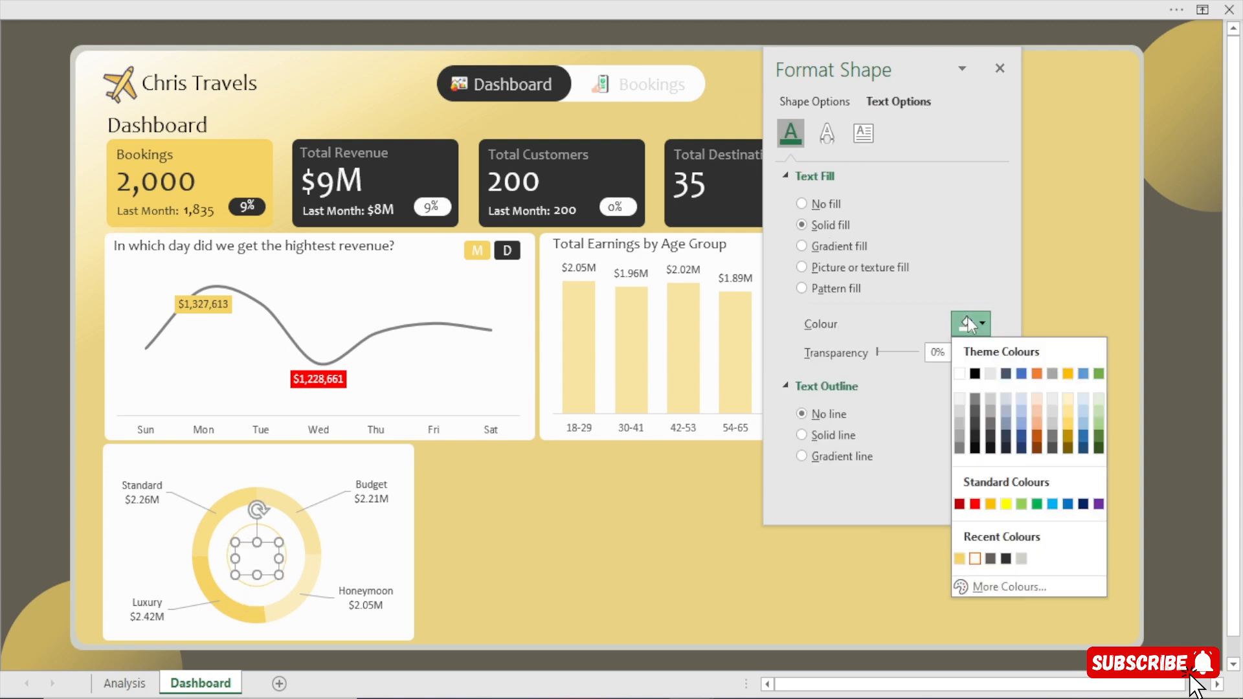
pyautogui.click(960, 559)
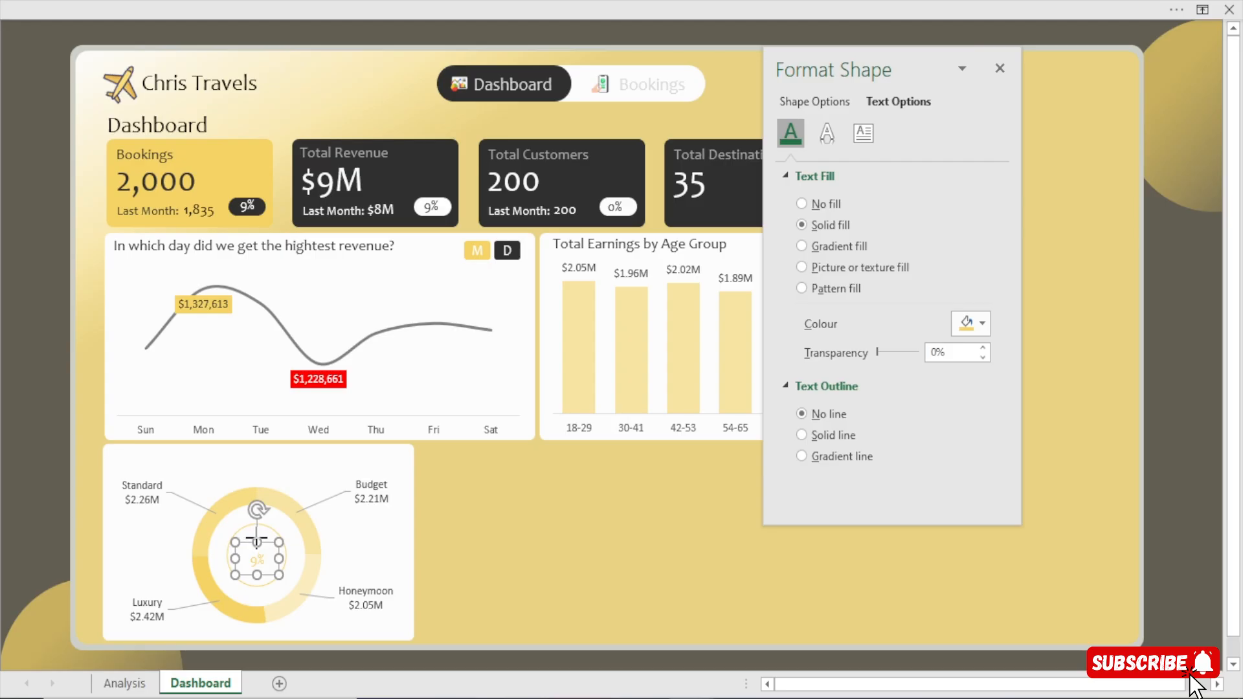
pyautogui.moveTo(257, 538); pyautogui.dragTo(232, 555)
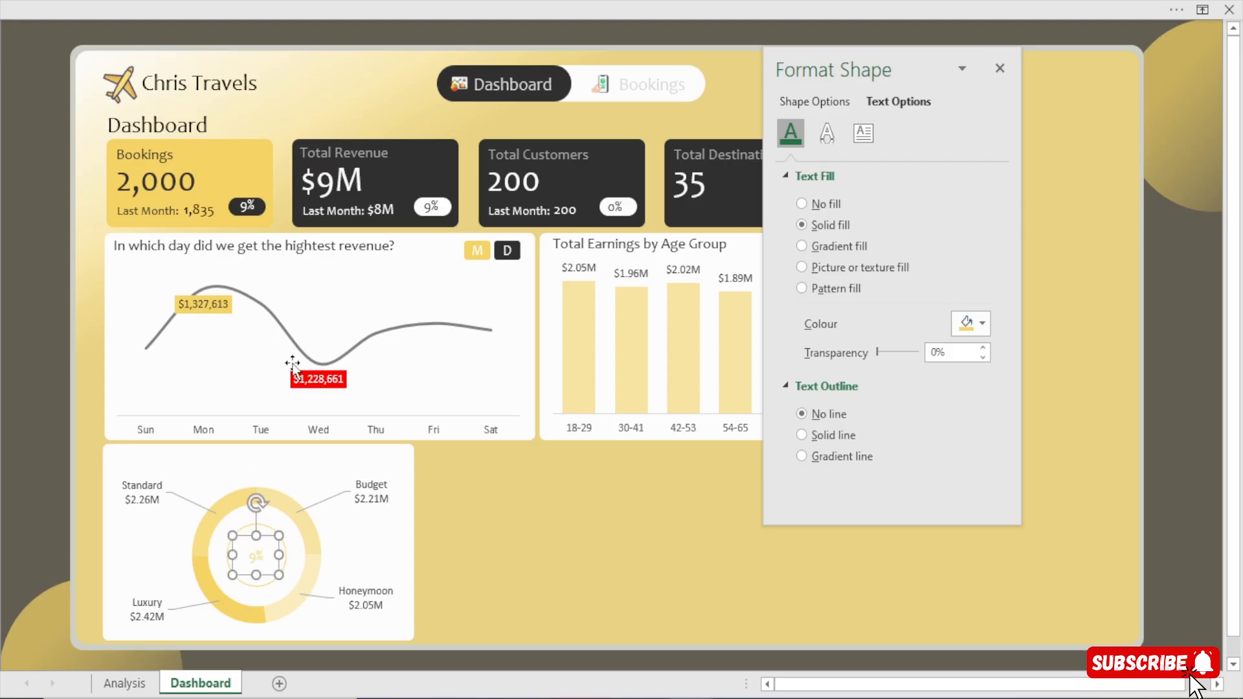
# Show the formula bar while keeping the doughnut's centre text box selected.
pyautogui.click(478, 2)
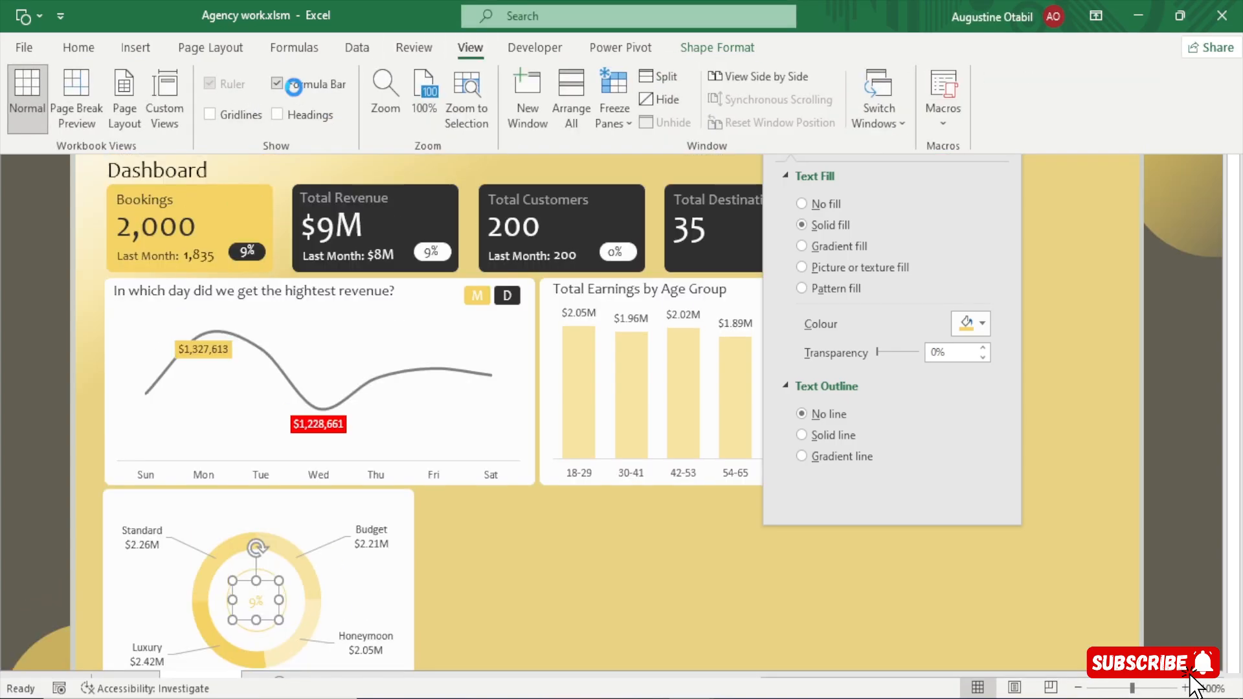
pyautogui.click(294, 90)
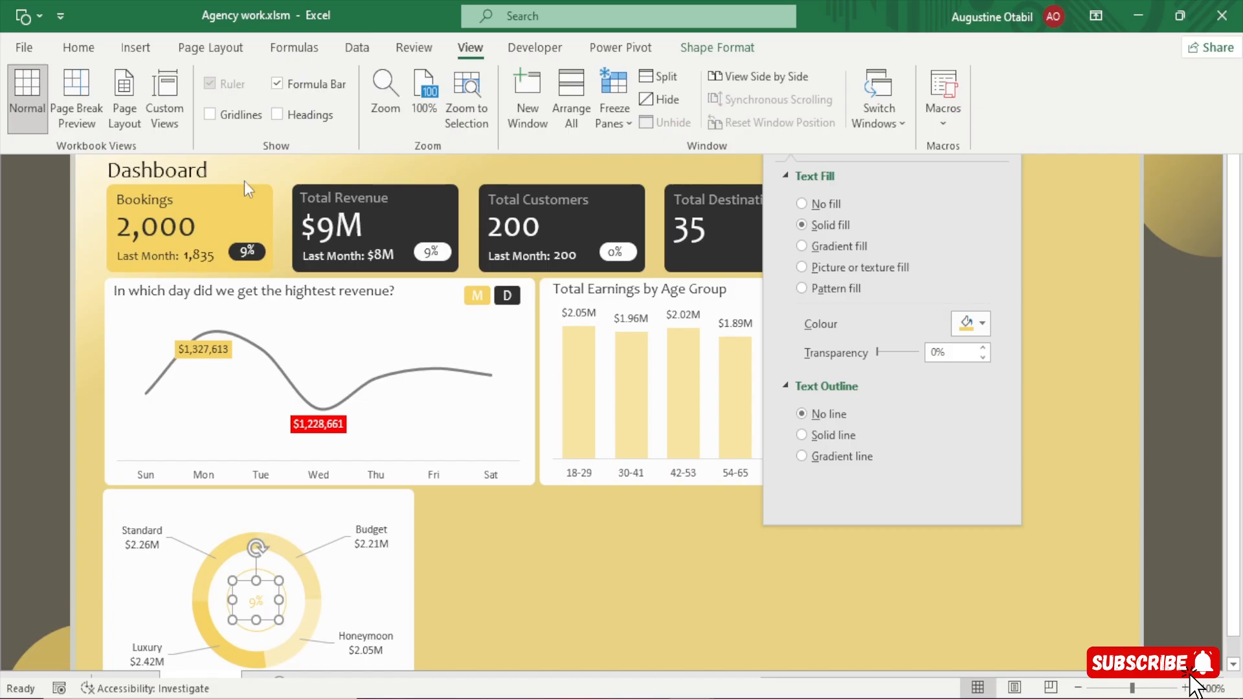
pyautogui.click(3, 360)
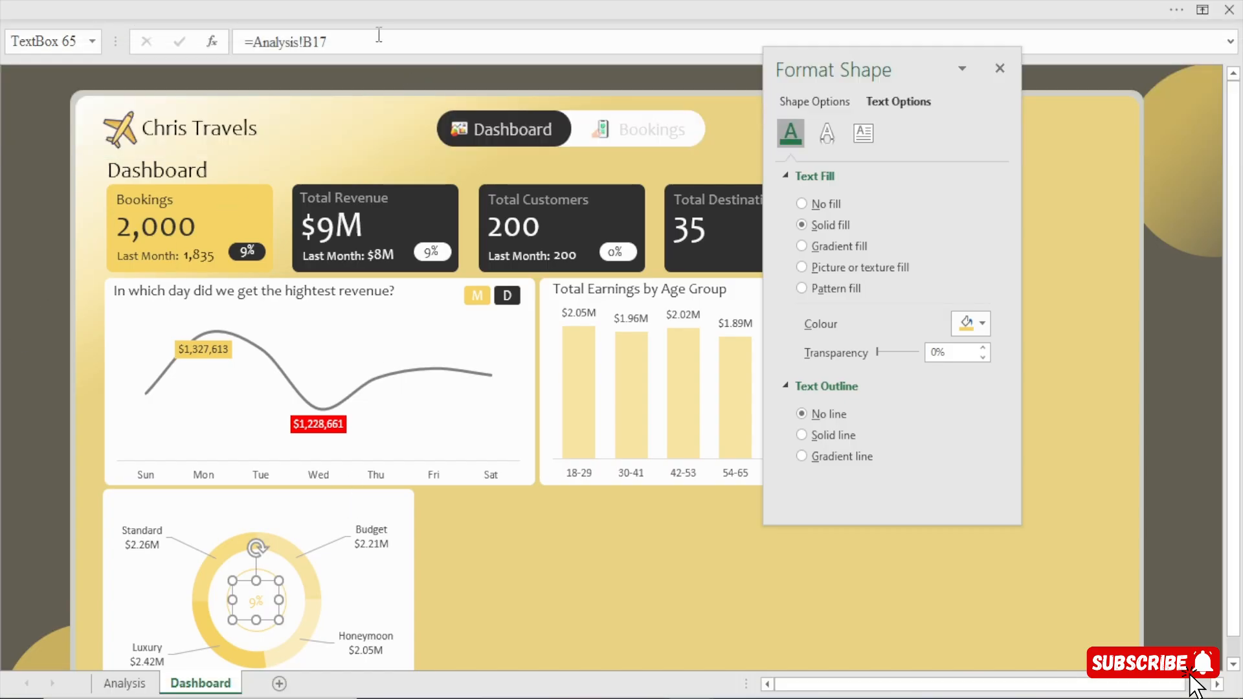
# Link the doughnut's centre text box to the Total Revenue value with =Analysis!C6.
pyautogui.moveTo(345, 42); pyautogui.dragTo(139, 81)
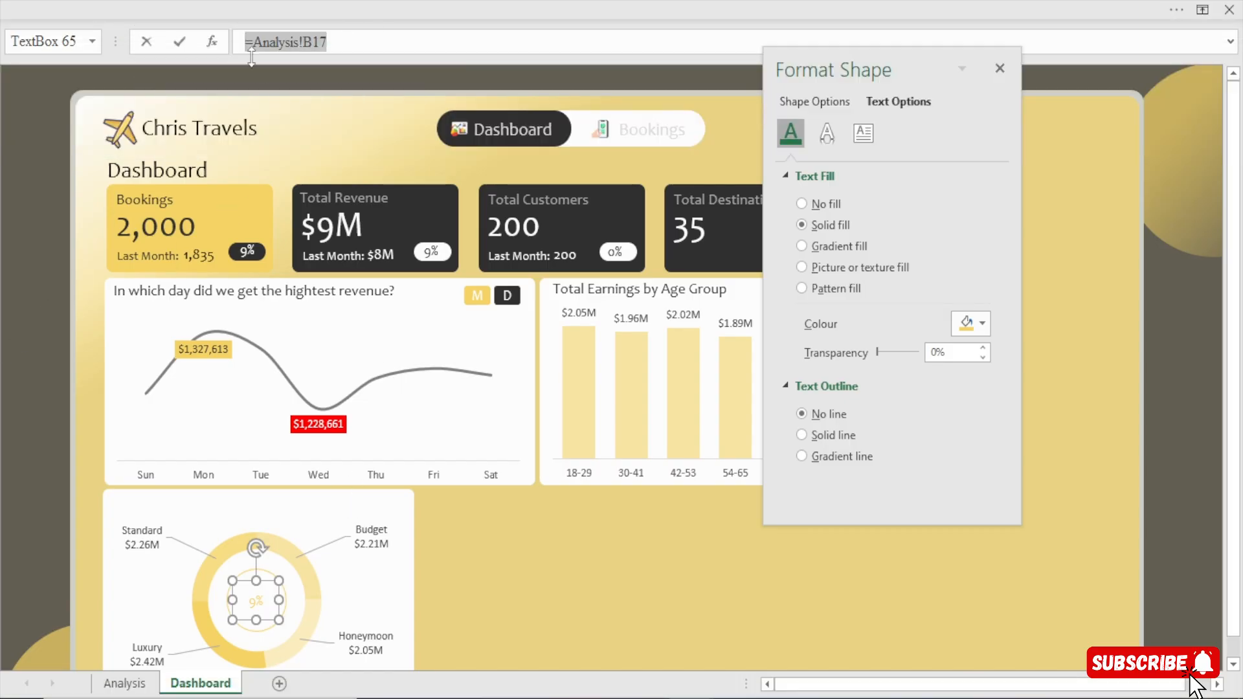
pyautogui.write('=')
pyautogui.click(121, 686)
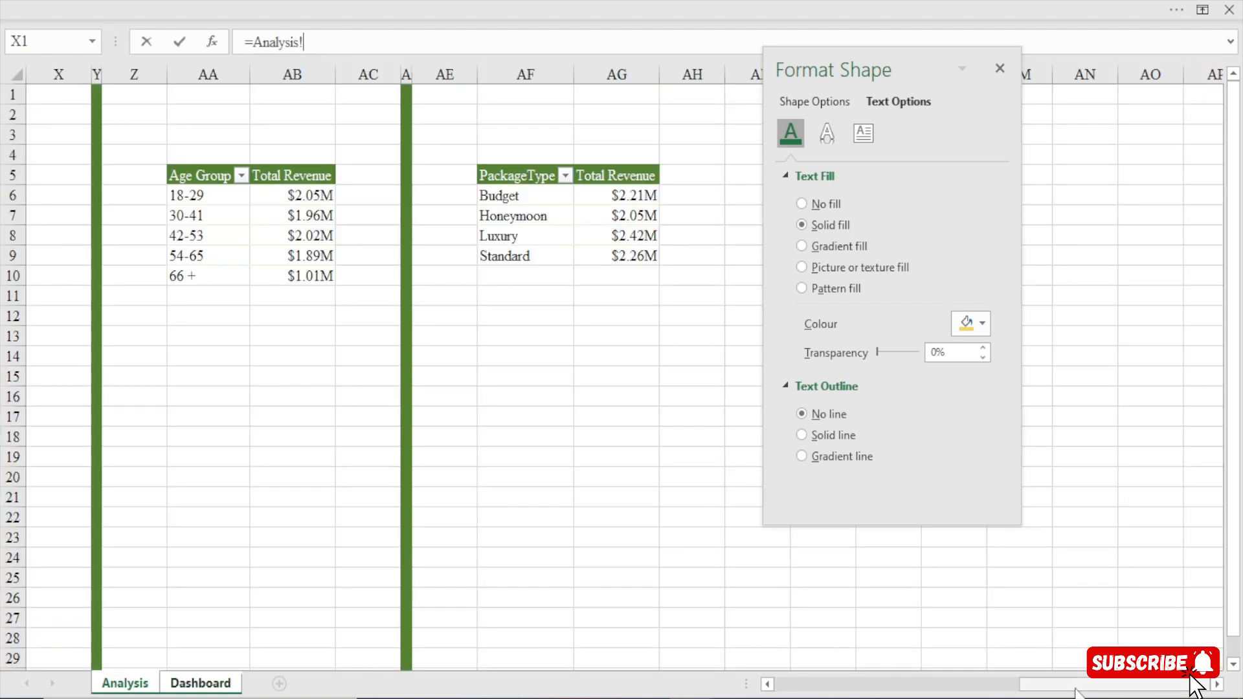
pyautogui.click(850, 685)
pyautogui.click(848, 685)
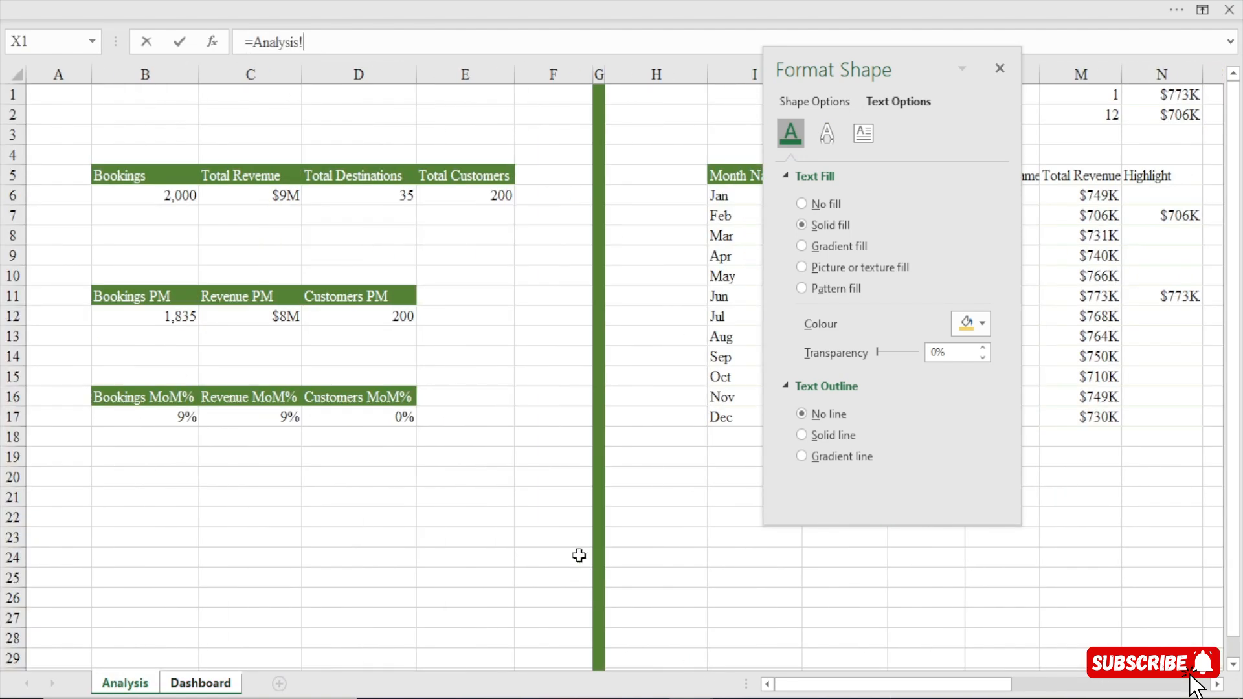
pyautogui.click(251, 195)
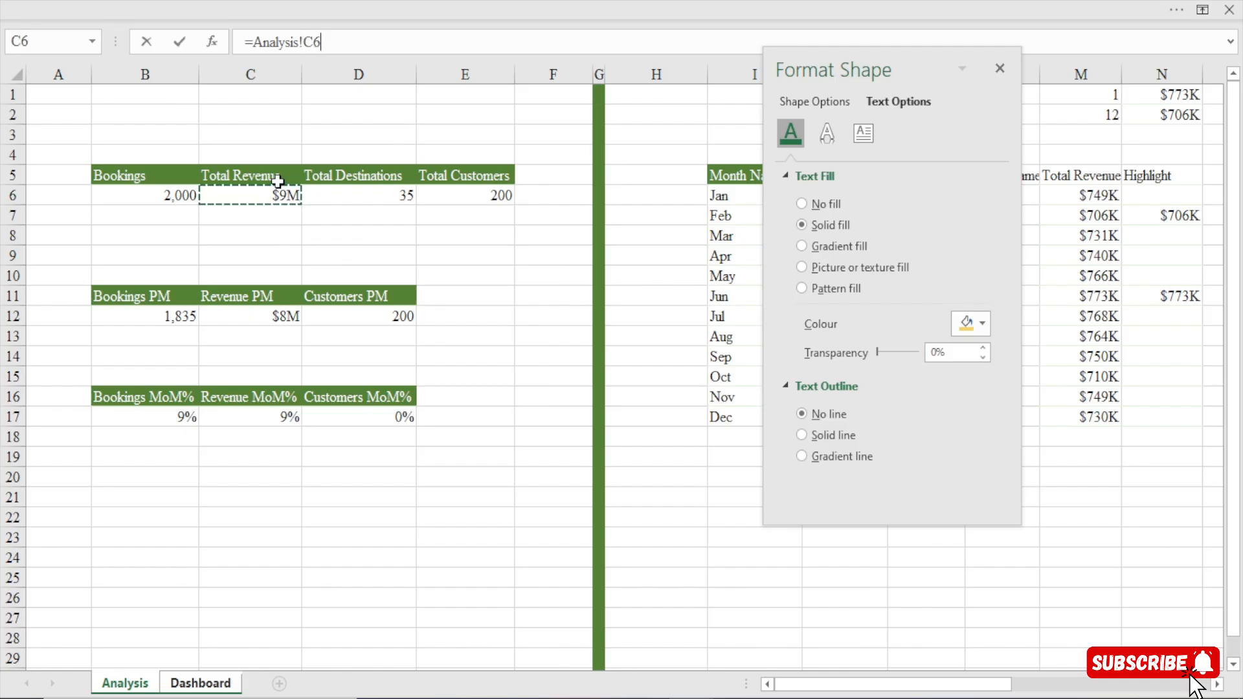
pyautogui.press('Return')
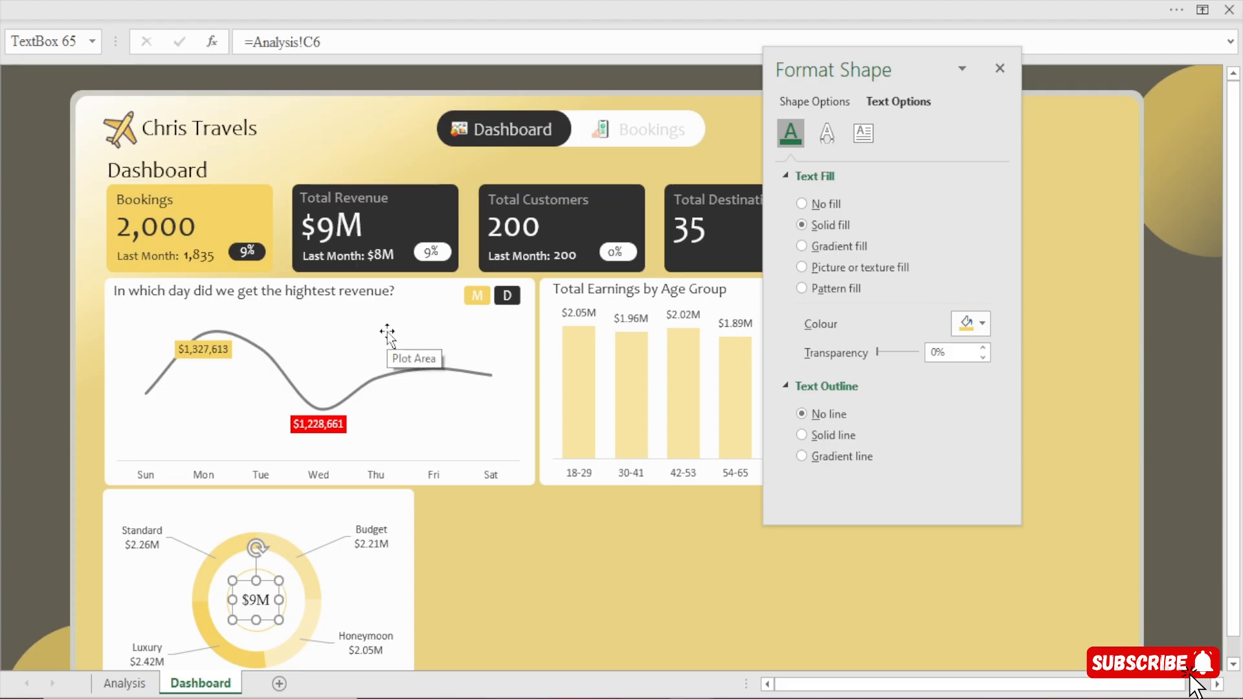
# Set the font of the $9M text in the doughnut's centre to Candara, size 12.
pyautogui.click(395, 8)
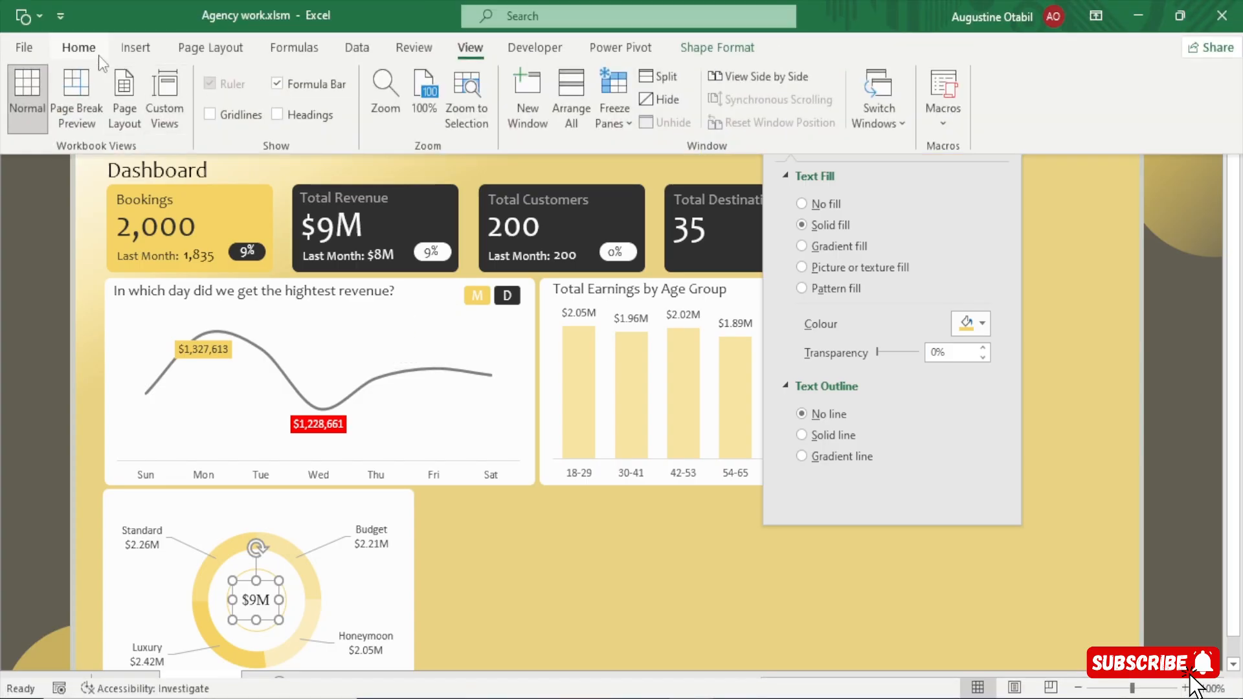
pyautogui.click(98, 56)
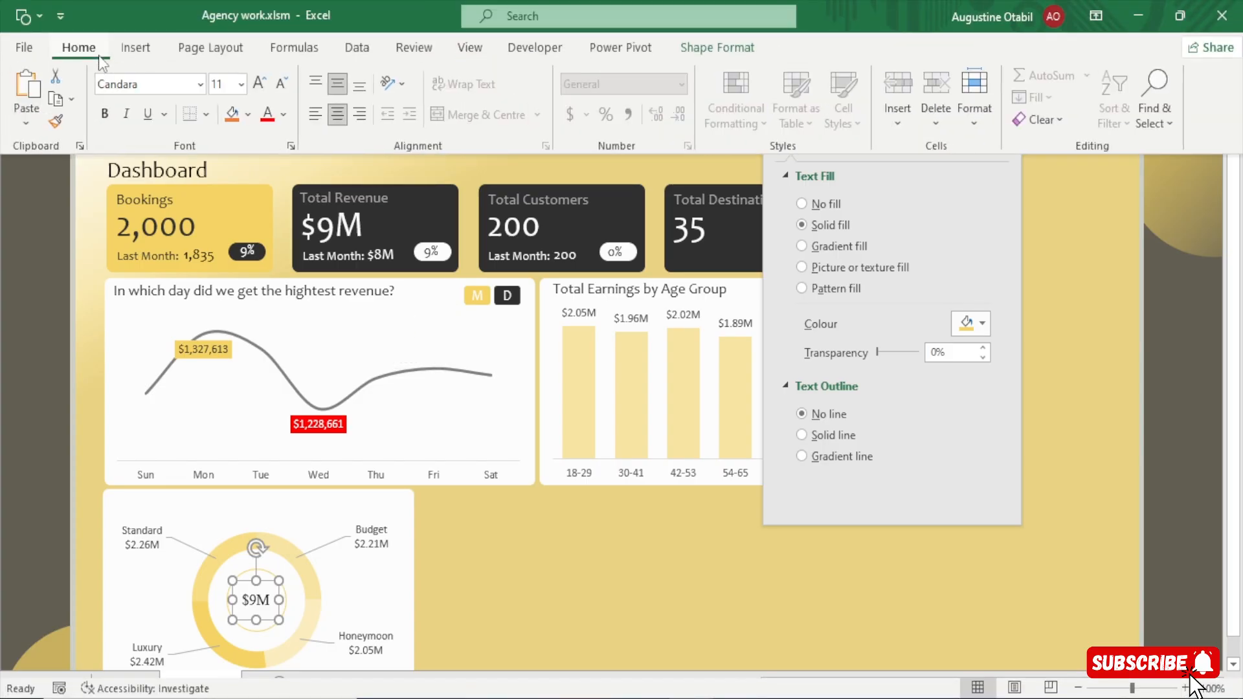
pyautogui.click(259, 83)
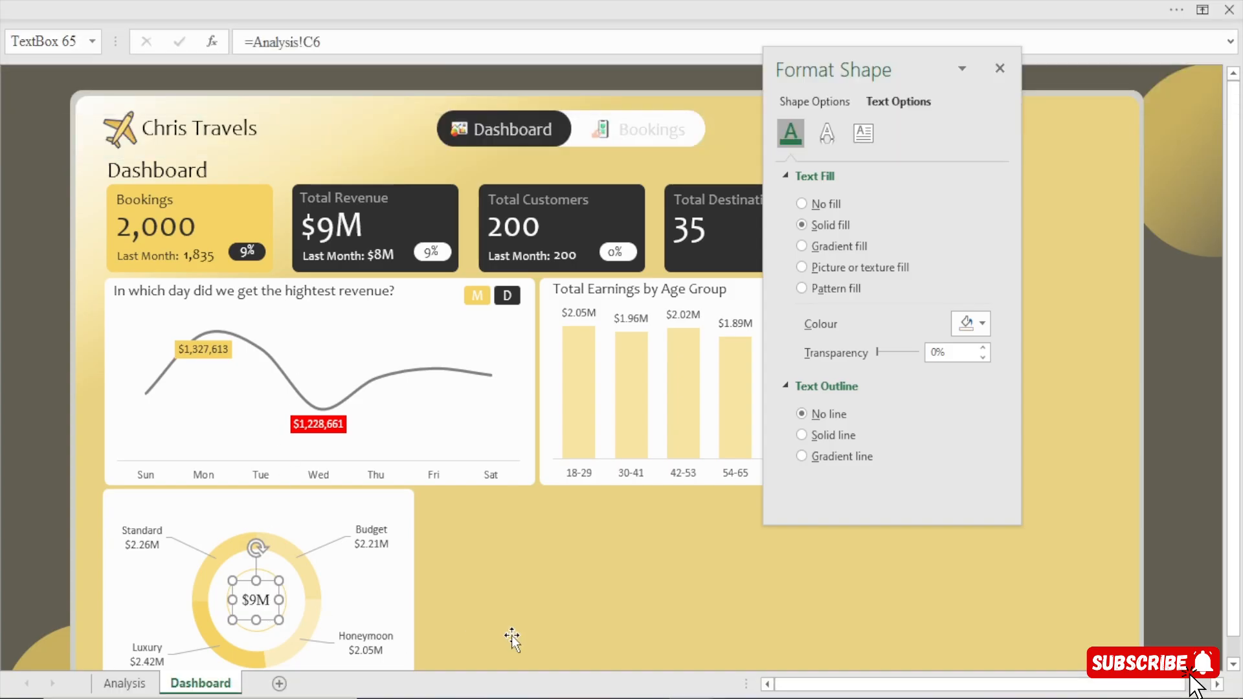
pyautogui.click(512, 637)
pyautogui.click(380, 9)
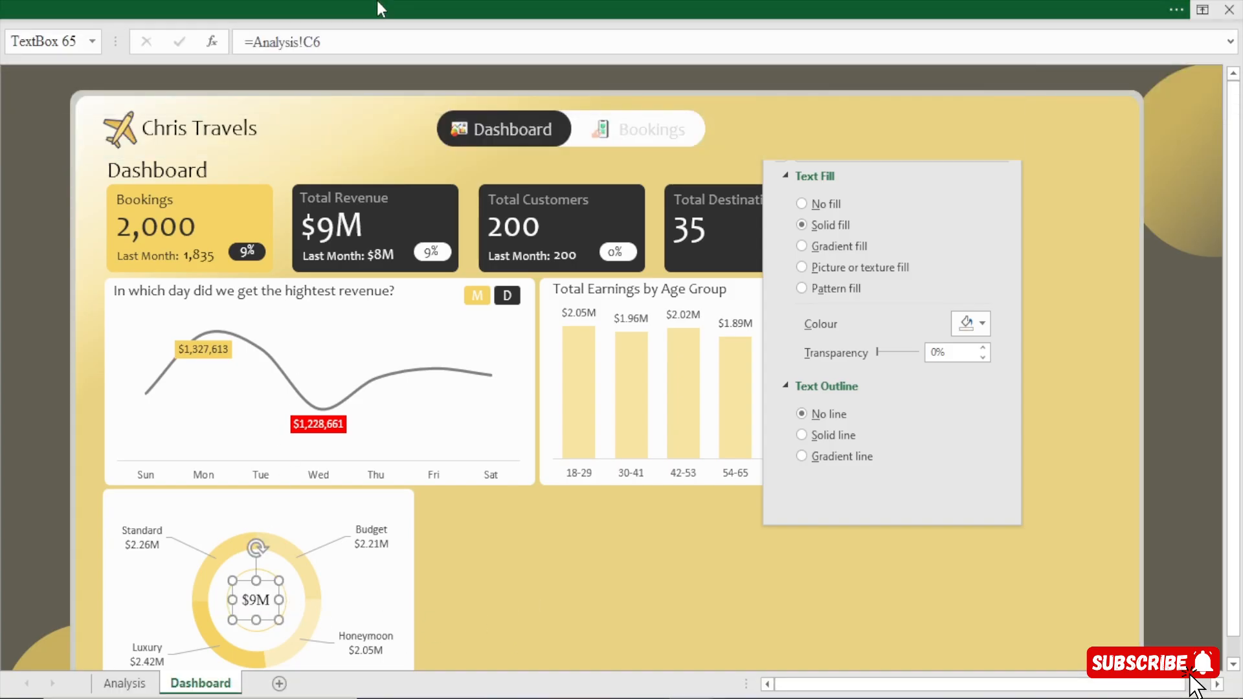
pyautogui.click(164, 84)
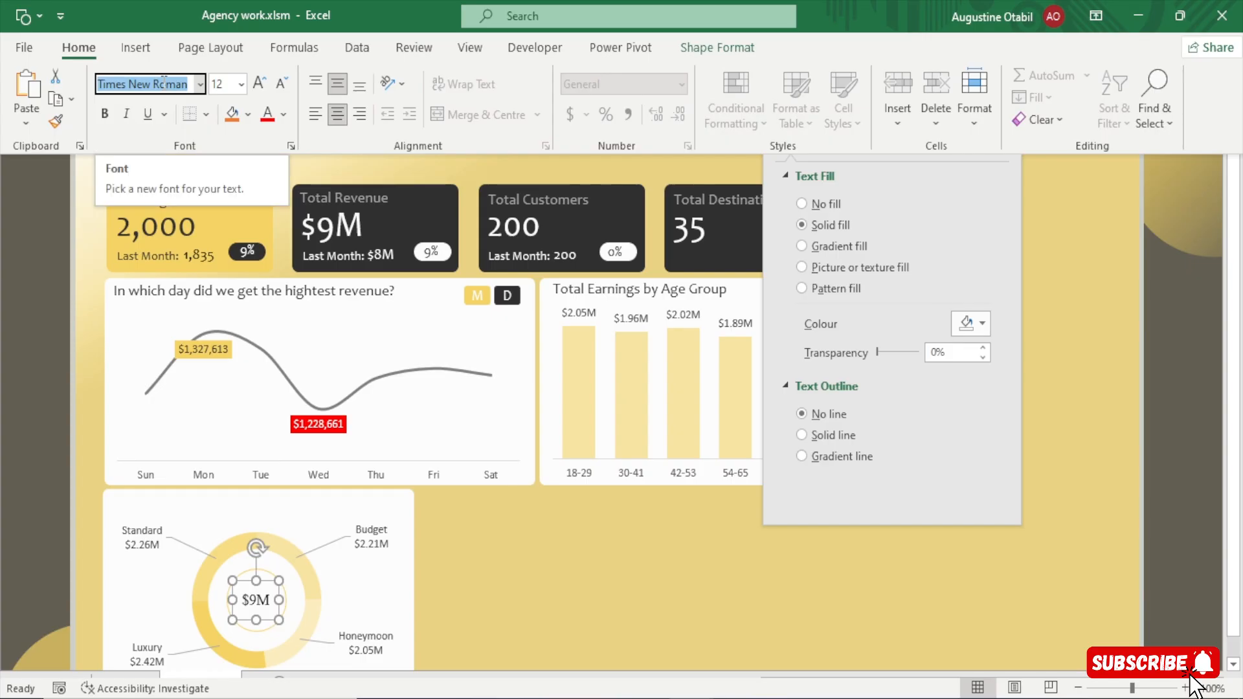
pyautogui.write('Candara')
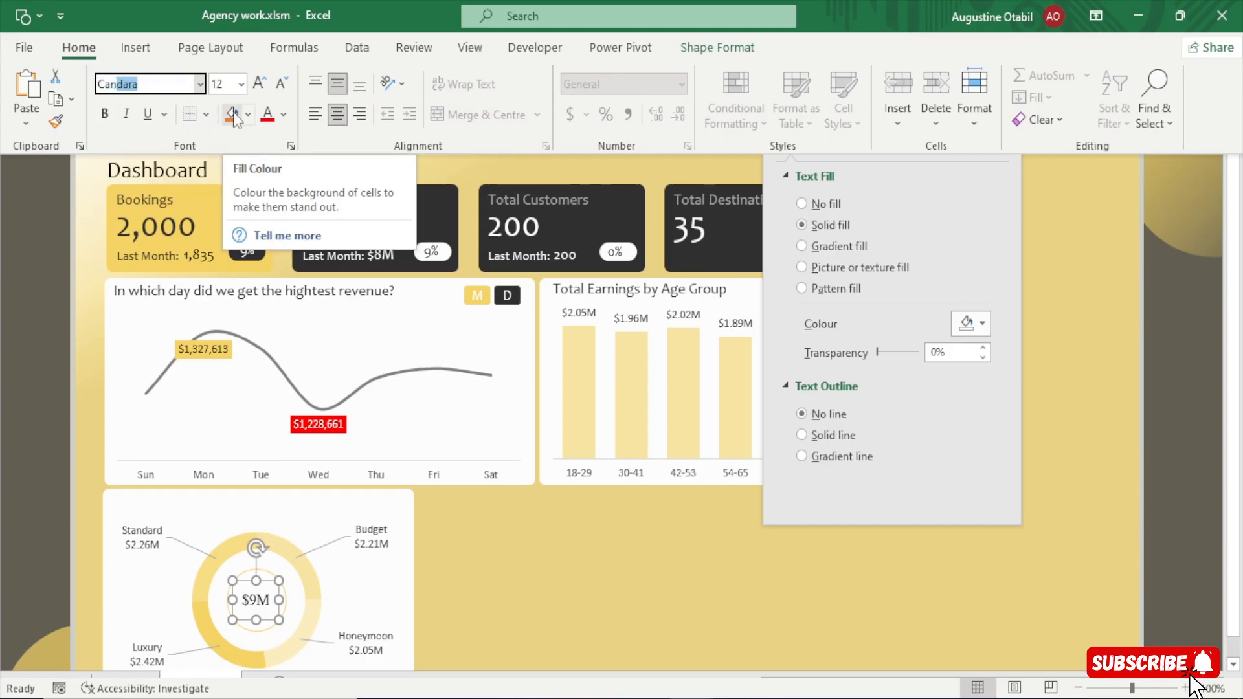
pyautogui.press('Return')
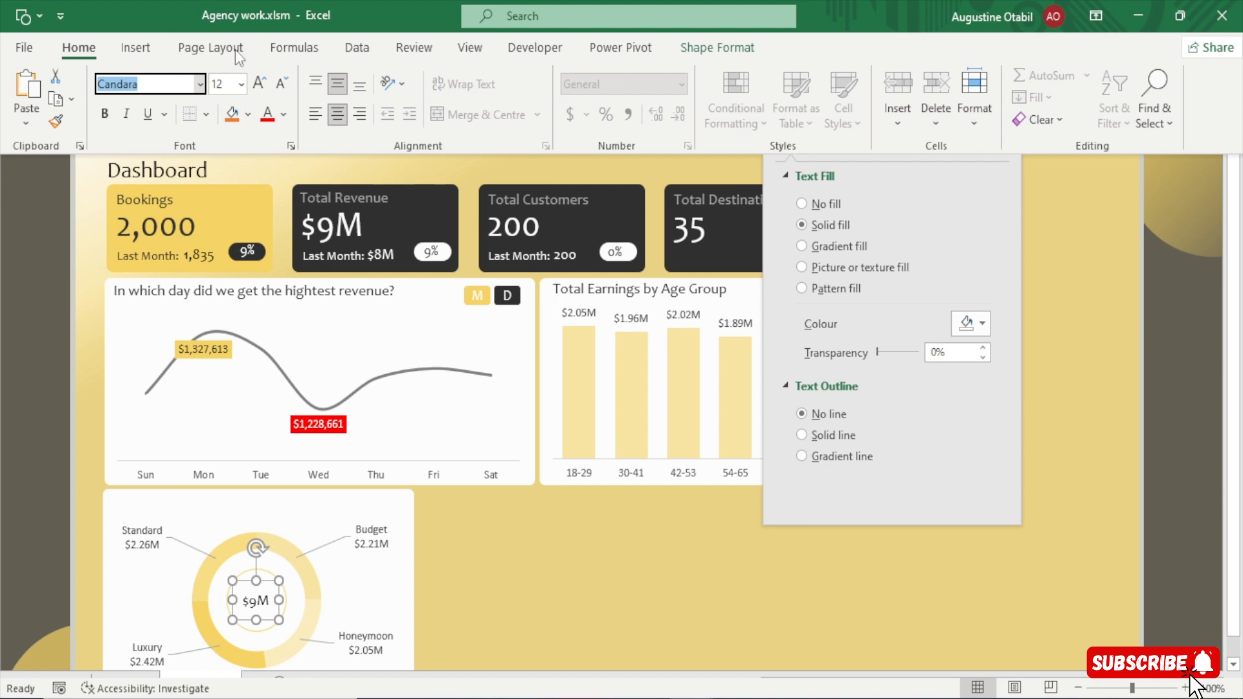
pyautogui.click(263, 90)
pyautogui.click(282, 86)
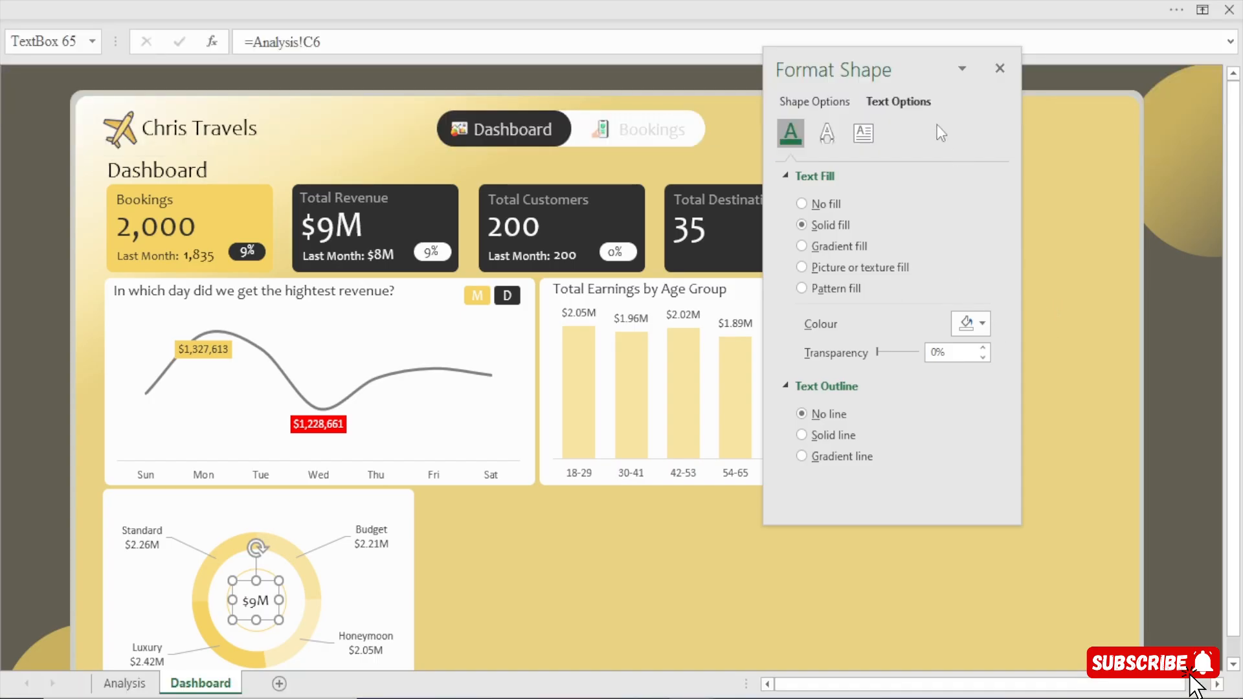
# Recolour the doughnut's centre text with the recent gold colour and increase its font size to 14.
pyautogui.click(982, 323)
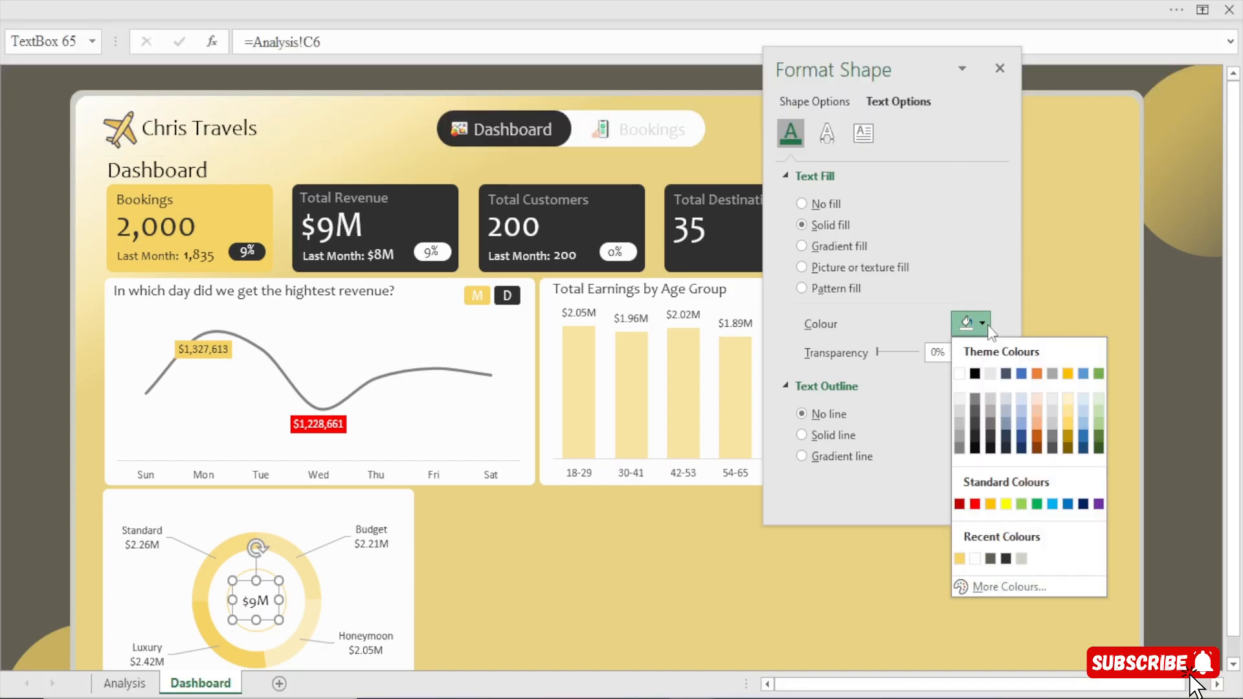
pyautogui.click(959, 558)
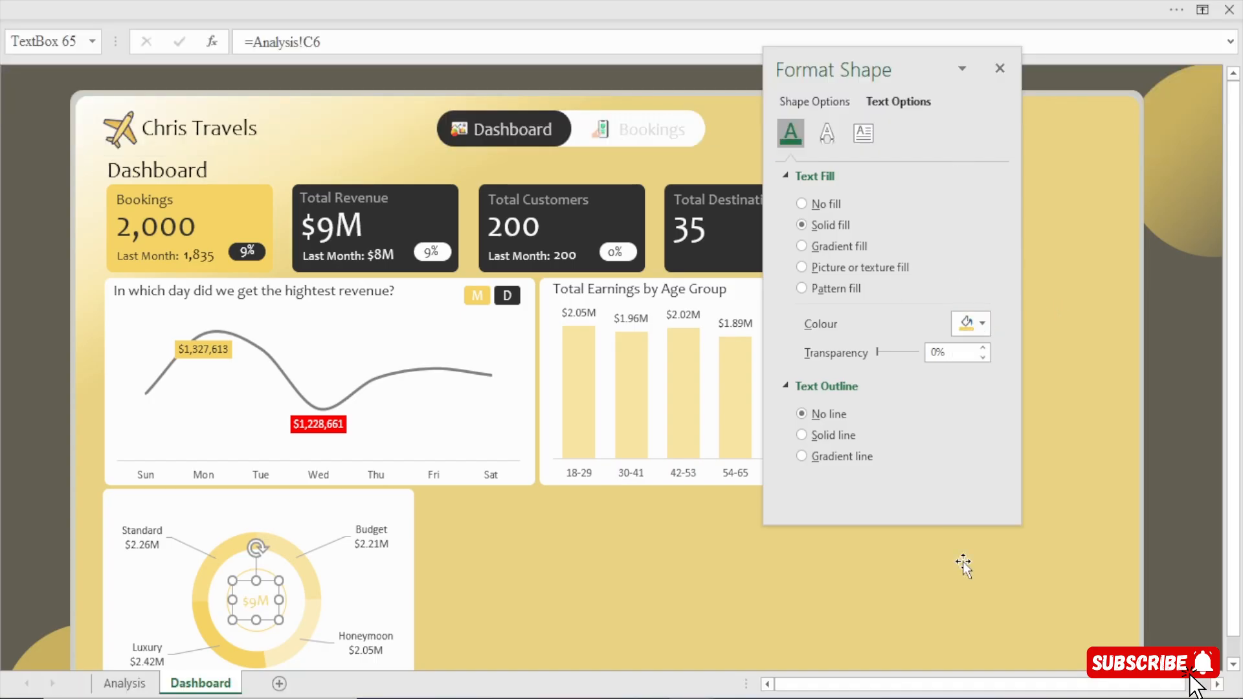
pyautogui.click(352, 12)
pyautogui.click(259, 83)
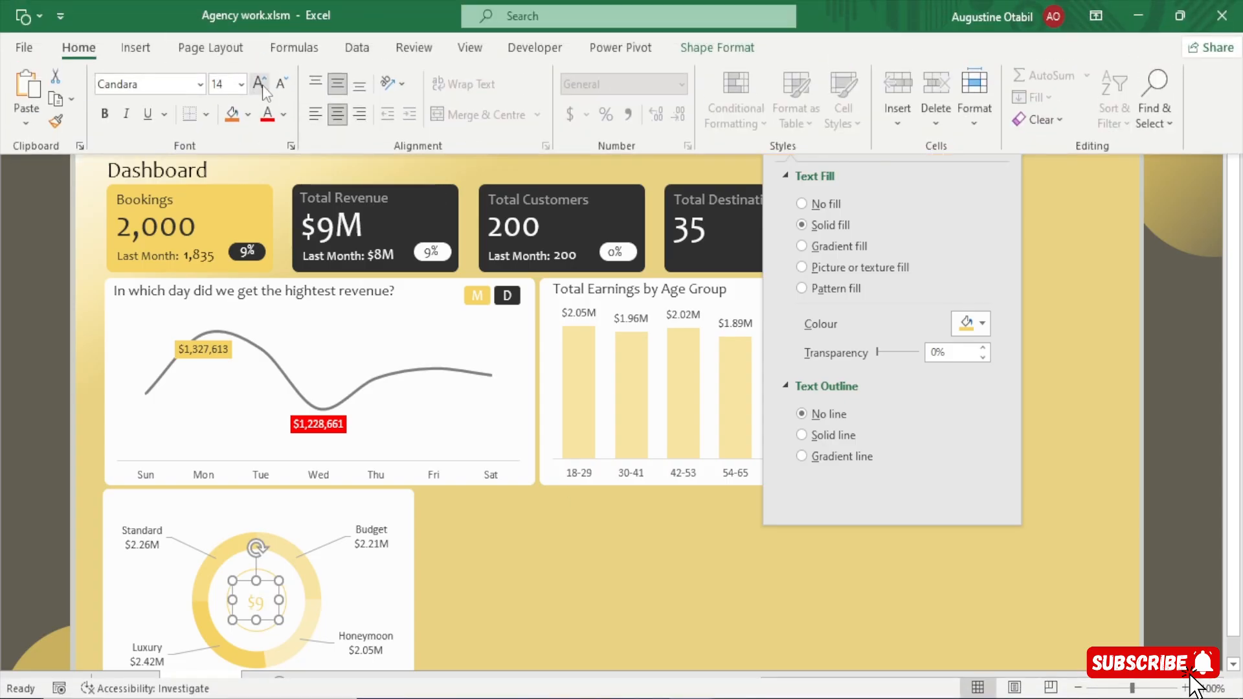
pyautogui.click(456, 572)
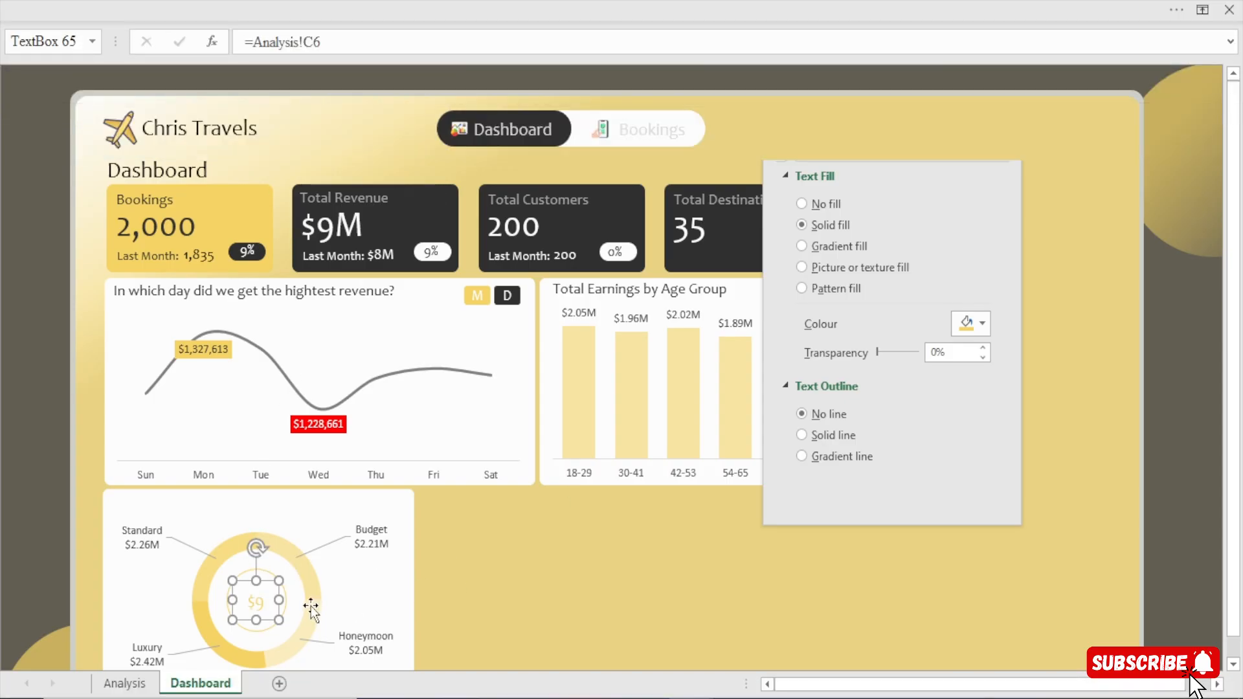
# Widen the doughnut's centre text box to fit the full value and nudge it right to centre it within the ring.
pyautogui.moveTo(233, 580); pyautogui.dragTo(226, 581)
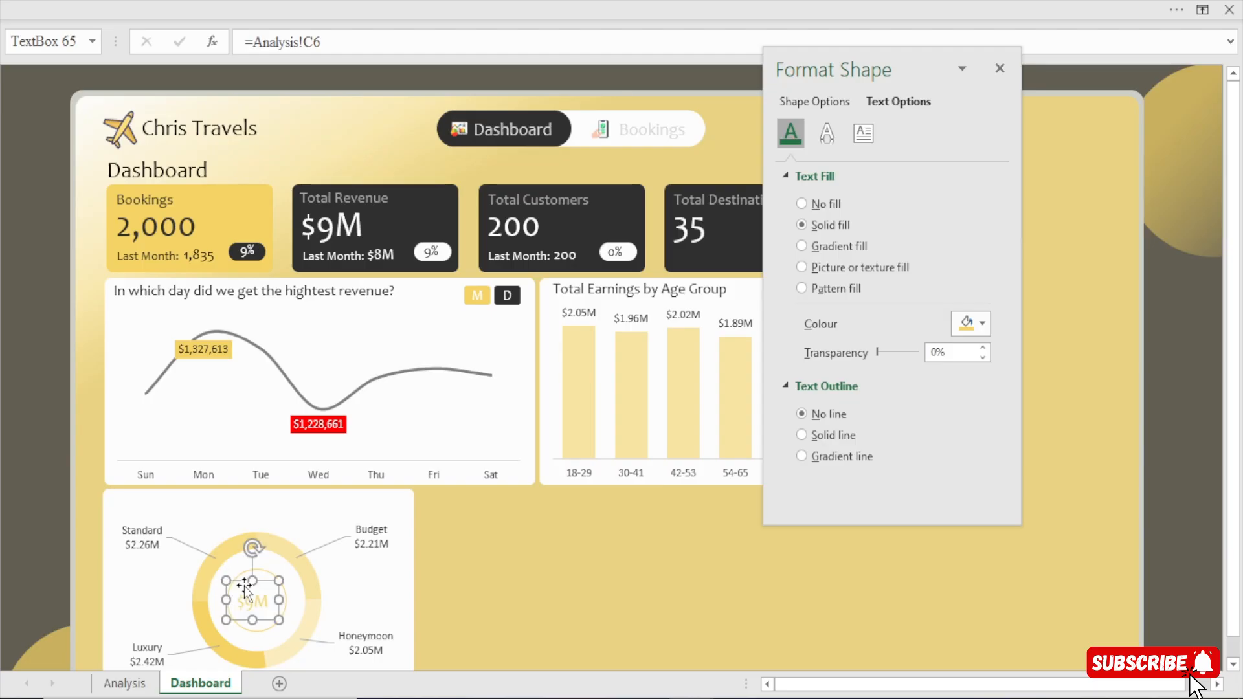
pyautogui.press('Right')
pyautogui.press('Right')
pyautogui.press('Right')
pyautogui.press('Right')
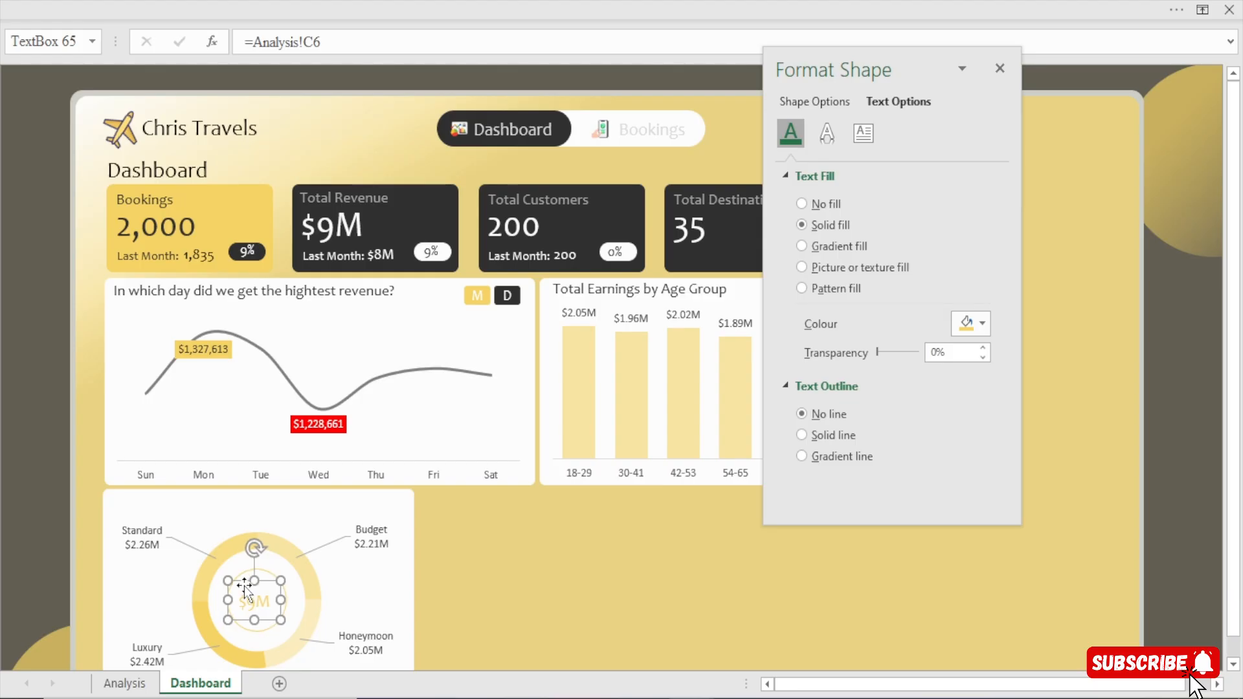
pyautogui.click(619, 573)
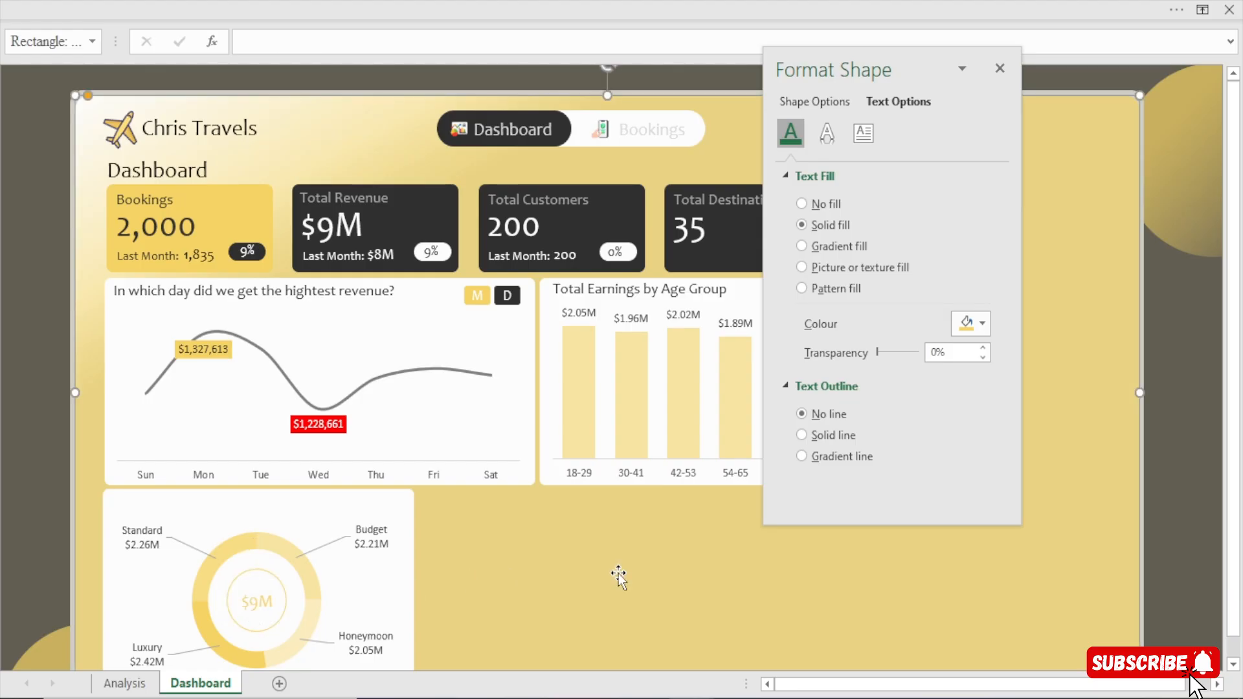
# Duplicate the "Total Earnings by Age Group" title and place the copy at the top of the doughnut chart's card.
pyautogui.click(590, 290)
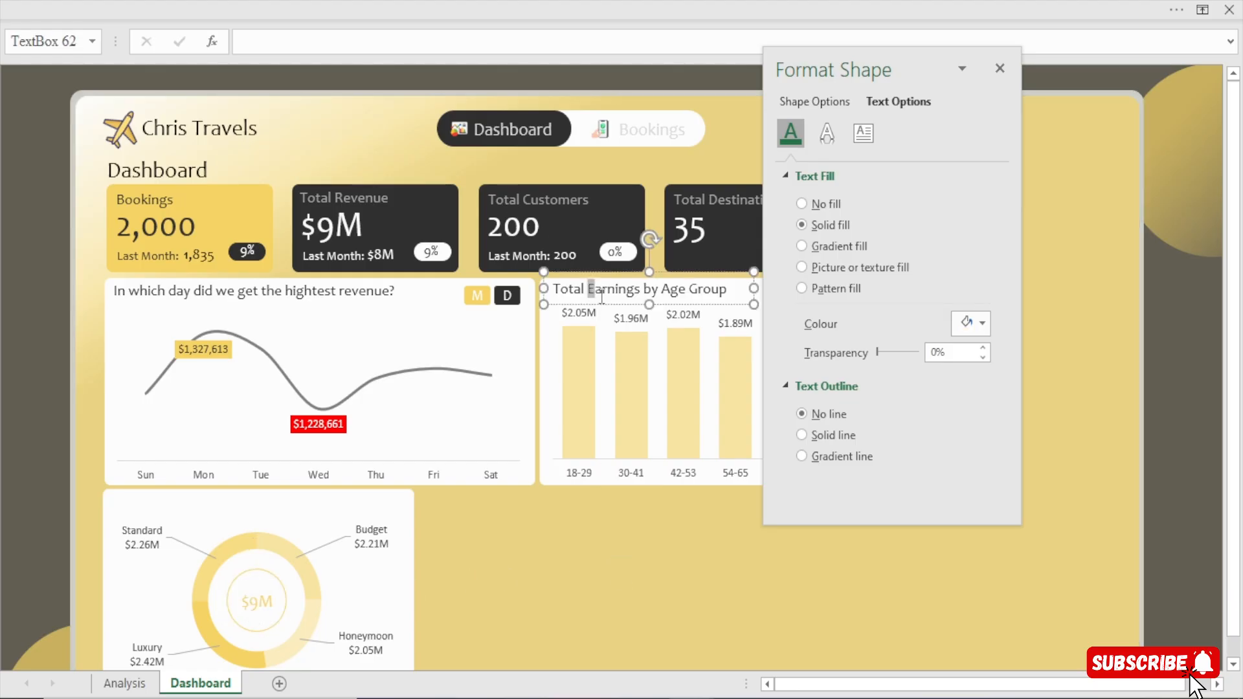
pyautogui.click(607, 304)
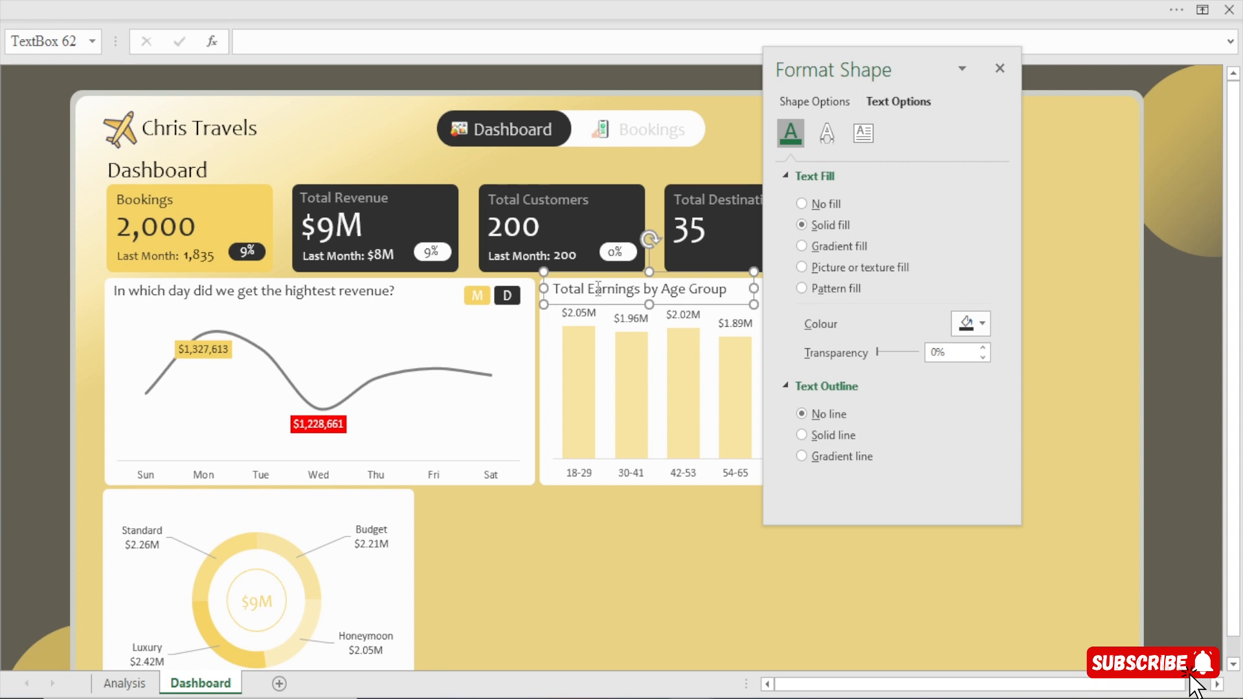
pyautogui.hotkey('ctrl', 'd')
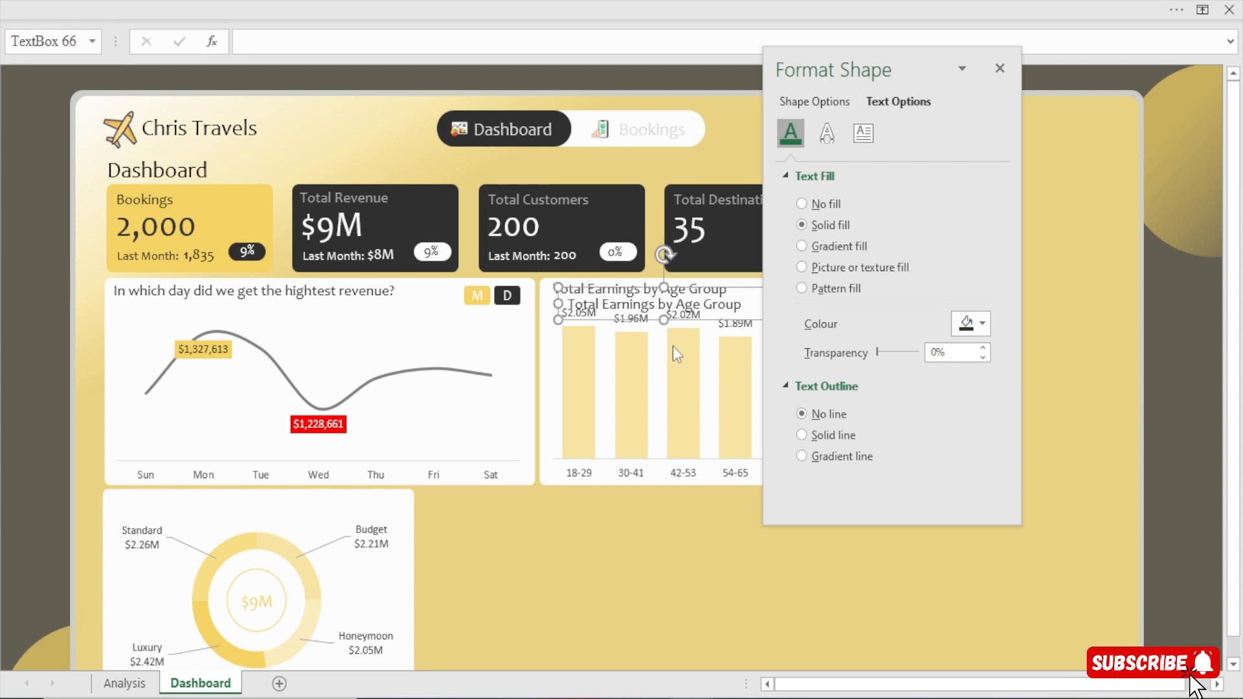
pyautogui.moveTo(659, 322); pyautogui.dragTo(204, 519)
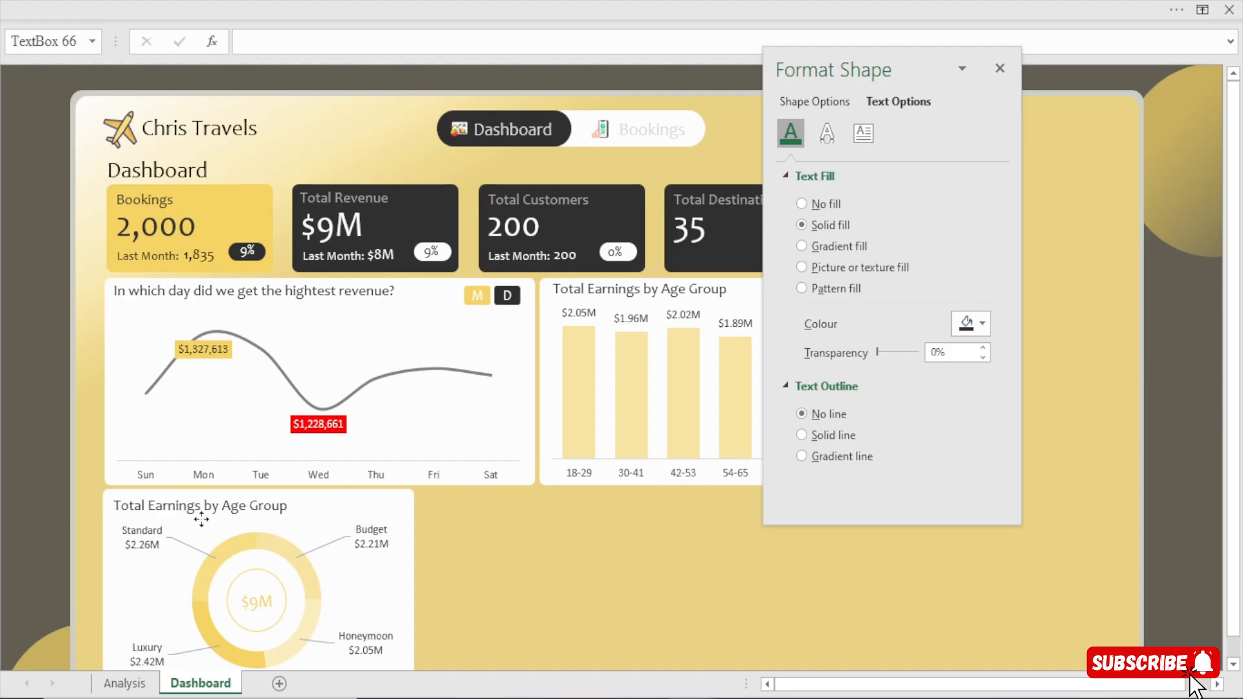
# Change the copied title to "Total Earnings by Package Type" and widen its text box to fit on one line.
pyautogui.click(202, 518)
pyautogui.moveTo(290, 505); pyautogui.dragTo(229, 517)
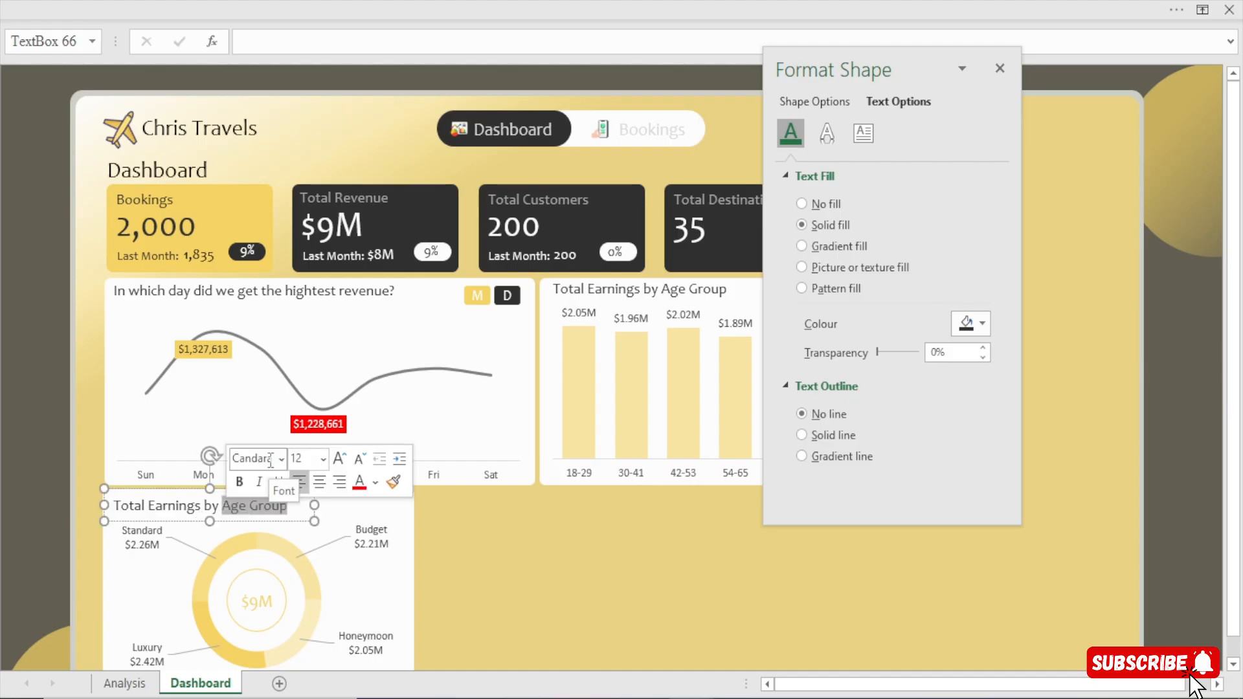
pyautogui.write('Packa')
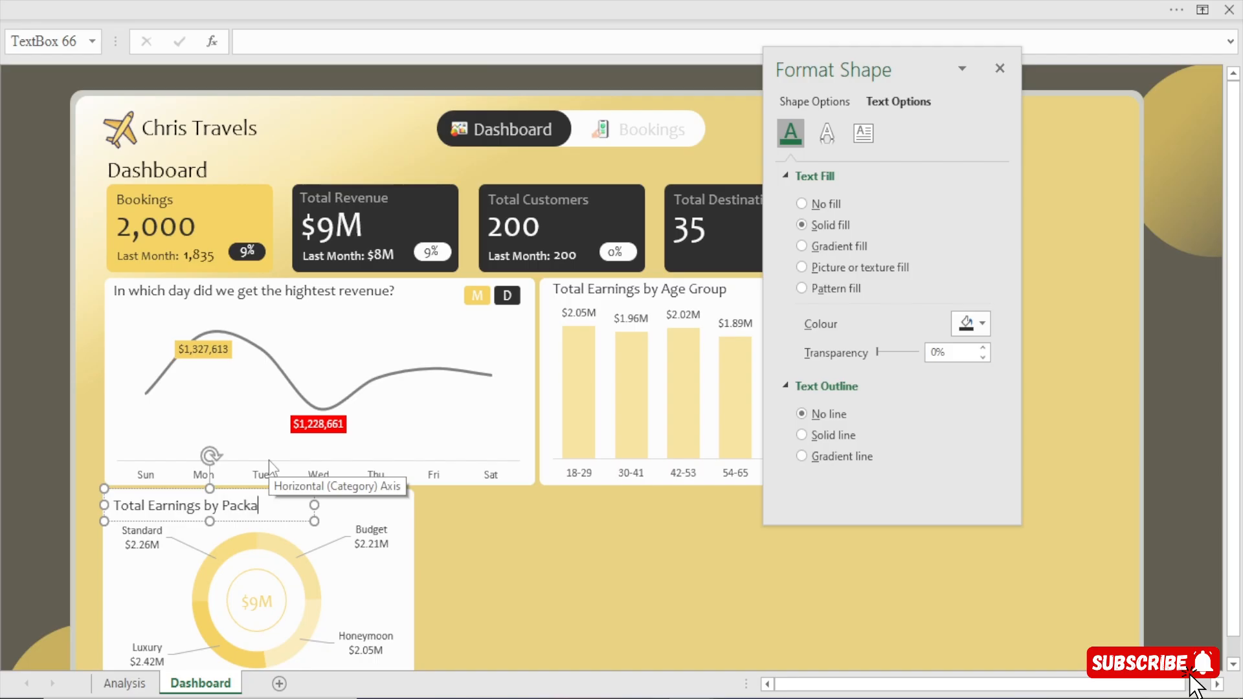
pyautogui.write('ge Type')
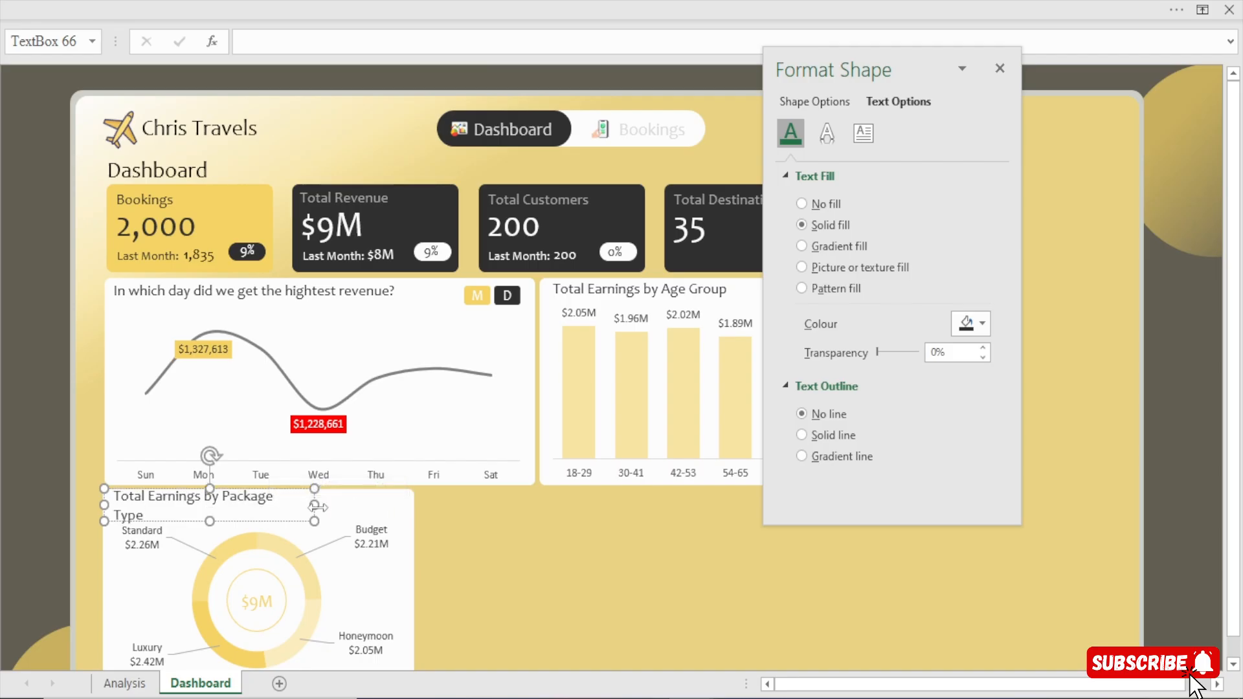
pyautogui.moveTo(318, 507); pyautogui.dragTo(336, 509)
pyautogui.click(4, 421)
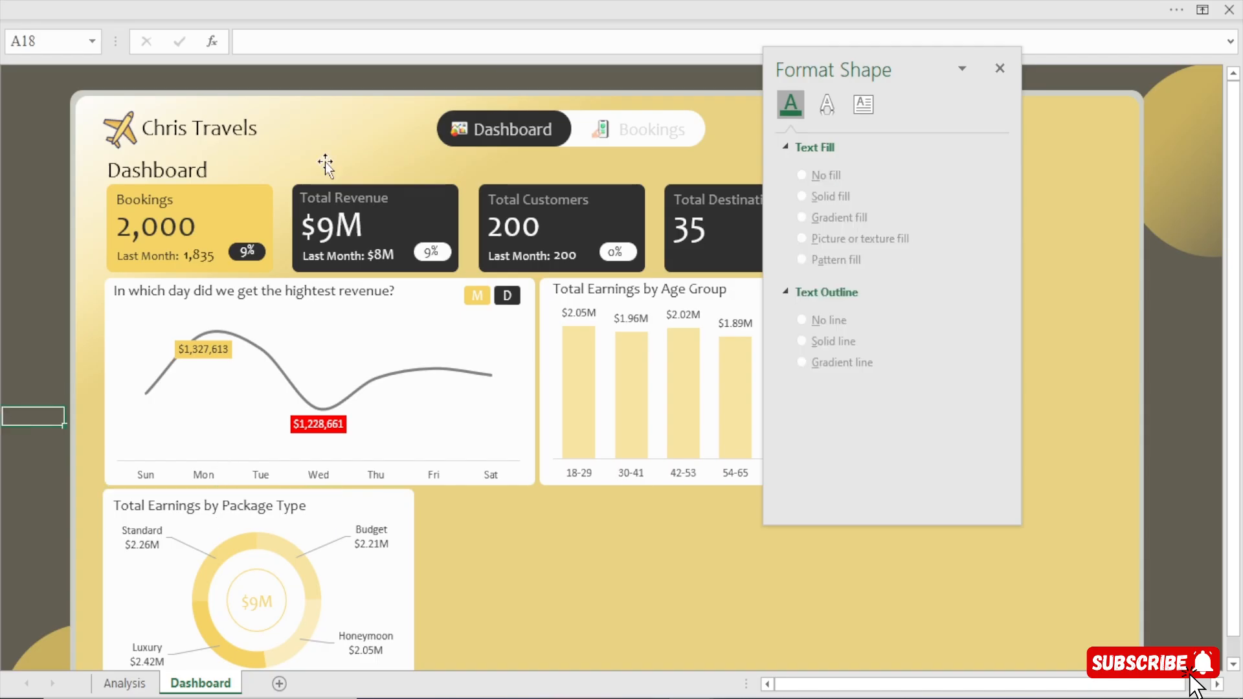
# Hide the formula bar and close the shape formatting pane to clear the view of the dashboard.
pyautogui.click(614, 4)
pyautogui.click(460, 55)
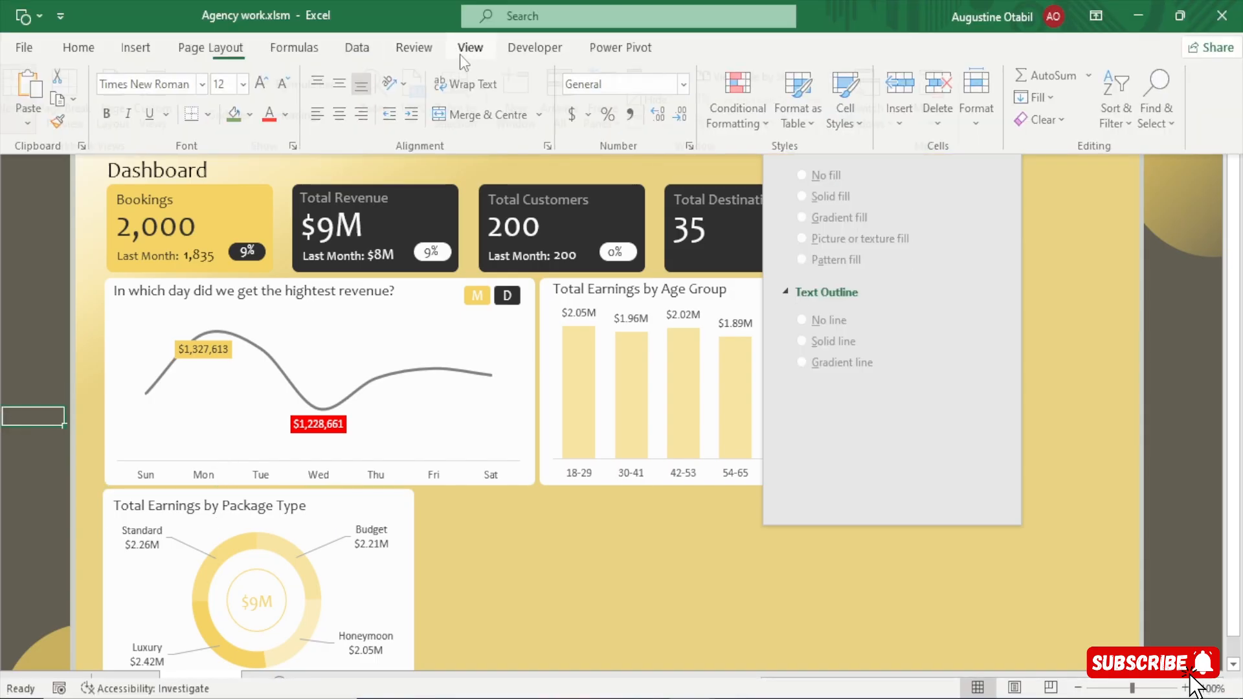
pyautogui.click(297, 87)
pyautogui.click(11, 264)
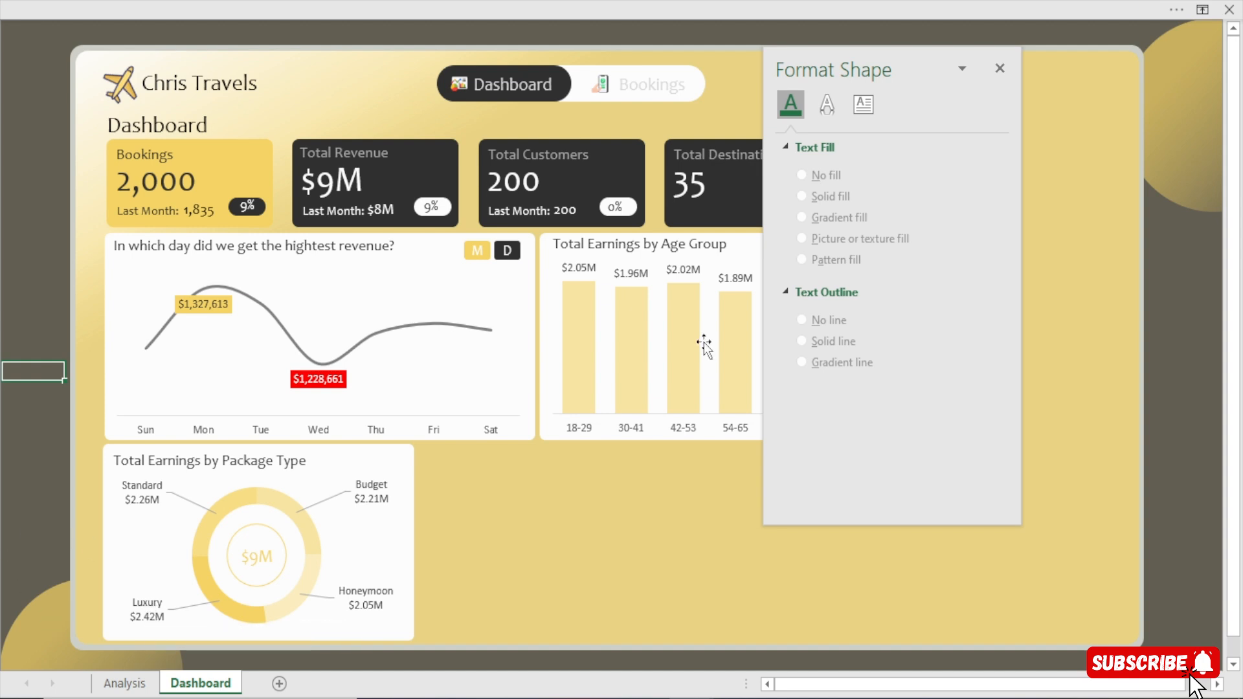
pyautogui.click(999, 68)
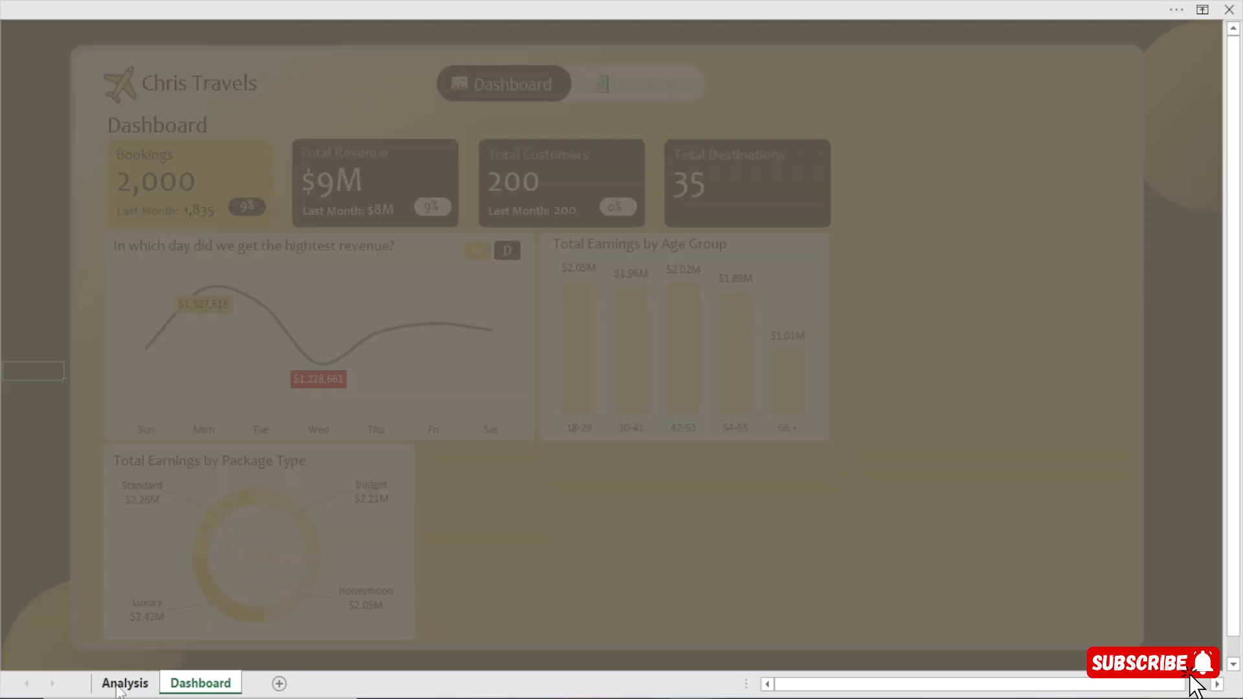
# Copy the entire PackageType pivot table on the Analysis sheet and paste it at cell AK5.
pyautogui.click(119, 684)
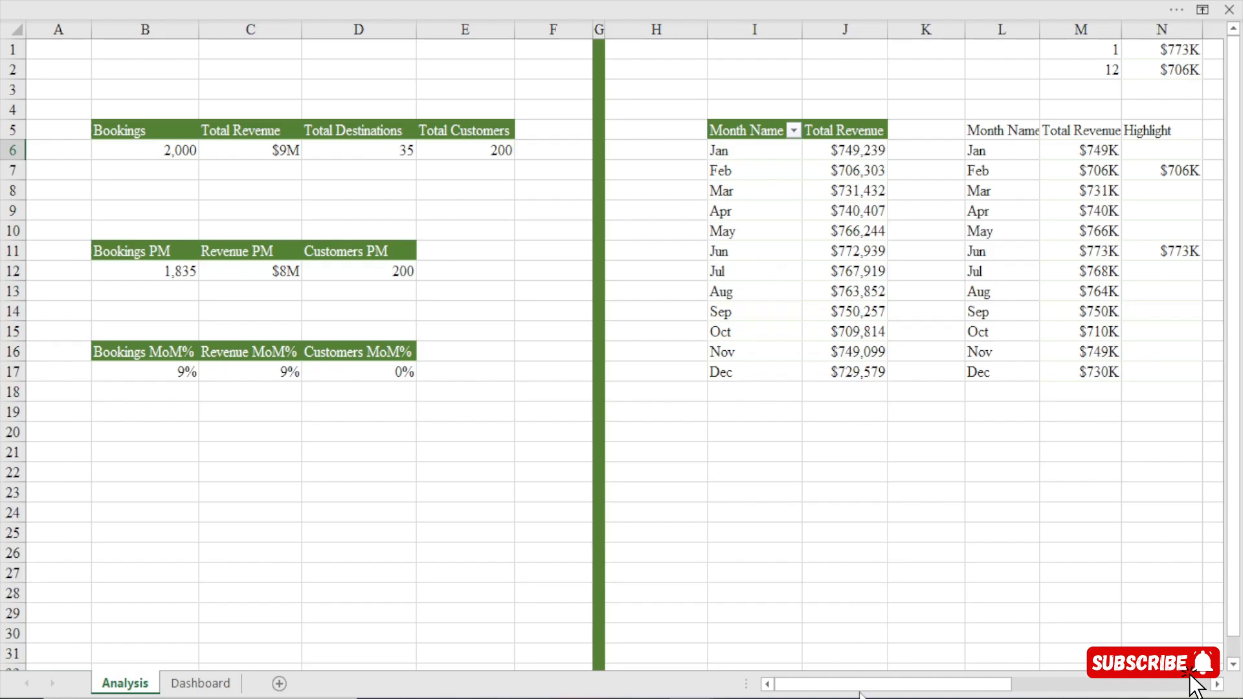
pyautogui.moveTo(867, 684); pyautogui.dragTo(1068, 685)
pyautogui.click(1217, 685)
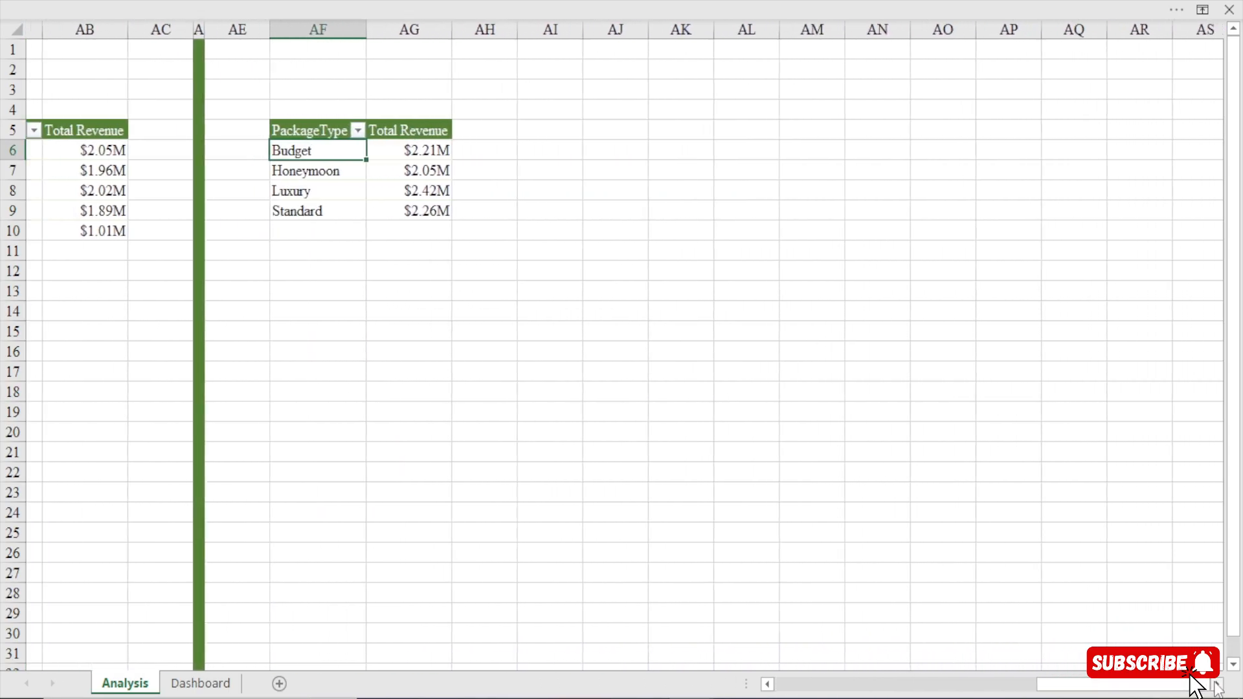
pyautogui.click(299, 127)
pyautogui.click(299, 128)
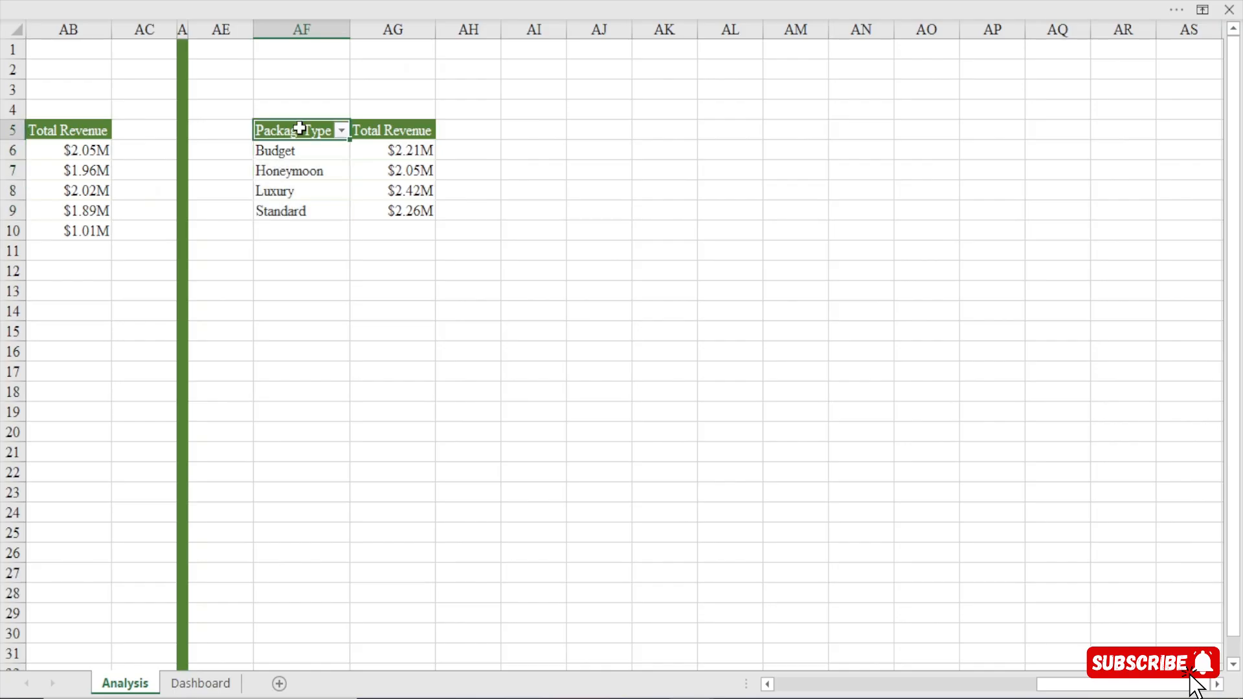
pyautogui.hotkey('ctrl', 'a')
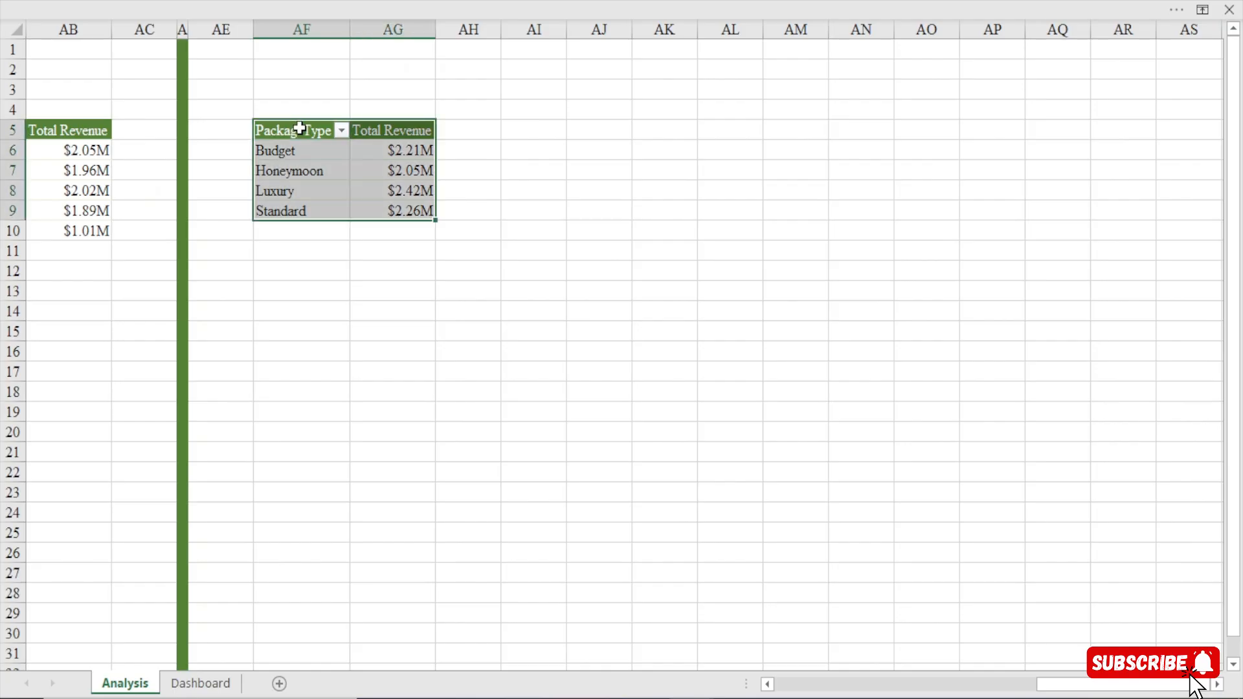
pyautogui.hotkey('ctrl', 'c')
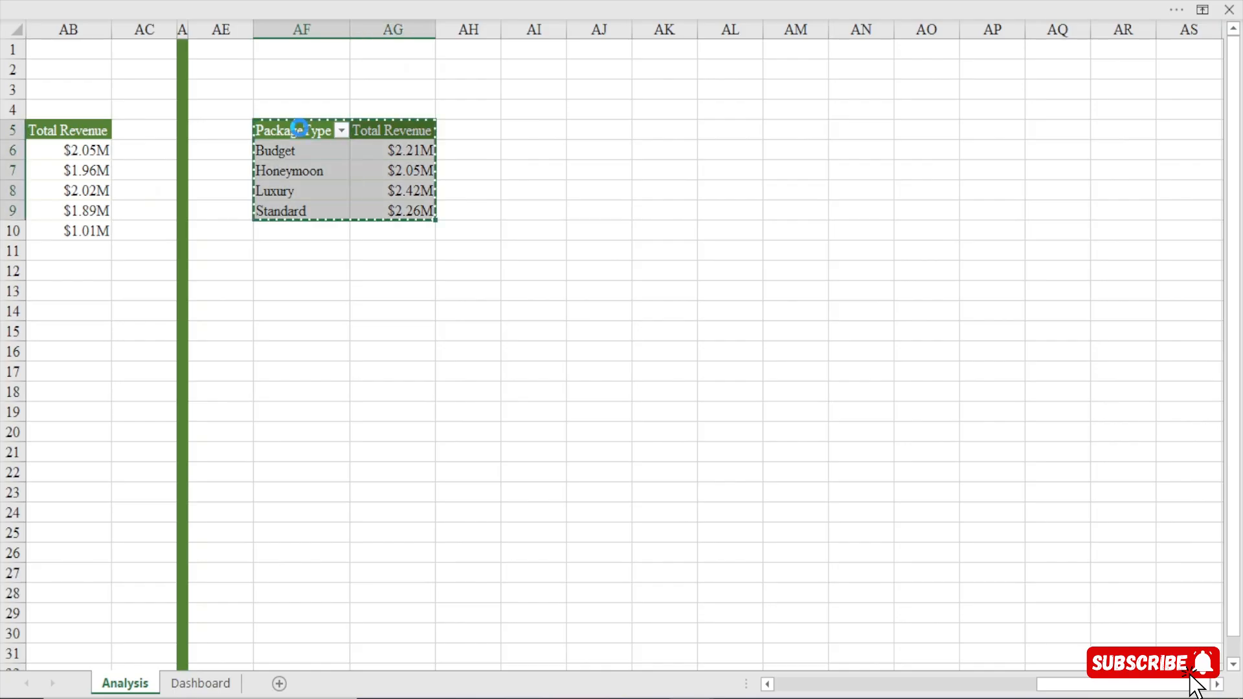
pyautogui.click(672, 129)
pyautogui.hotkey('ctrl', 'v')
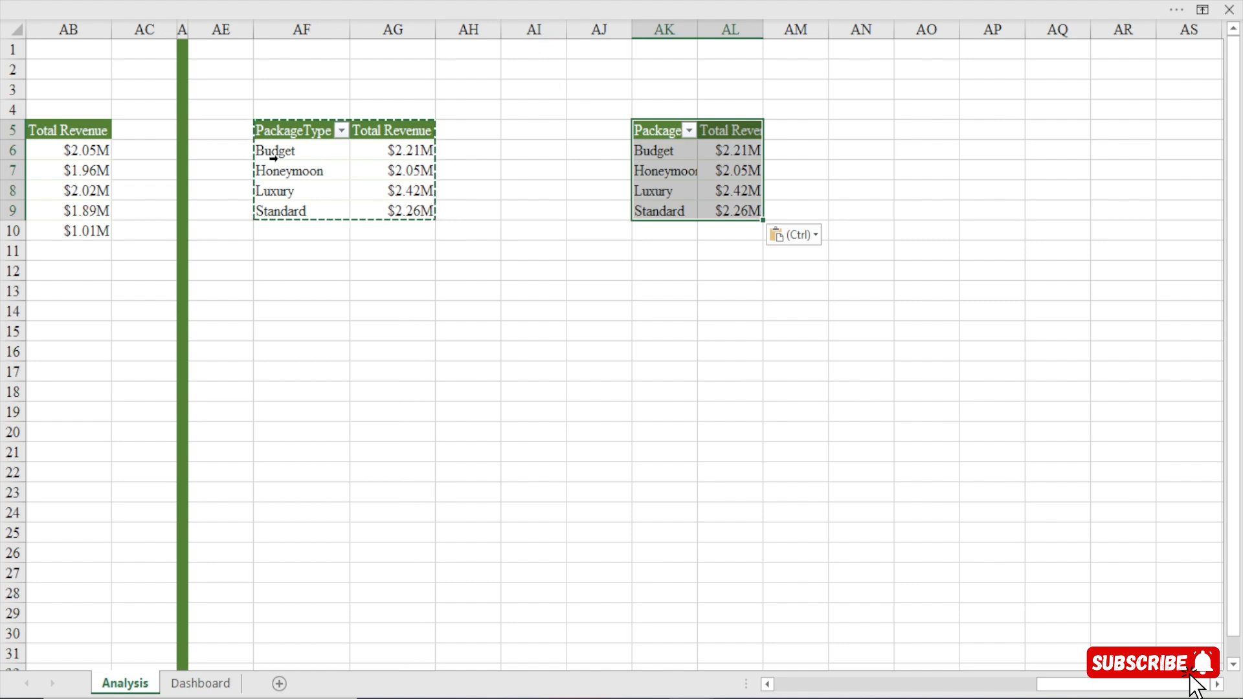
pyautogui.press('Escape')
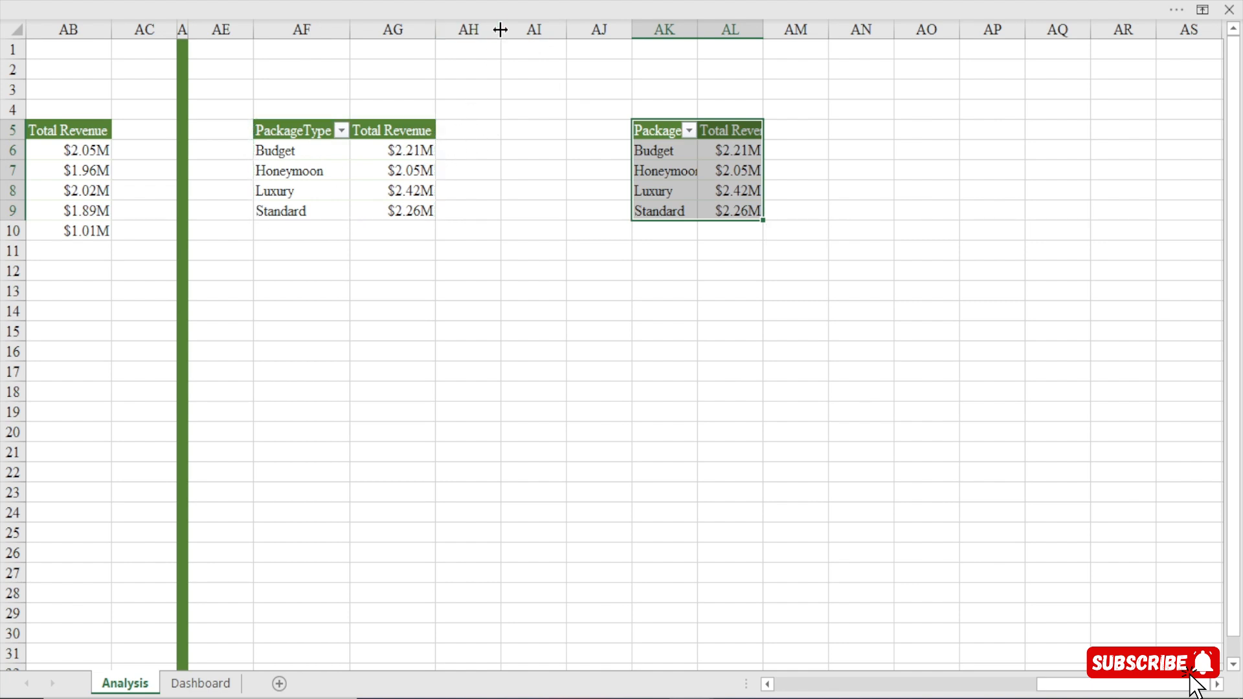
# Fill column AI with green as a divider between the two package type pivot tables.
pyautogui.click(534, 29)
pyautogui.click(406, 4)
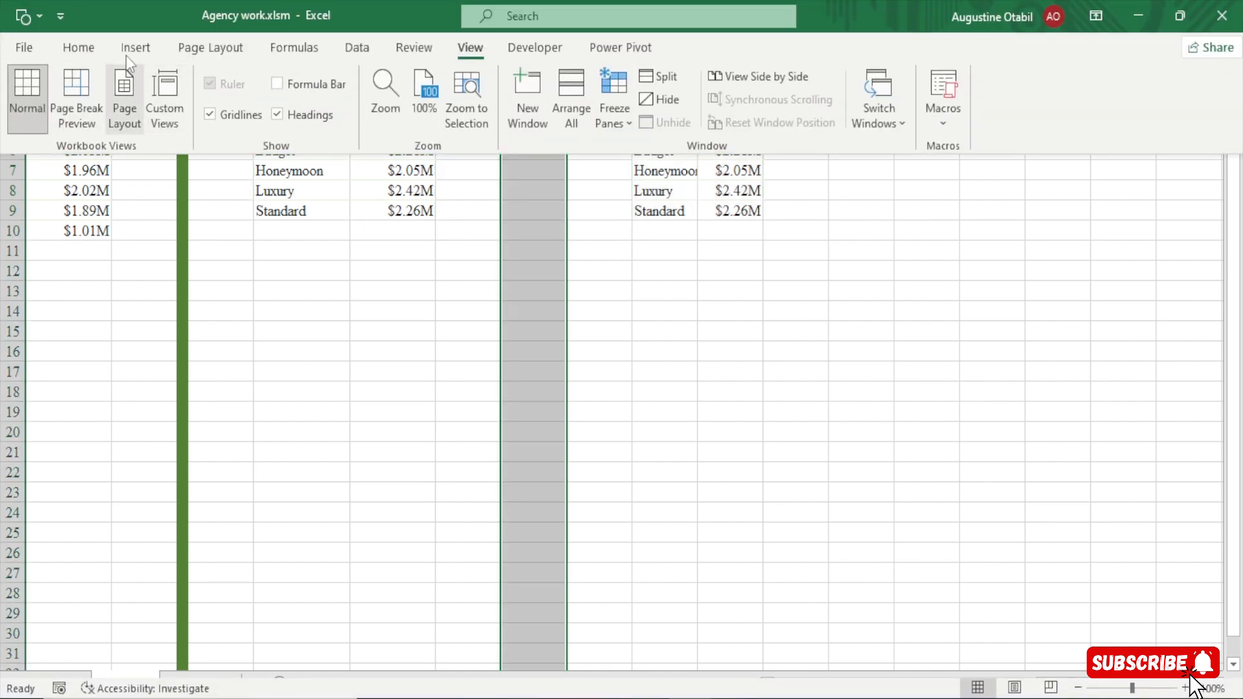
pyautogui.click(83, 49)
pyautogui.click(251, 122)
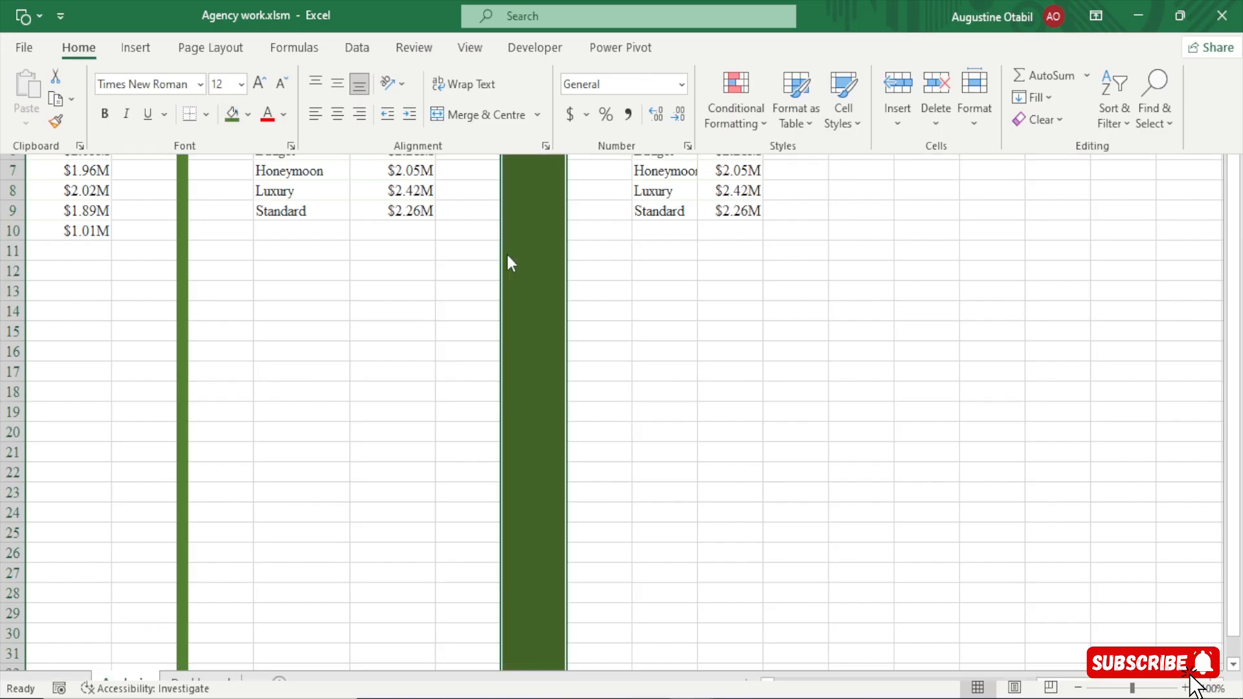
# Narrow the green divider column AI to a width of about 1.75.
pyautogui.moveTo(566, 30); pyautogui.dragTo(518, 55)
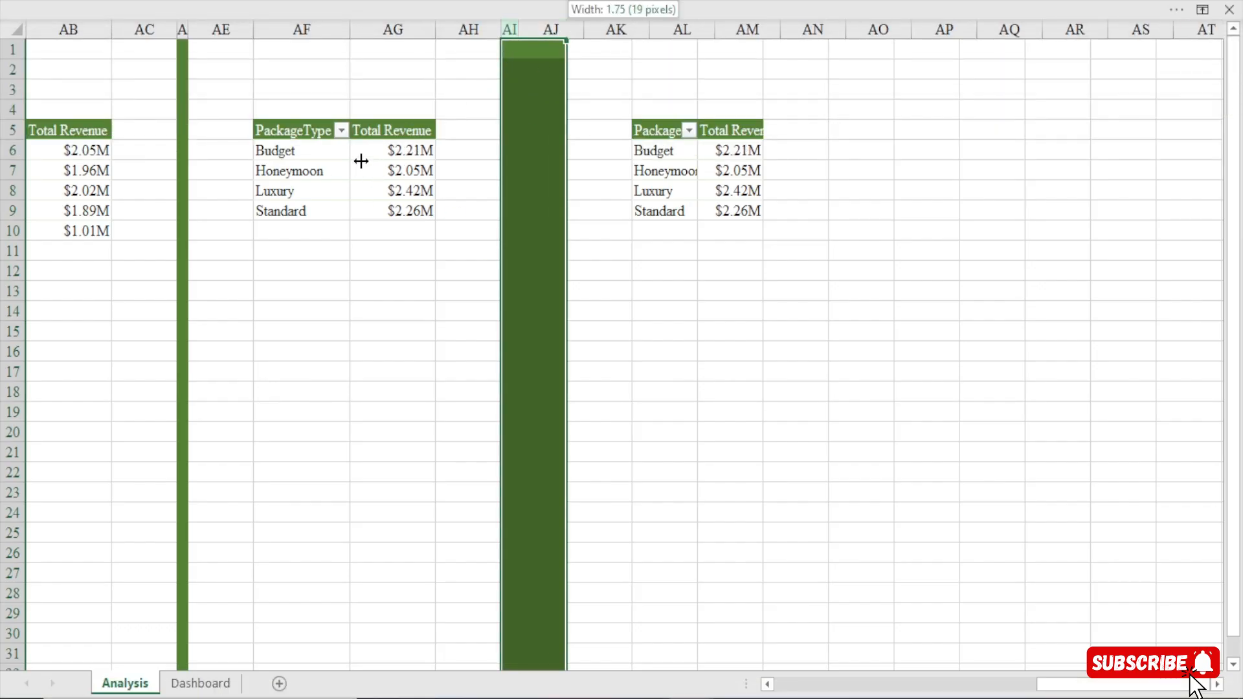
pyautogui.moveTo(517, 26); pyautogui.dragTo(515, 27)
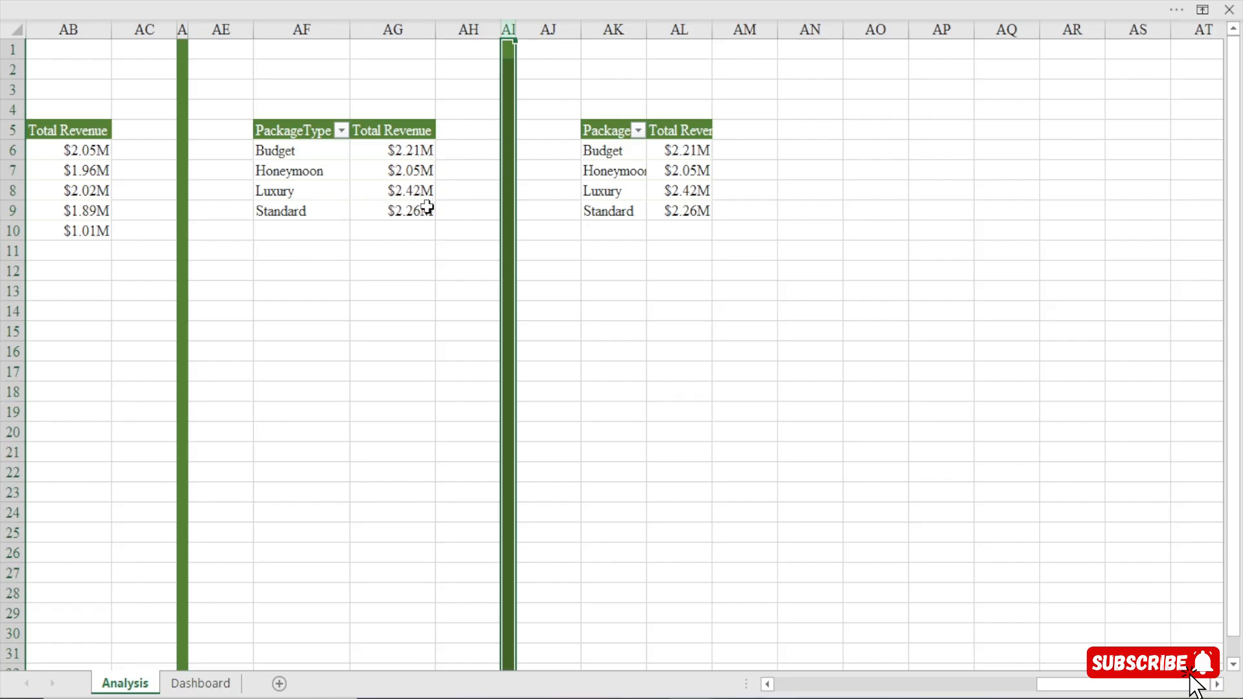
pyautogui.moveTo(429, 206)
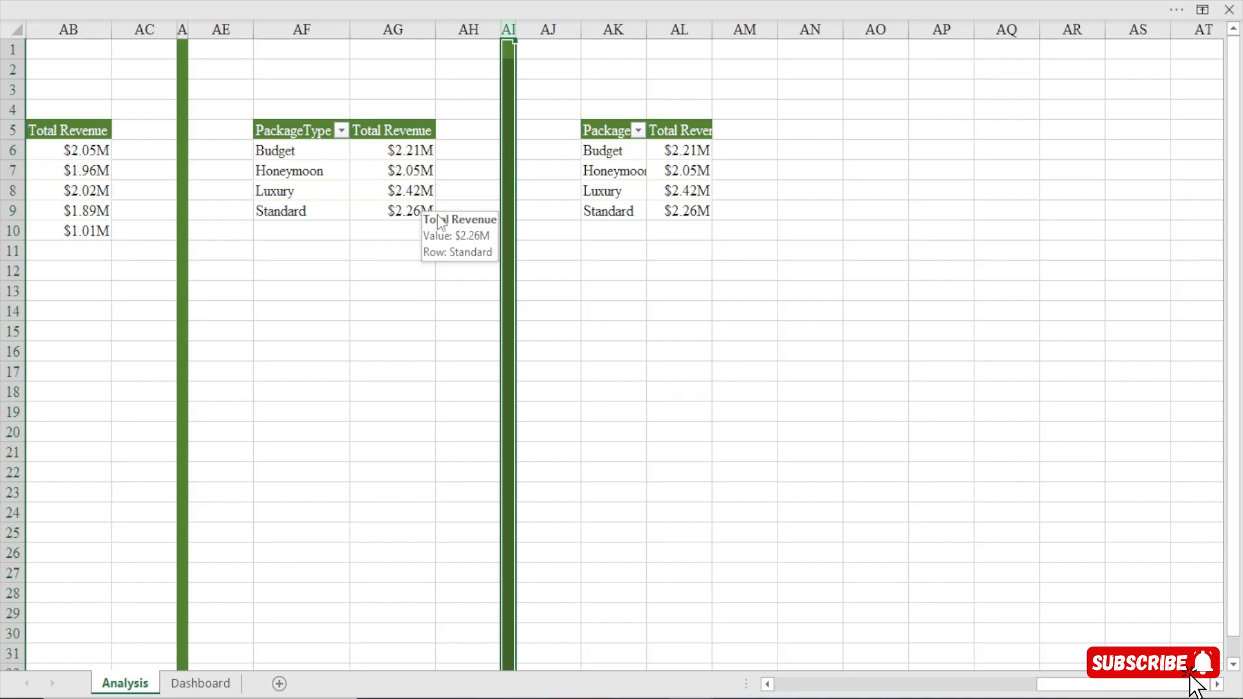
# Replace PackageType with DestinationName from the Destinations table as the row field of the pivot table at AK5.
pyautogui.click(605, 130)
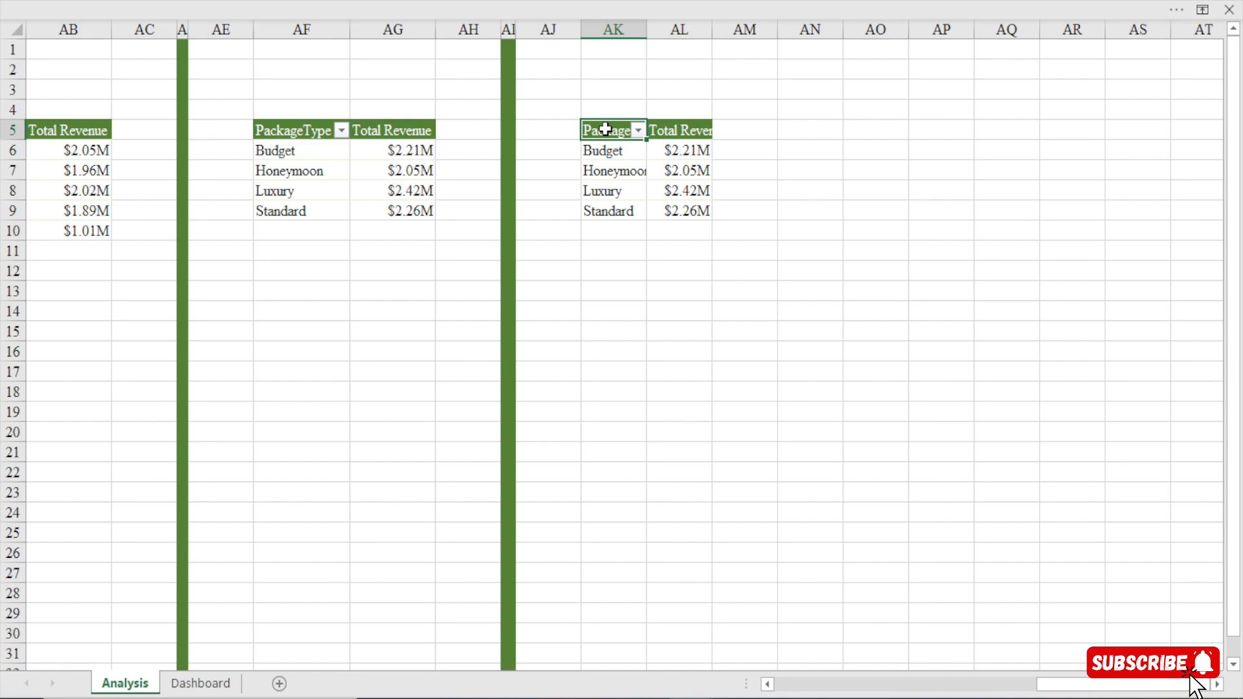
pyautogui.click(1217, 686)
pyautogui.click(1216, 686)
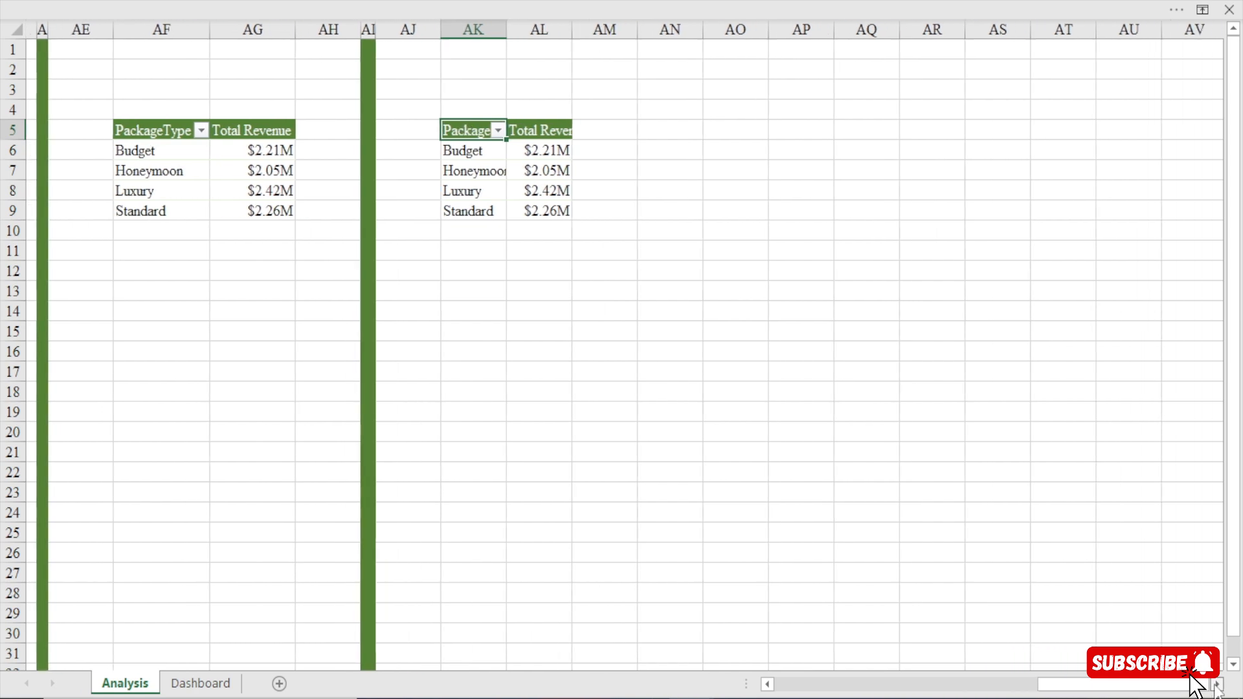
pyautogui.click(1216, 685)
pyautogui.click(1216, 685)
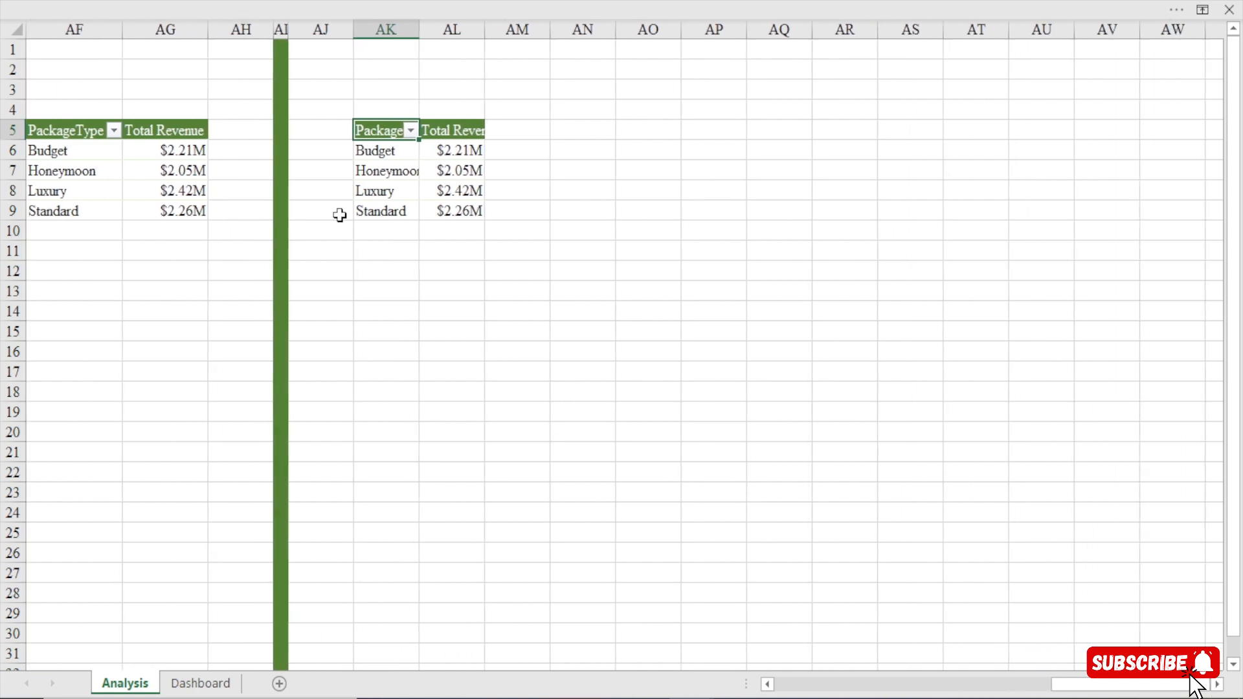
pyautogui.rightClick(392, 132)
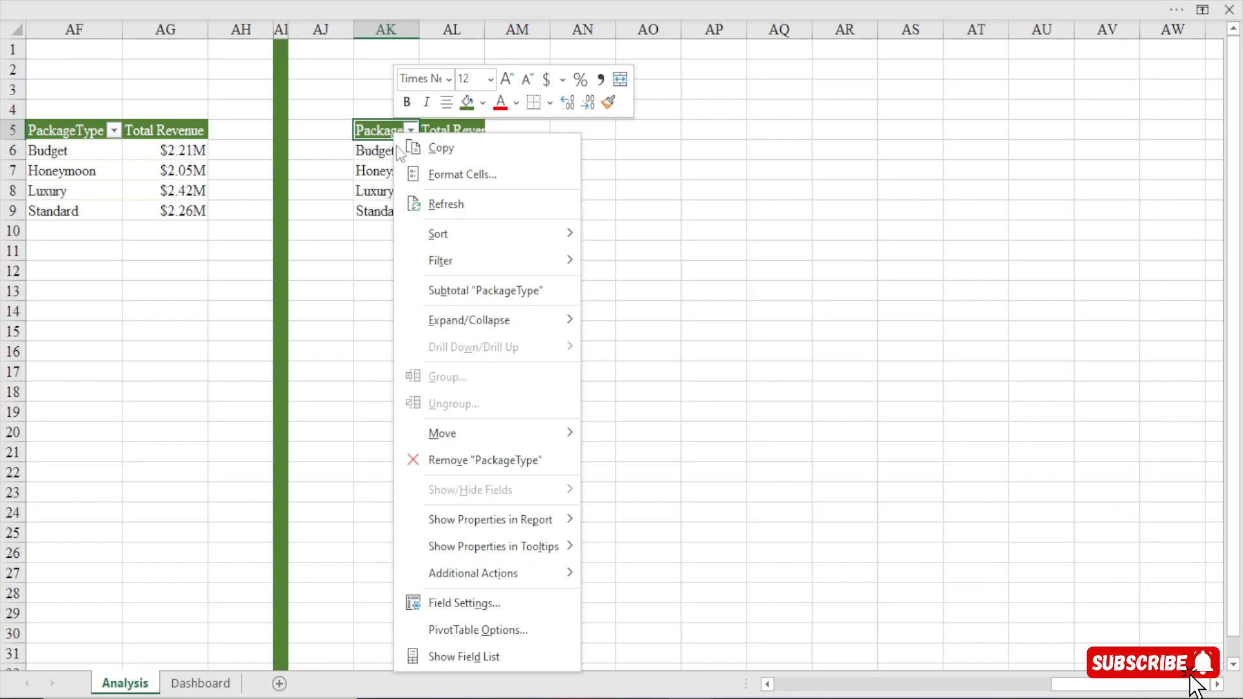
pyautogui.click(465, 654)
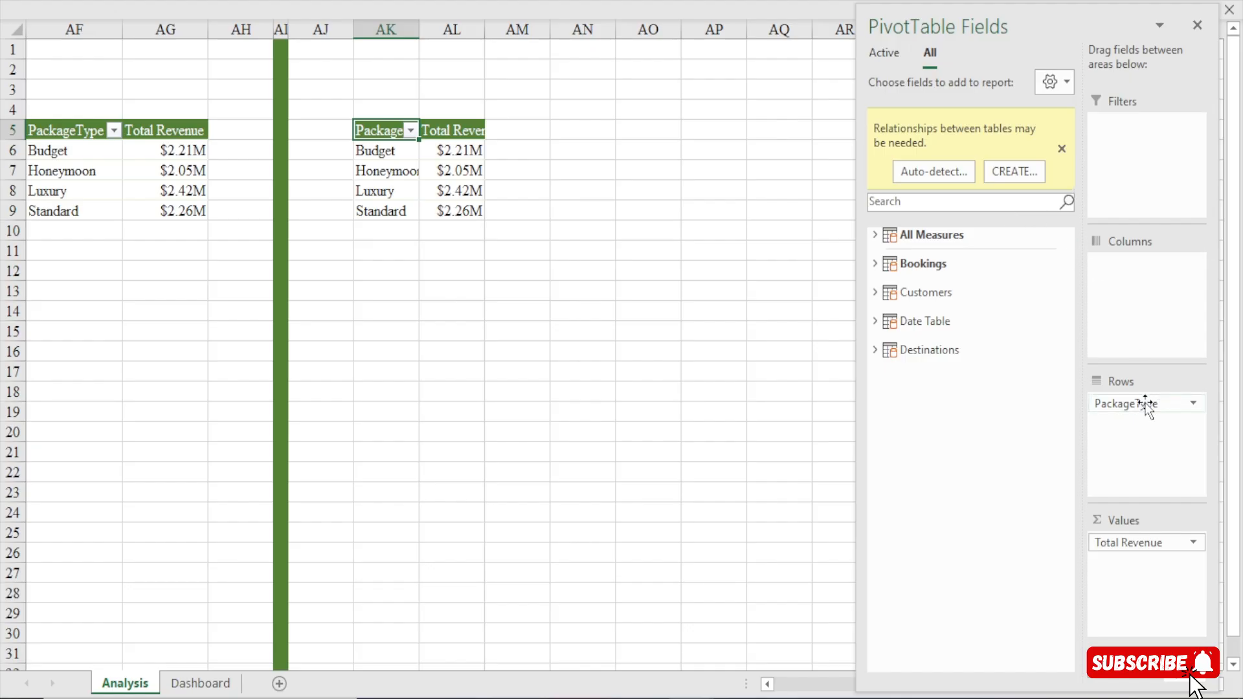
pyautogui.moveTo(1146, 404); pyautogui.dragTo(912, 402)
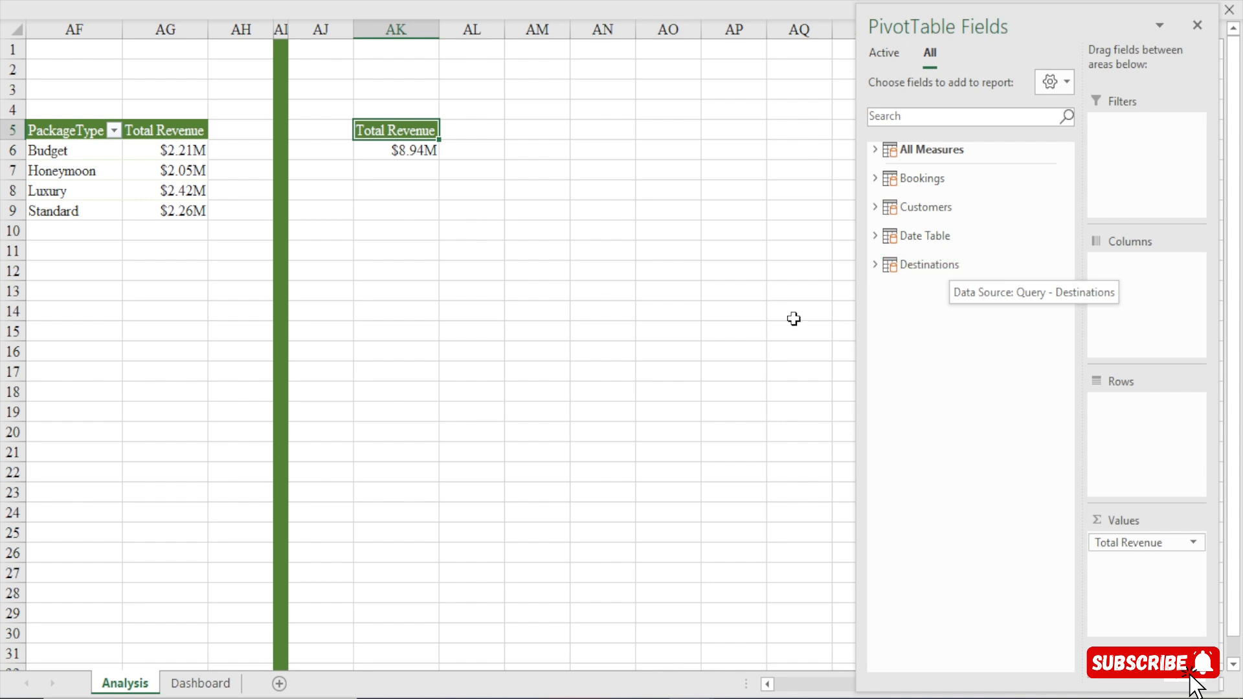
pyautogui.click(874, 265)
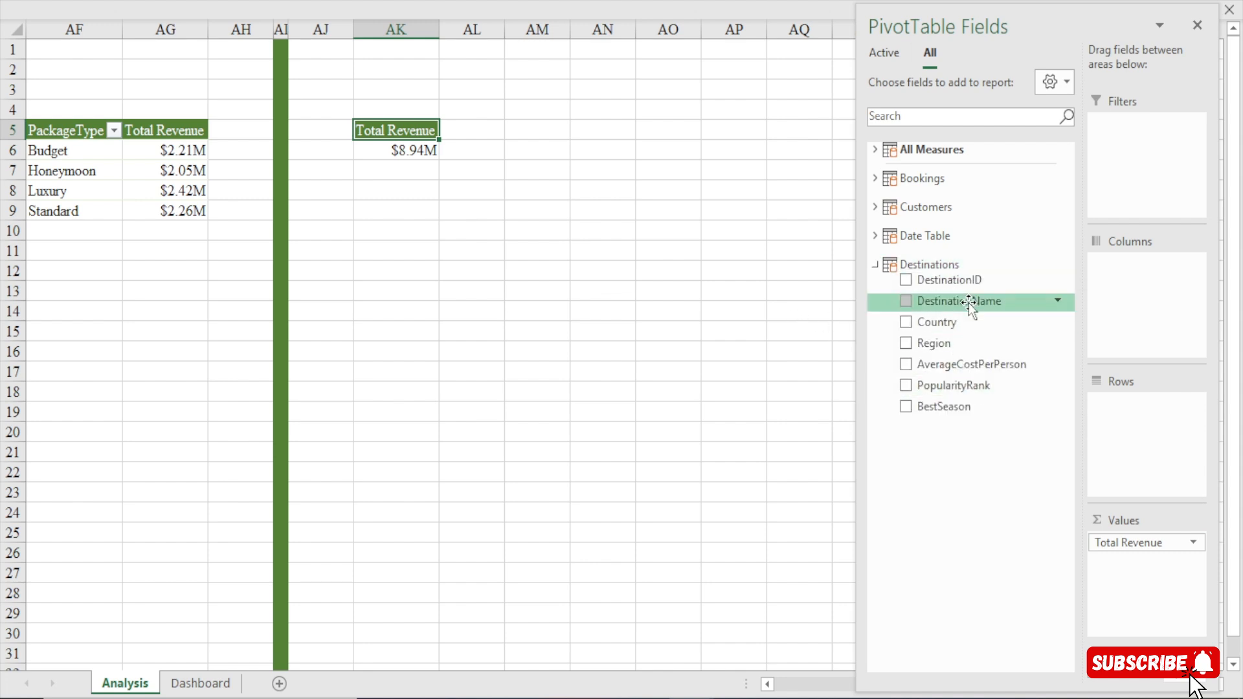
pyautogui.moveTo(968, 303); pyautogui.dragTo(1169, 435)
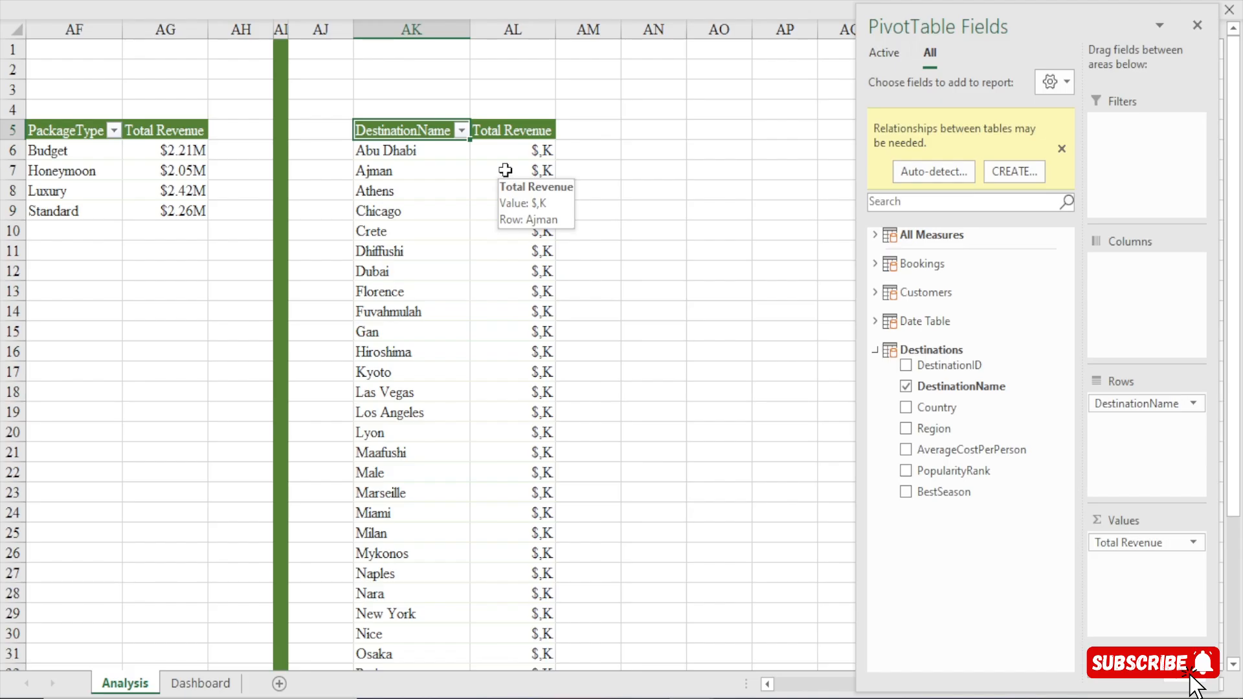
# Choose the custom number format [>=1000000]$0,,"M";[>=1000]$0,"K" for all Total Revenue values in the DestinationName pivot table.
pyautogui.click(515, 150)
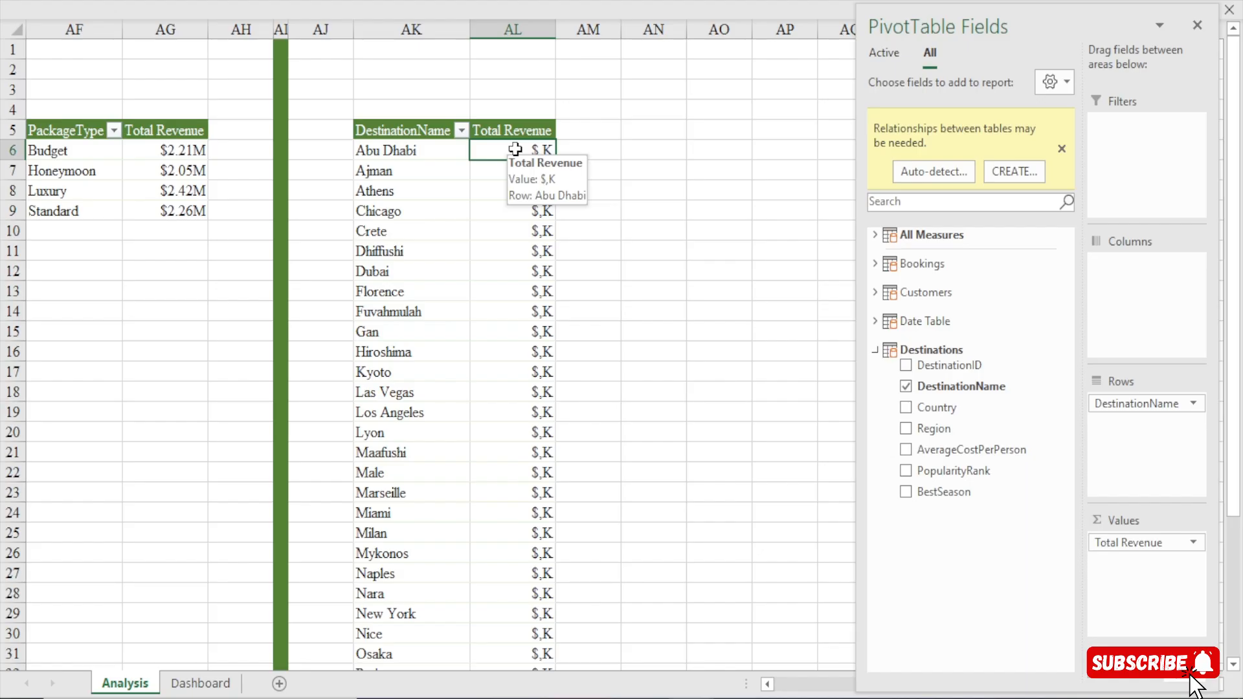
pyautogui.hotkey('ctrl', 'shift', 'Down')
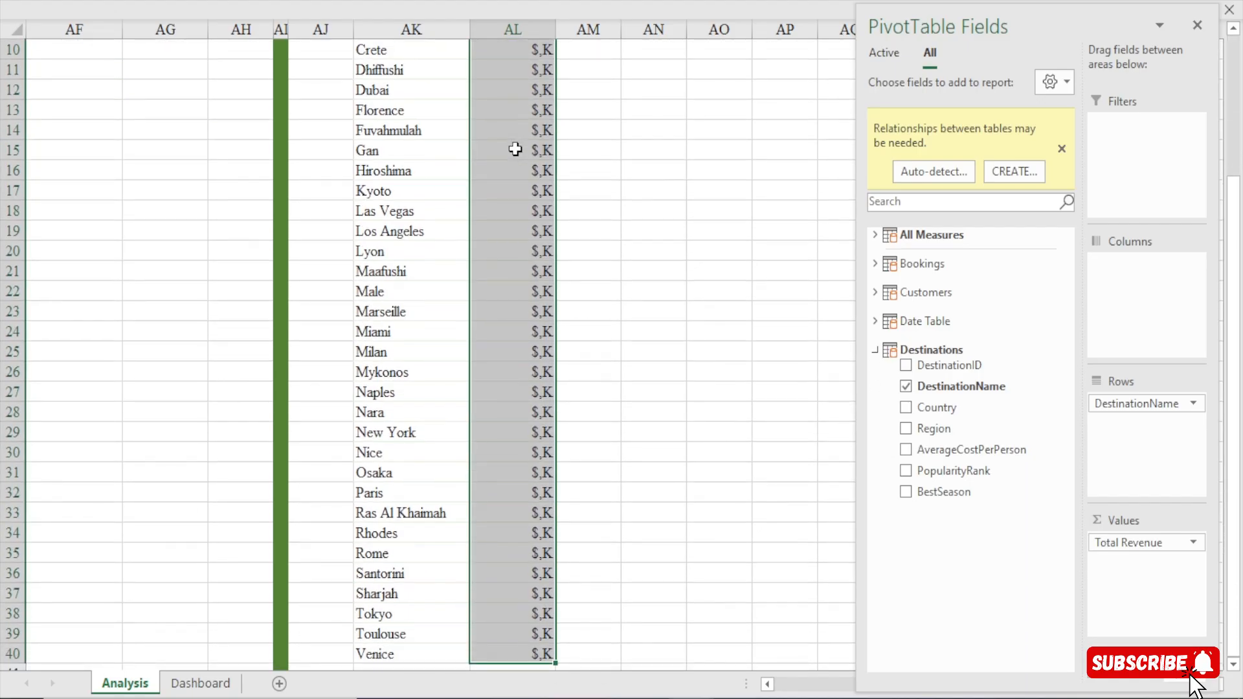
pyautogui.scroll(3, 515, 149)
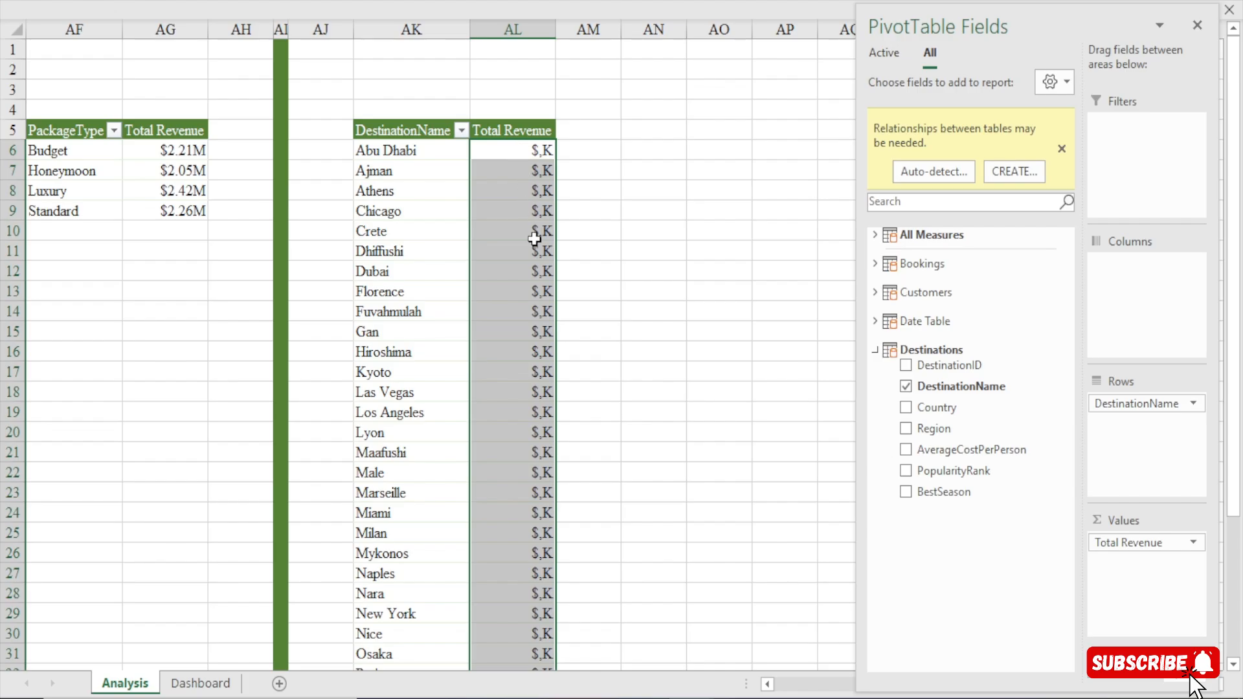
pyautogui.hotkey('ctrl', '1')
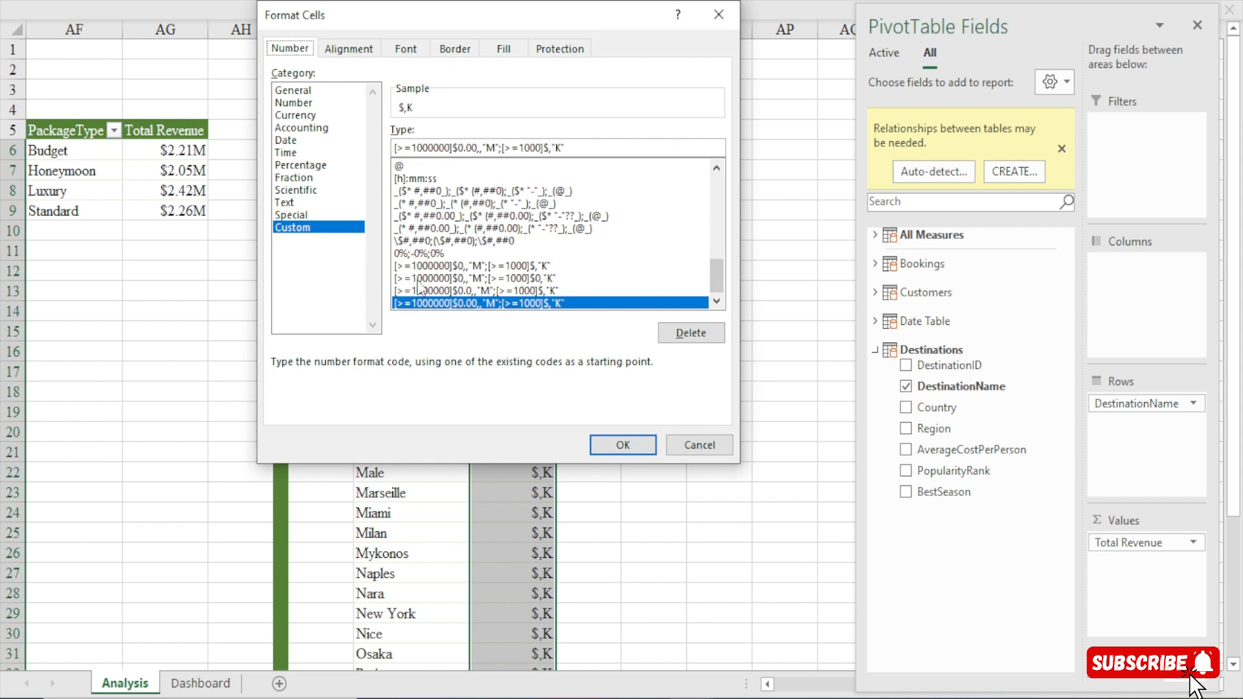
pyautogui.click(497, 266)
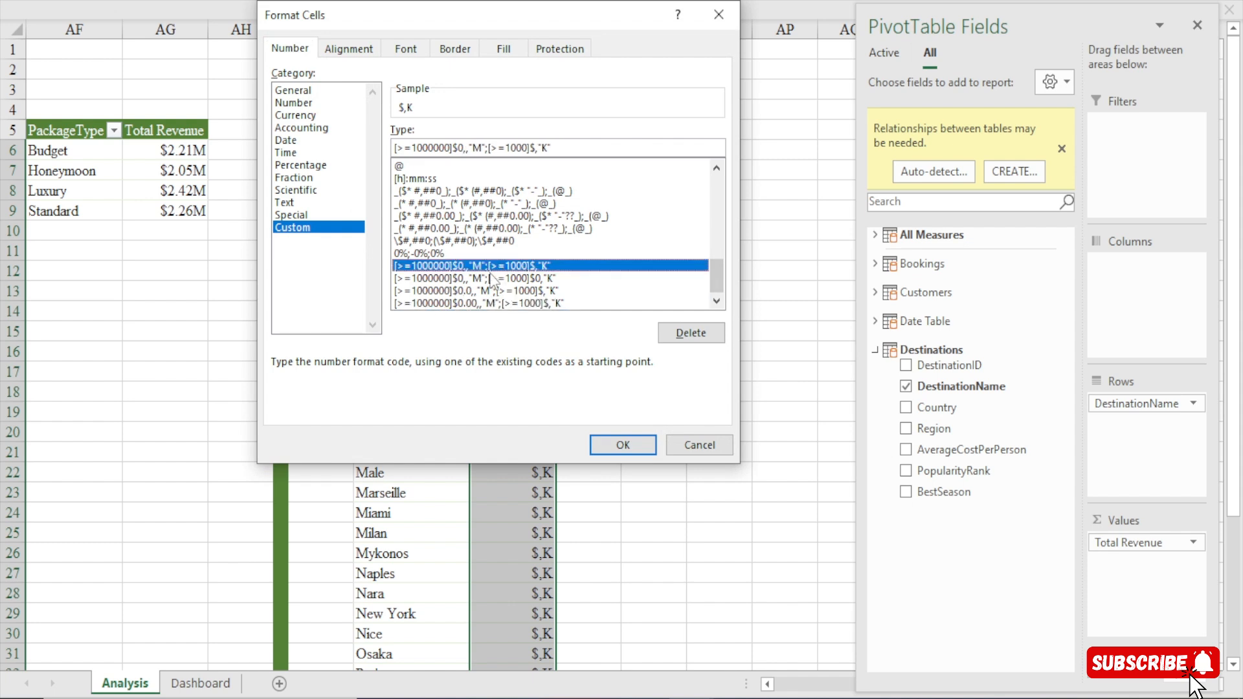
pyautogui.click(490, 277)
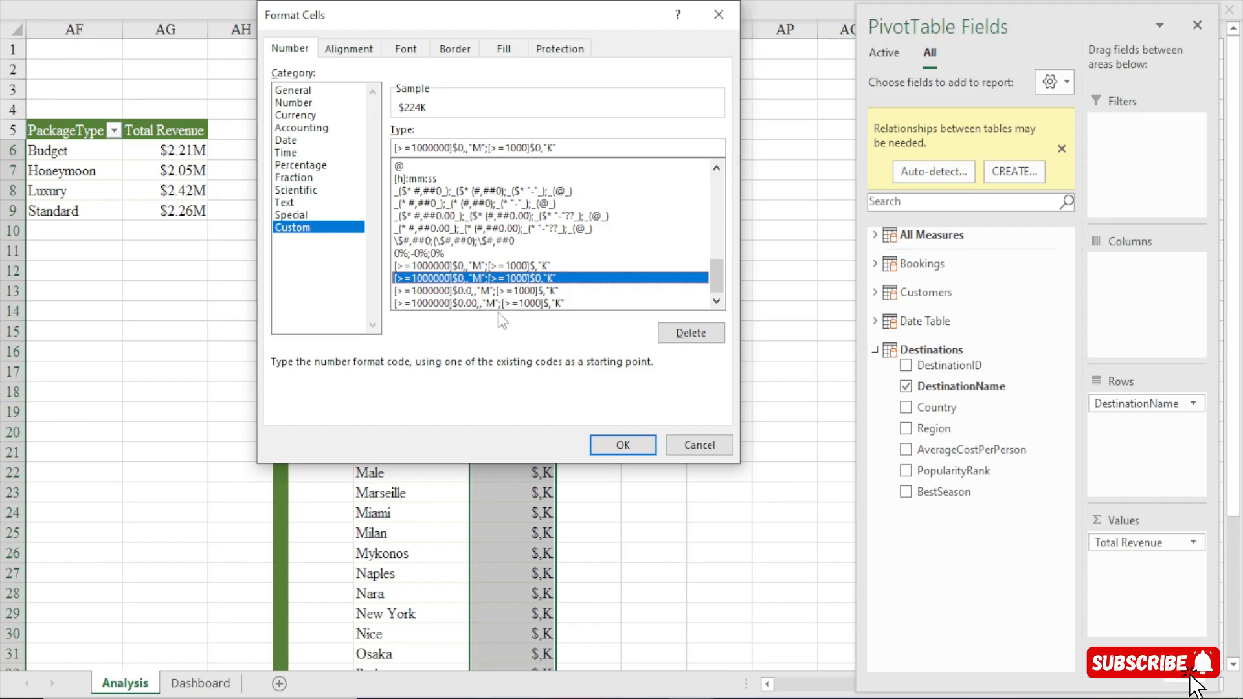
# Review the semicolon-separated conditions in the custom format code and apply the format to the selected Total Revenue values.
pyautogui.click(490, 148)
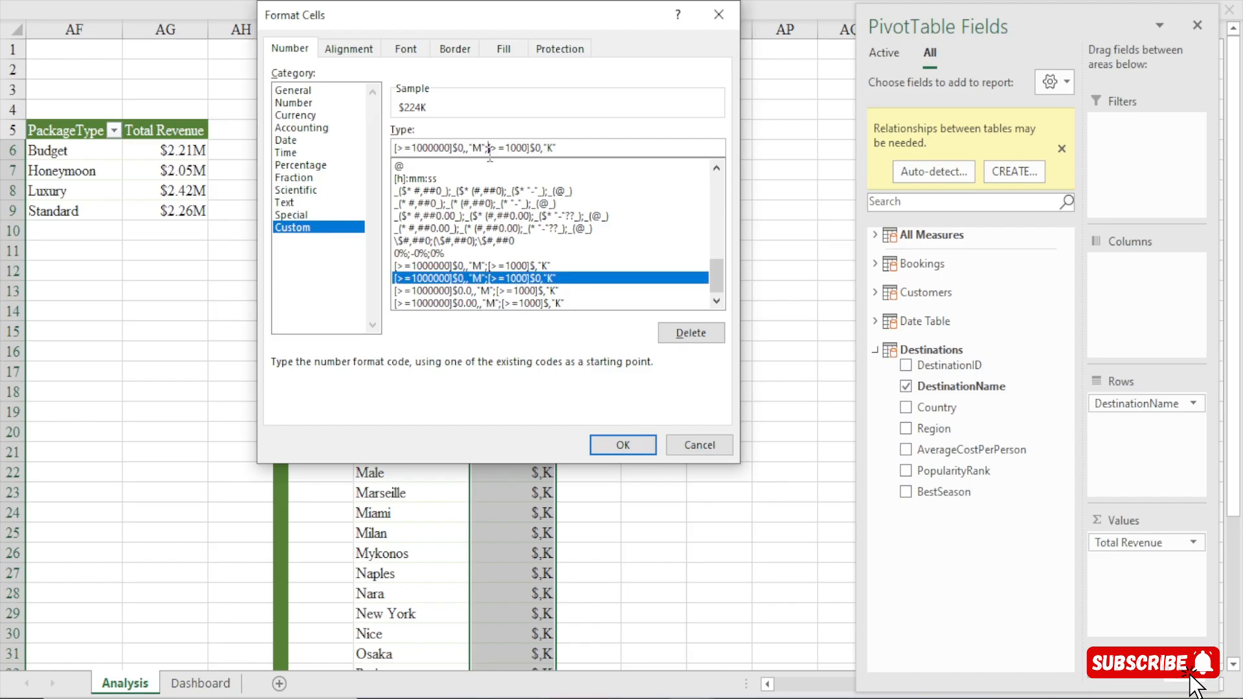
pyautogui.hotkey('shift', 'End')
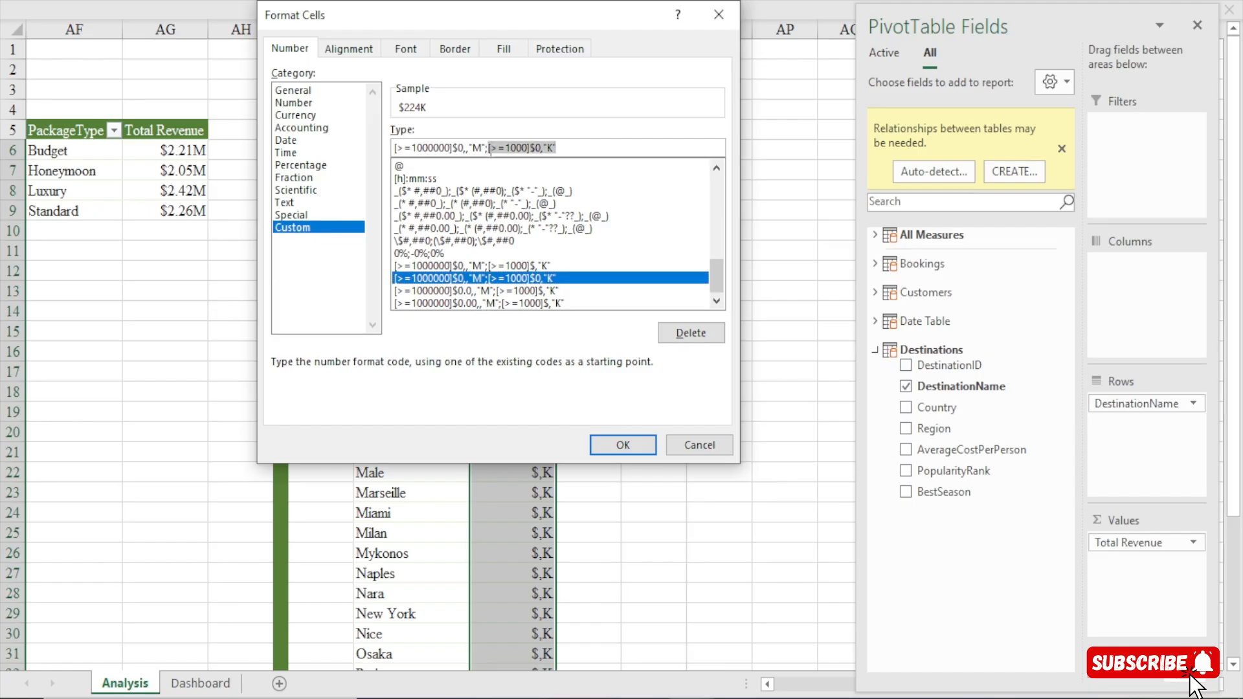
pyautogui.click(490, 148)
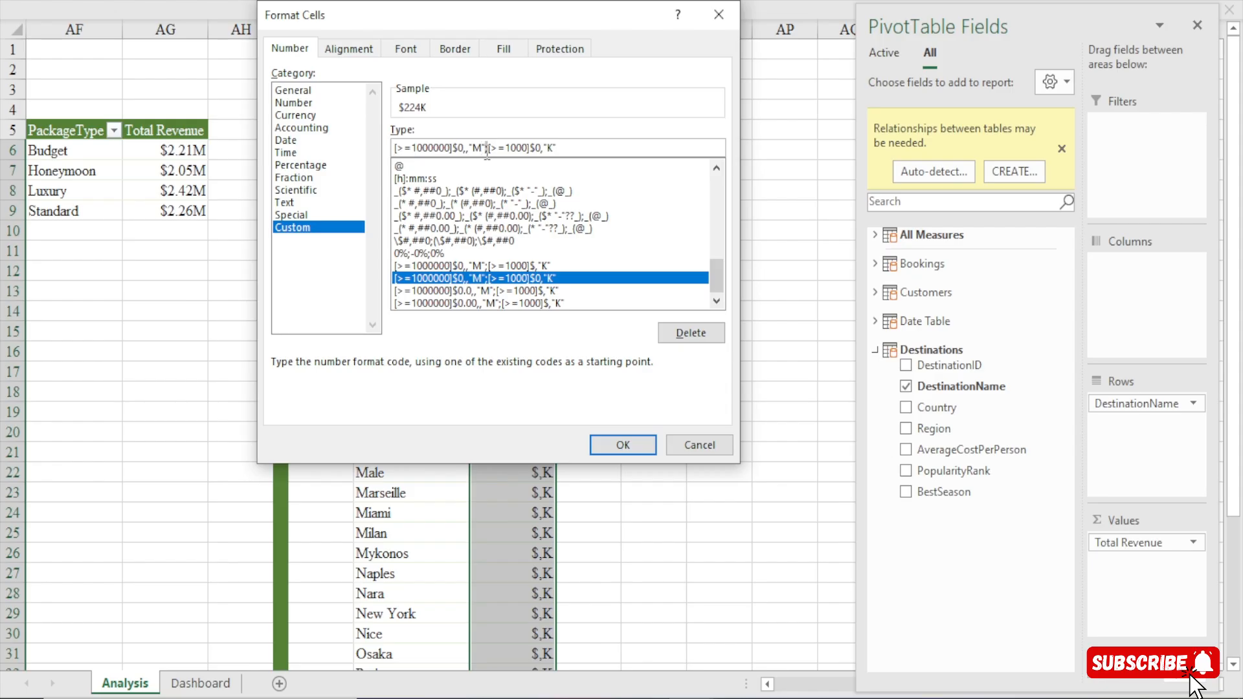
pyautogui.moveTo(487, 150); pyautogui.dragTo(491, 152)
pyautogui.press('Delete')
pyautogui.write(';')
pyautogui.click(563, 149)
pyautogui.moveTo(563, 148); pyautogui.dragTo(394, 148)
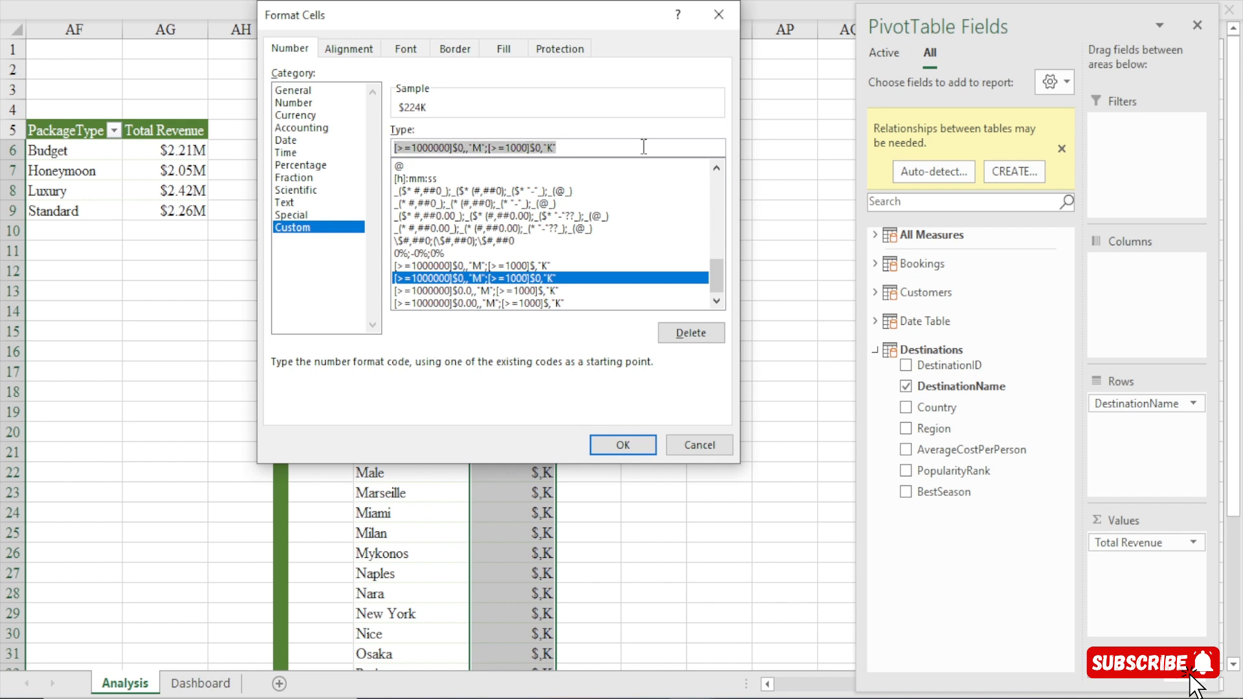
pyautogui.click(635, 449)
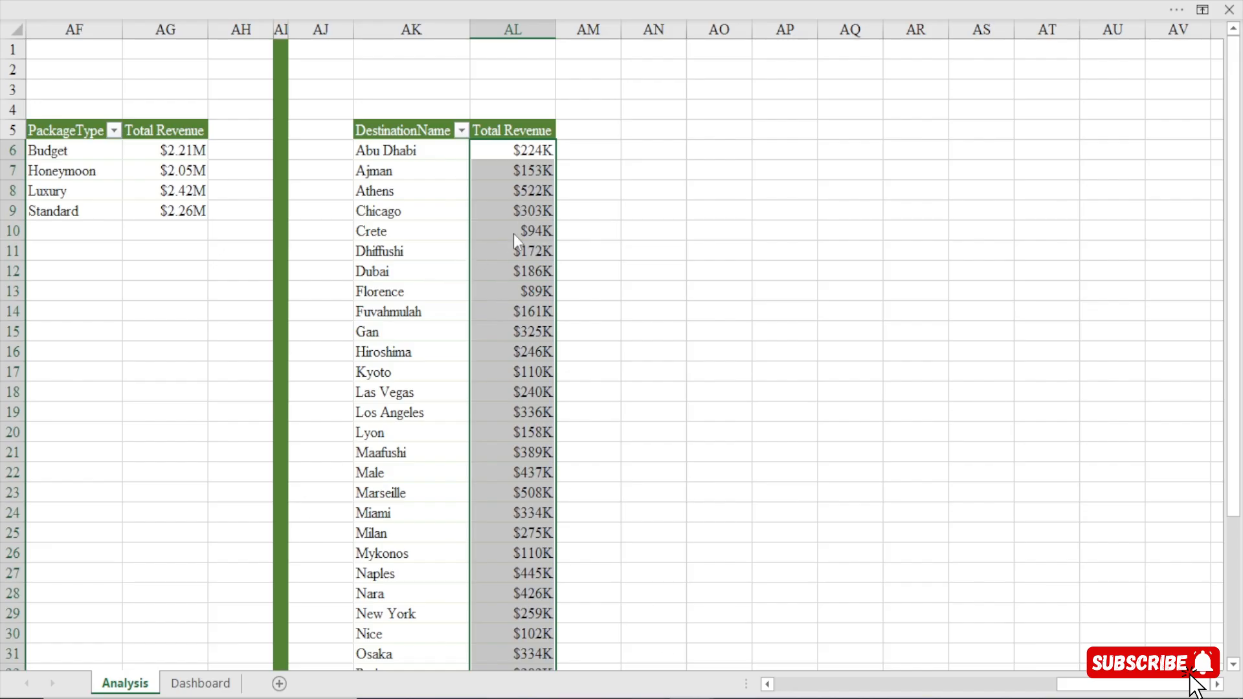
pyautogui.click(606, 208)
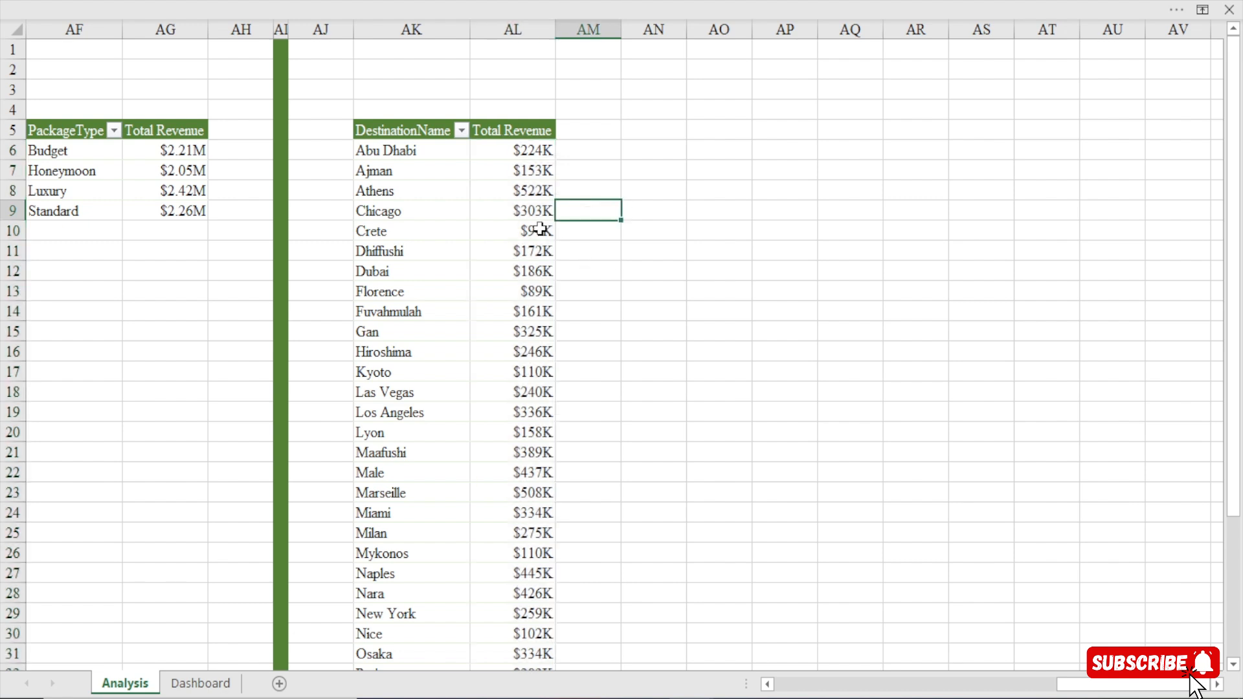
# Filter the DestinationName pivot table with a value filter to the top 10 items by Total Revenue.
pyautogui.click(501, 233)
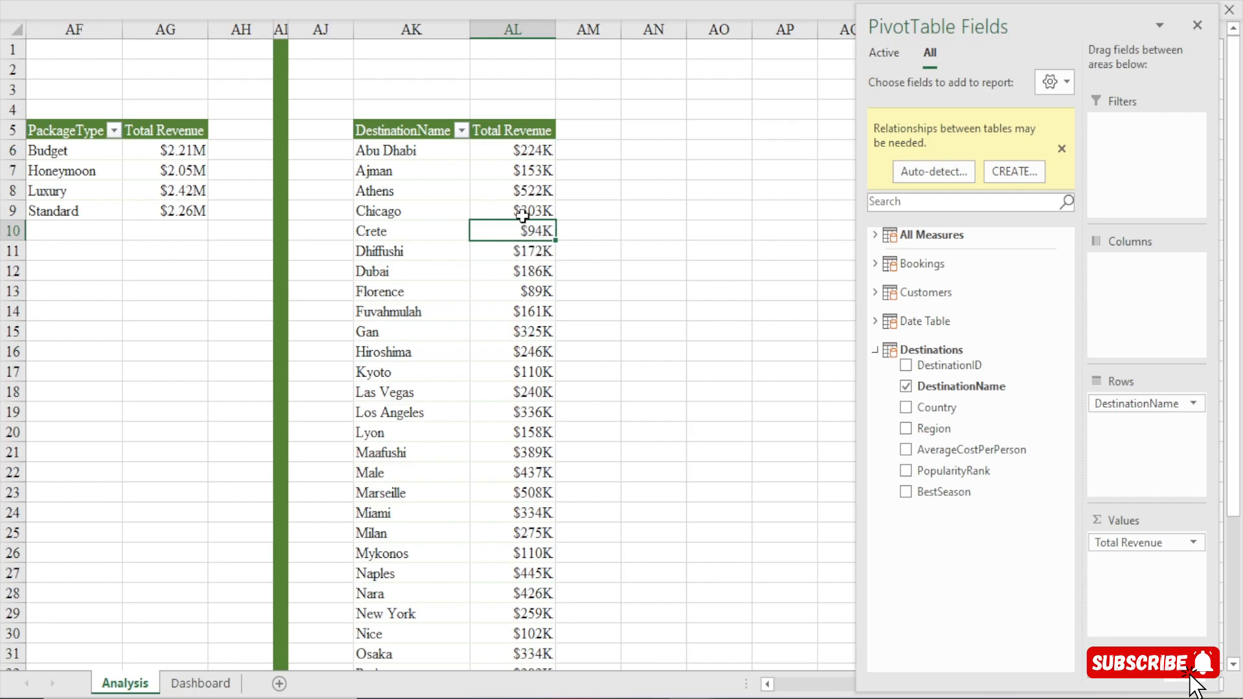
pyautogui.click(461, 131)
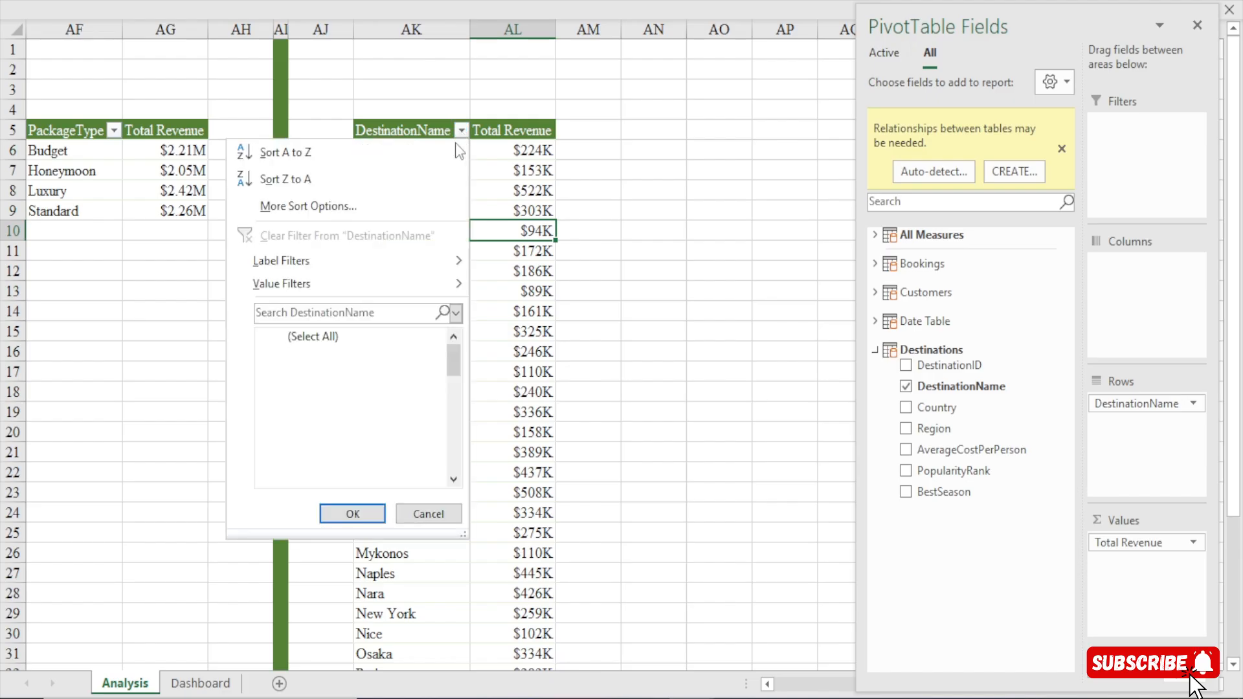
pyautogui.moveTo(305, 263)
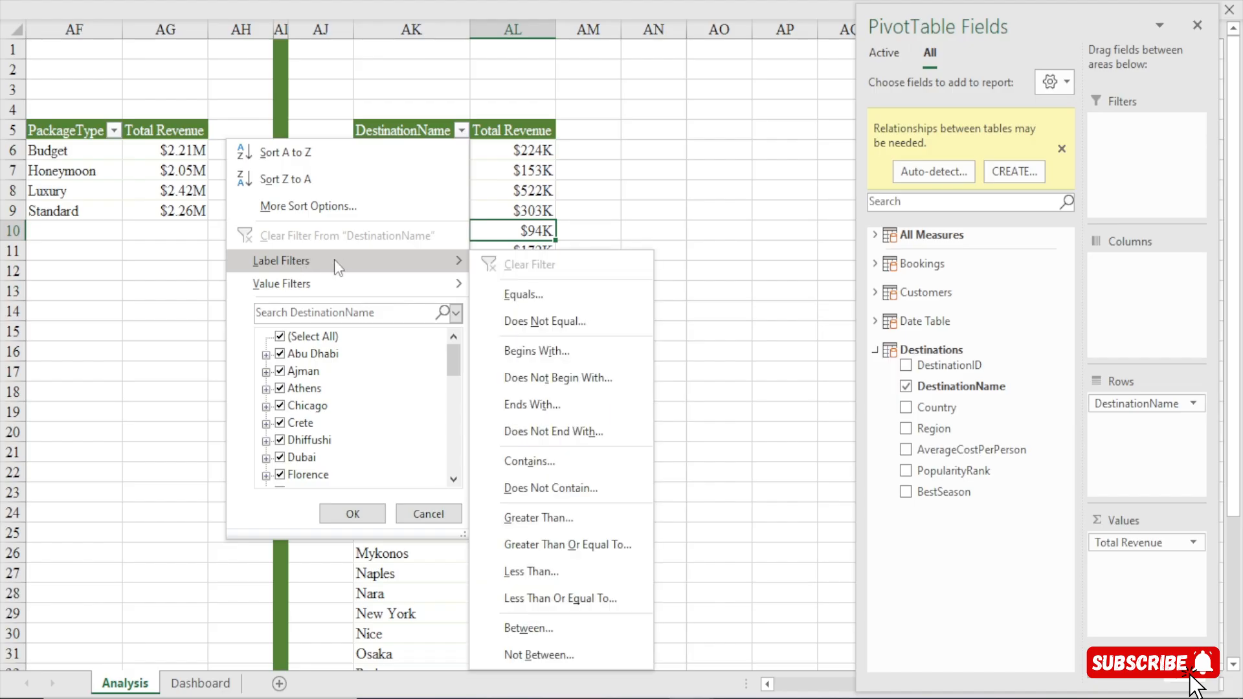
pyautogui.moveTo(291, 285)
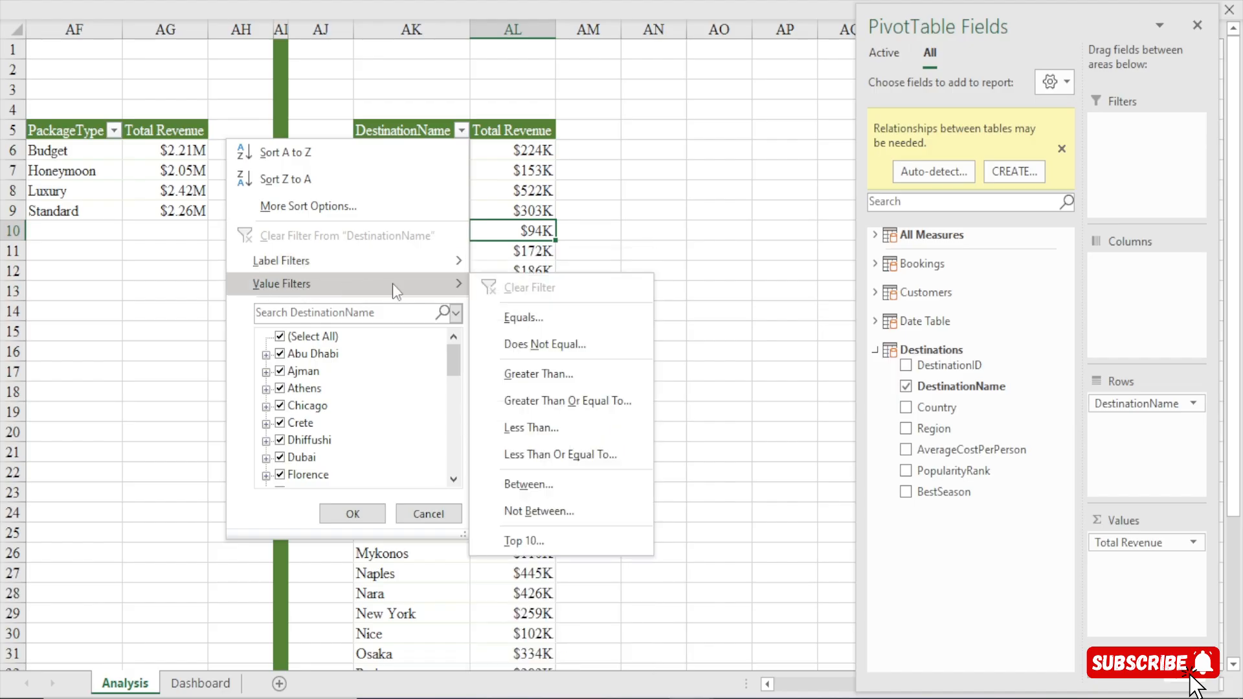
pyautogui.click(527, 541)
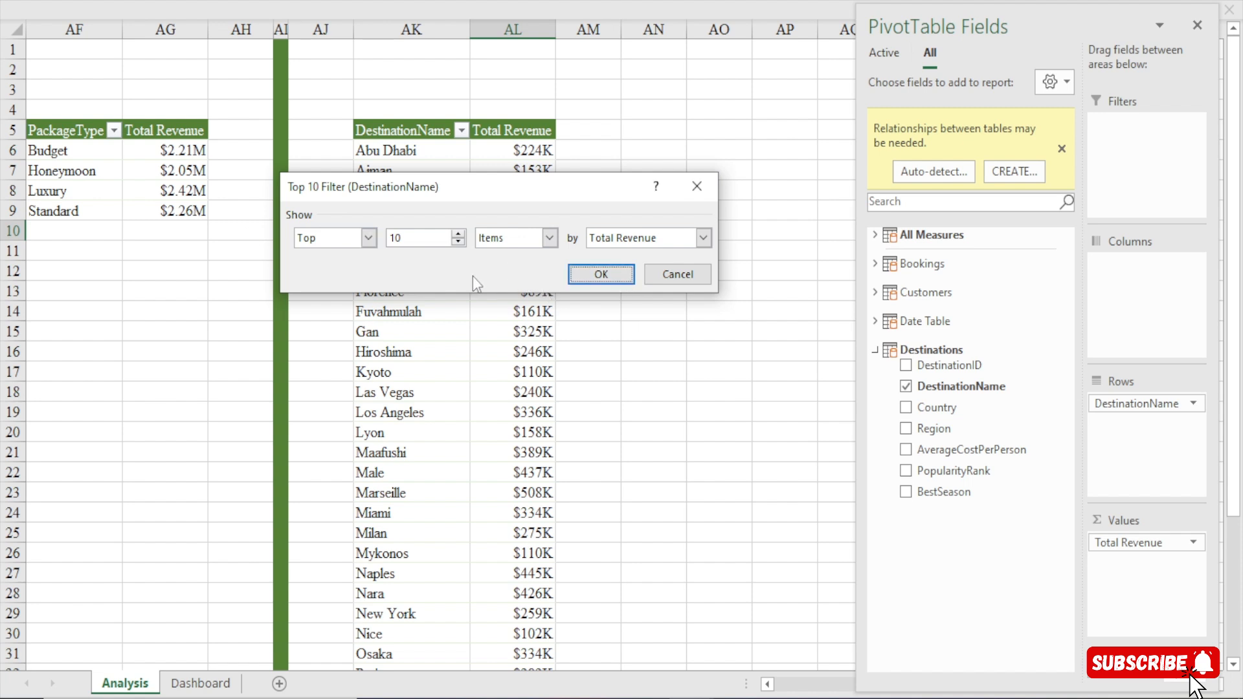
pyautogui.click(368, 238)
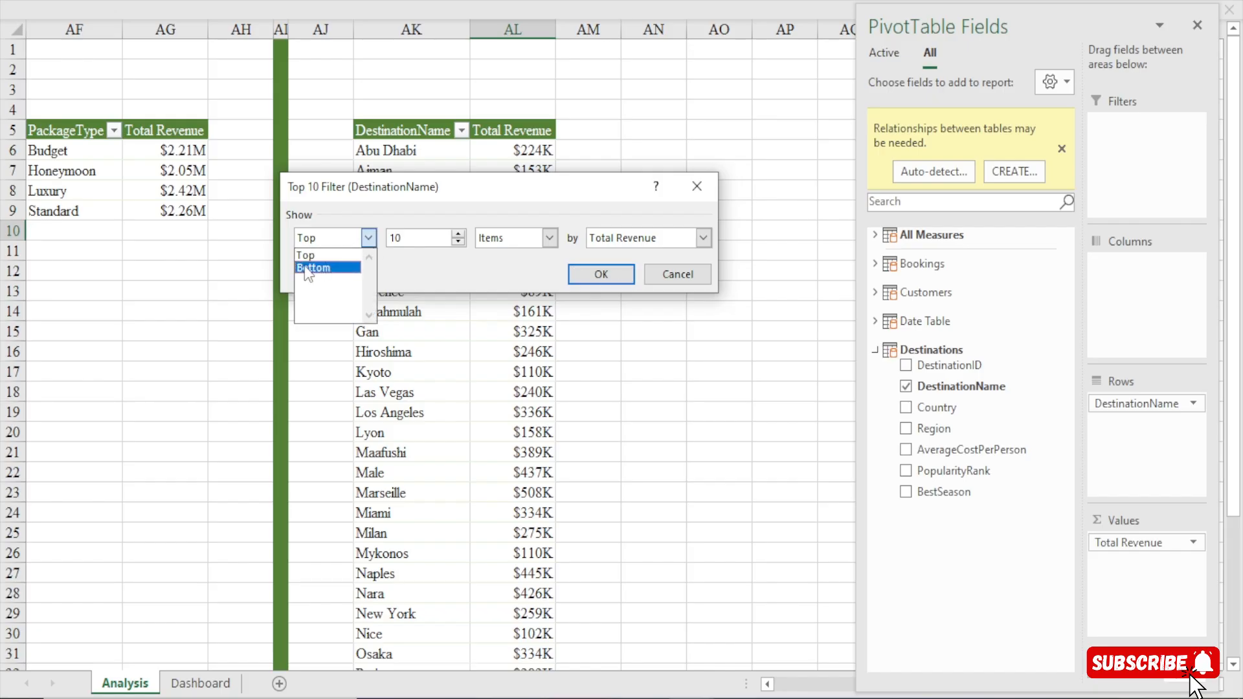
pyautogui.click(369, 240)
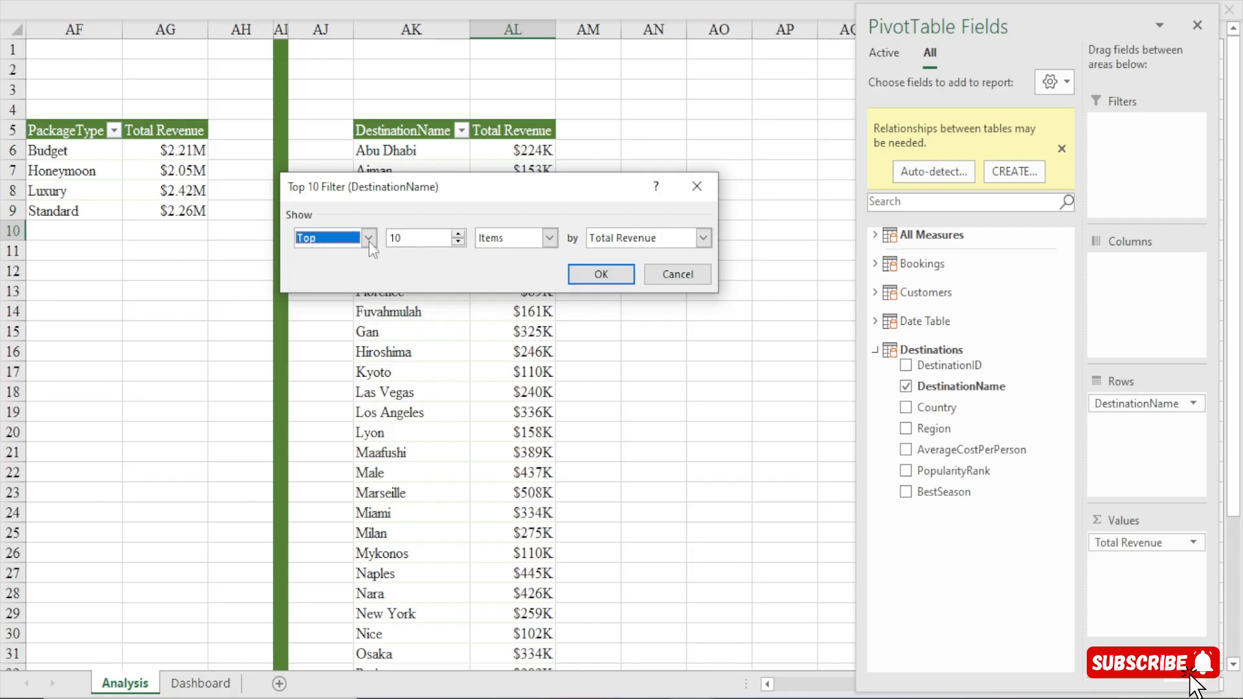
pyautogui.click(458, 241)
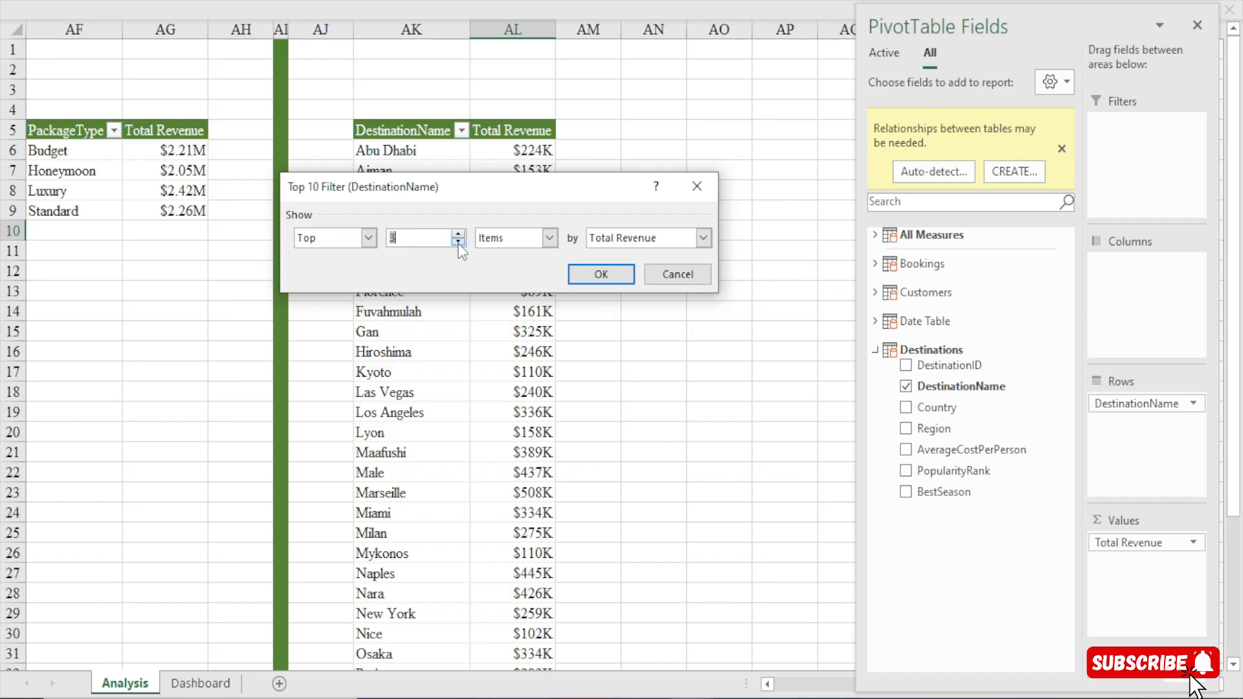
pyautogui.click(460, 234)
pyautogui.click(461, 234)
pyautogui.click(461, 234)
pyautogui.click(461, 234)
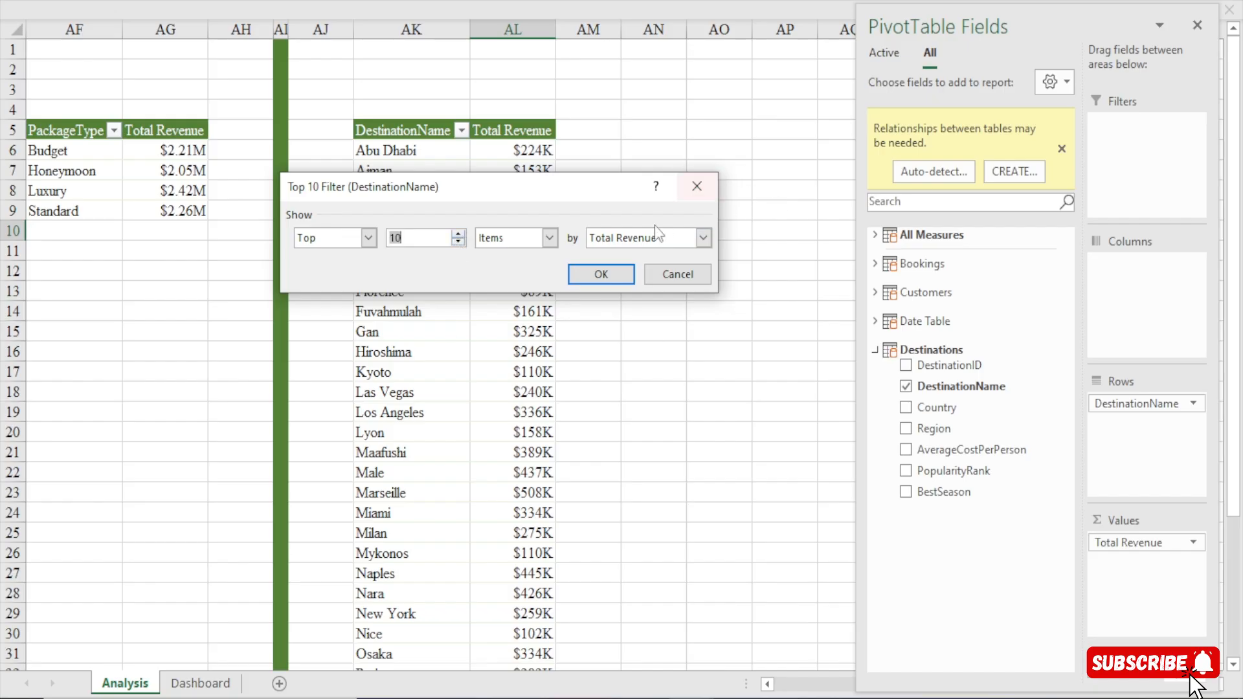
pyautogui.click(602, 274)
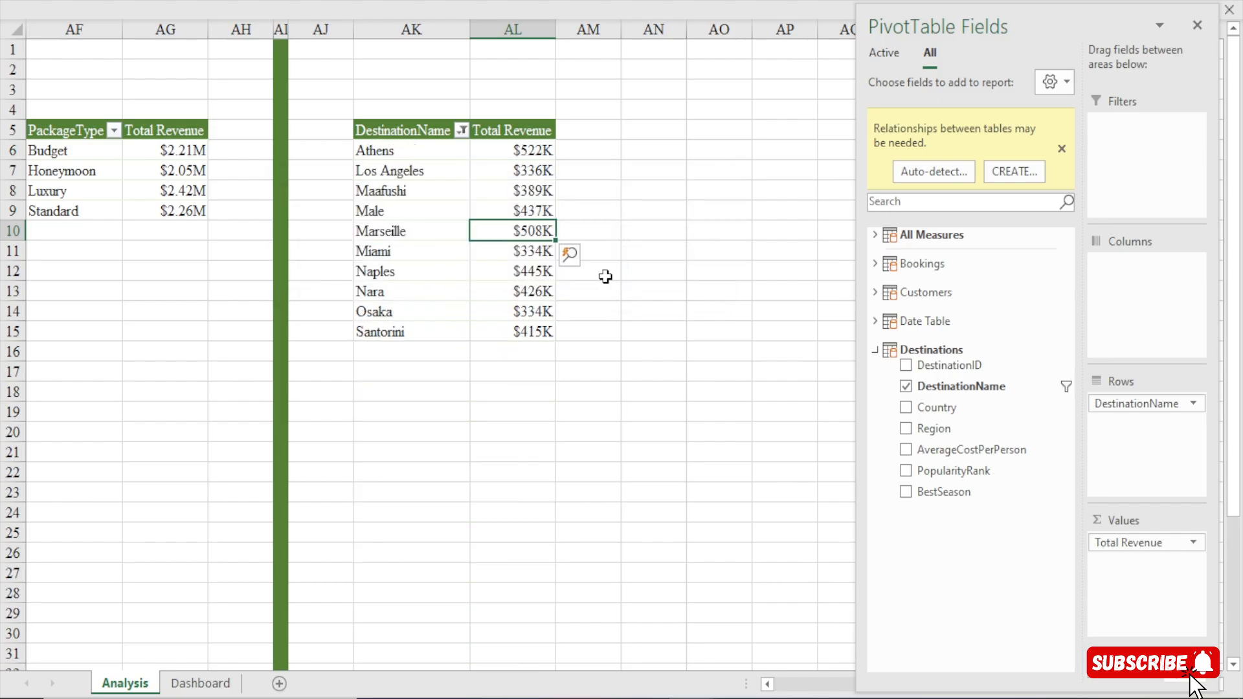
pyautogui.click(548, 149)
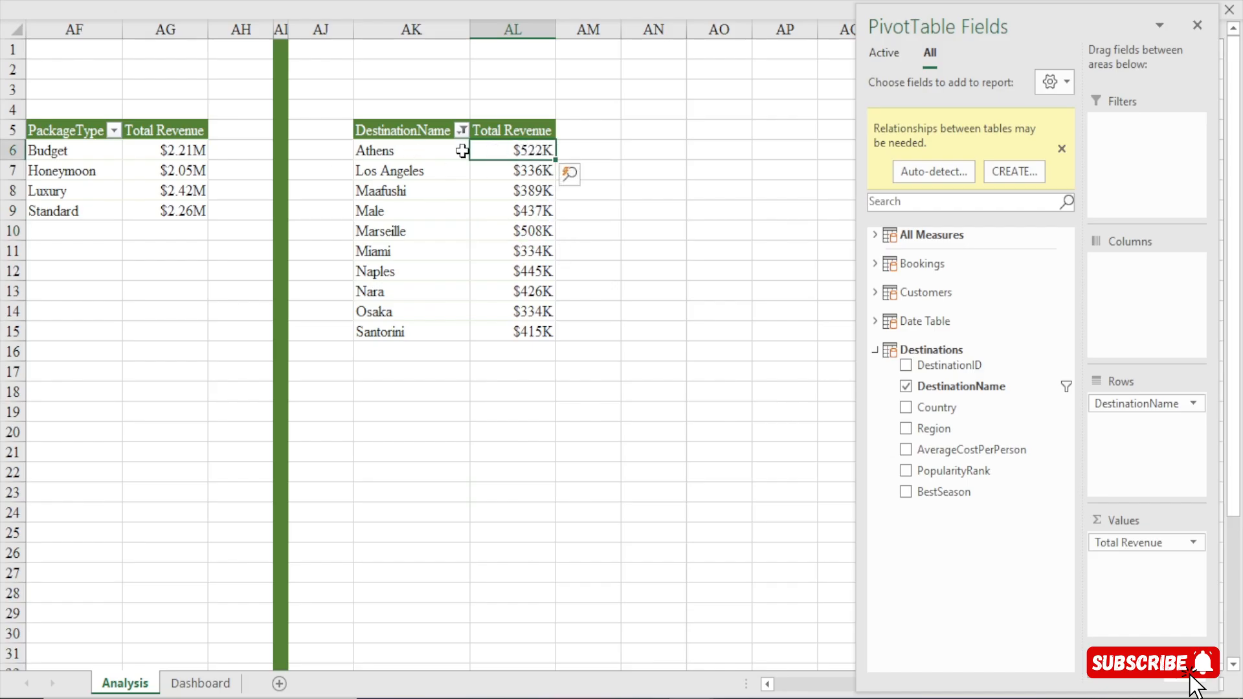
pyautogui.click(412, 151)
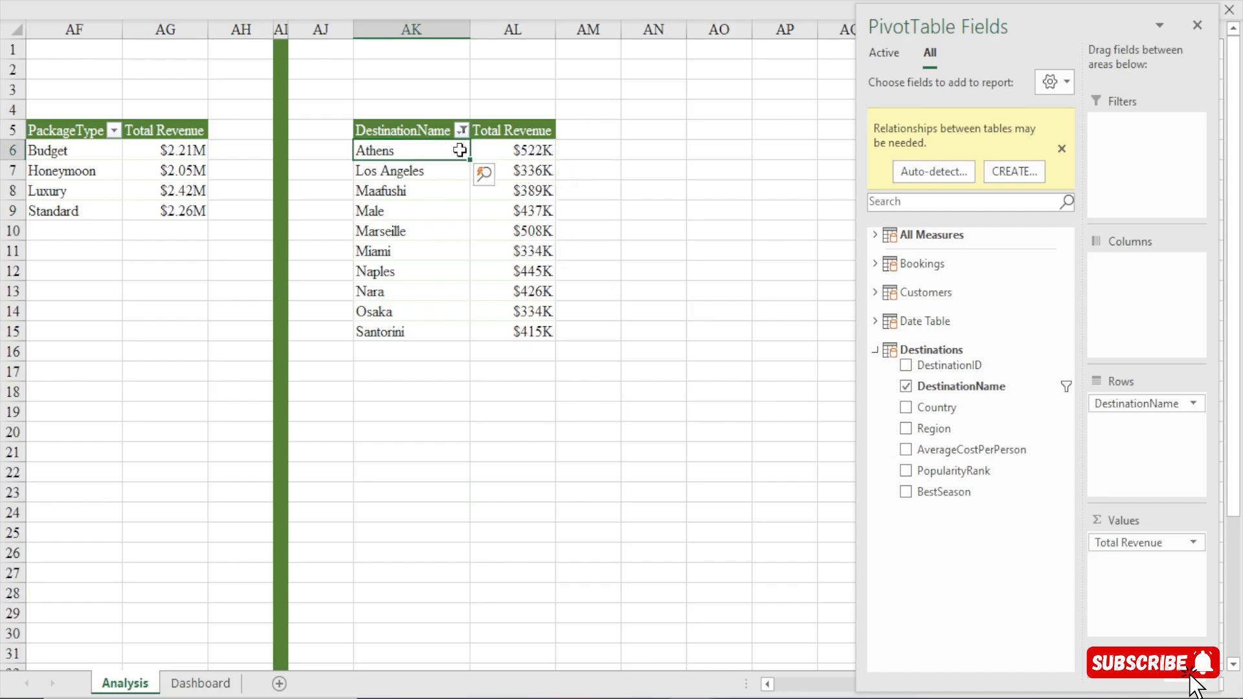
# Sort the DestinationName pivot table by Total Revenue from largest to smallest and look over the ranked destinations.
pyautogui.click(499, 152)
pyautogui.moveTo(505, 152); pyautogui.dragTo(379, 156)
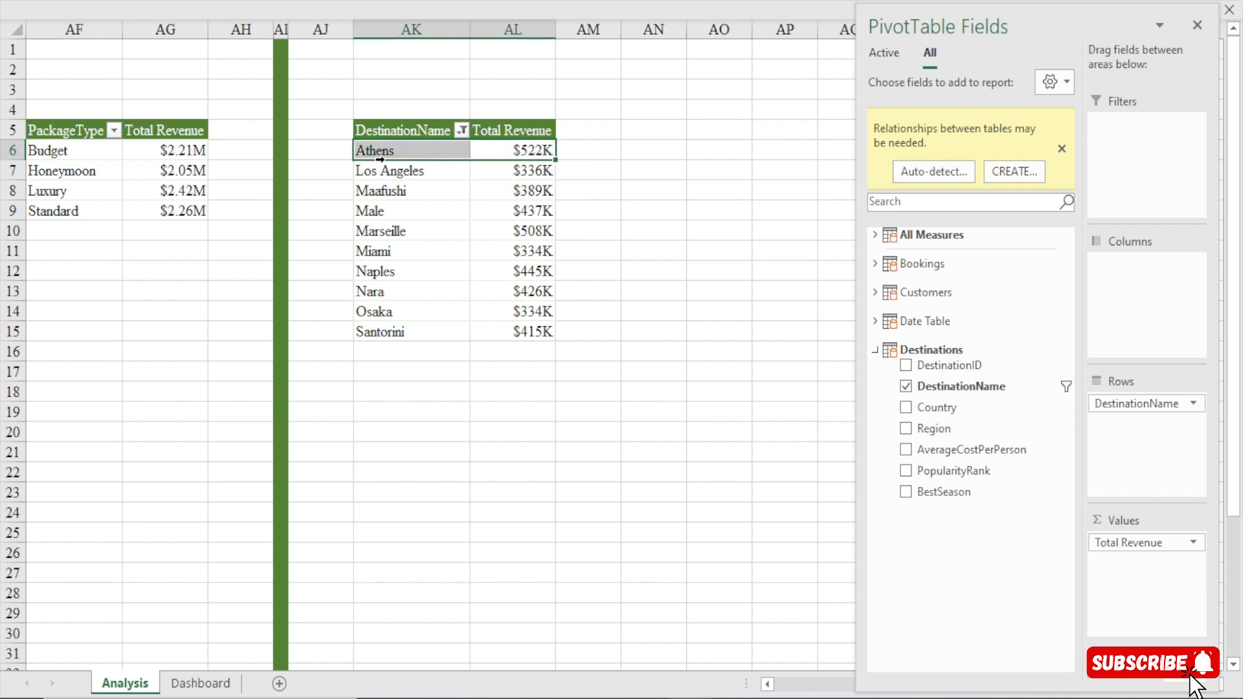
pyautogui.click(511, 152)
pyautogui.rightClick(520, 156)
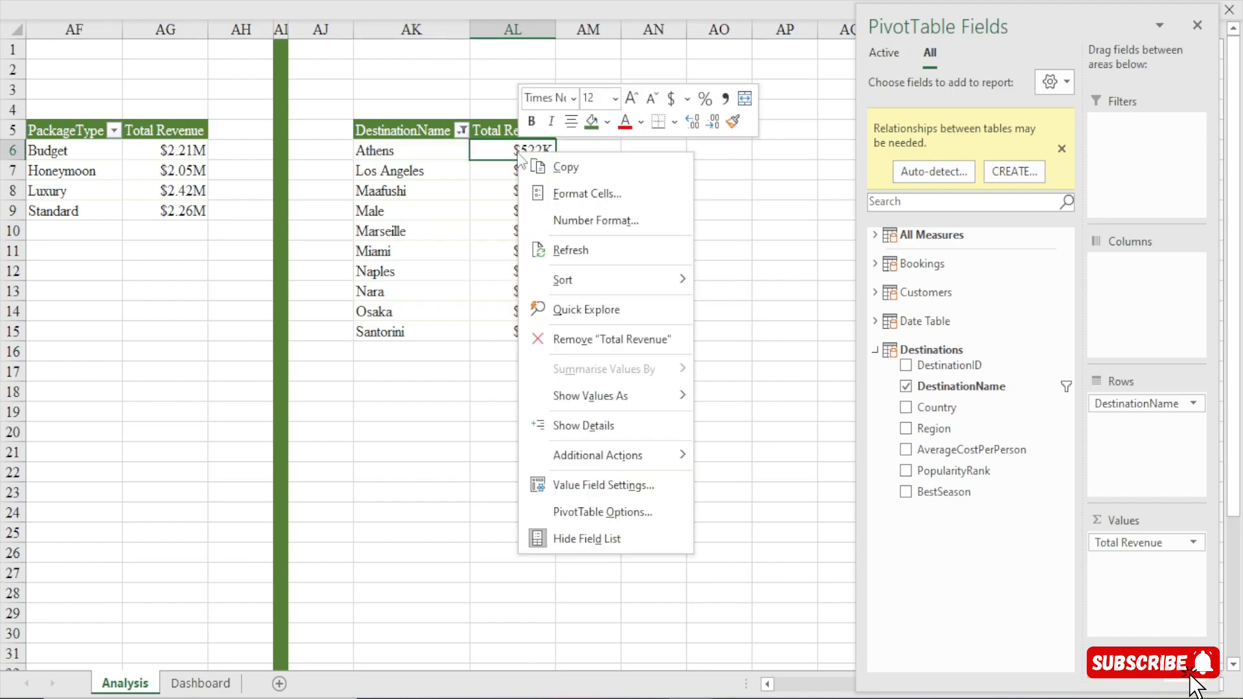
pyautogui.moveTo(628, 282)
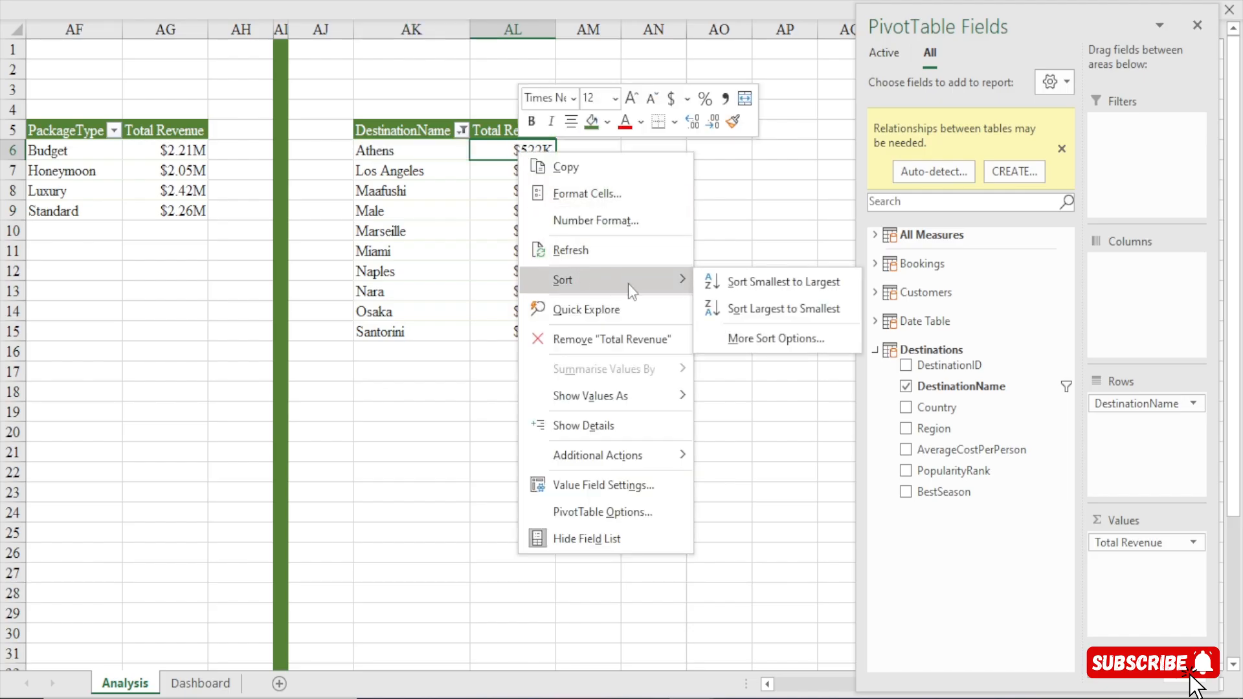
pyautogui.click(767, 306)
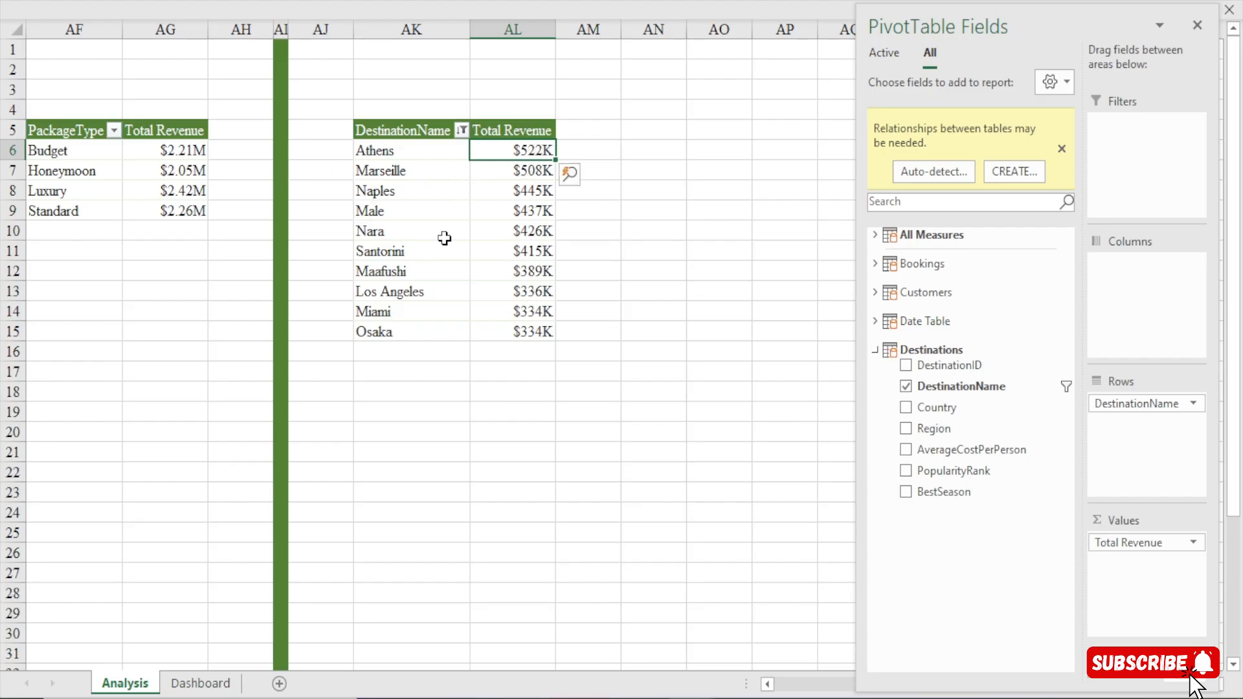
pyautogui.moveTo(418, 151); pyautogui.dragTo(415, 330)
pyautogui.moveTo(527, 154); pyautogui.dragTo(531, 330)
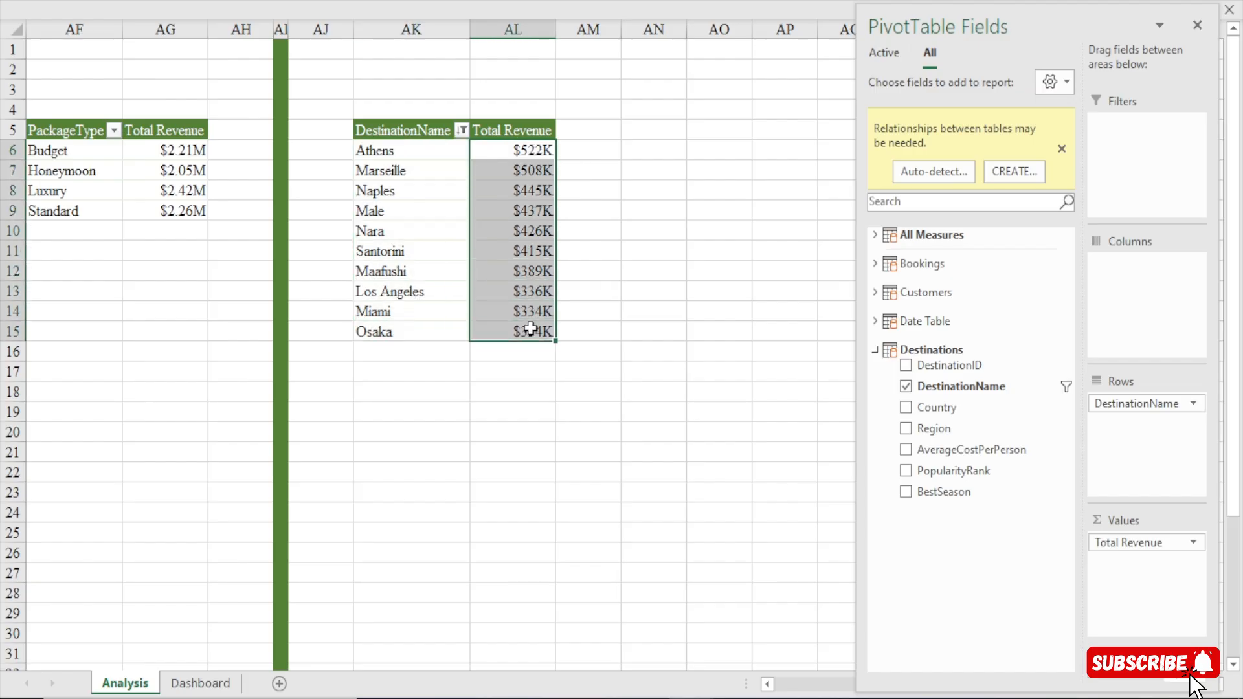
pyautogui.click(516, 150)
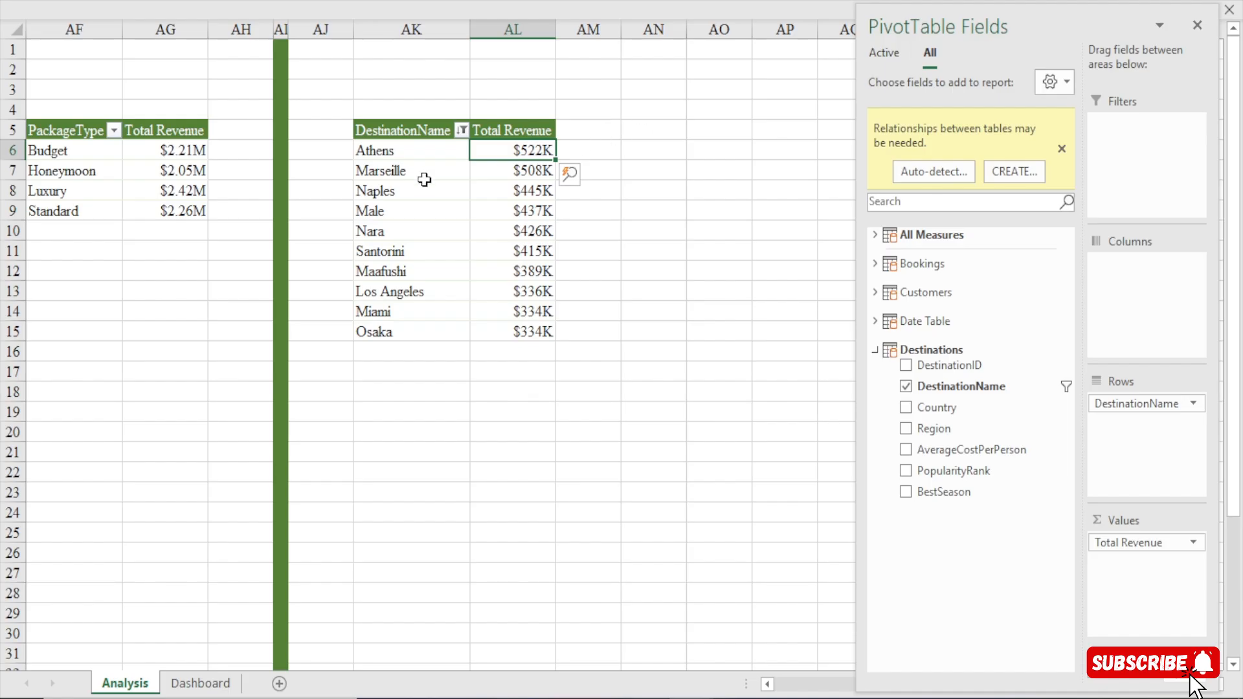
# Link AN5 to the pivot header with =AK5, fill the formula through AO15, and fit the widths of columns AN and AO.
pyautogui.click(637, 128)
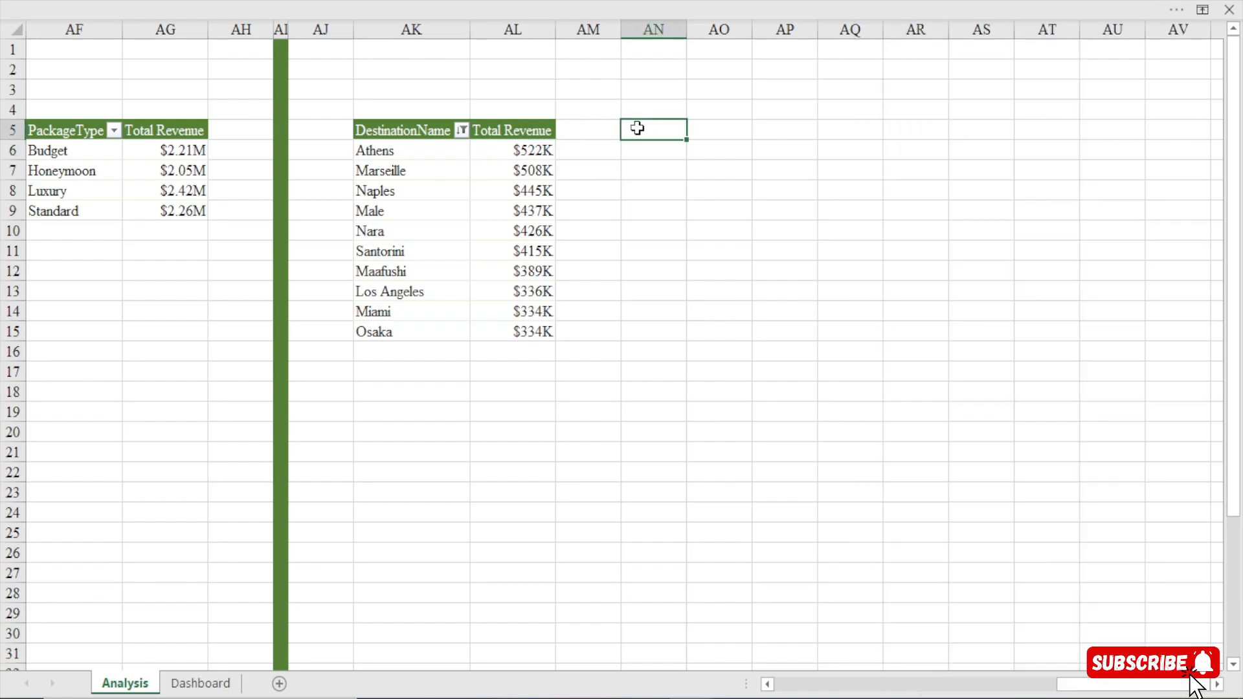
pyautogui.write('=')
pyautogui.click(409, 127)
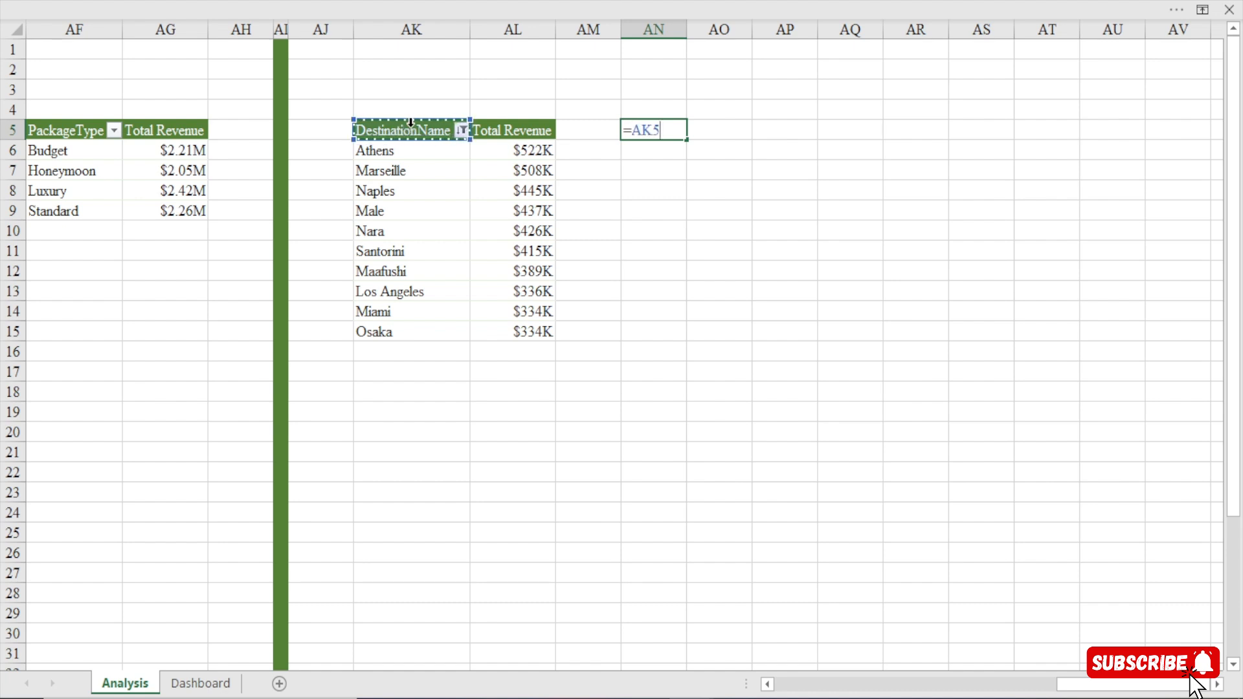
pyautogui.press('Return')
pyautogui.click(681, 134)
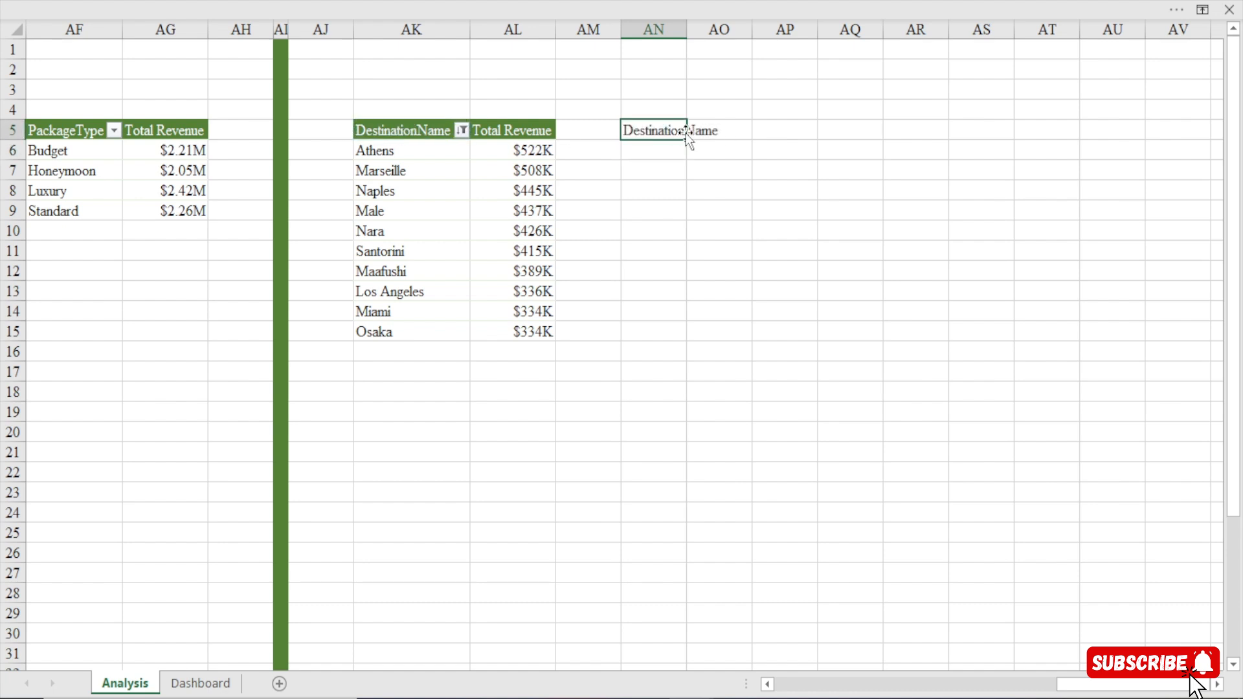
pyautogui.moveTo(686, 139); pyautogui.dragTo(746, 340)
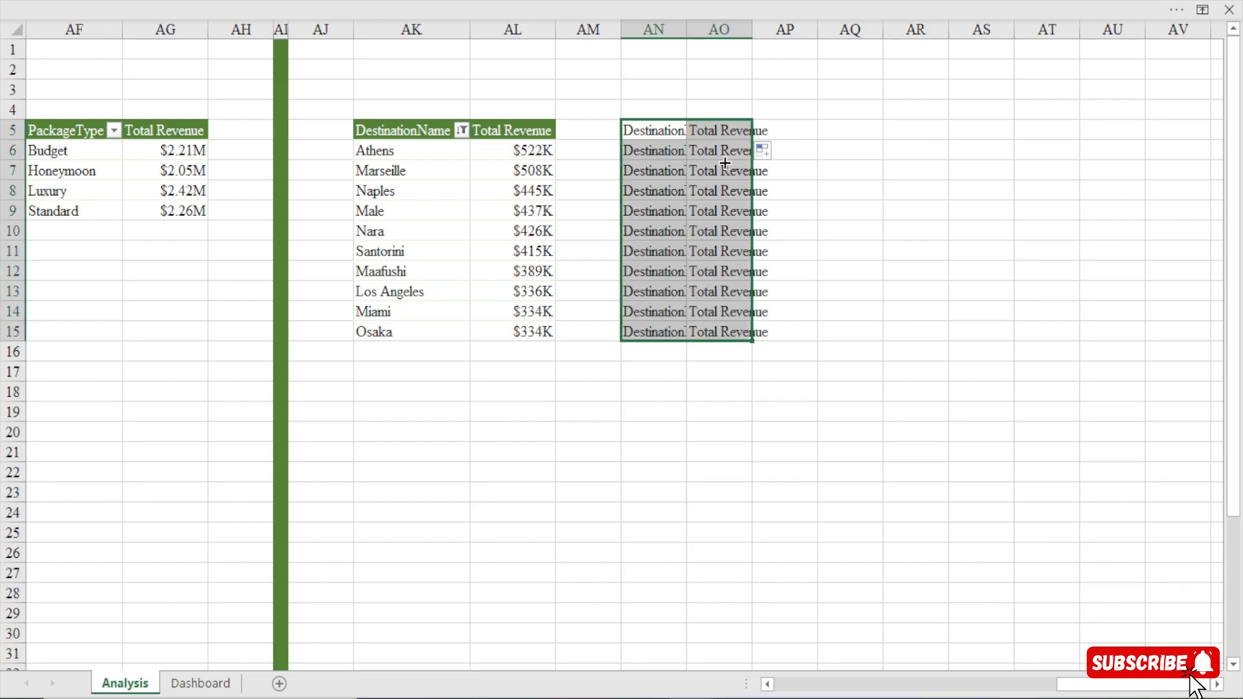
pyautogui.doubleClick(688, 28)
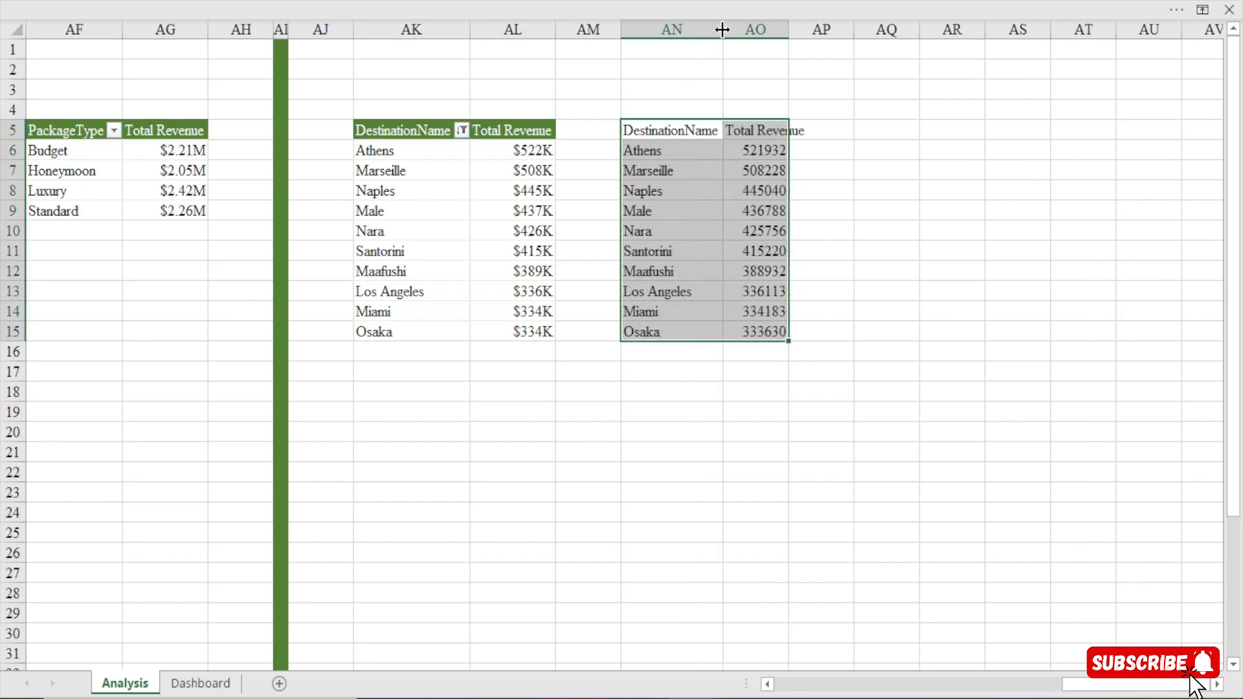
pyautogui.doubleClick(788, 28)
# Copy the formatting of the pivot table's Total Revenue value in AL6 onto the linked values in AO6:AO15.
pyautogui.click(515, 152)
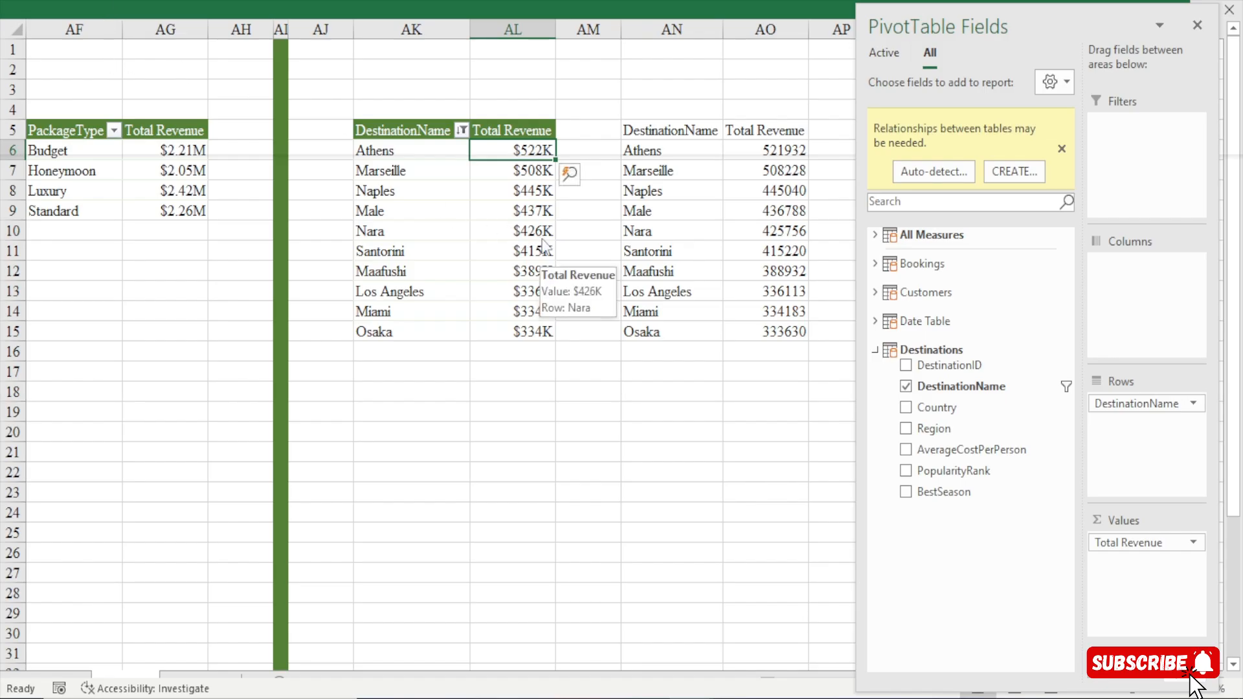
pyautogui.click(668, 183)
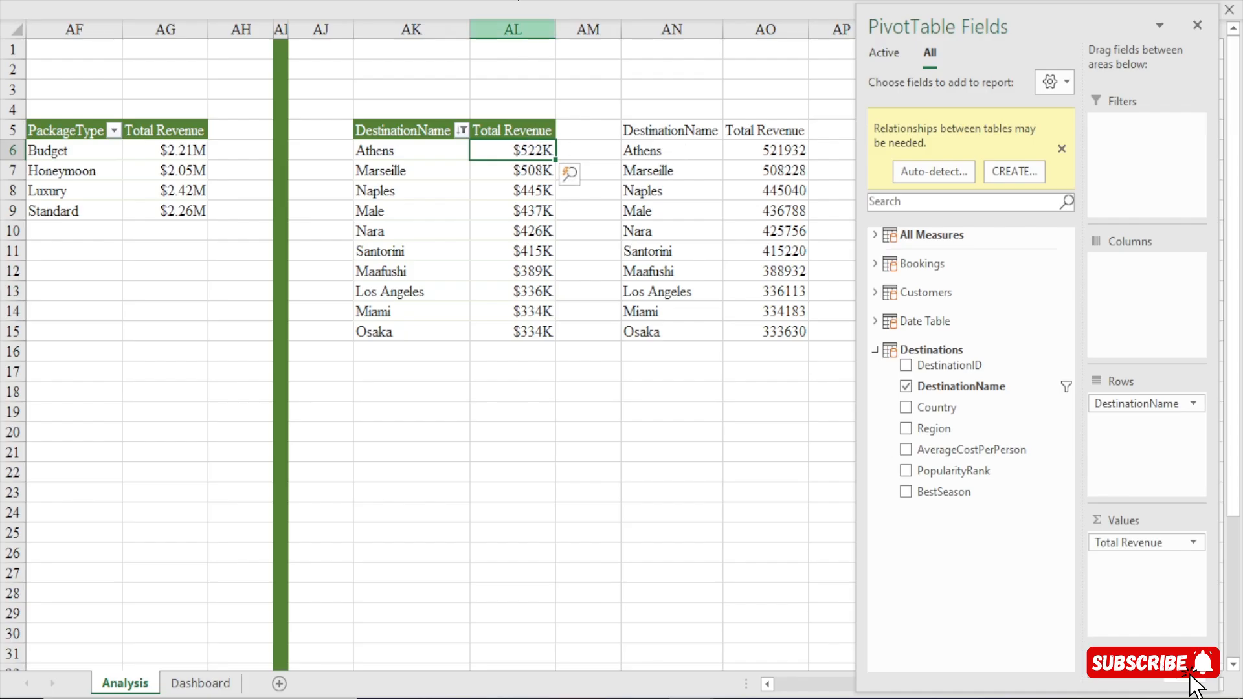
pyautogui.click(500, 17)
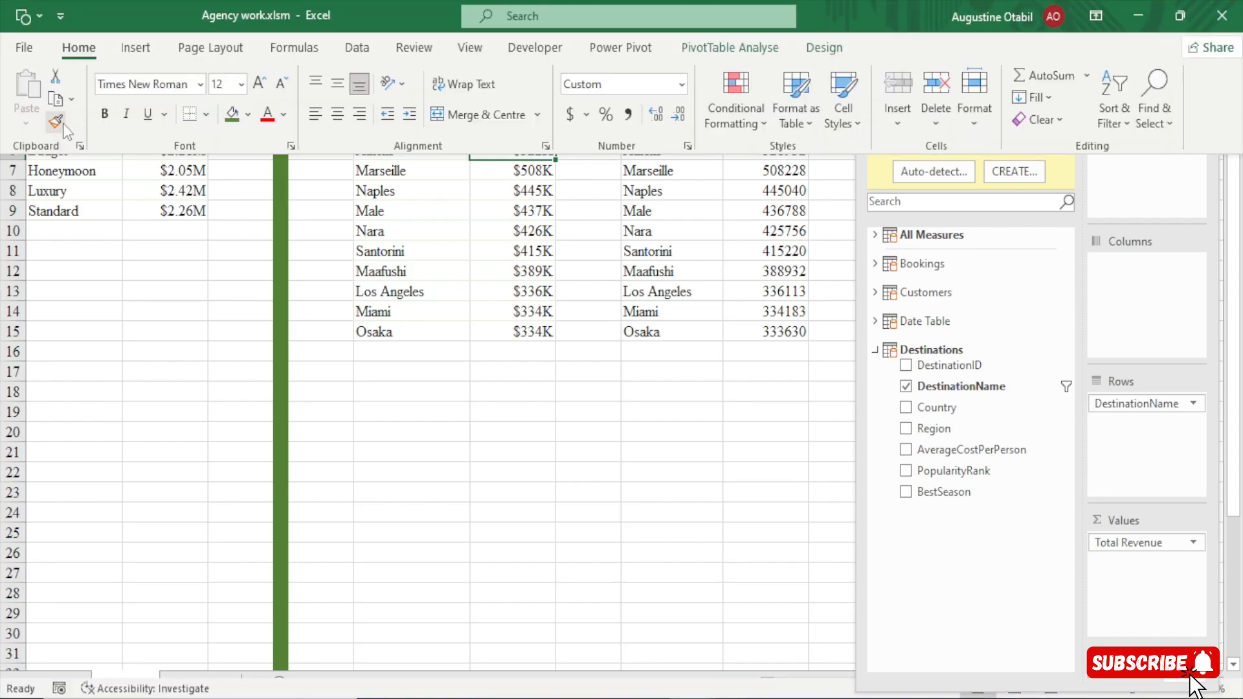
pyautogui.click(53, 123)
pyautogui.moveTo(764, 153); pyautogui.dragTo(767, 334)
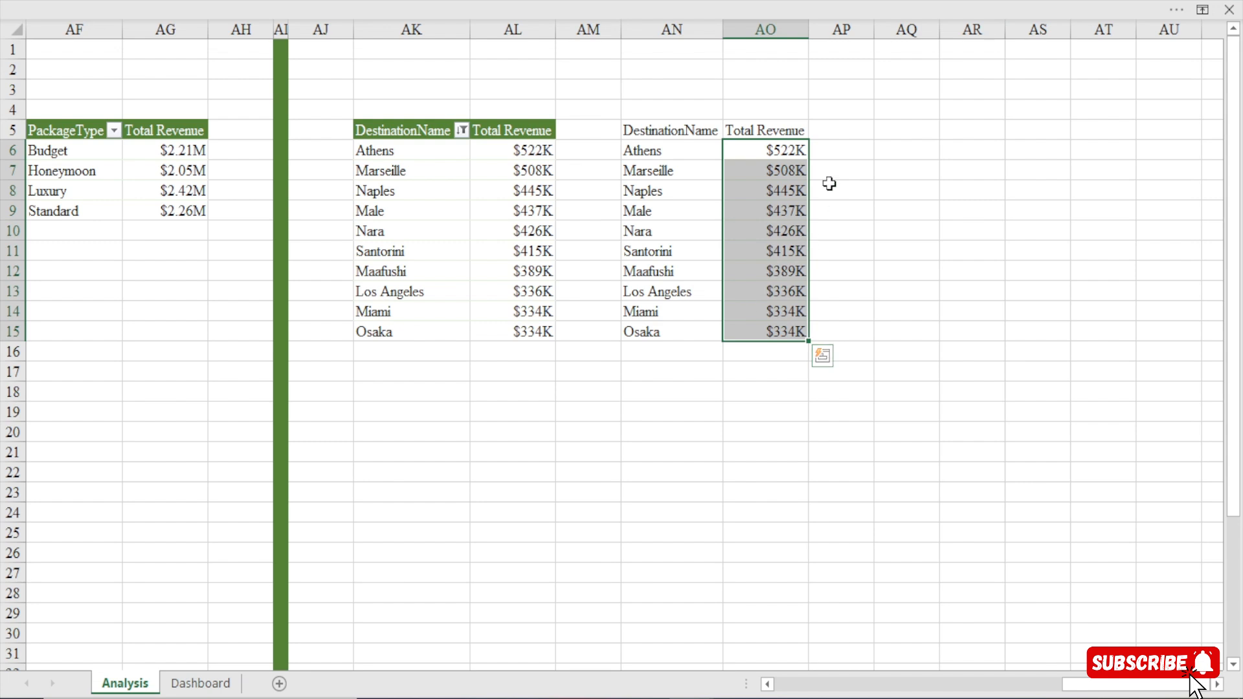
# Add the column heading Highlight in AP5 beside the linked Total Revenue column.
pyautogui.click(842, 132)
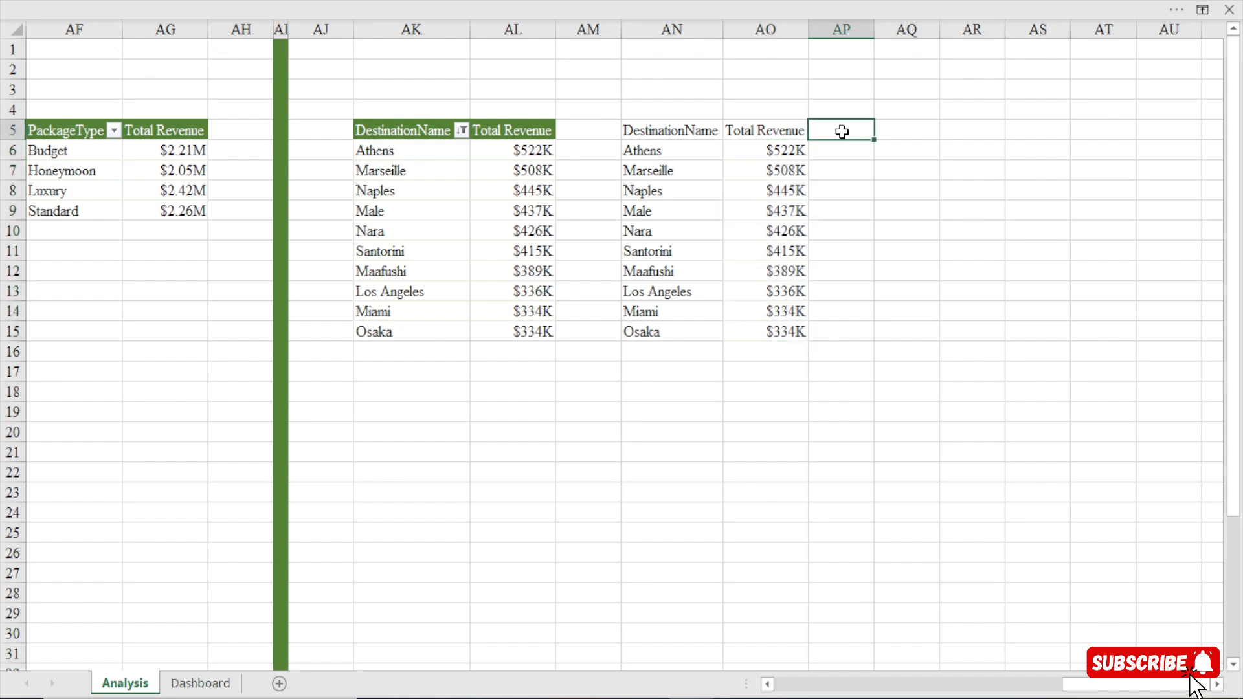
pyautogui.write('Highlight')
pyautogui.press('Return')
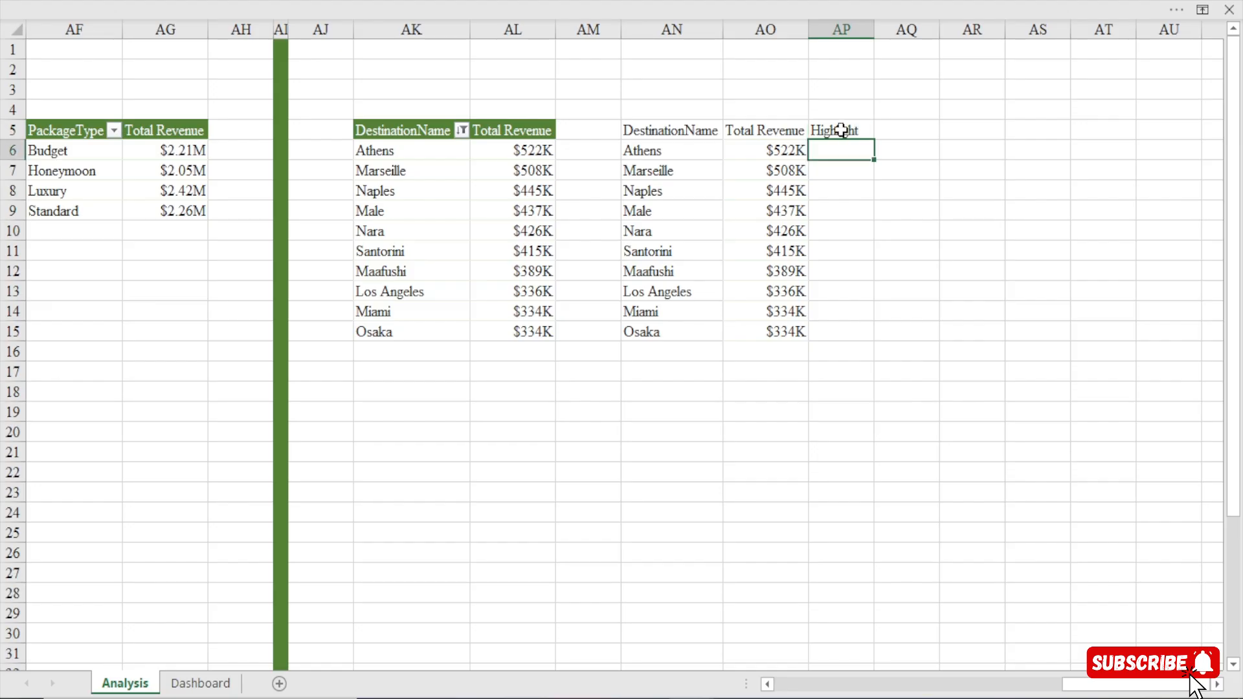
# Enter 1 in AO1 as the rank and return the matching largest revenue in AP1 with =LARGE($AO$6:$AO$15,AO1).
pyautogui.click(784, 50)
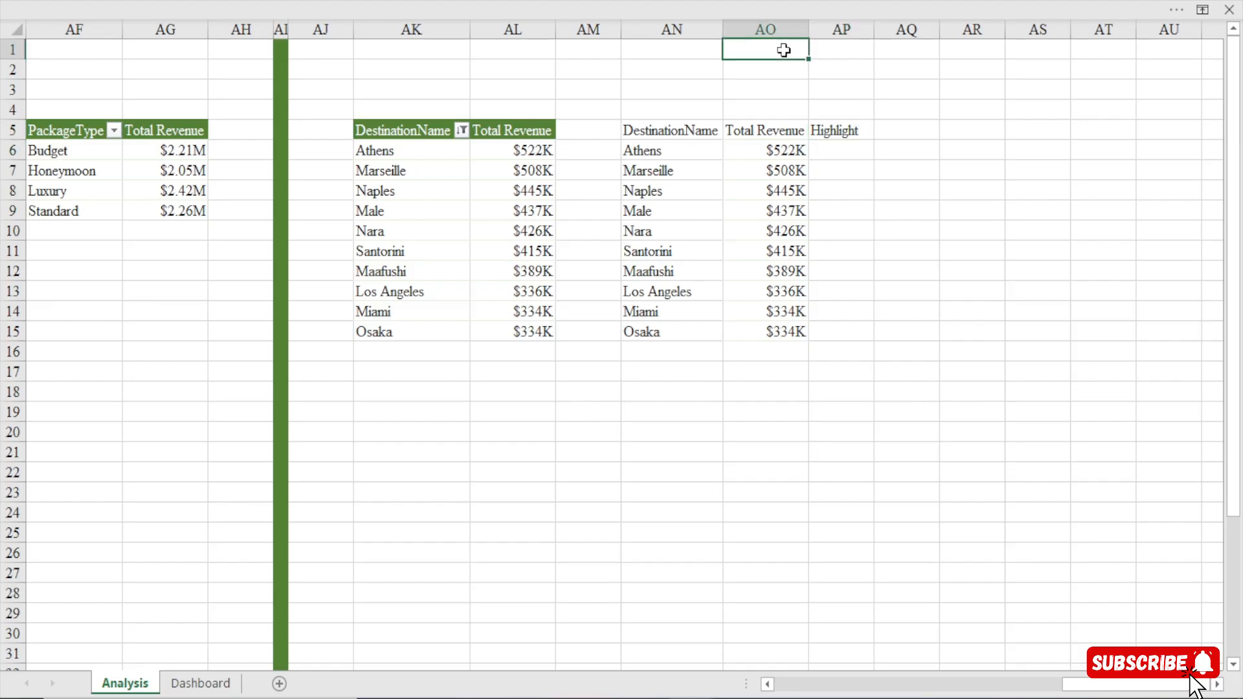
pyautogui.write('1')
pyautogui.click(839, 52)
pyautogui.write('=-')
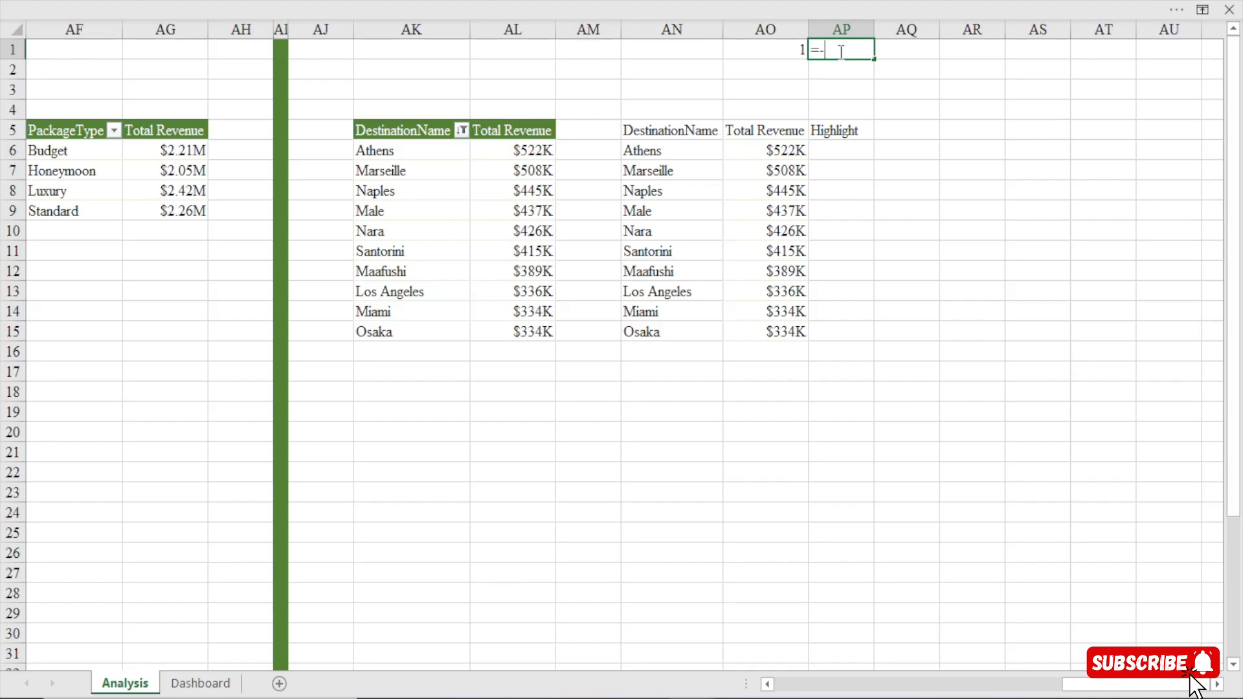
pyautogui.write('la')
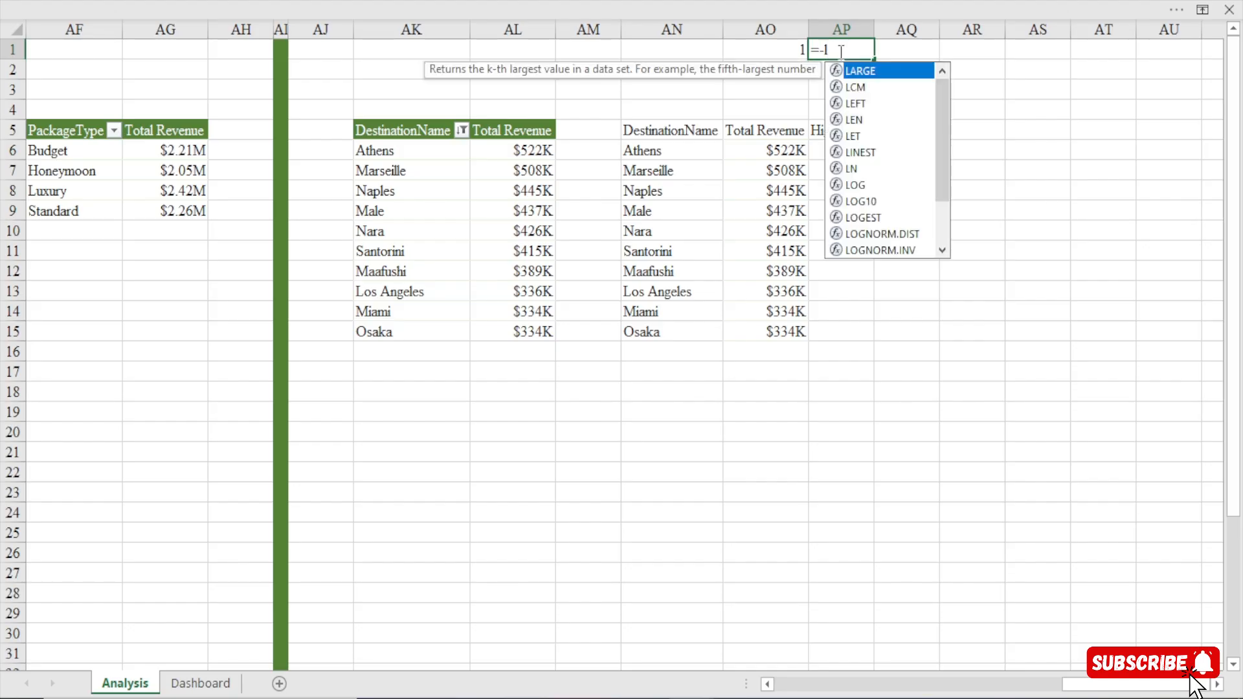
pyautogui.press('BackSpace')
pyautogui.press('BackSpace')
pyautogui.write('la')
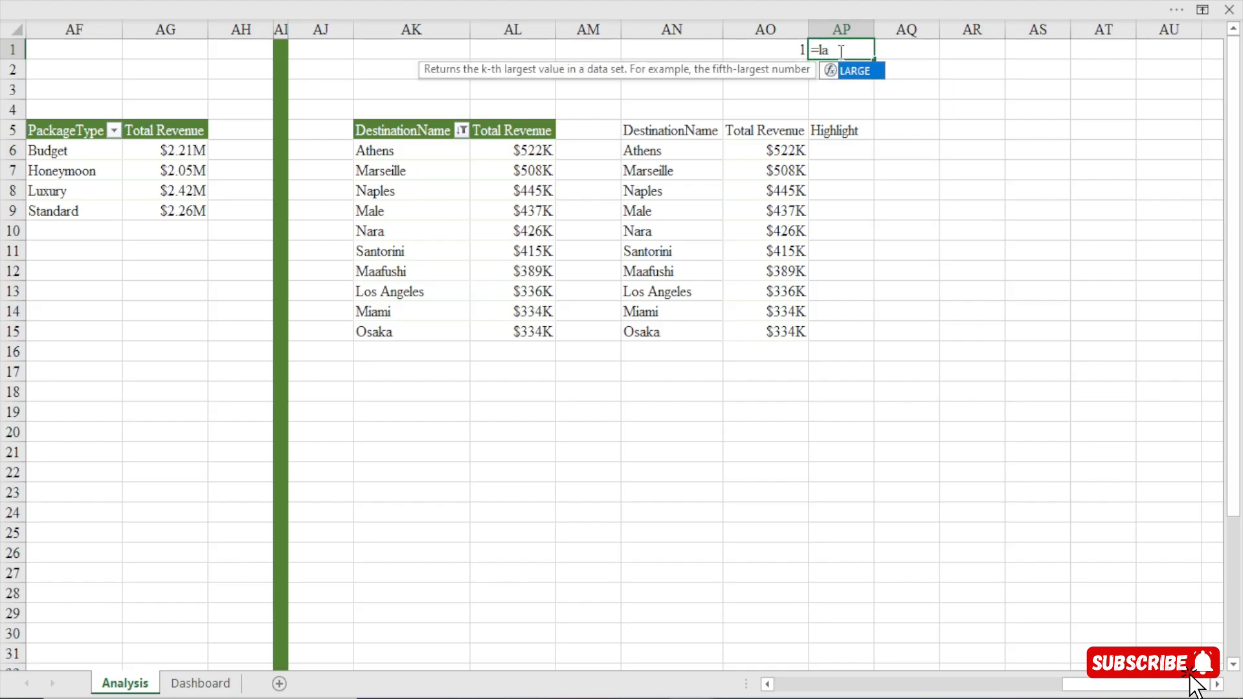
pyautogui.press('Tab')
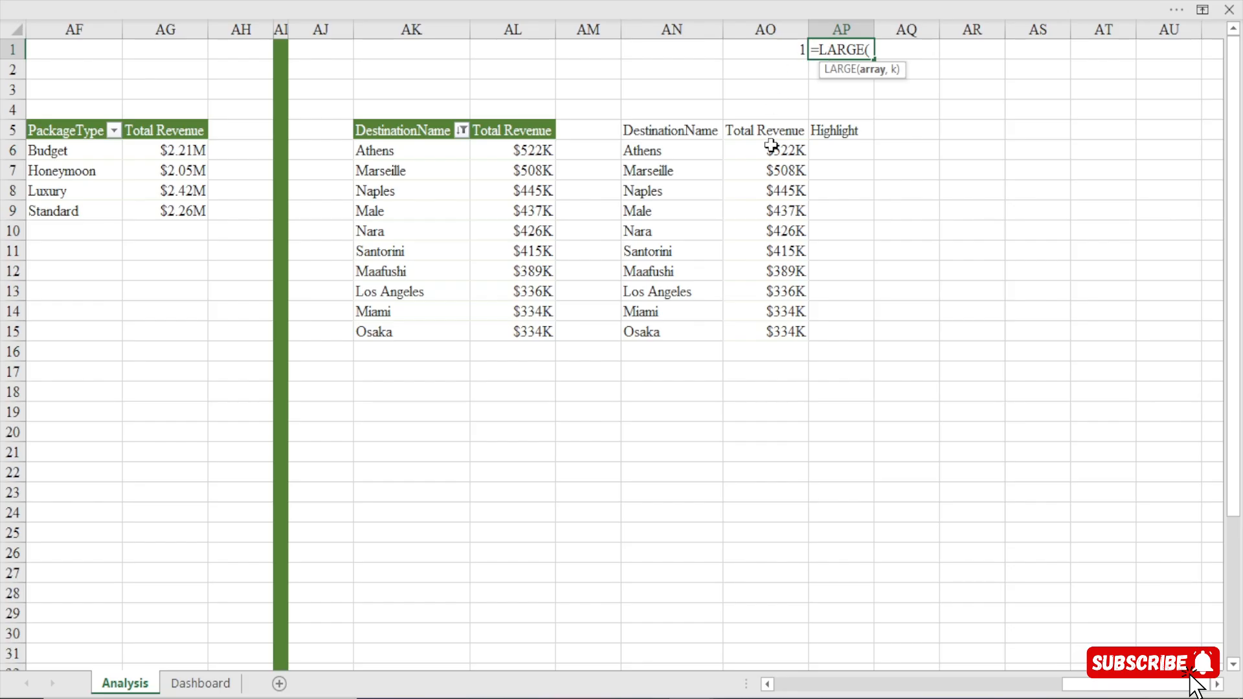
pyautogui.moveTo(770, 150); pyautogui.dragTo(769, 334)
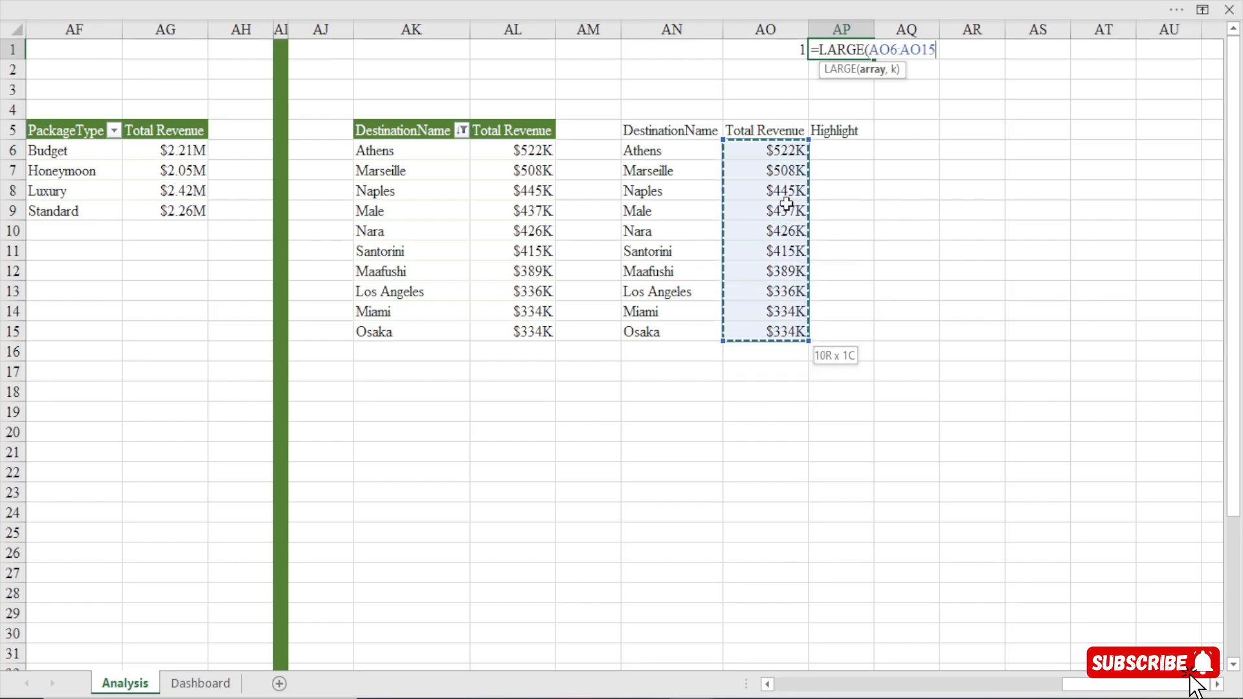
pyautogui.press('F4')
pyautogui.write(',')
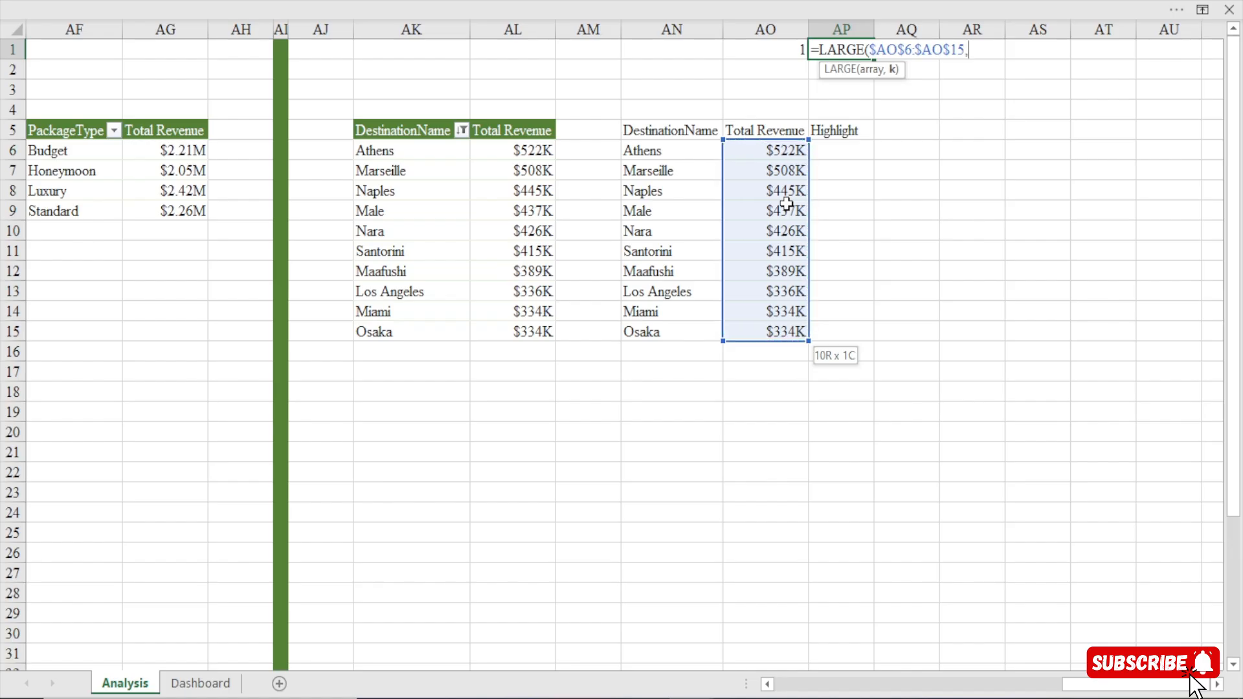
pyautogui.click(778, 48)
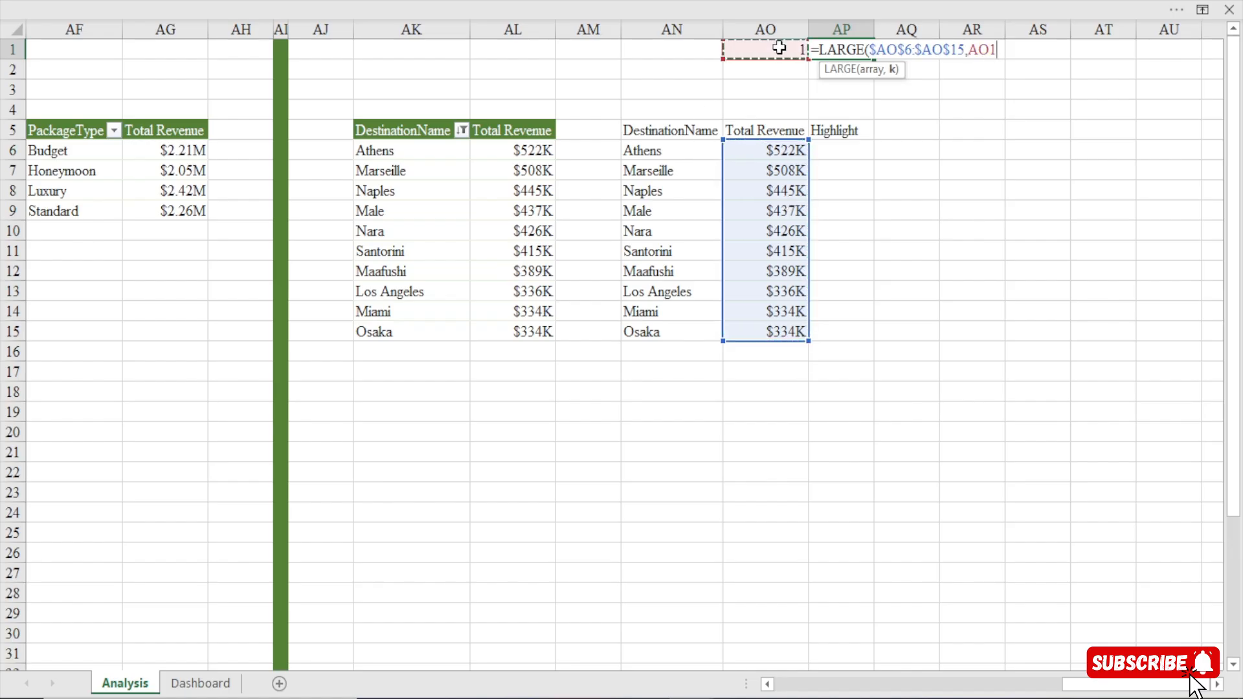
pyautogui.write(')')
pyautogui.press('Return')
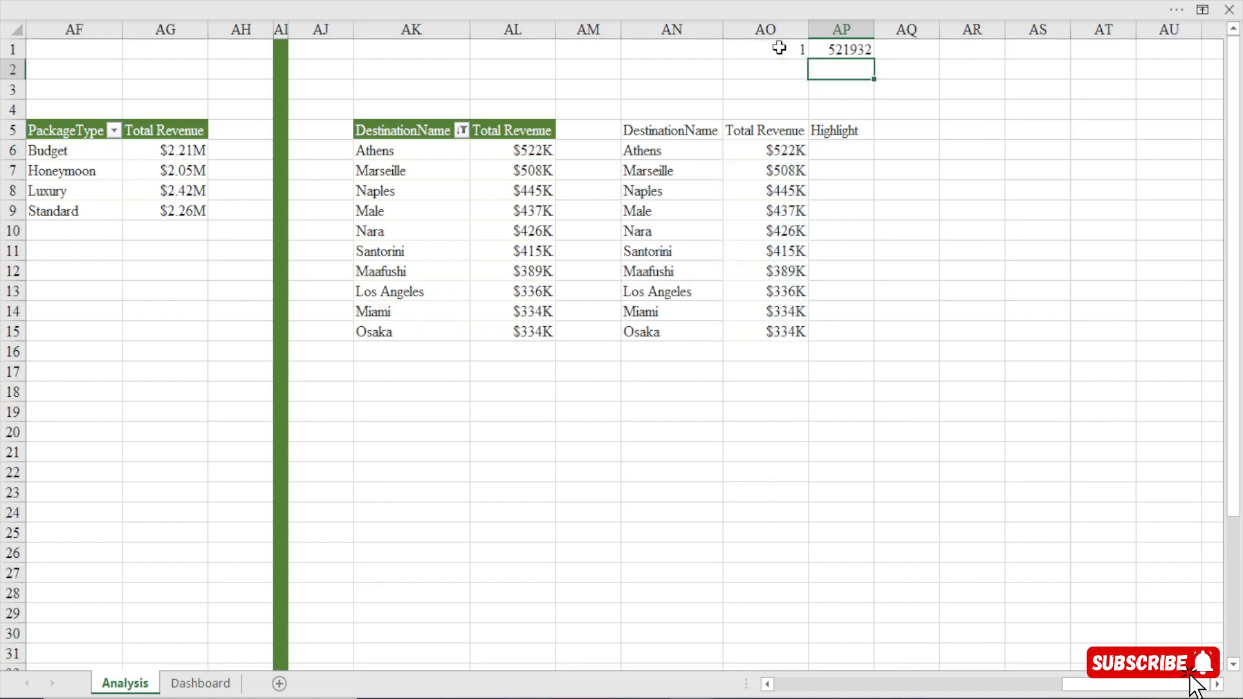
# Copy the formatting of the Total Revenue value in AO6 onto the LARGE result in AP1.
pyautogui.click(856, 52)
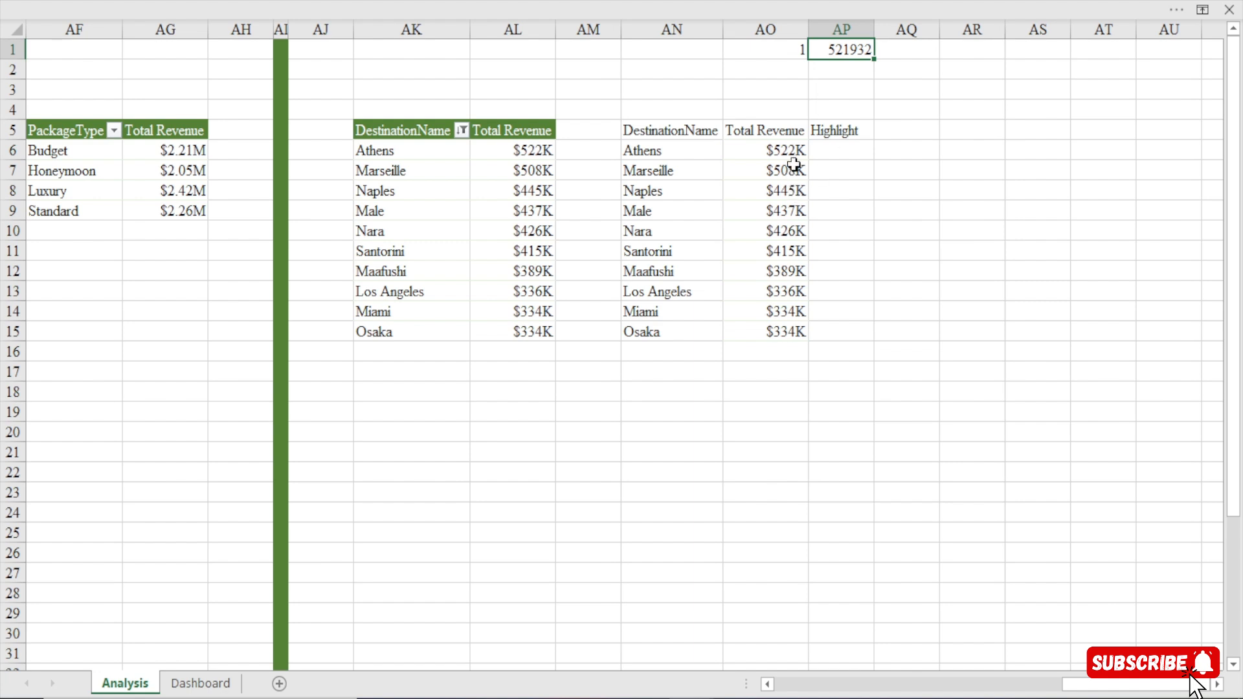
pyautogui.moveTo(783, 146); pyautogui.dragTo(785, 333)
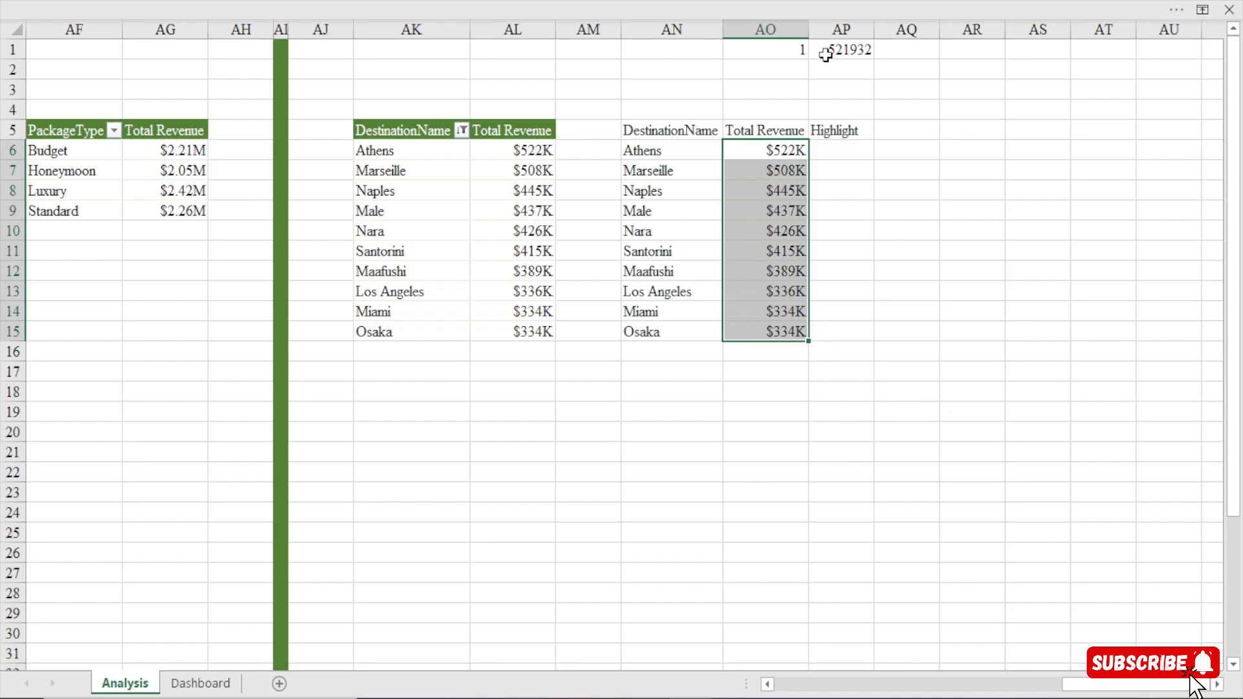
pyautogui.click(780, 146)
pyautogui.click(643, 2)
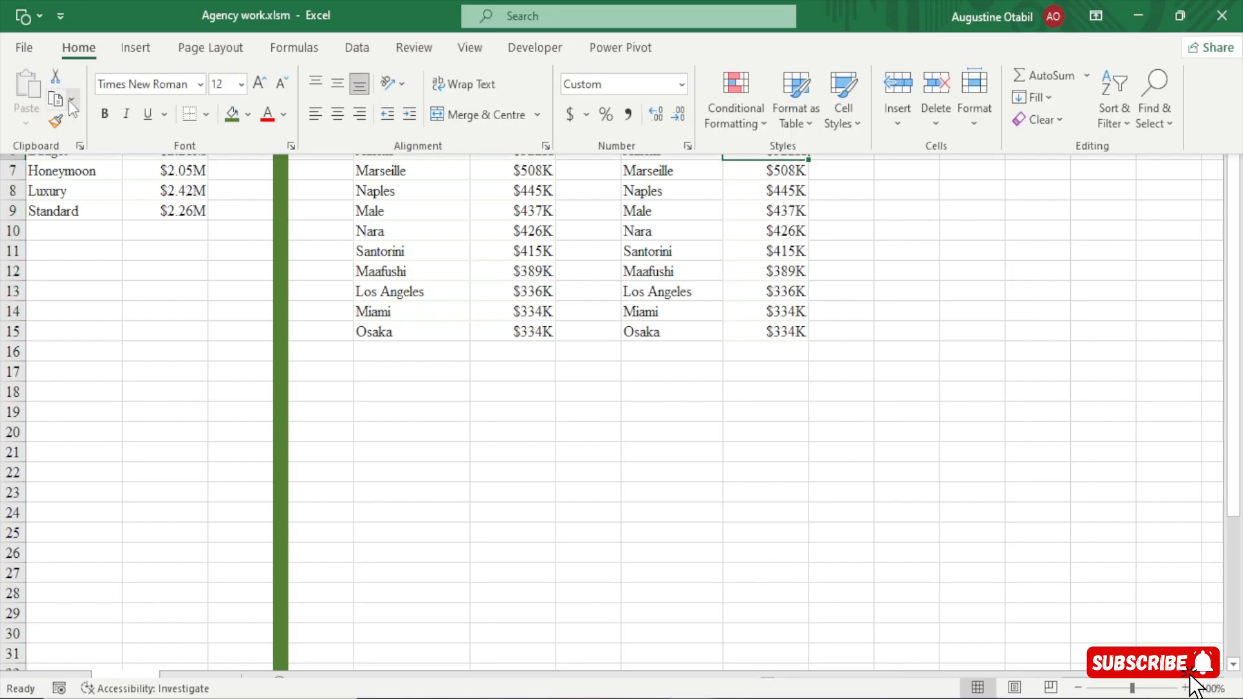
pyautogui.click(55, 121)
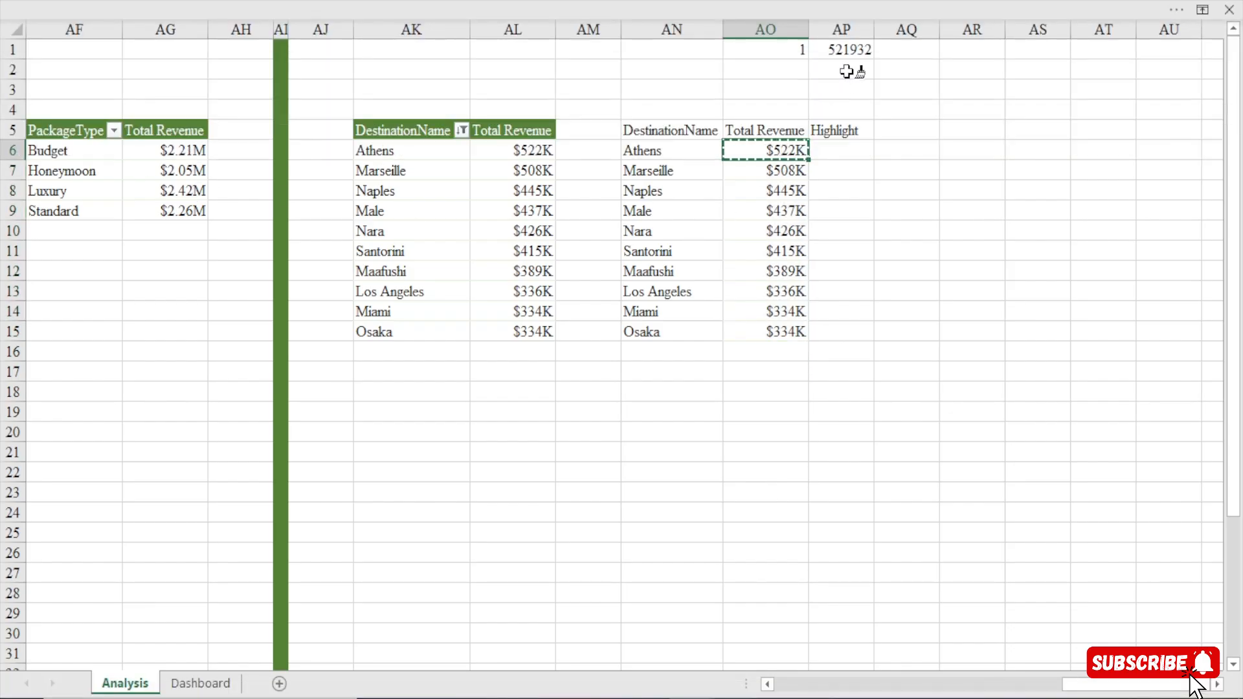
pyautogui.click(858, 51)
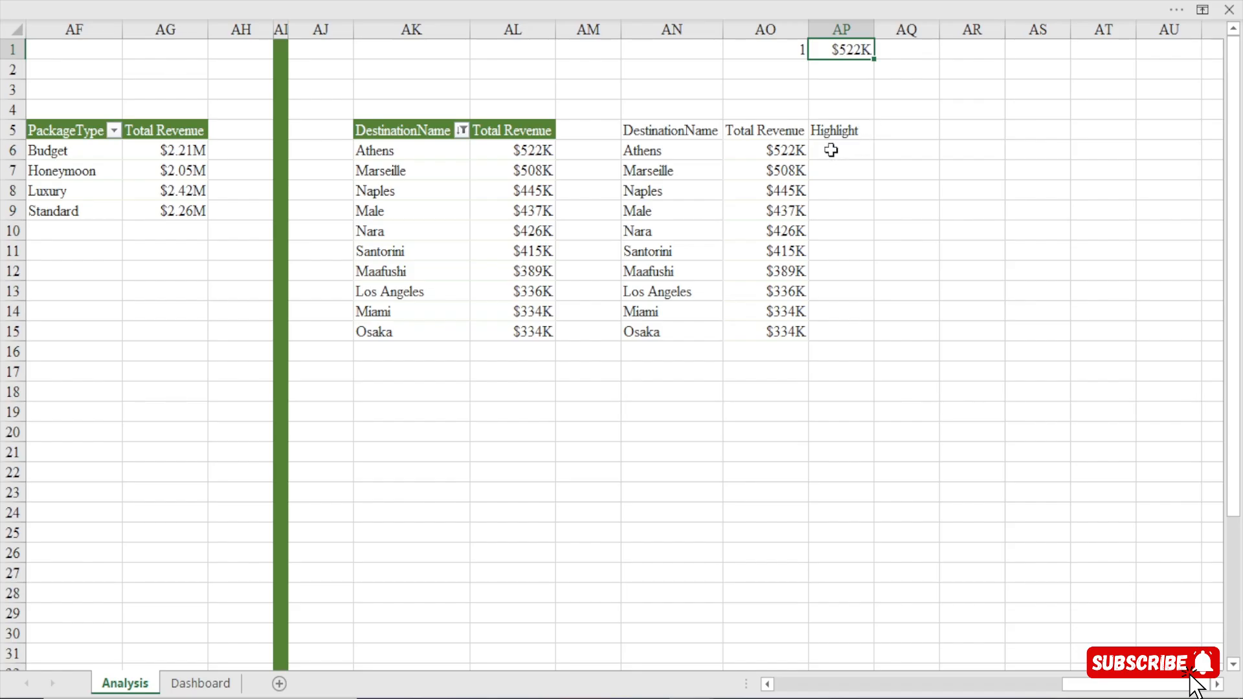
# Enter =IF(AO6=$AP$1,AO6,"") in AP6 so the Highlight column returns only the revenue matching the value in AP1.
pyautogui.click(832, 150)
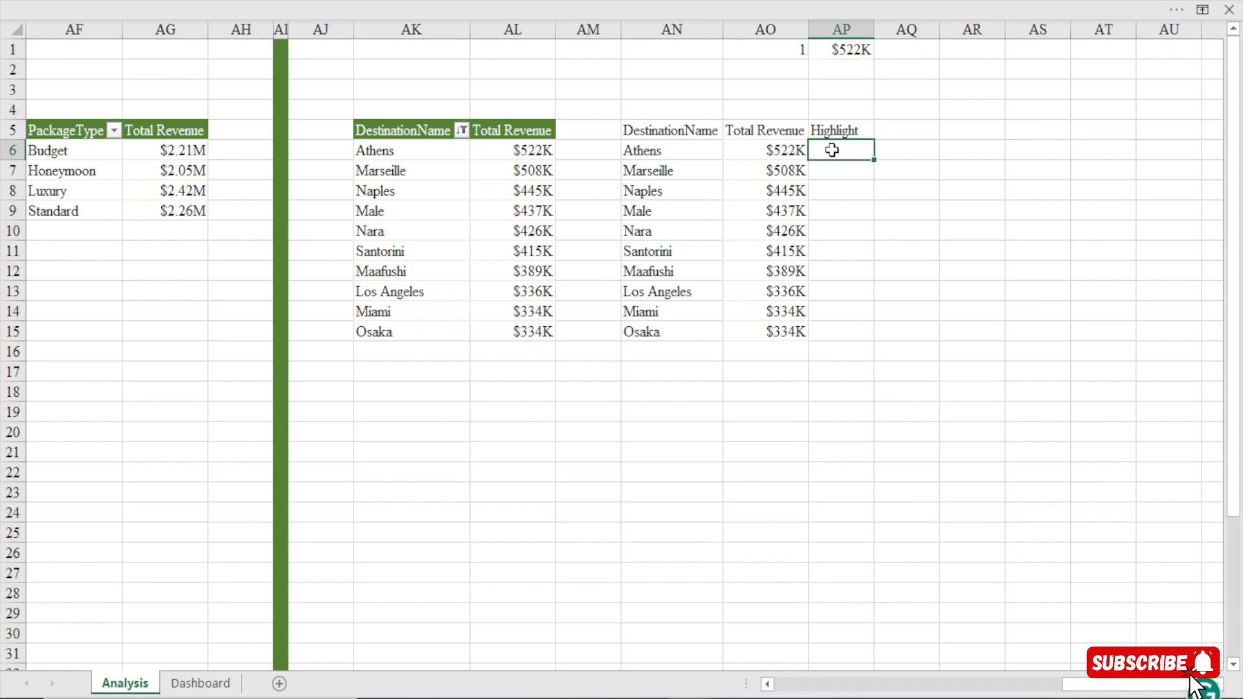
pyautogui.click(851, 49)
pyautogui.moveTo(849, 145); pyautogui.dragTo(845, 360)
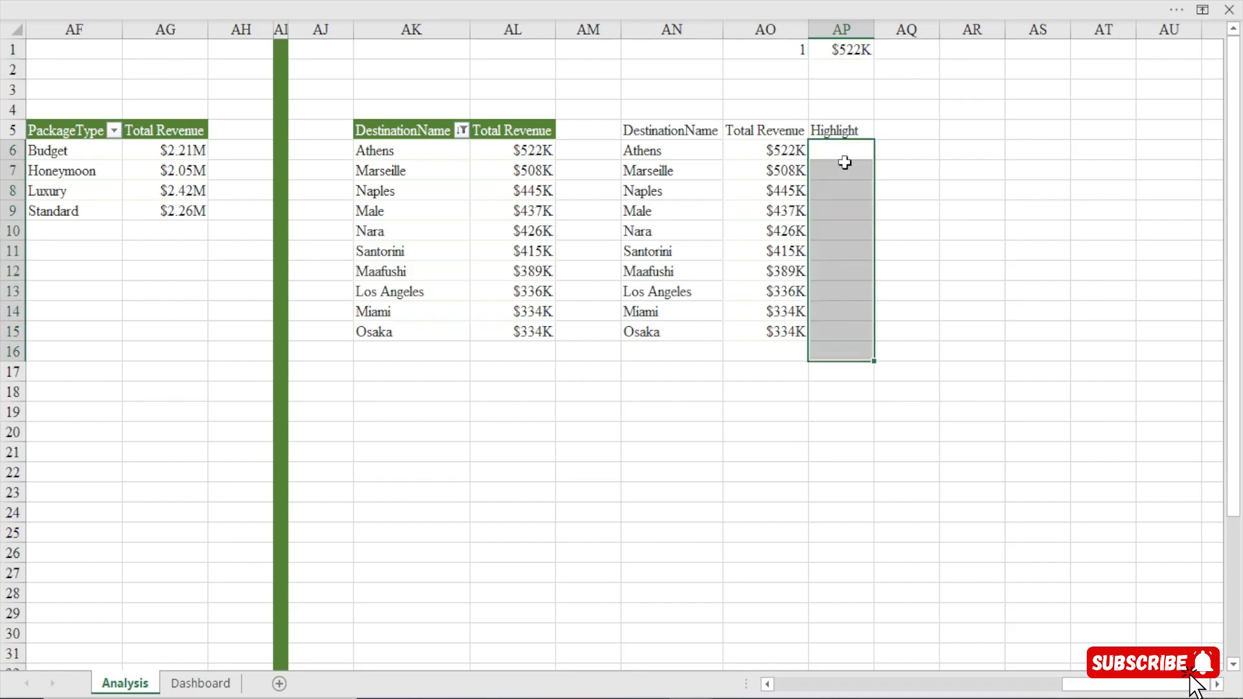
pyautogui.click(846, 155)
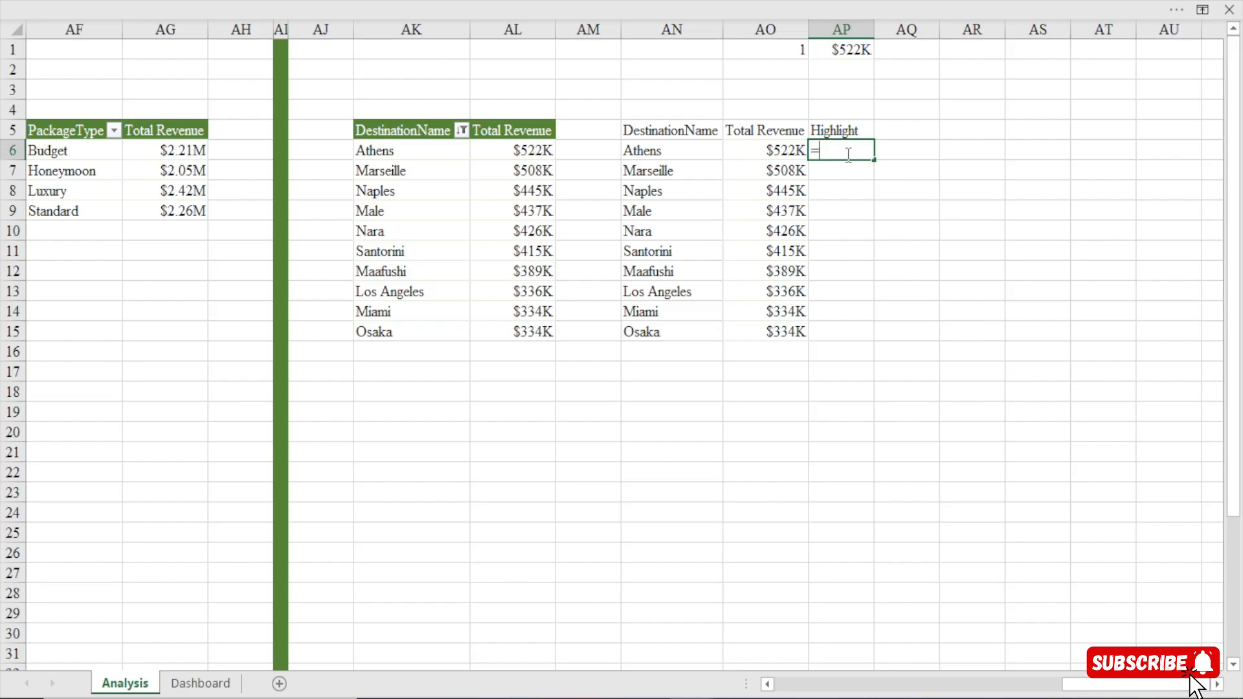
pyautogui.write('=if(')
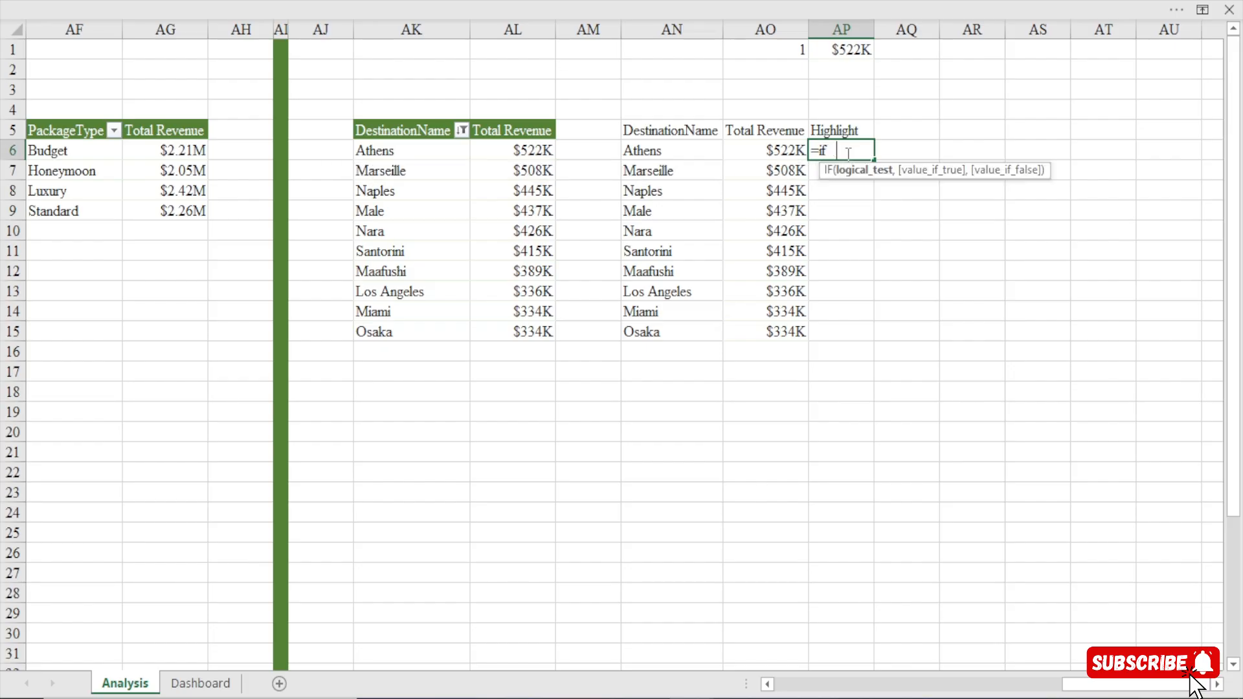
pyautogui.click(781, 152)
pyautogui.write('=')
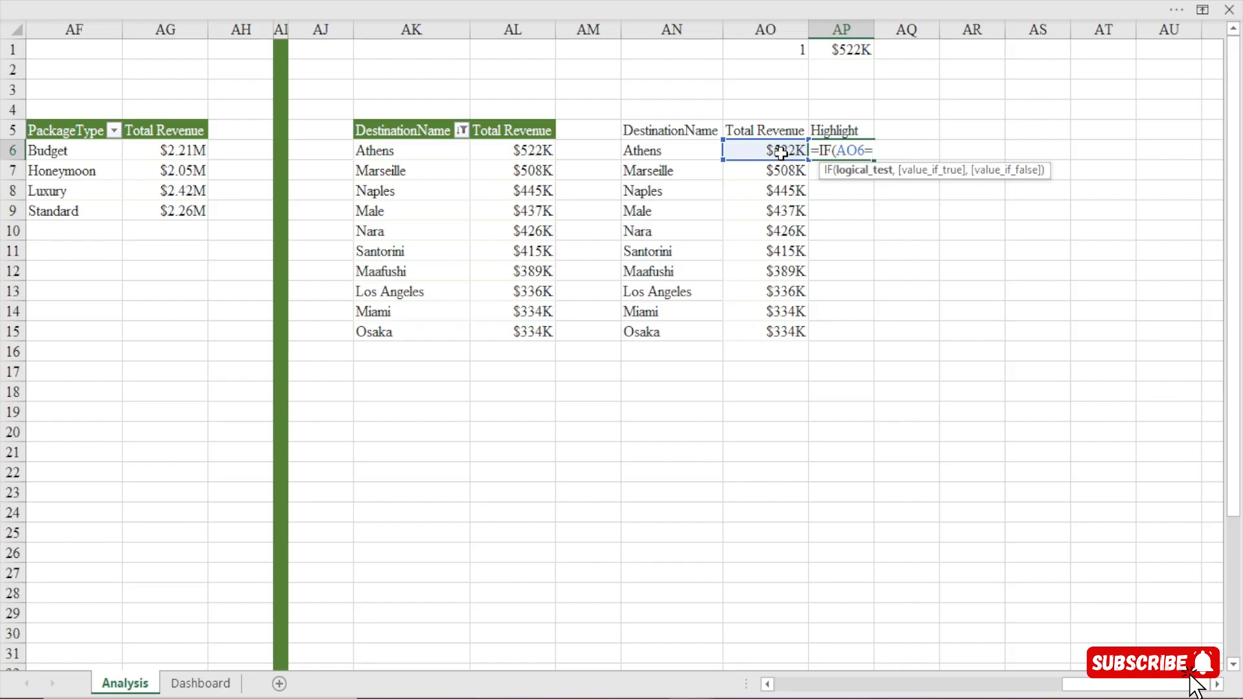
pyautogui.click(855, 47)
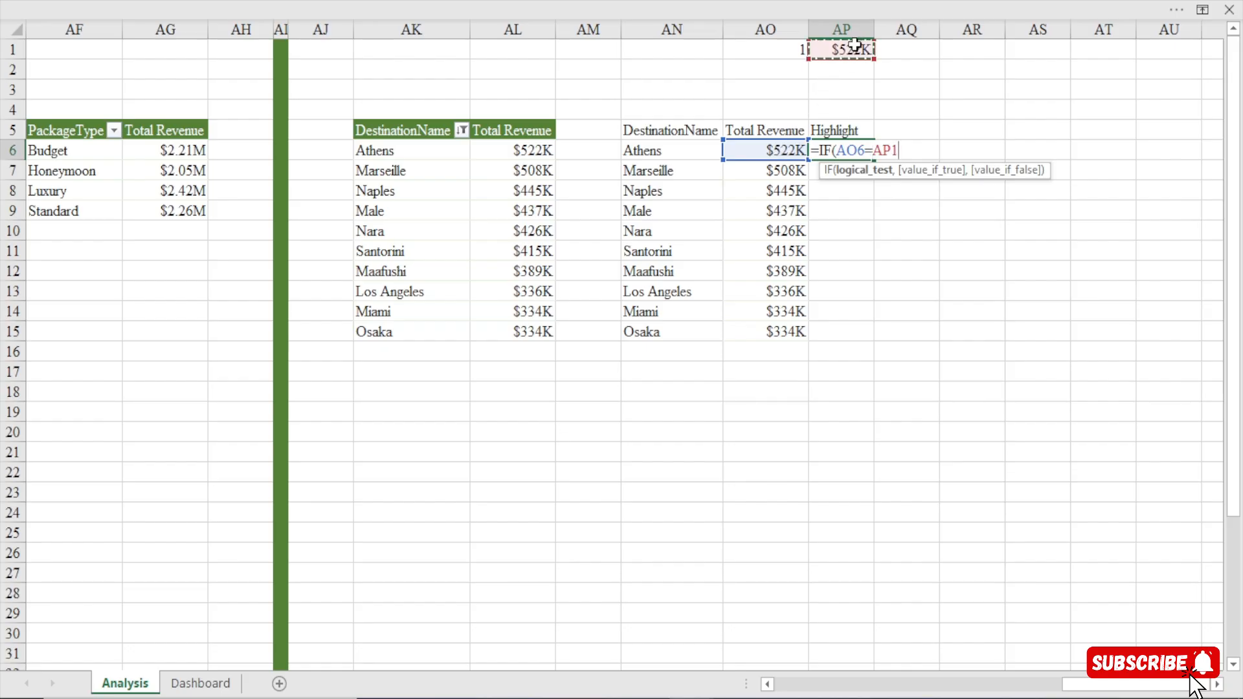
pyautogui.press('F4')
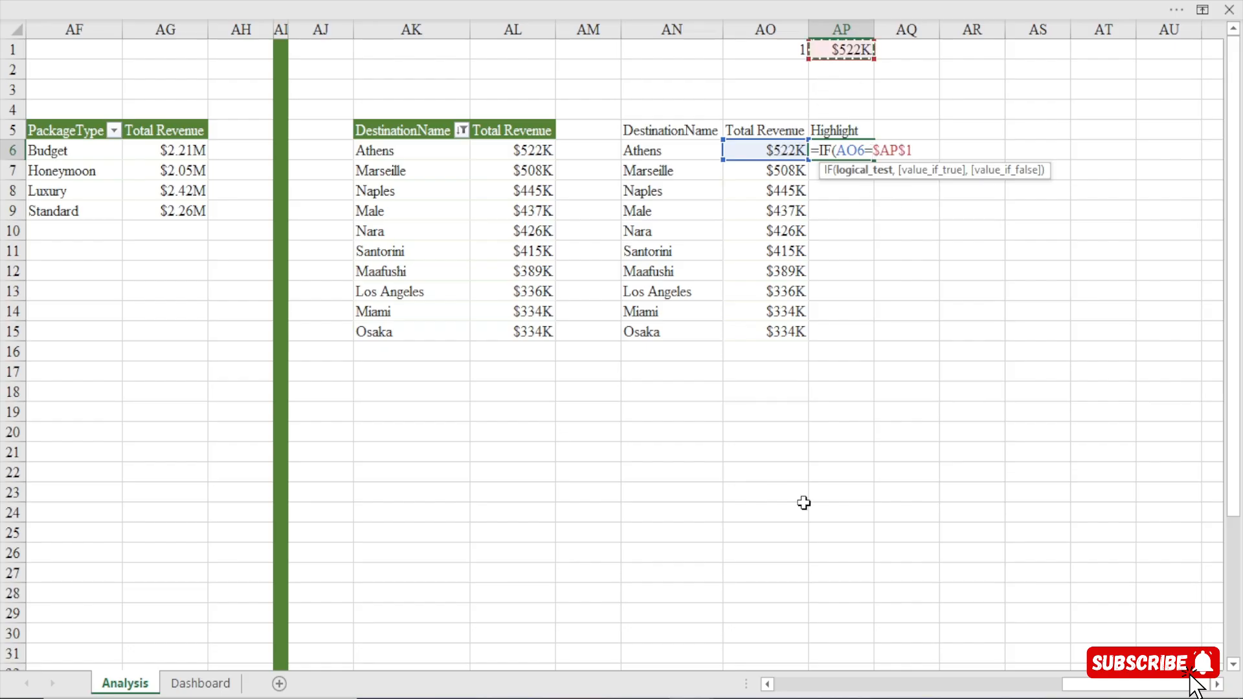
pyautogui.write(',')
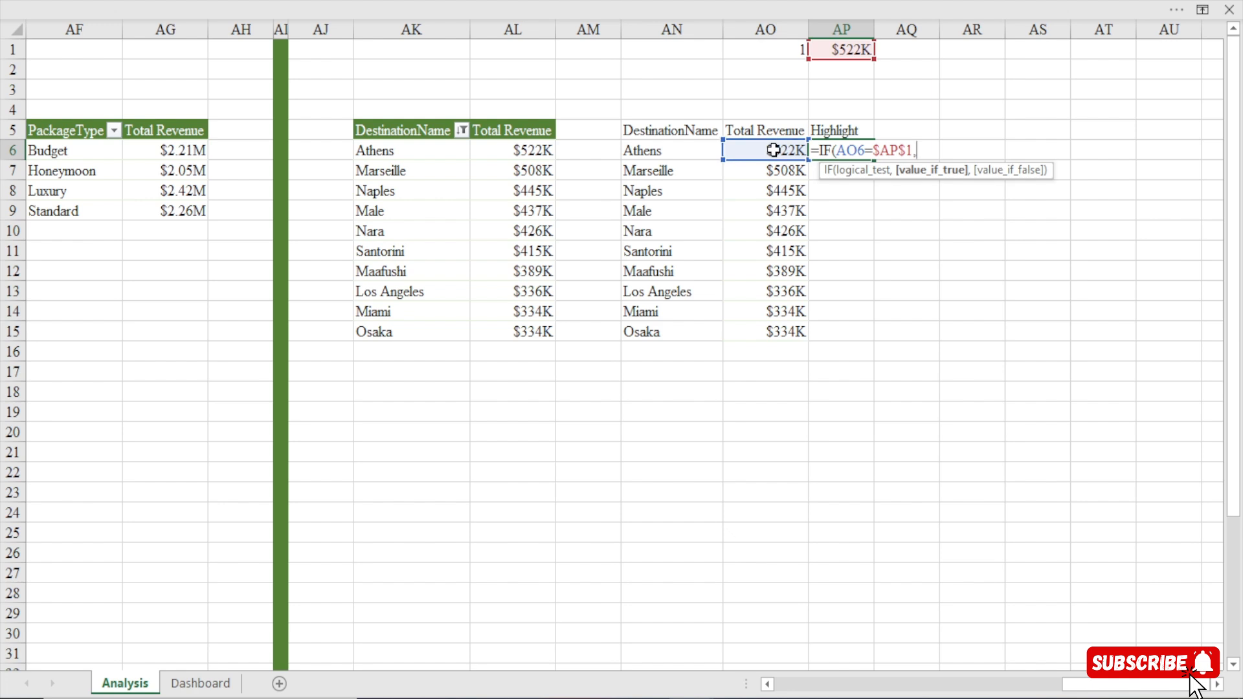
pyautogui.click(774, 150)
pyautogui.write(',')
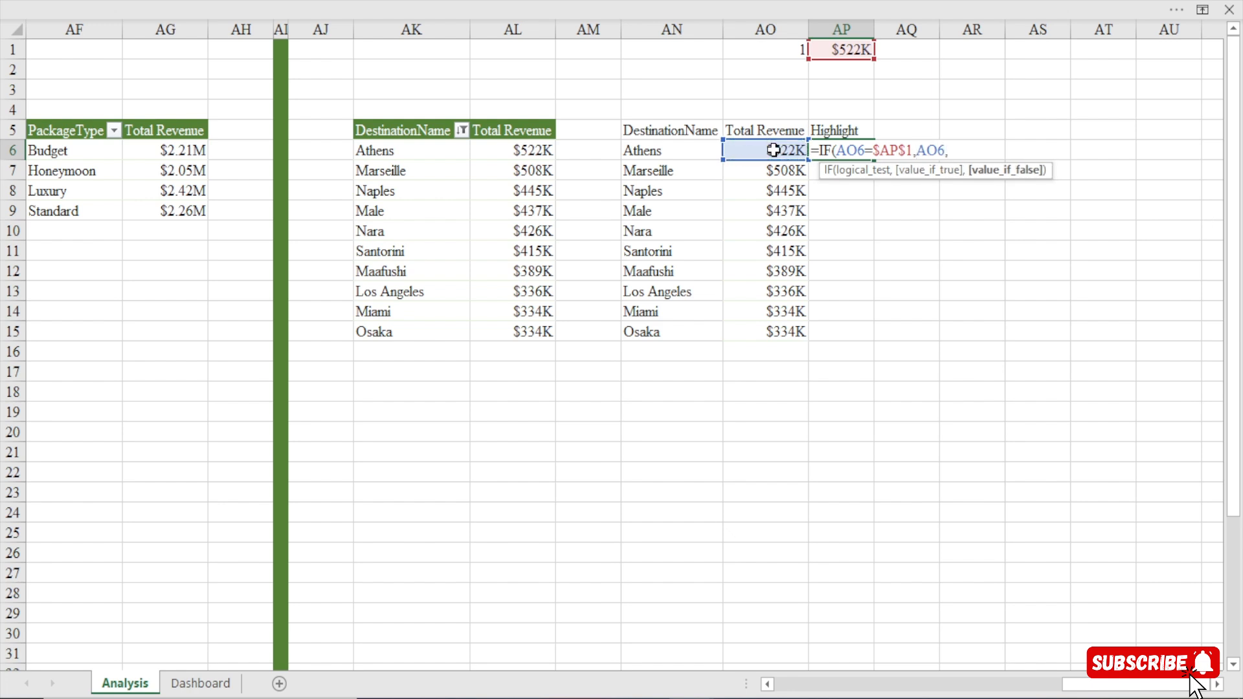
pyautogui.write('"")')
pyautogui.press('Return')
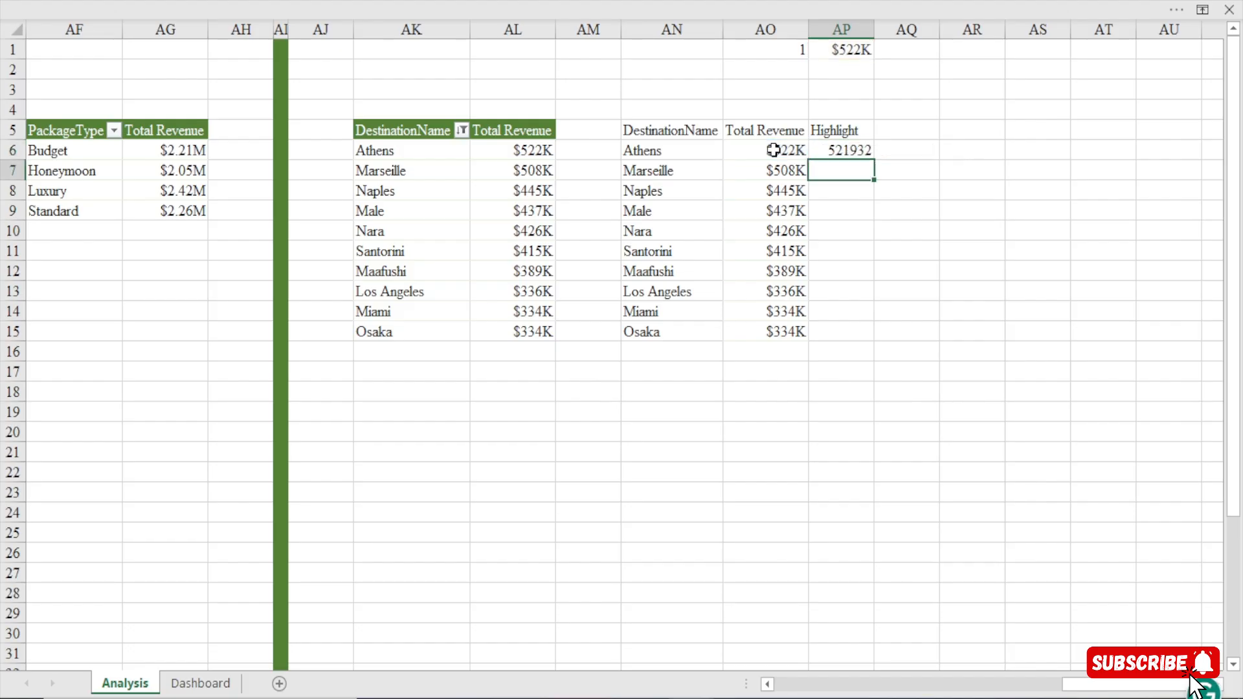
pyautogui.press('Up')
pyautogui.click(780, 151)
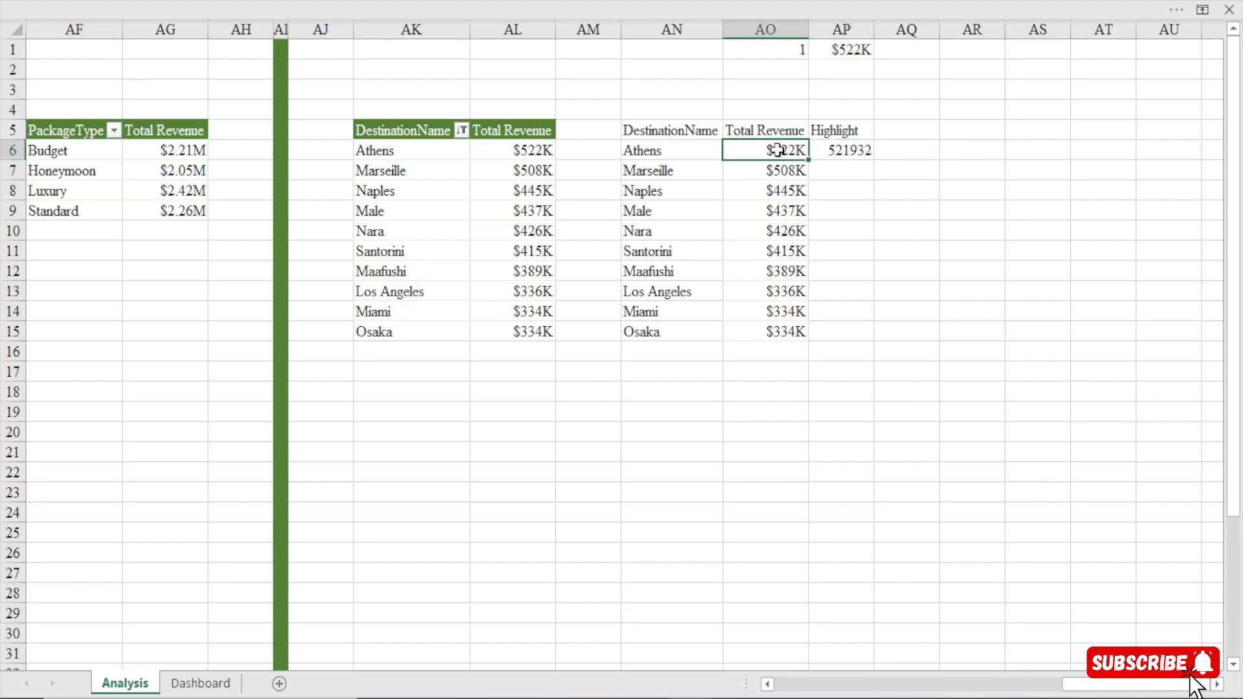
pyautogui.click(851, 50)
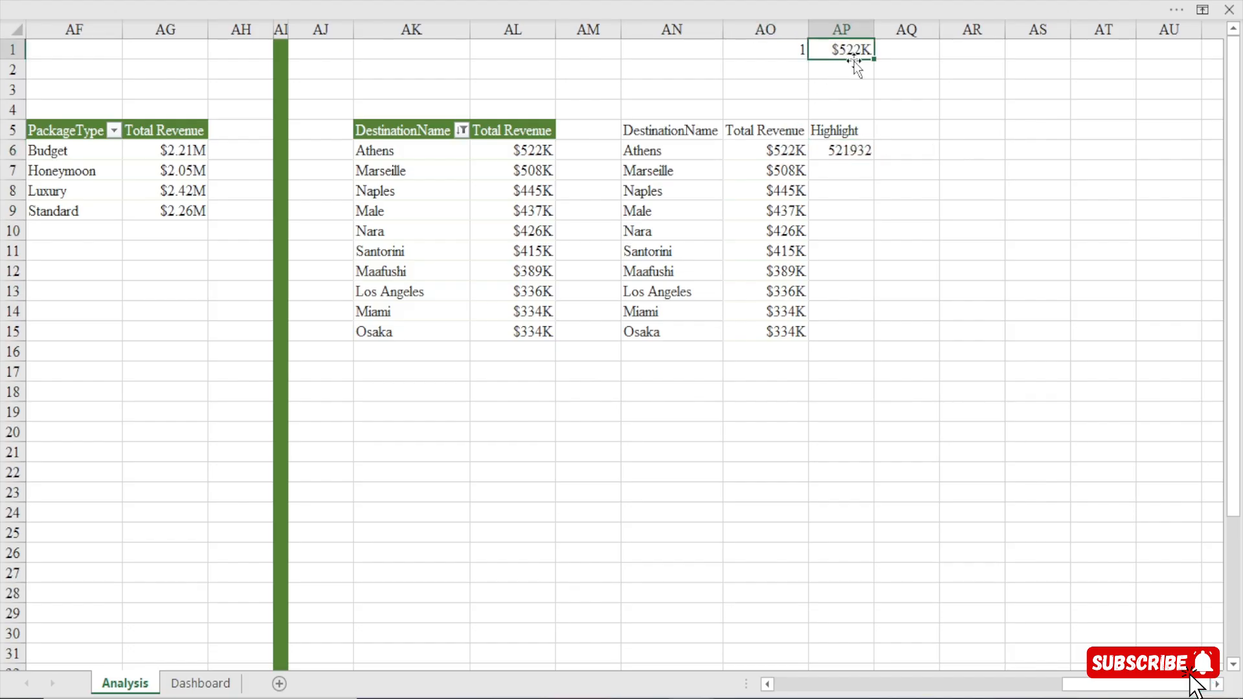
pyautogui.click(834, 152)
pyautogui.click(796, 154)
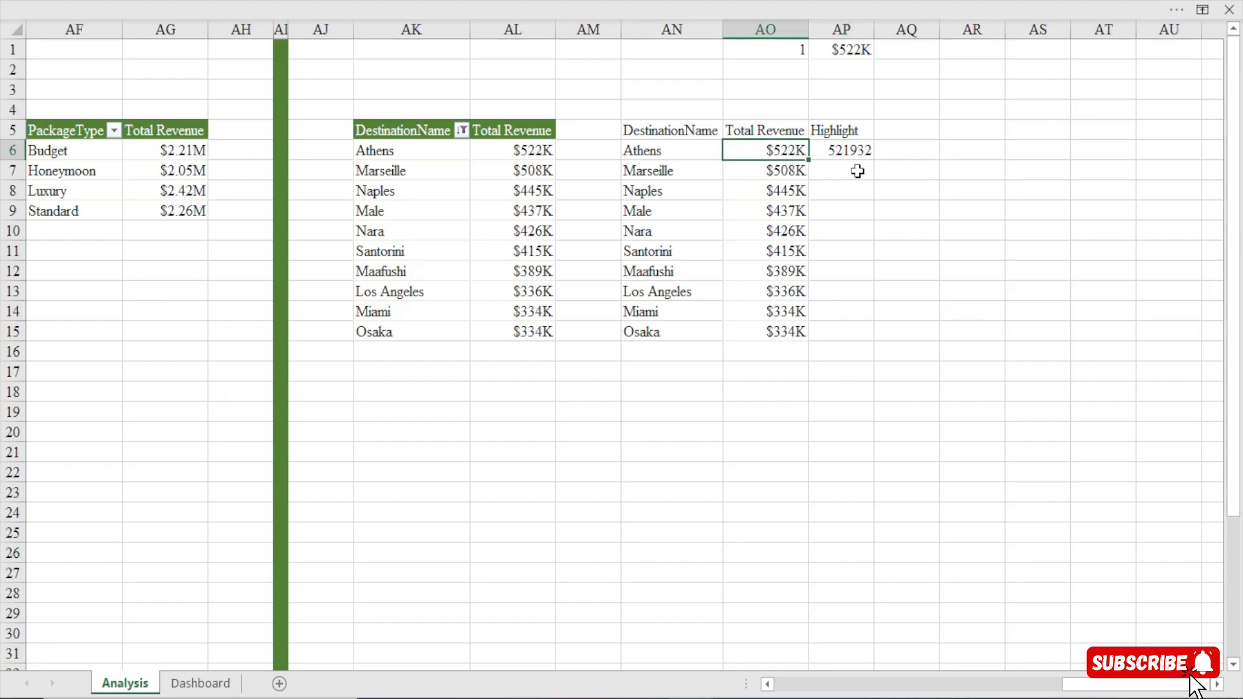
# Fill the Highlight formula from AP6 down through AP15 beside the linked destinations.
pyautogui.click(856, 168)
pyautogui.click(858, 150)
pyautogui.moveTo(873, 160); pyautogui.dragTo(884, 349)
pyautogui.click(847, 175)
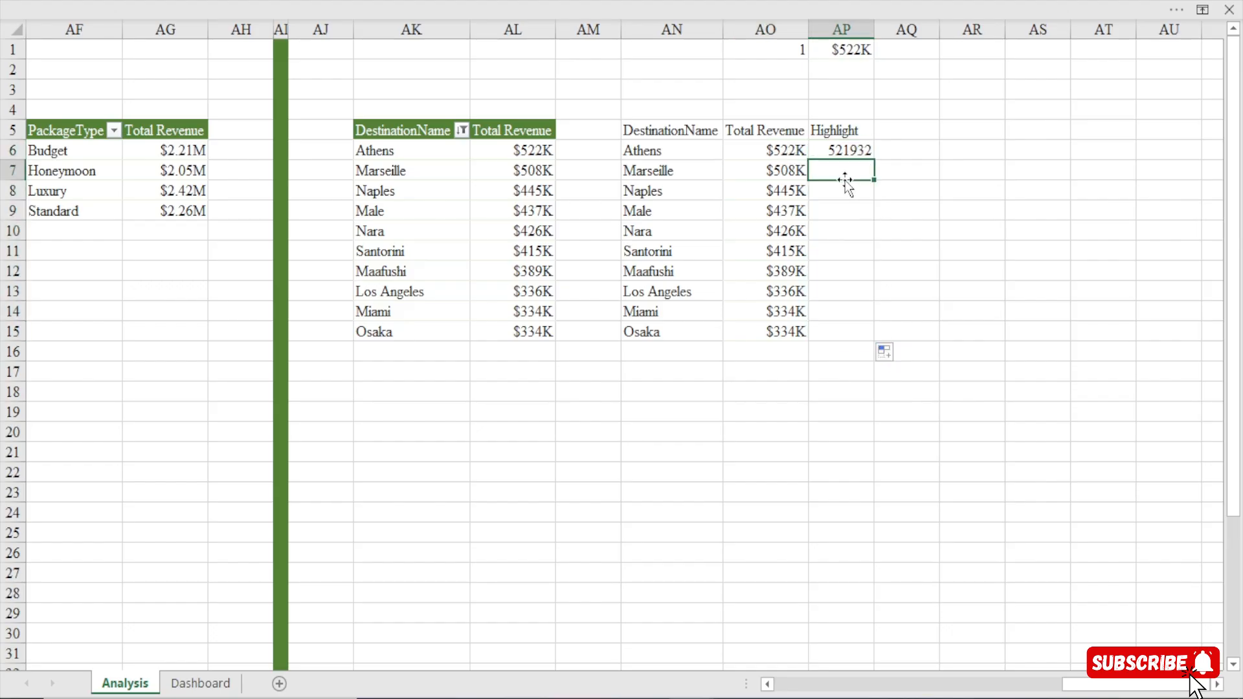
pyautogui.moveTo(848, 173); pyautogui.dragTo(834, 347)
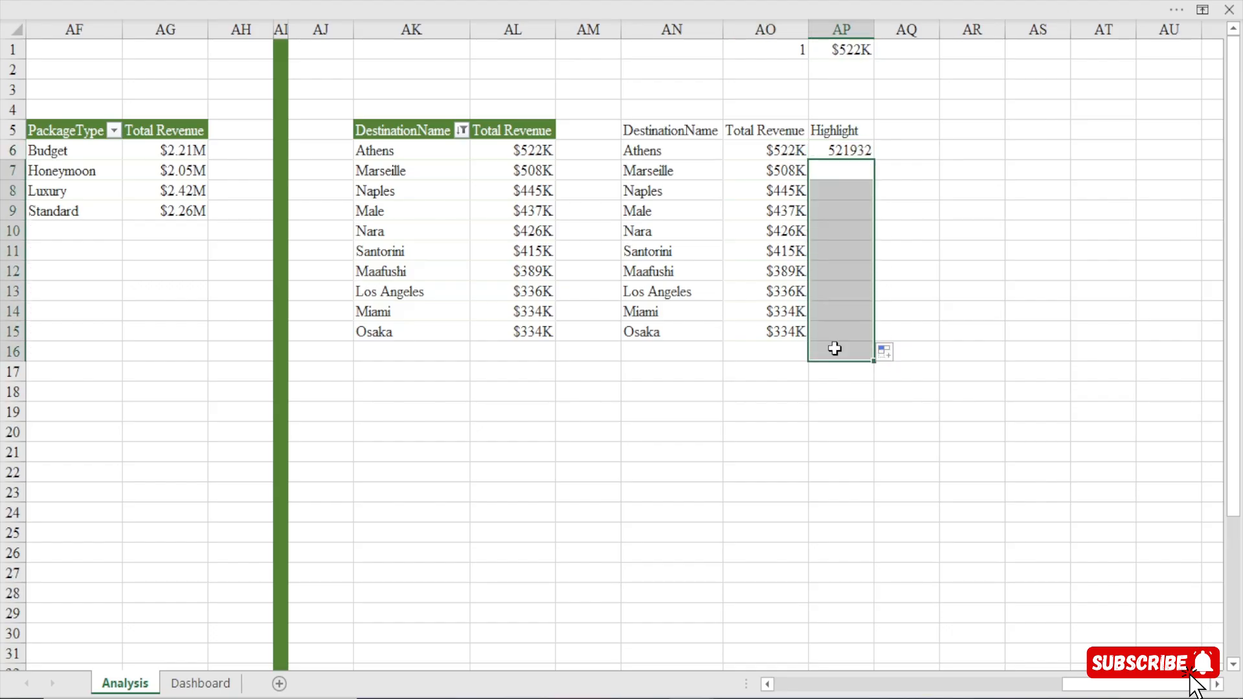
pyautogui.click(786, 172)
pyautogui.click(847, 51)
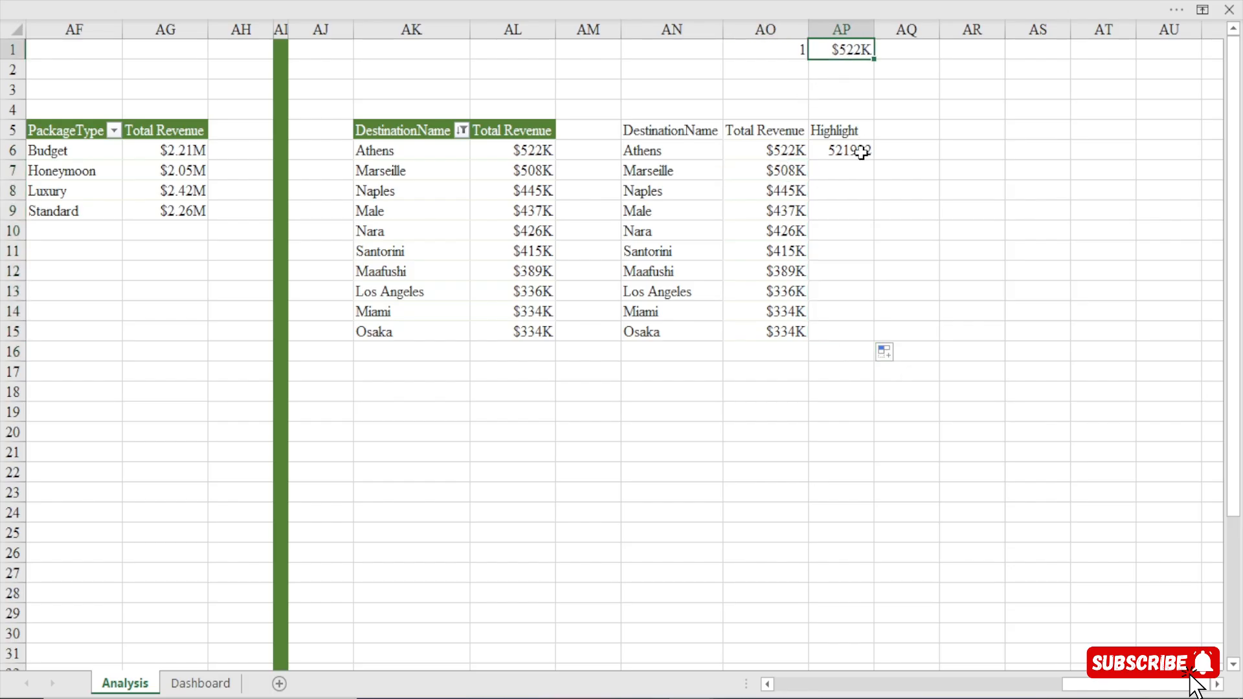
pyautogui.click(840, 172)
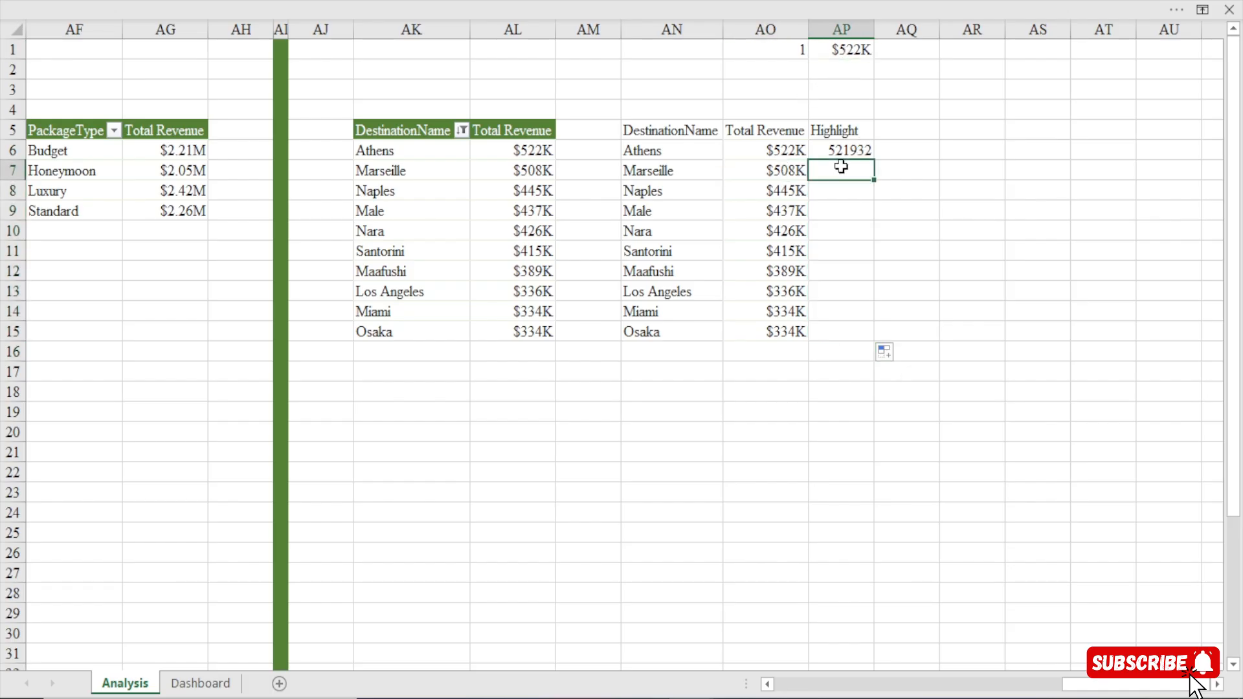
# Copy the formatting of the Total Revenue value in AO6 onto the Highlight value in AP6.
pyautogui.click(786, 156)
pyautogui.click(476, 9)
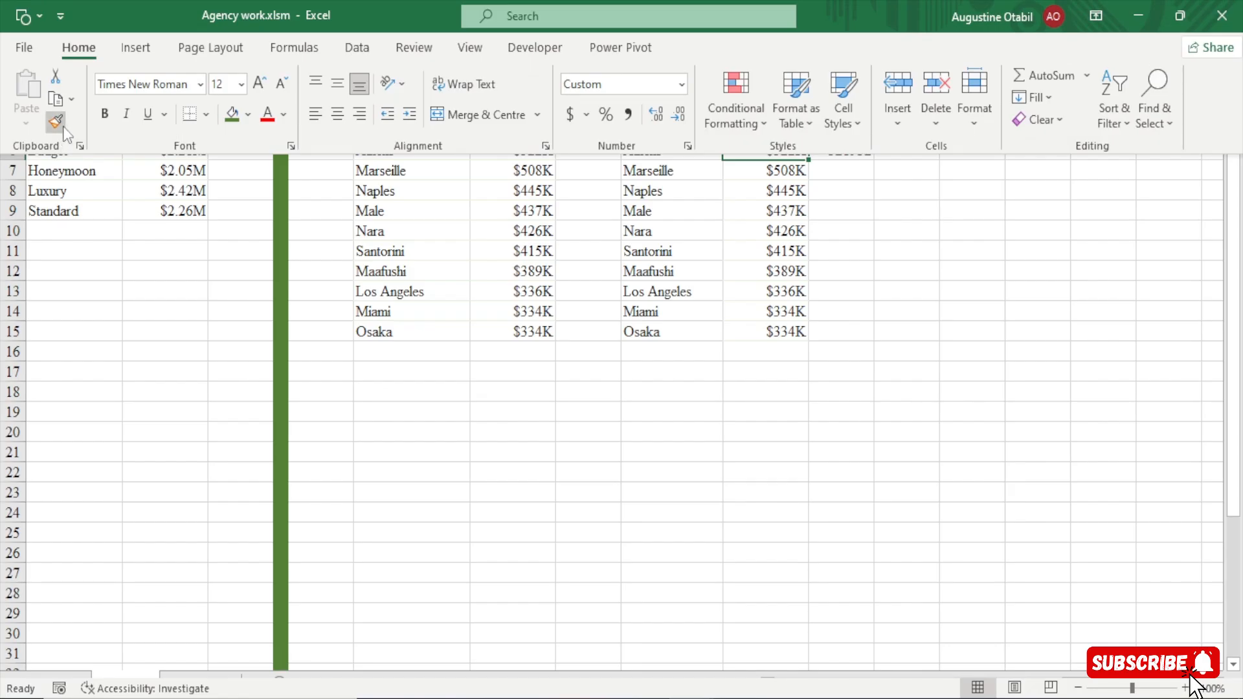
pyautogui.click(63, 128)
pyautogui.click(841, 151)
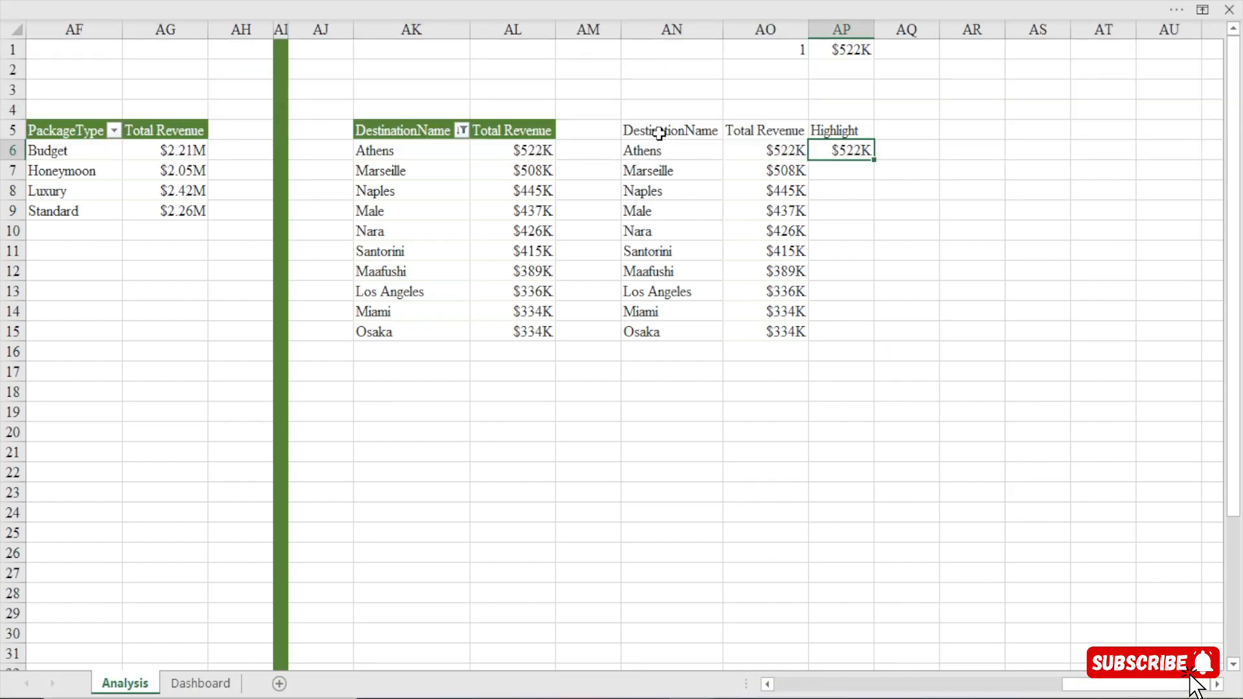
# Insert a 2-D clustered bar chart from the linked DestinationName and Total Revenue data in AN5:AO15.
pyautogui.moveTo(659, 133); pyautogui.dragTo(769, 330)
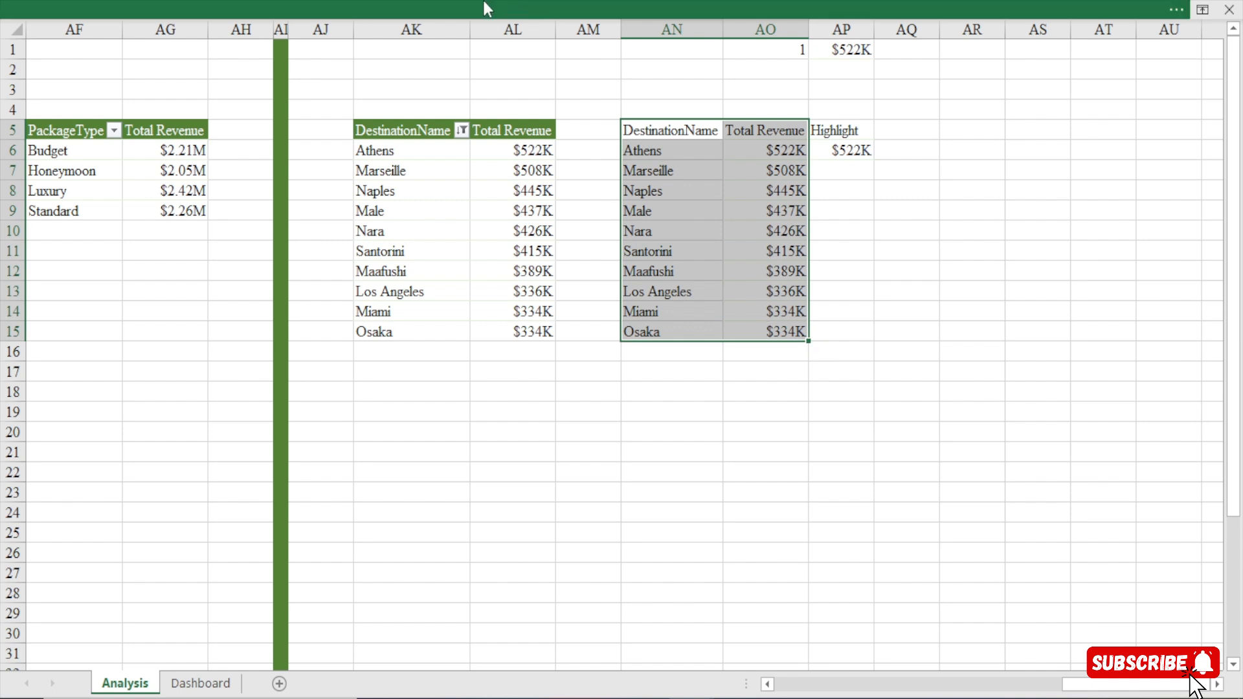
pyautogui.click(459, 1)
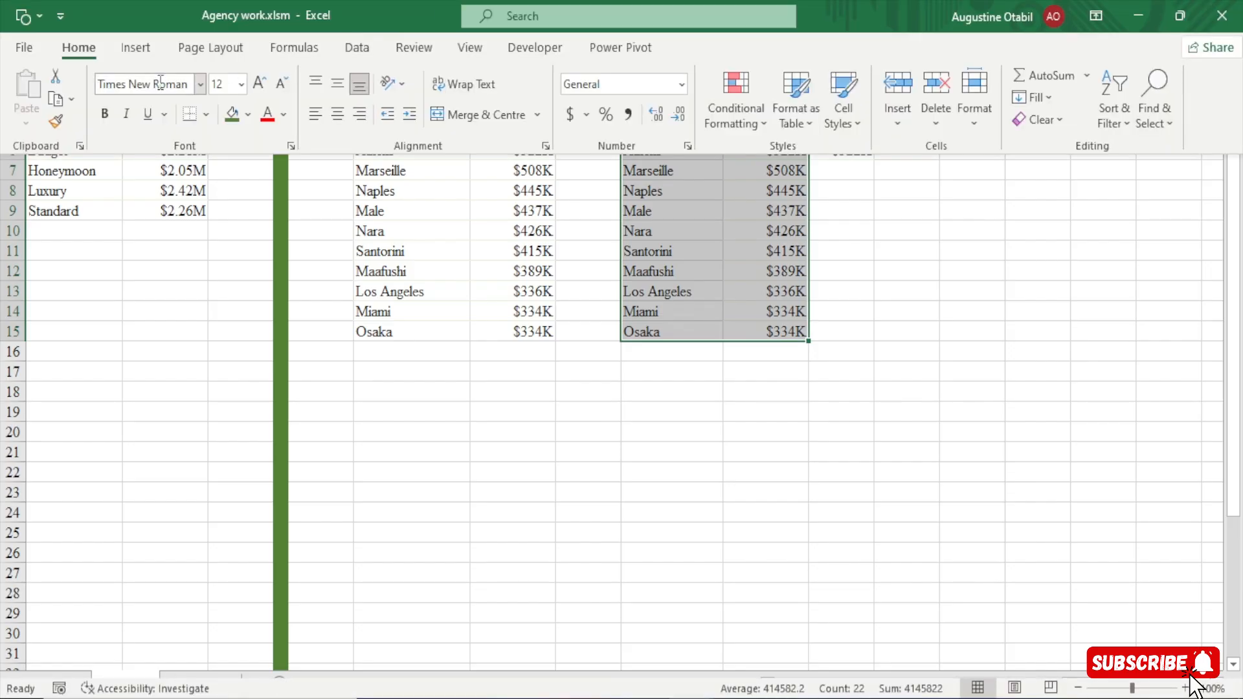
pyautogui.click(113, 49)
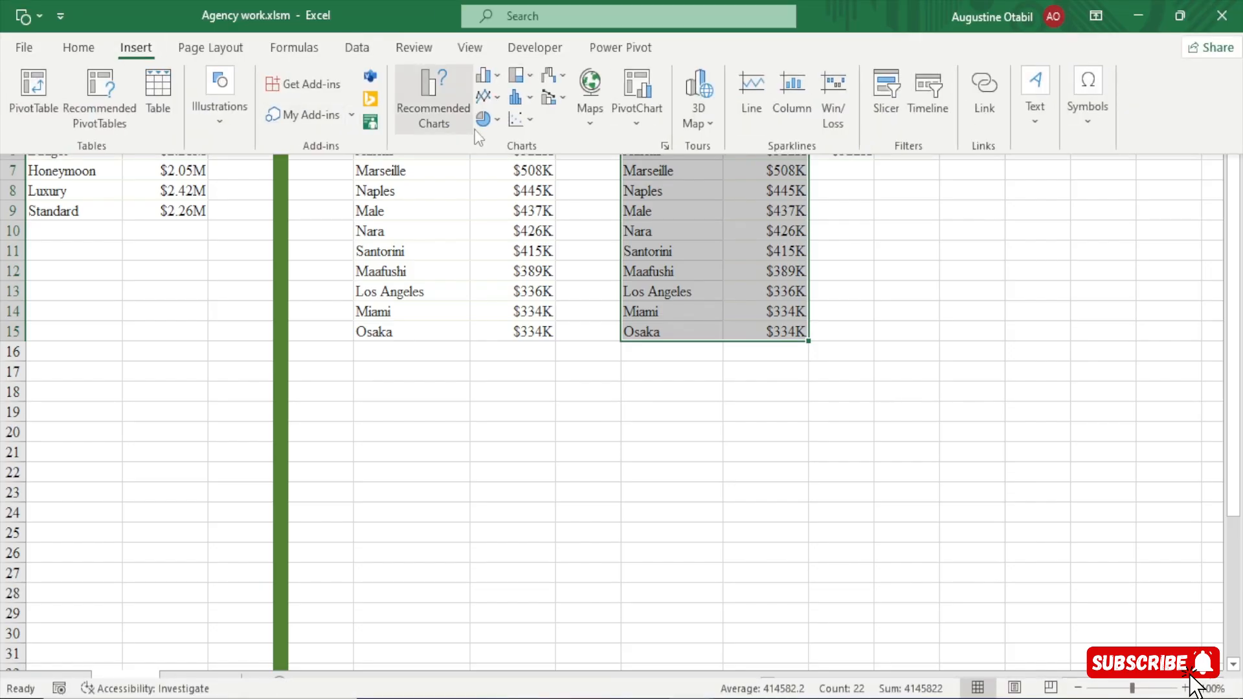
pyautogui.click(497, 76)
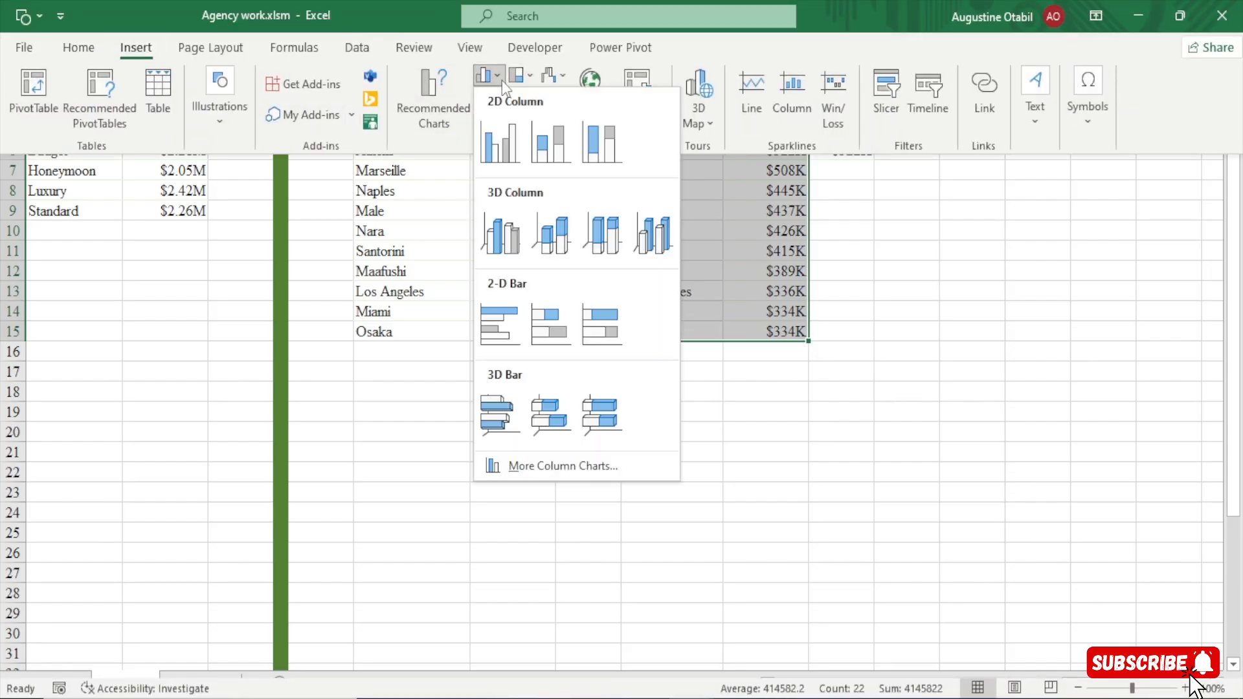
pyautogui.click(508, 328)
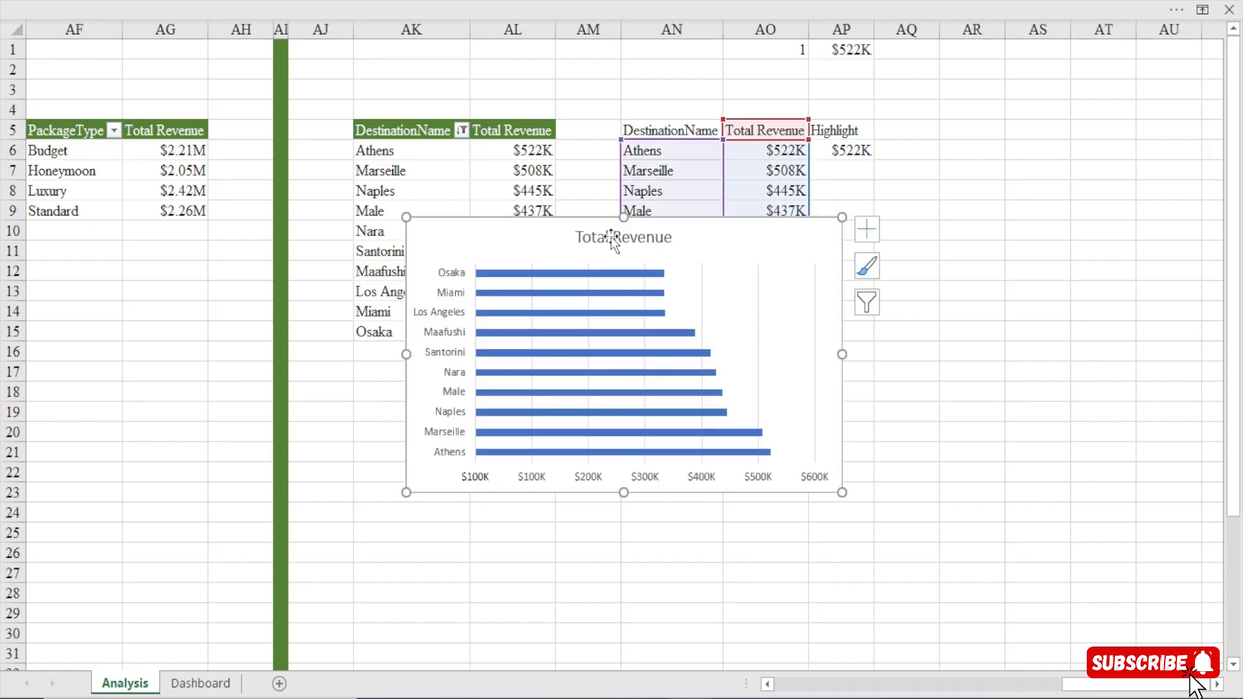
# Remove the bar chart's title, horizontal value axis and gridlines, and move the chart below the destination tables.
pyautogui.click(610, 237)
pyautogui.press('Delete')
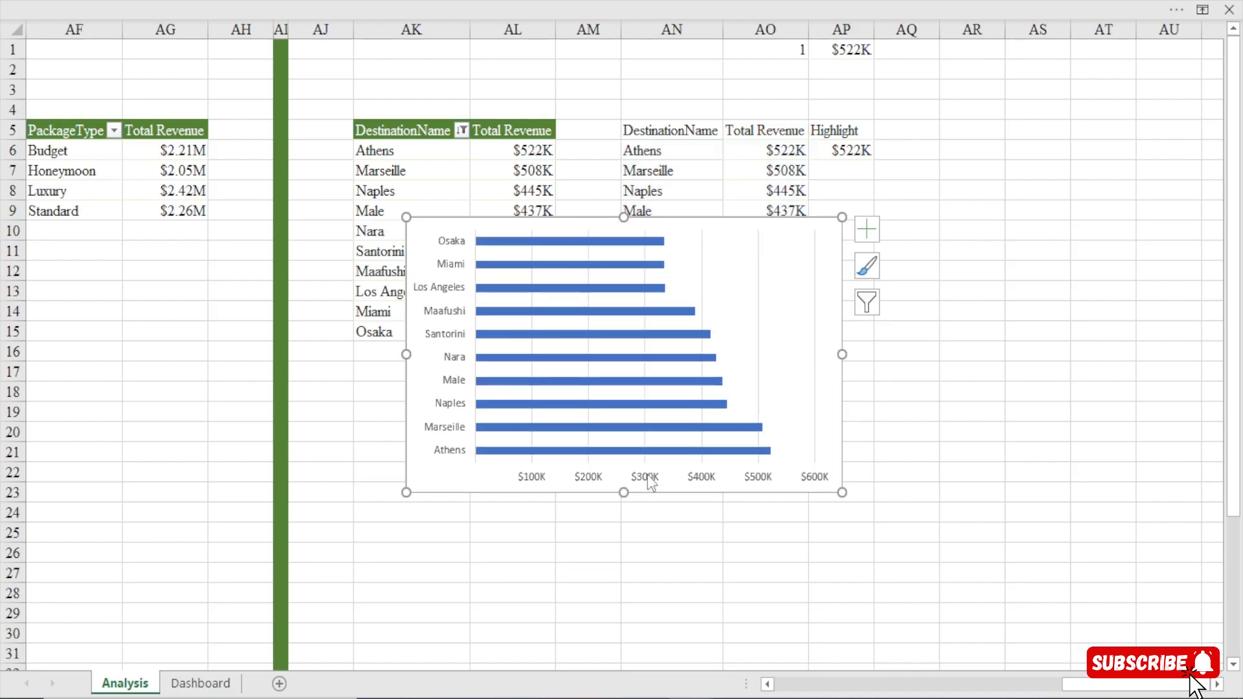
pyautogui.click(651, 483)
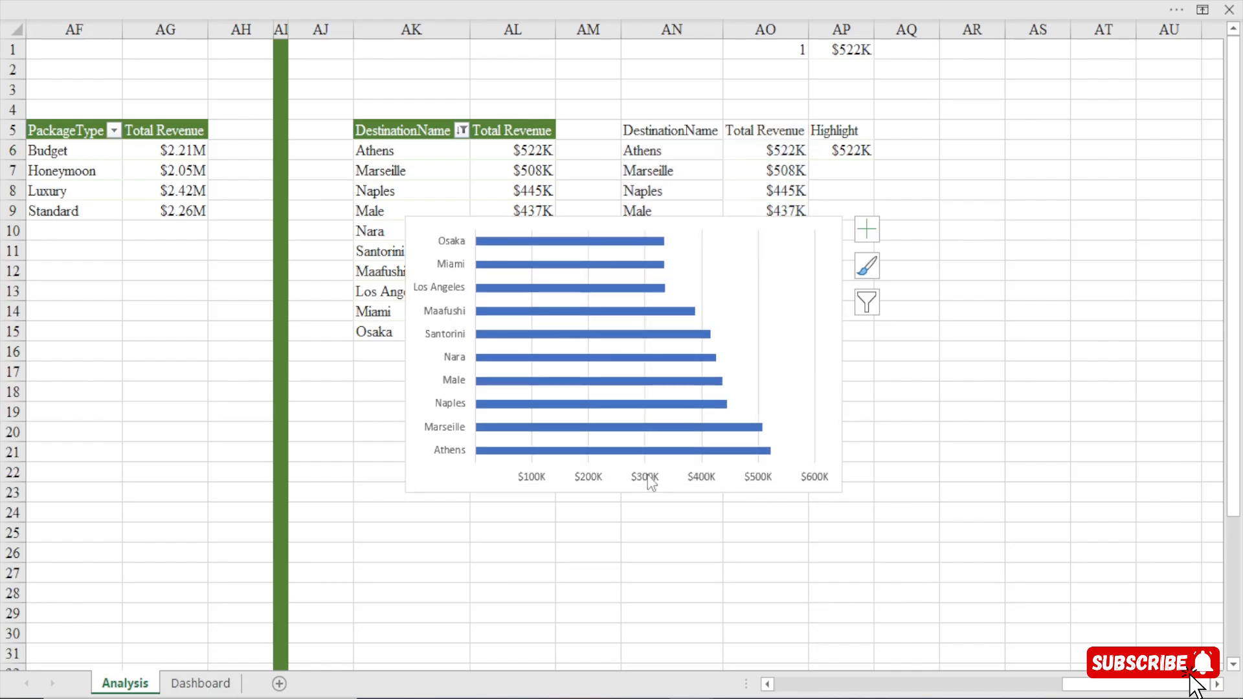
pyautogui.press('Delete')
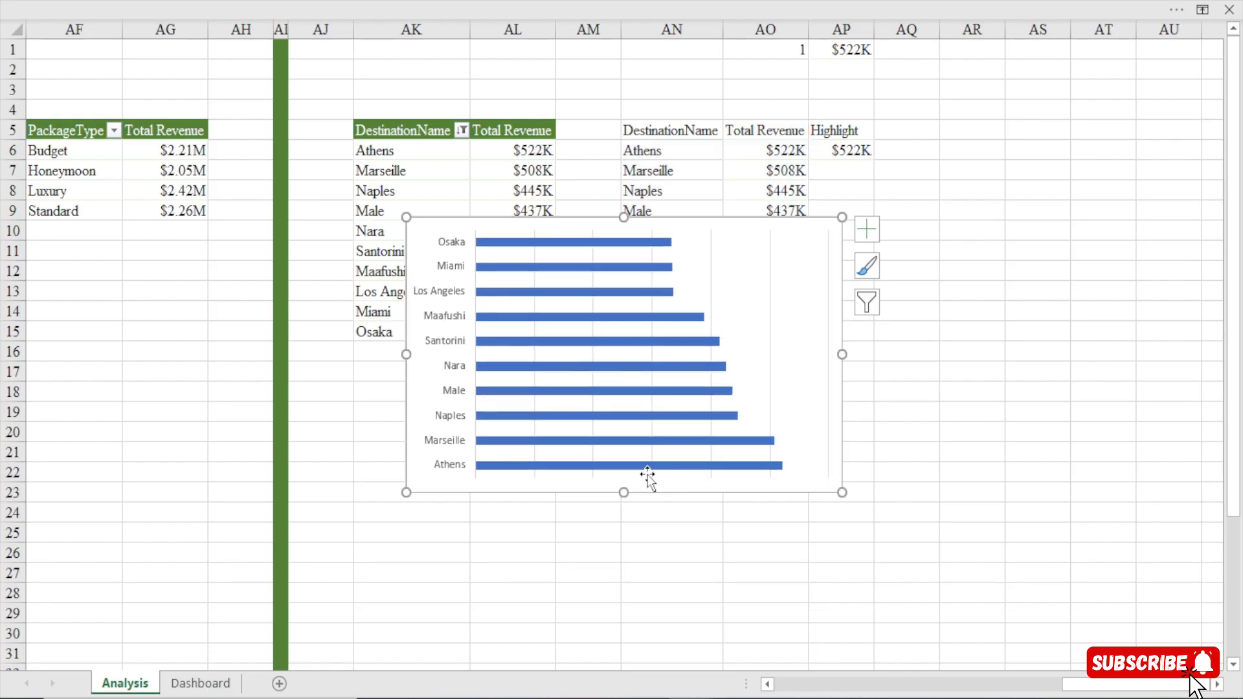
pyautogui.click(770, 309)
pyautogui.press('Delete')
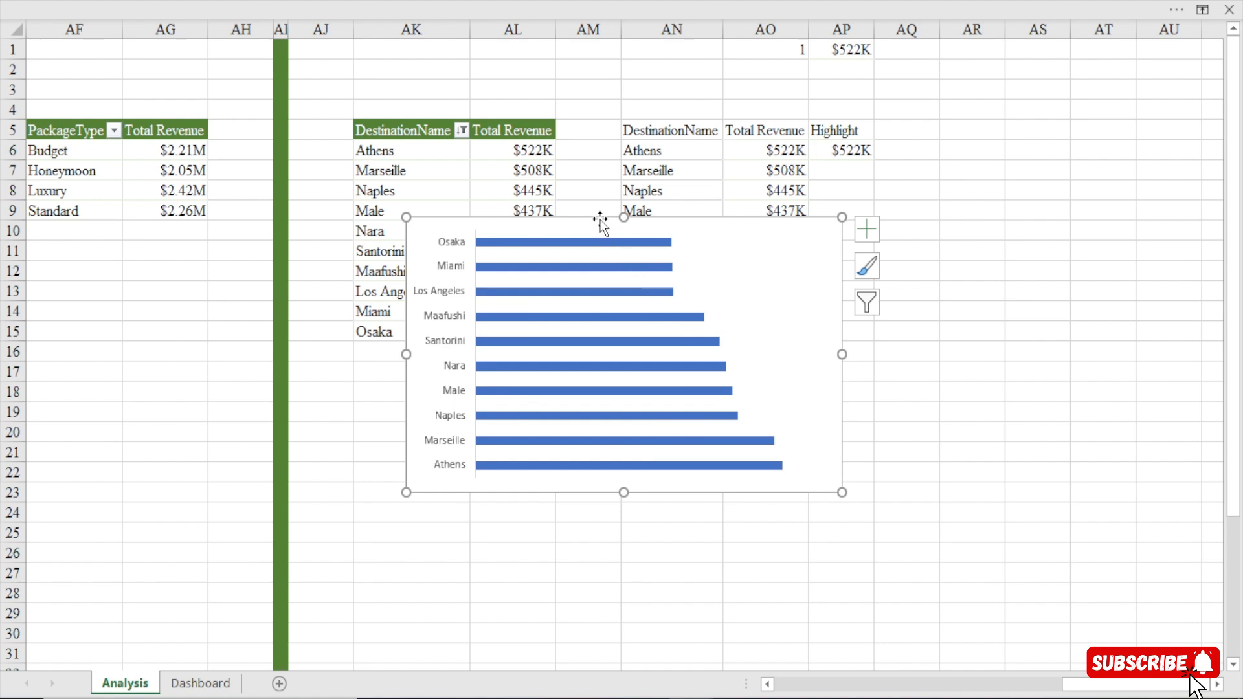
pyautogui.moveTo(599, 220); pyautogui.dragTo(580, 364)
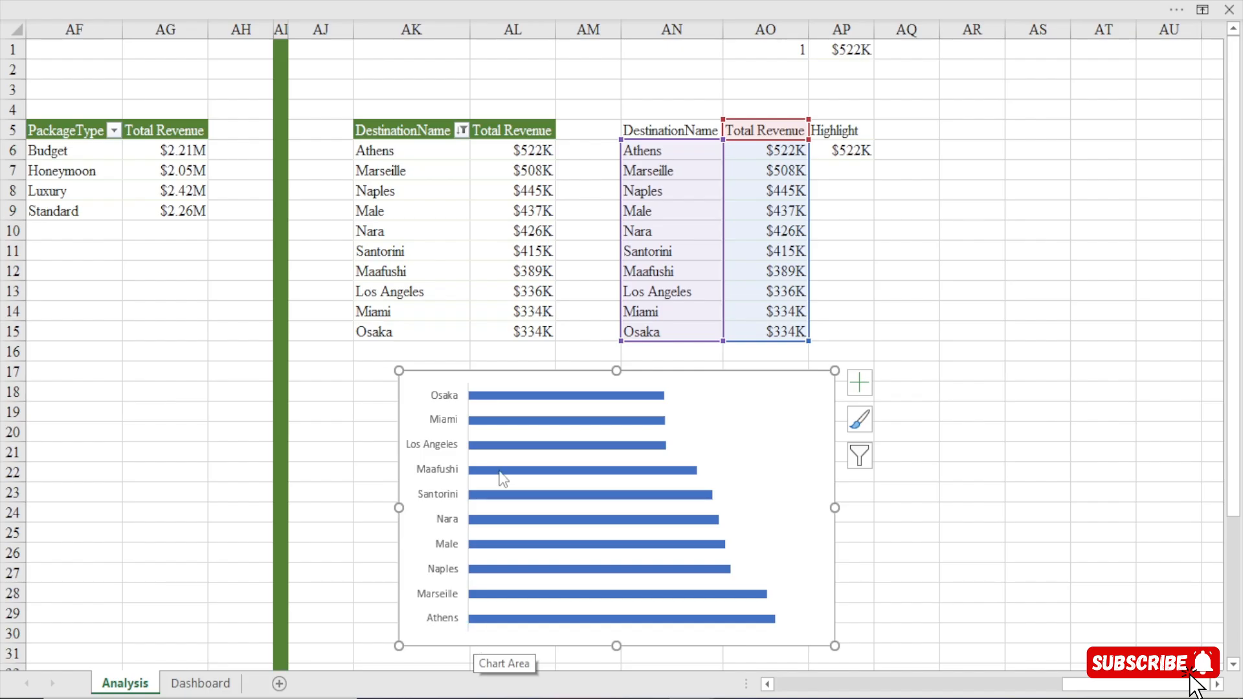
# Set the bar chart's vertical category axis to show categories in reverse order.
pyautogui.click(440, 388)
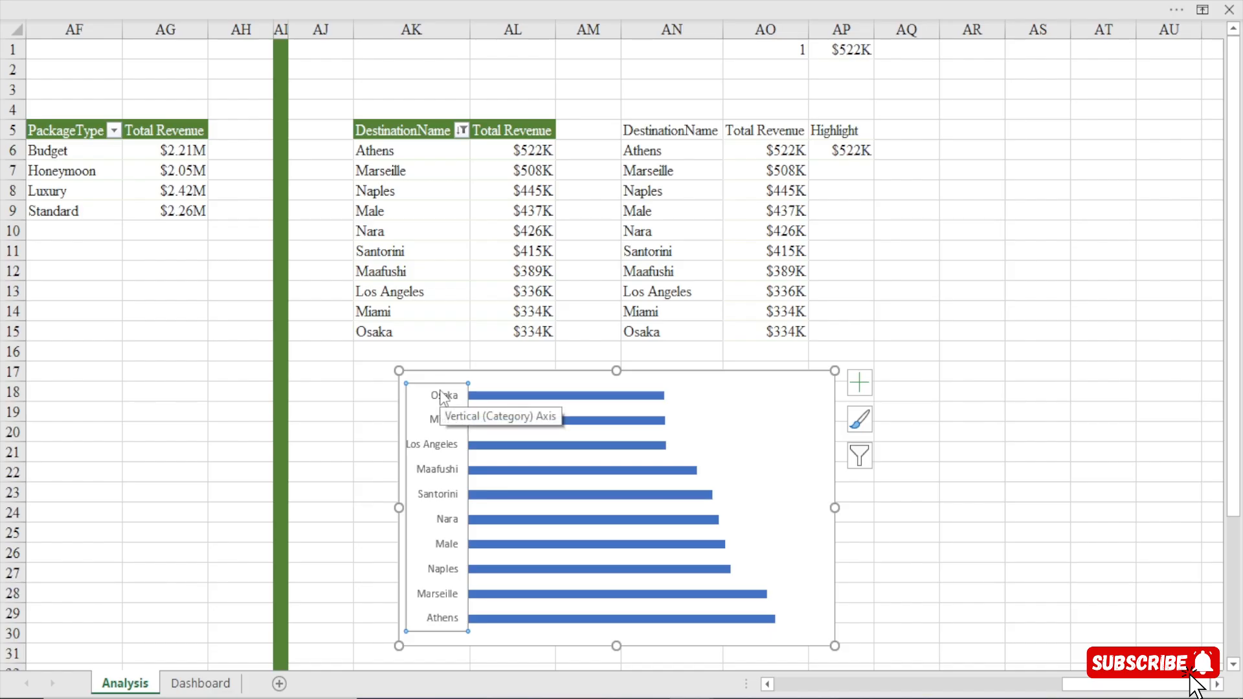
pyautogui.doubleClick(440, 448)
pyautogui.moveTo(1002, 297); pyautogui.dragTo(1007, 362)
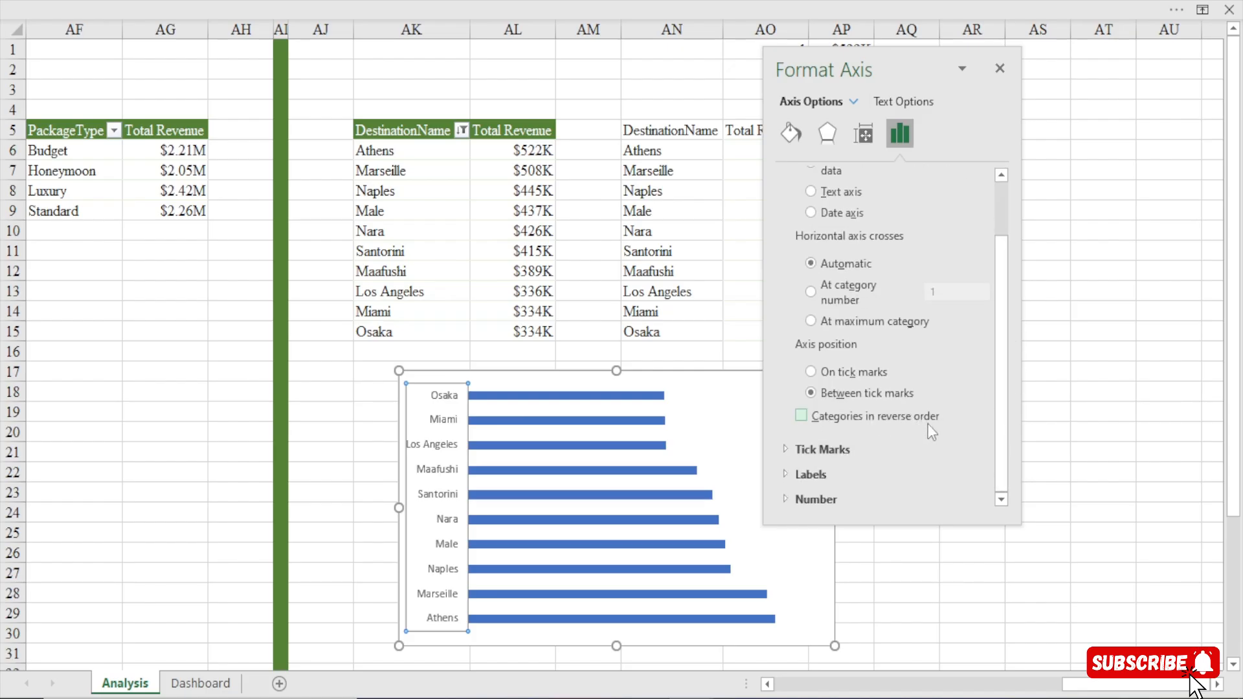
pyautogui.click(902, 414)
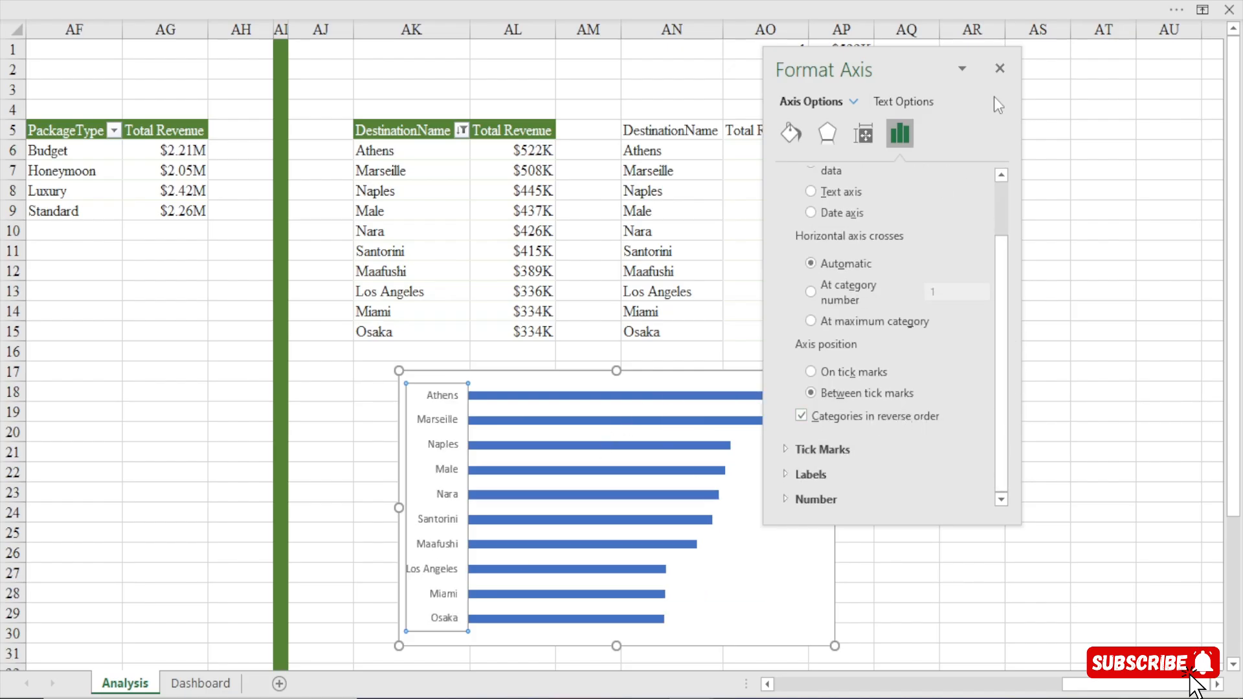
pyautogui.moveTo(898, 55); pyautogui.dragTo(1067, 71)
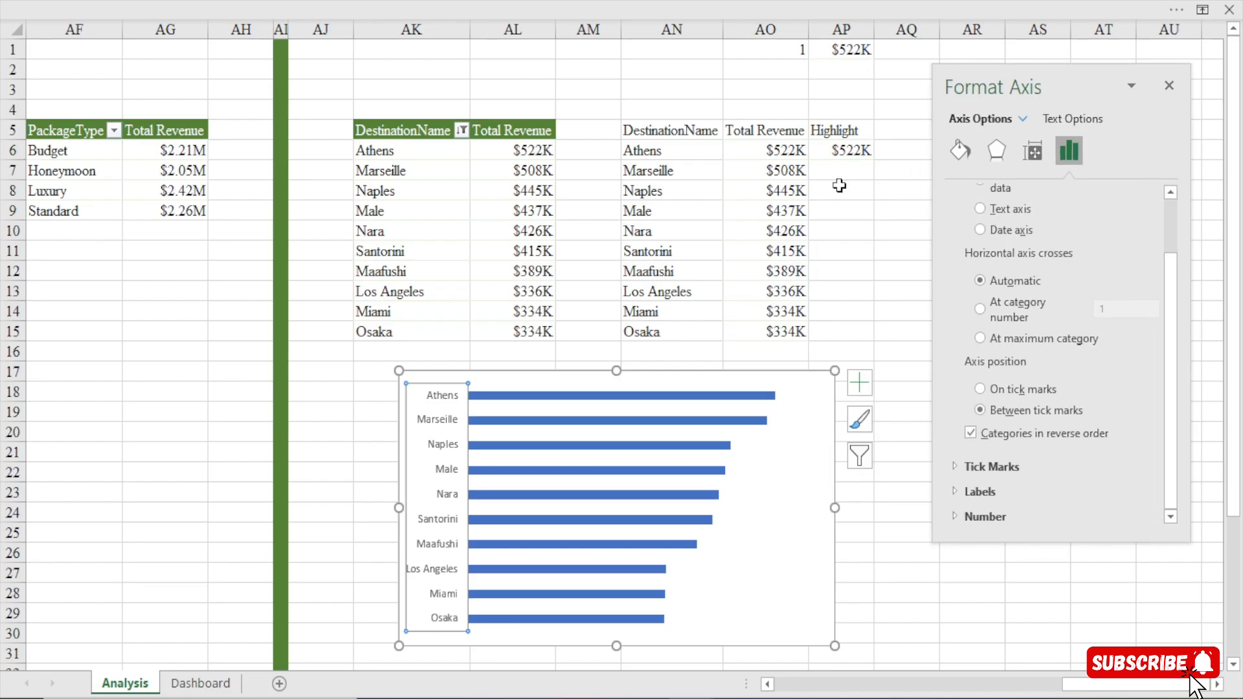
# Move the bar chart up over the destination pivot table and make it taller and narrower, spanning about AJ5 to AM21.
pyautogui.moveTo(632, 382); pyautogui.dragTo(541, 130)
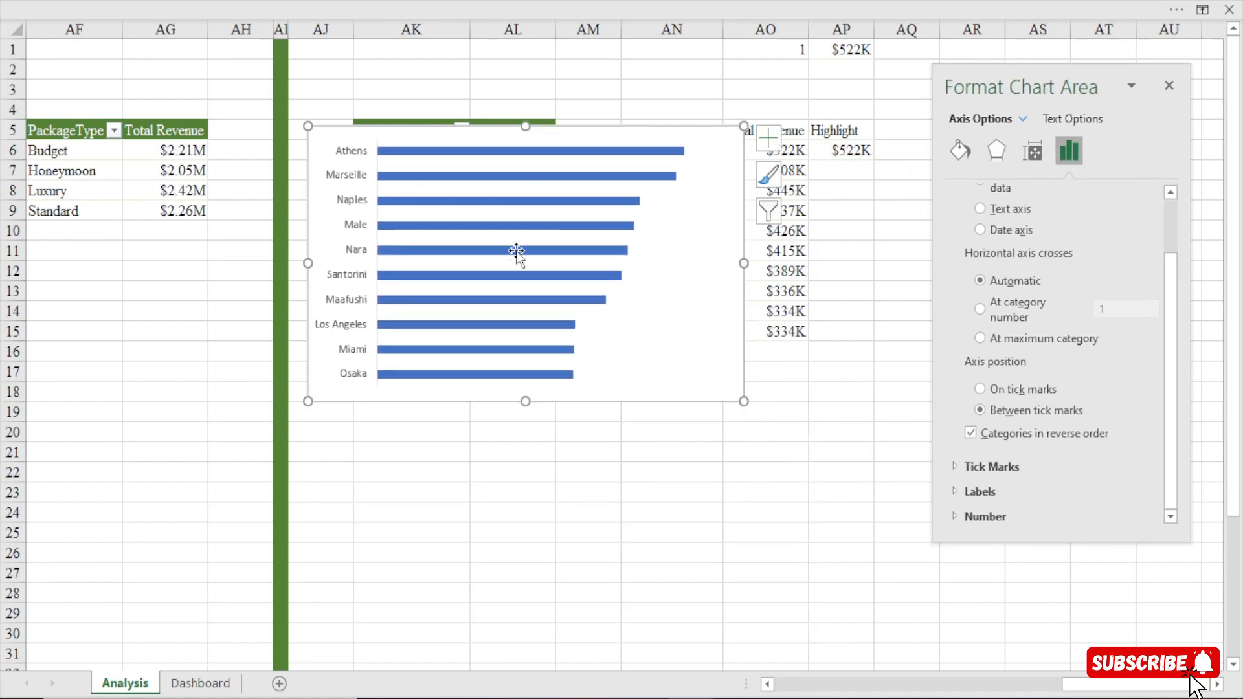
pyautogui.moveTo(525, 401); pyautogui.dragTo(525, 451)
pyautogui.moveTo(744, 288); pyautogui.dragTo(621, 301)
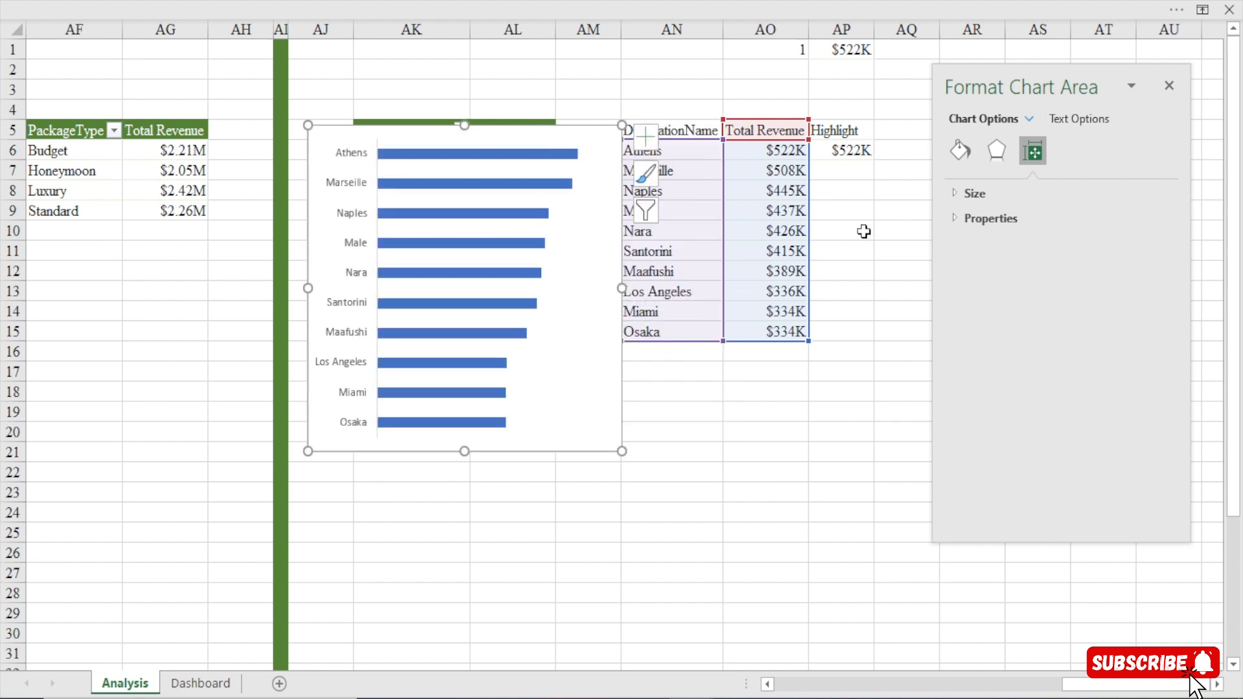
# Add a second series to the destination bar chart, named from Highlight header AP5 with values from AP6:AP15.
pyautogui.rightClick(577, 132)
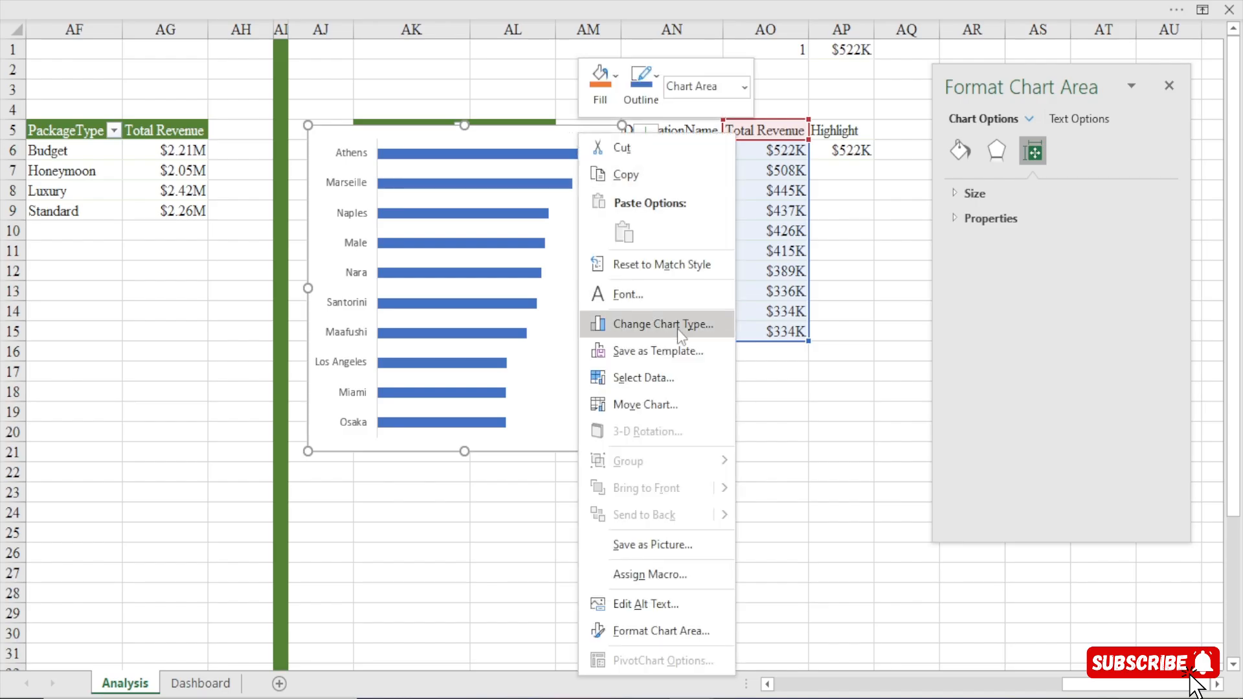
pyautogui.click(656, 382)
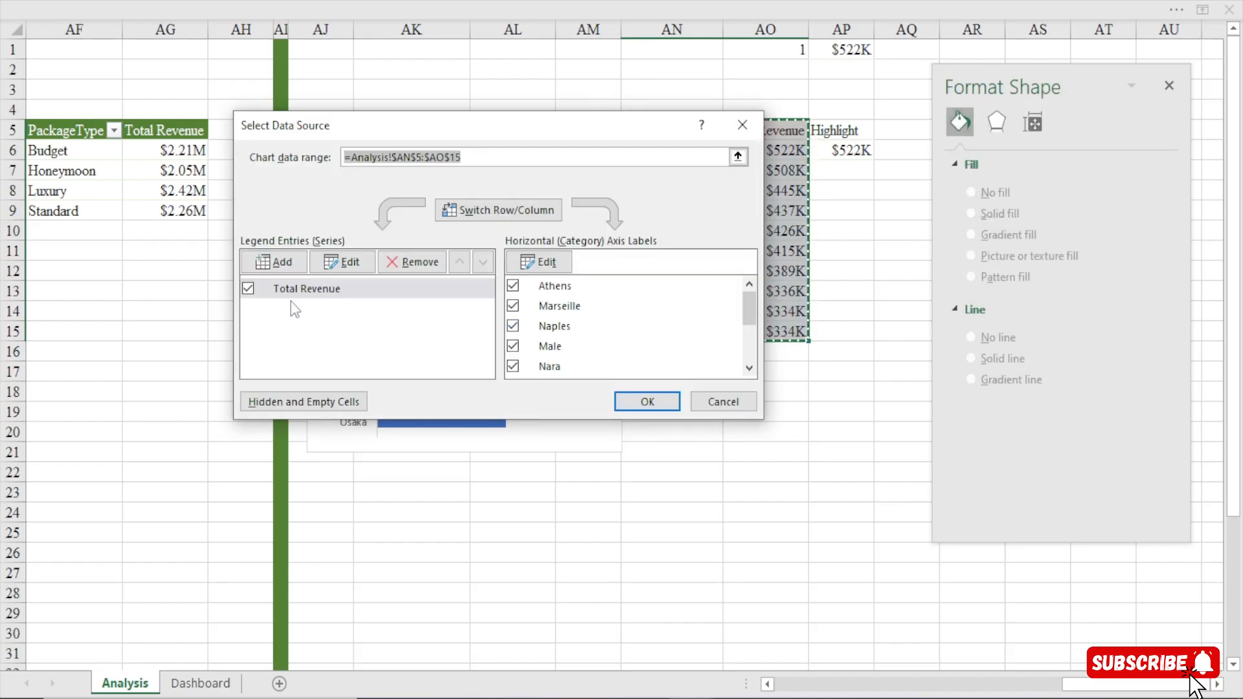
pyautogui.click(281, 267)
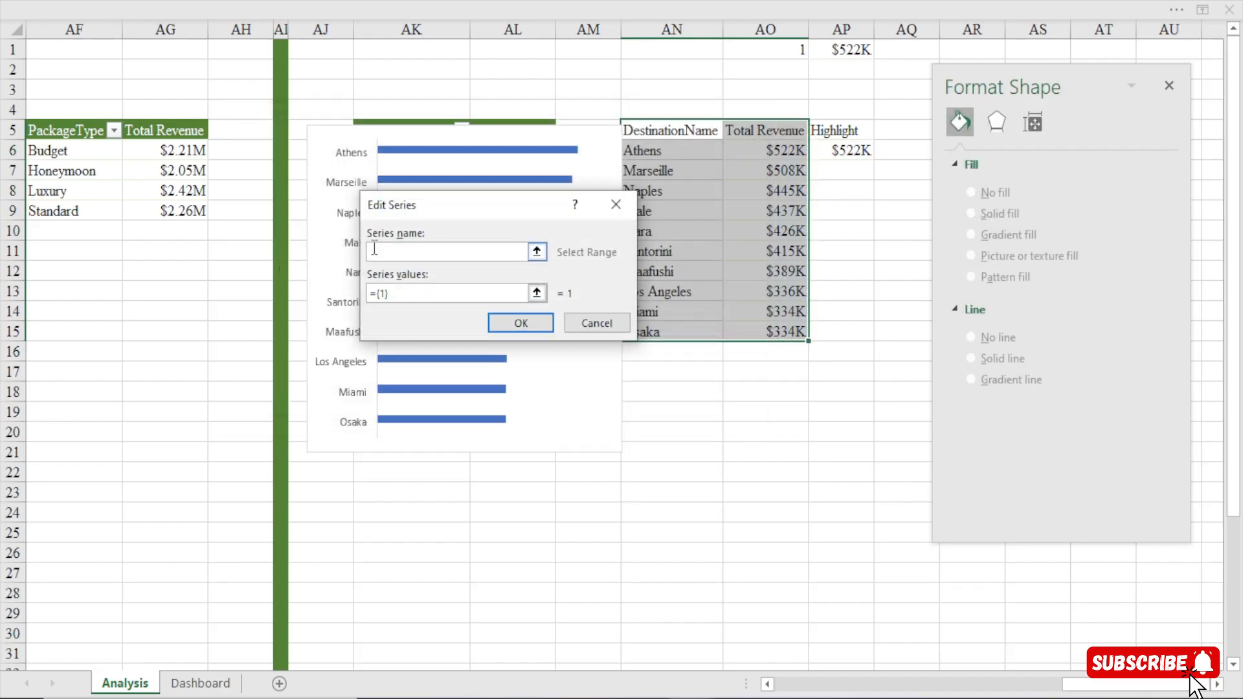
pyautogui.click(828, 133)
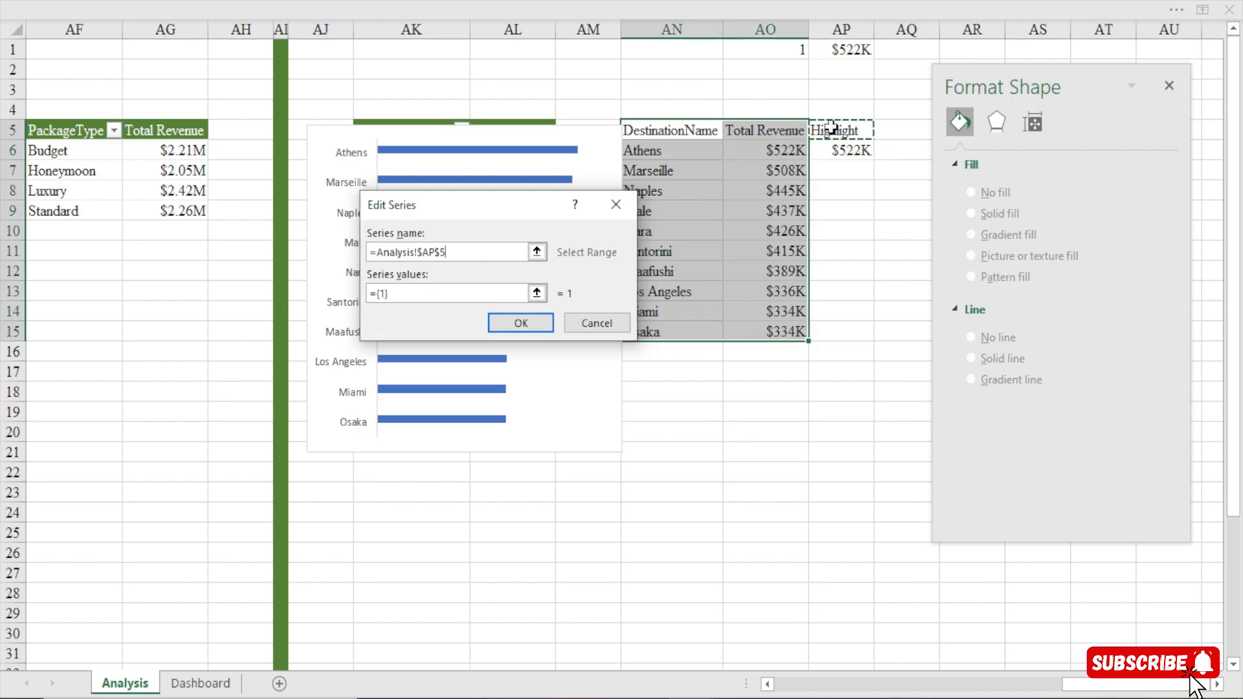
pyautogui.click(410, 292)
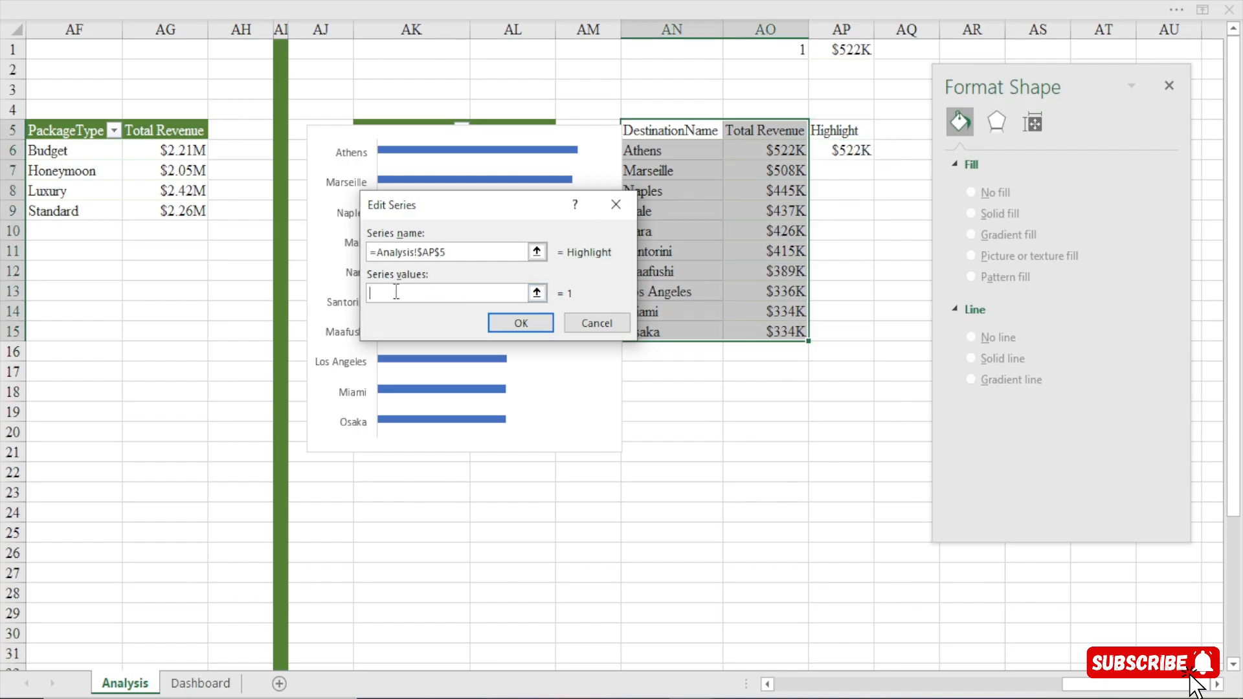
pyautogui.moveTo(861, 152); pyautogui.dragTo(844, 332)
pyautogui.click(520, 322)
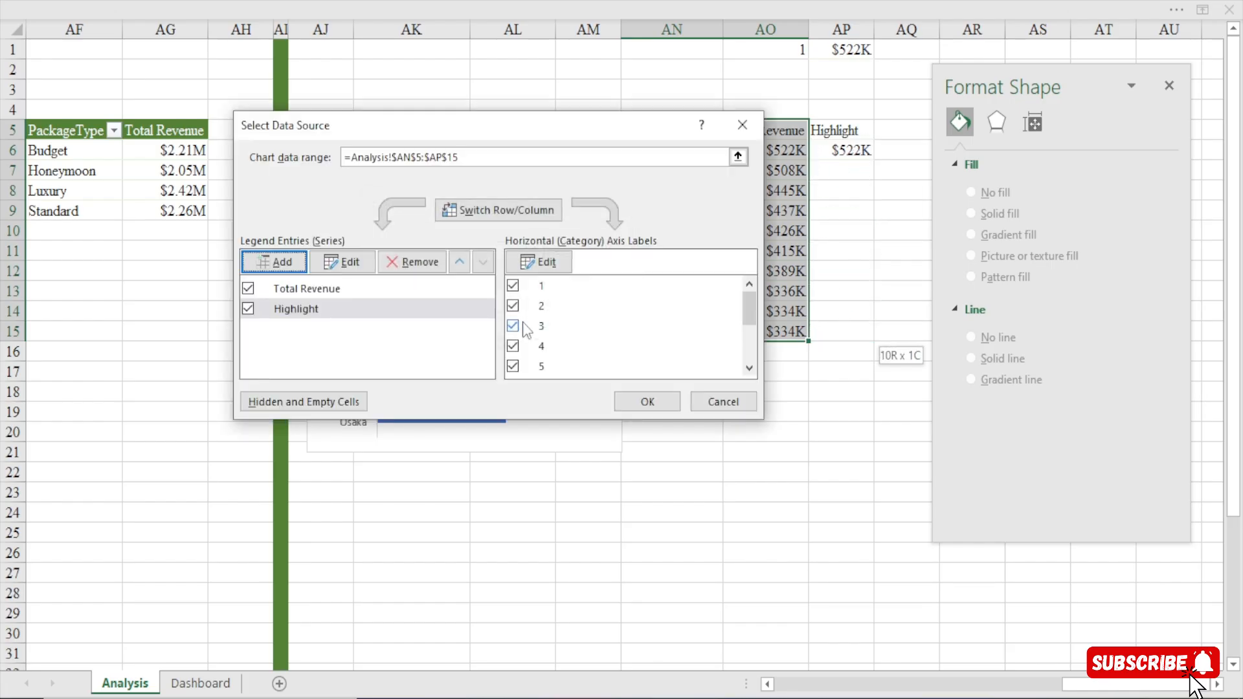
pyautogui.click(648, 402)
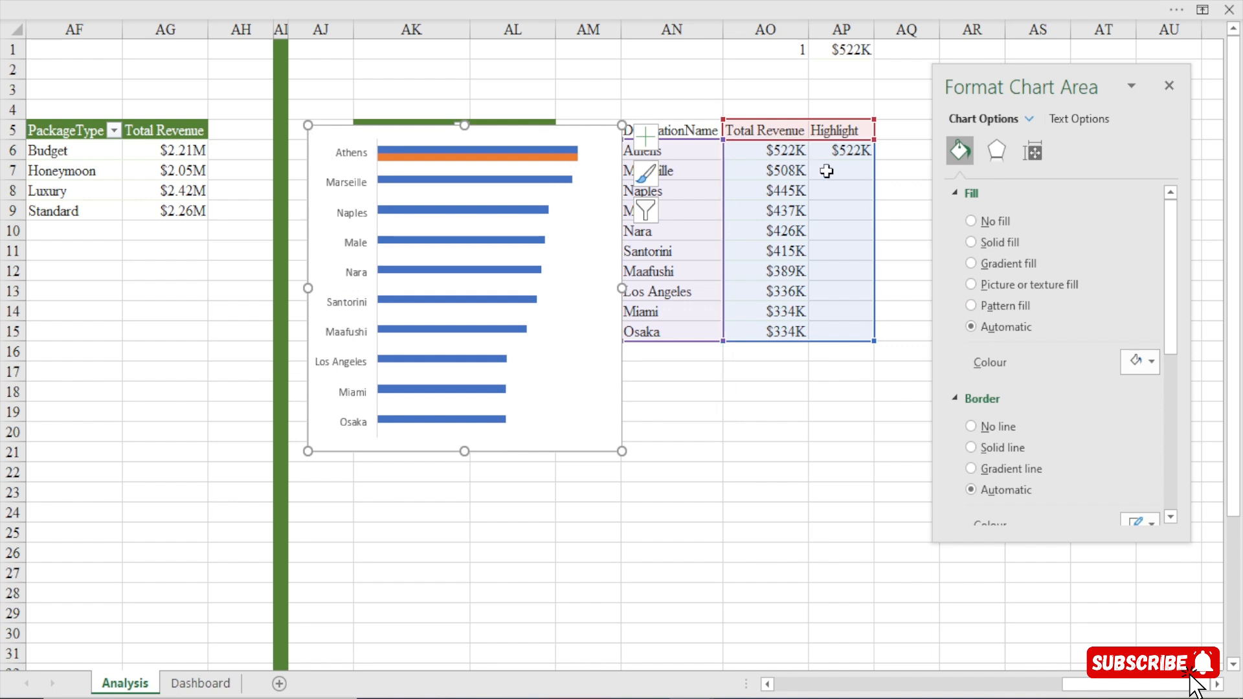
# Set the bar chart's series overlap to 100% so the Highlight bar covers the matching Total Revenue bar.
pyautogui.click(549, 156)
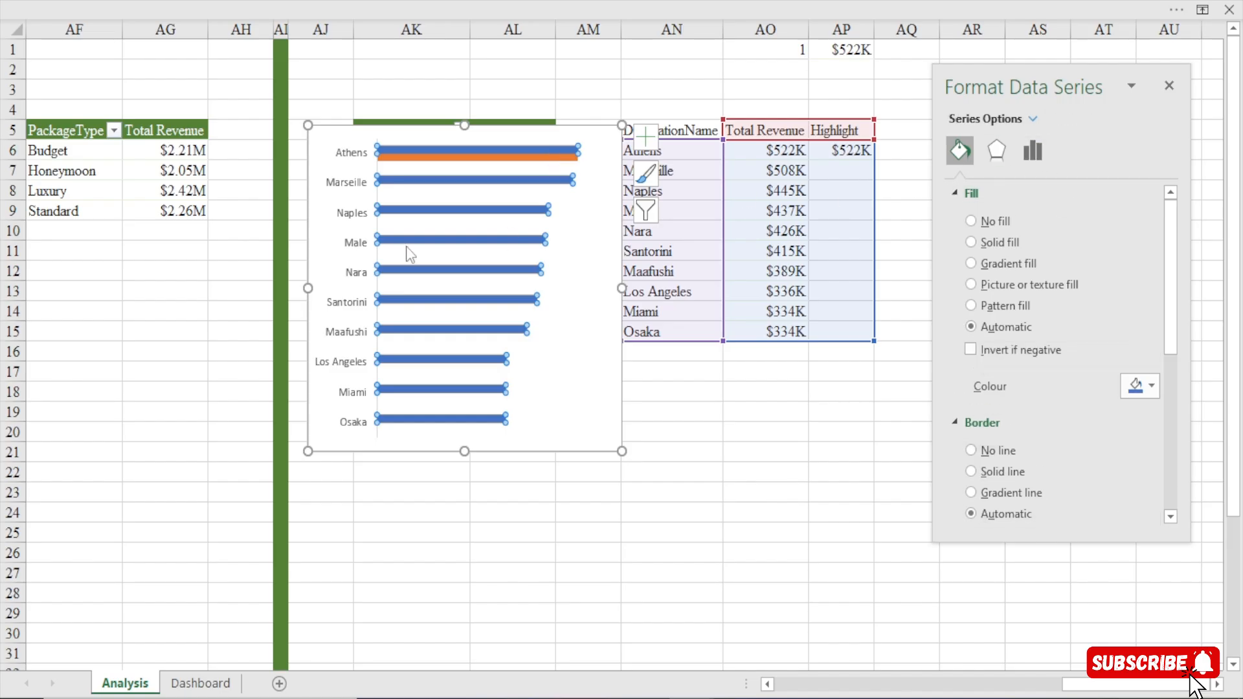
pyautogui.click(1034, 152)
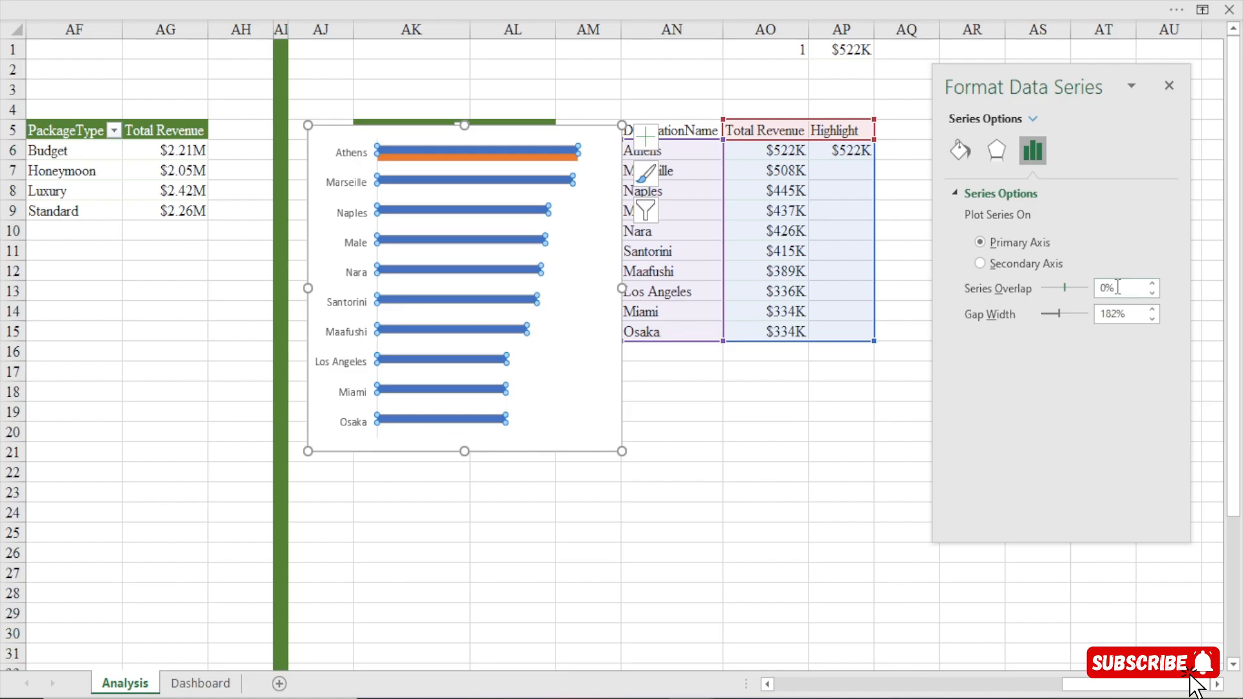
pyautogui.moveTo(1065, 286); pyautogui.dragTo(1202, 277)
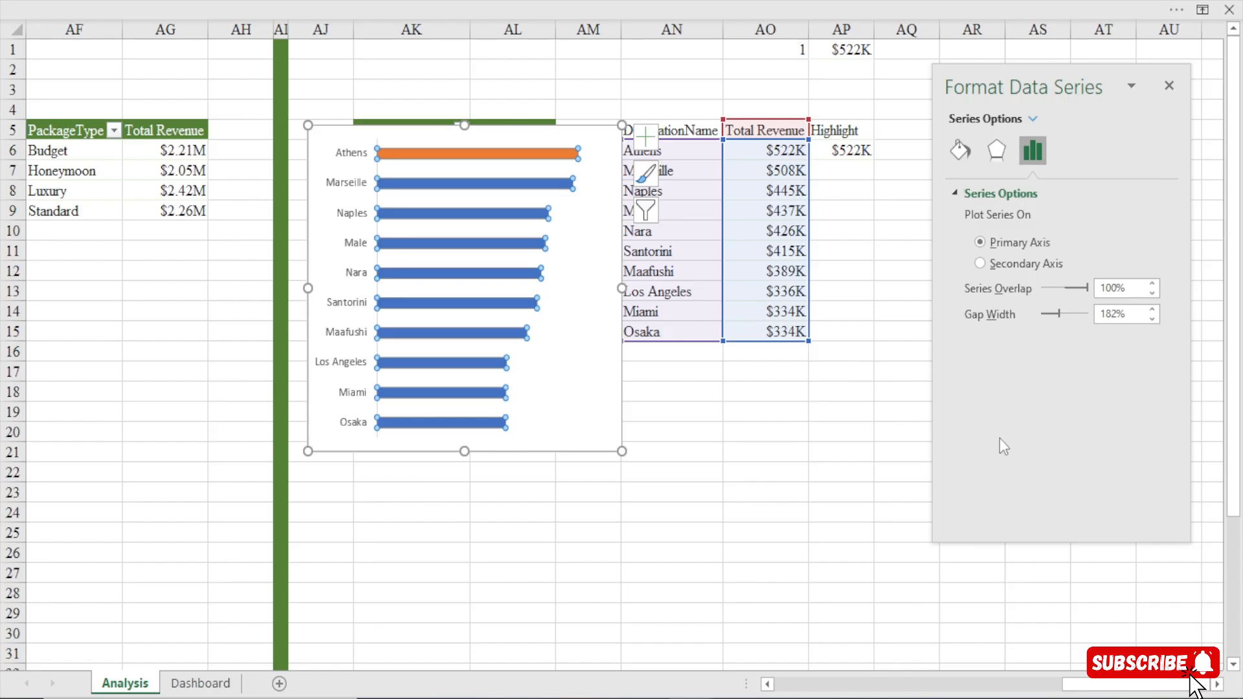
pyautogui.click(647, 435)
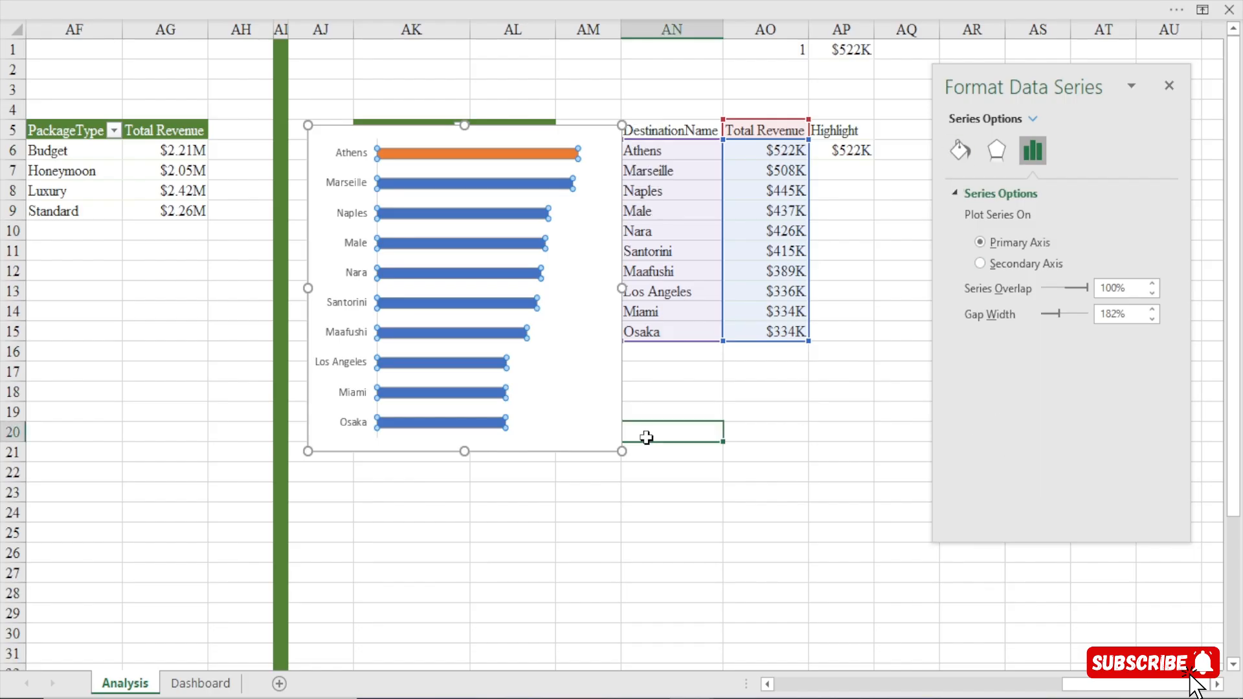
pyautogui.click(526, 157)
pyautogui.click(842, 591)
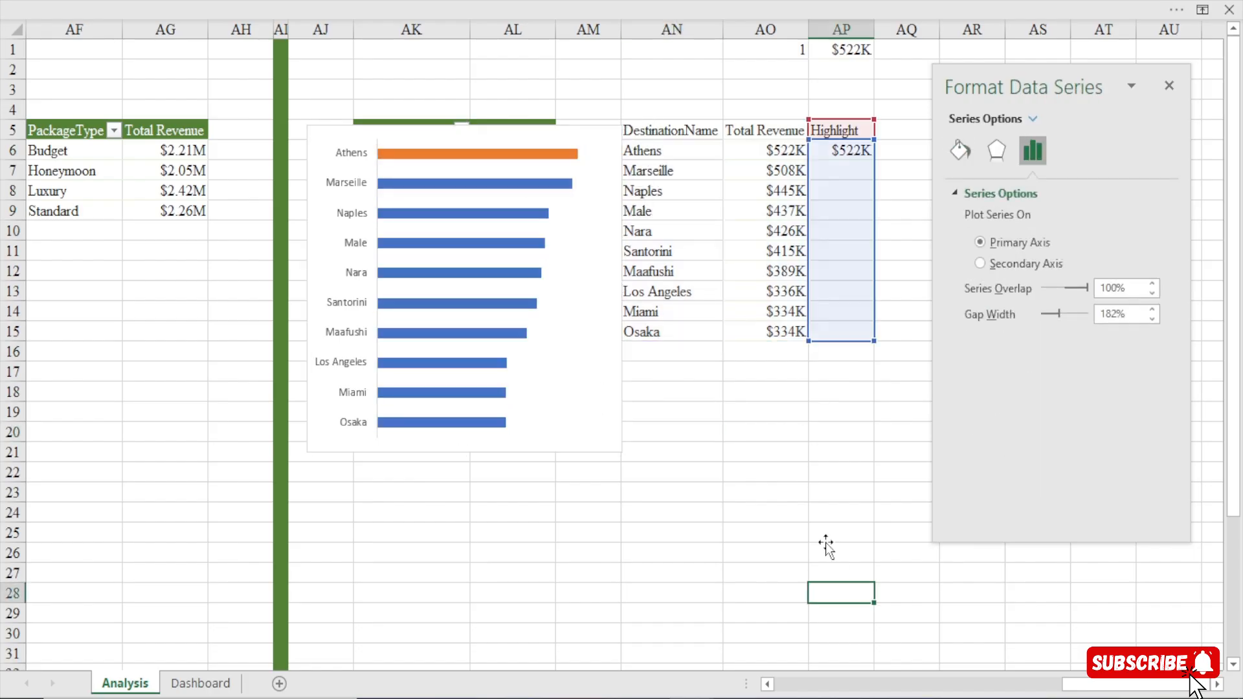
# Thicken the destination chart's bars by reducing the Total Revenue series' gap width to about 30%.
pyautogui.click(474, 184)
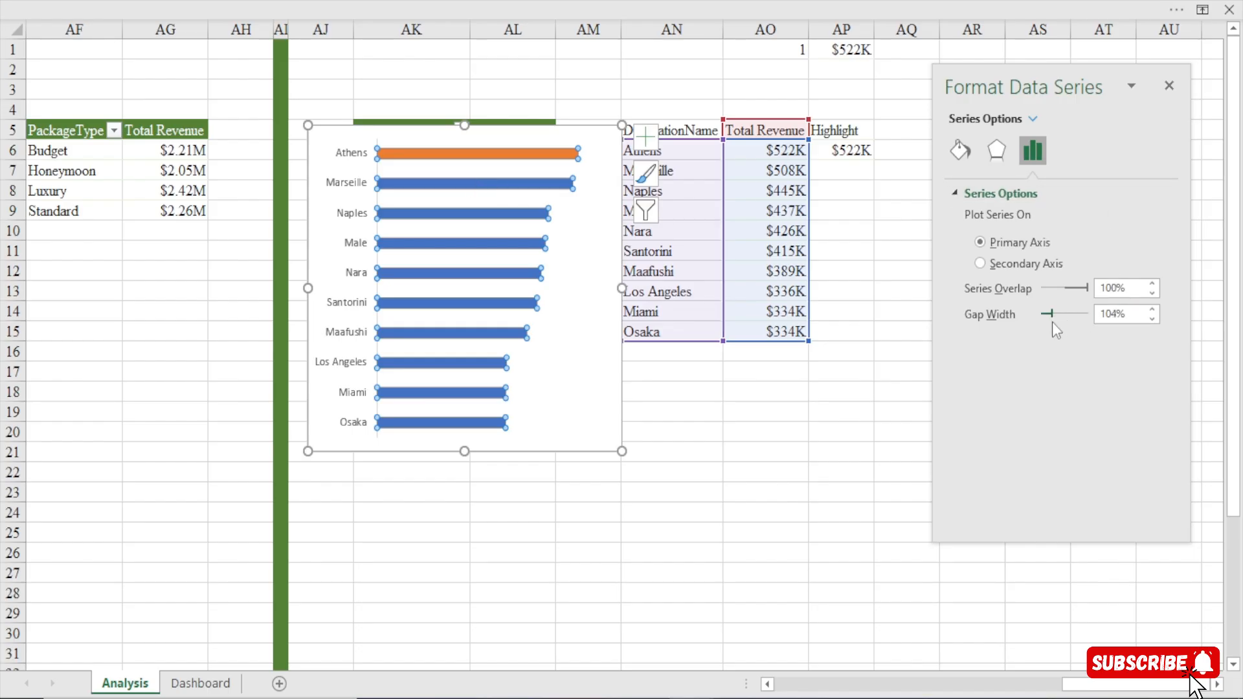
pyautogui.moveTo(1052, 323); pyautogui.dragTo(1050, 323)
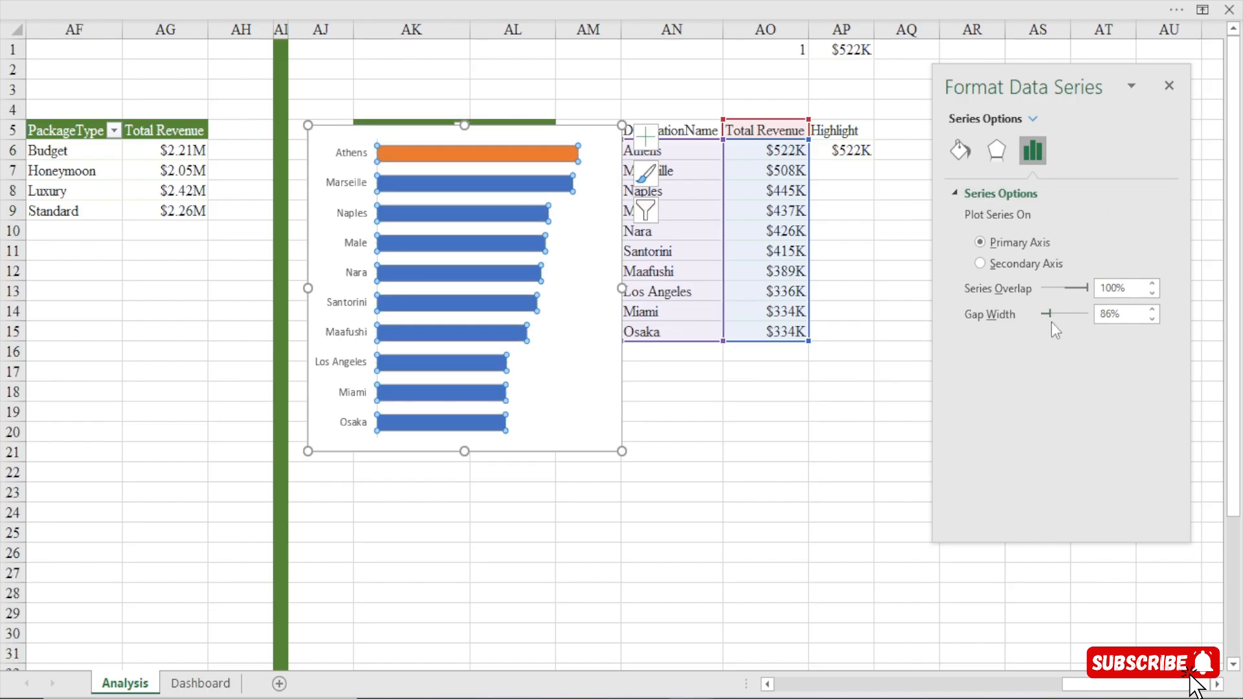
pyautogui.moveTo(1152, 318); pyautogui.dragTo(1155, 321)
pyautogui.click(1153, 318)
pyautogui.click(1152, 319)
pyautogui.click(1152, 319)
pyautogui.click(1152, 319)
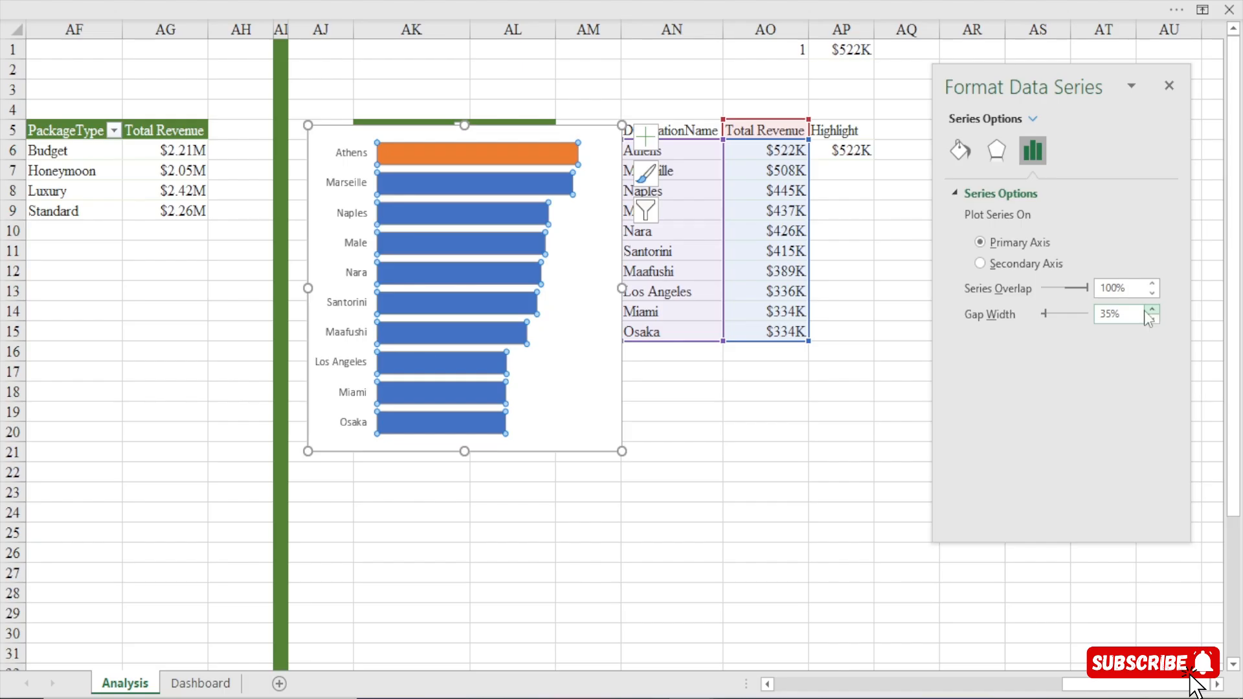
pyautogui.moveTo(1147, 318); pyautogui.dragTo(1148, 318)
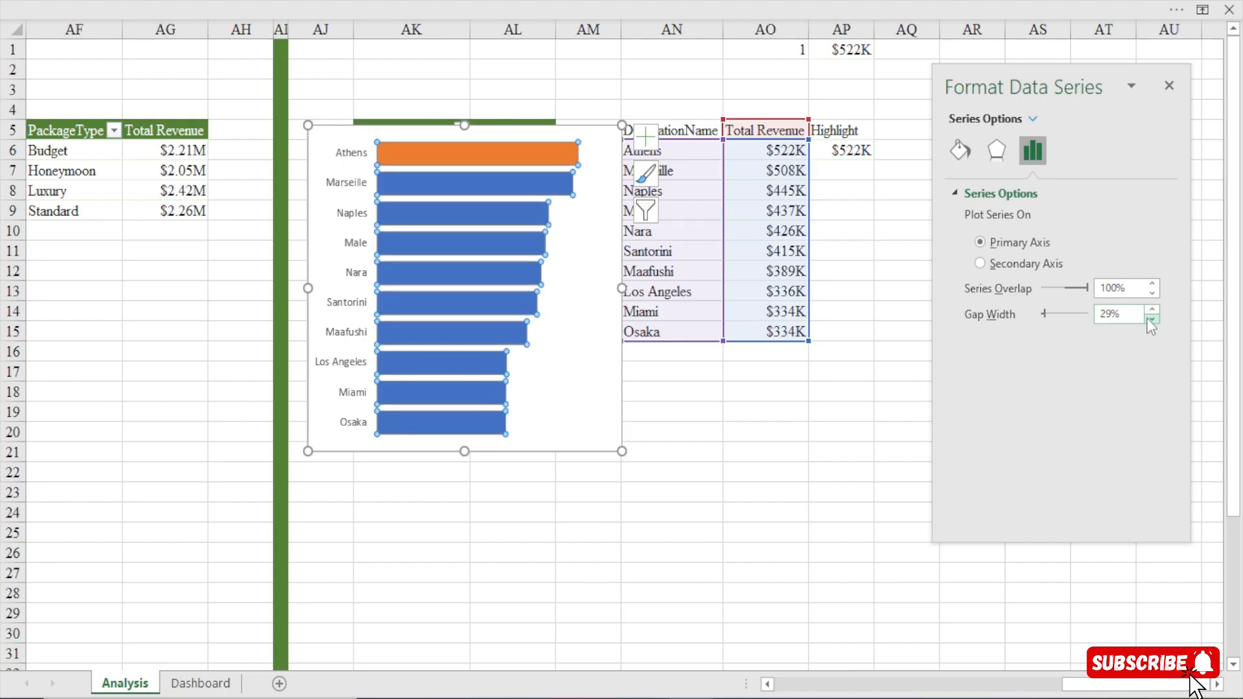
pyautogui.click(1152, 309)
# Add data labels to both series of the destination bar chart, and return to the Agency work.xlsm workbook.
pyautogui.click(607, 136)
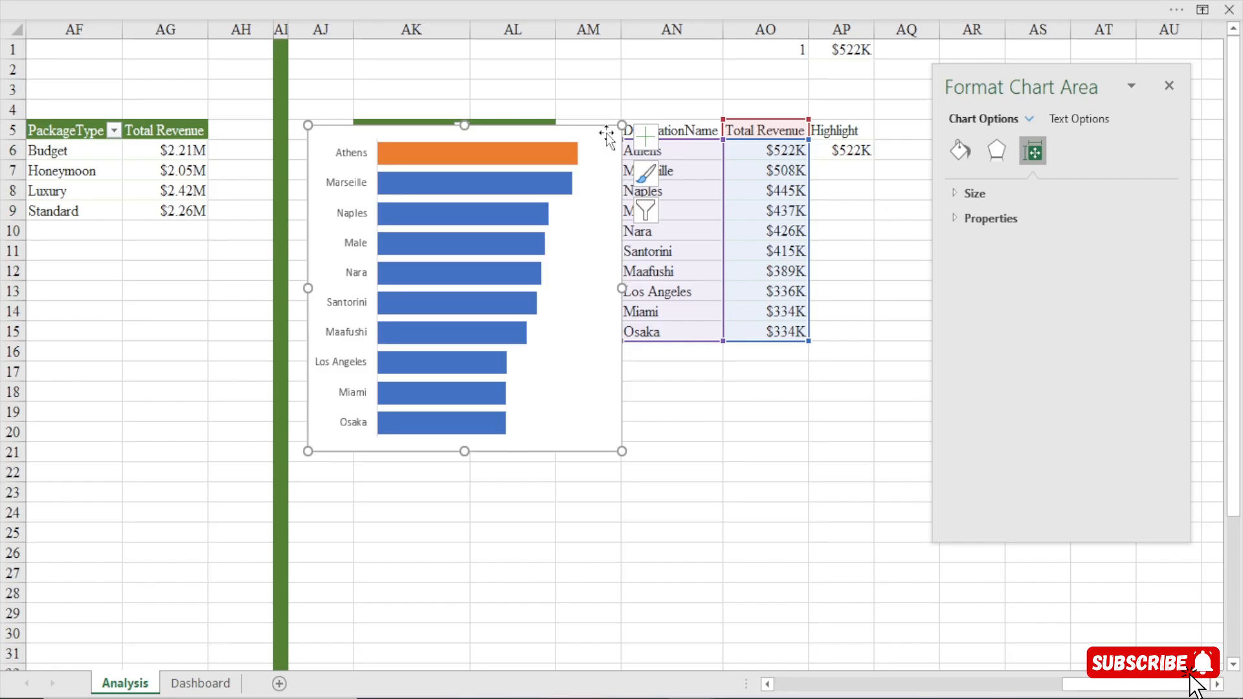
pyautogui.click(648, 130)
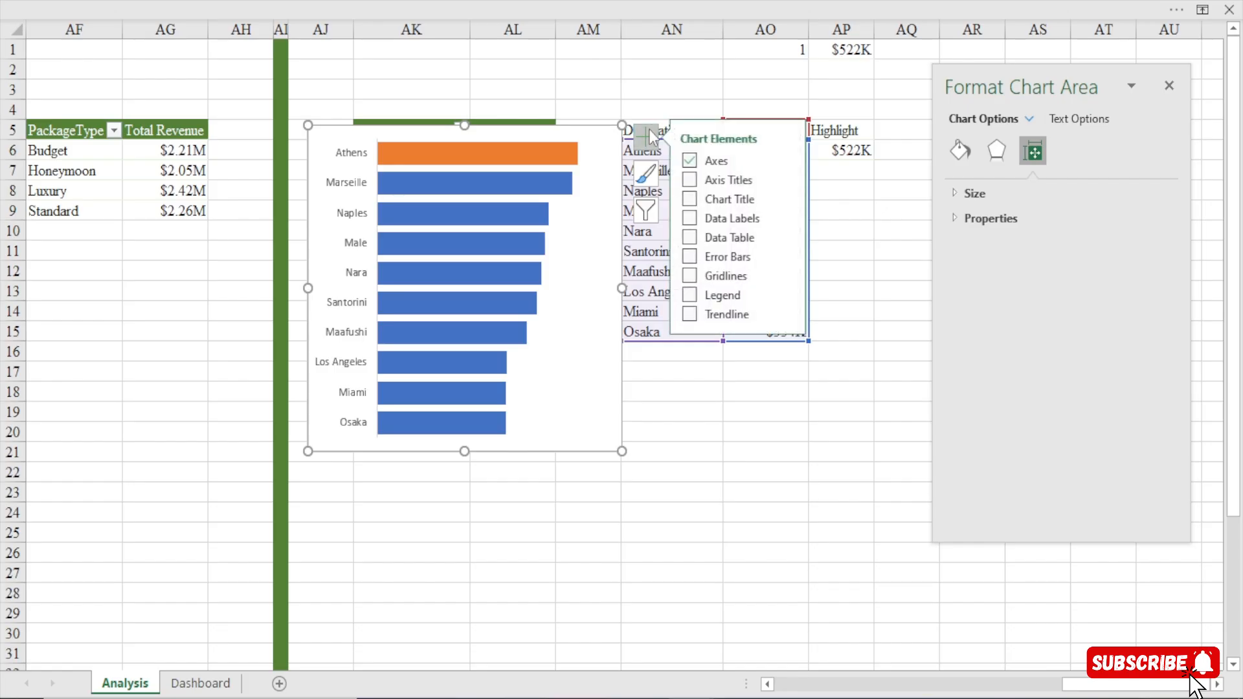
pyautogui.click(691, 219)
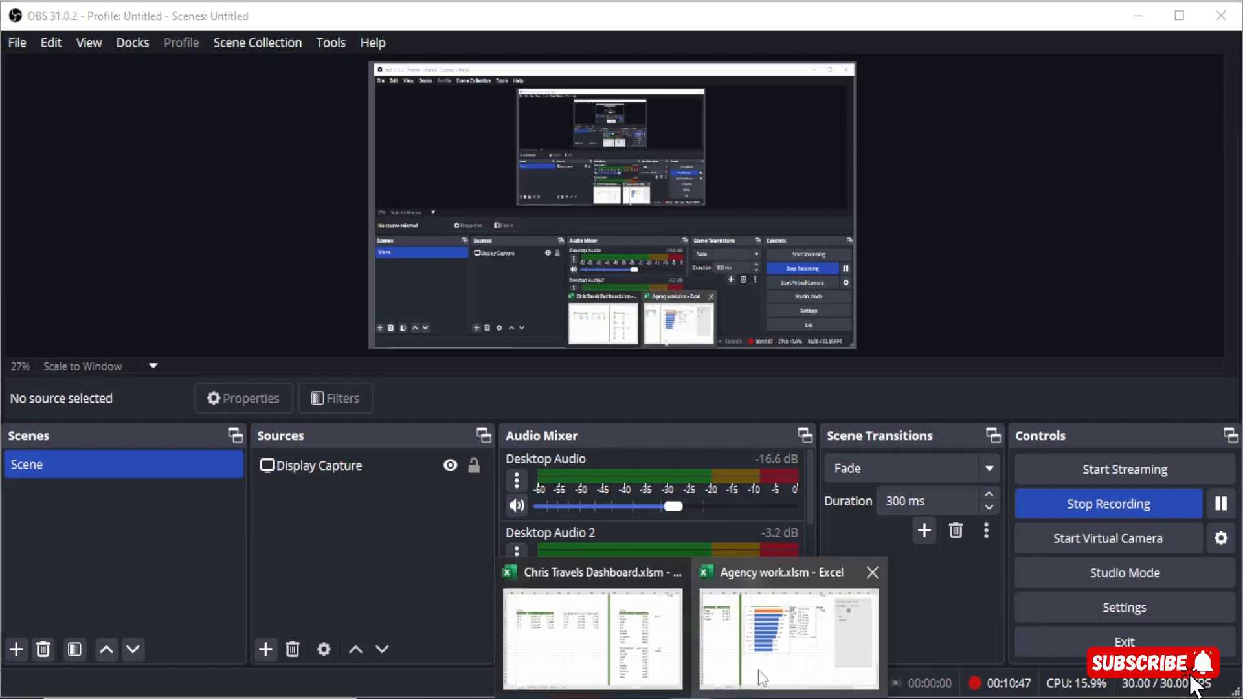
pyautogui.click(768, 662)
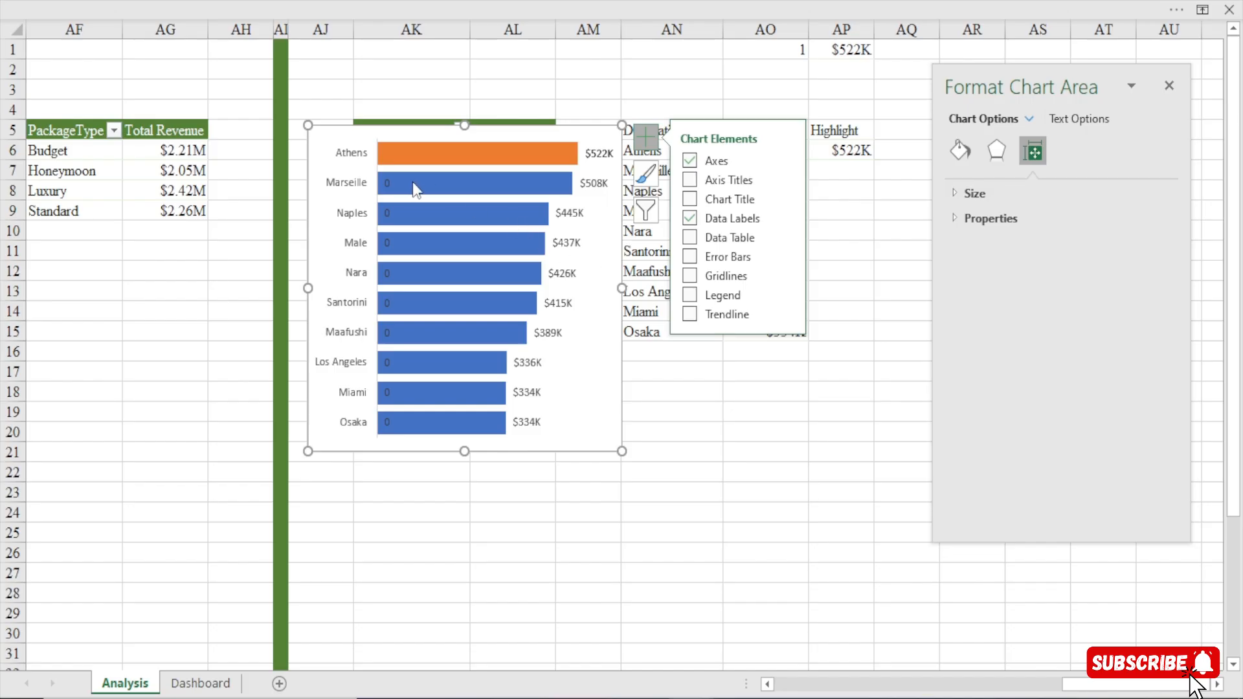
# Delete the Highlight series' data labels from the destination bar chart, keeping the Total Revenue labels.
pyautogui.click(387, 184)
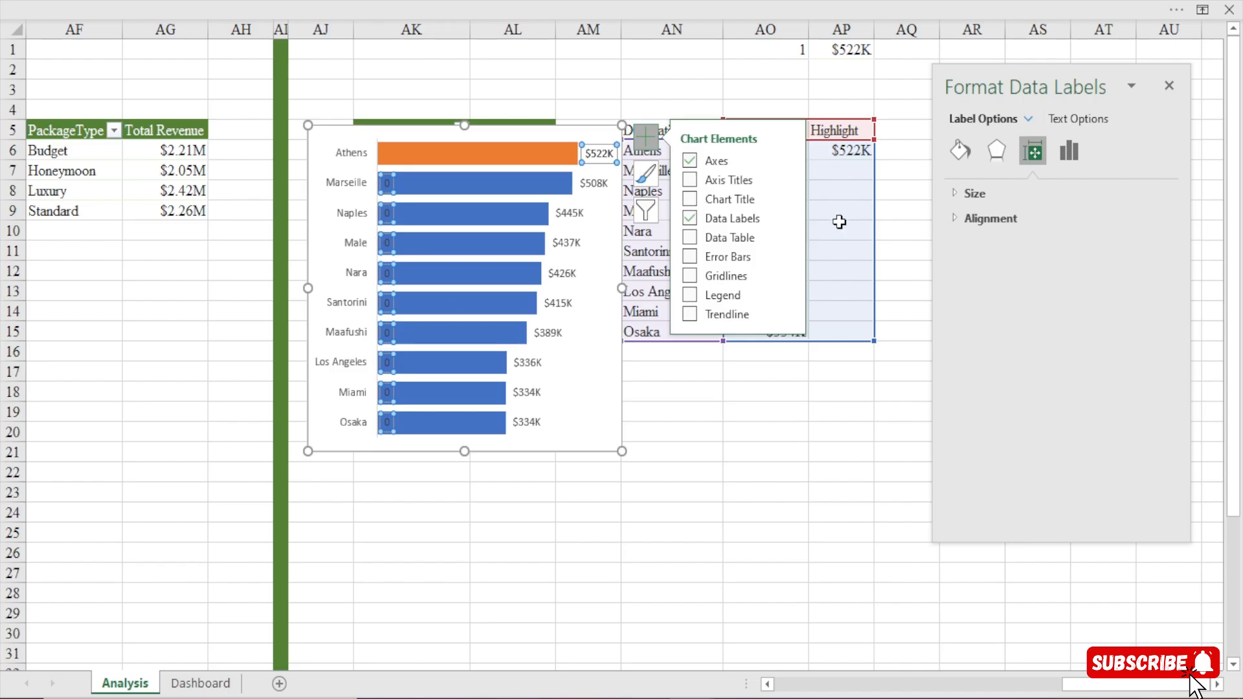
pyautogui.click(657, 586)
pyautogui.click(388, 184)
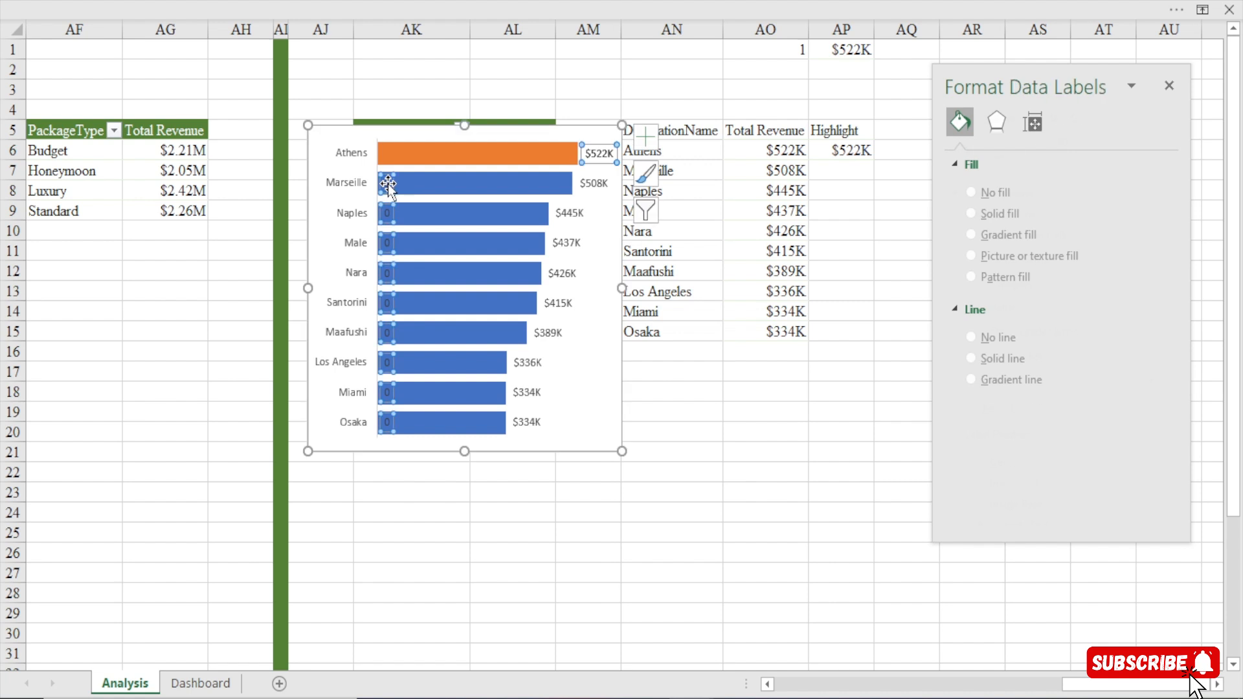
pyautogui.press('Escape')
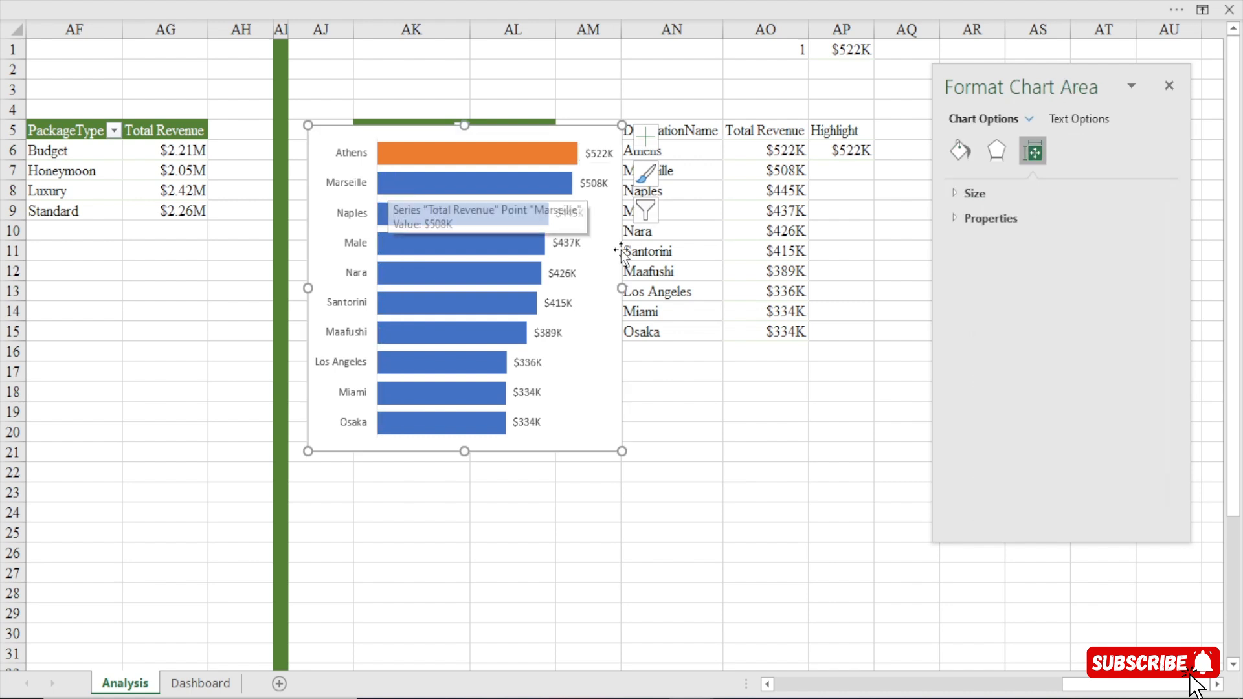
pyautogui.click(548, 159)
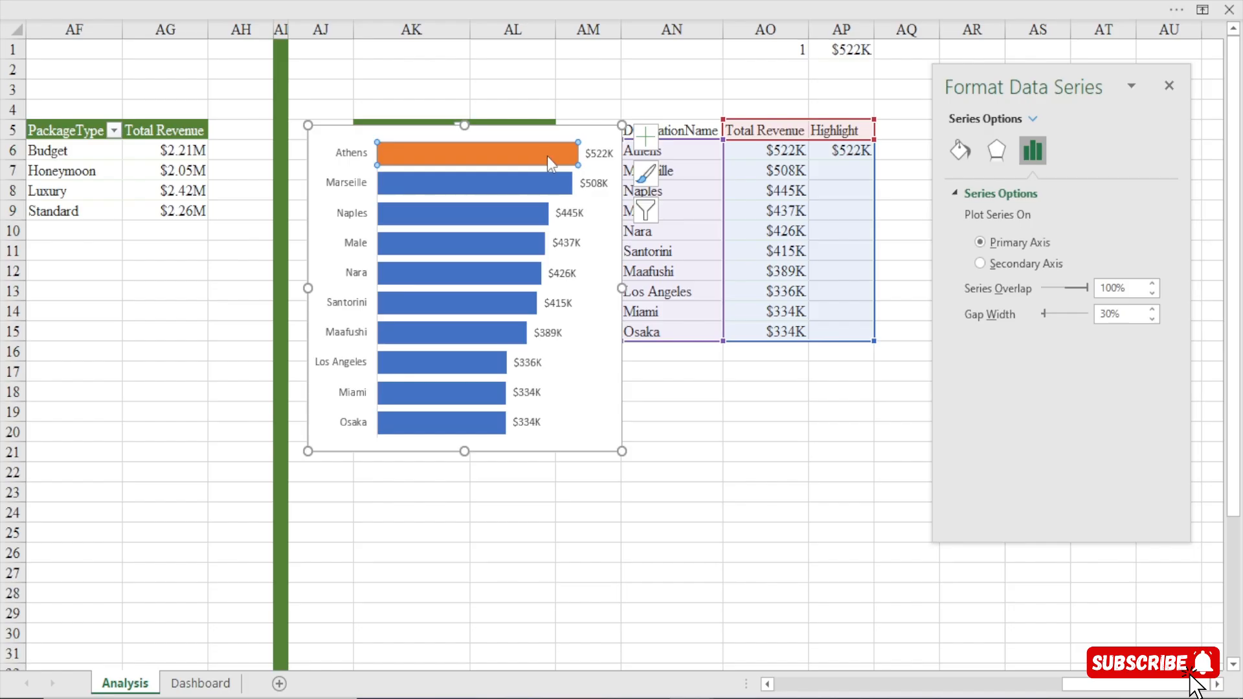
pyautogui.click(584, 134)
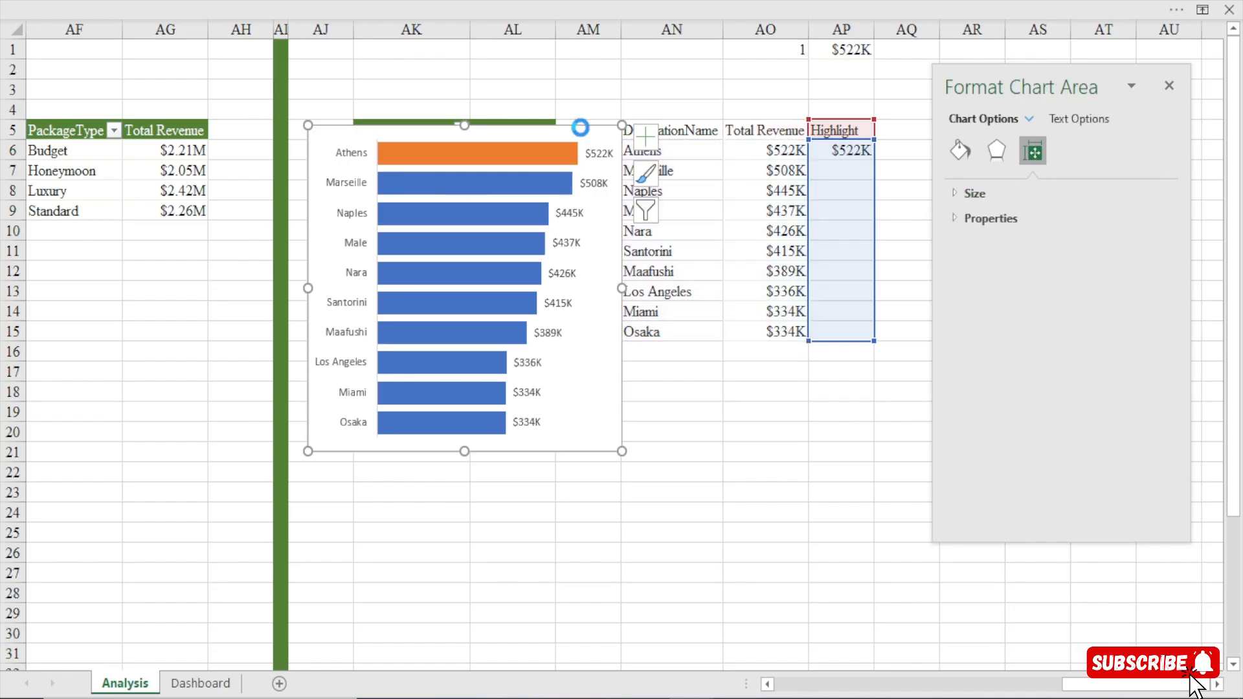
pyautogui.press('Delete')
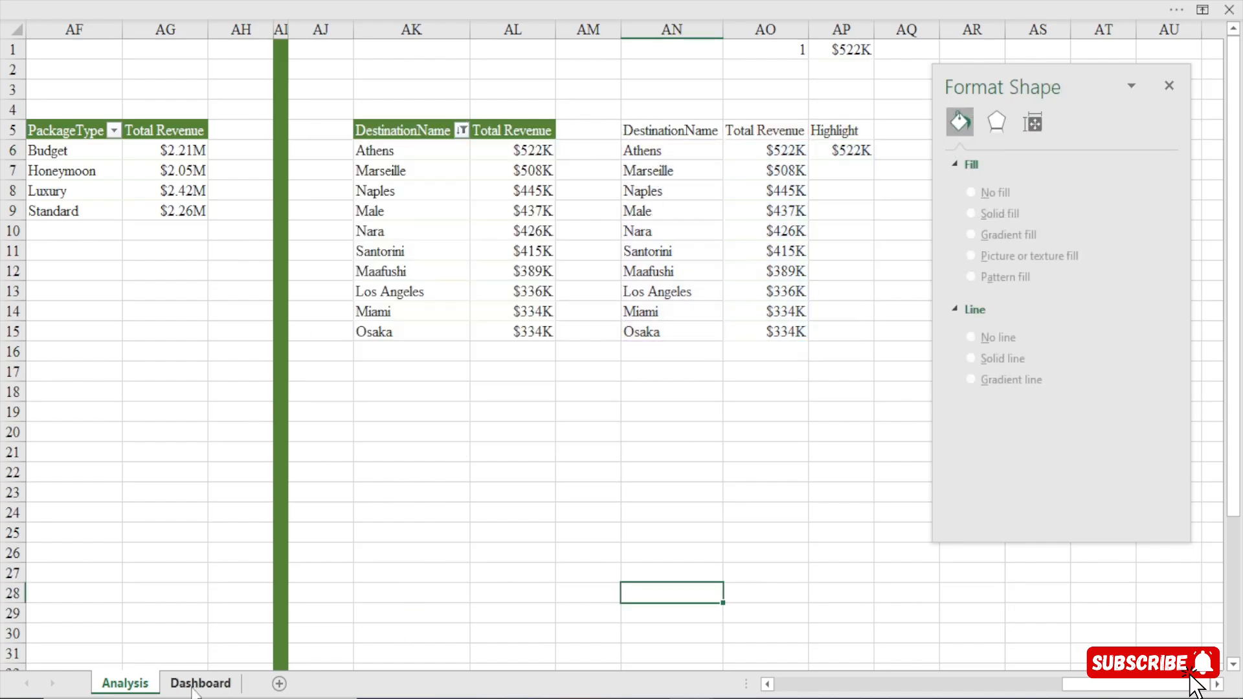
pyautogui.click(200, 683)
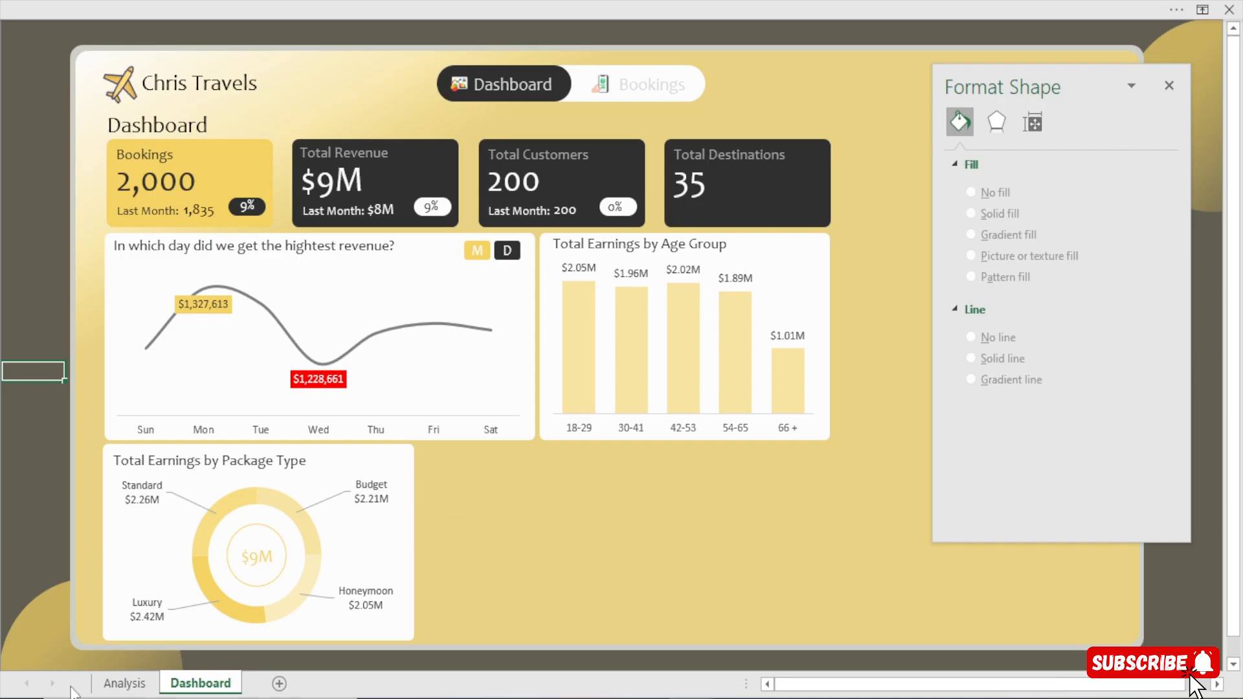
pyautogui.click(125, 683)
pyautogui.click(516, 447)
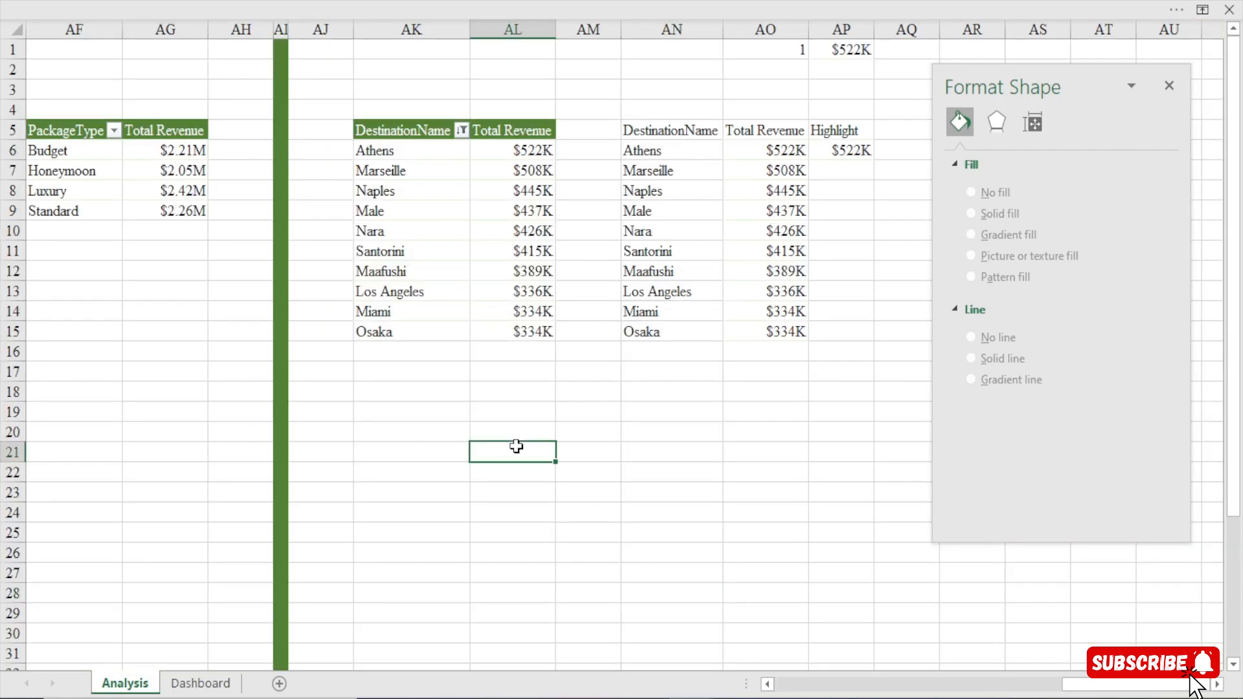
pyautogui.hotkey('ctrl', 'z')
# On the Dashboard sheet, lower the upper edge of the Total Earnings by Age Group chart slightly to expose the card behind it.
pyautogui.click(200, 683)
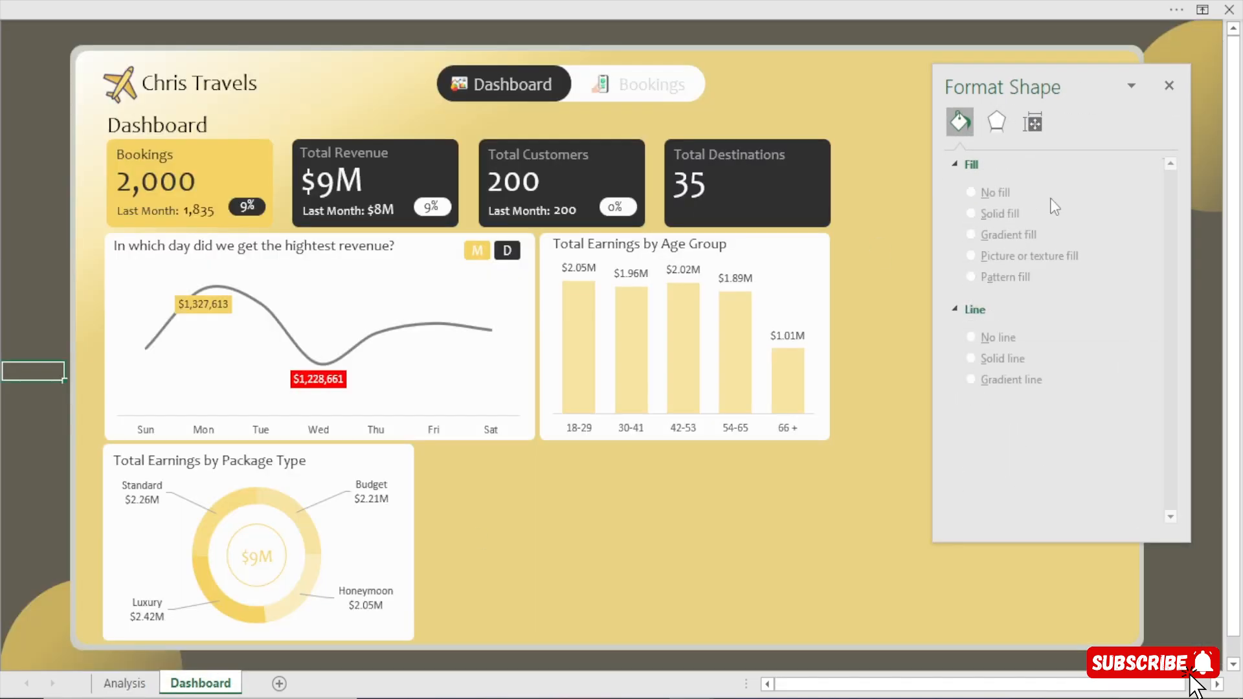
pyautogui.click(1169, 86)
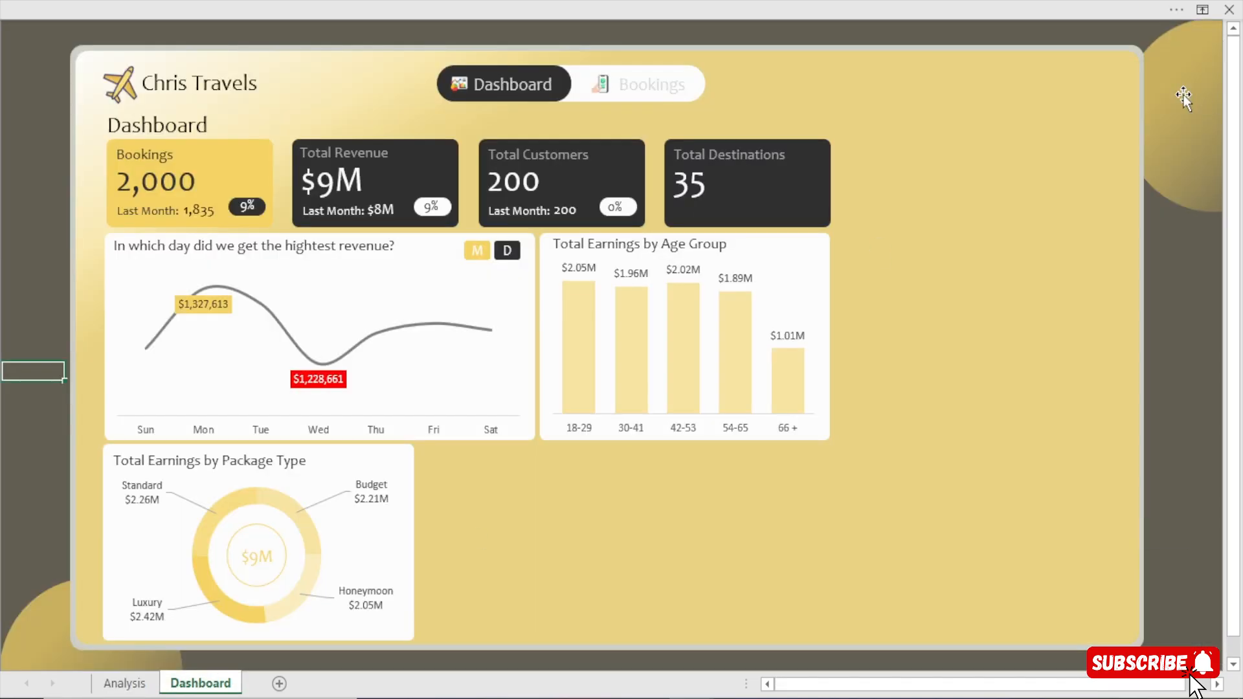
pyautogui.click(803, 250)
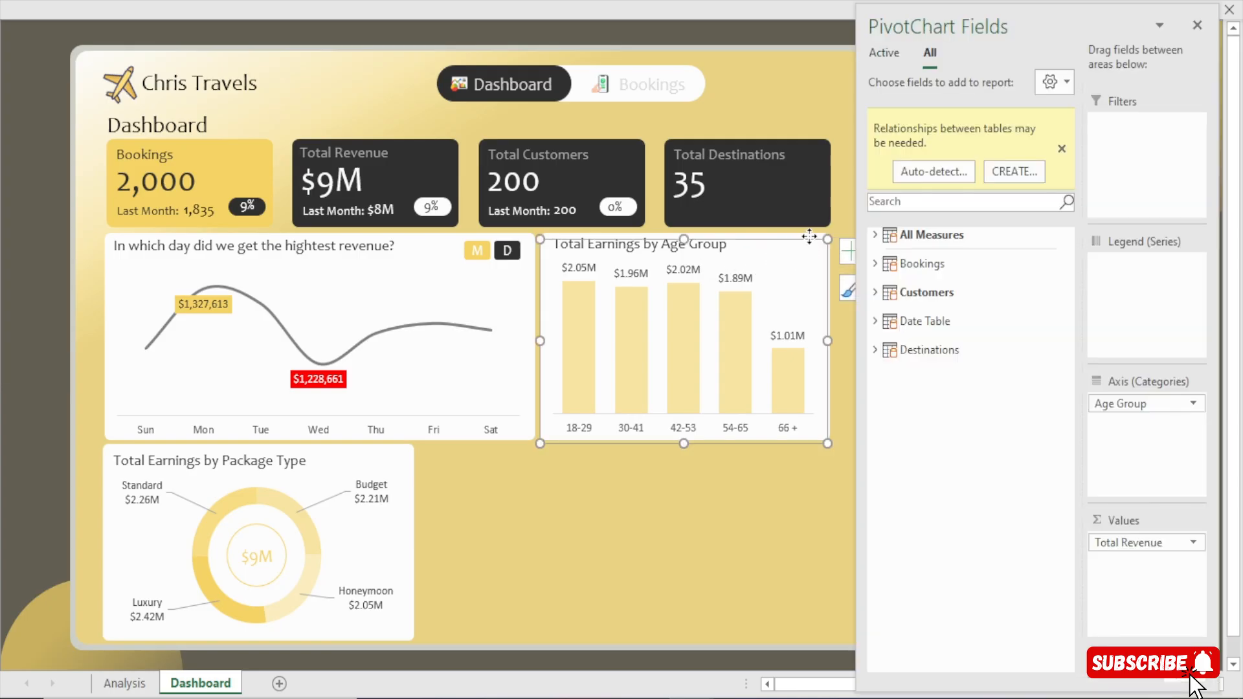
pyautogui.click(1197, 25)
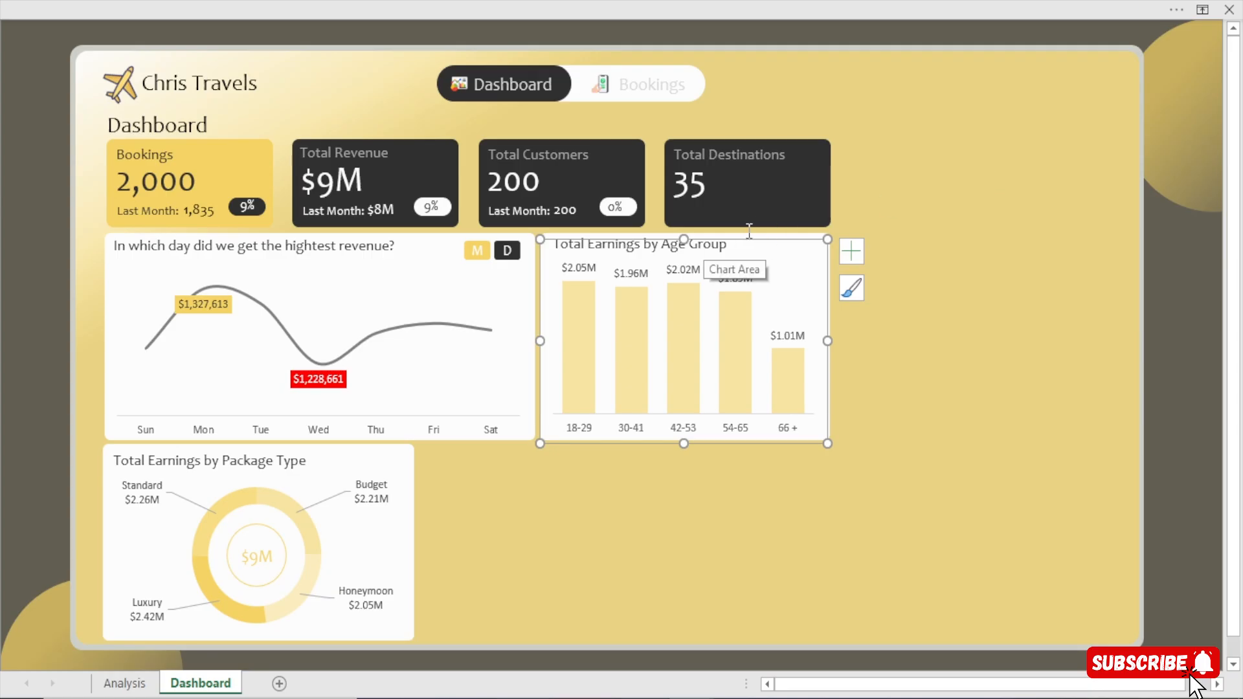
pyautogui.click(683, 246)
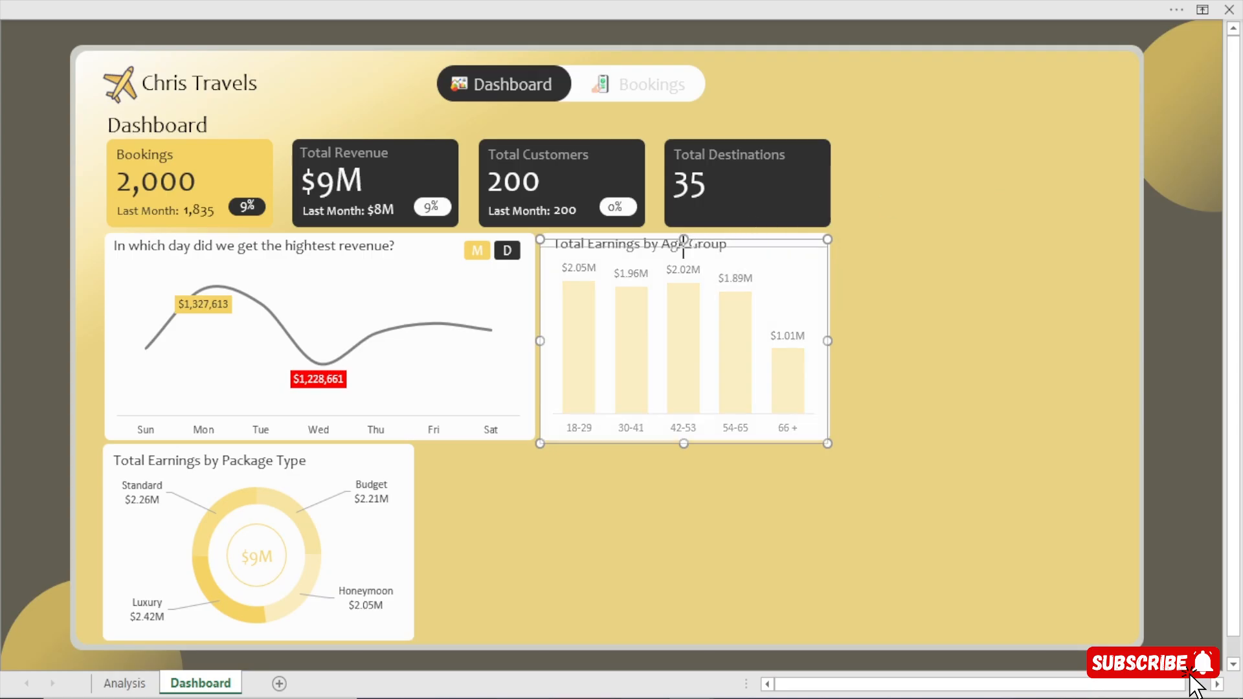
# Duplicate the white card behind the age group chart and place the copy just right of the Total Destinations card.
pyautogui.click(719, 244)
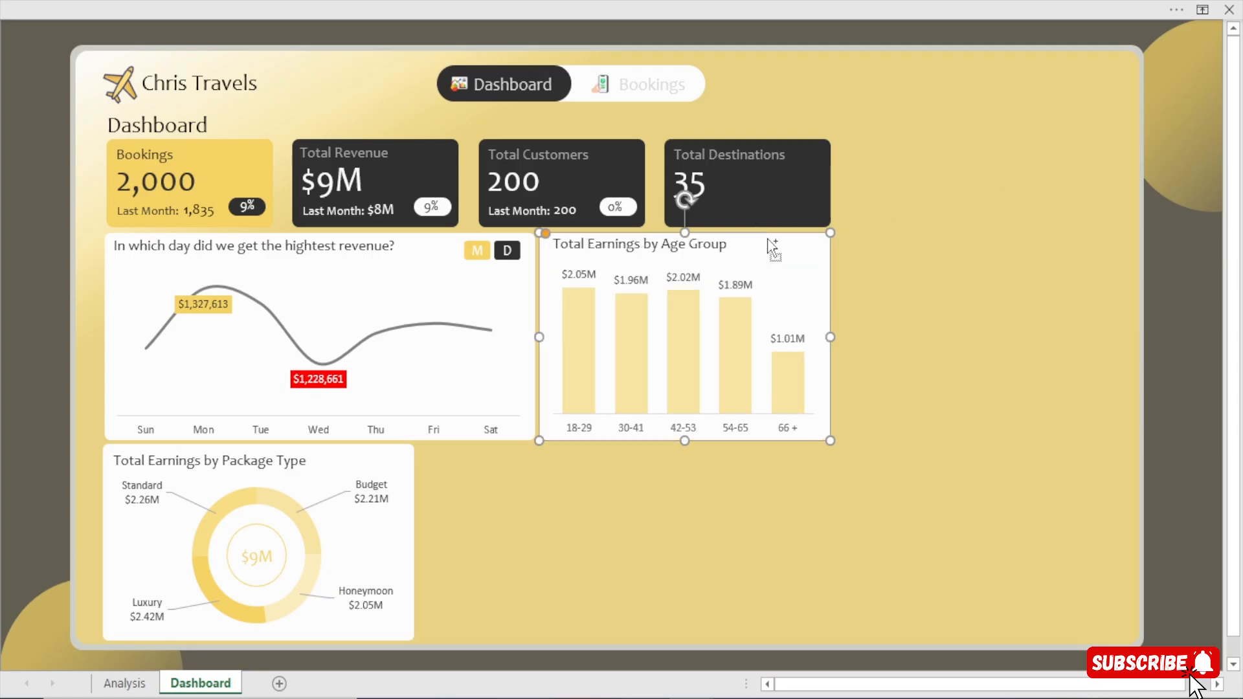
pyautogui.moveTo(772, 244); pyautogui.dragTo(996, 190)
pyautogui.press('Up')
pyautogui.press('Up')
pyautogui.press('Up')
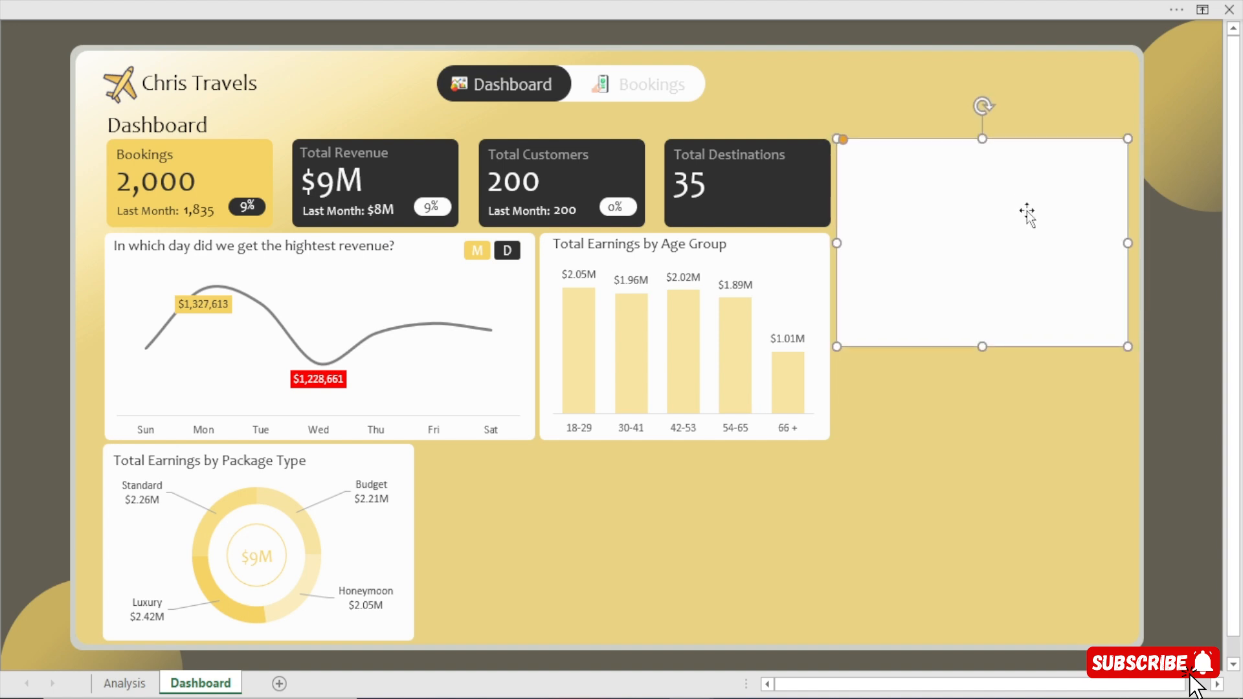
pyautogui.press('Down')
pyautogui.press('Down')
pyautogui.press('Down')
pyautogui.press('Down')
pyautogui.press('Down')
pyautogui.press('Down')
pyautogui.press('Down')
pyautogui.click(1169, 311)
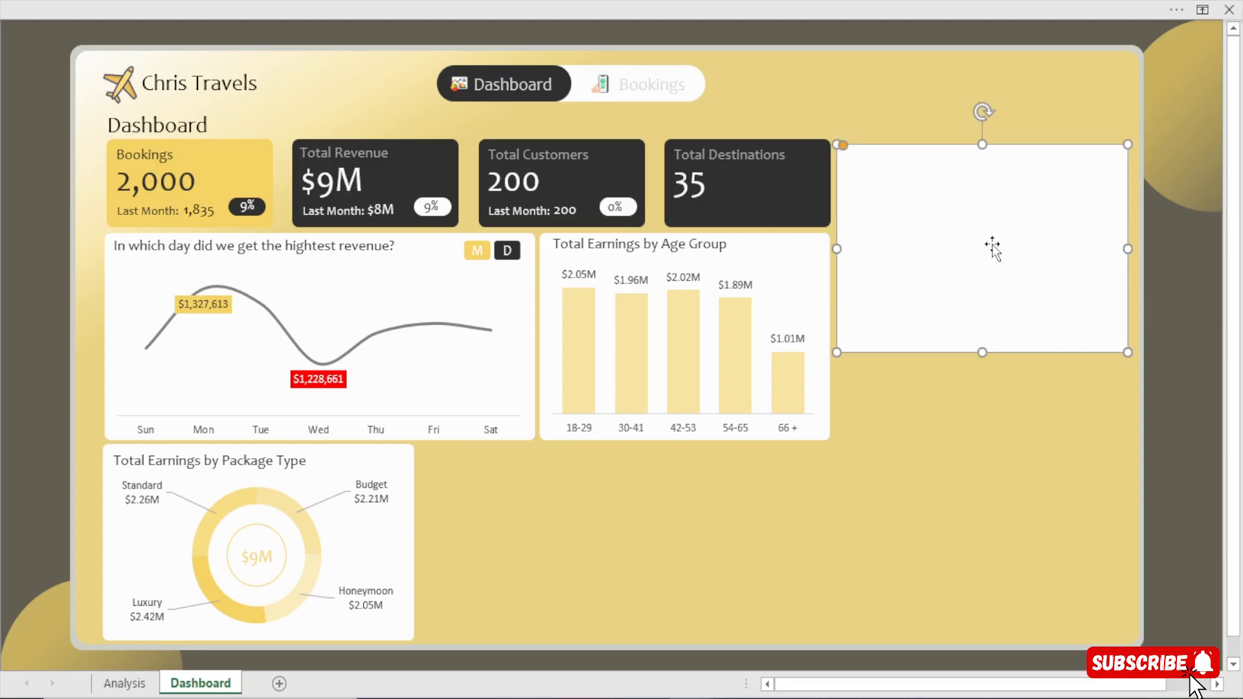
# Align the blank card's top with the Total Destinations card and nudge it slightly left to tighten the gap.
pyautogui.click(795, 205)
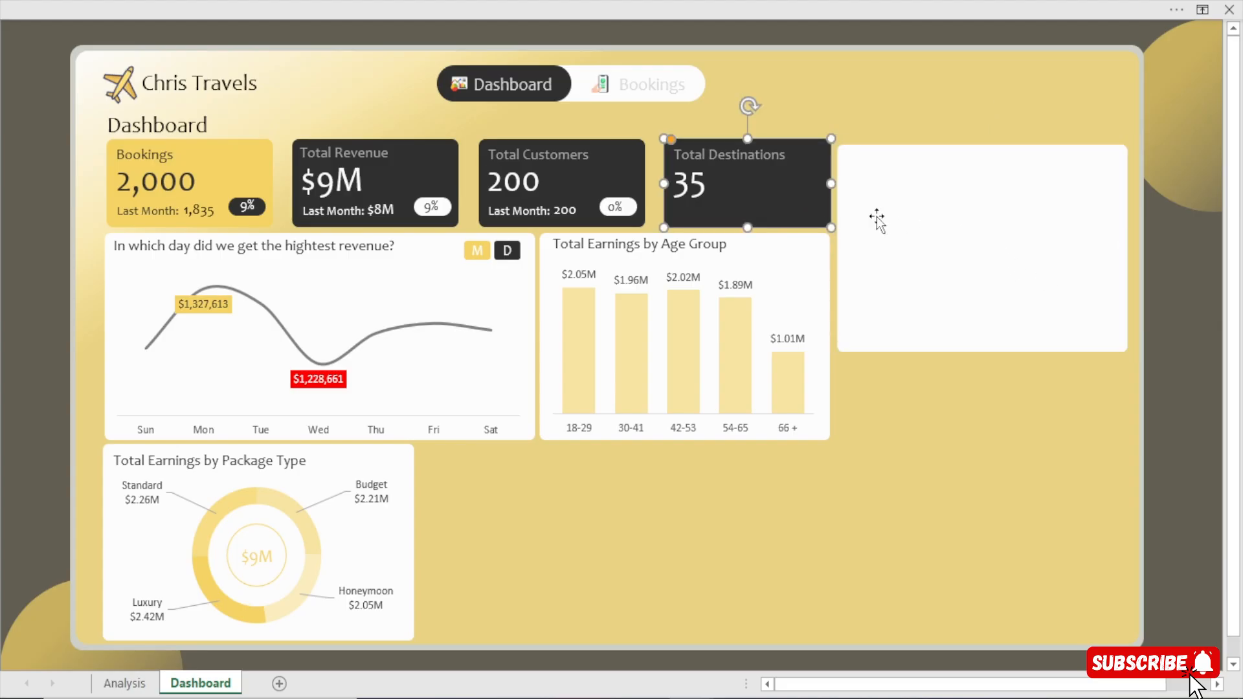
pyautogui.keyDown('ctrl'); pyautogui.click(930, 234); pyautogui.keyUp('ctrl')
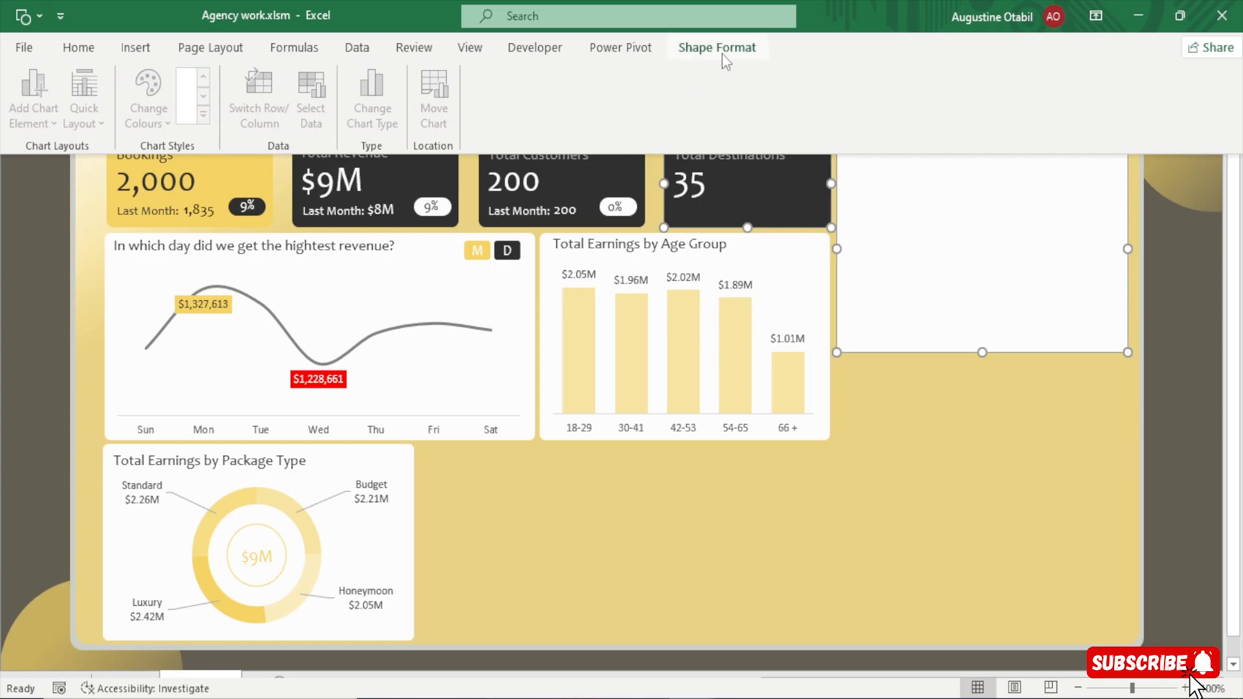
pyautogui.click(724, 53)
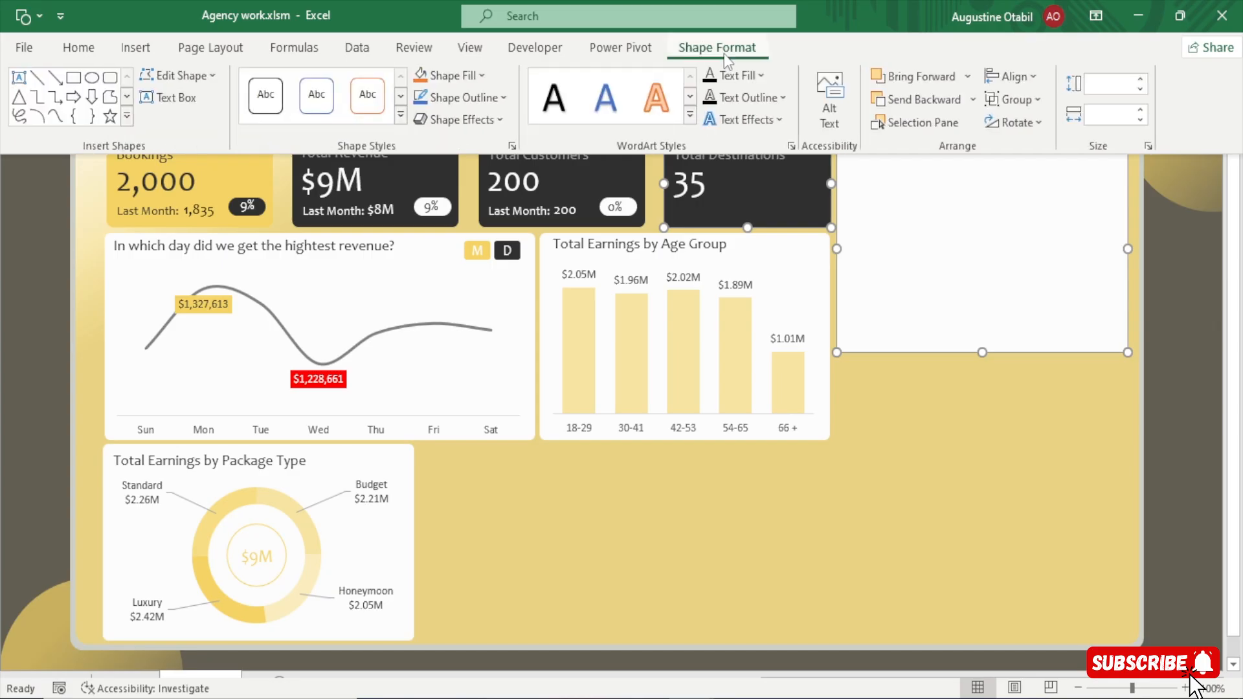
pyautogui.click(1019, 79)
pyautogui.click(1036, 192)
pyautogui.hotkey('ctrl', 'shift', 'F1')
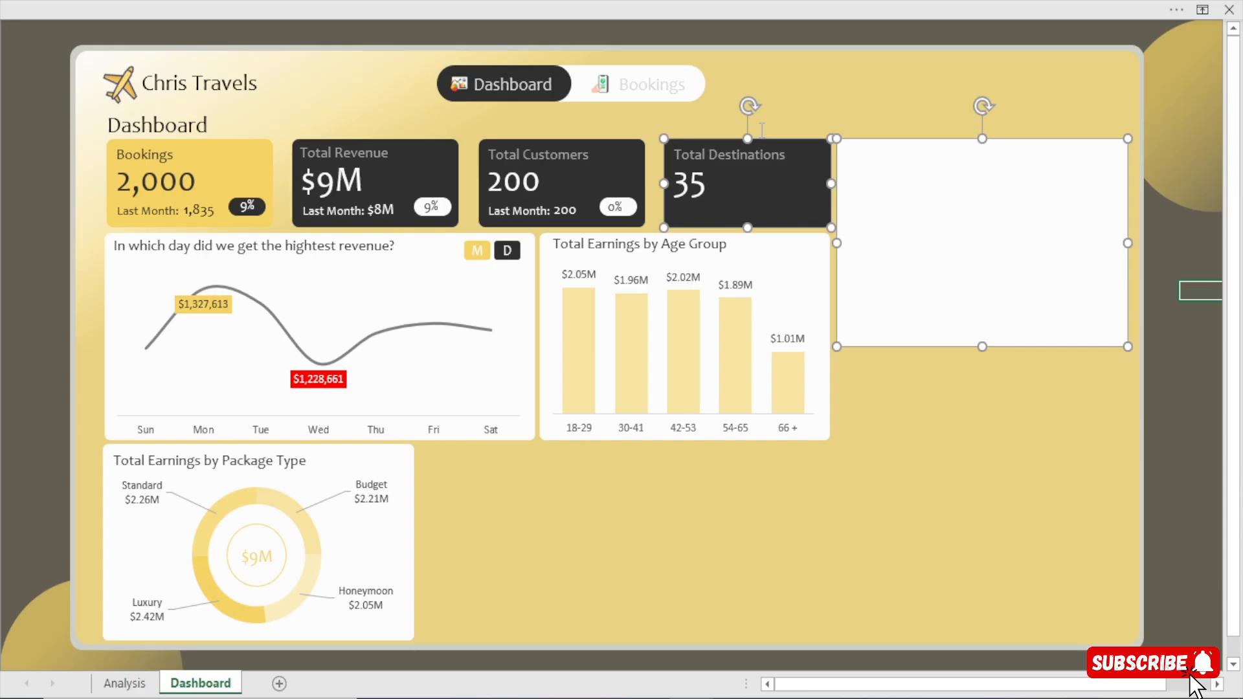
pyautogui.press('Escape')
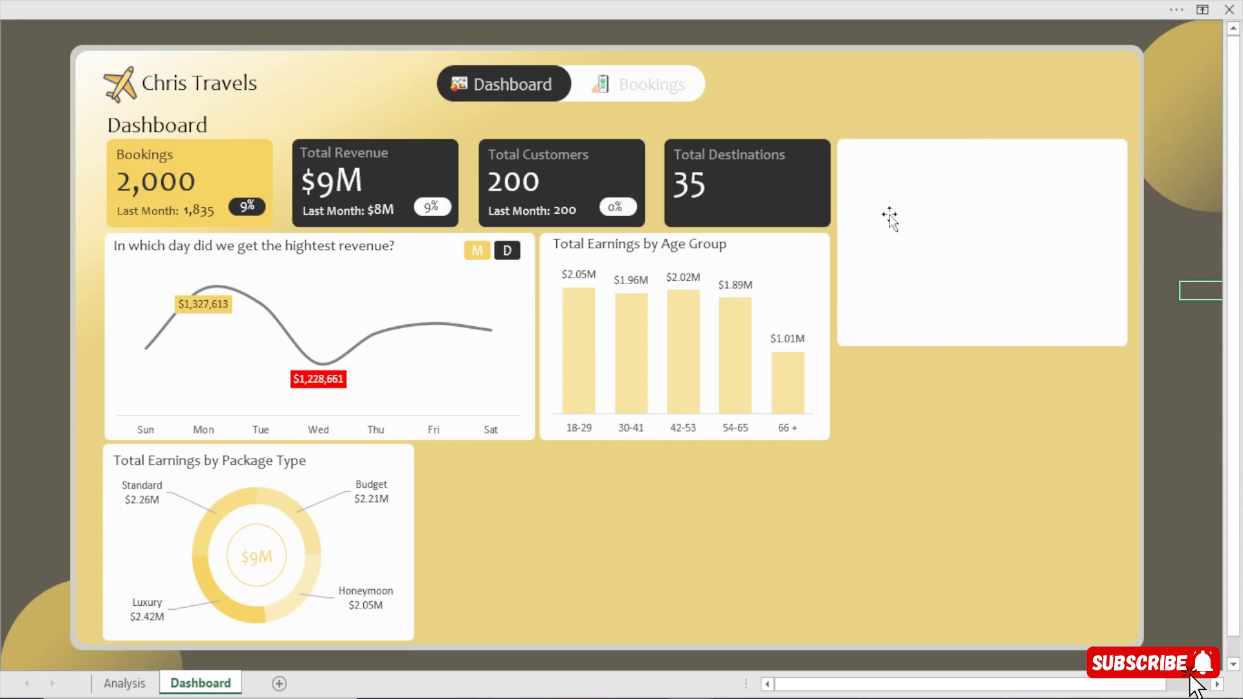
pyautogui.click(952, 282)
pyautogui.press('Left')
pyautogui.press('Left')
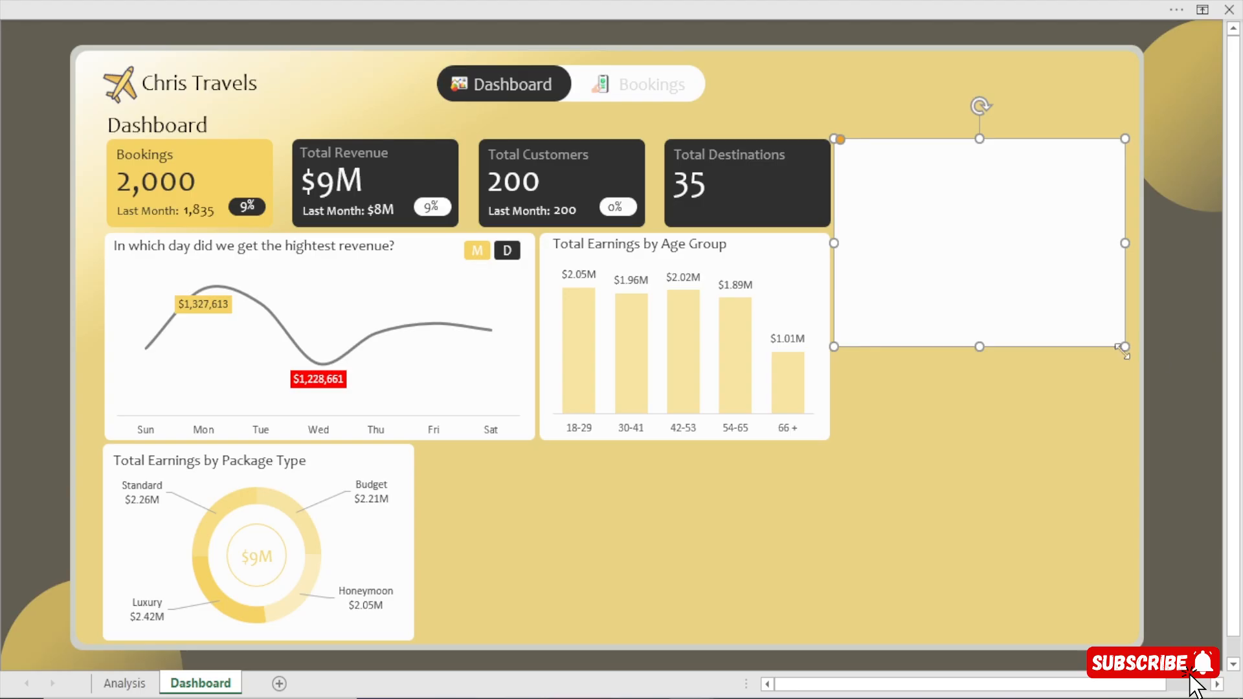
# Set the blank white card's width to 3.75".
pyautogui.click(647, 8)
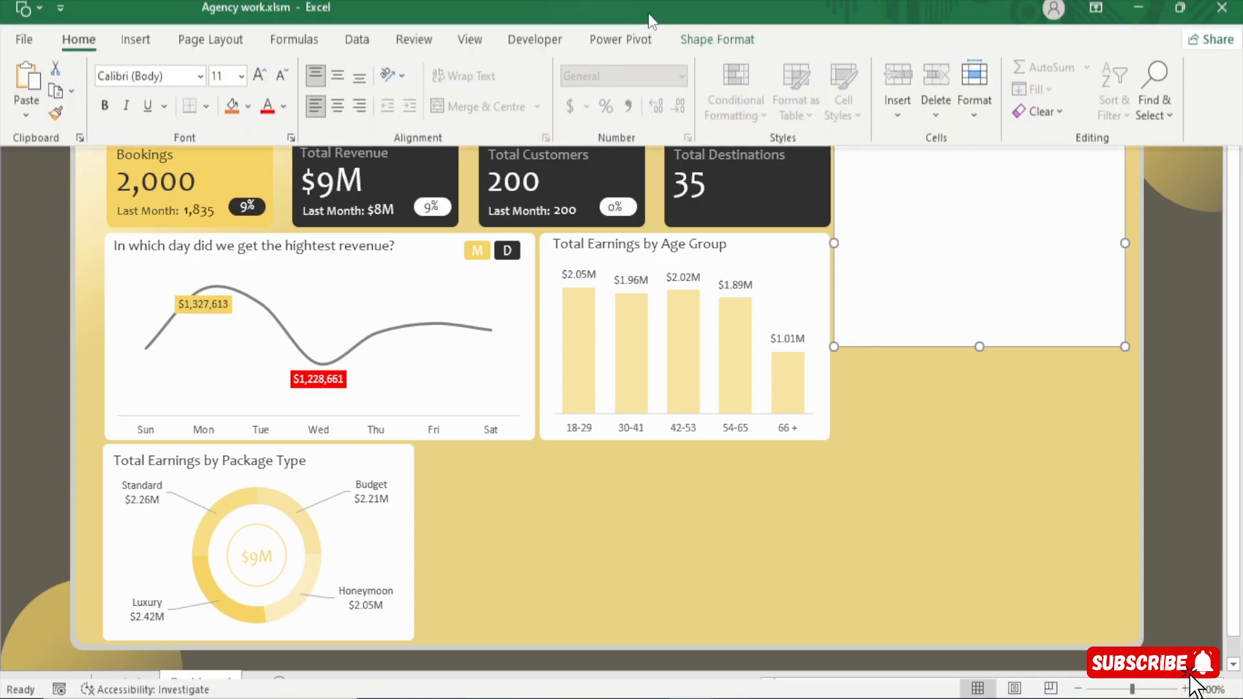
pyautogui.click(718, 47)
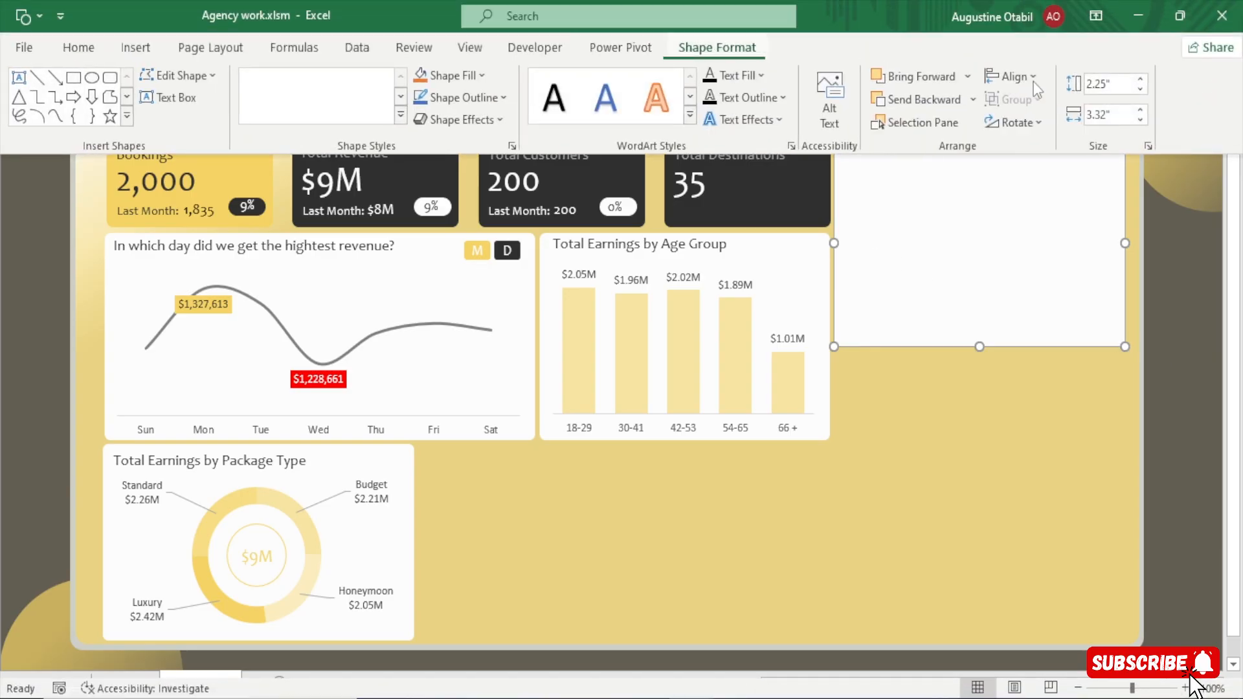
pyautogui.click(1107, 115)
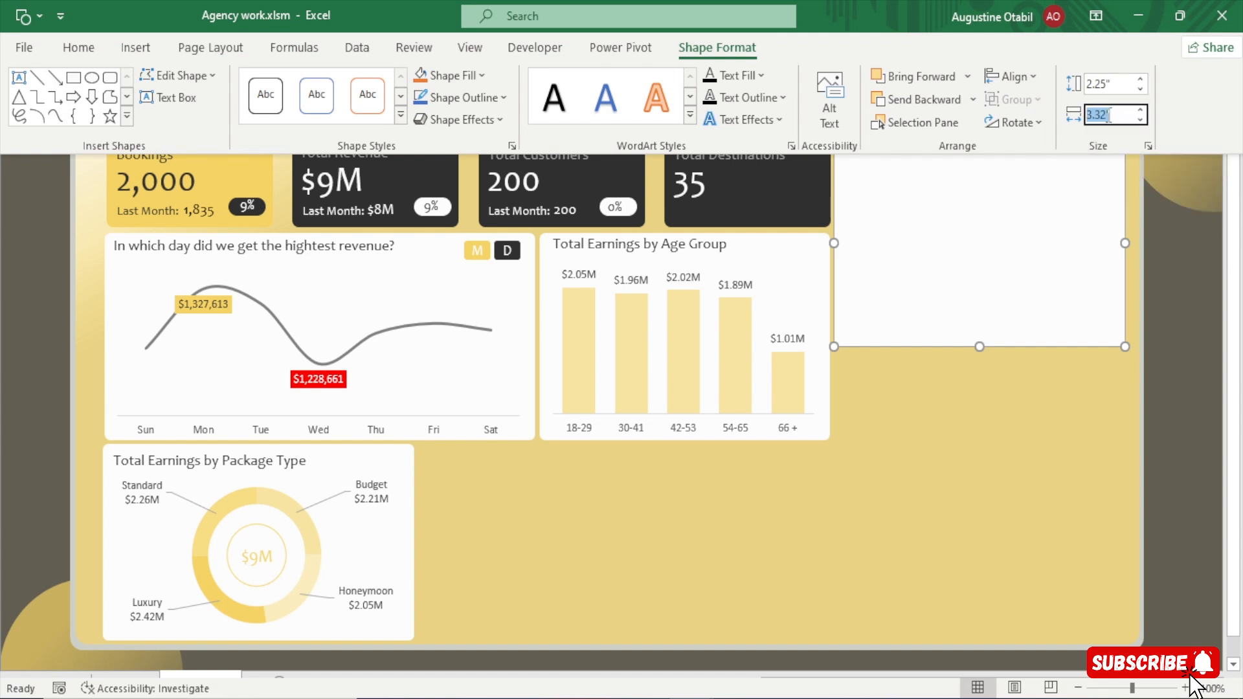
pyautogui.click(1107, 116)
pyautogui.press('BackSpace')
pyautogui.press('BackSpace')
pyautogui.write('75')
pyautogui.press('Return')
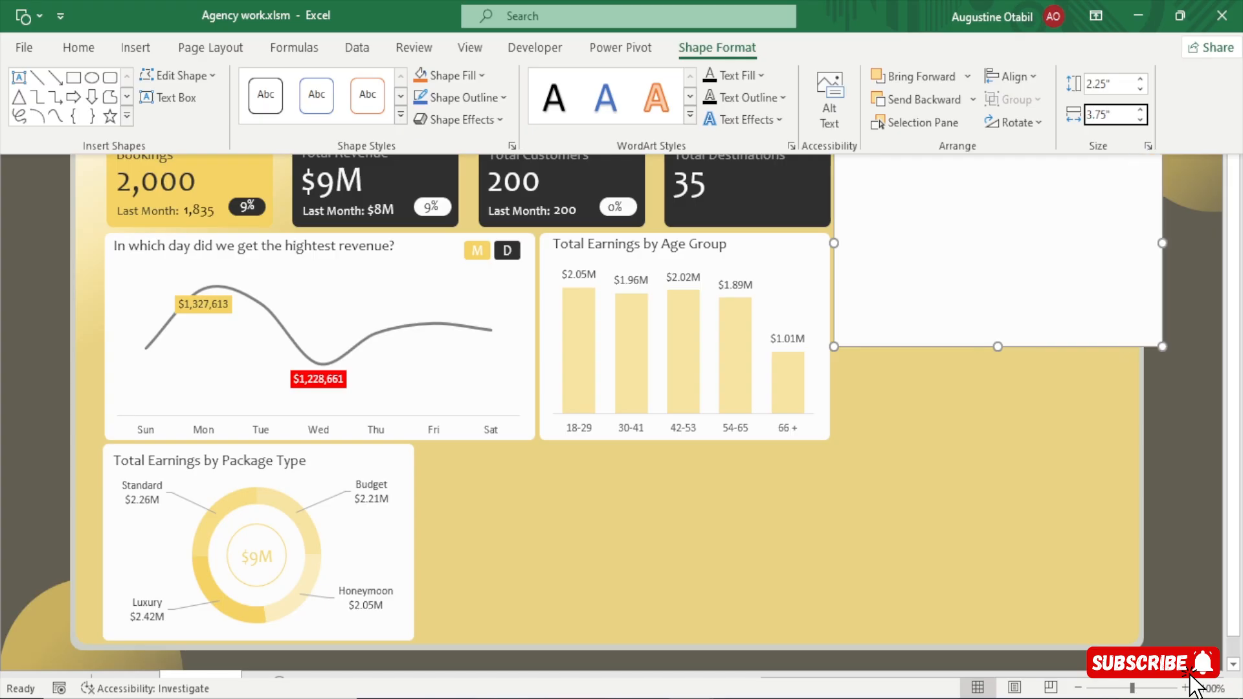
pyautogui.hotkey('ctrl', 'shift', 'F1')
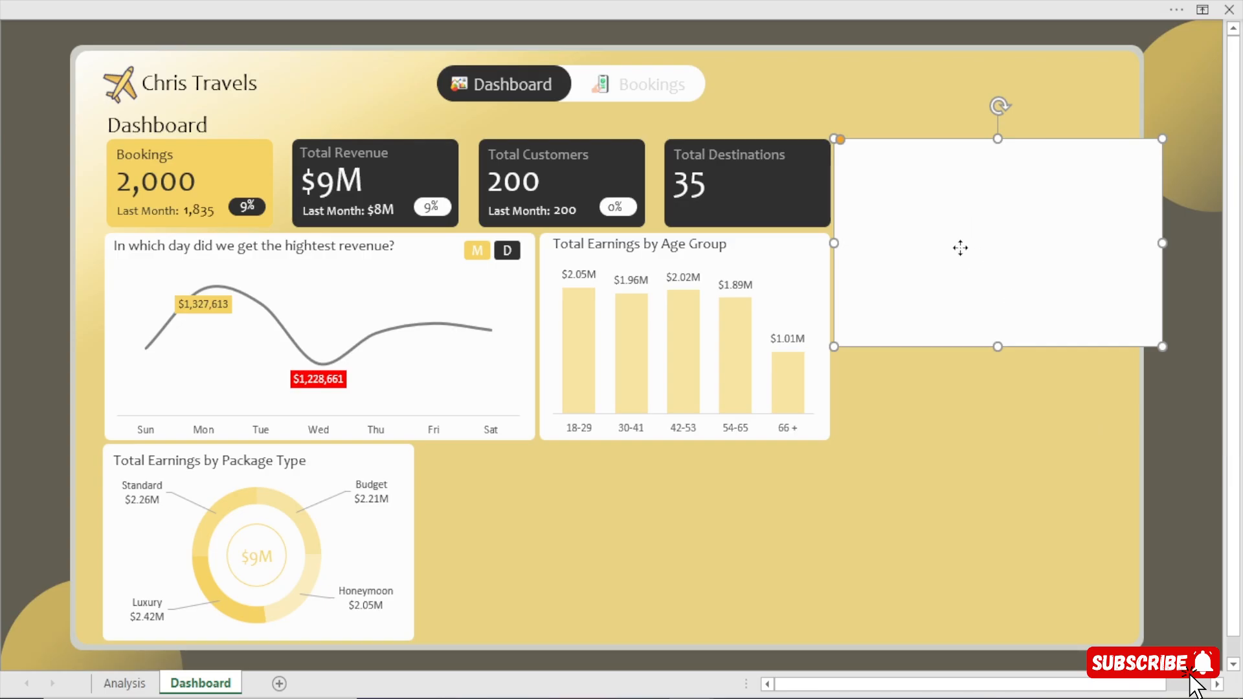
# Set the blank white card's height to 3.27".
pyautogui.click(769, 8)
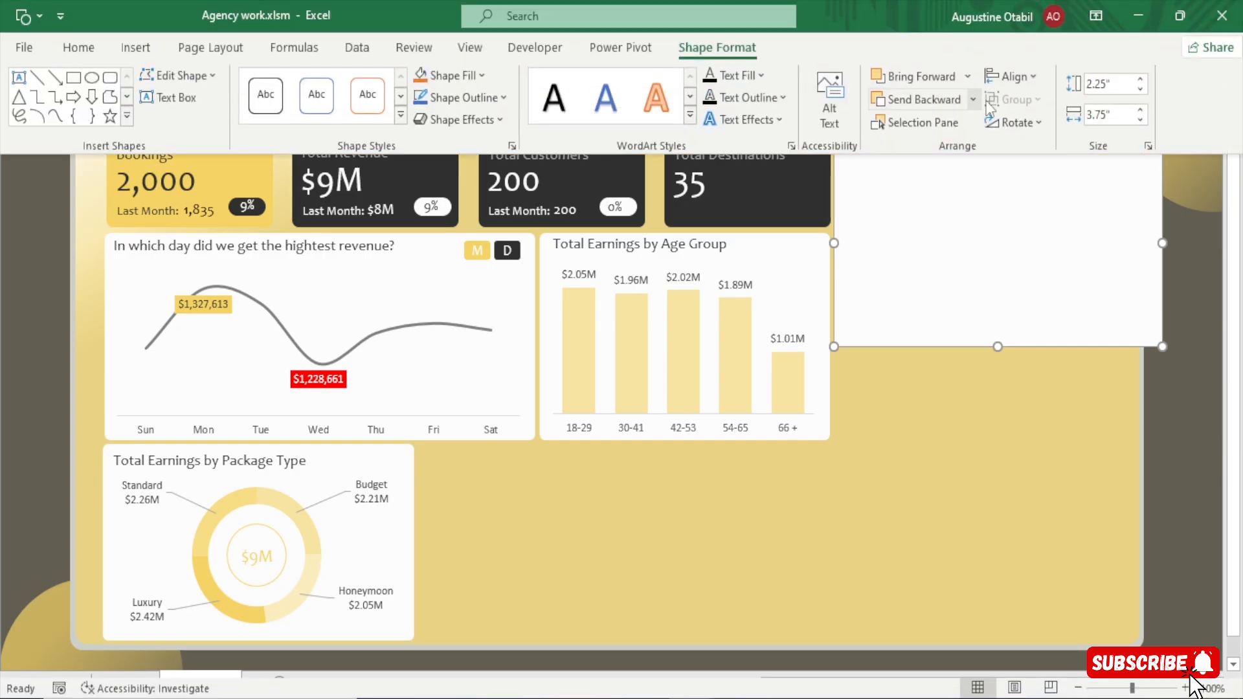
pyautogui.click(1105, 84)
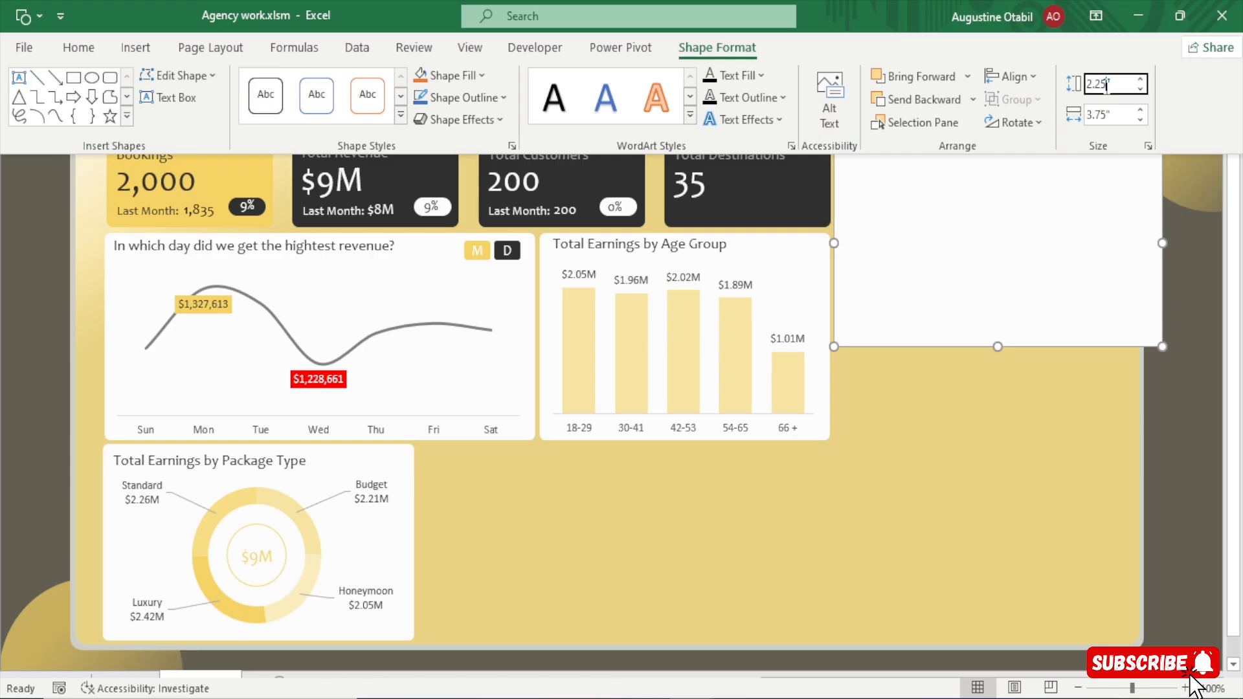
pyautogui.press('BackSpace')
pyautogui.press('BackSpace')
pyautogui.write('27')
pyautogui.press('Return')
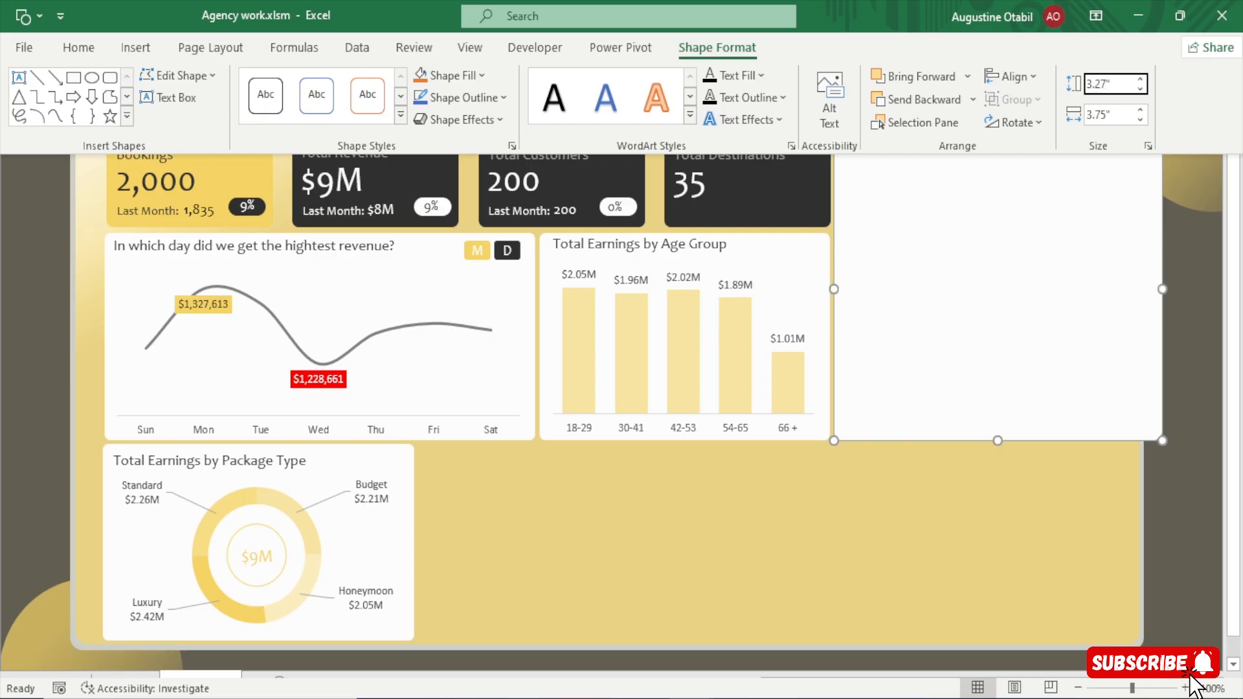
pyautogui.hotkey('ctrl', 'shift', 'F1')
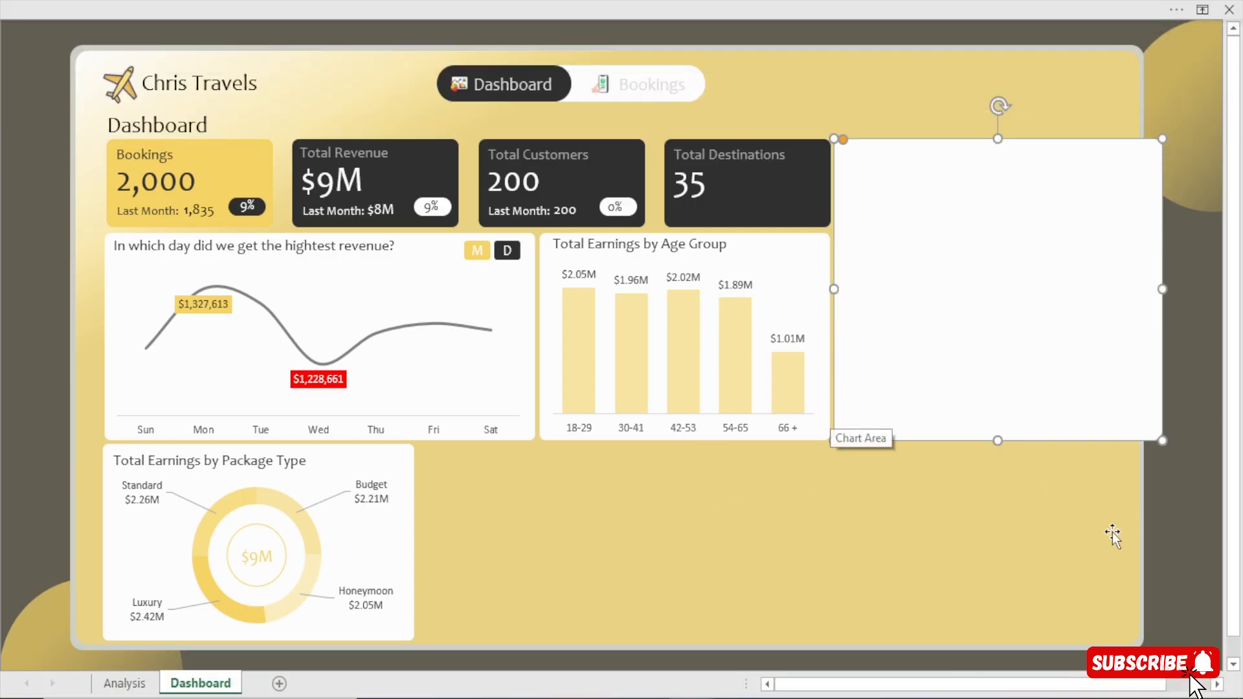
pyautogui.click(1171, 511)
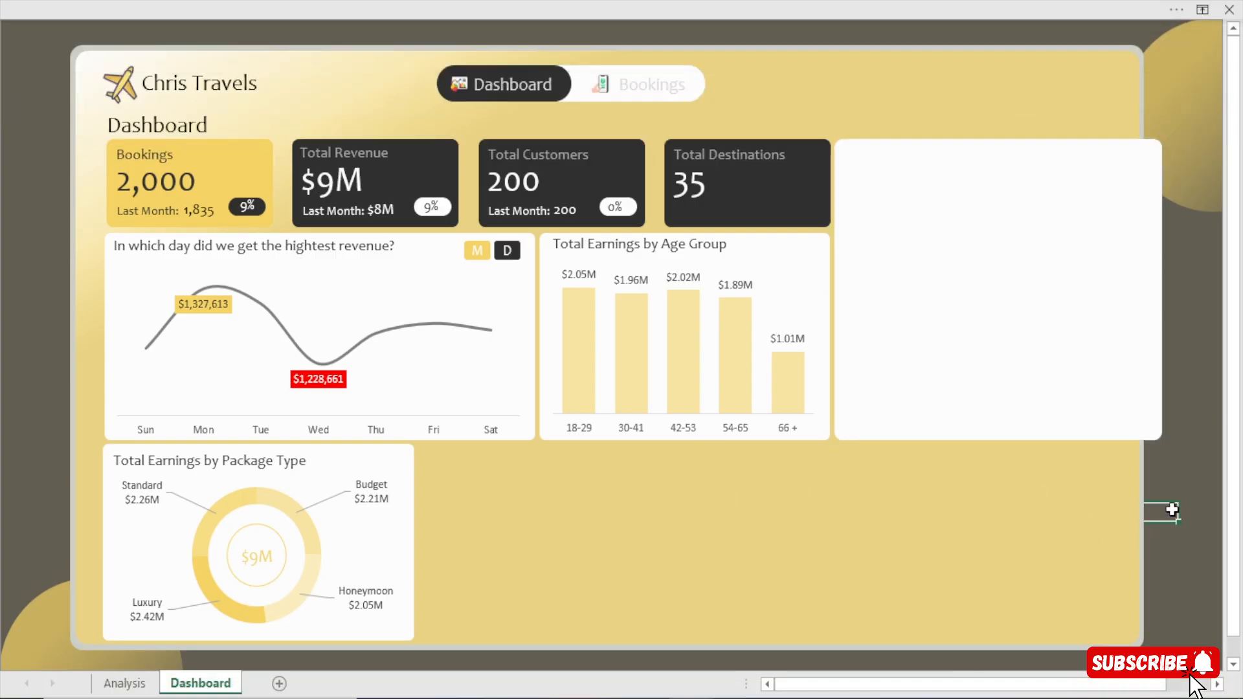
# Widen the dashboard's grey outer frame and yellow inner background to the right so they enclose the blank white card.
pyautogui.click(1072, 47)
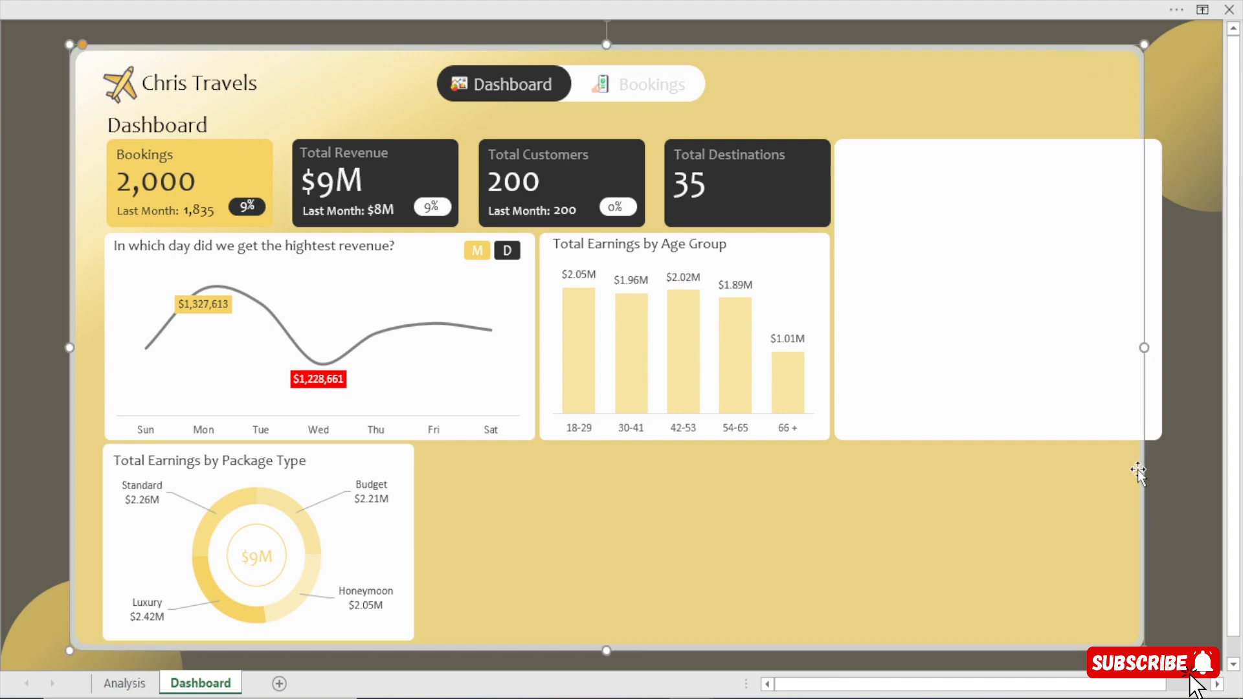
pyautogui.moveTo(1148, 347); pyautogui.dragTo(1175, 347)
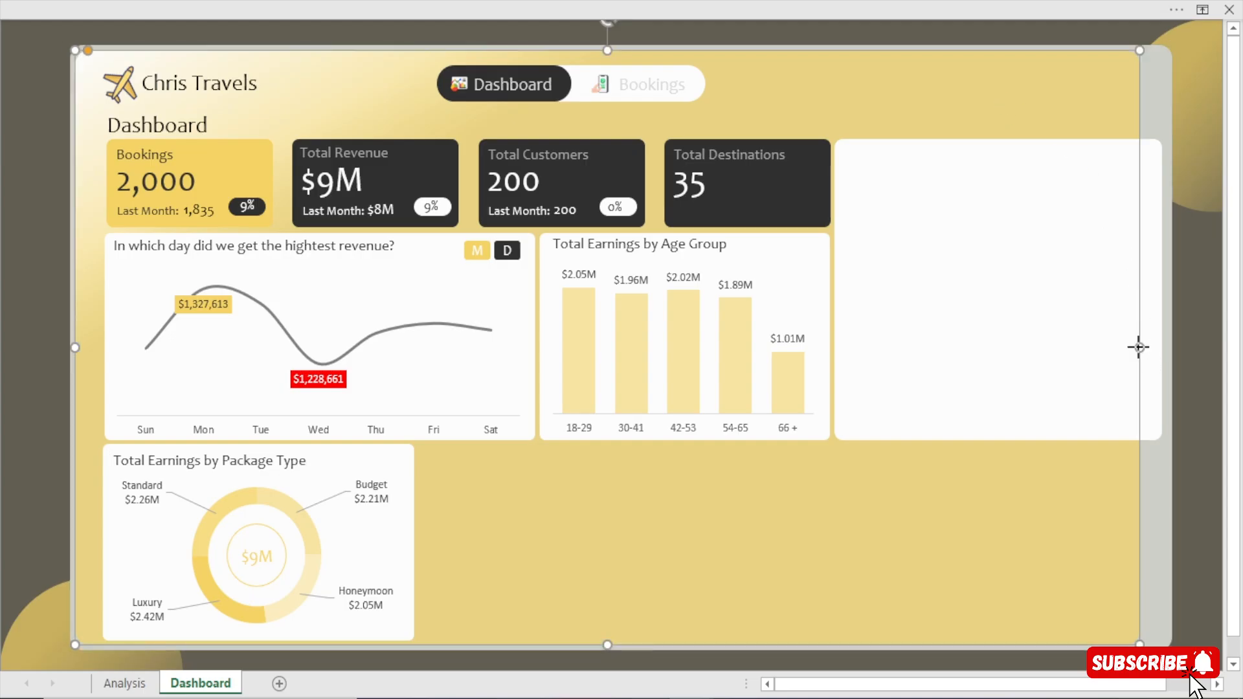
pyautogui.moveTo(1139, 347); pyautogui.dragTo(1166, 349)
pyautogui.click(1191, 435)
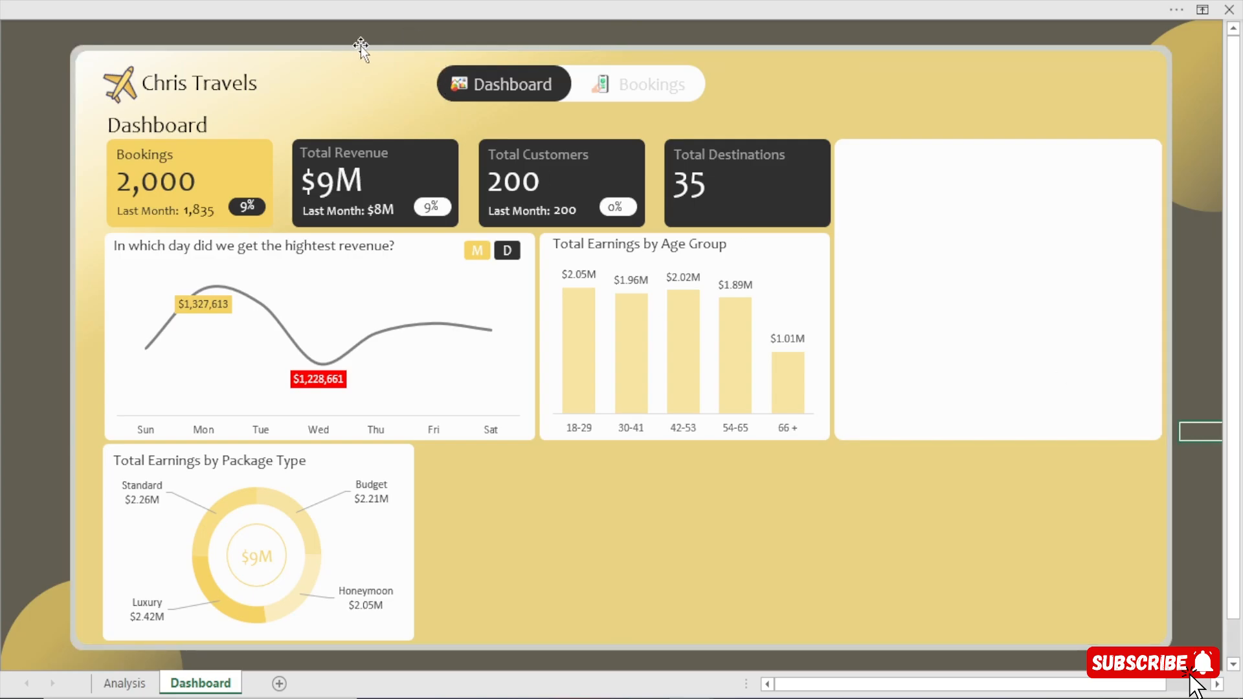
# Shift the dashboard's grey outer frame slightly left and fine-tune its position over the dark background.
pyautogui.click(1216, 553)
pyautogui.click(7, 196)
pyautogui.click(1212, 338)
pyautogui.click(196, 47)
pyautogui.press('Left')
pyautogui.press('Left')
pyautogui.press('Left')
pyautogui.press('Left')
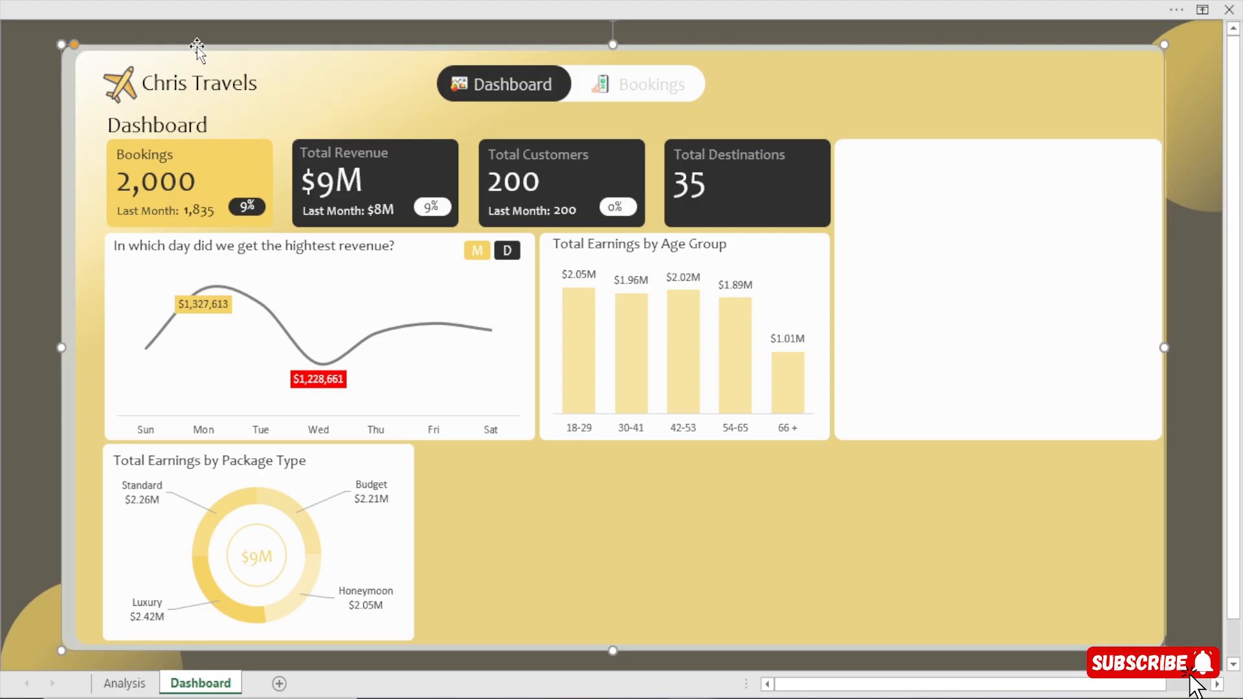
pyautogui.press('Down')
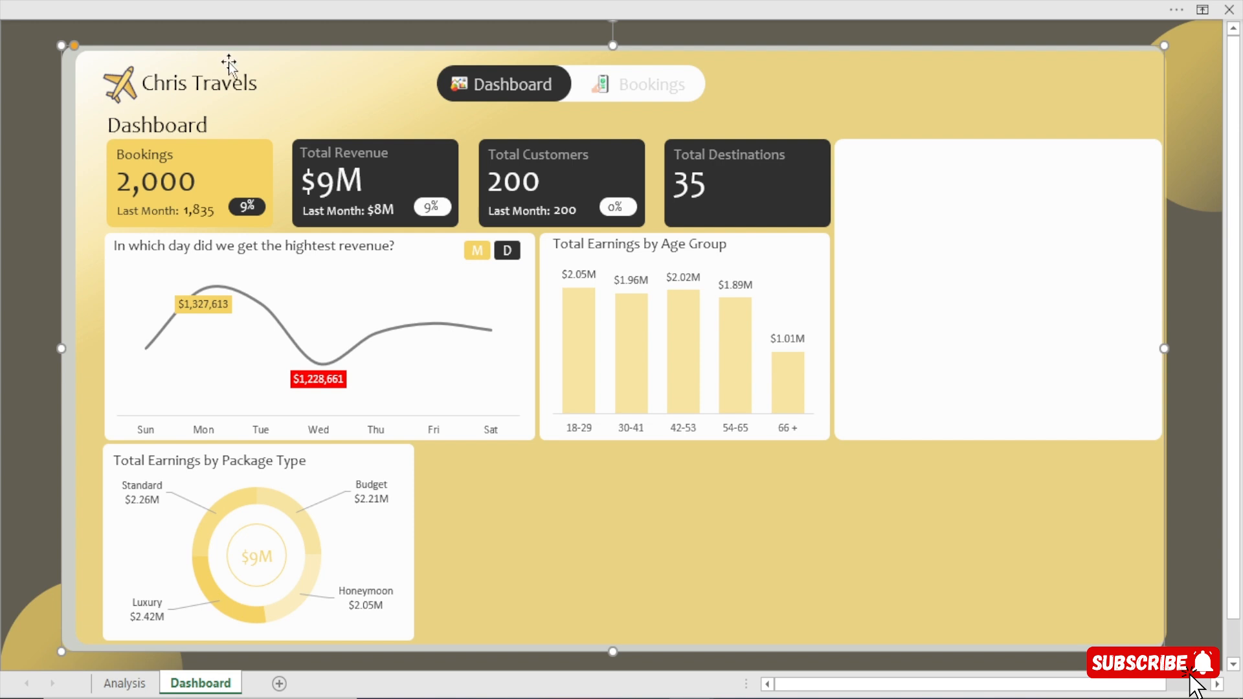
pyautogui.press('Right')
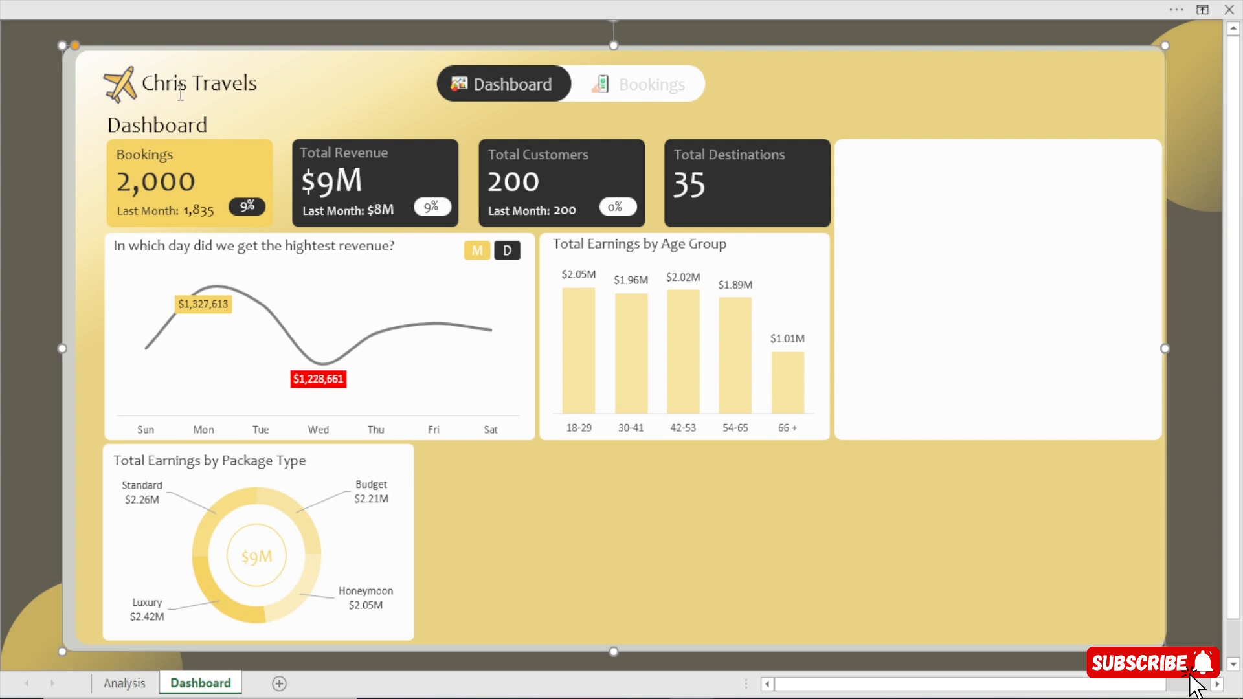
# Shift the yellow inner background left and slightly down so it sits evenly inside the grey frame.
pyautogui.click(414, 95)
pyautogui.press('Left')
pyautogui.press('Left')
pyautogui.press('Left')
pyautogui.press('Left')
pyautogui.press('Left')
pyautogui.press('Left')
pyautogui.press('Left')
pyautogui.press('Left')
pyautogui.press('Left')
pyautogui.press('Left')
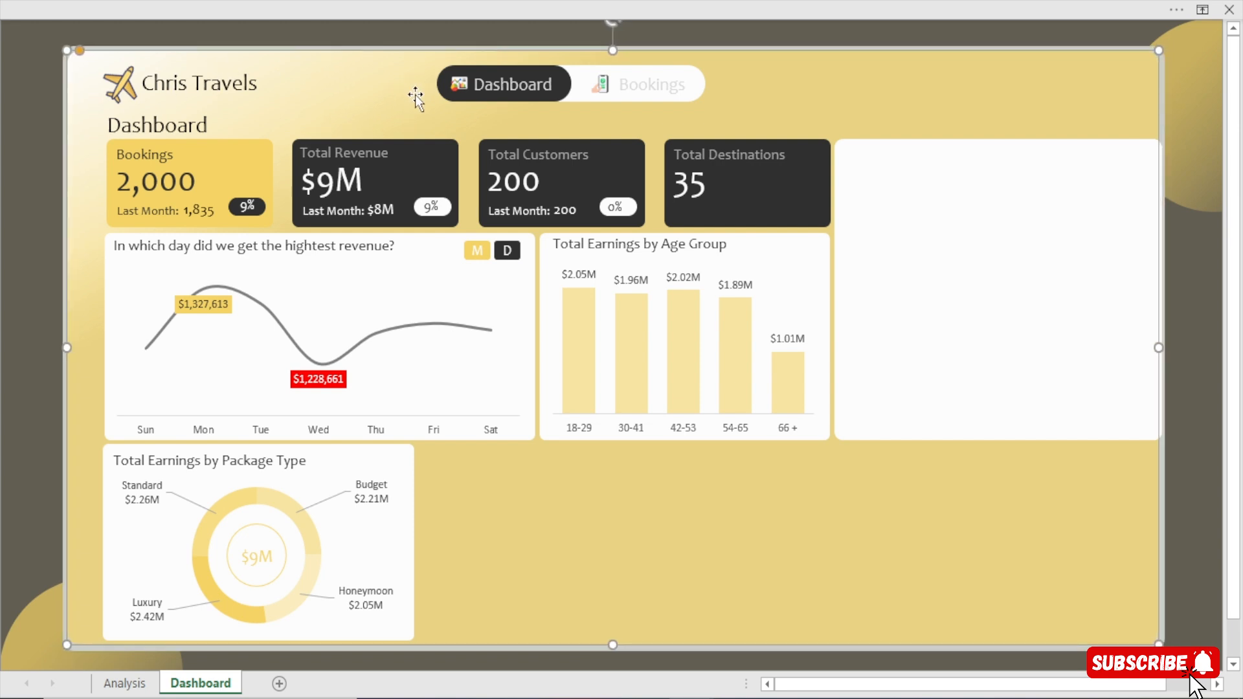
pyautogui.press('Down')
pyautogui.press('Right')
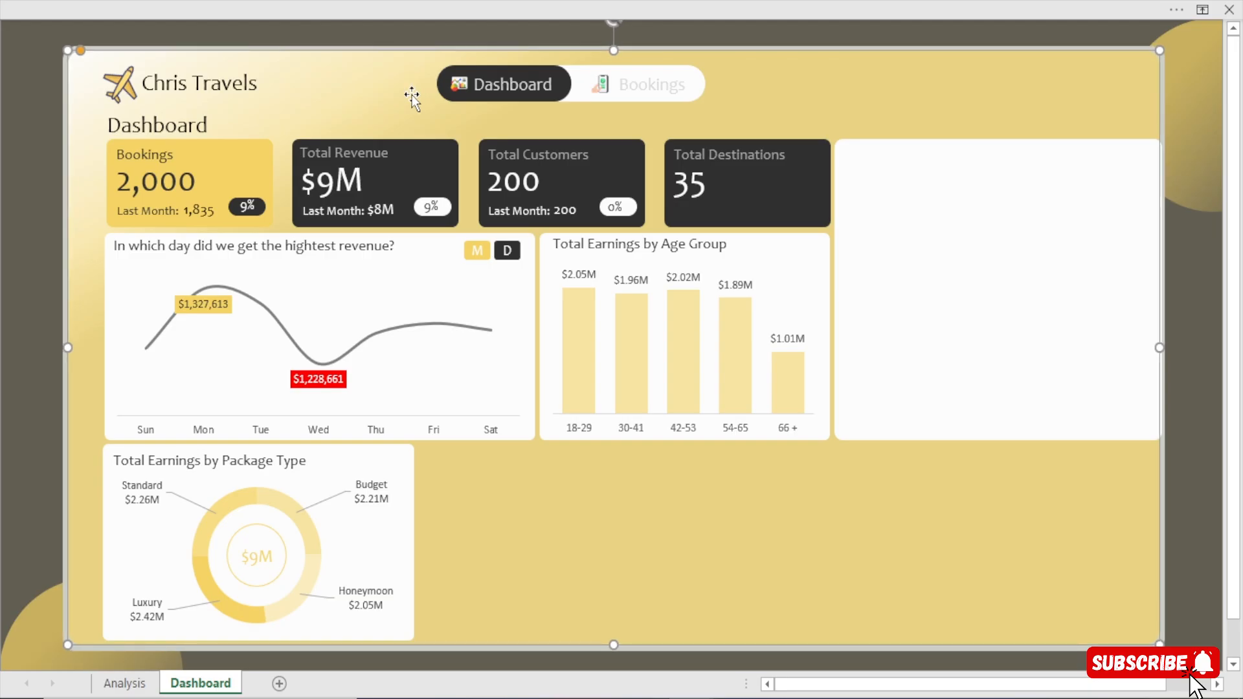
pyautogui.press('Down')
pyautogui.press('Down')
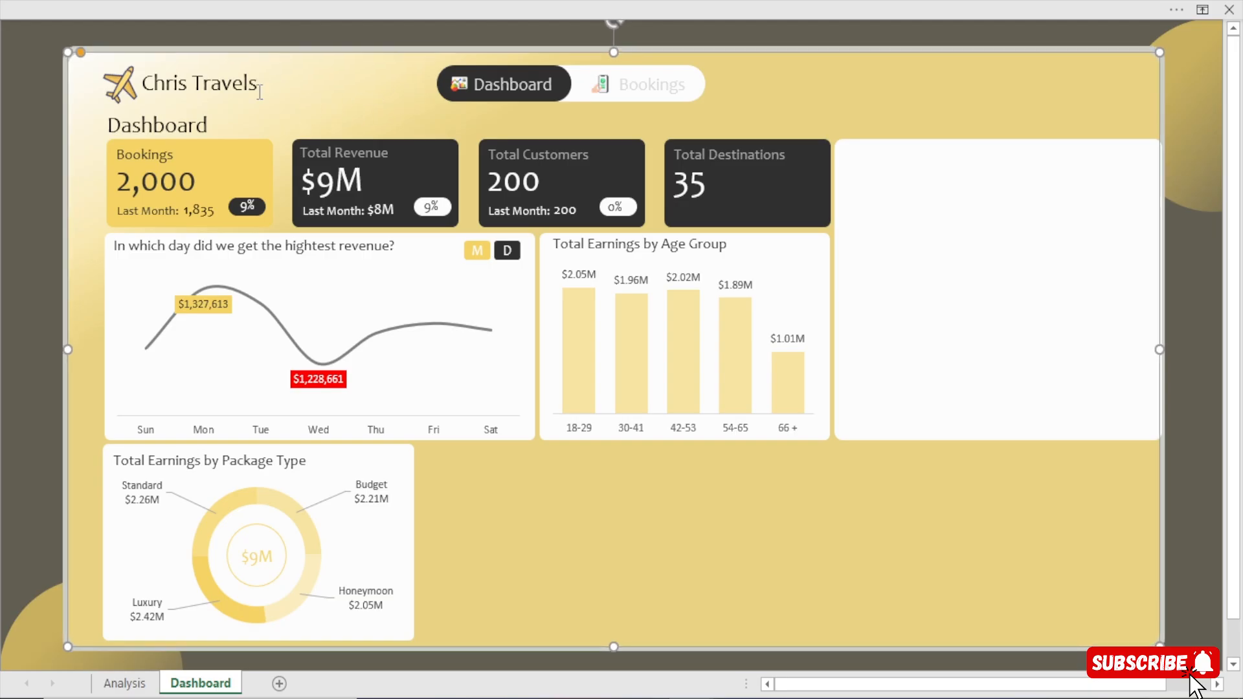
pyautogui.click(53, 110)
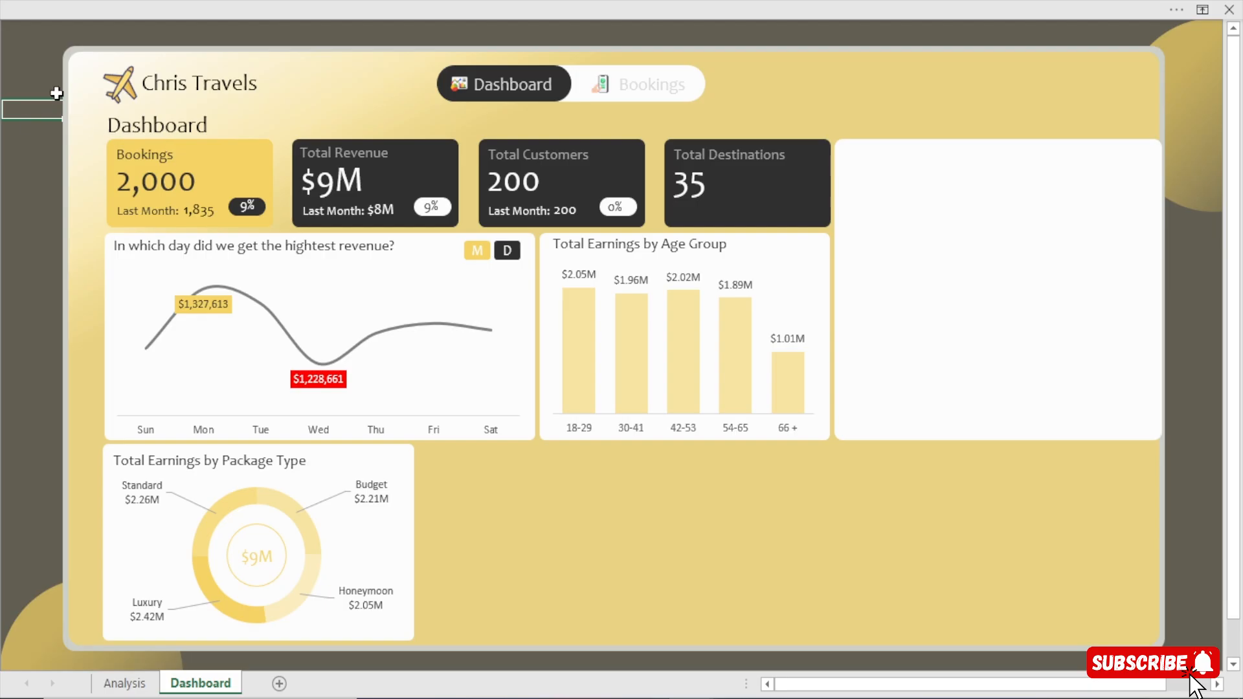
# Use Select Objects to select the KPI cards, upper charts, titles and blank white card inside the frame.
pyautogui.click(470, 1)
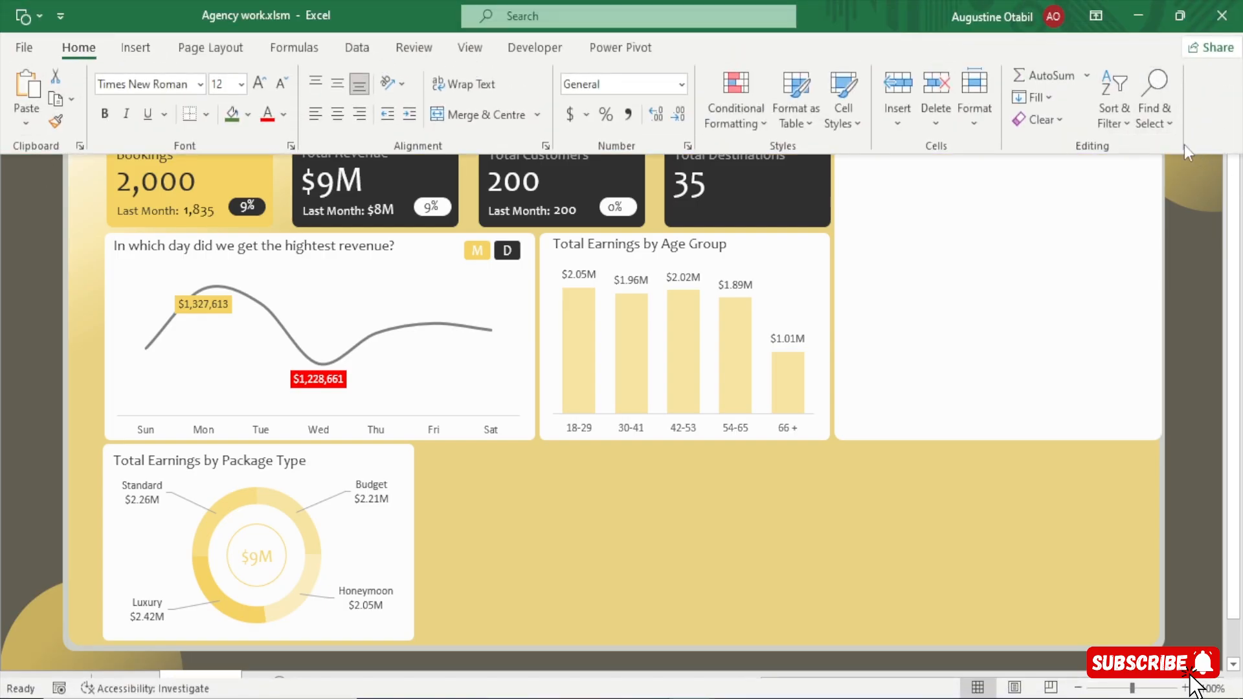
pyautogui.click(1158, 112)
pyautogui.click(1127, 394)
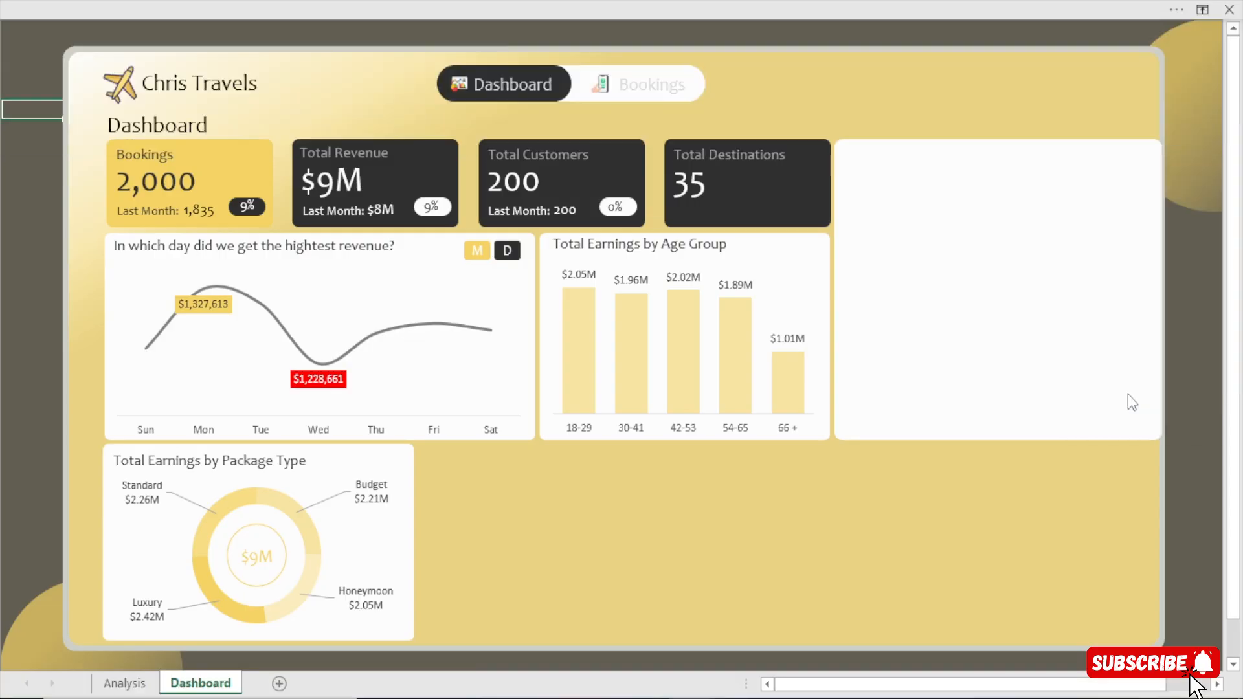
pyautogui.moveTo(2, 68); pyautogui.dragTo(1198, 628)
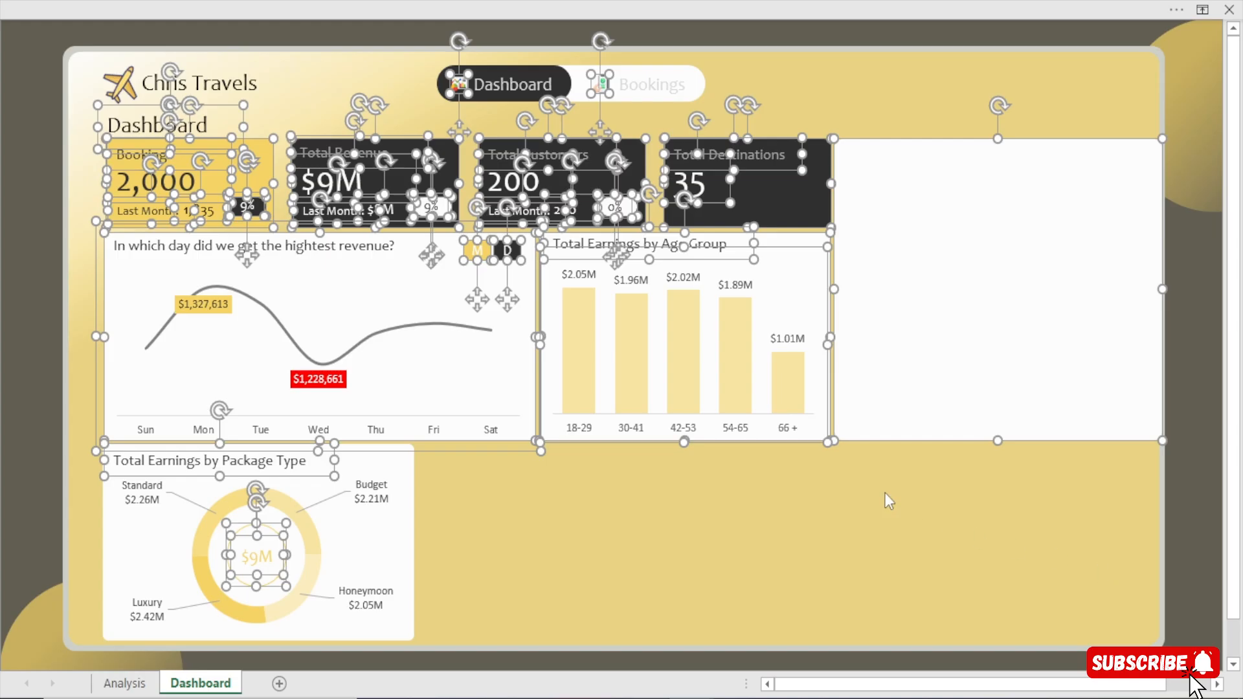
# Try to shift the selected cards and charts left, and undo the move.
pyautogui.press('Left')
pyautogui.press('Left')
pyautogui.press('Left')
pyautogui.press('Left')
pyautogui.press('Left')
pyautogui.press('Left')
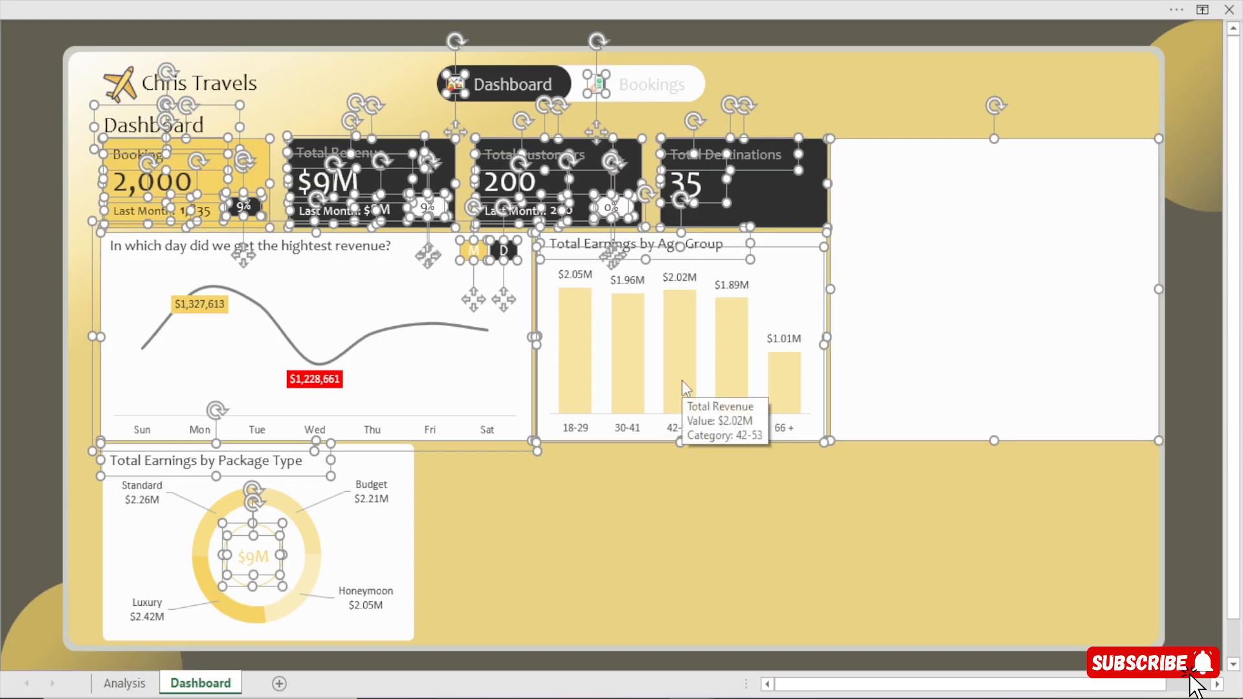
pyautogui.press('Left')
pyautogui.press('Left')
pyautogui.press('Left')
pyautogui.press('Left')
pyautogui.press('Left')
pyautogui.press('Left')
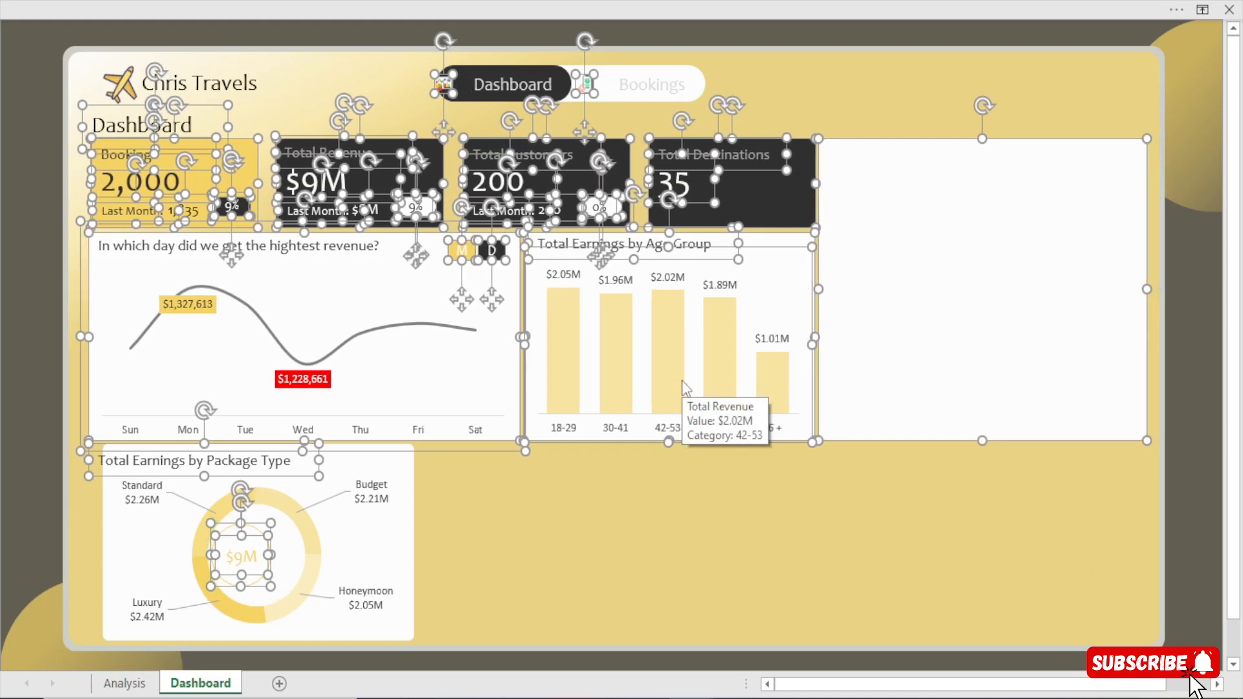
pyautogui.hotkey('ctrl', 'z')
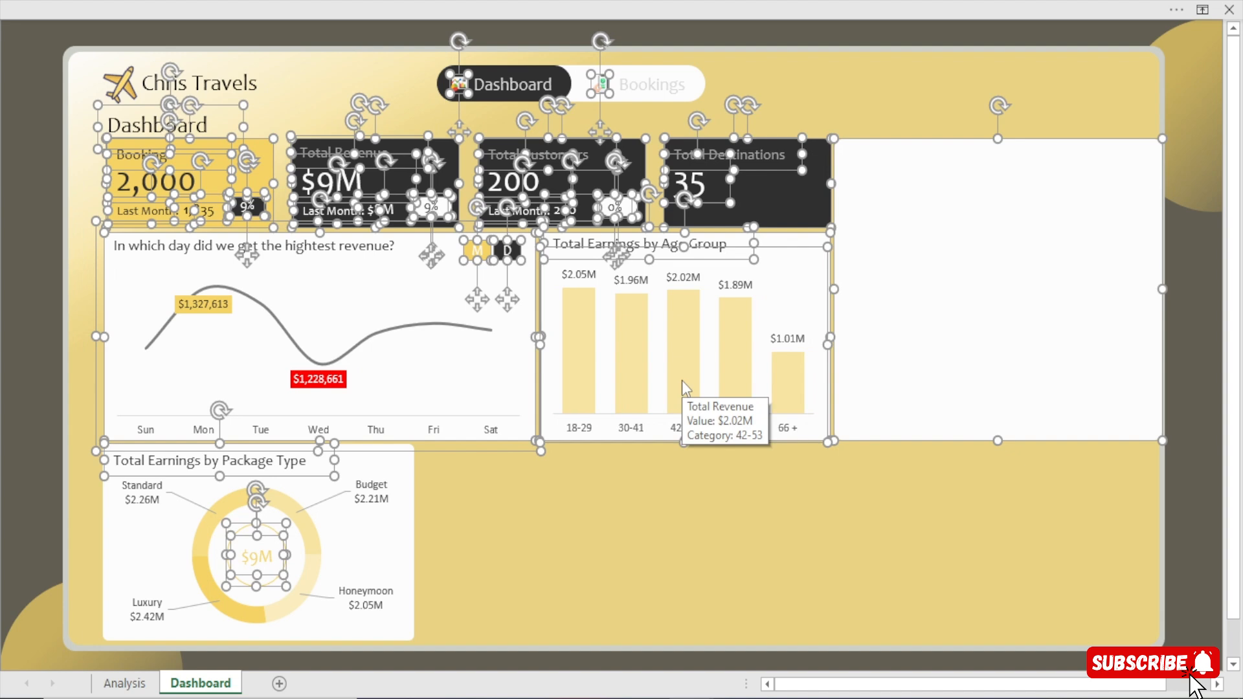
# Add the package type donut chart, its card, the navigation buttons, and the Chris Travels title and plane logo to the selection.
pyautogui.keyDown('ctrl'); pyautogui.click(383, 465); pyautogui.keyUp('ctrl')
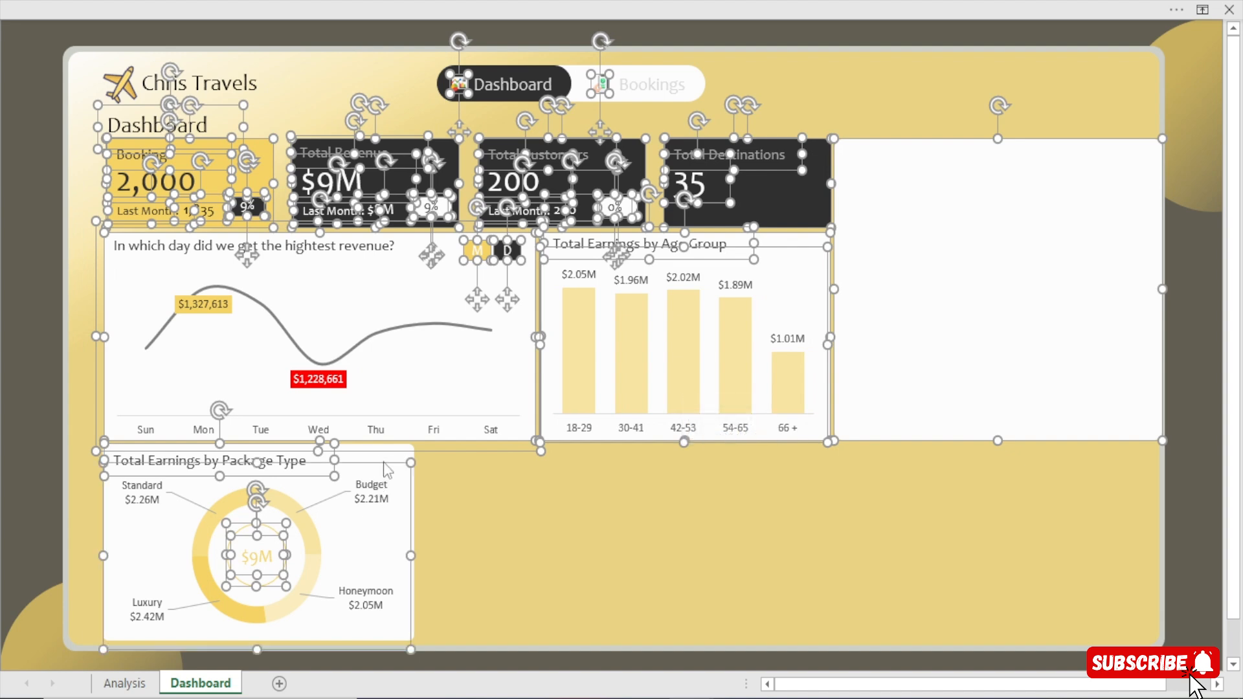
pyautogui.keyDown('ctrl'); pyautogui.click(389, 464); pyautogui.keyUp('ctrl')
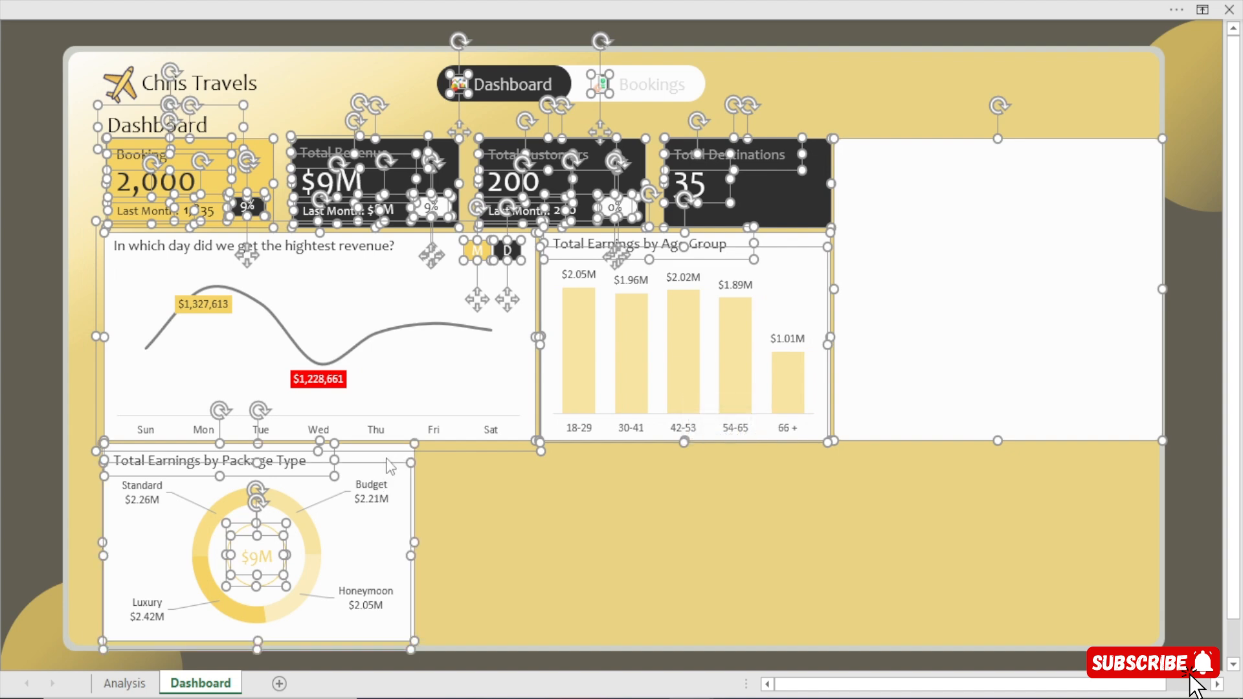
pyautogui.keyDown('ctrl'); pyautogui.click(524, 88); pyautogui.keyUp('ctrl')
pyautogui.keyDown('ctrl'); pyautogui.click(444, 88); pyautogui.keyUp('ctrl')
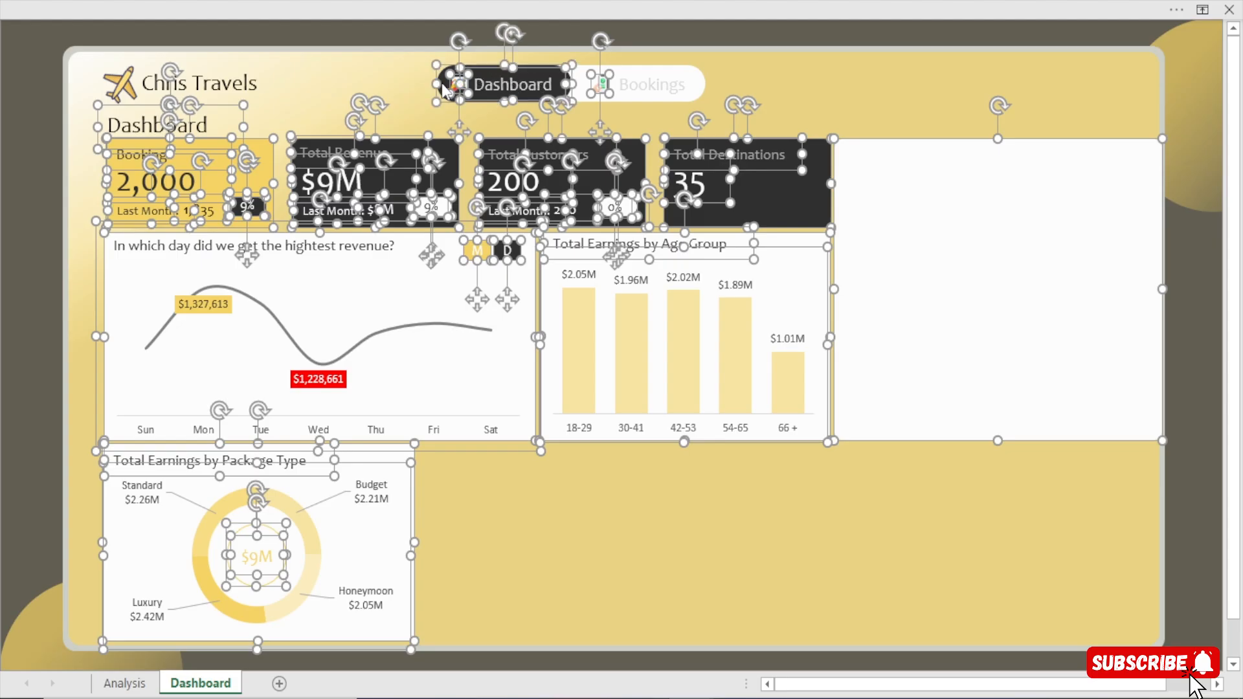
pyautogui.keyDown('ctrl'); pyautogui.click(638, 89); pyautogui.keyUp('ctrl')
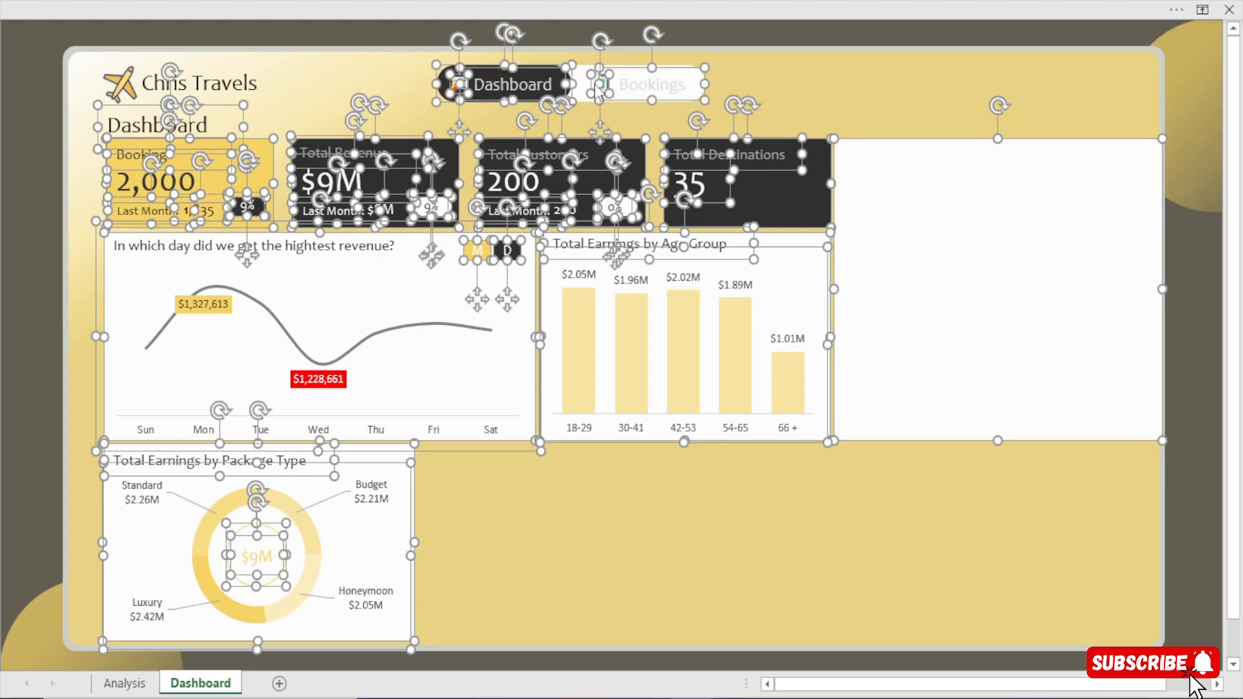
pyautogui.keyDown('ctrl'); pyautogui.click(578, 84); pyautogui.keyUp('ctrl')
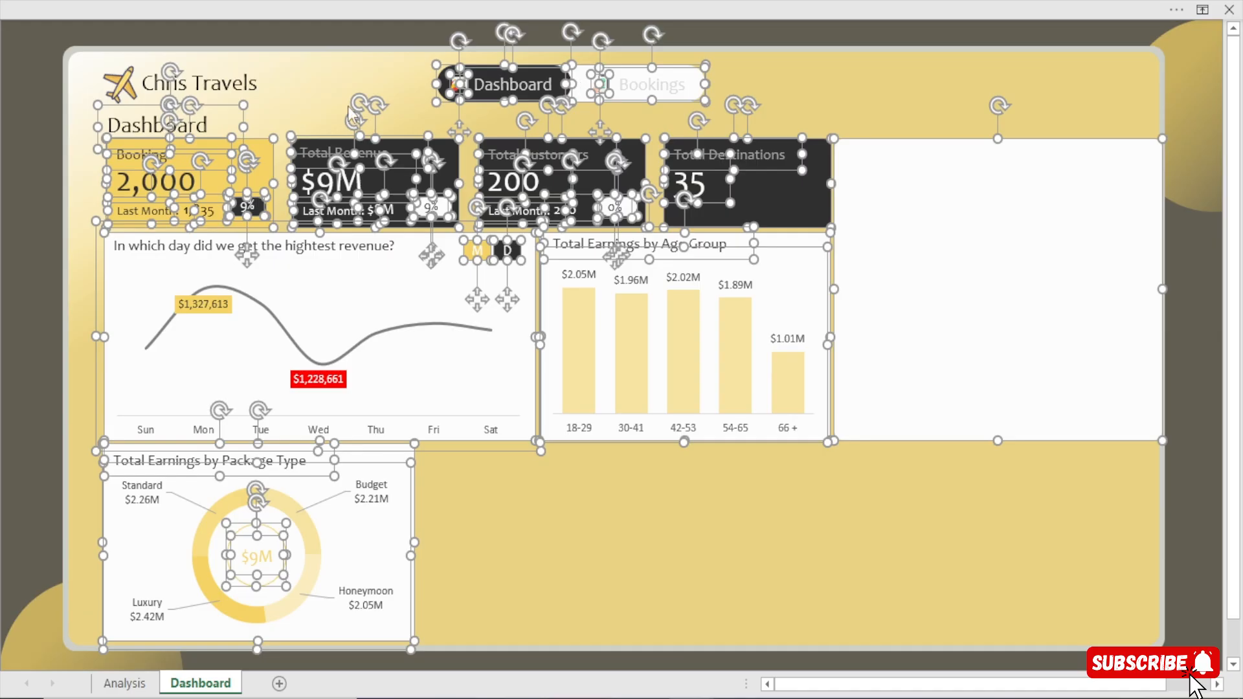
pyautogui.keyDown('ctrl'); pyautogui.click(226, 81); pyautogui.keyUp('ctrl')
pyautogui.keyDown('ctrl'); pyautogui.click(116, 85); pyautogui.keyUp('ctrl')
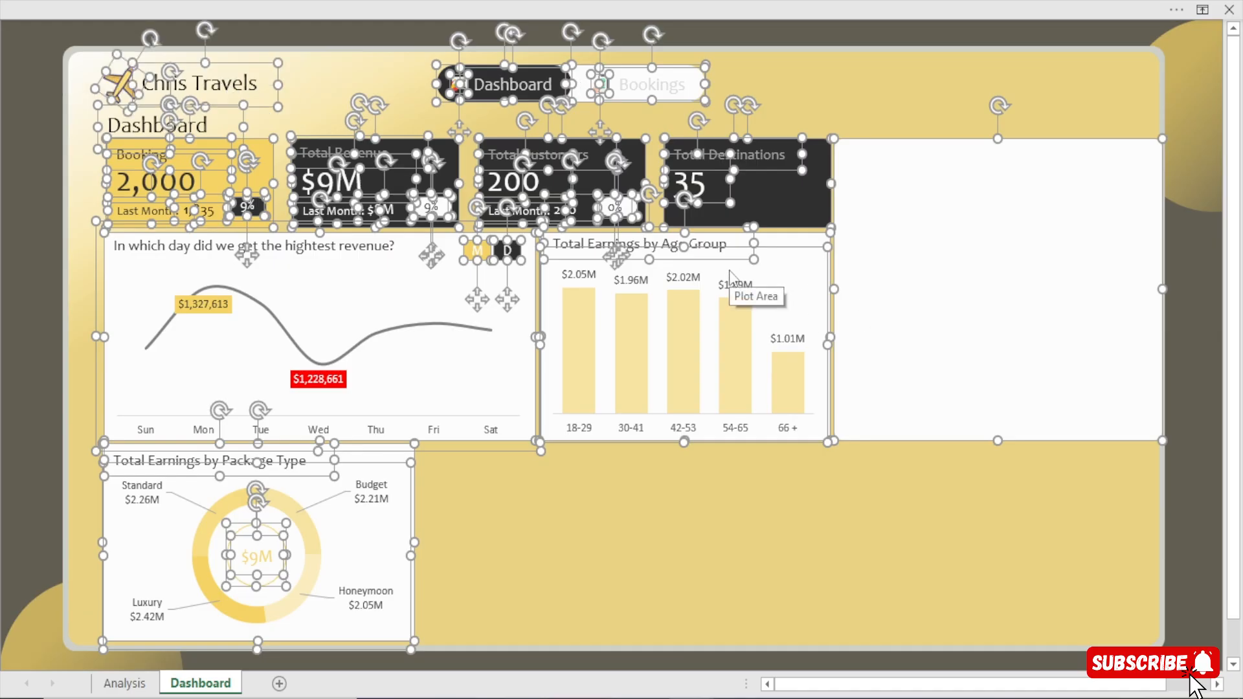
# Shift all selected dashboard objects left until they sit evenly between both sides of the grey frame.
pyautogui.press('Left')
pyautogui.press('Left')
pyautogui.press('Left')
pyautogui.press('Left')
pyautogui.press('Left')
pyautogui.press('Left')
pyautogui.press('Left')
pyautogui.press('Left')
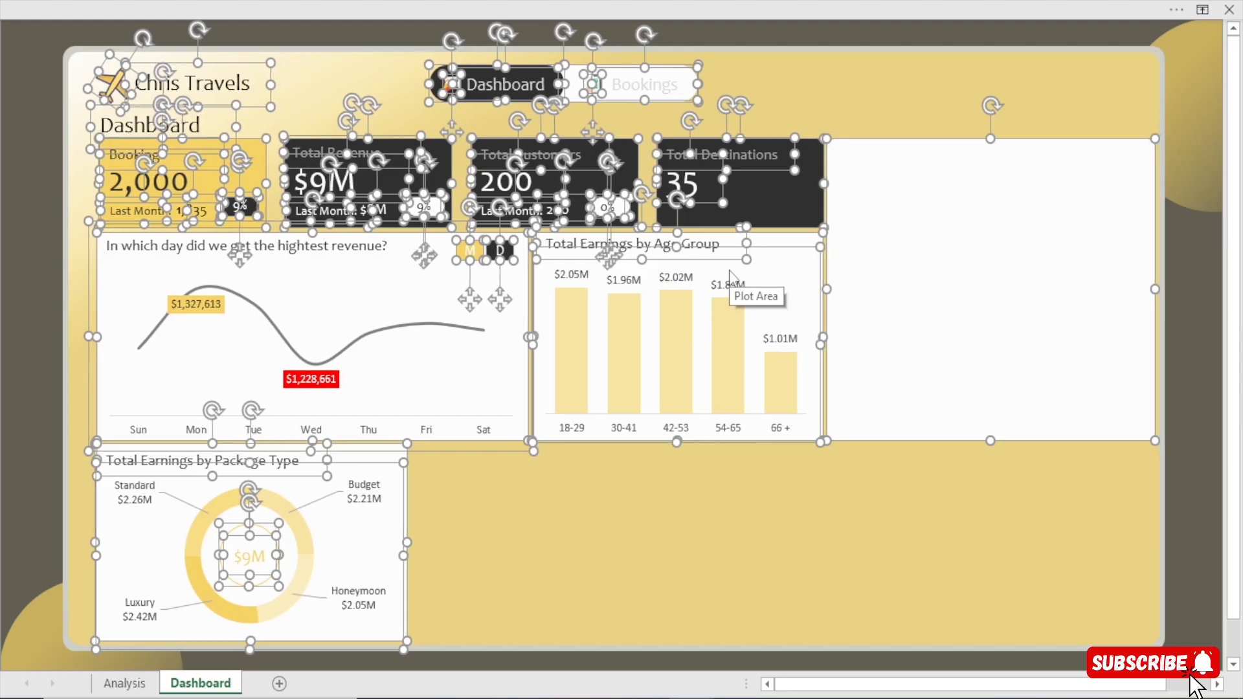
pyautogui.press('Left')
pyautogui.press('Left')
pyautogui.press('Left')
pyautogui.press('Left')
pyautogui.press('Left')
pyautogui.press('Left')
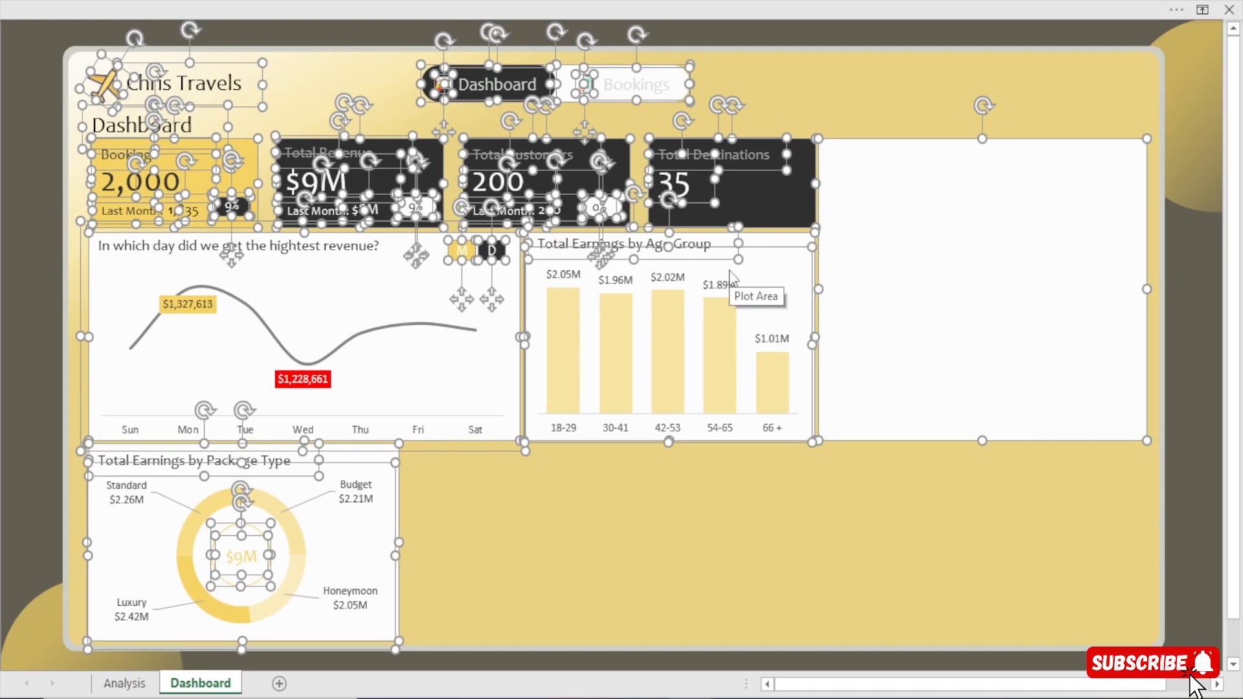
pyautogui.press('Left')
pyautogui.press('Left')
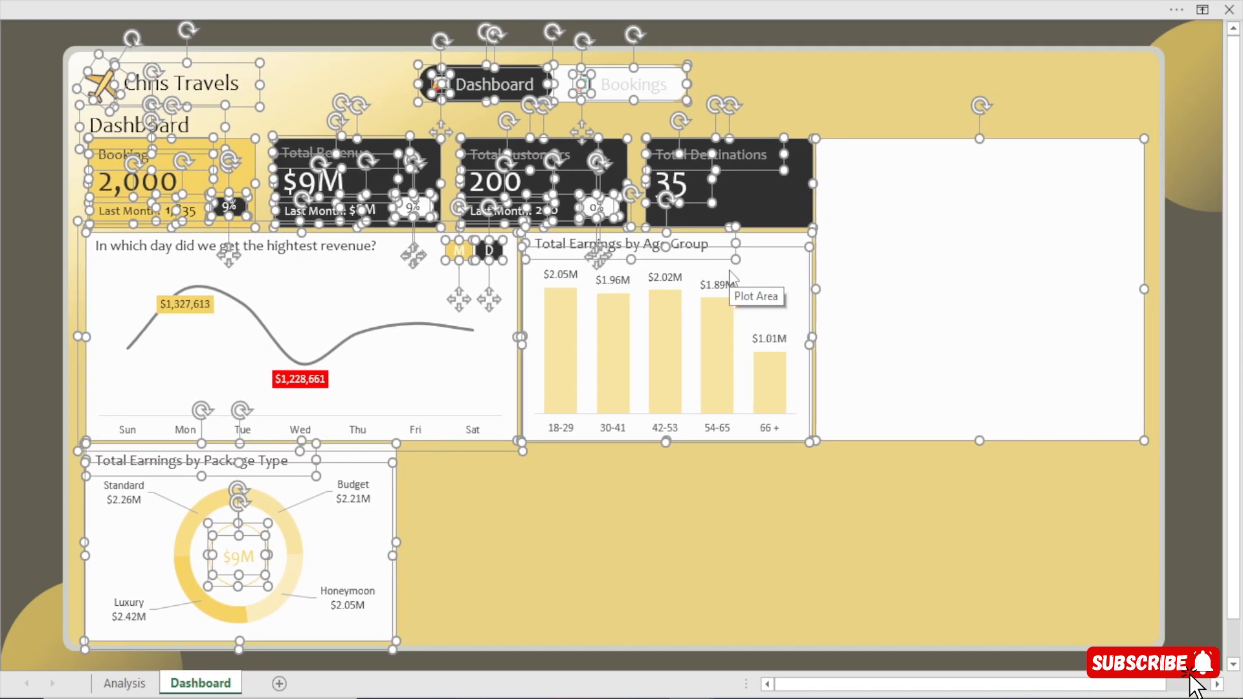
pyautogui.press('Left')
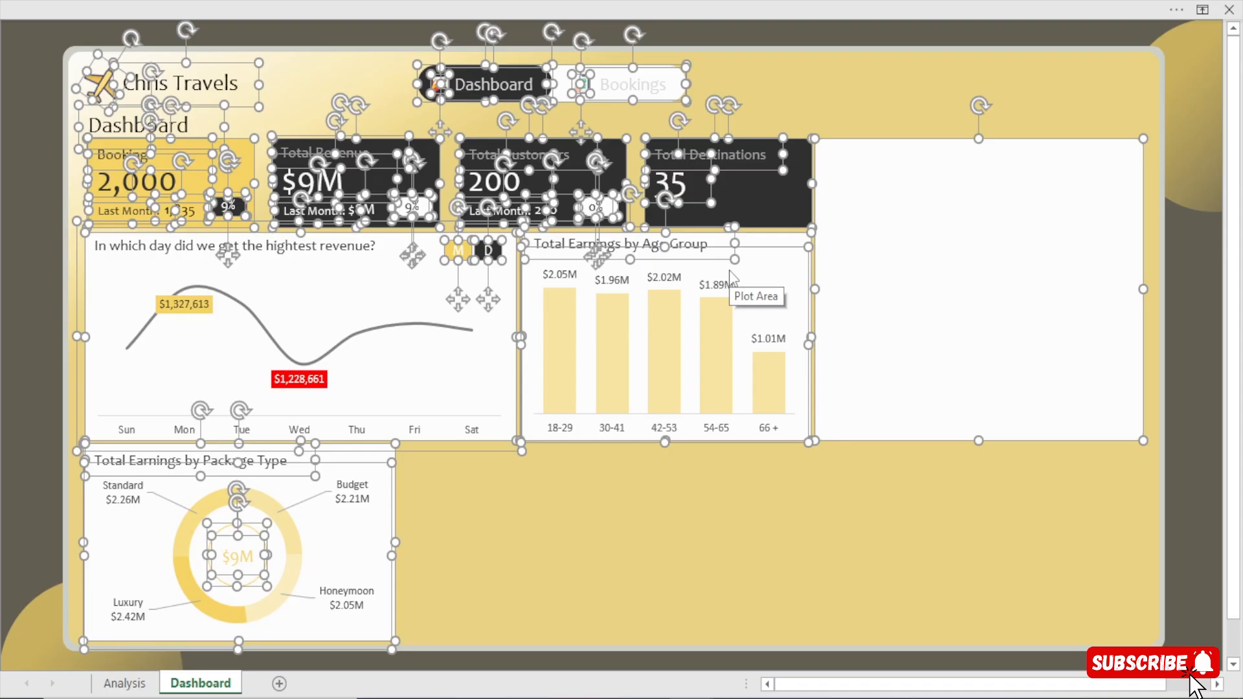
pyautogui.press('Right')
pyautogui.press('Right')
pyautogui.press('Right')
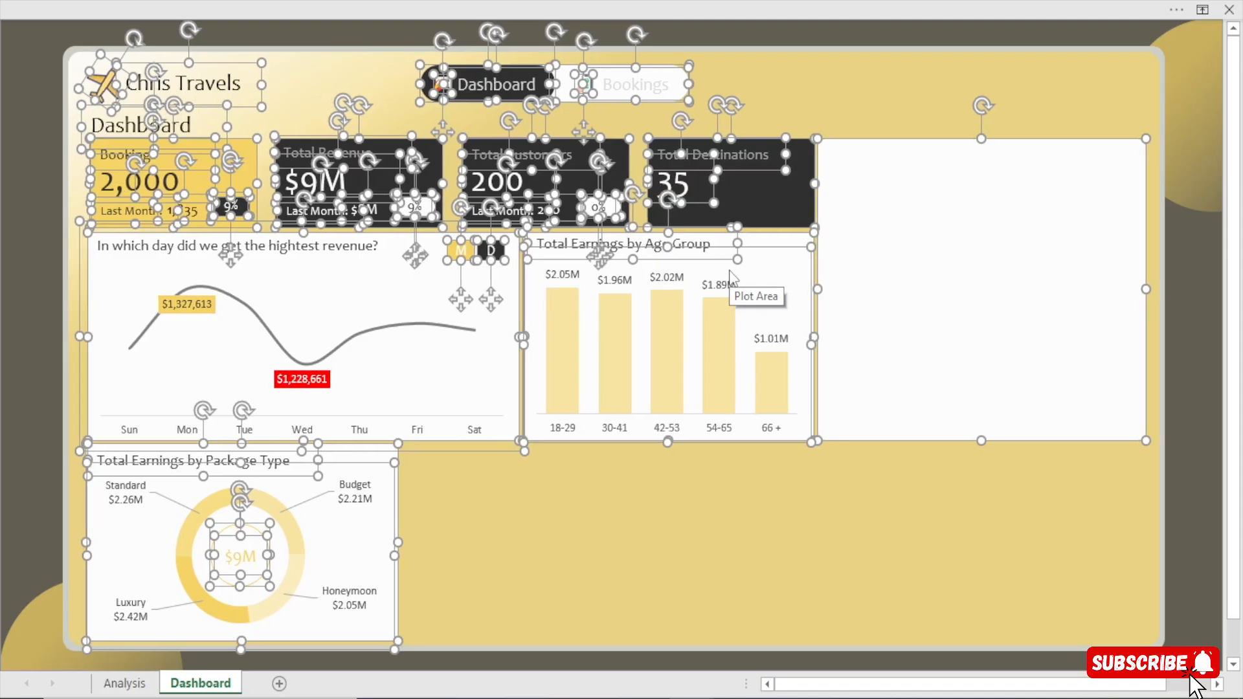
pyautogui.press('Left')
pyautogui.press('Left')
pyautogui.click(28, 225)
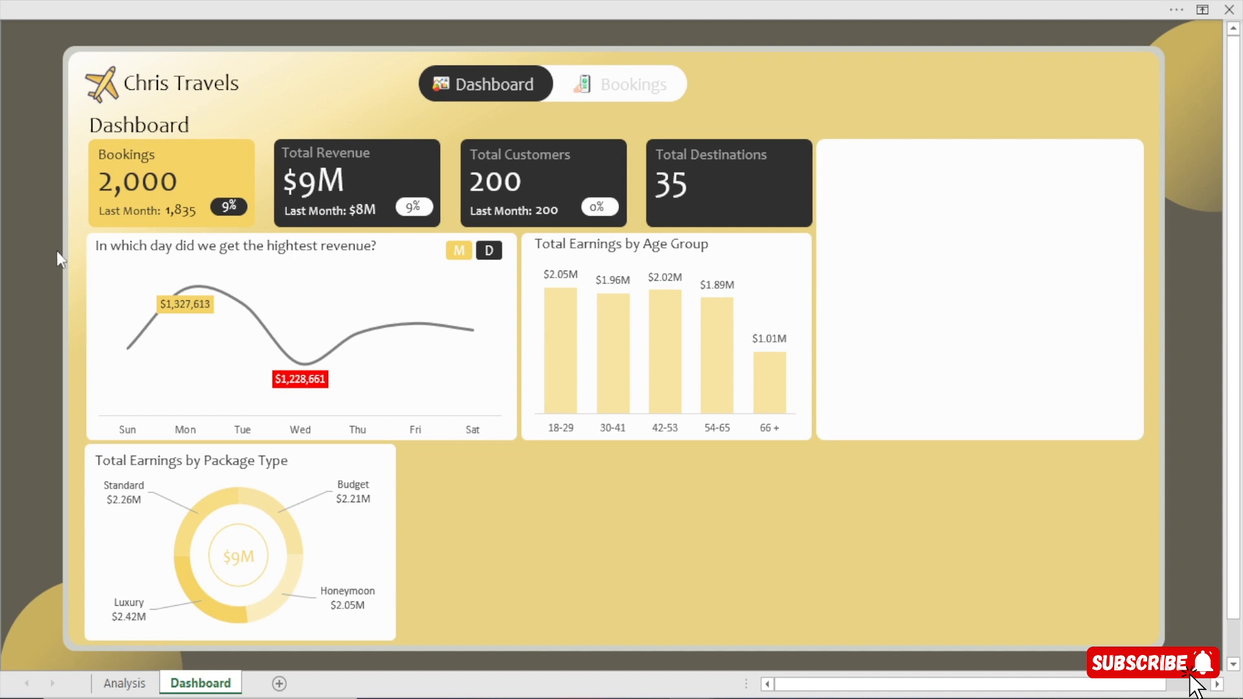
# Nudge the blank white card slightly right to even out its gap from the Total Destinations card.
pyautogui.click(1061, 284)
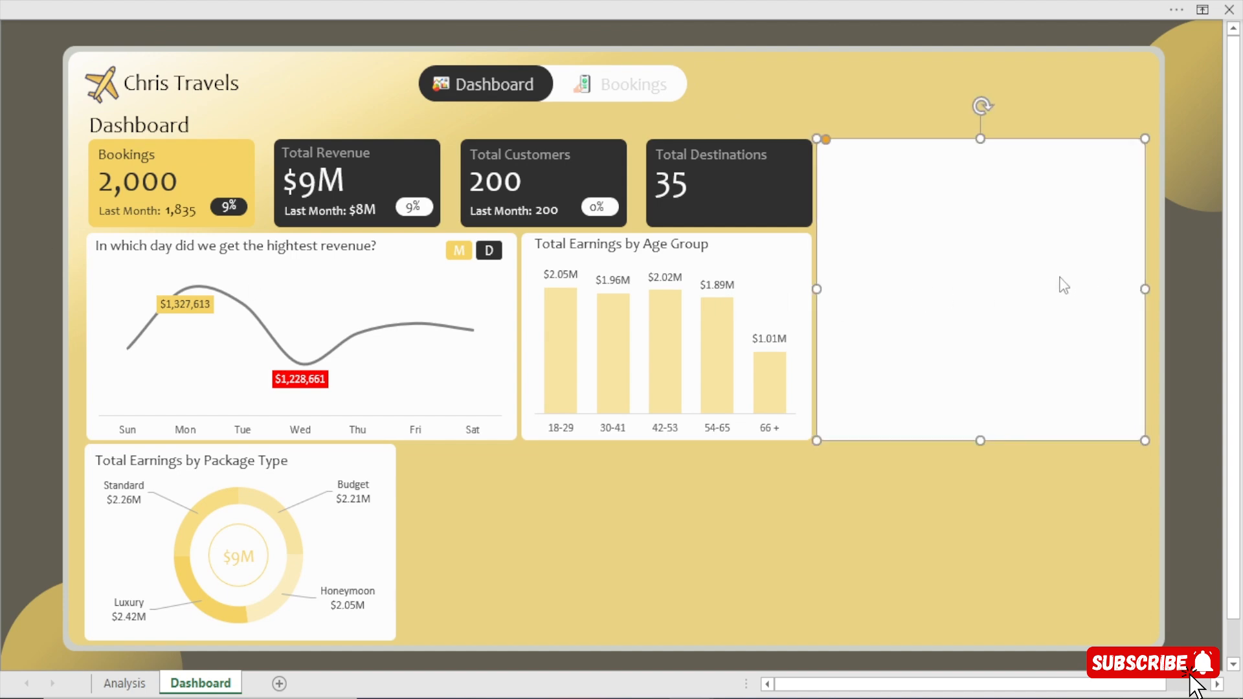
pyautogui.click(1216, 354)
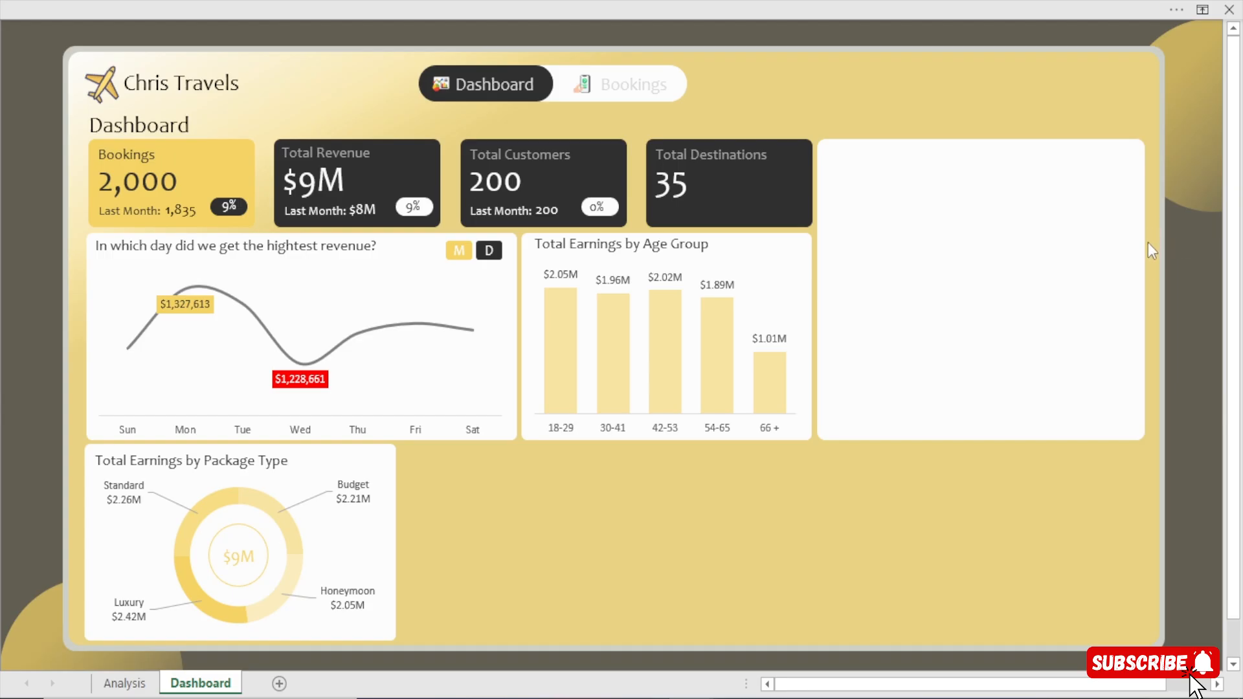
pyautogui.click(920, 353)
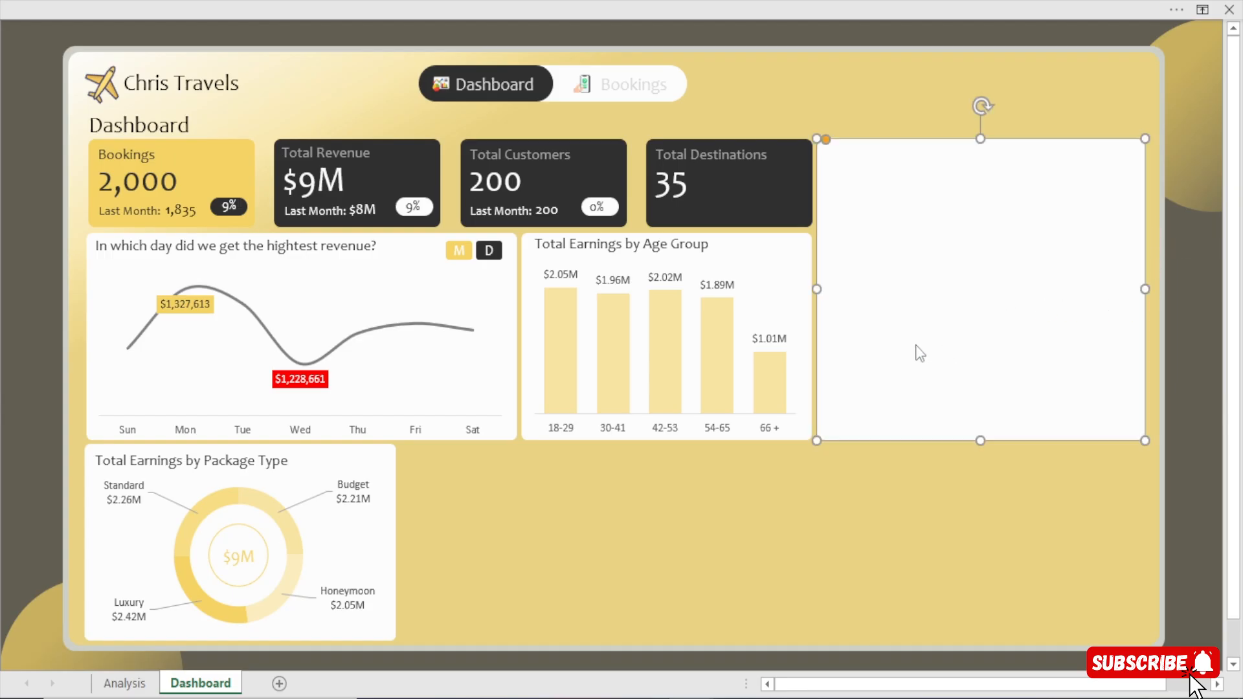
# Place a copy of the Total Earnings by Age Group title at the top of the blank white card and widen it.
pyautogui.click(647, 252)
pyautogui.click(22, 288)
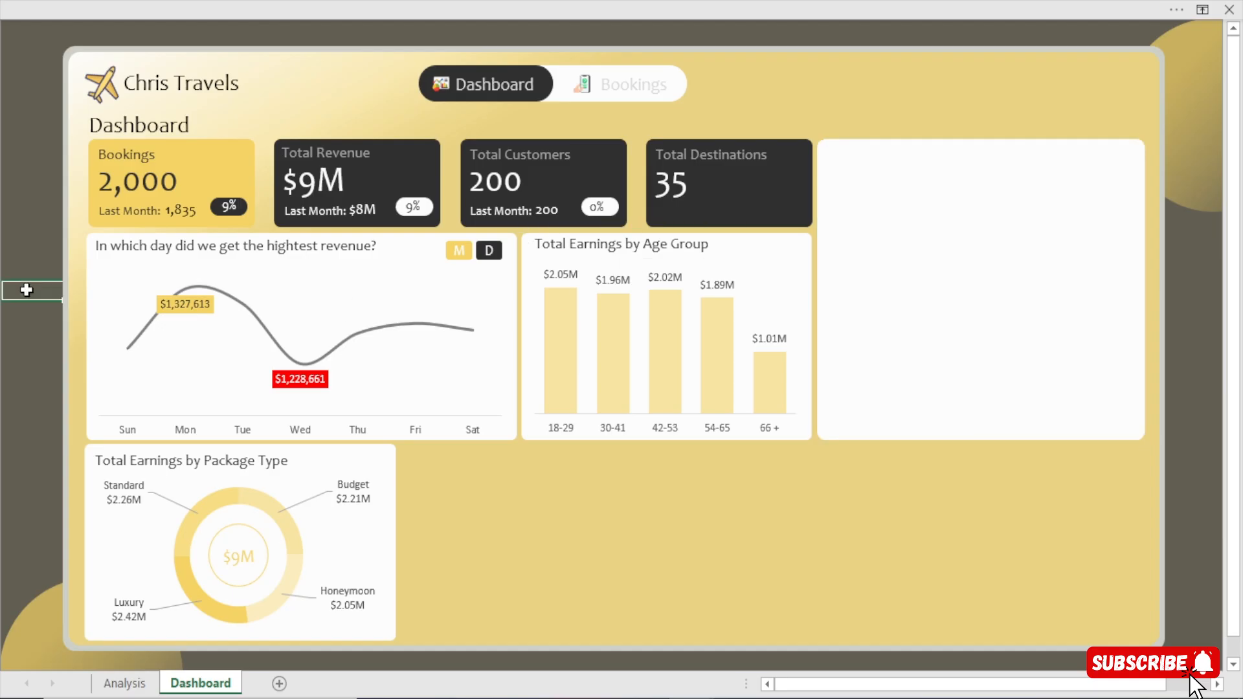
pyautogui.click(658, 252)
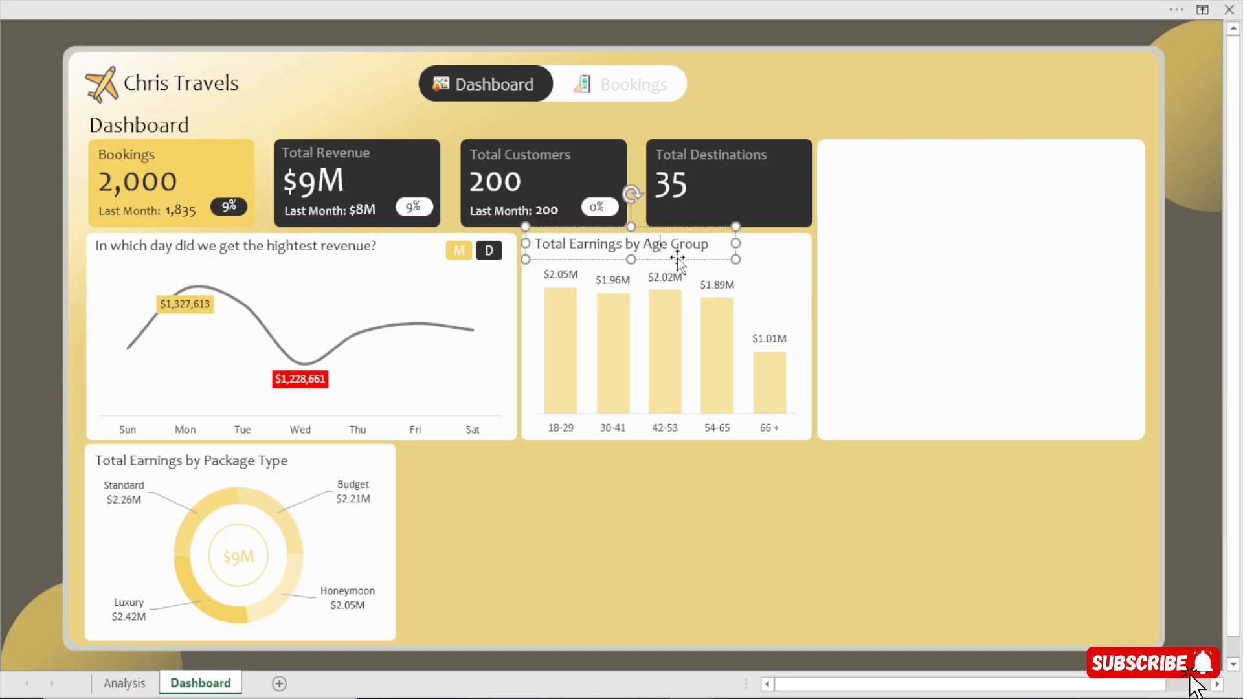
pyautogui.moveTo(681, 265); pyautogui.dragTo(1132, 167)
# Reword the copied title as "Which destination generated the highest Revenue" and widen its text box to fit one line.
pyautogui.moveTo(1008, 157); pyautogui.dragTo(775, 165)
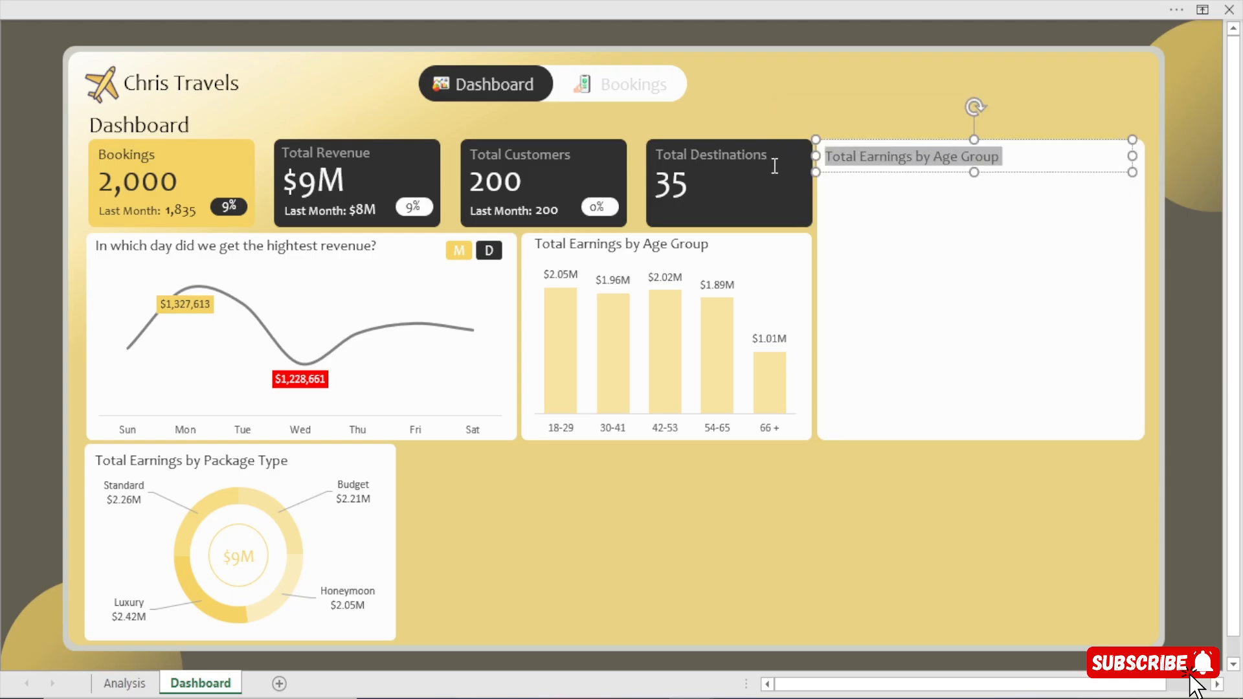
pyautogui.write('Whic')
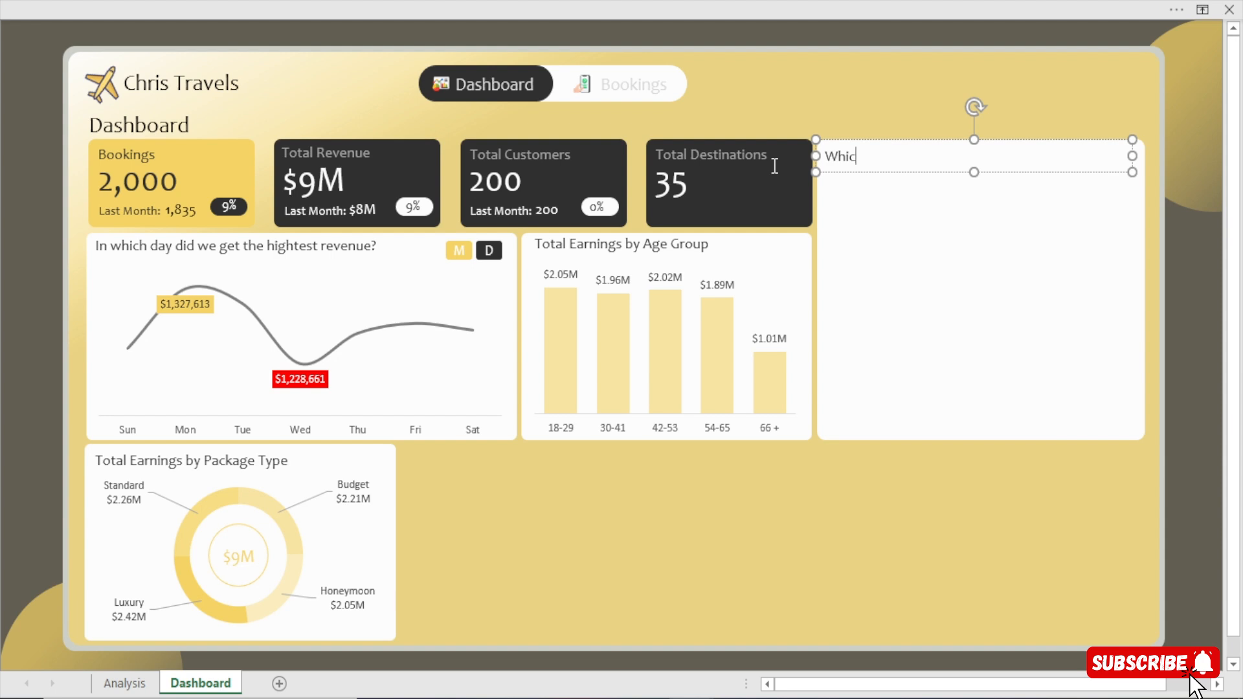
pyautogui.write('h destination generated the ')
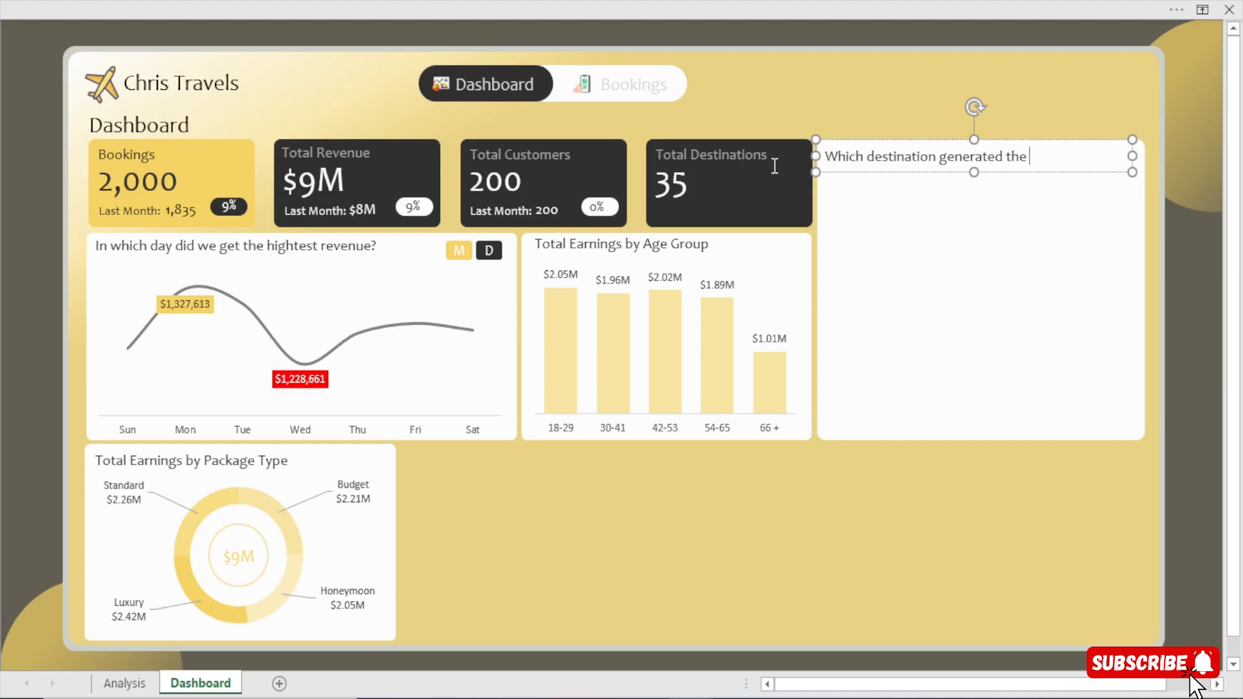
pyautogui.write('highest Revenue')
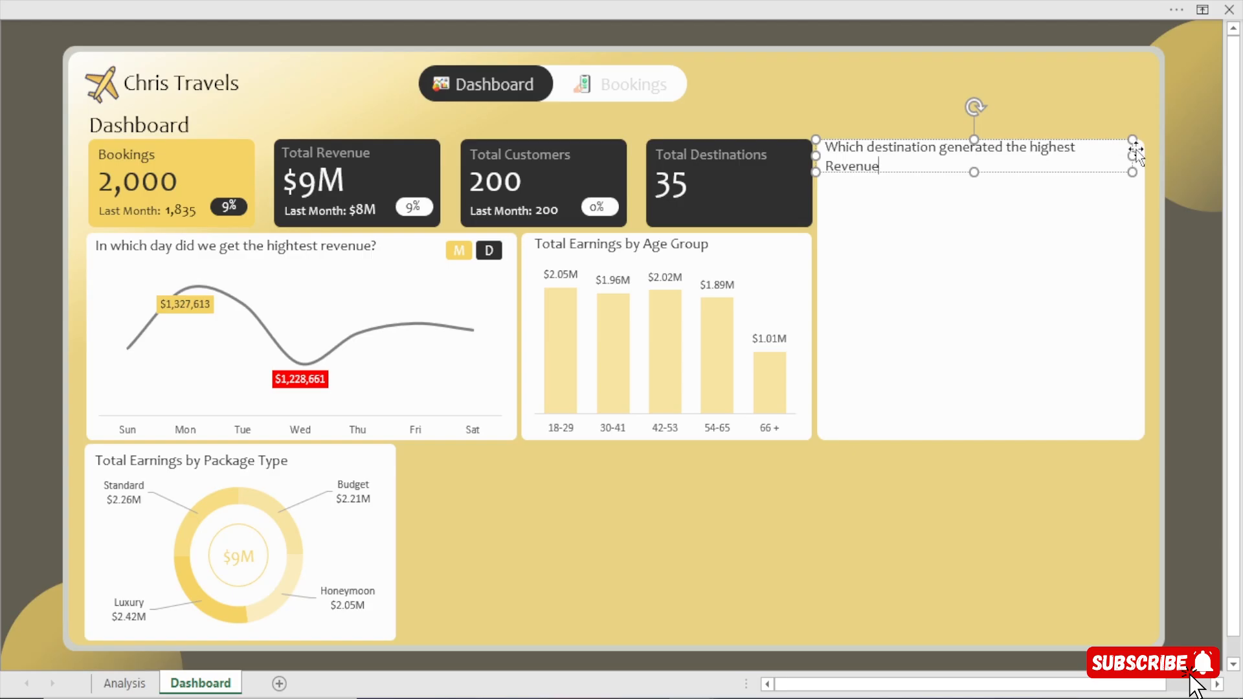
pyautogui.moveTo(1132, 156); pyautogui.dragTo(1143, 158)
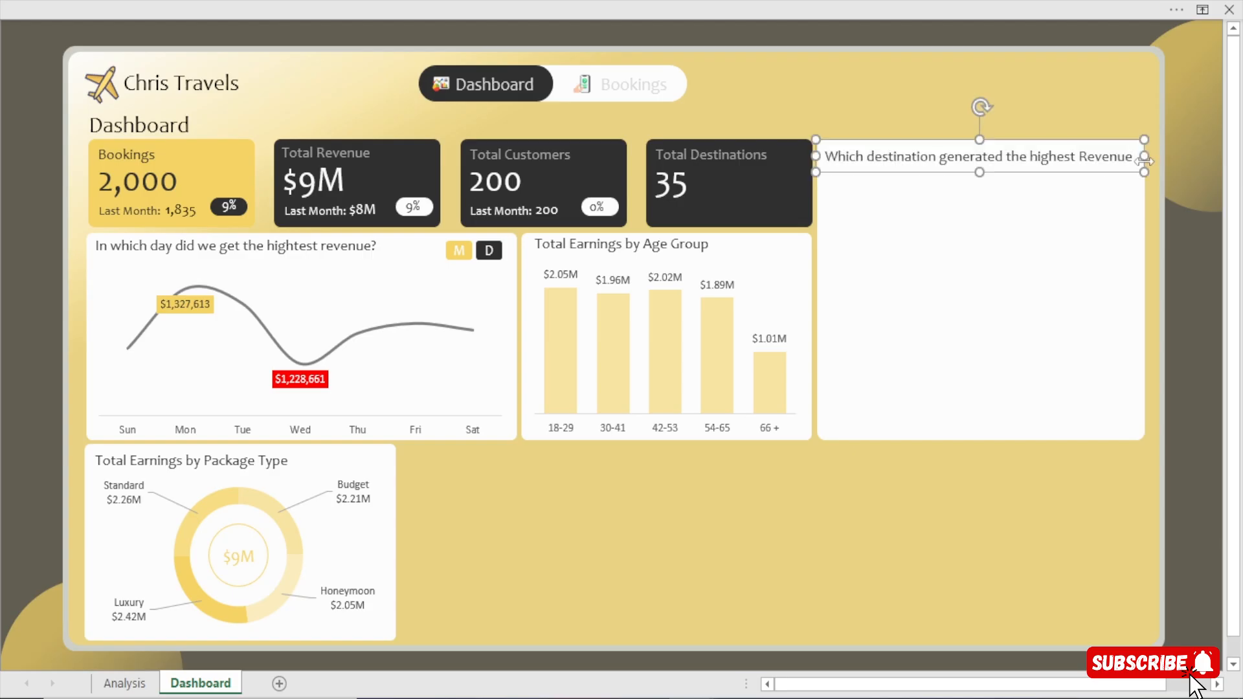
# Move the top 10 destinations bar chart from the Analysis sheet onto the blank white card on the Dashboard sheet.
pyautogui.click(1200, 311)
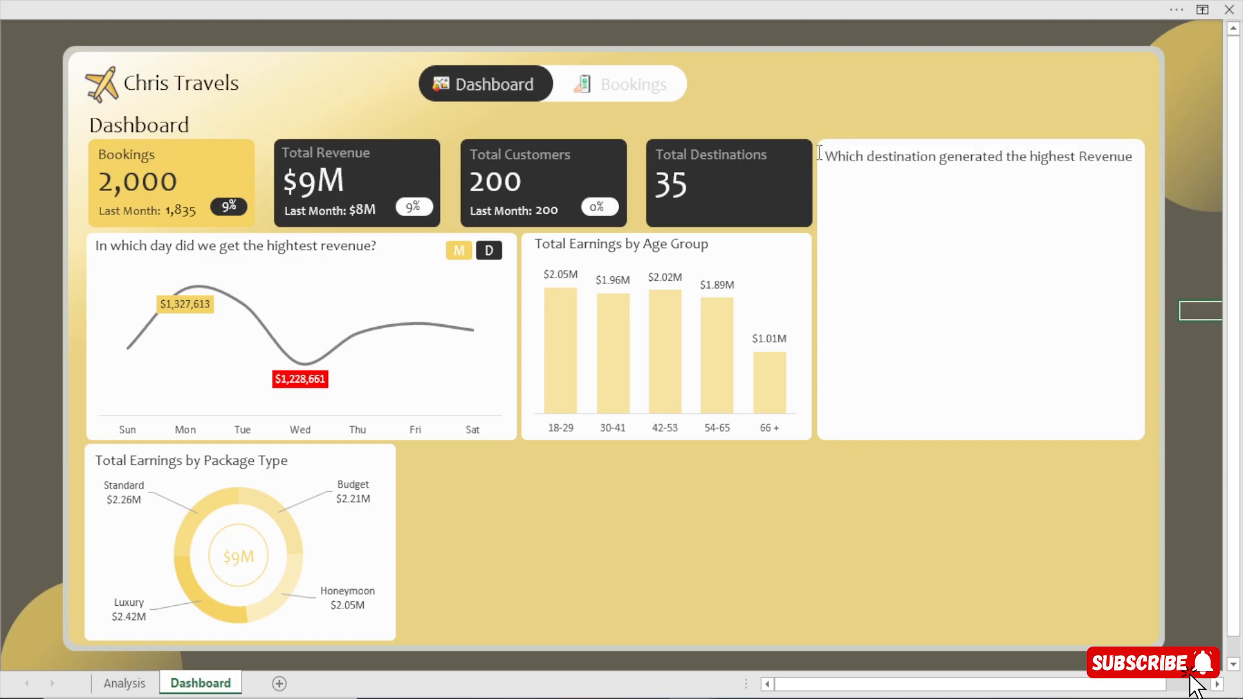
pyautogui.click(103, 686)
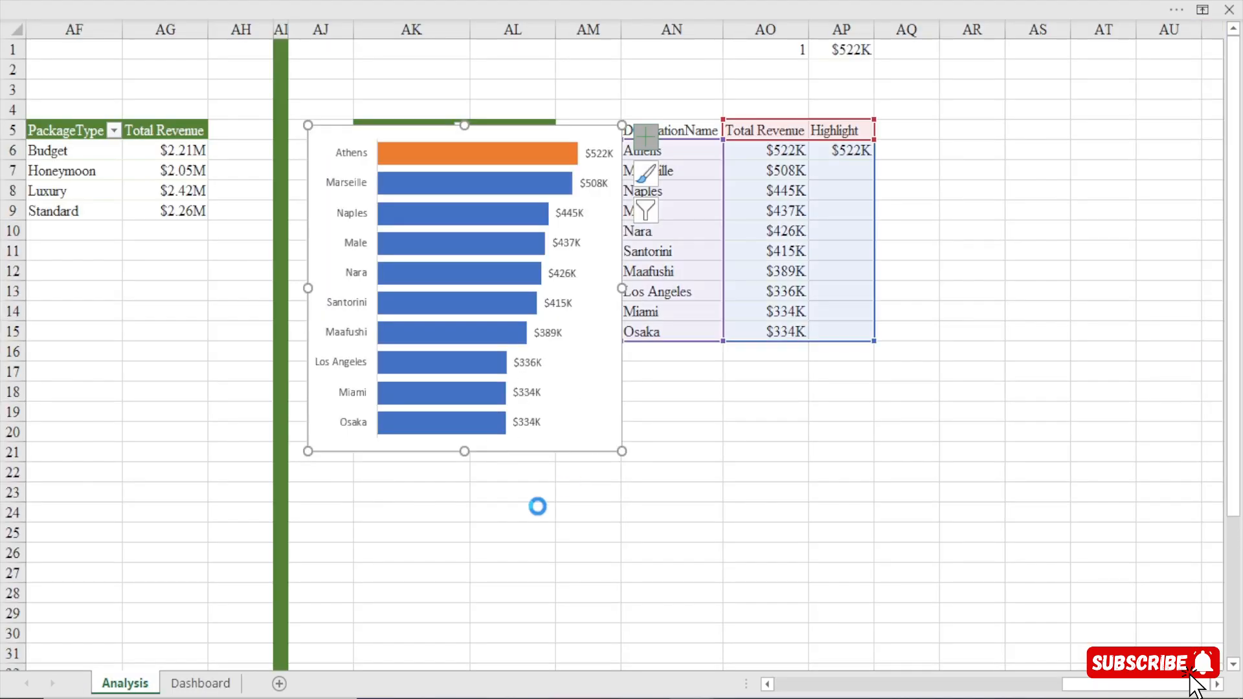
pyautogui.hotkey('ctrl', 'x')
pyautogui.click(200, 683)
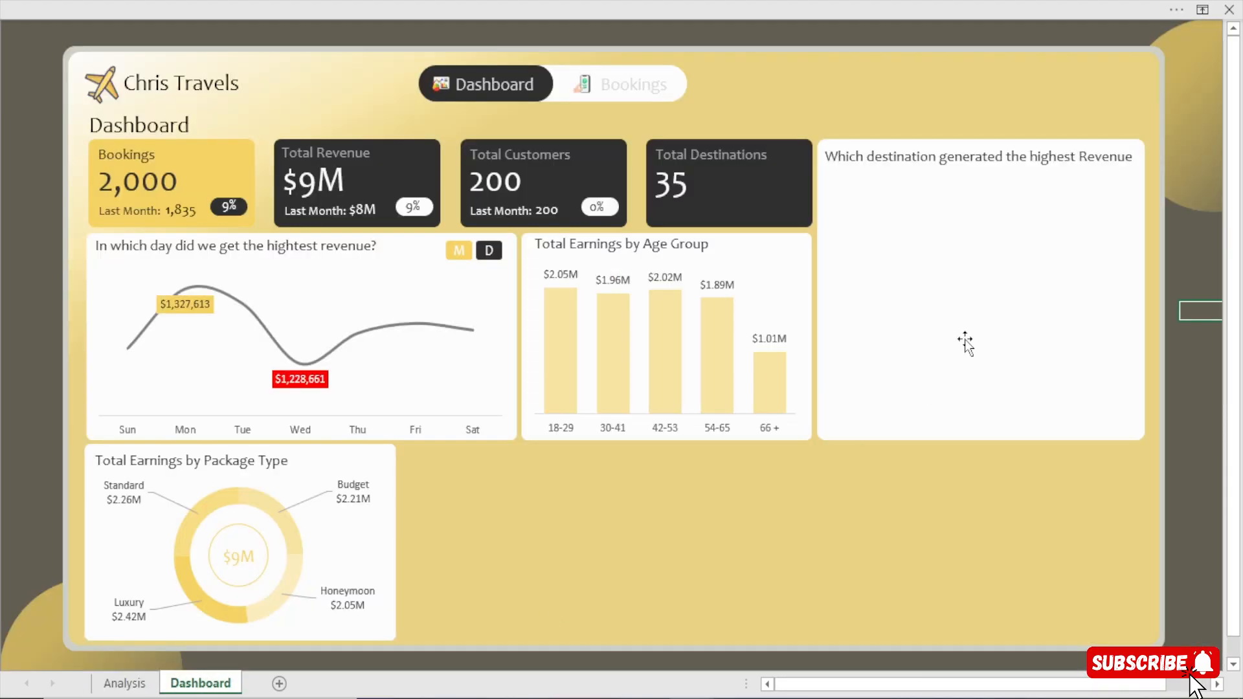
pyautogui.click(983, 310)
pyautogui.hotkey('ctrl', 'v')
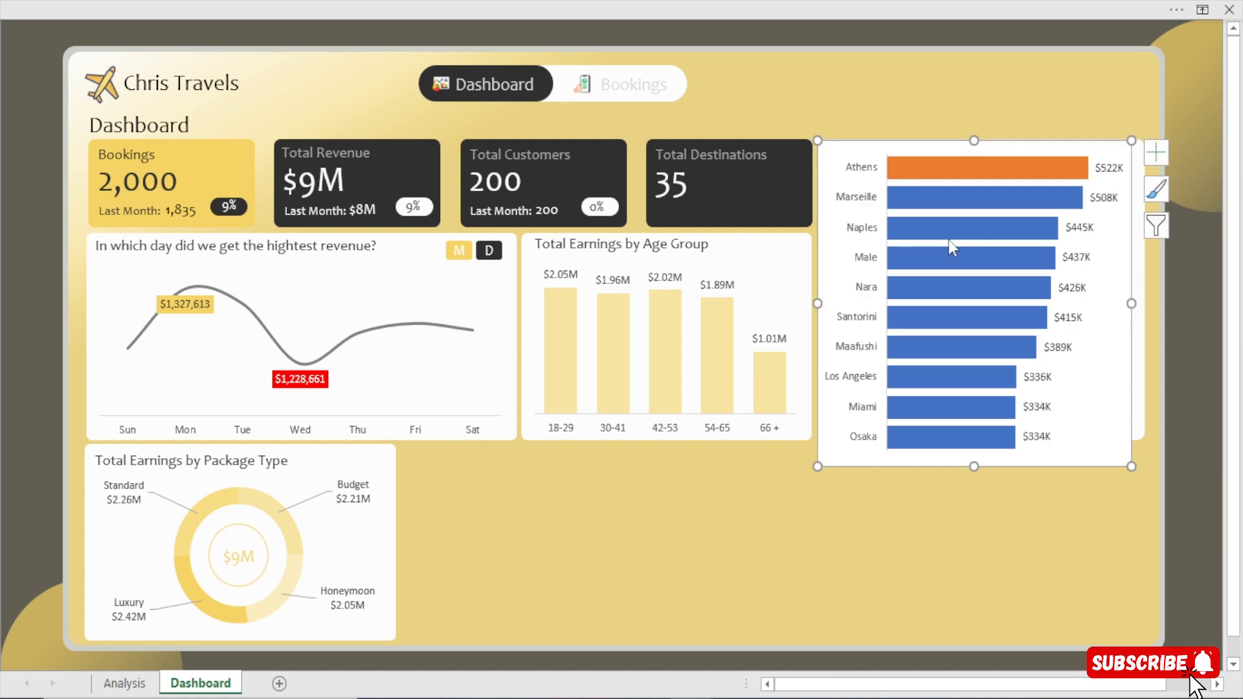
# Resize the destinations bar chart to fit within the white card, lowering its upper edge towards the card title.
pyautogui.moveTo(978, 452); pyautogui.dragTo(974, 435)
pyautogui.moveTo(1139, 288); pyautogui.dragTo(1138, 287)
pyautogui.moveTo(974, 140); pyautogui.dragTo(975, 154)
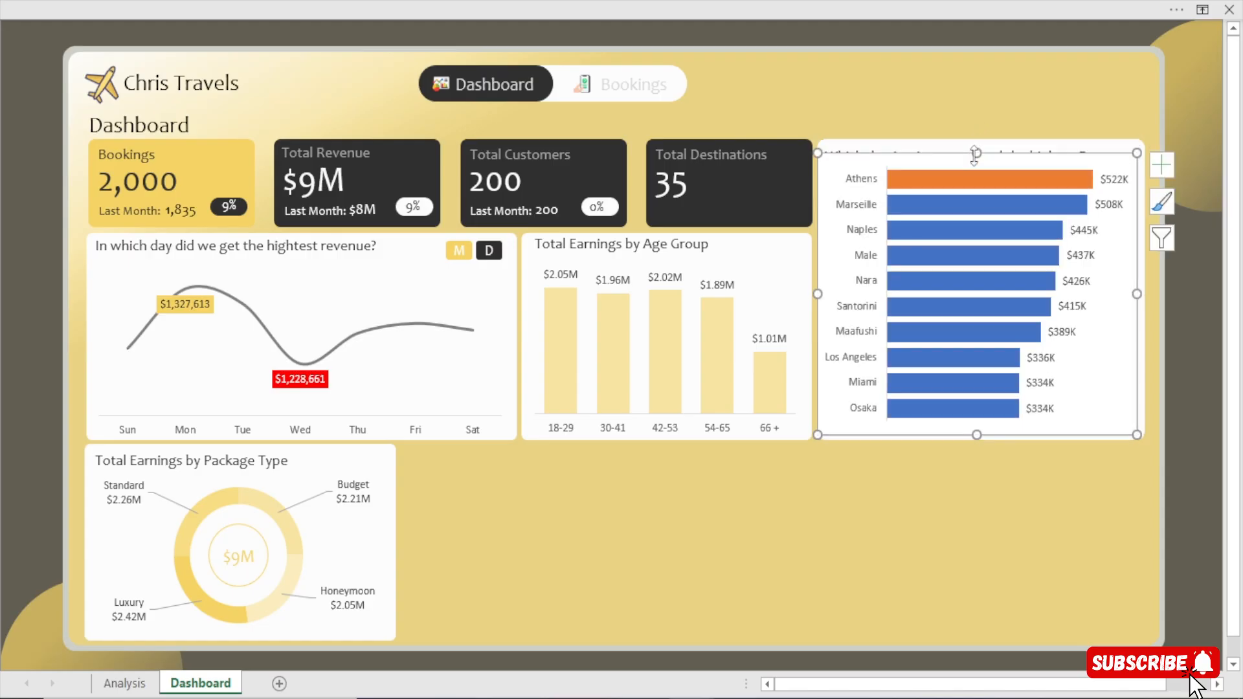
# Set the destinations chart area to no fill and no border line, and move the formatting pane off the chart.
pyautogui.doubleClick(974, 154)
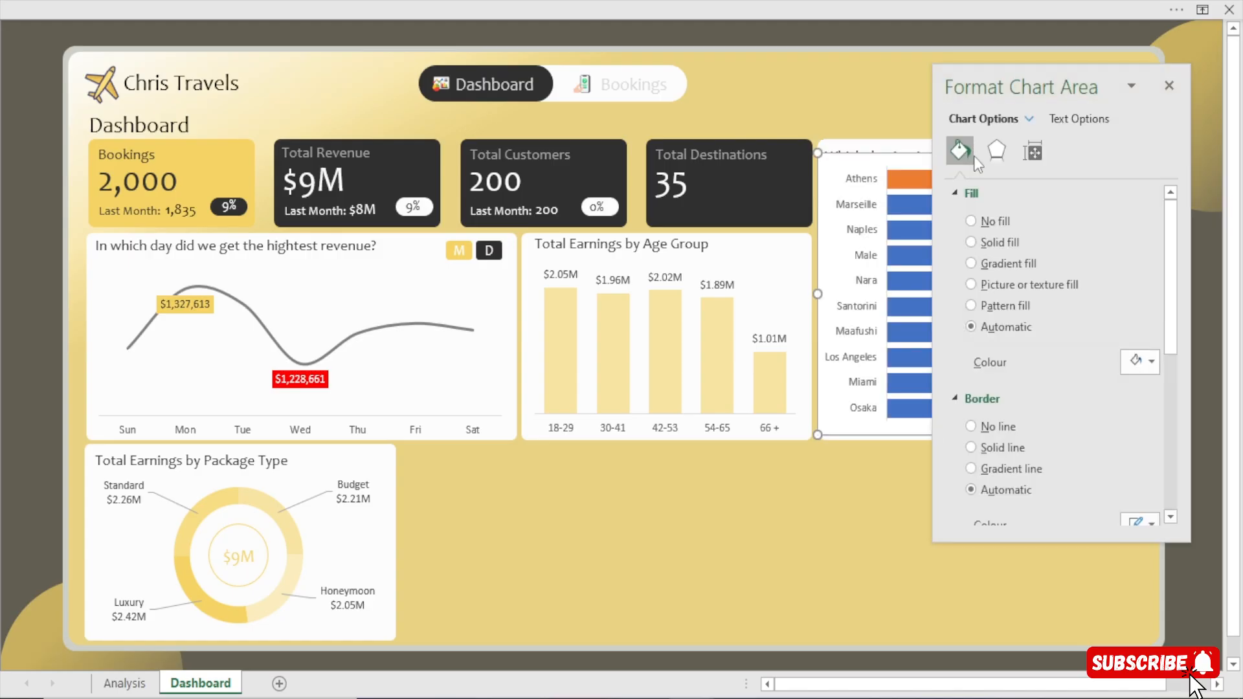
pyautogui.click(994, 222)
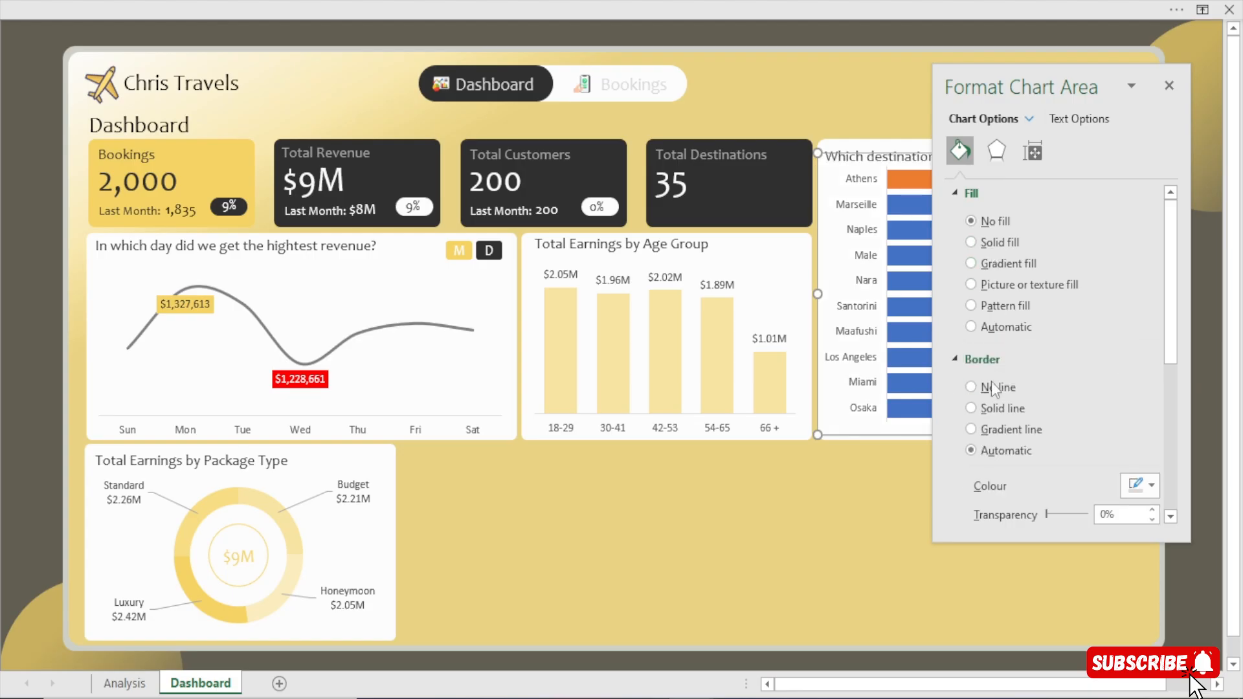
pyautogui.click(985, 390)
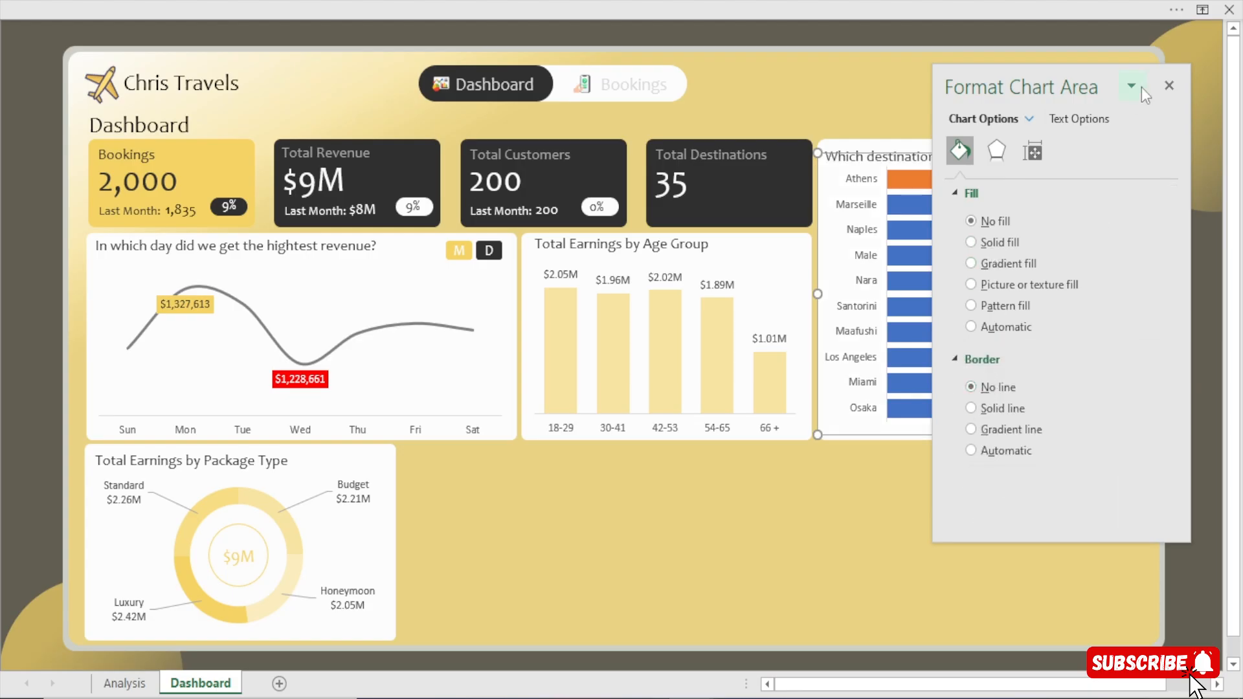
pyautogui.moveTo(1011, 86); pyautogui.dragTo(573, 101)
# Stretch the destinations chart slightly wider and taller so it fills the rest of the white card.
pyautogui.moveTo(977, 435); pyautogui.dragTo(976, 441)
pyautogui.moveTo(1138, 297); pyautogui.dragTo(1148, 296)
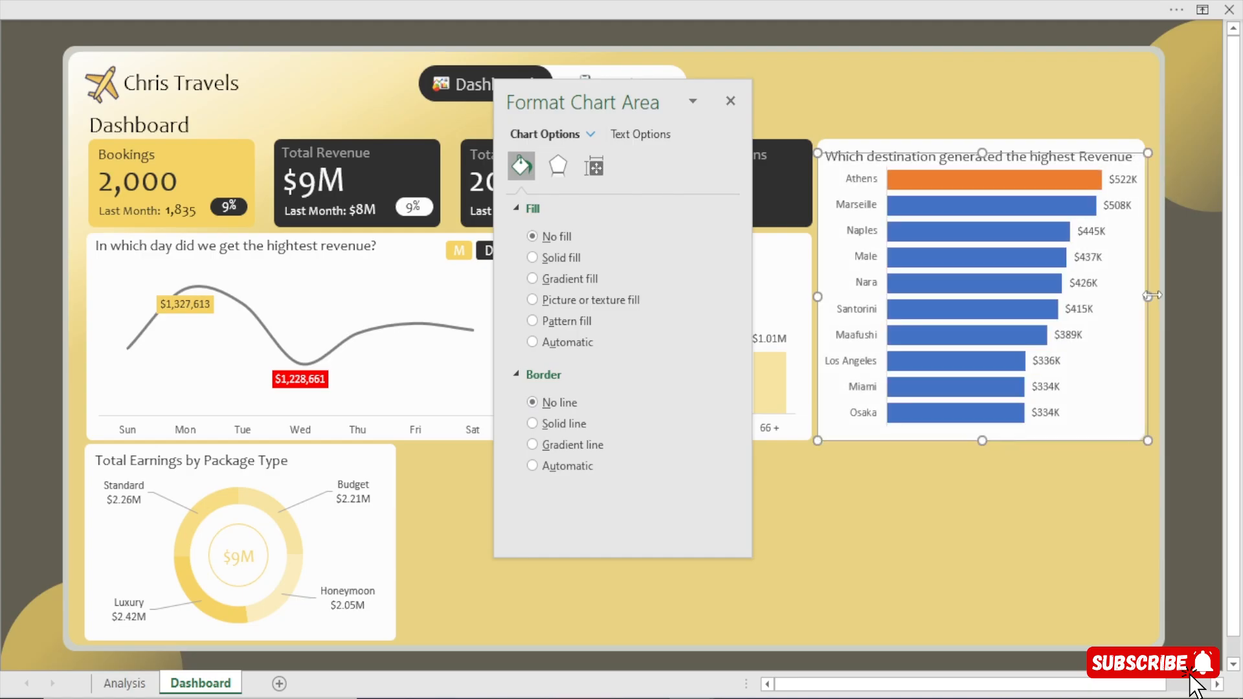
pyautogui.moveTo(984, 442); pyautogui.dragTo(984, 446)
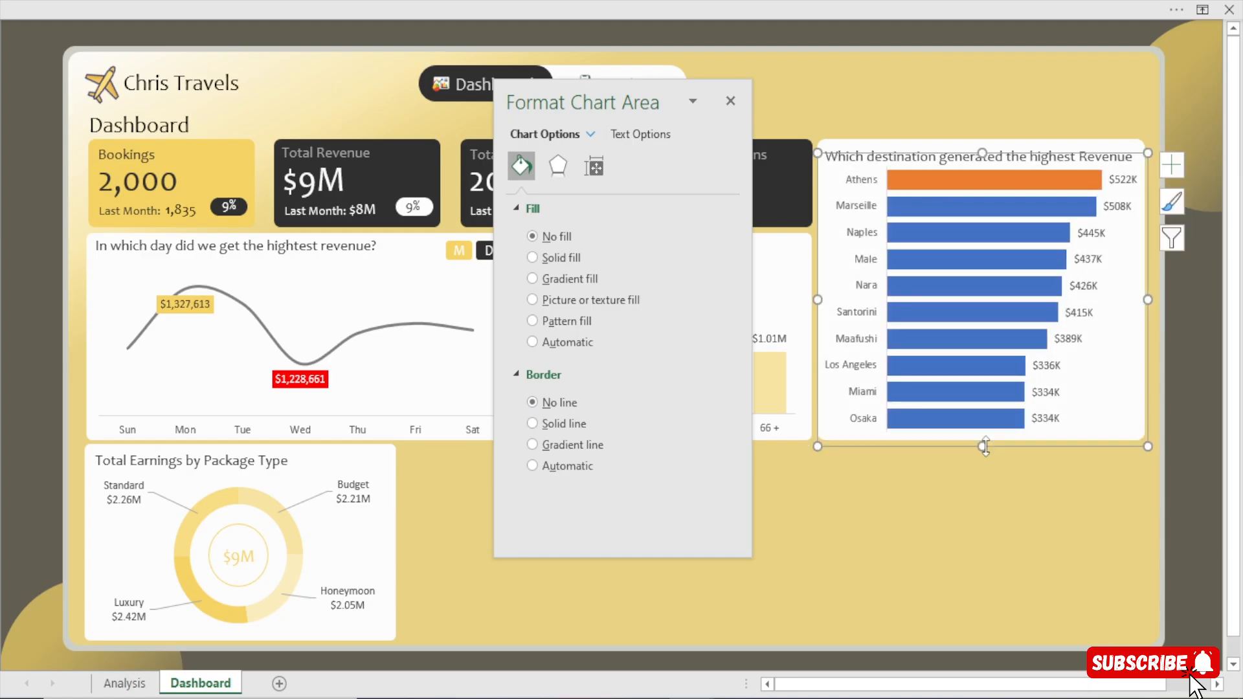
pyautogui.click(1194, 508)
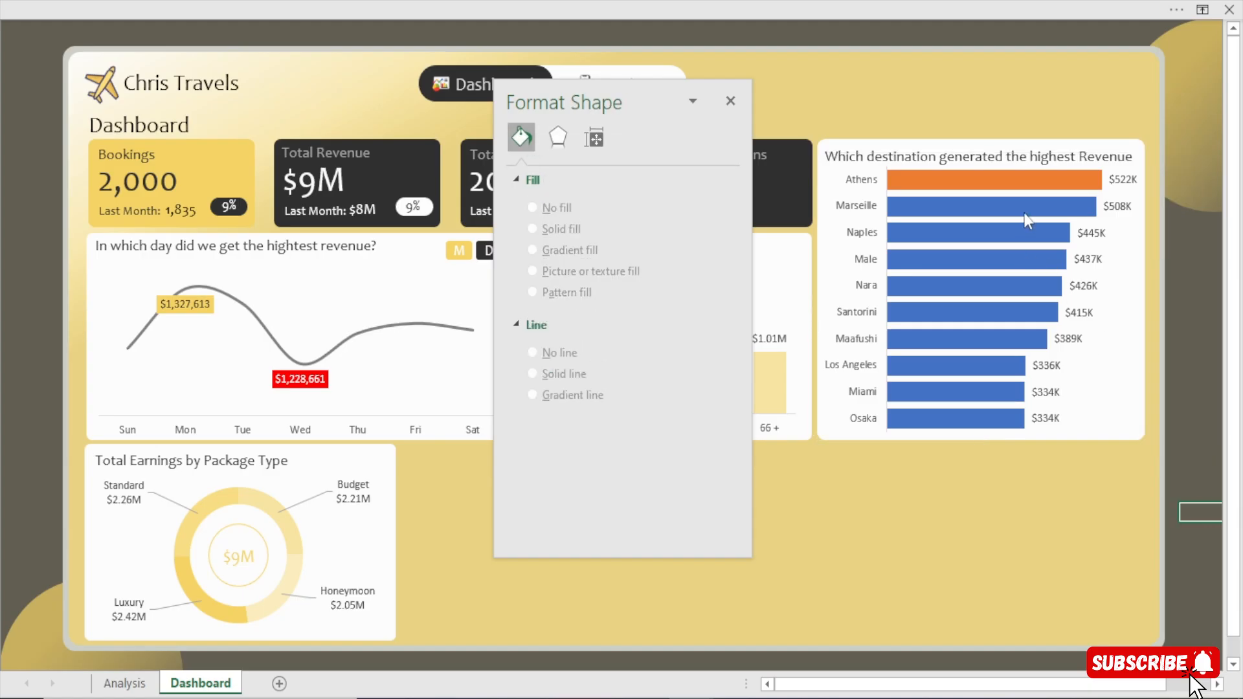
# Nudge the "Which destination generated the highest Revenue" title slightly up, clear of the Athens bar.
pyautogui.click(1018, 158)
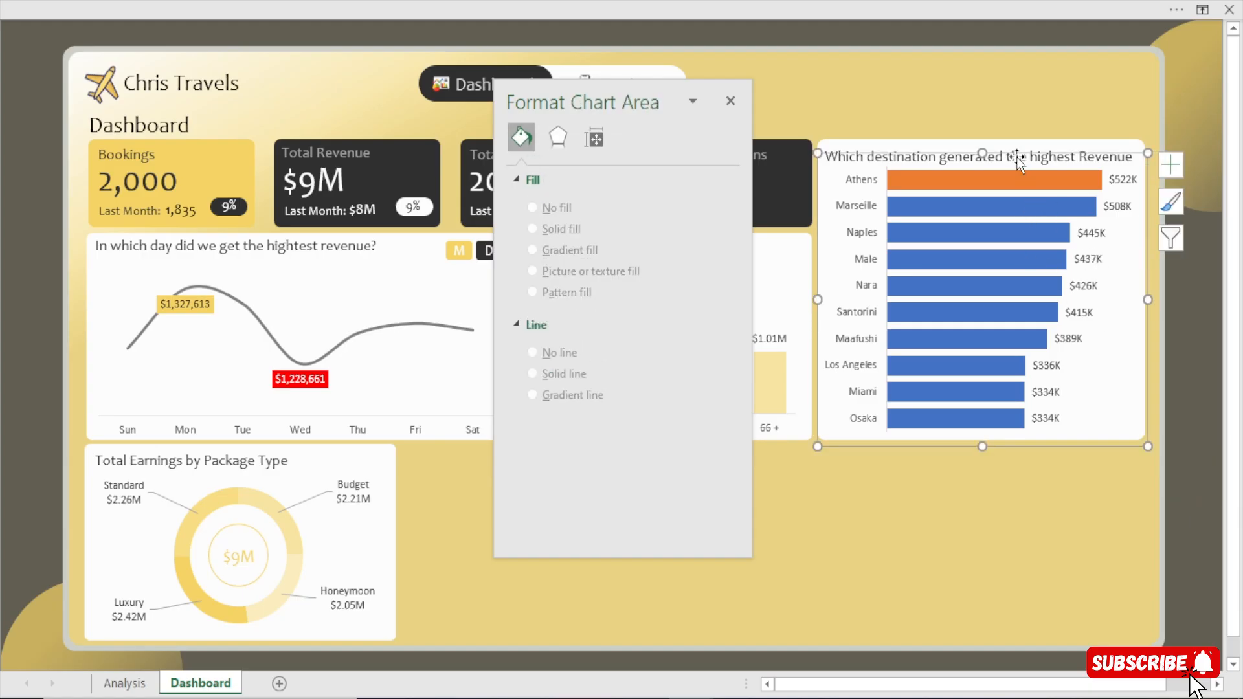
pyautogui.click(1014, 156)
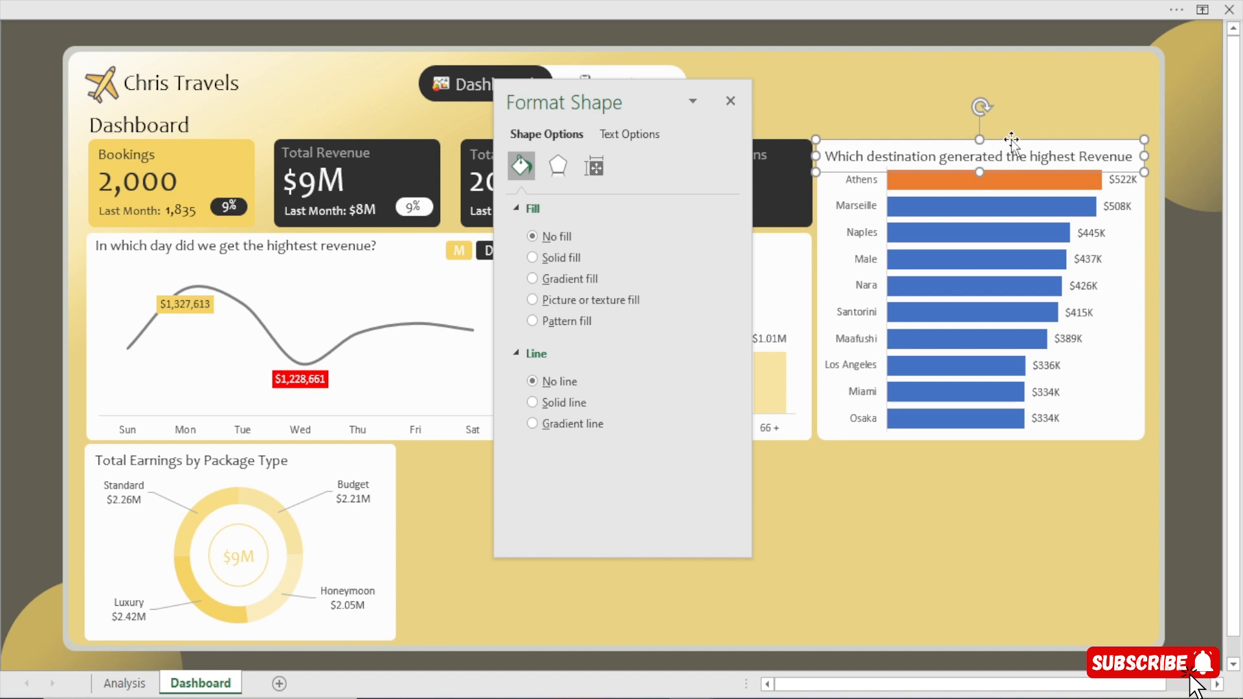
pyautogui.moveTo(1011, 139); pyautogui.dragTo(1013, 134)
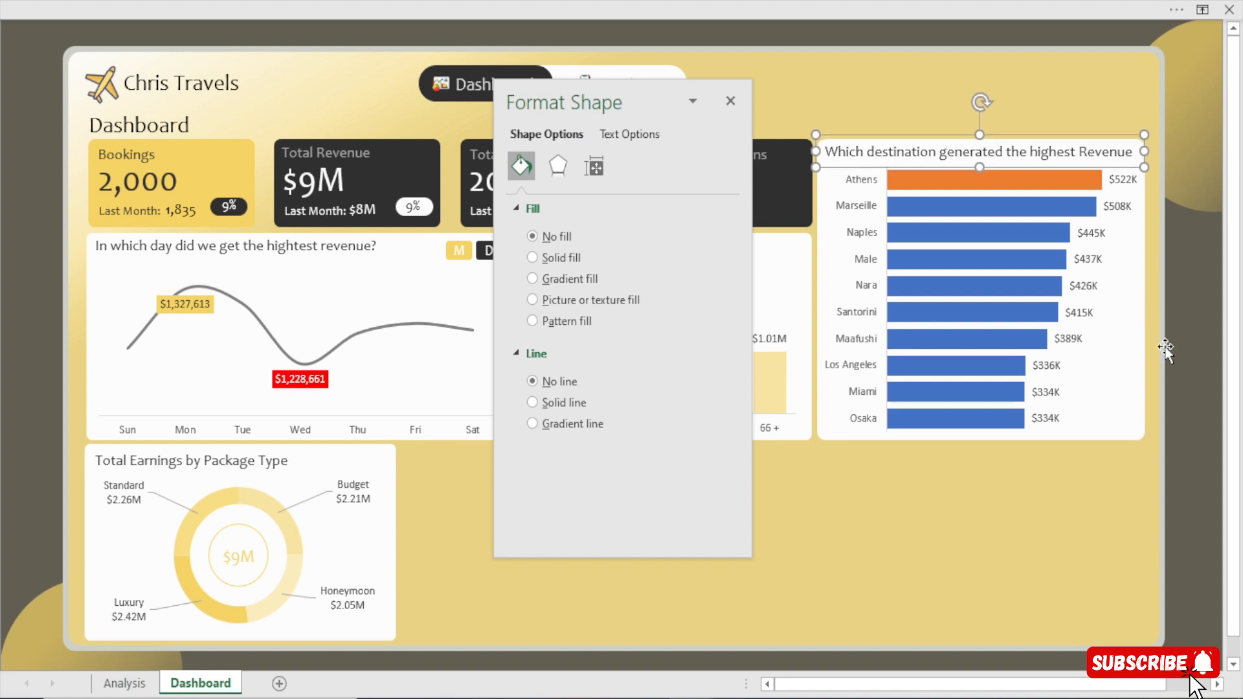
pyautogui.click(1184, 333)
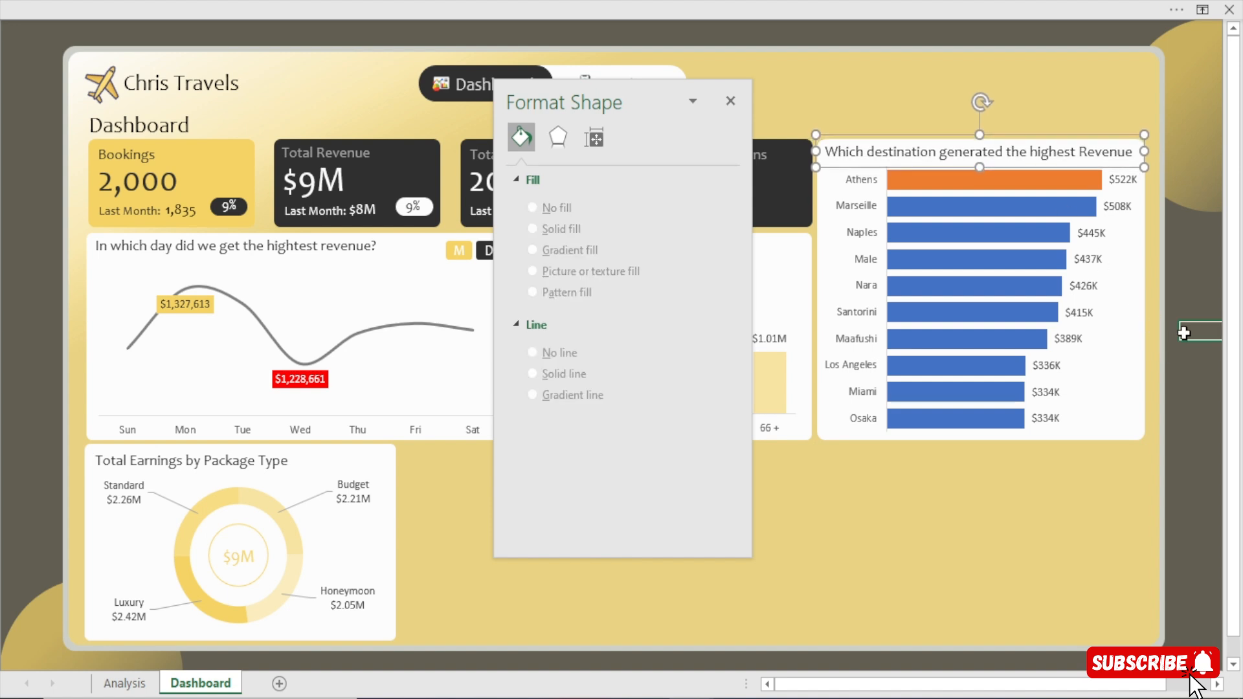
pyautogui.click(966, 158)
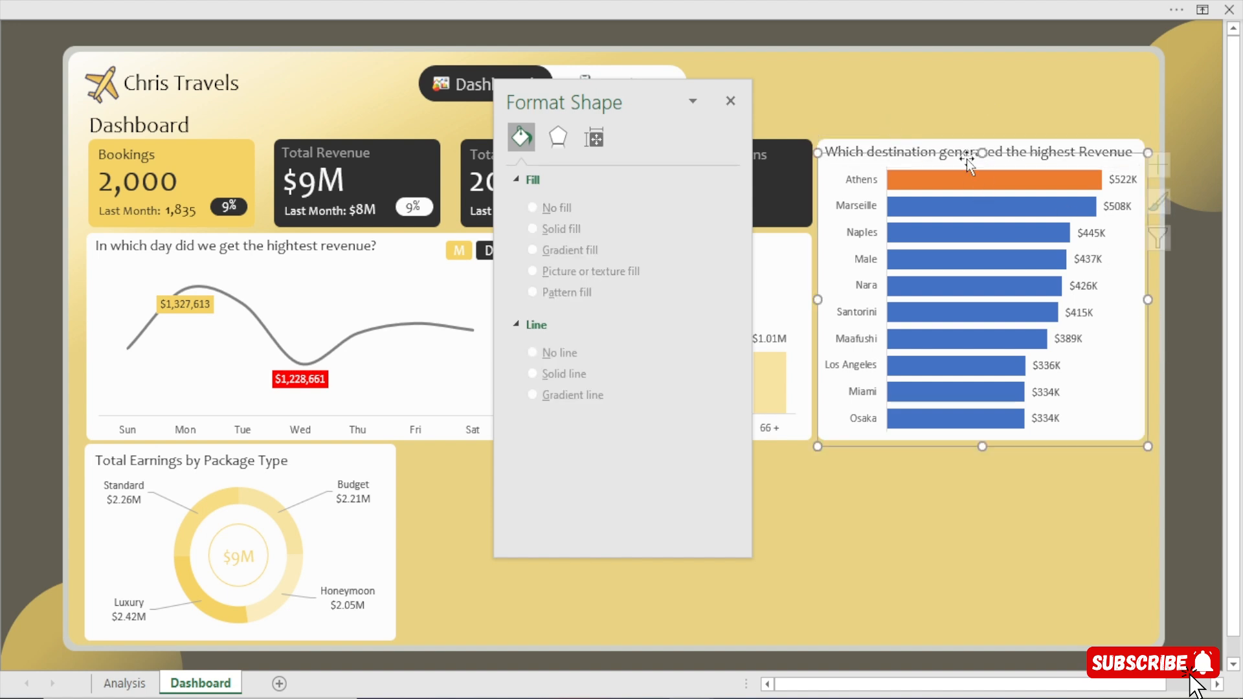
pyautogui.click(1191, 478)
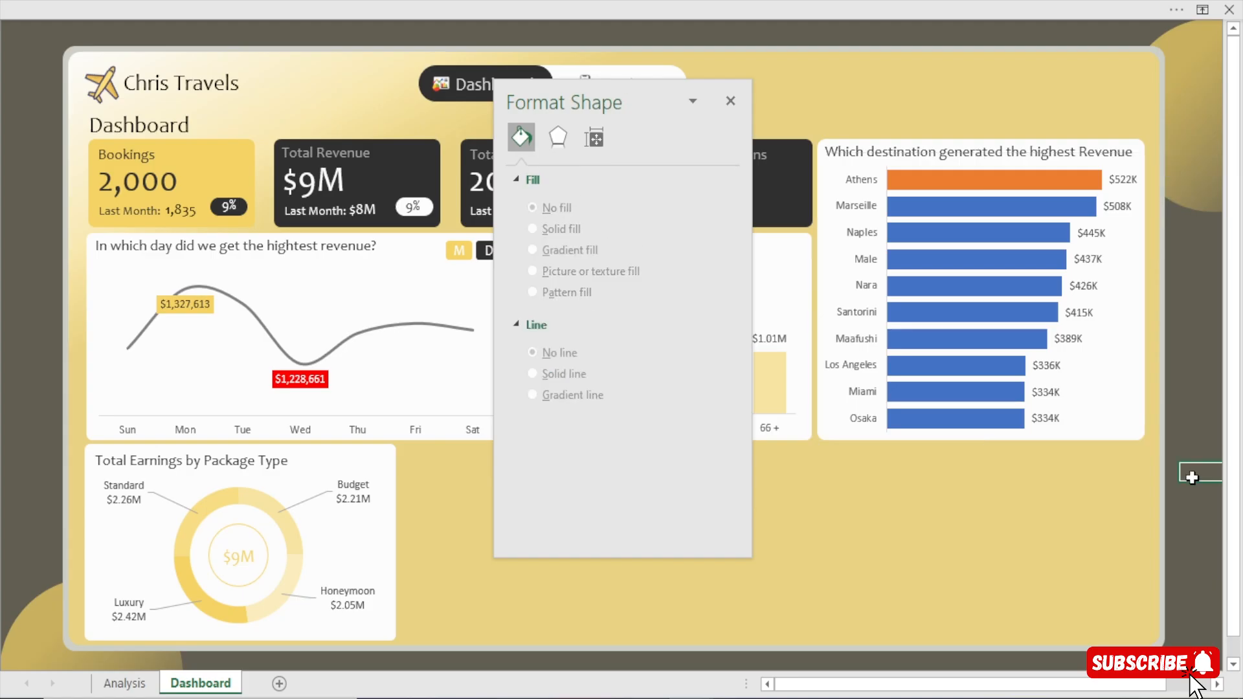
# Fill the highlighted Athens bar with the recently used gold colour.
pyautogui.click(969, 174)
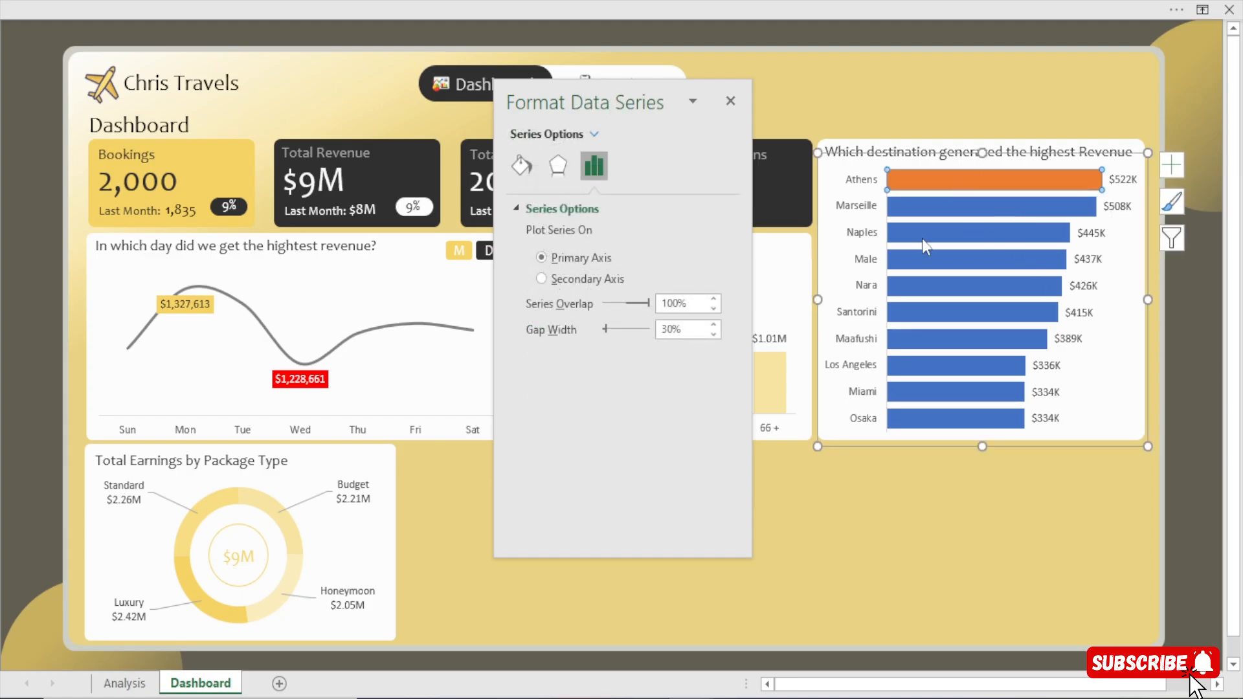
pyautogui.click(521, 166)
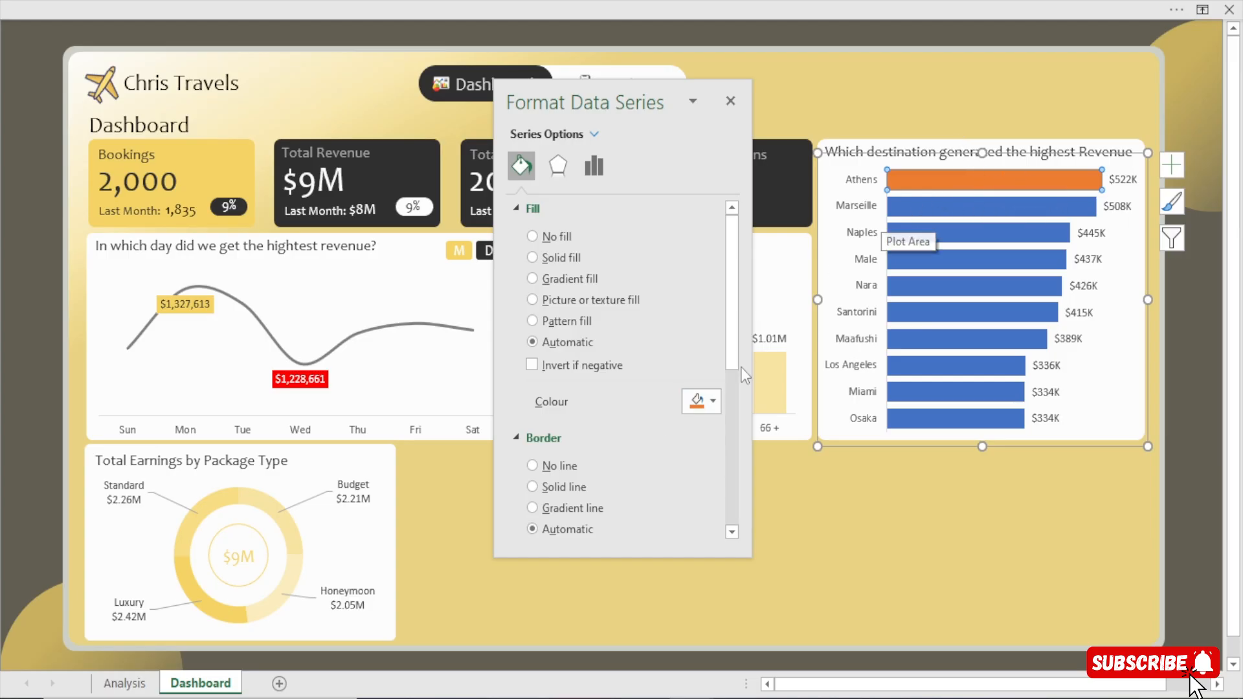
pyautogui.click(707, 401)
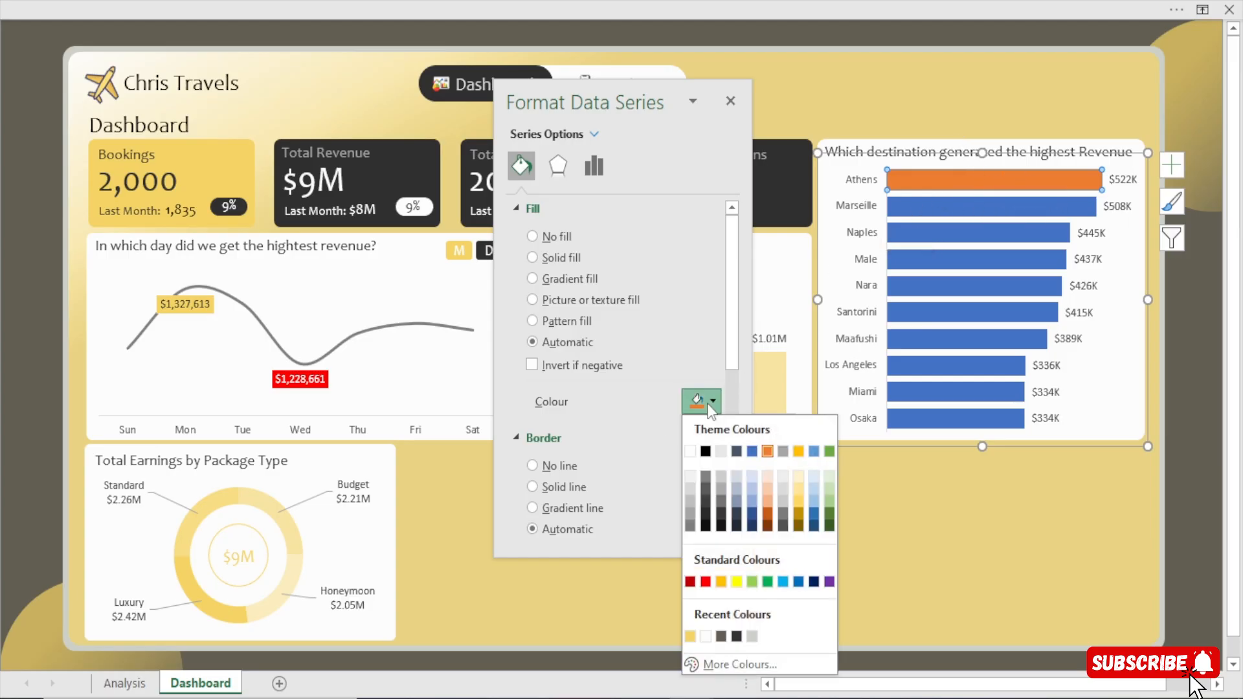
pyautogui.click(690, 636)
pyautogui.click(1191, 431)
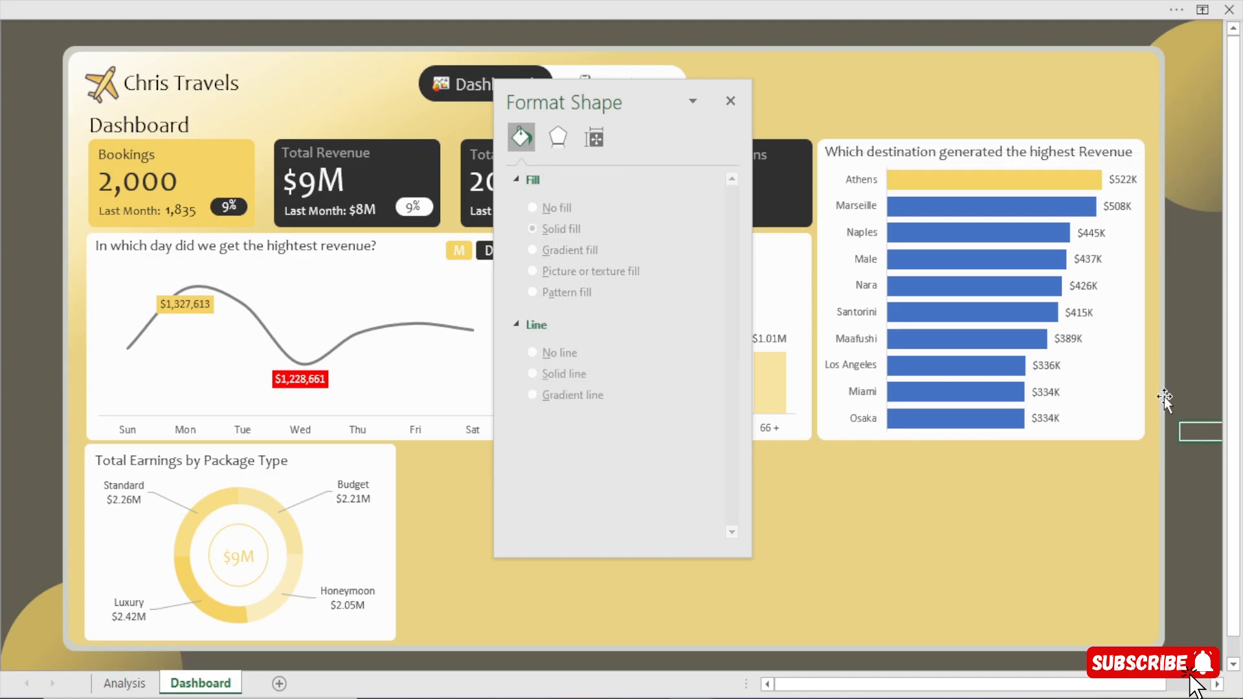
# Fill the Total Revenue bars with the same recent gold colour and set their transparency to 31%.
pyautogui.click(1008, 207)
pyautogui.click(594, 166)
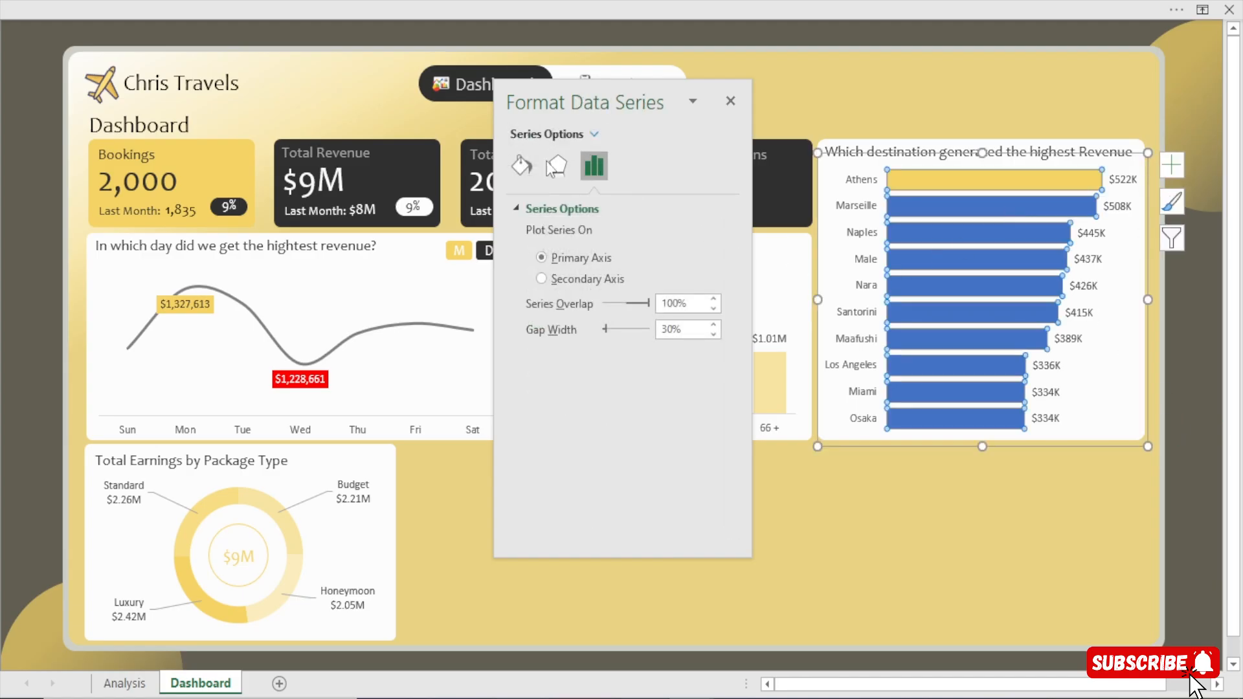
pyautogui.click(521, 166)
pyautogui.click(710, 406)
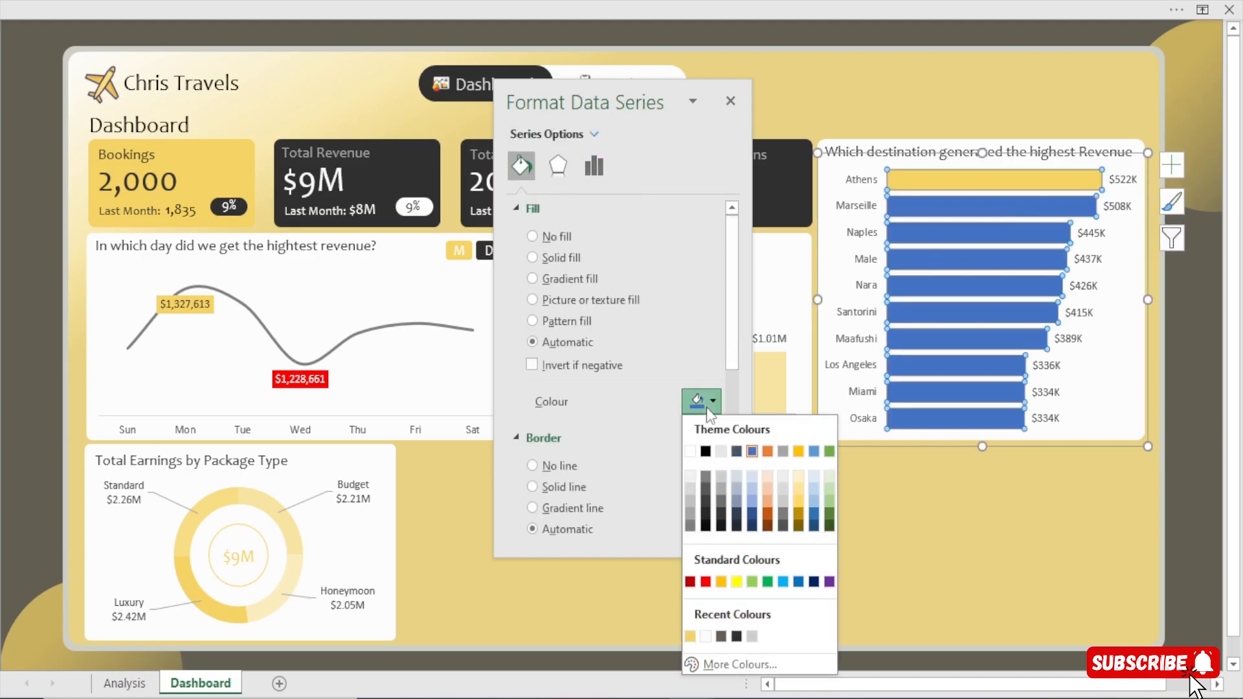
pyautogui.click(705, 637)
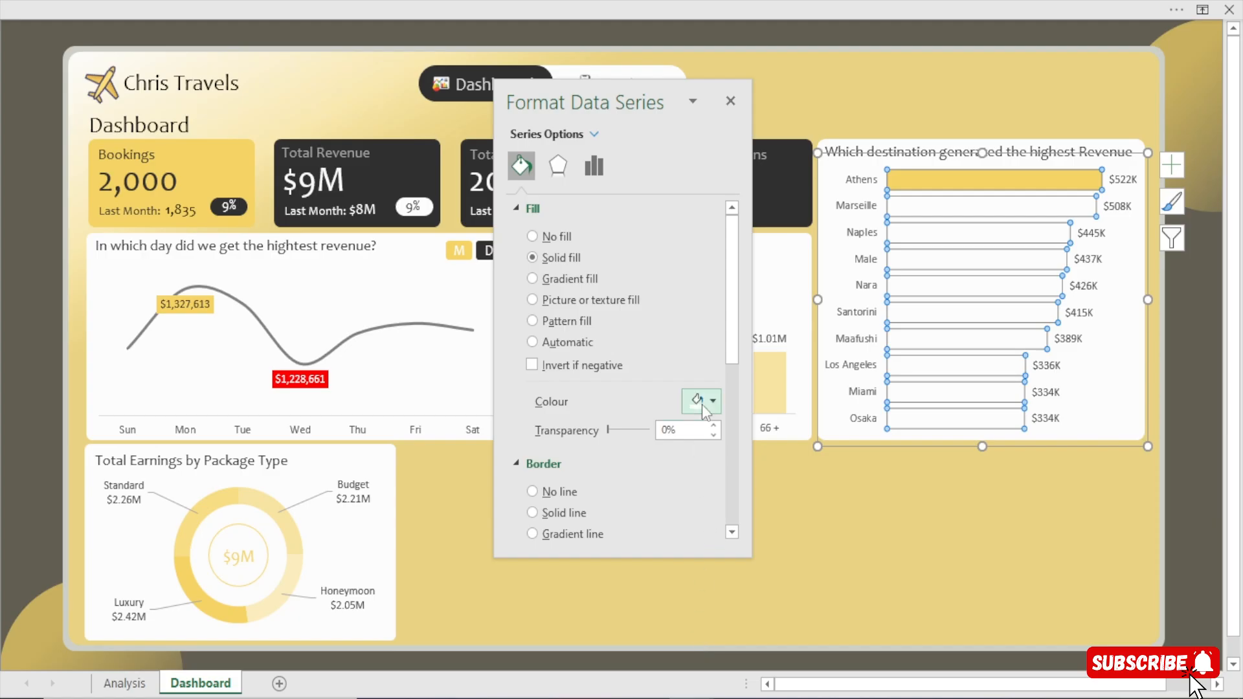
pyautogui.click(710, 401)
pyautogui.click(705, 637)
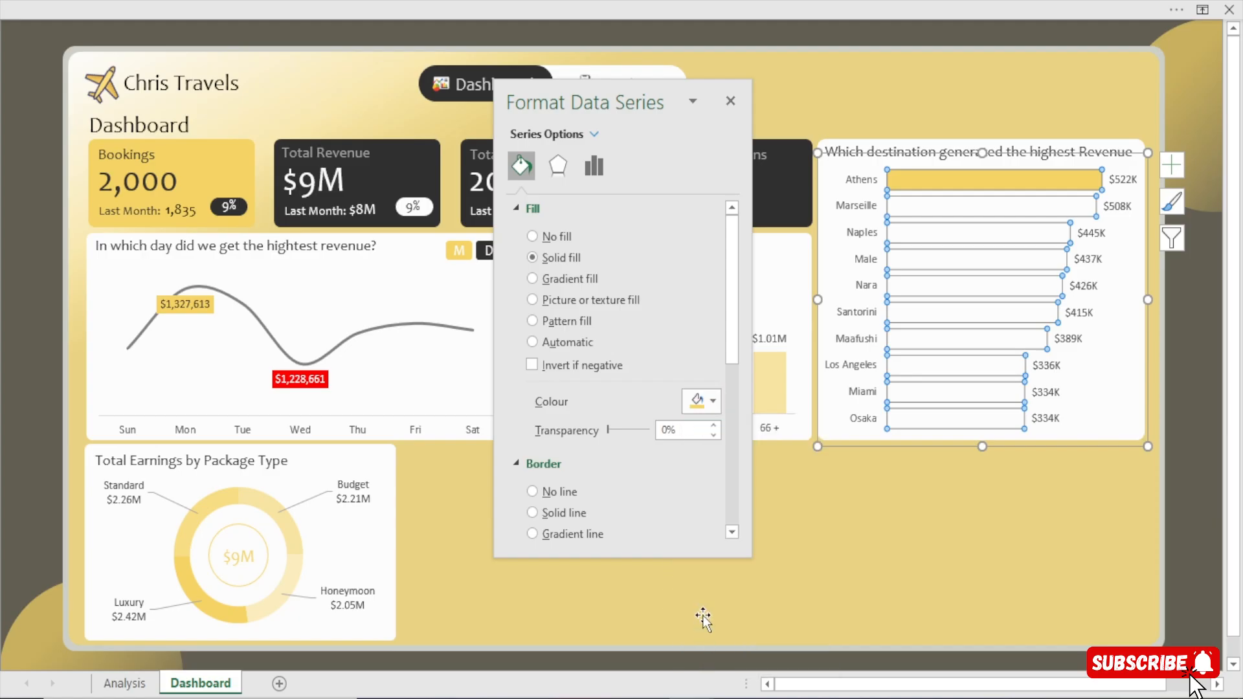
pyautogui.moveTo(607, 430); pyautogui.dragTo(621, 435)
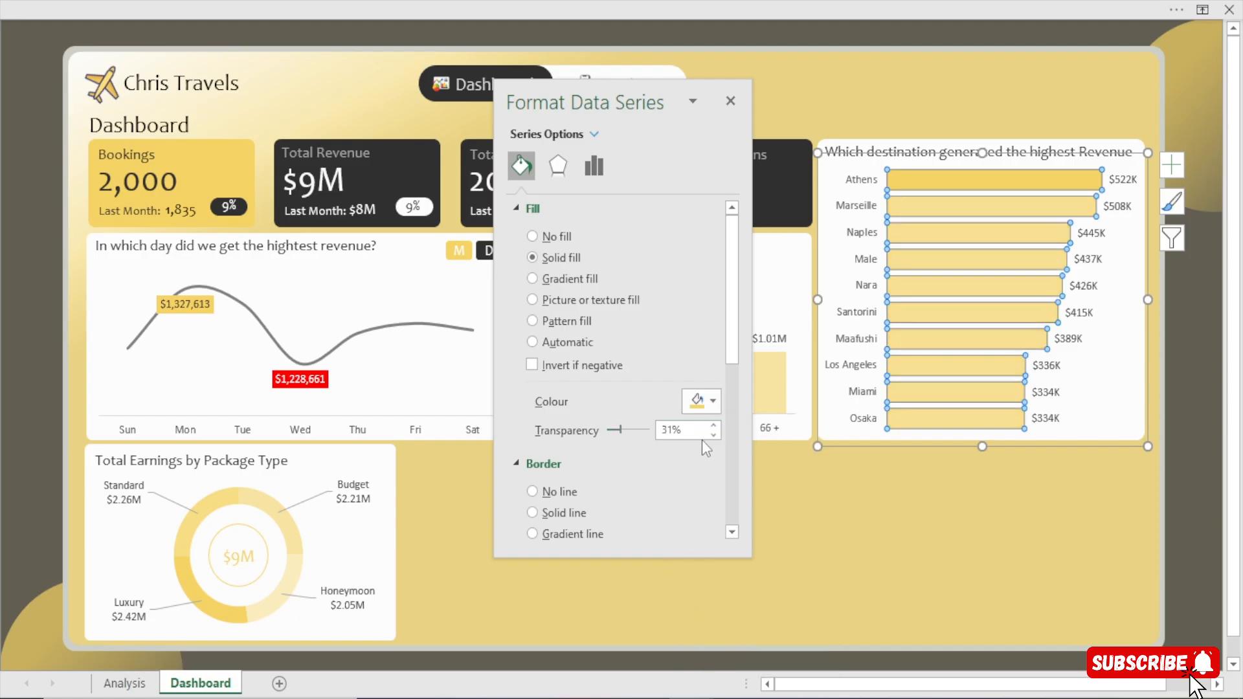
pyautogui.click(1185, 493)
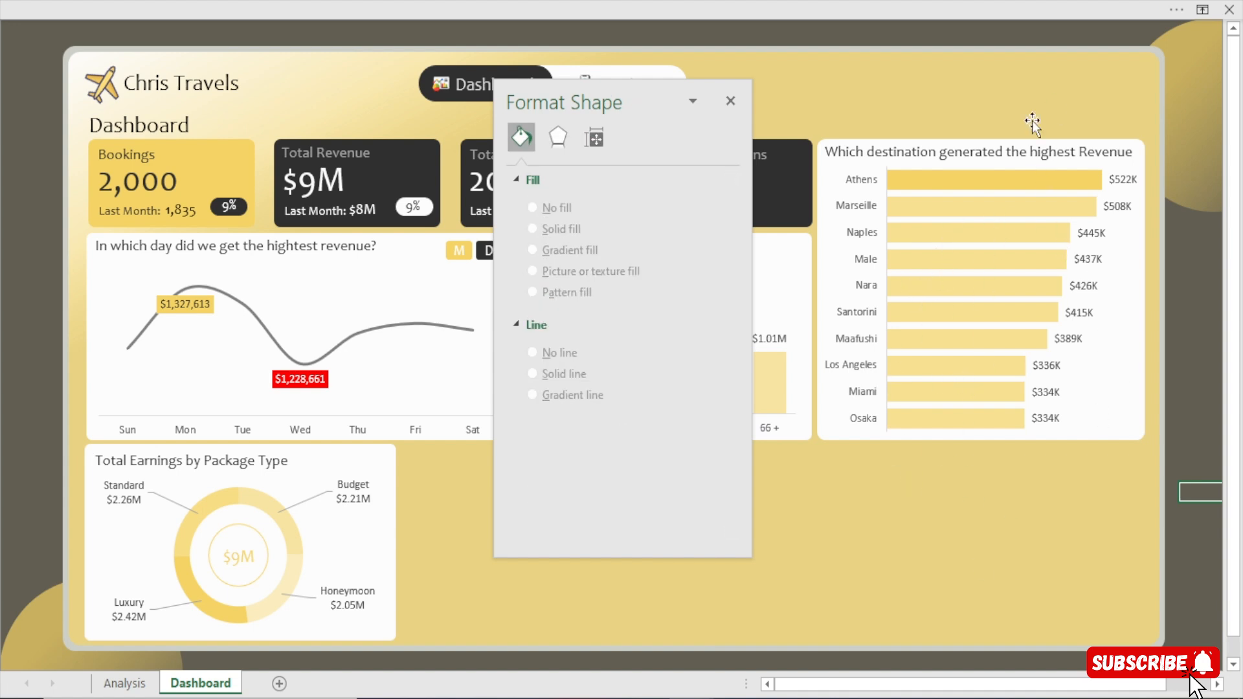
# Reduce the gap width of the Total Revenue bars to 20% and close the formatting pane.
pyautogui.click(996, 177)
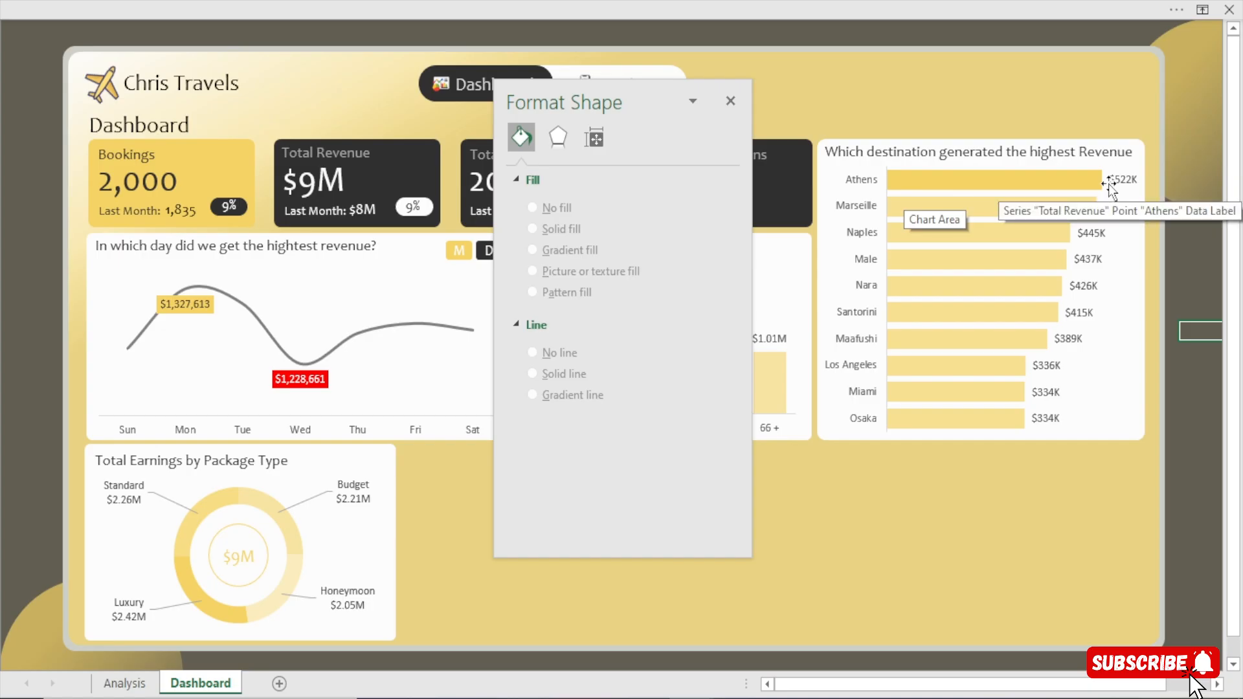
pyautogui.click(1041, 171)
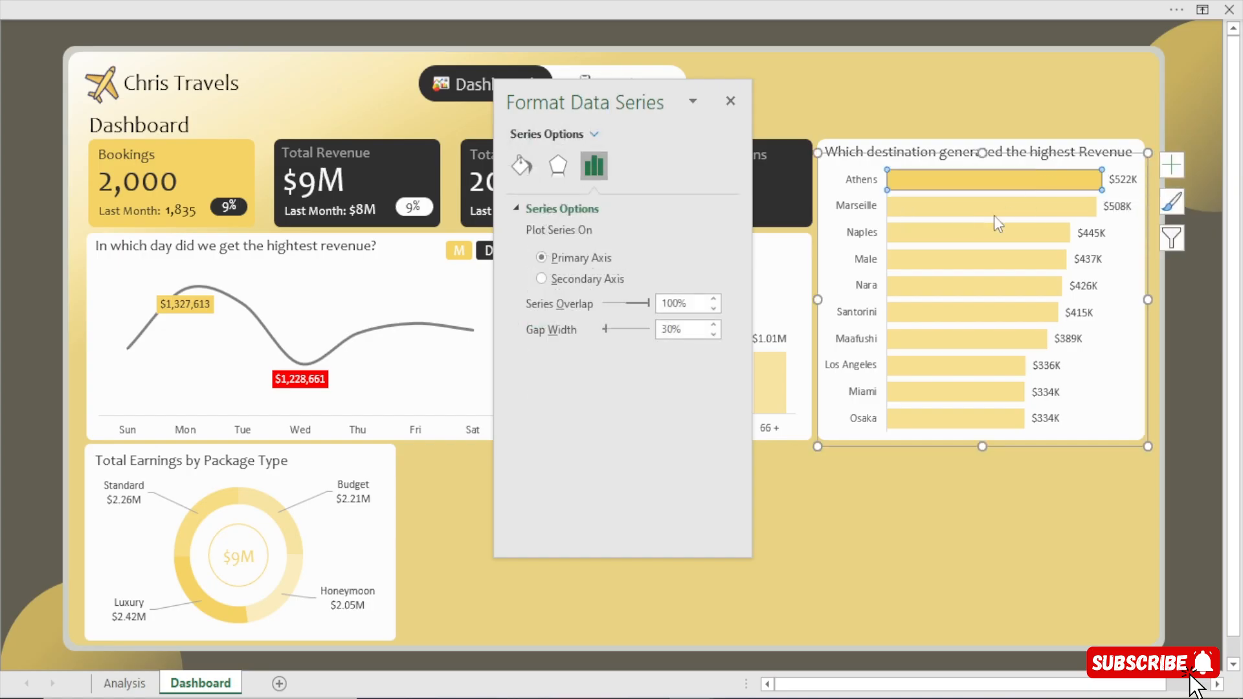
pyautogui.click(1213, 349)
pyautogui.click(973, 206)
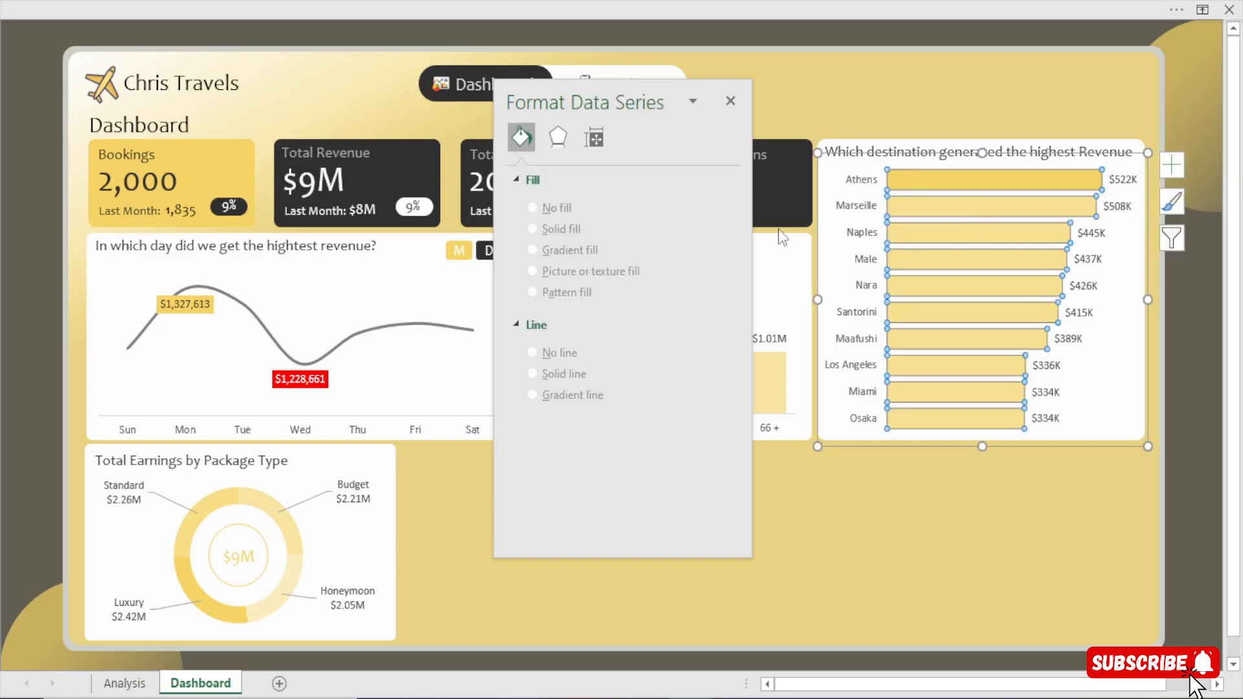
pyautogui.click(715, 334)
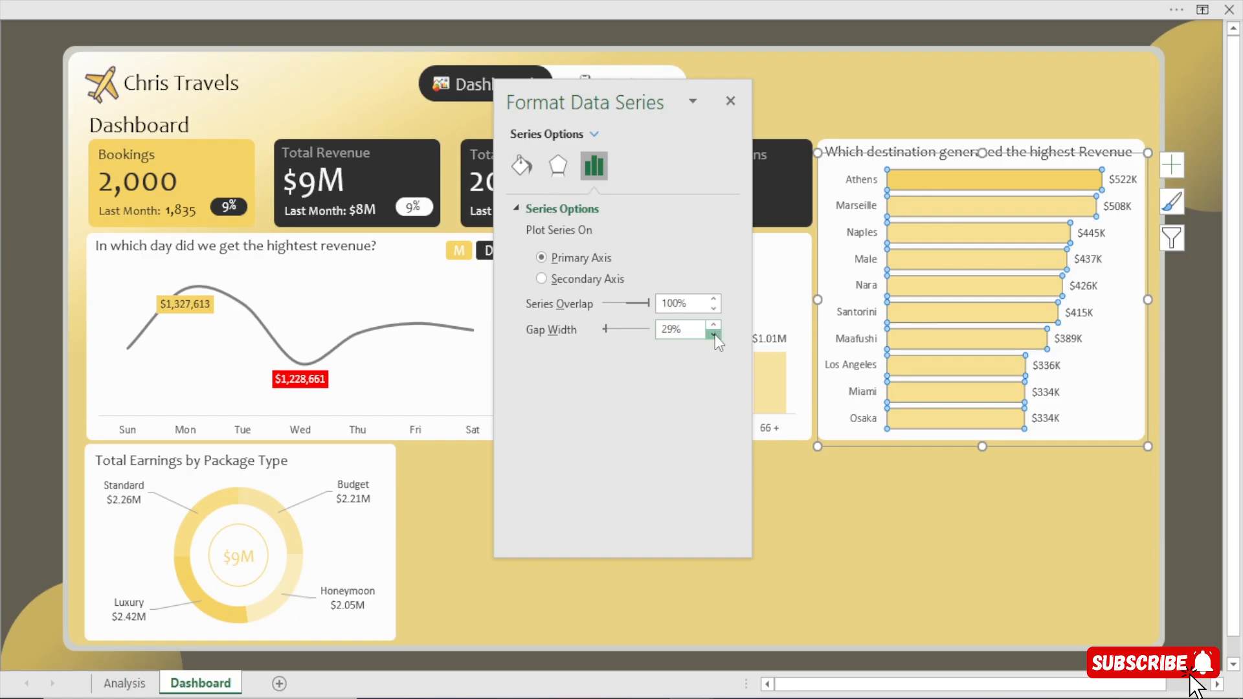
pyautogui.click(715, 334)
pyautogui.click(714, 334)
pyautogui.click(715, 334)
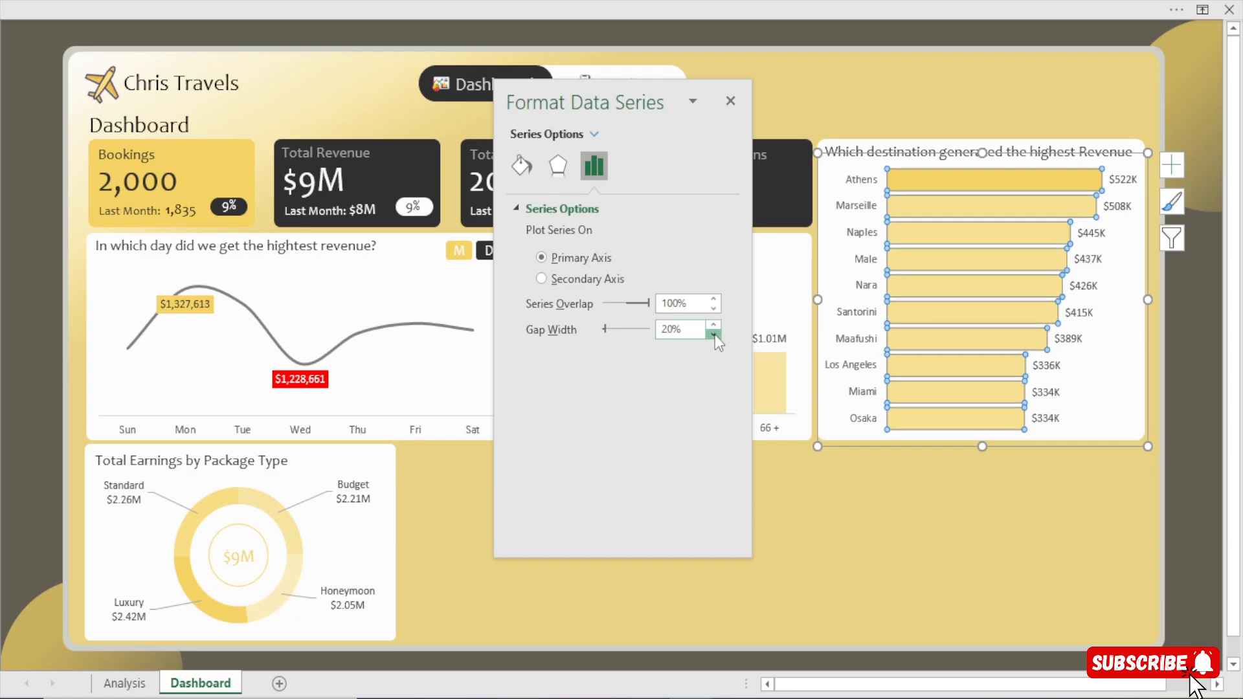
pyautogui.click(1200, 428)
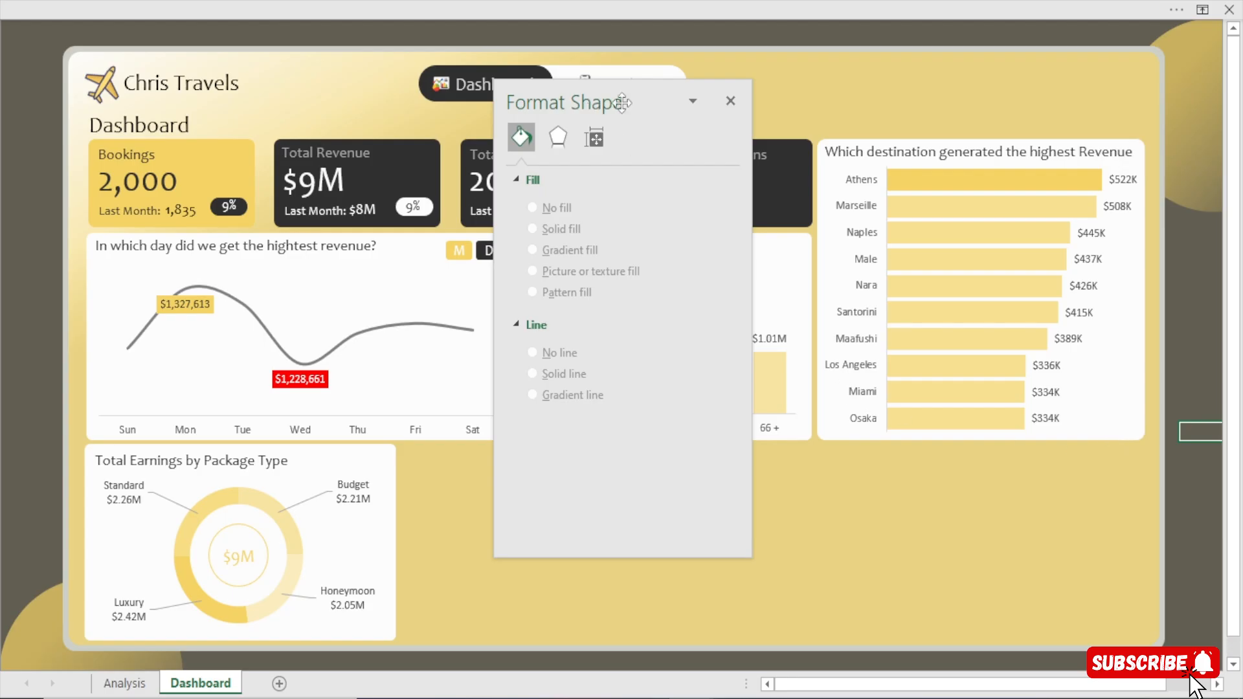
pyautogui.click(730, 101)
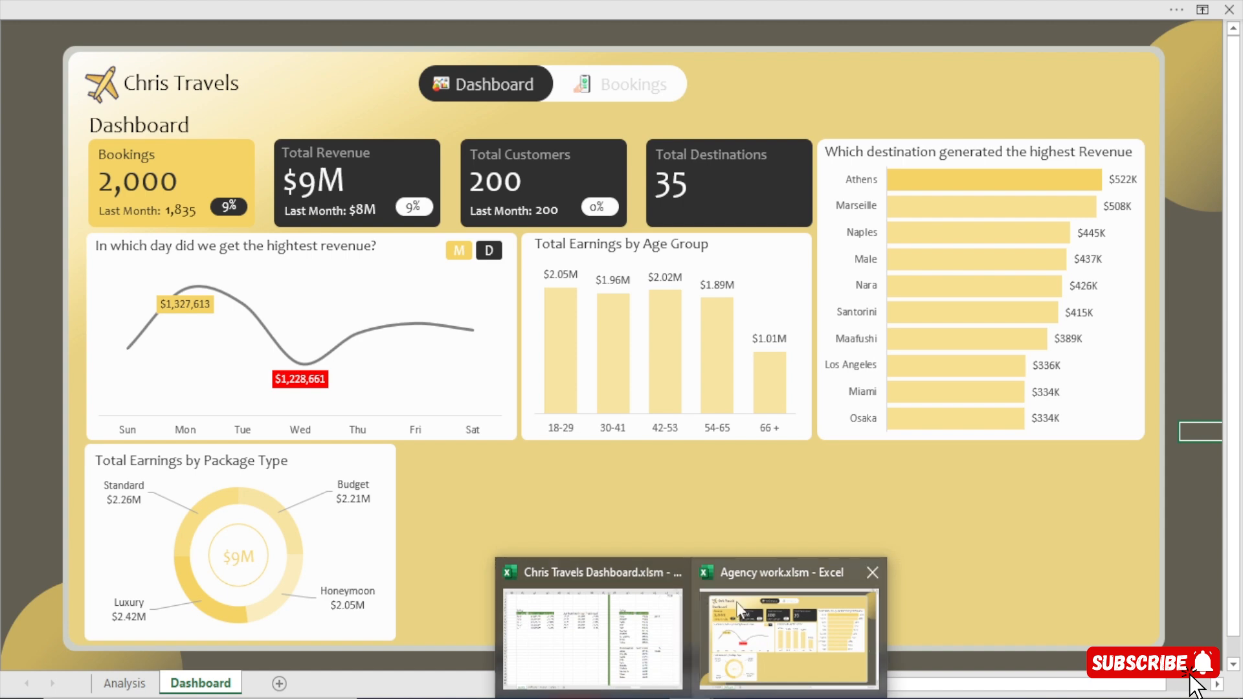
# Switch to the Chris Travels Dashboard workbook and examine the PayPal label in the preferred payment method card on its Dashboard sheet.
pyautogui.click(556, 650)
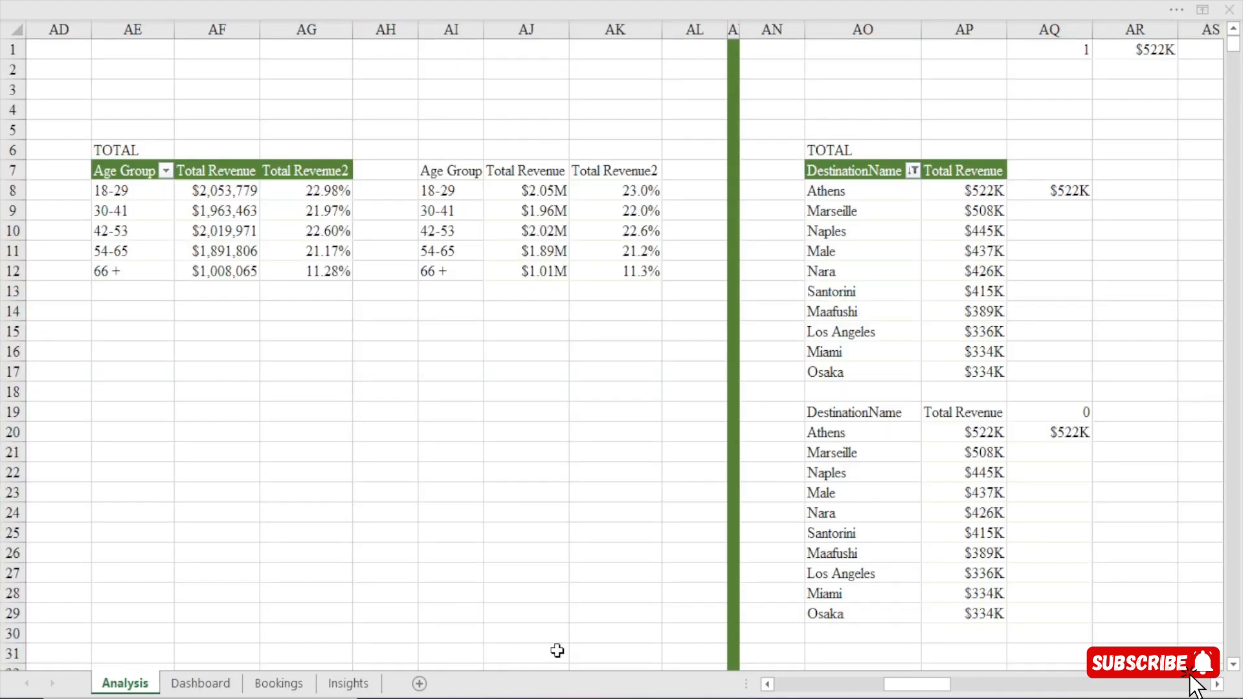
pyautogui.click(201, 684)
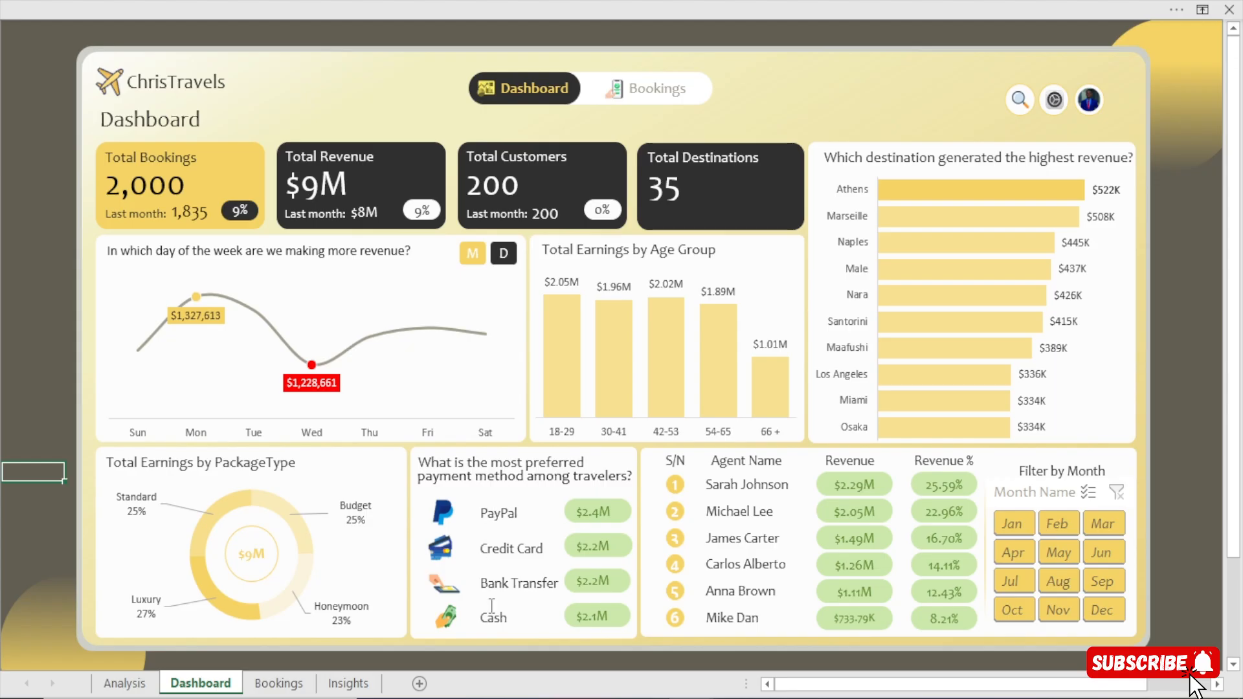
pyautogui.click(518, 514)
pyautogui.moveTo(496, 512); pyautogui.dragTo(467, 513)
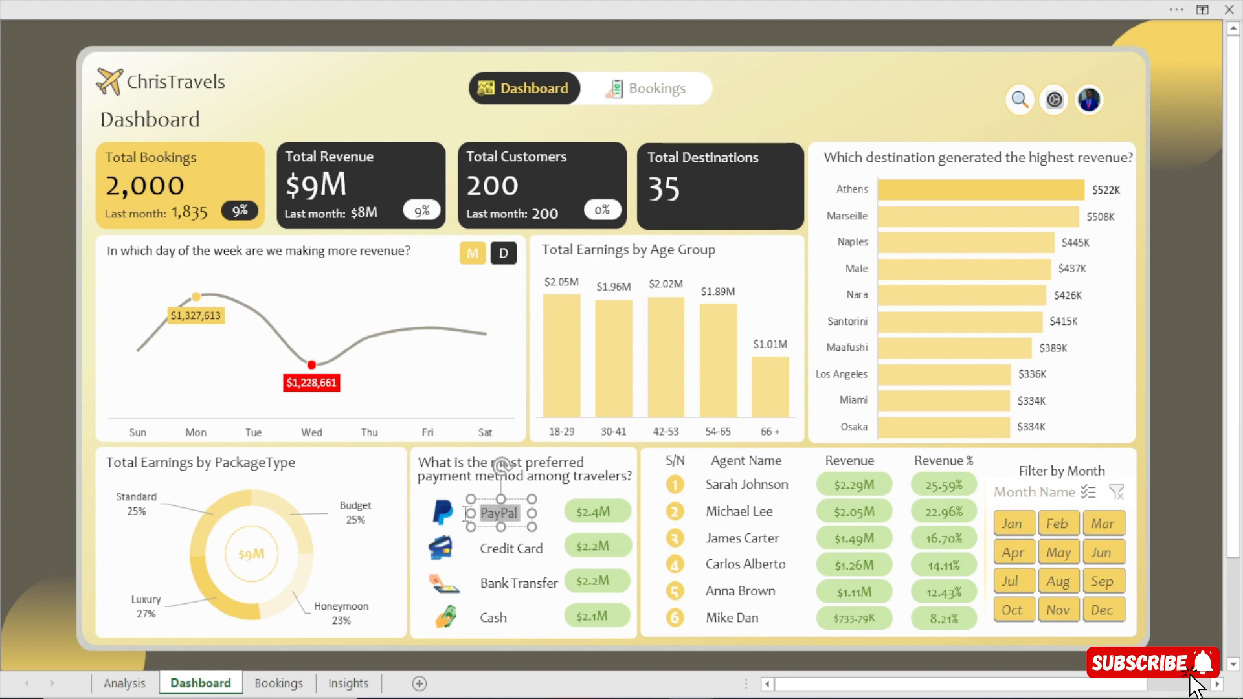
pyautogui.click(22, 511)
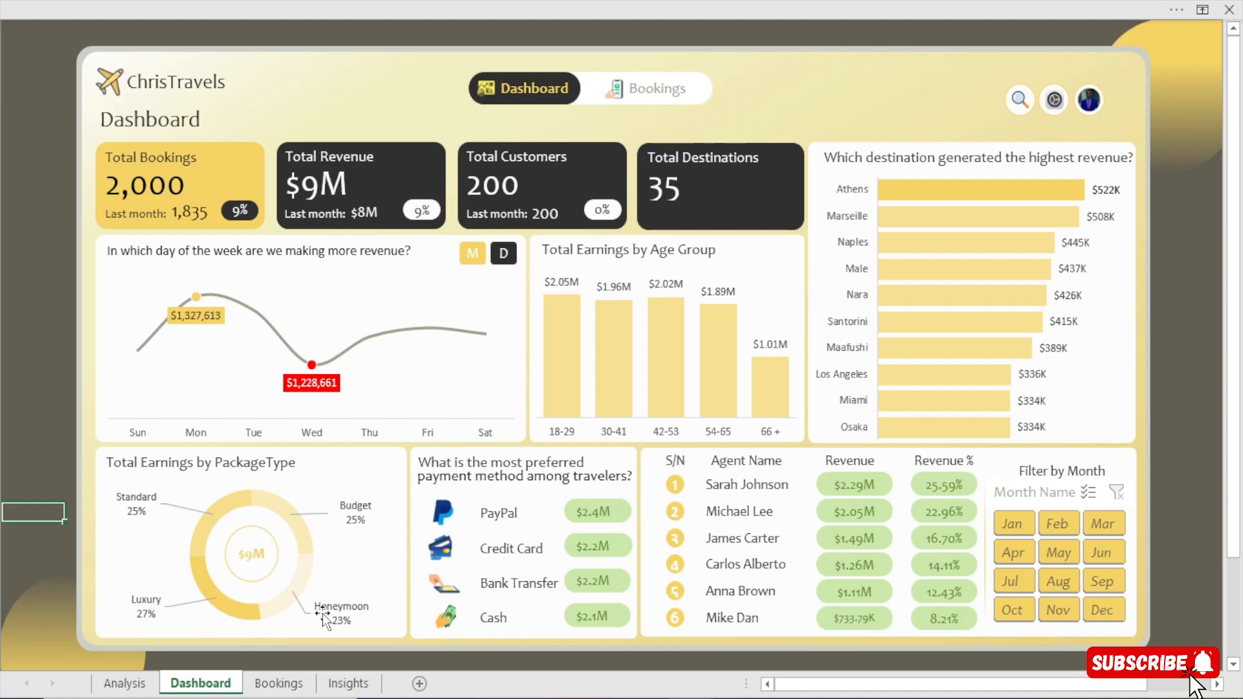
# Examine the PaymentMethod pivot table and its Total Revenue values on the reference Analysis sheet, and return to the Dashboard sheet.
pyautogui.click(125, 683)
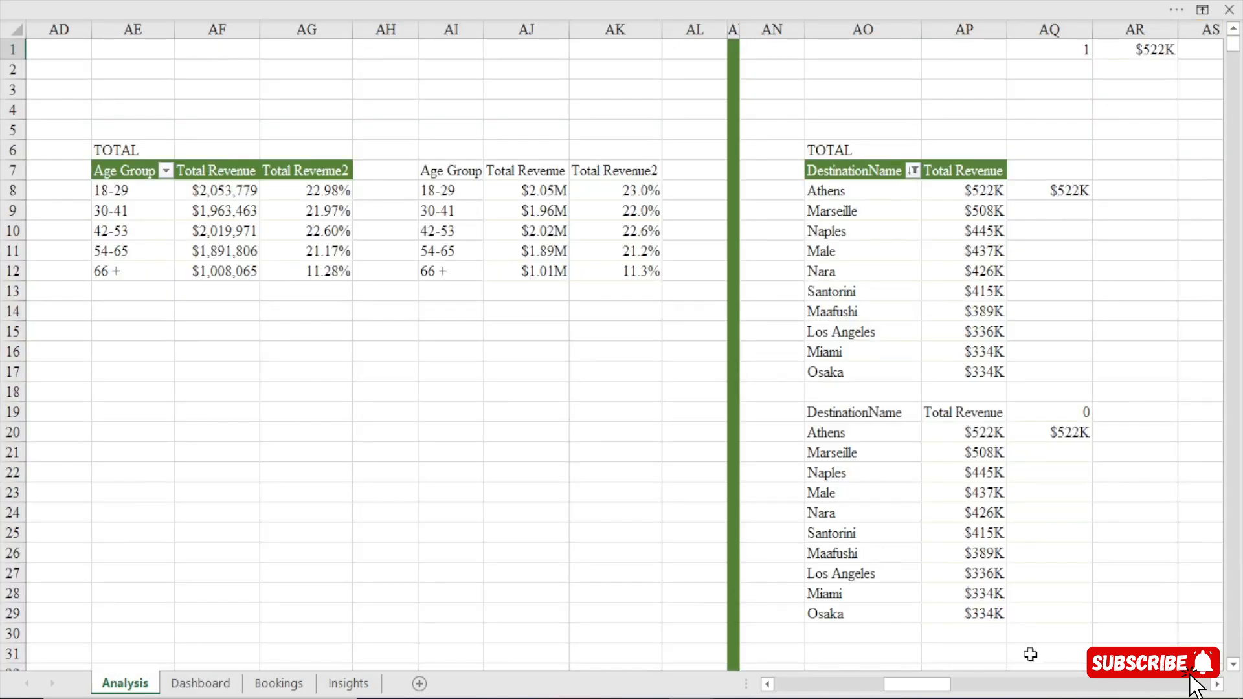
pyautogui.moveTo(1216, 686); pyautogui.dragTo(1216, 686)
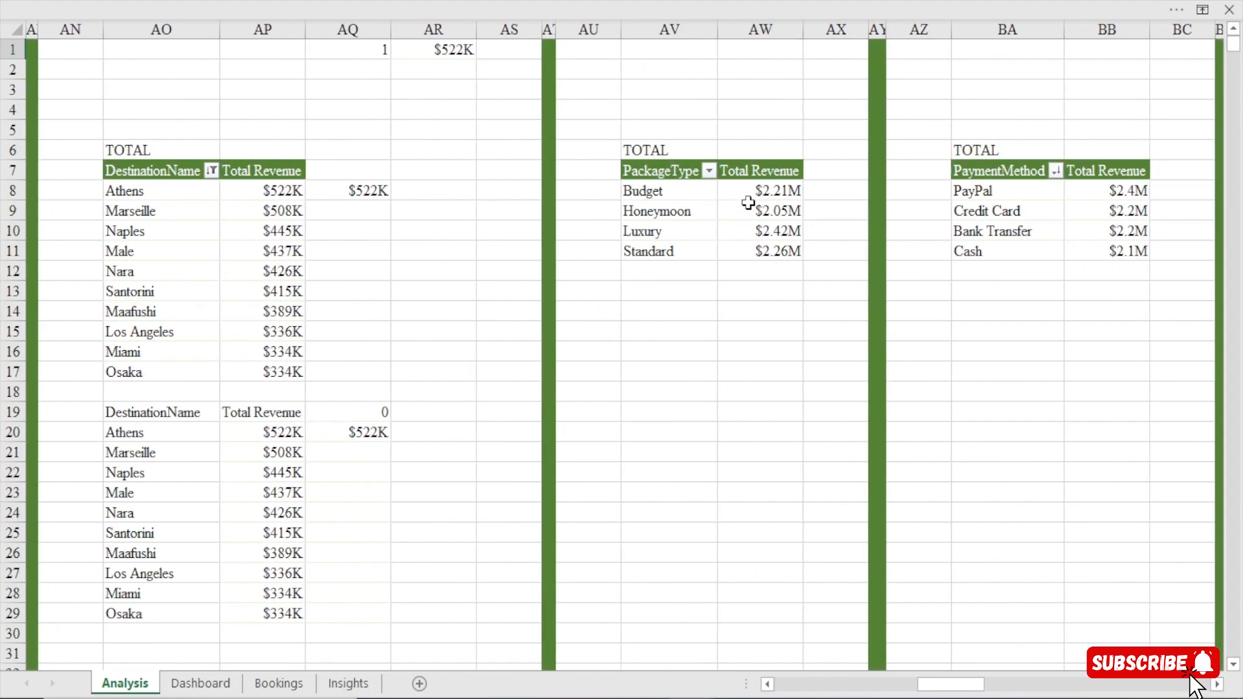
pyautogui.hscroll(5, 748, 202)
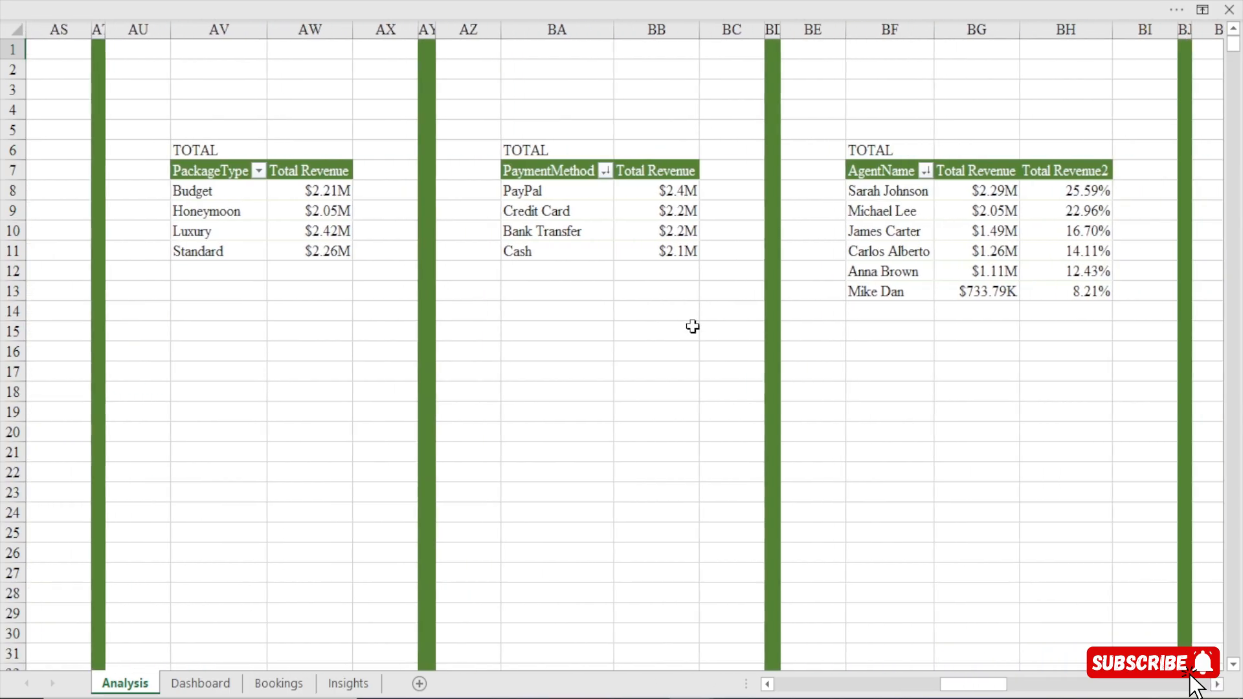
pyautogui.moveTo(529, 169); pyautogui.dragTo(703, 265)
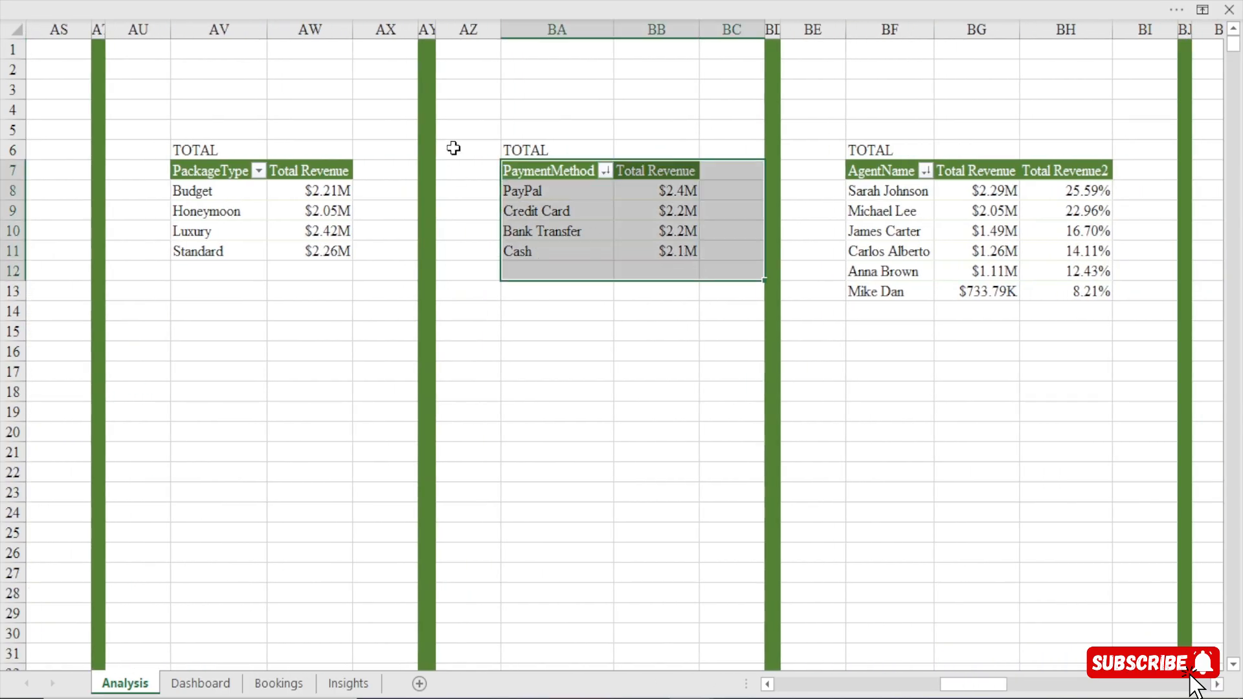
pyautogui.moveTo(679, 190); pyautogui.dragTo(680, 250)
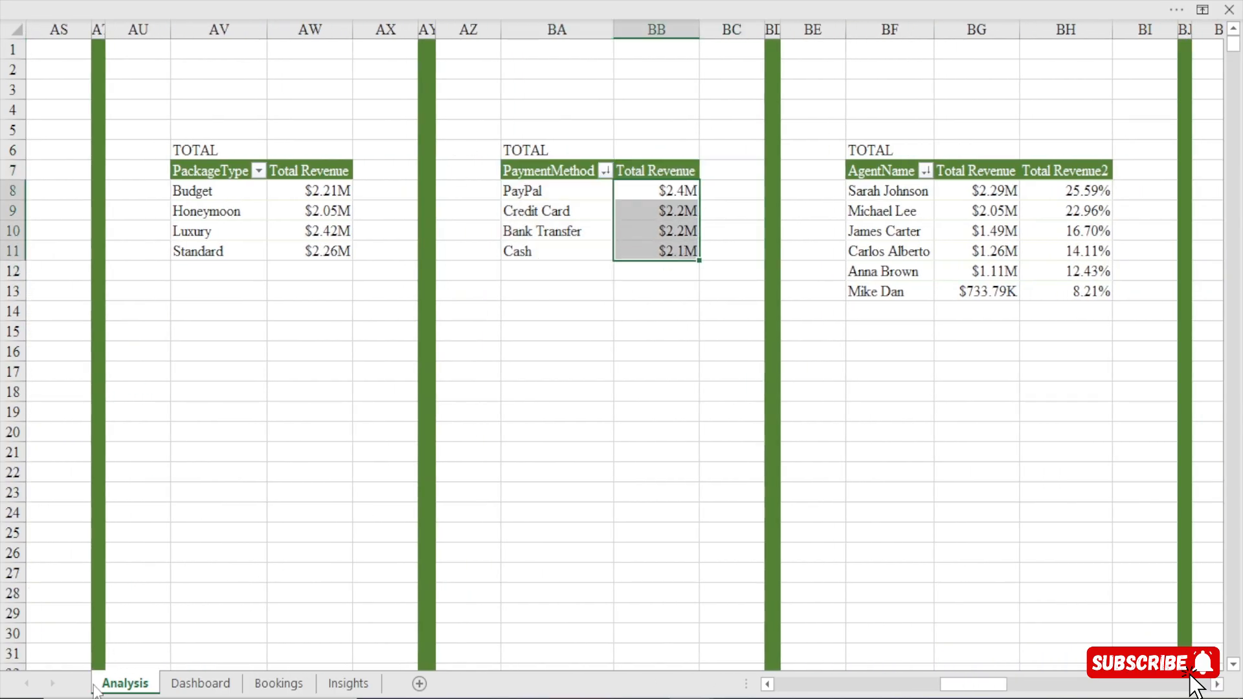
pyautogui.click(220, 685)
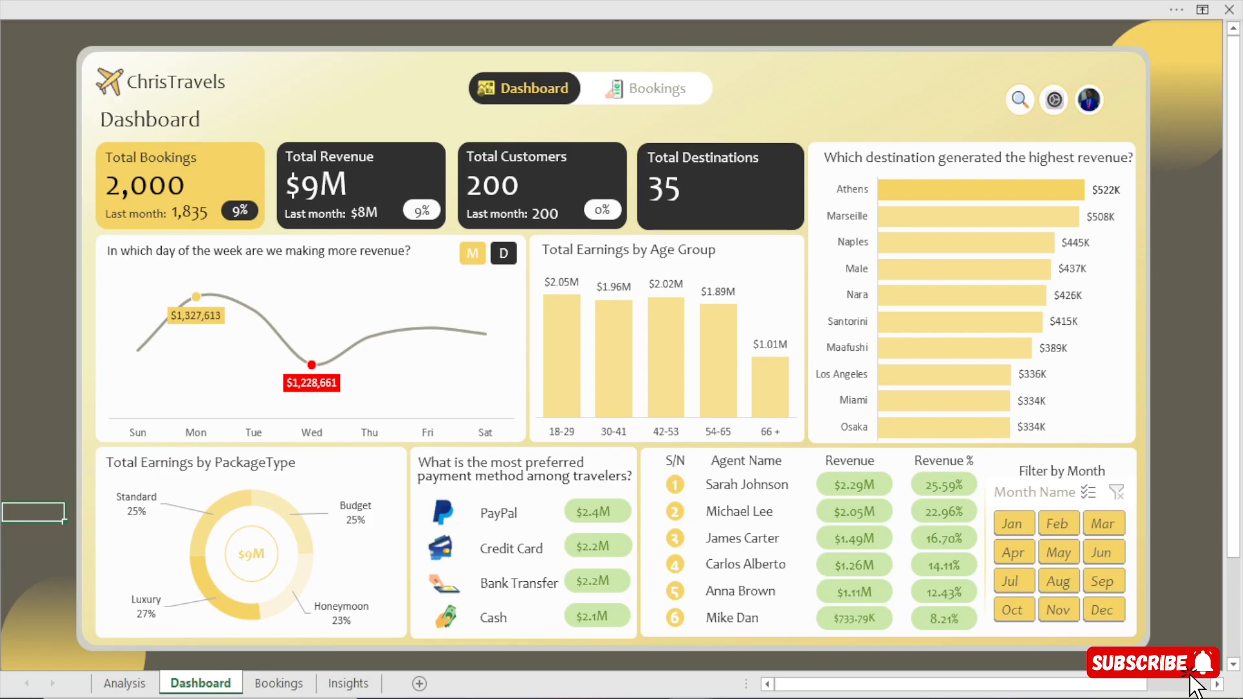
# Inspect the fill colour and transparency of the PayPal revenue pill in the reference payment method card.
pyautogui.click(624, 510)
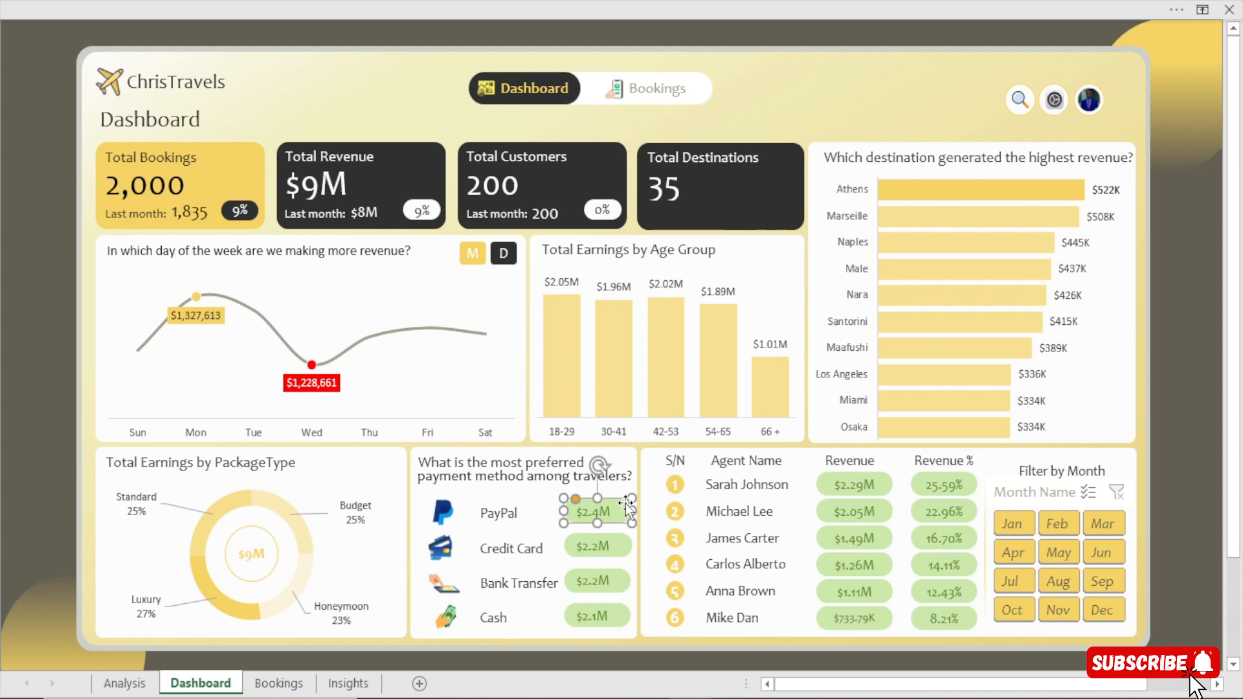
pyautogui.hotkey('ctrl', '1')
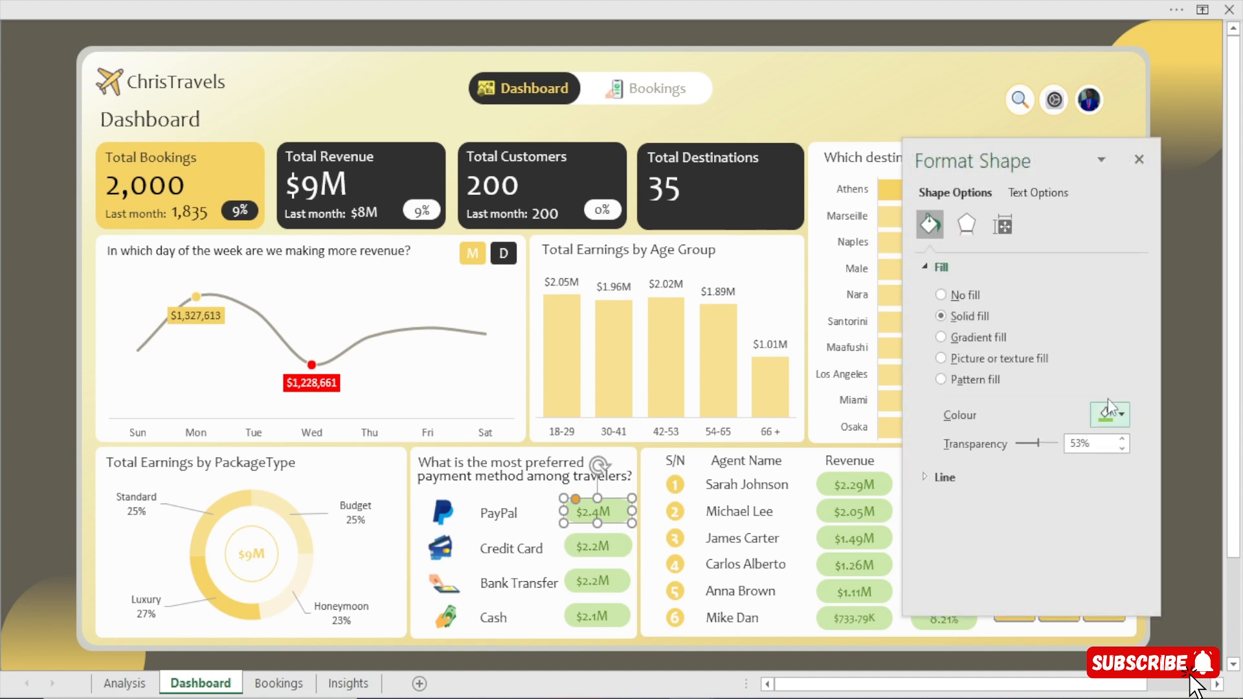
pyautogui.click(1118, 417)
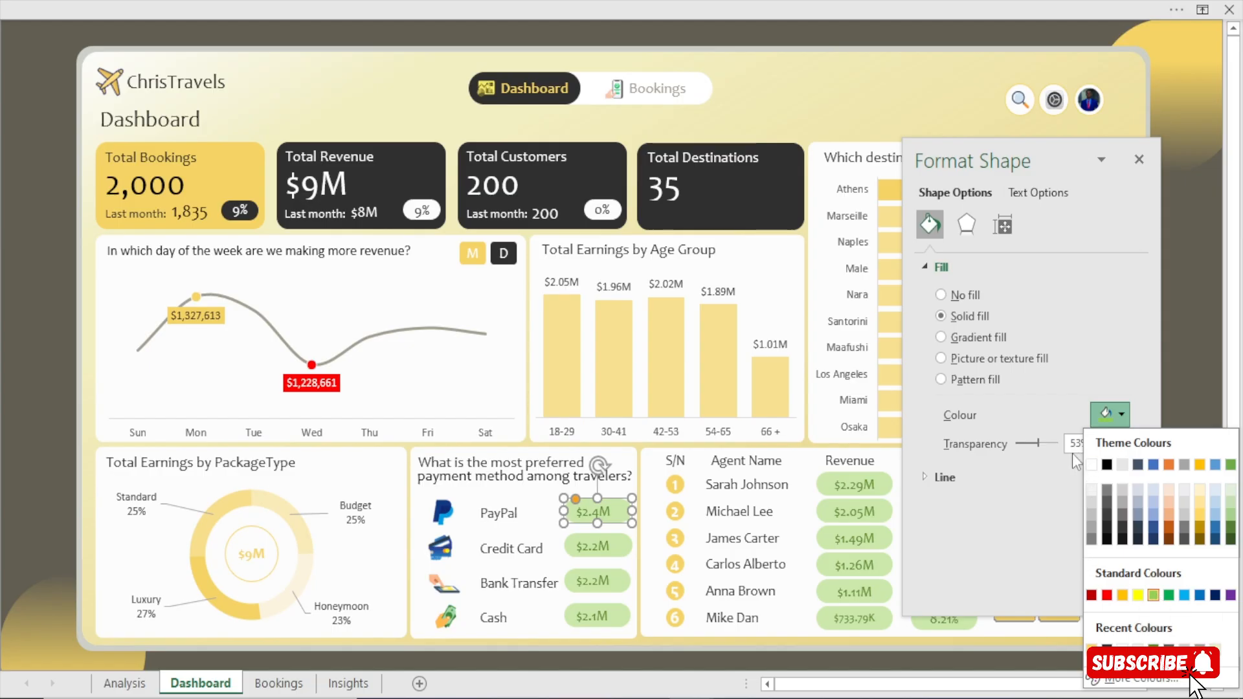
pyautogui.click(1141, 162)
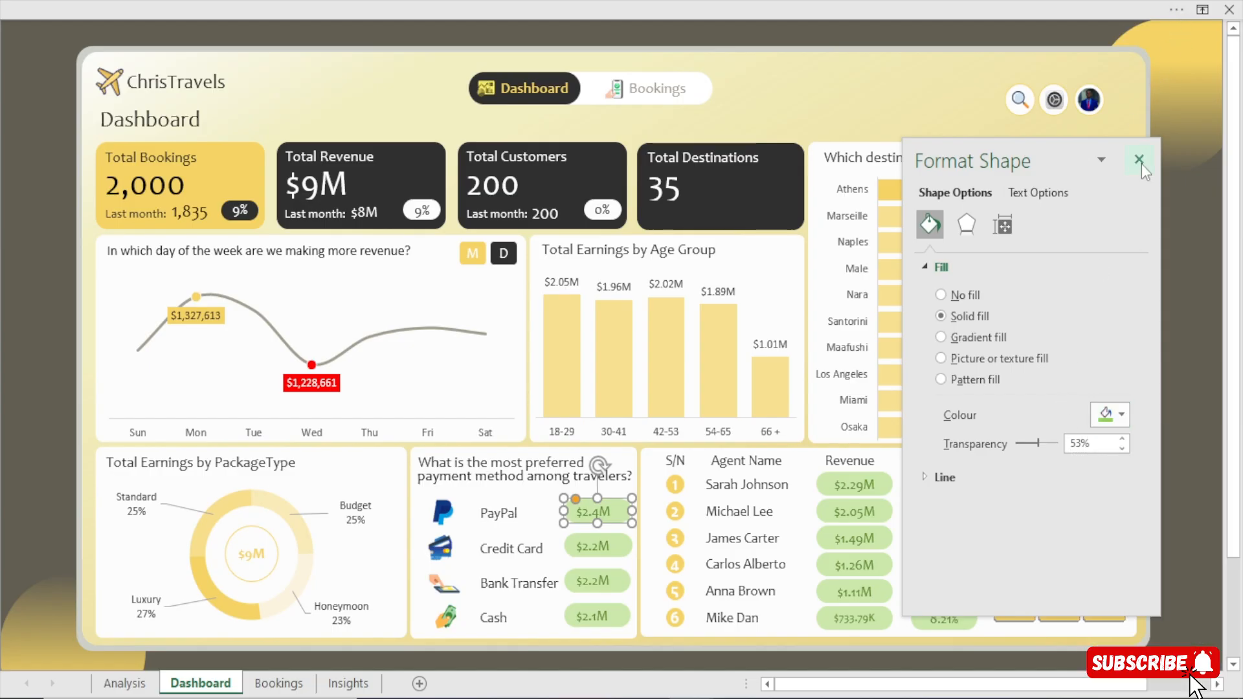
pyautogui.click(1141, 163)
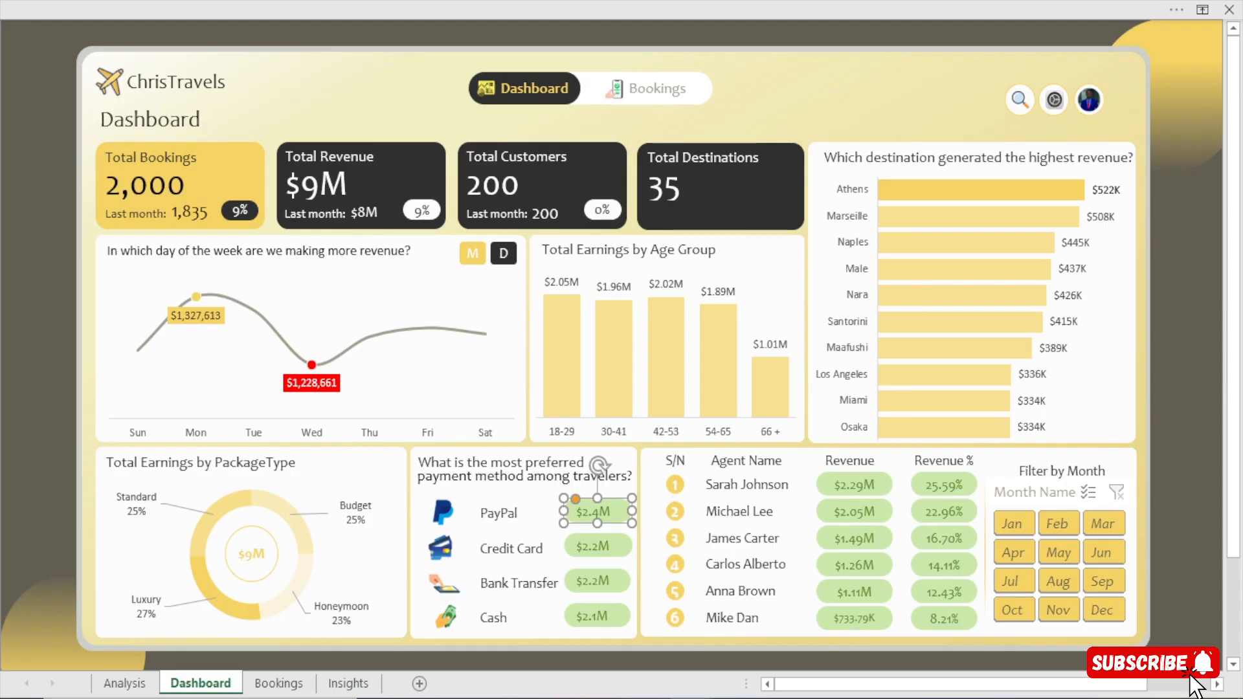
pyautogui.click(17, 432)
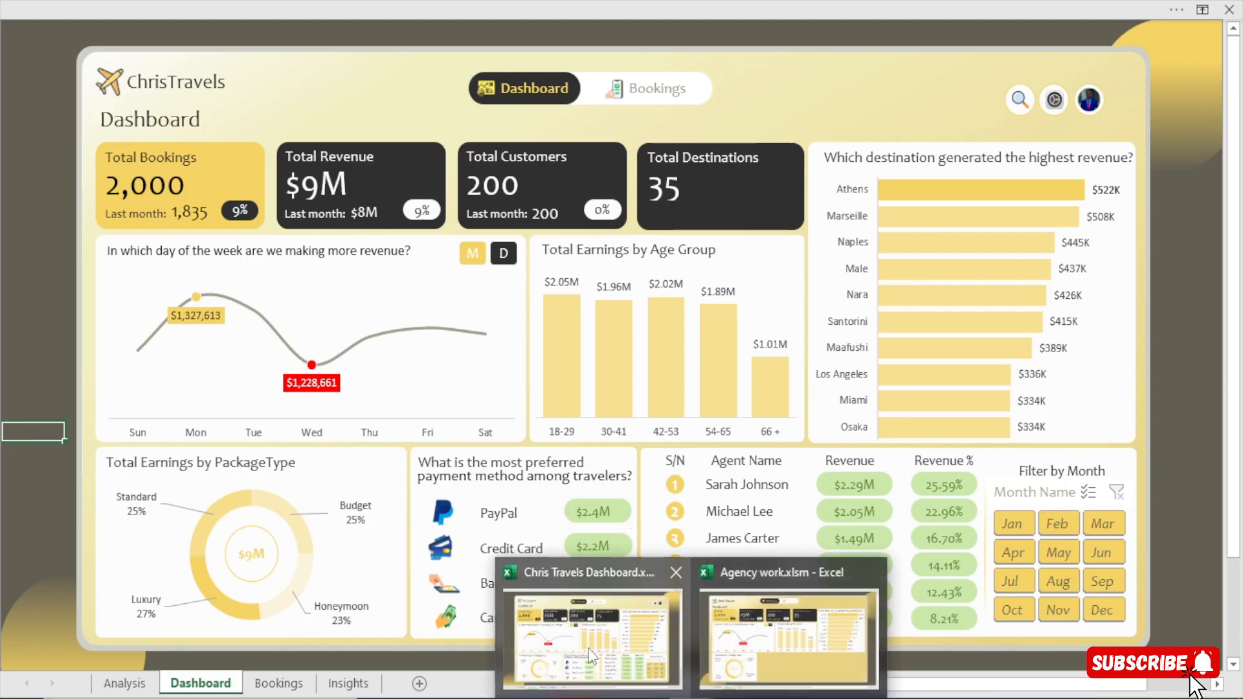
# Switch to Agency work.xlsm, duplicate the white background card of Total Earnings by Package Type beside the original, and set the copy's width to 2.59".
pyautogui.click(807, 655)
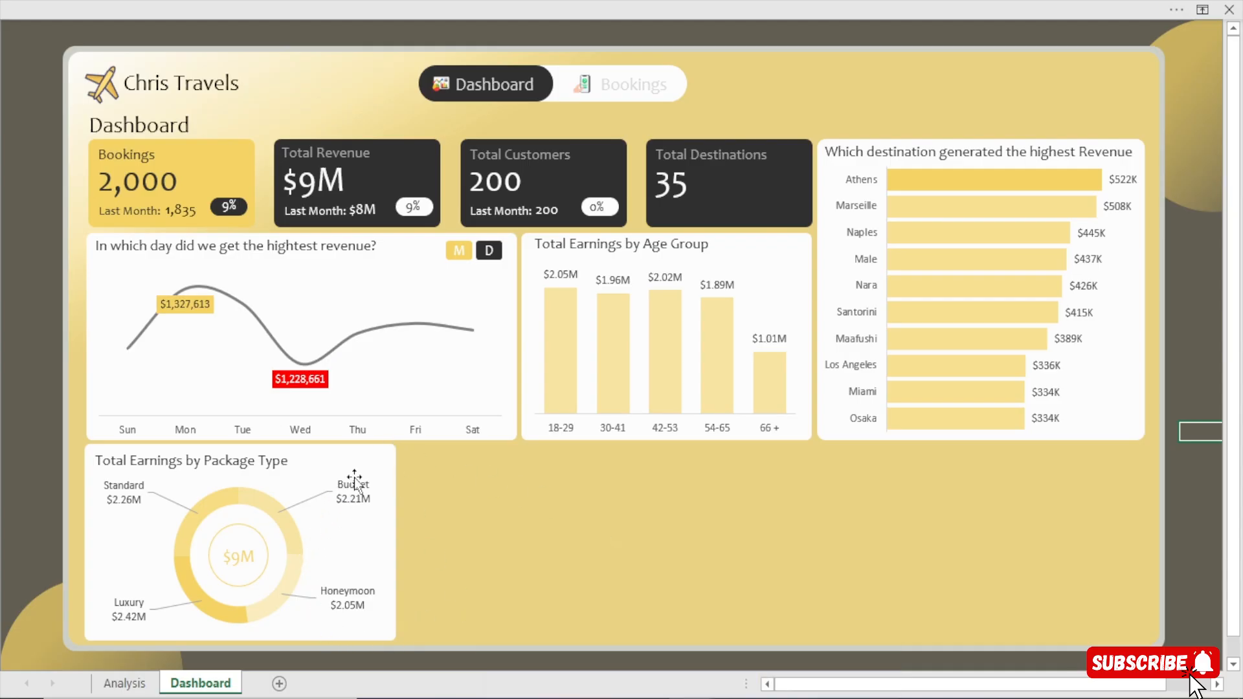
pyautogui.click(381, 447)
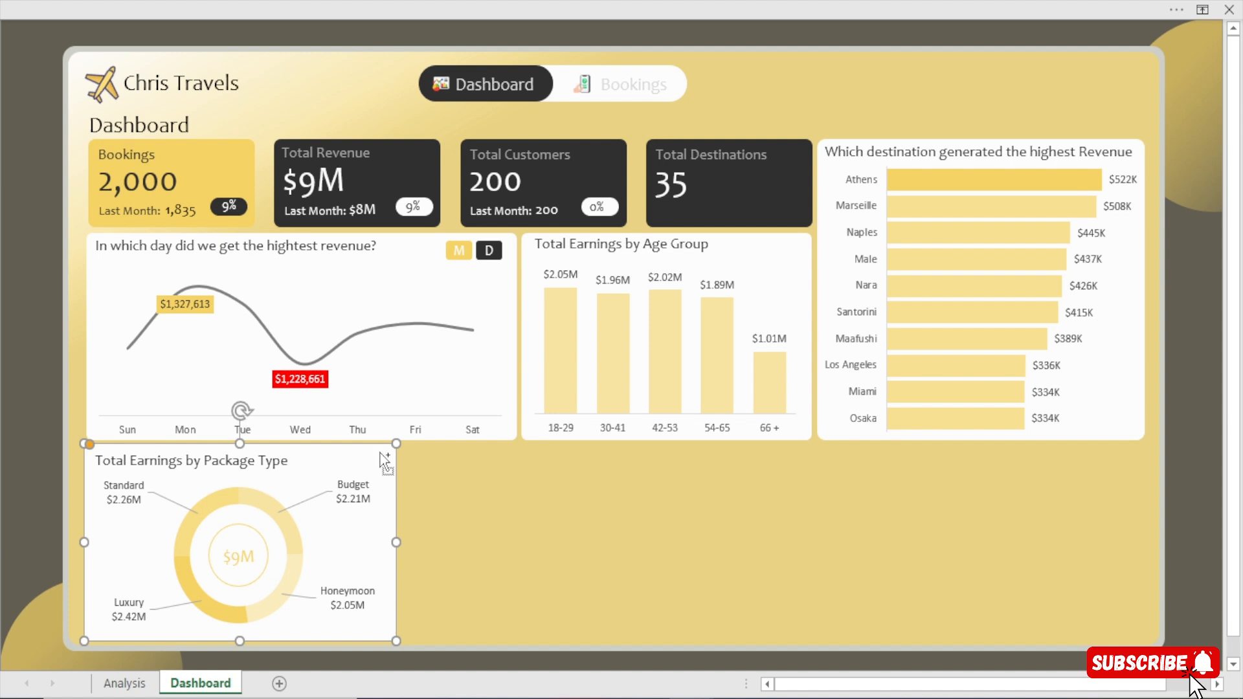
pyautogui.moveTo(384, 460); pyautogui.dragTo(660, 477)
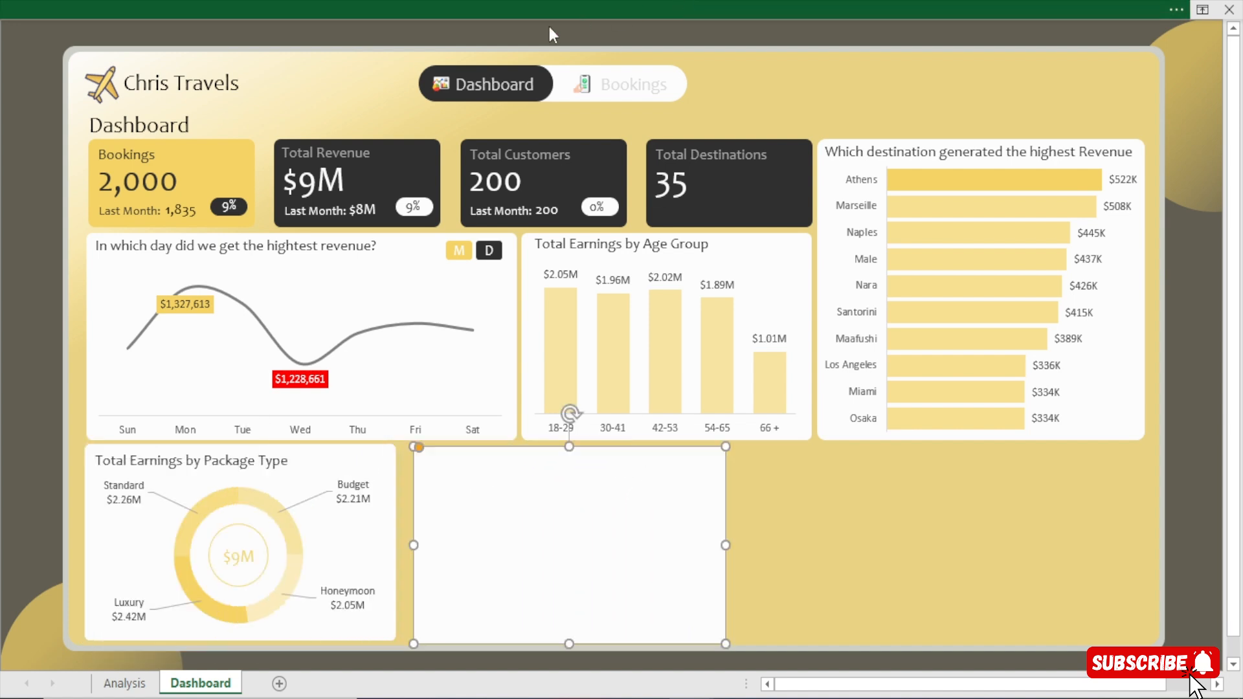
pyautogui.click(726, 13)
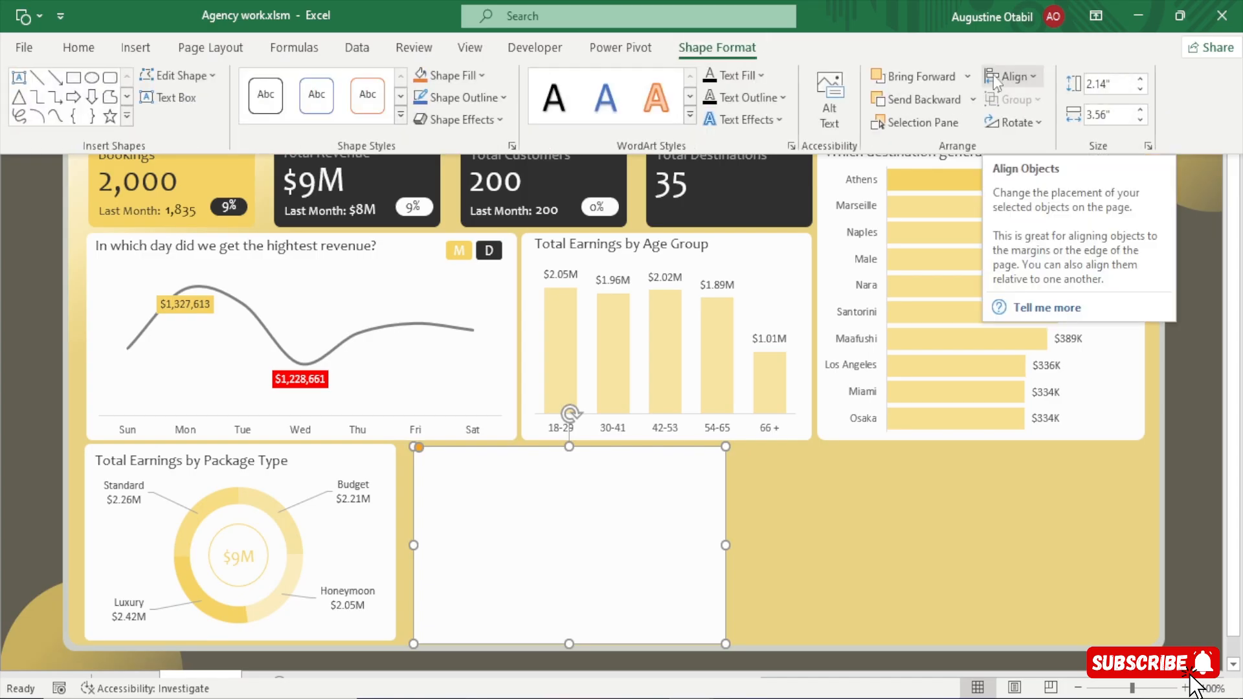
pyautogui.click(1108, 116)
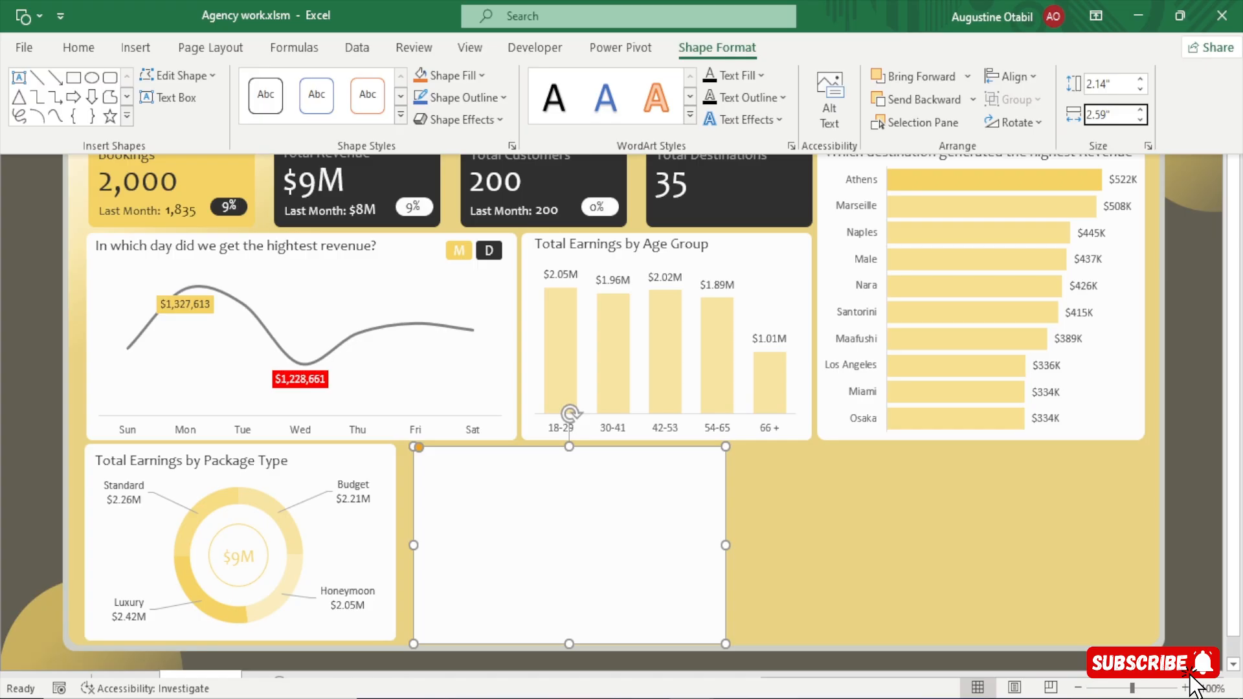
pyautogui.press('Return')
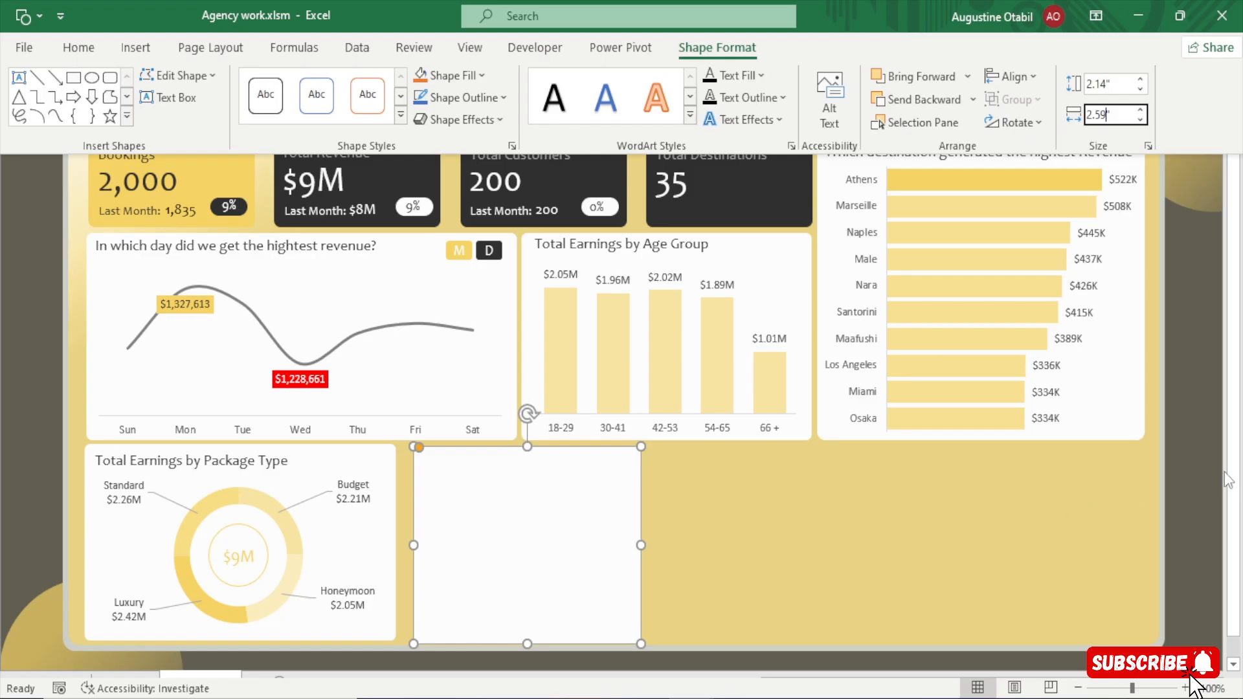
pyautogui.hotkey('ctrl', 'shift', 'F1')
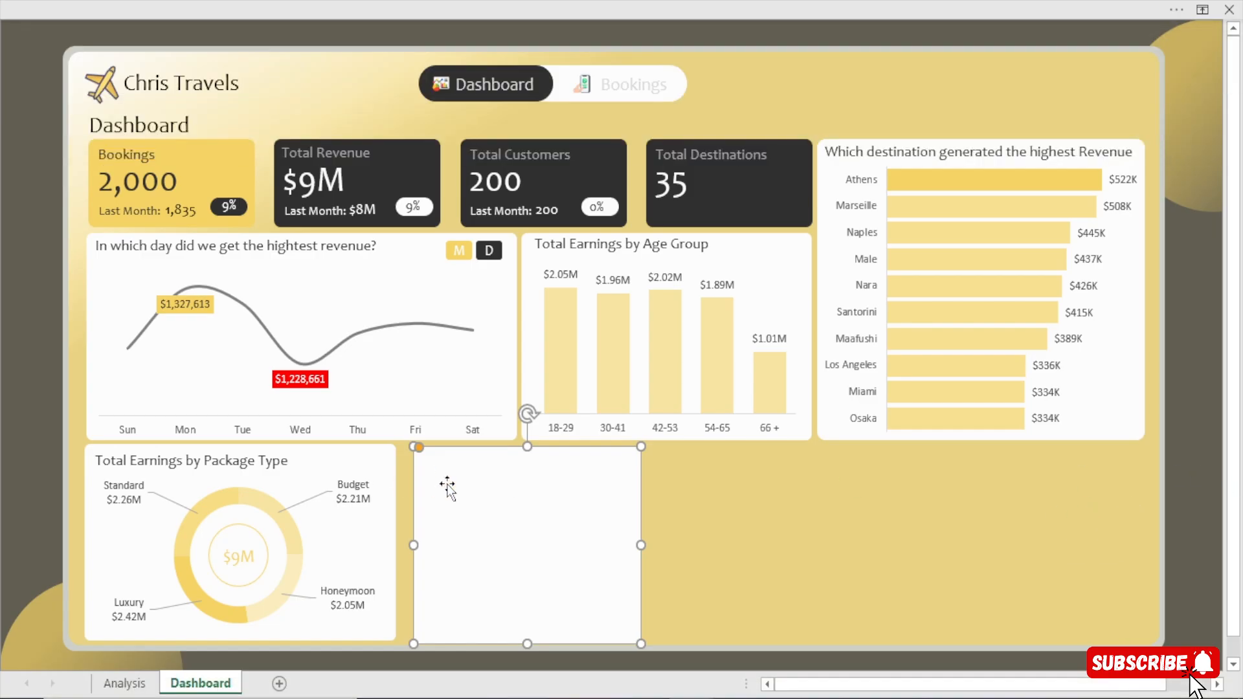
# Nudge the new blank card left and up to sit close beside the package type card with their upper edges level, and deselect it.
pyautogui.press('Left')
pyautogui.press('Left')
pyautogui.press('Left')
pyautogui.press('Left')
pyautogui.press('Up')
pyautogui.press('Up')
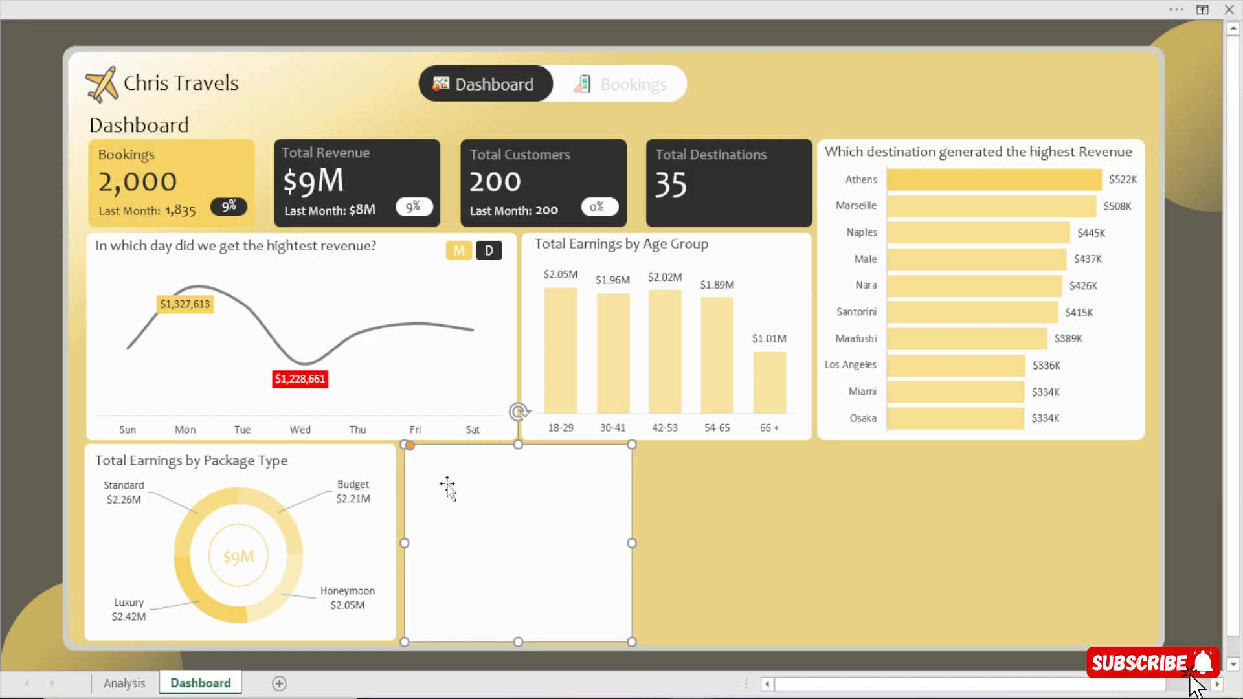
pyautogui.press('Left')
pyautogui.press('Left')
pyautogui.press('Left')
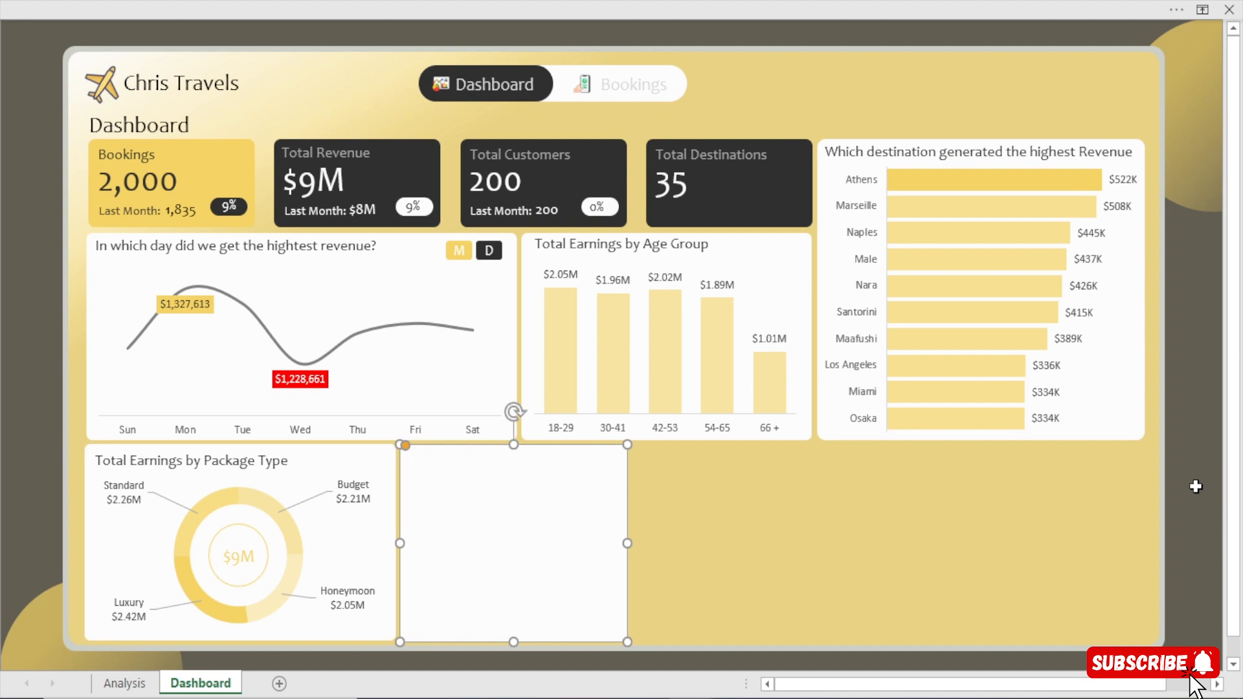
pyautogui.click(1195, 486)
pyautogui.click(438, 519)
pyautogui.press('Up')
pyautogui.press('Left')
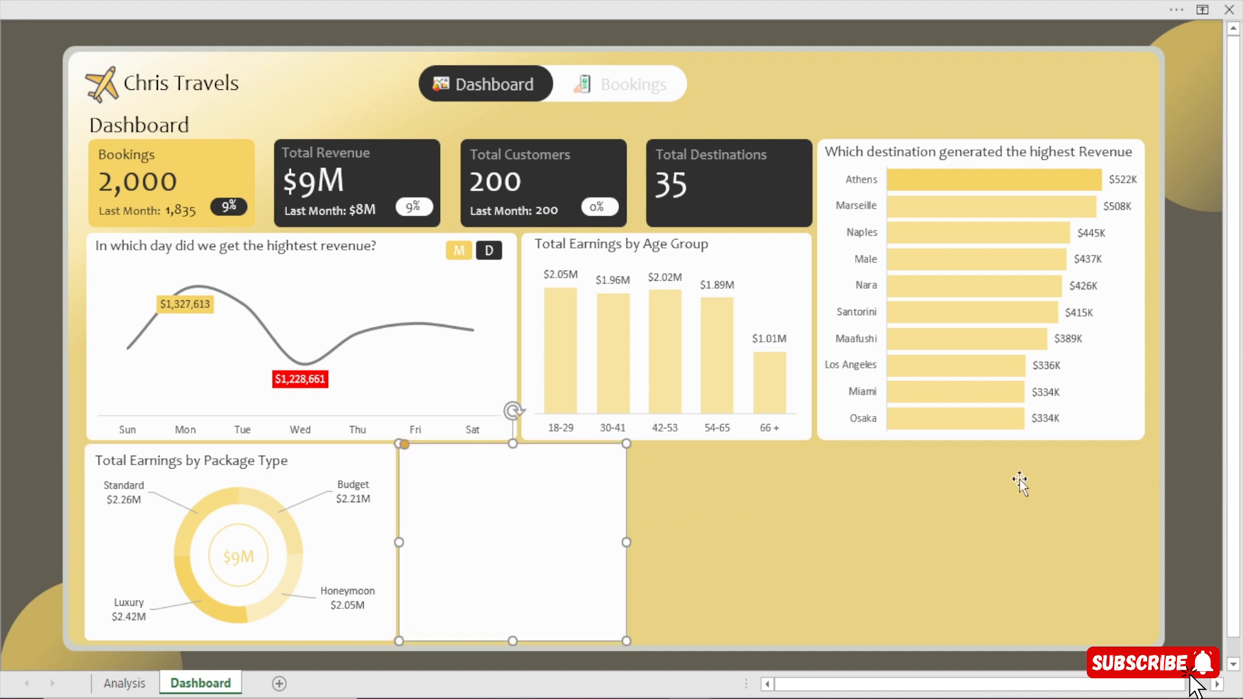
pyautogui.moveTo(1197, 484); pyautogui.dragTo(1173, 499)
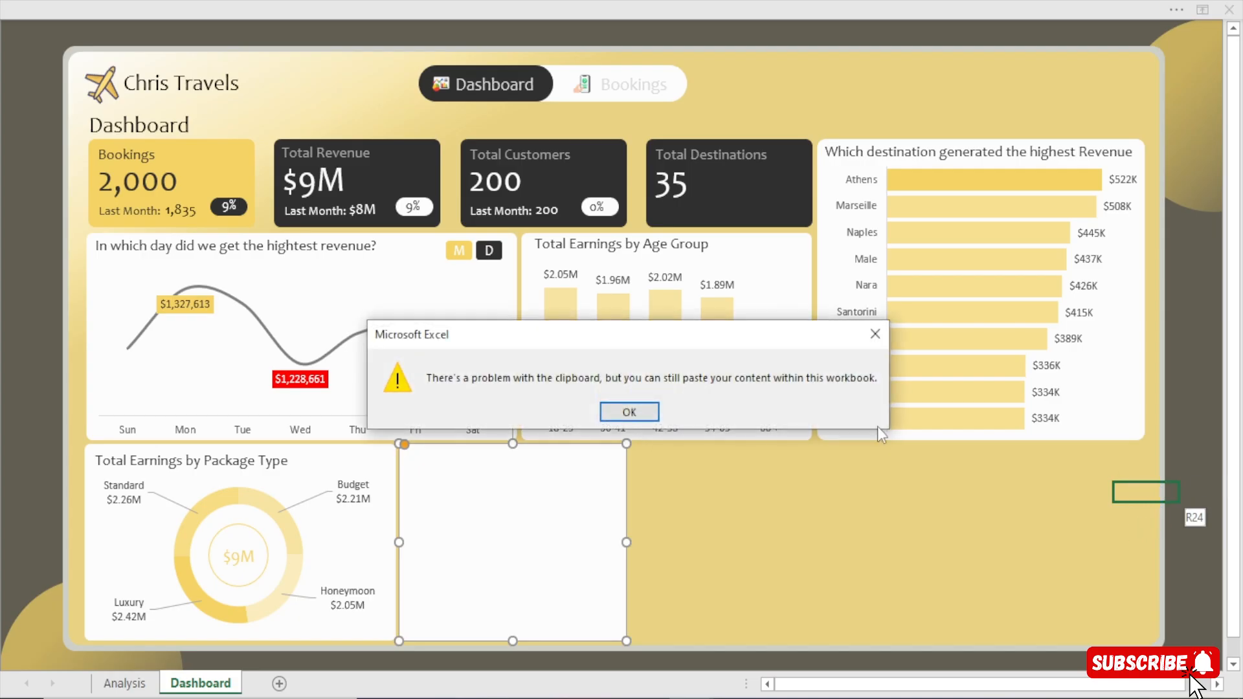
pyautogui.click(874, 334)
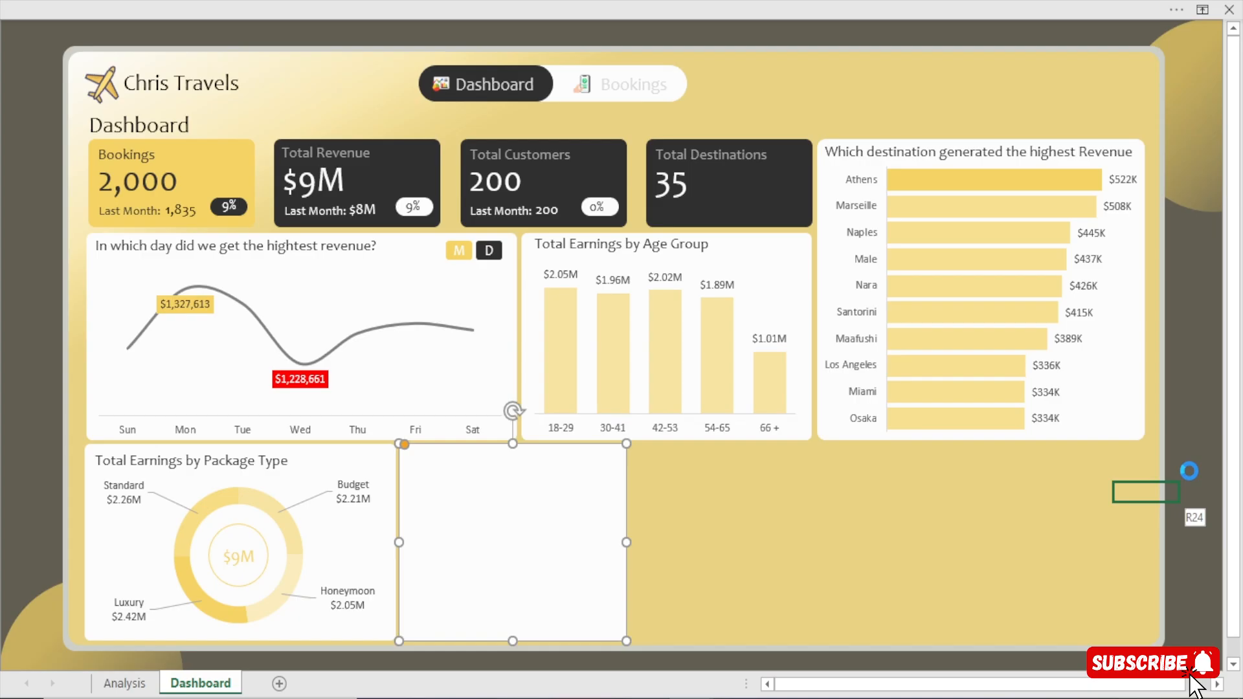
pyautogui.click(1189, 470)
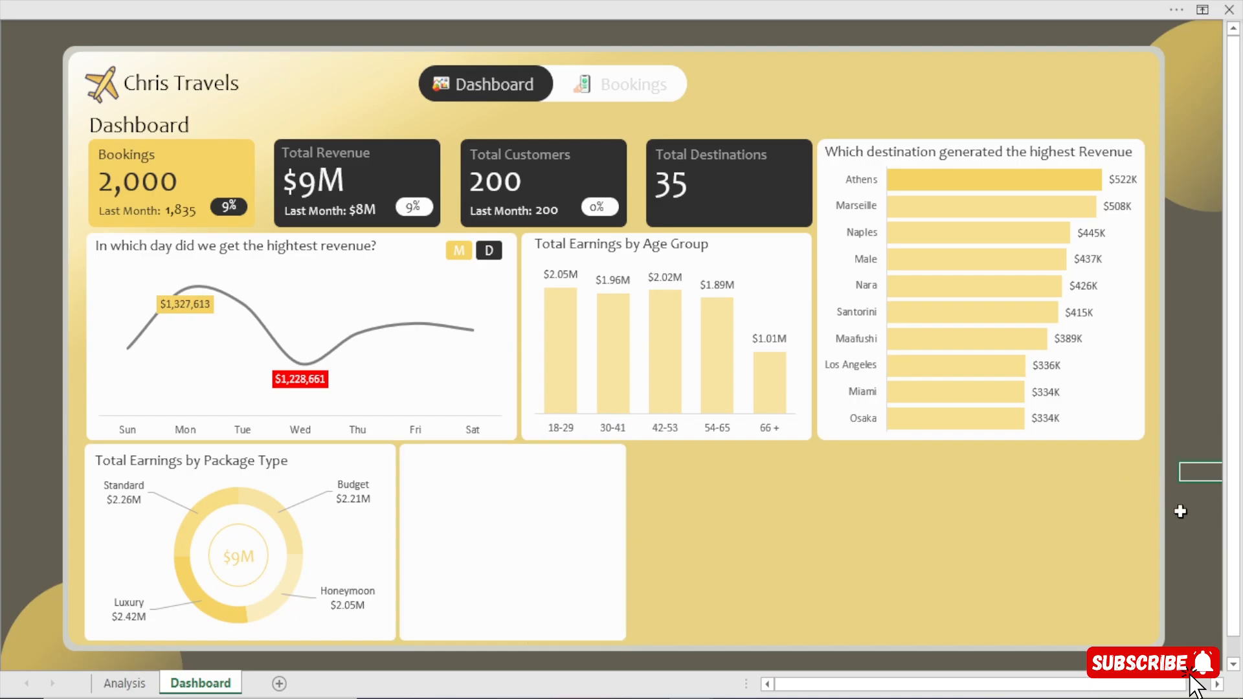
pyautogui.click(1185, 532)
# Copy the whole PackageType pivot table on the Analysis sheet and paste it at cell AT5.
pyautogui.click(120, 684)
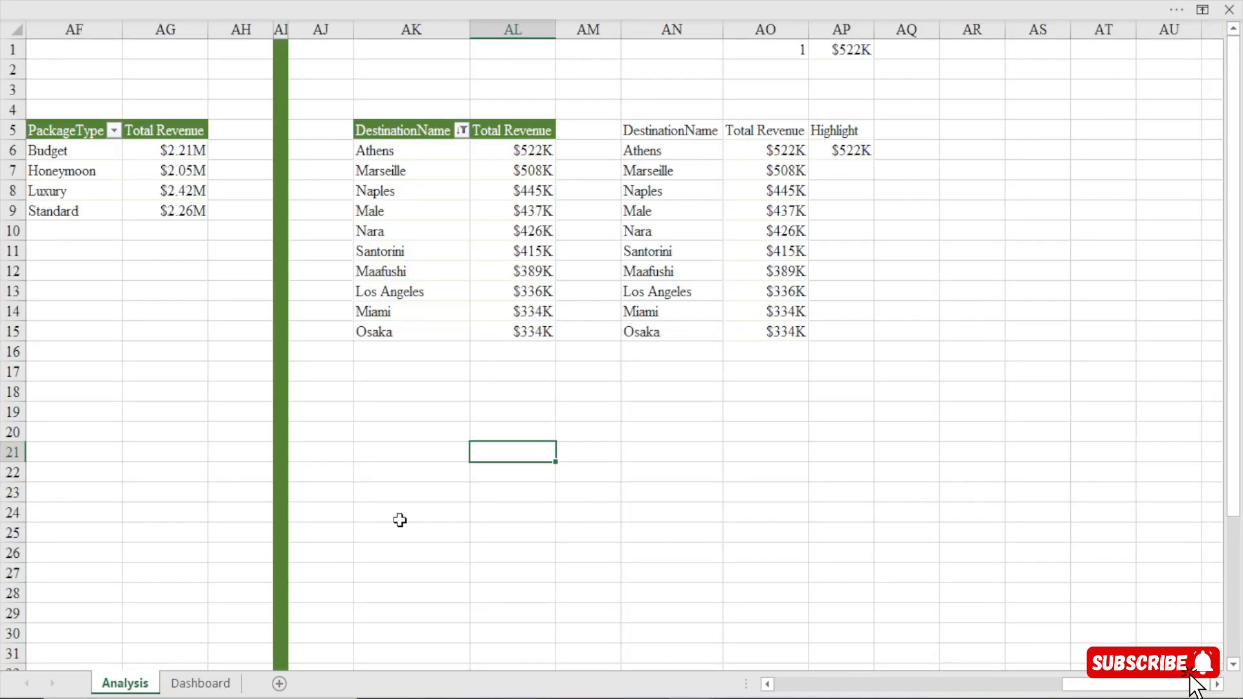
pyautogui.click(419, 131)
pyautogui.click(56, 131)
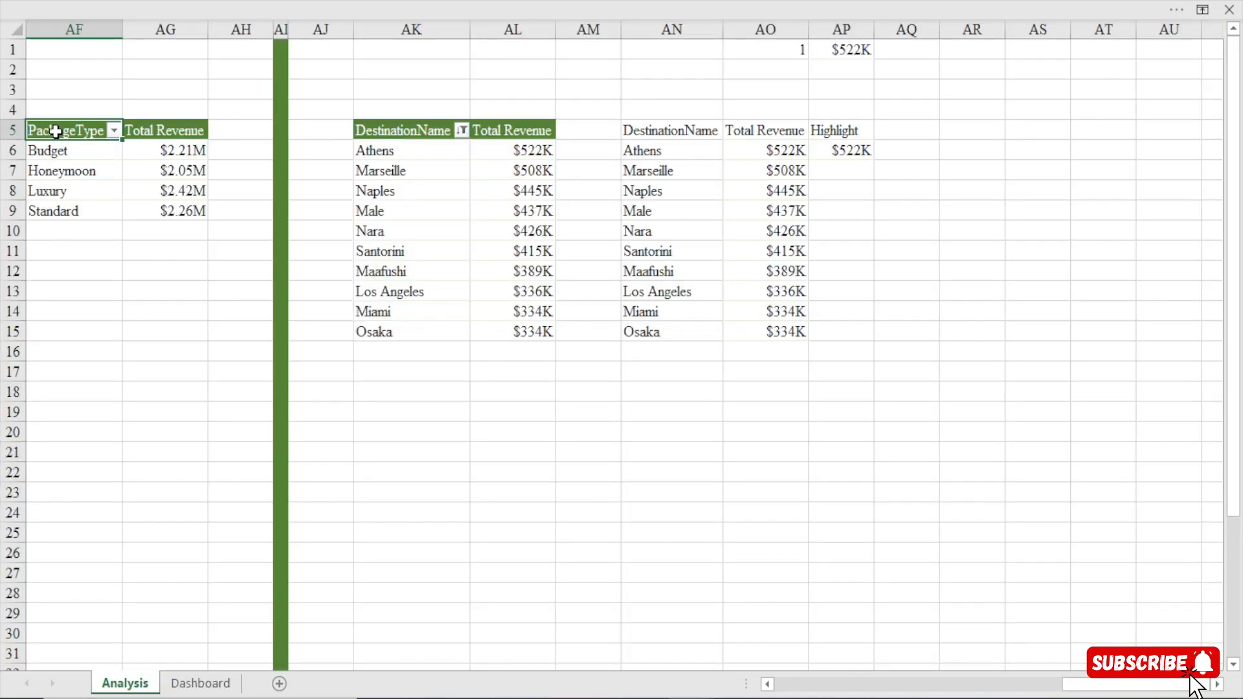
pyautogui.hotkey('ctrl', 'a')
pyautogui.hotkey('ctrl', 'c')
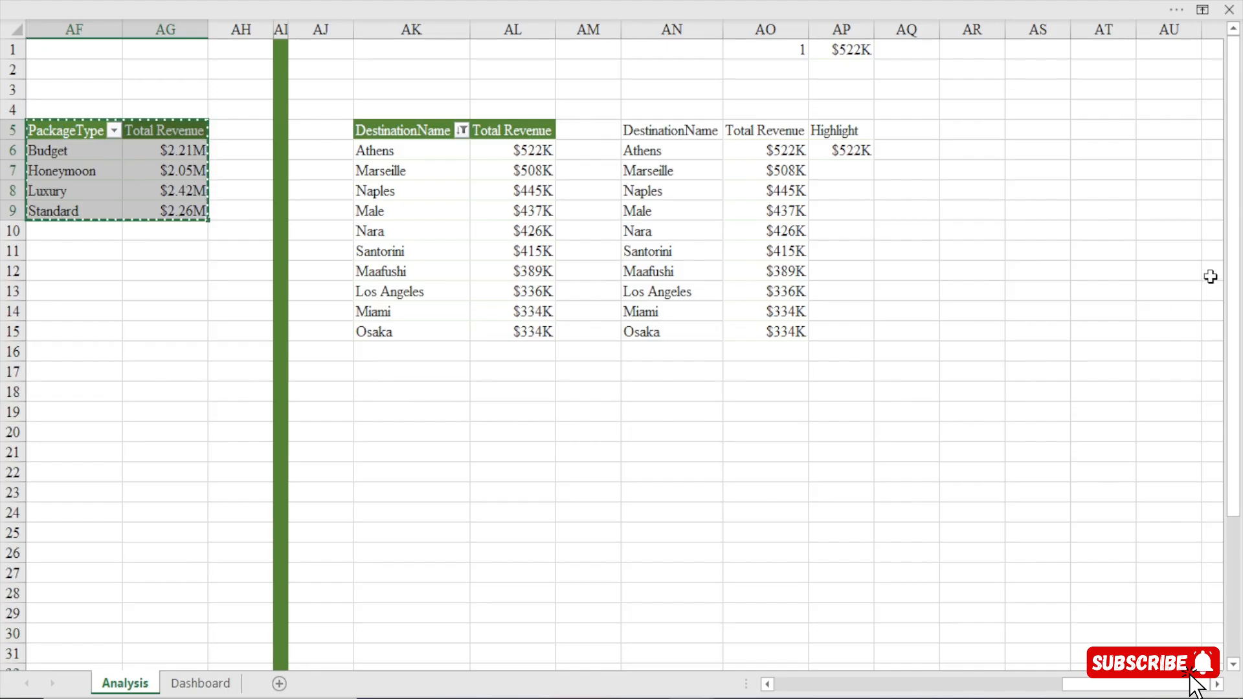
pyautogui.click(1109, 133)
pyautogui.hotkey('ctrl', 'v')
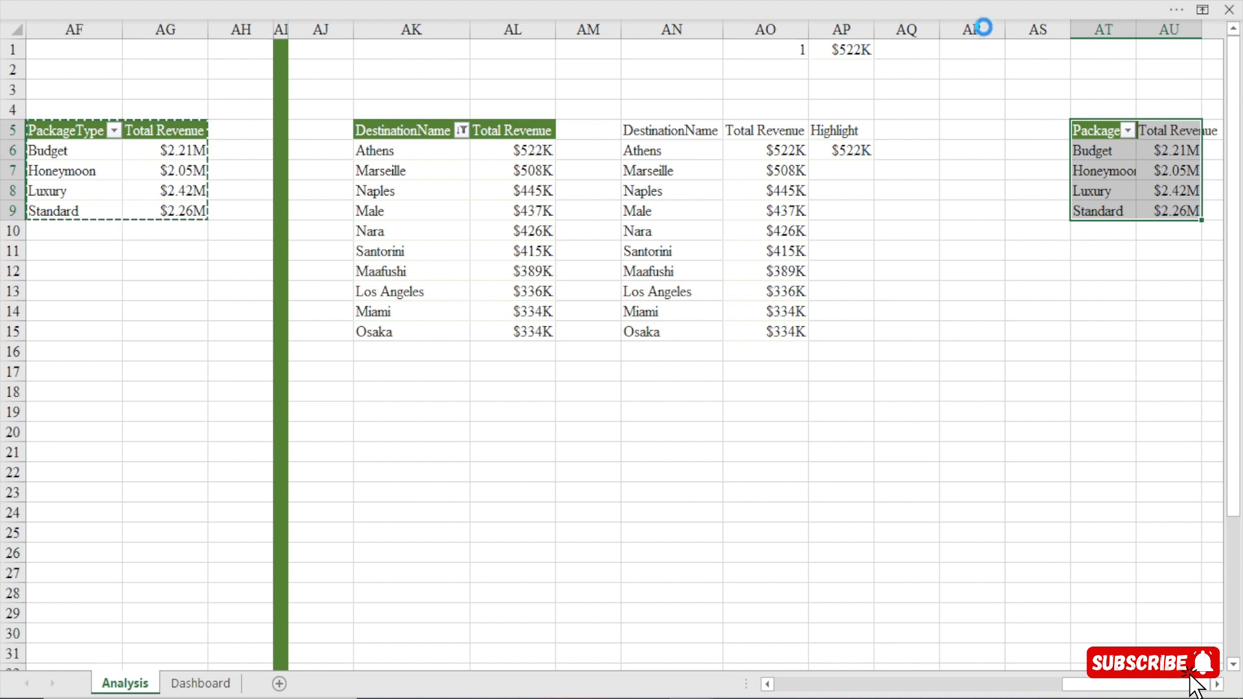
# Fill column AR of the Analysis sheet with green and narrow it to a thin divider like column AI.
pyautogui.click(984, 28)
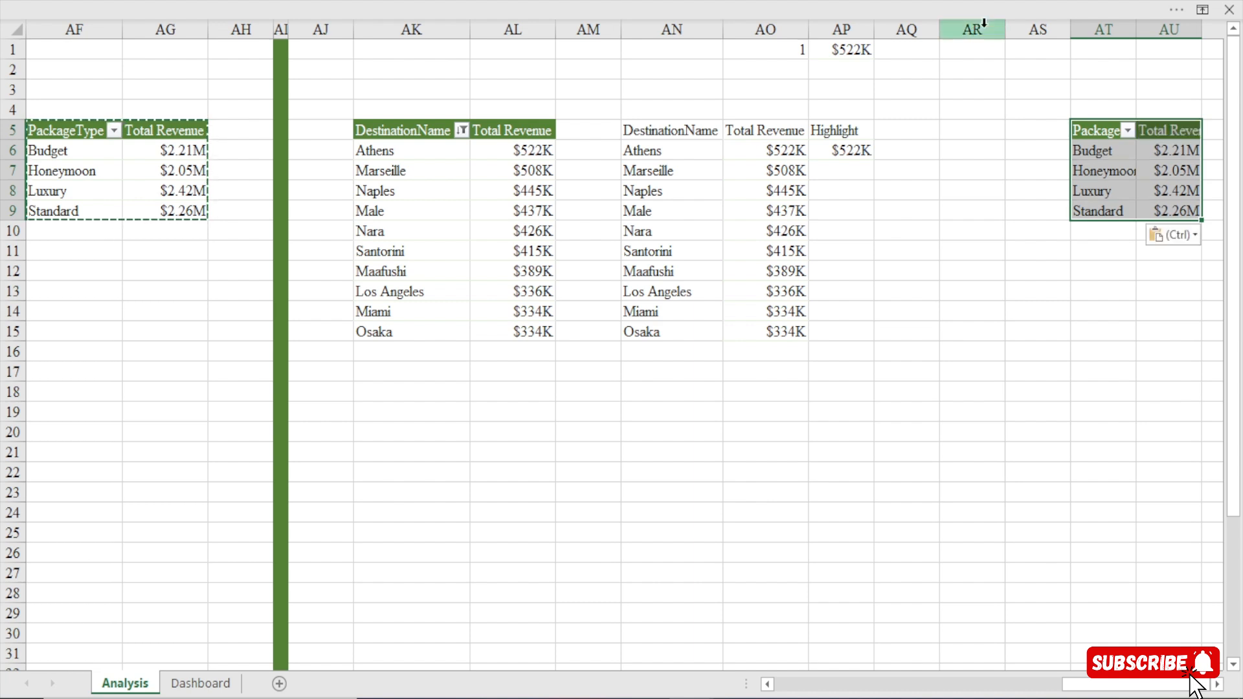
pyautogui.click(567, 3)
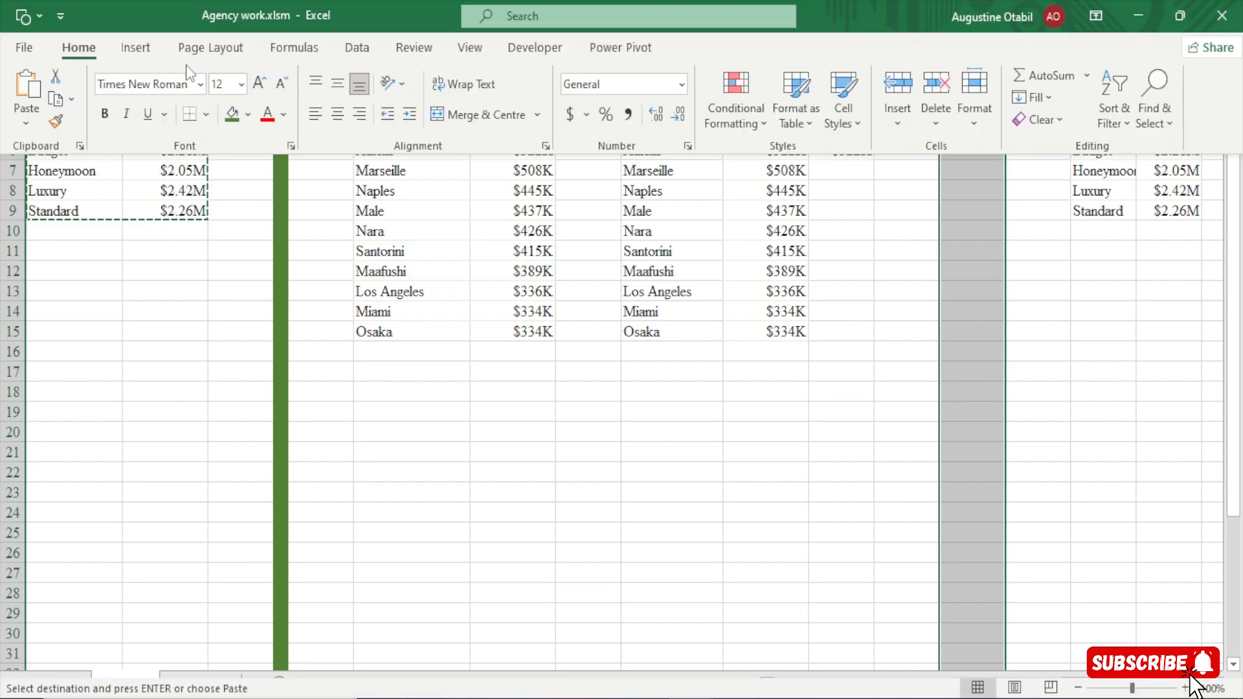
pyautogui.click(233, 116)
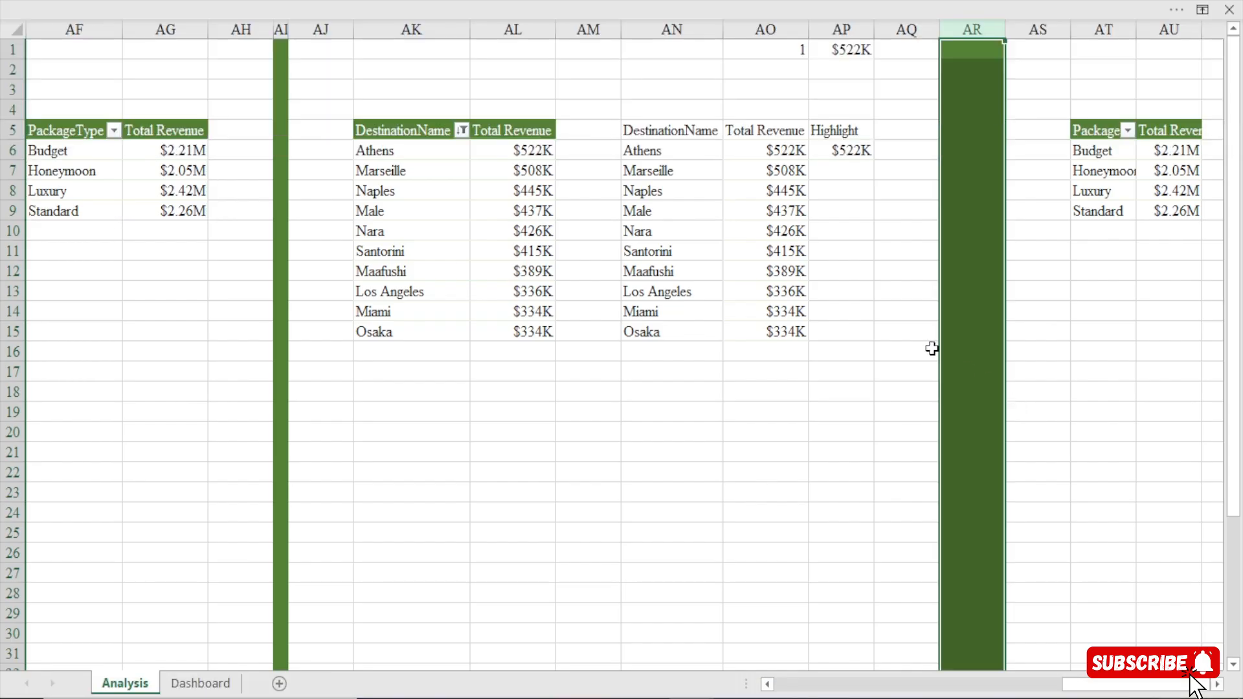
pyautogui.moveTo(1005, 29); pyautogui.dragTo(946, 60)
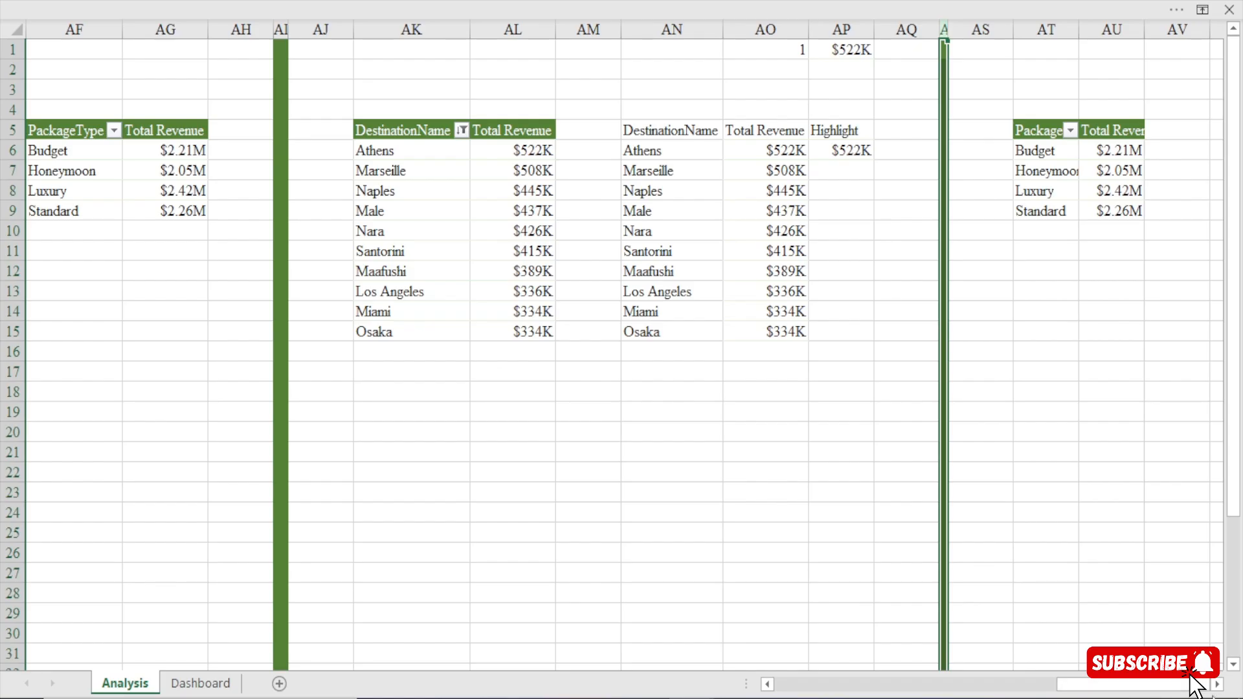
# Replace PackageType with PaymentMethod from the Bookings table as the row field of the copied pivot table.
pyautogui.hscroll(6, 342, 141)
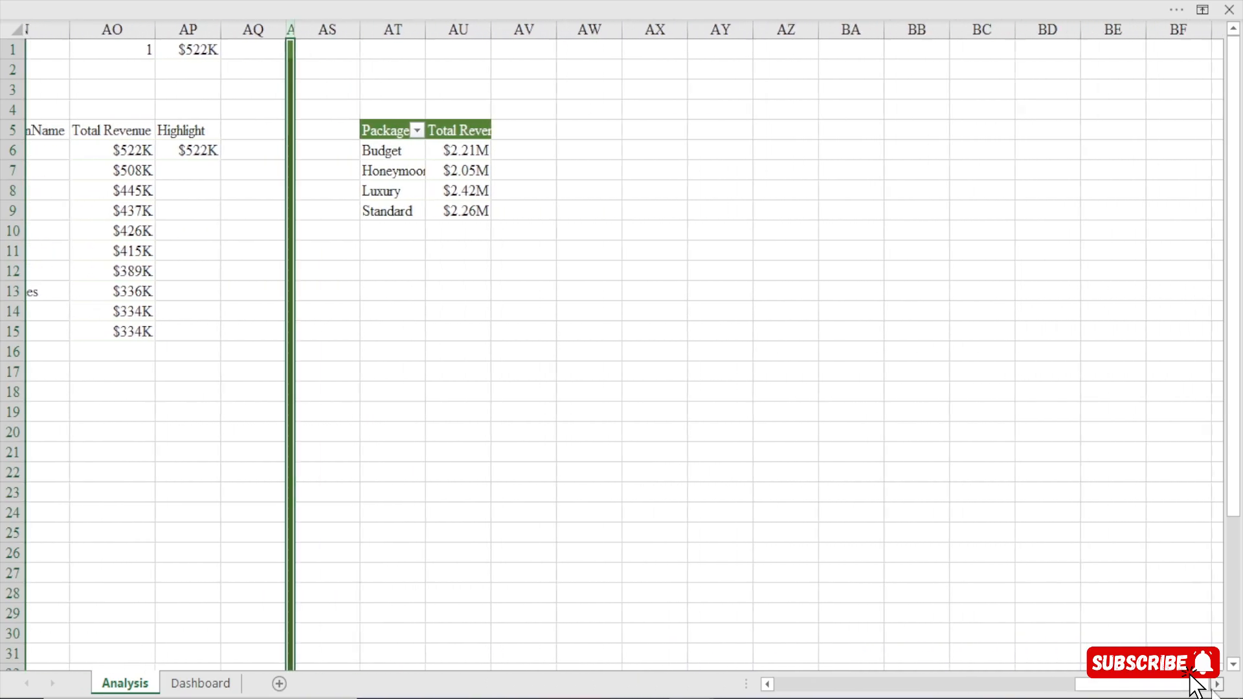
pyautogui.click(363, 154)
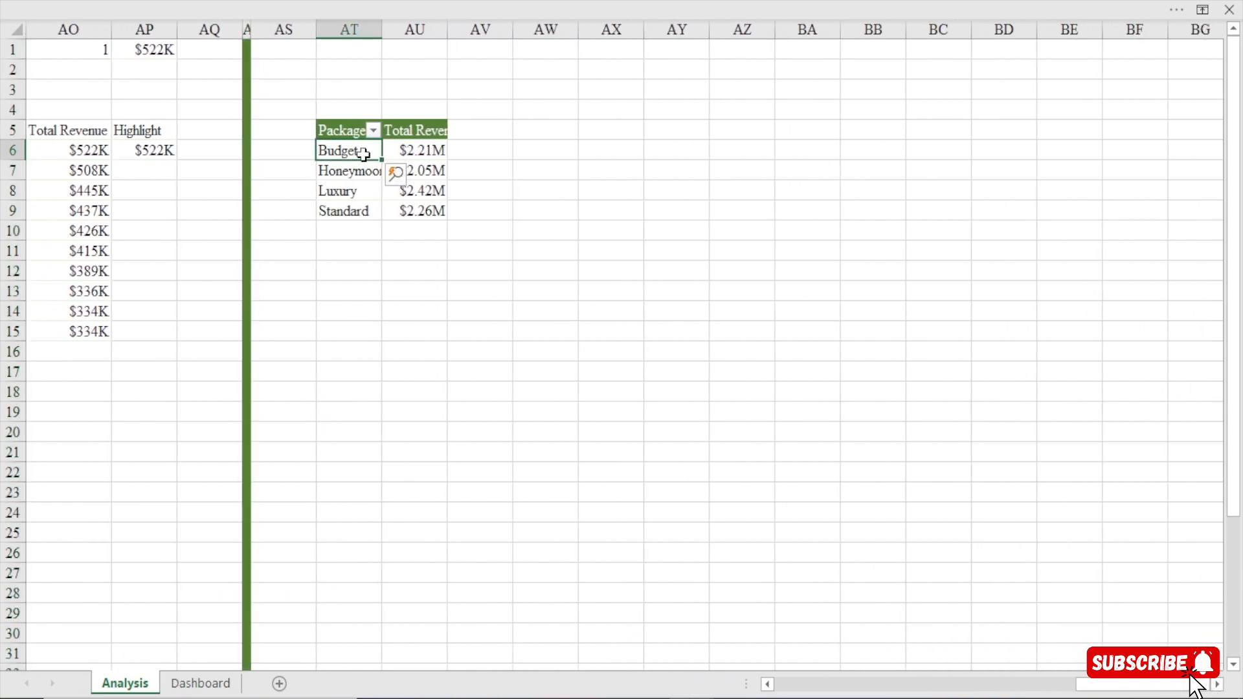
pyautogui.rightClick(362, 153)
pyautogui.click(461, 671)
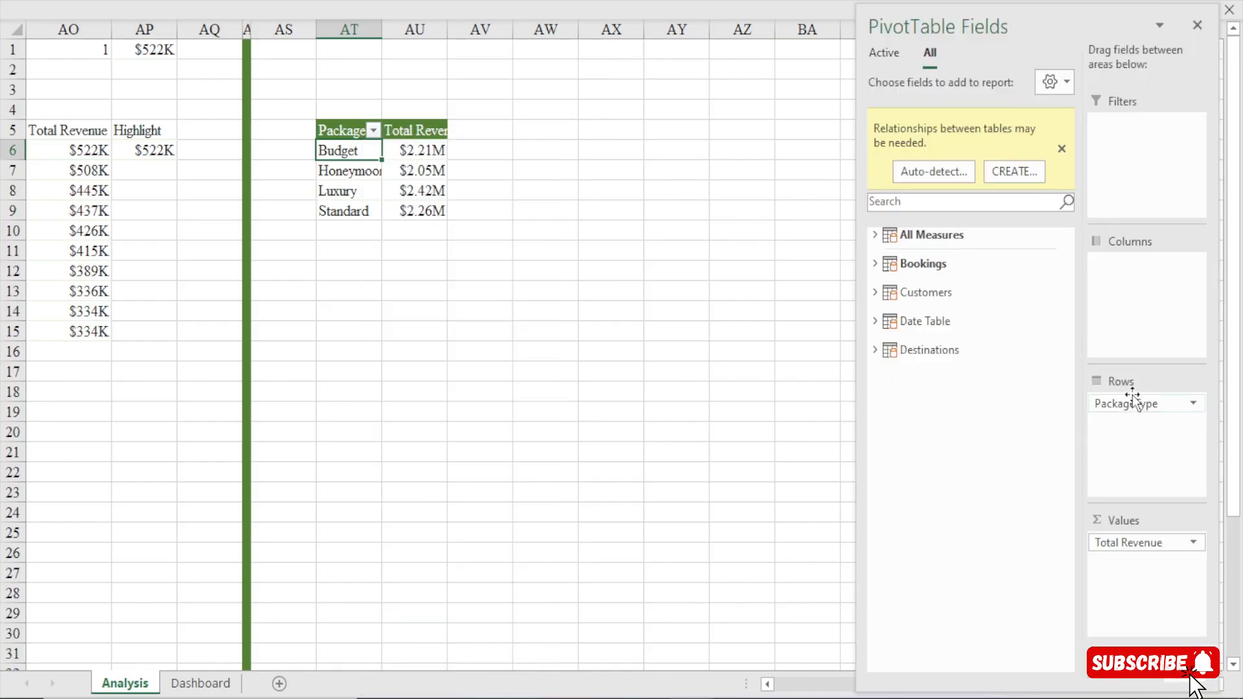
pyautogui.moveTo(1126, 401); pyautogui.dragTo(993, 454)
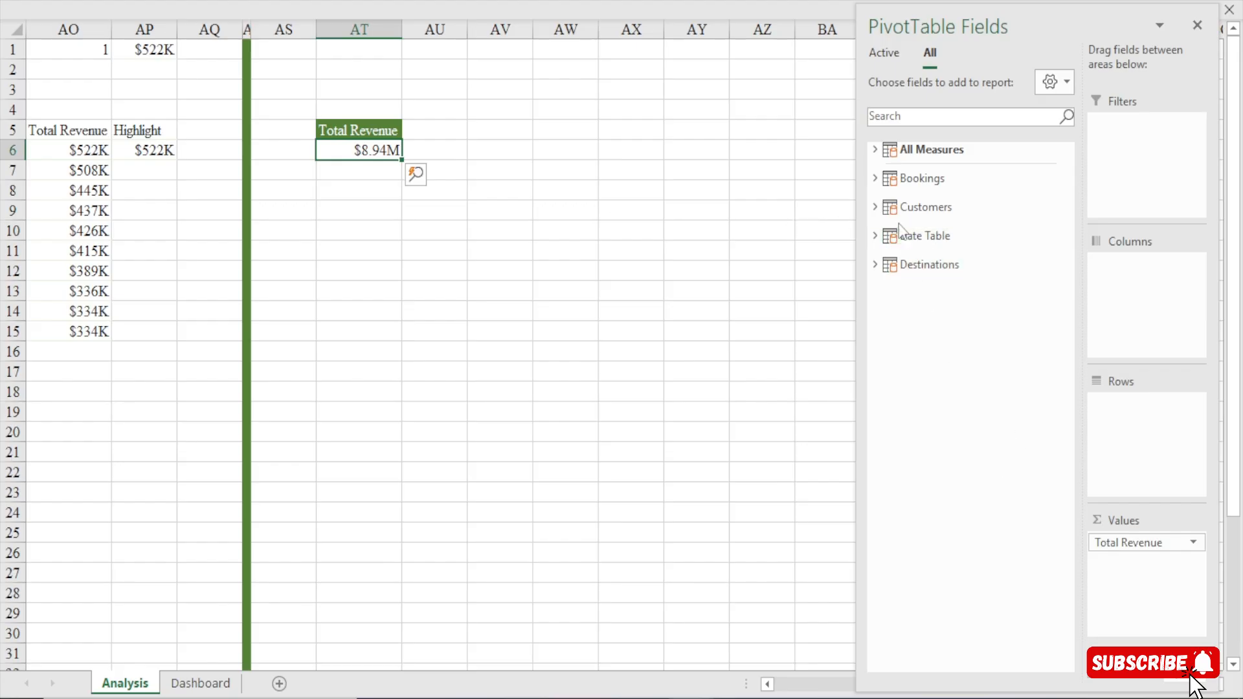
pyautogui.click(875, 178)
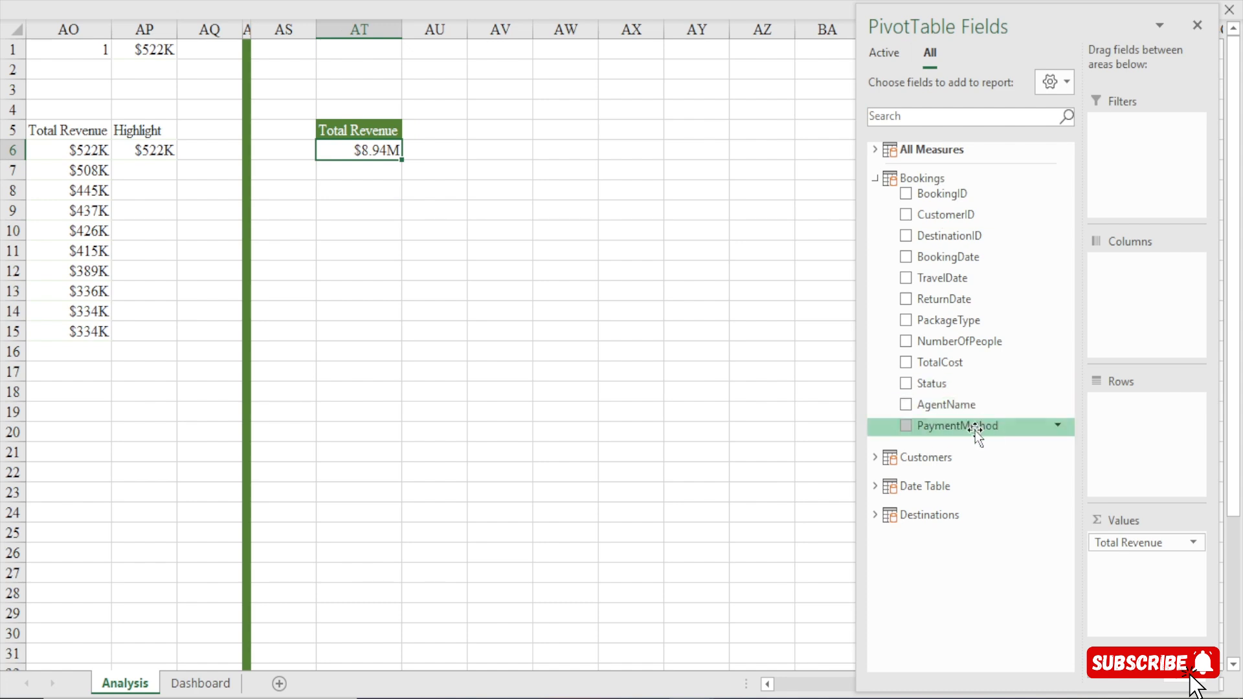
pyautogui.moveTo(978, 430); pyautogui.dragTo(1158, 427)
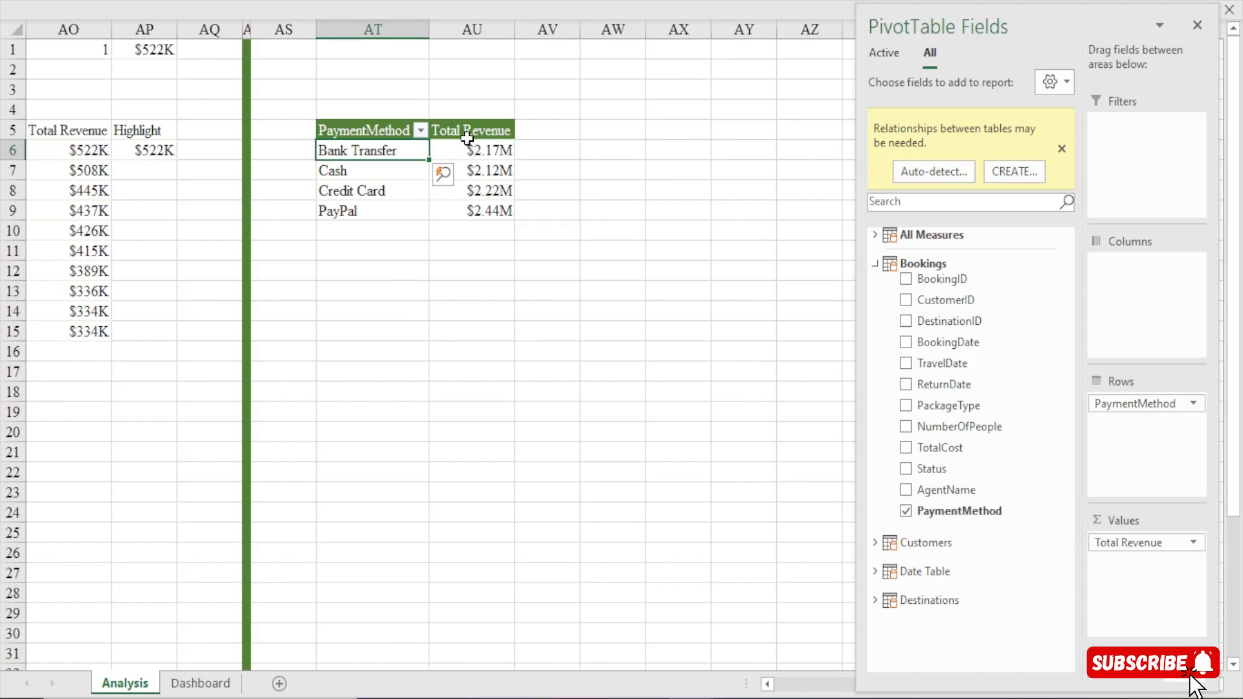
# Sort the PaymentMethod pivot table by Total Revenue from largest to smallest.
pyautogui.click(482, 150)
pyautogui.rightClick(494, 154)
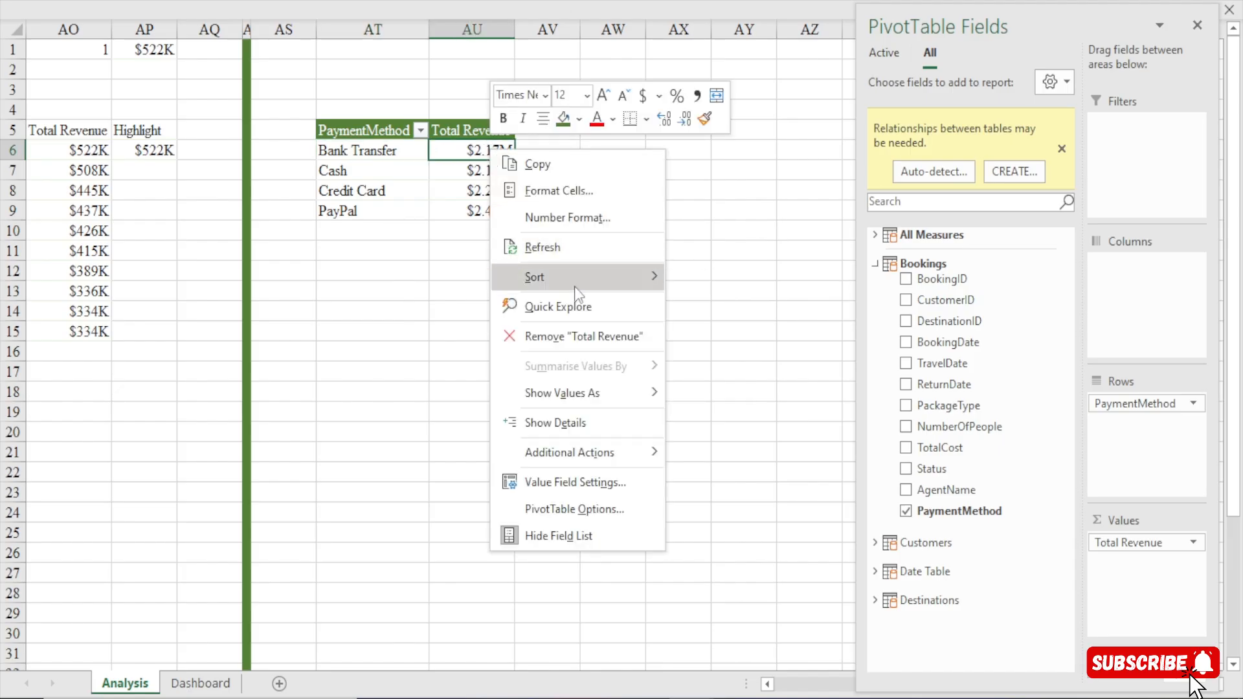
pyautogui.moveTo(574, 284)
pyautogui.click(758, 312)
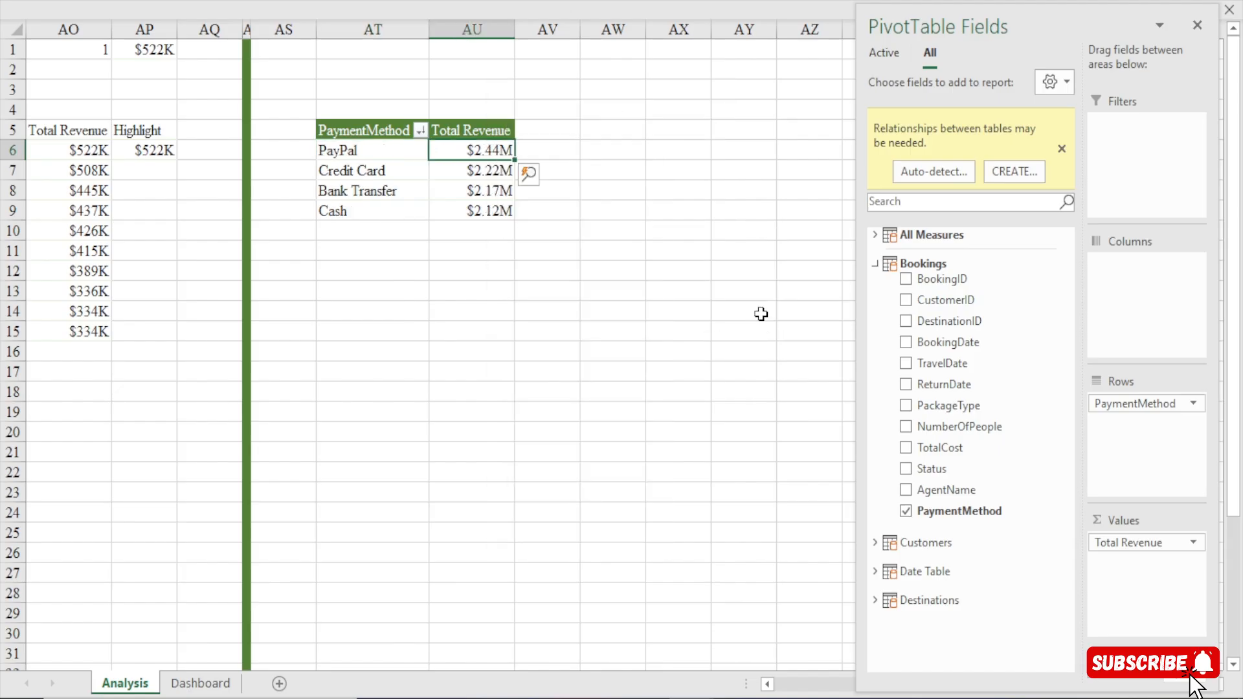
# Review the payment methods and their sorted order in the new pivot table.
pyautogui.click(371, 141)
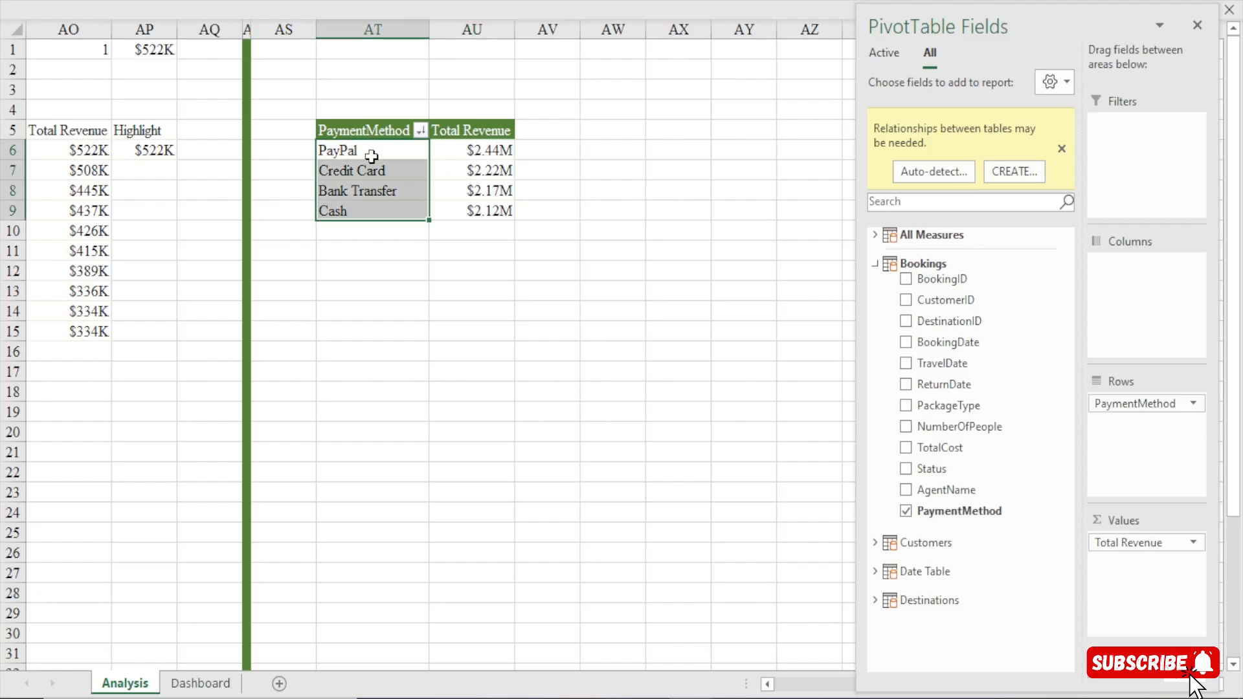
pyautogui.click(376, 152)
pyautogui.click(380, 170)
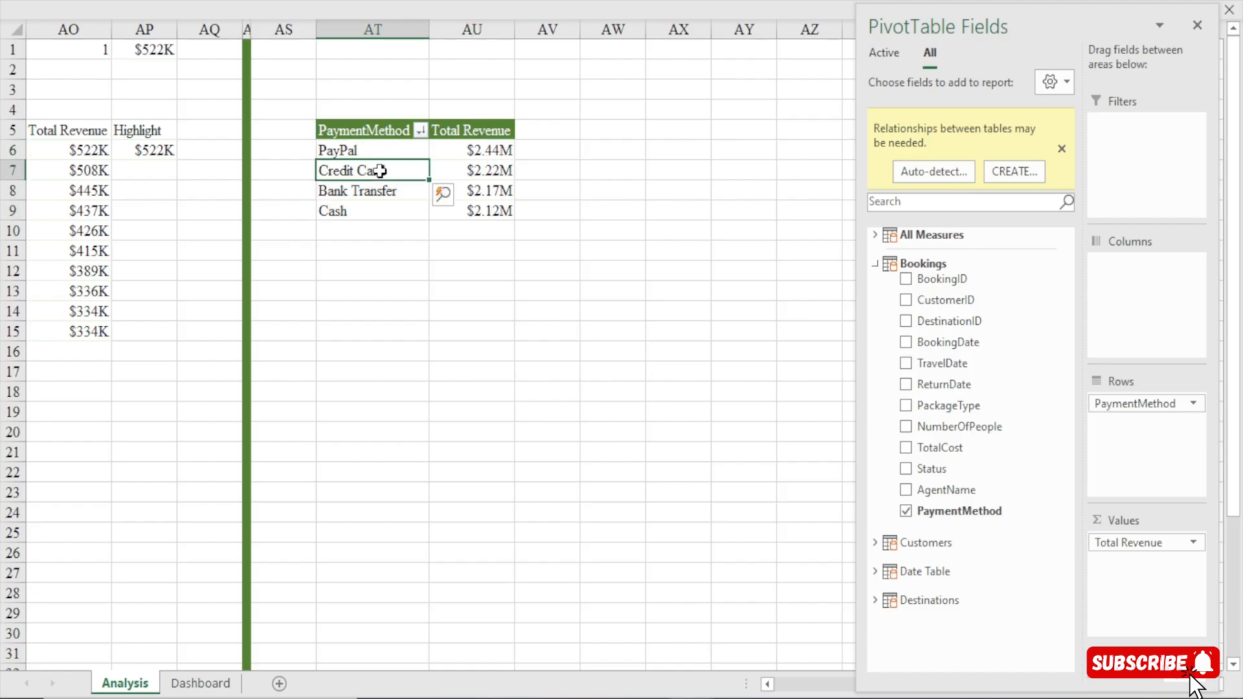
pyautogui.click(359, 193)
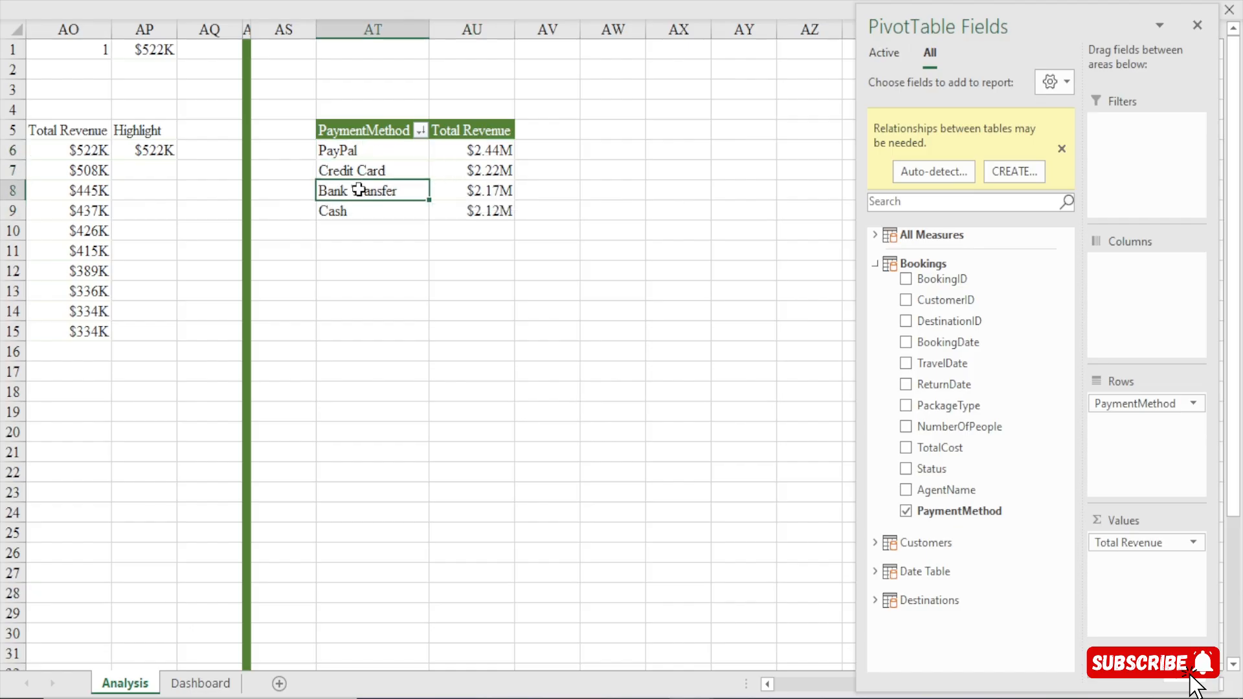
pyautogui.click(338, 211)
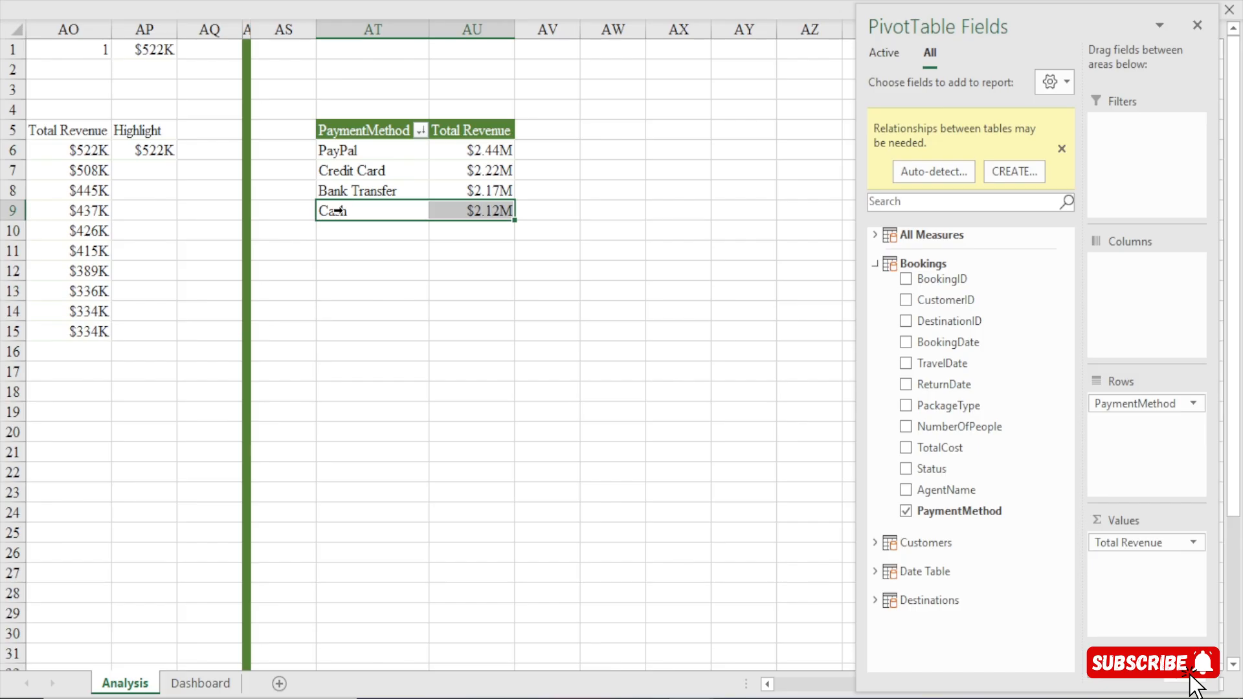
pyautogui.click(572, 177)
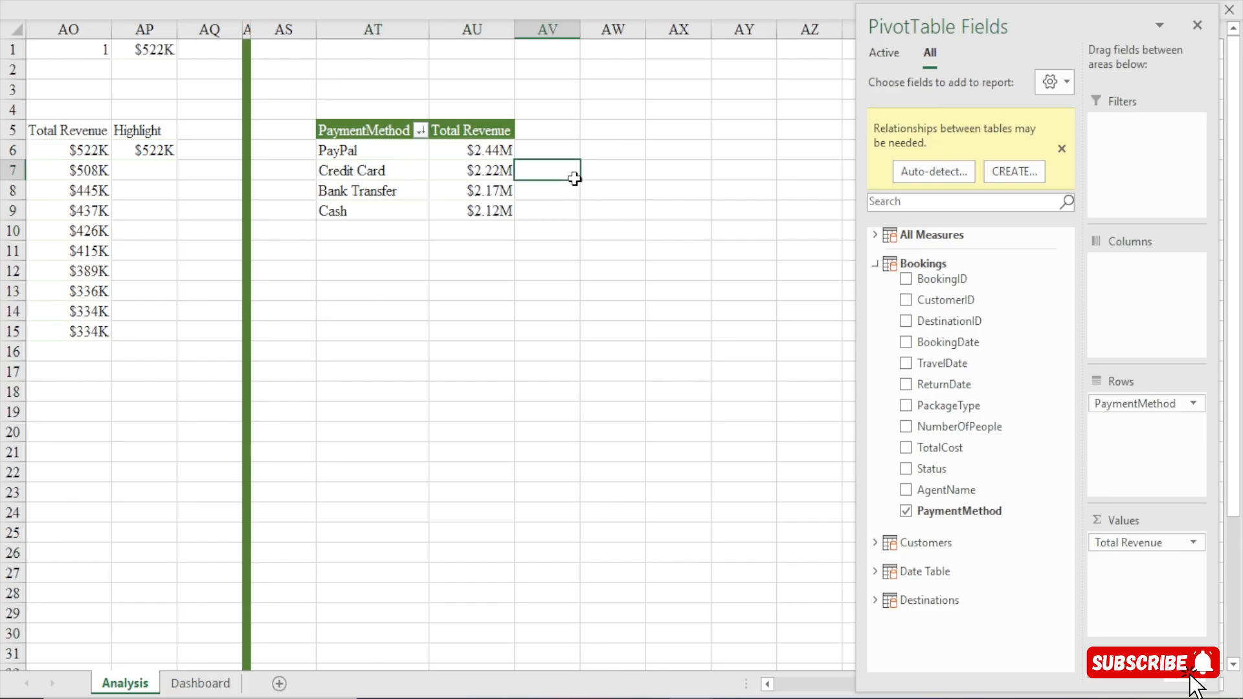
pyautogui.click(370, 123)
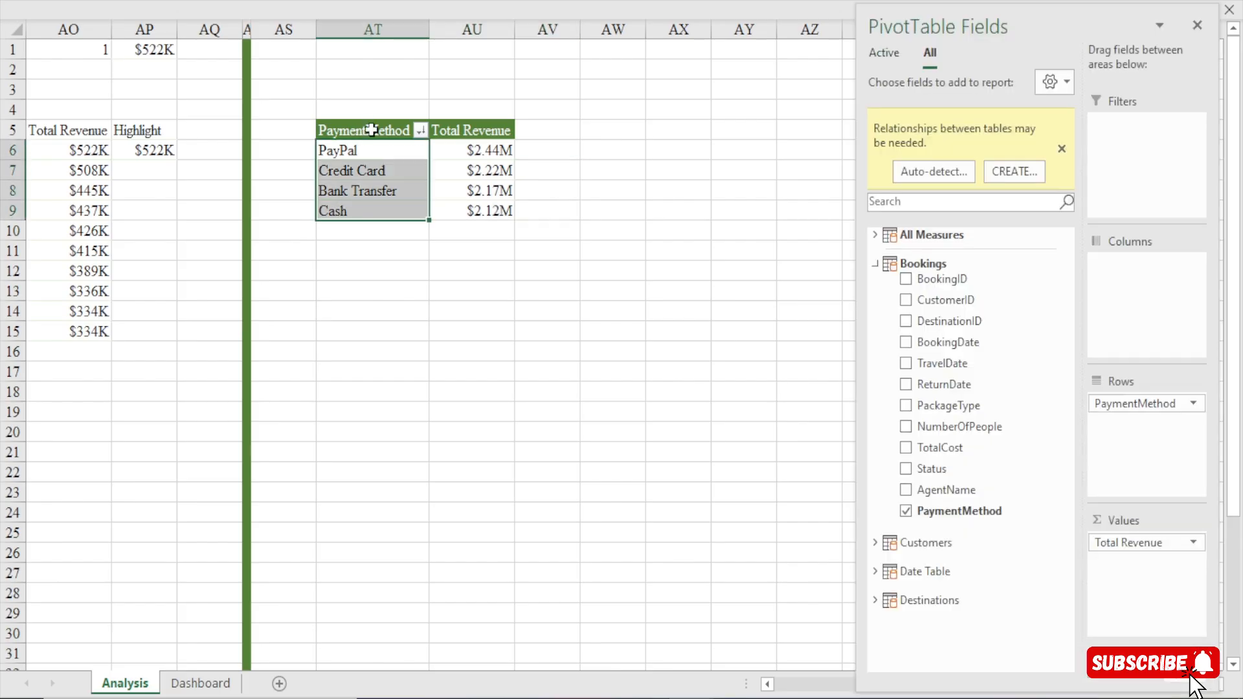
# Copy the Total Earnings by Package Type title onto the blank card of the Dashboard sheet and change its text to "Which payment method is mostly".
pyautogui.click(202, 684)
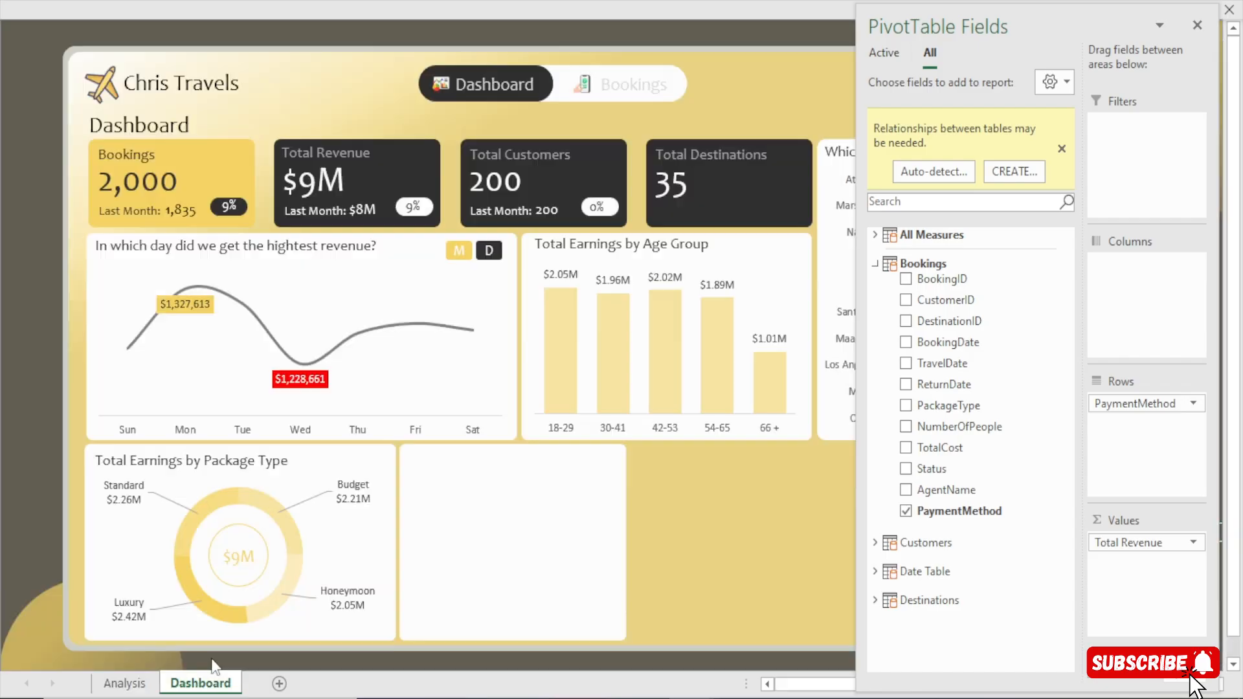
pyautogui.click(247, 461)
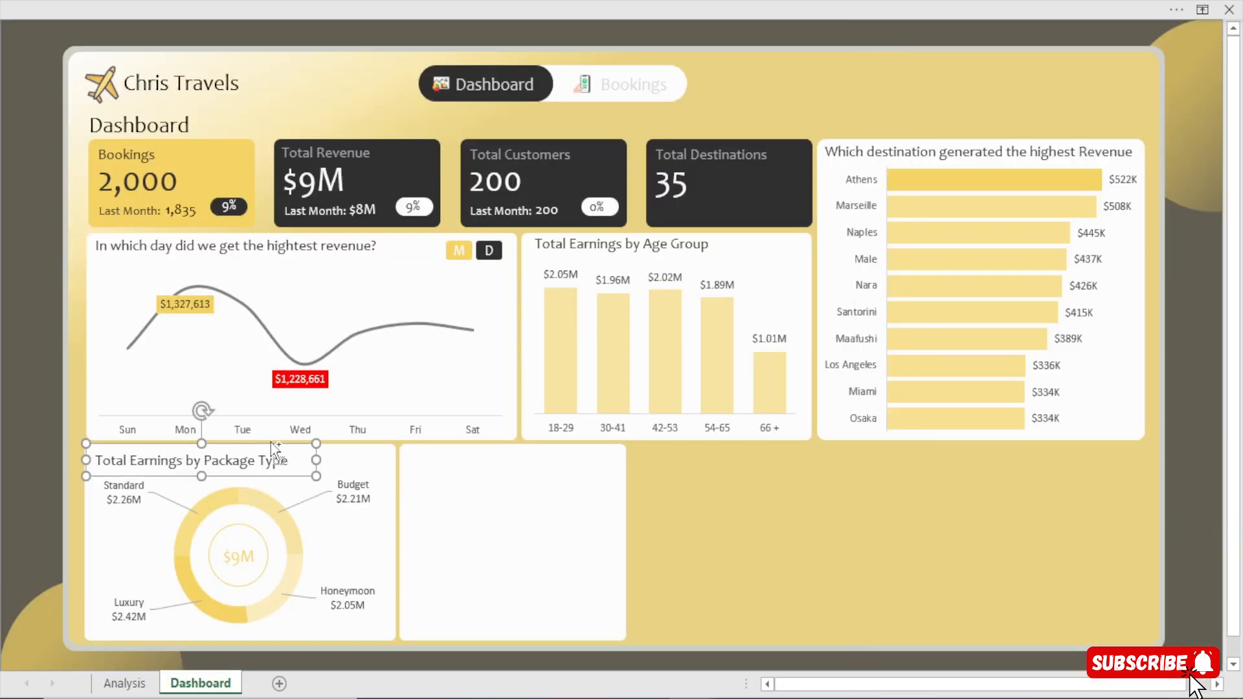
pyautogui.moveTo(271, 445); pyautogui.dragTo(409, 471)
pyautogui.press('Delete')
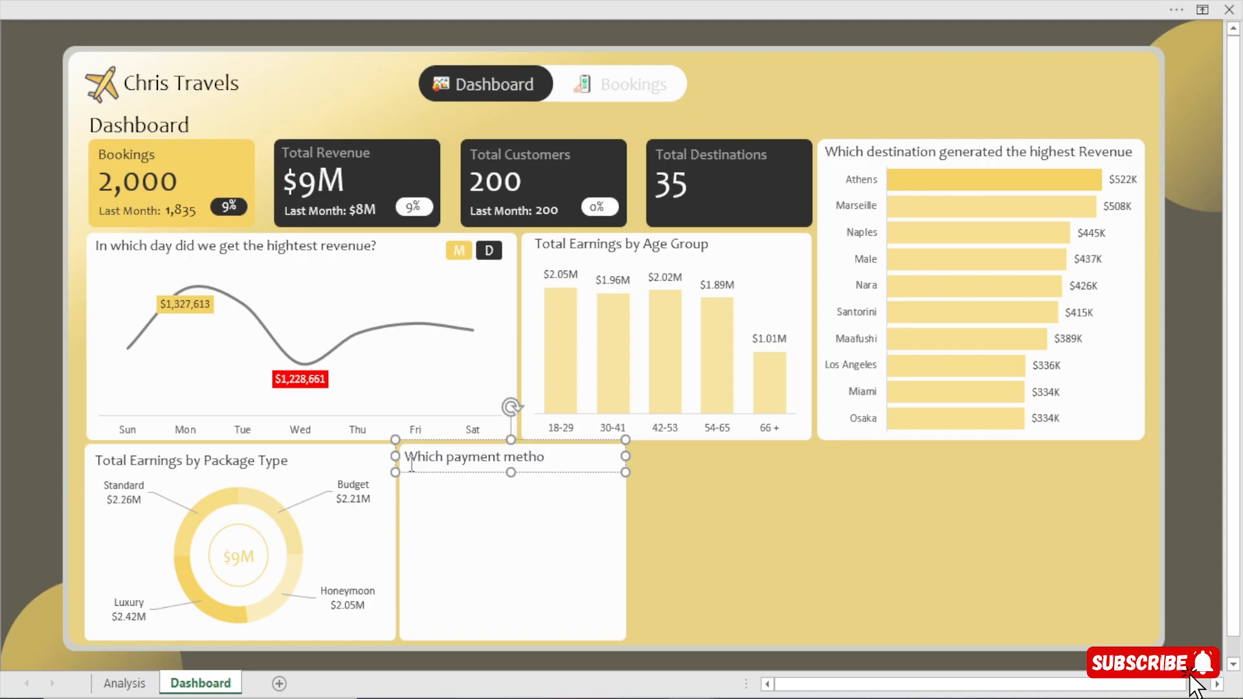
pyautogui.write('mostly')
# Duplicate the new card's title line directly below itself and change the copy's text to "preferred among our customers?".
pyautogui.click(541, 474)
pyautogui.moveTo(541, 482); pyautogui.dragTo(541, 493)
pyautogui.moveTo(616, 480); pyautogui.dragTo(400, 476)
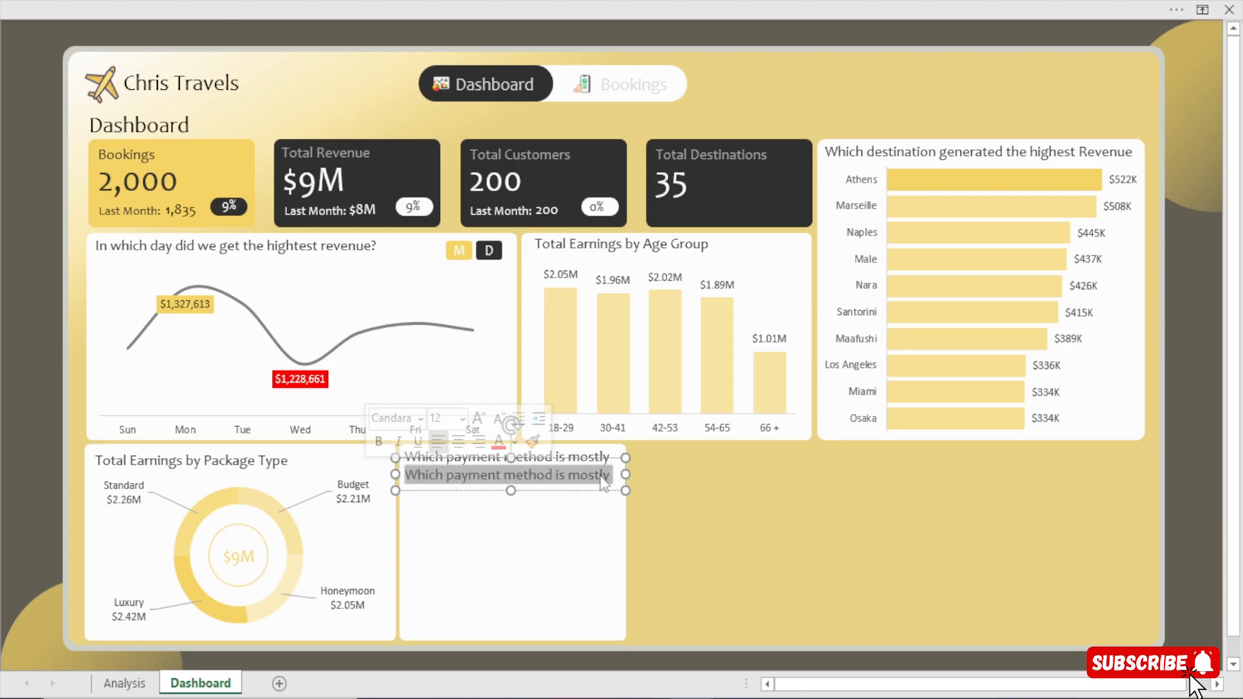
pyautogui.press('BackSpace')
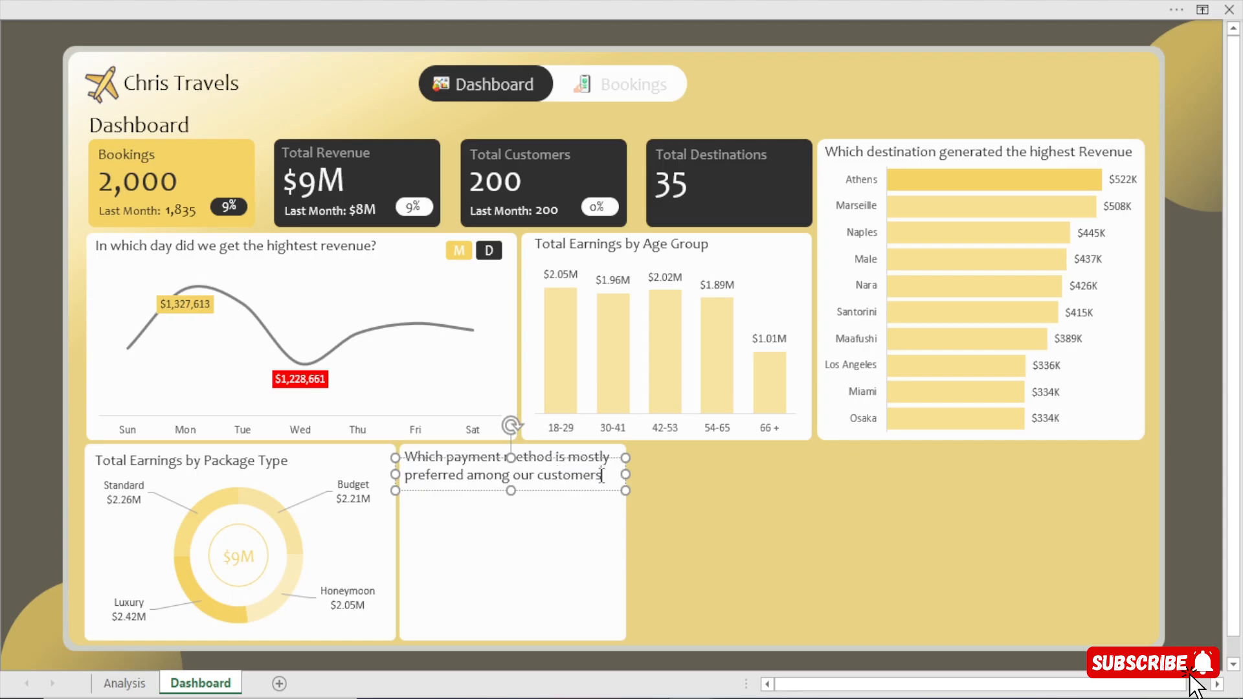
pyautogui.click(1201, 551)
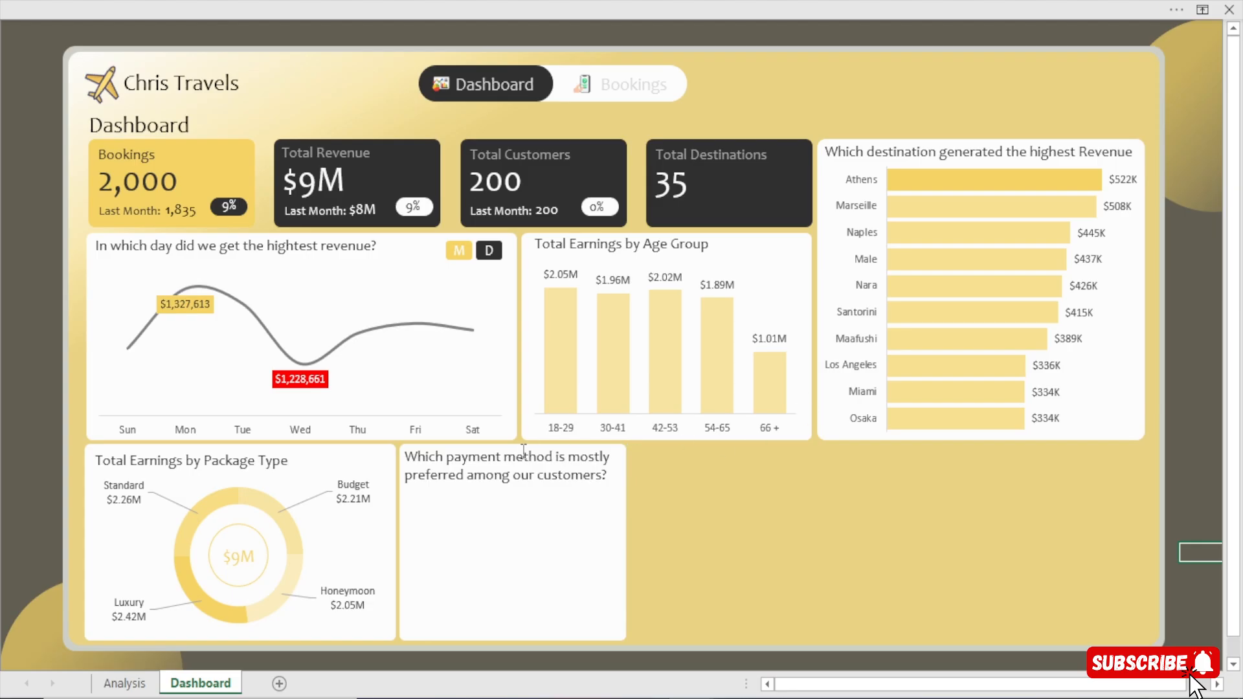
# Nudge both title lines of the payment method card slightly up so they sit close together near its upper edge.
pyautogui.click(550, 490)
pyautogui.press('Up')
pyautogui.press('Up')
pyautogui.press('Up')
pyautogui.press('Up')
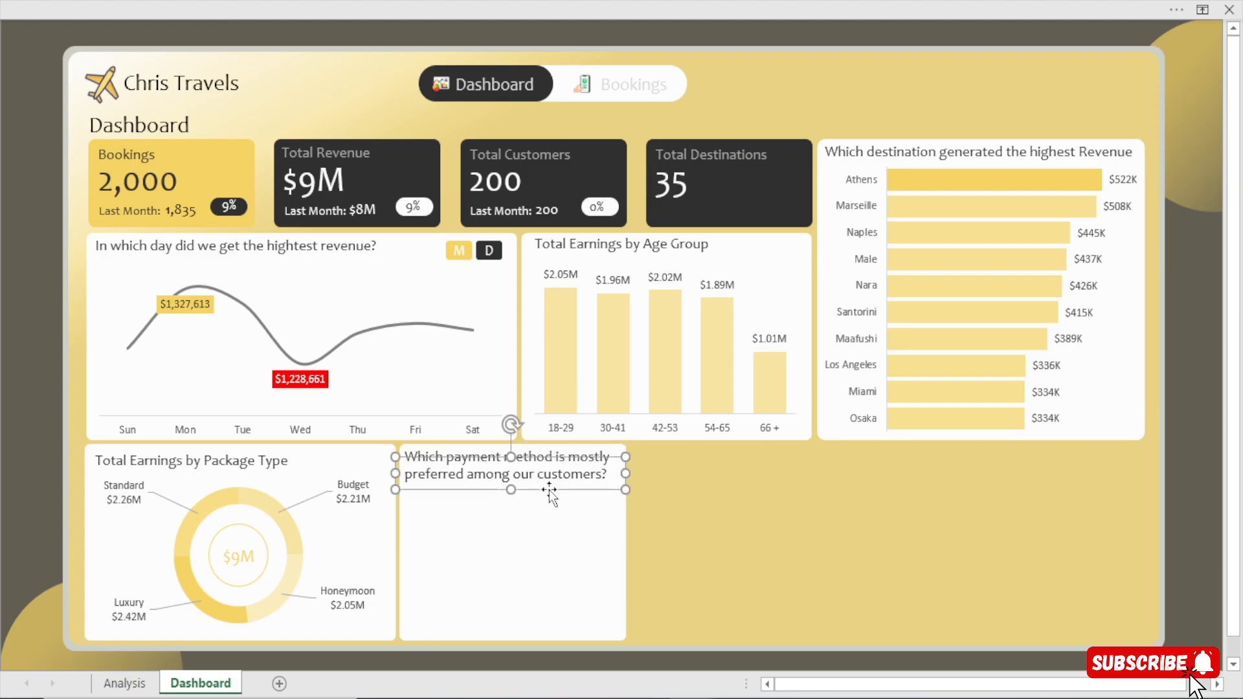
pyautogui.click(1213, 531)
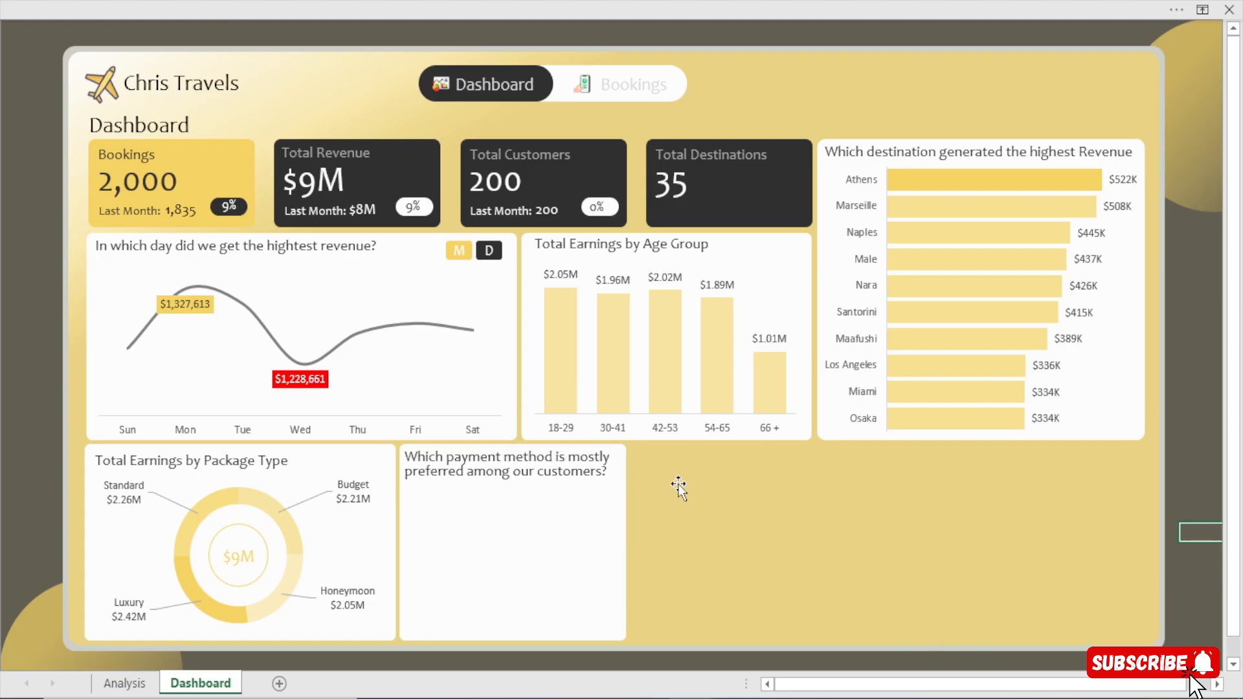
pyautogui.click(523, 457)
pyautogui.press('Escape')
pyautogui.press('Up')
pyautogui.press('Up')
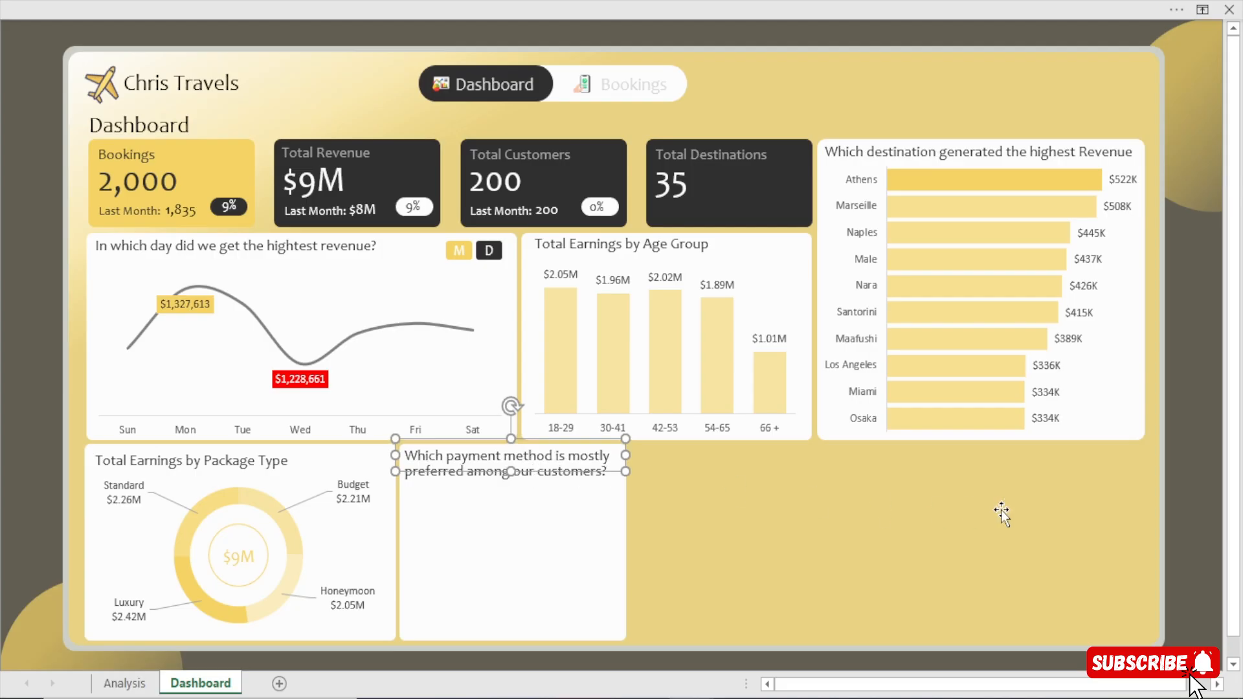
pyautogui.click(1191, 532)
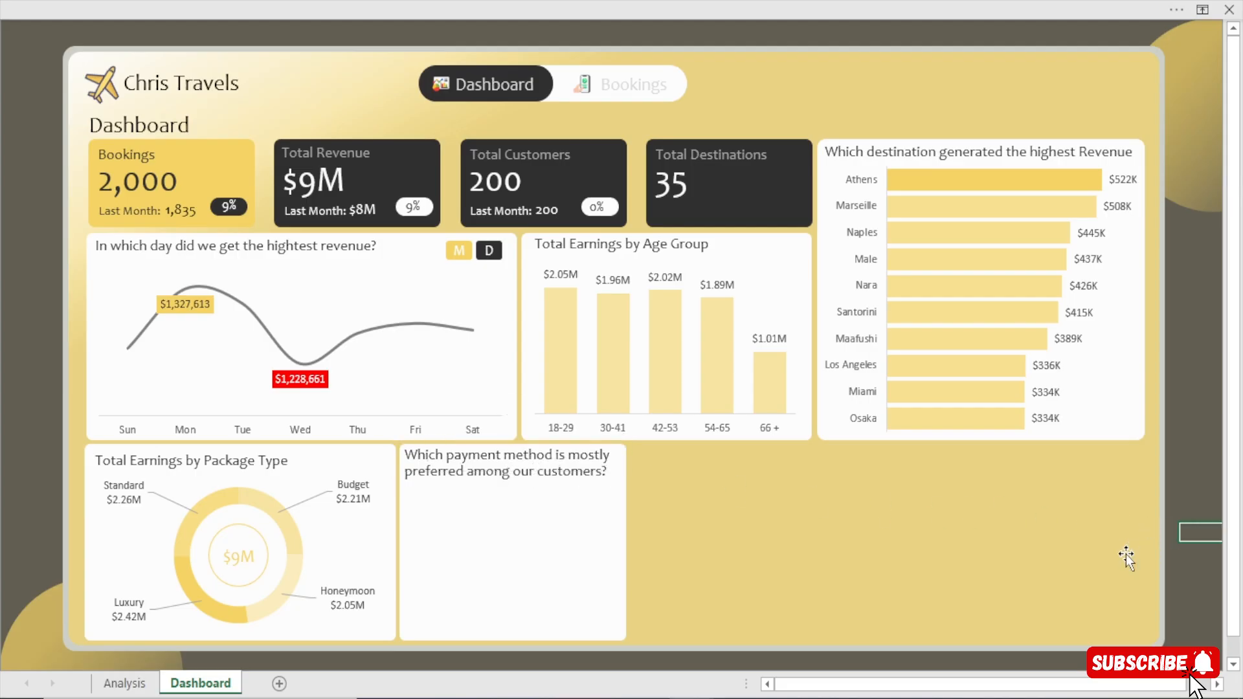
pyautogui.click(570, 470)
pyautogui.press('Escape')
pyautogui.press('Up')
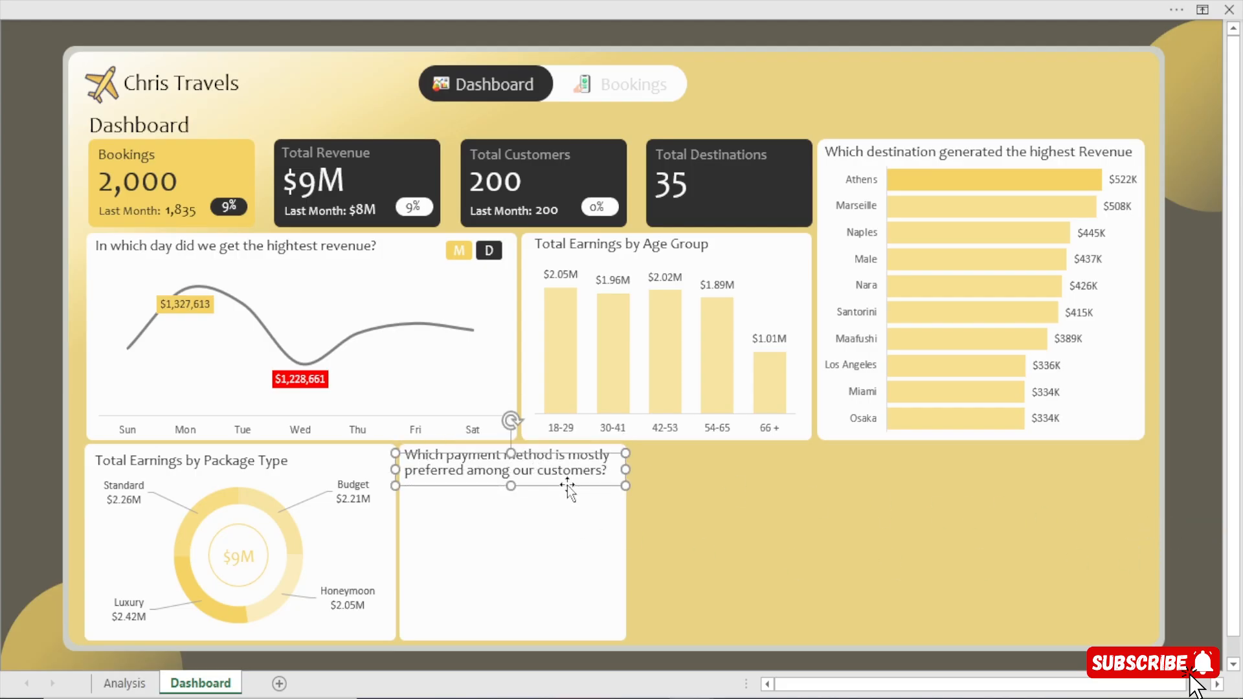
pyautogui.click(1195, 508)
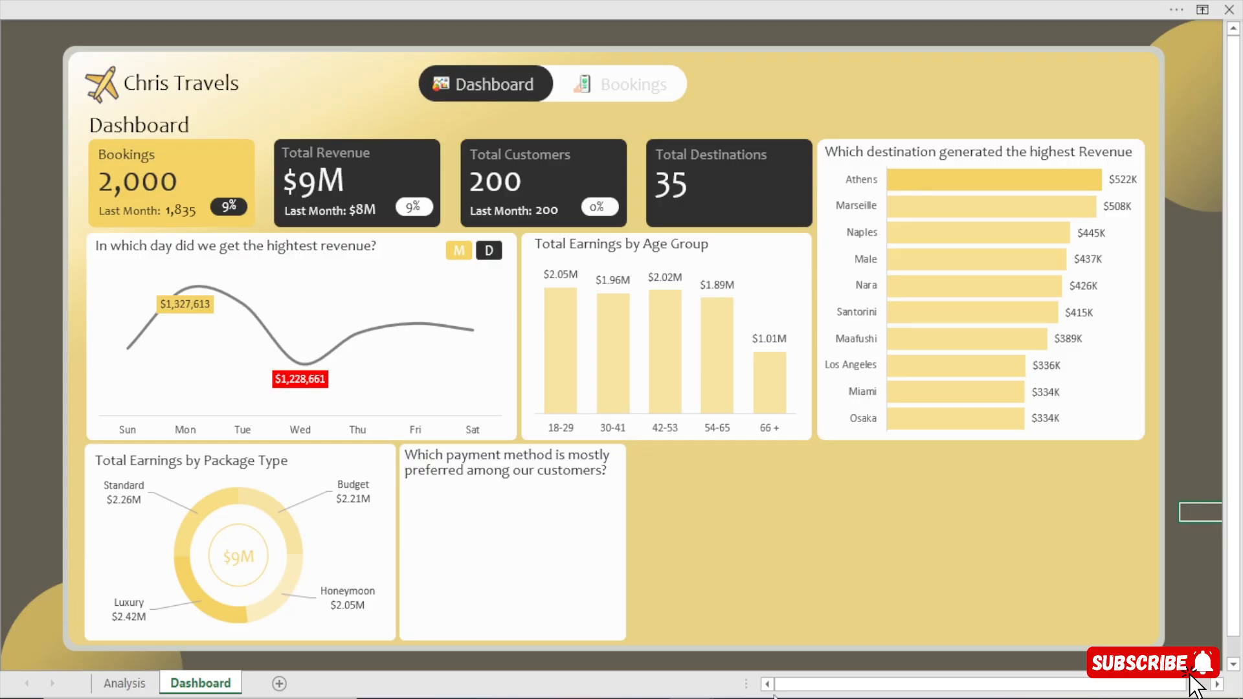
# Check the icons and layout of the payment method card in the reference dashboard, and return to Agency work.xlsm.
pyautogui.moveTo(692, 697)
pyautogui.click(586, 657)
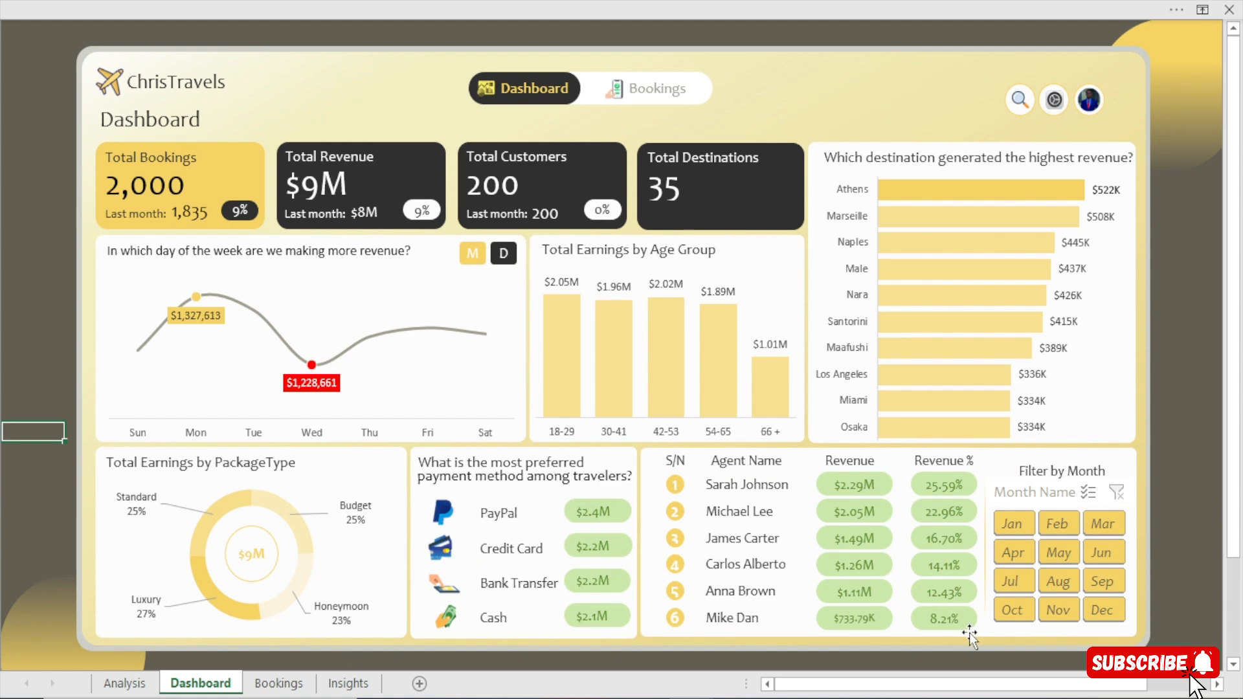
pyautogui.moveTo(691, 698)
pyautogui.click(731, 671)
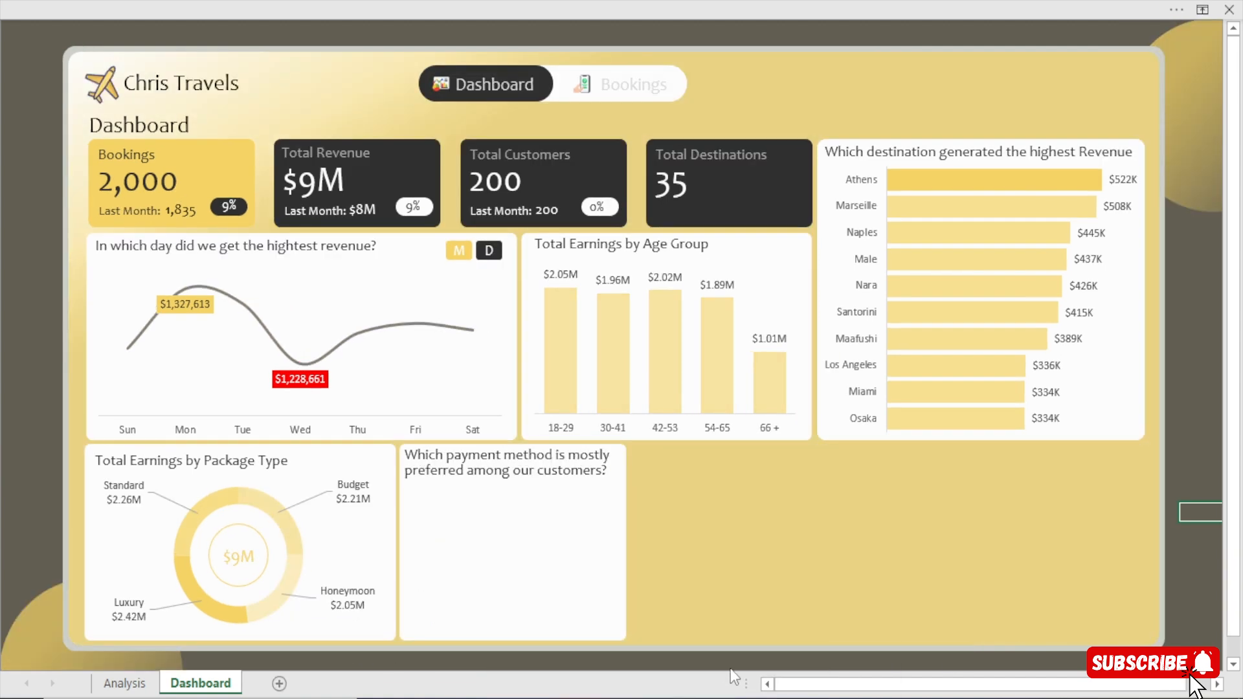
# Browse to the Icons folder of Travel and Tour, under THE BI ANALYST HUB on drive D:, for inserting pictures, and leave the file selection.
pyautogui.click(433, 1)
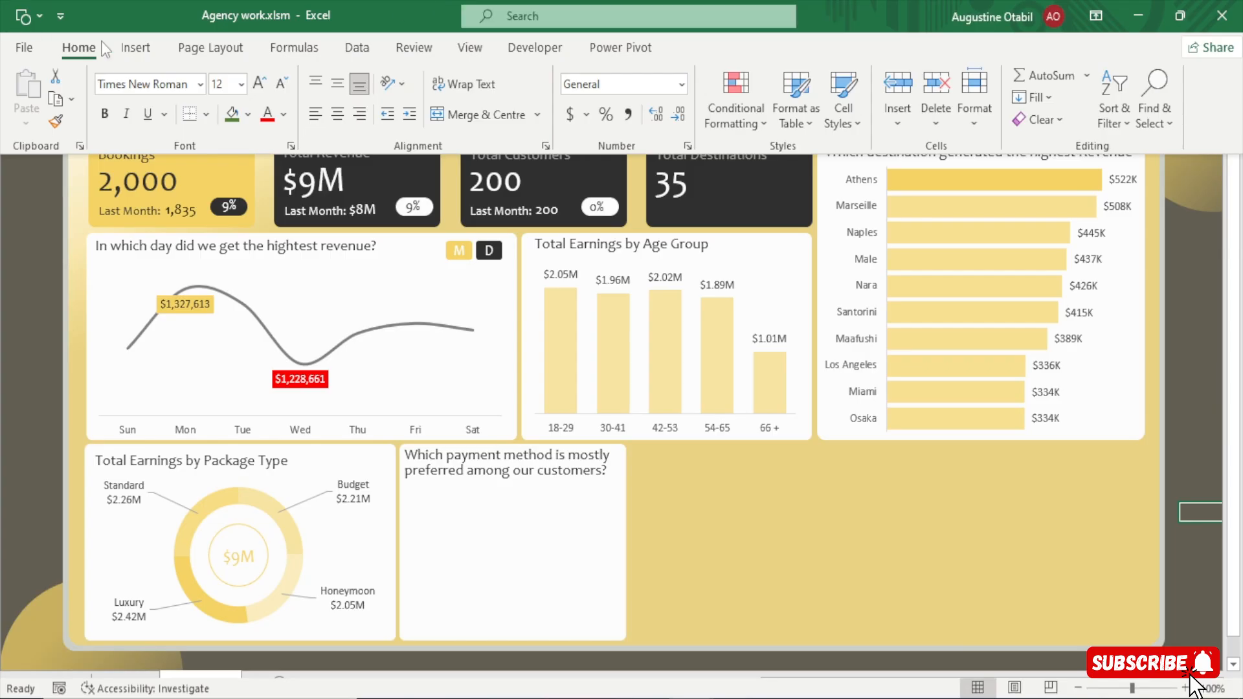
pyautogui.click(146, 49)
pyautogui.click(220, 107)
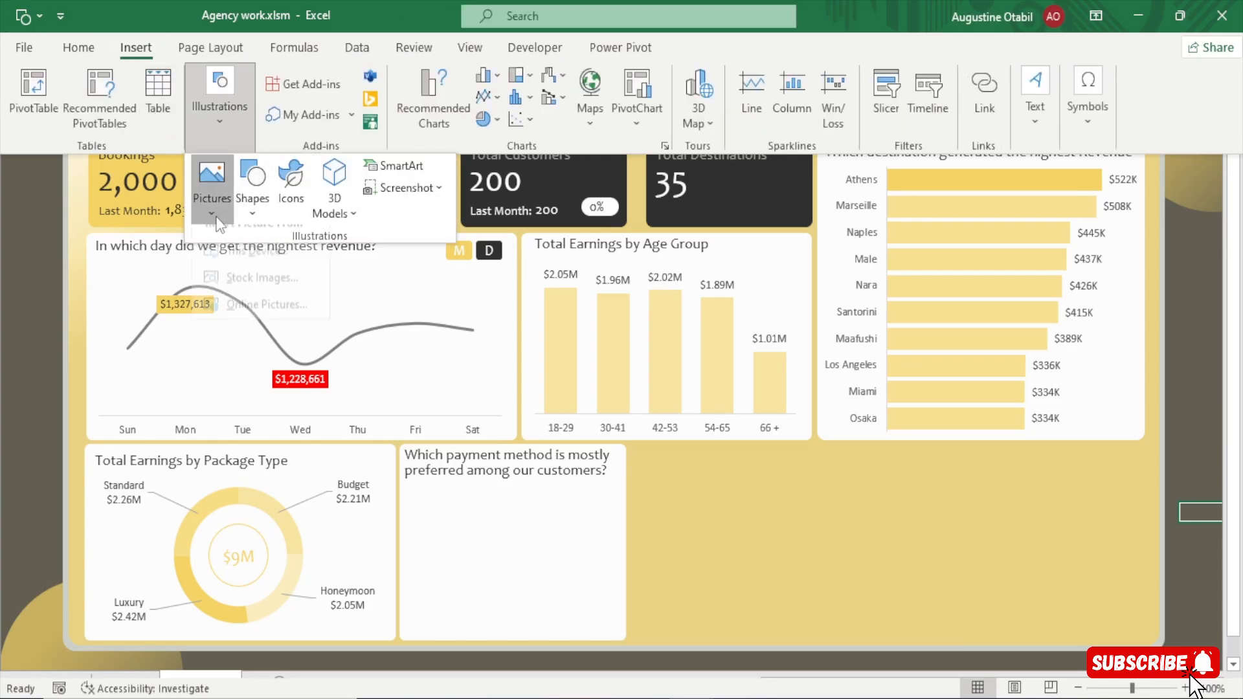
pyautogui.click(216, 216)
pyautogui.click(258, 270)
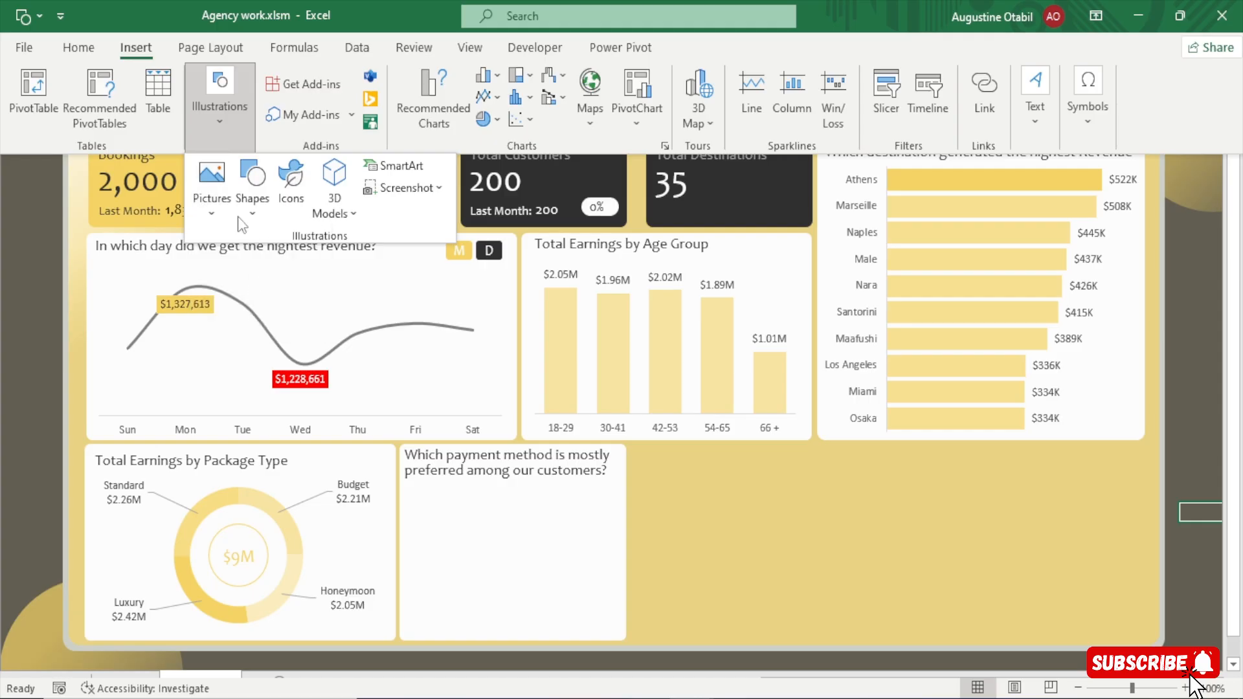
pyautogui.hotkey('ctrl', 'shift', 'F1')
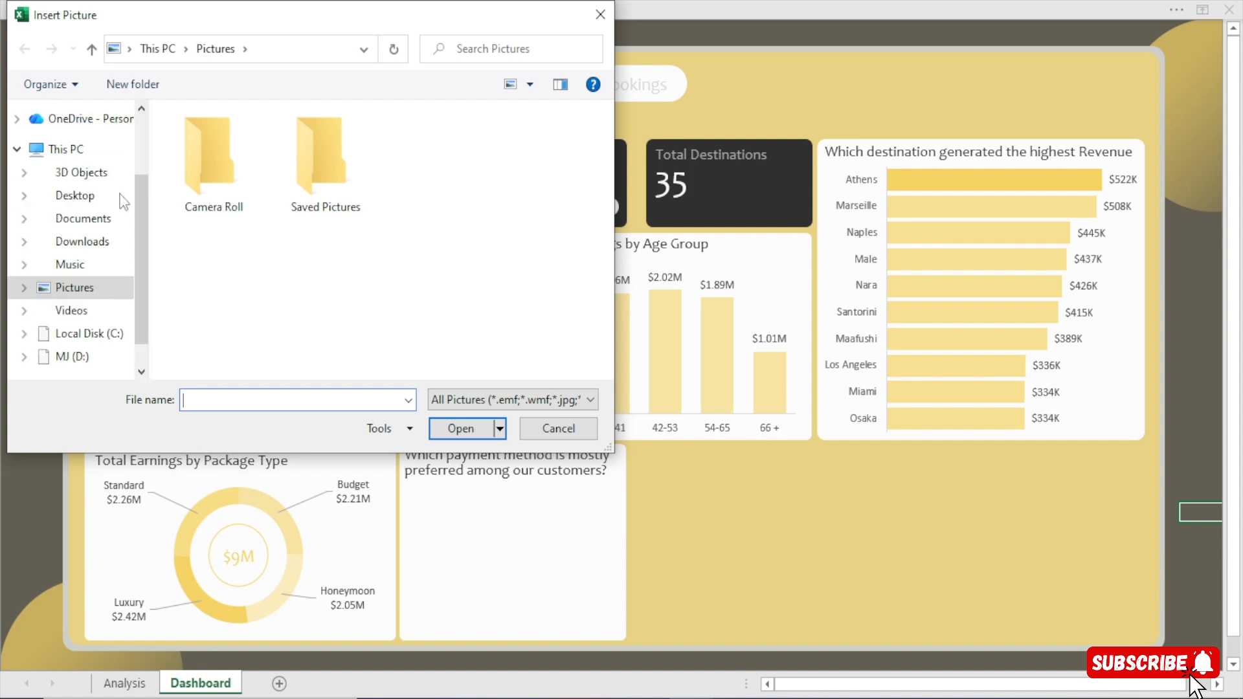
pyautogui.scroll(-1, 97, 272)
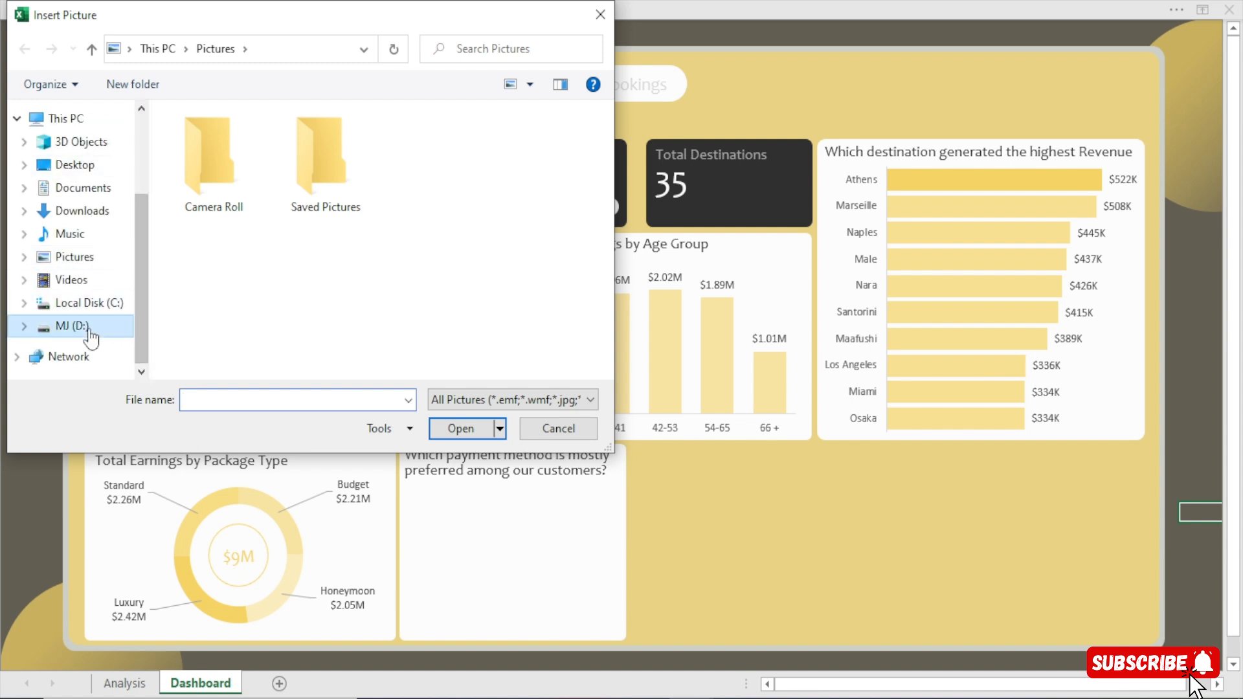
pyautogui.click(90, 331)
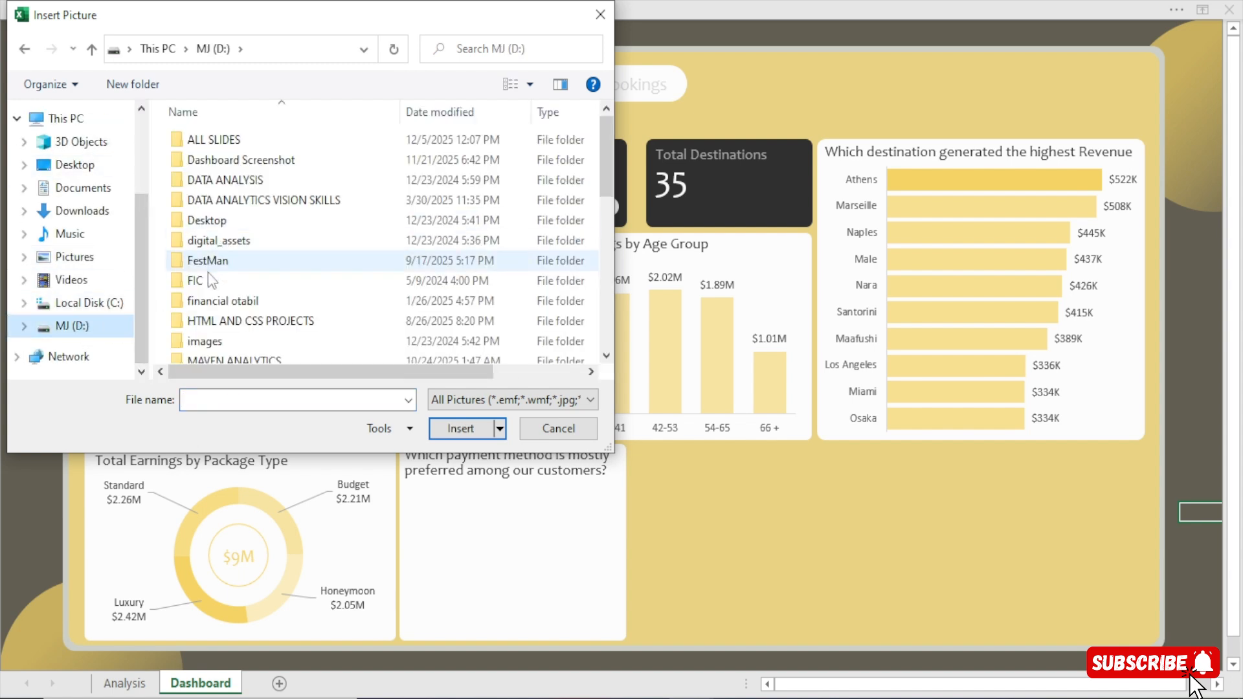
pyautogui.moveTo(606, 152); pyautogui.dragTo(602, 259)
pyautogui.doubleClick(269, 254)
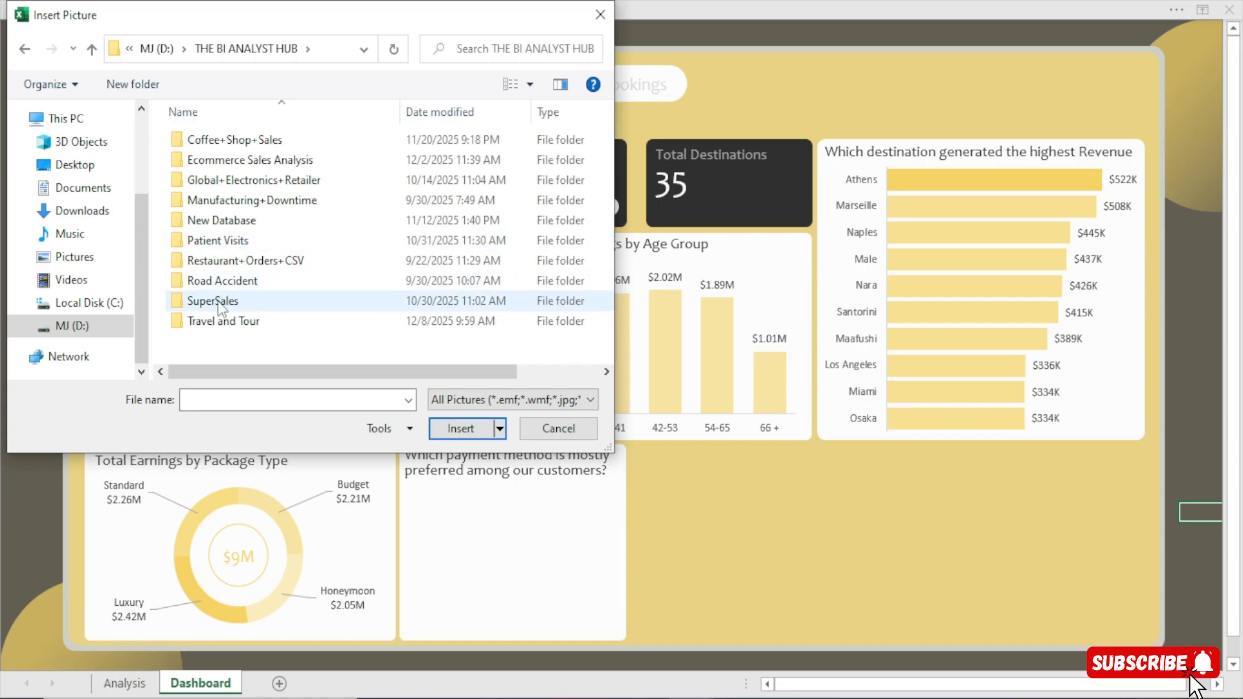
pyautogui.doubleClick(219, 321)
pyautogui.doubleClick(227, 167)
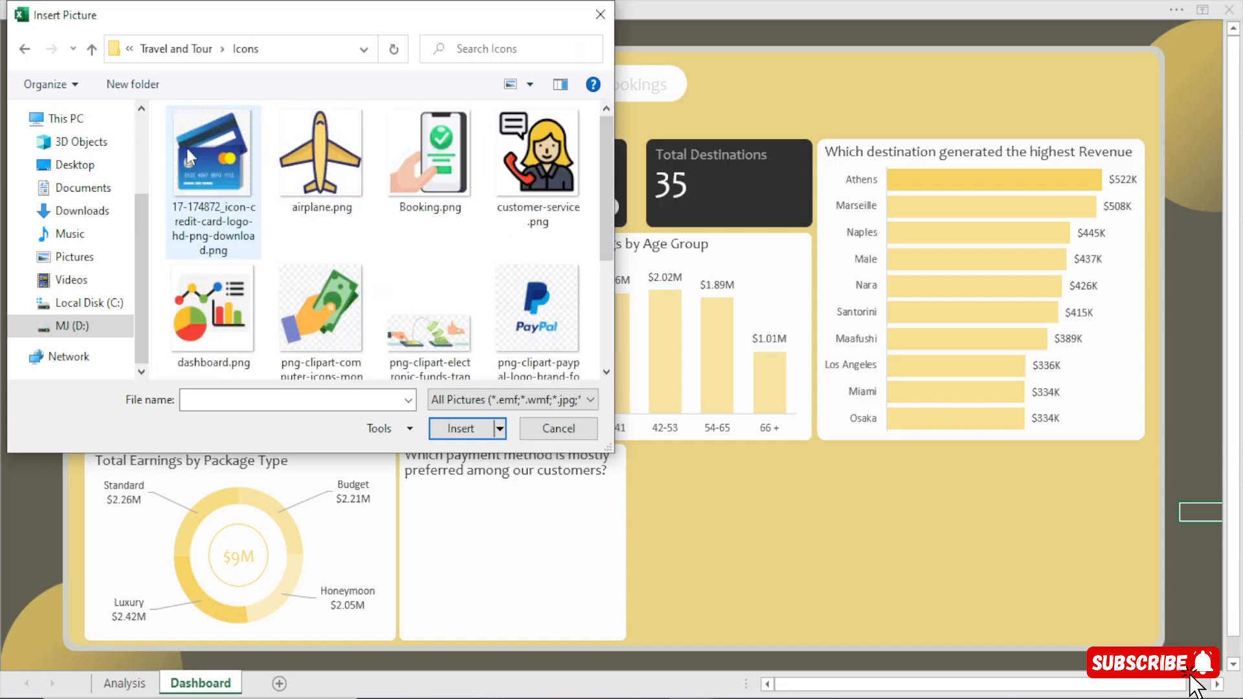
pyautogui.click(188, 152)
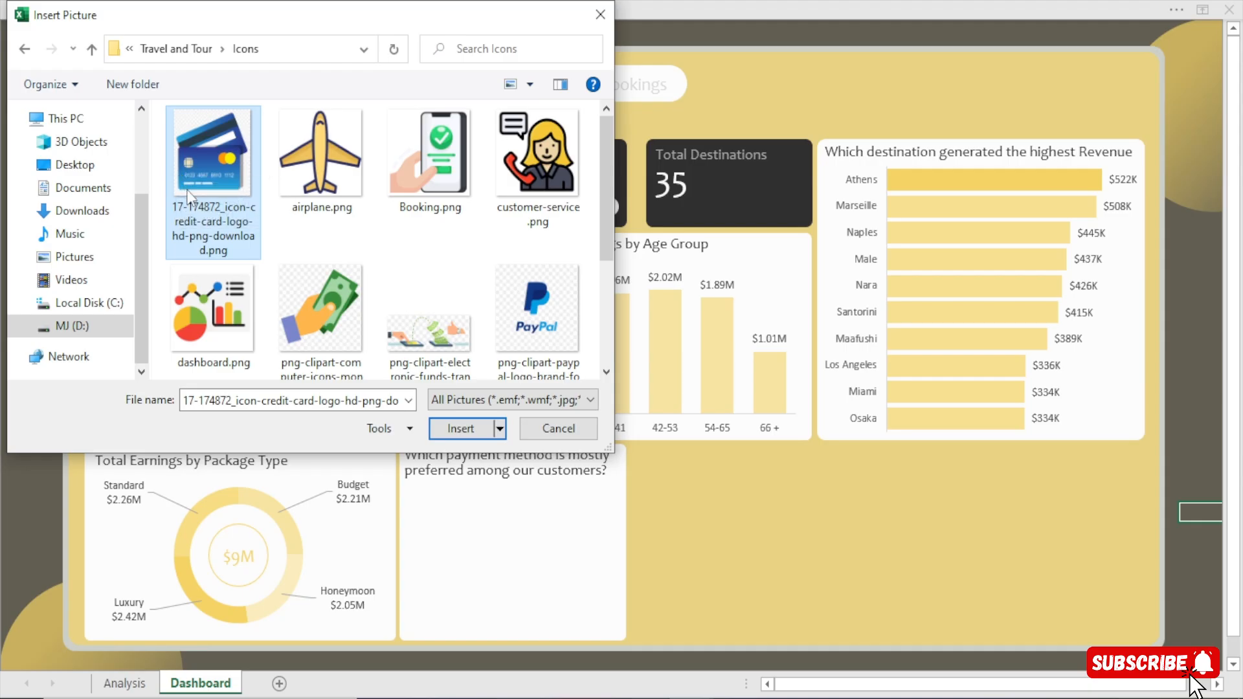
pyautogui.click(600, 14)
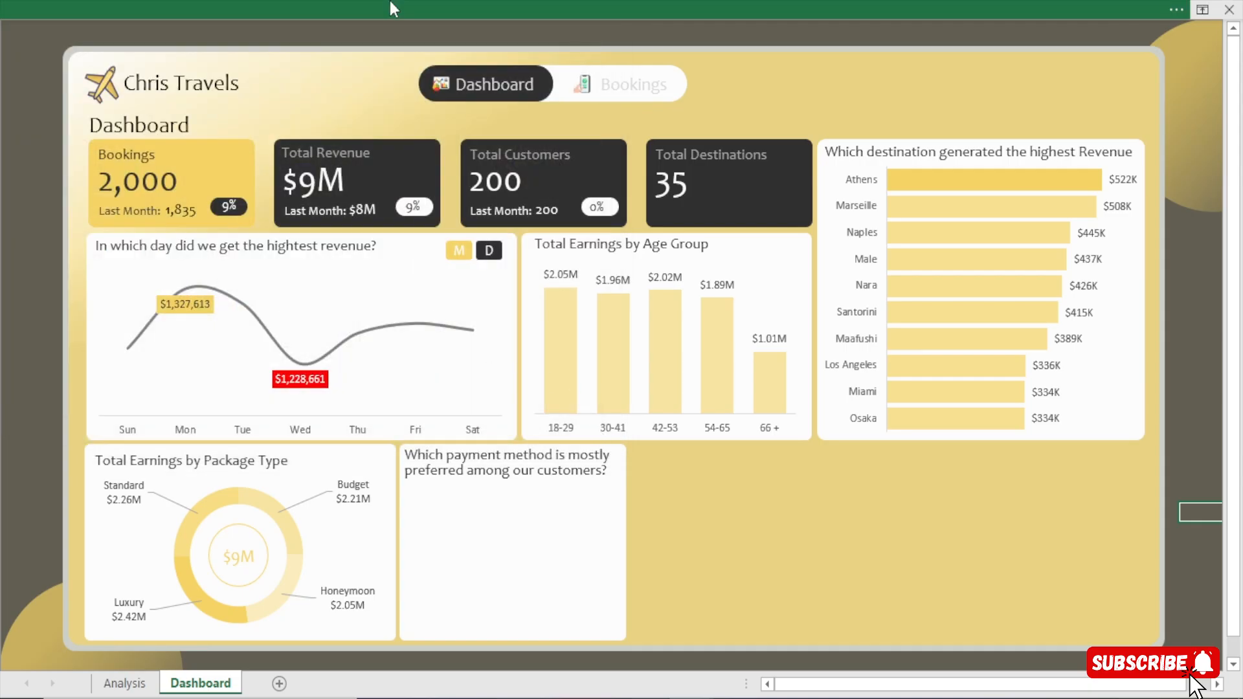
# Insert the credit card, cash in hand, electronic funds transfer and PayPal pictures from the Icons folder into the Dashboard sheet.
pyautogui.click(388, 8)
pyautogui.click(211, 117)
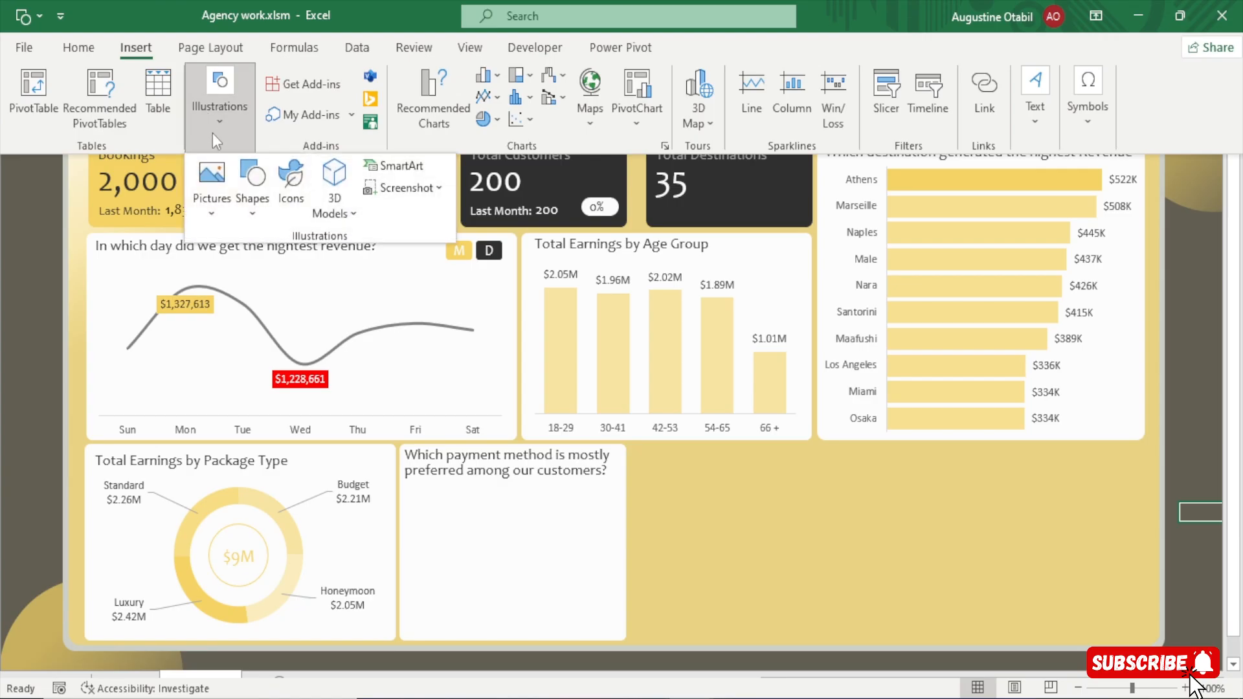
pyautogui.click(211, 208)
pyautogui.click(237, 266)
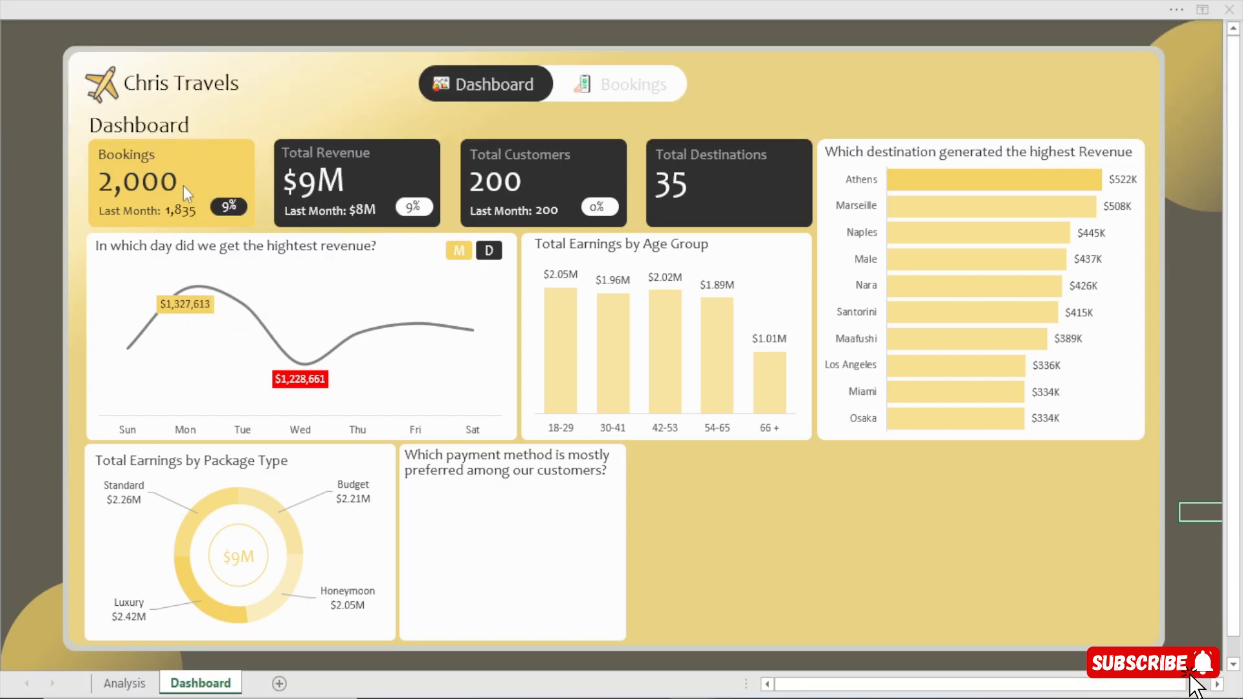
pyautogui.click(196, 161)
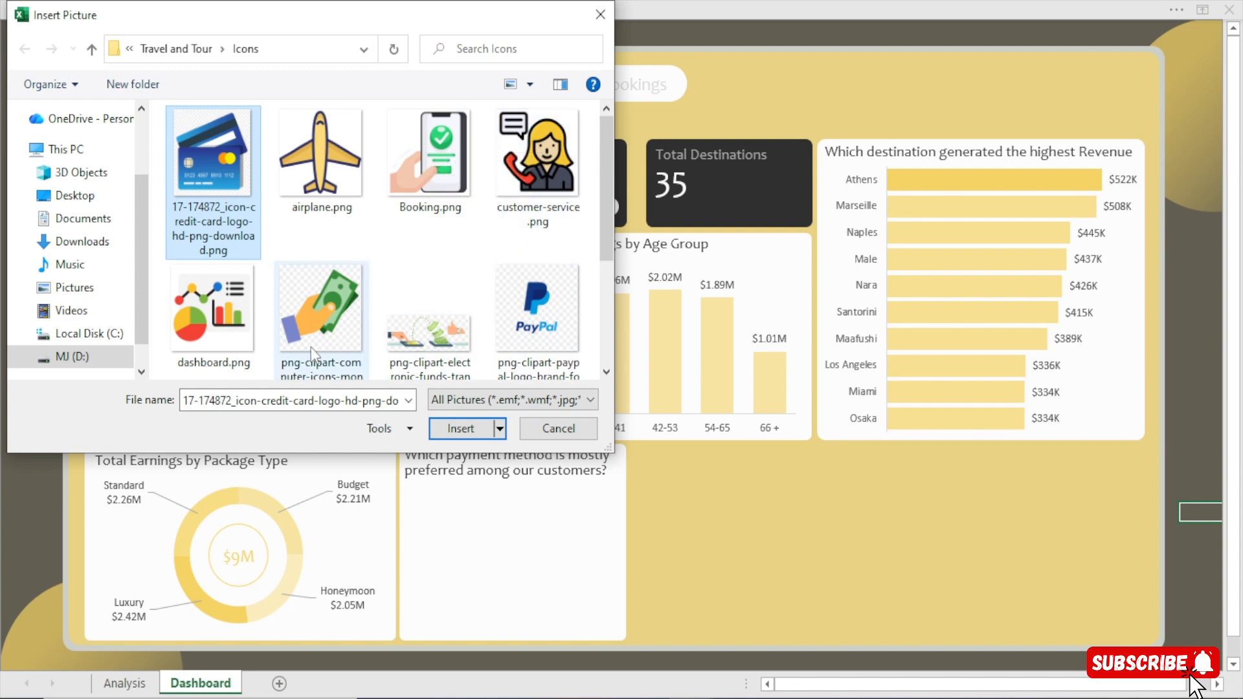
pyautogui.keyDown('ctrl'); pyautogui.click(321, 304); pyautogui.keyUp('ctrl')
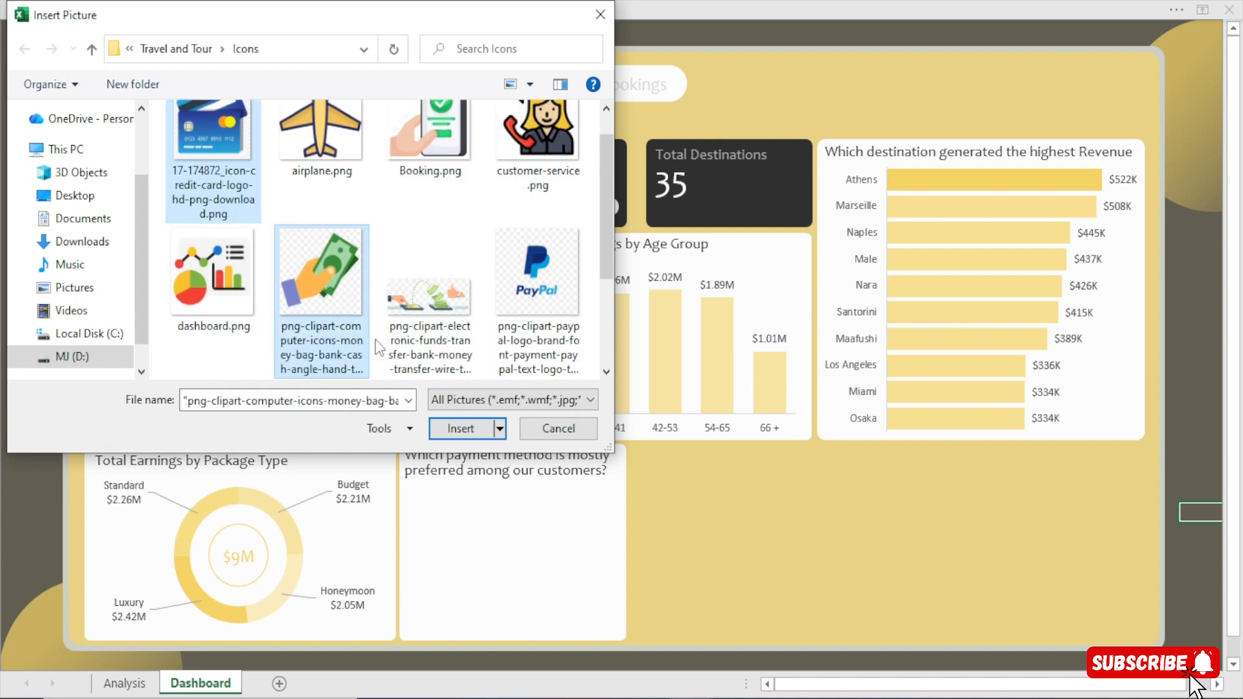
pyautogui.keyDown('ctrl'); pyautogui.click(430, 295); pyautogui.keyUp('ctrl')
pyautogui.keyDown('ctrl'); pyautogui.click(540, 289); pyautogui.keyUp('ctrl')
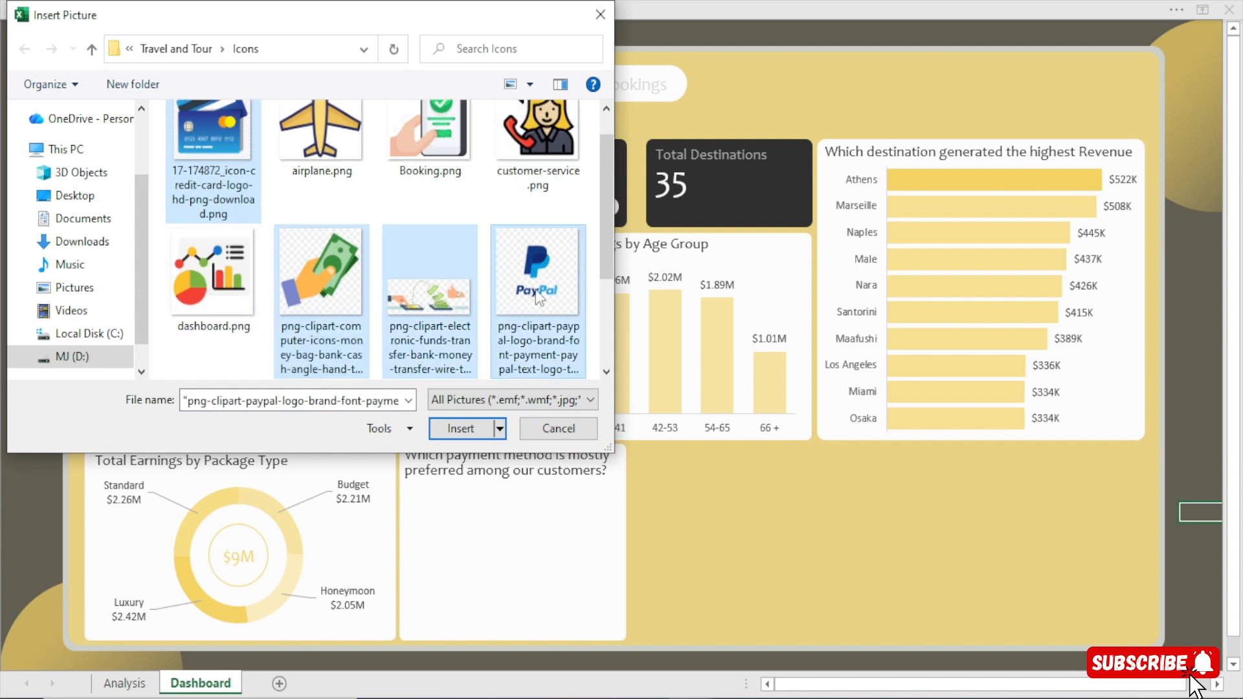
pyautogui.click(461, 429)
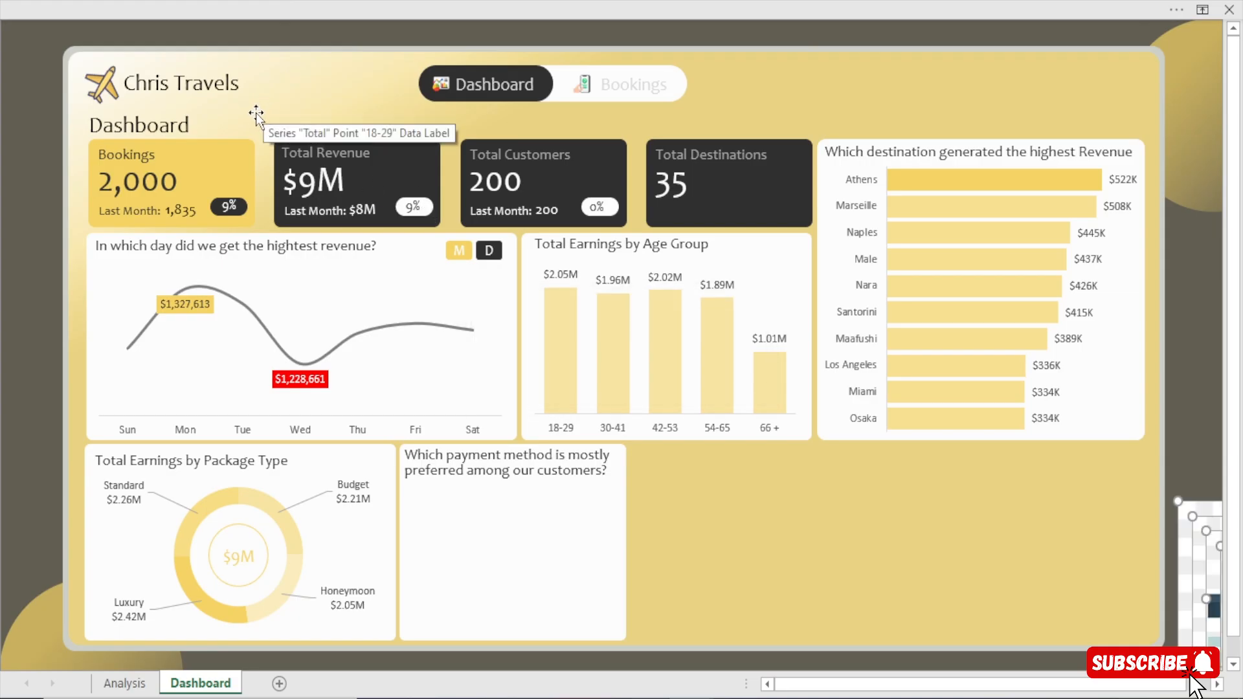
# Move the four inserted pictures together onto the dashboard and scale them down as a group.
pyautogui.moveTo(1201, 509); pyautogui.dragTo(307, 92)
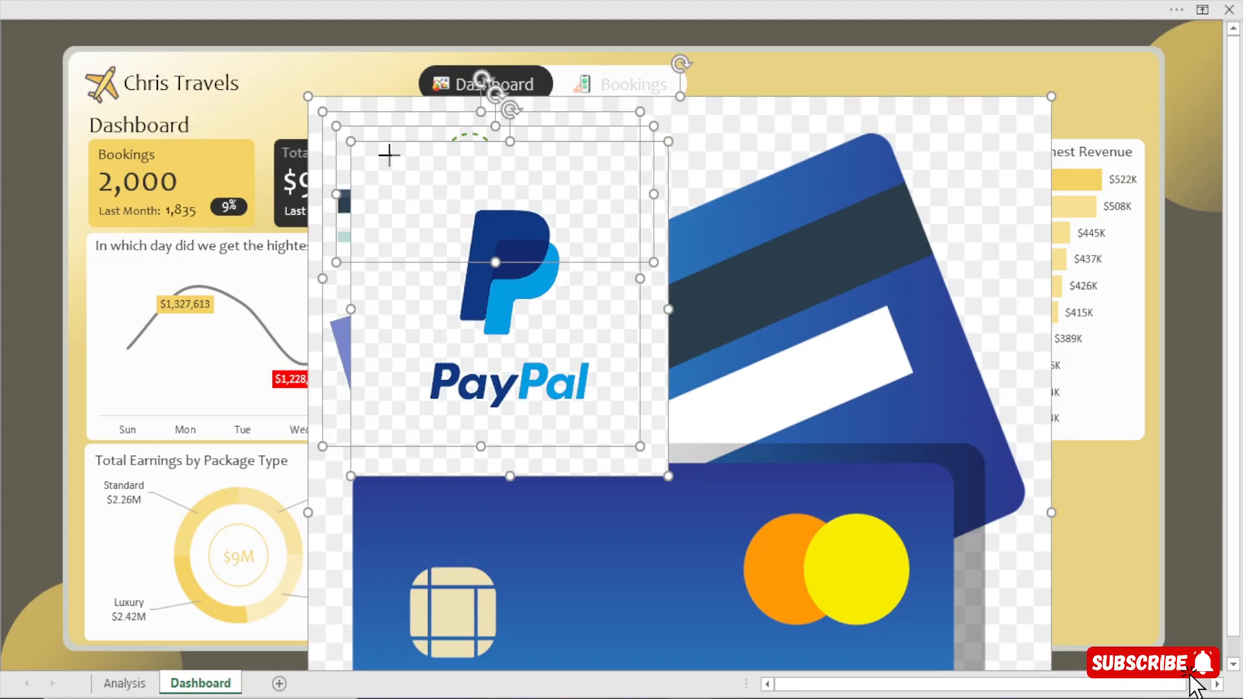
pyautogui.moveTo(389, 155); pyautogui.dragTo(513, 318)
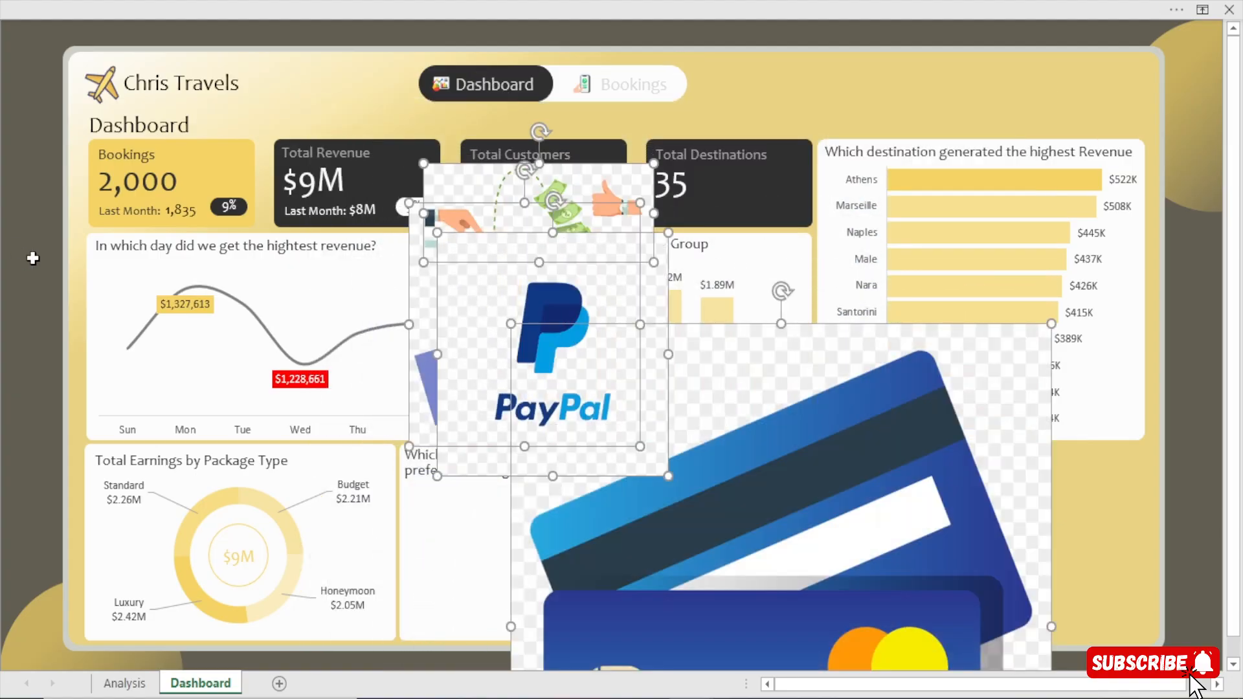
# Shrink the funds transfer picture over the Bookings card and the PayPal picture to about 0.67 inch square over the daily revenue chart.
pyautogui.click(470, 173)
pyautogui.moveTo(470, 172); pyautogui.dragTo(273, 189)
pyautogui.moveTo(333, 225); pyautogui.dragTo(125, 218)
pyautogui.click(536, 284)
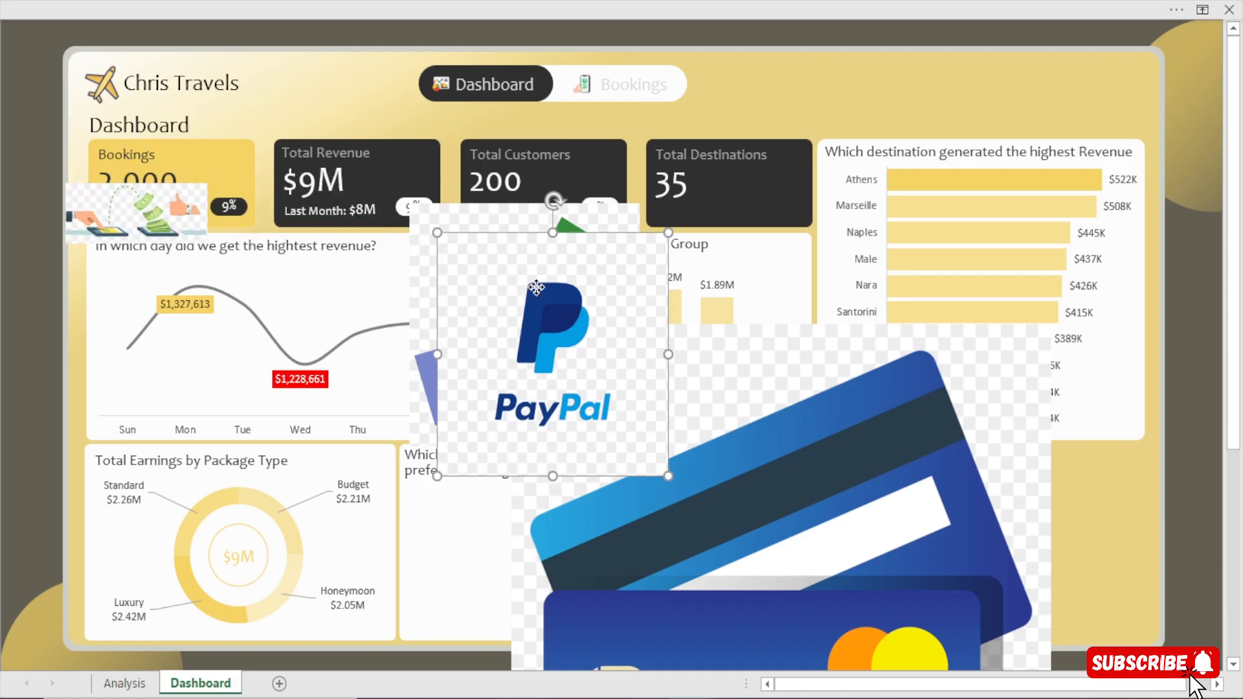
pyautogui.moveTo(536, 284); pyautogui.dragTo(328, 188)
pyautogui.moveTo(230, 137); pyautogui.dragTo(409, 325)
# Shrink the cash picture to about 1.31 inches square and the credit card picture to a small icon over the destination revenue chart.
pyautogui.click(455, 238)
pyautogui.moveTo(409, 203); pyautogui.dragTo(689, 523)
pyautogui.click(832, 503)
pyautogui.moveTo(821, 563); pyautogui.dragTo(685, 278)
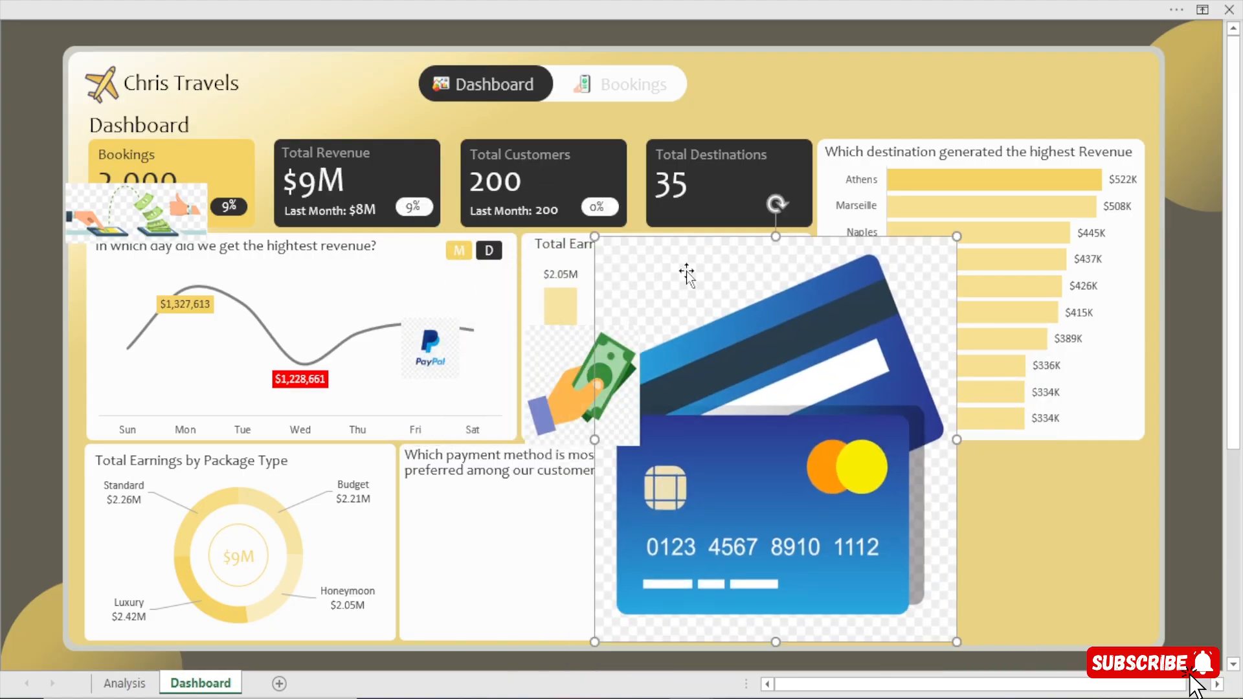
pyautogui.moveTo(589, 236); pyautogui.dragTo(891, 381)
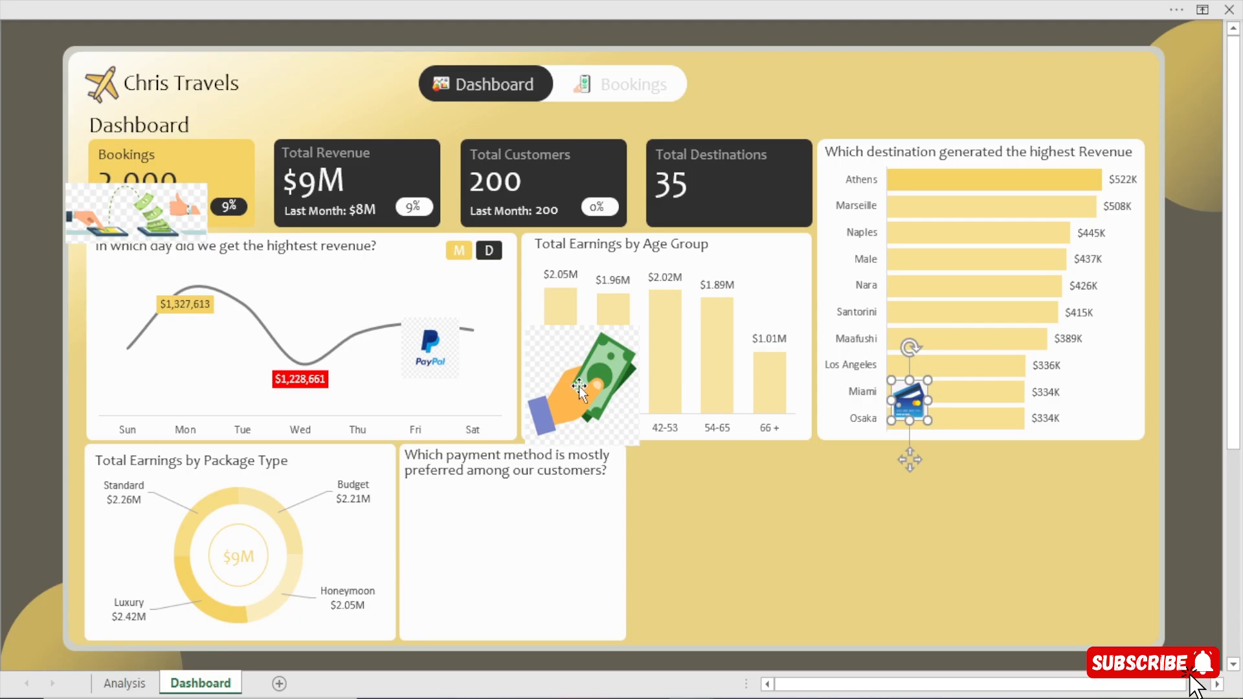
# Remove the PayPal picture's background and move the logo into the payment method card below its title.
pyautogui.click(579, 386)
pyautogui.click(431, 348)
pyautogui.moveTo(438, 1)
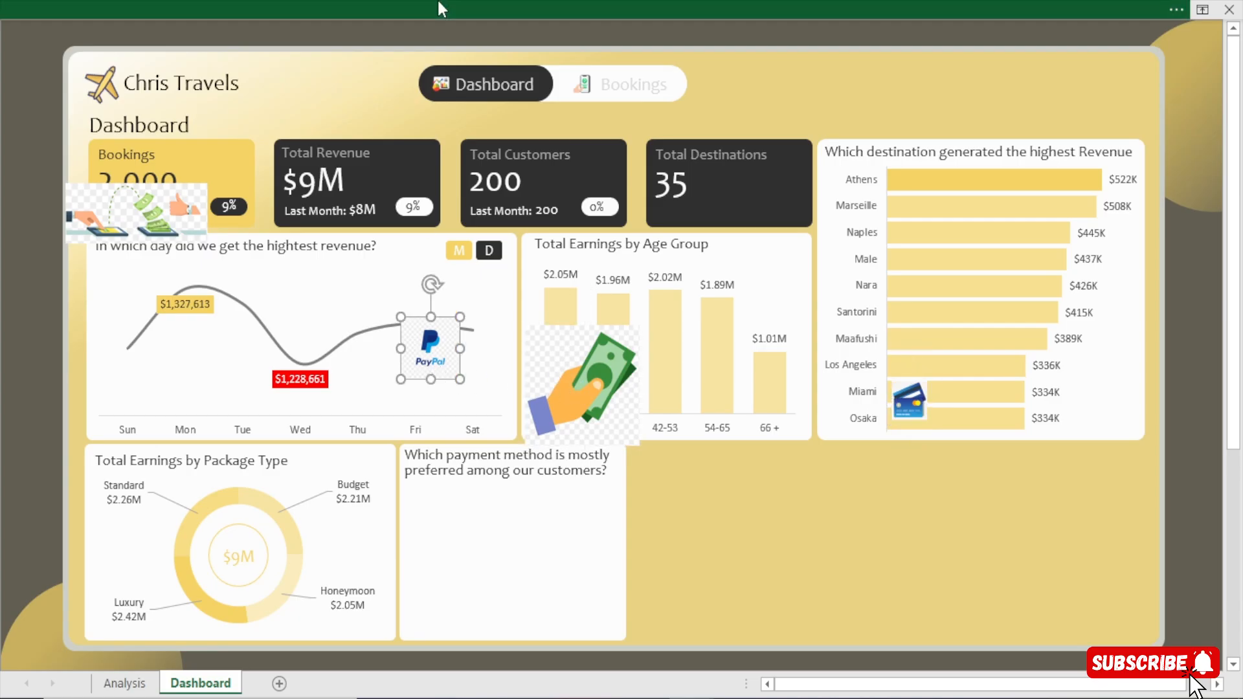
pyautogui.click(590, 32)
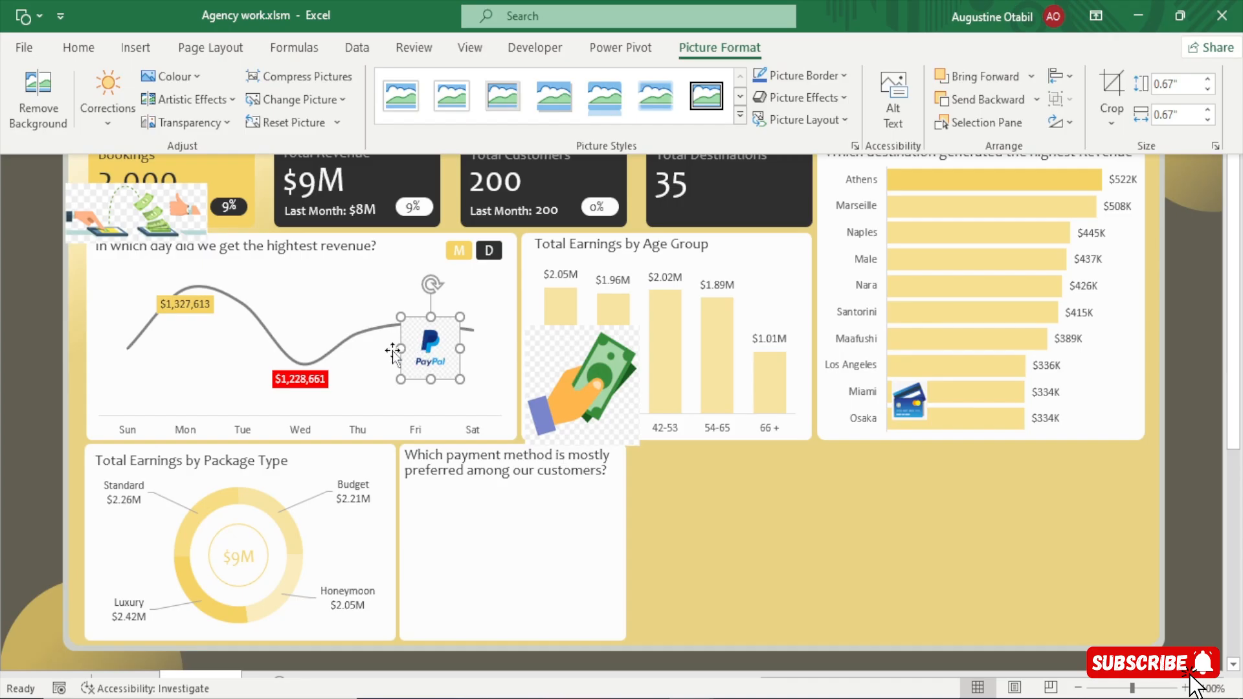
pyautogui.click(51, 104)
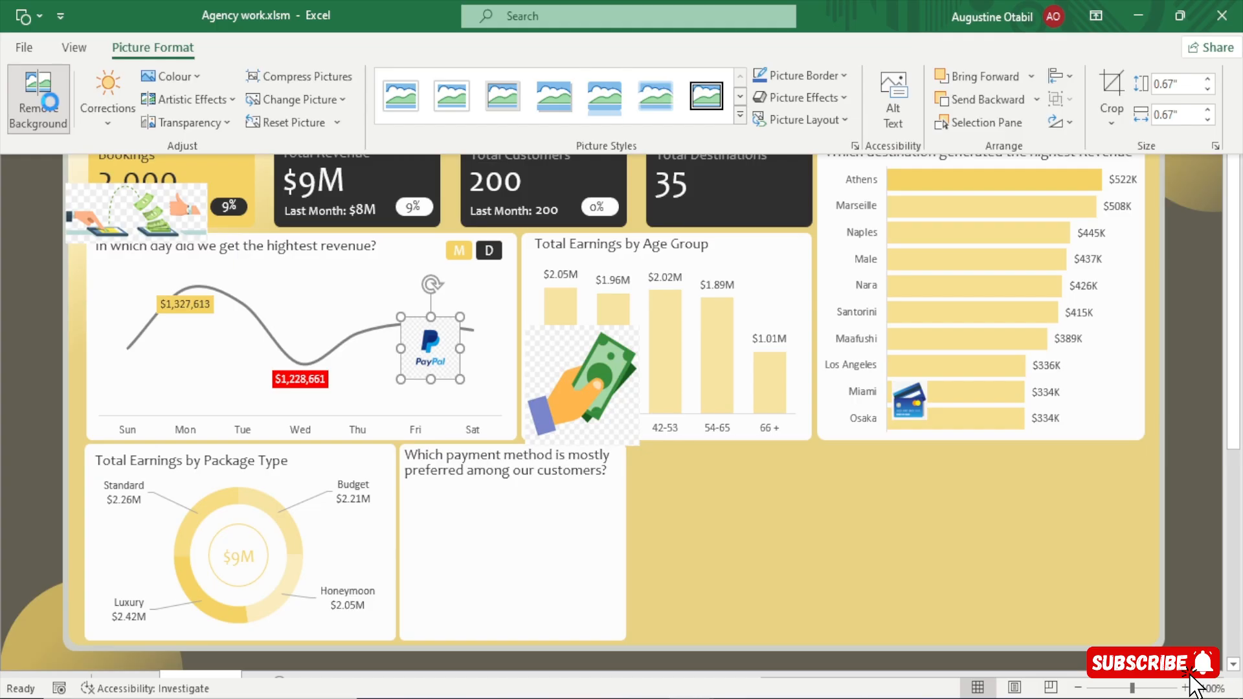
pyautogui.click(37, 269)
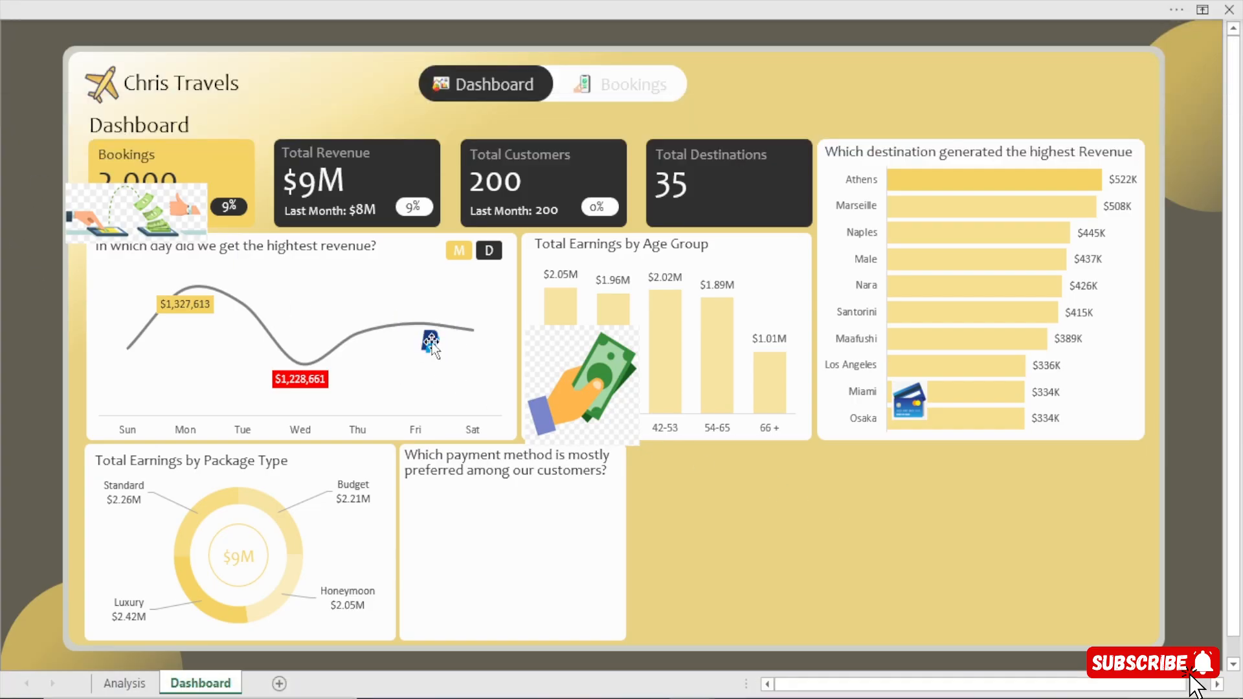
pyautogui.moveTo(430, 341); pyautogui.dragTo(449, 518)
# Remove the background of the cash picture and move it to the empty area beside the payment method card.
pyautogui.click(545, 352)
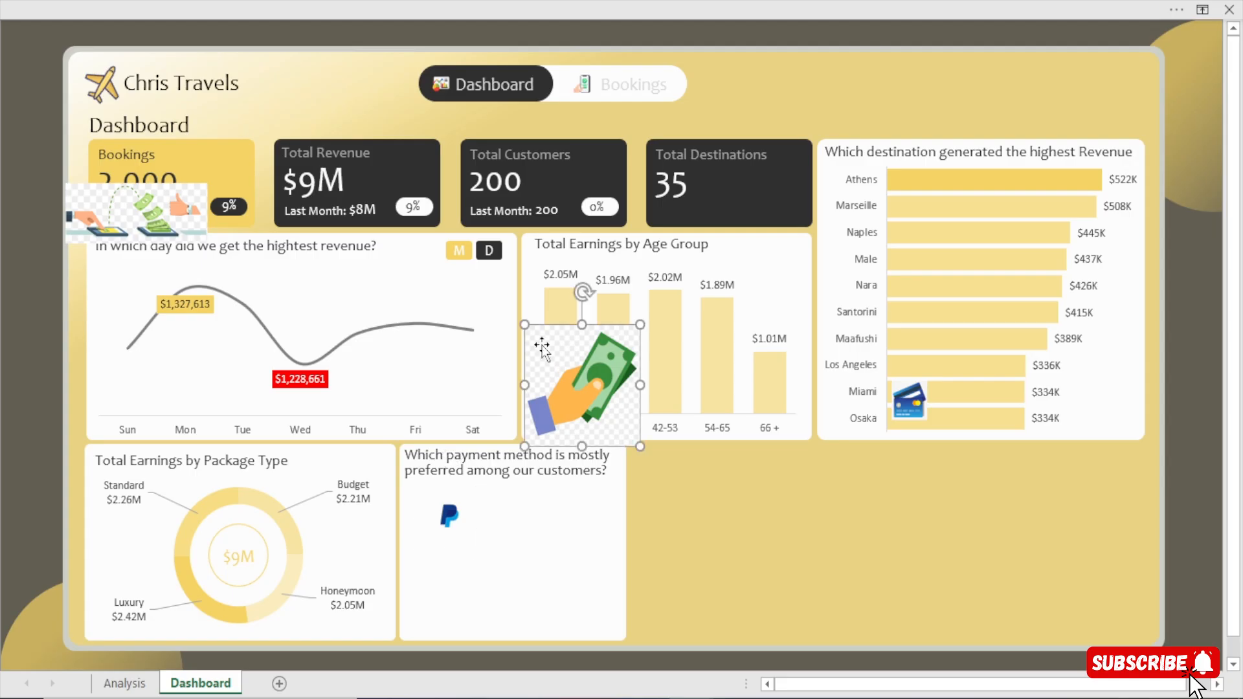
pyautogui.moveTo(549, 348); pyautogui.dragTo(349, 320)
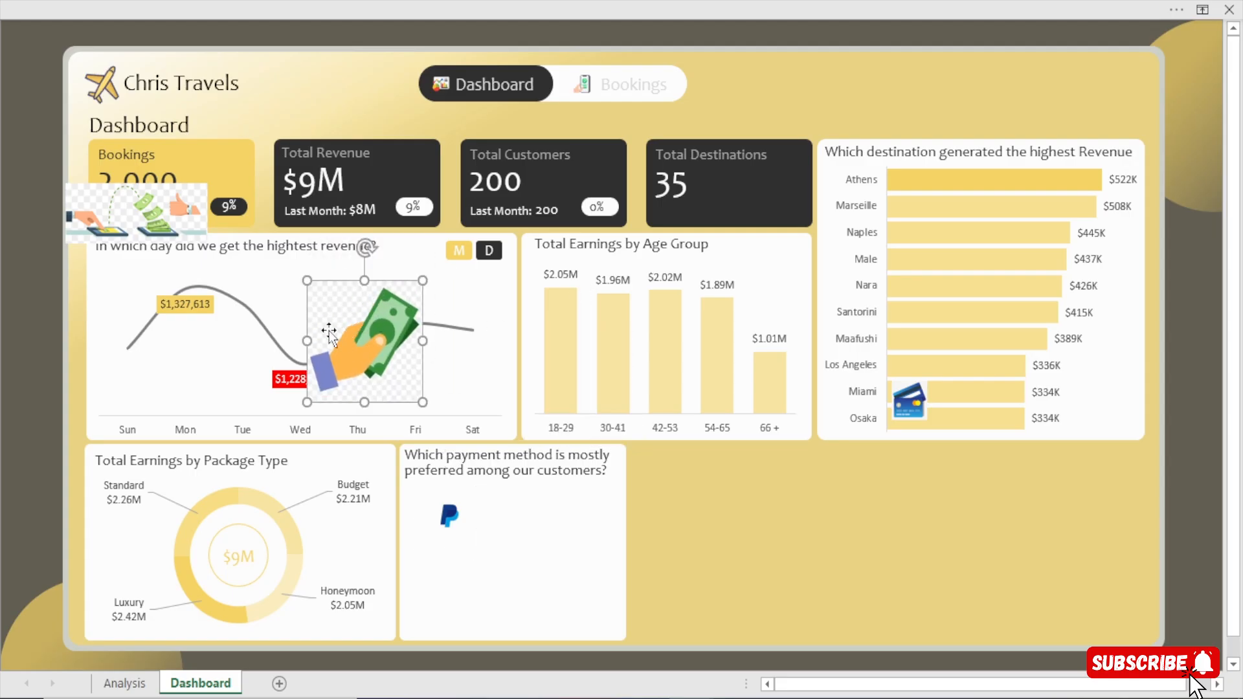
pyautogui.click(354, 1)
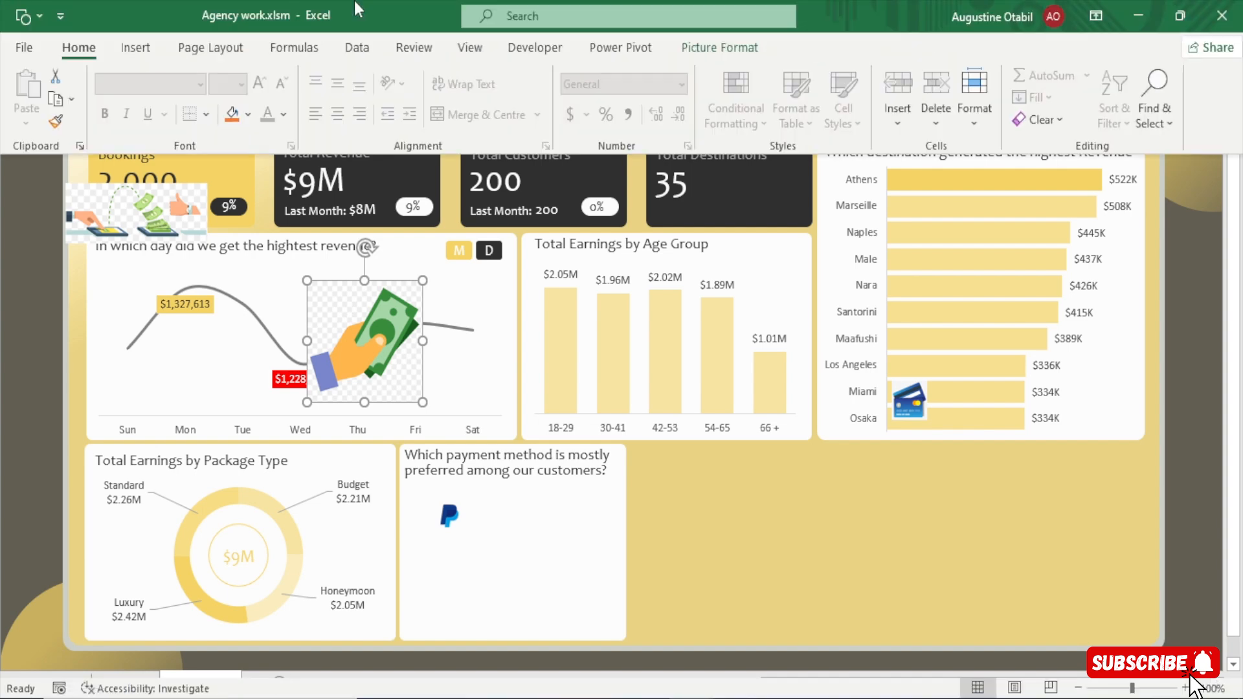
pyautogui.click(720, 48)
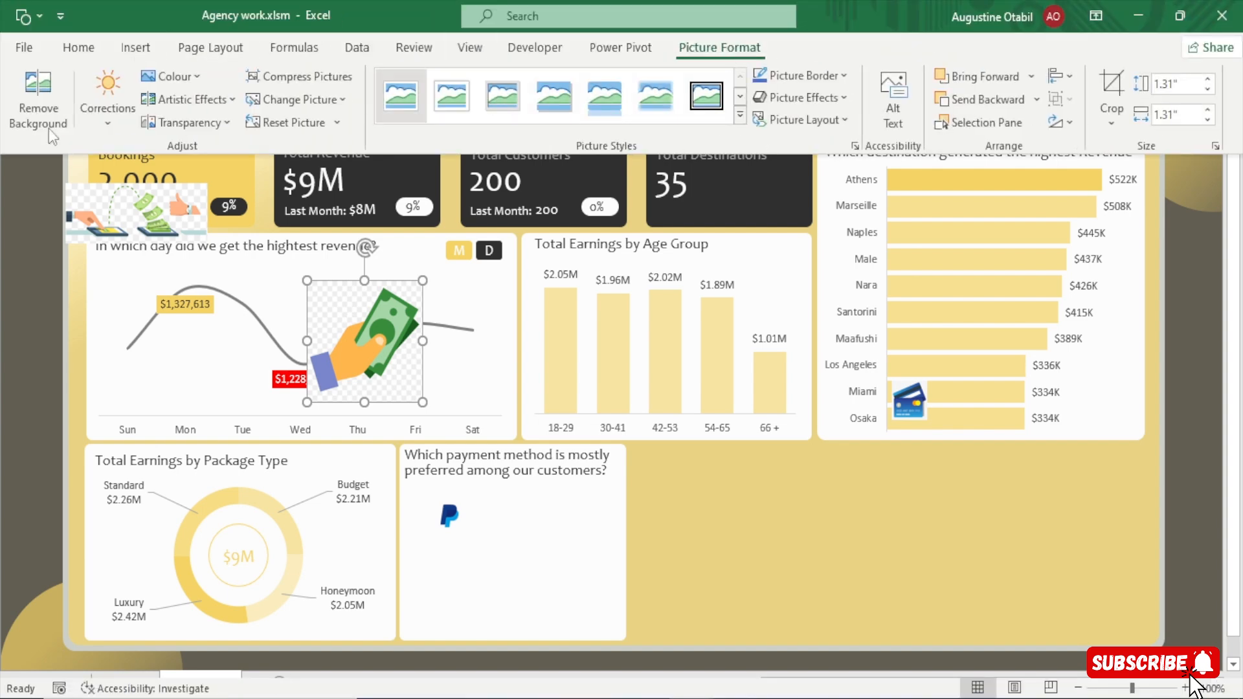
pyautogui.click(39, 100)
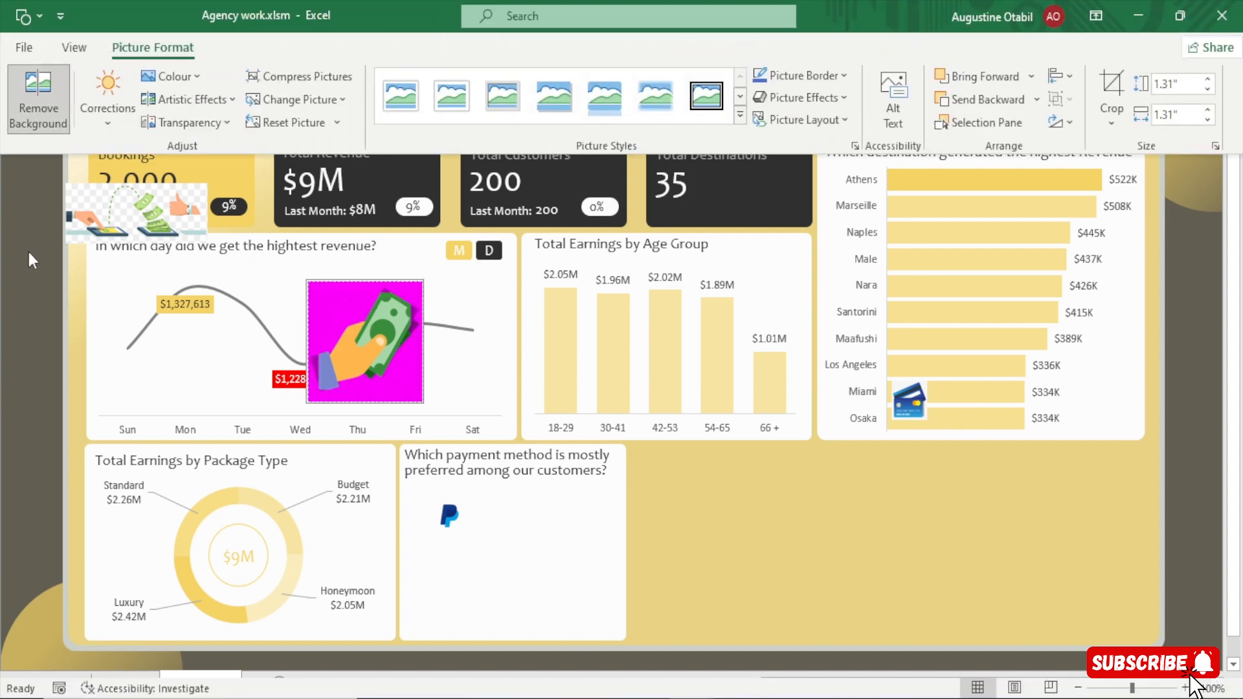
pyautogui.click(118, 361)
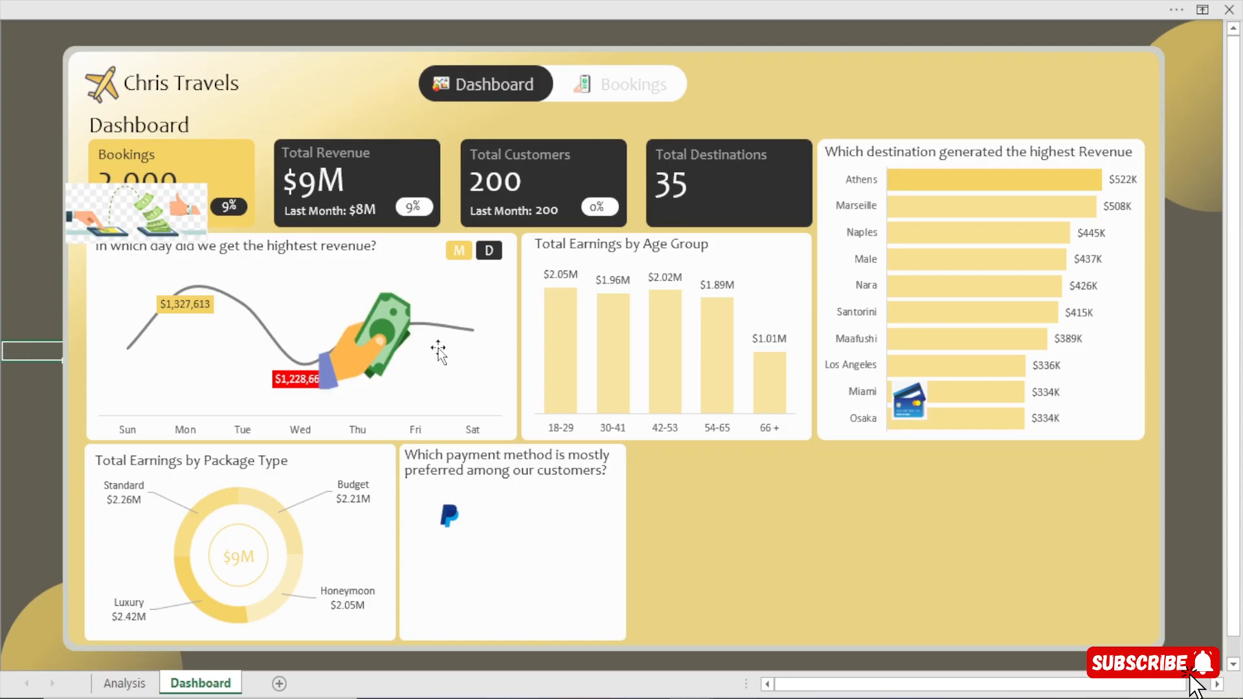
pyautogui.moveTo(363, 344); pyautogui.dragTo(741, 580)
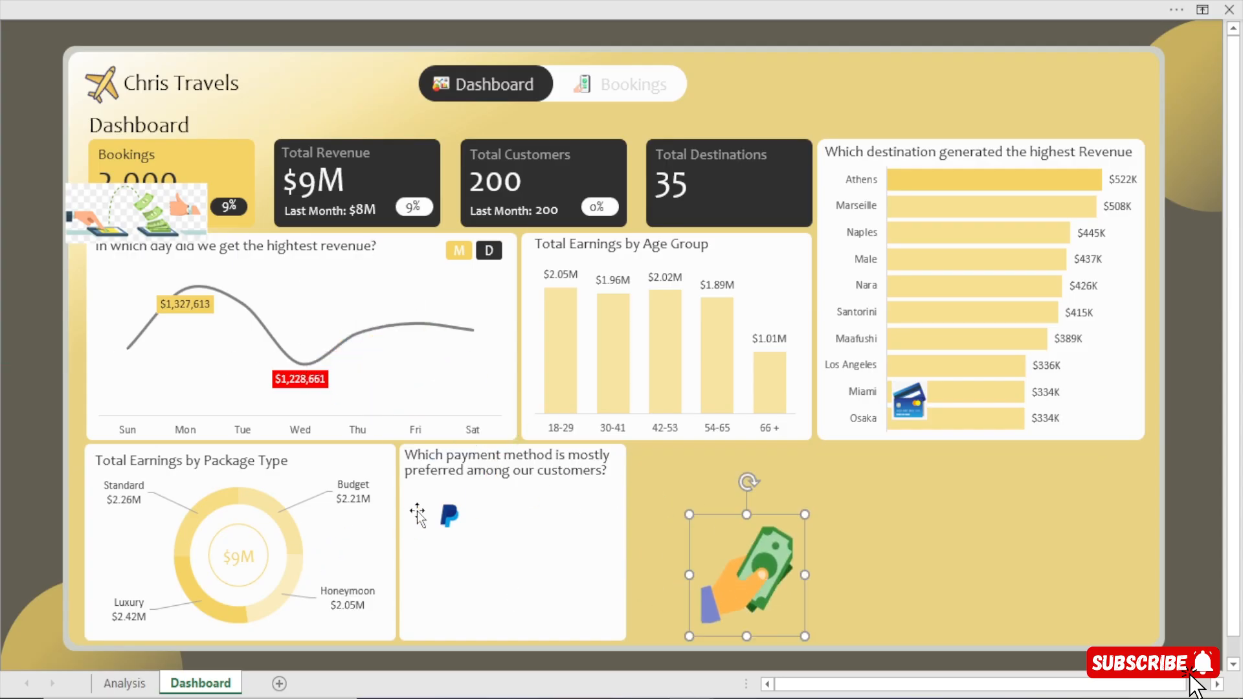
# Shift the PayPal logo toward the payment method card's left edge, and remove the background of the credit card picture.
pyautogui.moveTo(446, 511)
pyautogui.mouseDown()
pyautogui.moveTo(418, 503)
pyautogui.moveTo(470, 476)
pyautogui.moveTo(431, 509)
pyautogui.mouseUp()
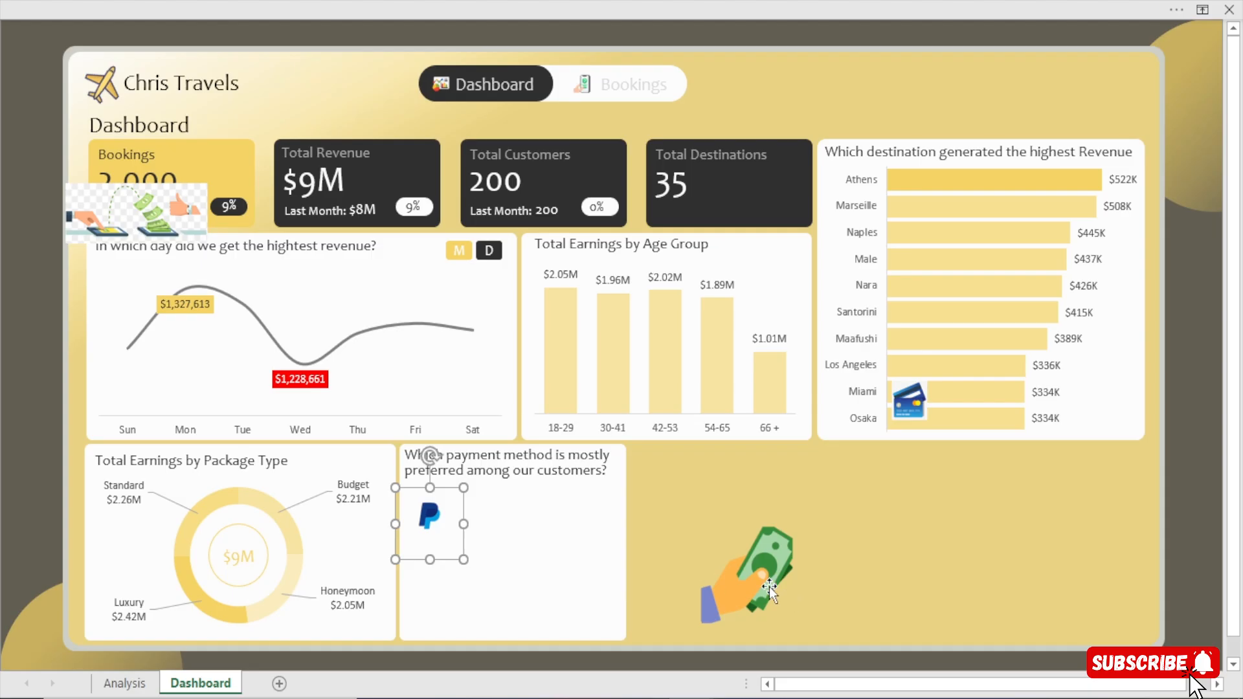
pyautogui.click(908, 409)
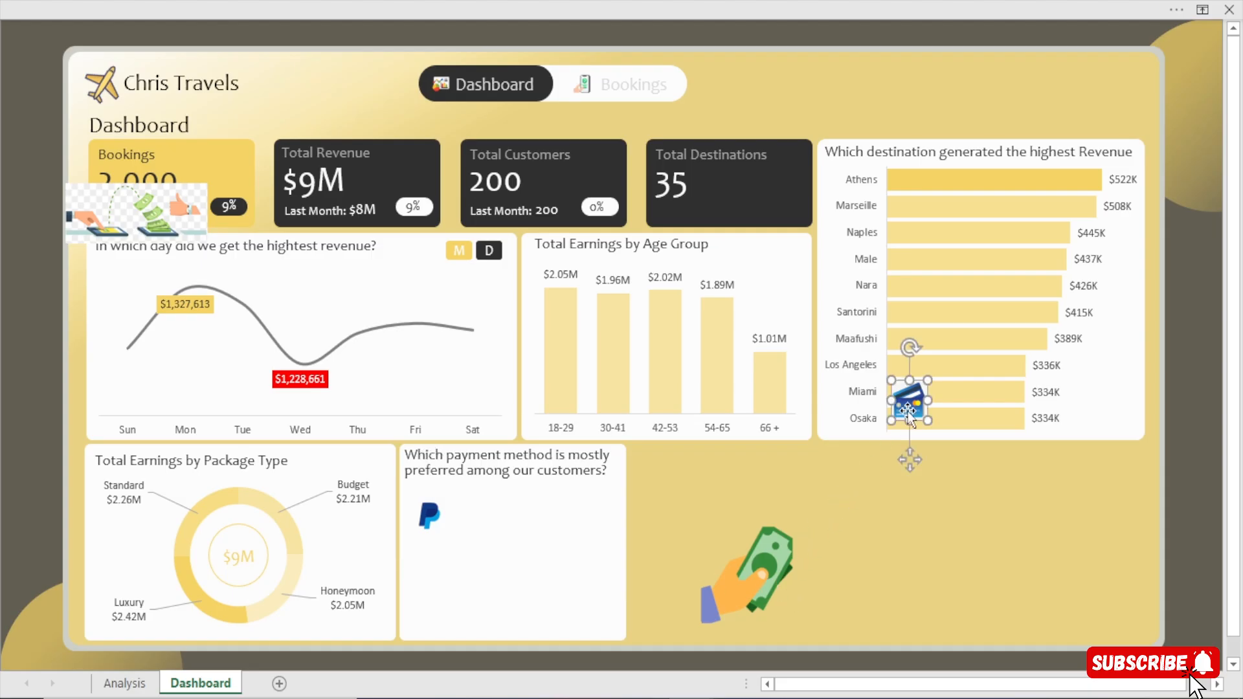
pyautogui.moveTo(910, 459); pyautogui.dragTo(585, 431)
pyautogui.click(183, 1)
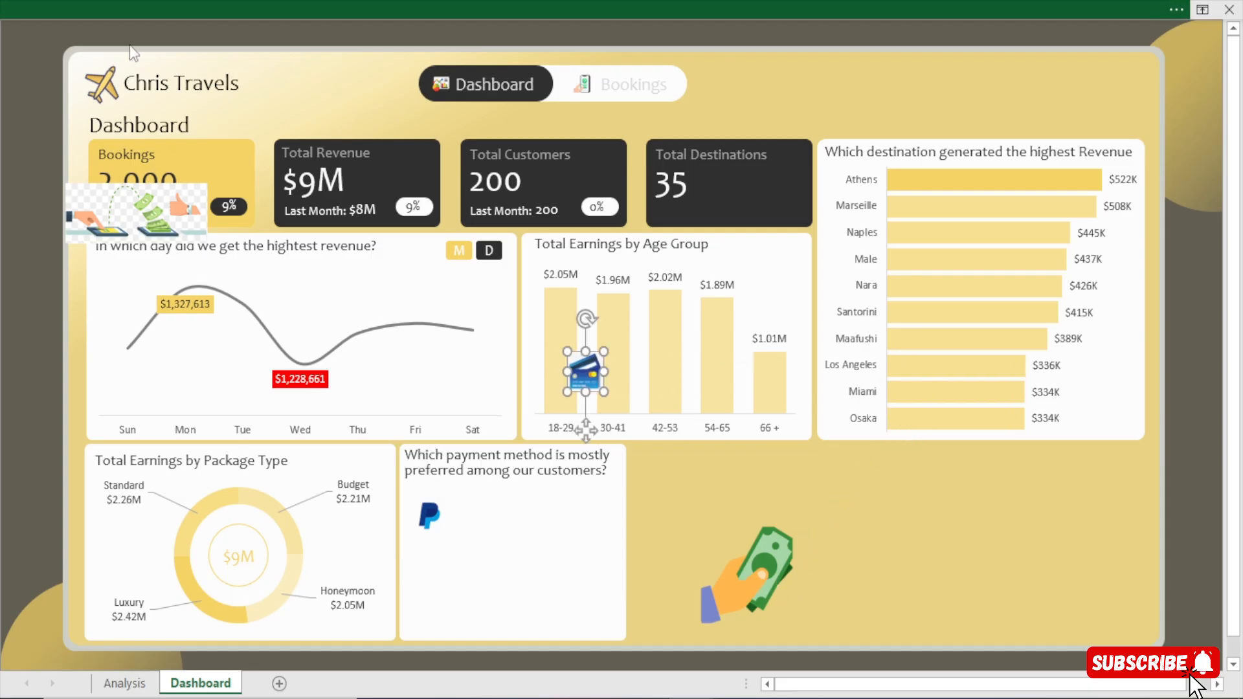
pyautogui.click(712, 47)
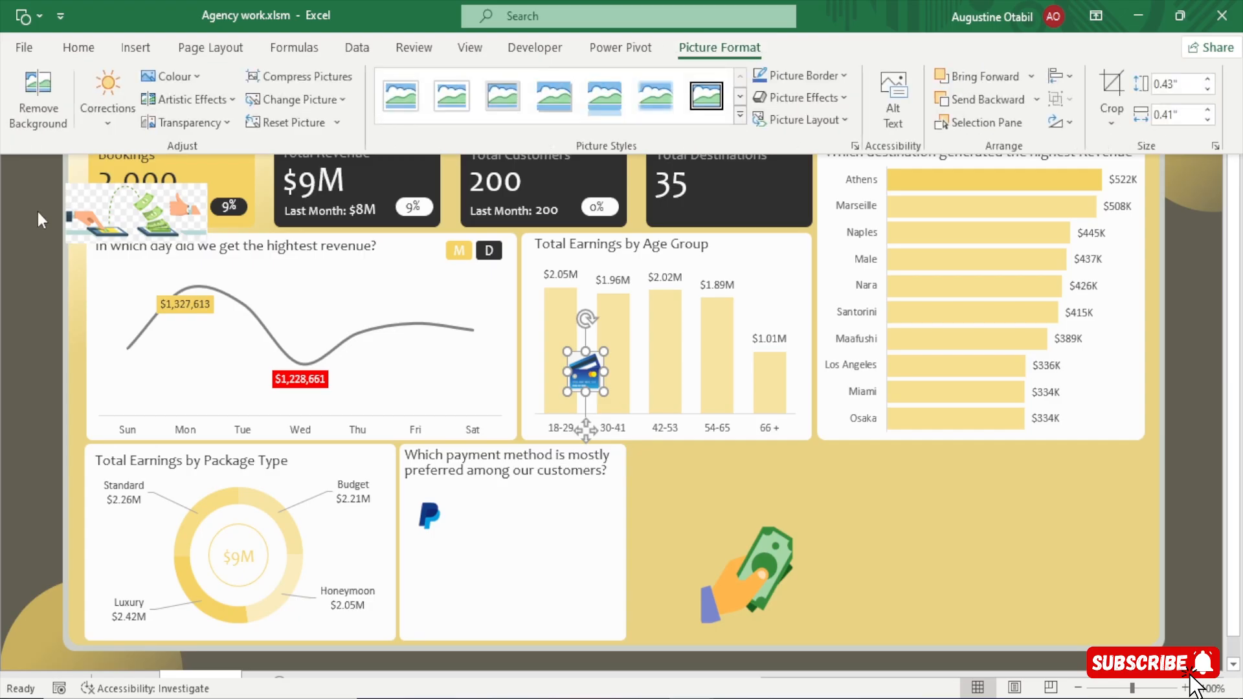
pyautogui.click(45, 90)
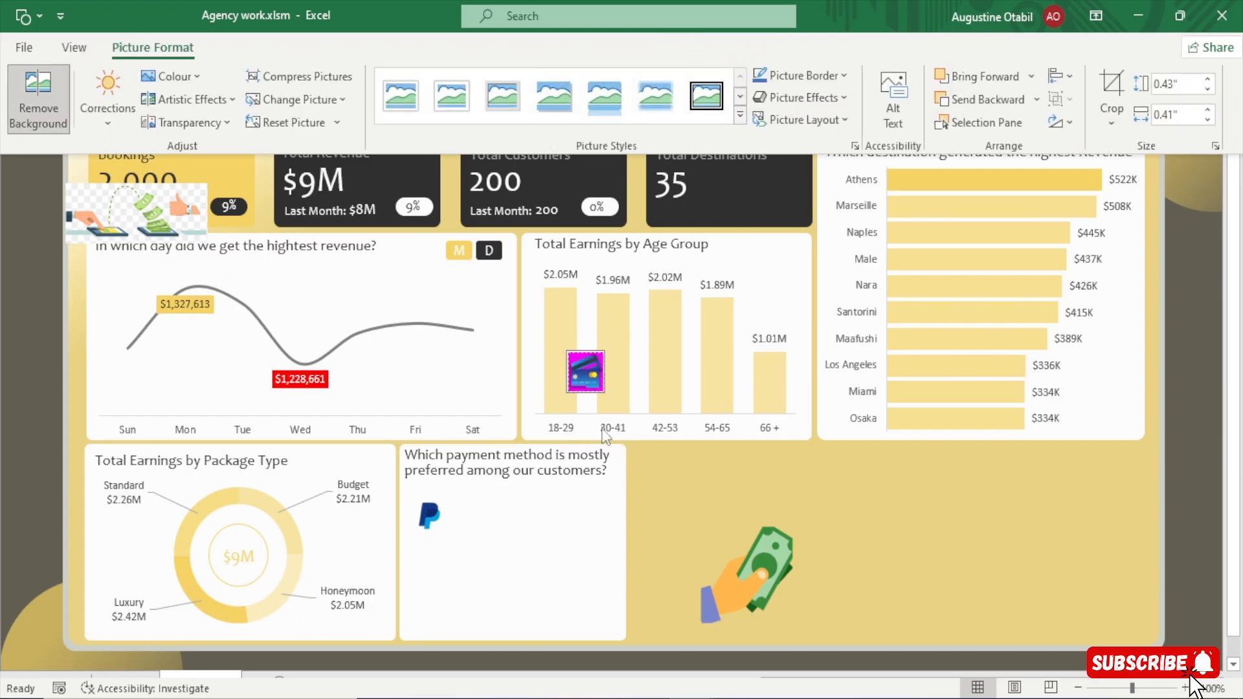
pyautogui.click(21, 408)
pyautogui.click(52, 332)
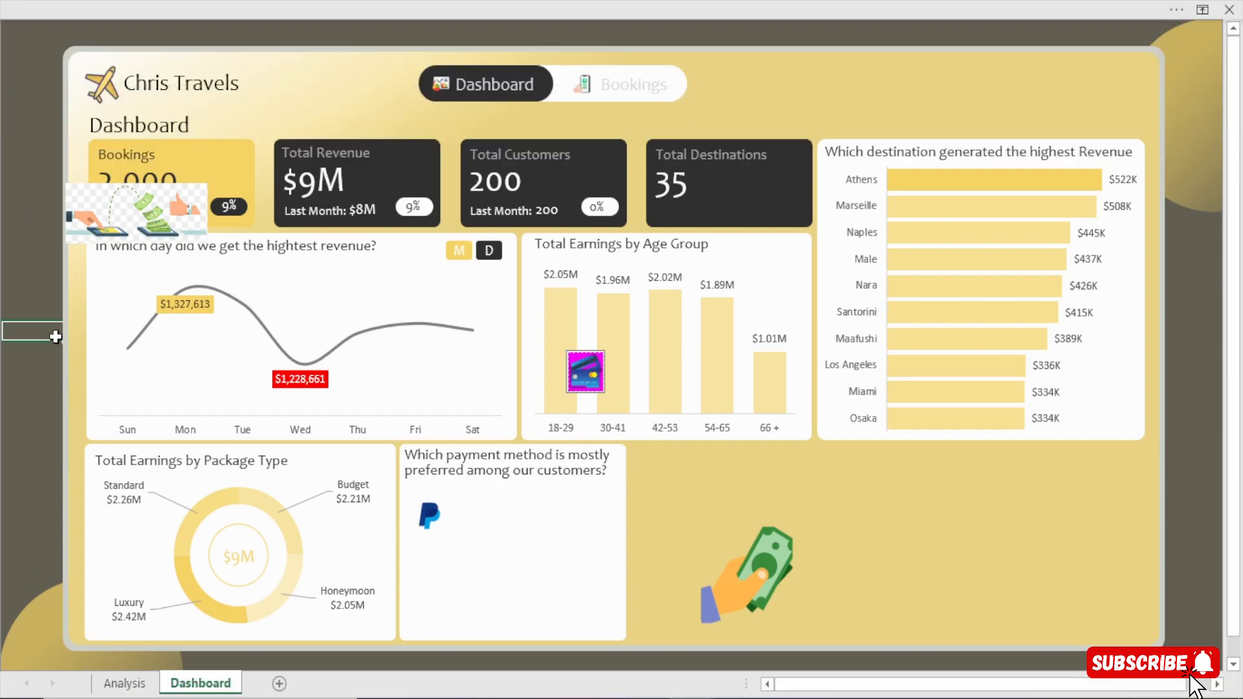
# Place the credit card icon directly below the PayPal logo in the payment method card and nudge both icons slightly upward.
pyautogui.moveTo(586, 374); pyautogui.dragTo(435, 563)
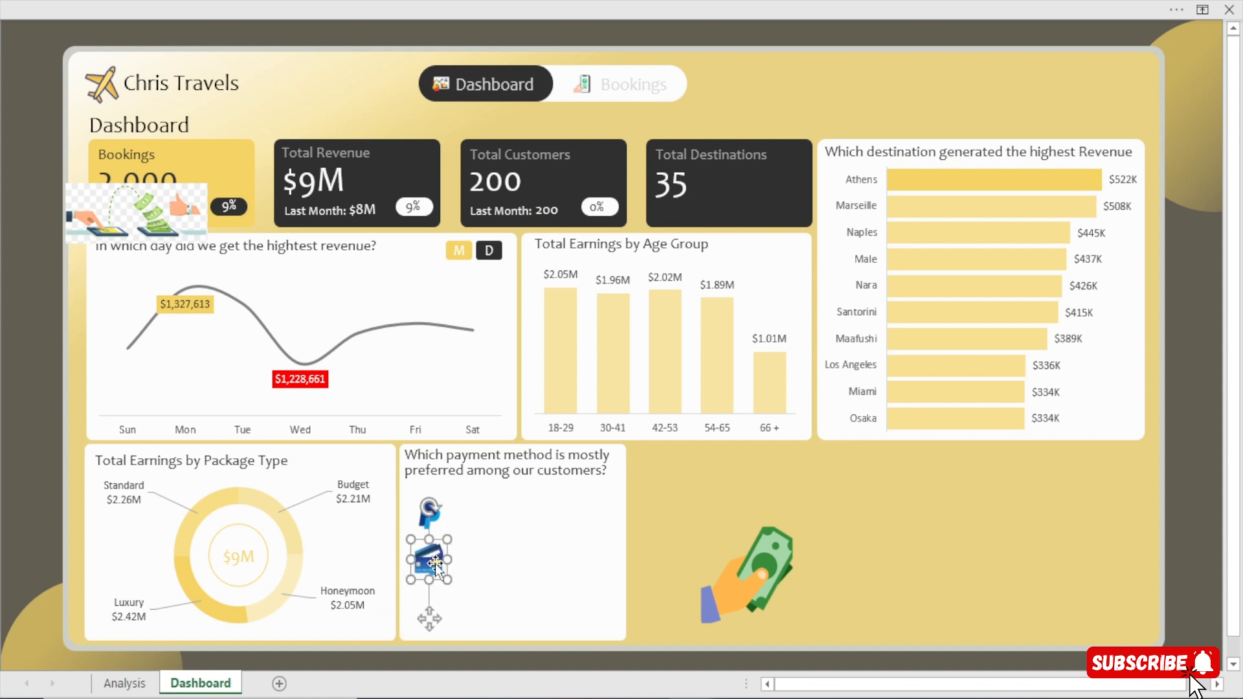
pyautogui.click(441, 522)
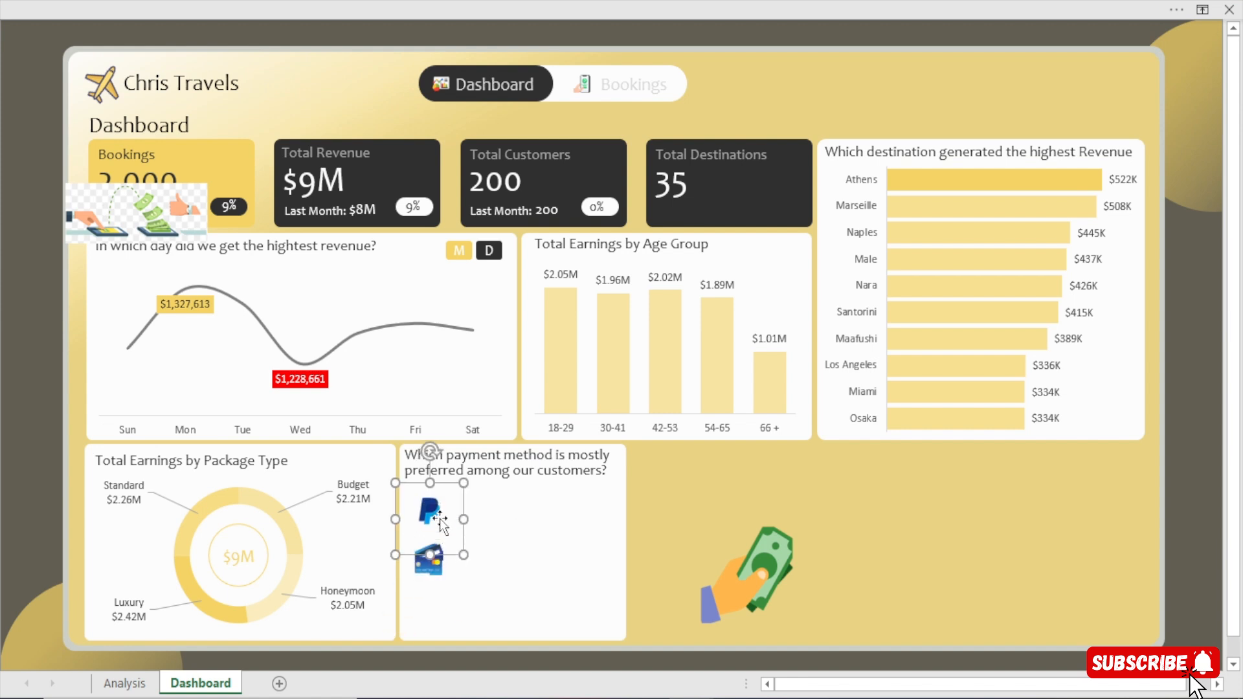
pyautogui.click(429, 569)
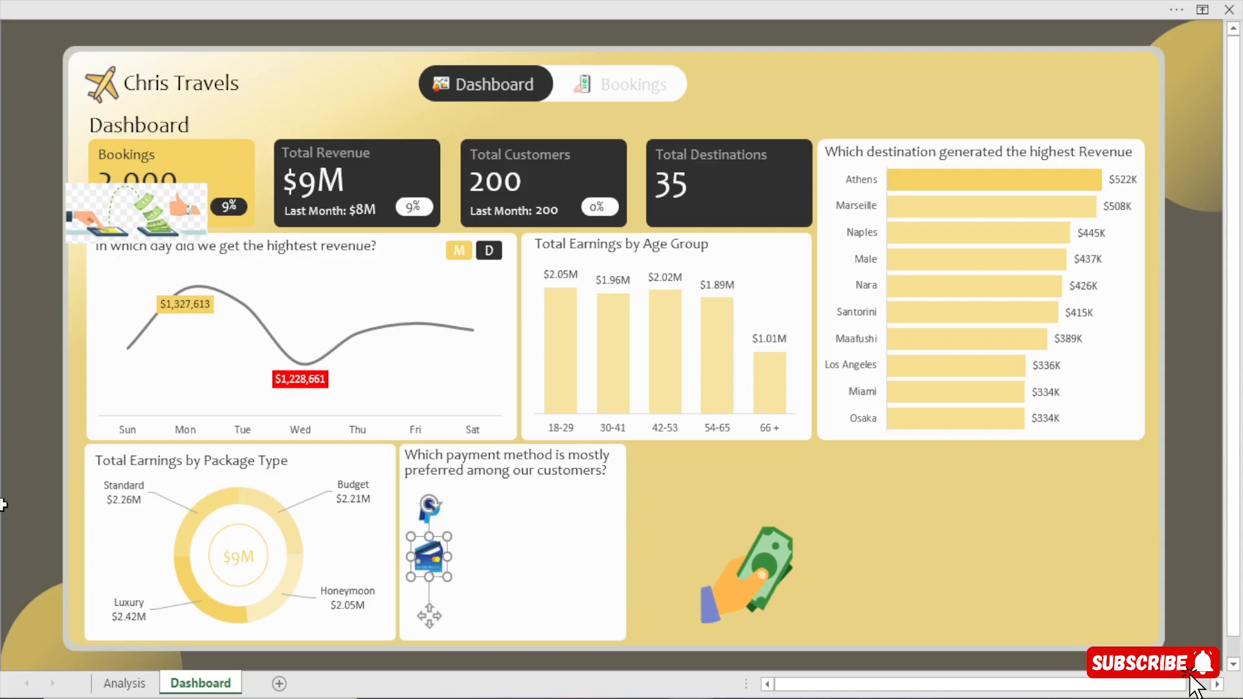
pyautogui.click(4, 506)
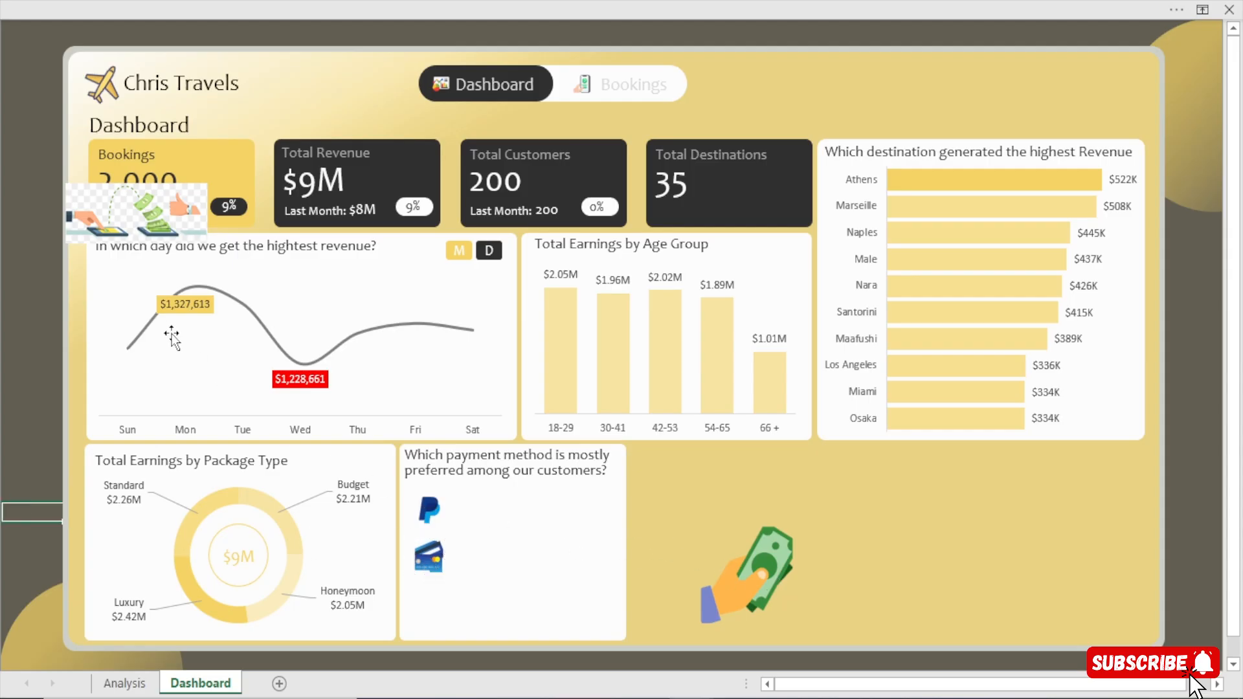
pyautogui.click(125, 683)
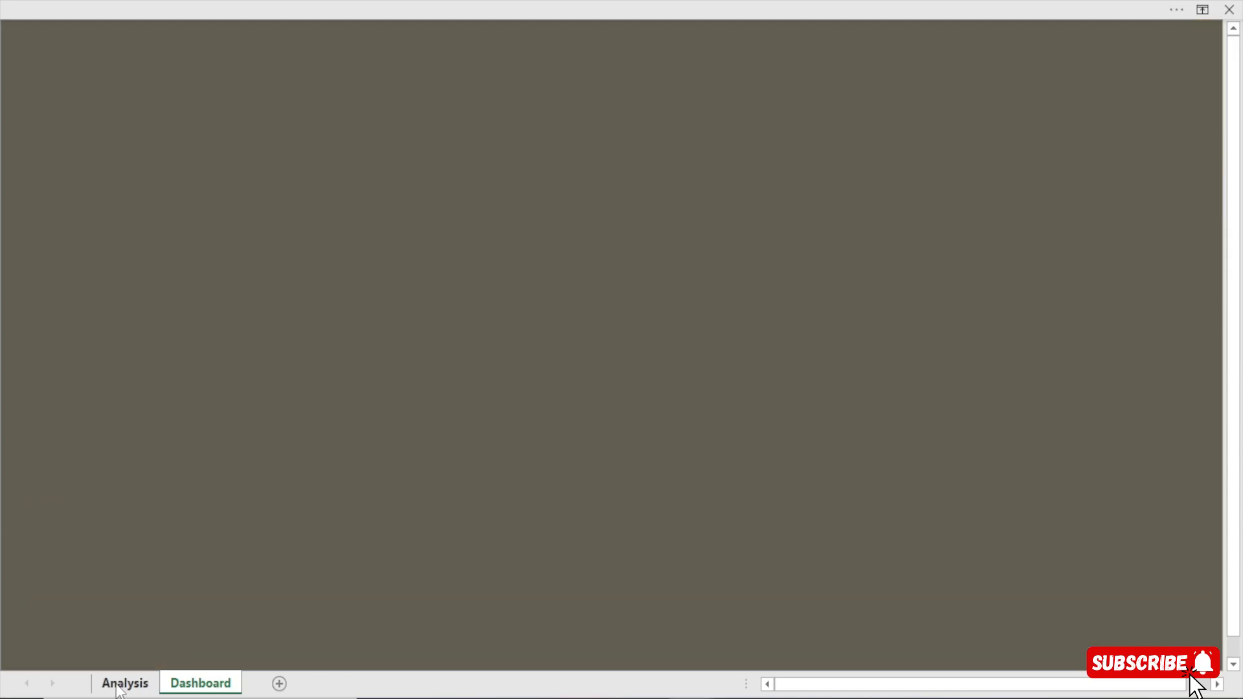
pyautogui.click(201, 683)
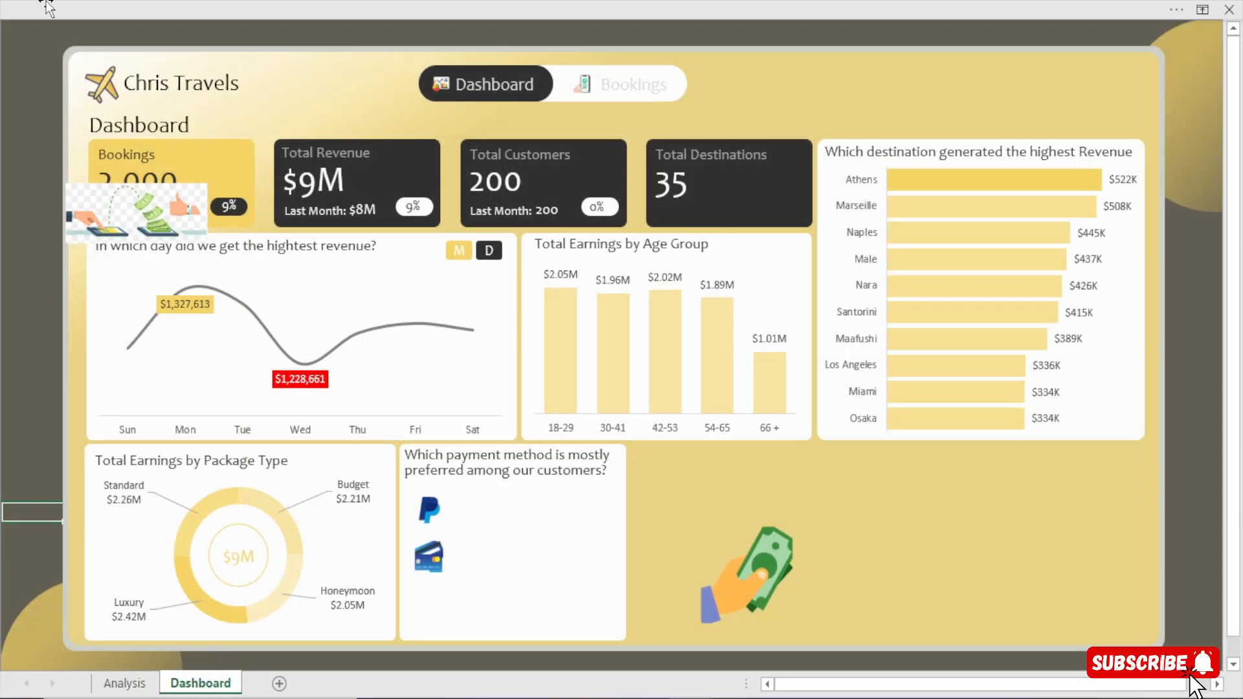
# Remove the funds transfer picture's background and move its hand-and-phone graphic from the Bookings card to beside the credit card icon.
pyautogui.click(132, 224)
pyautogui.moveTo(136, 215); pyautogui.dragTo(401, 496)
pyautogui.click(447, 1)
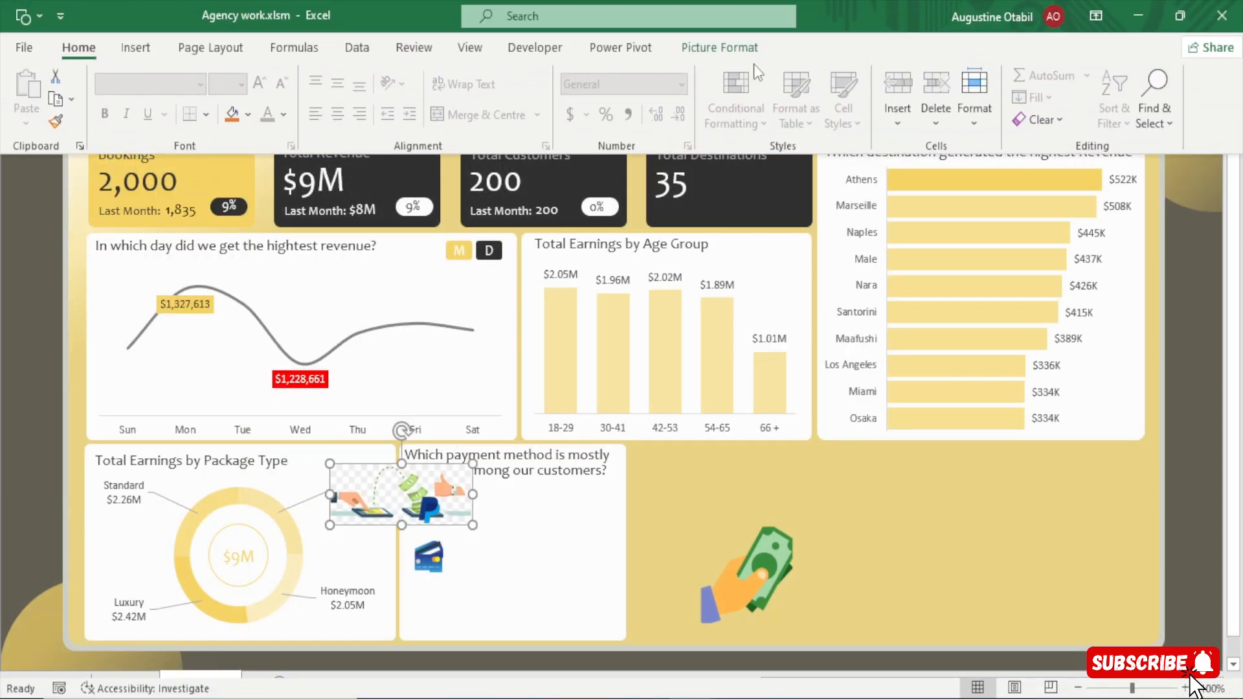
pyautogui.click(719, 48)
pyautogui.click(34, 102)
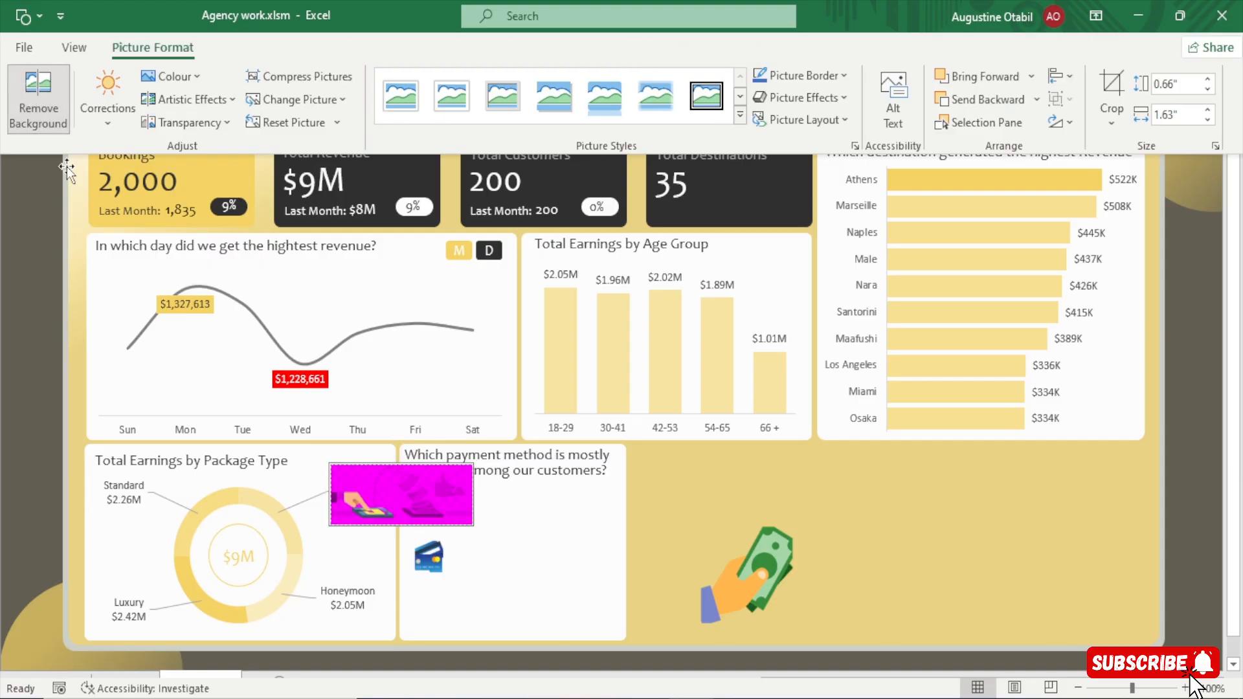
pyautogui.click(364, 520)
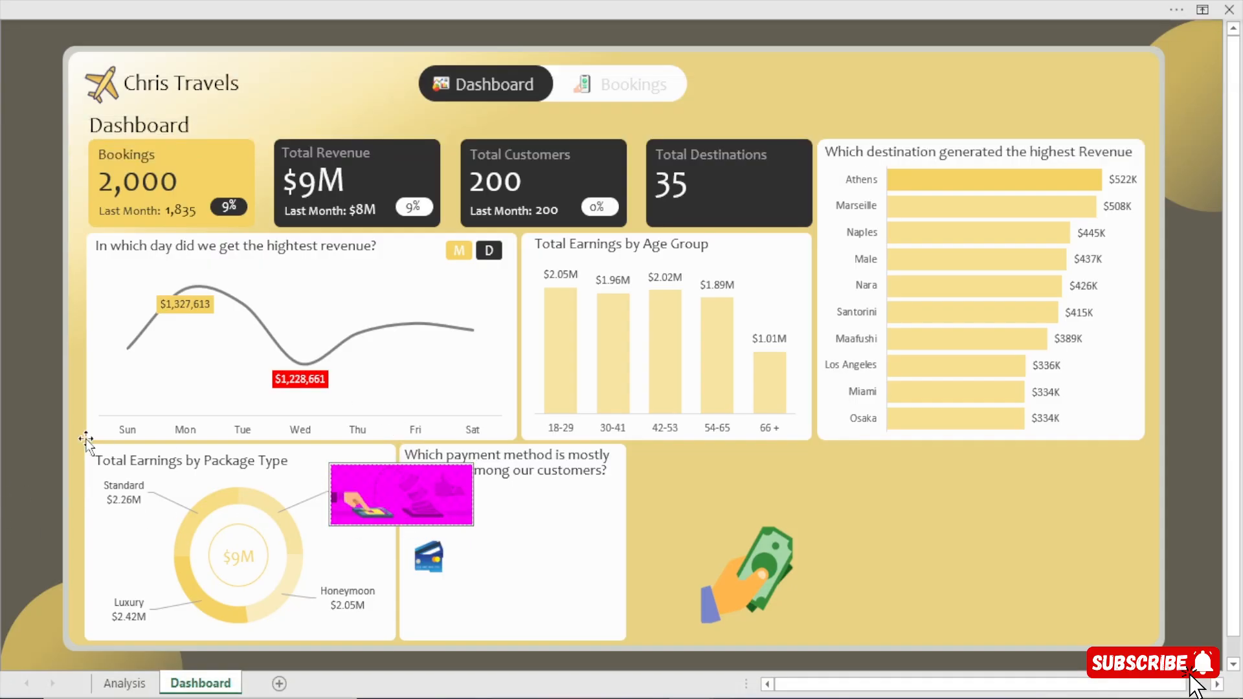
pyautogui.click(40, 430)
pyautogui.moveTo(364, 503); pyautogui.dragTo(388, 563)
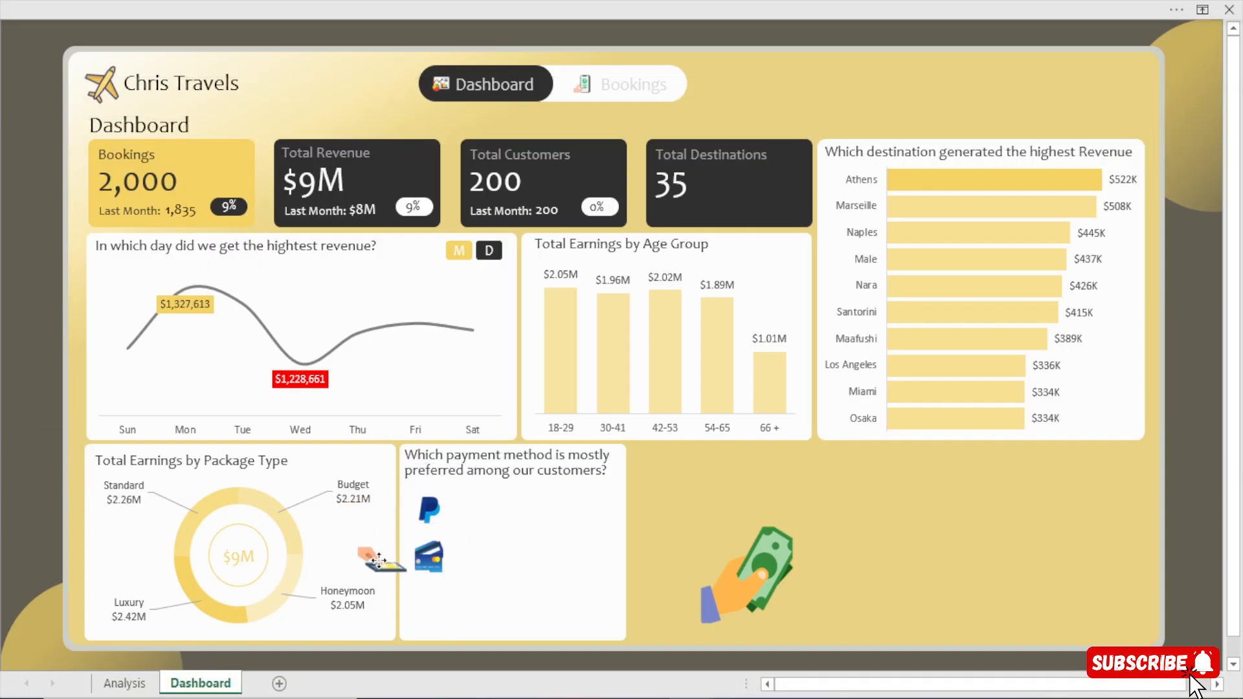
# Try to squeeze the funds transfer picture to about half its width, keeping its height.
pyautogui.moveTo(496, 558); pyautogui.dragTo(427, 558)
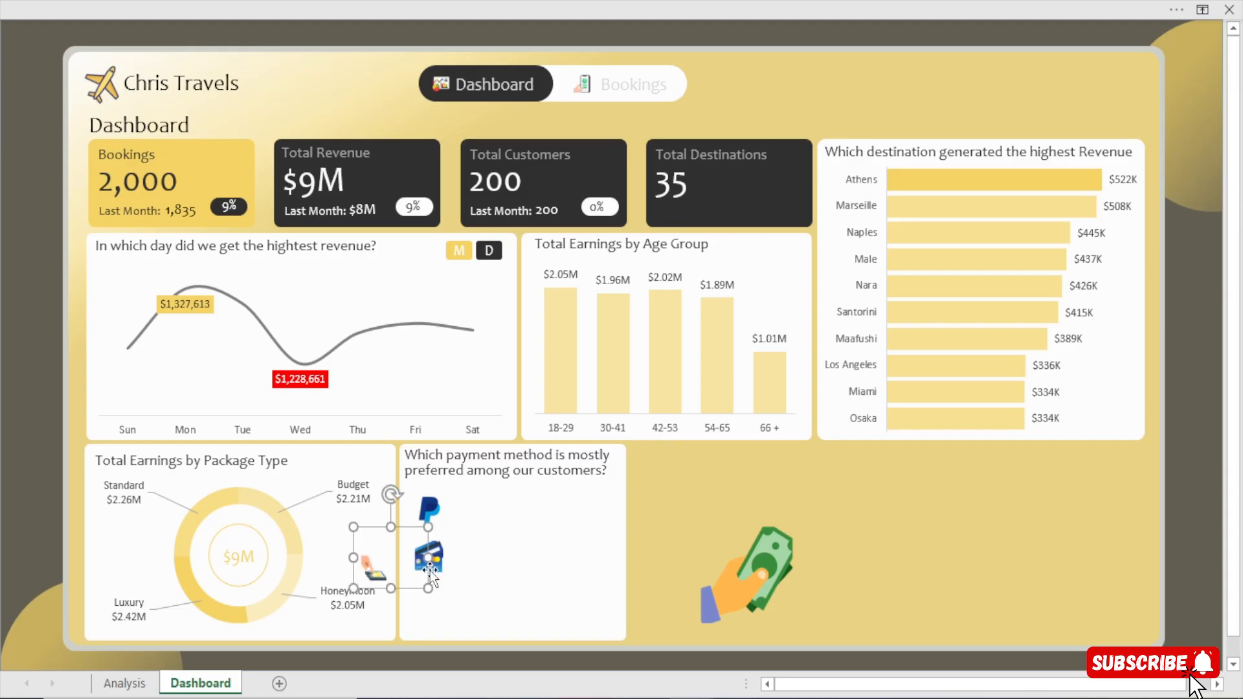
pyautogui.hotkey('ctrl', 'z')
# Open the picture formatting options for the funds transfer picture.
pyautogui.click(344, 2)
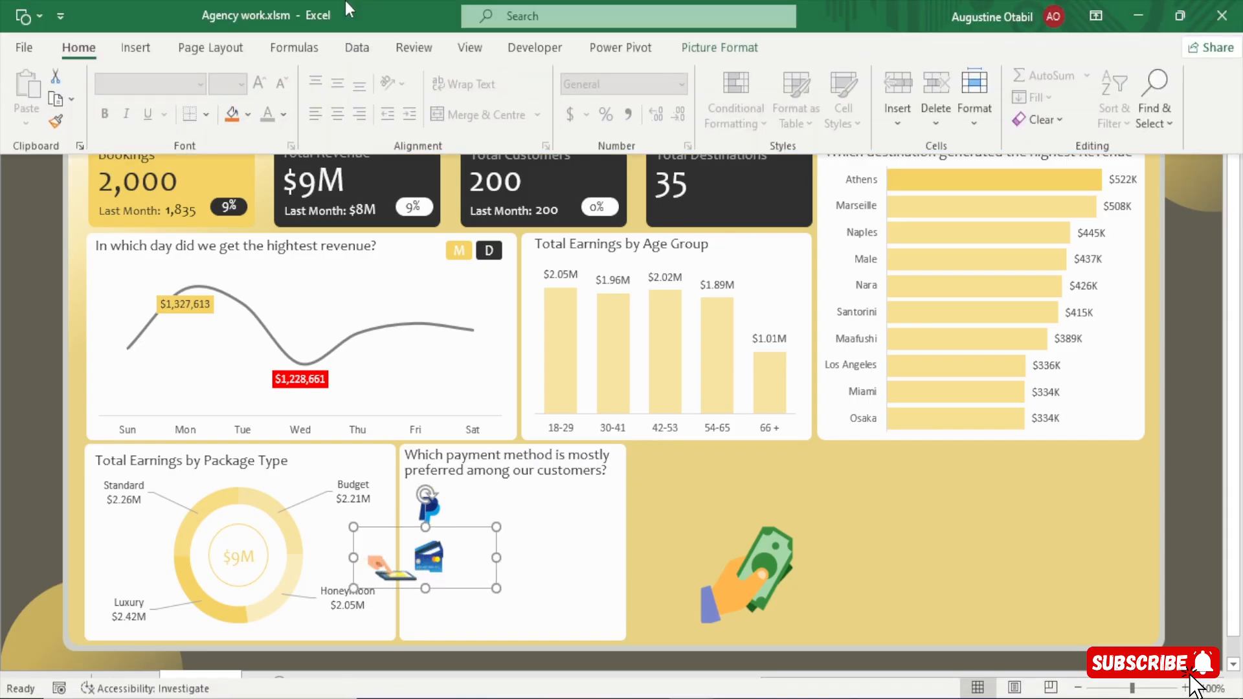
pyautogui.click(719, 48)
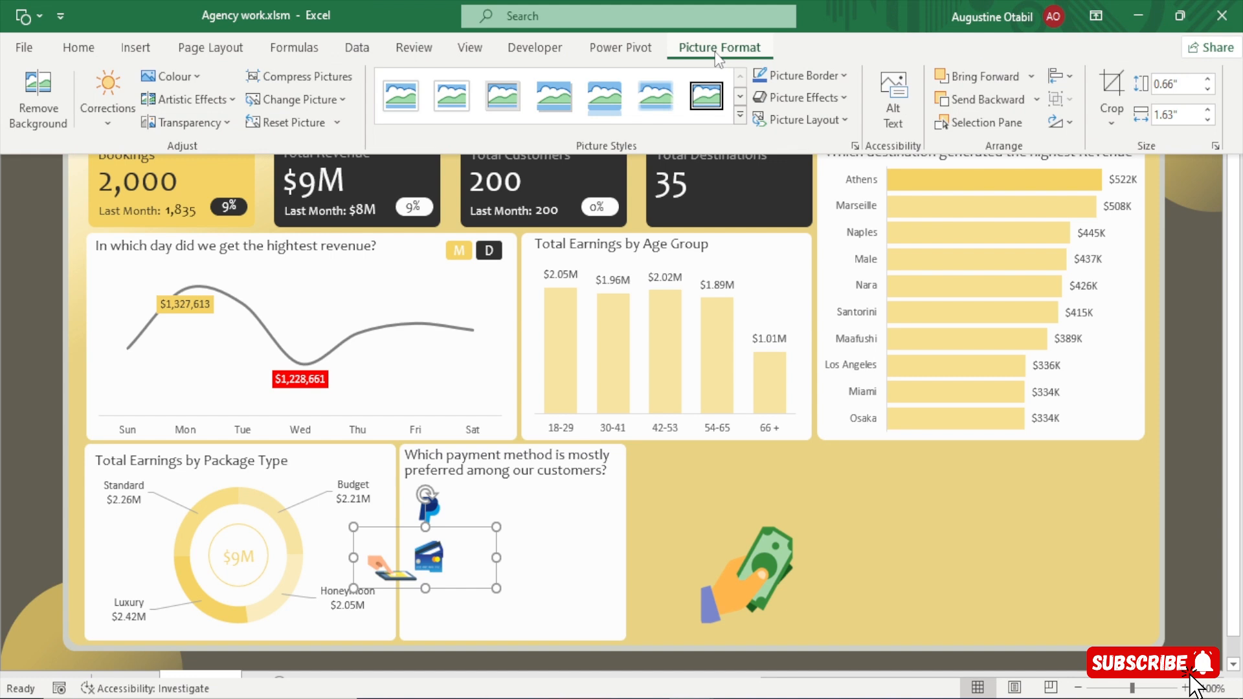
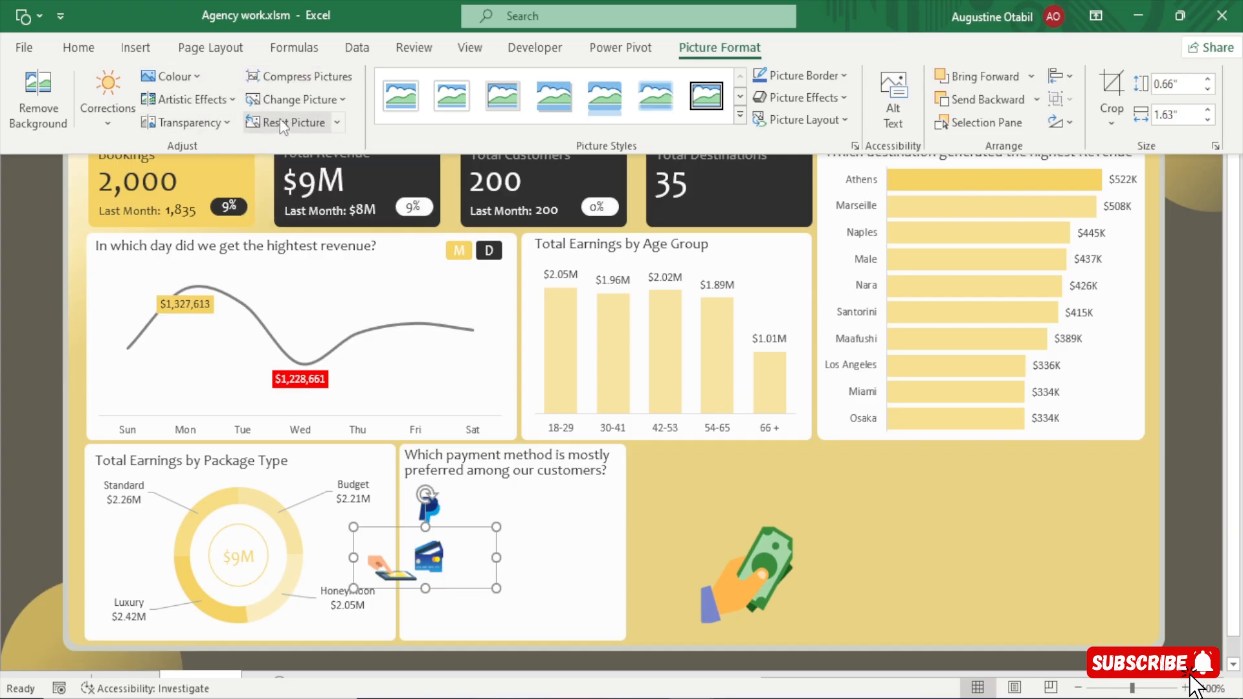
# Move the funds transfer graphic directly below the credit card icon in the payment method card.
pyautogui.click(329, 81)
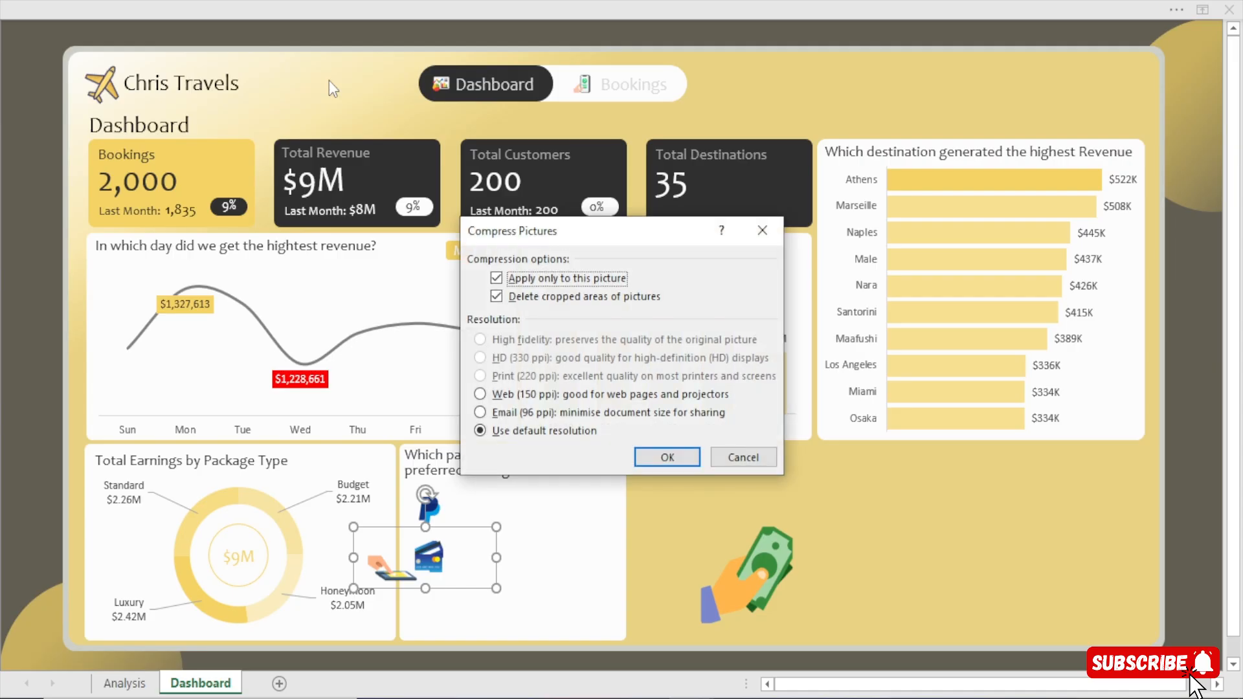
pyautogui.click(750, 459)
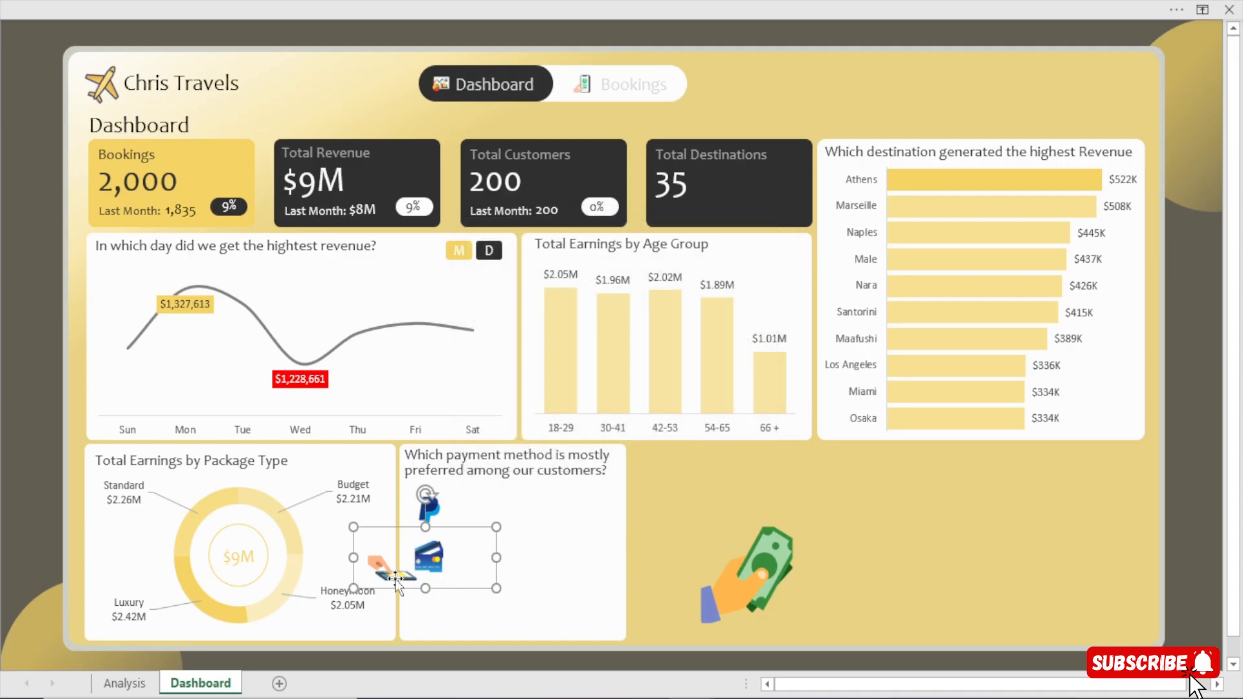
pyautogui.moveTo(396, 575); pyautogui.dragTo(444, 608)
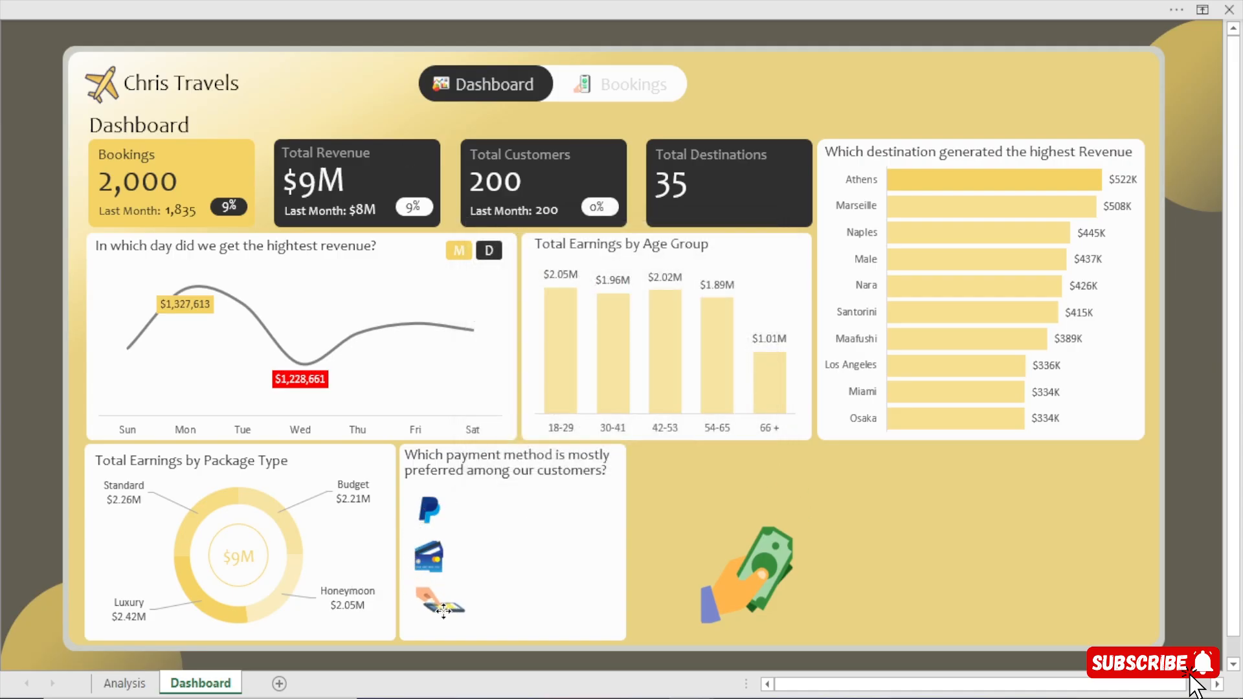
# Shift the PayPal logo, credit card icon and funds transfer graphic slightly upward within the payment method card.
pyautogui.click(428, 505)
pyautogui.press('Up')
pyautogui.press('Up')
pyautogui.press('Up')
pyautogui.press('Up')
pyautogui.press('Up')
pyautogui.press('Up')
pyautogui.press('Up')
pyautogui.press('Up')
pyautogui.press('Up')
pyautogui.press('Up')
pyautogui.press('Up')
pyautogui.press('Up')
pyautogui.press('Up')
pyautogui.press('Up')
pyautogui.press('Up')
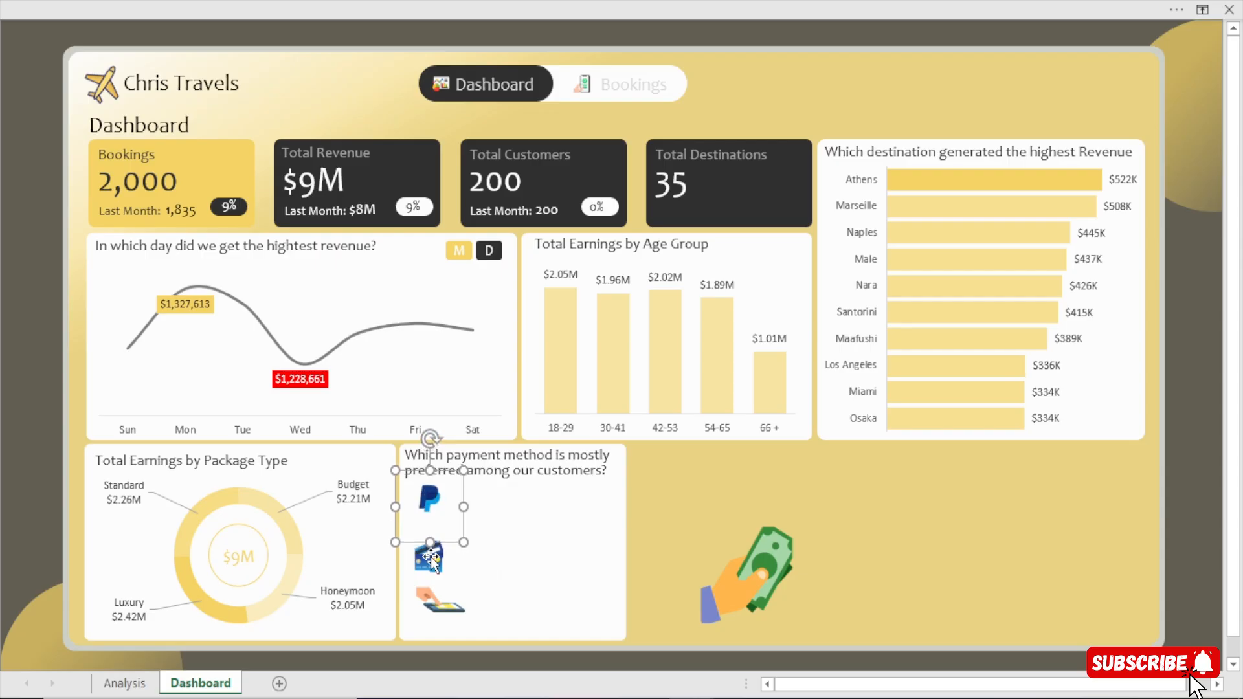
pyautogui.click(429, 561)
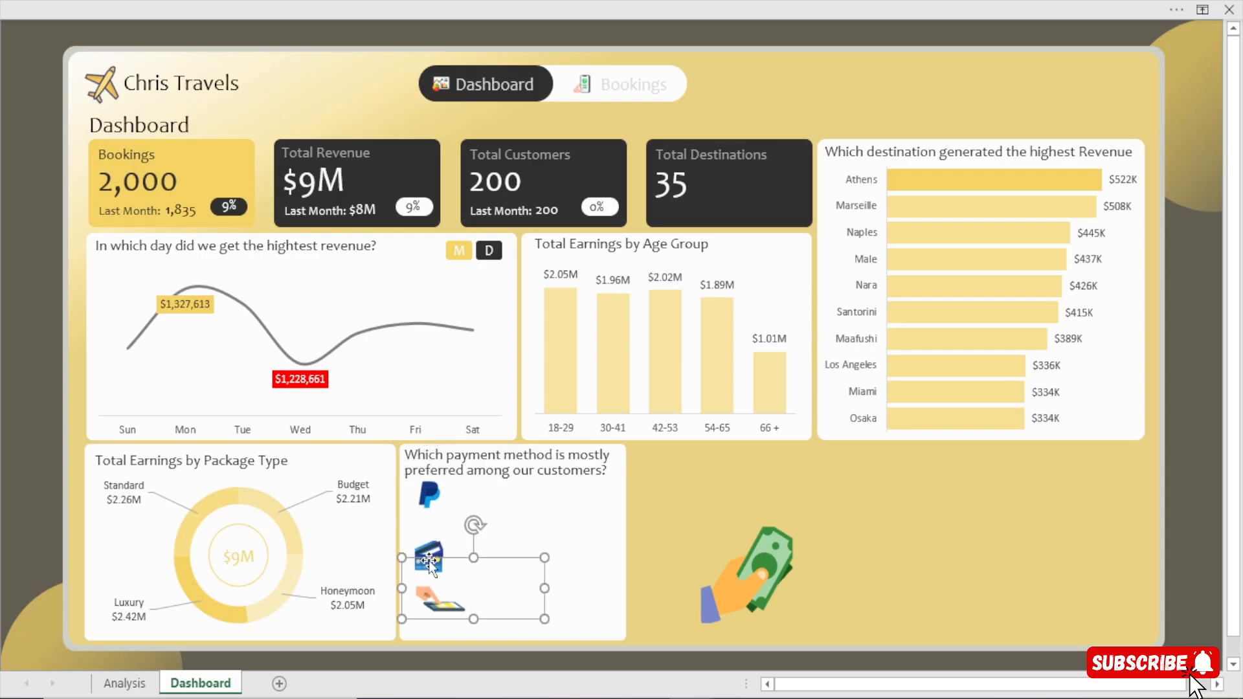
pyautogui.moveTo(428, 560); pyautogui.dragTo(429, 546)
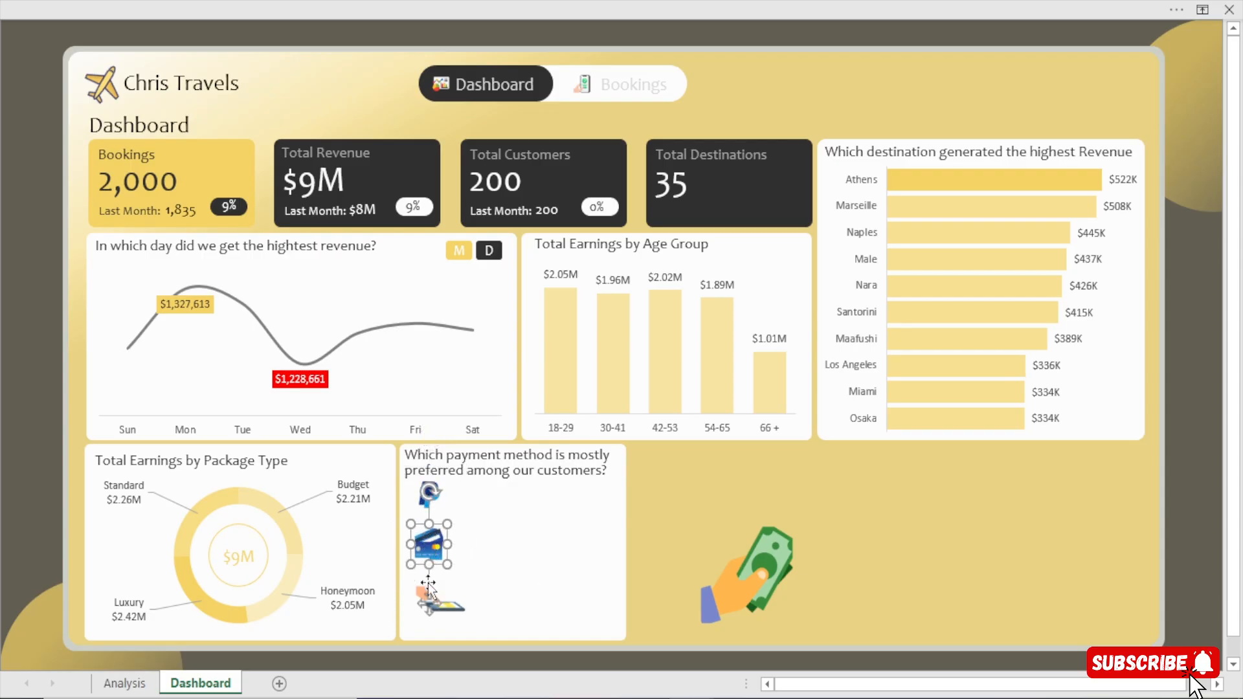
pyautogui.click(448, 608)
pyautogui.press('Up')
pyautogui.press('Up')
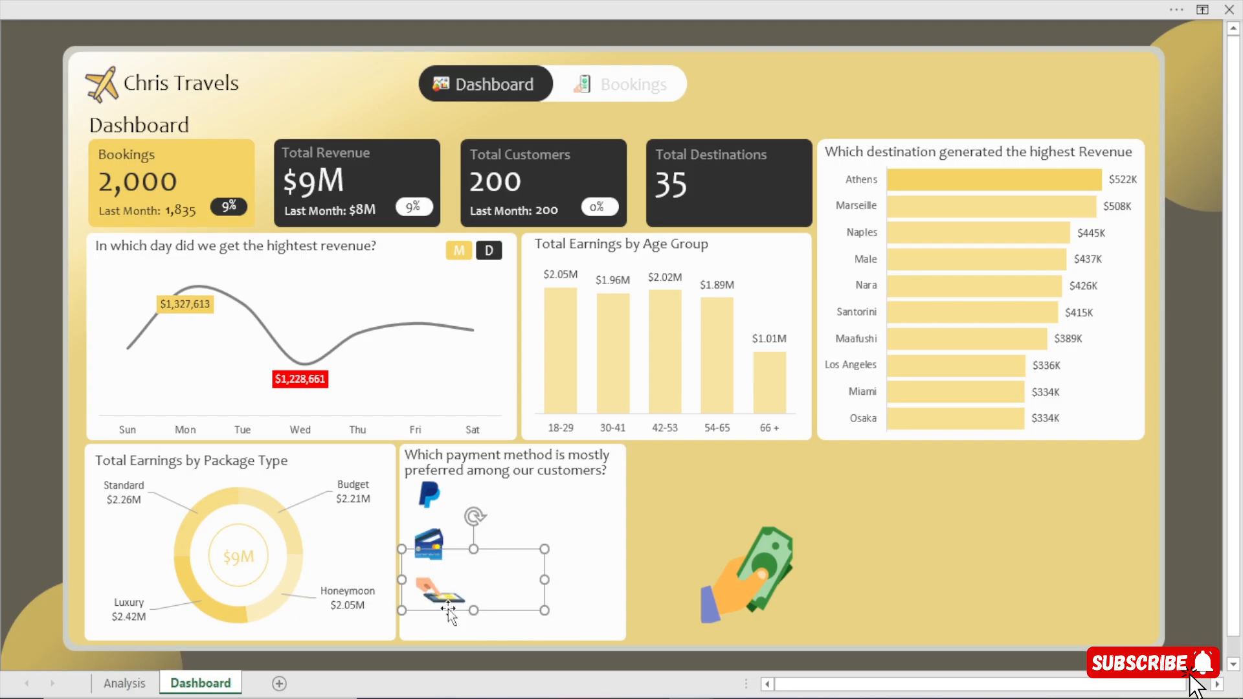
# Shrink the cash-in-hand picture to icon size and place it below the funds transfer graphic in the payment method card.
pyautogui.click(757, 591)
pyautogui.moveTo(757, 590); pyautogui.dragTo(624, 483)
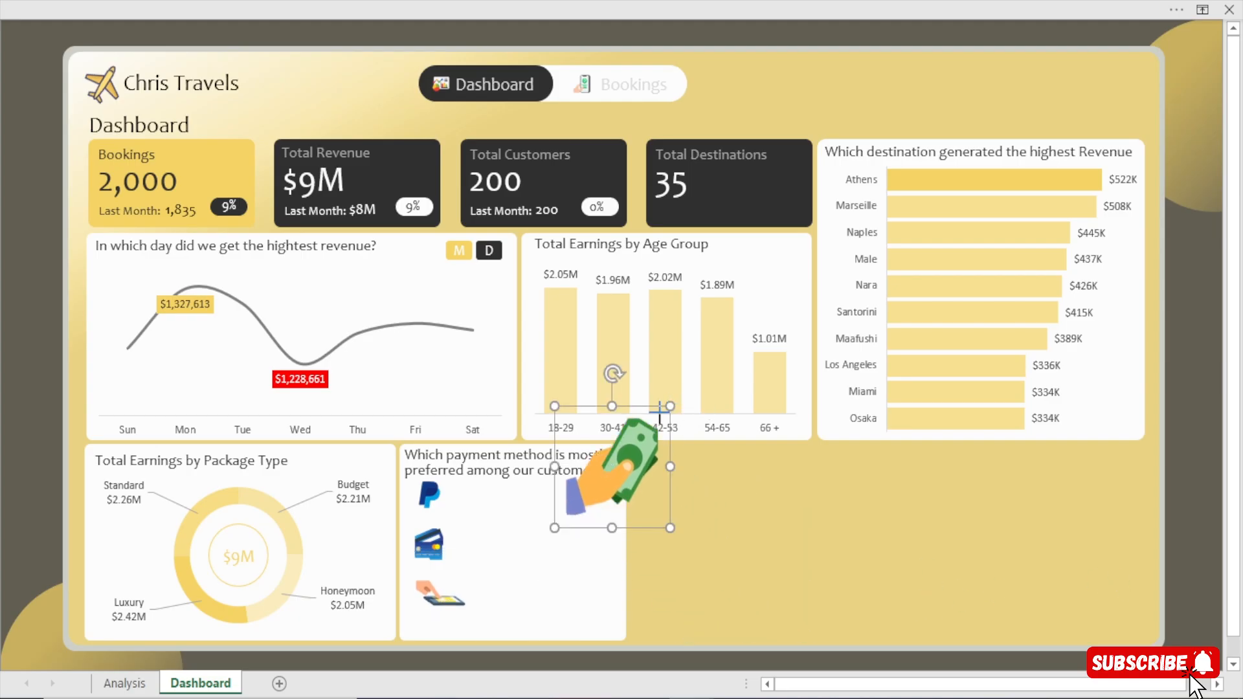
pyautogui.moveTo(660, 410); pyautogui.dragTo(590, 491)
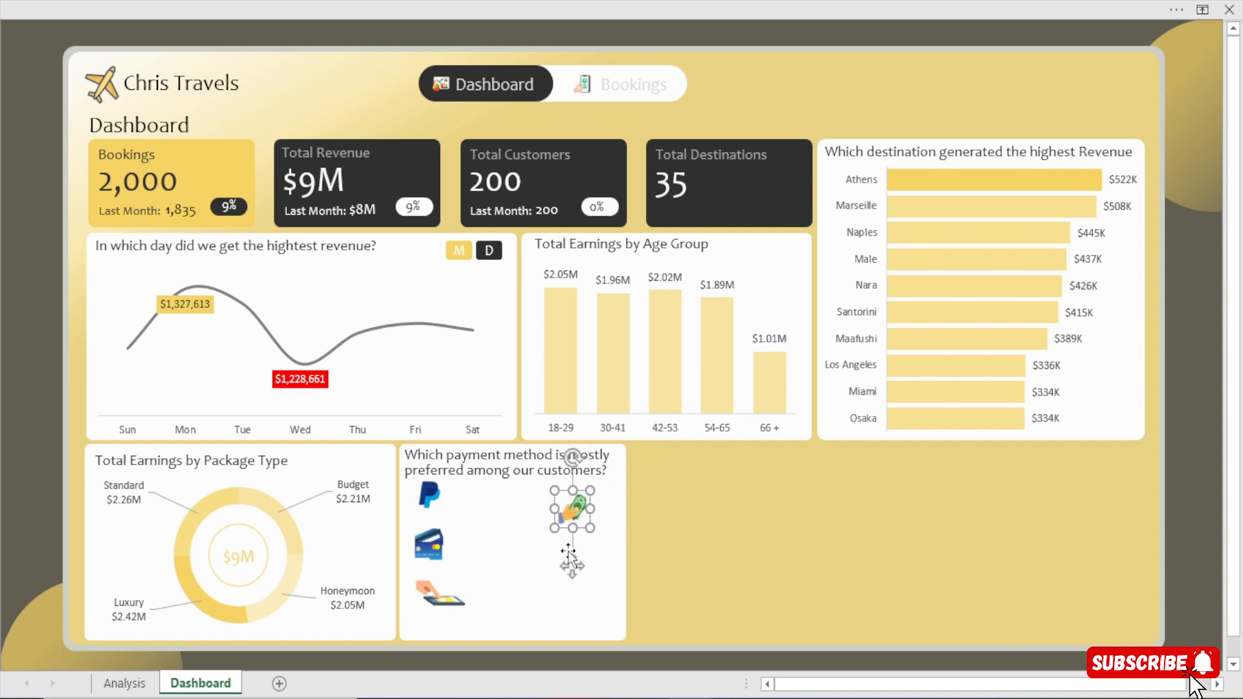
pyautogui.moveTo(572, 567); pyautogui.dragTo(431, 638)
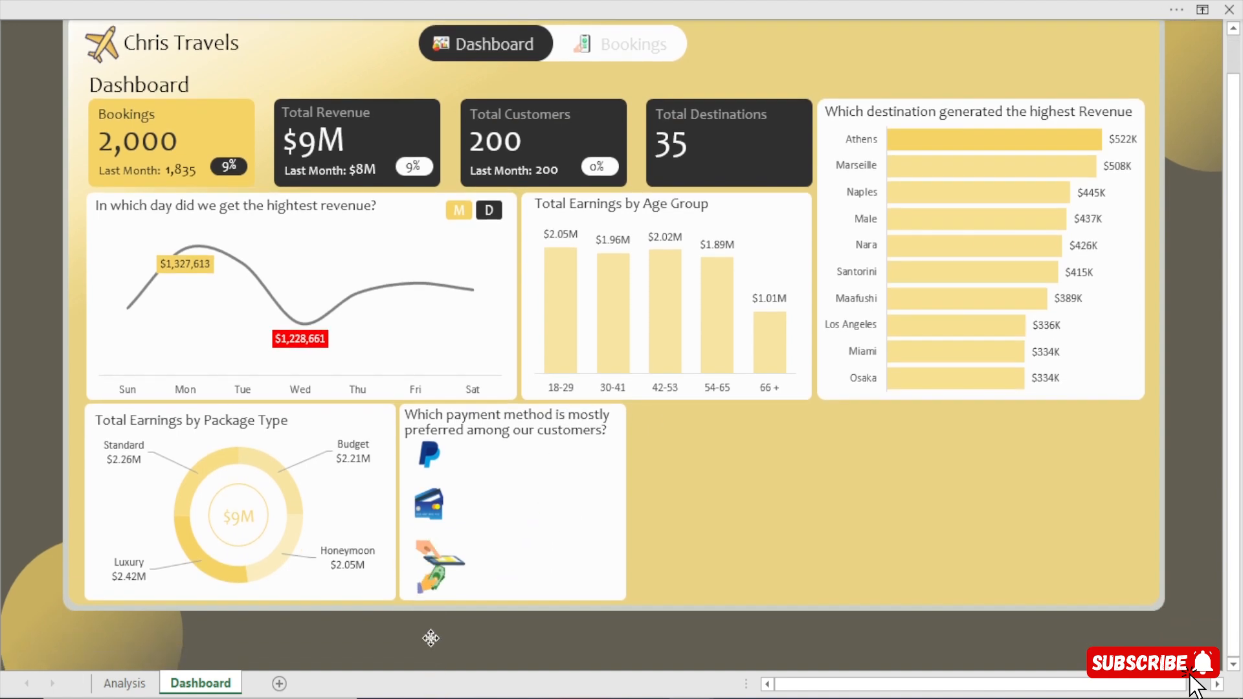
pyautogui.scroll(1, 467, 577)
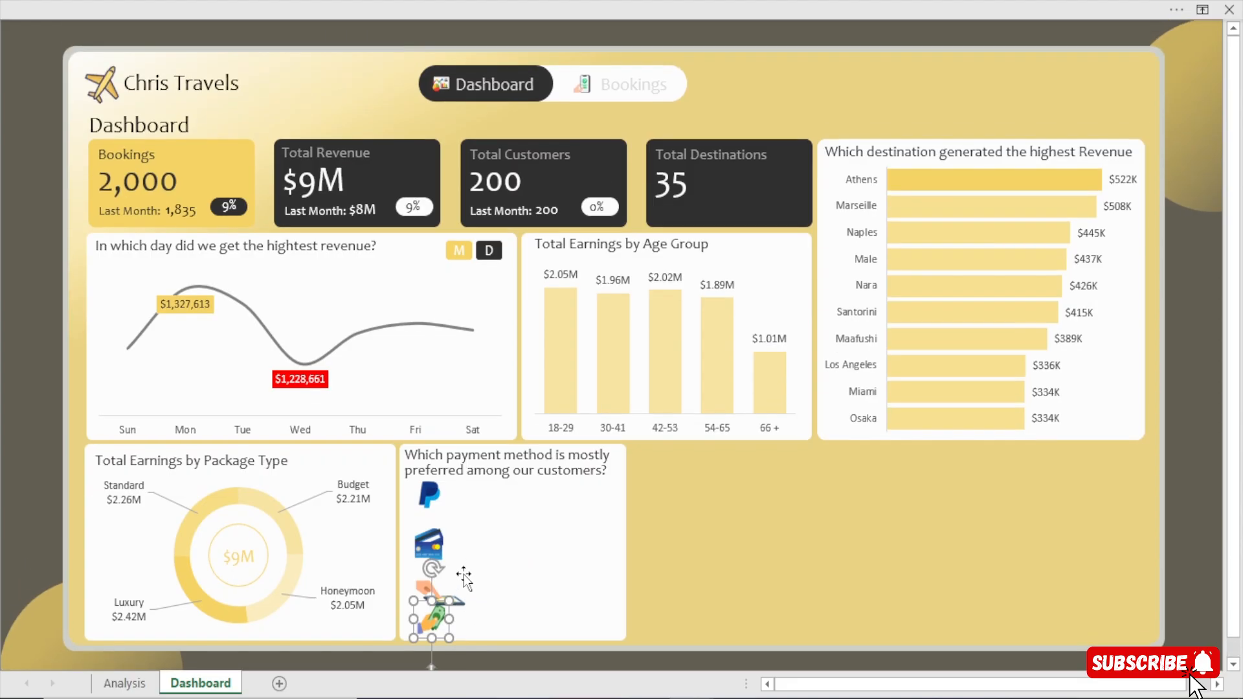
# Nudge the PayPal logo down closer to the credit card icon to even out their spacing.
pyautogui.click(442, 553)
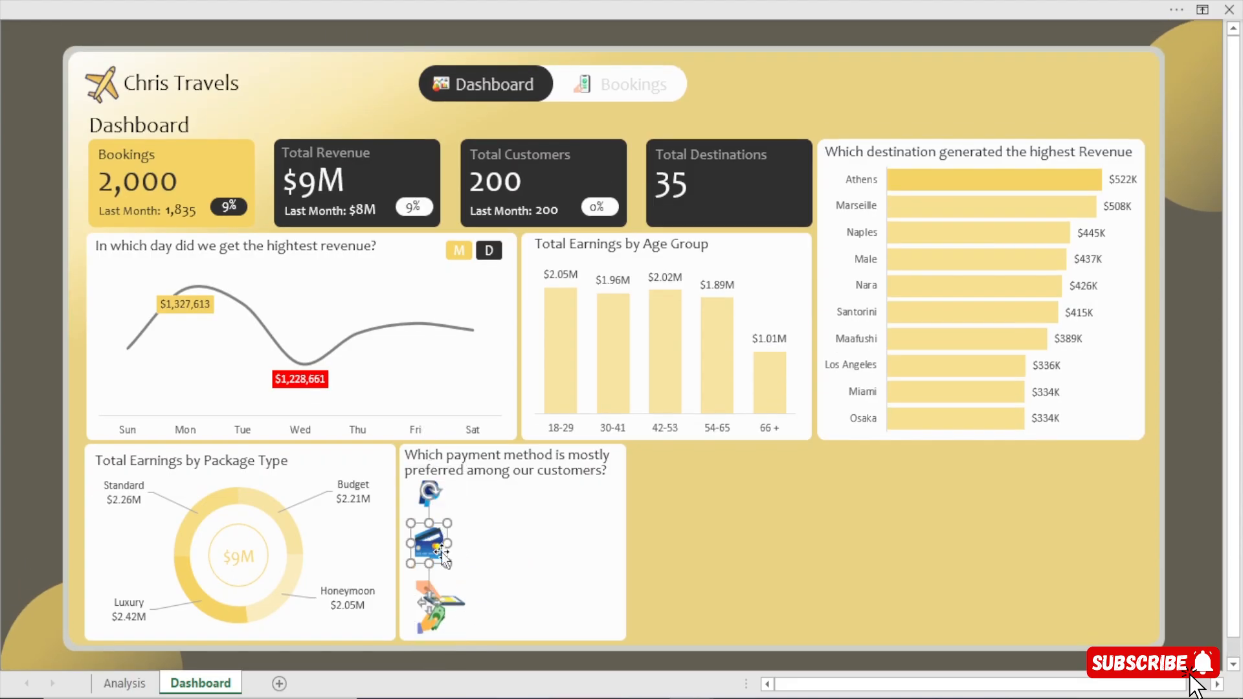
pyautogui.click(1202, 493)
pyautogui.click(430, 493)
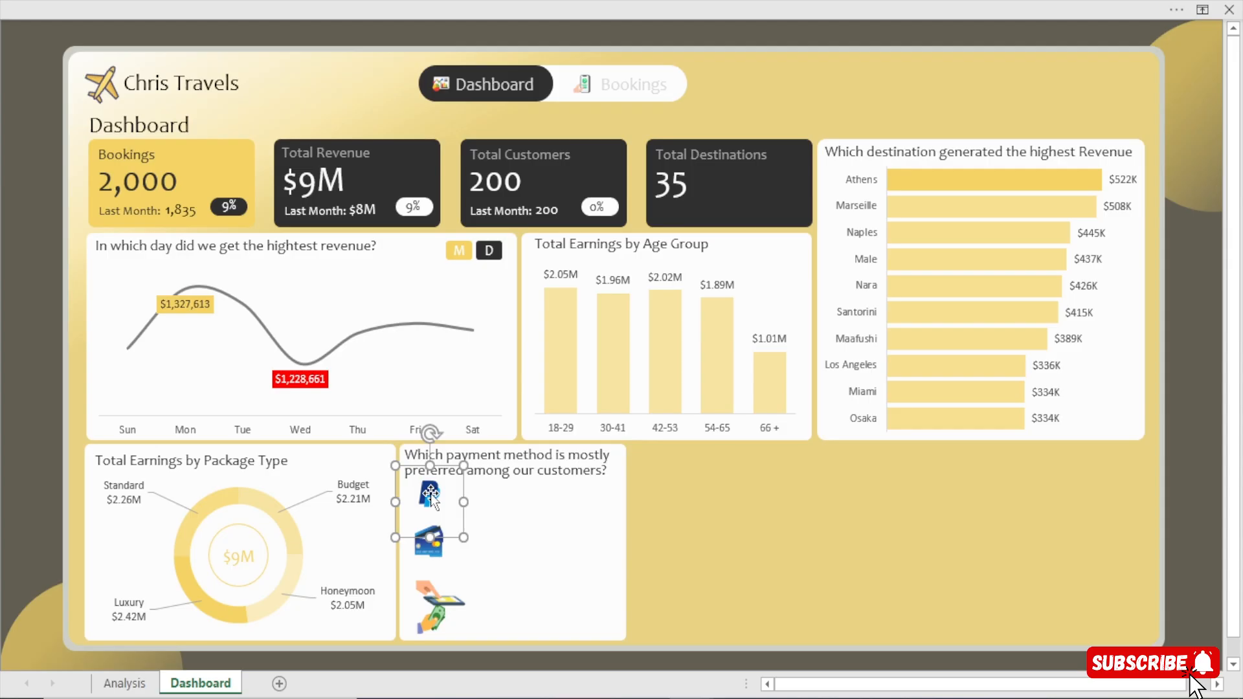
pyautogui.press('Down')
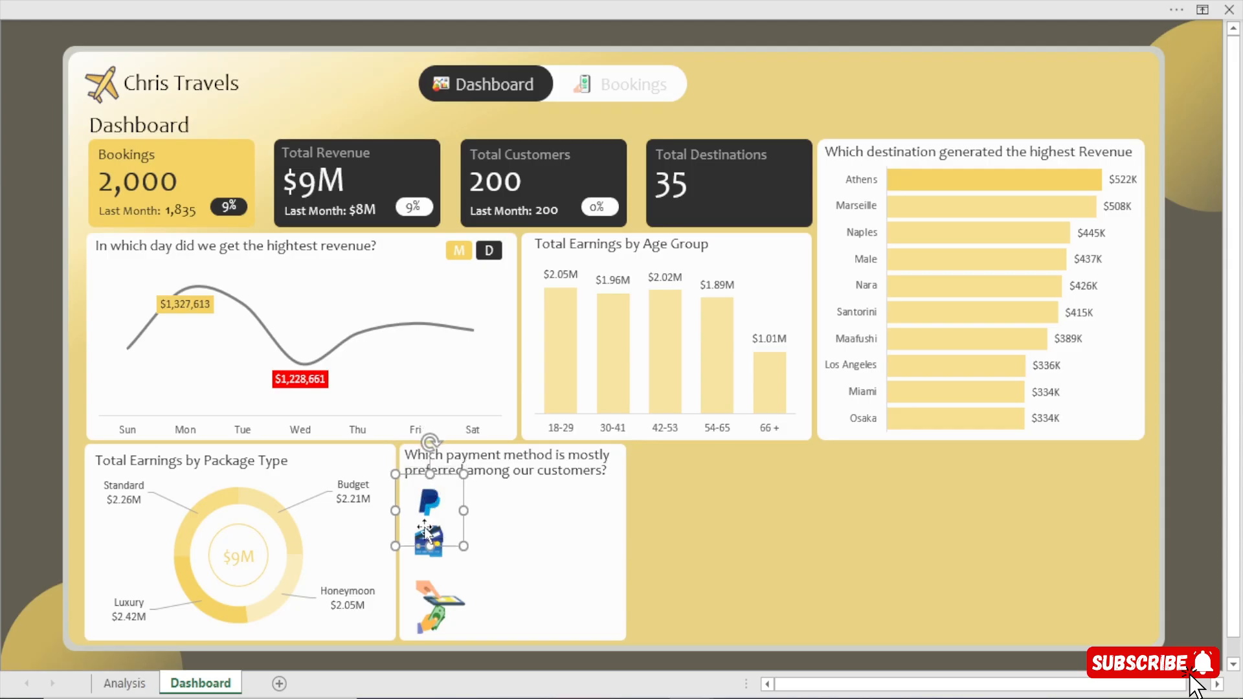
pyautogui.click(439, 560)
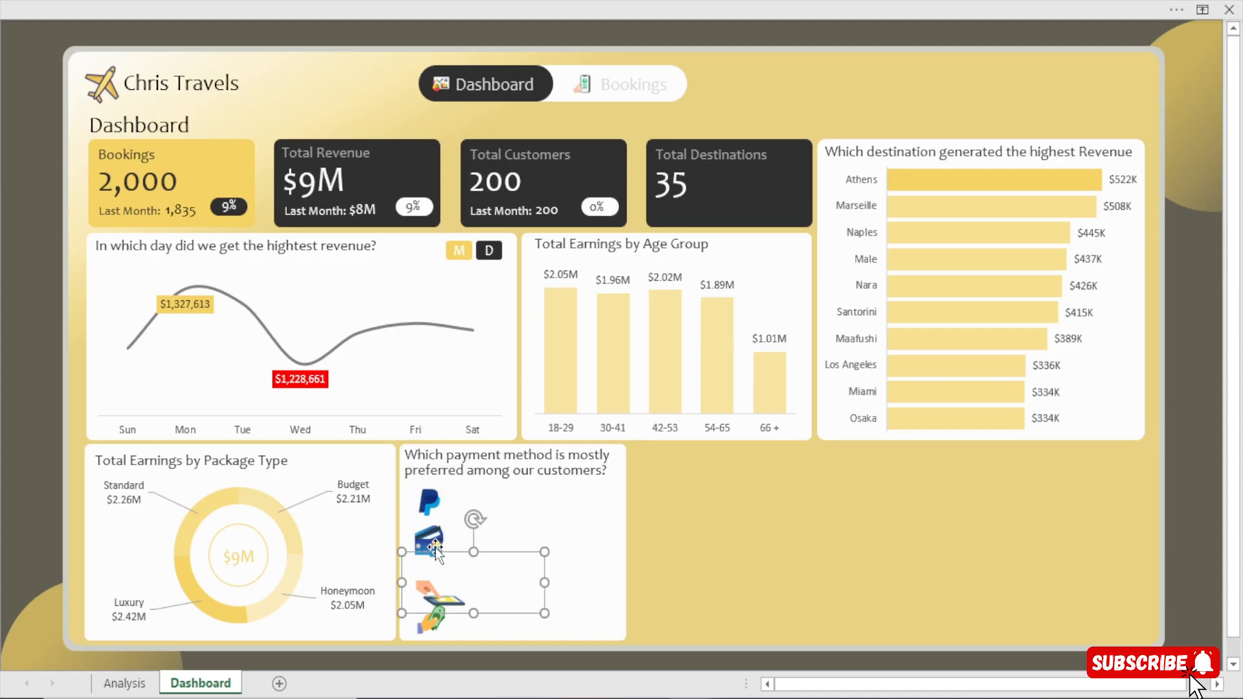
pyautogui.click(435, 546)
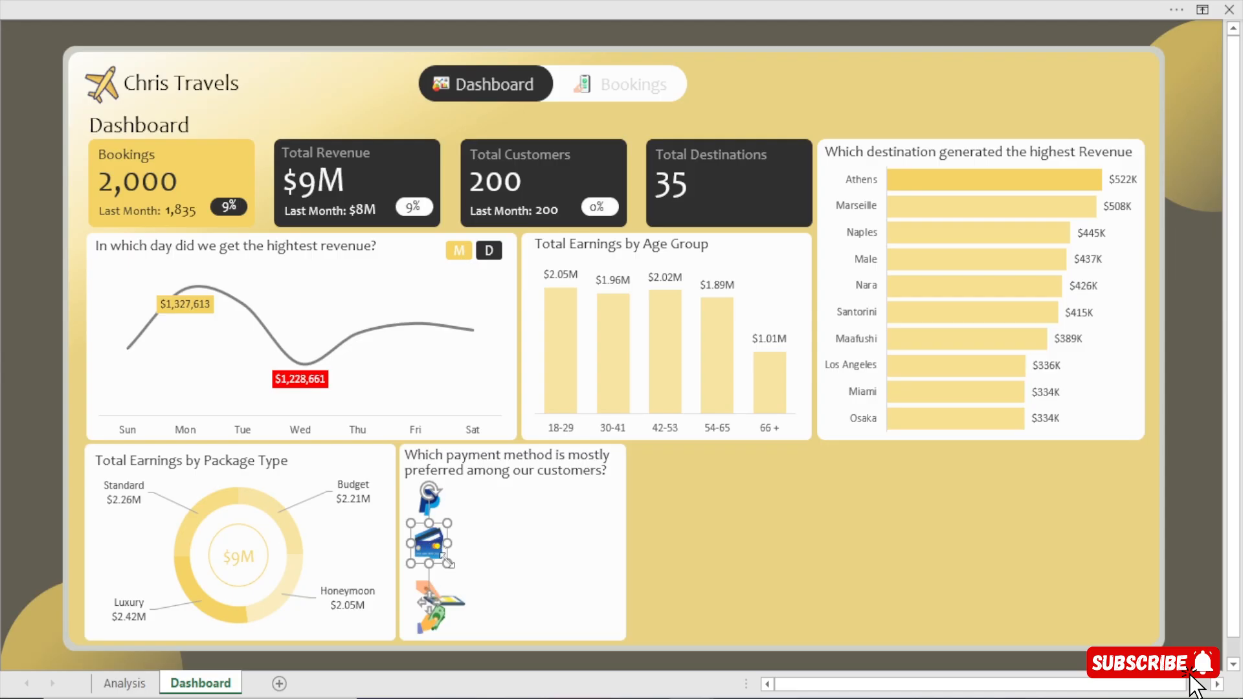
# Nudge the funds transfer graphic up so it sits between the credit card and cash icons.
pyautogui.click(437, 586)
pyautogui.press('Up')
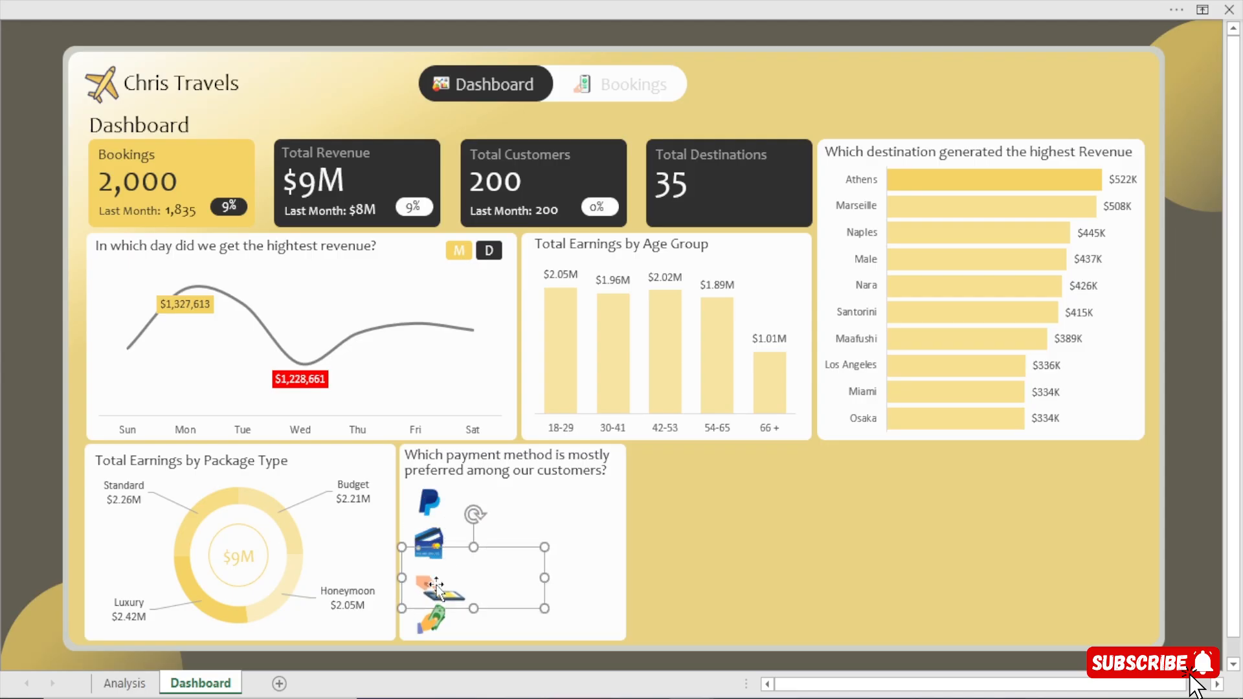
pyautogui.click(435, 626)
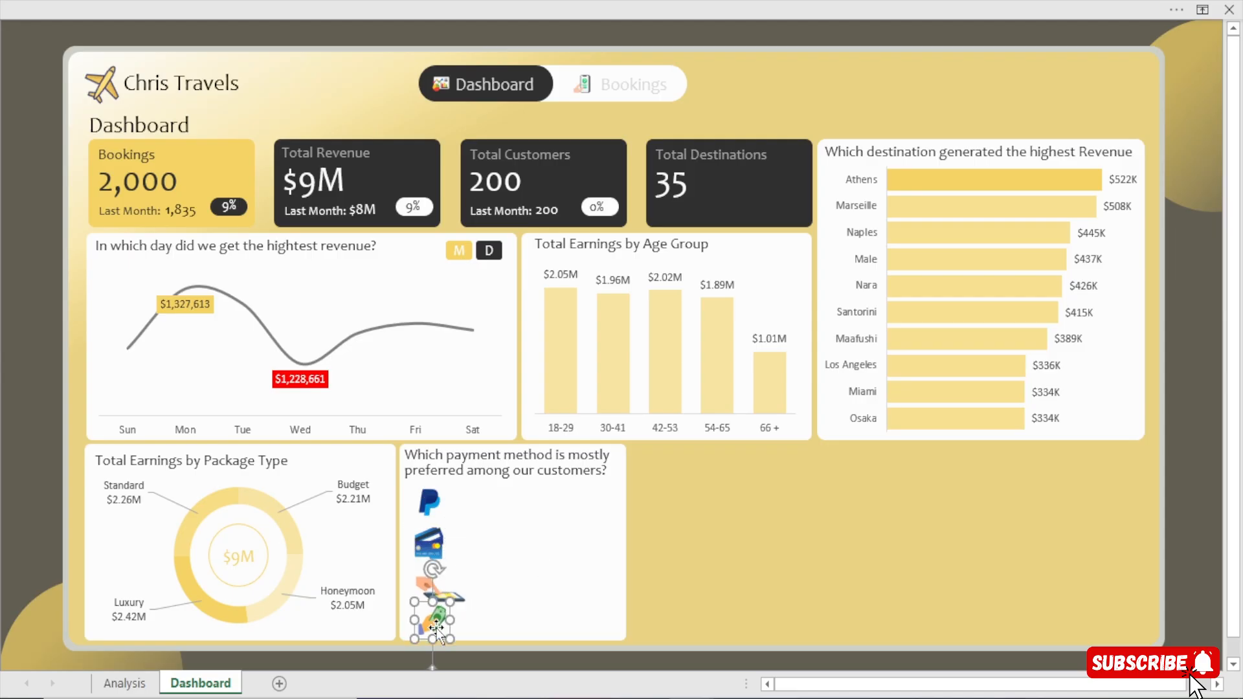
pyautogui.click(1179, 548)
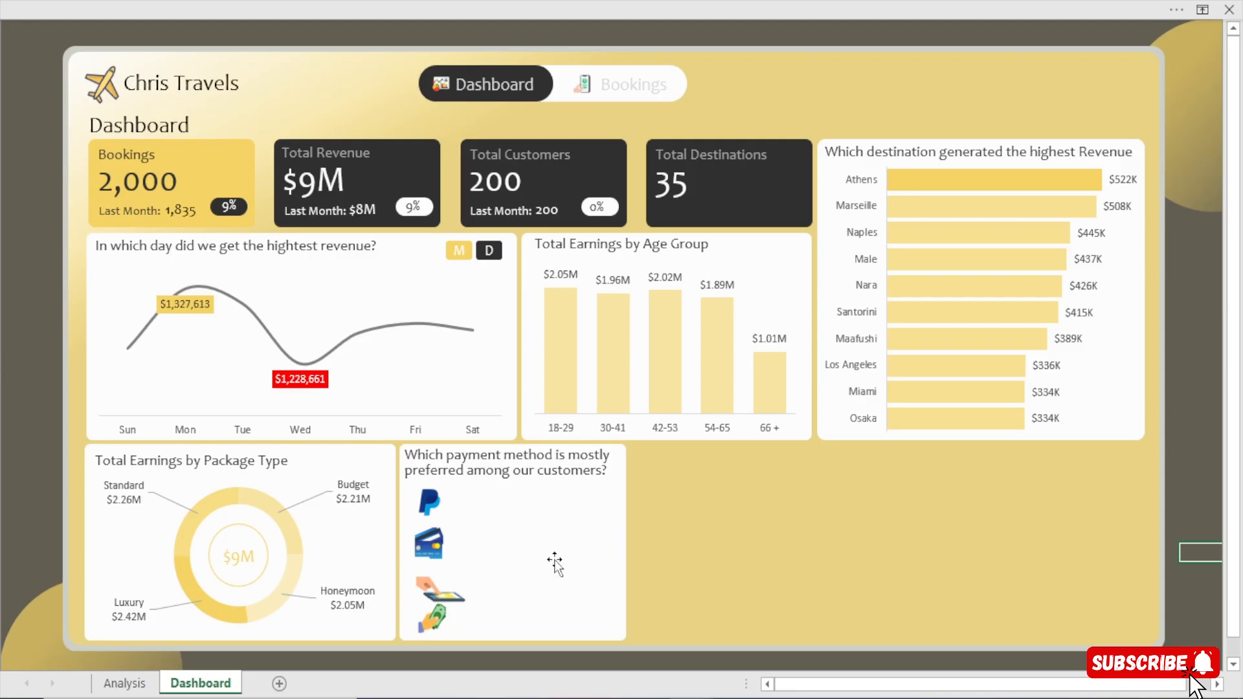
pyautogui.click(468, 598)
pyautogui.press('Up')
pyautogui.press('Up')
pyautogui.press('Up')
pyautogui.press('Up')
pyautogui.press('Up')
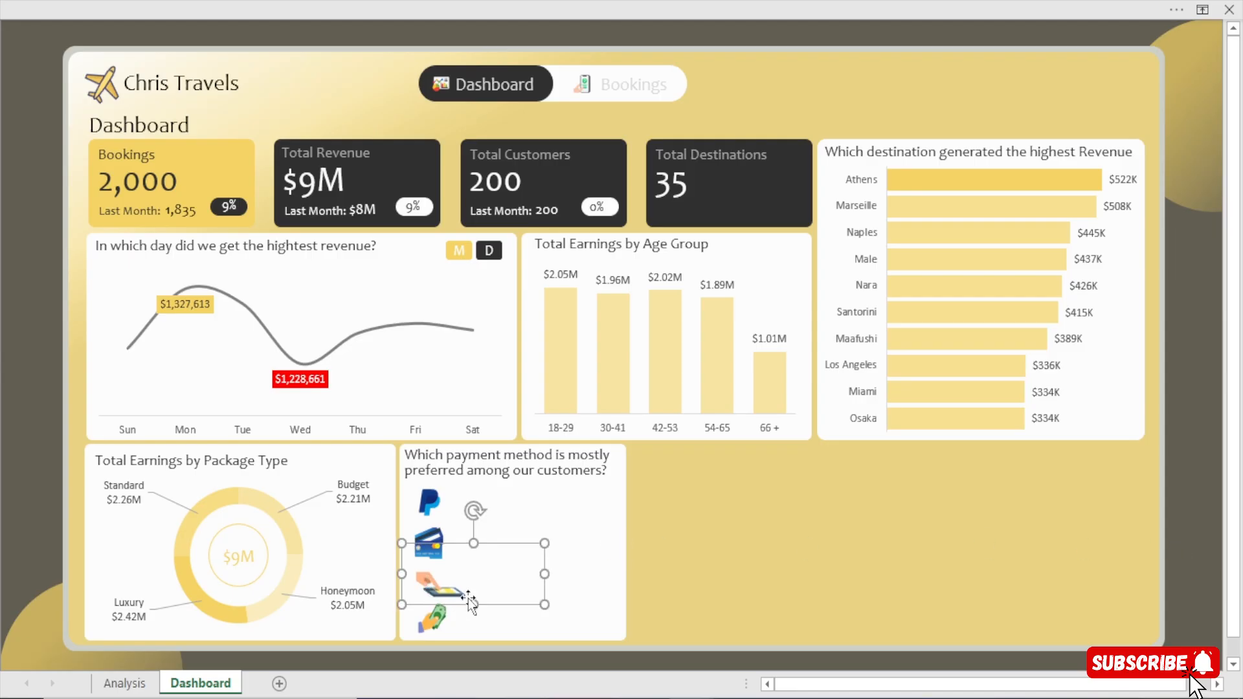
pyautogui.click(1194, 527)
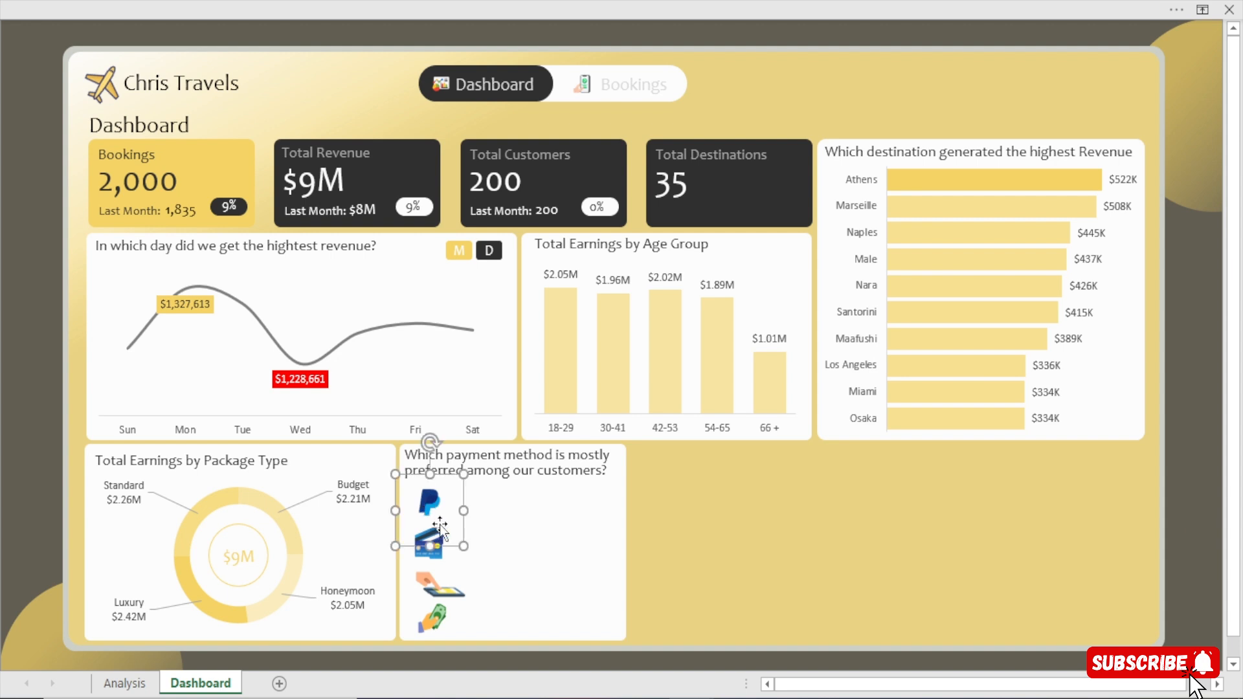
# Delete the PayPal, credit card, funds transfer and cash icons from the payment method card.
pyautogui.click(1200, 552)
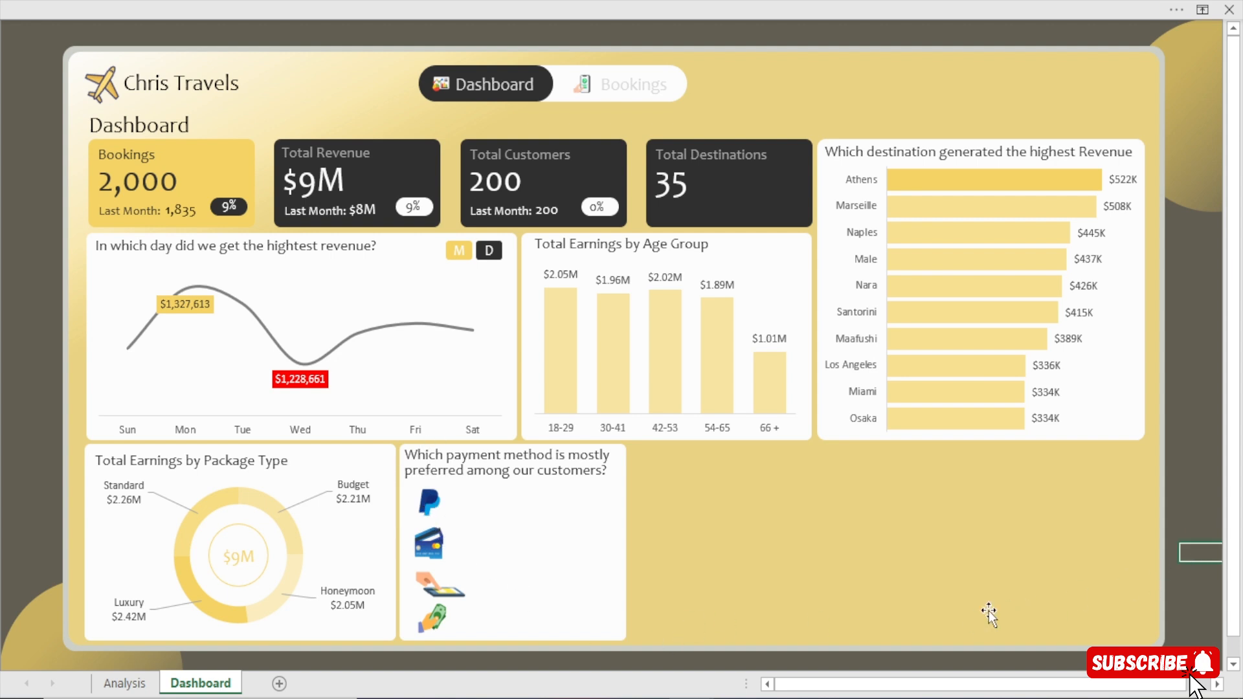
pyautogui.click(448, 487)
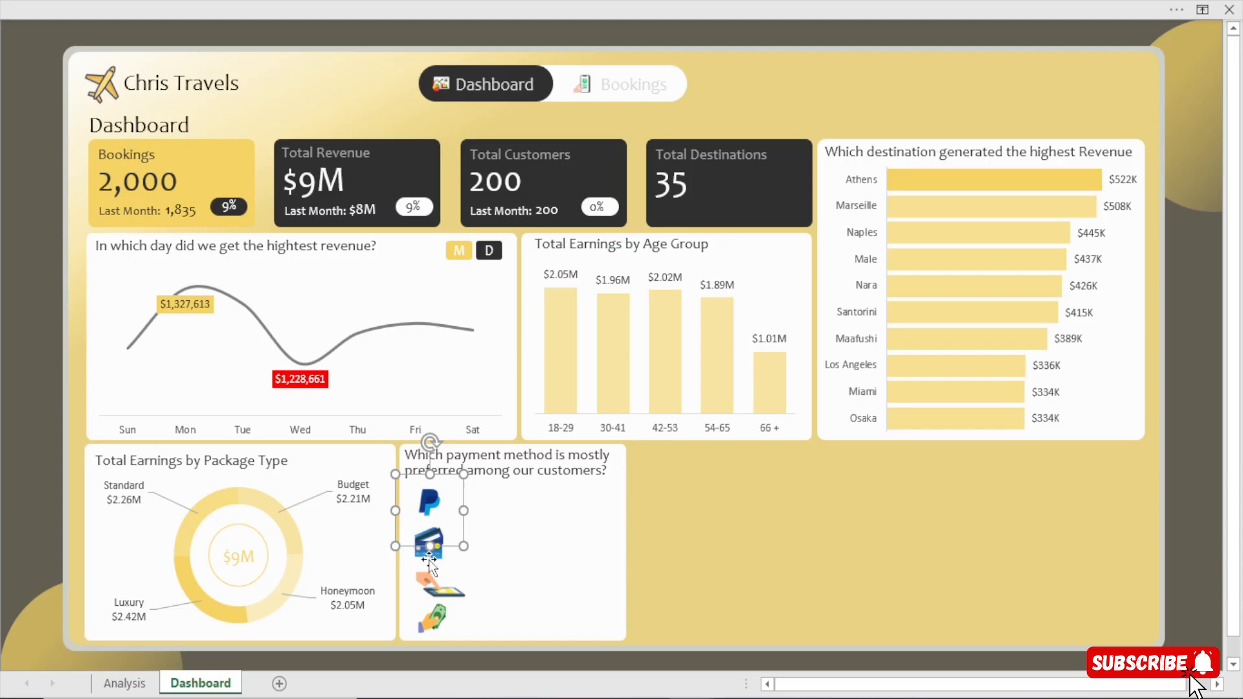
pyautogui.click(429, 559)
pyautogui.click(426, 496)
pyautogui.keyDown('ctrl'); pyautogui.click(435, 578); pyautogui.keyUp('ctrl')
pyautogui.keyDown('ctrl'); pyautogui.click(425, 620); pyautogui.keyUp('ctrl')
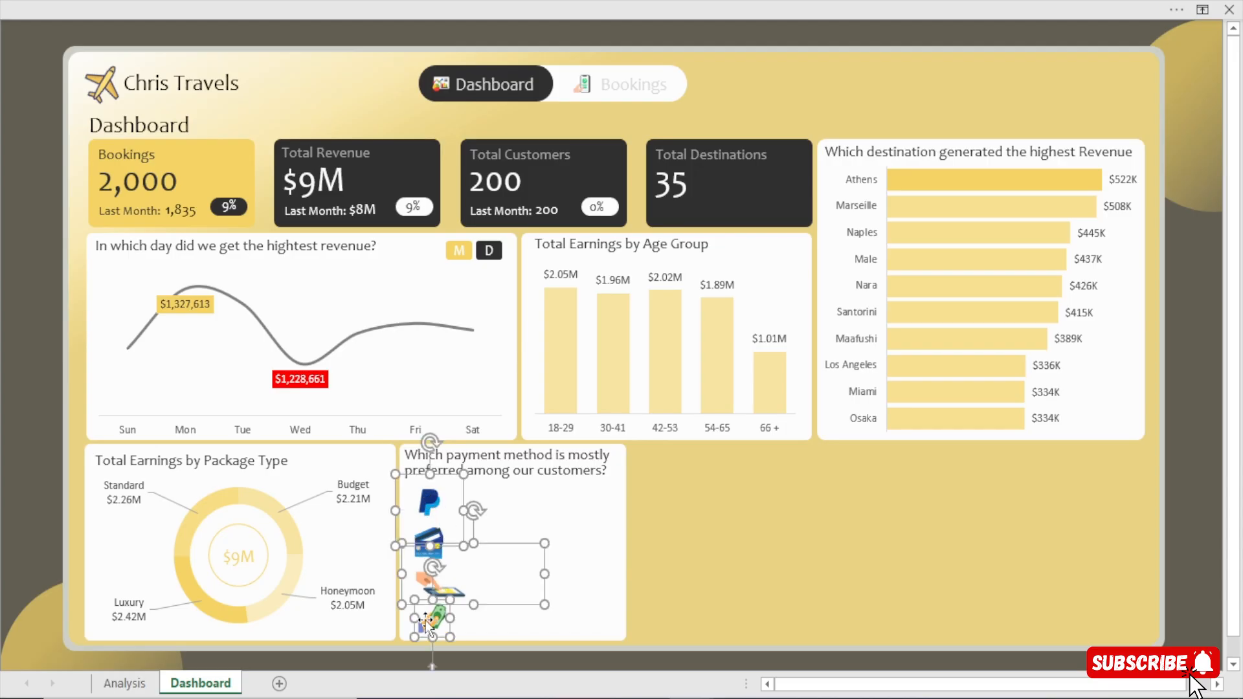
pyautogui.press('Delete')
pyautogui.click(428, 547)
pyautogui.press('Delete')
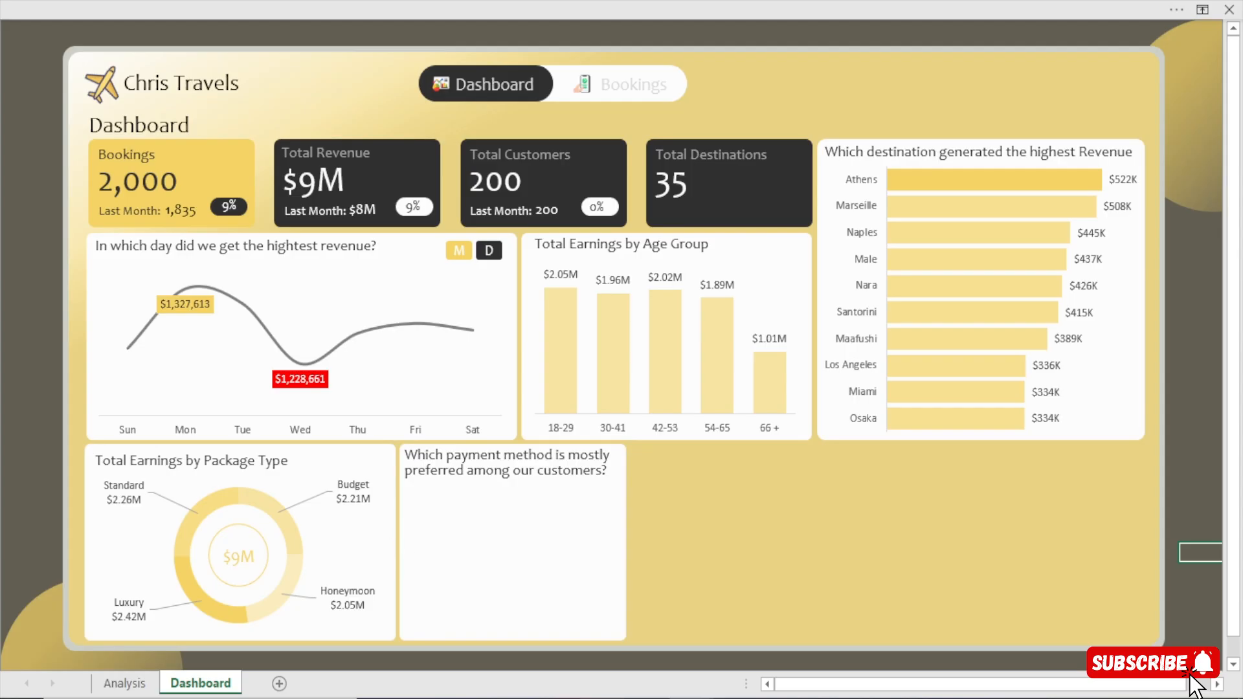
# Switch to the Chris Travels Dashboard workbook and try to select the icons in its payment method card together.
pyautogui.moveTo(693, 698)
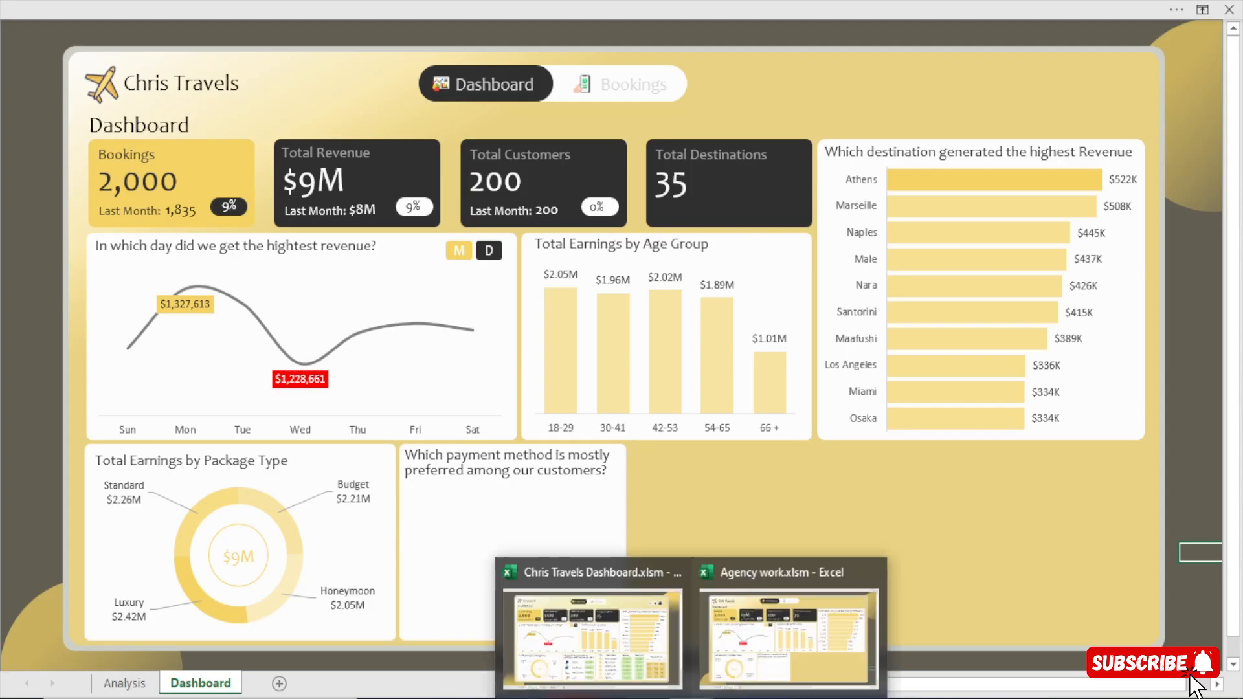
pyautogui.click(619, 624)
pyautogui.click(446, 513)
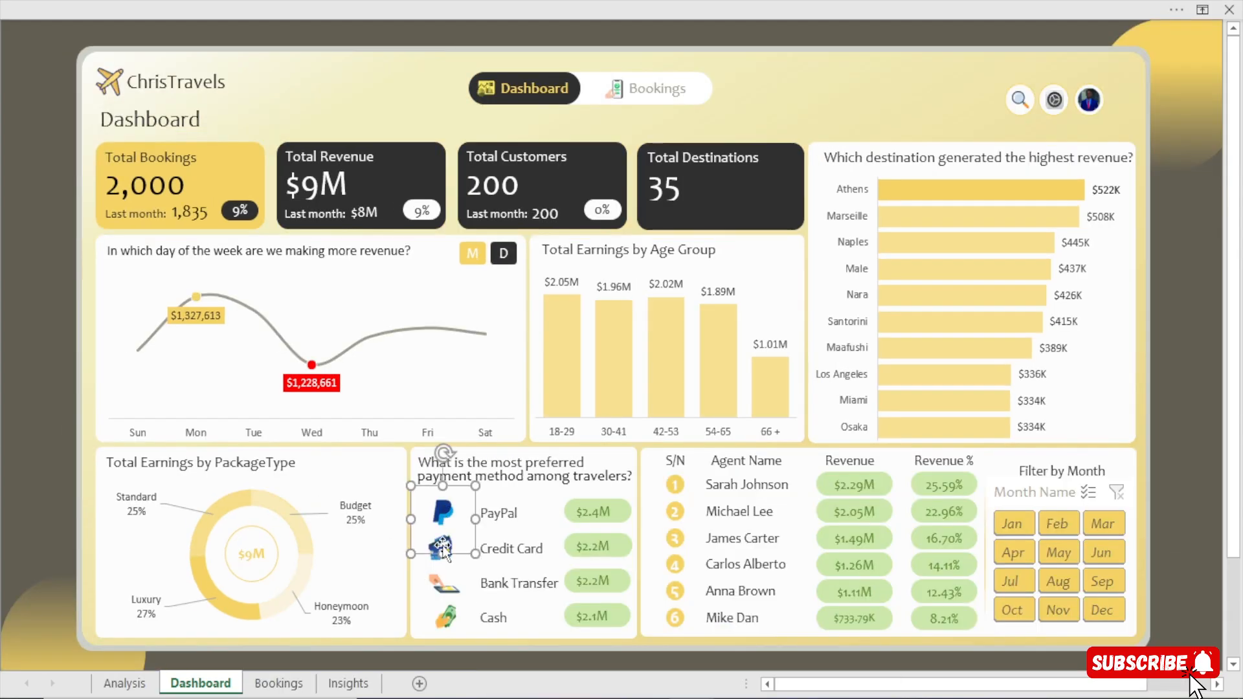
pyautogui.keyDown('ctrl'); pyautogui.click(436, 565); pyautogui.keyUp('ctrl')
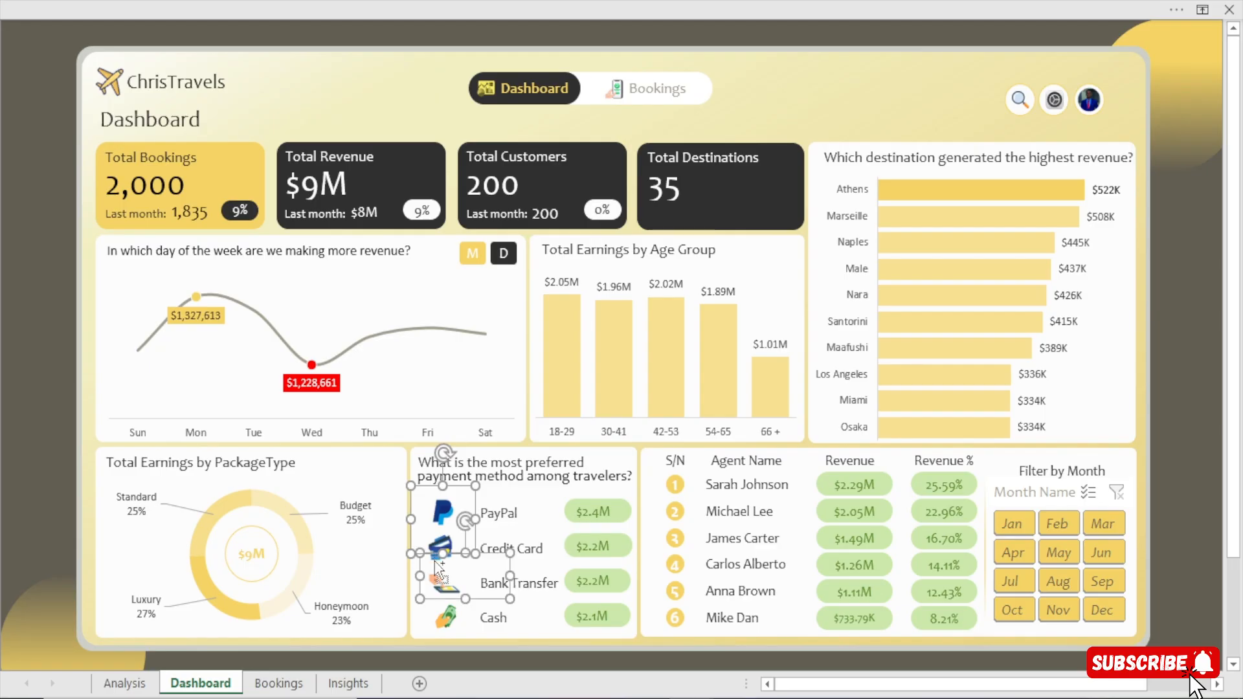
pyautogui.keyDown('ctrl'); pyautogui.click(442, 612); pyautogui.keyUp('ctrl')
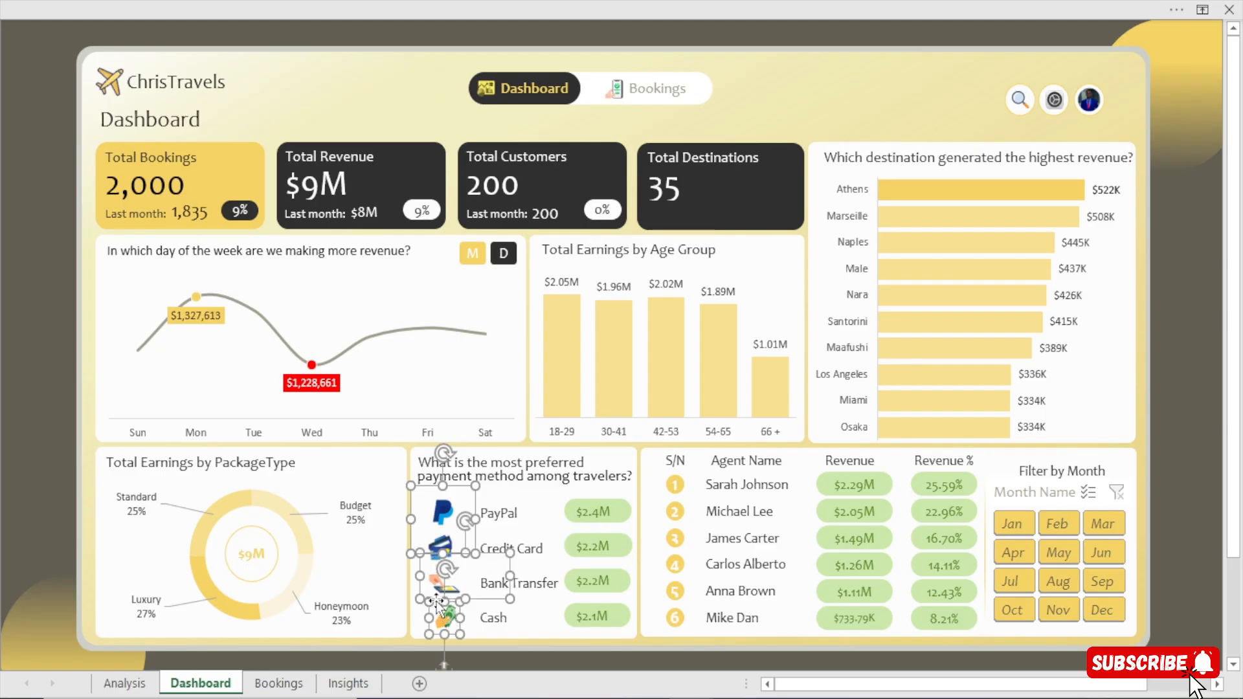
pyautogui.click(5, 427)
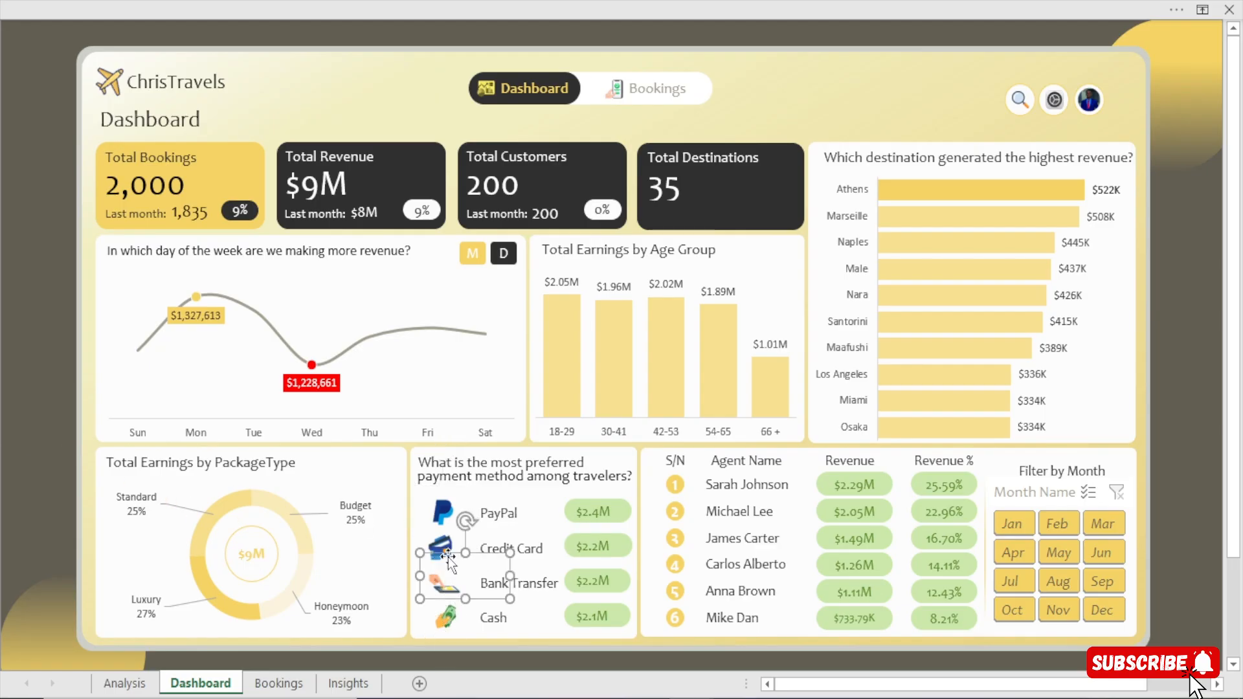
# Nudge the bank transfer icon slightly downward so its frame clears the credit card icon.
pyautogui.click(441, 547)
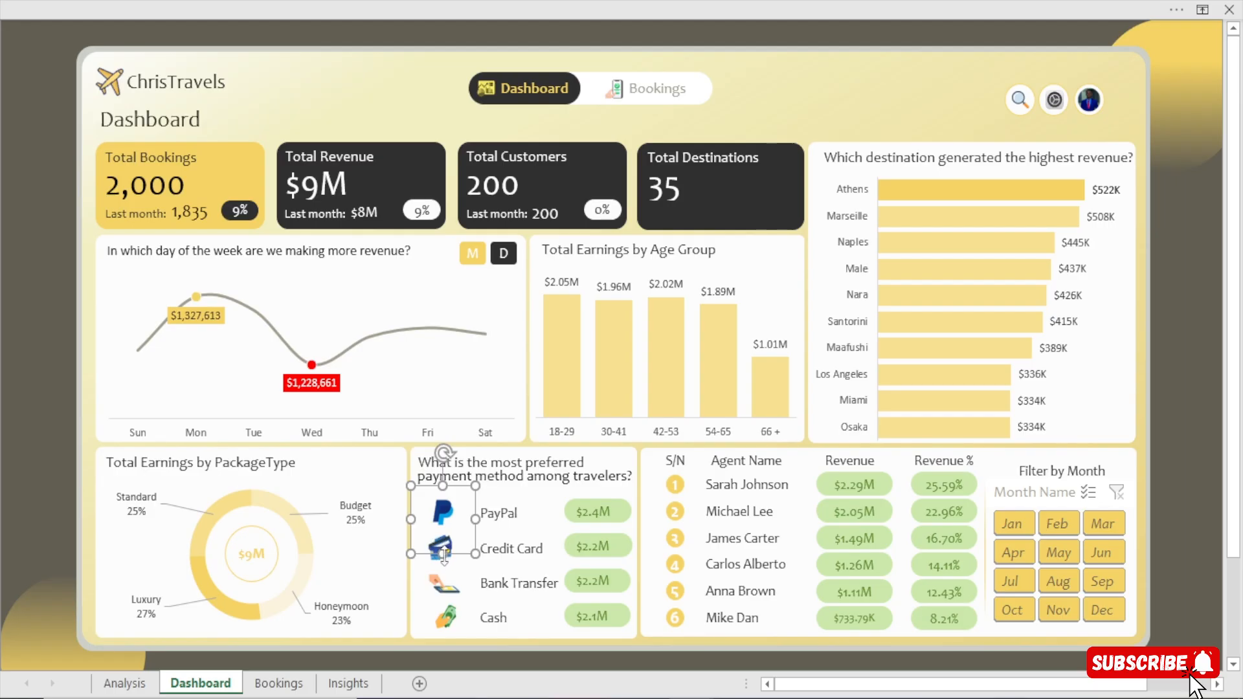
pyautogui.click(431, 559)
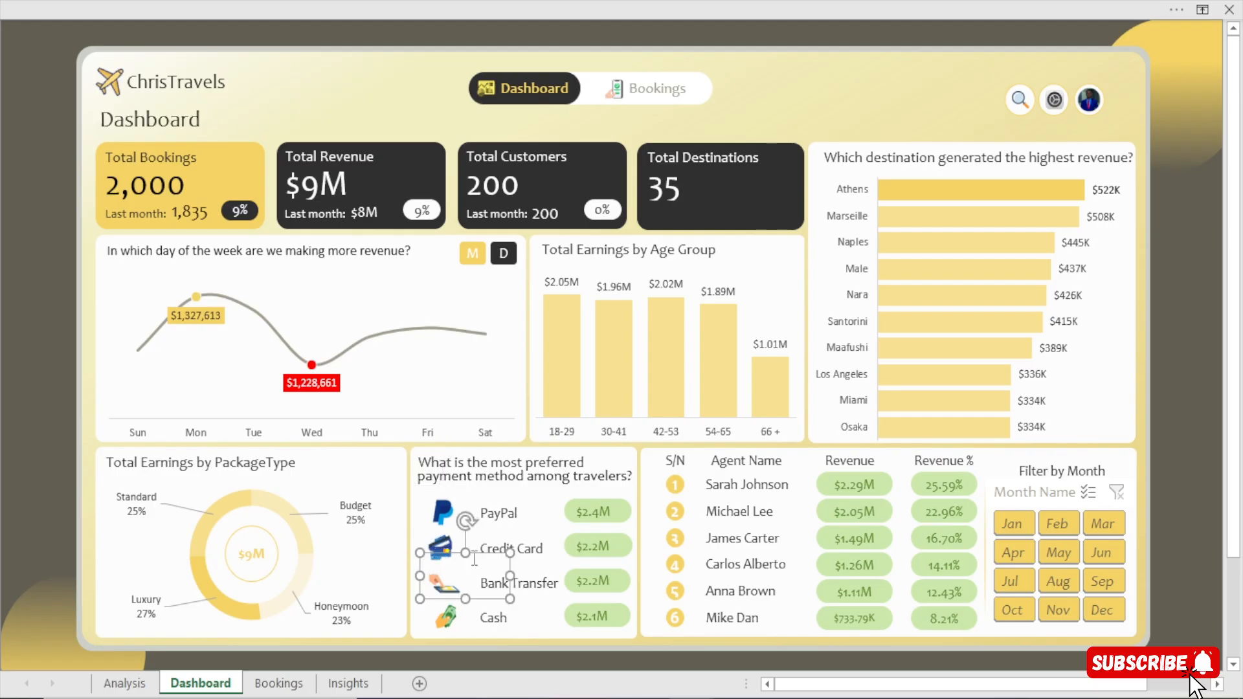
pyautogui.press('Down')
pyautogui.press('Down')
pyautogui.press('Down')
pyautogui.press('Down')
pyautogui.press('Down')
pyautogui.press('Down')
pyautogui.press('Down')
pyautogui.press('Down')
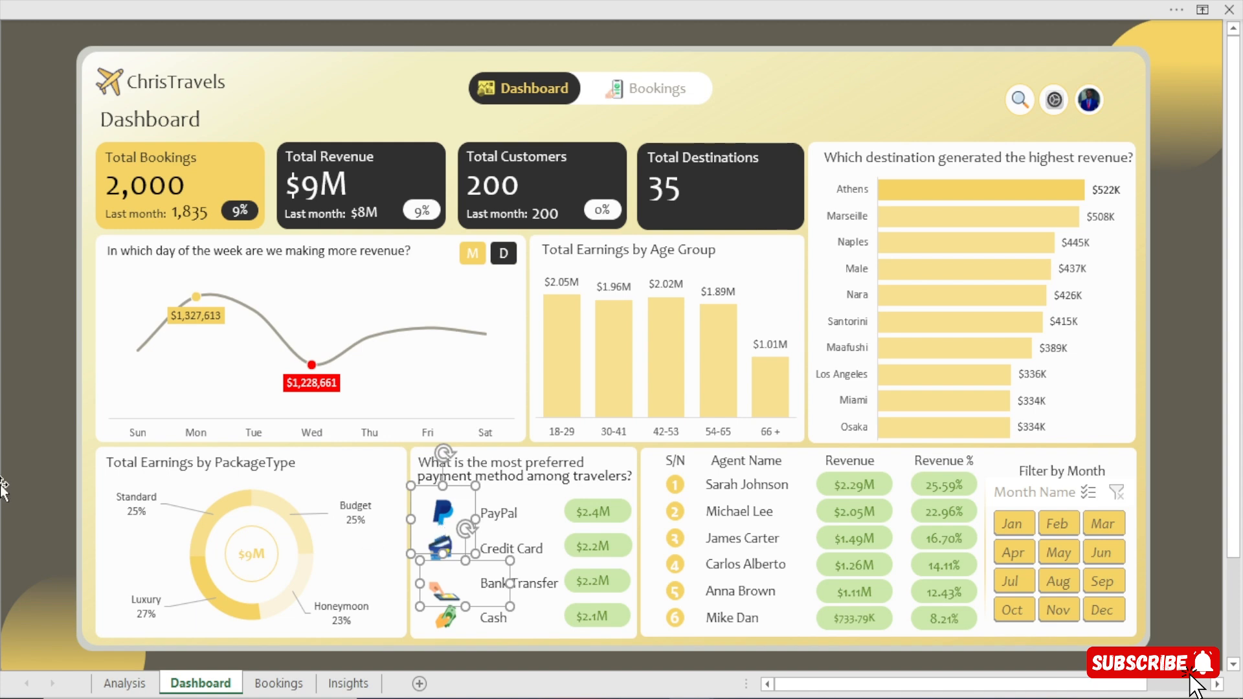
pyautogui.press('Escape')
# Copy the PayPal, credit card, bank transfer and cash icons from the finished dashboard and paste them into the rebuilt payment method card.
pyautogui.click(436, 556)
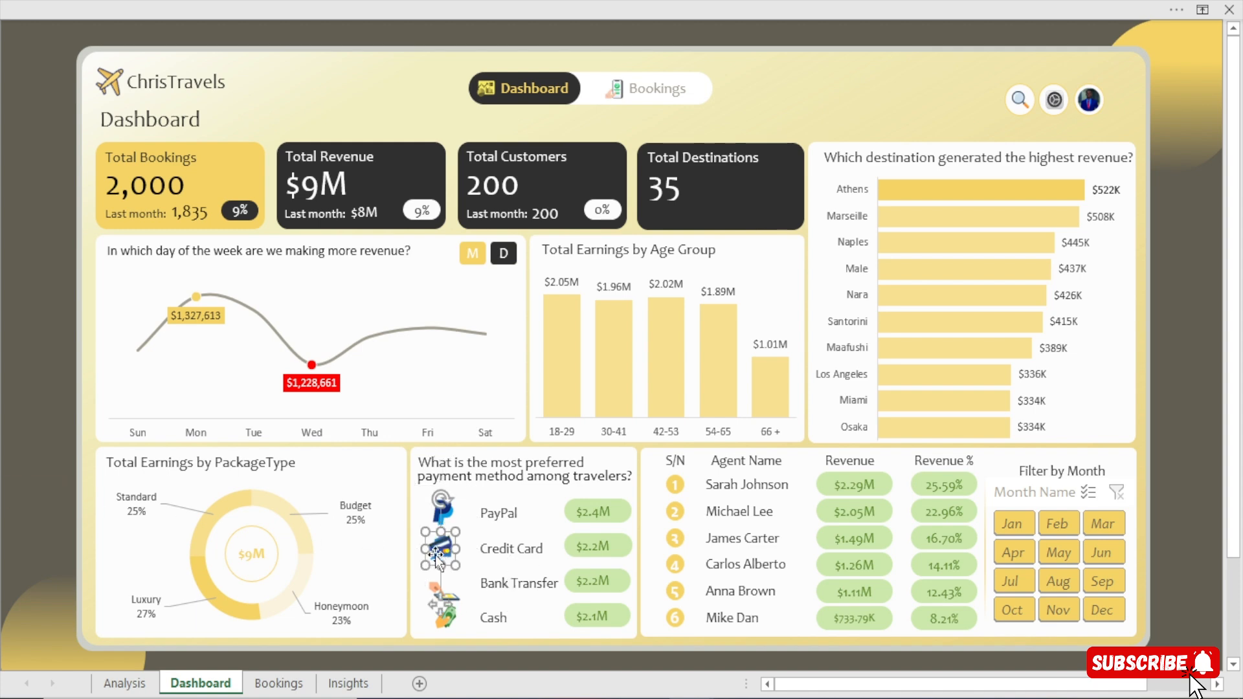
pyautogui.keyDown('ctrl'); pyautogui.click(461, 592); pyautogui.keyUp('ctrl')
pyautogui.keyDown('ctrl'); pyautogui.click(447, 518); pyautogui.keyUp('ctrl')
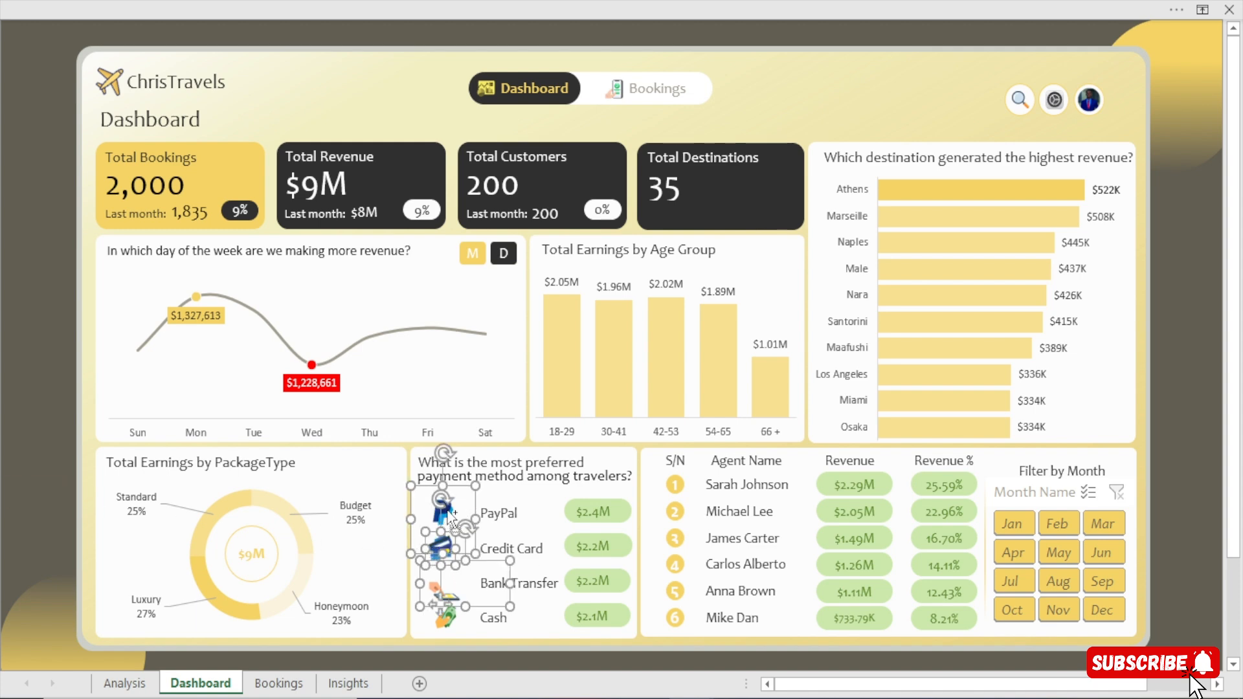
pyautogui.keyDown('ctrl'); pyautogui.click(444, 620); pyautogui.keyUp('ctrl')
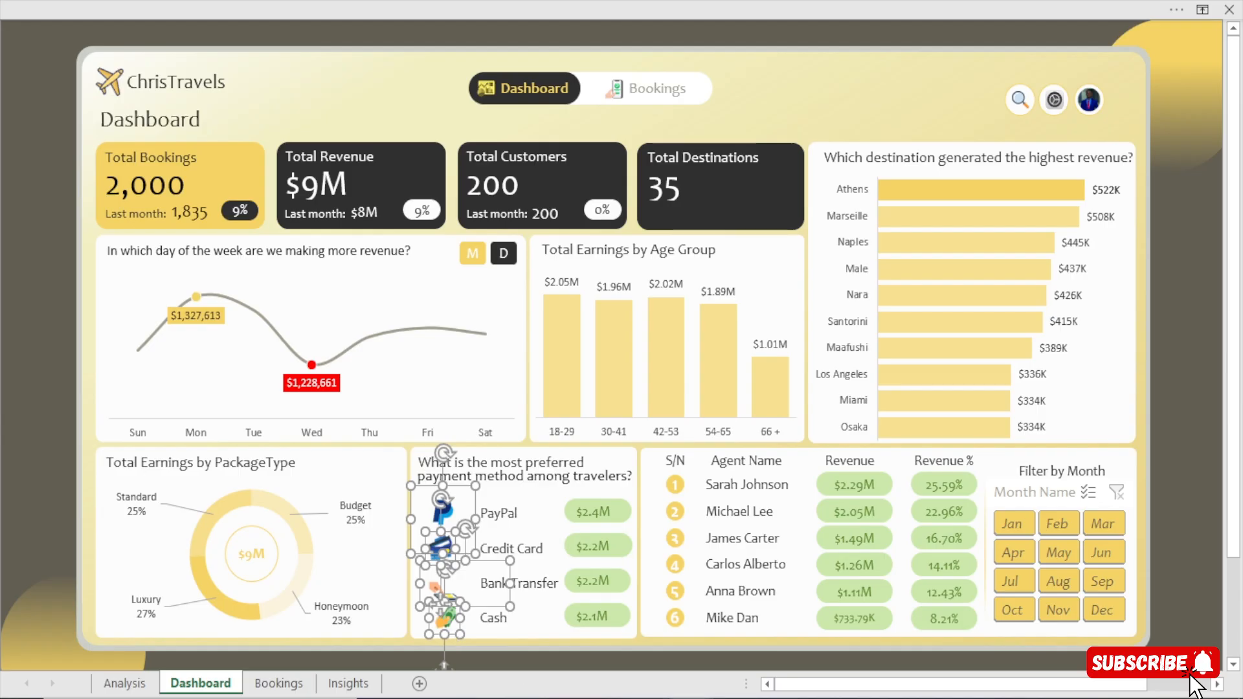
pyautogui.click(754, 650)
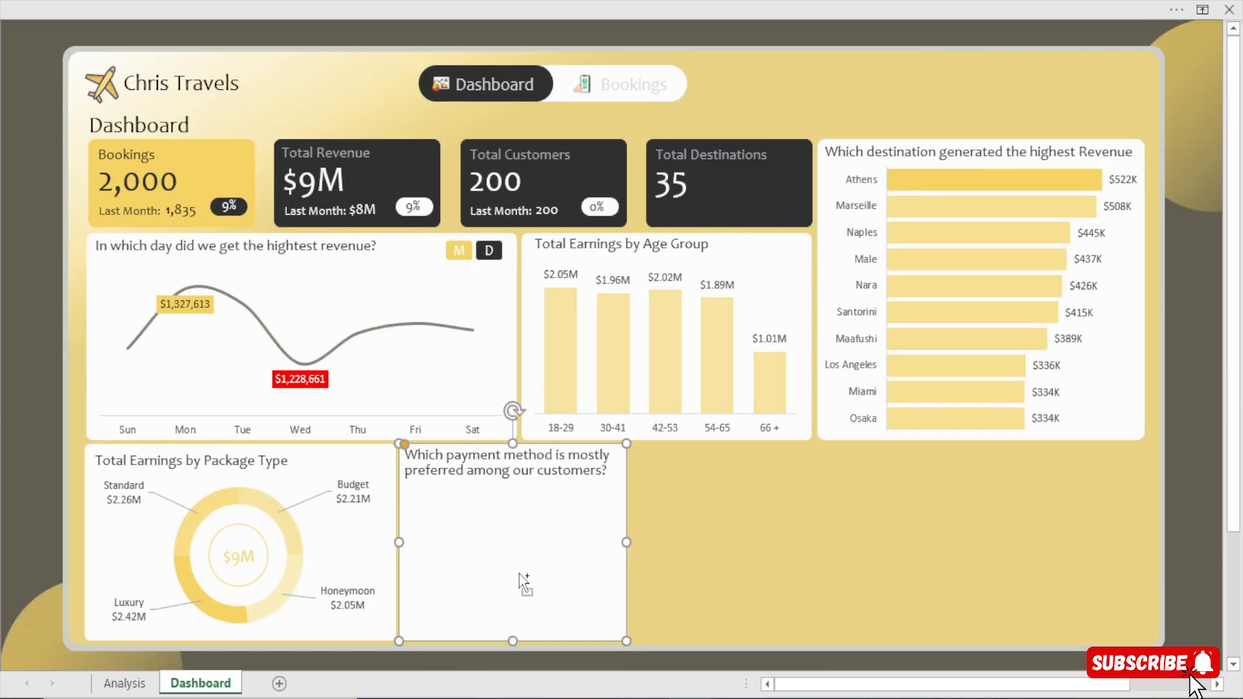
pyautogui.hotkey('ctrl', 'v')
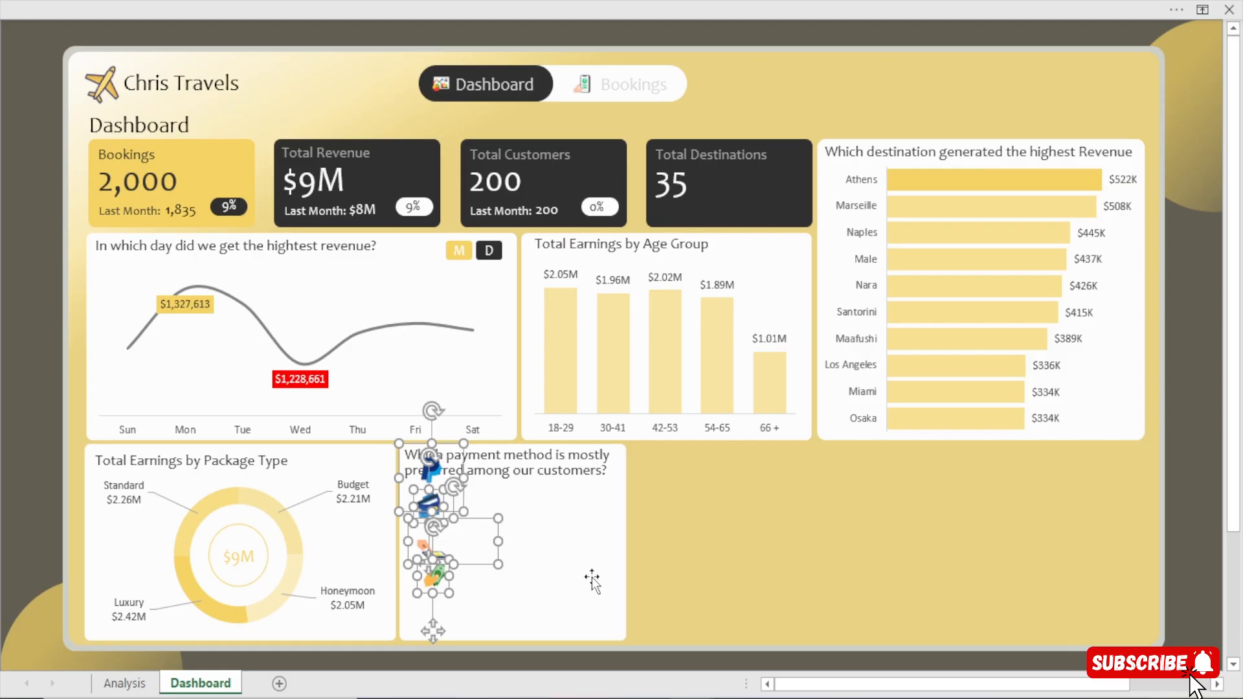
# Nudge the four pasted payment icons down together so they sit below the payment method card's heading.
pyautogui.press('Down')
pyautogui.press('Down')
pyautogui.press('Down')
pyautogui.press('Down')
pyautogui.press('Down')
pyautogui.press('Down')
pyautogui.press('Down')
pyautogui.press('Down')
pyautogui.press('Down')
pyautogui.press('Down')
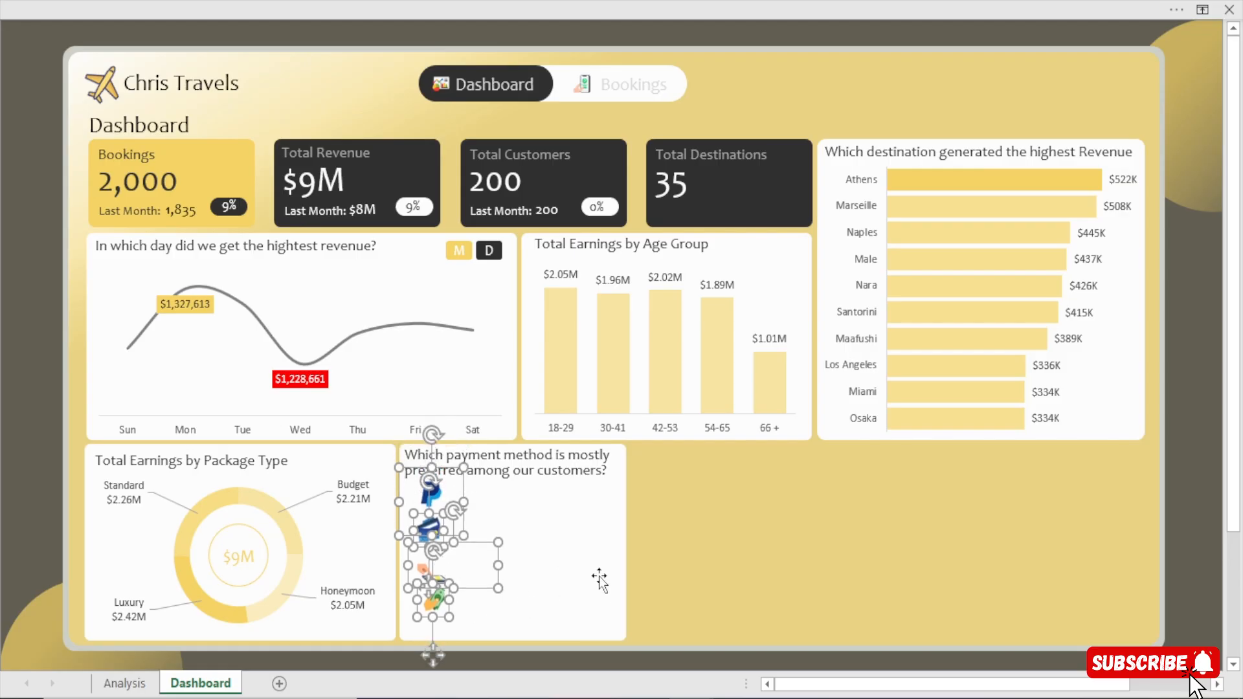
pyautogui.press('Down')
pyautogui.press('Down')
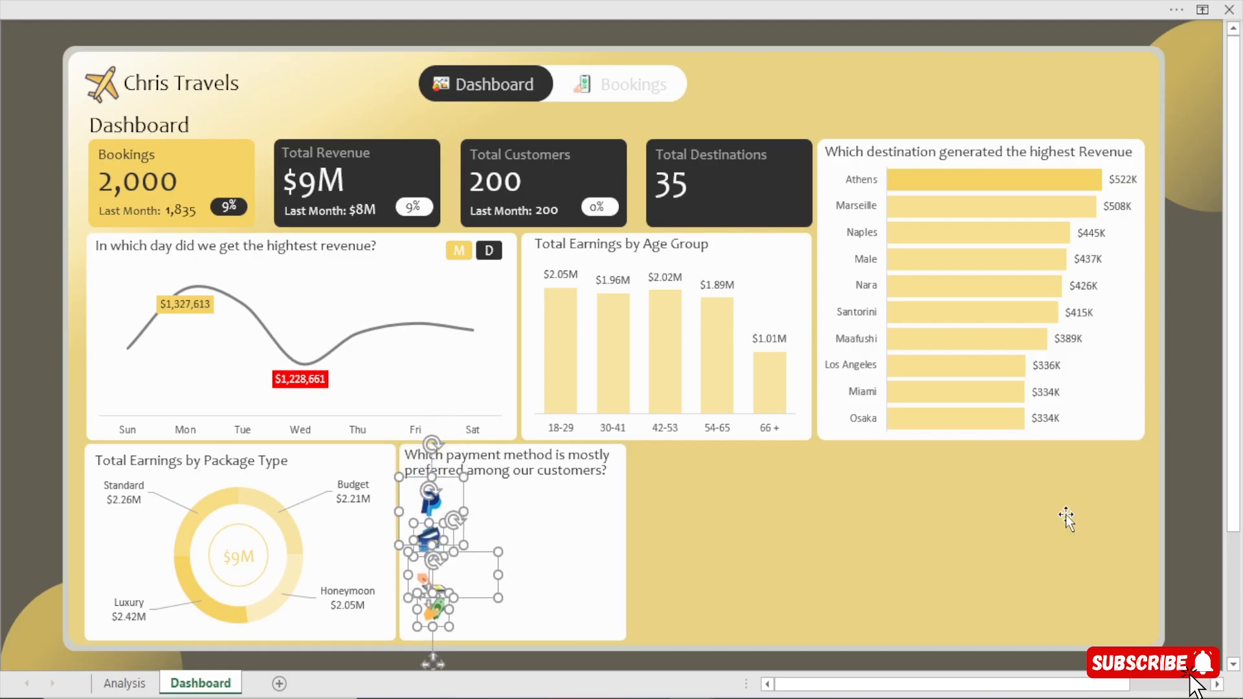
pyautogui.click(1199, 543)
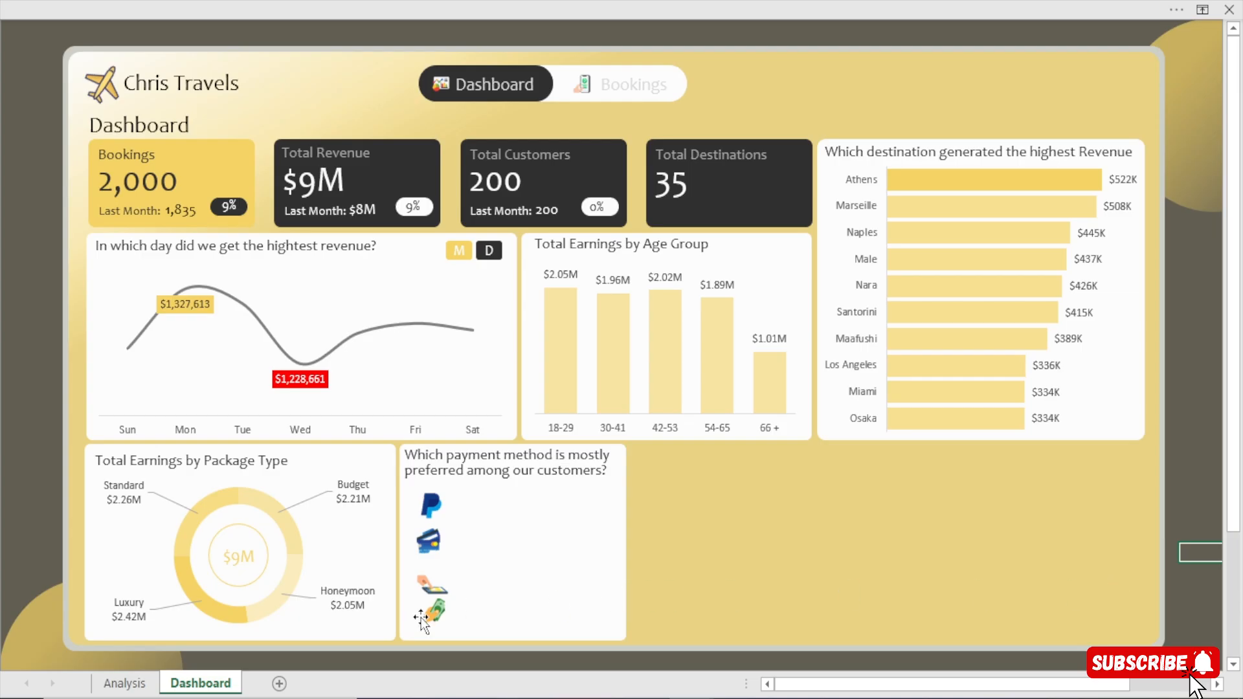
# Nudge the cash icon slightly down and to the left to line it up under the other payment icons.
pyautogui.click(440, 618)
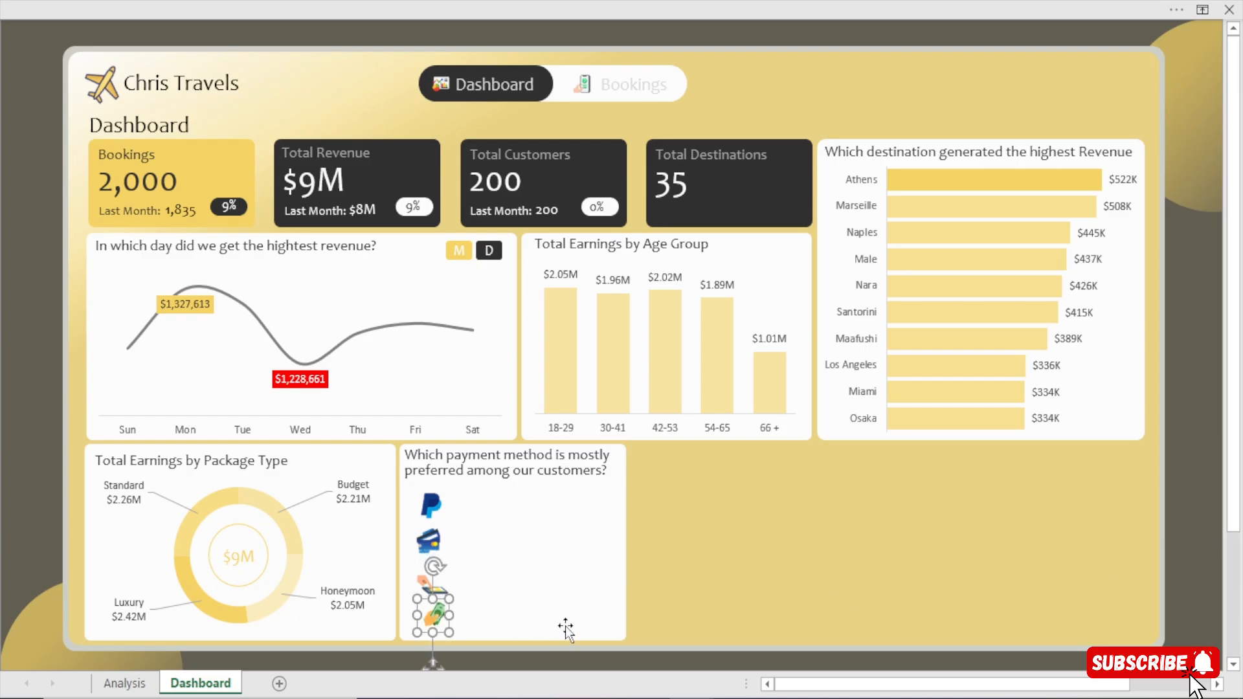
pyautogui.press('Left')
pyautogui.press('Left')
pyautogui.press('Left')
pyautogui.press('Left')
pyautogui.press('Left')
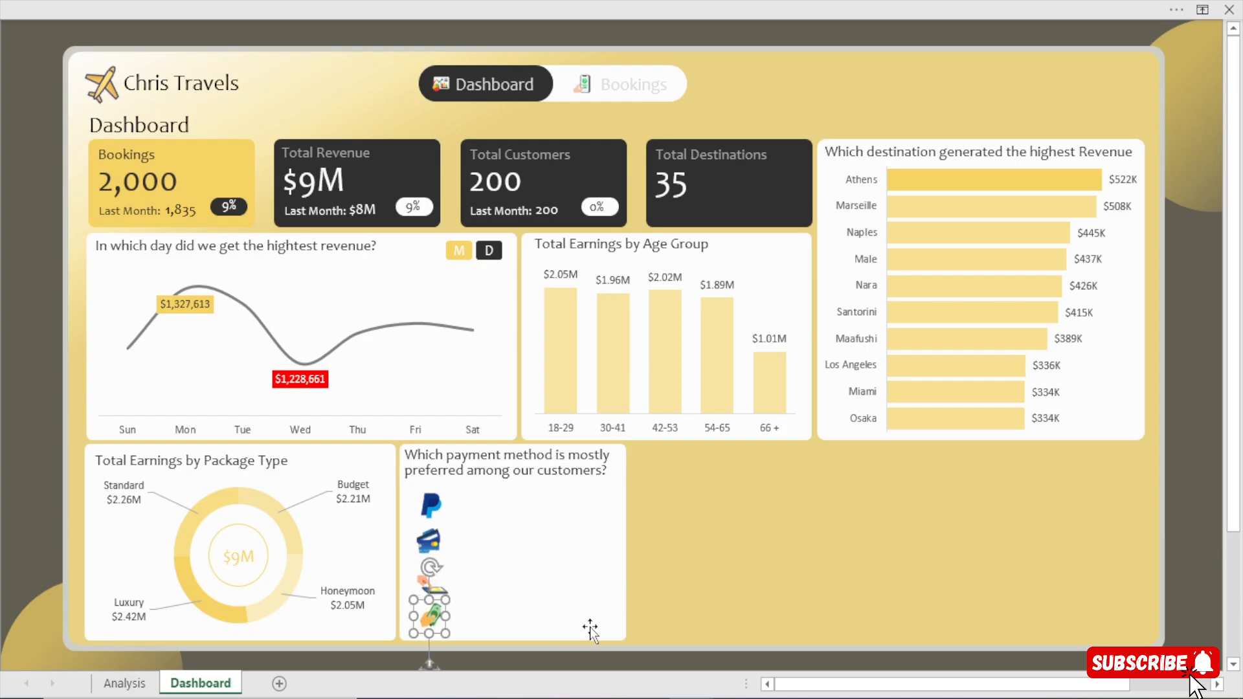
pyautogui.click(1198, 494)
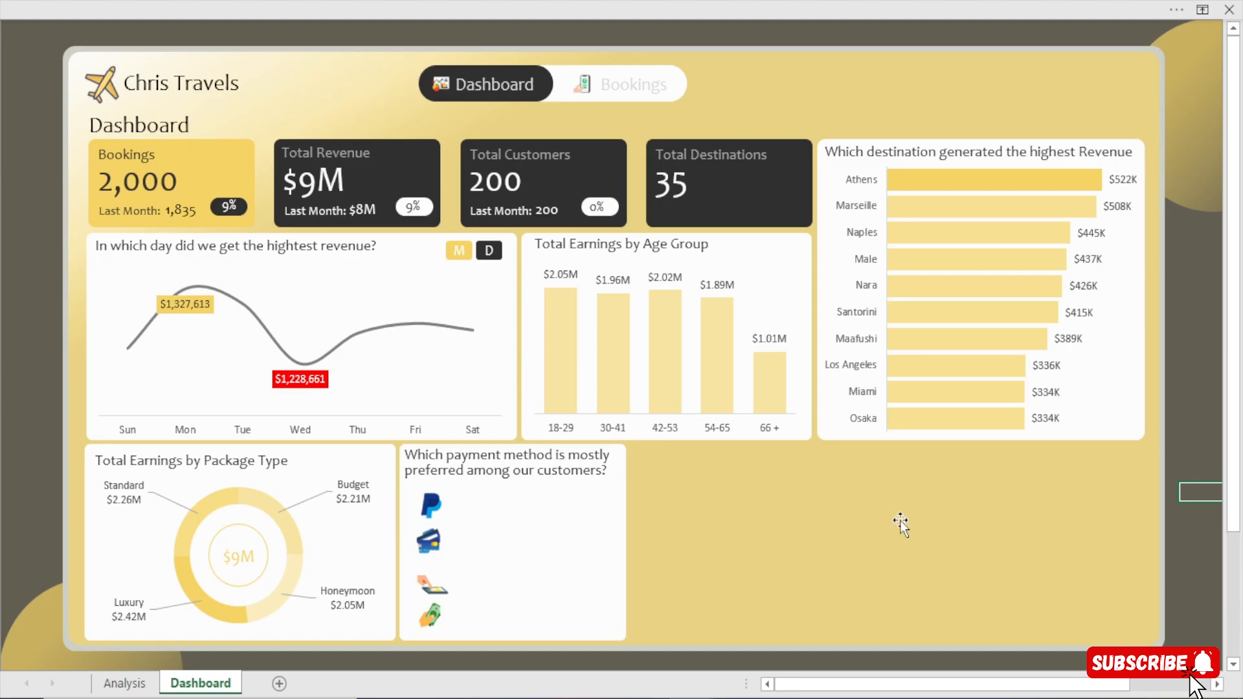
# Nudge the credit card icon slightly down below the PayPal icon.
pyautogui.click(429, 538)
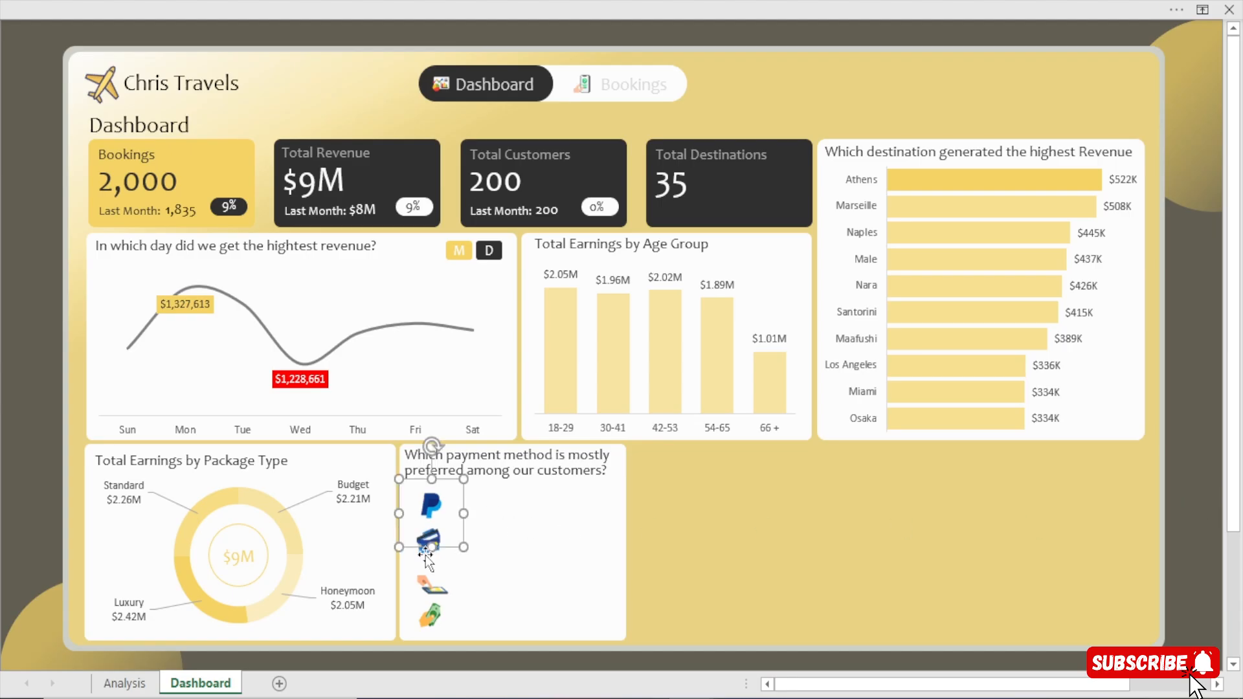
pyautogui.click(425, 554)
pyautogui.click(424, 550)
pyautogui.click(421, 544)
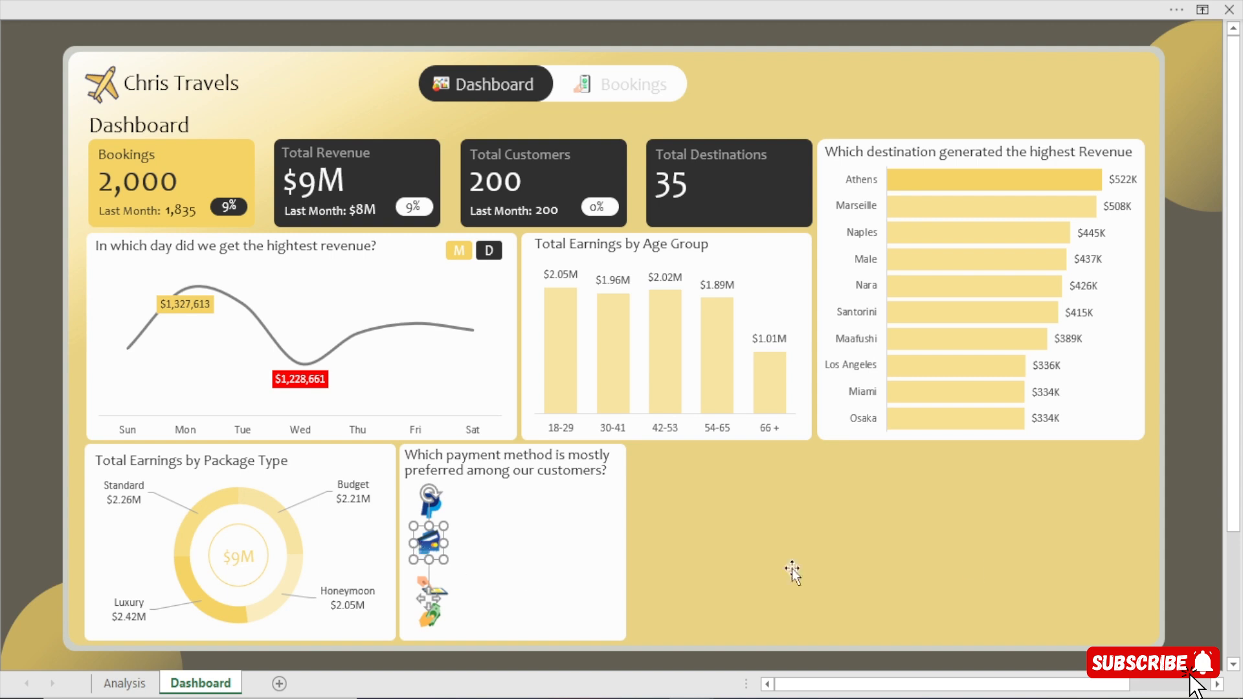
pyautogui.click(1201, 533)
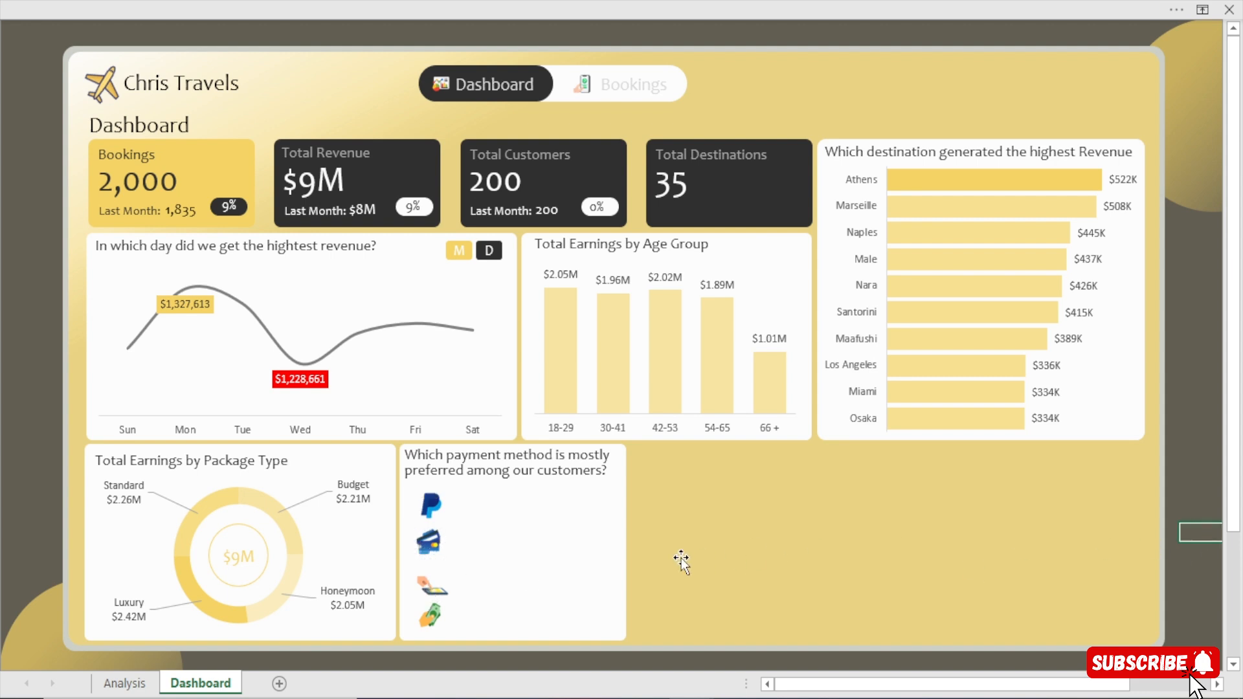
# Nudge the bank transfer icon up for more even spacing and fine-tune the position of the cash icon below it.
pyautogui.click(421, 584)
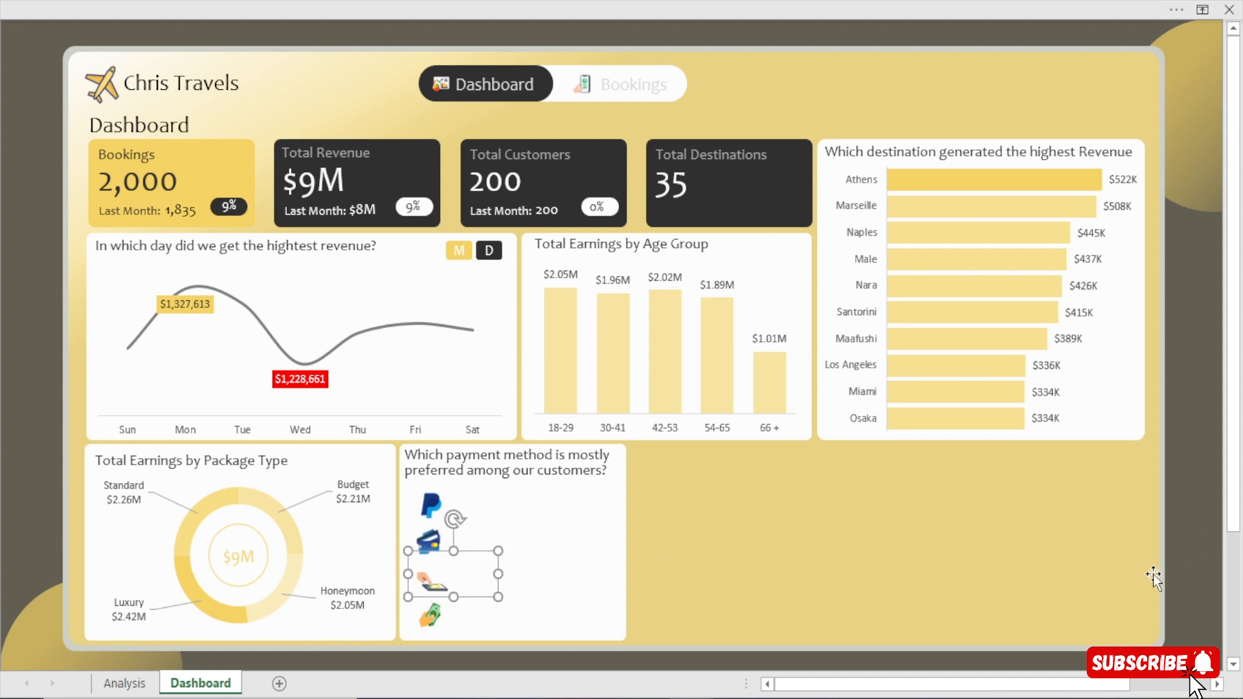
pyautogui.click(1201, 532)
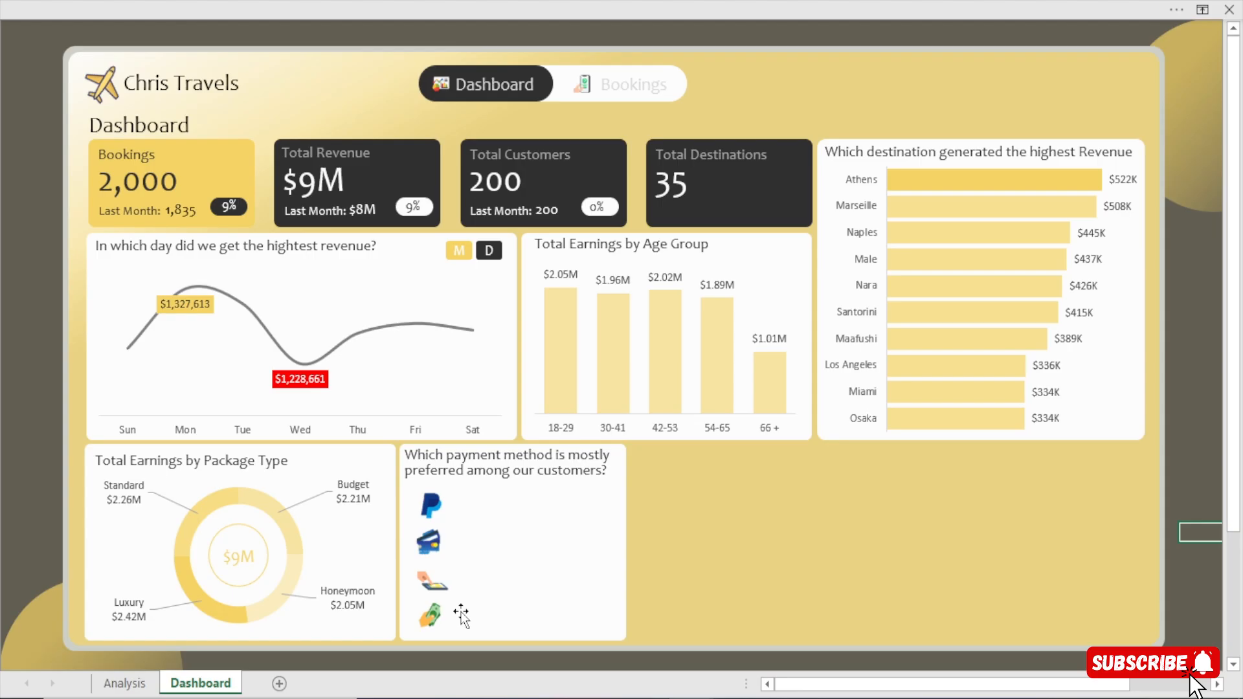
pyautogui.click(421, 613)
pyautogui.click(1201, 532)
# Duplicate the payment card's heading text box, change its text to PayPal, and resize it to fit beside the PayPal icon.
pyautogui.click(487, 479)
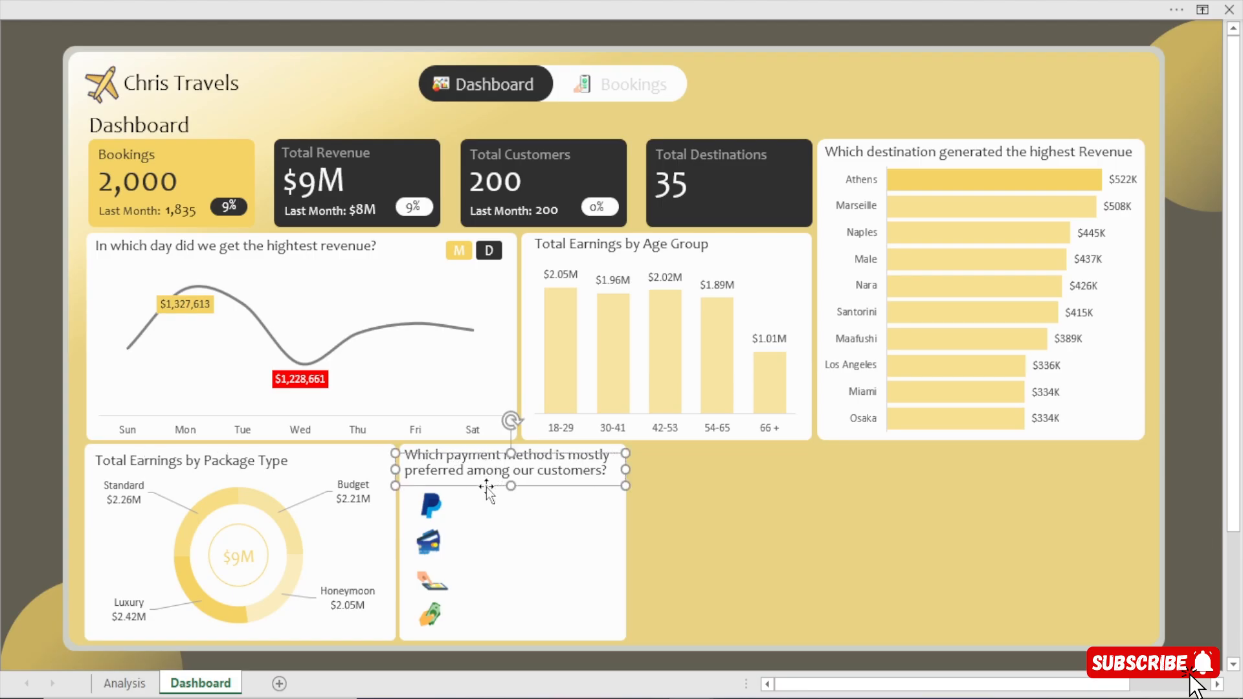
pyautogui.hotkey('ctrl', 'd')
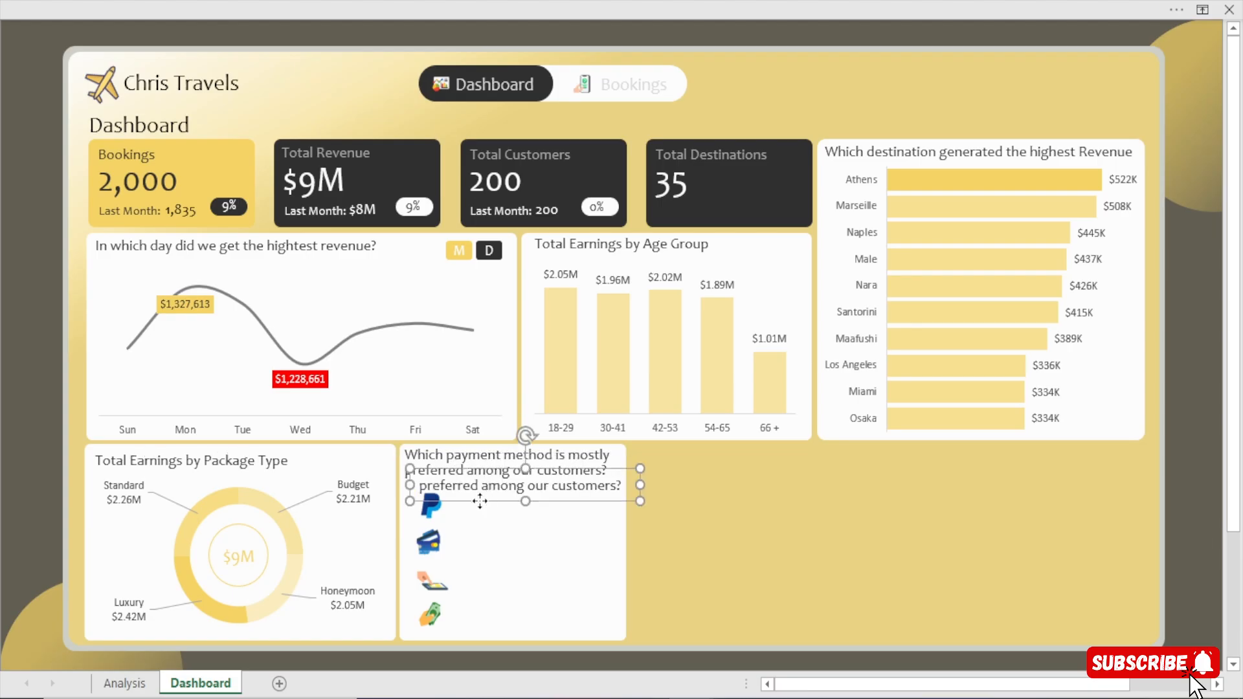
pyautogui.moveTo(505, 501); pyautogui.dragTo(529, 517)
pyautogui.tripleClick(454, 504)
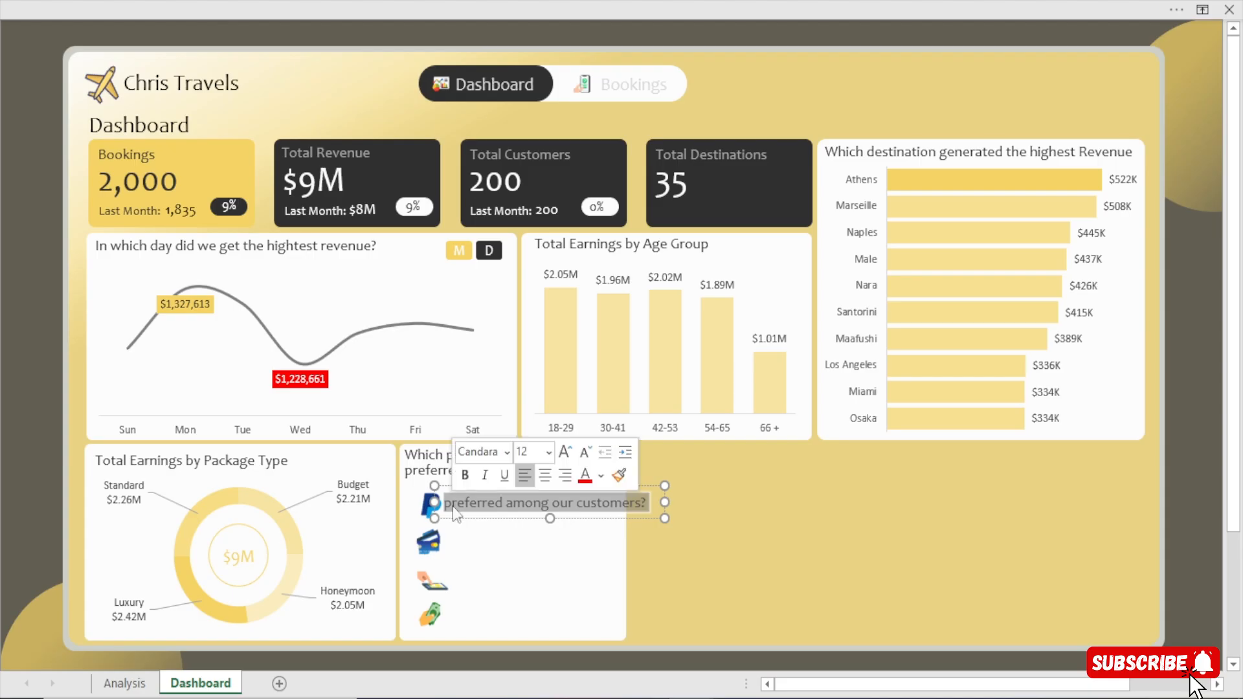
pyautogui.press('BackSpace')
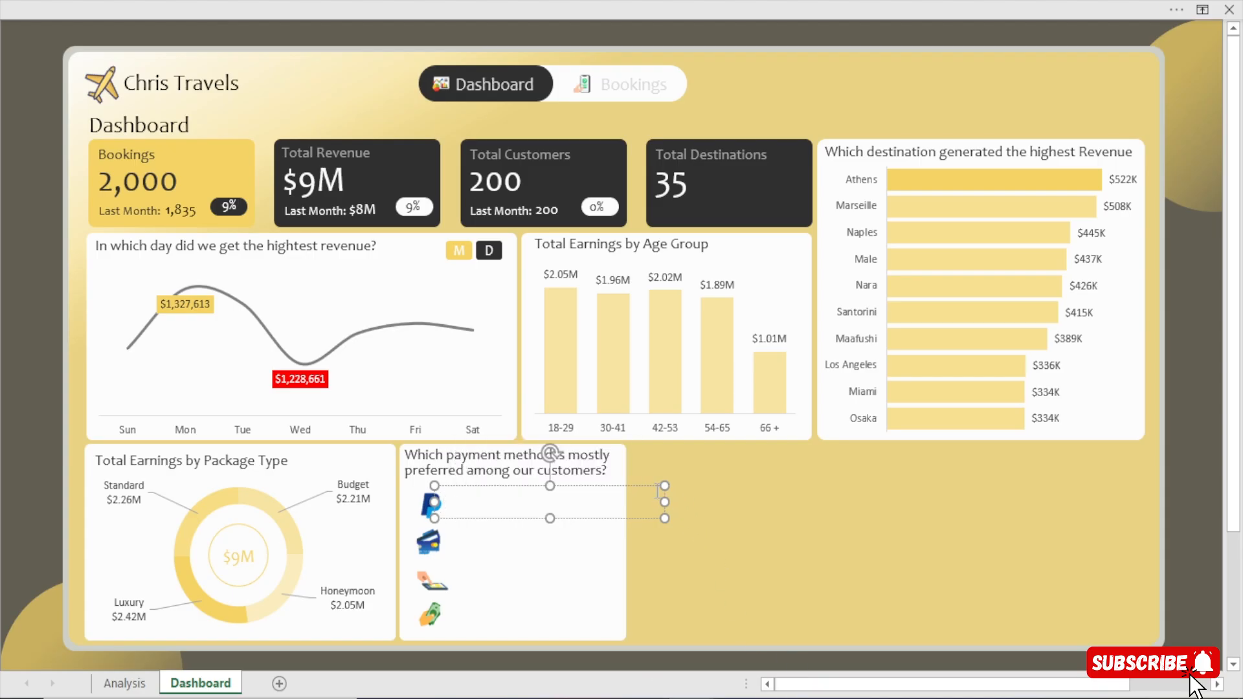
pyautogui.moveTo(664, 504); pyautogui.dragTo(540, 521)
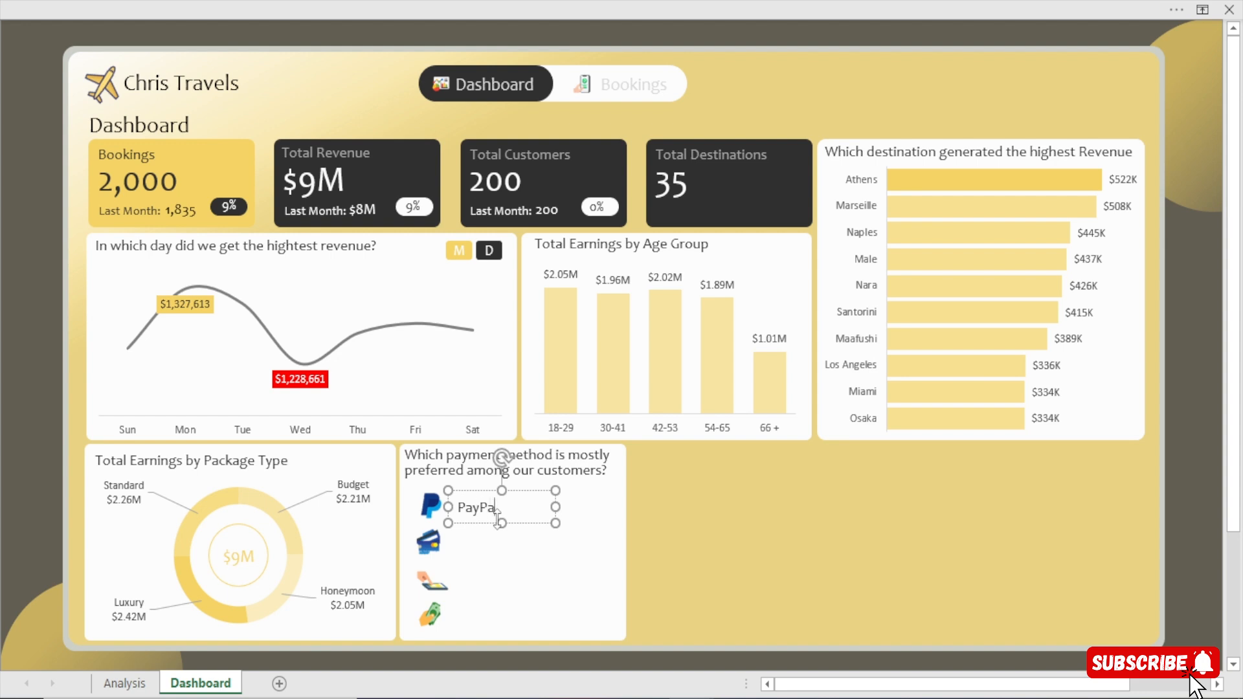
pyautogui.moveTo(556, 508); pyautogui.dragTo(509, 525)
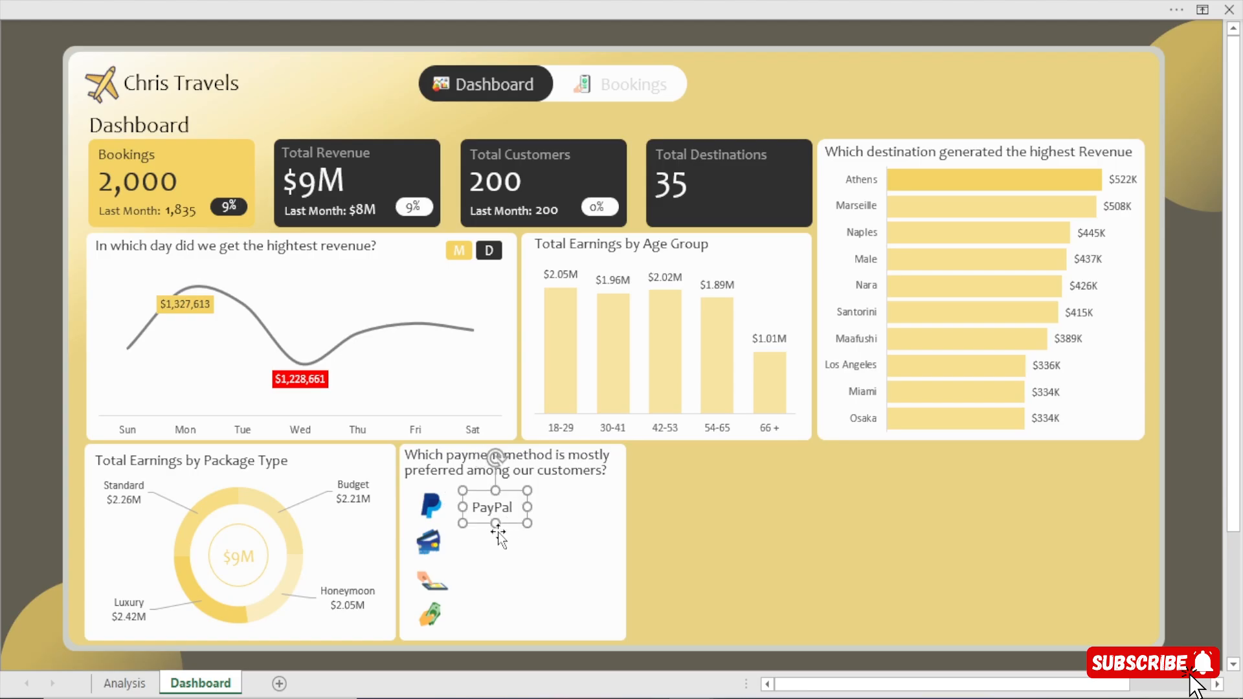
# Duplicate the PayPal label beside the credit card icon, change its text to Credit Card, and widen it to fit one line.
pyautogui.hotkey('ctrl', 'd')
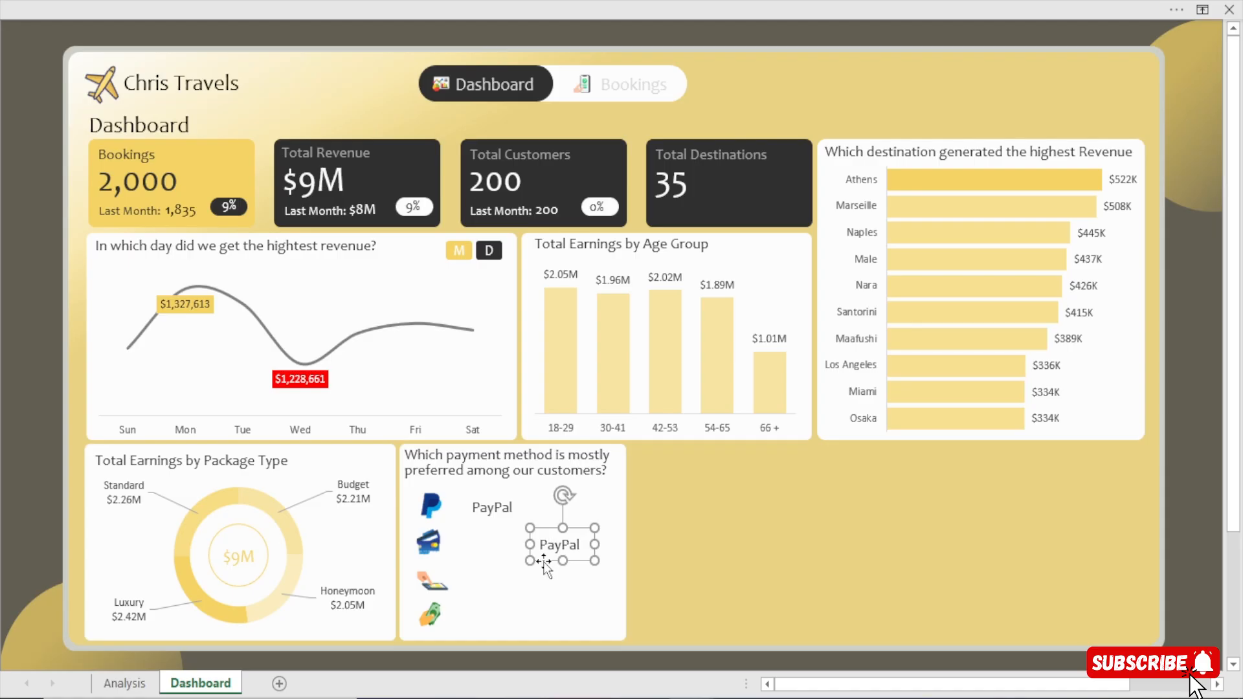
pyautogui.moveTo(543, 563)
pyautogui.mouseDown()
pyautogui.moveTo(473, 558)
pyautogui.moveTo(538, 541)
pyautogui.mouseUp()
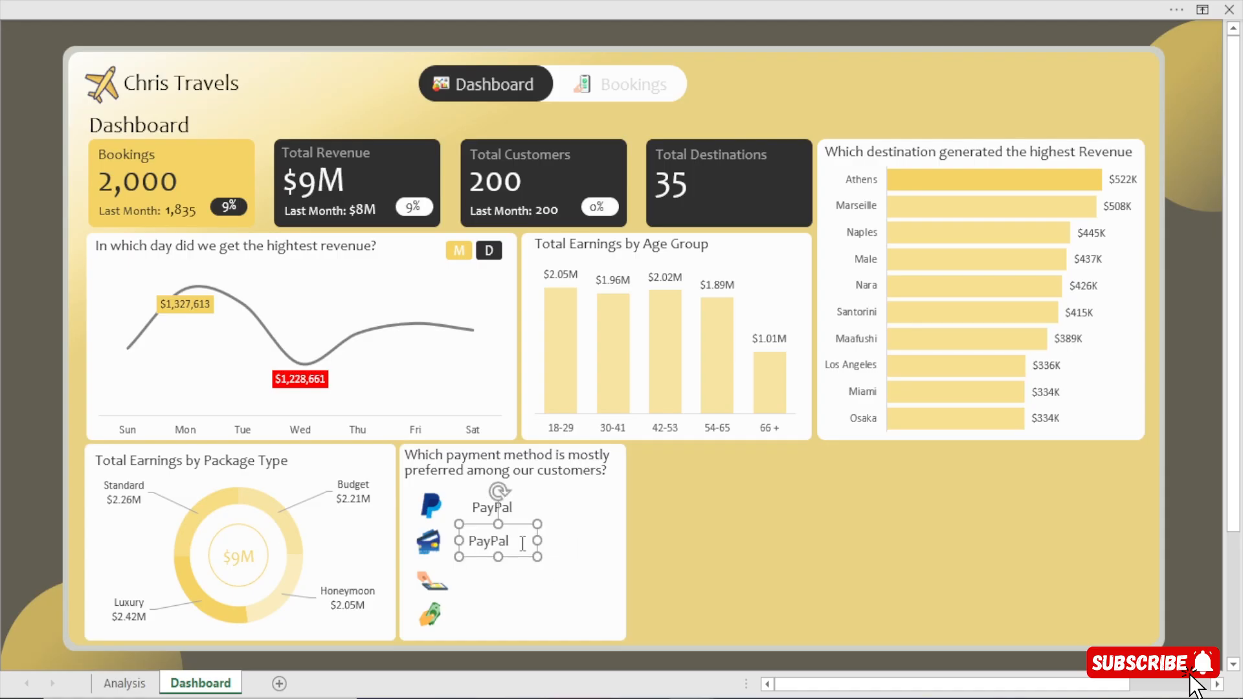
pyautogui.doubleClick(488, 541)
pyautogui.write('Crfe')
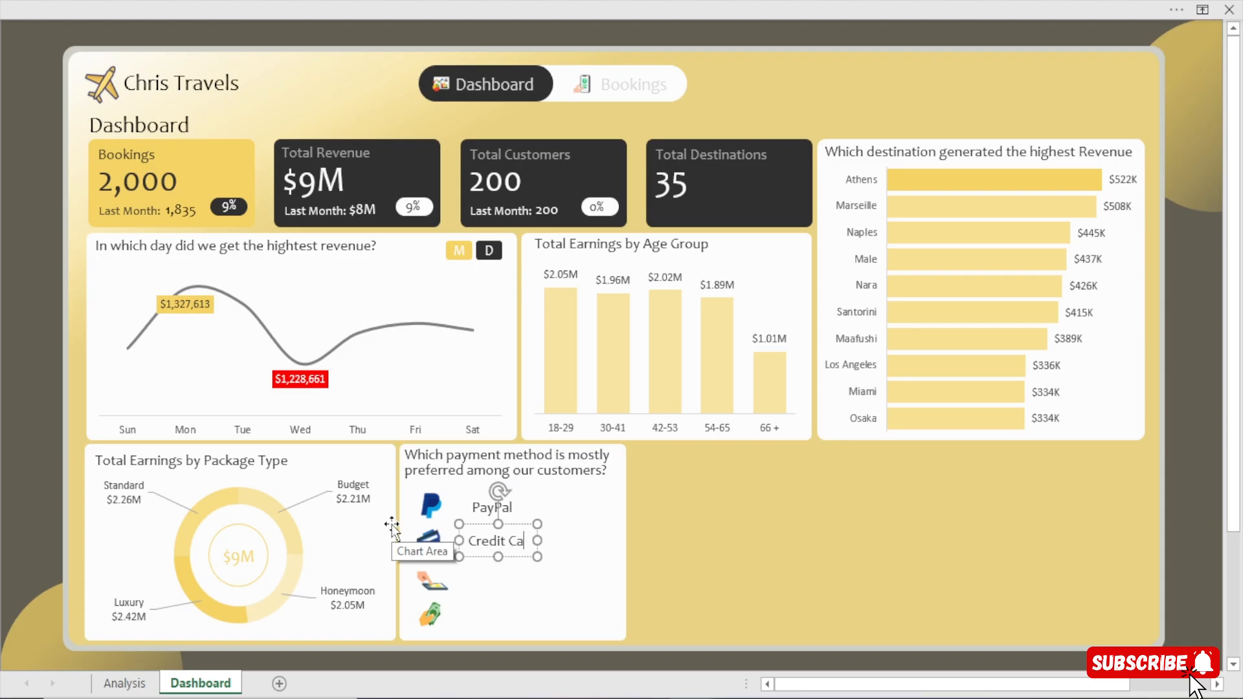
pyautogui.write('it Card')
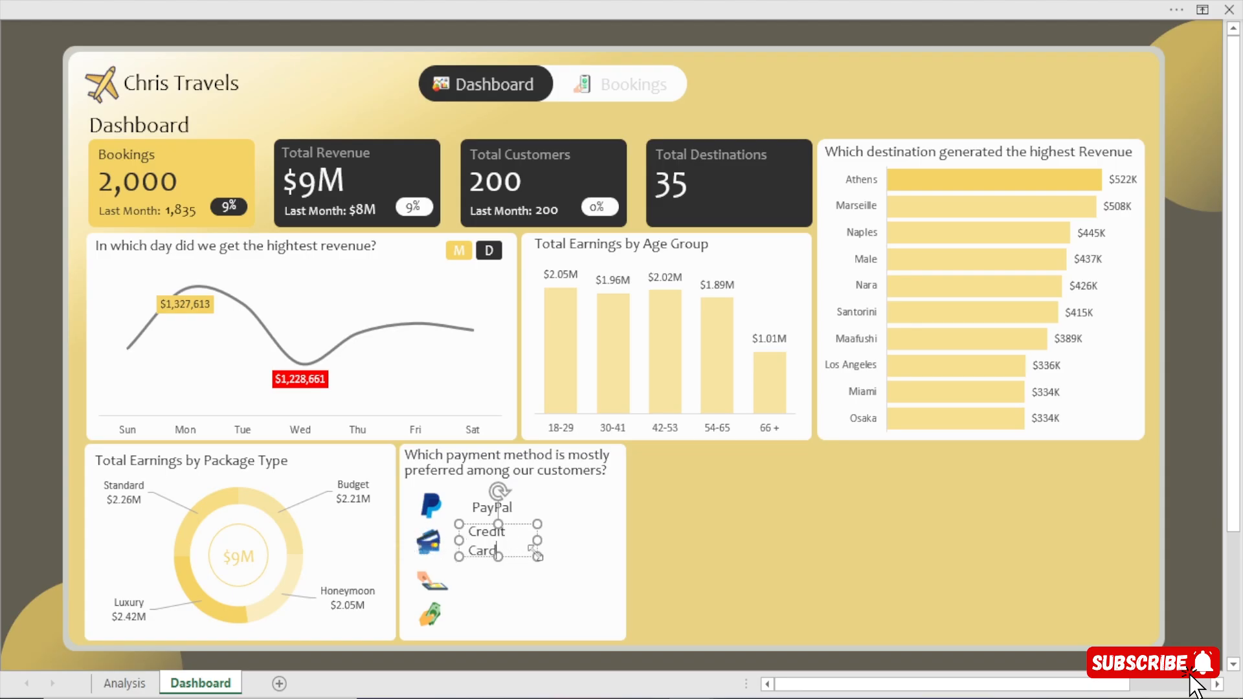
pyautogui.moveTo(538, 541); pyautogui.dragTo(552, 569)
# Duplicate the Credit Card label beside the bank transfer icon, change its text to Bank Transfer, and widen it to fit one line.
pyautogui.hotkey('ctrl', 'd')
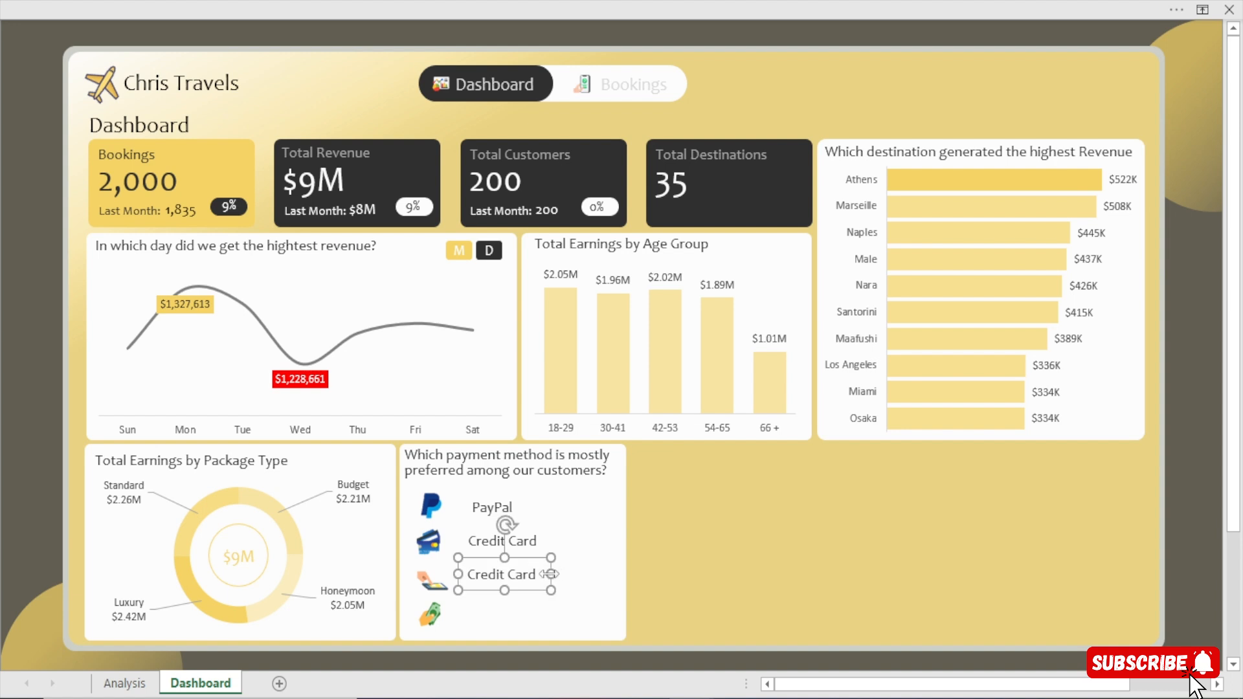
pyautogui.moveTo(538, 579); pyautogui.dragTo(427, 567)
pyautogui.write('Bank Transferr')
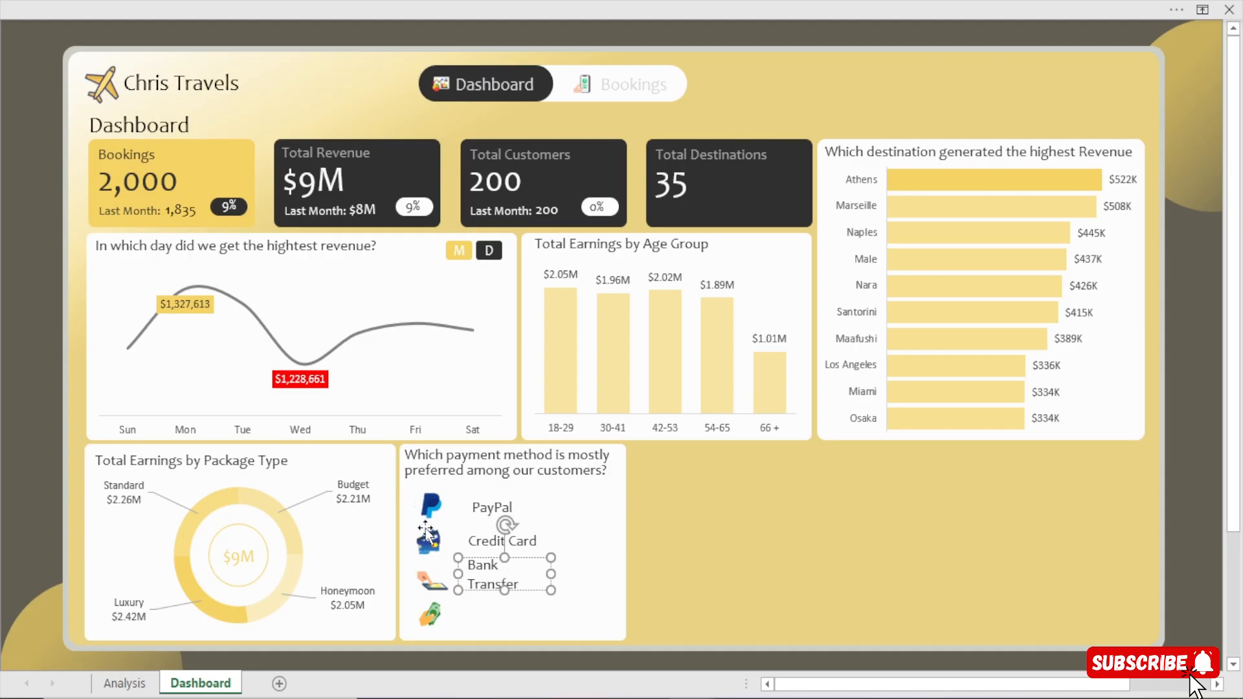
pyautogui.moveTo(553, 575); pyautogui.dragTo(564, 574)
# Duplicate the Bank Transfer label, nudge the copy down beside the cash icon, and change its text to Cash.
pyautogui.moveTo(475, 624); pyautogui.dragTo(475, 624)
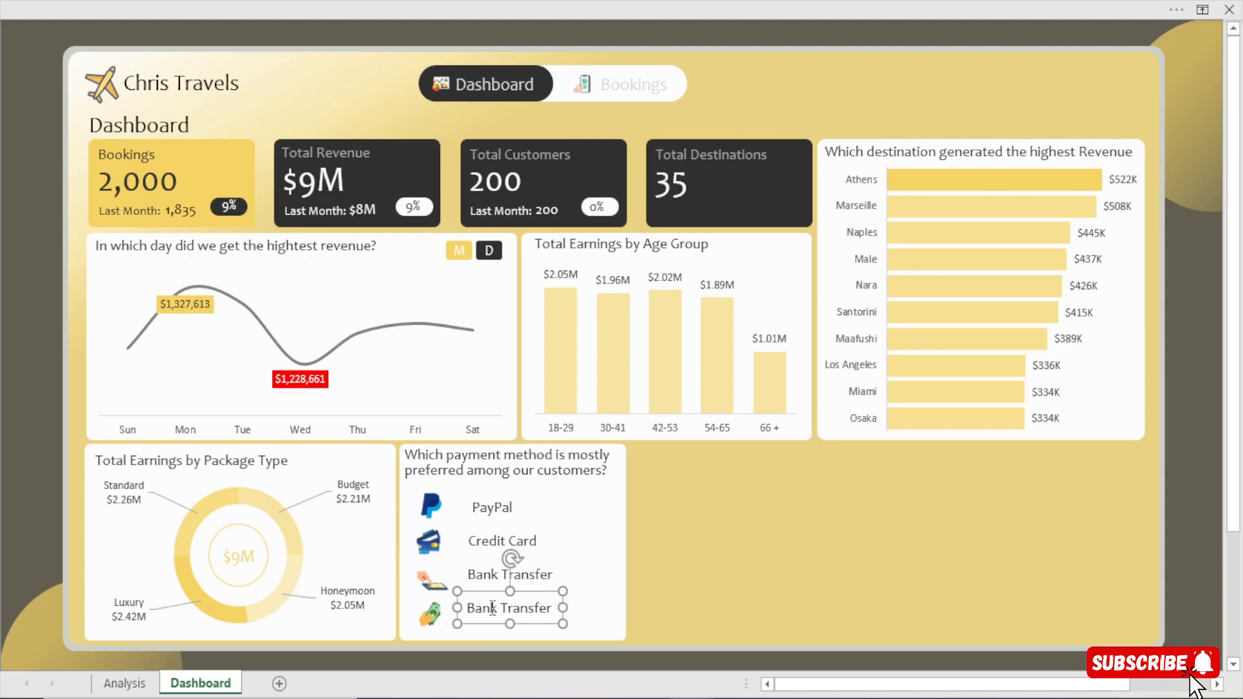
pyautogui.press('Down')
pyautogui.press('Down')
pyautogui.press('Down')
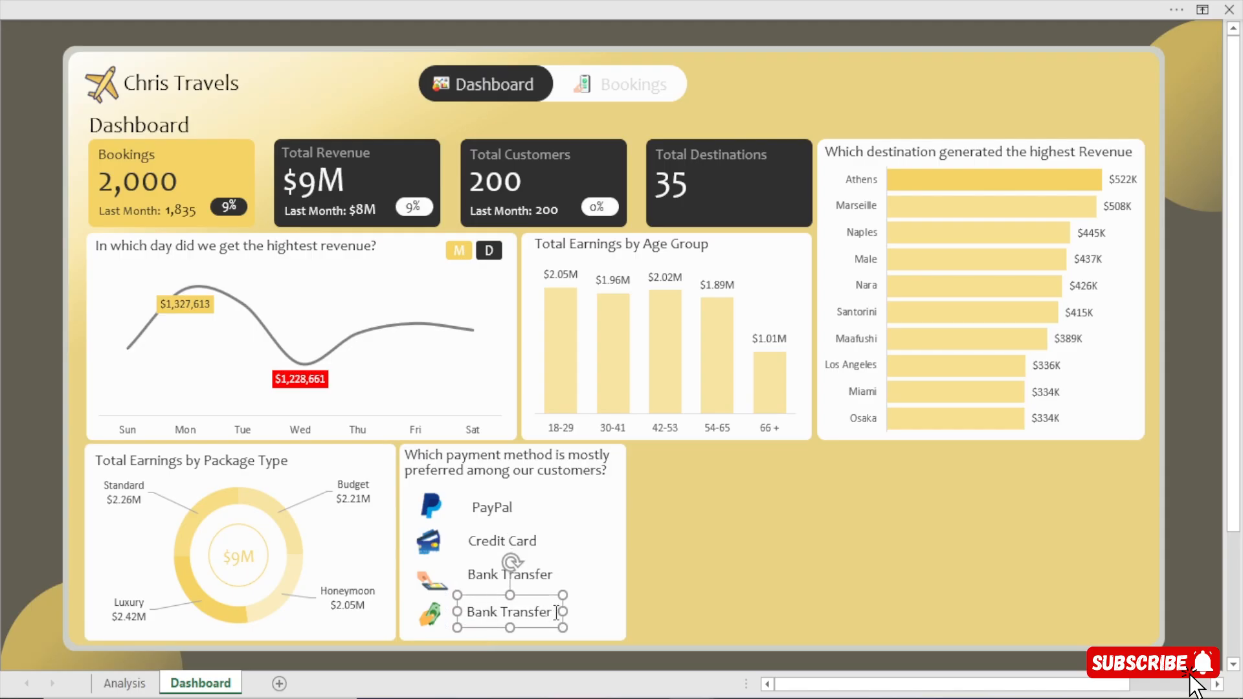
pyautogui.tripleClick(532, 612)
pyautogui.write('ca')
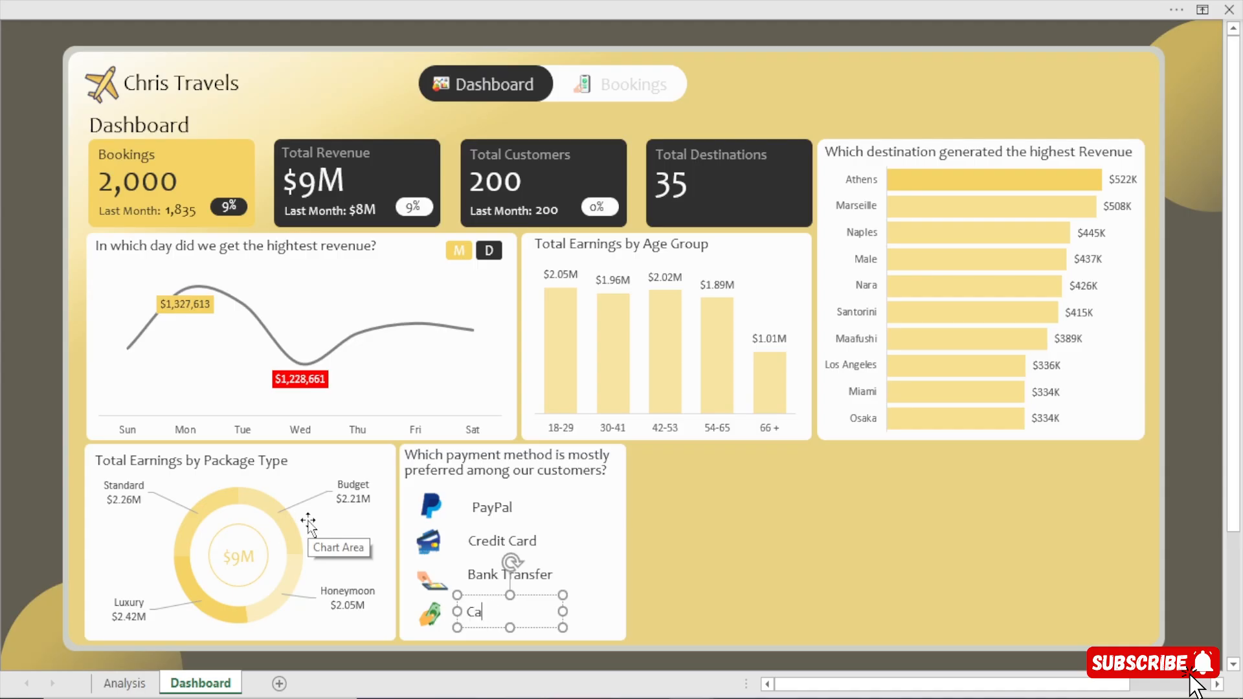
pyautogui.write('sh')
pyautogui.click(4, 448)
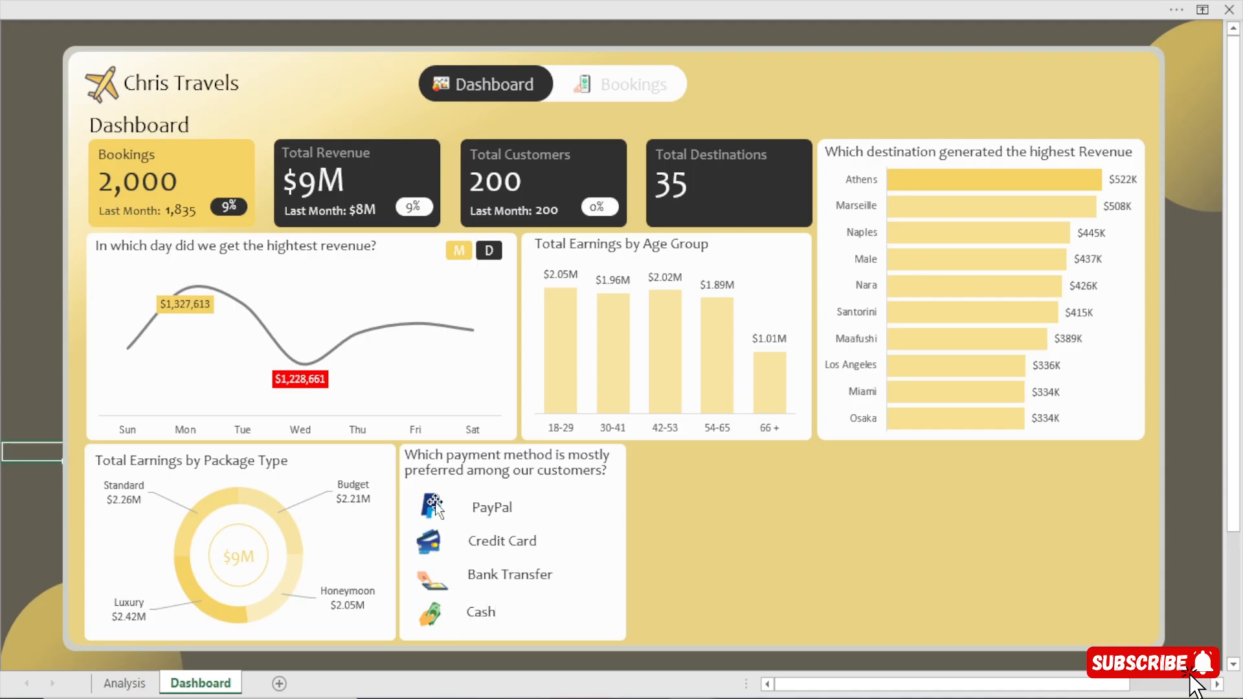
# Align the PayPal, Credit Card, Bank Transfer and Cash labels in the payment method card to their left edges.
pyautogui.click(484, 513)
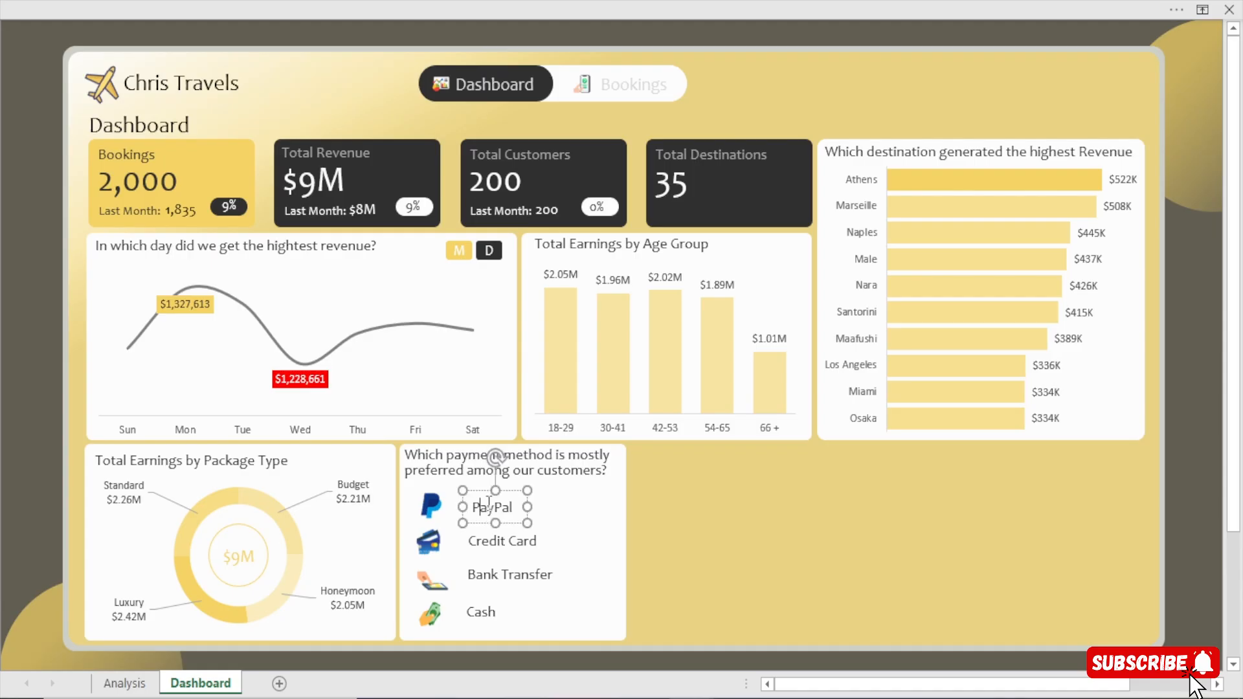
pyautogui.keyDown('shift'); pyautogui.click(495, 547); pyautogui.keyUp('shift')
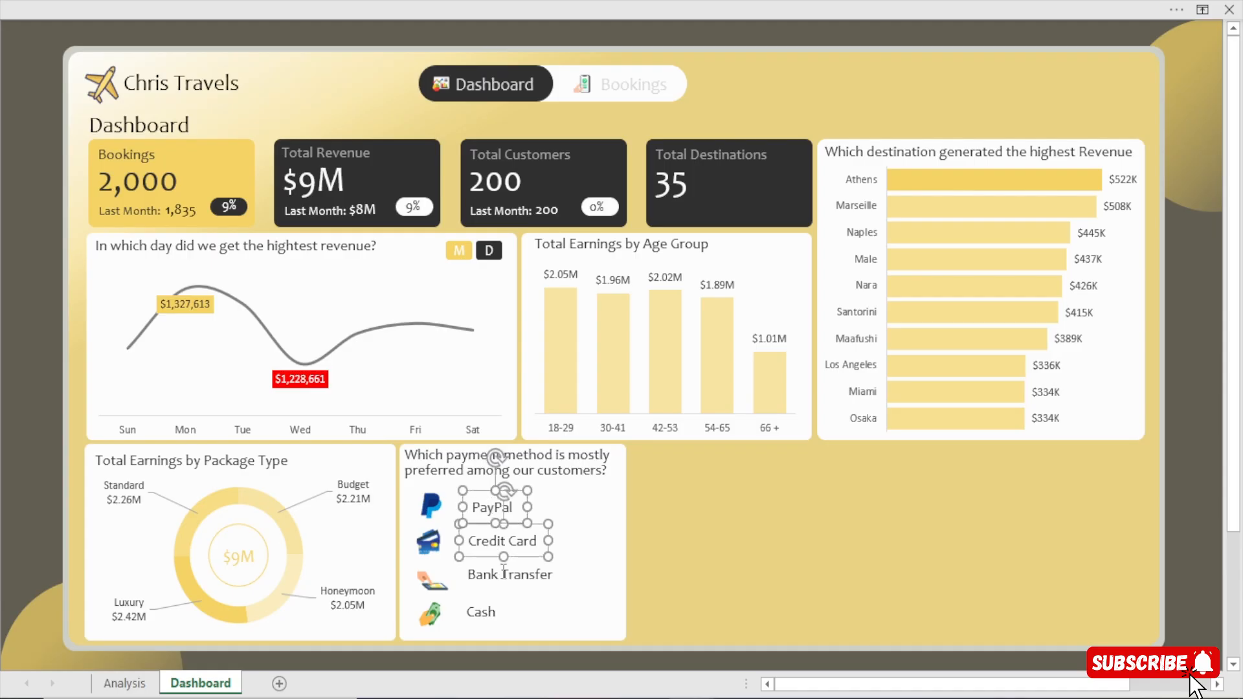
pyautogui.keyDown('shift'); pyautogui.click(504, 574); pyautogui.keyUp('shift')
pyautogui.moveTo(497, 604); pyautogui.dragTo(486, 608)
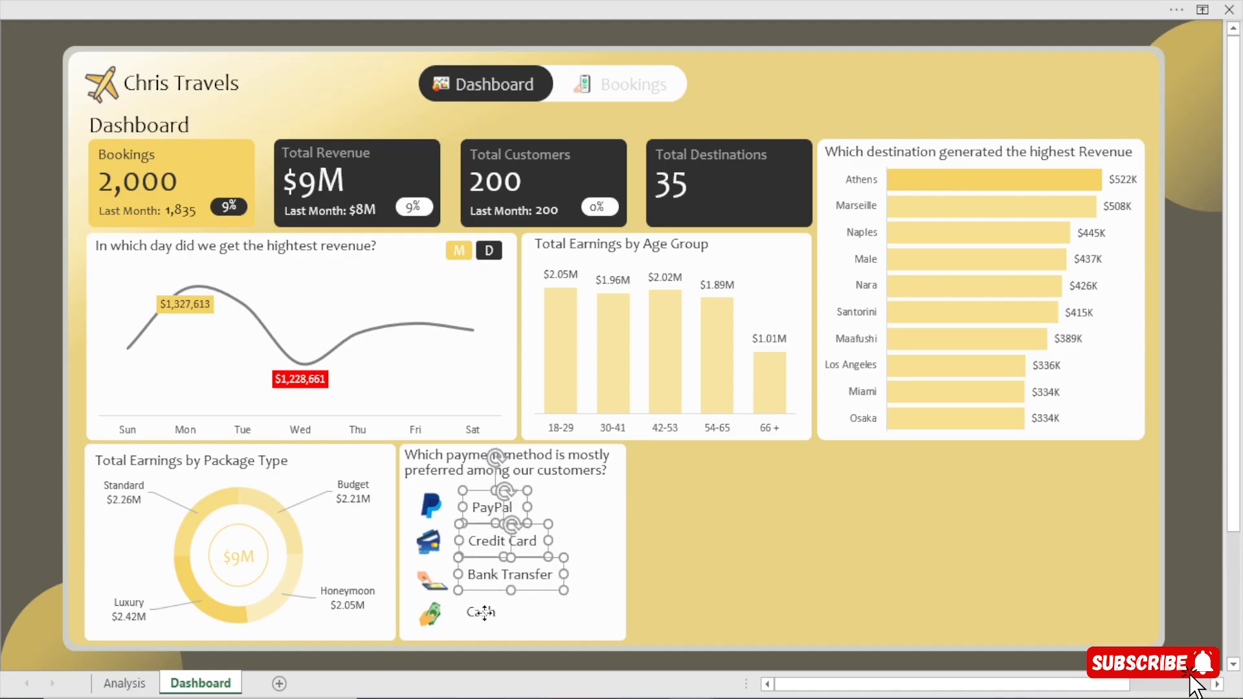
pyautogui.keyDown('shift'); pyautogui.click(482, 612); pyautogui.keyUp('shift')
pyautogui.click(387, 9)
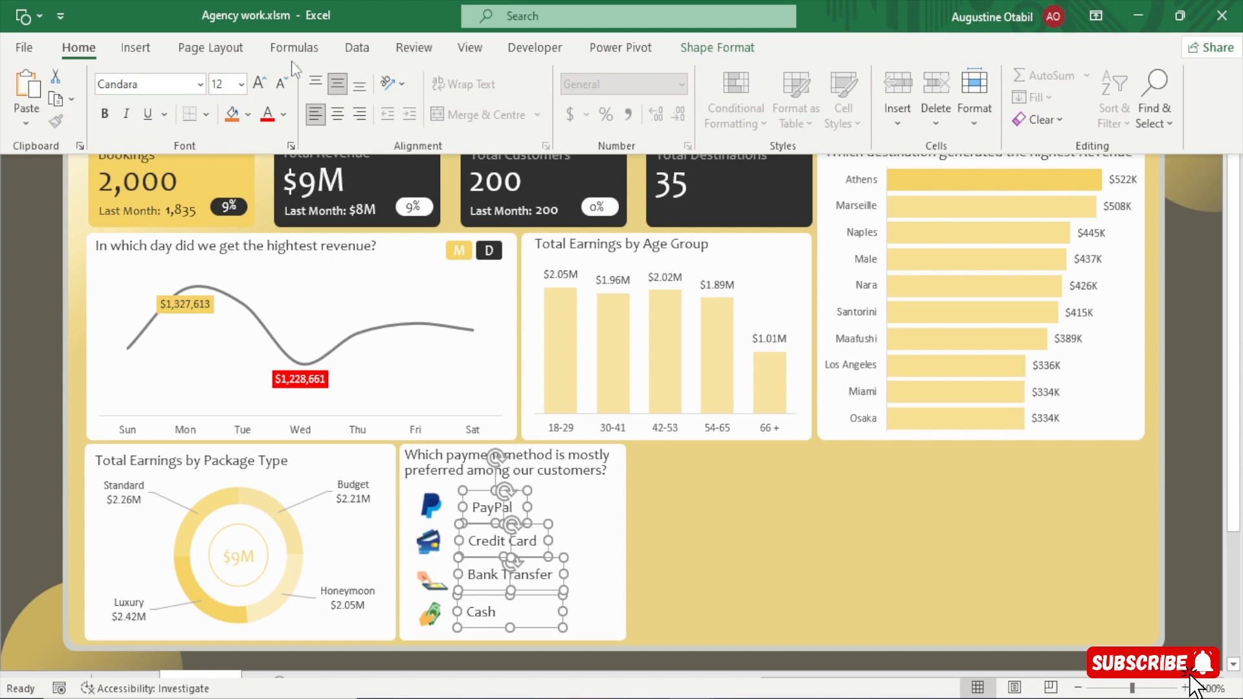
pyautogui.click(729, 51)
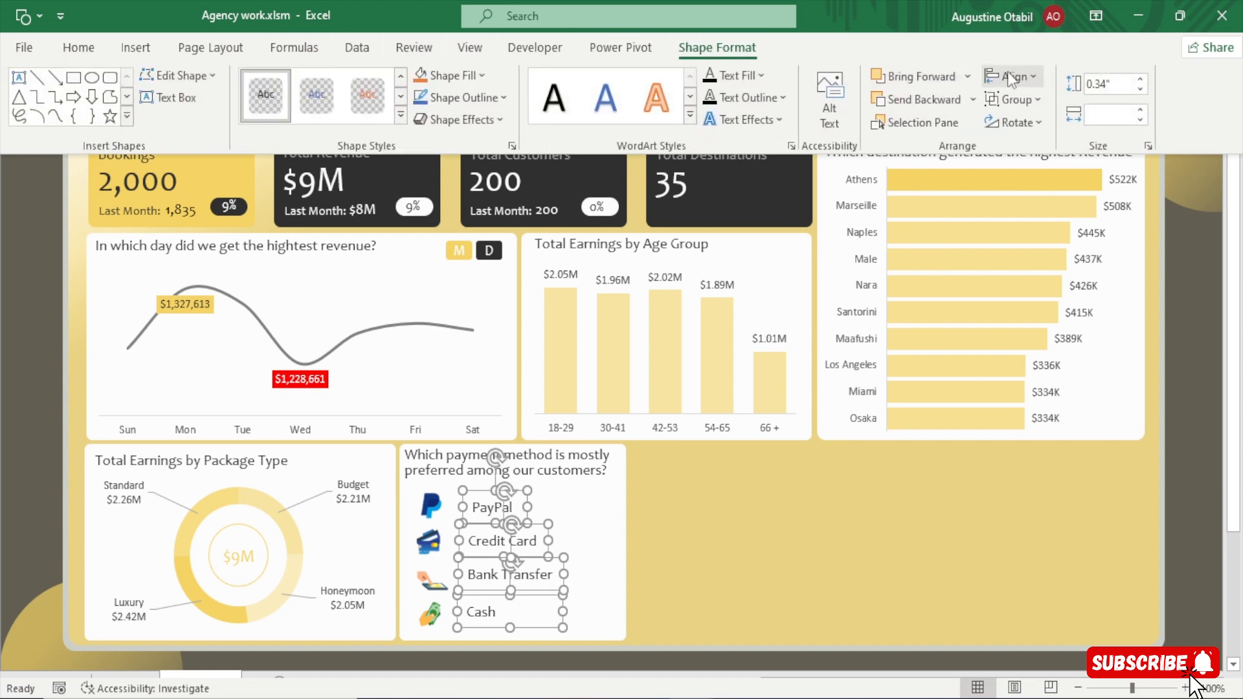
pyautogui.click(78, 47)
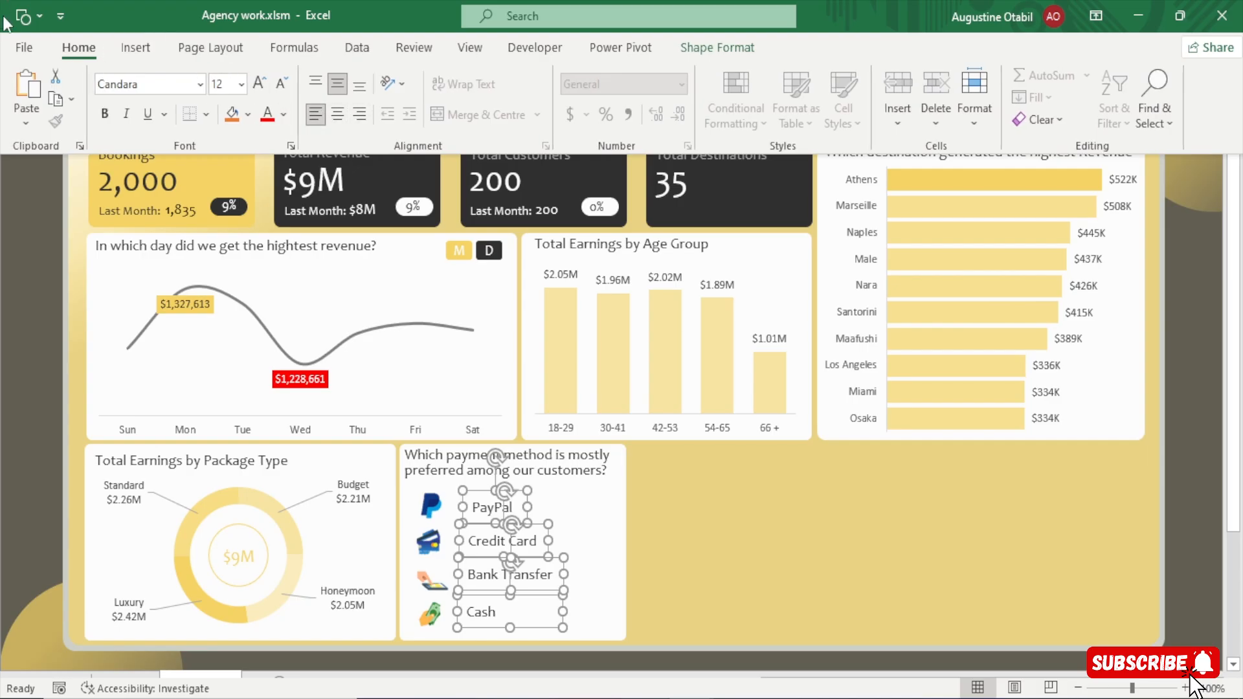
pyautogui.click(711, 48)
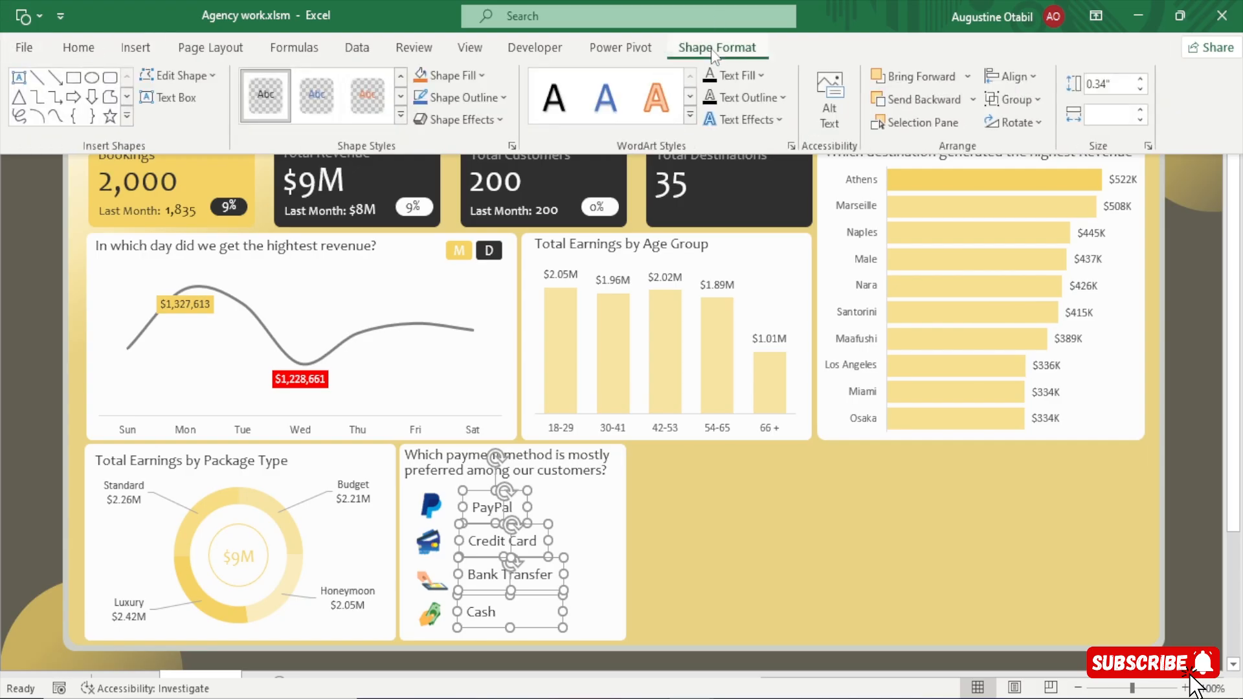
pyautogui.click(1030, 76)
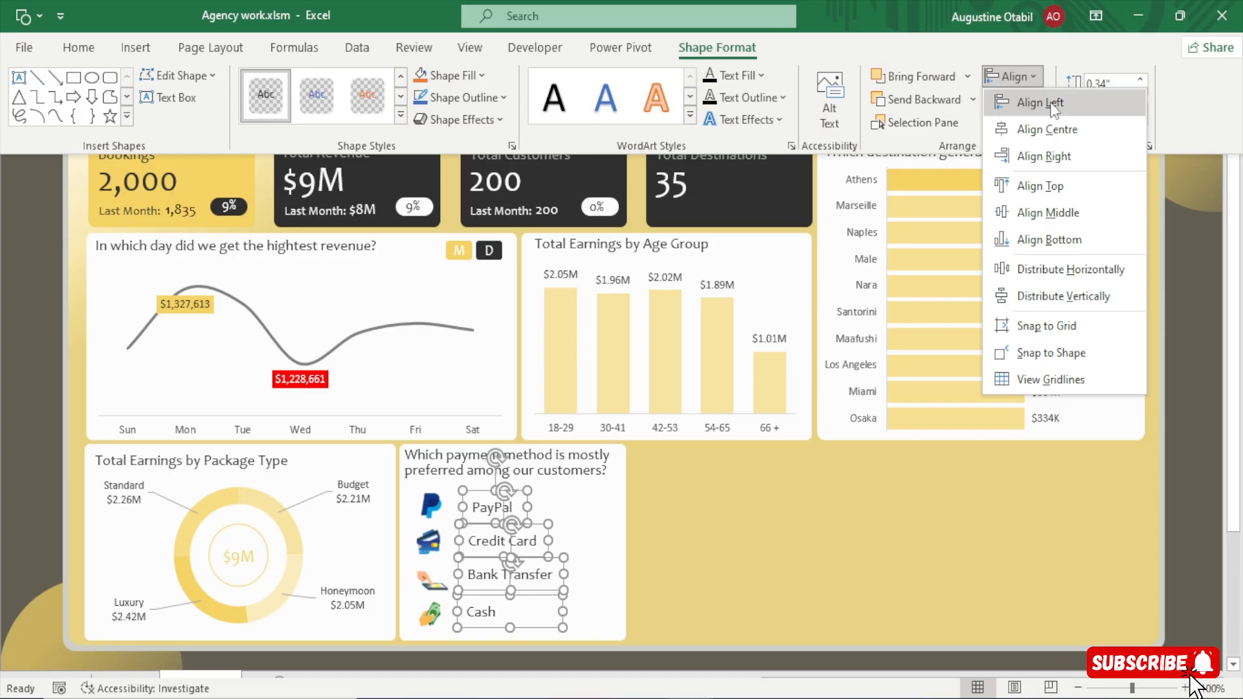
pyautogui.click(1040, 102)
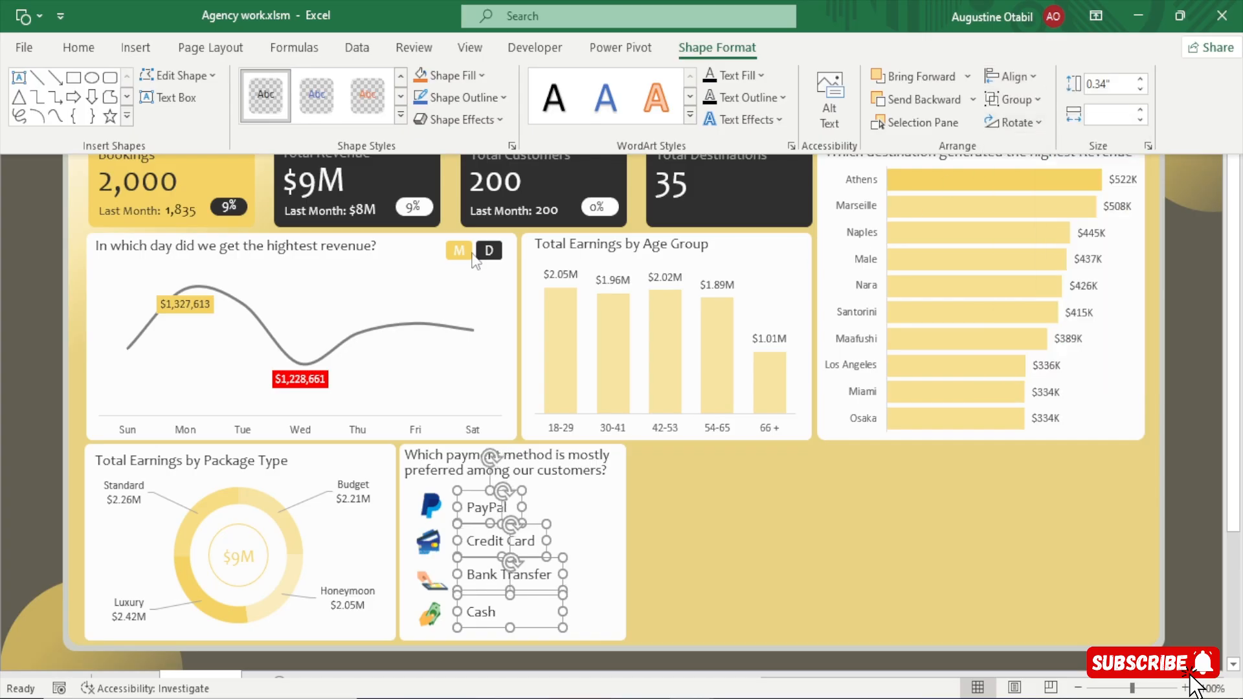
# Fine-tune the horizontal position of the four payment labels together so they sit just beside their icons.
pyautogui.click(23, 336)
pyautogui.press('Right')
pyautogui.press('Right')
pyautogui.press('Right')
pyautogui.press('Right')
pyautogui.press('Right')
pyautogui.press('Right')
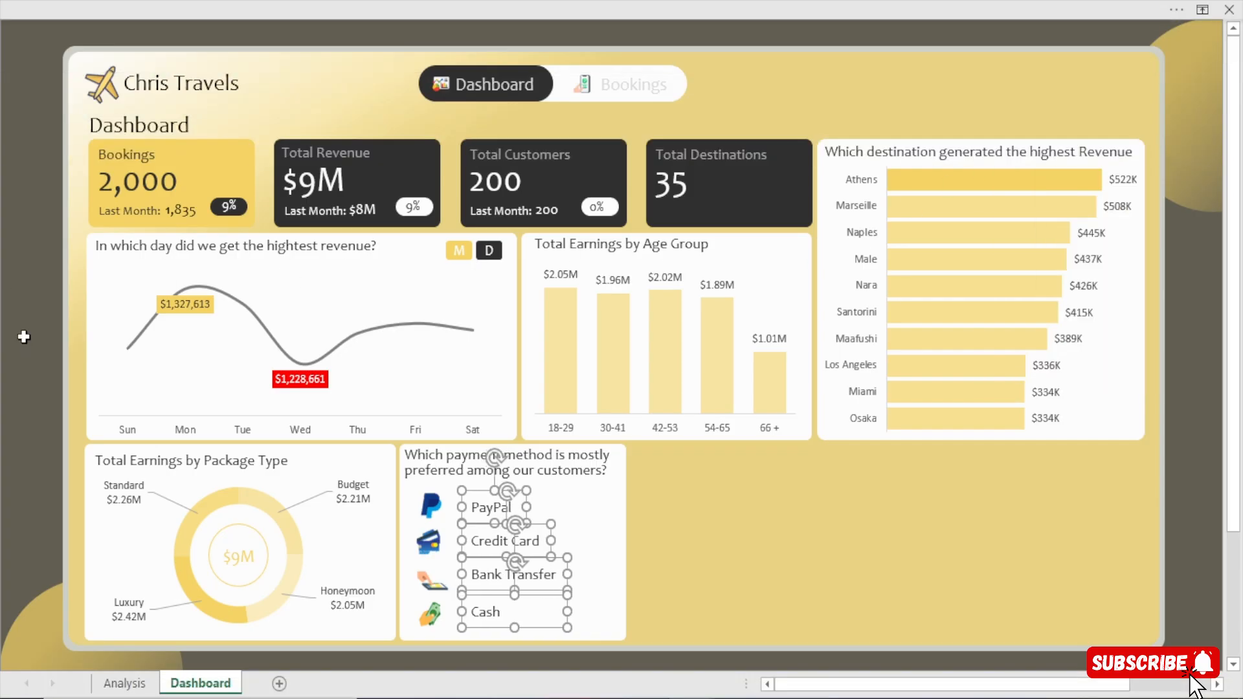
pyautogui.press('Left')
pyautogui.press('Left')
pyautogui.press('Left')
pyautogui.press('Left')
pyautogui.press('Left')
pyautogui.press('Left')
pyautogui.press('Left')
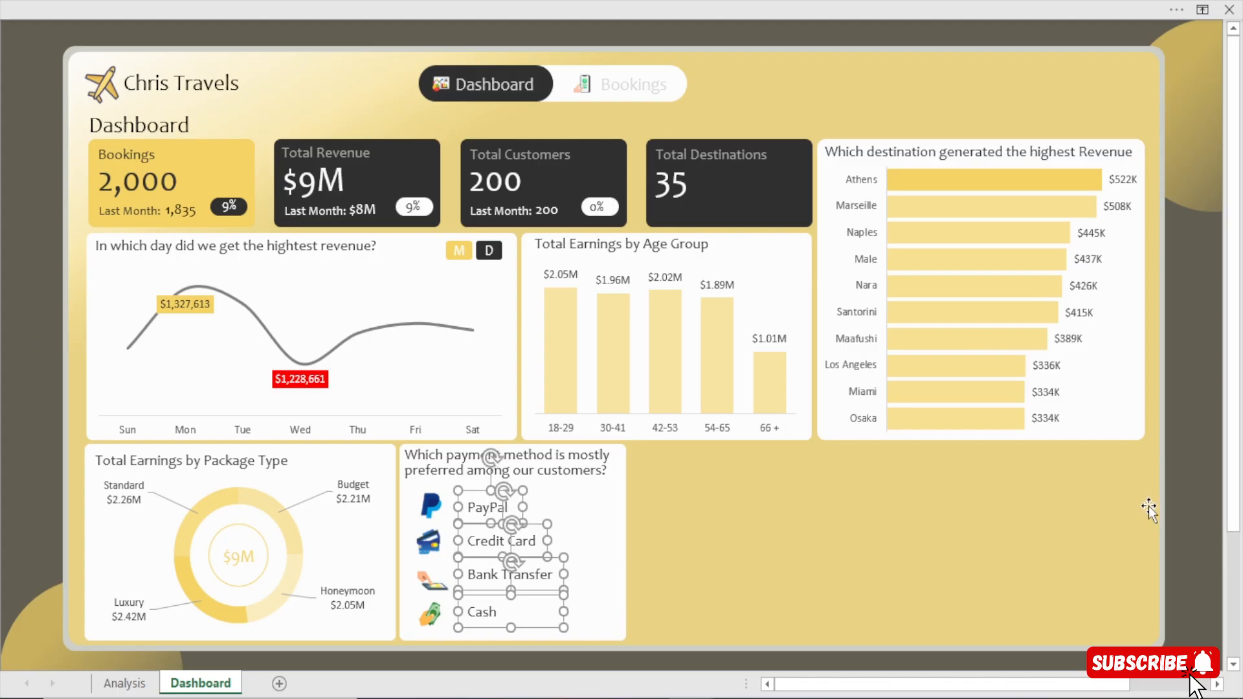
pyautogui.click(1199, 491)
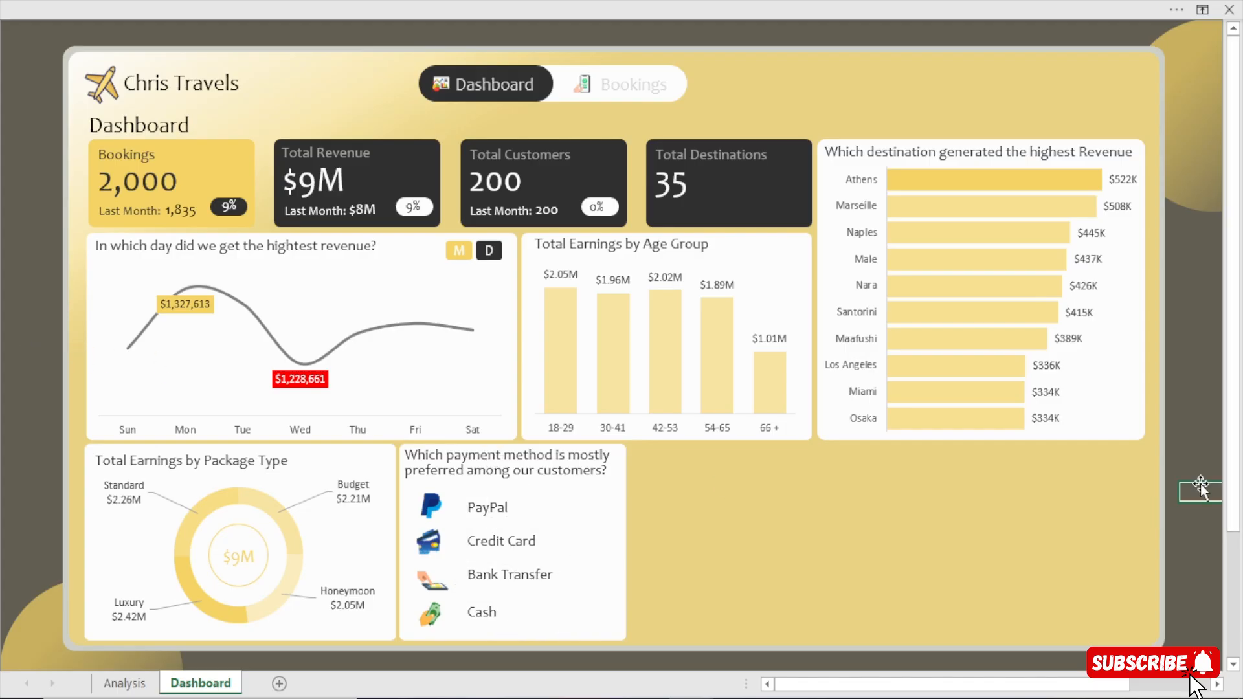
# Insert a rounded rectangle about 0.67 by 0.28 inches and place it in the PayPal row, right of the label.
pyautogui.click(313, 2)
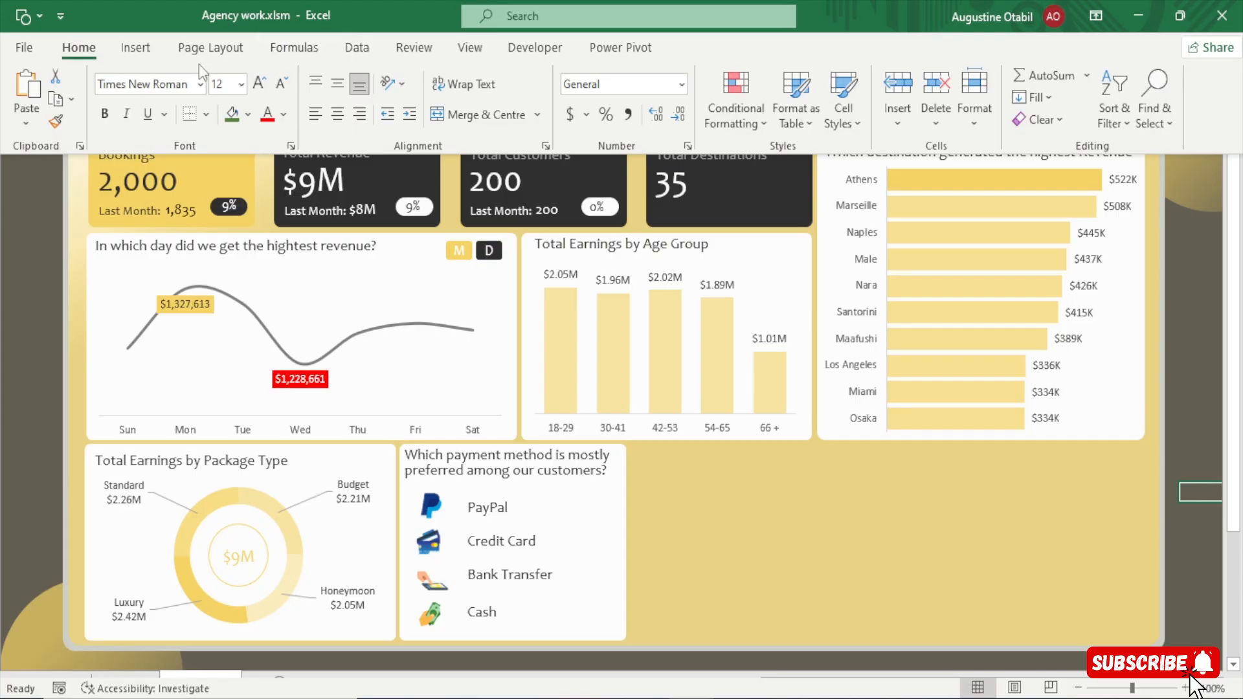
pyautogui.click(136, 50)
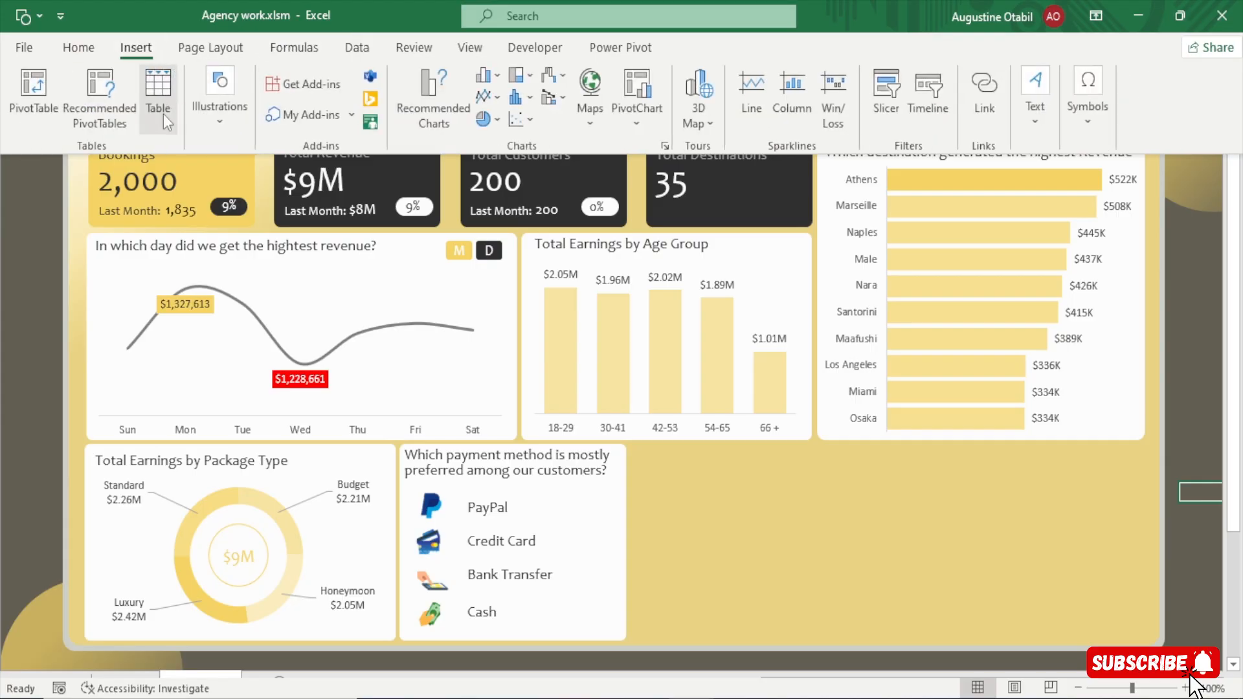
pyautogui.click(224, 134)
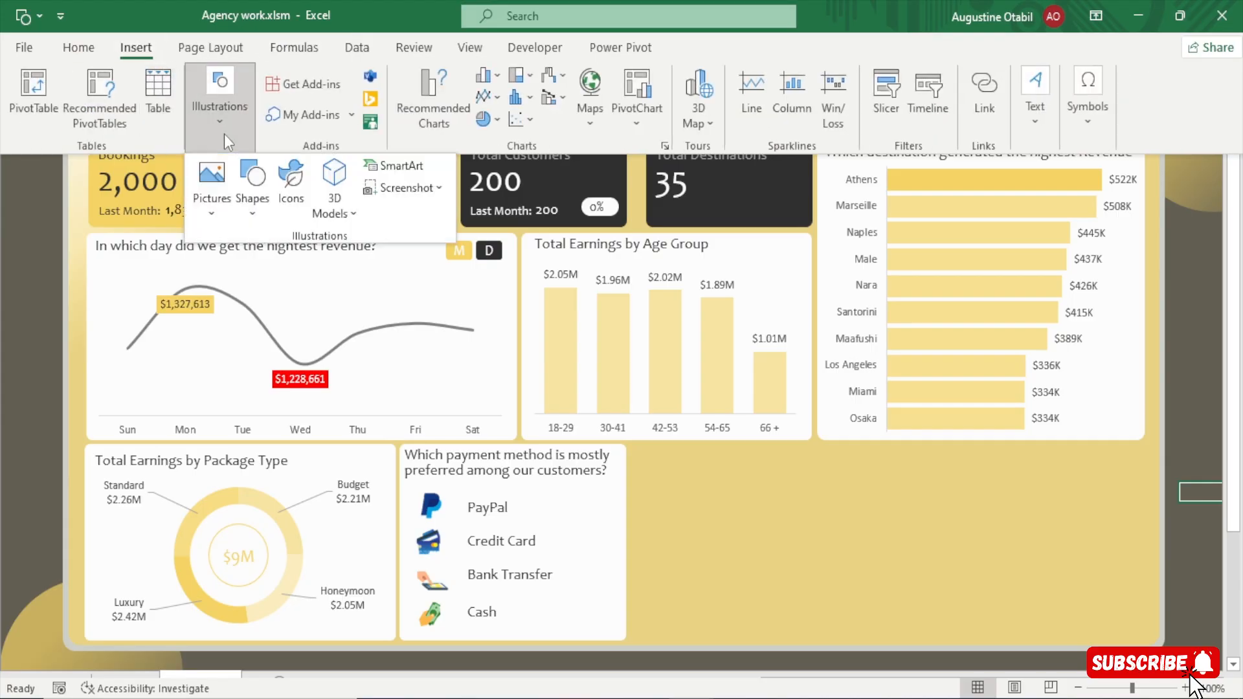
pyautogui.click(270, 219)
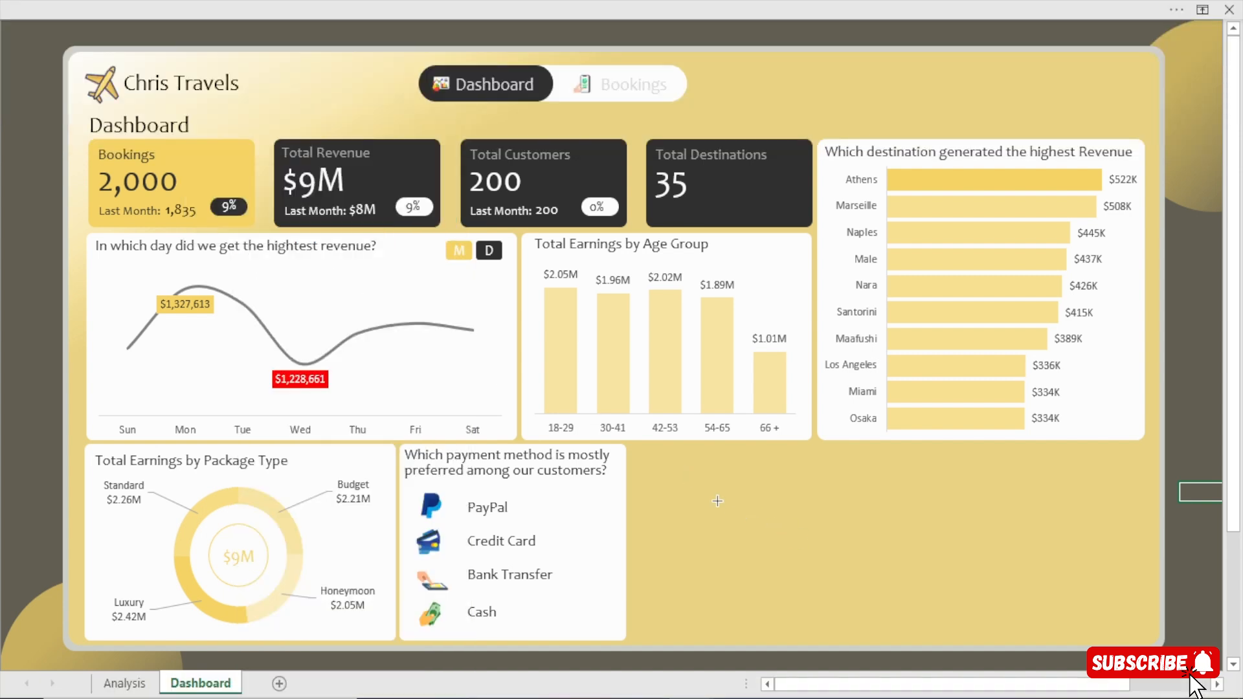
pyautogui.moveTo(717, 501); pyautogui.dragTo(740, 511)
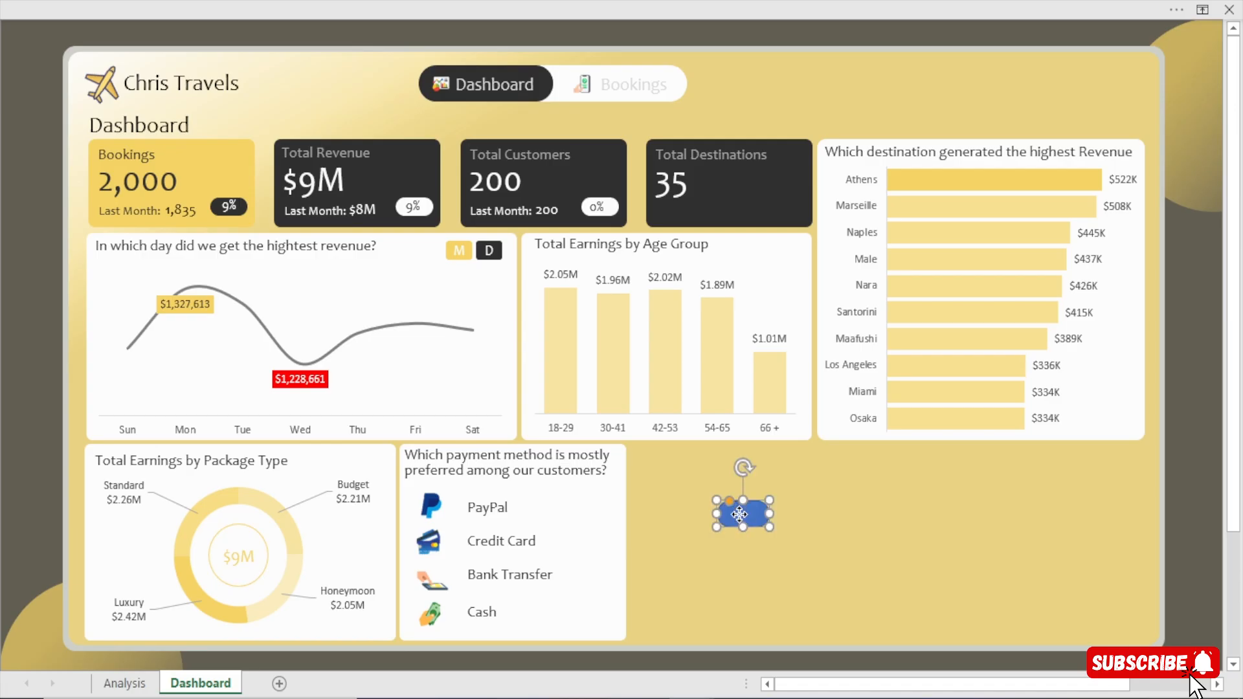
pyautogui.moveTo(735, 511); pyautogui.dragTo(595, 506)
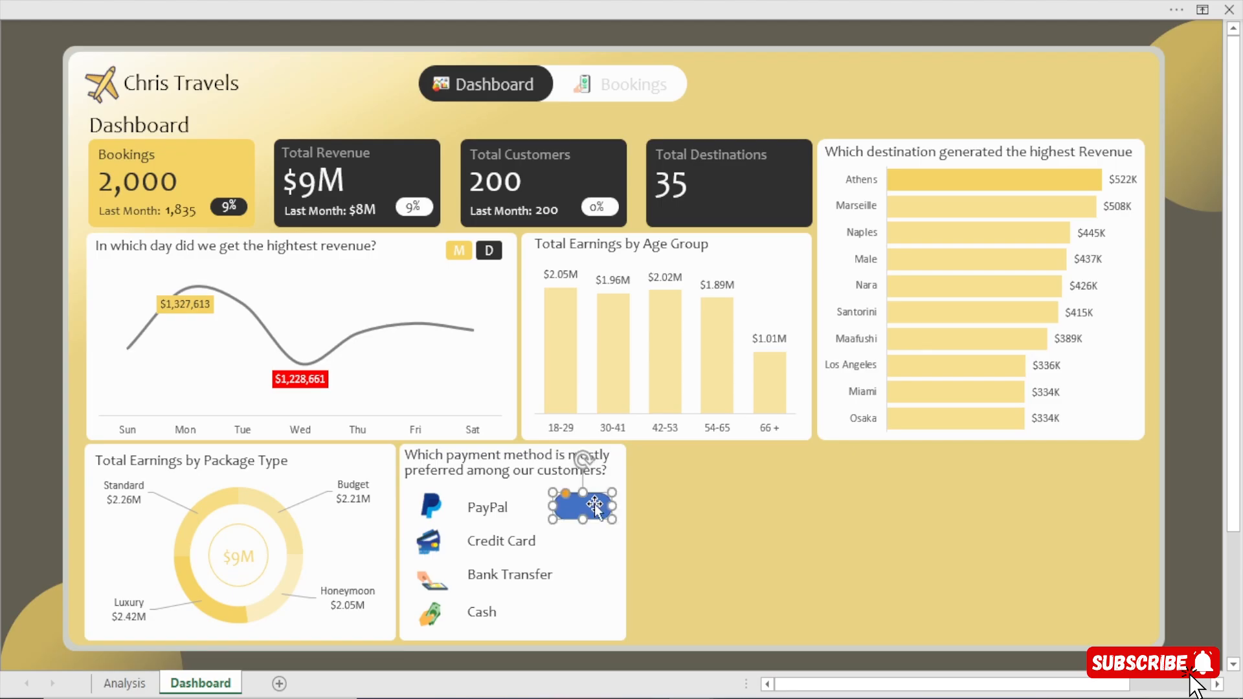
# Format the rounded rectangle with no outline and a standard light green fill at 53% transparency.
pyautogui.hotkey('ctrl', '1')
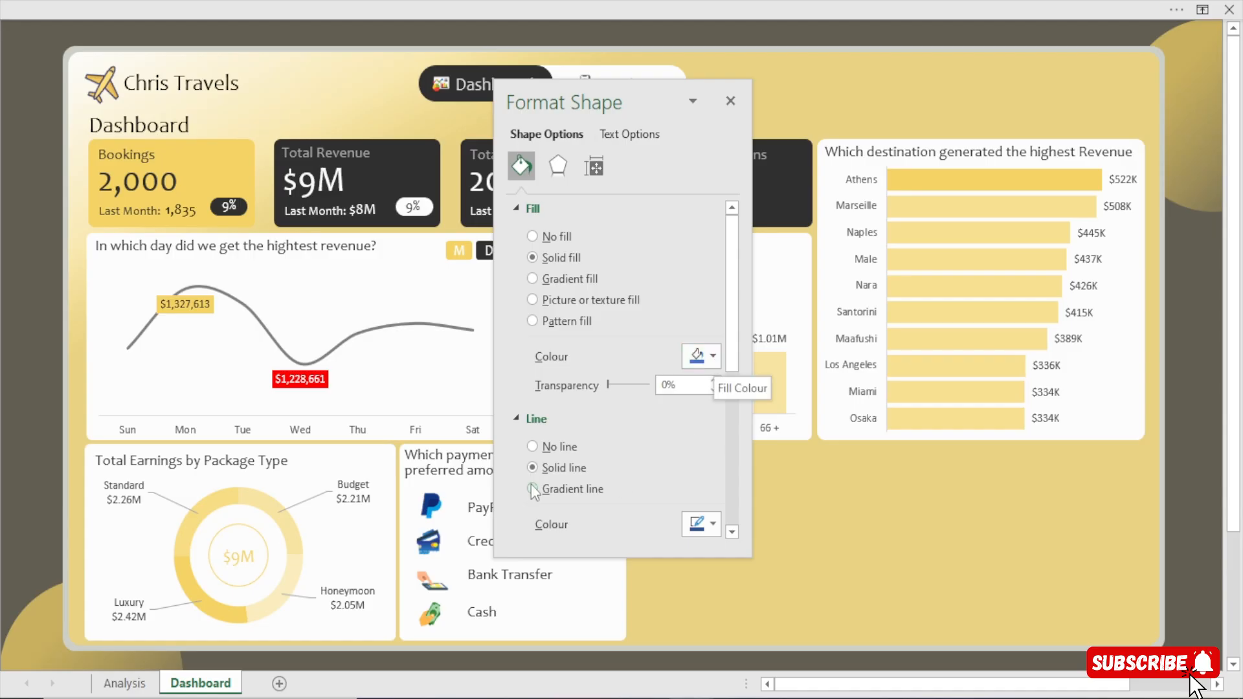
pyautogui.click(554, 447)
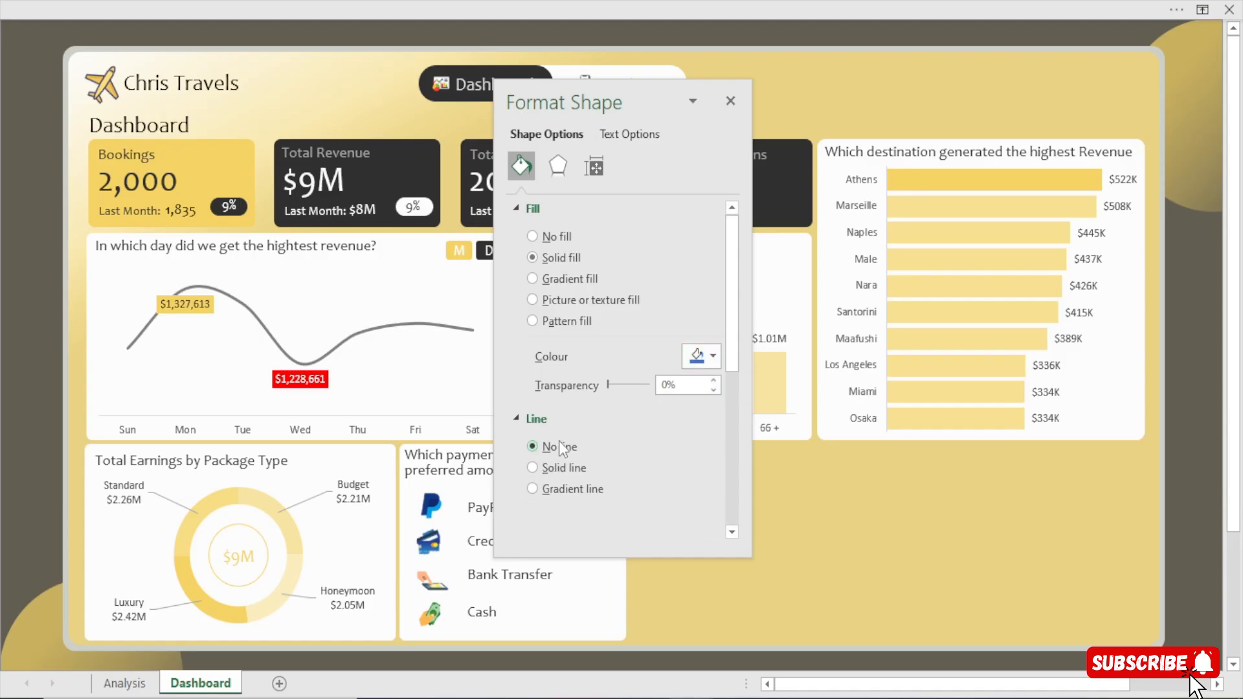
pyautogui.click(691, 357)
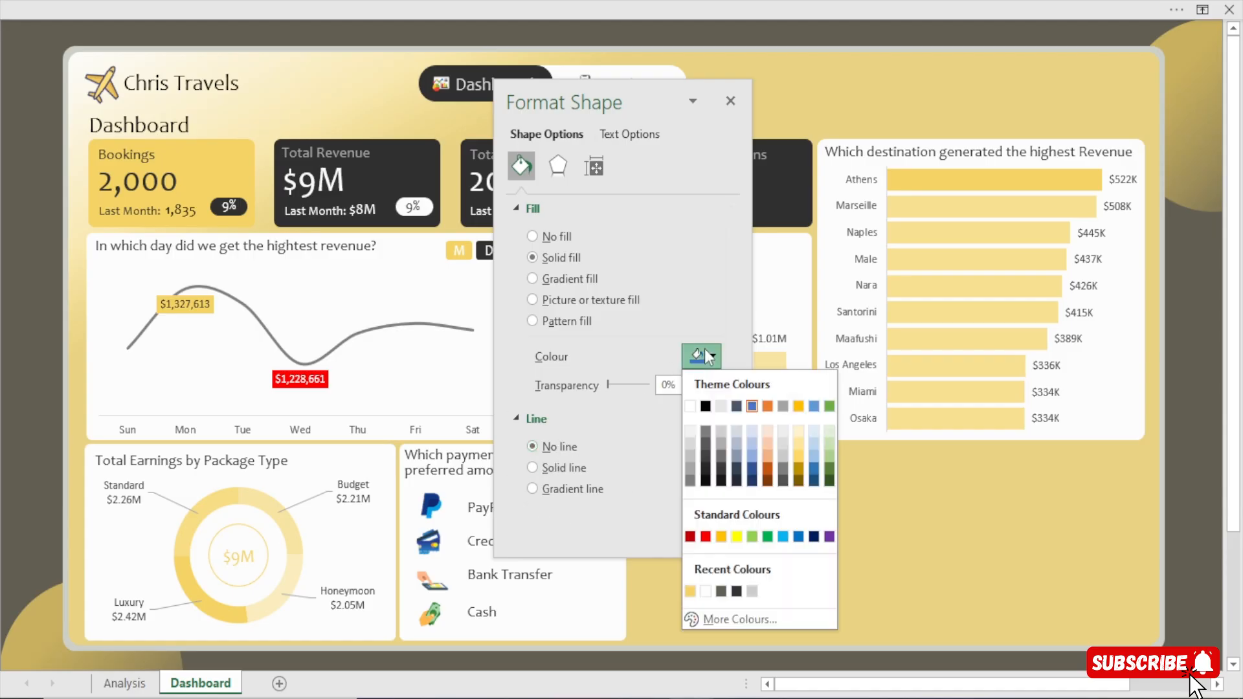
pyautogui.click(752, 537)
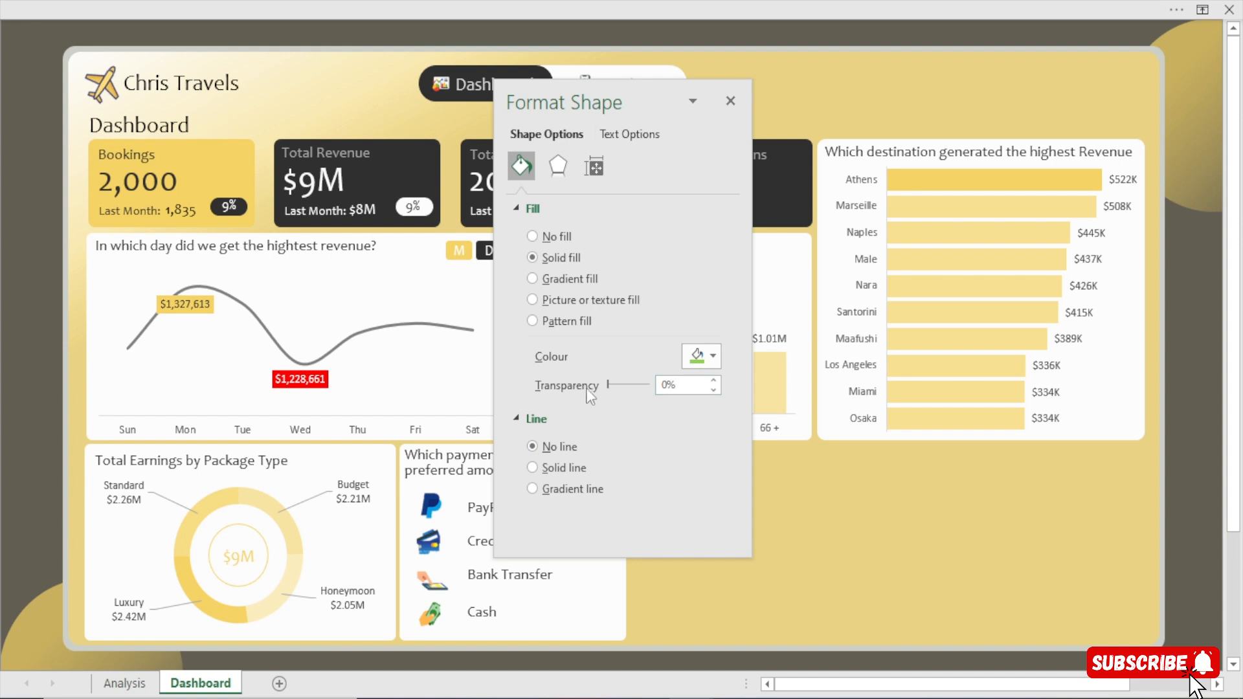
pyautogui.moveTo(609, 386); pyautogui.dragTo(627, 387)
pyautogui.moveTo(617, 109); pyautogui.dragTo(833, 123)
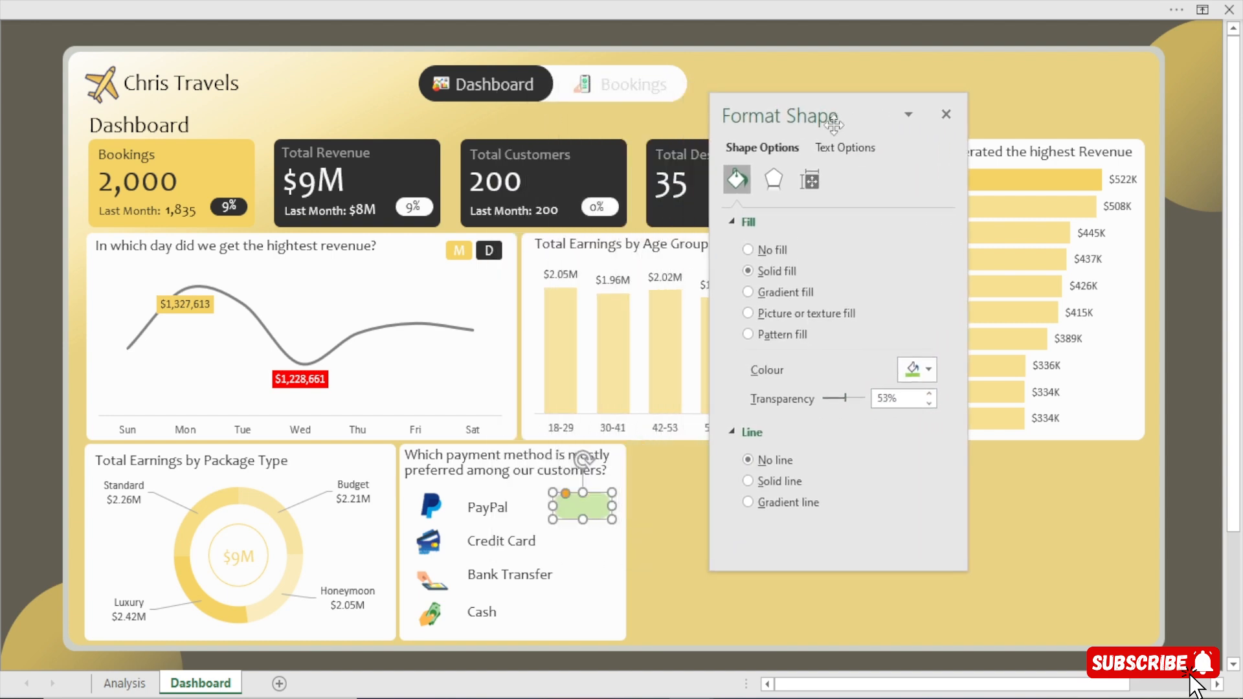
pyautogui.click(946, 114)
pyautogui.click(1197, 586)
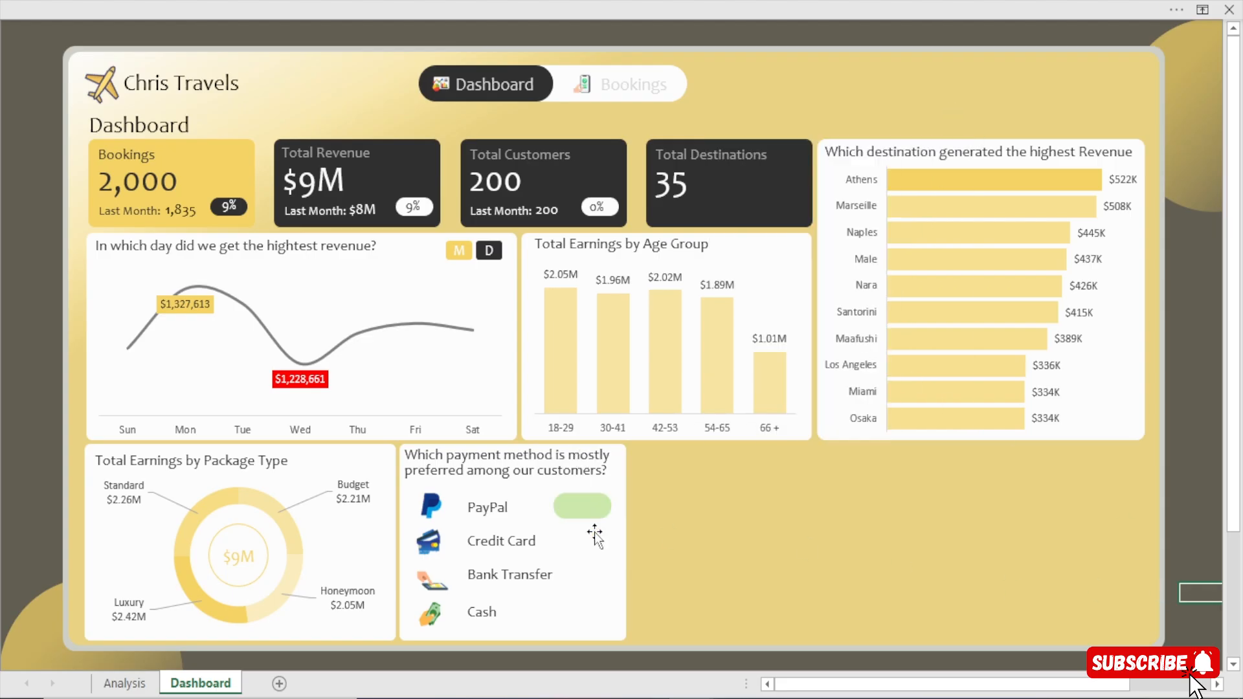
# Duplicate the green rounded rectangle and place a copy in the Cash row, undoing the surplus duplicate.
pyautogui.click(599, 511)
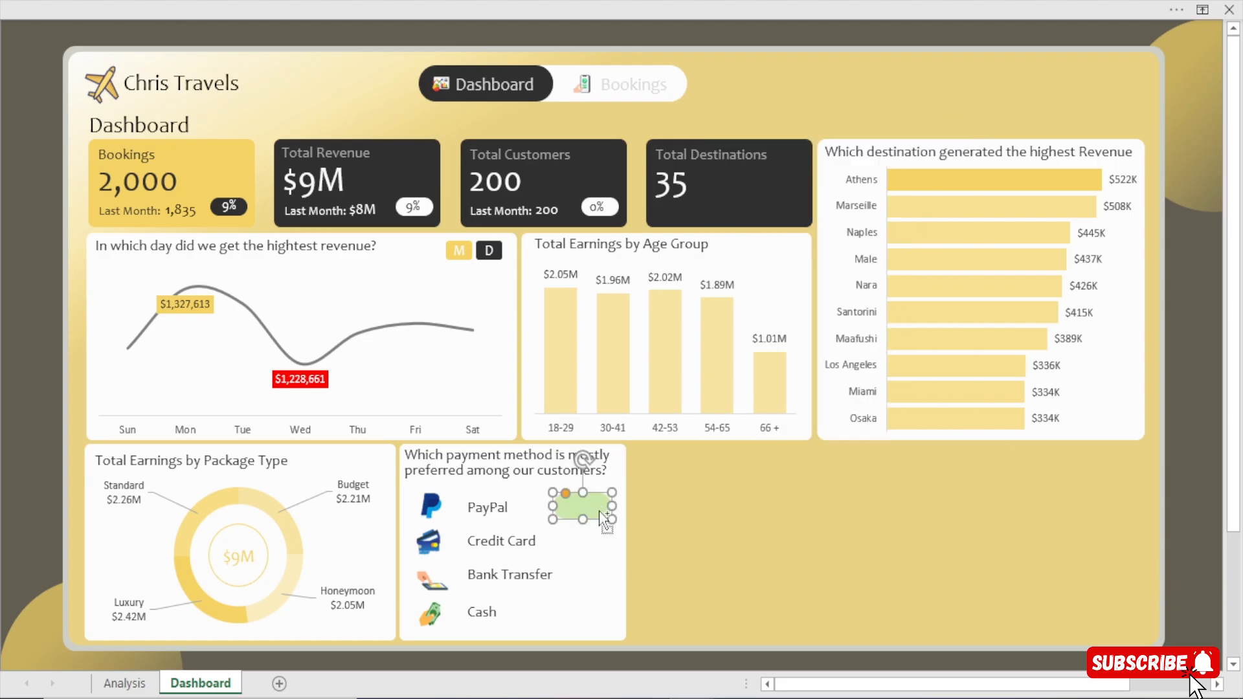
pyautogui.hotkey('ctrl', 'd')
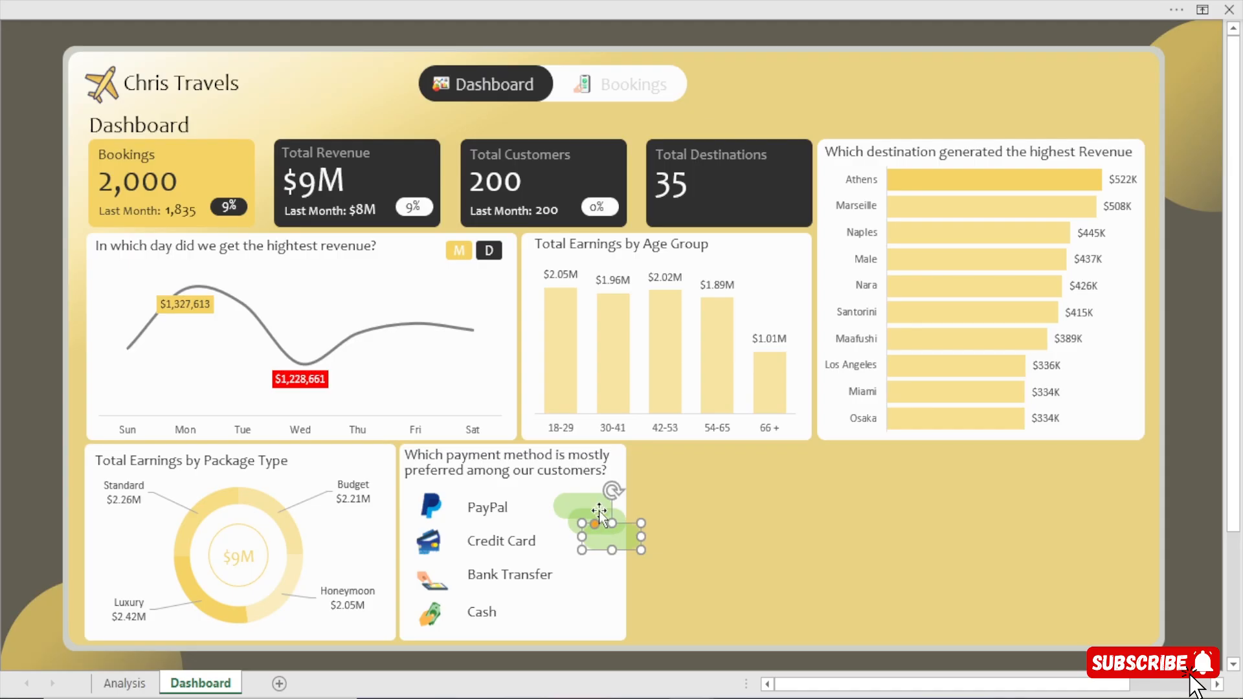
pyautogui.moveTo(607, 539); pyautogui.dragTo(587, 621)
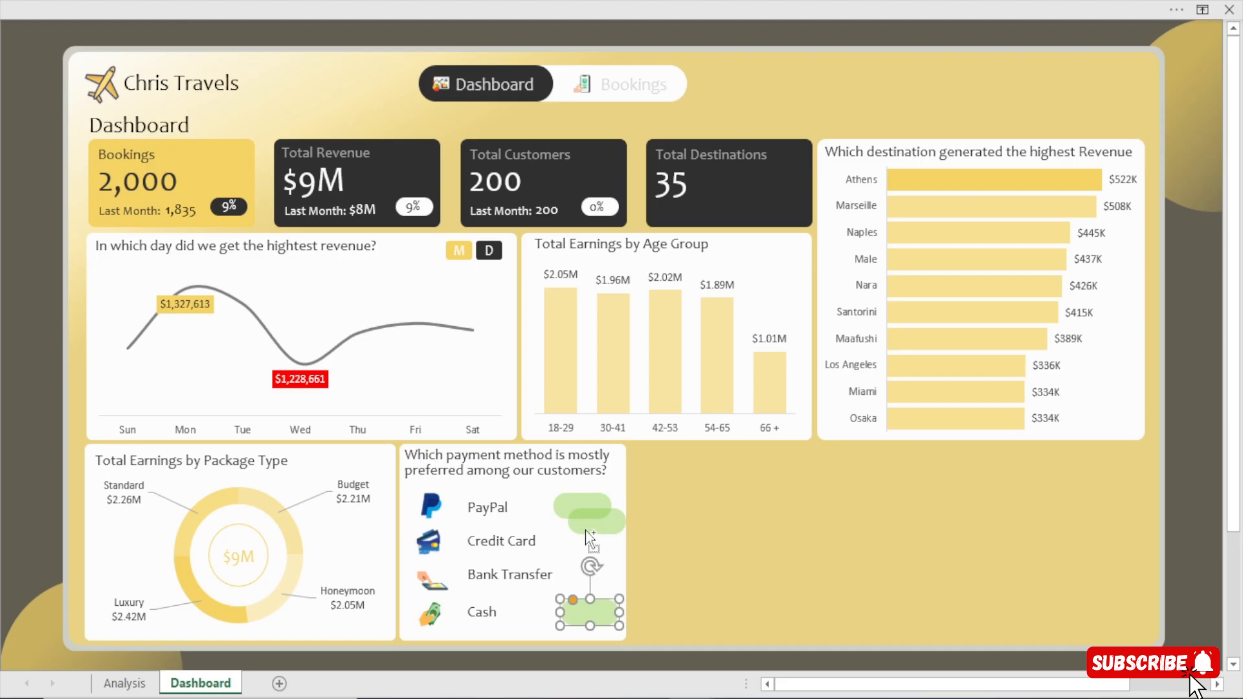
pyautogui.hotkey('ctrl', 'd')
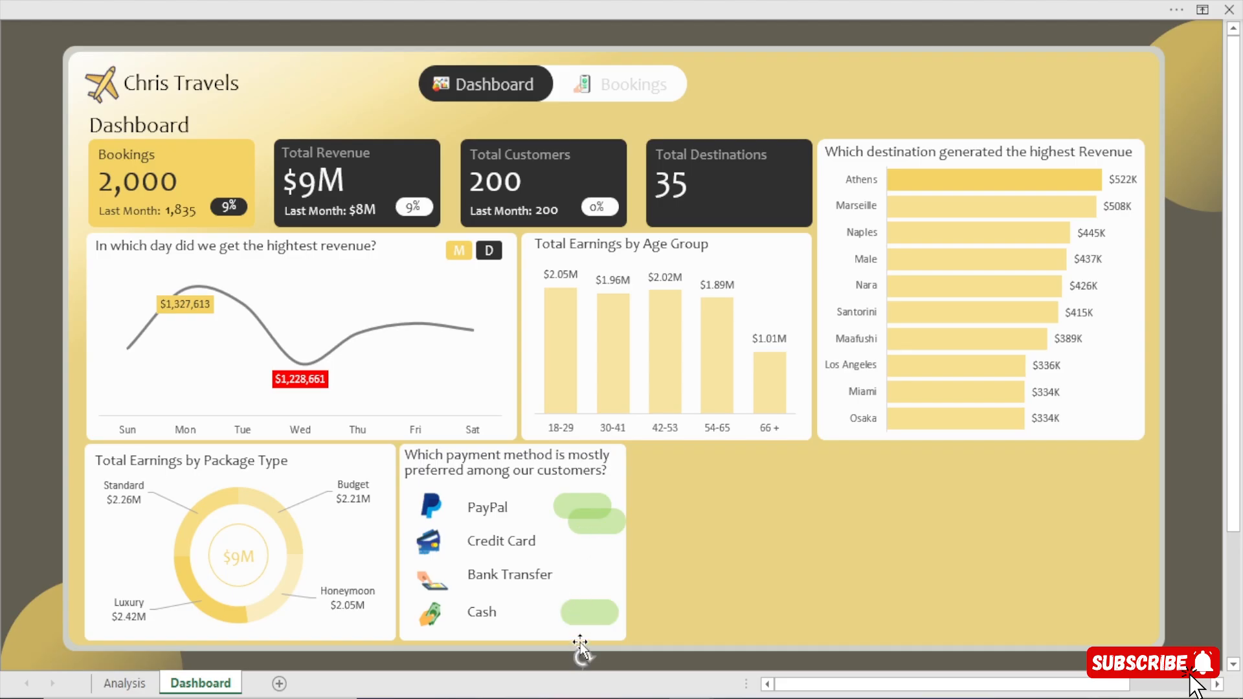
pyautogui.hotkey('ctrl', 'z')
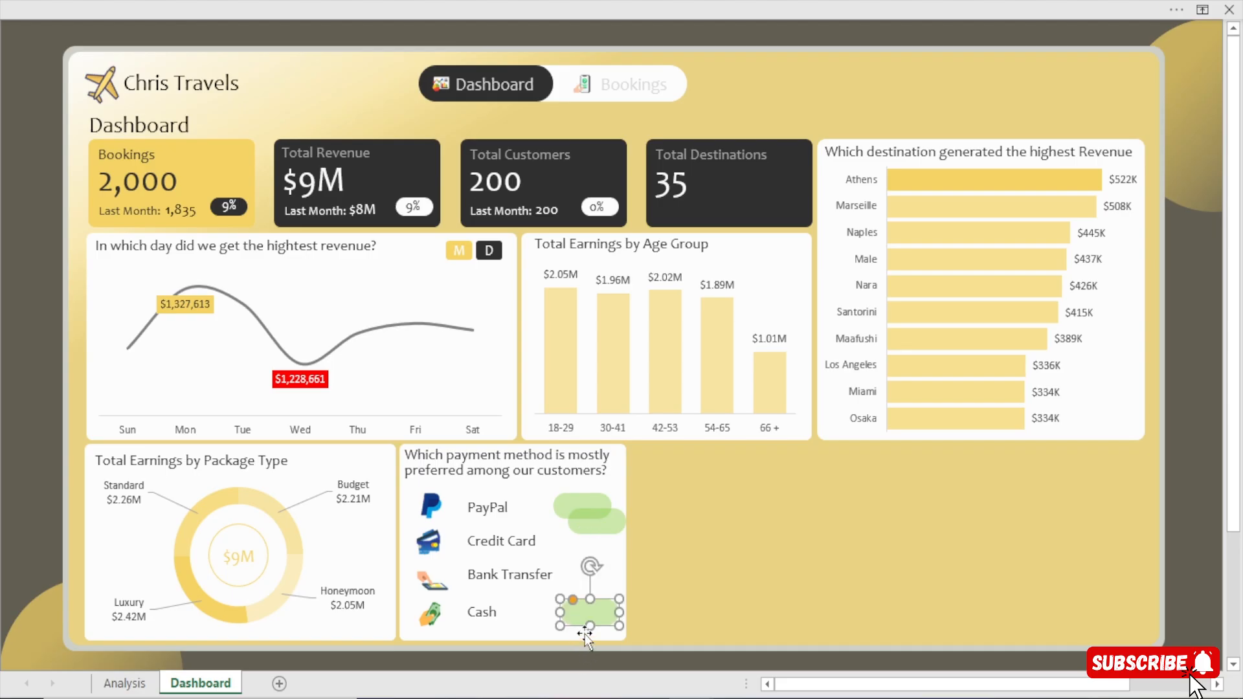
# Duplicate the green rounded rectangle again and arrange the copies so the Bank Transfer and Credit Card rows each have one.
pyautogui.click(670, 569)
pyautogui.click(609, 520)
pyautogui.hotkey('ctrl', 'd')
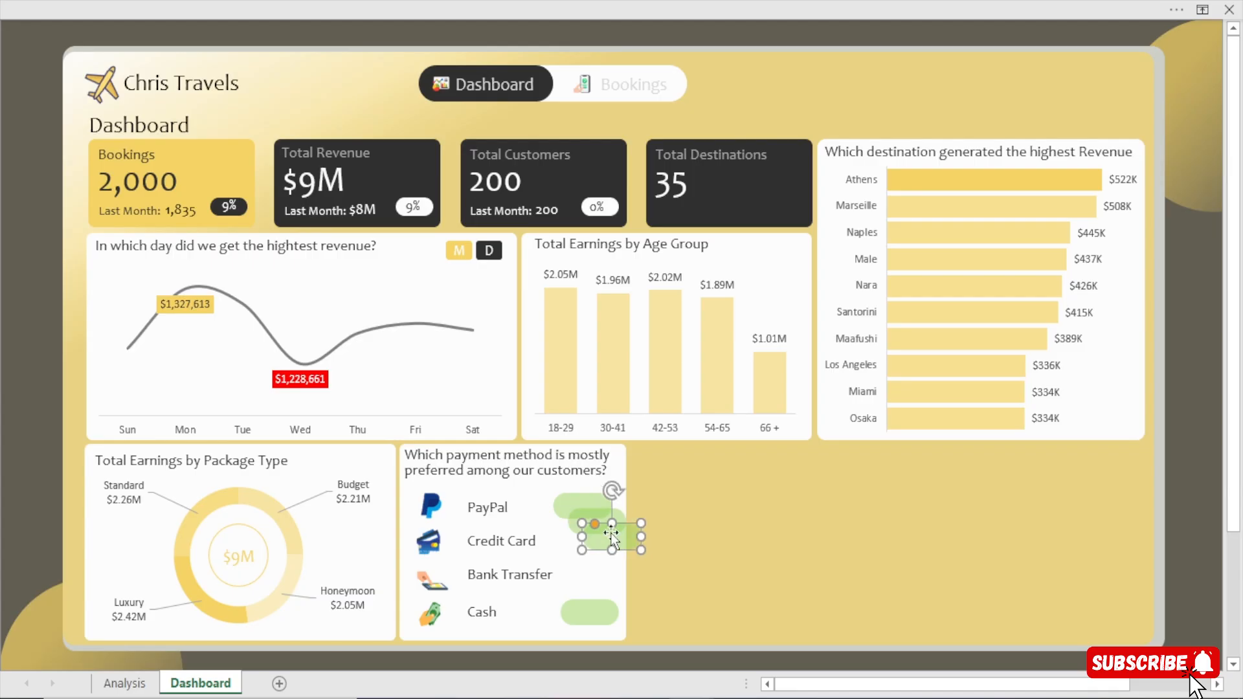
pyautogui.moveTo(611, 534); pyautogui.dragTo(590, 572)
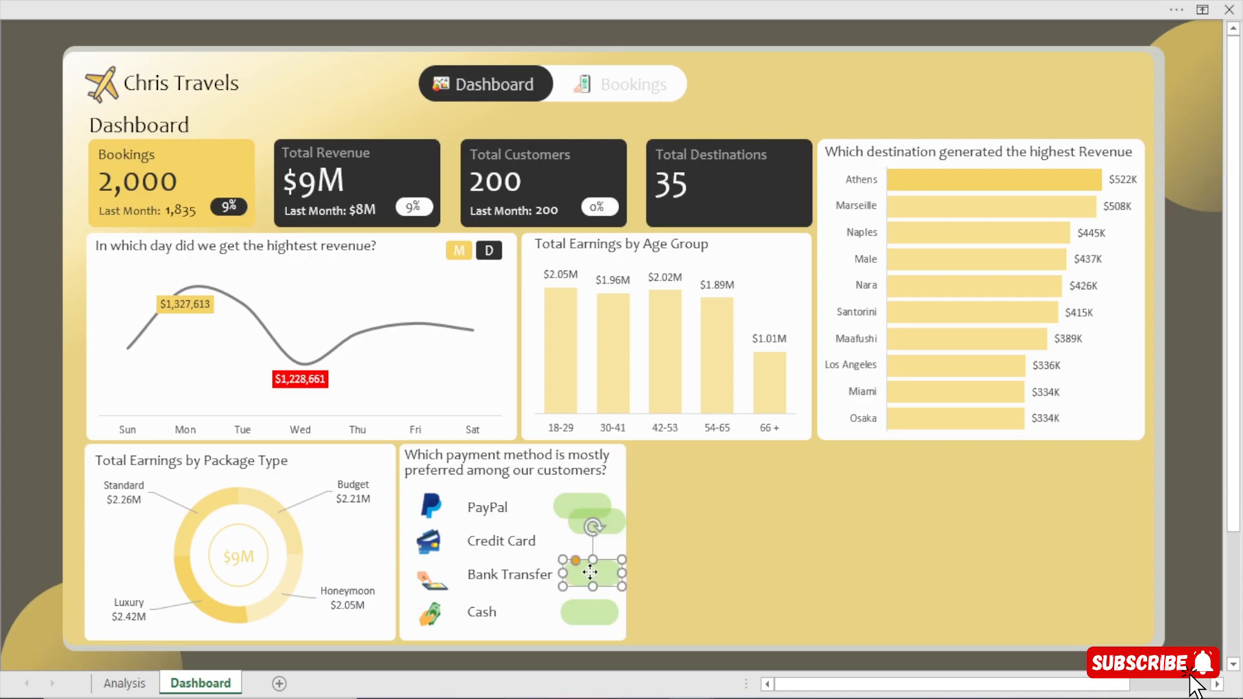
pyautogui.moveTo(613, 515); pyautogui.dragTo(594, 569)
pyautogui.click(601, 569)
pyautogui.moveTo(592, 611); pyautogui.dragTo(593, 541)
pyautogui.click(602, 573)
# Align the four green rounded rectangles in the payment method card to their right edges.
pyautogui.click(596, 542)
pyautogui.keyDown('ctrl'); pyautogui.click(592, 506); pyautogui.keyUp('ctrl')
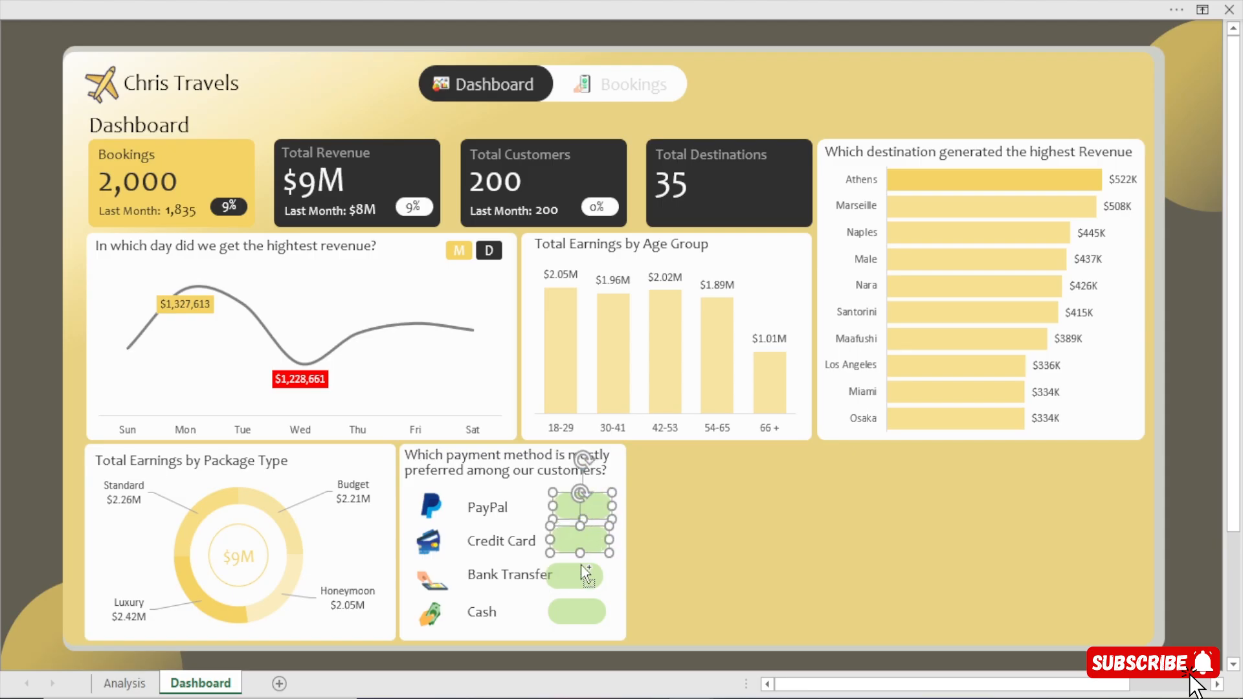
pyautogui.keyDown('ctrl'); pyautogui.click(581, 565); pyautogui.keyUp('ctrl')
pyautogui.keyDown('ctrl'); pyautogui.click(577, 604); pyautogui.keyUp('ctrl')
pyautogui.click(516, 8)
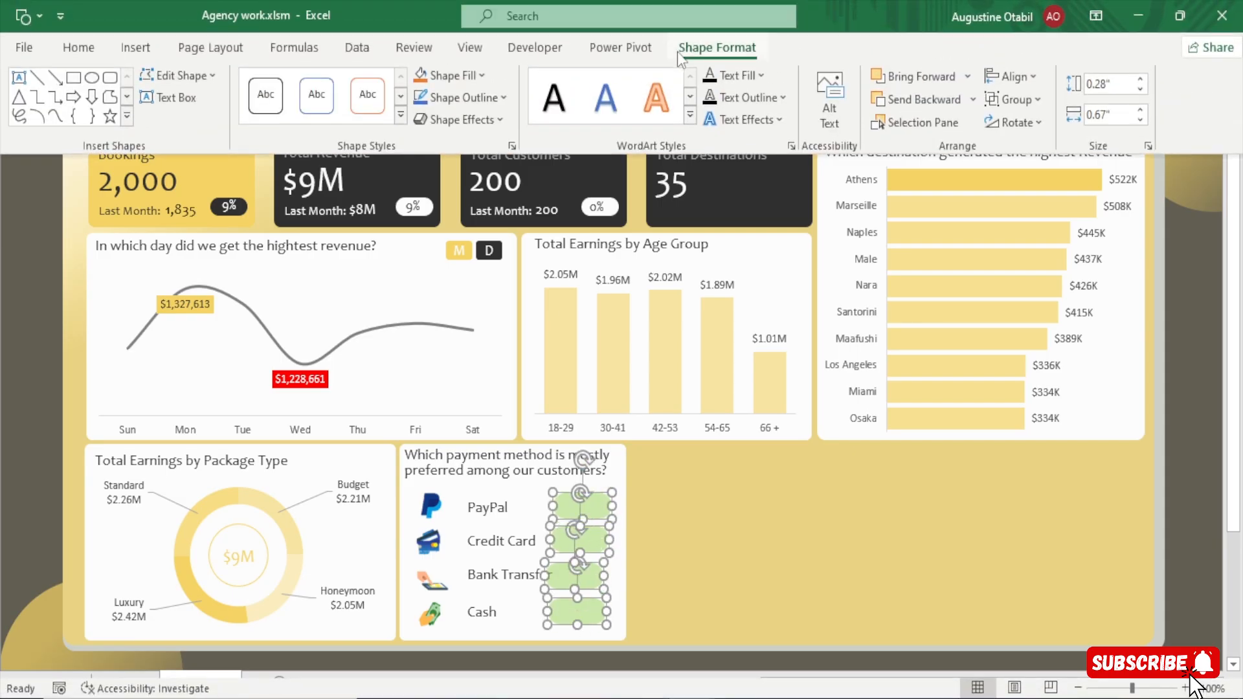
pyautogui.click(1026, 76)
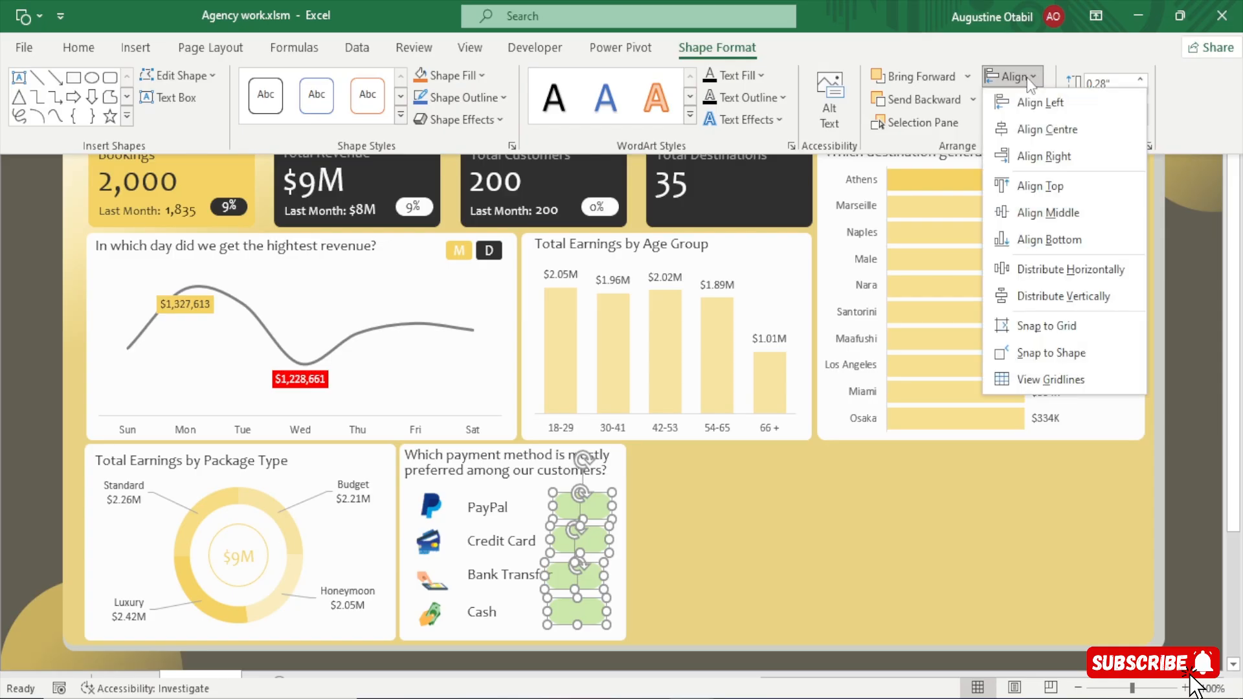
pyautogui.click(1066, 164)
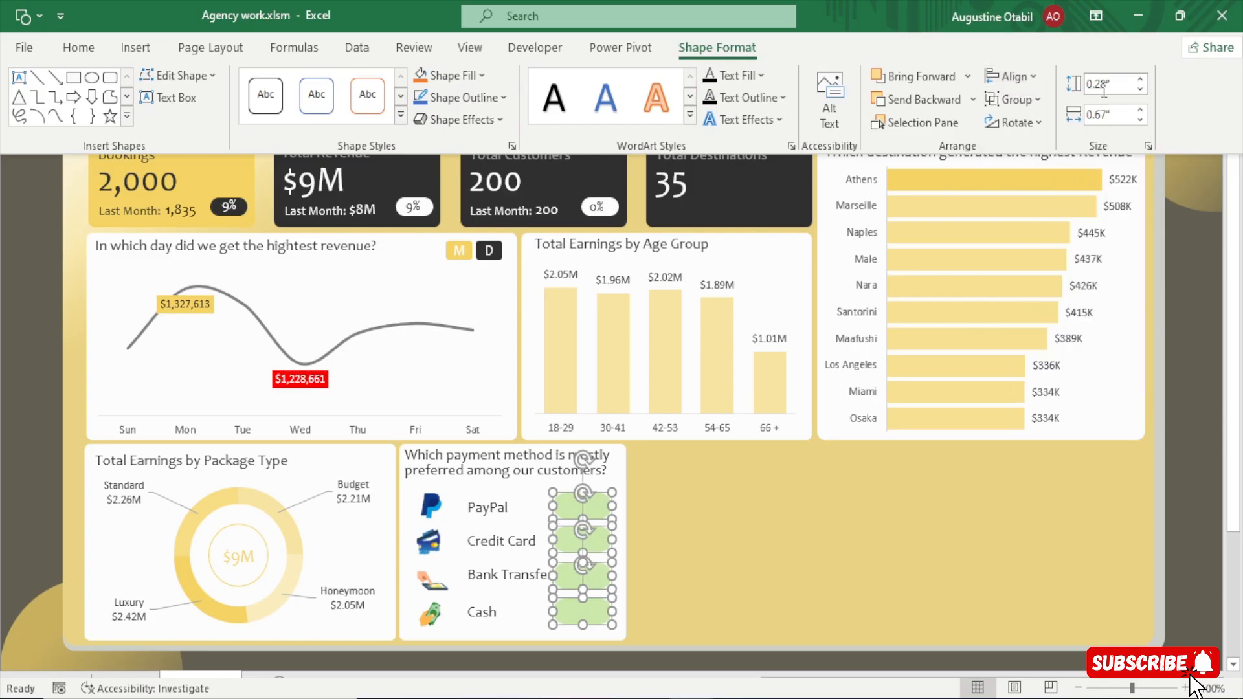
# Distribute the four green rounded rectangles in the payment method card evenly in the vertical direction.
pyautogui.click(1013, 81)
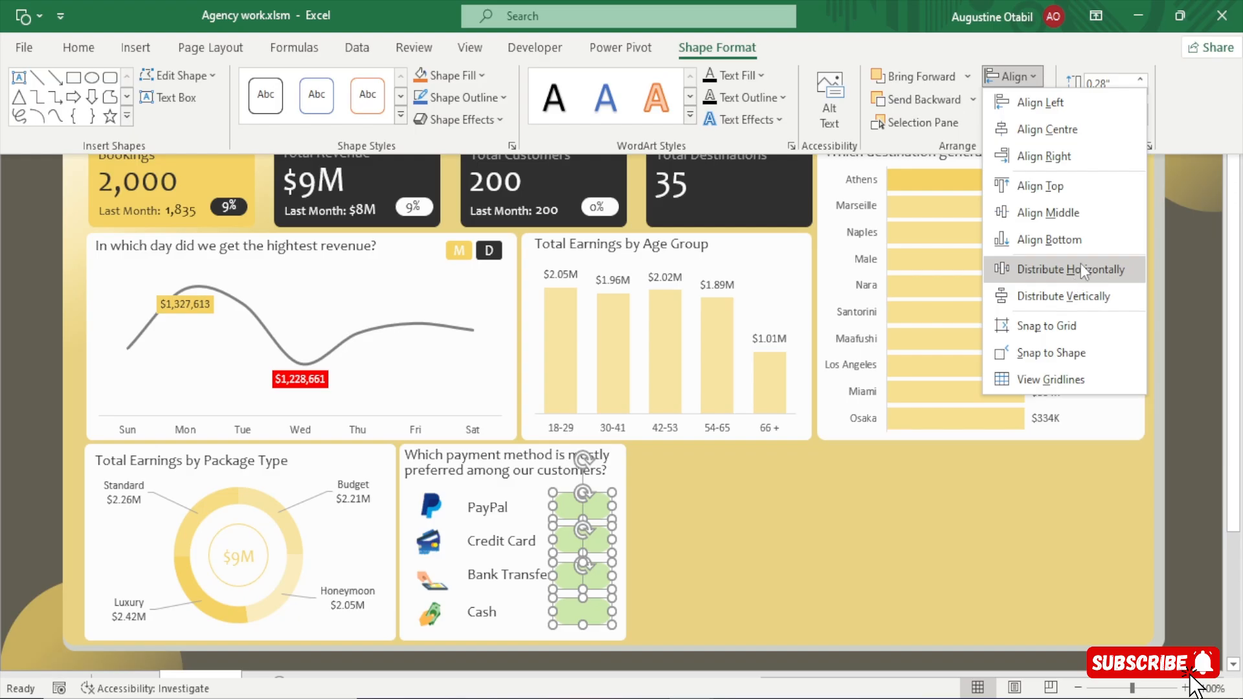
pyautogui.click(1081, 265)
pyautogui.click(1012, 76)
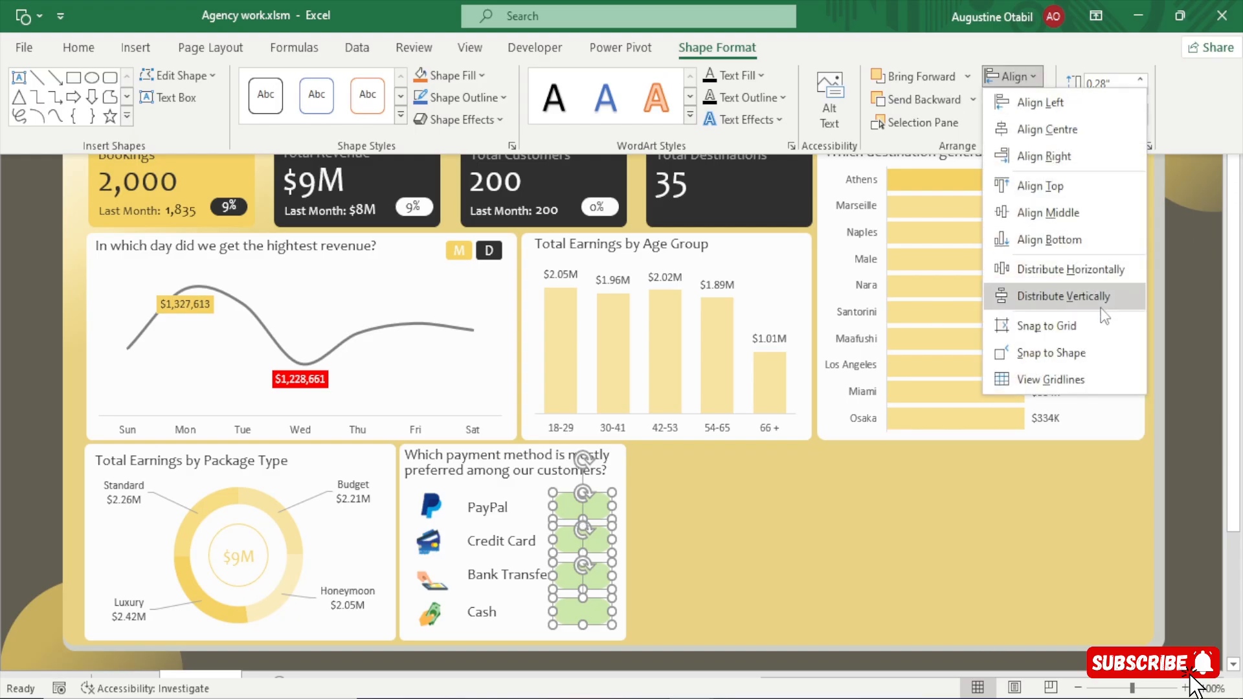
pyautogui.click(1100, 301)
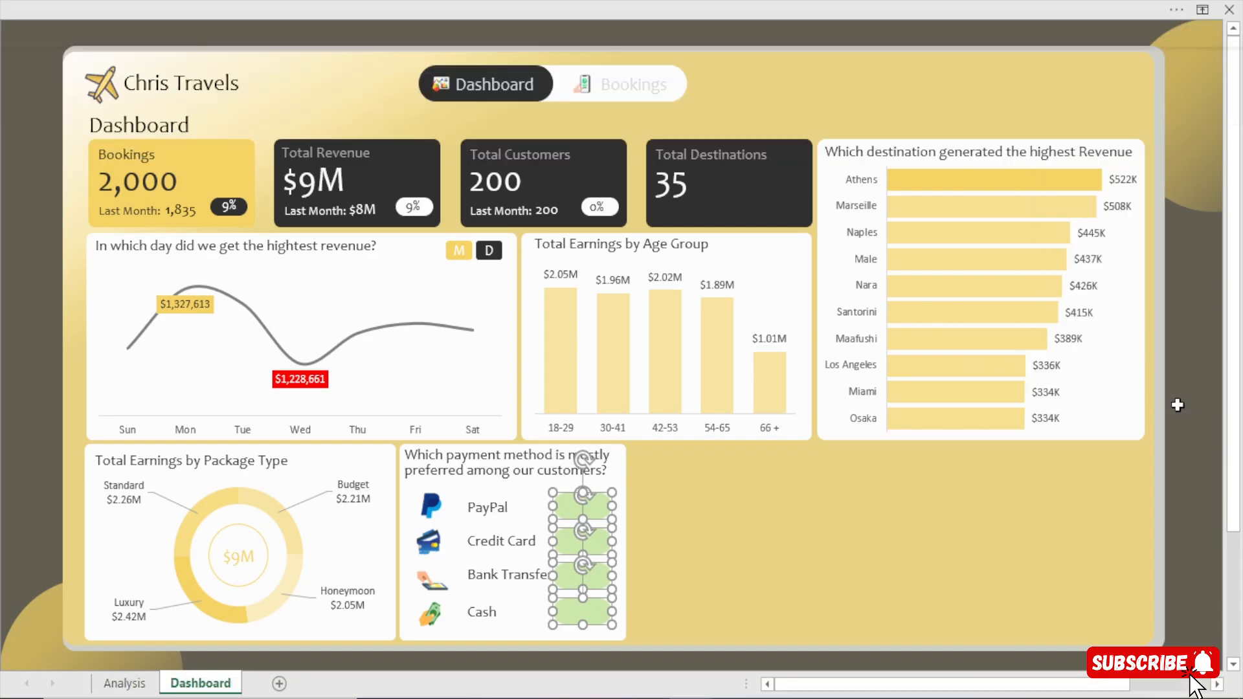
pyautogui.click(1177, 405)
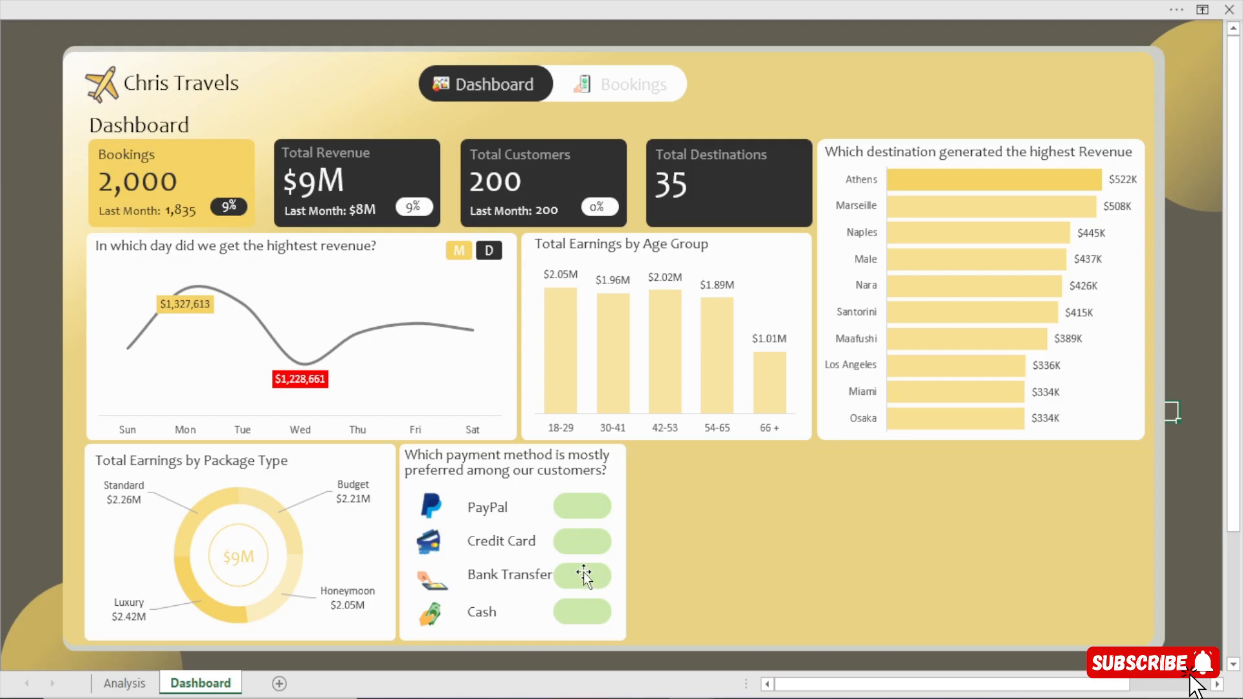
# Select all four green rounded rectangles and nudge them slightly right, clear of the Bank Transfer label.
pyautogui.keyDown('ctrl'); pyautogui.click(595, 503); pyautogui.keyUp('ctrl')
pyautogui.keyDown('ctrl'); pyautogui.click(587, 550); pyautogui.keyUp('ctrl')
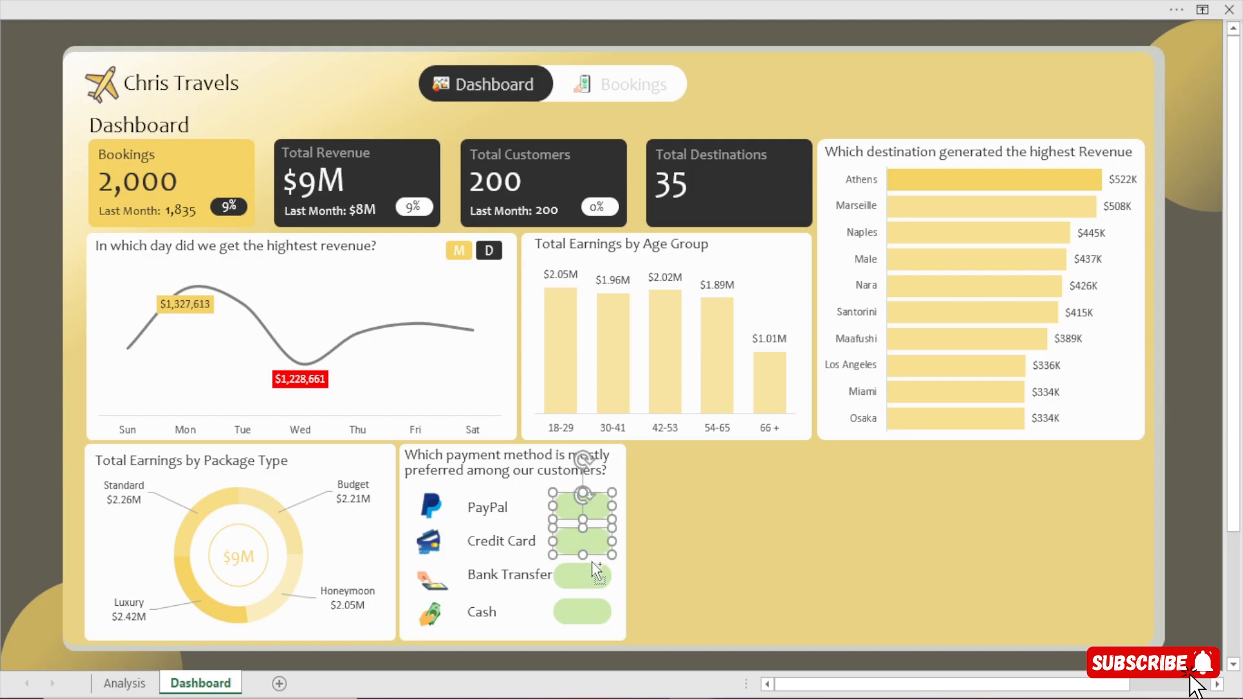
pyautogui.keyDown('ctrl'); pyautogui.click(593, 569); pyautogui.keyUp('ctrl')
pyautogui.moveTo(585, 619); pyautogui.dragTo(588, 619)
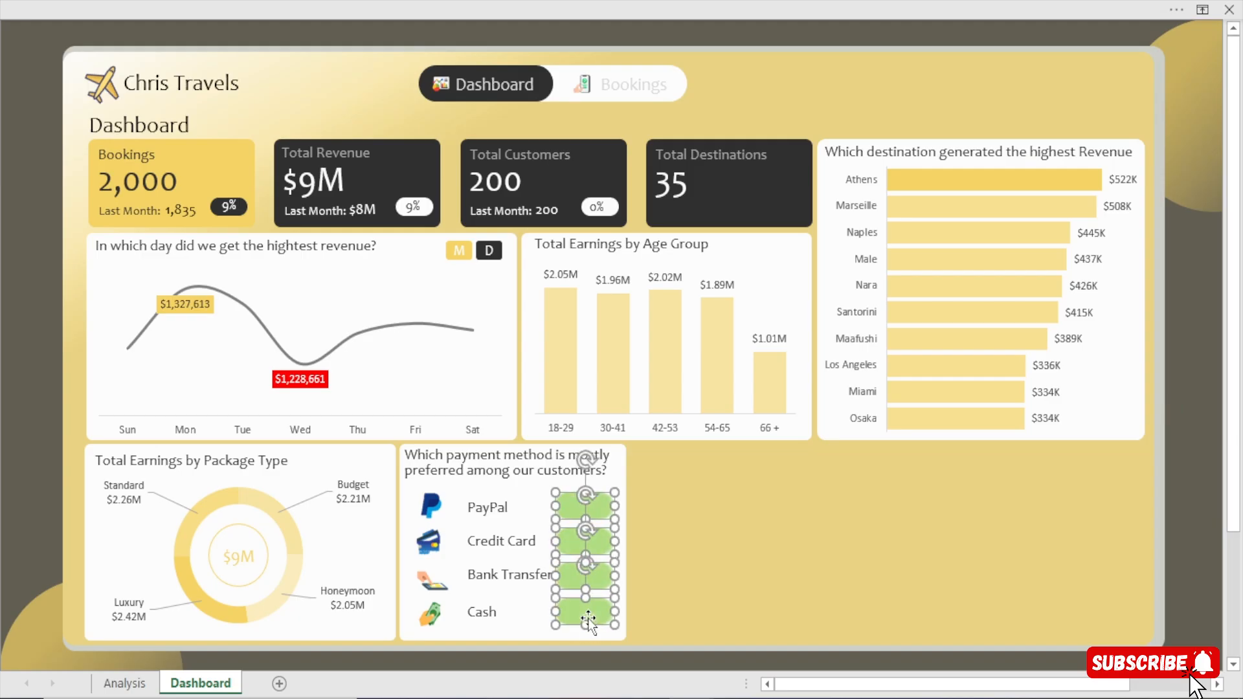
pyautogui.press('Right')
pyautogui.press('Right')
pyautogui.press('Right')
pyautogui.press('Right')
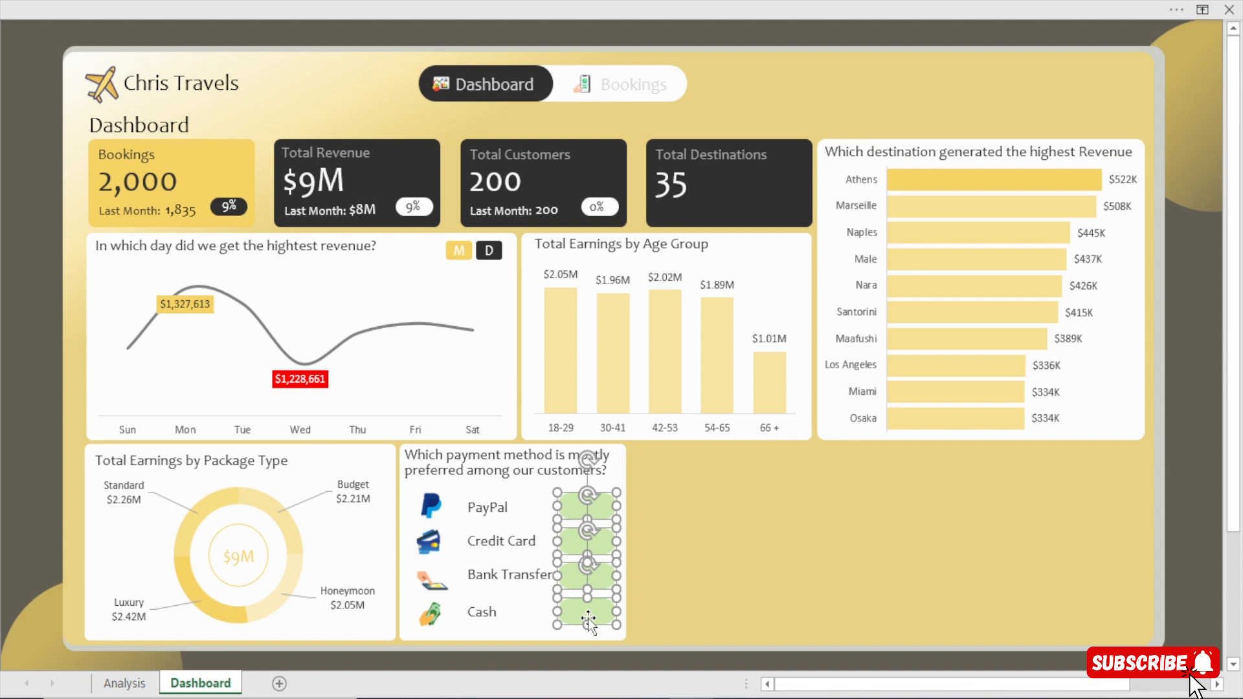
# Select the PayPal, Credit Card, Bank Transfer and Cash labels, undoing the accidental duplicate, and nudge them slightly left toward their icons.
pyautogui.click(490, 508)
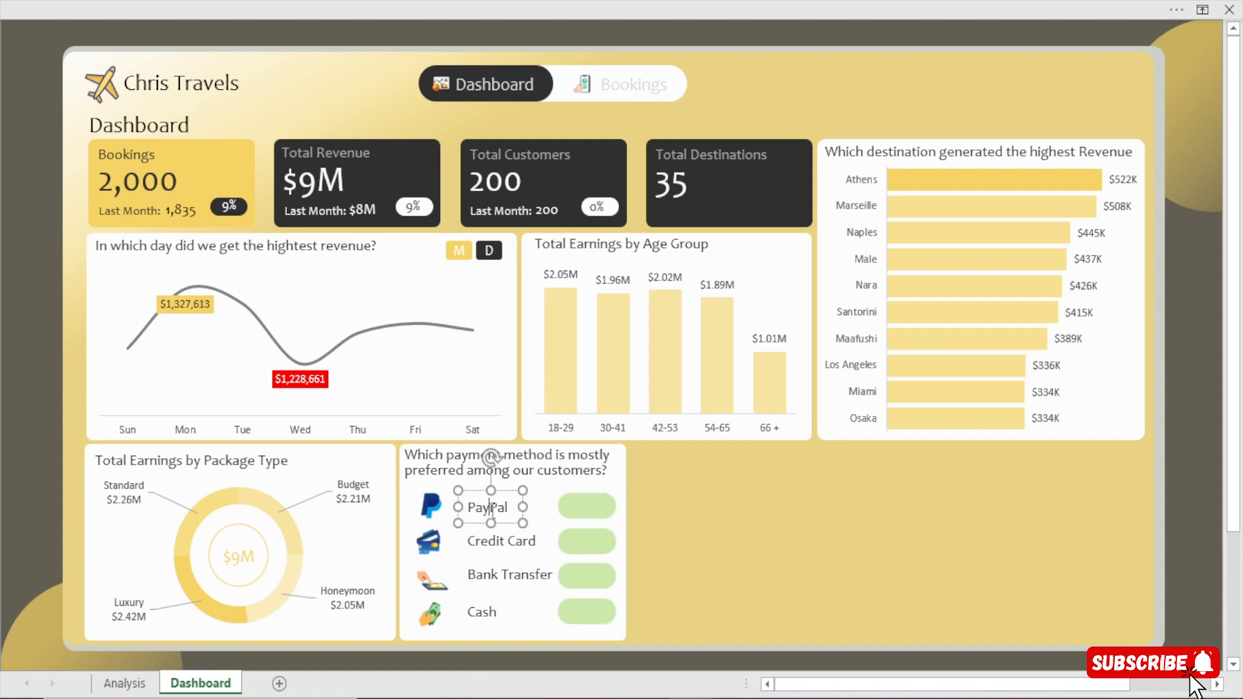
pyautogui.click(506, 489)
pyautogui.keyDown('ctrl'); pyautogui.click(508, 541); pyautogui.keyUp('ctrl')
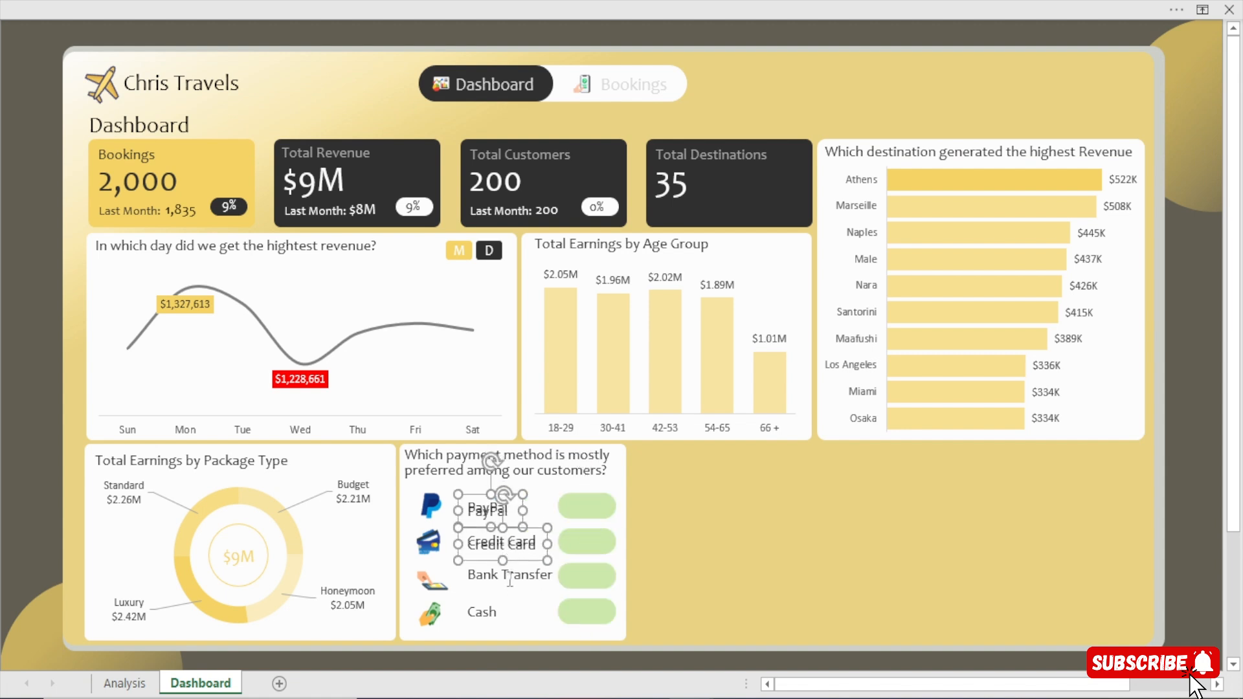
pyautogui.hotkey('ctrl', 'z')
pyautogui.keyDown('ctrl'); pyautogui.click(508, 584); pyautogui.keyUp('ctrl')
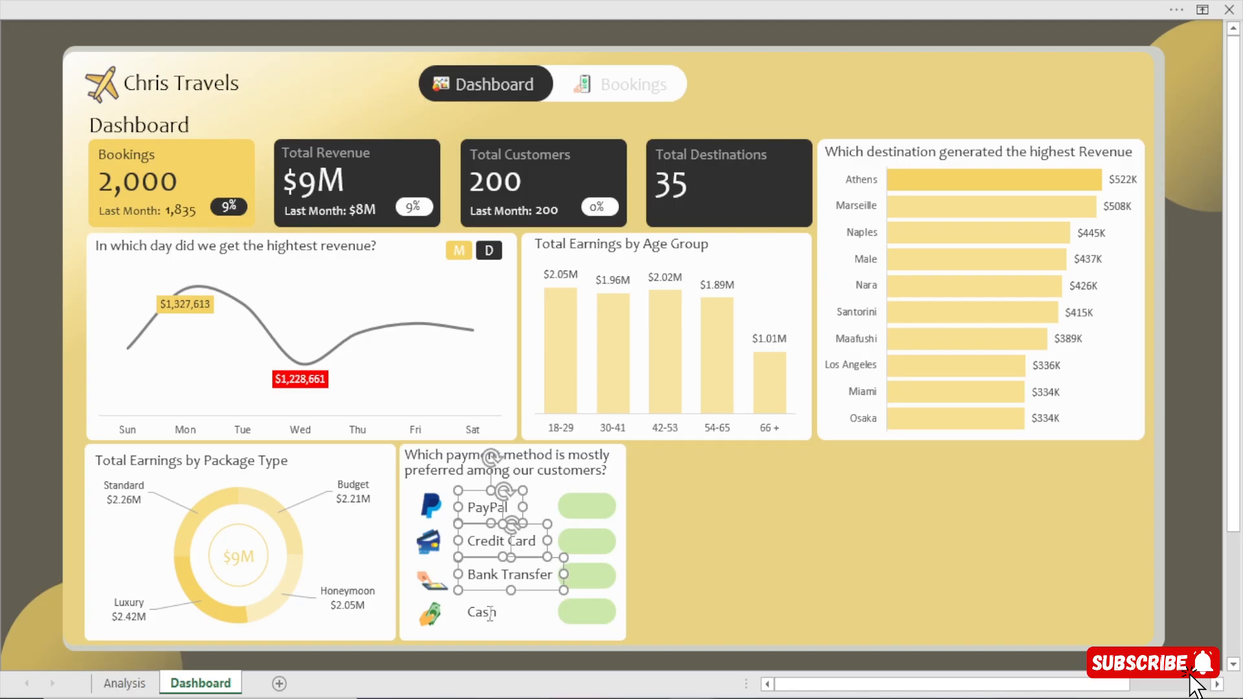
pyautogui.keyDown('ctrl'); pyautogui.click(490, 612); pyautogui.keyUp('ctrl')
pyautogui.press('Left')
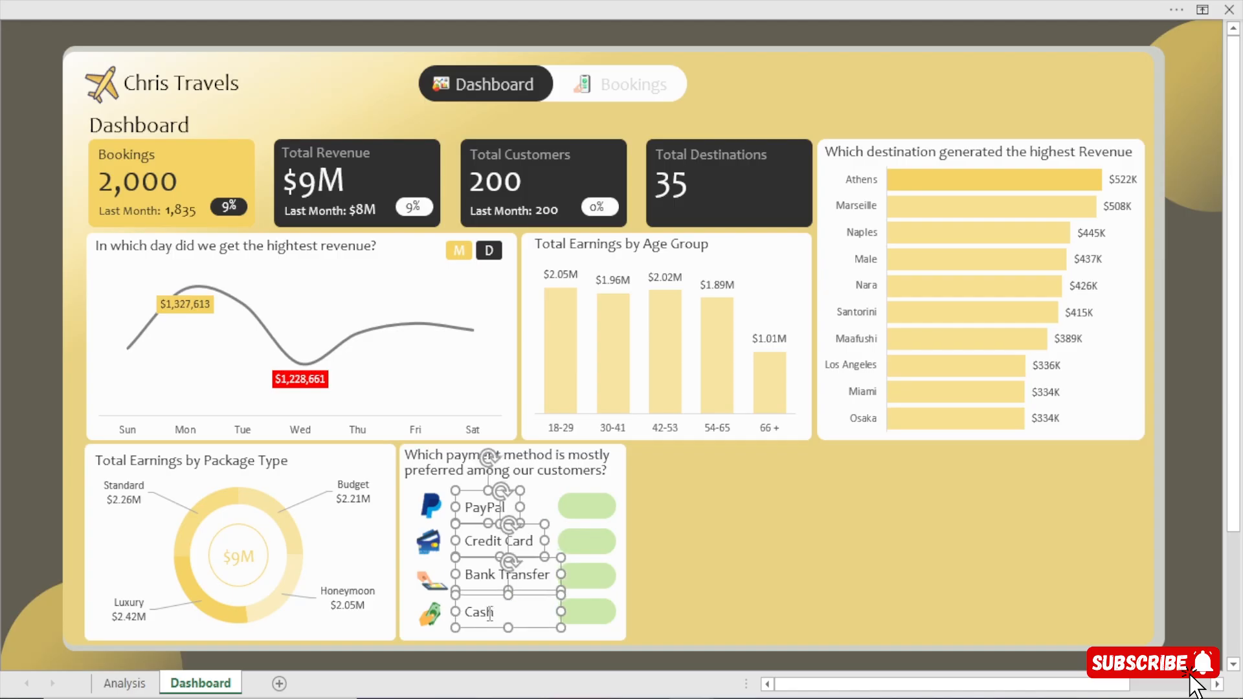
pyautogui.press('Left')
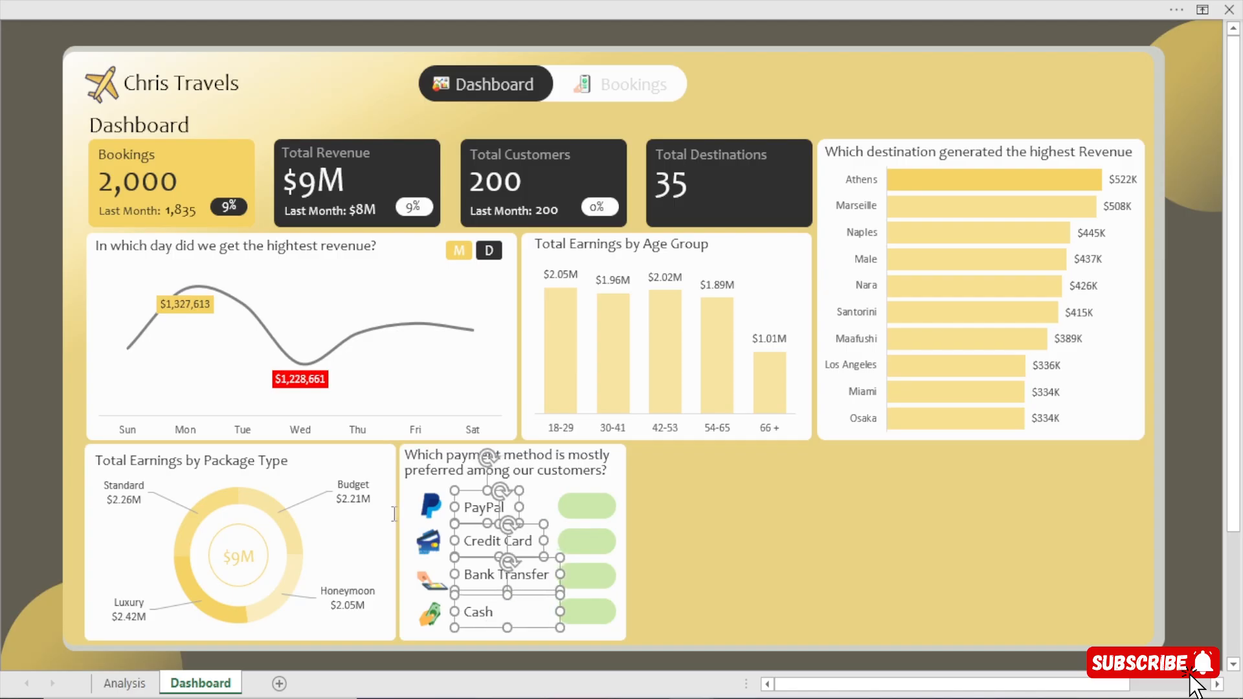
# Distribute the four payment method labels vertically so they are evenly spaced.
pyautogui.click(837, 1)
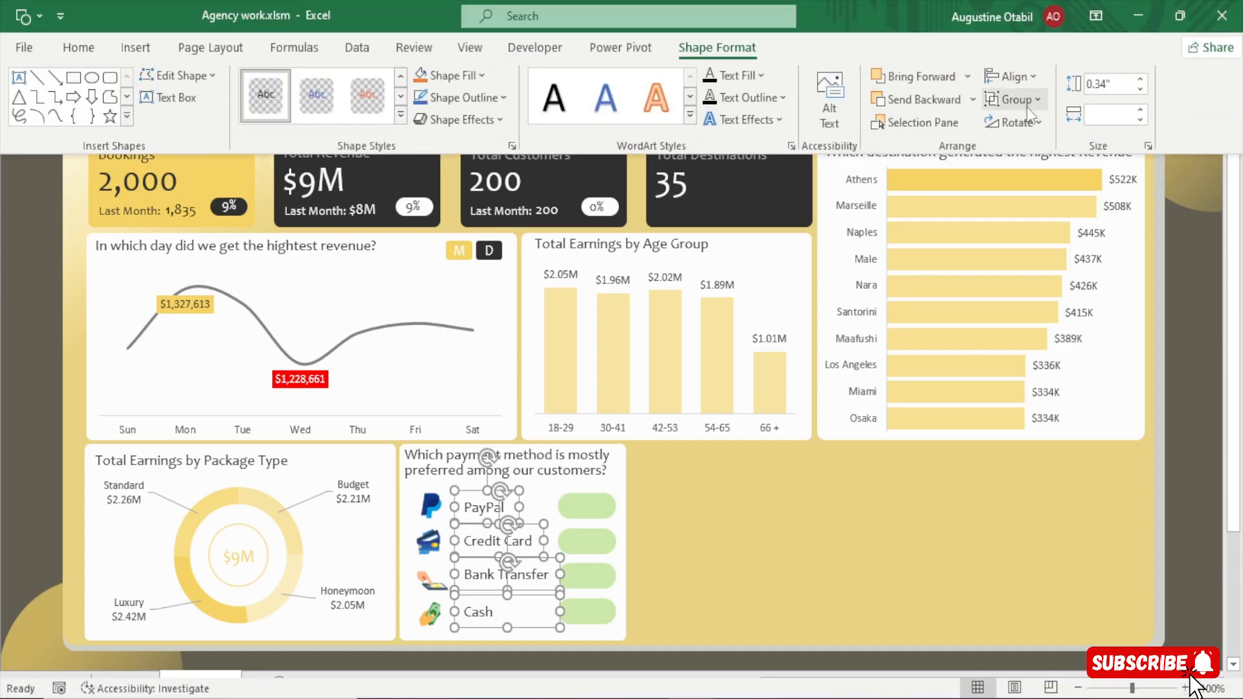
pyautogui.click(1007, 76)
pyautogui.click(1063, 297)
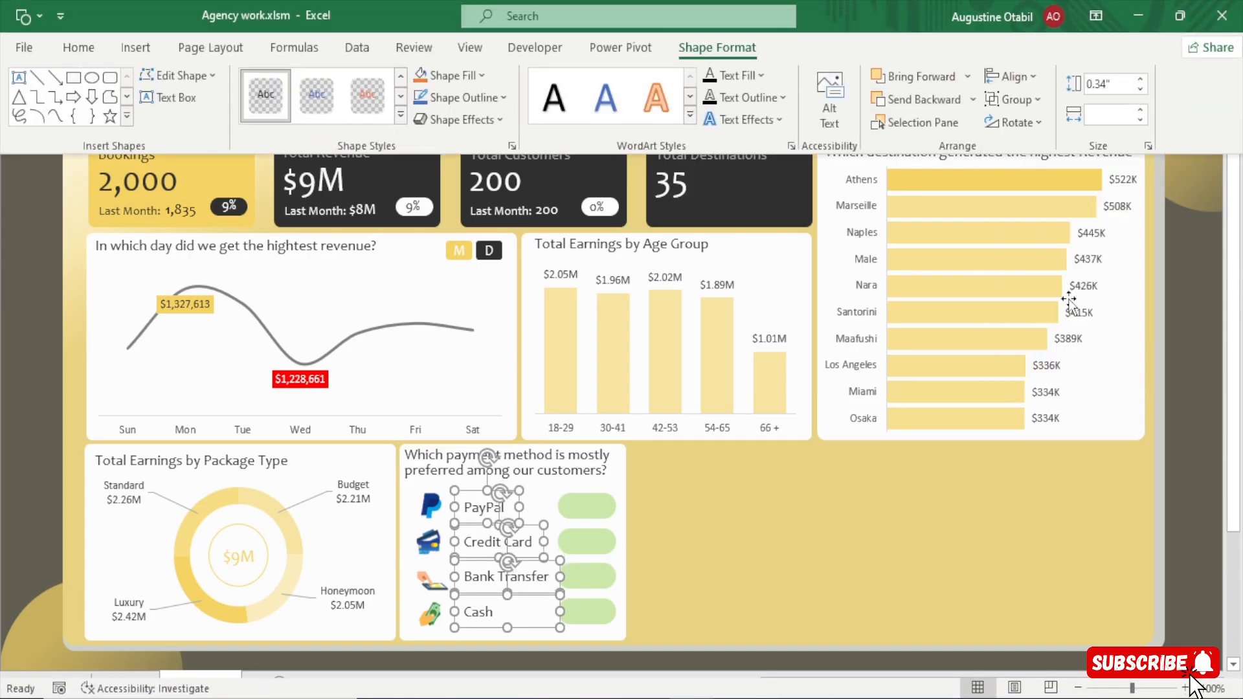
pyautogui.click(1193, 465)
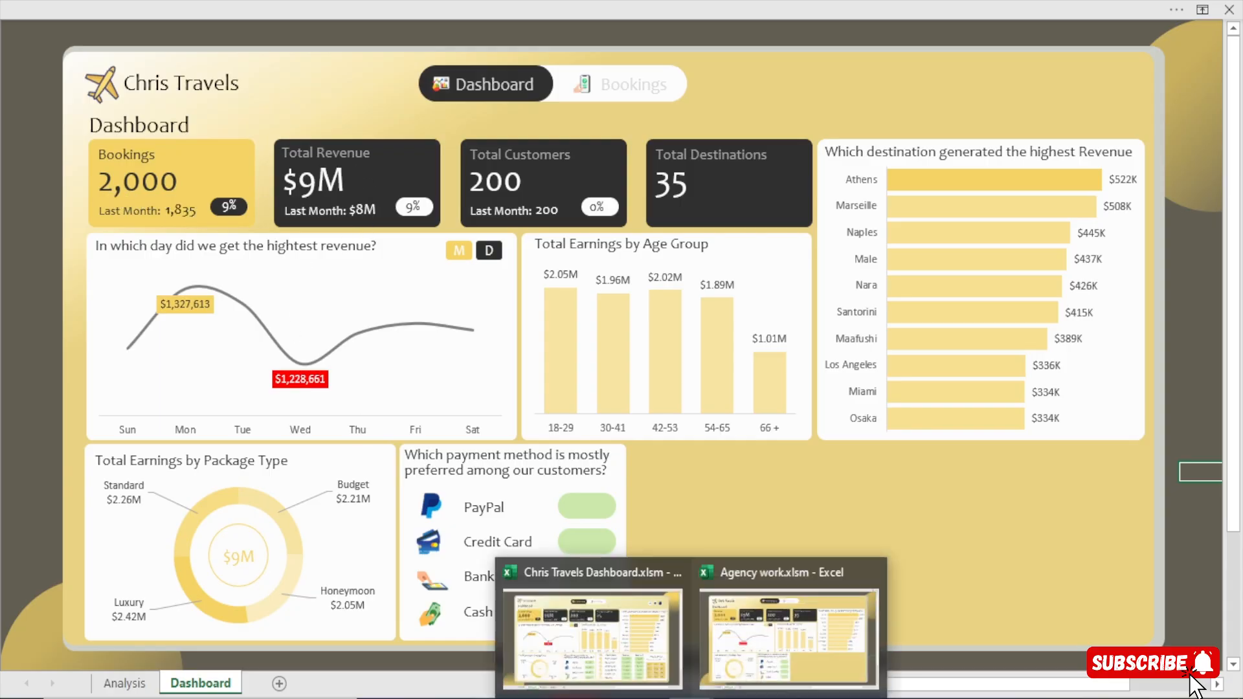
# Check the payment method card in Chris Travels Dashboard.xlsm, and duplicate the Bookings card's percentage text box in Agency work.xlsm onto the PayPal green box.
pyautogui.click(578, 608)
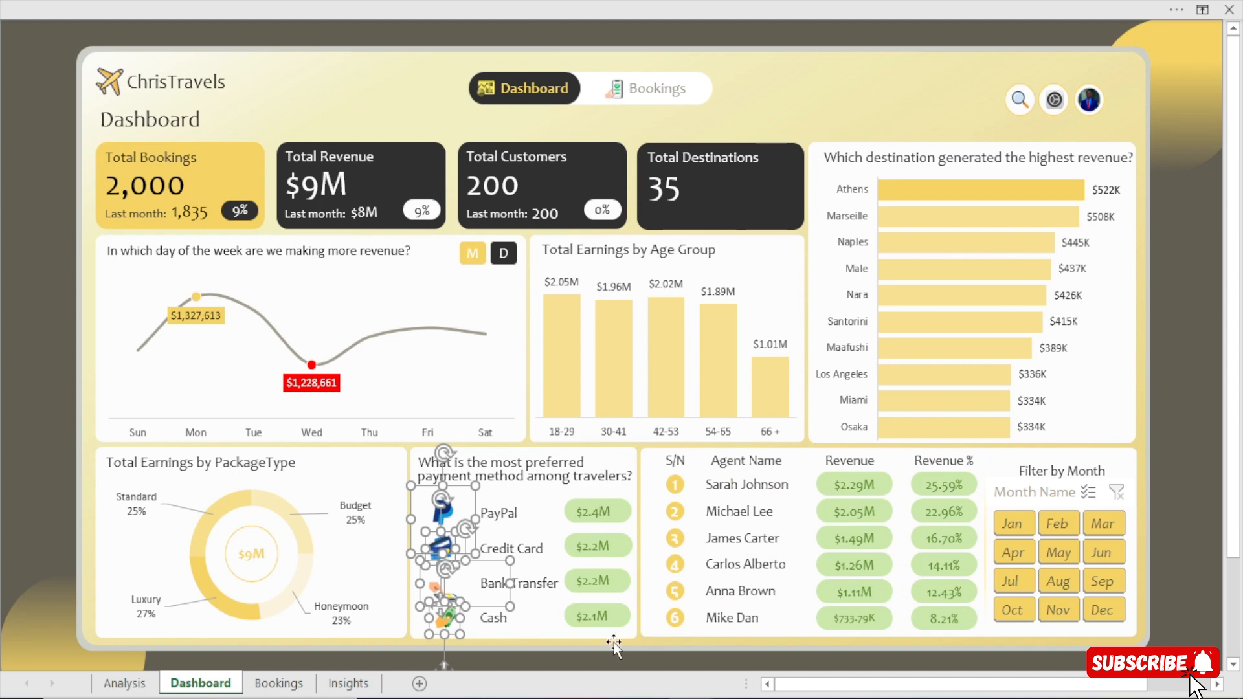
pyautogui.moveTo(693, 697)
pyautogui.click(750, 663)
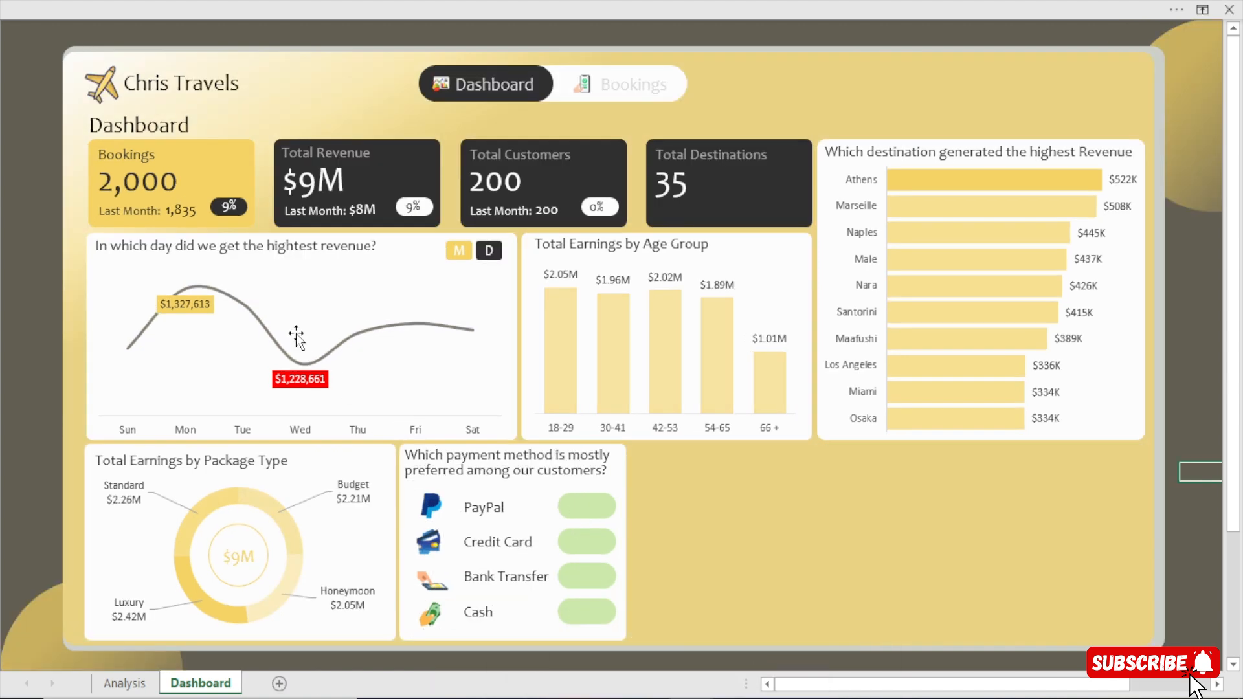
pyautogui.click(225, 206)
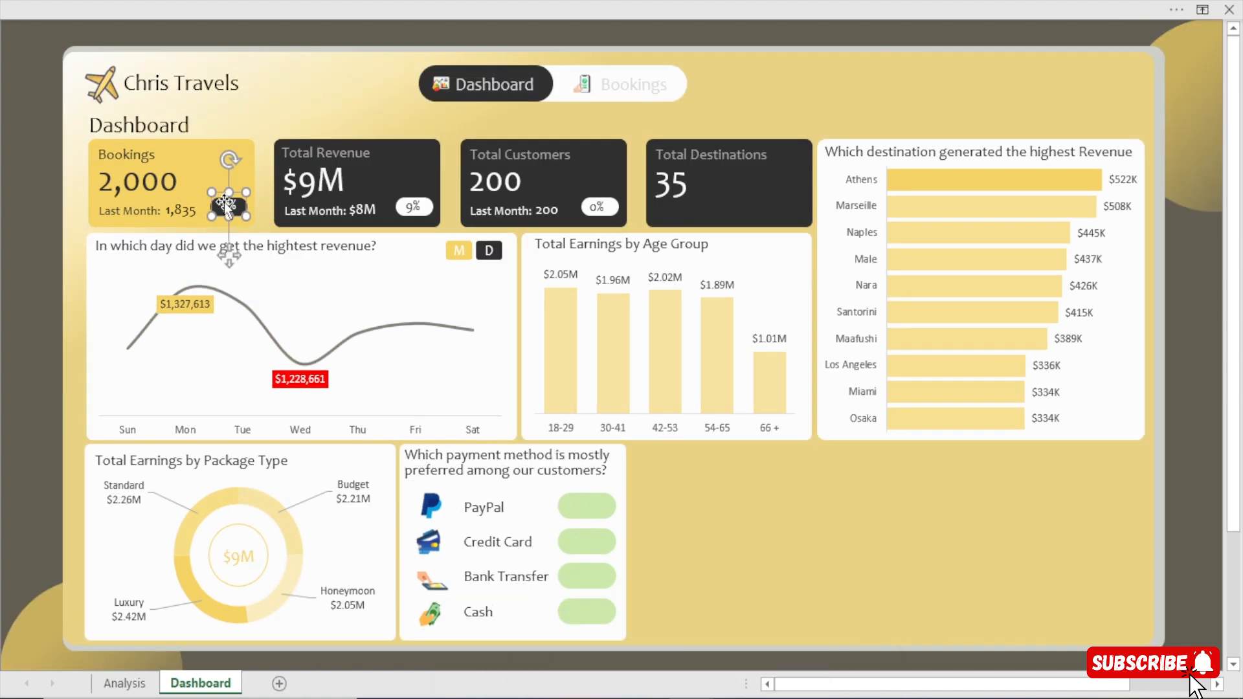
pyautogui.hotkey('ctrl', 'd')
pyautogui.moveTo(242, 261); pyautogui.dragTo(486, 469)
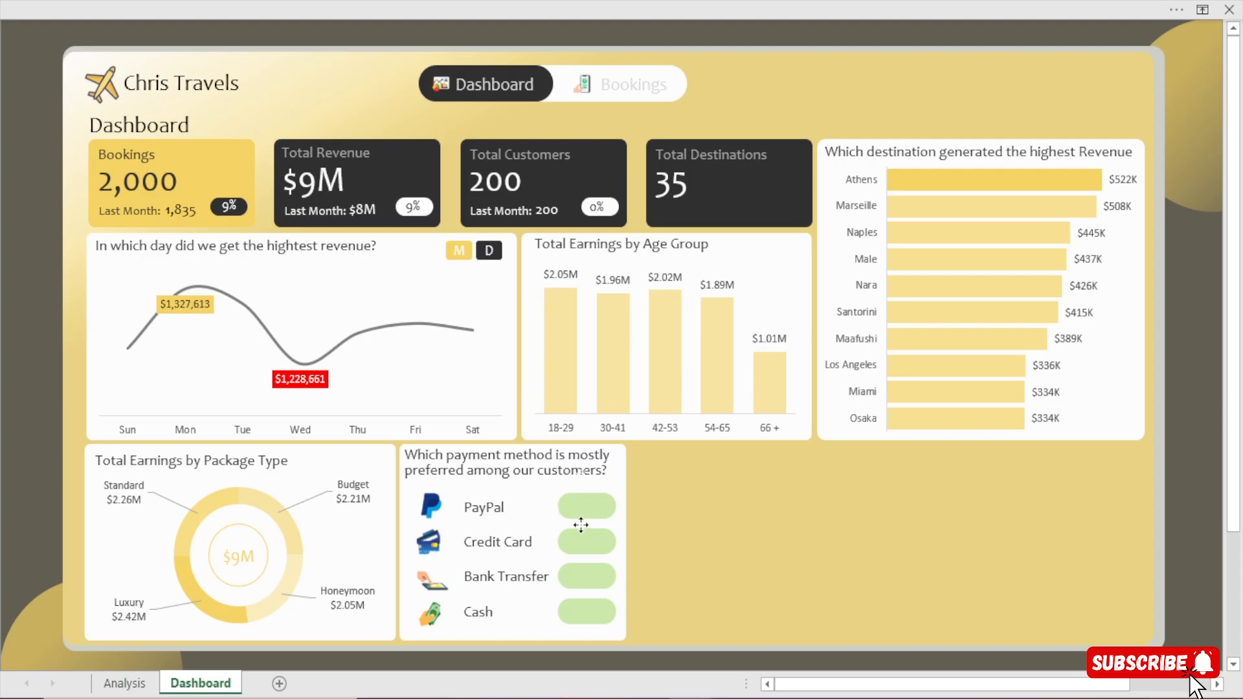
pyautogui.moveTo(580, 525); pyautogui.dragTo(618, 516)
pyautogui.press('Down')
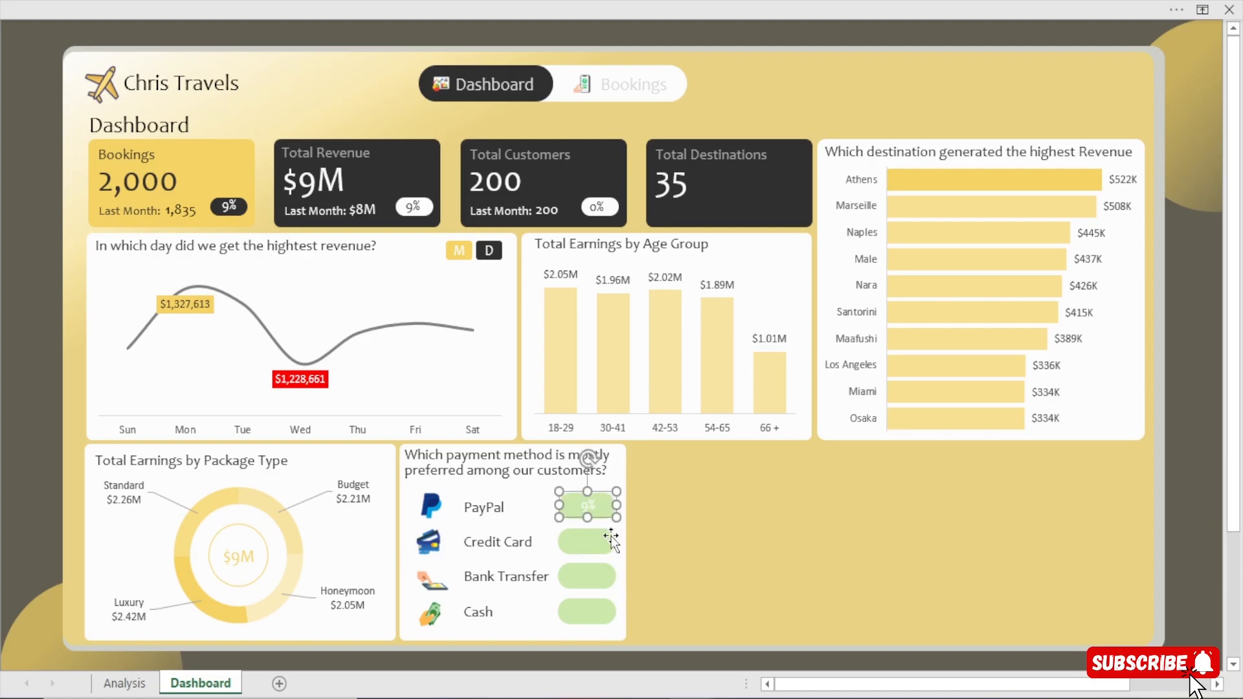
# Show the formula bar and link the text box on the PayPal green box to cell AU6 of the Analysis sheet.
pyautogui.click(598, 2)
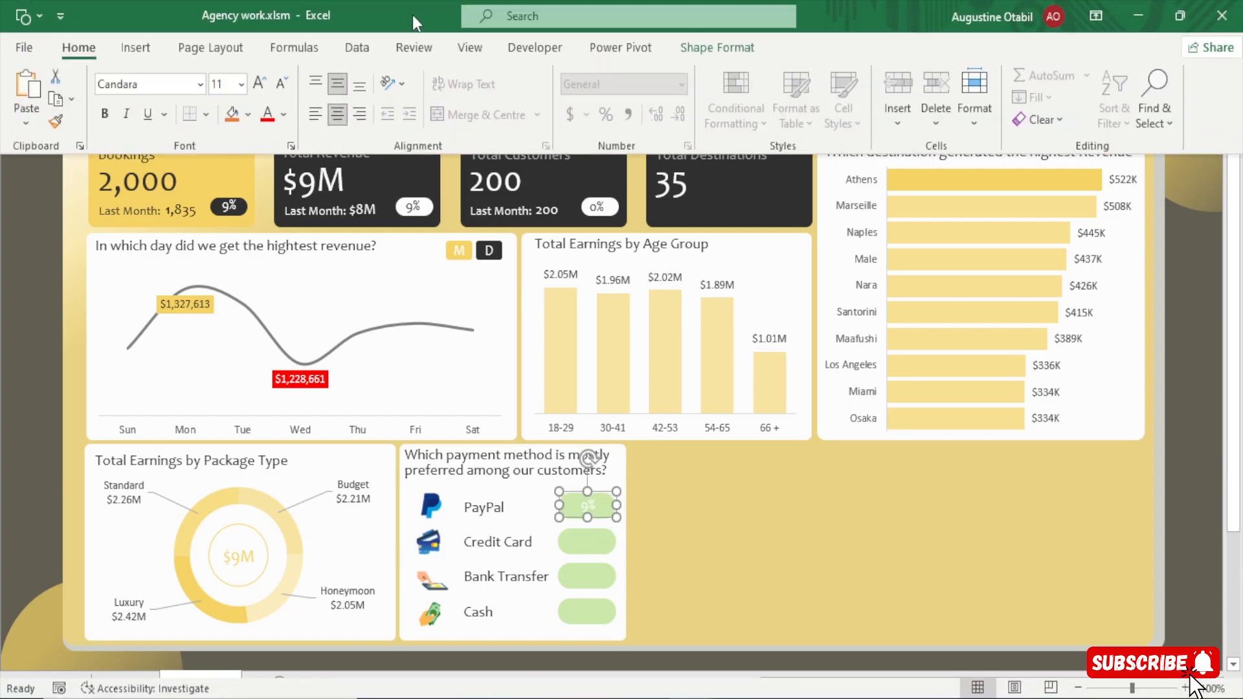
pyautogui.click(470, 50)
pyautogui.click(325, 92)
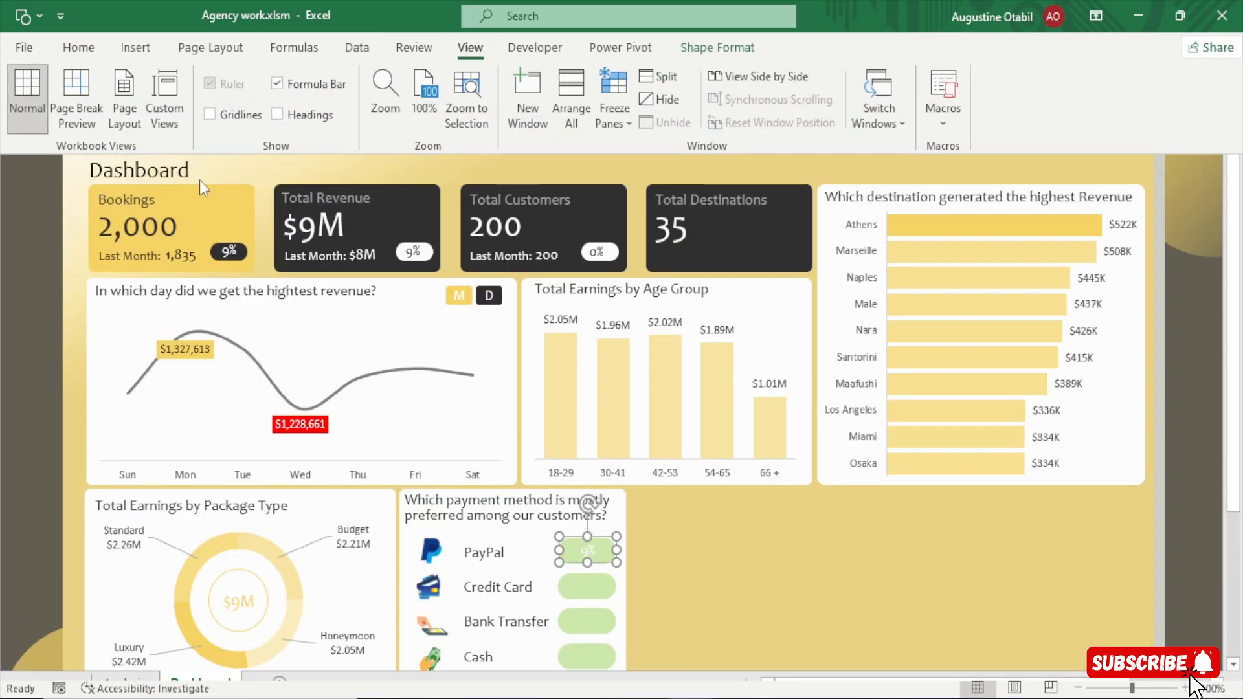
pyautogui.moveTo(328, 42); pyautogui.dragTo(235, 39)
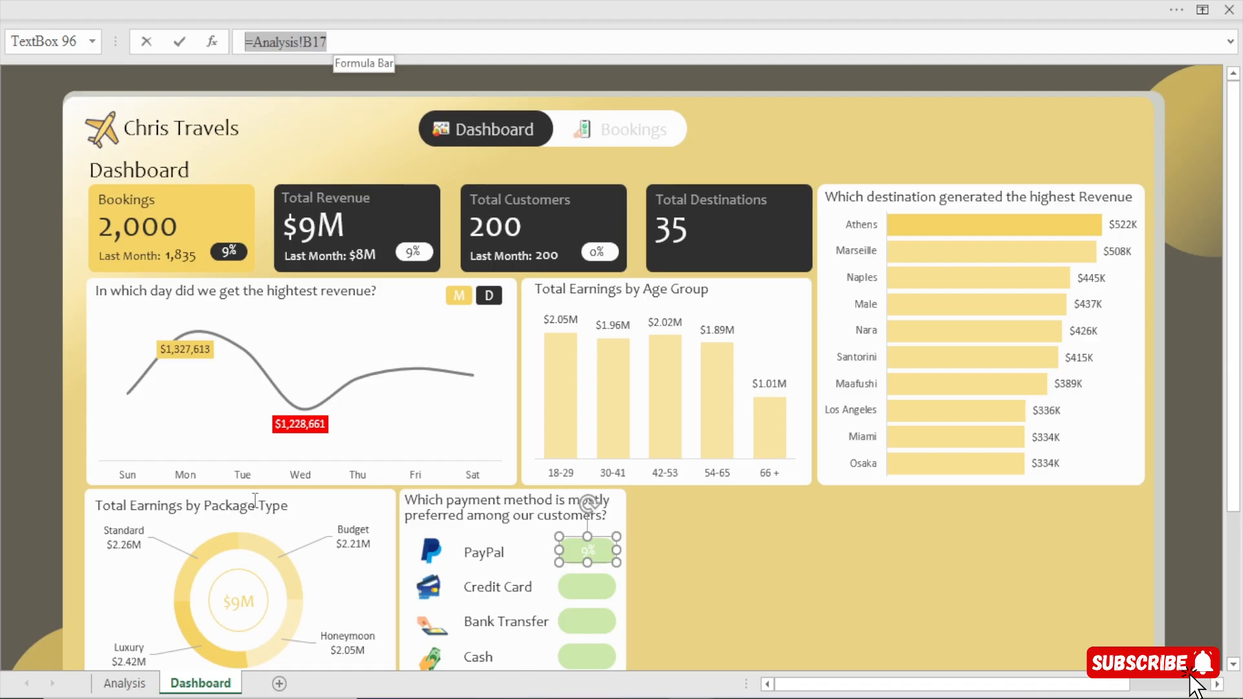
pyautogui.write('=')
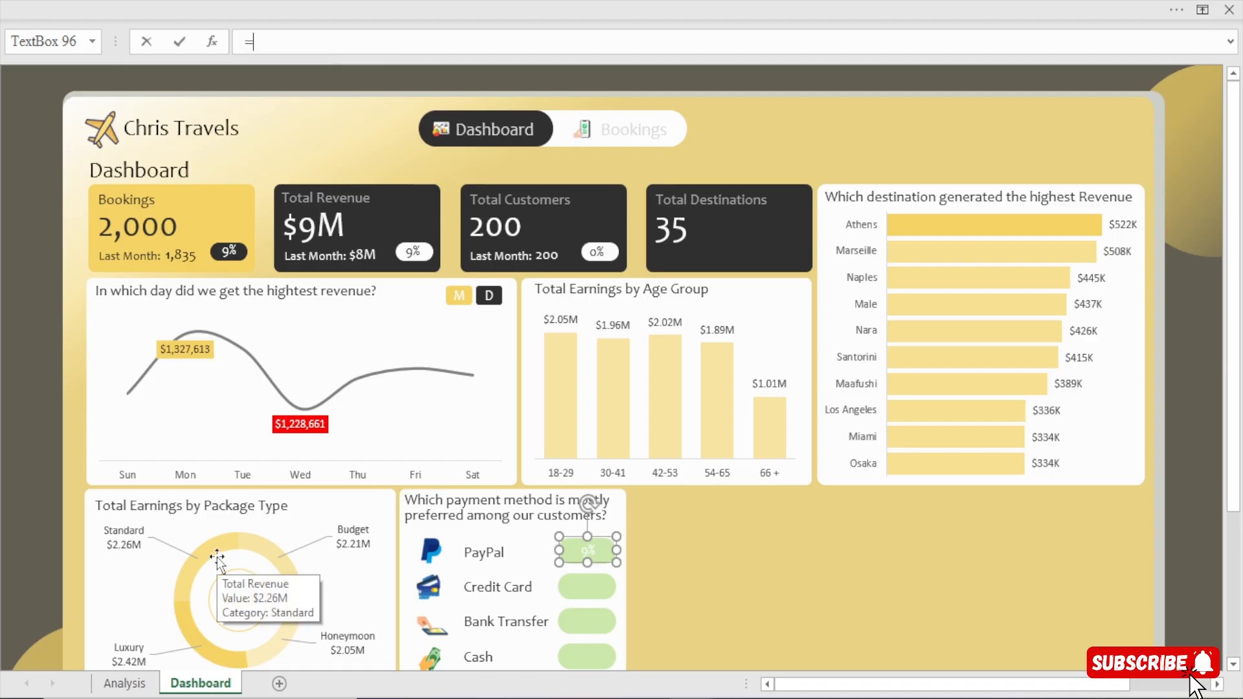
pyautogui.click(102, 687)
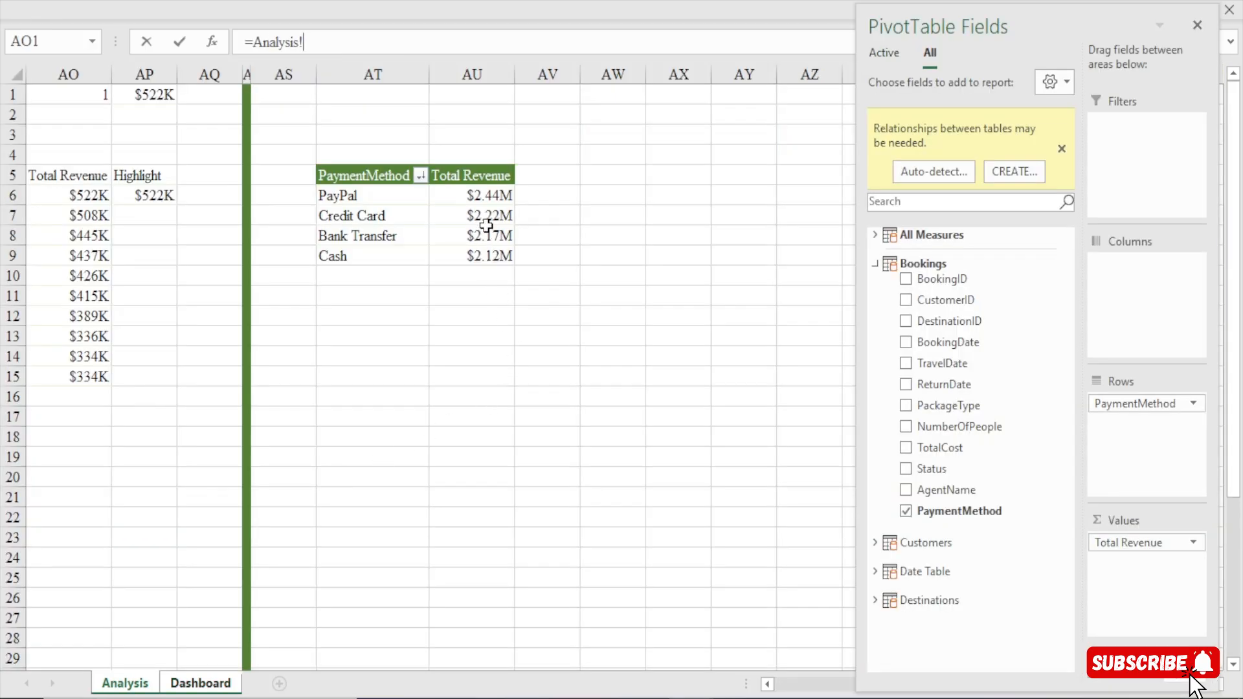
pyautogui.click(502, 194)
pyautogui.press('Return')
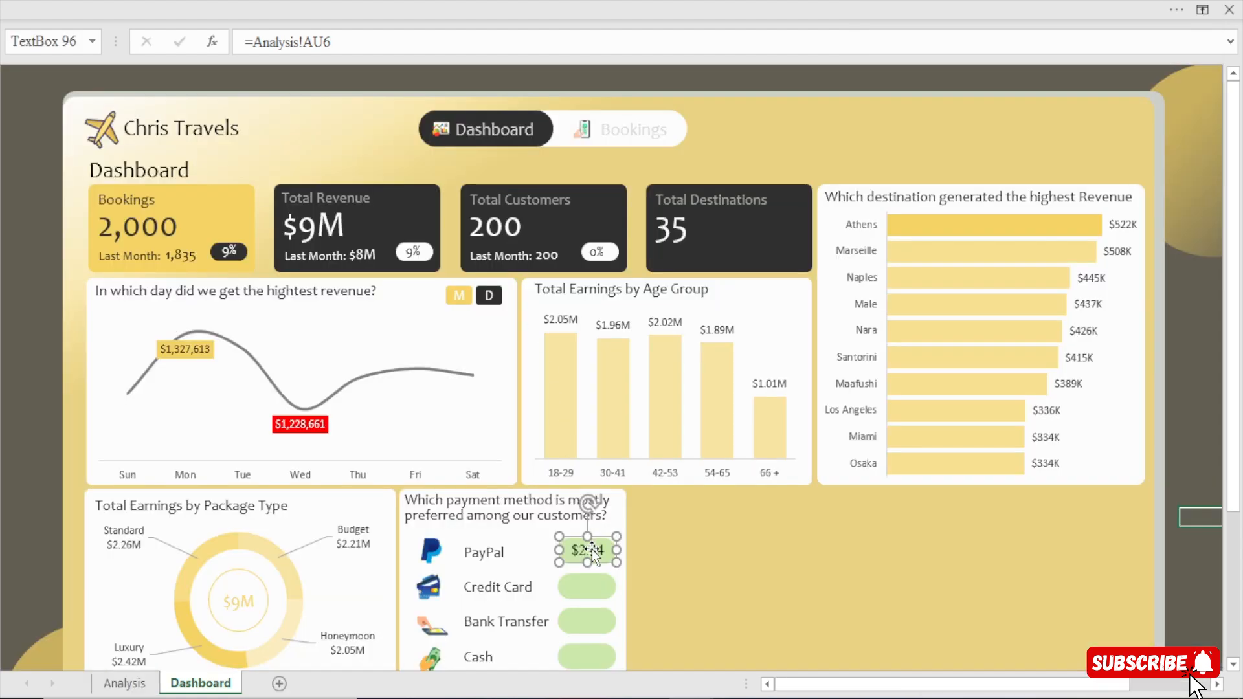
# Change the font of the PayPal revenue text box to Candara.
pyautogui.click(327, 8)
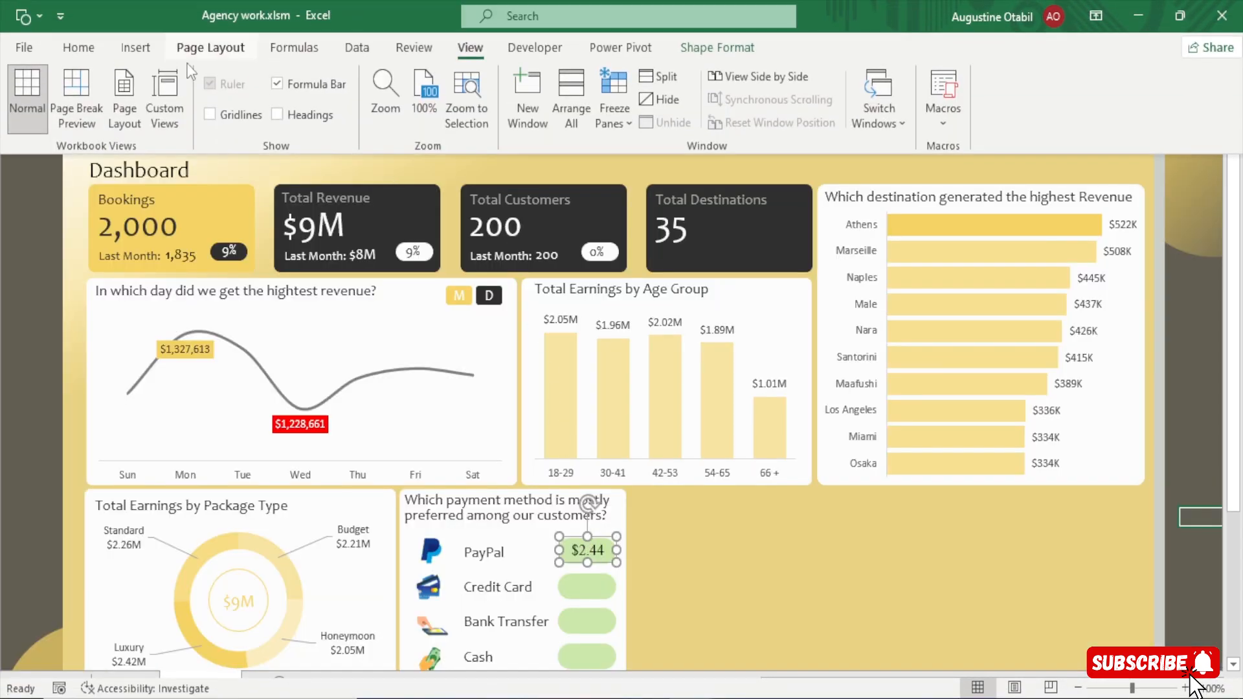
pyautogui.click(79, 51)
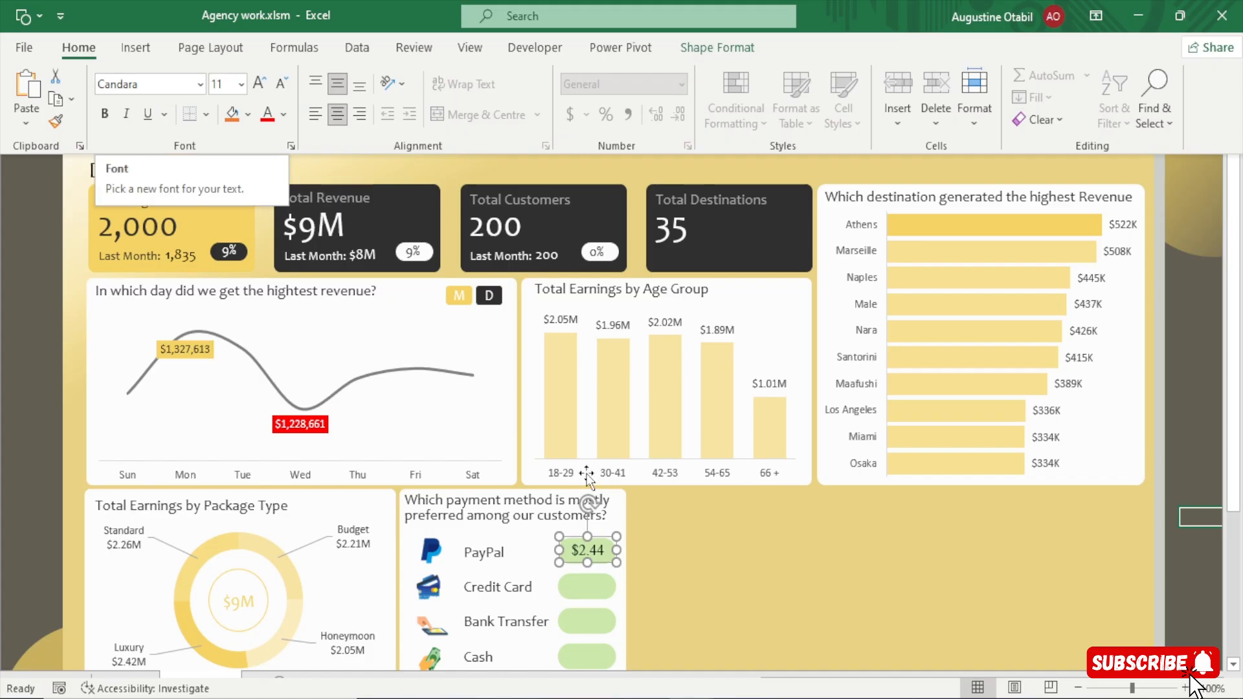
pyautogui.click(751, 553)
pyautogui.click(751, 553)
pyautogui.click(590, 557)
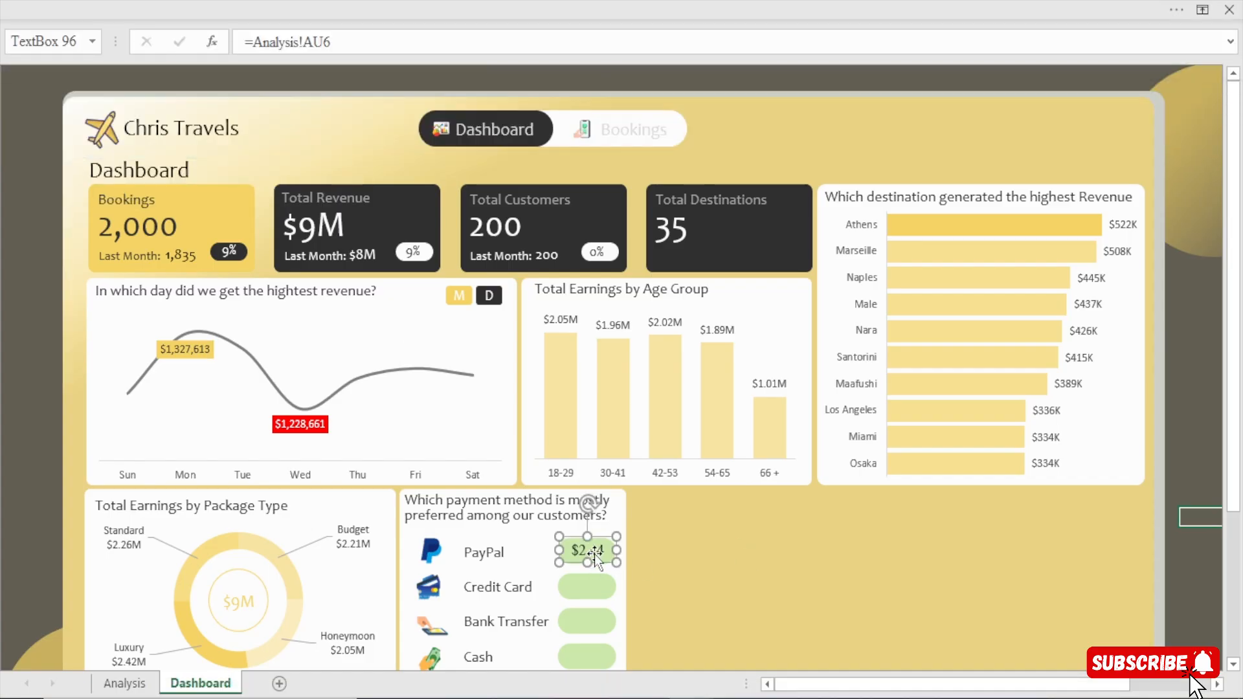
pyautogui.click(424, 9)
pyautogui.click(140, 84)
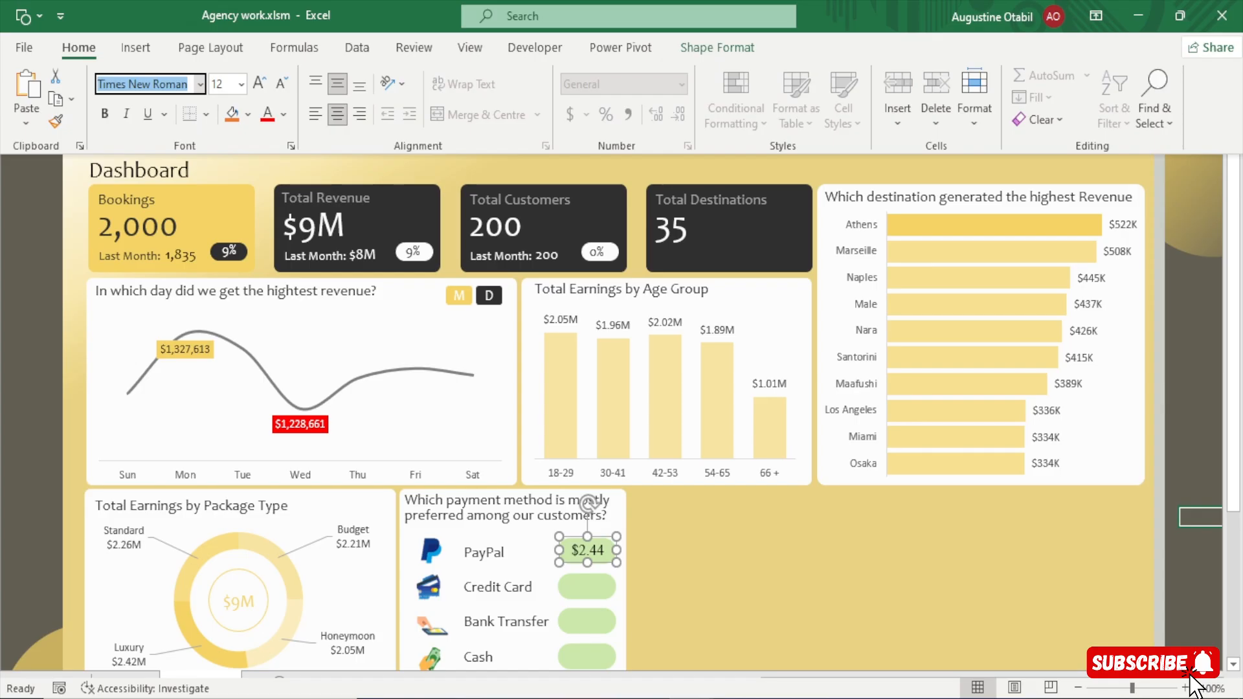
pyautogui.write('Candara')
pyautogui.press('Return')
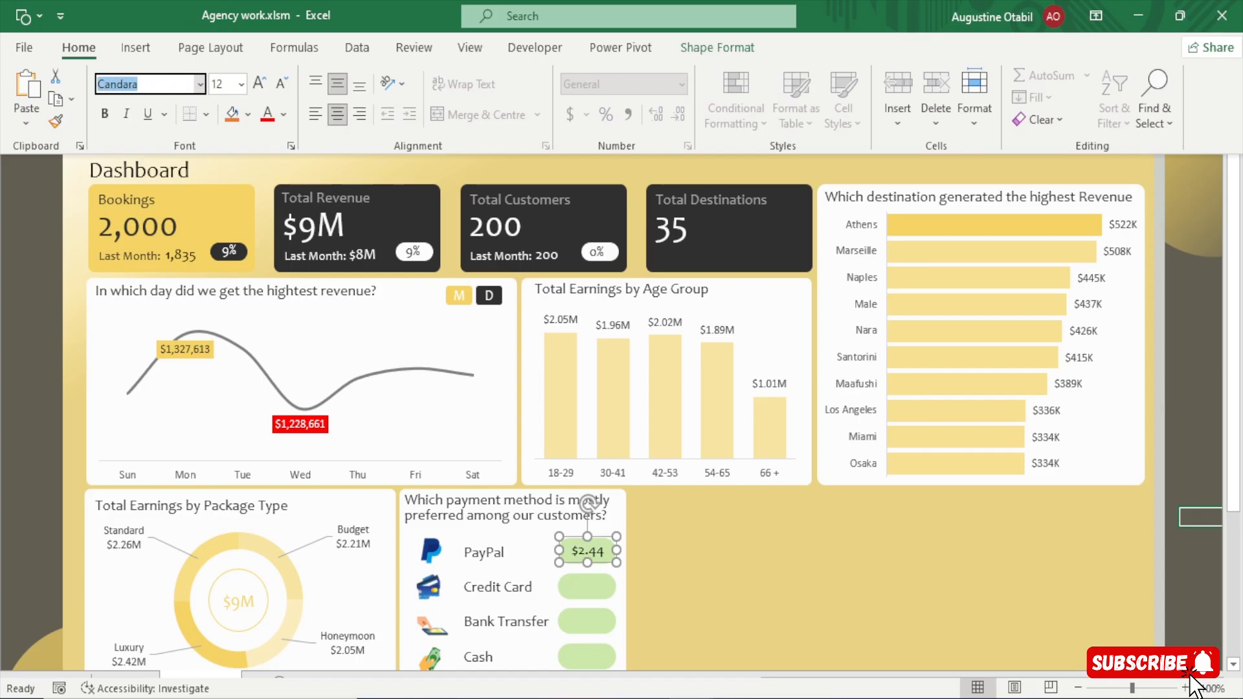
# Widen the PayPal revenue text box slightly to fit the whole amount and set its font size to 11.
pyautogui.click(279, 90)
pyautogui.click(279, 90)
pyautogui.click(257, 91)
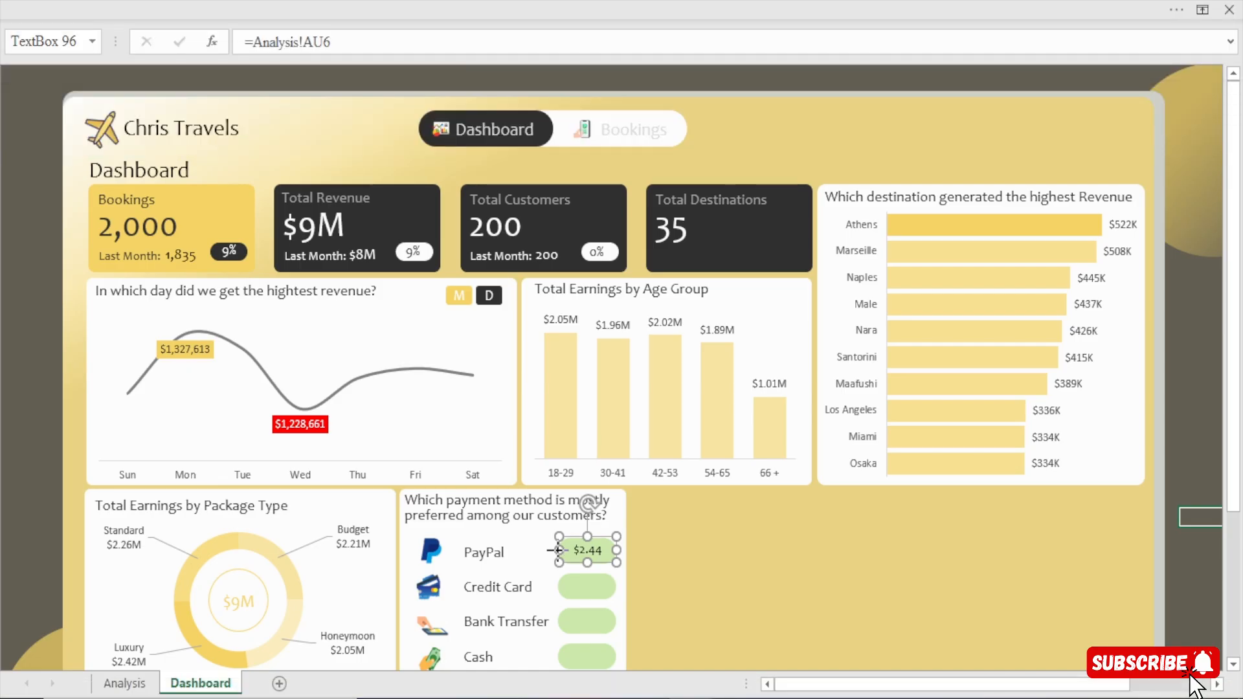
pyautogui.moveTo(558, 550); pyautogui.dragTo(553, 550)
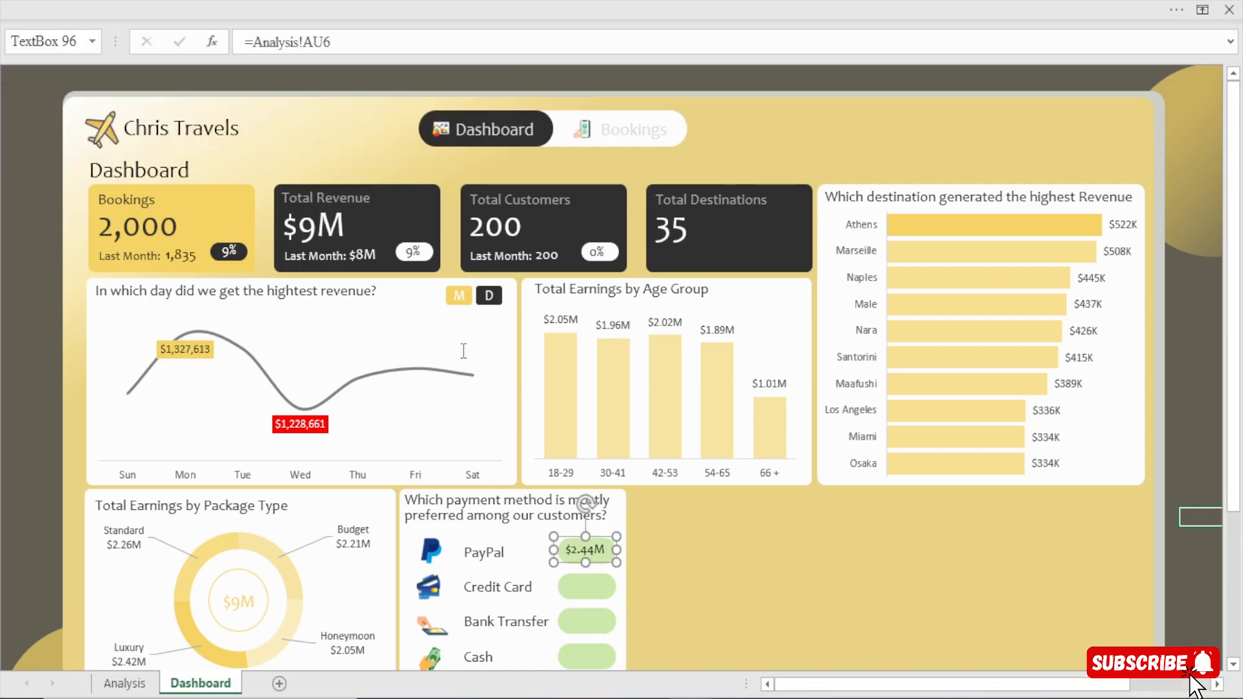
pyautogui.click(292, 9)
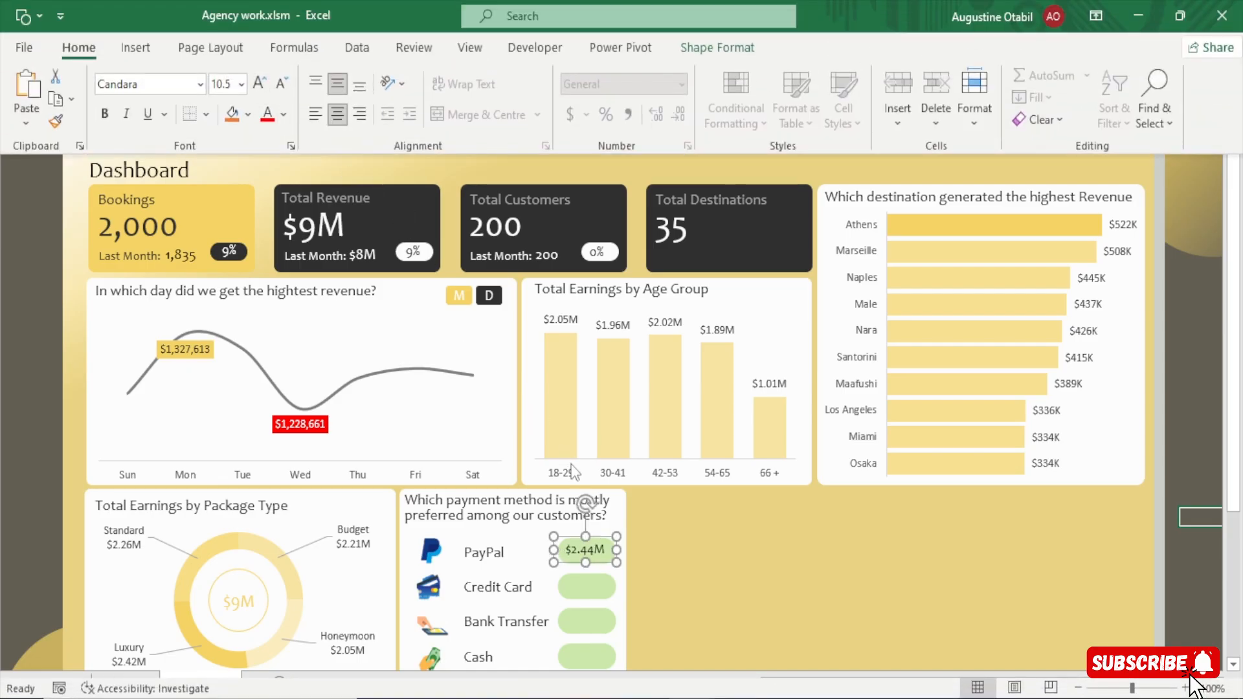
pyautogui.click(258, 85)
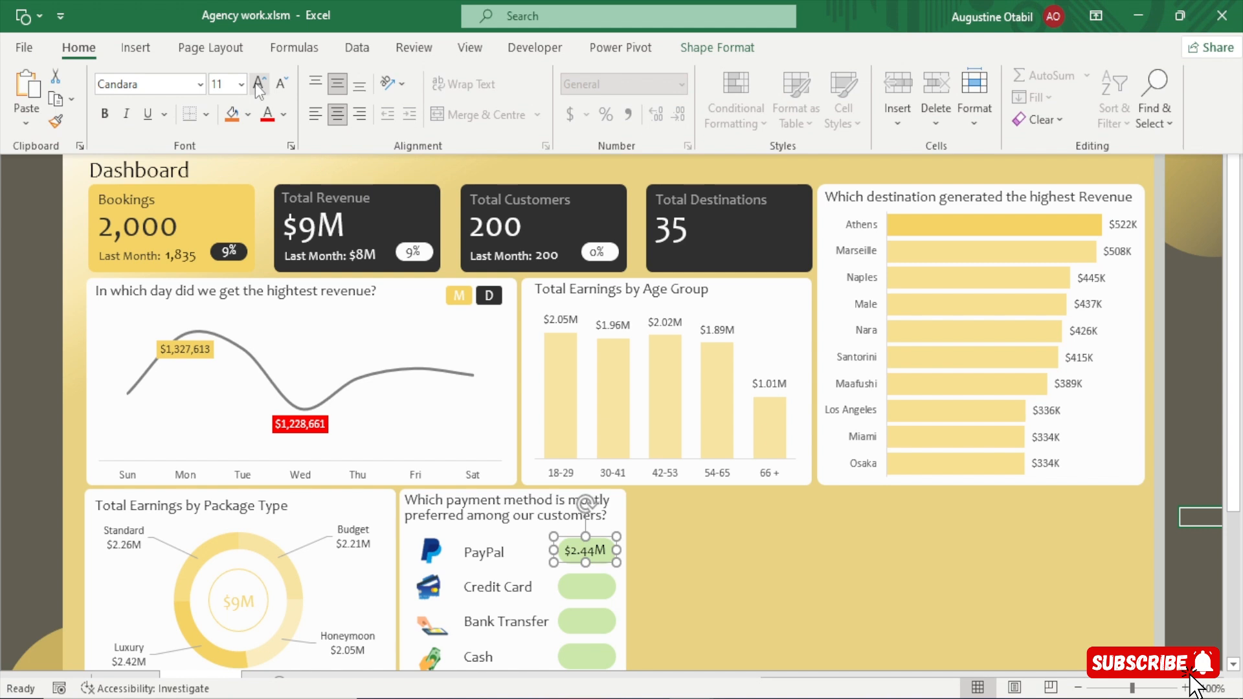
pyautogui.click(909, 615)
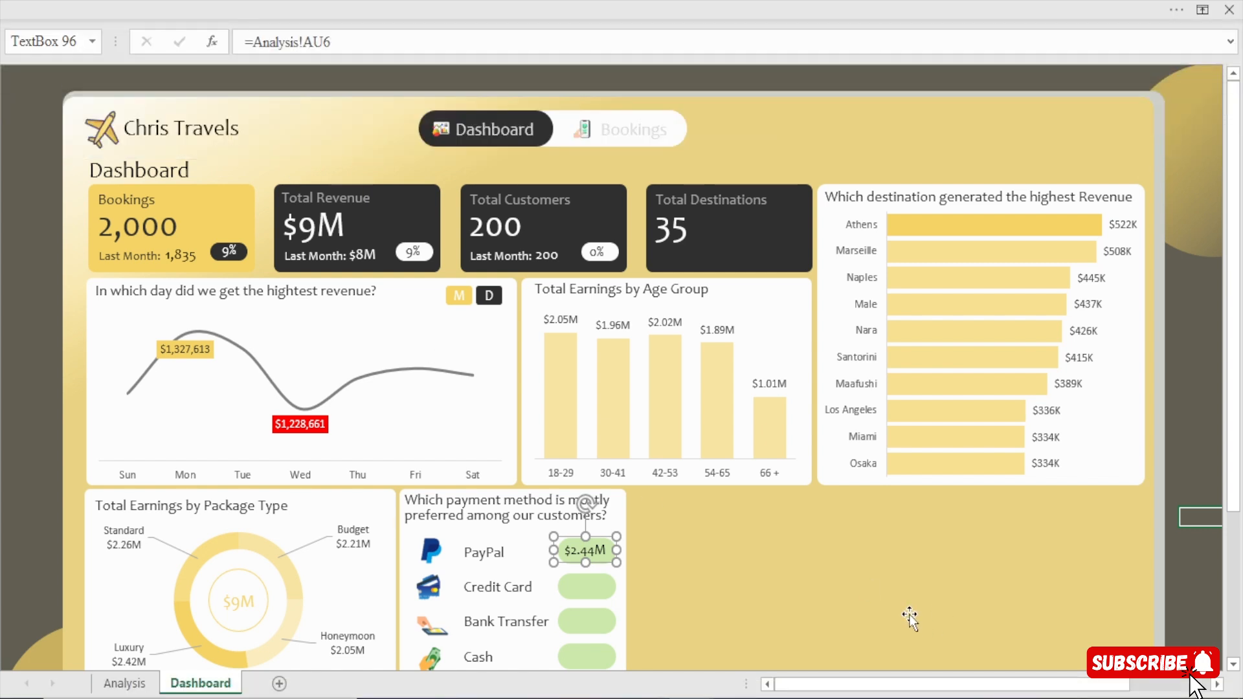
# Nudge the PayPal revenue text box slightly to the right so it sits centred on its green box.
pyautogui.press('Right')
pyautogui.press('Right')
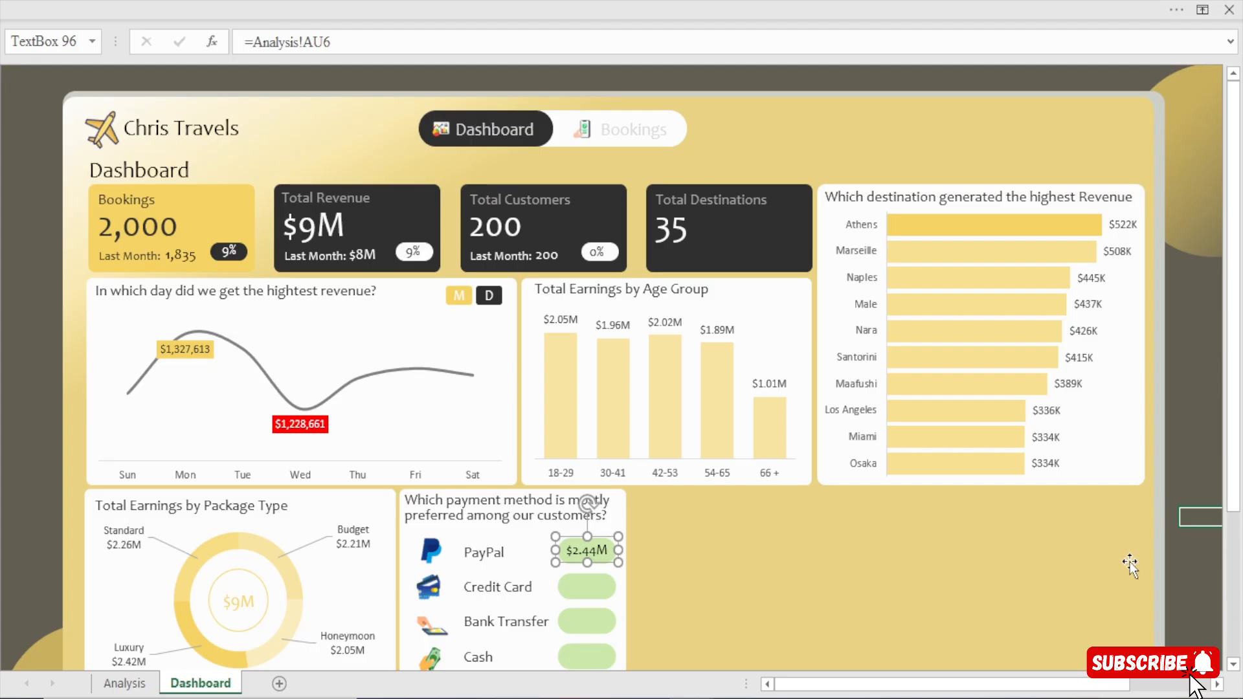
pyautogui.click(1169, 564)
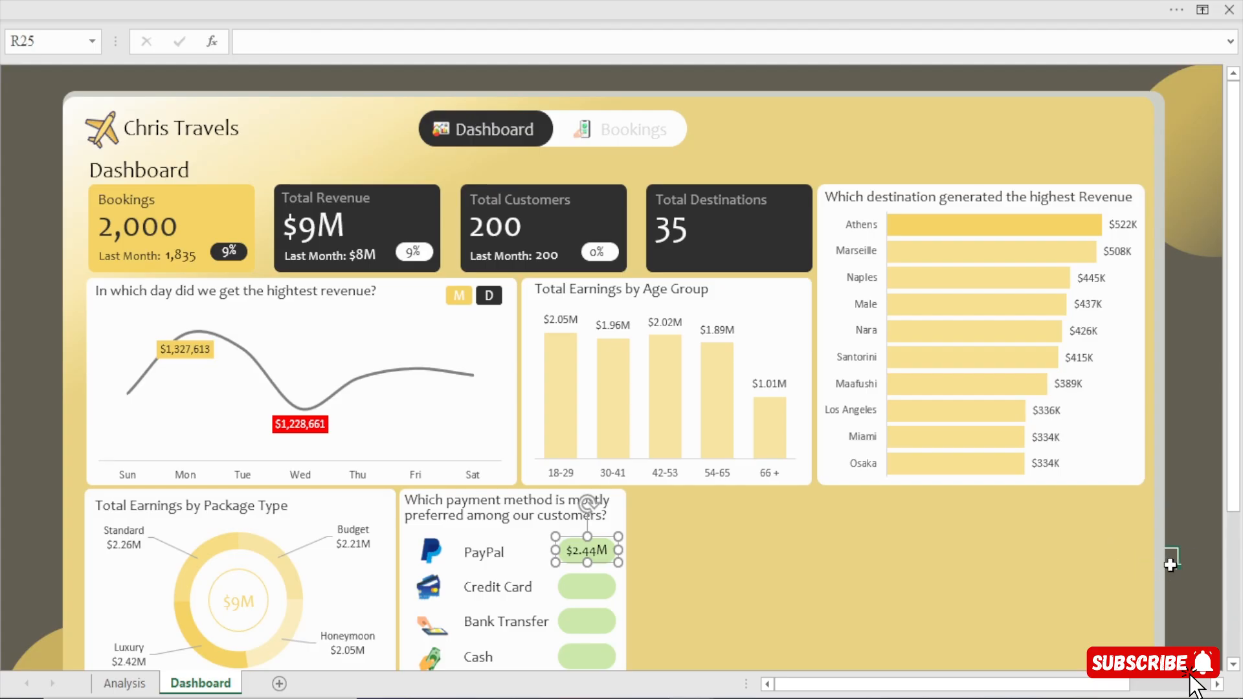
pyautogui.click(592, 553)
pyautogui.click(1199, 498)
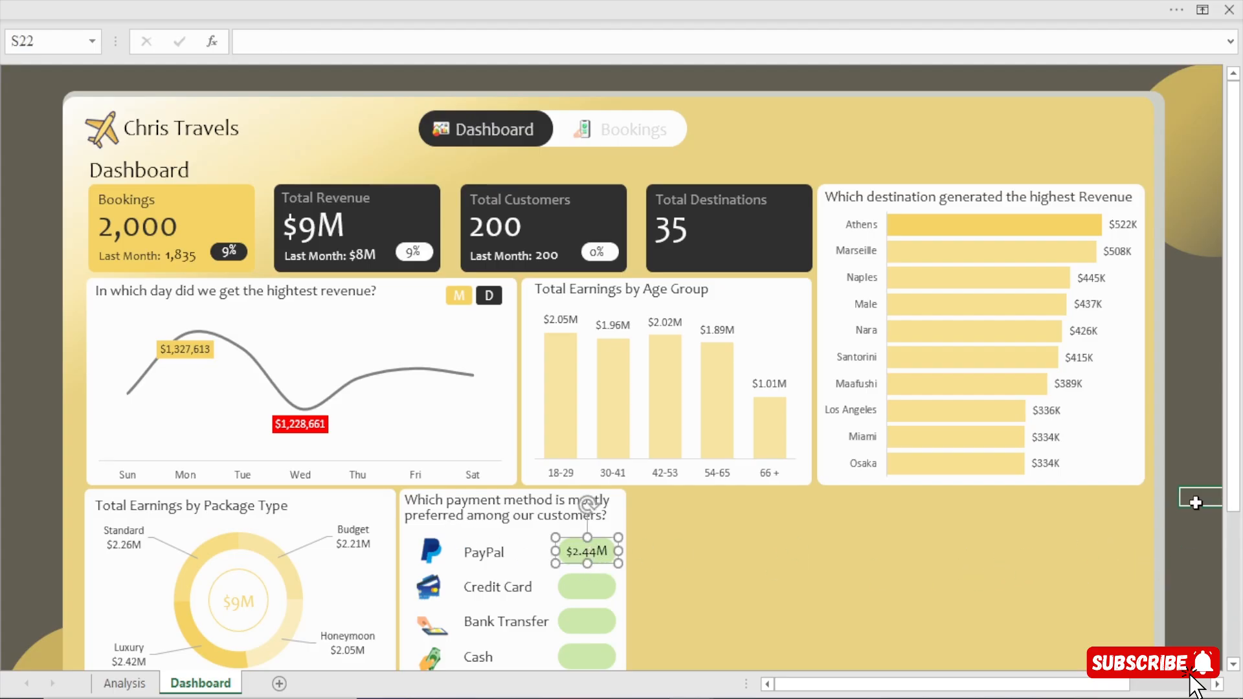
# Try standard light green as the PayPal revenue text box's font colour and inspect its text fill settings.
pyautogui.click(580, 554)
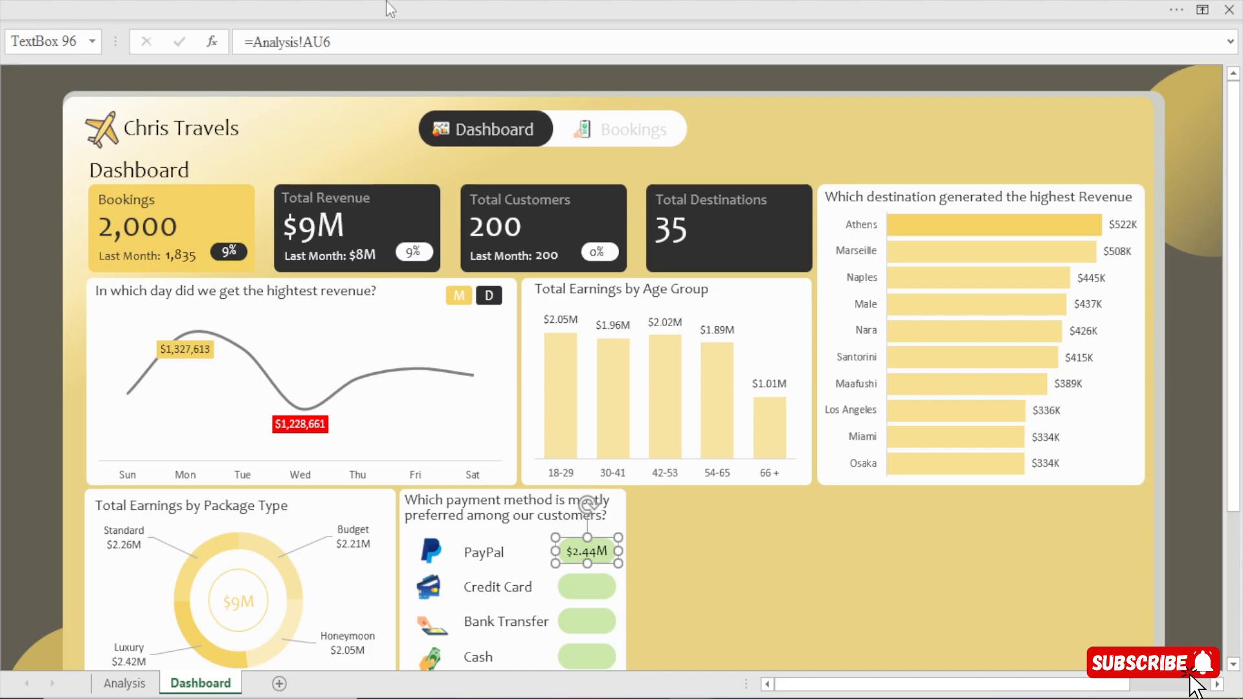
pyautogui.click(455, 9)
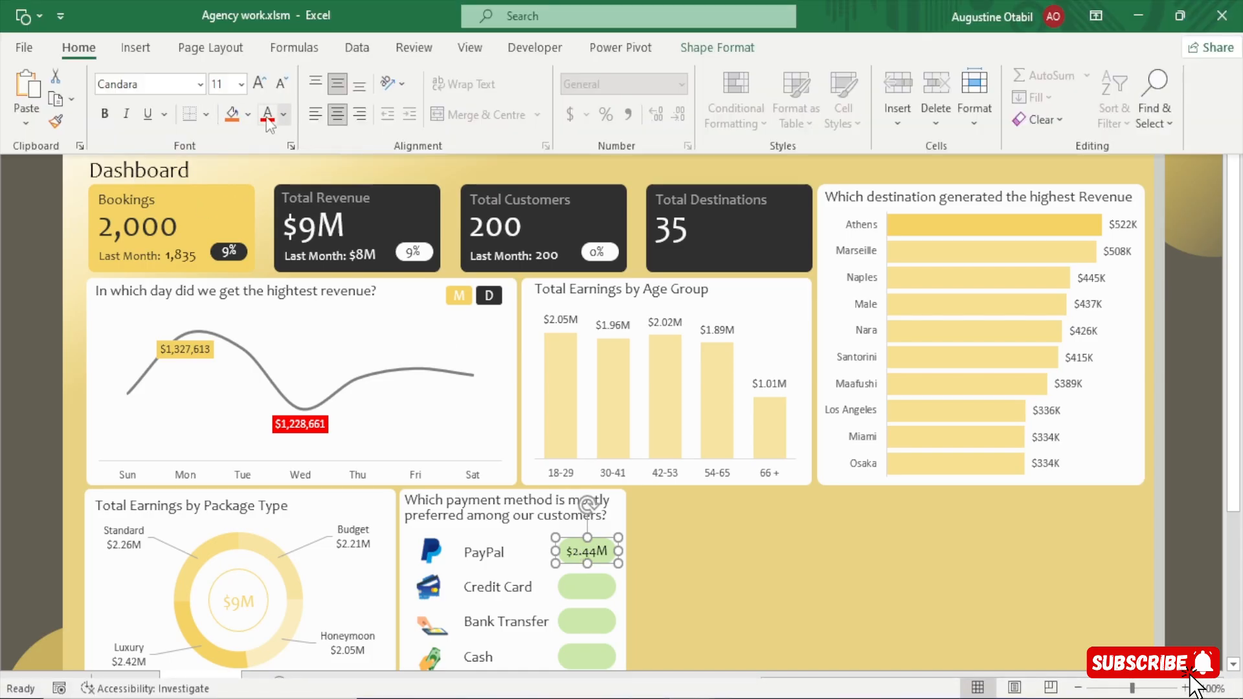
pyautogui.click(284, 117)
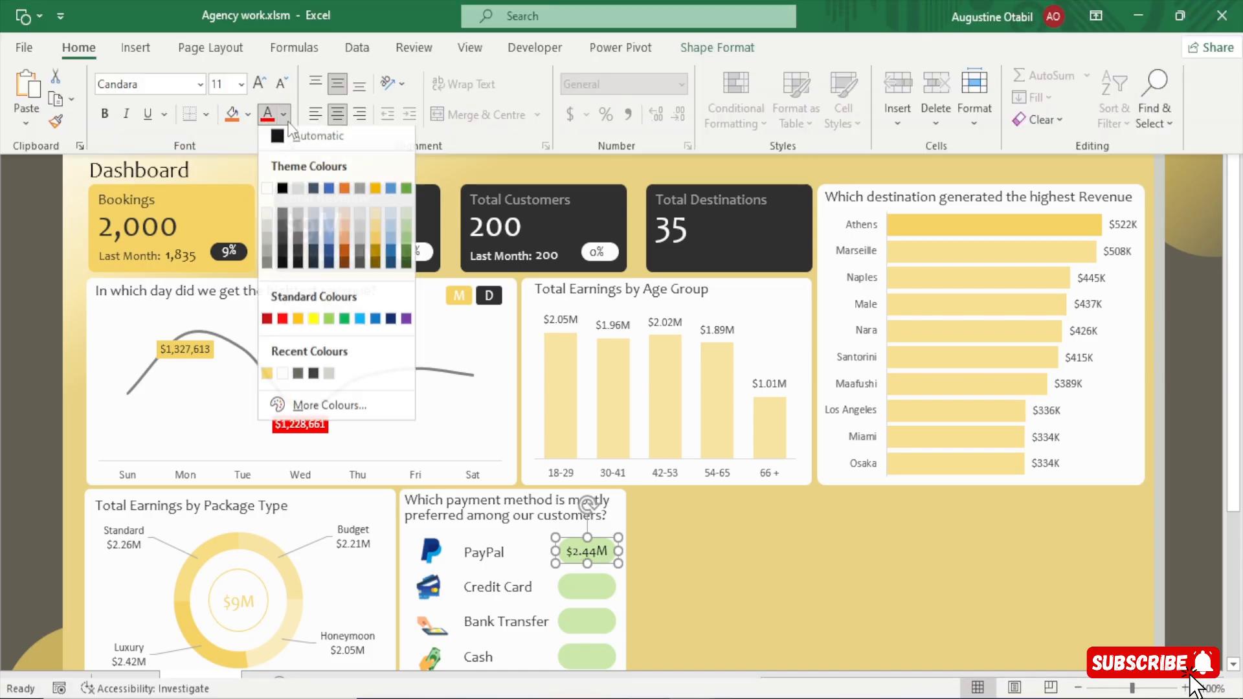
pyautogui.click(330, 323)
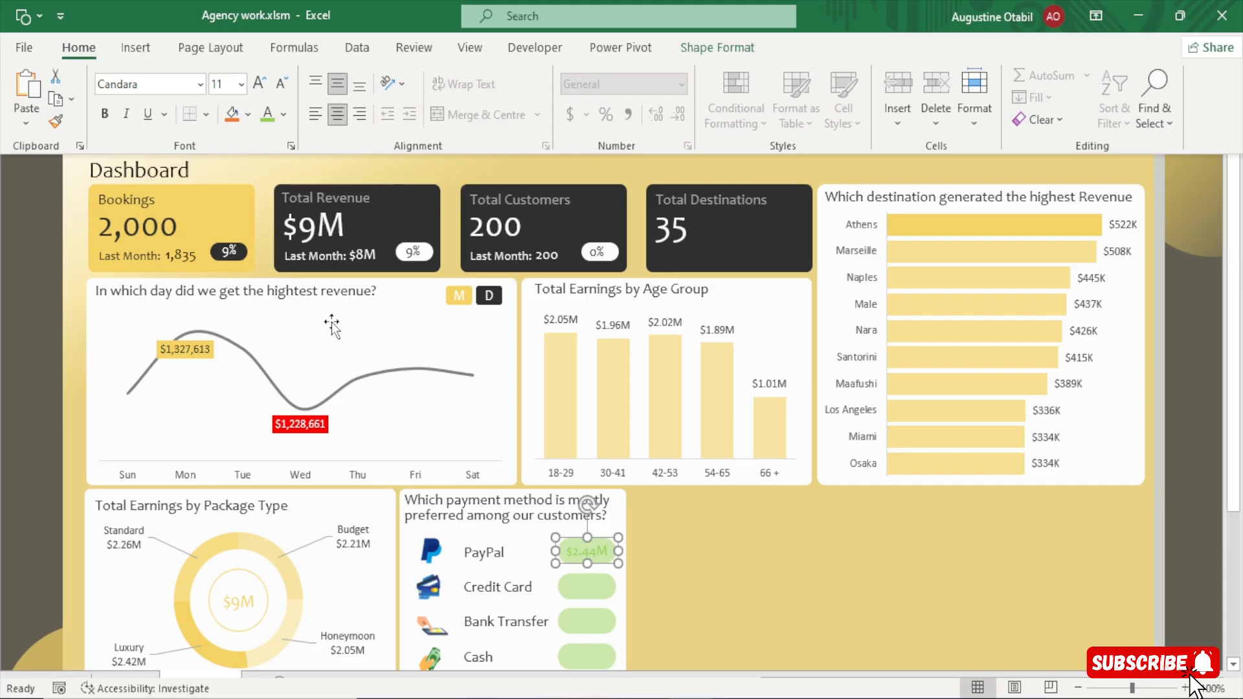
pyautogui.click(331, 322)
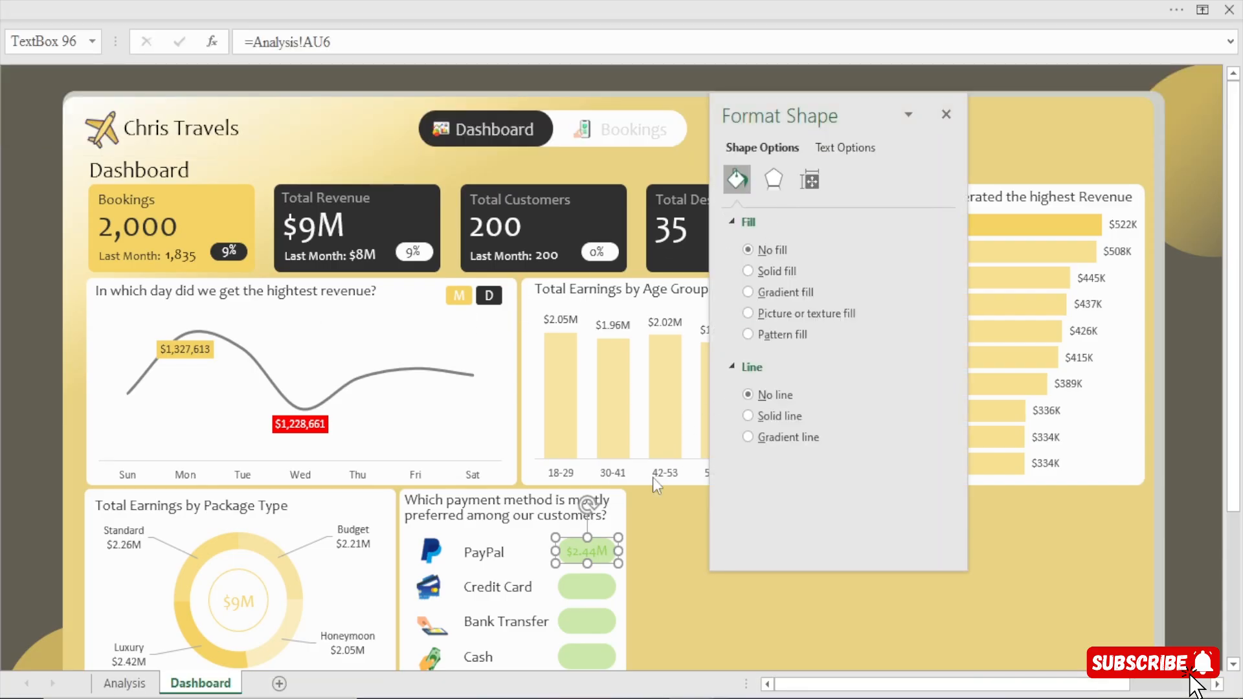
pyautogui.click(852, 148)
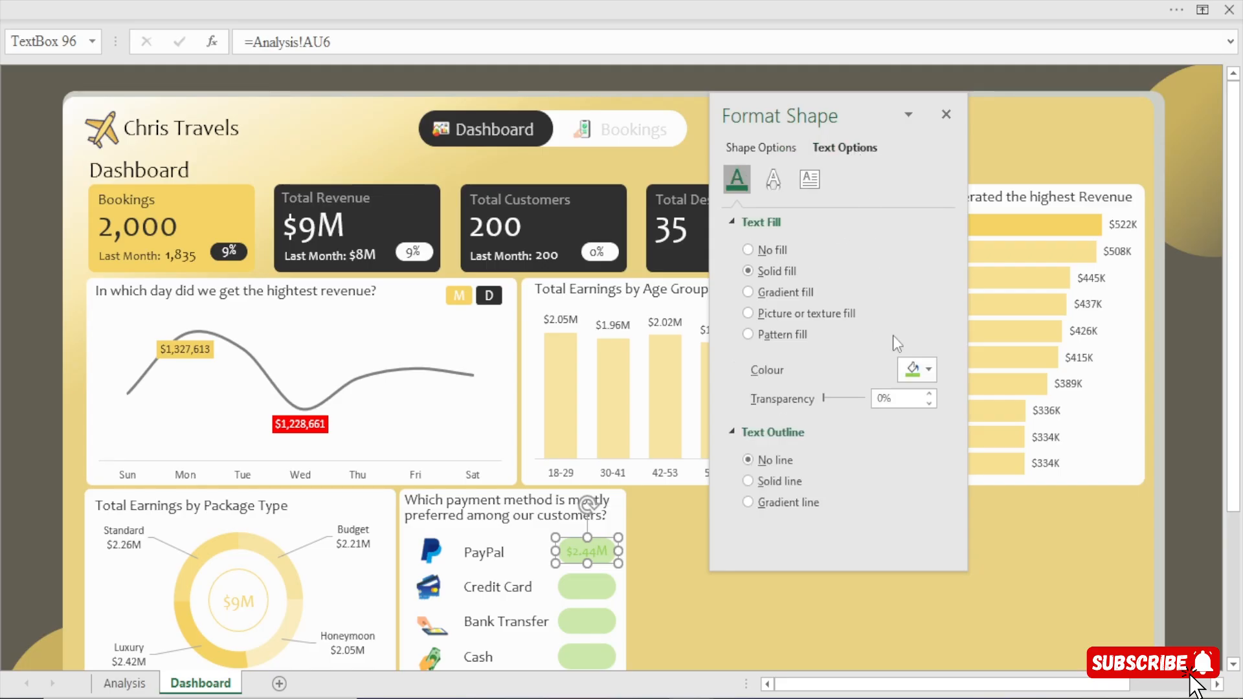
pyautogui.moveTo(824, 396); pyautogui.dragTo(744, 396)
pyautogui.click(946, 114)
pyautogui.click(1217, 551)
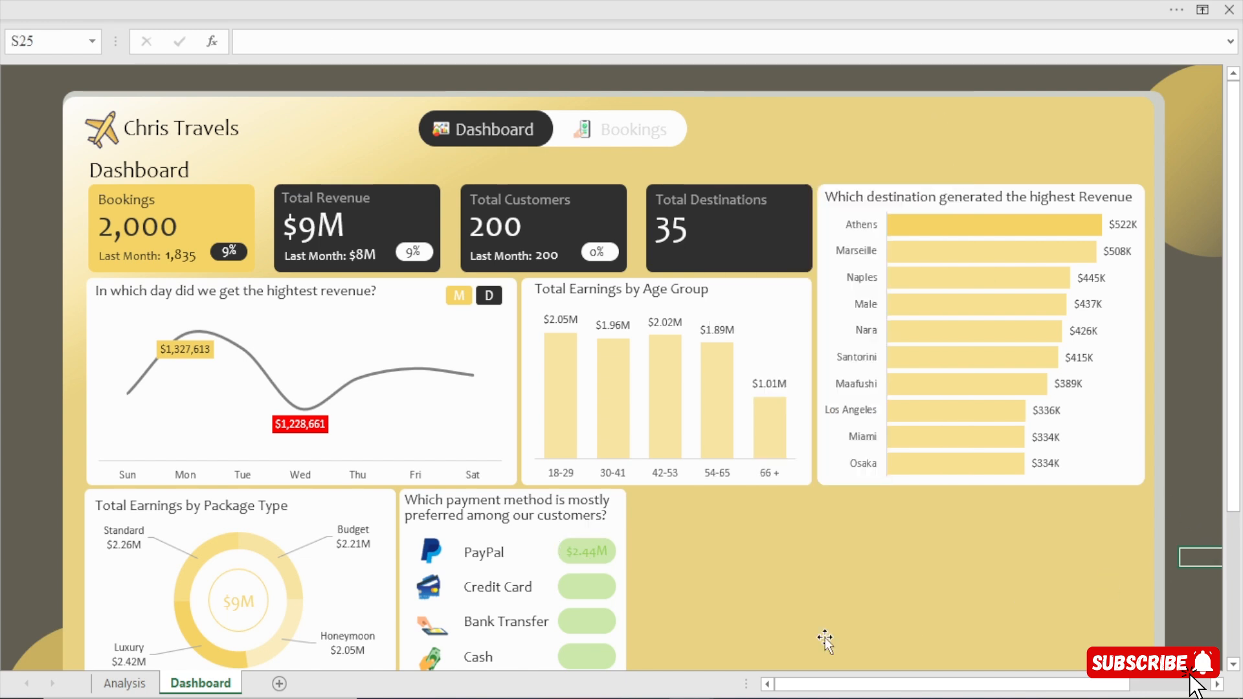
# Switch to Chris Travels Dashboard.xlsm and examine the font colour of the PayPal revenue box.
pyautogui.moveTo(692, 698)
pyautogui.click(590, 637)
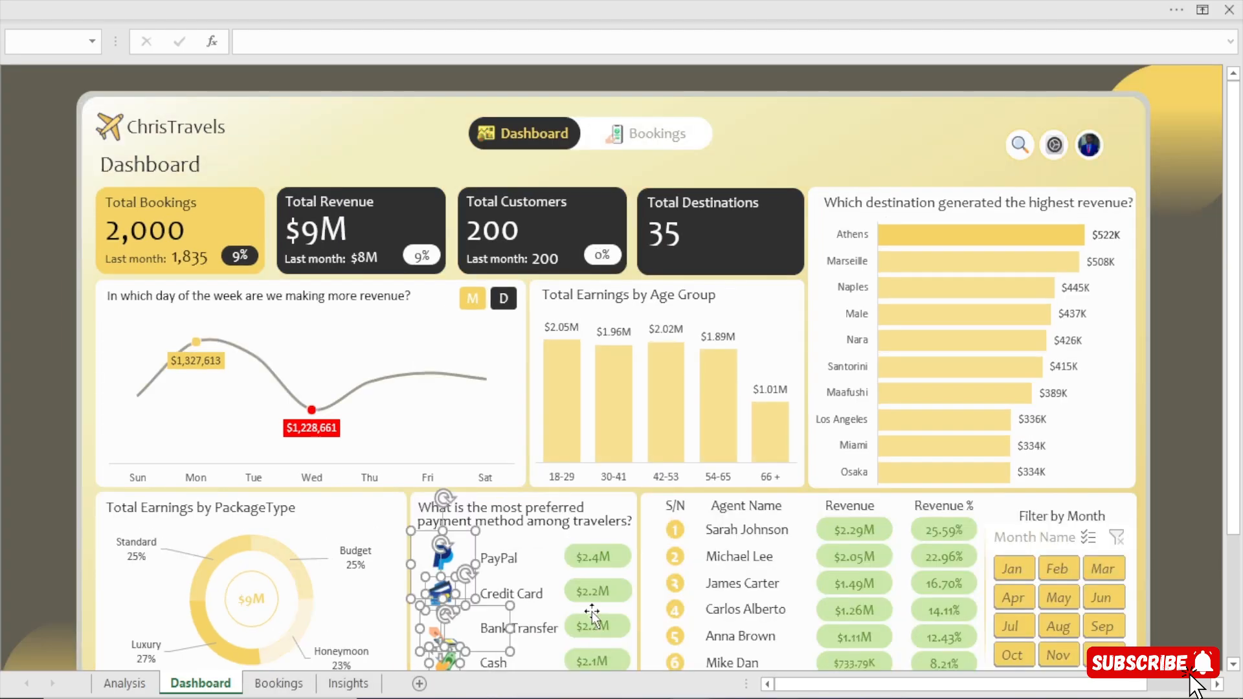
pyautogui.click(597, 558)
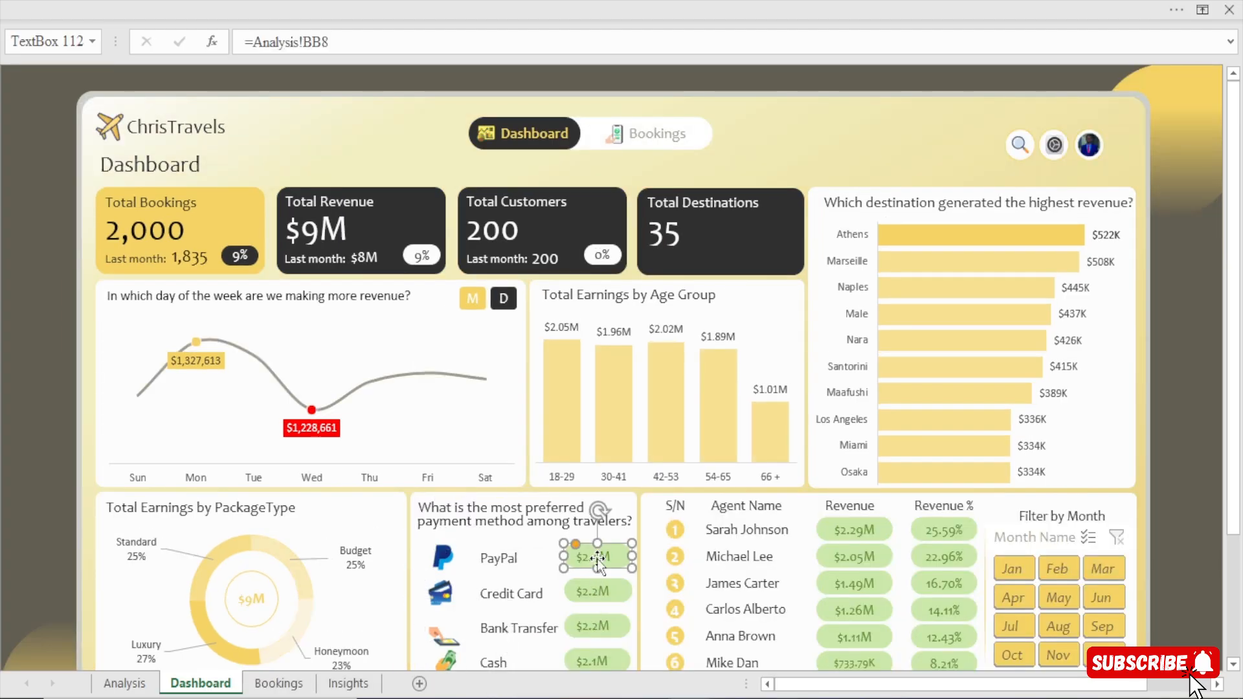
pyautogui.click(557, 2)
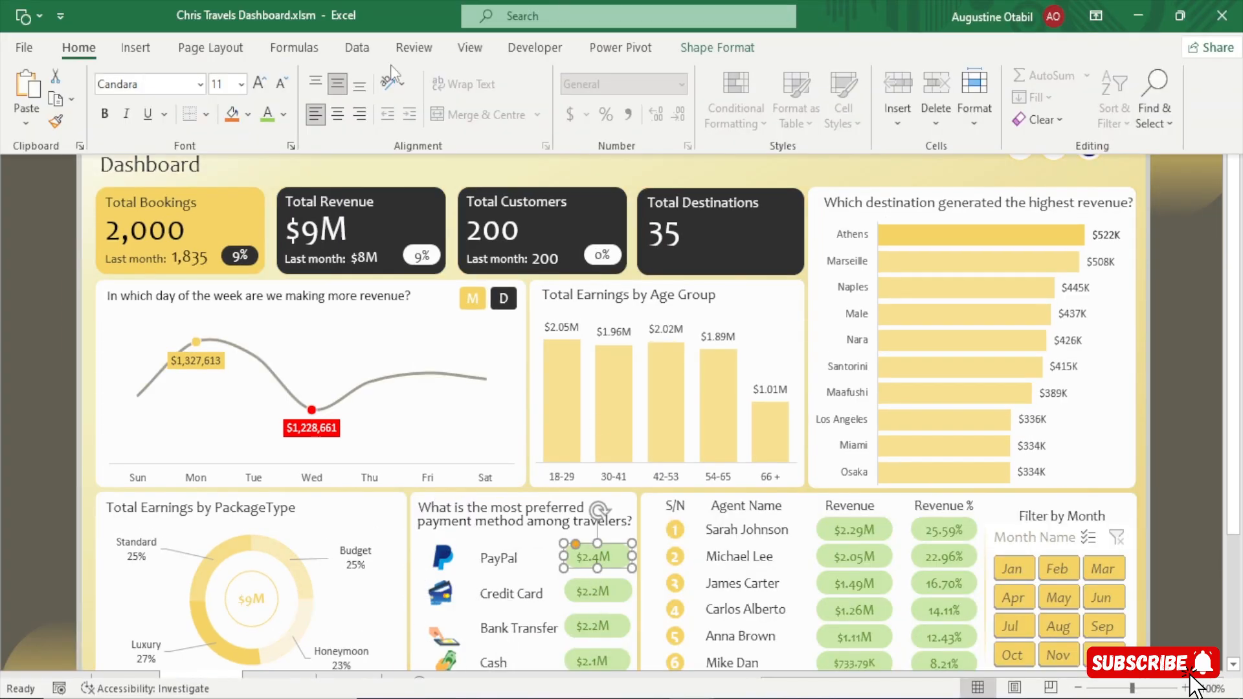
pyautogui.click(283, 115)
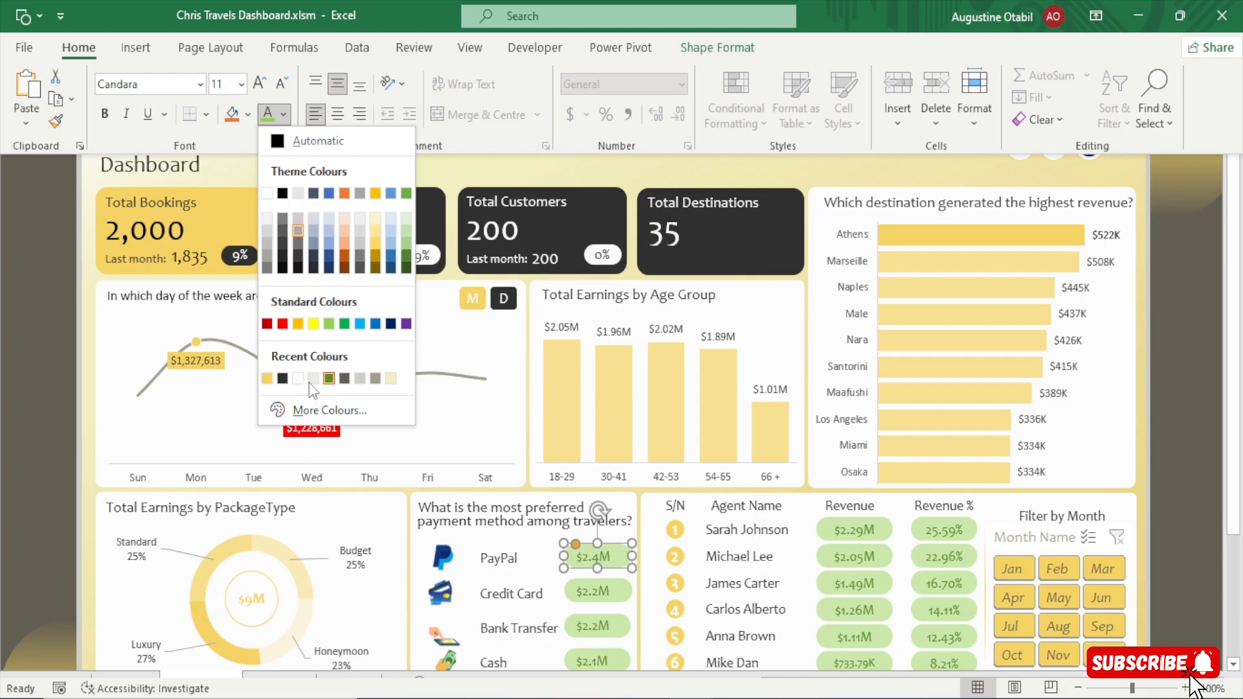
pyautogui.click(390, 479)
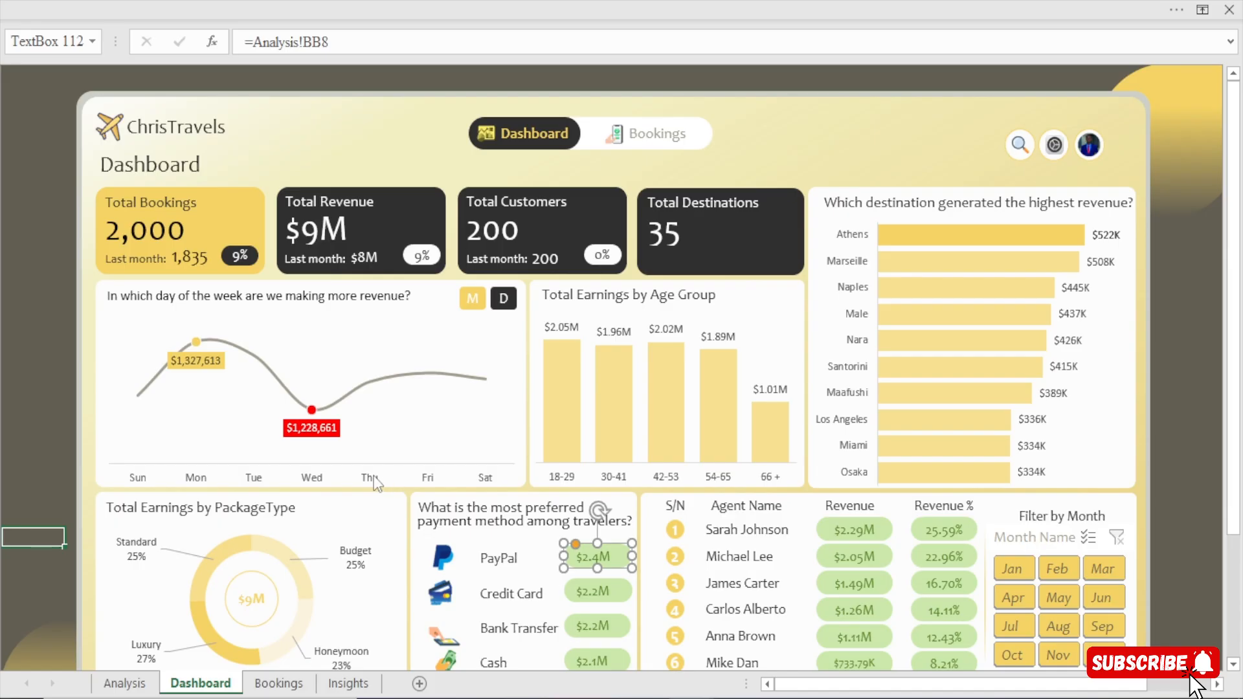
# Examine the shape fill colour and transparency of the reference dashboard's PayPal revenue box.
pyautogui.click(40, 431)
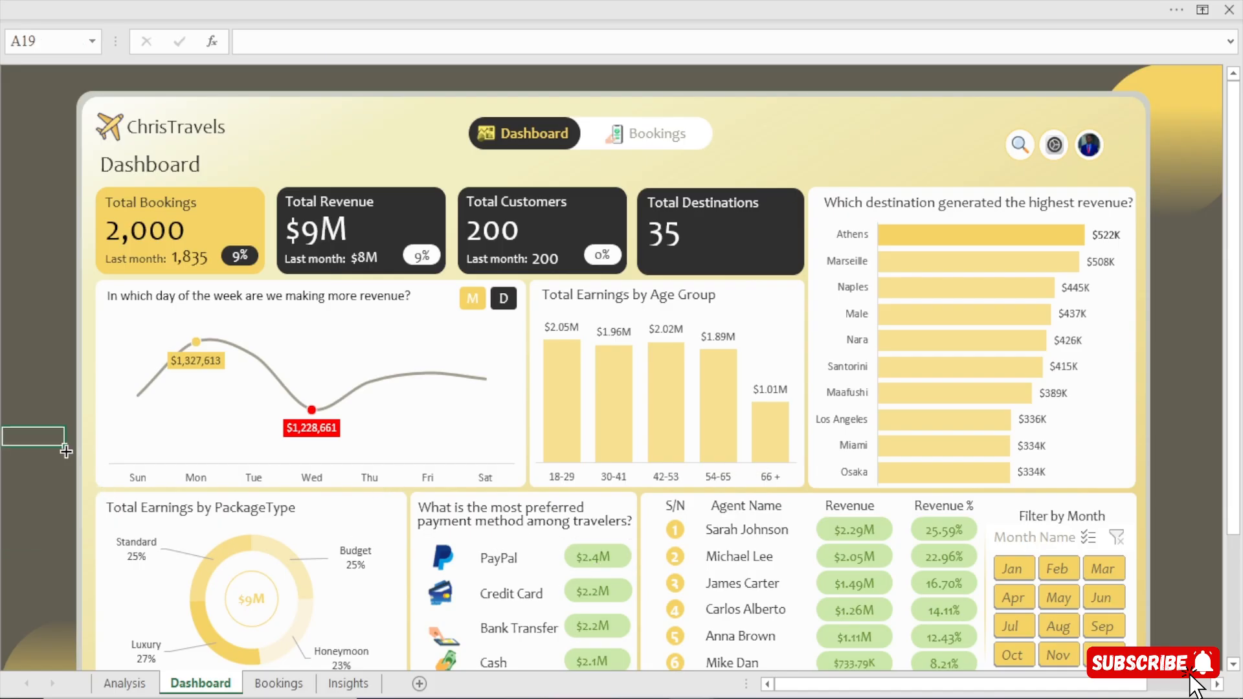
pyautogui.click(601, 558)
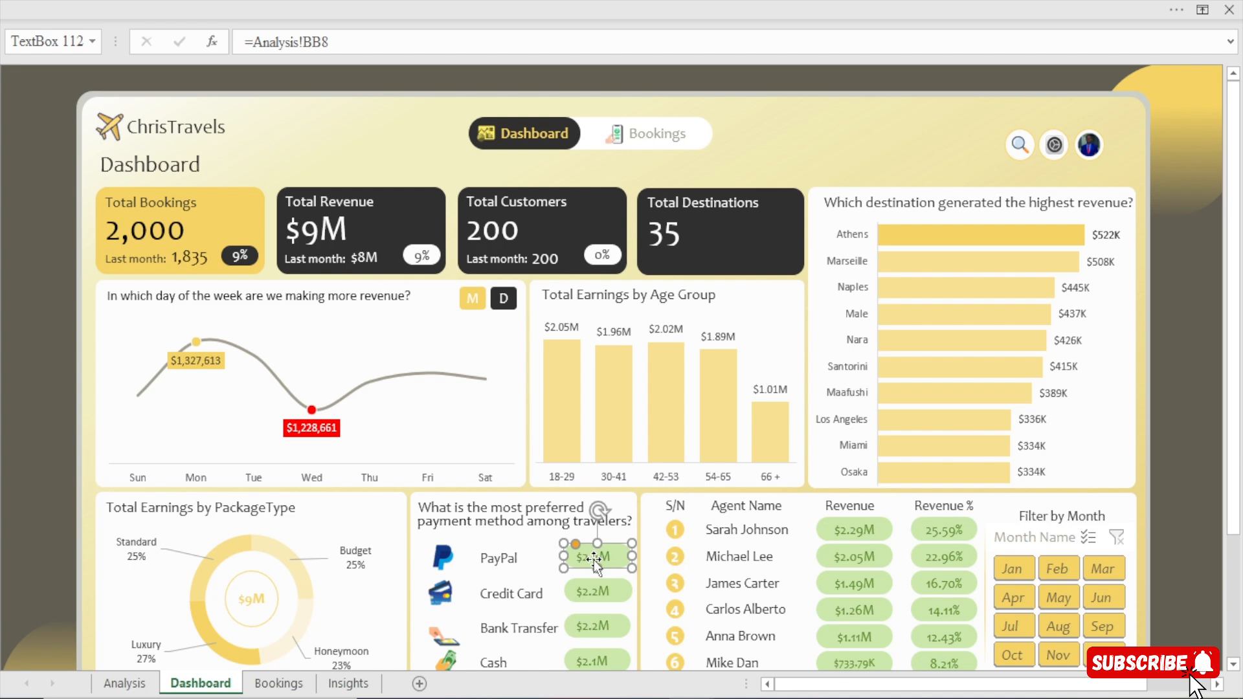
pyautogui.doubleClick(594, 559)
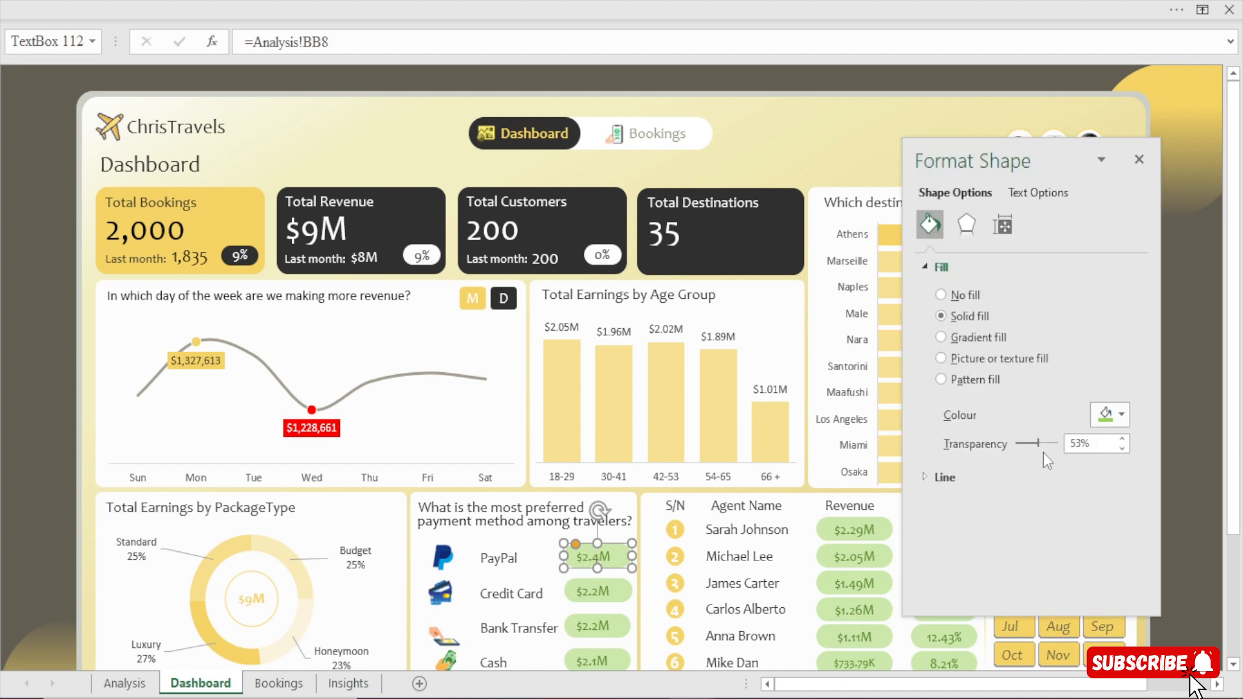
pyautogui.click(32, 481)
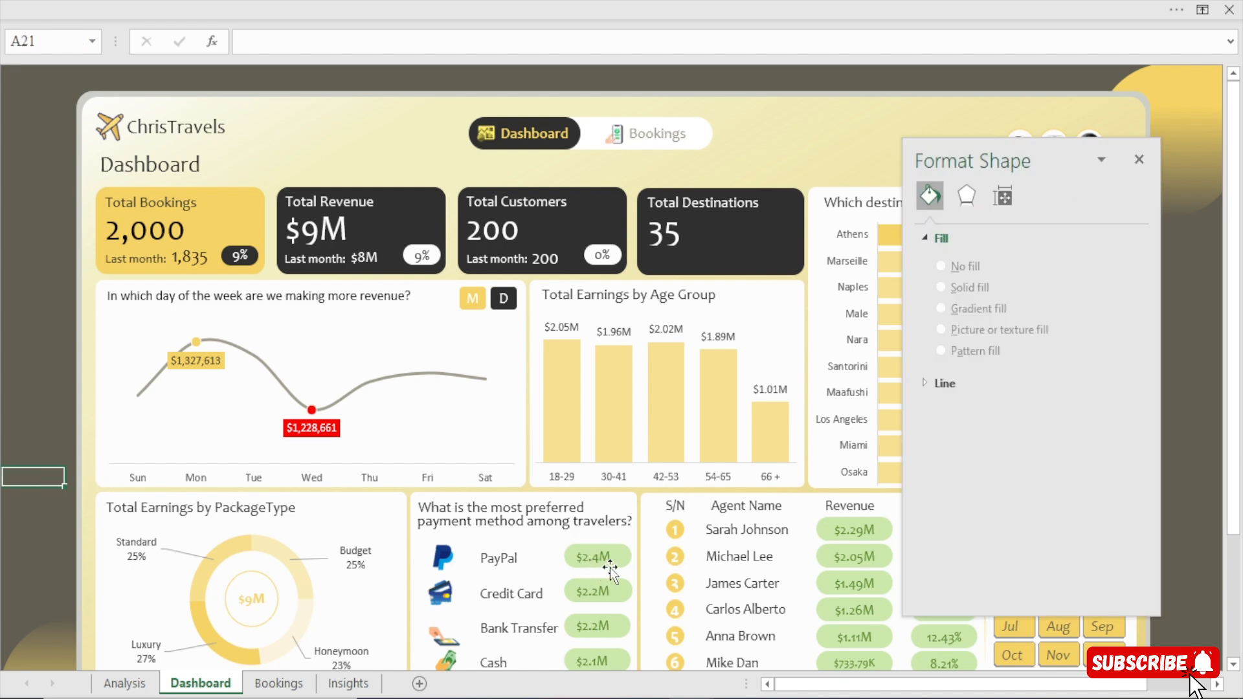
pyautogui.click(607, 558)
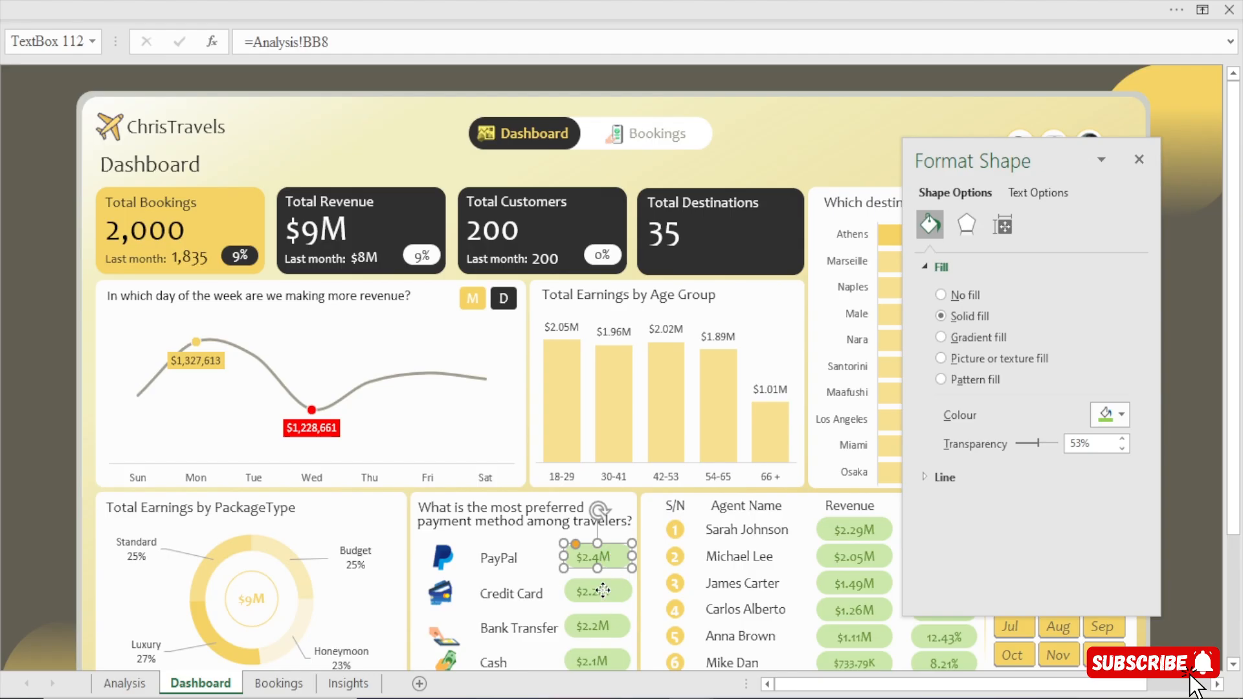
pyautogui.click(602, 590)
pyautogui.moveTo(602, 590)
pyautogui.mouseDown()
pyautogui.moveTo(541, 597)
pyautogui.moveTo(596, 591)
pyautogui.mouseUp()
pyautogui.click(576, 557)
pyautogui.moveTo(563, 556); pyautogui.dragTo(554, 584)
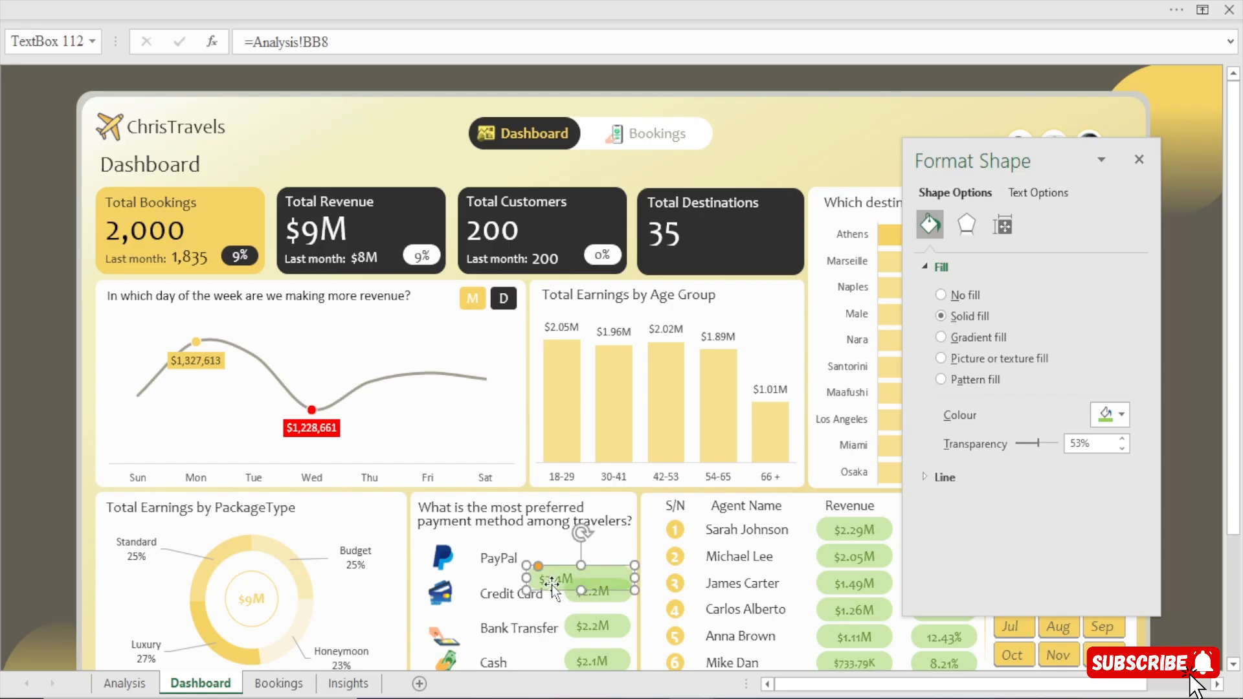
pyautogui.hotkey('ctrl', 'z')
pyautogui.hotkey('ctrl', 'z')
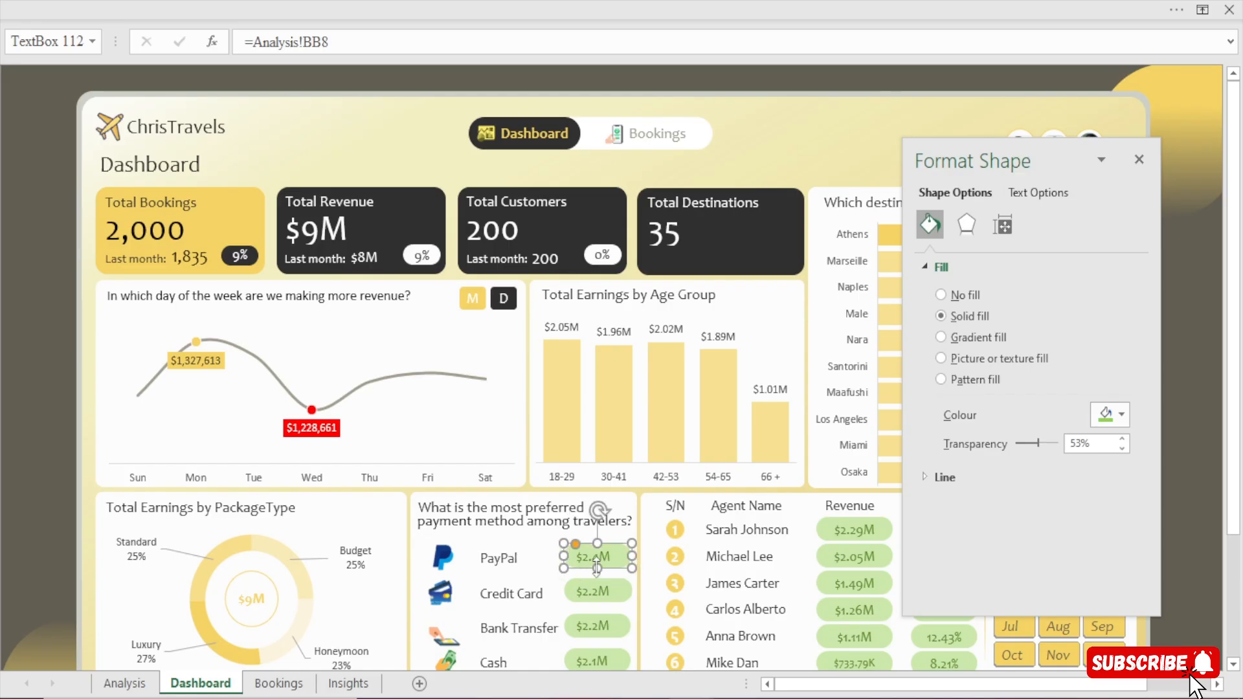
# Compare the first agent's revenue box with the PayPal revenue box and close the shape formatting settings.
pyautogui.click(853, 532)
pyautogui.click(602, 558)
pyautogui.click(1138, 161)
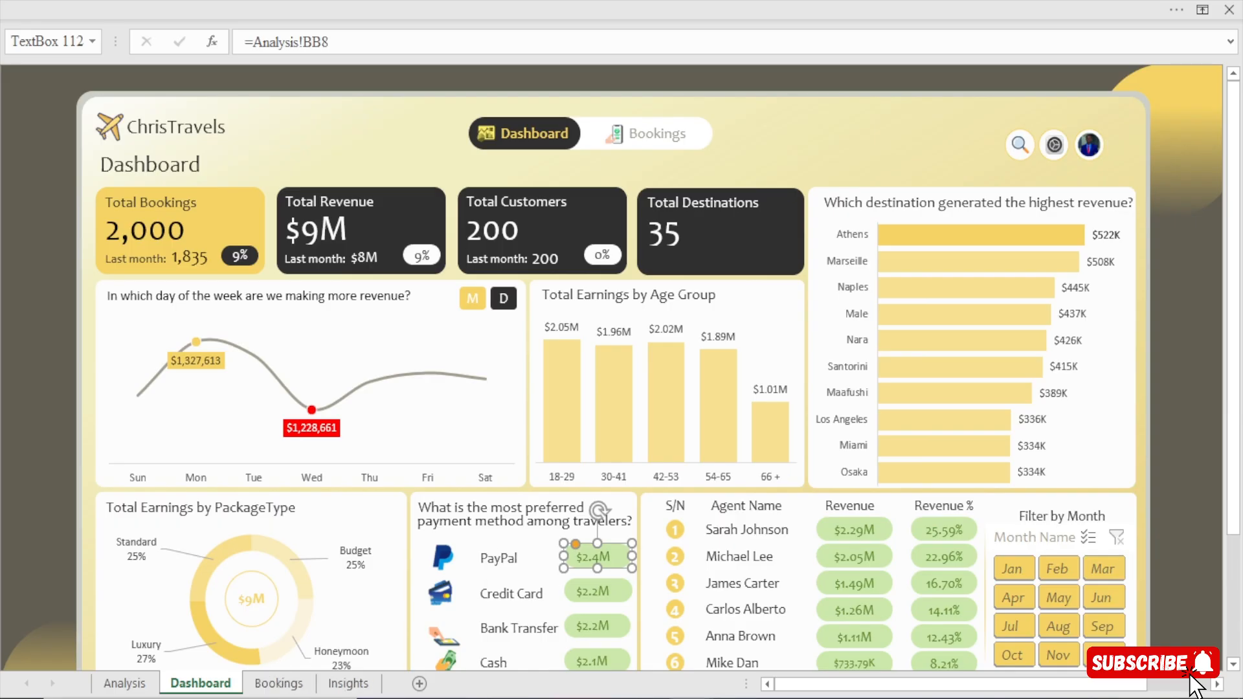
# Switch back to Agency work.xlsm and select the PayPal revenue text box.
pyautogui.moveTo(686, 697)
pyautogui.click(669, 623)
pyautogui.click(585, 553)
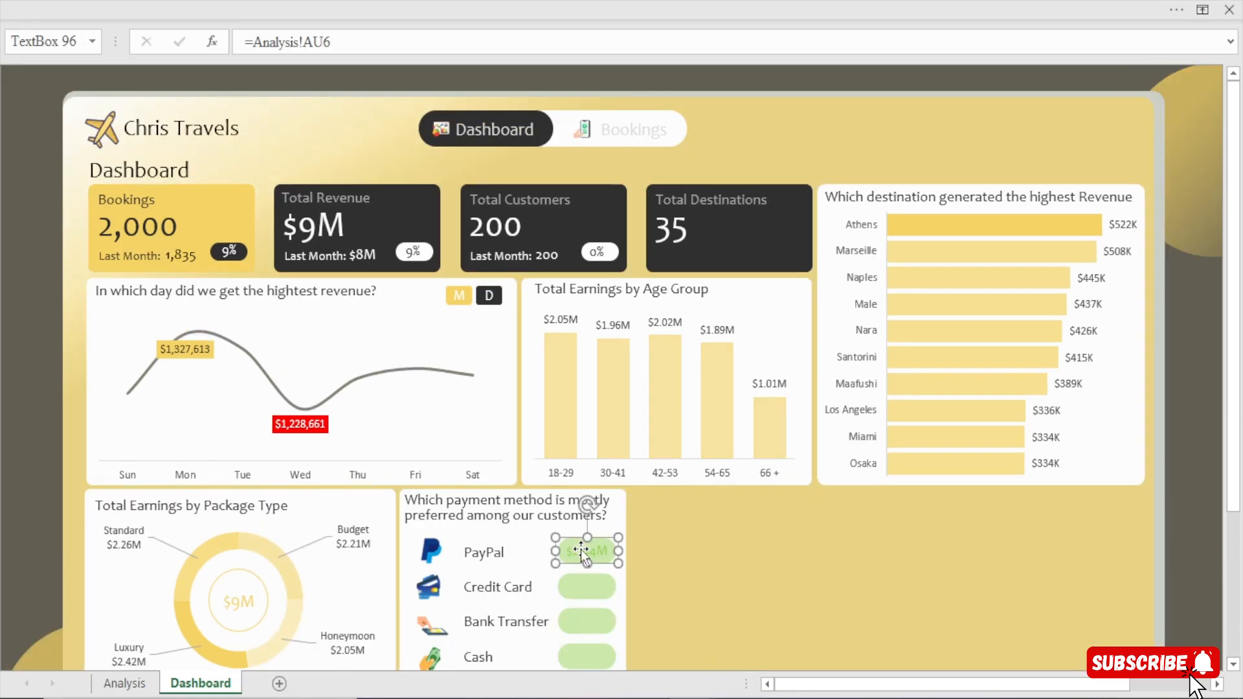
pyautogui.press('Escape')
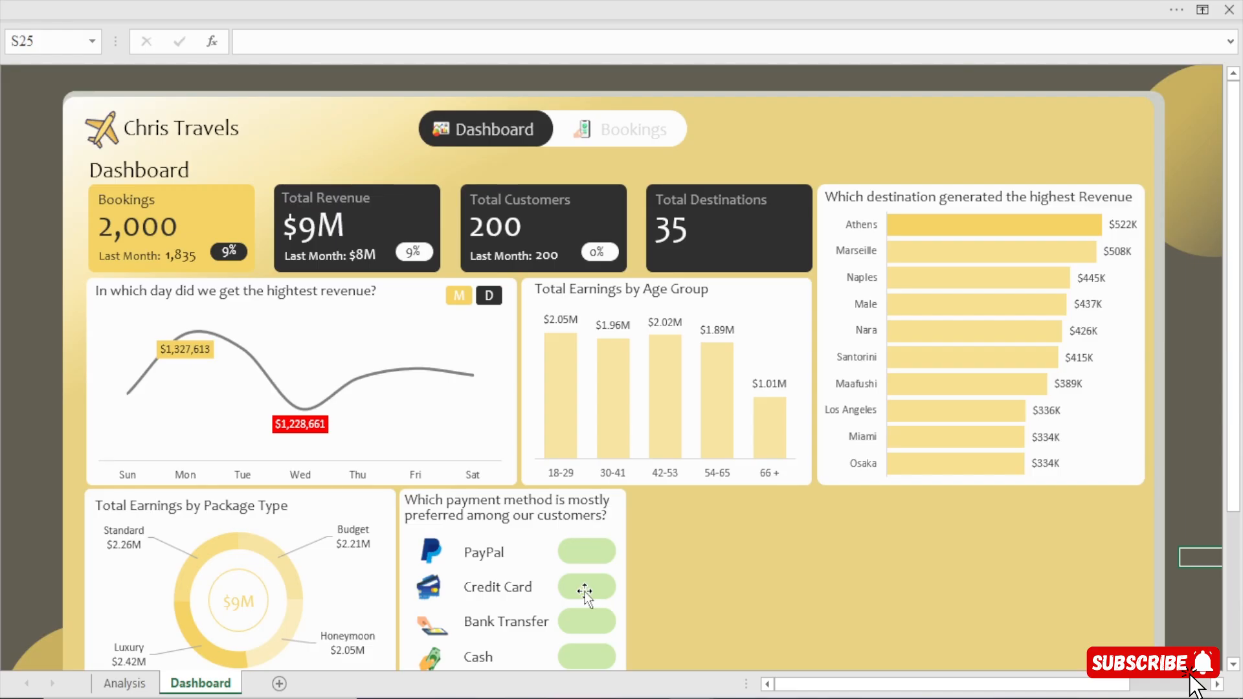
pyautogui.hotkey('ctrl', 'z')
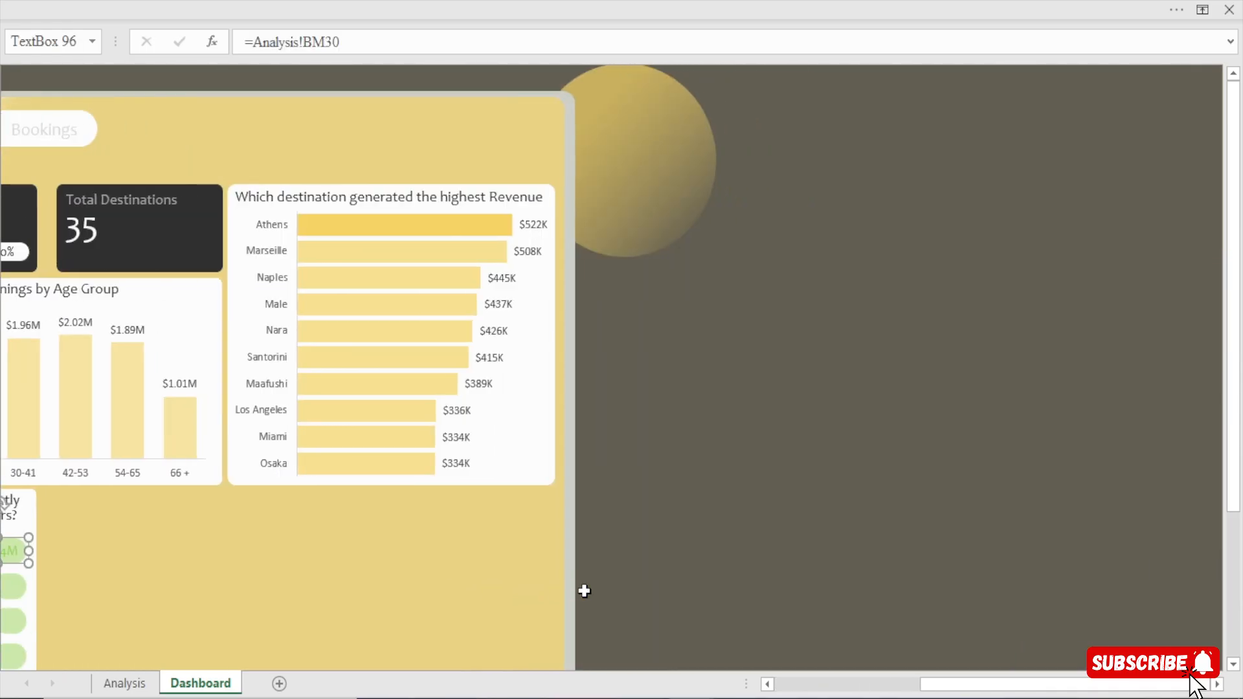
pyautogui.moveTo(990, 688); pyautogui.dragTo(796, 664)
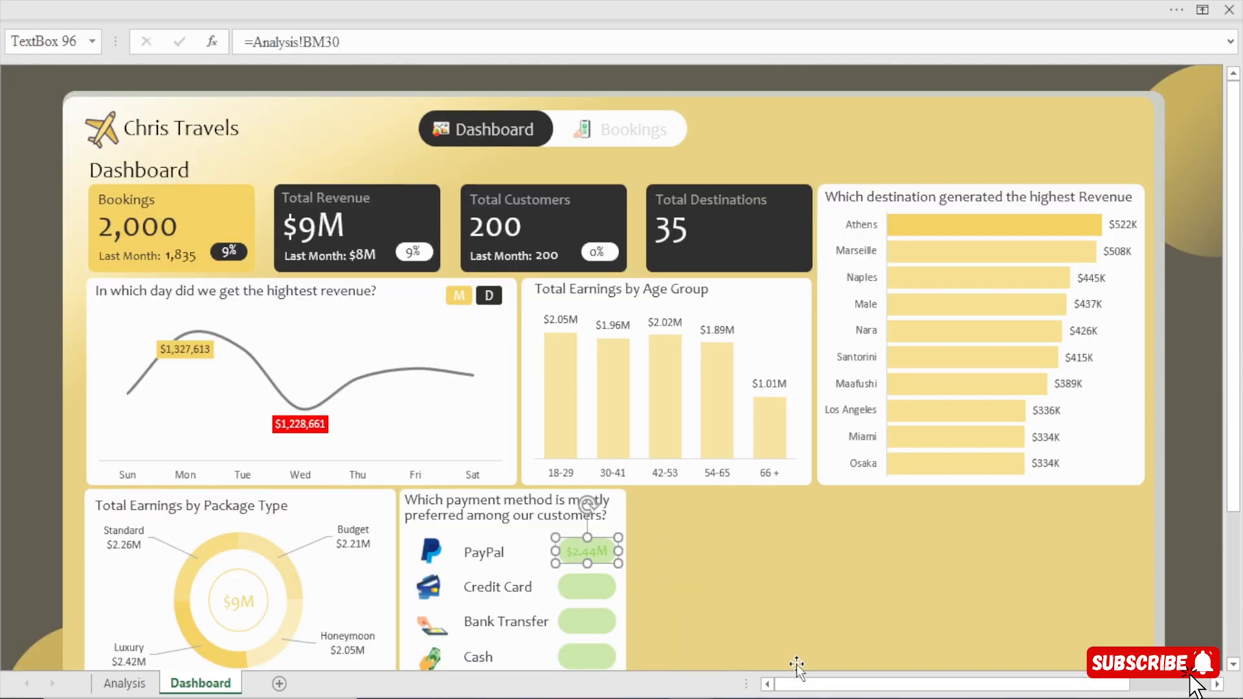
pyautogui.click(42, 539)
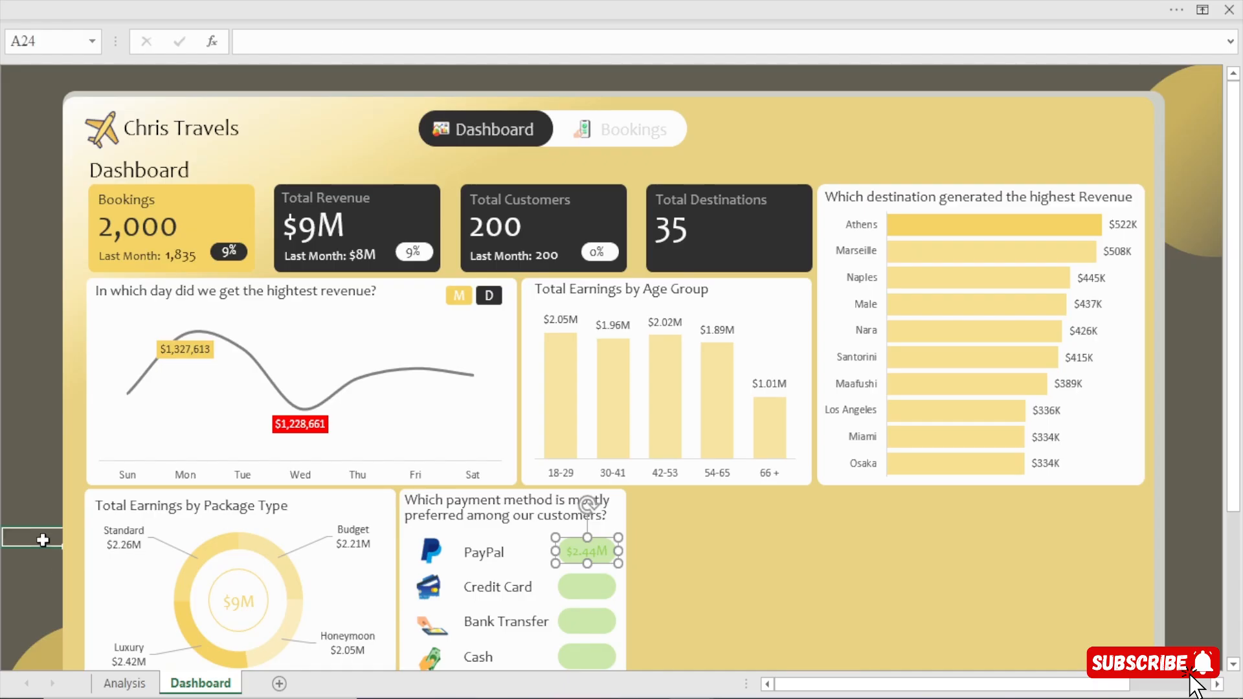
# Give the PayPal revenue text box a solid text fill in standard green.
pyautogui.click(584, 547)
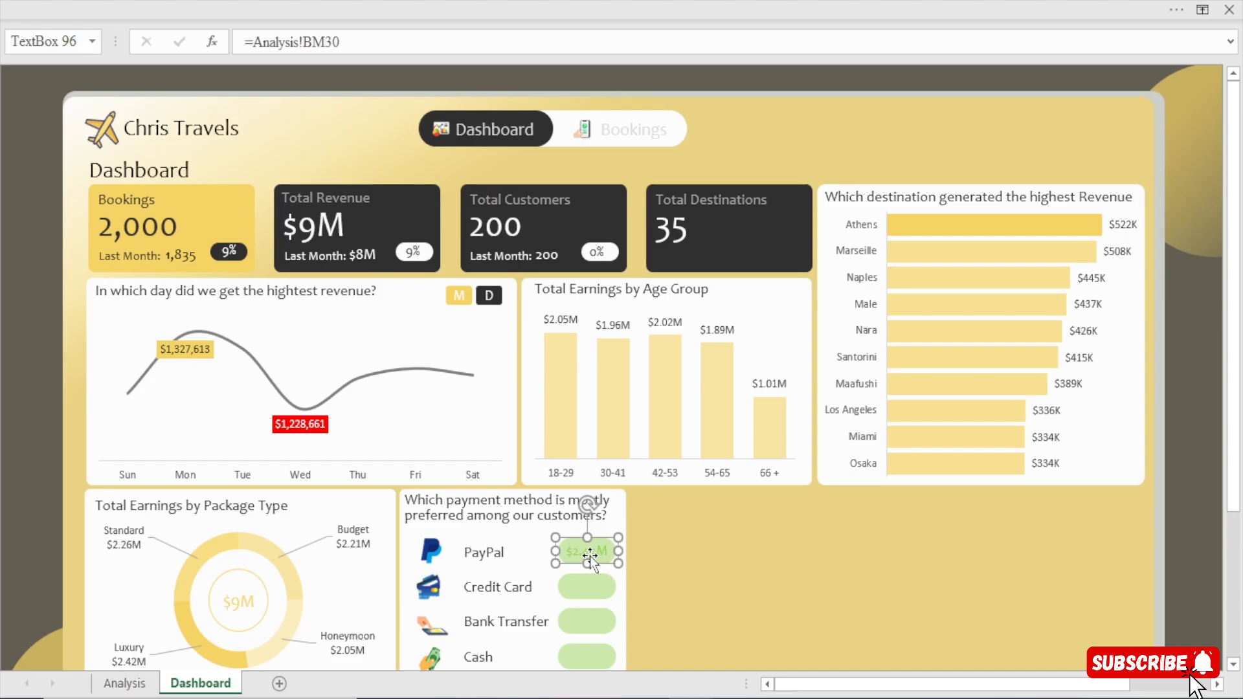
pyautogui.hotkey('ctrl', '1')
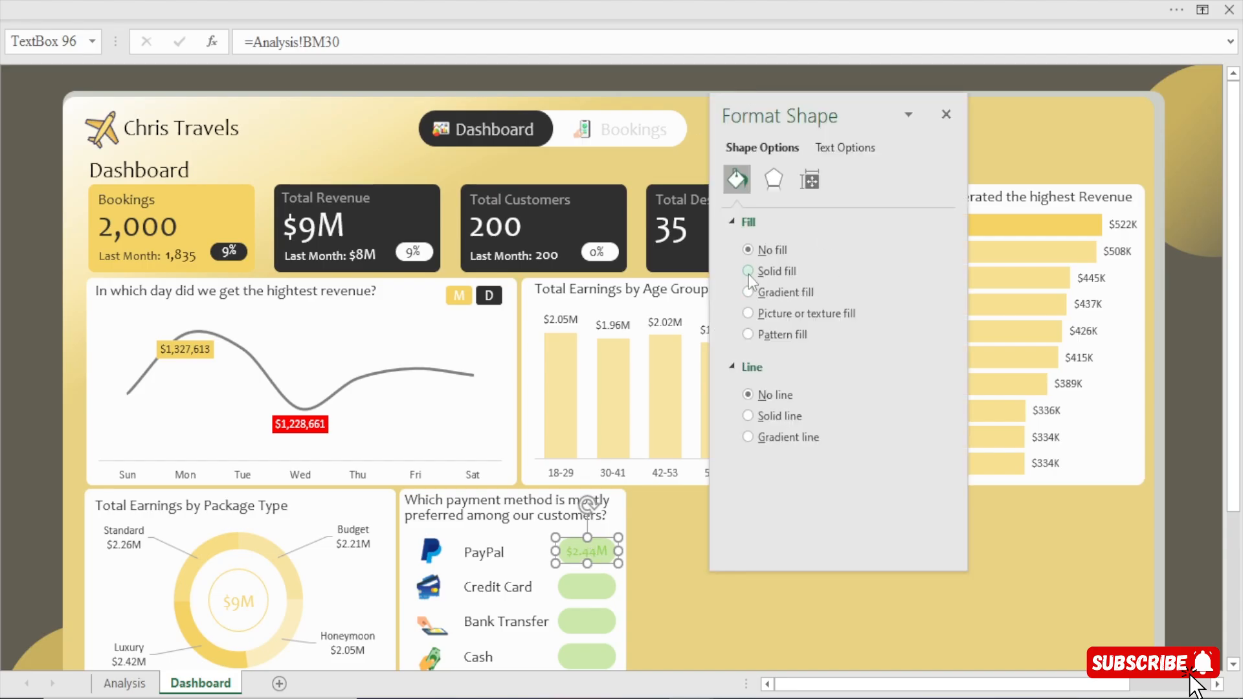
pyautogui.click(840, 151)
pyautogui.click(926, 370)
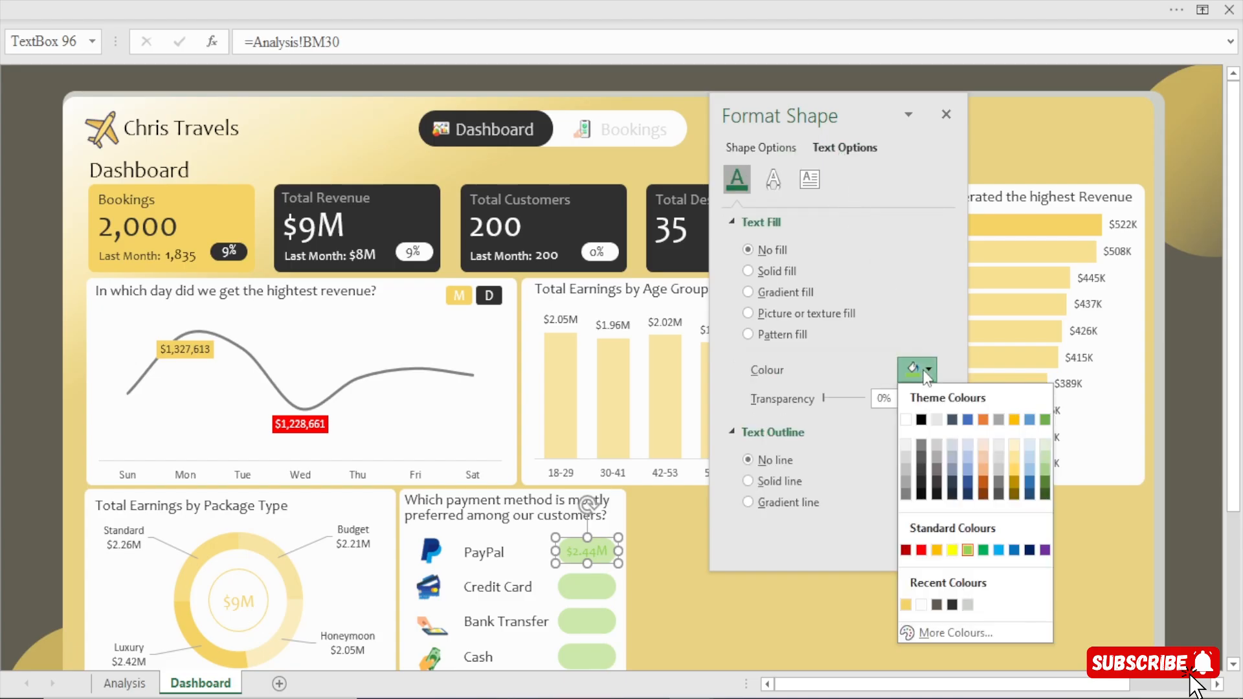
pyautogui.click(983, 549)
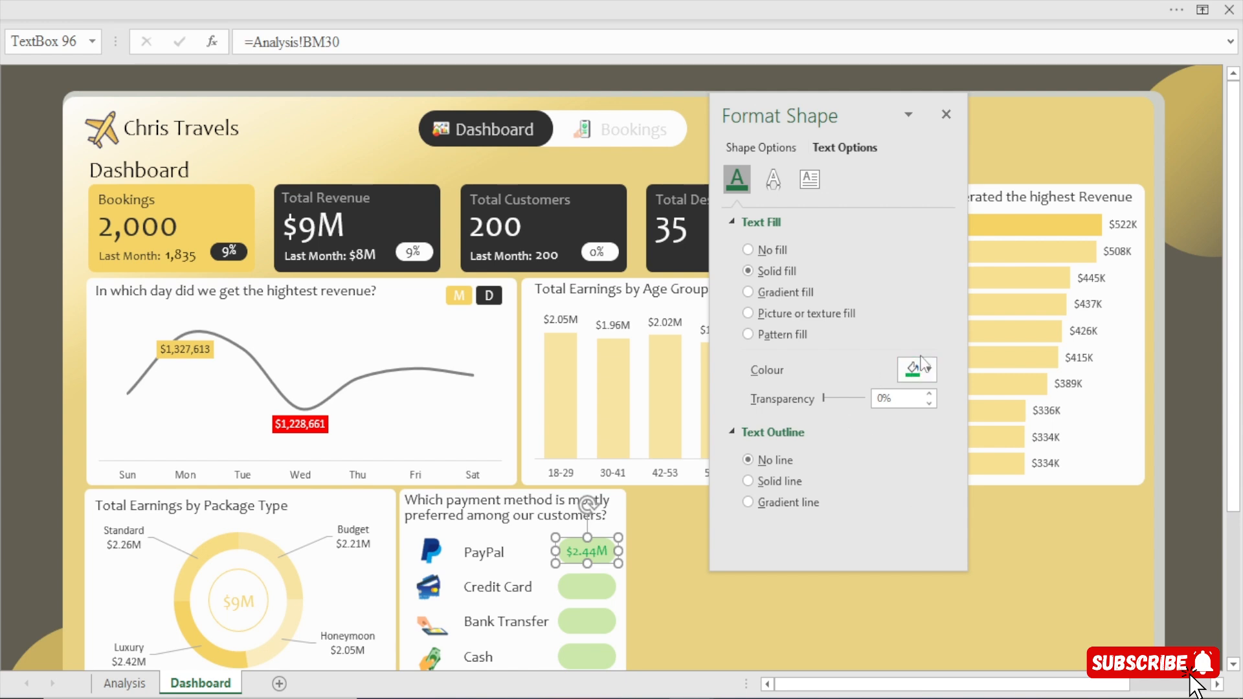
pyautogui.click(27, 459)
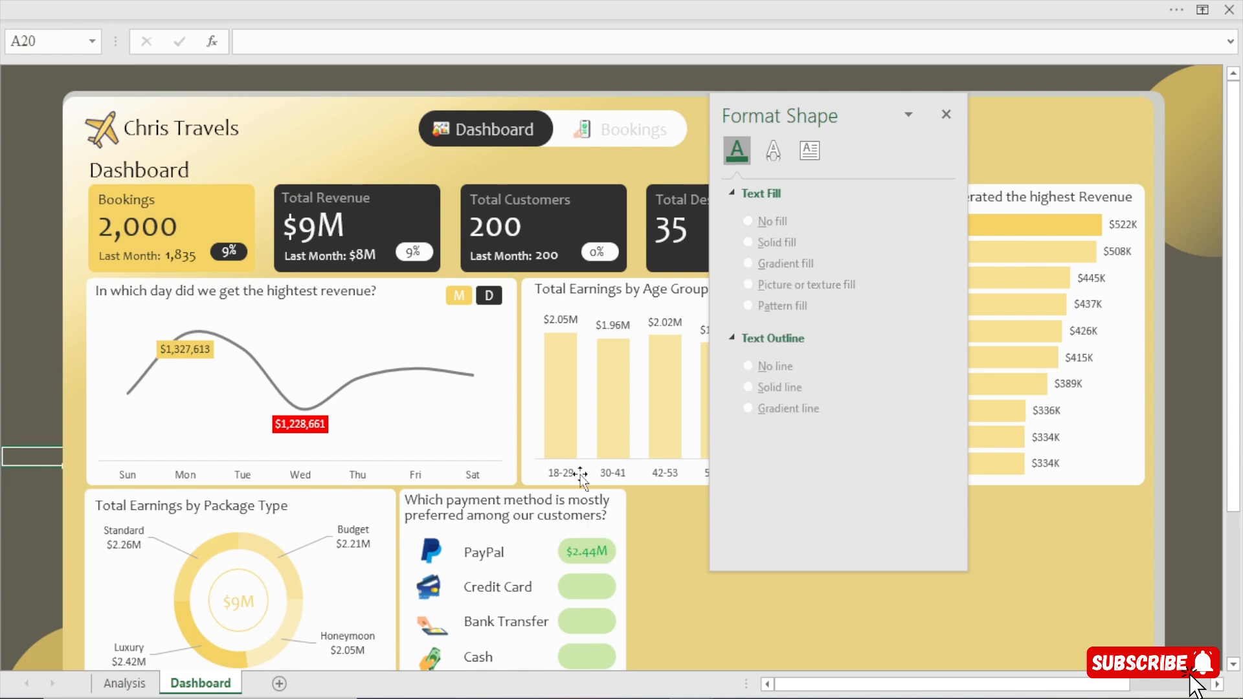
# Duplicate the PayPal revenue text box and place the copy on the Credit Card green box.
pyautogui.click(596, 550)
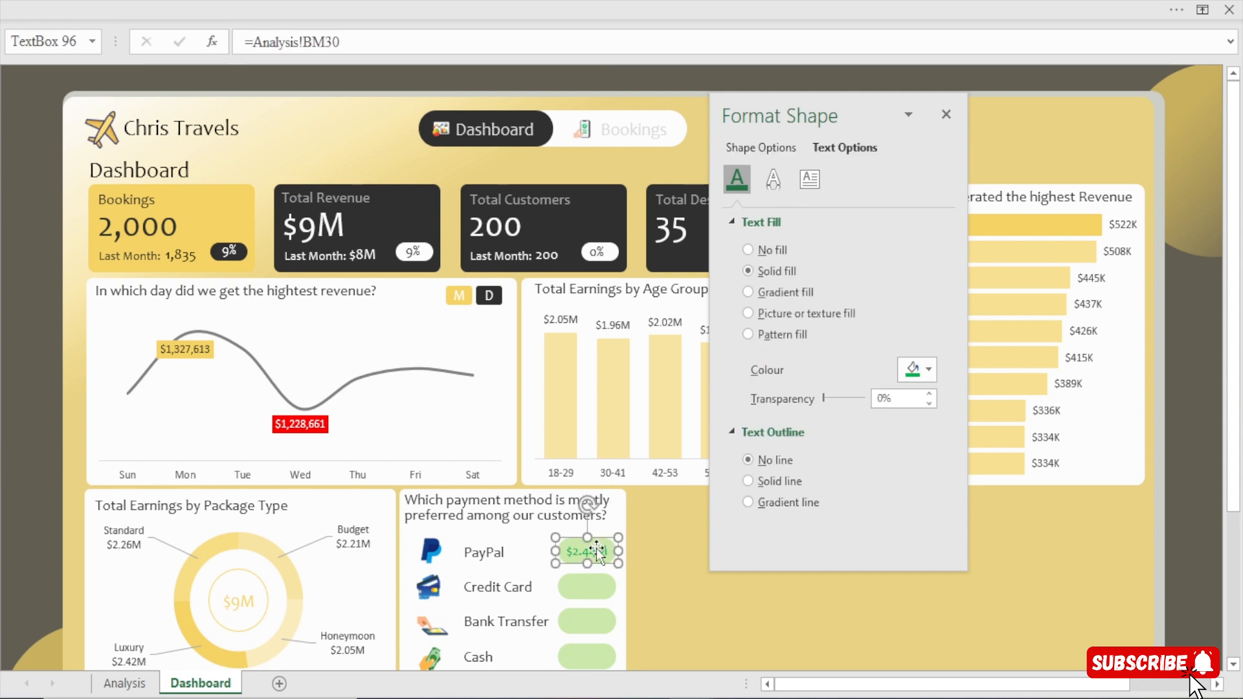
pyautogui.hotkey('ctrl', 'd')
pyautogui.moveTo(589, 575); pyautogui.dragTo(581, 607)
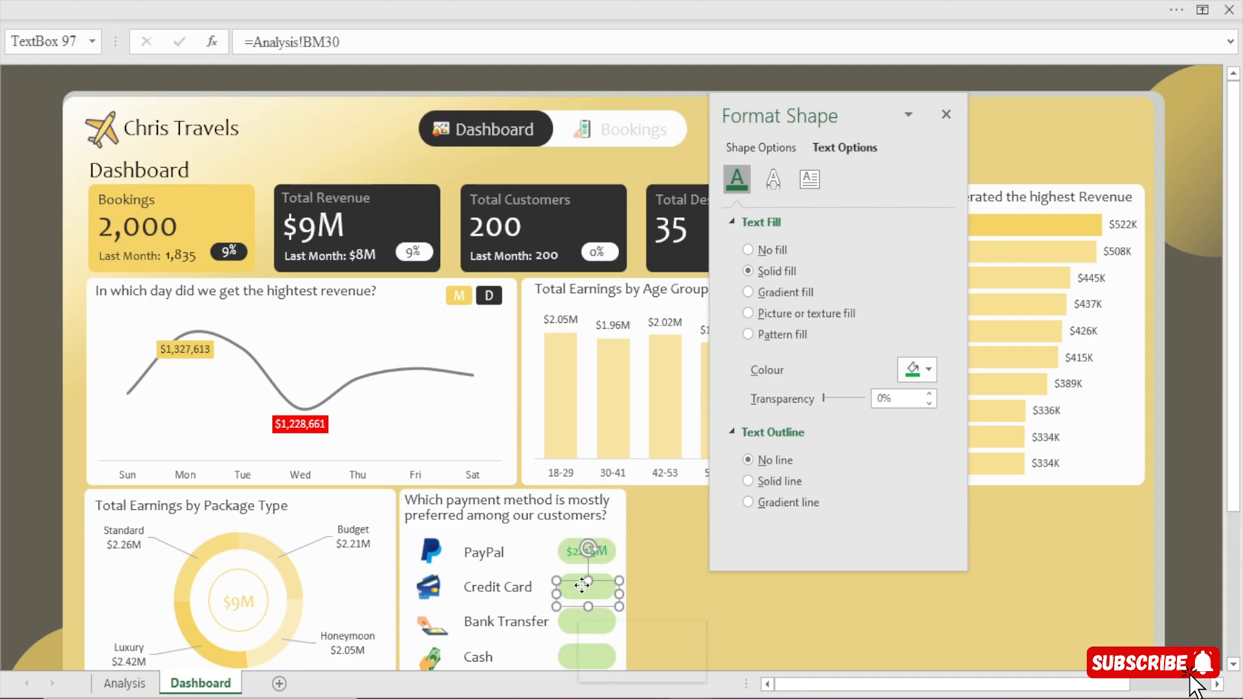
# Try to bring the revenue text box copy on the Credit Card green box to the front of the other shapes.
pyautogui.rightClick(578, 606)
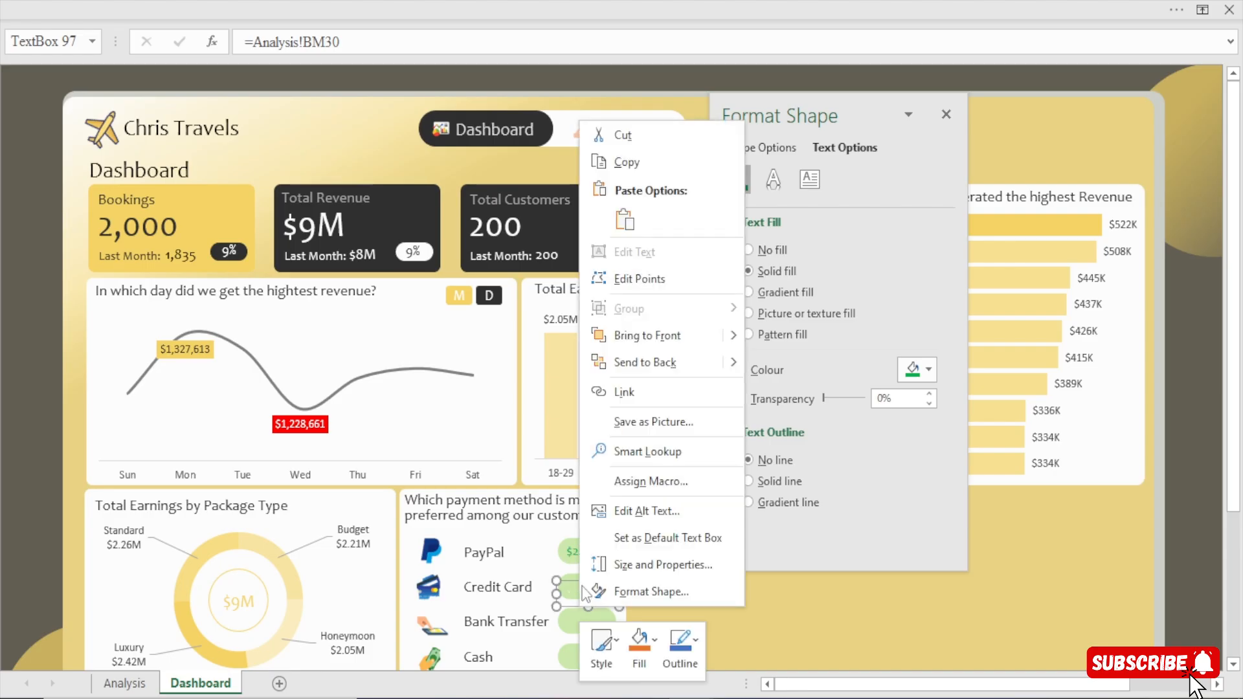
pyautogui.click(657, 335)
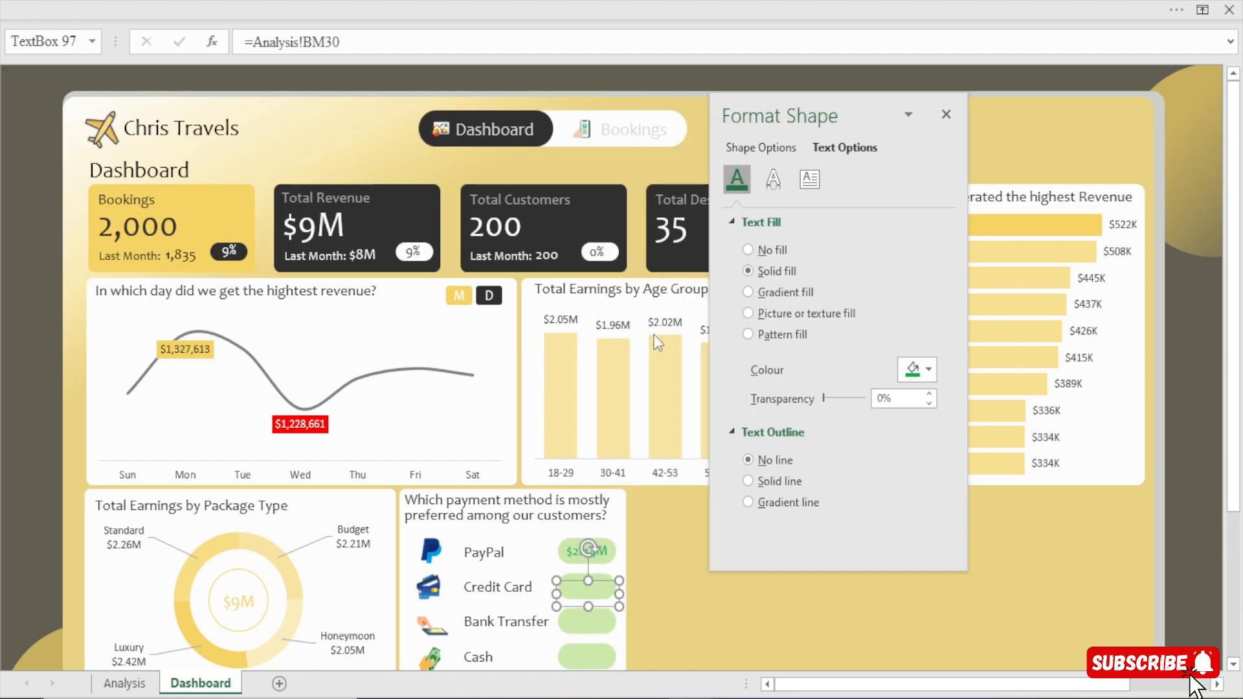
pyautogui.rightClick(586, 606)
pyautogui.moveTo(735, 321)
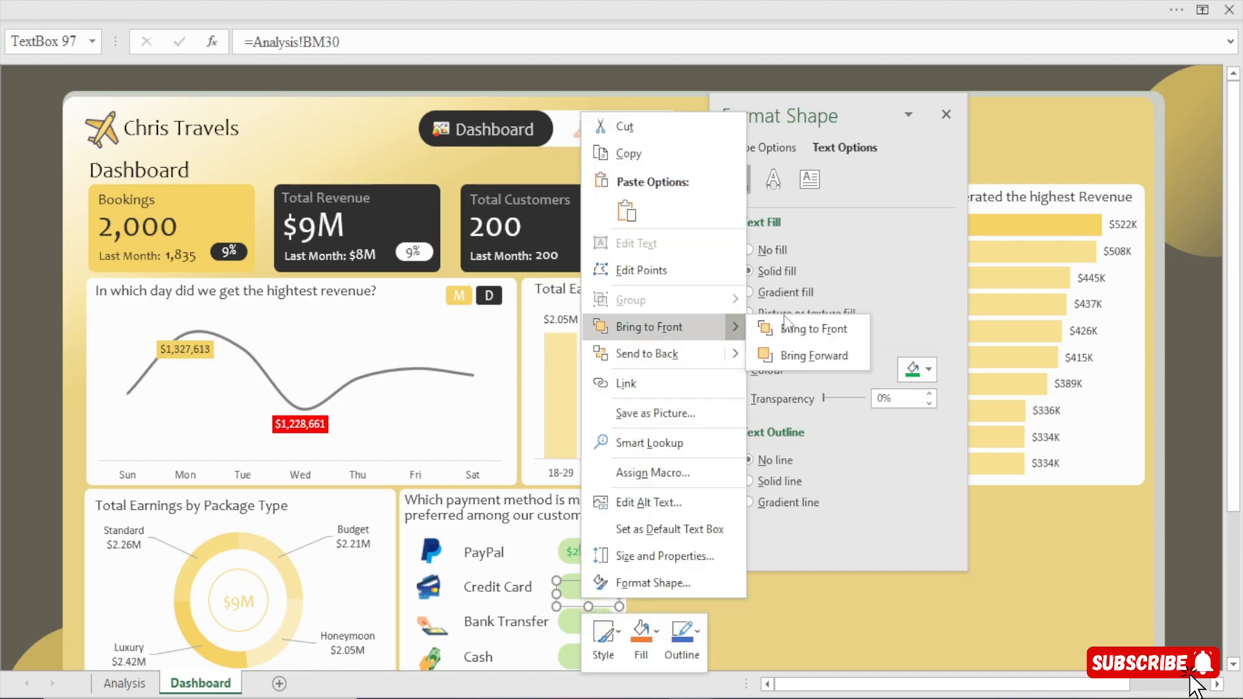
pyautogui.click(817, 354)
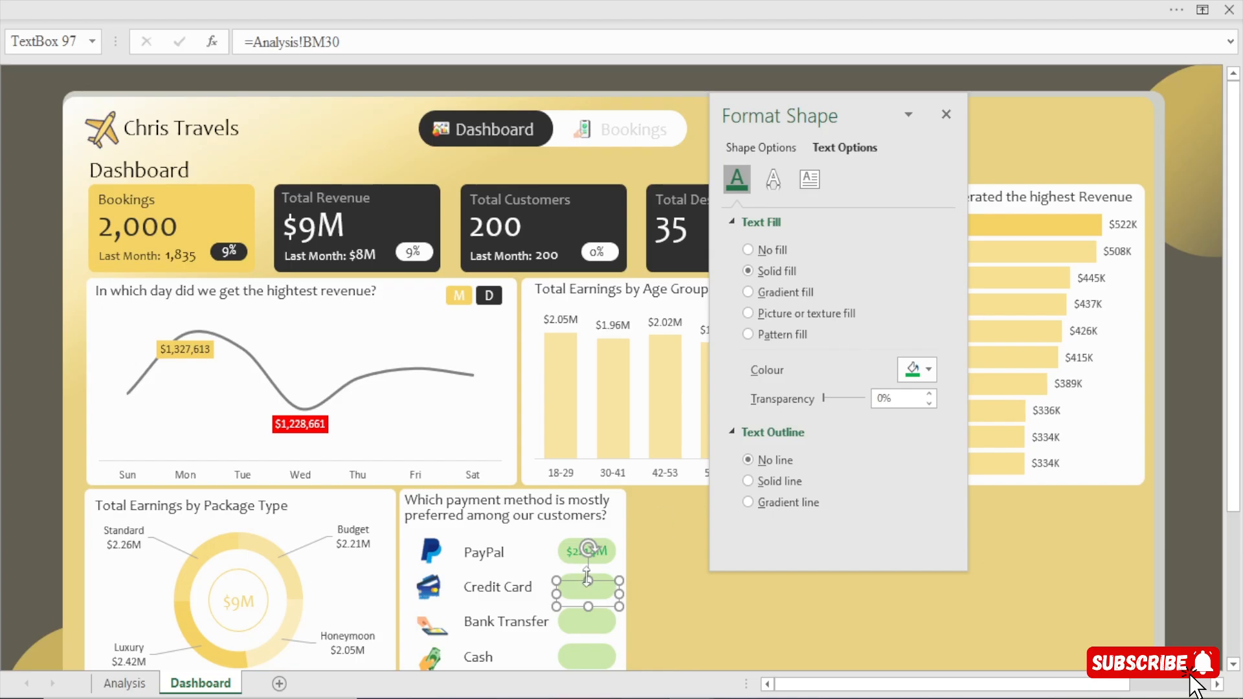
pyautogui.press('Escape')
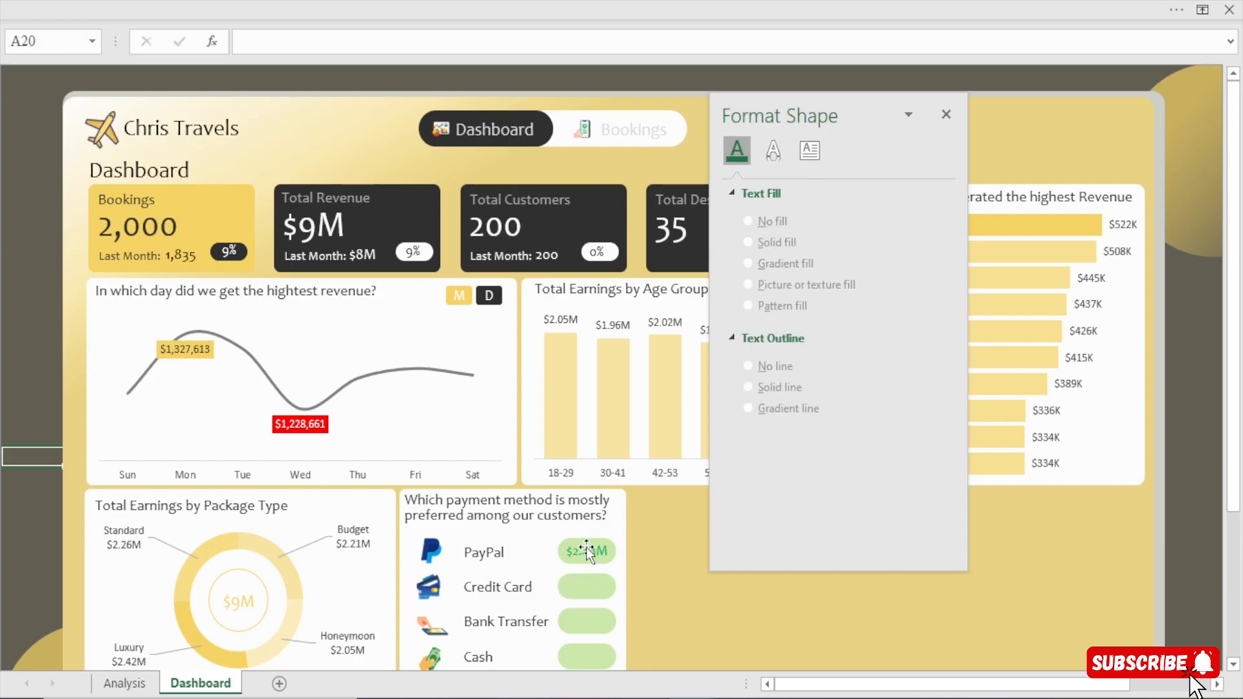
# Move the overlapping text box copy off the PayPal green box, bring it to the front and deselect it.
pyautogui.click(587, 552)
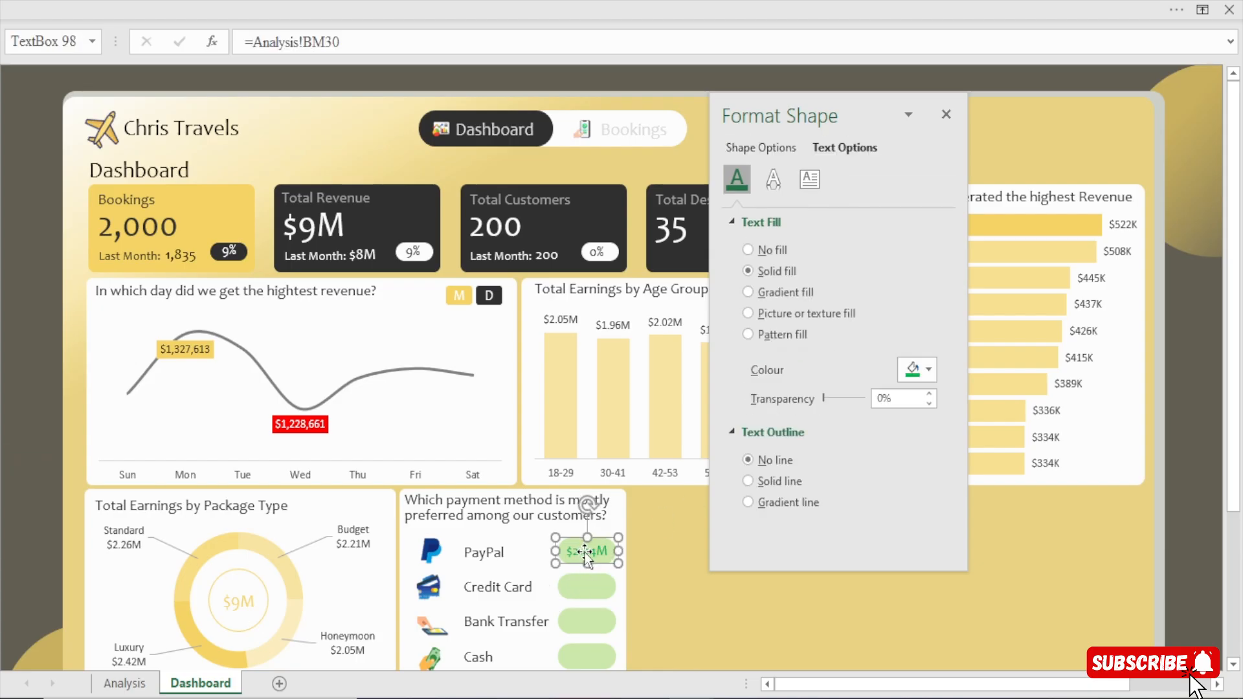
pyautogui.moveTo(586, 553); pyautogui.dragTo(662, 601)
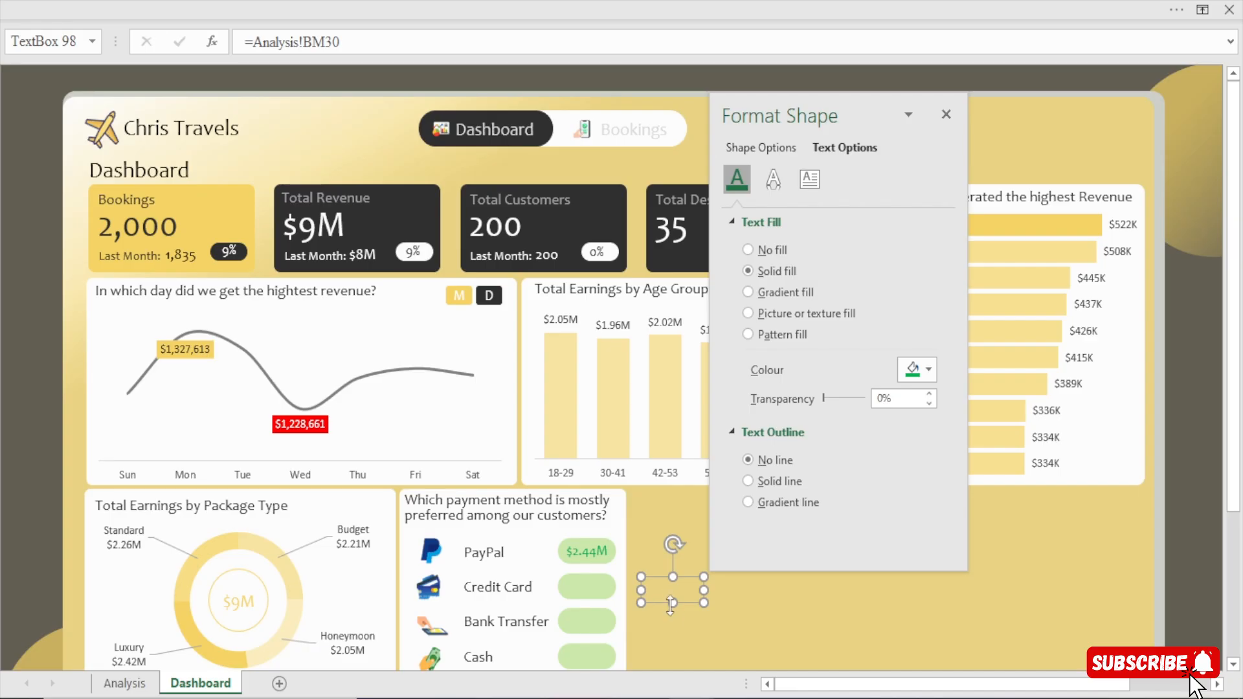
pyautogui.rightClick(661, 601)
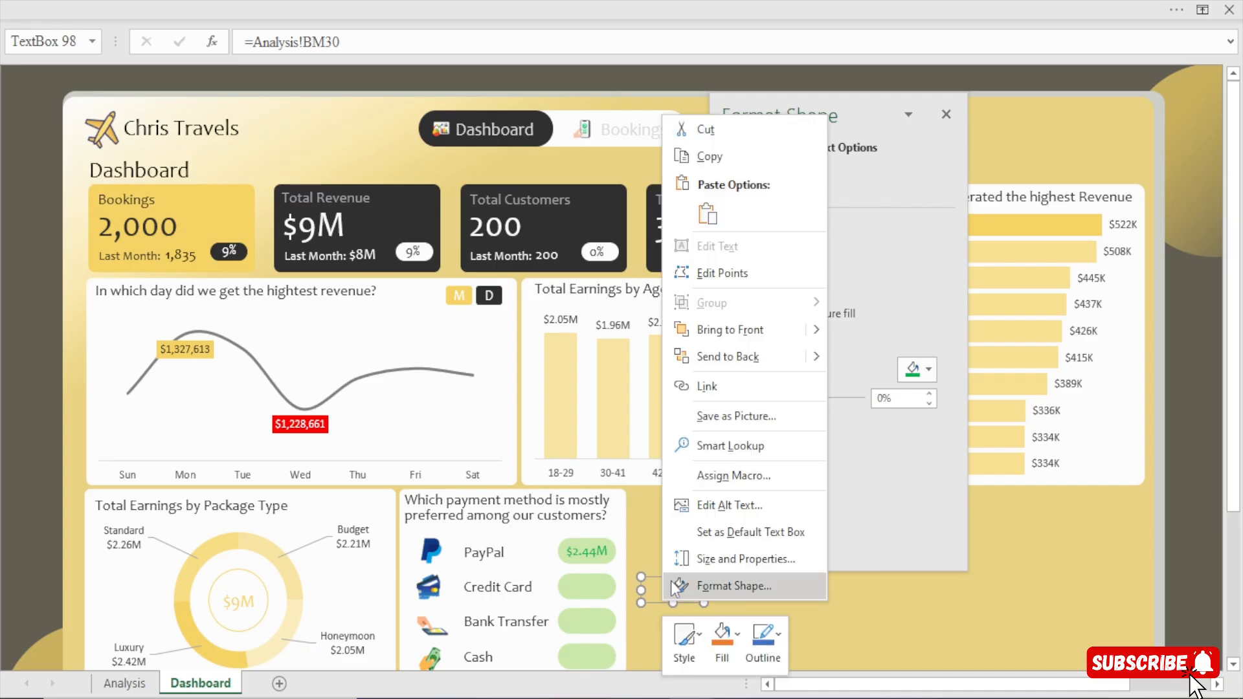
pyautogui.click(741, 329)
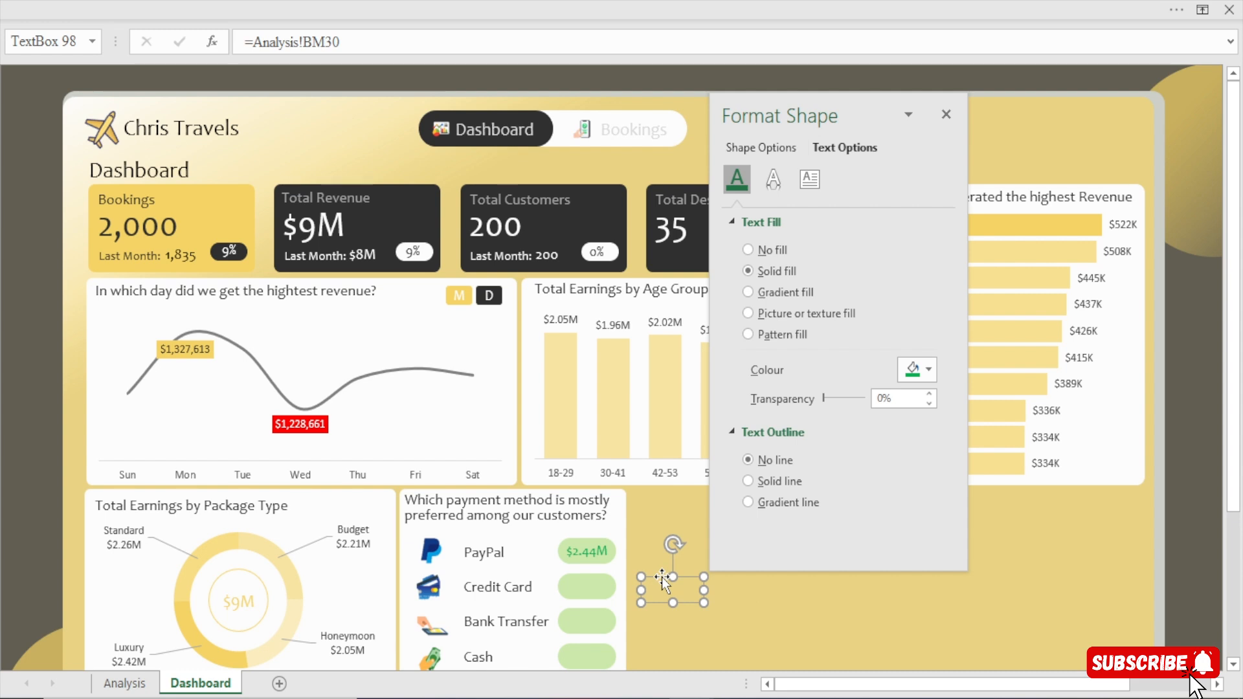
pyautogui.moveTo(661, 581); pyautogui.dragTo(500, 547)
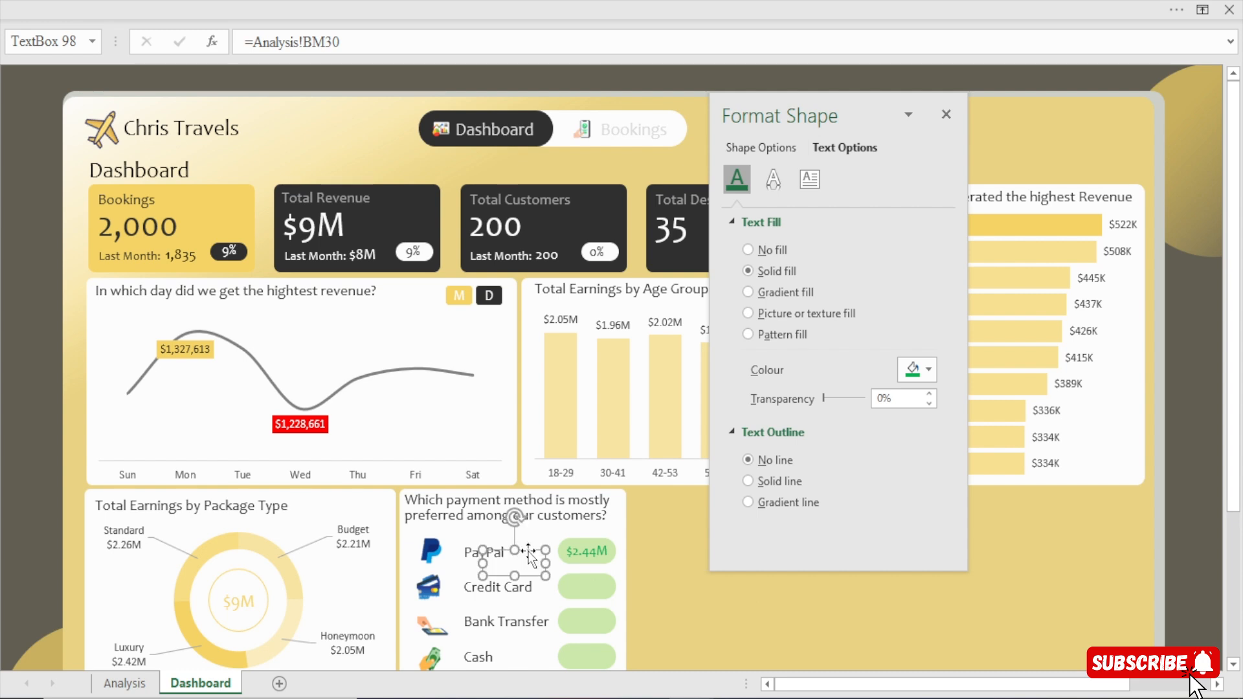
pyautogui.press('Escape')
pyautogui.click(16, 497)
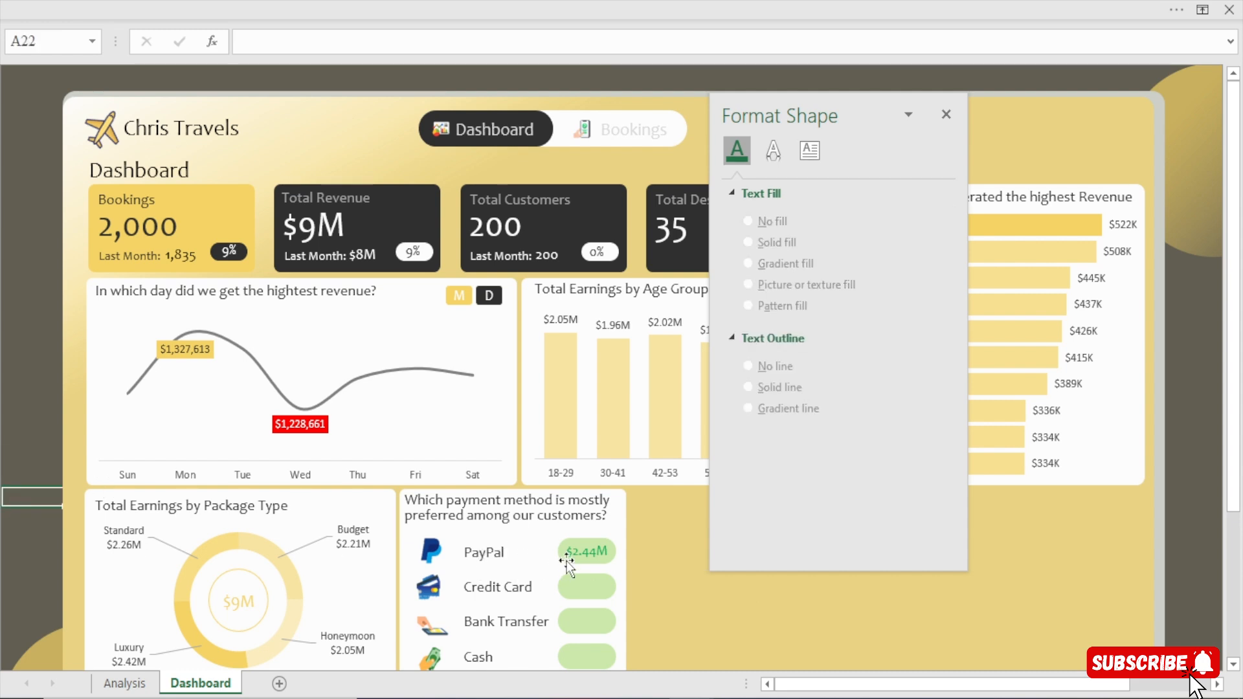
# Try placing the PayPal revenue text box itself, and a duplicate of it, on the Credit Card green box.
pyautogui.click(593, 554)
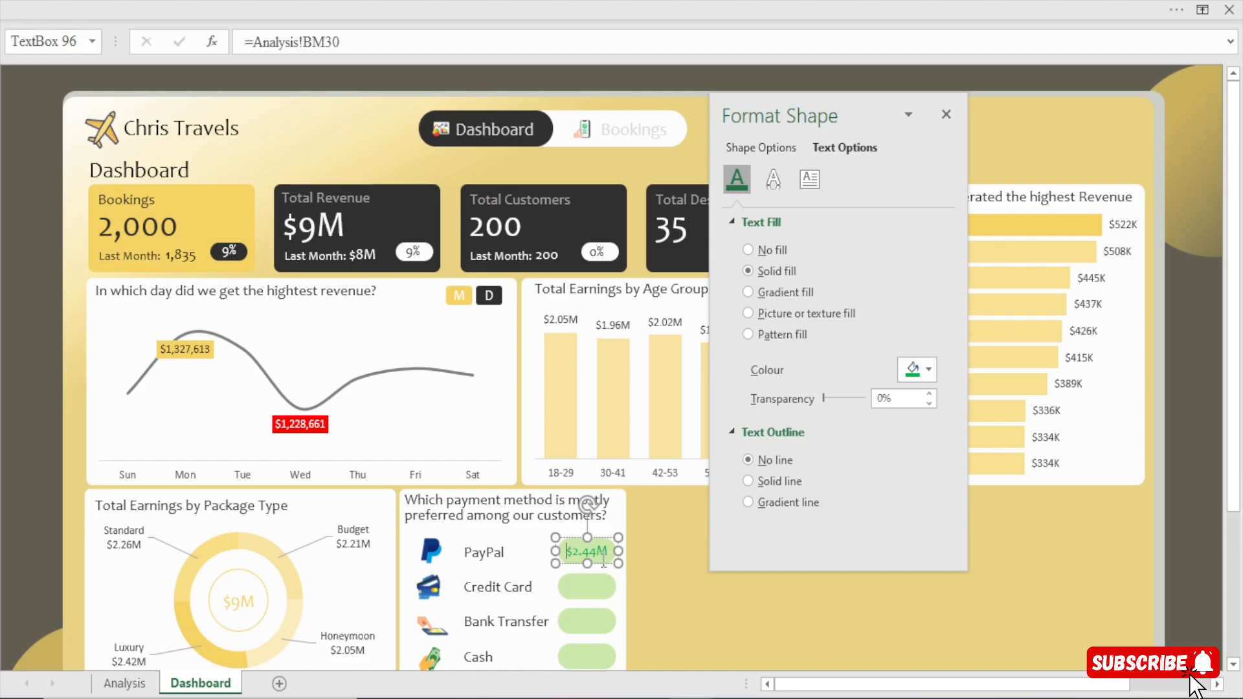
pyautogui.moveTo(601, 564); pyautogui.dragTo(608, 601)
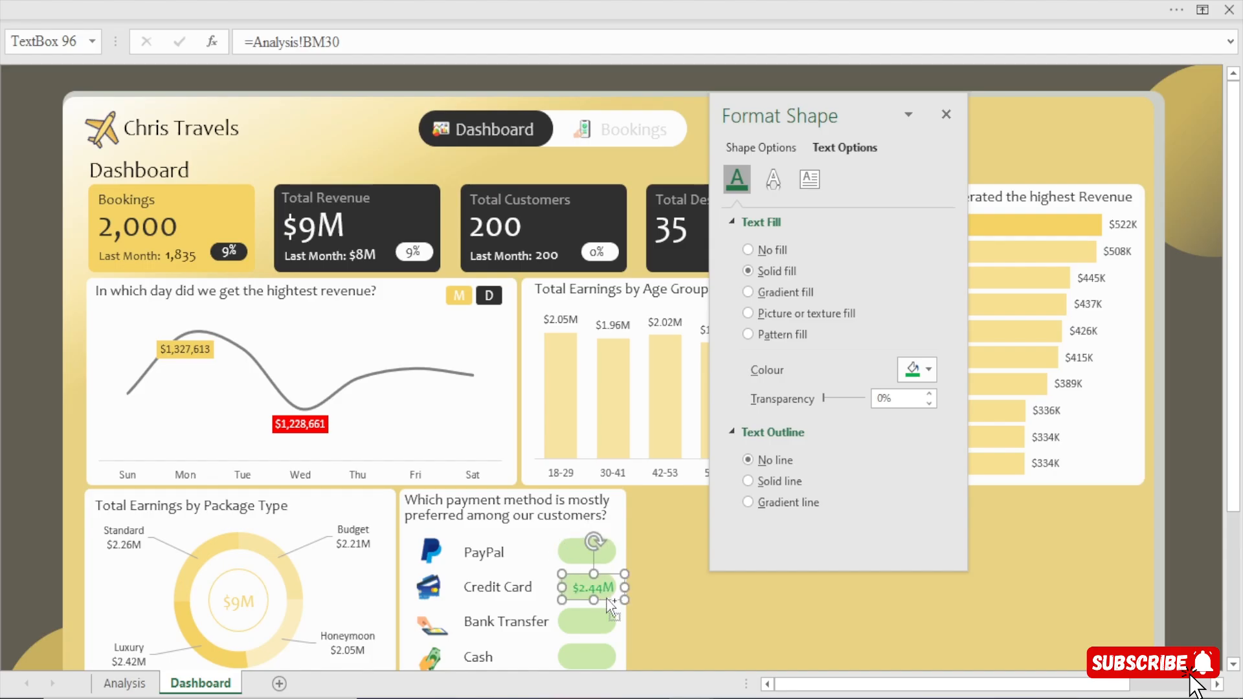
pyautogui.hotkey('ctrl', 'z')
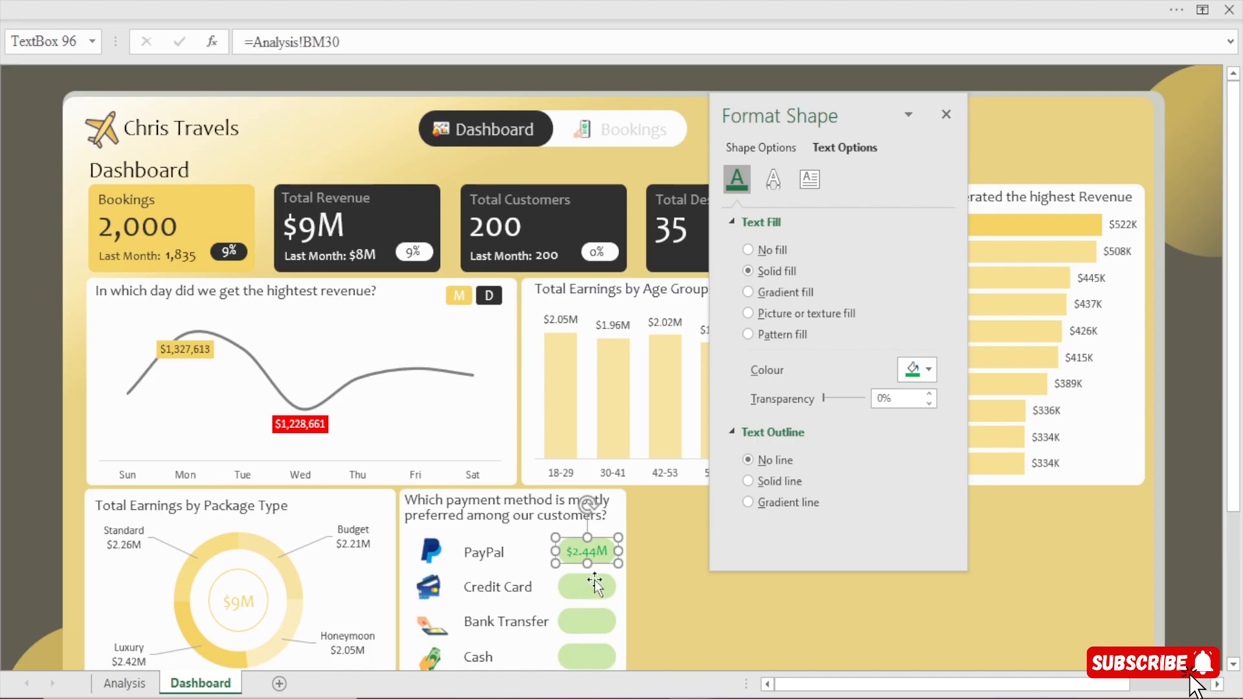
pyautogui.moveTo(603, 565); pyautogui.dragTo(602, 598)
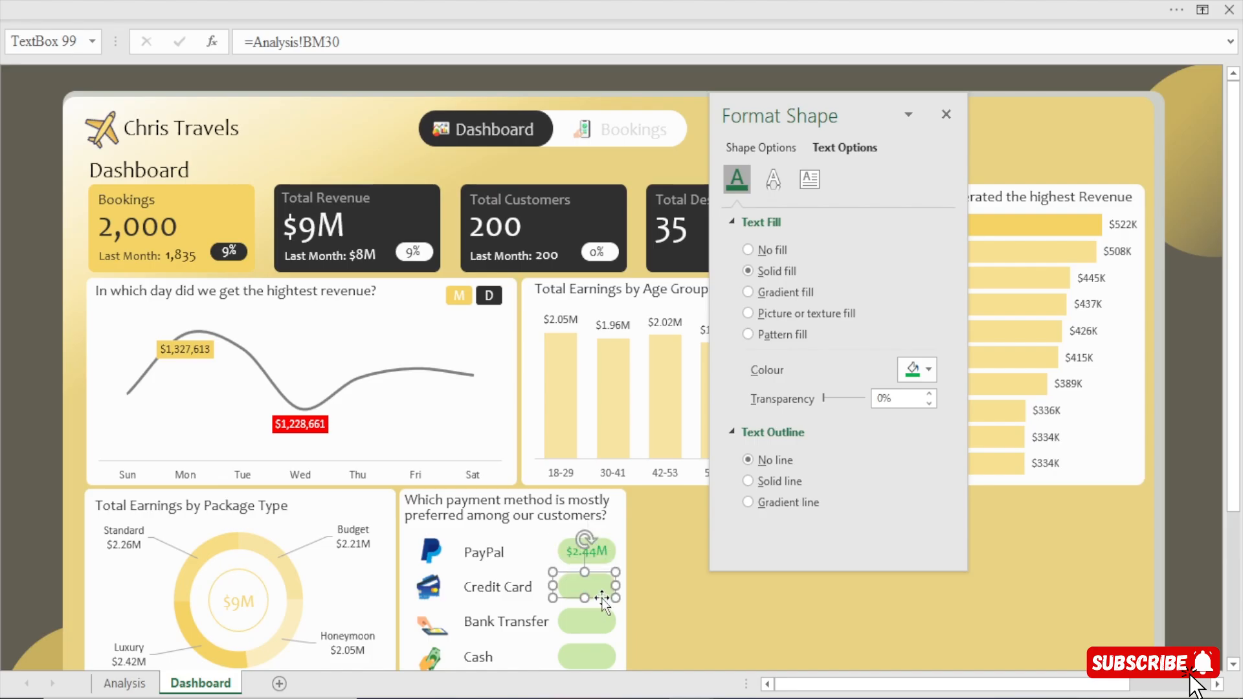
pyautogui.press('Delete')
# Delete the green box beside Credit Card in the payment method card.
pyautogui.click(595, 587)
pyautogui.press('Delete')
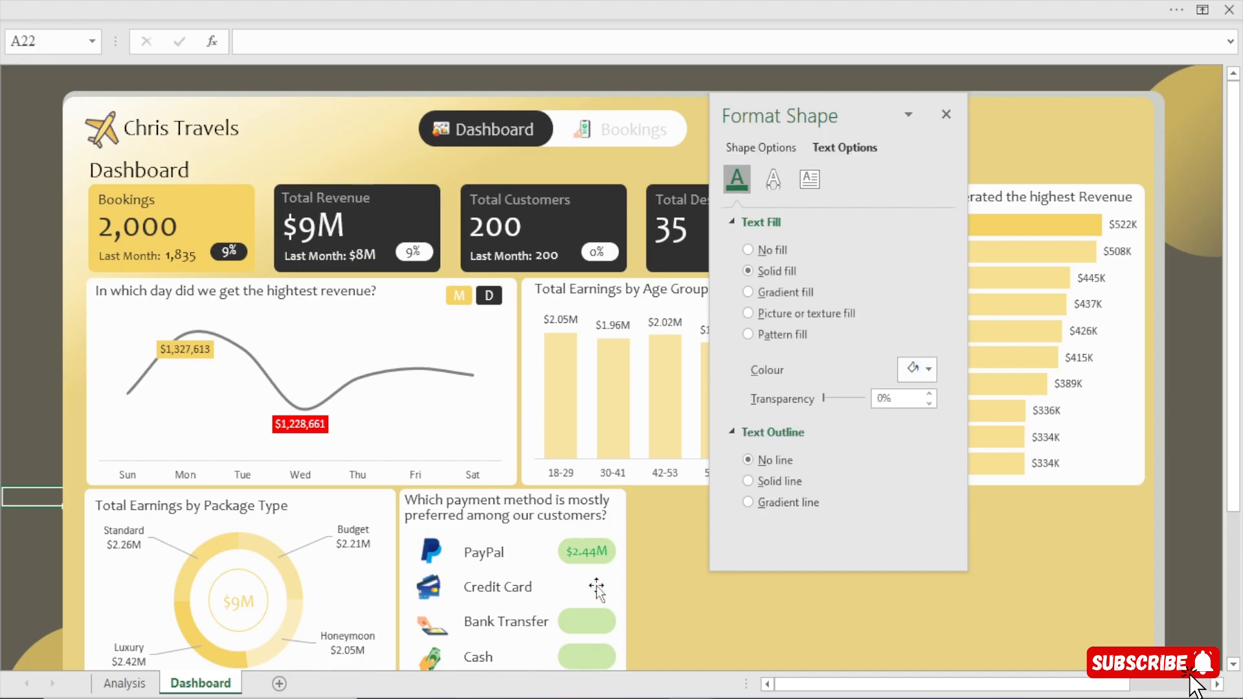
# Try copying the PayPal revenue text box to the spot beside the payment method card, and delete the copy.
pyautogui.click(587, 544)
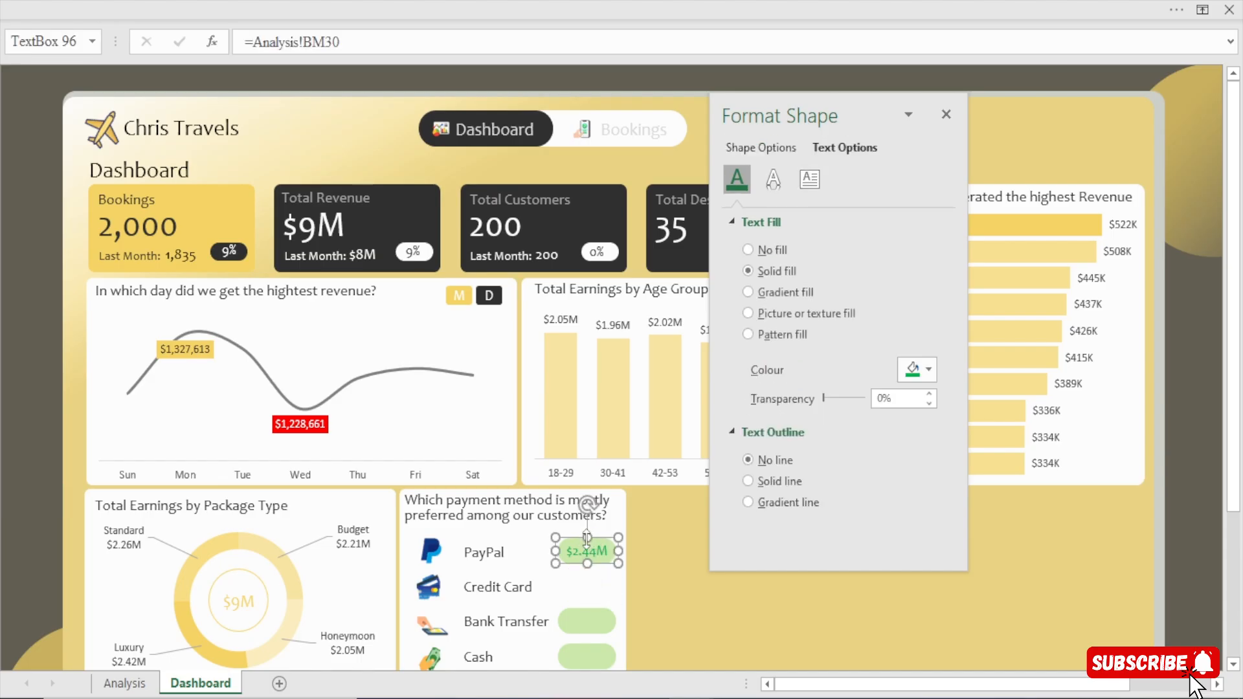
pyautogui.moveTo(587, 539); pyautogui.dragTo(647, 592)
pyautogui.press('Delete')
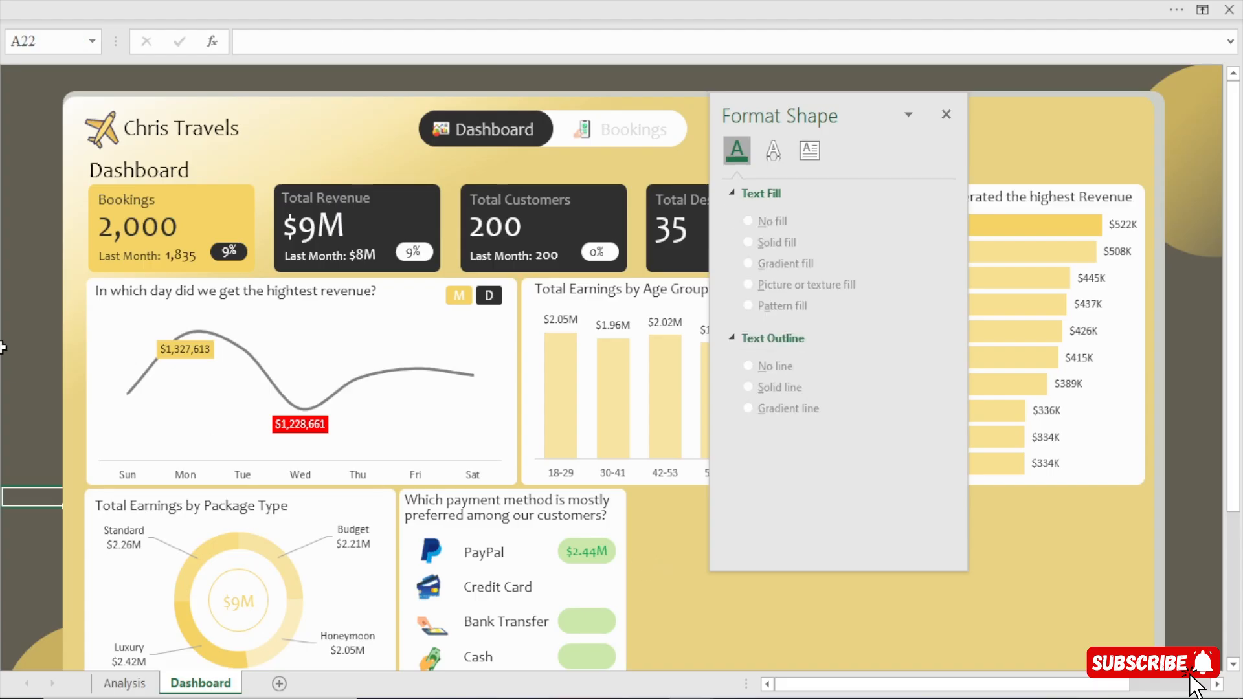
pyautogui.click(33, 351)
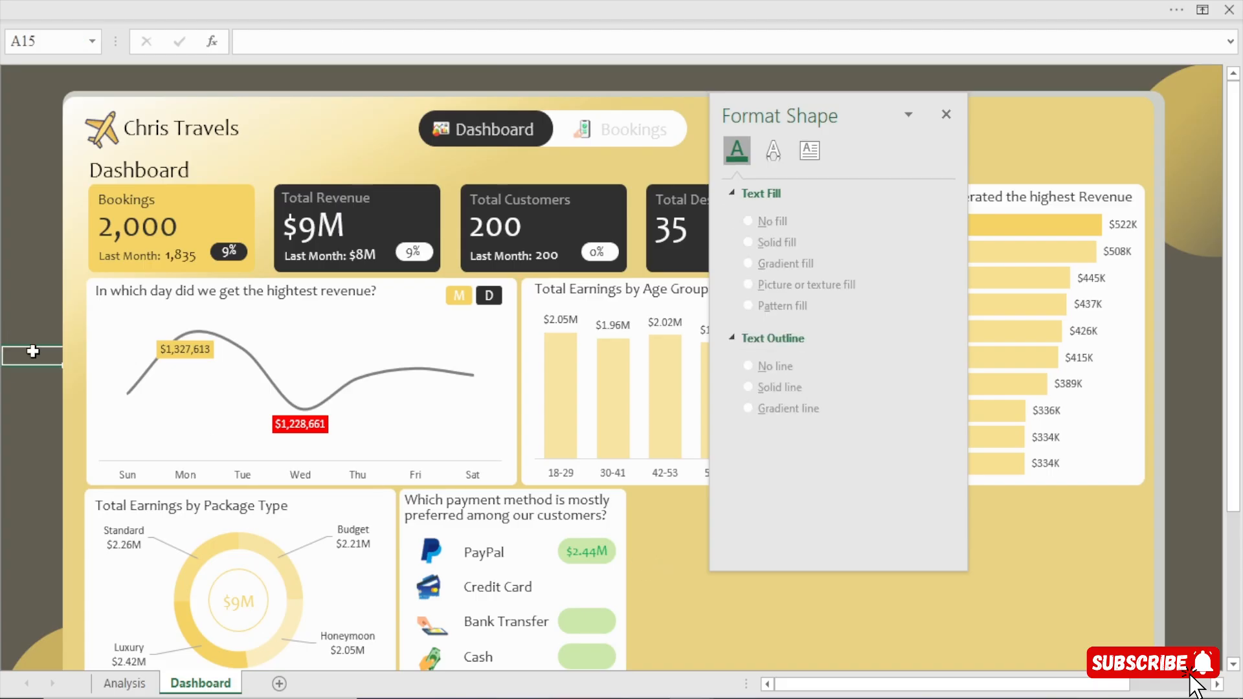
# Duplicate the PayPal revenue text box just below the original.
pyautogui.click(575, 554)
pyautogui.rightClick(577, 554)
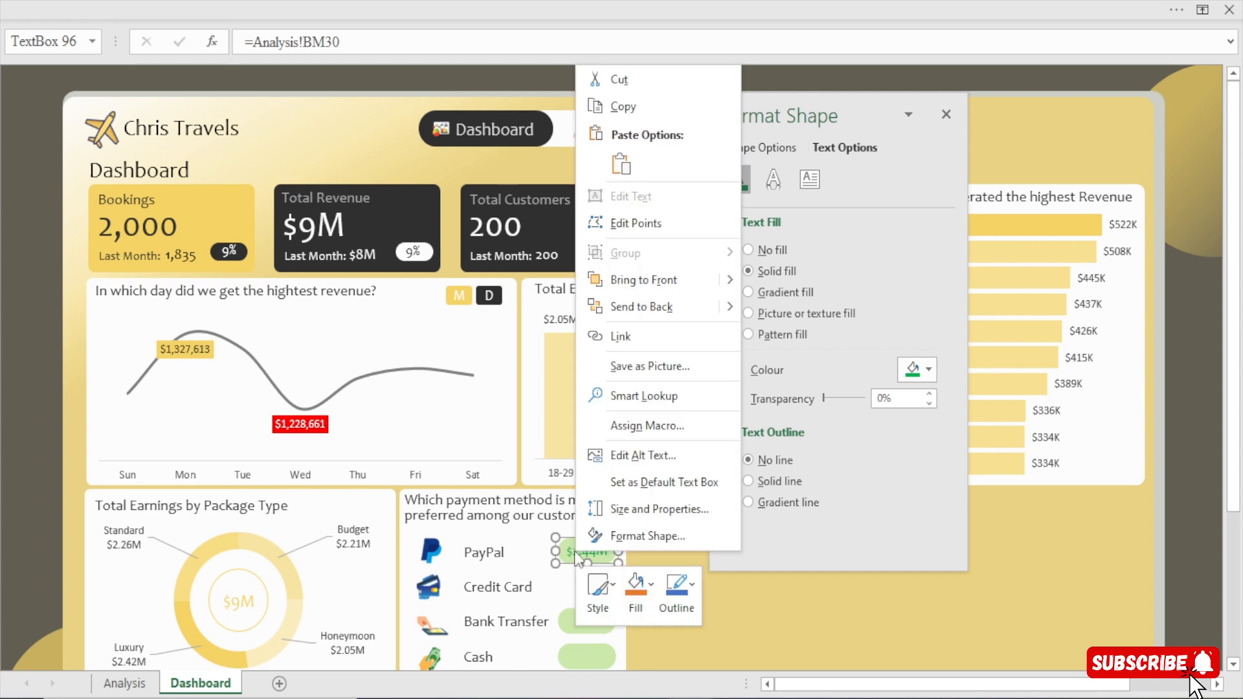
pyautogui.press('Escape')
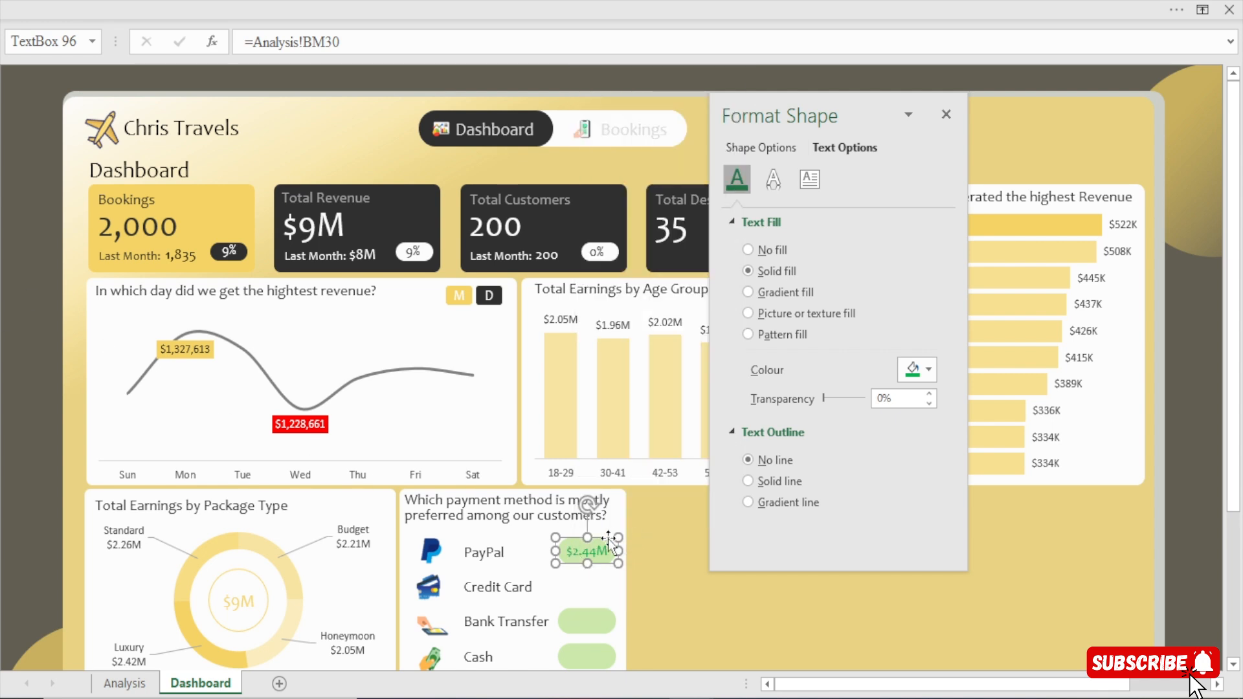
pyautogui.hotkey('ctrl', 'd')
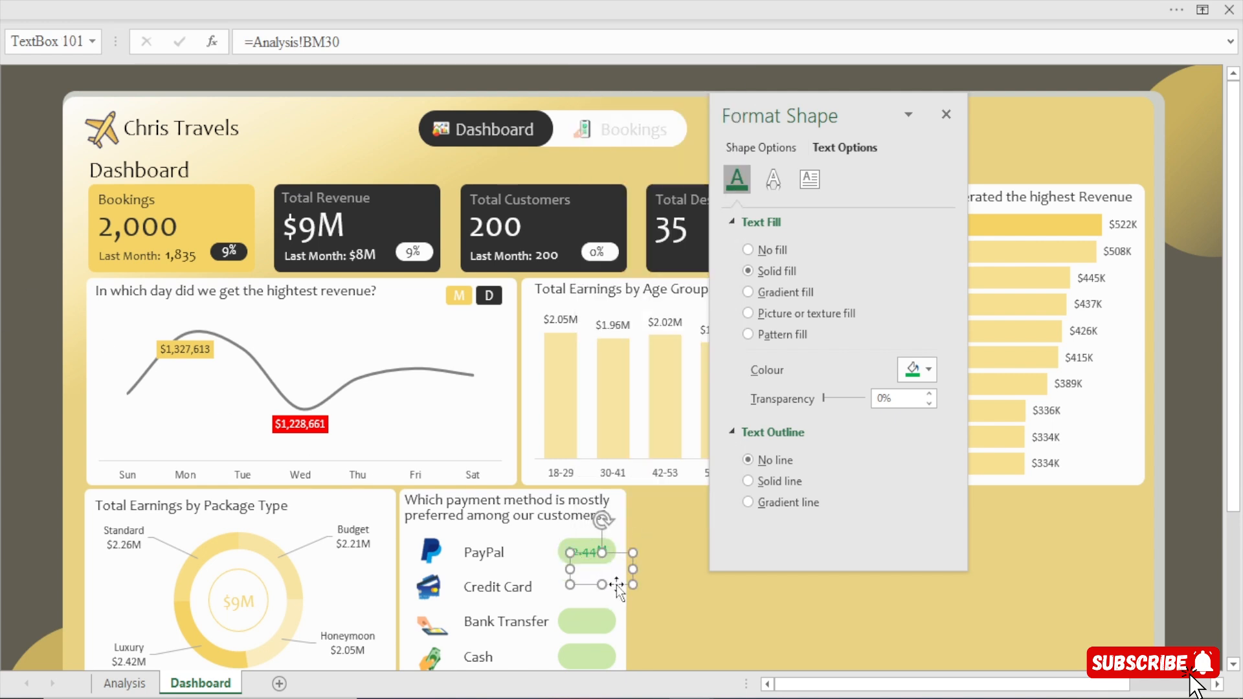
pyautogui.click(617, 584)
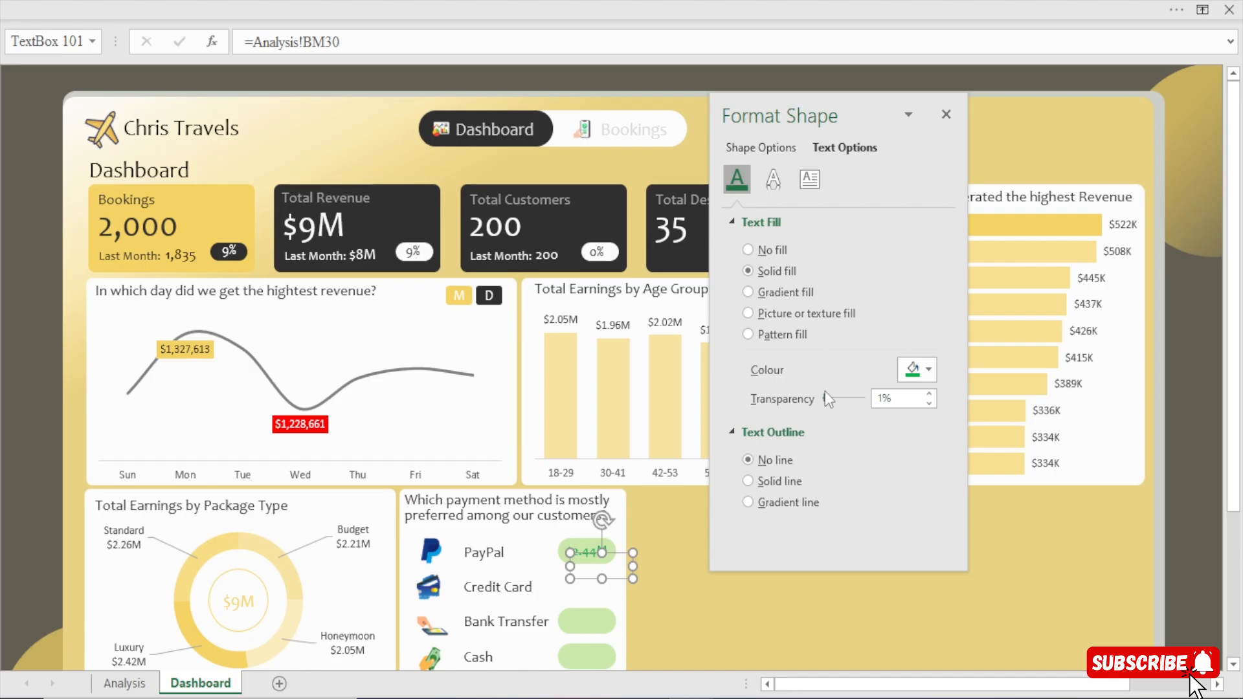
# Try a solid green shape fill on the duplicated text box, close the shape formatting settings and delete the duplicate.
pyautogui.moveTo(825, 396); pyautogui.dragTo(644, 398)
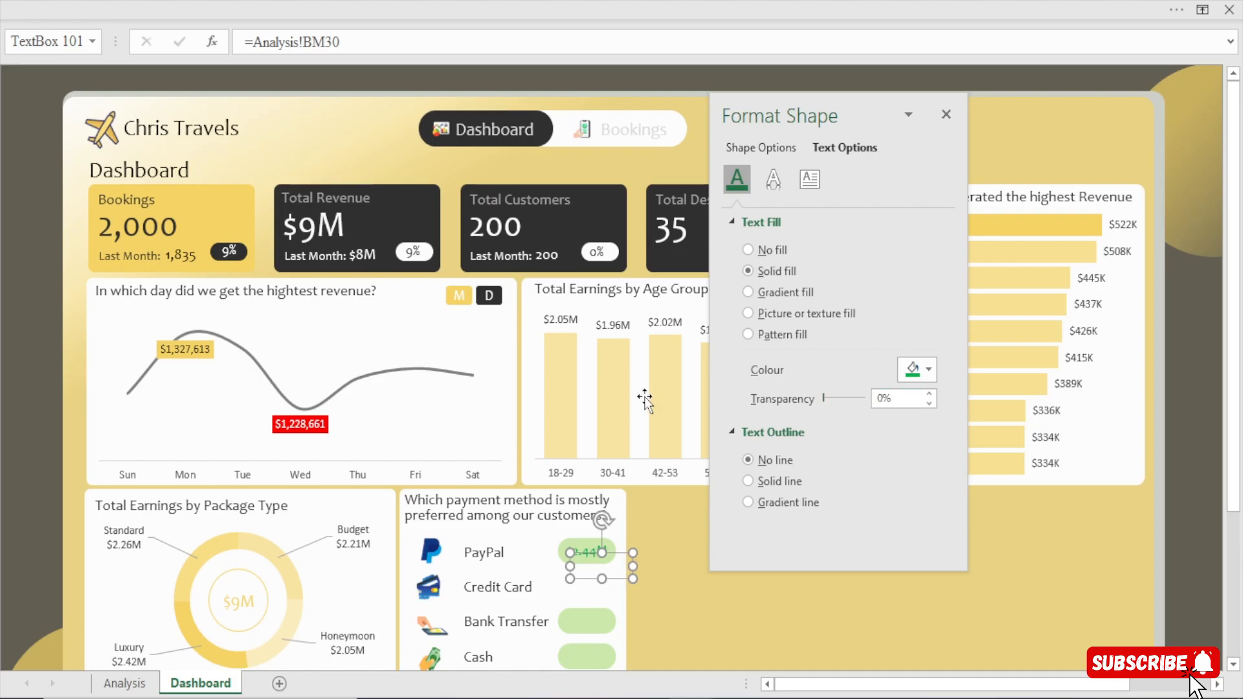
pyautogui.click(750, 153)
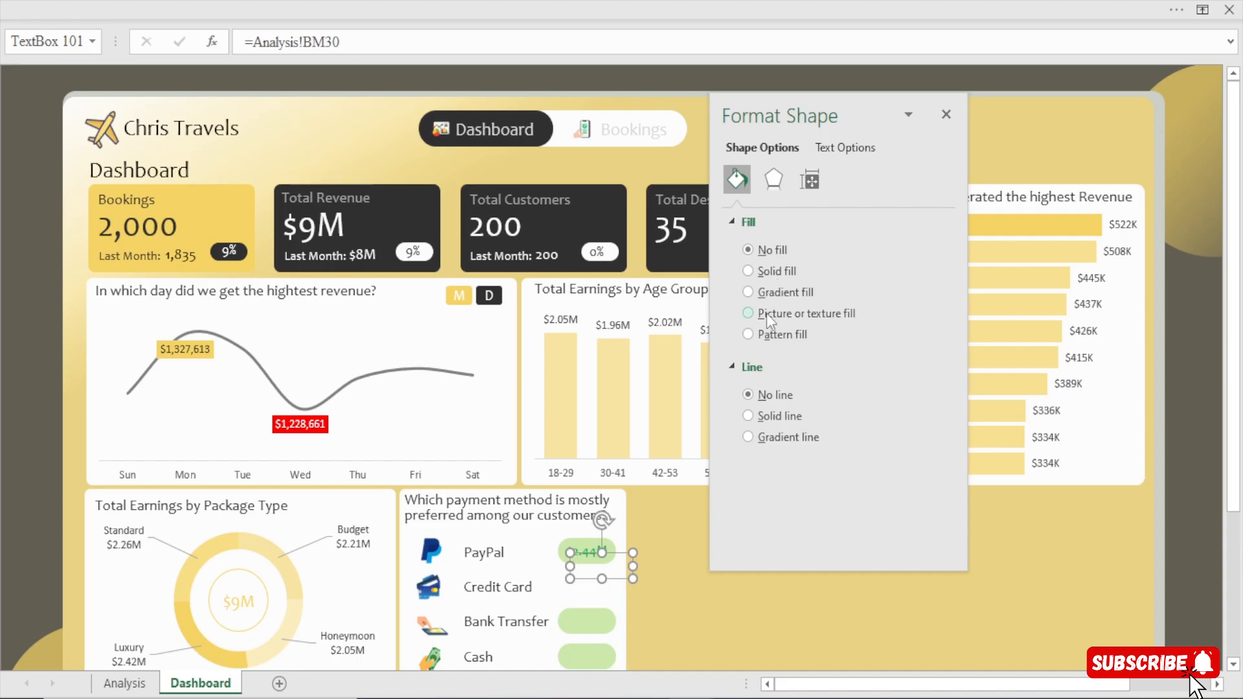
pyautogui.click(773, 271)
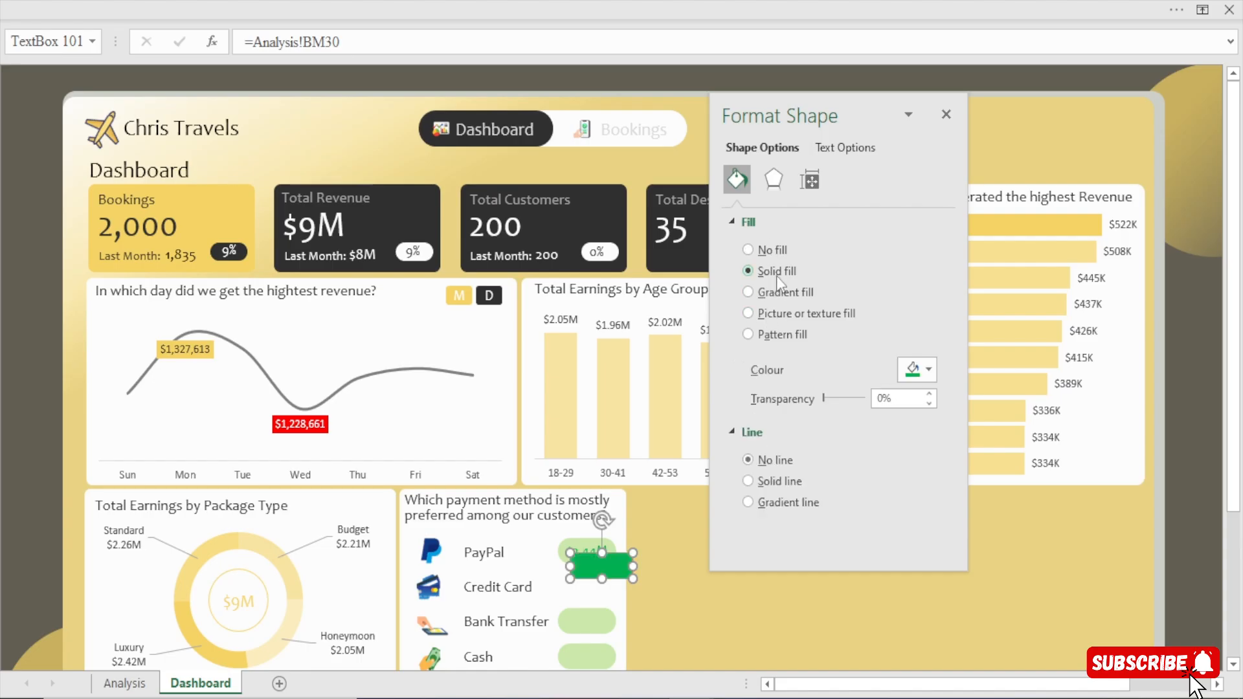
pyautogui.click(945, 115)
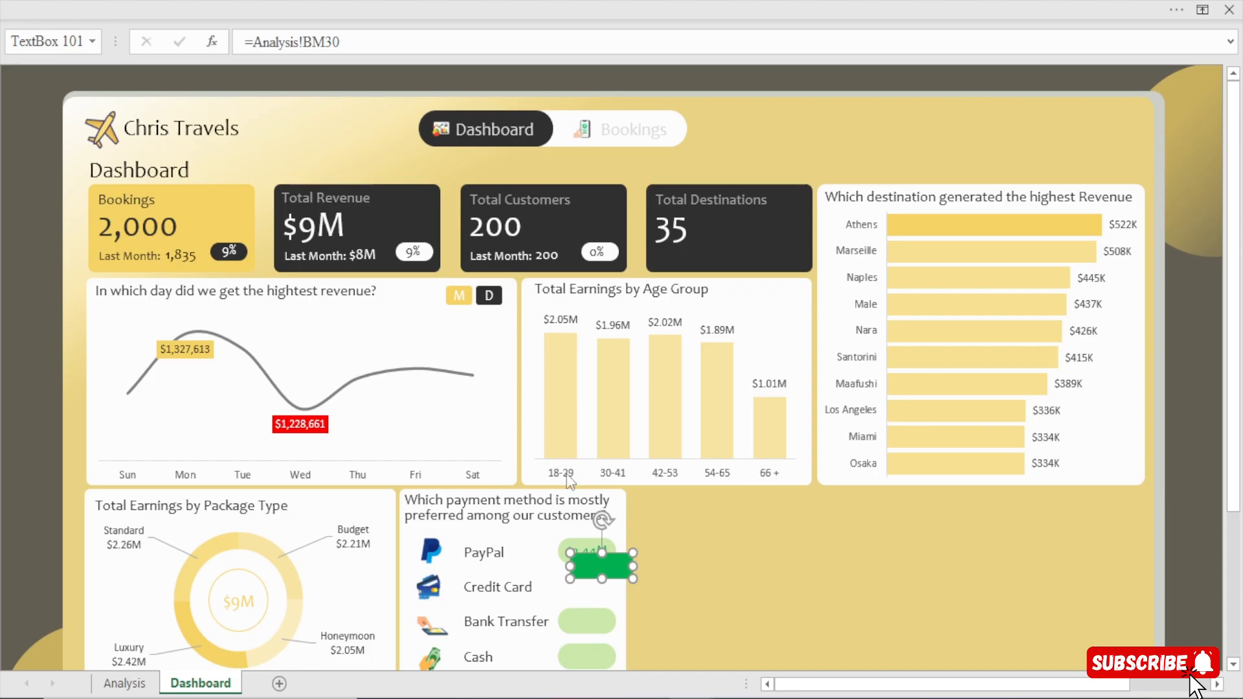
pyautogui.press('Delete')
# Duplicate the PayPal revenue text box again and place the copy beside Credit Card.
pyautogui.click(578, 547)
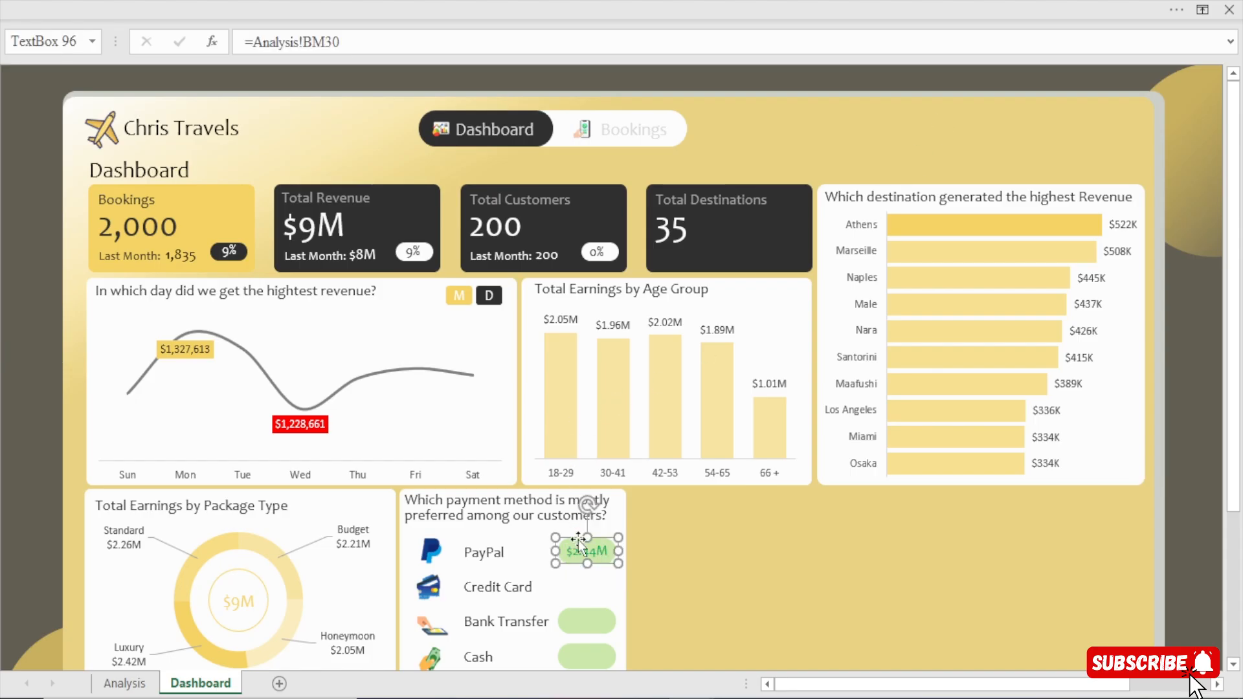
pyautogui.hotkey('ctrl', 'd')
pyautogui.moveTo(578, 577); pyautogui.dragTo(571, 601)
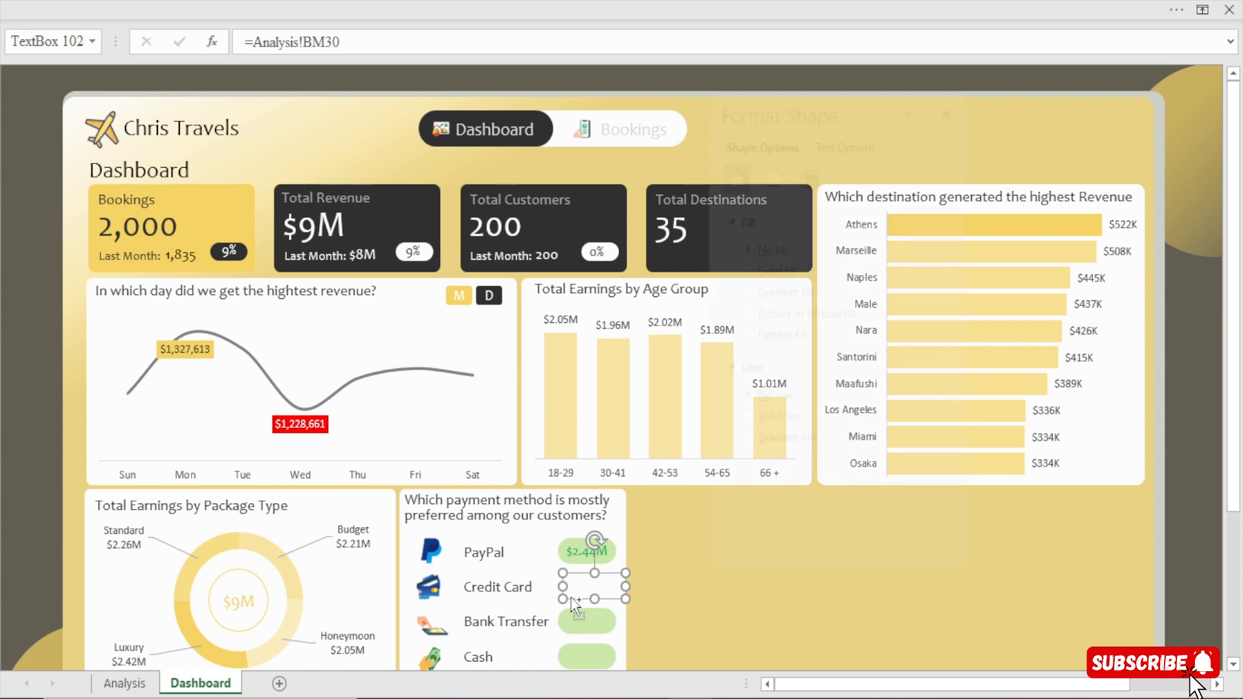
# Try a solid light green shape fill at 53% transparency on the Credit Card text box copy, and delete the copy.
pyautogui.hotkey('ctrl', '1')
pyautogui.click(777, 267)
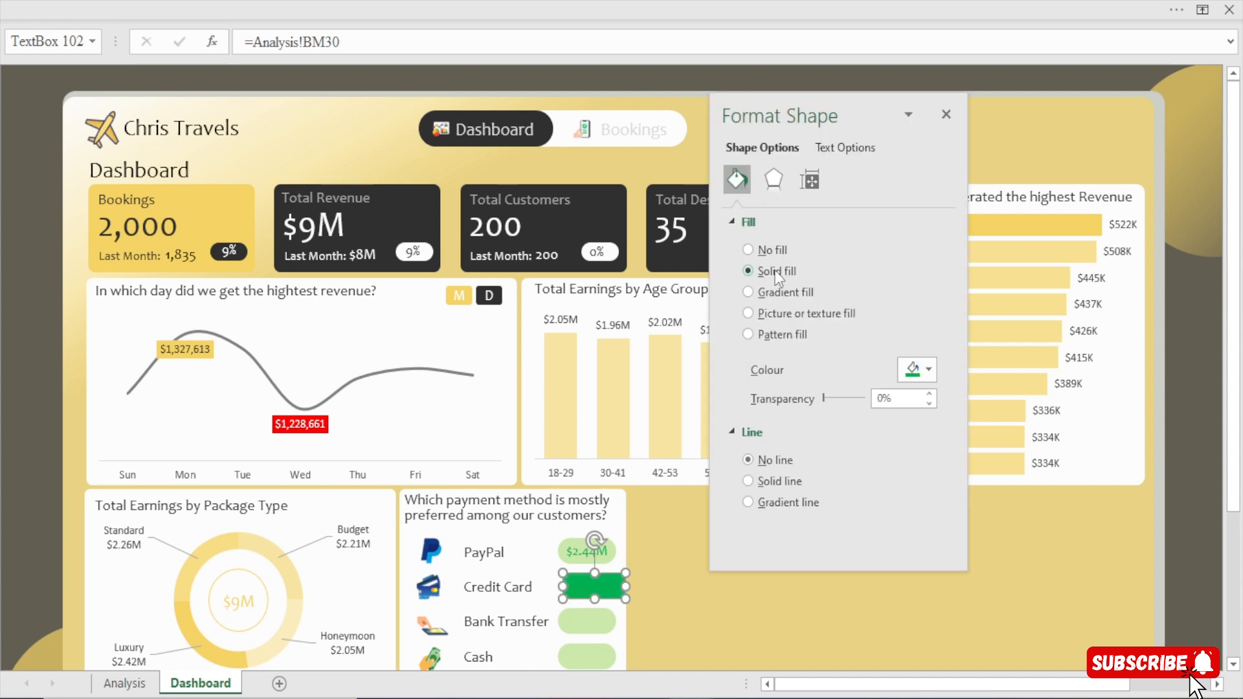
pyautogui.click(924, 371)
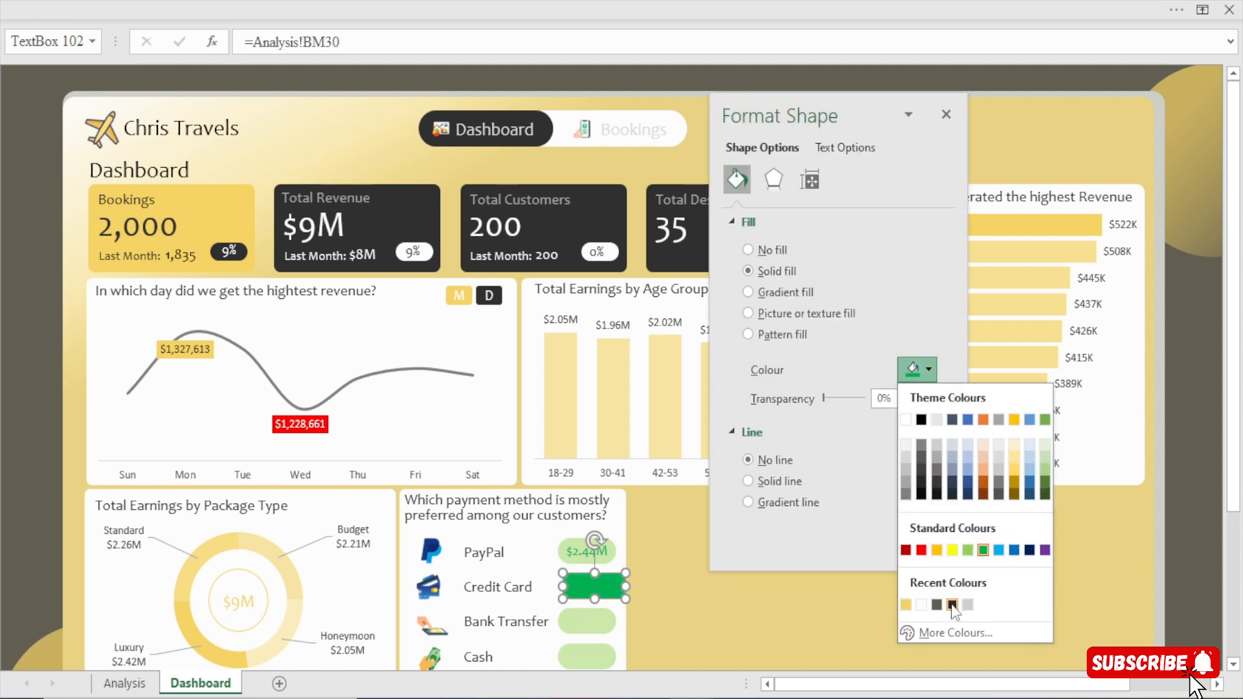
pyautogui.click(968, 551)
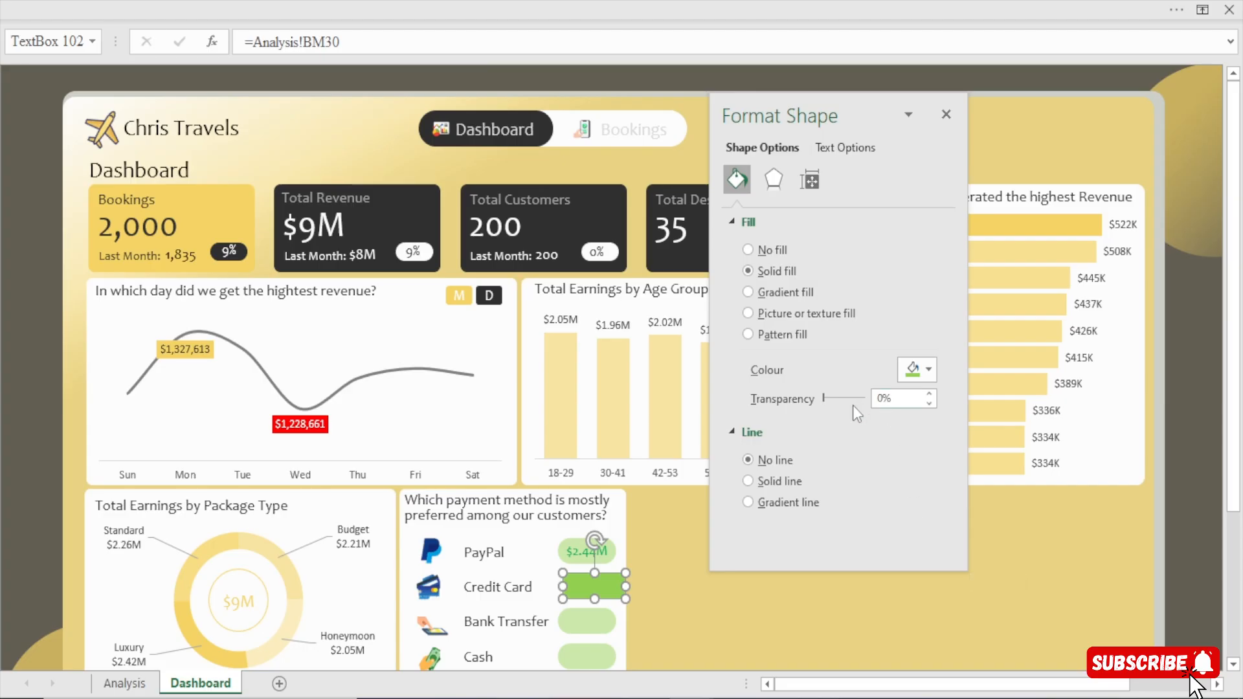
pyautogui.moveTo(824, 397); pyautogui.dragTo(846, 403)
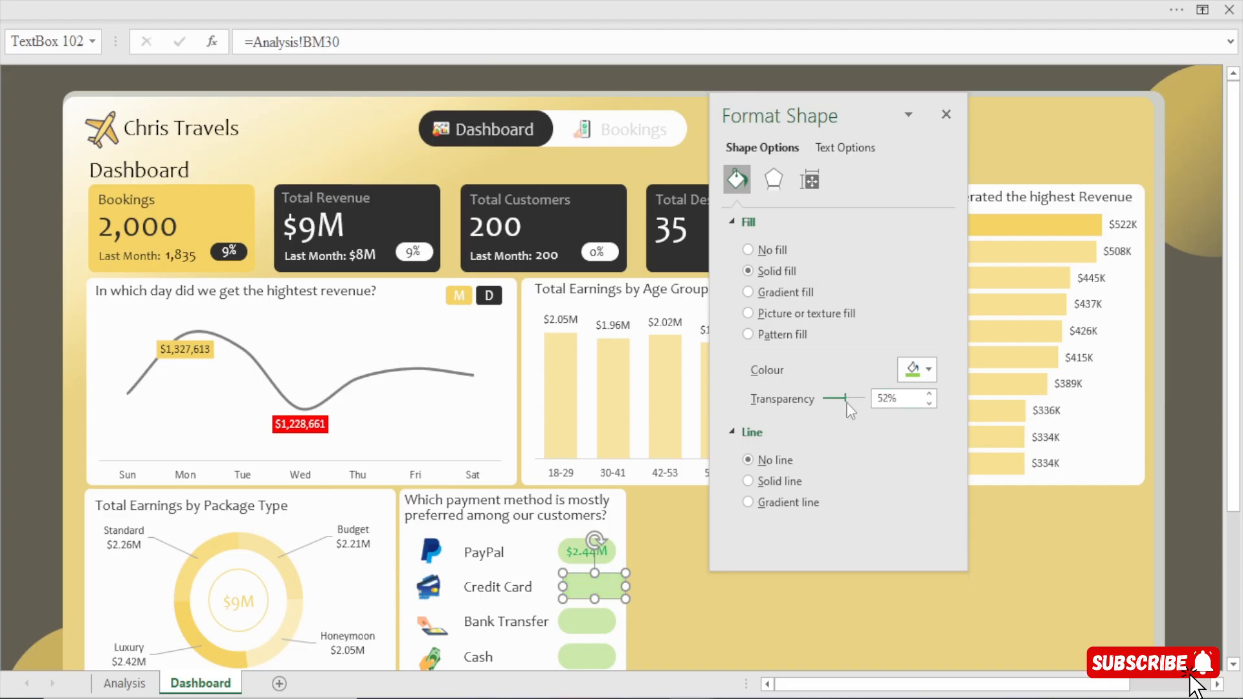
pyautogui.click(931, 394)
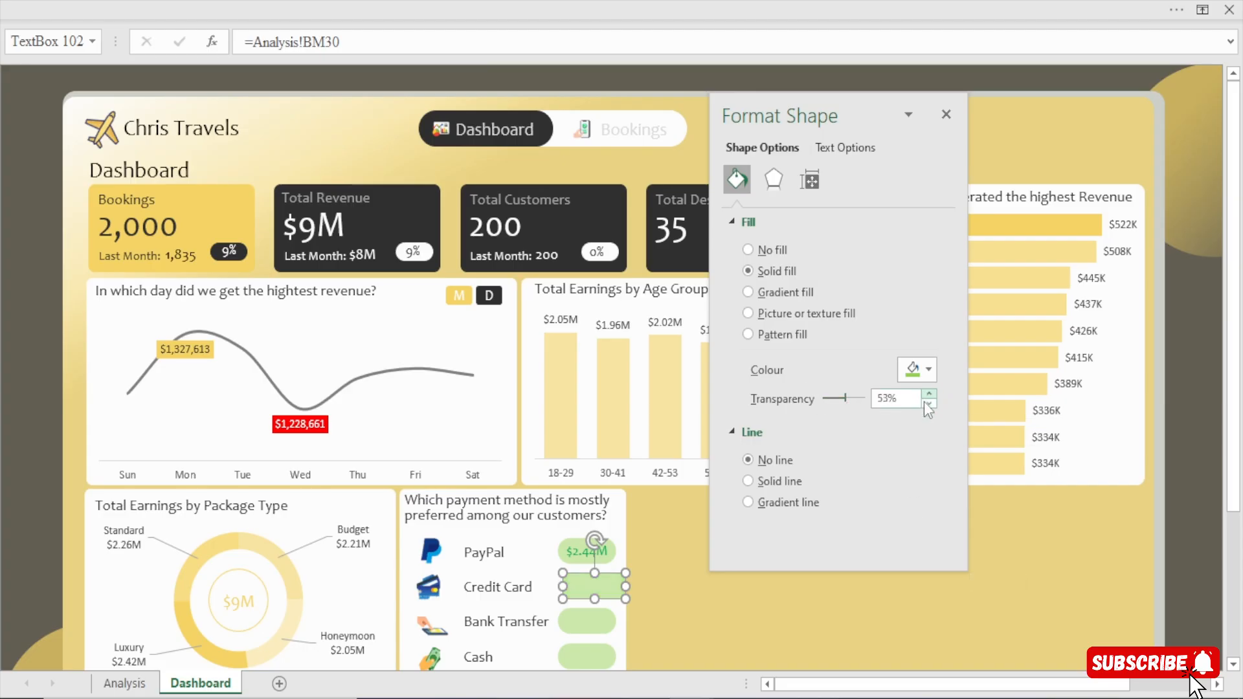
pyautogui.click(593, 585)
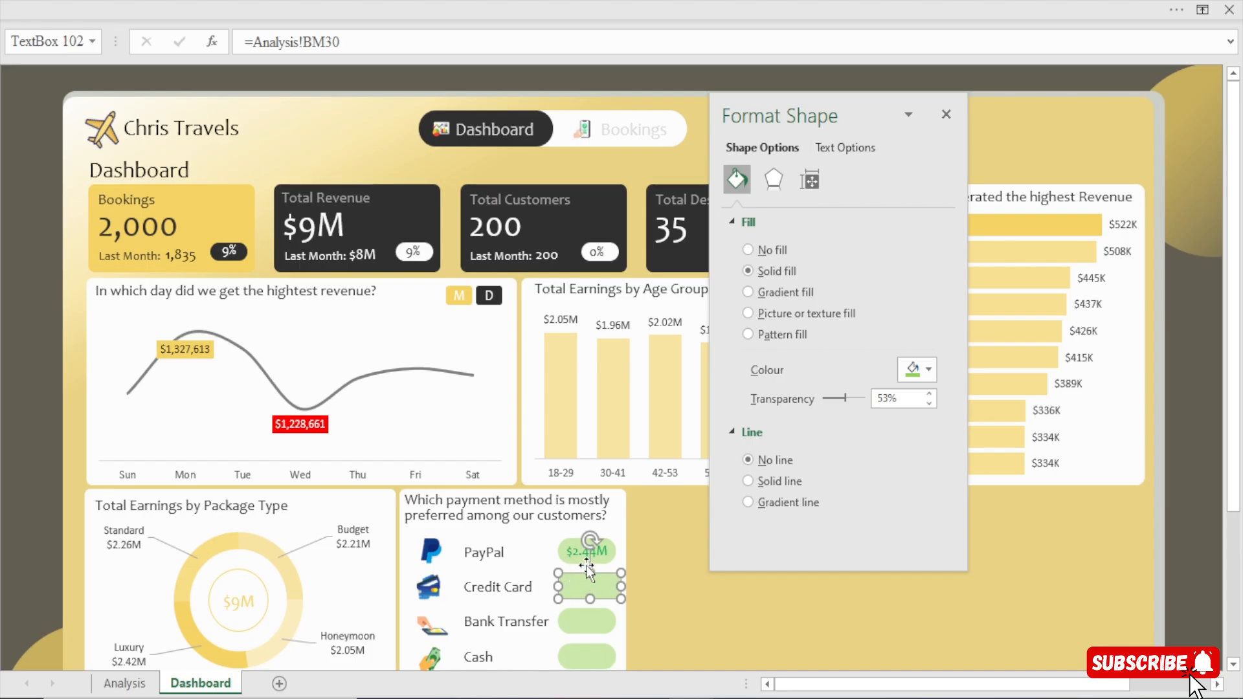
pyautogui.press('Delete')
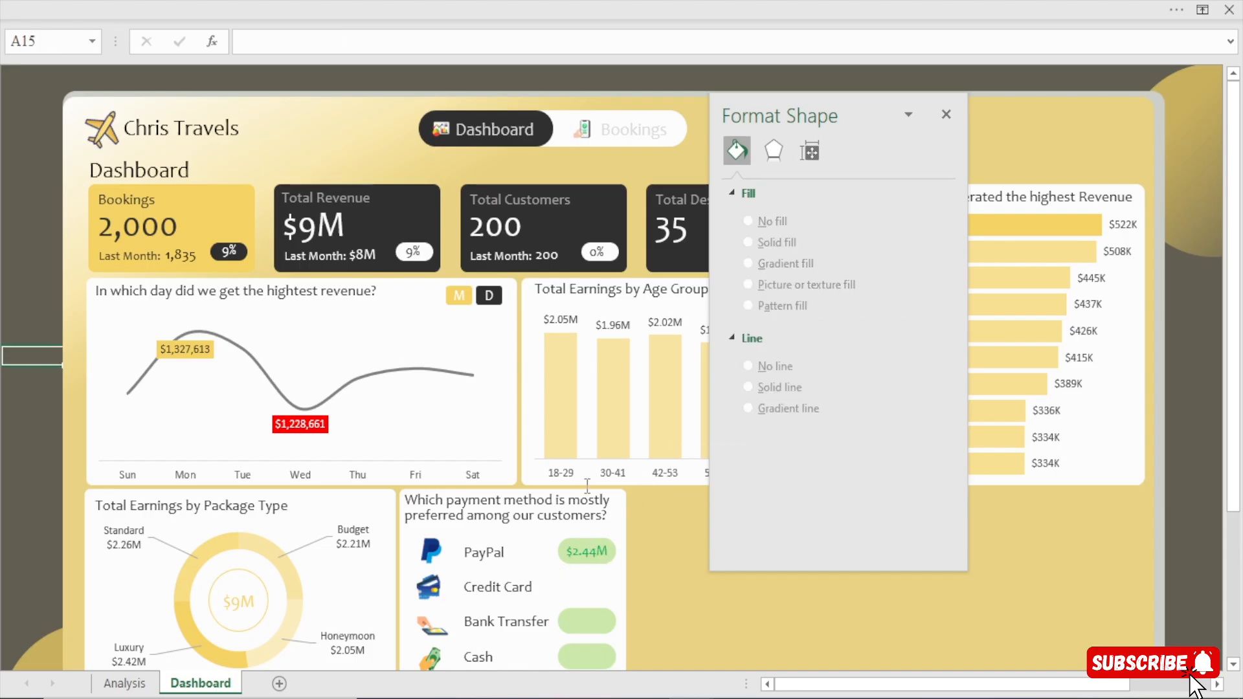
# Adjust the PayPal revenue text box's position and place a duplicate of its light green box beside Credit Card.
pyautogui.click(586, 547)
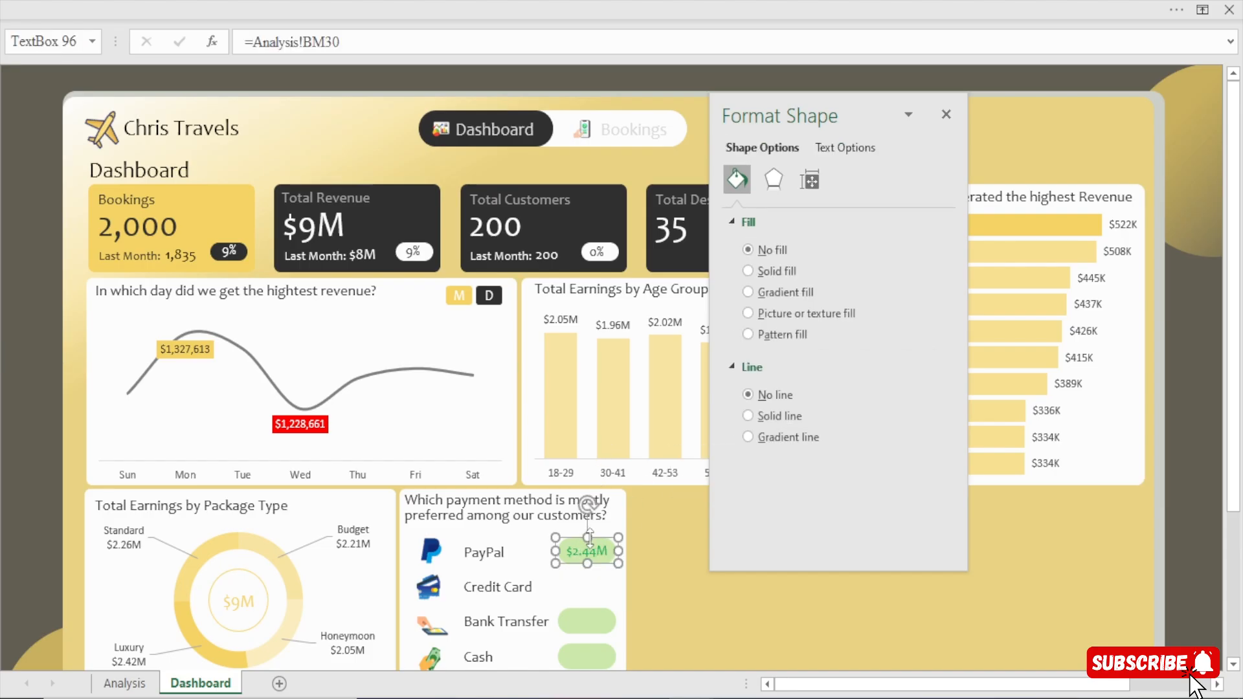
pyautogui.moveTo(587, 544)
pyautogui.mouseDown()
pyautogui.moveTo(637, 627)
pyautogui.moveTo(596, 553)
pyautogui.mouseUp()
pyautogui.click(584, 554)
pyautogui.click(607, 576)
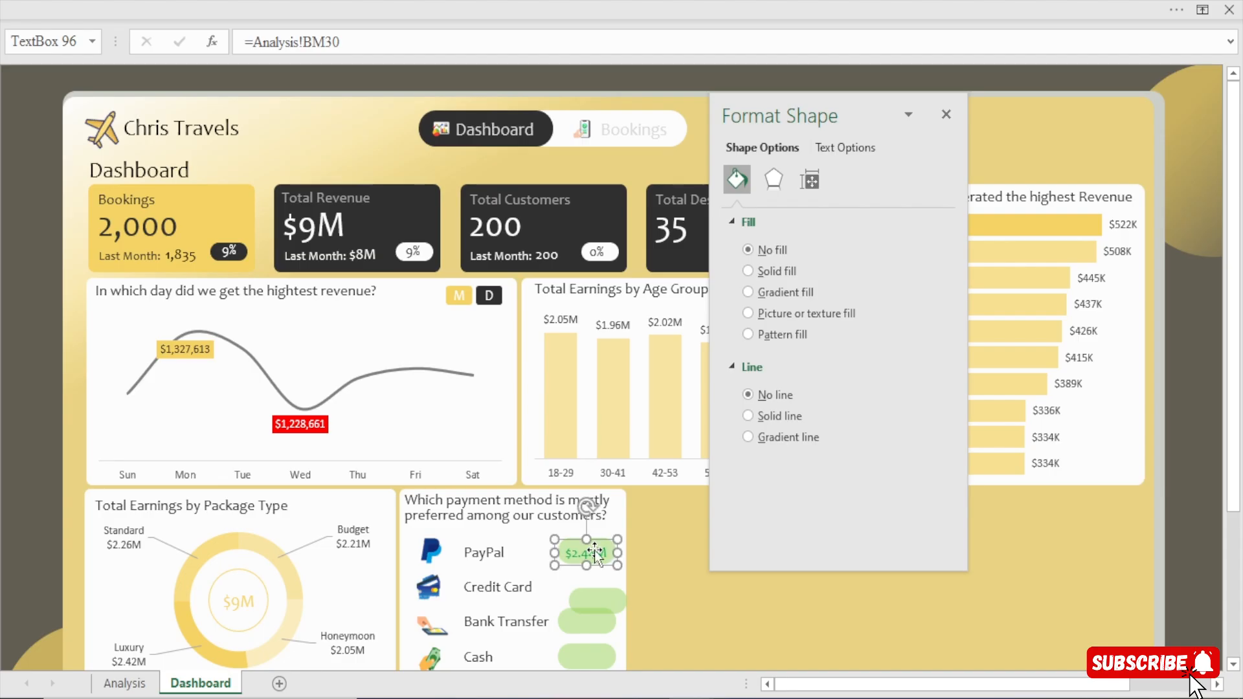
pyautogui.press('Left')
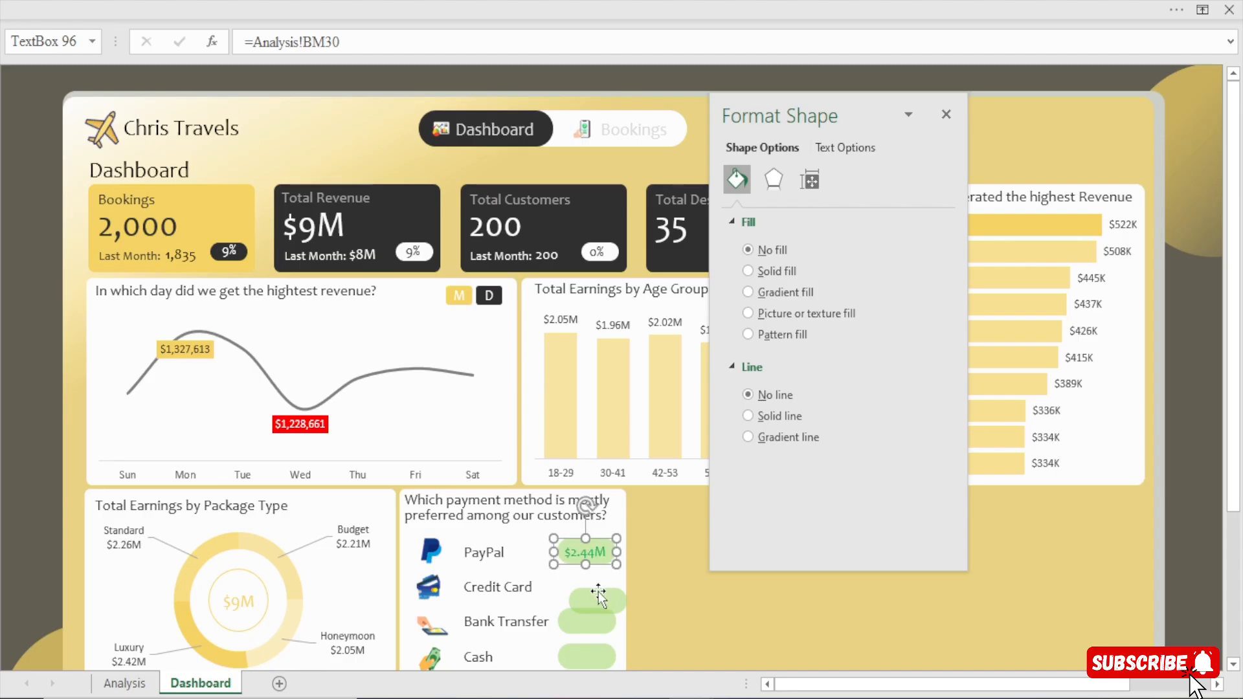
pyautogui.press('Up')
pyautogui.moveTo(600, 602); pyautogui.dragTo(587, 586)
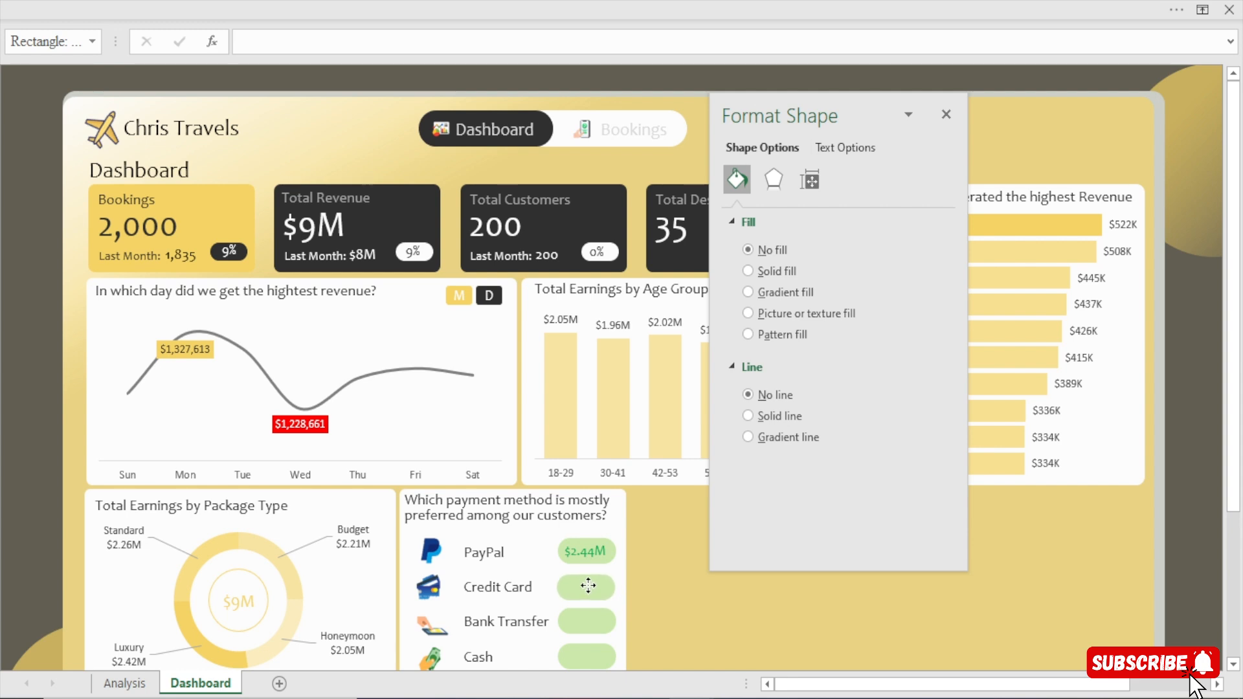
pyautogui.click(588, 586)
pyautogui.click(1201, 556)
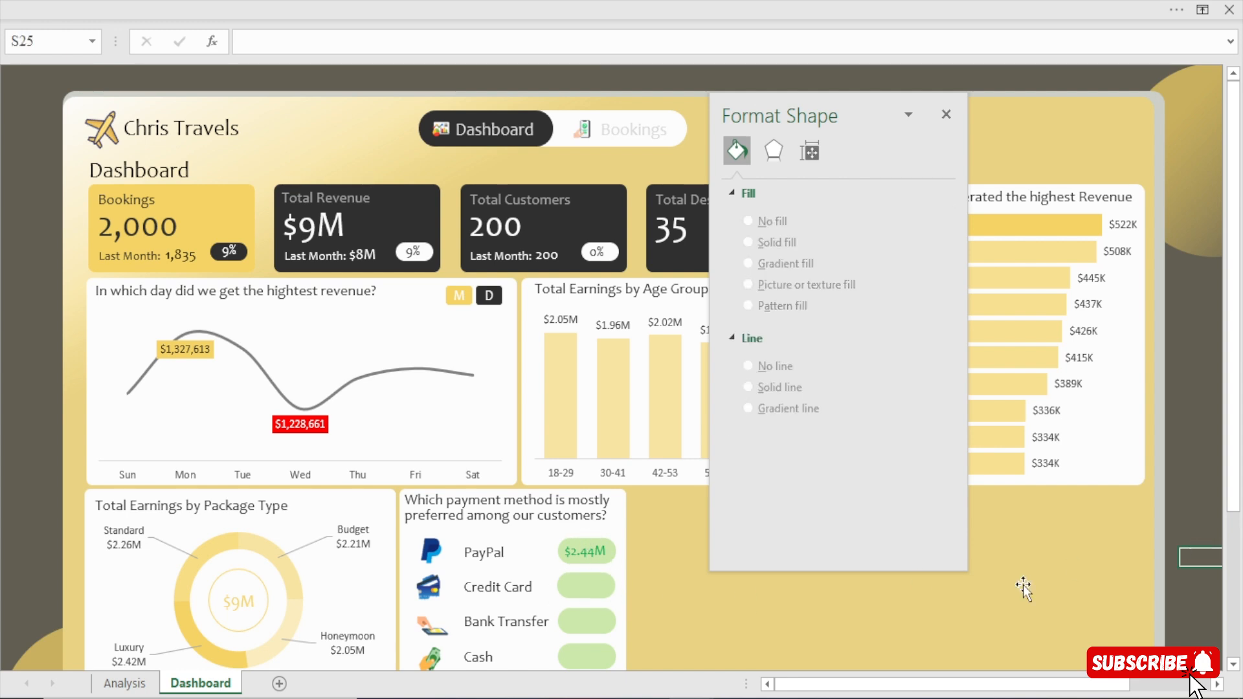
# Try a solid green text fill on a duplicate of the PayPal revenue text box placed beside Credit Card, and discard the duplicate.
pyautogui.click(581, 550)
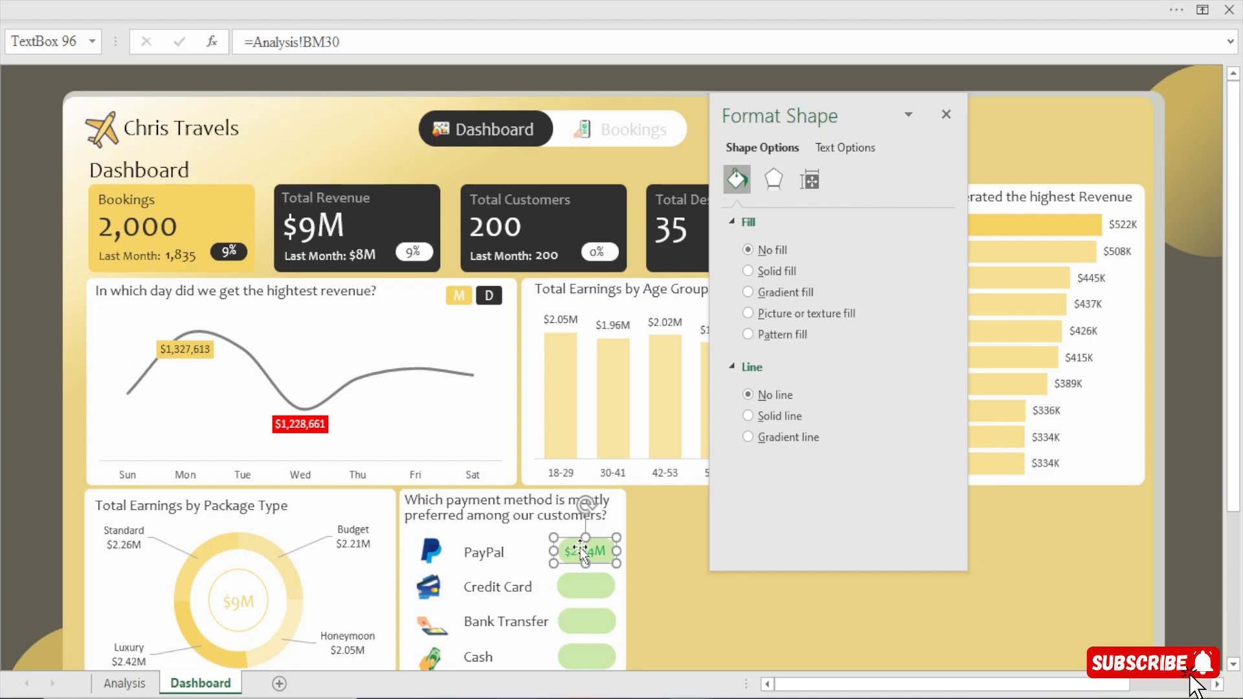
pyautogui.hotkey('ctrl', 'd')
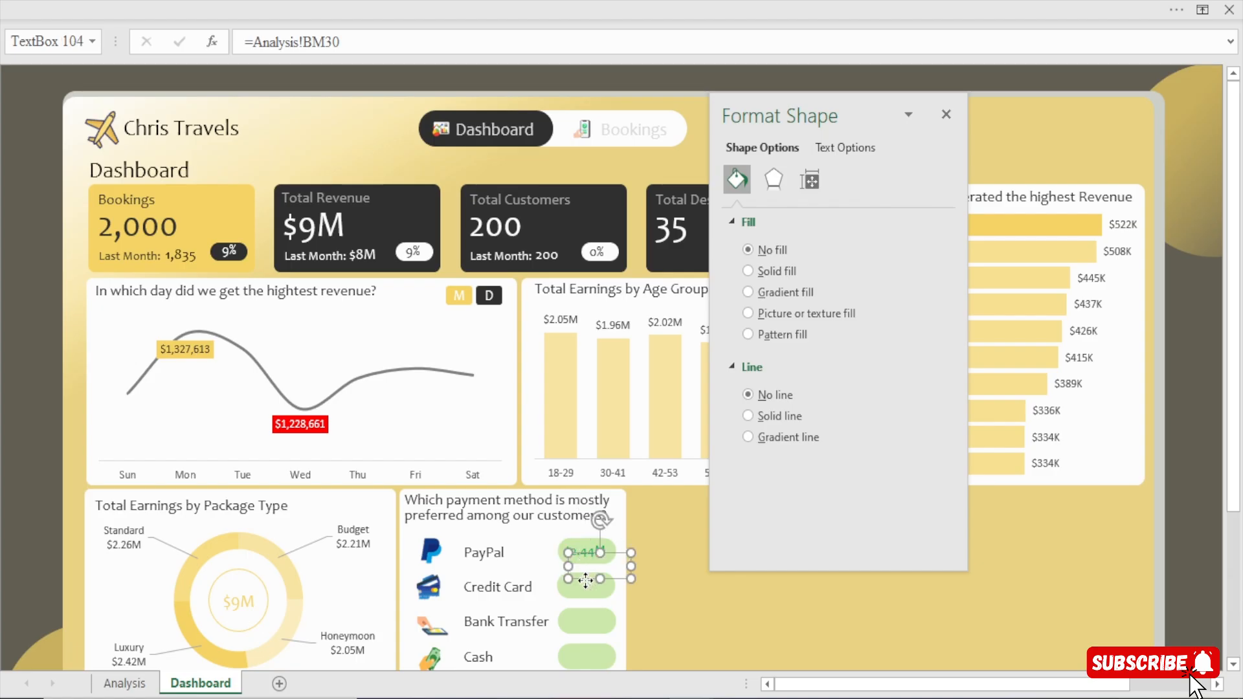
pyautogui.moveTo(585, 581); pyautogui.dragTo(576, 599)
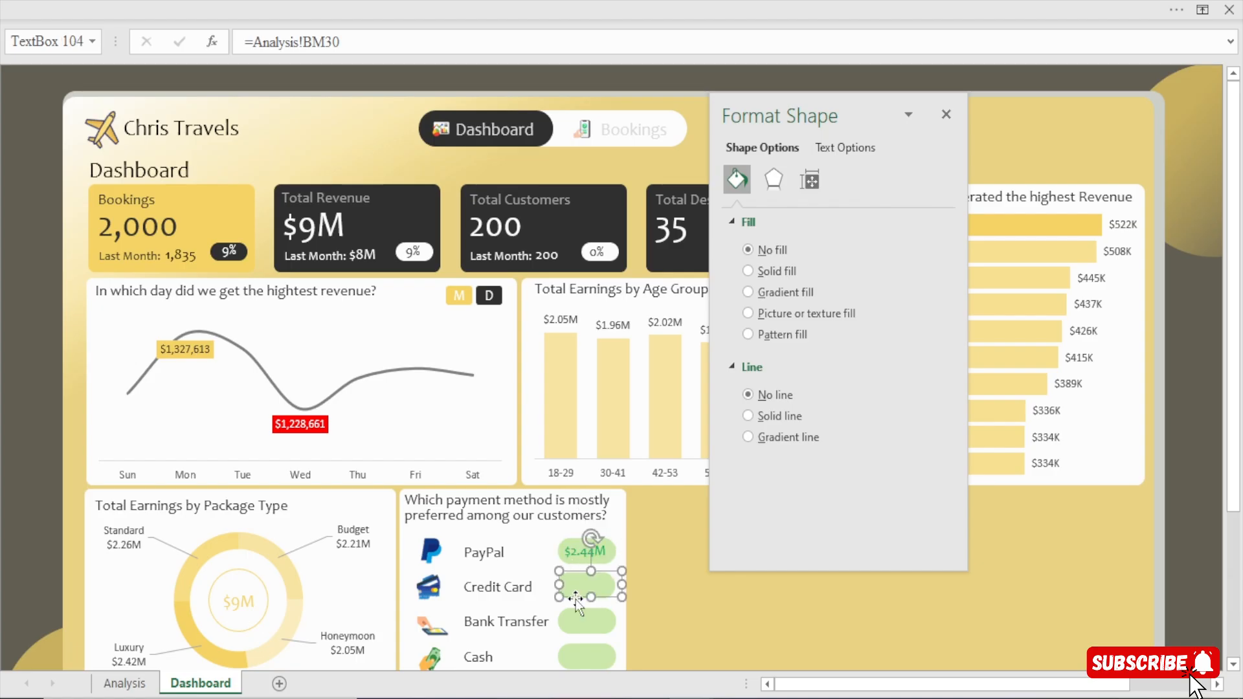
pyautogui.click(861, 147)
pyautogui.click(930, 369)
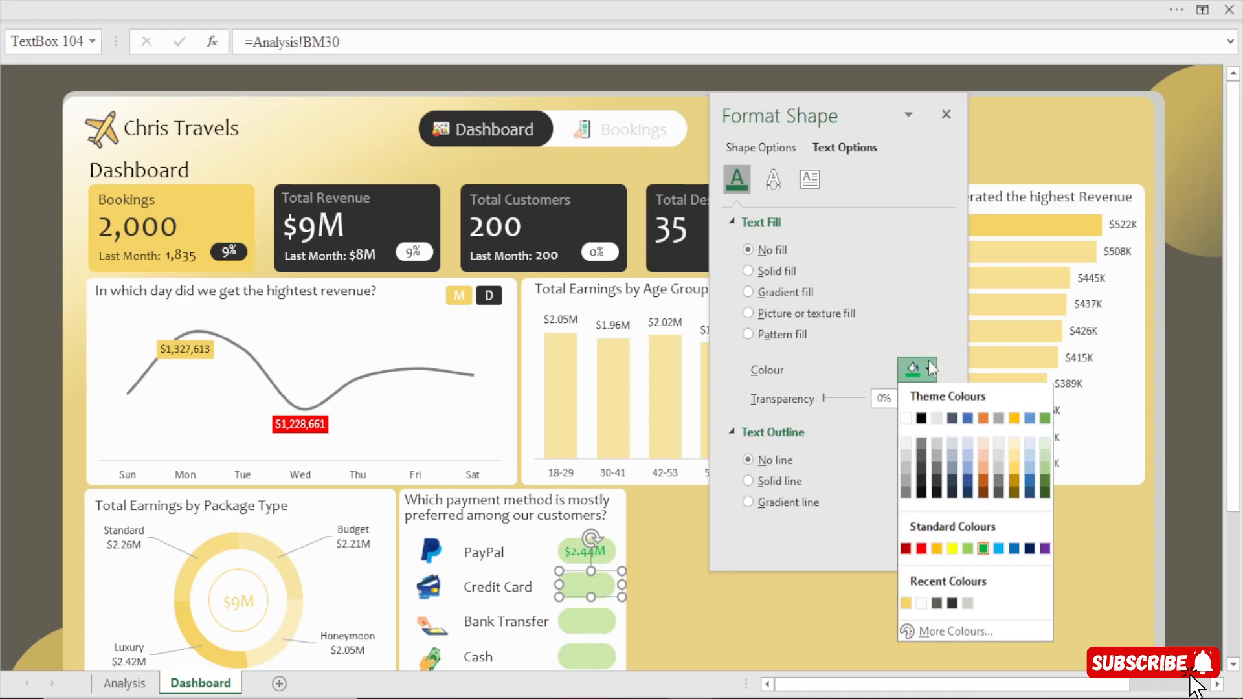
pyautogui.click(969, 554)
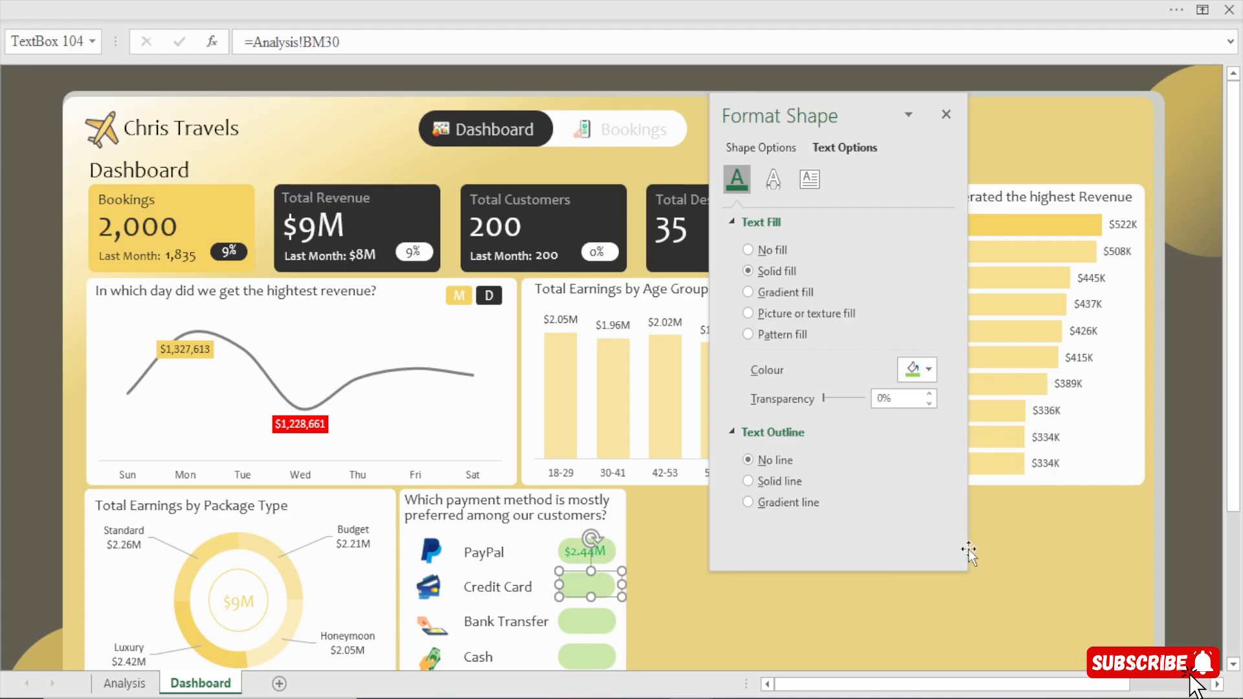
pyautogui.click(927, 369)
pyautogui.click(983, 552)
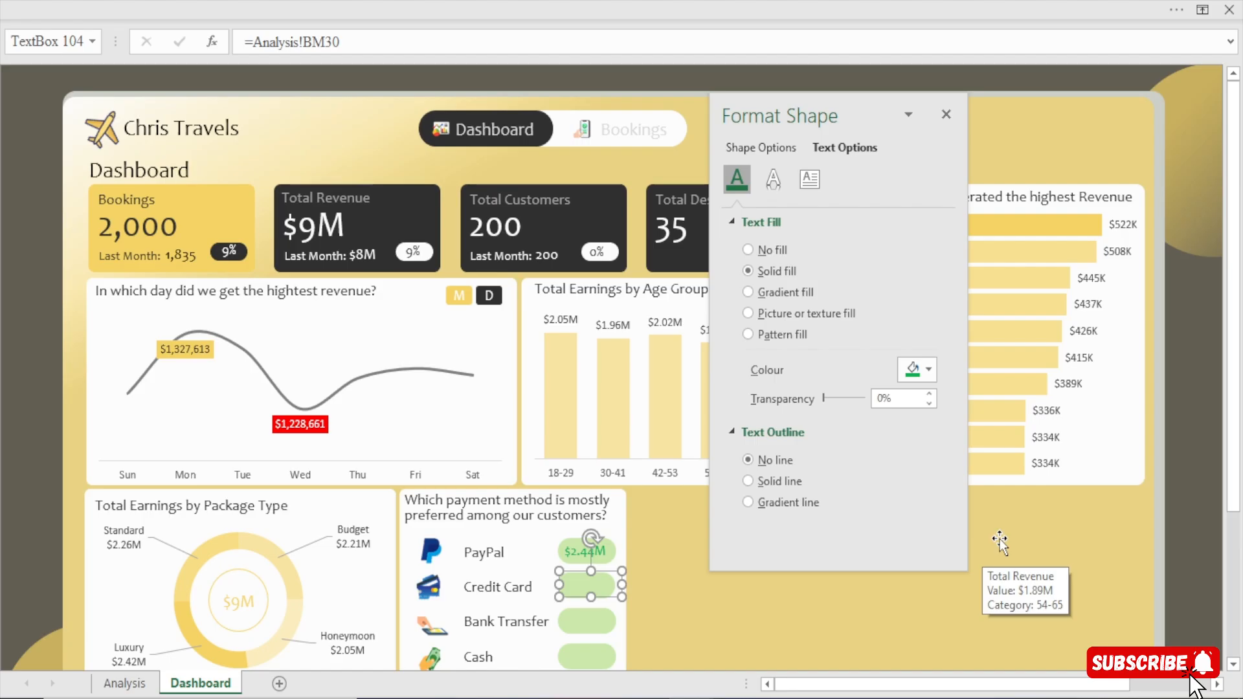
pyautogui.press('Escape')
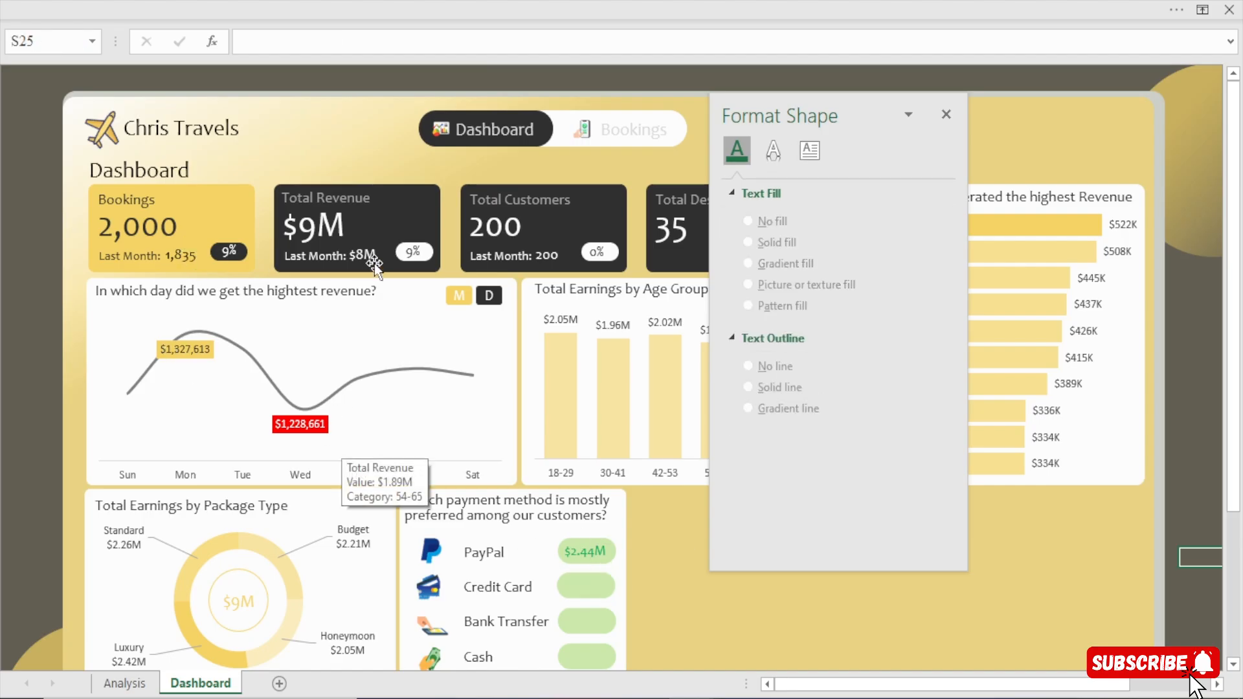
# Duplicate the percentage text box of the Bookings card and centre the copy on the Credit Card green box.
pyautogui.click(239, 248)
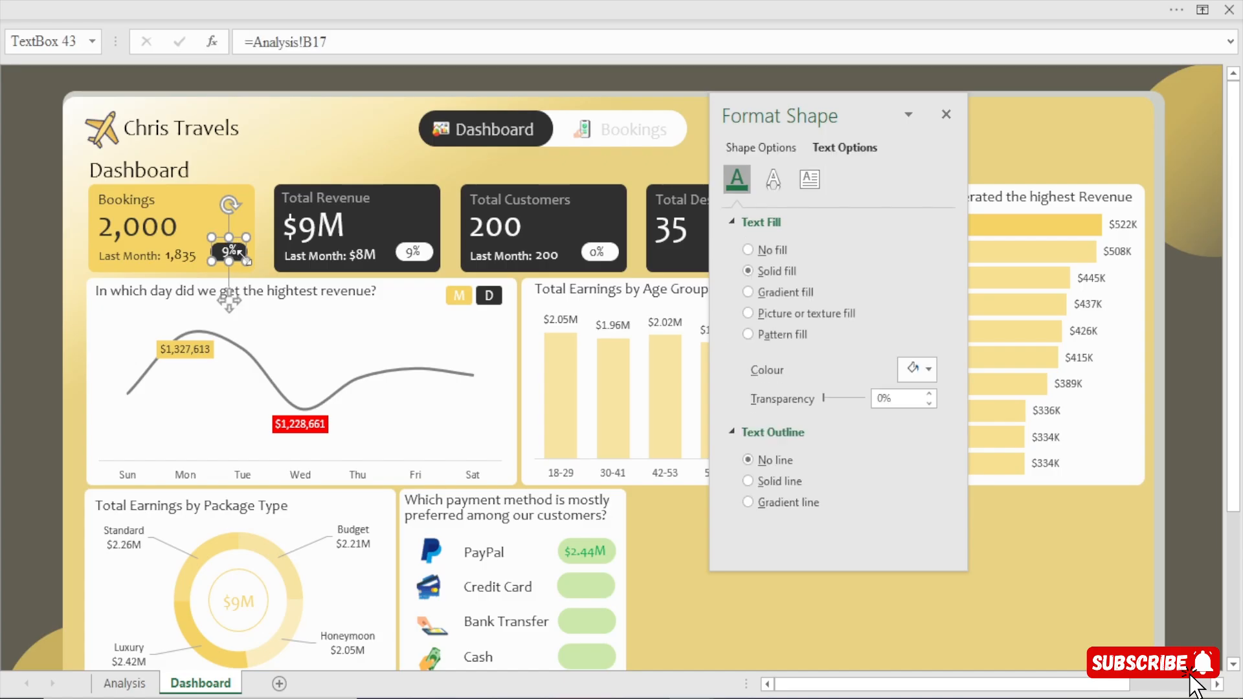
pyautogui.click(240, 251)
pyautogui.moveTo(243, 316); pyautogui.dragTo(618, 595)
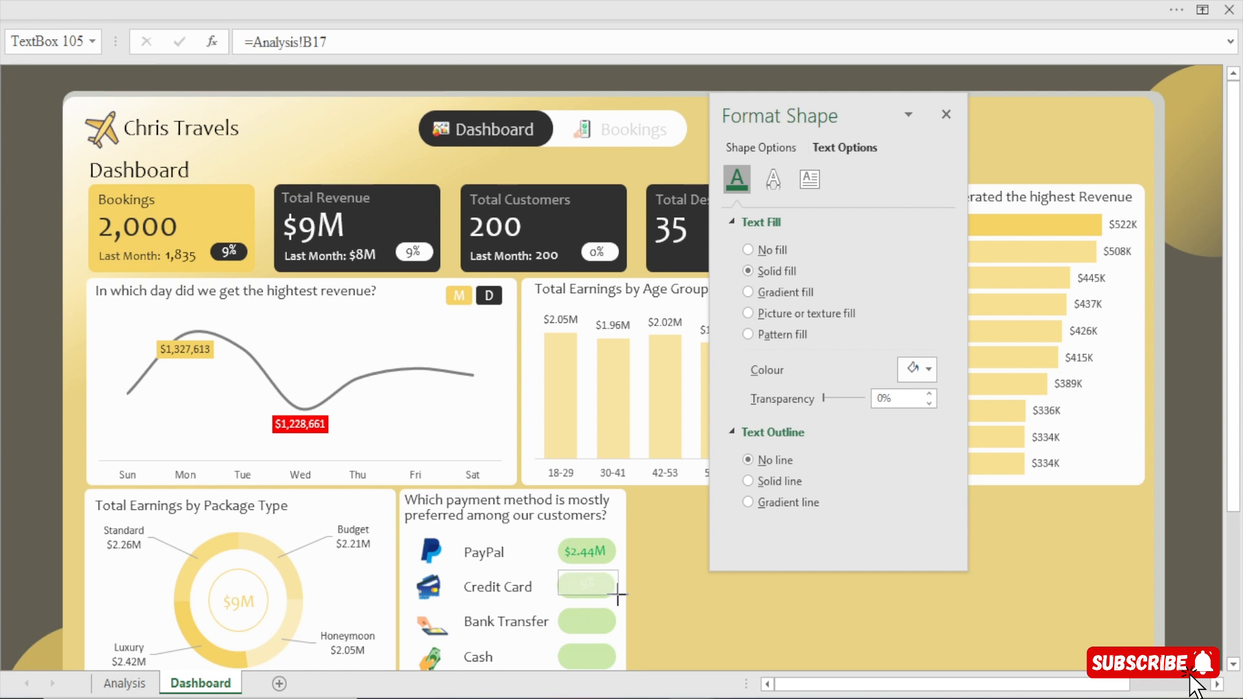
pyautogui.press('Down')
pyautogui.press('Down')
pyautogui.press('Down')
pyautogui.press('Down')
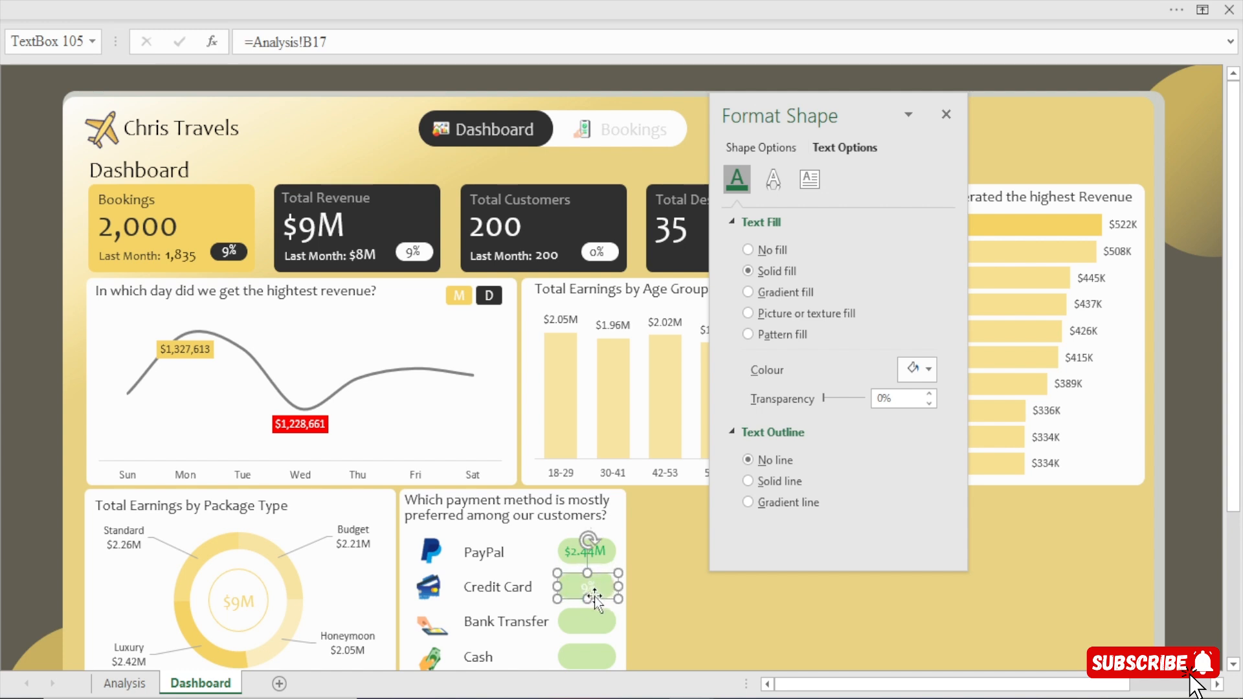
pyautogui.press('Left')
pyautogui.press('Left')
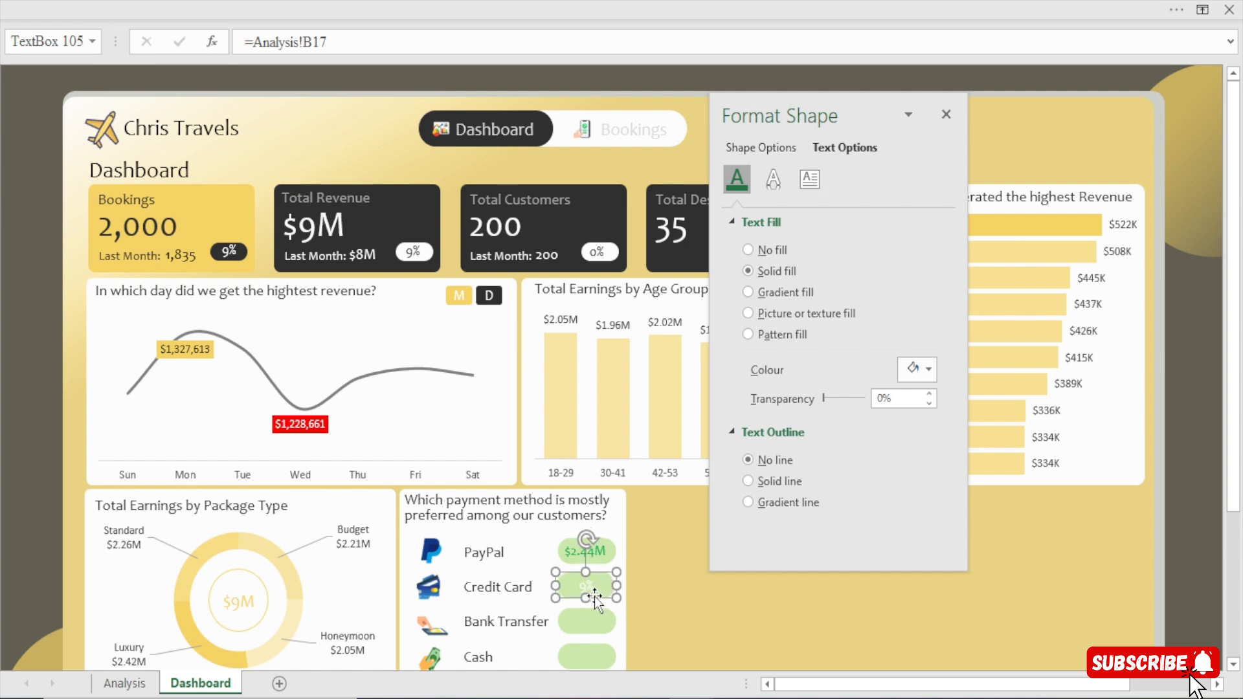
# Link the Credit Card text box to the Credit Card revenue in cell AU7 of the Analysis sheet.
pyautogui.moveTo(335, 40); pyautogui.dragTo(170, 37)
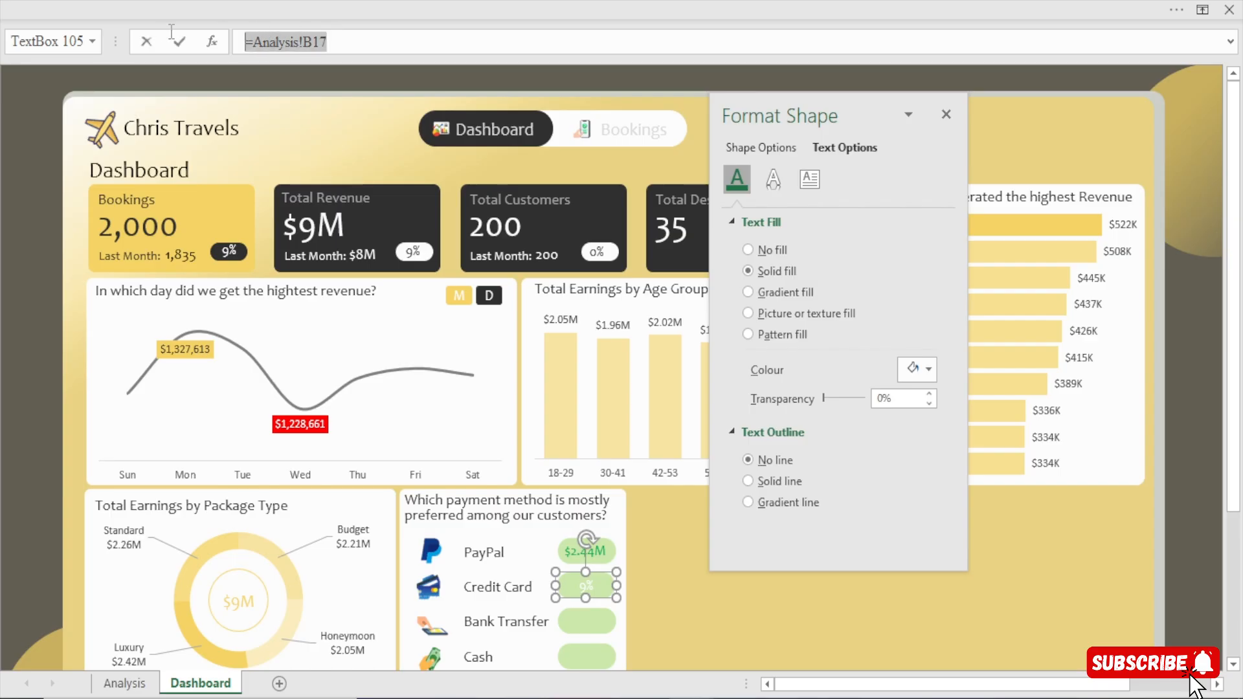
pyautogui.write('=')
pyautogui.click(124, 683)
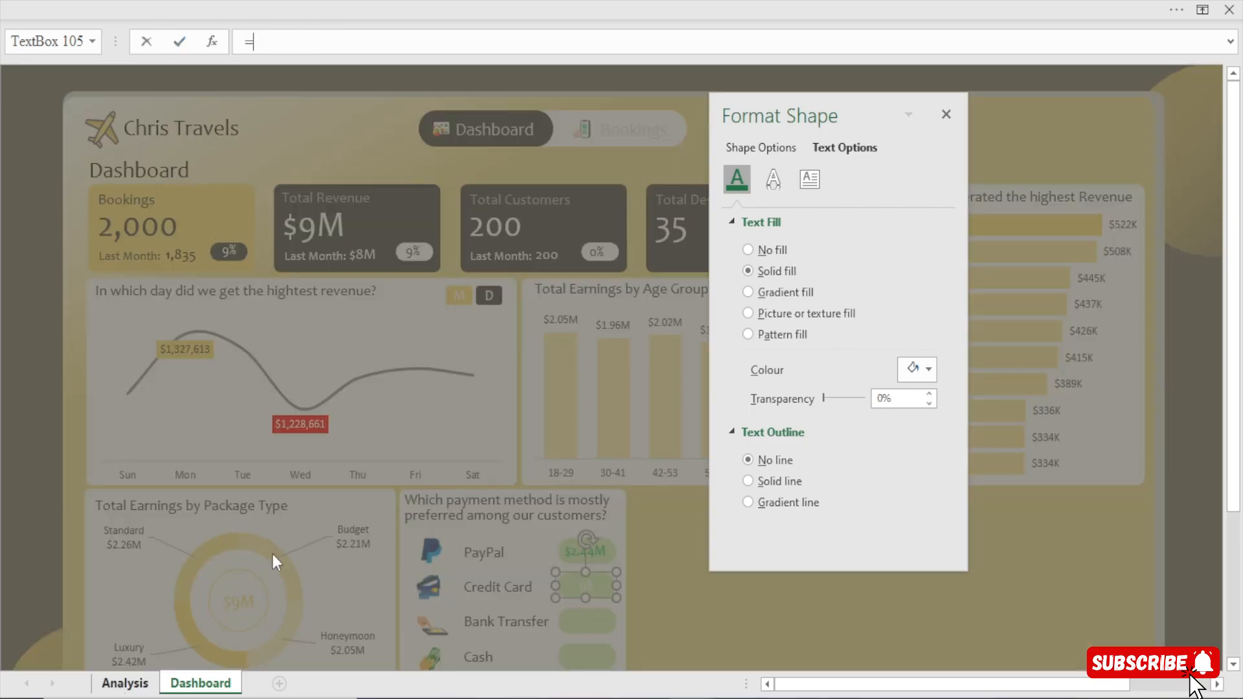
pyautogui.click(473, 212)
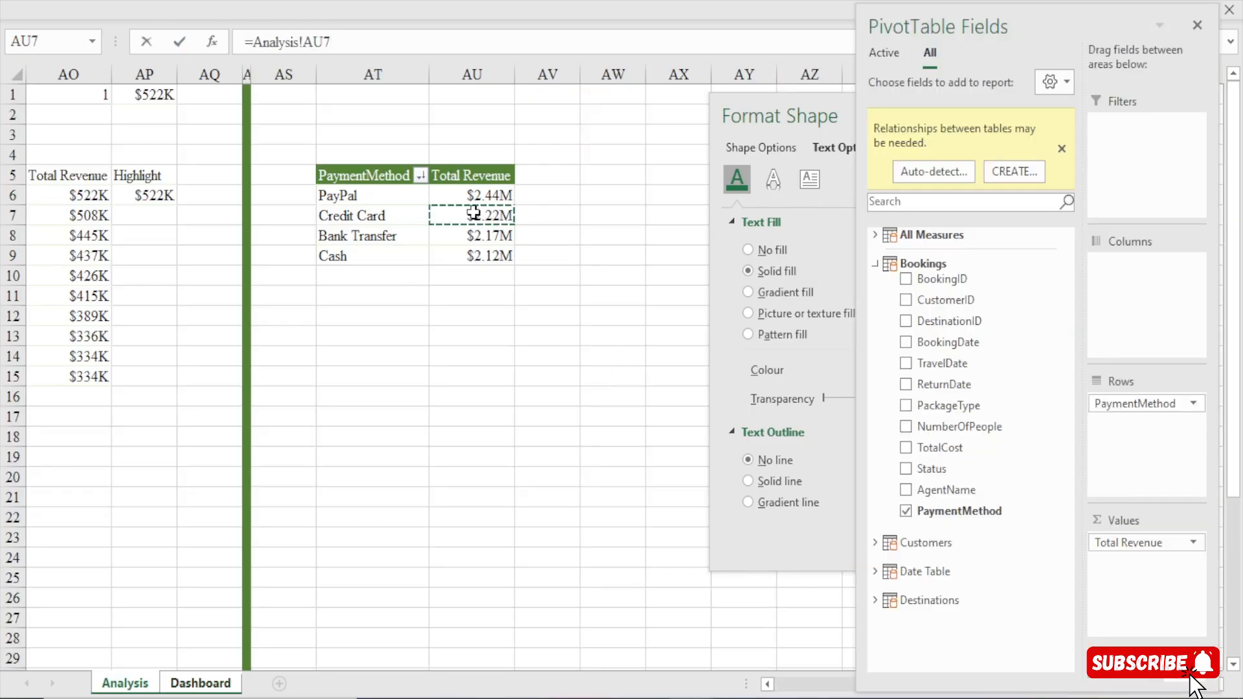
pyautogui.press('Return')
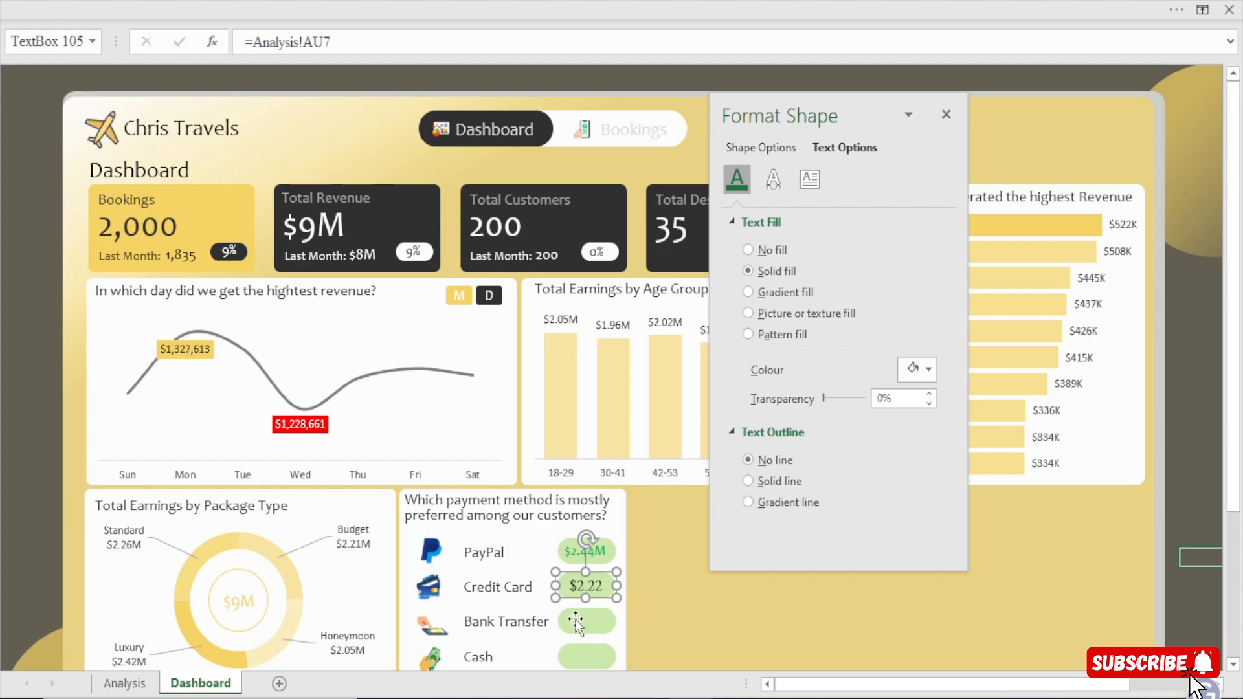
# Copy the Credit Card revenue text box onto the Bank Transfer green box and link the copy to Analysis!AU8.
pyautogui.click(575, 620)
pyautogui.press('Escape')
pyautogui.click(586, 578)
pyautogui.moveTo(586, 578); pyautogui.dragTo(577, 621)
pyautogui.moveTo(354, 42); pyautogui.dragTo(211, 42)
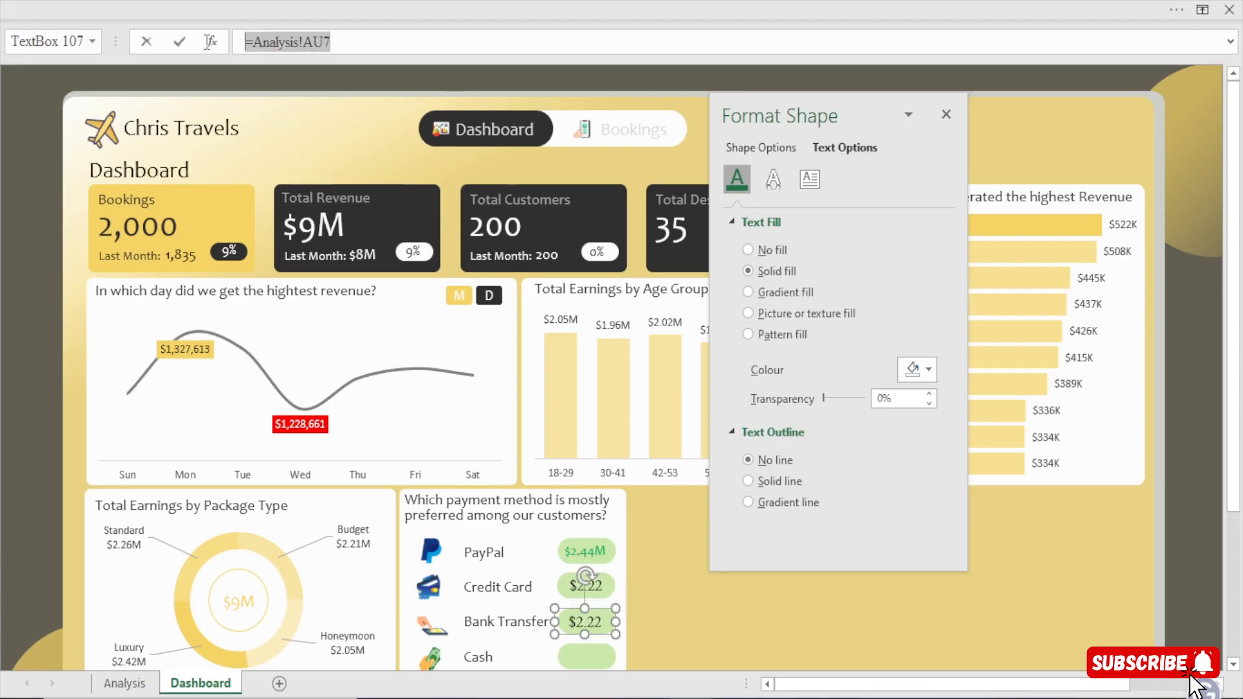
pyautogui.write('=')
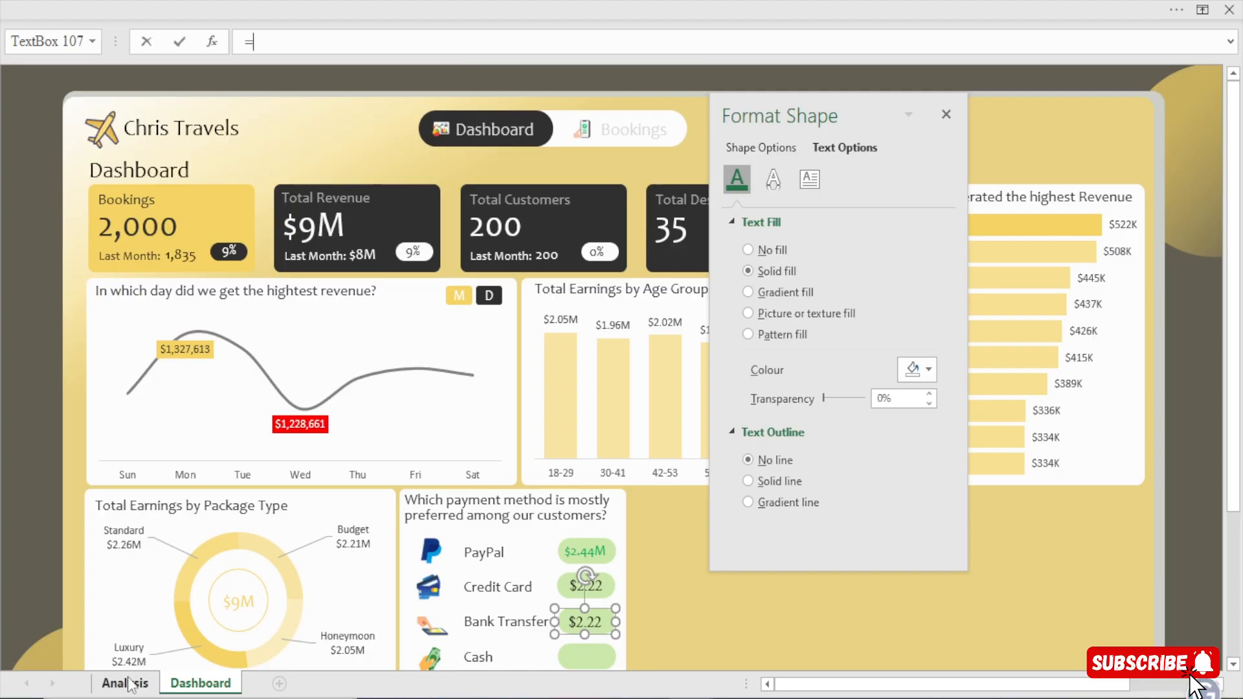
pyautogui.click(128, 683)
pyautogui.click(482, 237)
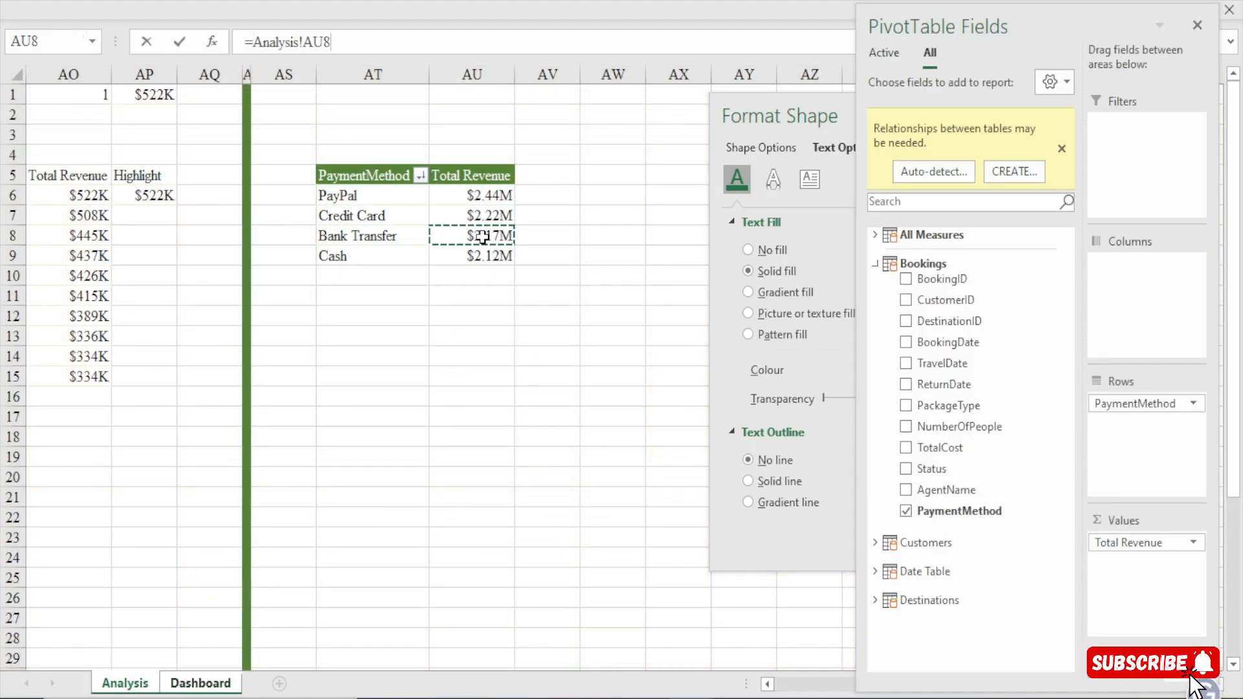
pyautogui.press('Return')
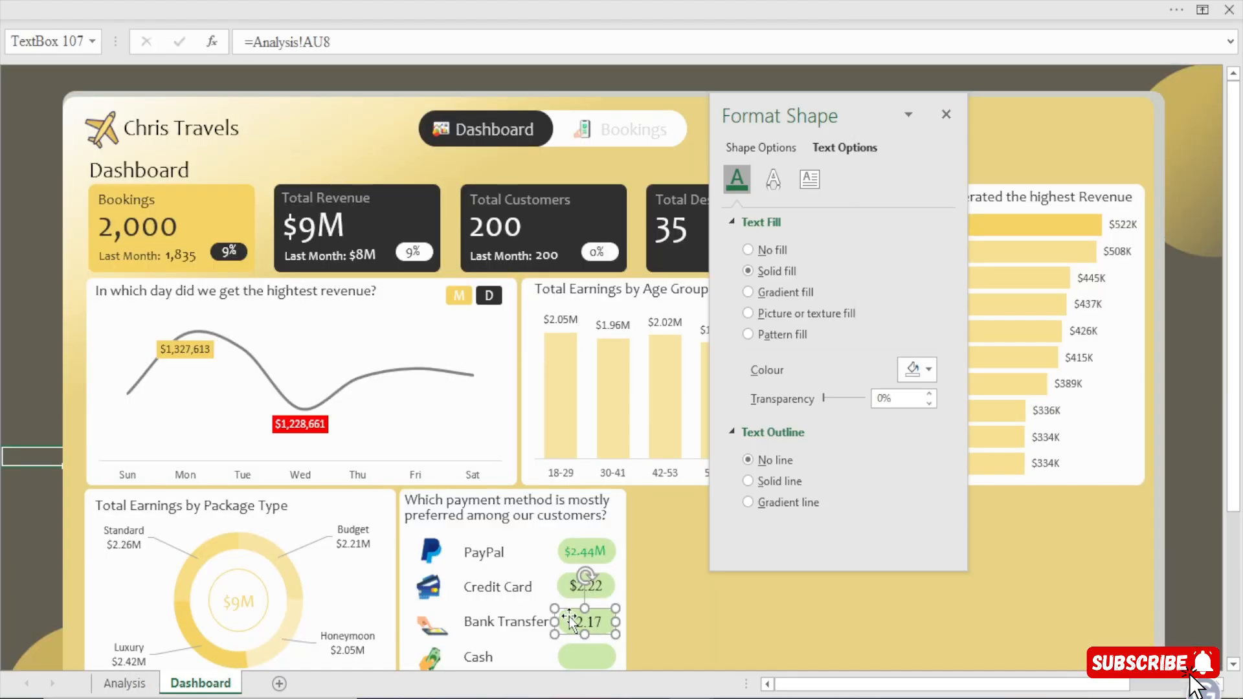
# Copy the Bank Transfer revenue text box onto the Cash green box and link the copy to Analysis!AU9.
pyautogui.keyDown('ctrl'); pyautogui.moveTo(572, 621); pyautogui.dragTo(572, 659); pyautogui.keyUp('ctrl')
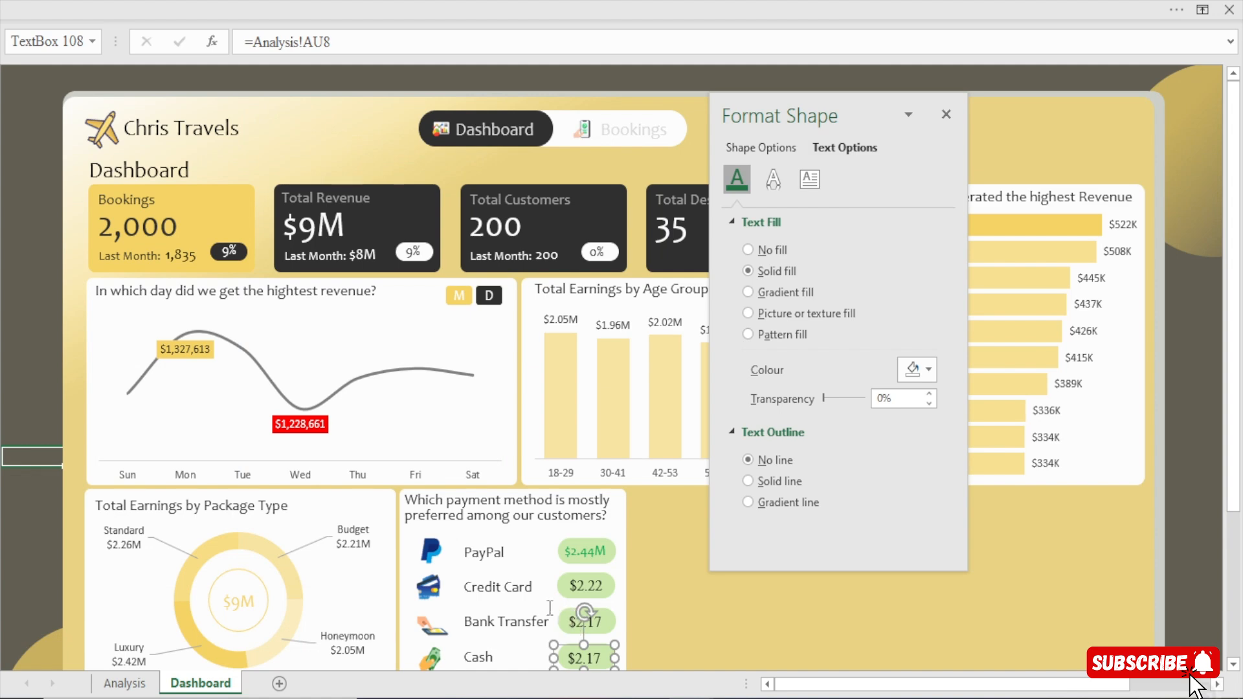
pyautogui.moveTo(334, 40); pyautogui.dragTo(125, 70)
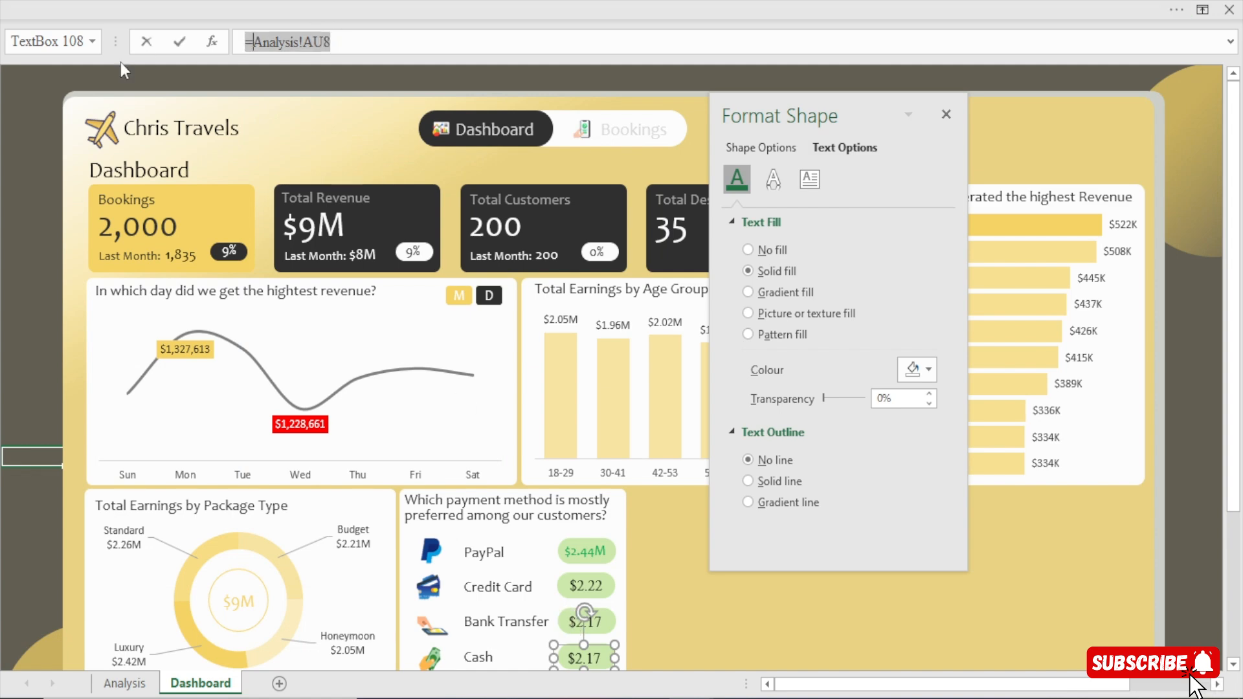
pyautogui.write('=')
pyautogui.click(123, 683)
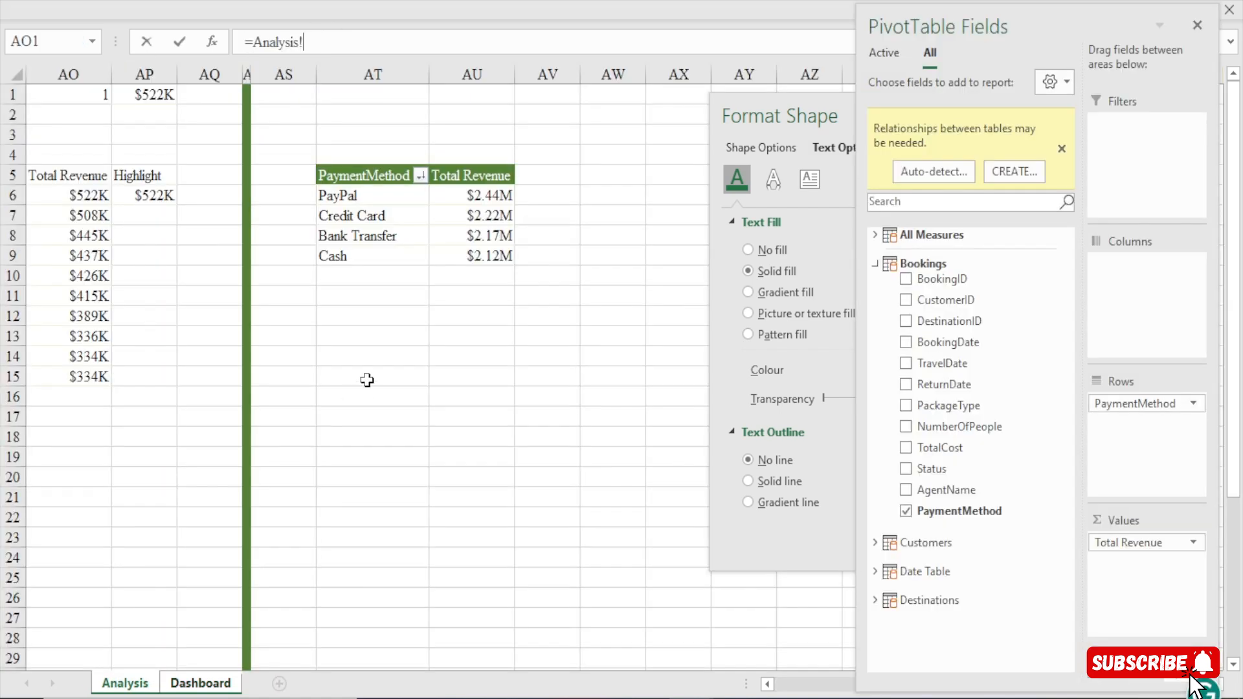
pyautogui.click(486, 256)
pyautogui.press('Return')
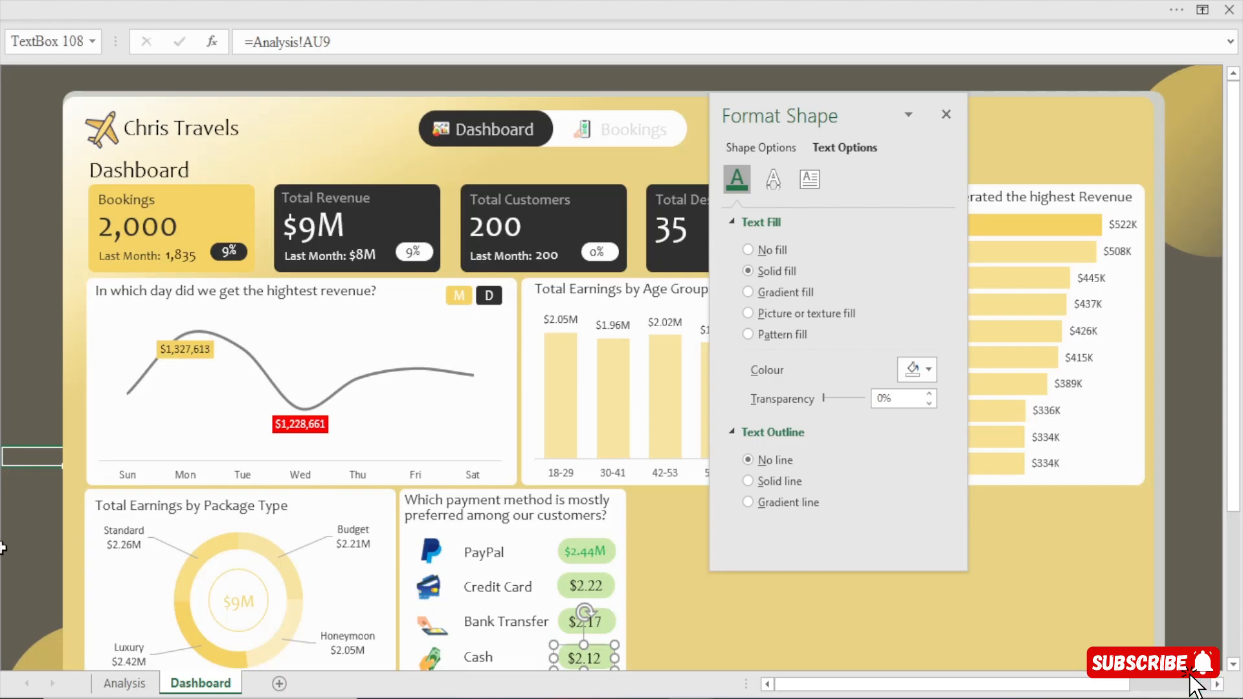
# Apply the PayPal revenue text box's formatting to the Credit Card, Bank Transfer and Cash text boxes with Format Painter.
pyautogui.click(601, 552)
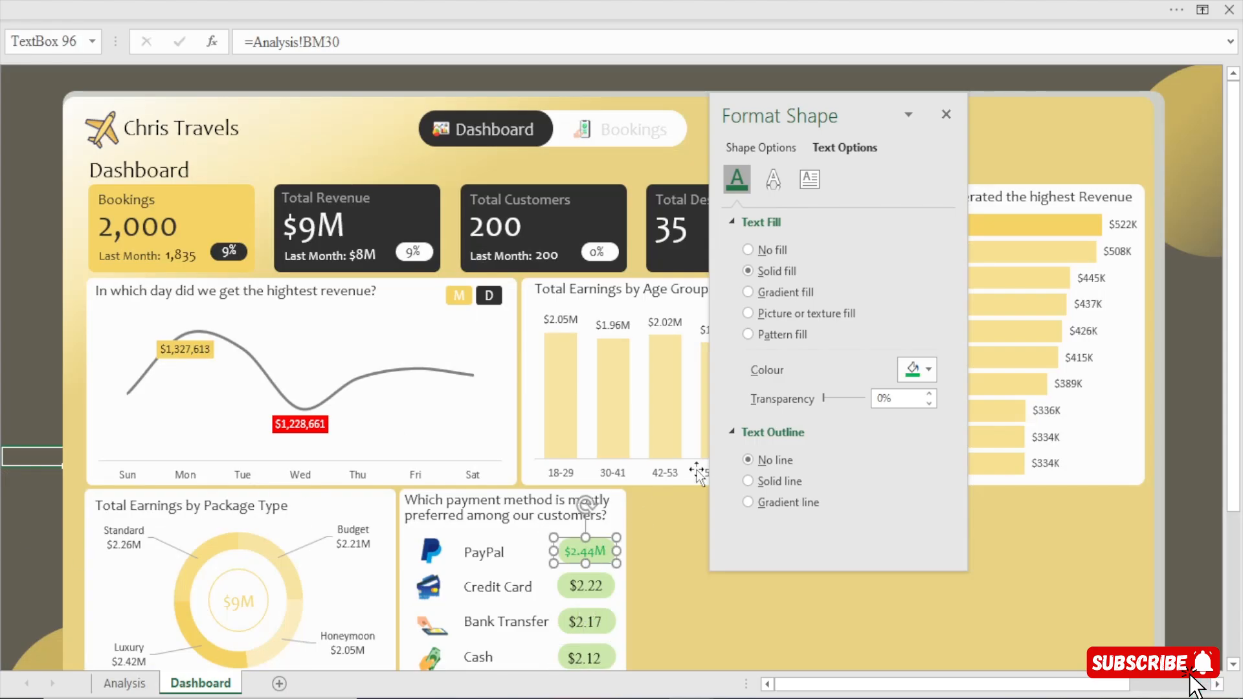
pyautogui.click(152, 4)
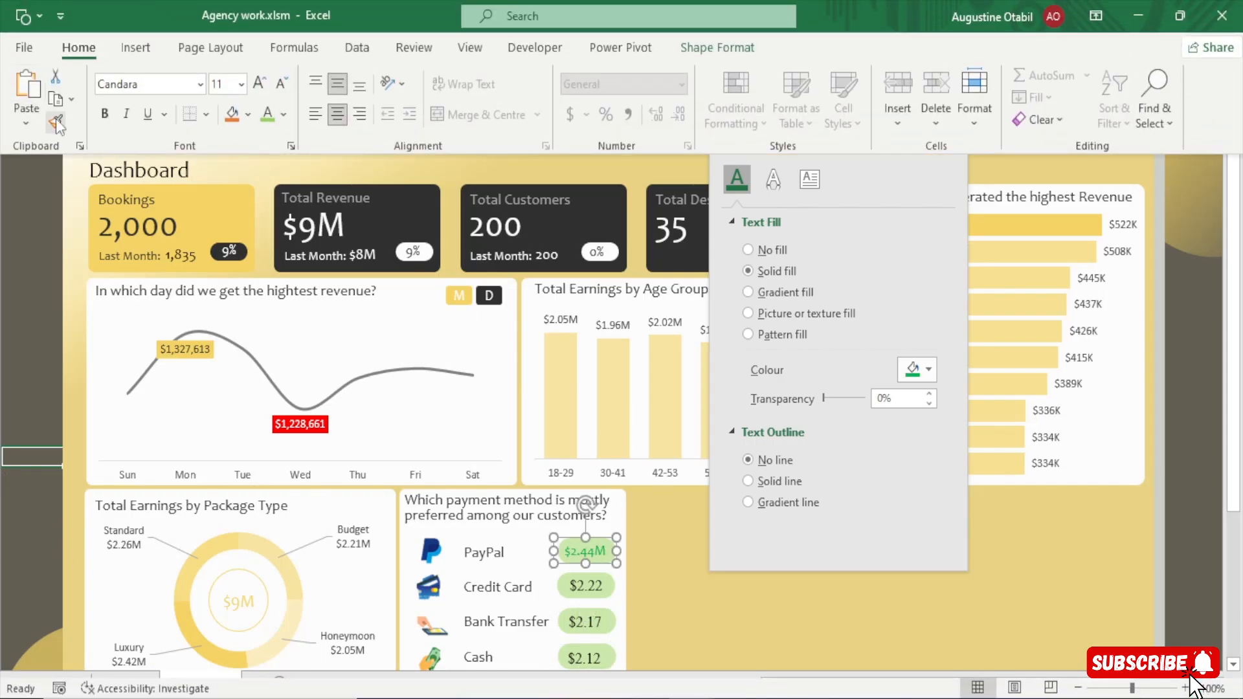
pyautogui.doubleClick(57, 123)
pyautogui.click(586, 585)
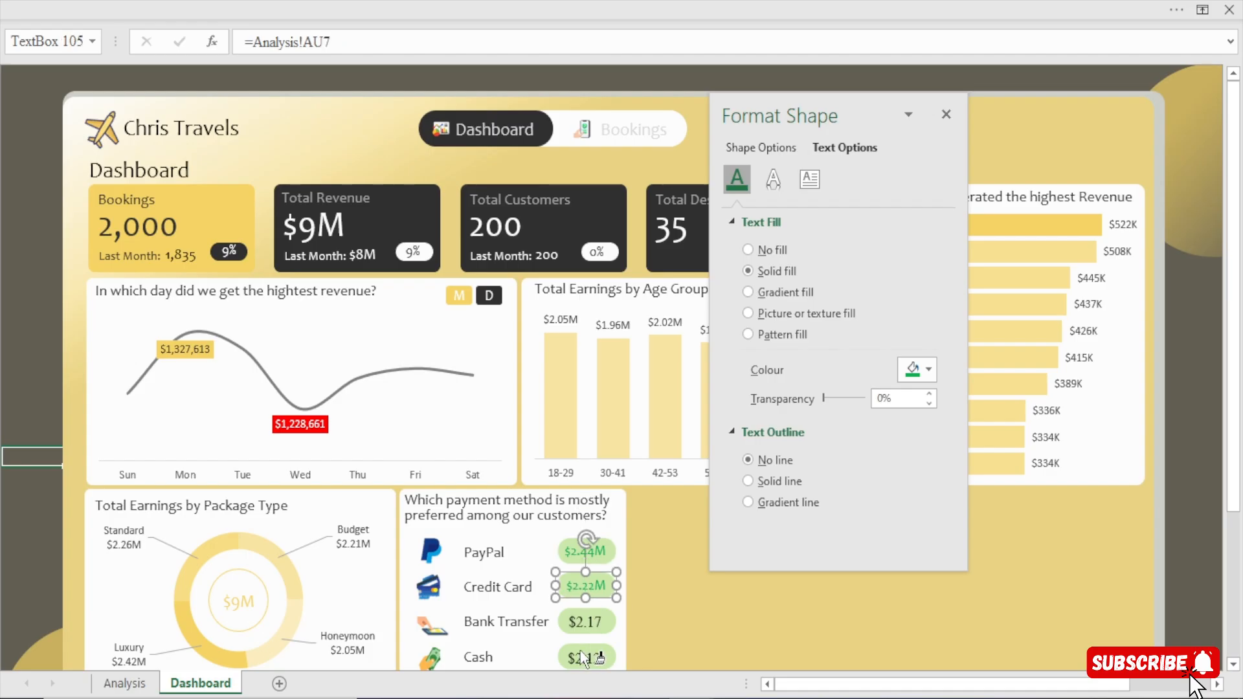
pyautogui.click(586, 622)
pyautogui.click(585, 658)
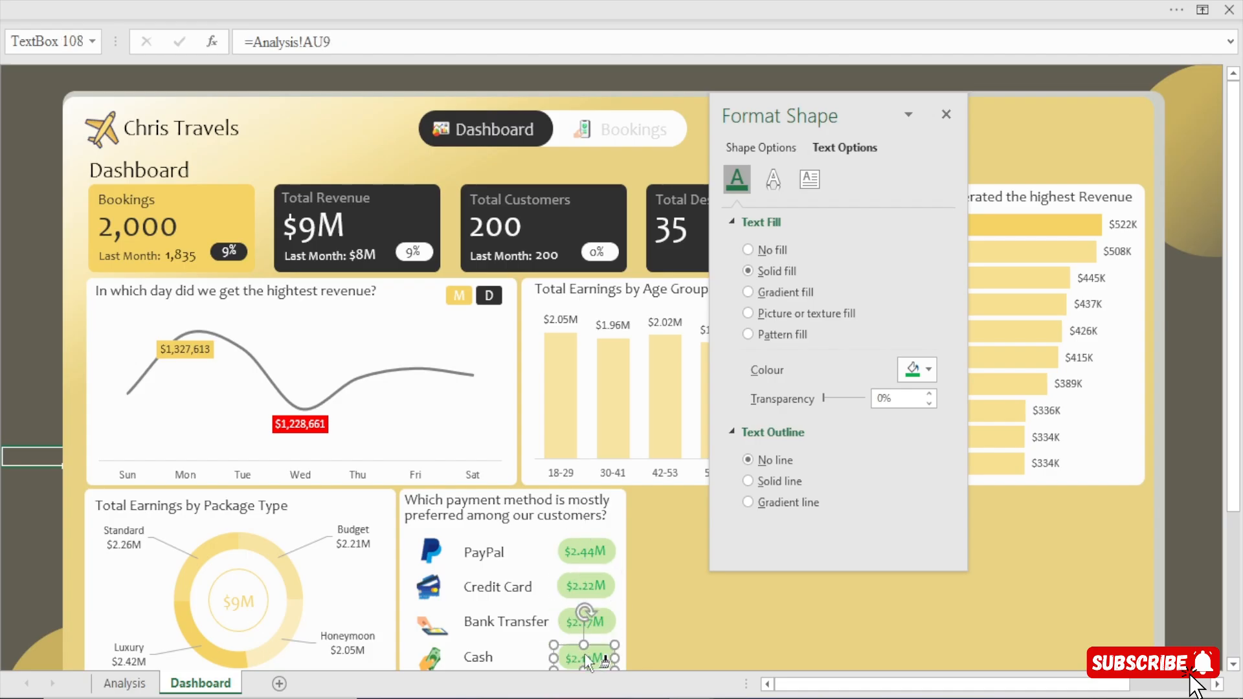
# Close the shape formatting settings, hide the formula bar and deselect the Cash text box.
pyautogui.click(948, 115)
pyautogui.click(582, 9)
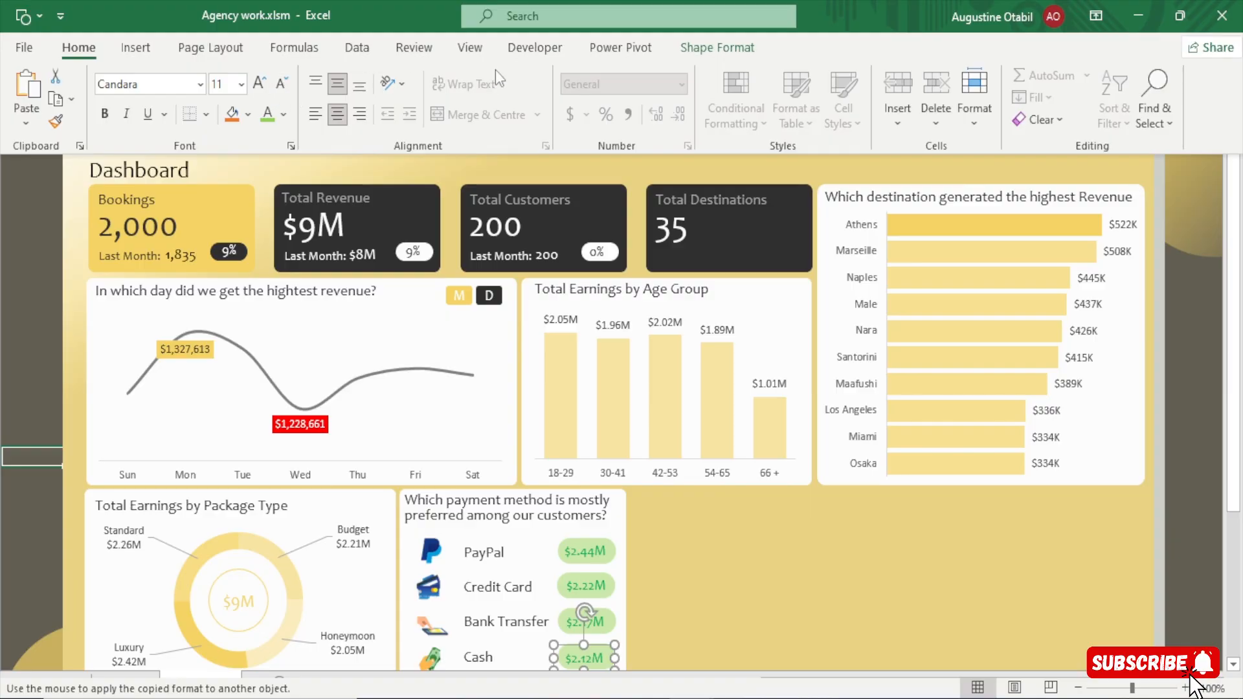
pyautogui.click(482, 54)
pyautogui.click(277, 83)
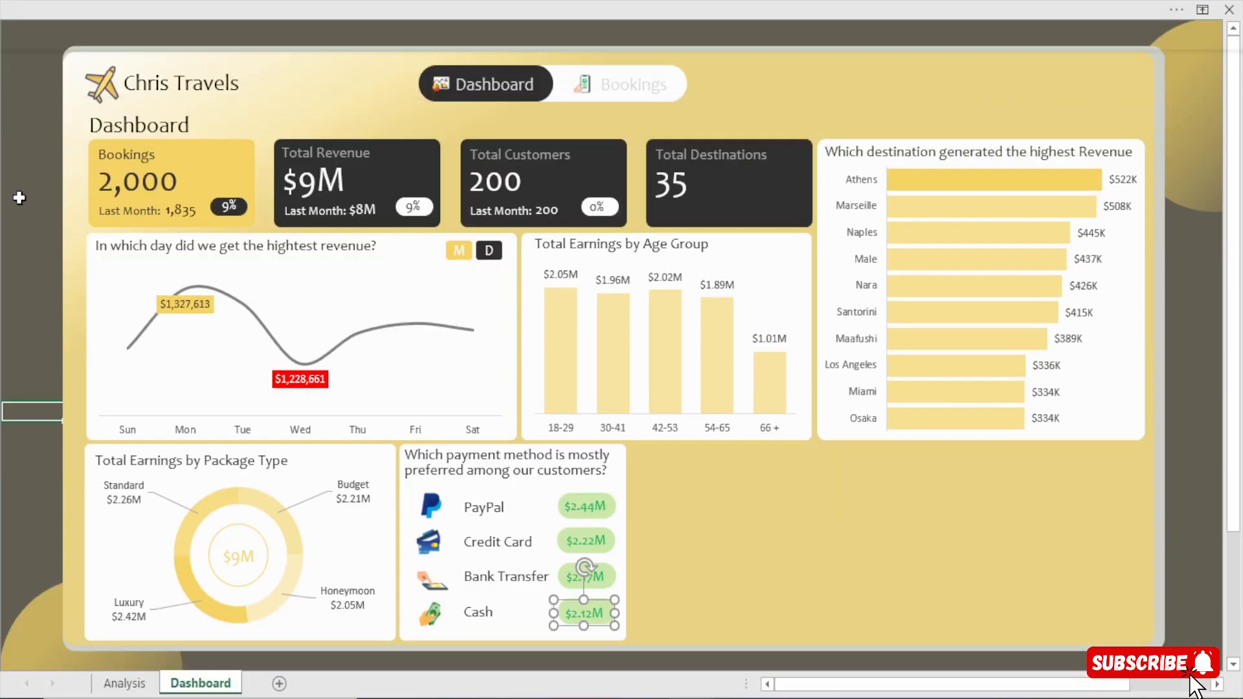
pyautogui.click(33, 269)
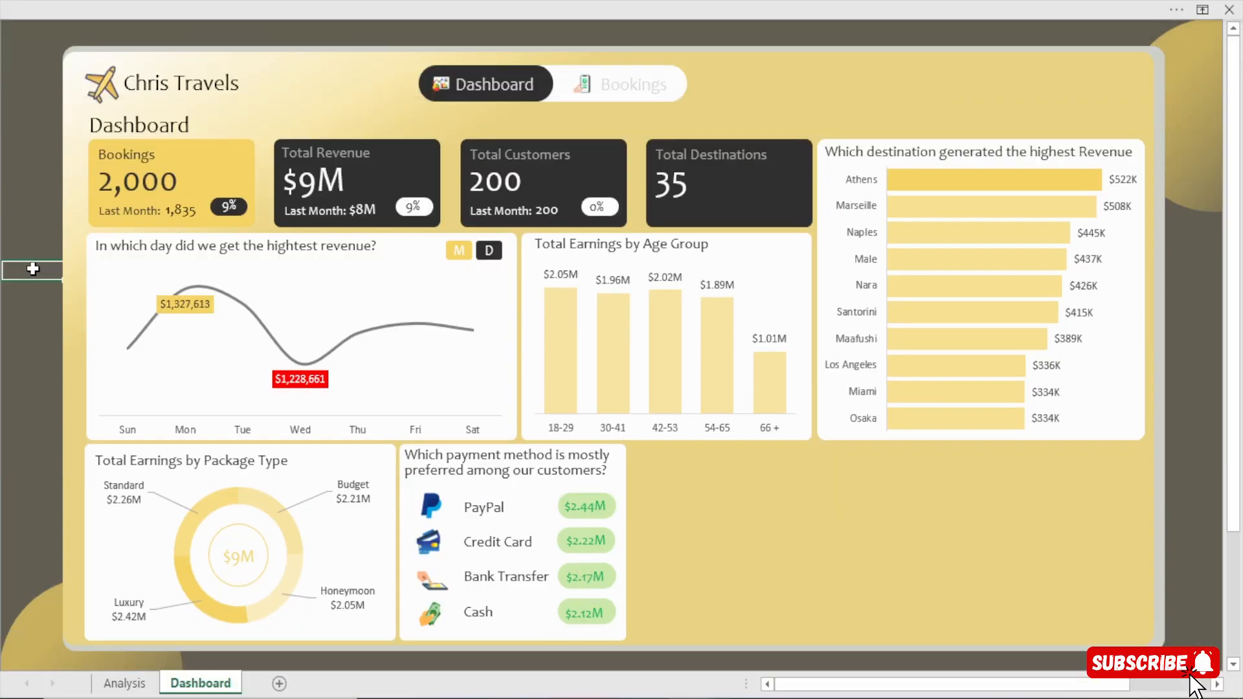
# Nudge the text box "Which payment method is mostly" slightly to the right within the payment method card.
pyautogui.click(504, 455)
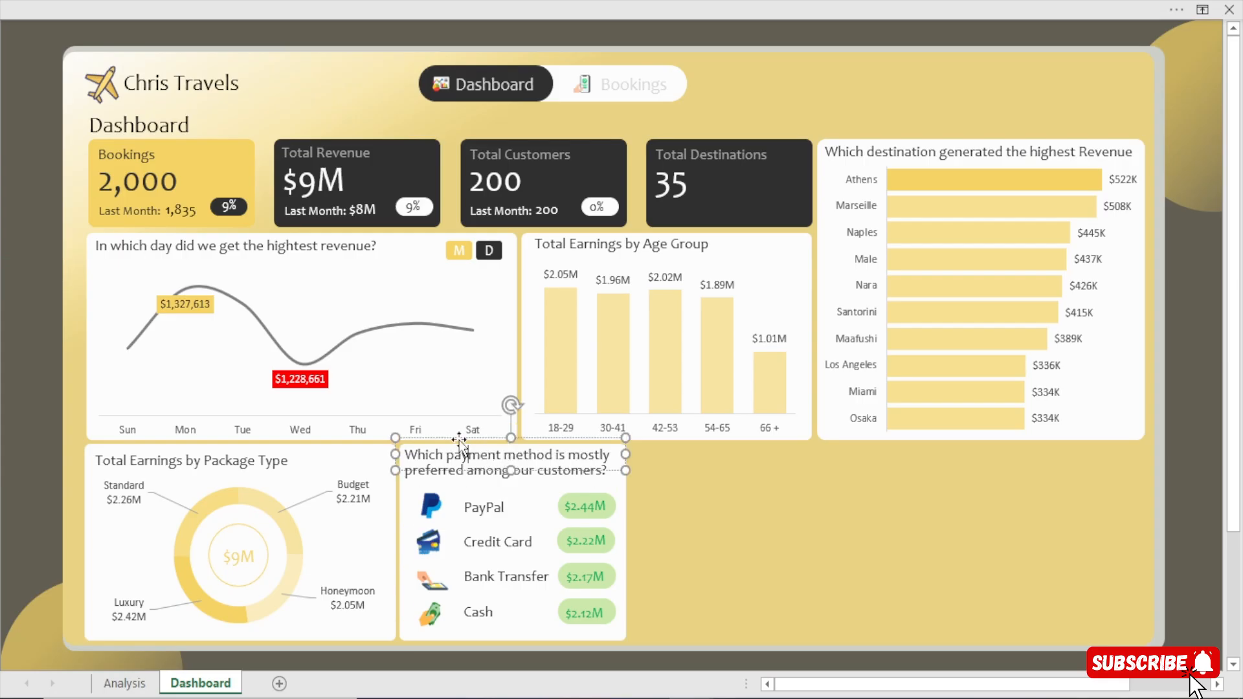
pyautogui.click(467, 435)
pyautogui.click(437, 469)
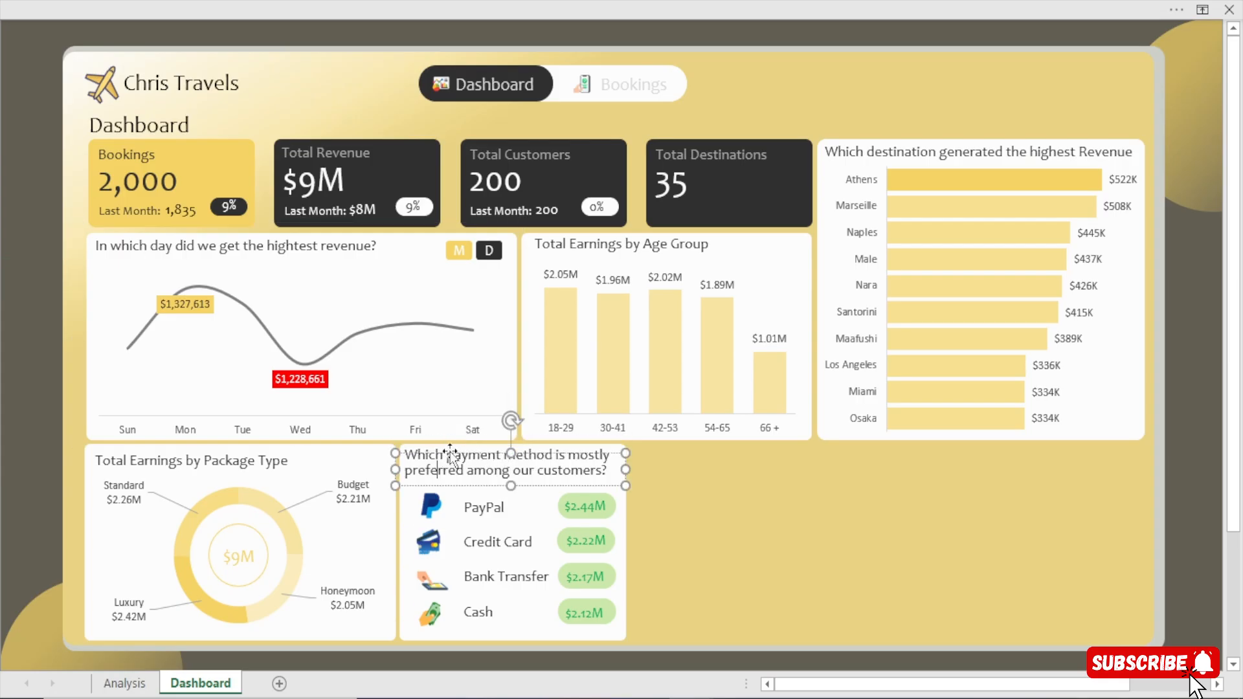
pyautogui.click(452, 449)
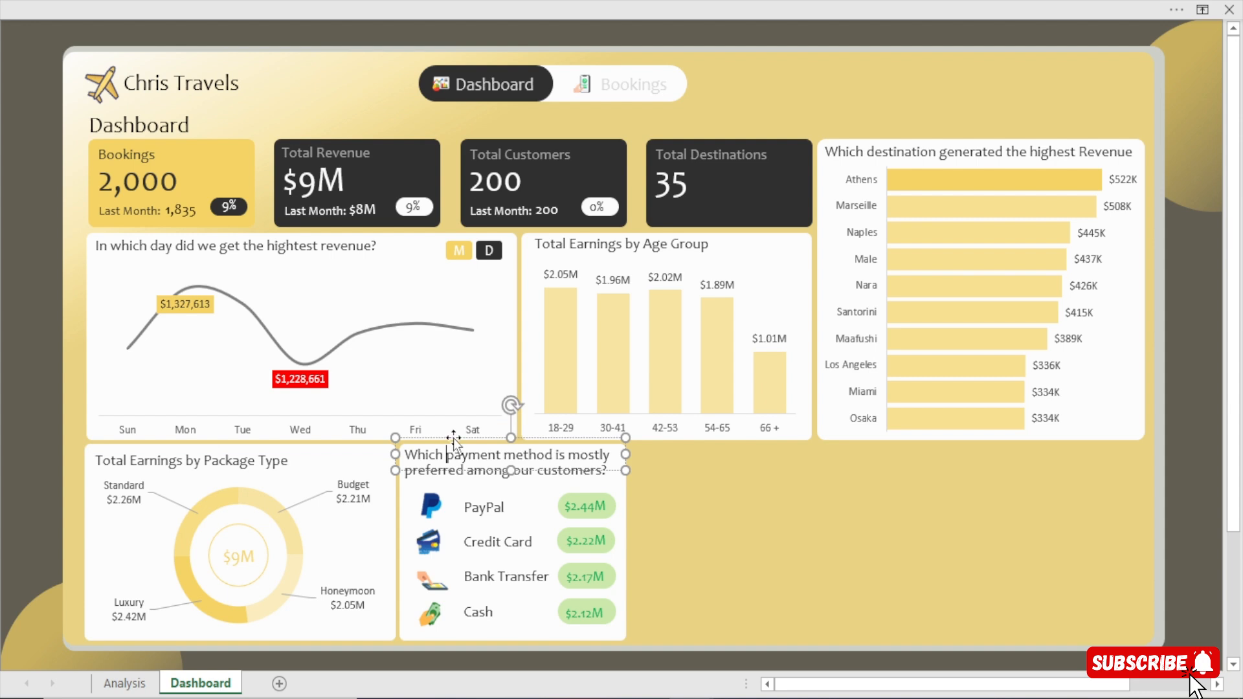
pyautogui.press('Right')
pyautogui.press('Right')
pyautogui.press('Right')
pyautogui.press('Right')
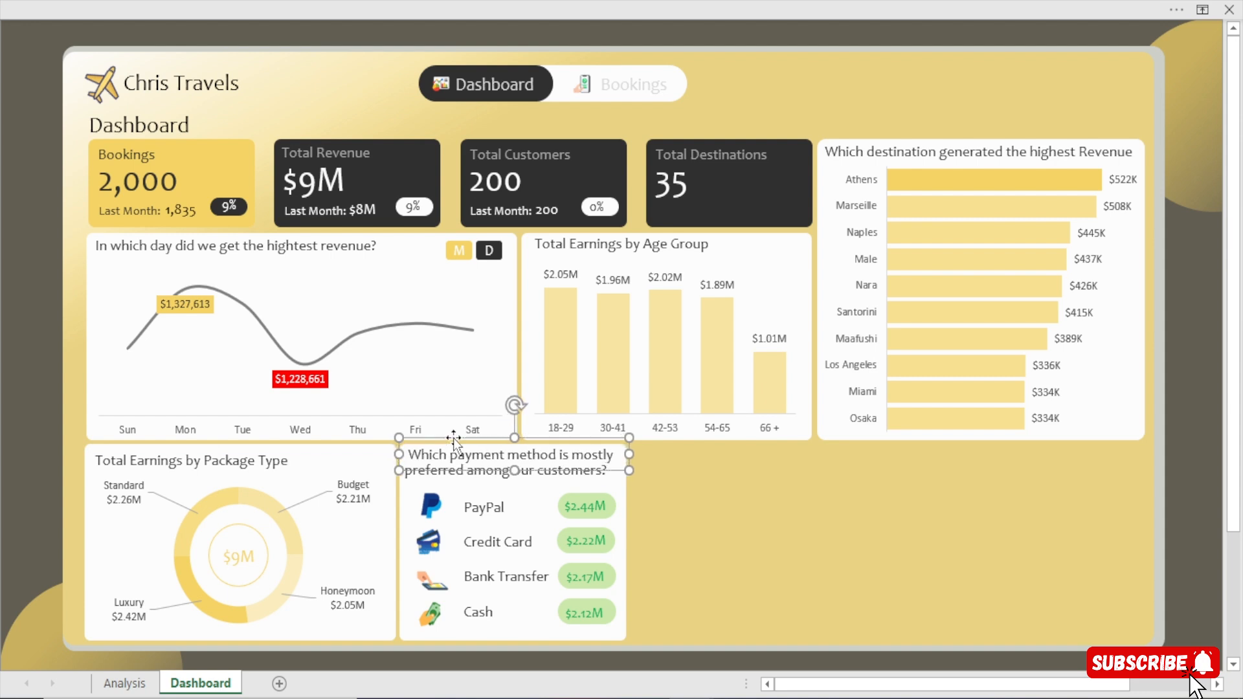
# Nudge the text box "preferred among our customers?" to the right to align with the title line above, and deselect it.
pyautogui.click(449, 477)
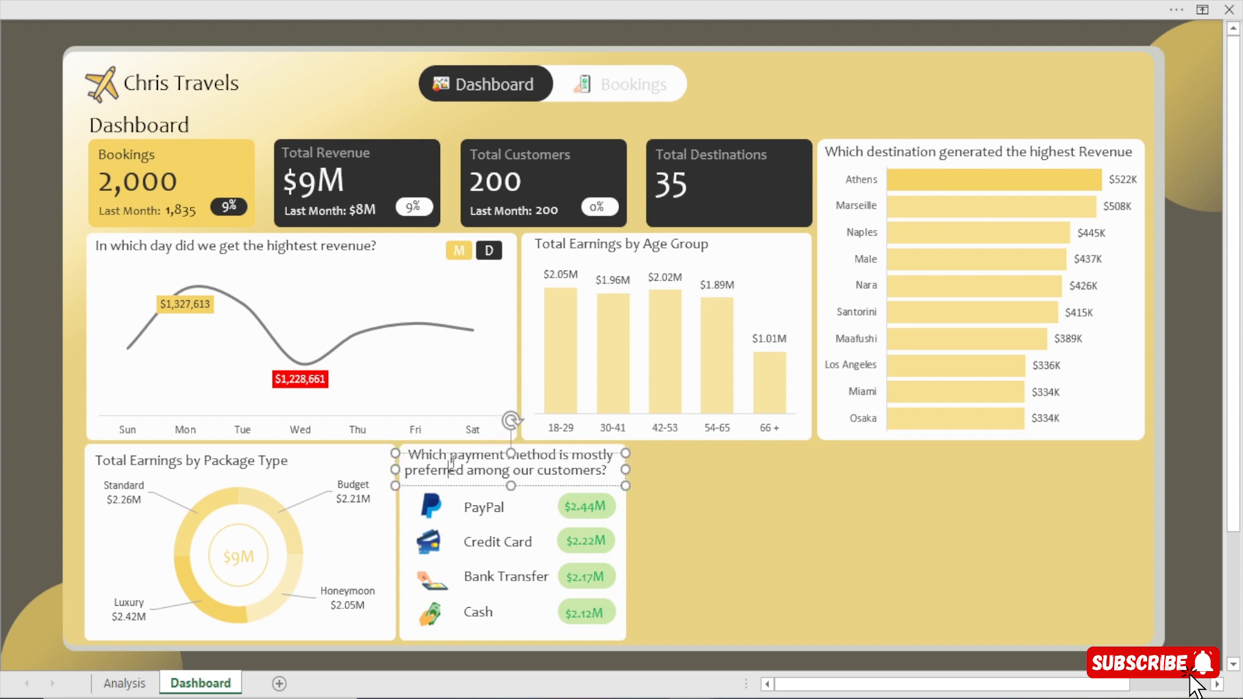
pyautogui.click(454, 454)
pyautogui.press('Right')
pyautogui.press('Right')
pyautogui.press('Right')
pyautogui.press('Right')
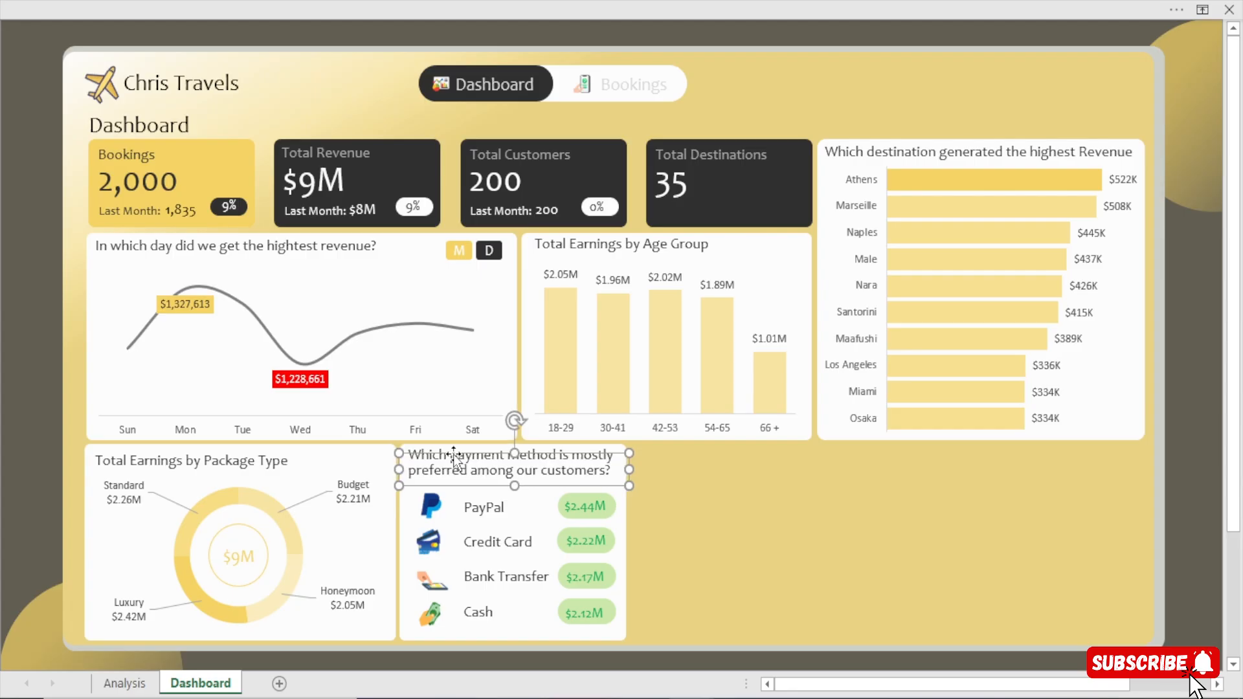
pyautogui.click(1202, 494)
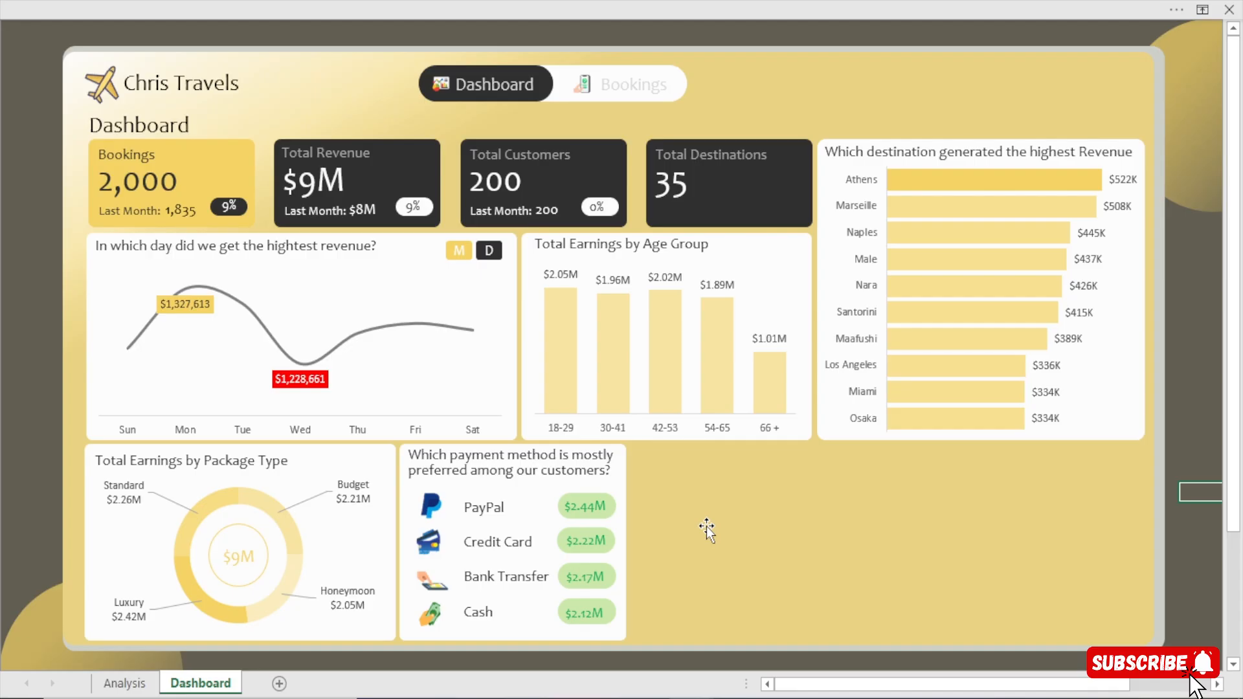
# Nudge the large dashboard background panel slightly to the right to even out its margins.
pyautogui.click(1028, 496)
pyautogui.press('Right')
pyautogui.press('Right')
pyautogui.press('Right')
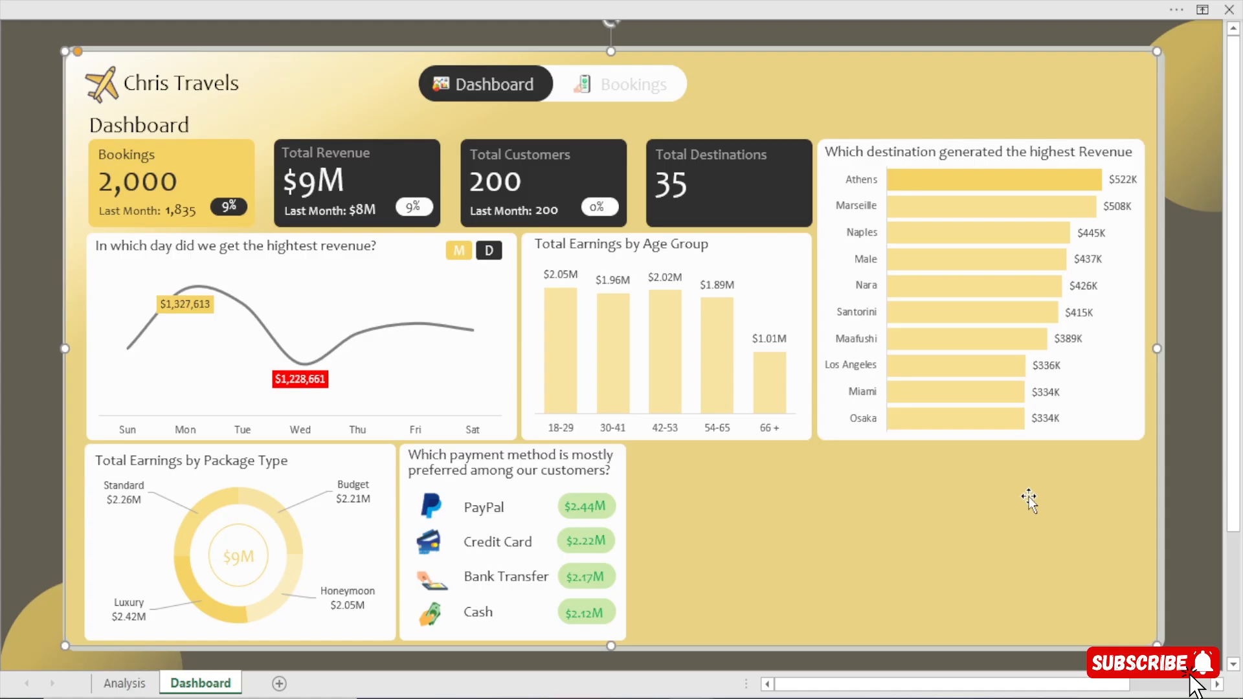
pyautogui.press('Right')
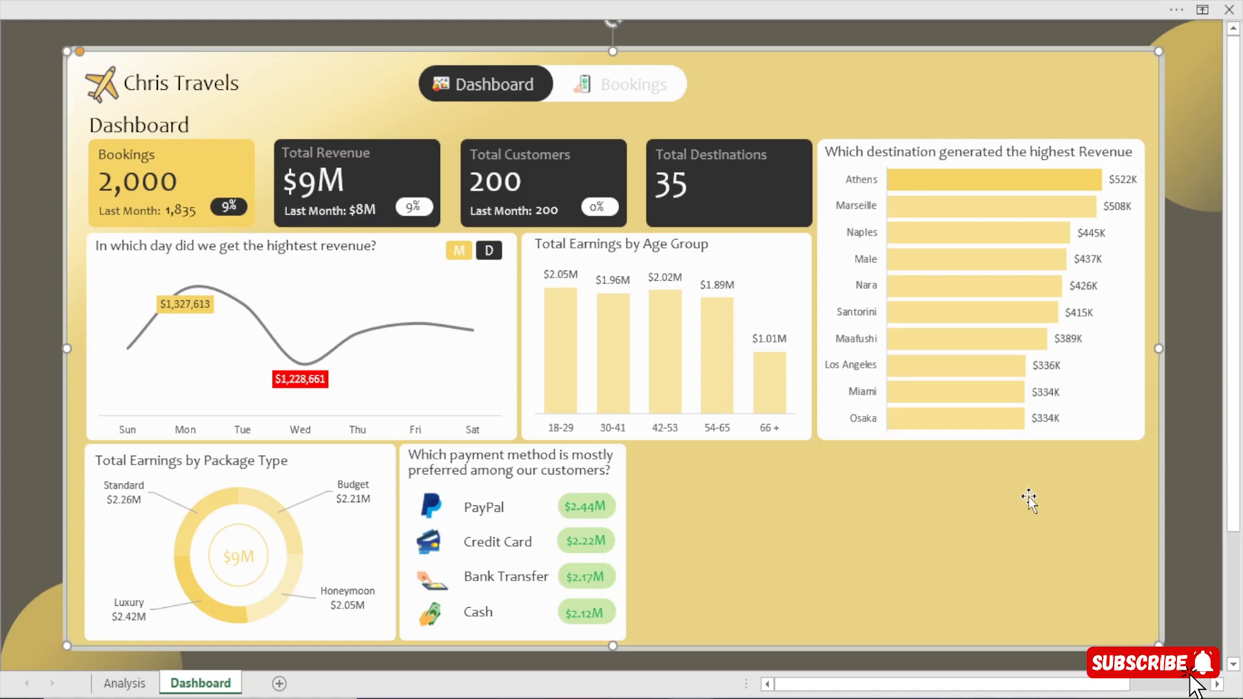
pyautogui.click(1187, 489)
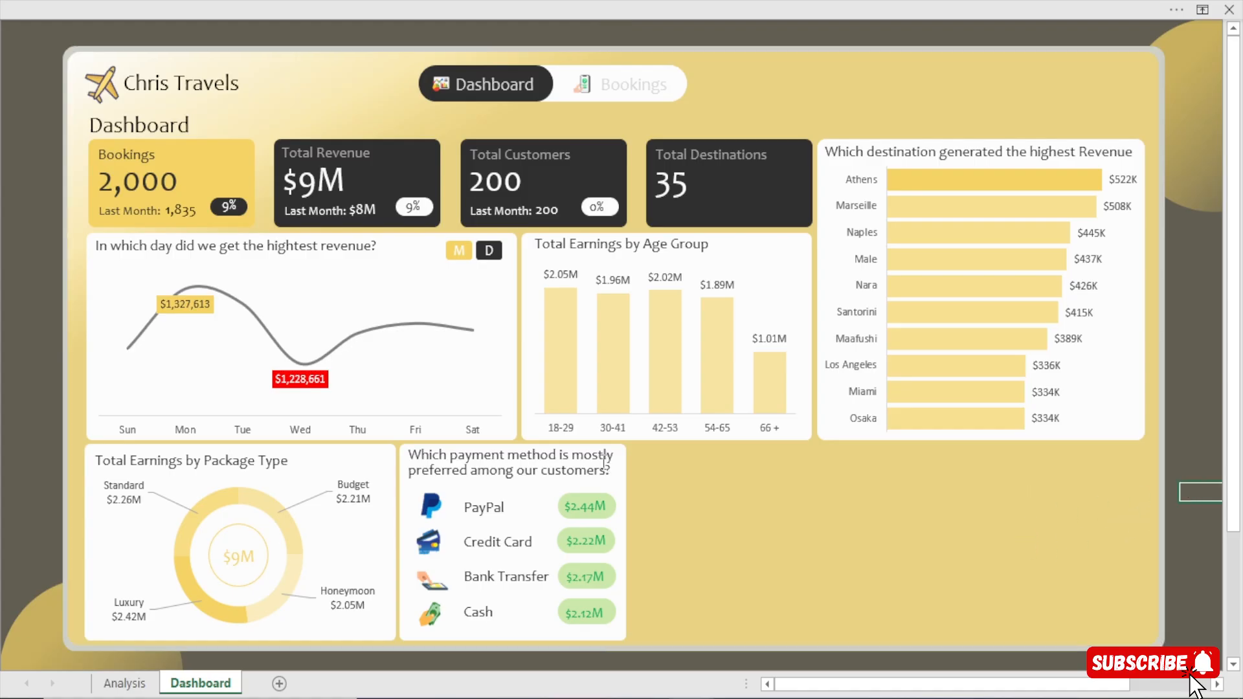
# Duplicate the white payment method card and place the empty copy directly beside it, aligned with its row.
pyautogui.click(529, 491)
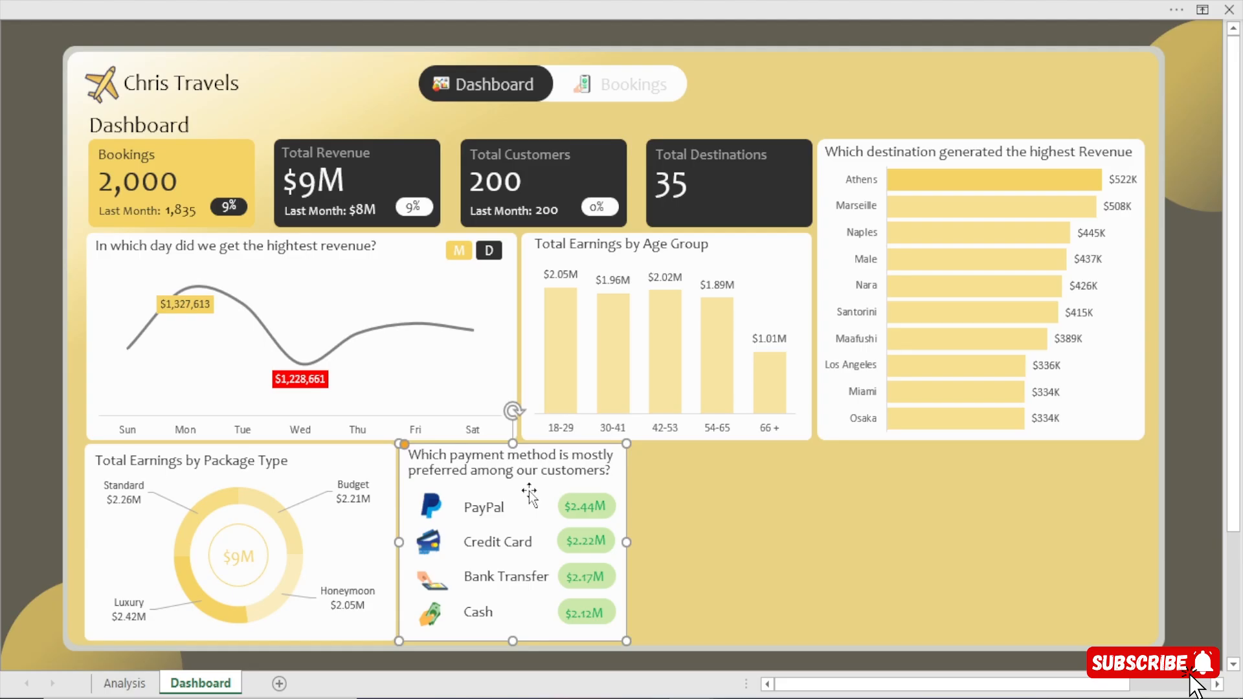
pyautogui.moveTo(530, 495); pyautogui.dragTo(744, 480)
pyautogui.press('Up')
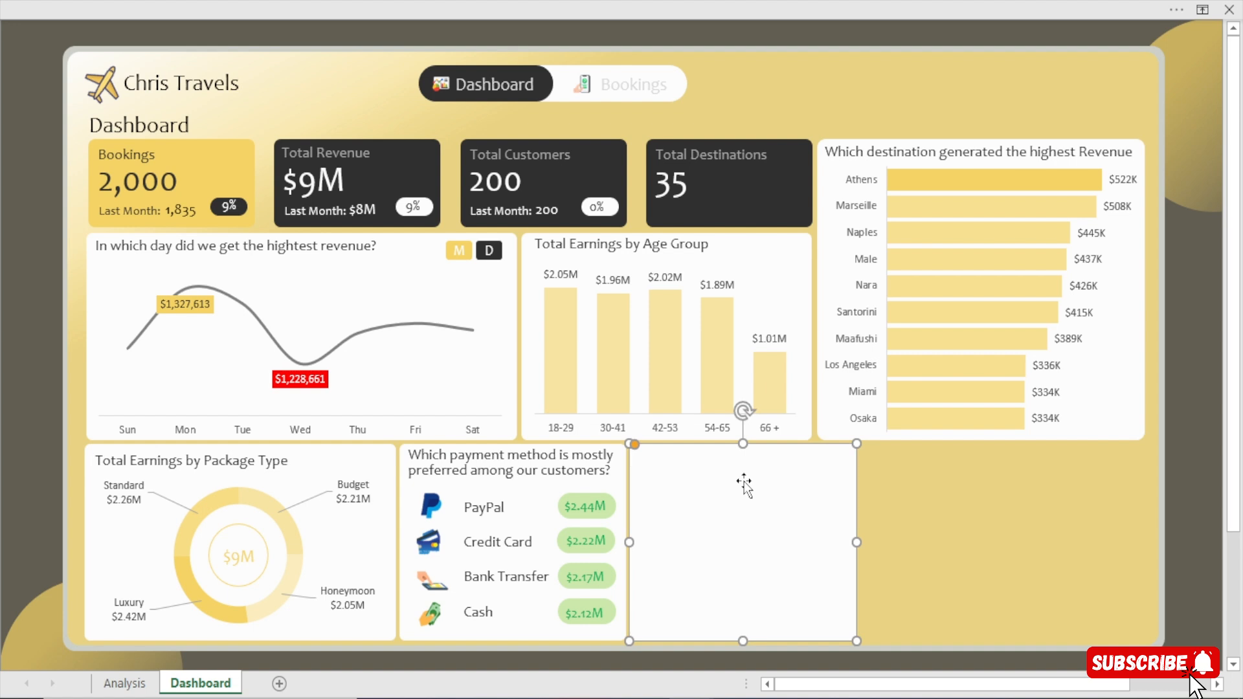
pyautogui.press('Right')
pyautogui.click(1199, 456)
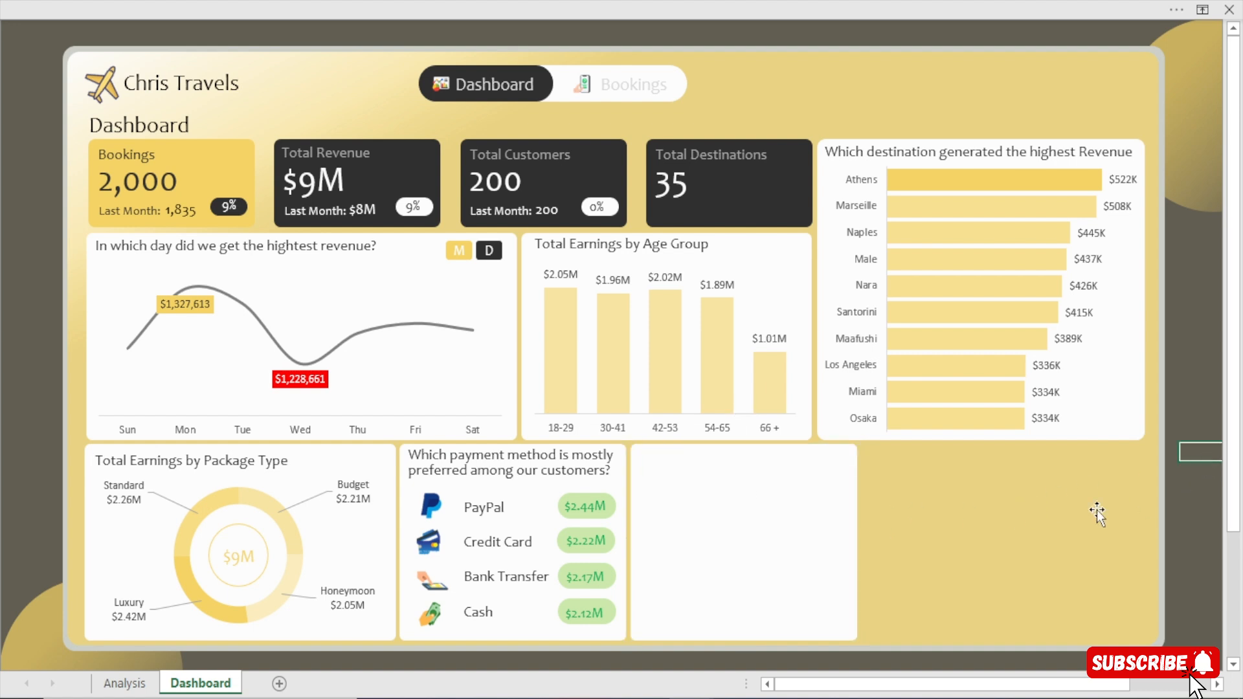
pyautogui.click(780, 521)
pyautogui.click(1187, 508)
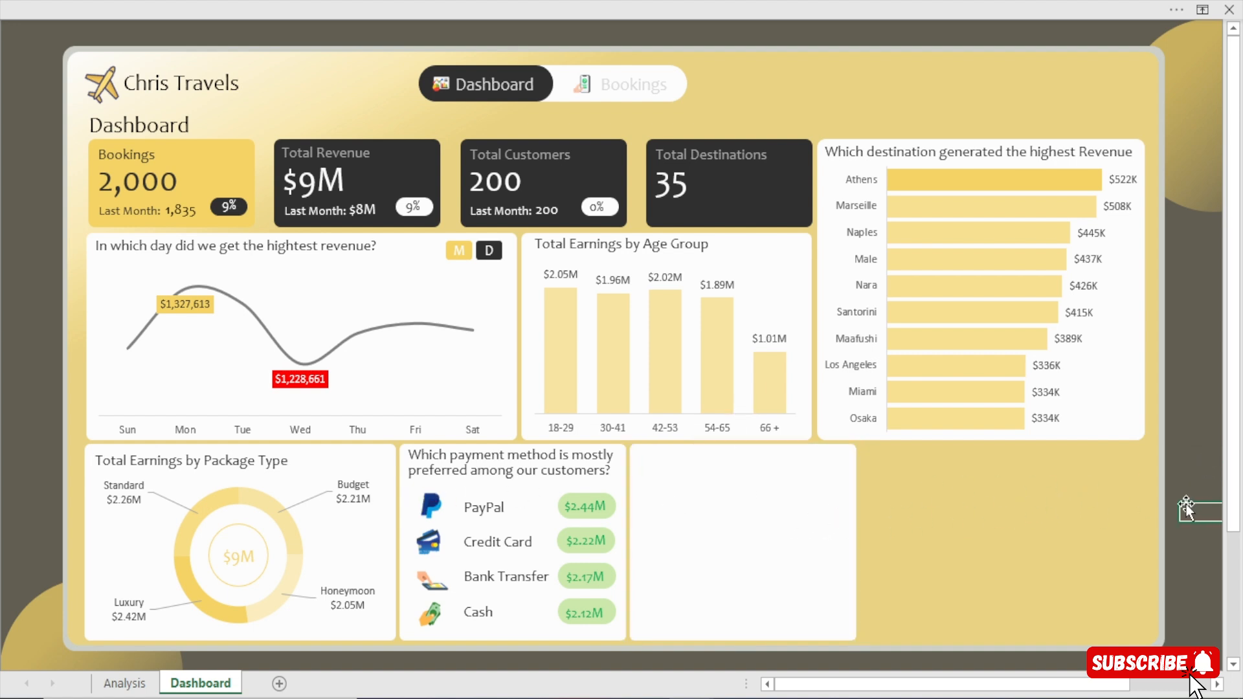
# Widen the empty white card until its right edge lines up with the destination revenue chart above.
pyautogui.click(803, 544)
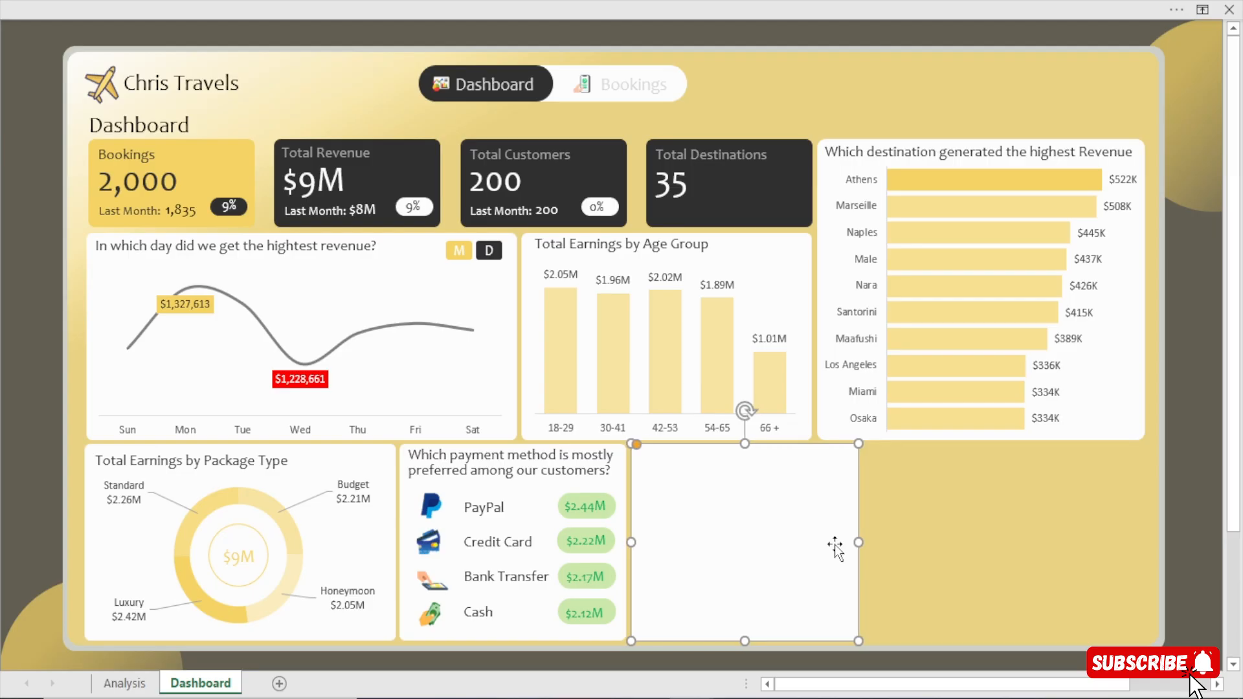
pyautogui.moveTo(861, 543); pyautogui.dragTo(1144, 560)
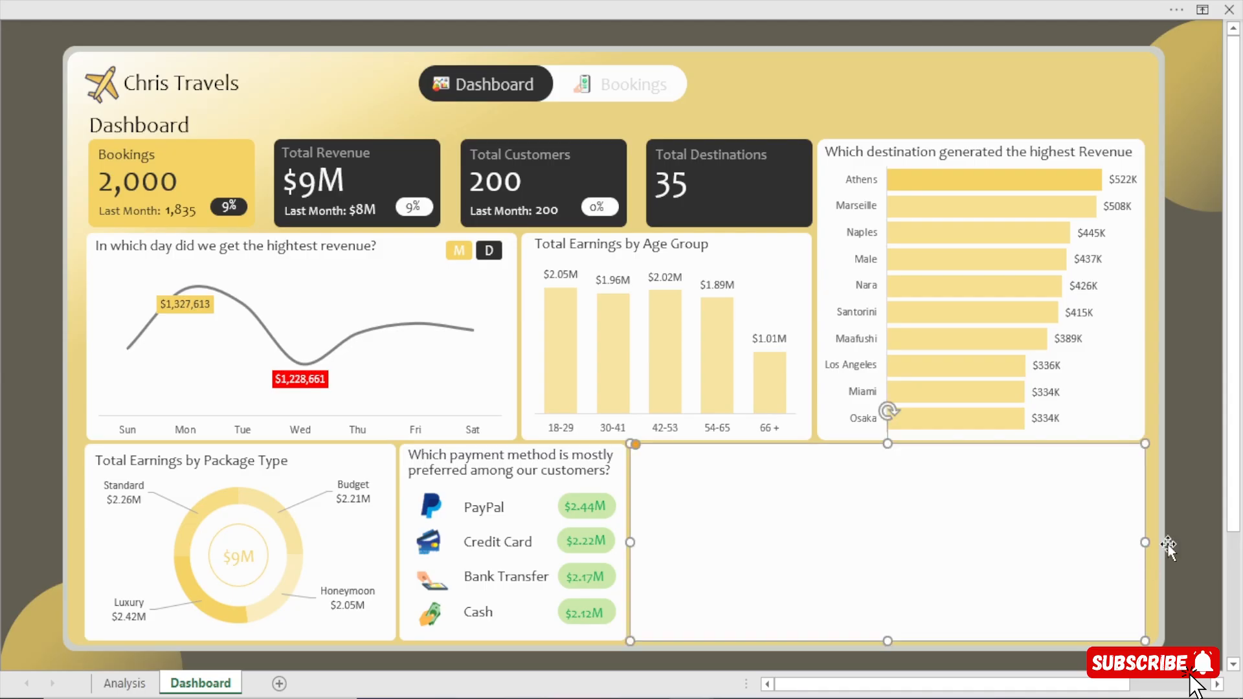
pyautogui.click(1200, 527)
pyautogui.click(903, 537)
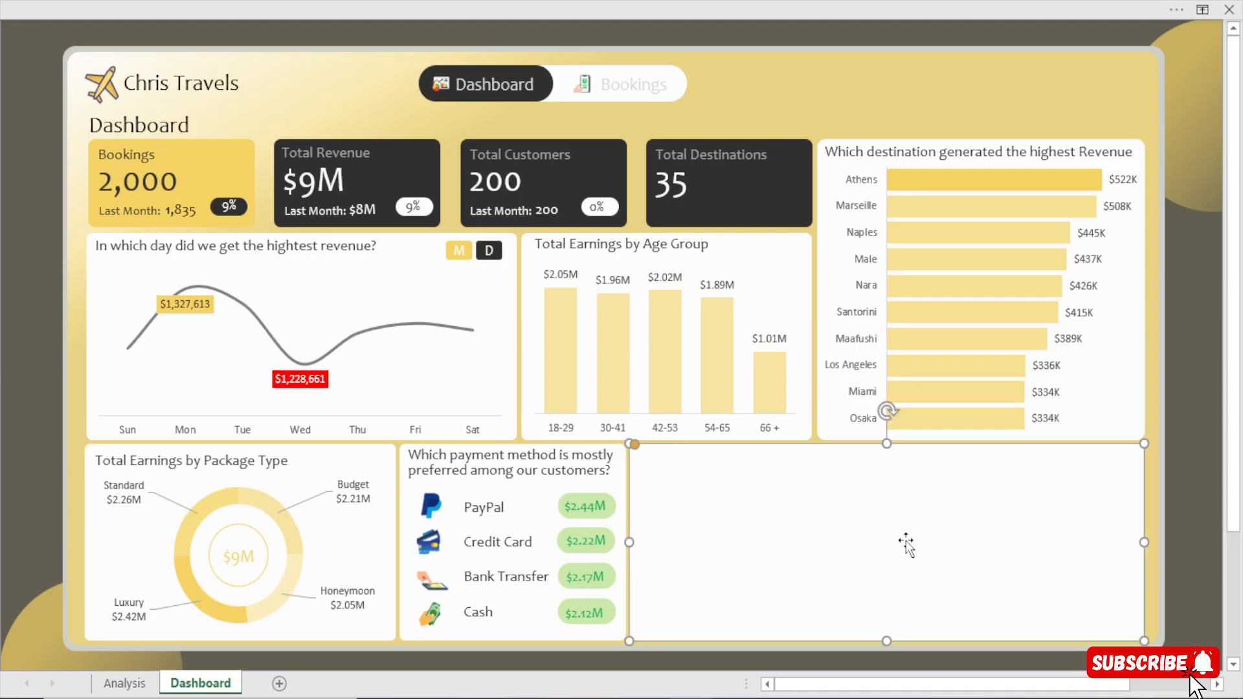
pyautogui.click(1204, 469)
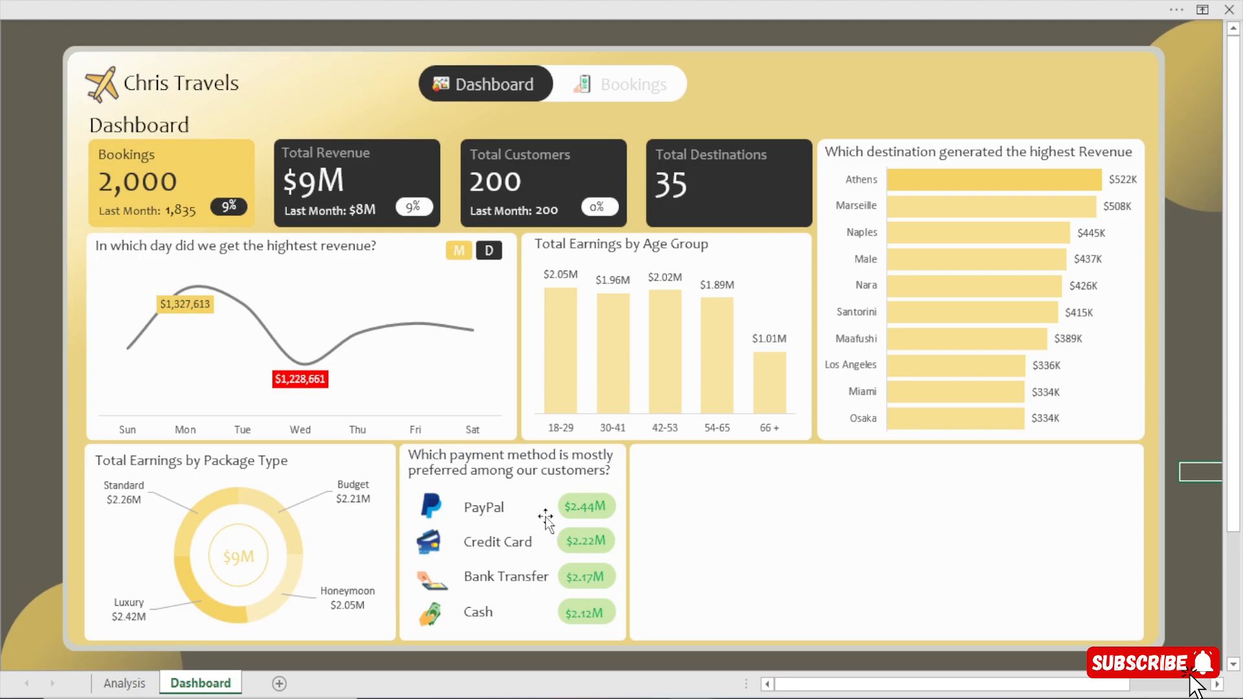
# Duplicate the circle at the centre of the package type doughnut, move the copy into the empty card and shrink it.
pyautogui.click(246, 534)
pyautogui.hotkey('ctrl', 'd')
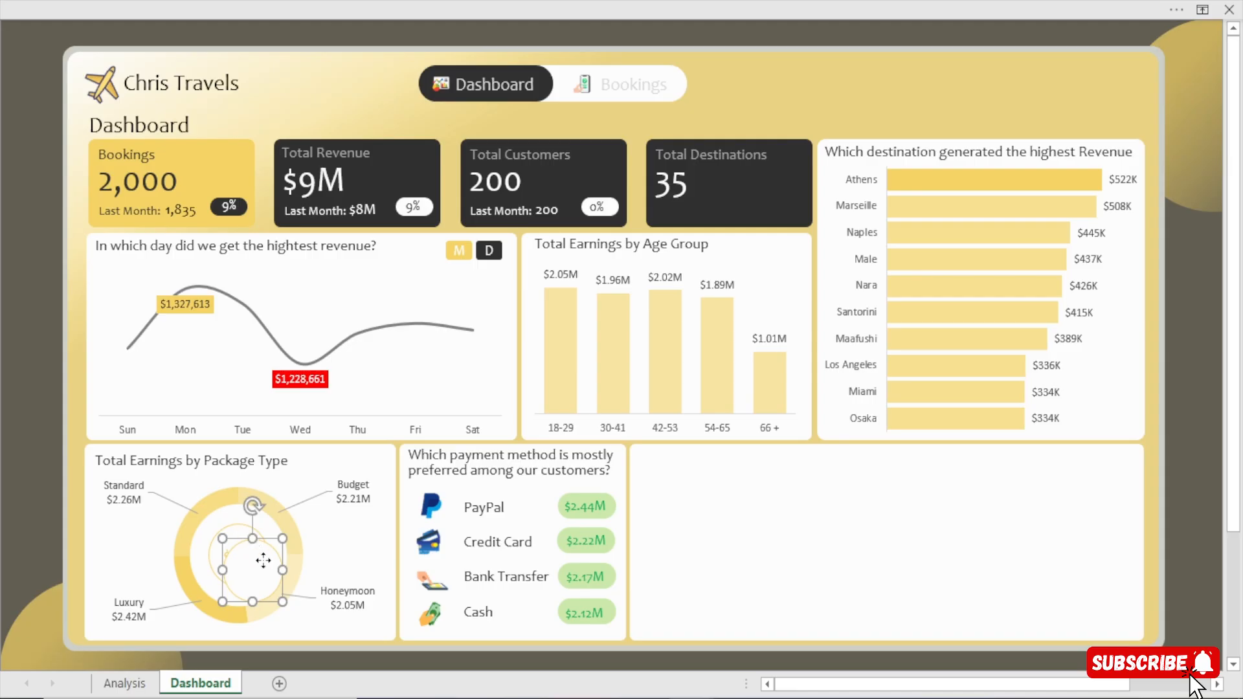
pyautogui.moveTo(263, 560); pyautogui.dragTo(701, 515)
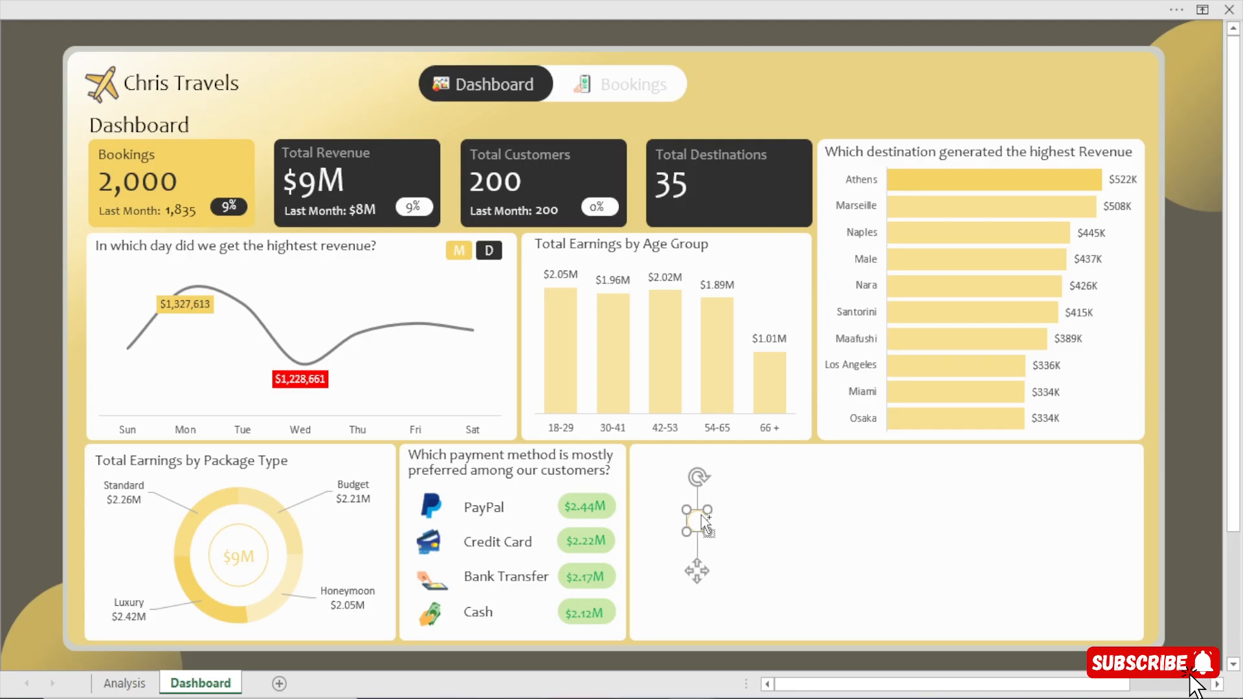
# Format the small circle with no line and a solid fill in the recent golden yellow colour.
pyautogui.hotkey('ctrl', '1')
pyautogui.click(750, 460)
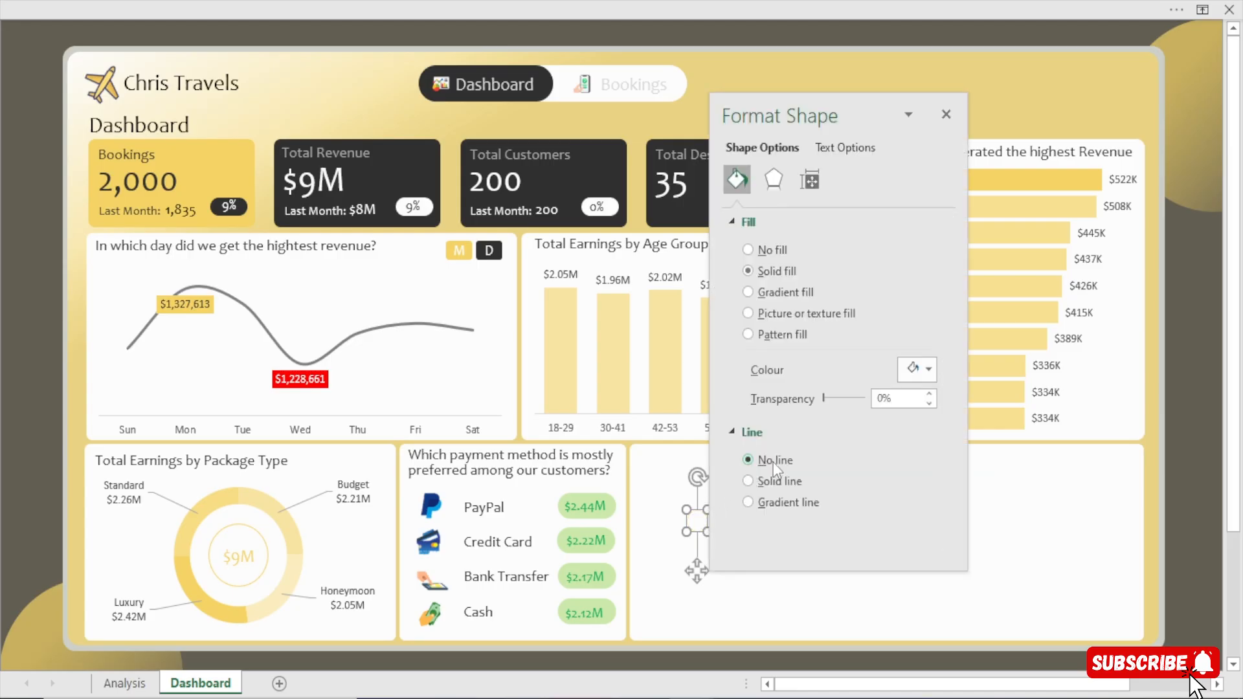
pyautogui.click(919, 369)
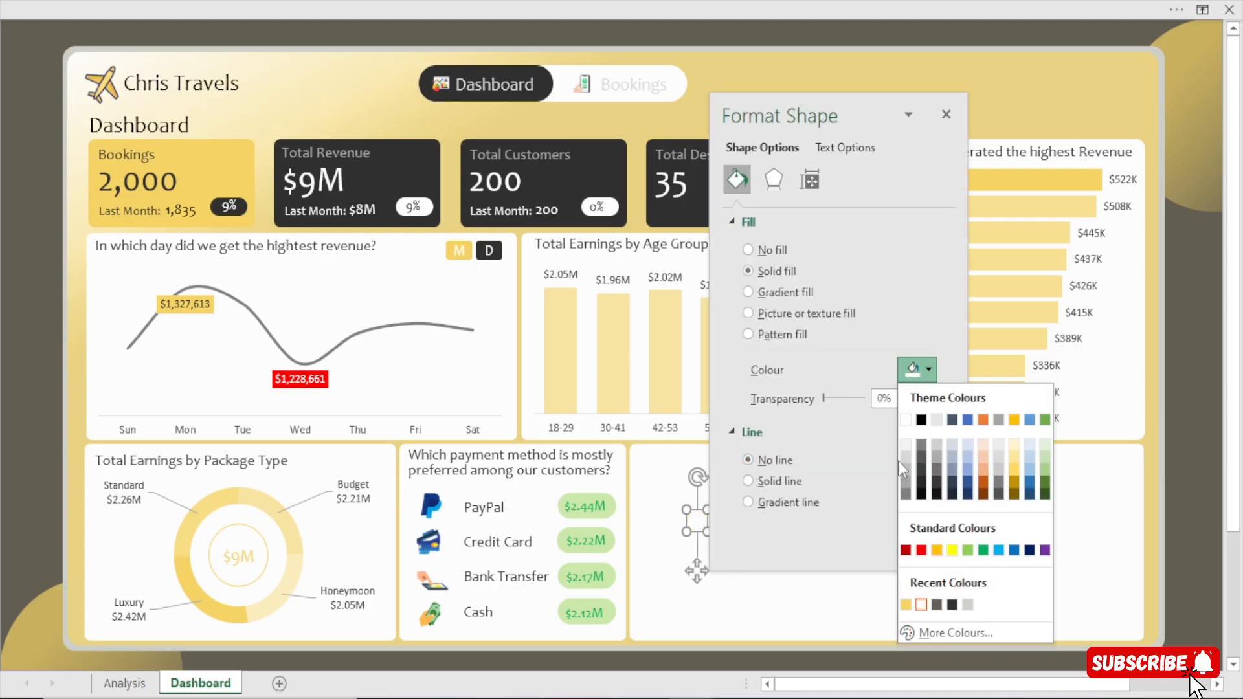
pyautogui.click(906, 605)
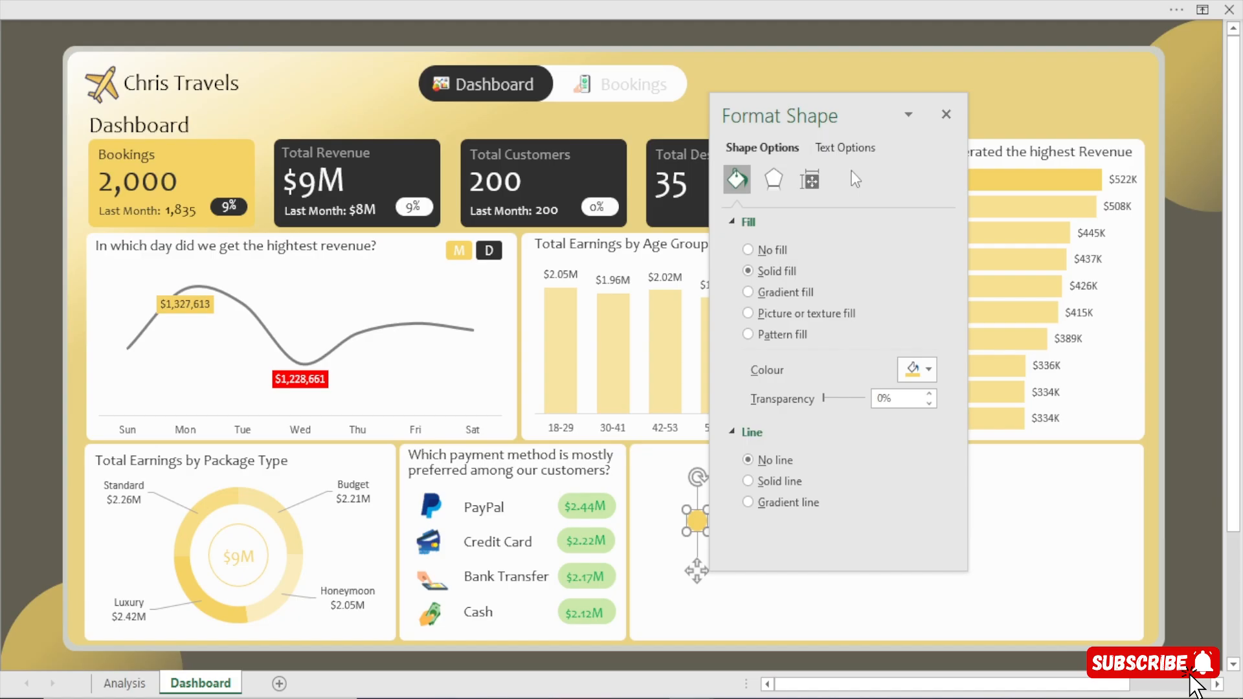
pyautogui.click(946, 114)
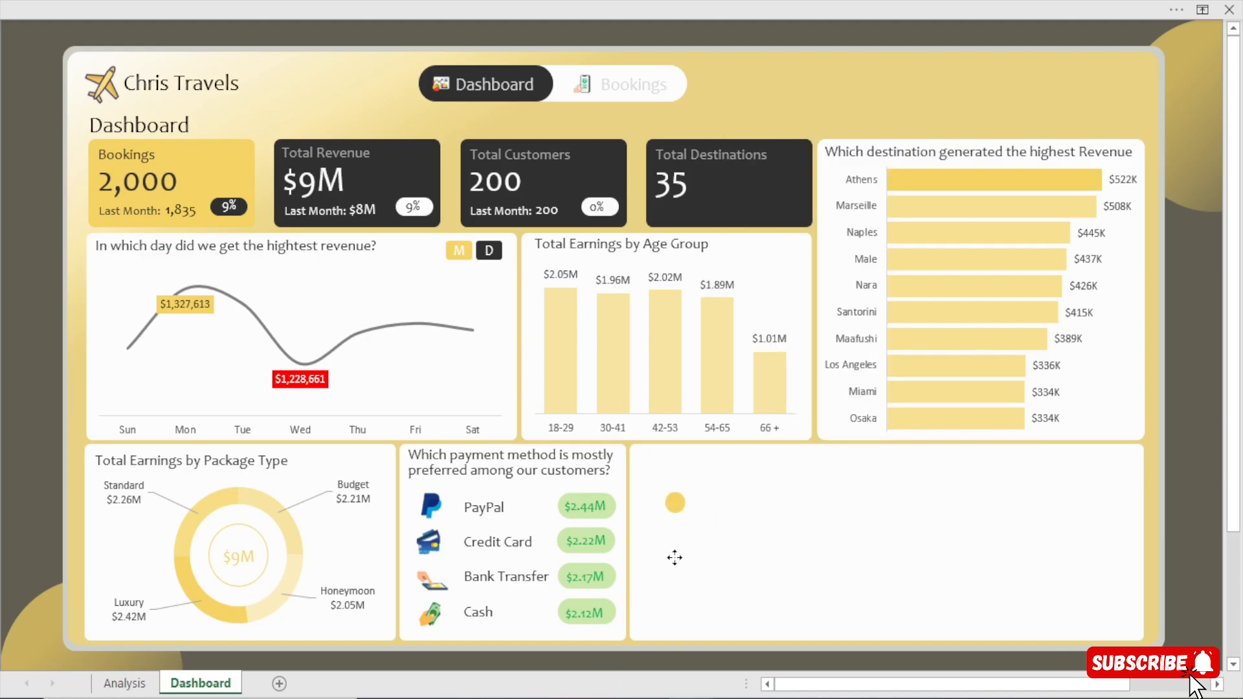
# Move the yellow circle to the upper-left corner of the empty card and make it slightly smaller.
pyautogui.moveTo(675, 557); pyautogui.dragTo(657, 533)
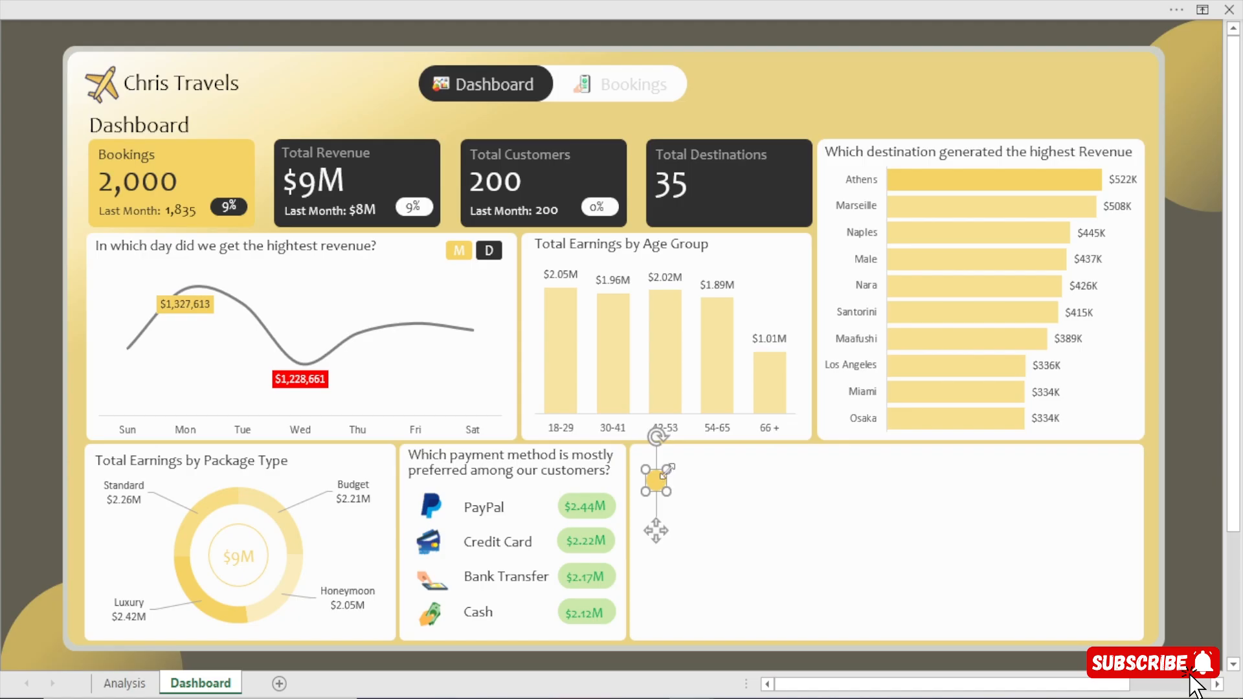
pyautogui.moveTo(667, 470); pyautogui.dragTo(661, 477)
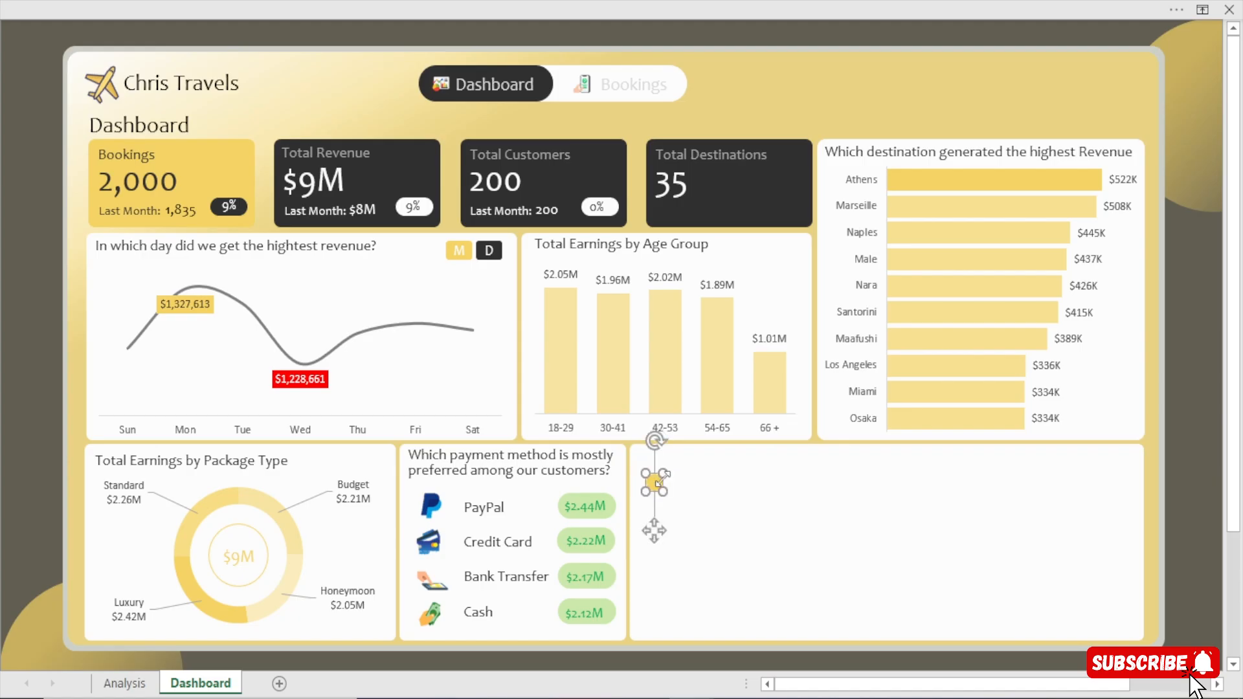
# Add the number 1 as text inside the small yellow circle.
pyautogui.rightClick(655, 482)
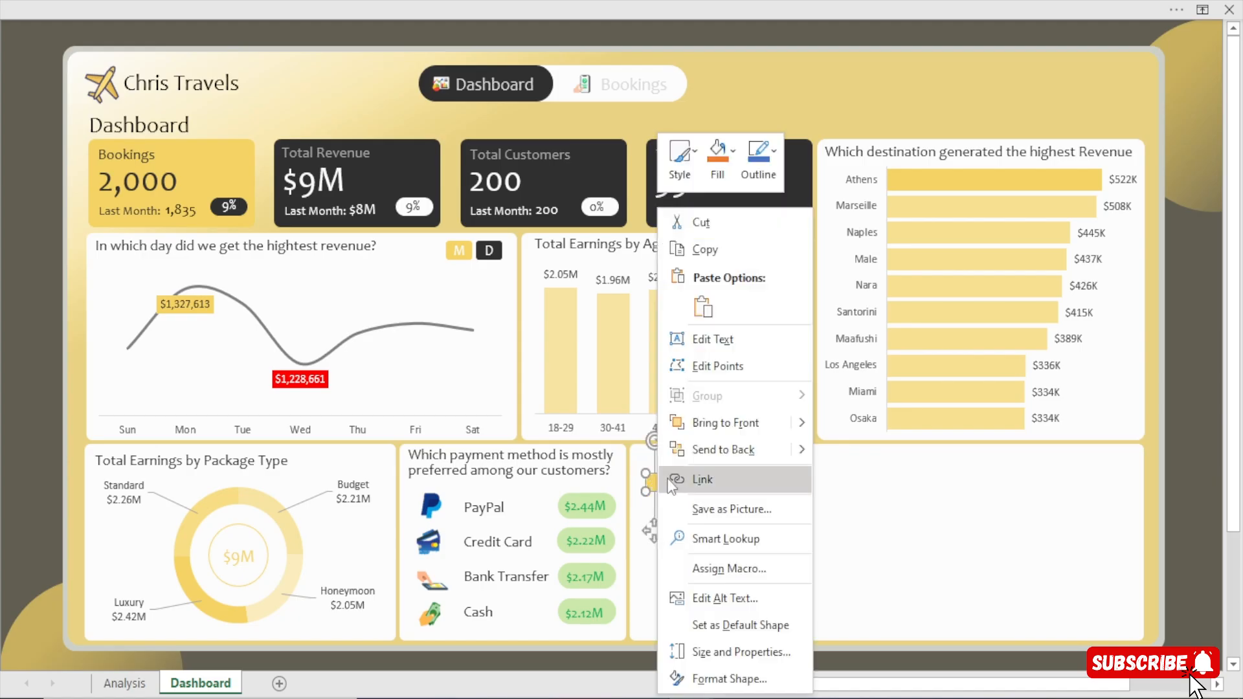
pyautogui.click(717, 333)
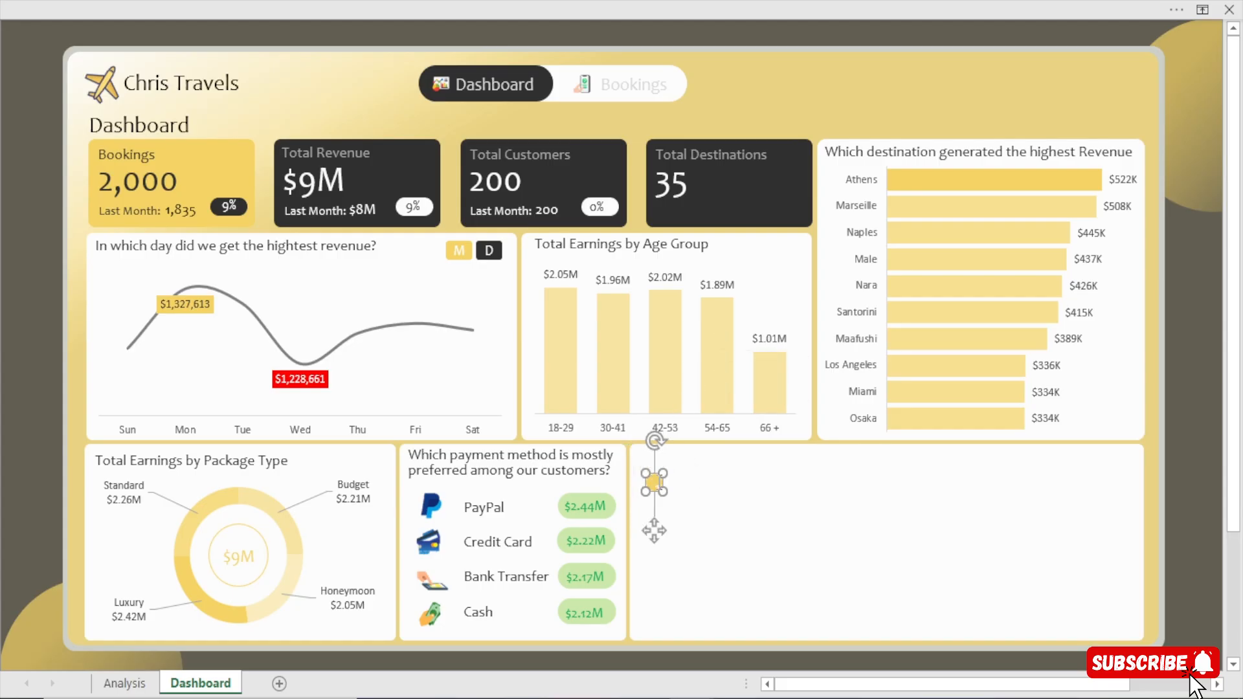
pyautogui.click(1194, 532)
# Centre the circle's number horizontally and vertically and set its font to Candara.
pyautogui.click(654, 482)
pyautogui.click(449, 2)
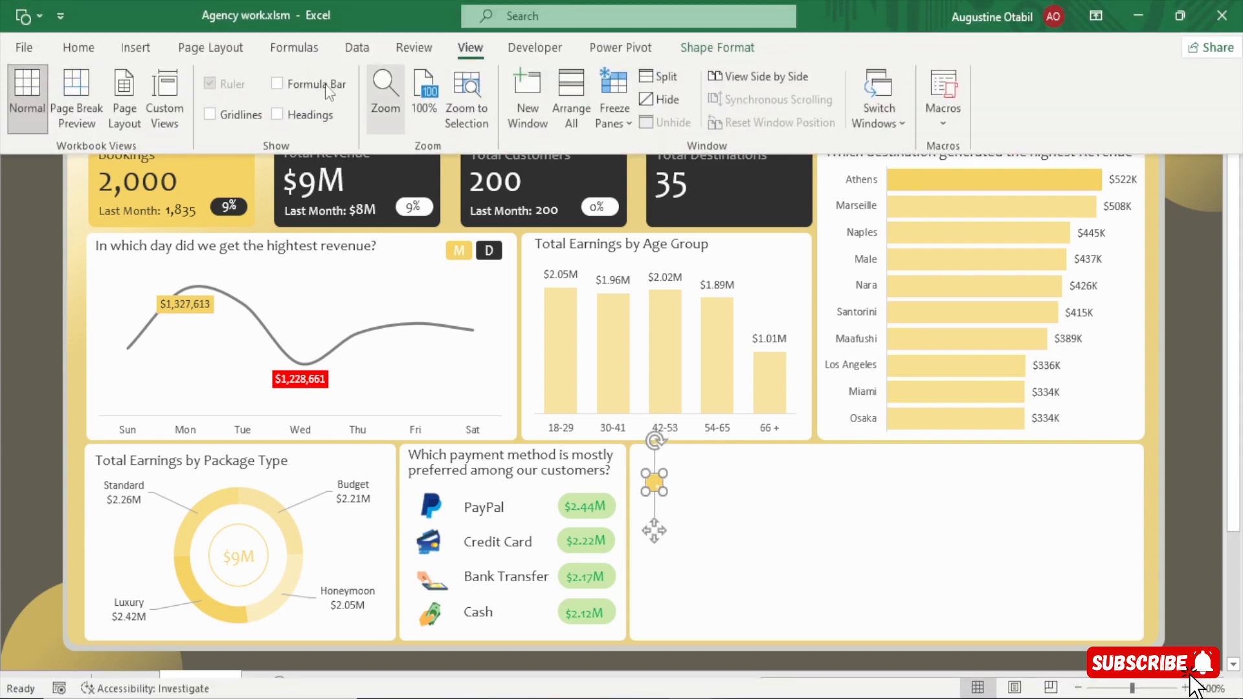
pyautogui.click(76, 47)
pyautogui.click(337, 114)
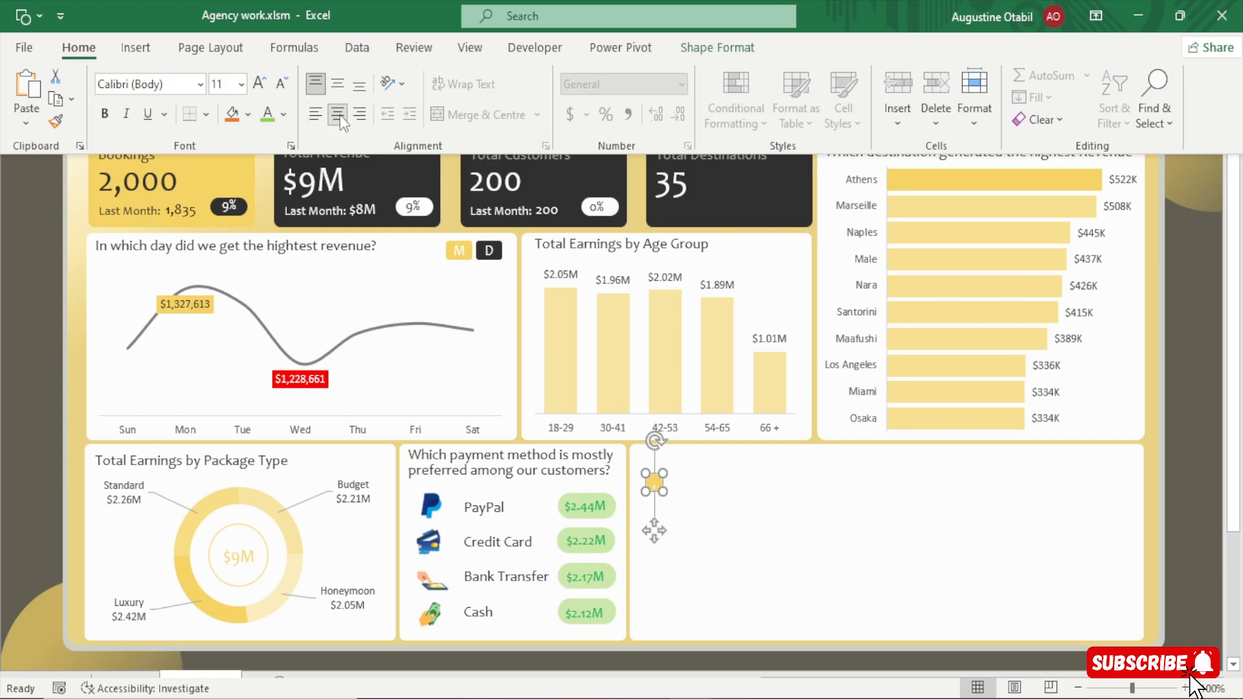
pyautogui.click(337, 84)
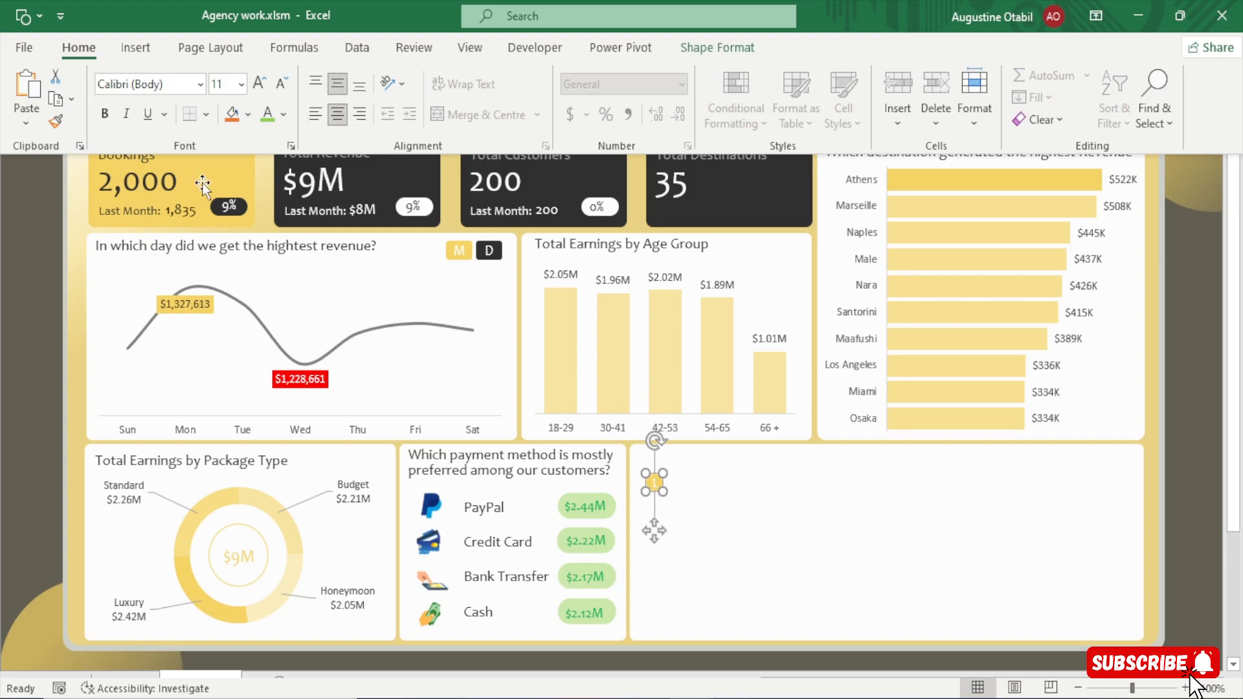
pyautogui.click(130, 83)
pyautogui.write('Candara')
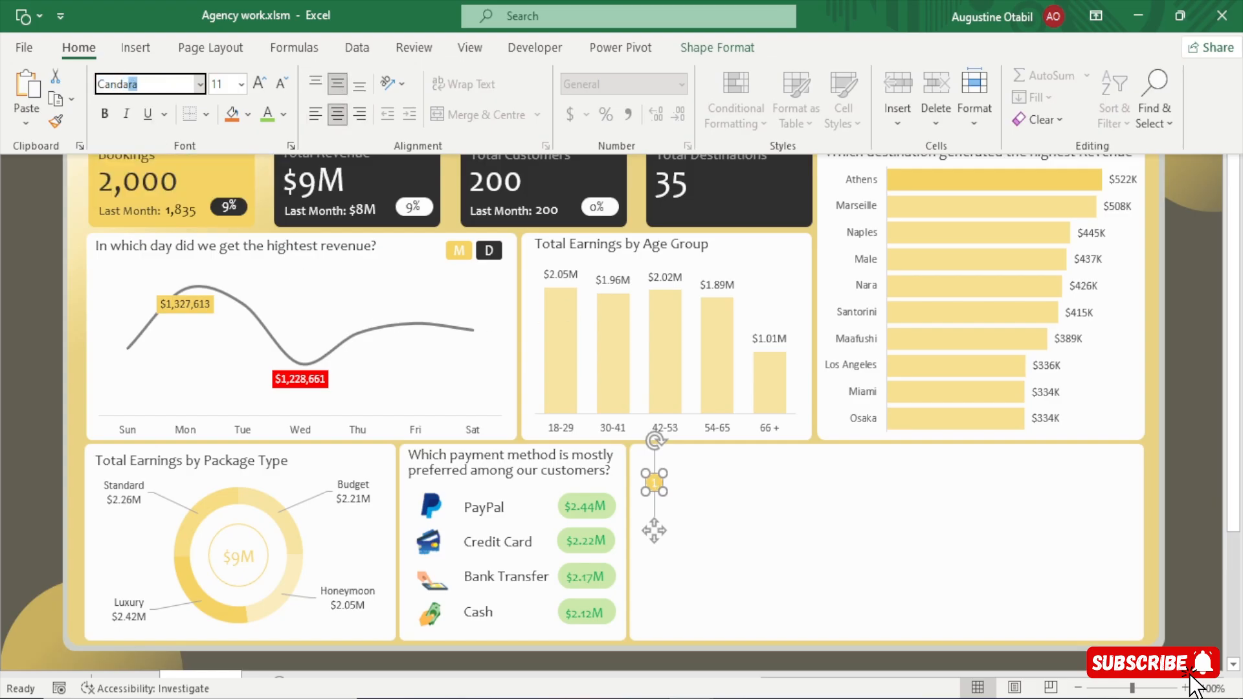
pyautogui.press('Return')
pyautogui.hotkey('ctrl', 'shift', 'F1')
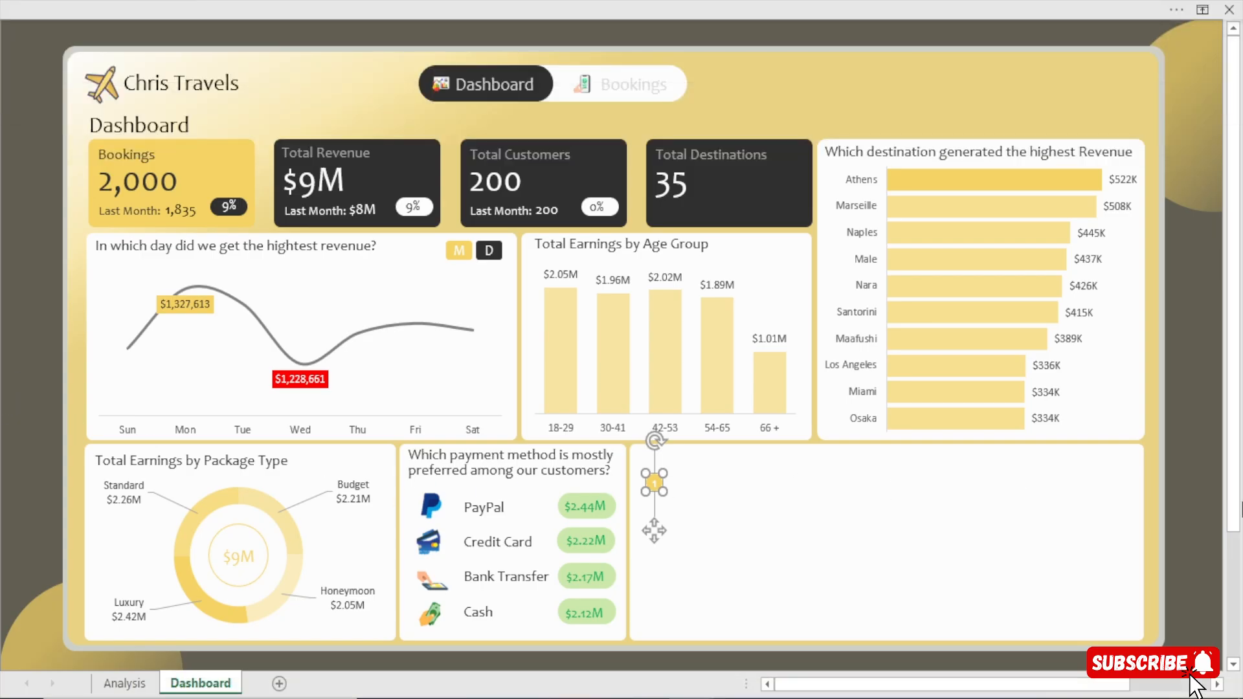
pyautogui.click(1207, 509)
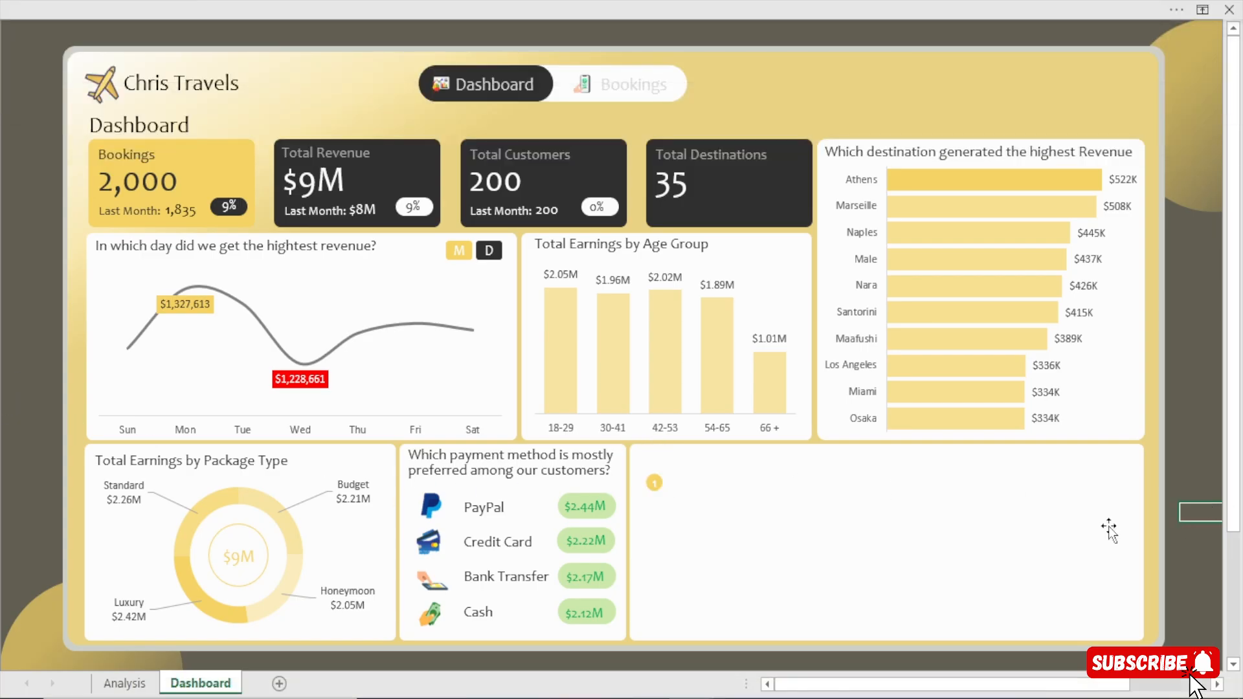
# Duplicate the numbered circle, align the copy directly below the first one and change its number to 2.
pyautogui.click(662, 486)
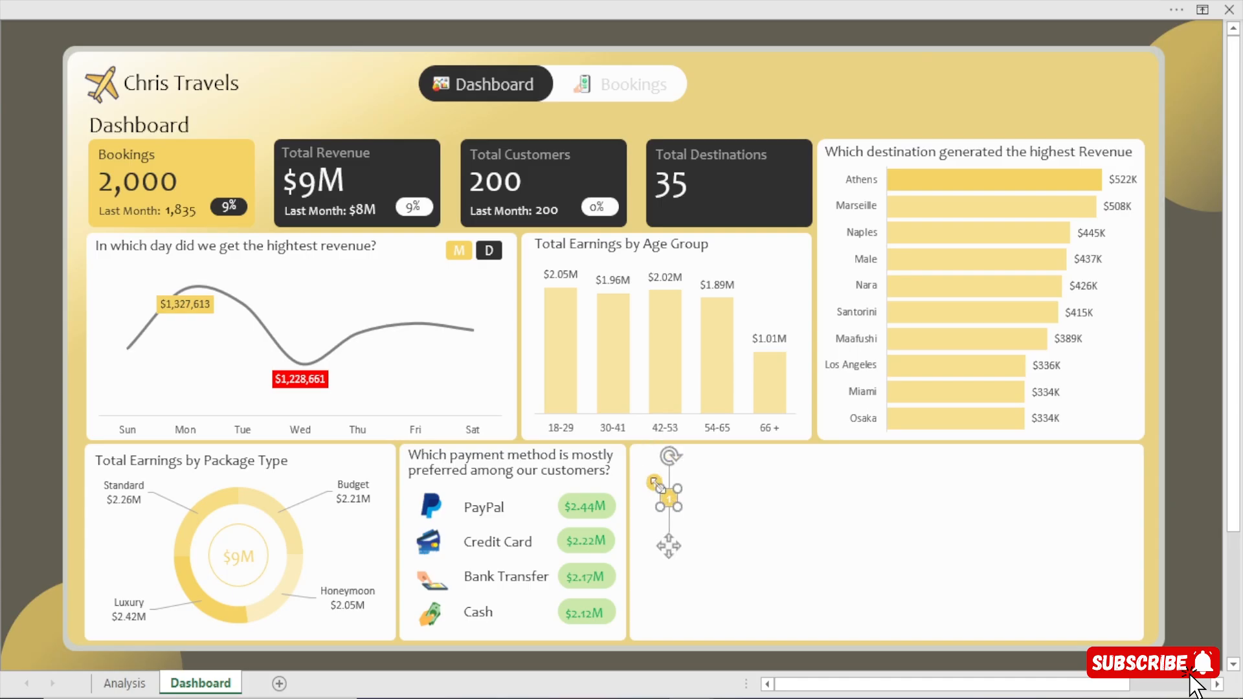
pyautogui.moveTo(668, 538); pyautogui.dragTo(654, 552)
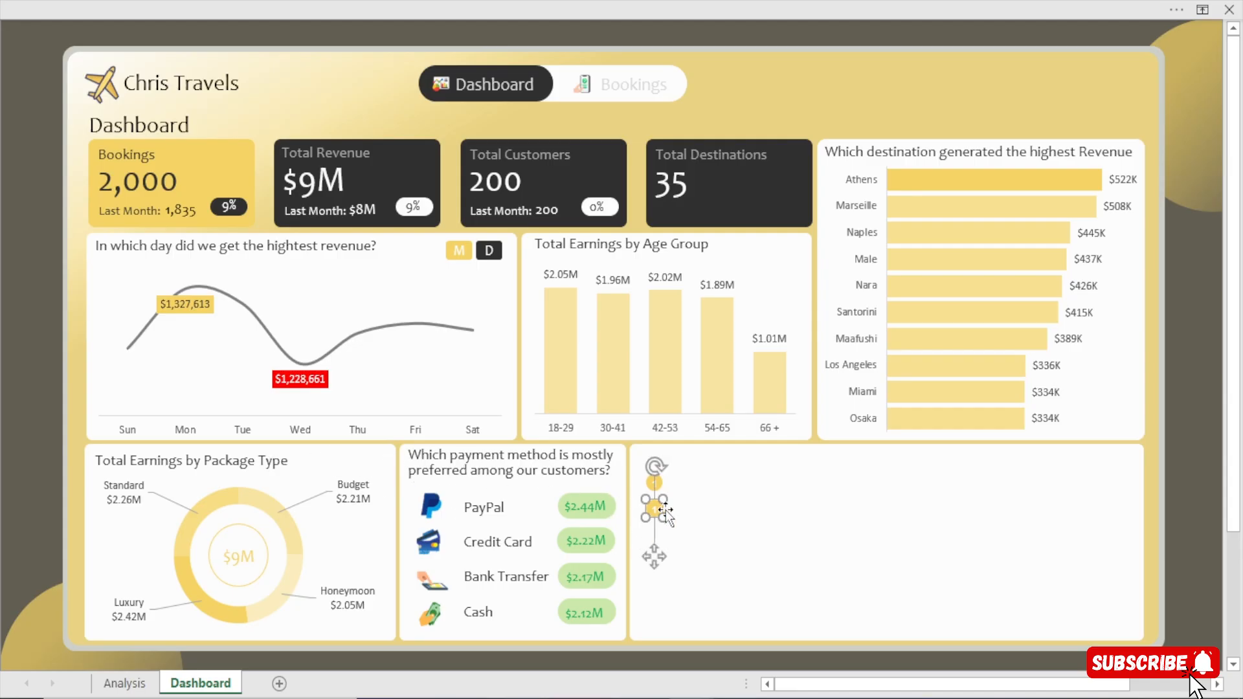
pyautogui.moveTo(656, 509); pyautogui.dragTo(646, 513)
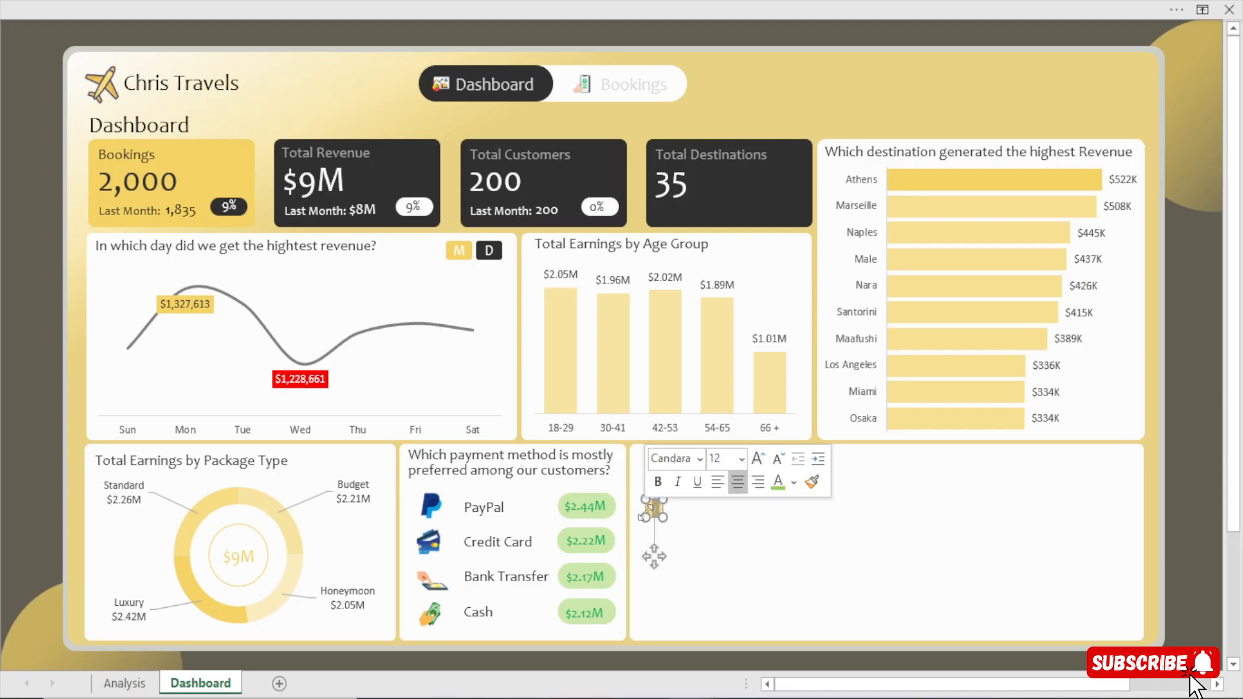
pyautogui.write('2')
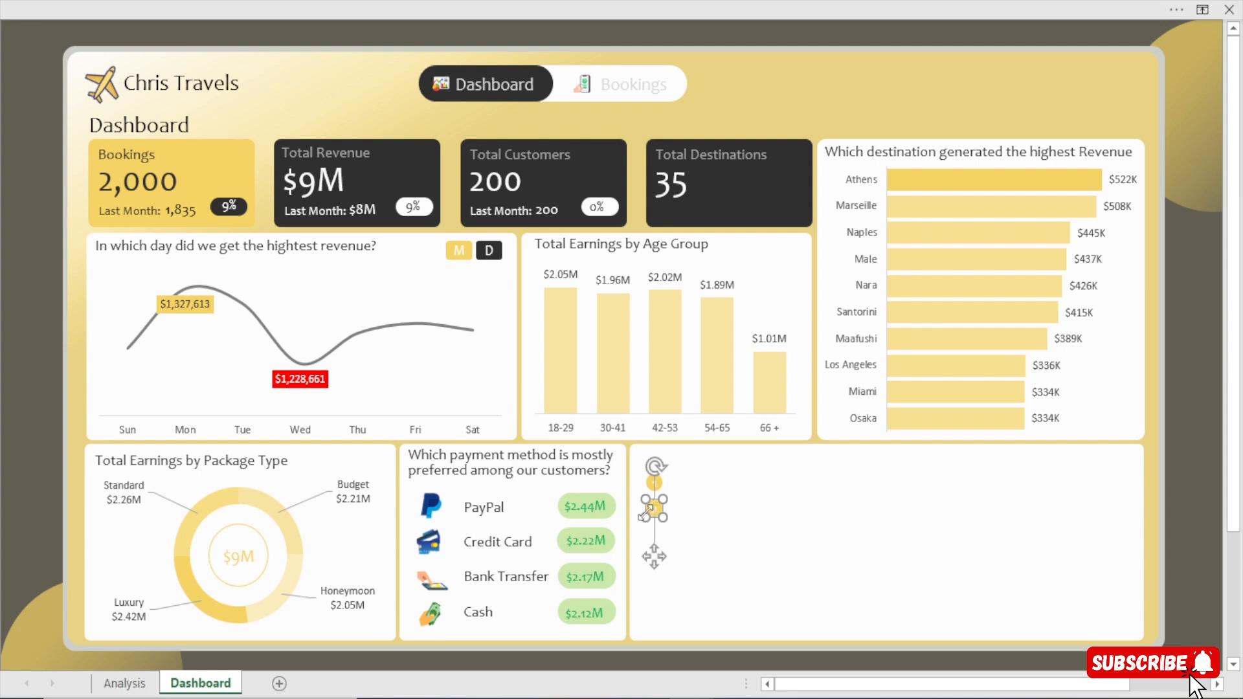
pyautogui.click(1173, 490)
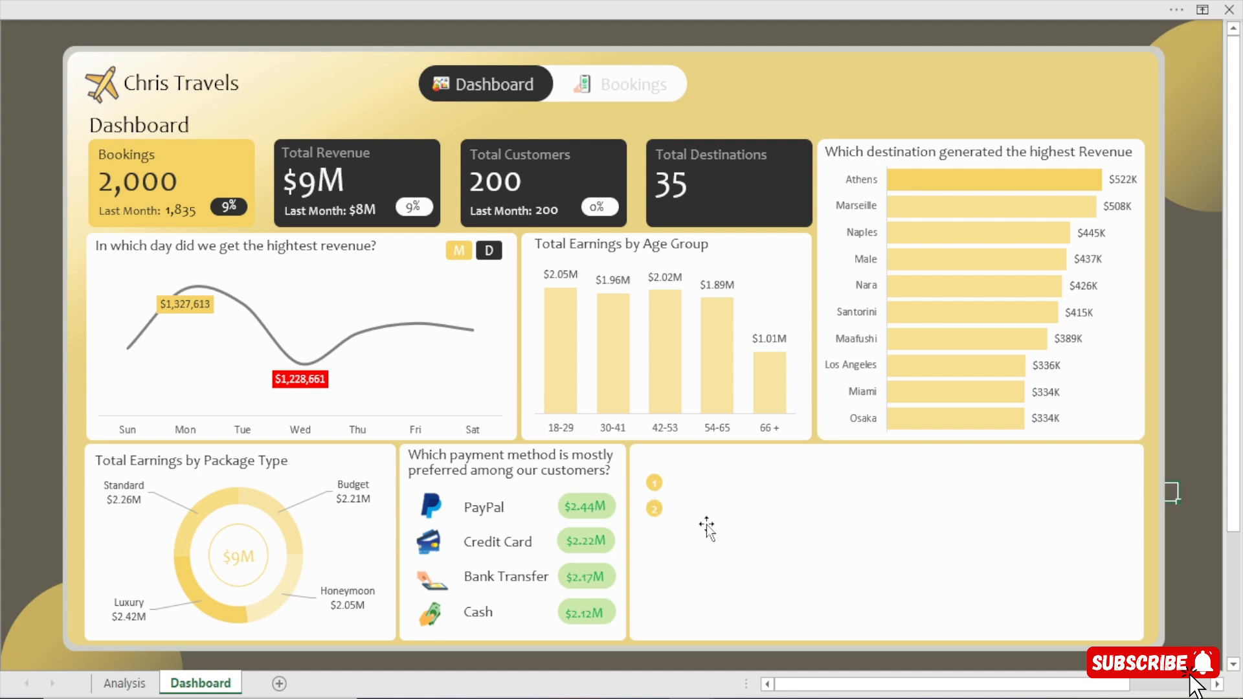
# Copy the second numbered circle, place the copy below it and change its number to 3.
pyautogui.moveTo(661, 509); pyautogui.dragTo(655, 586)
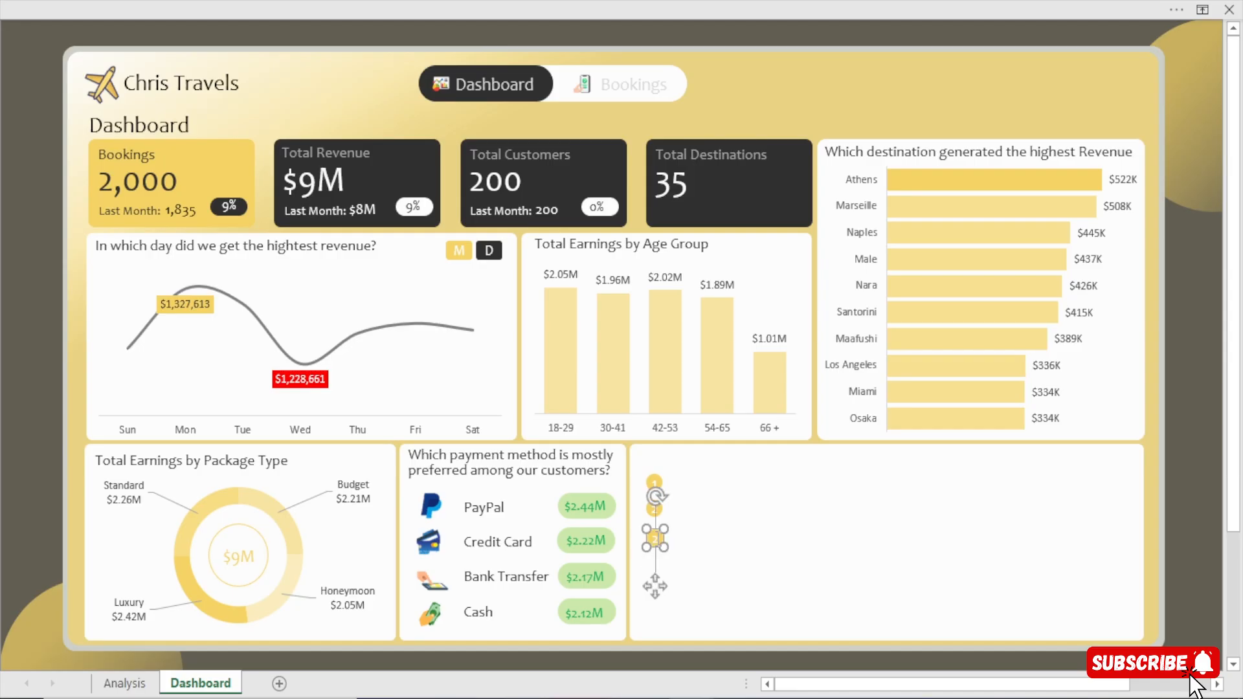
pyautogui.moveTo(658, 539); pyautogui.dragTo(646, 540)
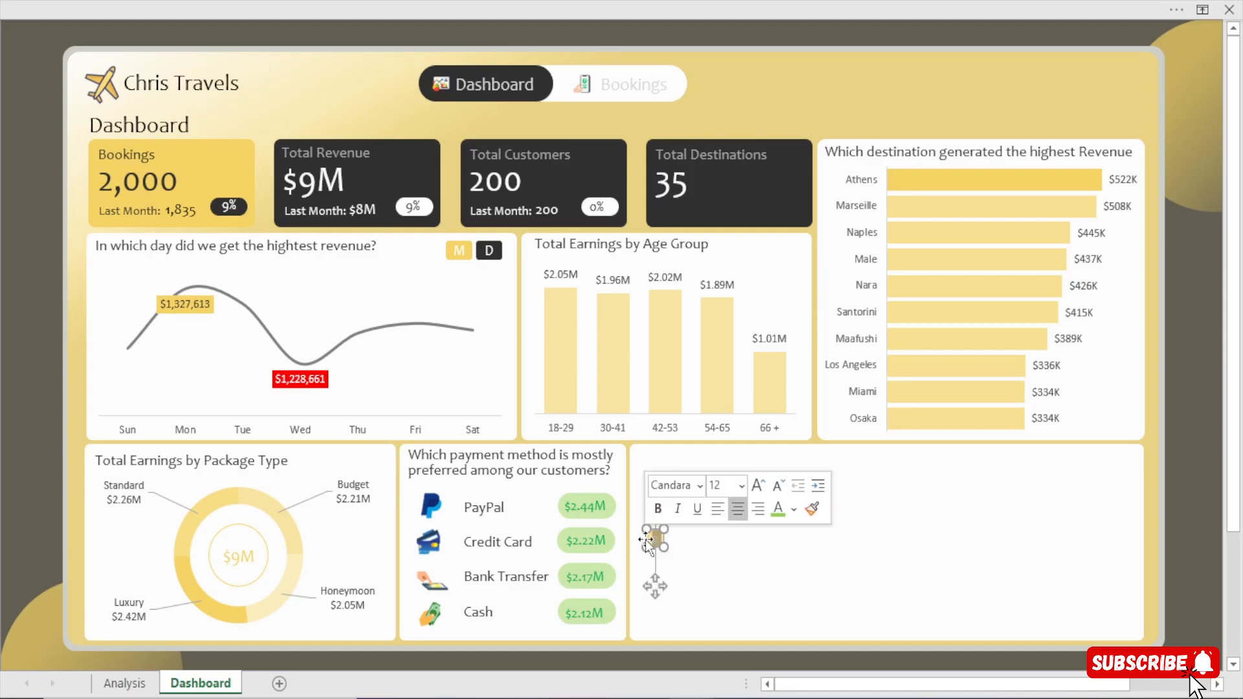
pyautogui.write('3')
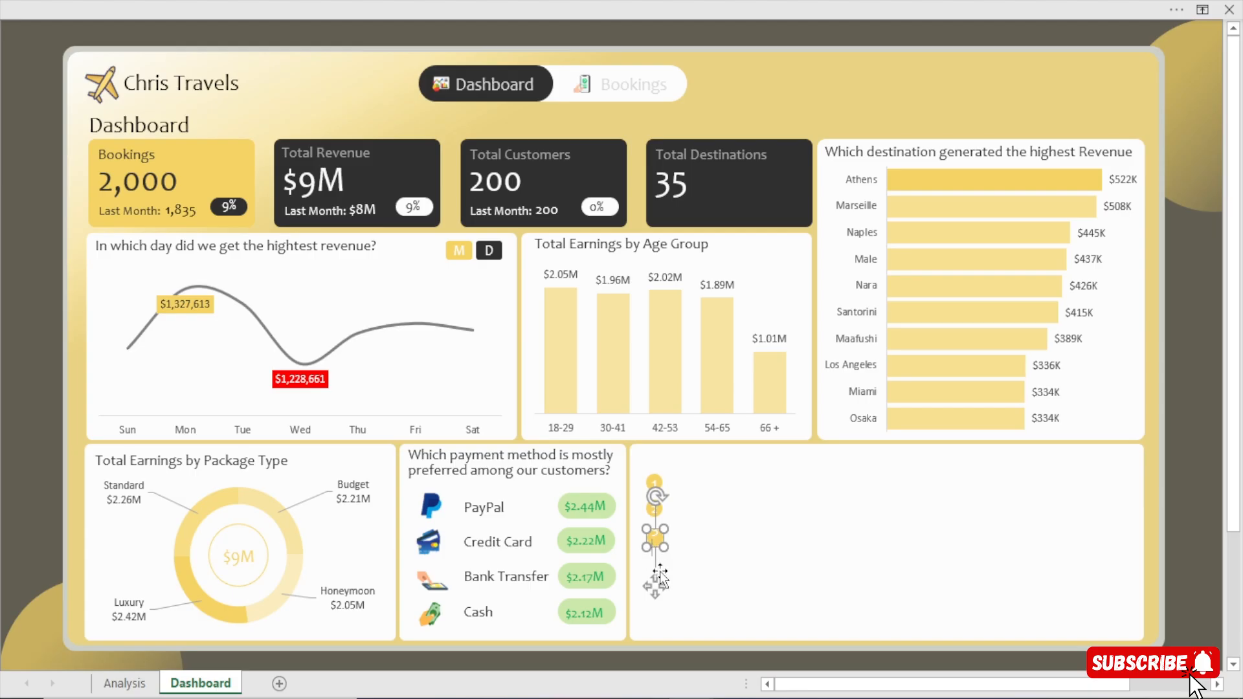
# Copy the third numbered circle, place the copy below it in line and change its number to 4.
pyautogui.press('Escape')
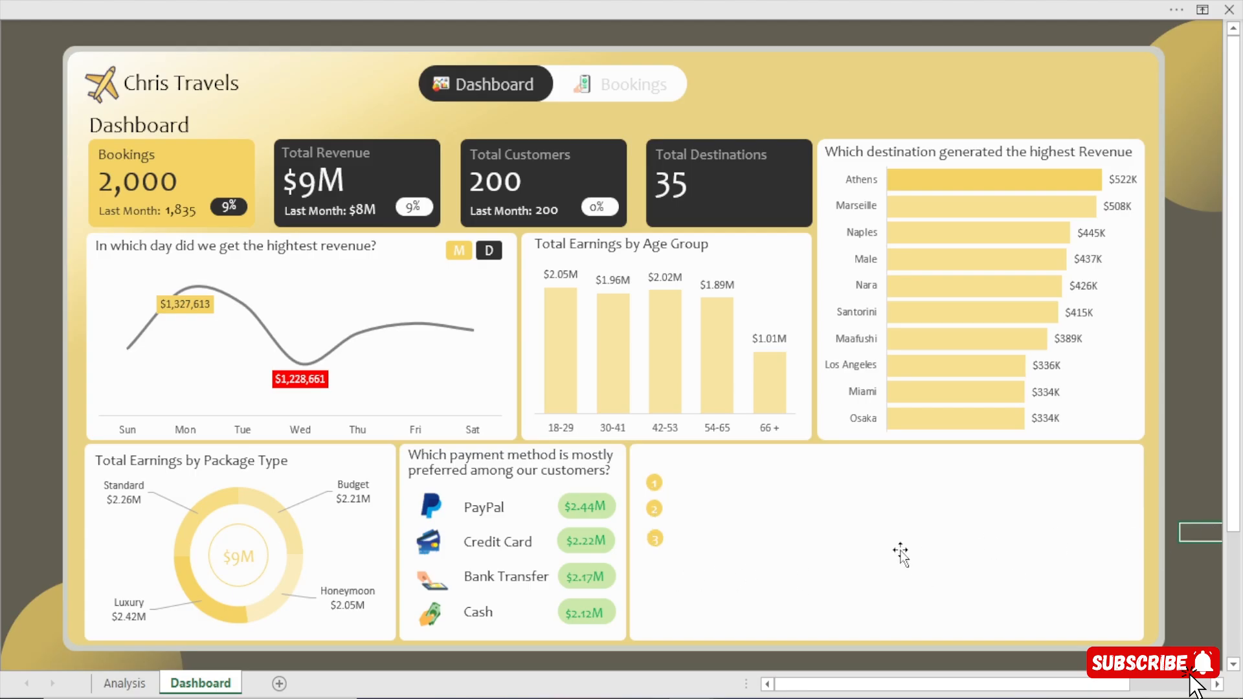
pyautogui.click(656, 532)
pyautogui.moveTo(659, 537); pyautogui.dragTo(653, 618)
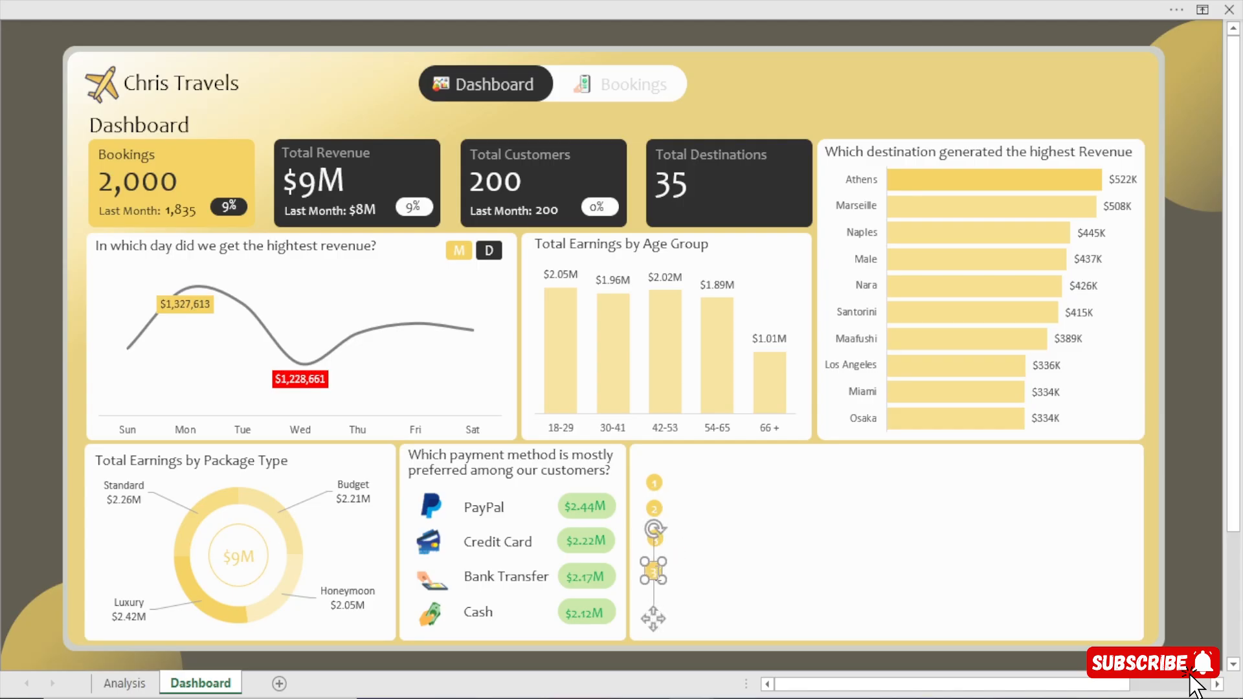
pyautogui.moveTo(658, 573); pyautogui.dragTo(642, 571)
# Copy the fourth numbered circle, place the copy directly below it and change its number to 5.
pyautogui.moveTo(657, 578); pyautogui.dragTo(654, 643)
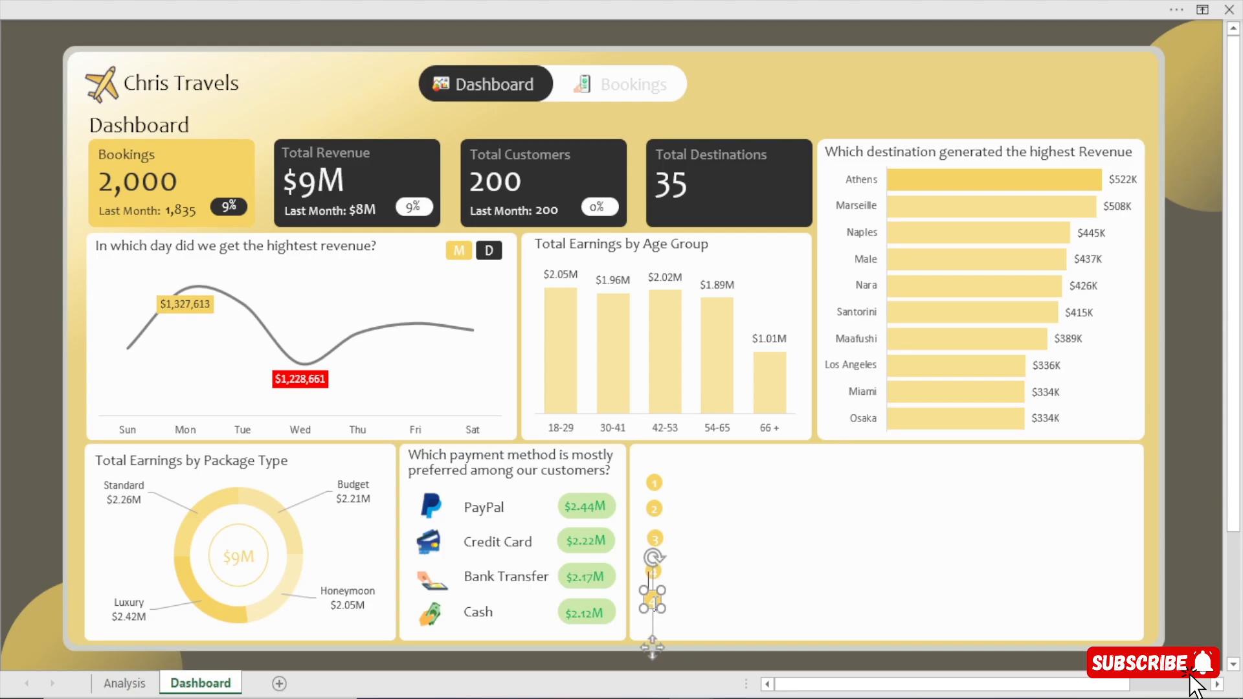
pyautogui.click(1193, 553)
pyautogui.moveTo(654, 598); pyautogui.dragTo(652, 648)
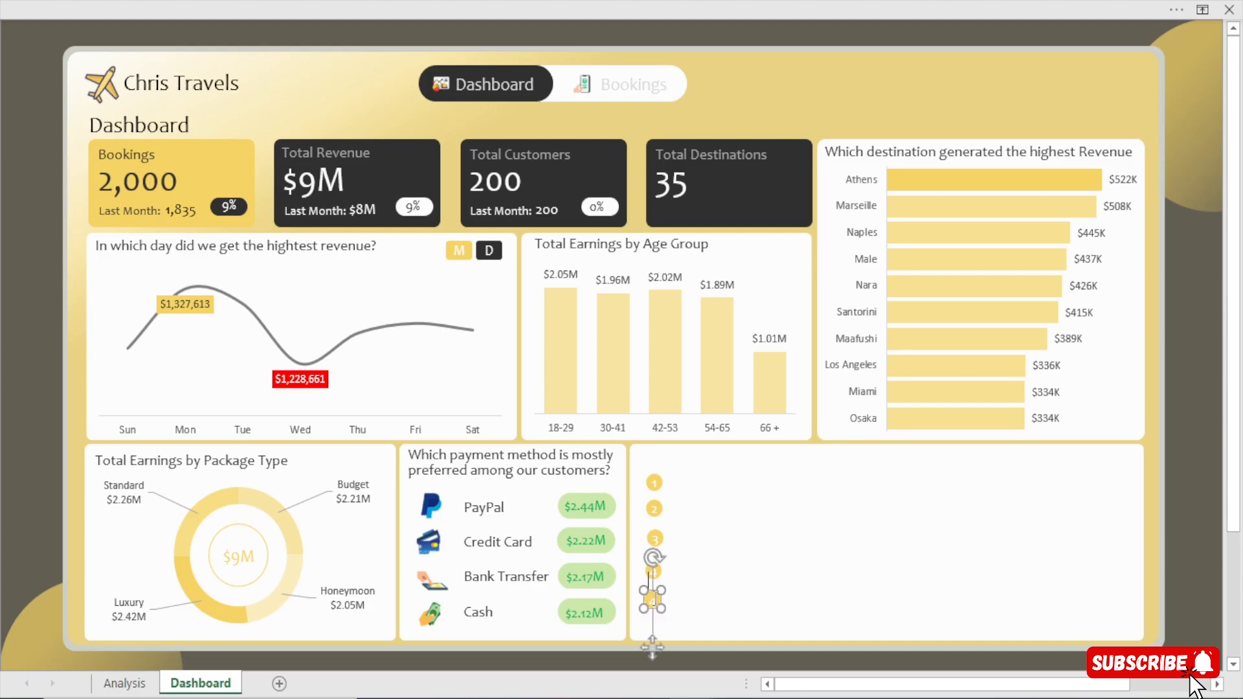
pyautogui.moveTo(655, 602); pyautogui.dragTo(662, 601)
pyautogui.click(649, 601)
pyautogui.write('5')
pyautogui.click(656, 601)
pyautogui.press('BackSpace')
pyautogui.click(1201, 574)
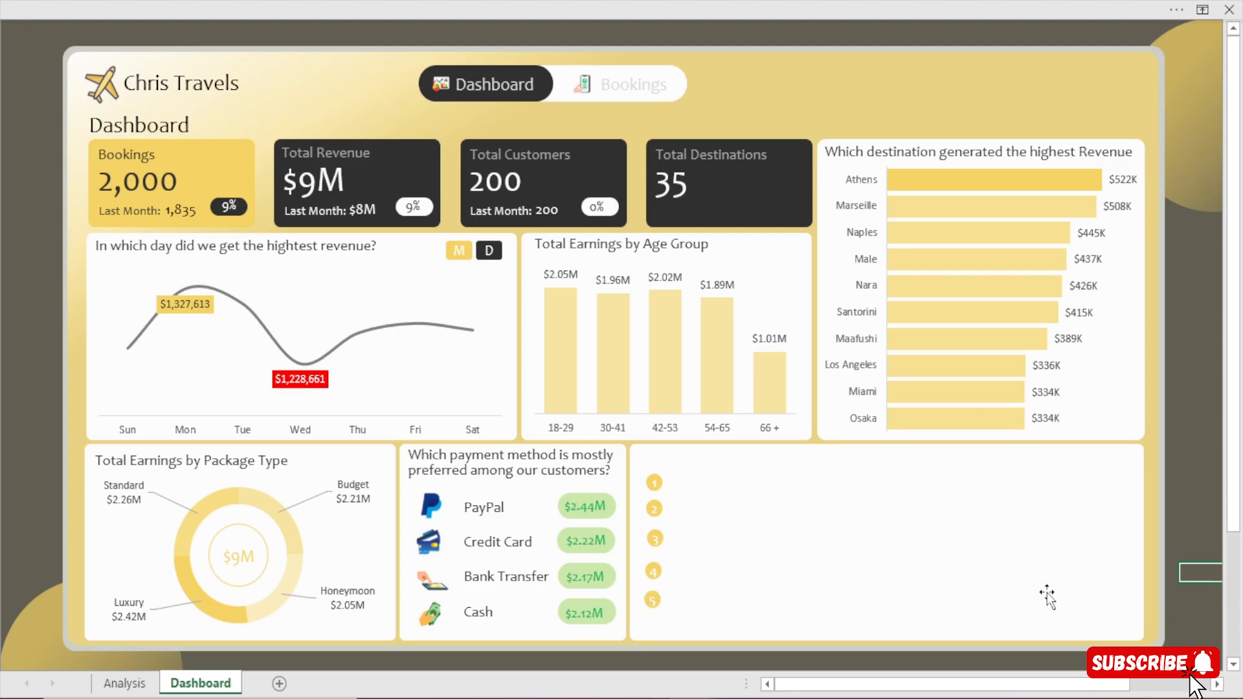
pyautogui.click(656, 601)
pyautogui.click(657, 599)
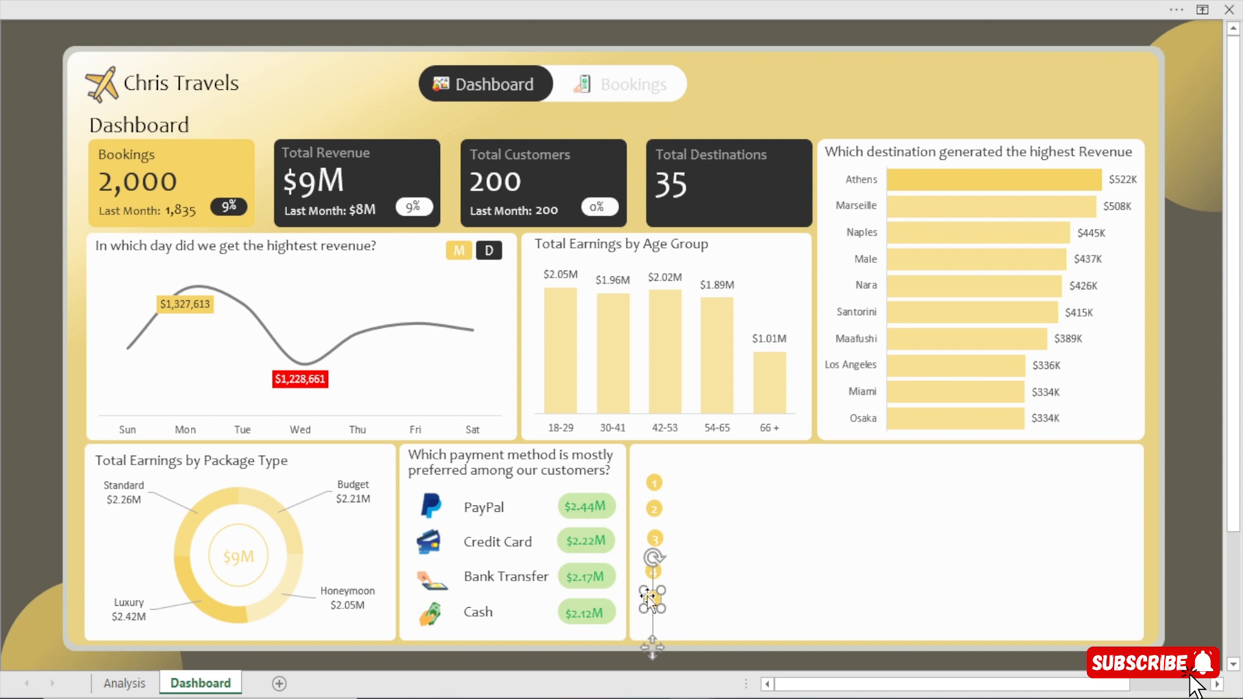
# Copy the fifth numbered circle, place the copy at the end of the column and change its number to 6.
pyautogui.moveTo(653, 601)
pyautogui.mouseDown()
pyautogui.moveTo(665, 655)
pyautogui.moveTo(648, 645)
pyautogui.moveTo(653, 621)
pyautogui.mouseUp()
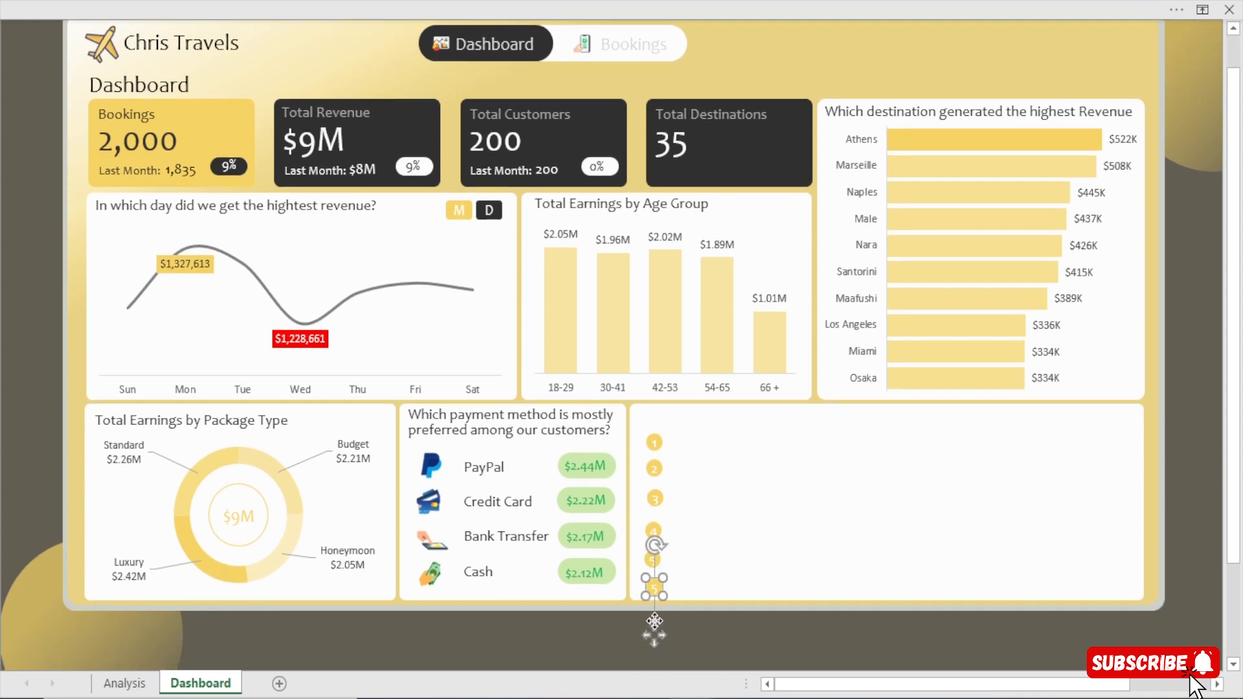
pyautogui.doubleClick(654, 587)
pyautogui.write('6')
pyautogui.click(1188, 535)
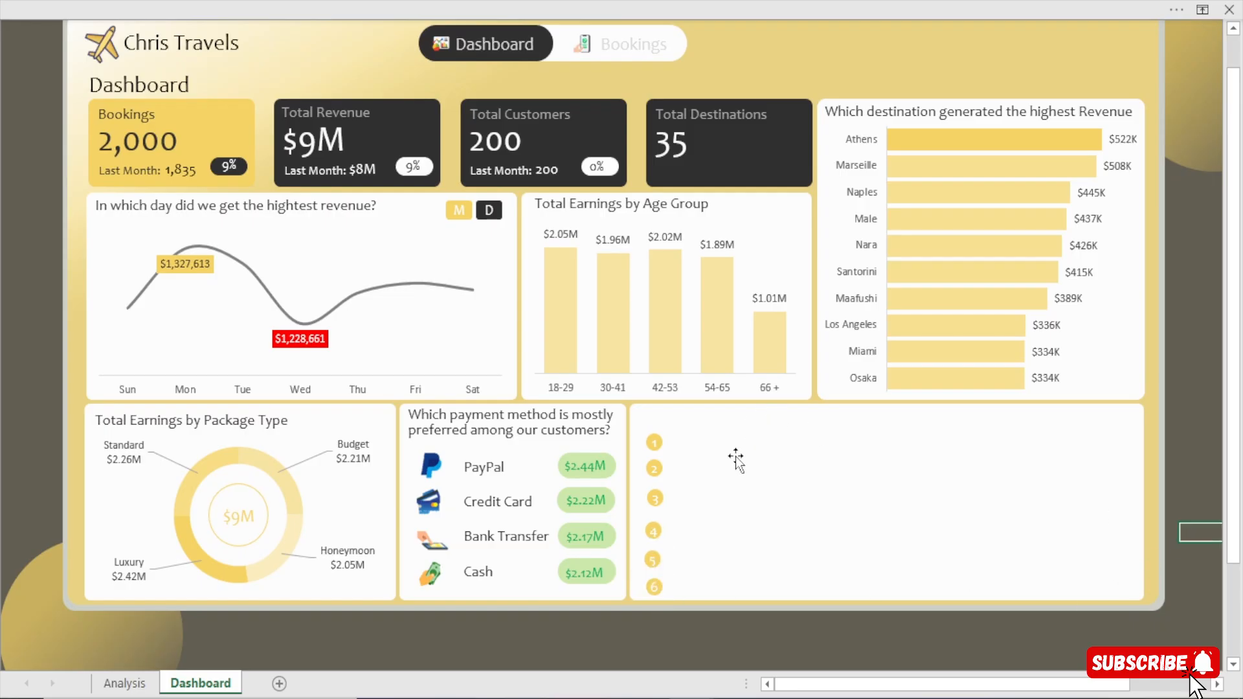
# Select circles 1, 2, 5 and 6 together and nudge them slightly upward within the card.
pyautogui.click(651, 442)
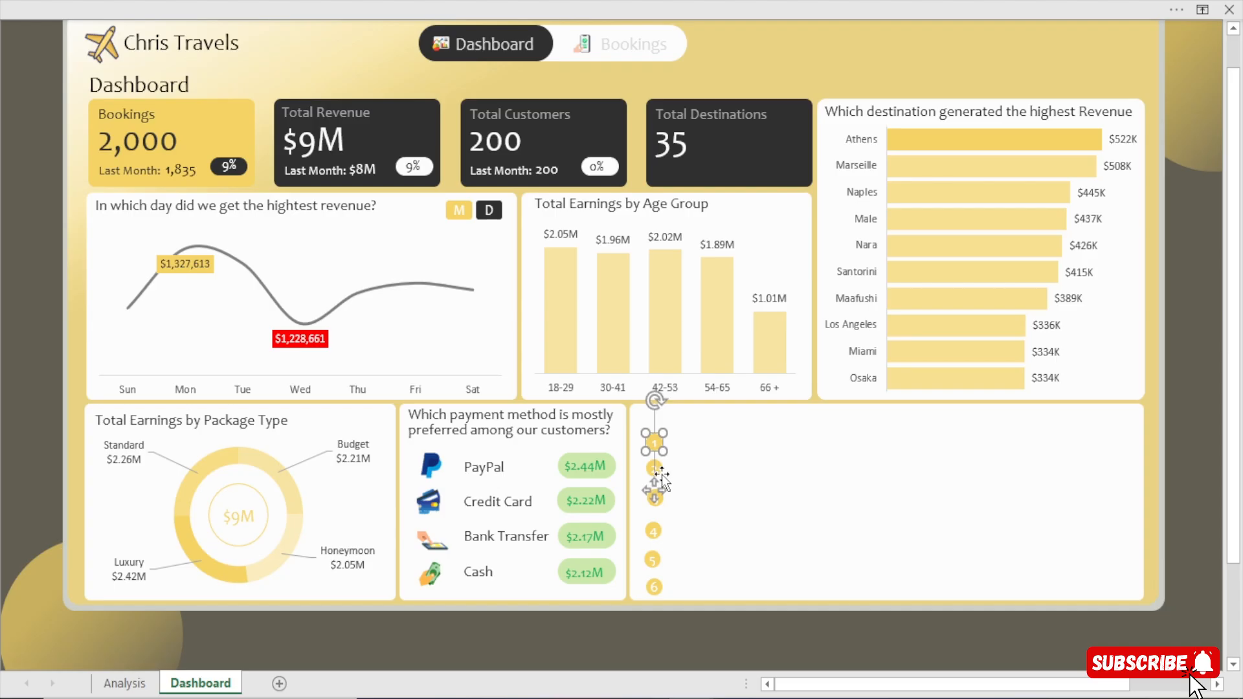
pyautogui.keyDown('ctrl'); pyautogui.click(661, 467); pyautogui.keyUp('ctrl')
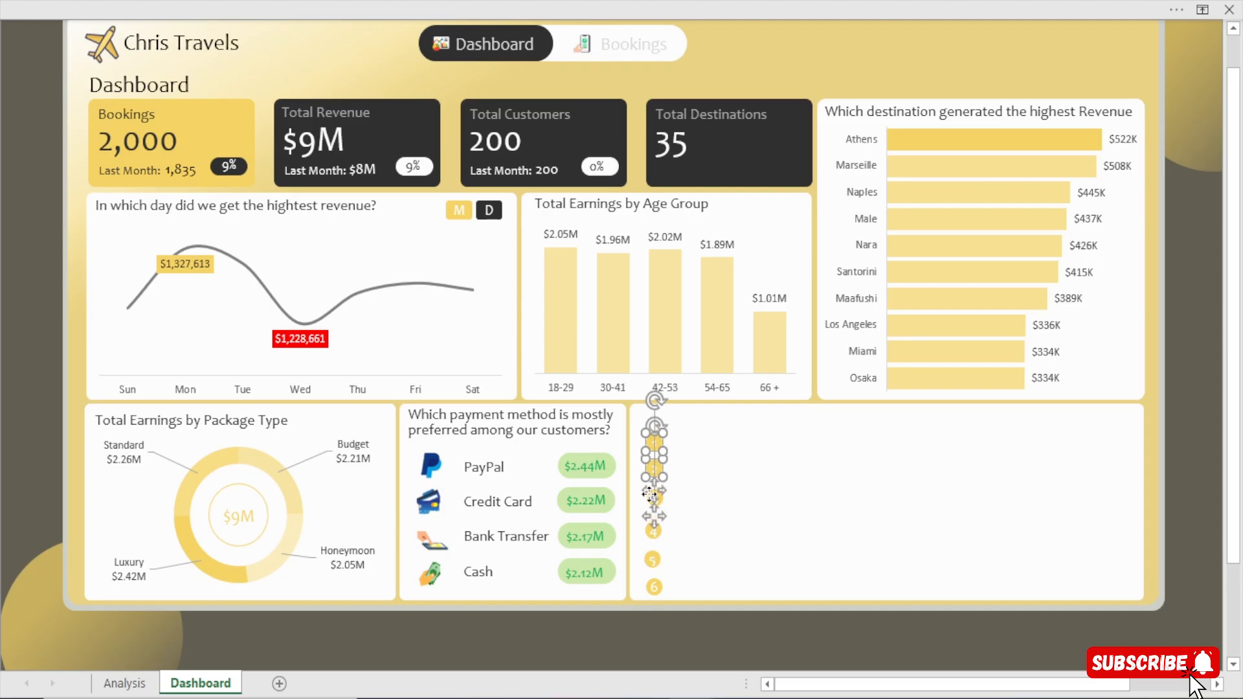
pyautogui.keyDown('ctrl'); pyautogui.click(655, 561); pyautogui.keyUp('ctrl')
pyautogui.keyDown('ctrl'); pyautogui.click(655, 587); pyautogui.keyUp('ctrl')
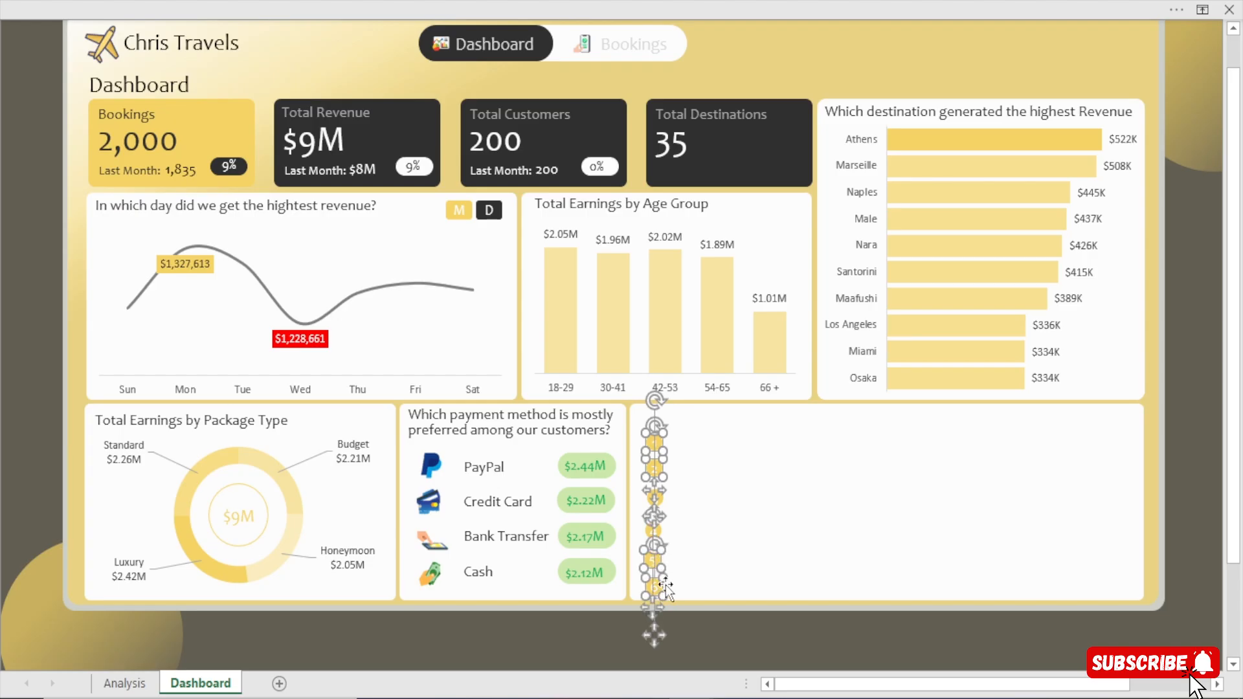
pyautogui.press('Up')
pyautogui.press('Up')
pyautogui.press('Up')
pyautogui.press('Up')
pyautogui.press('Up')
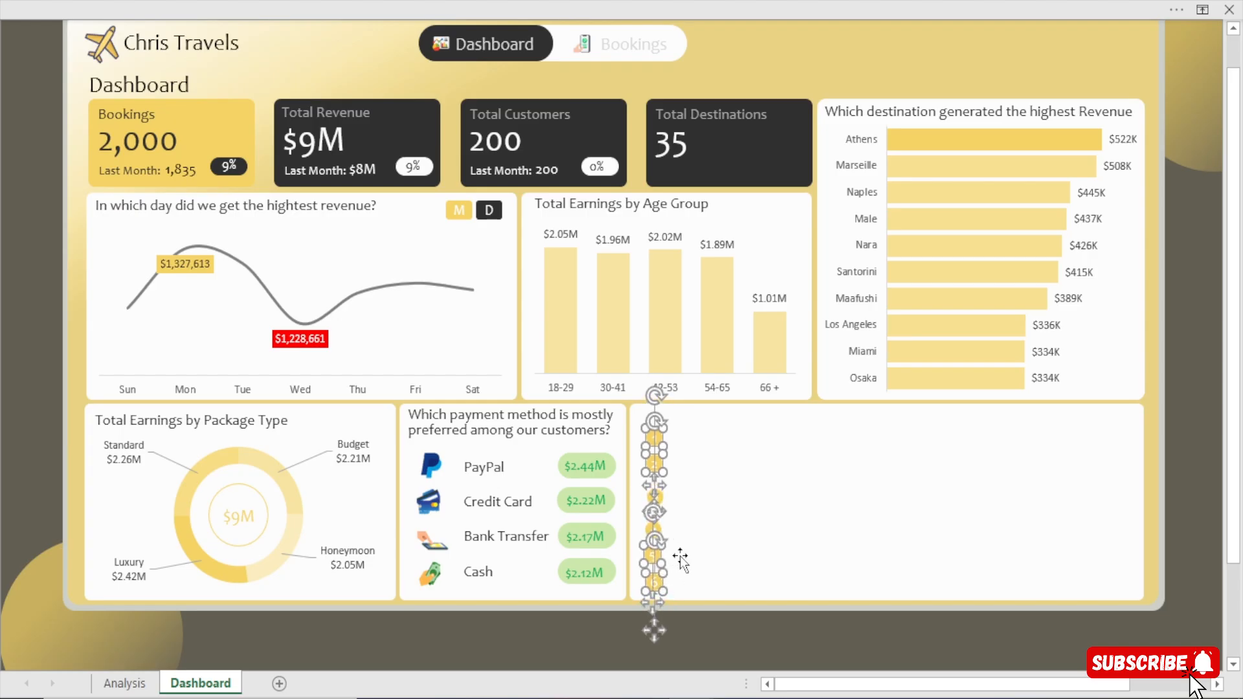
pyautogui.click(1195, 484)
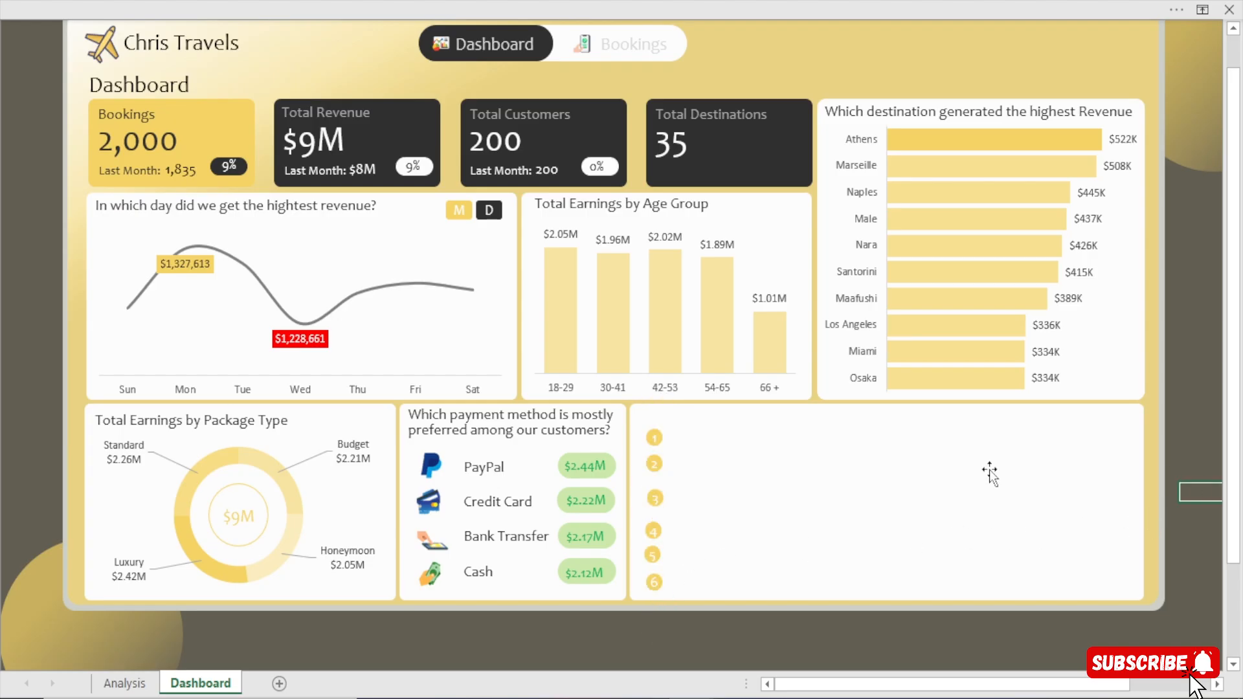
# Nudge circle 3 slightly up and left, and move circle 4 slightly up to even out the spacing.
pyautogui.click(661, 496)
pyautogui.press('Up')
pyautogui.press('Up')
pyautogui.press('Up')
pyautogui.press('Up')
pyautogui.press('Up')
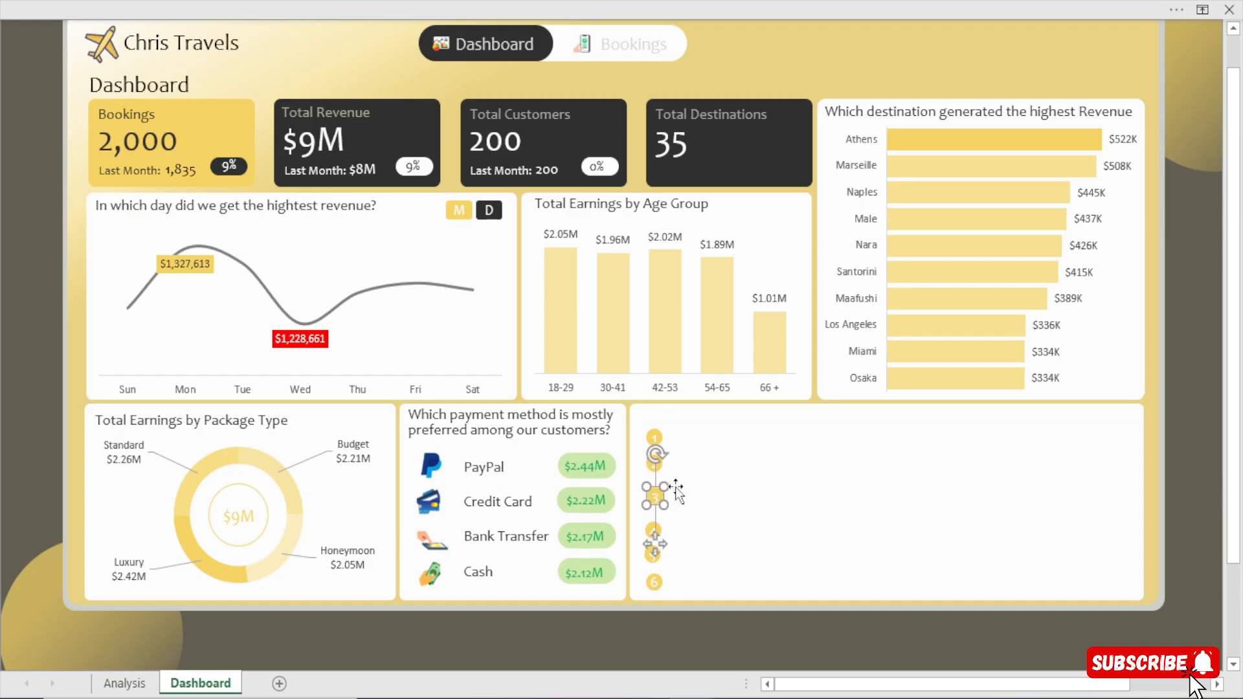
pyautogui.press('Left')
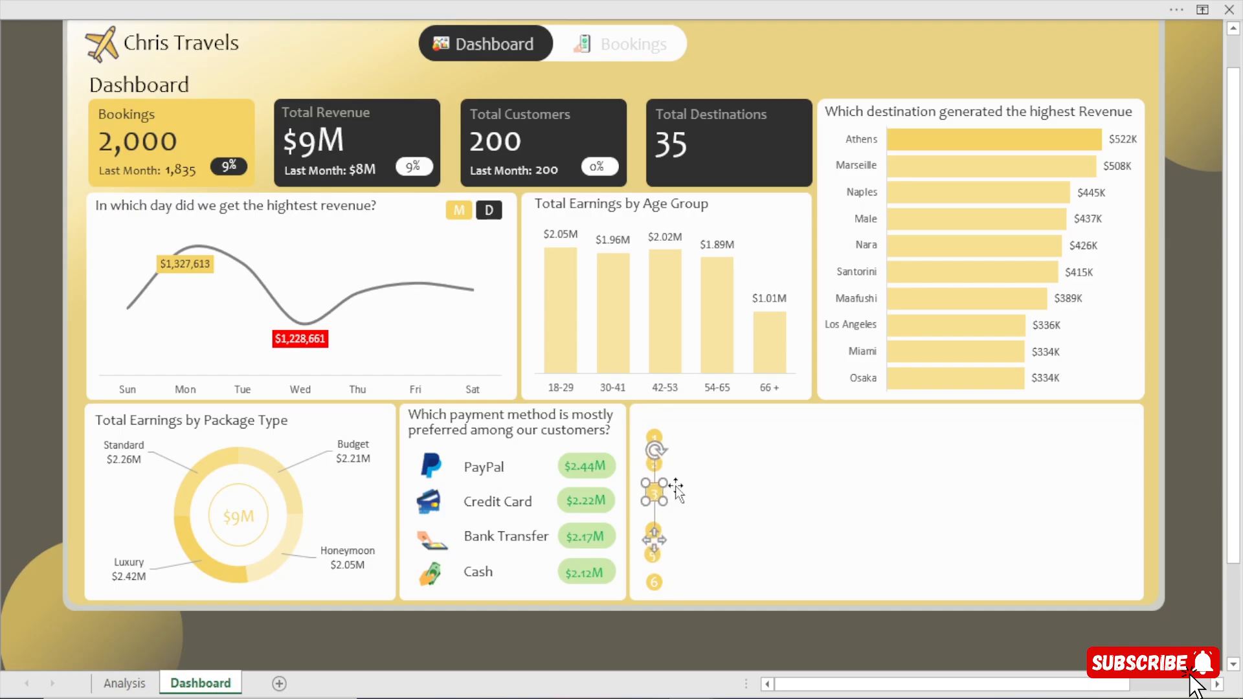
pyautogui.press('Down')
pyautogui.click(654, 531)
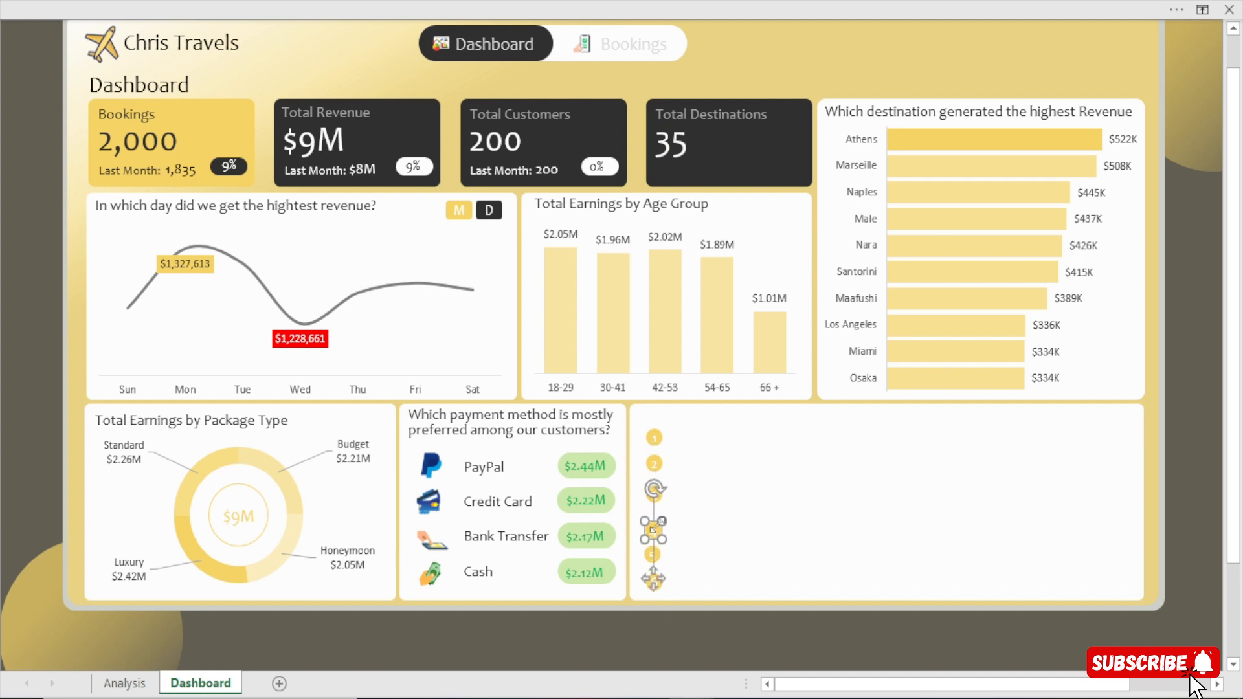
pyautogui.press('Up')
pyautogui.press('Up')
pyautogui.press('Up')
pyautogui.press('Up')
pyautogui.press('Up')
pyautogui.press('Up')
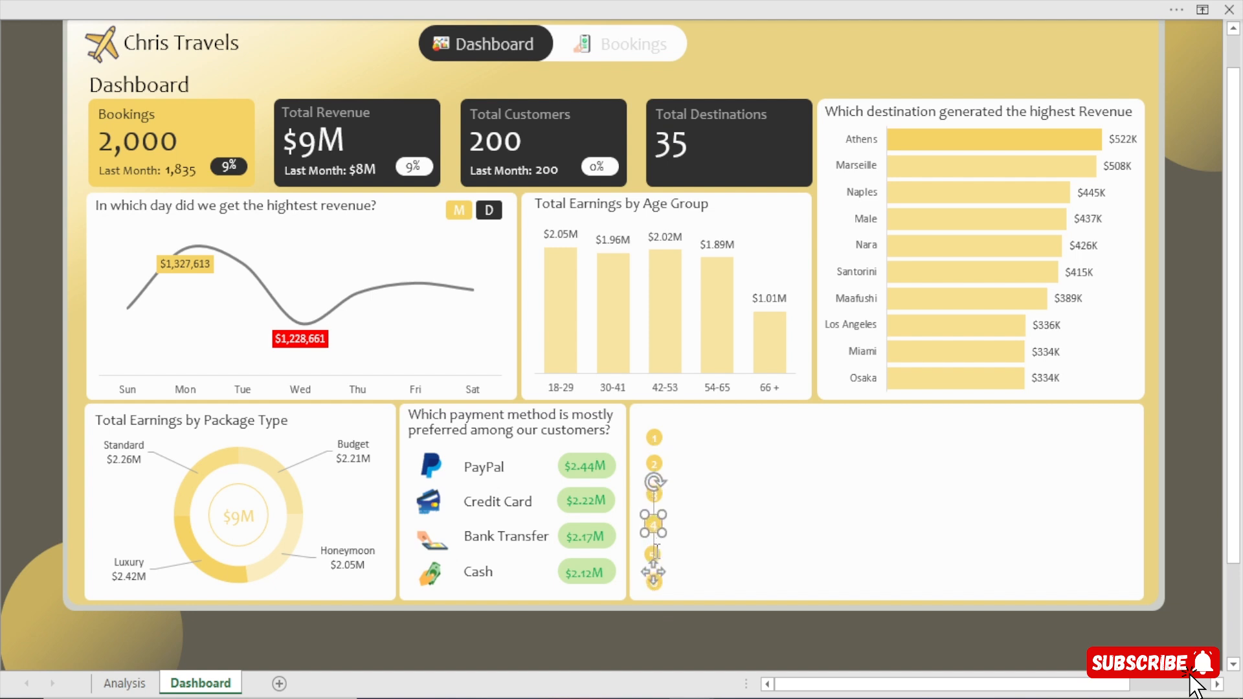
# Nudge circles 5 and 6 slightly upward one after the other to even out their spacing.
pyautogui.click(656, 554)
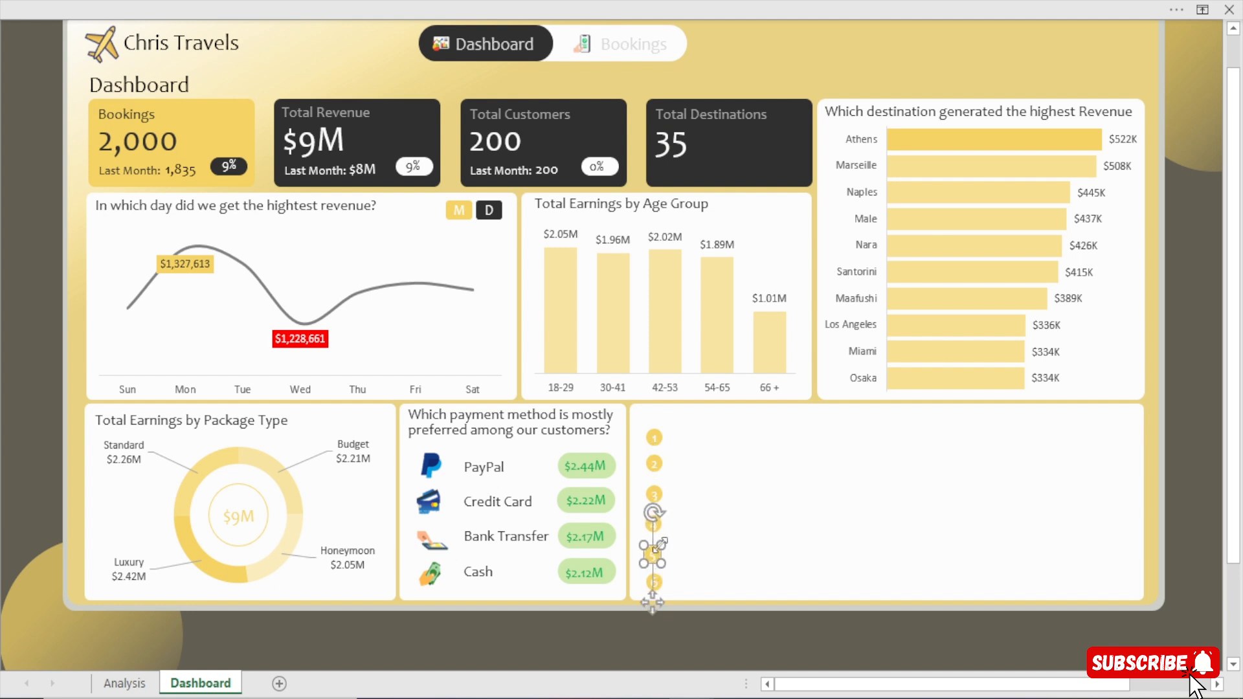
pyautogui.press('Up')
pyautogui.press('Up')
pyautogui.press('Up')
pyautogui.click(656, 582)
pyautogui.press('Up')
pyautogui.press('Up')
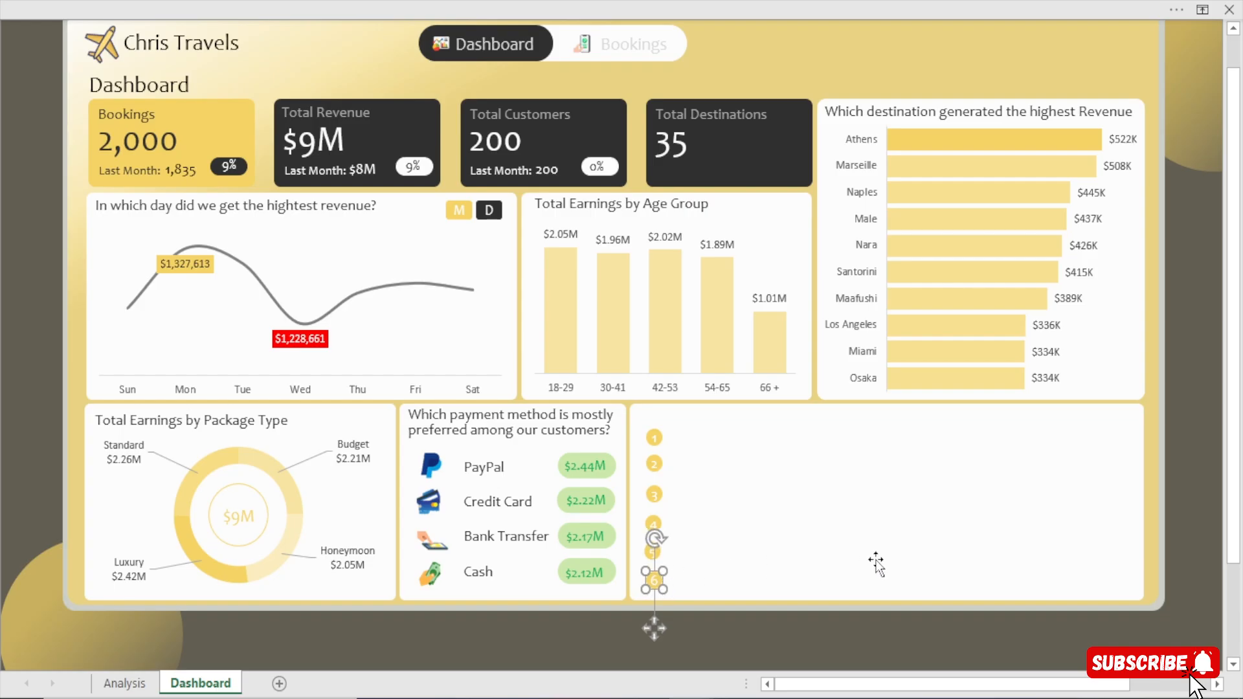
pyautogui.click(1172, 452)
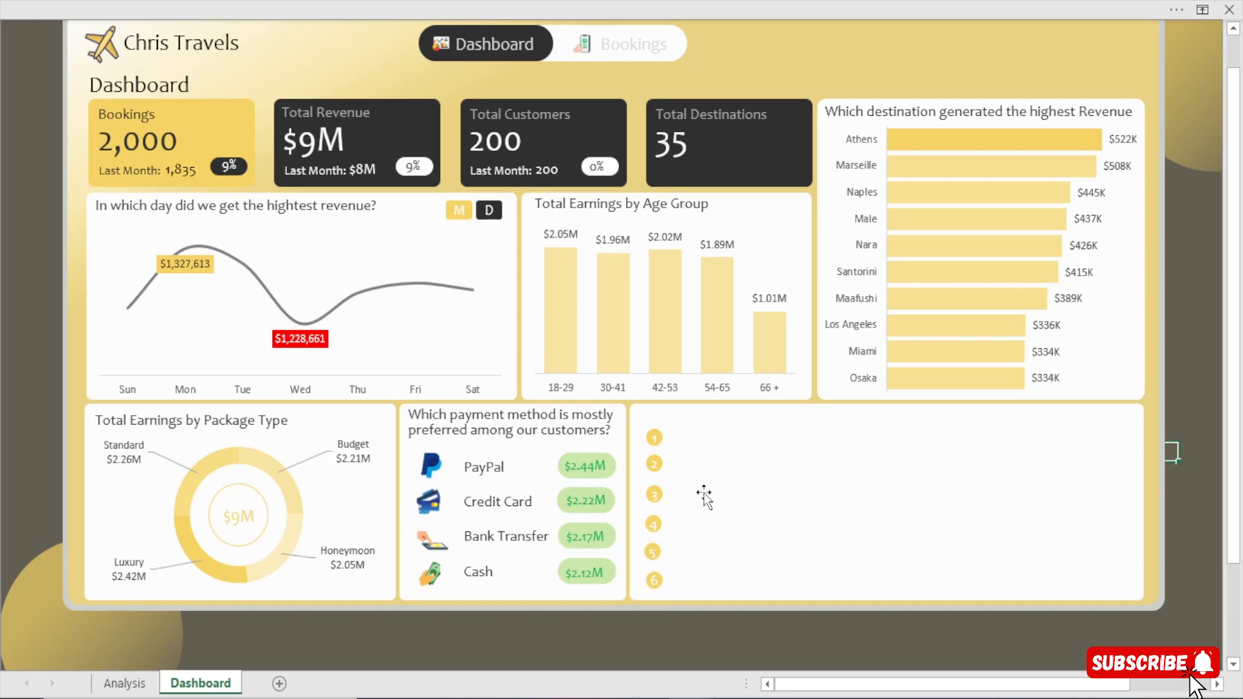
# Try distributing circles 1, 2, 4 and 5 vertically, undo it, and distribute the same circles horizontally.
pyautogui.click(657, 438)
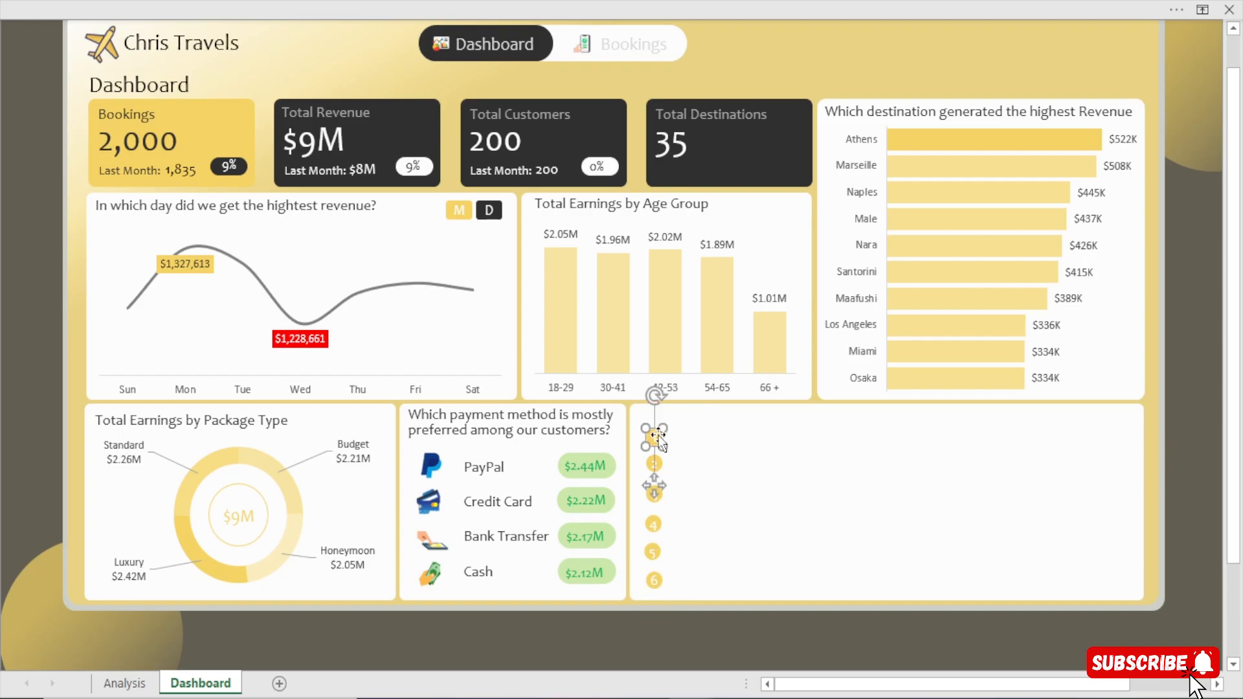
pyautogui.keyDown('shift'); pyautogui.click(660, 468); pyautogui.keyUp('shift')
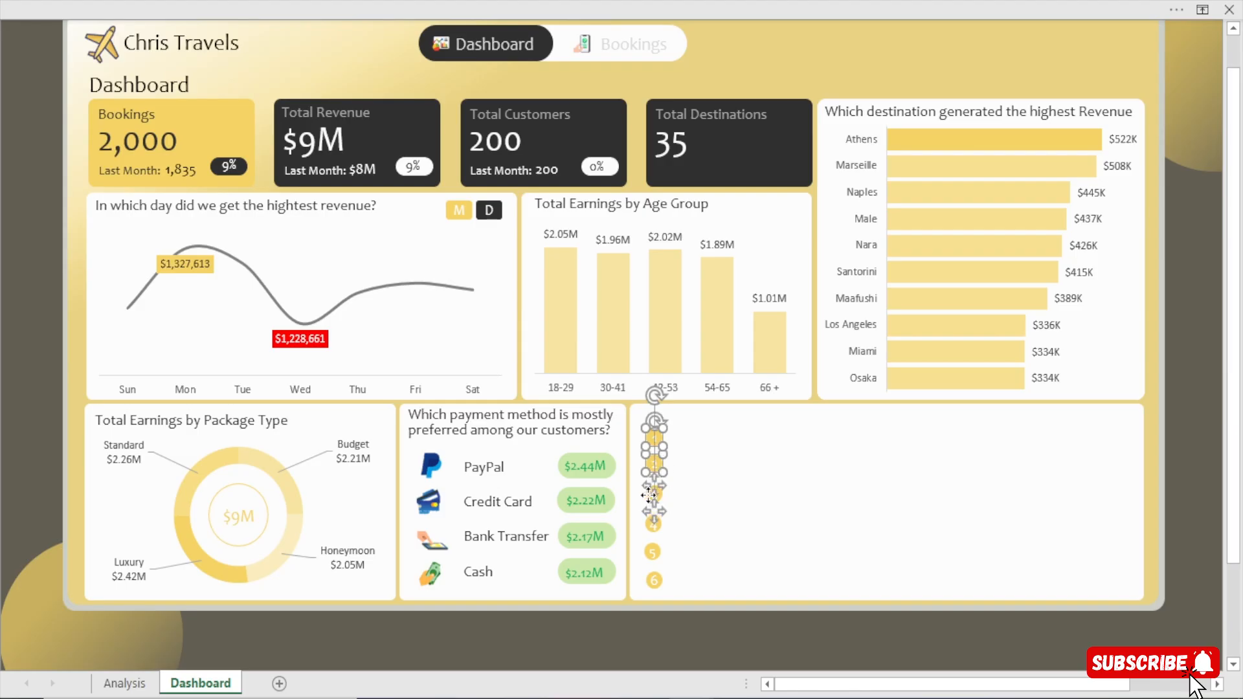
pyautogui.keyDown('shift'); pyautogui.click(659, 528); pyautogui.keyUp('shift')
pyautogui.keyDown('shift'); pyautogui.click(654, 551); pyautogui.keyUp('shift')
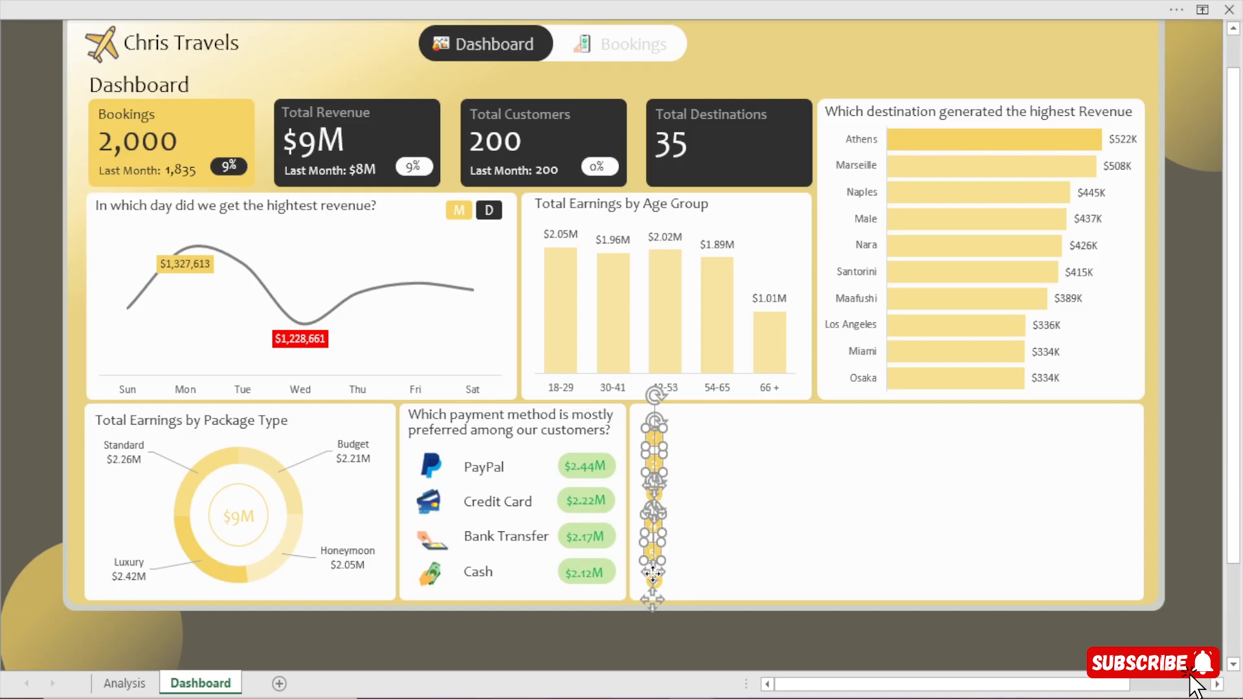
pyautogui.click(799, 1)
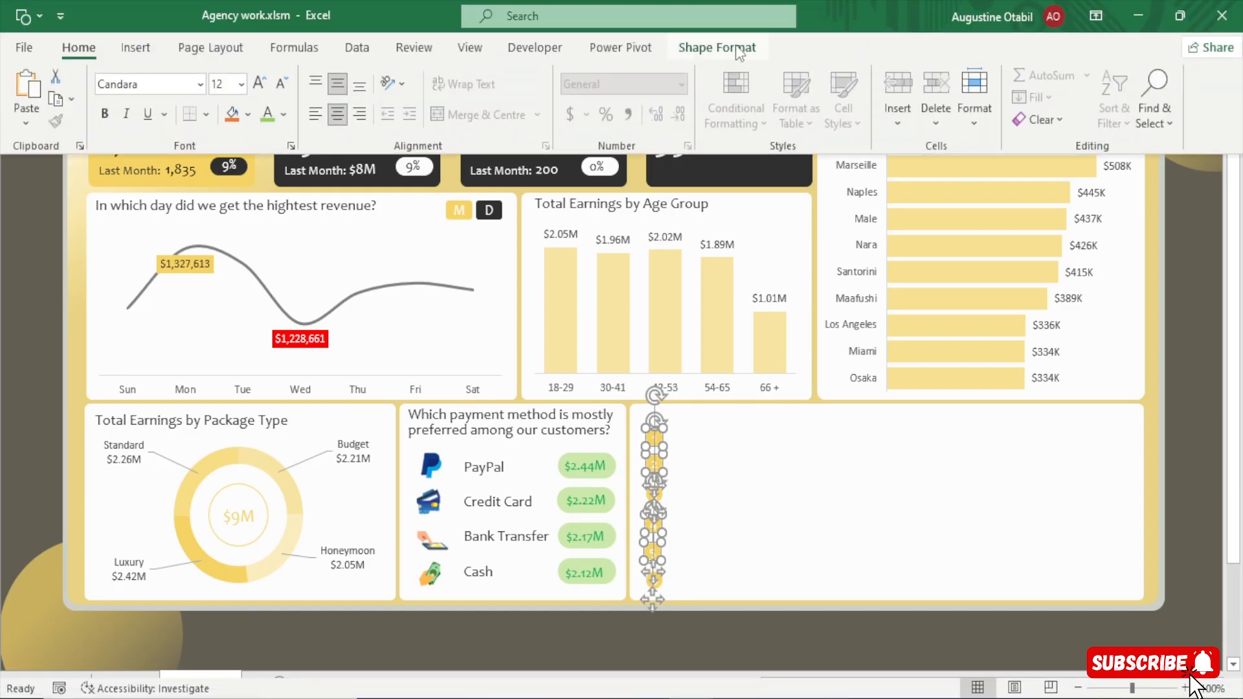
pyautogui.click(736, 48)
pyautogui.click(1012, 76)
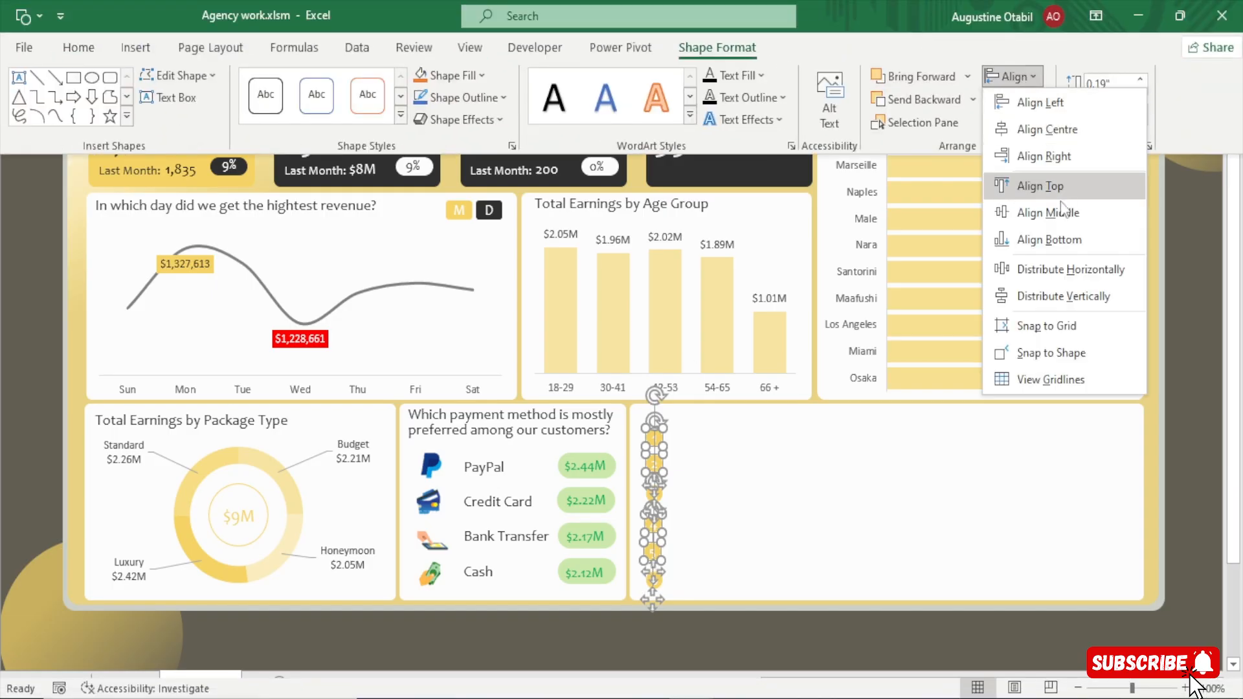
pyautogui.click(1076, 296)
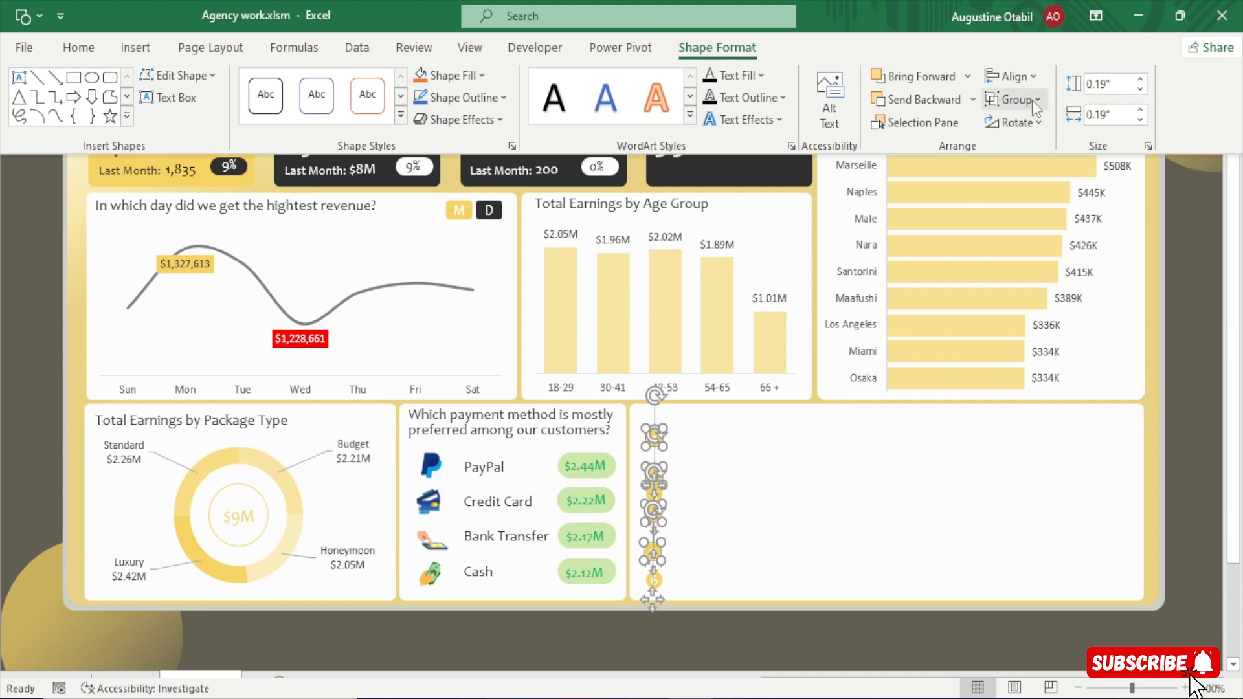
pyautogui.click(1010, 76)
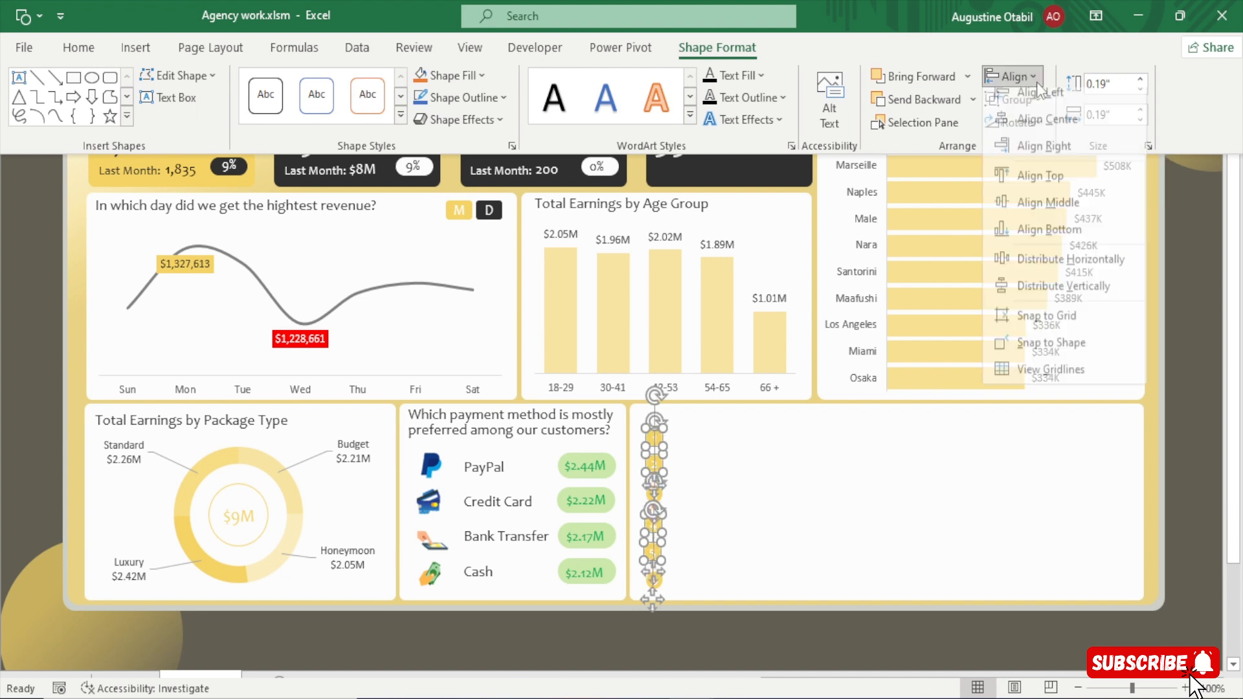
pyautogui.click(1094, 271)
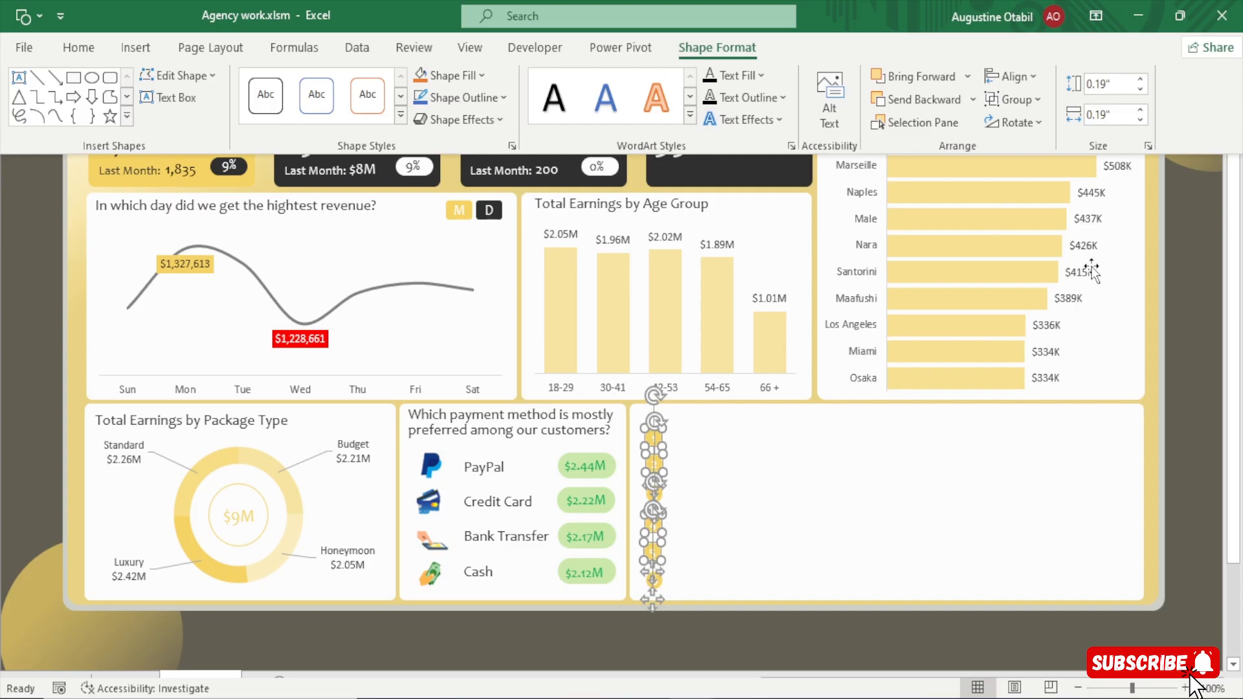
# Align circles 1, 2, 4 and 5 along their left edges and deselect them.
pyautogui.click(1024, 92)
pyautogui.click(1024, 91)
pyautogui.click(1024, 79)
pyautogui.click(1033, 97)
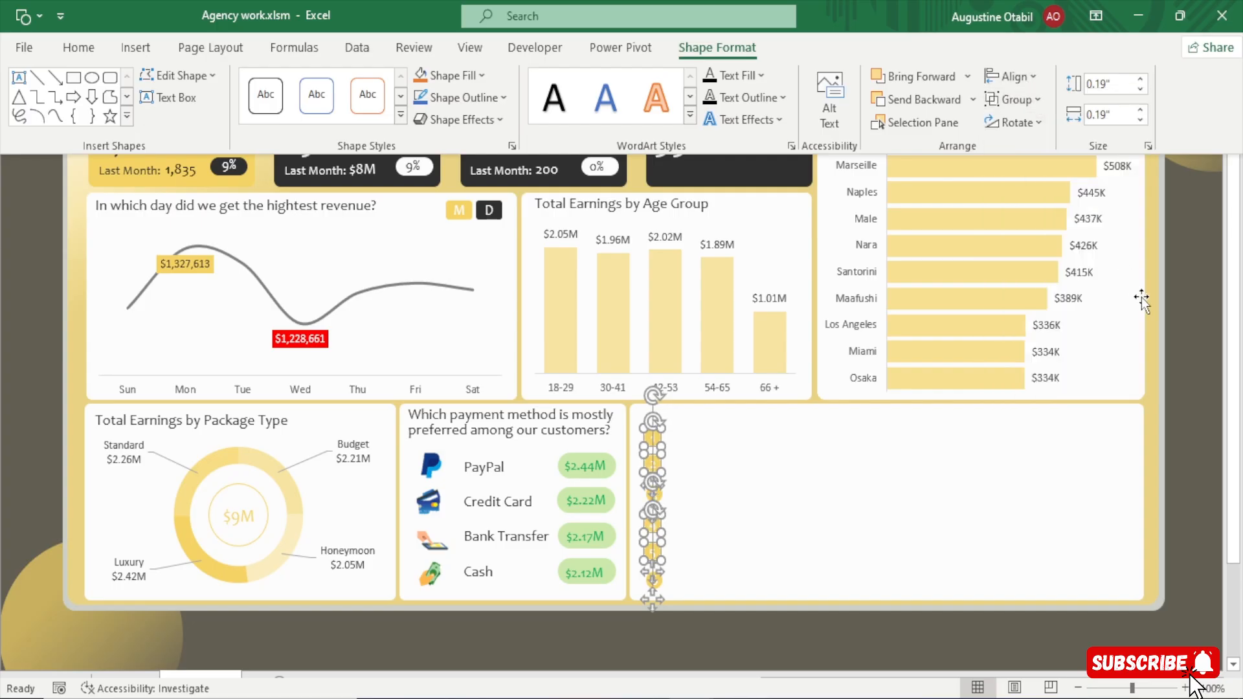
pyautogui.click(1196, 367)
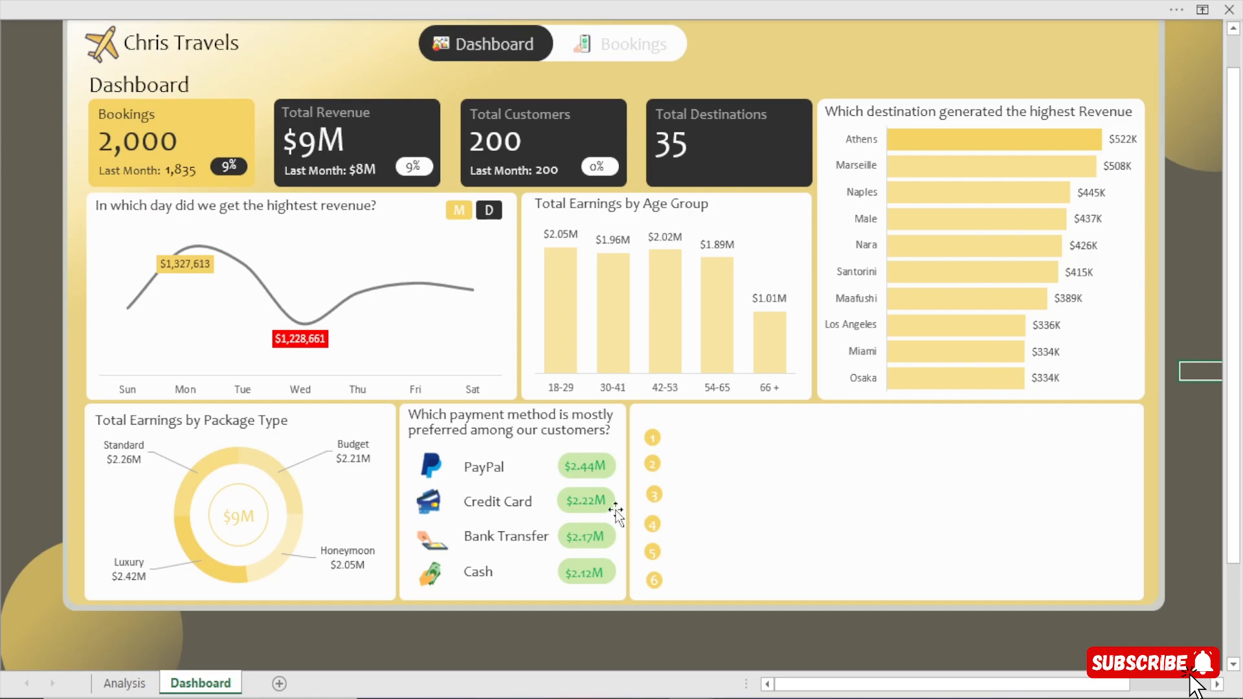
# Nudge circles 3 and 6 slightly left to line them up with the other numbered circles.
pyautogui.click(661, 492)
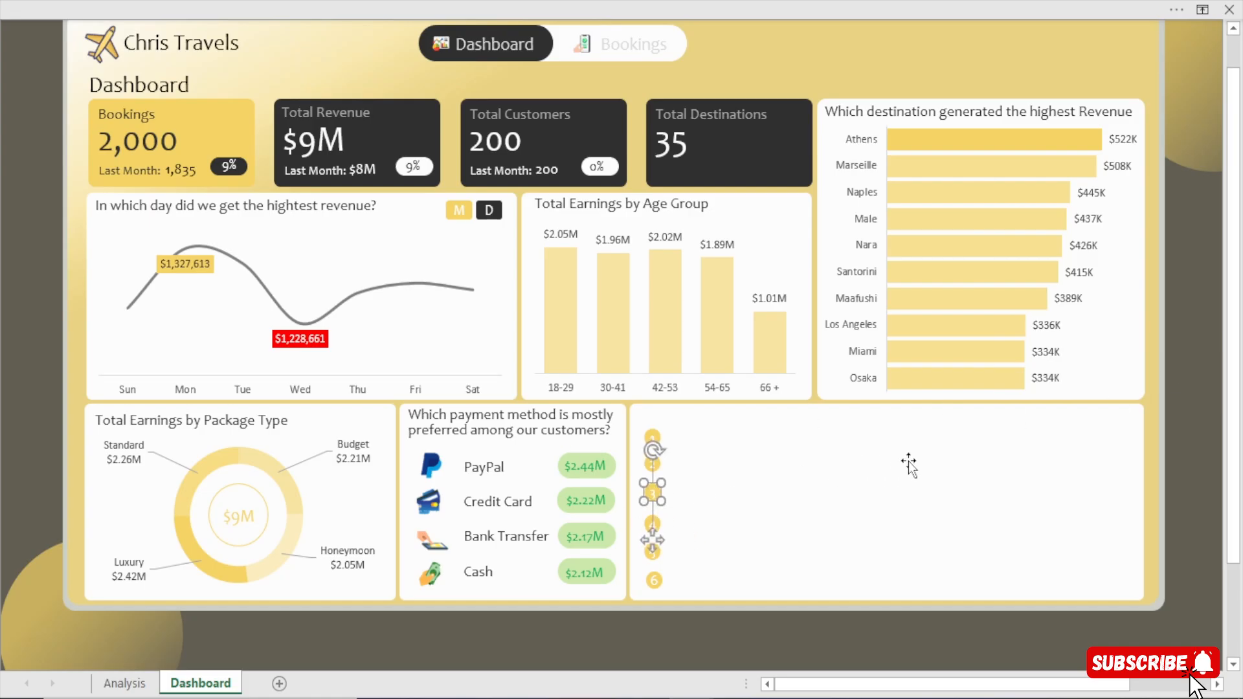
pyautogui.click(1198, 370)
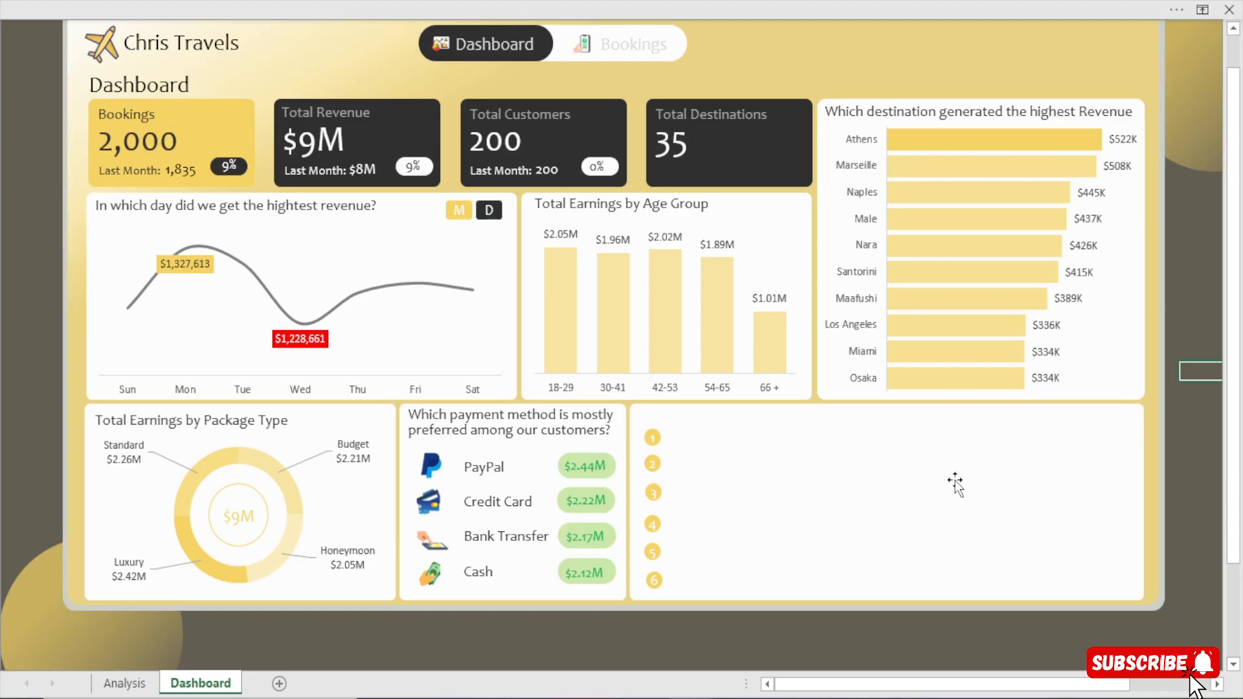
pyautogui.click(655, 580)
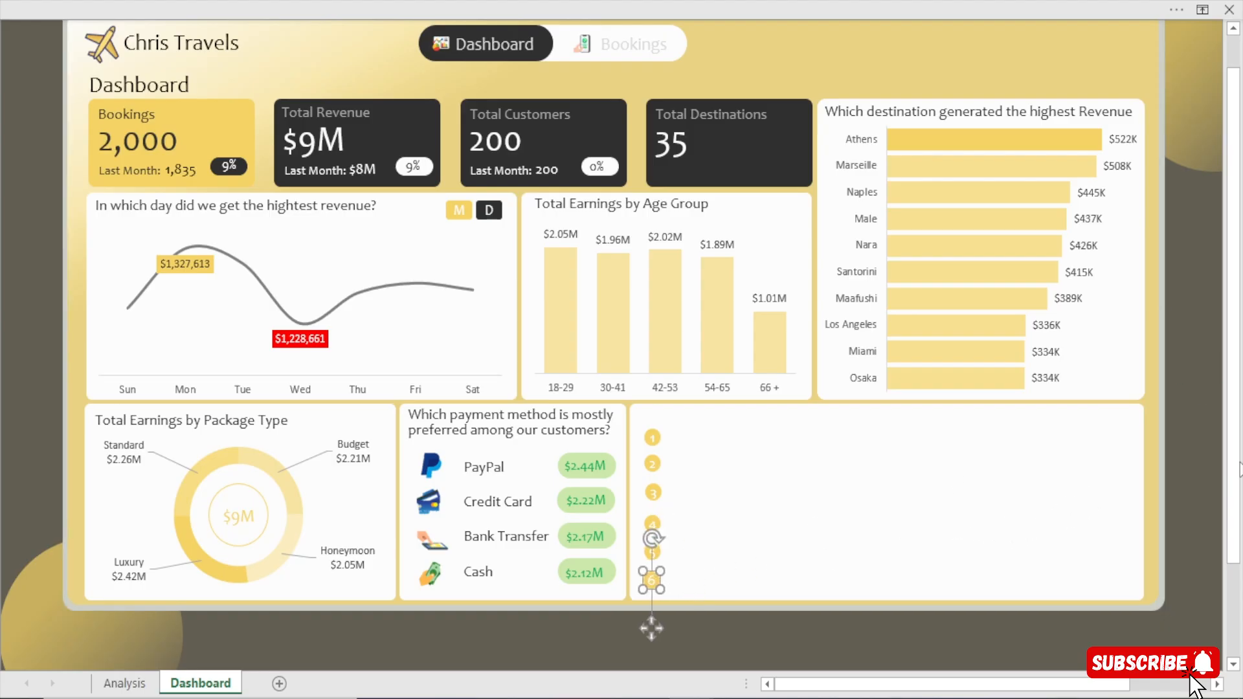
pyautogui.click(1201, 472)
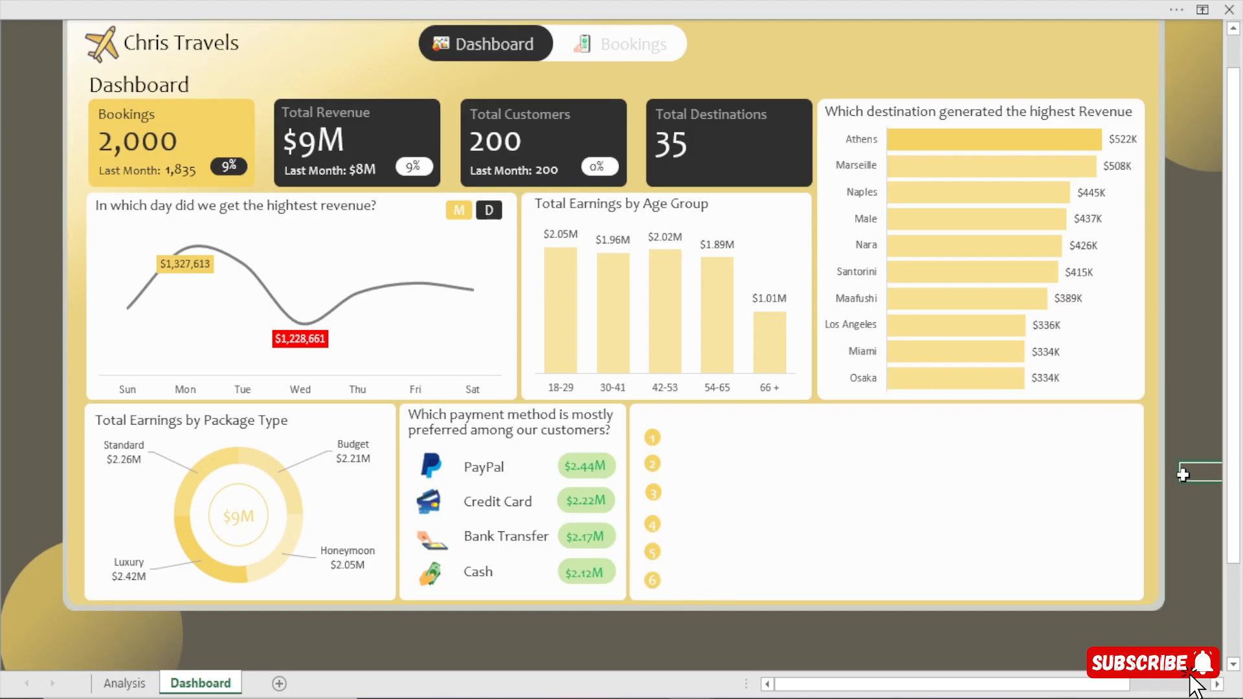
pyautogui.click(657, 579)
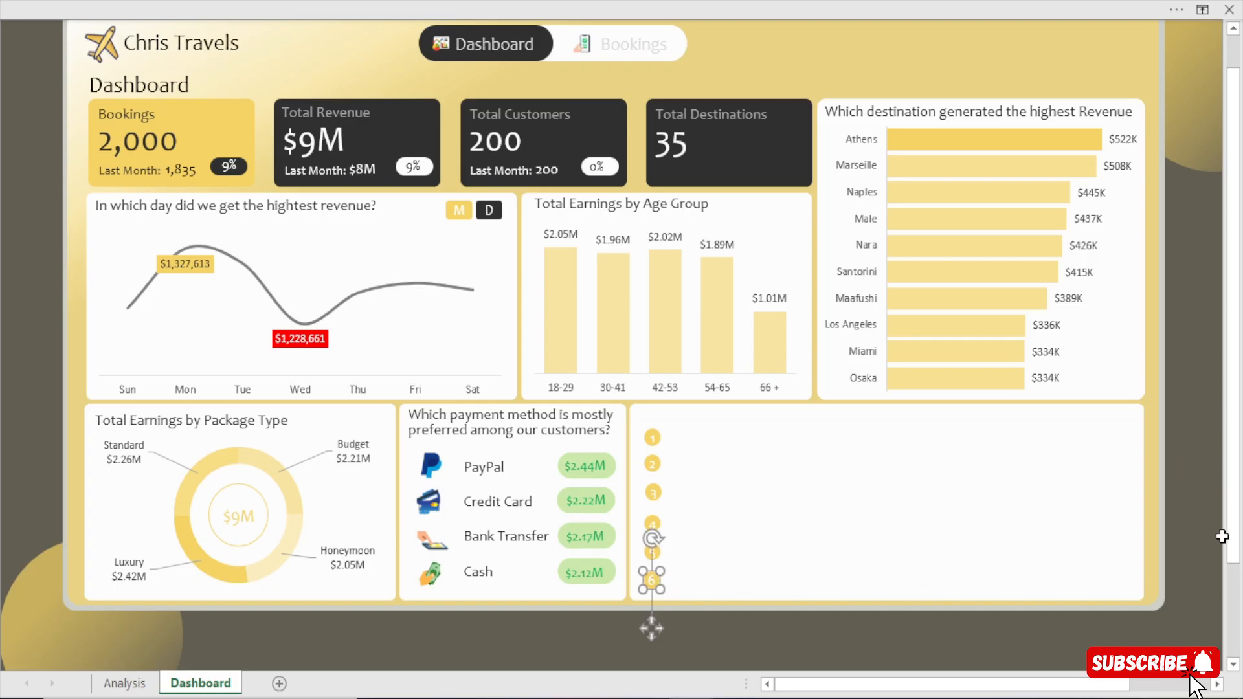
pyautogui.click(1198, 531)
pyautogui.click(653, 580)
pyautogui.click(1198, 483)
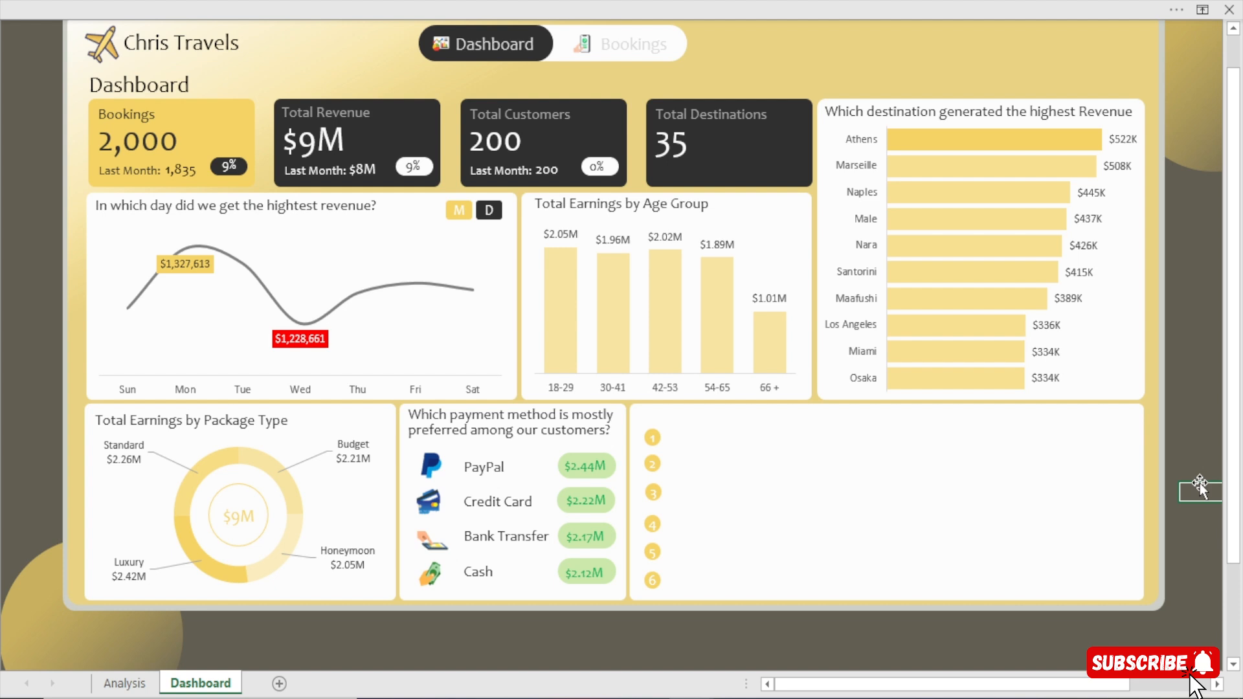
pyautogui.click(657, 518)
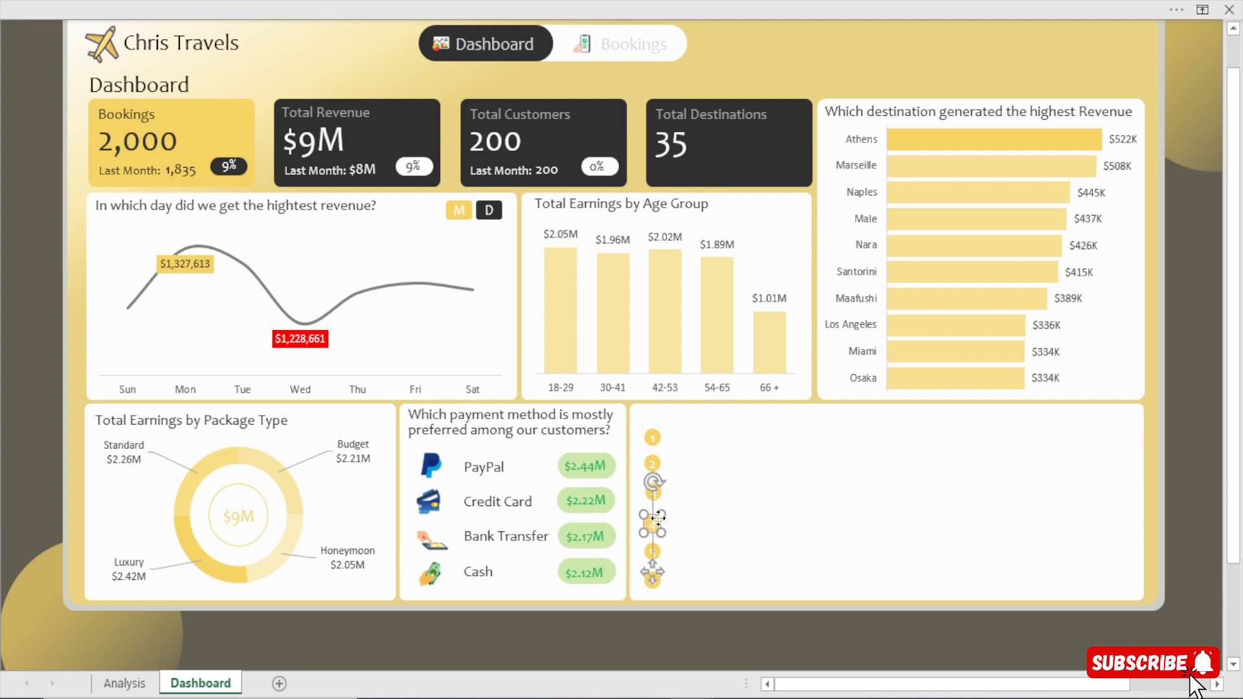
pyautogui.click(1185, 455)
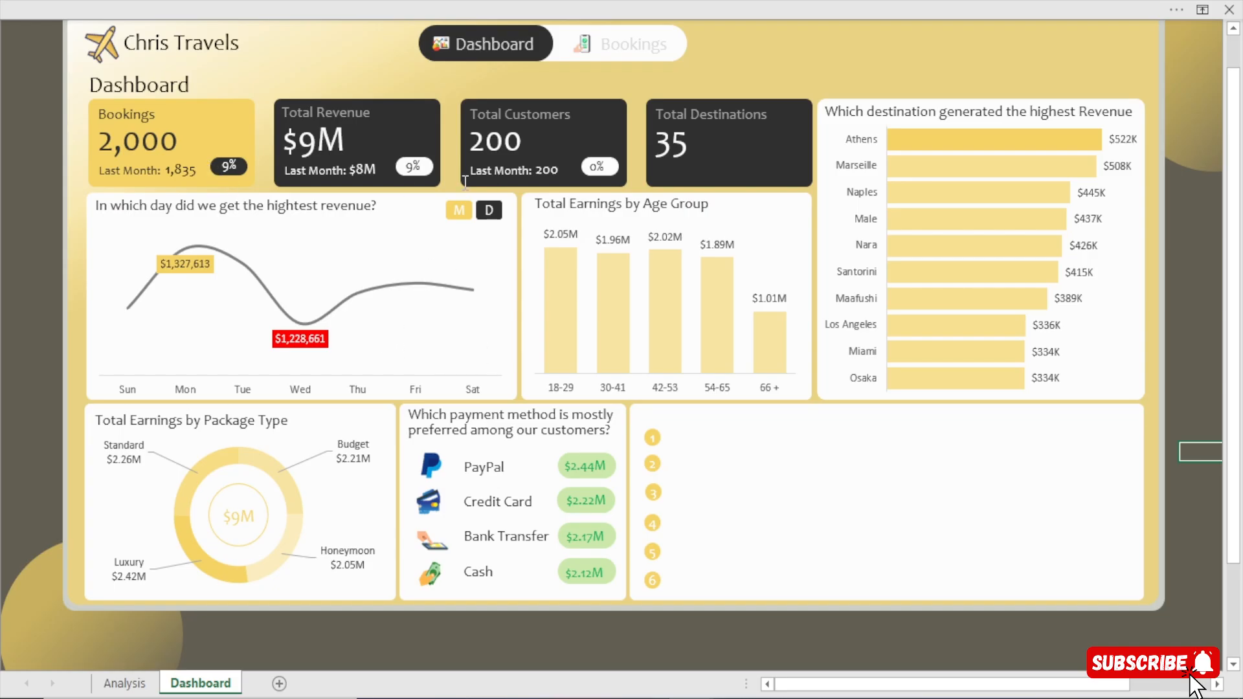
pyautogui.click(184, 170)
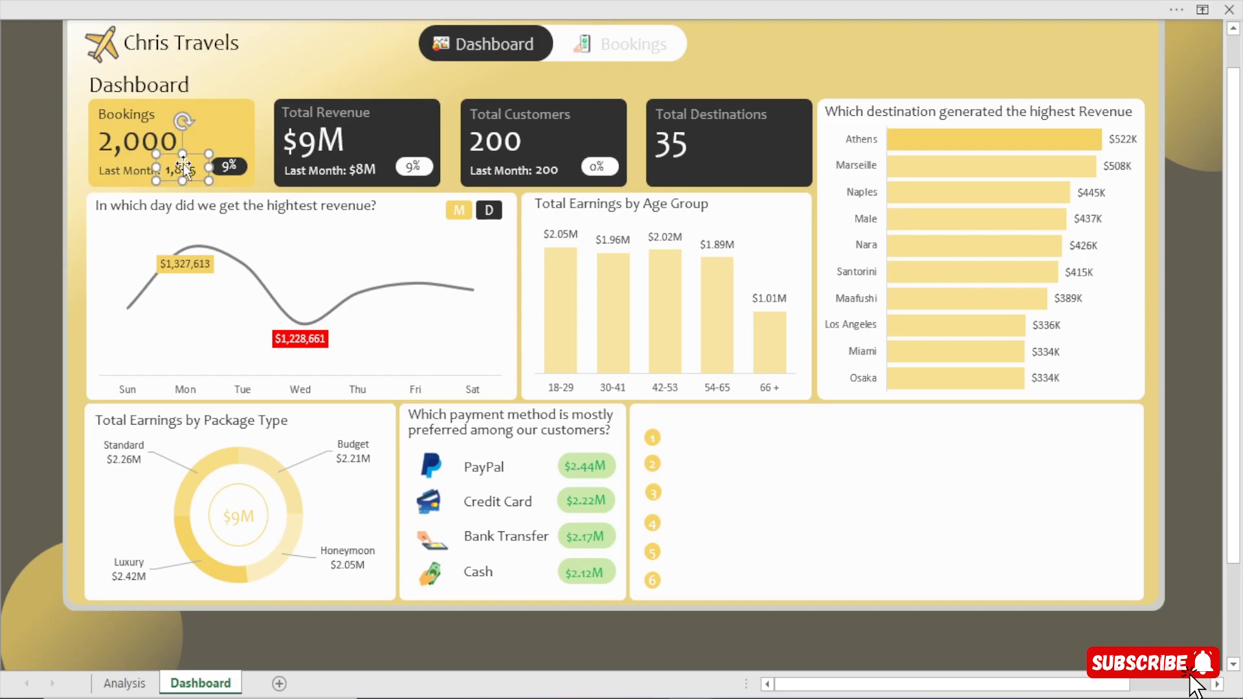
pyautogui.click(1205, 490)
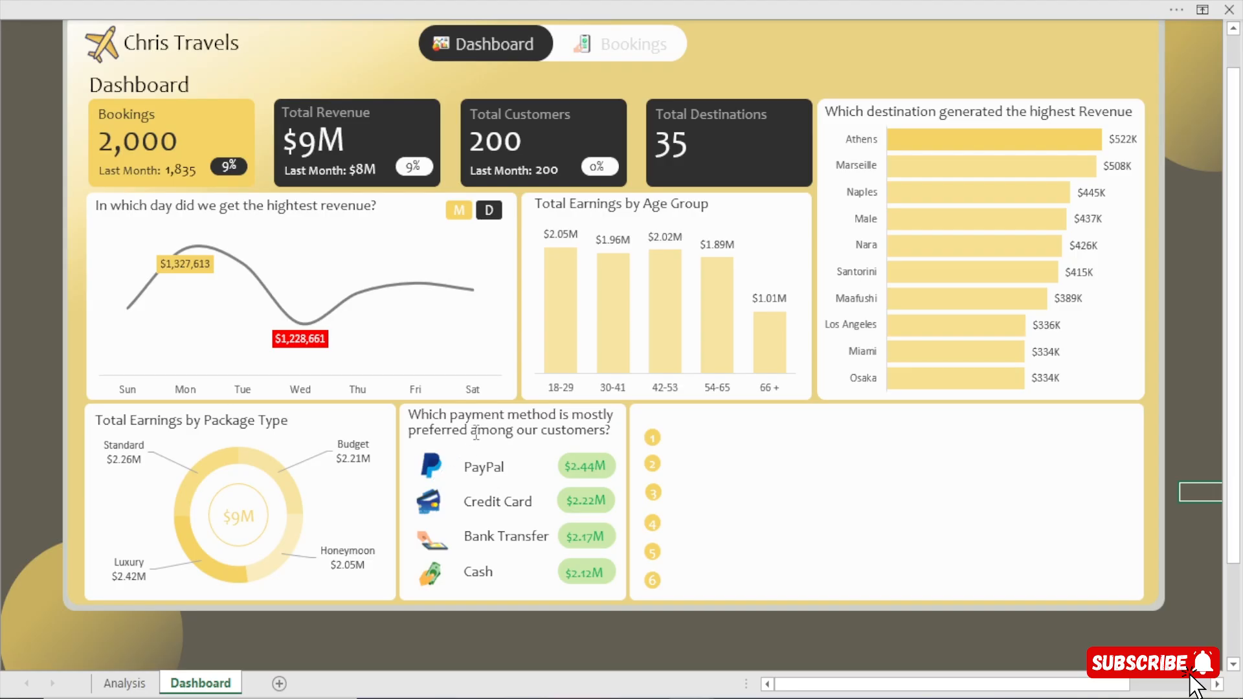
# Duplicate the PayPal label, place the copy above circle 1 in the wide card and change its text to S/N.
pyautogui.click(483, 476)
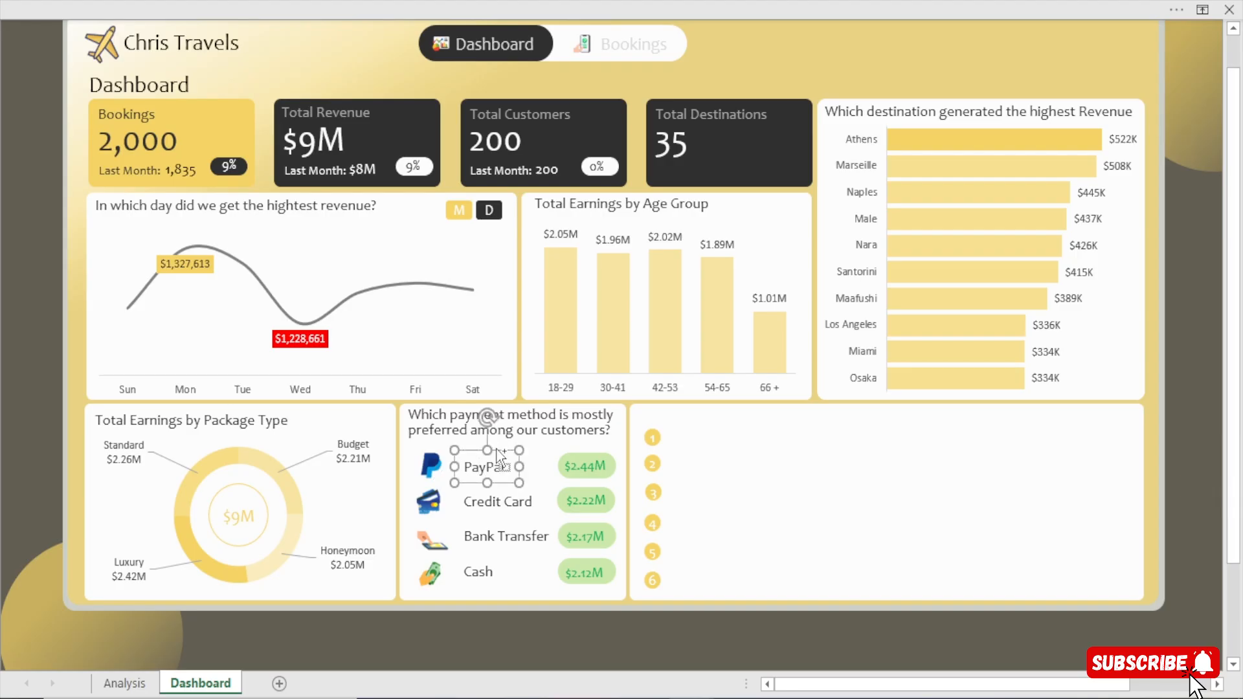
pyautogui.hotkey('ctrl', 'd')
pyautogui.moveTo(512, 495); pyautogui.dragTo(582, 427)
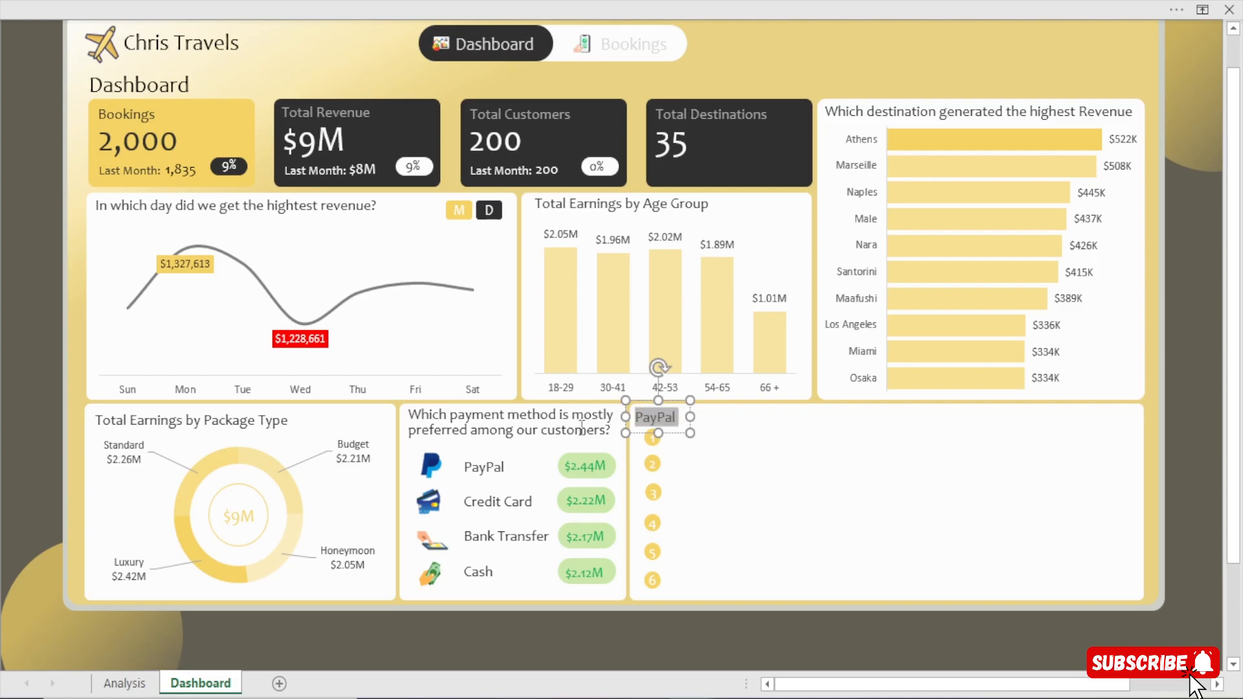
pyautogui.write('S/N')
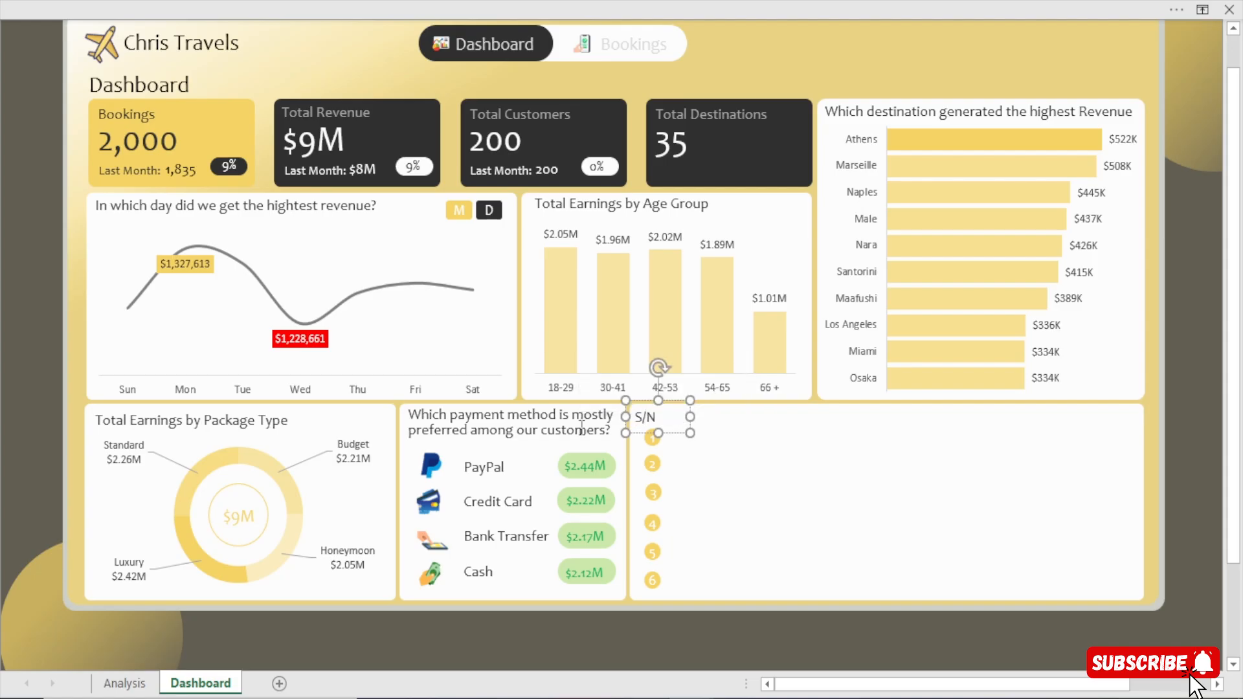
# Narrow the S/N text box and position it centred above the column of numbered circles.
pyautogui.moveTo(686, 416); pyautogui.dragTo(667, 434)
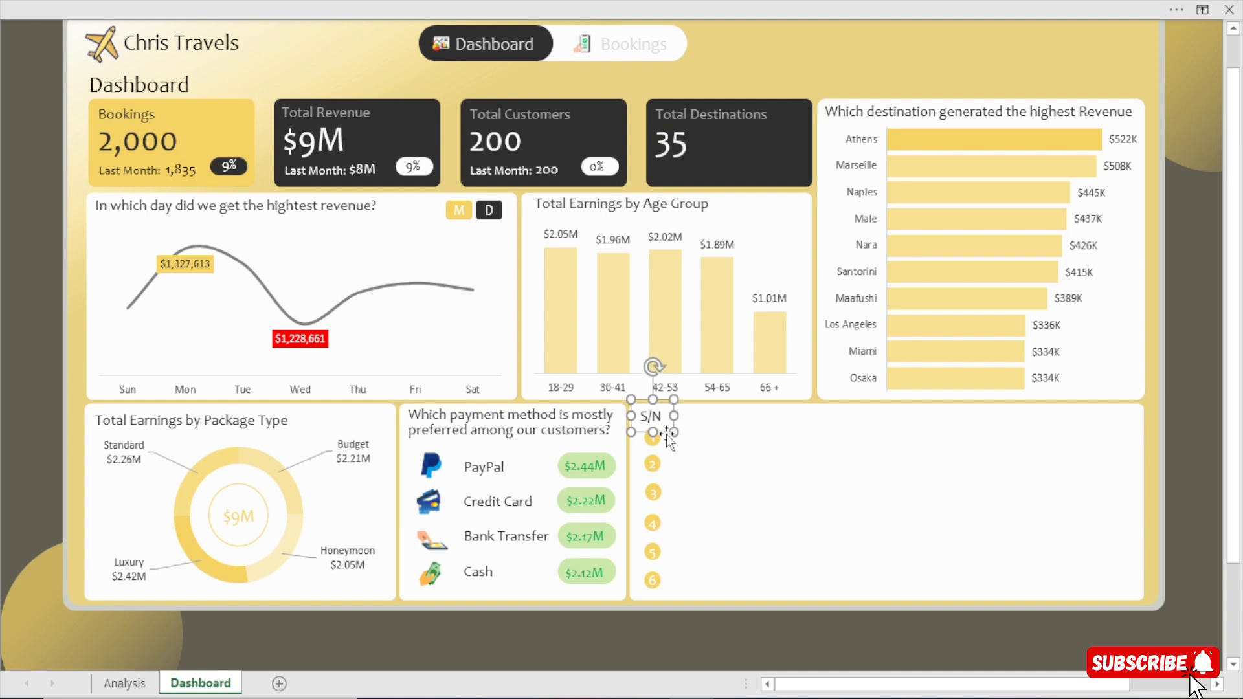
pyautogui.press('Right')
pyautogui.press('Right')
pyautogui.press('Right')
pyautogui.press('Right')
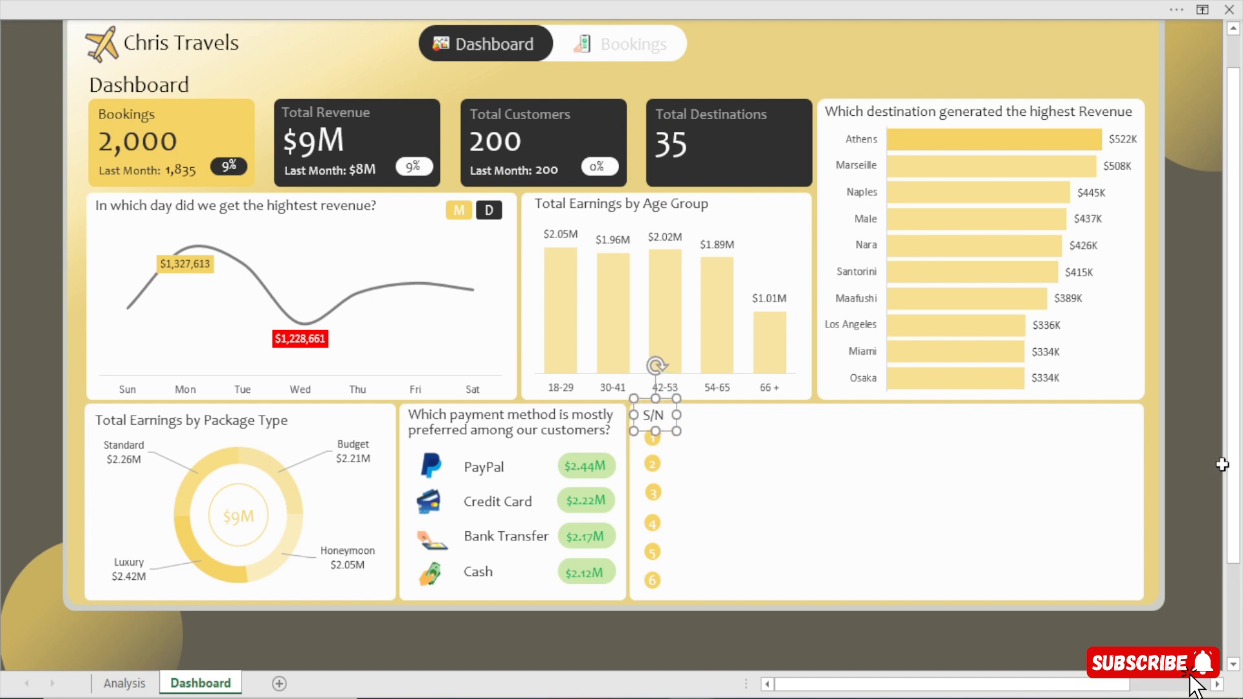
pyautogui.click(1215, 466)
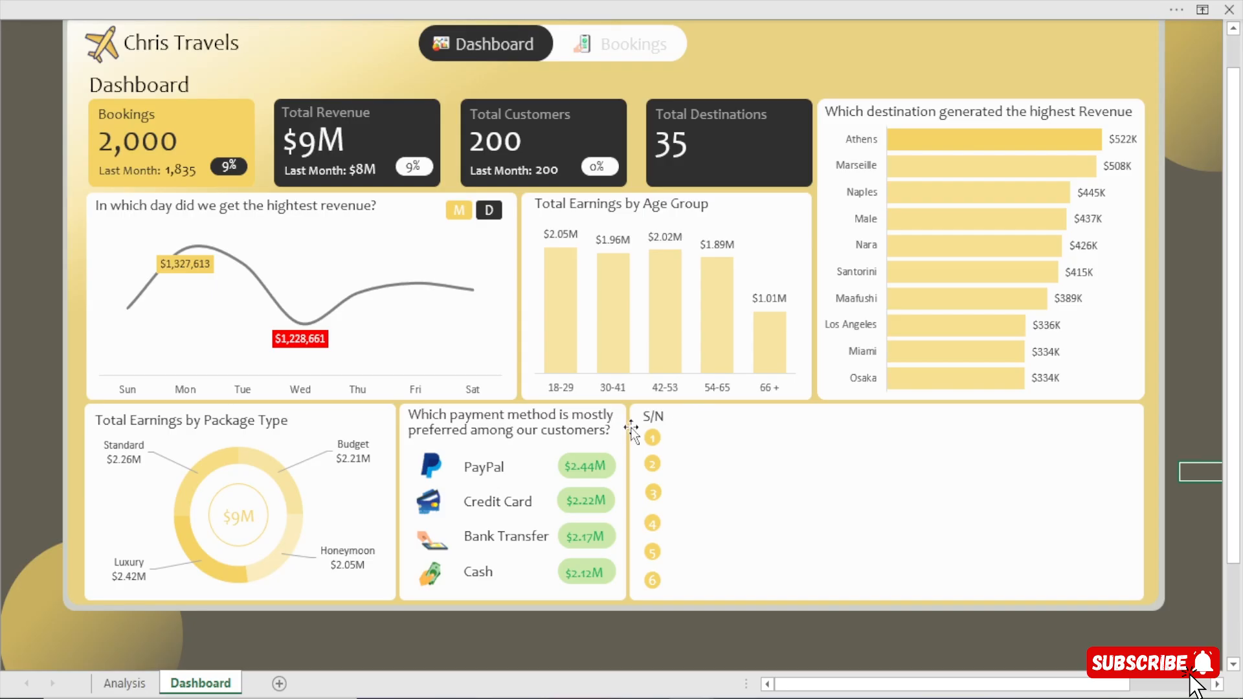
# Duplicate the S/N label and place the copy beside it as a second column heading in the wide card.
pyautogui.click(663, 431)
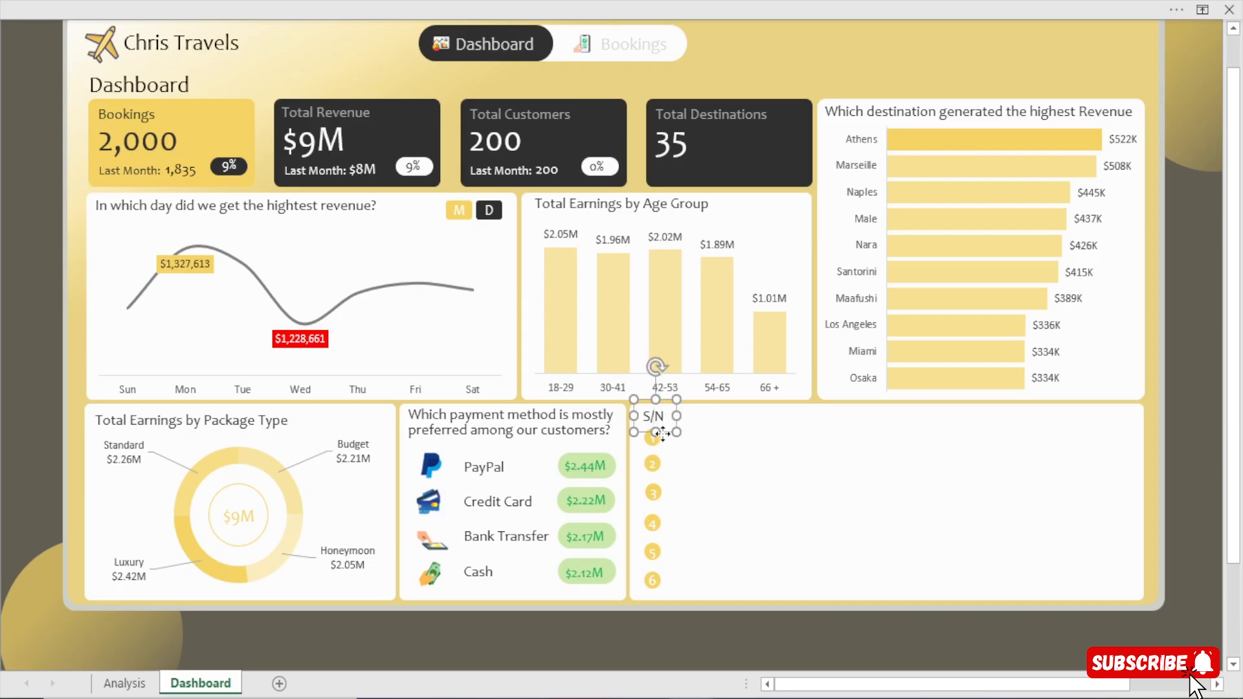
pyautogui.hotkey('ctrl', 'd')
pyautogui.moveTo(681, 445); pyautogui.dragTo(743, 429)
# Copy the whole PaymentMethod pivot table on the Analysis sheet and paste it at cell AY5.
pyautogui.click(128, 684)
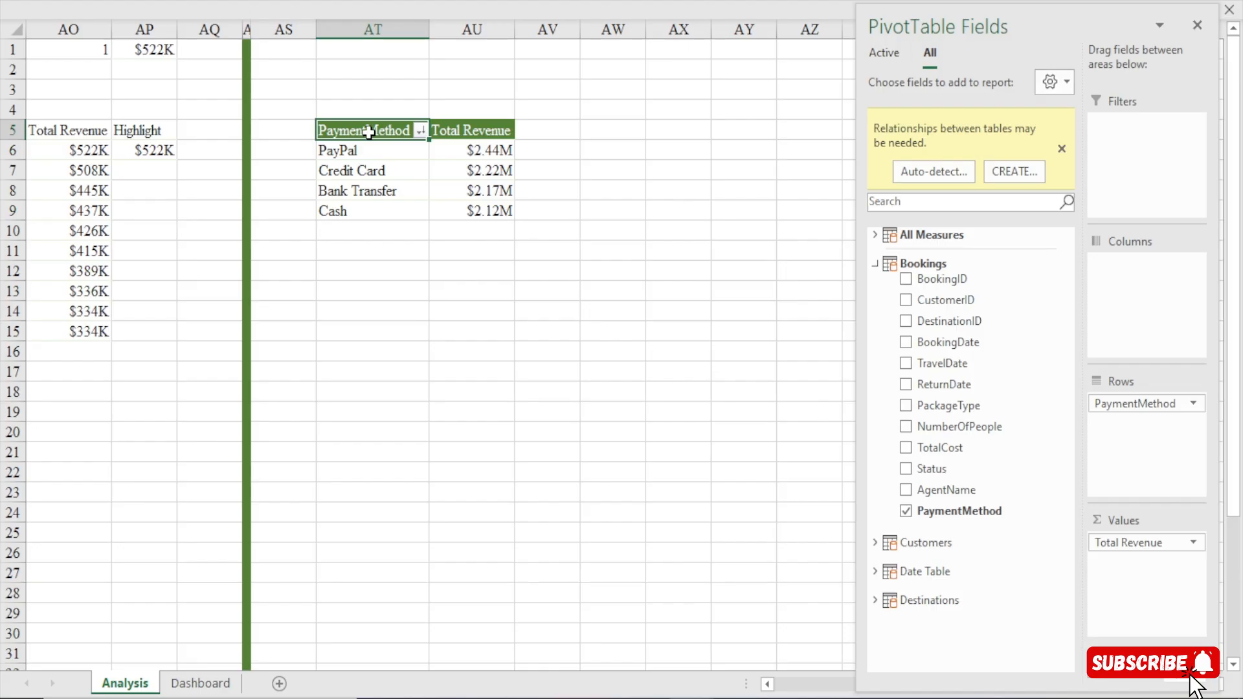
pyautogui.hotkey('ctrl', 'a')
pyautogui.hotkey('ctrl', 'c')
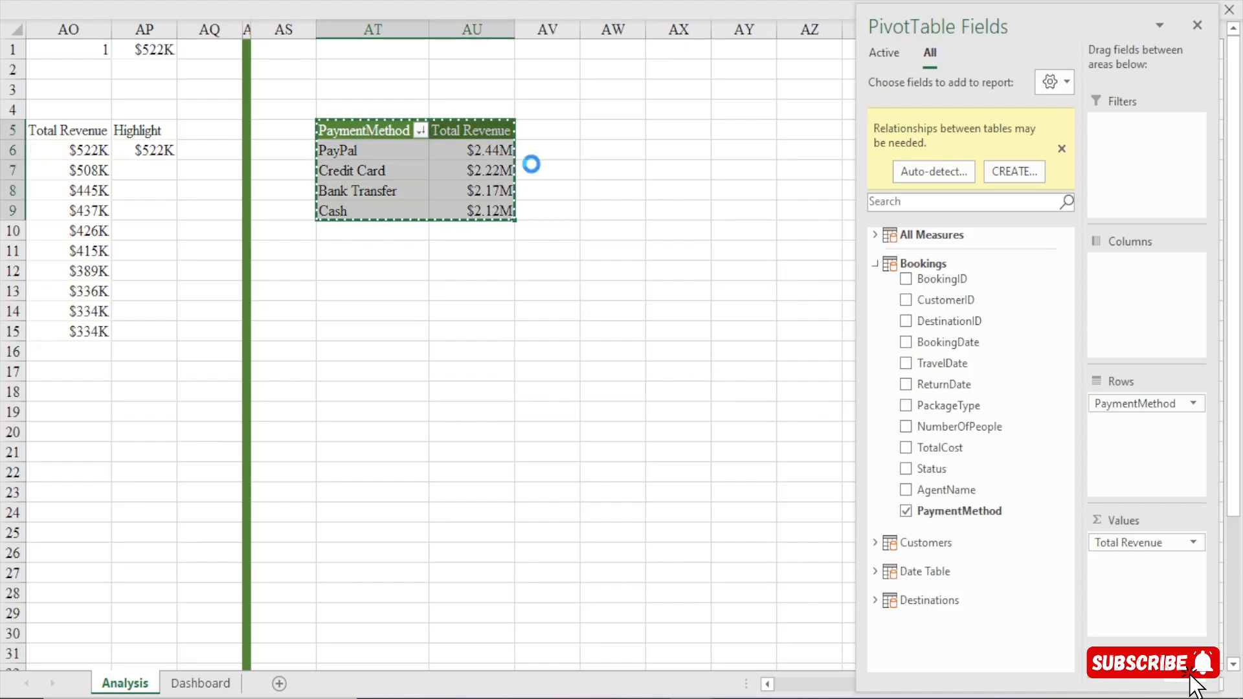
pyautogui.click(734, 130)
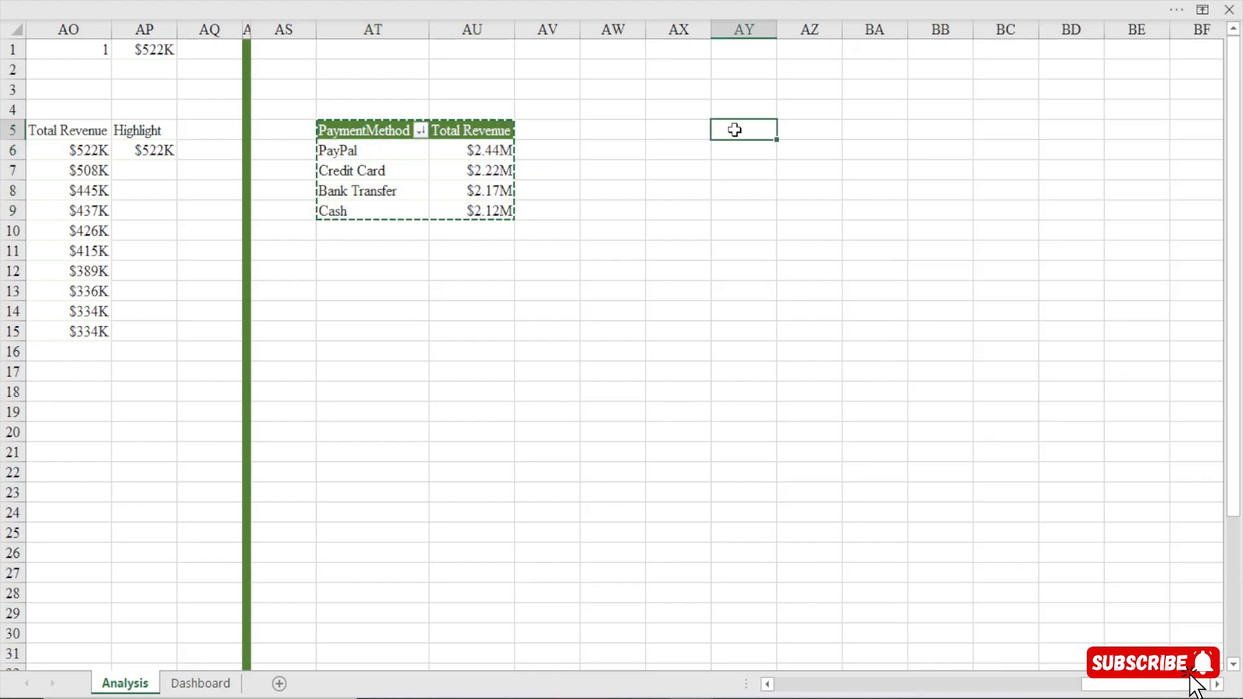
pyautogui.hotkey('ctrl', 'v')
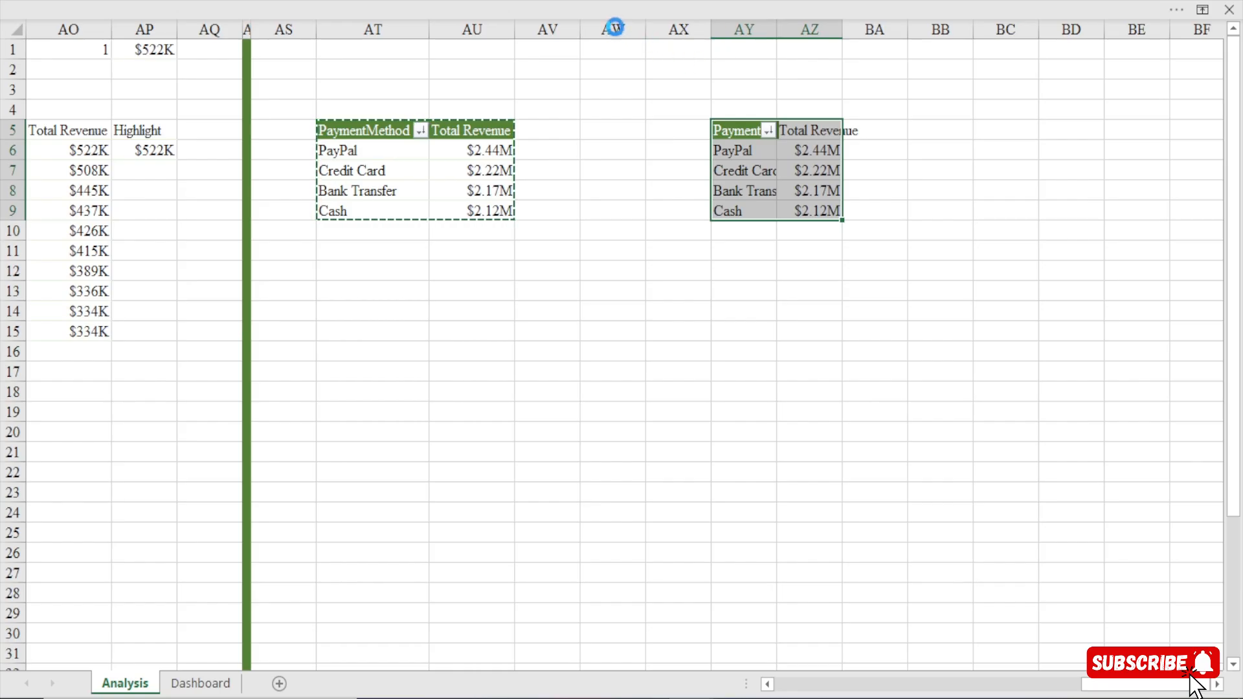
# Fill column AW with green and narrow it to a thin divider between the two pivot tables.
pyautogui.click(614, 27)
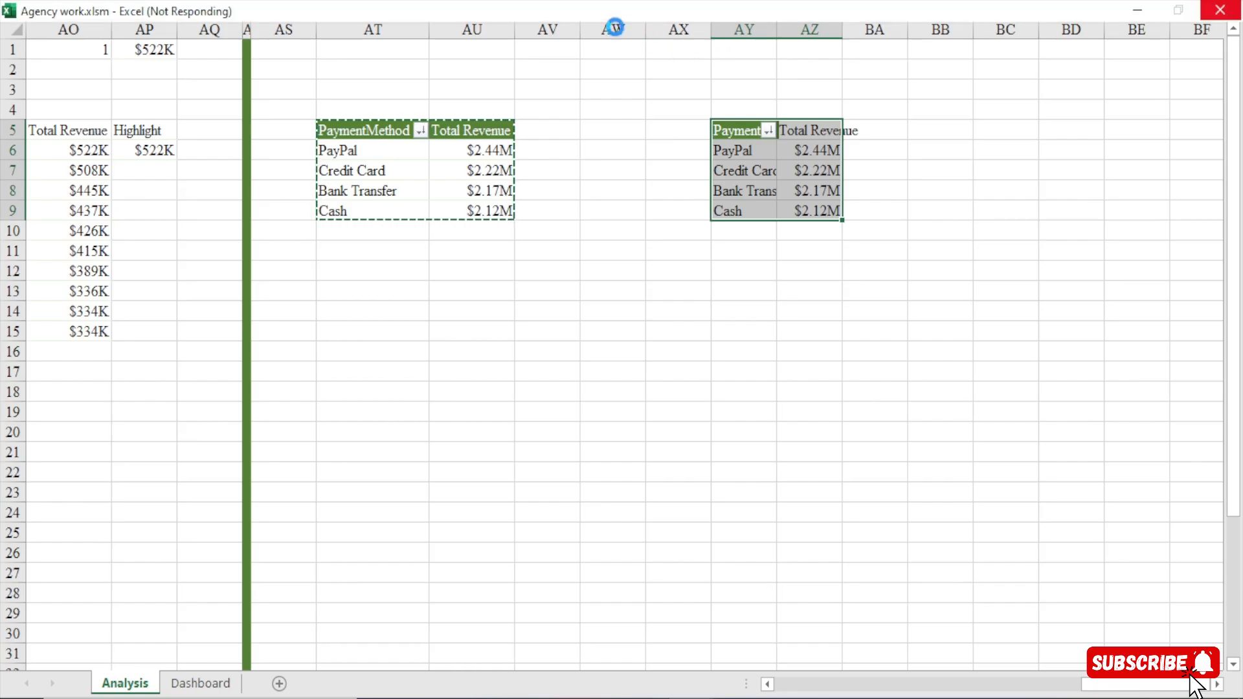
pyautogui.press('Escape')
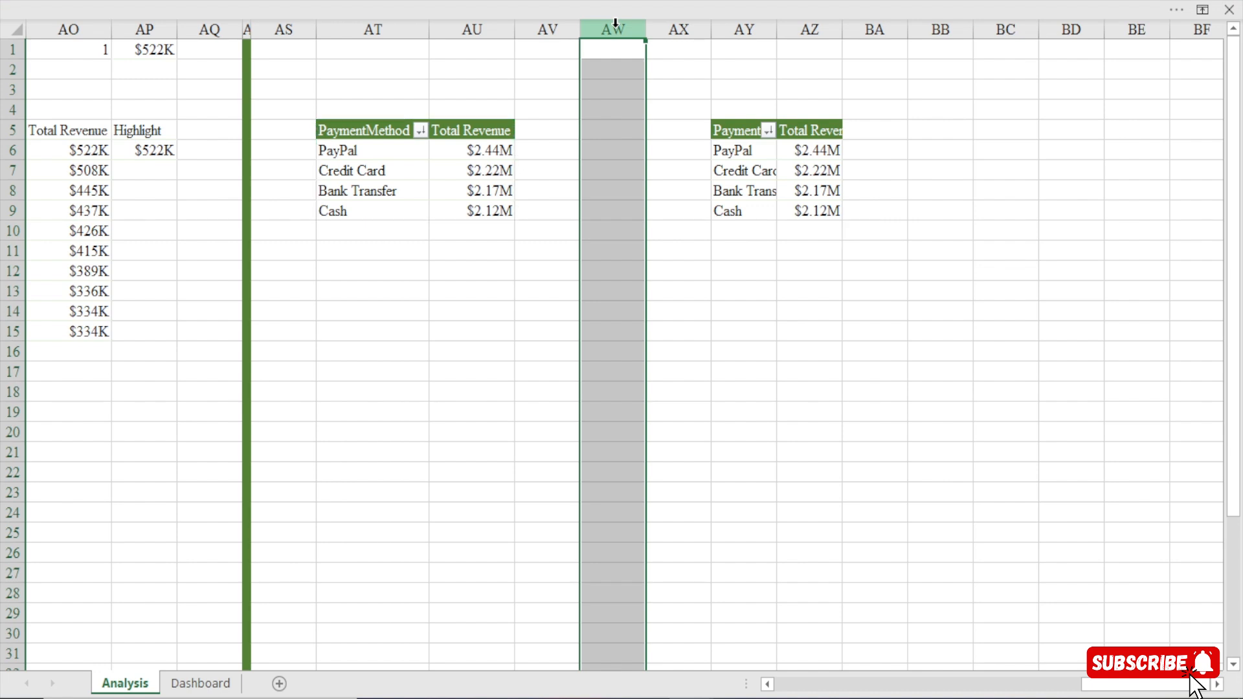
pyautogui.click(585, 4)
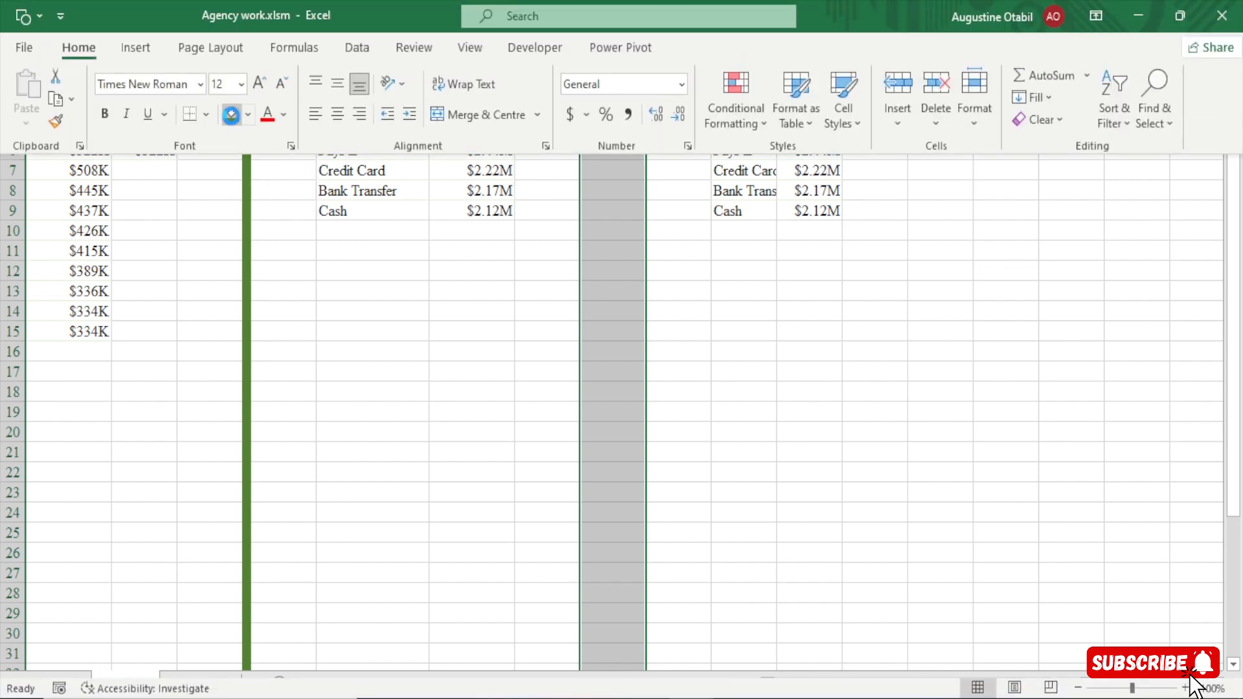
pyautogui.click(232, 115)
pyautogui.moveTo(640, 25); pyautogui.dragTo(592, 55)
pyautogui.moveTo(824, 294); pyautogui.dragTo(824, 312)
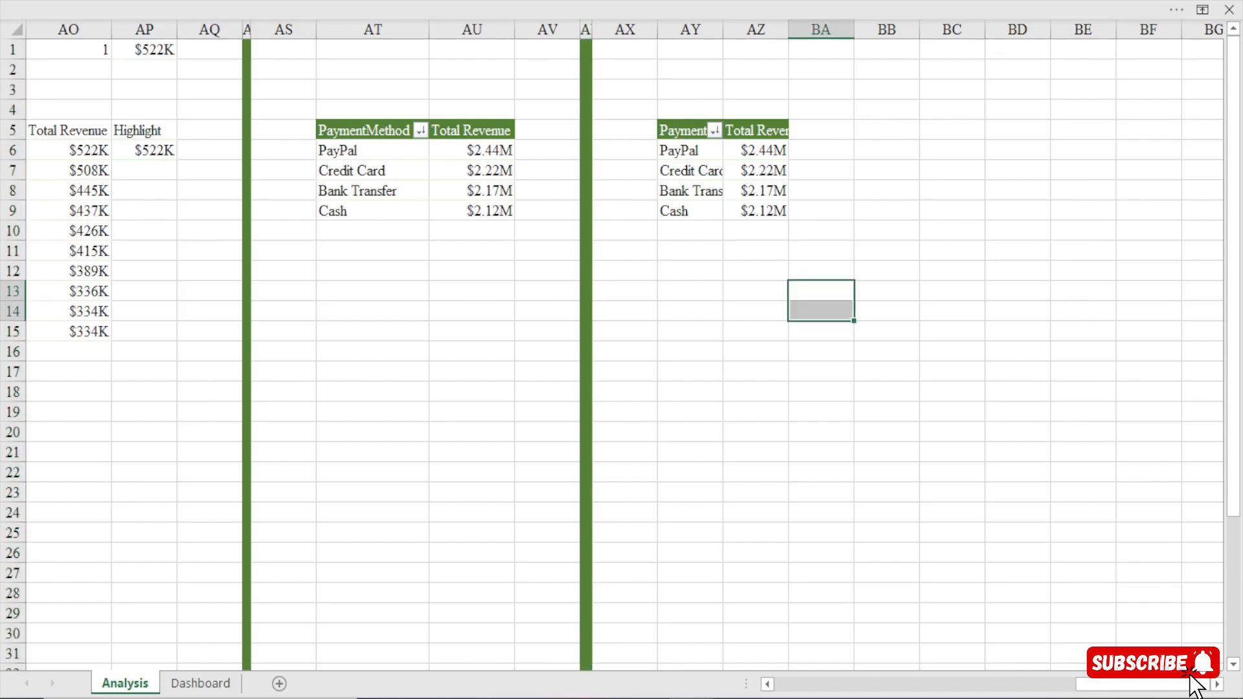
# In the pasted pivot table, replace the PaymentMethod row field with AgentName from the Bookings table.
pyautogui.click(1217, 684)
pyautogui.click(1217, 684)
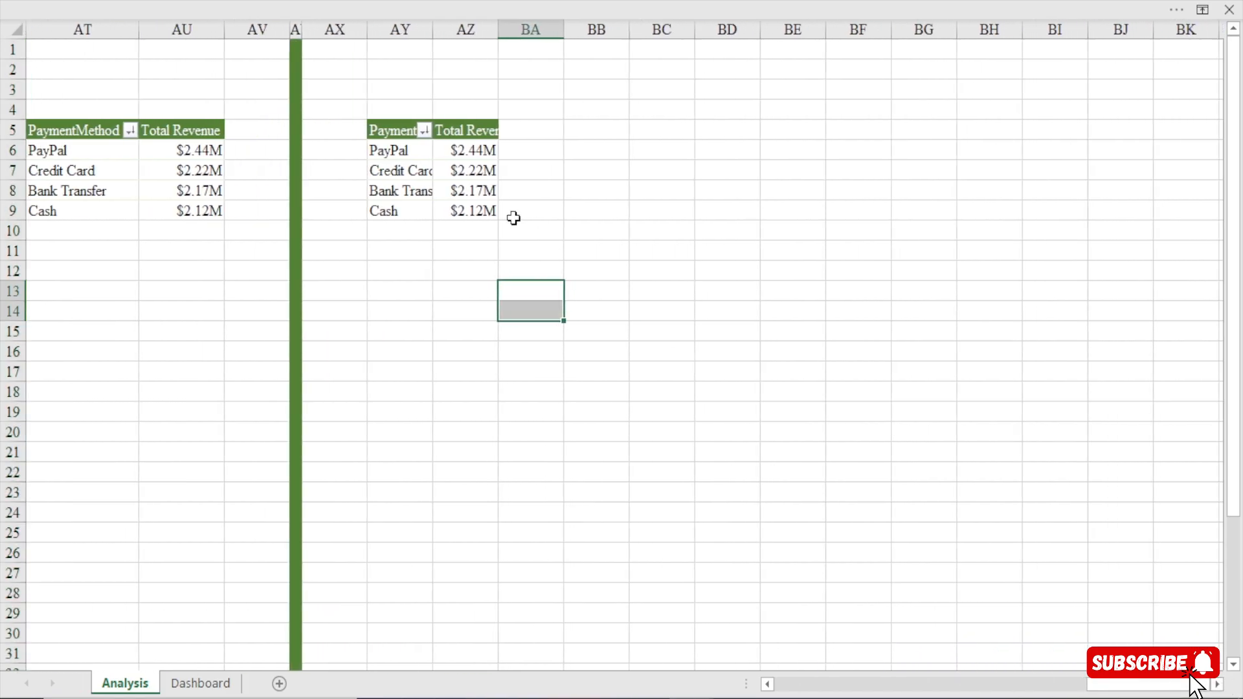
pyautogui.click(408, 154)
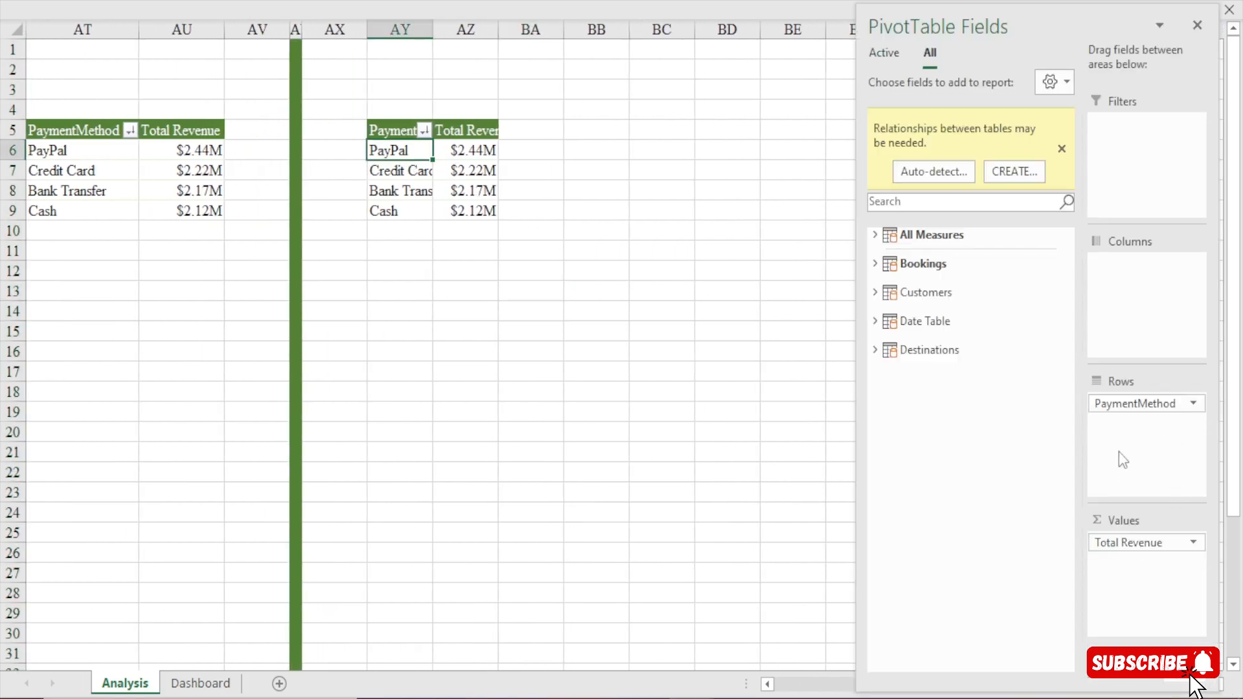
pyautogui.moveTo(1128, 402); pyautogui.dragTo(869, 283)
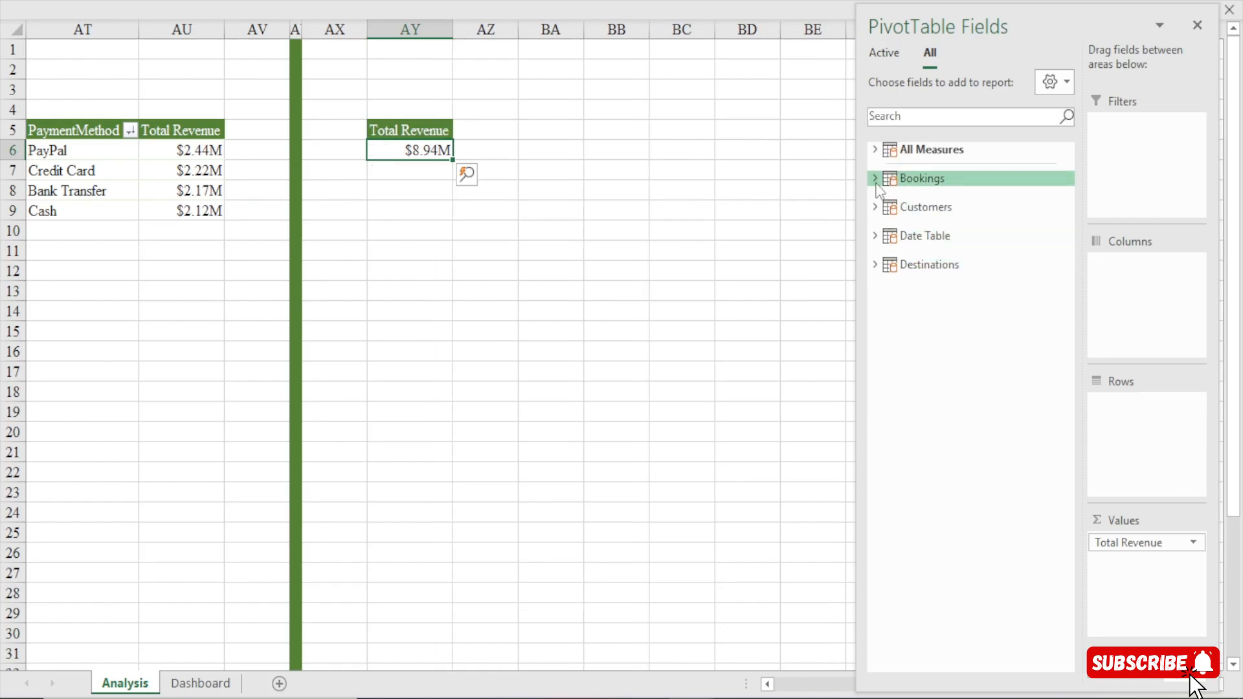
pyautogui.click(875, 179)
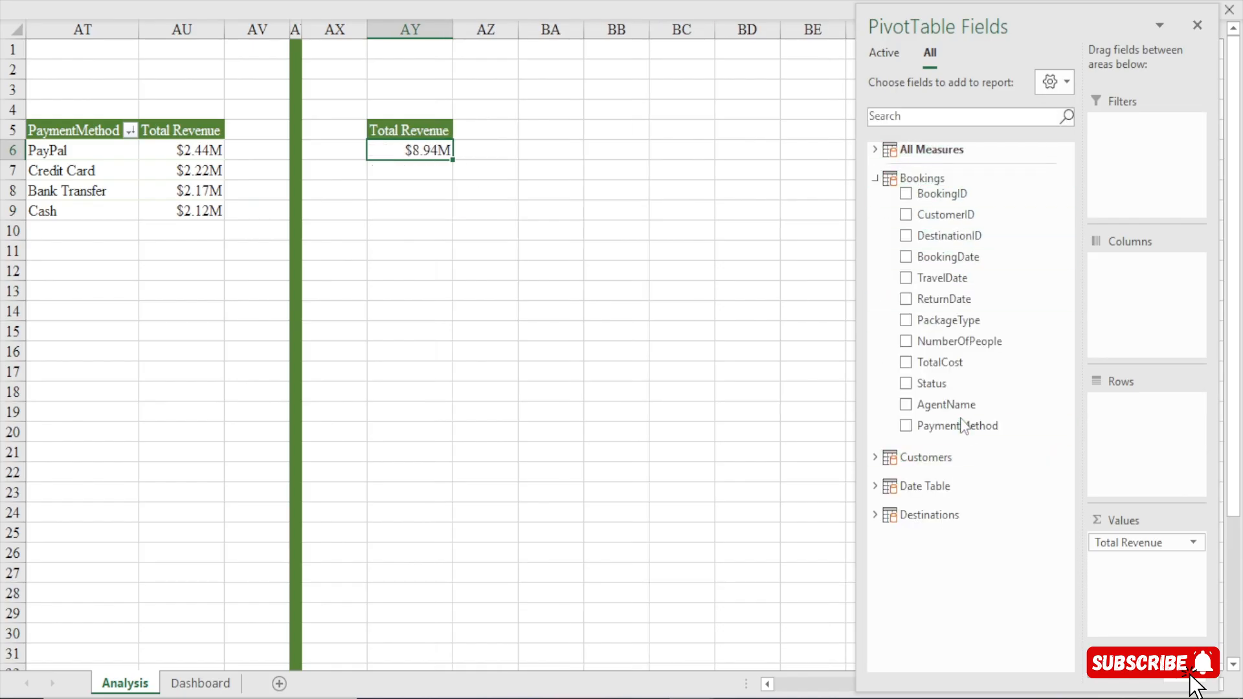
pyautogui.moveTo(960, 404); pyautogui.dragTo(1143, 428)
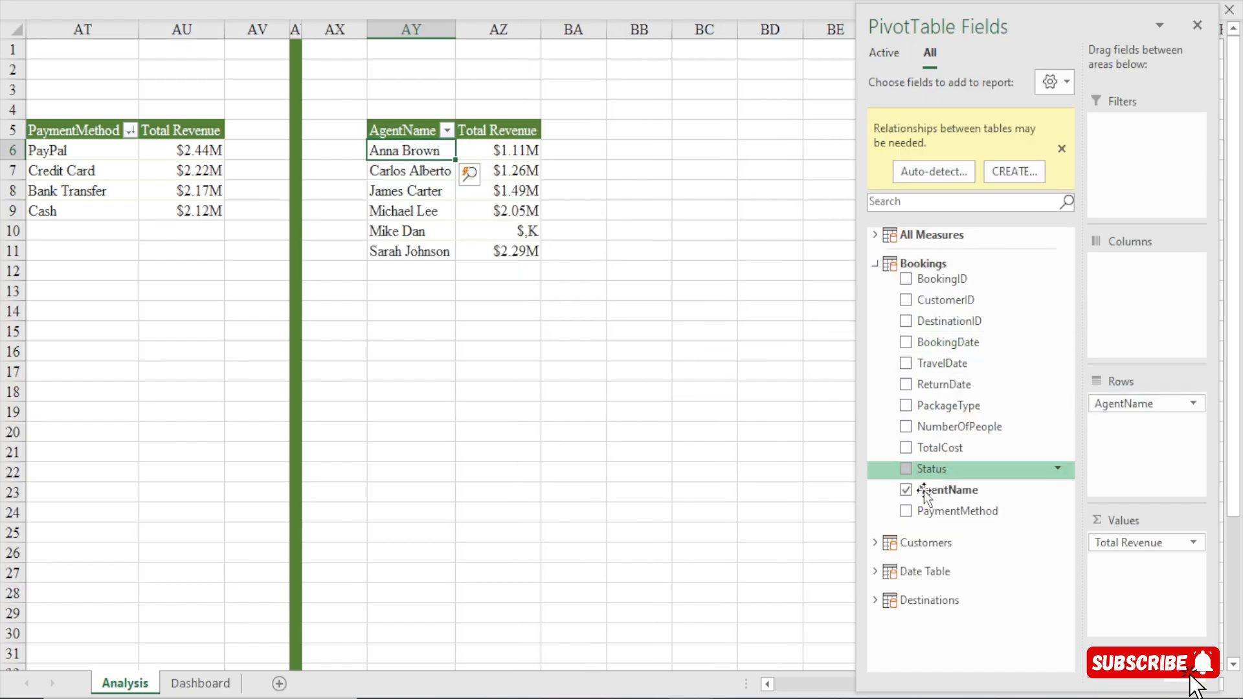
# Add the Total Revenue measure a second time to the agent pivot table's values.
pyautogui.click(874, 264)
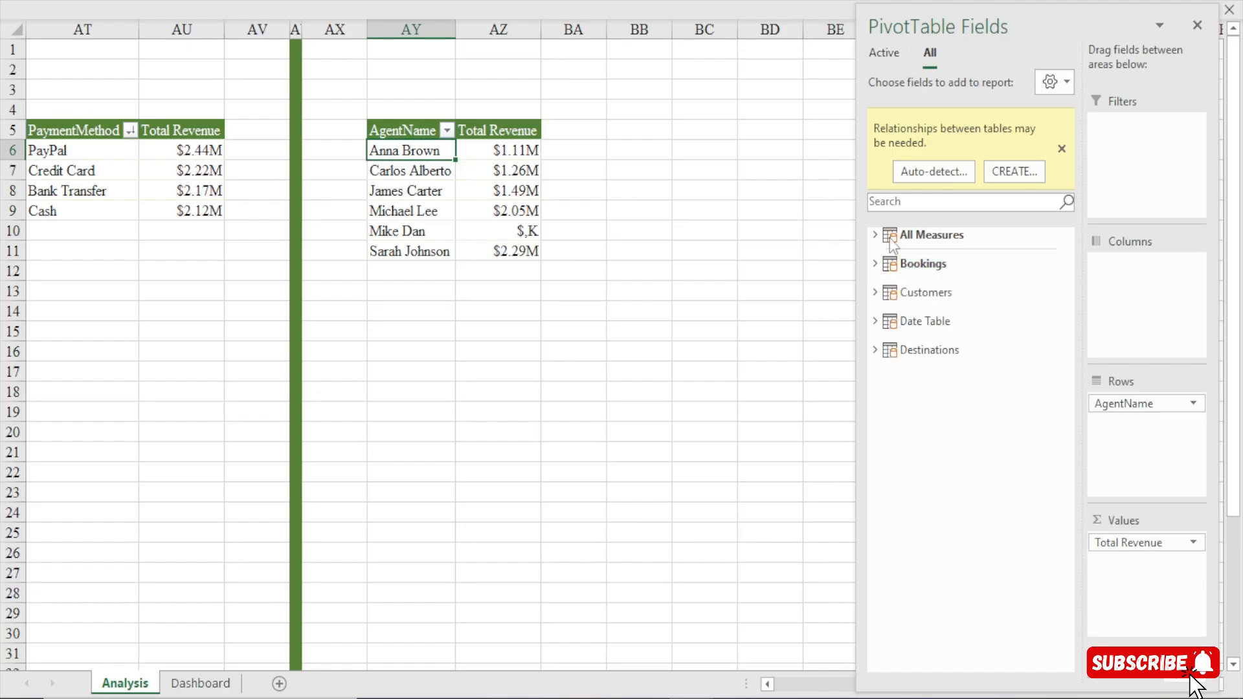
pyautogui.click(874, 235)
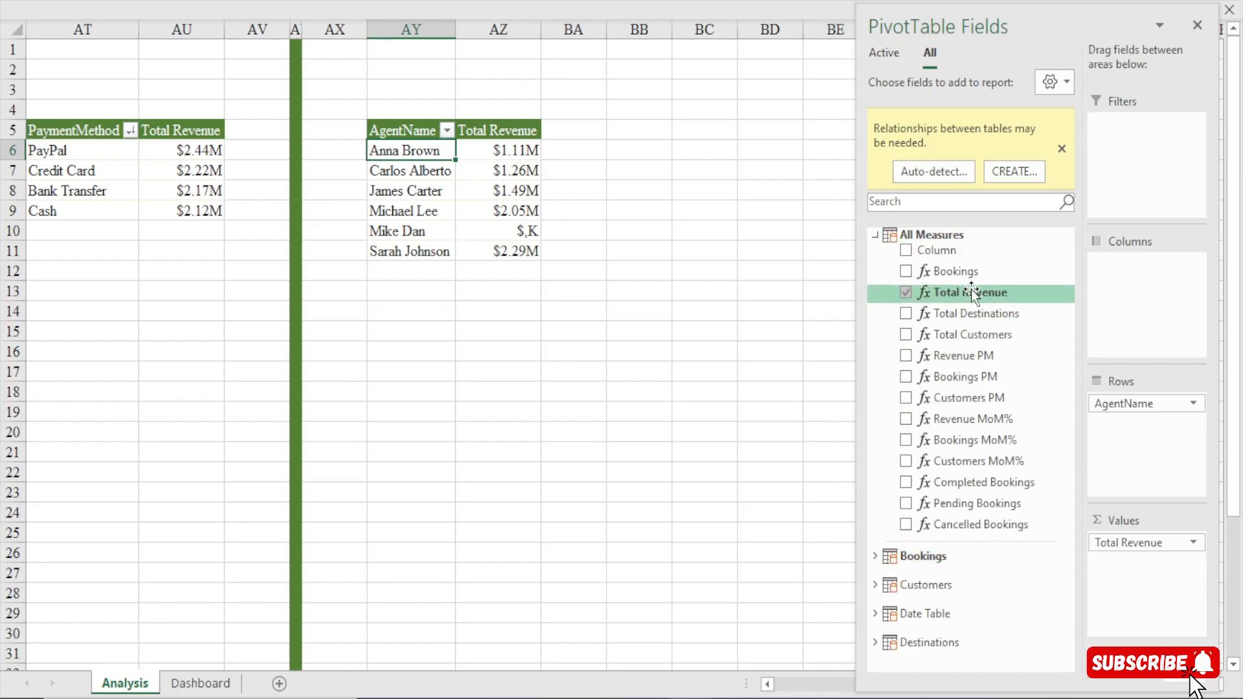
pyautogui.moveTo(971, 289); pyautogui.dragTo(1163, 593)
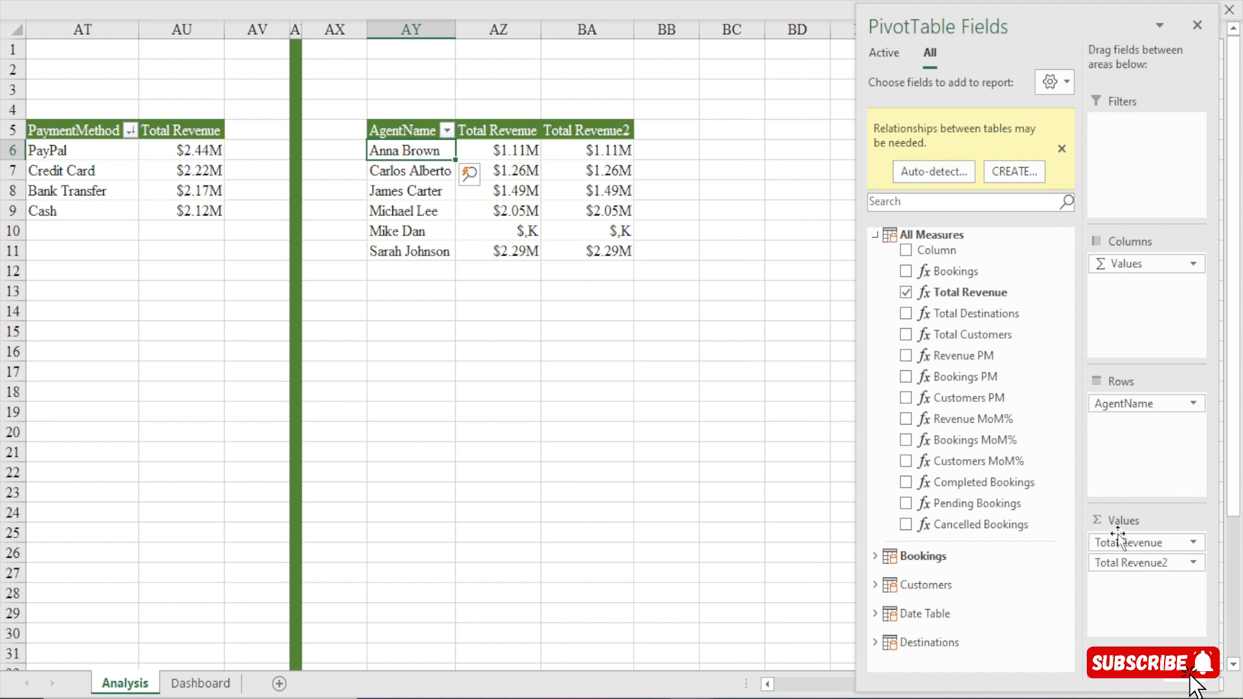
# Set the Total Revenue2 field of the agent pivot table to show values as % of Grand Total.
pyautogui.click(1193, 563)
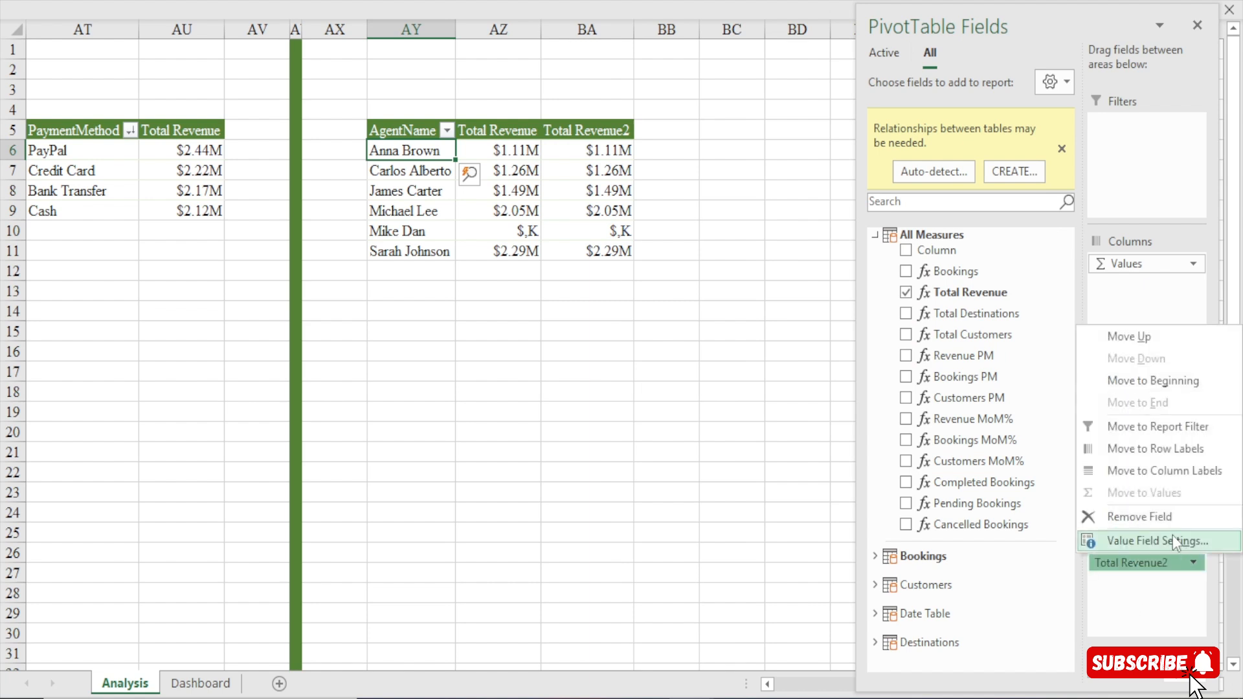
pyautogui.click(1171, 537)
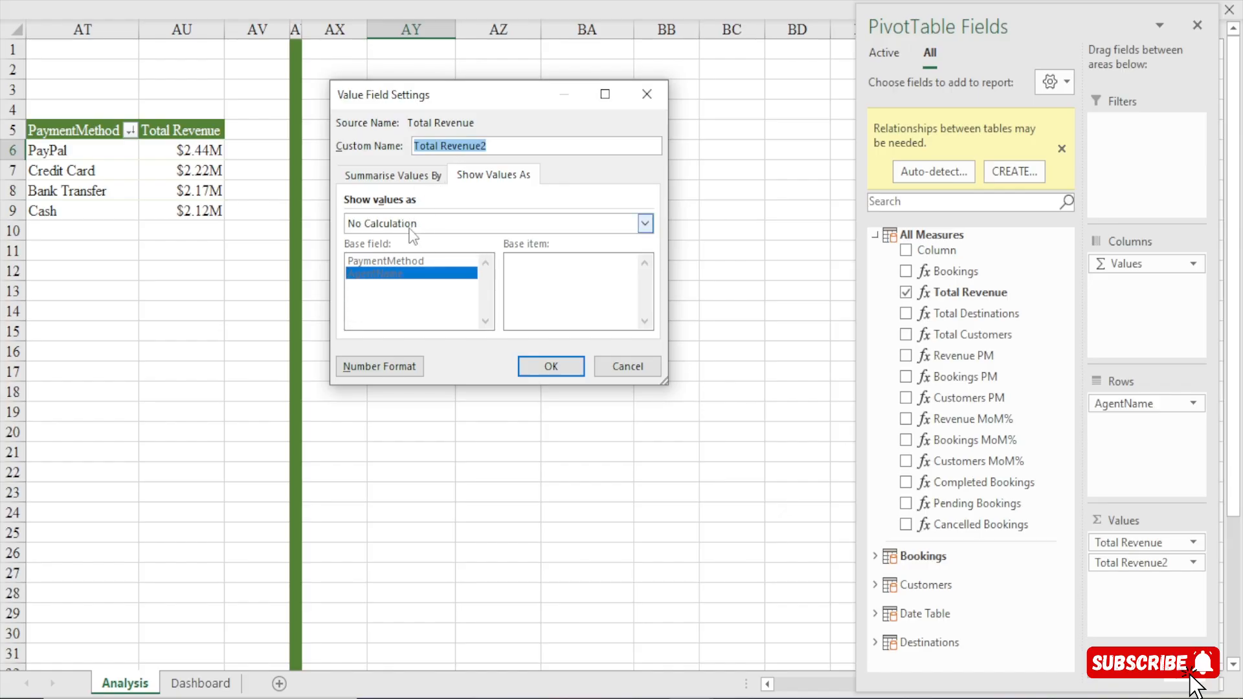
pyautogui.click(379, 177)
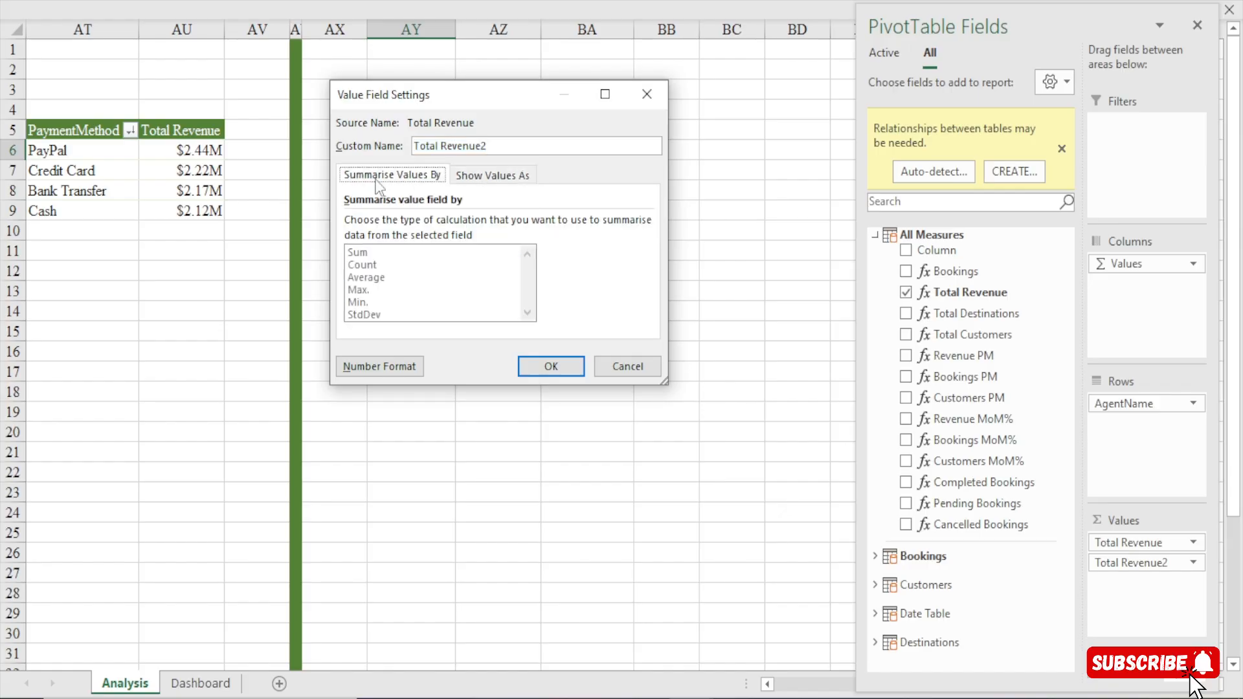
pyautogui.click(521, 183)
pyautogui.click(454, 220)
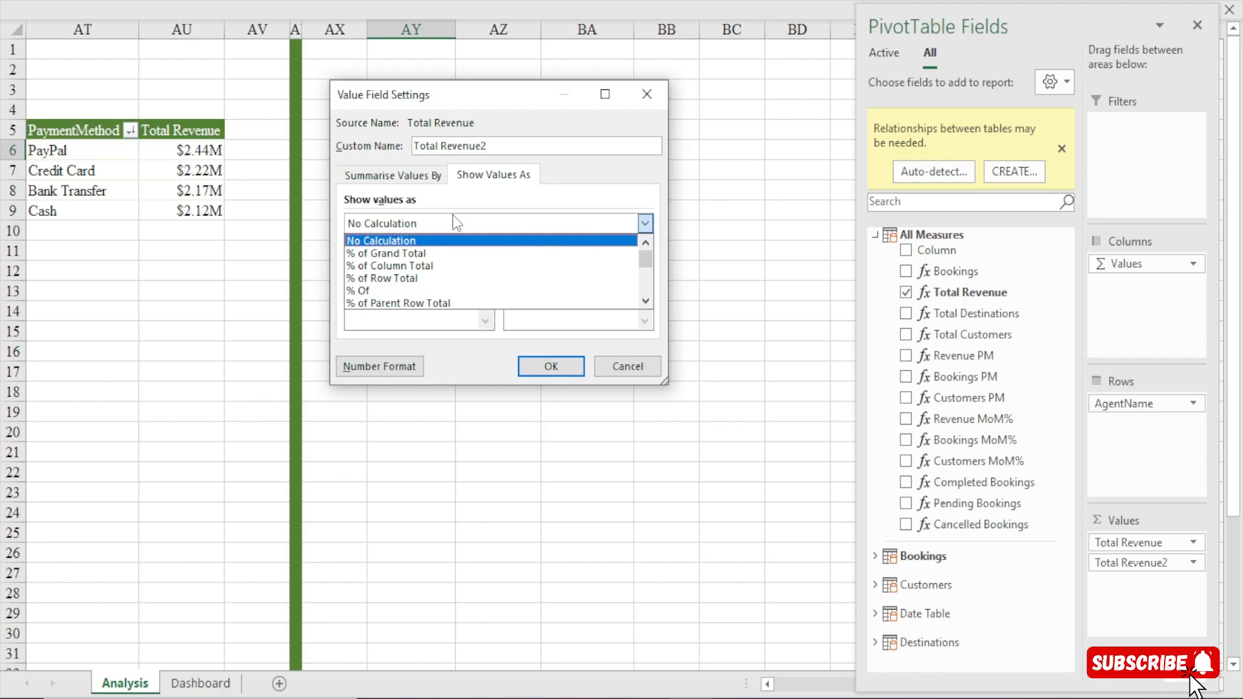
pyautogui.click(392, 254)
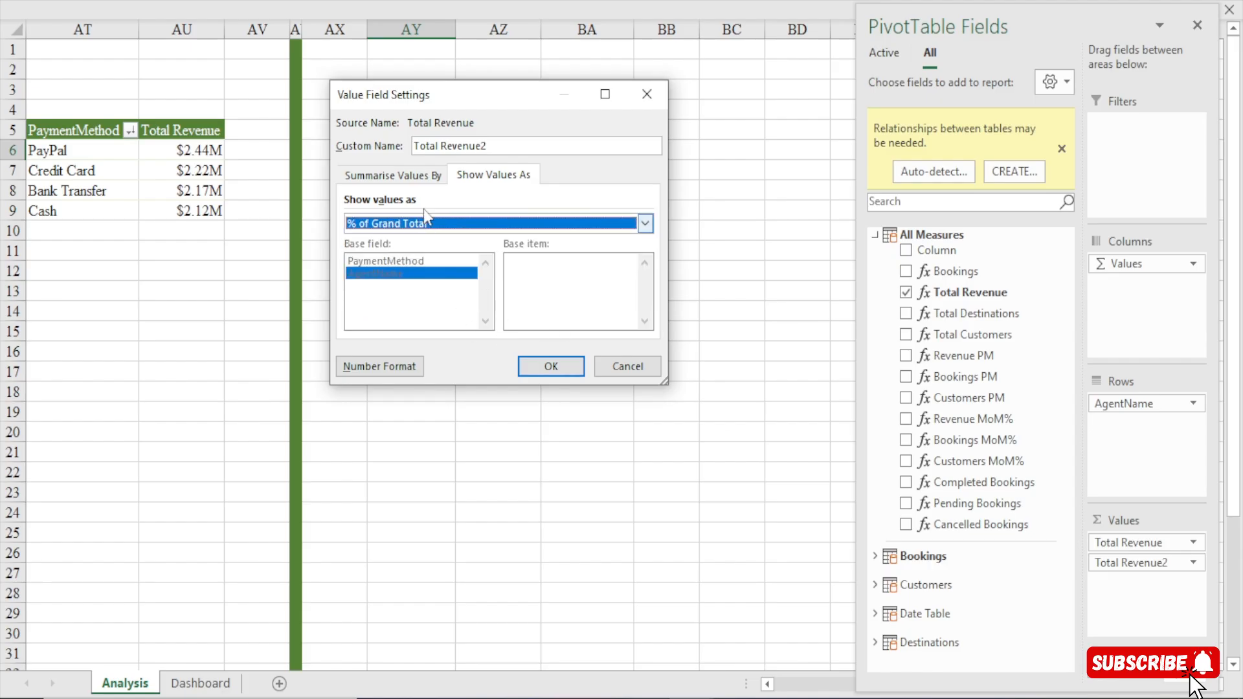
pyautogui.click(550, 366)
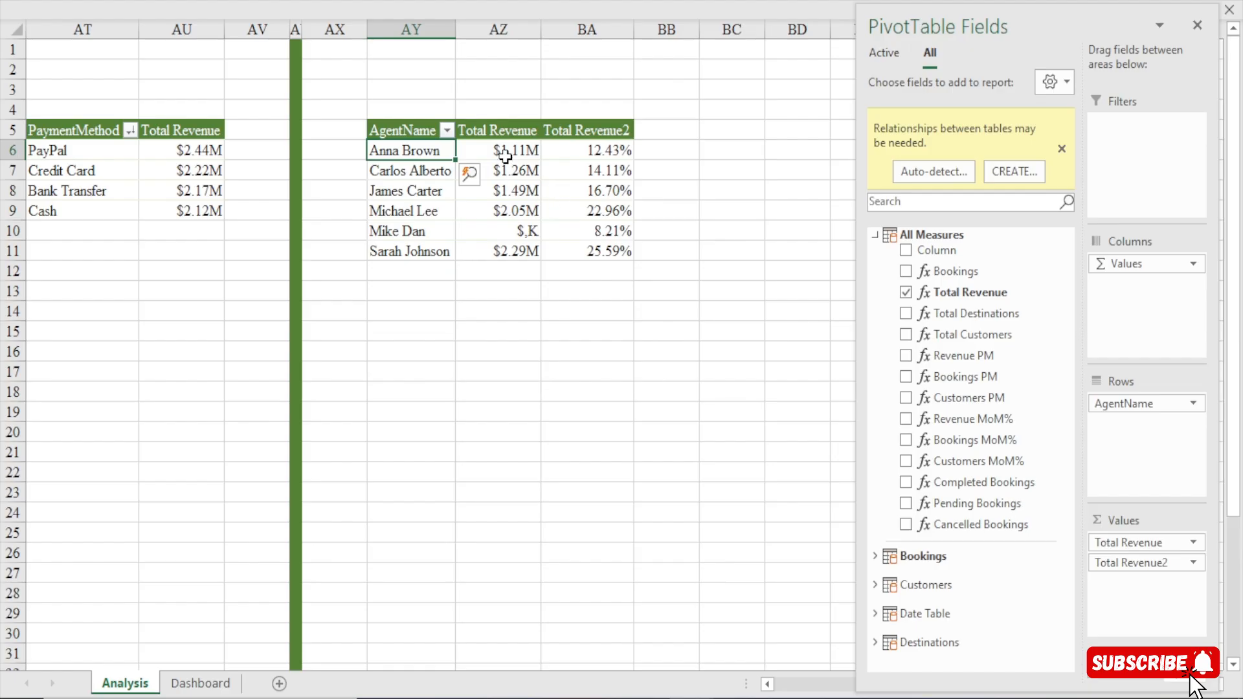
# Apply the custom number format [>=1000000]$0.0,,"M";[>=1000]$,"K" to the agent pivot table's Total Revenue values.
pyautogui.moveTo(508, 150); pyautogui.dragTo(499, 249)
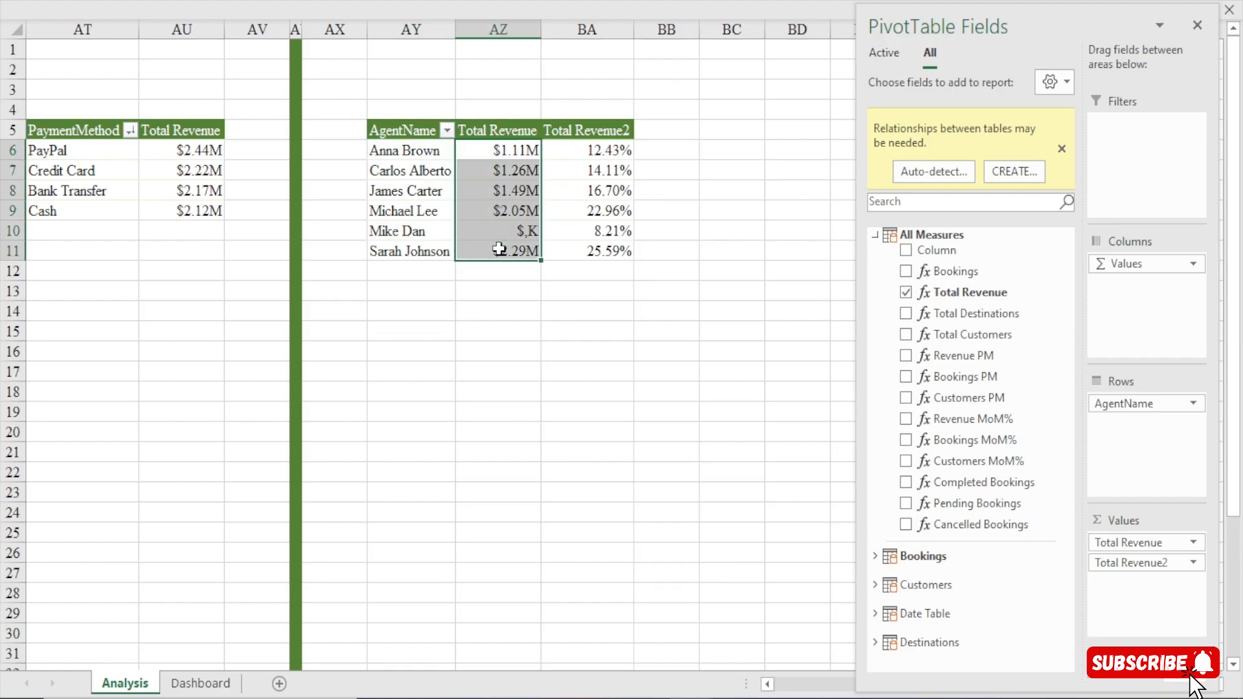
pyautogui.hotkey('ctrl', '1')
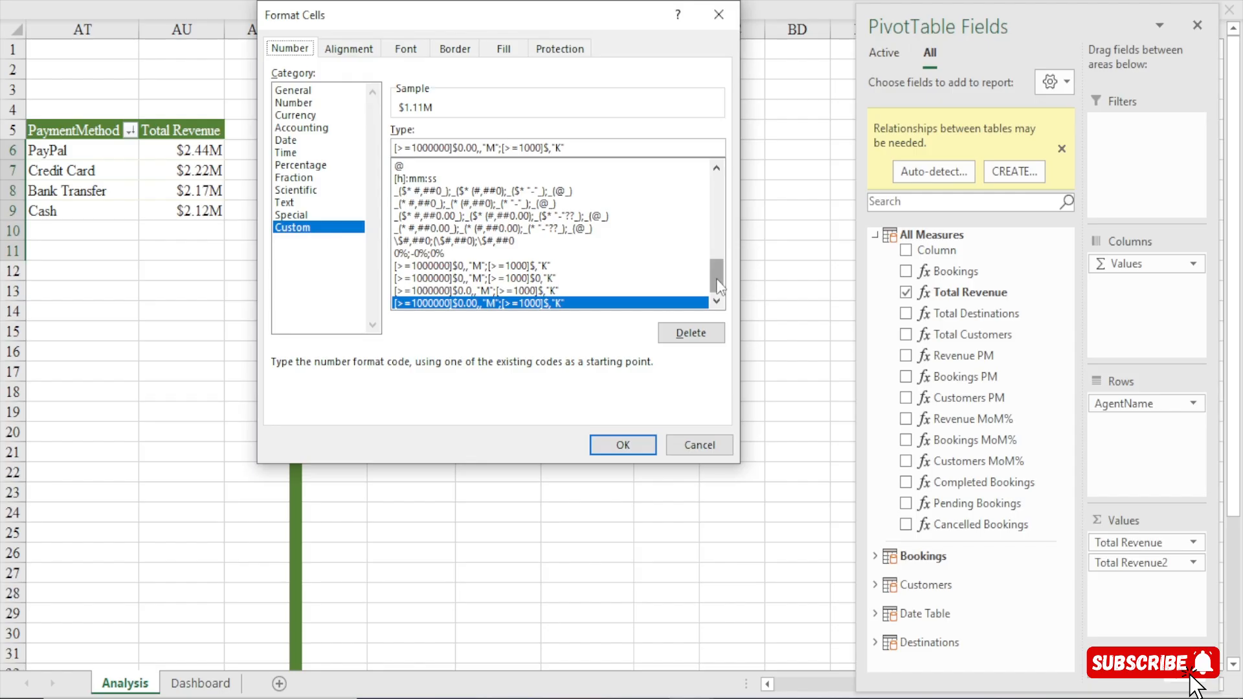
pyautogui.click(504, 279)
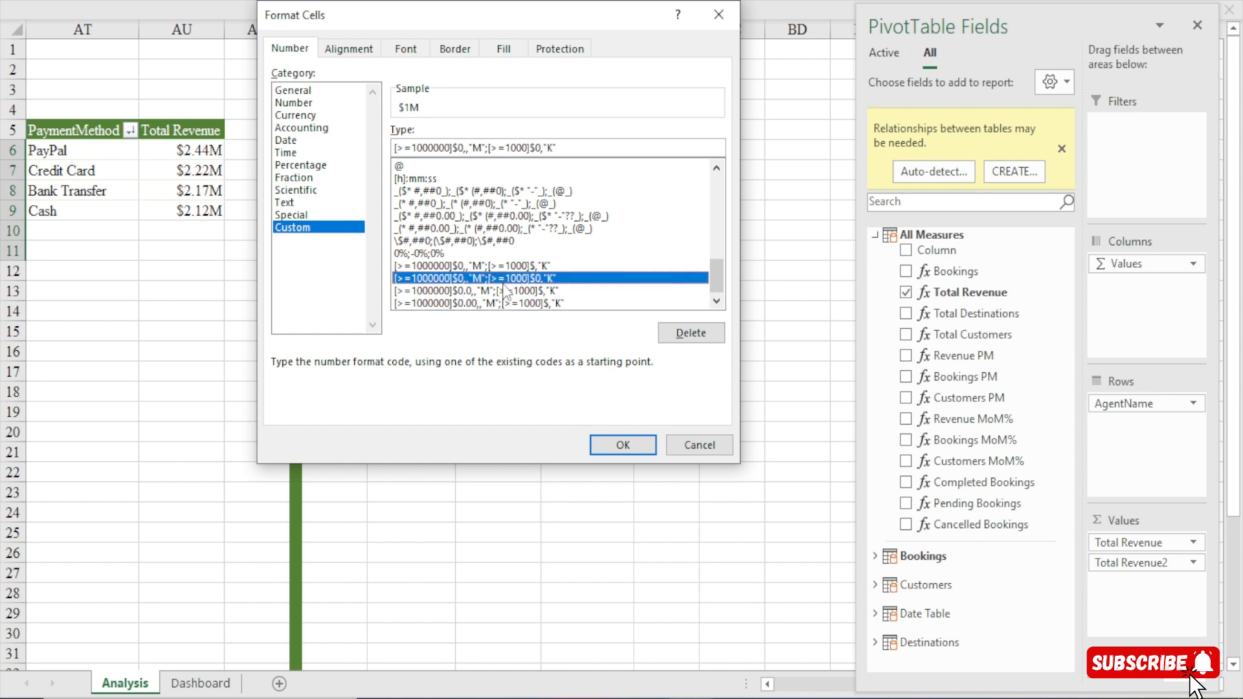
pyautogui.click(503, 291)
pyautogui.click(609, 449)
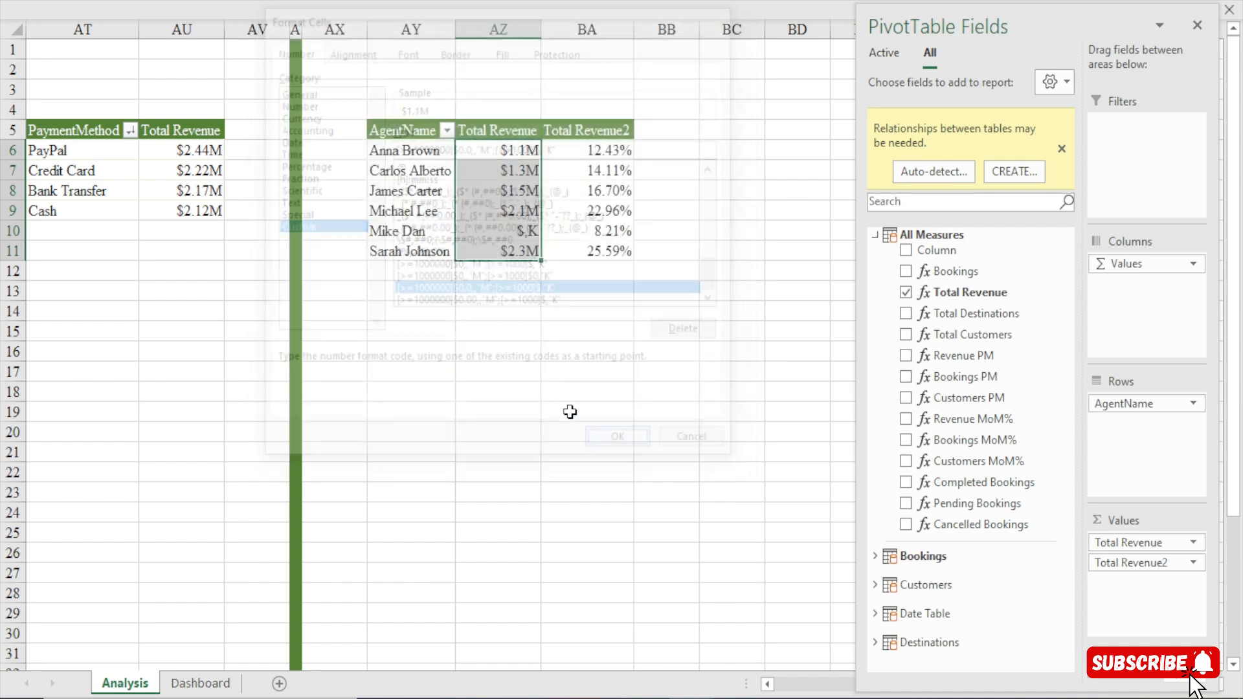
# Set the custom number format of the agent pivot table's Total Revenue values to [>=1000000]$0.00,,"M";[>=1000]$0,"K".
pyautogui.moveTo(515, 231)
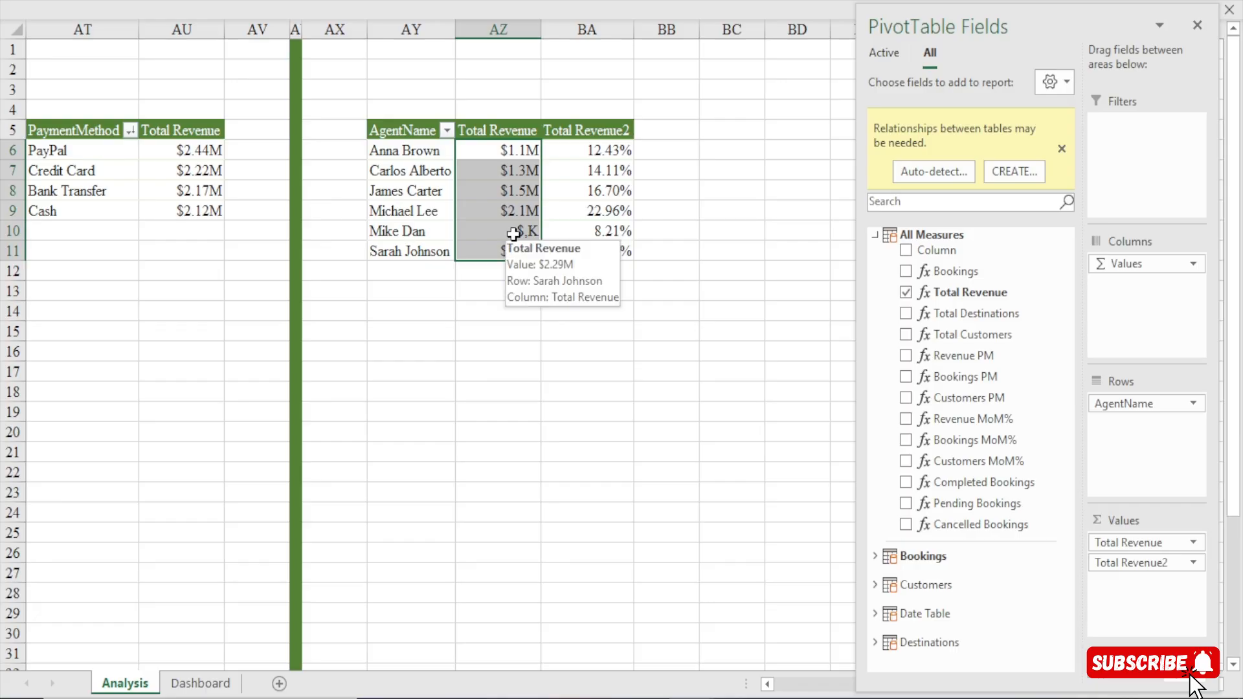
pyautogui.hotkey('ctrl', '1')
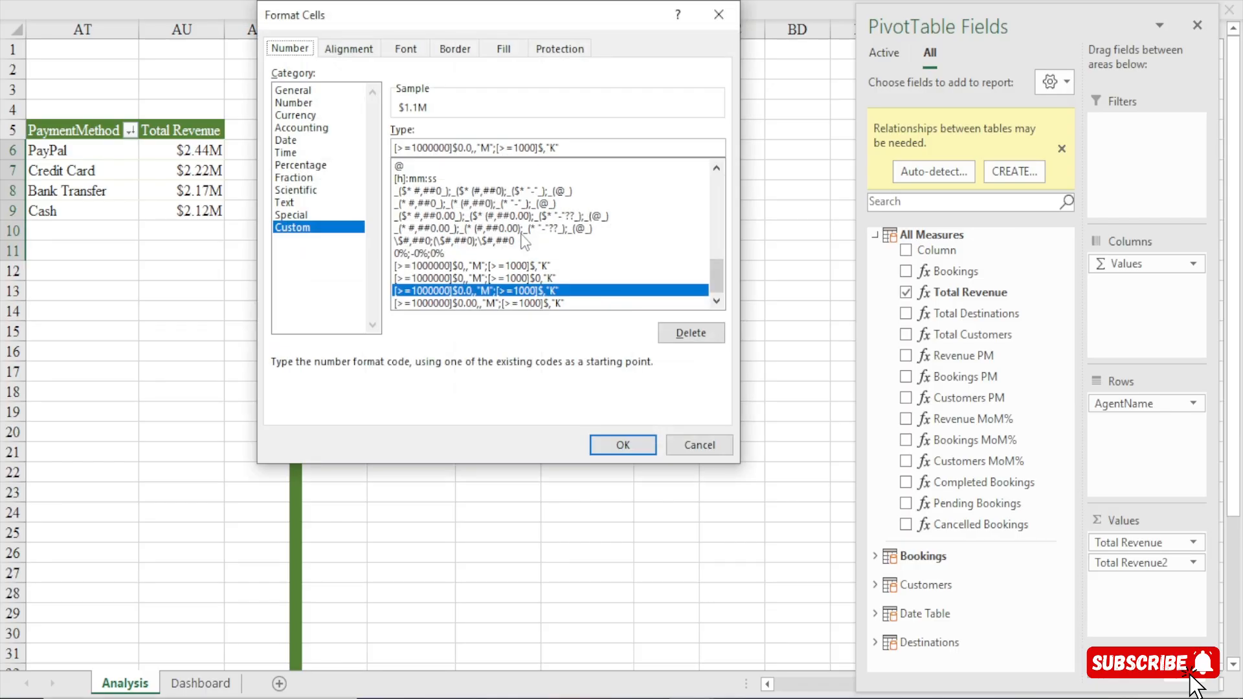
pyautogui.click(548, 304)
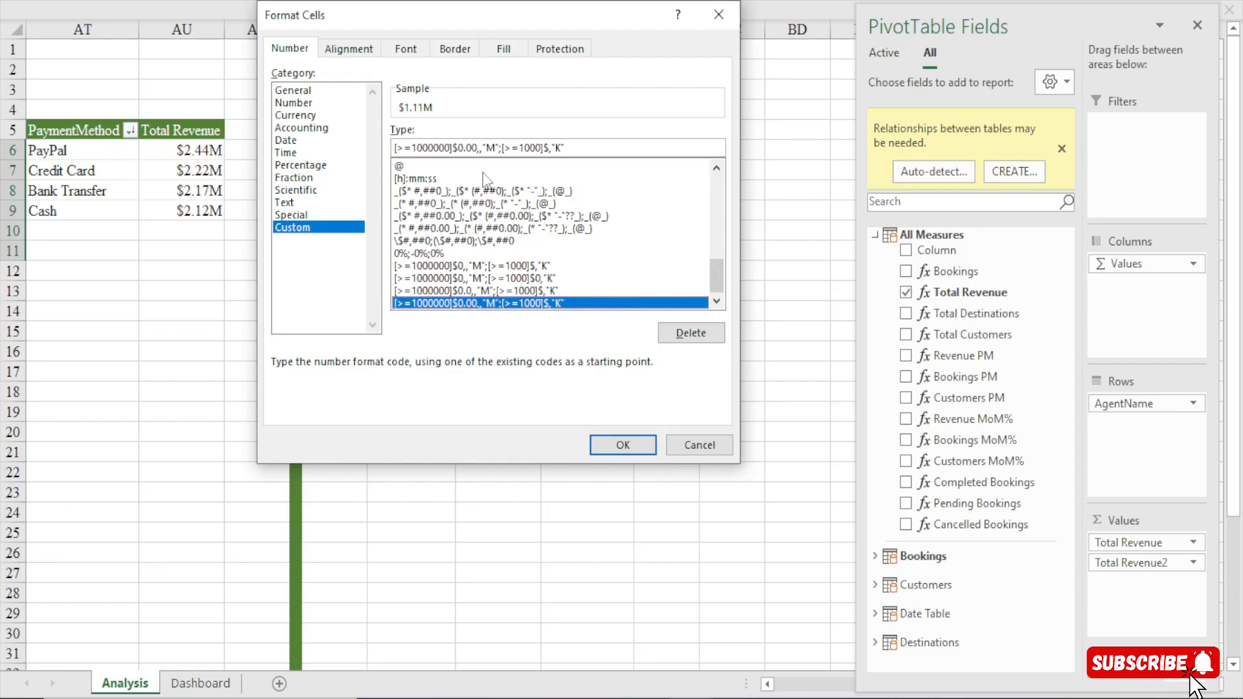
pyautogui.click(549, 149)
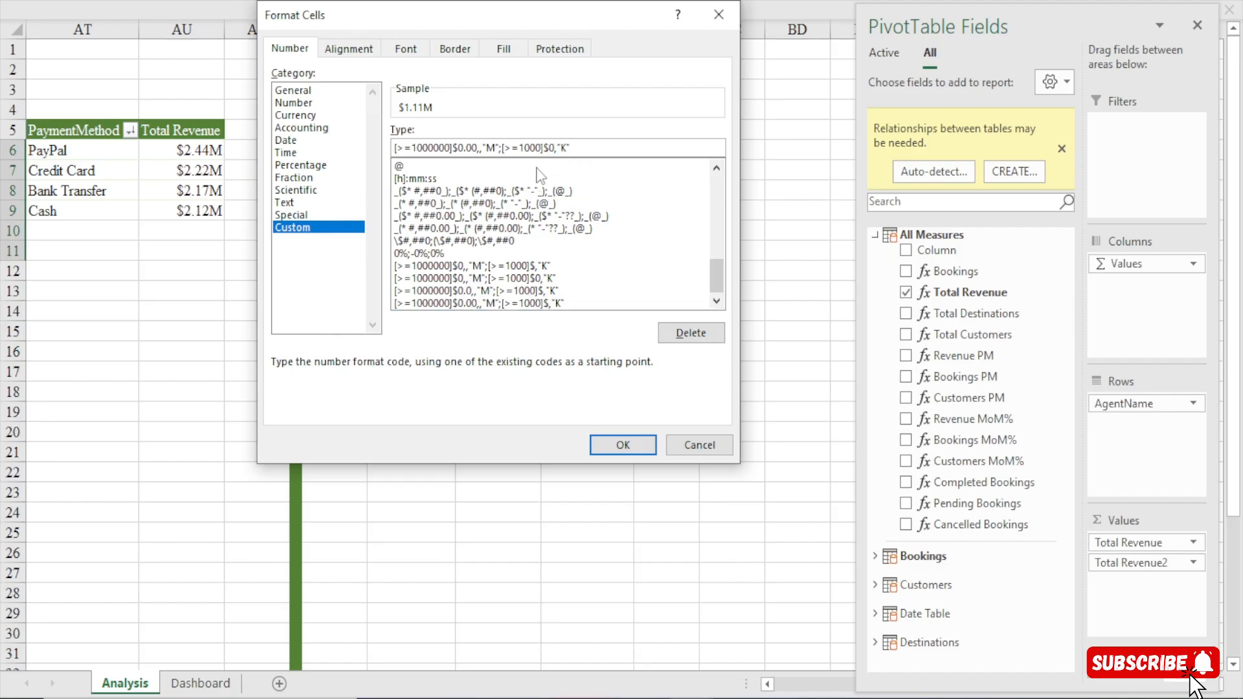
pyautogui.click(612, 443)
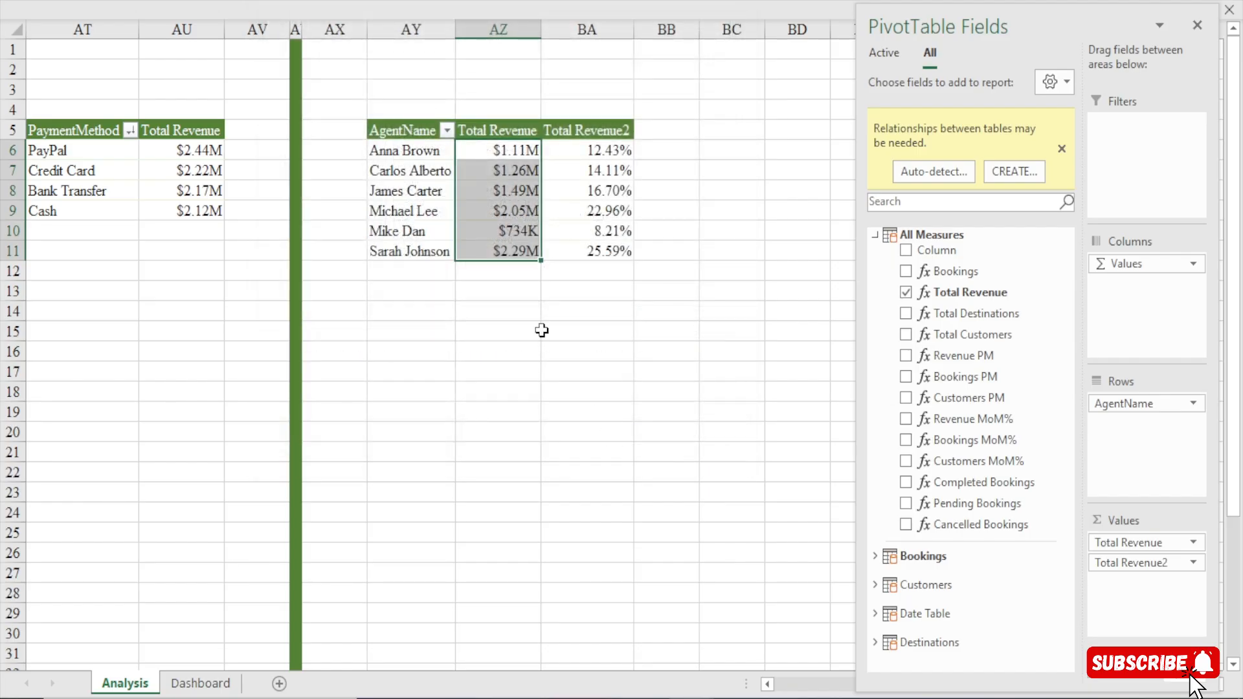
pyautogui.click(515, 237)
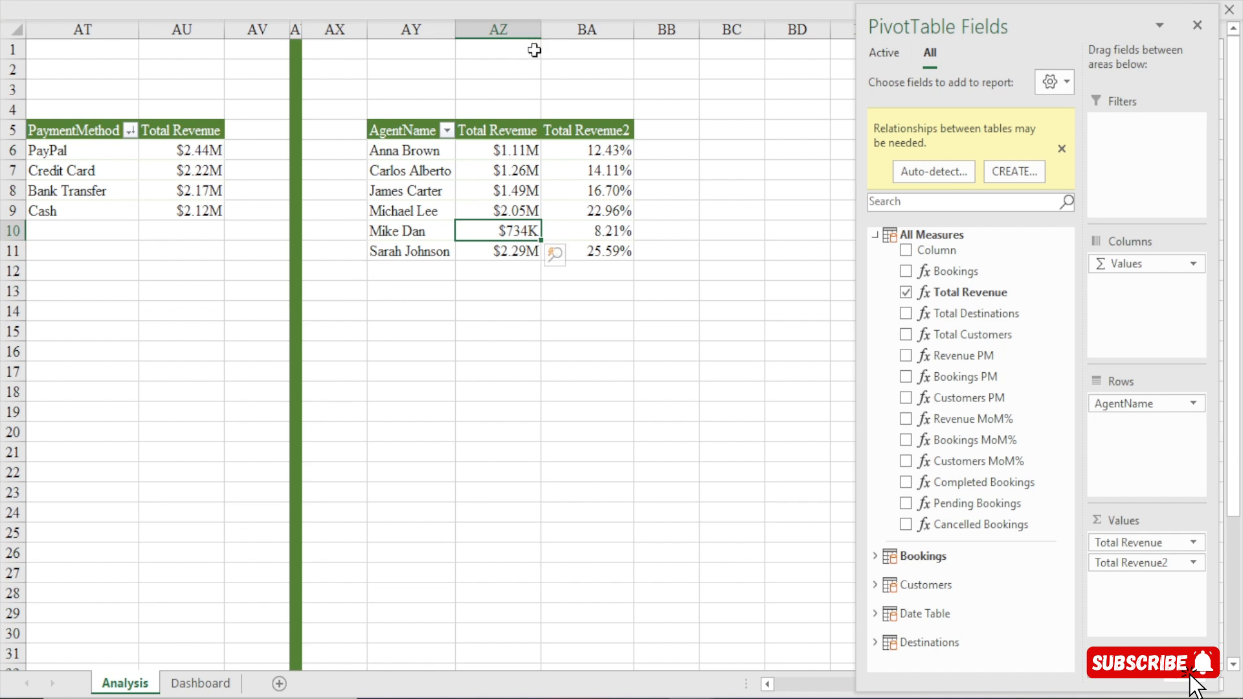
# Sort the agent pivot table by Total Revenue from largest to smallest.
pyautogui.rightClick(492, 145)
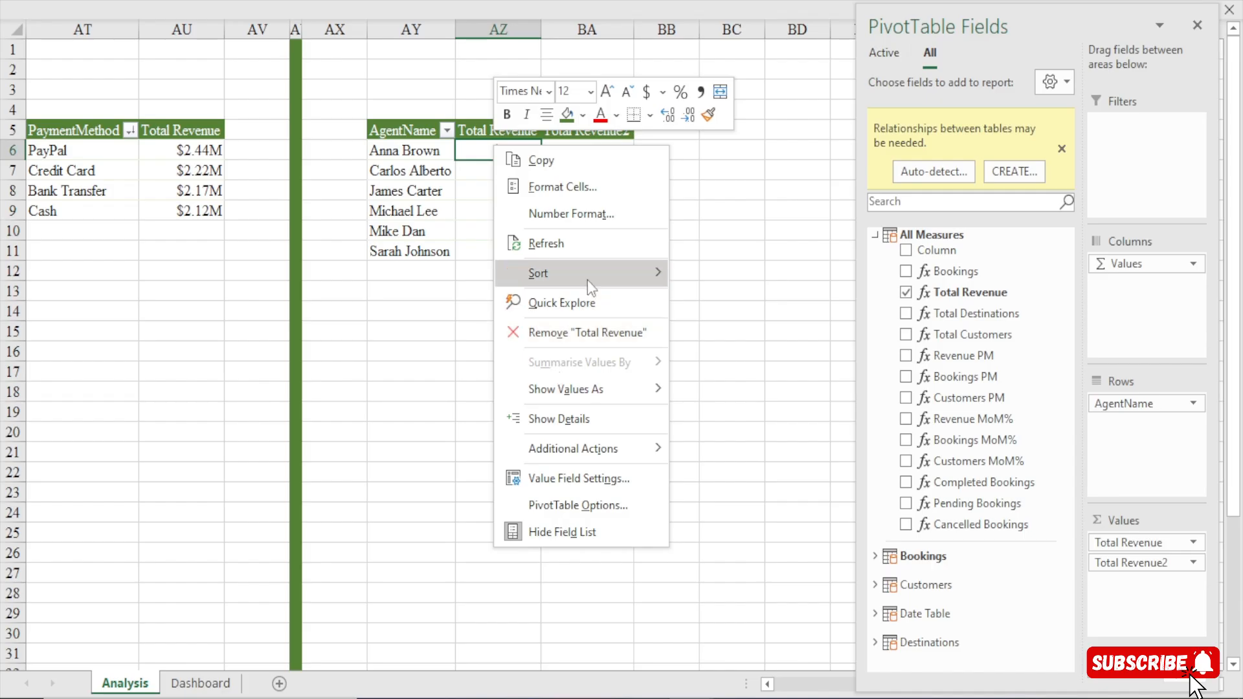
pyautogui.moveTo(593, 281)
pyautogui.click(736, 302)
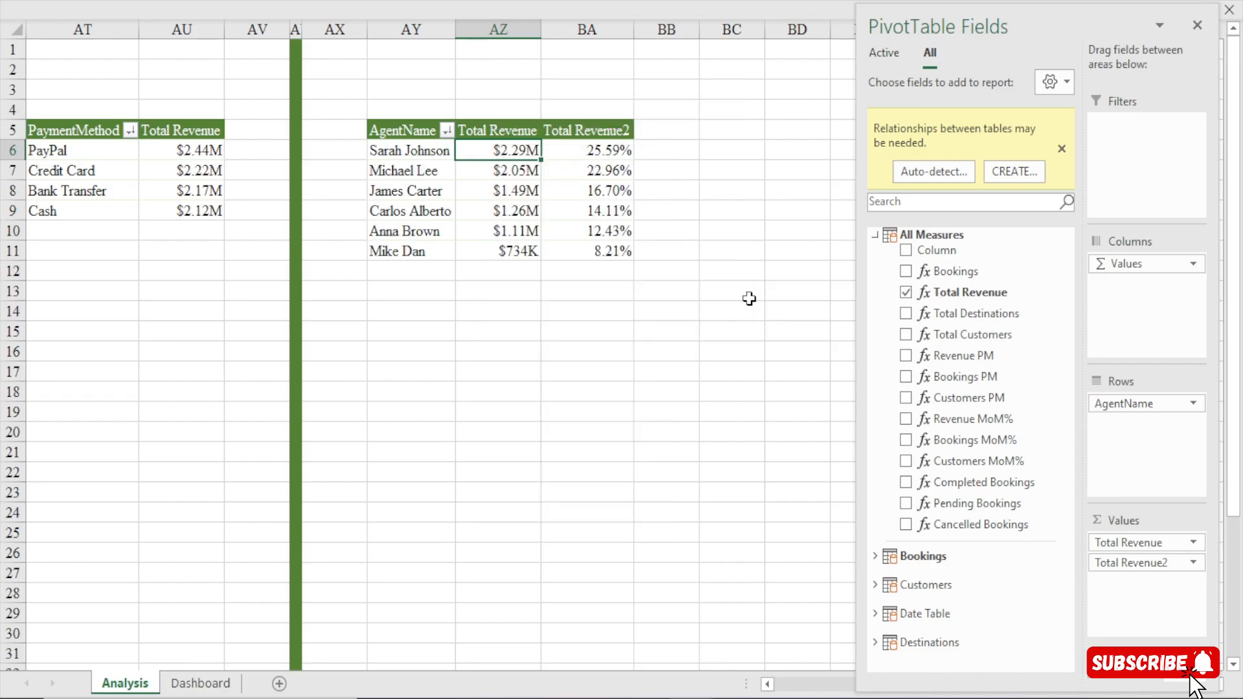
pyautogui.click(425, 158)
pyautogui.click(409, 174)
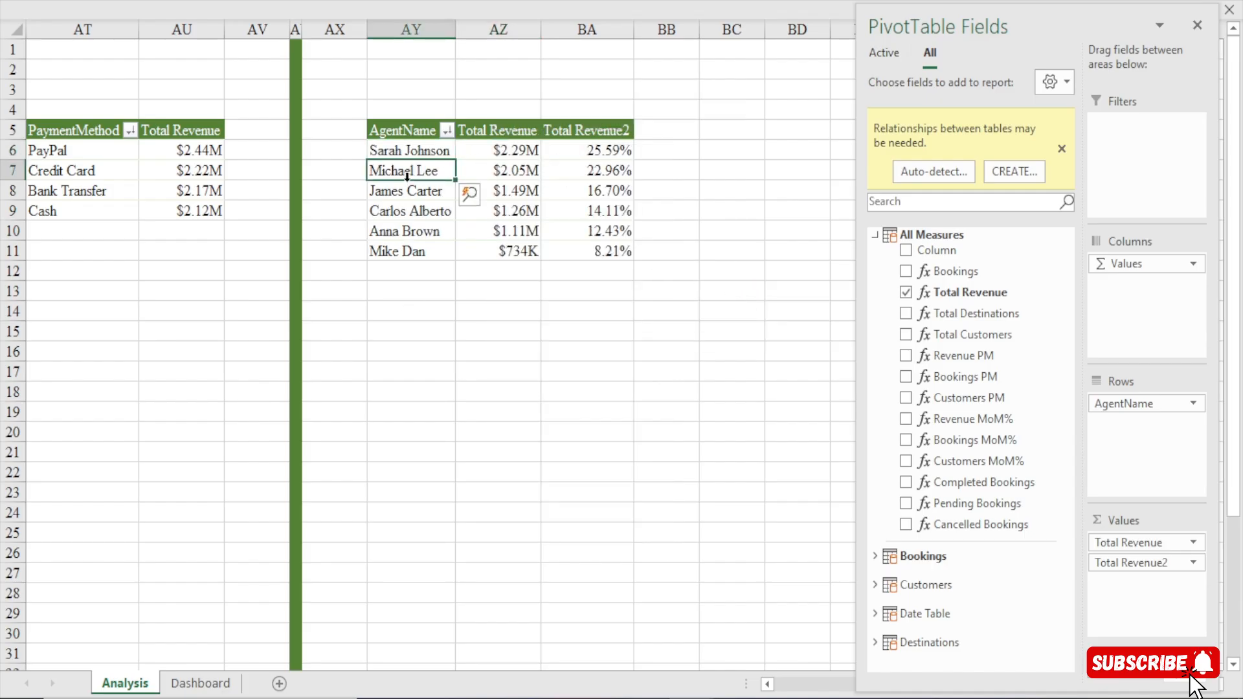
# On the Dashboard sheet, duplicate the PayPal text box and place the copy under the second S/N heading, beside number 1.
pyautogui.click(206, 684)
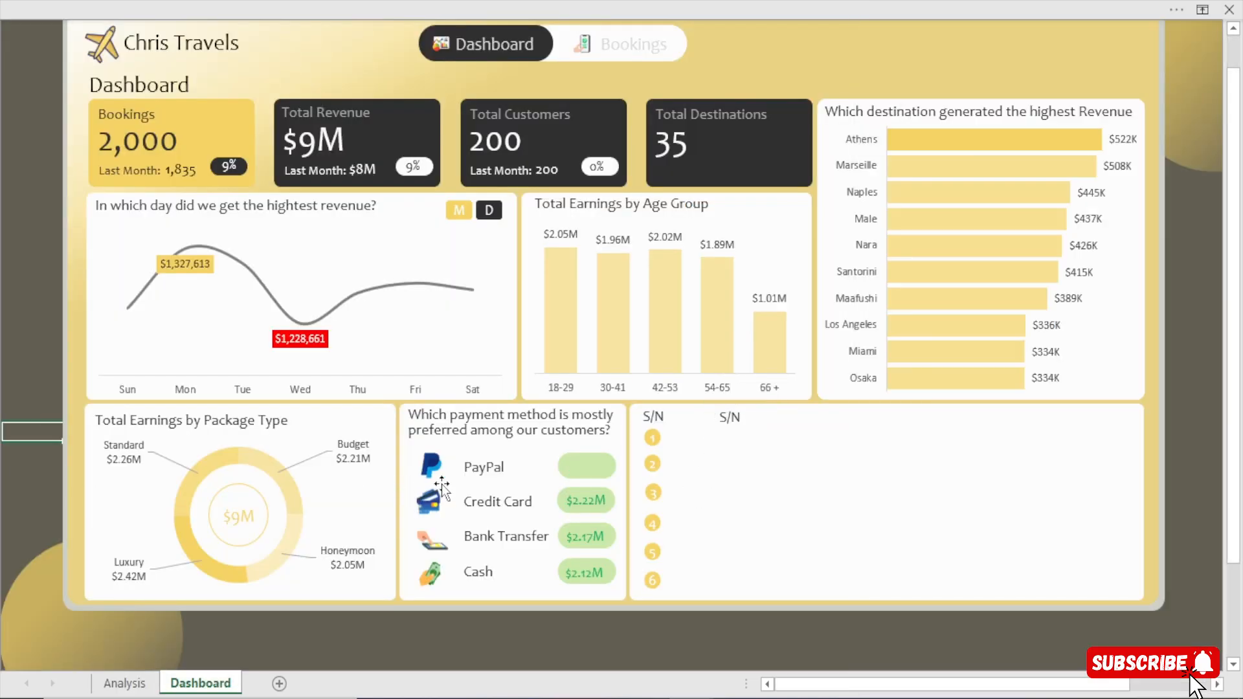
pyautogui.click(488, 458)
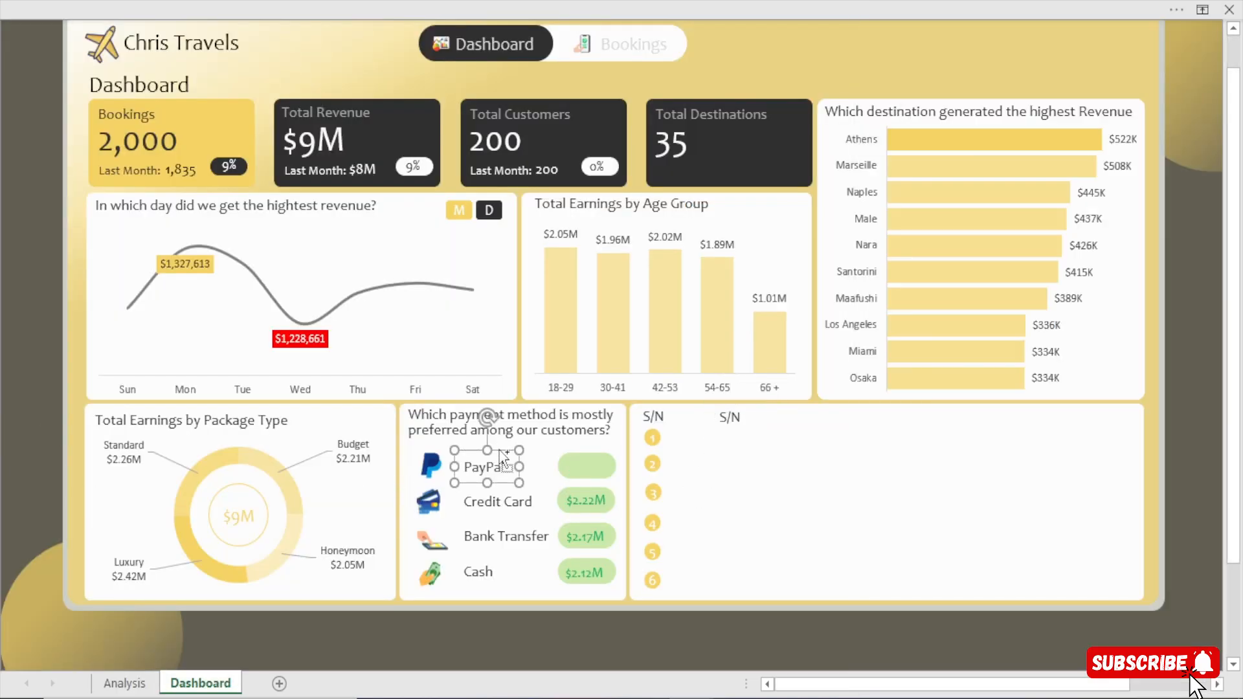
pyautogui.hotkey('ctrl', 'd')
pyautogui.moveTo(522, 499); pyautogui.dragTo(752, 455)
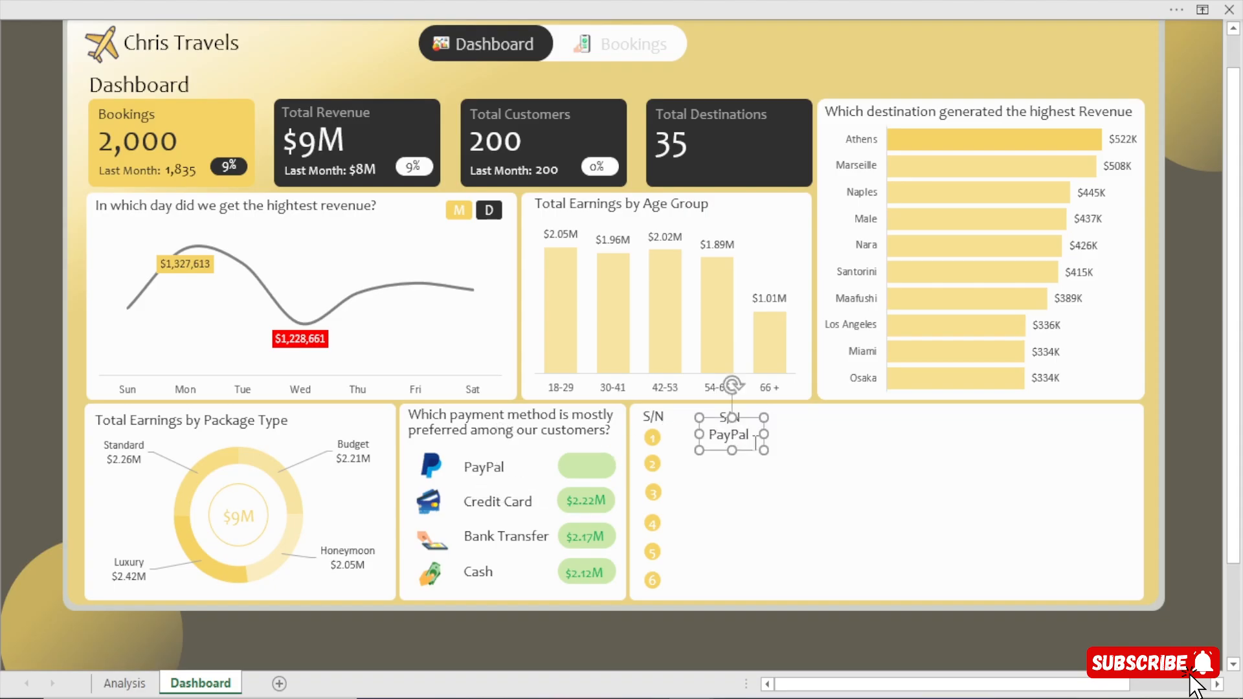
# Show the formula bar for the workbook.
pyautogui.click(663, 1)
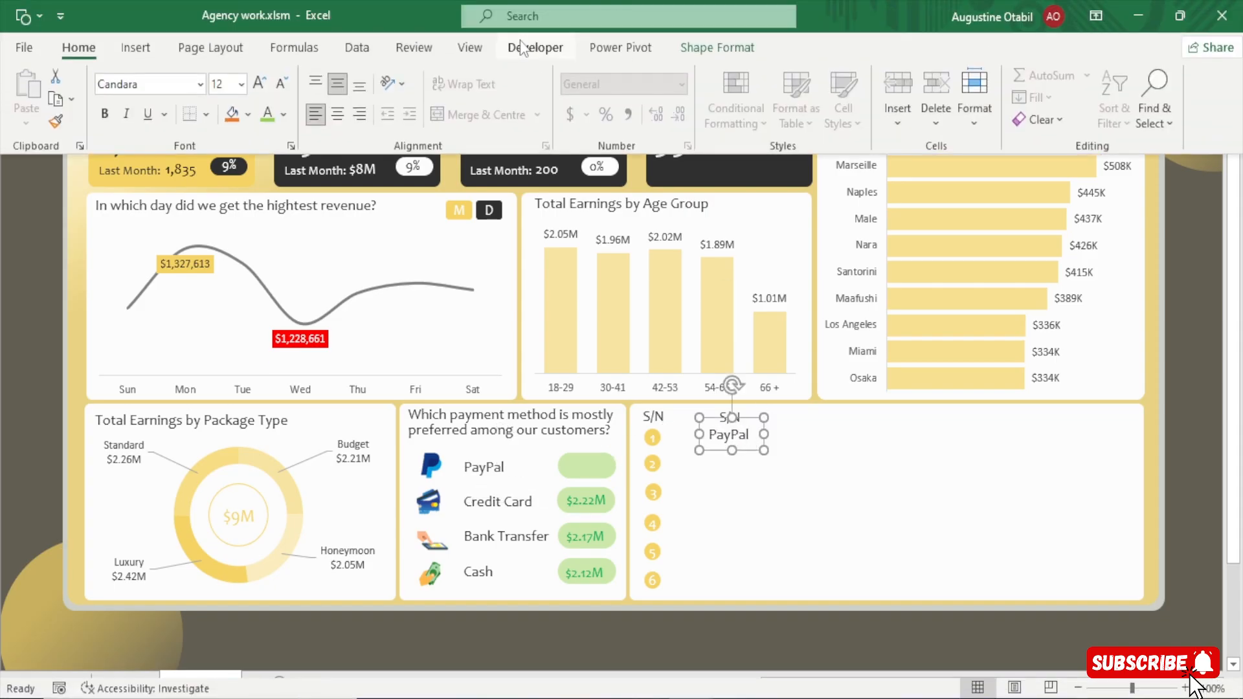
pyautogui.click(470, 48)
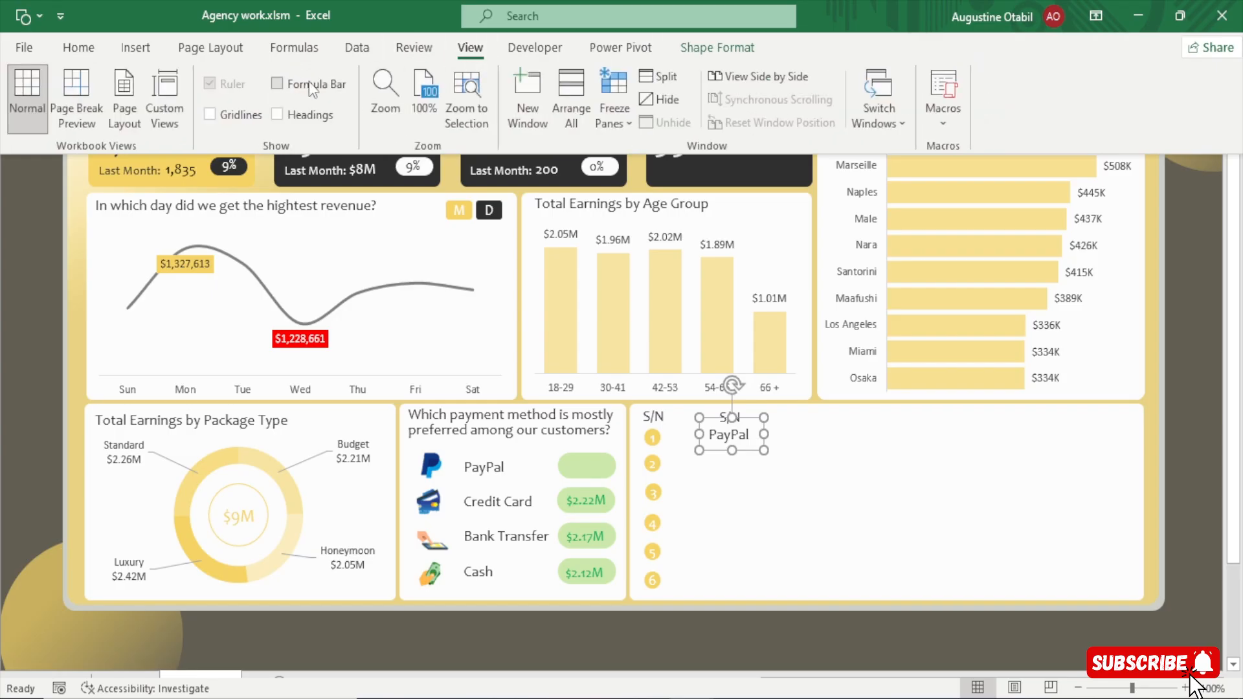
pyautogui.scroll(1, 78, 217)
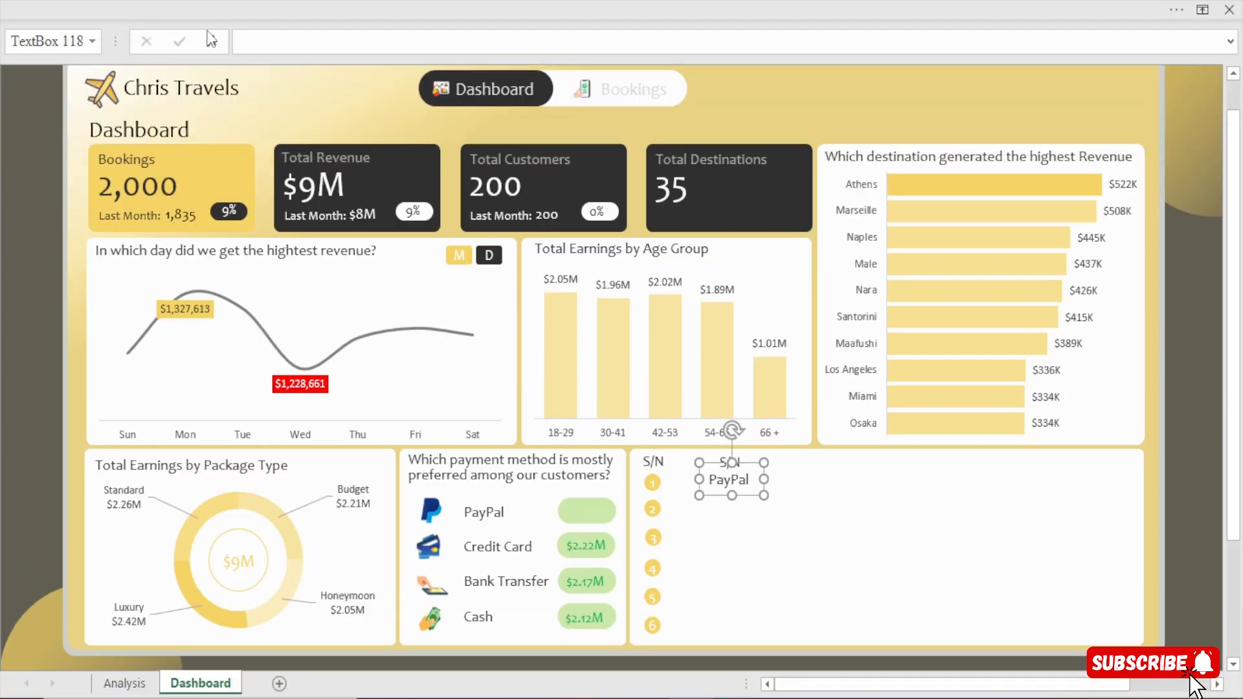
# Link the duplicated text box beside number 1 to cell AY6 on the Analysis sheet.
pyautogui.click(242, 34)
pyautogui.write('=')
pyautogui.click(124, 683)
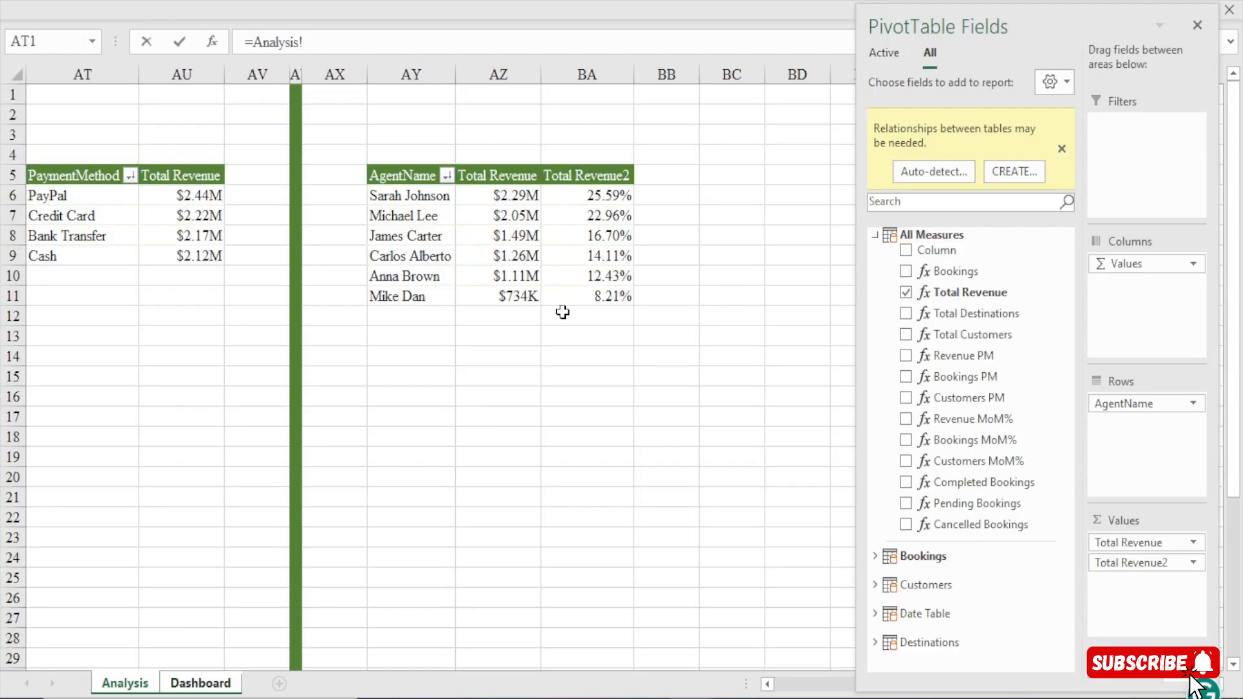
pyautogui.click(413, 194)
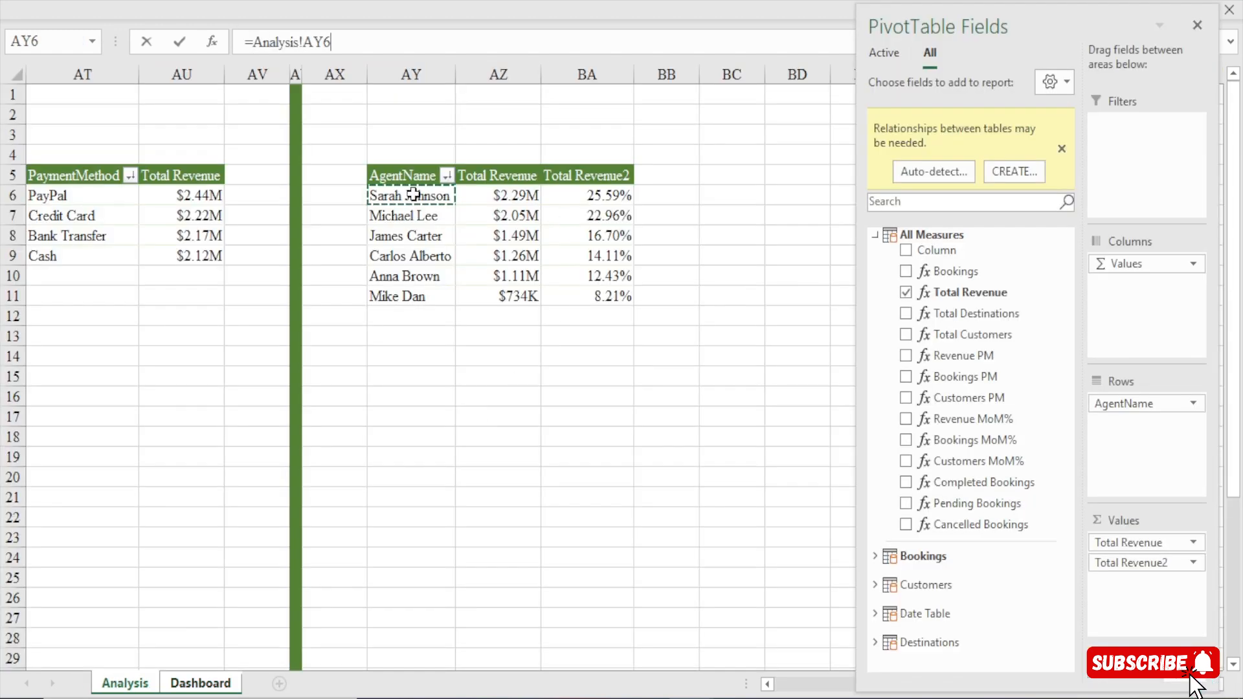
pyautogui.press('Return')
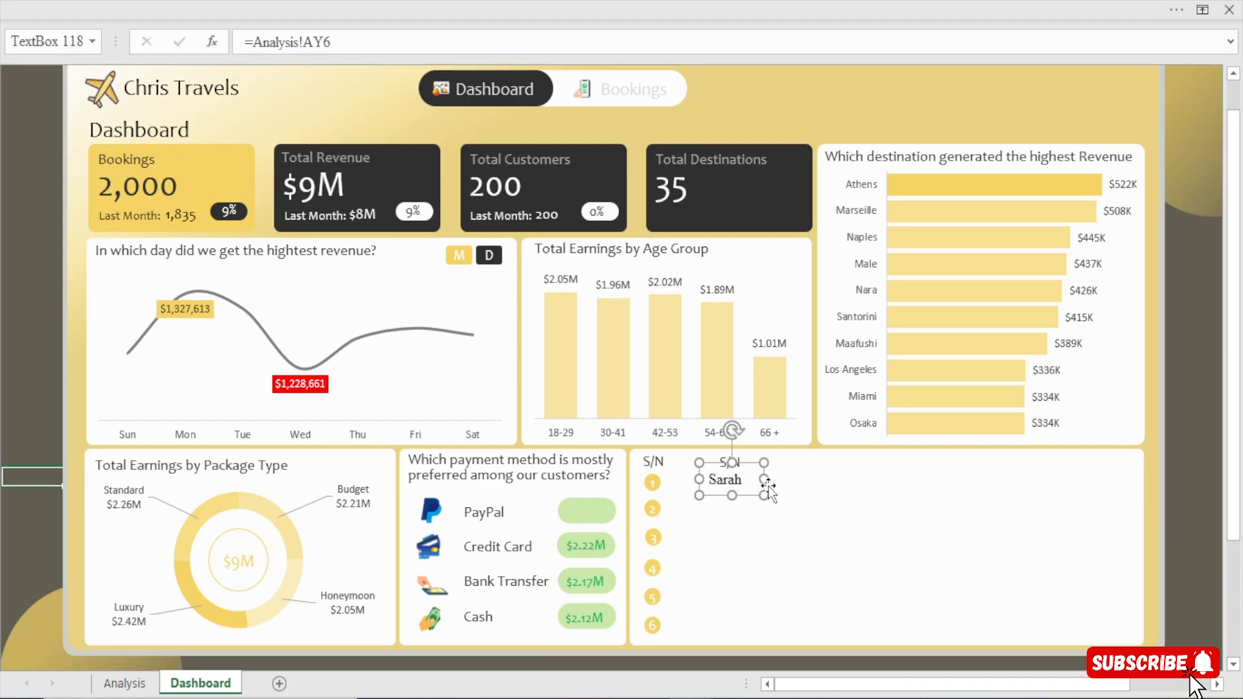
# Widen the linked text box to fit the agent's full name on one line and nudge it slightly left.
pyautogui.moveTo(764, 479); pyautogui.dragTo(809, 477)
pyautogui.press('Left')
pyautogui.press('Left')
pyautogui.press('Left')
pyautogui.press('Left')
pyautogui.press('Left')
pyautogui.press('Left')
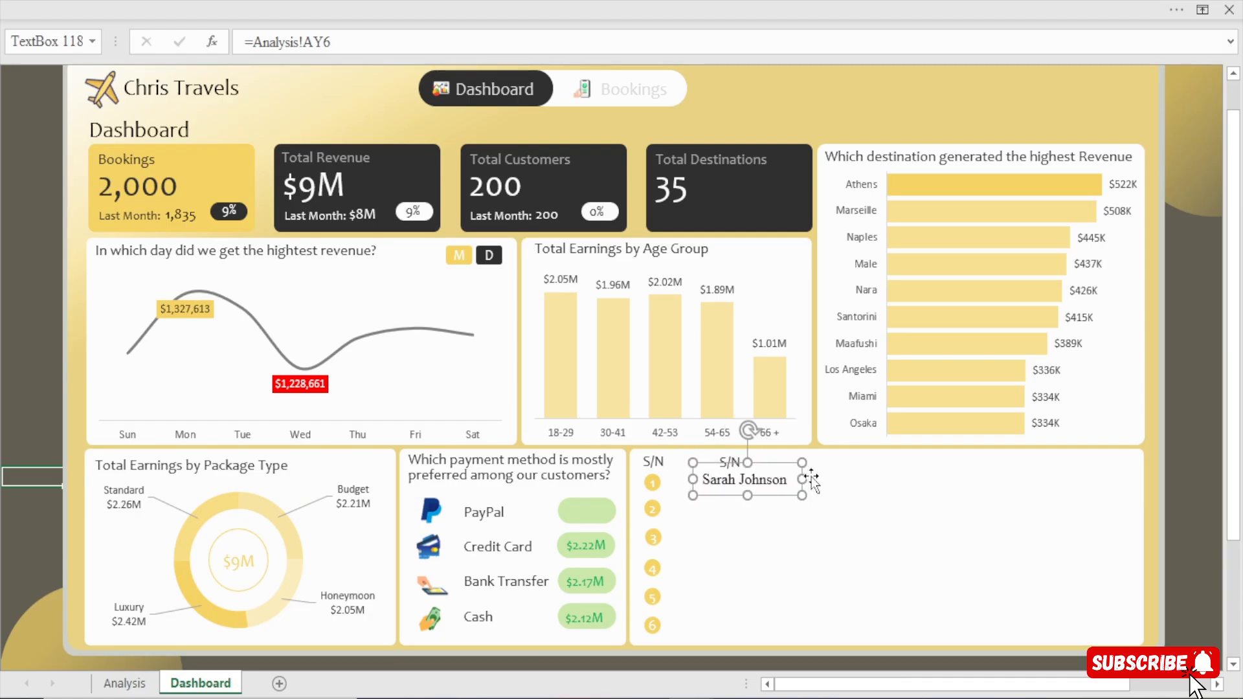
pyautogui.press('Left')
pyautogui.press('Left')
pyautogui.press('Left')
pyautogui.press('Left')
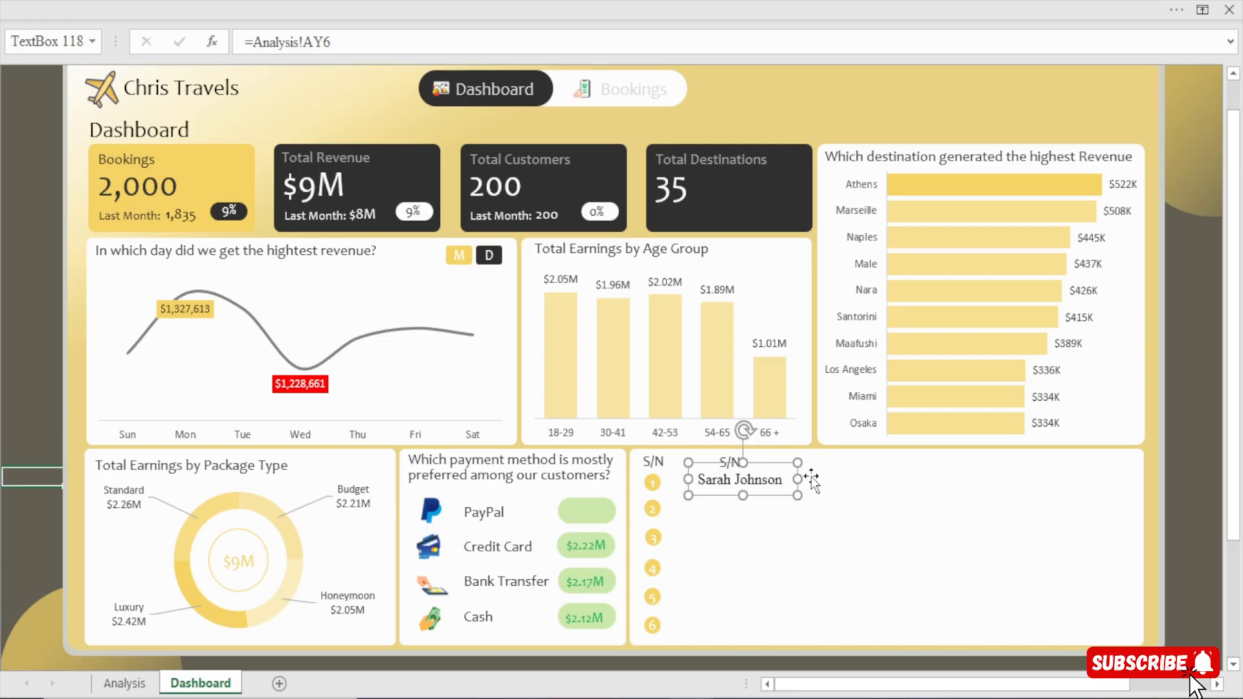
pyautogui.press('Left')
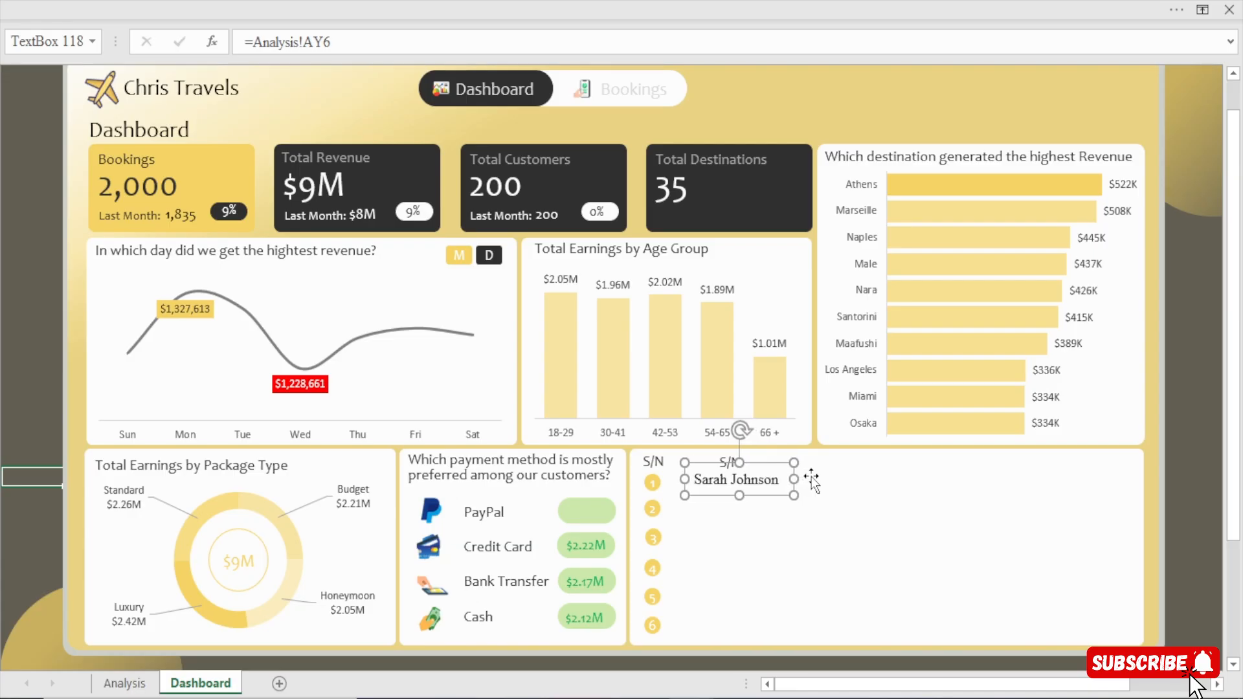
# Change the font of the linked agent name text box to Candara.
pyautogui.click(249, 8)
pyautogui.click(79, 49)
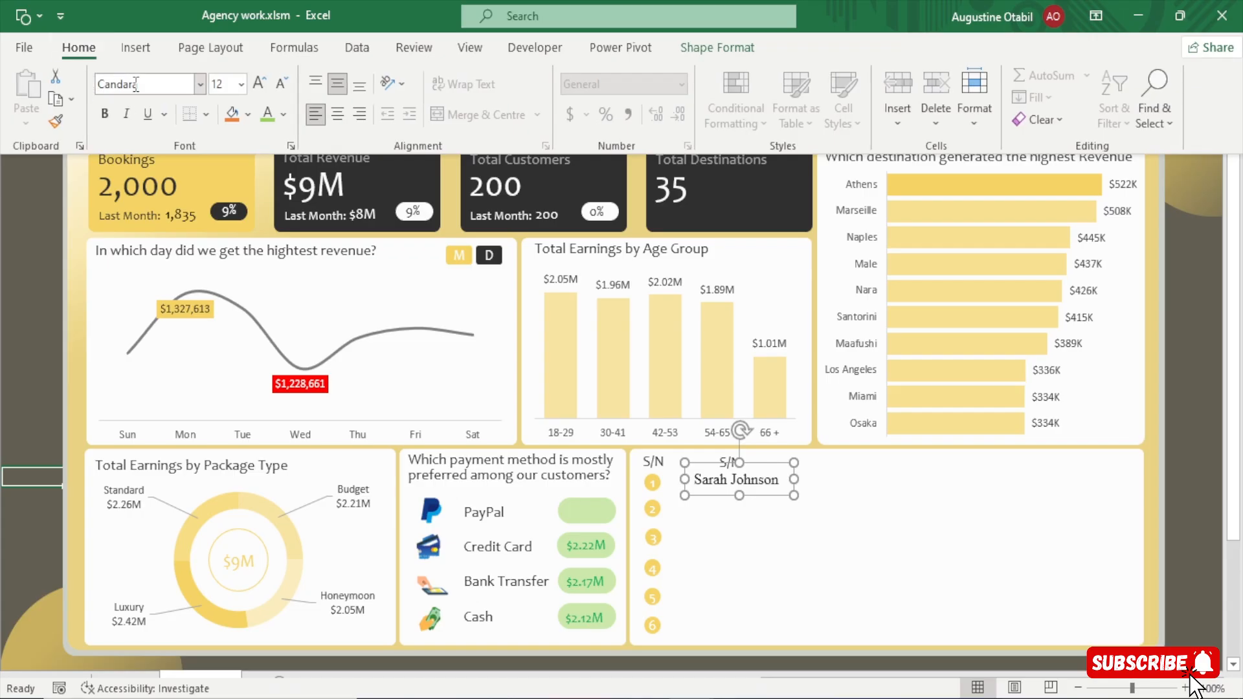
pyautogui.click(785, 547)
pyautogui.click(779, 535)
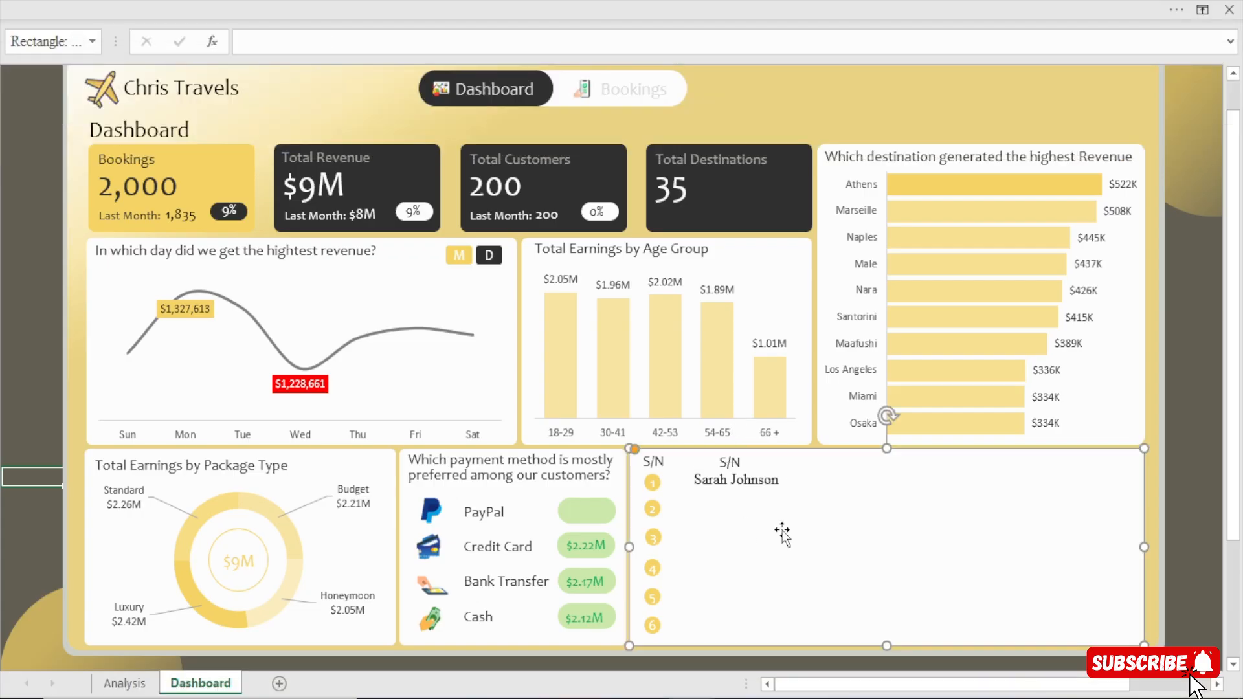
pyautogui.click(767, 480)
pyautogui.click(389, 9)
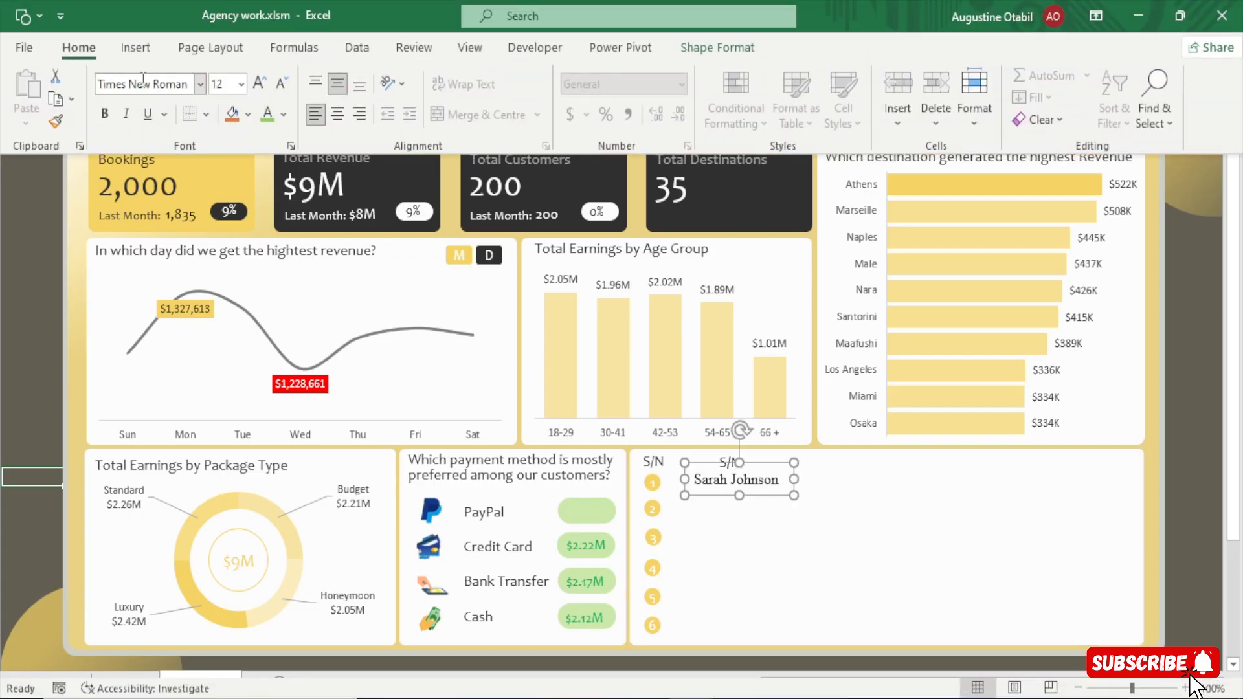
pyautogui.click(144, 84)
pyautogui.write('Candara')
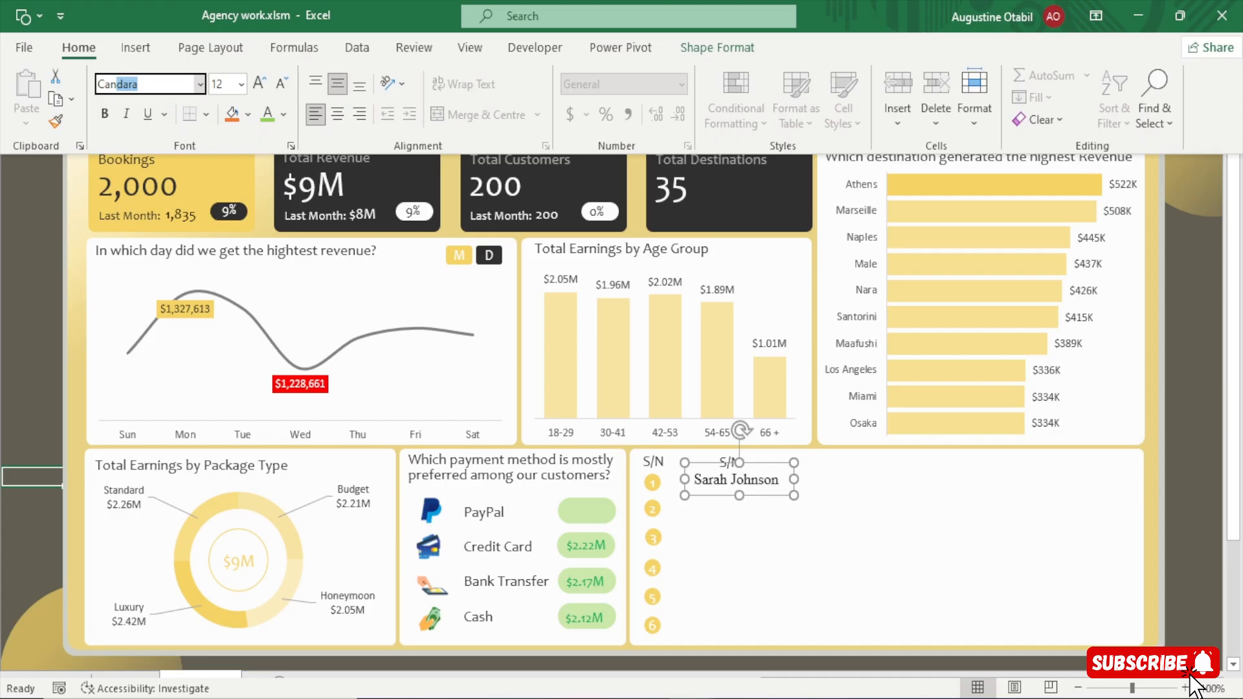
pyautogui.press('Return')
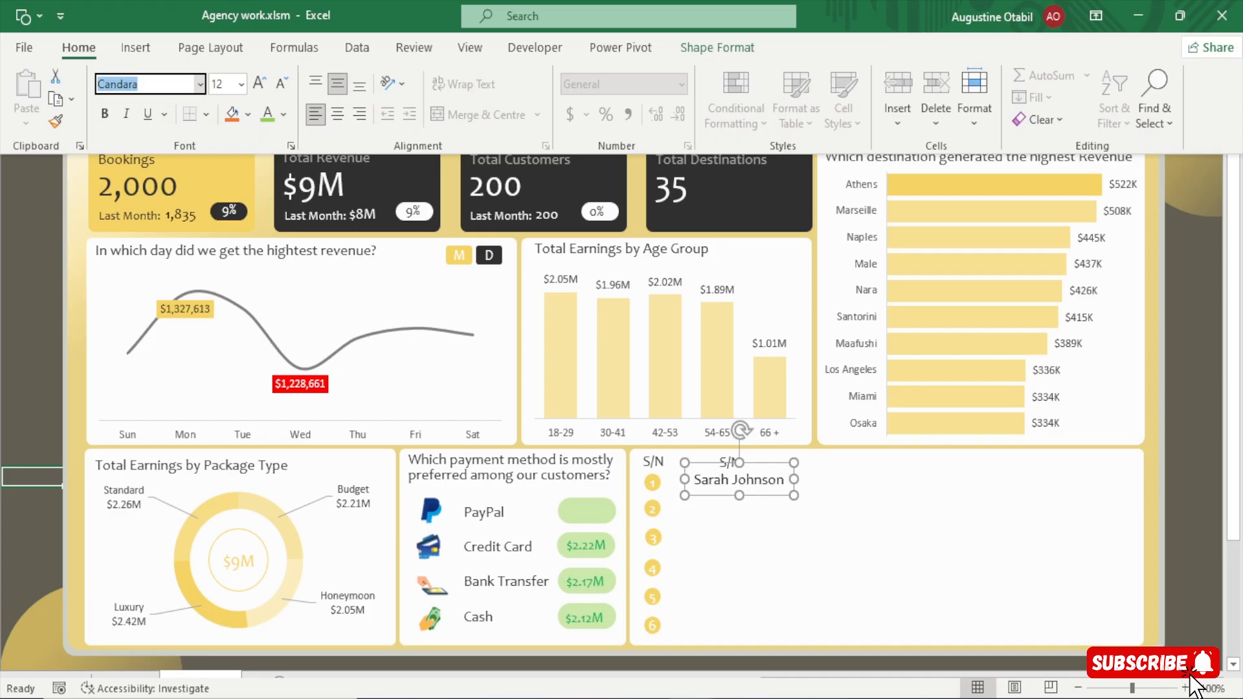
# Try the agent name at font size 14 in a wider text box, and return the text to size 12.
pyautogui.click(259, 83)
pyautogui.moveTo(794, 479); pyautogui.dragTo(814, 479)
pyautogui.click(359, 5)
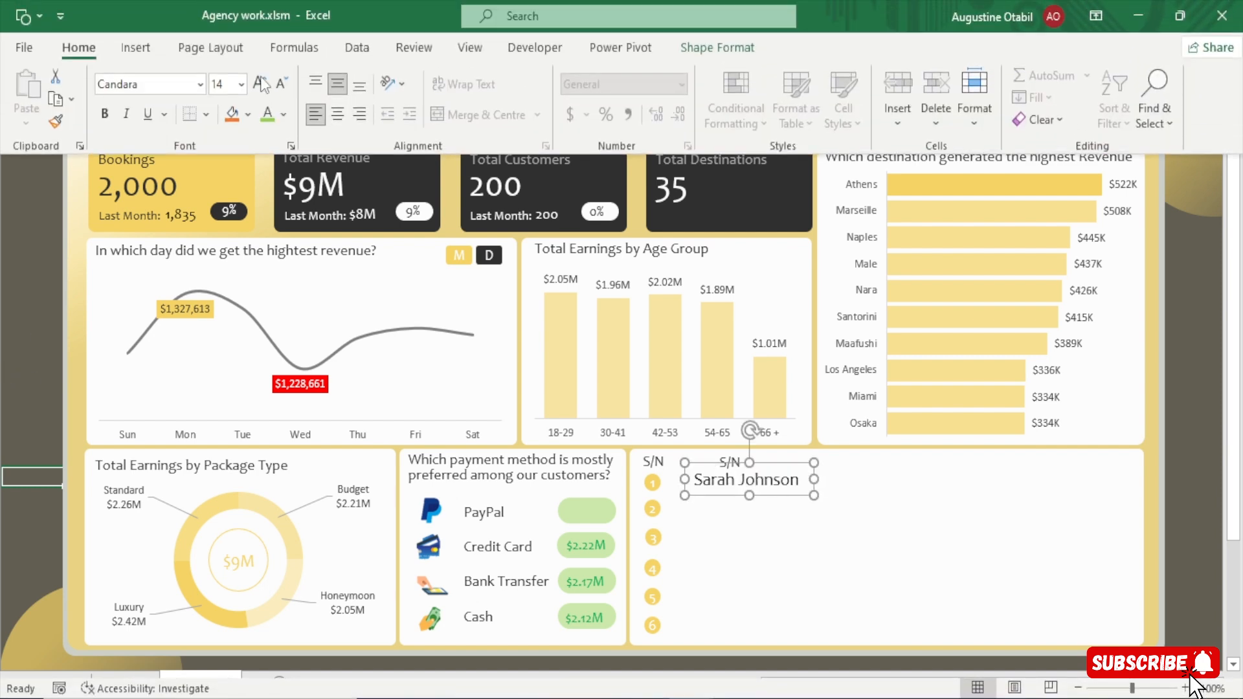
pyautogui.click(280, 84)
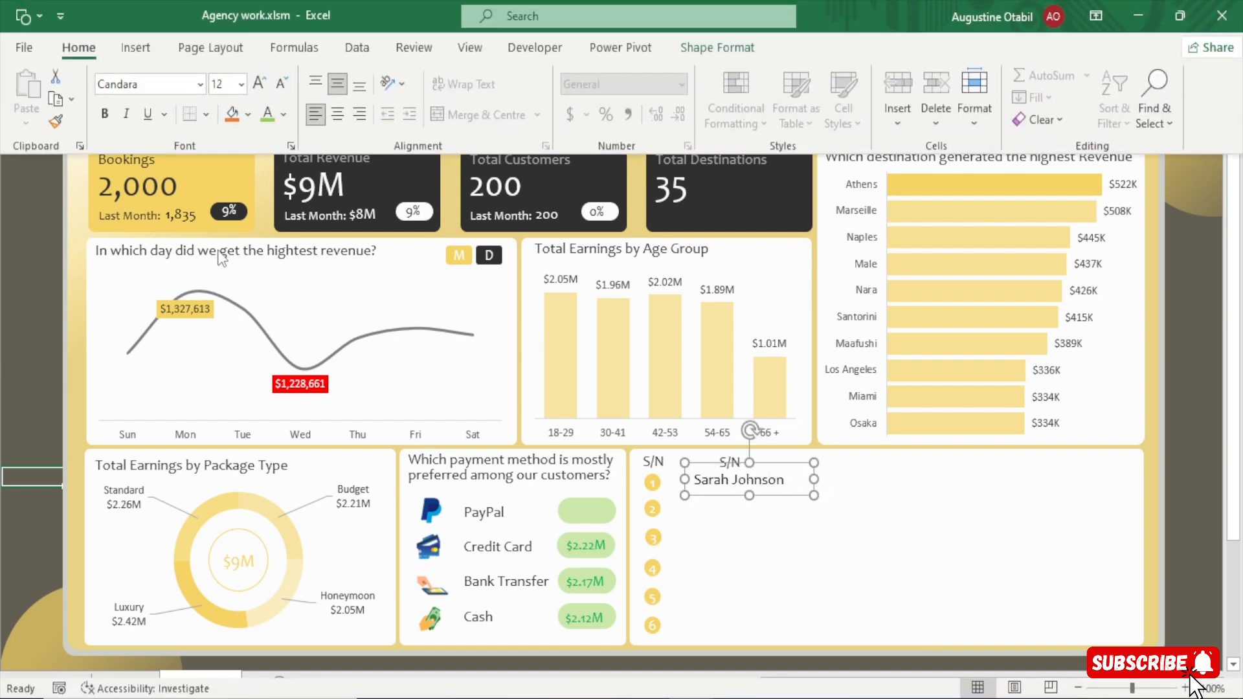
# Duplicate the slightly narrowed agent name text box beside number 2 and link the copy to cell AY7 on the Analysis sheet.
pyautogui.click(811, 479)
pyautogui.moveTo(814, 479); pyautogui.dragTo(766, 503)
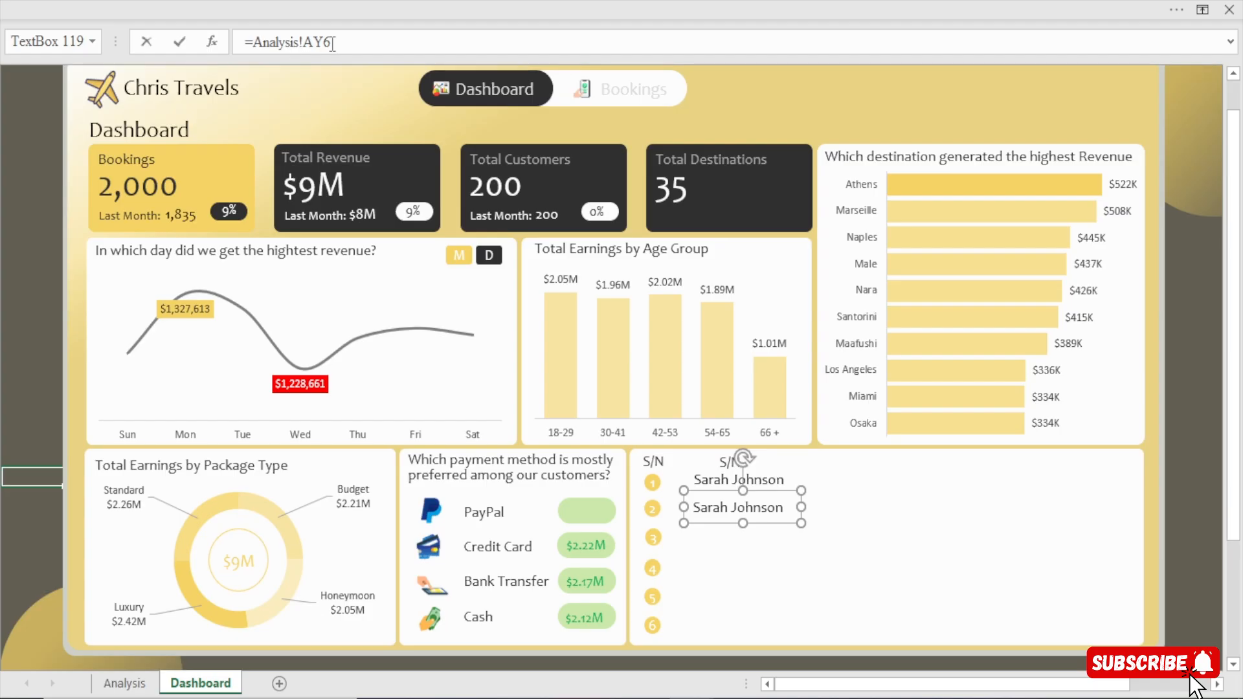
pyautogui.moveTo(332, 42); pyautogui.dragTo(251, 43)
pyautogui.press('BackSpace')
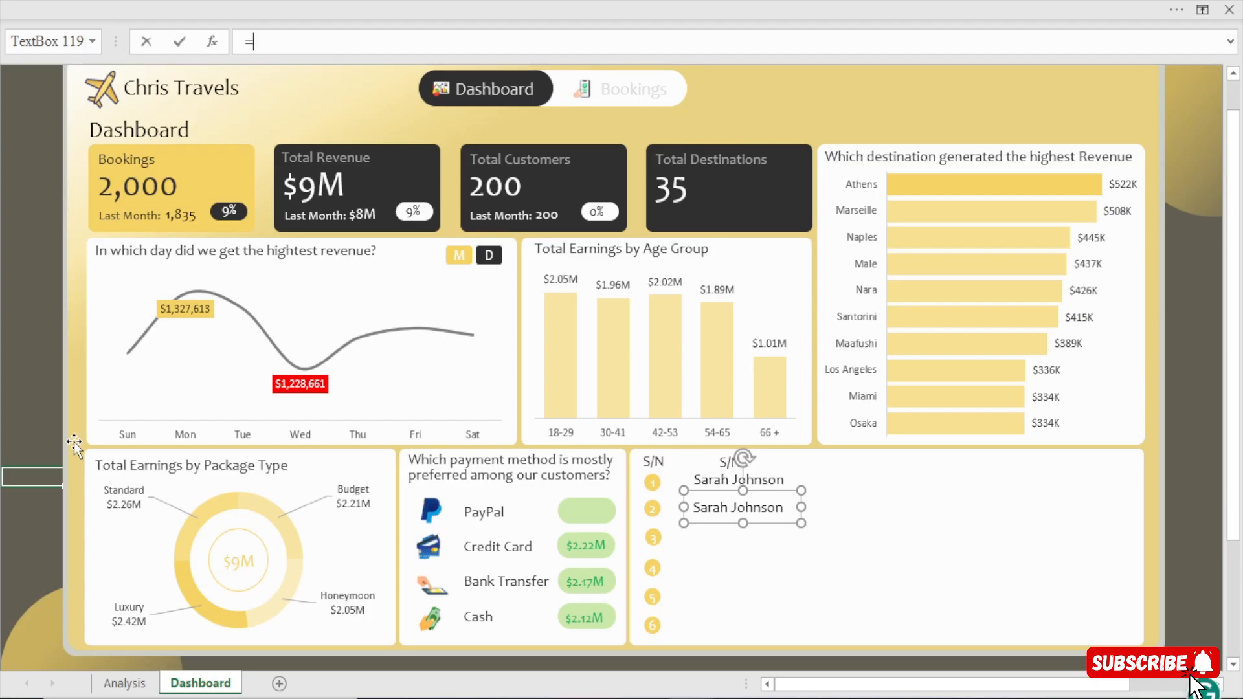
pyautogui.click(125, 684)
pyautogui.click(434, 218)
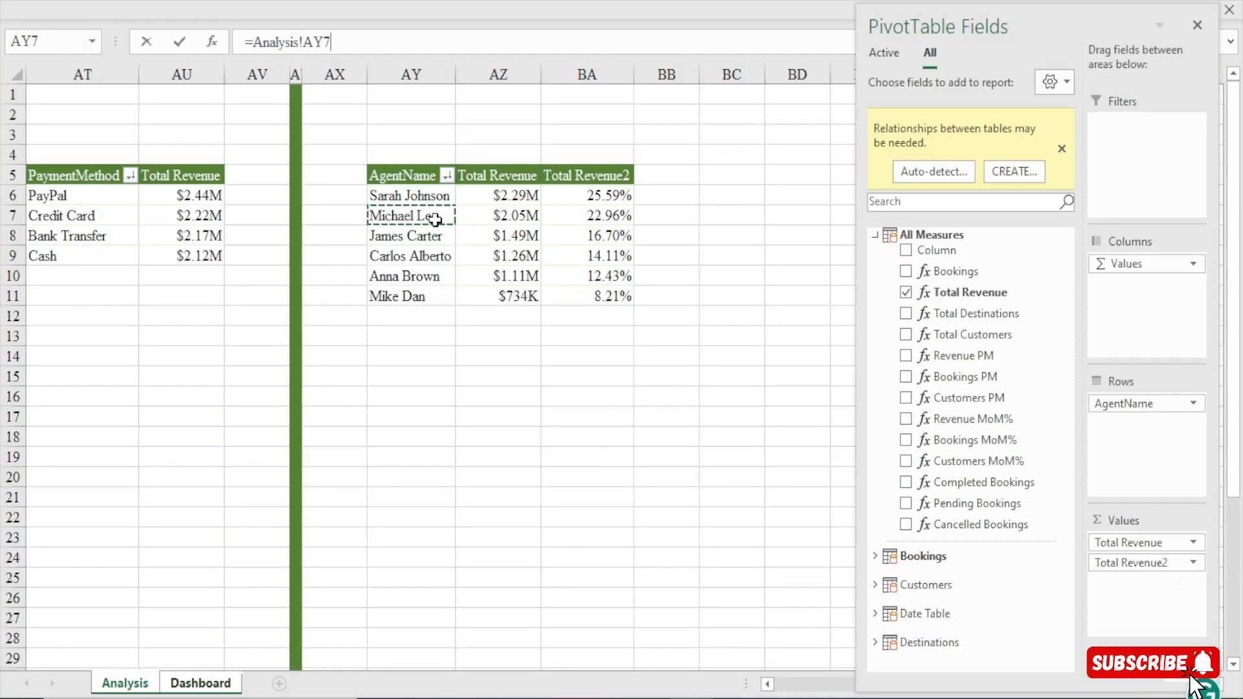
pyautogui.press('Return')
# Duplicate the agent name text box beside number 3 and link the copy to cell AY8 on the Analysis sheet.
pyautogui.hotkey('ctrl', 'd')
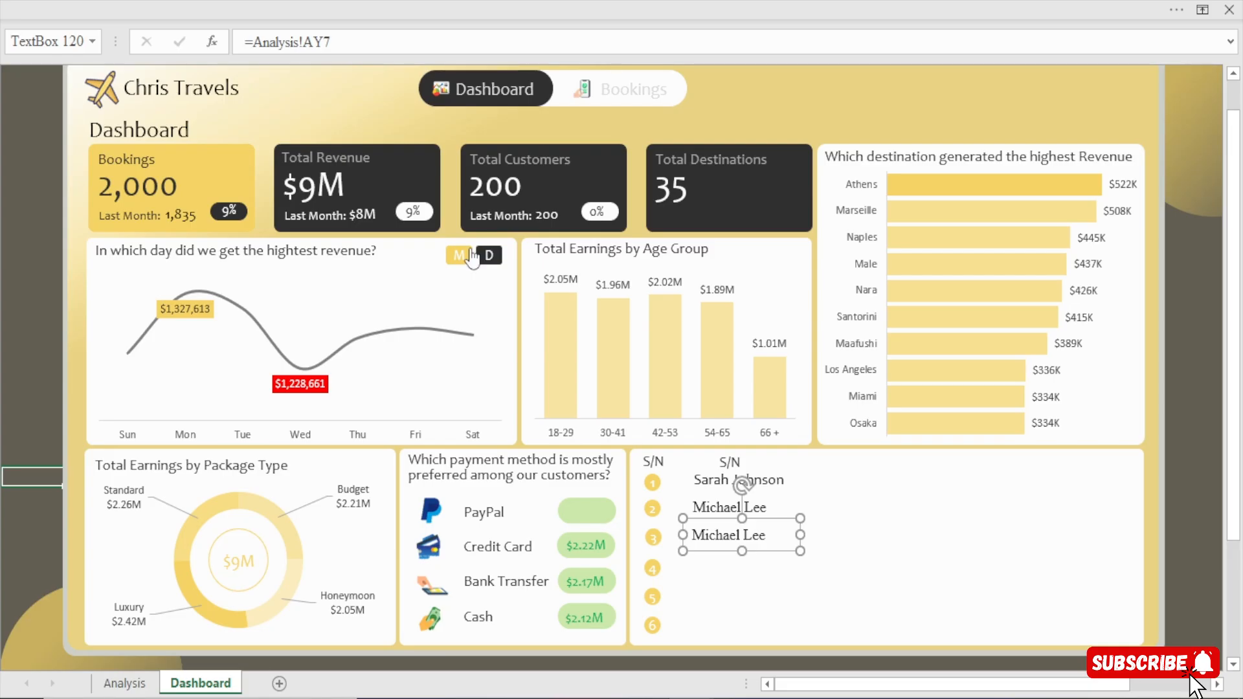
pyautogui.moveTo(360, 43); pyautogui.dragTo(70, 45)
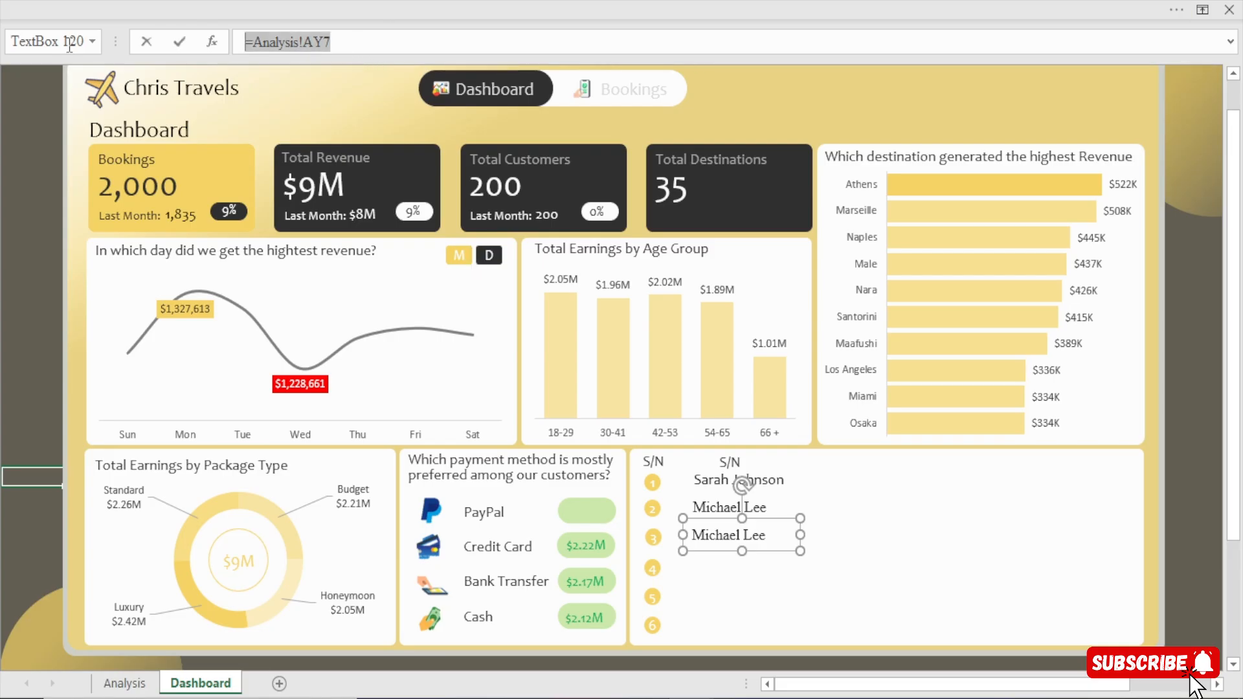
pyautogui.write('=[')
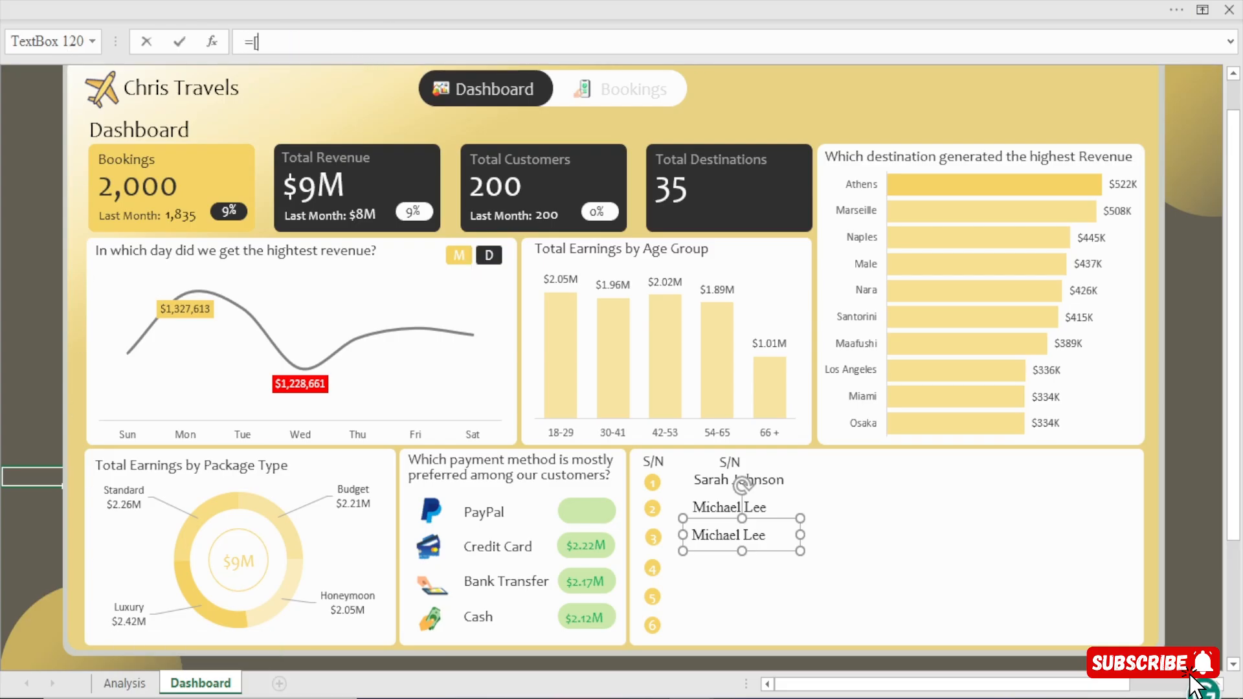
pyautogui.click(124, 683)
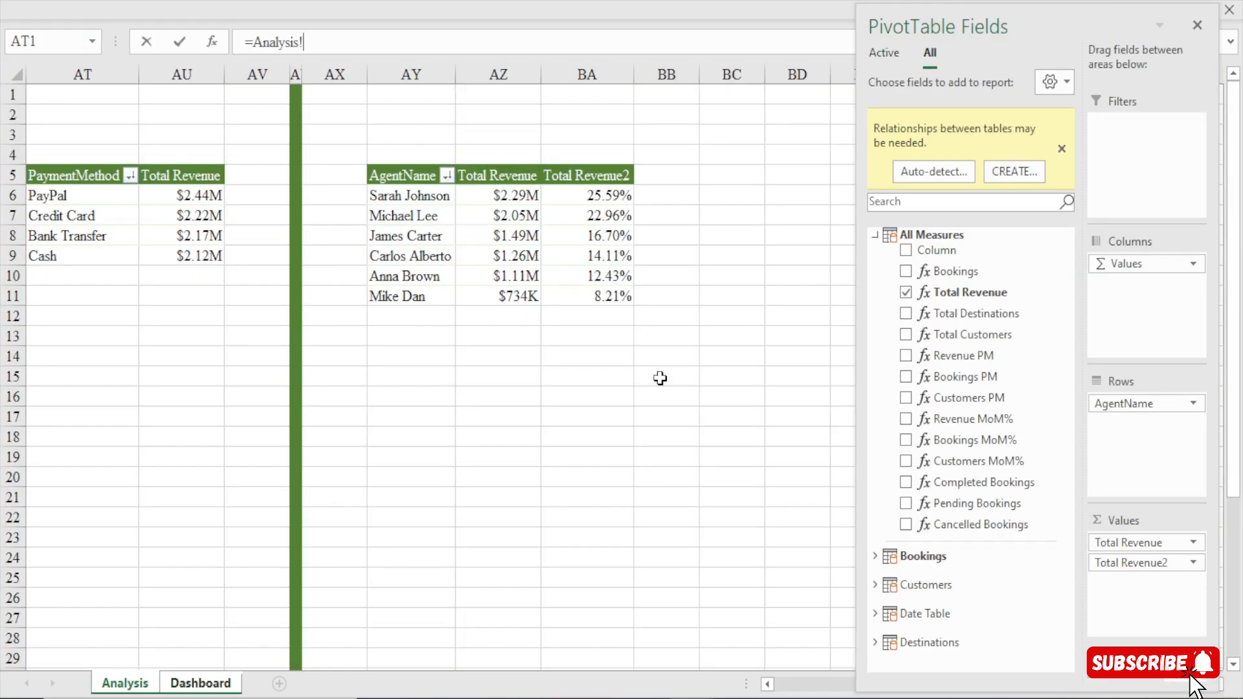
pyautogui.click(404, 237)
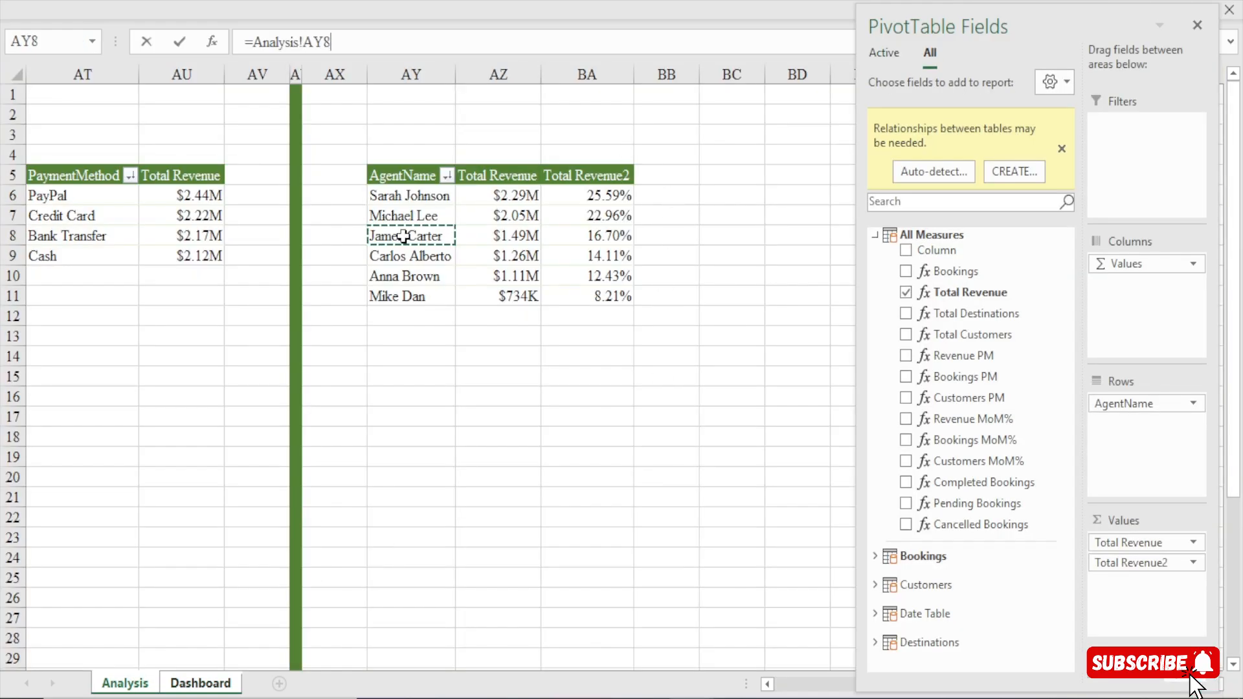
pyautogui.press('Return')
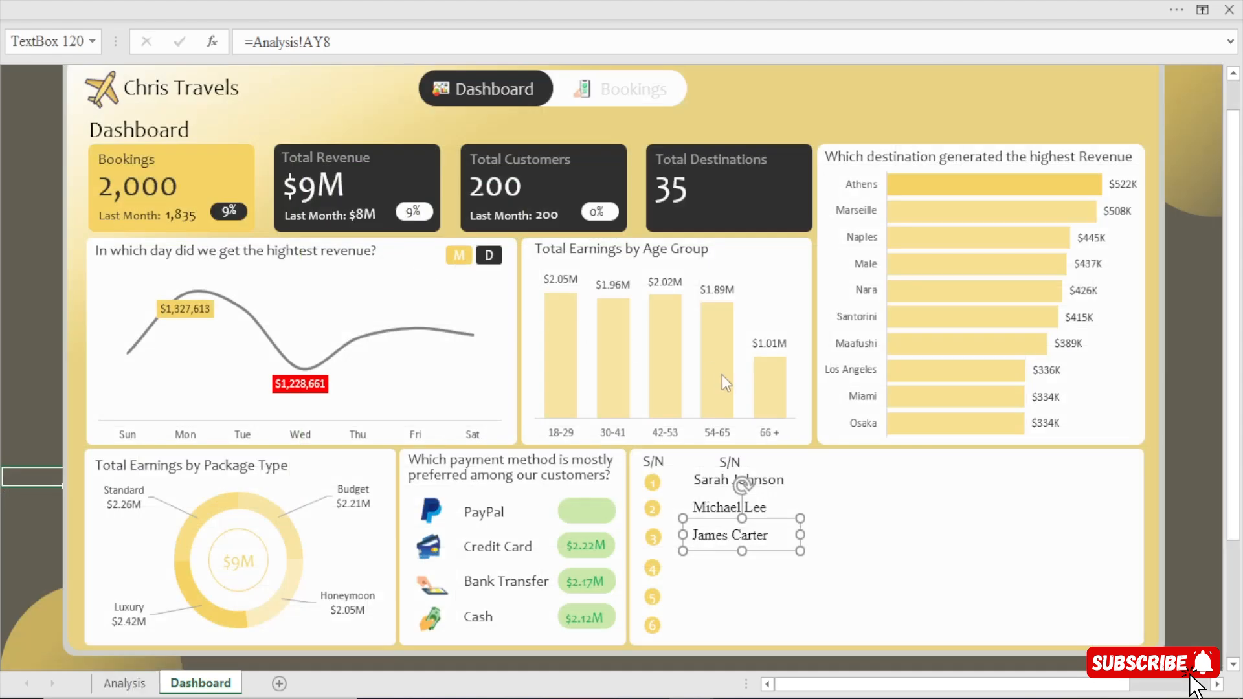
# Duplicate the agent name text box beside number 4 and link the copy to cell AY9 on the Analysis sheet.
pyautogui.moveTo(736, 560); pyautogui.dragTo(738, 560)
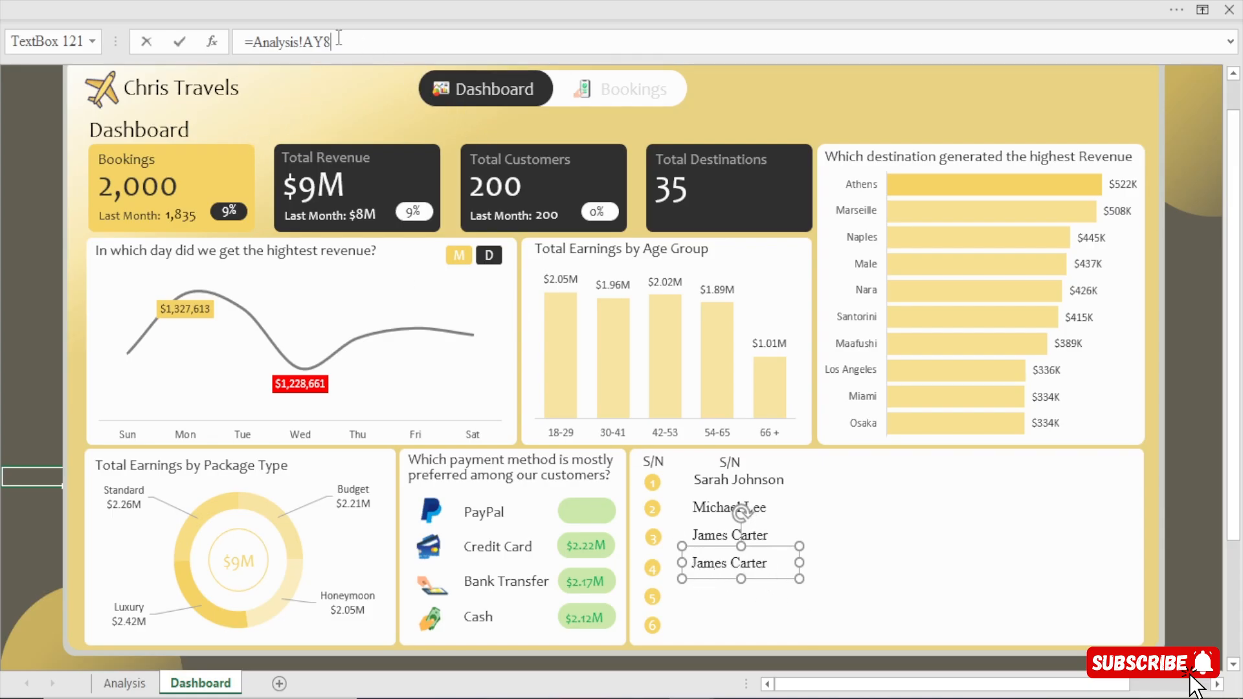
pyautogui.press('BackSpace')
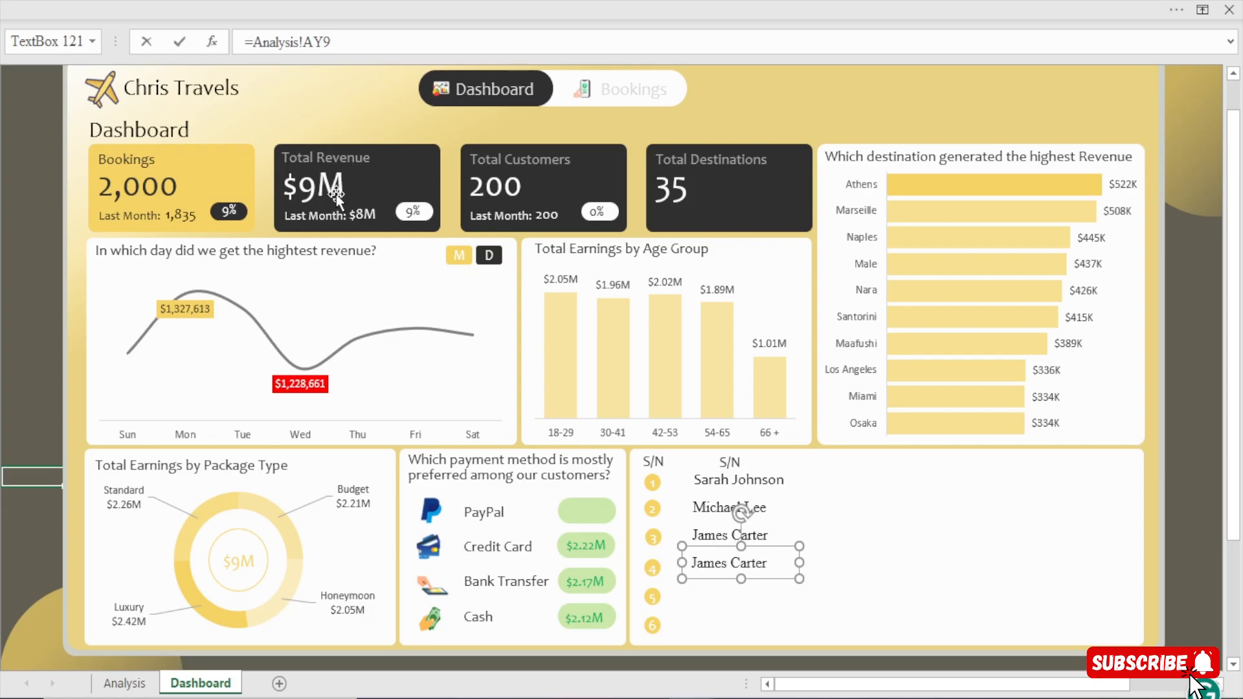
pyautogui.press('Return')
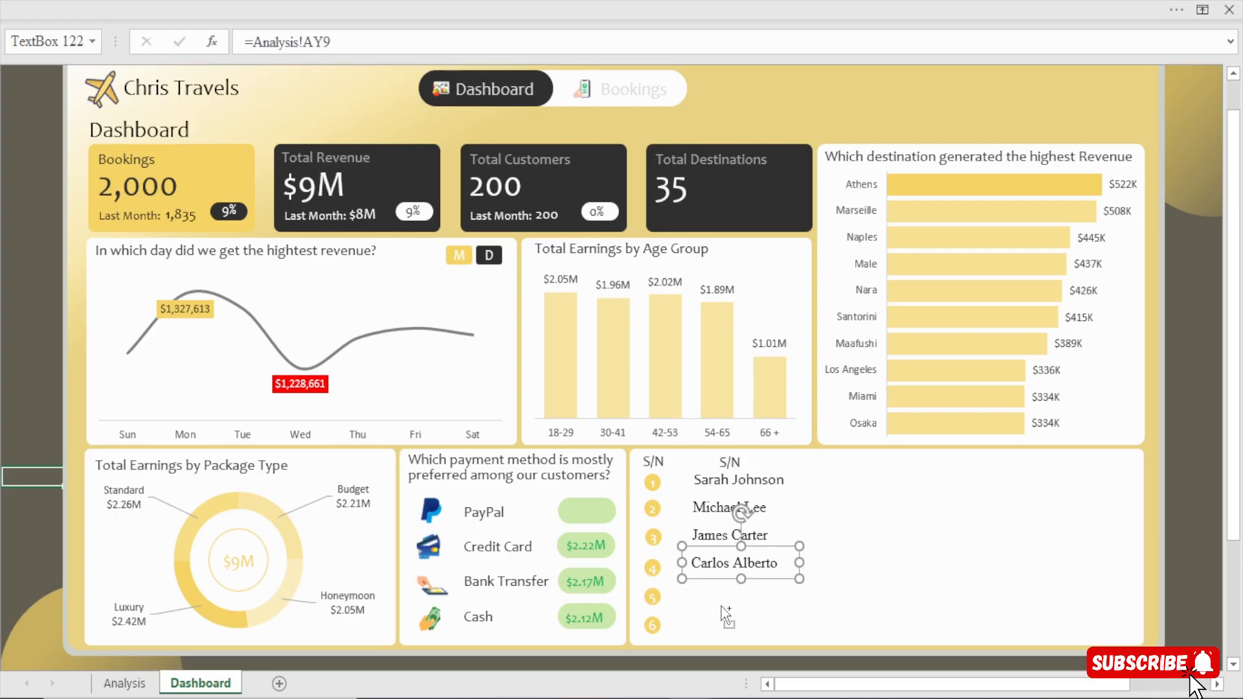
# Duplicate the agent name text box beside number 5 and link the copy to cell AY10 on the Analysis sheet.
pyautogui.moveTo(723, 609); pyautogui.dragTo(729, 608)
pyautogui.click(343, 42)
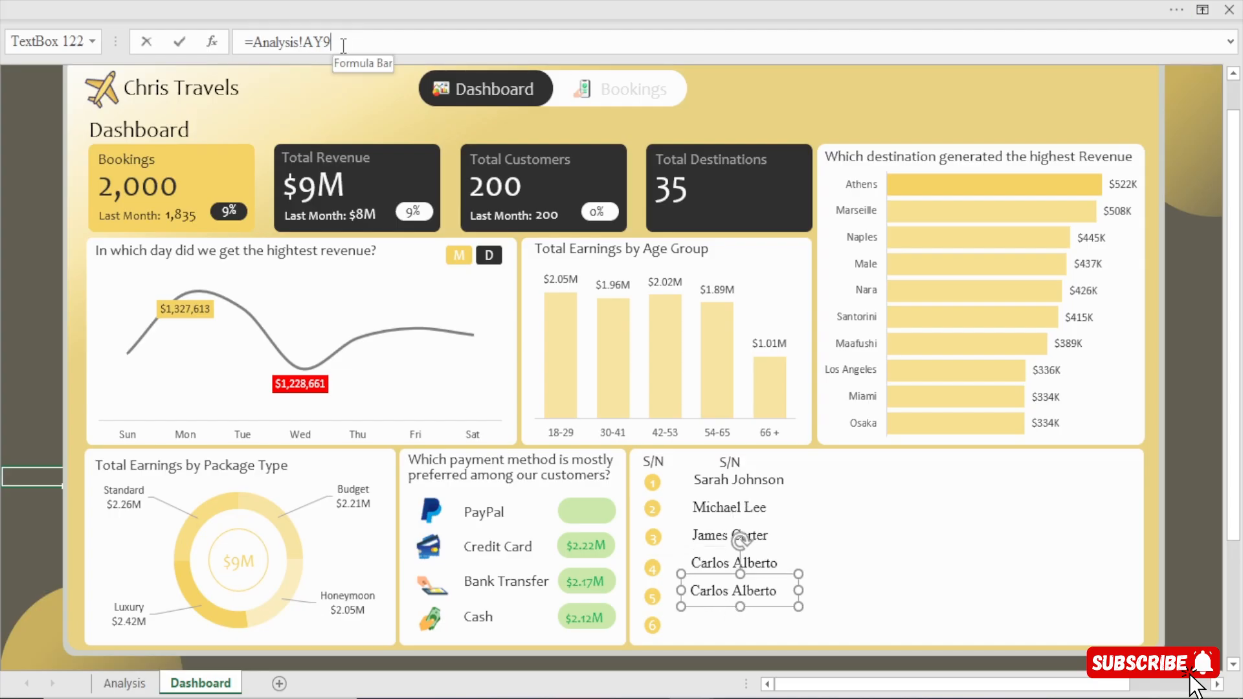
pyautogui.press('BackSpace')
pyautogui.write('10')
pyautogui.press('Return')
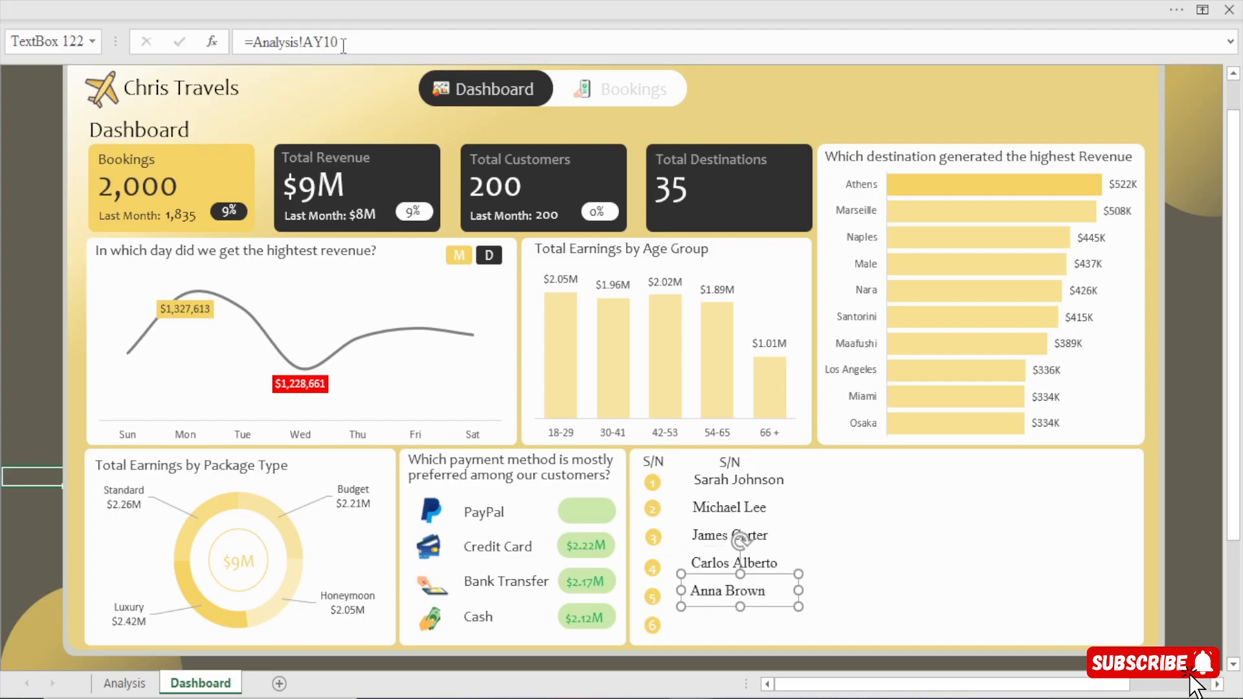
# Duplicate the agent name text box beside number 6 and link the copy to cell AY11 on the Analysis sheet.
pyautogui.hotkey('ctrl', 'd')
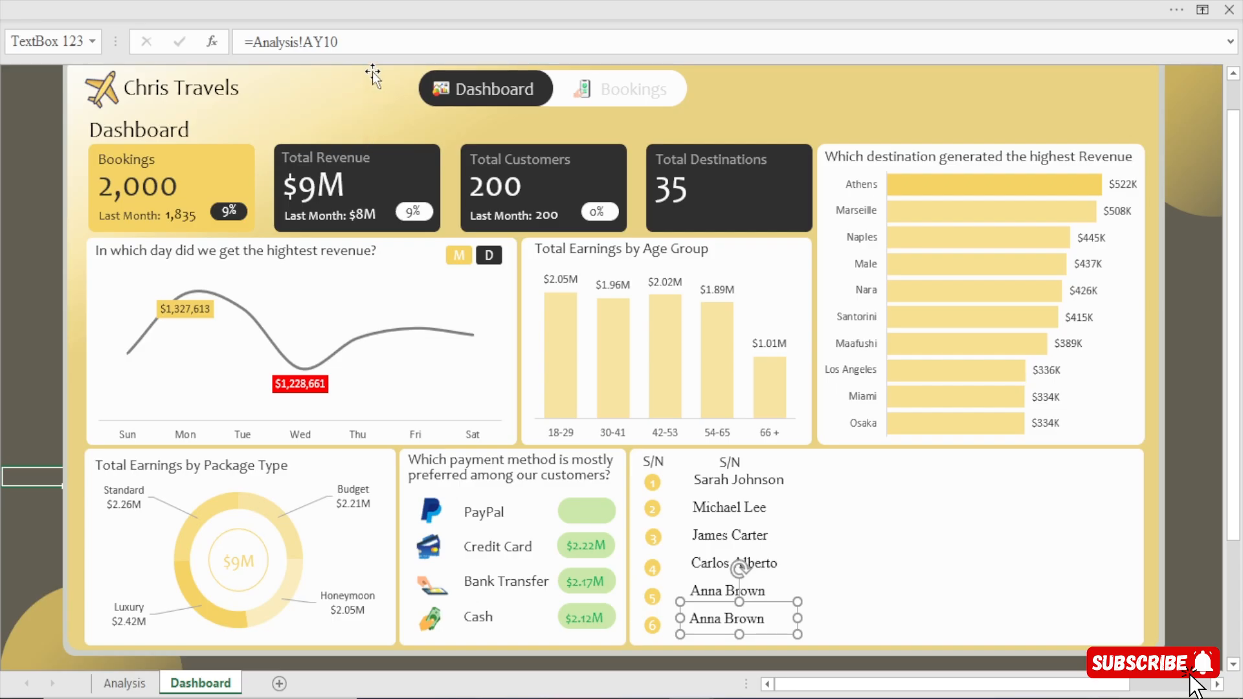
pyautogui.click(357, 43)
pyautogui.write('1')
pyautogui.press('Return')
pyautogui.click(352, 43)
pyautogui.press('BackSpace')
pyautogui.press('BackSpace')
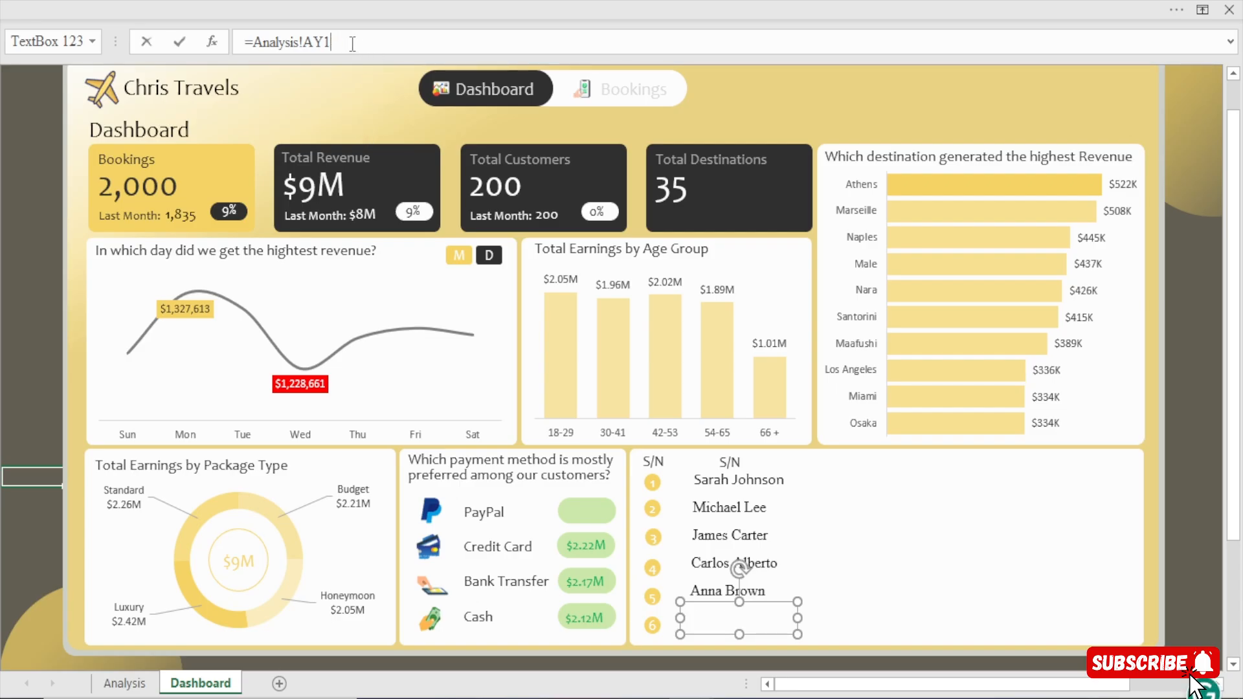
pyautogui.press('Return')
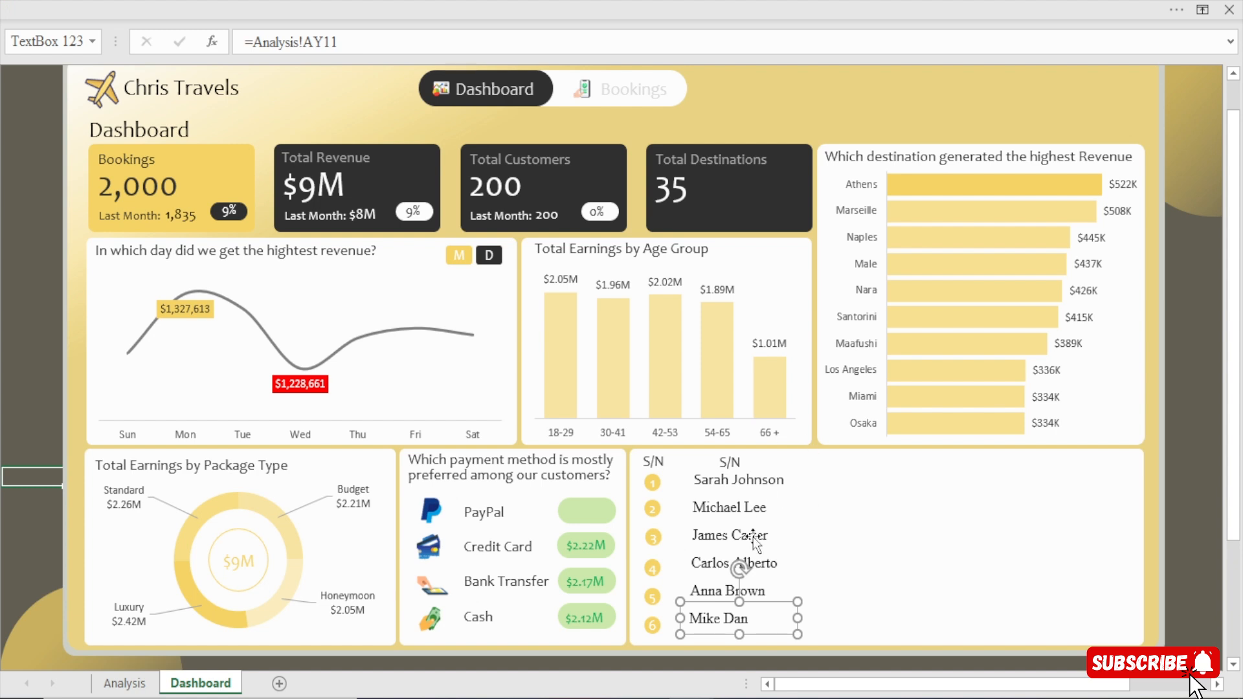
# Copy the formatting of the agent name beside number 1 to the five other agent name text boxes with Format Painter.
pyautogui.click(750, 486)
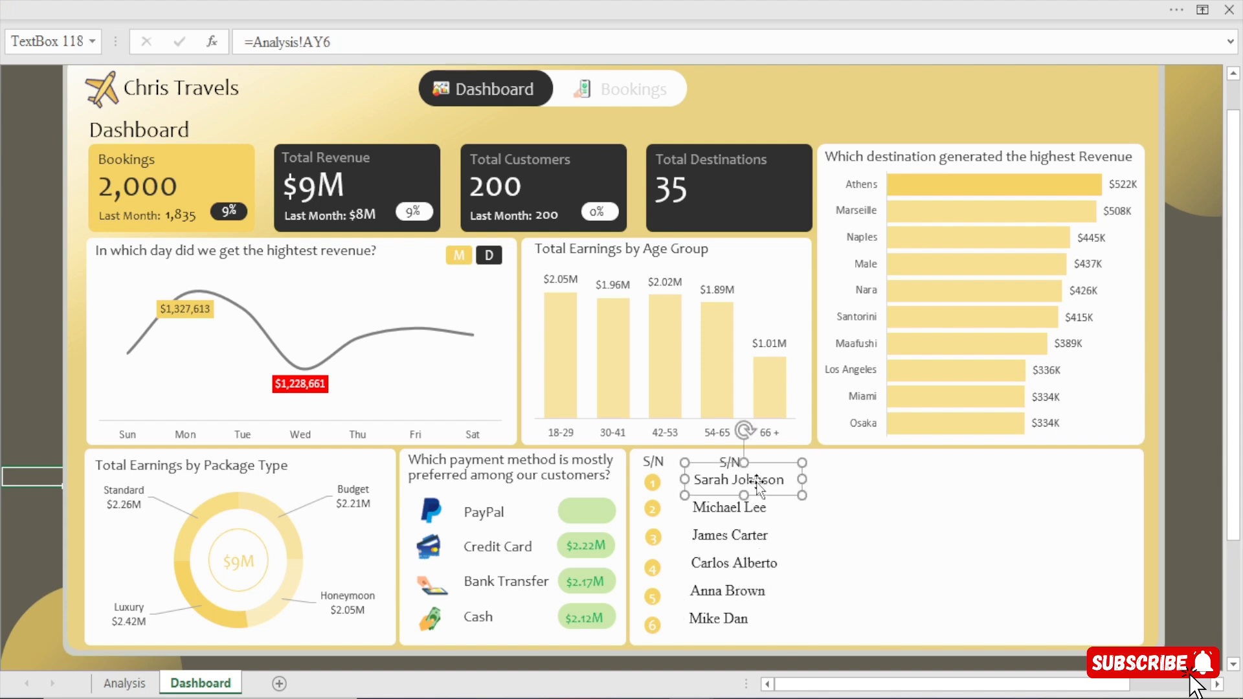
pyautogui.click(566, 2)
pyautogui.click(53, 122)
pyautogui.click(733, 512)
pyautogui.click(735, 541)
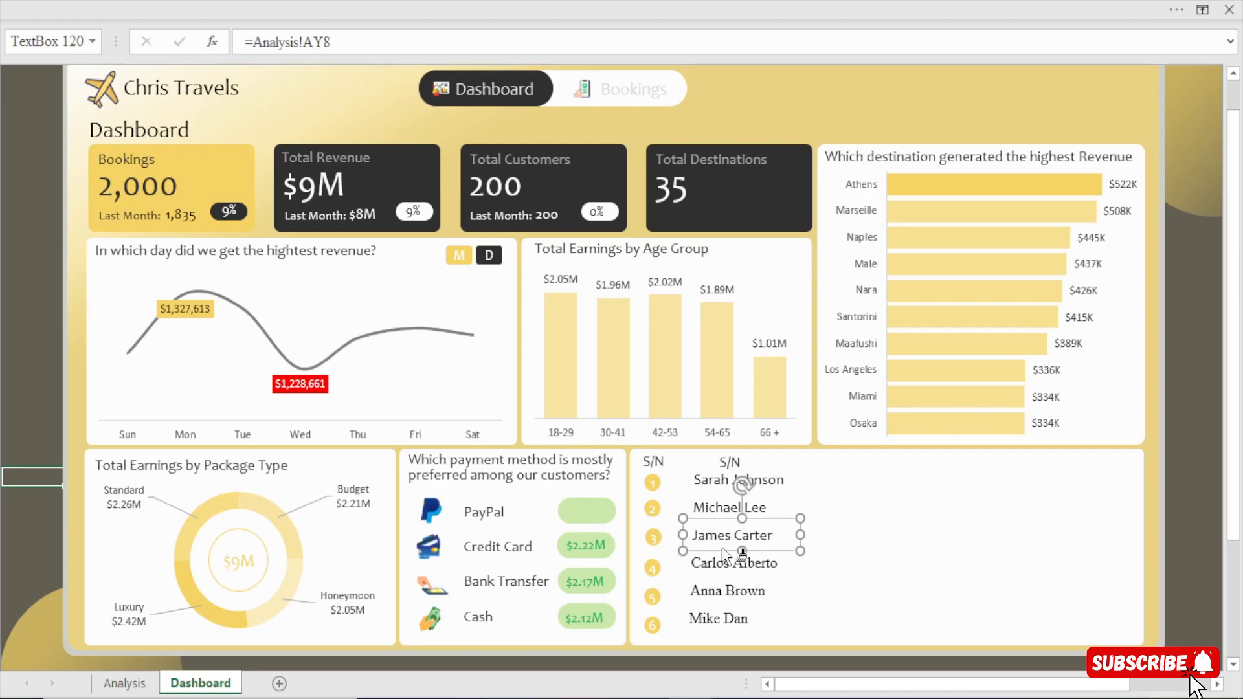
pyautogui.click(732, 568)
pyautogui.click(719, 599)
pyautogui.click(721, 621)
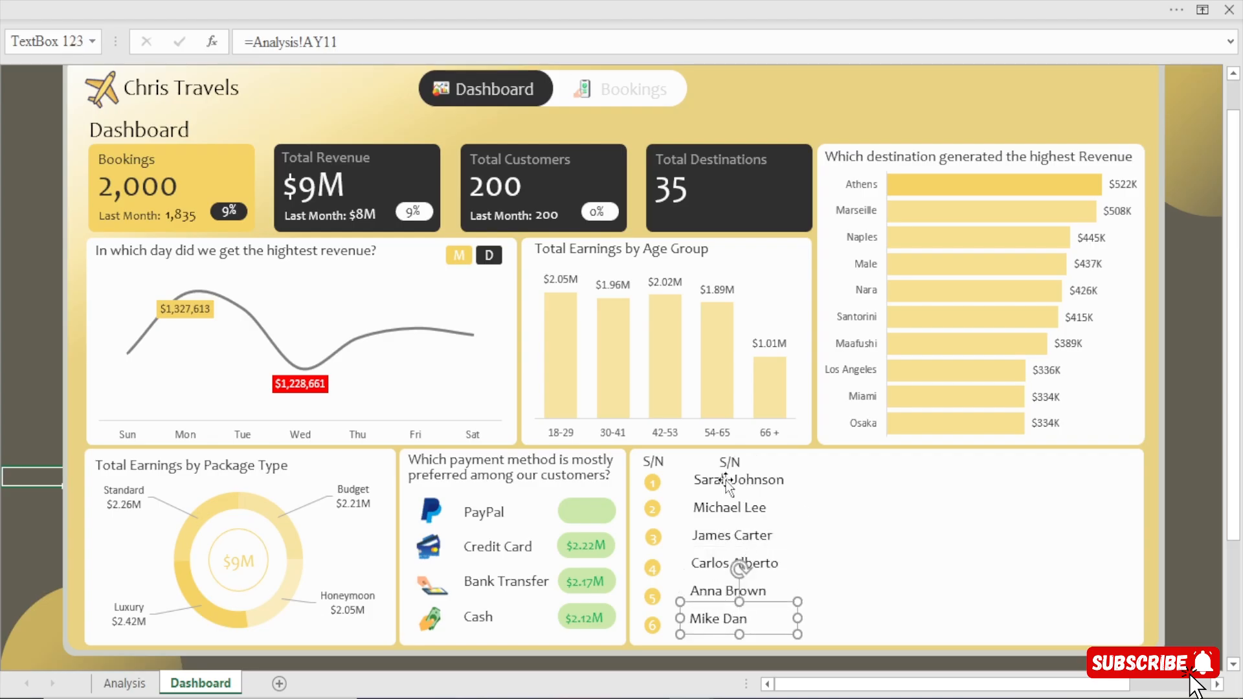
# Nudge the agent name text boxes beside numbers 6 and 5 slightly to the right.
pyautogui.press('Right')
pyautogui.press('Right')
pyautogui.press('Right')
pyautogui.press('Right')
pyautogui.press('Right')
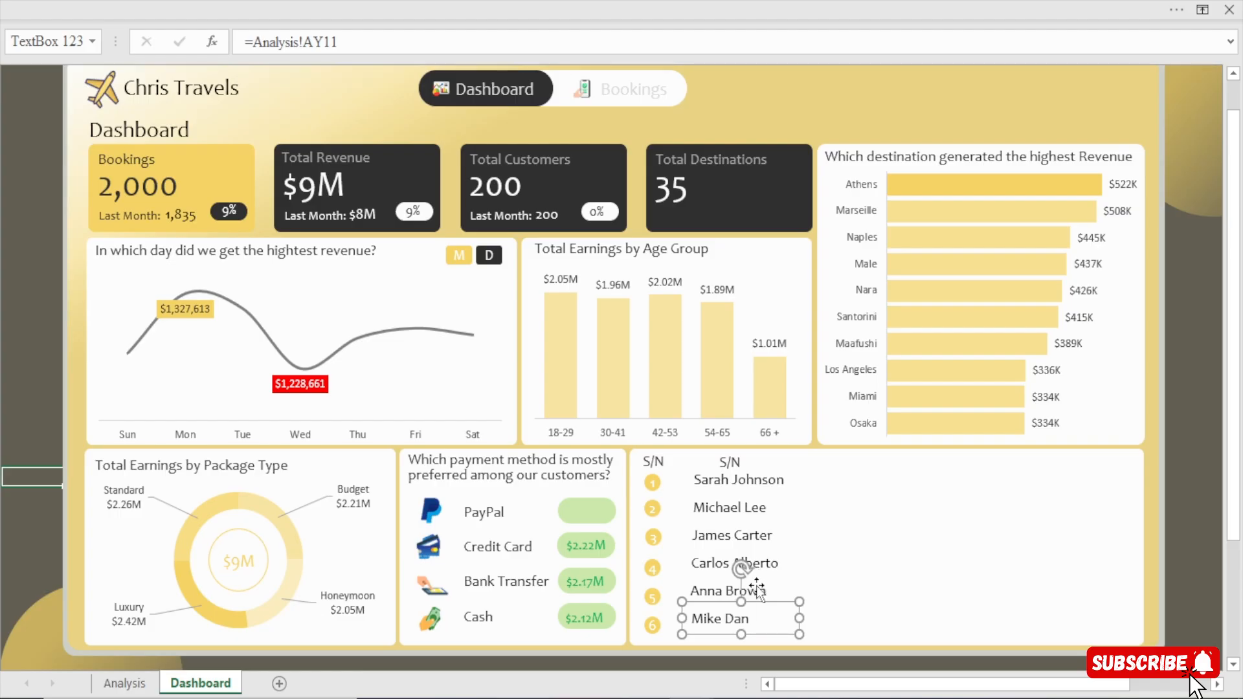
pyautogui.press('Right')
pyautogui.click(717, 589)
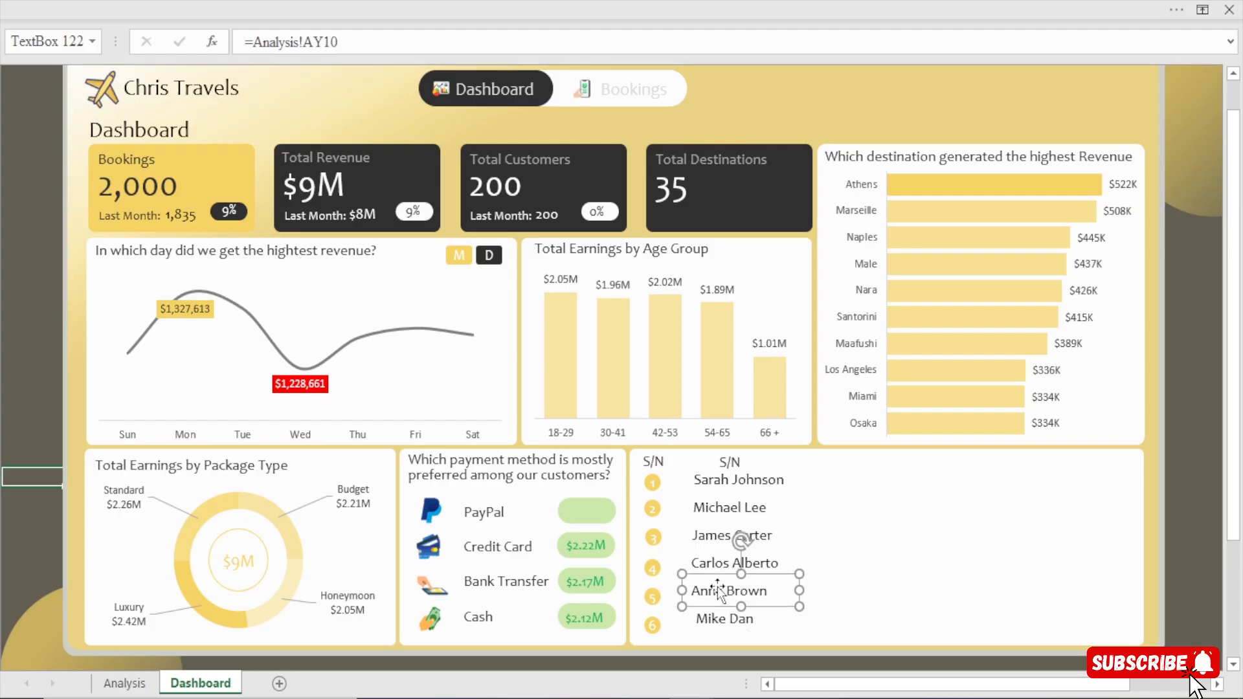
pyautogui.press('Right')
pyautogui.press('Right')
pyautogui.press('Right')
pyautogui.press('Right')
# Select all six agent name text boxes together, align them left, and deselect them.
pyautogui.click(726, 479)
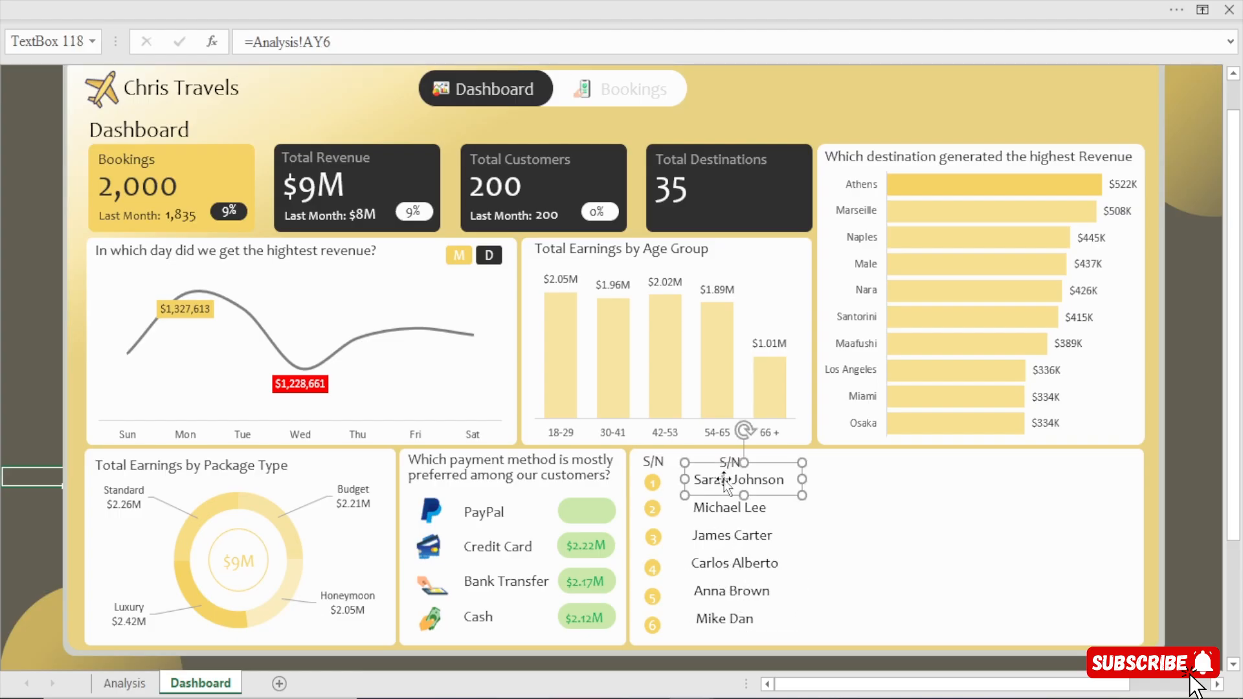
pyautogui.keyDown('shift'); pyautogui.click(721, 512); pyautogui.keyUp('shift')
pyautogui.keyDown('shift'); pyautogui.click(720, 540); pyautogui.keyUp('shift')
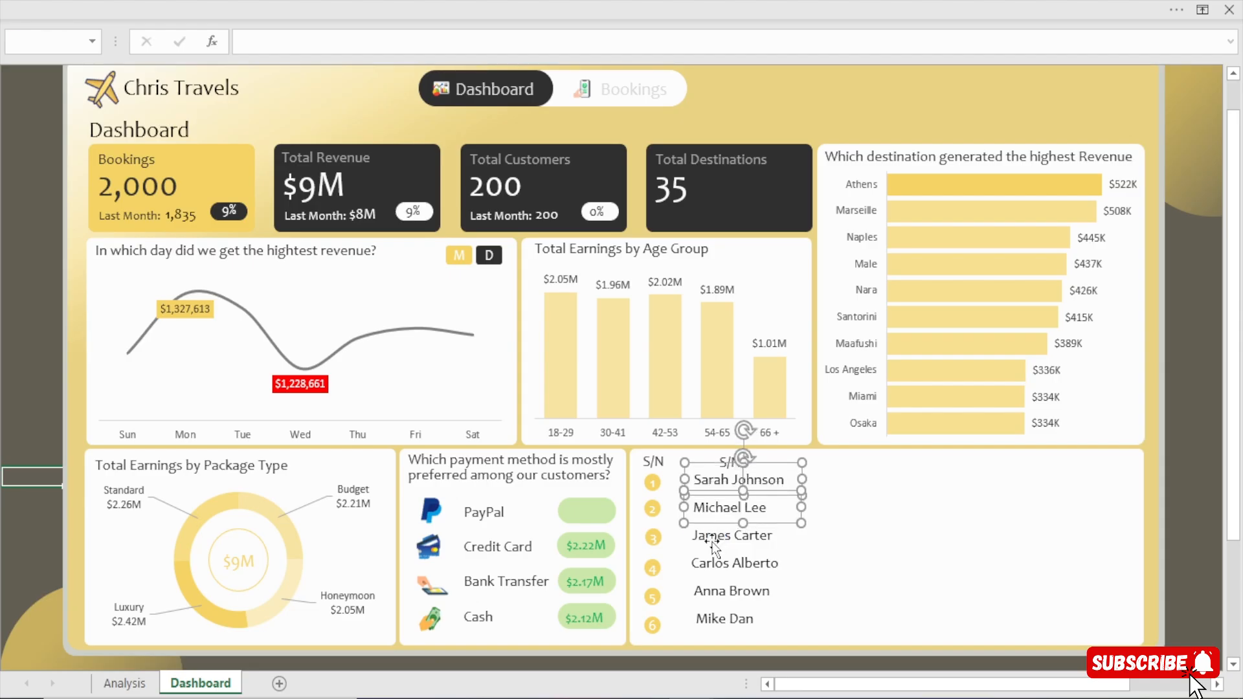
pyautogui.keyDown('shift'); pyautogui.click(716, 567); pyautogui.keyUp('shift')
pyautogui.keyDown('shift'); pyautogui.click(711, 589); pyautogui.keyUp('shift')
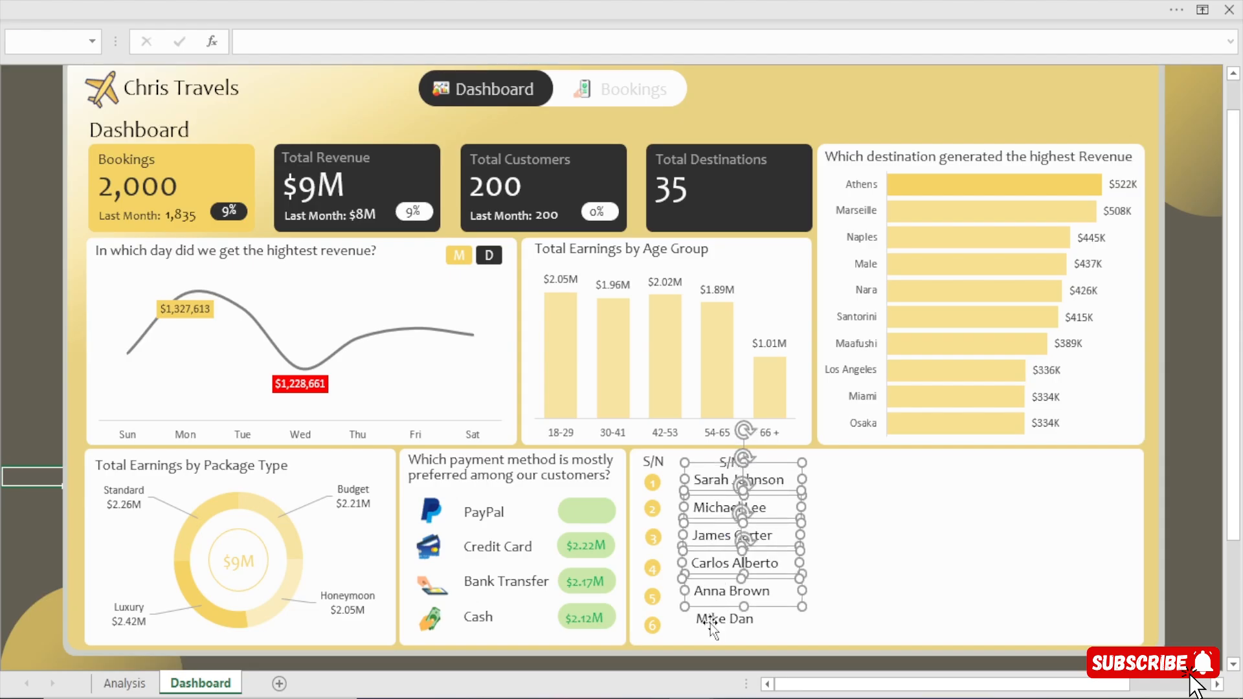
pyautogui.keyDown('shift'); pyautogui.click(719, 618); pyautogui.keyUp('shift')
pyautogui.click(655, 2)
pyautogui.click(717, 49)
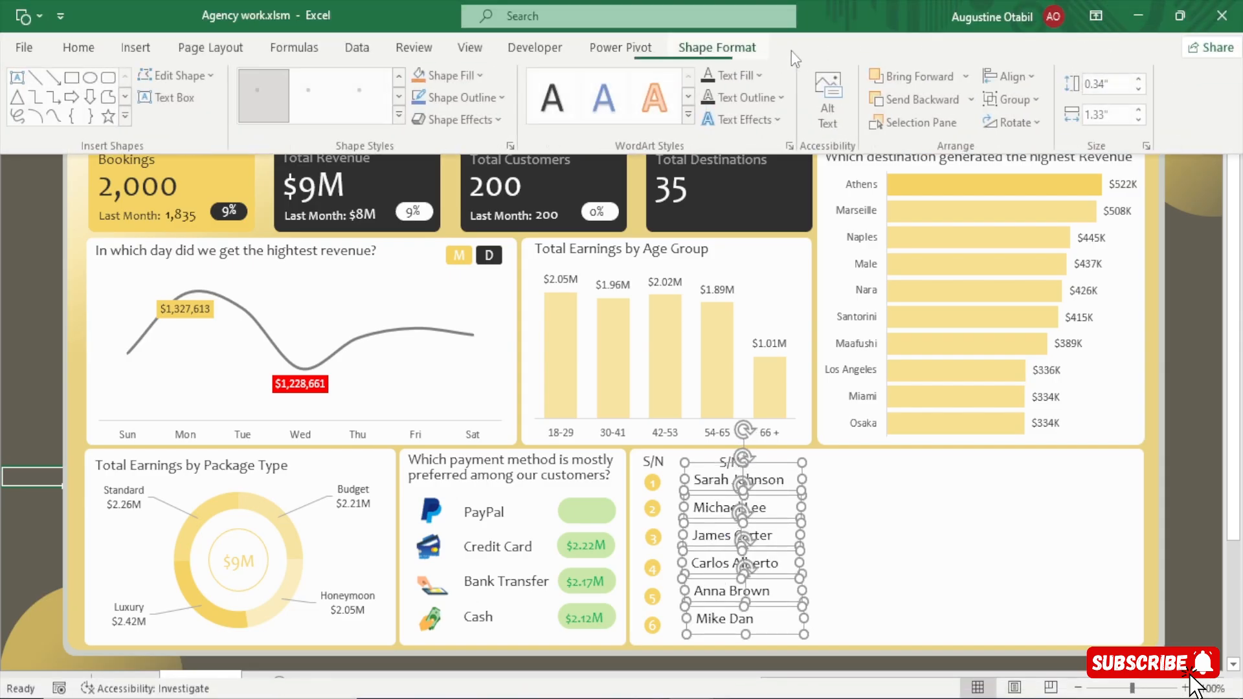
pyautogui.click(1011, 76)
pyautogui.click(1024, 108)
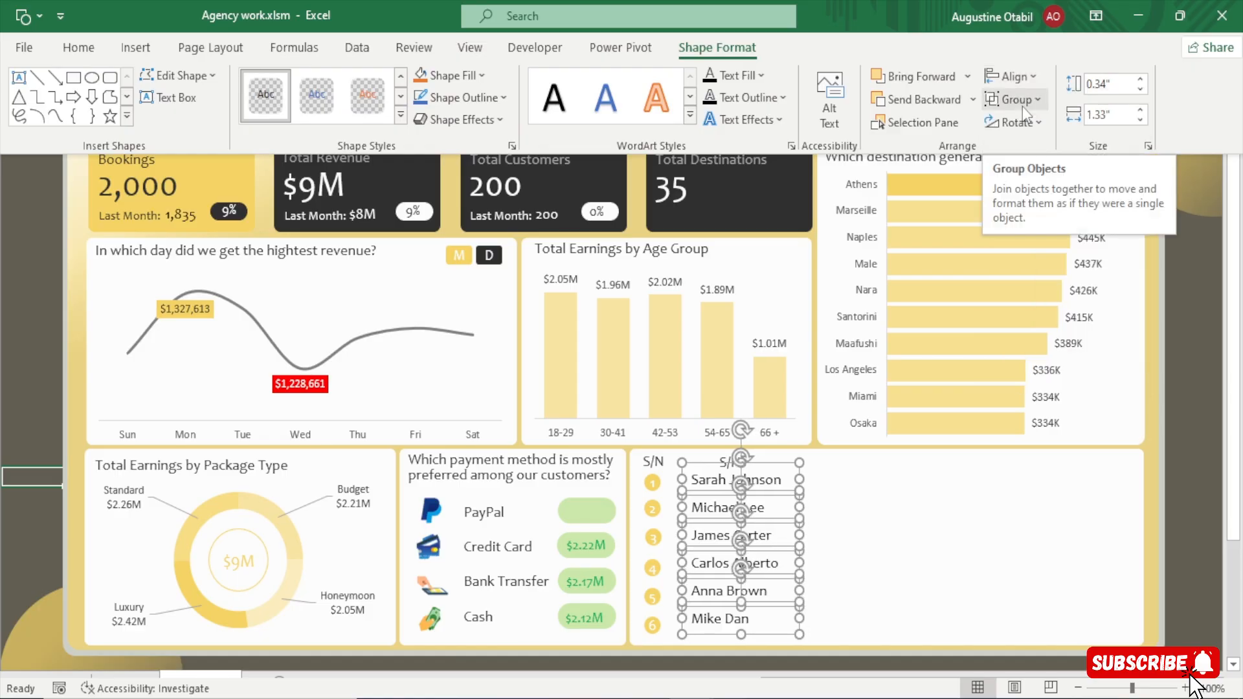
pyautogui.click(16, 281)
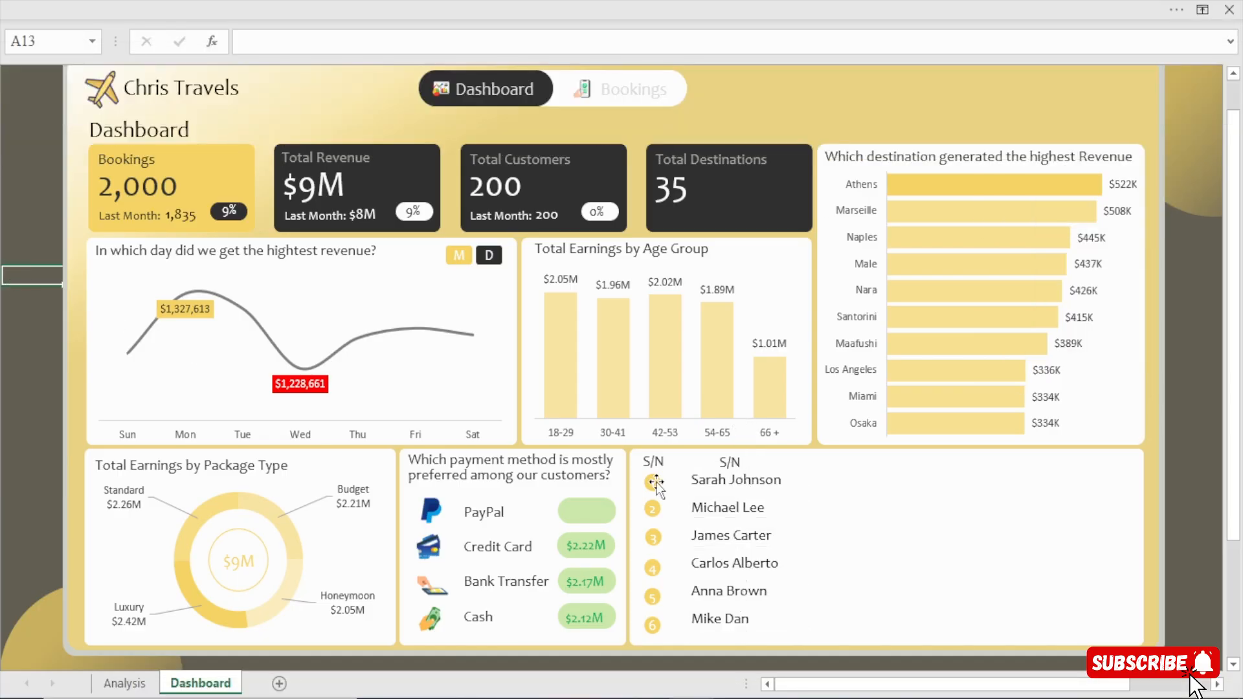
# Nudge the six agent name text boxes vertically so each name lines up with its numbered circle.
pyautogui.click(723, 482)
pyautogui.click(716, 511)
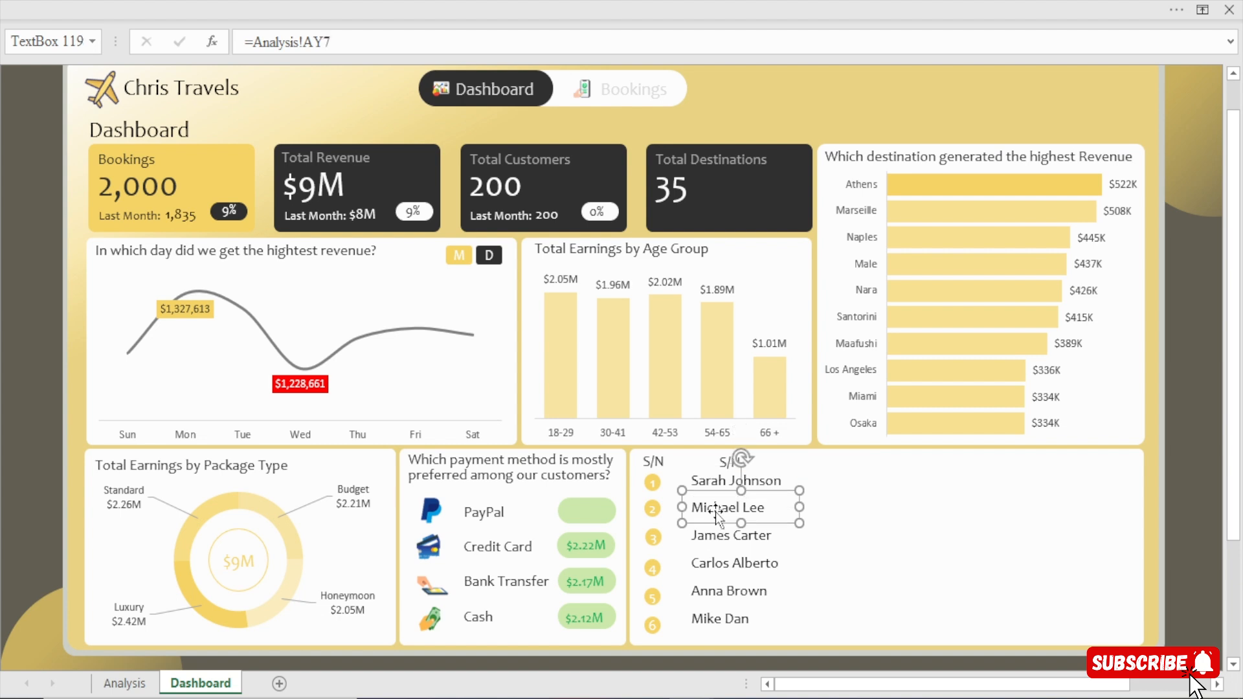
pyautogui.press('Up')
pyautogui.click(724, 542)
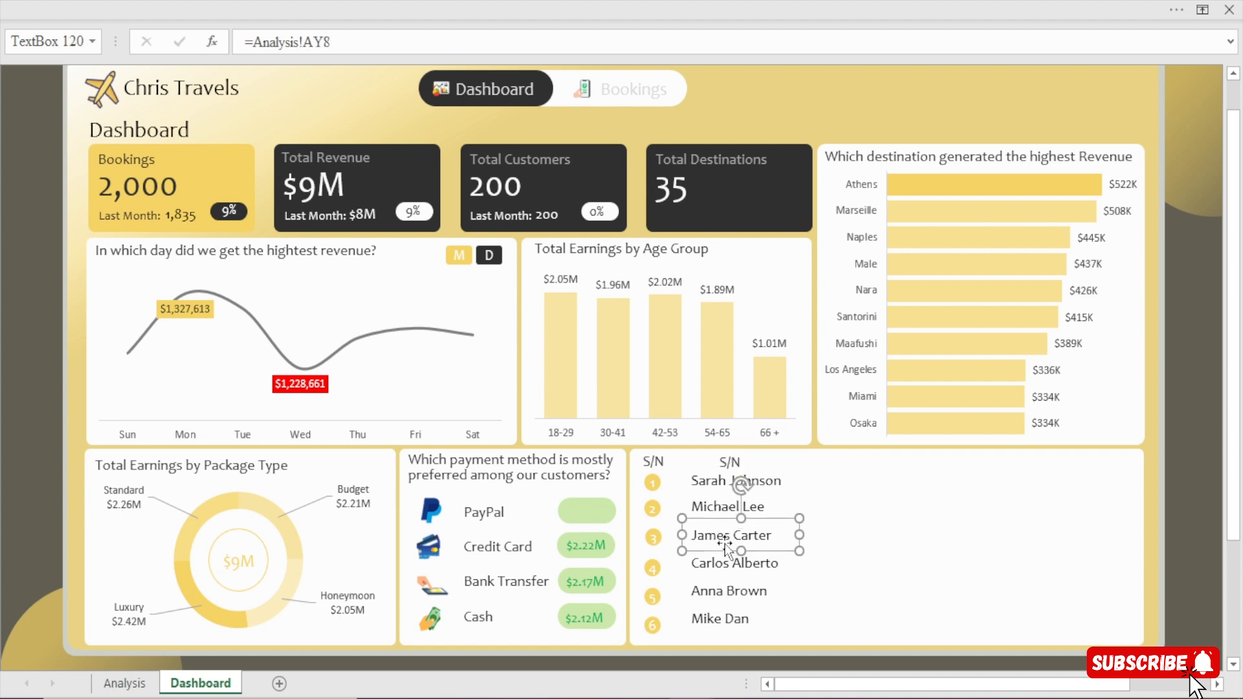
pyautogui.press('Down')
pyautogui.click(721, 562)
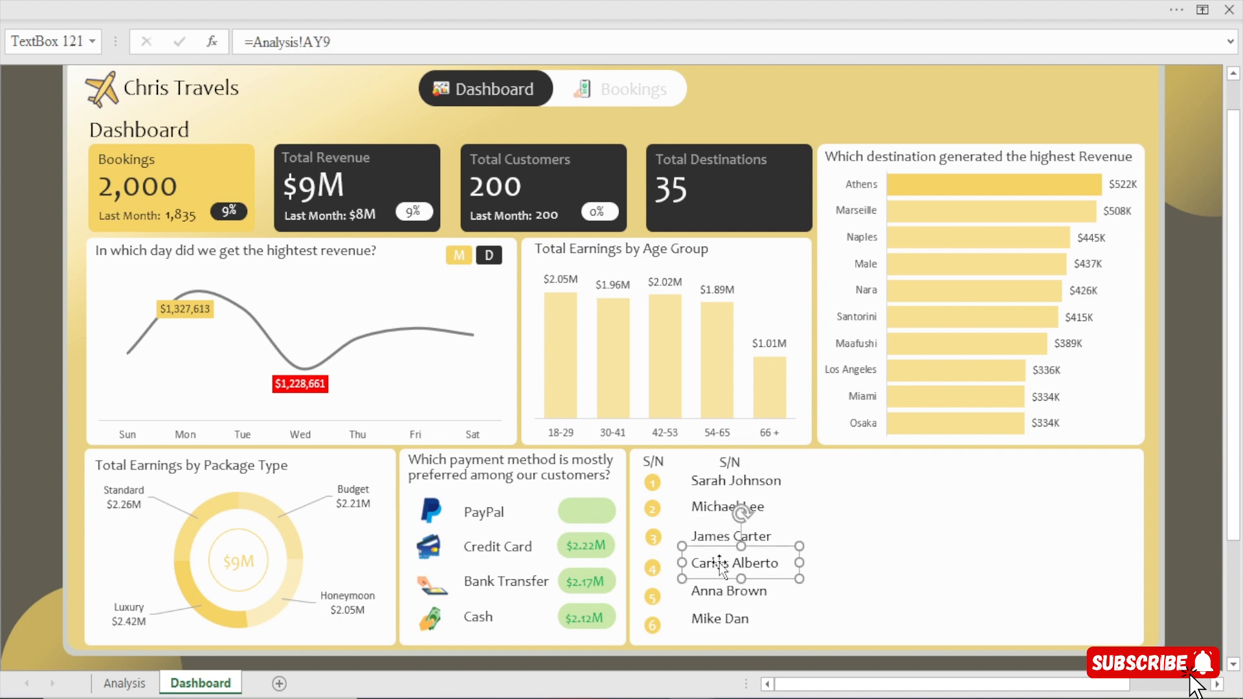
pyautogui.press('Down')
pyautogui.press('Down')
pyautogui.click(720, 609)
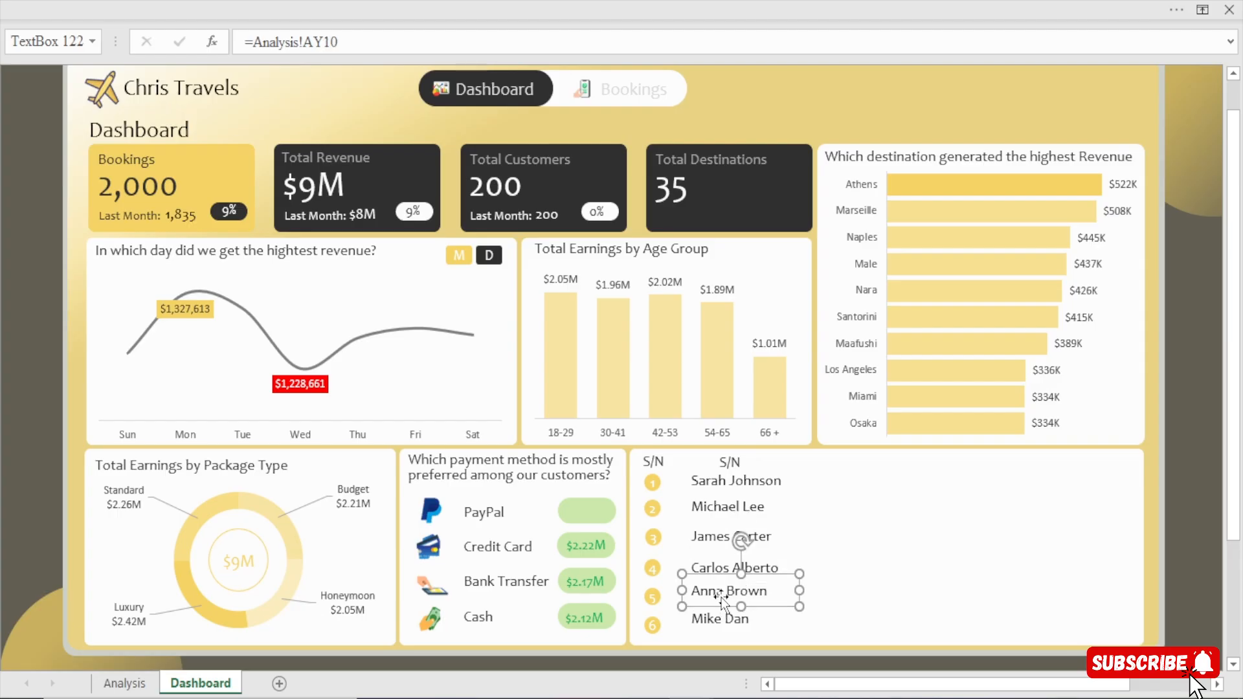
pyautogui.press('Down')
pyautogui.click(720, 619)
pyautogui.press('Down')
pyautogui.press('Down')
pyautogui.press('Down')
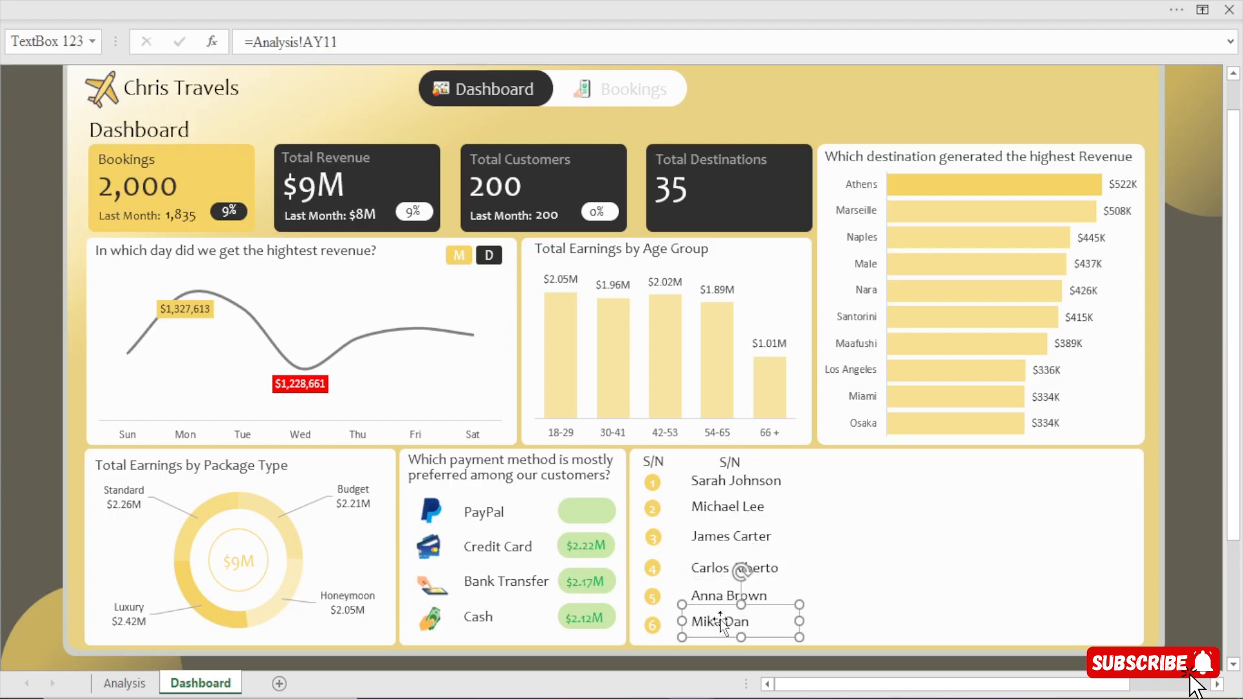
pyautogui.press('Down')
pyautogui.press('Down')
pyautogui.press('Down')
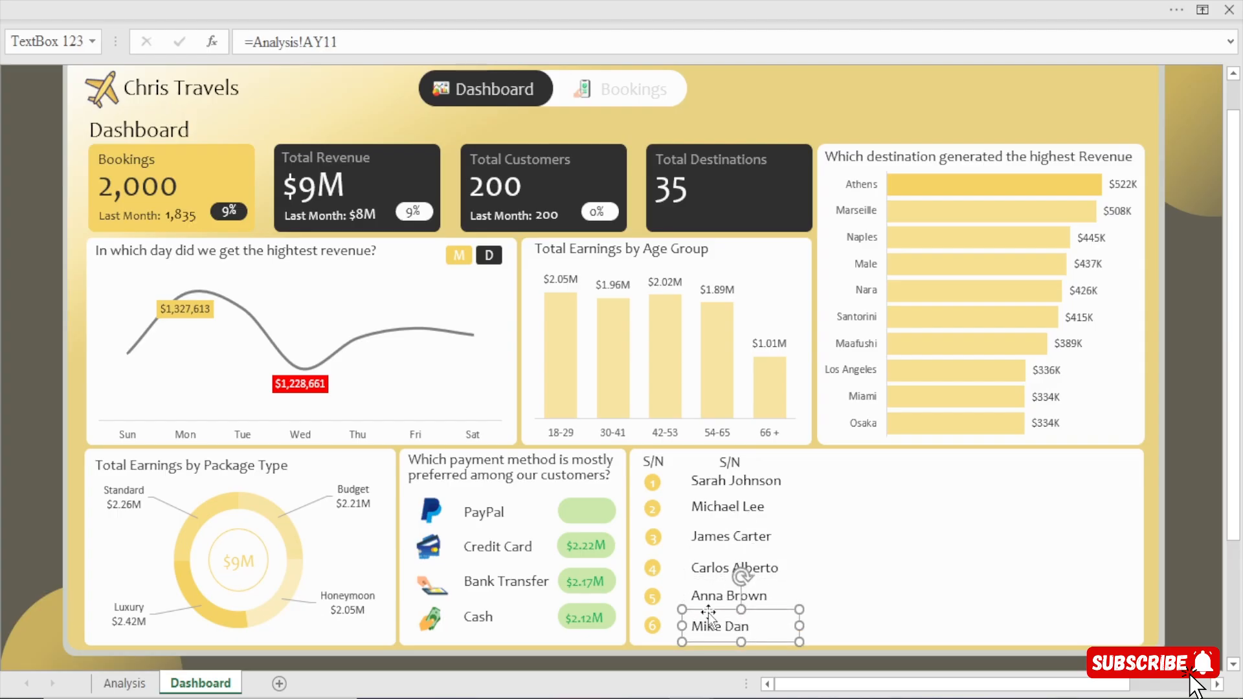
# Nudge the agent name text boxes beside numbers 5, 4, 3, 2 and 1 slightly down to match their numbered circles.
pyautogui.click(713, 597)
pyautogui.press('Down')
pyautogui.press('Down')
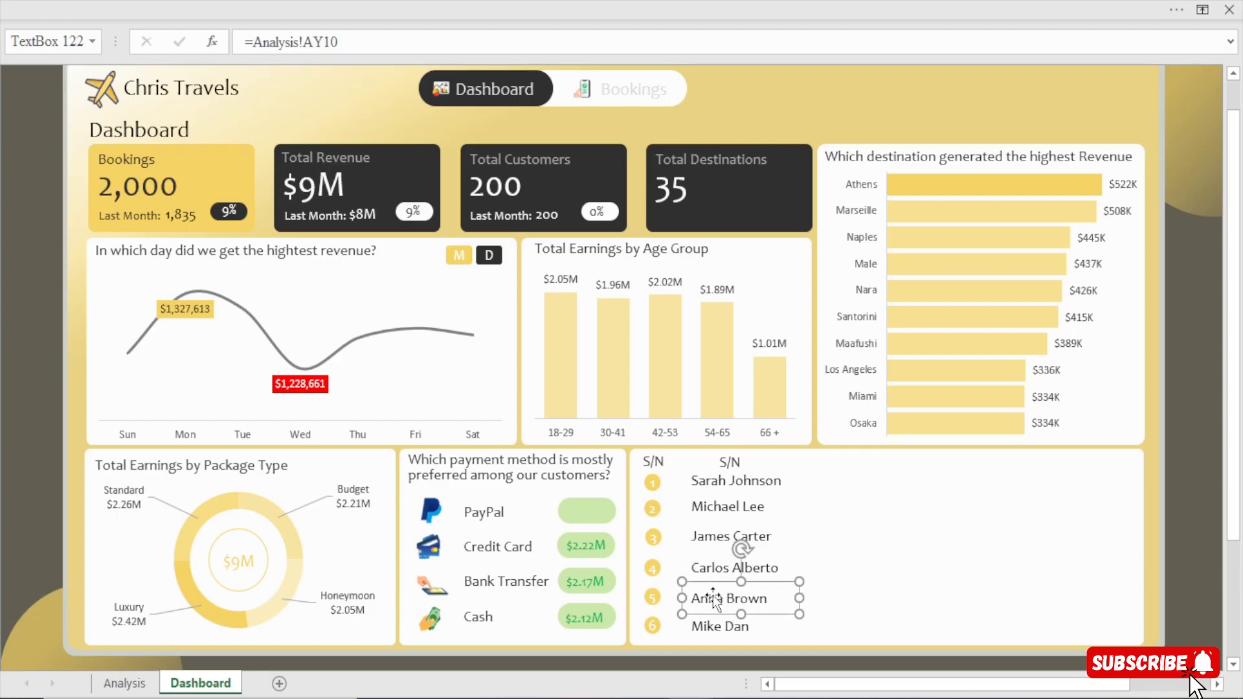
pyautogui.click(713, 570)
pyautogui.press('Down')
pyautogui.click(711, 537)
pyautogui.press('Down')
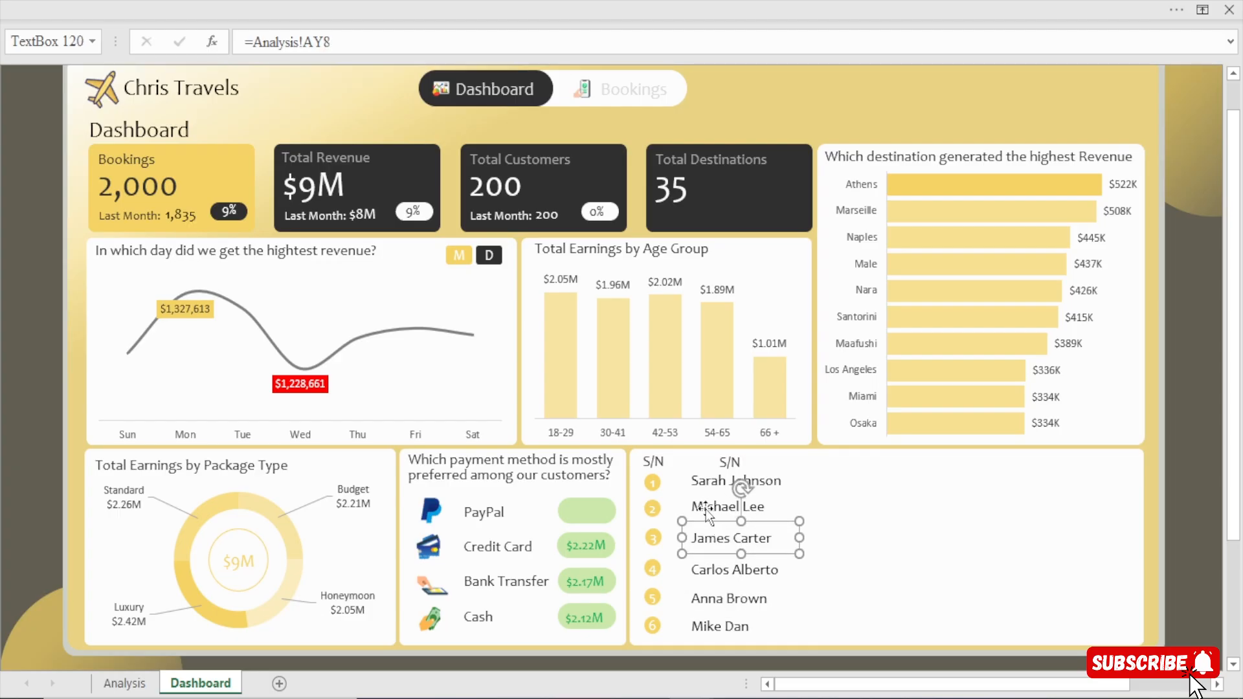
pyautogui.click(705, 507)
pyautogui.press('Down')
pyautogui.click(713, 482)
pyautogui.press('Down')
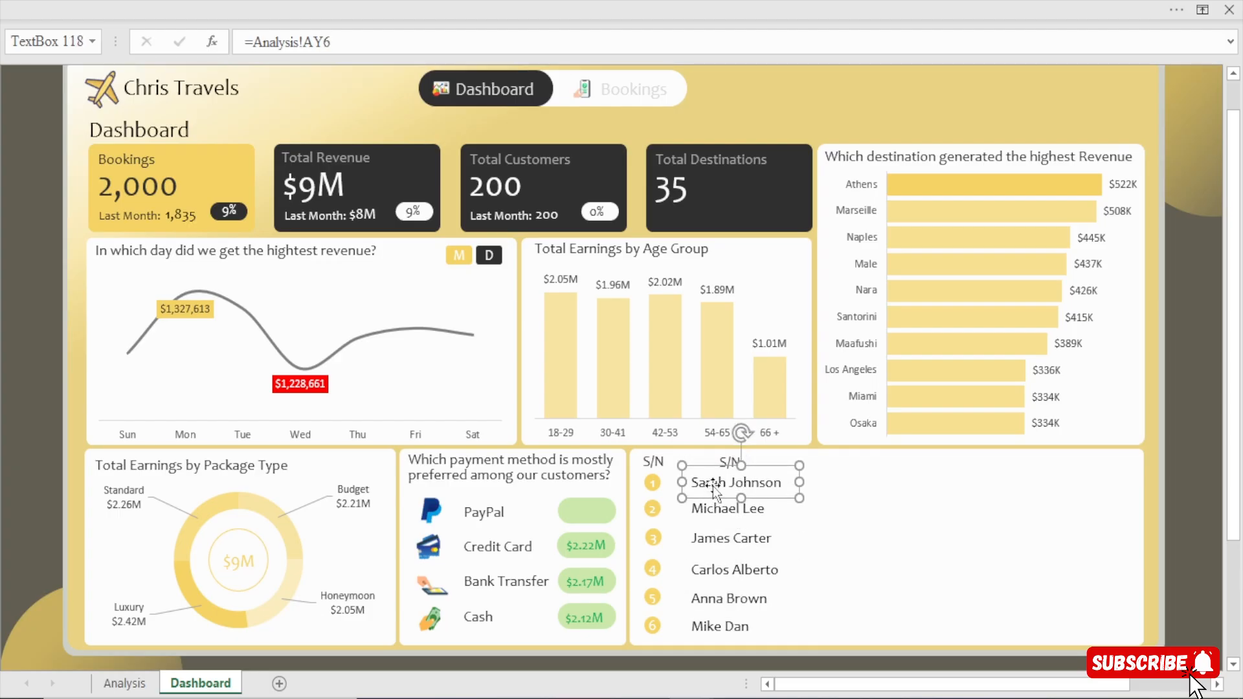
# Select all six agent name text boxes together, distribute them horizontally, and deselect them.
pyautogui.keyDown('shift'); pyautogui.click(718, 510); pyautogui.keyUp('shift')
pyautogui.keyDown('shift'); pyautogui.click(712, 537); pyautogui.keyUp('shift')
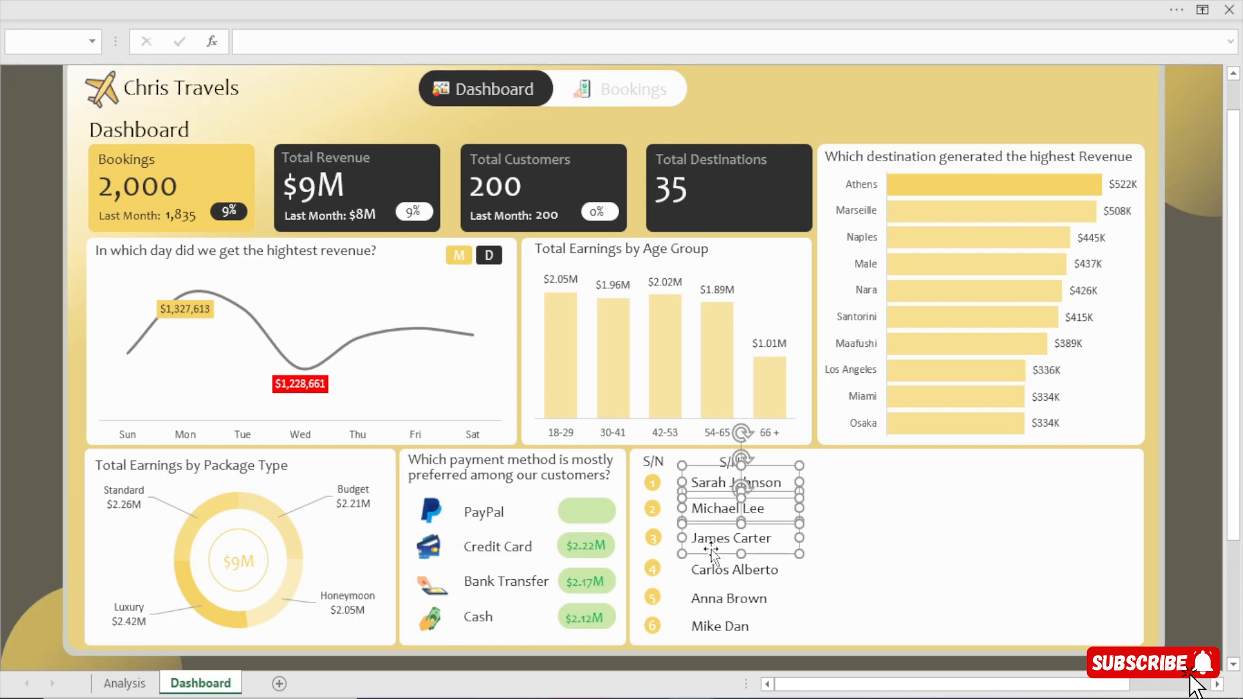
pyautogui.keyDown('shift'); pyautogui.click(702, 571); pyautogui.keyUp('shift')
pyautogui.keyDown('shift'); pyautogui.click(706, 594); pyautogui.keyUp('shift')
pyautogui.keyDown('shift'); pyautogui.click(711, 627); pyautogui.keyUp('shift')
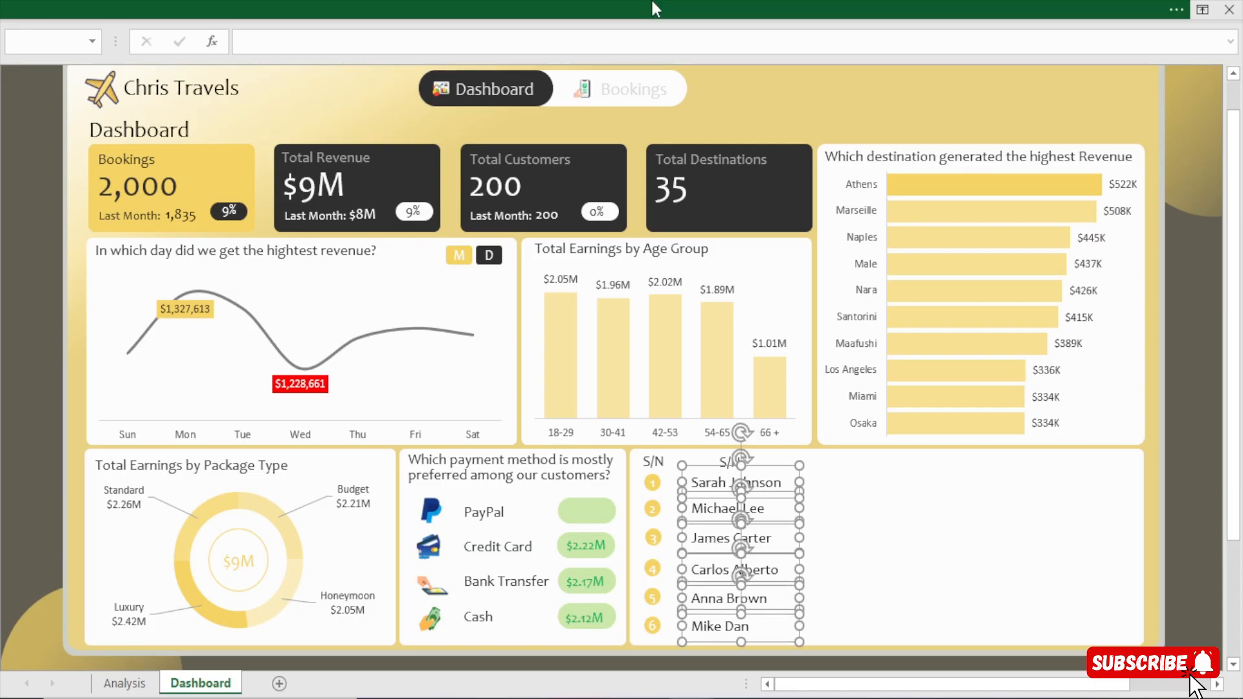
pyautogui.click(651, 1)
pyautogui.click(711, 52)
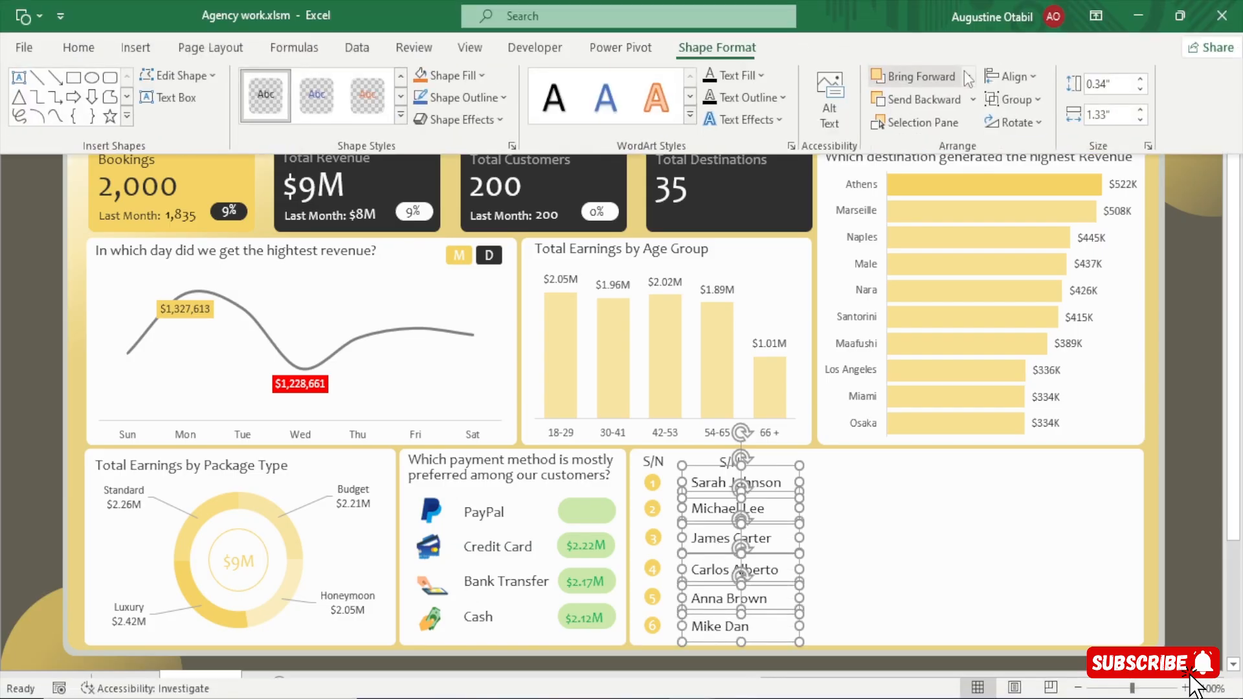
pyautogui.click(1012, 76)
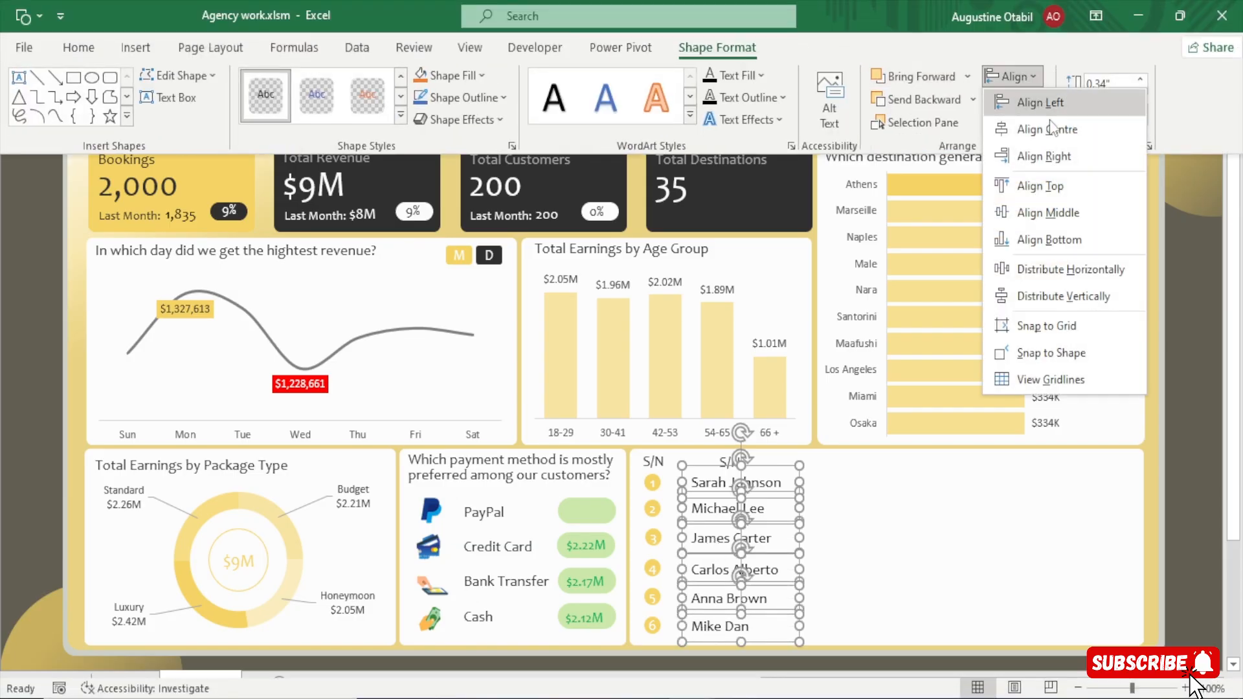
pyautogui.click(1090, 272)
pyautogui.click(7, 420)
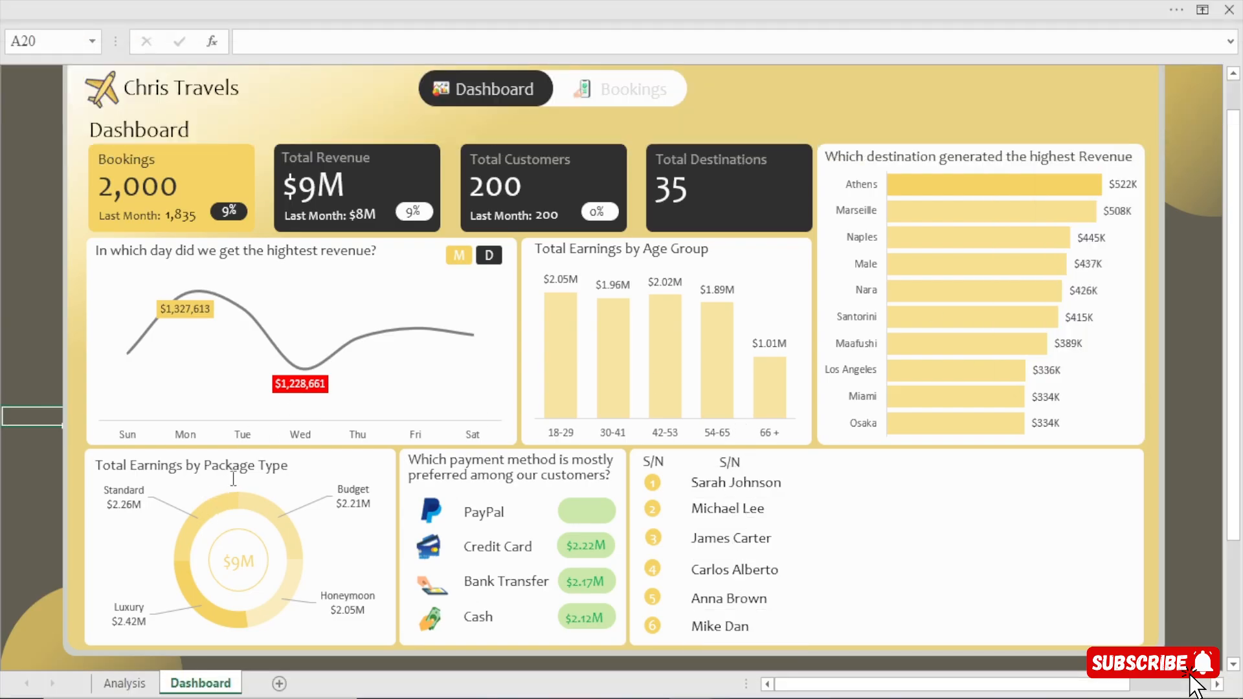
# Change the second S/N heading to "Agent Name", widen its box to fit one line, and line it up above the agent names.
pyautogui.click(743, 461)
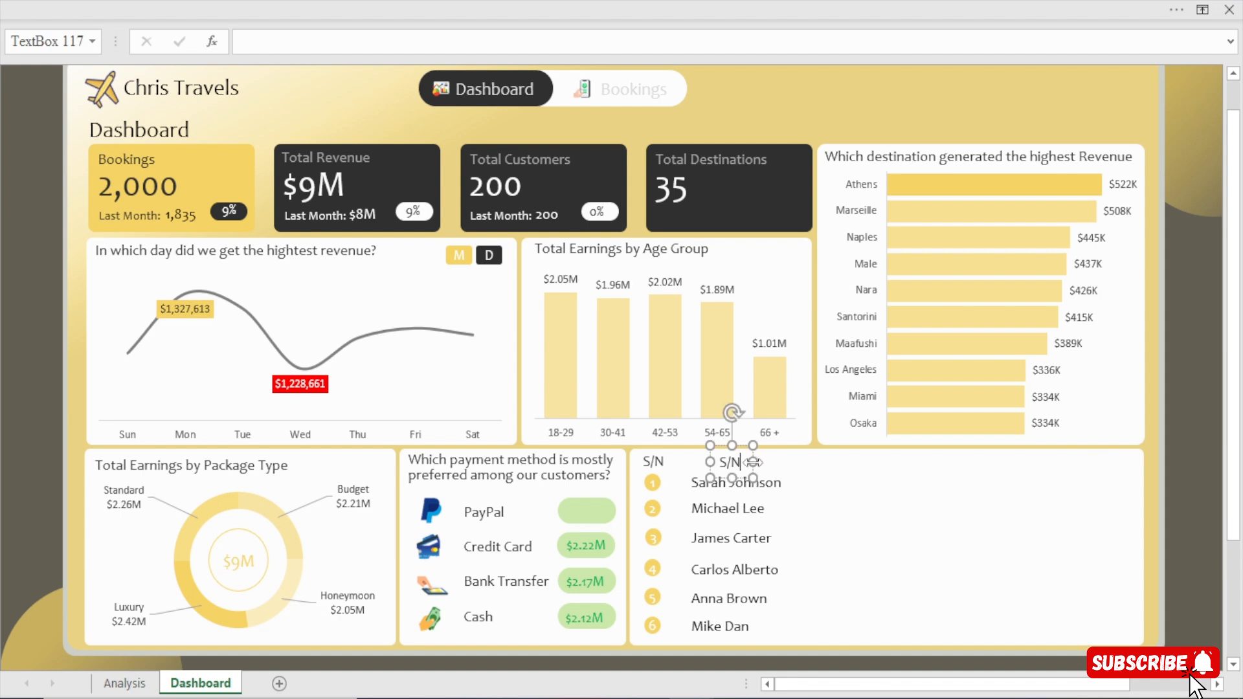
pyautogui.doubleClick(729, 461)
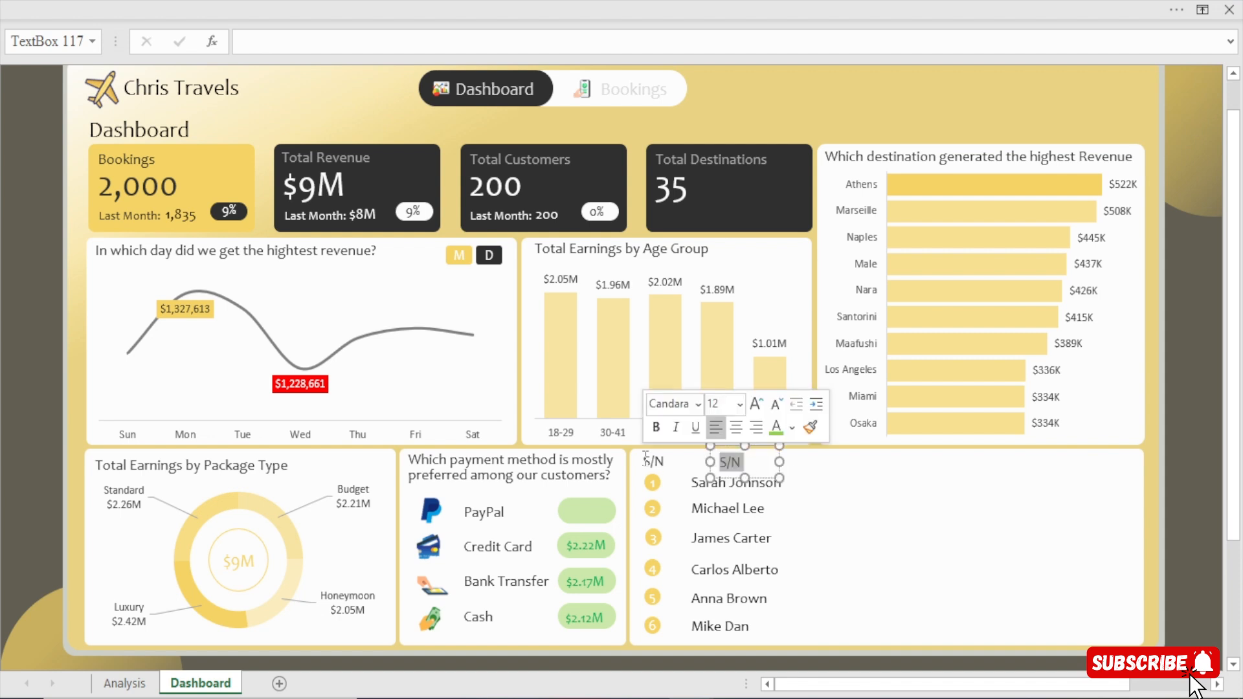
pyautogui.write('Agen')
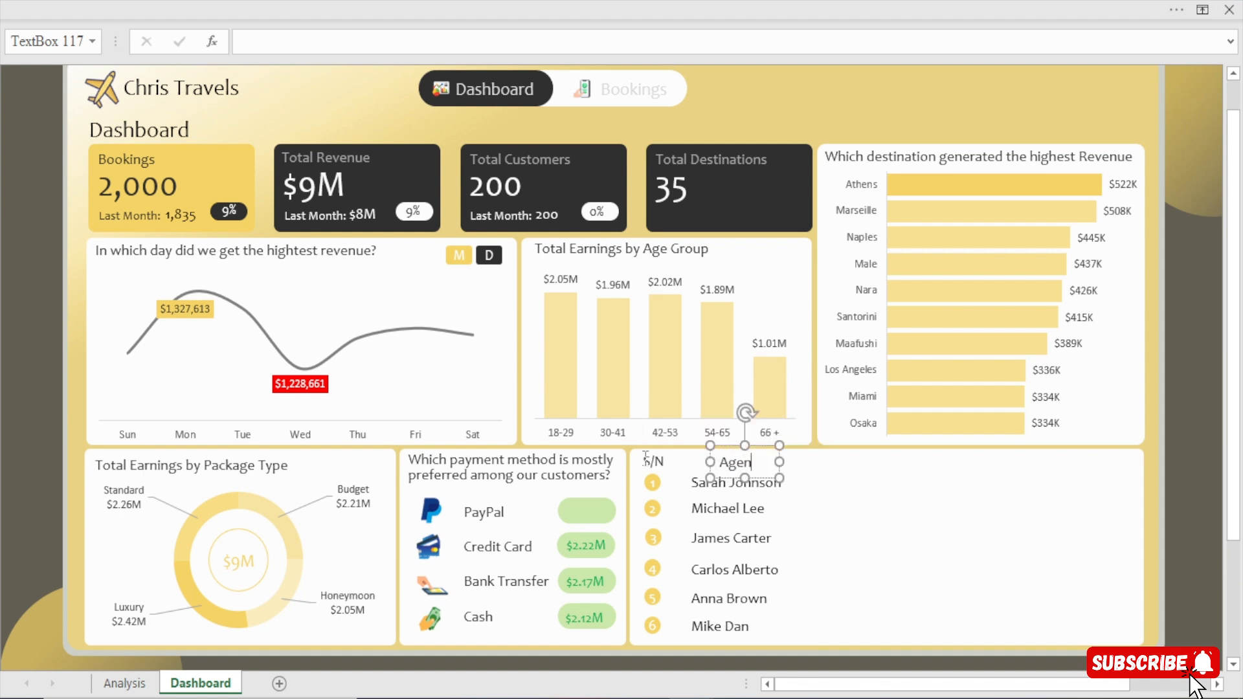
pyautogui.write('t Name')
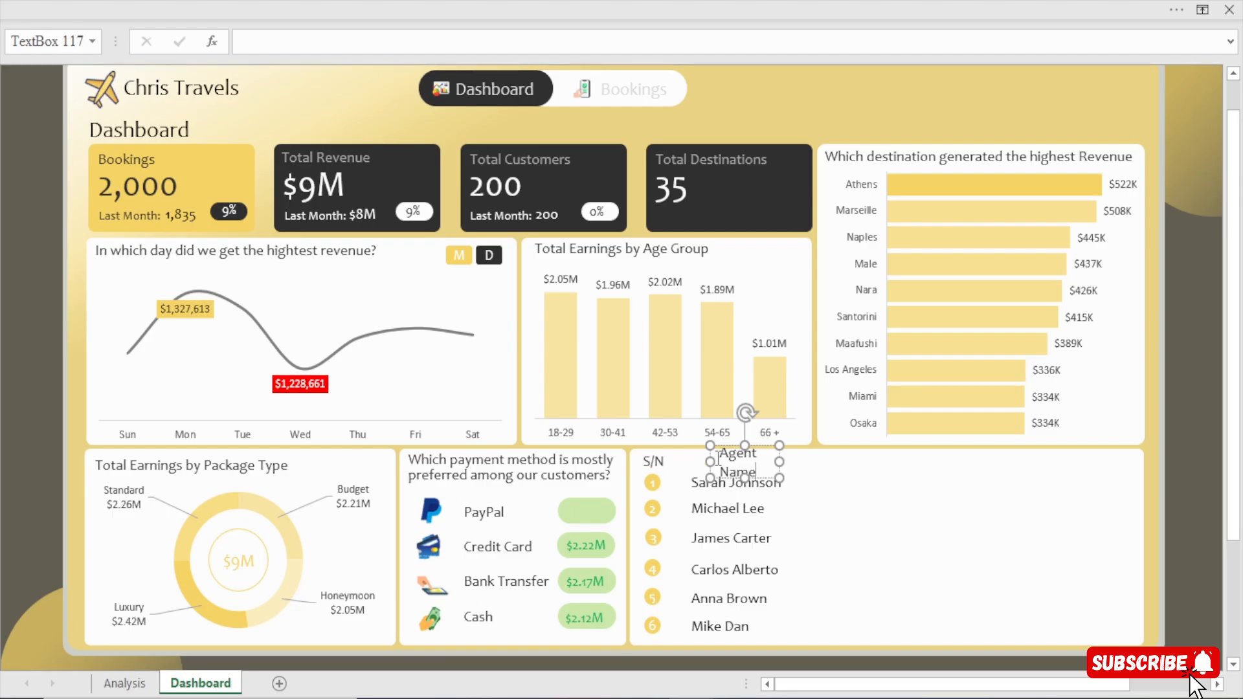
pyautogui.moveTo(710, 461); pyautogui.dragTo(683, 470)
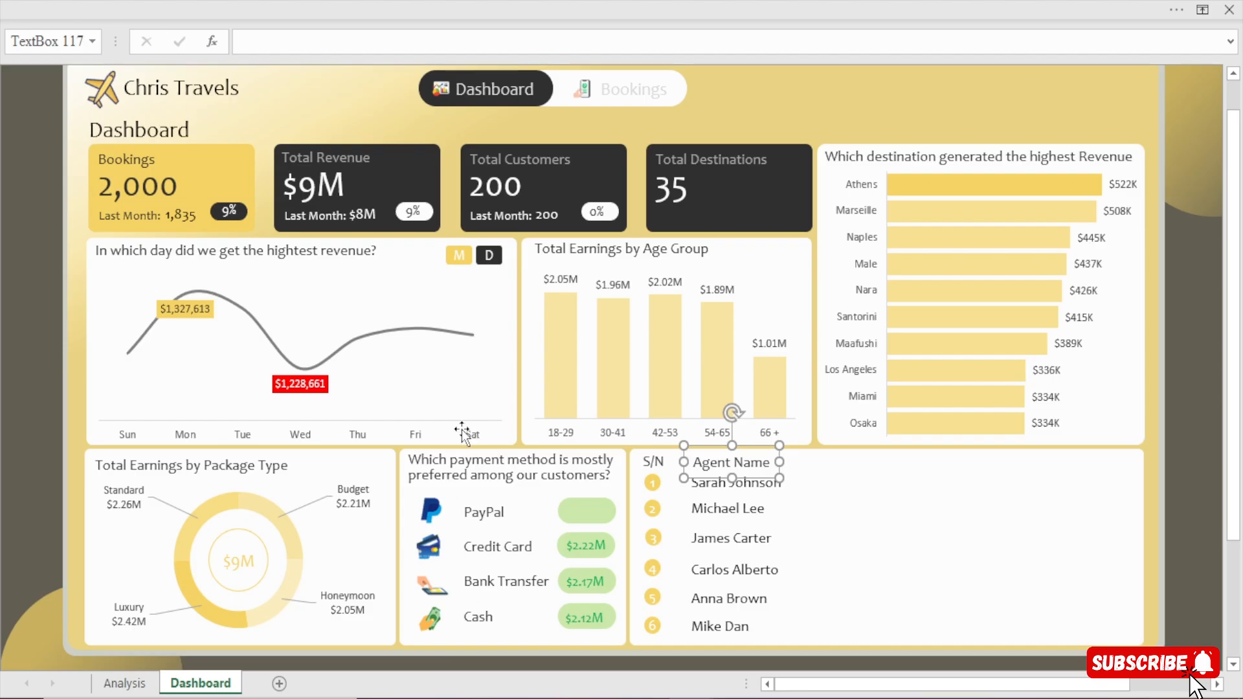
pyautogui.click(2, 298)
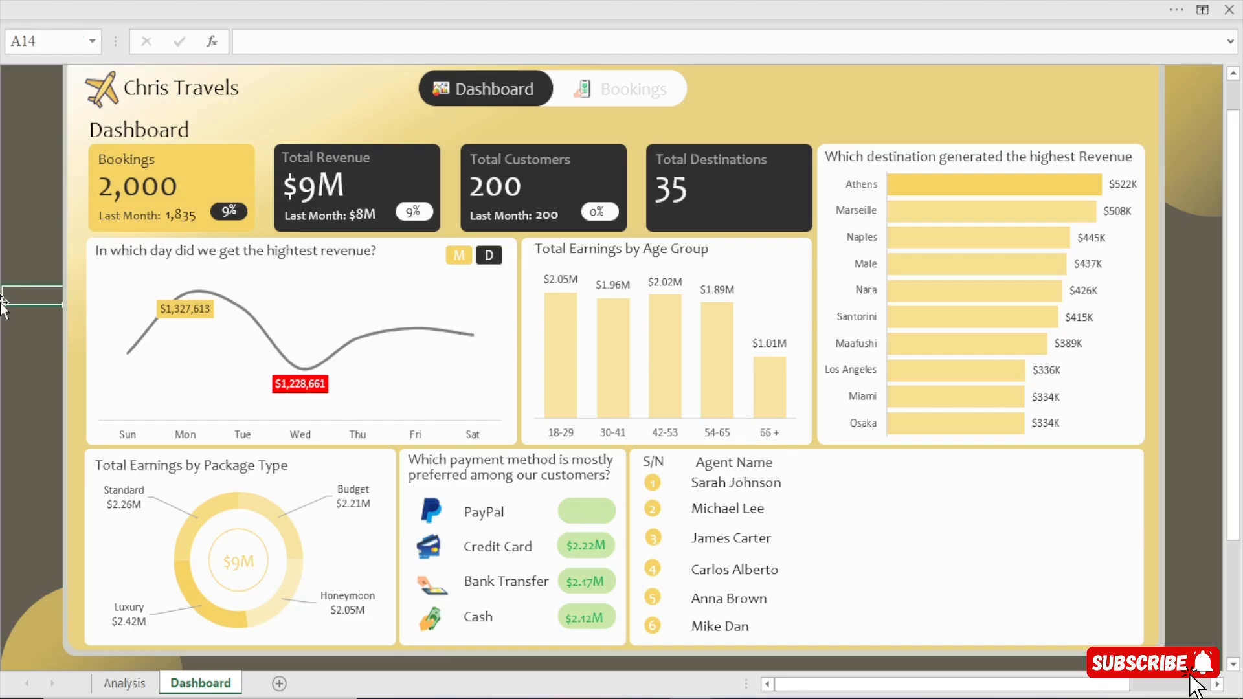
pyautogui.click(720, 463)
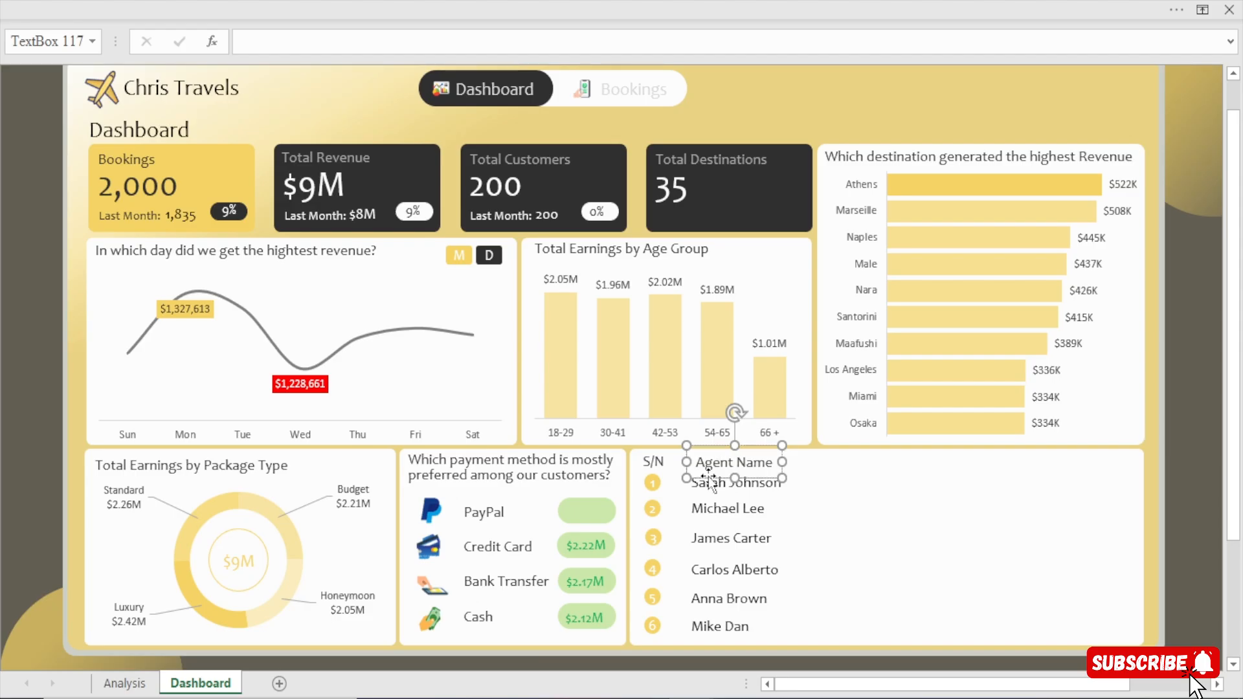
pyautogui.press('Left')
# Duplicate the Agent Name heading beside it, change the copy's text to "Revenue", and narrow its box to fit the word.
pyautogui.hotkey('ctrl', 'd')
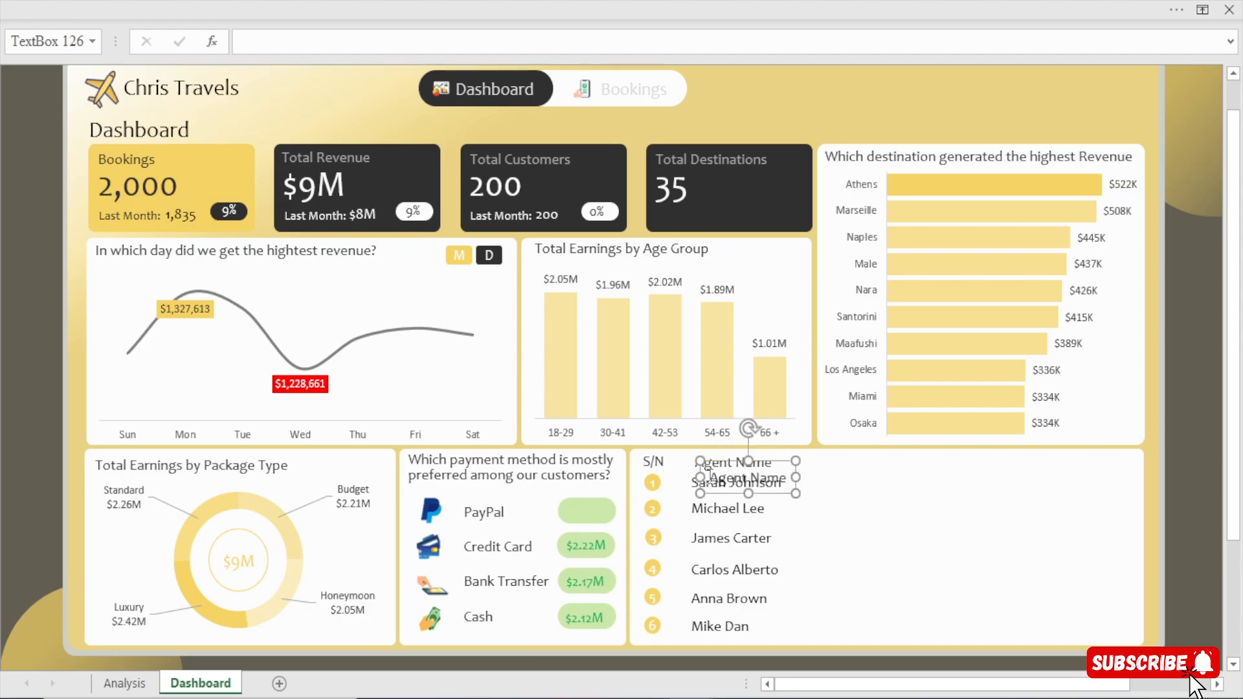
pyautogui.moveTo(755, 493); pyautogui.dragTo(686, 464)
pyautogui.write('Revenue')
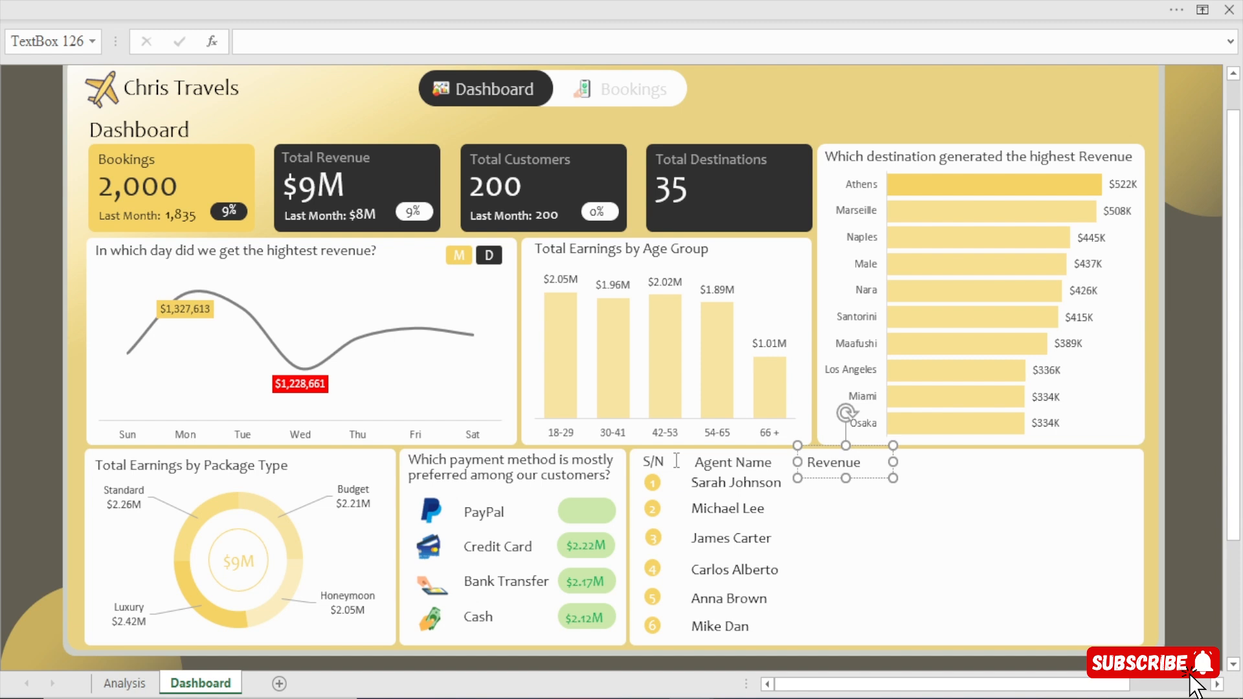
pyautogui.moveTo(896, 461); pyautogui.dragTo(872, 461)
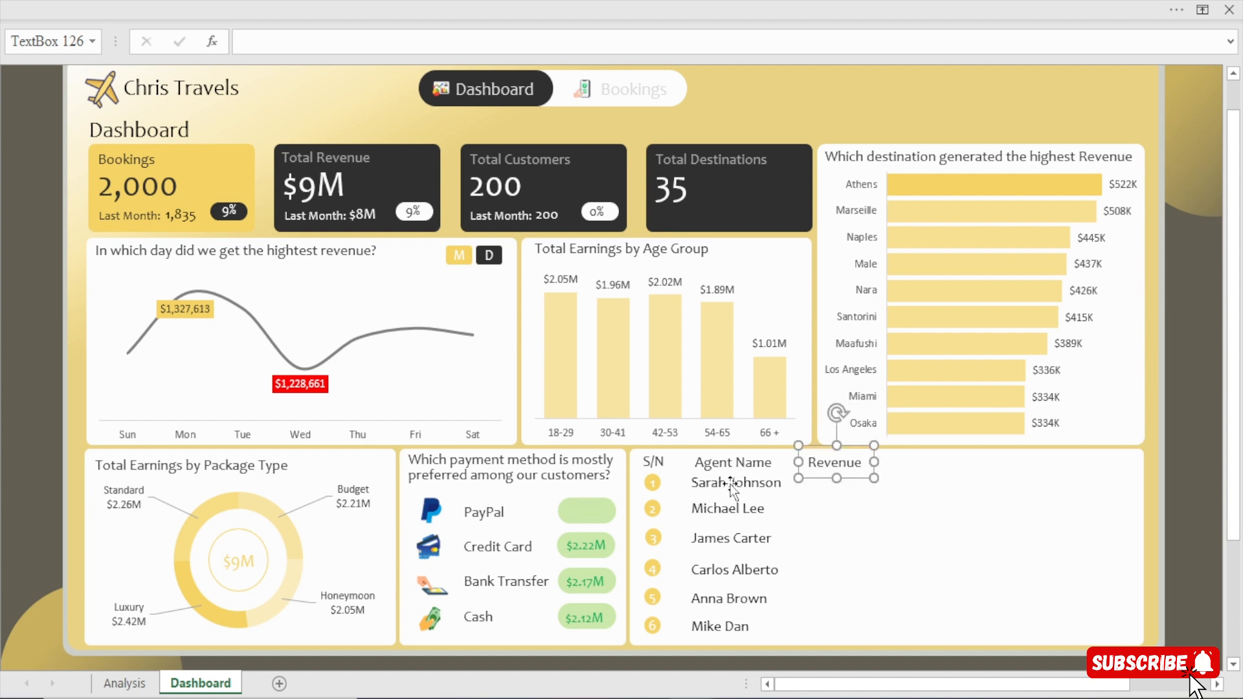
# Check the cell links of the payment amounts and relink the empty PayPal amount text box to =Analysis!AU6.
pyautogui.click(584, 512)
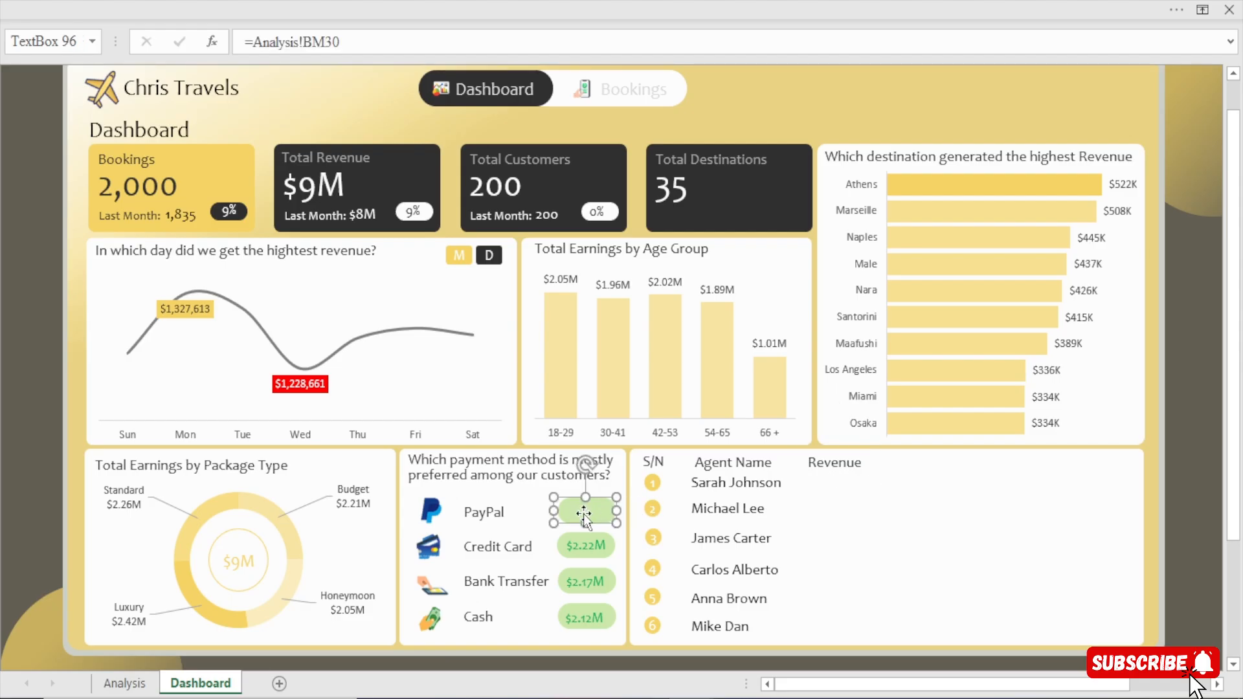
pyautogui.click(590, 547)
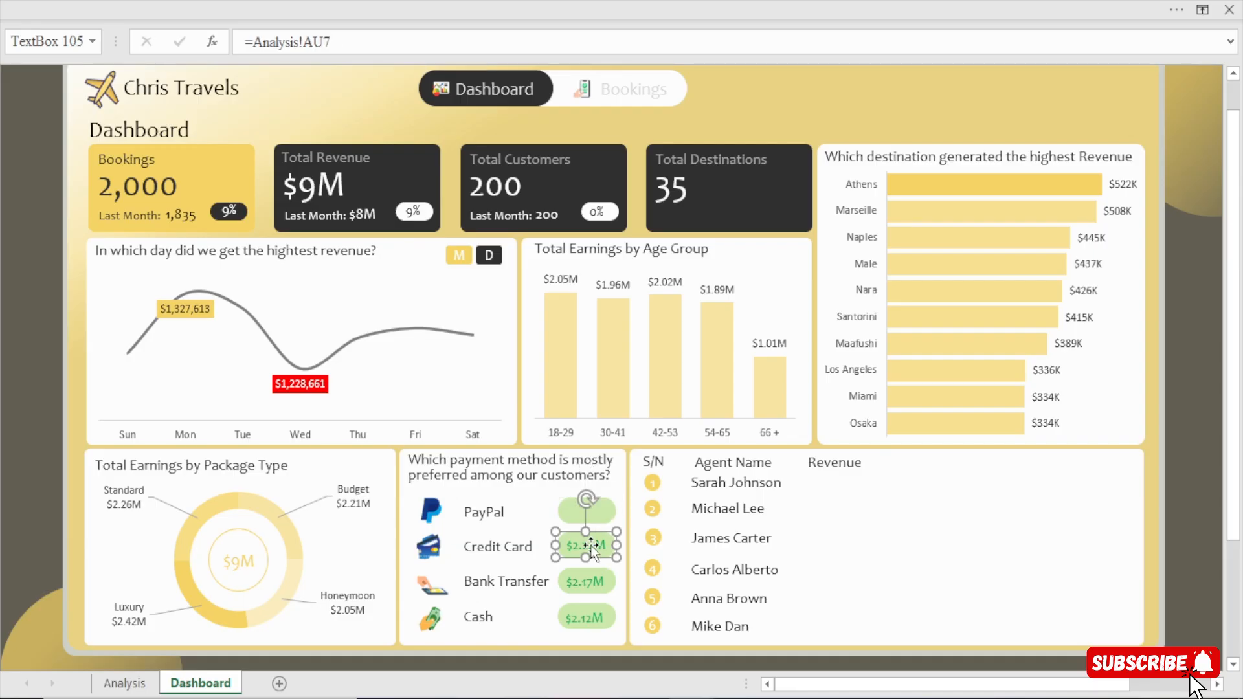
pyautogui.click(592, 583)
pyautogui.click(586, 513)
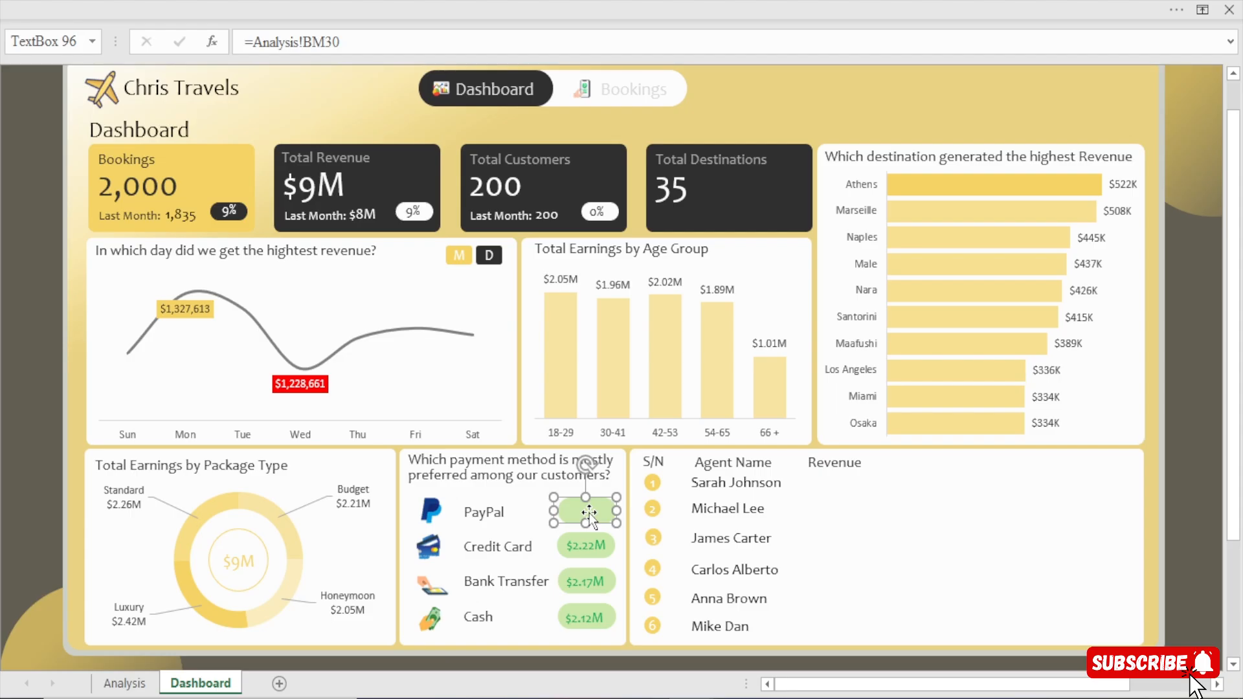
pyautogui.moveTo(341, 41); pyautogui.dragTo(246, 41)
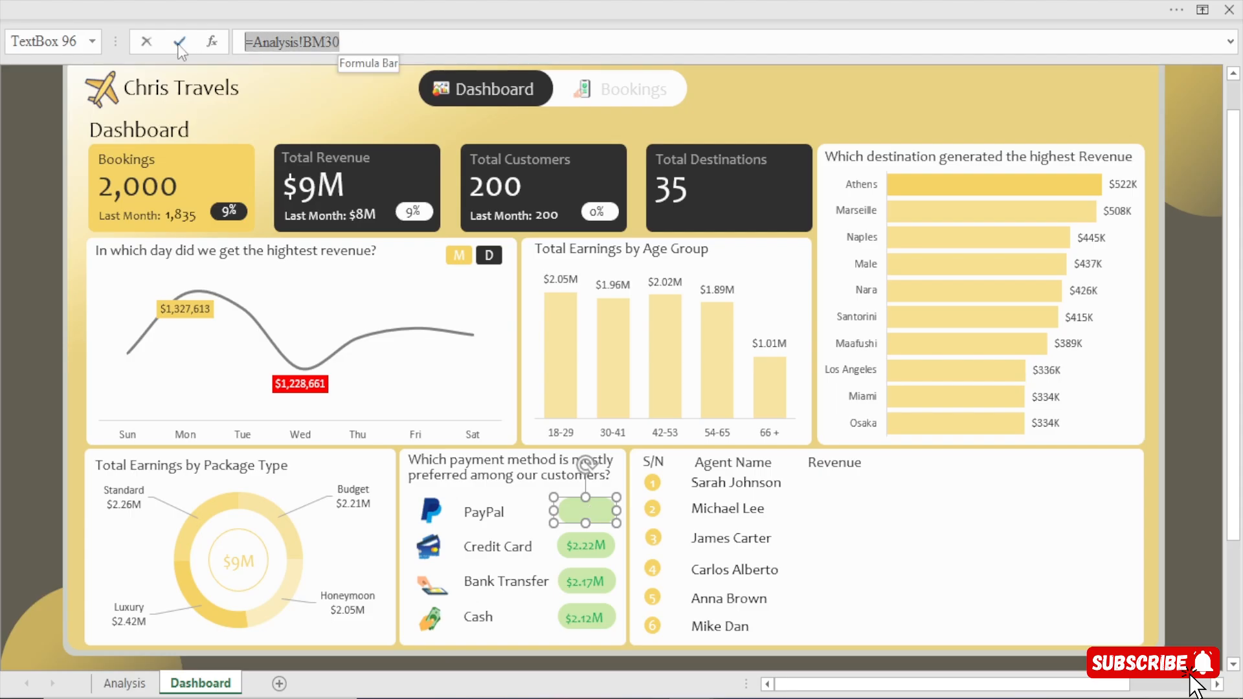
pyautogui.write('=')
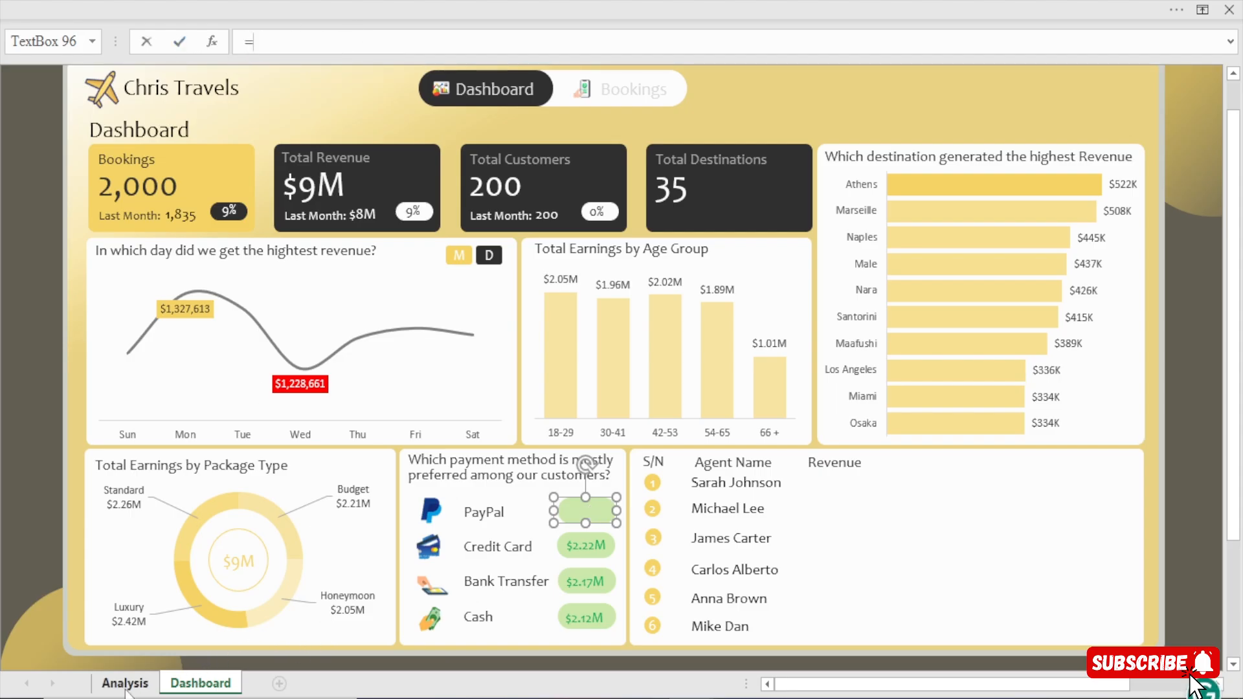
pyautogui.click(125, 686)
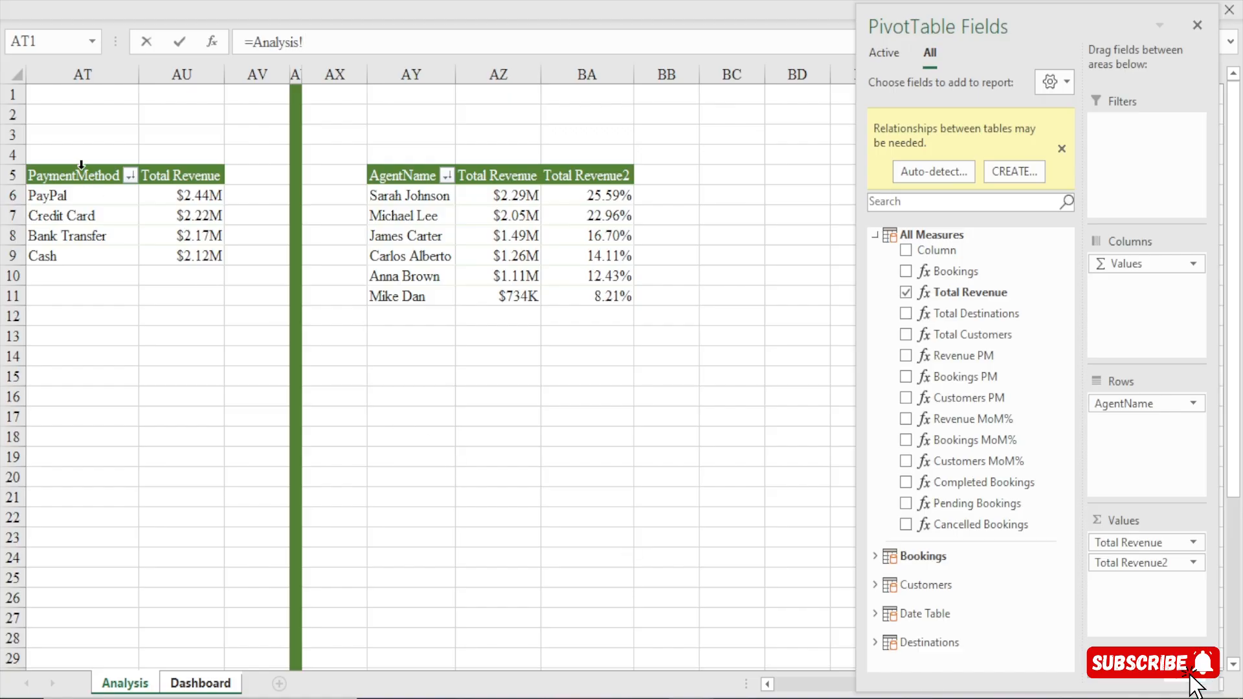
pyautogui.click(168, 197)
pyautogui.press('Return')
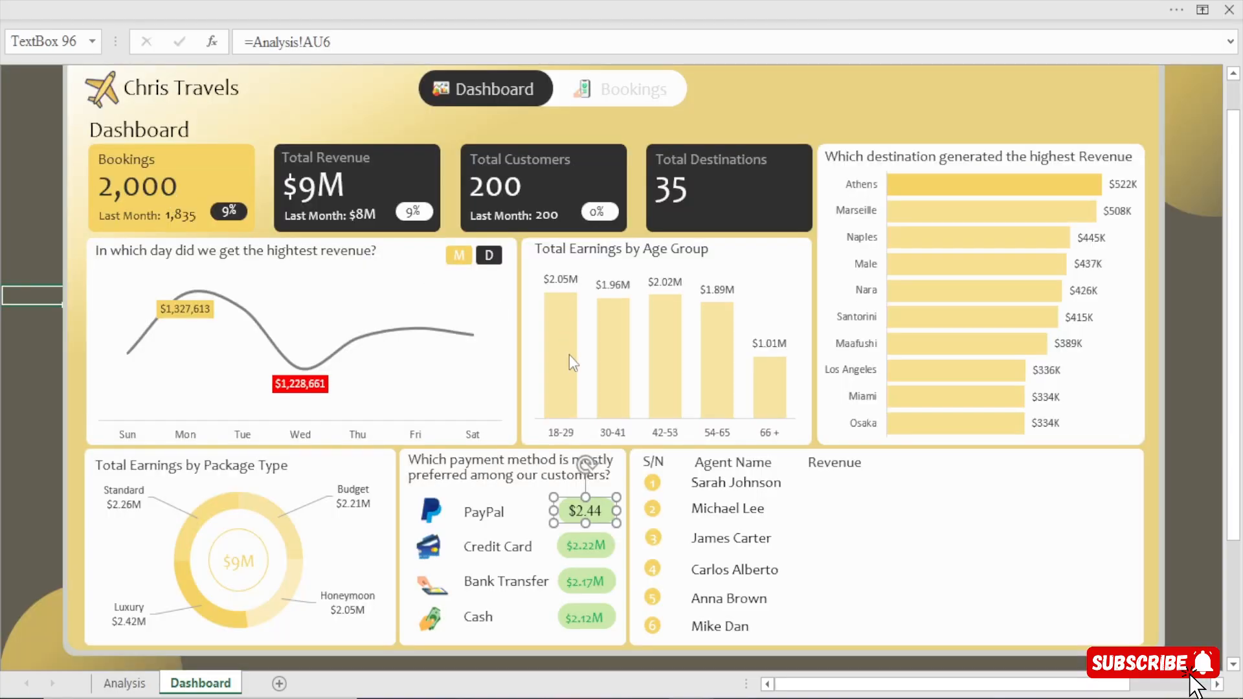
# Copy the formatting of the Credit Card amount to the PayPal amount with Format Painter, and deselect it.
pyautogui.click(578, 547)
pyautogui.click(437, 1)
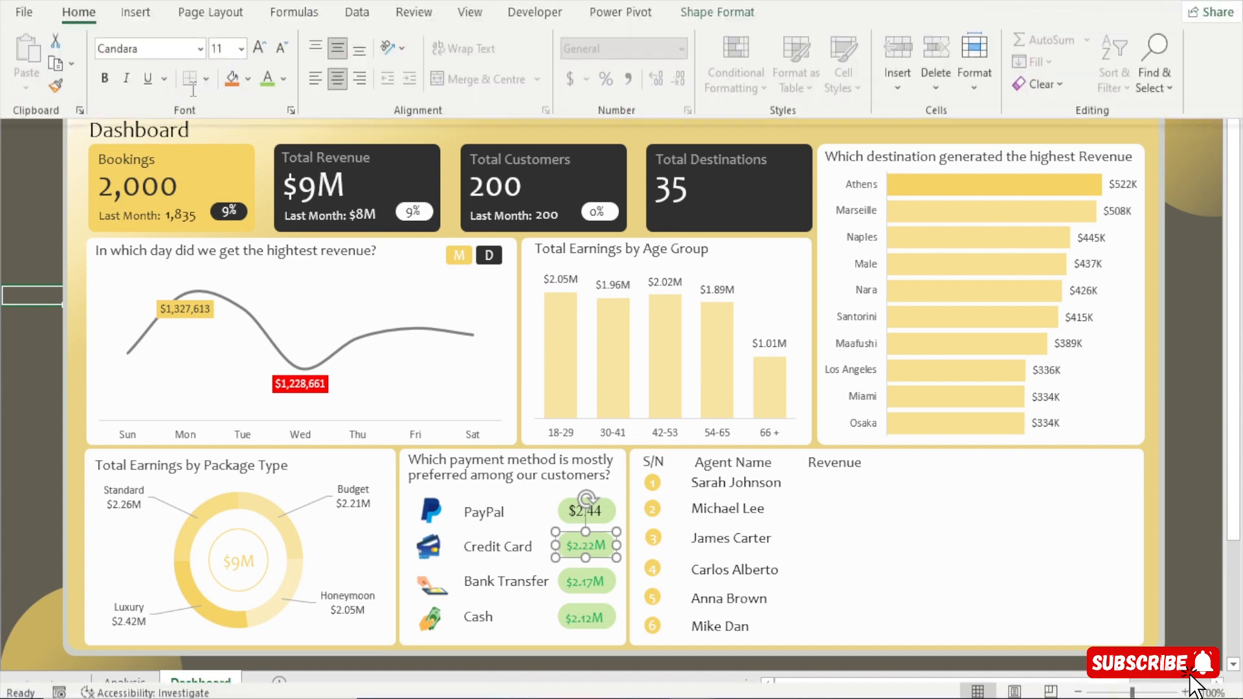
pyautogui.click(56, 121)
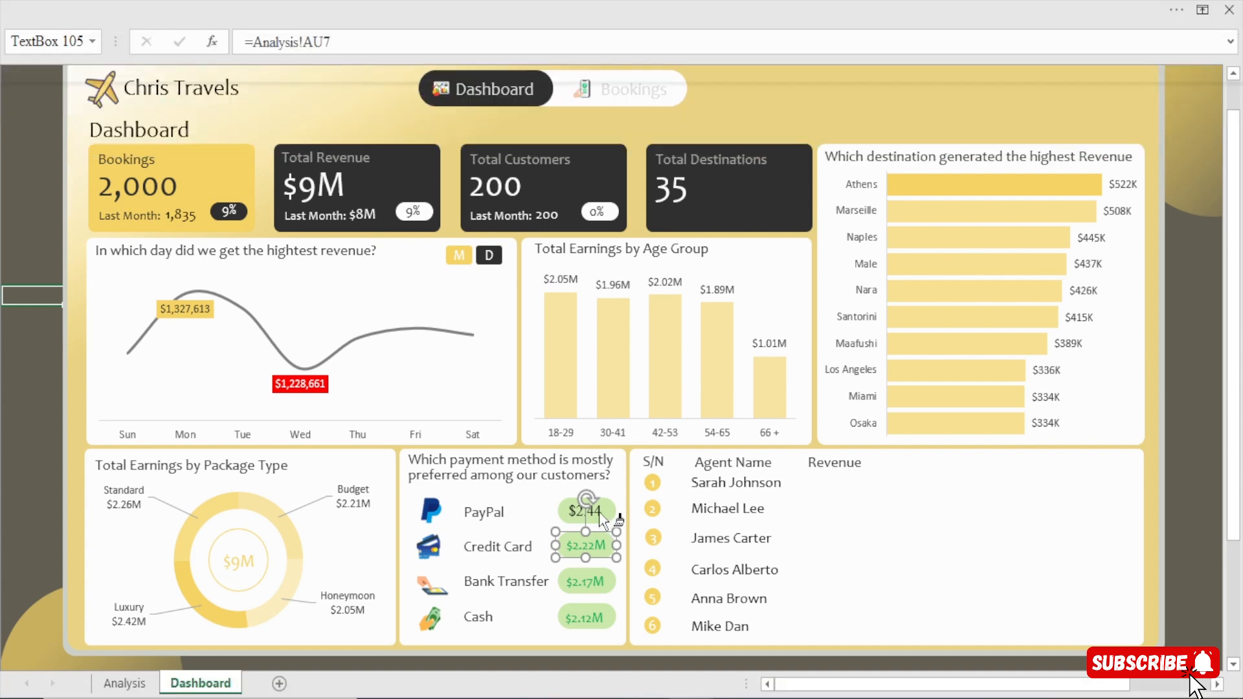
pyautogui.click(586, 511)
pyautogui.click(2, 350)
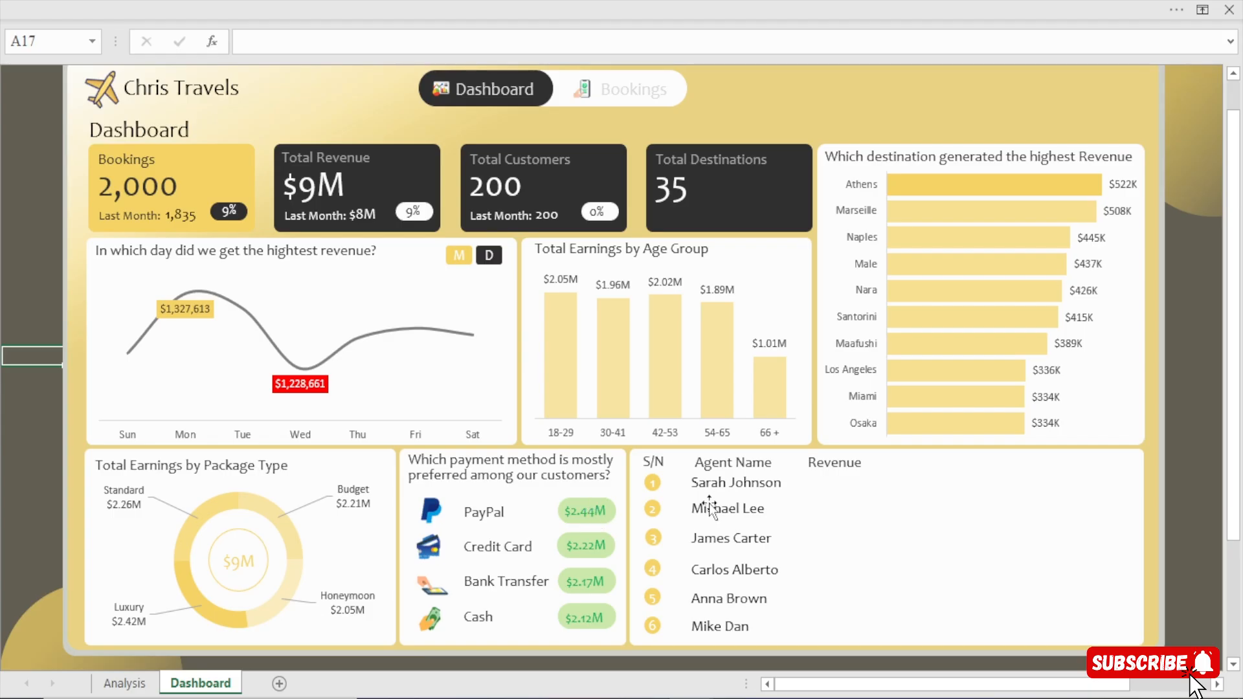
pyautogui.click(577, 501)
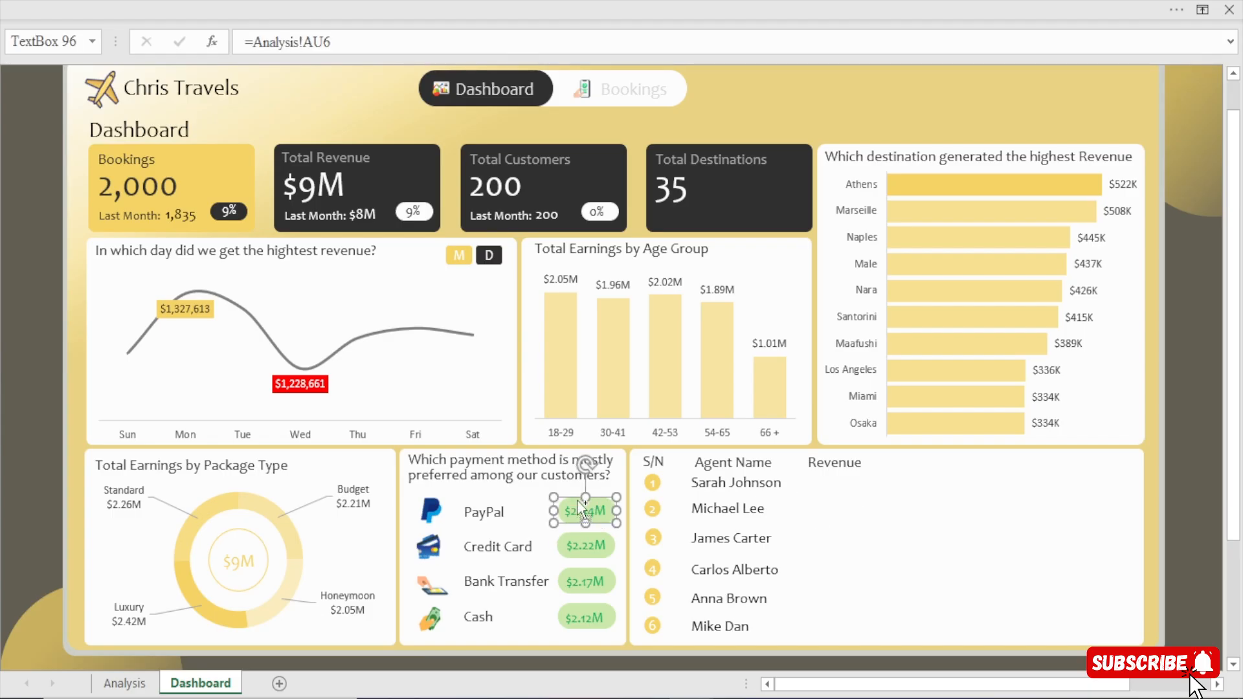
pyautogui.hotkey('ctrl', 'd')
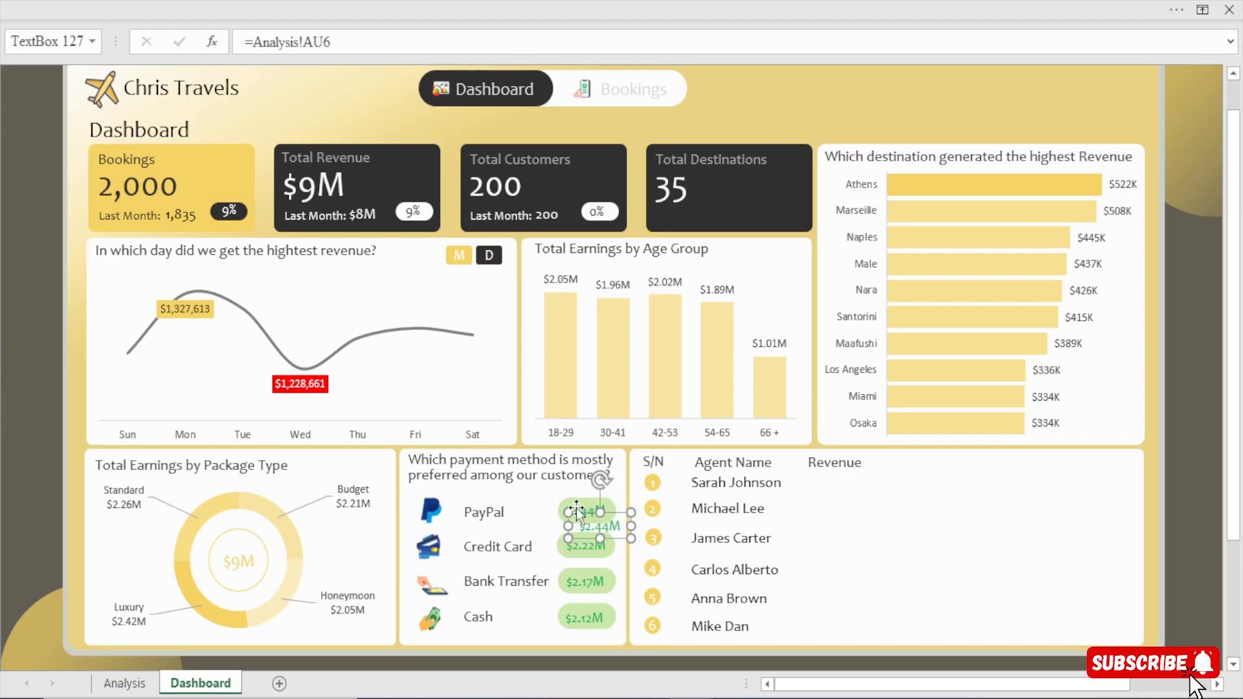
pyautogui.press('Delete')
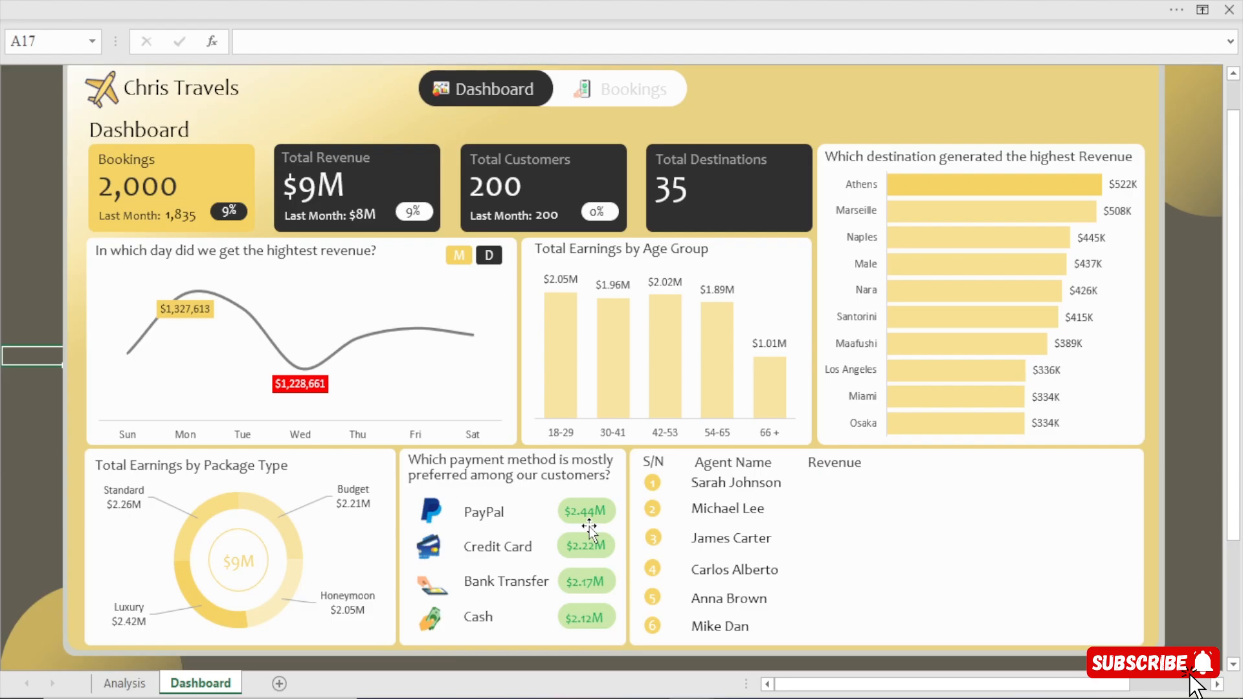
# Duplicate the PayPal amount text box and place the copy in the agent card, below and beyond the Revenue heading.
pyautogui.click(588, 510)
pyautogui.hotkey('ctrl', 'd')
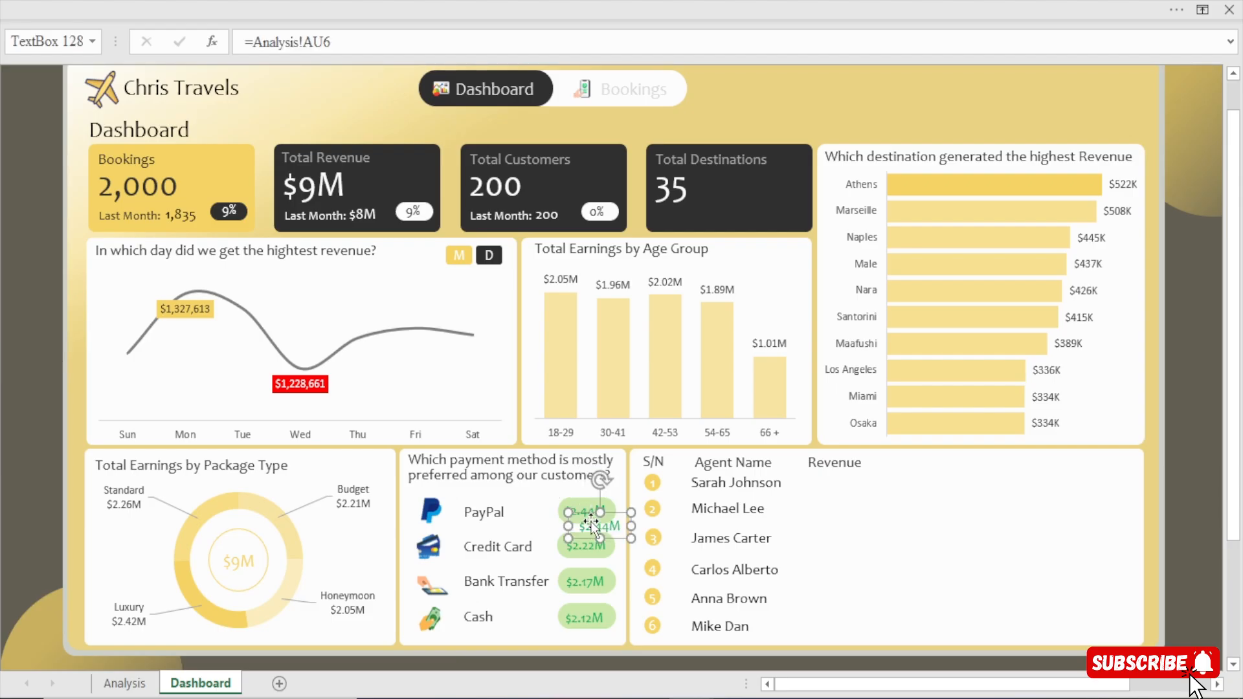
pyautogui.moveTo(592, 524); pyautogui.dragTo(917, 543)
# Move the PayPal amount off its green rounded rectangle, and duplicate that rectangle into the agent card near the copied amount.
pyautogui.moveTo(580, 510); pyautogui.dragTo(580, 530)
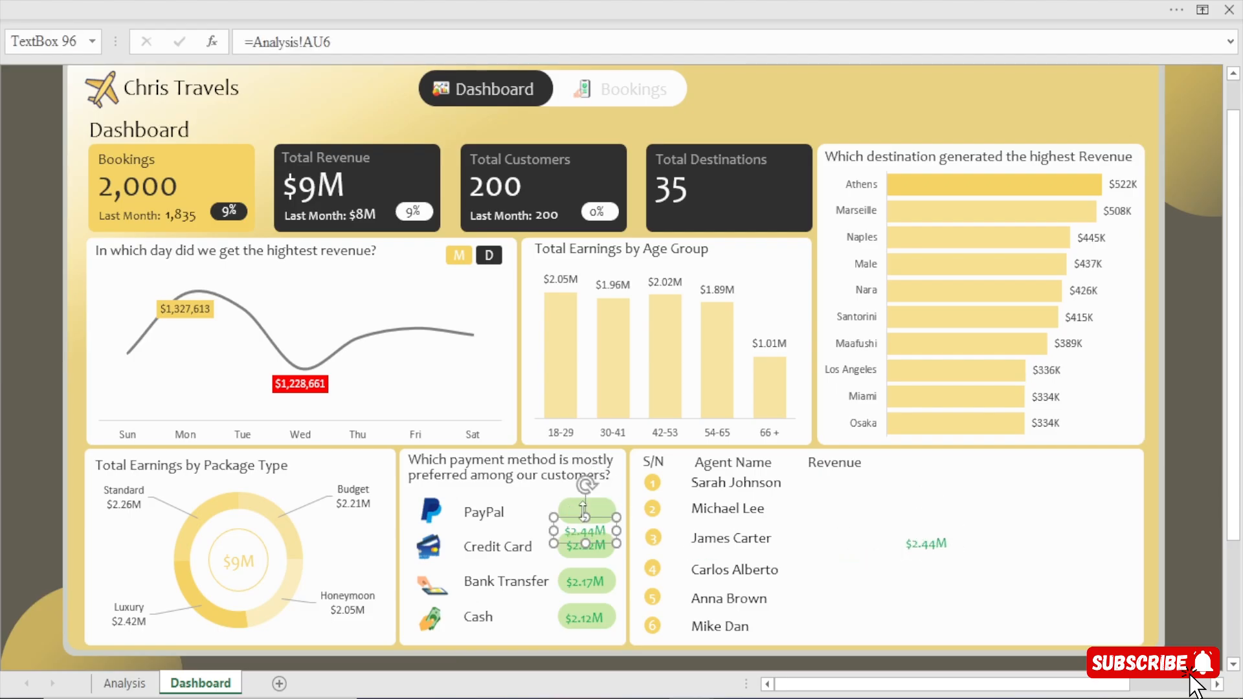
pyautogui.click(573, 511)
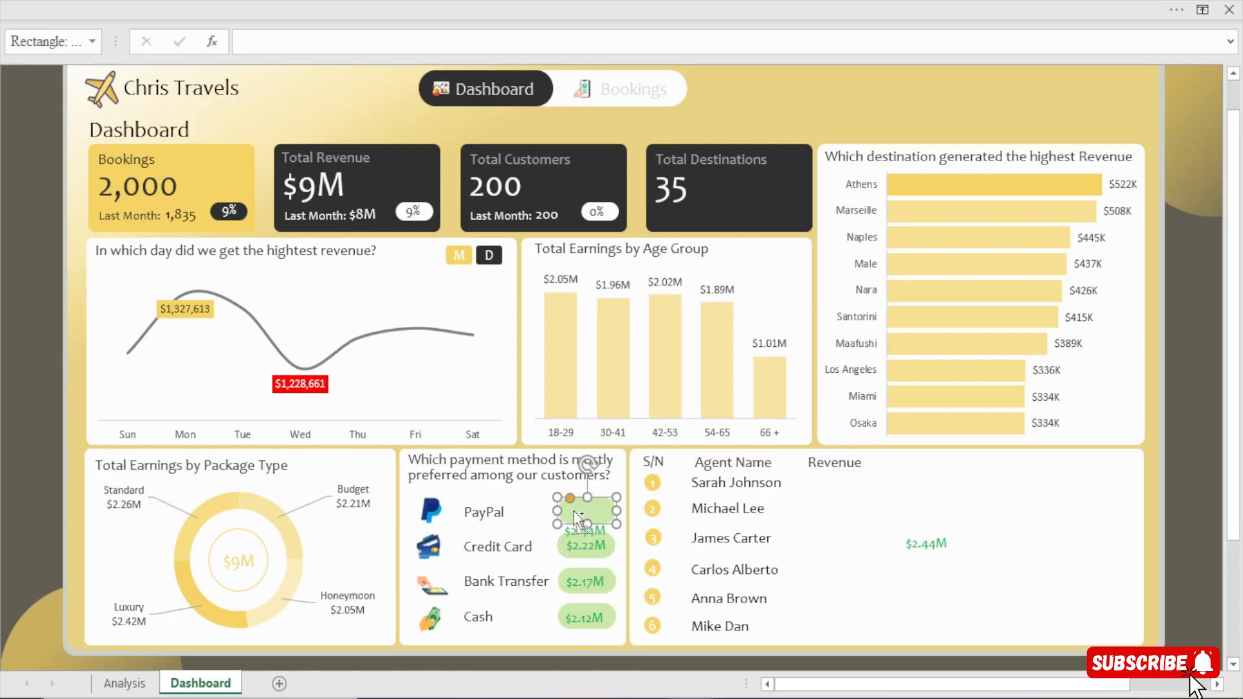
pyautogui.hotkey('ctrl', 'd')
pyautogui.moveTo(574, 511); pyautogui.dragTo(914, 509)
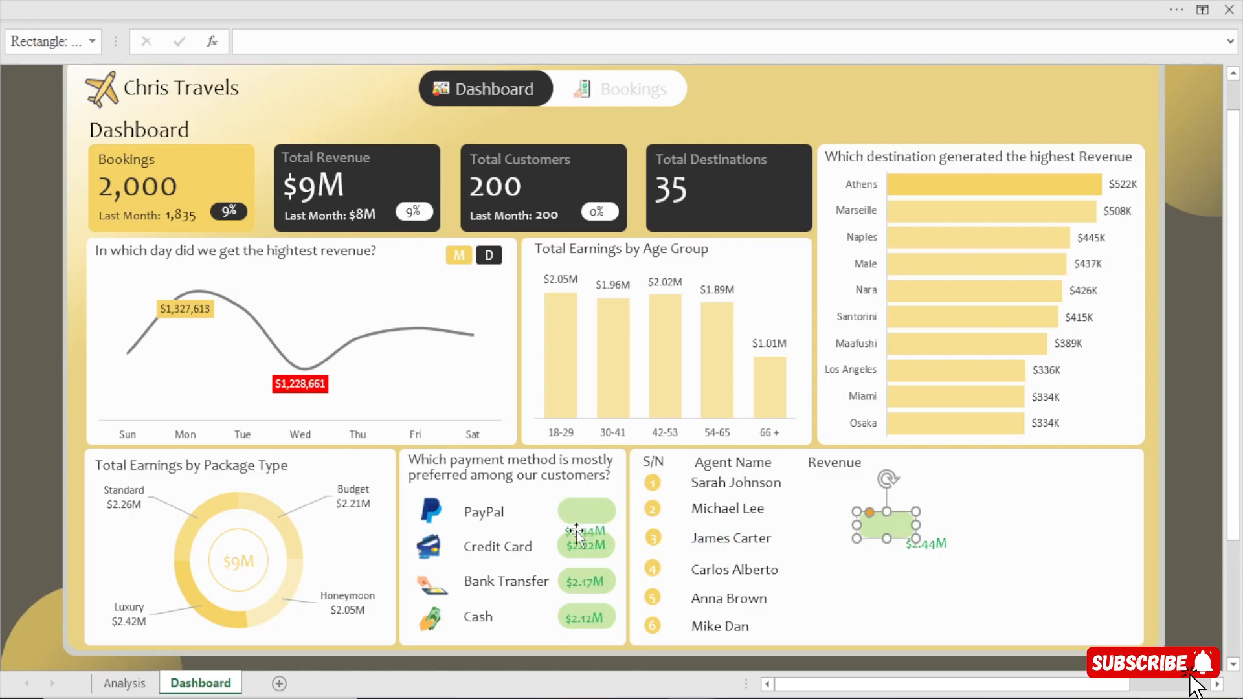
# Move the PayPal amount back onto its green rounded rectangle in the payment method card, and deselect it.
pyautogui.moveTo(576, 530); pyautogui.dragTo(579, 512)
pyautogui.moveTo(574, 510); pyautogui.dragTo(578, 512)
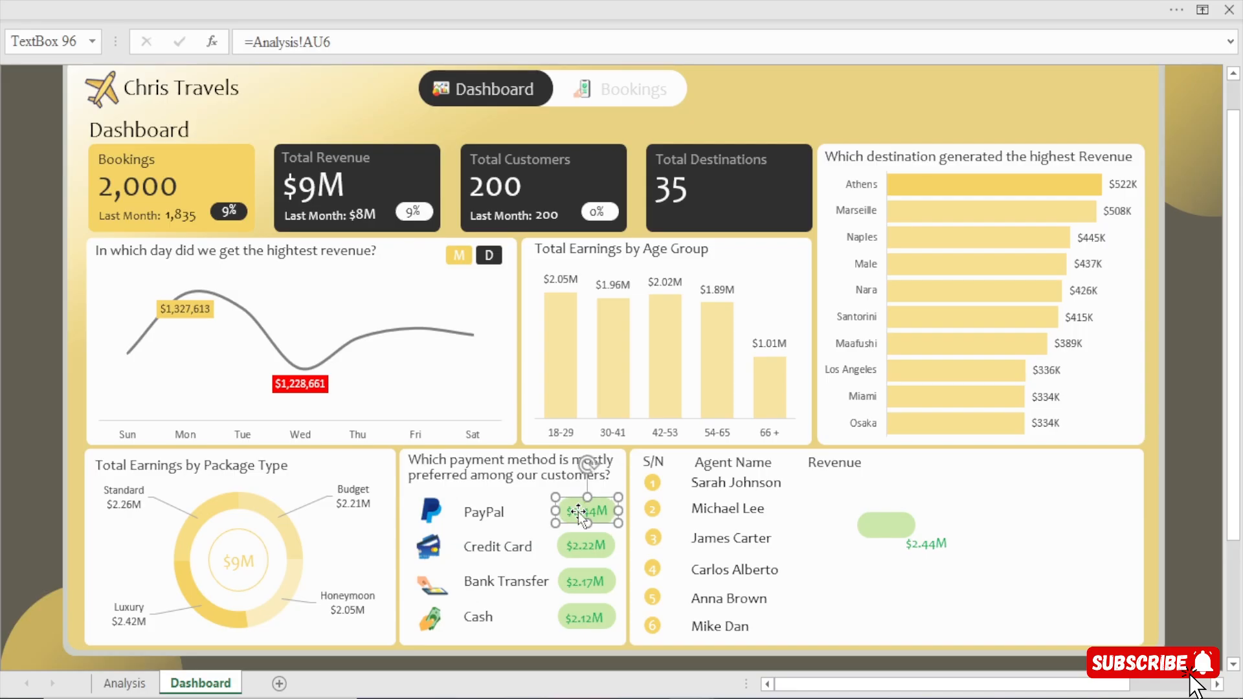
pyautogui.click(14, 373)
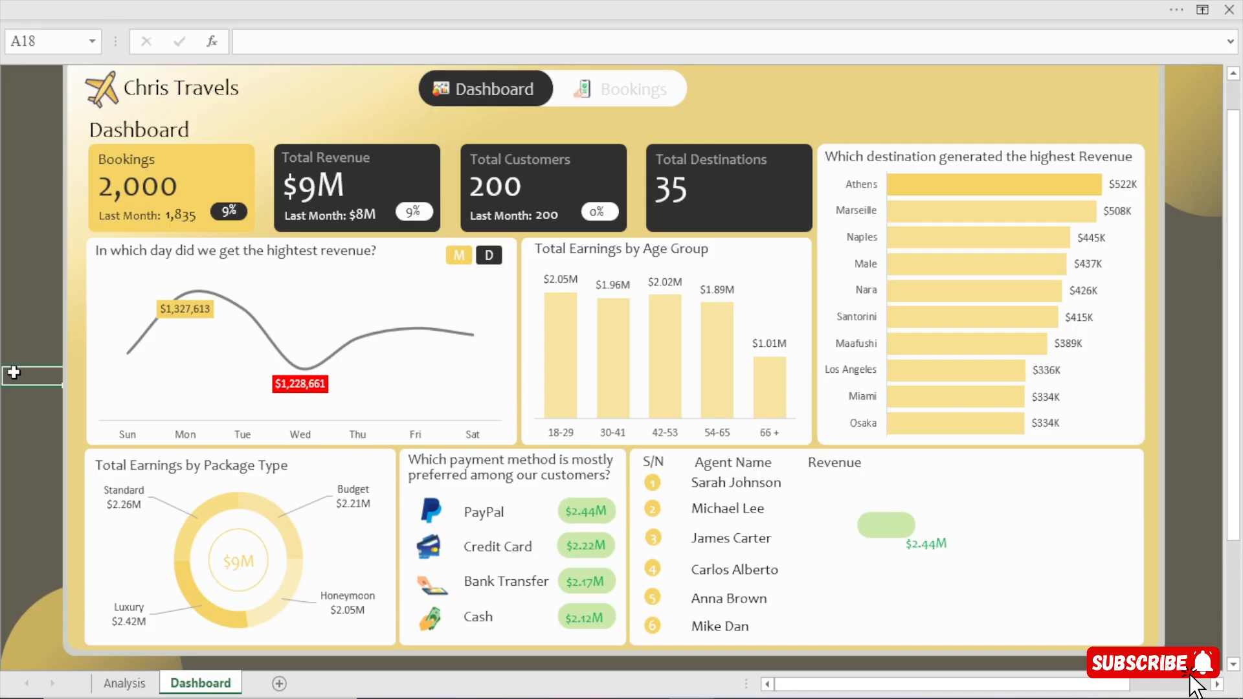
# Place the green rounded rectangle under the Revenue heading in the first agent's row, and duplicate it into the second row.
pyautogui.moveTo(878, 527); pyautogui.dragTo(825, 487)
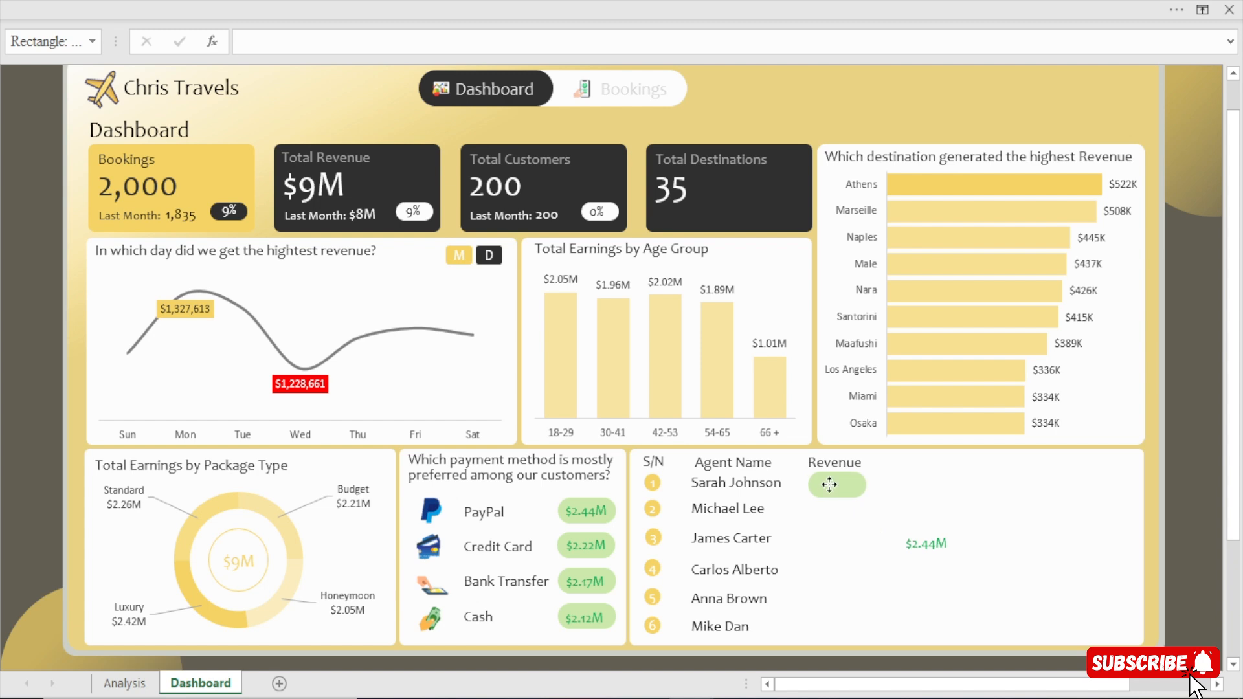
pyautogui.moveTo(829, 484); pyautogui.dragTo(828, 483)
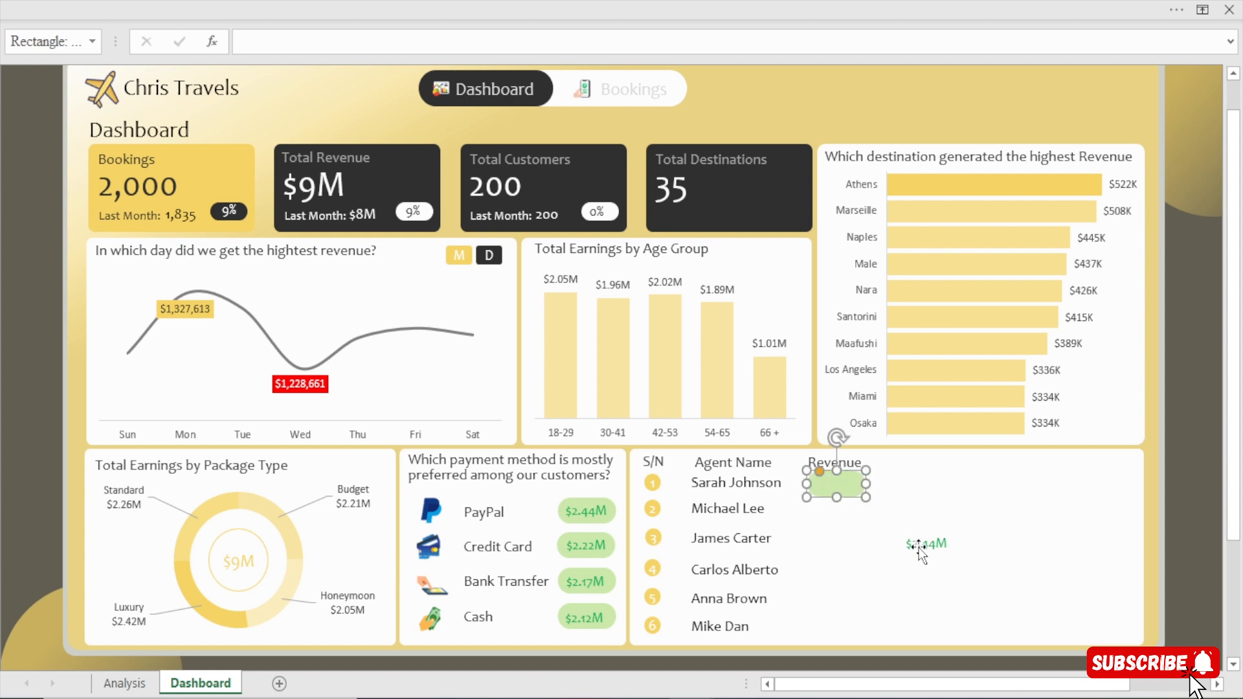
pyautogui.moveTo(838, 490); pyautogui.dragTo(835, 515)
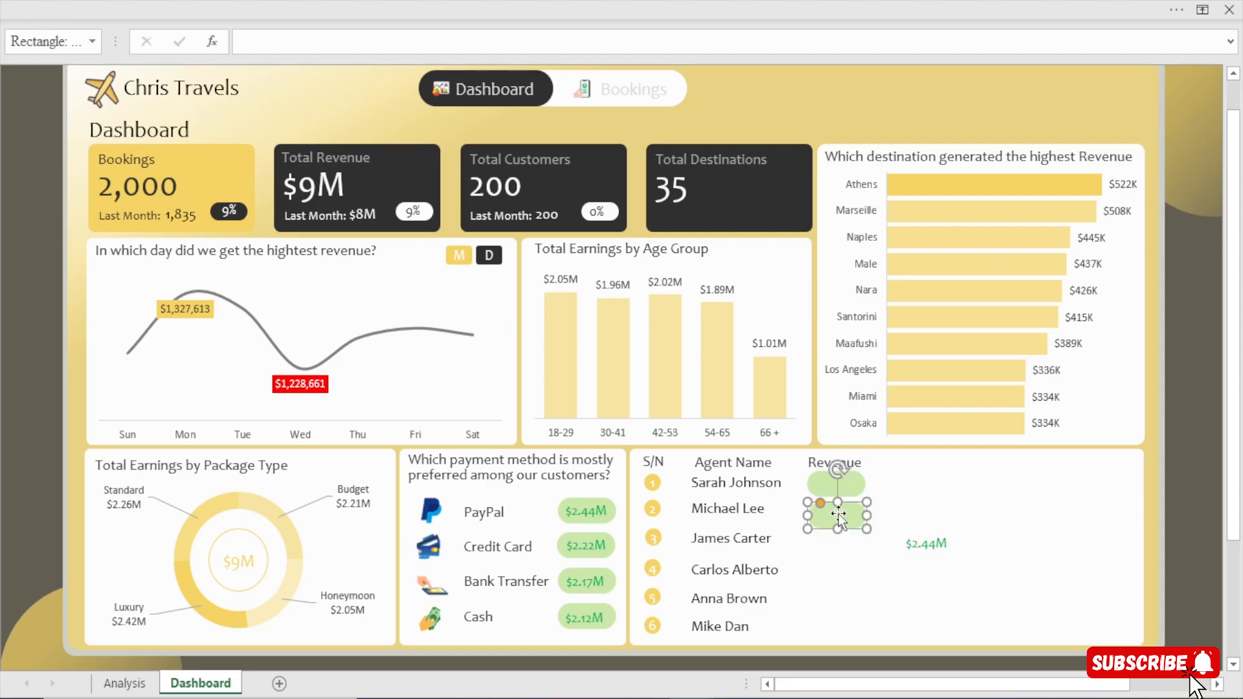
# Nudge the second agent's green rectangle into line directly beneath the first one, undoing the accidental shift.
pyautogui.click(831, 481)
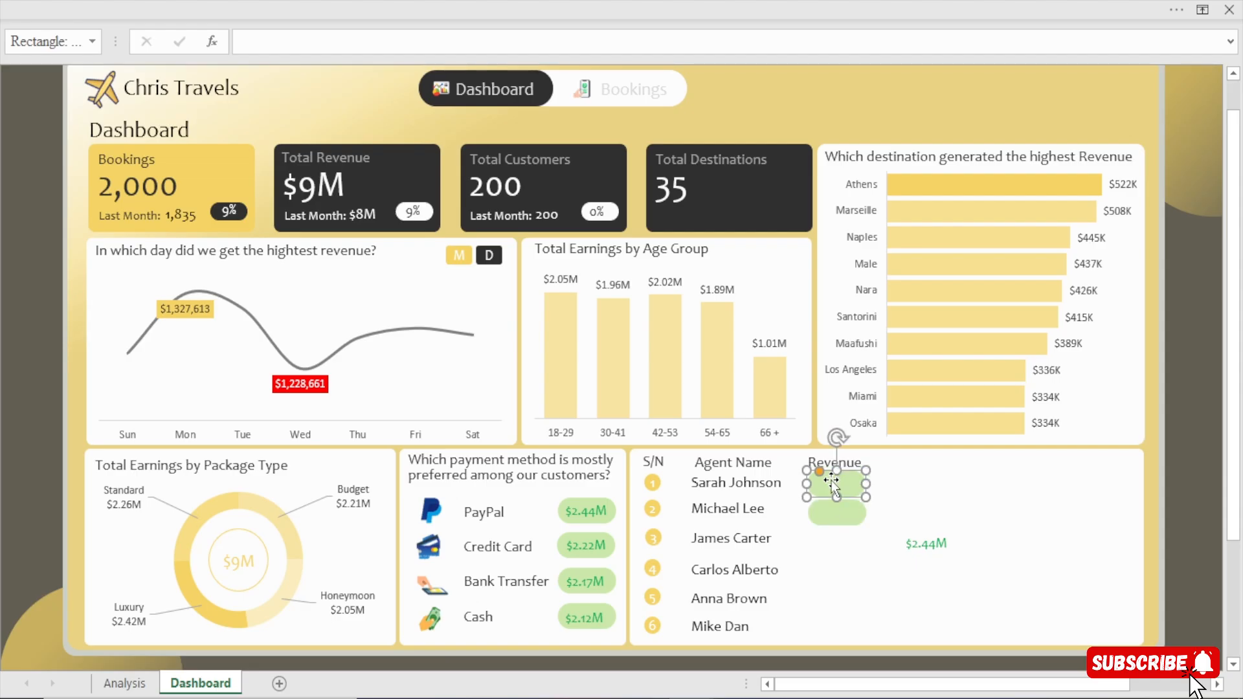
pyautogui.click(830, 526)
pyautogui.press('Up')
pyautogui.press('Up')
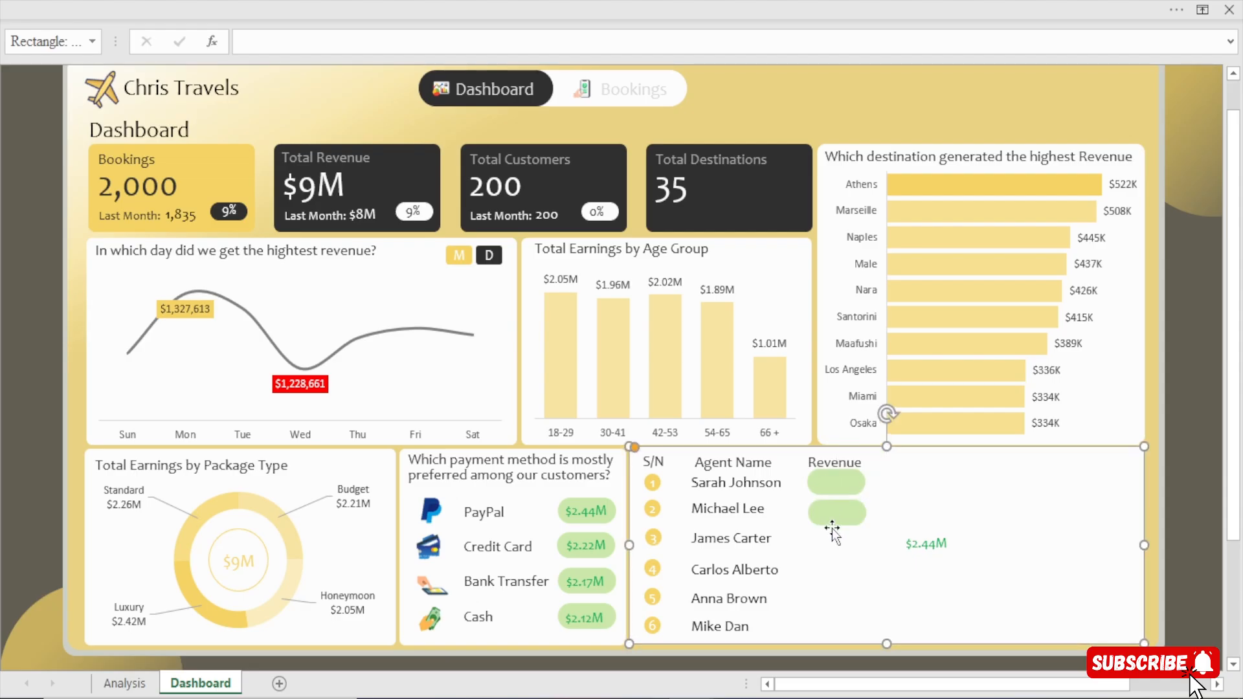
pyautogui.hotkey('ctrl', 'z')
pyautogui.click(834, 514)
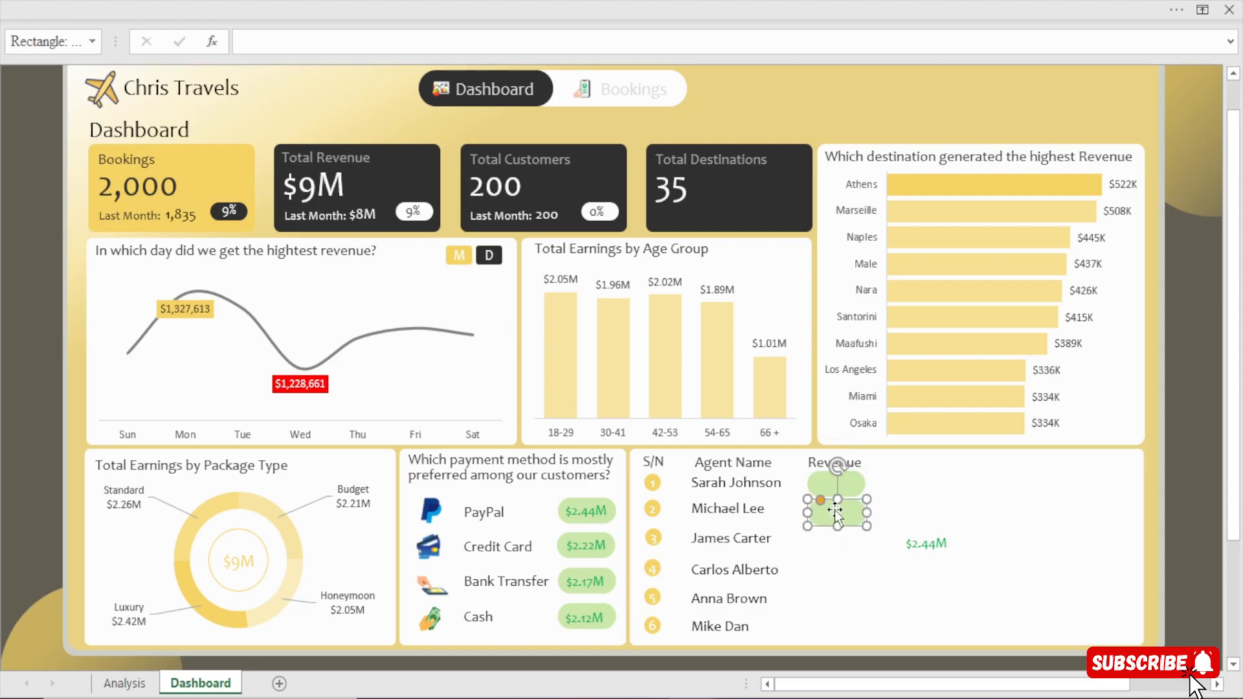
pyautogui.press('Up')
pyautogui.press('Left')
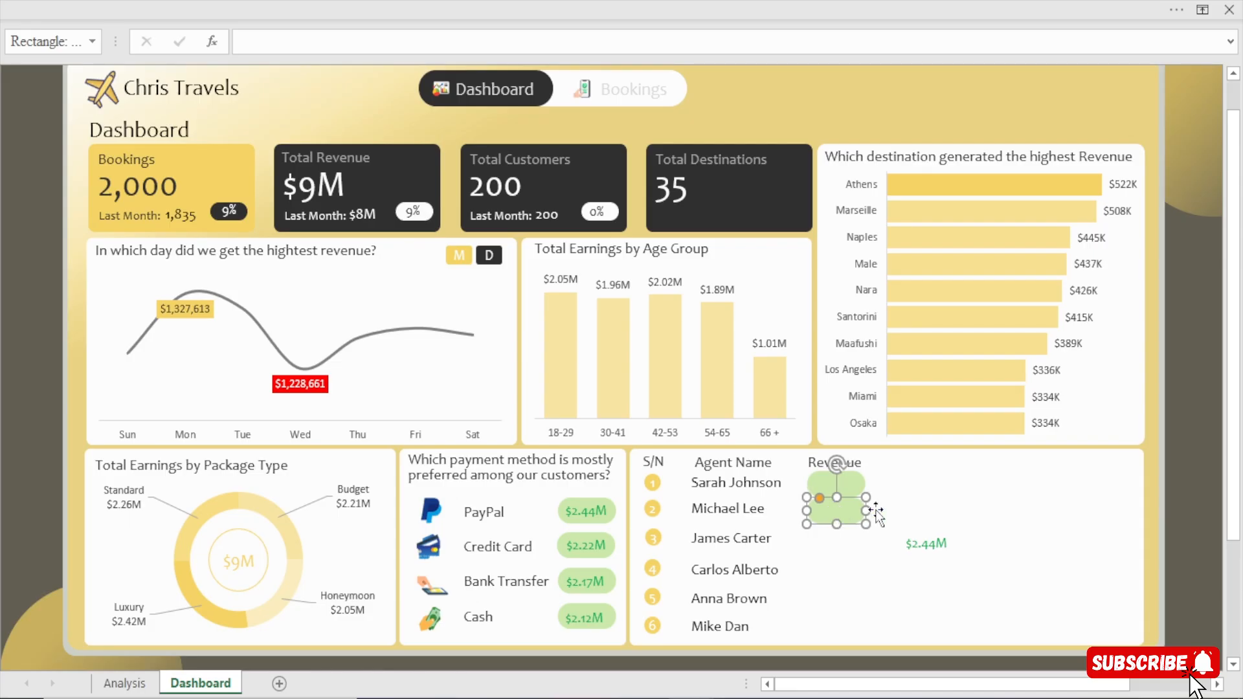
pyautogui.press('Down')
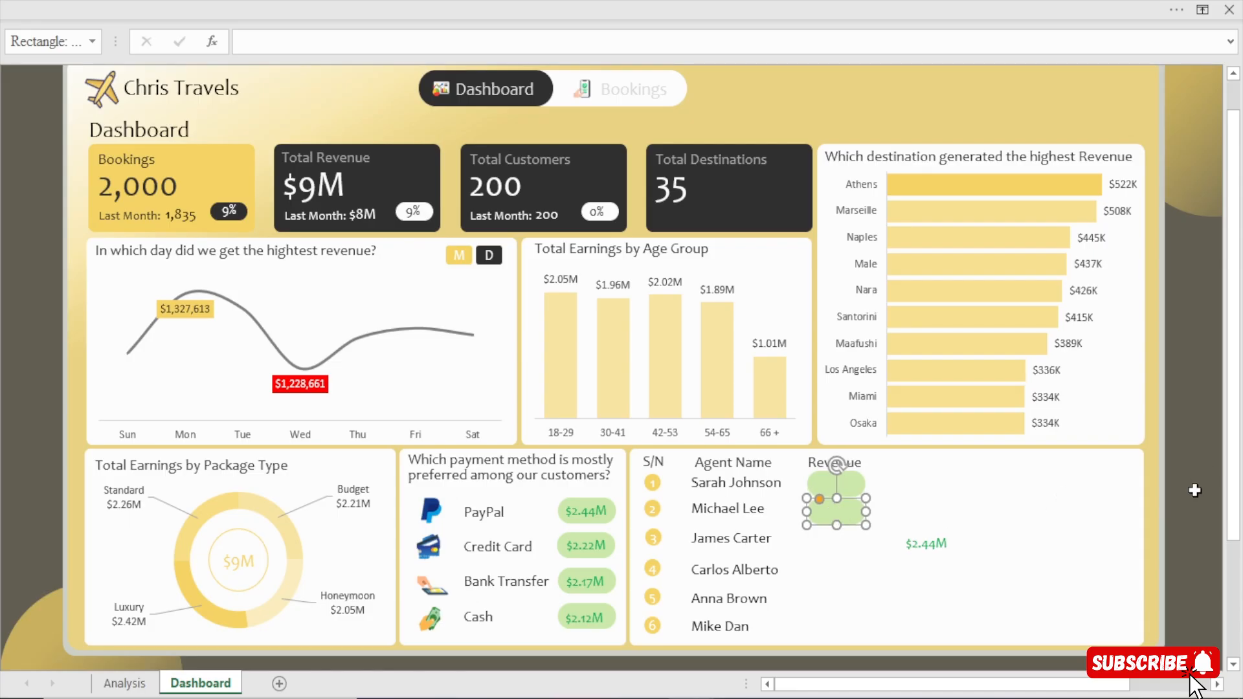
# Duplicate the second green rectangle for the third agent's row and nudge the copy into line with those above.
pyautogui.hotkey('ctrl', 'd')
pyautogui.moveTo(842, 521)
pyautogui.mouseDown()
pyautogui.moveTo(678, 685)
pyautogui.moveTo(704, 606)
pyautogui.moveTo(822, 520)
pyautogui.mouseUp()
pyautogui.scroll(1, 893, 585)
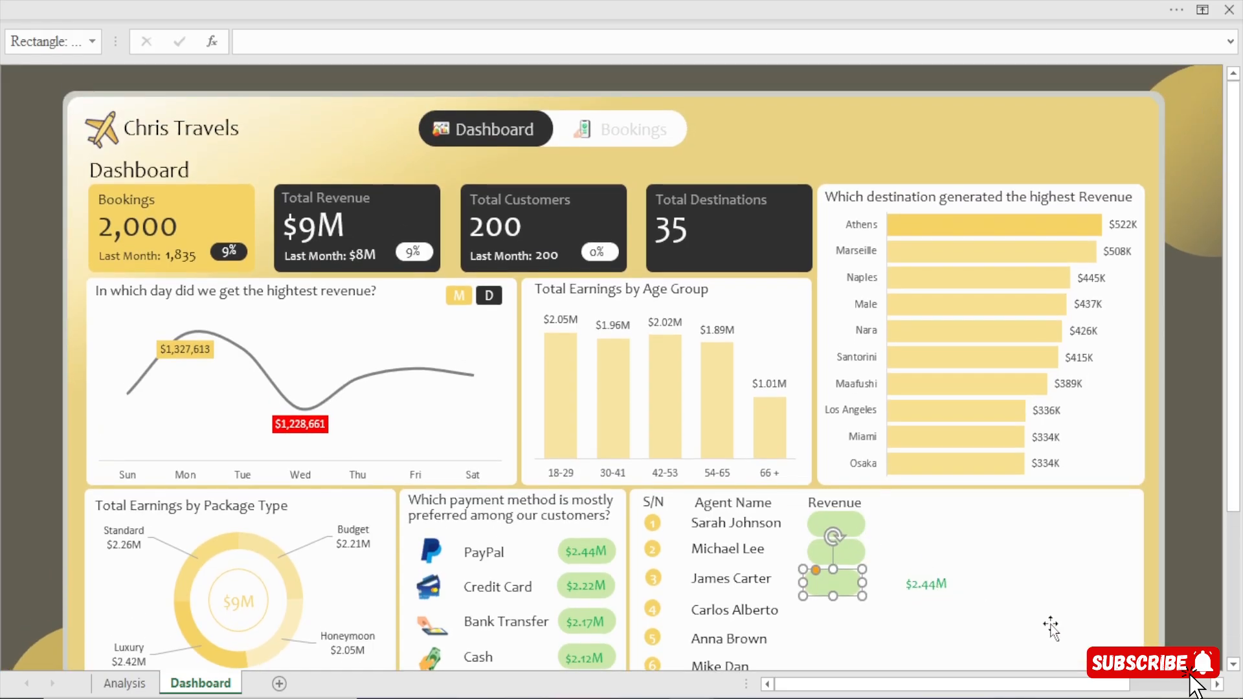
pyautogui.press('Right')
pyautogui.press('Up')
pyautogui.press('Up')
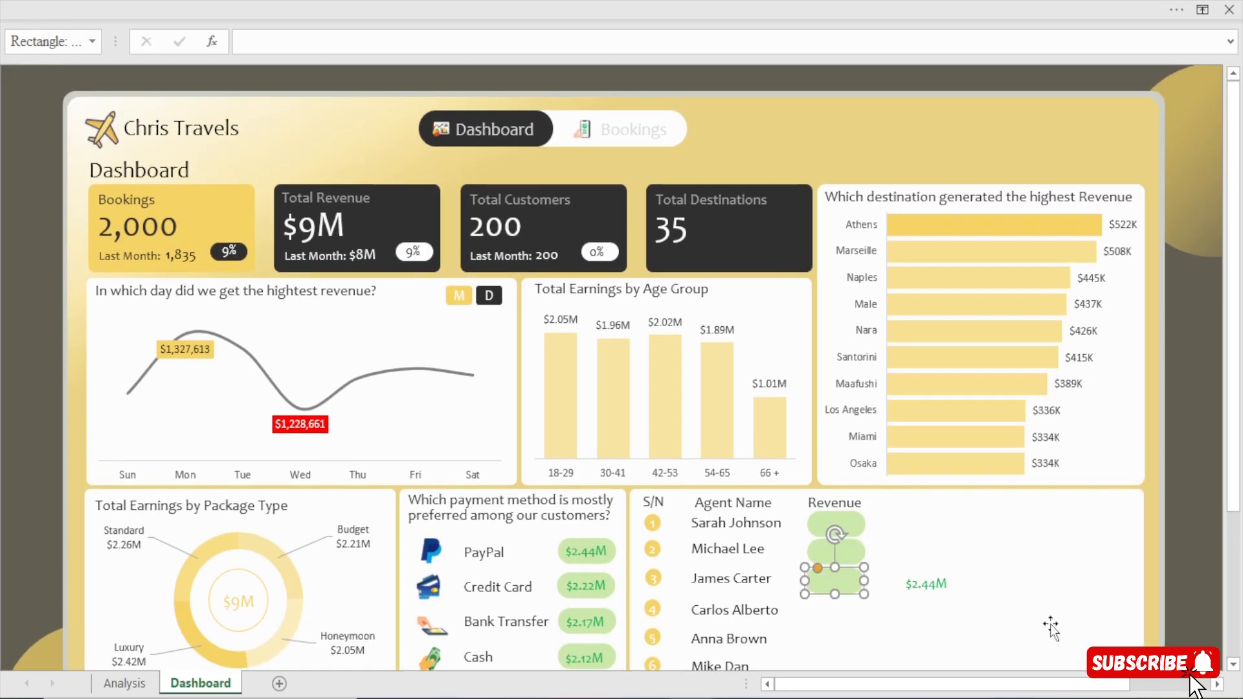
pyautogui.press('Right')
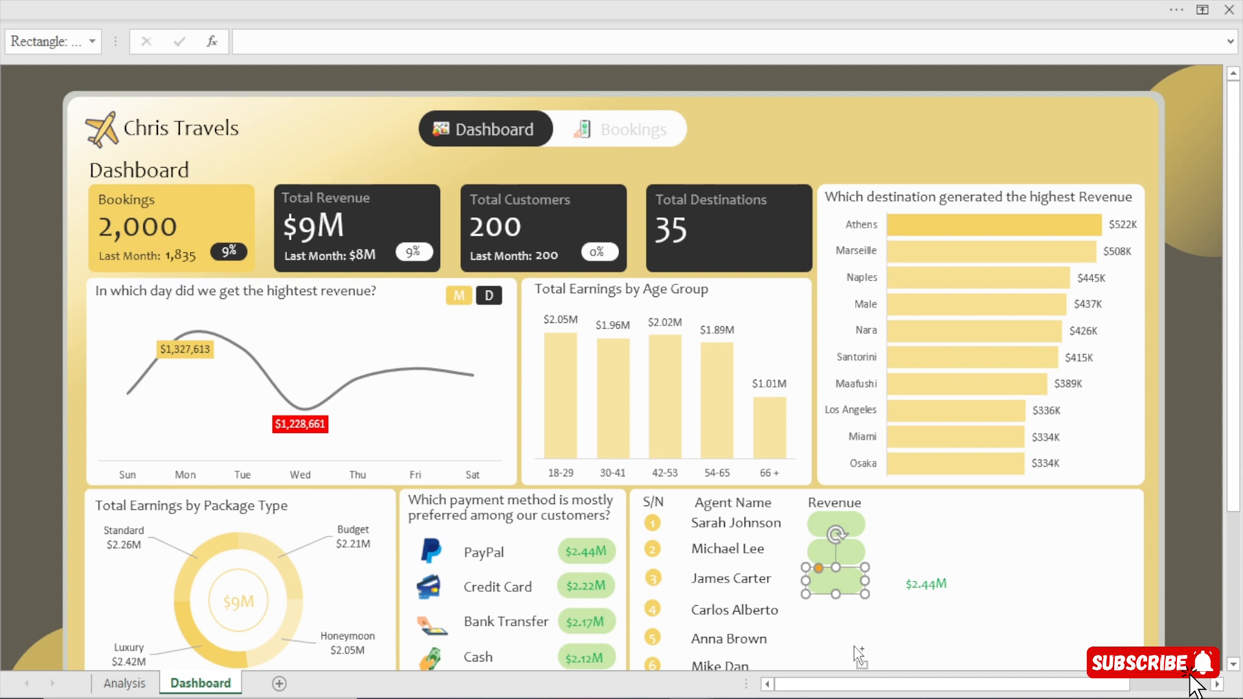
# Duplicate the green rectangle three more times to fill the fourth, fifth and sixth agent rows, and deselect.
pyautogui.hotkey('ctrl', 'd')
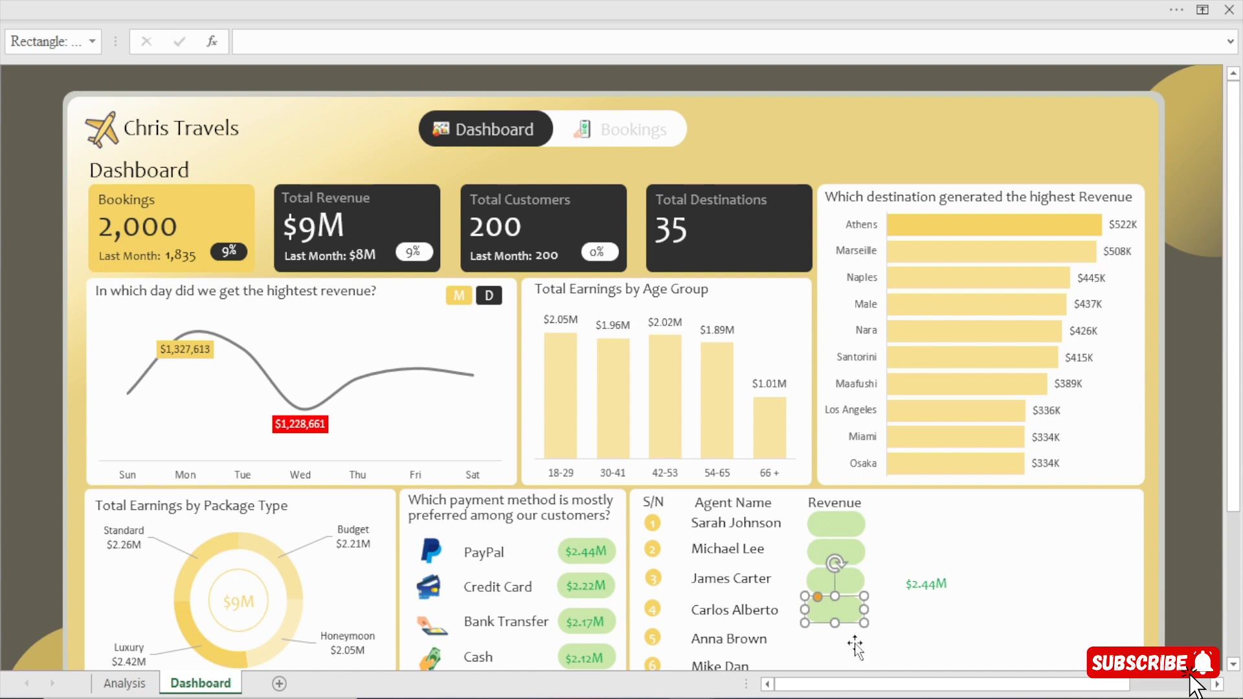
pyautogui.hotkey('ctrl', 'd')
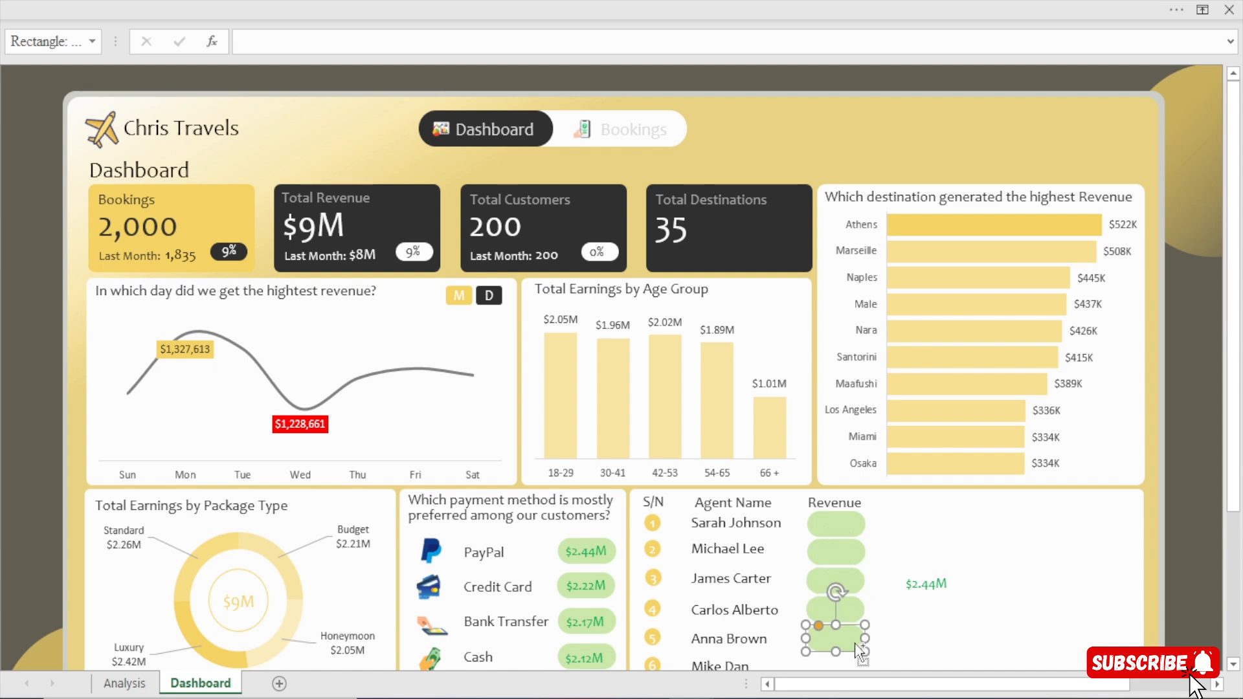
pyautogui.scroll(-2, 1228, 453)
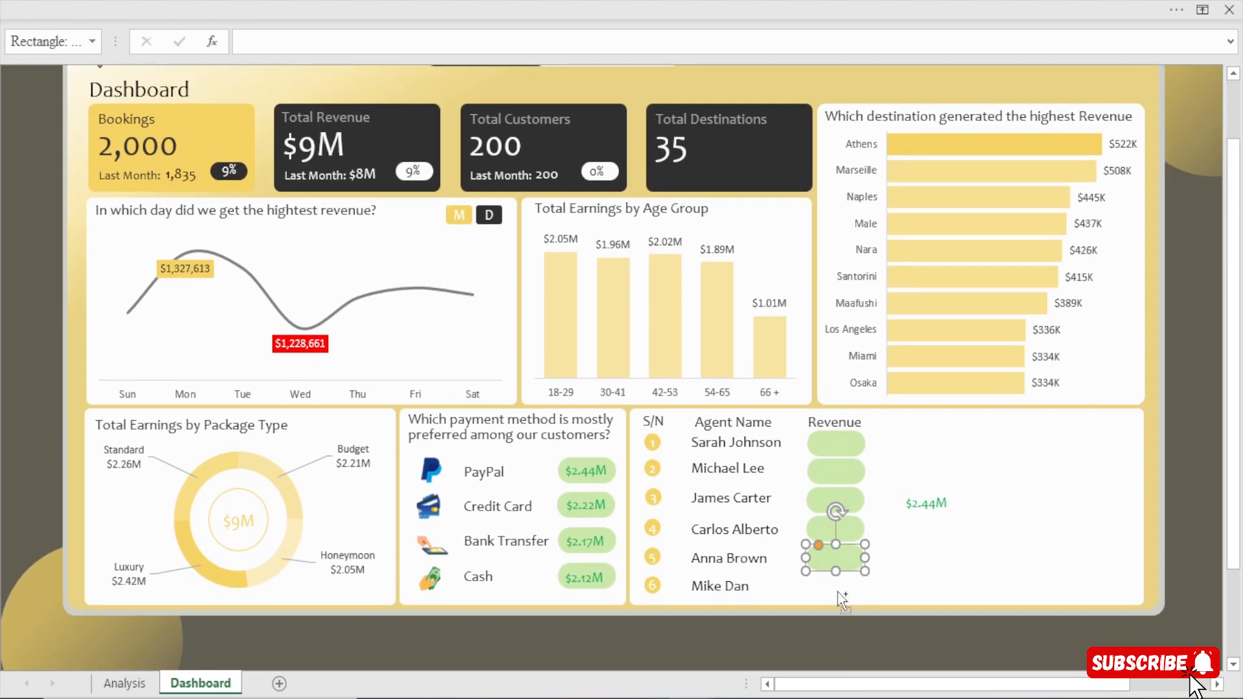
pyautogui.hotkey('ctrl', 'd')
pyautogui.click(1194, 513)
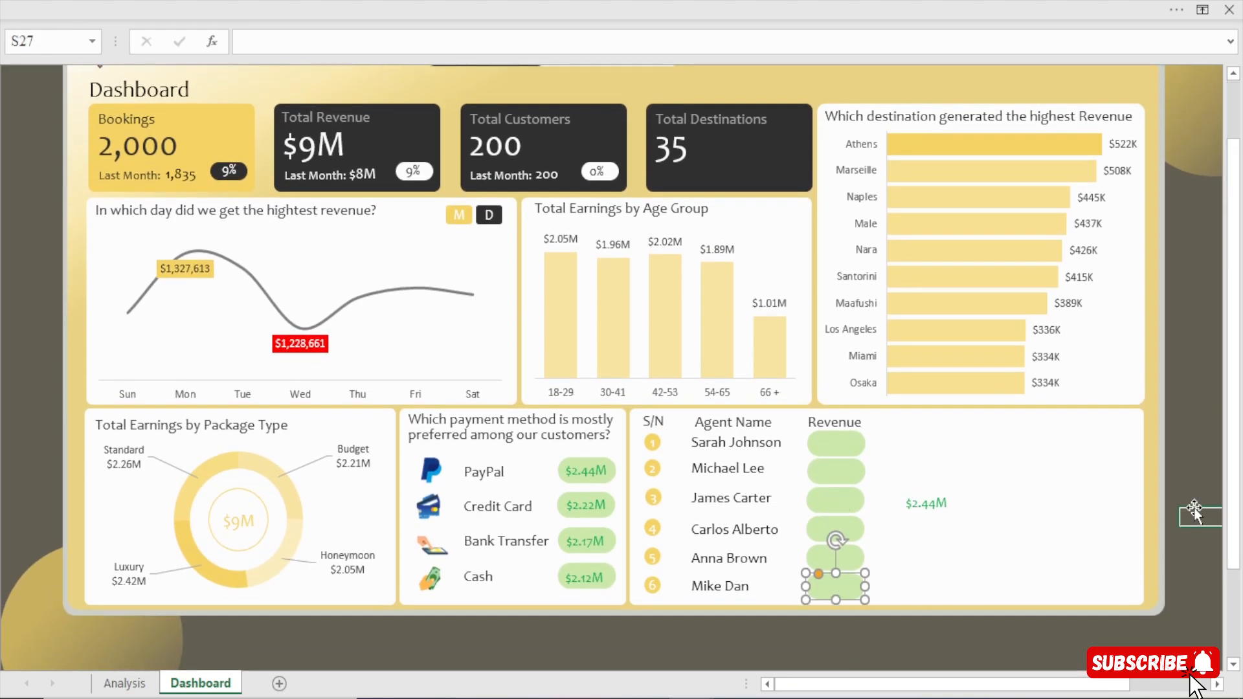
# Select all six green Revenue rectangles, align them left and distribute them vertically.
pyautogui.click(851, 447)
pyautogui.keyDown('ctrl'); pyautogui.click(840, 476); pyautogui.keyUp('ctrl')
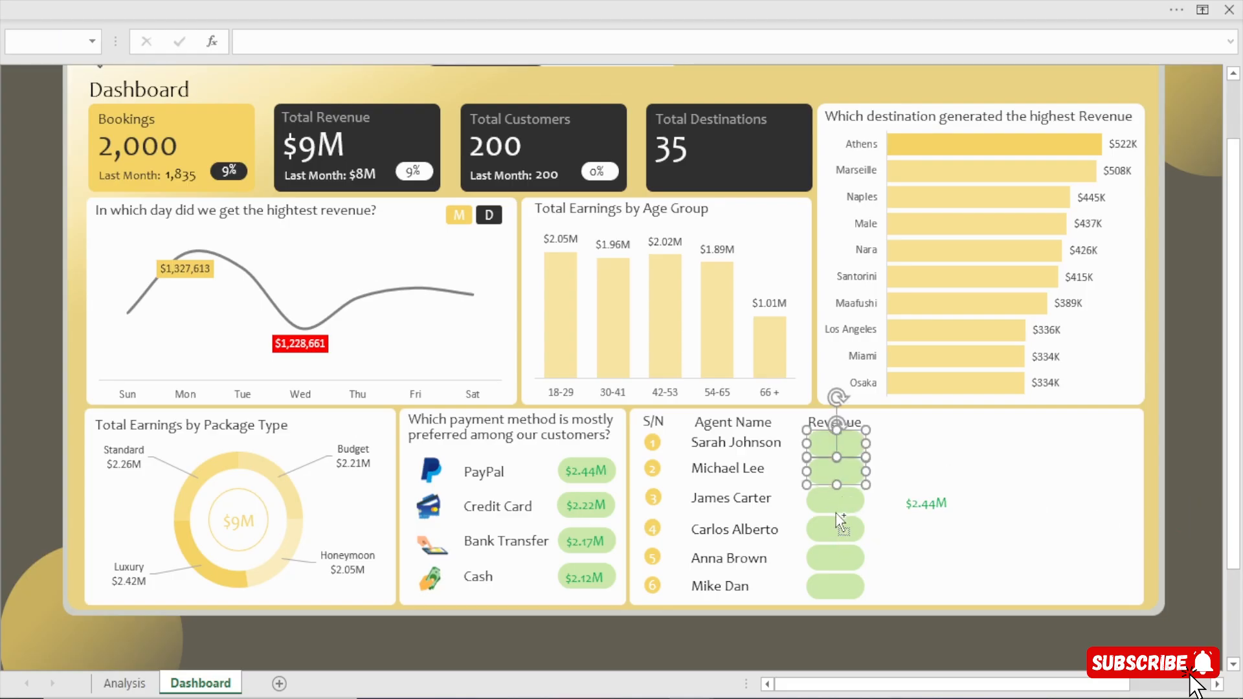
pyautogui.keyDown('ctrl'); pyautogui.click(836, 502); pyautogui.keyUp('ctrl')
pyautogui.keyDown('ctrl'); pyautogui.click(837, 530); pyautogui.keyUp('ctrl')
pyautogui.keyDown('ctrl'); pyautogui.click(835, 558); pyautogui.keyUp('ctrl')
pyautogui.keyDown('ctrl'); pyautogui.click(835, 584); pyautogui.keyUp('ctrl')
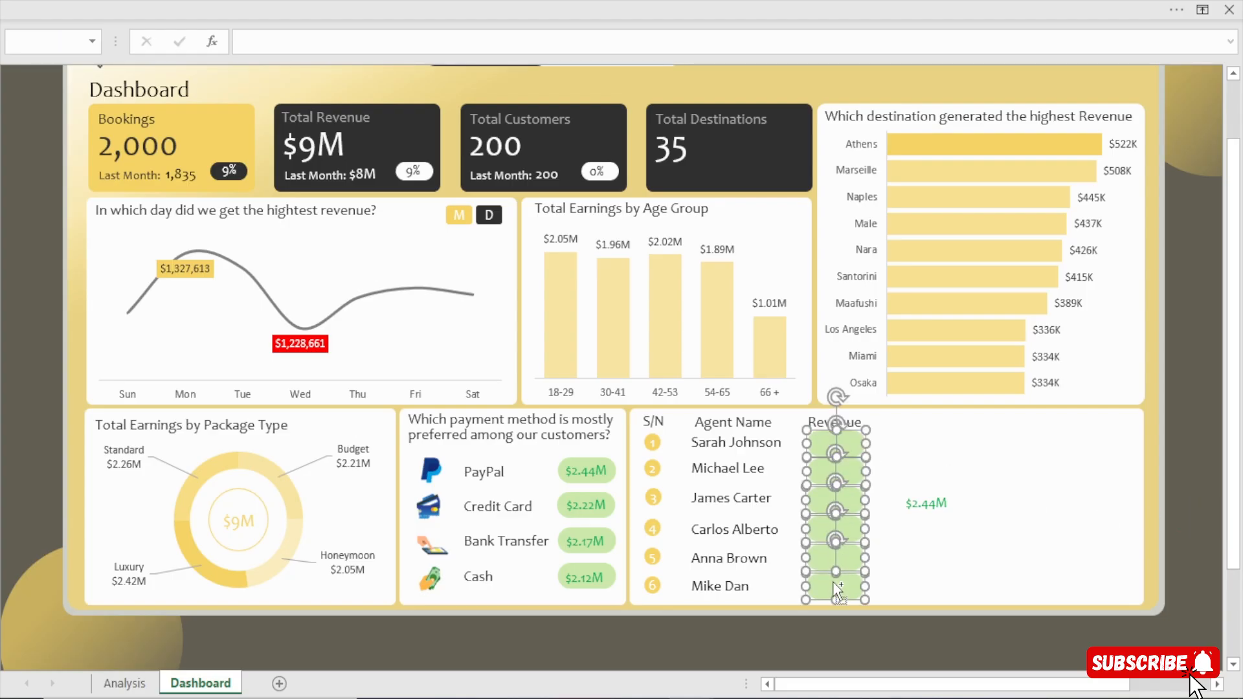
pyautogui.click(821, 1)
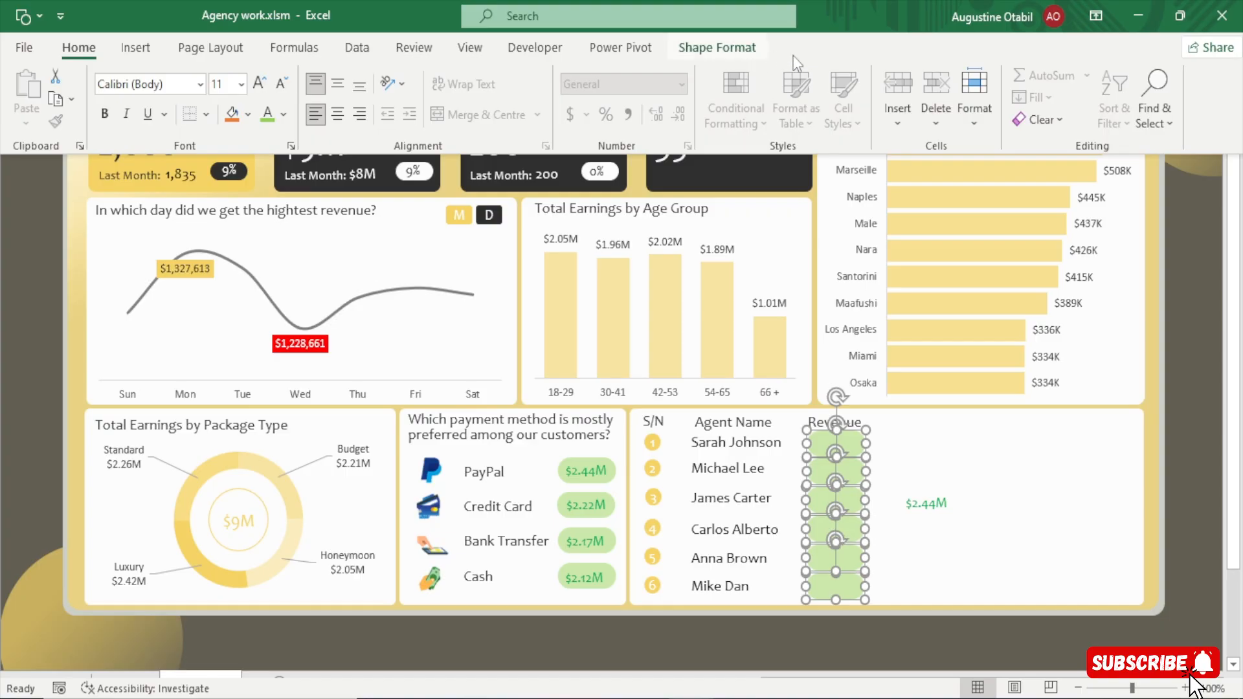
pyautogui.scroll(-9, 841, 80)
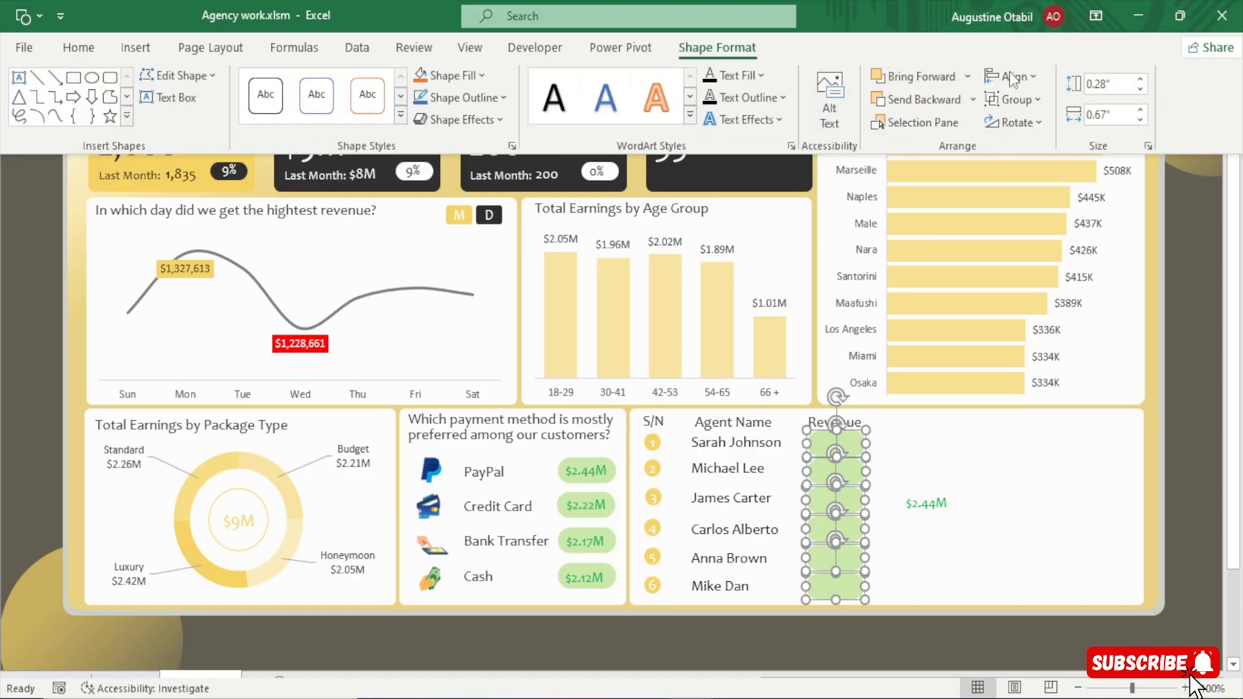
pyautogui.click(1014, 79)
pyautogui.click(1032, 101)
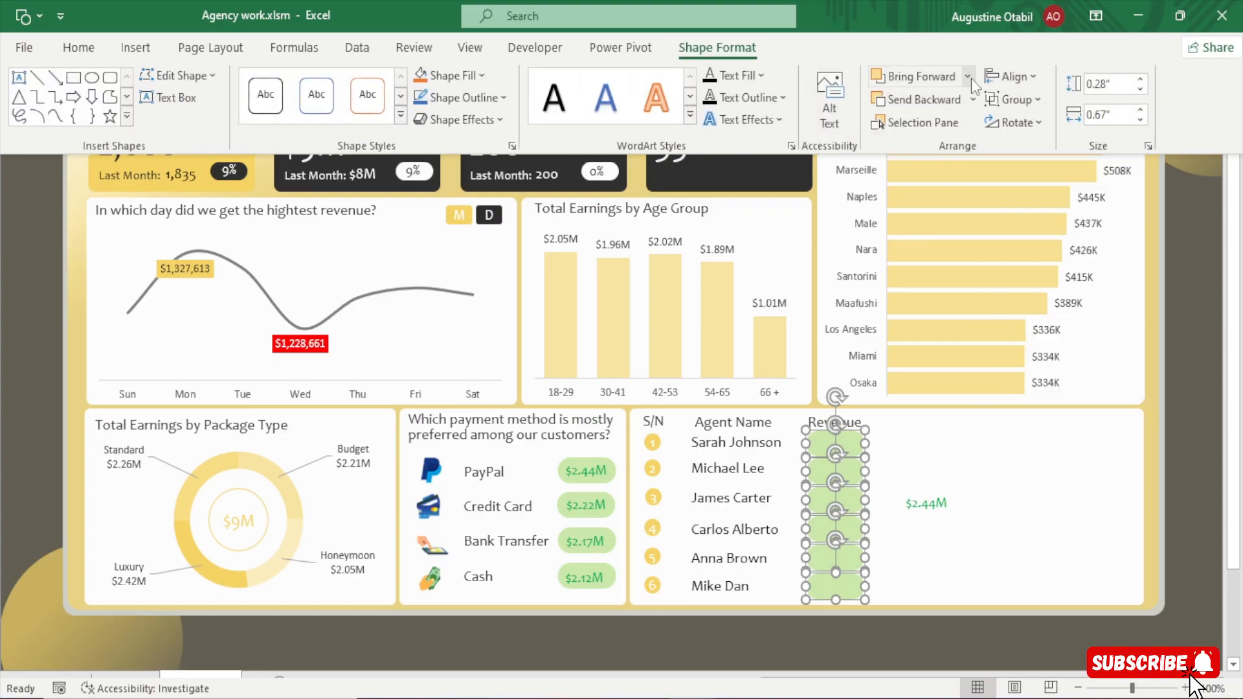
pyautogui.click(1023, 81)
pyautogui.click(1088, 276)
pyautogui.click(1203, 361)
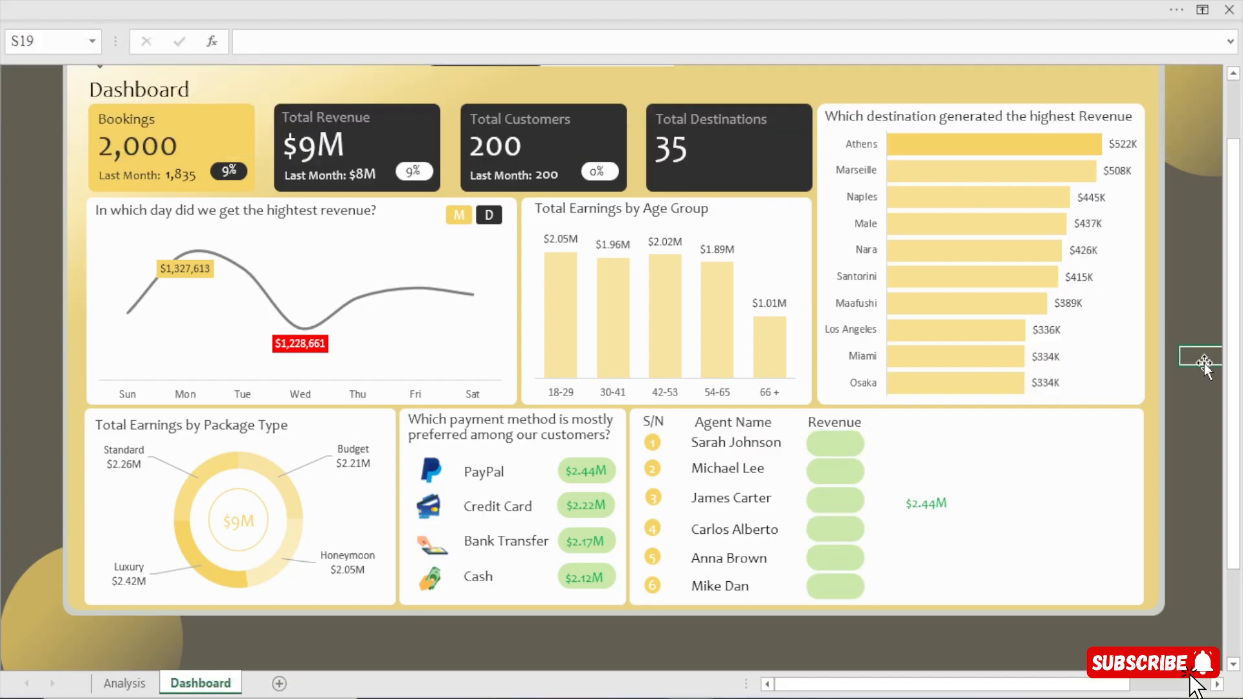
# Move the loose $2.44M text box onto the first agent's green rectangle and nudge it to the centre.
pyautogui.click(926, 503)
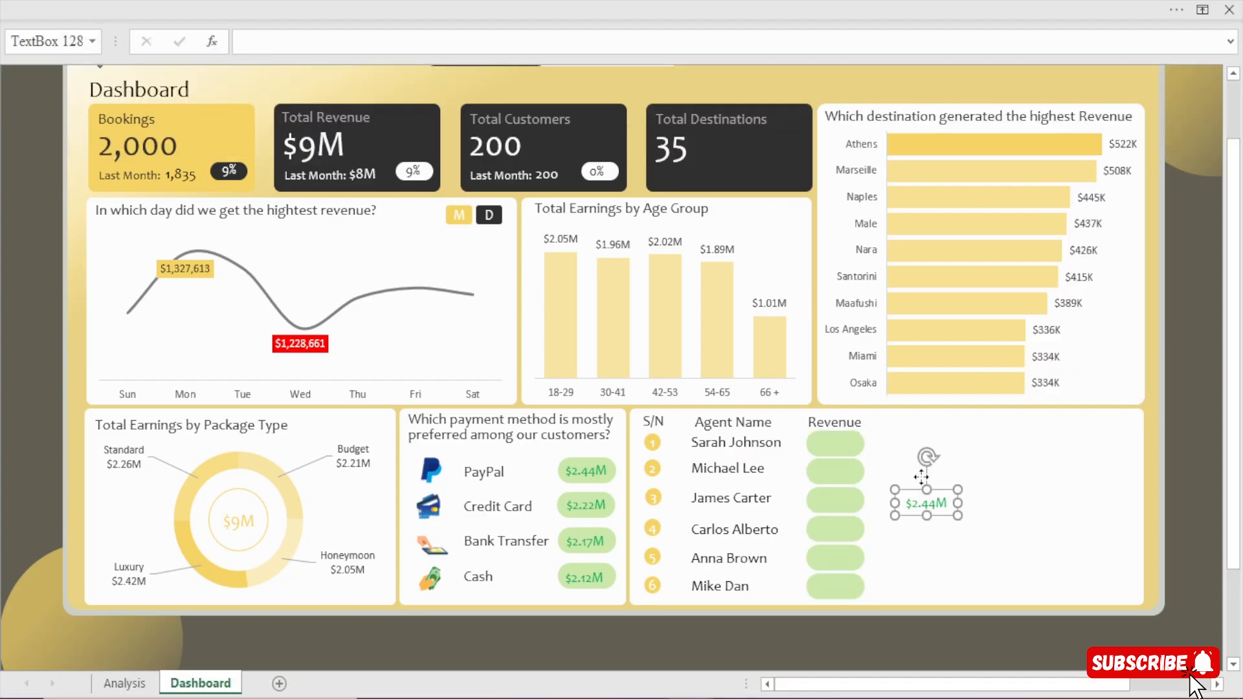
pyautogui.moveTo(926, 503); pyautogui.dragTo(853, 443)
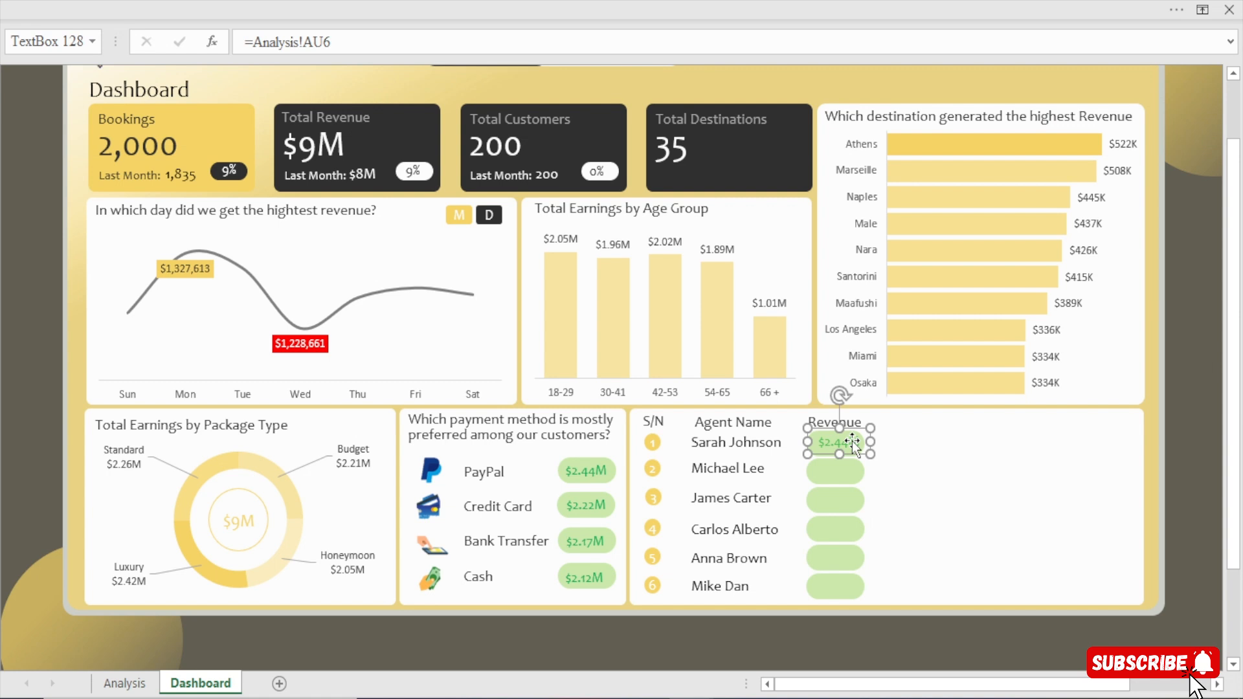
pyautogui.press('Left')
pyautogui.press('Left')
pyautogui.press('Left')
pyautogui.press('Left')
pyautogui.press('Down')
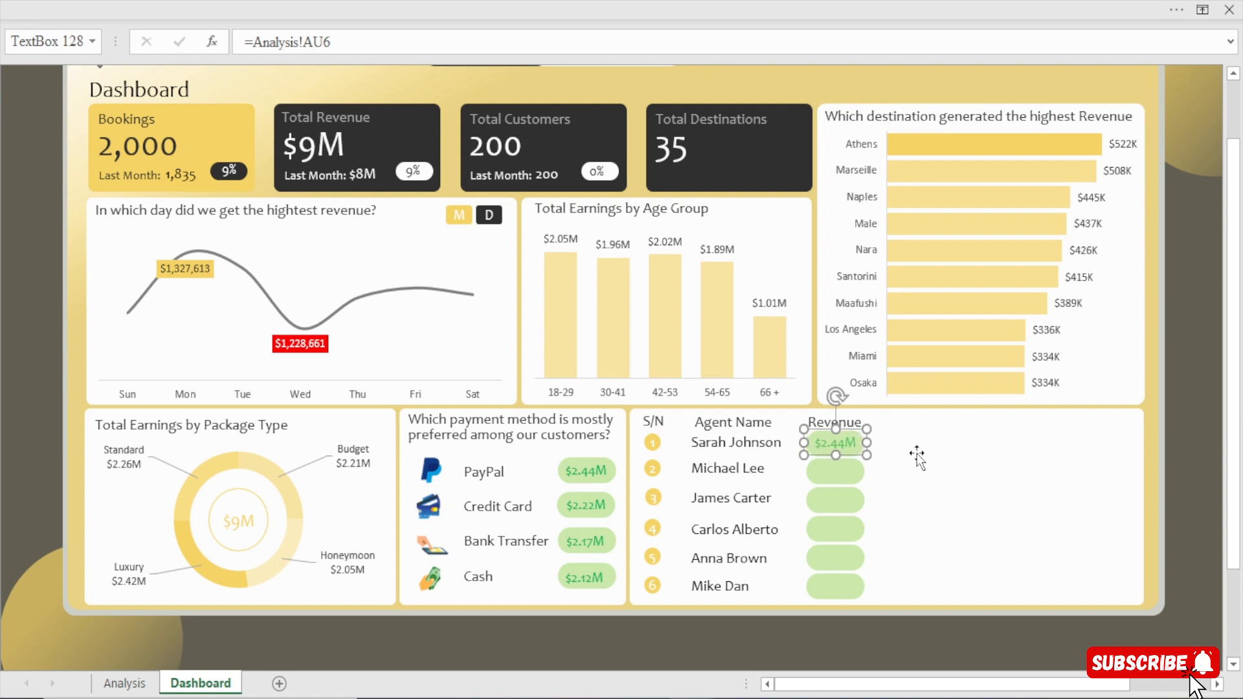
pyautogui.press('Down')
pyautogui.press('Up')
# Relink the first agent's revenue text box to =Analysis!AZ6.
pyautogui.moveTo(358, 41); pyautogui.dragTo(3, 45)
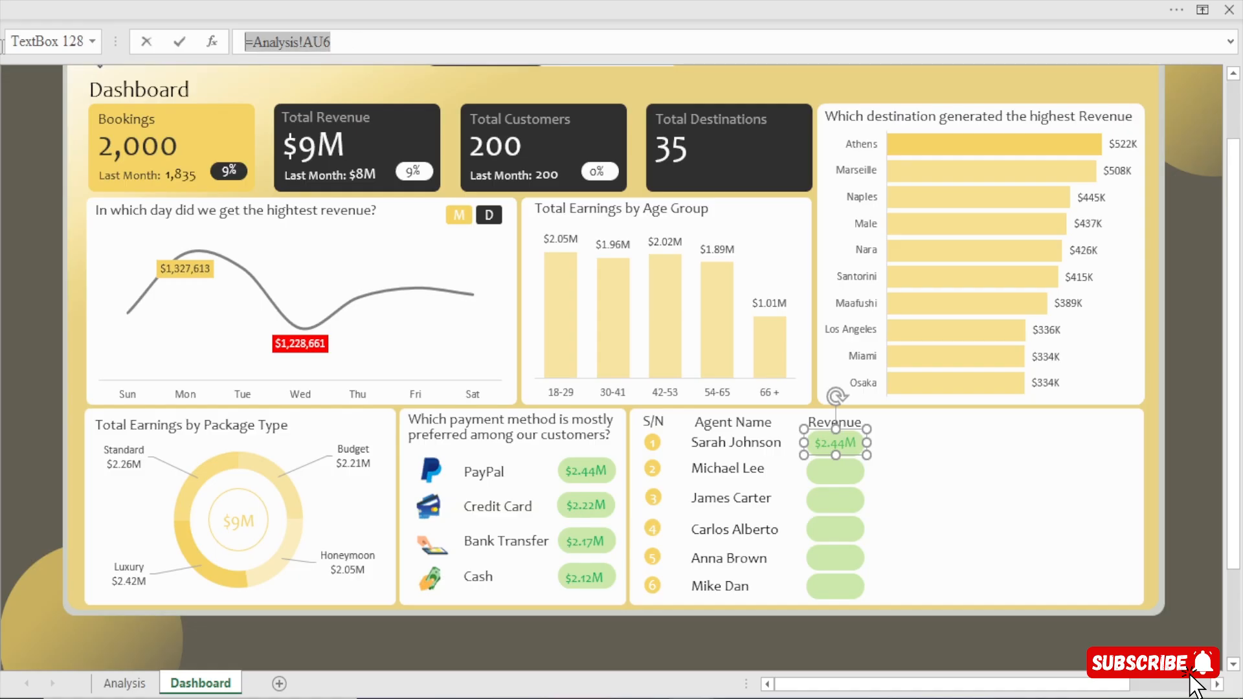
pyautogui.write('=')
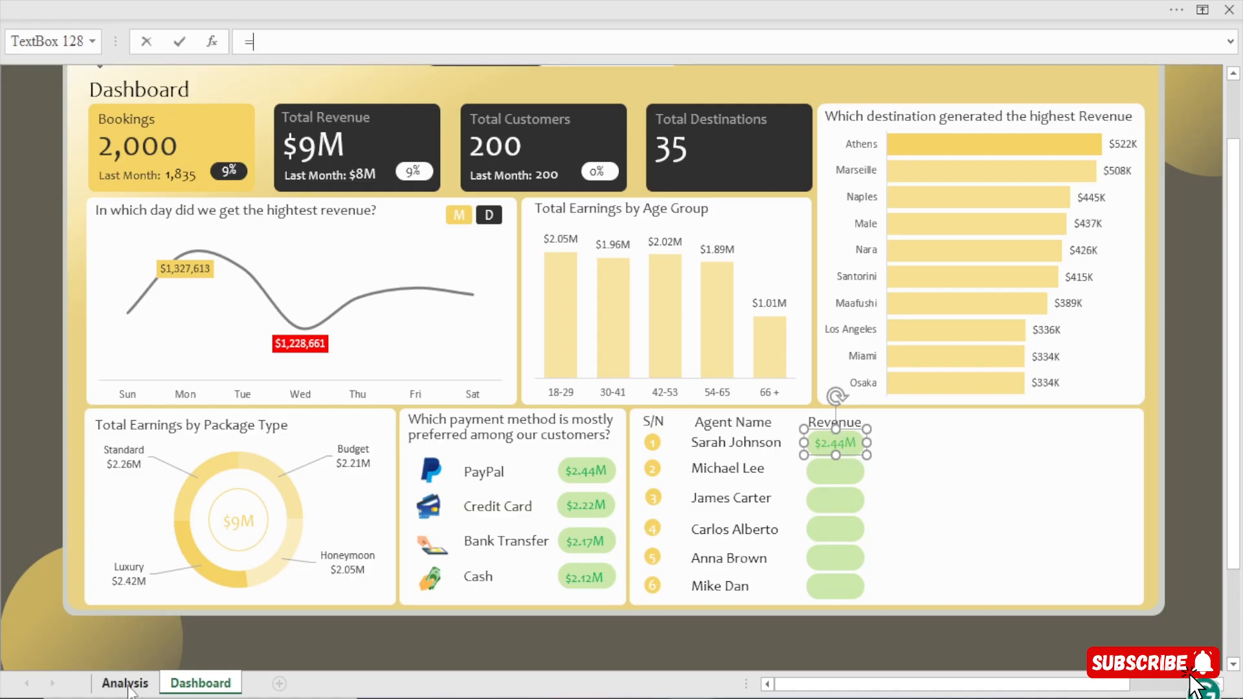
pyautogui.click(126, 685)
pyautogui.click(499, 196)
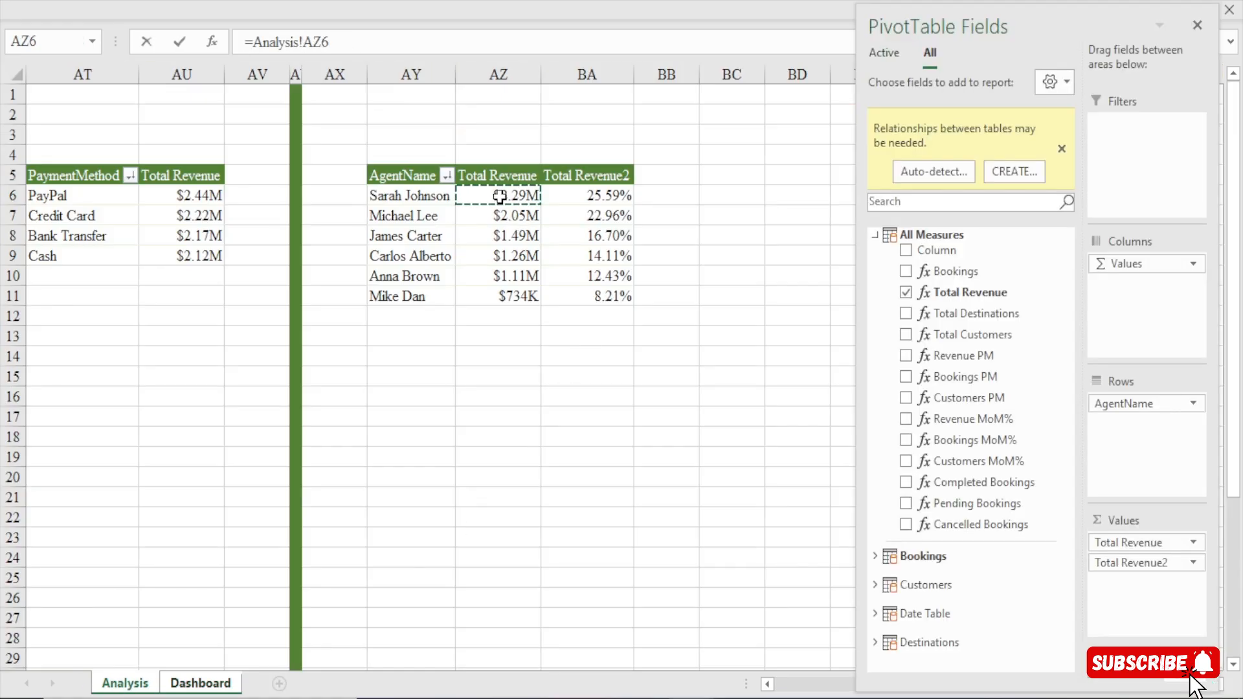
pyautogui.press('Return')
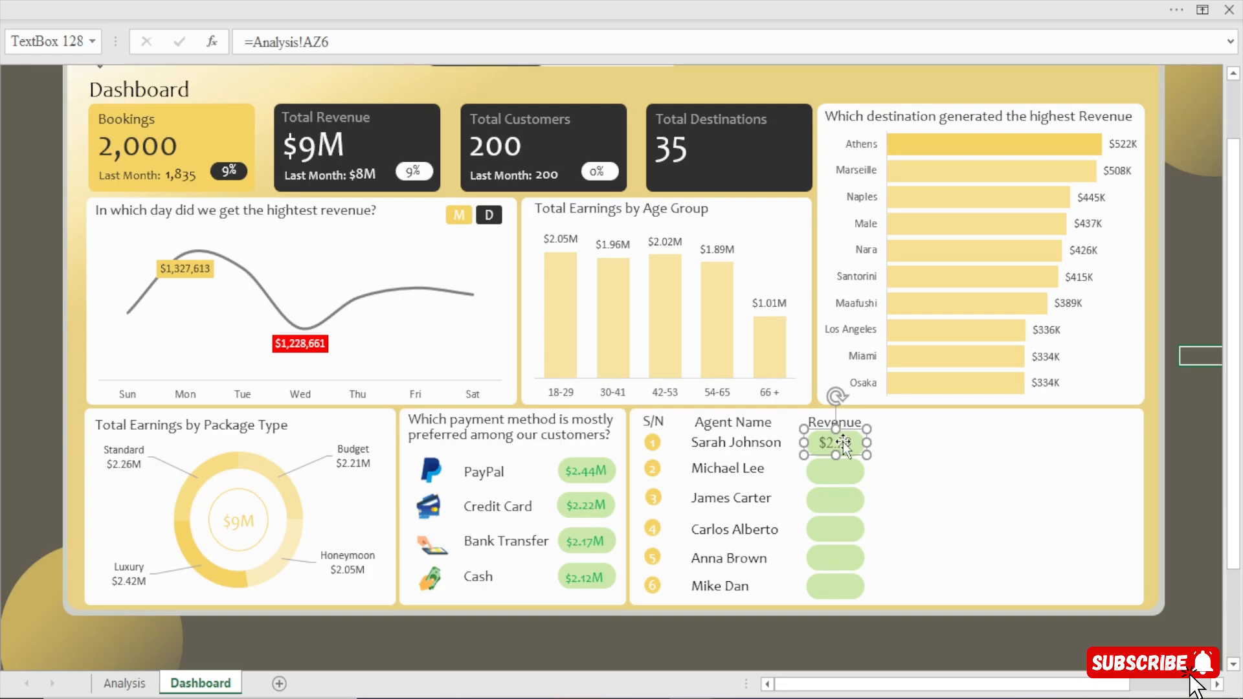
# Try to copy the PayPal amount's formatting to the first agent's revenue amount with Format Painter.
pyautogui.click(590, 470)
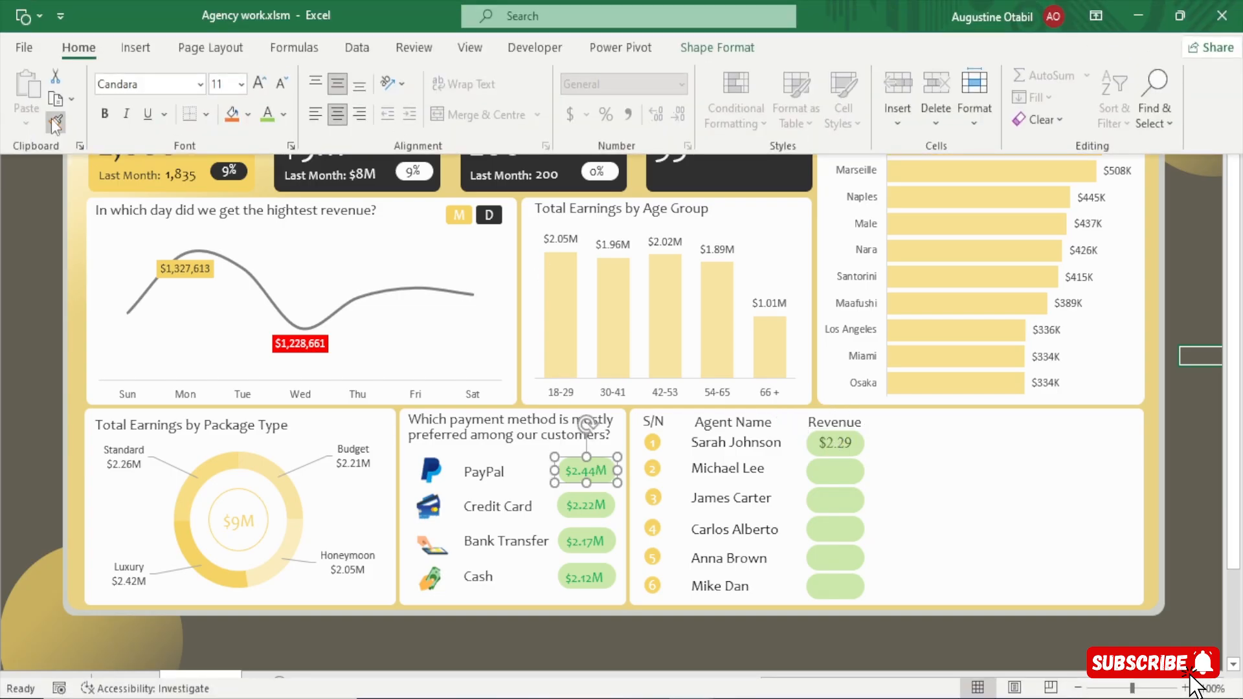
pyautogui.click(55, 121)
pyautogui.click(837, 451)
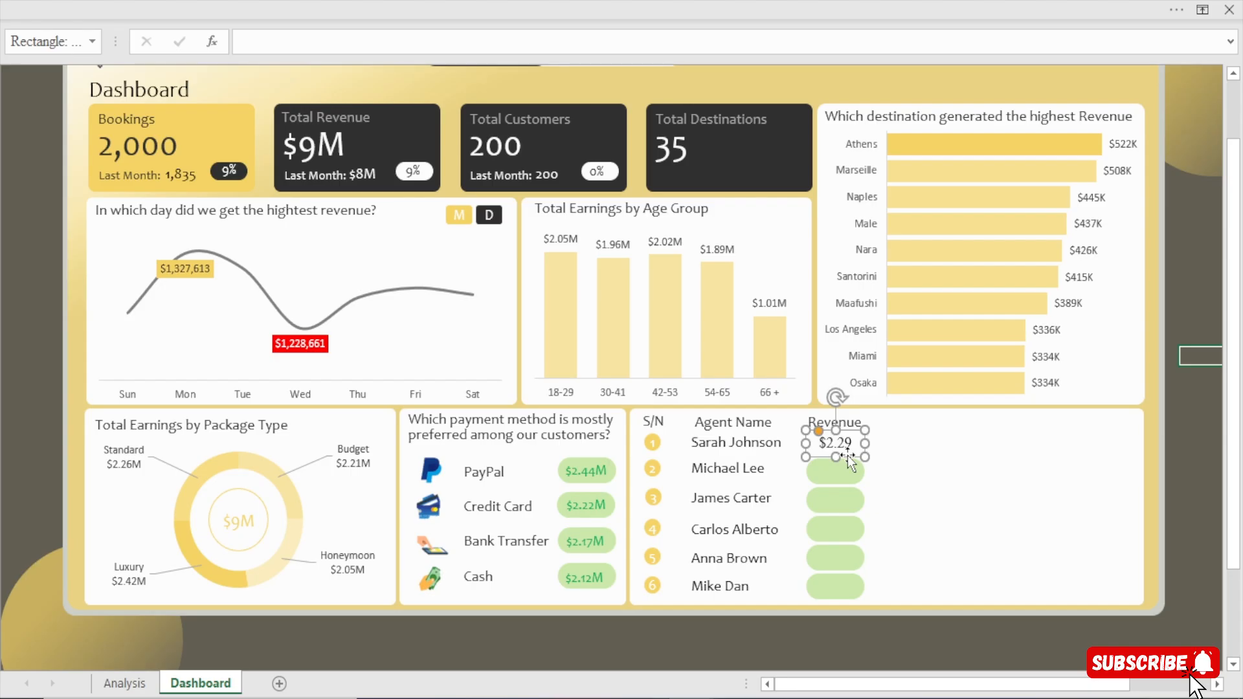
# Relink the first agent's revenue text box from the PayPal cell to =Analysis!AZ6.
pyautogui.press('Escape')
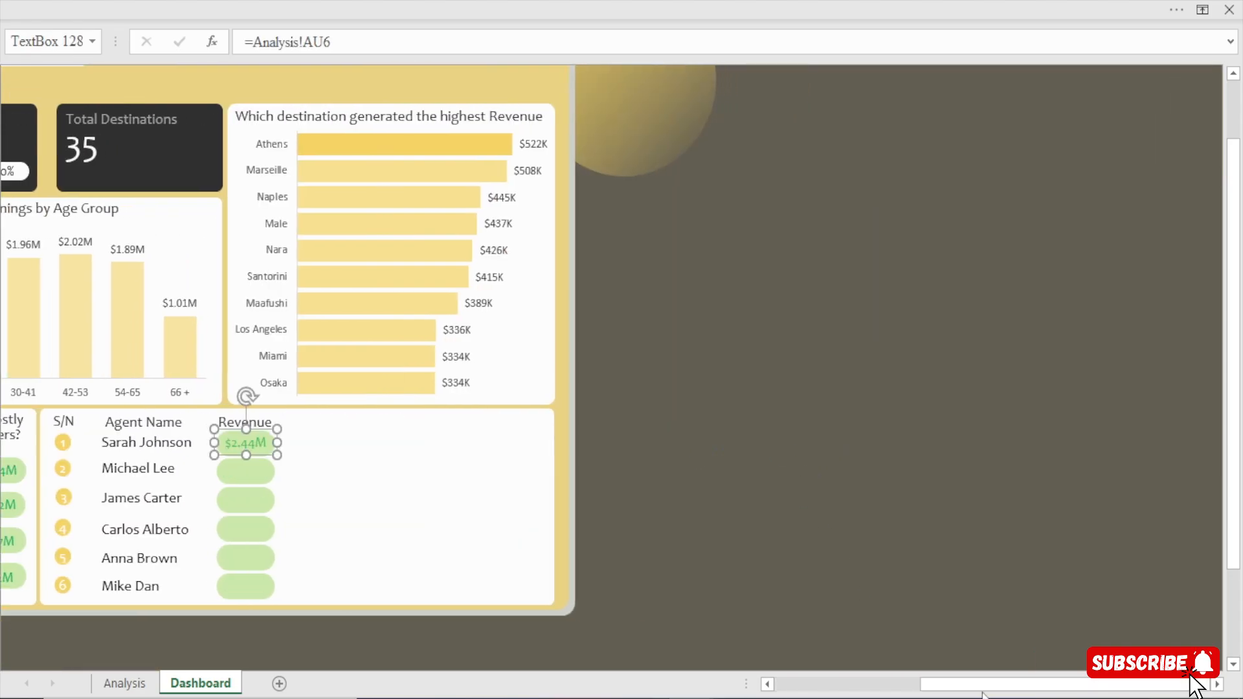
pyautogui.moveTo(983, 693); pyautogui.dragTo(856, 689)
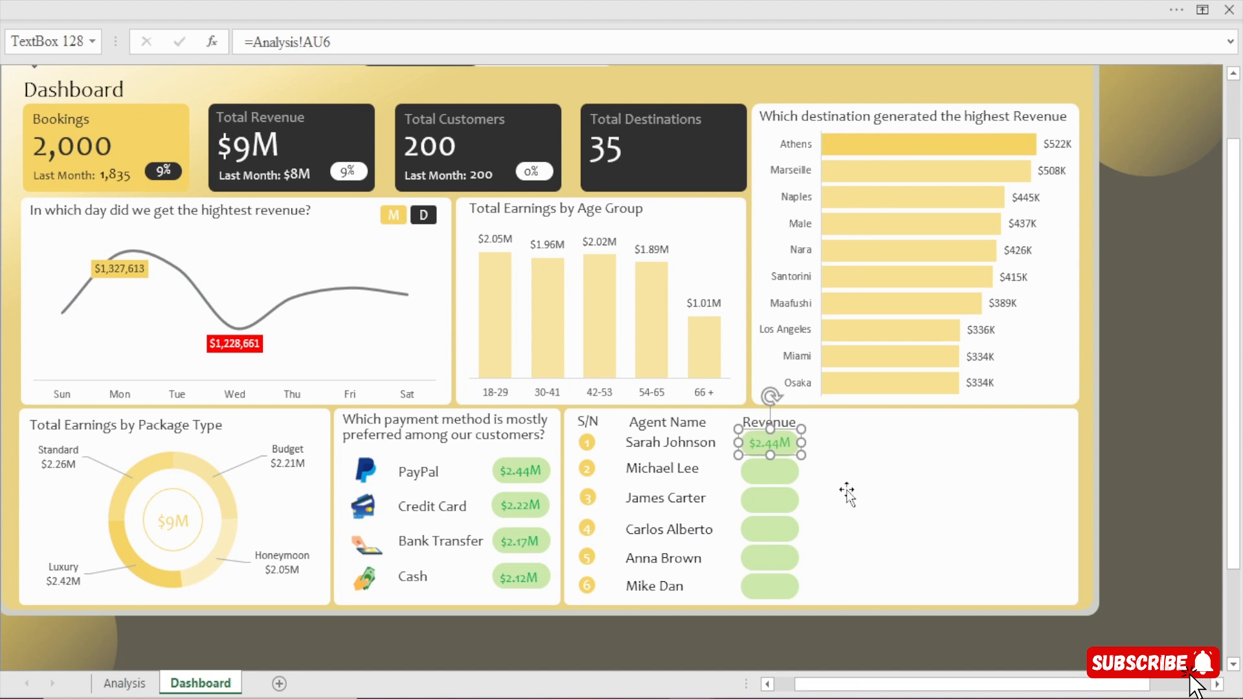
pyautogui.moveTo(350, 43); pyautogui.dragTo(75, 49)
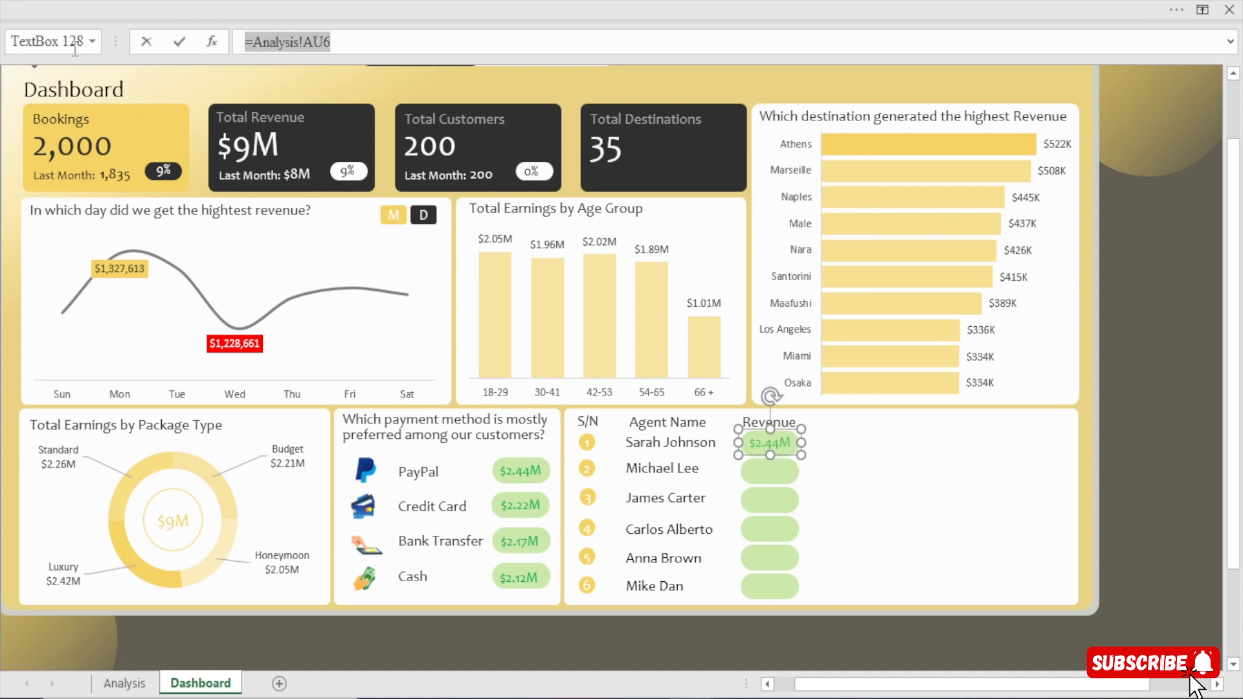
pyautogui.write('=')
pyautogui.click(124, 683)
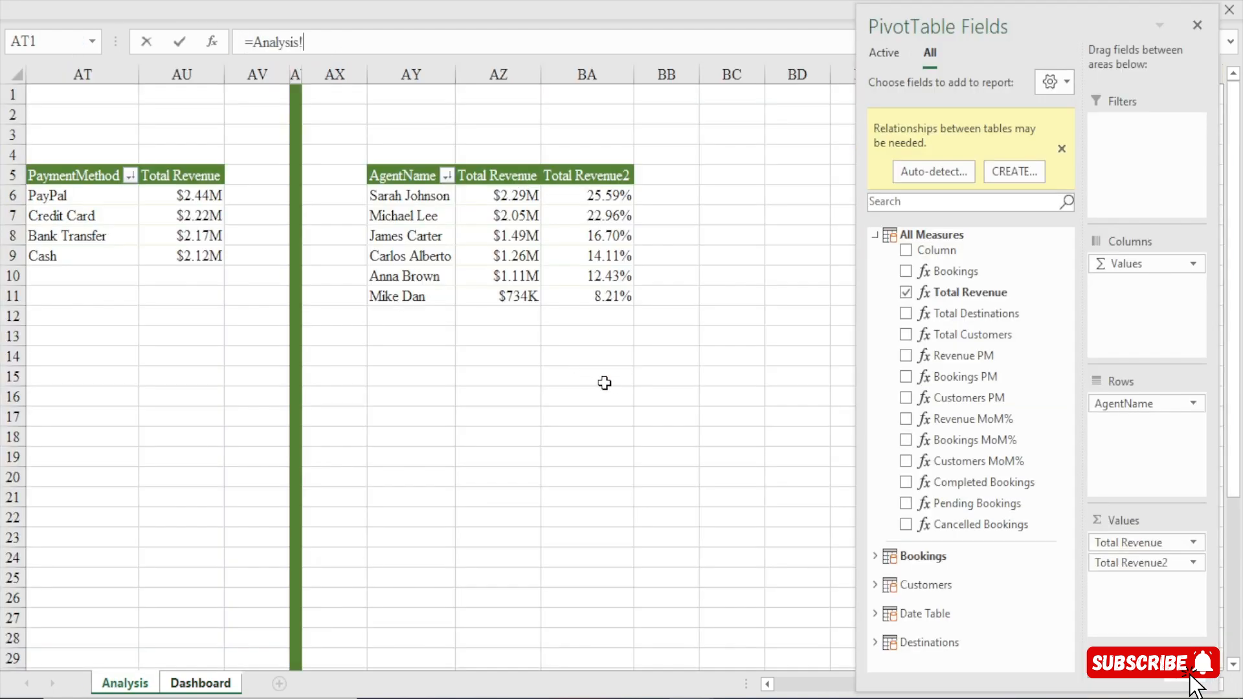
pyautogui.click(506, 194)
pyautogui.press('Return')
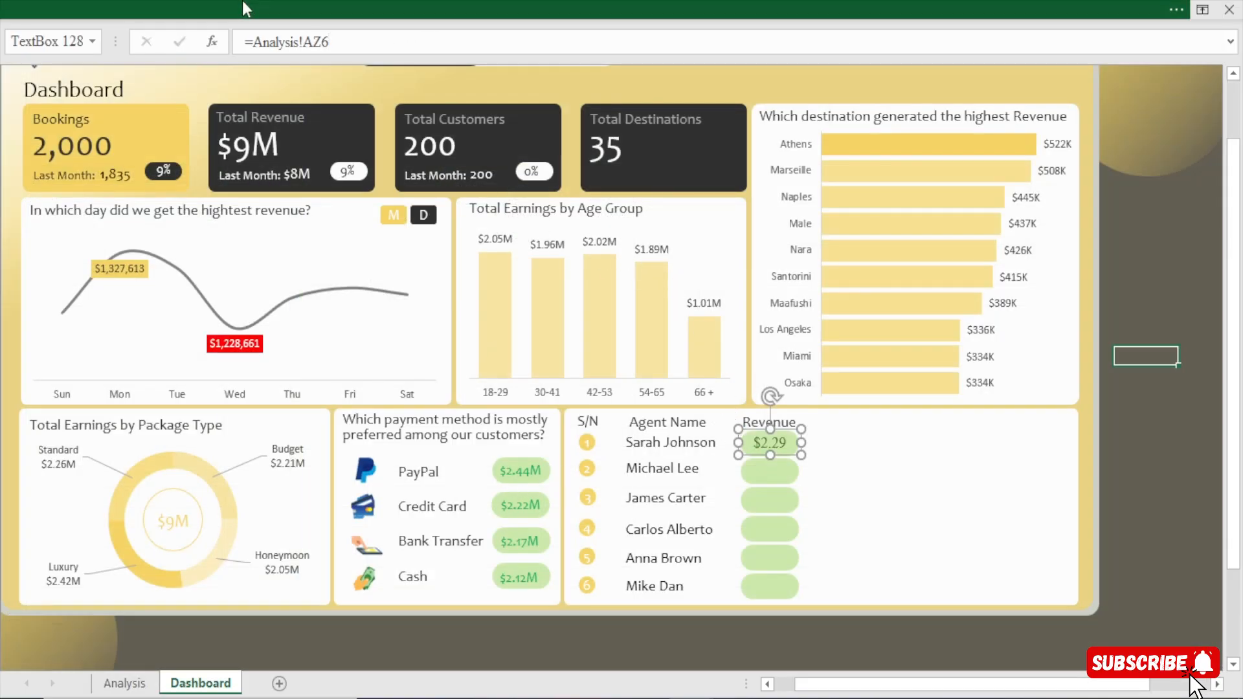
# Try to format the first agent's revenue amount in Candara and reduce its font size to 7.
pyautogui.click(242, 1)
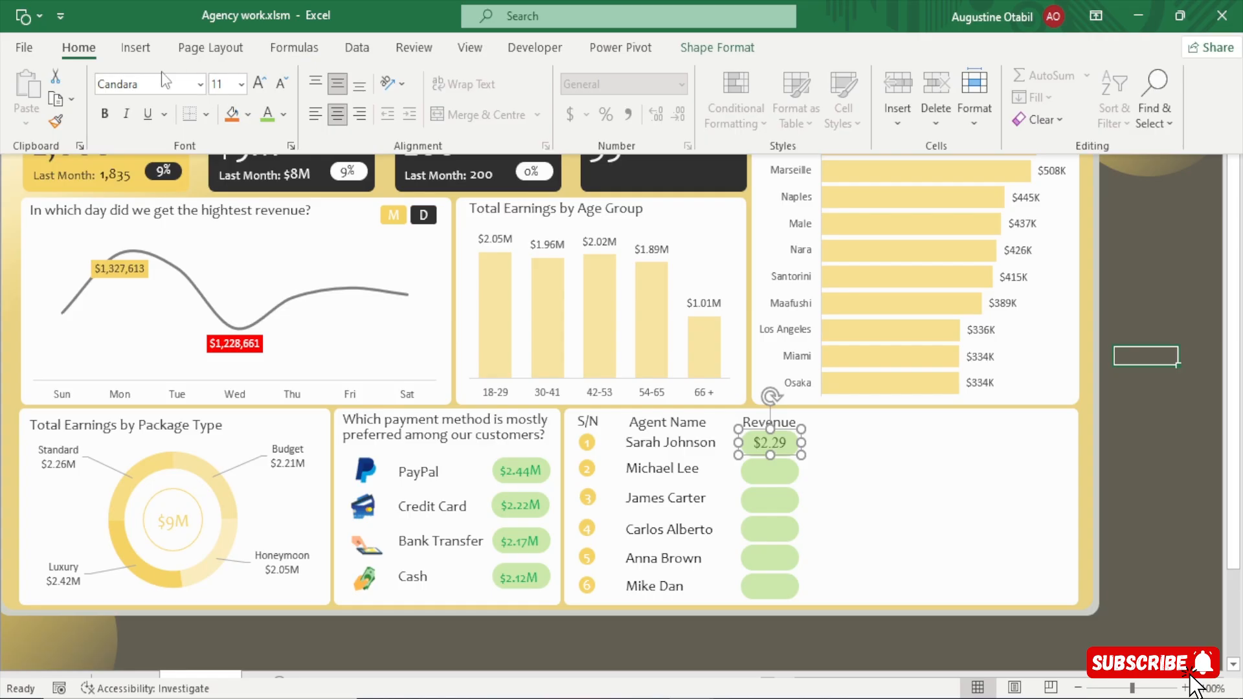
pyautogui.click(1112, 504)
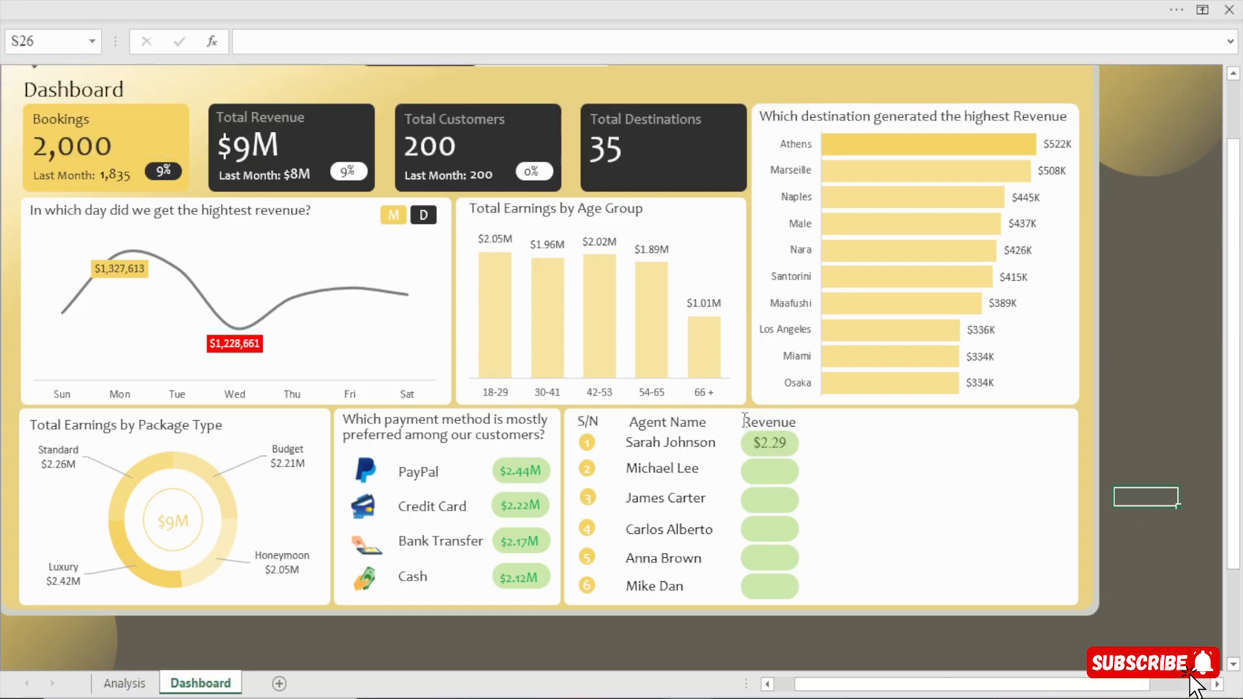
pyautogui.click(769, 443)
pyautogui.click(415, 7)
pyautogui.click(120, 79)
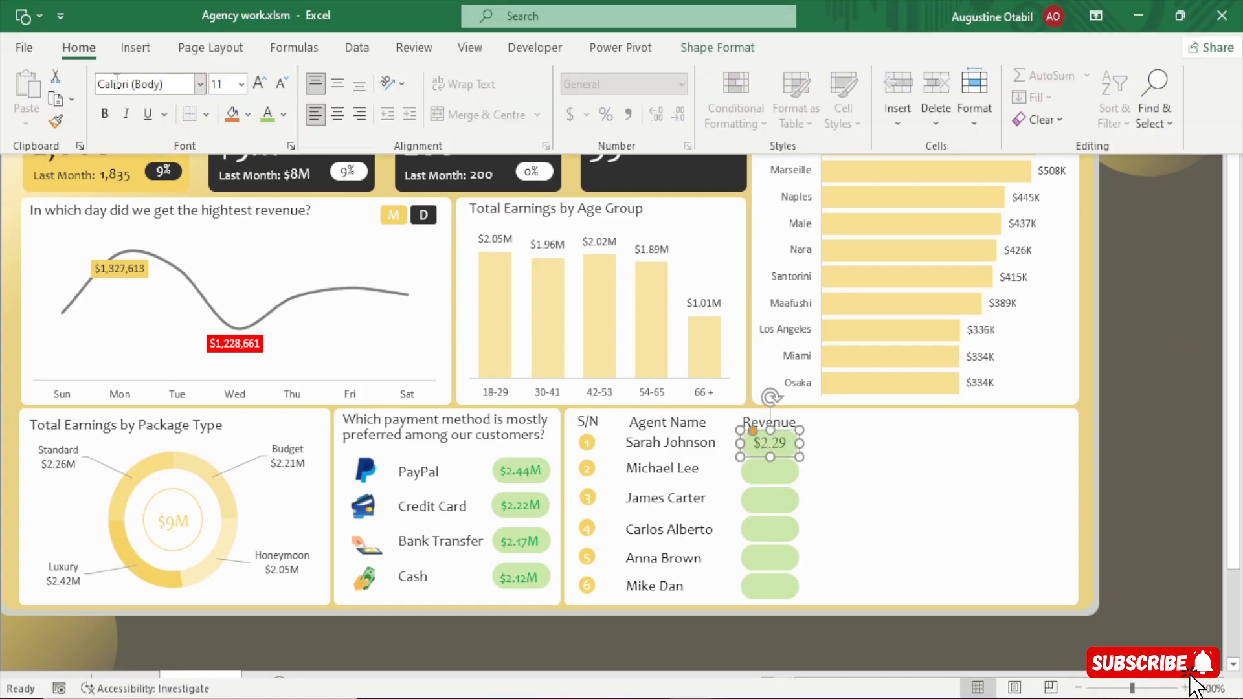
pyautogui.write('Candara')
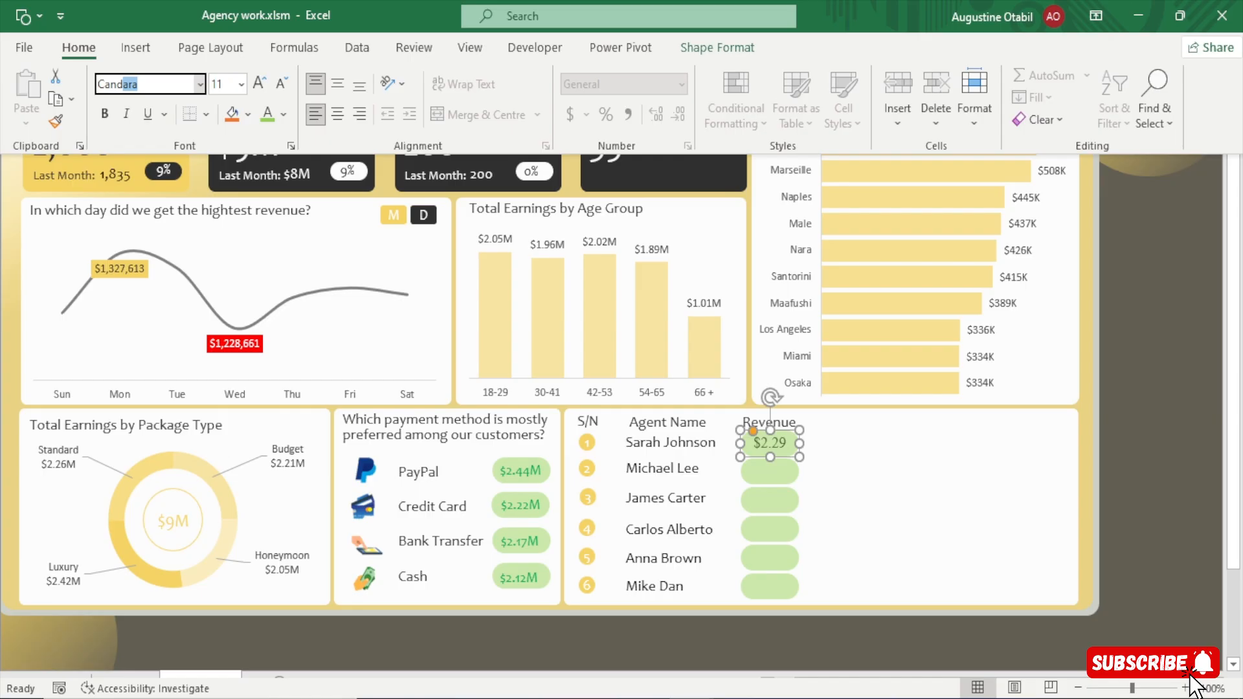
pyautogui.press('Return')
pyautogui.click(276, 88)
pyautogui.click(274, 90)
pyautogui.click(275, 91)
pyautogui.click(274, 91)
pyautogui.click(274, 90)
pyautogui.click(1148, 460)
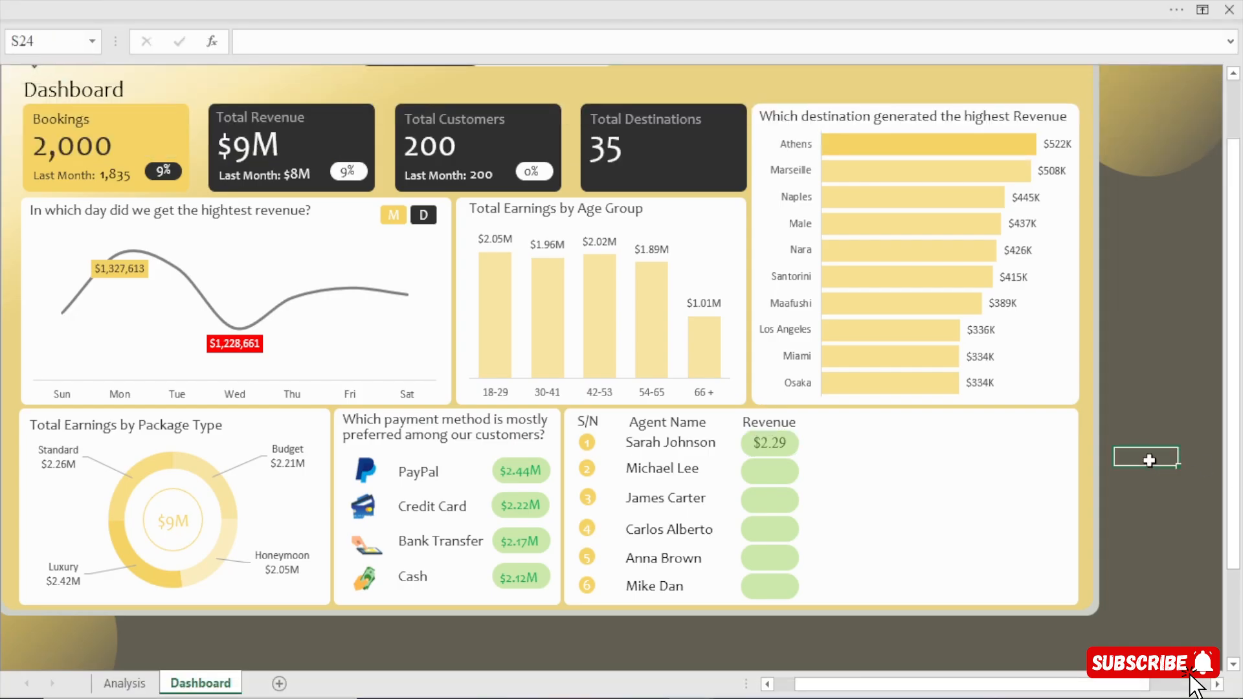
pyautogui.click(771, 446)
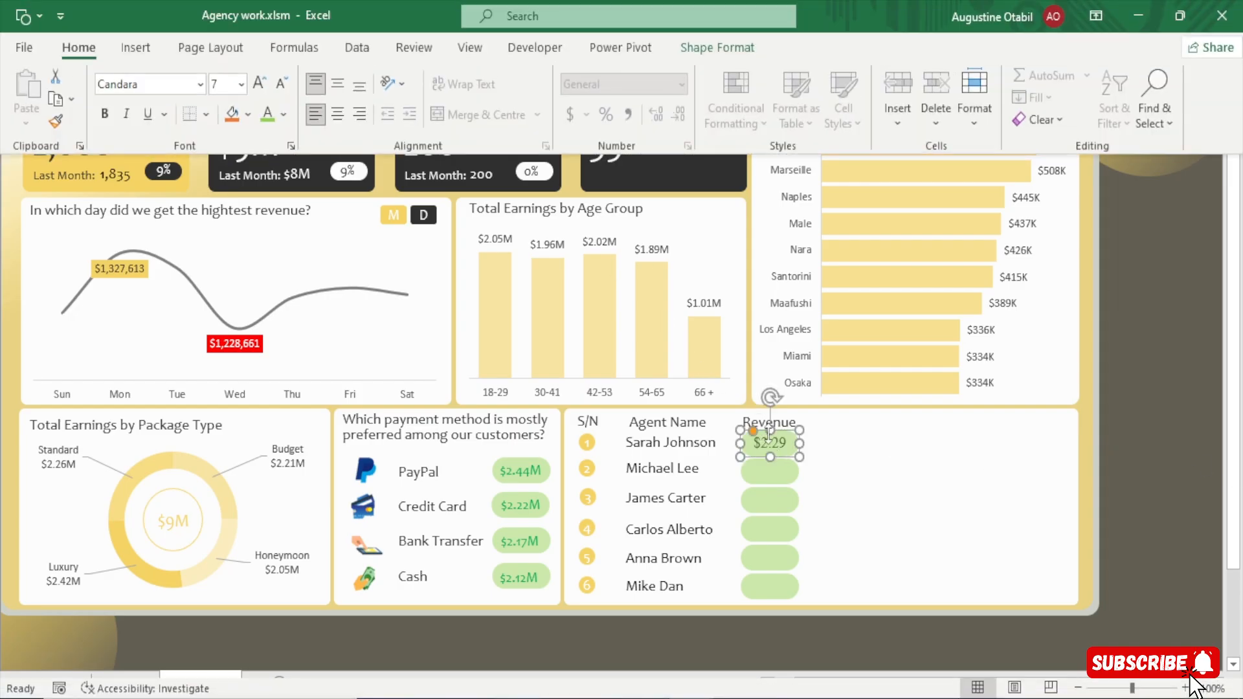
# Move the first agent's green rectangle aside and re-enter =Analysis!AZ6 as the link of the exposed revenue text box.
pyautogui.moveTo(768, 437); pyautogui.dragTo(812, 450)
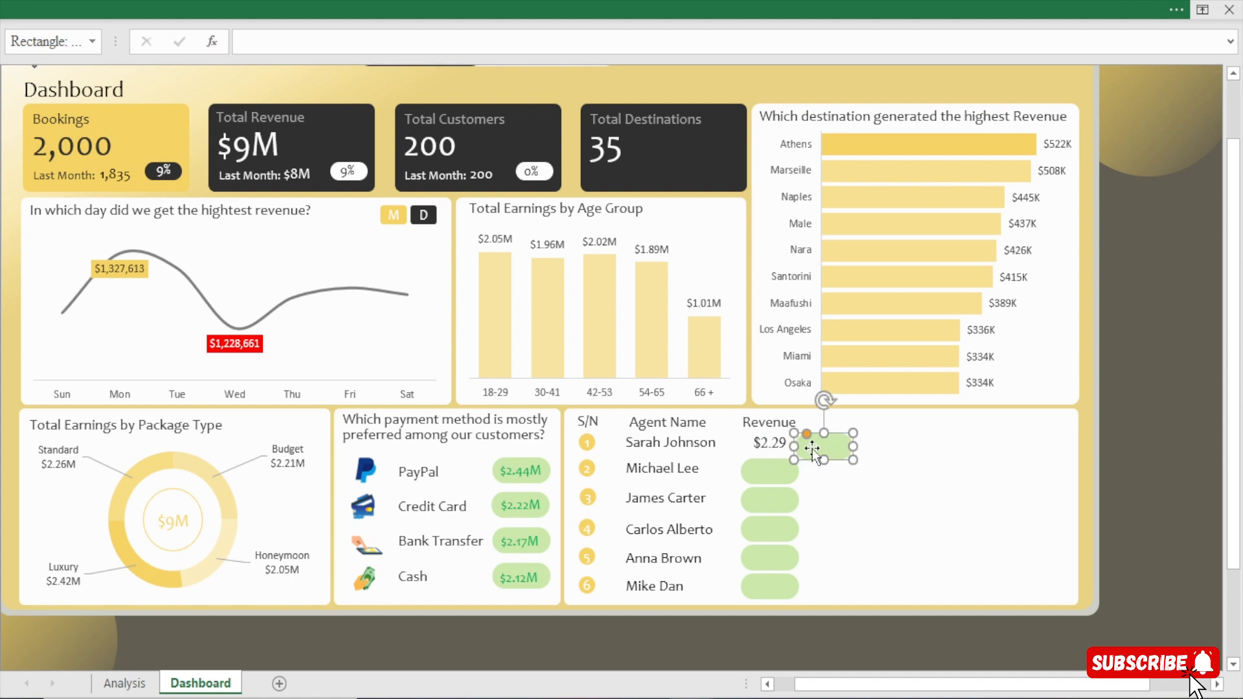
pyautogui.click(762, 436)
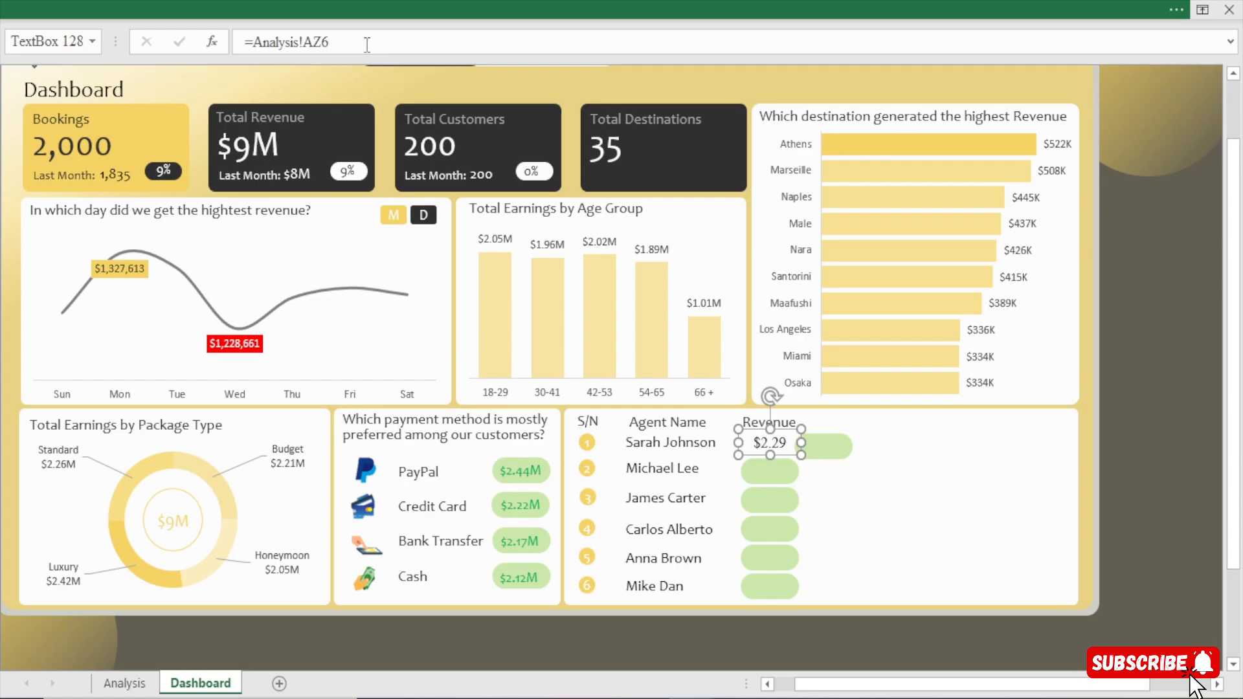
pyautogui.moveTo(367, 44); pyautogui.dragTo(145, 31)
pyautogui.write('=')
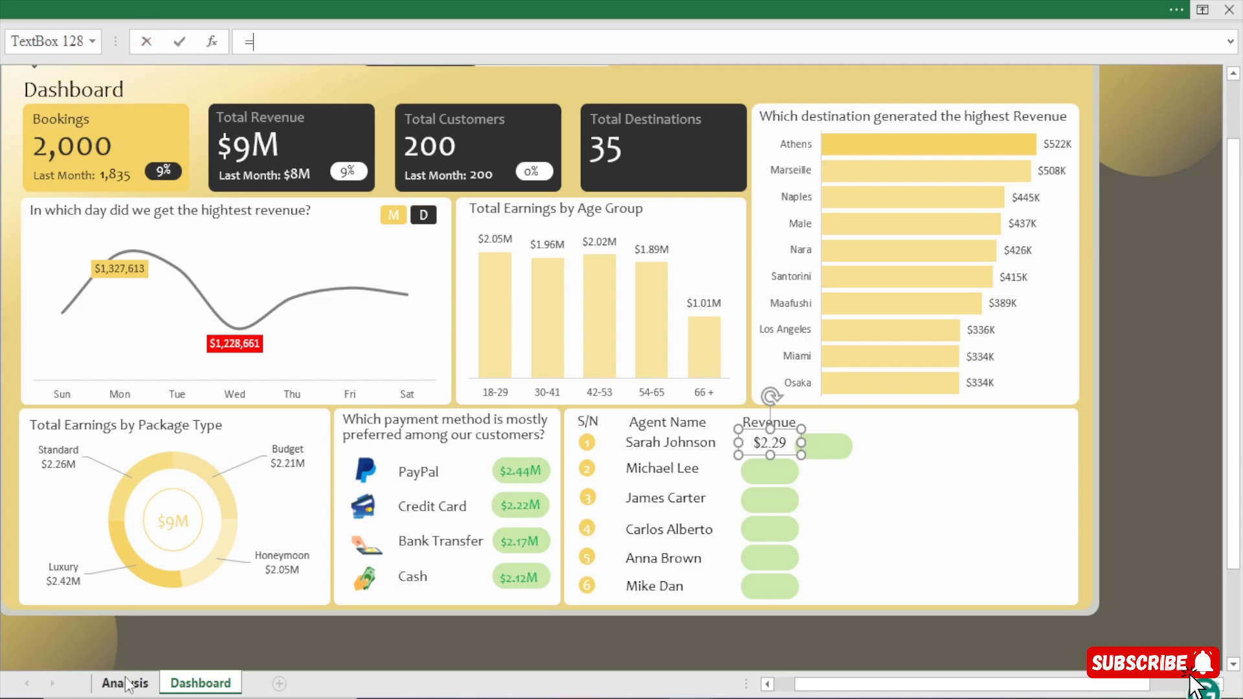
pyautogui.click(124, 683)
pyautogui.click(515, 195)
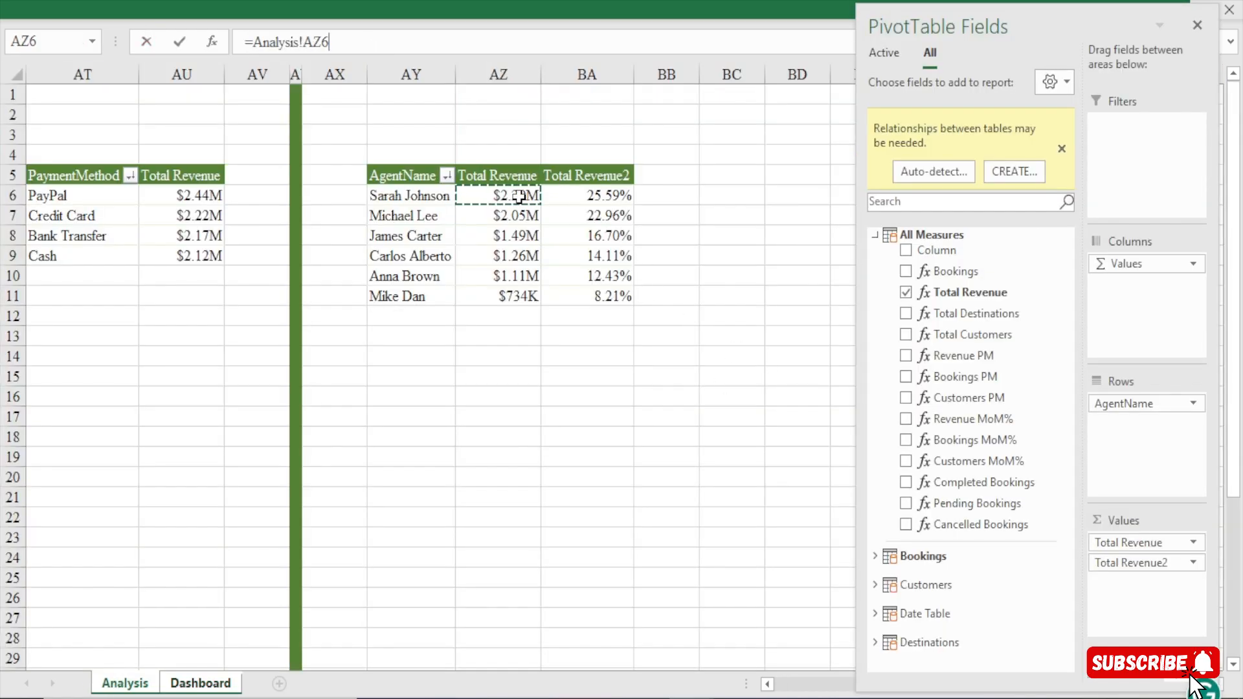
pyautogui.press('Return')
# Set the font of the first agent's revenue text box to Candara.
pyautogui.click(505, 14)
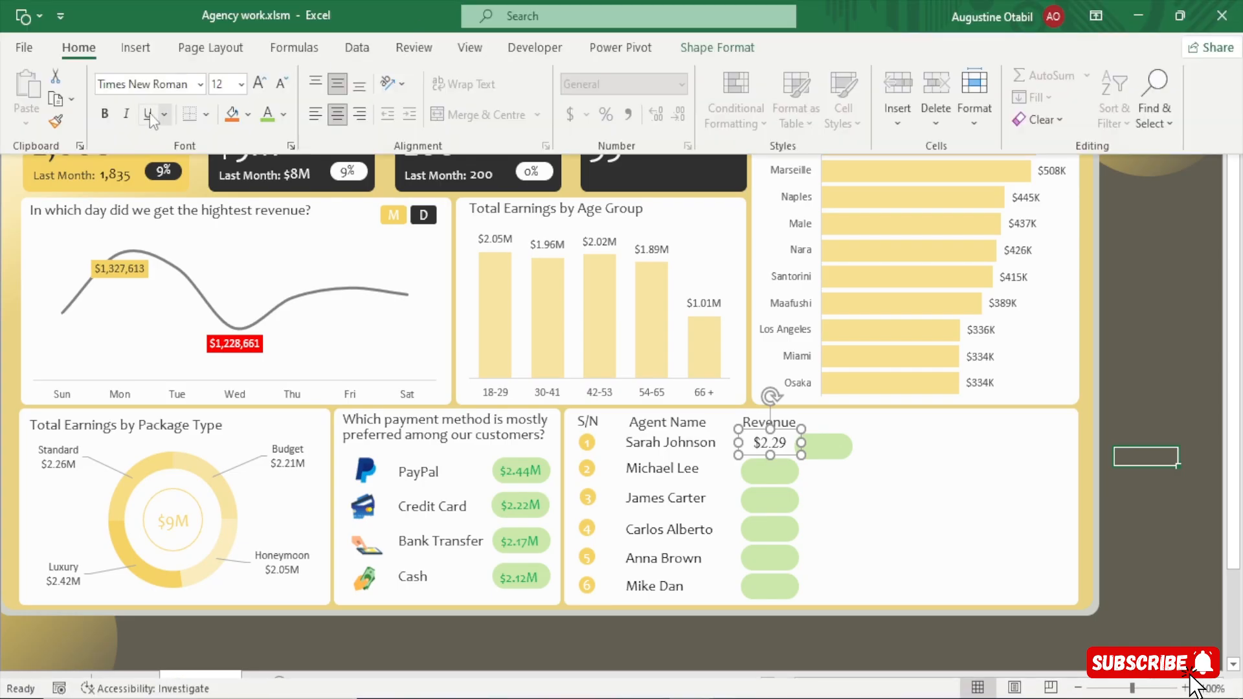
pyautogui.click(168, 84)
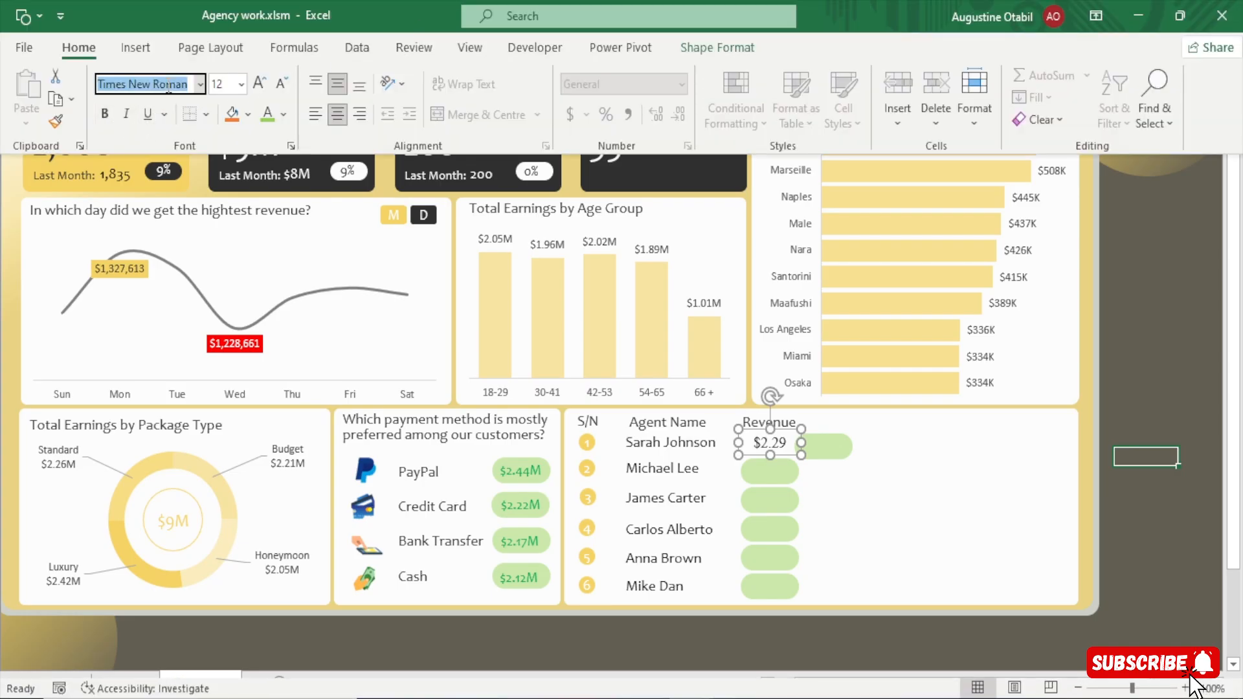
pyautogui.write('Cva')
pyautogui.press('BackSpace')
pyautogui.write('andara')
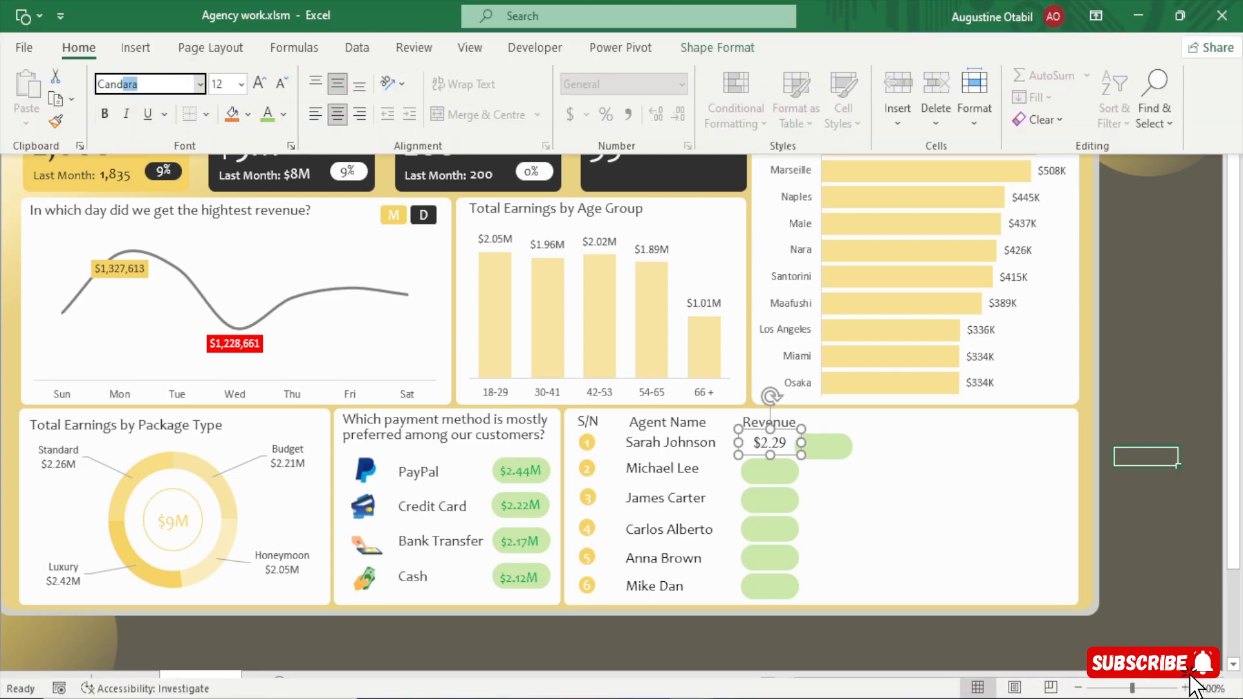
pyautogui.press('Escape')
pyautogui.click(153, 83)
pyautogui.write('Candara')
pyautogui.press('Return')
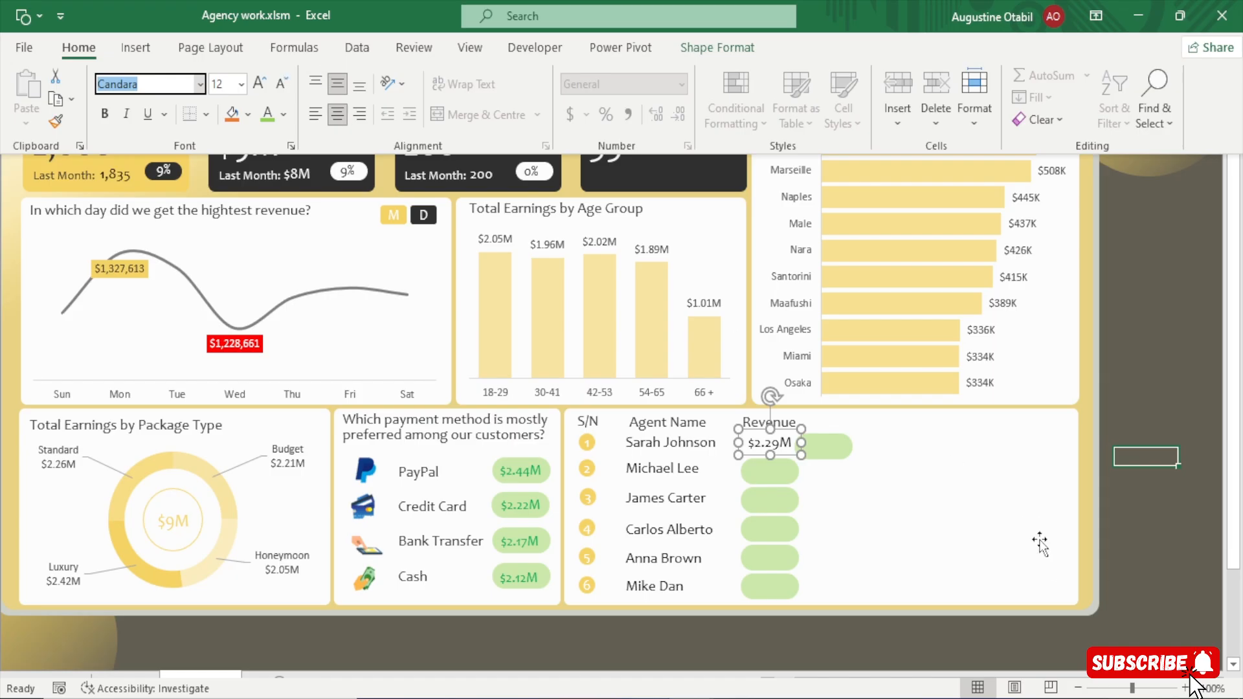
pyautogui.hotkey('ctrl', 'shift', 'F1')
pyautogui.click(1133, 518)
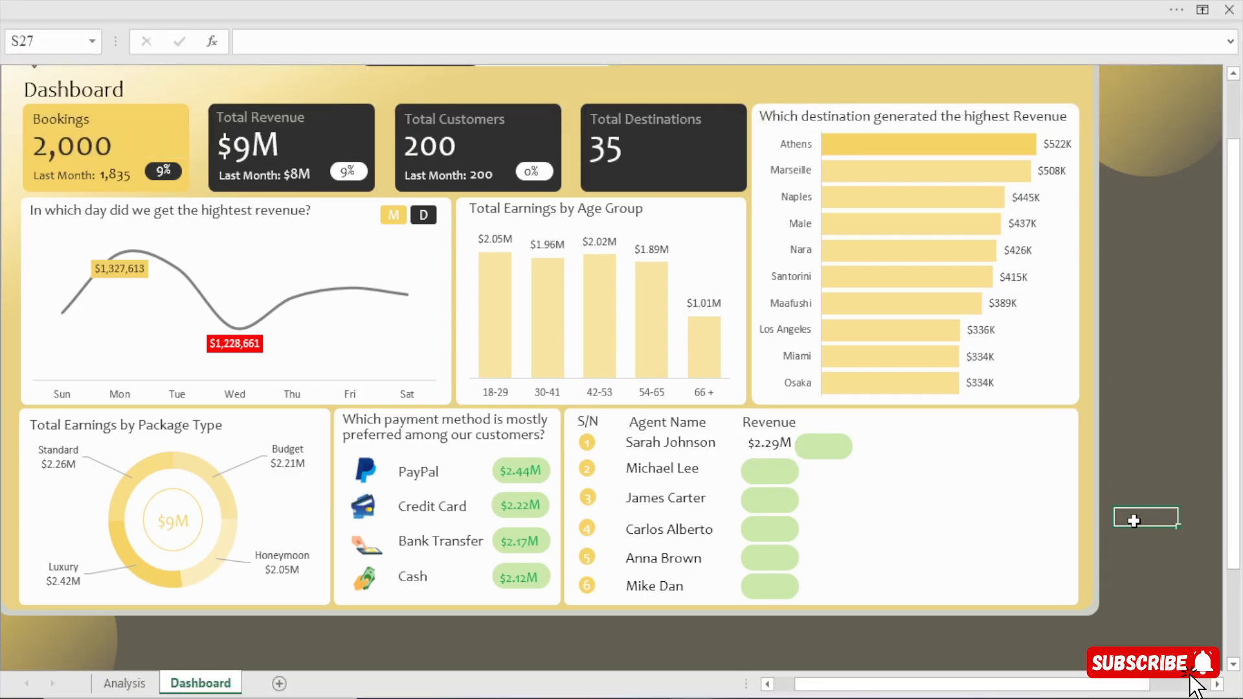
# Set the font colour of the first agent's revenue amount to the standard green, matching the payment amounts.
pyautogui.moveTo(1001, 684); pyautogui.dragTo(661, 658)
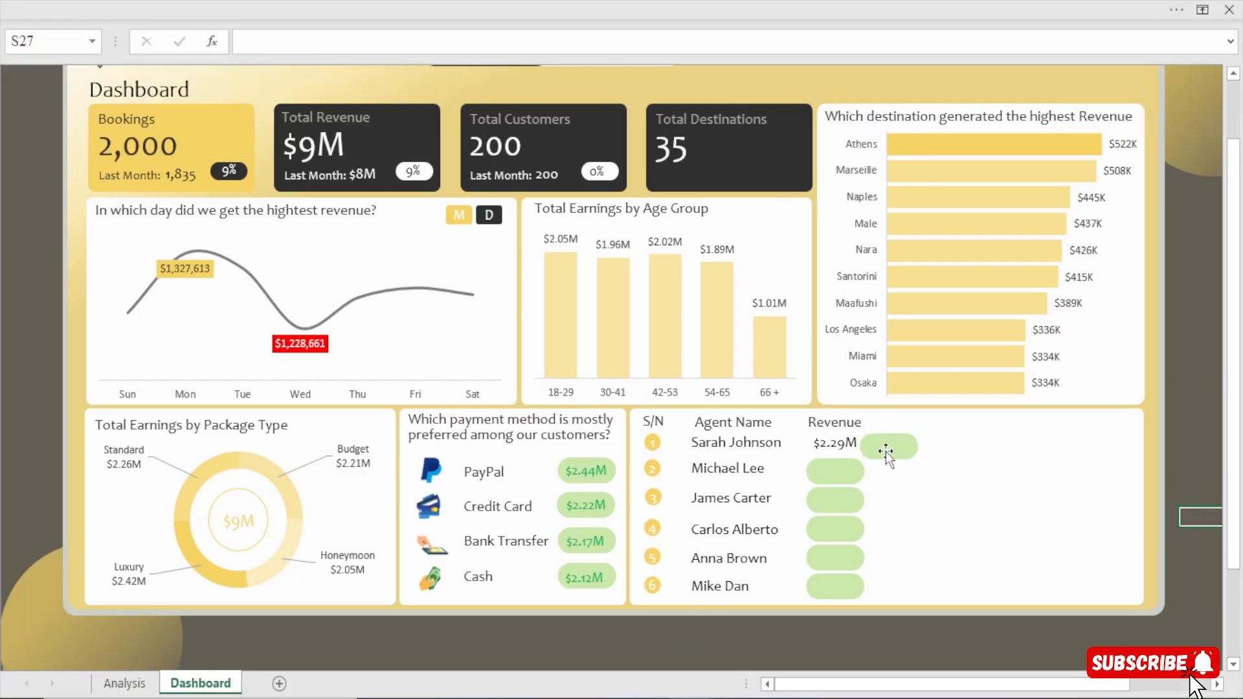
pyautogui.click(834, 433)
pyautogui.click(561, 8)
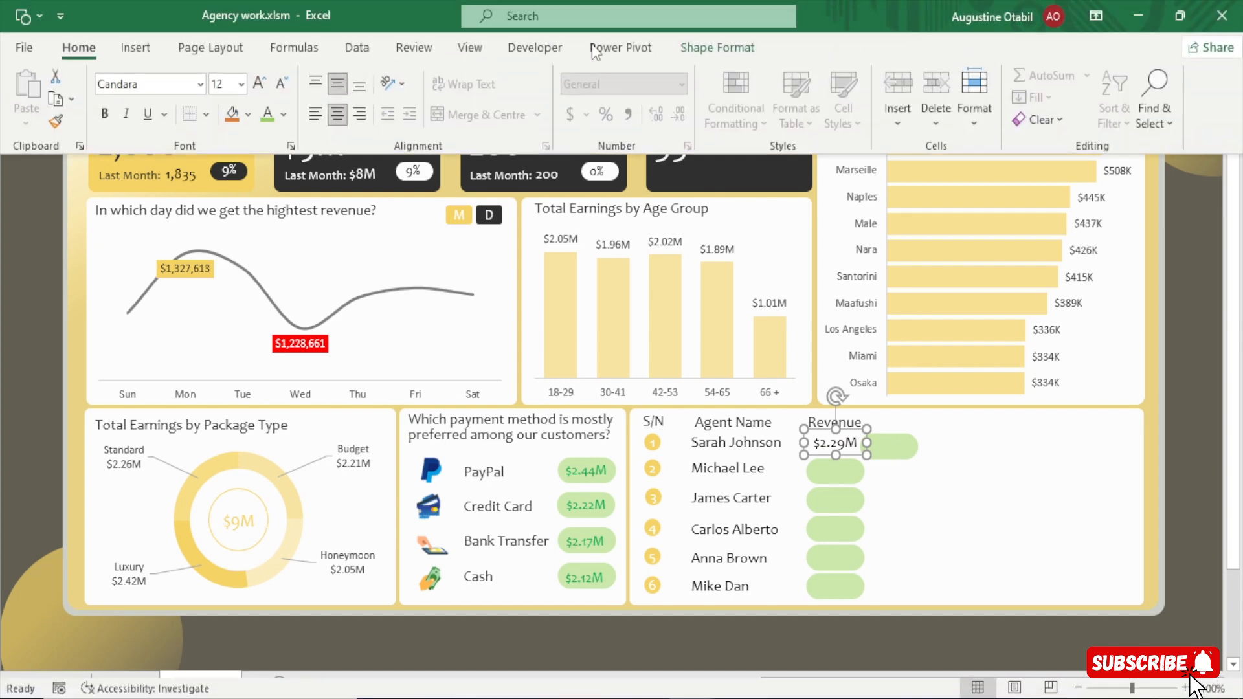
pyautogui.click(267, 117)
pyautogui.click(284, 116)
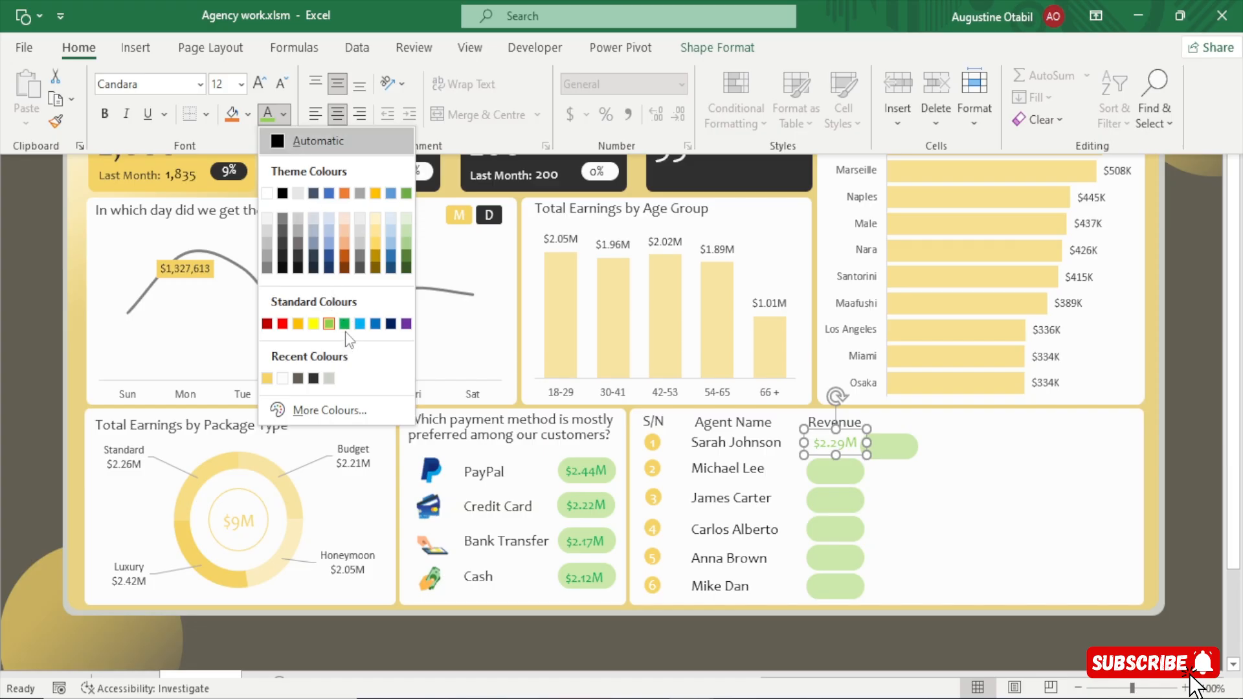
pyautogui.click(344, 324)
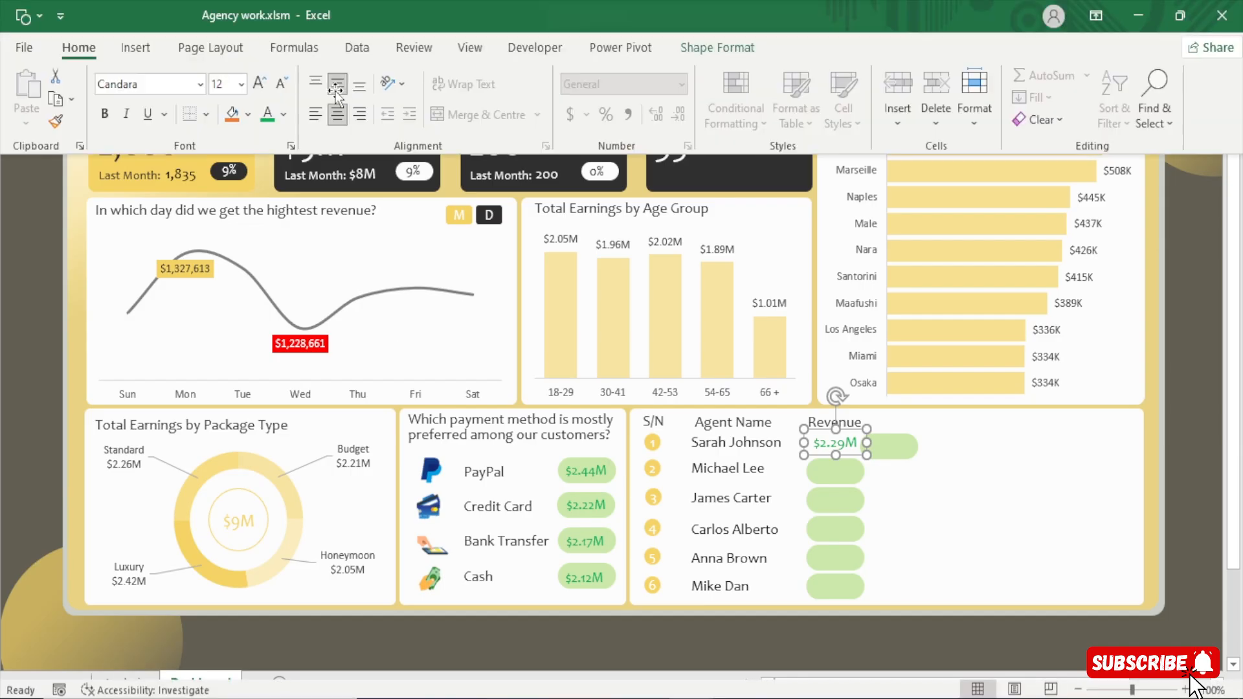
pyautogui.click(284, 115)
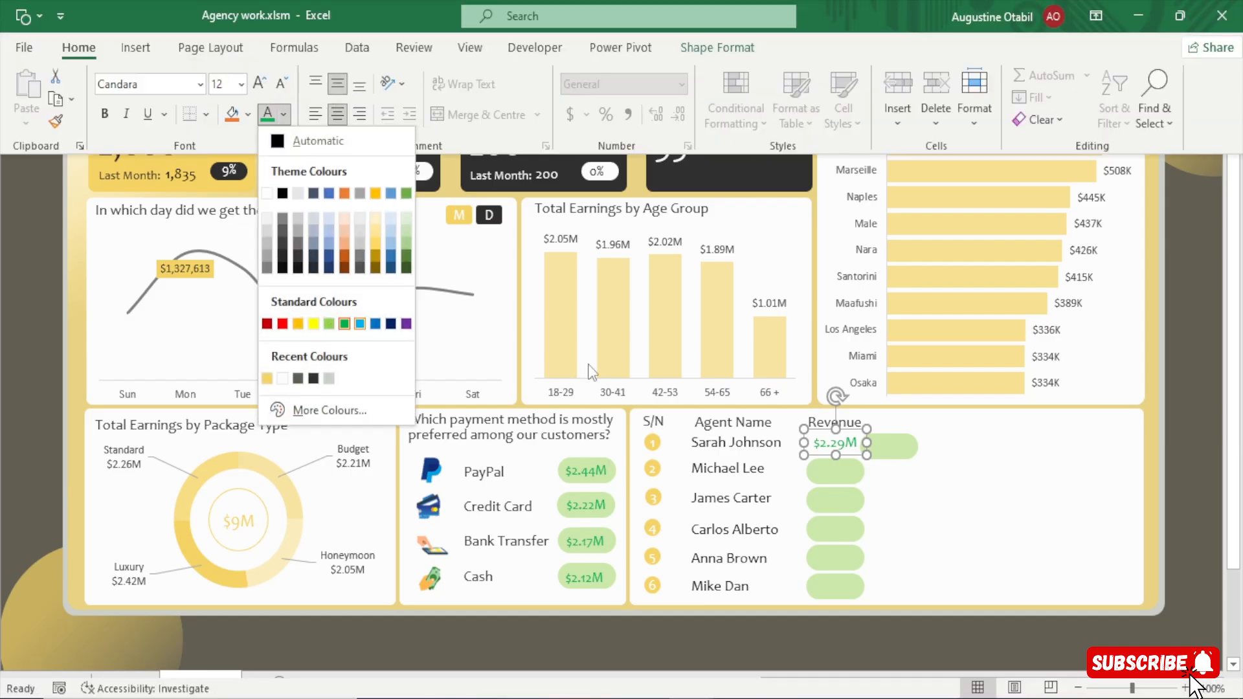
pyautogui.press('Escape')
pyautogui.hotkey('ctrl', 'shift', 'F1')
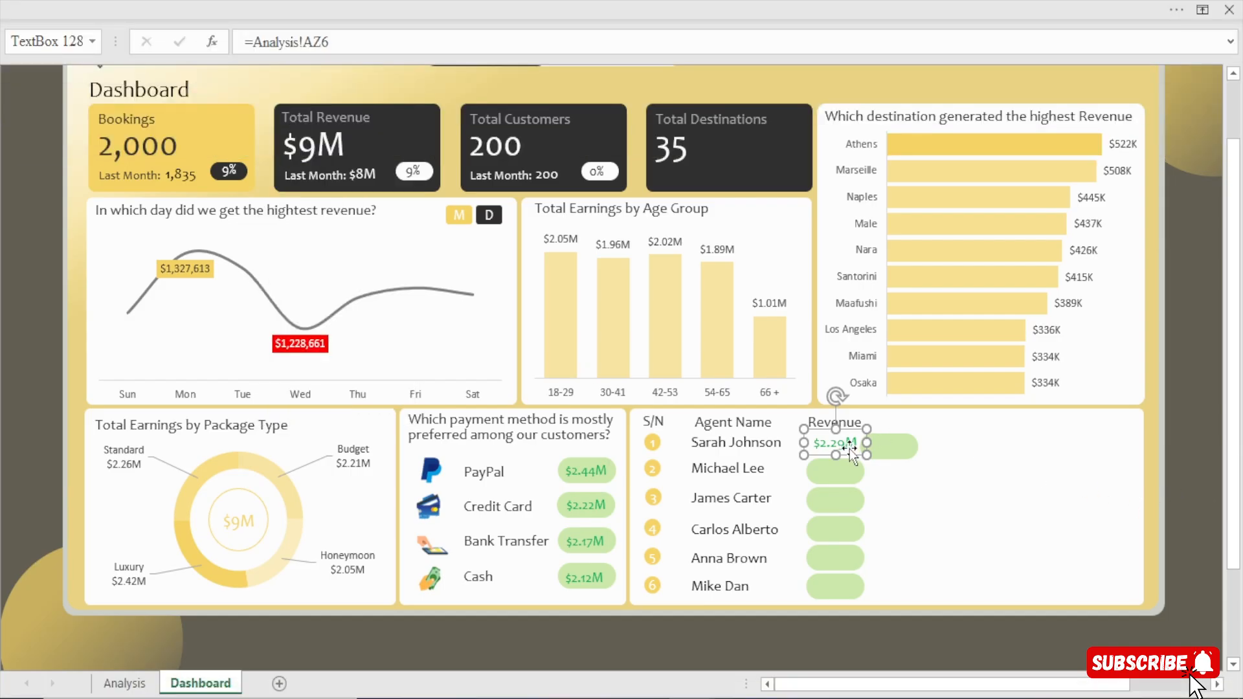
# Copy the first agent's $2.29M text box into the empty area beside the list and move the green rectangle back onto the original.
pyautogui.moveTo(850, 447); pyautogui.dragTo(936, 496)
pyautogui.moveTo(889, 447); pyautogui.dragTo(833, 449)
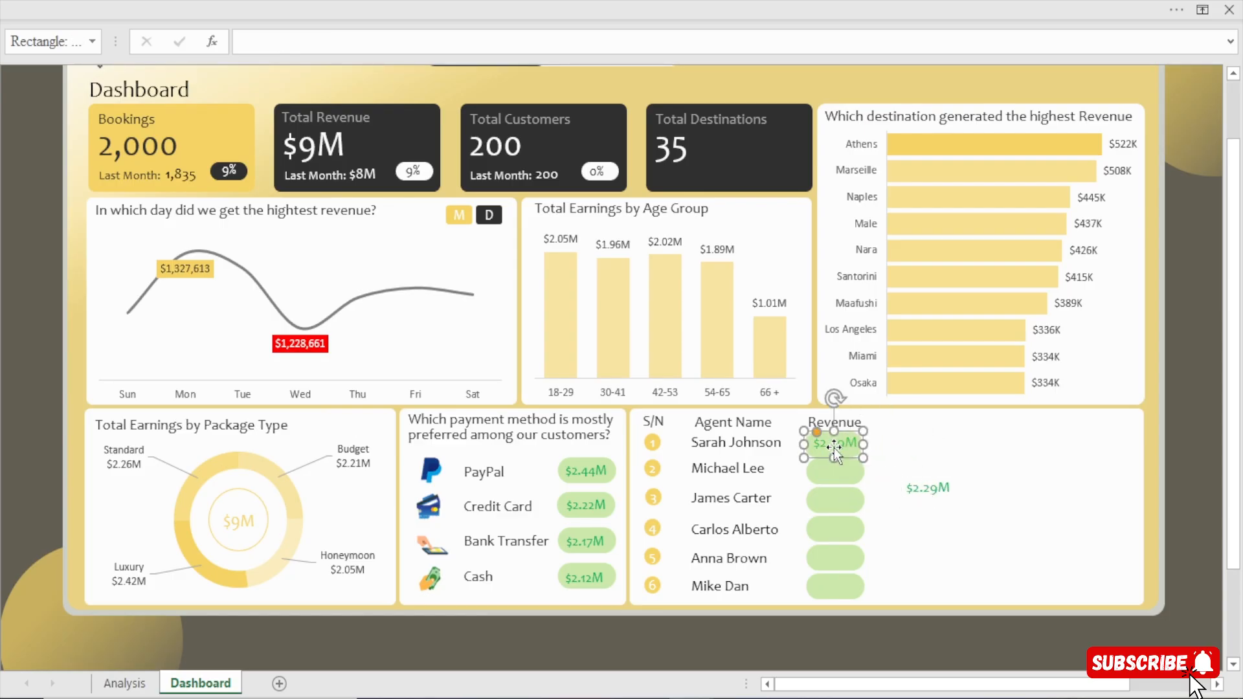
pyautogui.click(1200, 441)
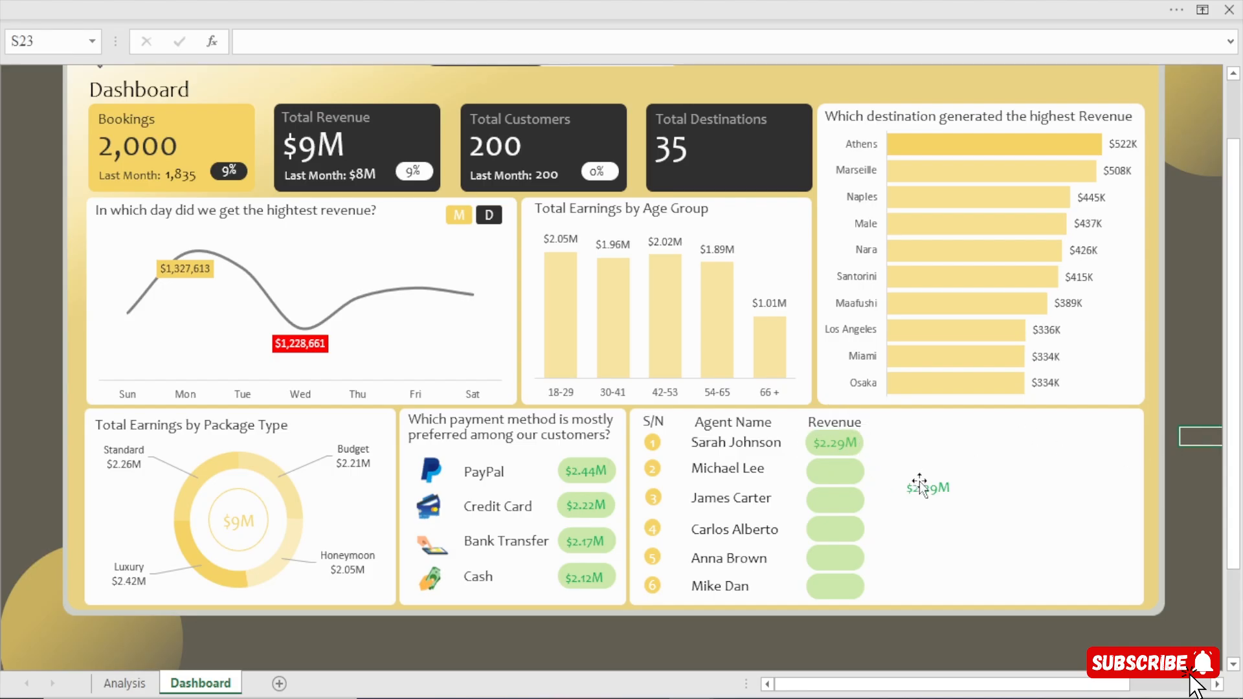
# Place the copied $2.29M text box on the second agent's green rectangle and put a spare copy in the empty area beside it.
pyautogui.moveTo(922, 490); pyautogui.dragTo(831, 478)
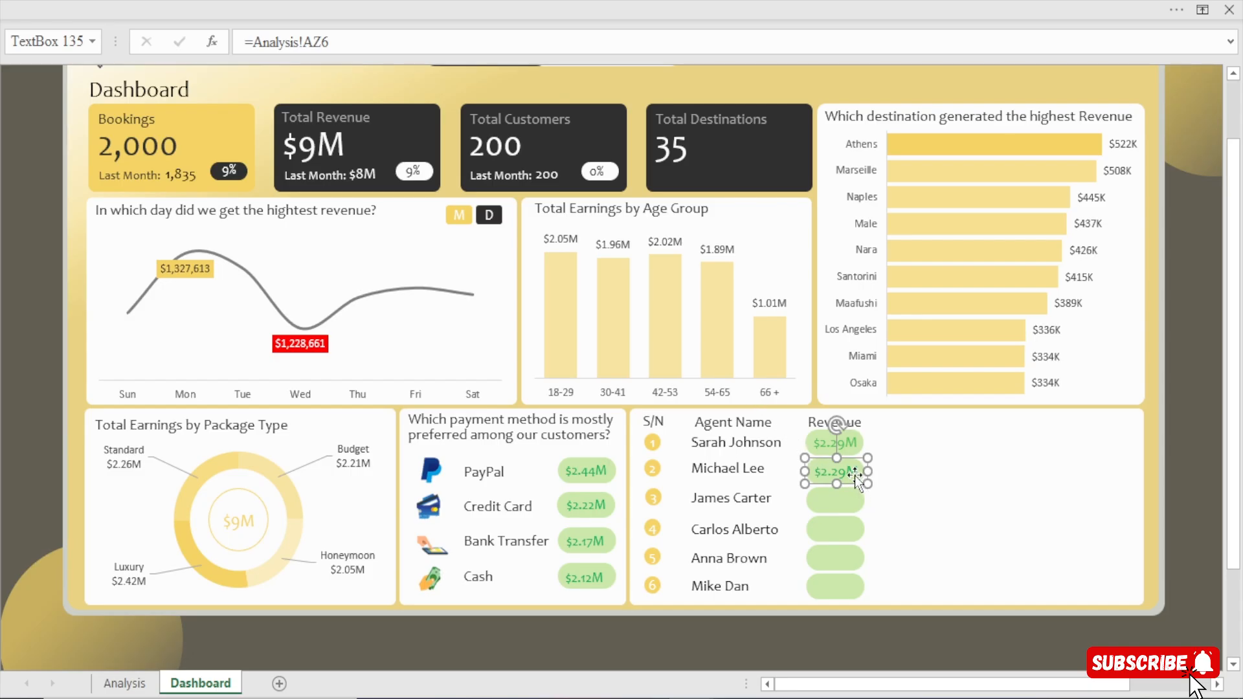
pyautogui.moveTo(854, 476); pyautogui.dragTo(971, 466)
# Relink the second agent's revenue text box to =Analysis!AZ7.
pyautogui.moveTo(340, 41); pyautogui.dragTo(202, 39)
pyautogui.write('=')
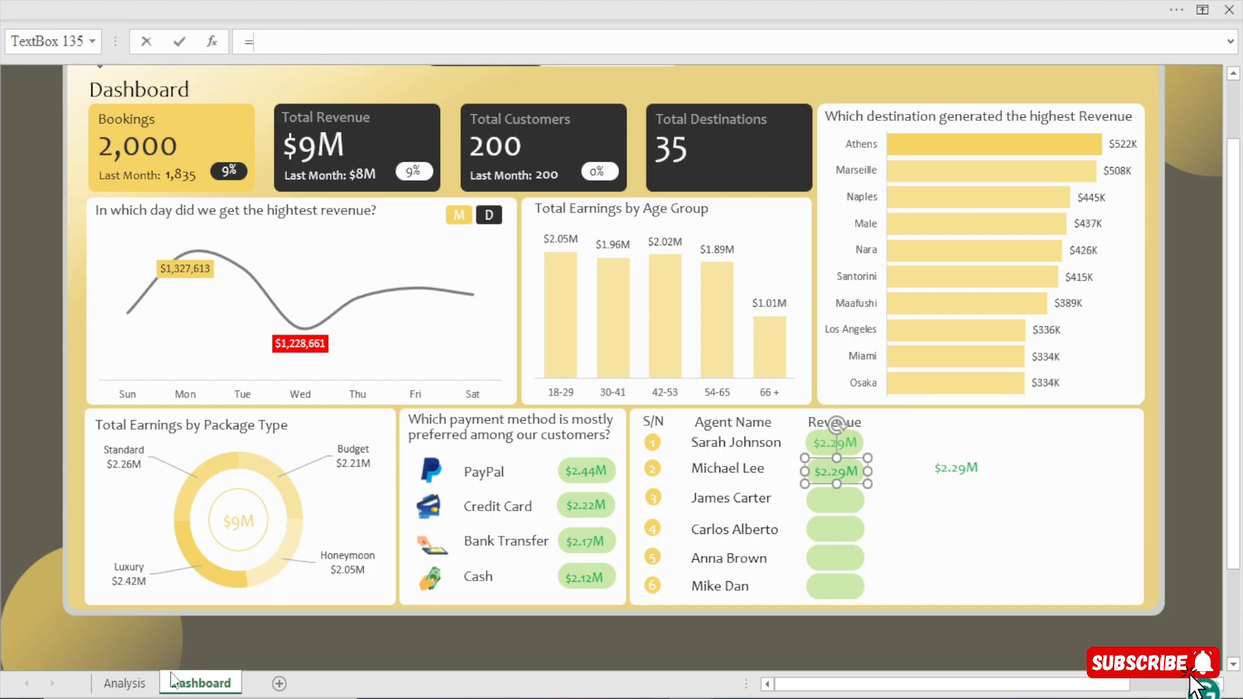
pyautogui.click(125, 683)
pyautogui.click(508, 216)
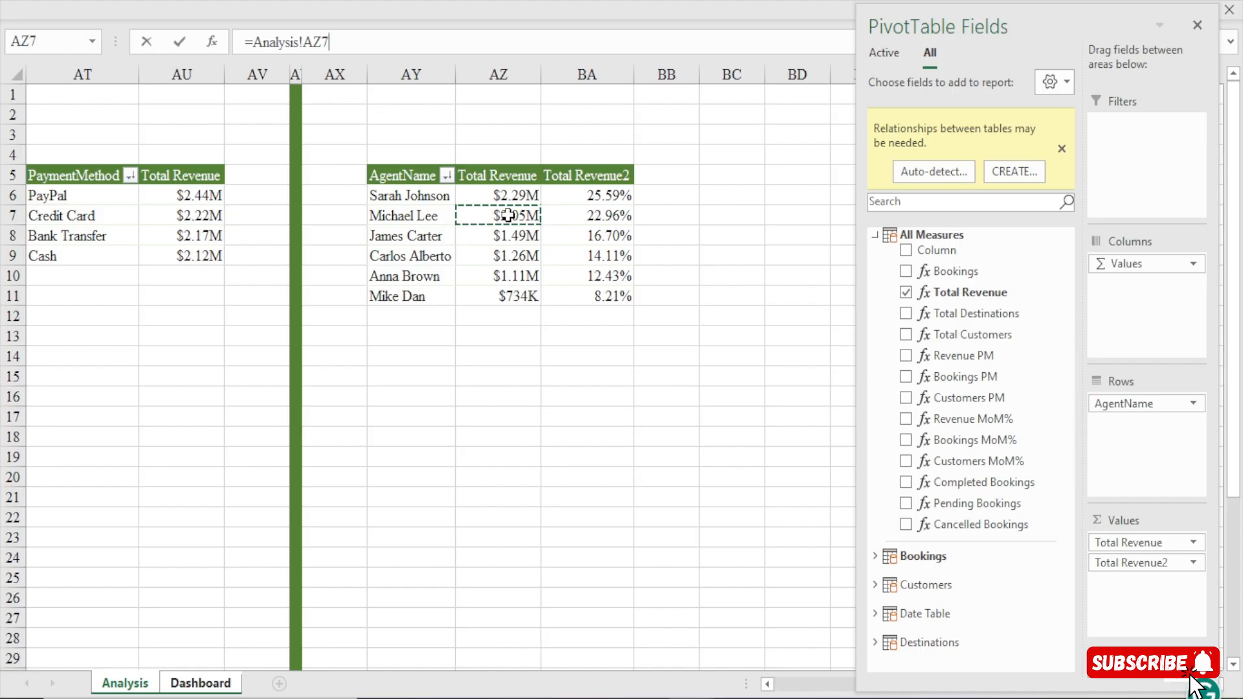
pyautogui.press('Return')
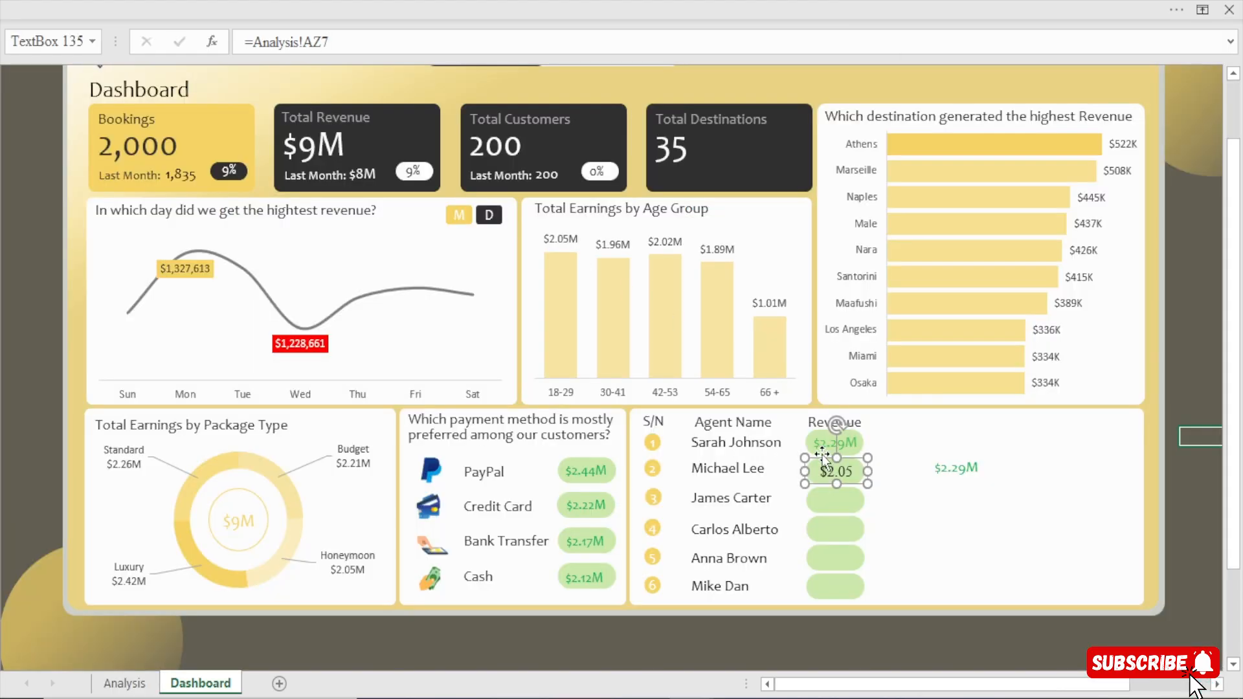
# Copy the second agent's revenue text box onto the third and fourth agents' rectangles, linking the copies to =Analysis!AZ8 and =Analysis!AZ9.
pyautogui.moveTo(835, 470); pyautogui.dragTo(836, 504)
pyautogui.click(837, 499)
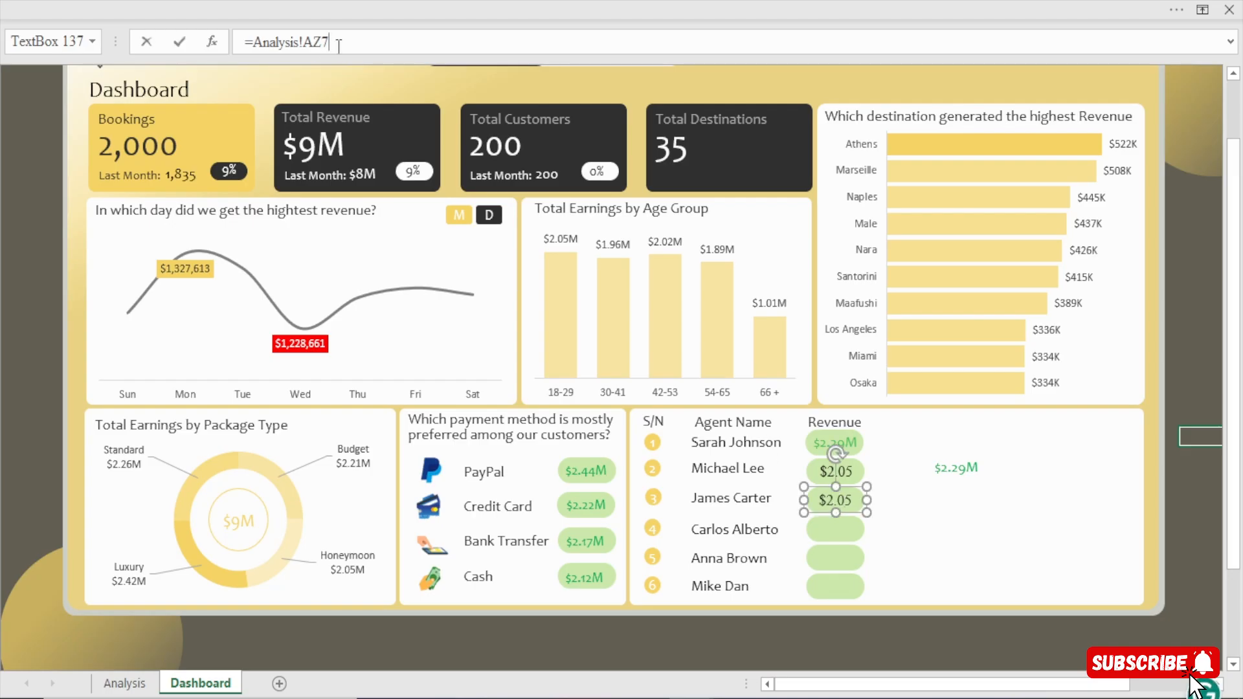
pyautogui.press('Return')
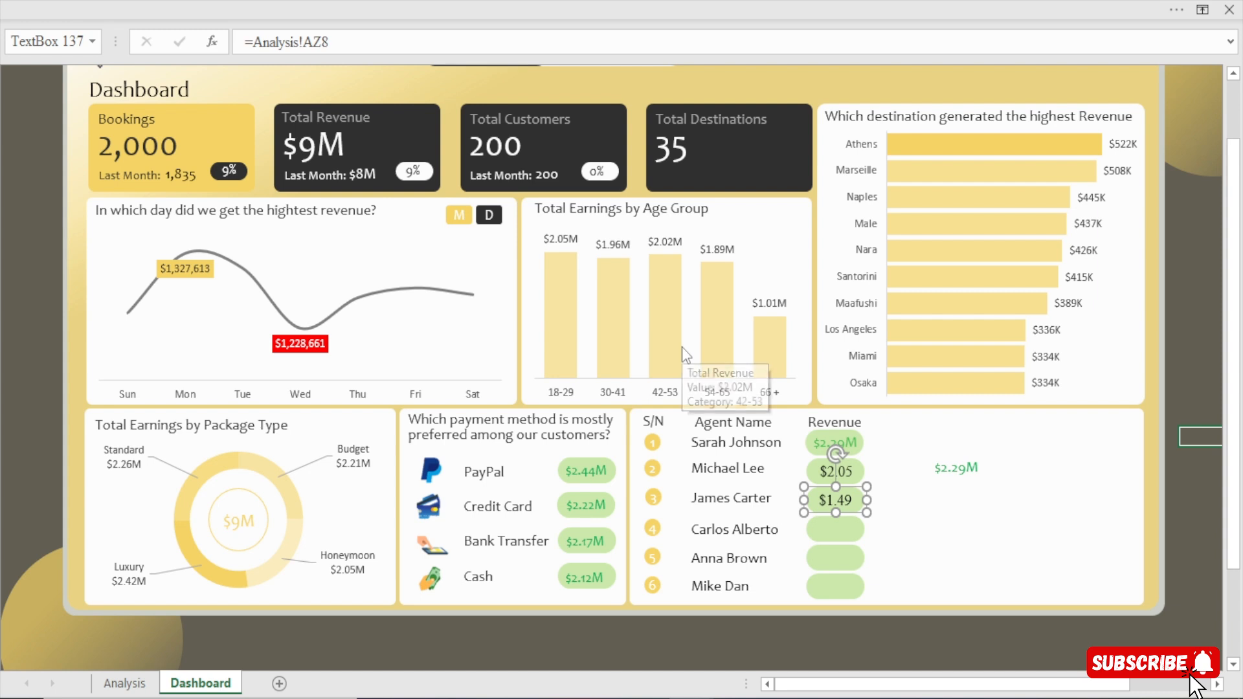
pyautogui.hotkey('ctrl', 'd')
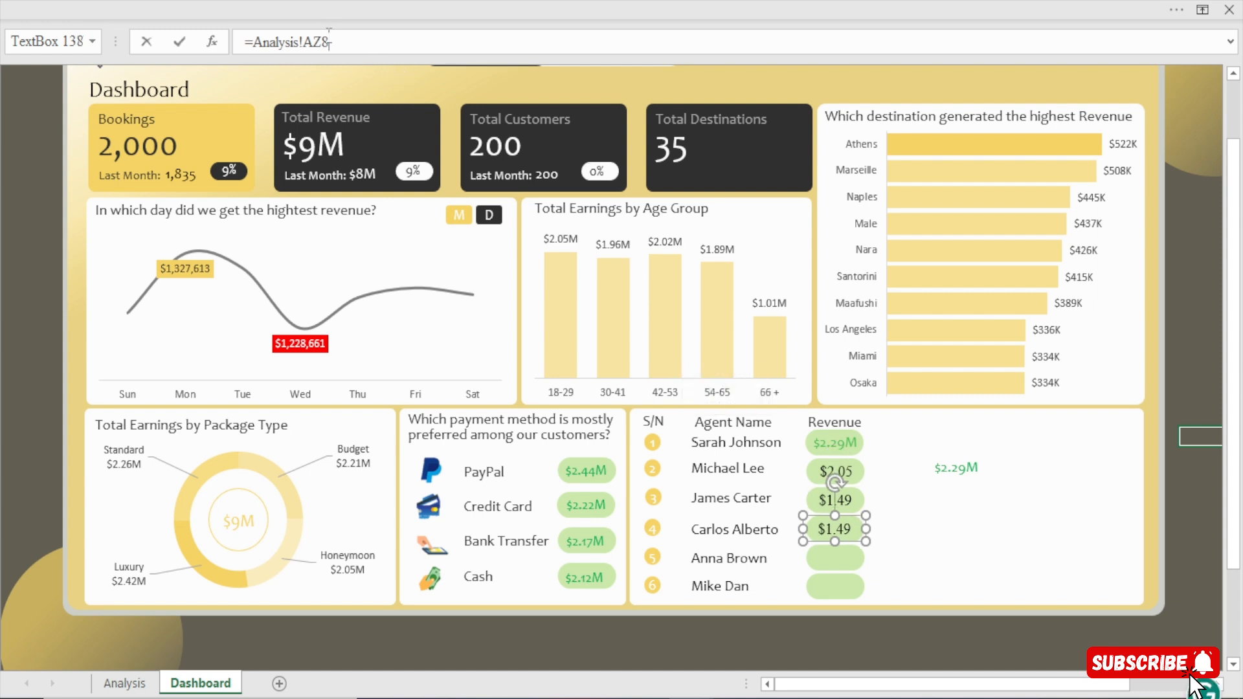
pyautogui.press('Return')
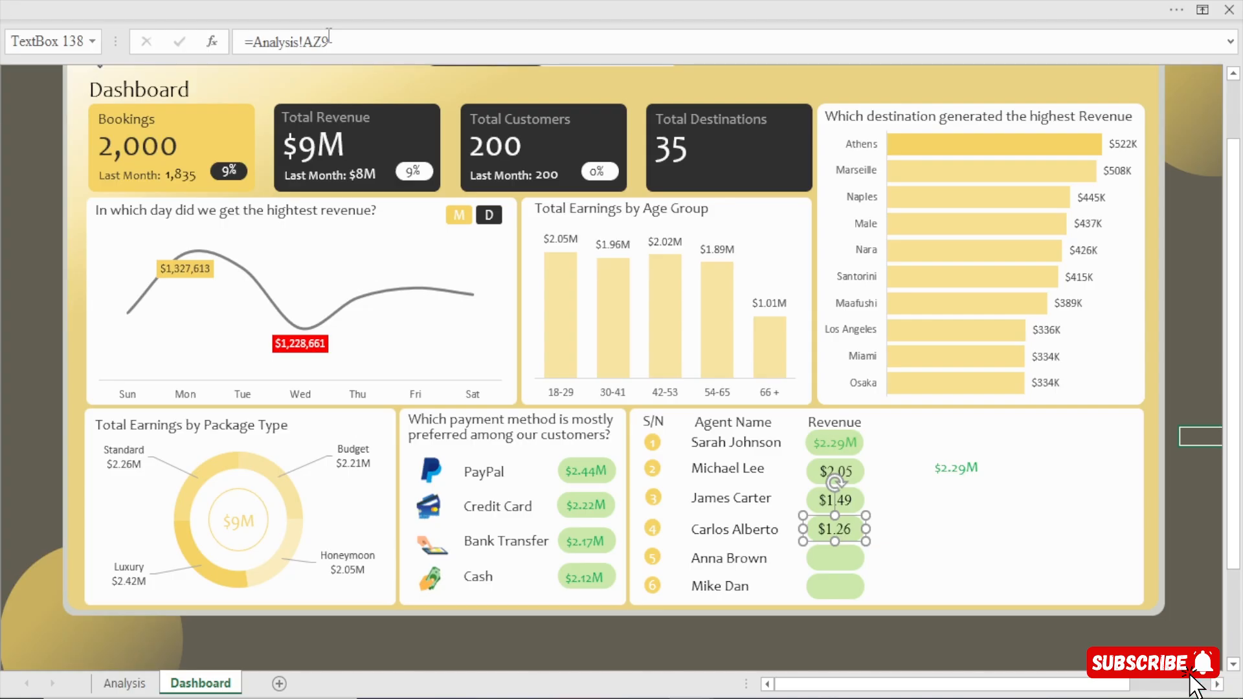
# Duplicate the revenue text box for the fifth and sixth agents, link the copies to =Analysis!AZ10 and =Analysis!AZ11, and check the agent pivot table.
pyautogui.hotkey('ctrl', 'd')
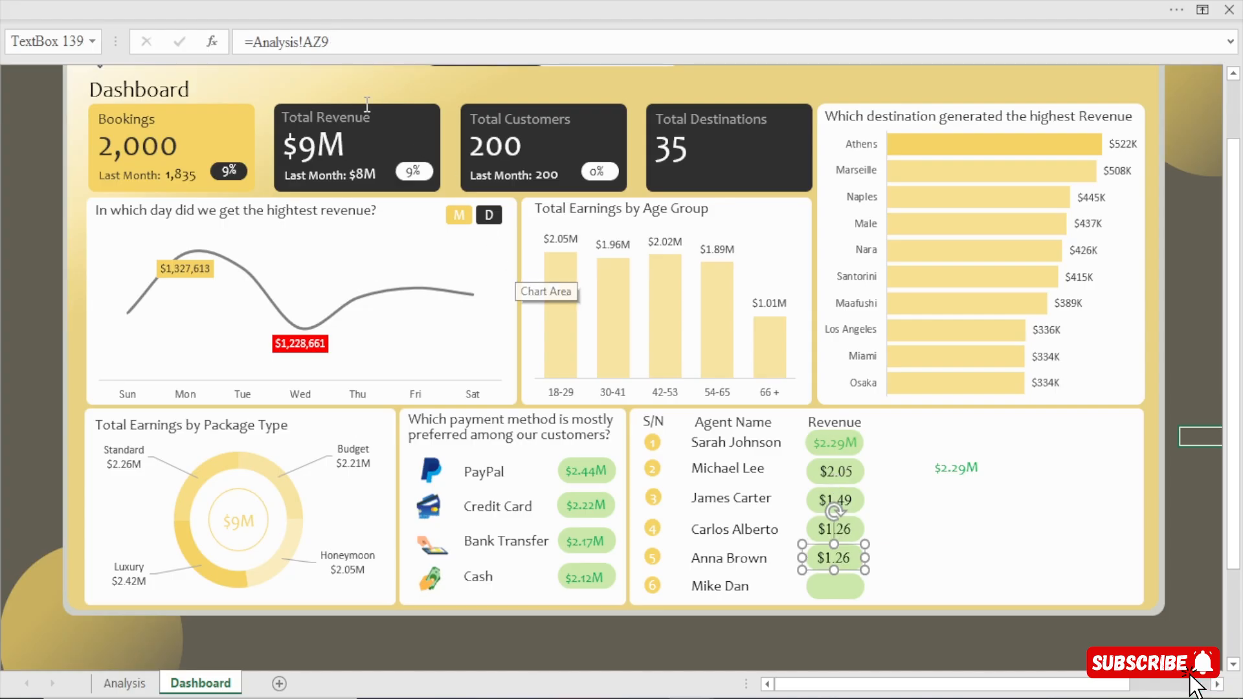
pyautogui.press('BackSpace')
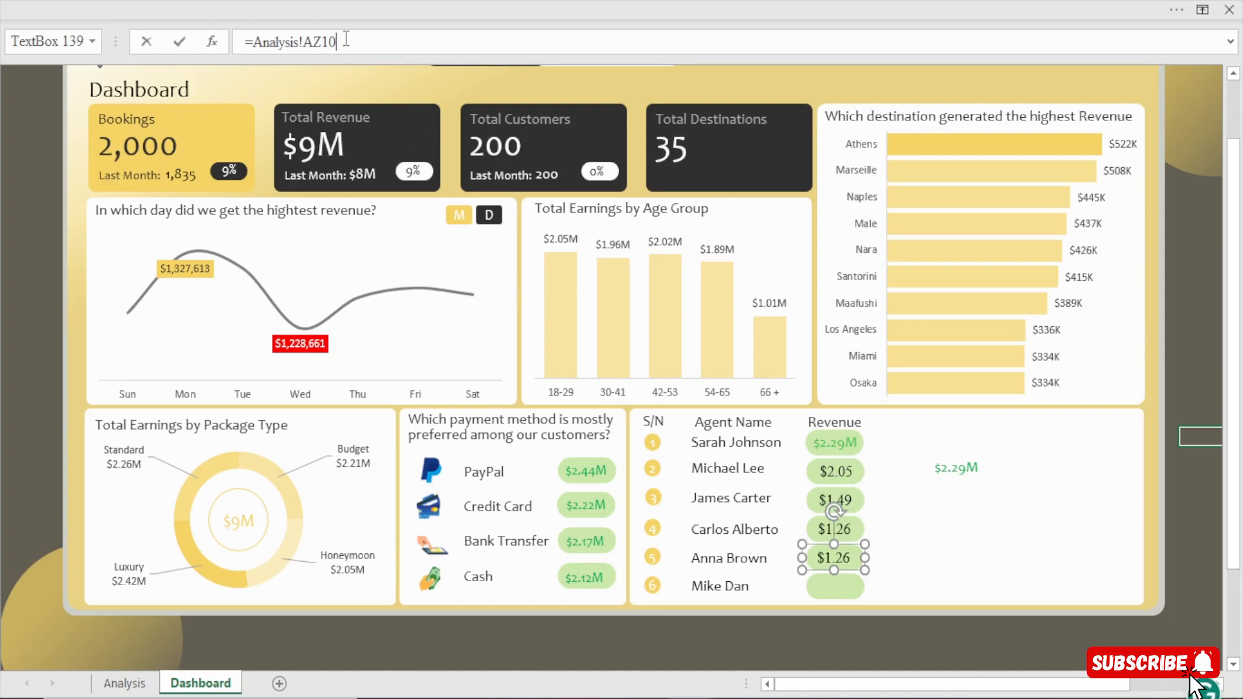
pyautogui.press('Return')
pyautogui.hotkey('ctrl', 'd')
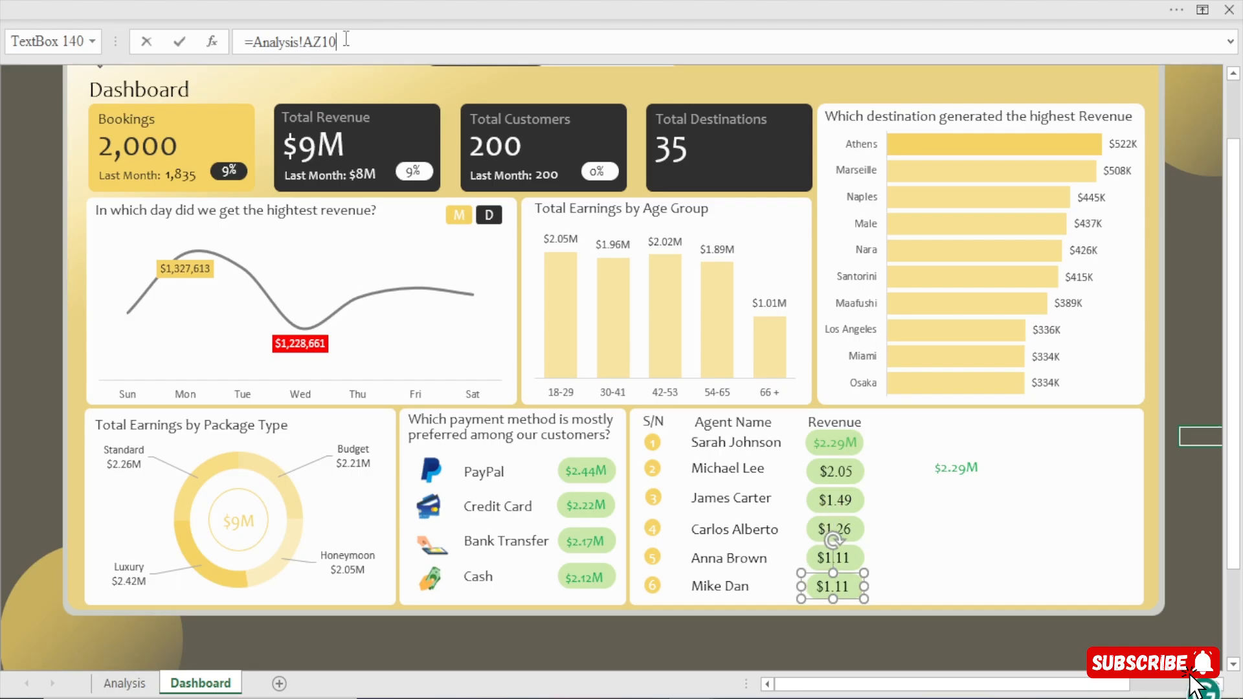
pyautogui.press('Return')
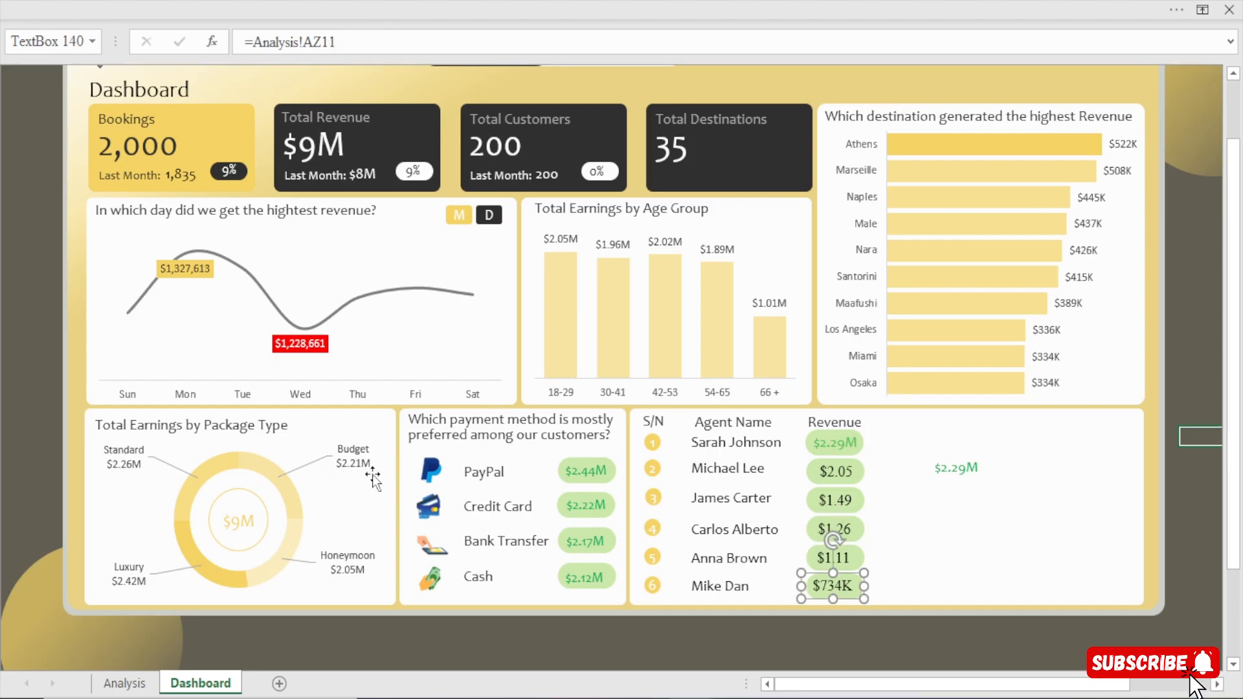
pyautogui.click(124, 682)
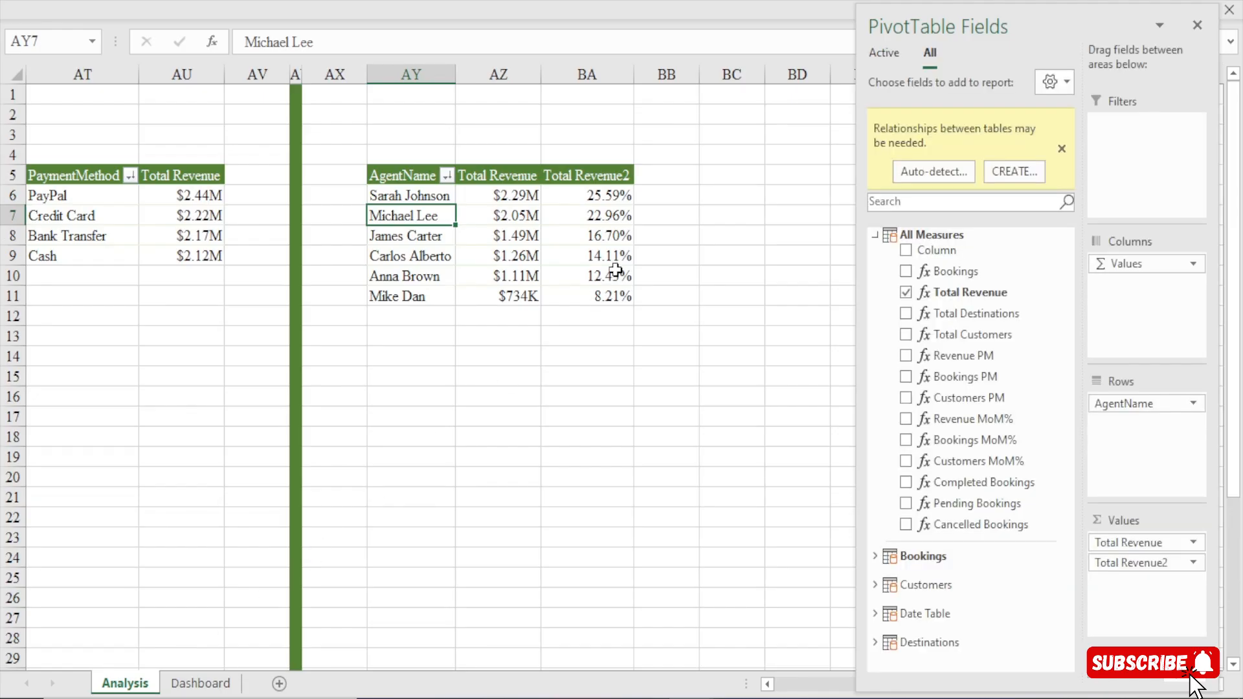
pyautogui.click(201, 683)
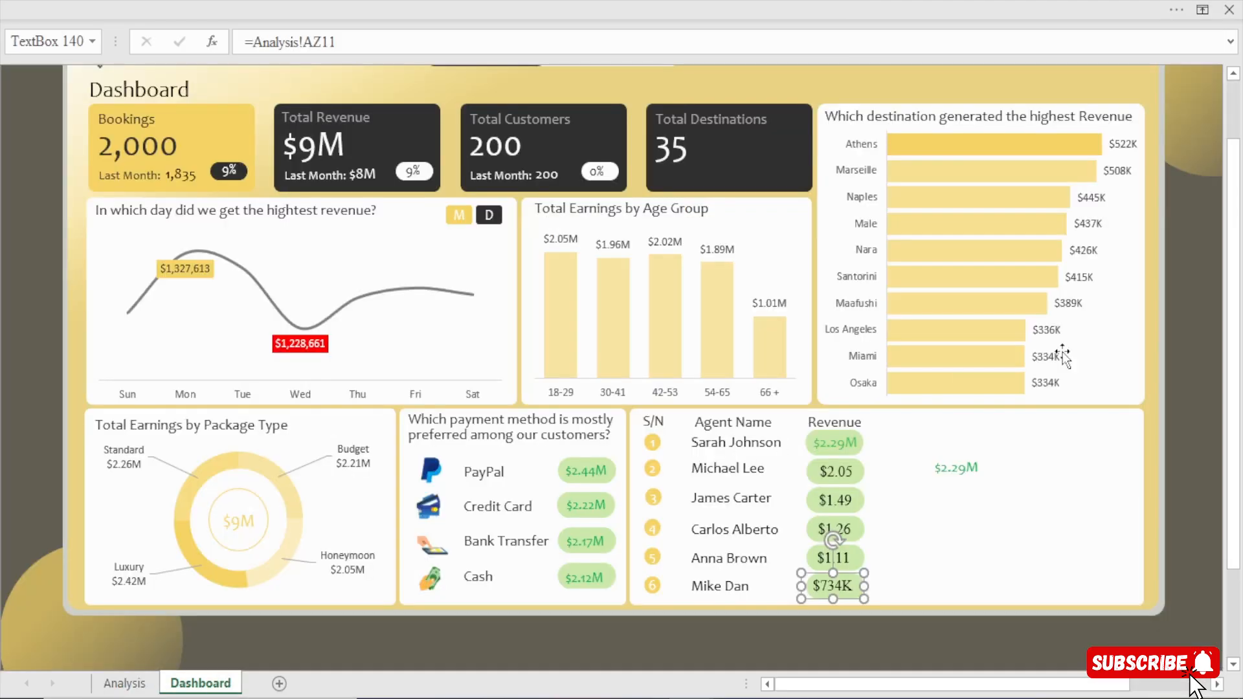
# Copy the spare $2.29M text box's formatting to the revenue amounts of agents two to six with Format Painter.
pyautogui.click(957, 470)
pyautogui.click(713, 8)
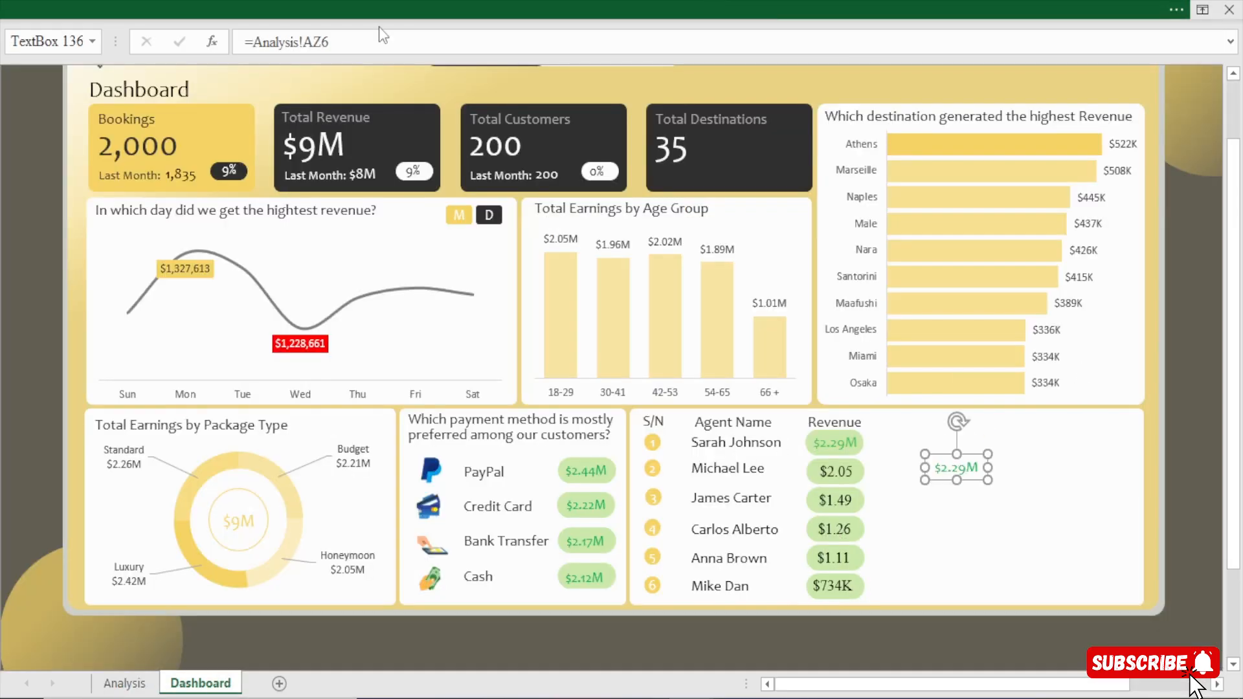
pyautogui.click(56, 123)
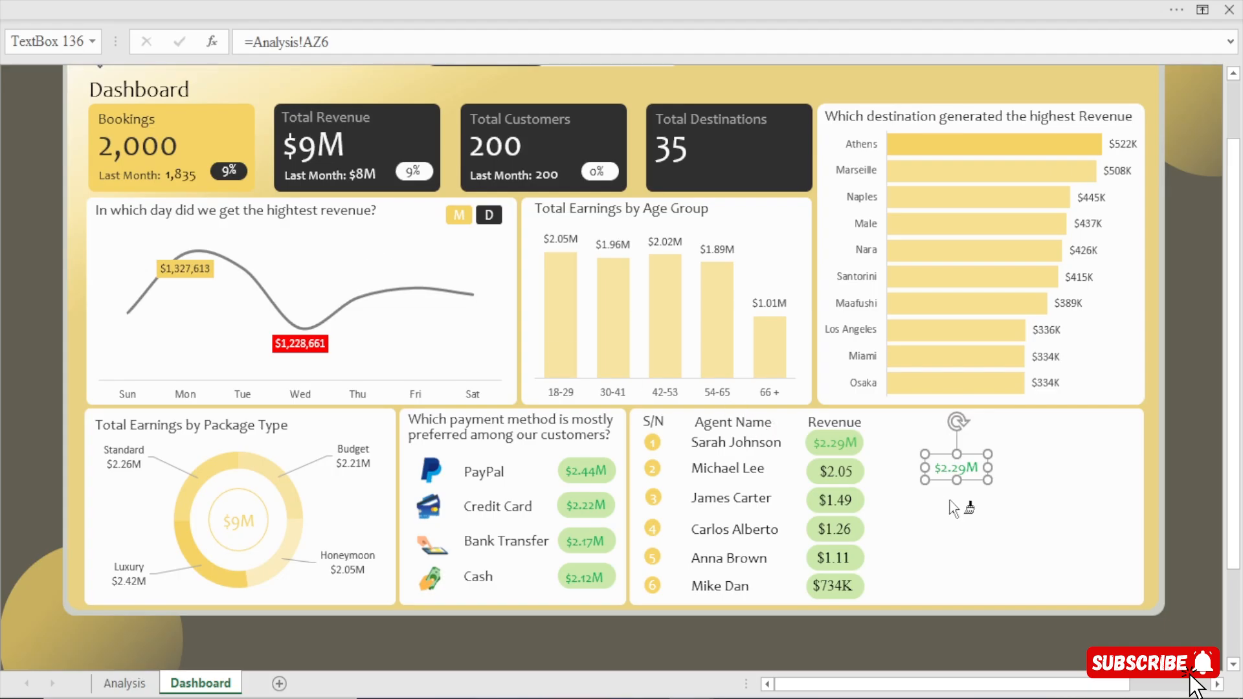
pyautogui.click(835, 473)
pyautogui.click(835, 500)
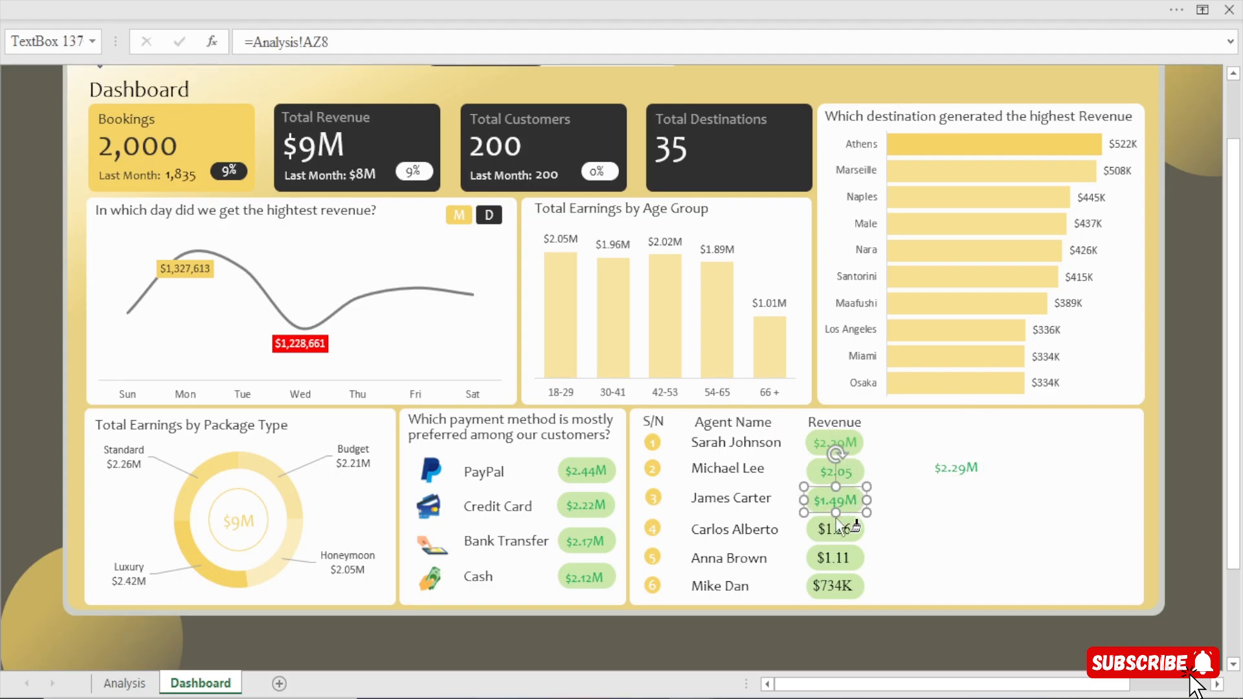
pyautogui.click(835, 529)
pyautogui.click(834, 559)
pyautogui.click(833, 587)
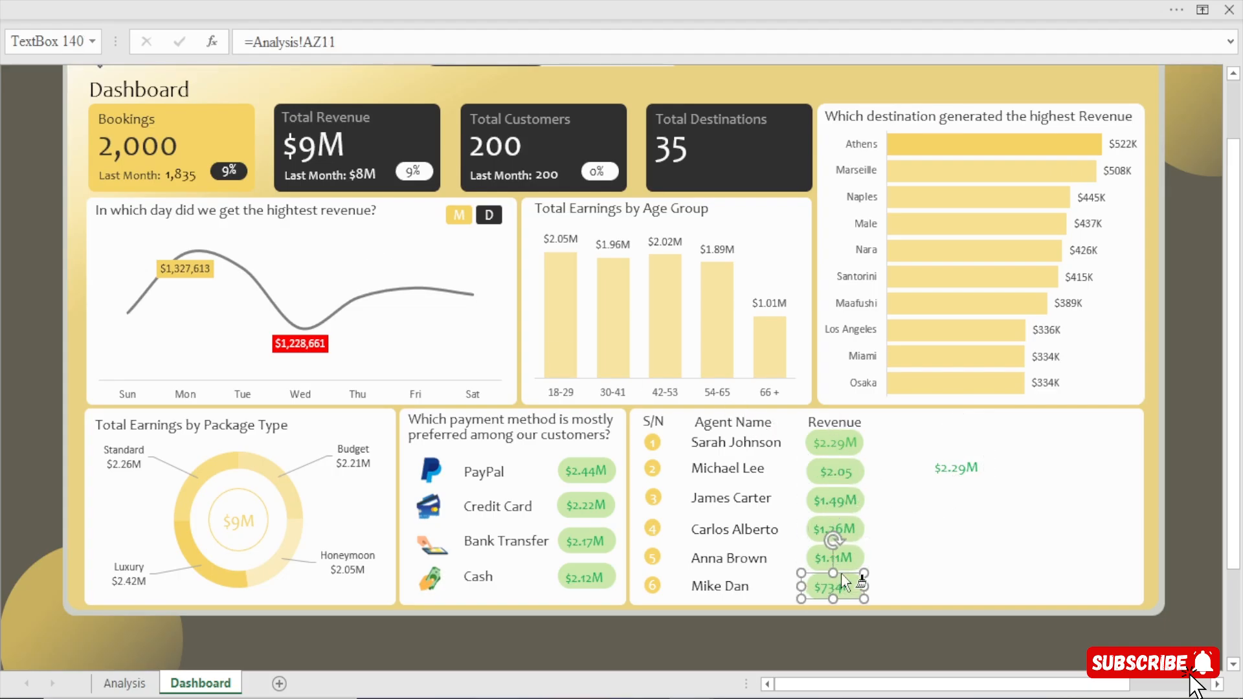
pyautogui.click(957, 468)
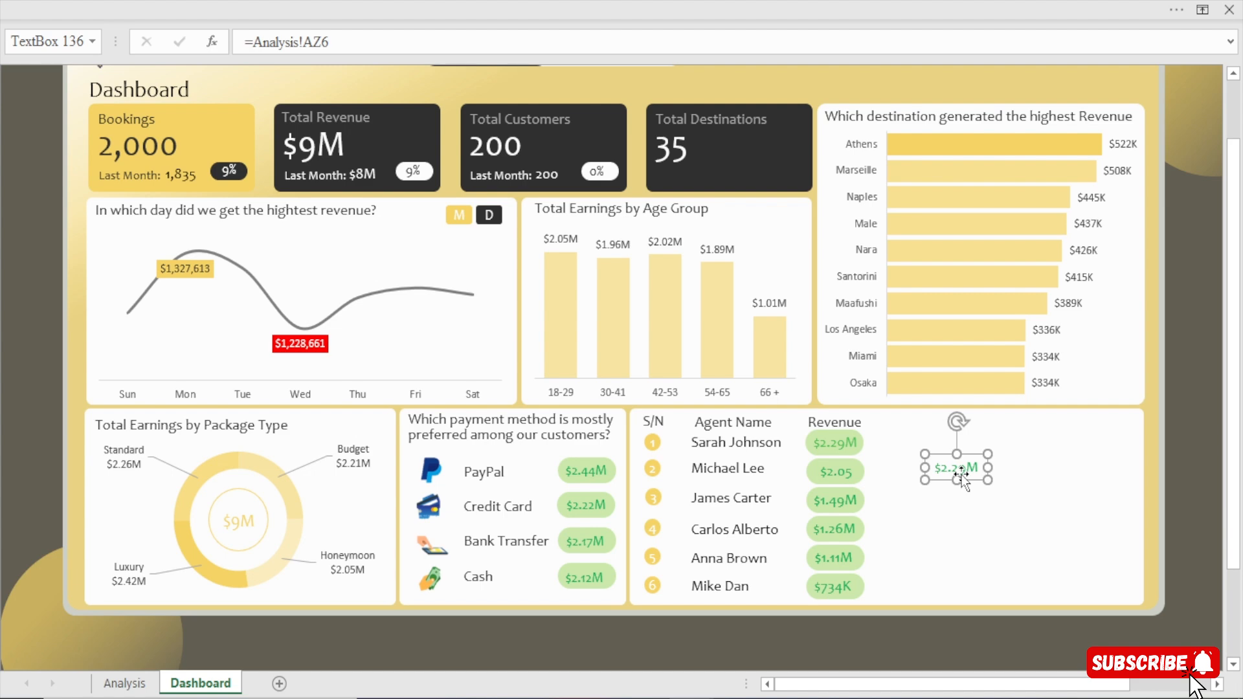
pyautogui.press('Delete')
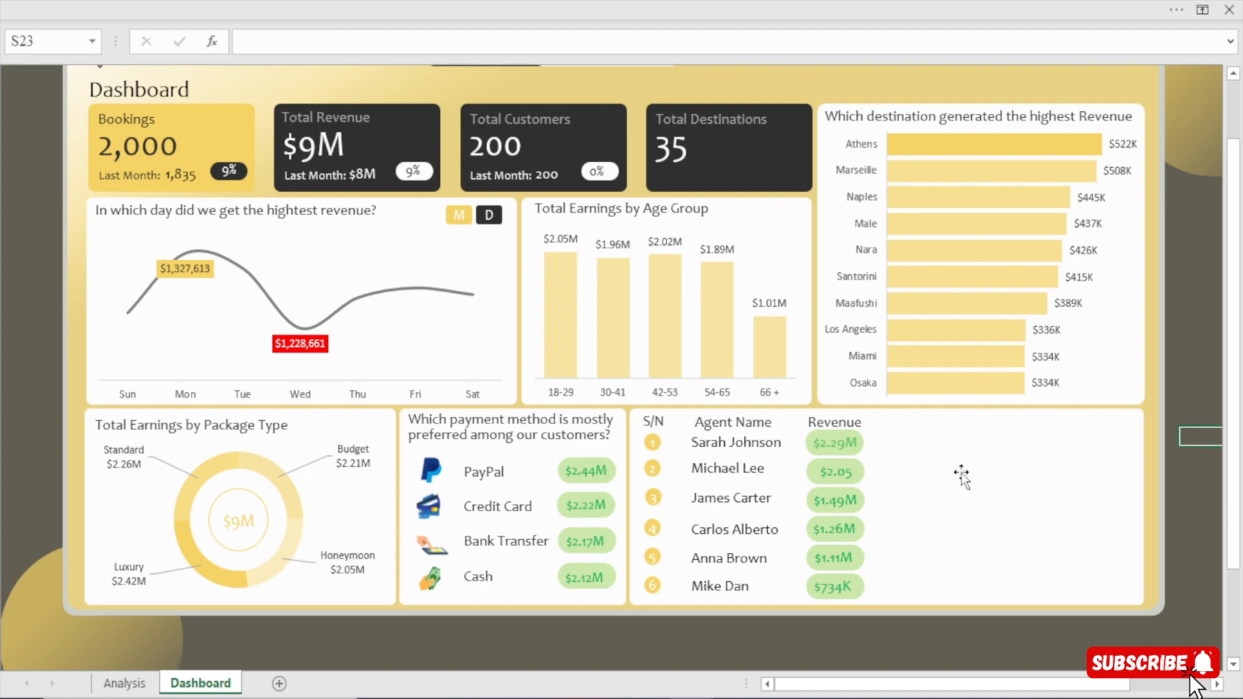
pyautogui.hotkey('ctrl', 'z')
# Move the spare $2.29M text box into the empty area below the line in the daily revenue chart.
pyautogui.hscroll(6, 961, 473)
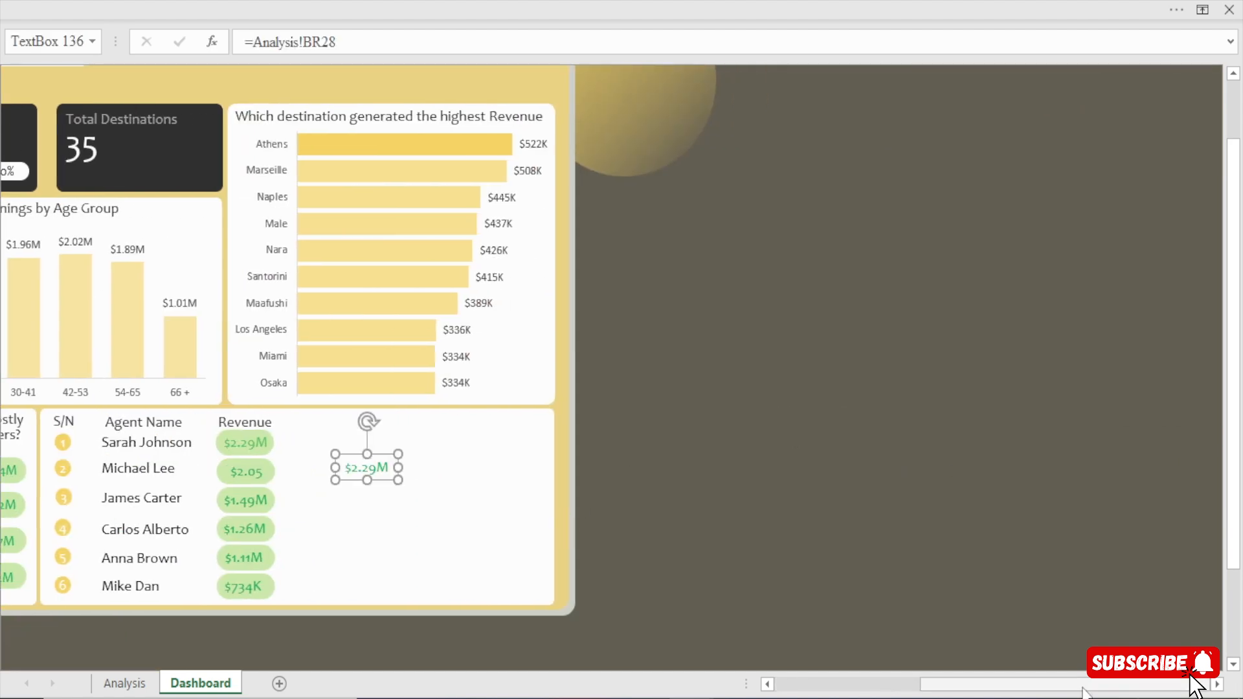
pyautogui.hscroll(-5, 554, 472)
pyautogui.moveTo(823, 465); pyautogui.dragTo(316, 357)
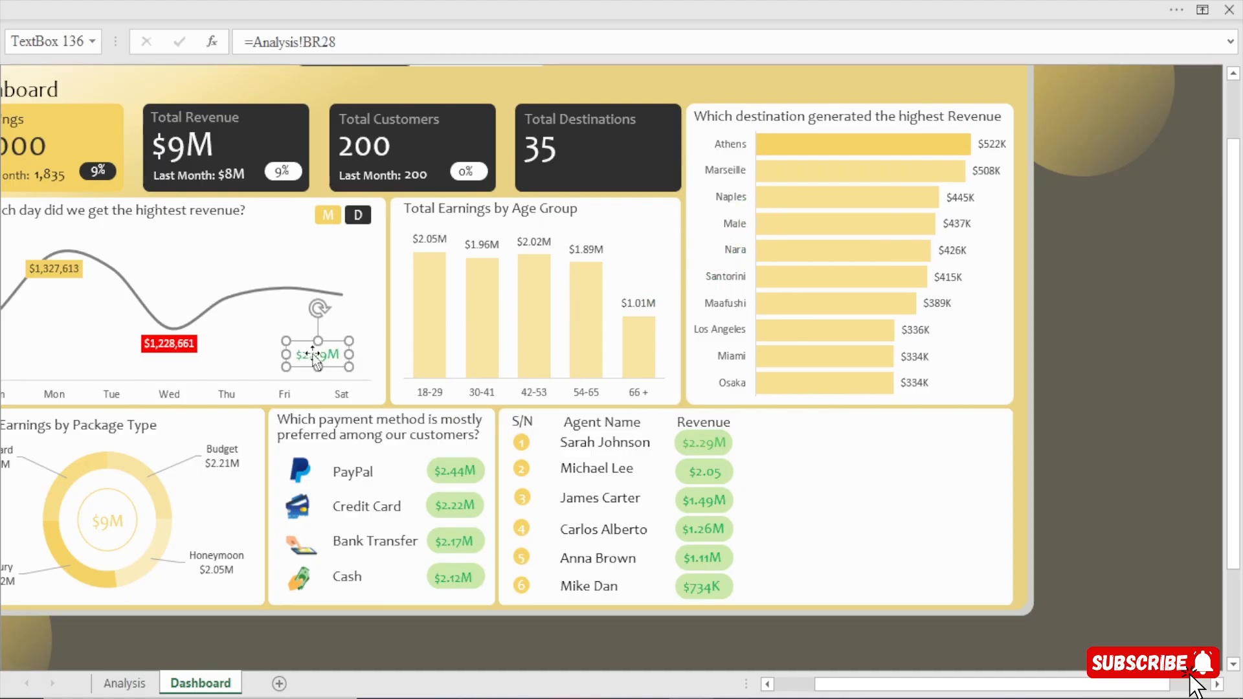
# Place copies of the first agent's green rectangle and the Revenue heading beside the originals, changing the copied heading to Revenue %.
pyautogui.click(729, 452)
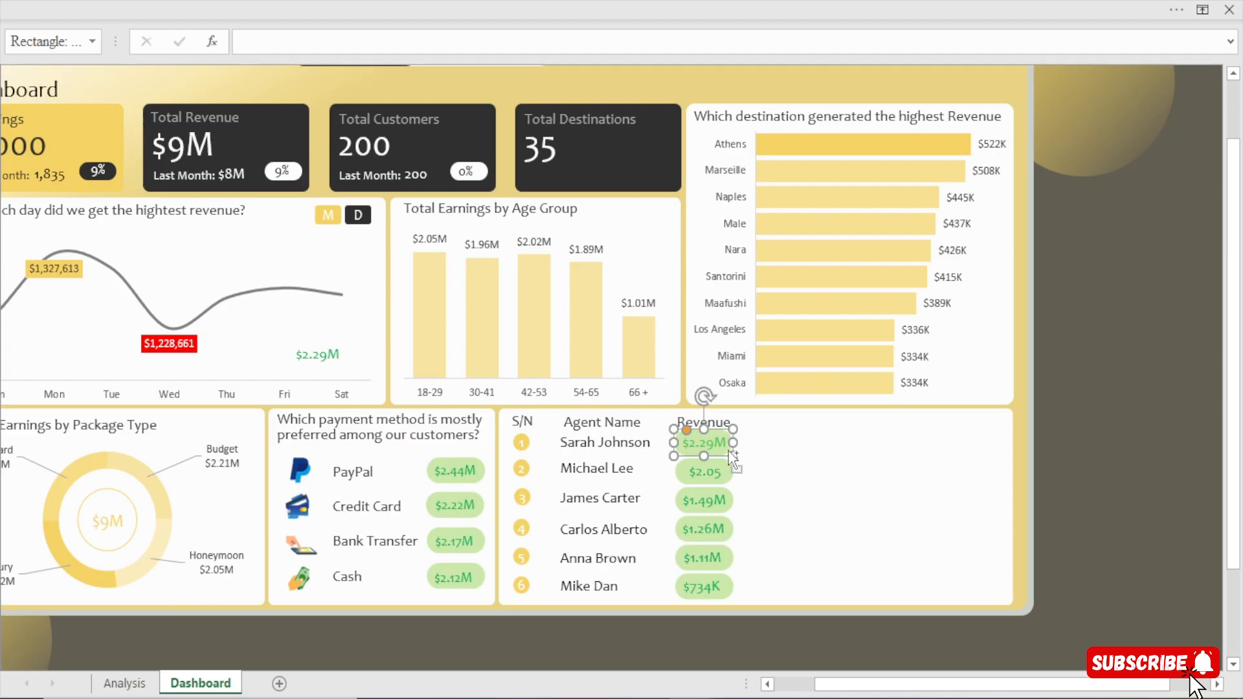
pyautogui.moveTo(731, 453); pyautogui.dragTo(802, 442)
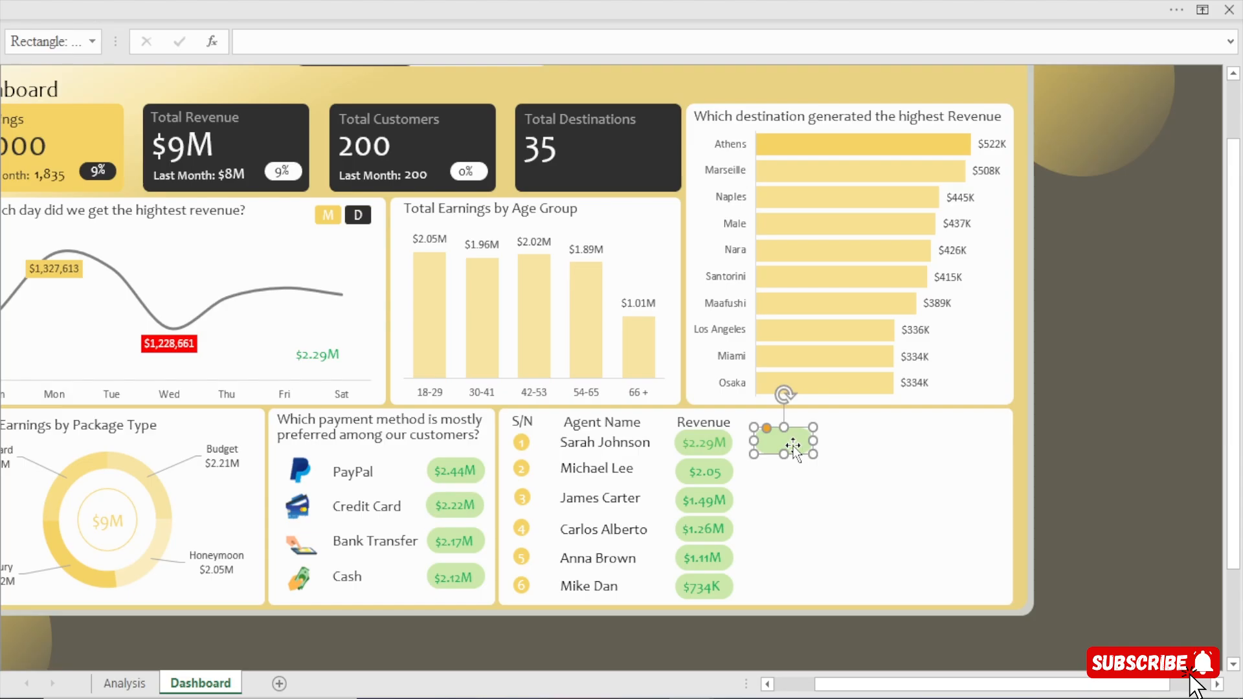
pyautogui.click(730, 424)
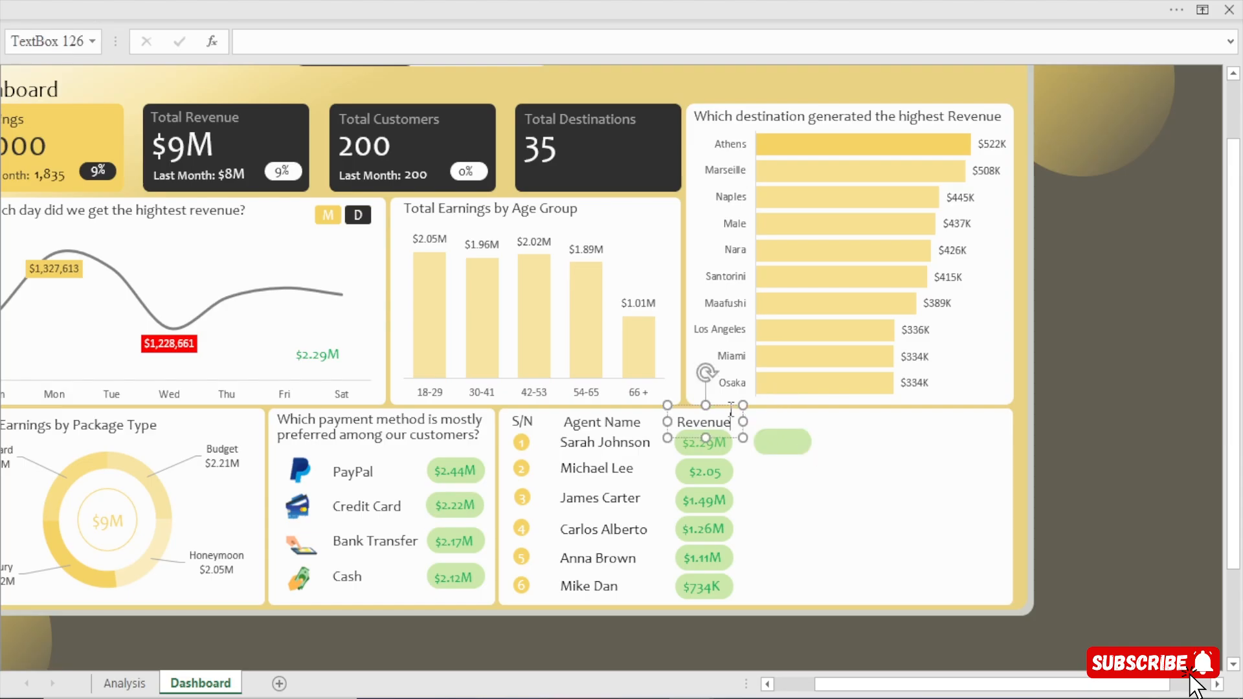
pyautogui.moveTo(730, 407); pyautogui.dragTo(831, 421)
pyautogui.click(824, 423)
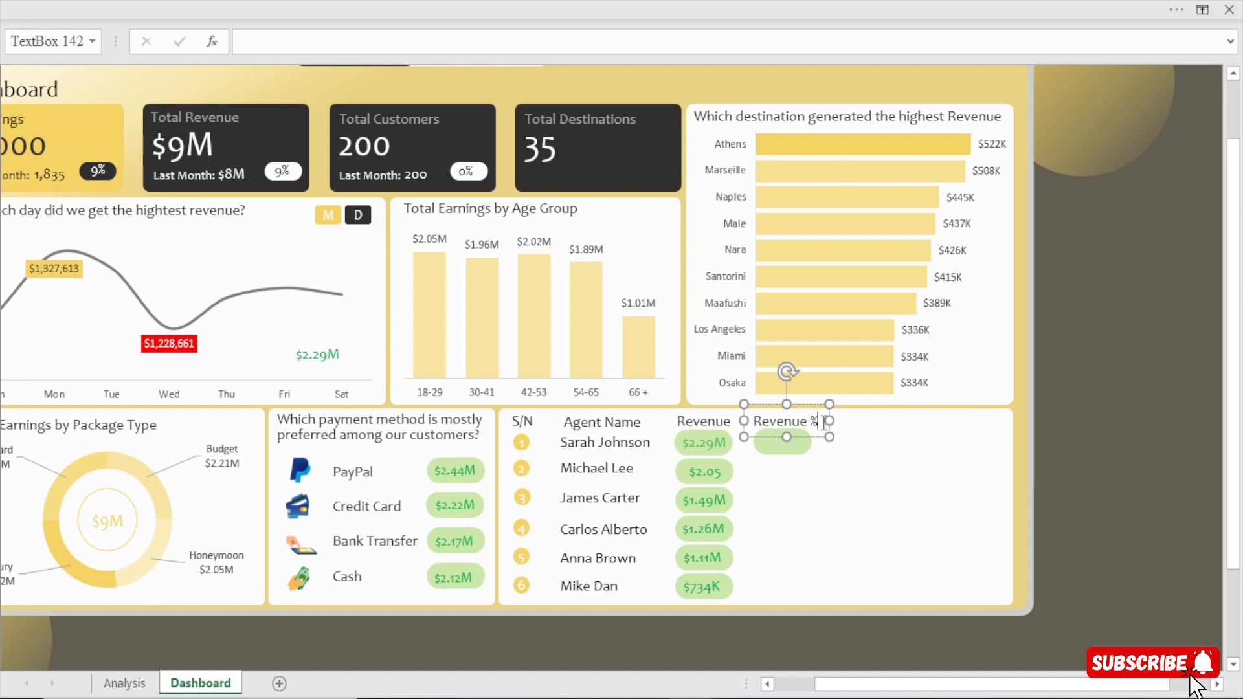
pyautogui.click(1061, 414)
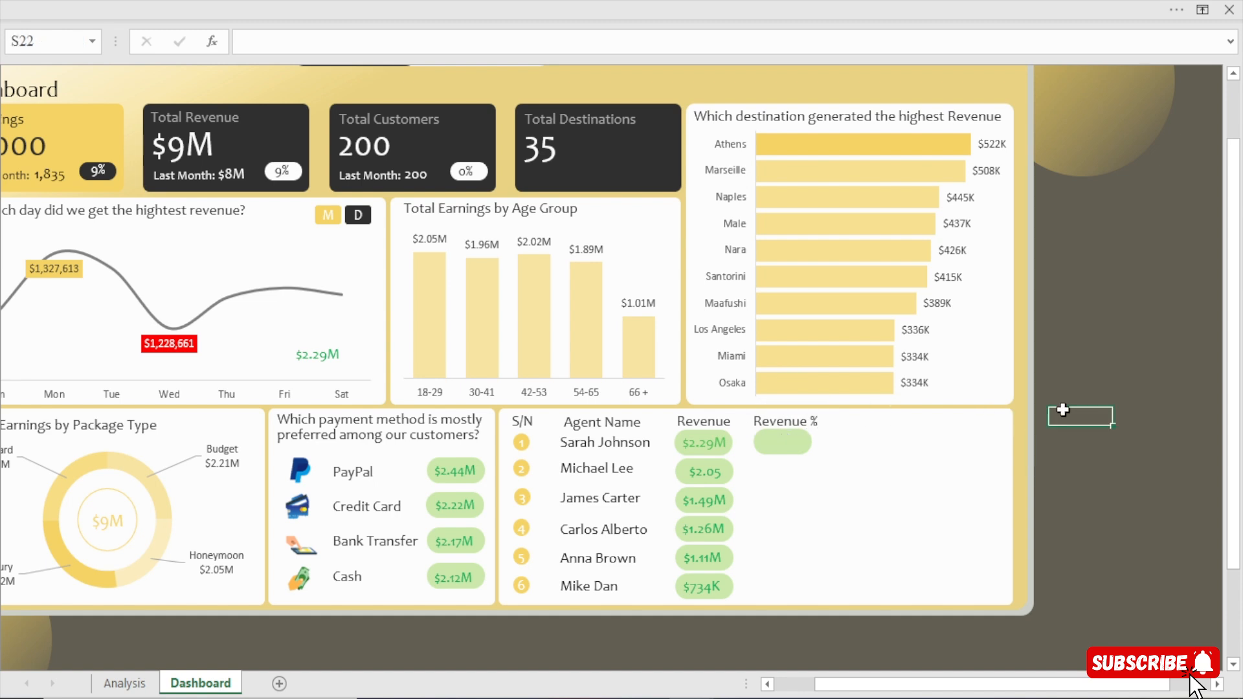
# Adjust the green rectangle under Revenue % and duplicate it down the column at even spacing for the other five agents.
pyautogui.click(794, 446)
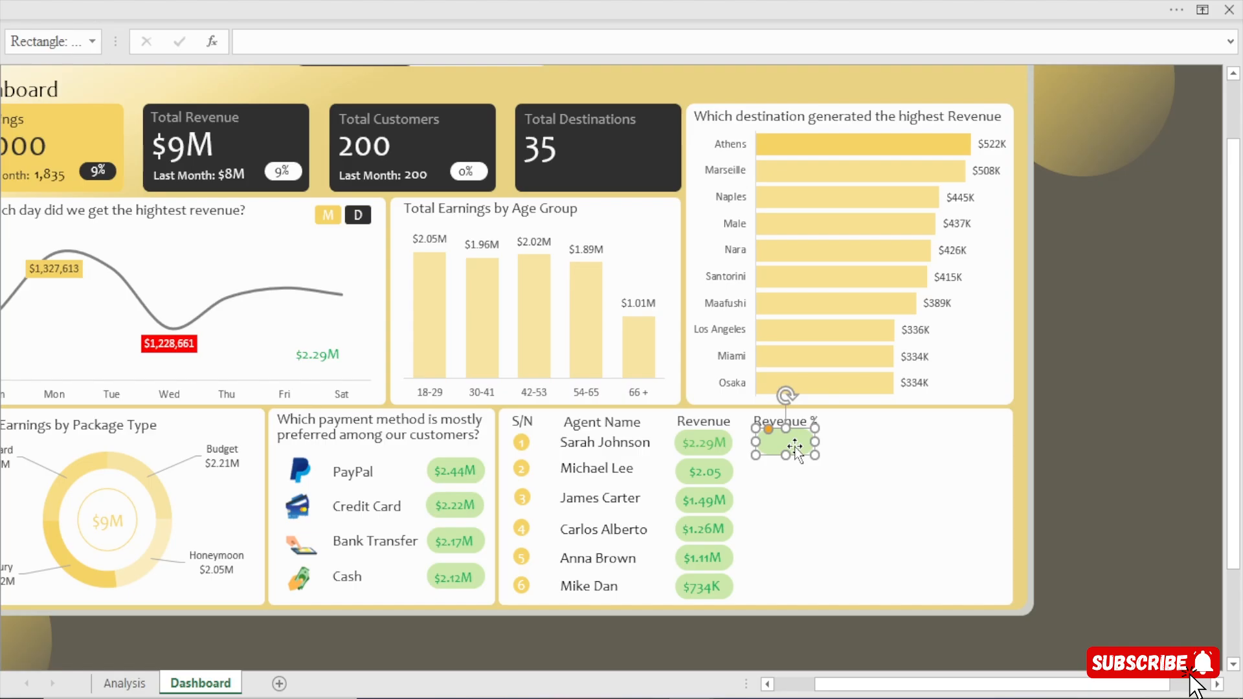
pyautogui.click(1129, 433)
pyautogui.click(785, 441)
pyautogui.moveTo(788, 446); pyautogui.dragTo(779, 471)
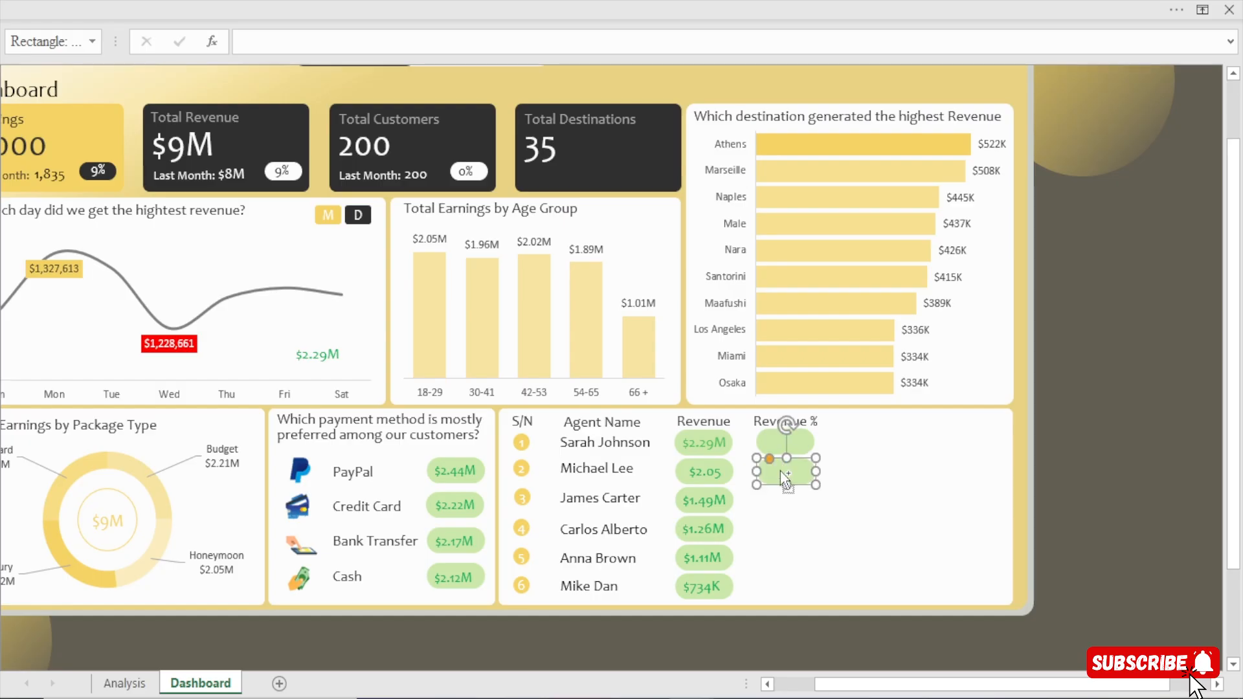
pyautogui.press('F4')
pyautogui.press('F4')
pyautogui.press('F4')
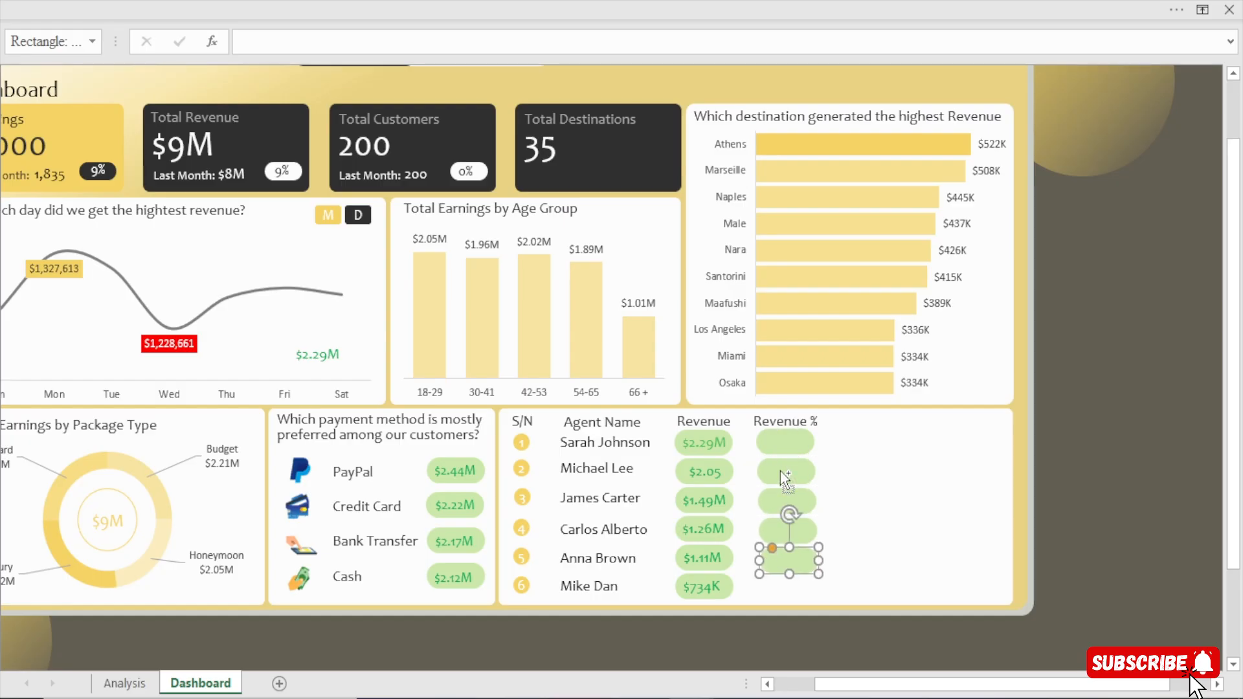
pyautogui.press('F4')
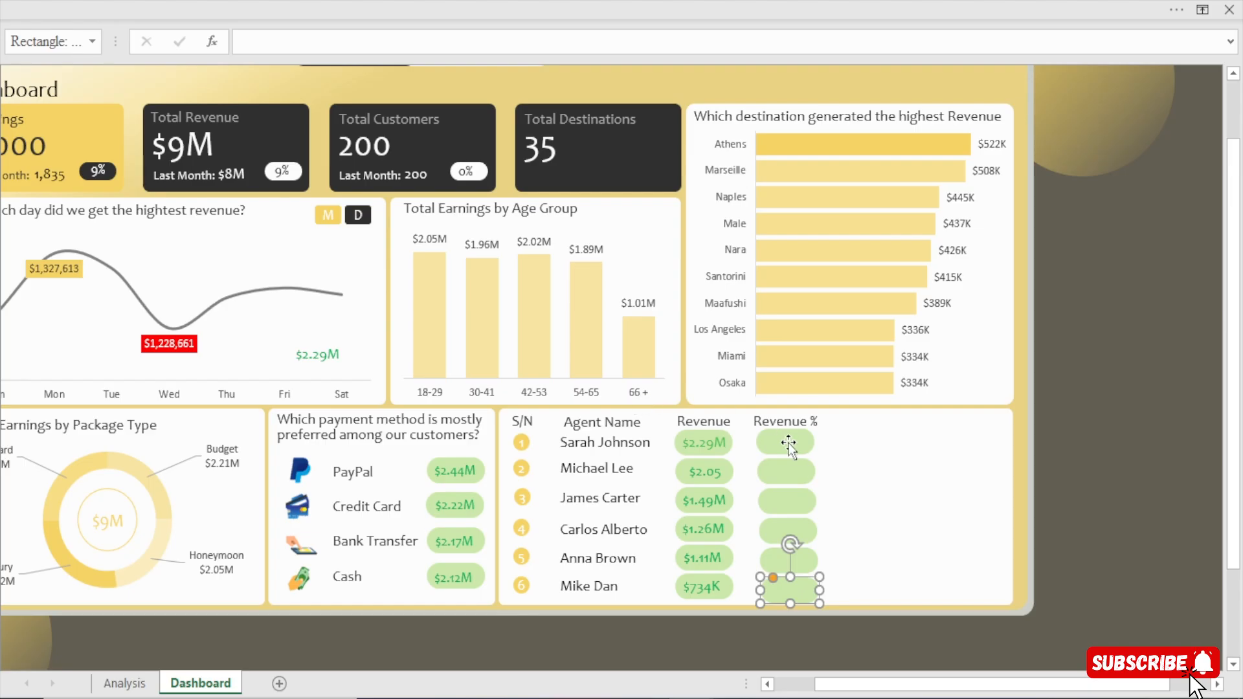
# Left-align the six green rectangles in the Revenue % column and distribute them evenly.
pyautogui.keyDown('shift'); pyautogui.click(789, 446); pyautogui.keyUp('shift')
pyautogui.keyDown('shift'); pyautogui.click(788, 474); pyautogui.keyUp('shift')
pyautogui.keyDown('shift'); pyautogui.click(791, 504); pyautogui.keyUp('shift')
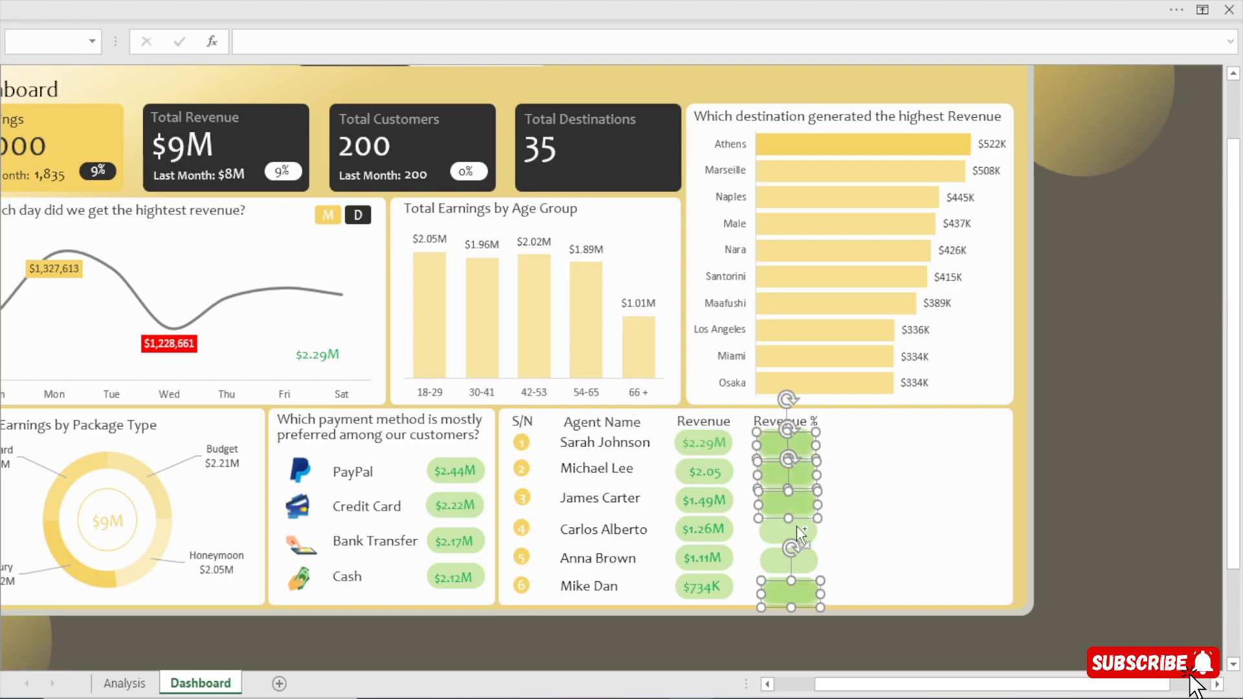
pyautogui.keyDown('shift'); pyautogui.click(800, 534); pyautogui.keyUp('shift')
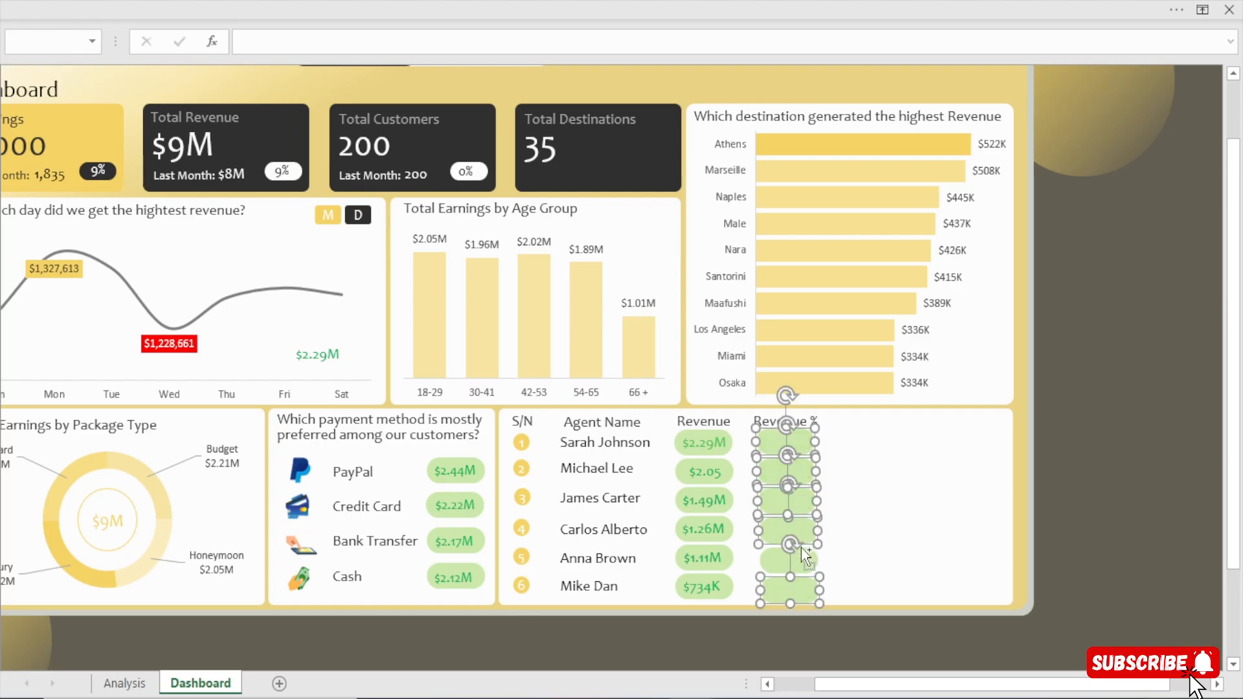
pyautogui.keyDown('shift'); pyautogui.click(802, 550); pyautogui.keyUp('shift')
pyautogui.click(665, 2)
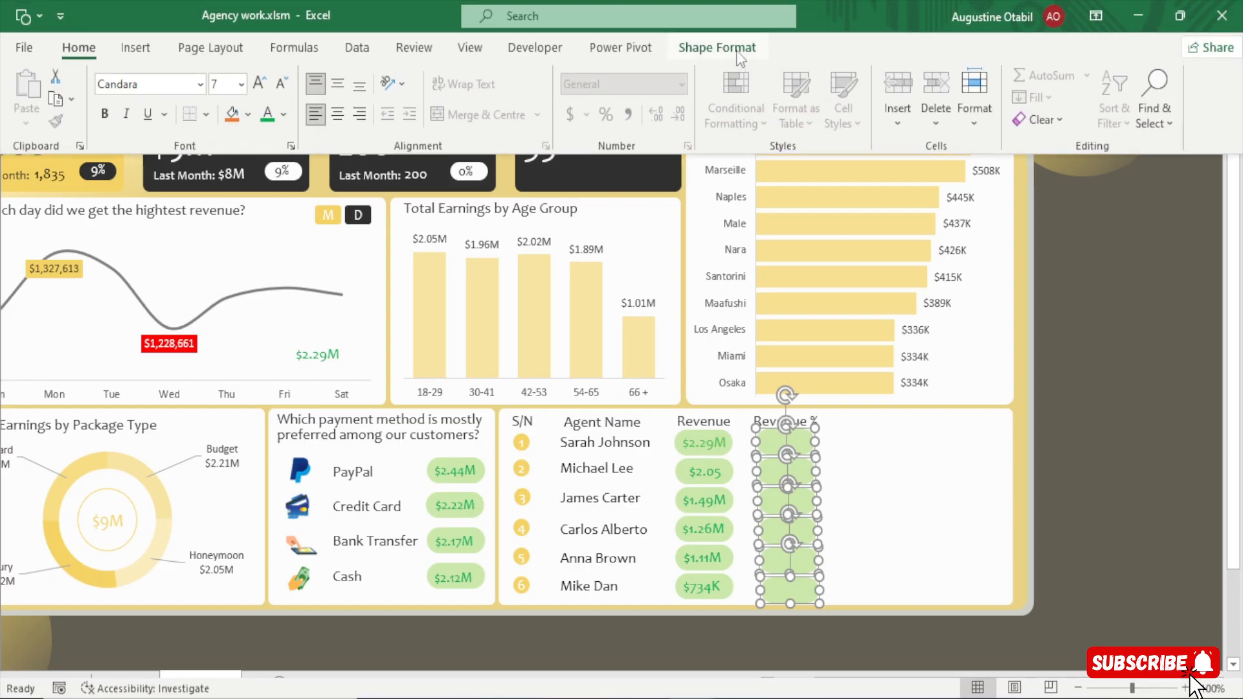
pyautogui.click(738, 52)
pyautogui.click(1009, 77)
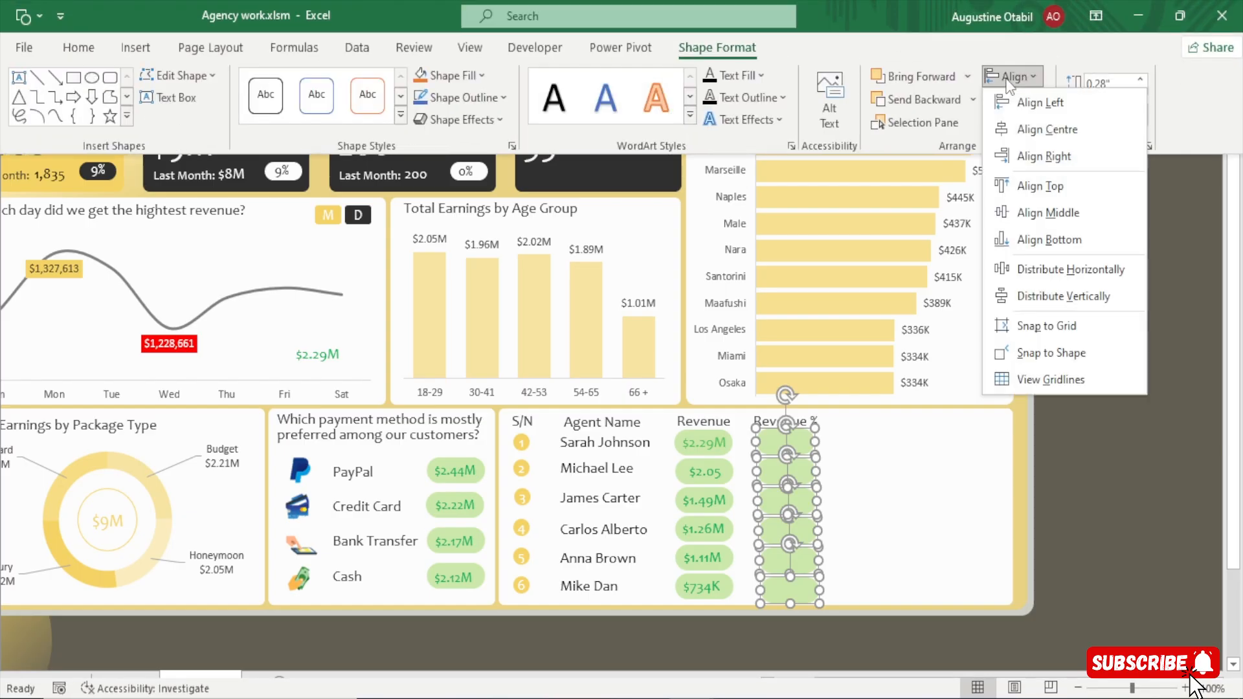
pyautogui.click(1009, 95)
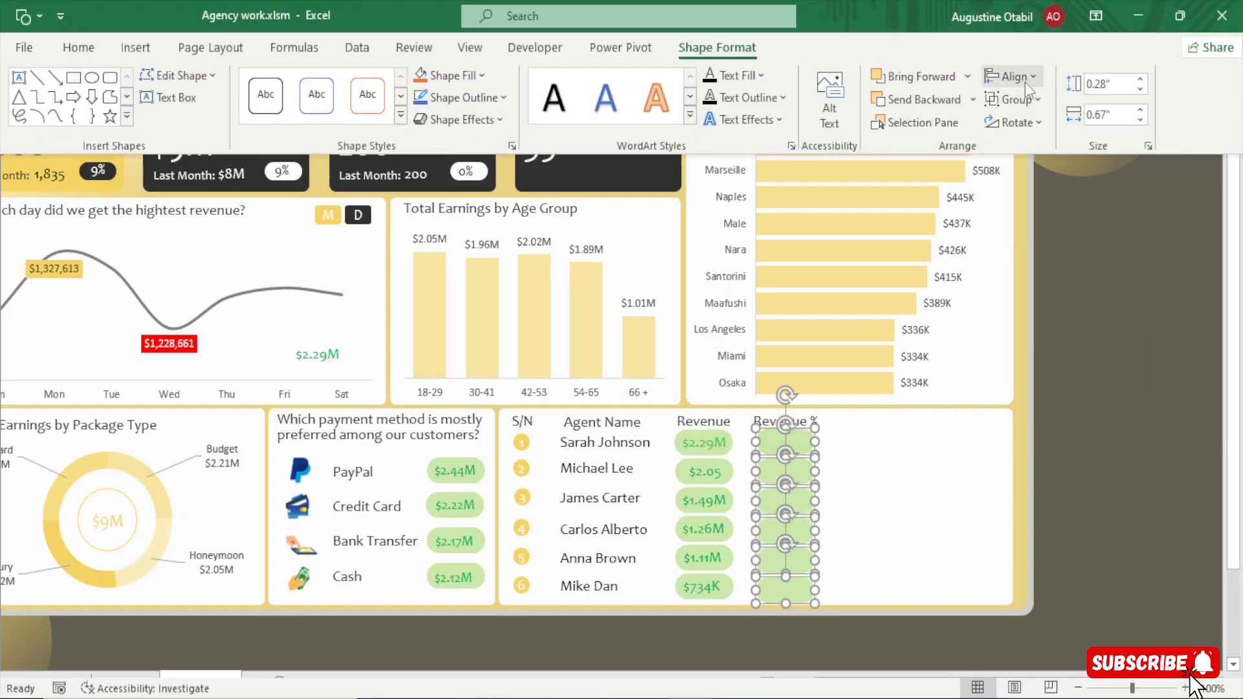
pyautogui.click(1024, 83)
pyautogui.click(1085, 270)
pyautogui.hotkey('ctrl', 'shift', 'F1')
pyautogui.click(1101, 338)
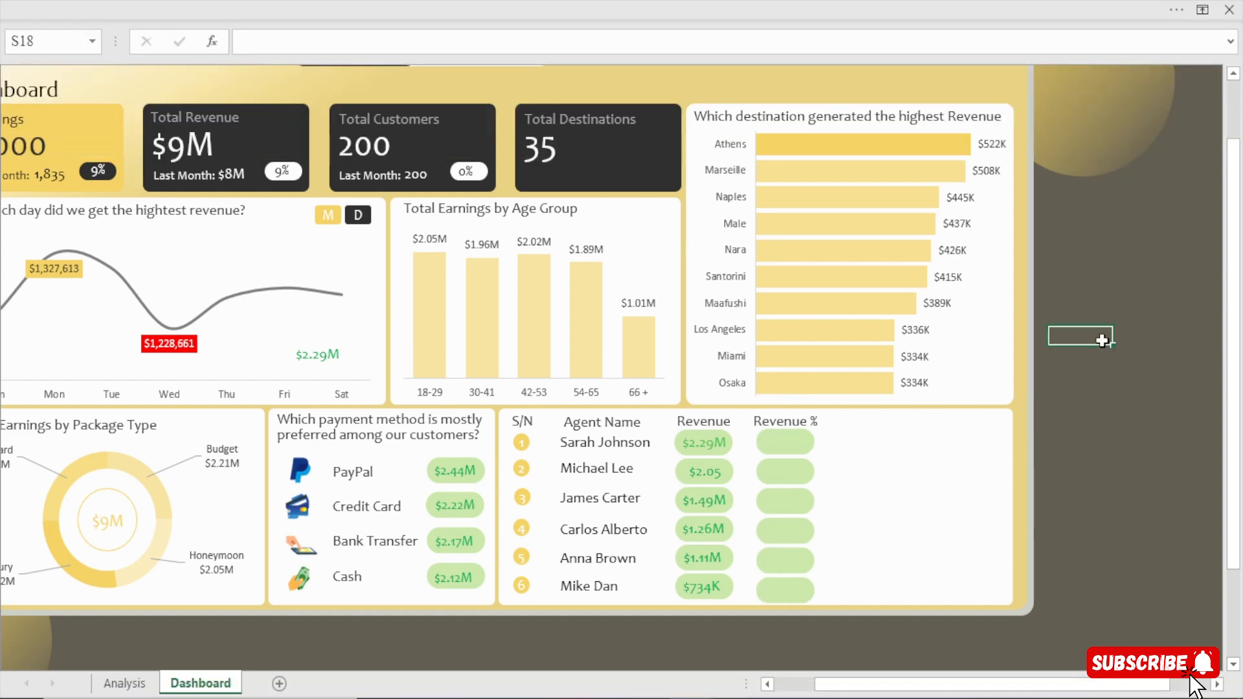
# Duplicate the spare $2.29M text box and place the copy on the first agent's Revenue % rectangle.
pyautogui.click(327, 354)
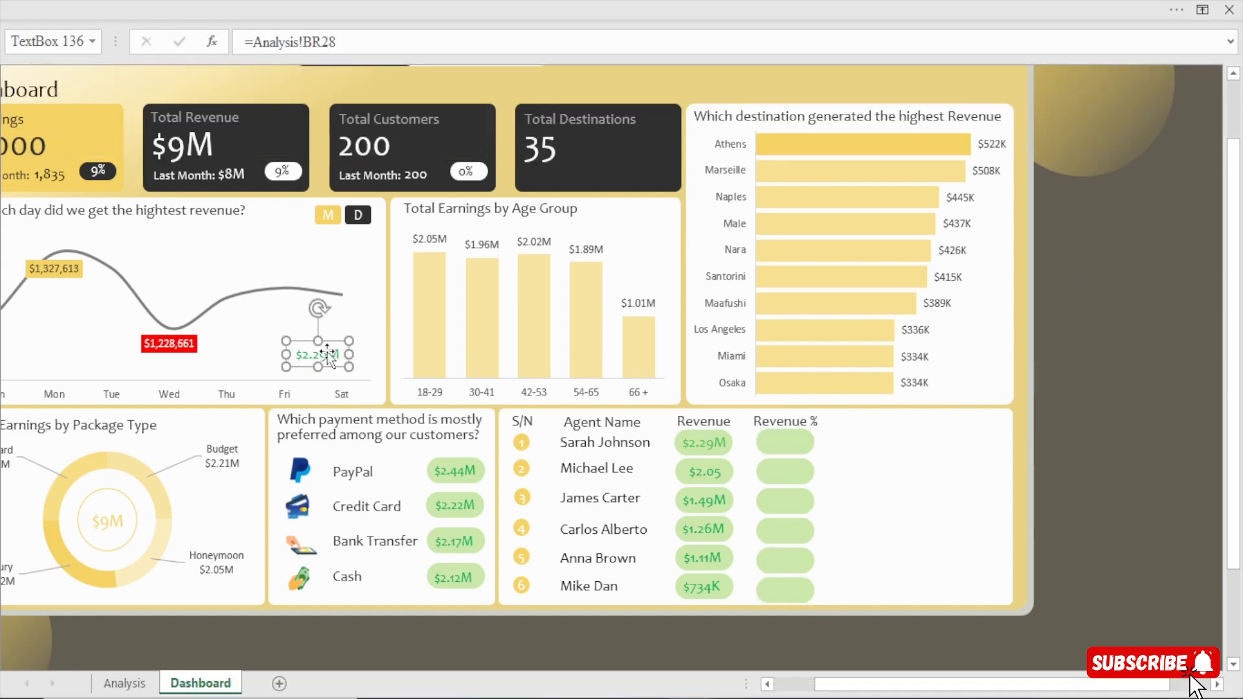
pyautogui.hotkey('ctrl', 'd')
pyautogui.moveTo(346, 367); pyautogui.dragTo(802, 438)
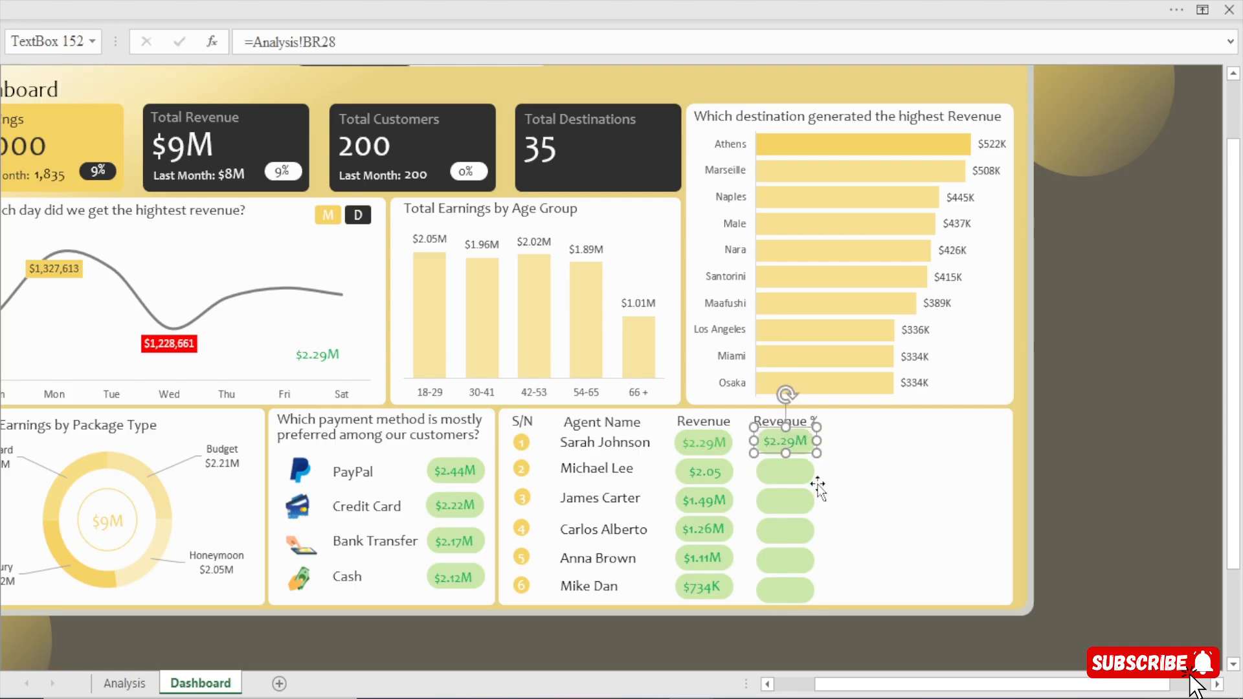
# Nudge the text box on the first agent's Revenue % rectangle into place and link it to Analysis!BA6.
pyautogui.press('Right')
pyautogui.press('Down')
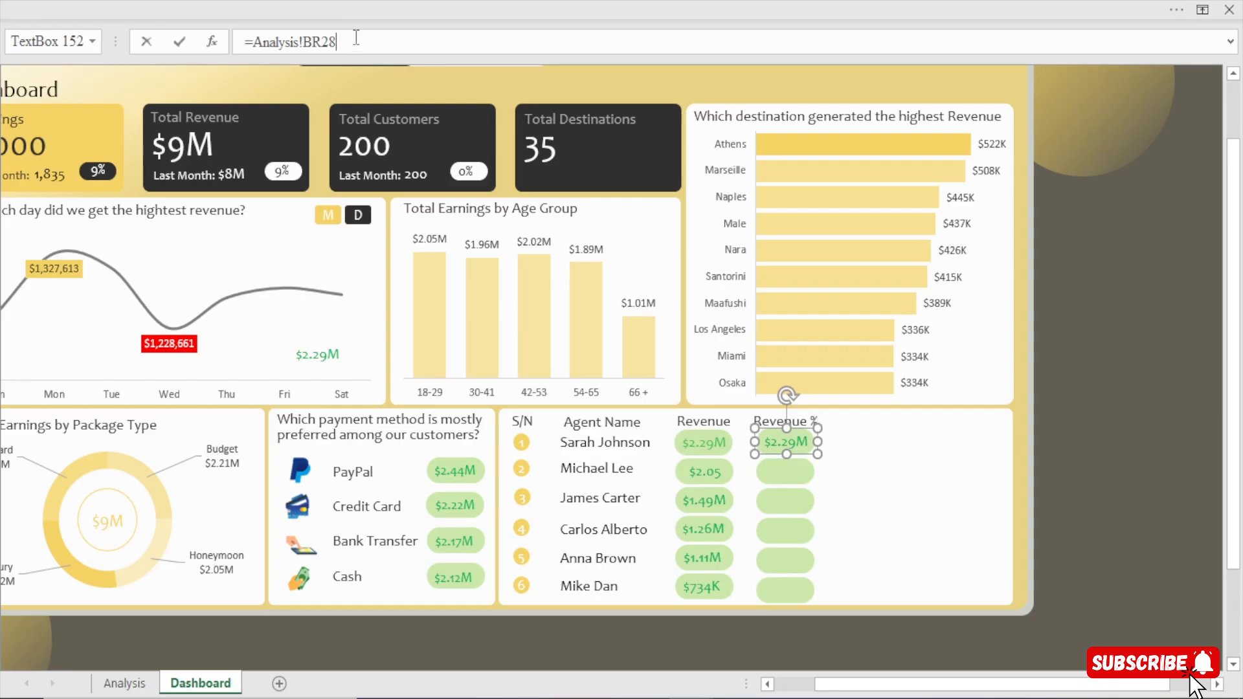
pyautogui.moveTo(356, 41); pyautogui.dragTo(169, 45)
pyautogui.write('=')
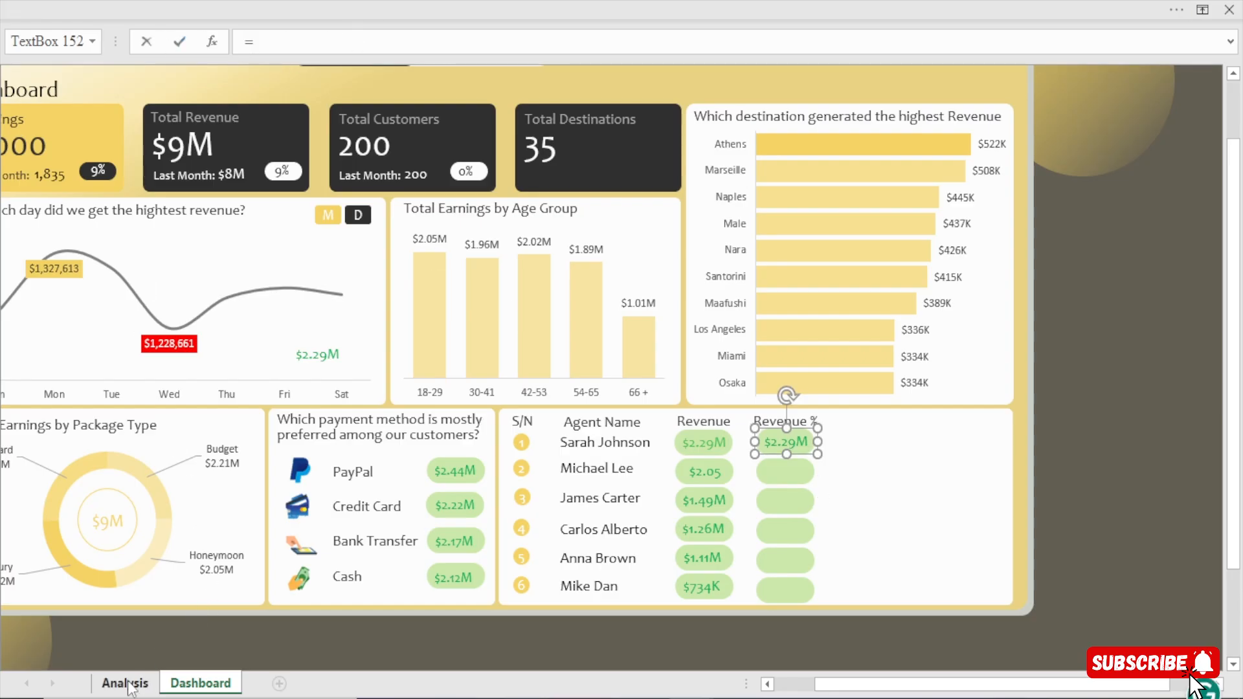
pyautogui.click(126, 683)
pyautogui.click(605, 195)
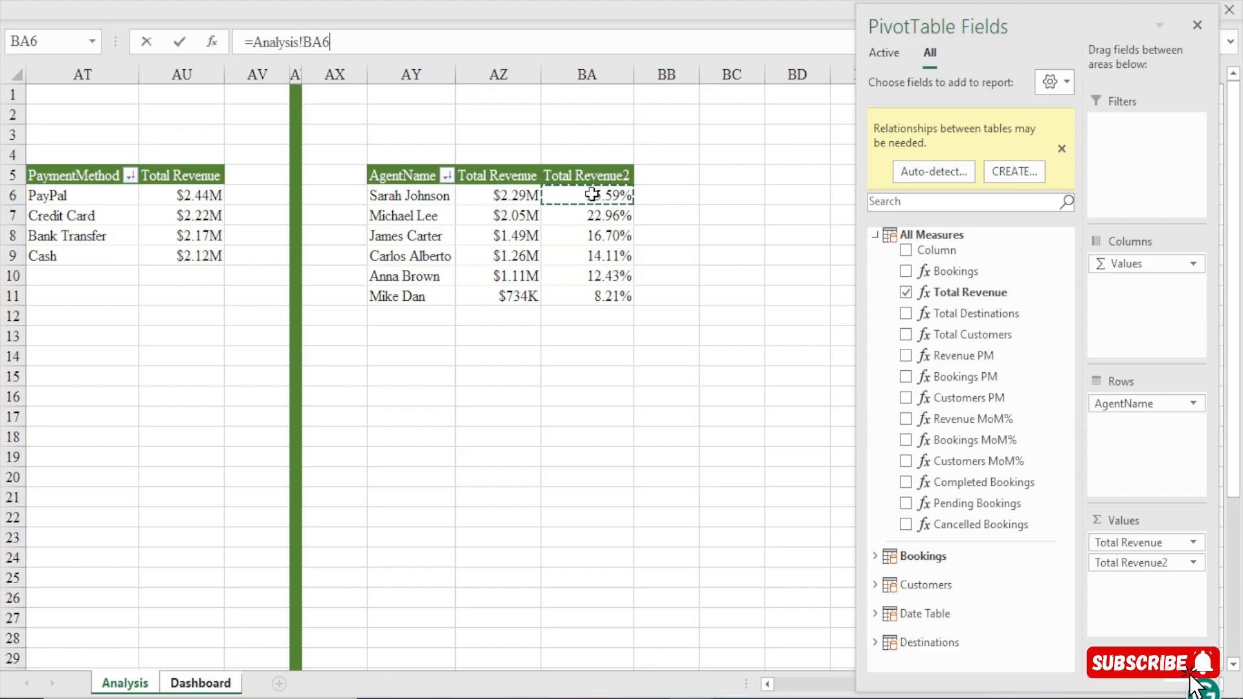
pyautogui.press('Return')
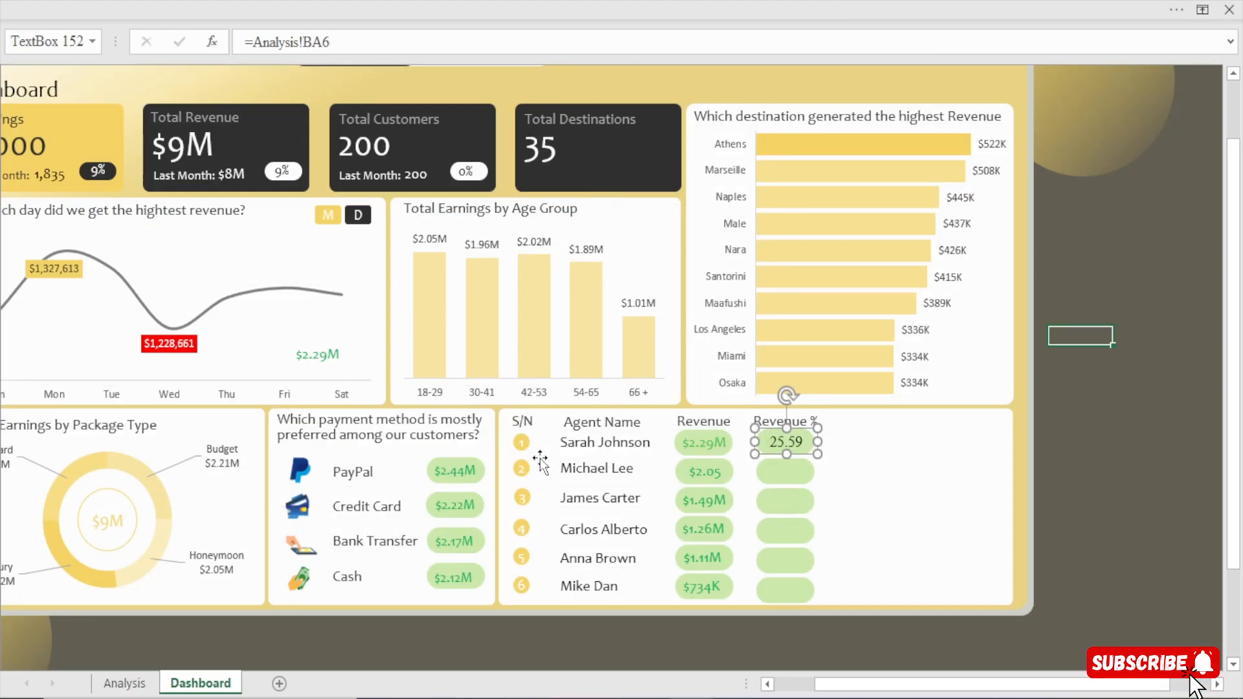
# Copy the spare $2.29M text box's formatting onto the first agent's Revenue % value and nudge that value slightly left.
pyautogui.click(321, 351)
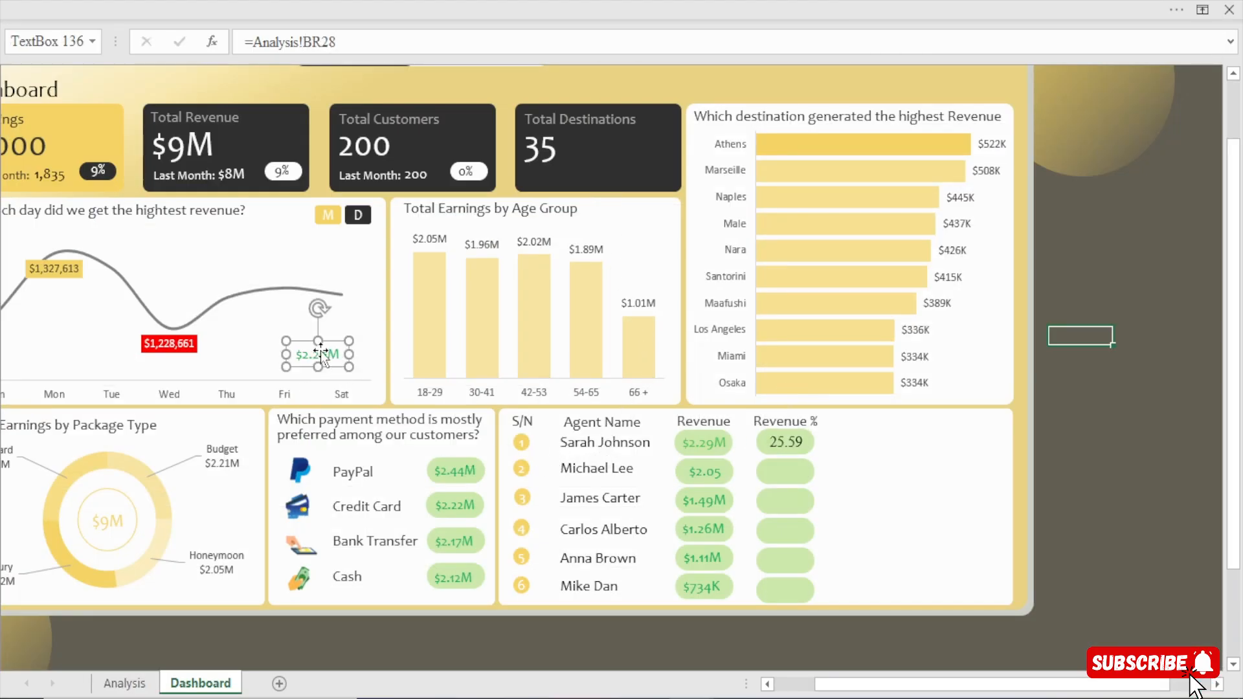
pyautogui.click(327, 2)
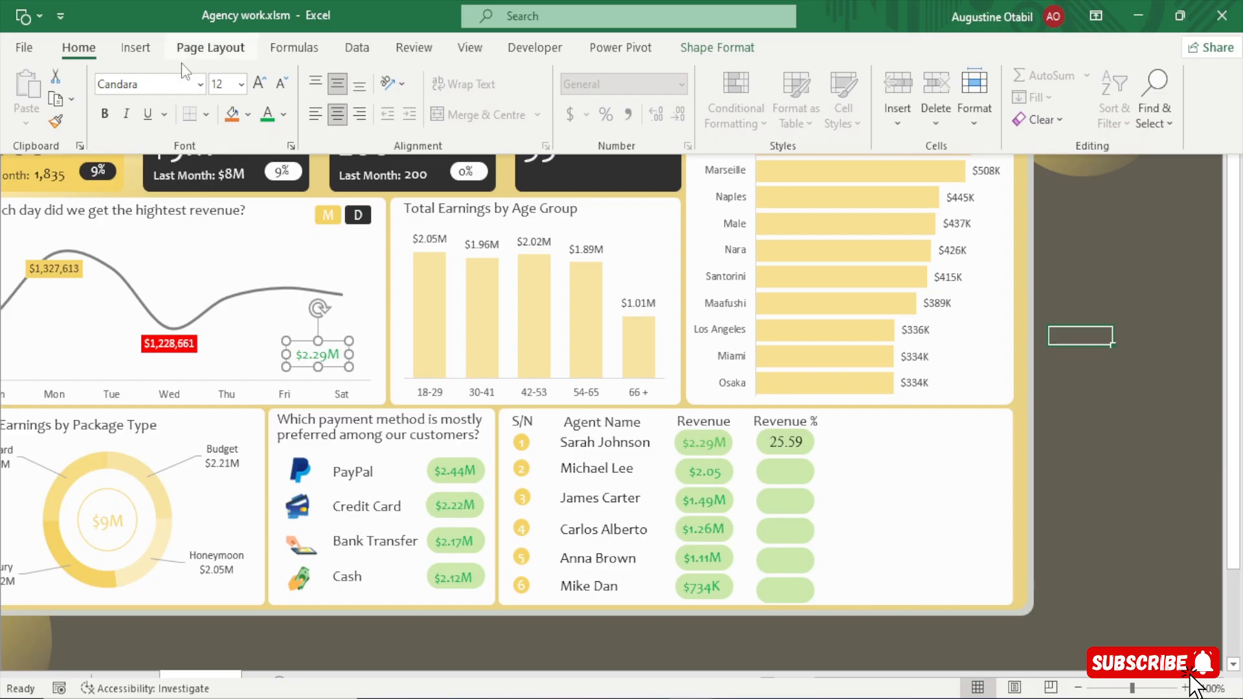
pyautogui.click(55, 123)
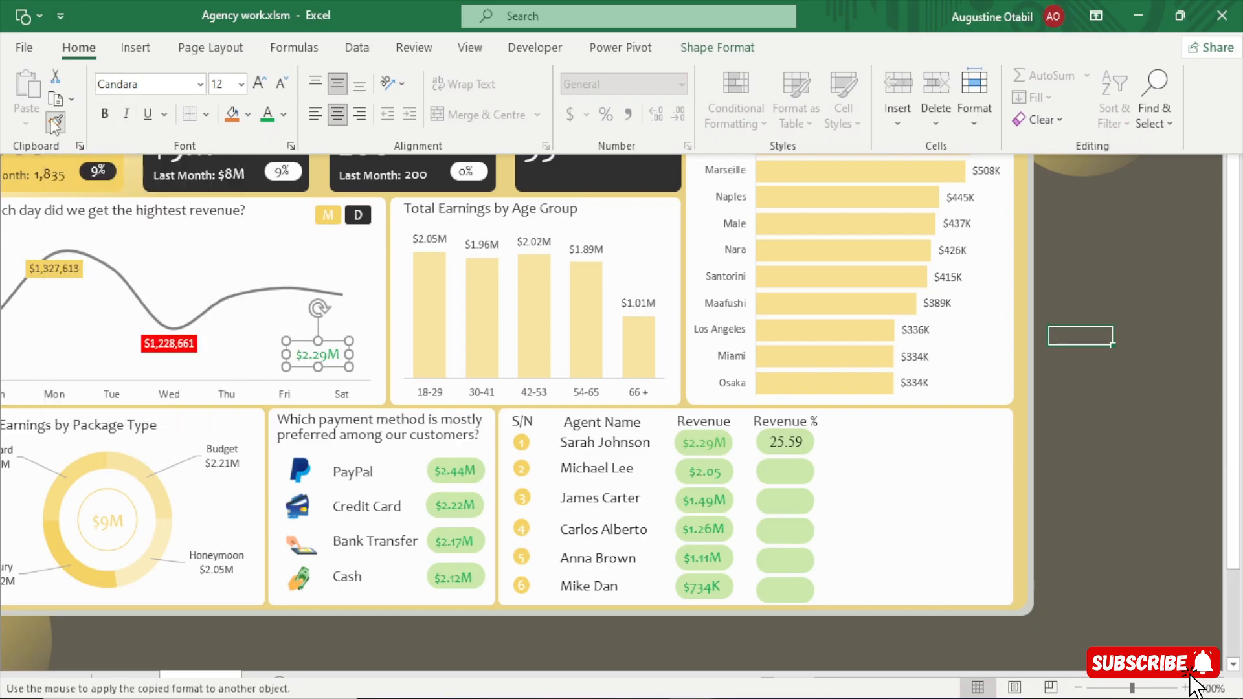
pyautogui.click(785, 446)
pyautogui.click(786, 445)
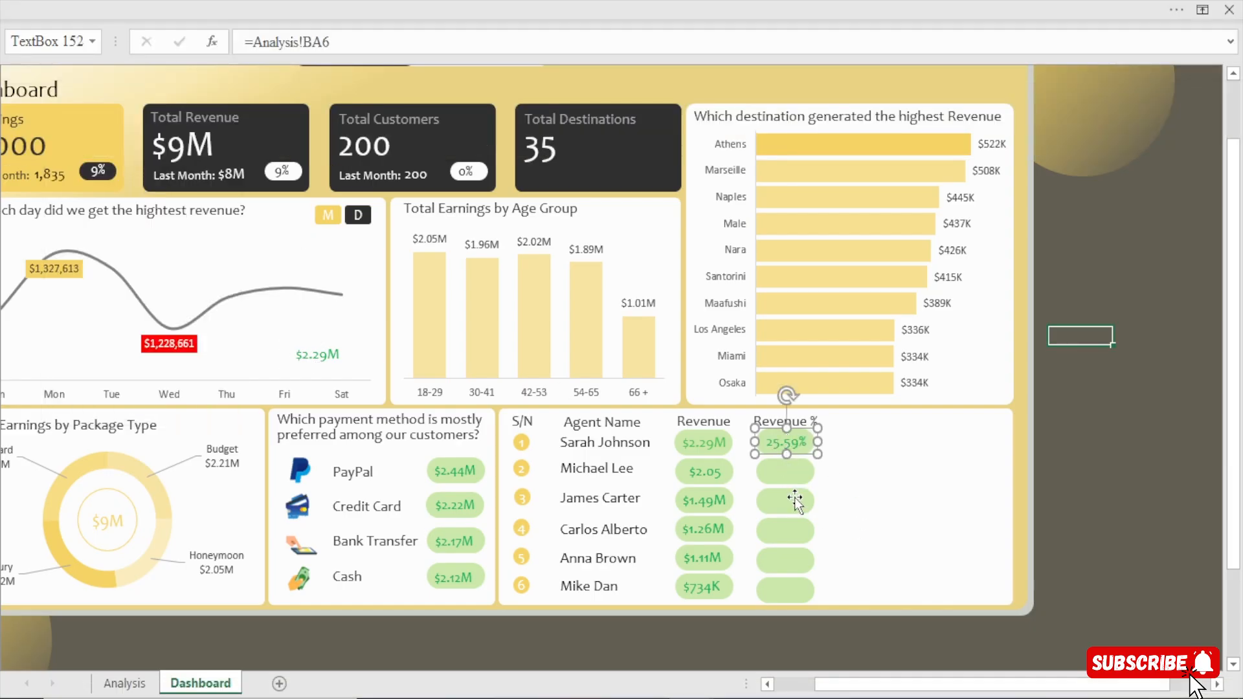
pyautogui.press('Left')
pyautogui.press('Left')
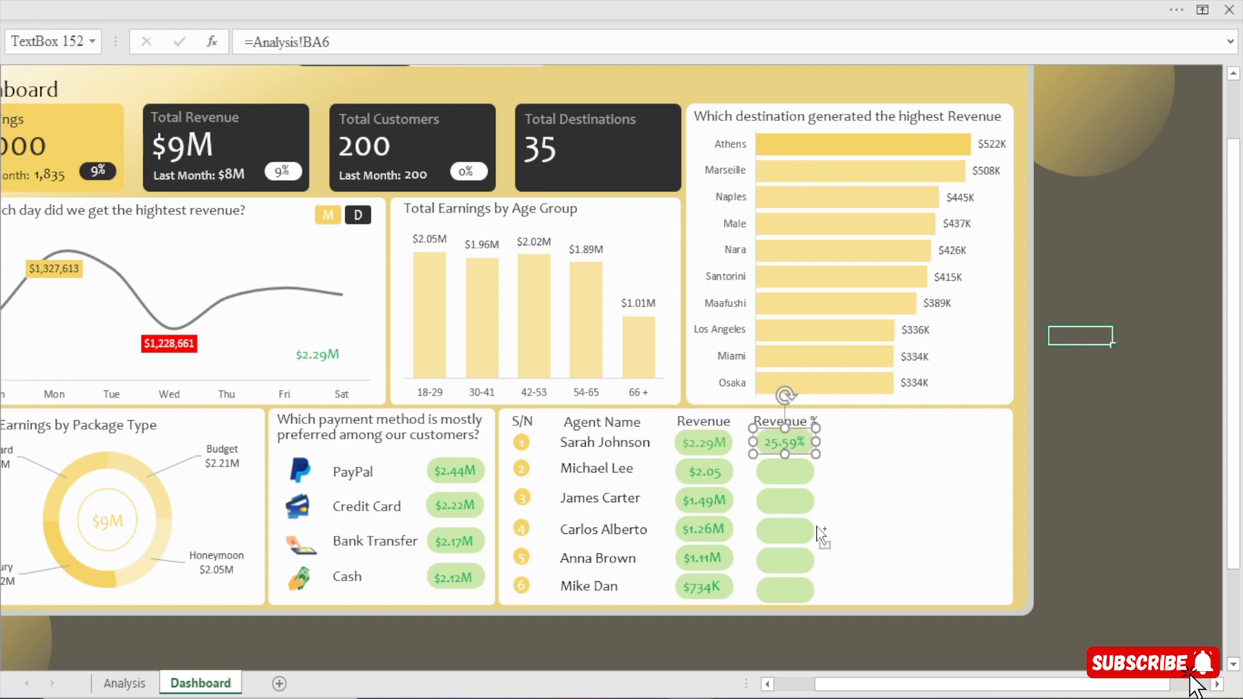
# Duplicate the Revenue % text box onto the second and third agents' rectangles, linking the copies to Analysis!BA7 and Analysis!BA8.
pyautogui.moveTo(820, 536); pyautogui.dragTo(797, 464)
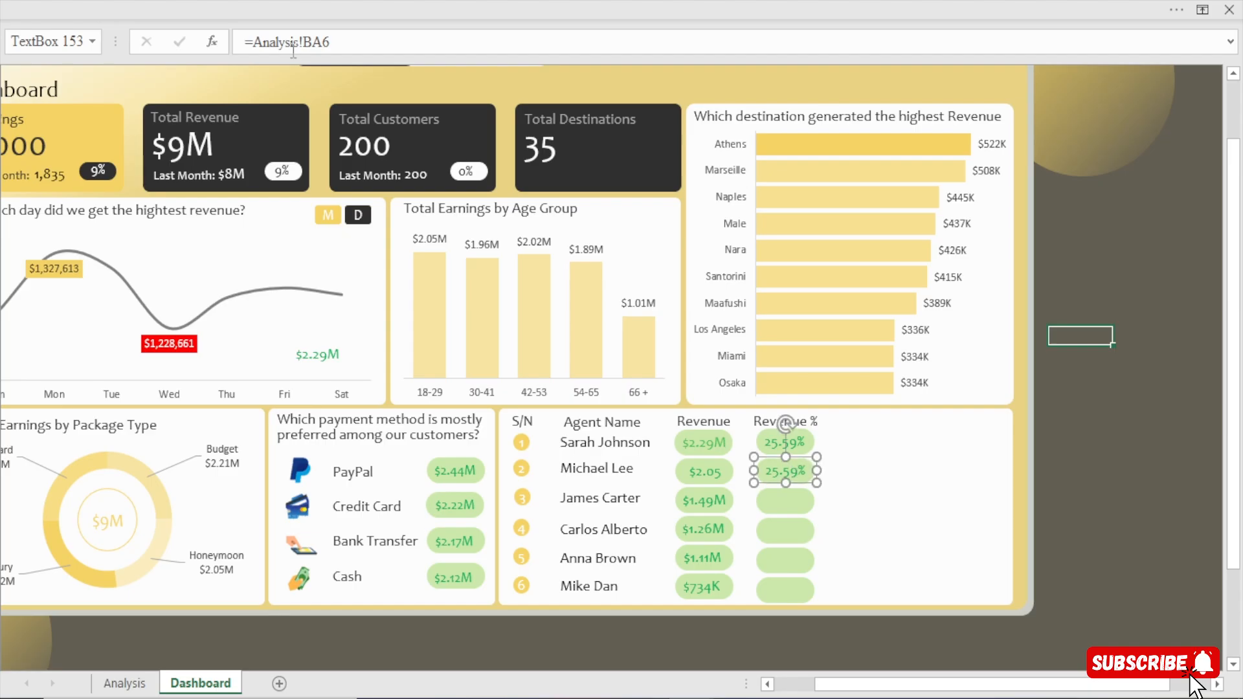
pyautogui.press('BackSpace')
pyautogui.press('Return')
pyautogui.hotkey('ctrl', 'd')
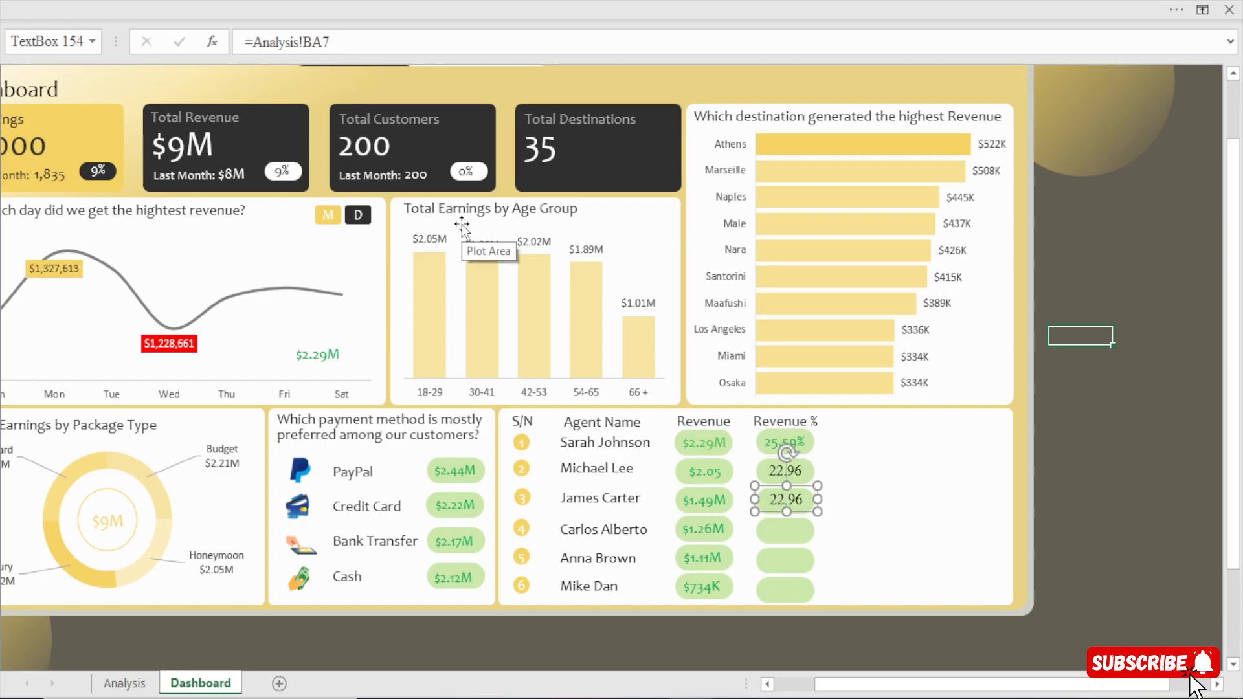
pyautogui.click(347, 43)
pyautogui.press('Return')
# Duplicate the Revenue % text box for the fourth, fifth and sixth agents, linking the copies to Analysis!BA9, BA10 and BA11.
pyautogui.hotkey('ctrl', 'd')
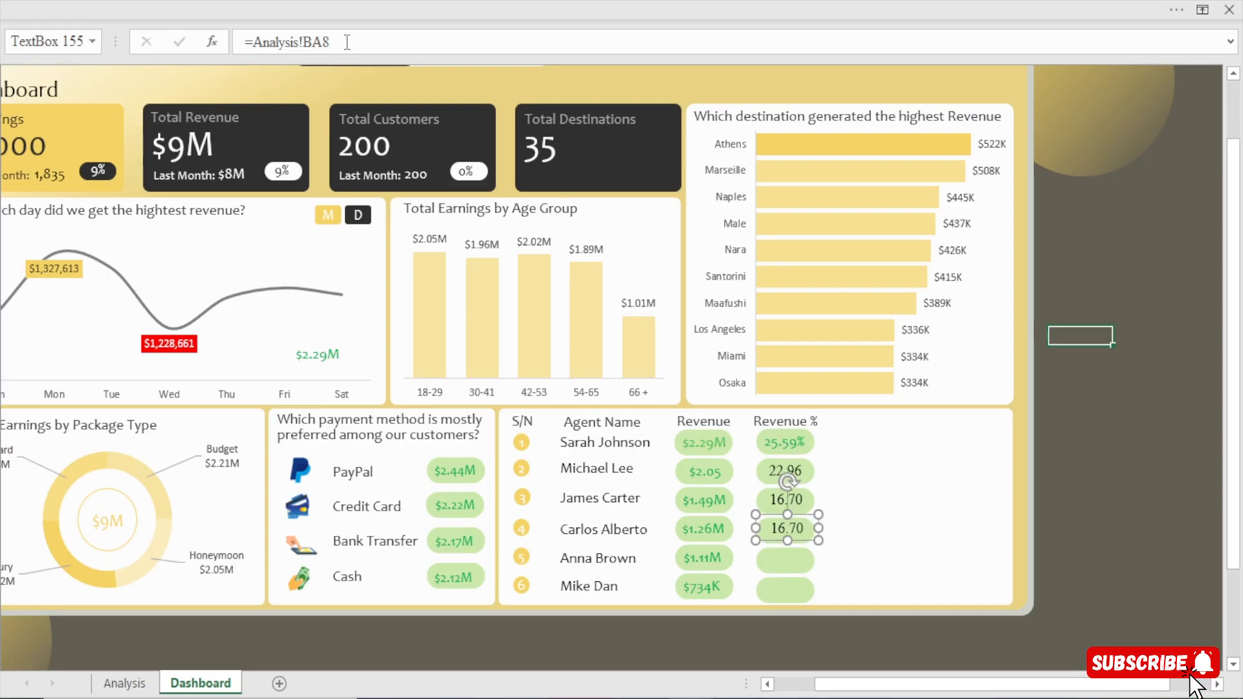
pyautogui.press('BackSpace')
pyautogui.press('Return')
pyautogui.hotkey('ctrl', 'd')
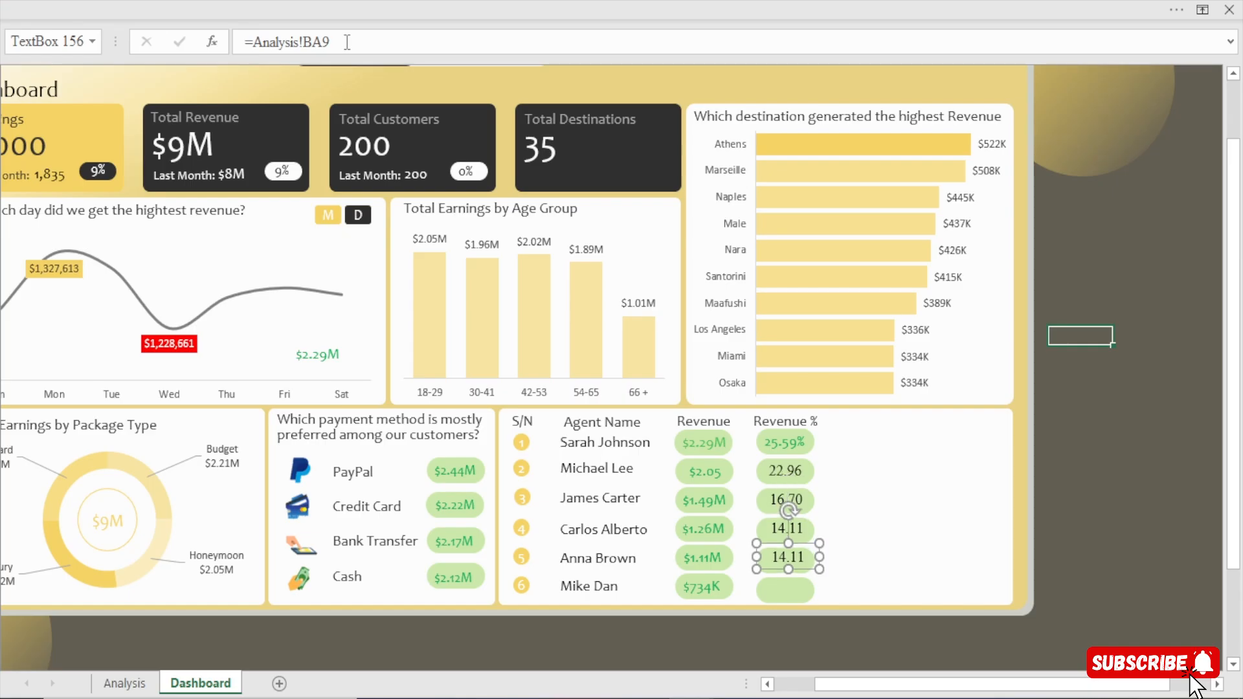
pyautogui.press('BackSpace')
pyautogui.press('Return')
pyautogui.hotkey('ctrl', 'd')
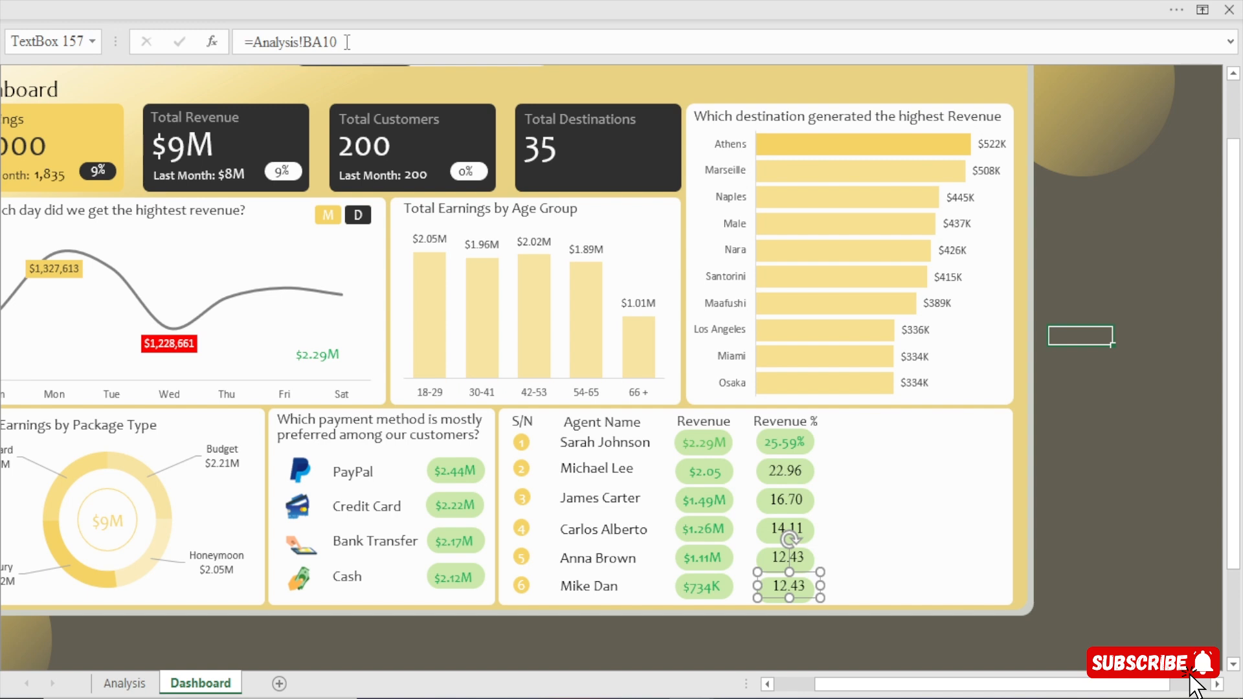
pyautogui.press('BackSpace')
pyautogui.press('Return')
# Copy the first Revenue % value's green Candara formatting onto the other five agents' Revenue % values with Format Painter.
pyautogui.click(324, 354)
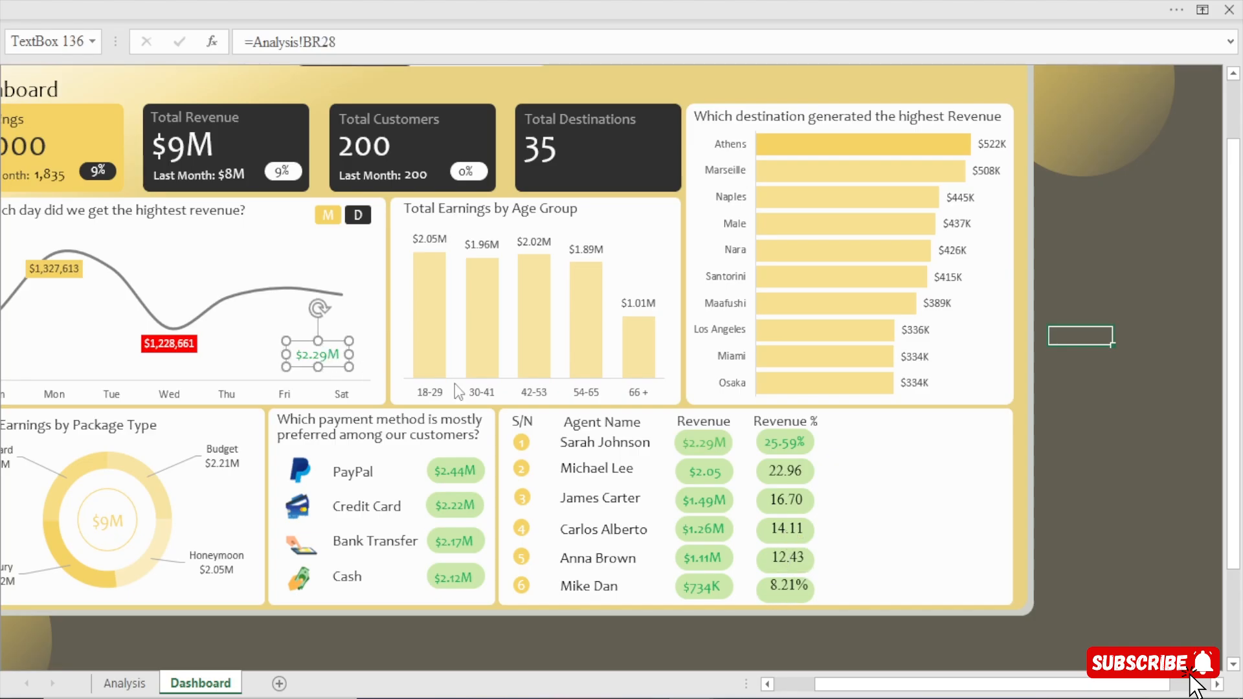
pyautogui.click(787, 445)
pyautogui.click(556, 5)
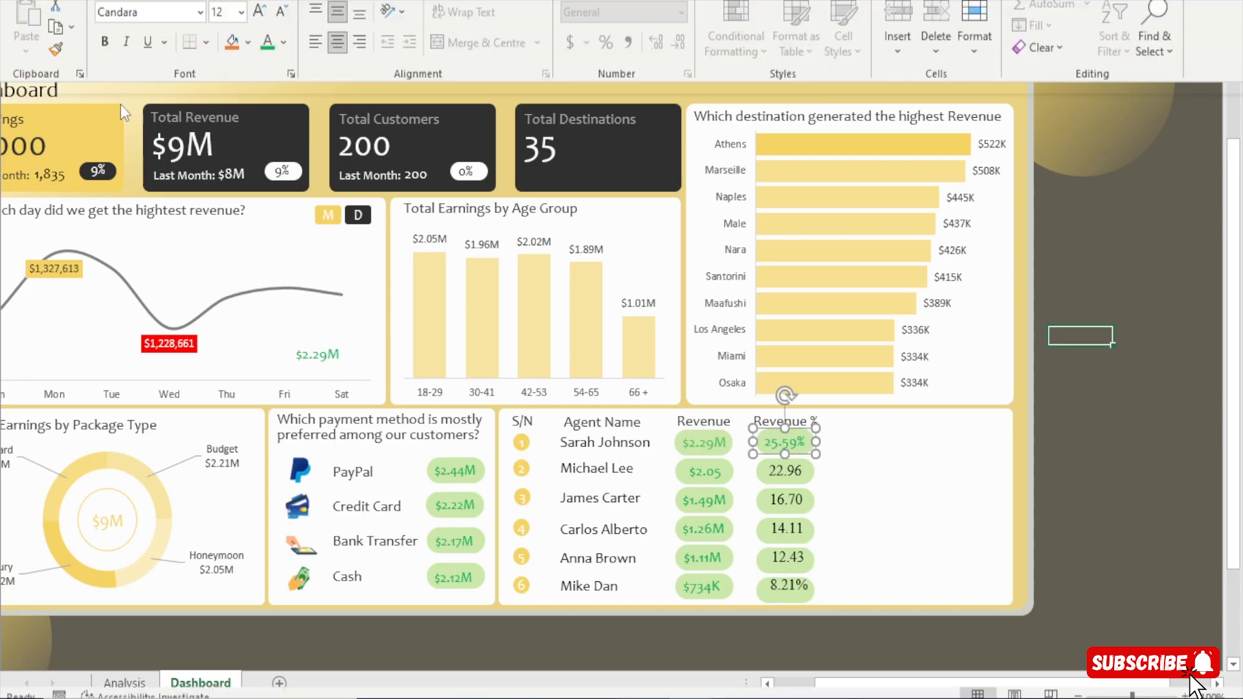
pyautogui.click(64, 127)
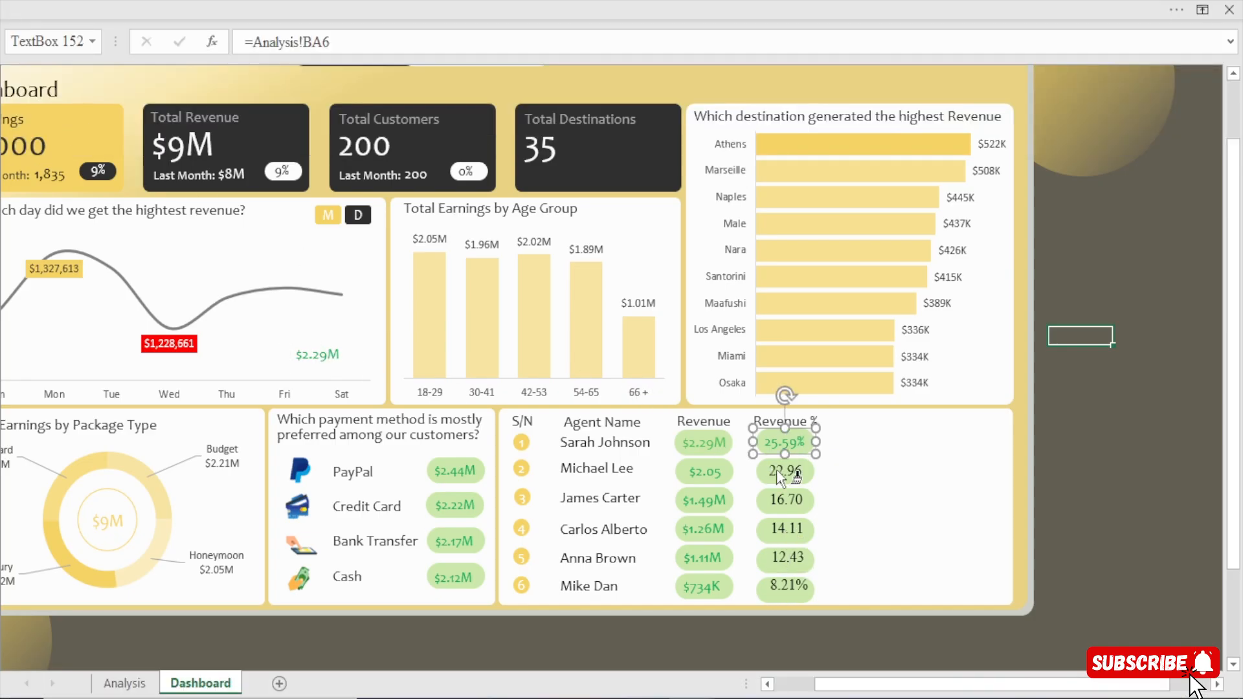
pyautogui.click(785, 470)
pyautogui.click(795, 502)
pyautogui.click(791, 531)
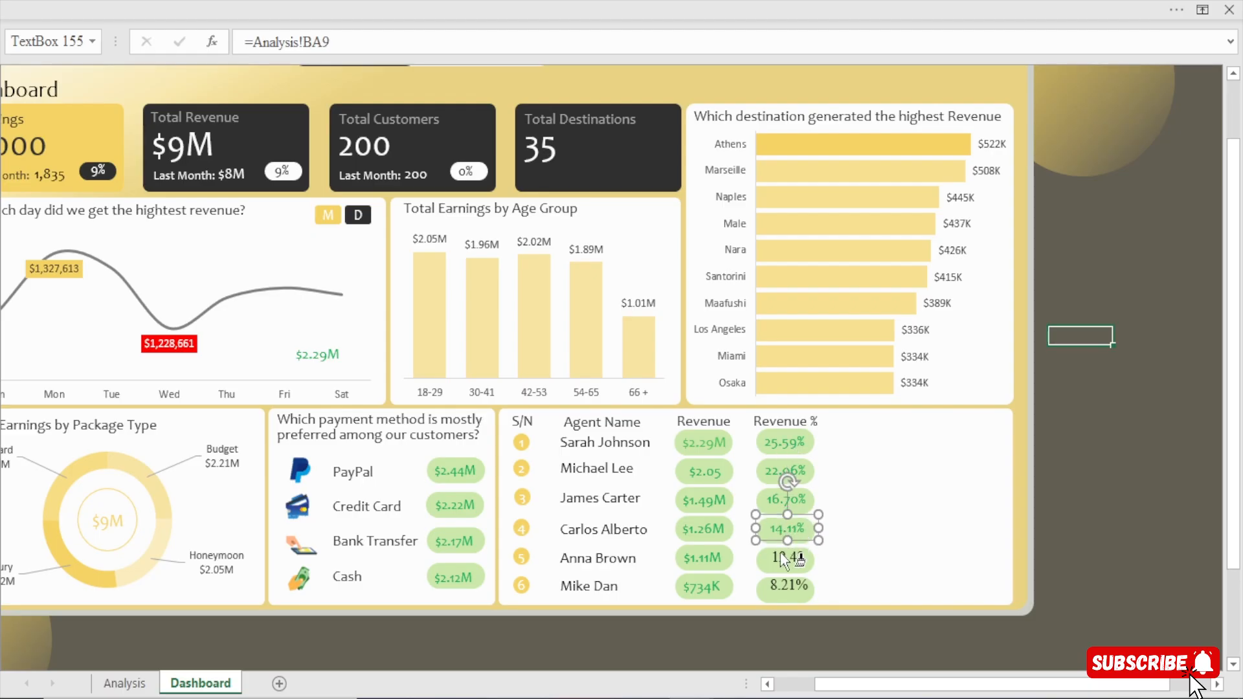
pyautogui.click(787, 560)
pyautogui.click(783, 590)
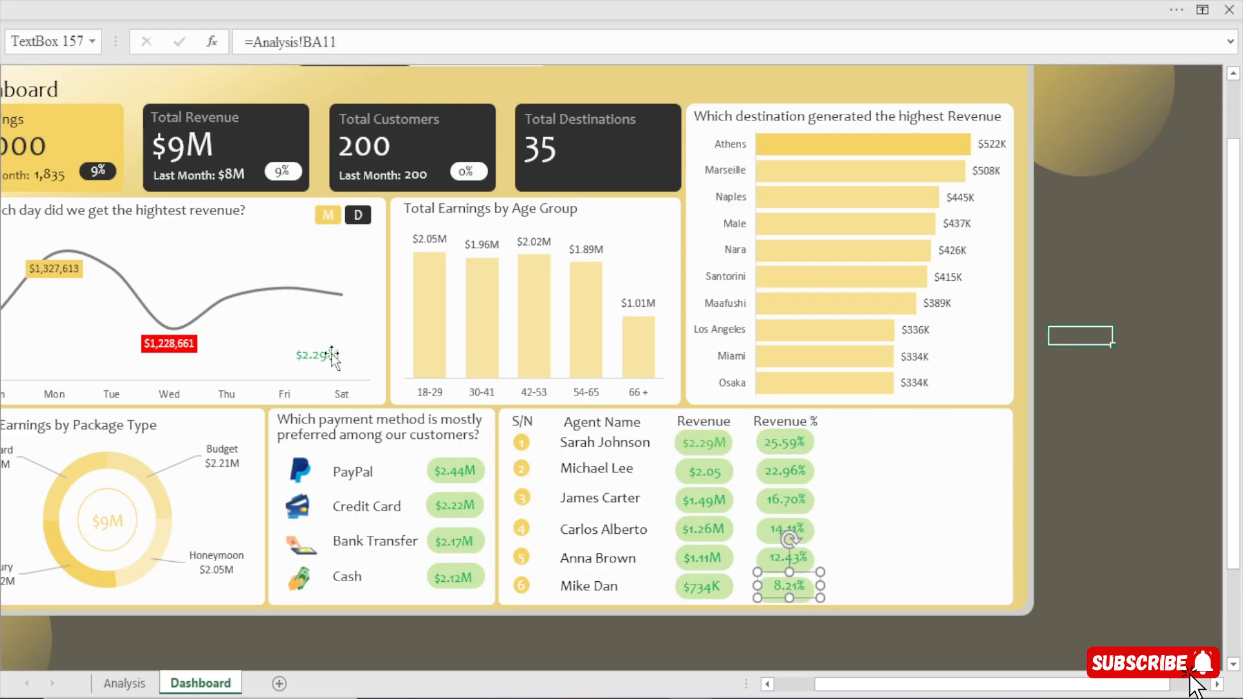
# Nudge the sixth agent's Revenue % value down and left to center it on its green rectangle.
pyautogui.press('Down')
pyautogui.press('Down')
pyautogui.press('Down')
pyautogui.press('Down')
pyautogui.press('Down')
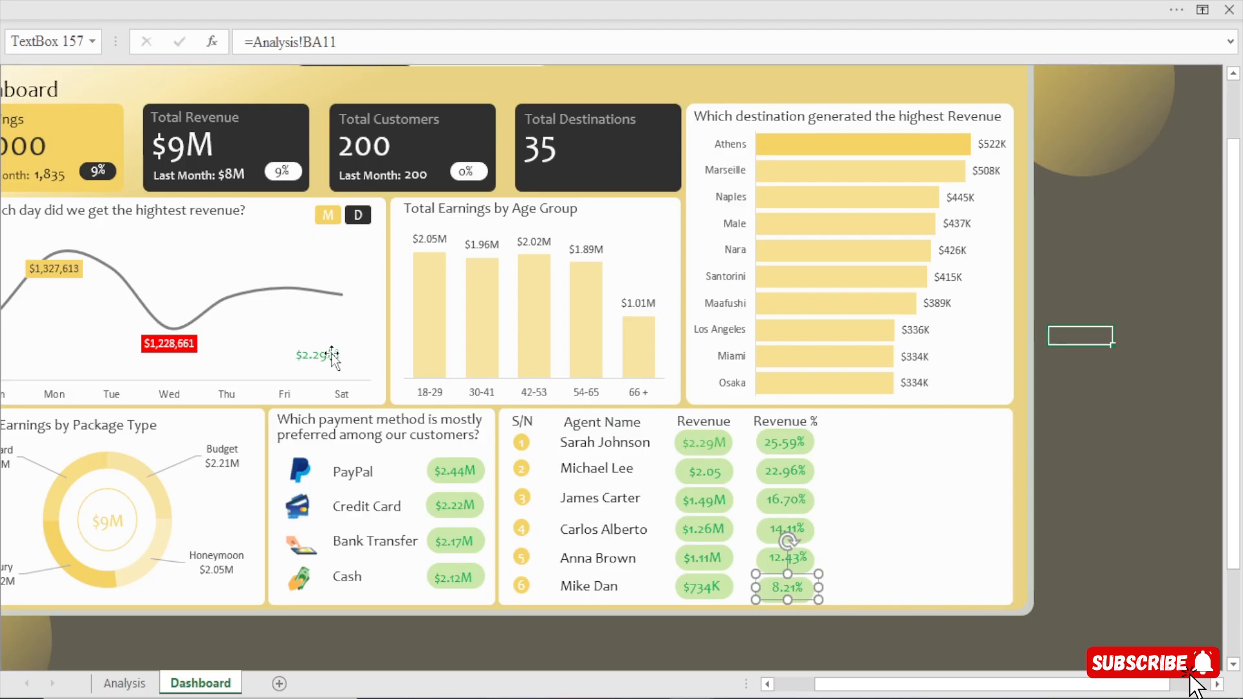
pyautogui.press('Left')
pyautogui.press('Left')
pyautogui.press('Left')
pyautogui.press('Left')
pyautogui.press('Left')
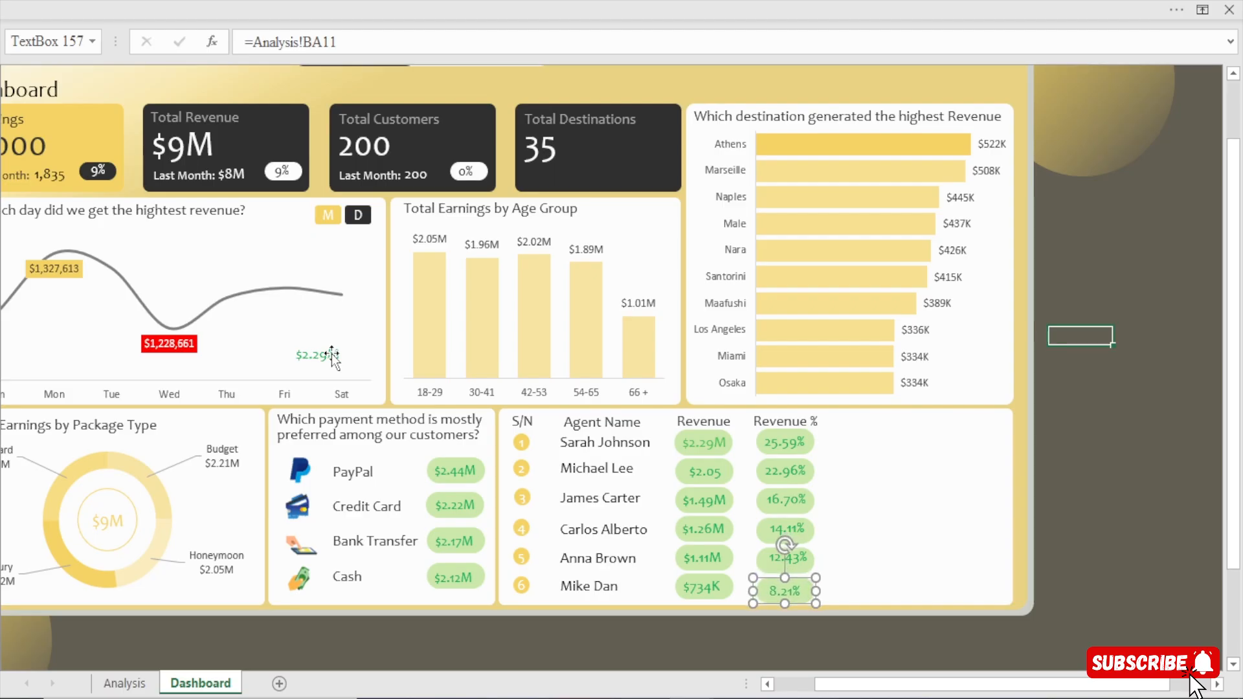
# Nudge the fifth and fourth agents' Revenue % values to center them on their green rectangles.
pyautogui.click(796, 559)
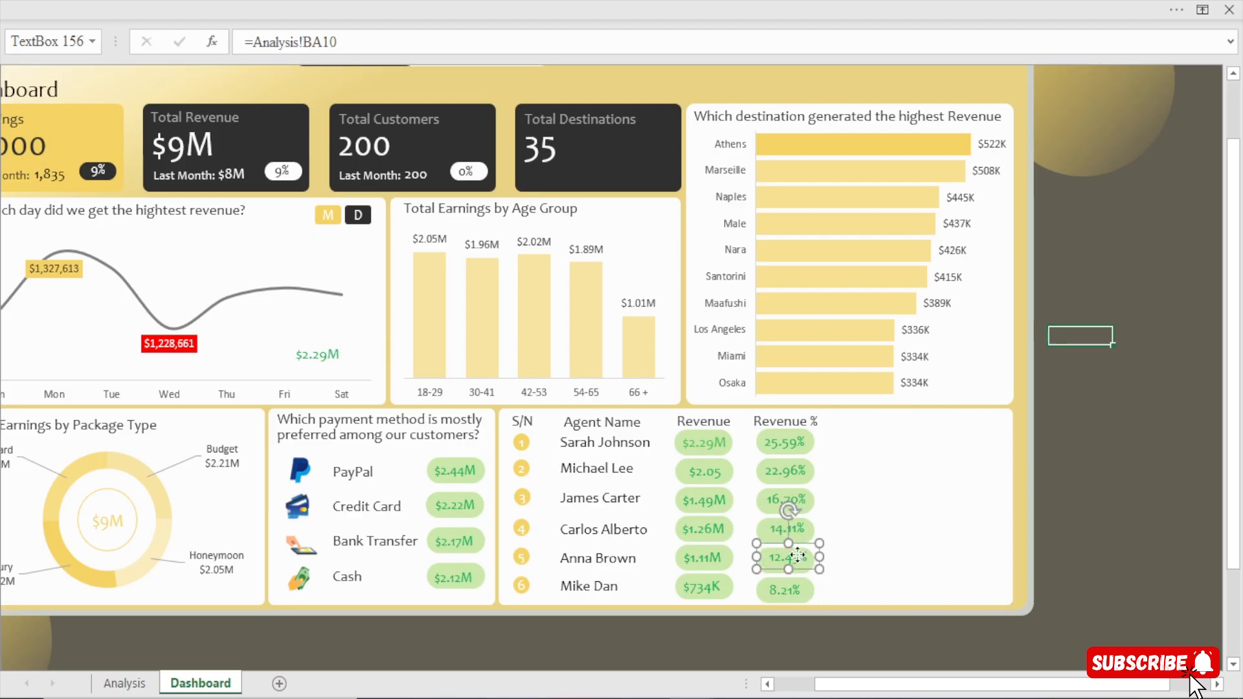
pyautogui.press('Up')
pyautogui.press('Left')
pyautogui.press('Left')
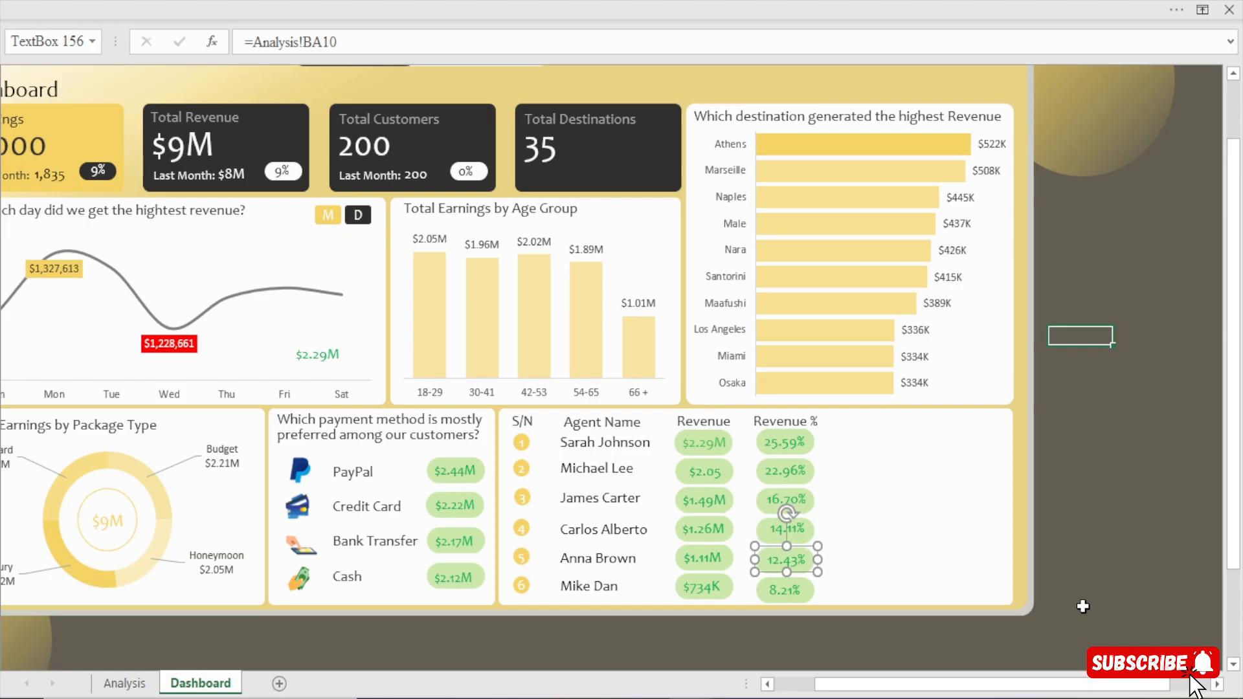
pyautogui.click(795, 531)
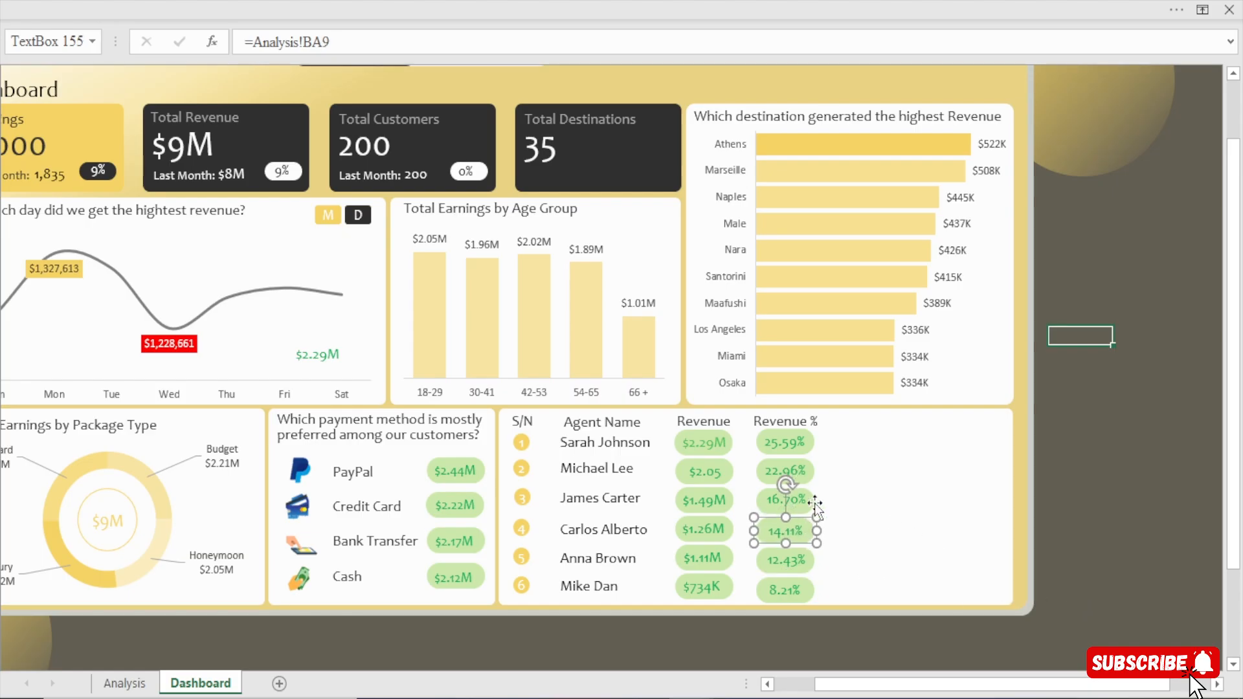
# Nudge the third and second agents' Revenue % values to center them on their green rectangles, then deselect the text boxes.
pyautogui.click(805, 500)
pyautogui.press('Down')
pyautogui.press('Down')
pyautogui.press('Left')
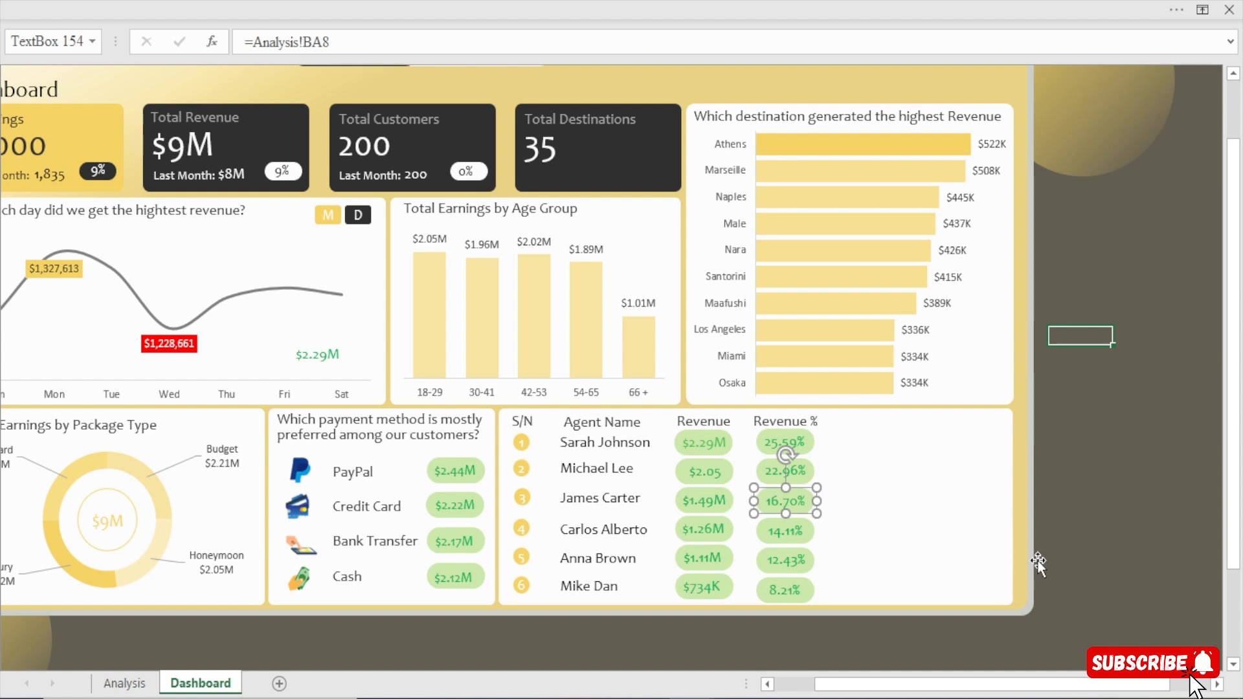
pyautogui.press('Down')
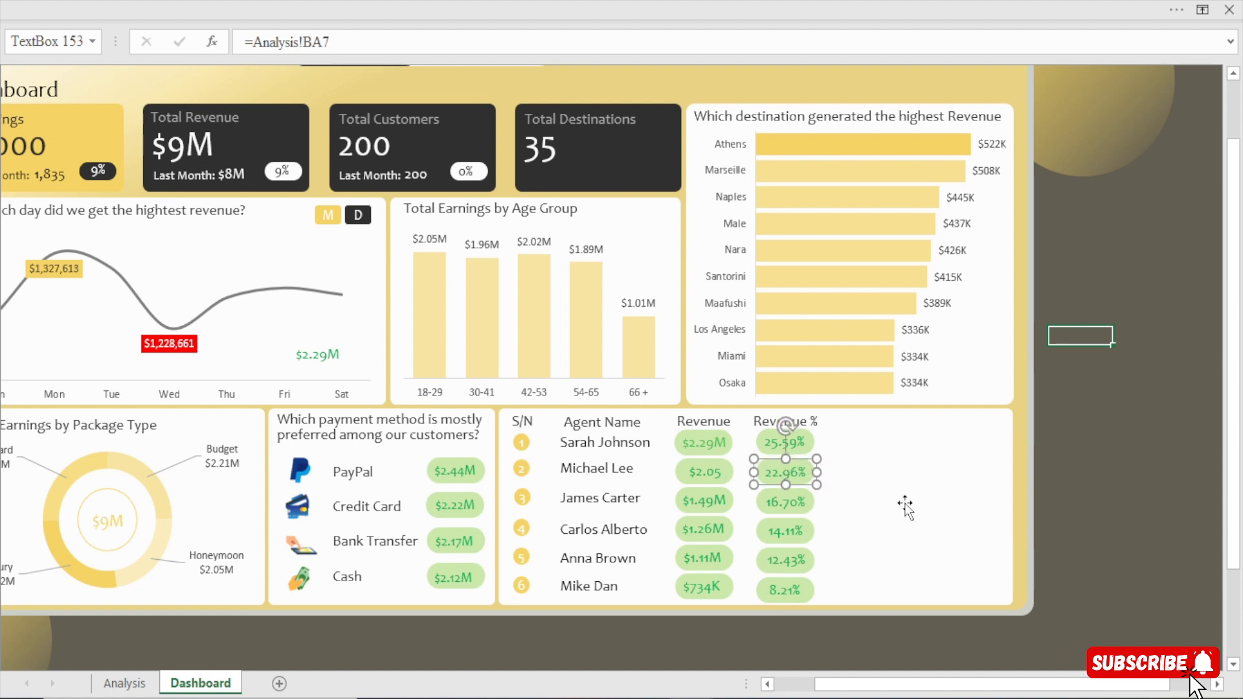
pyautogui.click(801, 446)
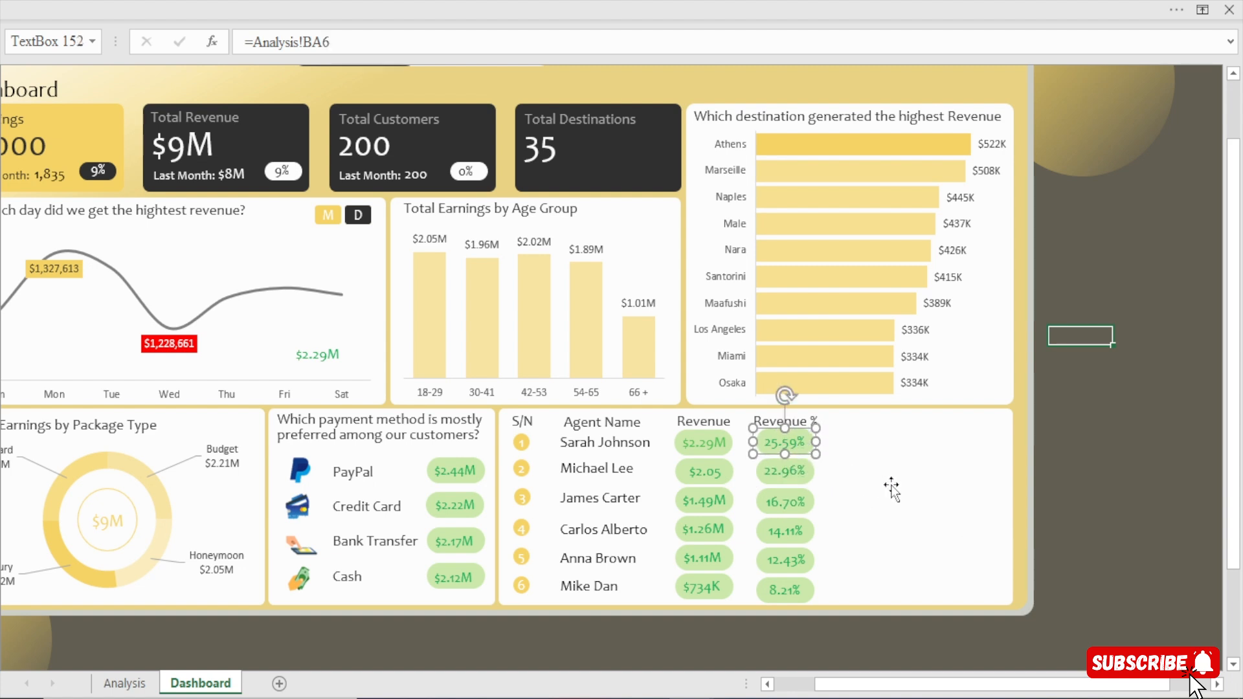
pyautogui.click(1162, 502)
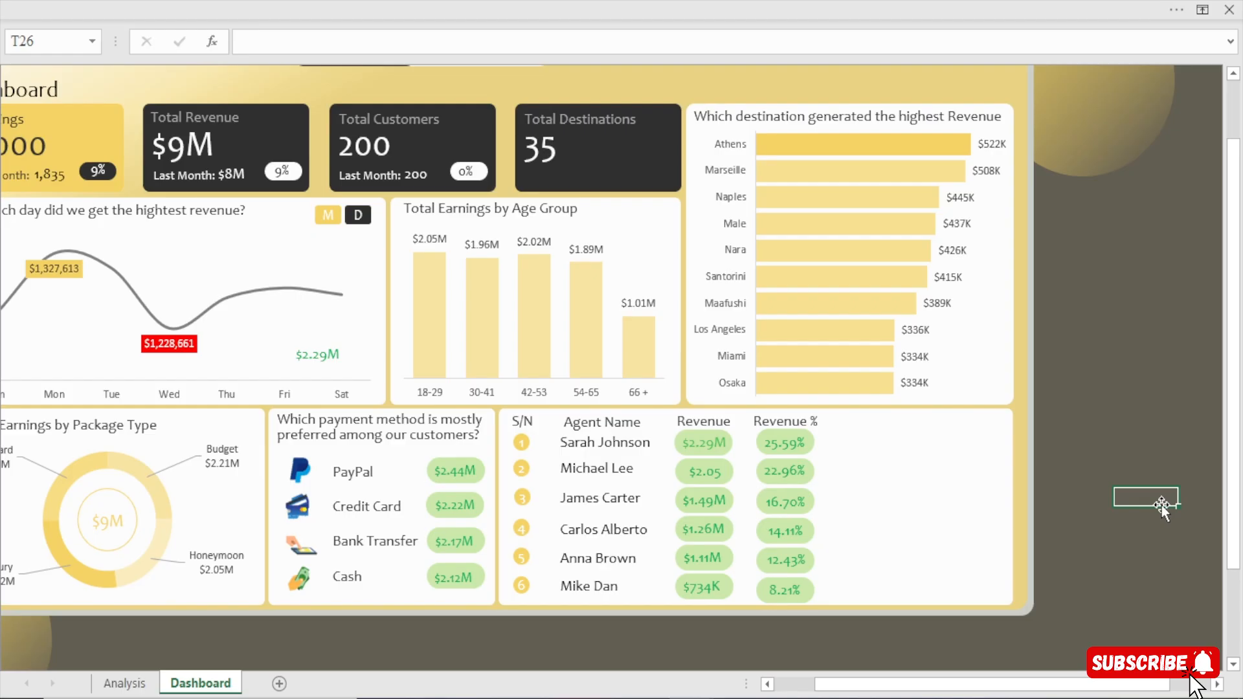
# Hide the formula bar on the Dashboard sheet.
pyautogui.click(780, 442)
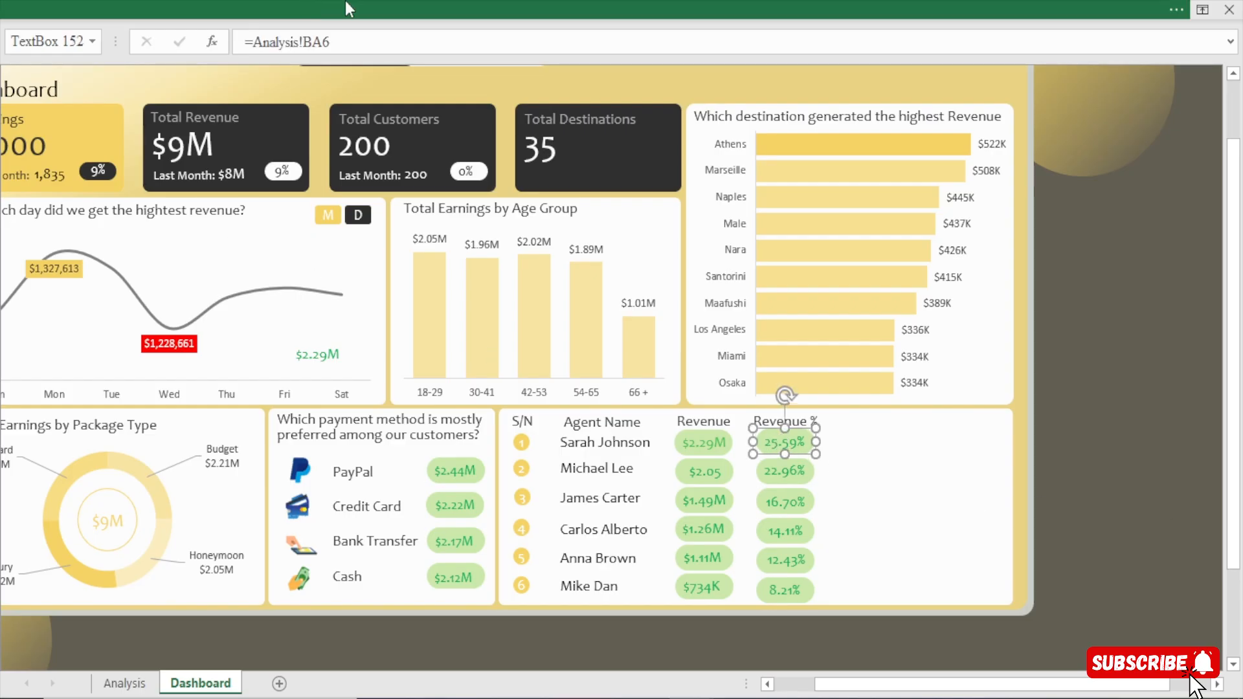
pyautogui.click(374, 2)
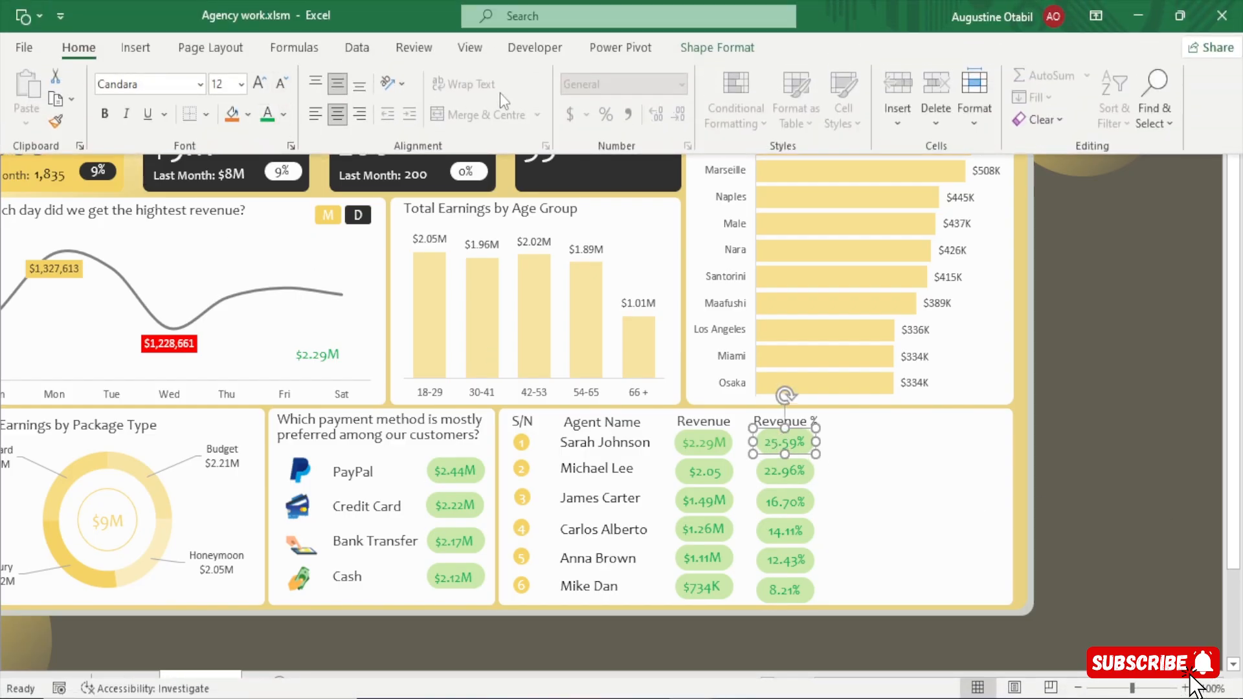
pyautogui.click(470, 47)
pyautogui.click(328, 81)
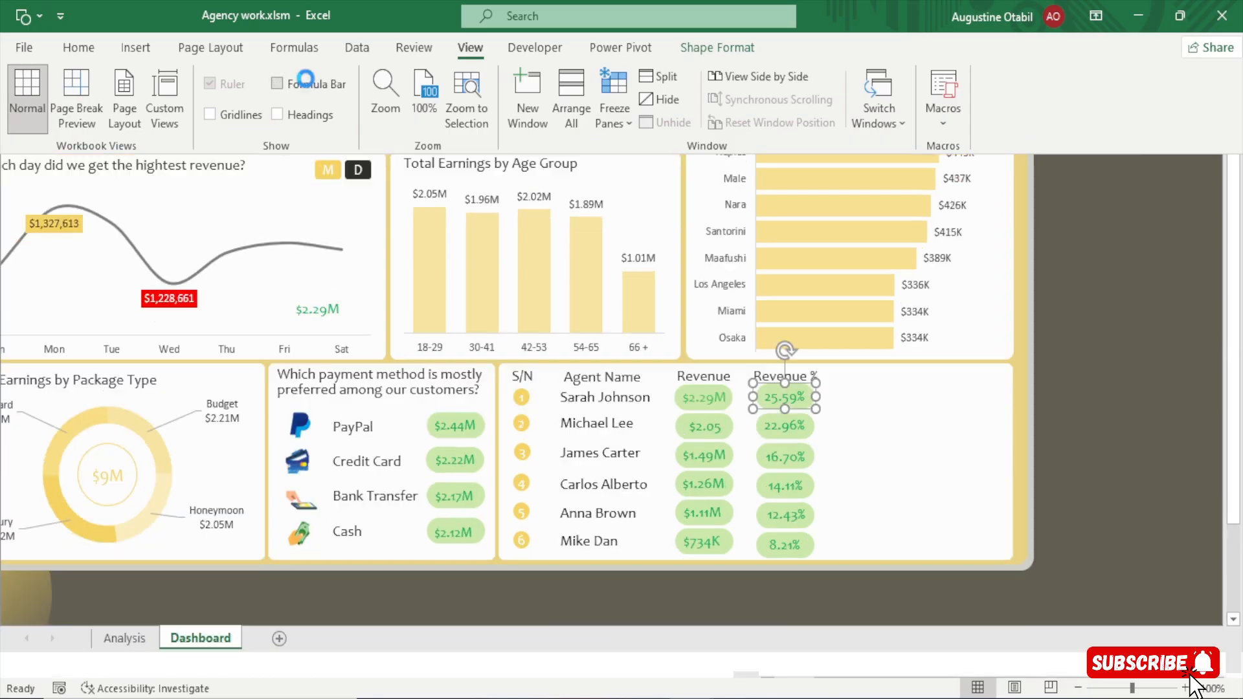
pyautogui.click(1187, 440)
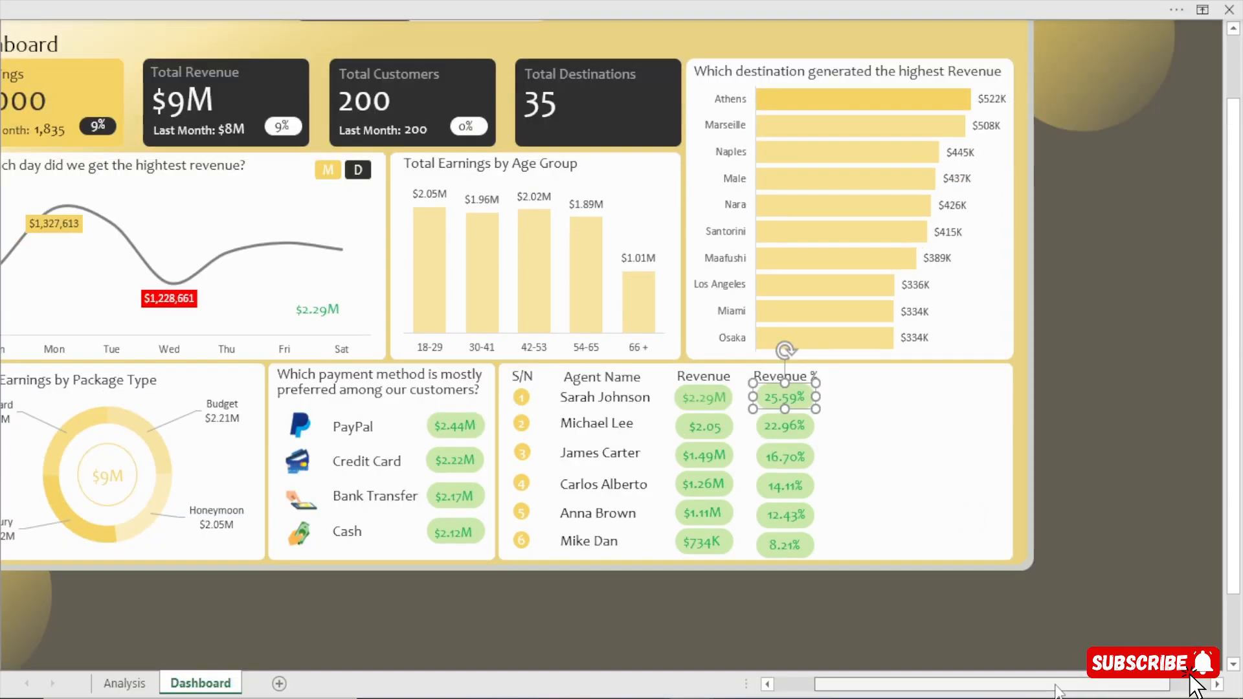
pyautogui.moveTo(1055, 685); pyautogui.dragTo(996, 685)
pyautogui.click(656, 632)
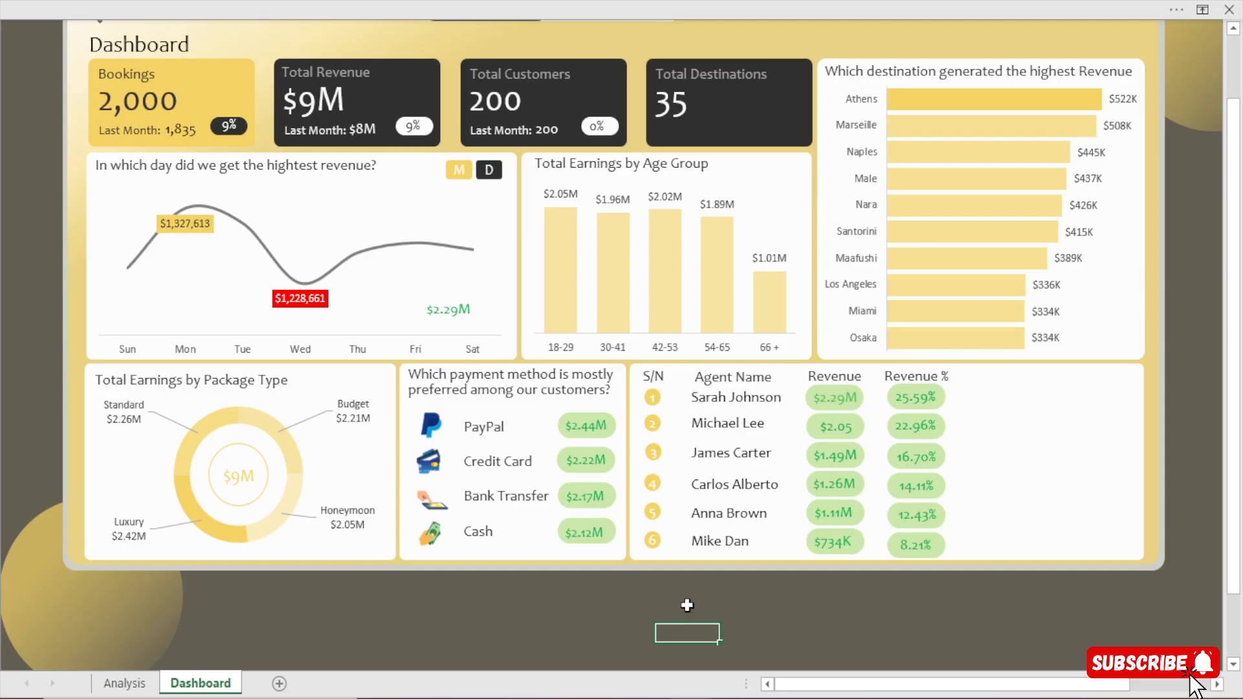
pyautogui.click(903, 542)
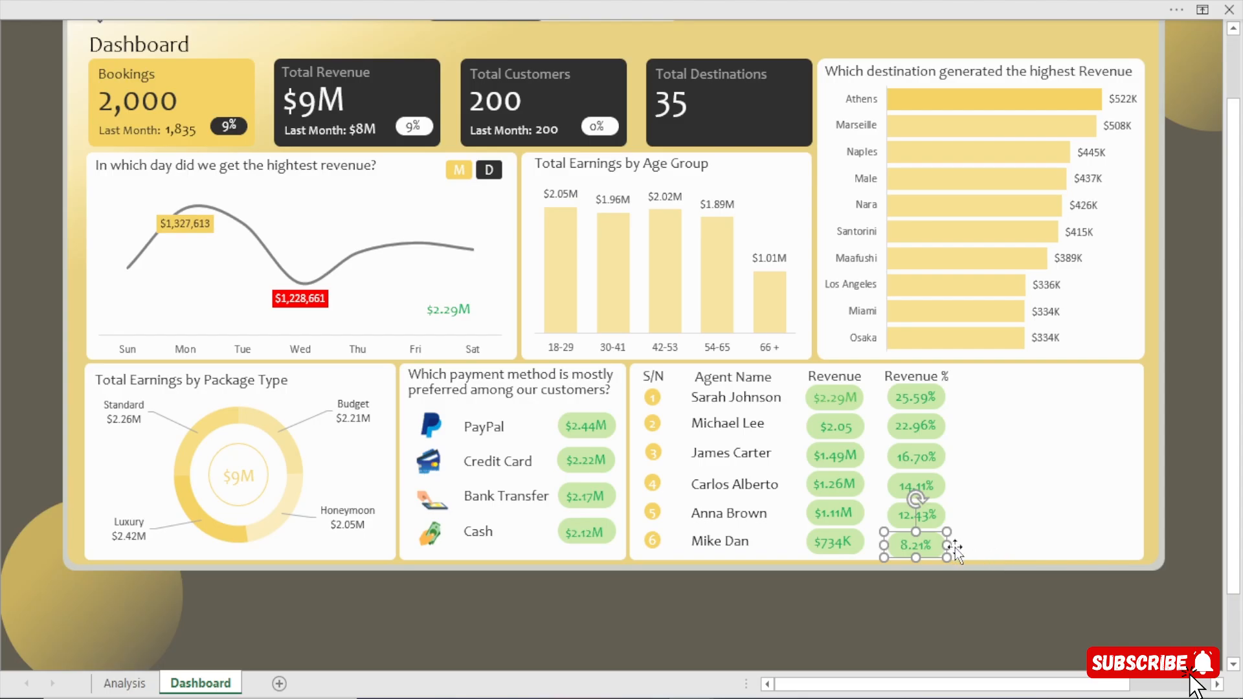
pyautogui.click(973, 607)
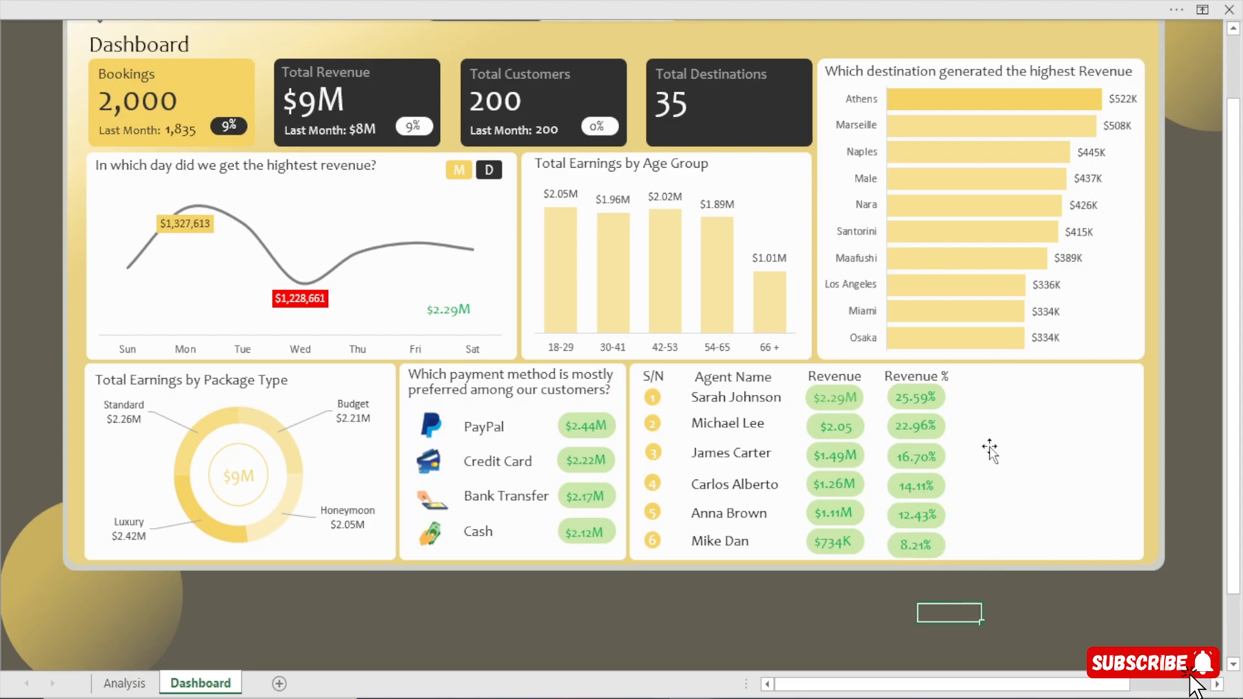
# Copy the vertical divider line beside the agent table in Chris Travels Dashboard.xlsm and paste it into the Dashboard sheet of Agency work.xlsm.
pyautogui.click(495, 7)
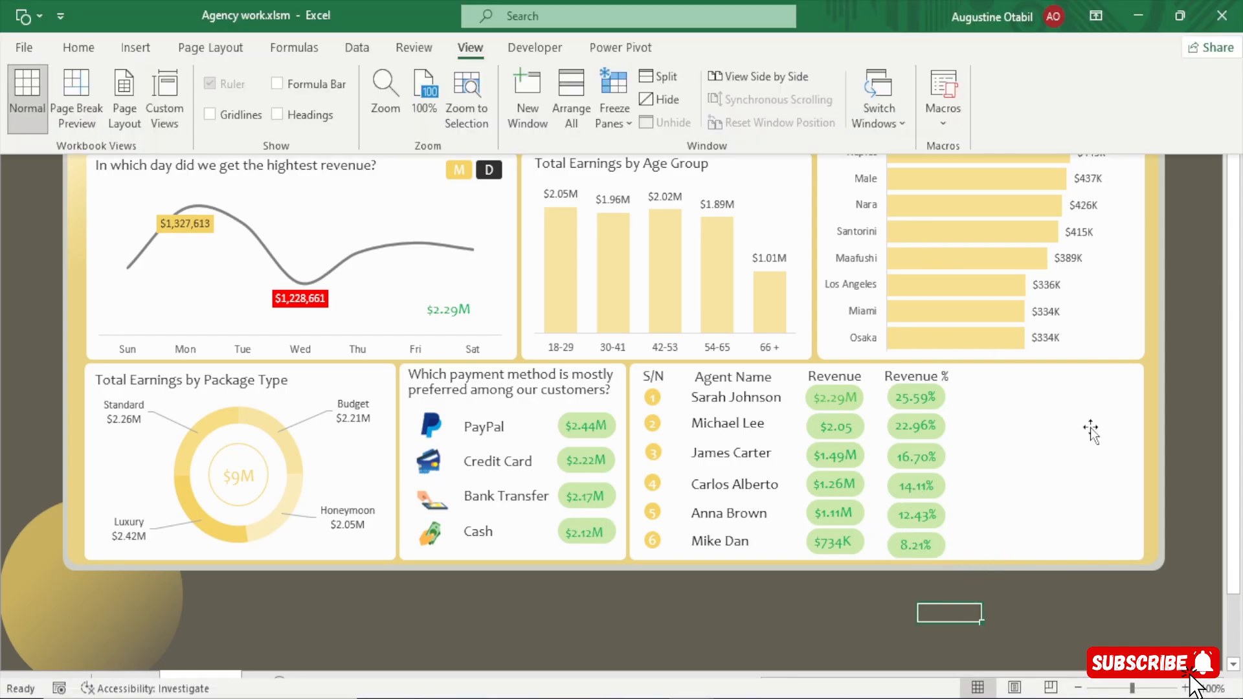
pyautogui.moveTo(692, 698)
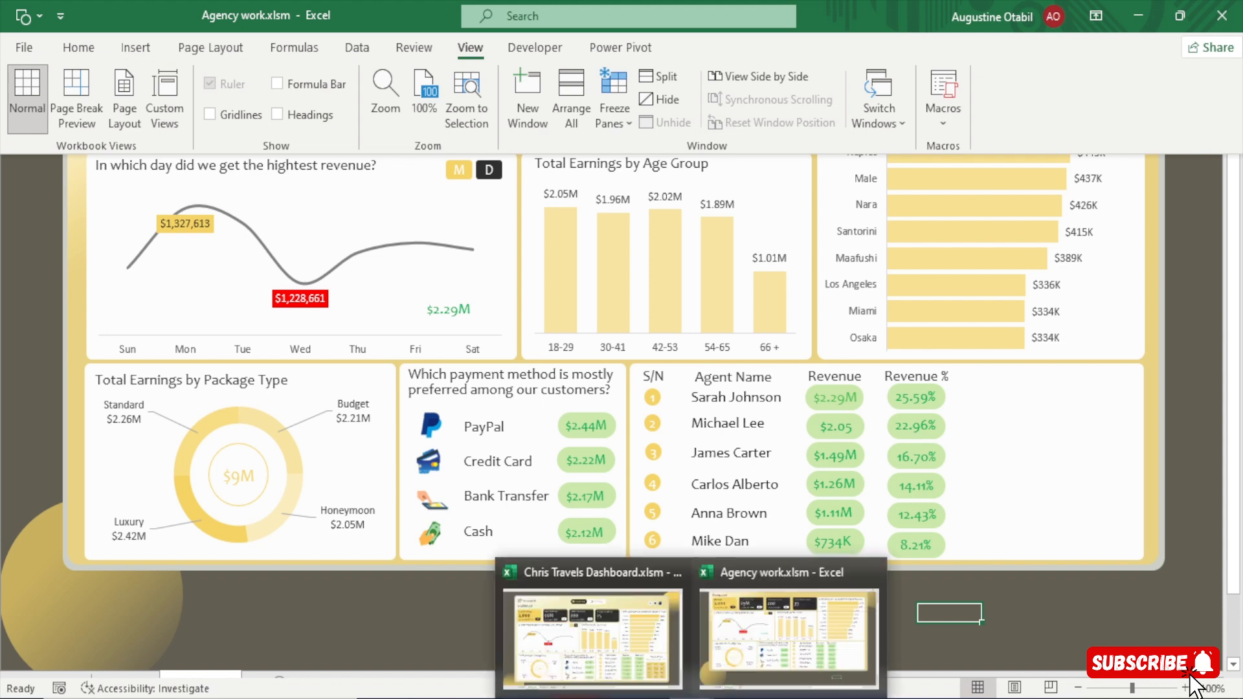
pyautogui.click(627, 646)
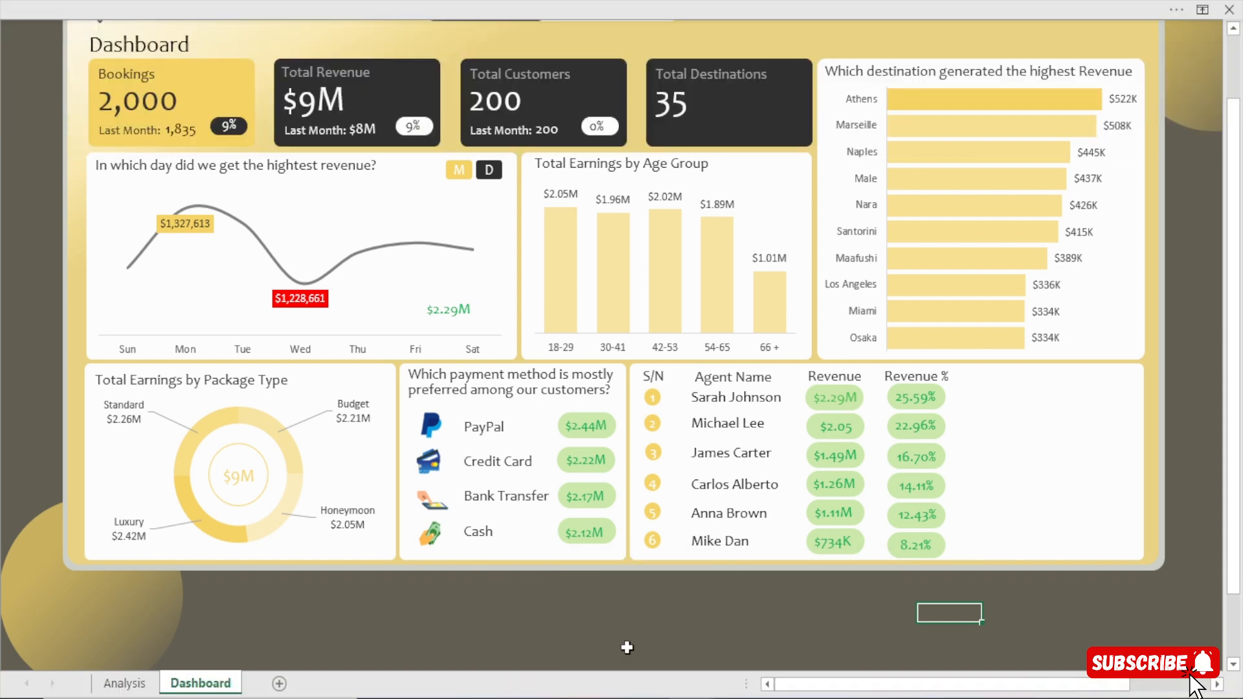
pyautogui.moveTo(692, 698)
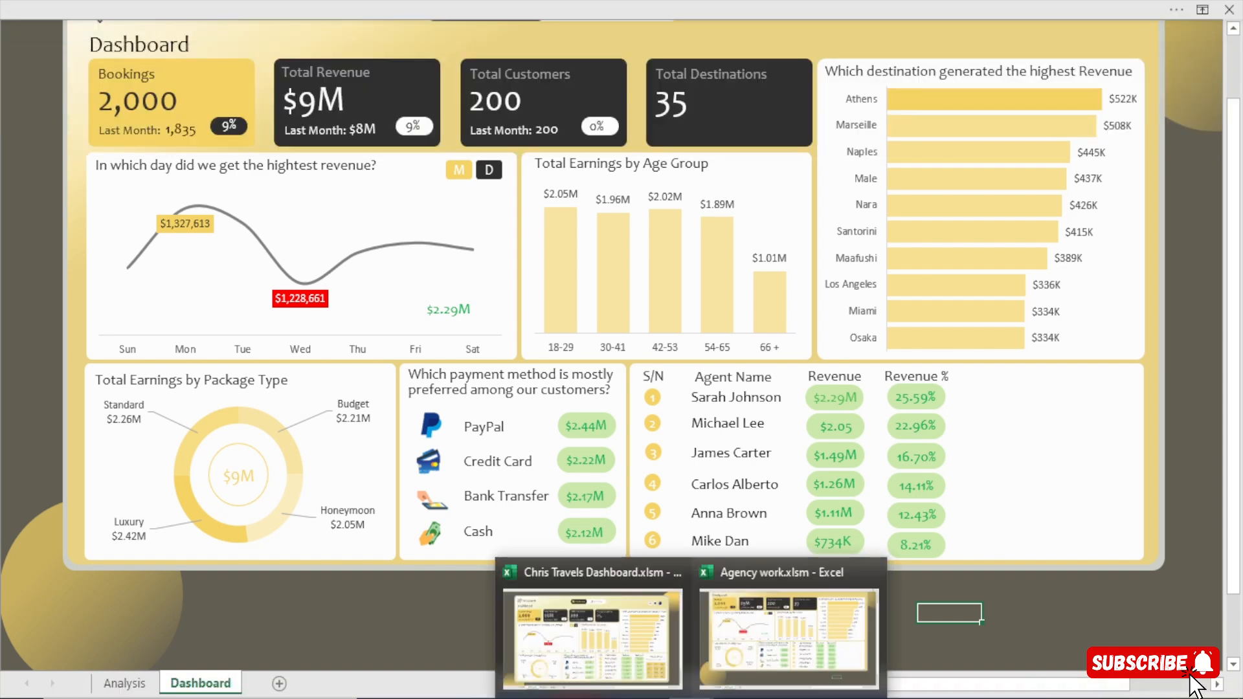
pyautogui.click(659, 667)
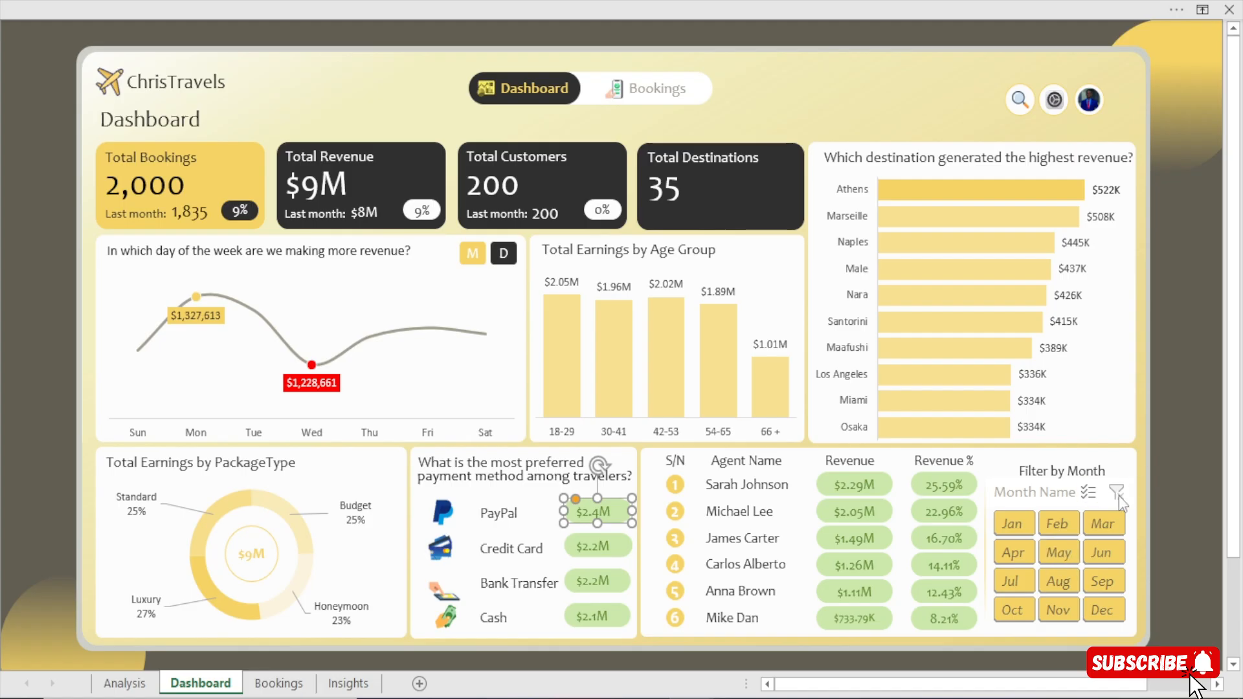
pyautogui.click(985, 528)
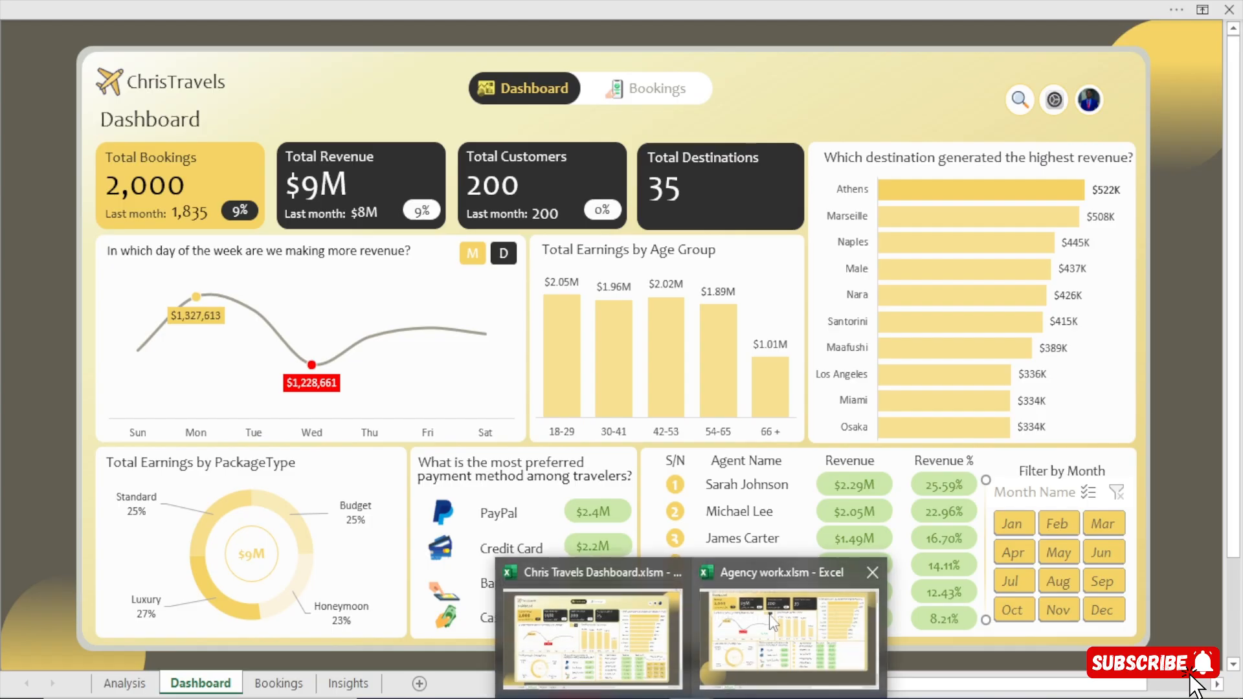
pyautogui.click(769, 615)
pyautogui.click(1005, 456)
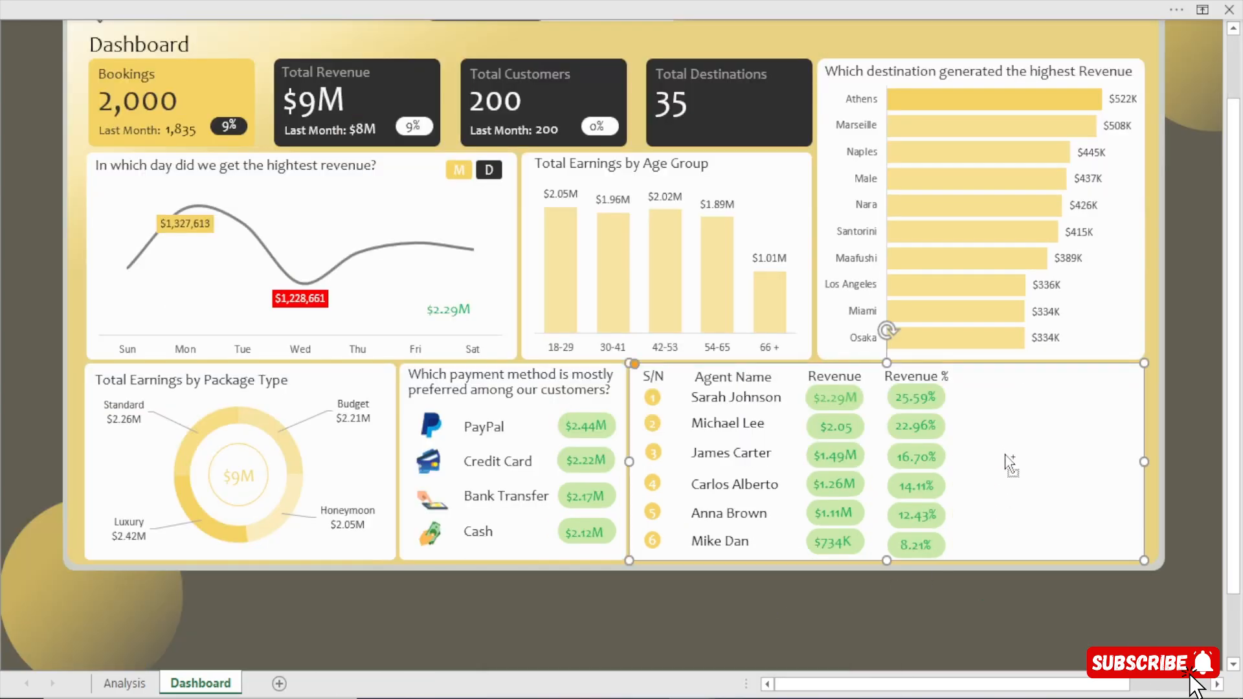
pyautogui.hotkey('ctrl', 'v')
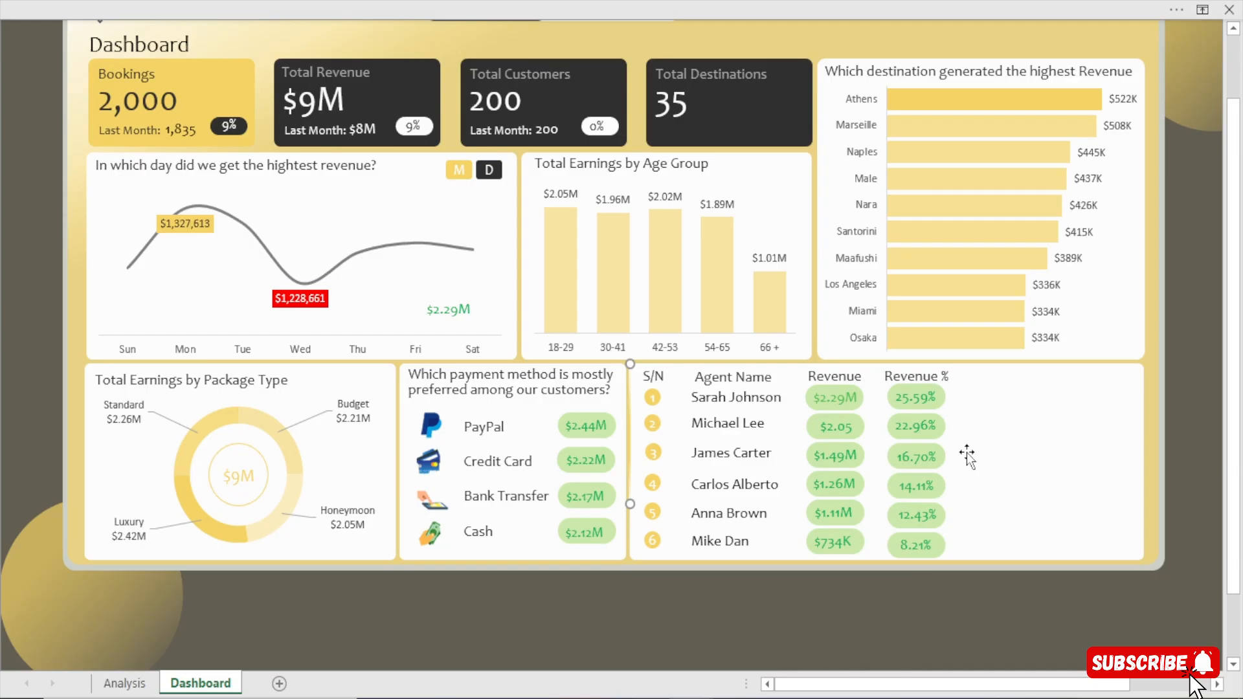
# Move the pasted divider line just past the Revenue % column on the agent card and deselect it.
pyautogui.scroll(2, 966, 452)
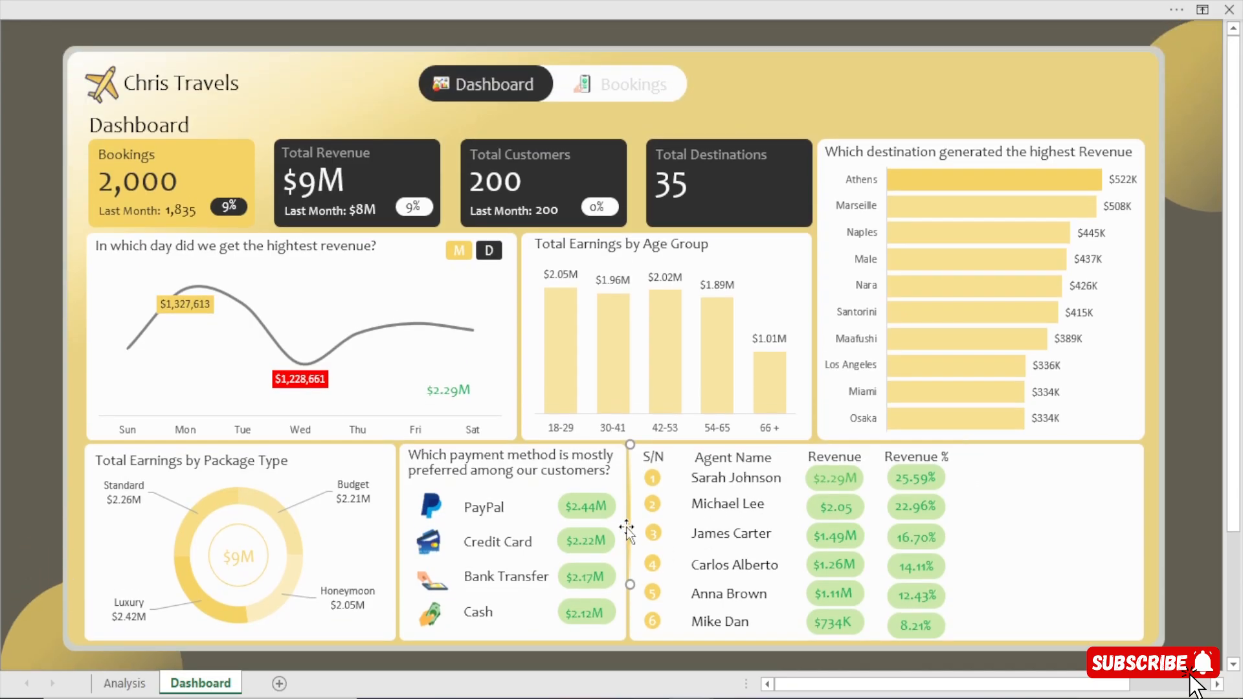
pyautogui.moveTo(630, 522); pyautogui.dragTo(956, 565)
pyautogui.click(4, 447)
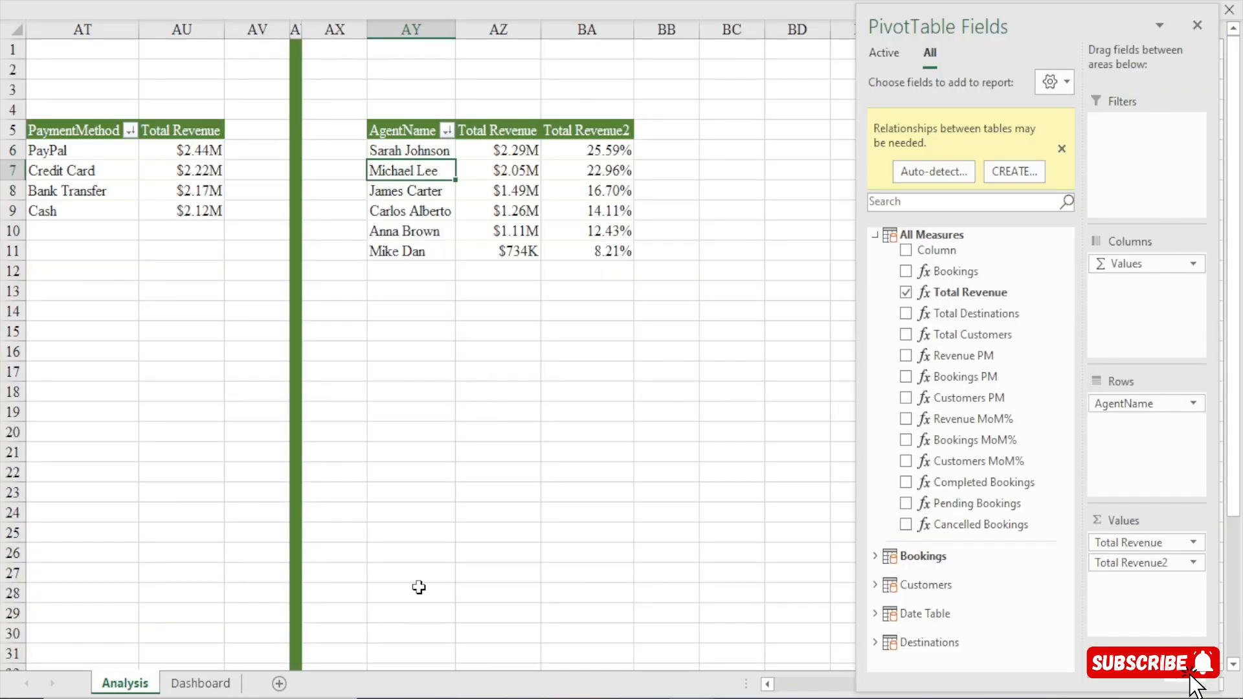
# On the Analysis sheet, rename the pivot table holding Bookings, Total Revenue, Total Destinations and Total Customers as kpi.
pyautogui.click(512, 532)
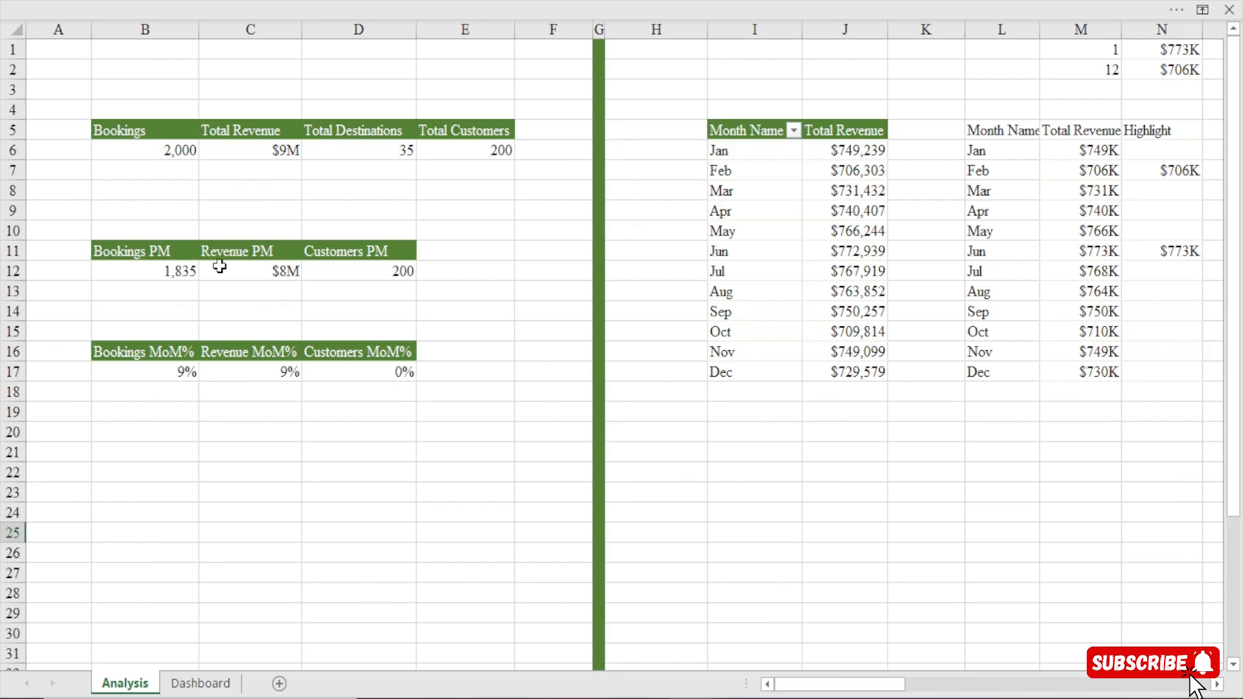
pyautogui.click(159, 149)
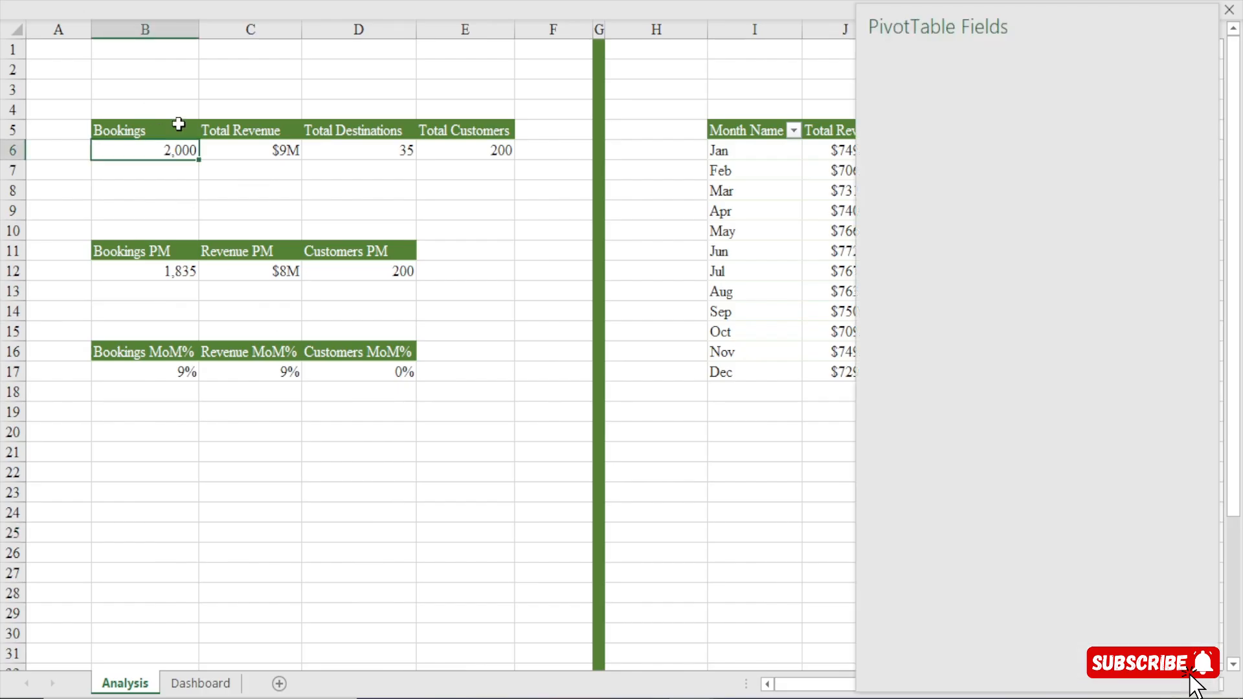
pyautogui.click(1197, 25)
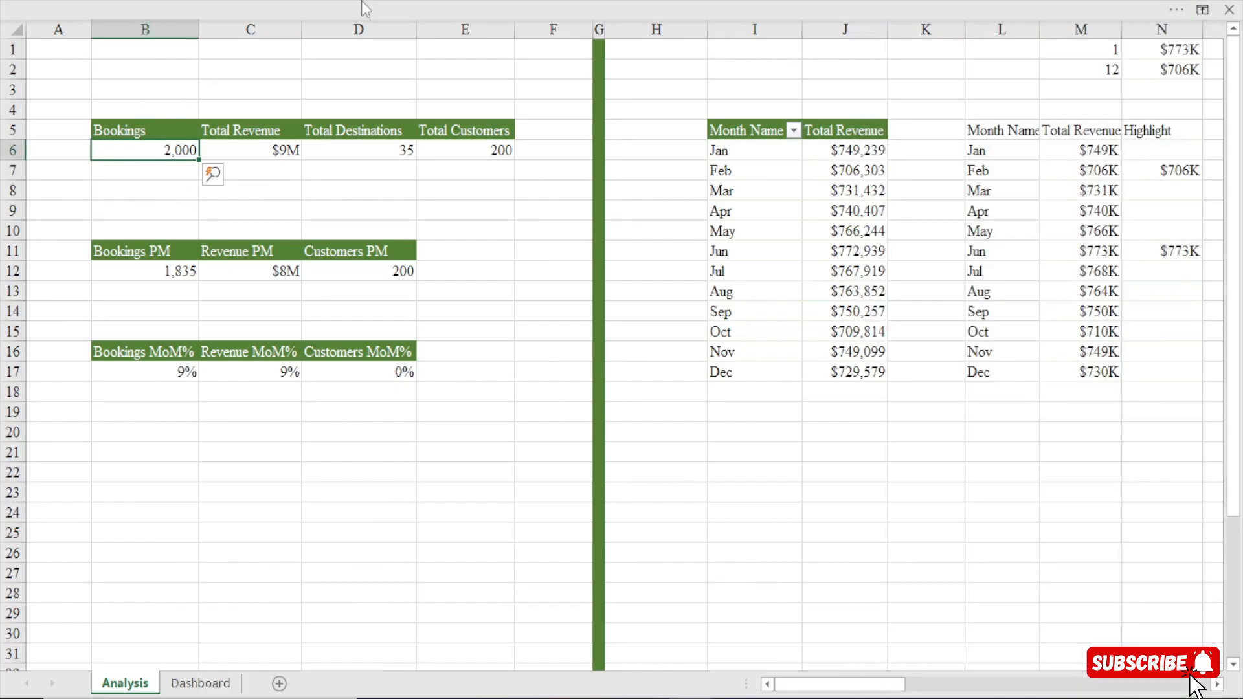
pyautogui.click(341, 9)
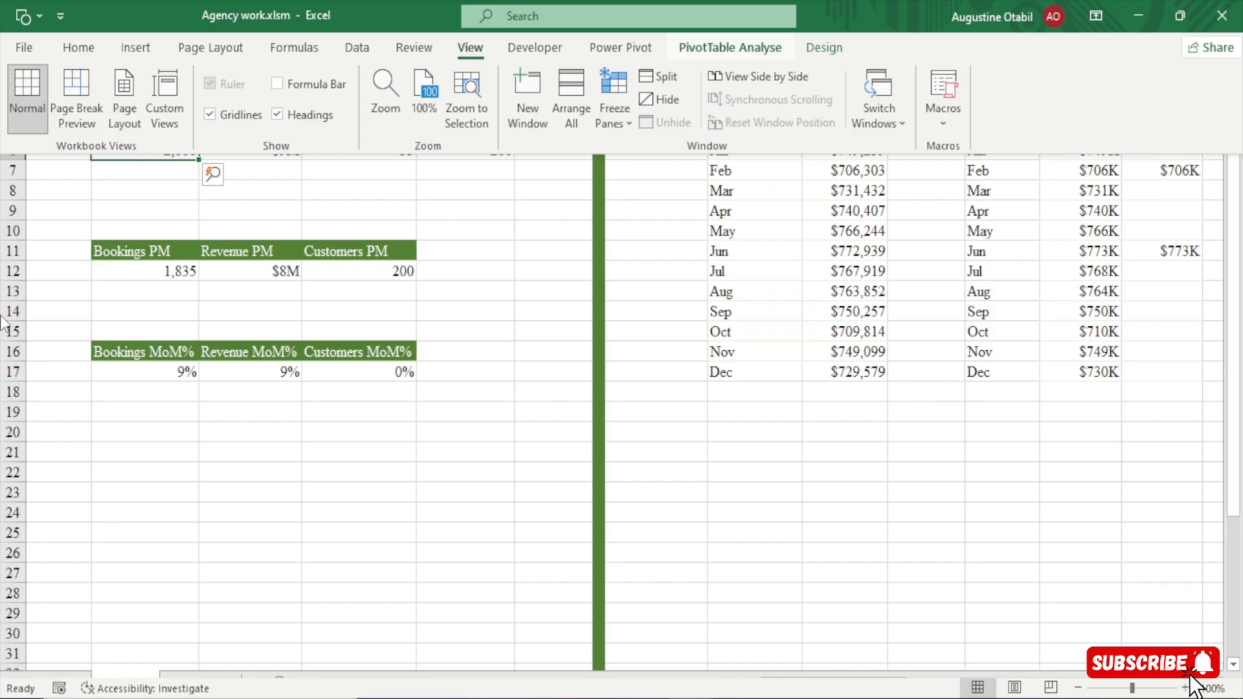
pyautogui.click(730, 48)
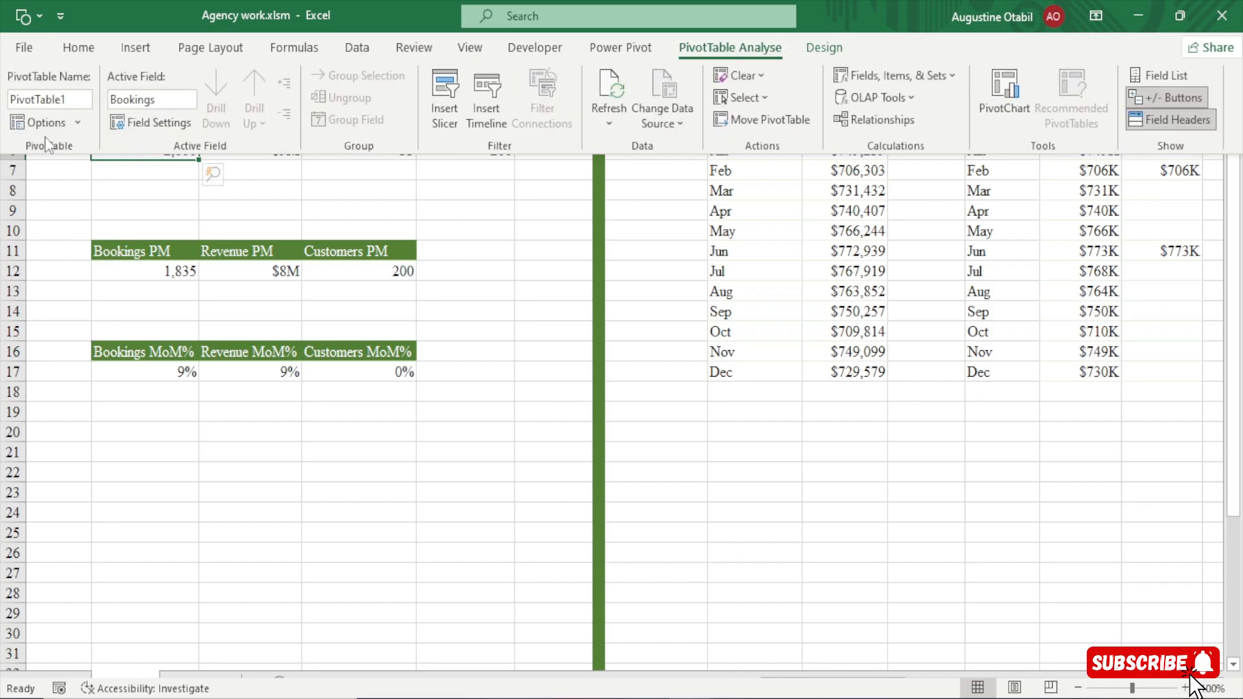
pyautogui.click(56, 100)
pyautogui.write('kpi')
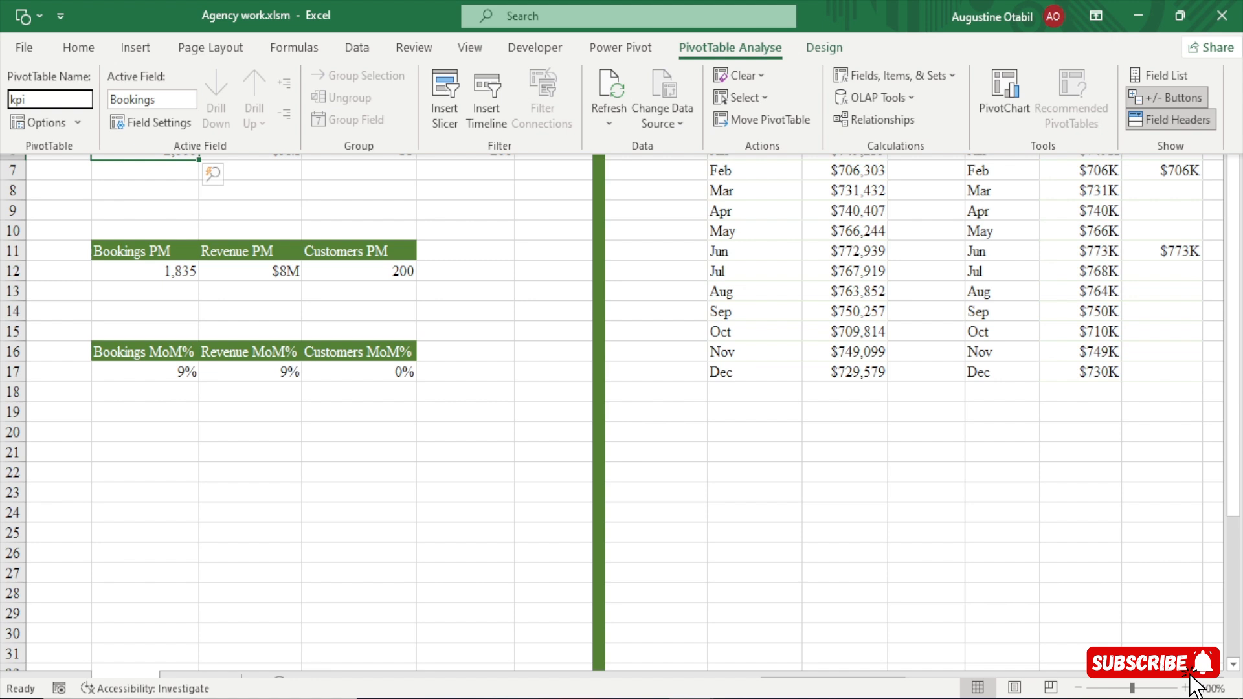
pyautogui.press('Return')
# Give the pivot table holding Bookings PM, Revenue PM and Customers PM a name that identifies its previous-month figures.
pyautogui.click(311, 272)
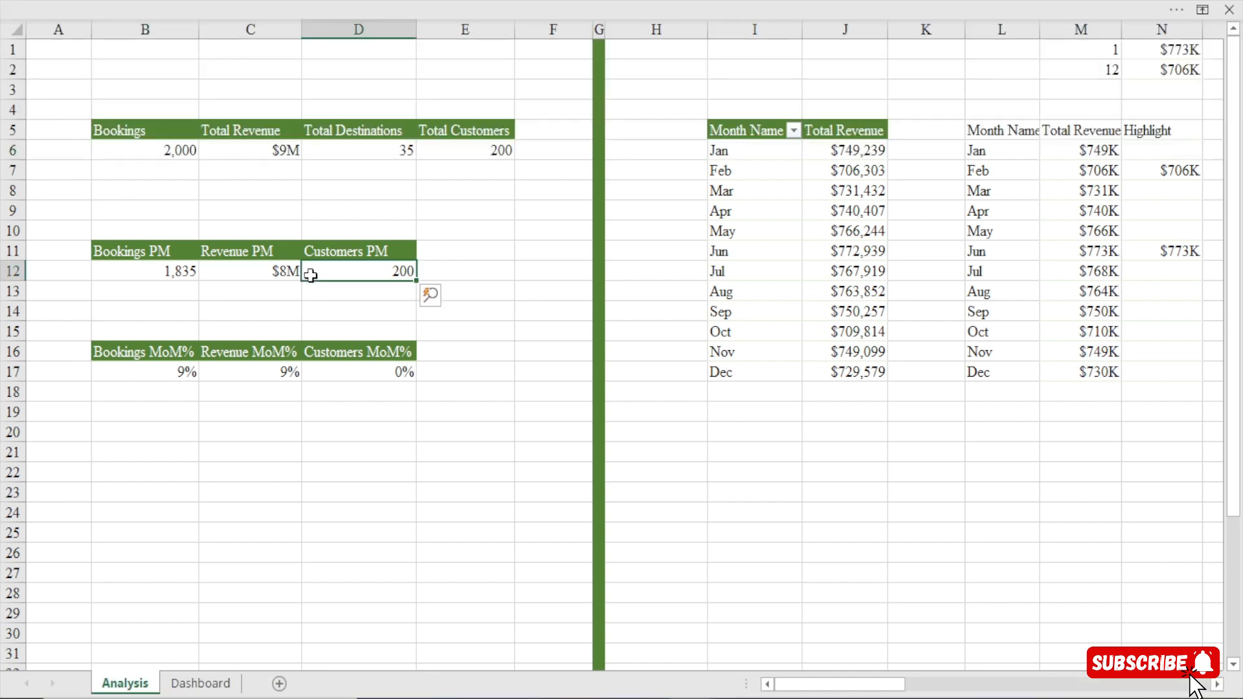
pyautogui.click(568, 8)
pyautogui.click(49, 97)
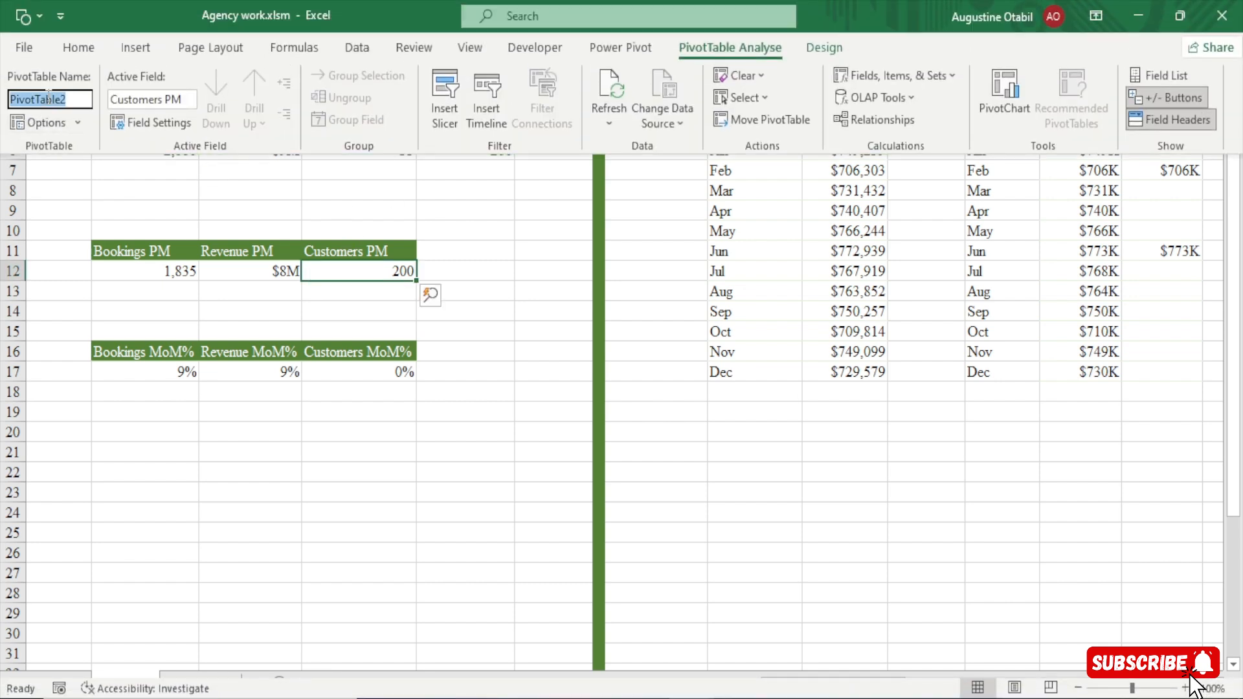
pyautogui.write('p-')
pyautogui.write('evious')
pyautogui.press('Return')
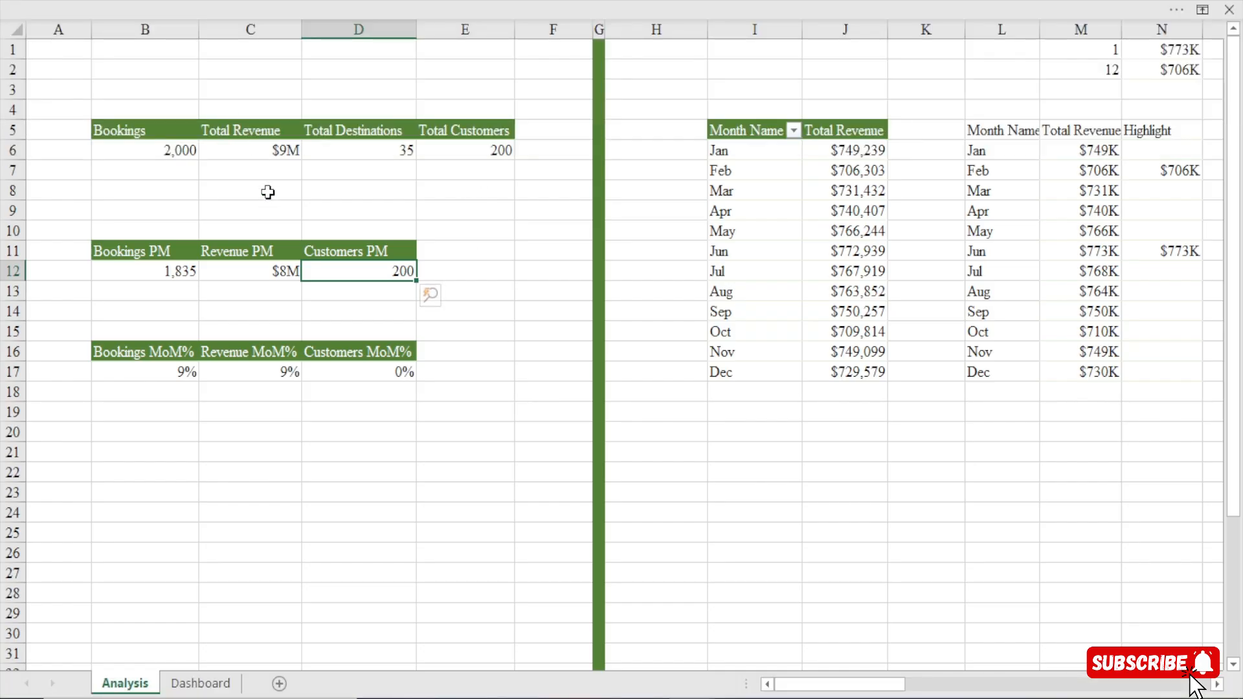
# Rename the pivot table holding the Bookings, Revenue and Customers MoM% values as MoM%.
pyautogui.click(264, 368)
pyautogui.click(453, 2)
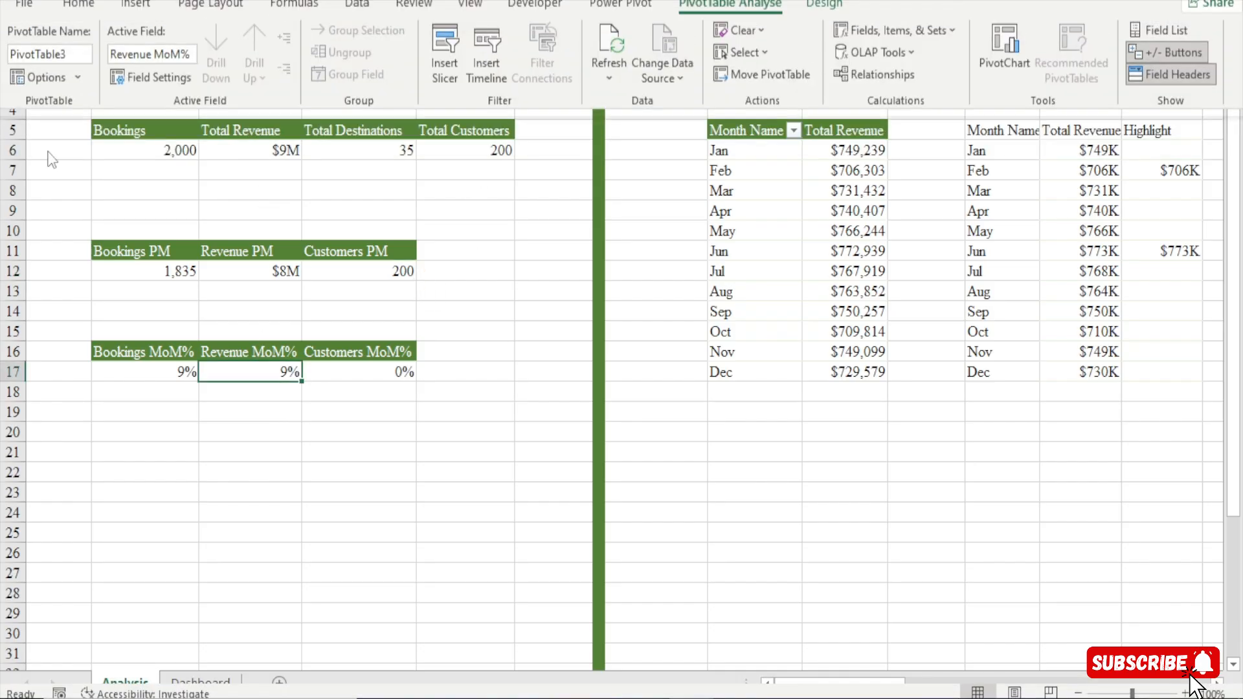
pyautogui.click(47, 100)
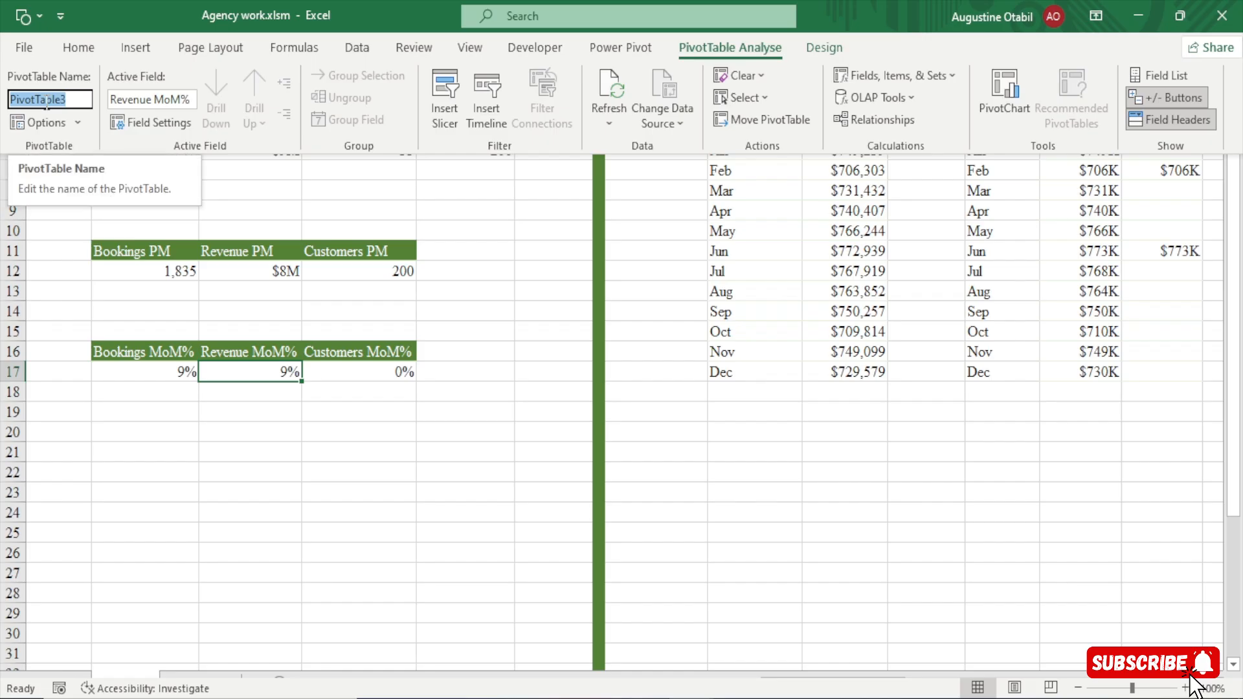
pyautogui.write('M')
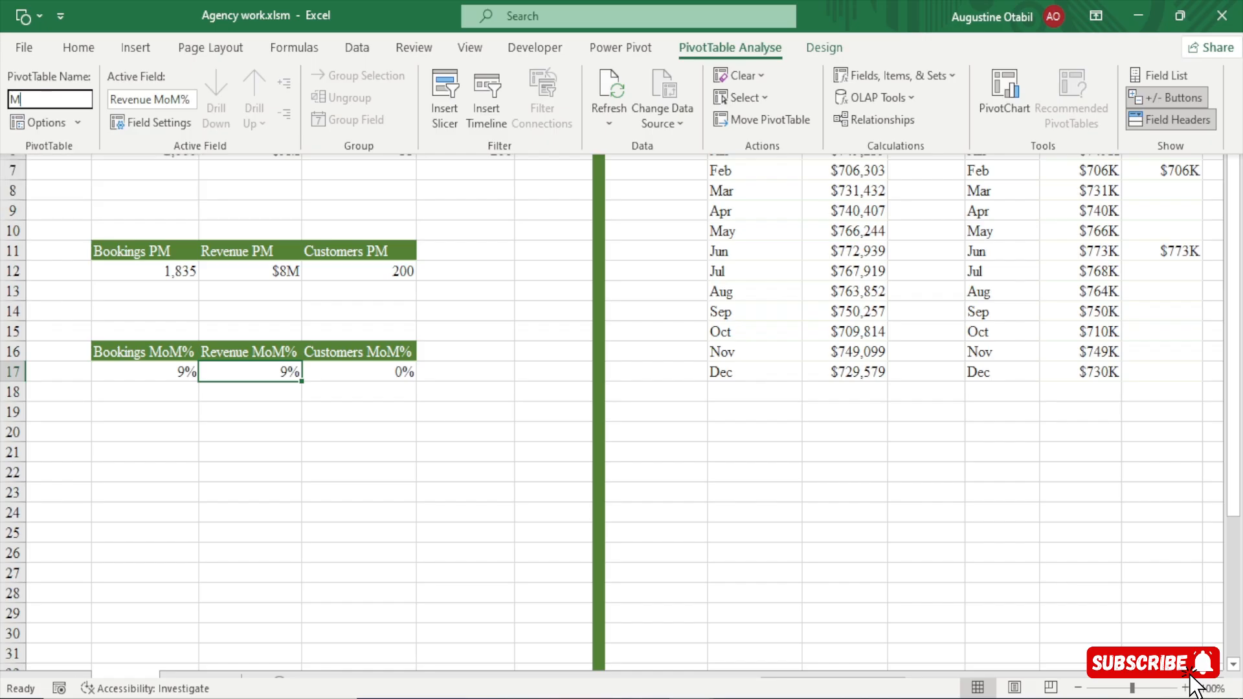
pyautogui.write('oM%')
pyautogui.press('Return')
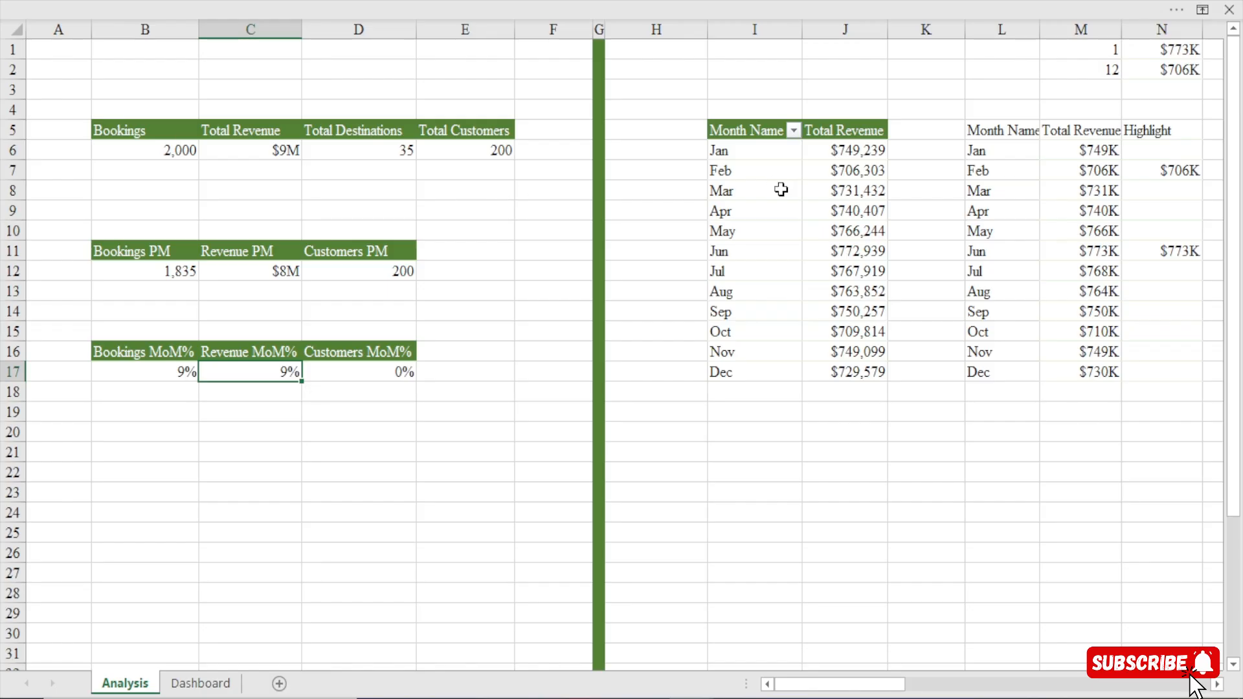
# Give the pivot table listing Total Revenue by Month Name a name that identifies its months.
pyautogui.click(738, 194)
pyautogui.click(440, 10)
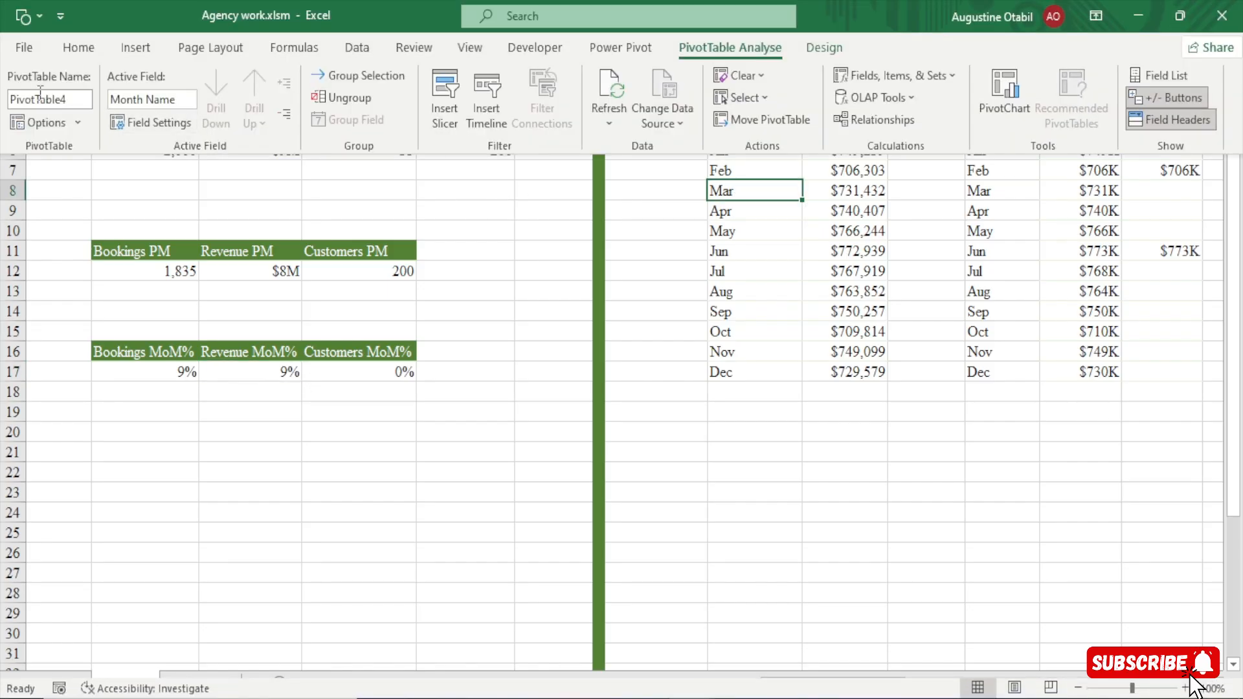
pyautogui.click(57, 103)
pyautogui.write('months')
pyautogui.press('Return')
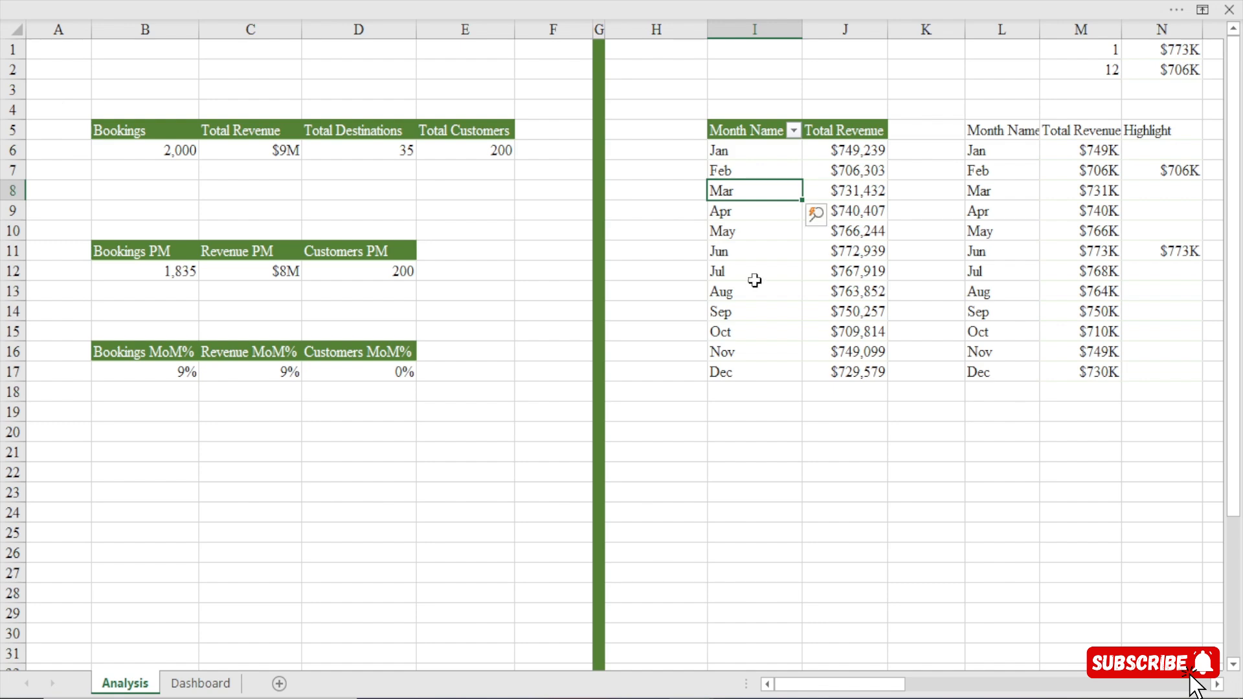
# Rename the pivot table listing Total Revenue by Day Name as Days.
pyautogui.moveTo(851, 685); pyautogui.dragTo(942, 684)
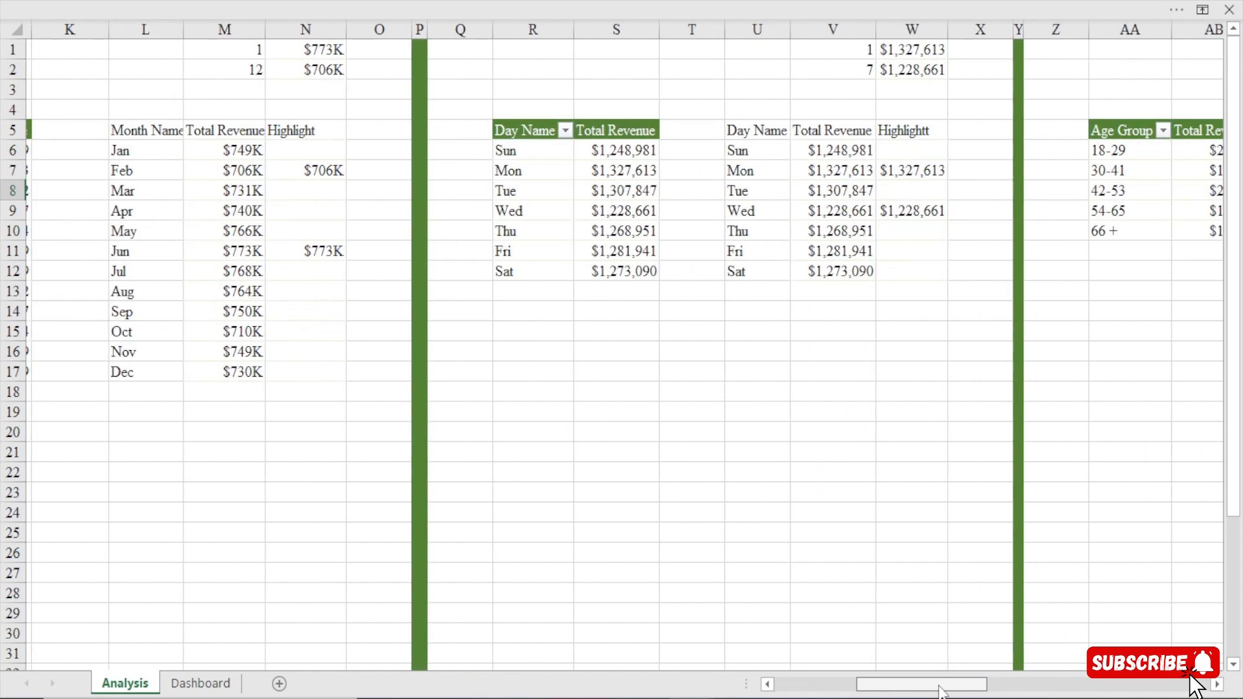
pyautogui.click(449, 191)
pyautogui.click(313, 2)
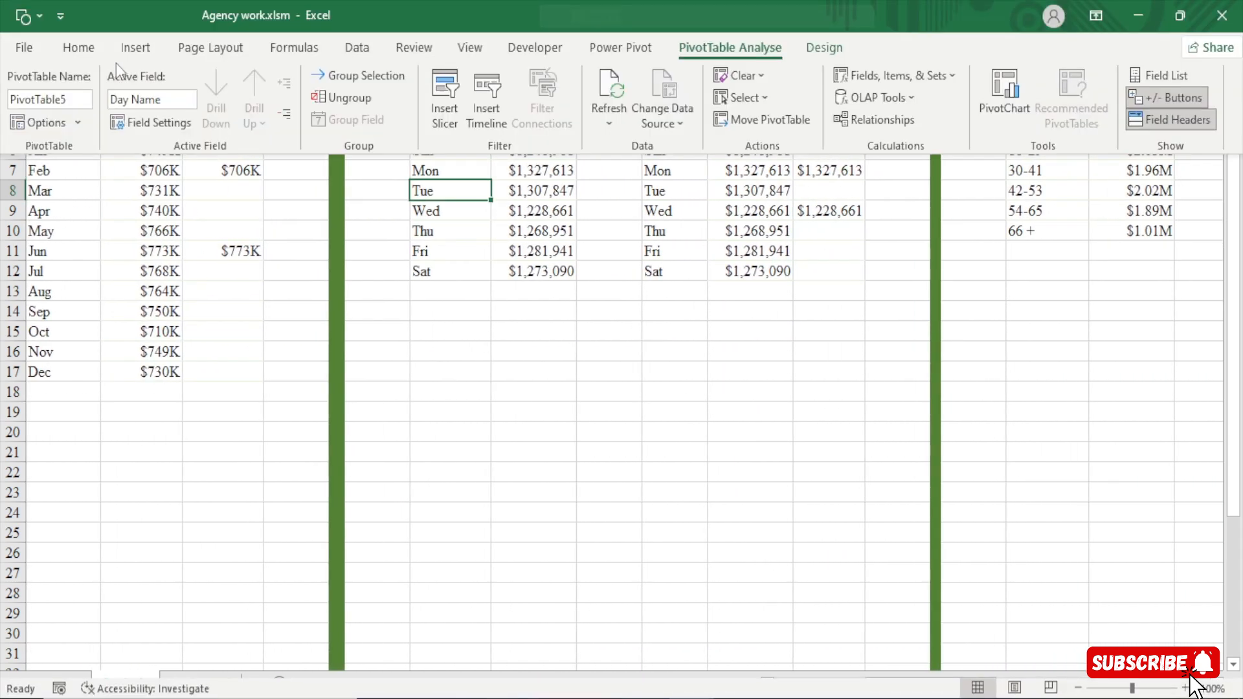
pyautogui.click(59, 98)
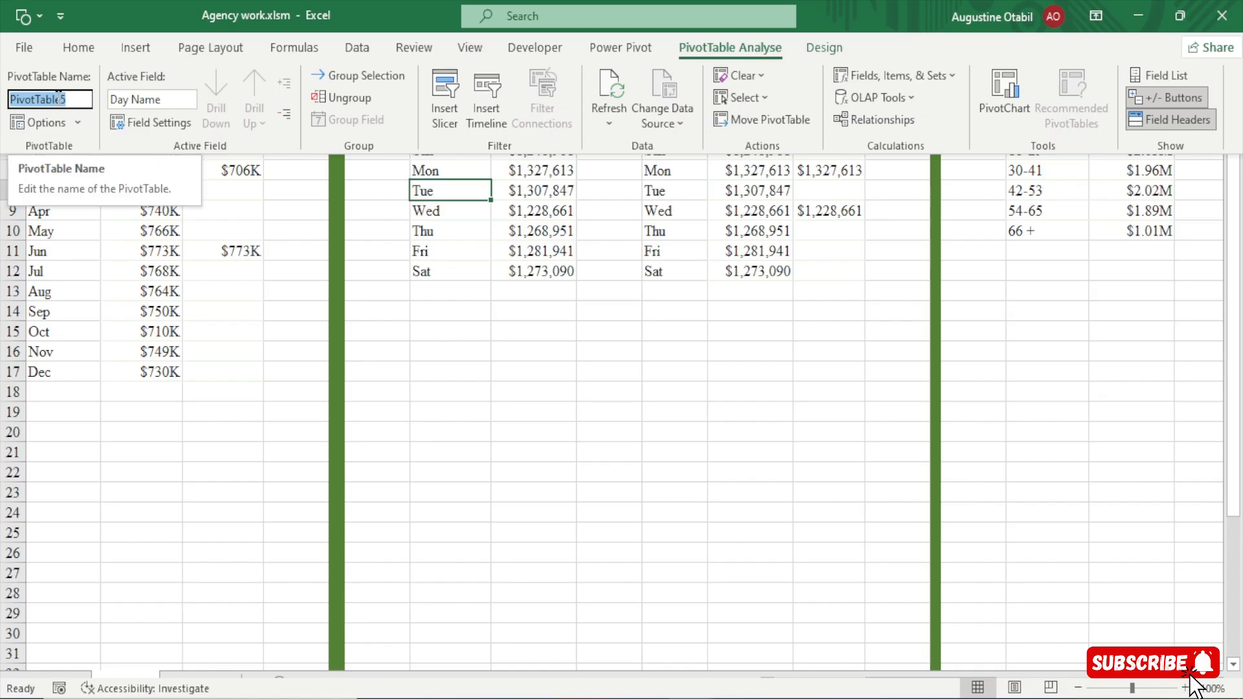
pyautogui.write('Days')
pyautogui.press('Return')
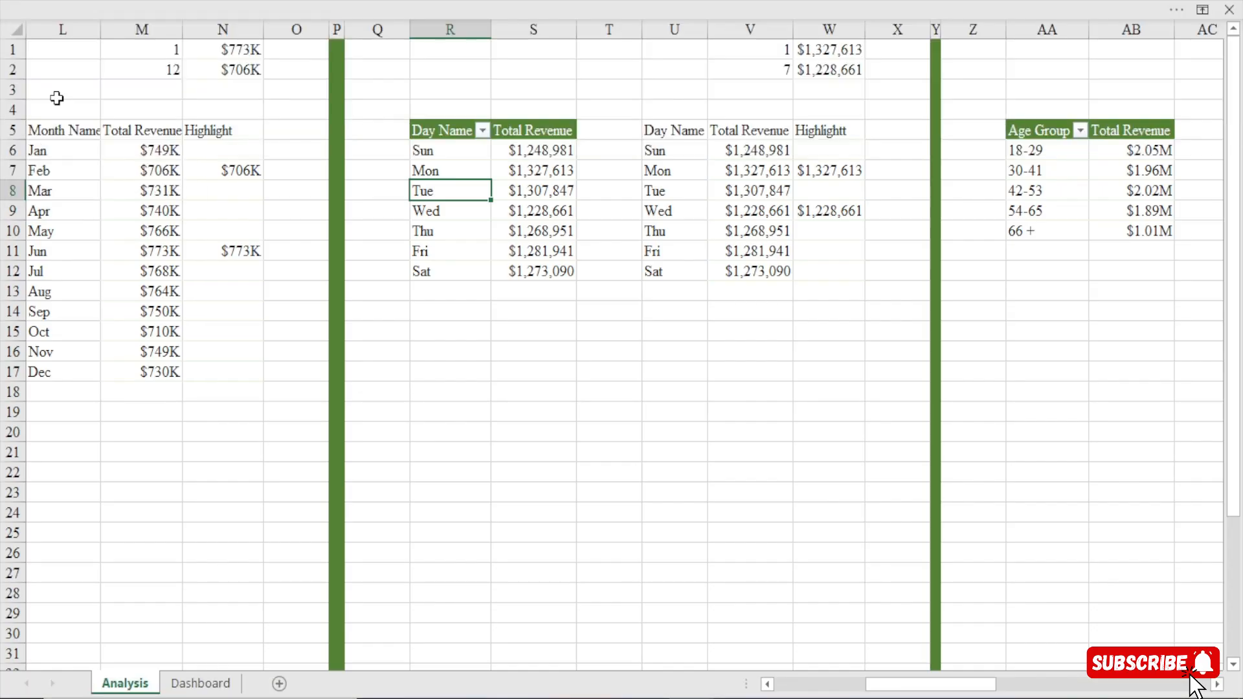
pyautogui.moveTo(673, 151); pyautogui.dragTo(743, 251)
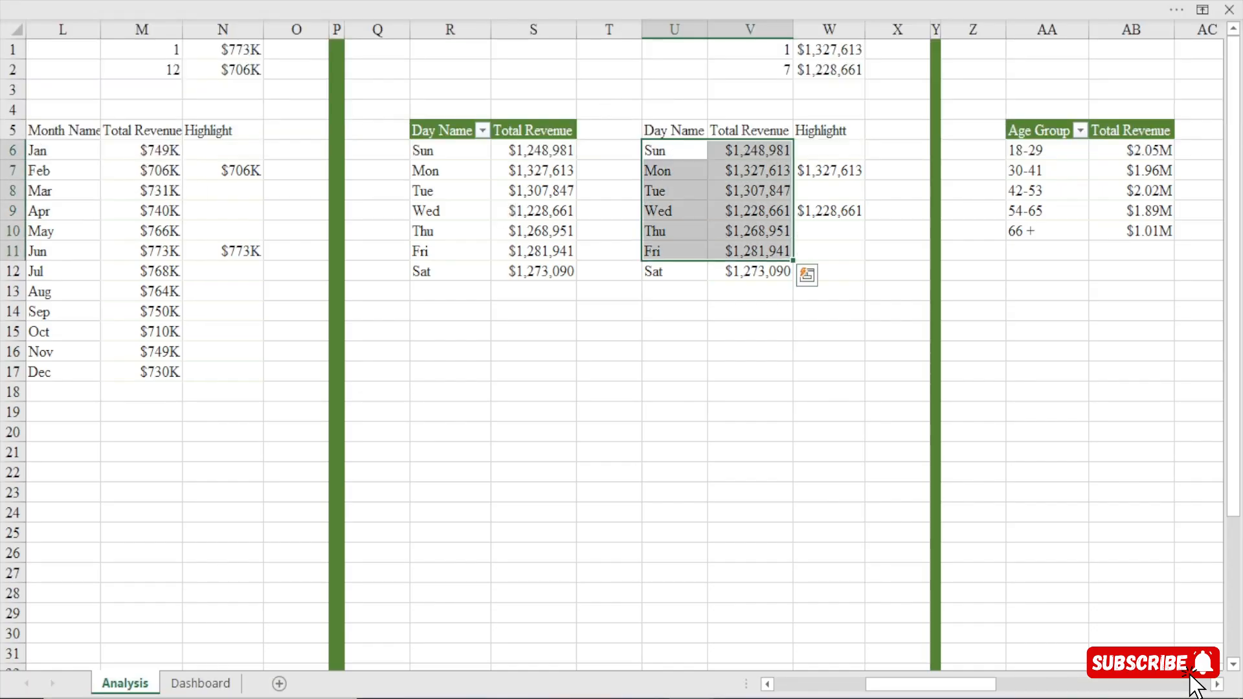
pyautogui.click(678, 189)
pyautogui.click(550, 191)
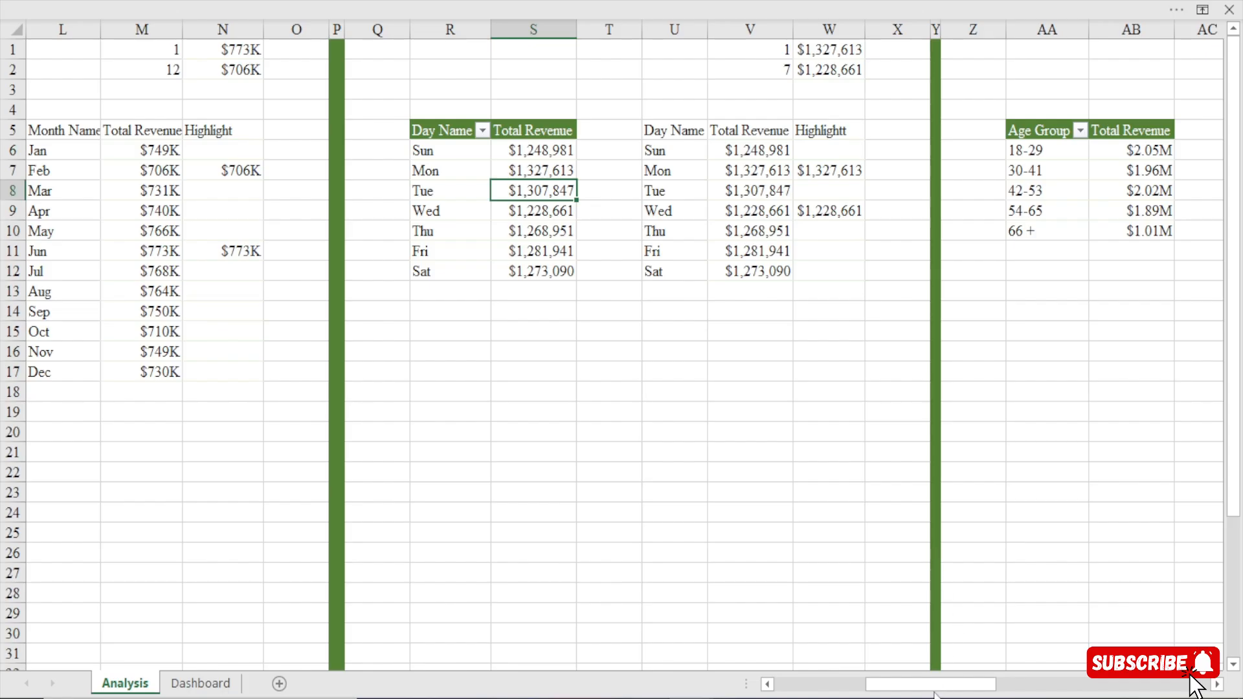
# Give the pivot table listing Total Revenue by Age Group a name that identifies its age groups.
pyautogui.moveTo(945, 685); pyautogui.dragTo(1010, 687)
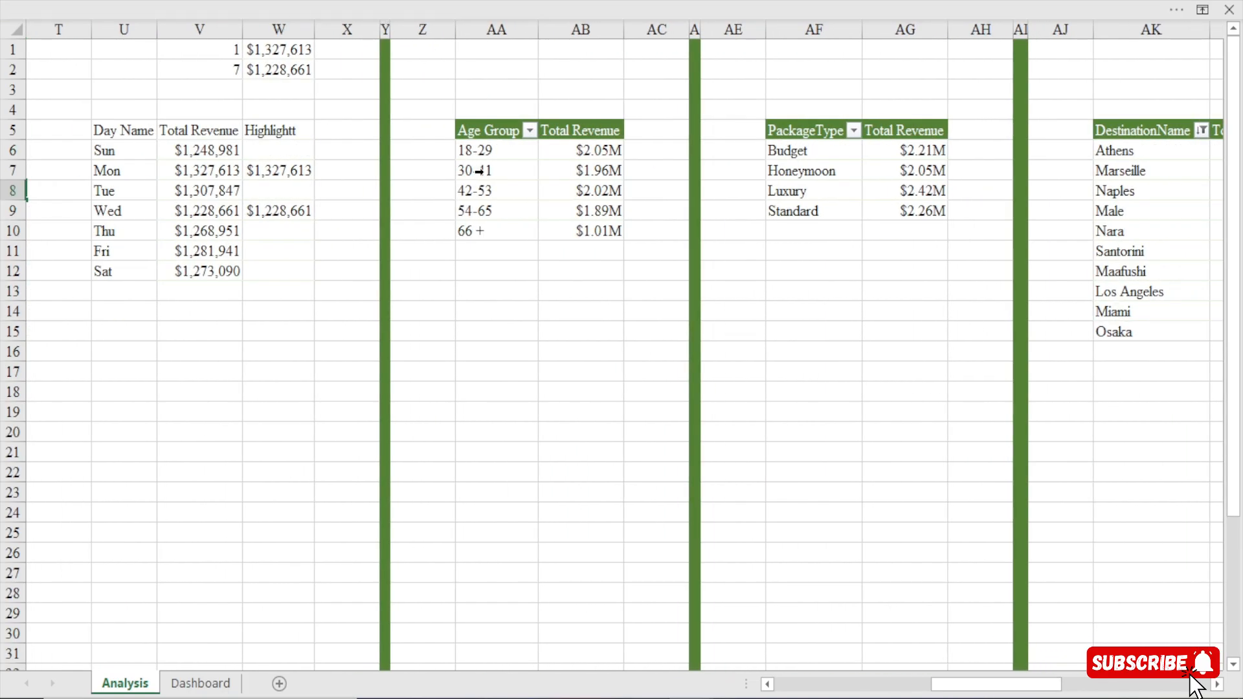
pyautogui.click(483, 184)
pyautogui.click(359, 3)
pyautogui.click(488, 173)
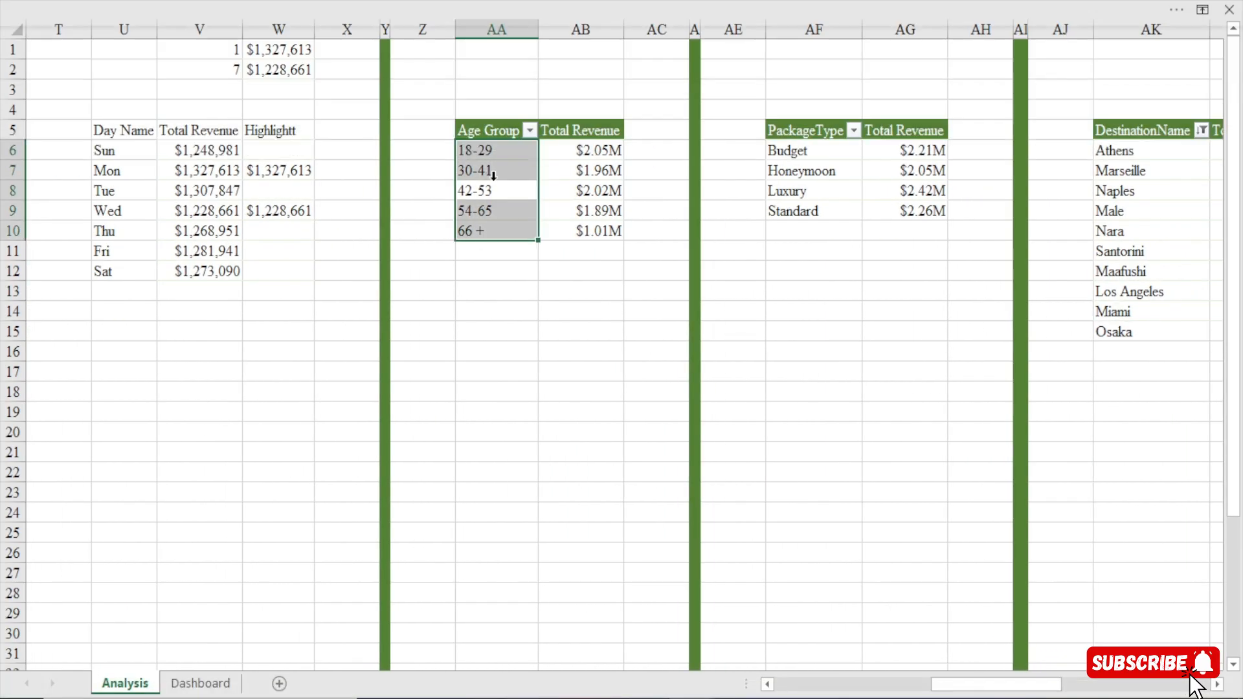
pyautogui.click(488, 172)
pyautogui.click(71, 3)
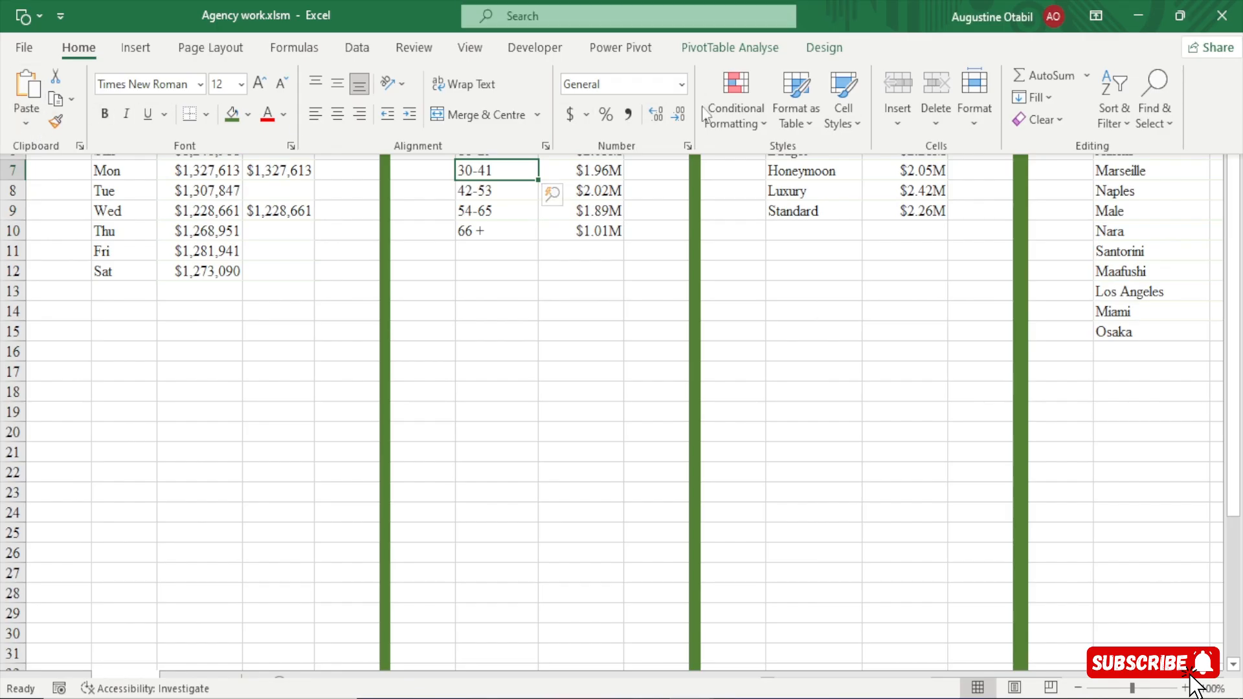
pyautogui.click(725, 47)
pyautogui.click(73, 98)
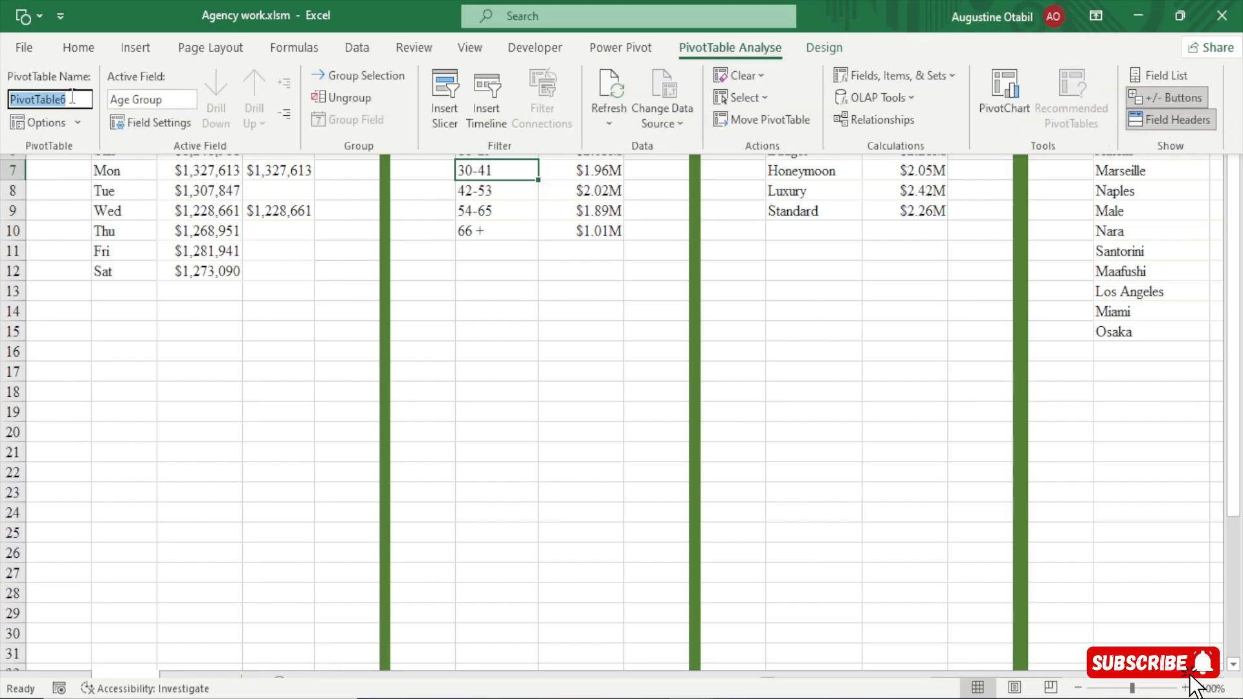
pyautogui.write('ageGroup')
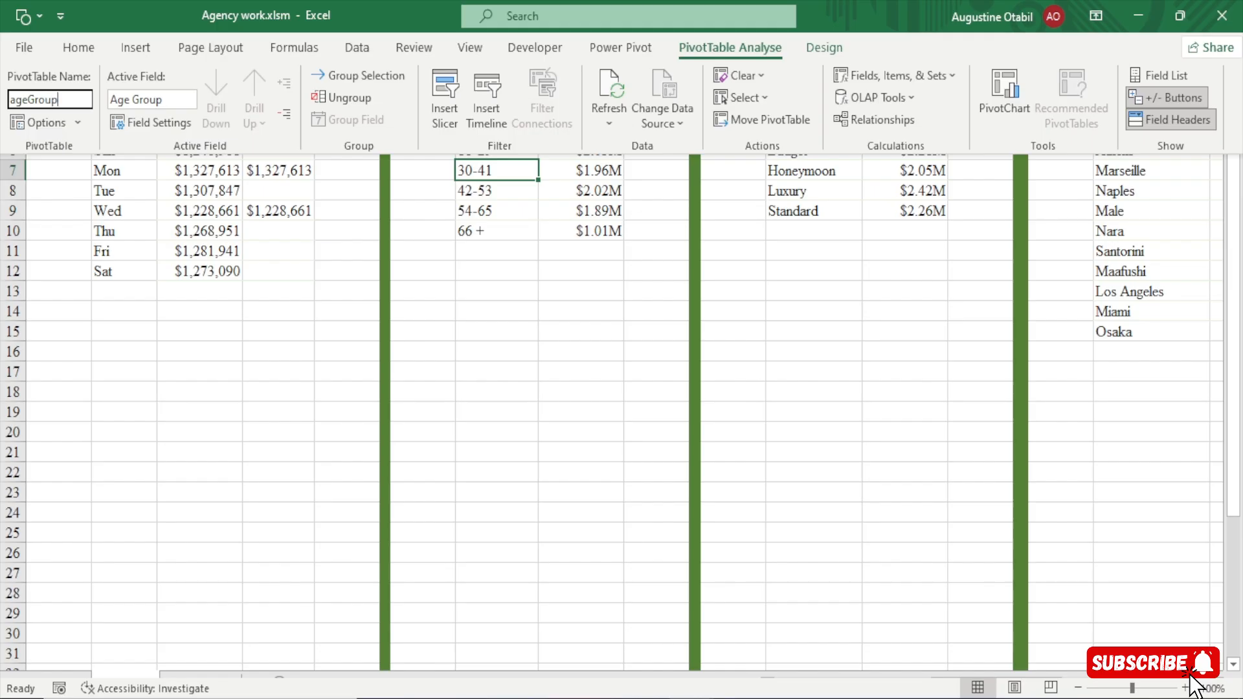
pyautogui.press('Return')
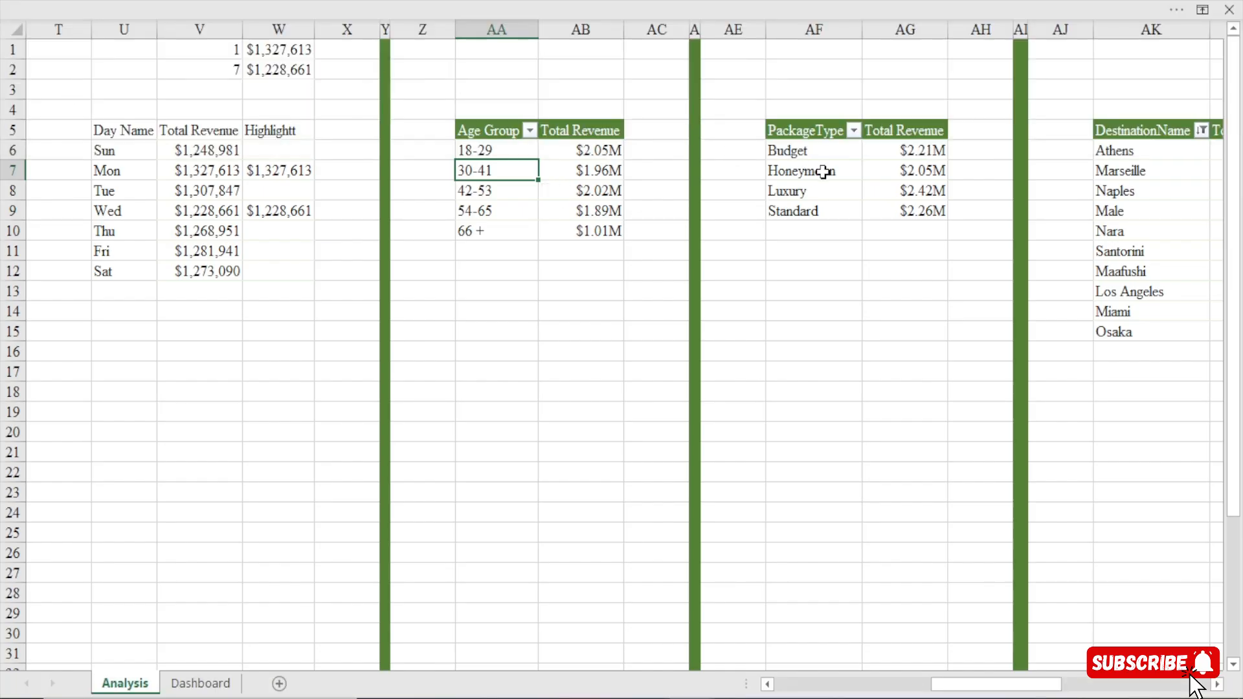
# Give the pivot table listing Total Revenue by PackageType a name that identifies its package types.
pyautogui.click(822, 171)
pyautogui.click(518, 1)
pyautogui.click(50, 99)
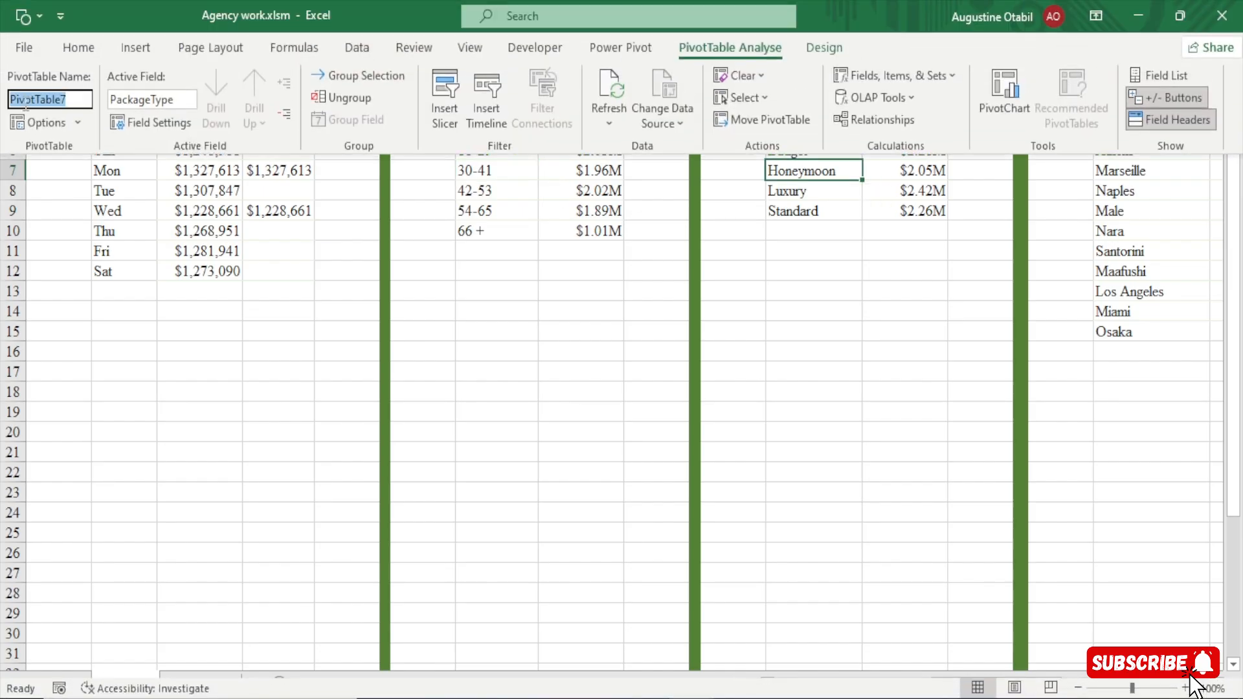
pyautogui.write('package')
pyautogui.press('Return')
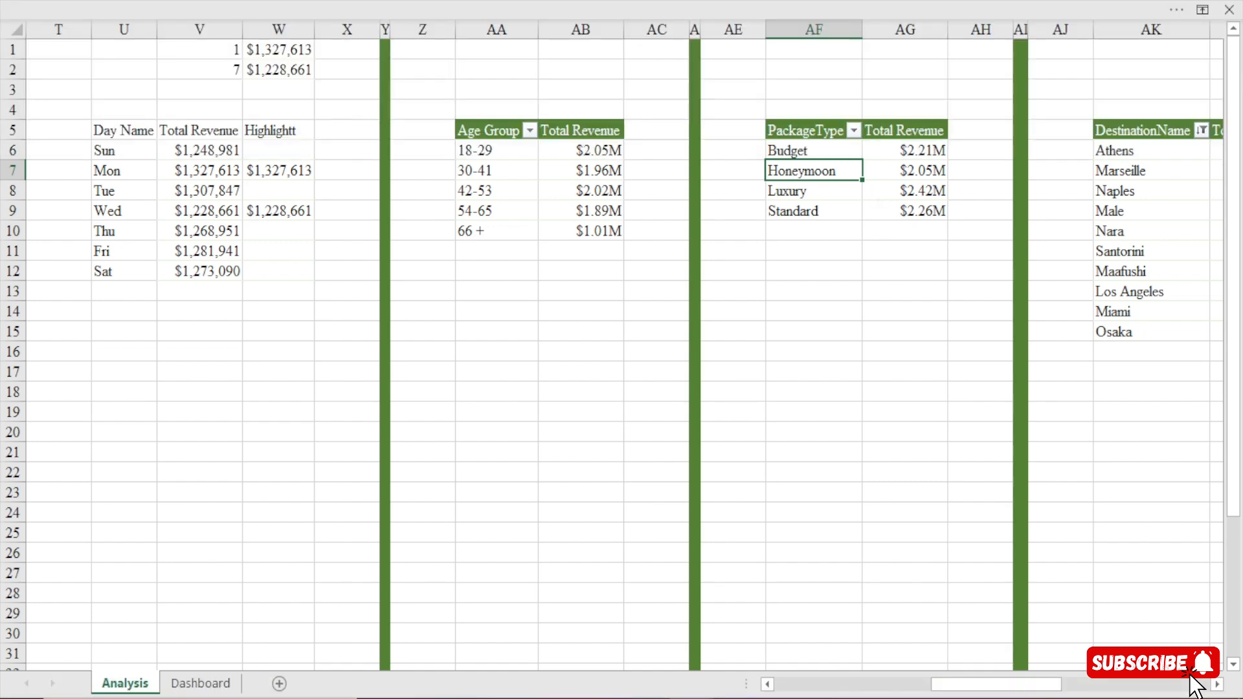
# Rename the pivot table listing Total Revenue by DestinationName as destinations.
pyautogui.moveTo(1004, 689); pyautogui.dragTo(1053, 689)
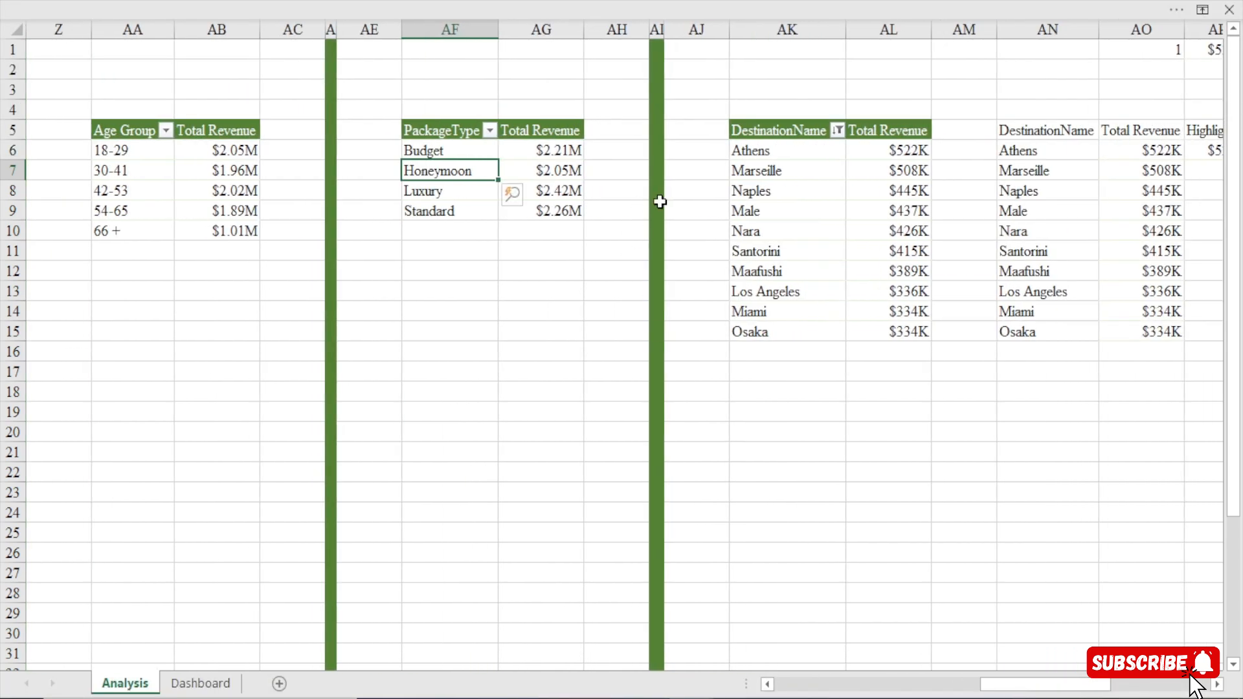
pyautogui.click(787, 181)
pyautogui.click(785, 189)
pyautogui.click(619, 1)
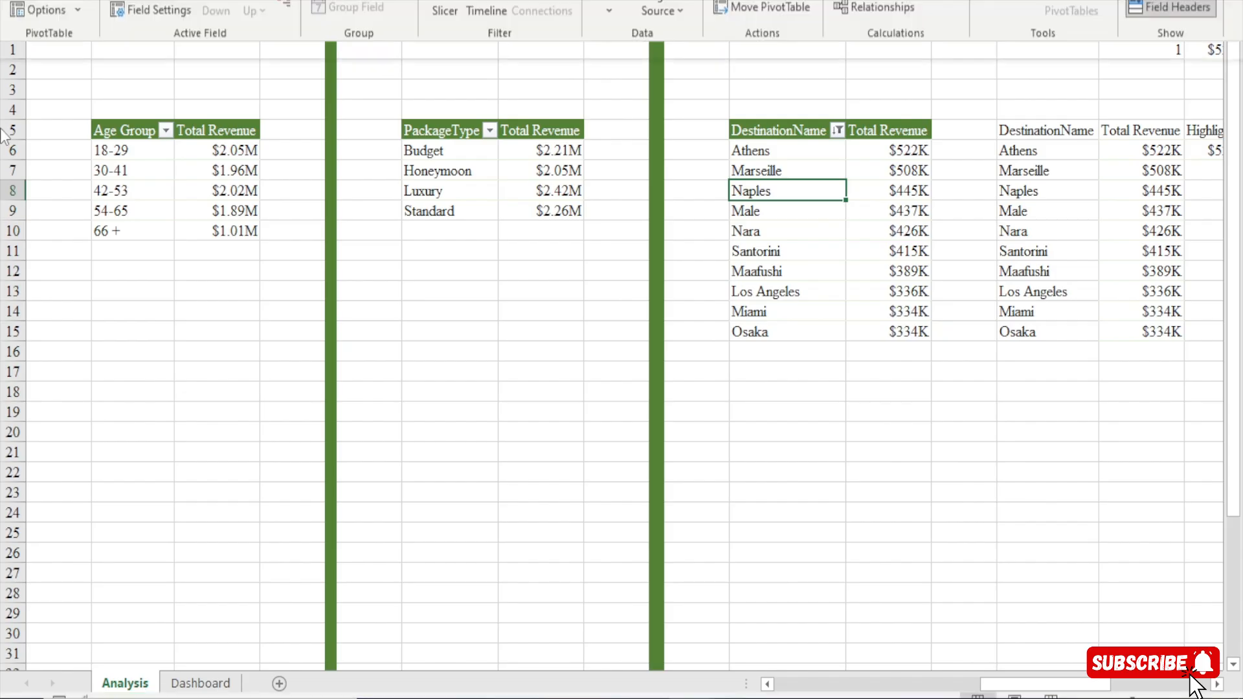
pyautogui.click(52, 102)
pyautogui.write('destinations')
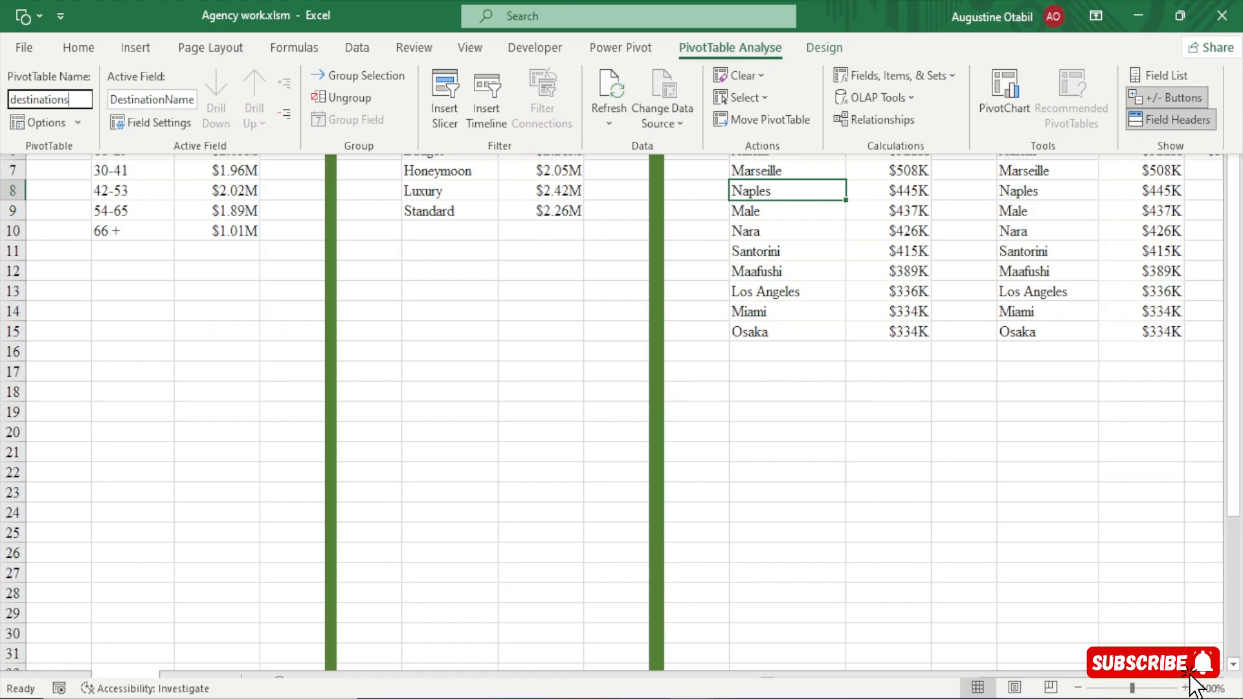
pyautogui.press('Return')
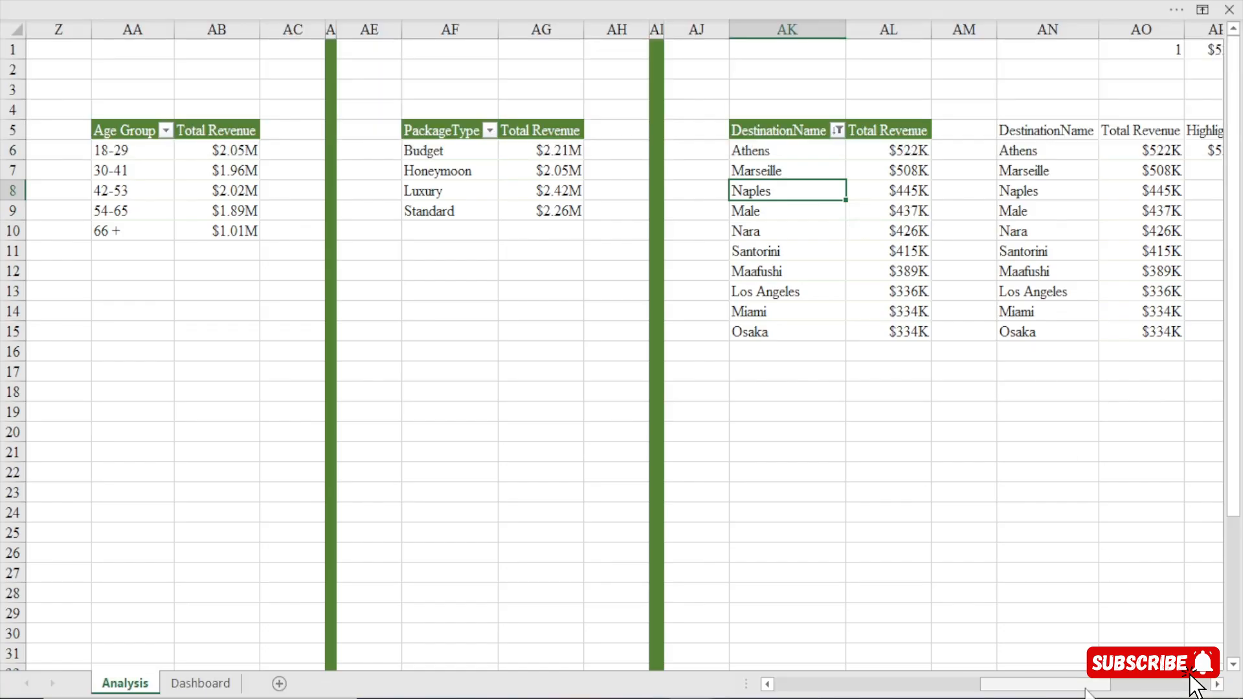
# Rename the pivot table listing Total Revenue by PaymentMethod as paymentmethods.
pyautogui.hscroll(4, 1086, 688)
pyautogui.click(708, 163)
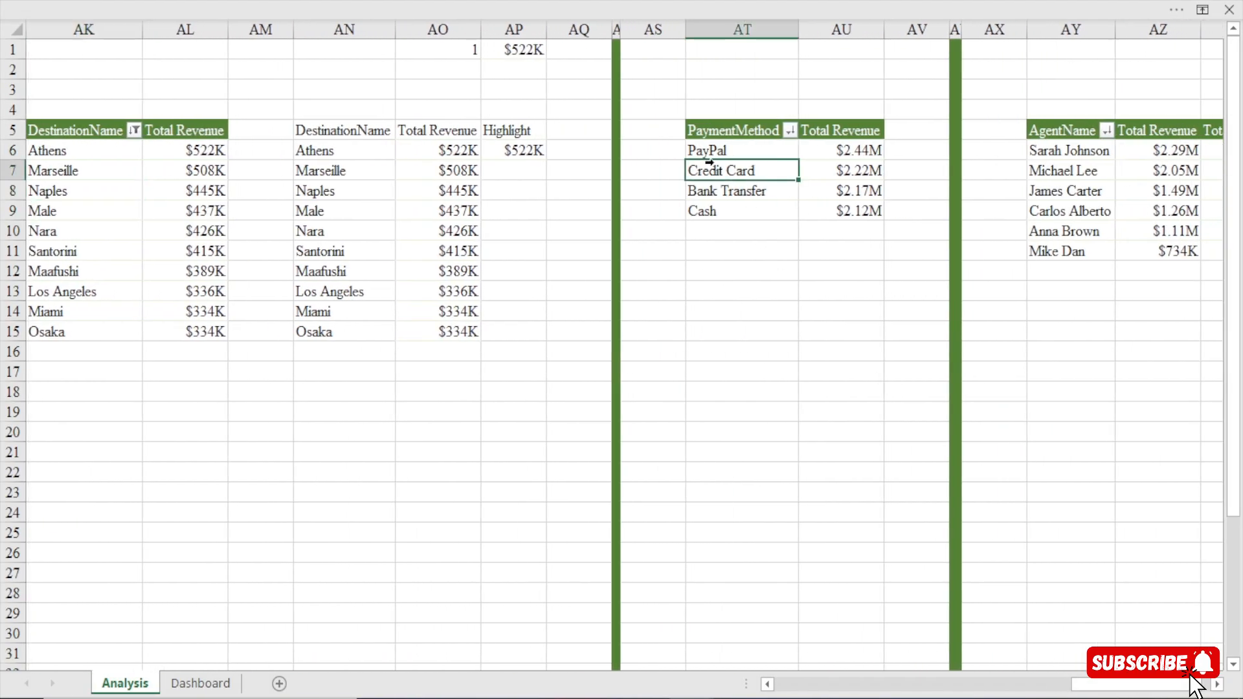
pyautogui.click(522, 6)
pyautogui.click(52, 102)
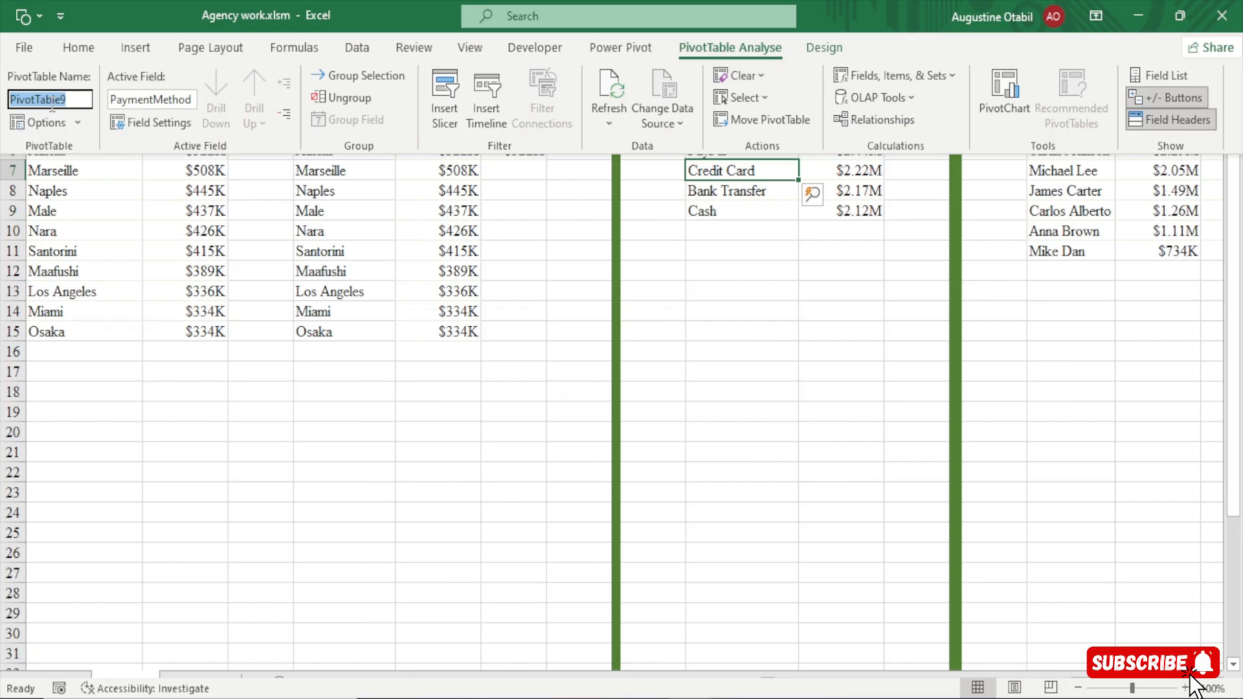
pyautogui.write('pa')
pyautogui.write('ymentmethods')
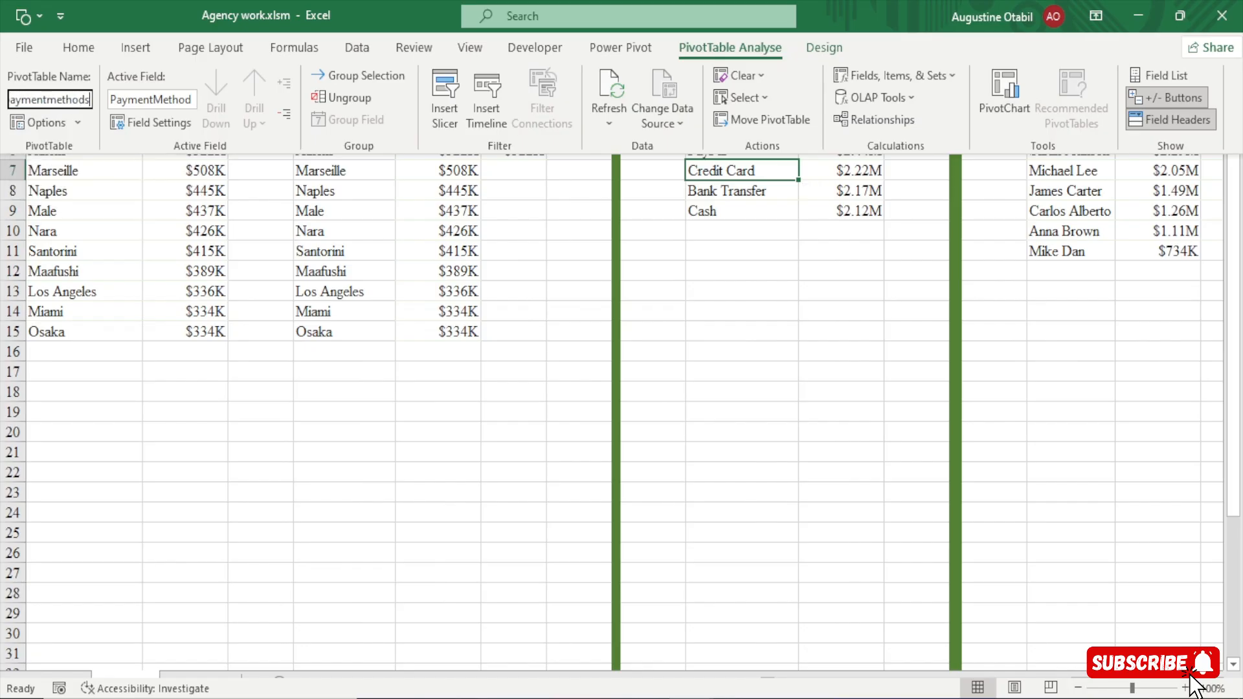
pyautogui.press('Return')
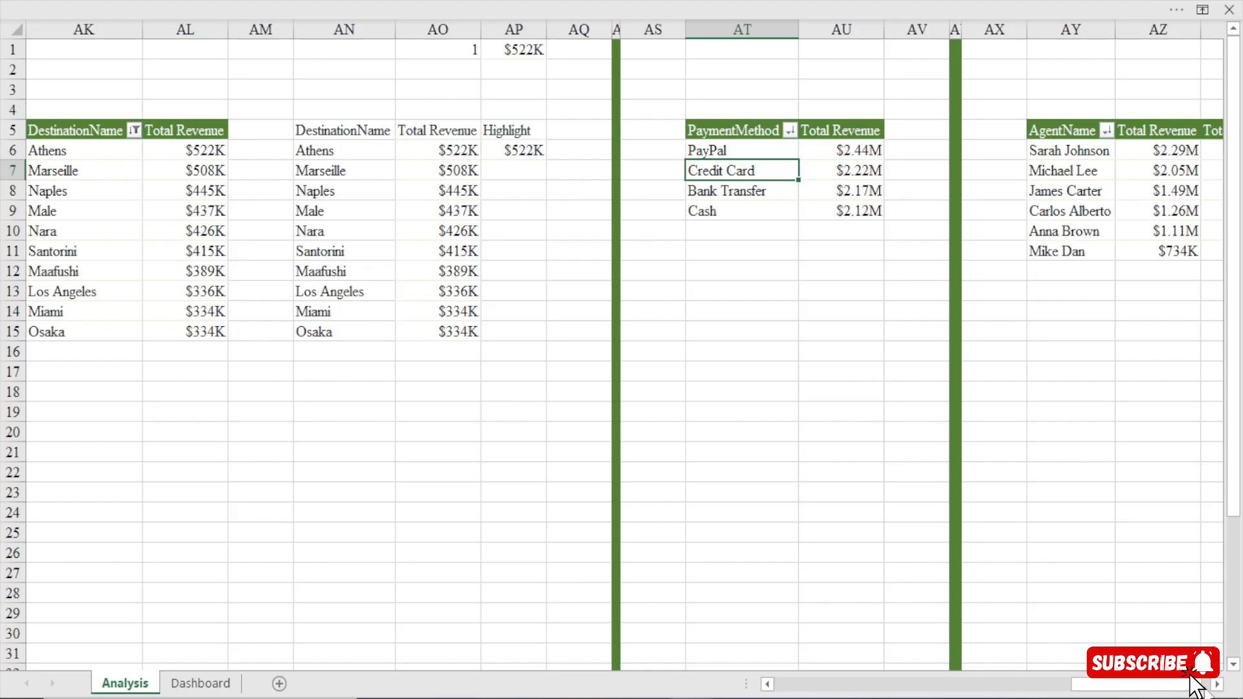
# Give the pivot table listing Total Revenue by AgentName a name that identifies its agents.
pyautogui.hscroll(3, 1152, 613)
pyautogui.click(820, 173)
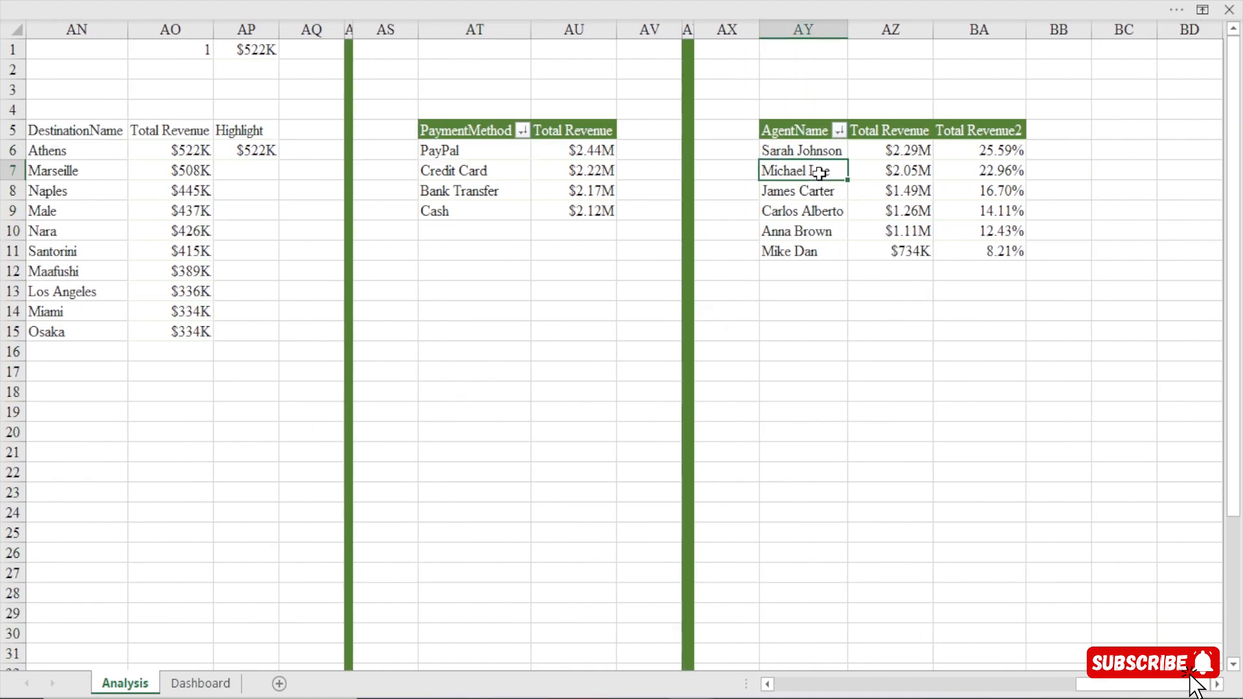
pyautogui.click(583, 10)
pyautogui.click(63, 99)
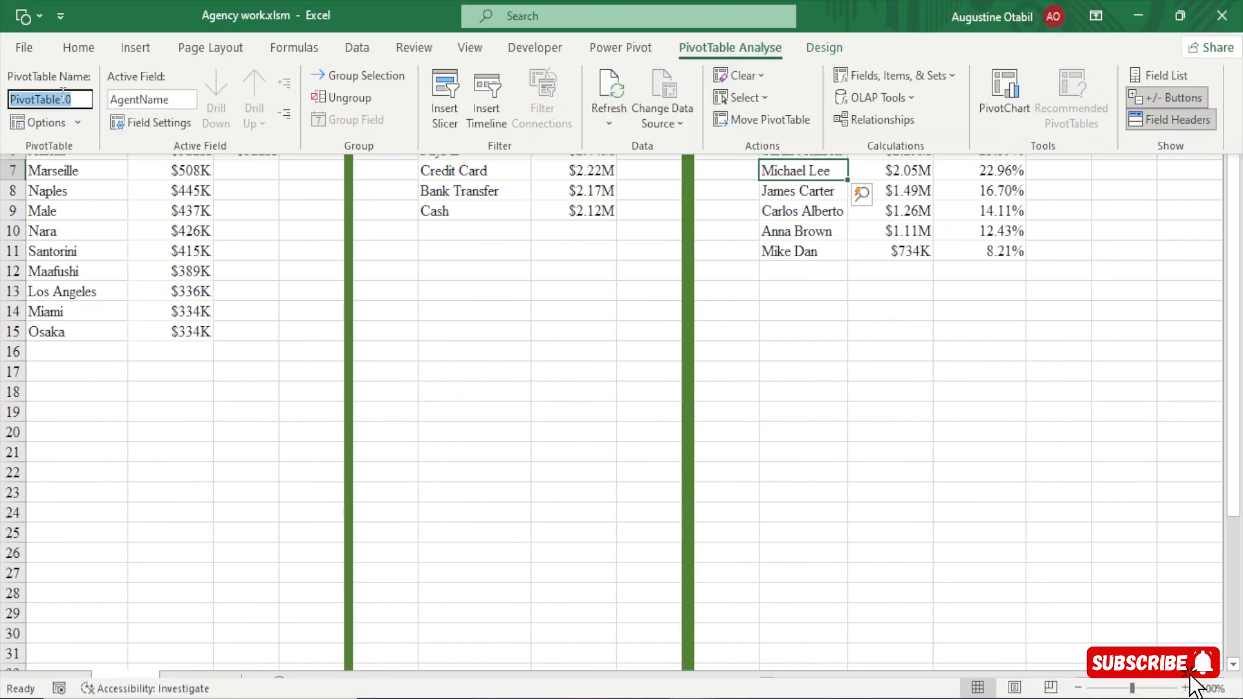
pyautogui.write('Ag4e')
pyautogui.write('ents')
pyautogui.press('Return')
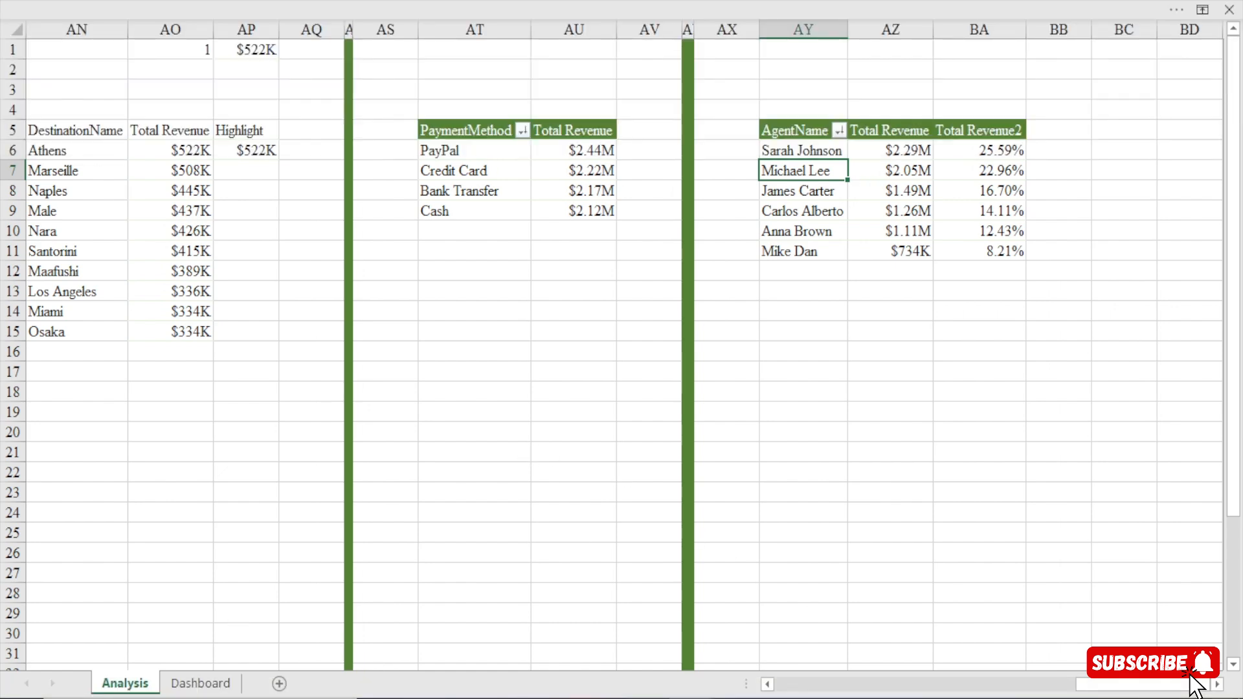
# Insert a Month Name slicer for the kpi pivot table holding Bookings, Total Revenue, Total Destinations and Total Customers.
pyautogui.hscroll(-15, 389, 453)
pyautogui.click(244, 150)
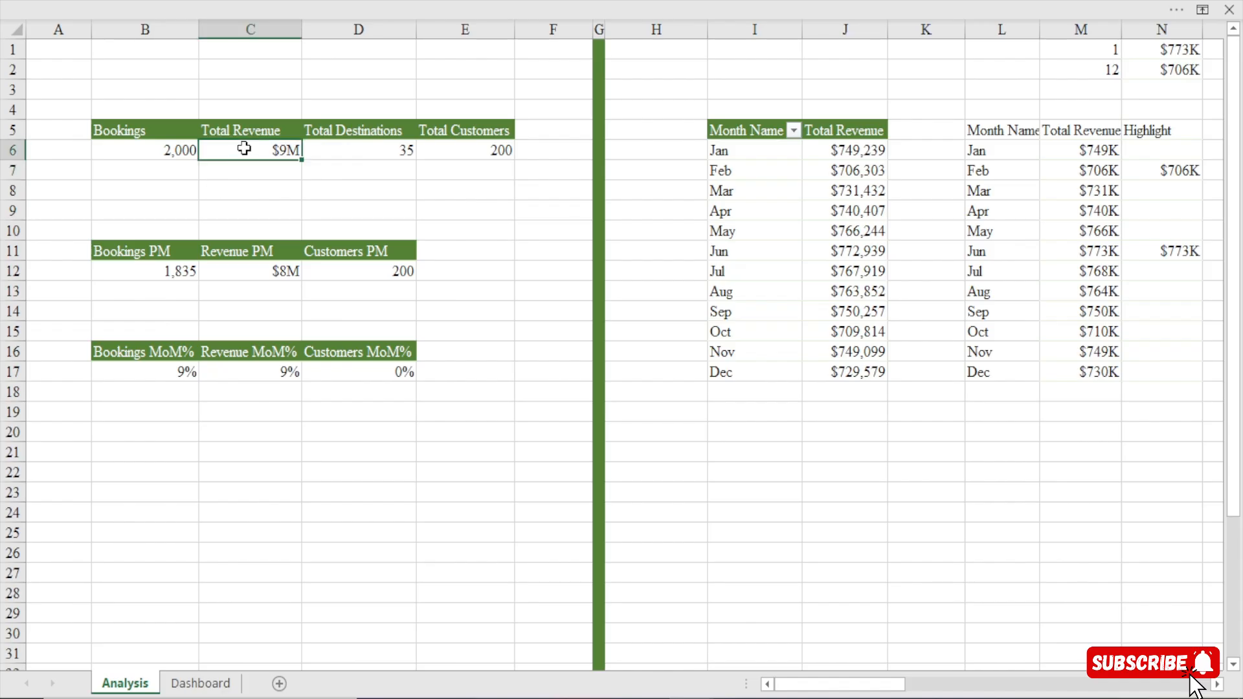
pyautogui.click(321, 2)
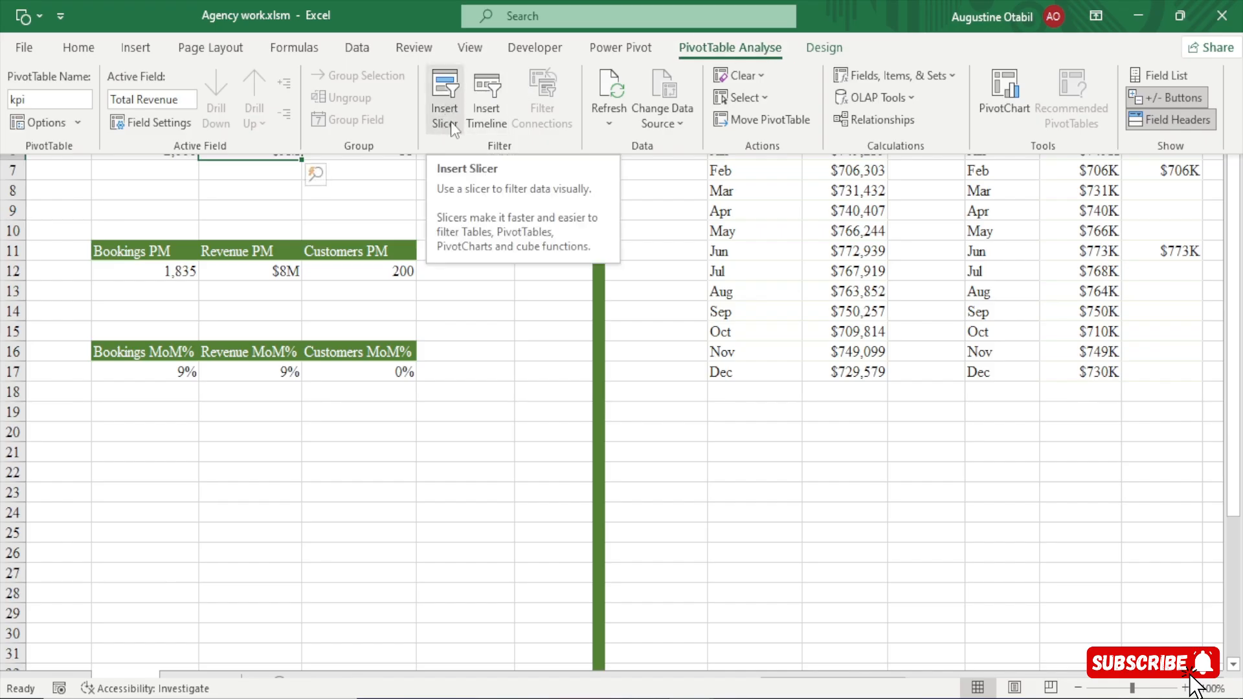
pyautogui.click(450, 98)
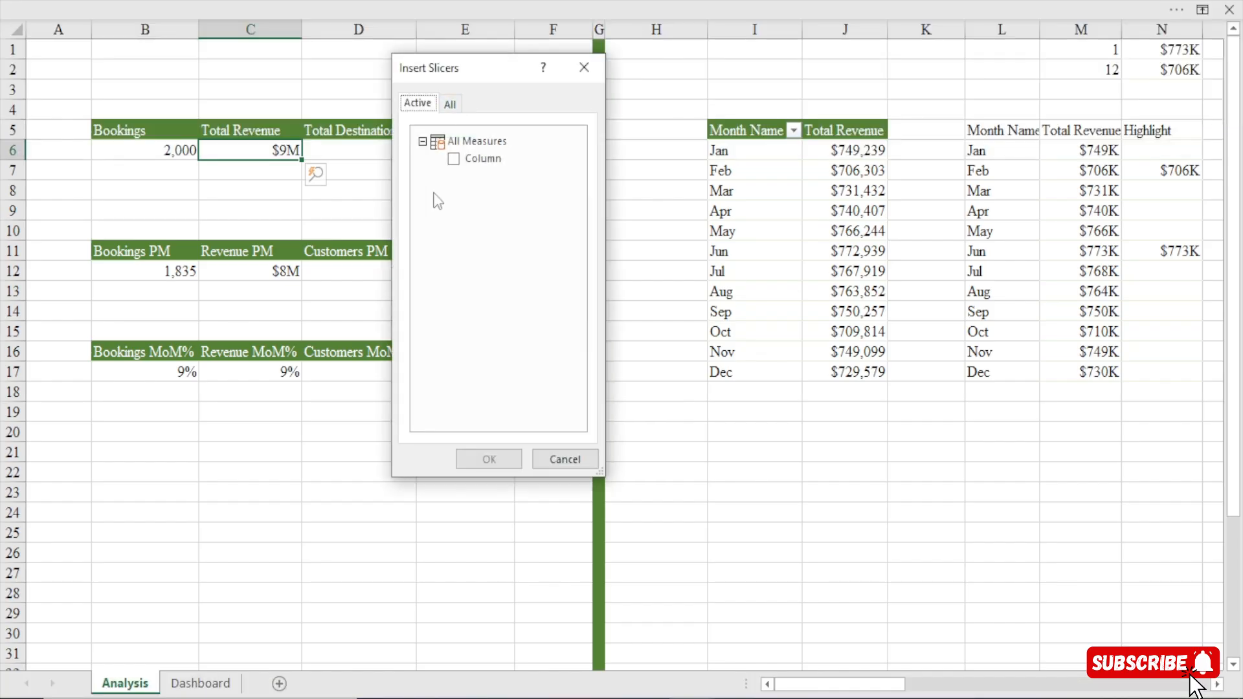
pyautogui.click(449, 103)
pyautogui.moveTo(581, 180); pyautogui.dragTo(598, 359)
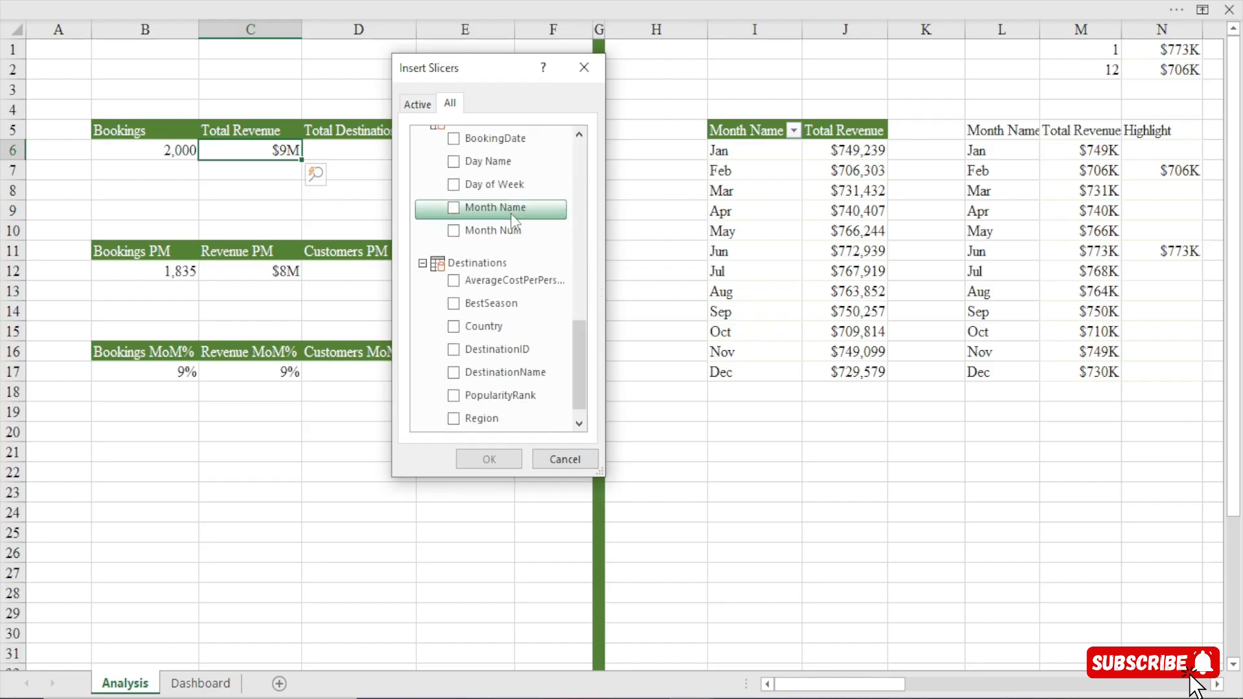
pyautogui.click(488, 208)
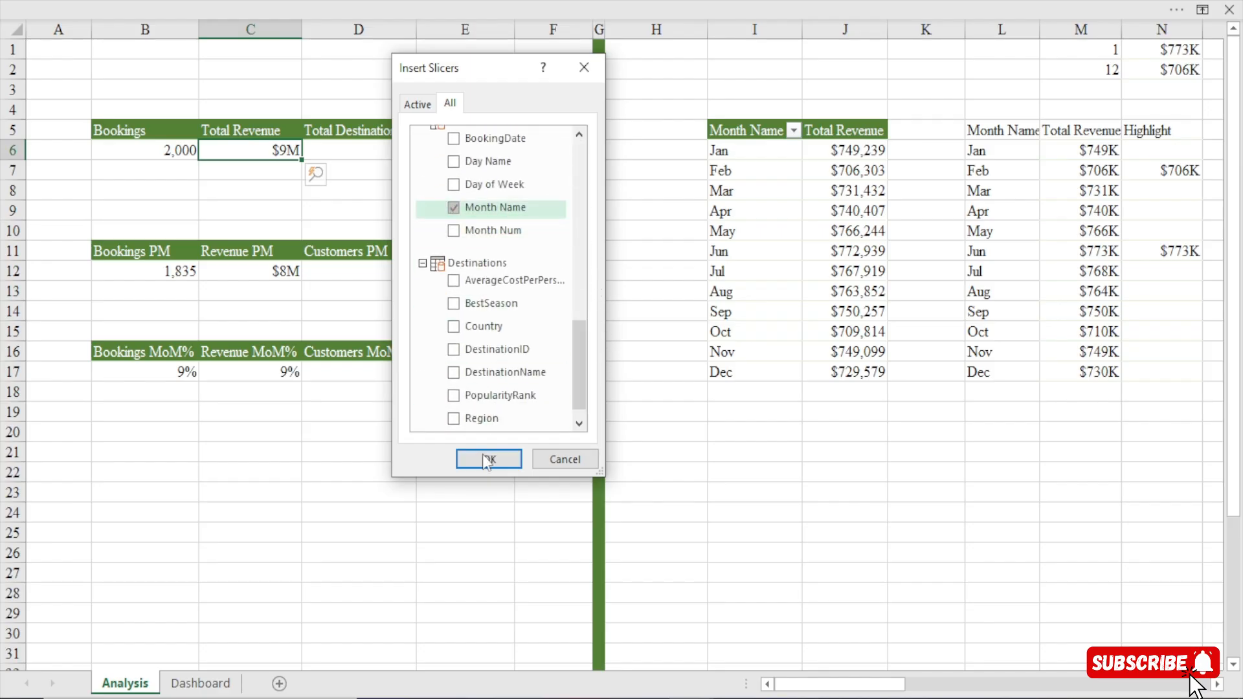
pyautogui.click(488, 461)
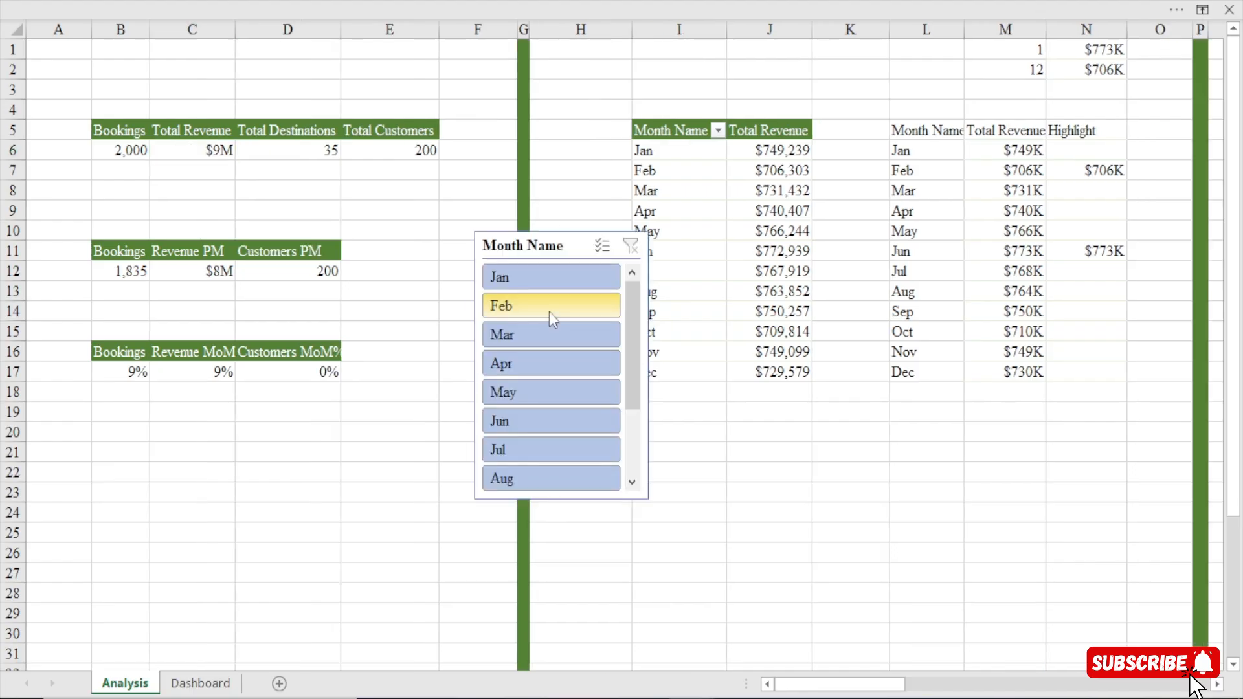
# Cut the Month Name slicer from the Analysis sheet.
pyautogui.click(539, 254)
pyautogui.moveTo(539, 254); pyautogui.dragTo(498, 215)
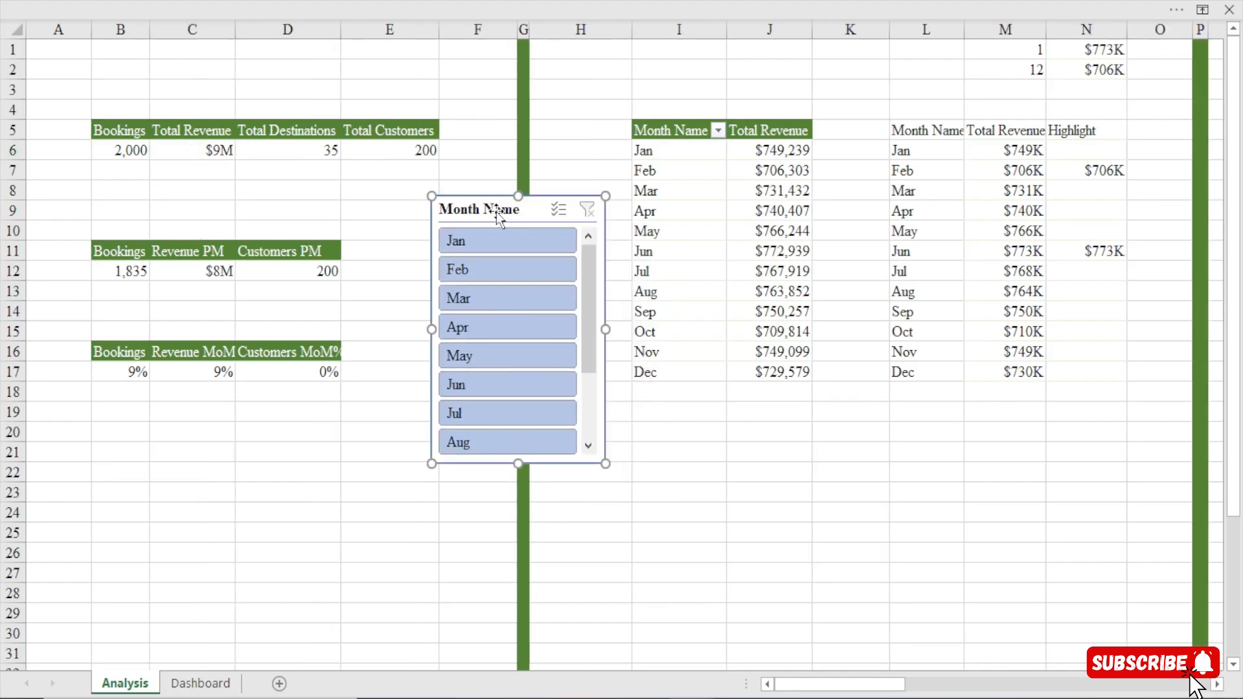
pyautogui.hotkey('ctrl', 'x')
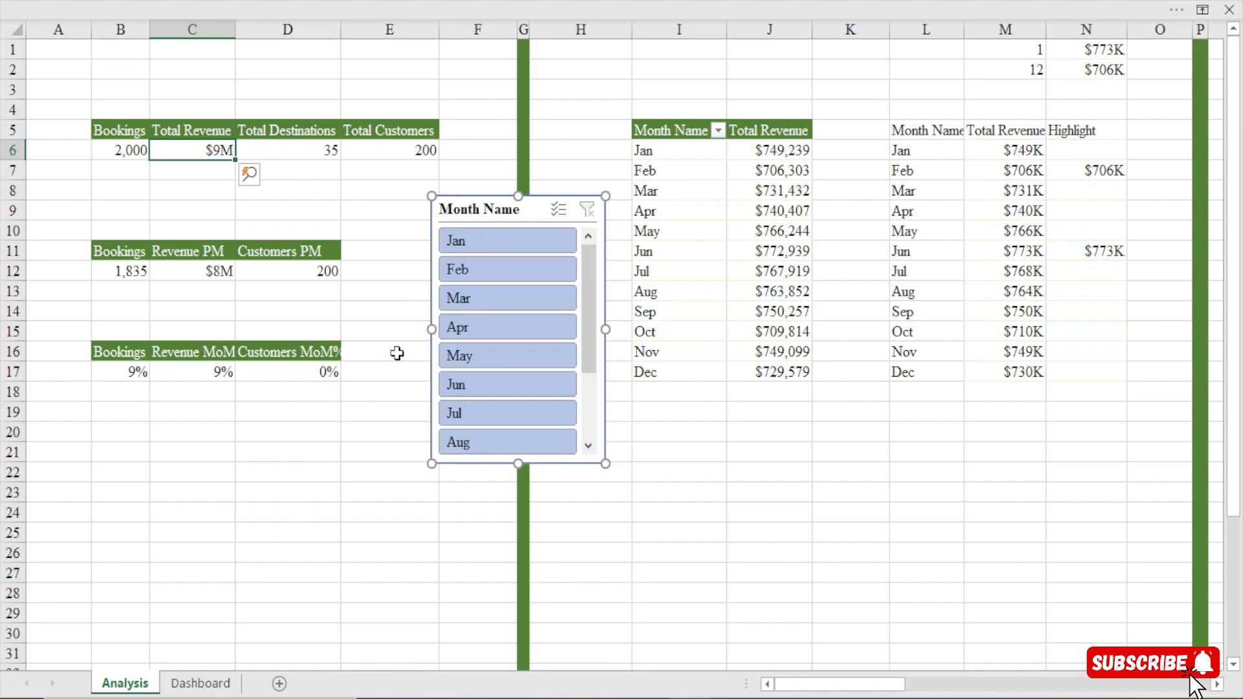
pyautogui.click(325, 457)
pyautogui.click(503, 207)
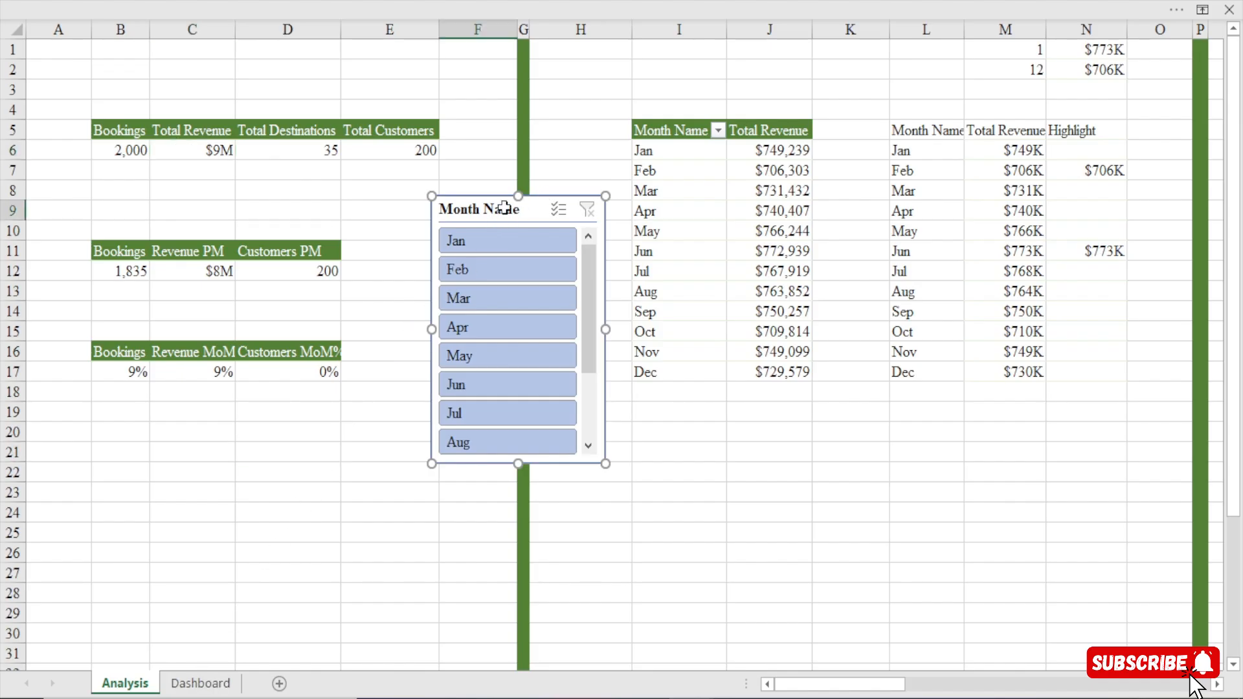
pyautogui.click(266, 467)
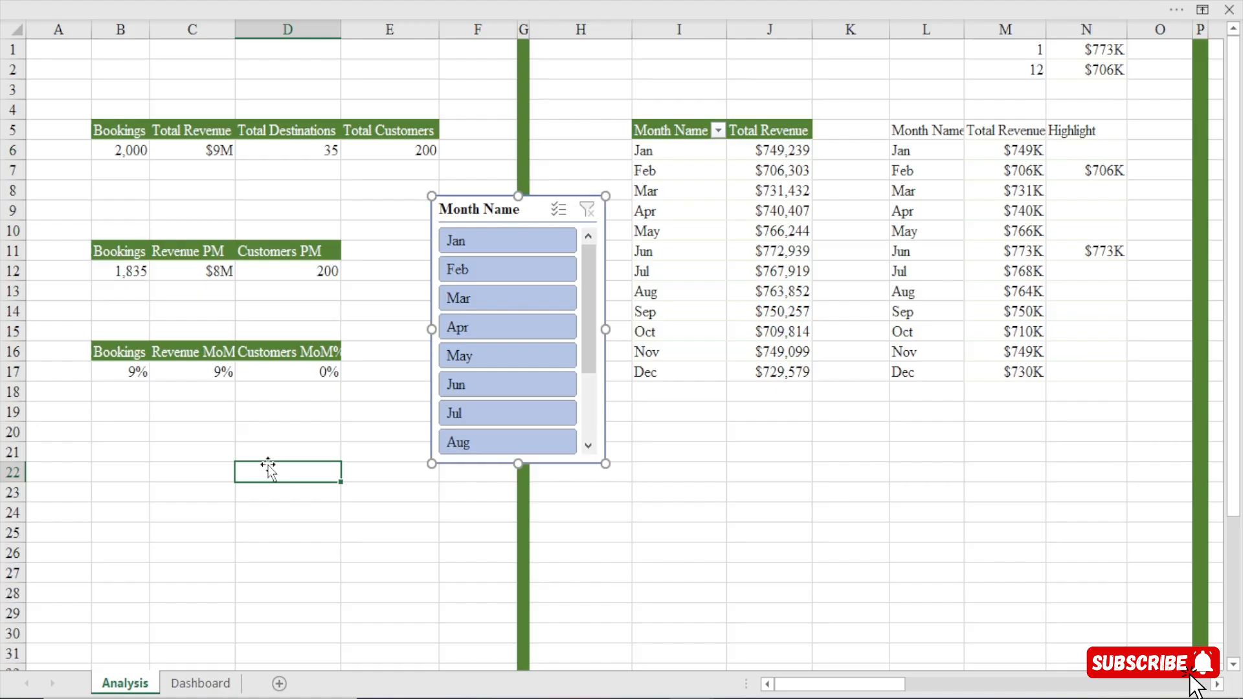
pyautogui.click(305, 395)
pyautogui.click(728, 414)
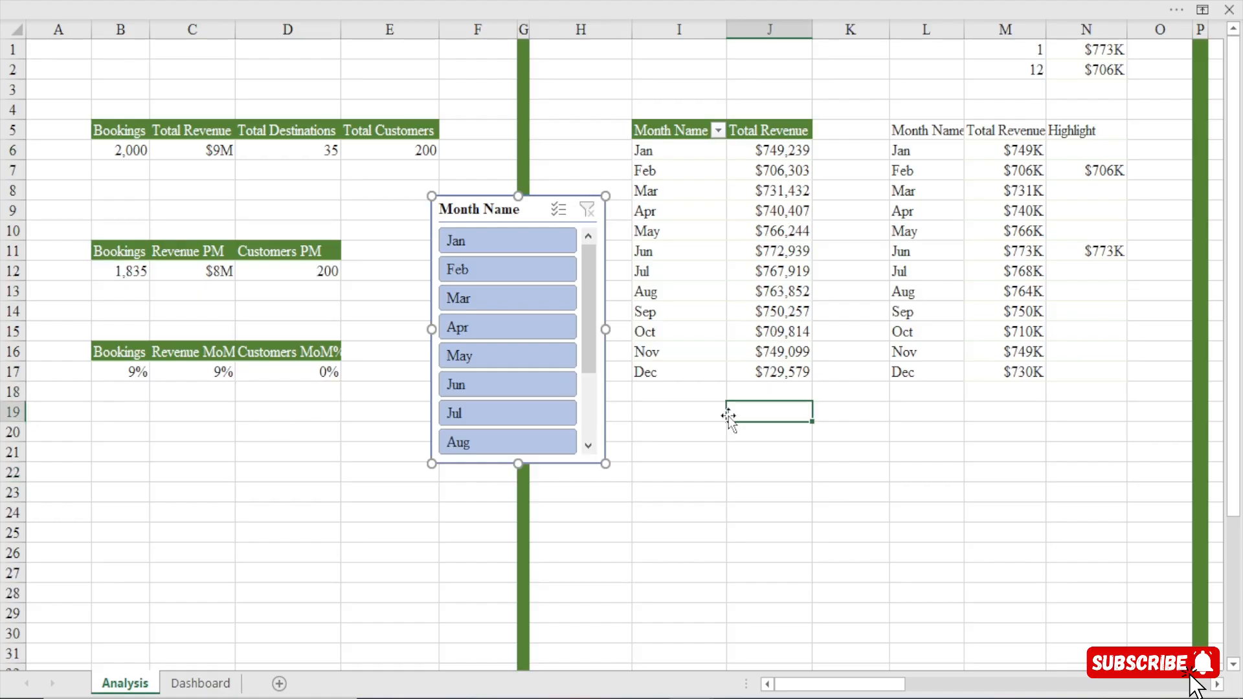
pyautogui.click(200, 684)
pyautogui.click(138, 688)
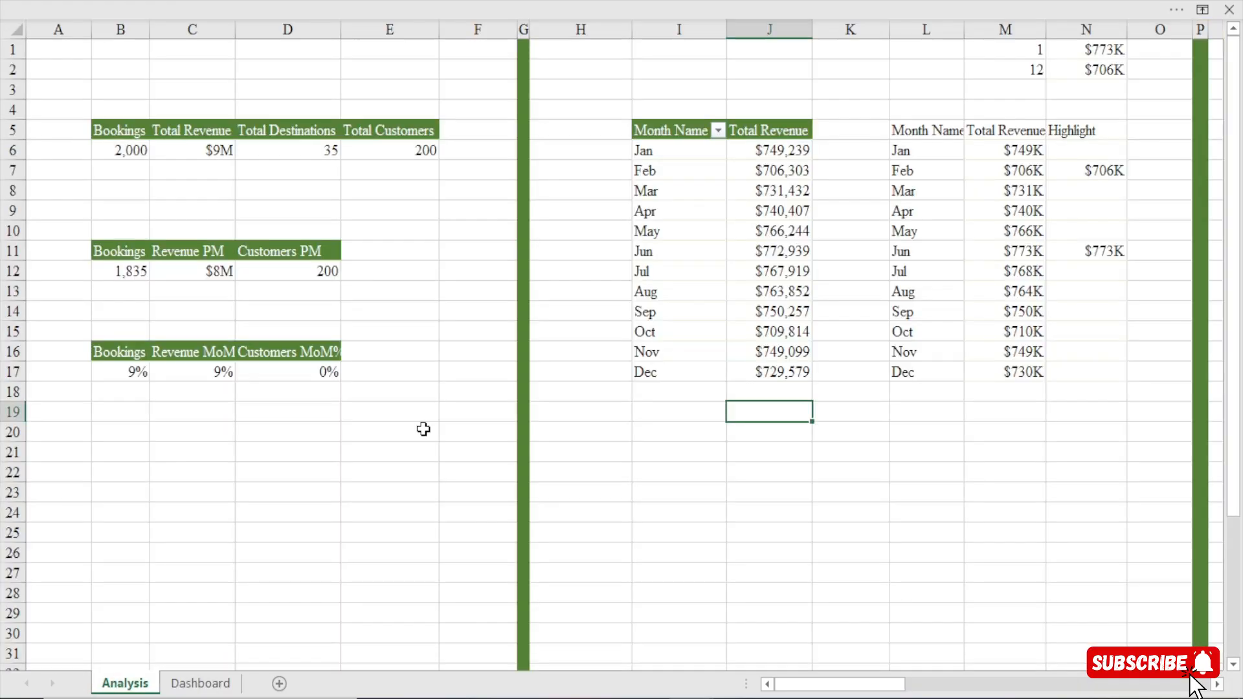
# Paste the Month Name slicer onto the Dashboard sheet and move it up so it overlaps the age group chart.
pyautogui.click(213, 684)
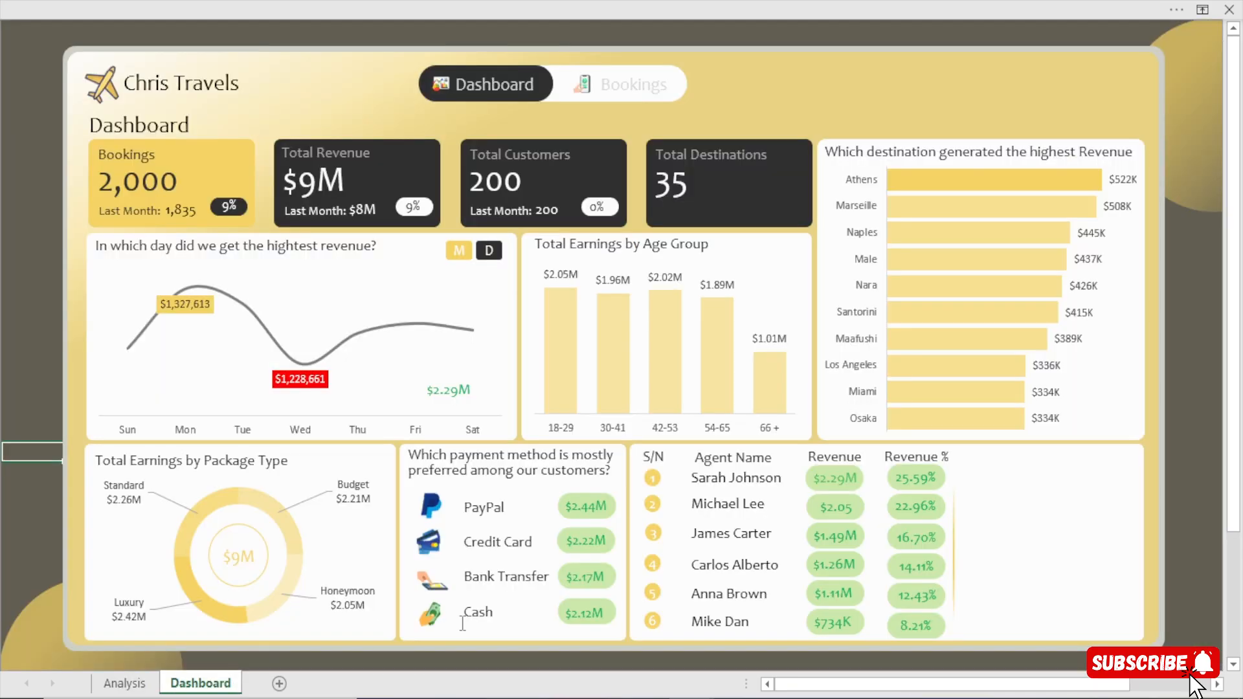
pyautogui.click(1049, 544)
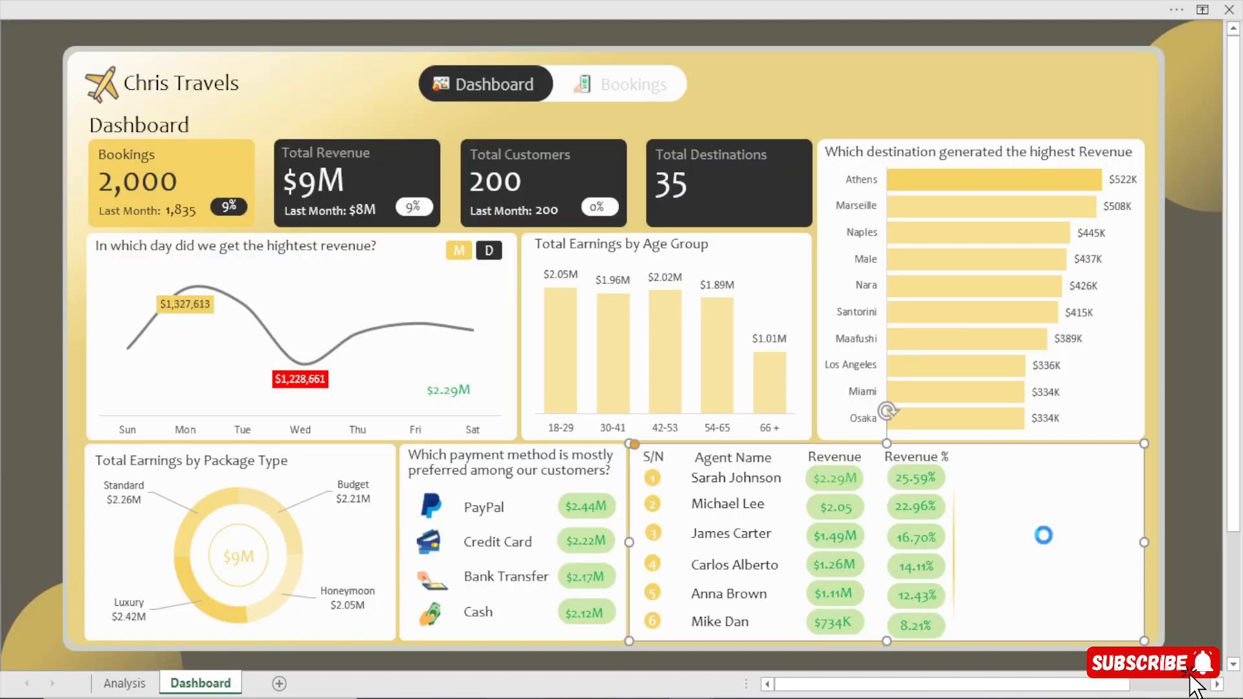
pyautogui.hotkey('ctrl', 'v')
pyautogui.moveTo(670, 457); pyautogui.dragTo(703, 275)
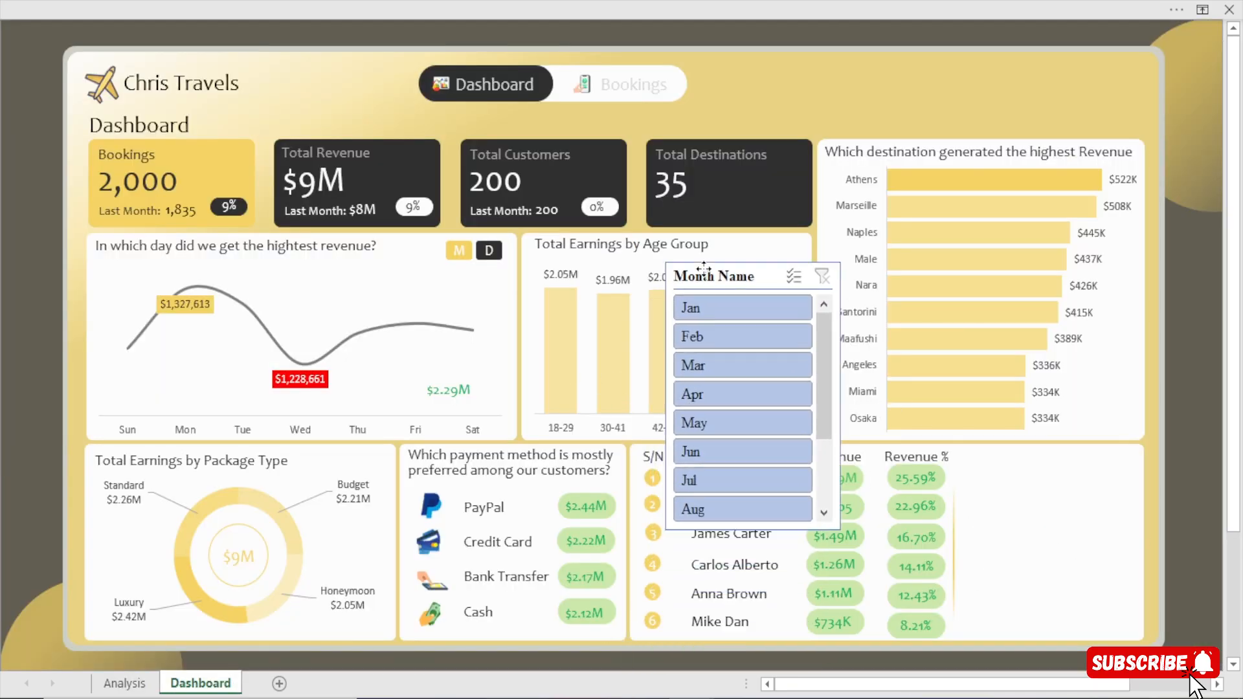
pyautogui.click(749, 1)
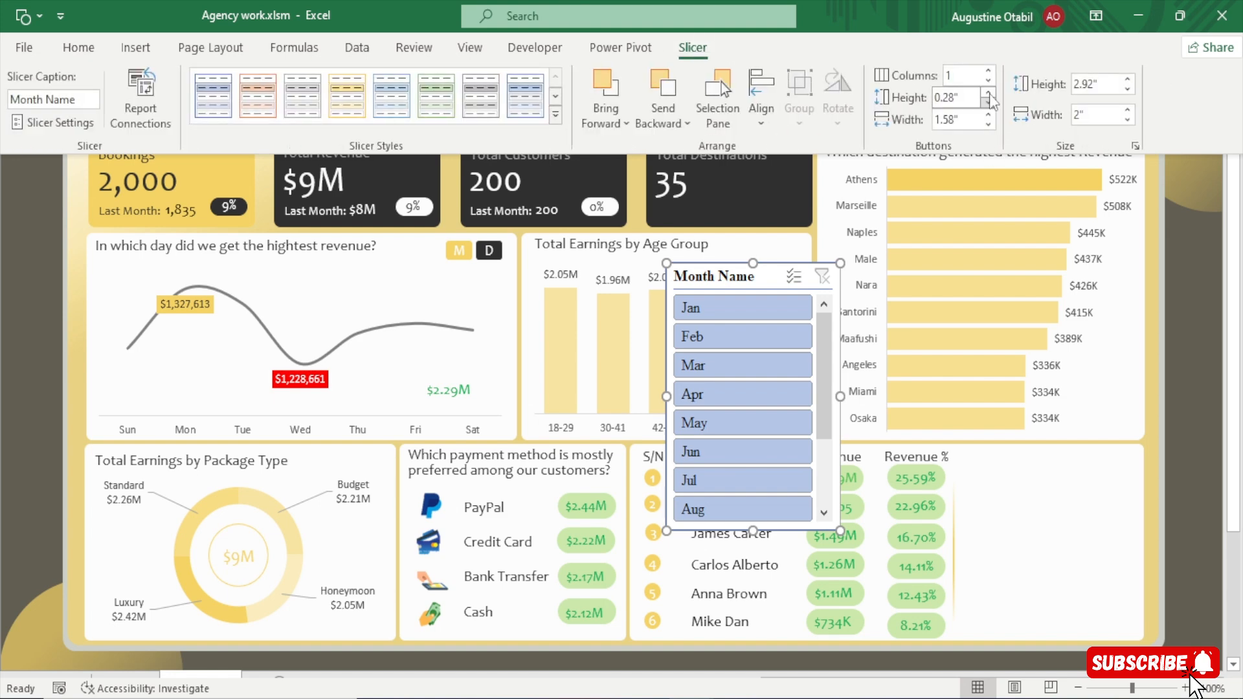
# Arrange the Month Name slicer's buttons in 3 columns and shorten the slicer to about 1.69 inches high.
pyautogui.click(994, 71)
pyautogui.click(991, 70)
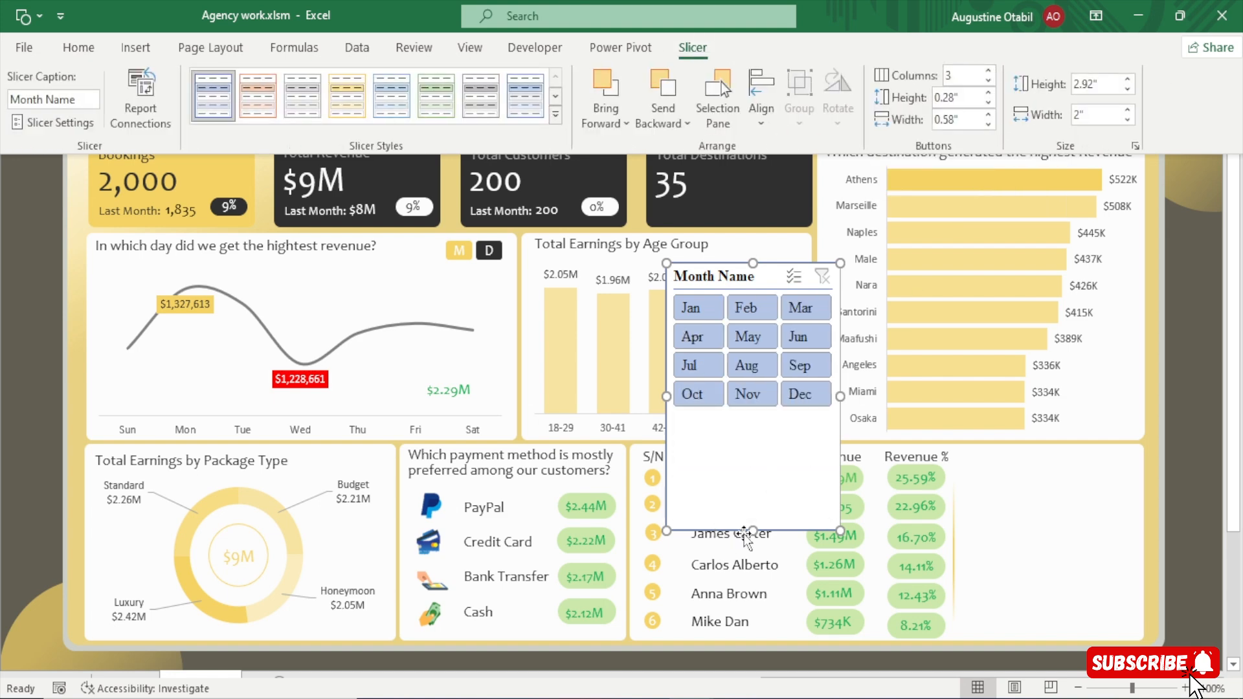
pyautogui.click(753, 523)
pyautogui.moveTo(752, 523); pyautogui.dragTo(751, 418)
# Move the Month Name slicer into the blank area beside the agent Revenue % column and nudge it into place.
pyautogui.moveTo(742, 275); pyautogui.dragTo(1039, 486)
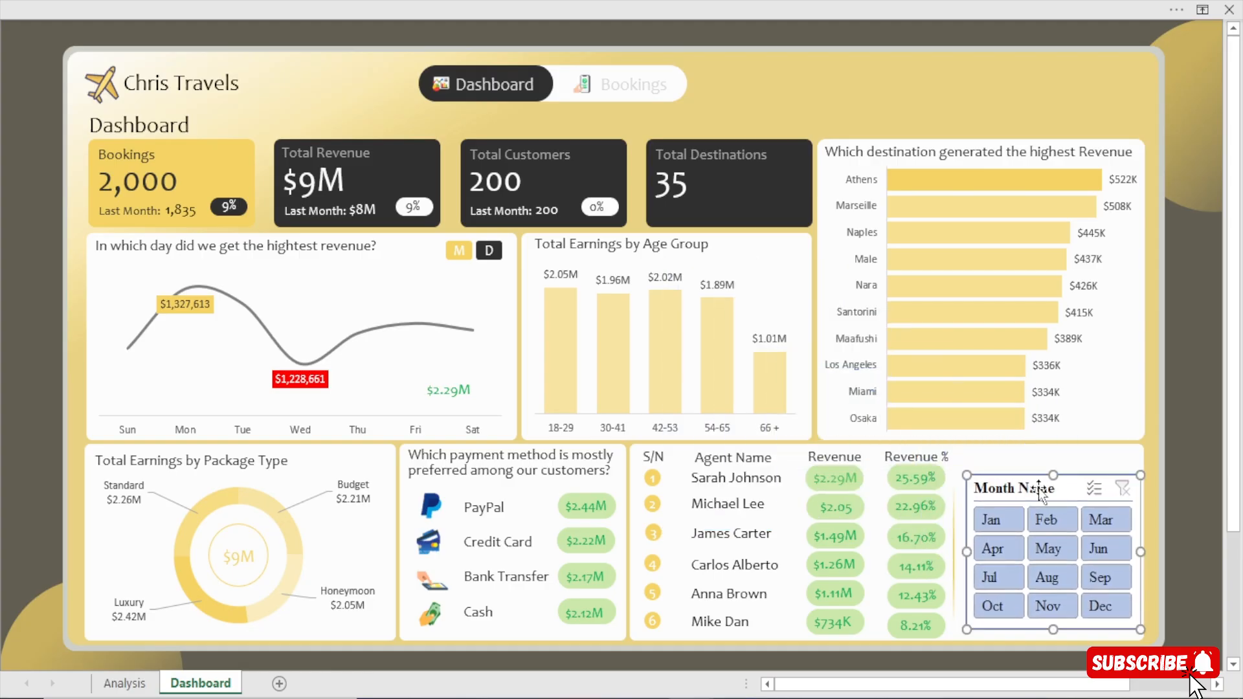
pyautogui.press('Left')
pyautogui.press('Left')
pyautogui.press('Left')
pyautogui.press('Left')
pyautogui.press('Down')
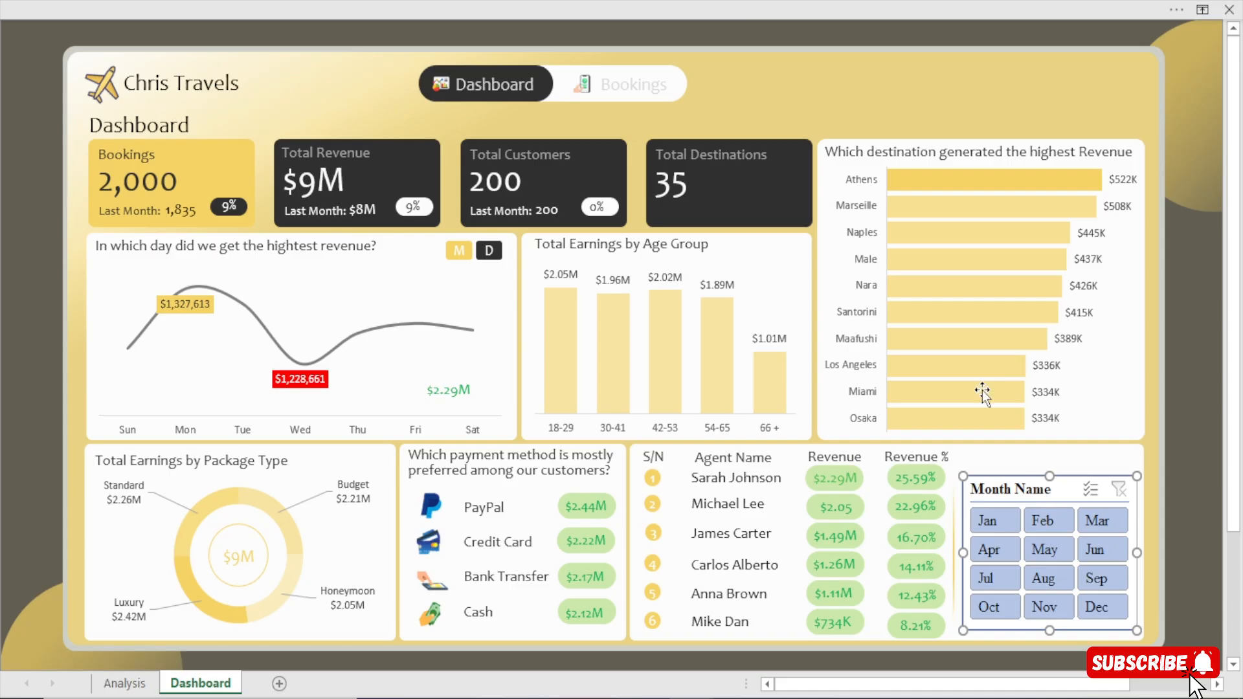
# Try the light yellow style on the Month Name slicer and compare it with the slicer in the Chris Travels Dashboard workbook.
pyautogui.click(609, 1)
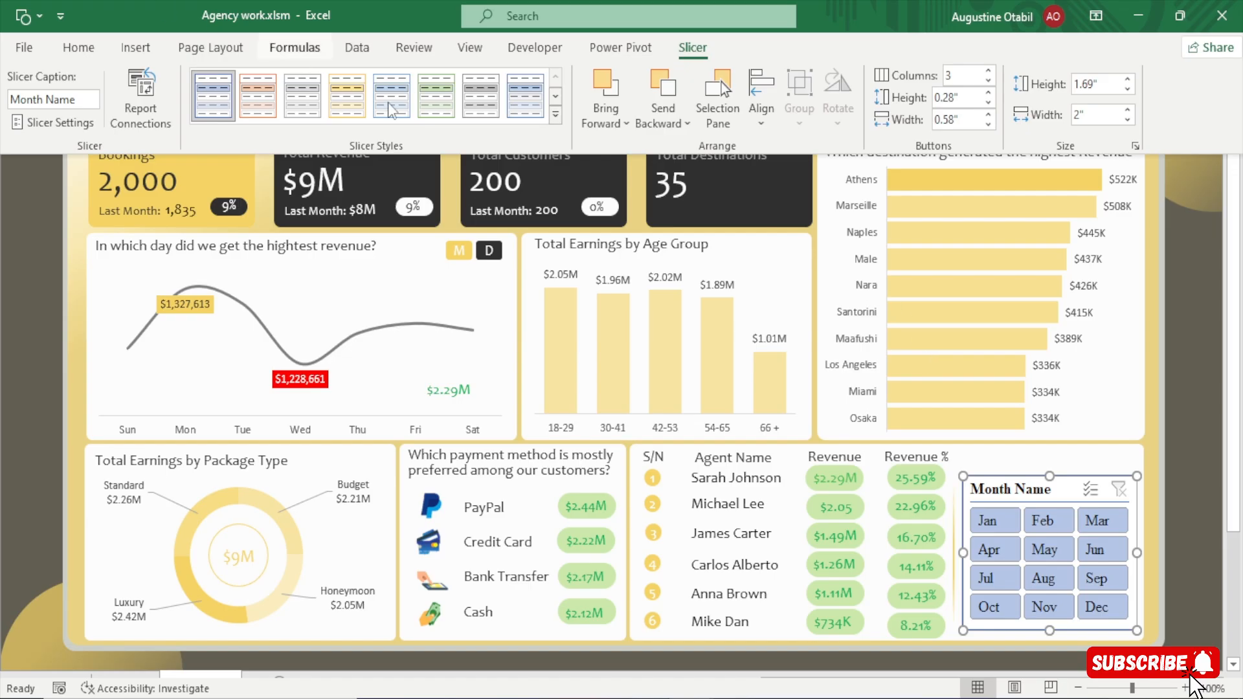
pyautogui.click(349, 104)
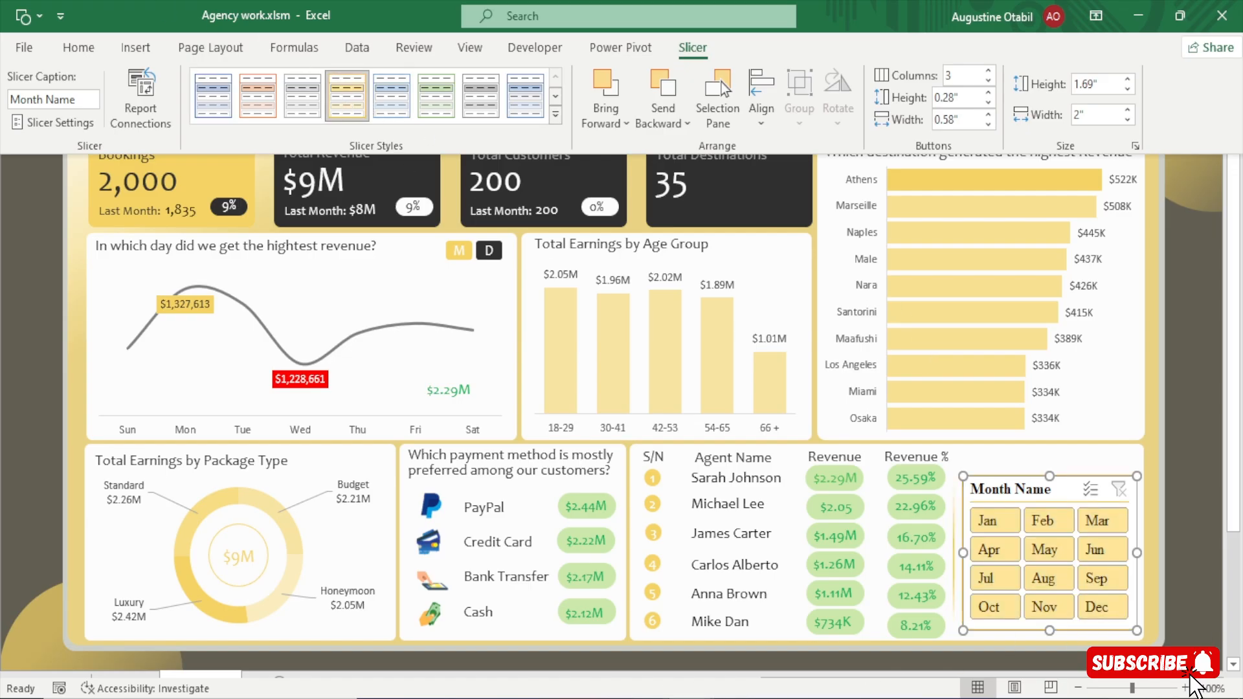
pyautogui.hotkey('alt', 'Tab')
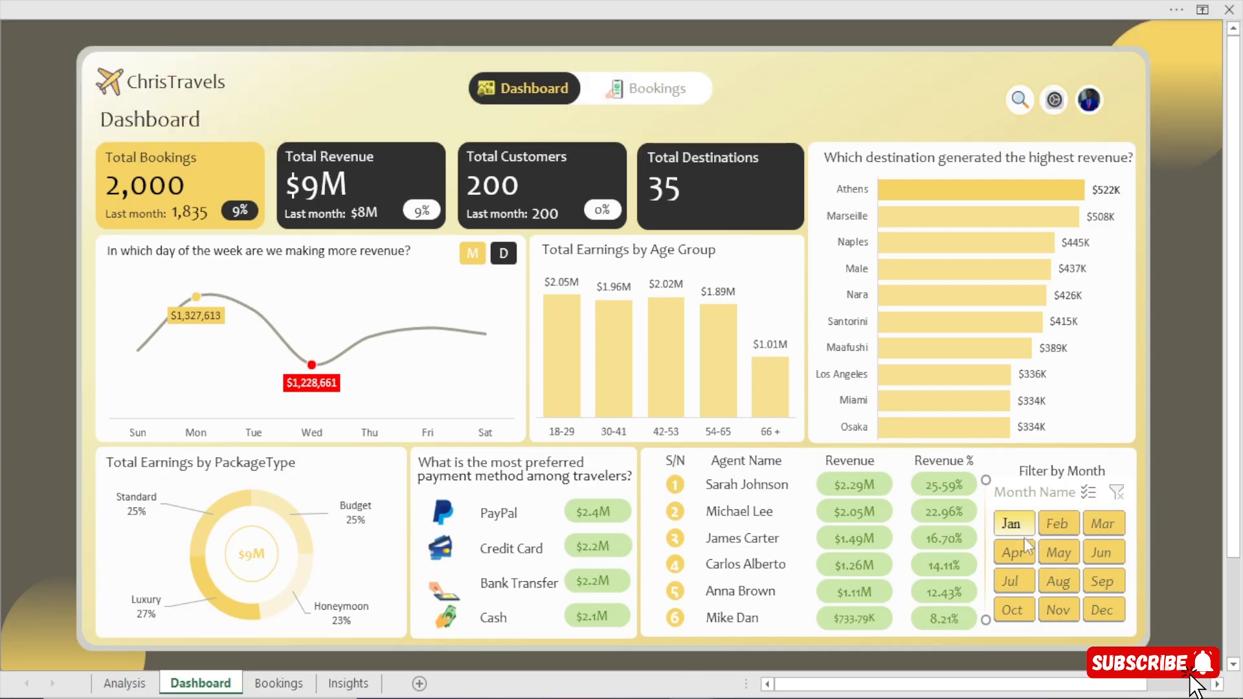
pyautogui.hotkey('alt', 'Tab')
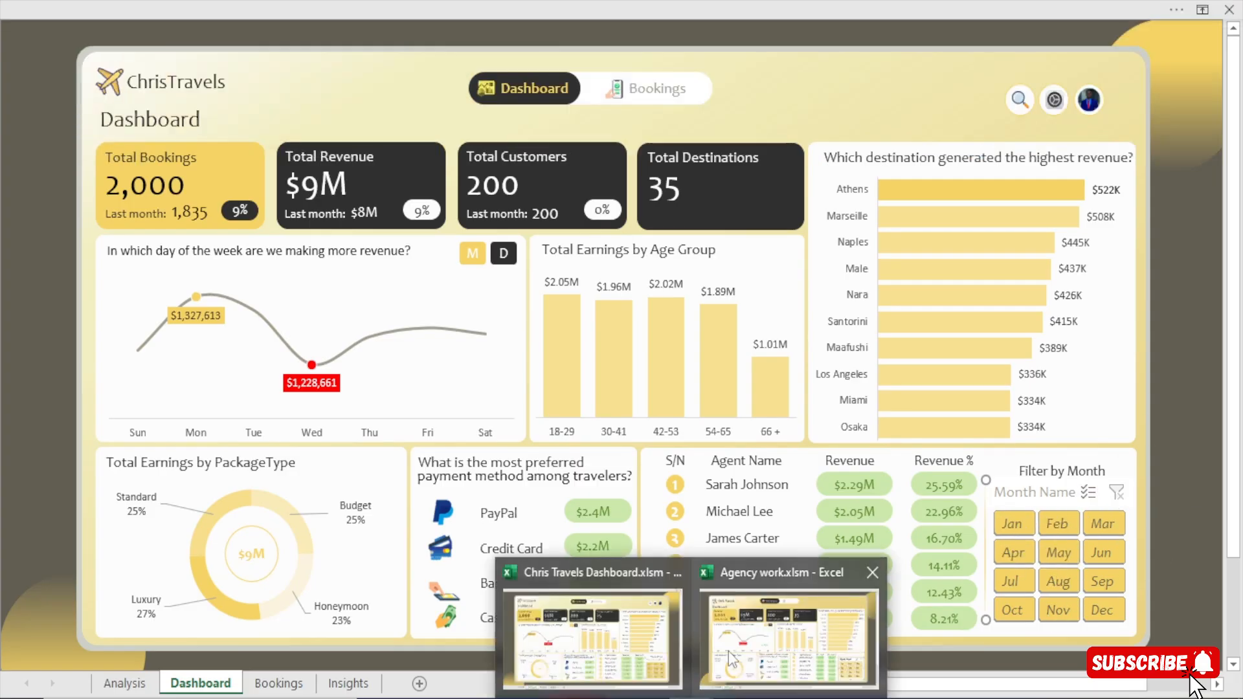
pyautogui.click(888, 132)
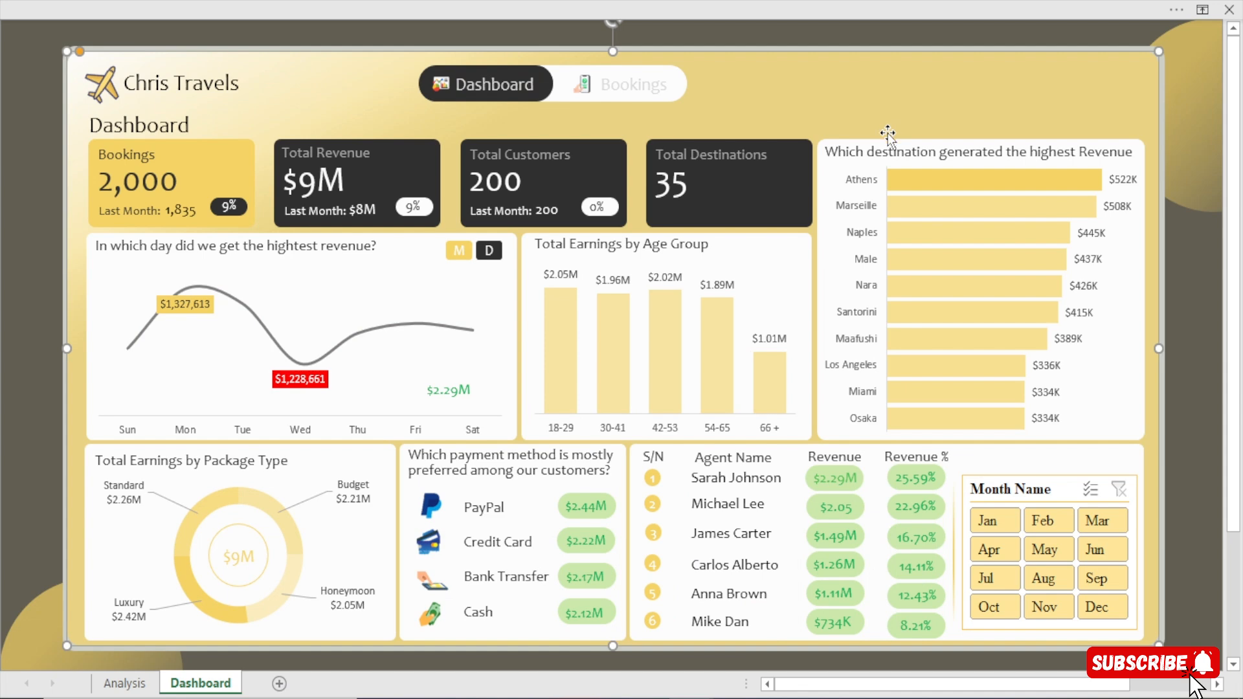
# Duplicate the light blue slicer style as the basis for a custom Month Name slicer style.
pyautogui.click(1023, 490)
pyautogui.click(634, 1)
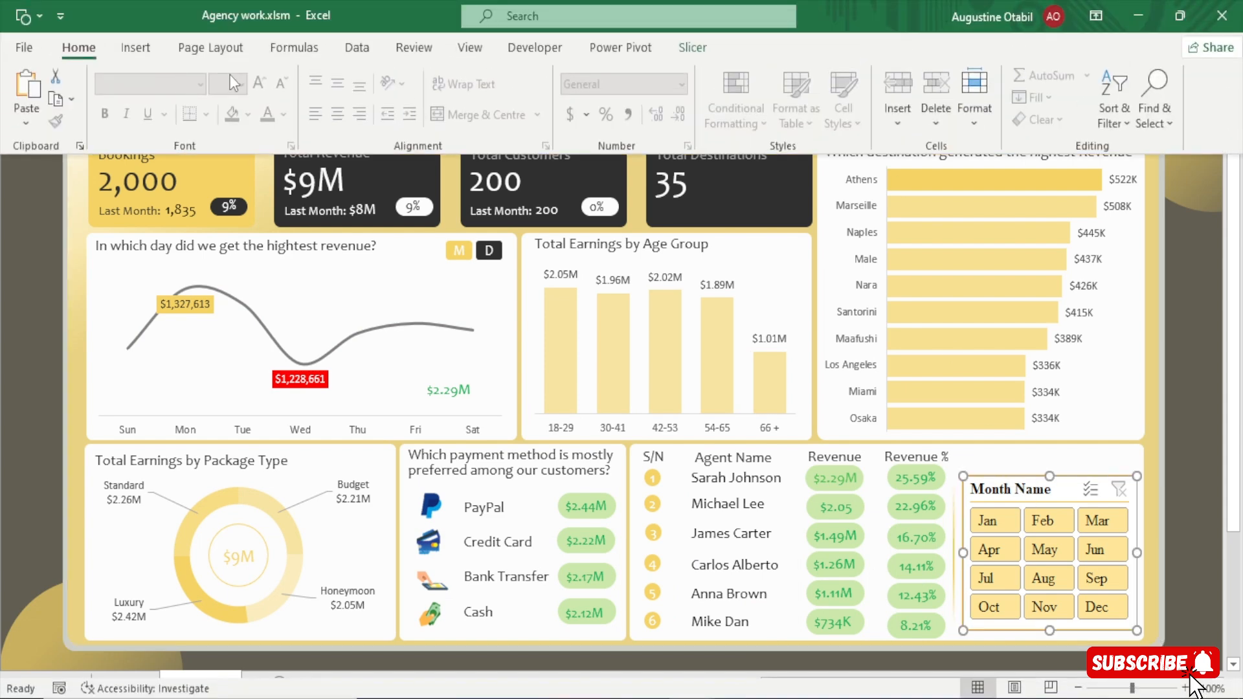
pyautogui.click(691, 48)
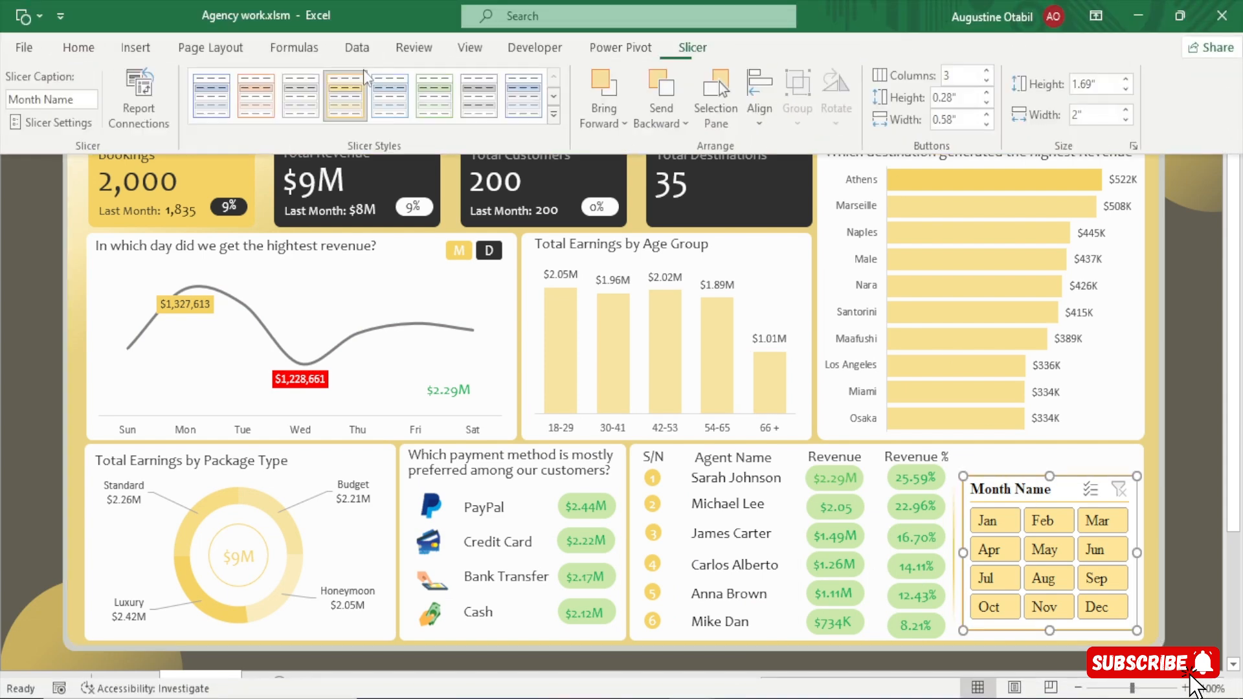
pyautogui.rightClick(220, 102)
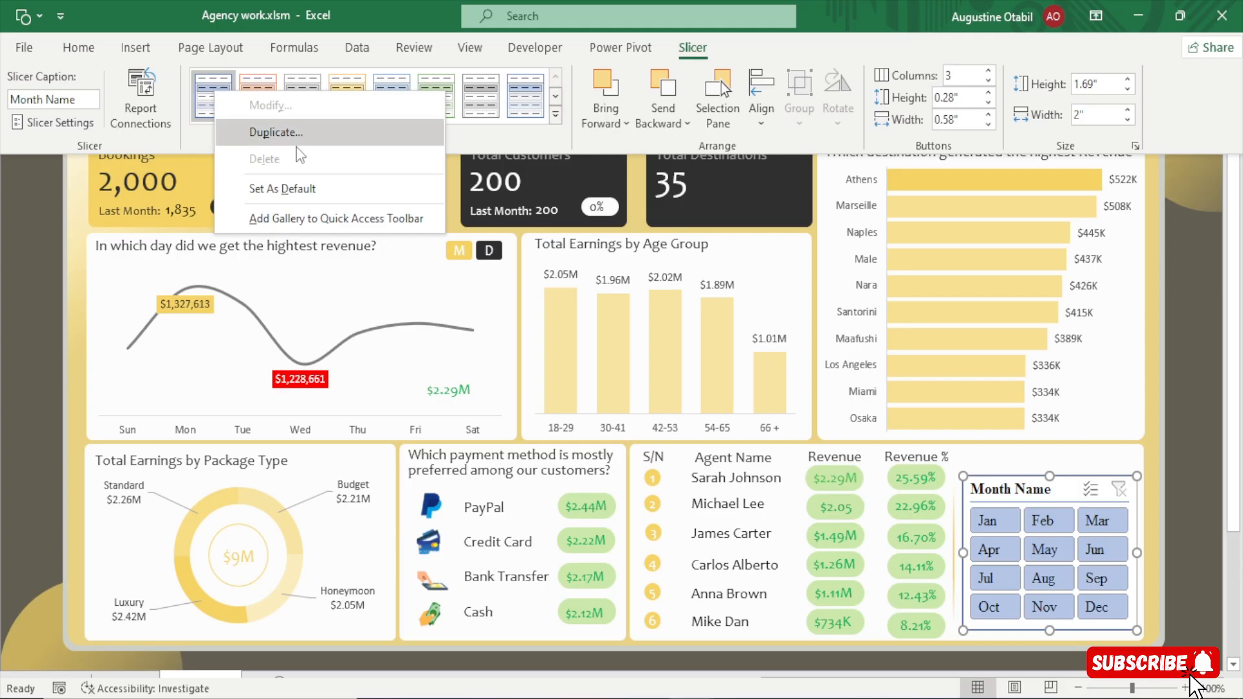
pyautogui.click(284, 132)
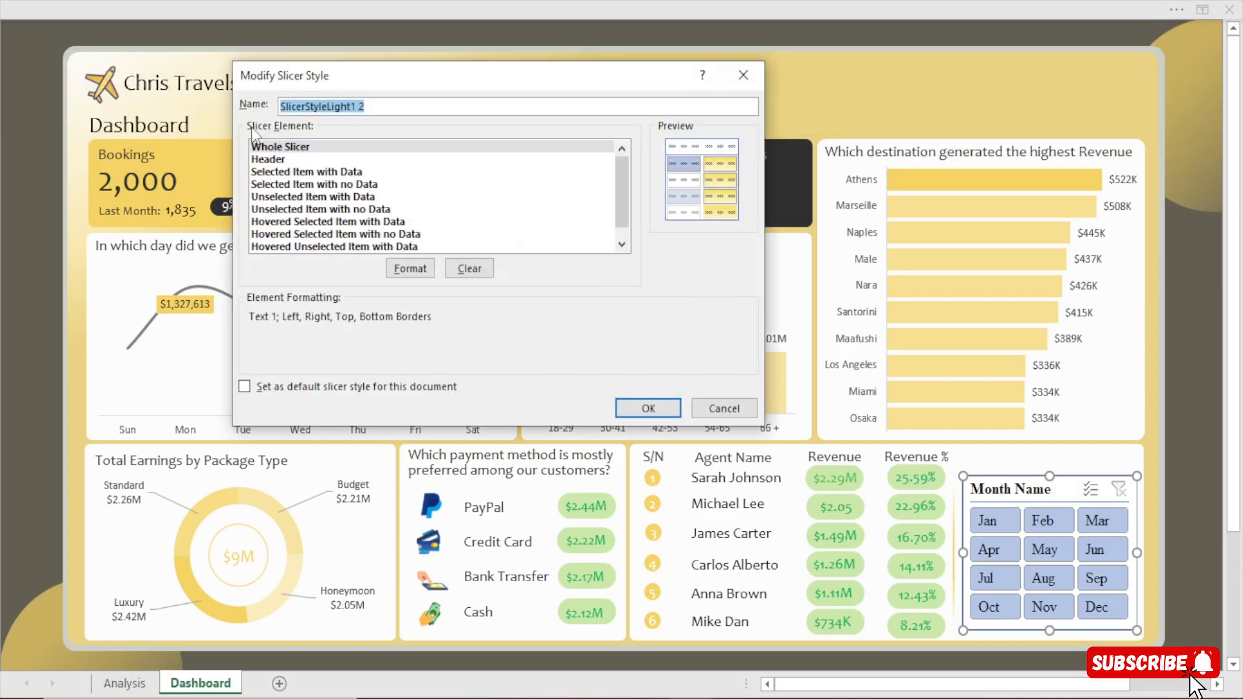
# Format the custom style's Whole Slicer element with a white fill, Background 1 Darker 50% grey font and no borders.
pyautogui.click(409, 268)
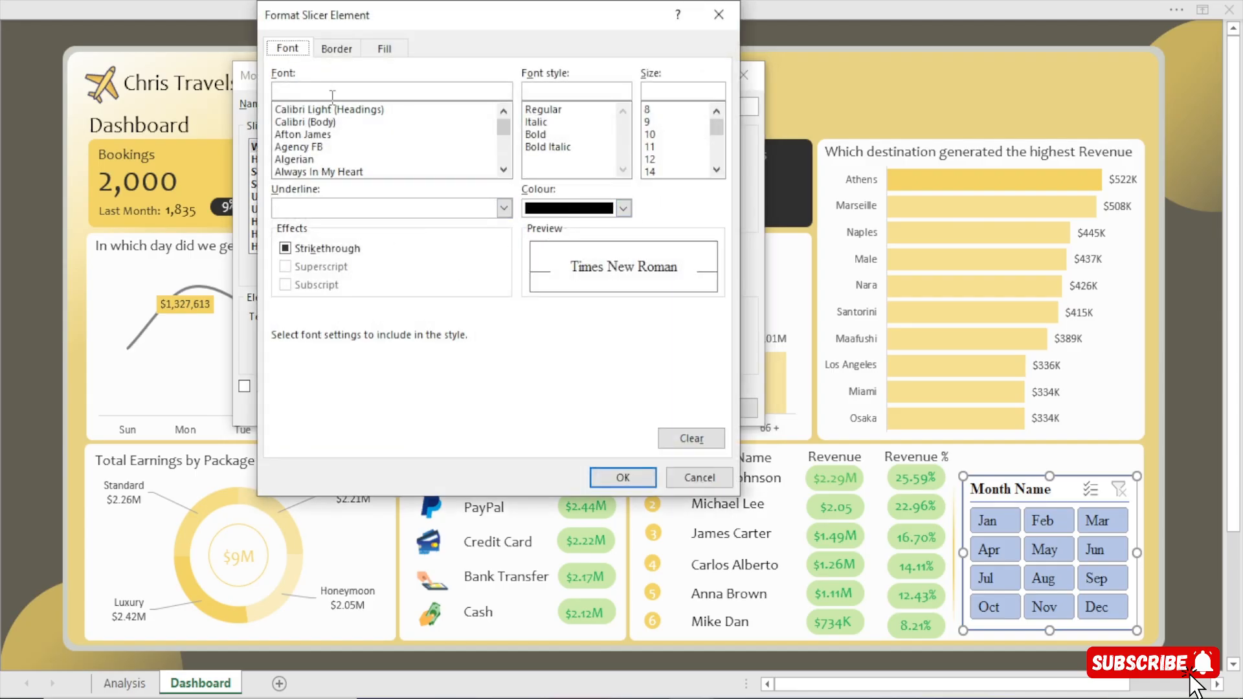
pyautogui.click(387, 50)
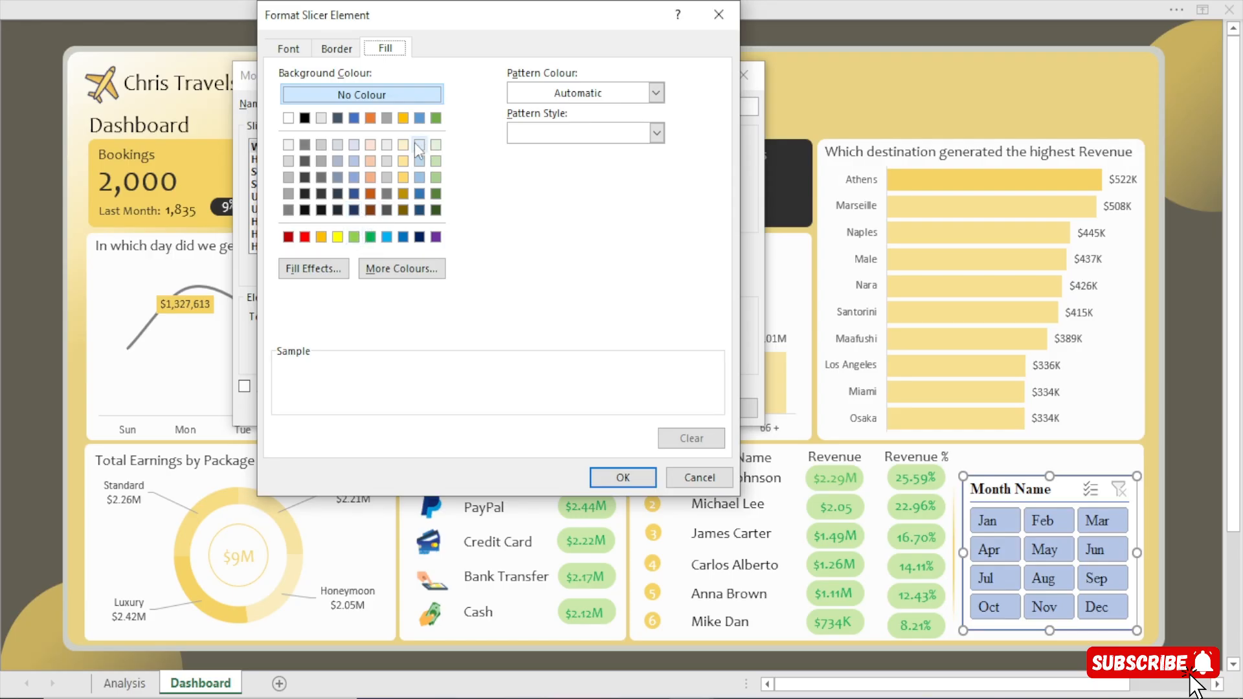
pyautogui.click(288, 118)
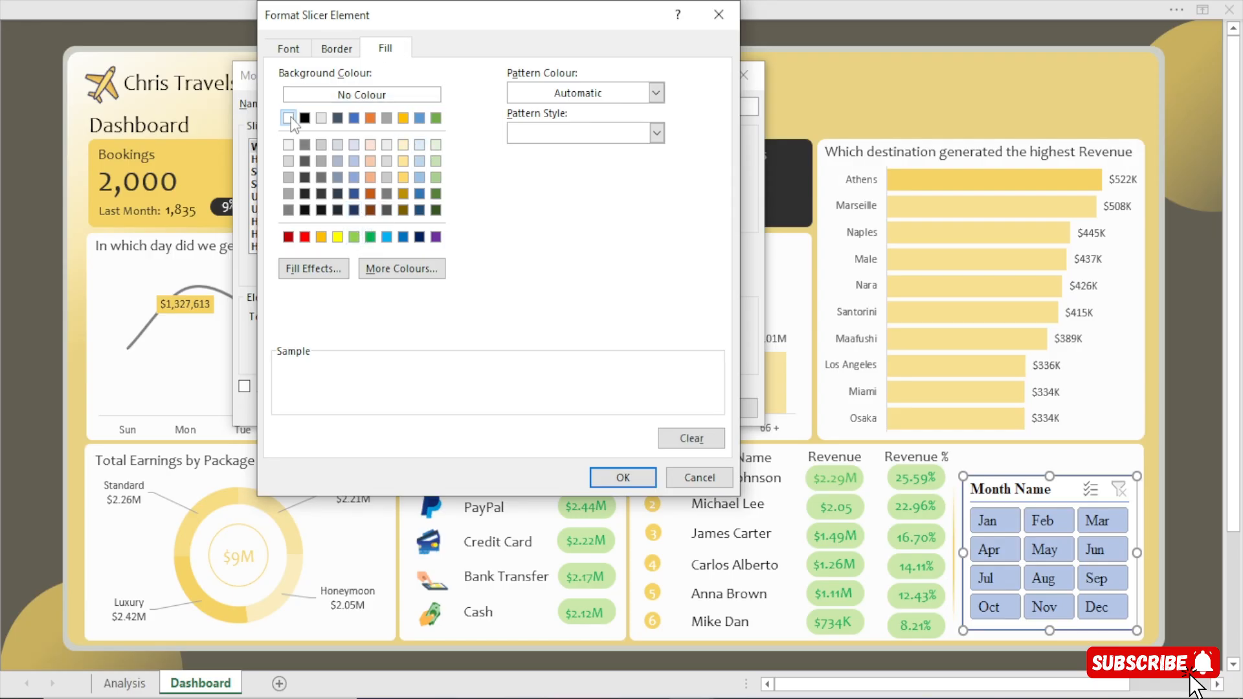
pyautogui.click(289, 49)
pyautogui.click(623, 209)
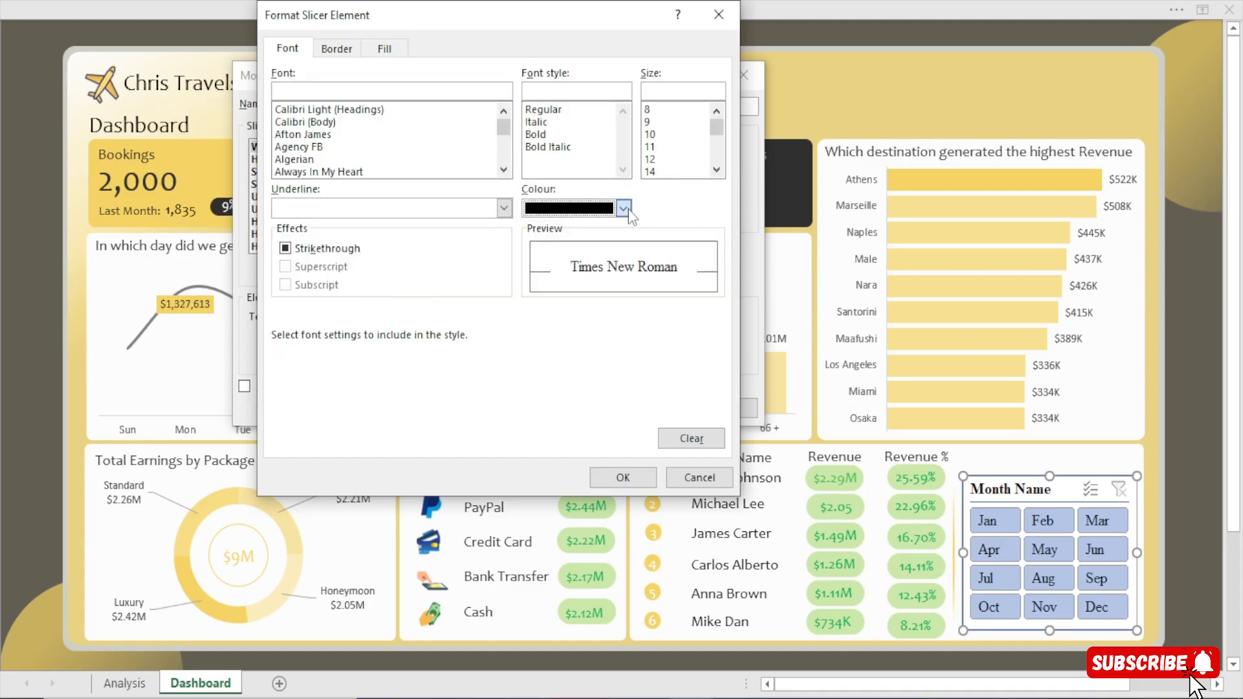
pyautogui.click(532, 359)
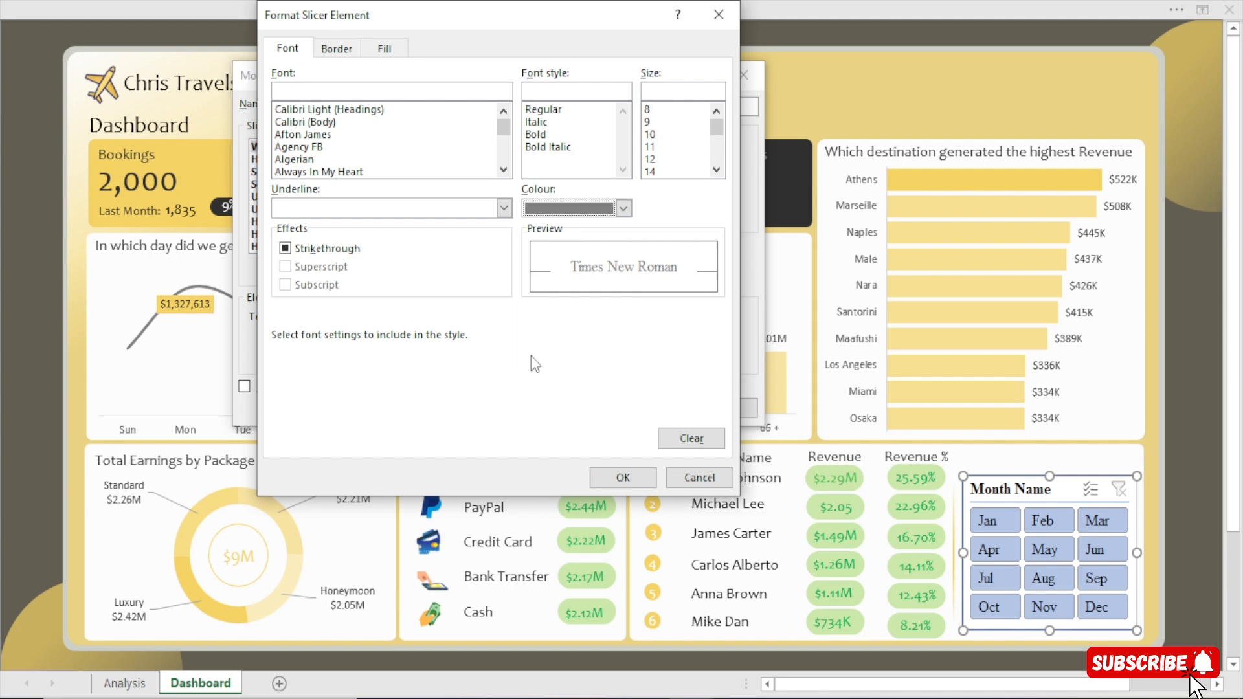
pyautogui.click(336, 49)
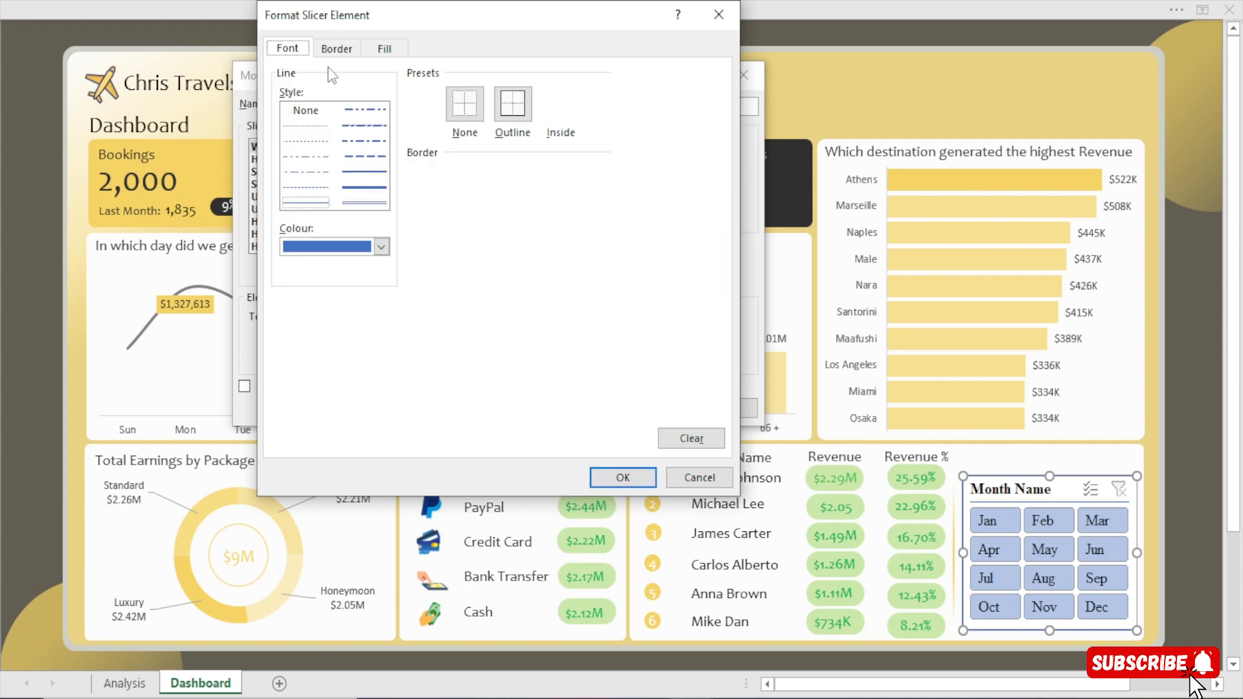
pyautogui.click(619, 477)
pyautogui.click(651, 405)
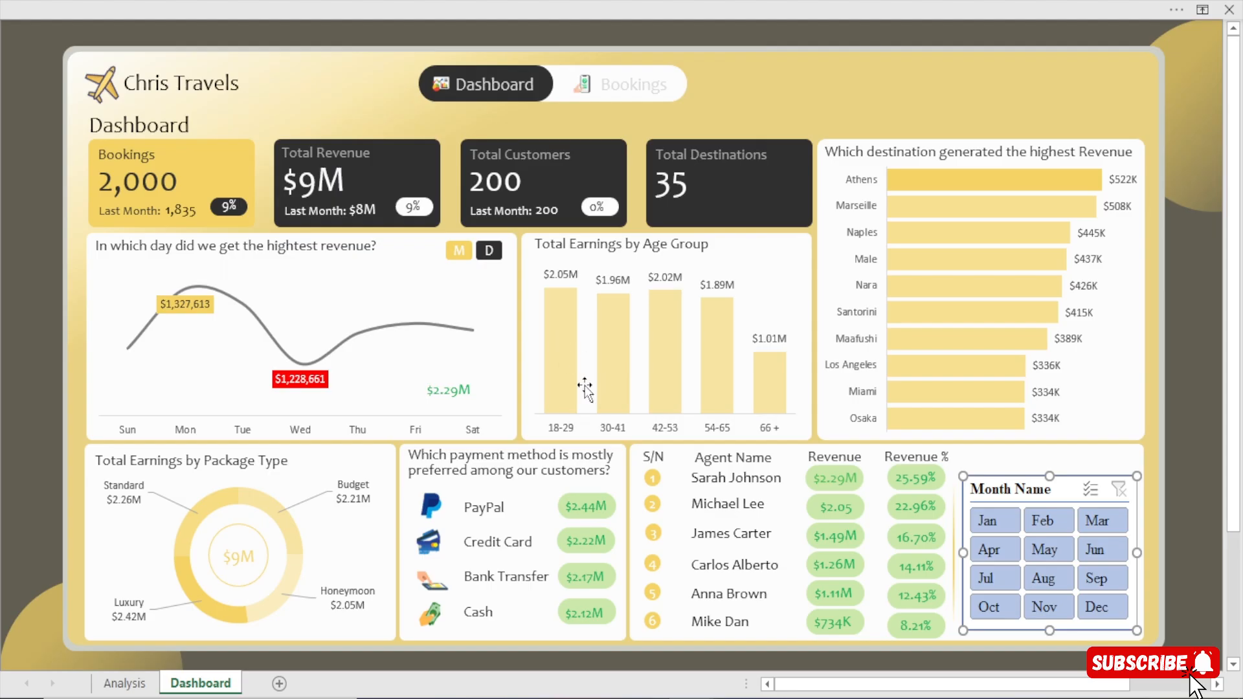
pyautogui.click(596, 2)
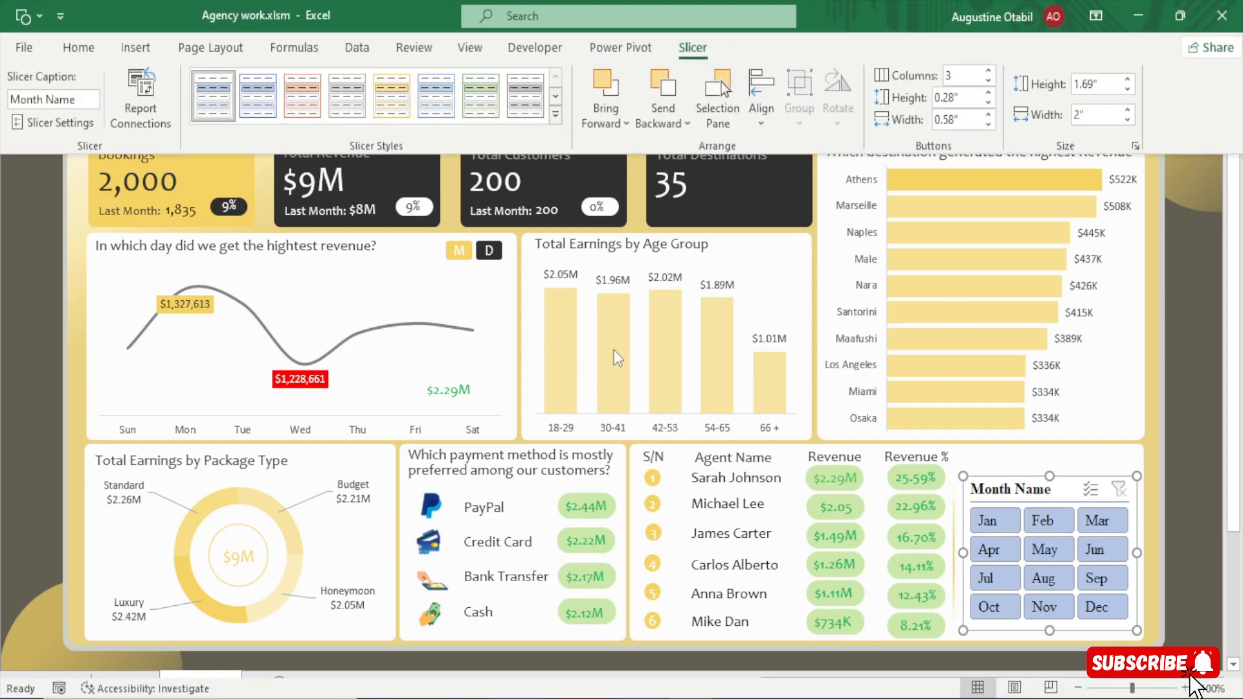
pyautogui.click(1199, 511)
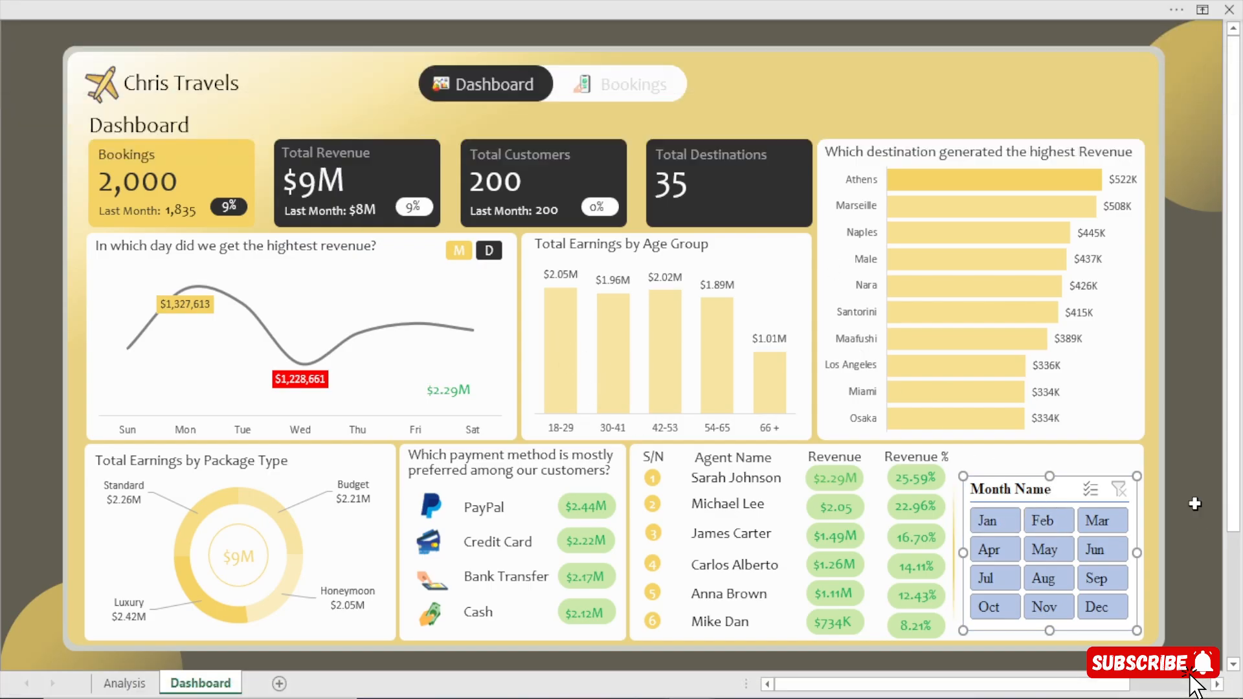
# Modify the custom slicer style SlicerStyleLight1 2 by setting the Header element's font to Candara.
pyautogui.click(1135, 541)
pyautogui.click(599, 3)
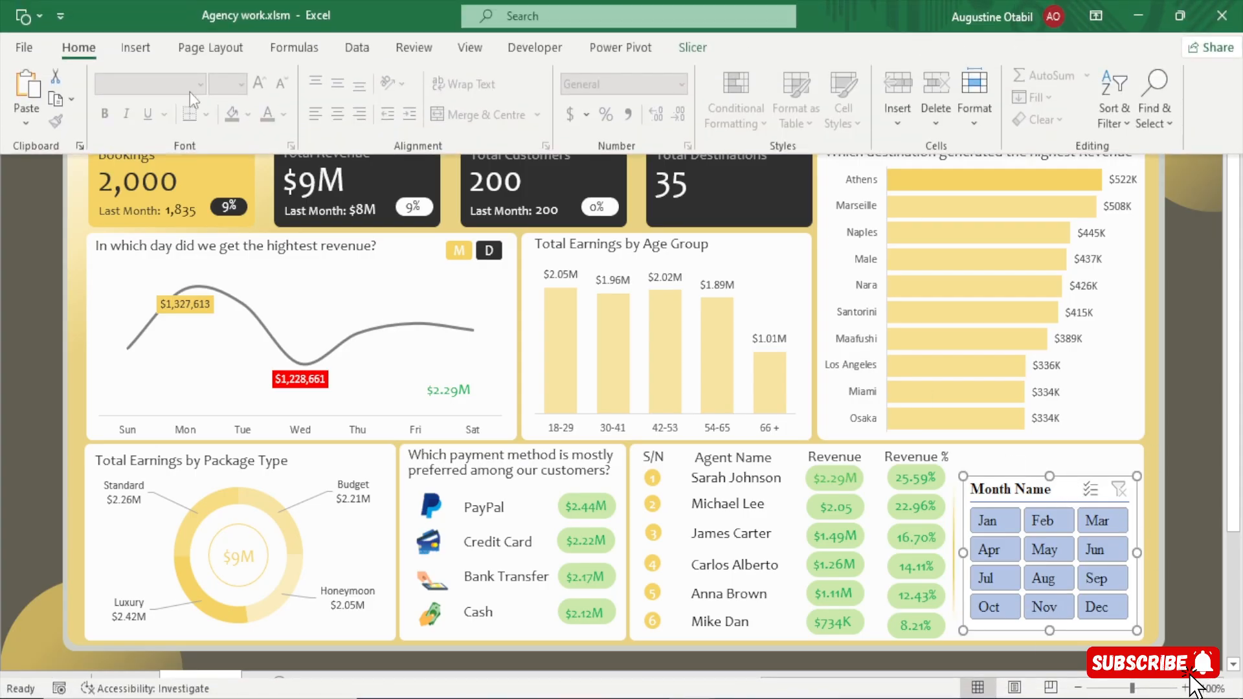
pyautogui.click(704, 49)
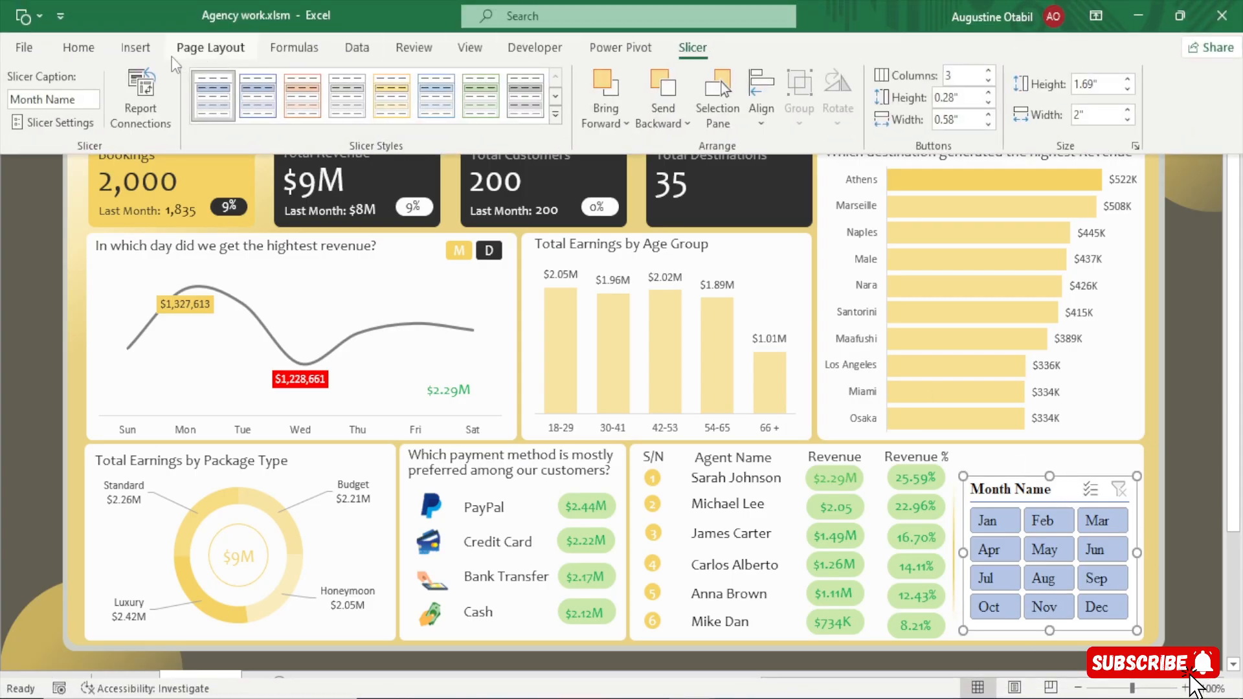
pyautogui.rightClick(224, 96)
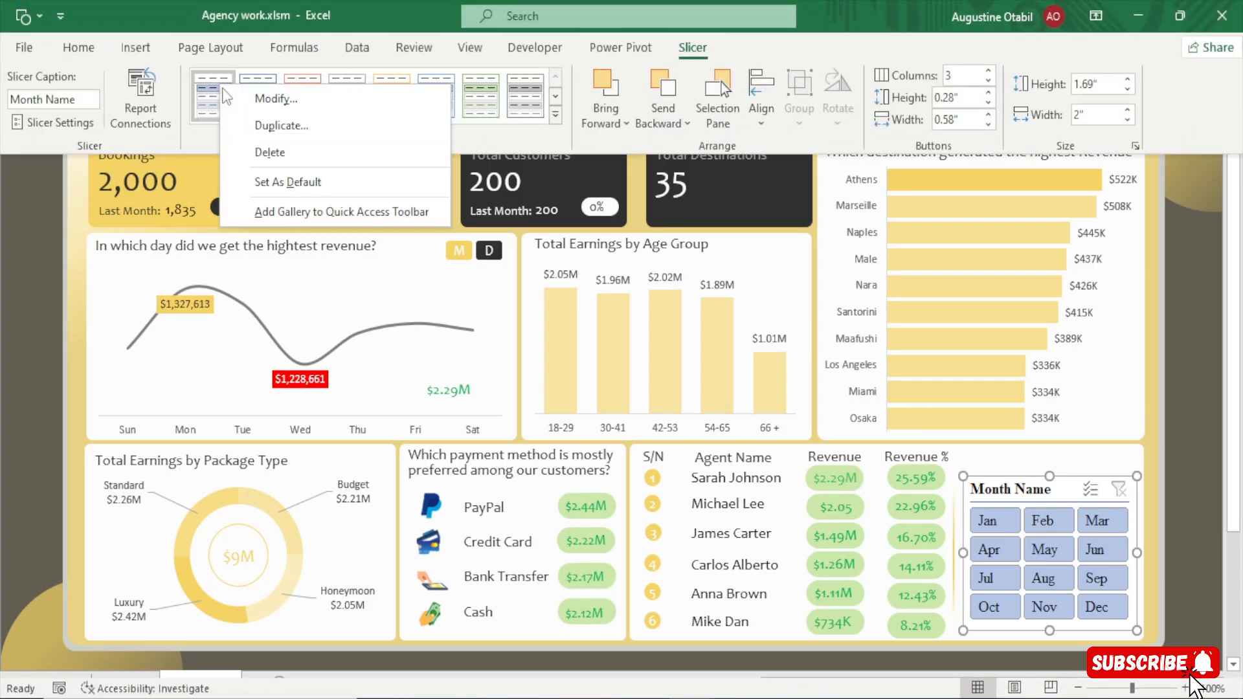
pyautogui.click(267, 101)
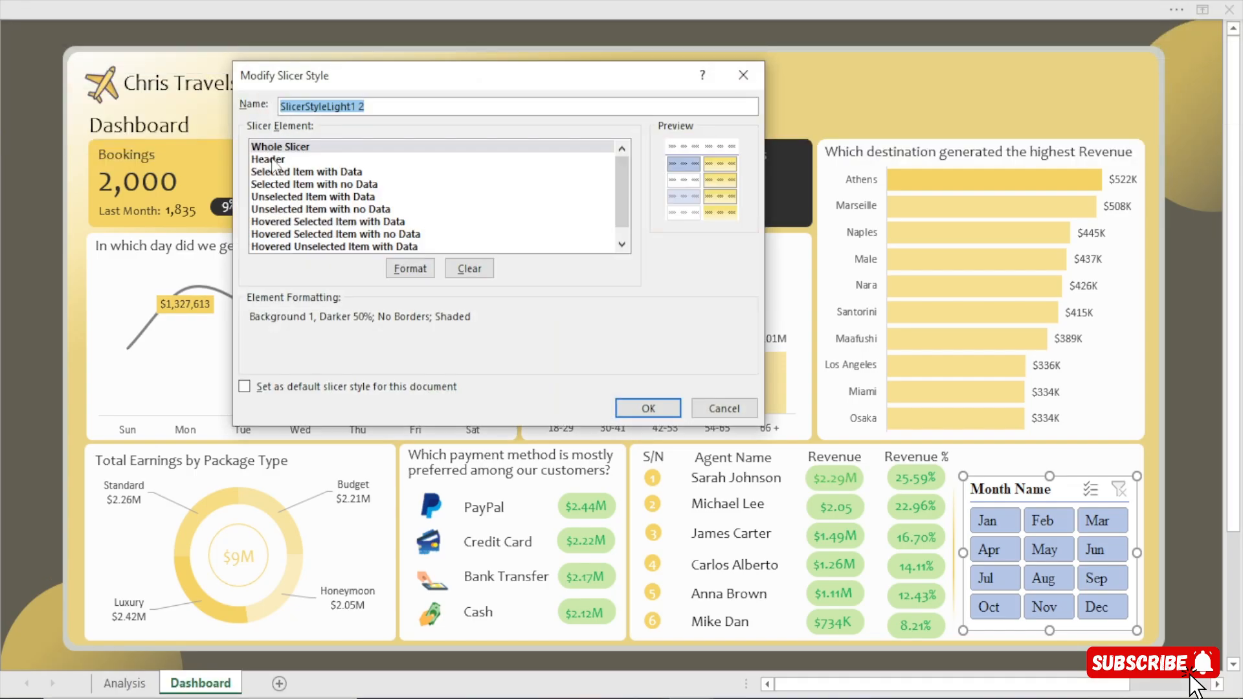
pyautogui.click(272, 160)
pyautogui.click(408, 270)
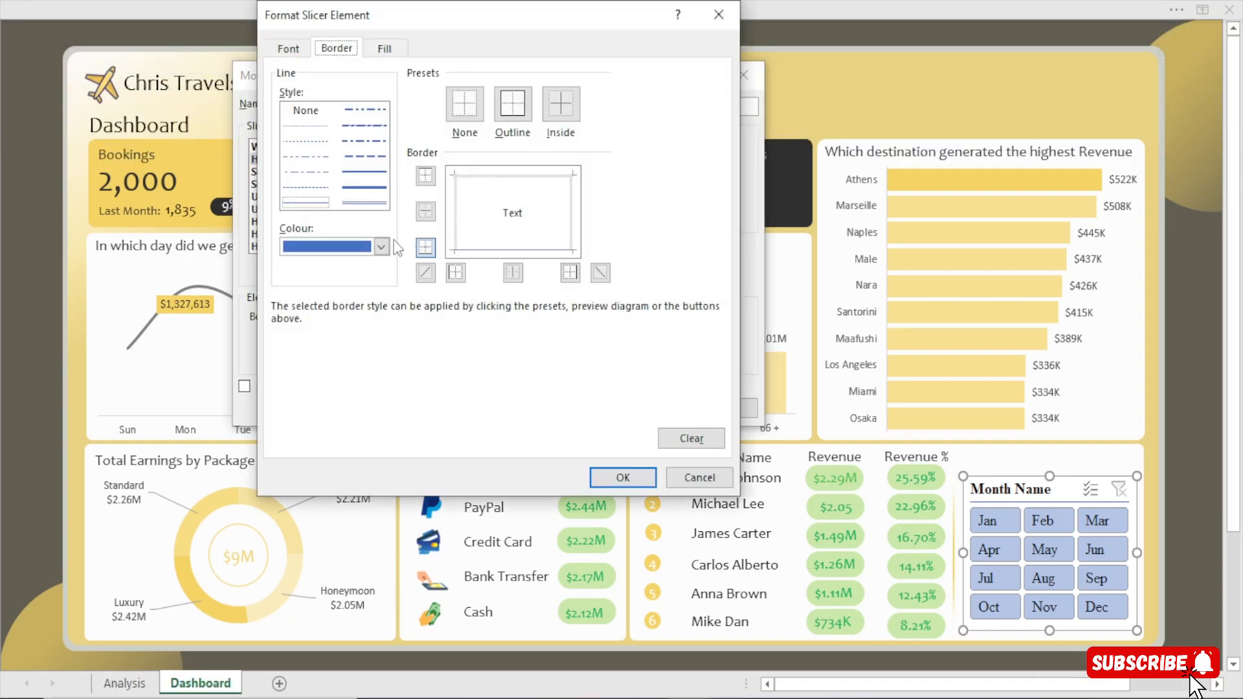
pyautogui.click(295, 52)
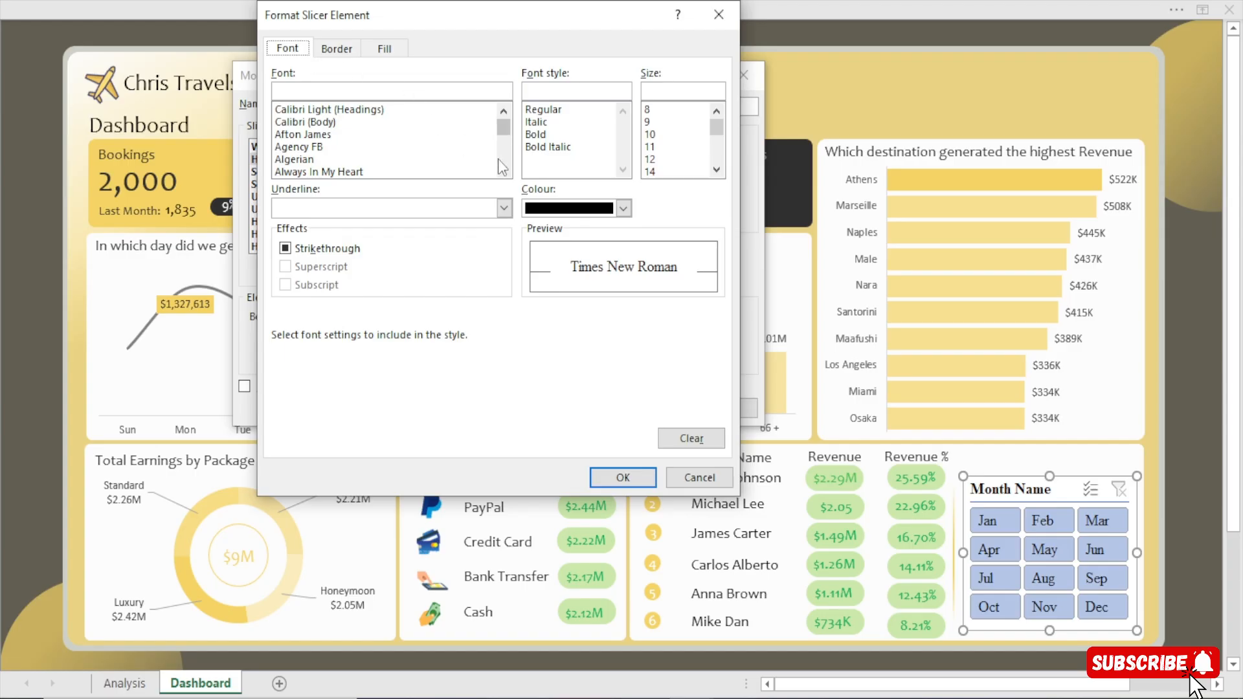
pyautogui.click(348, 92)
pyautogui.write('candare')
pyautogui.press('BackSpace')
pyautogui.write('a')
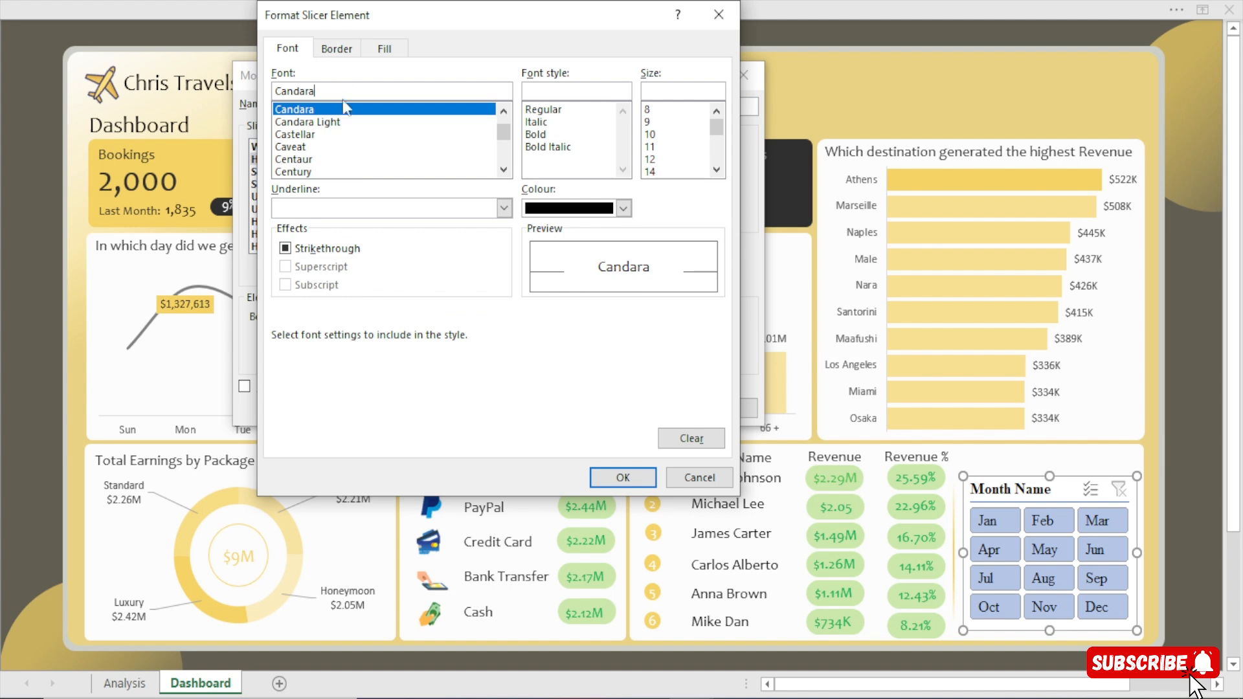
# Give the slicer style's Header a dark grey-brown font colour, RGB(98, 94, 81), at size 12, and remove its border.
pyautogui.click(623, 208)
pyautogui.click(562, 470)
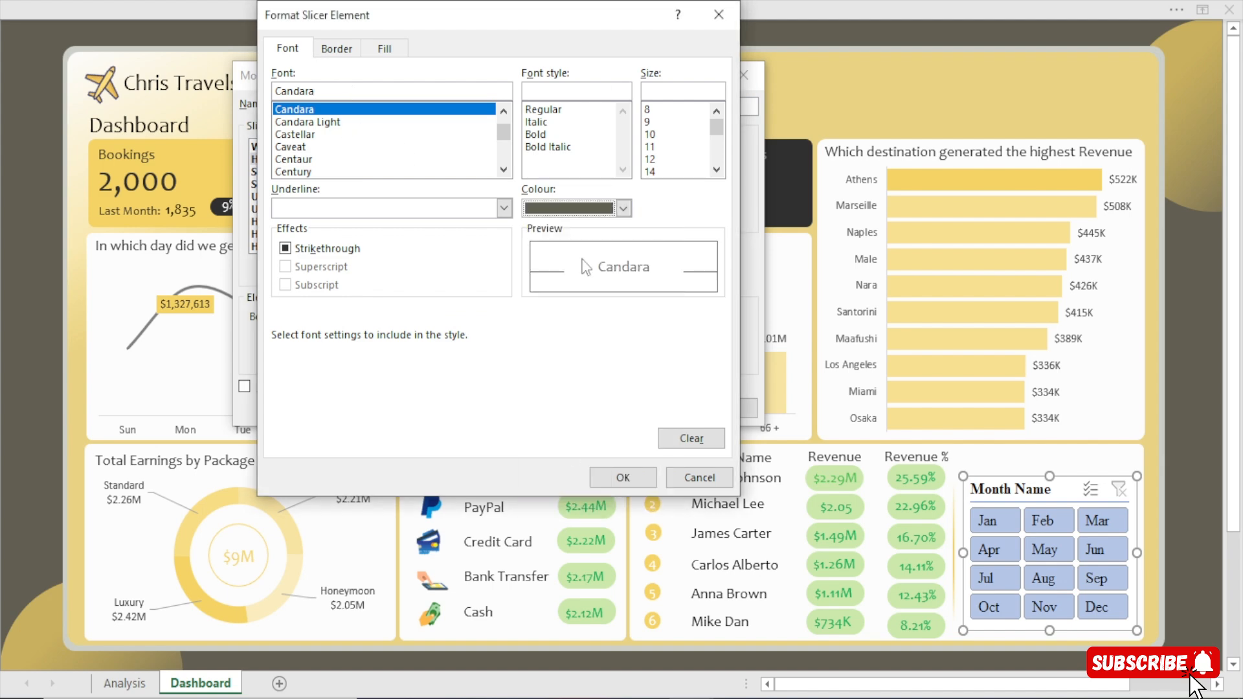
pyautogui.click(652, 160)
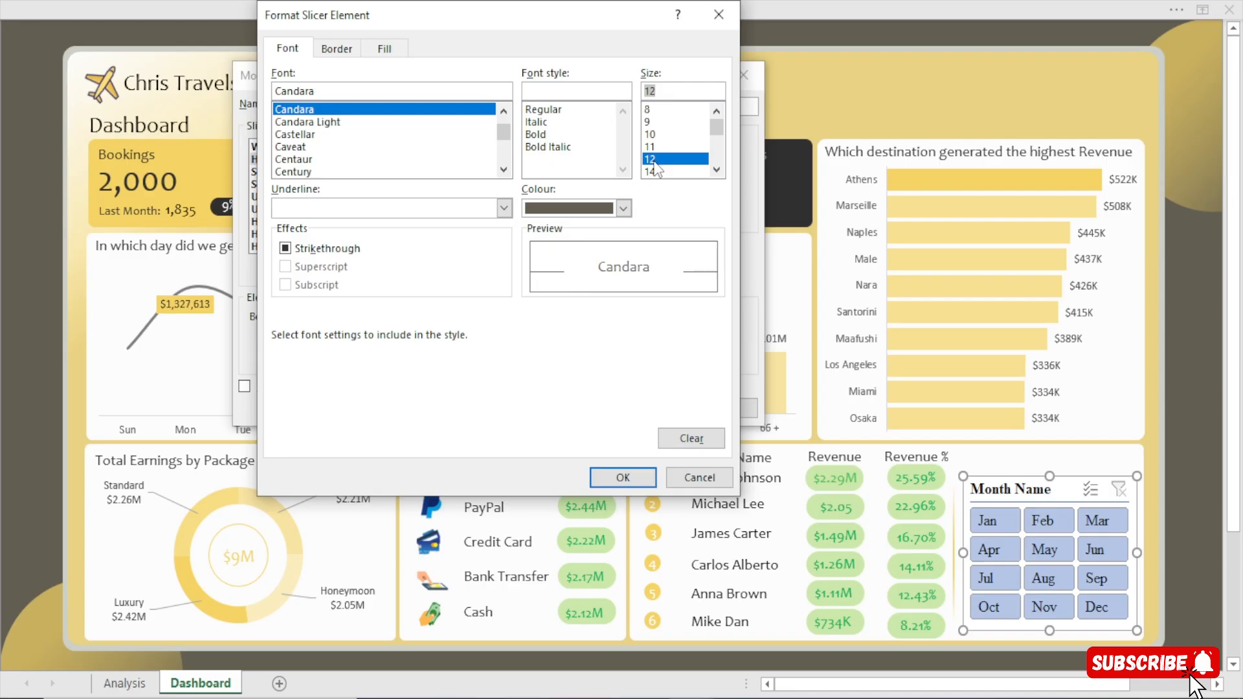
pyautogui.click(335, 49)
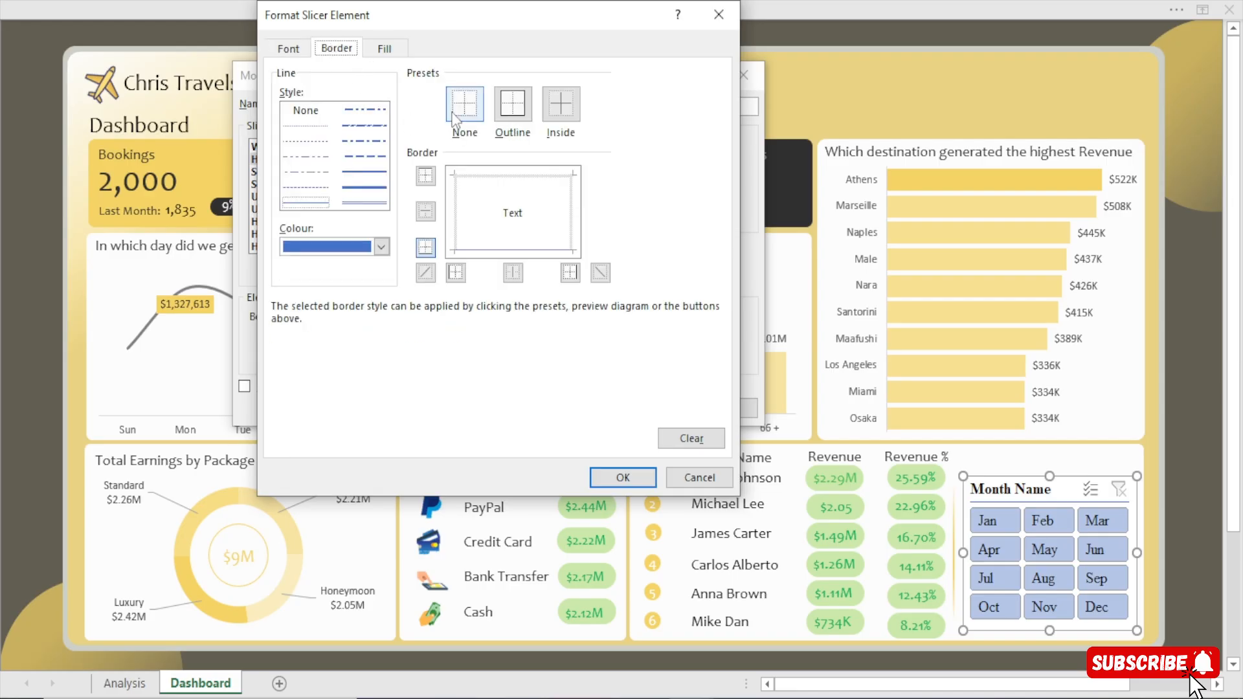
pyautogui.click(384, 50)
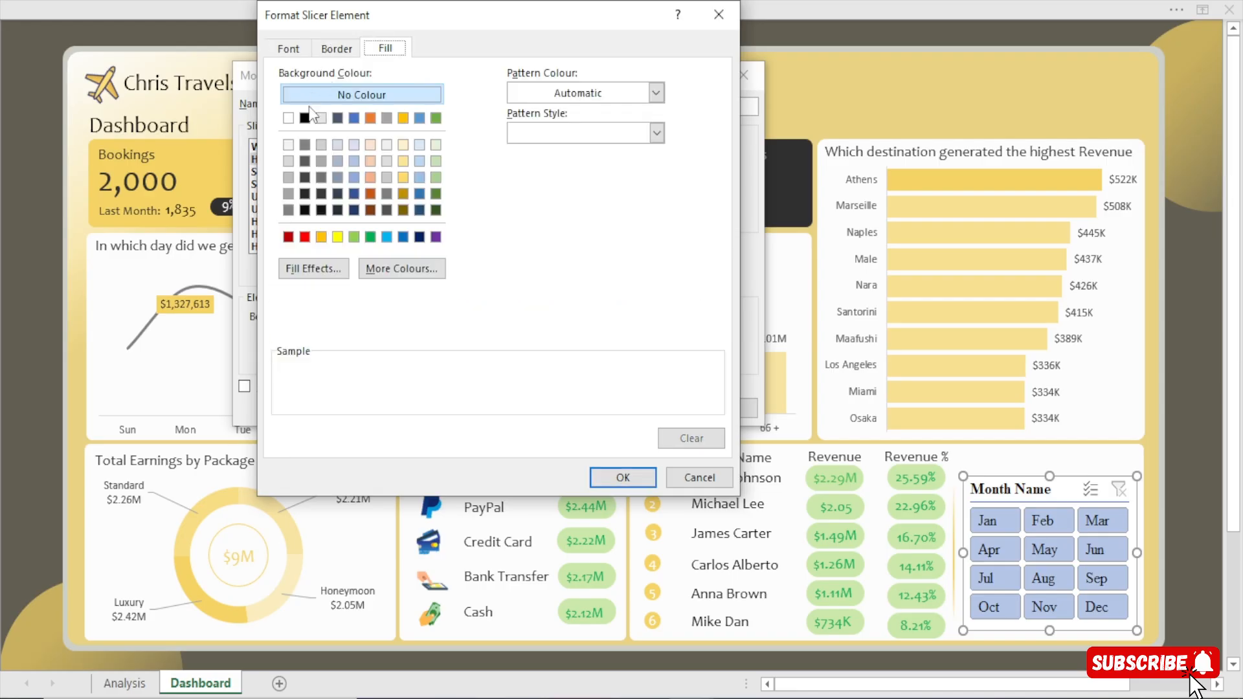
pyautogui.click(623, 480)
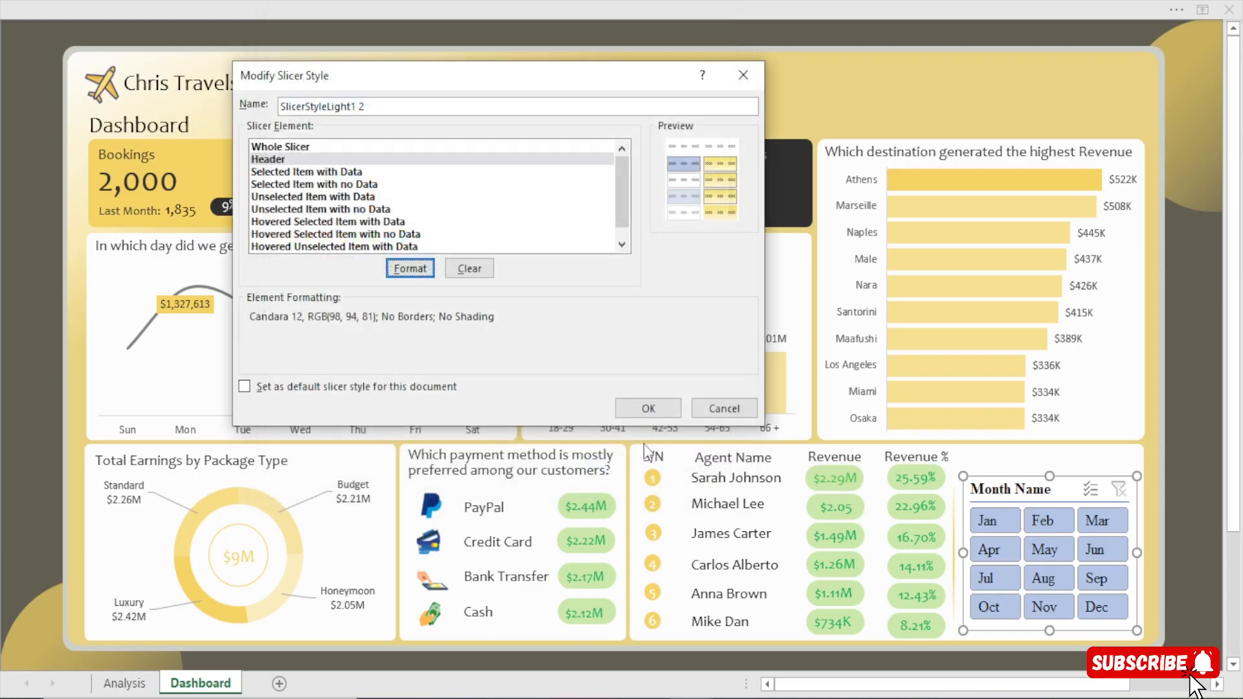
pyautogui.click(641, 407)
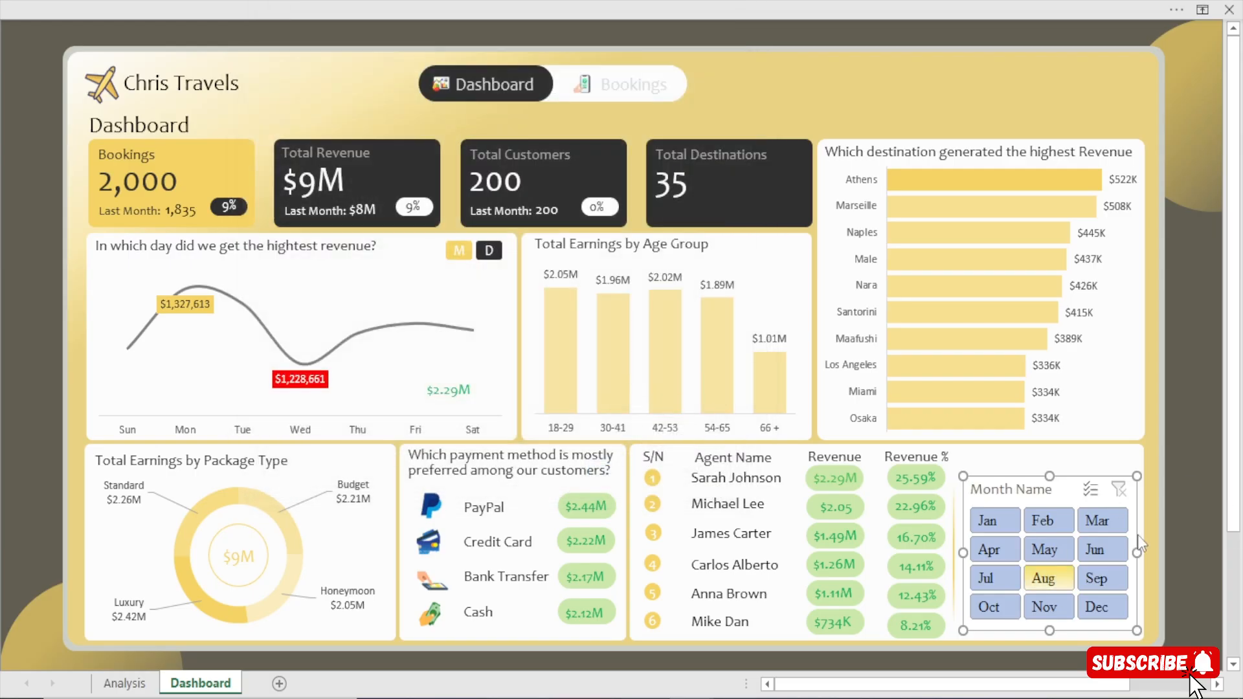
pyautogui.click(1201, 532)
pyautogui.click(1049, 491)
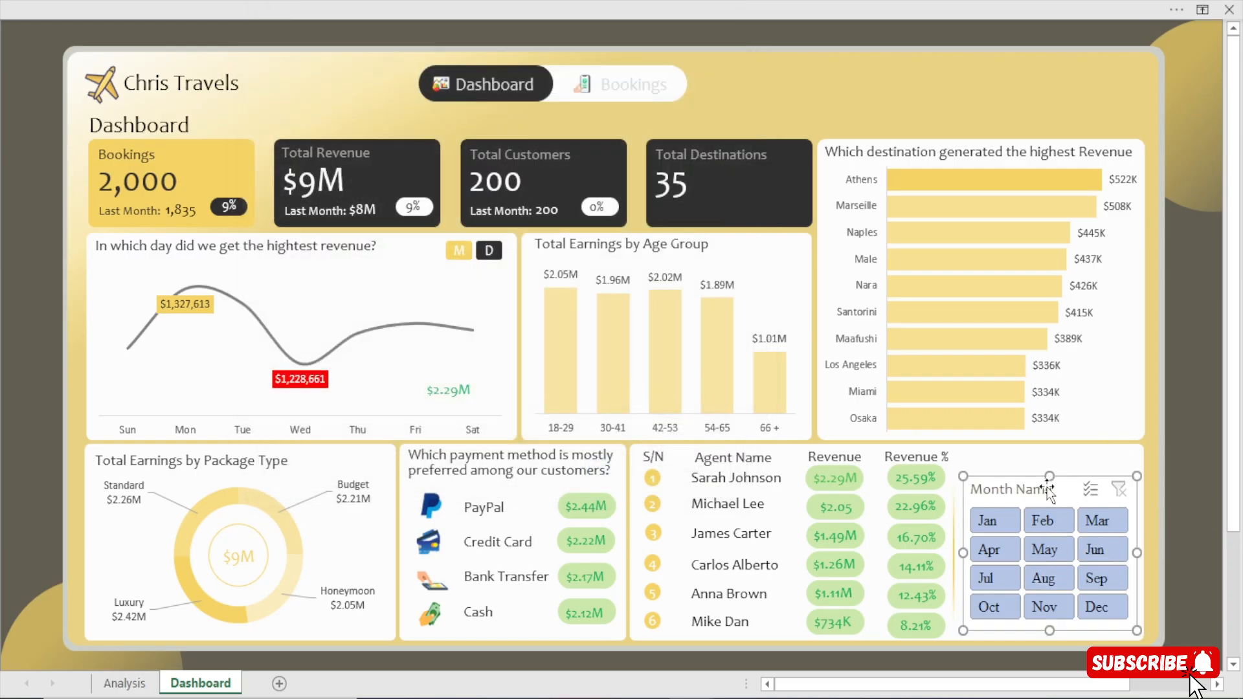
# Filter the dashboard to Feb with the Month Name slicer.
pyautogui.hotkey('ctrl', 'shift', 'F1')
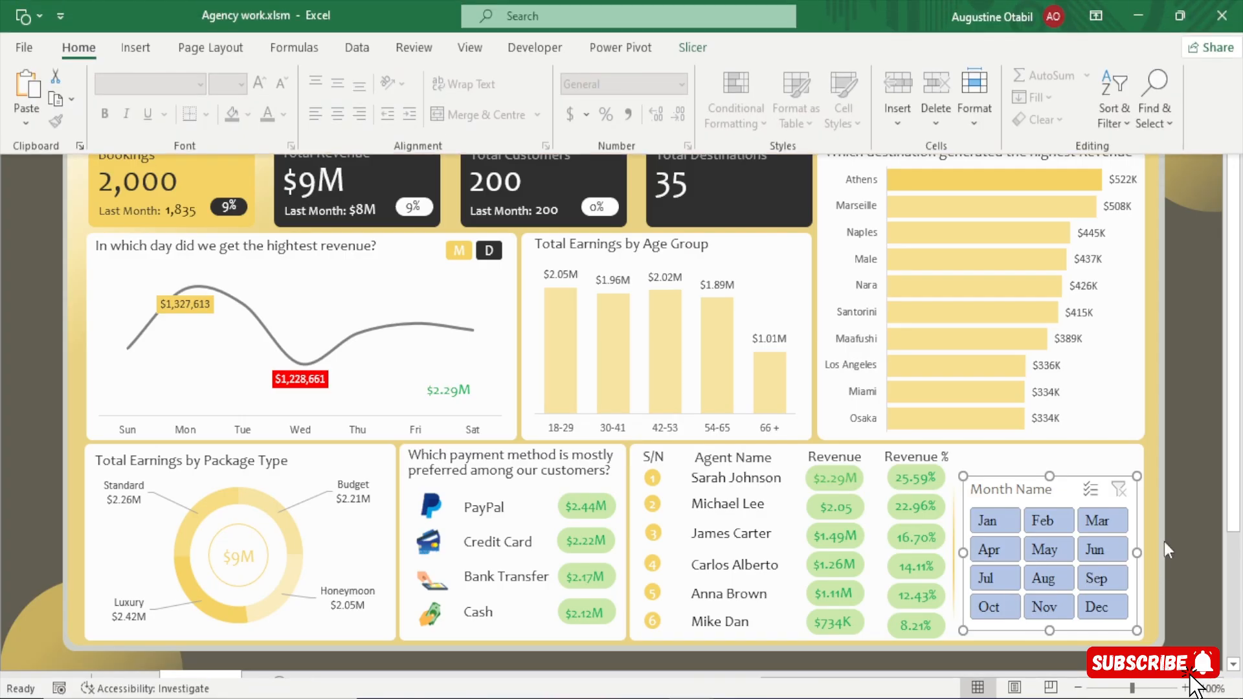
pyautogui.hotkey('ctrl', 'shift', 'F1')
pyautogui.click(1048, 521)
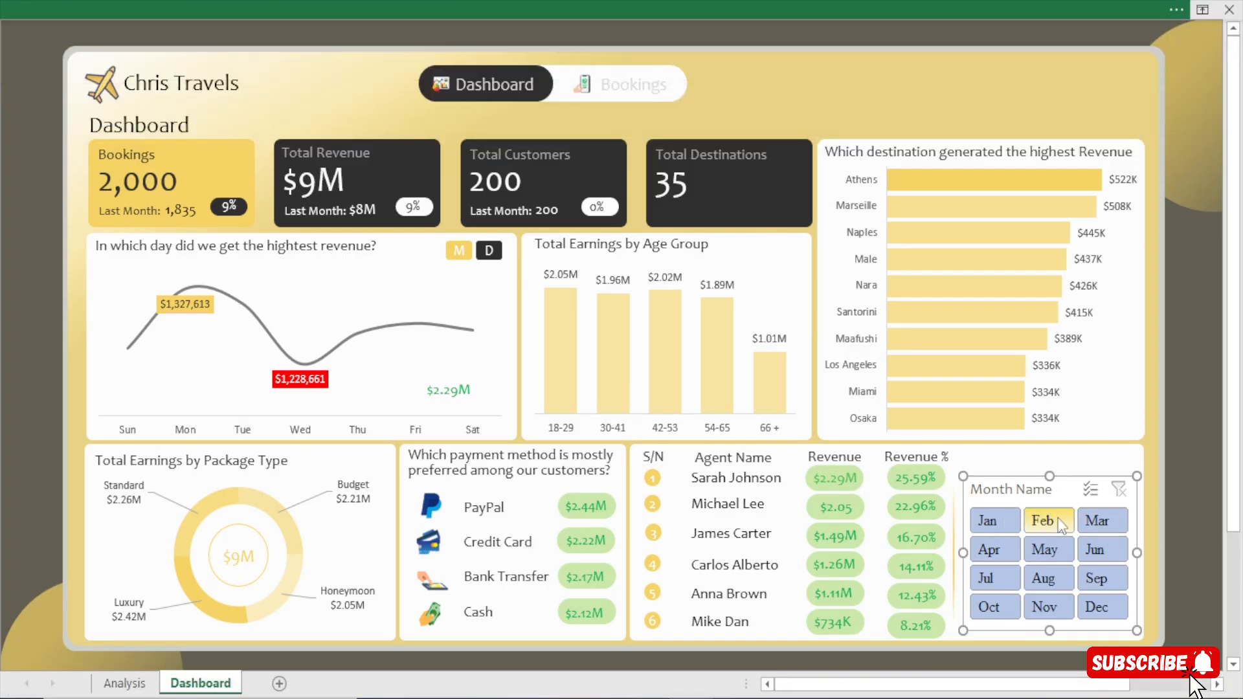
# Modify the custom slicer style SlicerStyleLight1 2, giving the Selected Item with Data element a standard yellow fill.
pyautogui.click(577, 1)
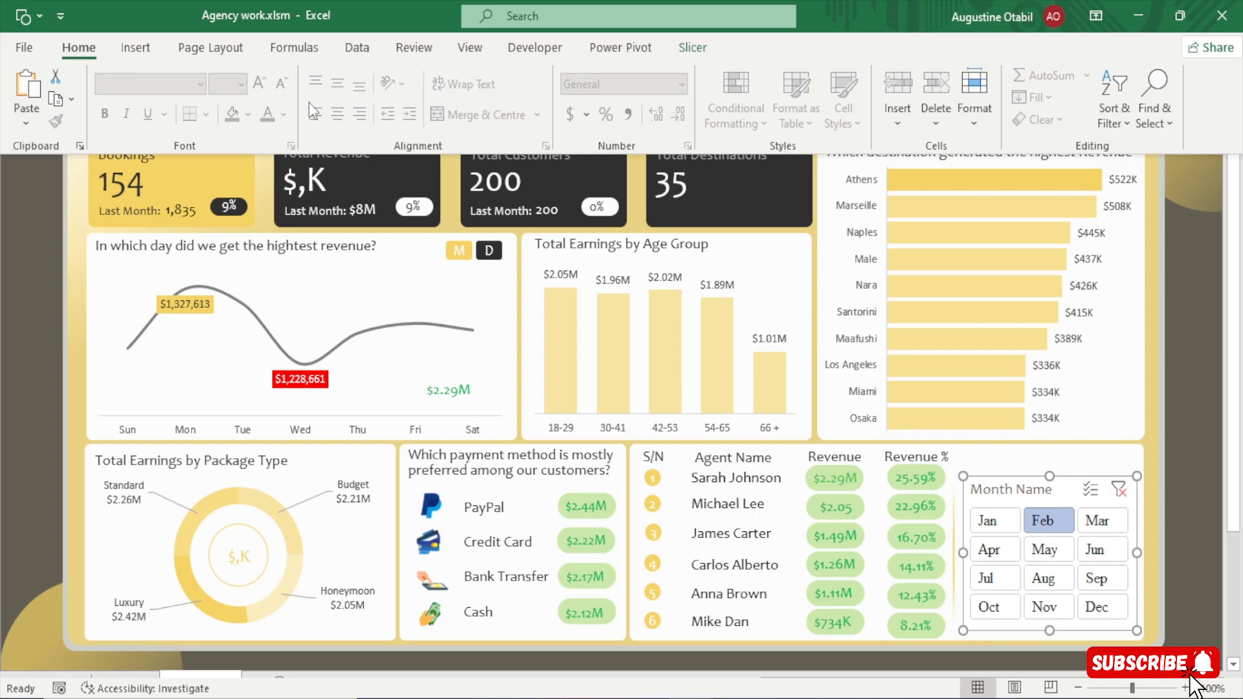
pyautogui.click(693, 52)
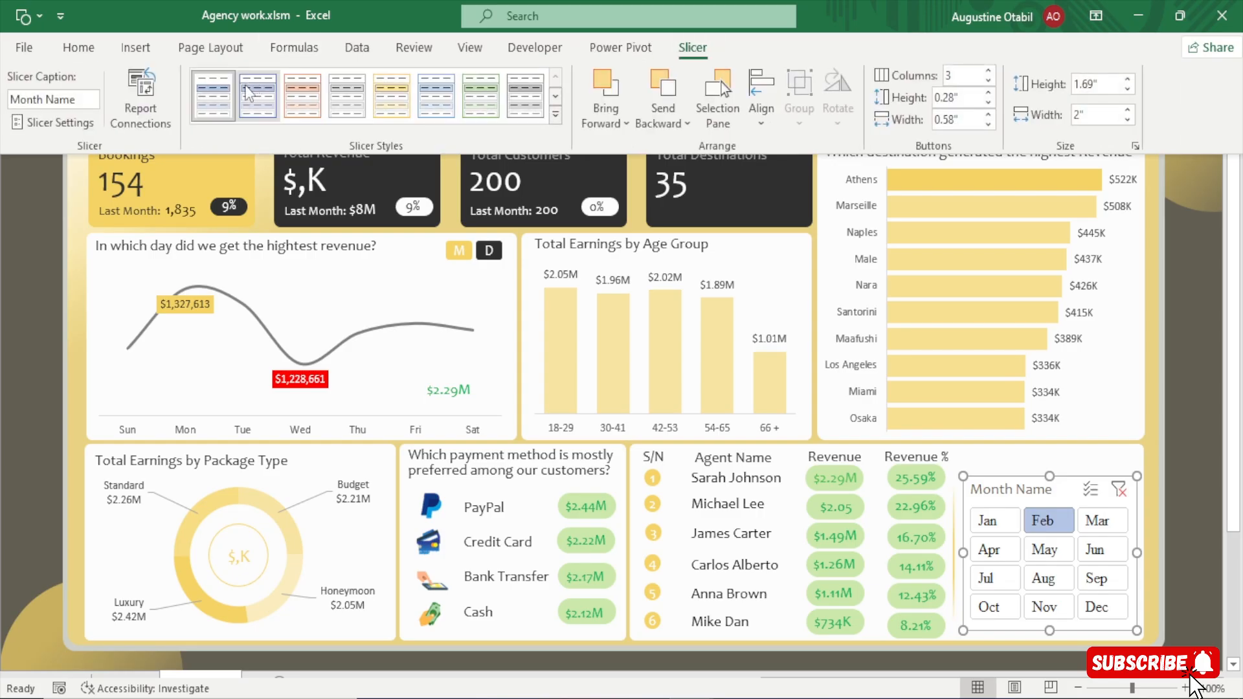
pyautogui.rightClick(220, 100)
pyautogui.click(279, 127)
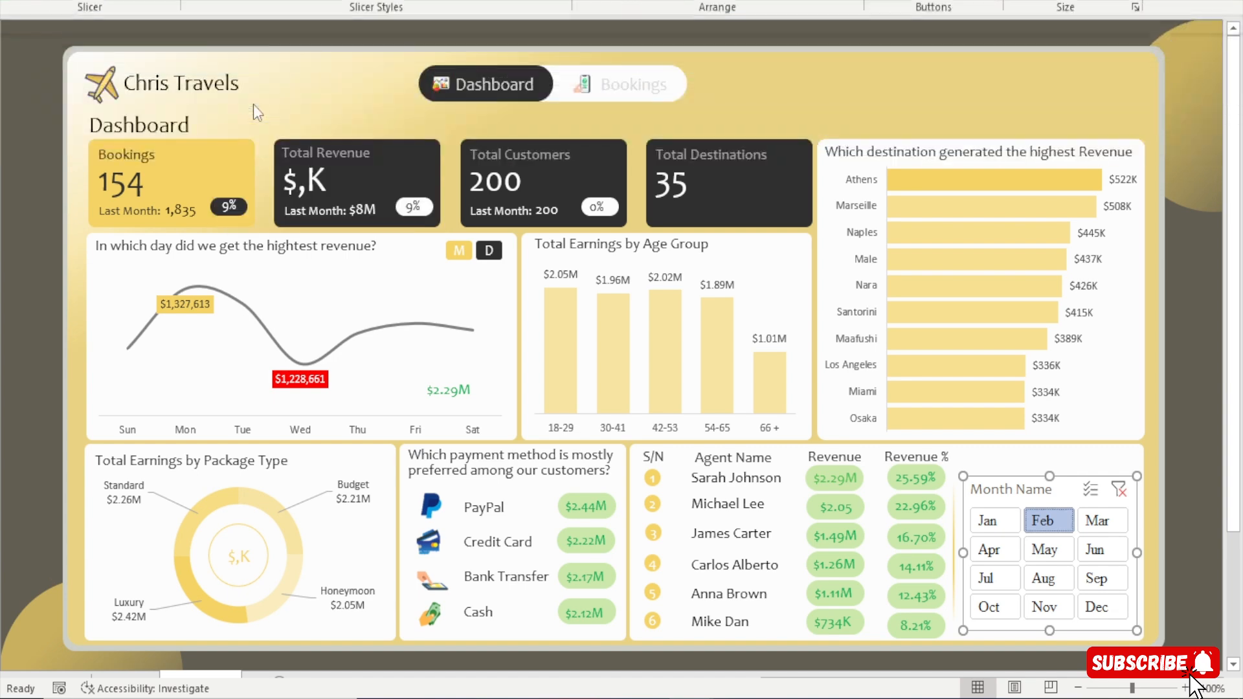
pyautogui.click(288, 171)
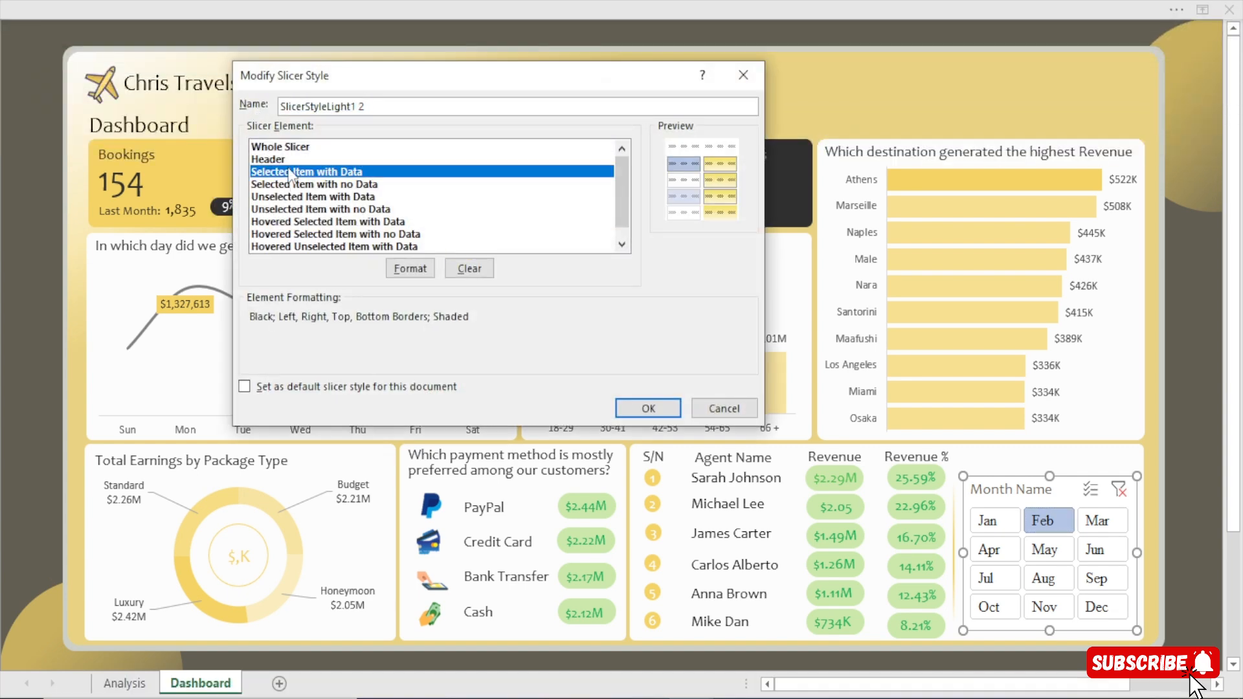
pyautogui.click(419, 269)
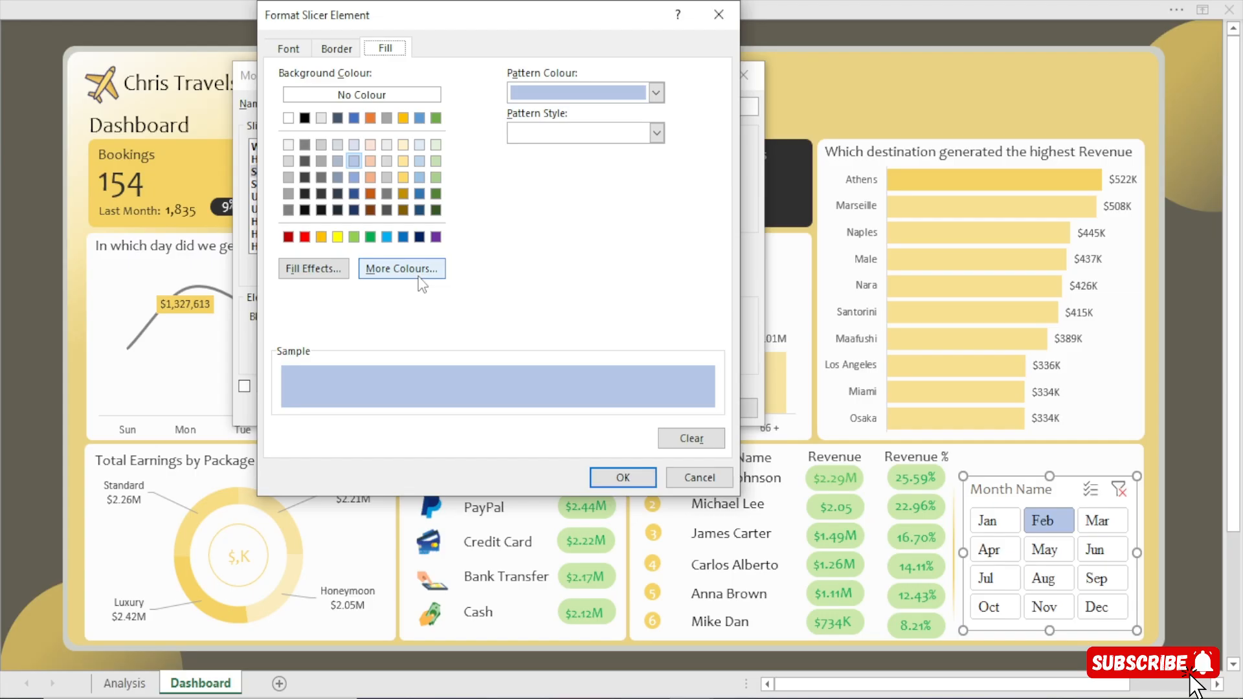
pyautogui.click(337, 237)
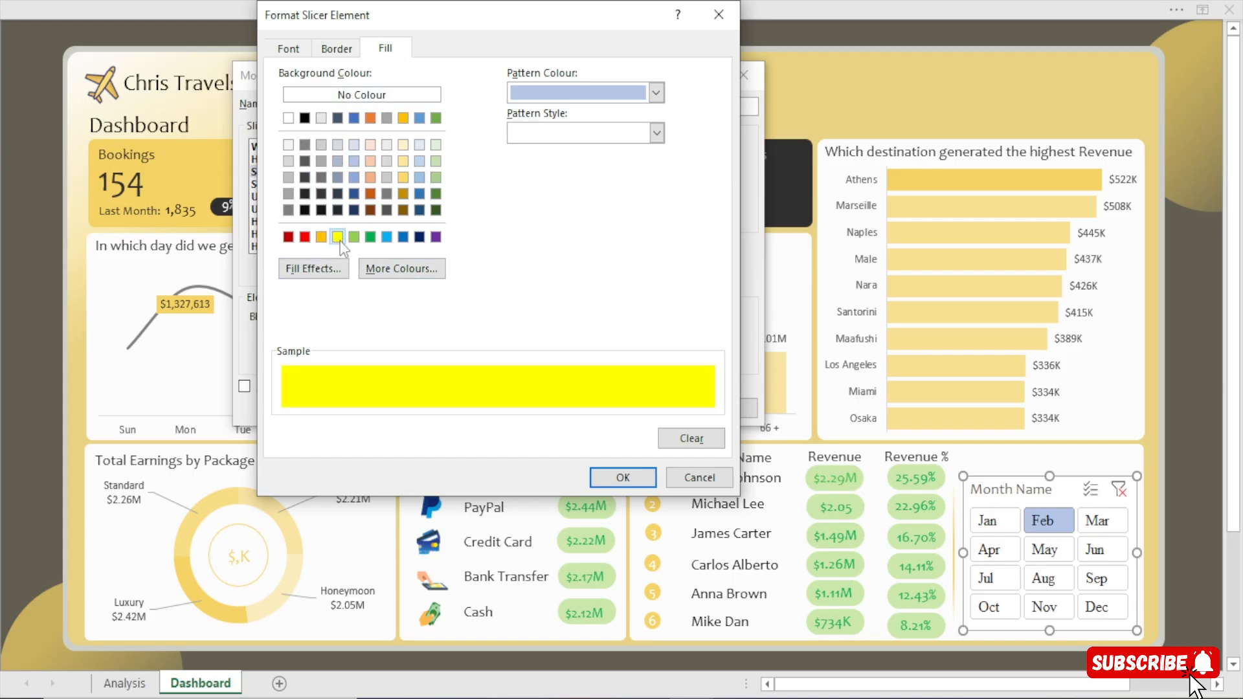
pyautogui.click(321, 237)
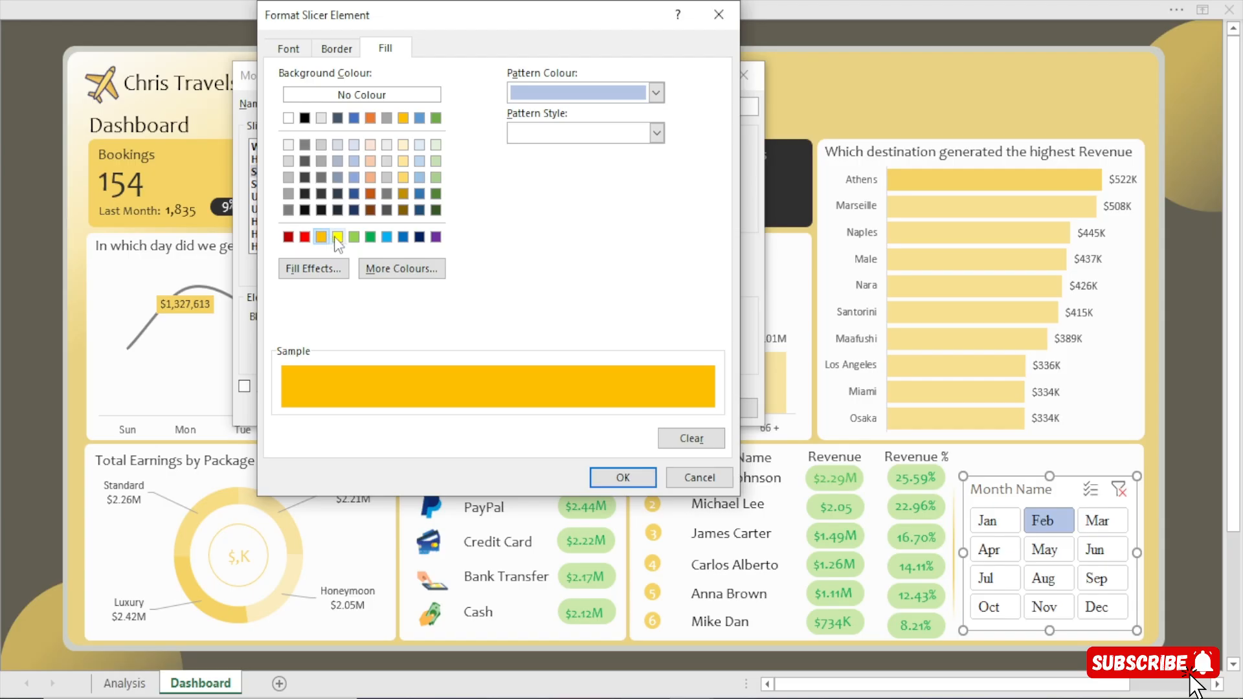
pyautogui.click(336, 238)
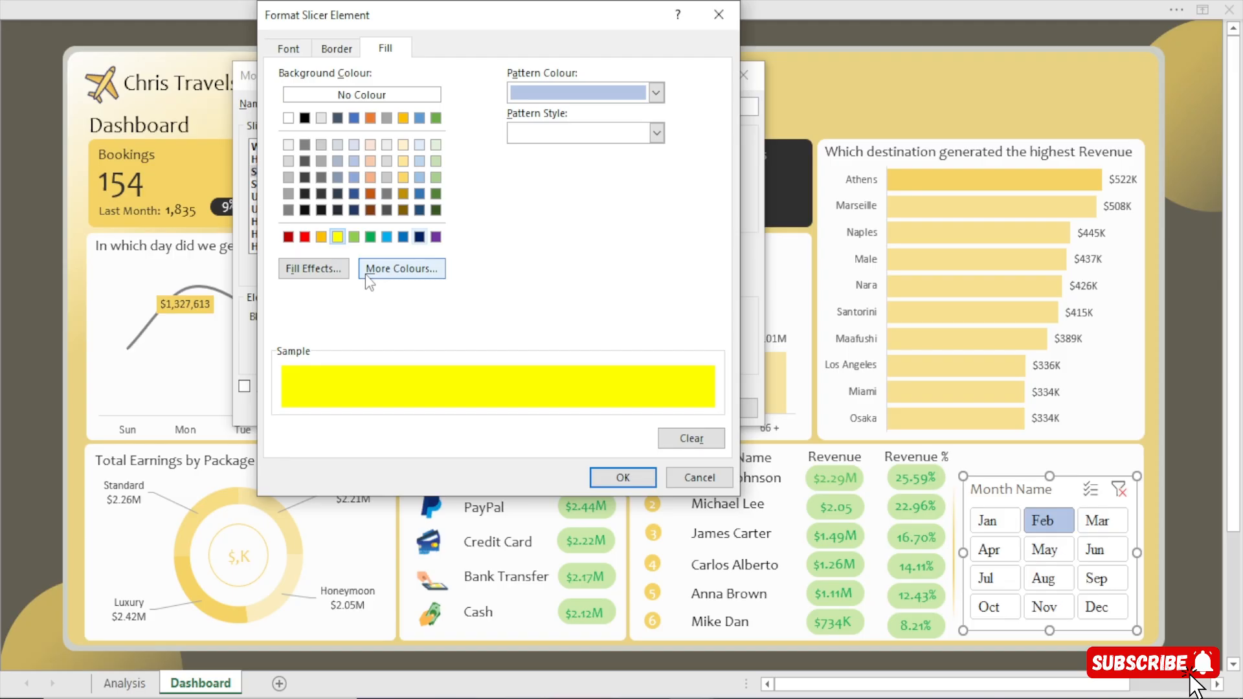
# Choose a solid border line in the recent gold colour for the element and copy that colour's hex code, #F5D465.
pyautogui.click(334, 52)
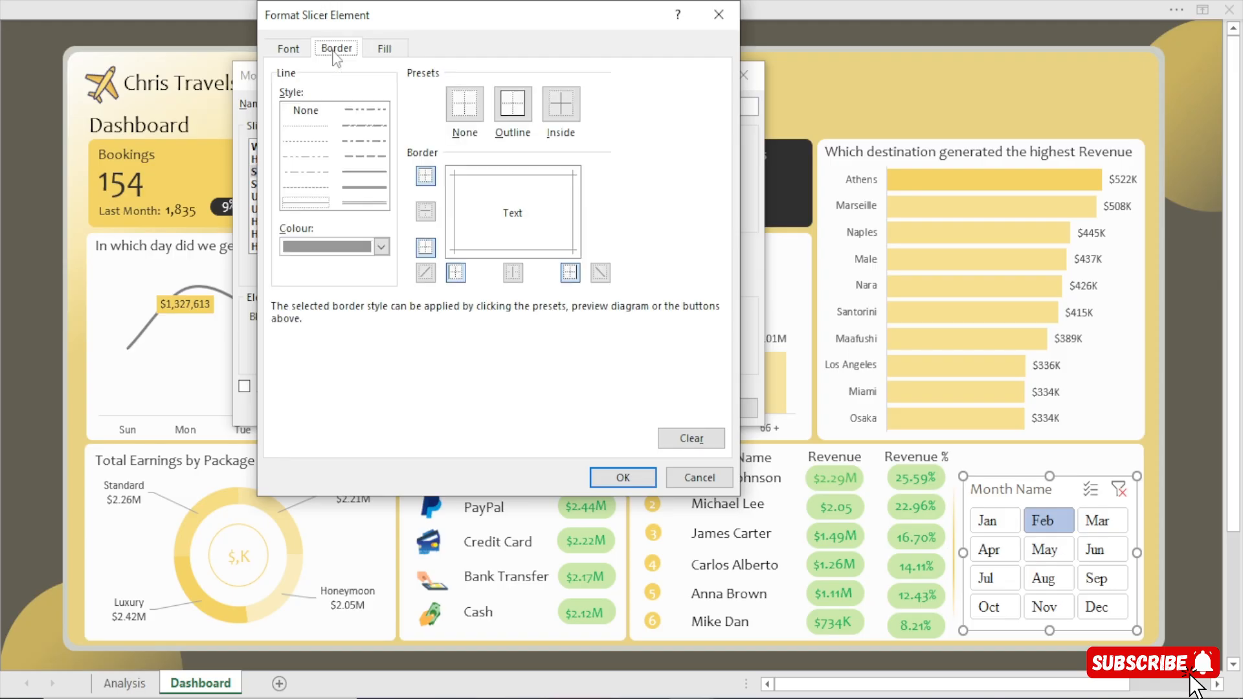
pyautogui.click(366, 172)
pyautogui.click(381, 247)
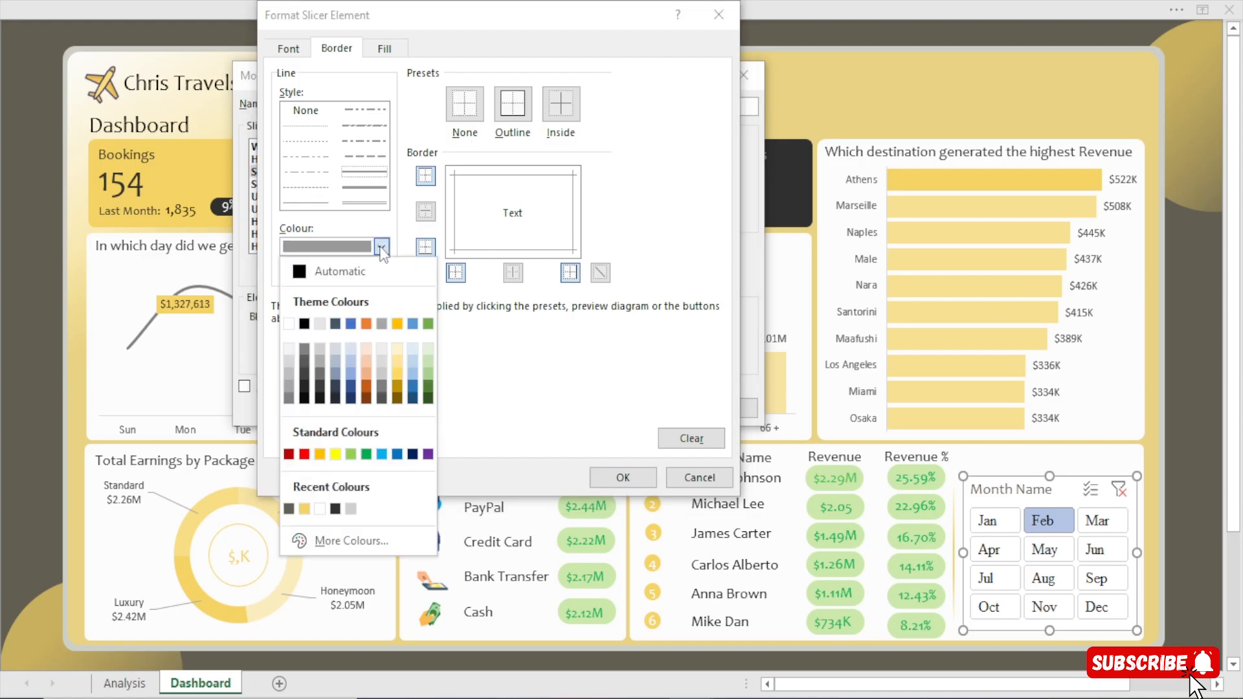
pyautogui.click(304, 509)
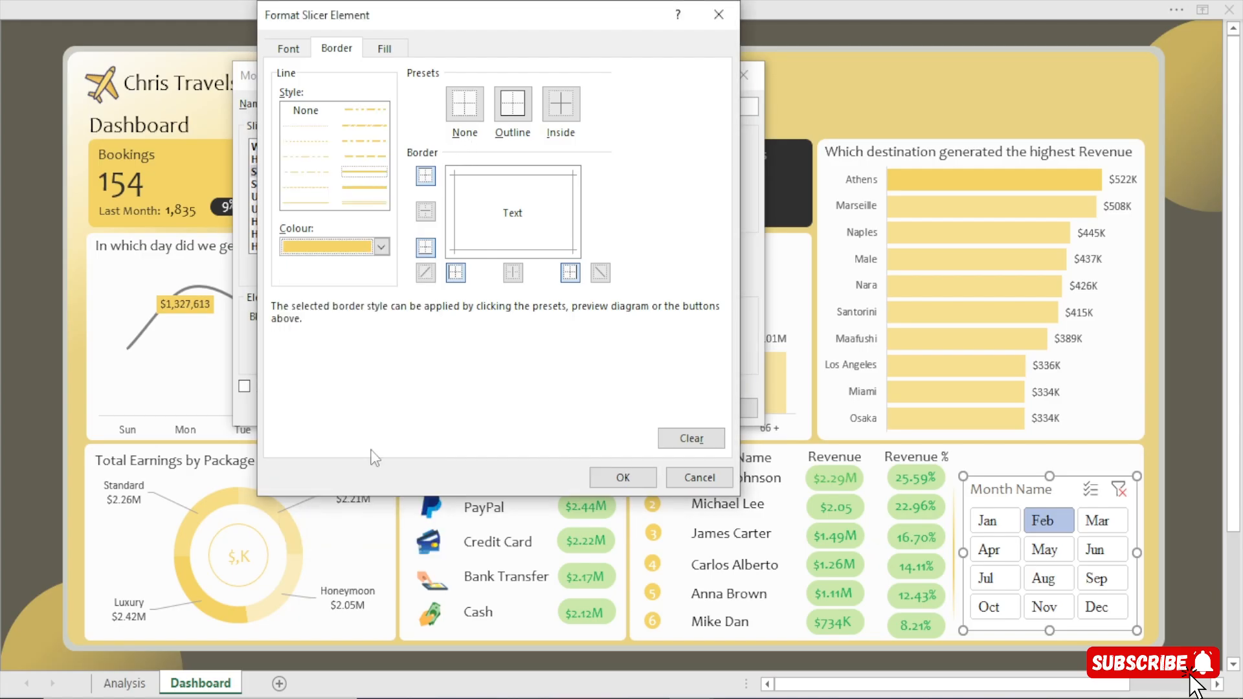
pyautogui.click(381, 247)
pyautogui.click(332, 539)
pyautogui.moveTo(487, 379); pyautogui.dragTo(334, 382)
pyautogui.hotkey('ctrl', 'c')
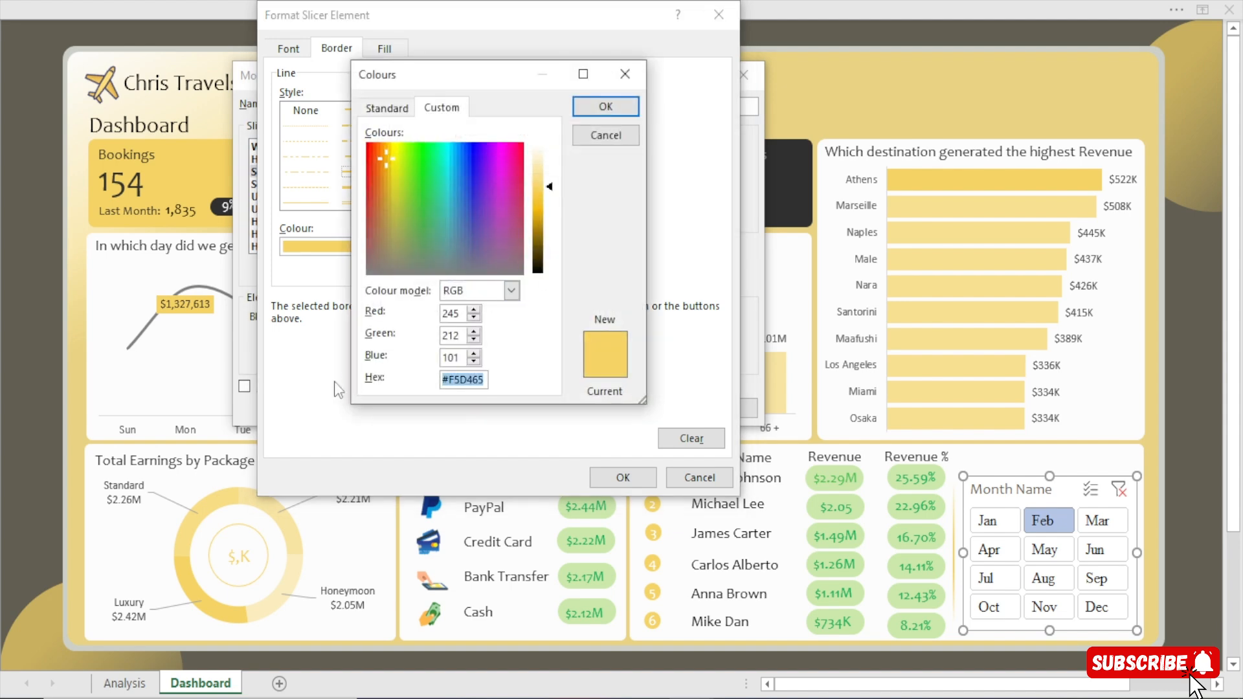
pyautogui.click(637, 69)
# Change the border line colour to the recent dark grey-brown and apply the line to the element's bottom edge.
pyautogui.click(381, 247)
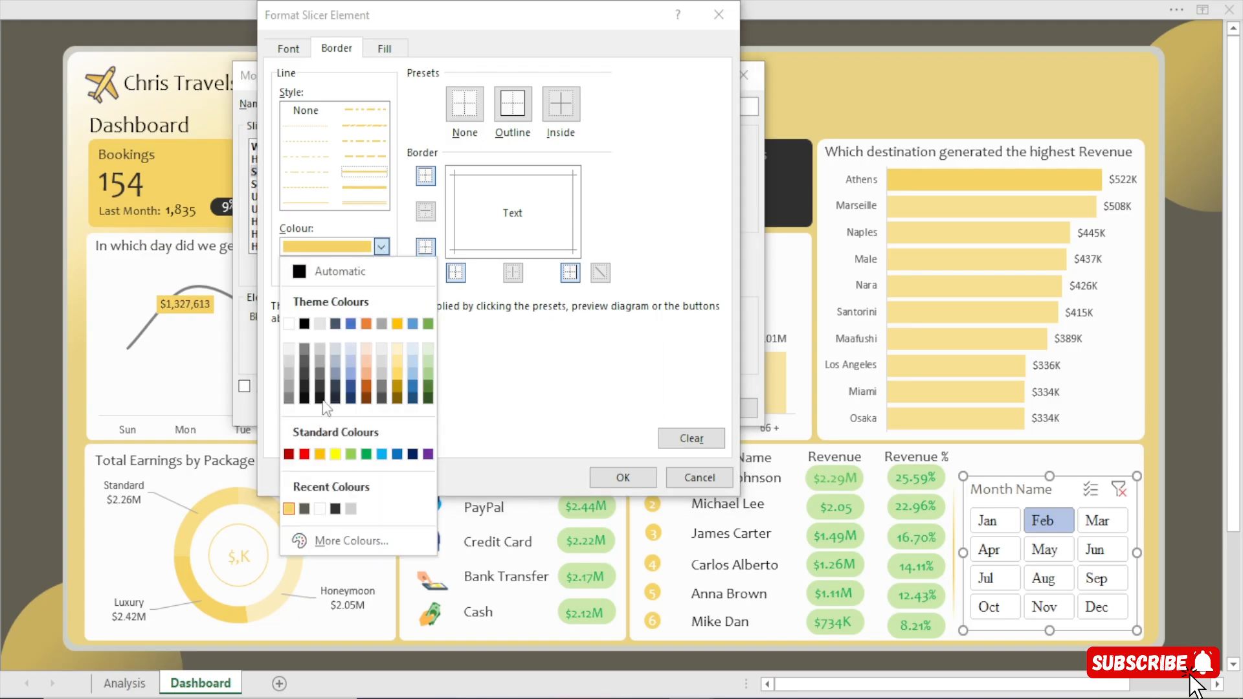
pyautogui.click(304, 509)
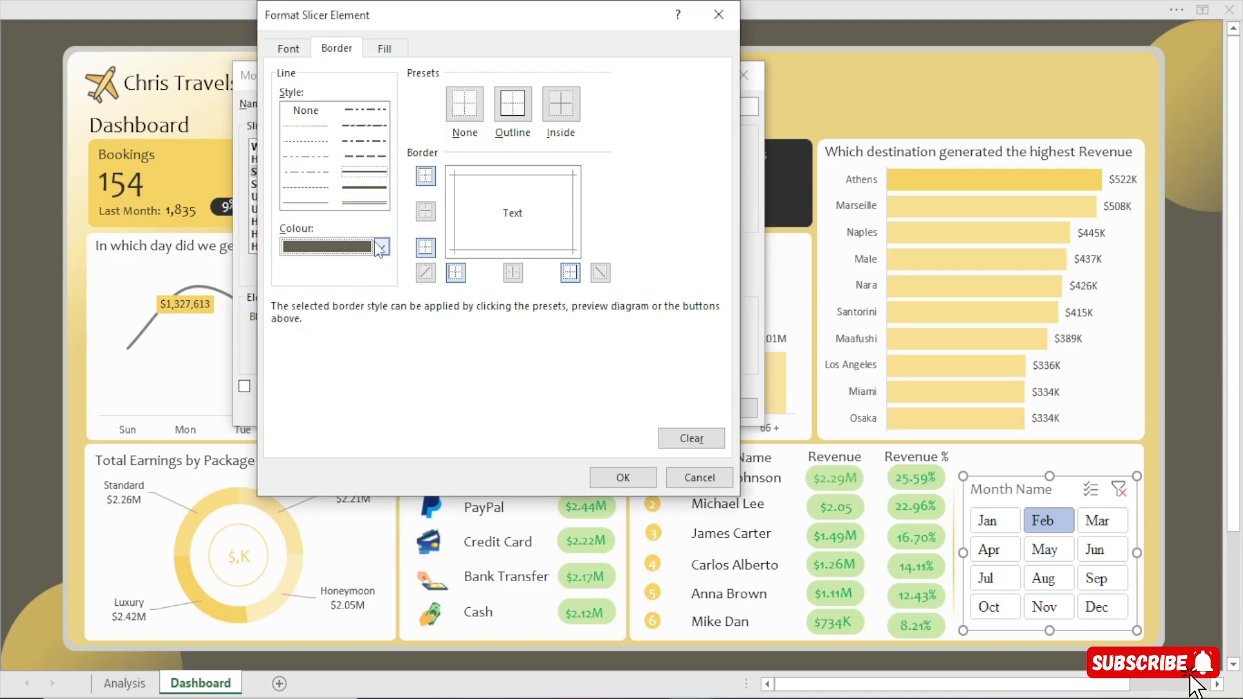
pyautogui.click(381, 246)
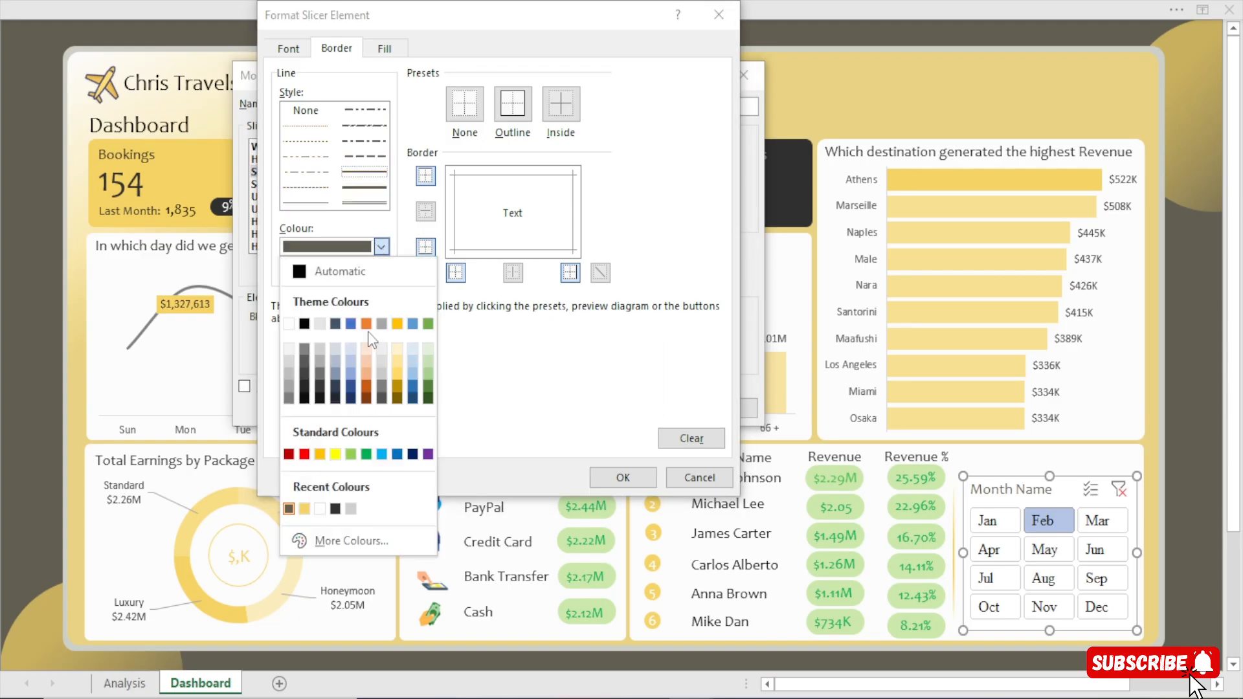
pyautogui.click(370, 191)
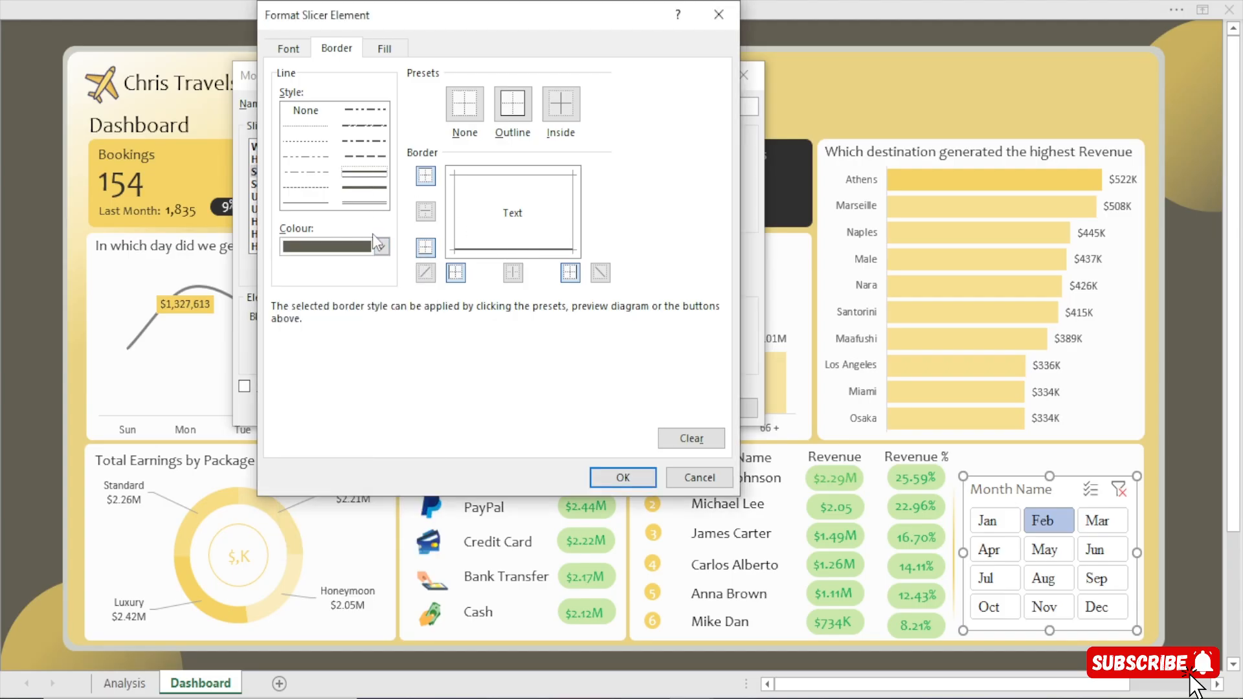
# Set the Selected Item with Data font to Candara, size 12, in RGB(98, 94, 81), and save the slicer style.
pyautogui.click(288, 50)
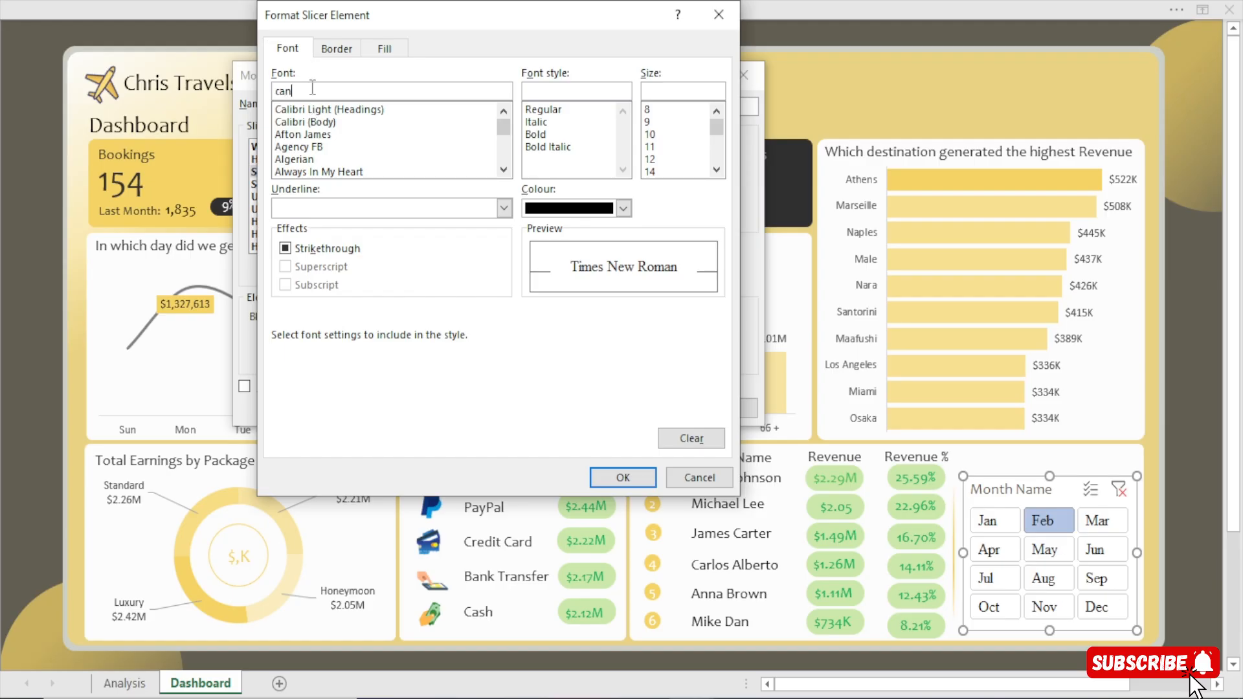
pyautogui.click(313, 87)
pyautogui.write('candara')
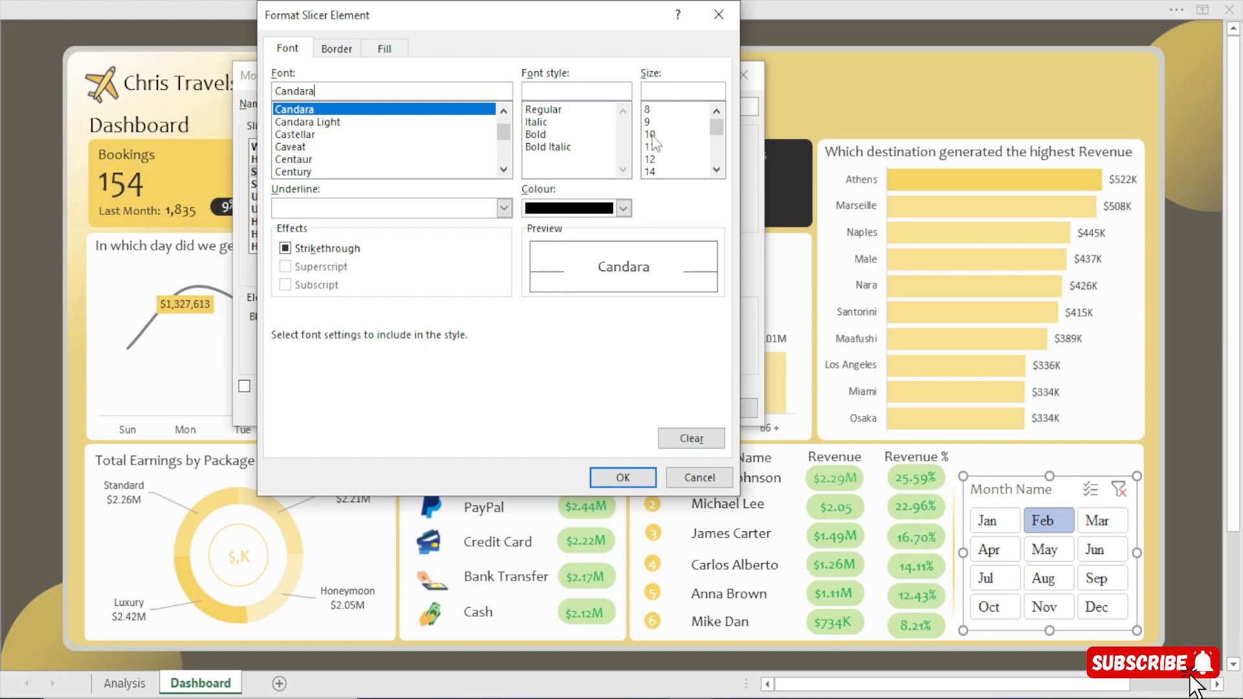
pyautogui.click(650, 158)
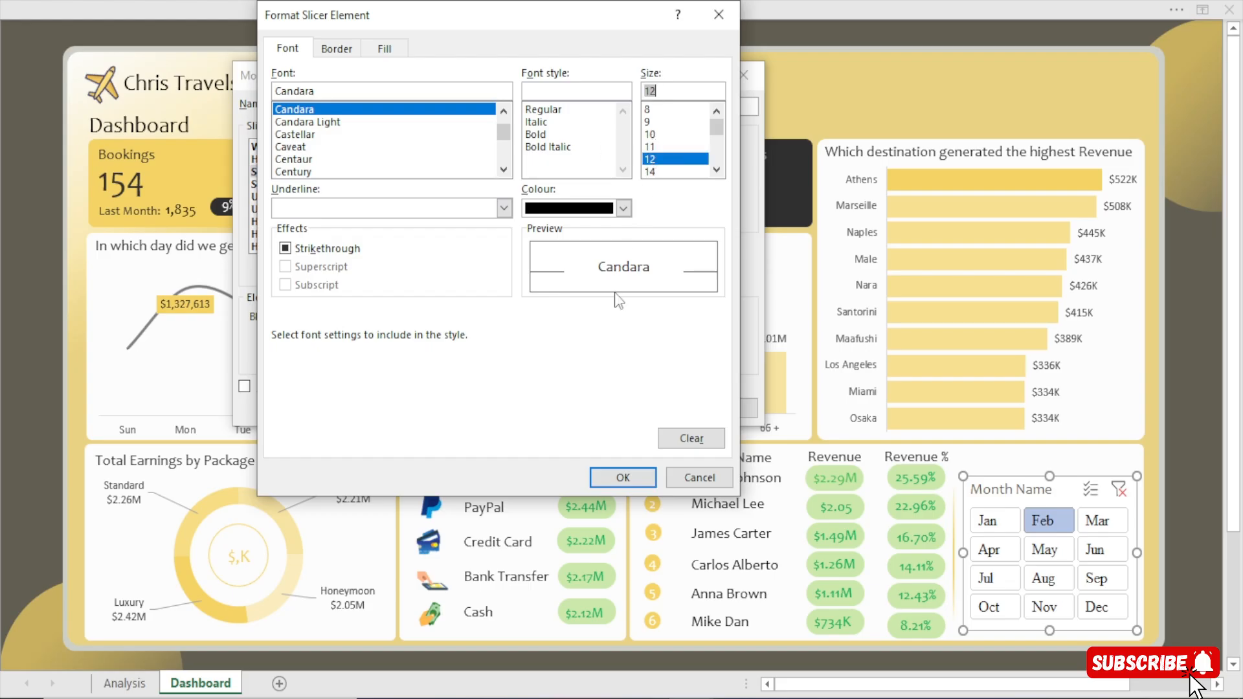
pyautogui.click(623, 208)
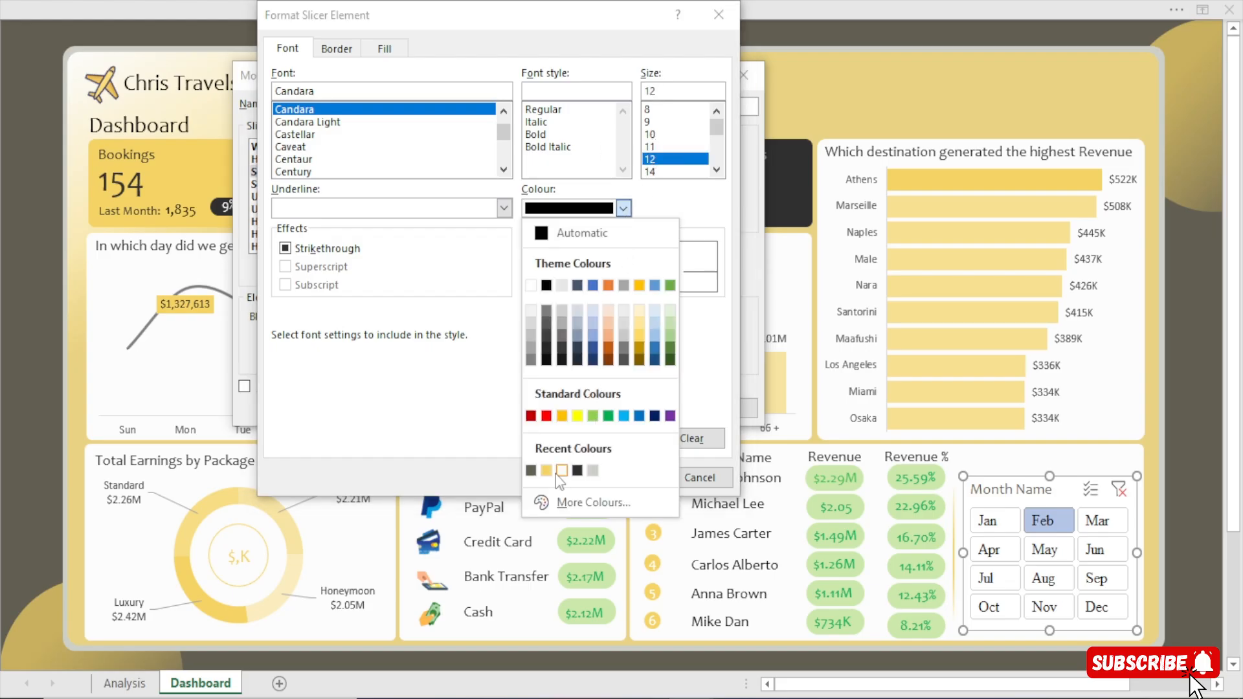
pyautogui.click(530, 471)
pyautogui.click(635, 479)
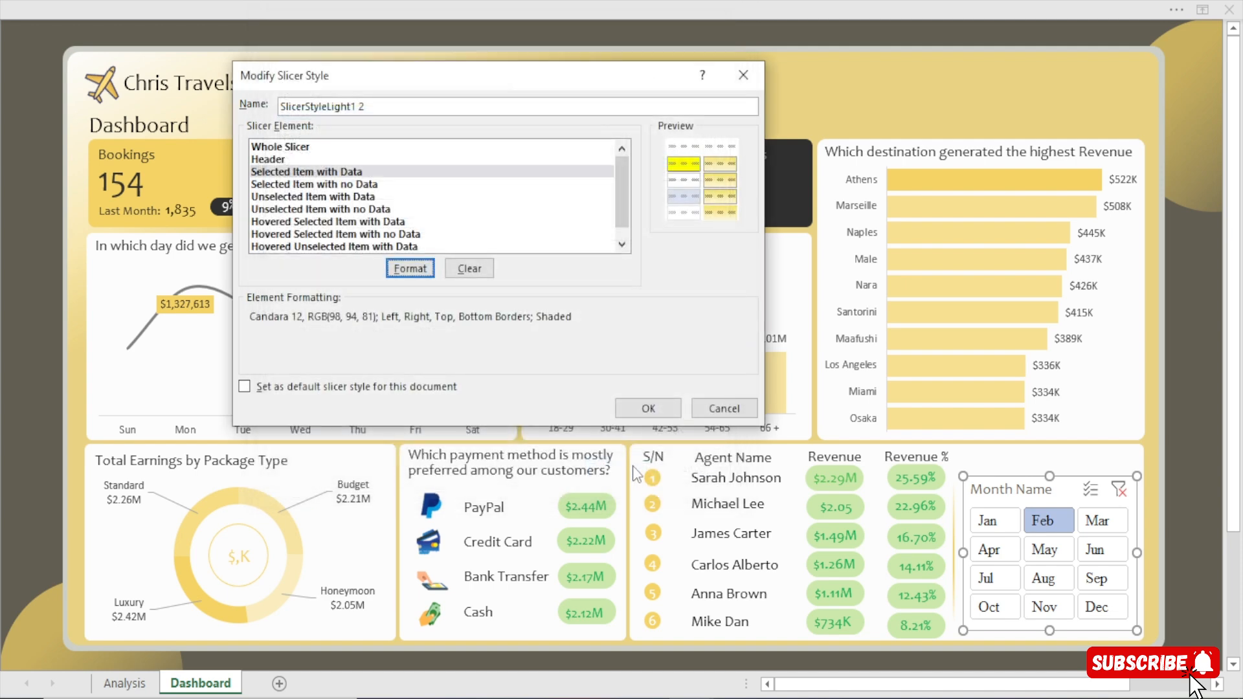
pyautogui.click(655, 406)
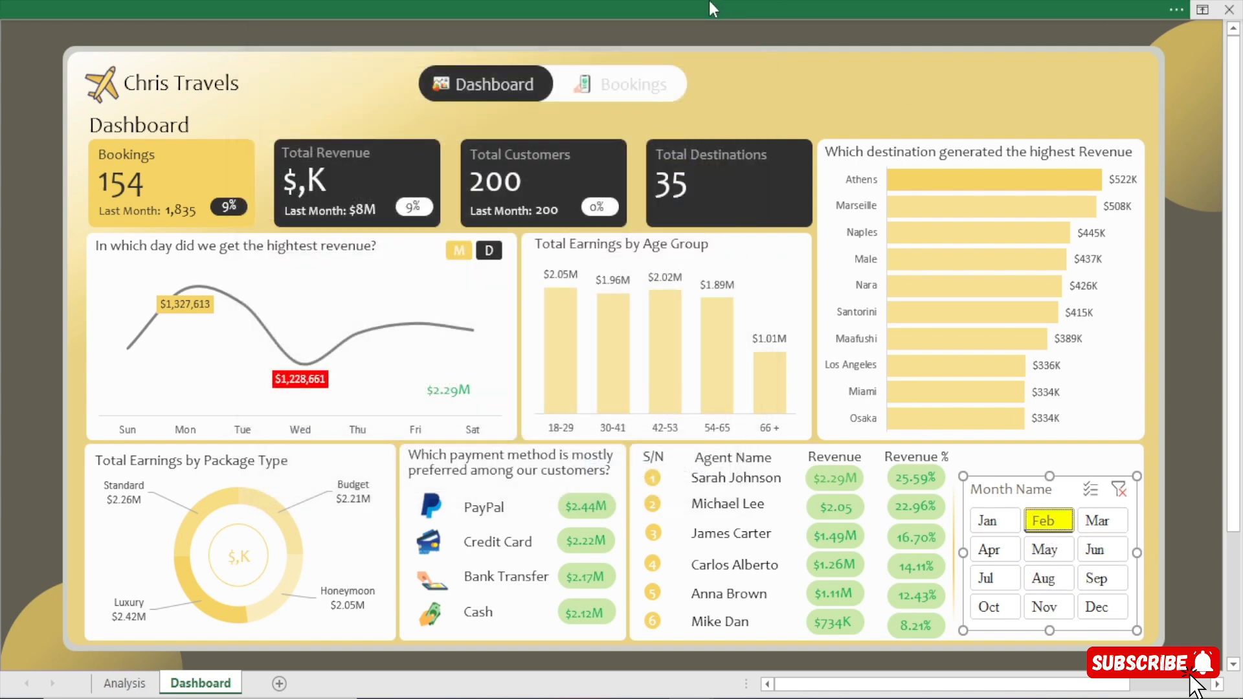
# Change the slicer style's Selected Item with Data fill to the custom gold #F5D465 and save the style.
pyautogui.click(651, 14)
pyautogui.rightClick(206, 113)
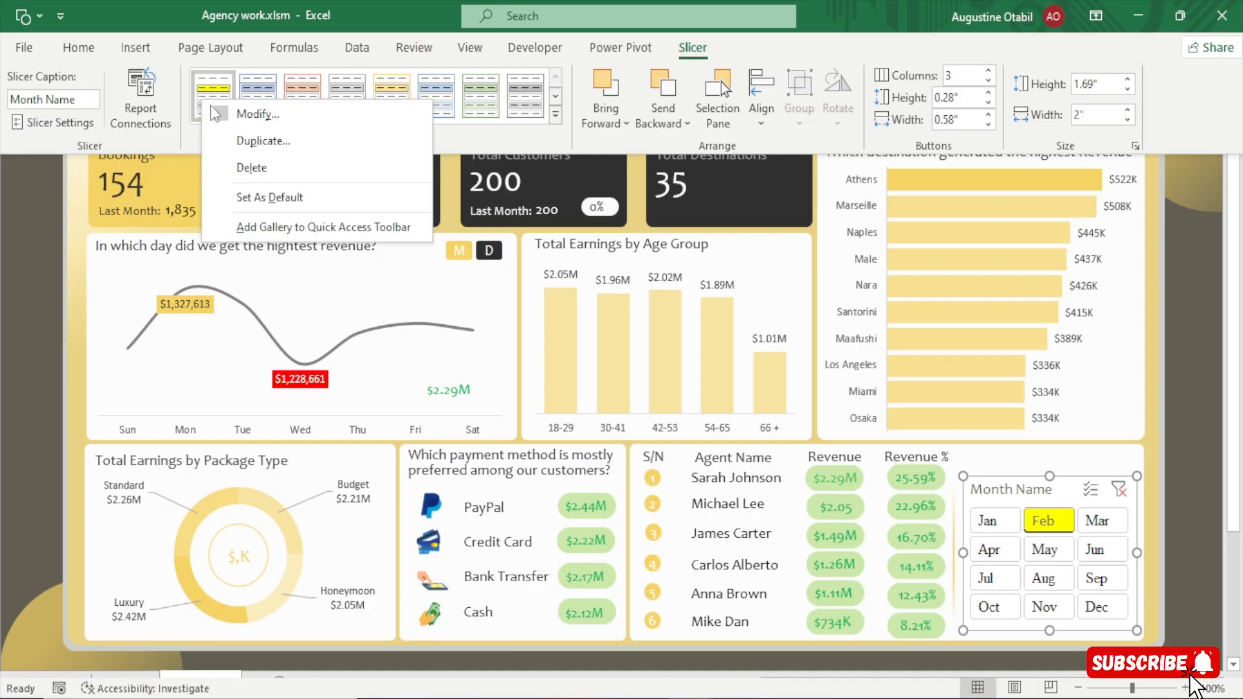
pyautogui.click(249, 110)
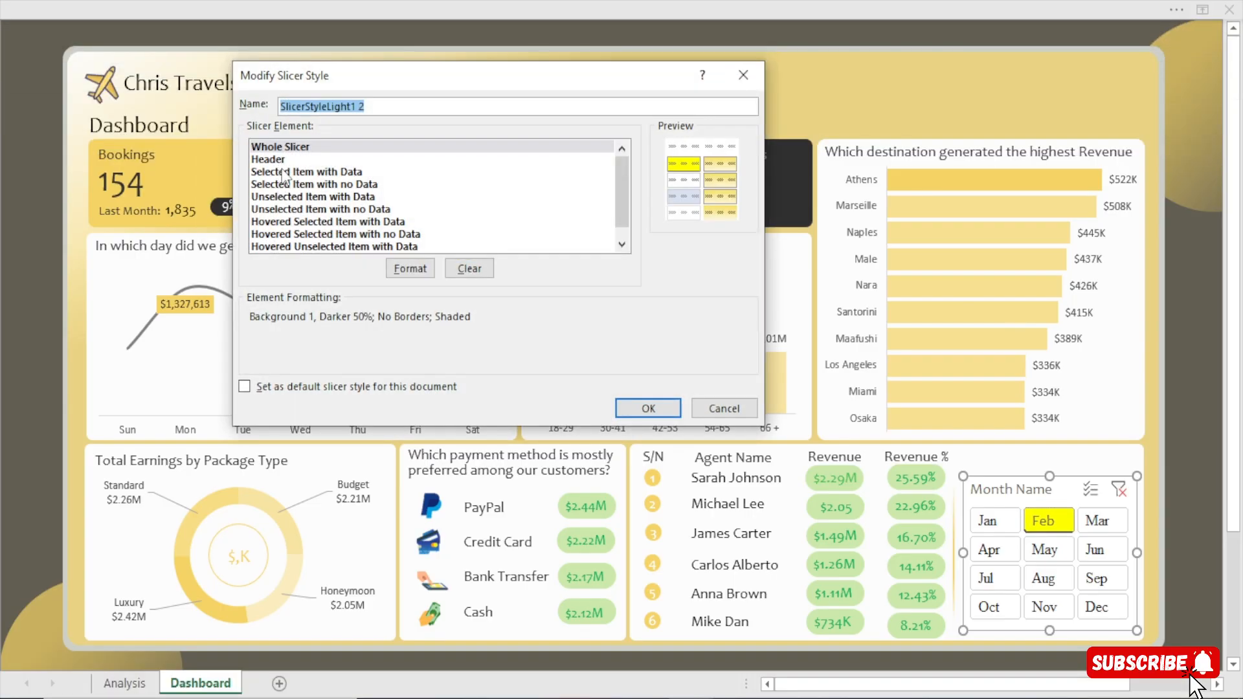
pyautogui.click(288, 172)
pyautogui.click(410, 268)
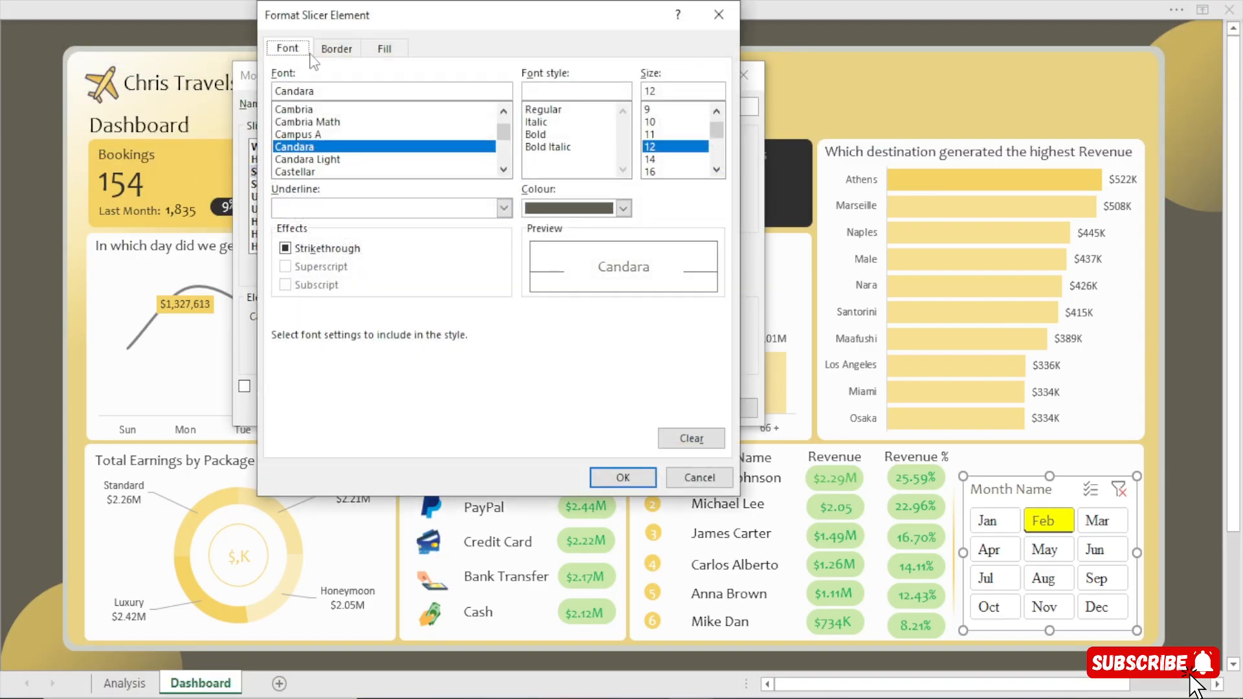
pyautogui.click(378, 50)
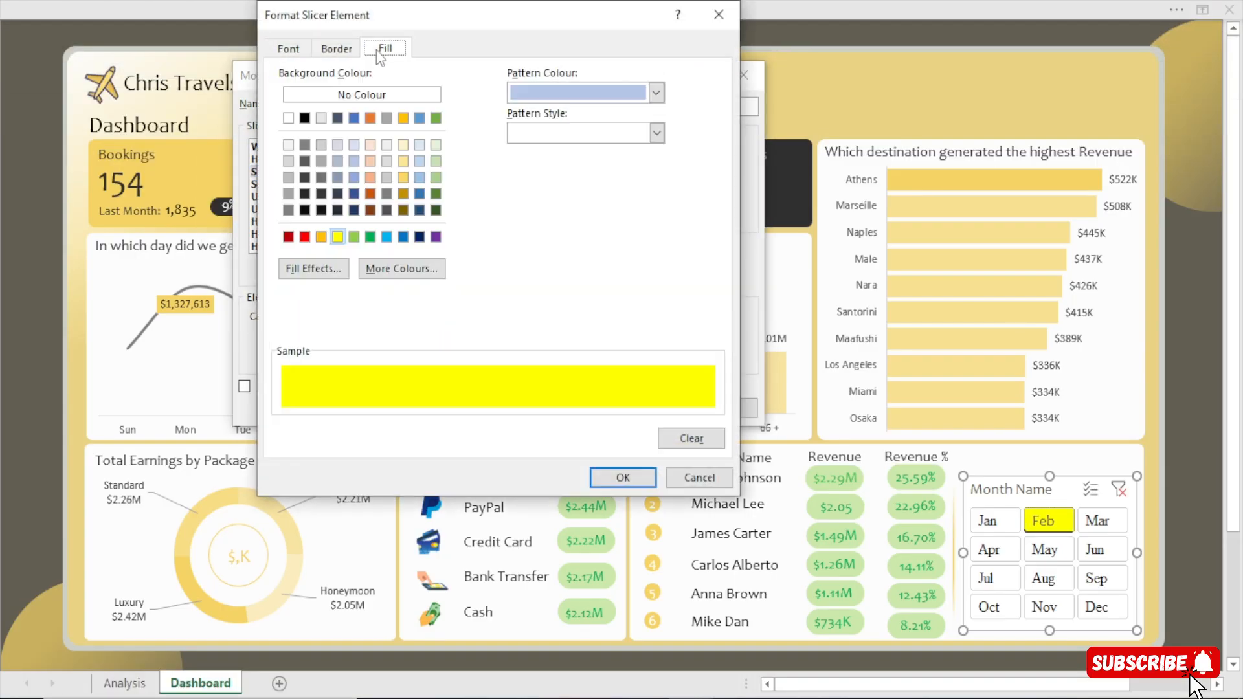
pyautogui.click(392, 268)
pyautogui.click(442, 107)
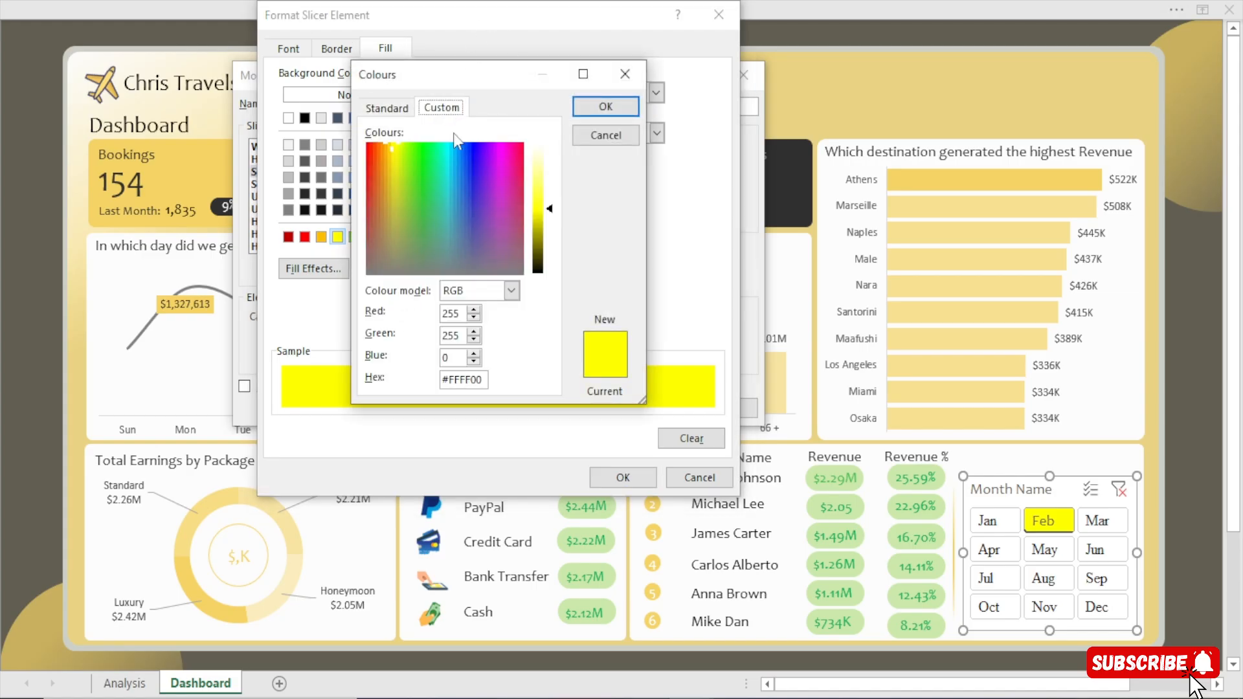
pyautogui.moveTo(484, 380); pyautogui.dragTo(355, 385)
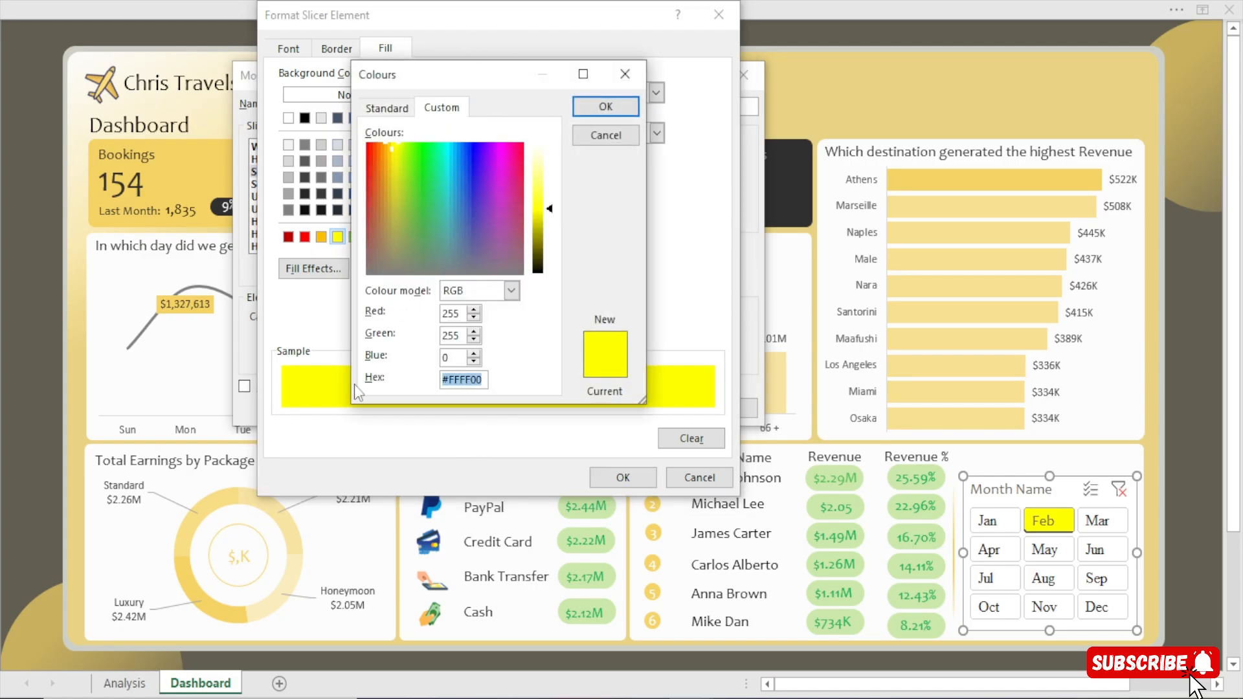
pyautogui.hotkey('ctrl', 'v')
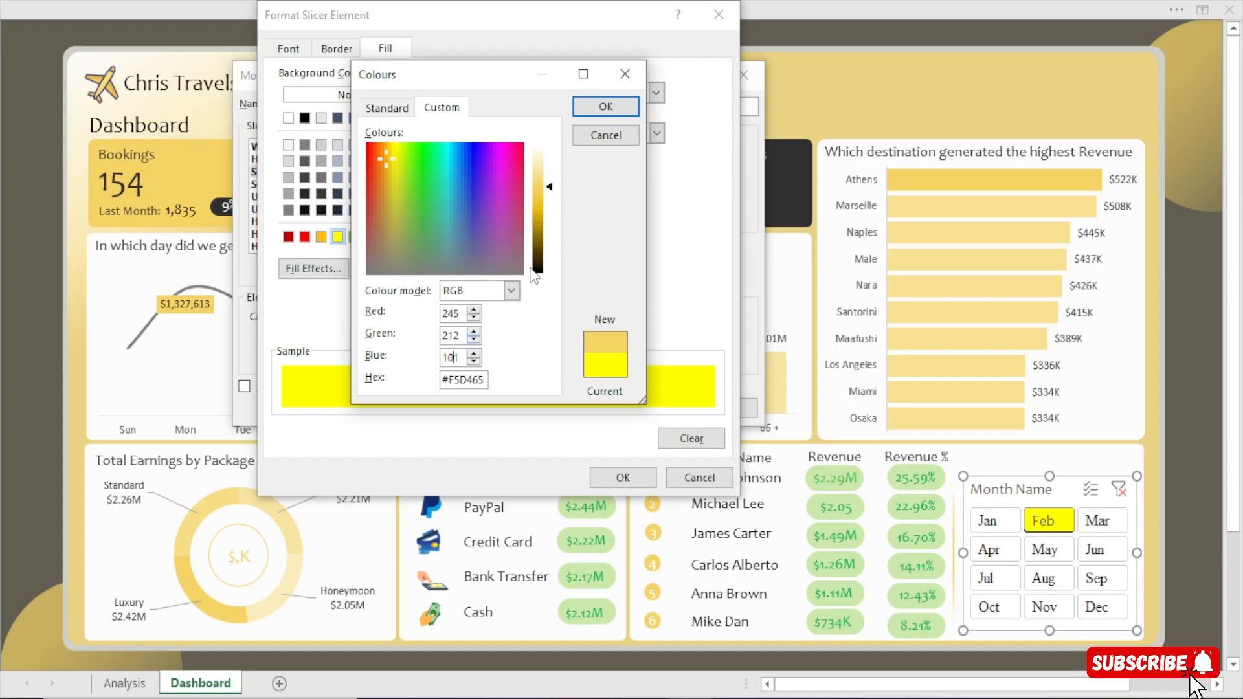
pyautogui.click(601, 111)
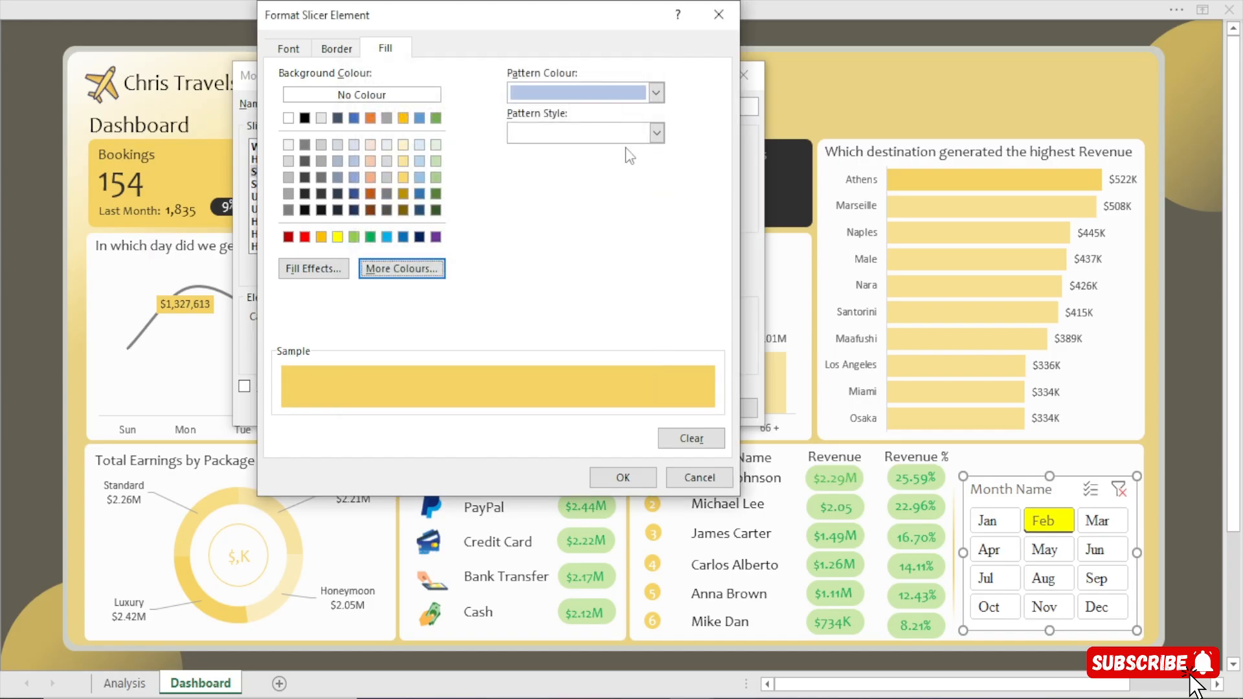
pyautogui.click(623, 477)
pyautogui.click(673, 434)
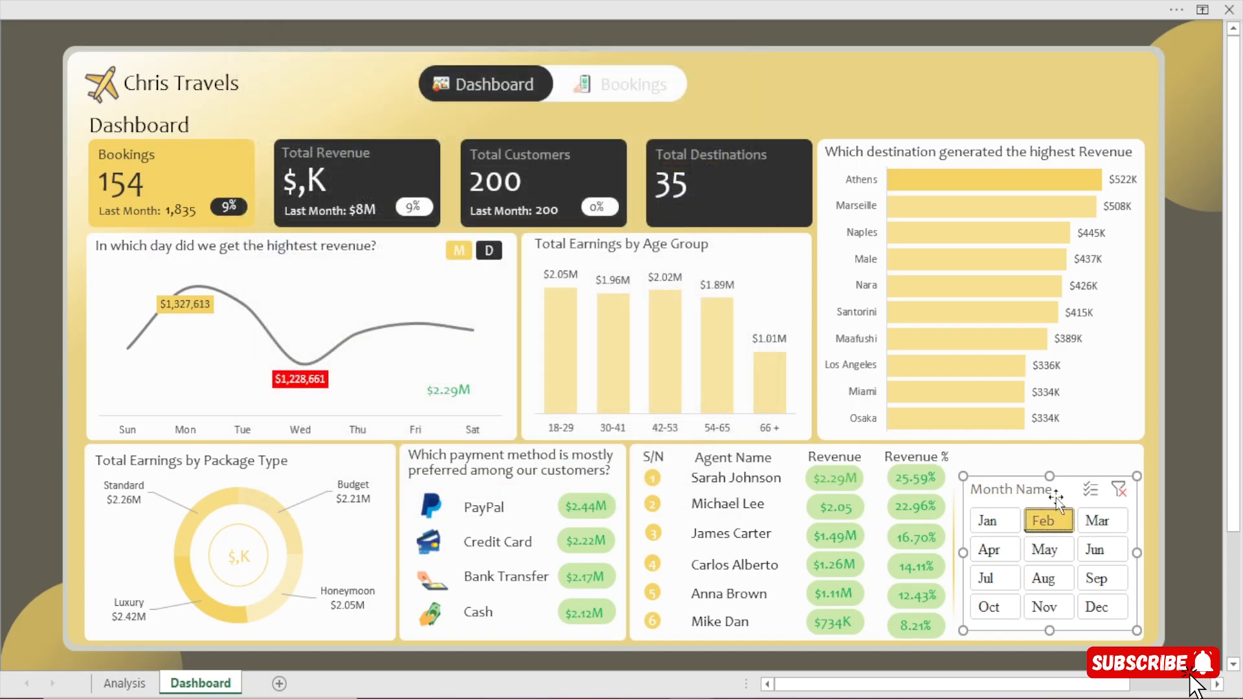
# Clear the Month Name slicer's filter and select the Revenue heading text box in the agent table.
pyautogui.click(1194, 447)
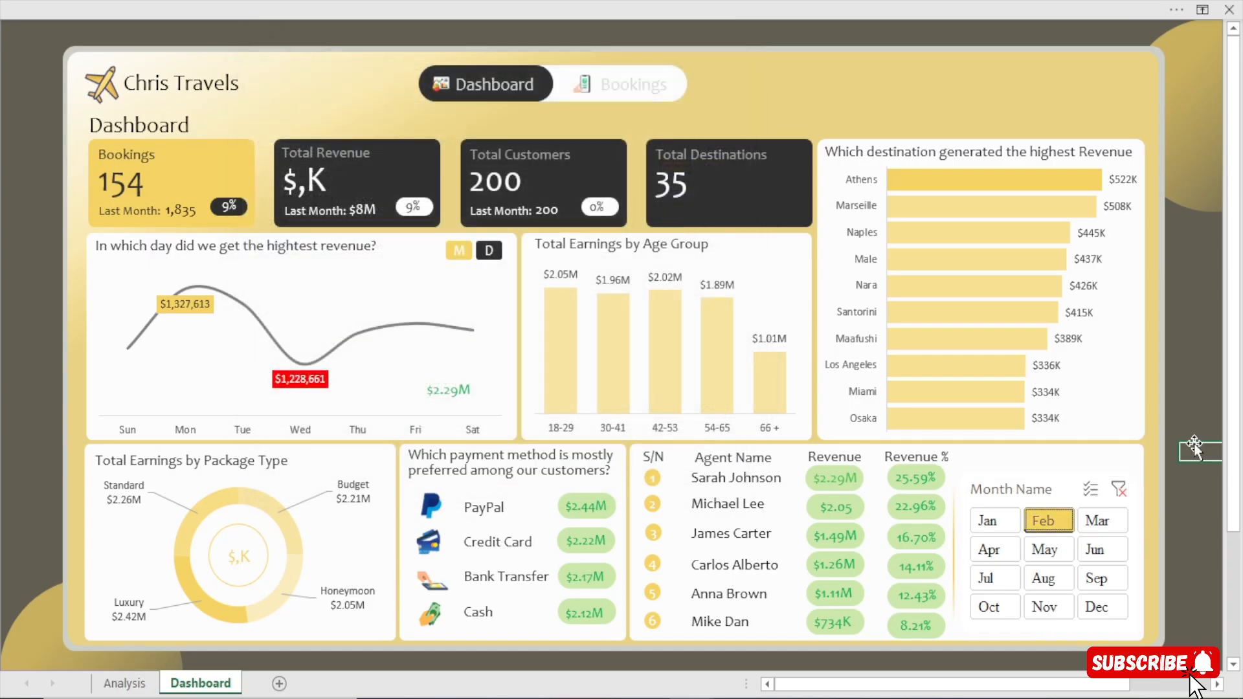
pyautogui.click(1121, 489)
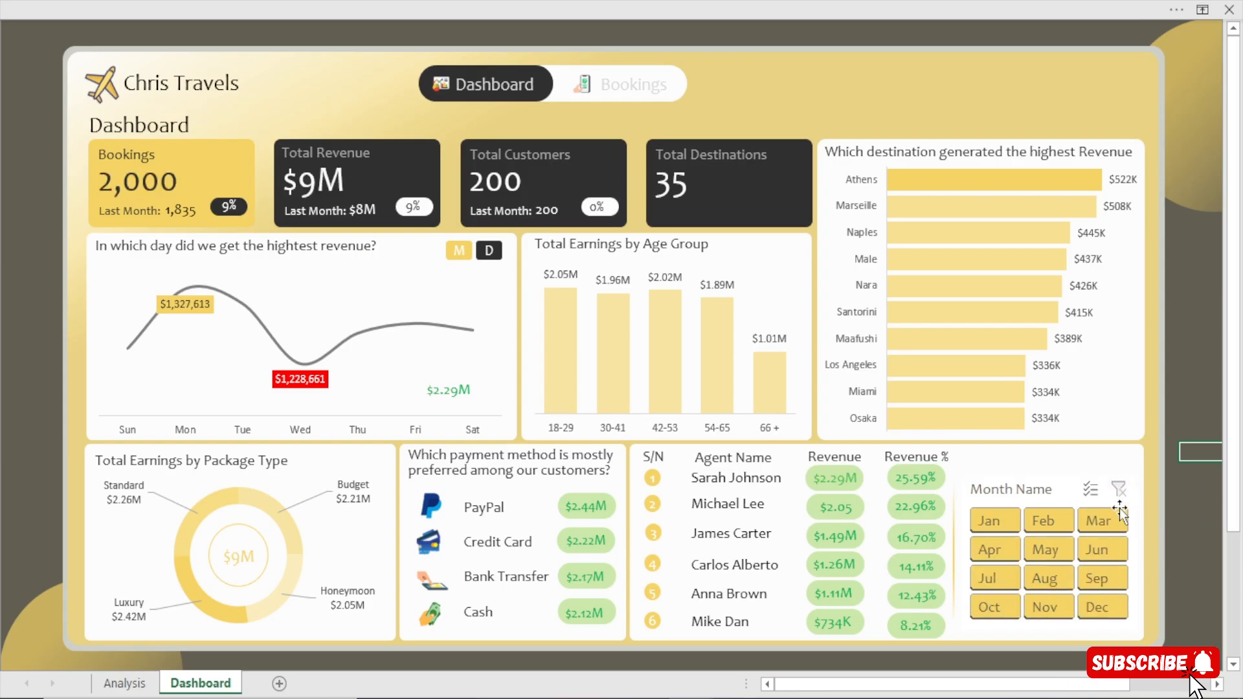
pyautogui.click(816, 455)
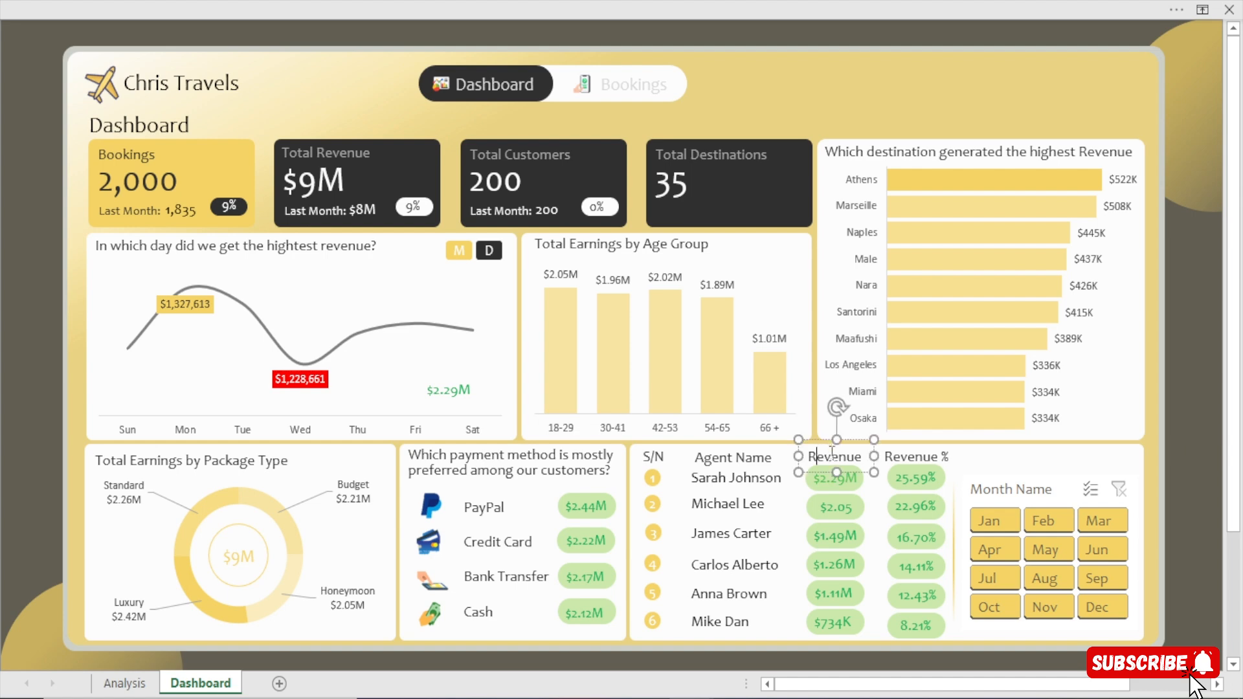
# Duplicate the Revenue heading text box, place the copy above the Month Name slicer and change its text to "Filter by Month".
pyautogui.hotkey('ctrl', 'd')
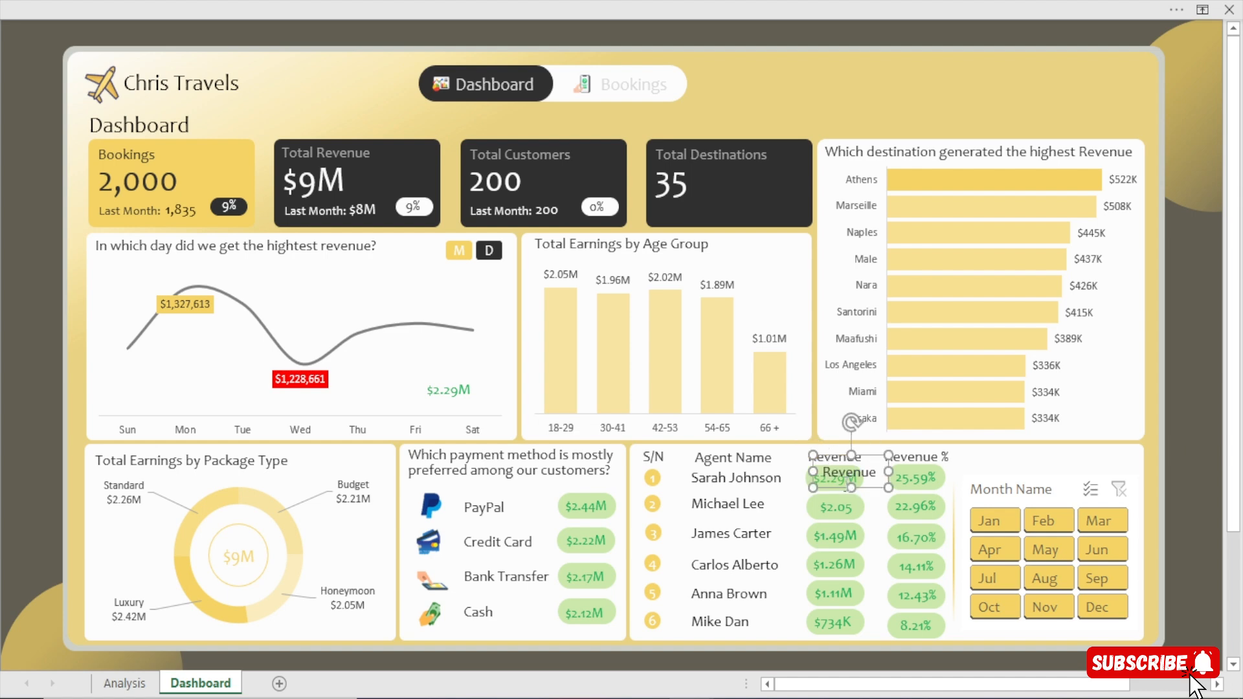
pyautogui.moveTo(841, 488); pyautogui.dragTo(916, 465)
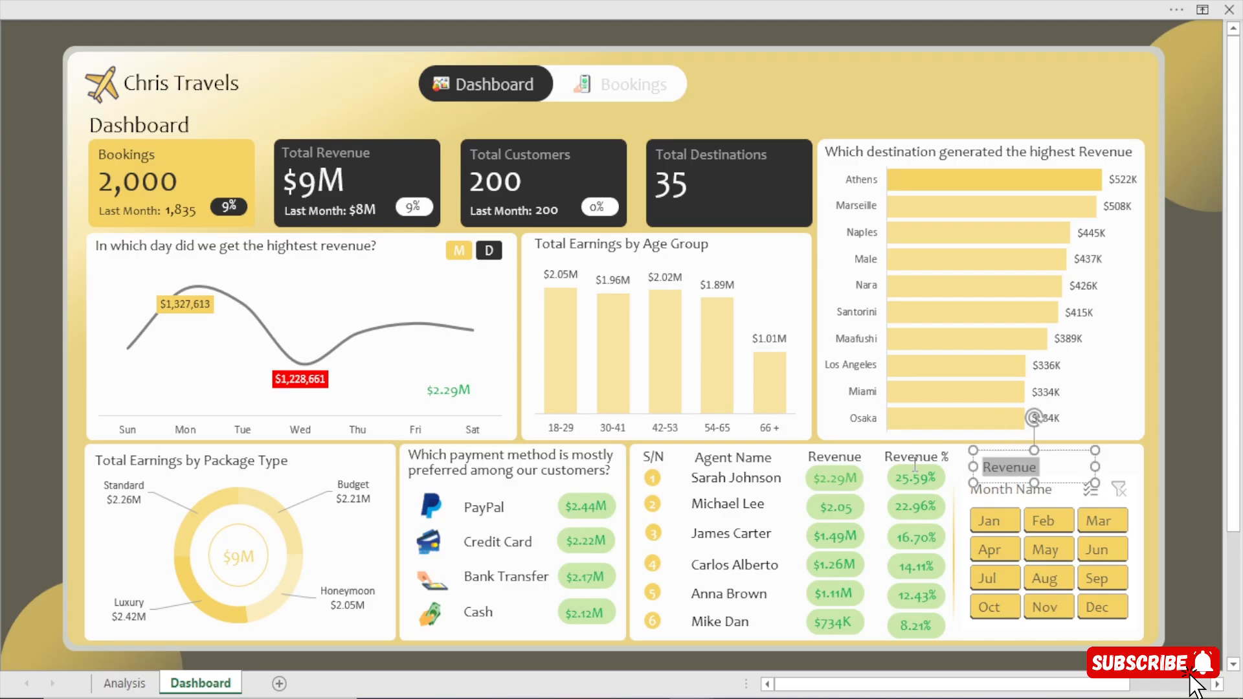
pyautogui.write('fl')
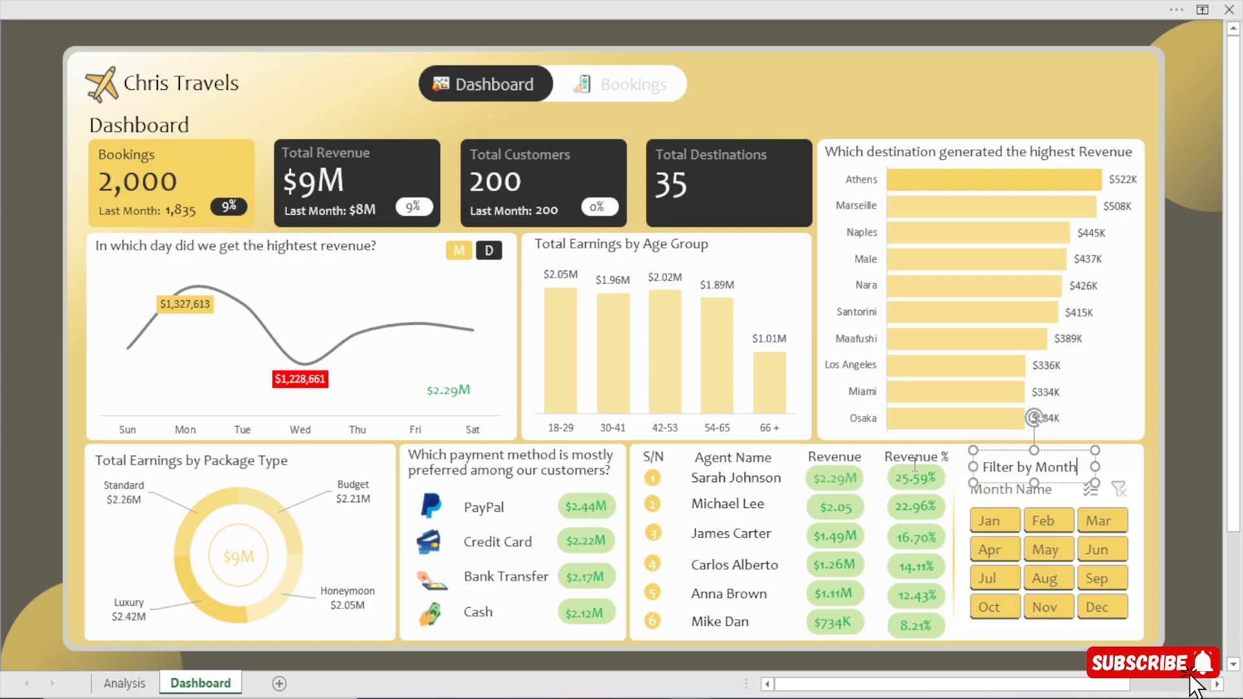
pyautogui.click(1197, 562)
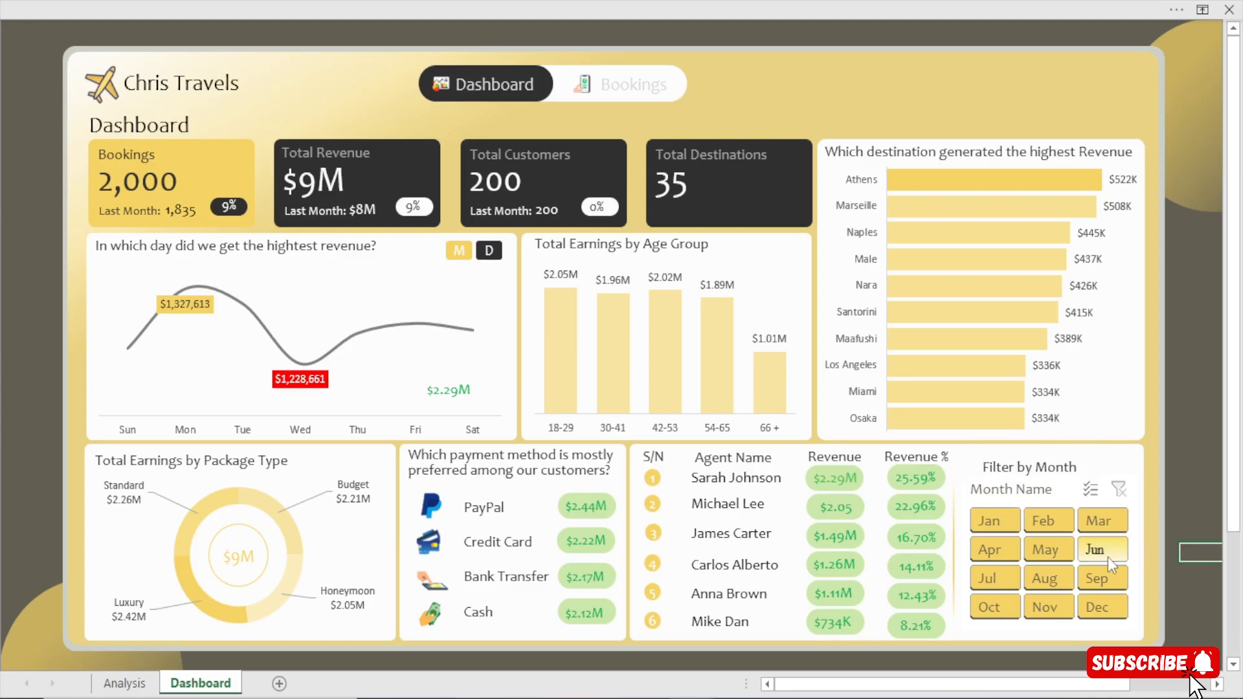
# Test the Month Name slicer by filtering the dashboard to May and Aug, ending on May.
pyautogui.click(1045, 520)
pyautogui.click(1044, 578)
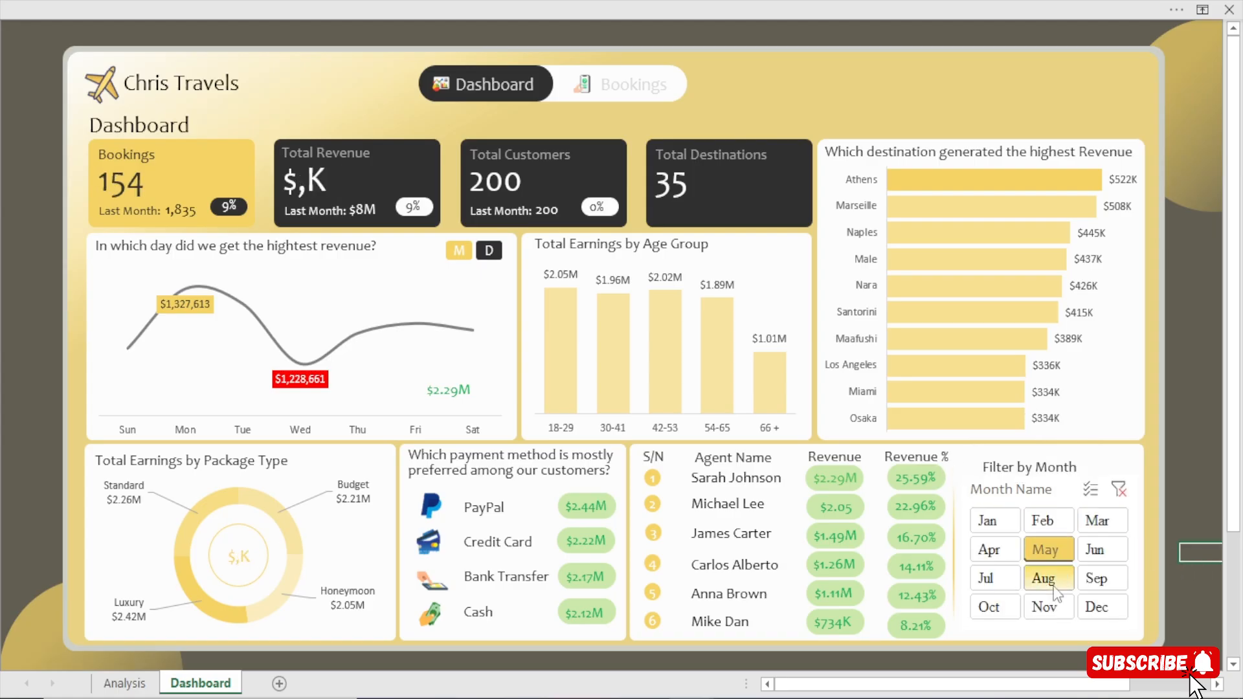
pyautogui.click(1048, 549)
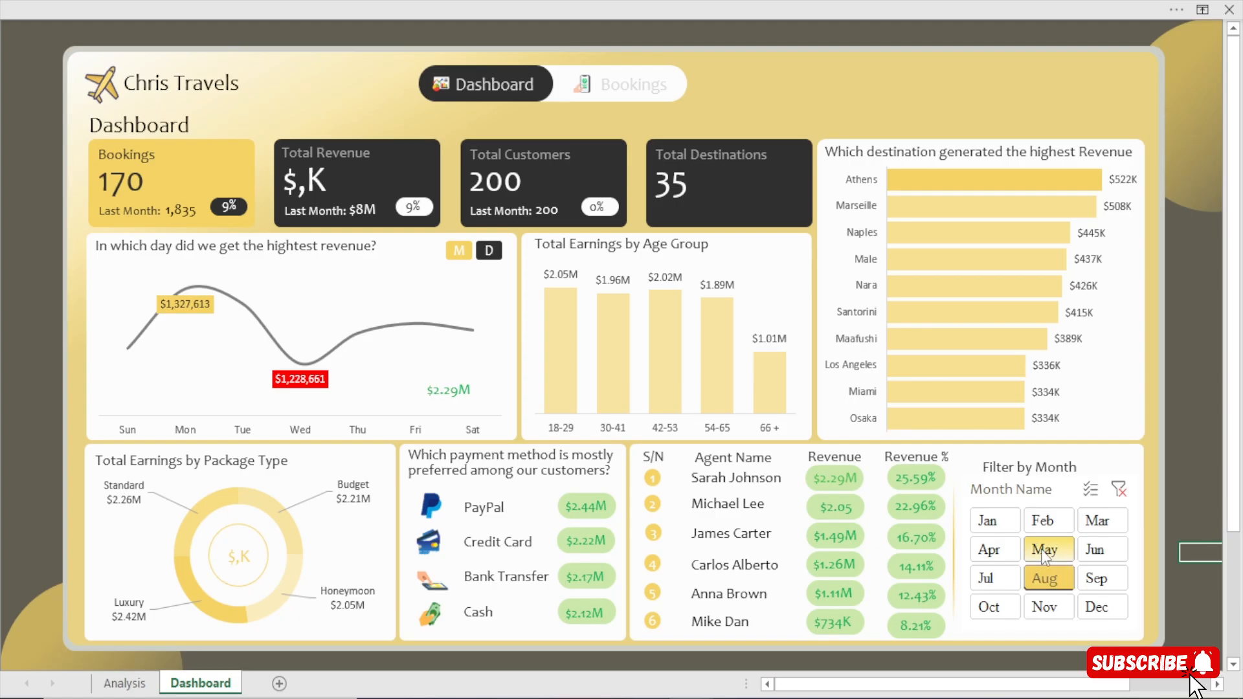
# Select the KPI values B6:E6 on the Analysis sheet and bring up the custom number formats for them.
pyautogui.click(123, 682)
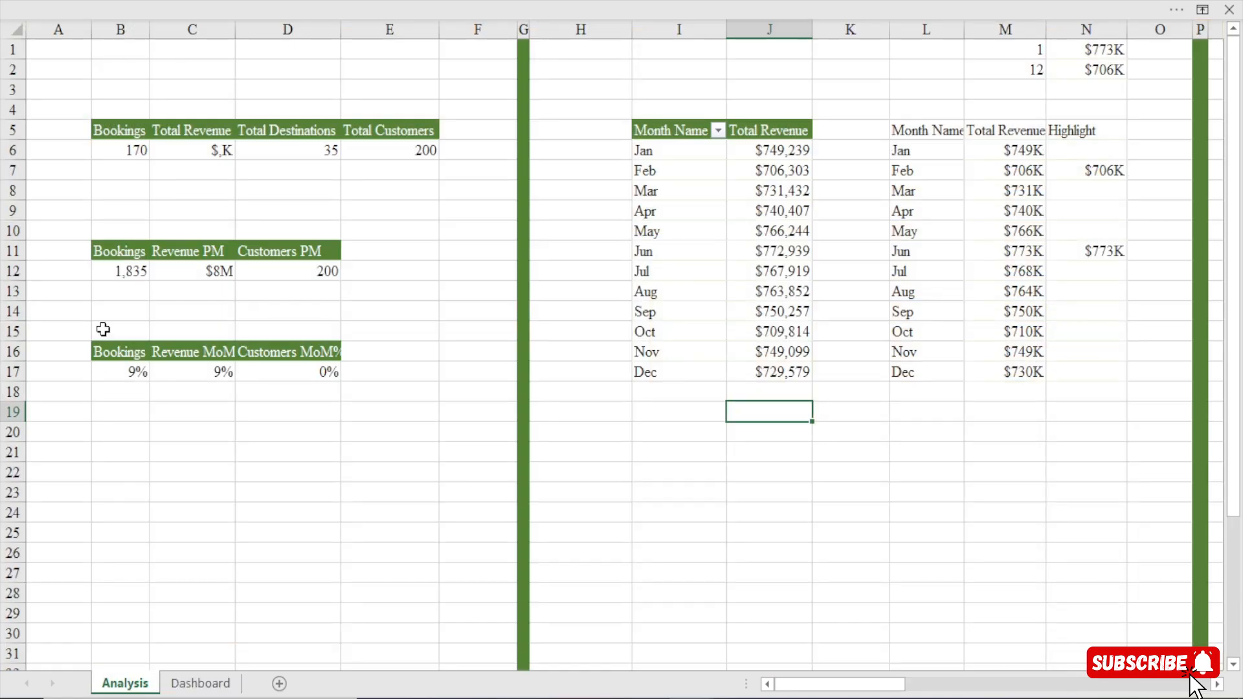
pyautogui.moveTo(132, 159); pyautogui.dragTo(431, 155)
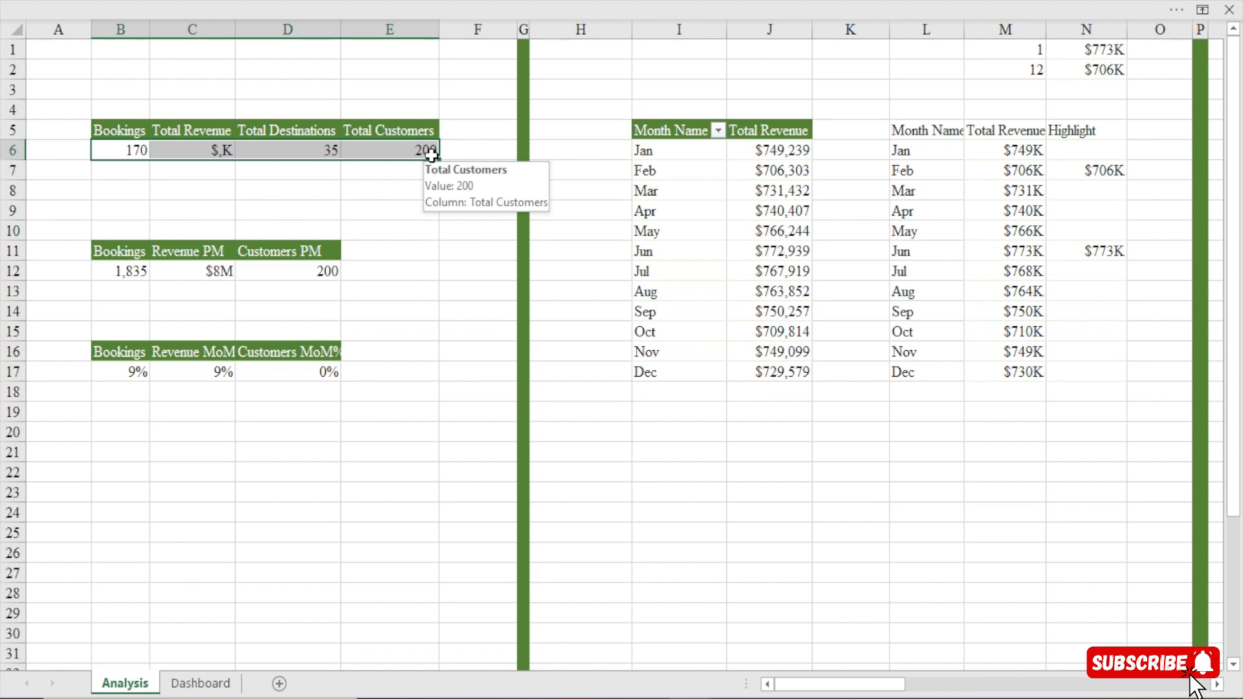
pyautogui.hotkey('ctrl', '1')
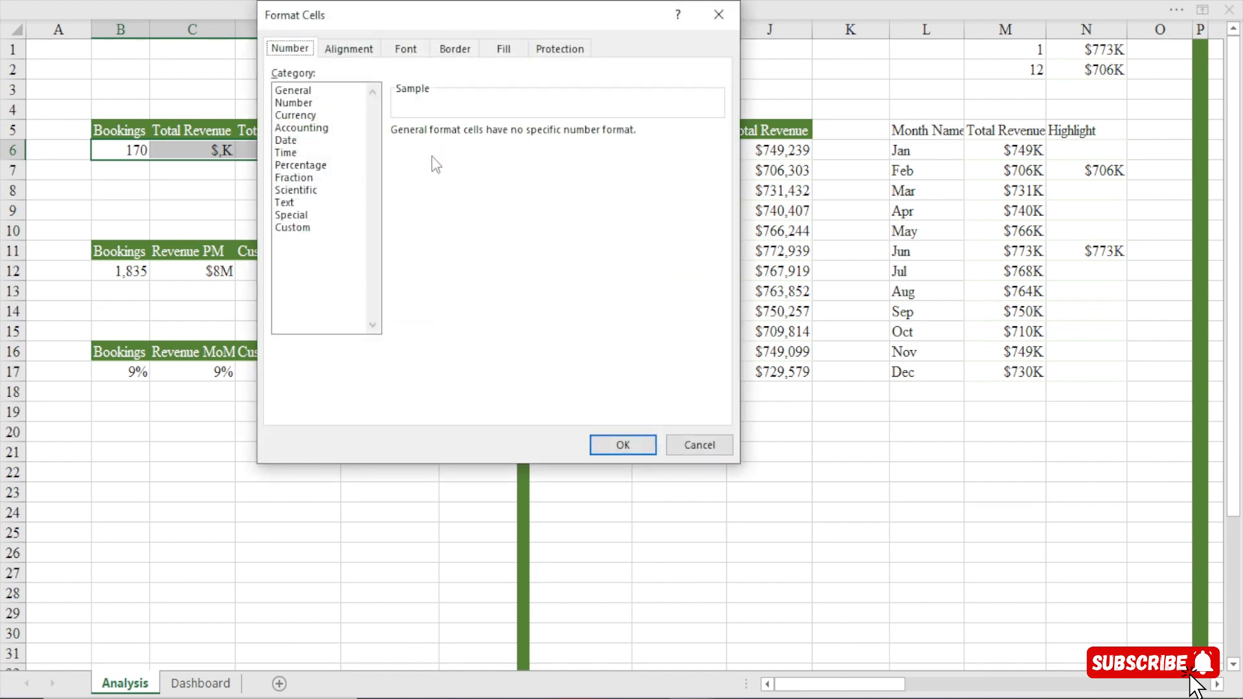
pyautogui.click(304, 231)
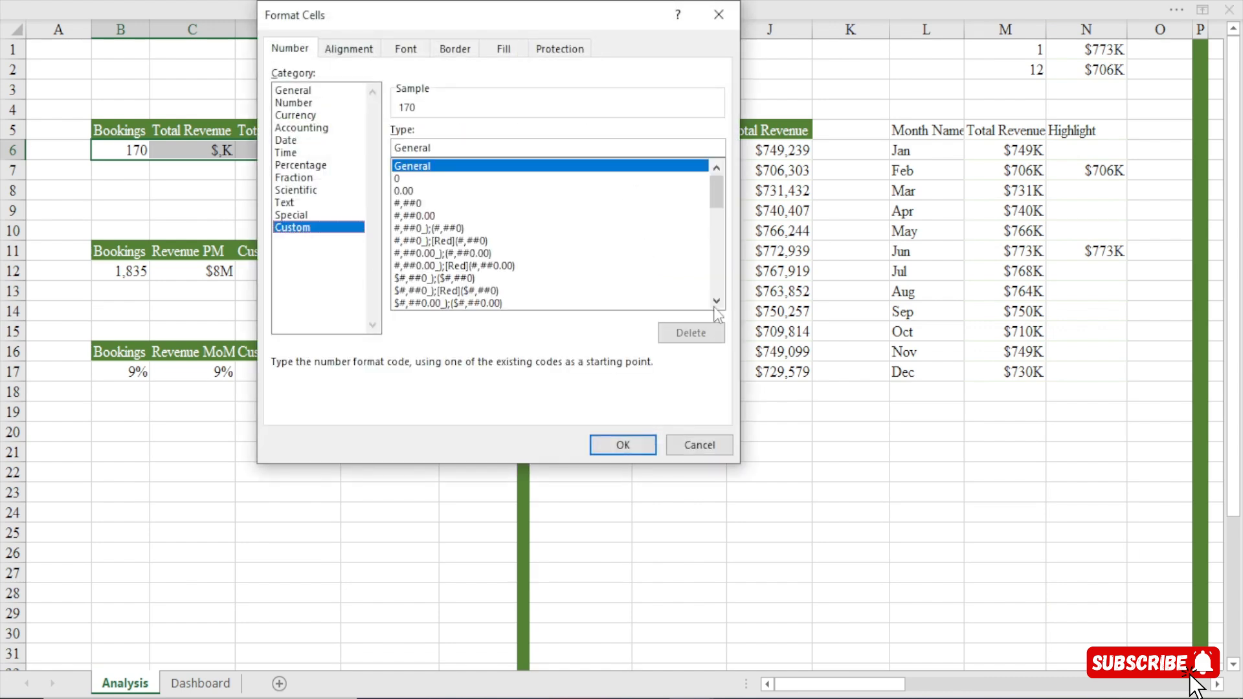
pyautogui.moveTo(716, 194); pyautogui.dragTo(720, 314)
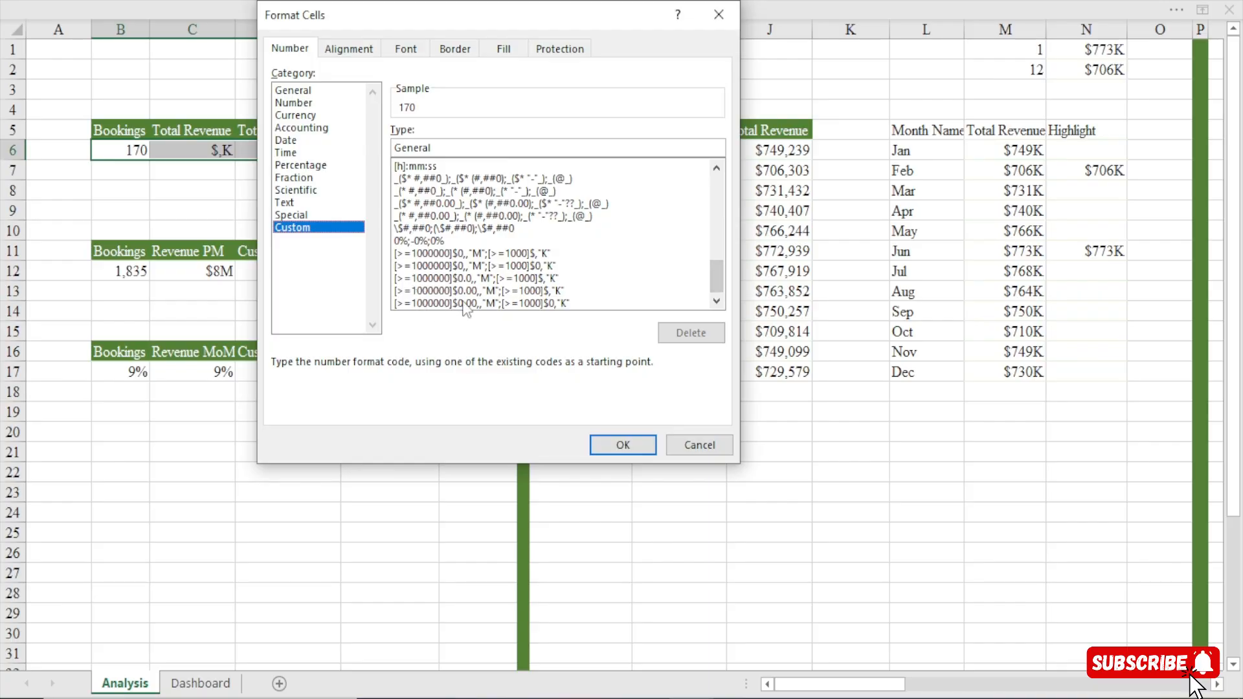
# Try out the existing custom dollar formats that abbreviate millions as M and thousands as K.
pyautogui.click(511, 253)
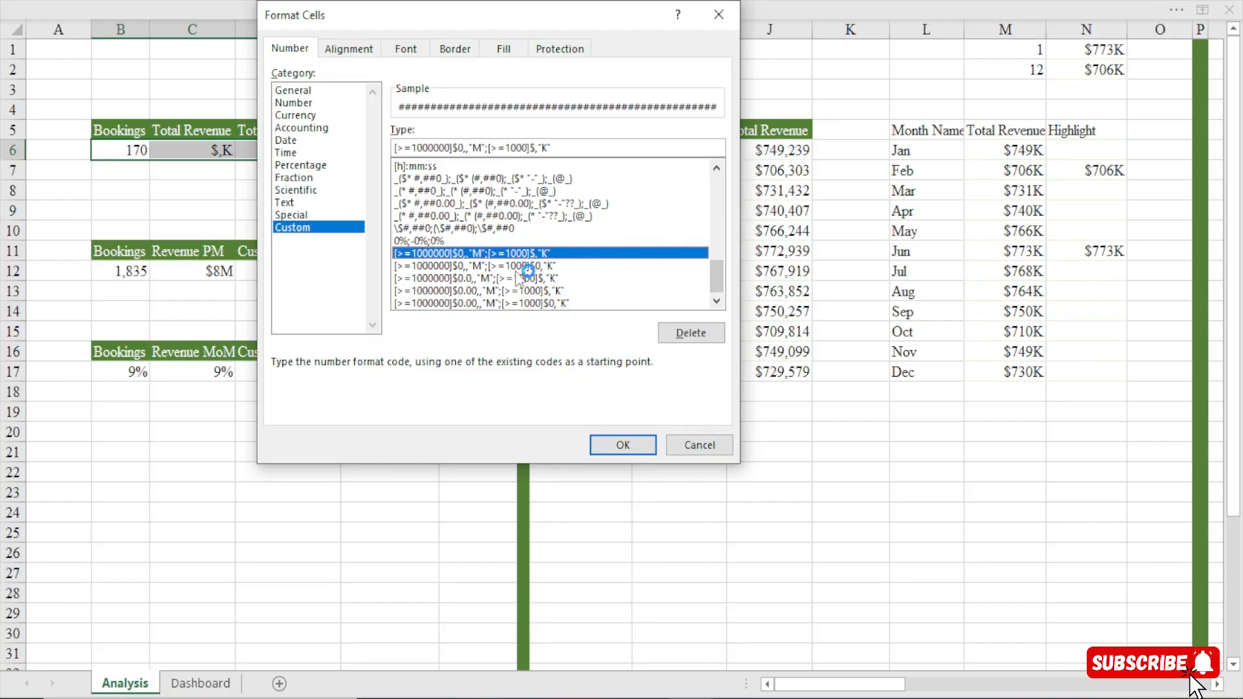
pyautogui.click(515, 266)
pyautogui.click(518, 279)
pyautogui.click(520, 291)
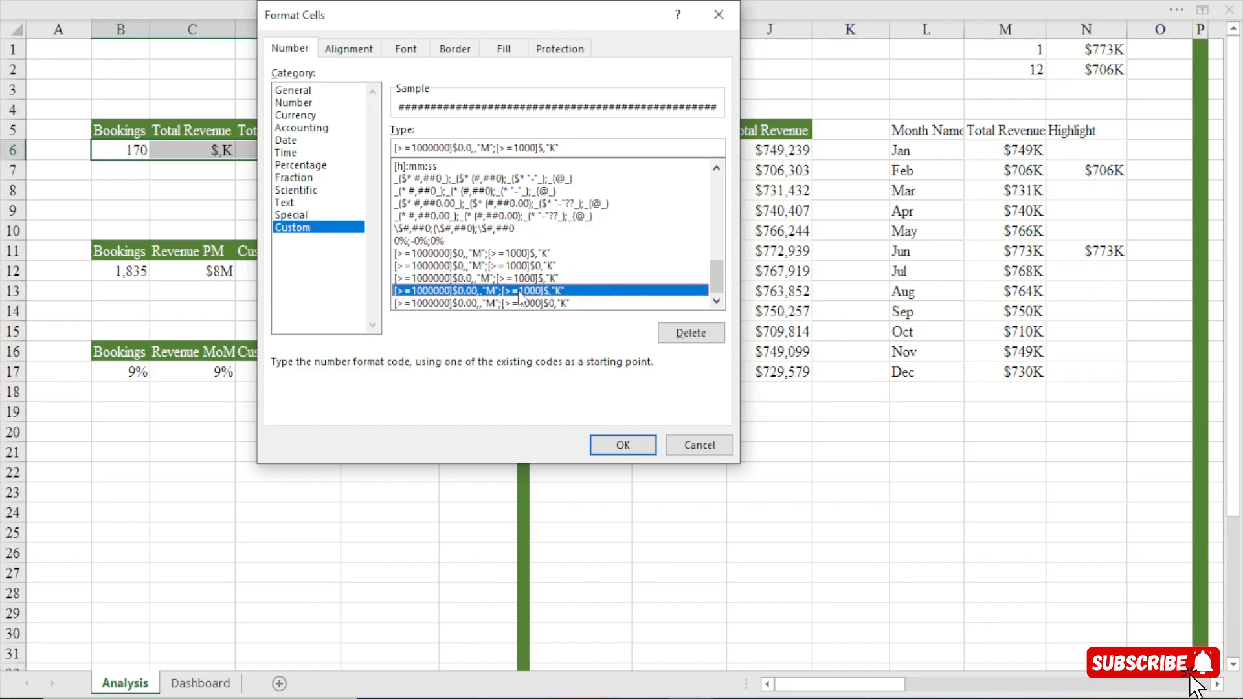
pyautogui.click(523, 303)
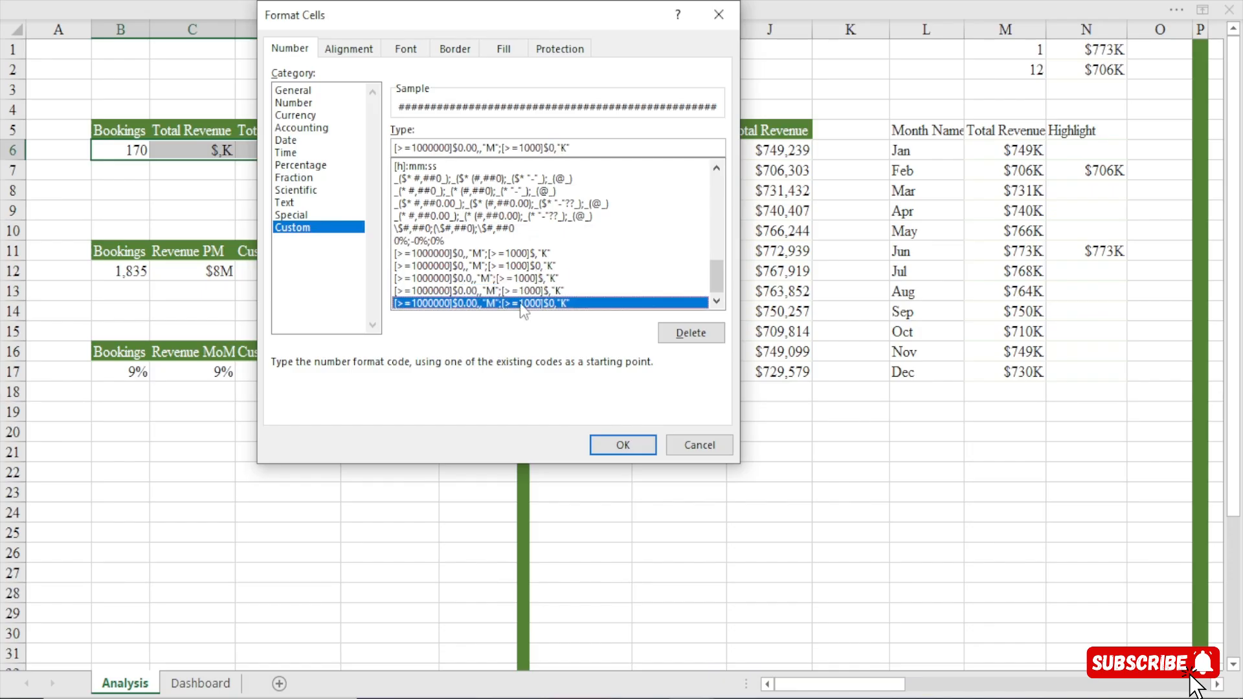
pyautogui.click(533, 279)
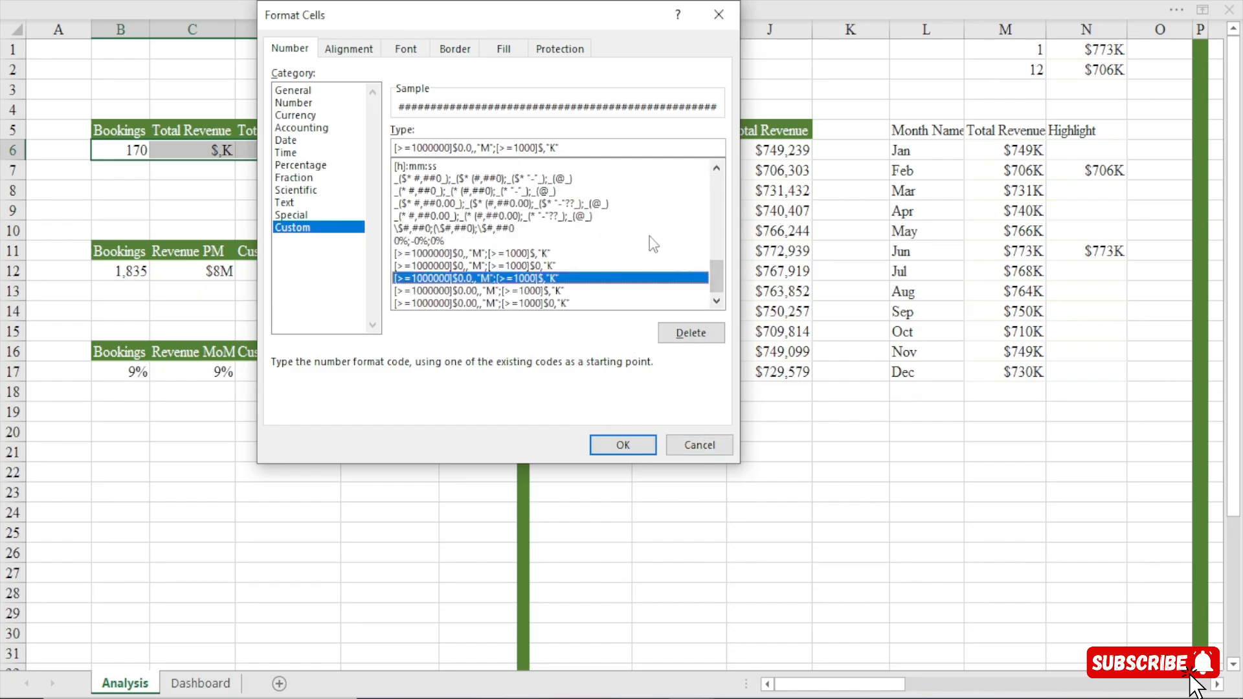
# Apply the custom number format #,##0 to the KPI values in B6:E6.
pyautogui.moveTo(720, 288); pyautogui.dragTo(718, 189)
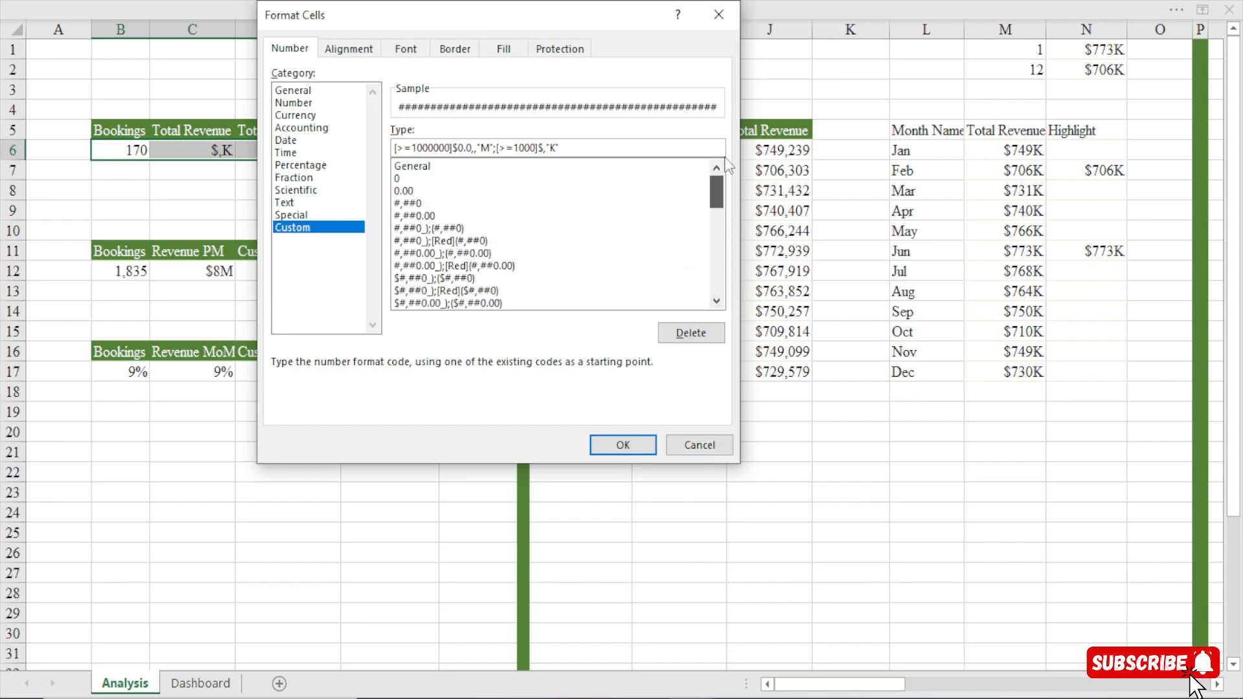
pyautogui.click(413, 204)
pyautogui.click(631, 447)
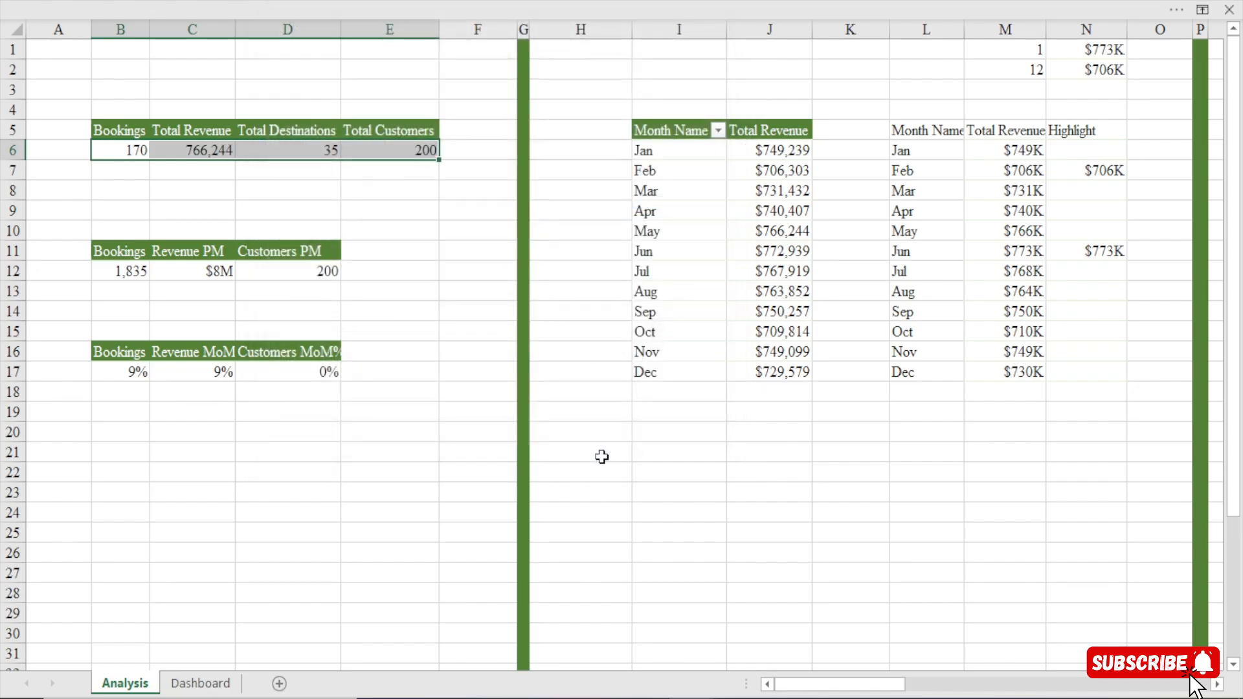
pyautogui.click(56, 311)
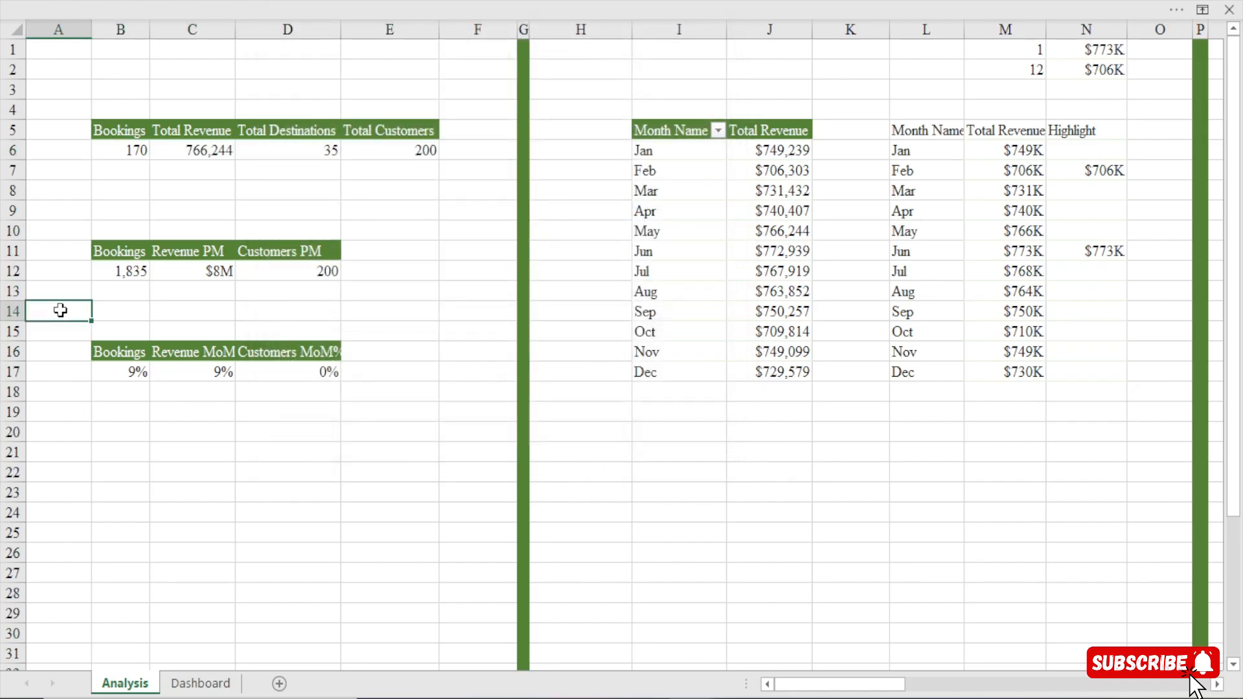
# Return to the Dashboard sheet, test the Month Name slicer with months such as Jun and Apr, and clear its filter.
pyautogui.click(197, 682)
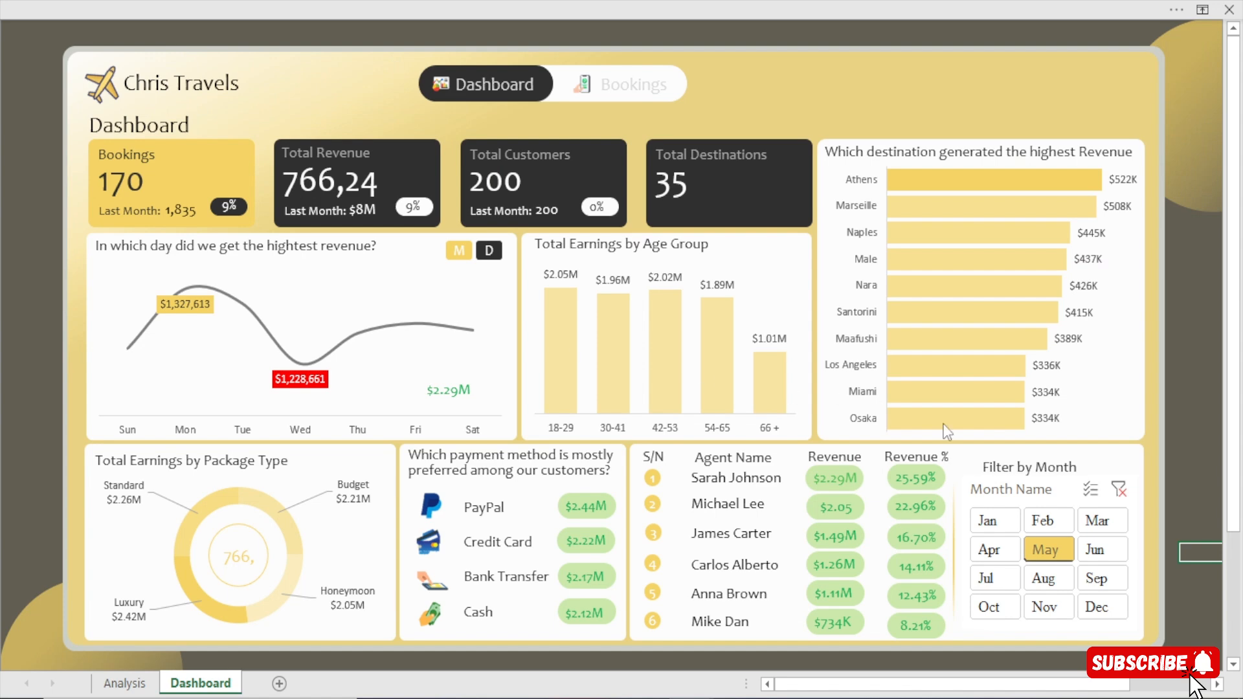
pyautogui.click(1089, 549)
pyautogui.click(1043, 578)
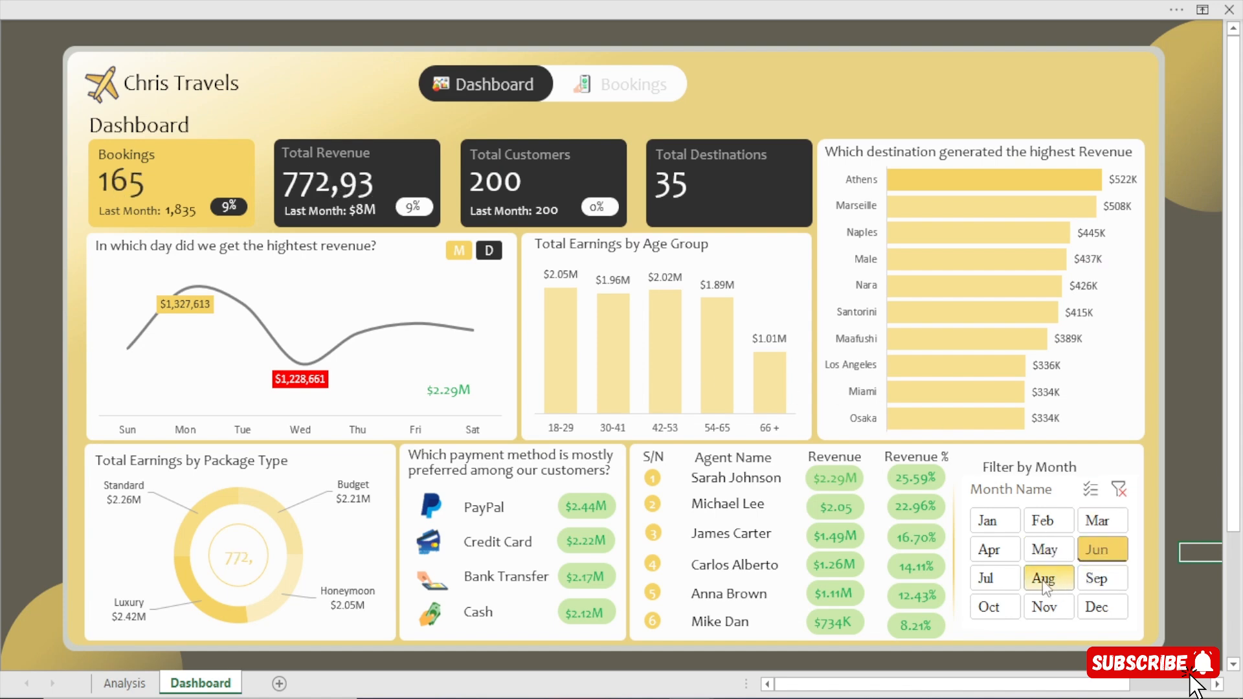
pyautogui.click(997, 550)
pyautogui.click(1043, 519)
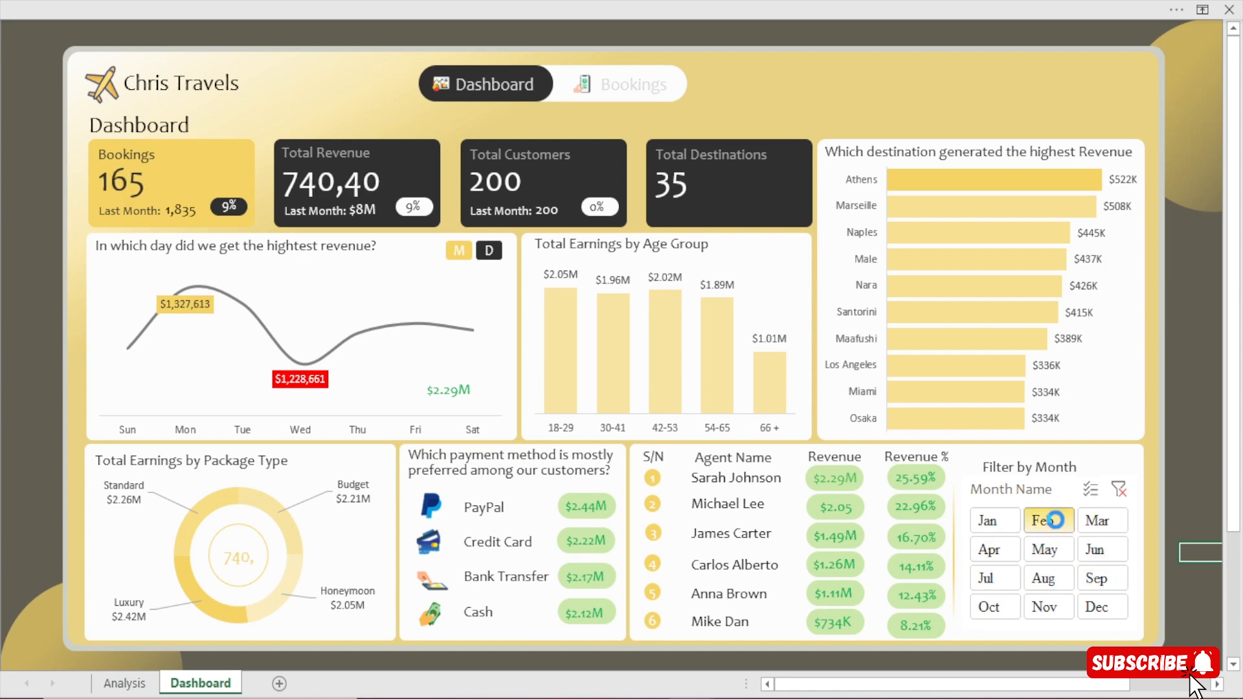
pyautogui.click(1121, 491)
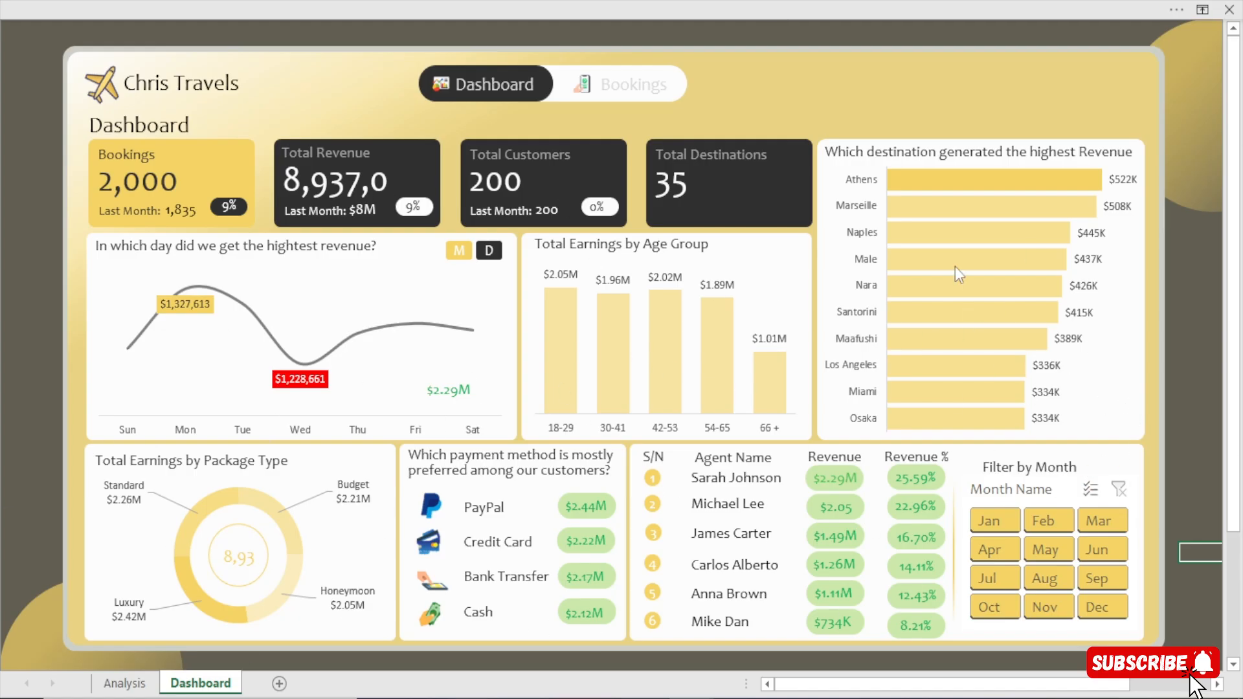
# Edit the Month Name slicer's report connections to also include the ageGroup, Agents and destinations PivotTables, enlarging the dialog.
pyautogui.click(1066, 491)
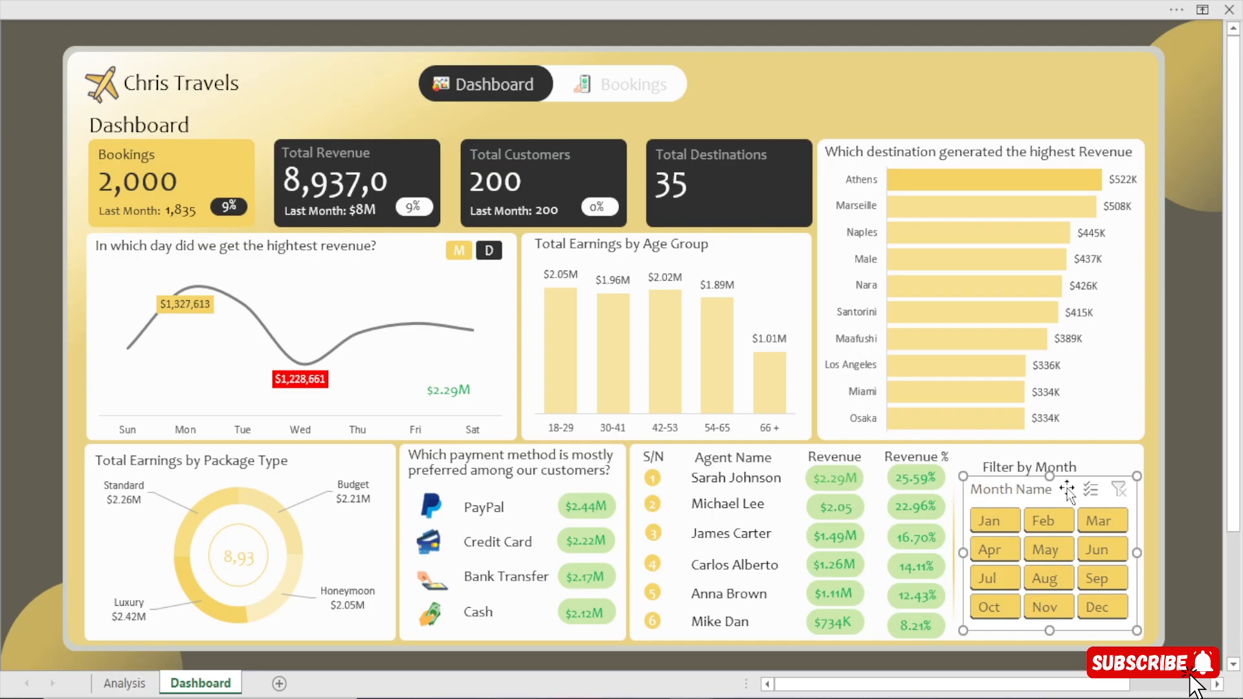
pyautogui.click(546, 2)
pyautogui.click(692, 47)
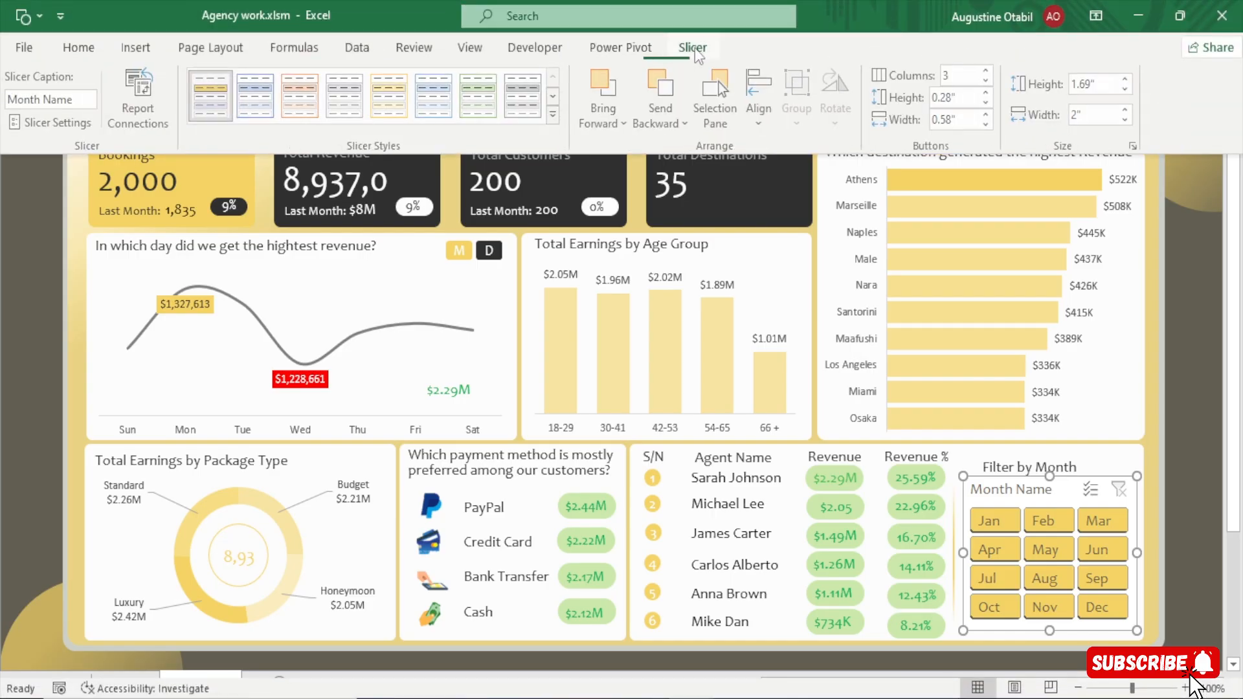
pyautogui.click(149, 98)
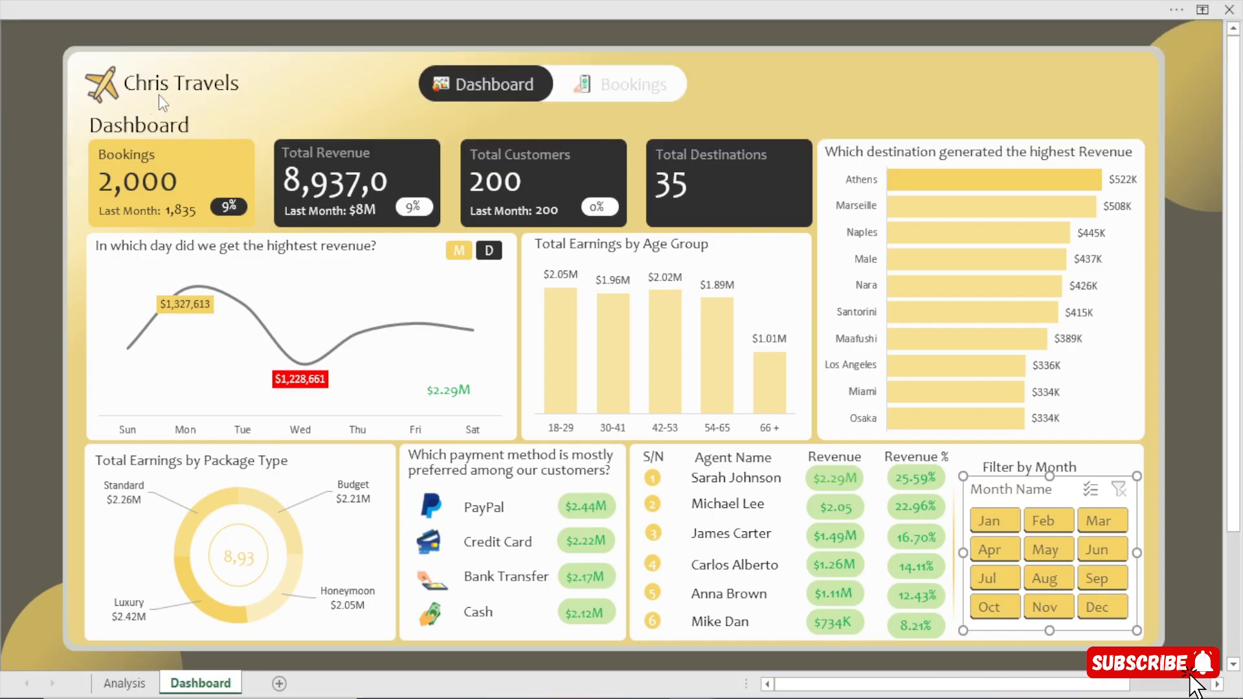
pyautogui.moveTo(348, 172); pyautogui.dragTo(315, 66)
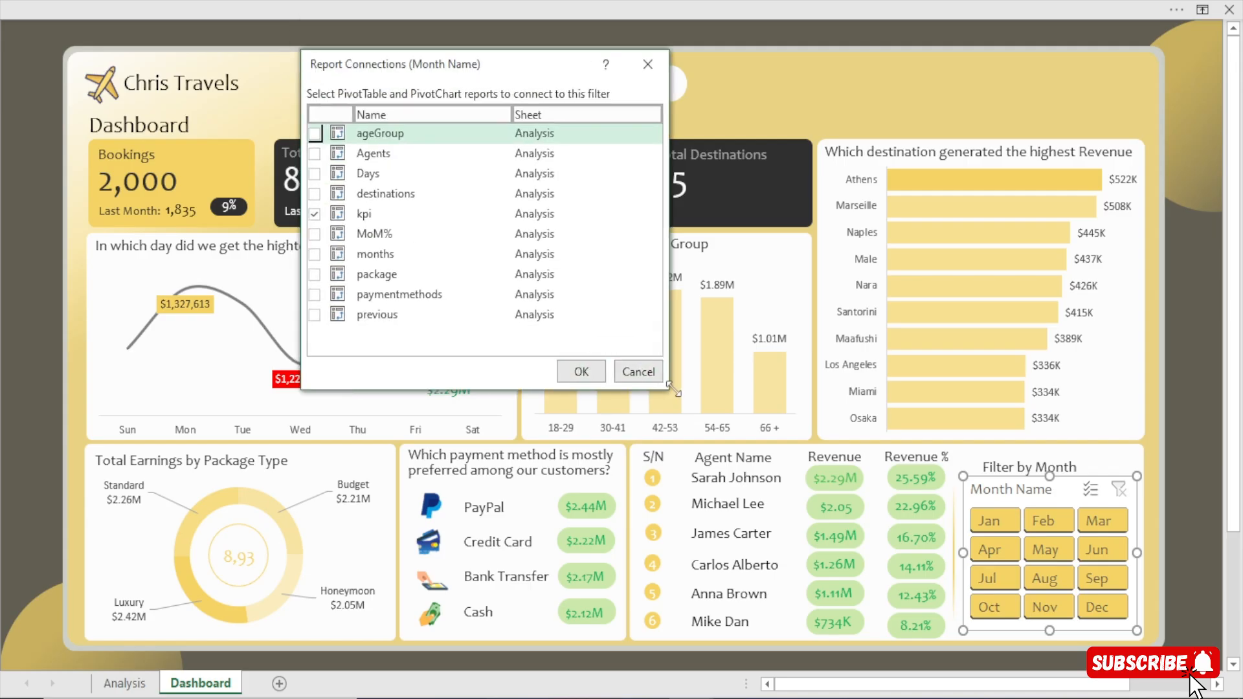
pyautogui.moveTo(670, 391); pyautogui.dragTo(736, 471)
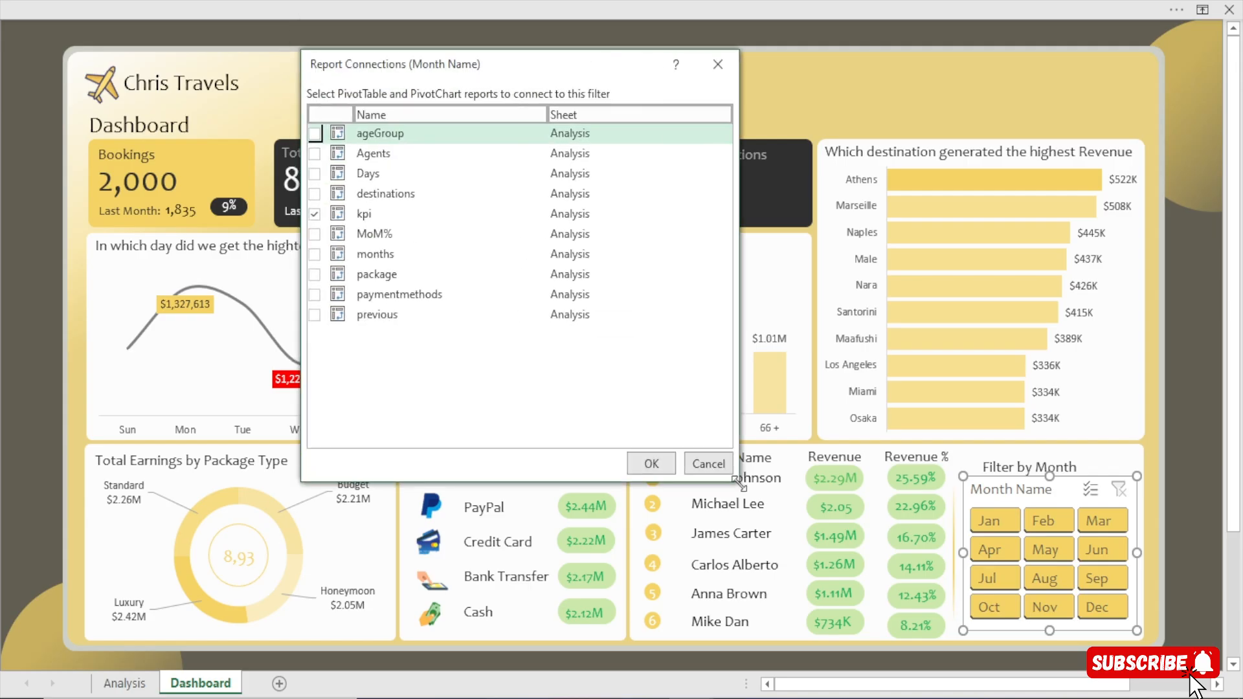
pyautogui.click(314, 153)
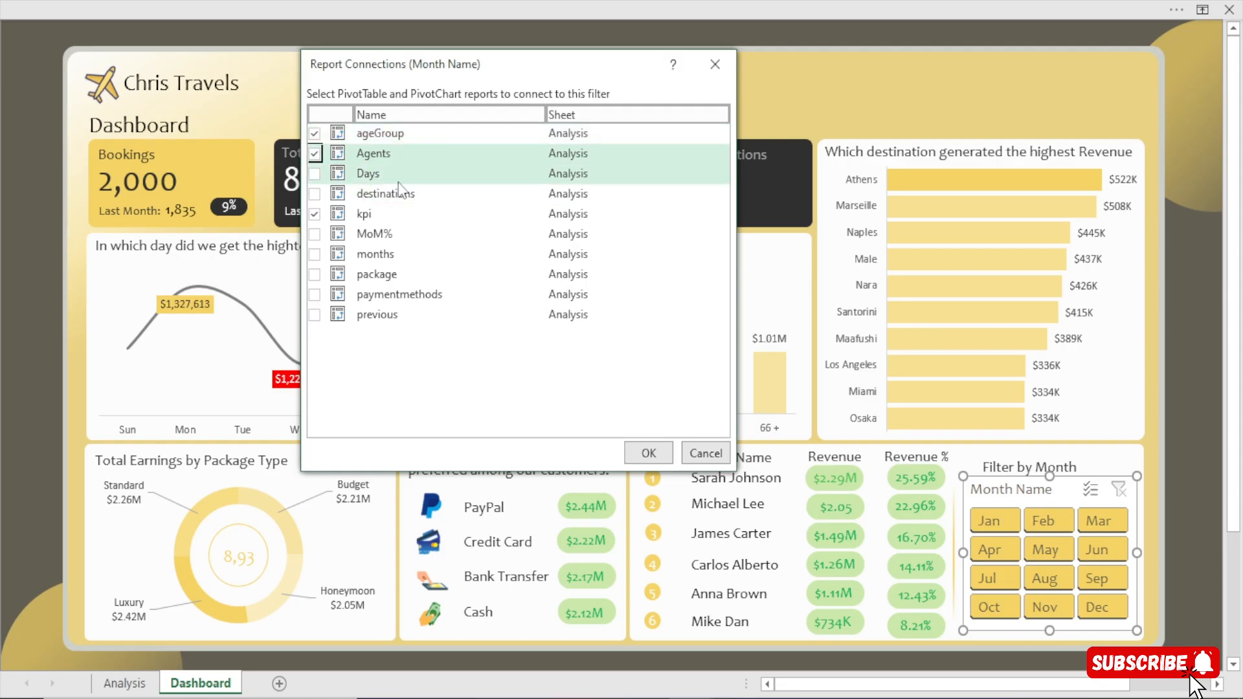
pyautogui.click(314, 194)
pyautogui.click(314, 215)
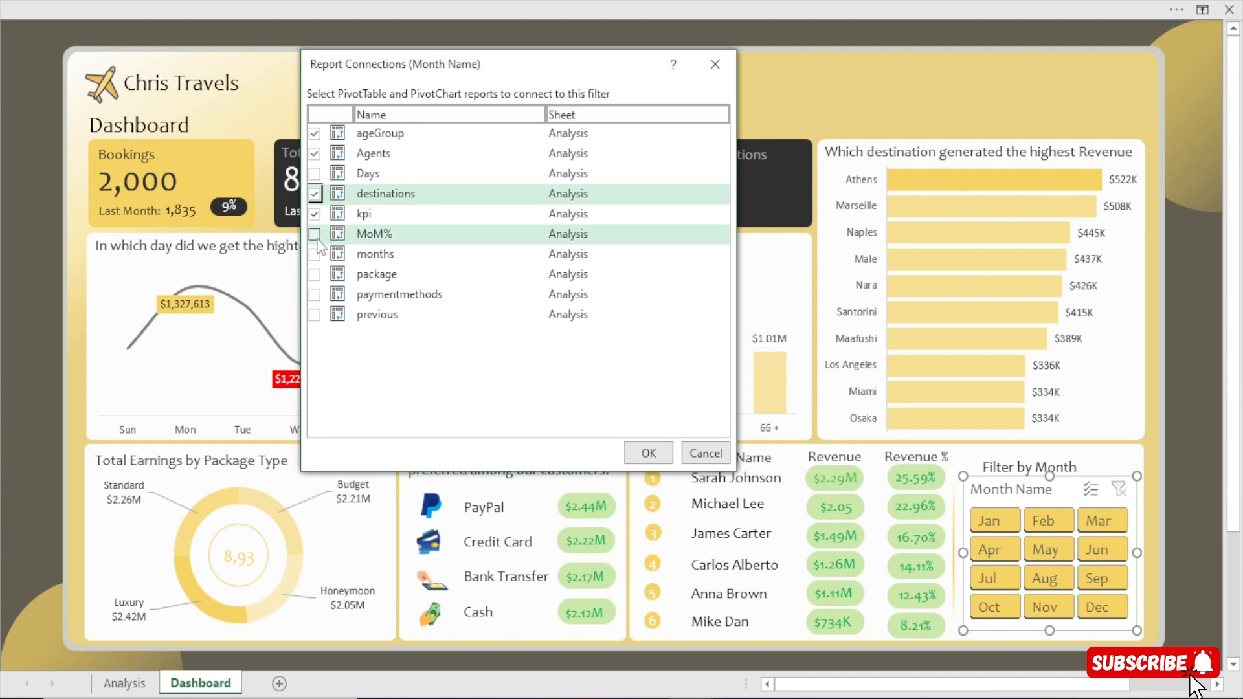
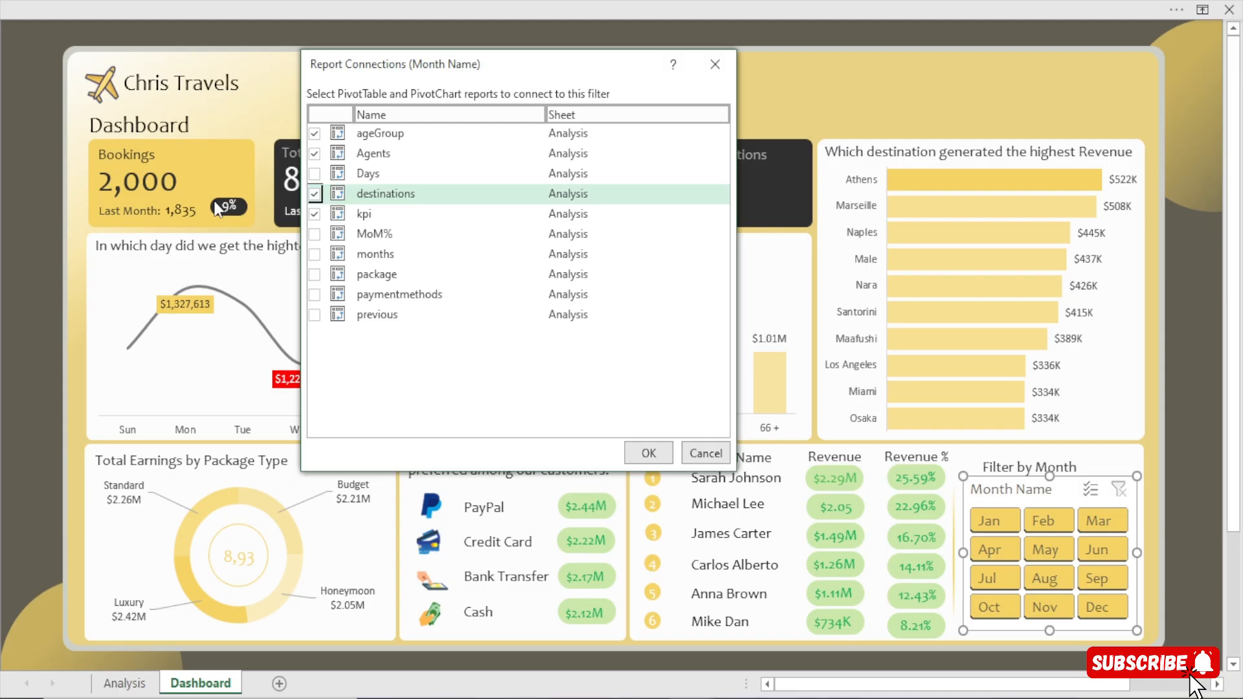
# Connect the Month Name slicer to the package, paymentmethods and previous PivotTables as well.
pyautogui.click(315, 276)
pyautogui.click(315, 295)
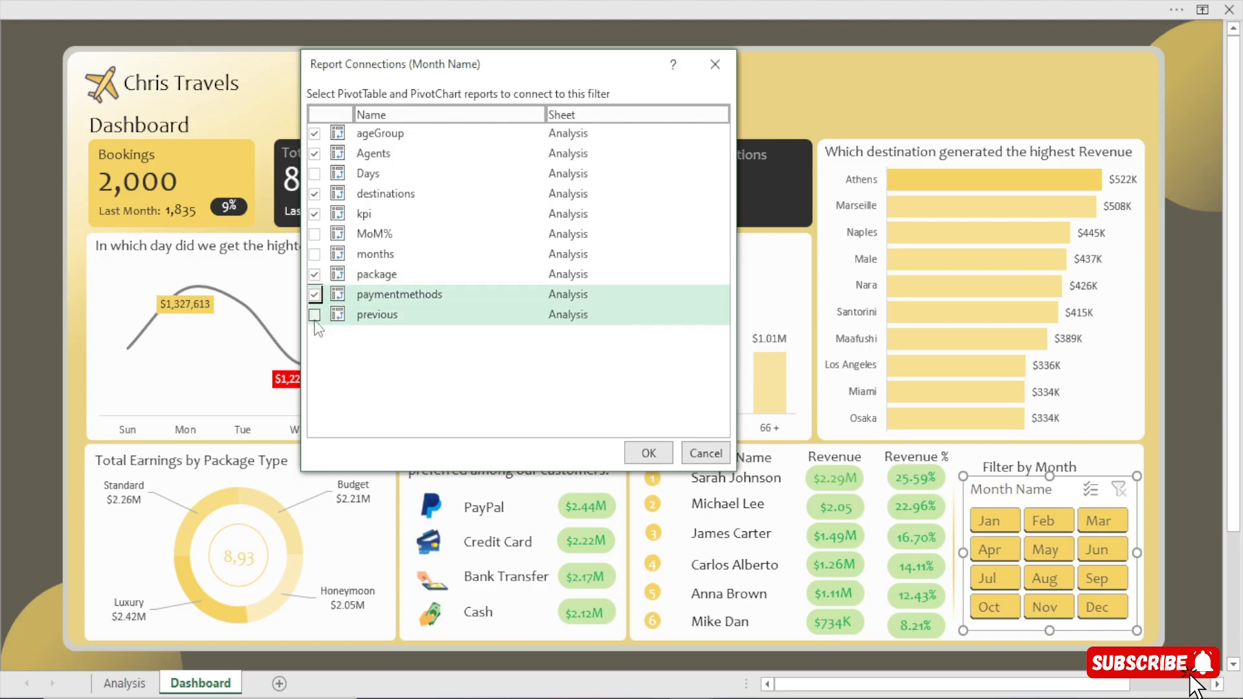
pyautogui.click(646, 455)
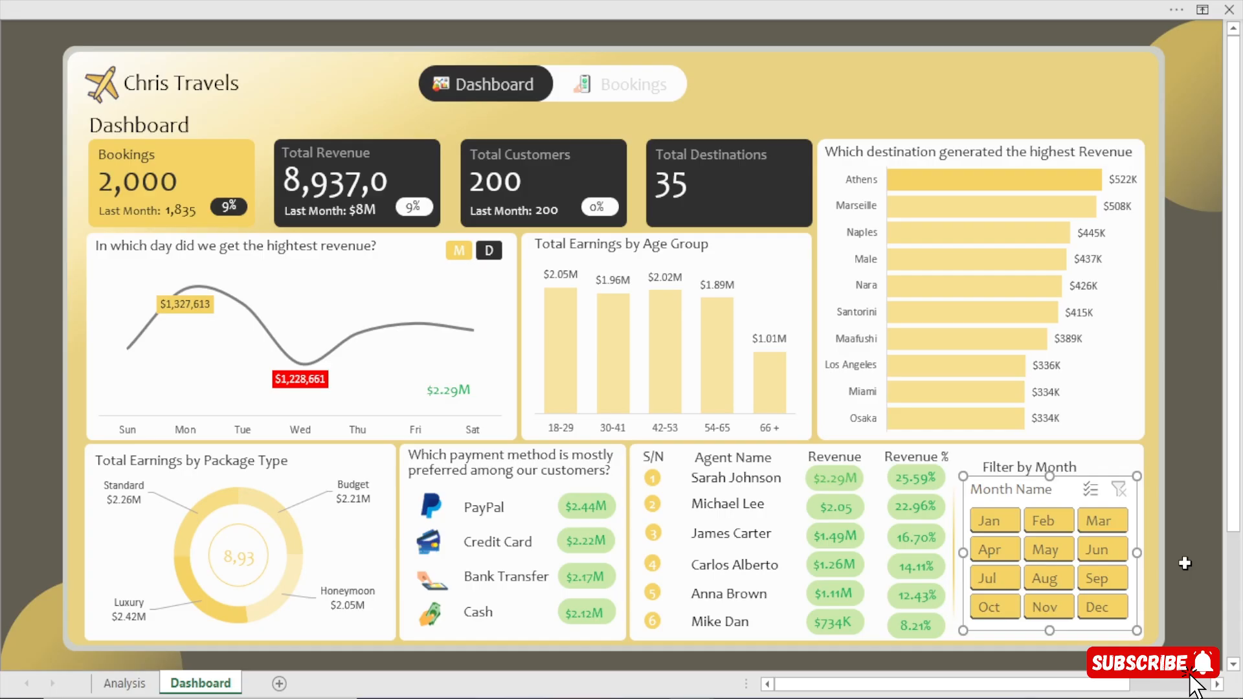
# Test the slicer's new connections by filtering the dashboard to May and Aug.
pyautogui.click(1184, 560)
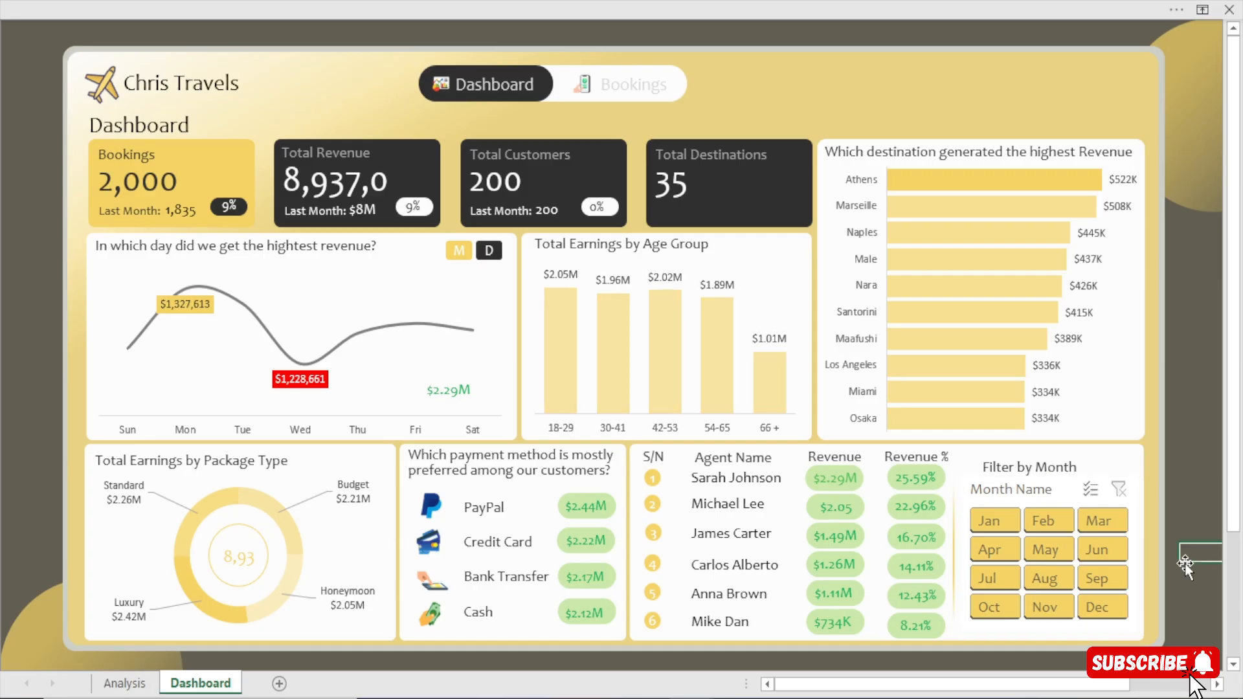
pyautogui.click(1039, 545)
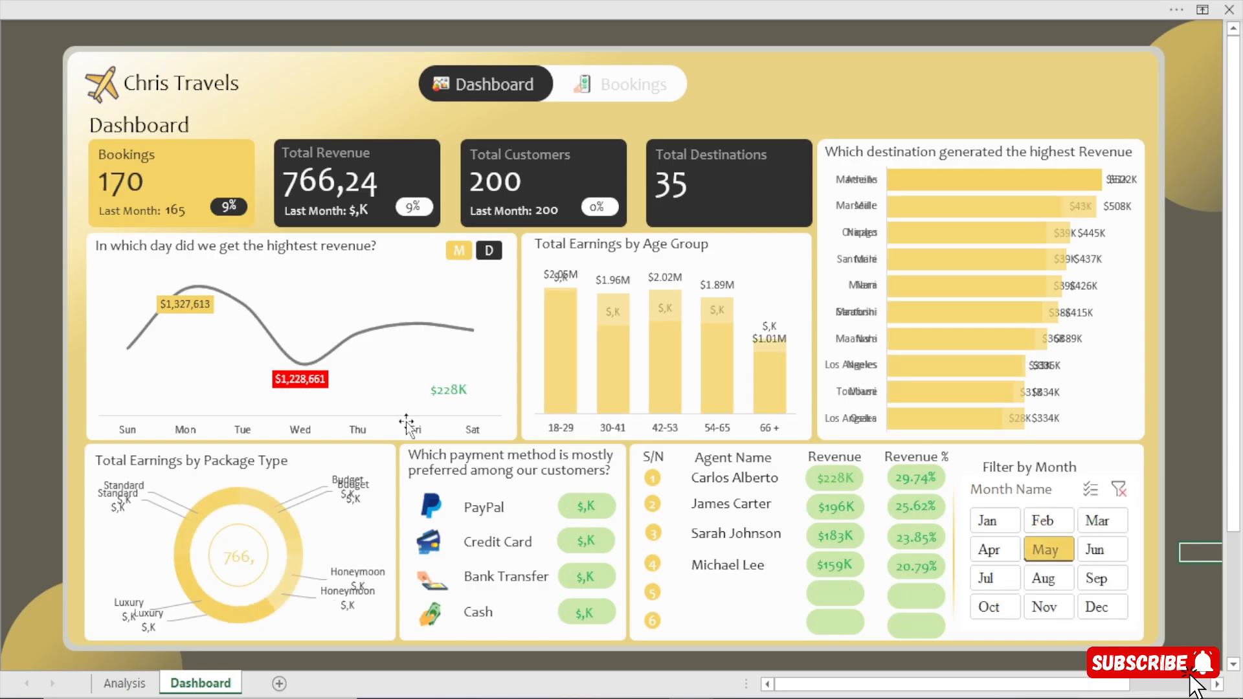
pyautogui.click(1040, 583)
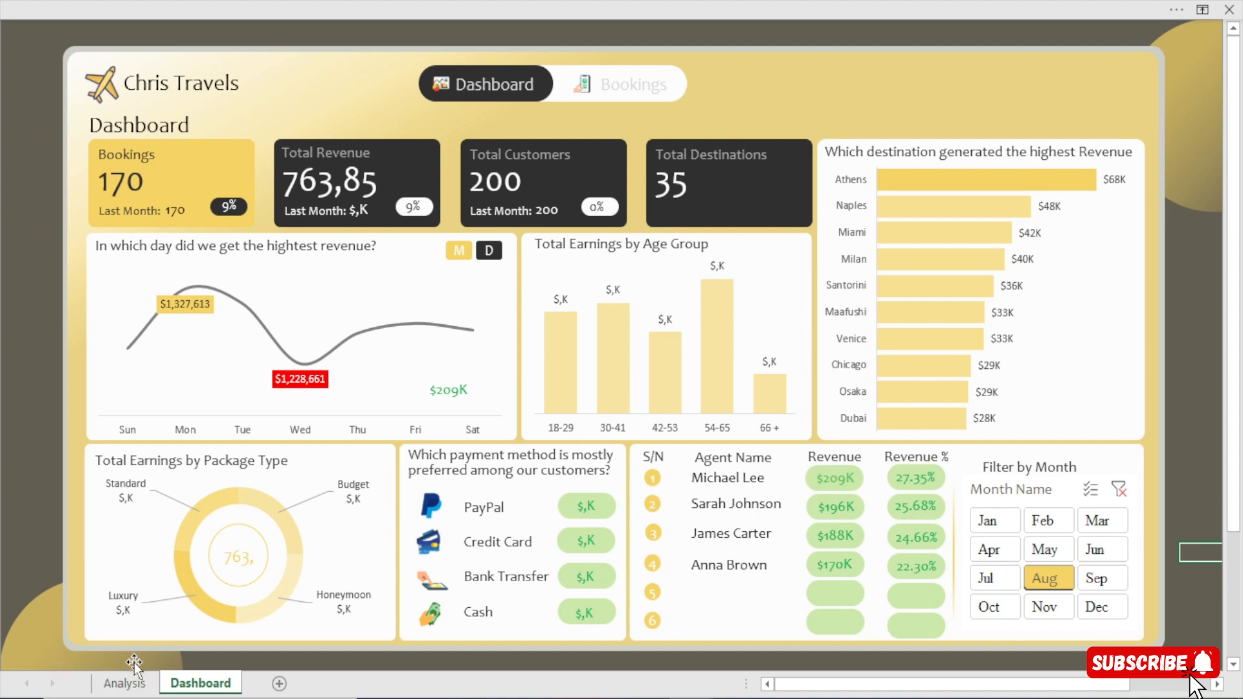
# On the Analysis sheet, apply the custom format [>=1000000]$0.00,,"M";[>=1000]$0,"K" to the Age Group revenue values in AB6:AB10.
pyautogui.click(125, 683)
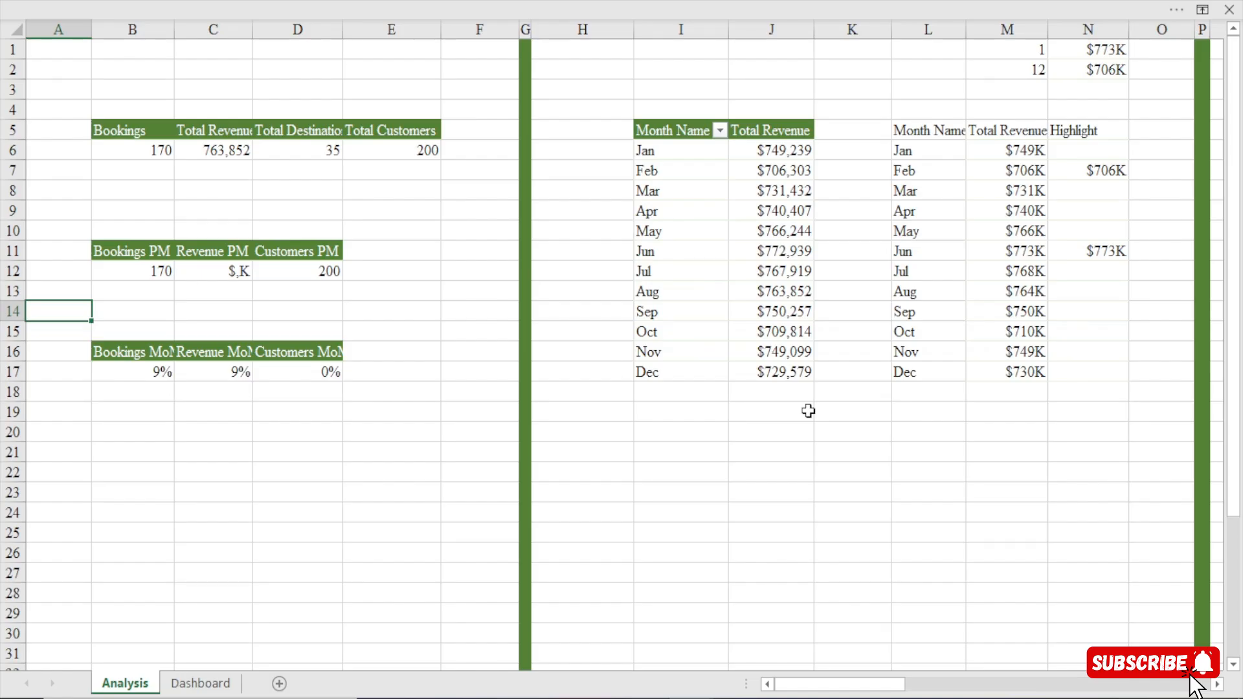
pyautogui.hscroll(4, 1217, 684)
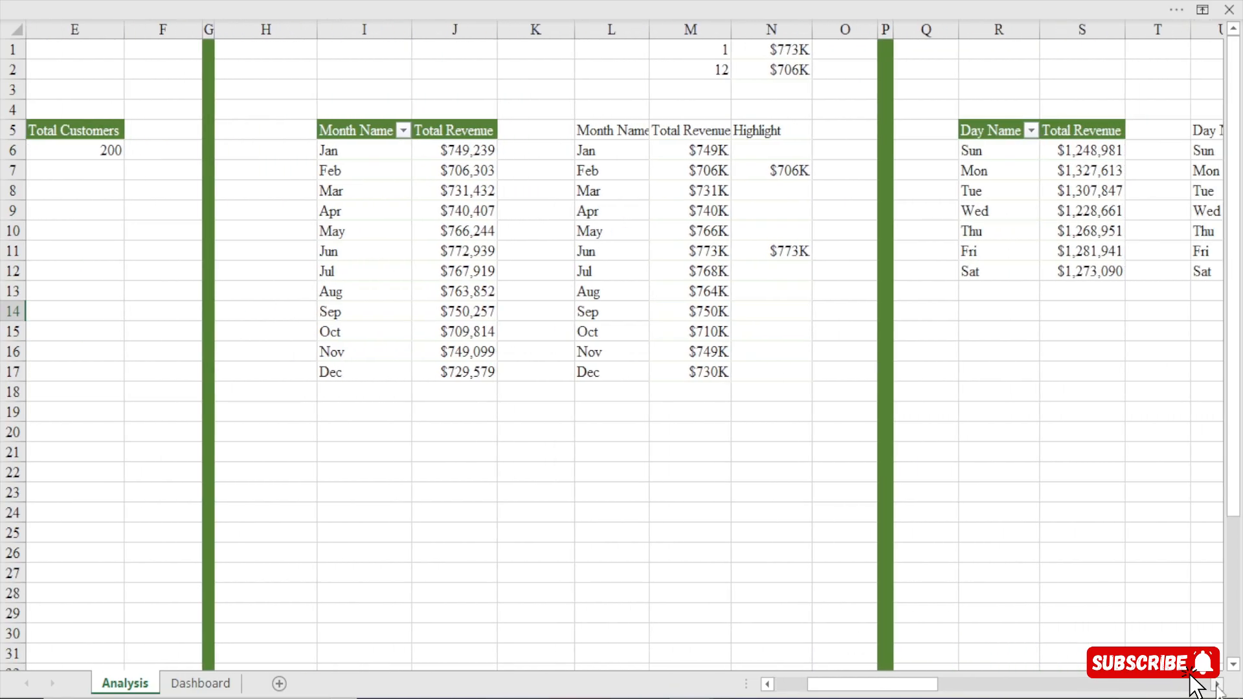
pyautogui.hscroll(6, 1217, 684)
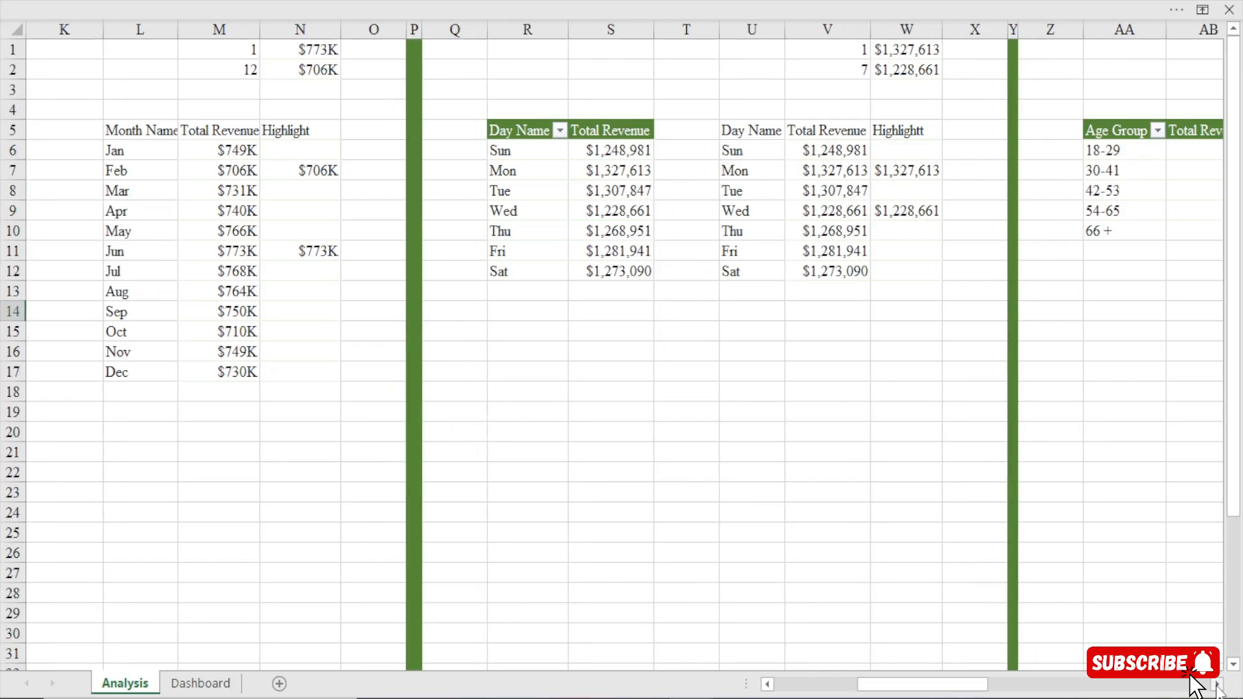
pyautogui.hscroll(7, 1217, 684)
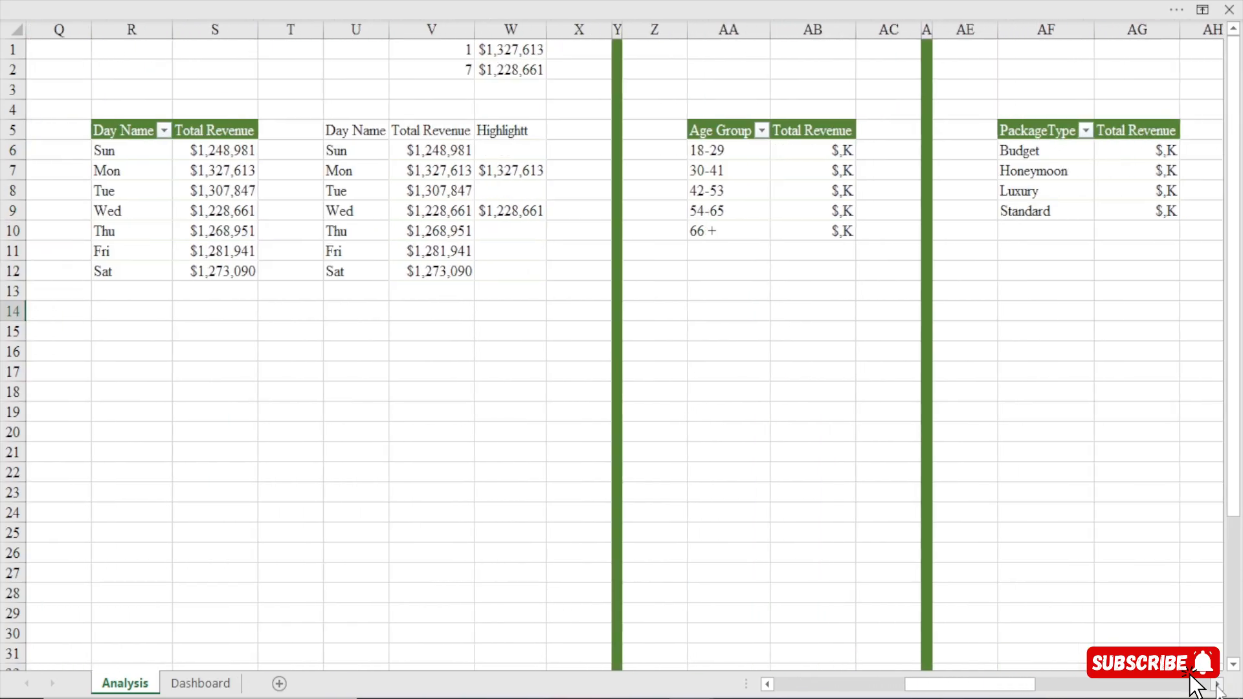
pyautogui.moveTo(755, 152); pyautogui.dragTo(751, 228)
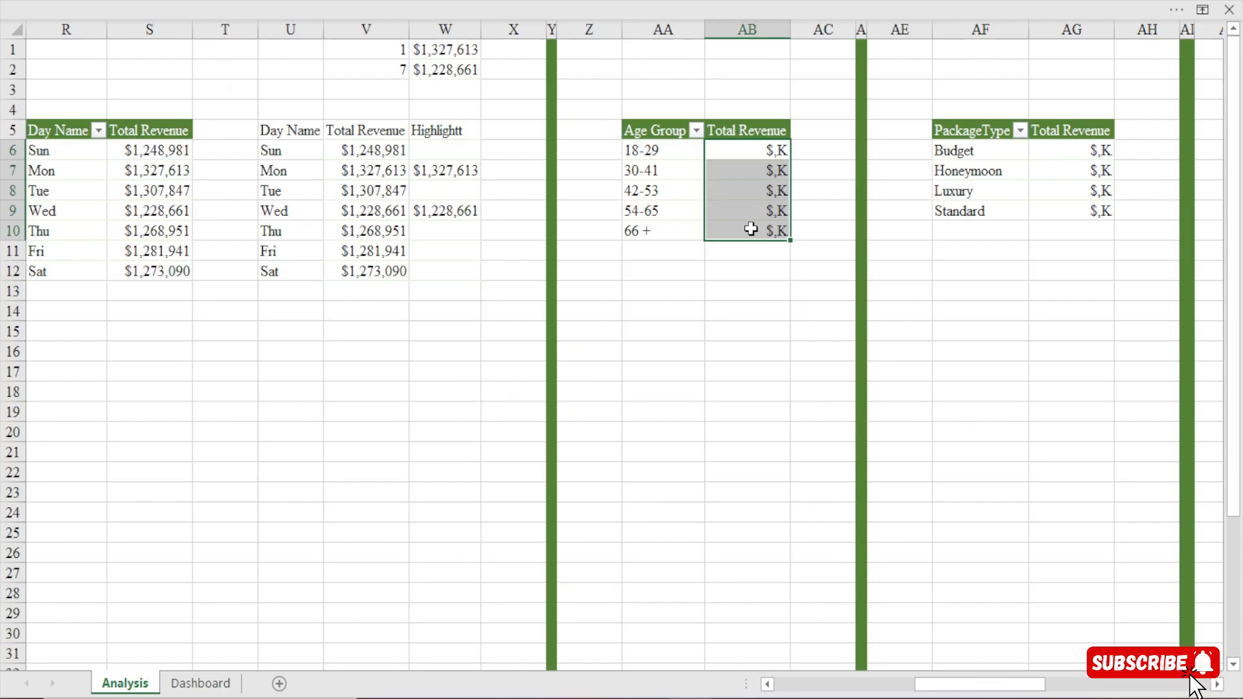
pyautogui.hotkey('ctrl', '1')
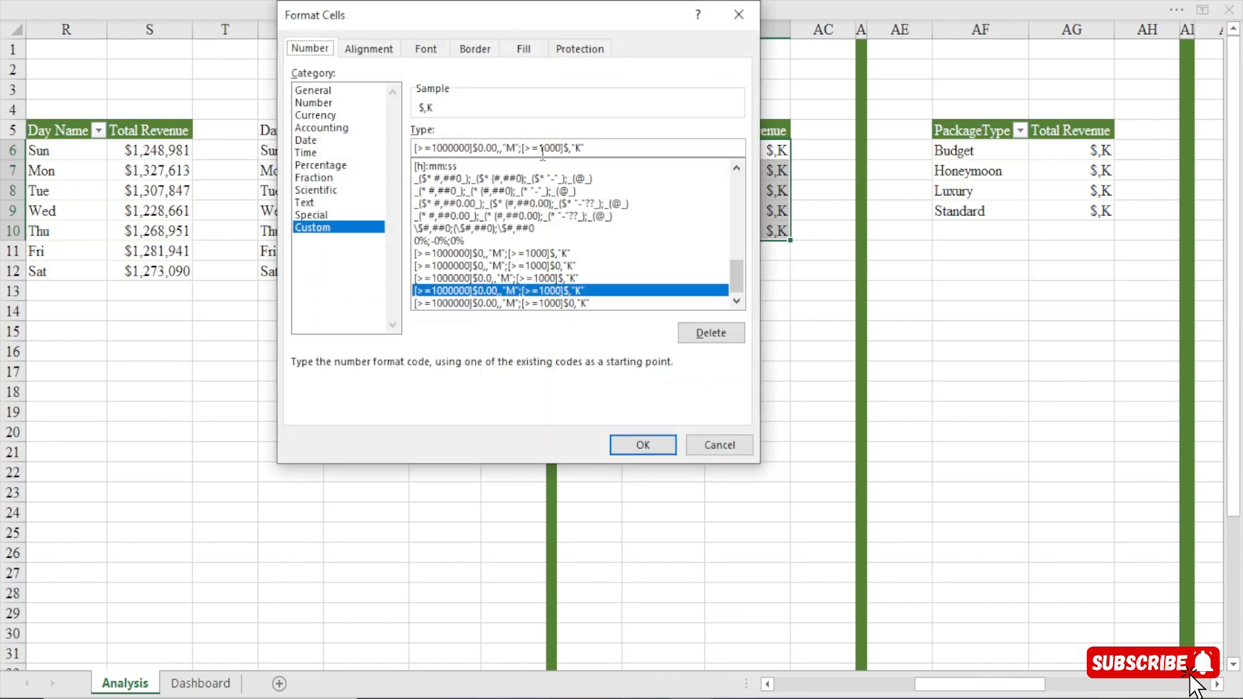
pyautogui.click(568, 148)
pyautogui.write('0')
pyautogui.click(646, 446)
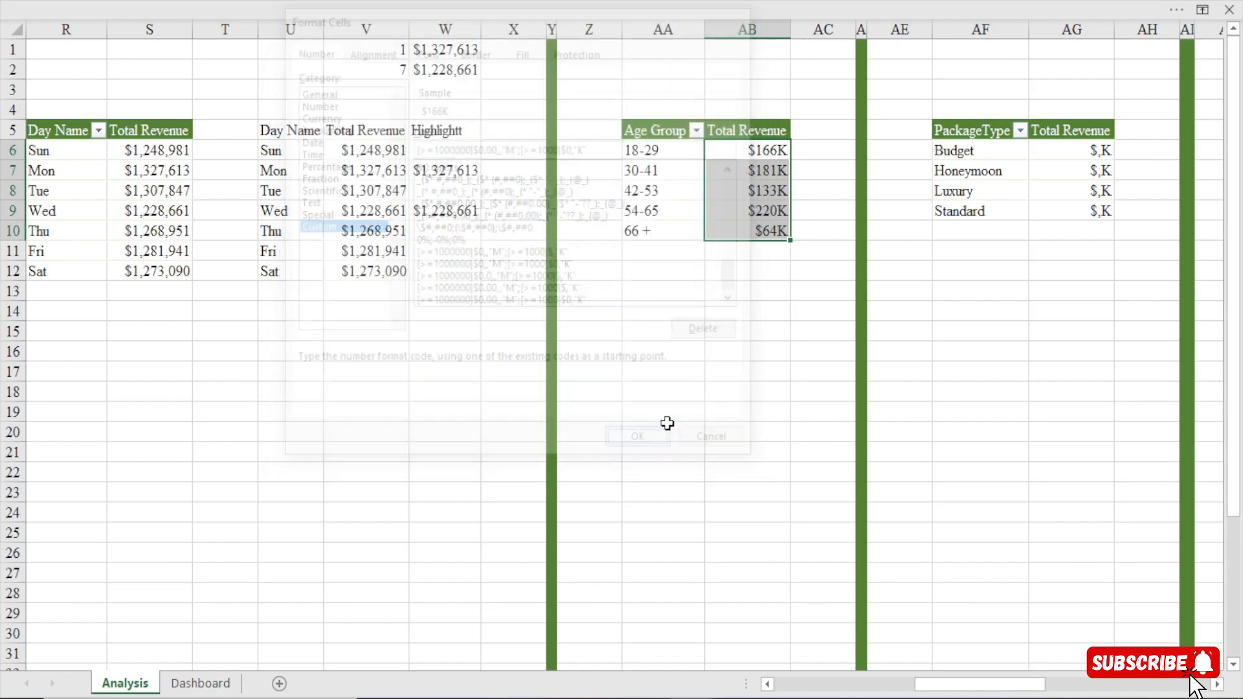
# Apply the custom format [>=1000000]$0.00,,"M";[>=1000]$0,"K" to the PackageType revenue values in AG6:AG9.
pyautogui.moveTo(1068, 152); pyautogui.dragTo(1072, 211)
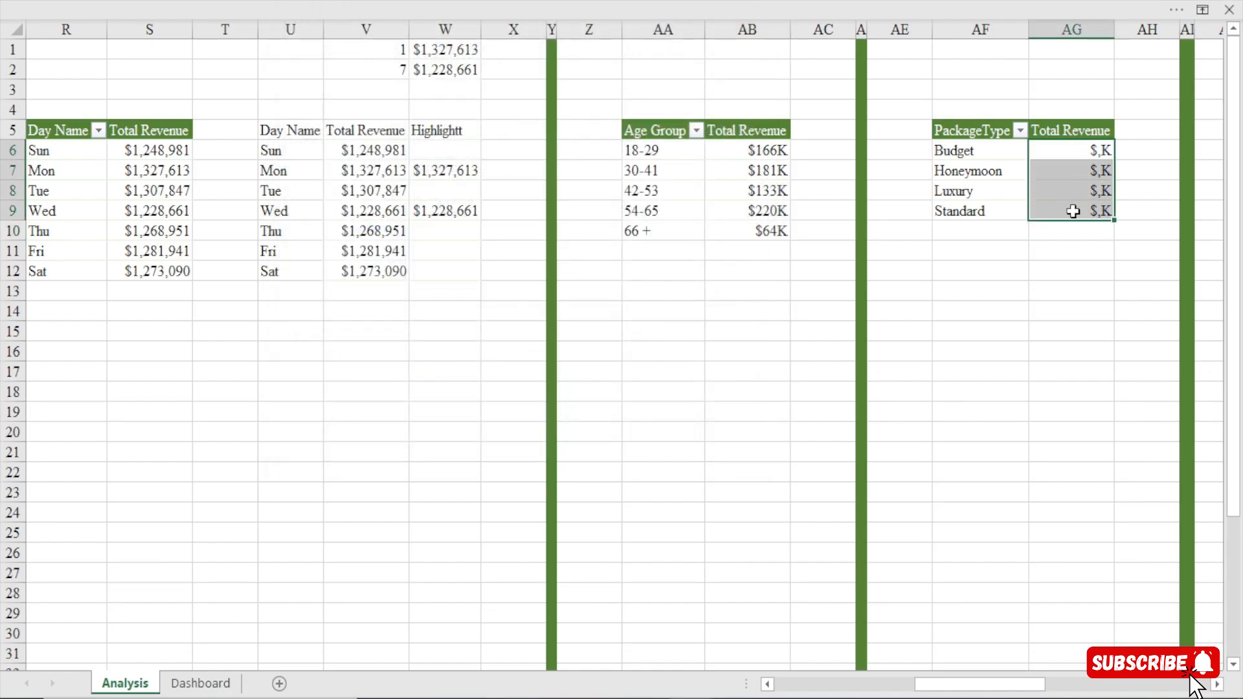
pyautogui.hotkey('ctrl', '1')
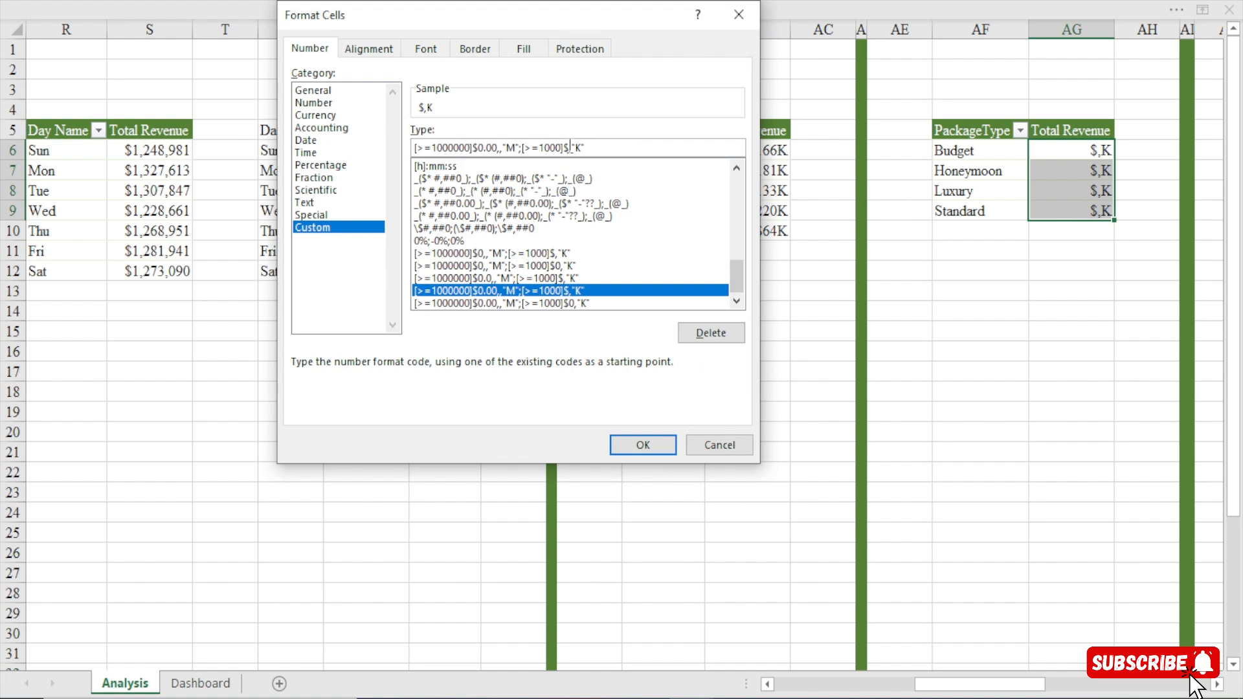
pyautogui.write('0')
pyautogui.click(643, 445)
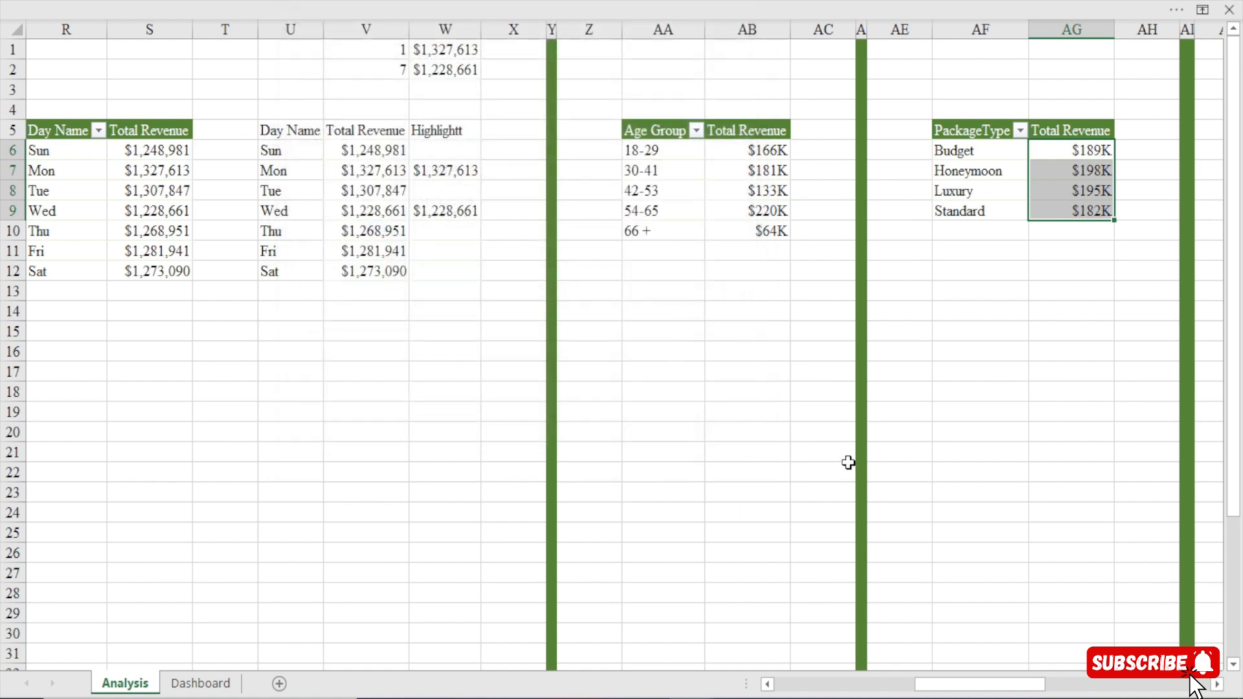
# Apply the custom format [>=1000000]$0.00,,"M";[>=1000]$0,"K" to the PaymentMethod revenue values in AU6:AU9.
pyautogui.moveTo(1005, 685); pyautogui.dragTo(1170, 694)
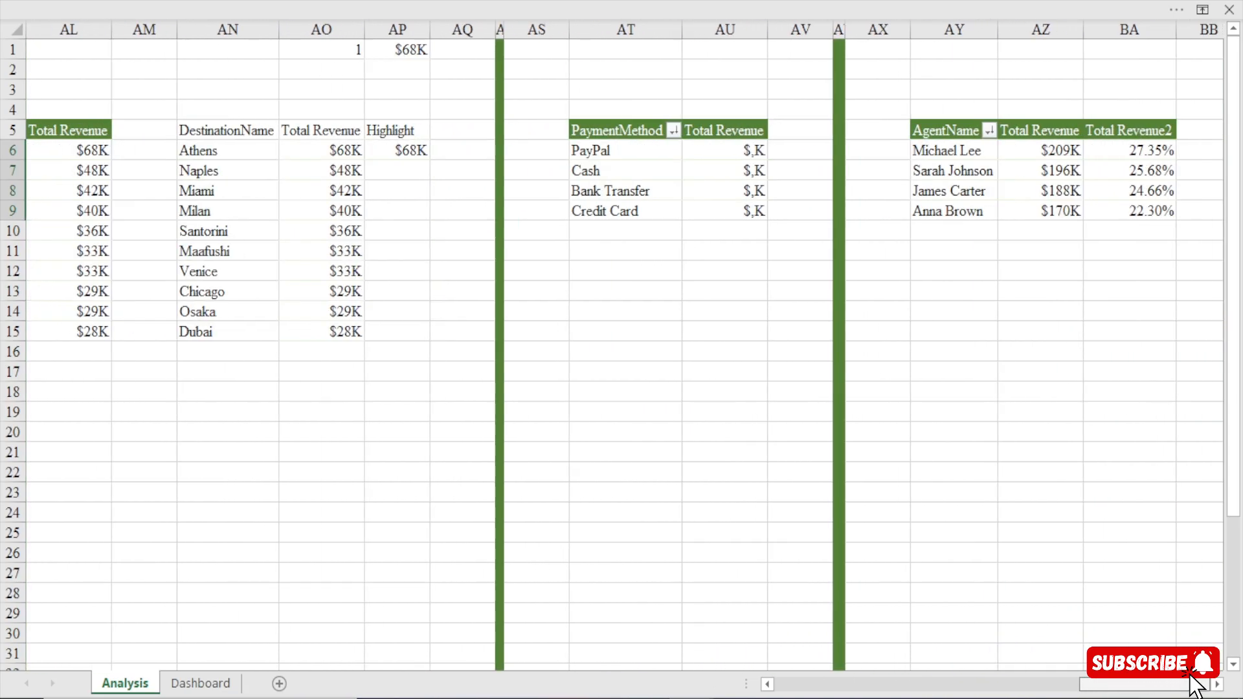
pyautogui.moveTo(752, 152); pyautogui.dragTo(748, 215)
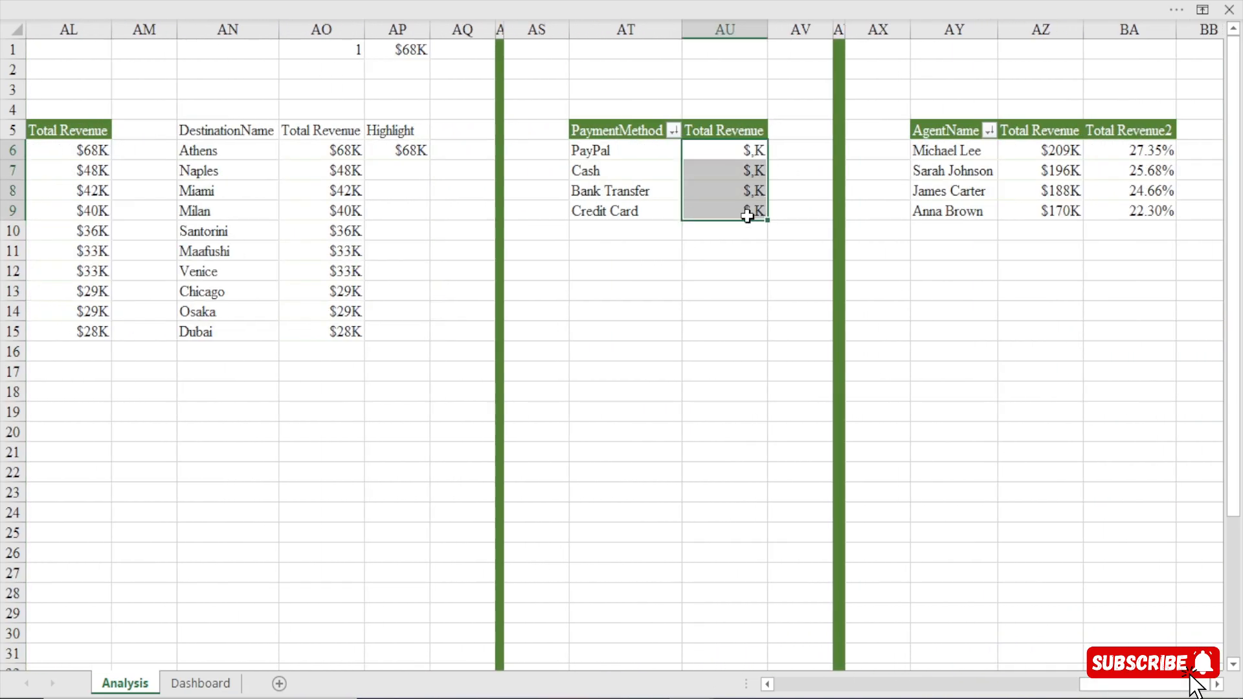
pyautogui.hotkey('ctrl', '1')
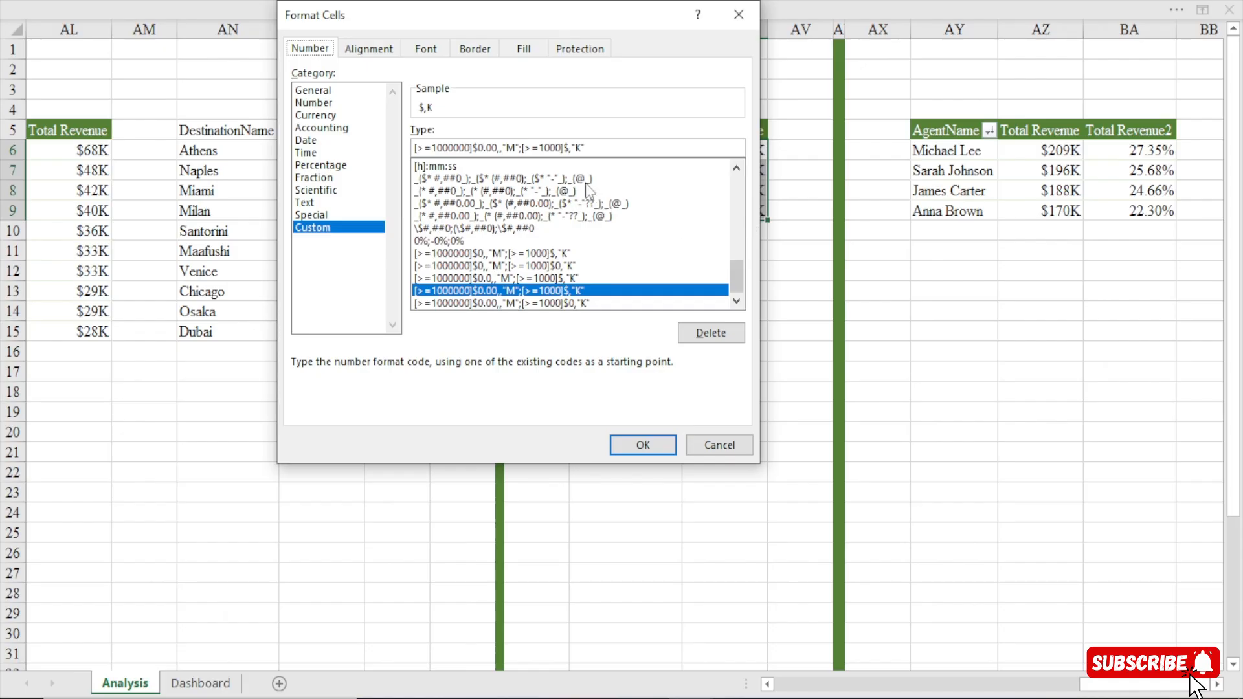
pyautogui.click(569, 149)
pyautogui.write('0')
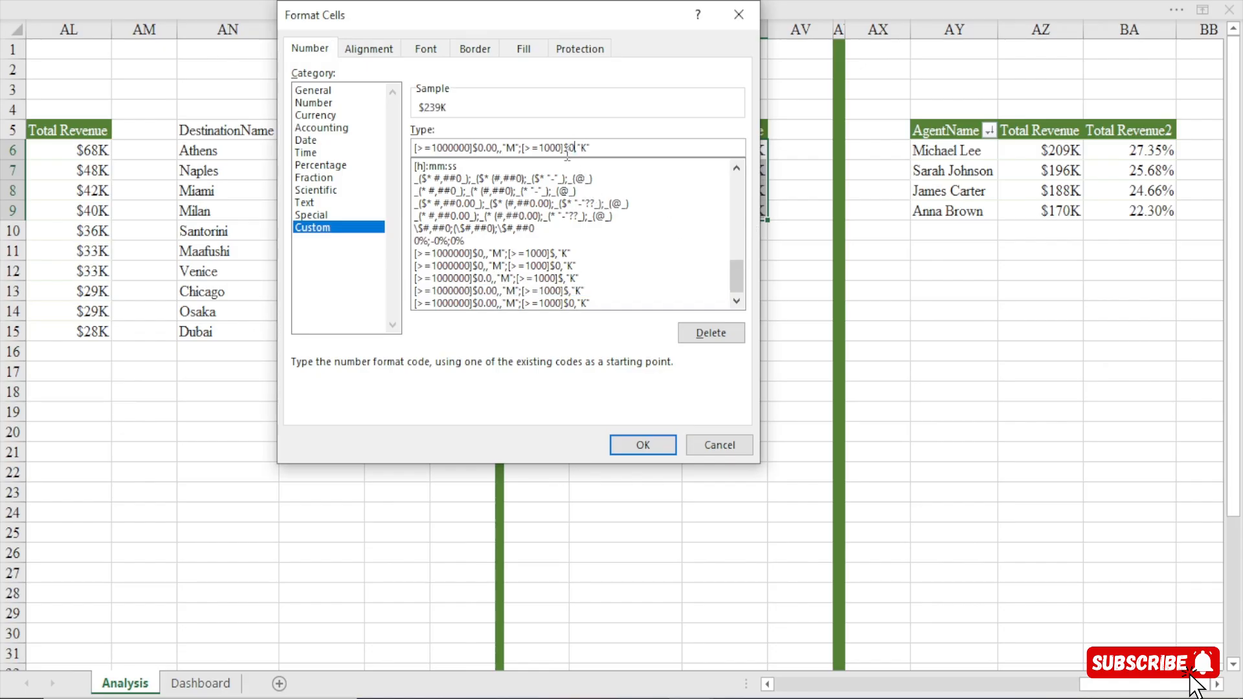
pyautogui.click(643, 446)
# Return to the Dashboard sheet and filter it to May to check the reformatted revenue labels.
pyautogui.click(200, 683)
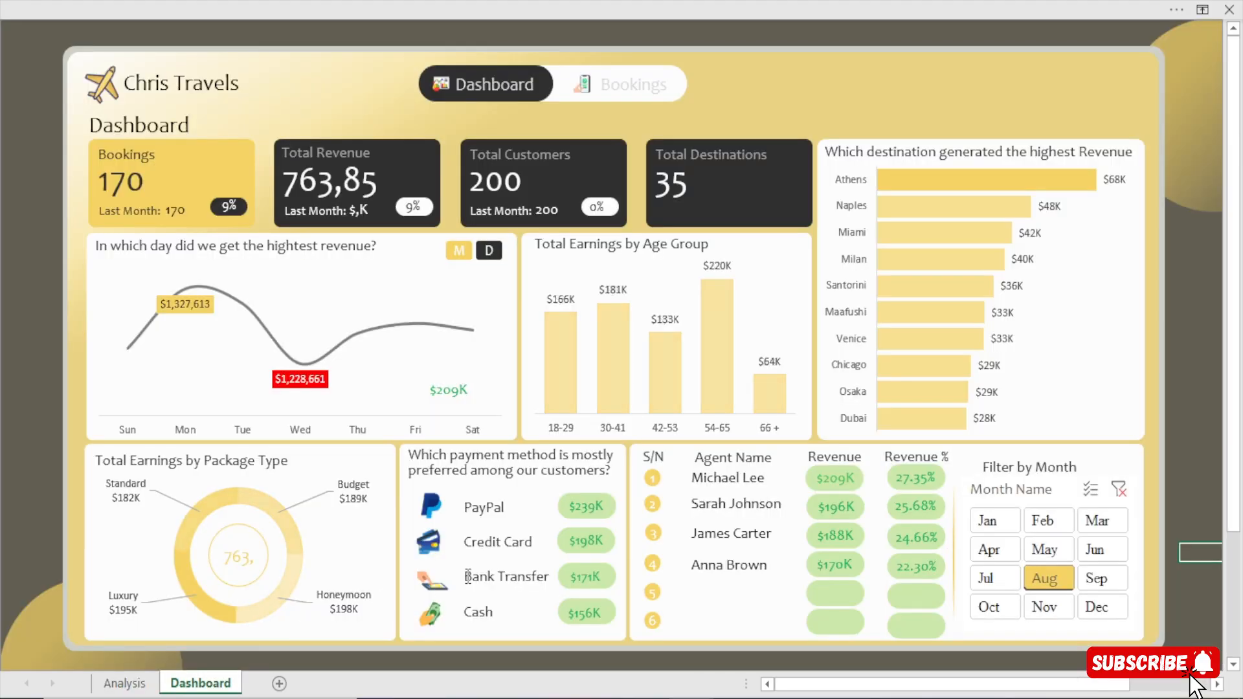
pyautogui.click(1050, 549)
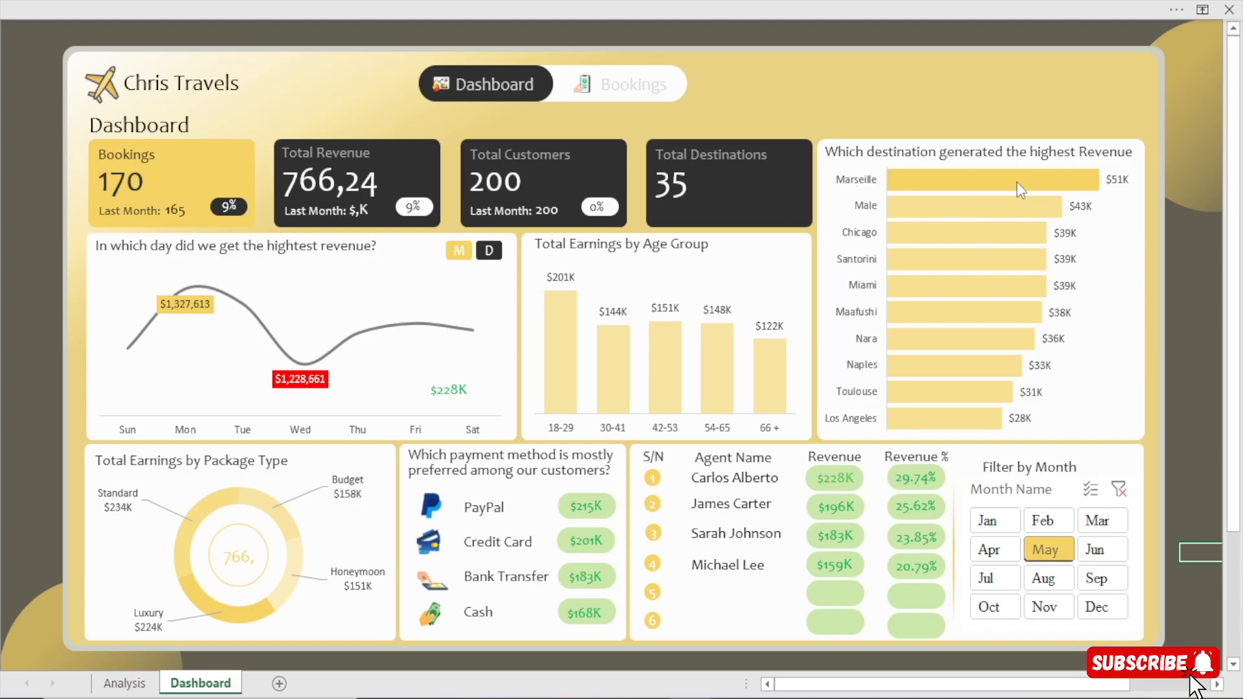
# On the Analysis sheet, set the Revenue PM value in C12 to the custom format [>=1000000]$0,,"M";[>=1000]$0,"K".
pyautogui.click(140, 690)
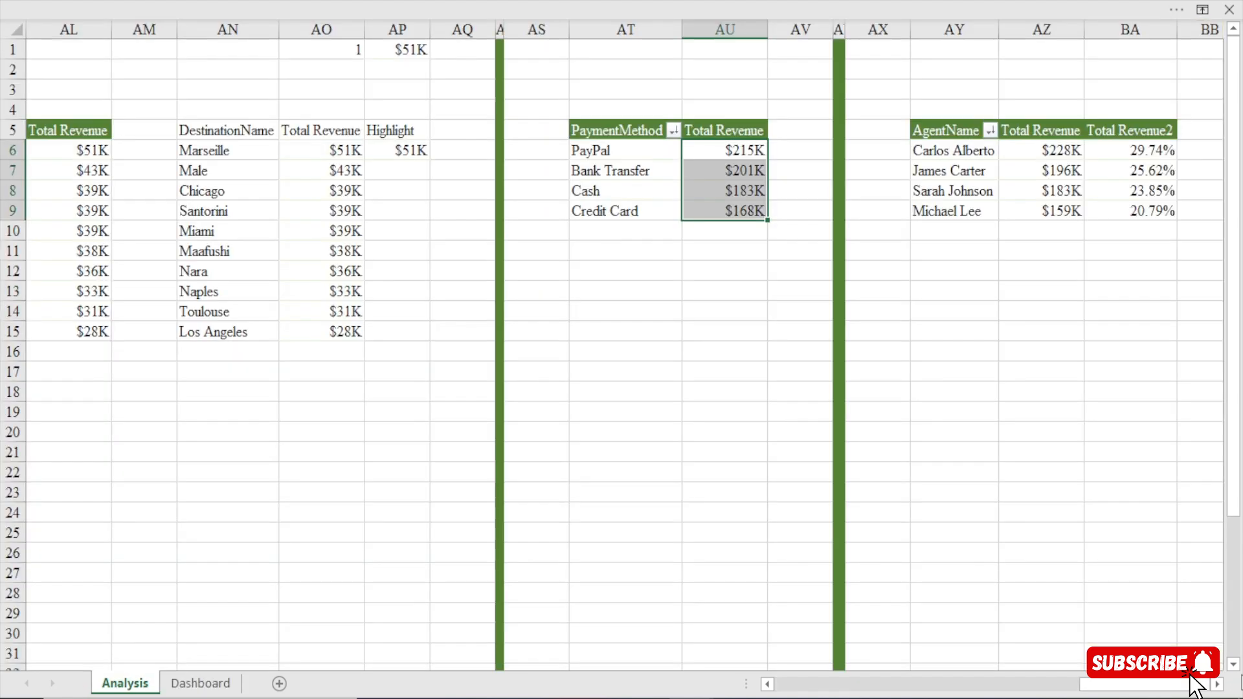
pyautogui.hscroll(-10, 140, 371)
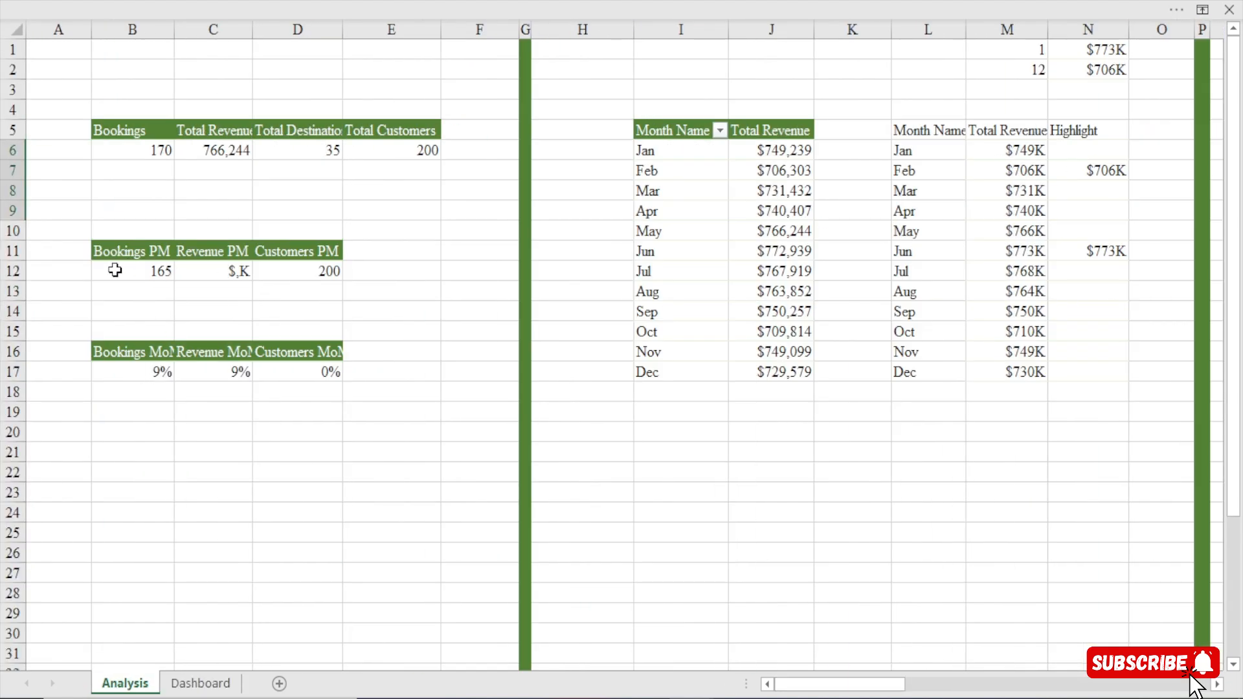
pyautogui.moveTo(117, 269); pyautogui.dragTo(314, 266)
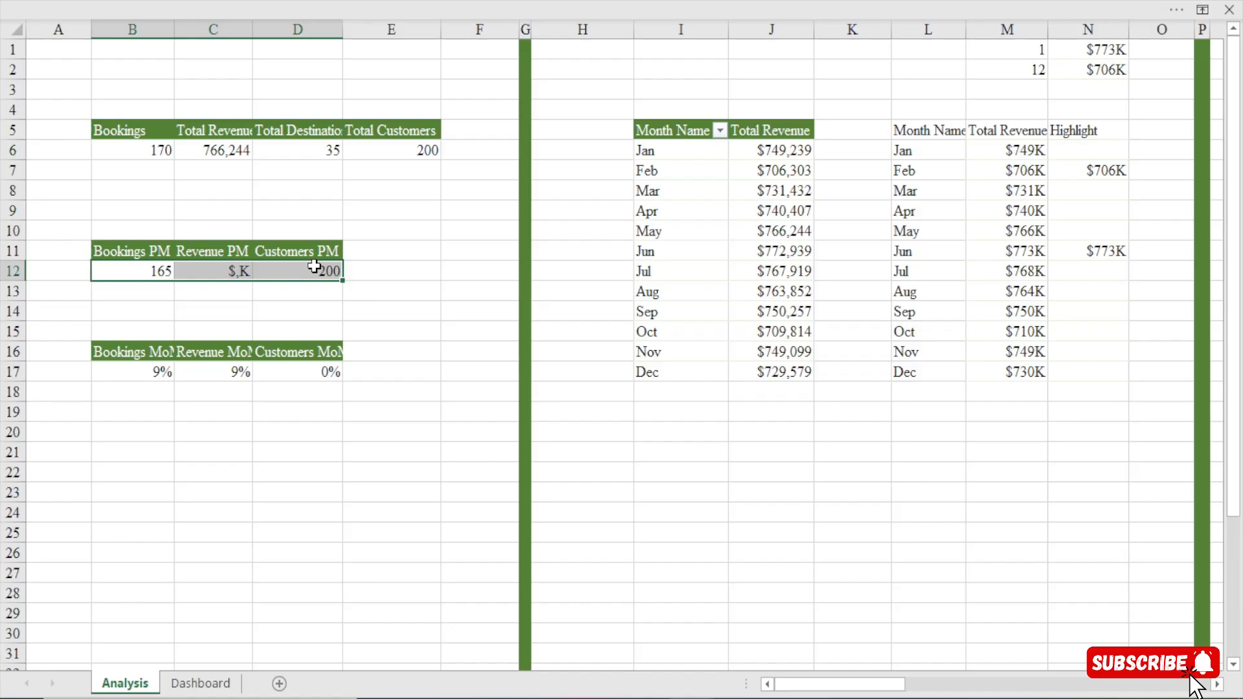
pyautogui.click(220, 271)
pyautogui.hotkey('ctrl', '1')
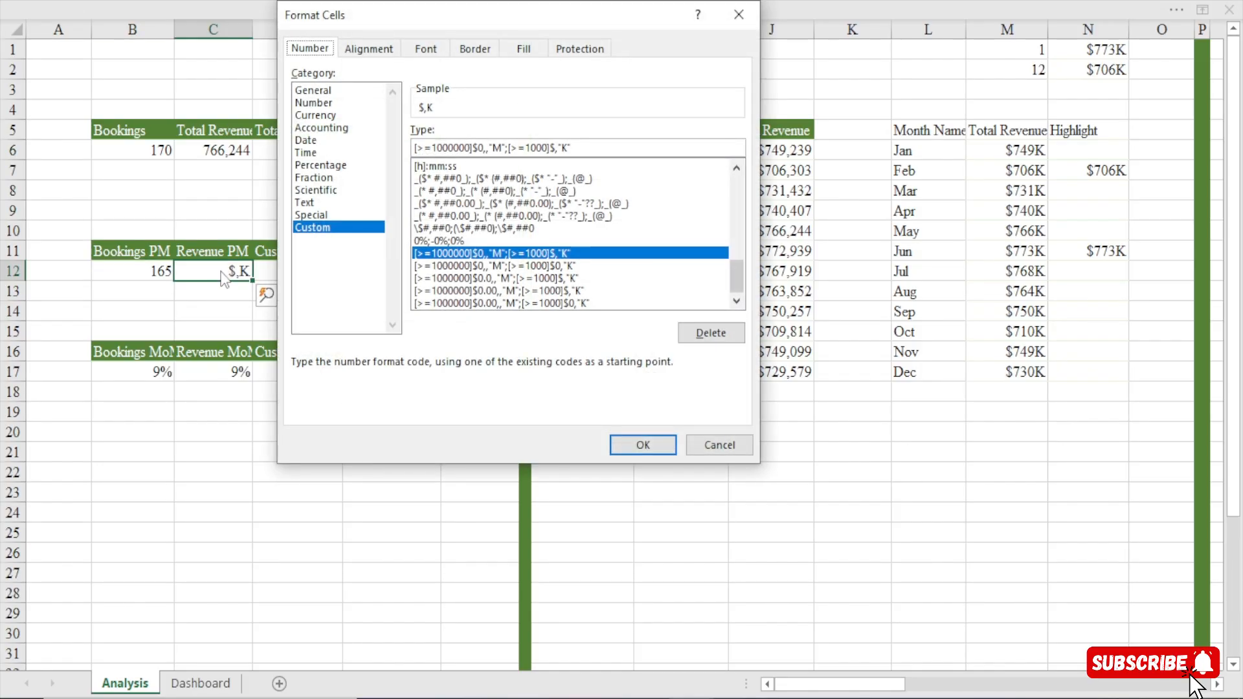
pyautogui.click(556, 148)
pyautogui.write('0')
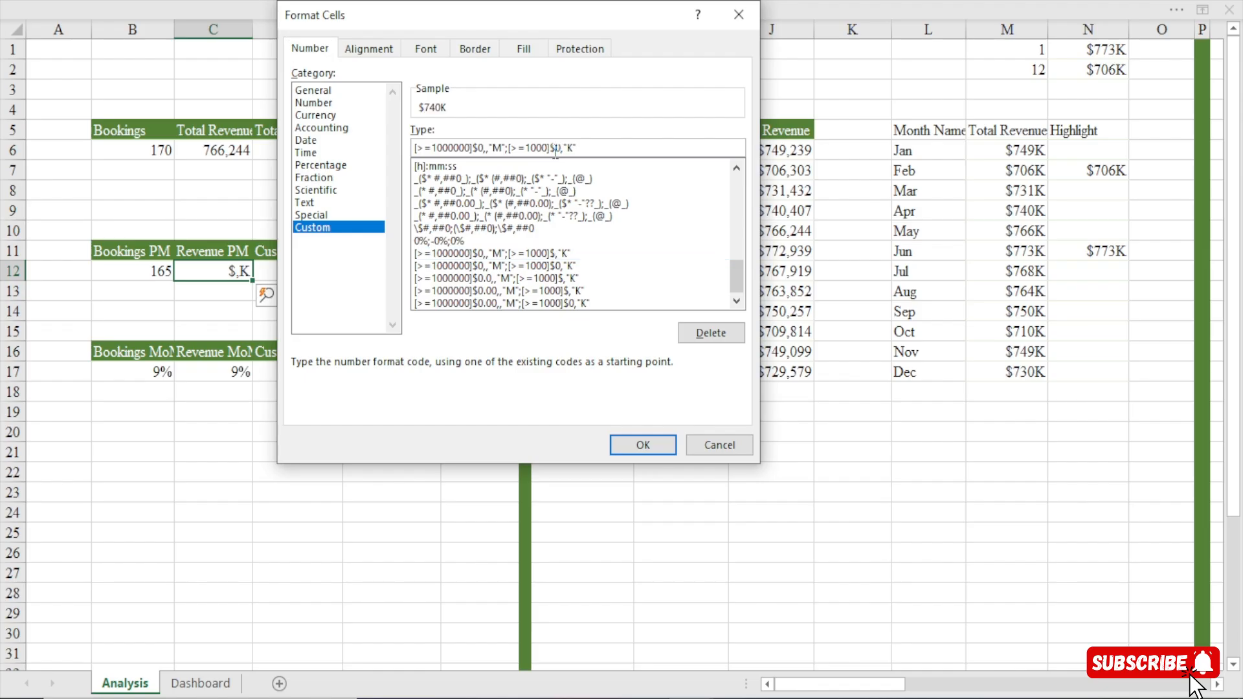
pyautogui.click(645, 445)
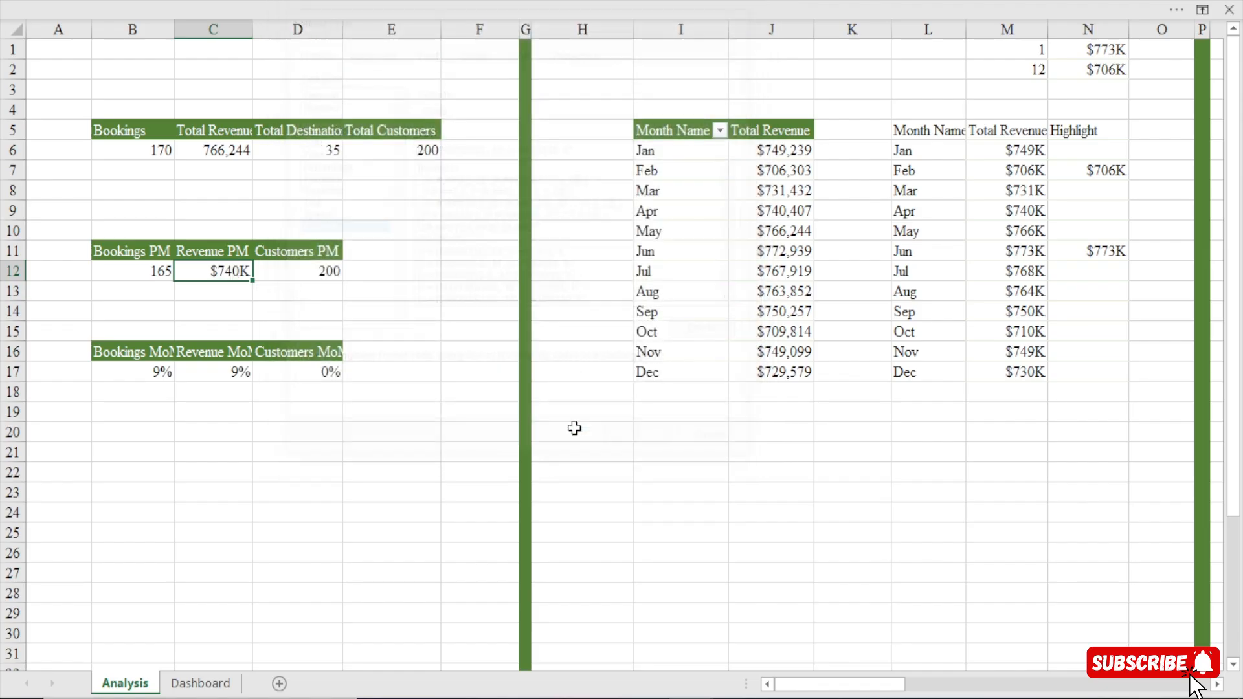
# Set the Total Revenue KPI in C6 to the custom format [>=1000000]$0.00,,"M";[>=1000]$0,"K".
pyautogui.click(221, 151)
pyautogui.hotkey('ctrl', '1')
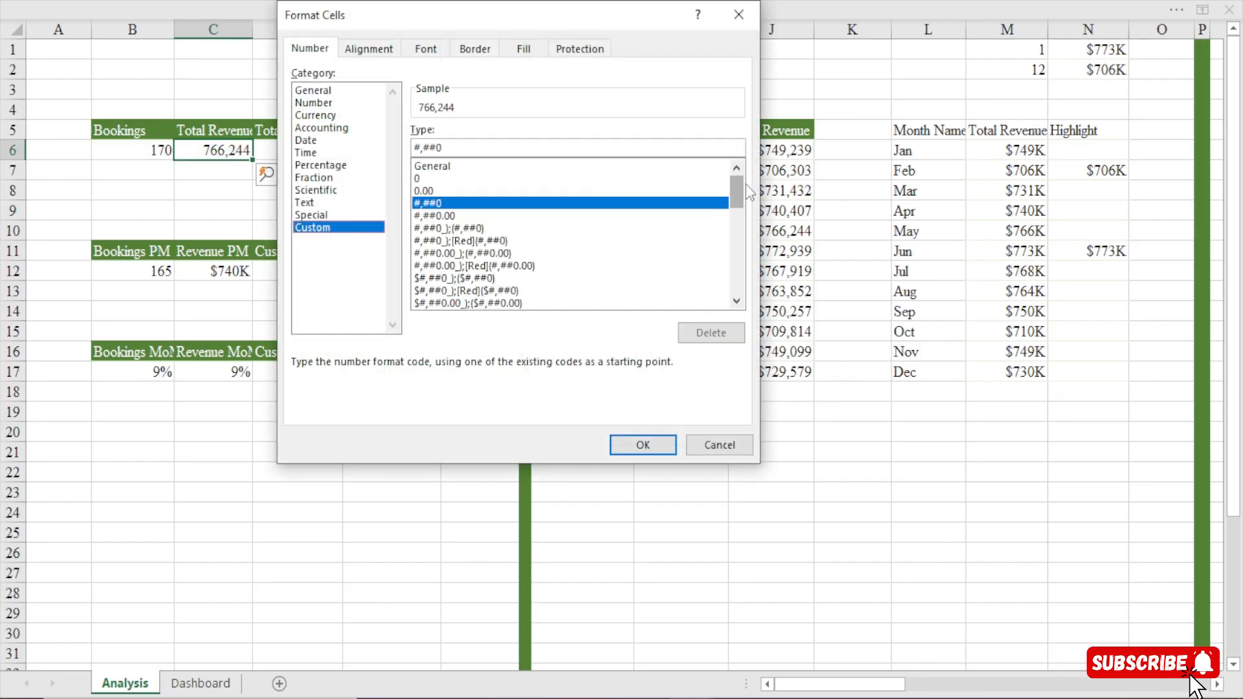
pyautogui.moveTo(737, 194); pyautogui.dragTo(736, 277)
pyautogui.click(535, 292)
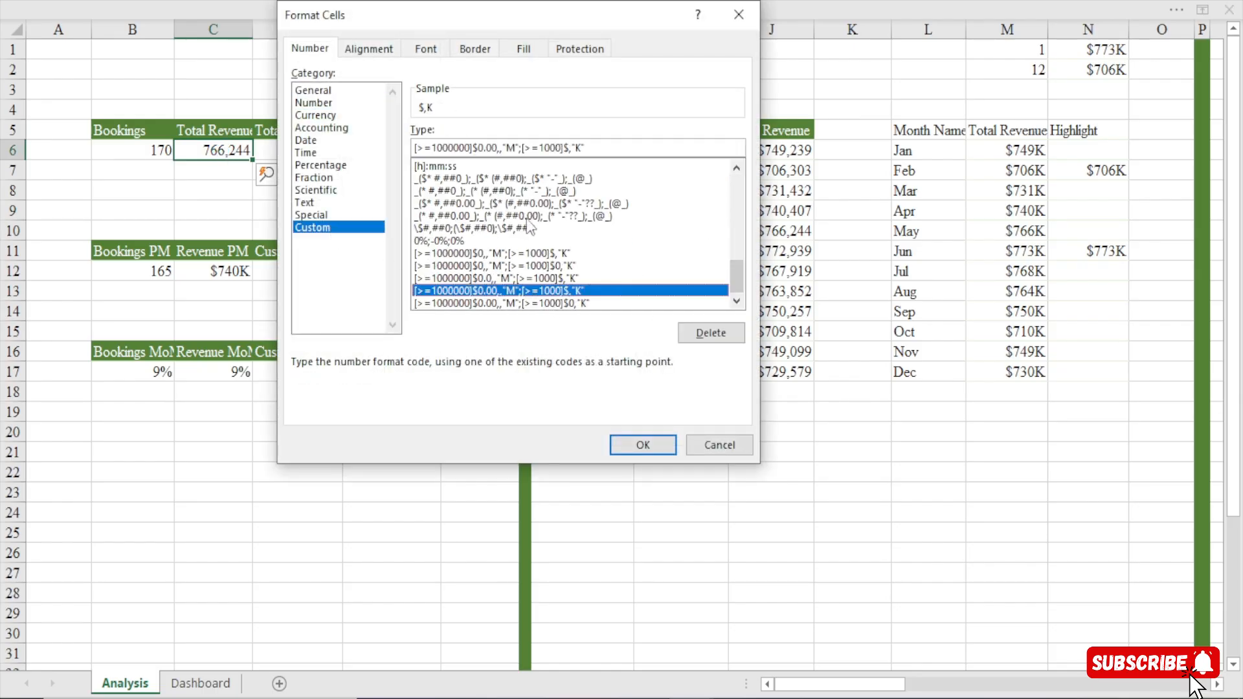
pyautogui.click(569, 148)
pyautogui.write('0')
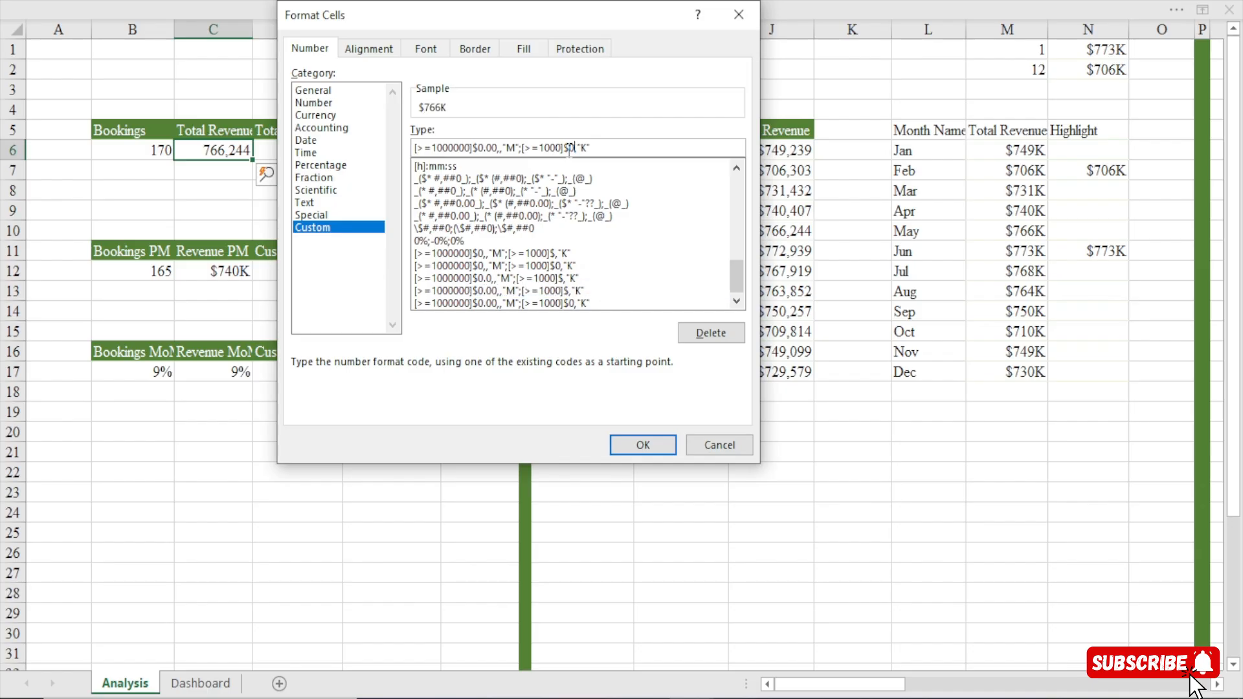
pyautogui.click(634, 442)
pyautogui.click(463, 498)
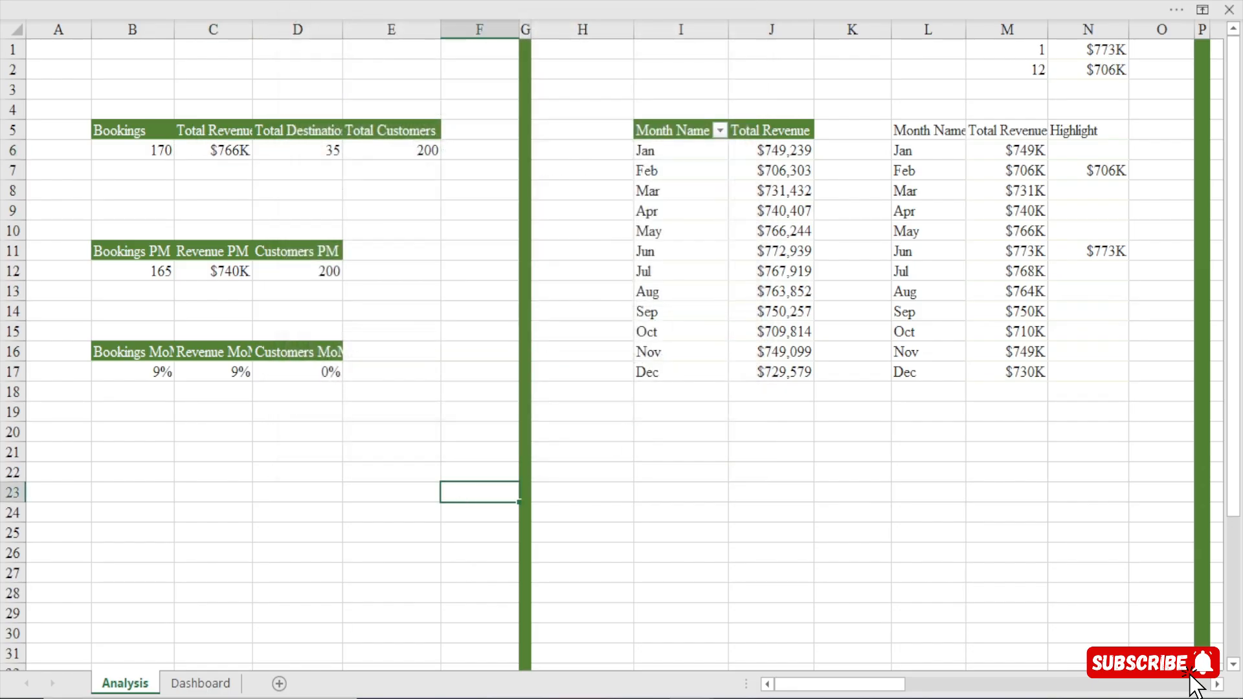
# Return to the Dashboard sheet and clear the Month Name slicer's filter.
pyautogui.click(209, 686)
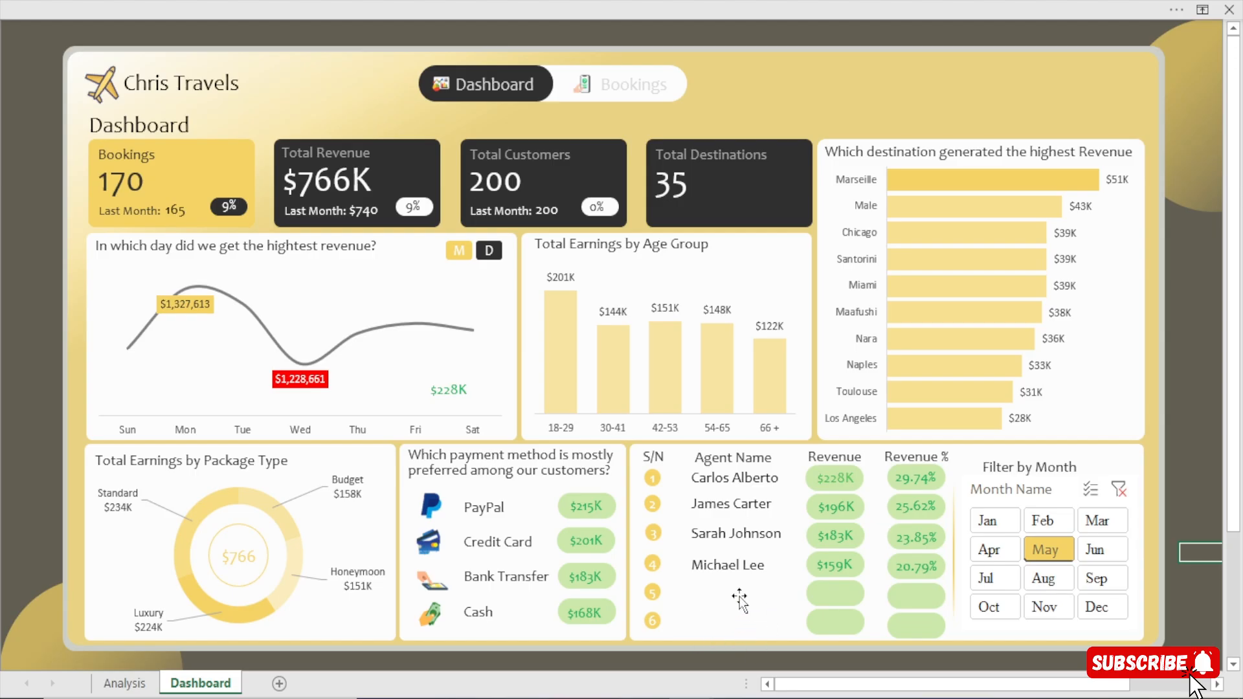
pyautogui.click(1124, 490)
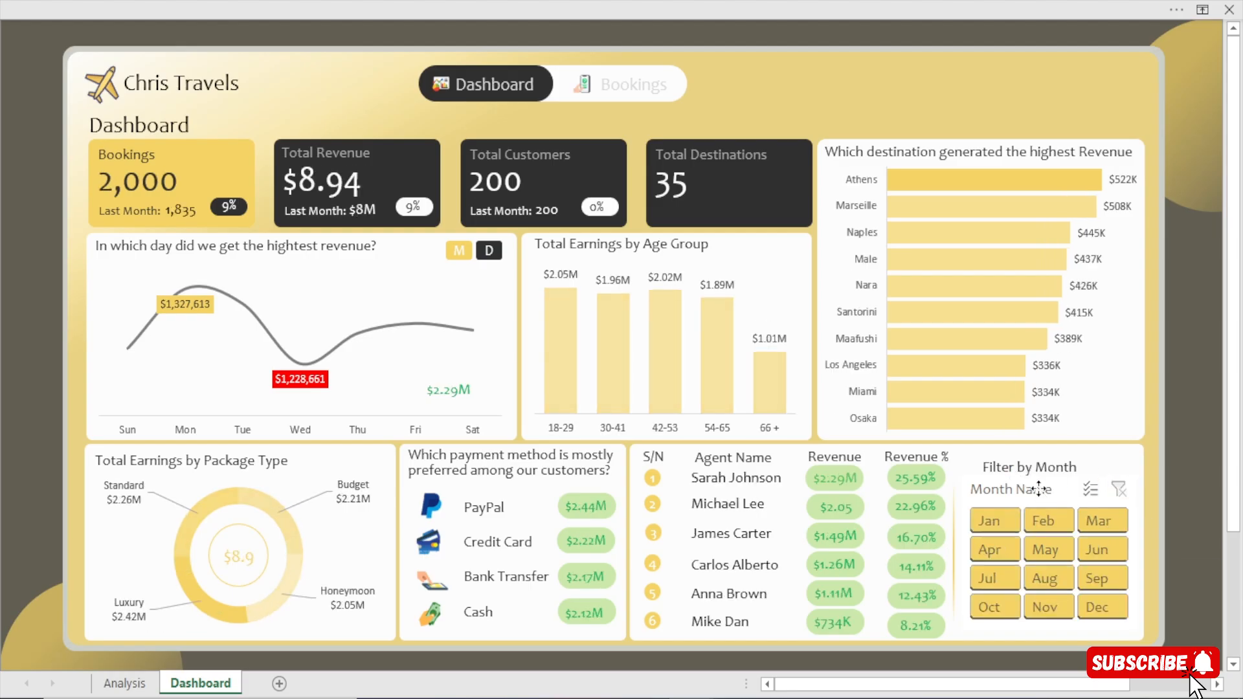
# Disconnect the Agents PivotTable from the Month Name slicer in its report connections.
pyautogui.click(341, 9)
pyautogui.click(692, 47)
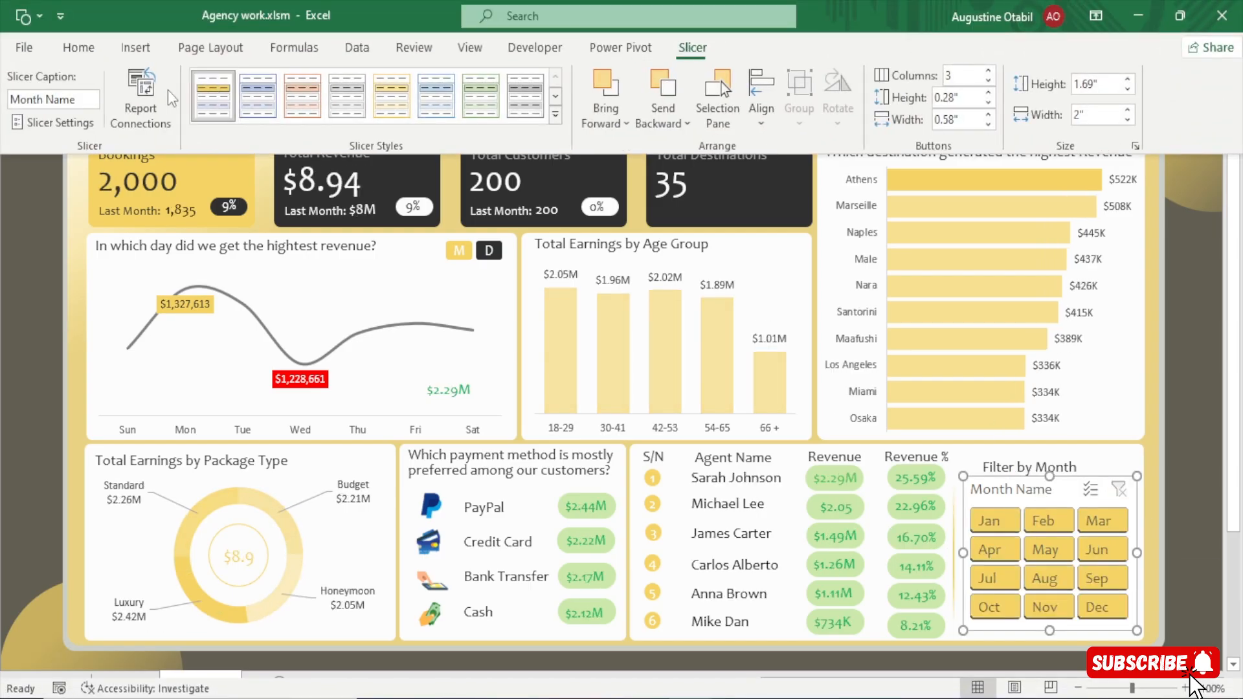
pyautogui.click(131, 99)
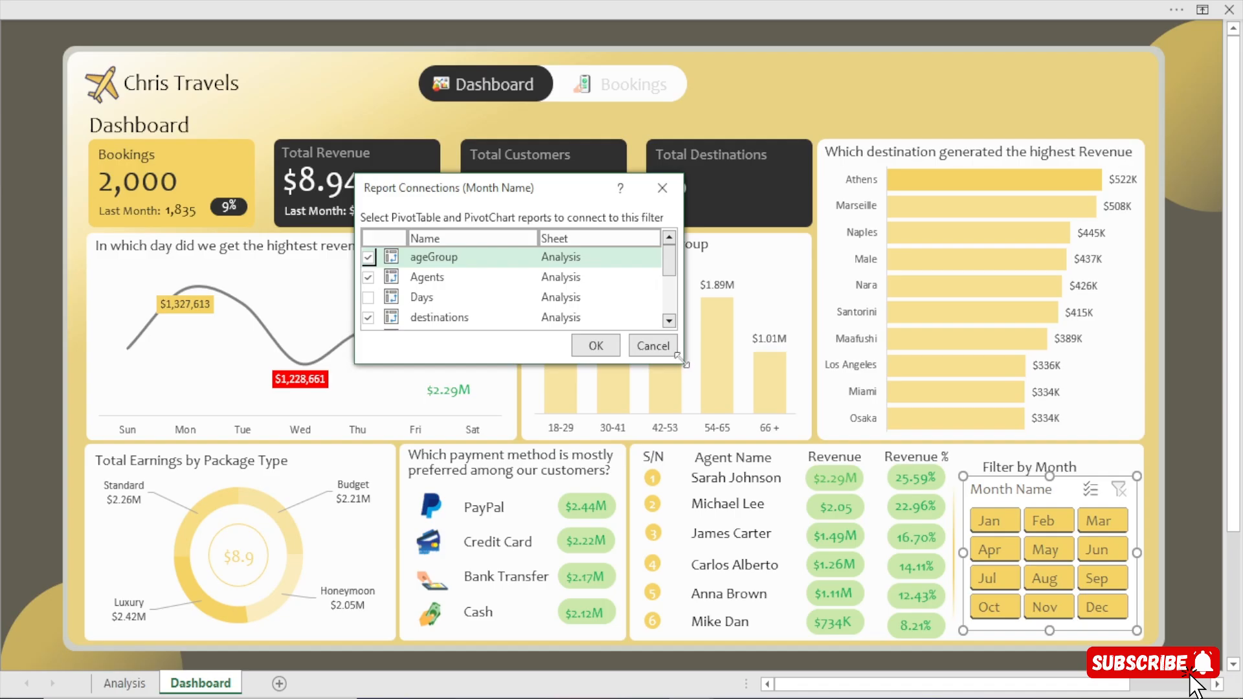
pyautogui.moveTo(681, 358); pyautogui.dragTo(785, 543)
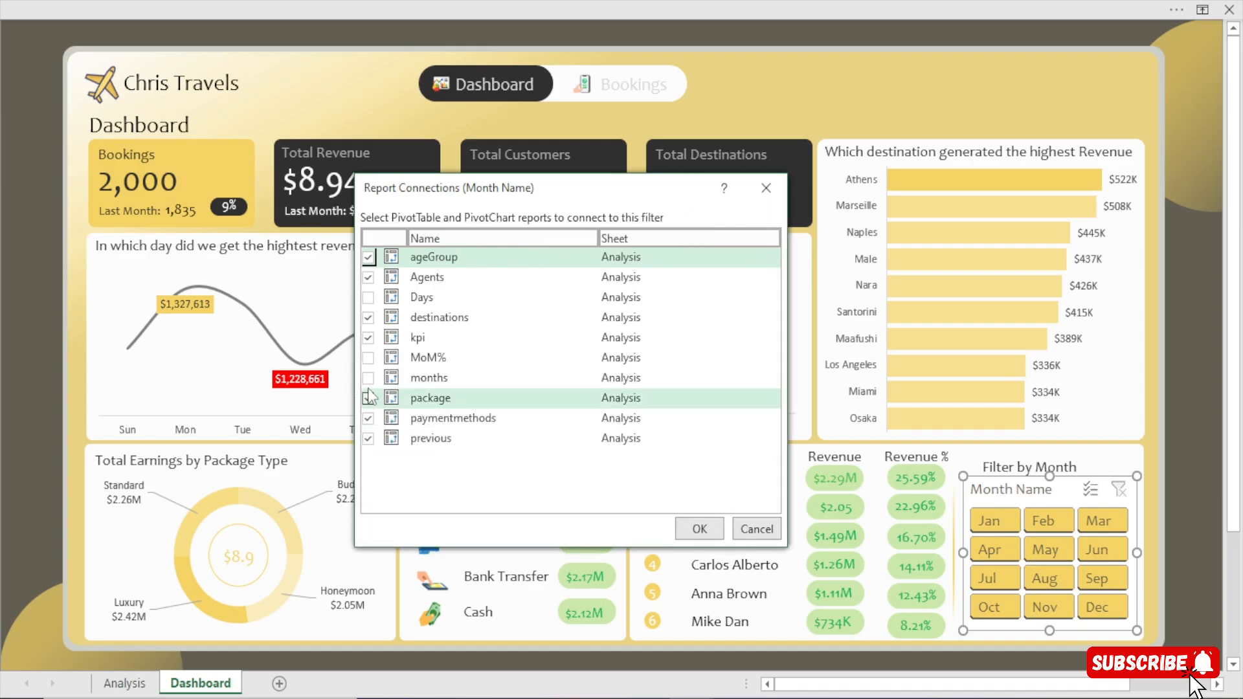
pyautogui.click(368, 277)
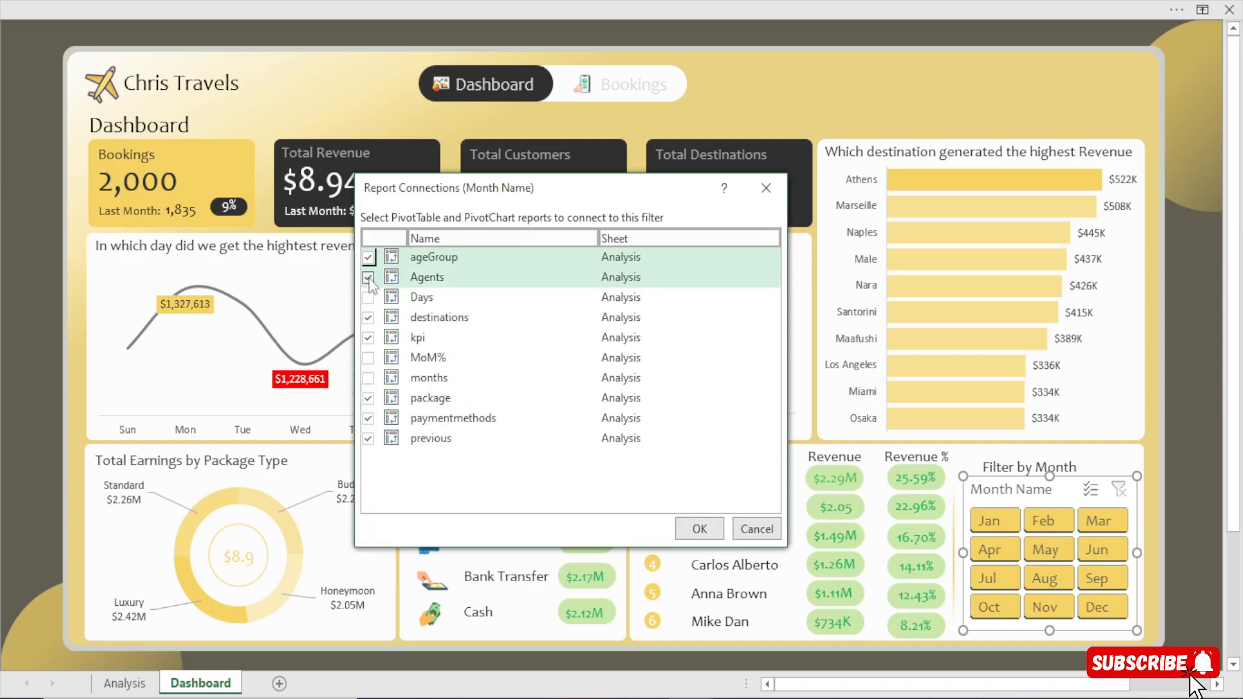
pyautogui.click(699, 529)
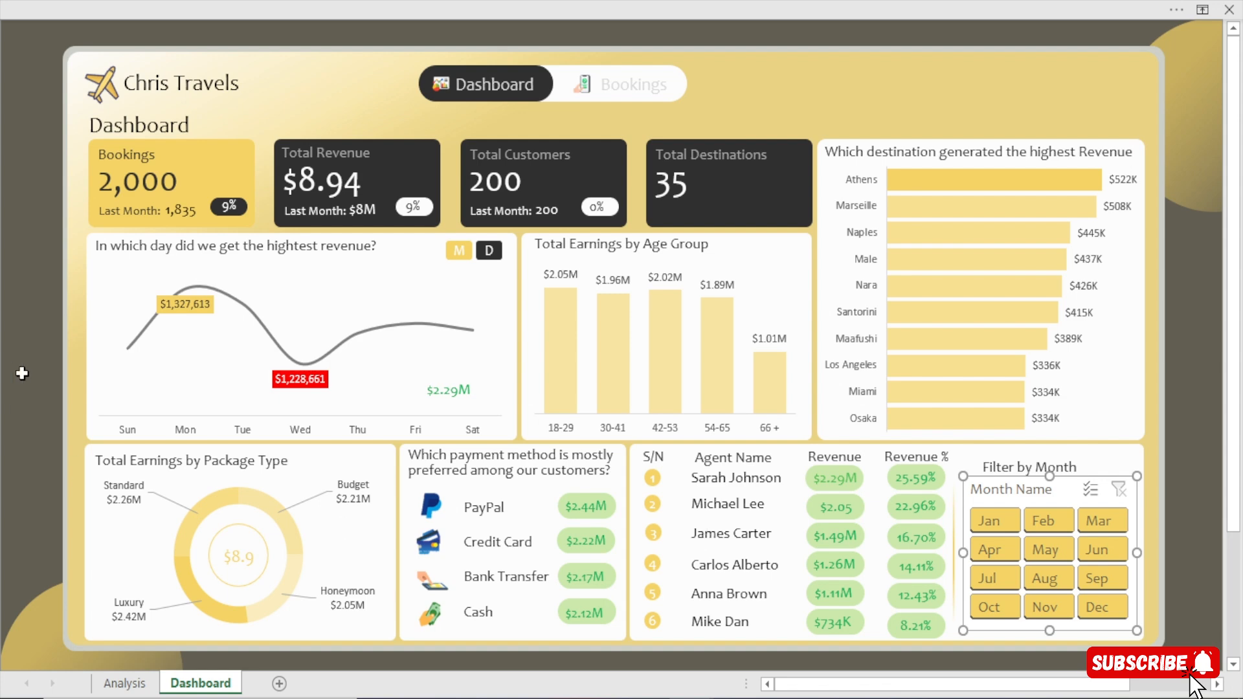
# Filter the dashboard by Jan and May to check which visuals respond, and clear the slicer filter.
pyautogui.click(988, 520)
pyautogui.click(1044, 548)
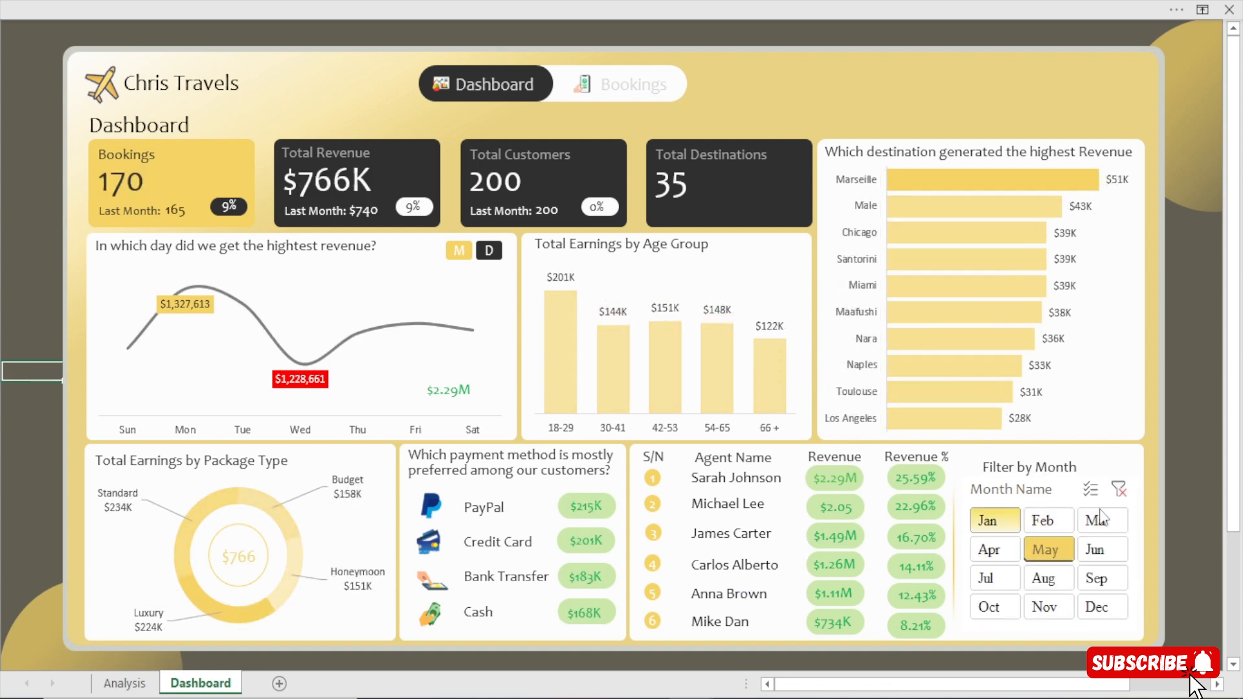
pyautogui.click(1120, 492)
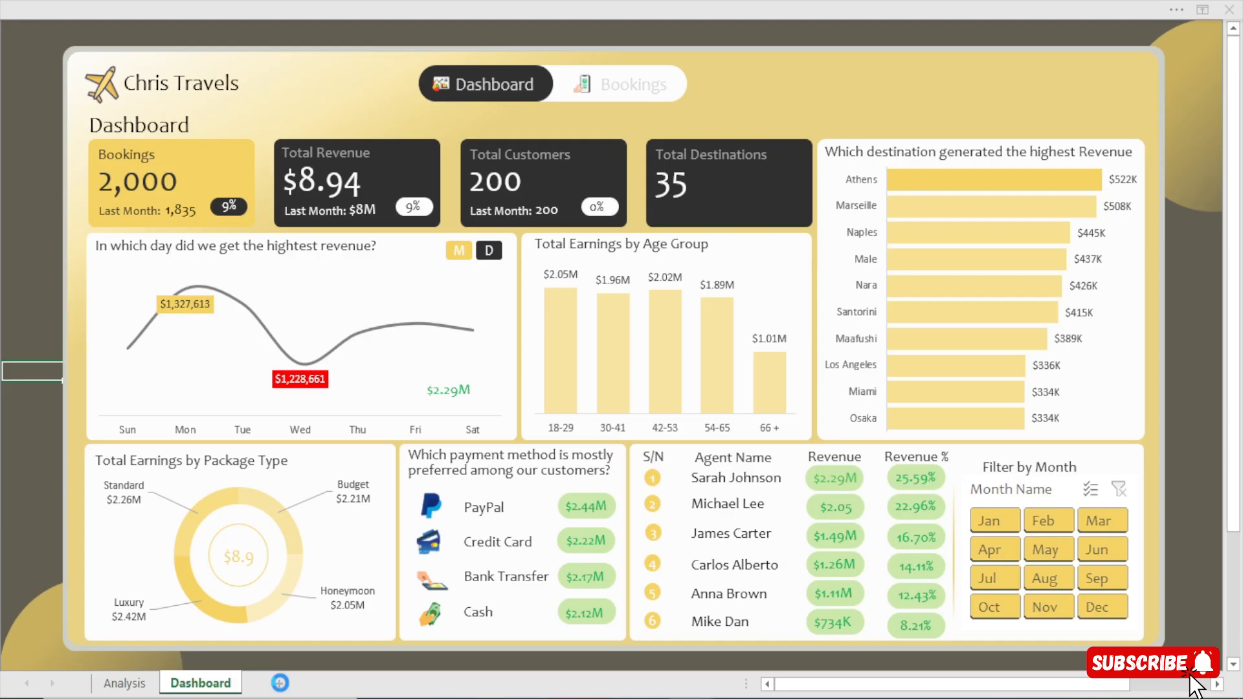
# Add a new worksheet after Dashboard and name it Bookings.
pyautogui.click(280, 683)
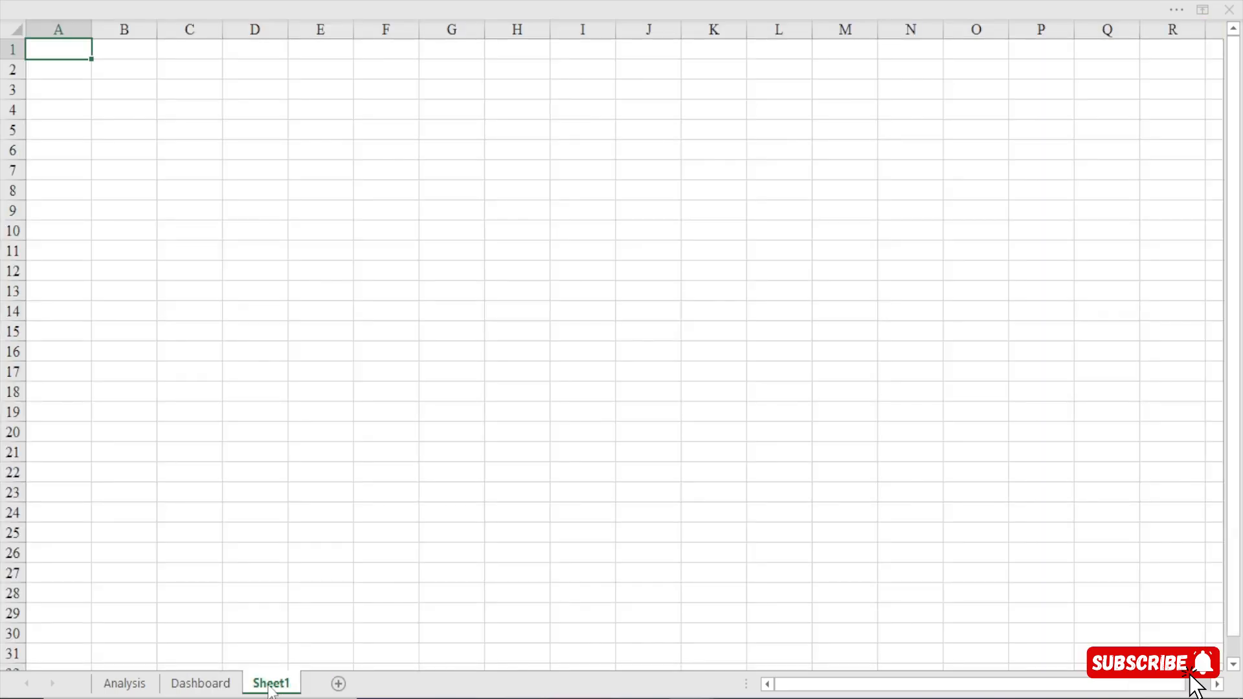
pyautogui.doubleClick(270, 685)
pyautogui.write('Book')
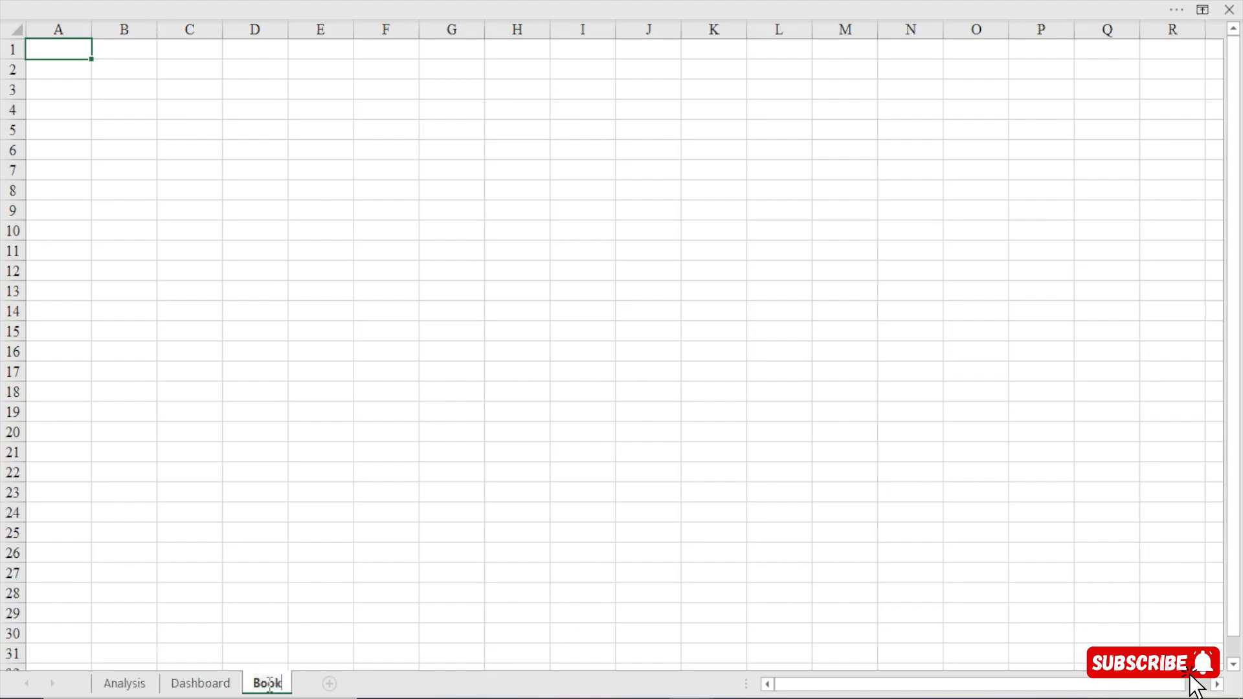
pyautogui.write('ings')
pyautogui.press('Return')
# Hide the gridlines and the row and column headings on the Bookings sheet.
pyautogui.click(318, 3)
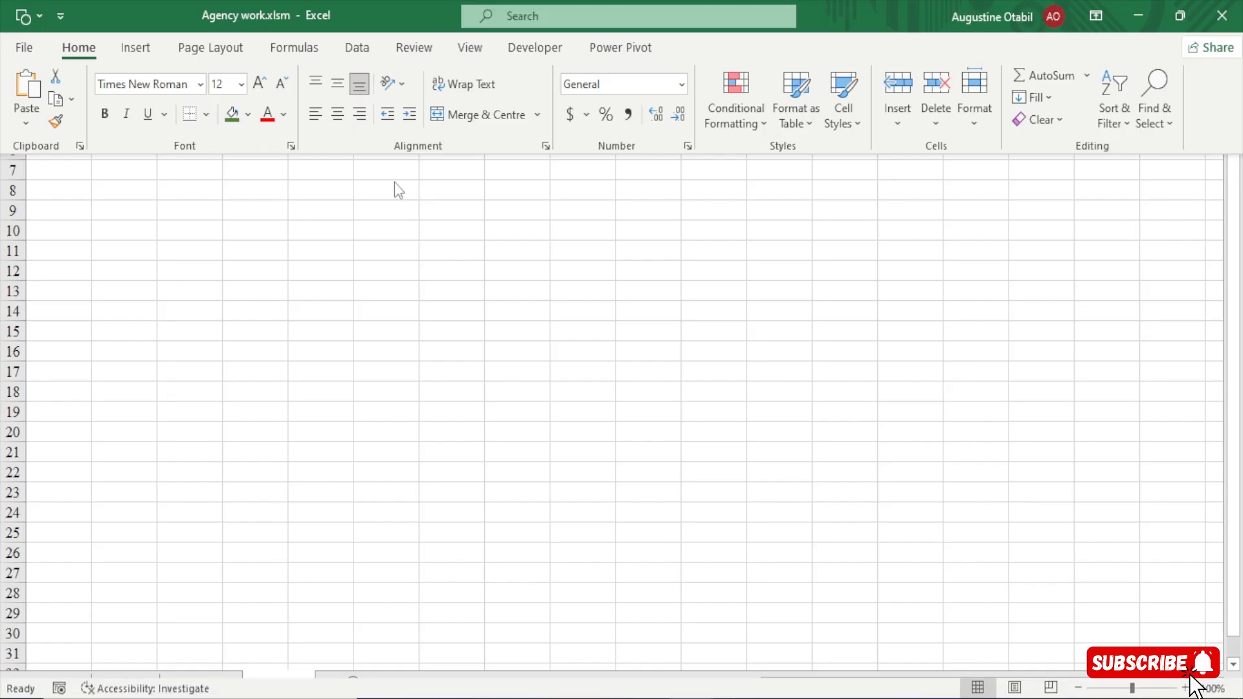
pyautogui.click(468, 49)
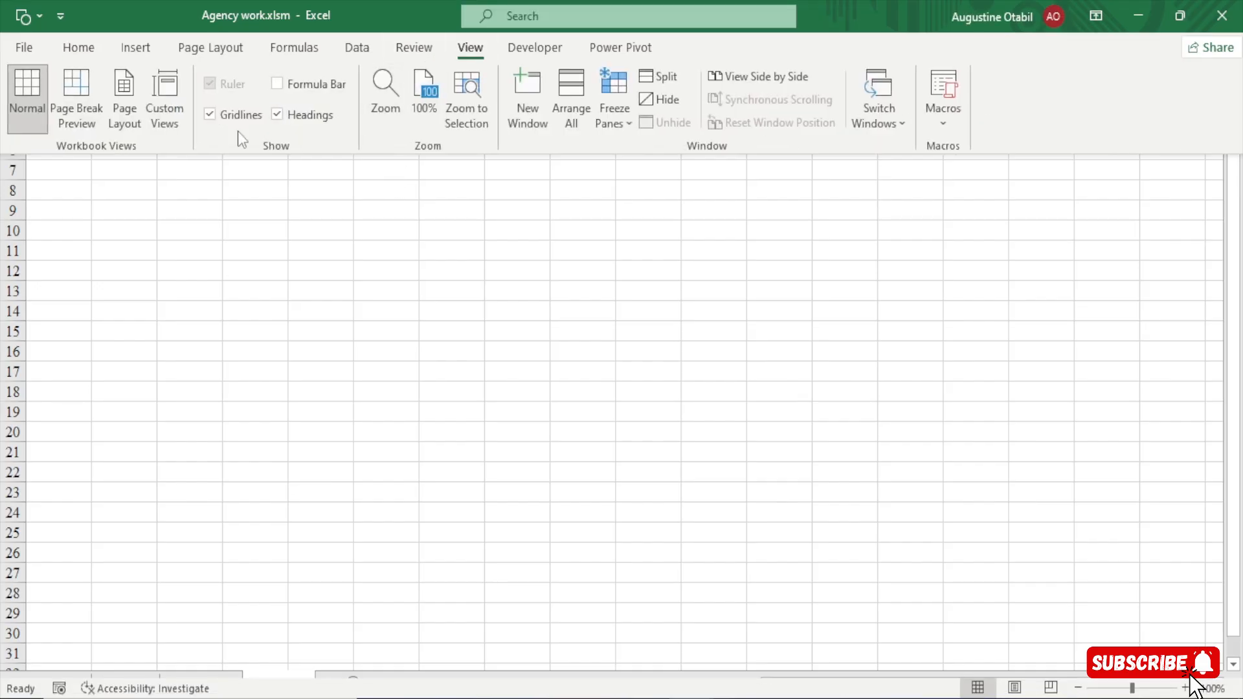
pyautogui.click(205, 117)
pyautogui.click(367, 2)
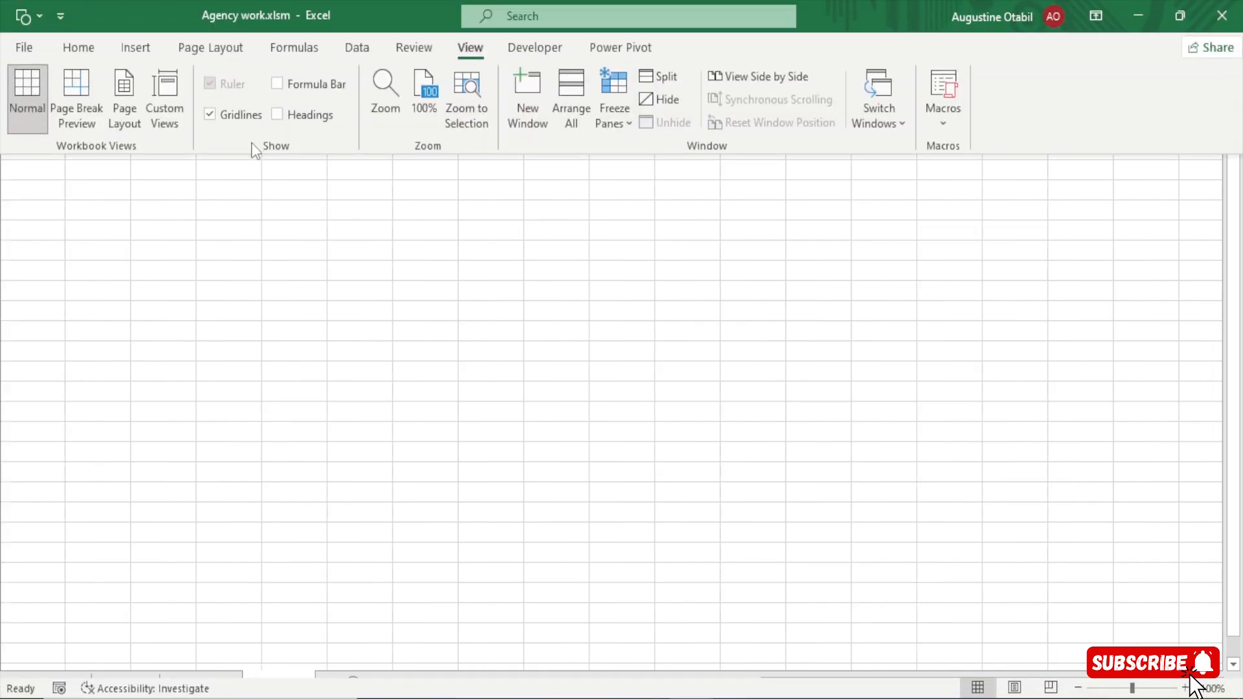
pyautogui.click(232, 118)
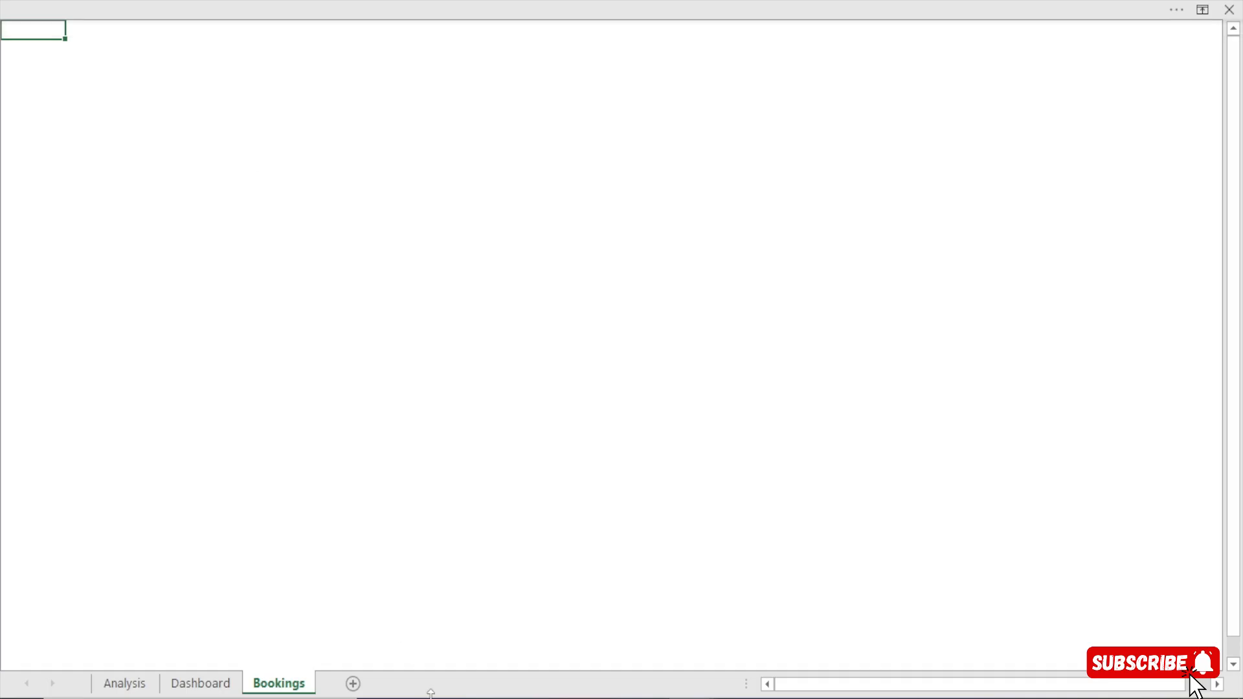
# Switch to the Chris Travels Dashboard workbook and select the plane logo, ChrisTravels text and Bookings title together.
pyautogui.moveTo(691, 698)
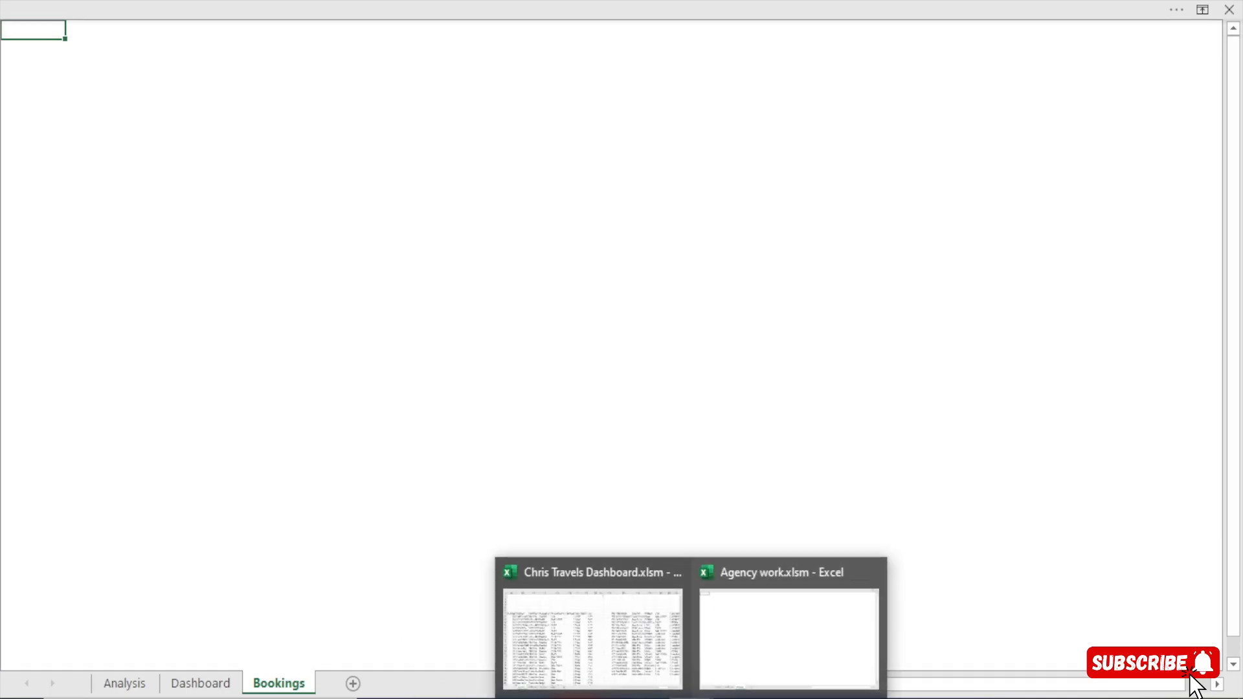
pyautogui.click(616, 657)
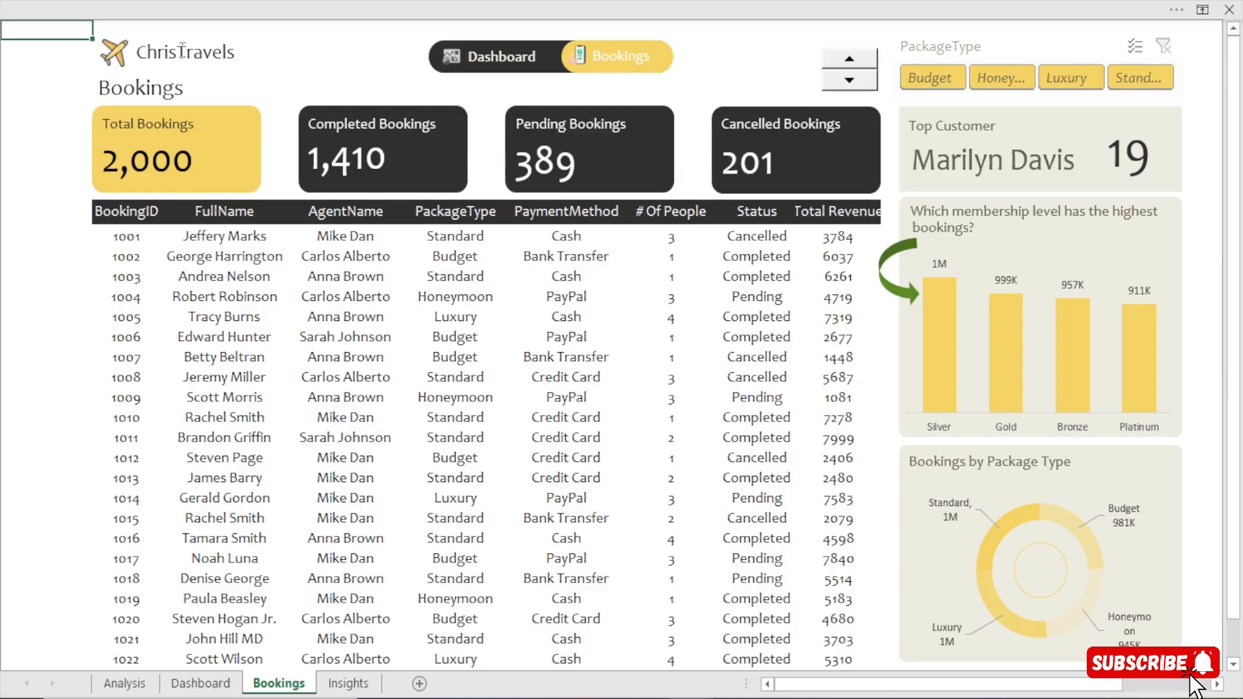
pyautogui.click(210, 45)
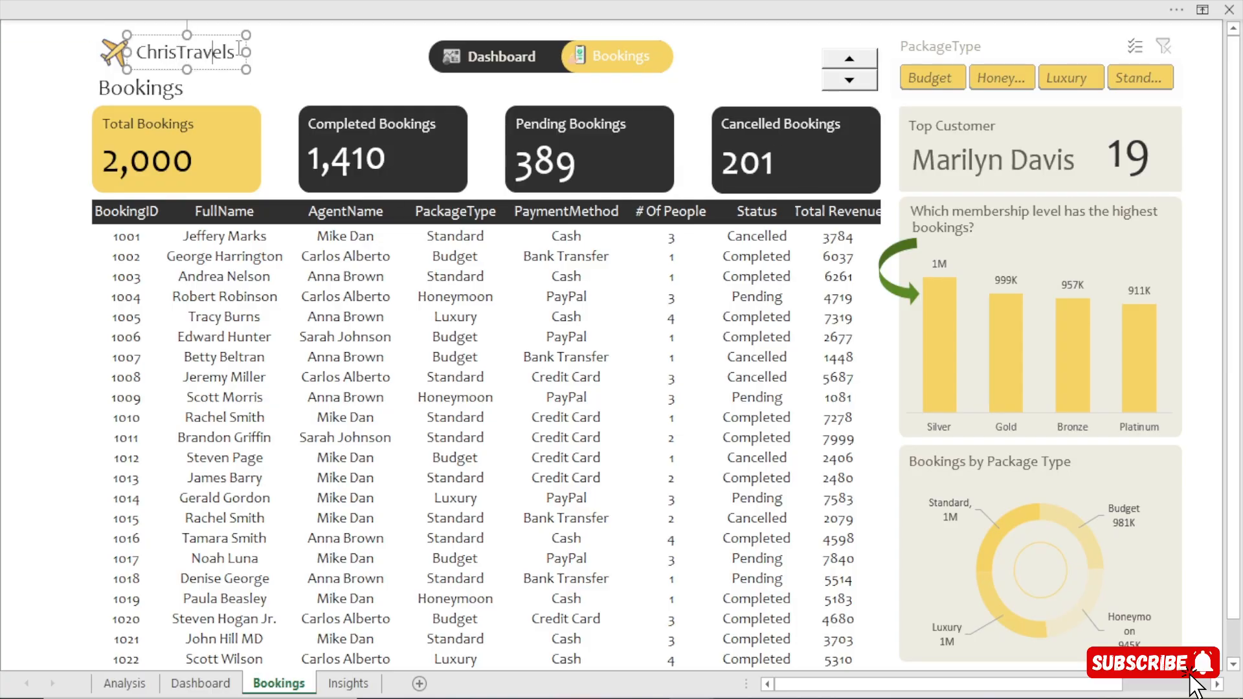
pyautogui.keyDown('ctrl'); pyautogui.click(117, 53); pyautogui.keyUp('ctrl')
pyautogui.keyDown('ctrl'); pyautogui.click(147, 90); pyautogui.keyUp('ctrl')
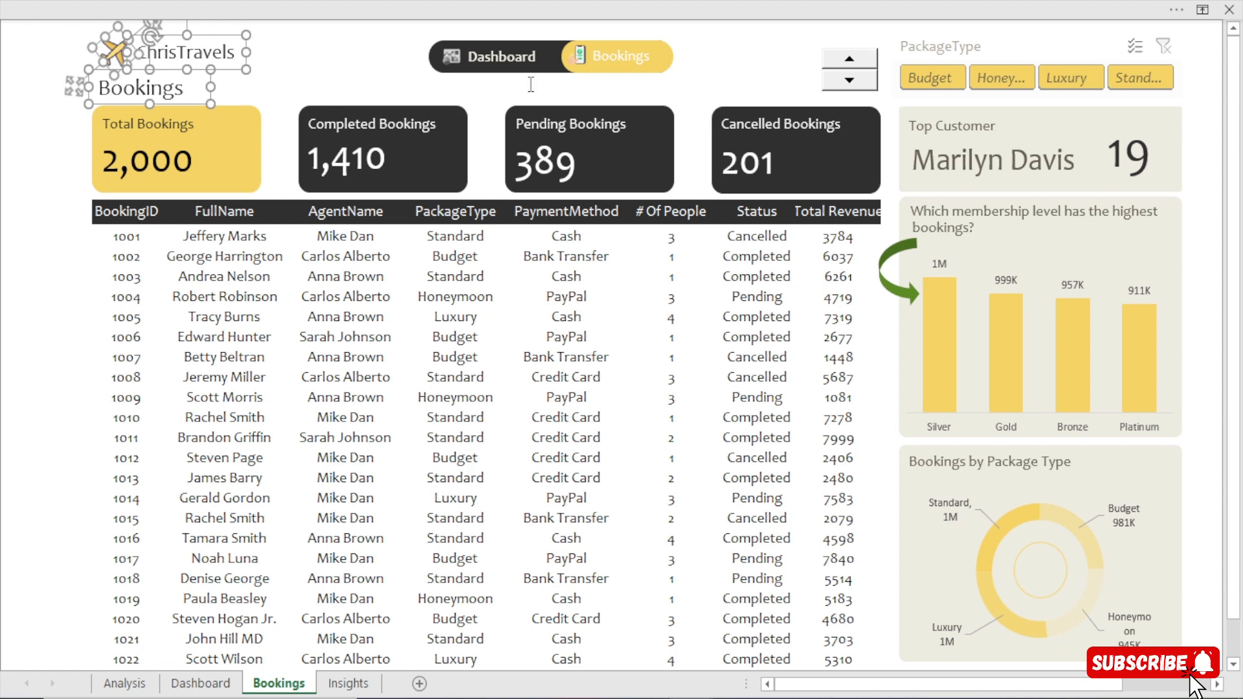
# Add the Dashboard and Bookings navigation labels, their icons and the yellow Bookings button shape to the selection.
pyautogui.keyDown('ctrl'); pyautogui.click(439, 56); pyautogui.keyUp('ctrl')
pyautogui.keyDown('ctrl'); pyautogui.click(441, 56); pyautogui.keyUp('ctrl')
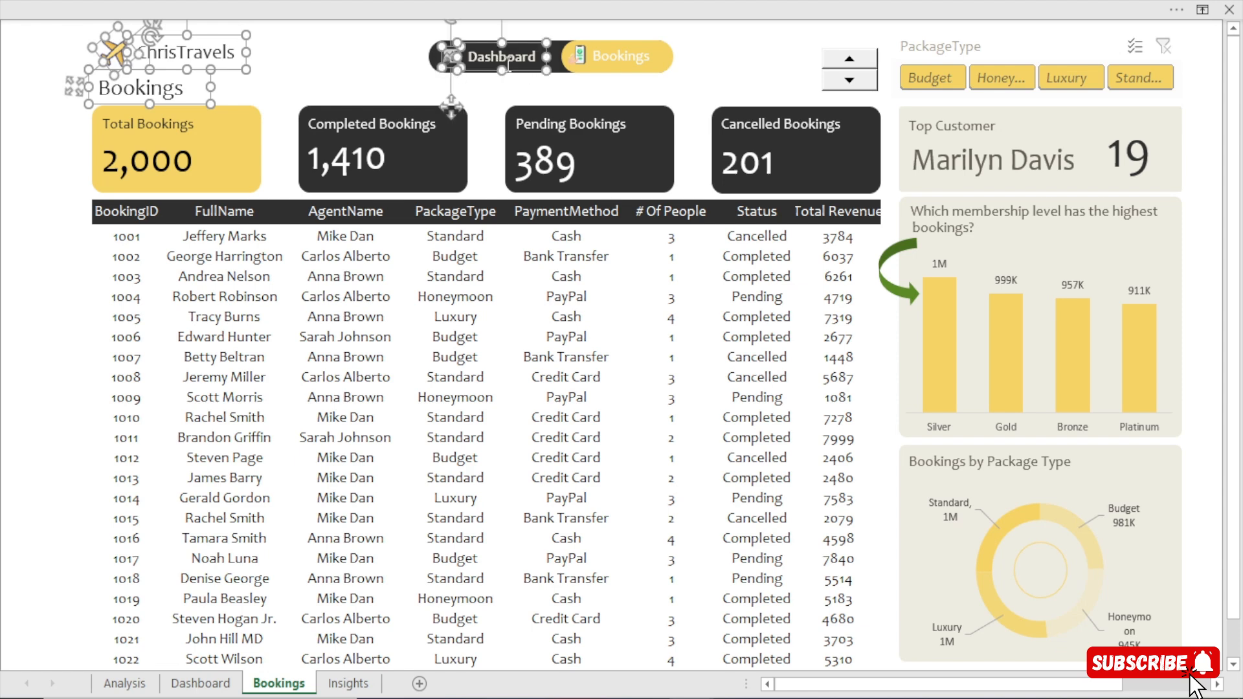
pyautogui.keyDown('ctrl'); pyautogui.click(555, 53); pyautogui.keyUp('ctrl')
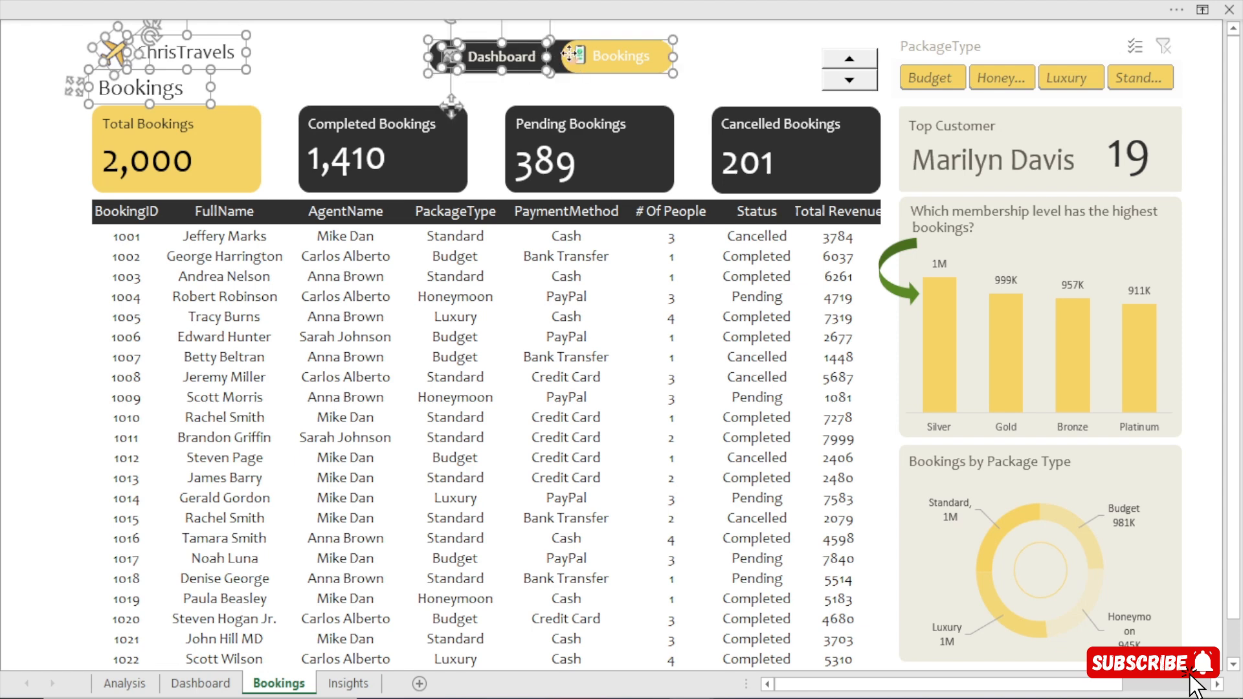
pyautogui.keyDown('ctrl'); pyautogui.click(577, 56); pyautogui.keyUp('ctrl')
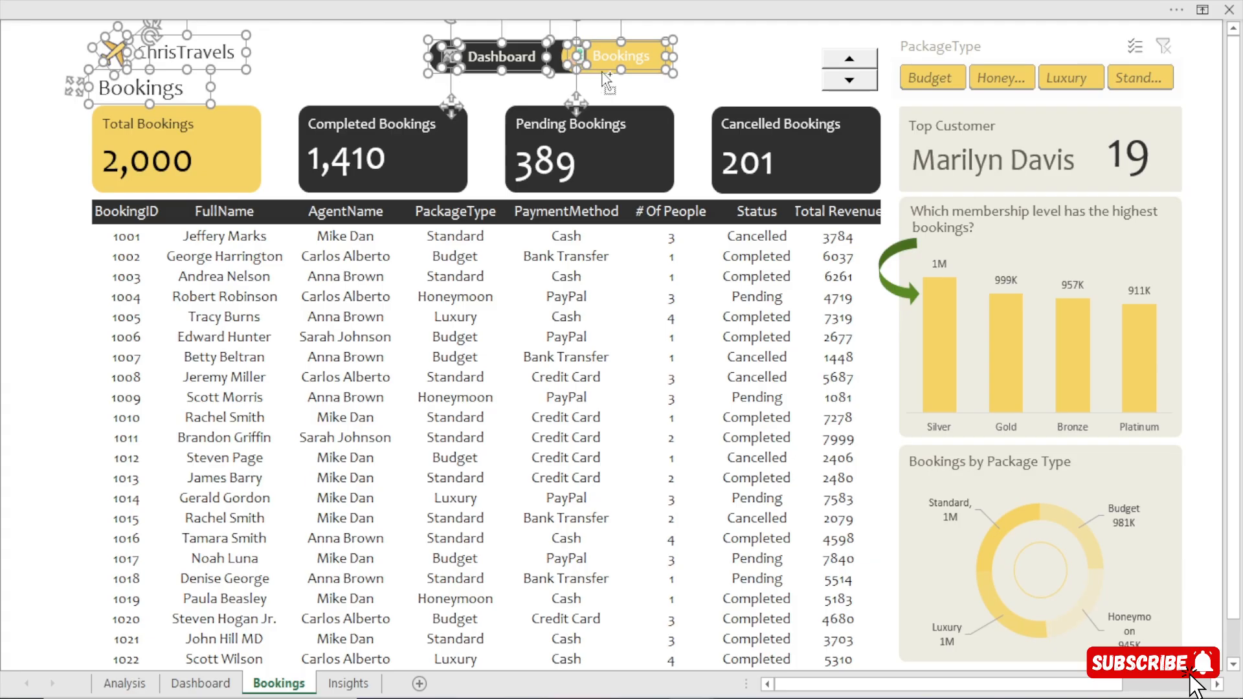
pyautogui.keyDown('ctrl'); pyautogui.click(603, 72); pyautogui.keyUp('ctrl')
pyautogui.keyDown('ctrl'); pyautogui.click(602, 73); pyautogui.keyUp('ctrl')
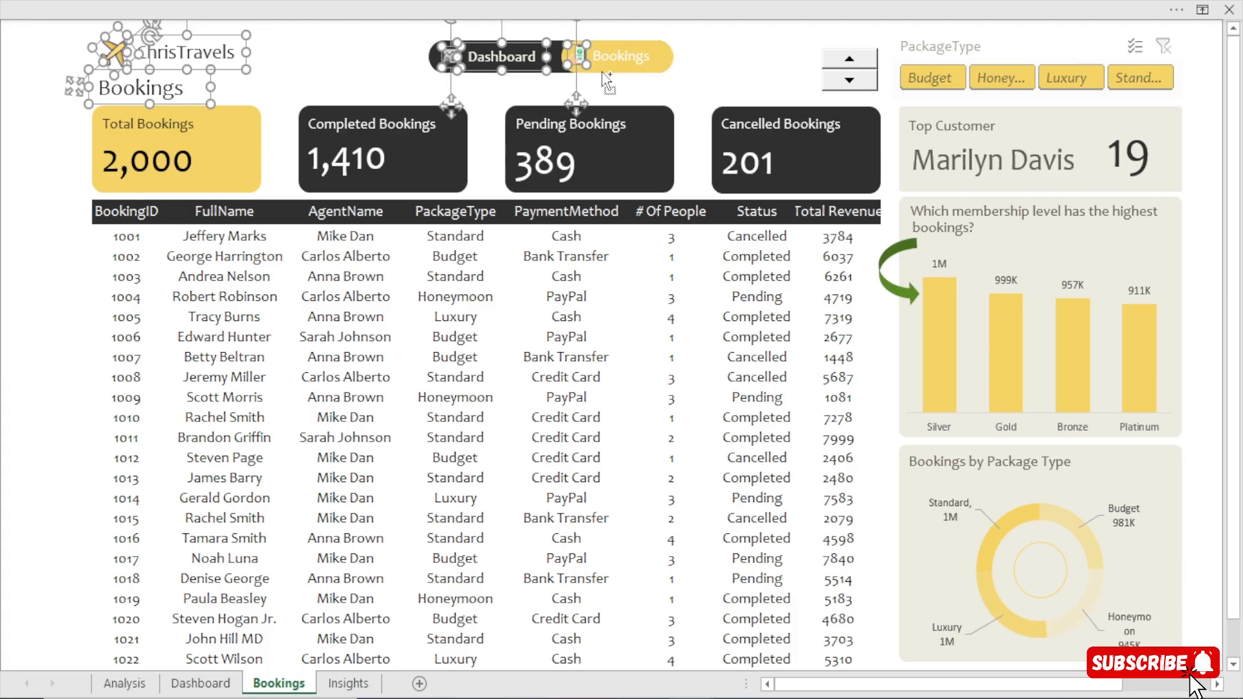
pyautogui.keyDown('ctrl'); pyautogui.click(564, 62); pyautogui.keyUp('ctrl')
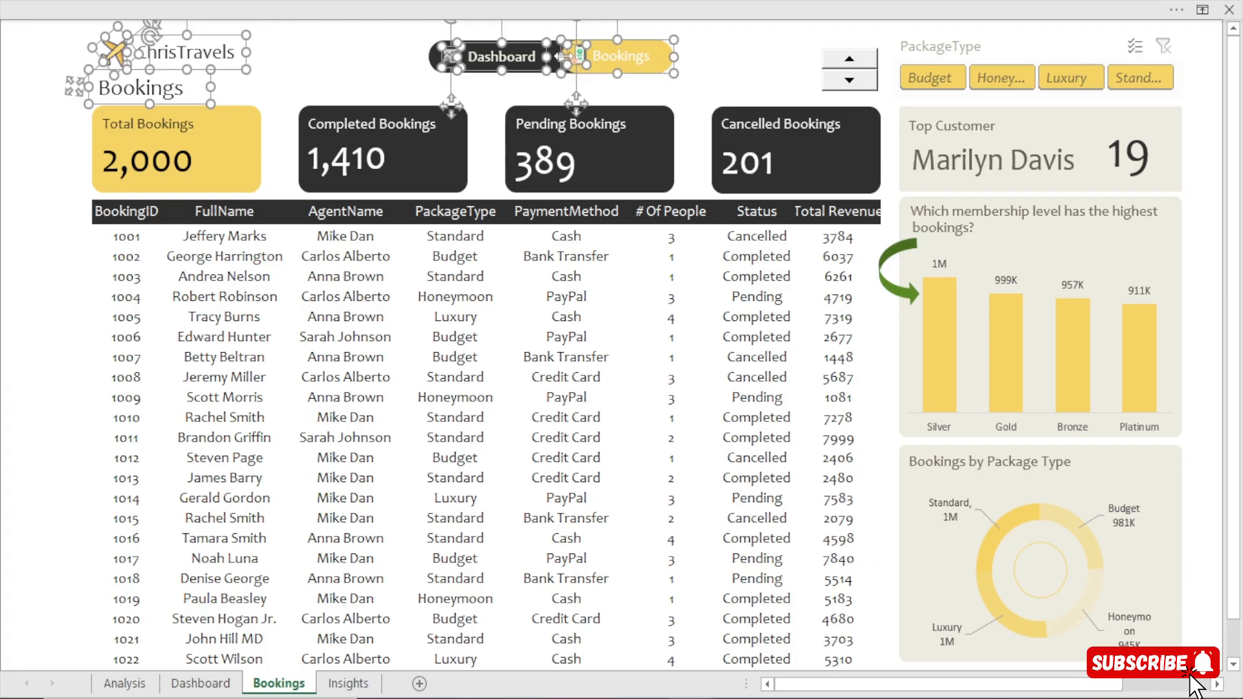
pyautogui.click(606, 61)
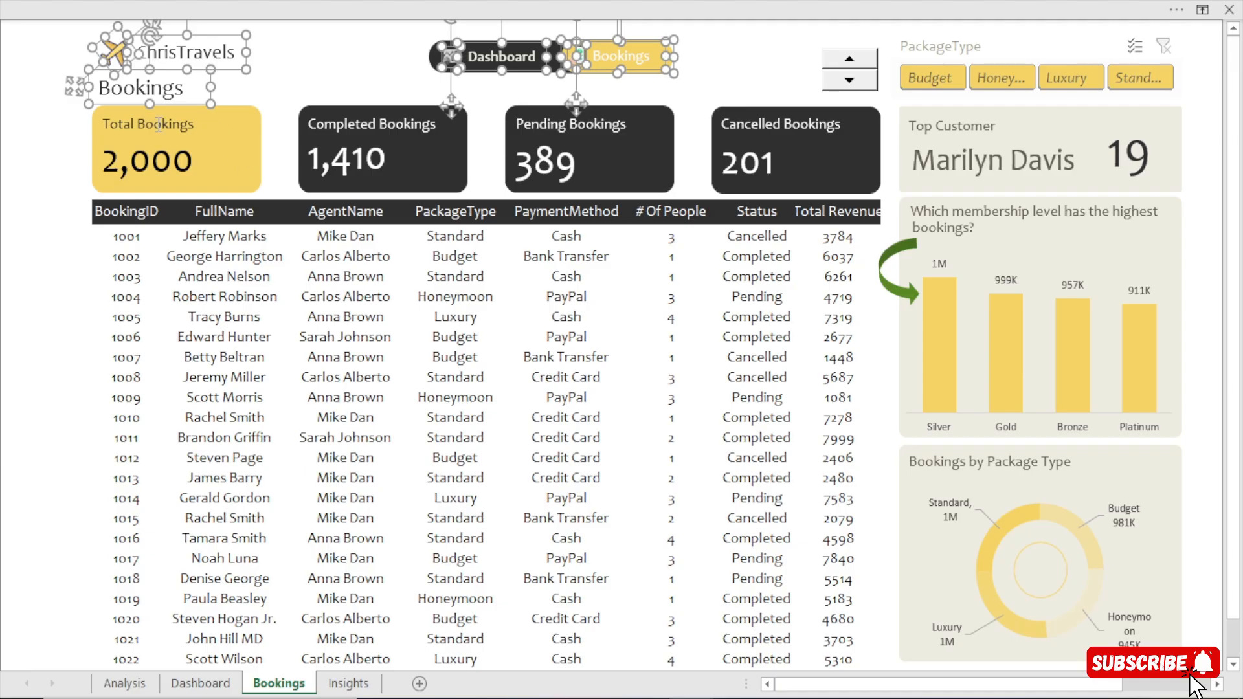
# Add the Total, Completed, Pending and Cancelled Bookings cards with their titles to the selection and copy everything selected.
pyautogui.keyDown('ctrl'); pyautogui.click(195, 124); pyautogui.keyUp('ctrl')
pyautogui.keyDown('ctrl'); pyautogui.click(254, 133); pyautogui.keyUp('ctrl')
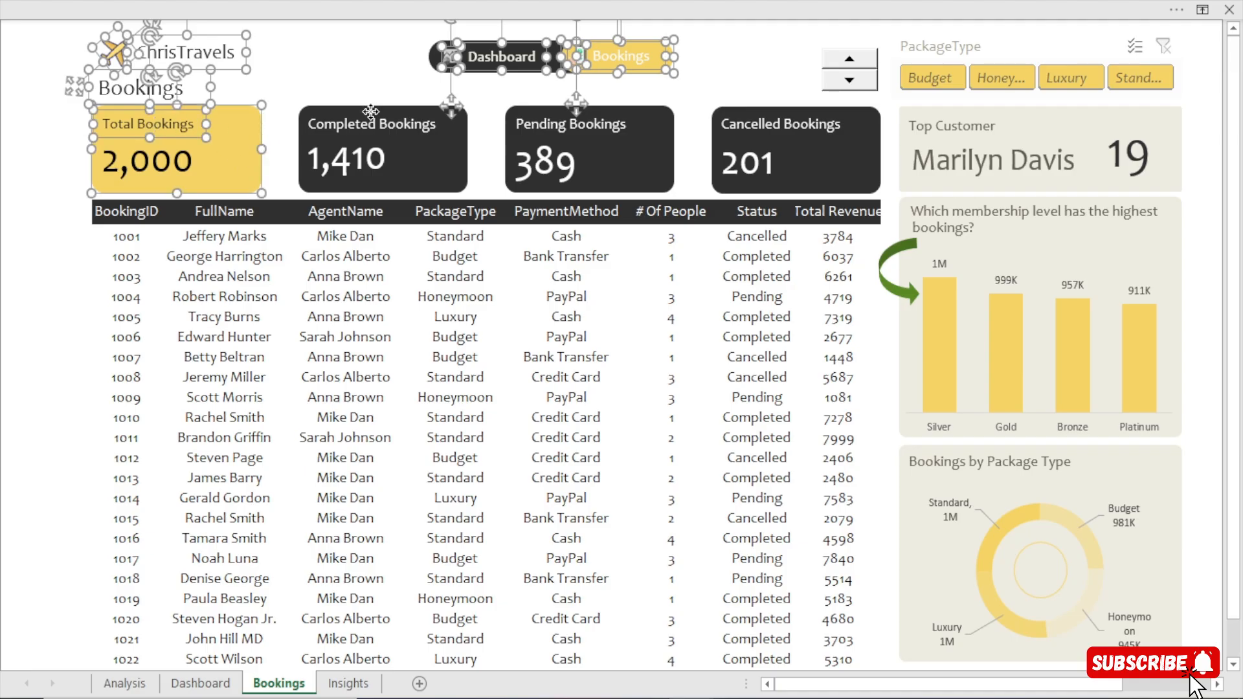
pyautogui.keyDown('ctrl'); pyautogui.click(373, 119); pyautogui.keyUp('ctrl')
pyautogui.keyDown('ctrl'); pyautogui.click(458, 170); pyautogui.keyUp('ctrl')
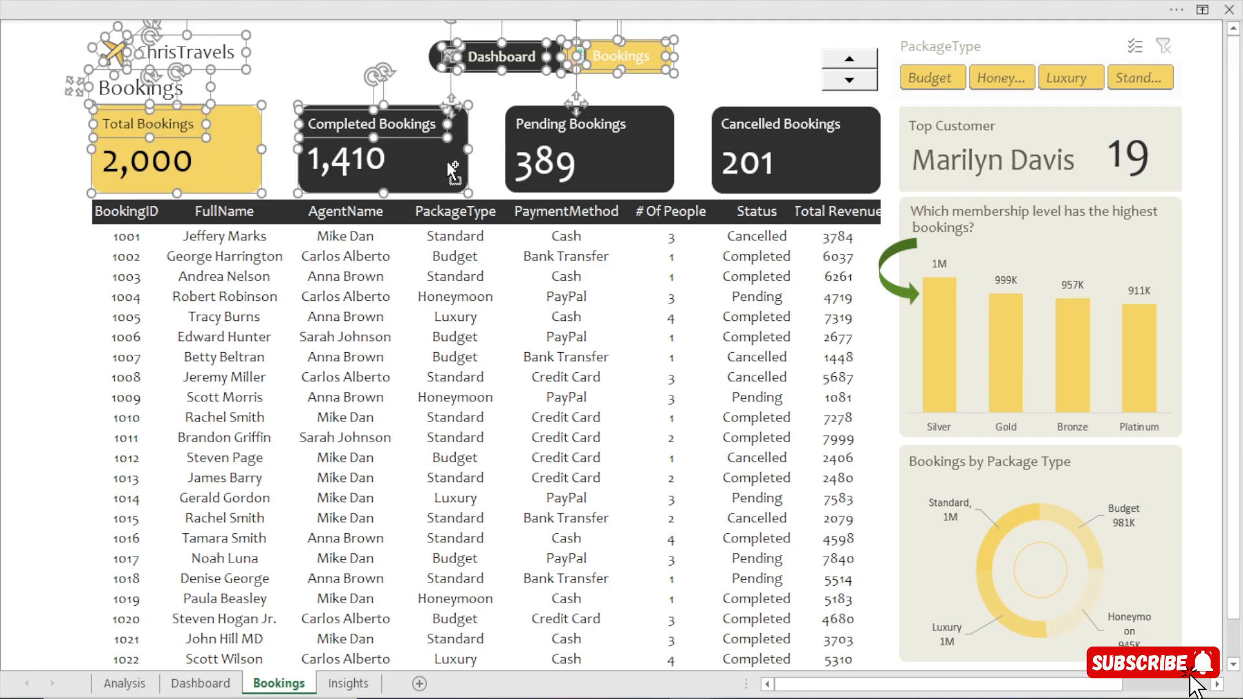
pyautogui.keyDown('ctrl'); pyautogui.click(629, 131); pyautogui.keyUp('ctrl')
pyautogui.keyDown('ctrl'); pyautogui.click(644, 166); pyautogui.keyUp('ctrl')
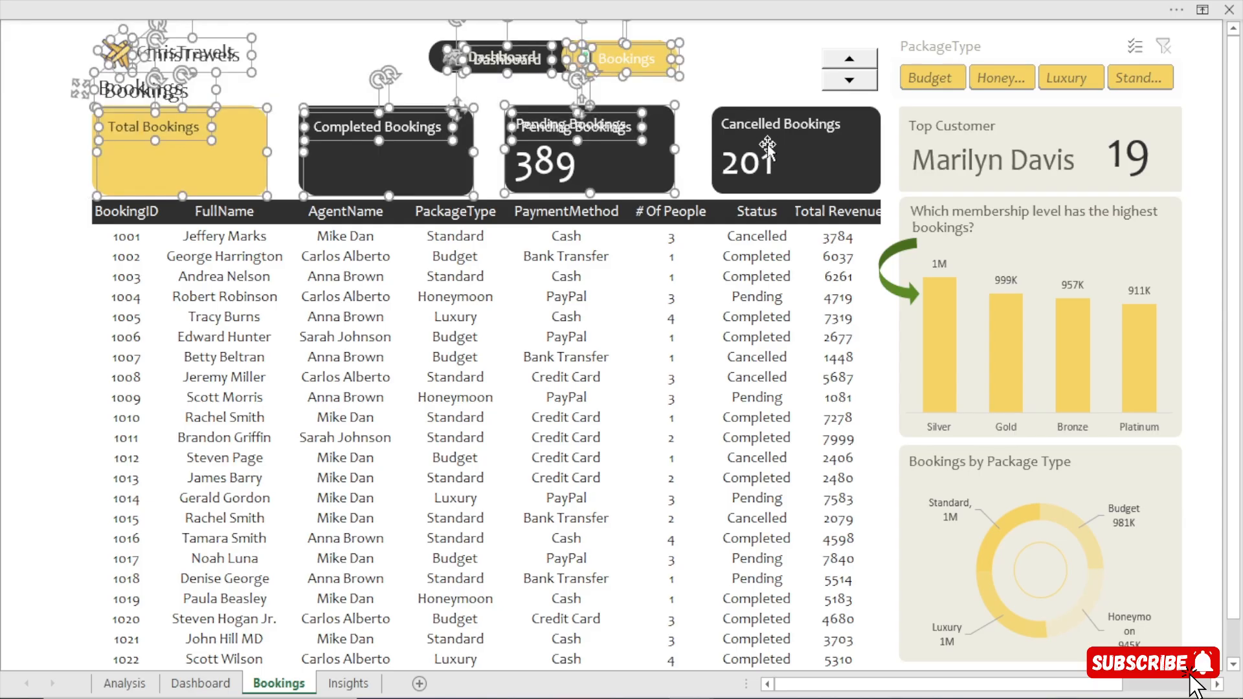
pyautogui.keyDown('ctrl'); pyautogui.click(632, 161); pyautogui.keyUp('ctrl')
pyautogui.keyDown('ctrl'); pyautogui.click(821, 184); pyautogui.keyUp('ctrl')
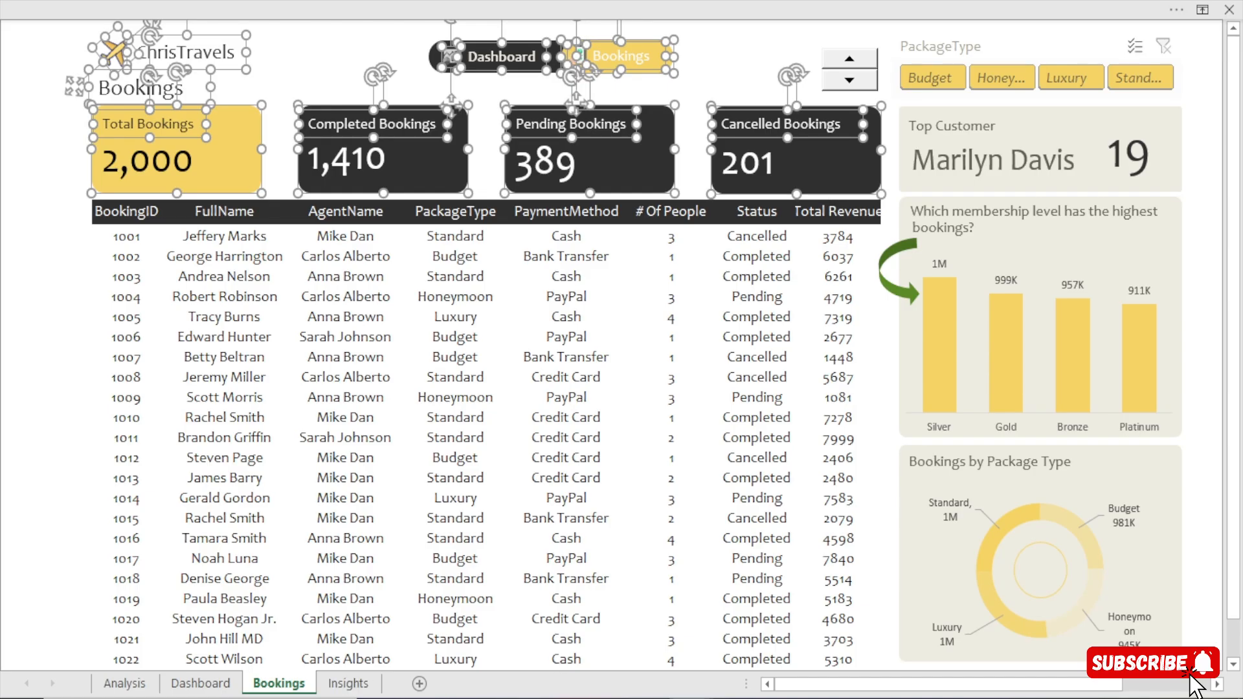
# Paste the copied header, navigation and booking cards near the start of the Bookings sheet in Agency work.xlsm.
pyautogui.click(717, 609)
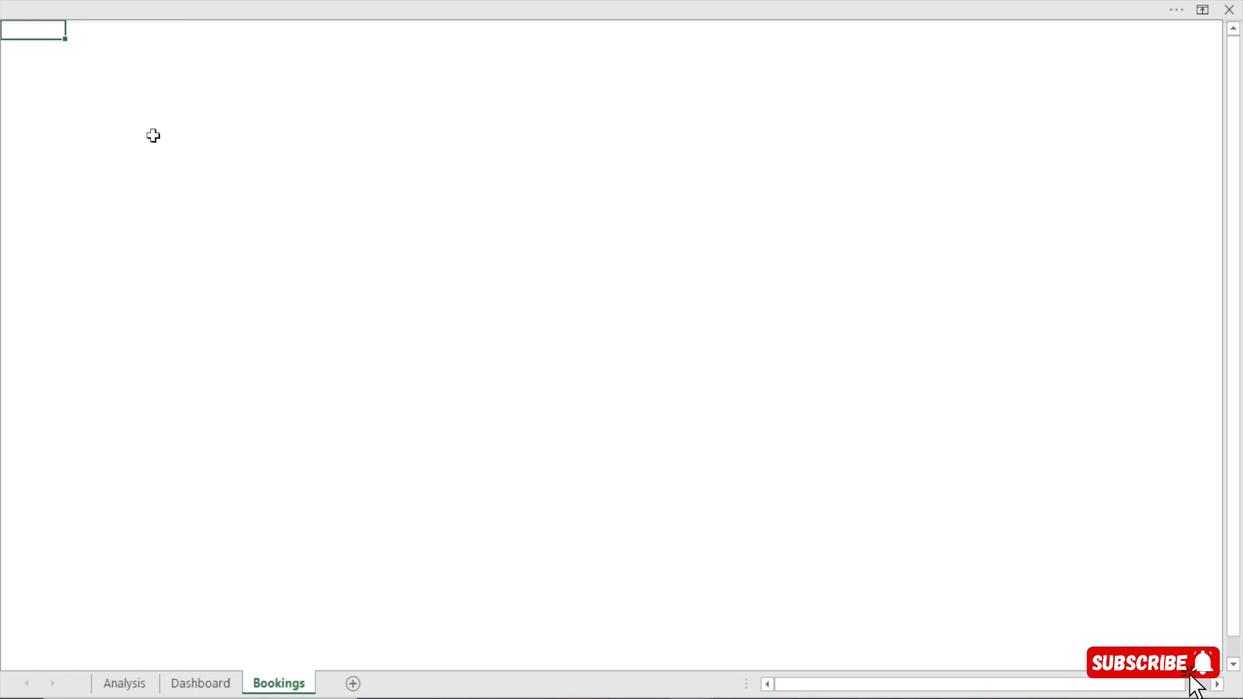
pyautogui.click(79, 64)
pyautogui.hotkey('ctrl', 'v')
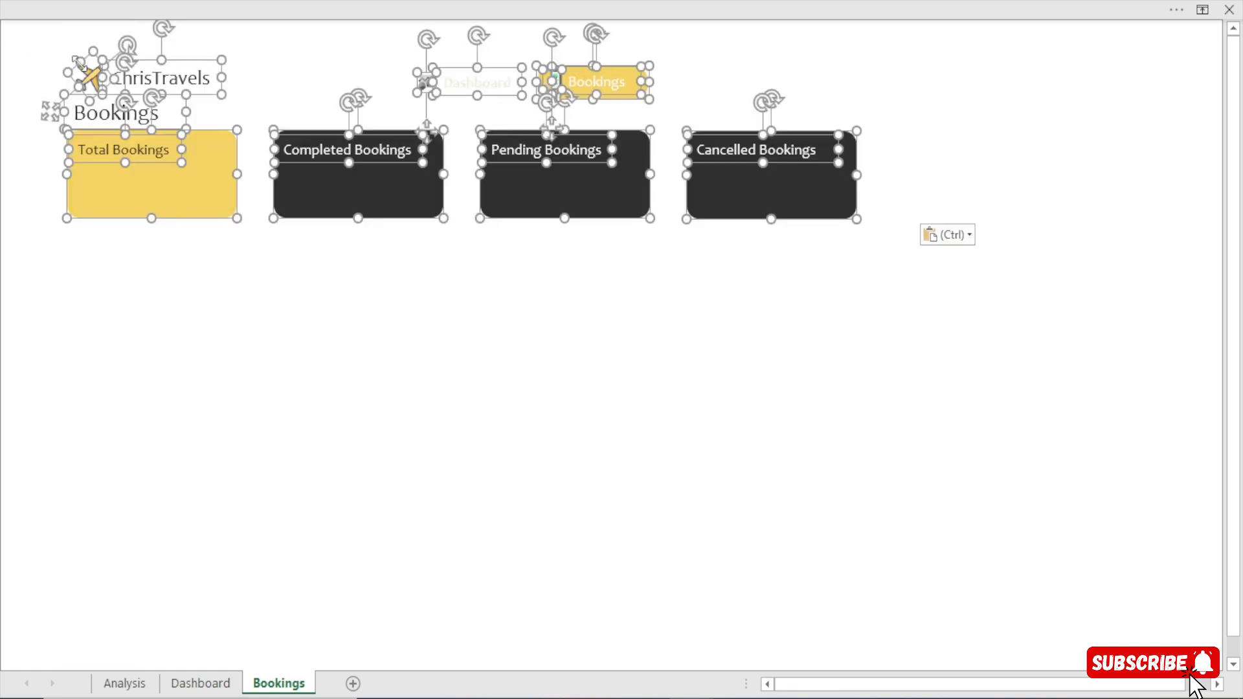
pyautogui.click(313, 398)
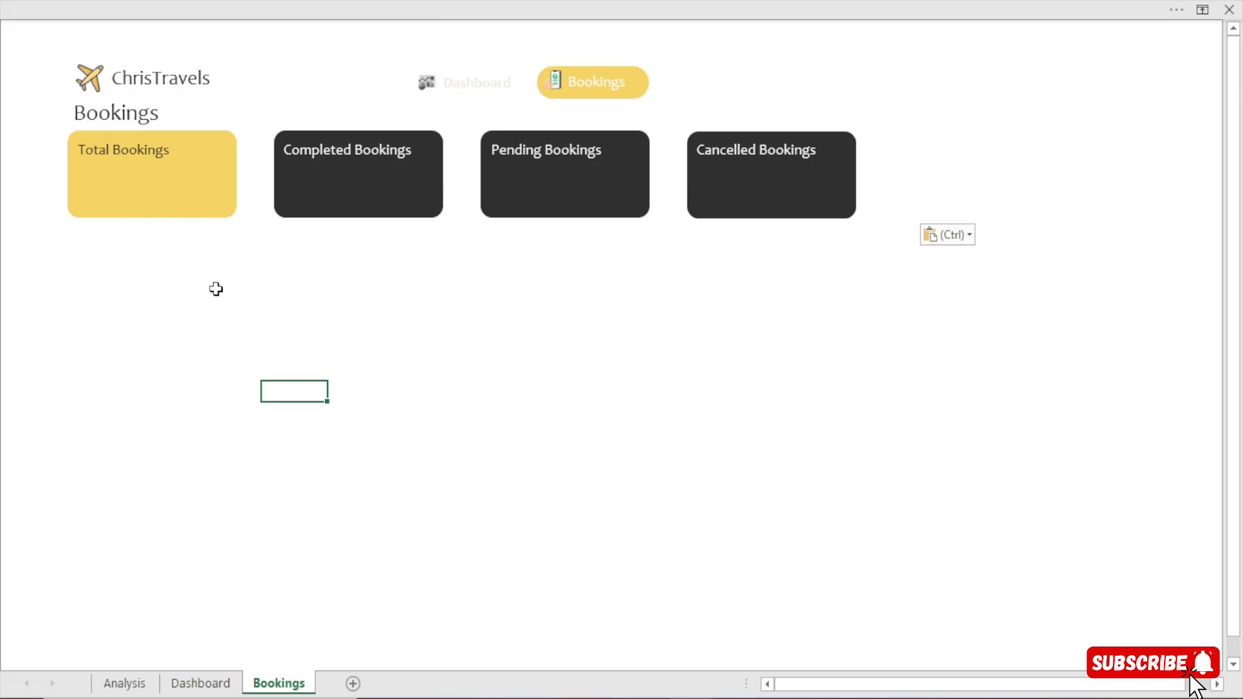
# Copy the AgentName revenue pivot table on the Analysis sheet and paste the duplicate at cell BE5.
pyautogui.click(129, 683)
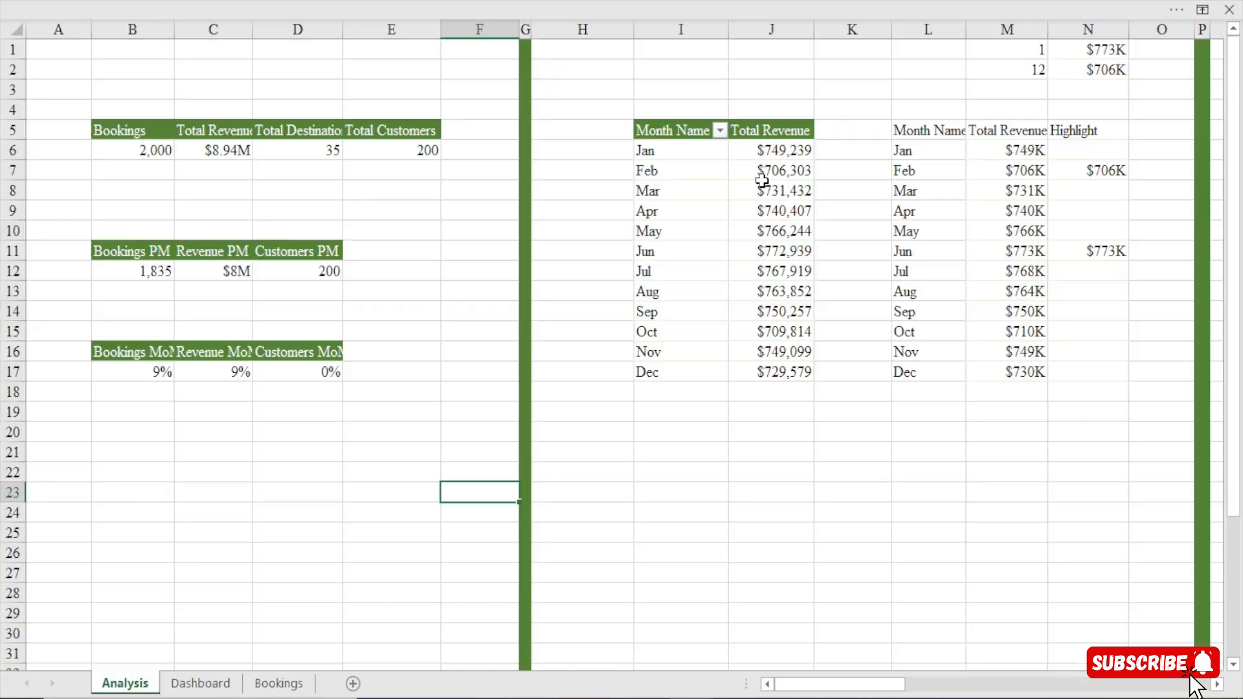
pyautogui.click(1217, 684)
pyautogui.click(1217, 684)
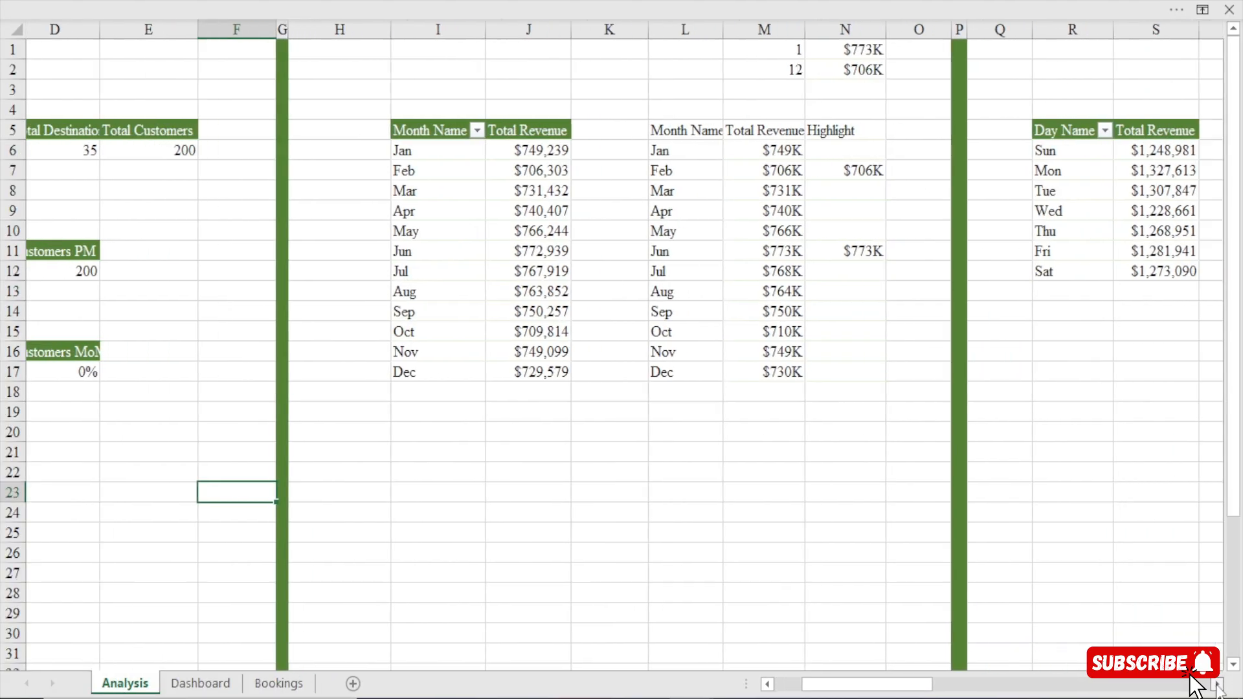
pyautogui.click(1217, 684)
pyautogui.moveTo(926, 687); pyautogui.dragTo(1223, 684)
pyautogui.click(1218, 684)
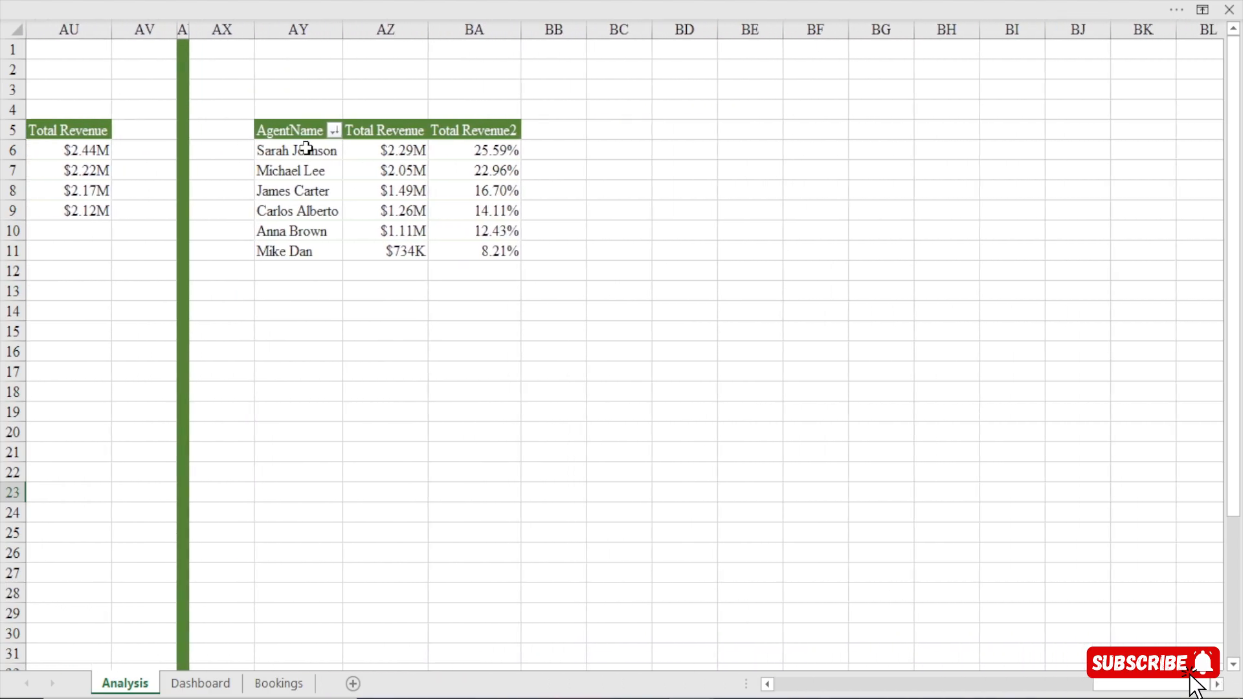
pyautogui.click(301, 130)
pyautogui.hotkey('ctrl', 'a')
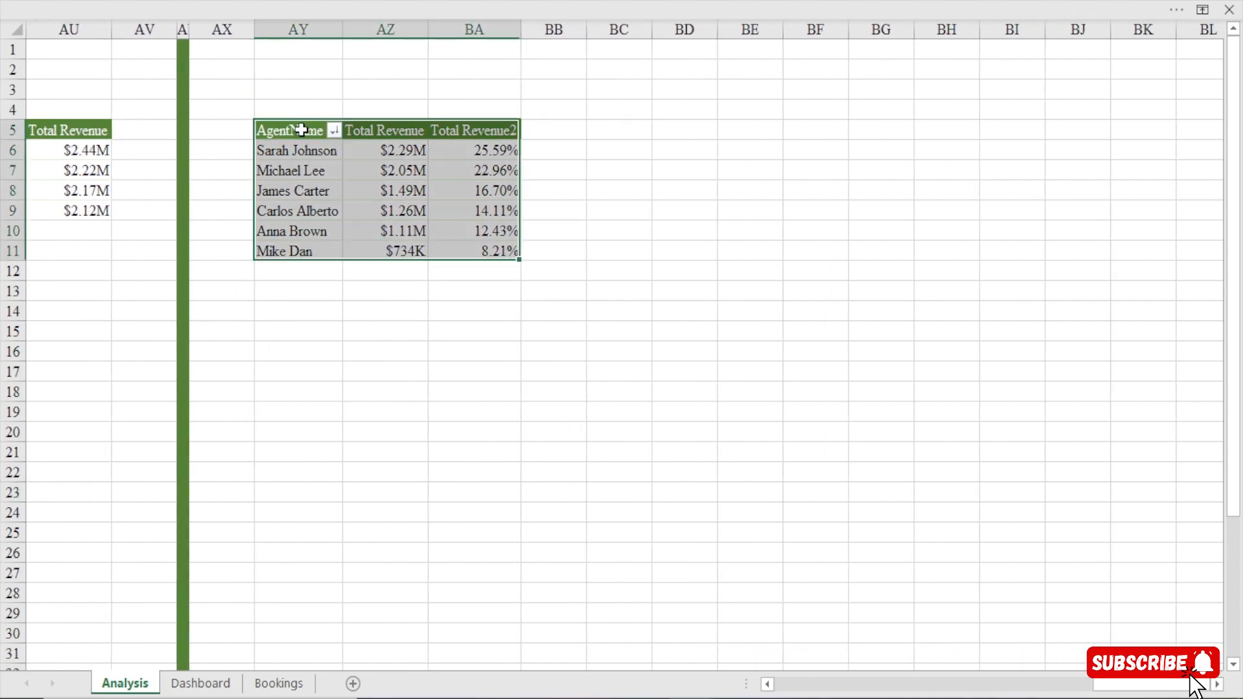
pyautogui.hotkey('ctrl', 'c')
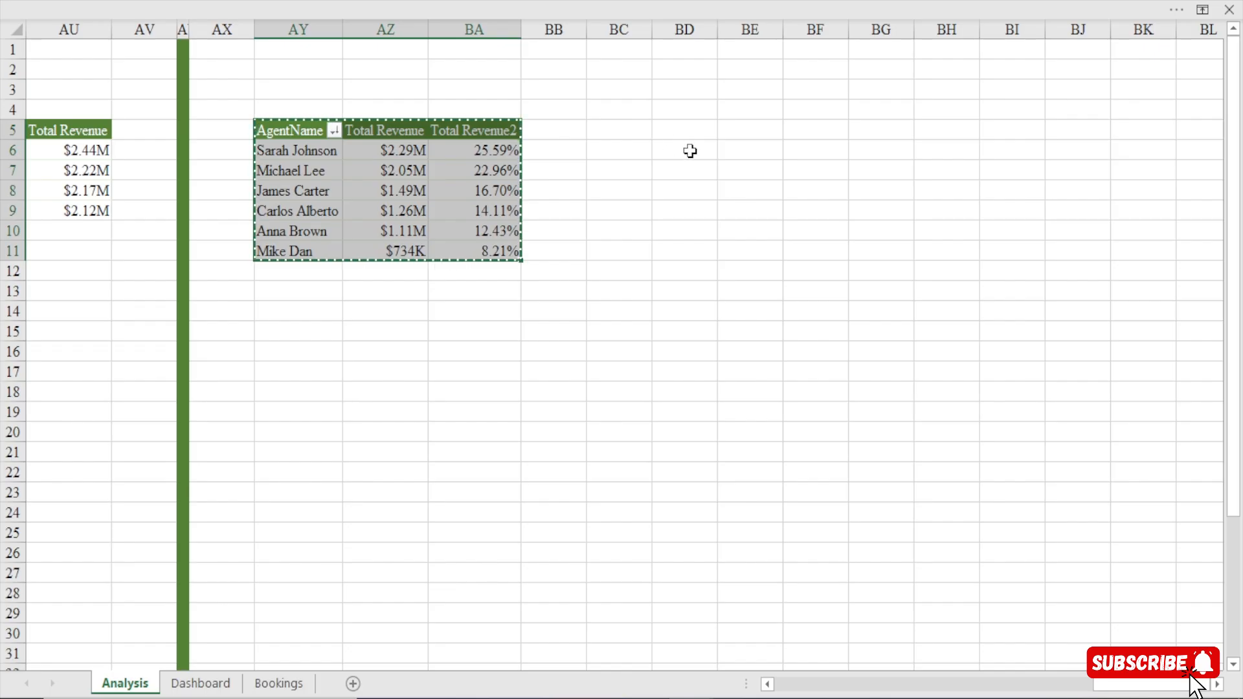
pyautogui.click(743, 127)
pyautogui.hotkey('ctrl', 'v')
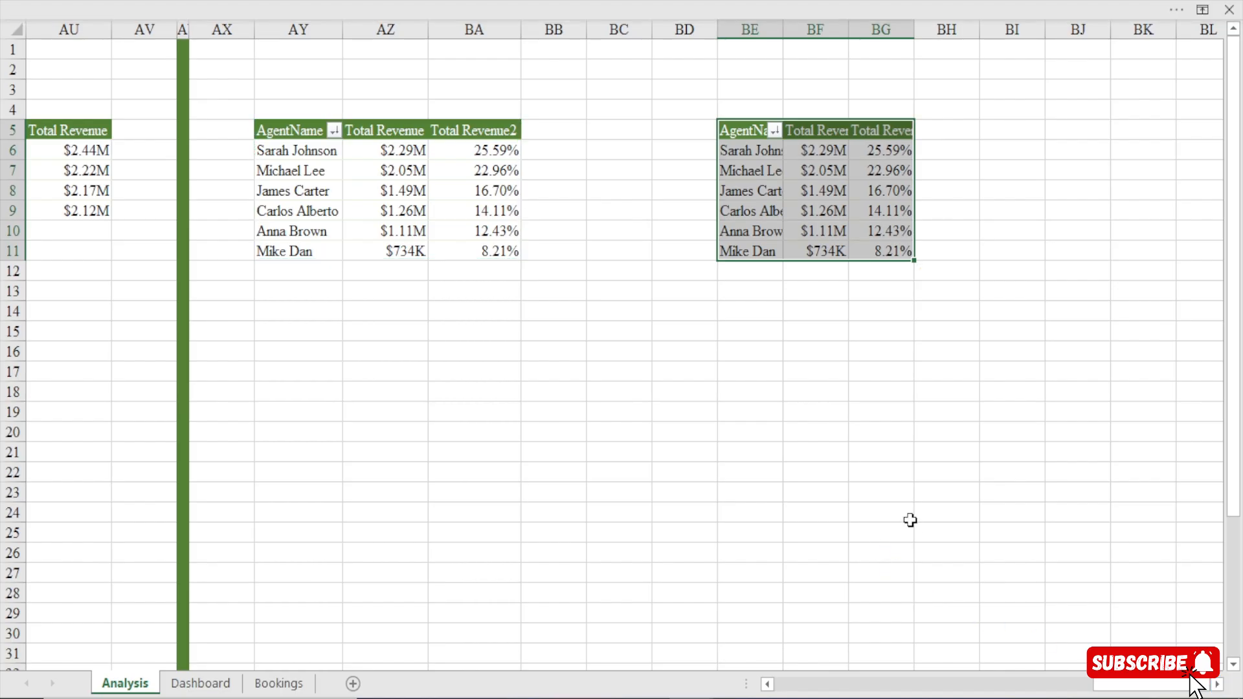
# Show the field list of the duplicated pivot table and remove Total Revenue2, Total Revenue and AgentName from it.
pyautogui.click(1217, 684)
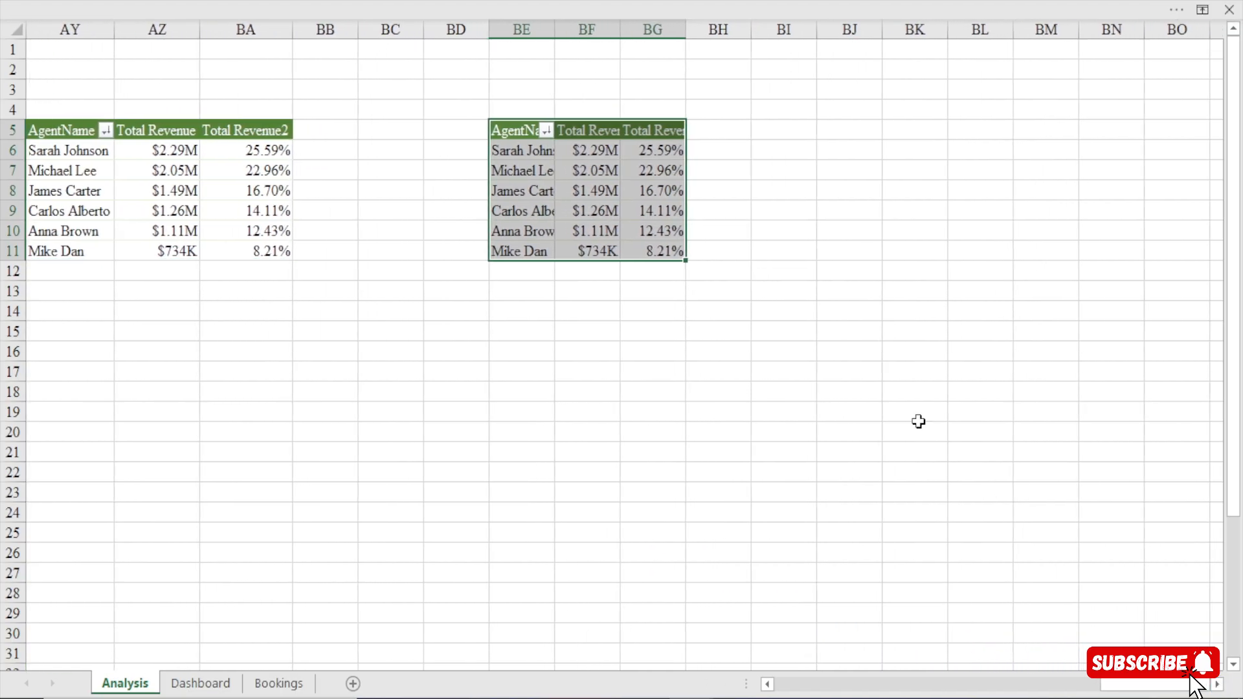
pyautogui.click(523, 151)
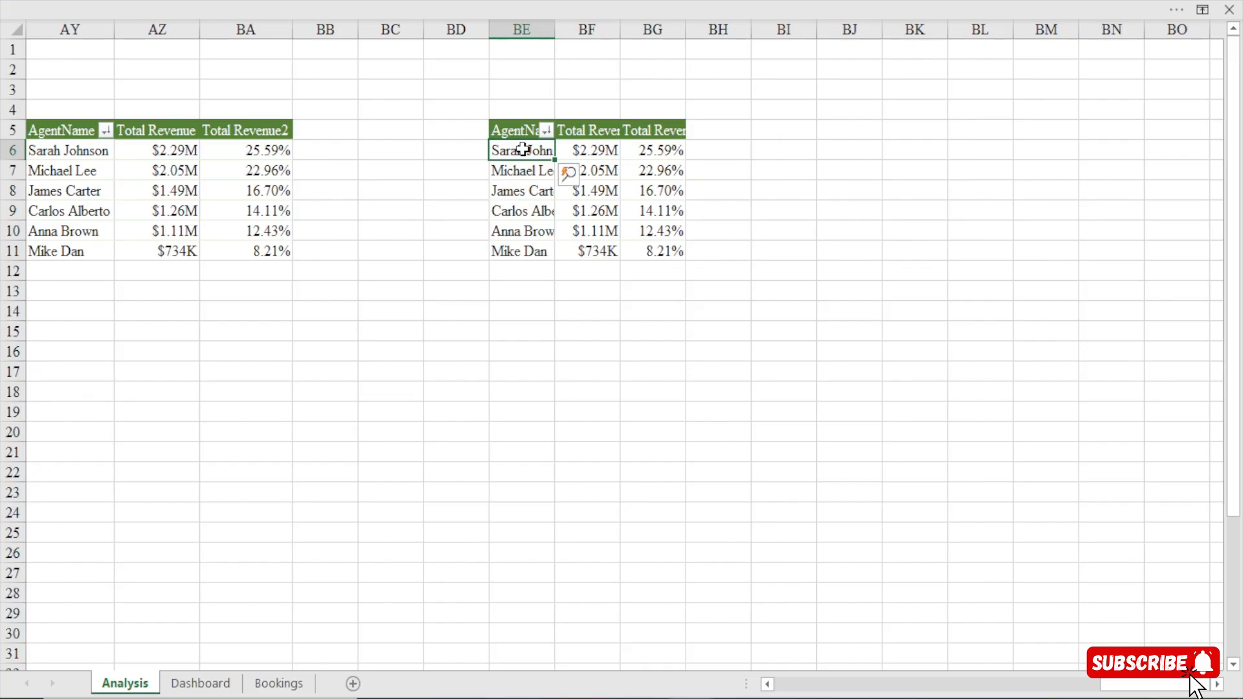
pyautogui.rightClick(523, 151)
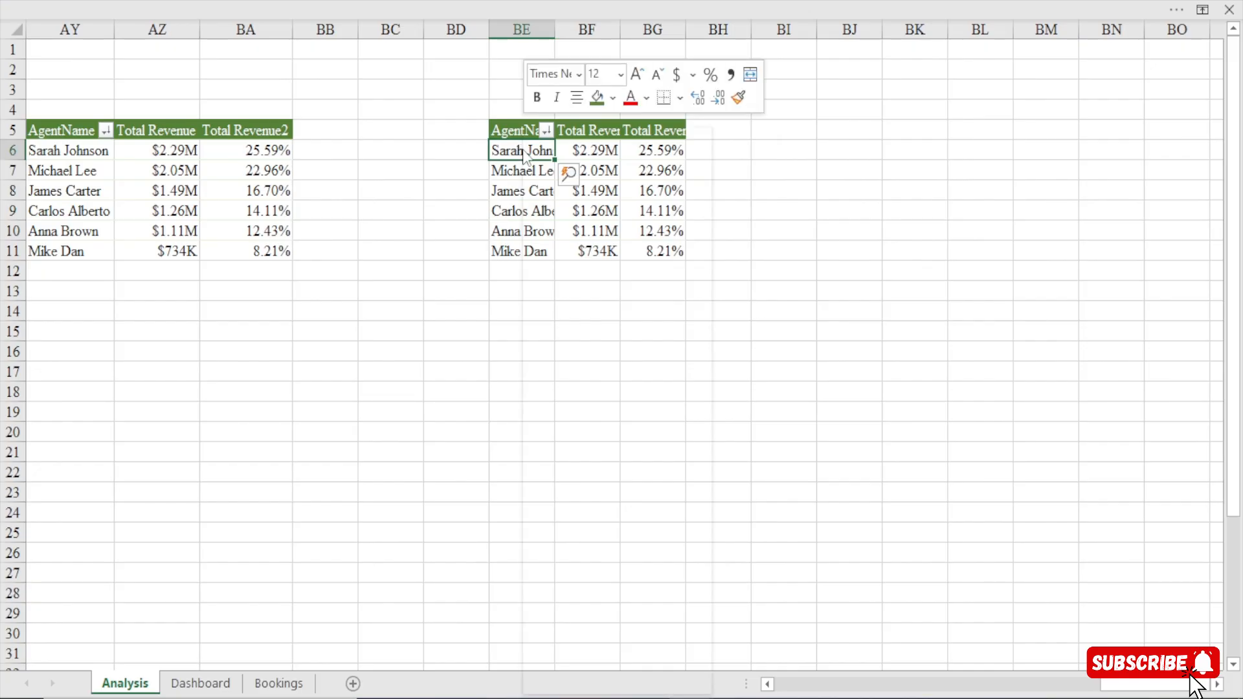
pyautogui.click(611, 677)
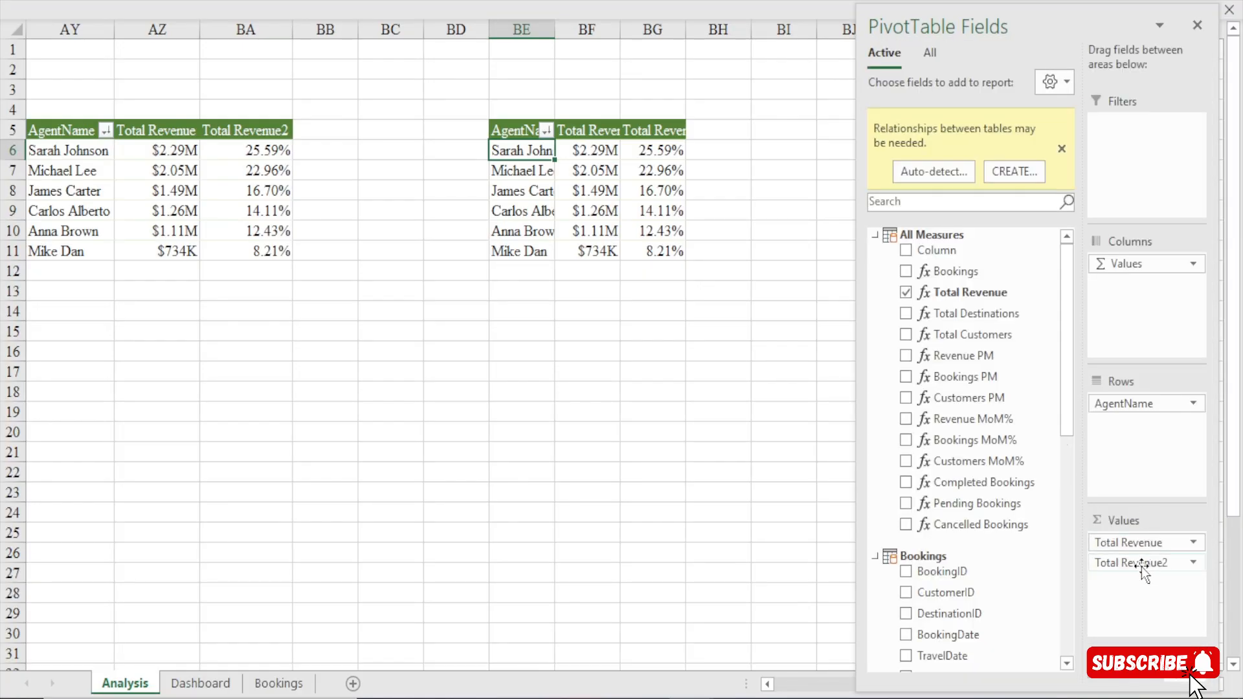
pyautogui.moveTo(1144, 563); pyautogui.dragTo(1026, 586)
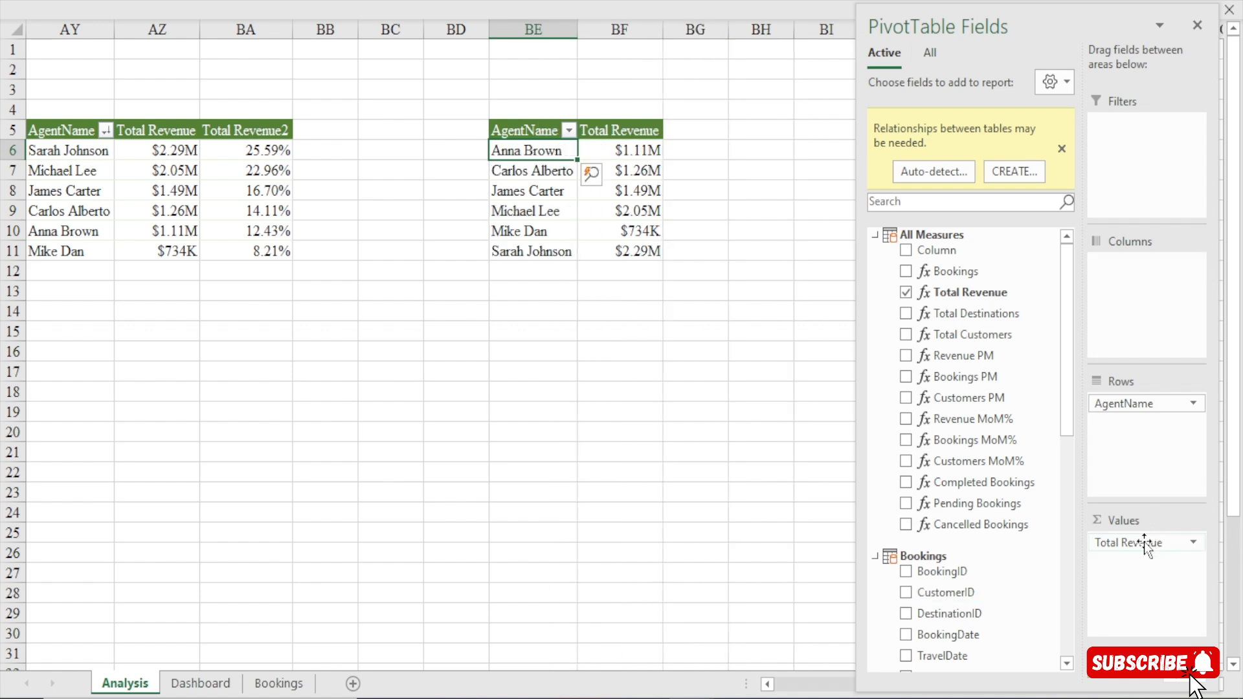
pyautogui.moveTo(1144, 543); pyautogui.dragTo(984, 593)
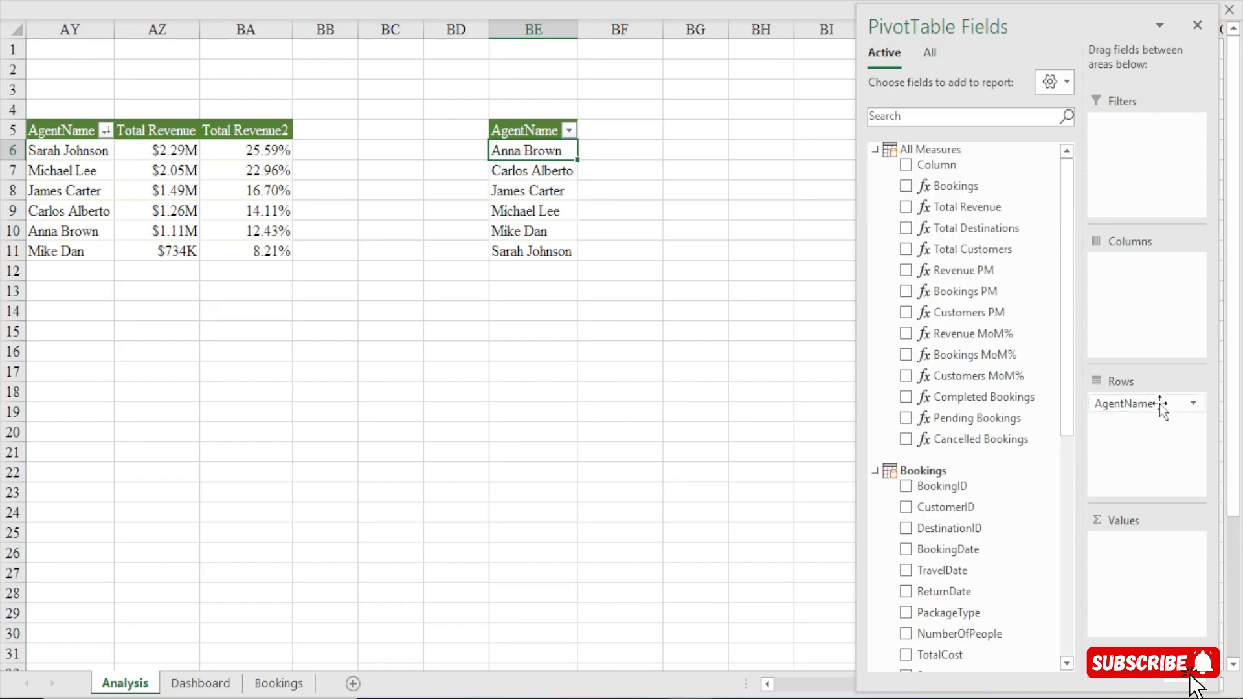
pyautogui.moveTo(1163, 402); pyautogui.dragTo(975, 499)
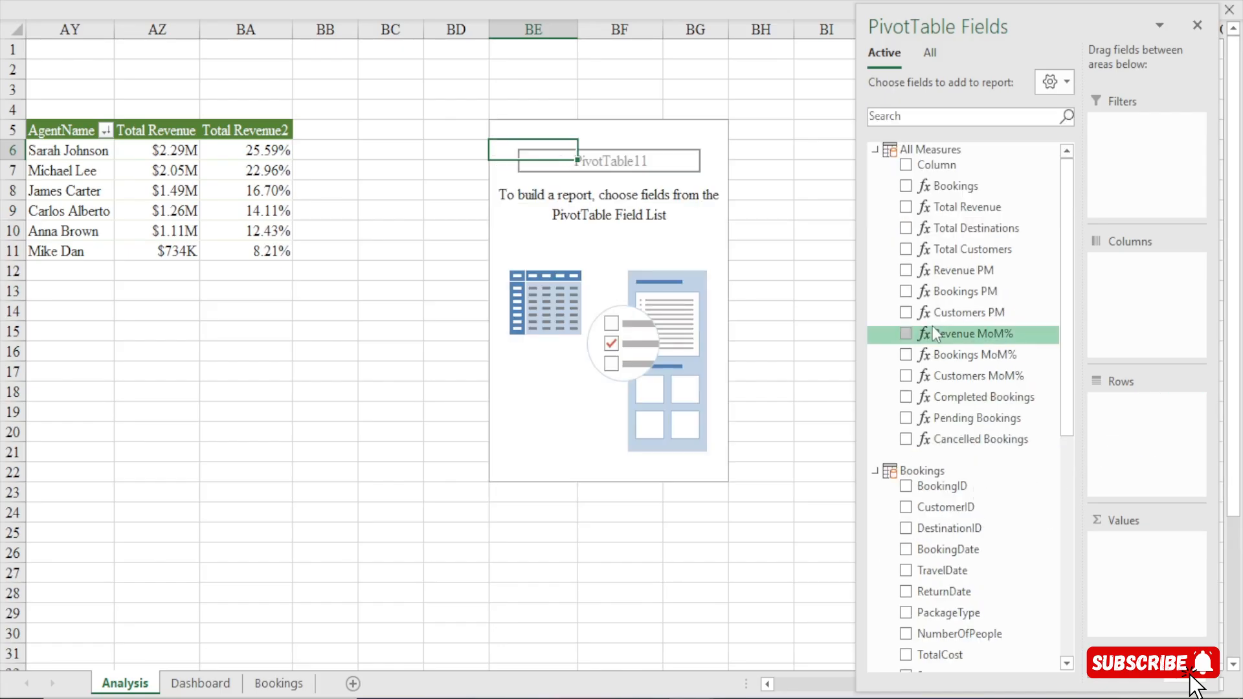
# Add the Completed Bookings, Pending Bookings and Cancelled Bookings measures as values of the emptied pivot table.
pyautogui.moveTo(954, 396); pyautogui.dragTo(1169, 582)
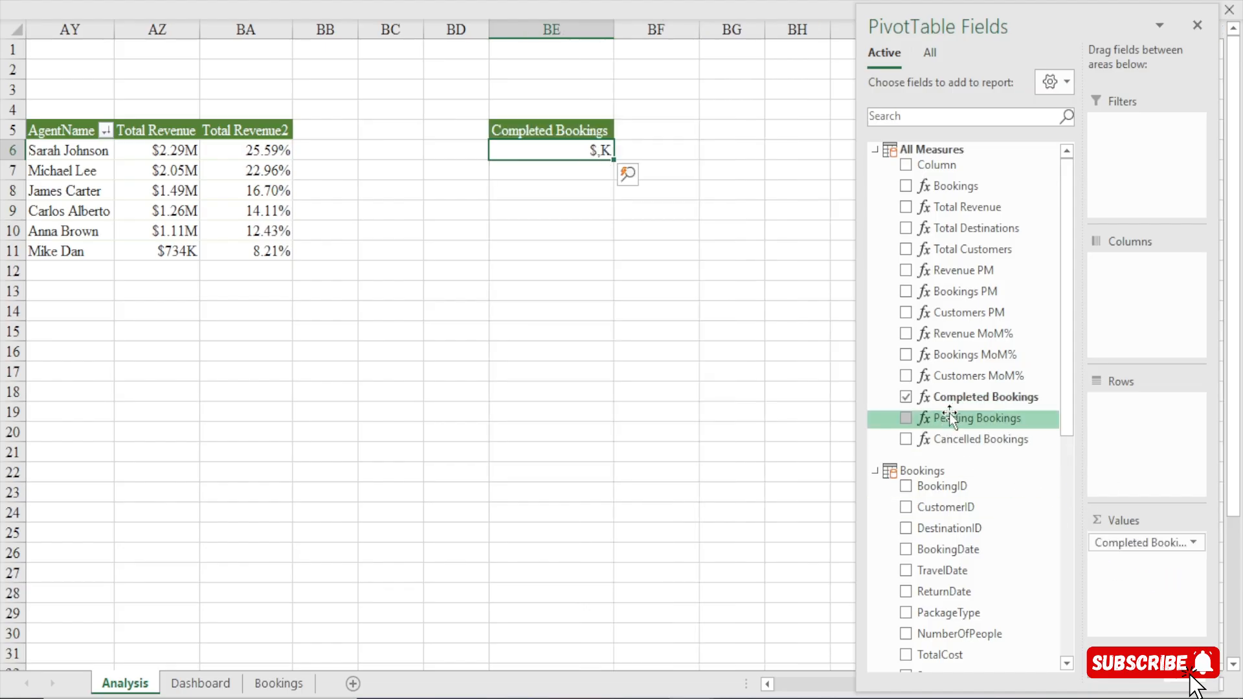
pyautogui.moveTo(958, 419); pyautogui.dragTo(1165, 617)
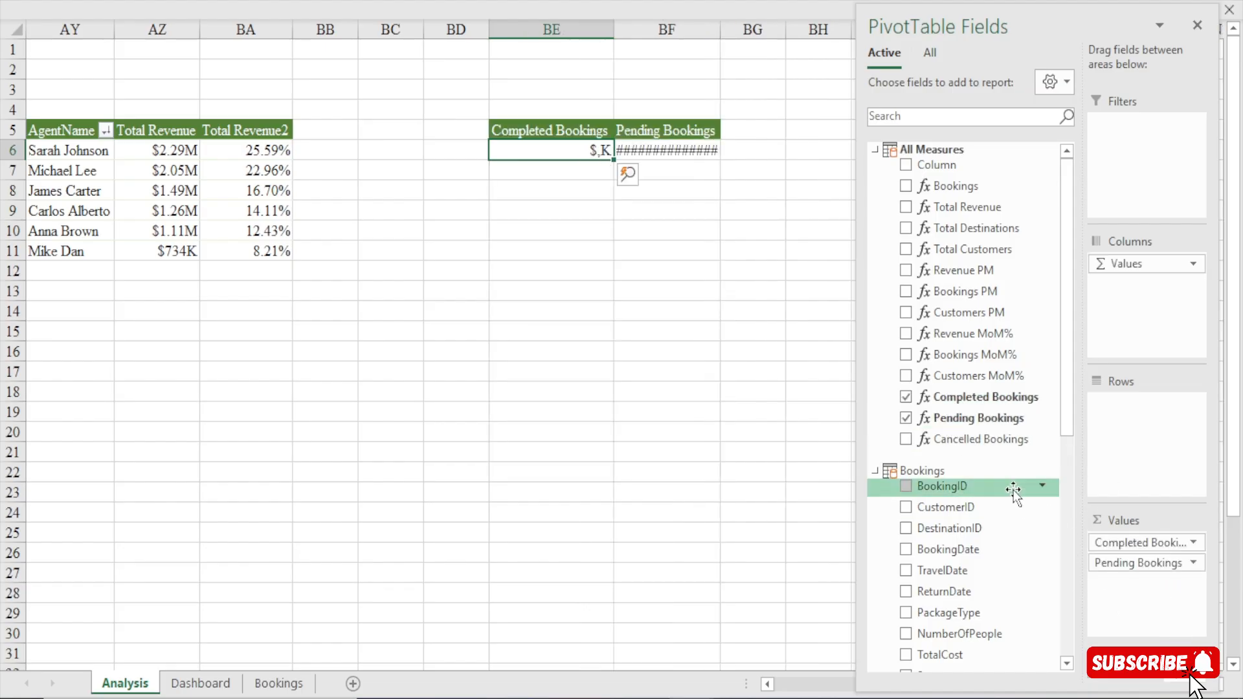
pyautogui.moveTo(984, 438); pyautogui.dragTo(1152, 585)
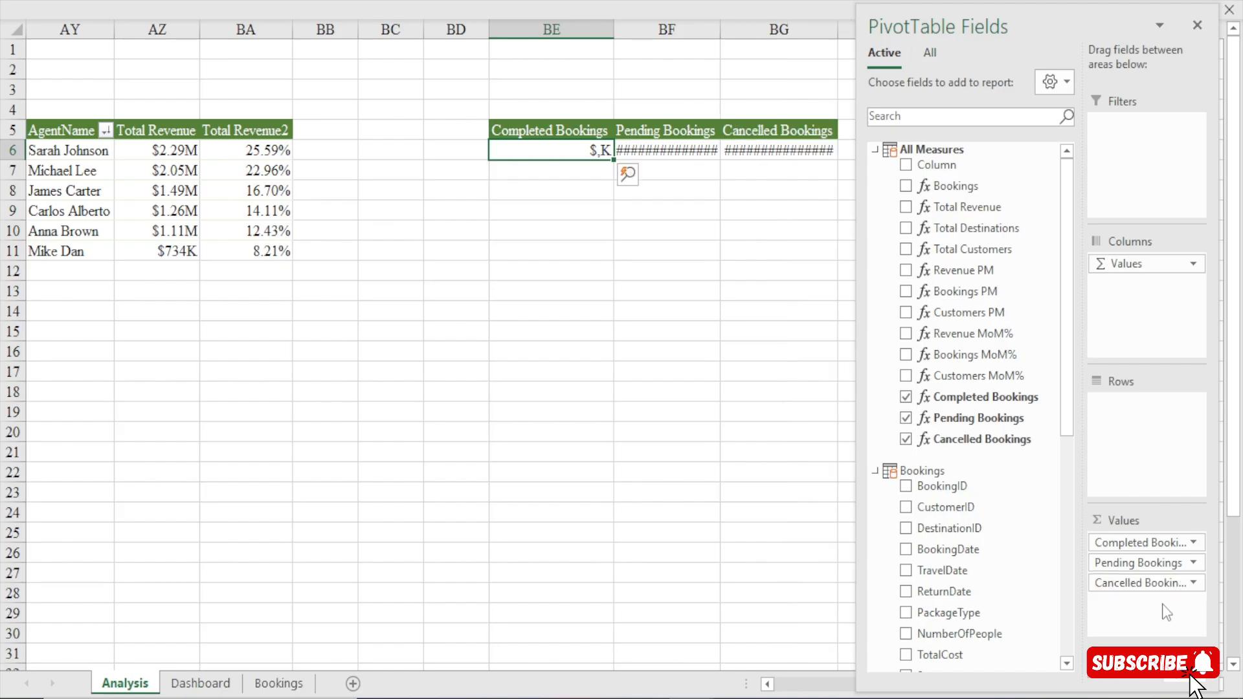
pyautogui.hotkey('ctrl', 'shift', 'Right')
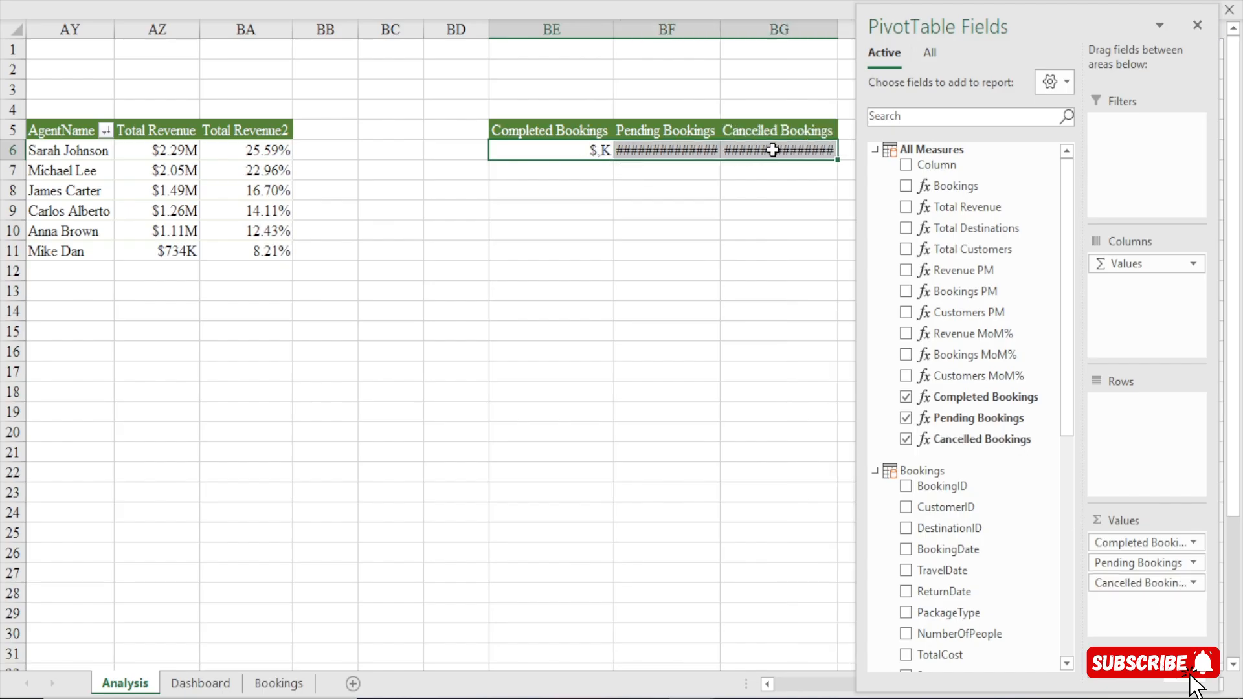
pyautogui.click(581, 152)
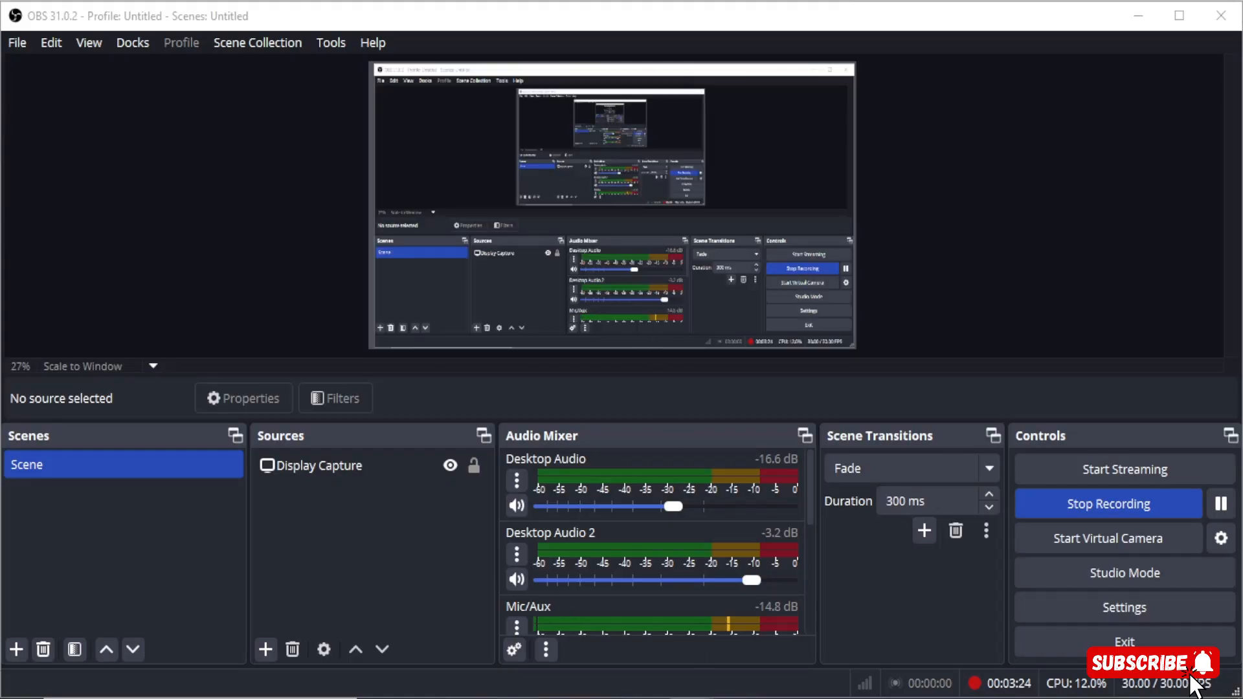
pyautogui.moveTo(690, 698)
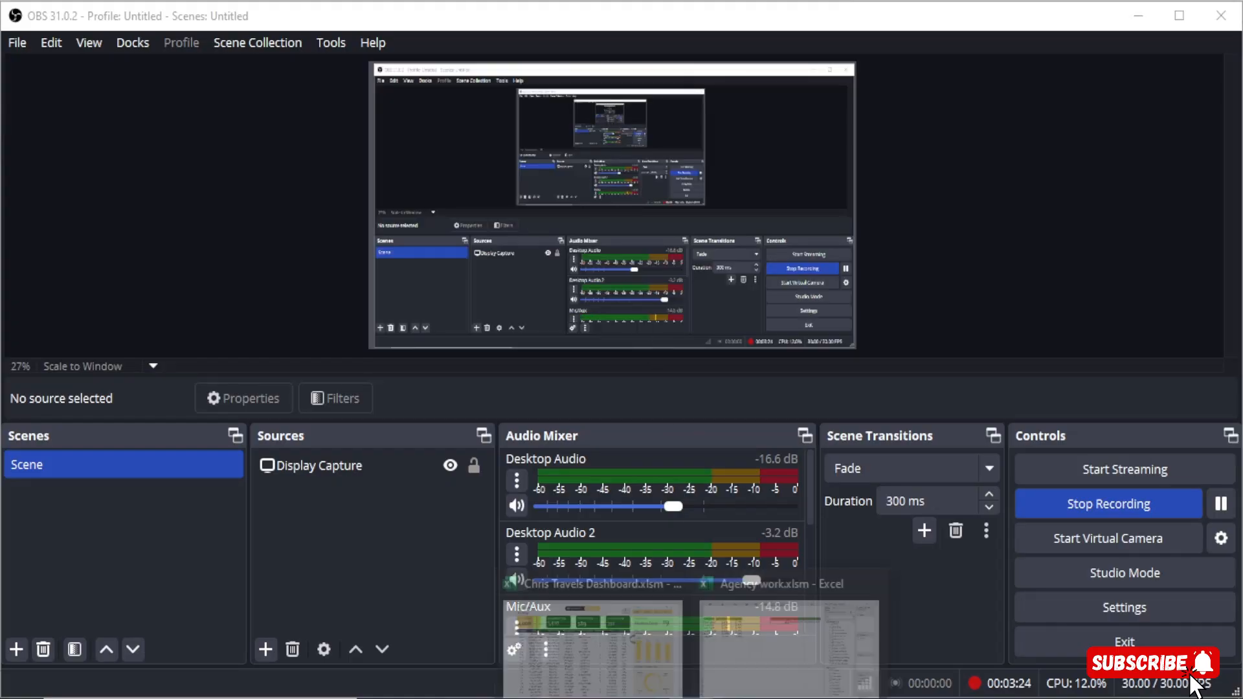
pyautogui.click(756, 652)
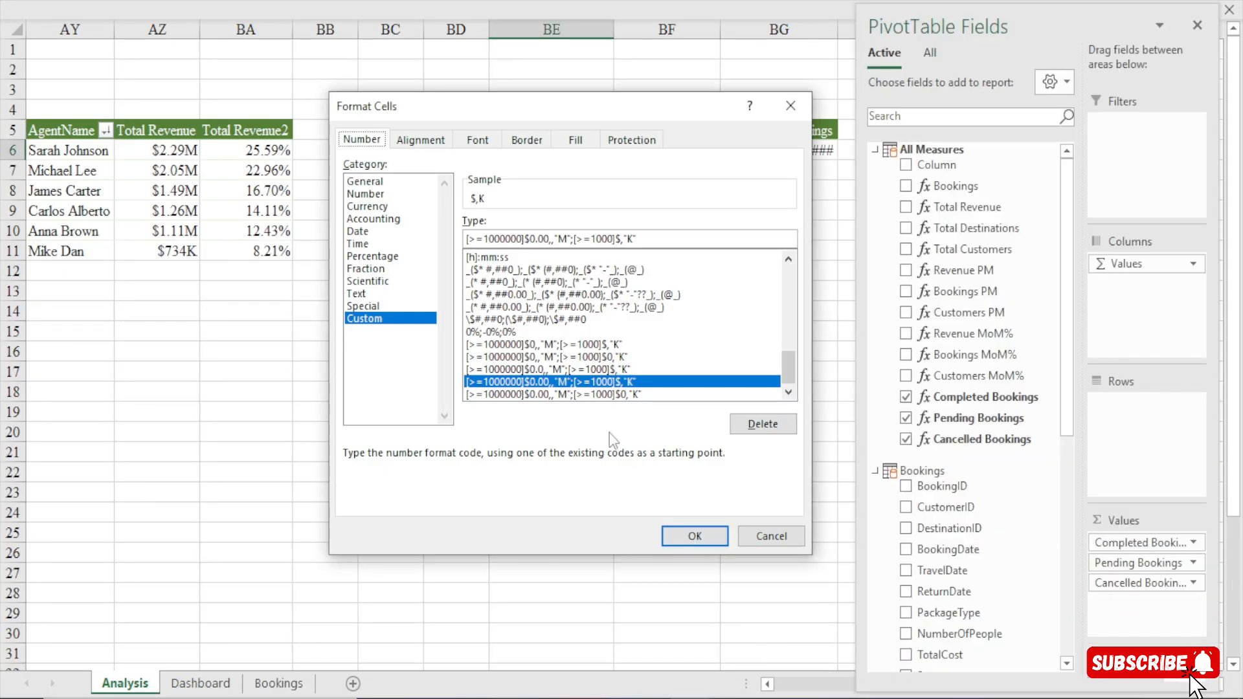
pyautogui.click(620, 240)
pyautogui.write('0')
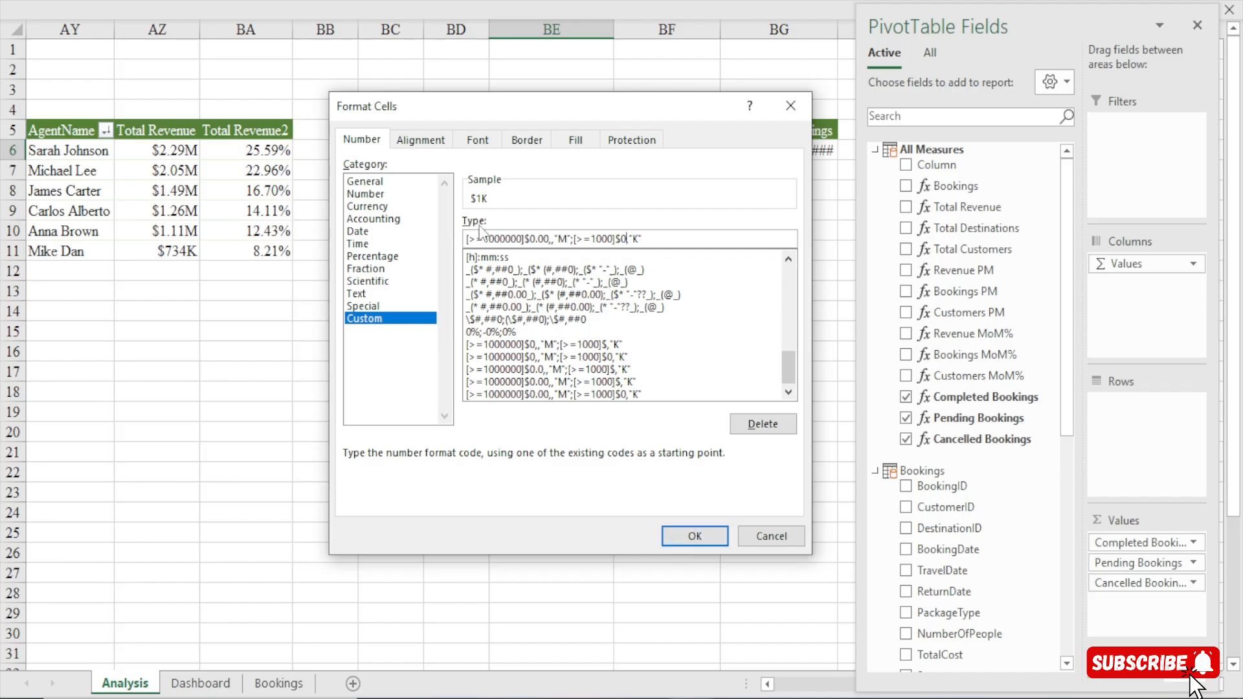
pyautogui.click(532, 381)
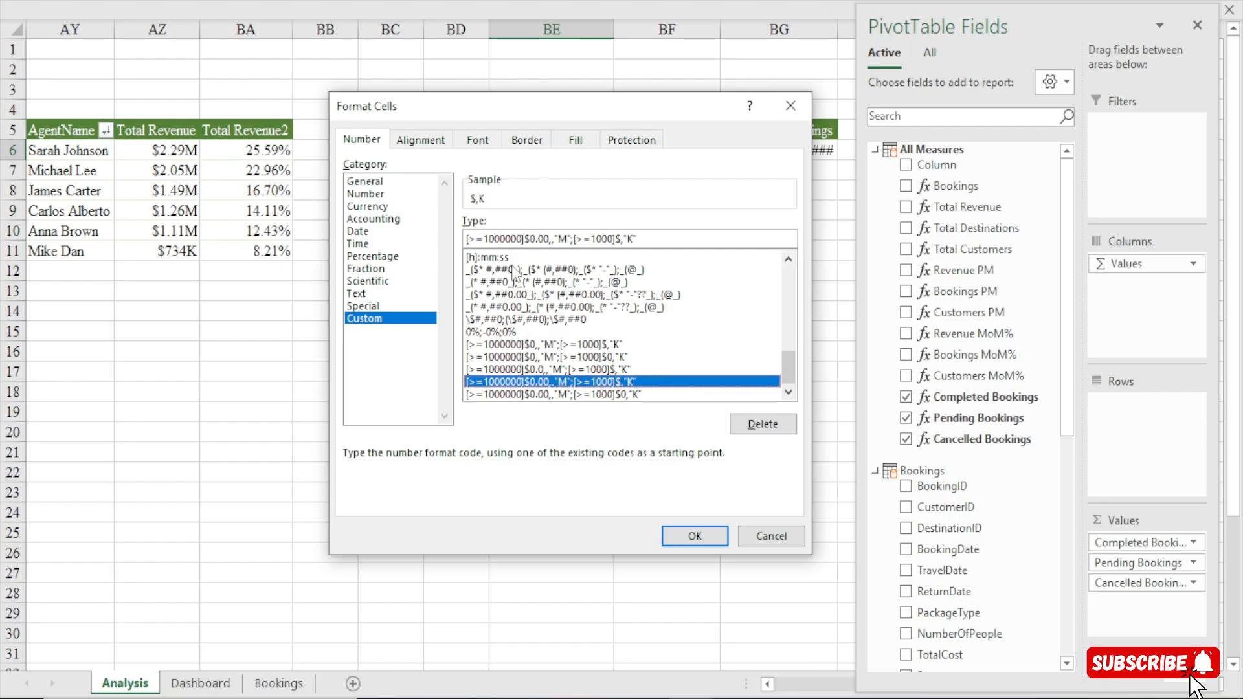
pyautogui.click(528, 240)
pyautogui.press('BackSpace')
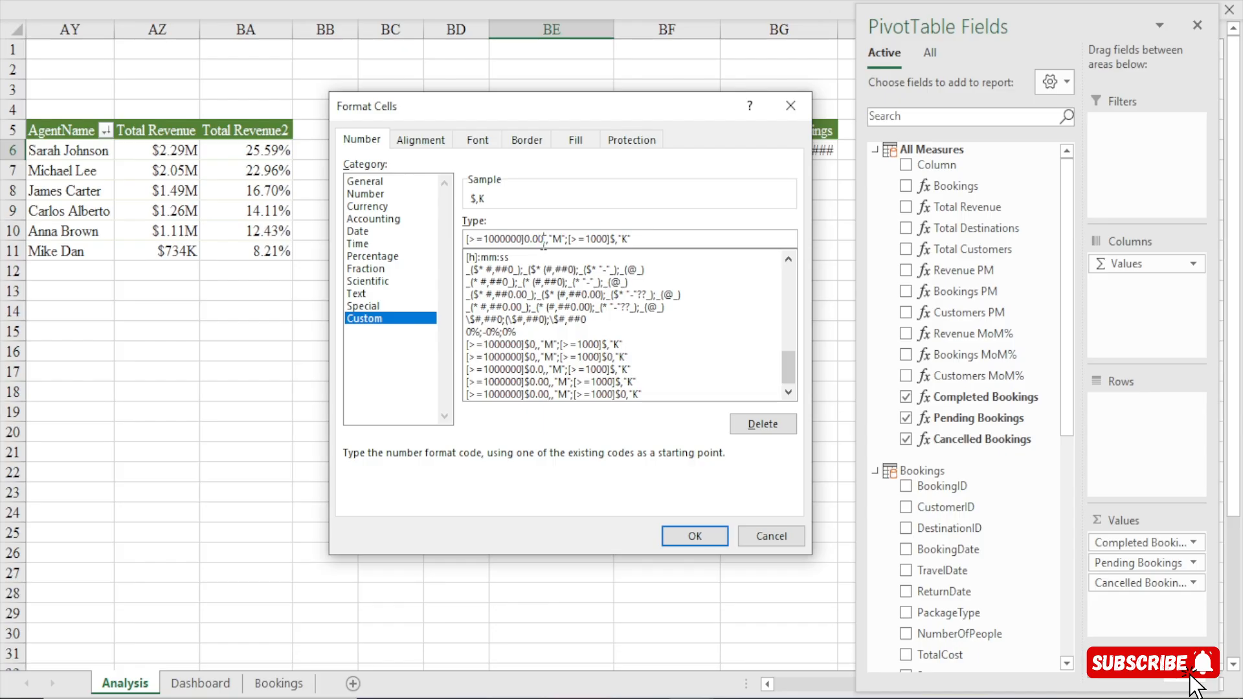
pyautogui.press('BackSpace')
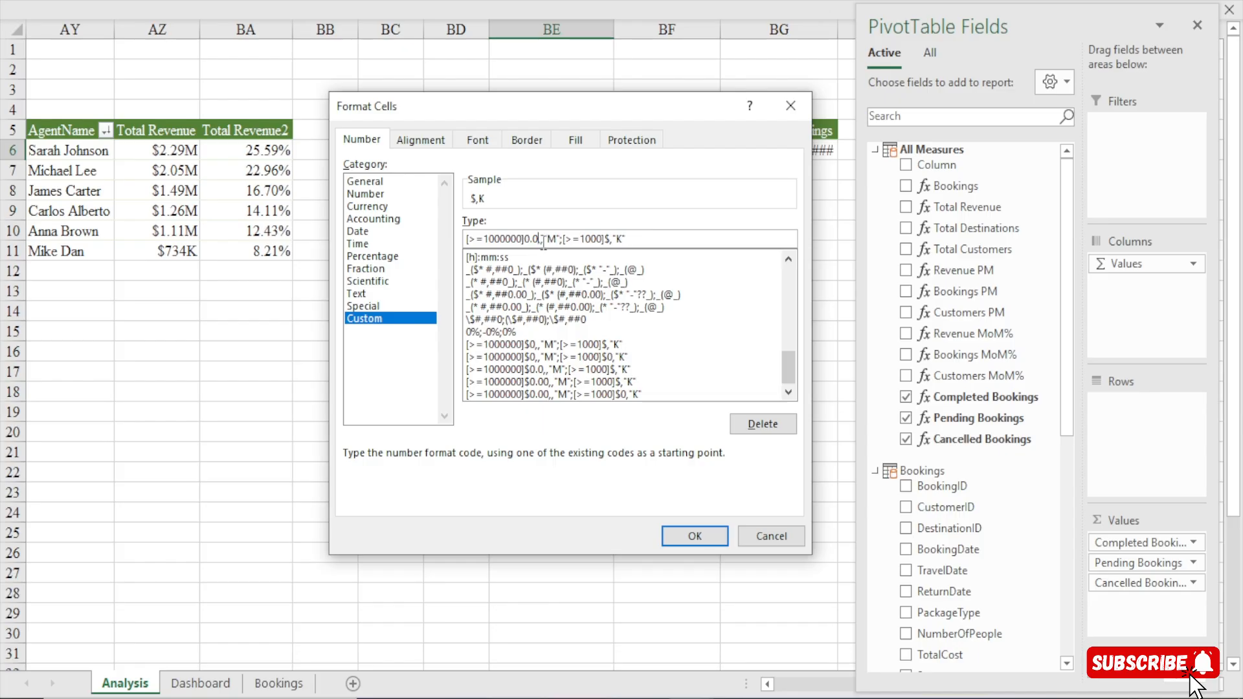
pyautogui.click(792, 108)
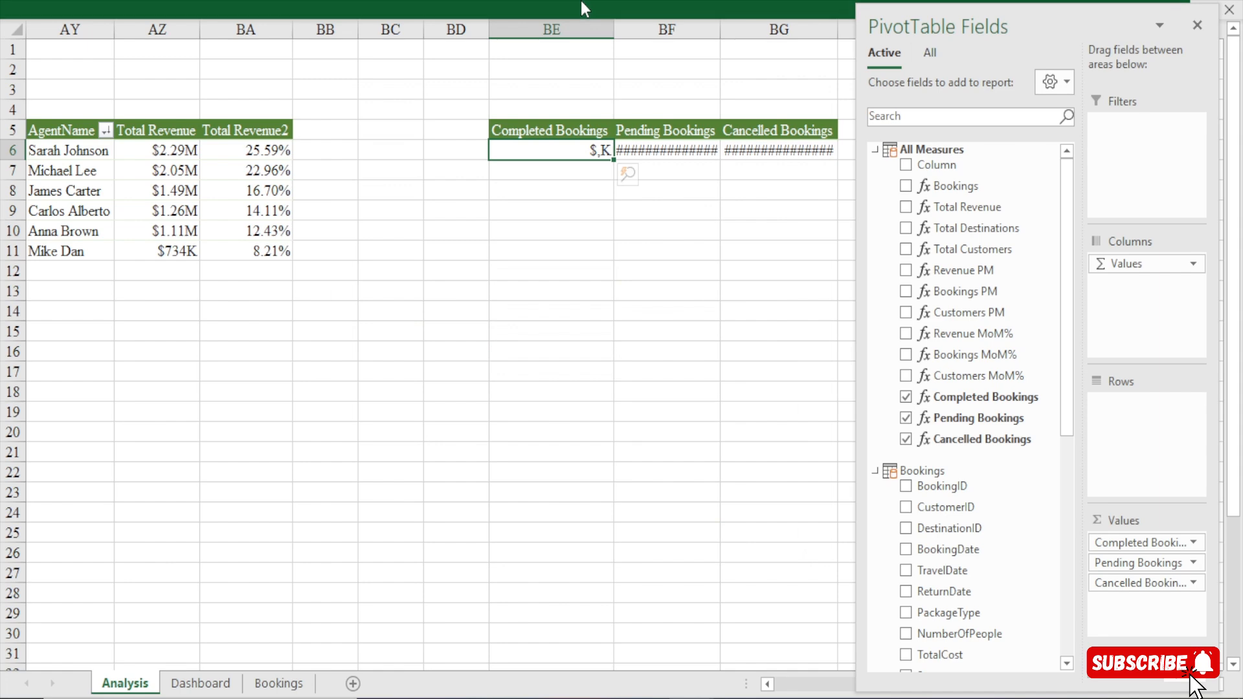
# Format the Completed Bookings value in BE6 with the comma number style and no decimal places.
pyautogui.click(581, 2)
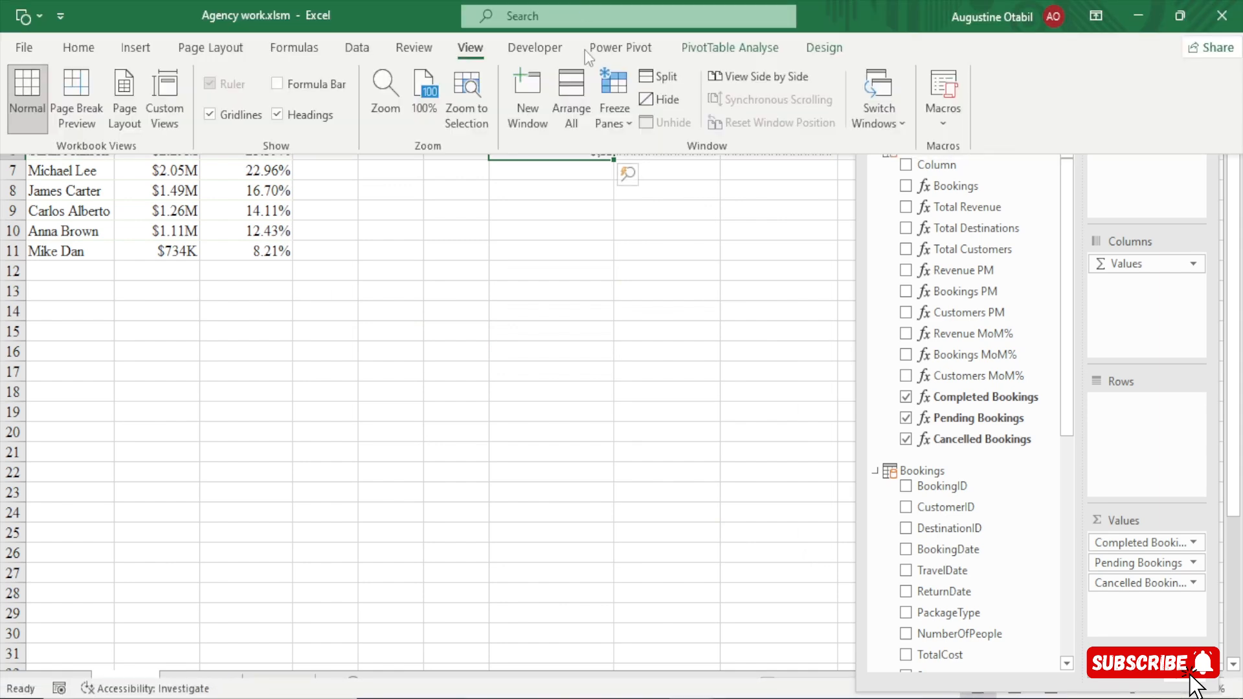
pyautogui.click(89, 47)
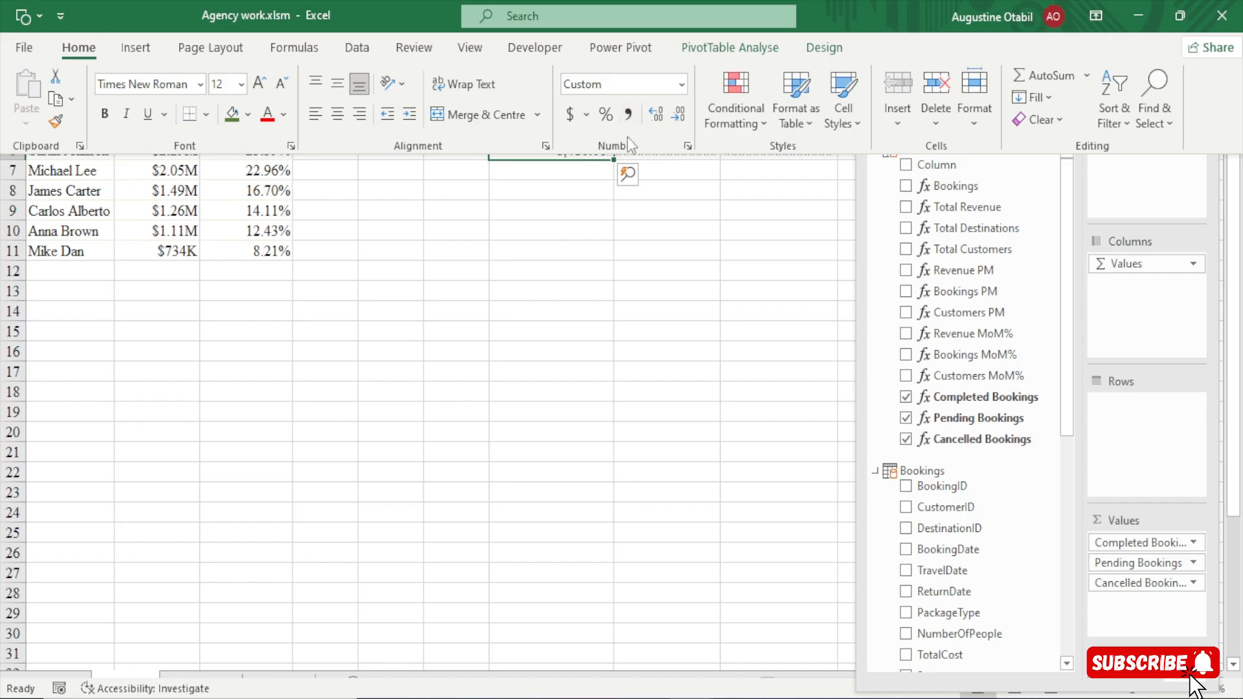
pyautogui.click(629, 120)
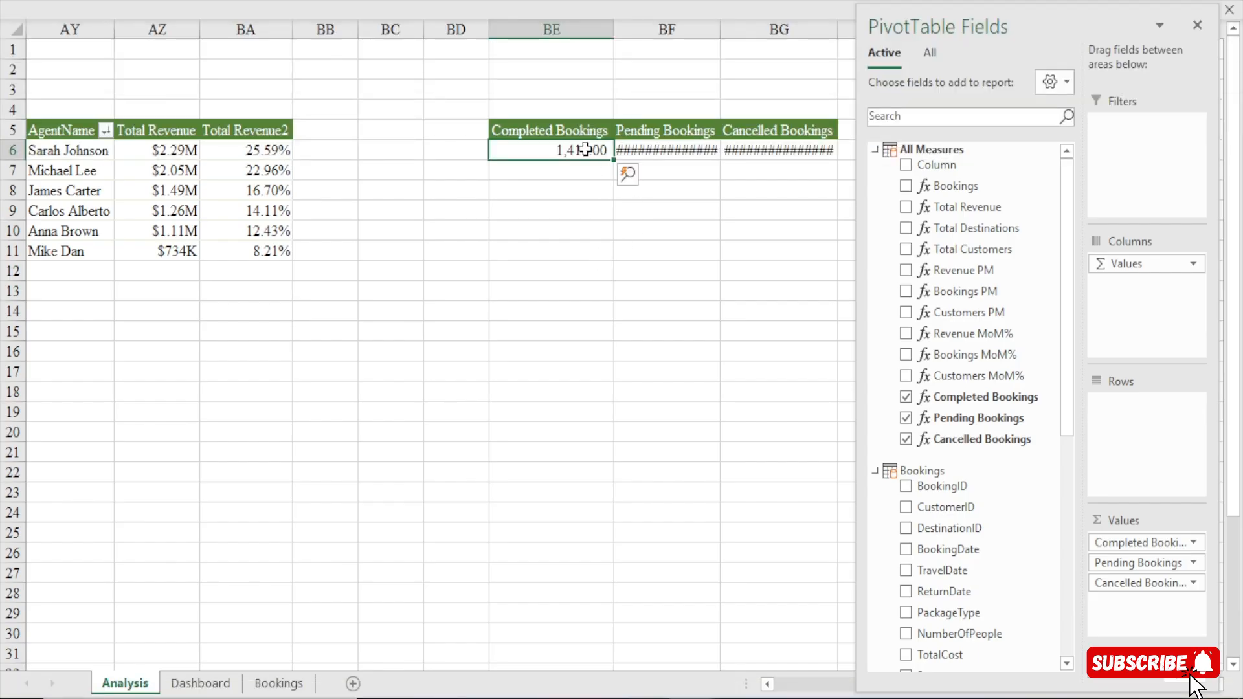
pyautogui.click(644, 1)
pyautogui.click(677, 117)
# Apply the custom number format #,##0 to the Pending and Cancelled Bookings values in BF6:BG6.
pyautogui.moveTo(662, 154); pyautogui.dragTo(790, 152)
pyautogui.click(583, 2)
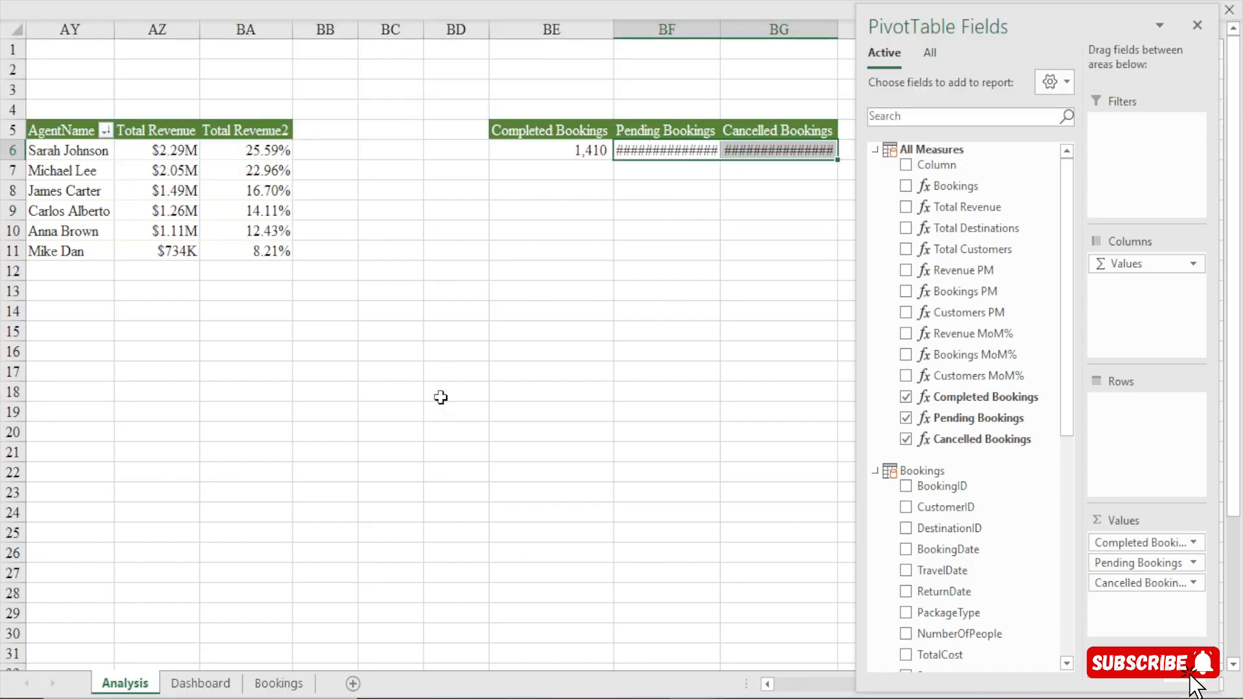
pyautogui.hotkey('ctrl', '1')
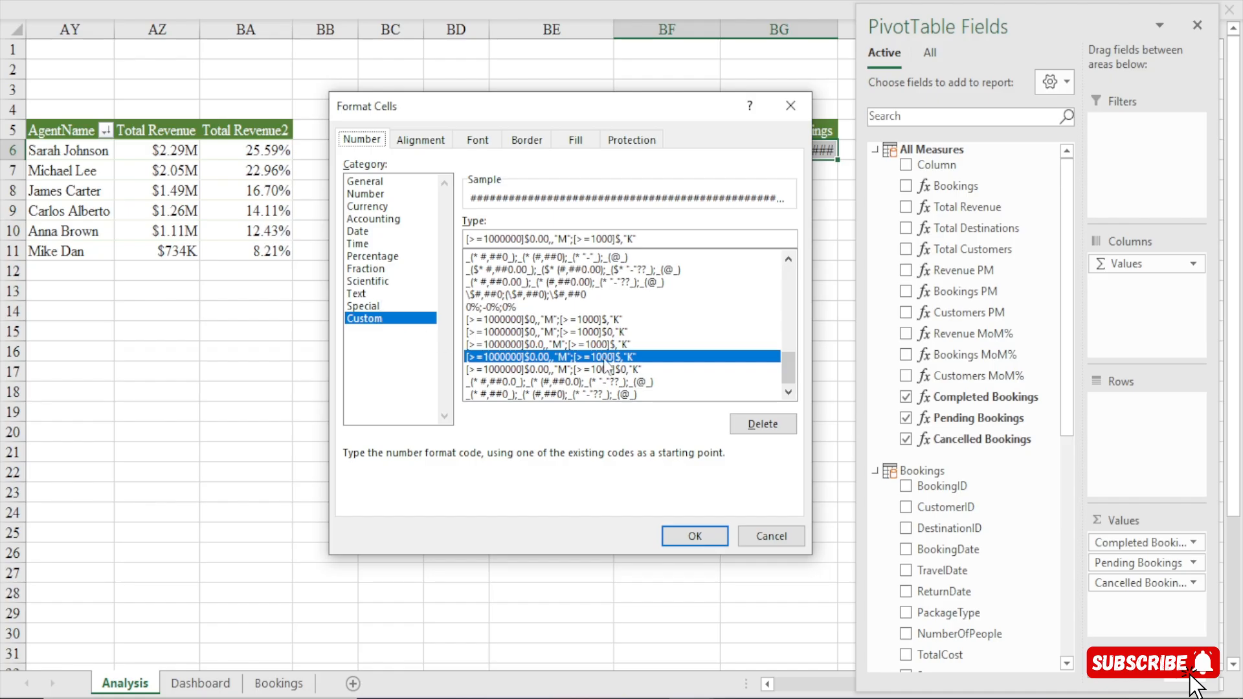
pyautogui.moveTo(787, 366); pyautogui.dragTo(789, 277)
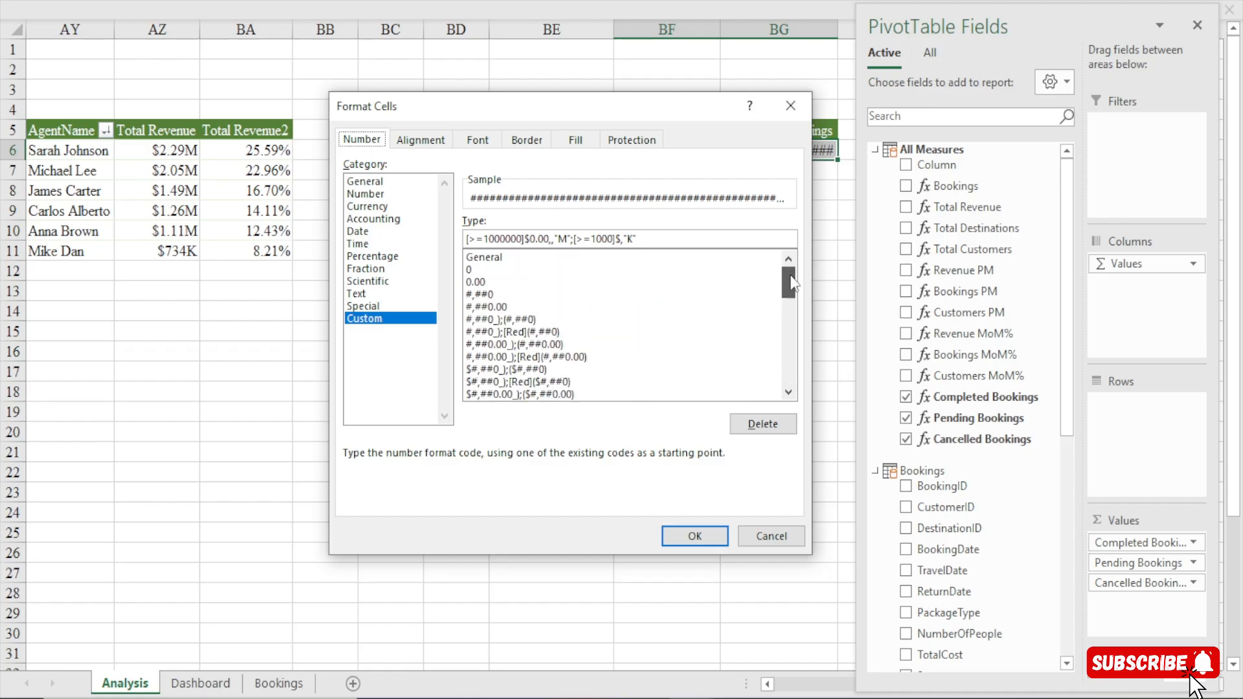
pyautogui.click(479, 295)
pyautogui.click(709, 539)
pyautogui.click(716, 289)
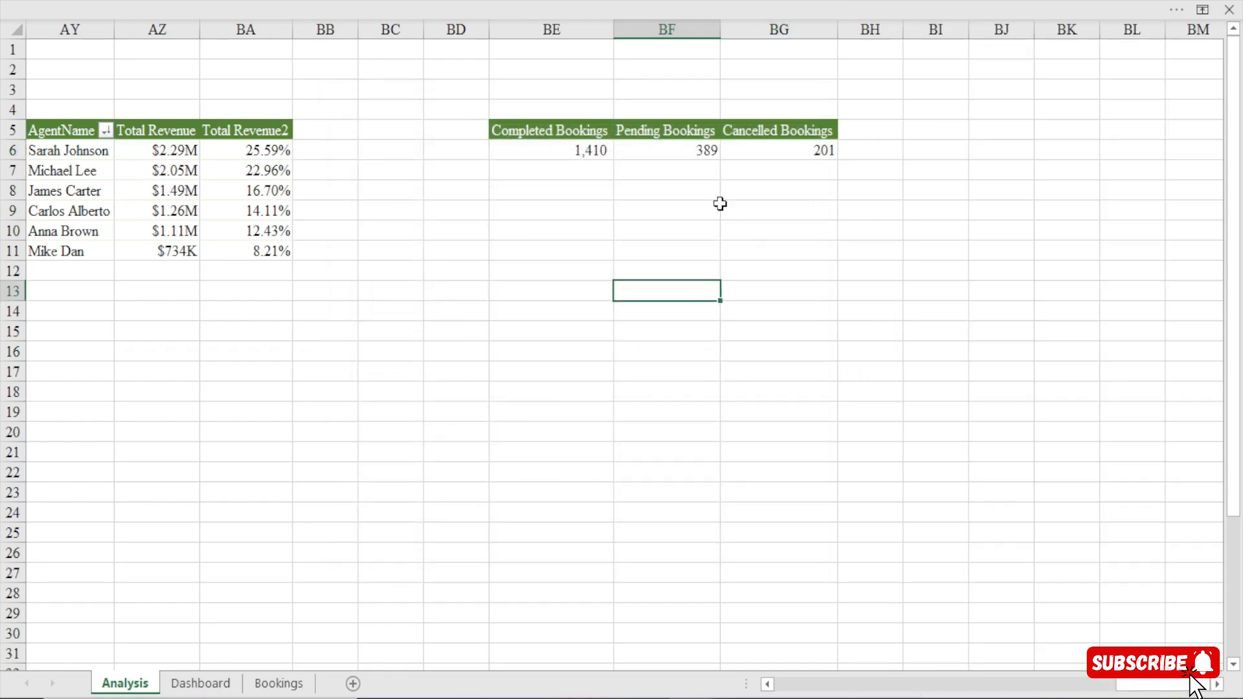
# Copy the Bookings value text box from the Dashboard sheet onto the Total Bookings card of the Bookings sheet and position it under the title.
pyautogui.click(206, 683)
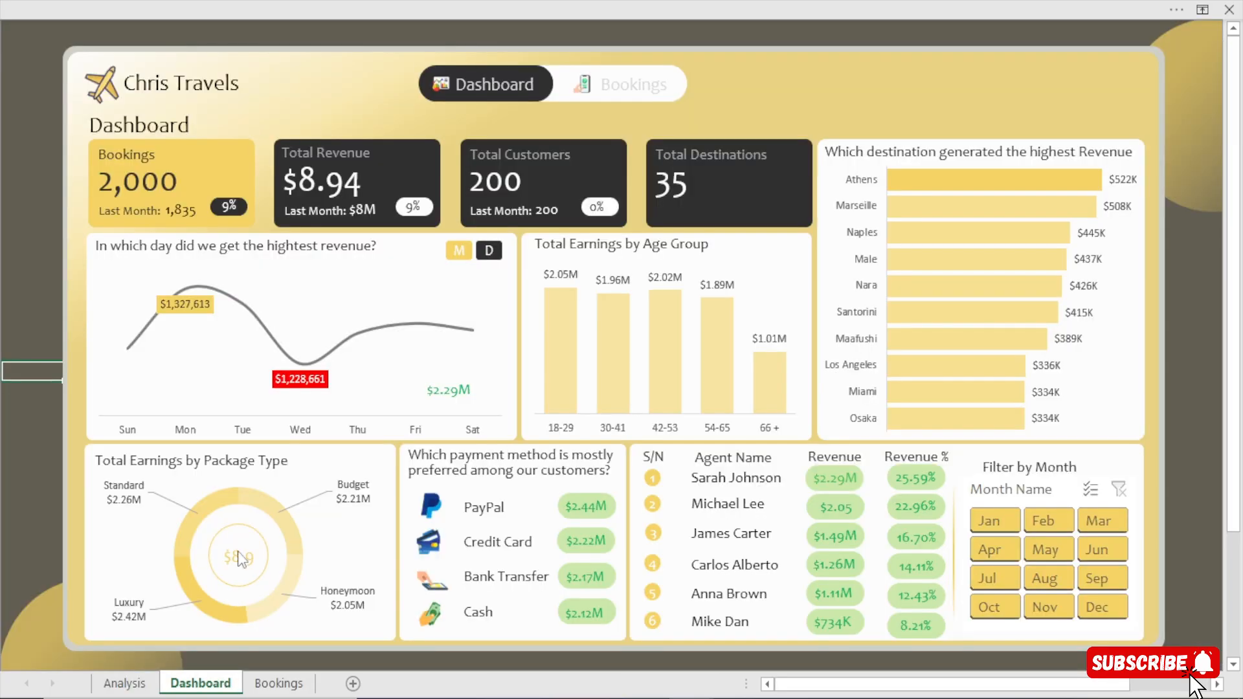
pyautogui.click(278, 683)
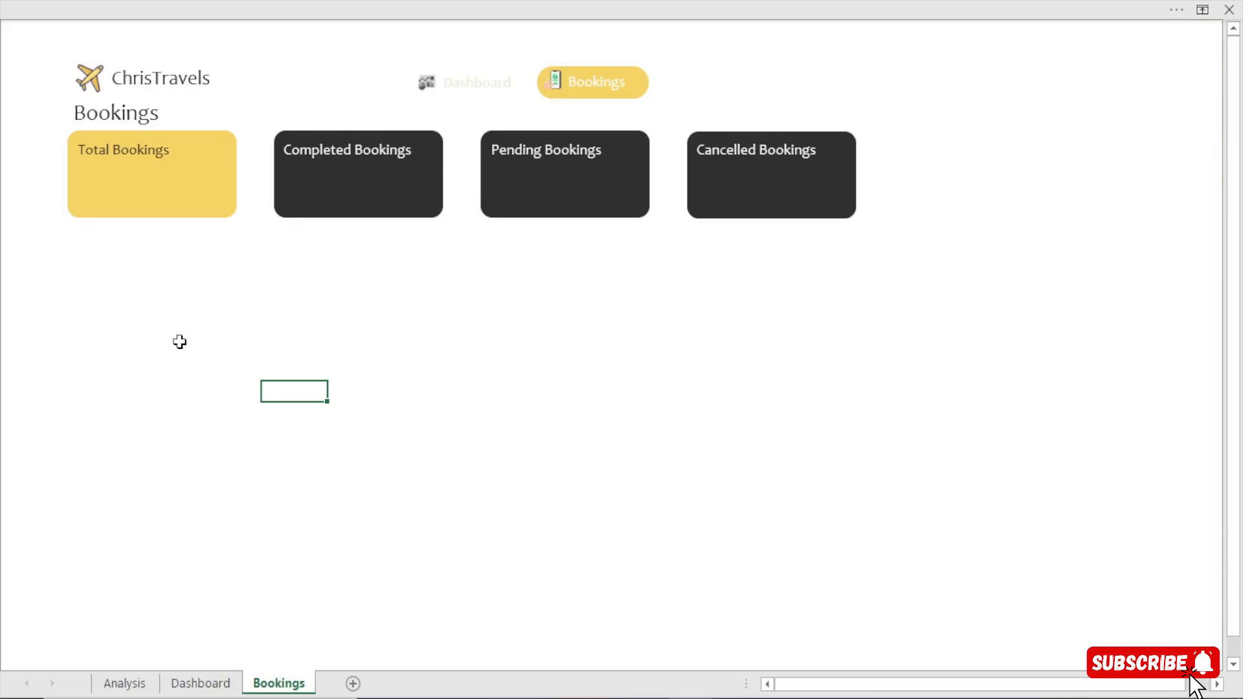
pyautogui.click(184, 688)
pyautogui.click(153, 185)
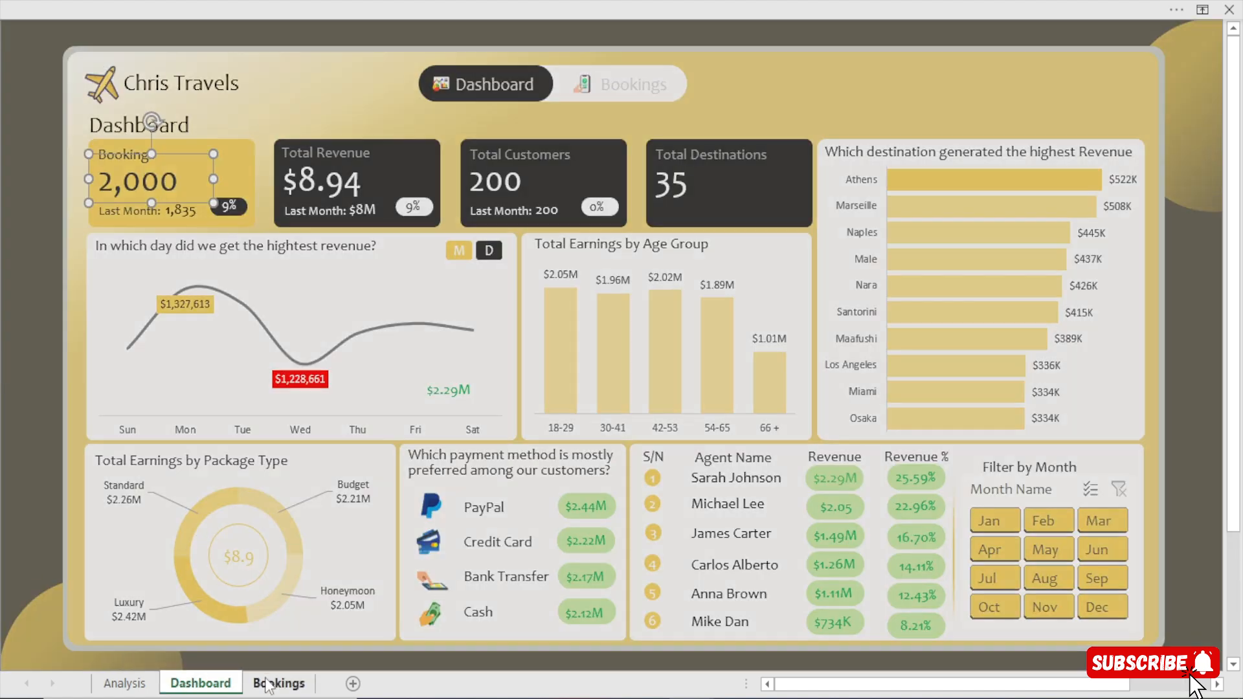
pyautogui.click(262, 685)
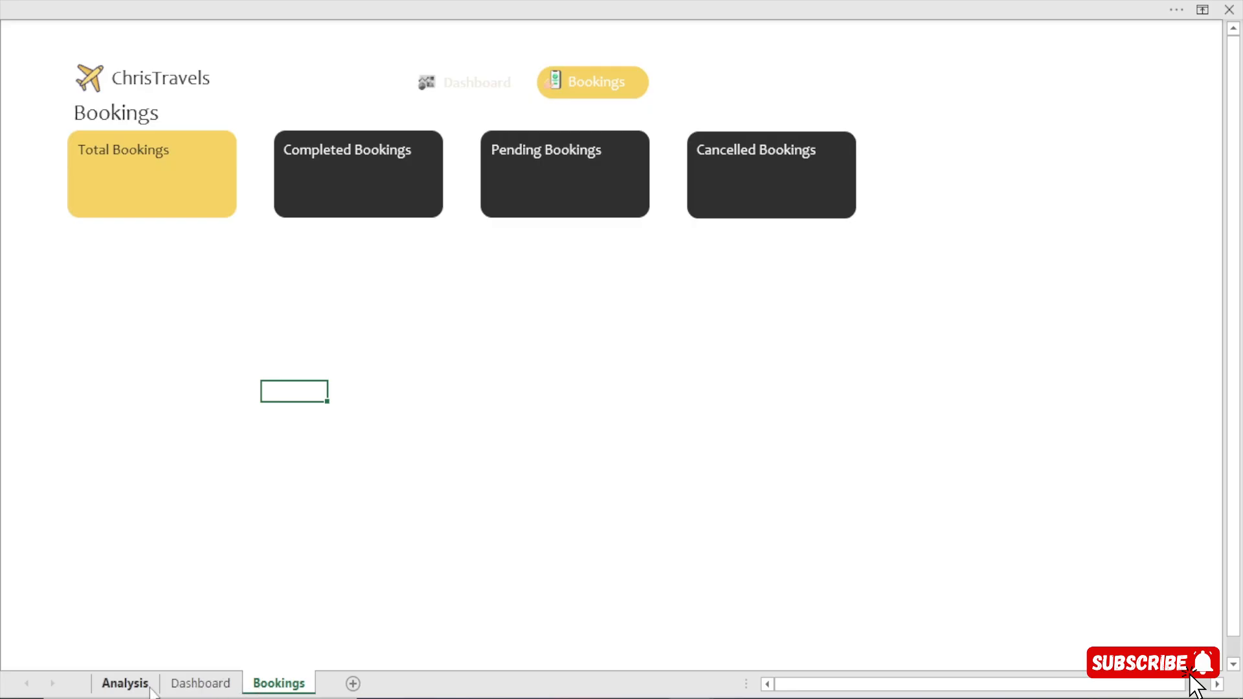
pyautogui.click(197, 689)
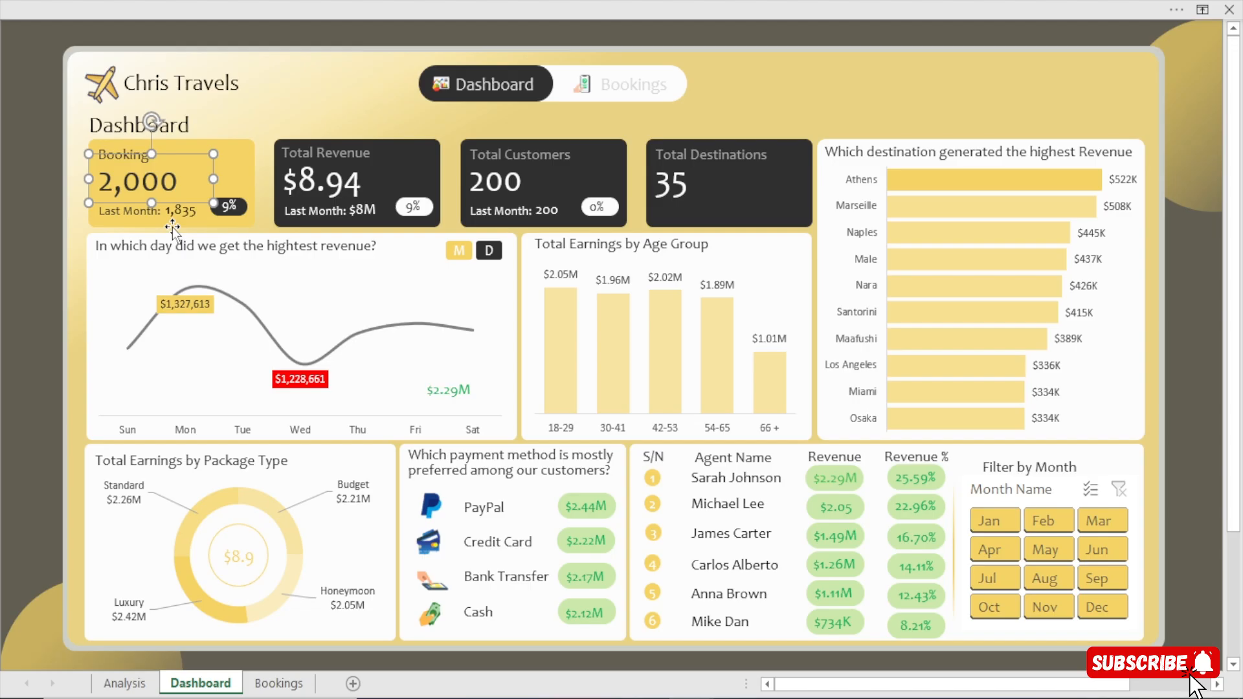
pyautogui.hotkey('ctrl', 'pagedown')
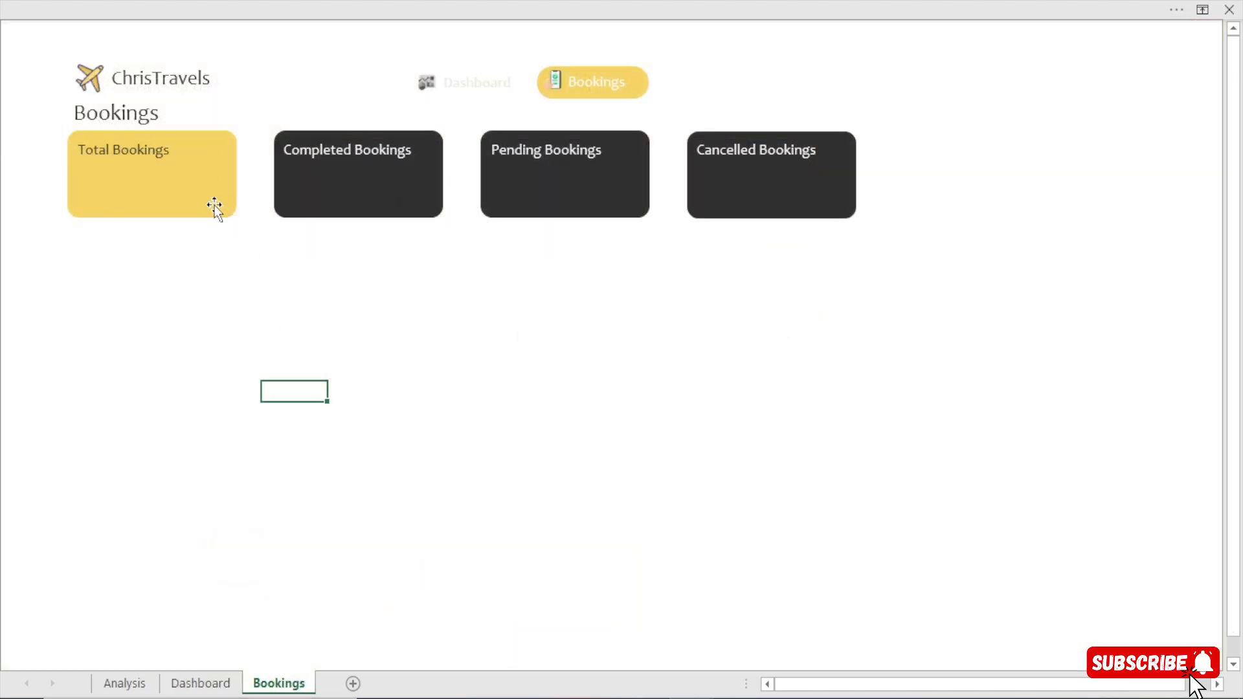
pyautogui.click(196, 188)
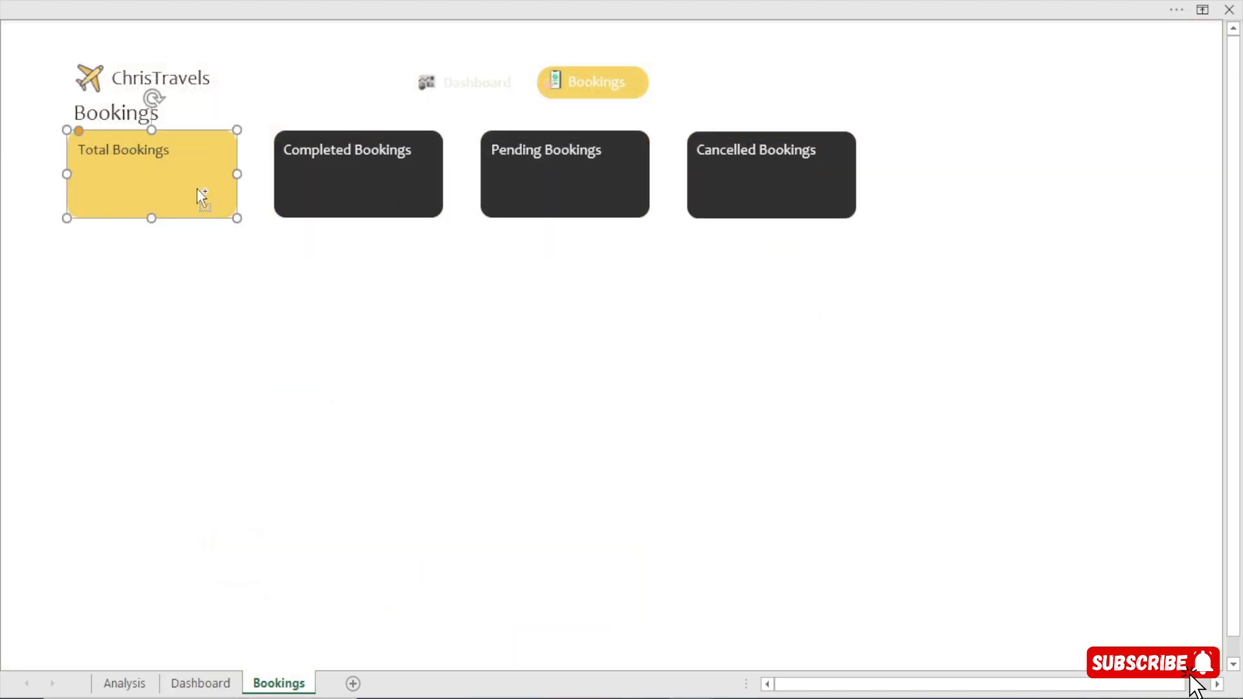
pyautogui.hotkey('ctrl', 'v')
pyautogui.moveTo(161, 179); pyautogui.dragTo(168, 201)
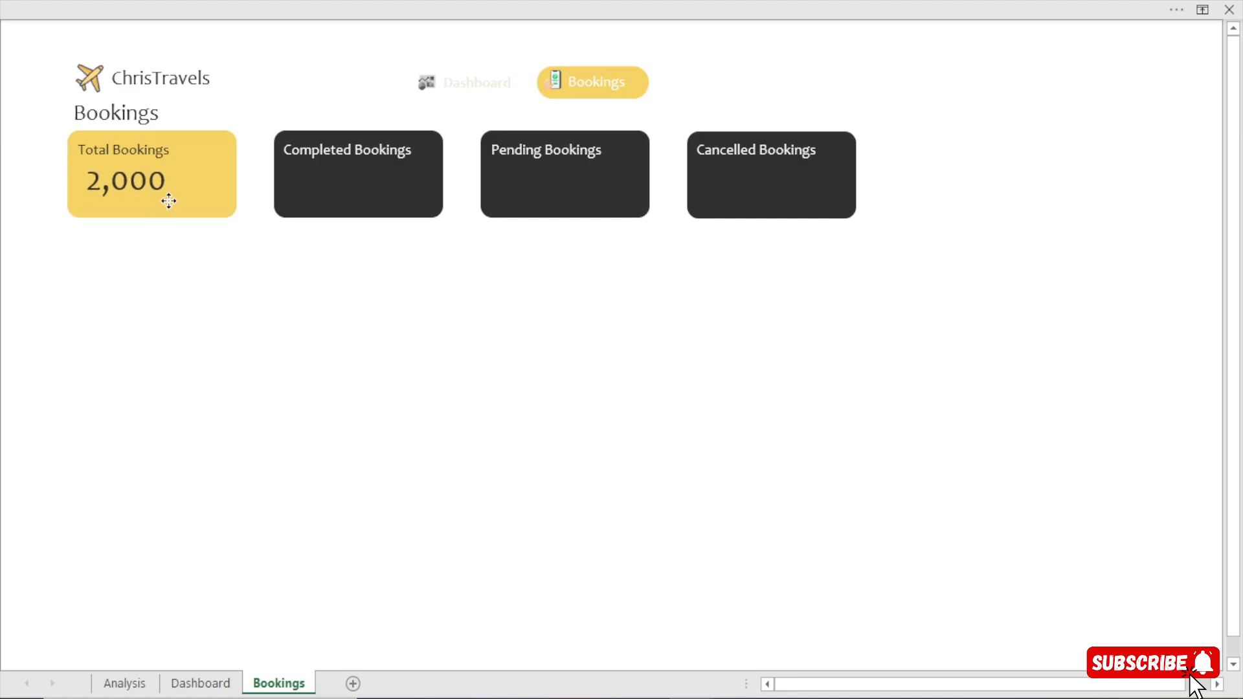
pyautogui.moveTo(168, 200); pyautogui.dragTo(168, 202)
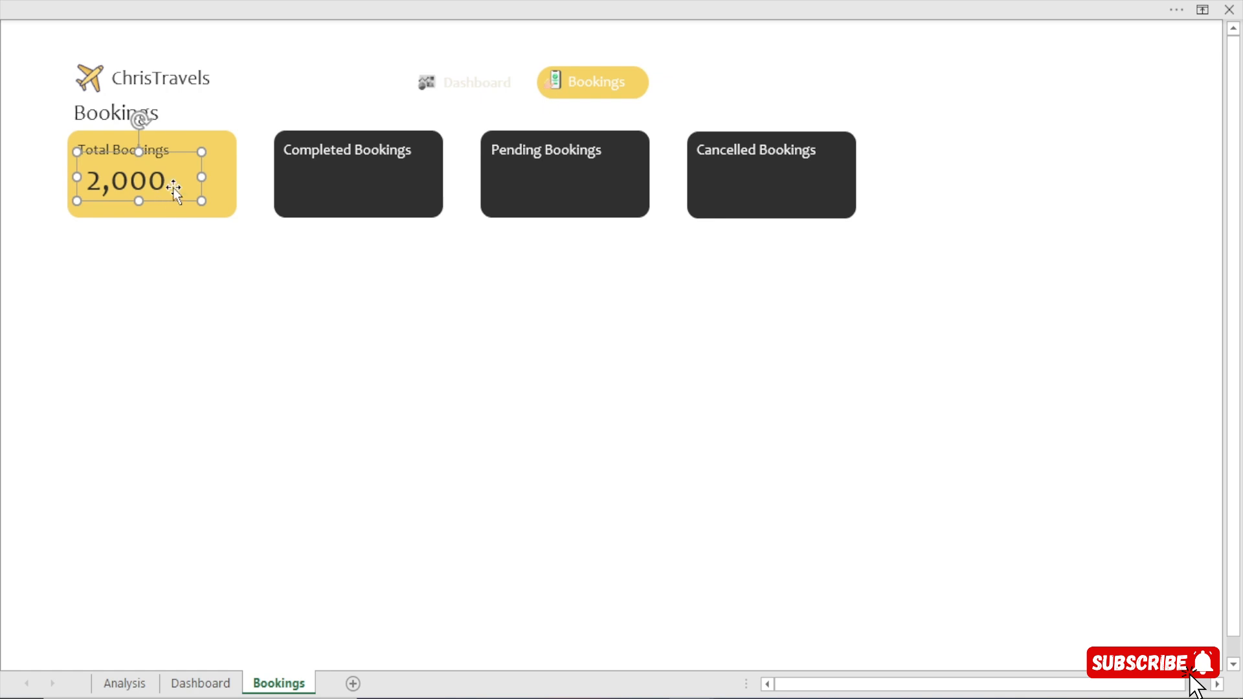
# Turn on the display of the formula bar.
pyautogui.click(503, 1)
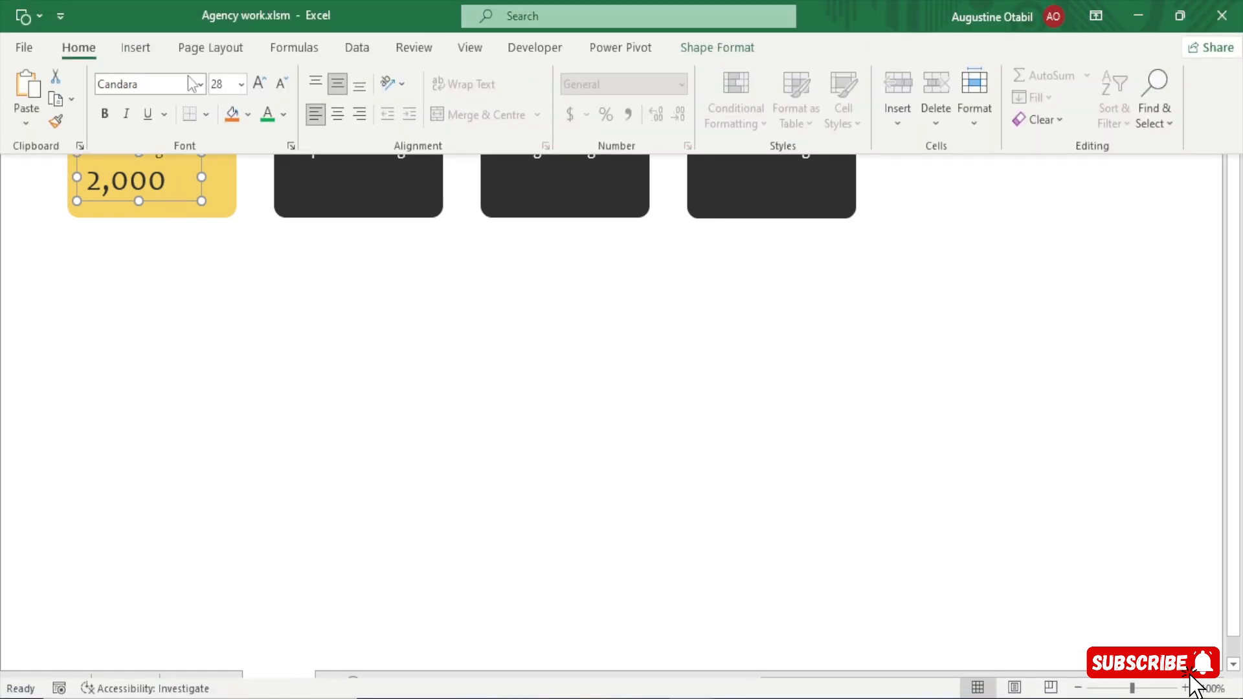
pyautogui.click(469, 50)
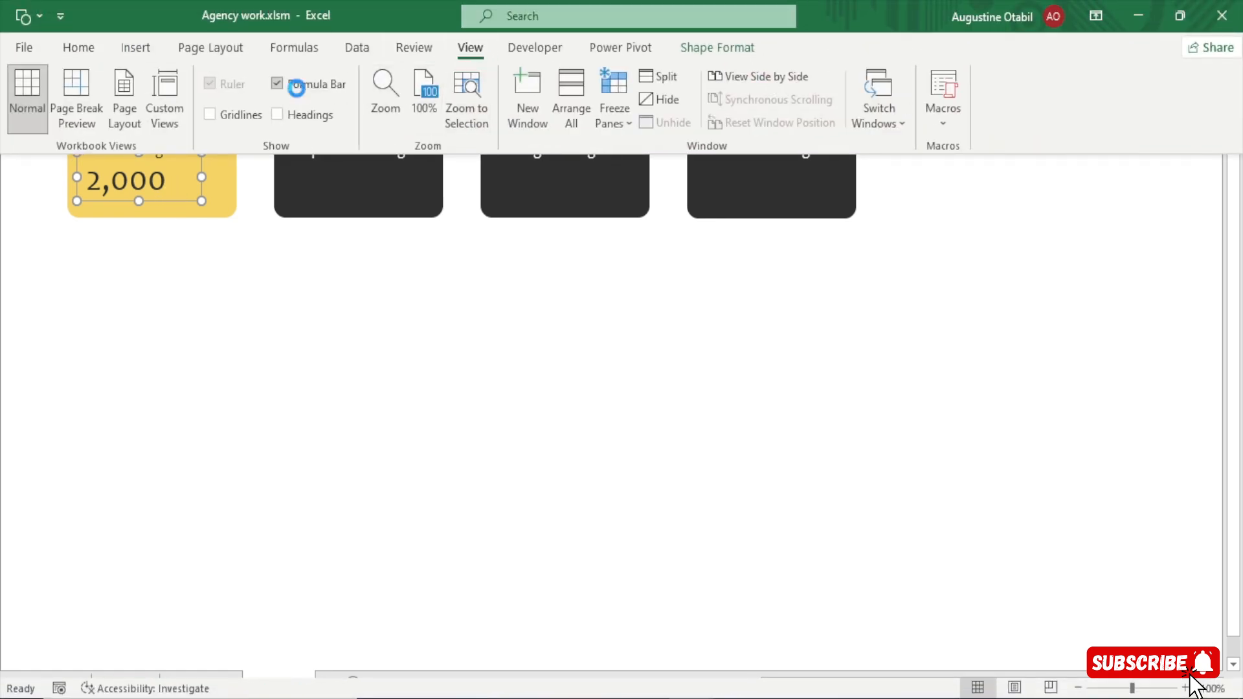
pyautogui.click(285, 85)
pyautogui.click(179, 253)
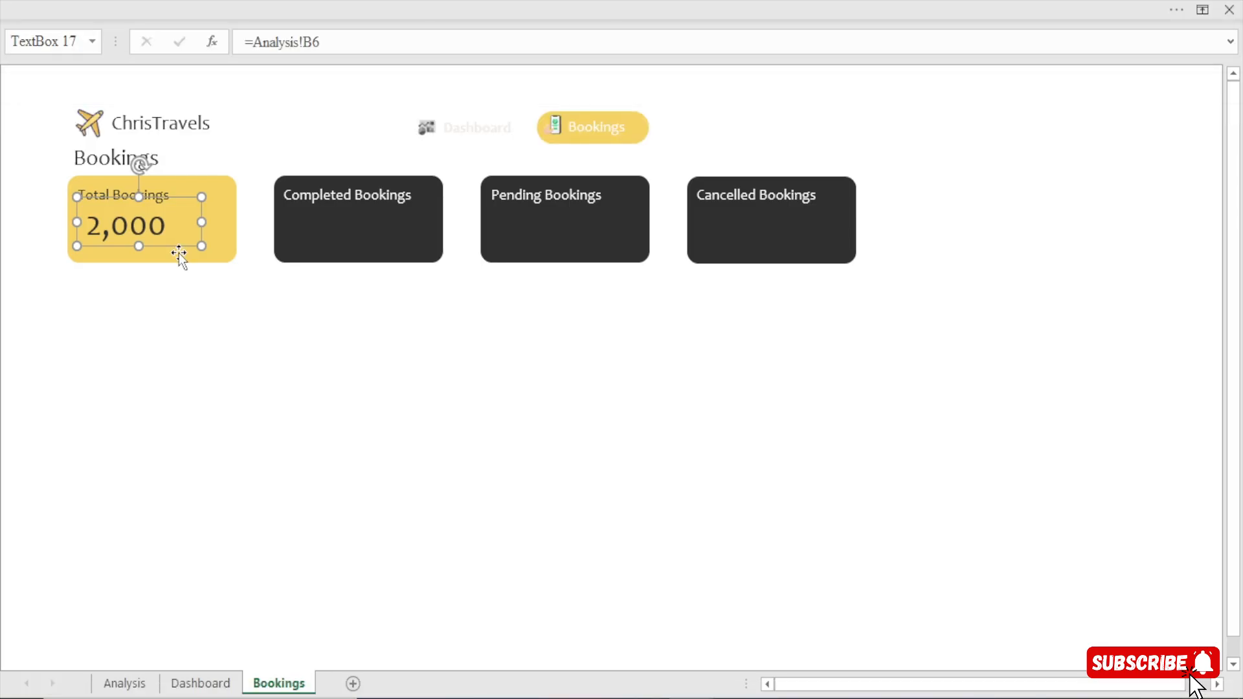
# Copy the Total Customers value text box from the Dashboard sheet onto the Completed Bookings card and position it under the title.
pyautogui.click(201, 683)
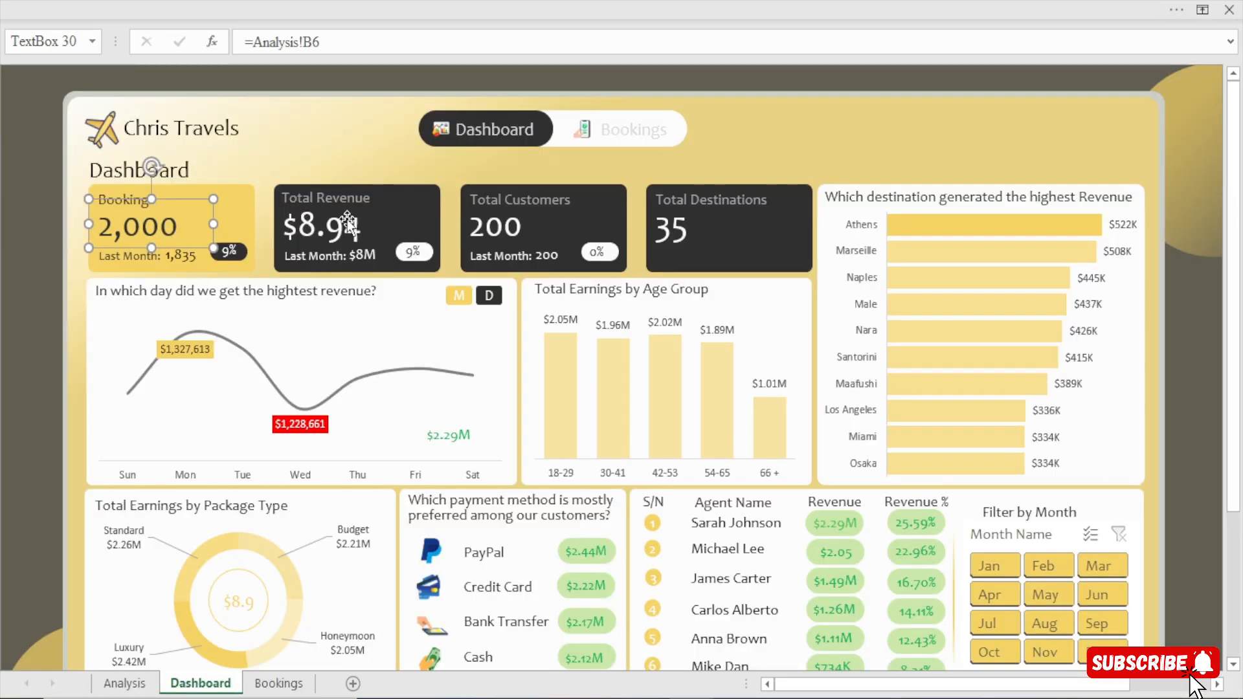
pyautogui.click(486, 228)
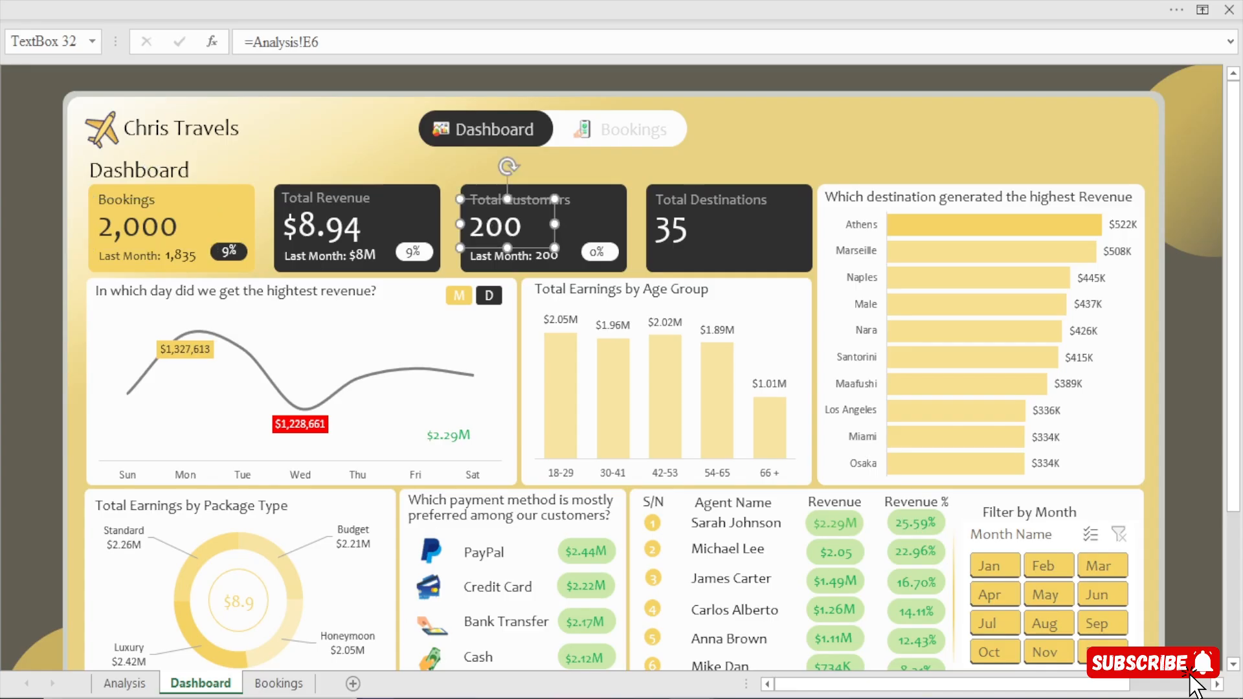
pyautogui.click(279, 683)
pyautogui.click(374, 229)
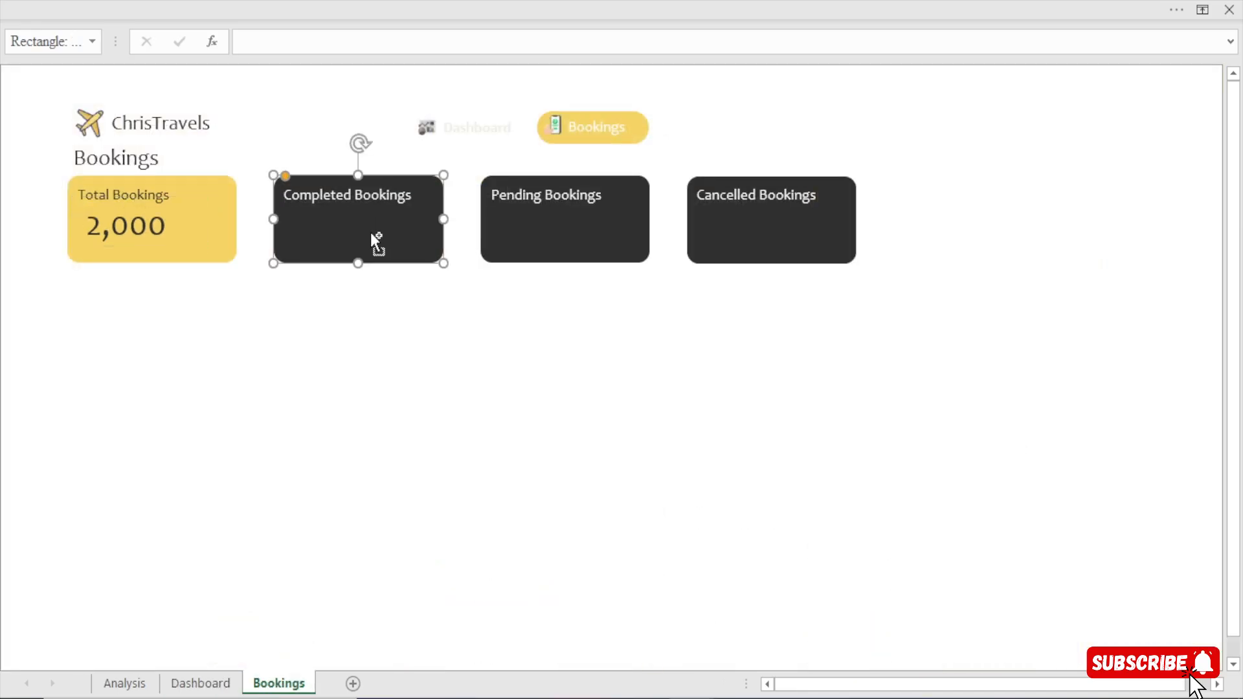
pyautogui.hotkey('ctrl', 'v')
pyautogui.moveTo(328, 206); pyautogui.dragTo(345, 242)
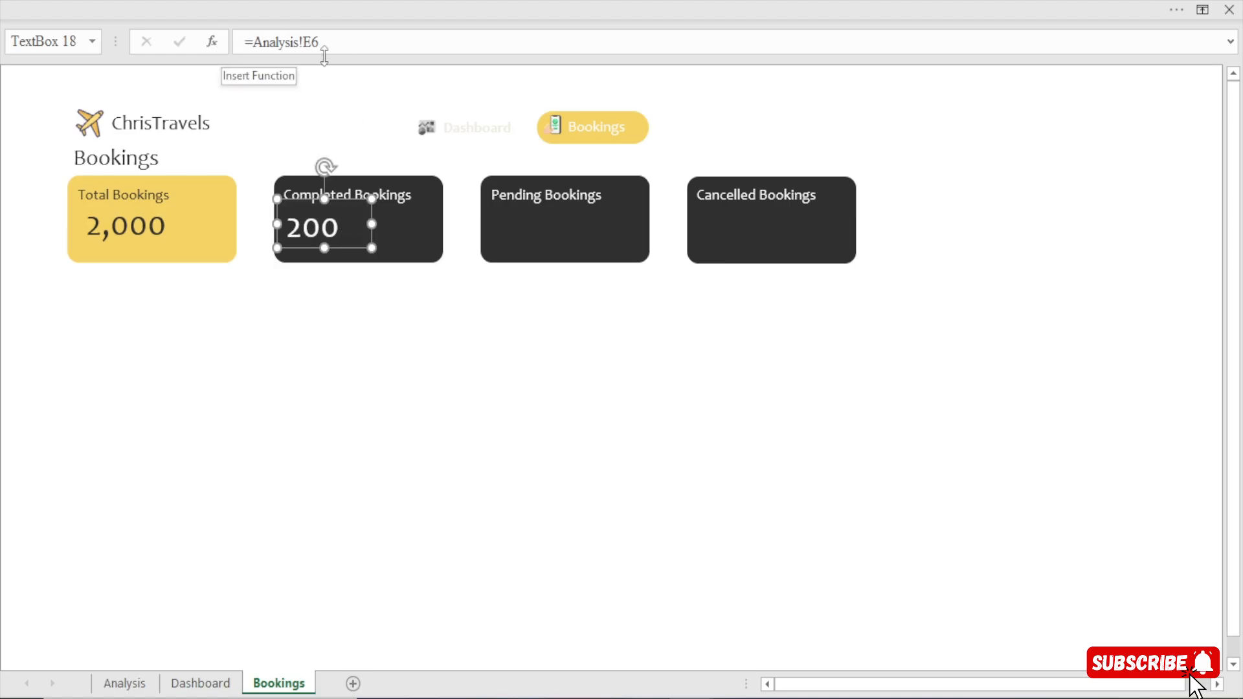
# Link the text box on the Completed Bookings card to =Analysis!BE6 and widen it slightly.
pyautogui.moveTo(317, 42); pyautogui.dragTo(177, 52)
pyautogui.write('=')
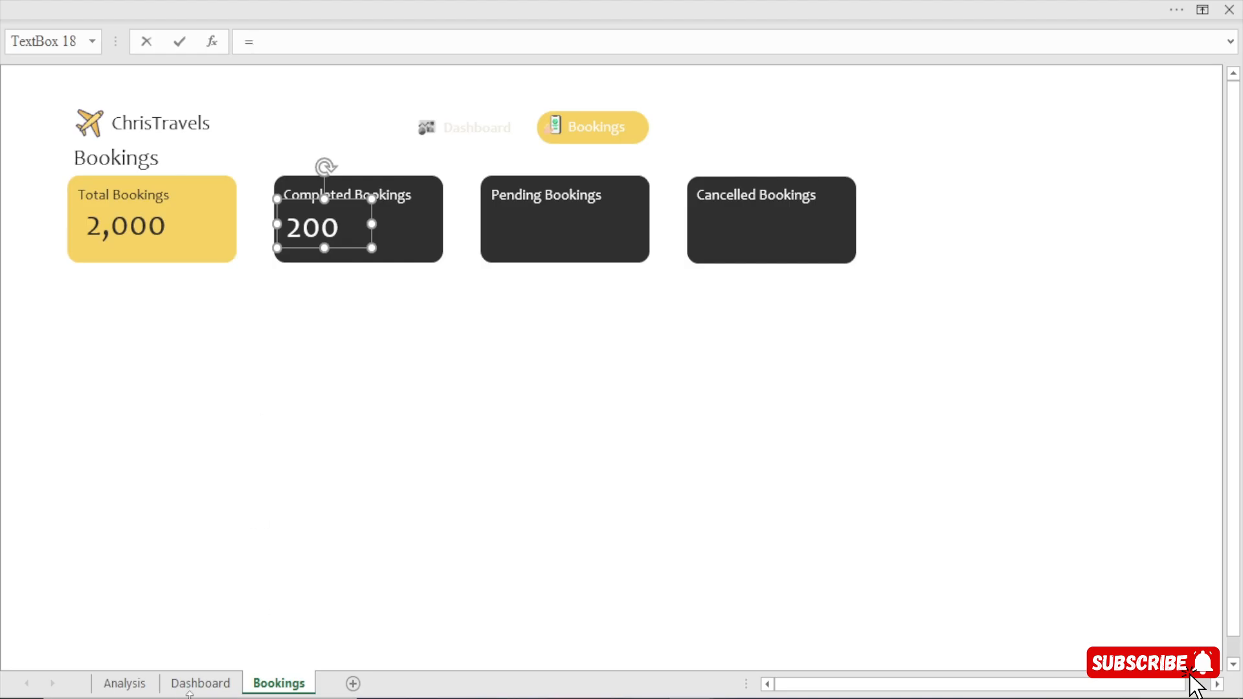
pyautogui.click(125, 683)
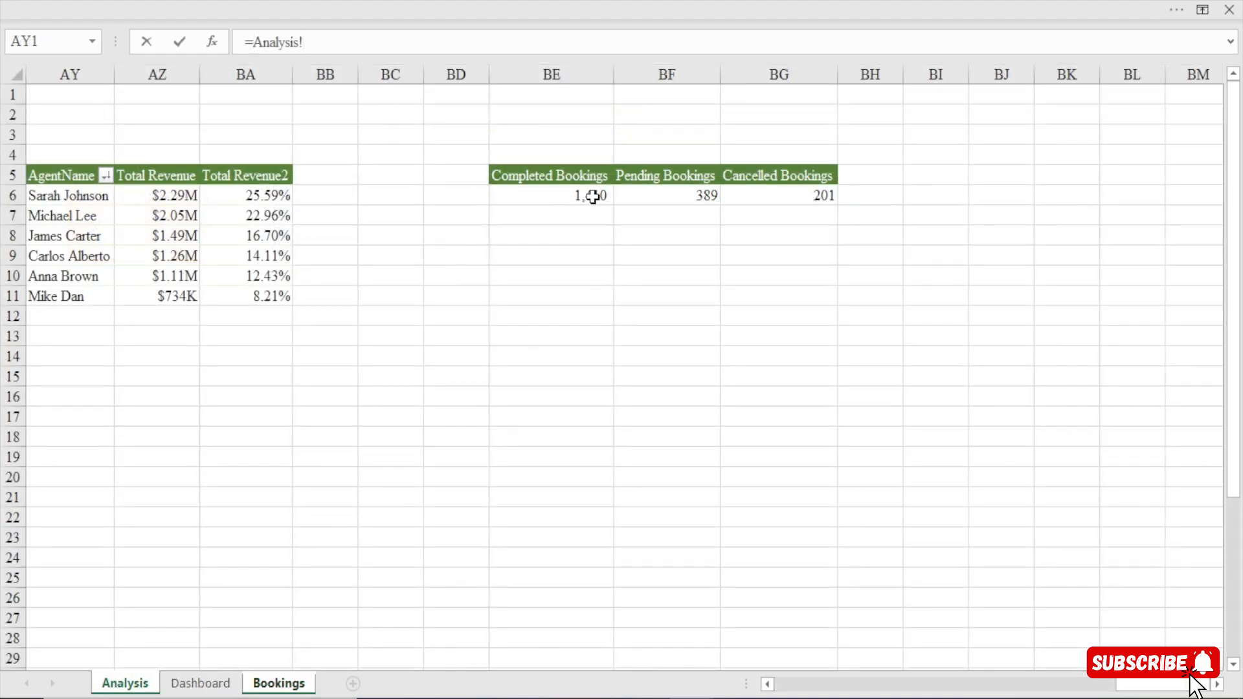
pyautogui.click(592, 196)
pyautogui.press('Return')
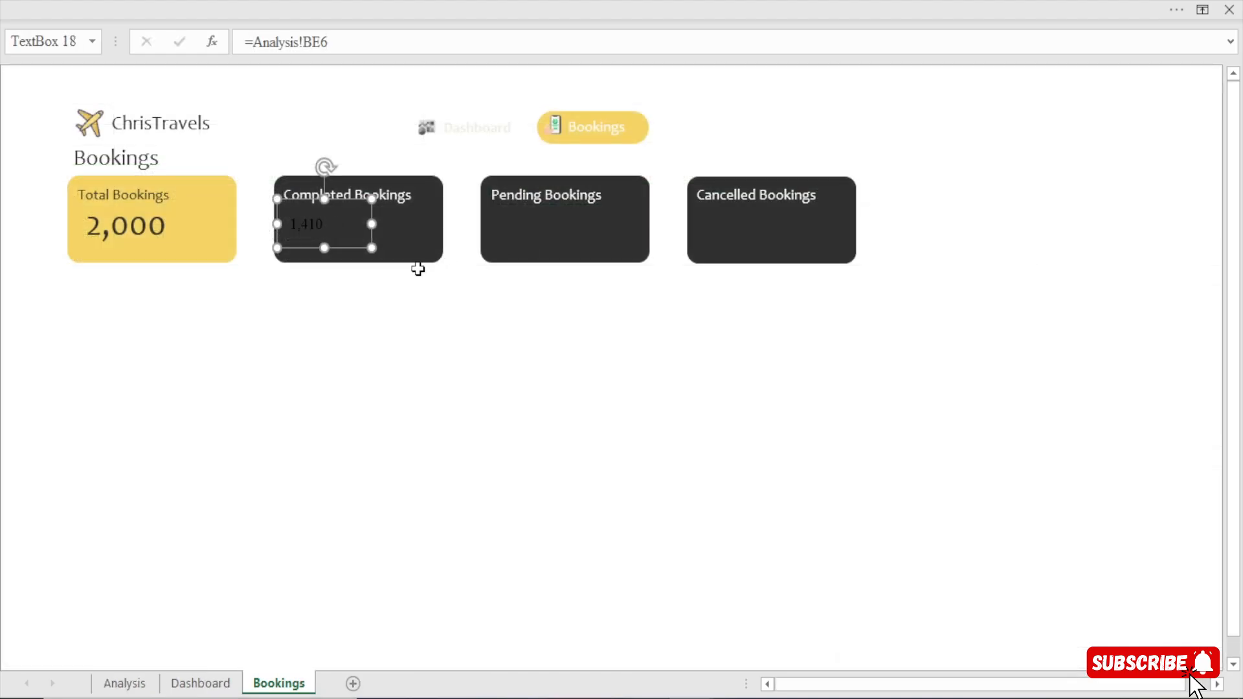
pyautogui.moveTo(367, 223); pyautogui.dragTo(374, 224)
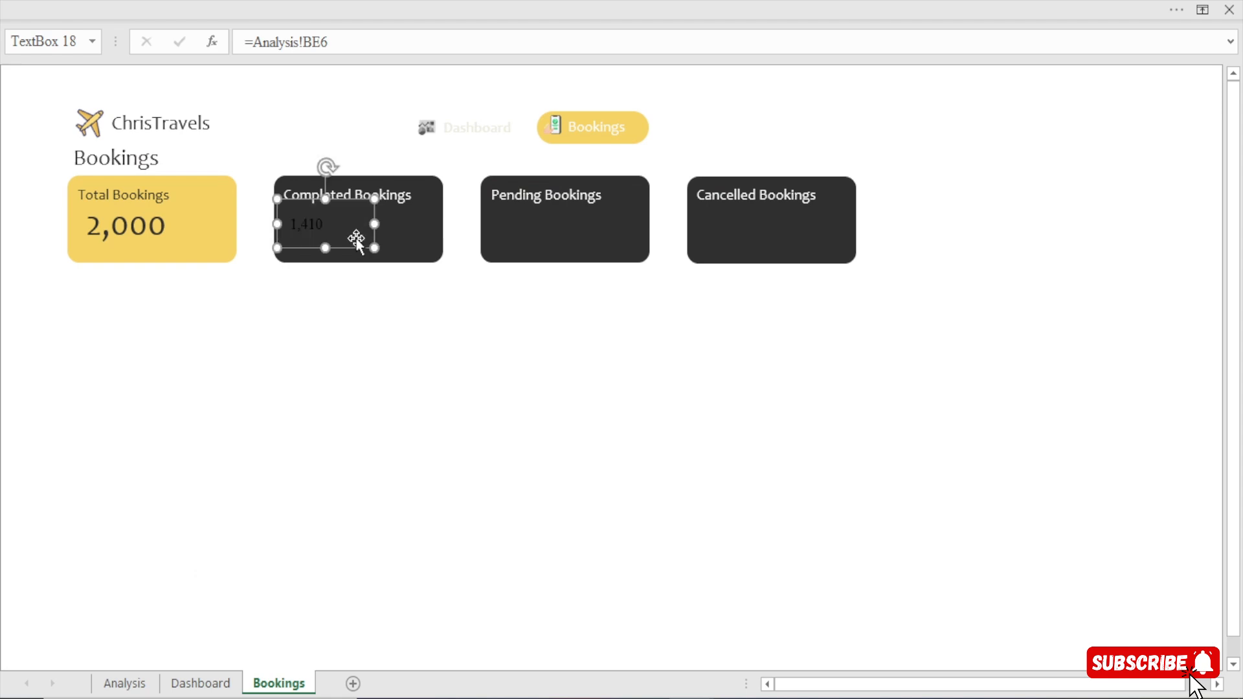
# Apply the Total Bookings value's formatting to the Completed Bookings value with Format Painter.
pyautogui.click(360, 1)
pyautogui.click(78, 47)
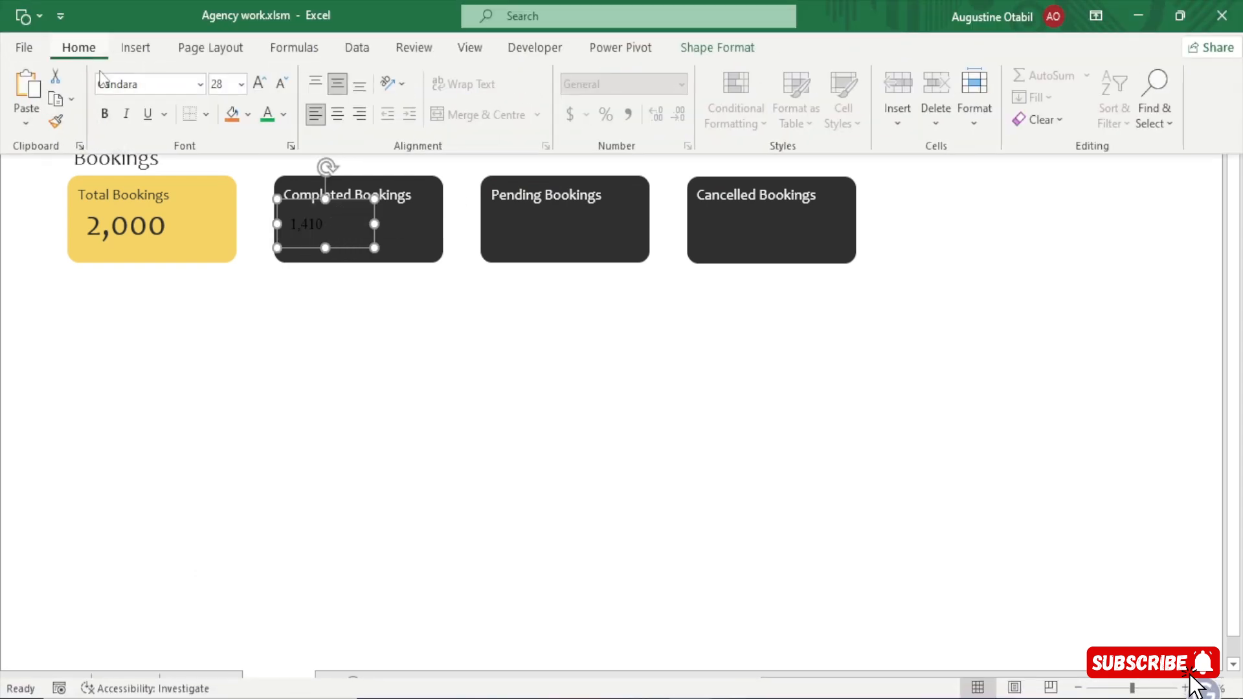
pyautogui.click(138, 227)
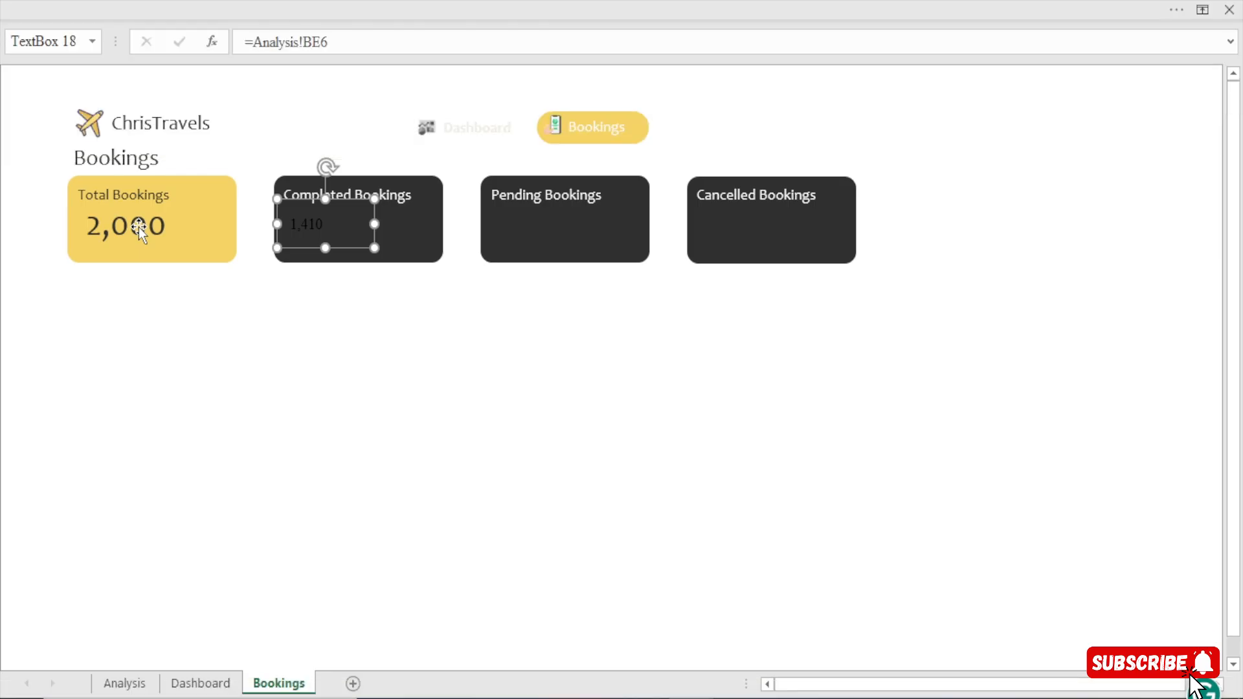
pyautogui.click(143, 208)
pyautogui.click(273, 4)
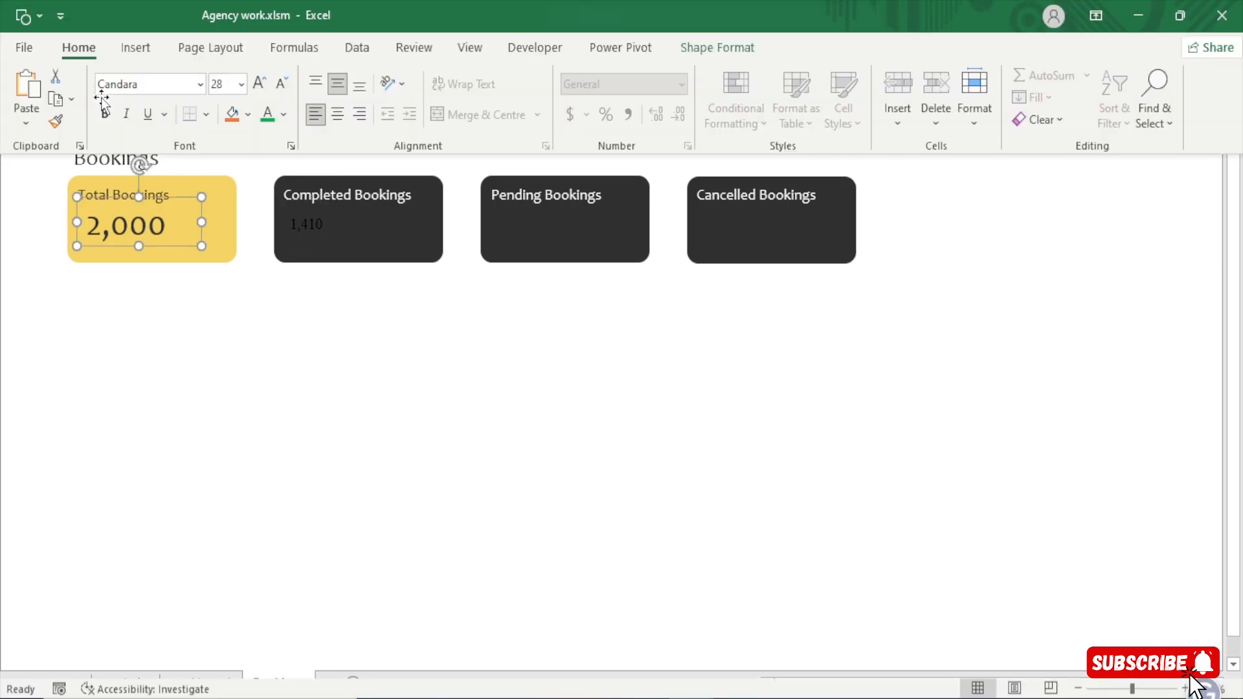
pyautogui.click(56, 123)
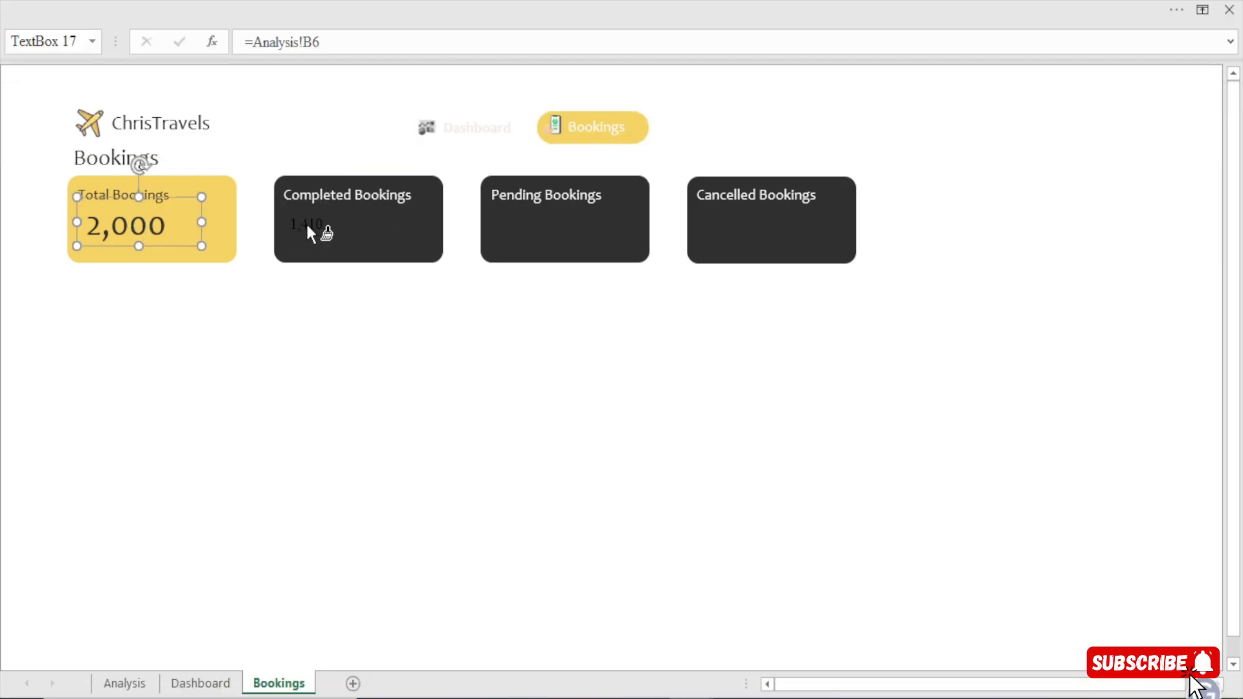
pyautogui.click(308, 231)
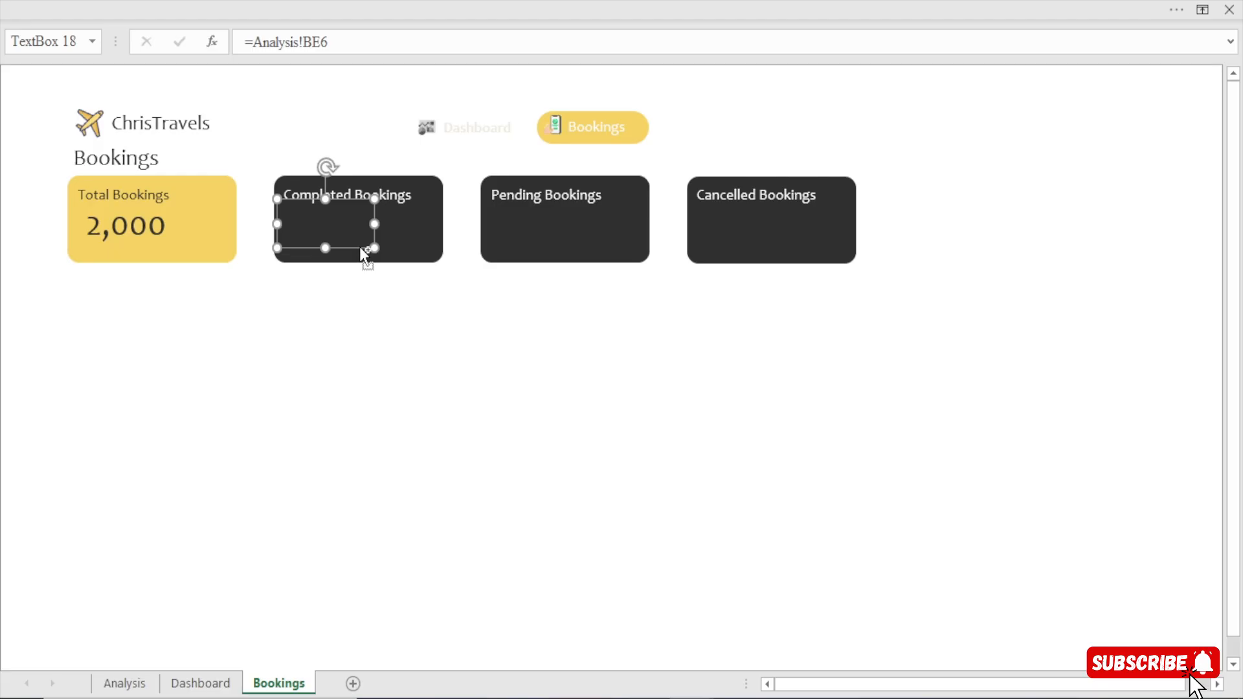
# Set the text fill of the Completed Bookings value to solid white.
pyautogui.hotkey('ctrl', '1')
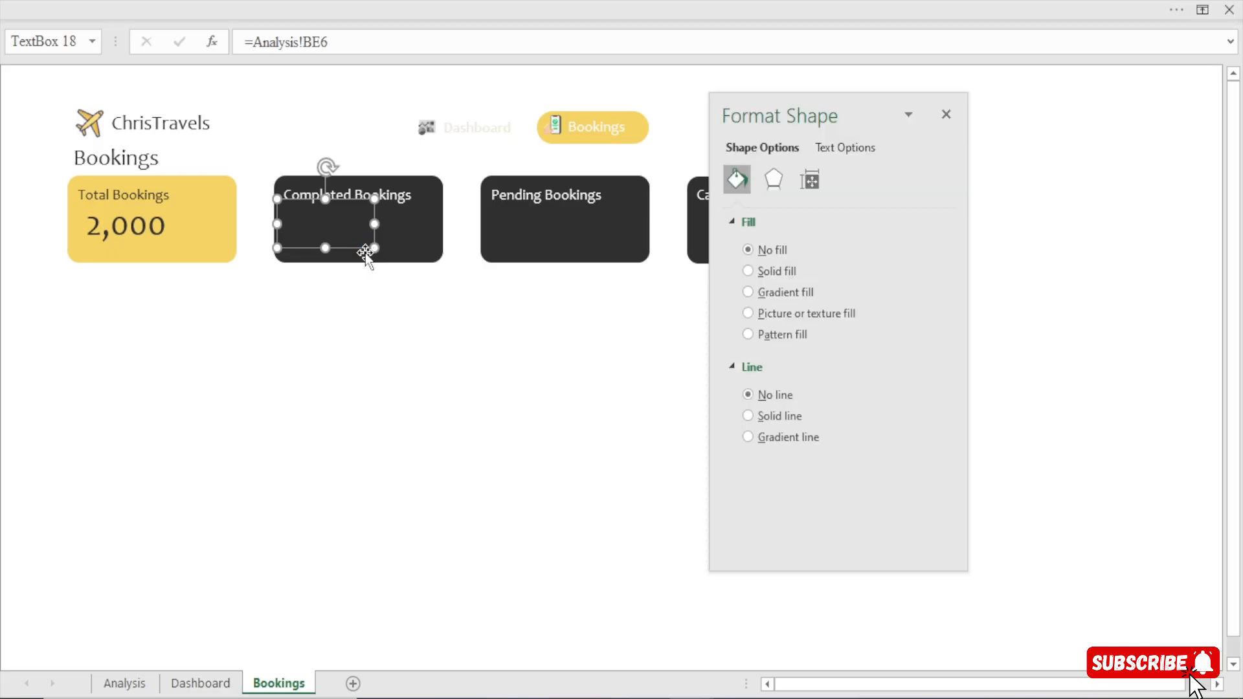
pyautogui.click(860, 153)
pyautogui.click(914, 370)
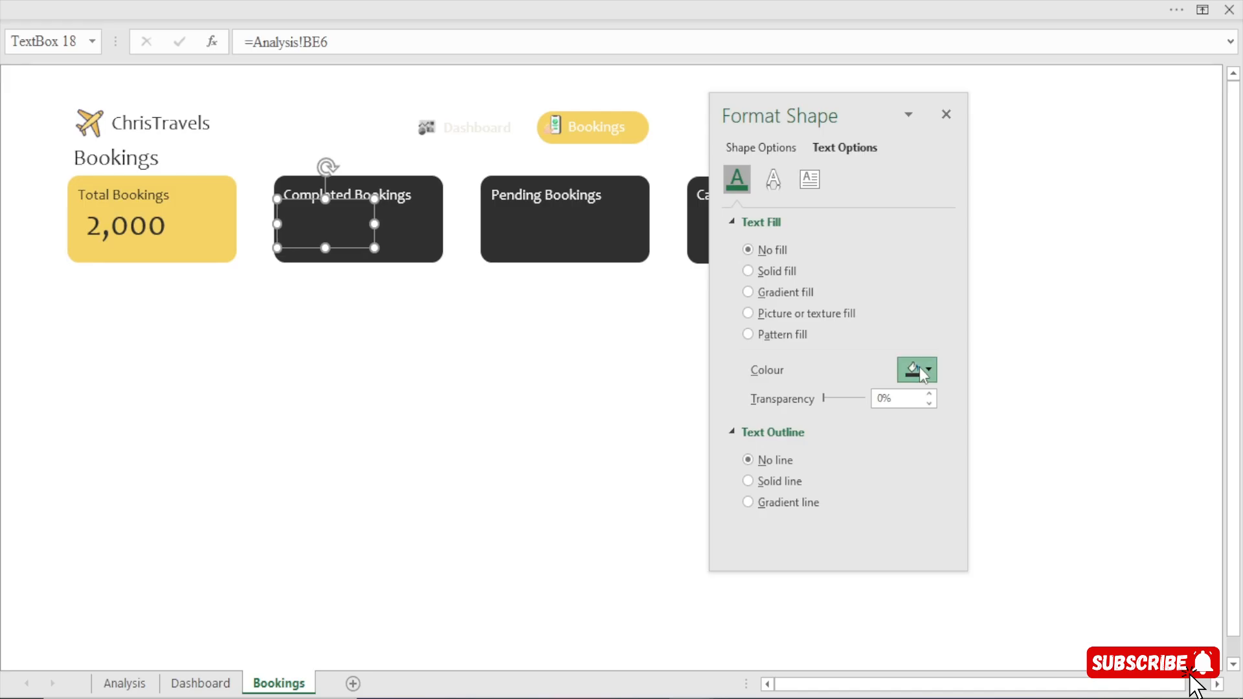
pyautogui.click(936, 605)
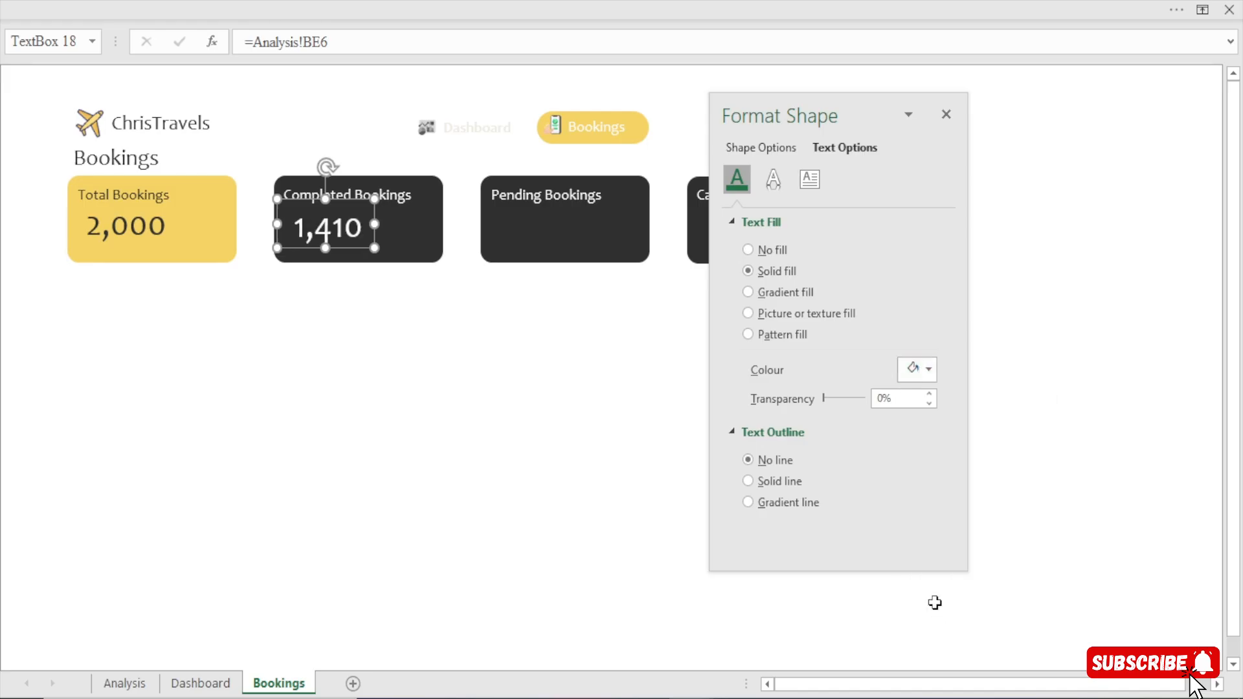
pyautogui.click(945, 115)
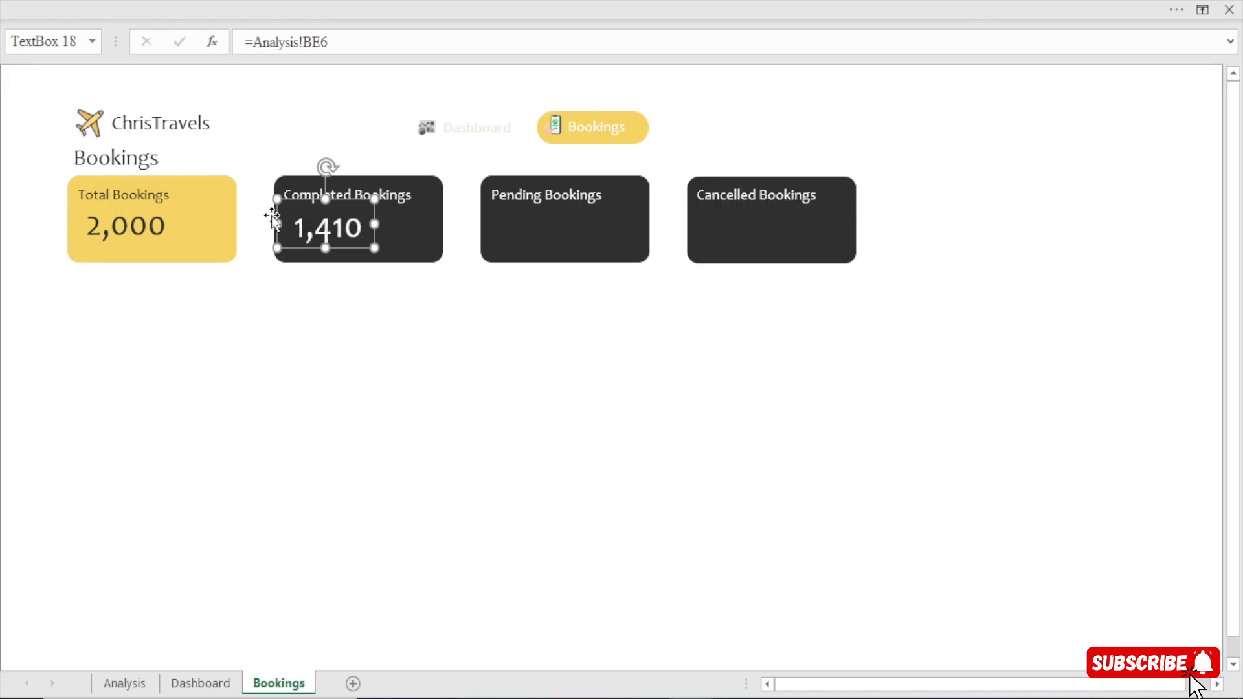
# Duplicate the Completed Bookings value text box onto the Pending Bookings card and link the copy to =Analysis!BF6.
pyautogui.hotkey('ctrl', 'd')
pyautogui.moveTo(348, 249); pyautogui.dragTo(538, 239)
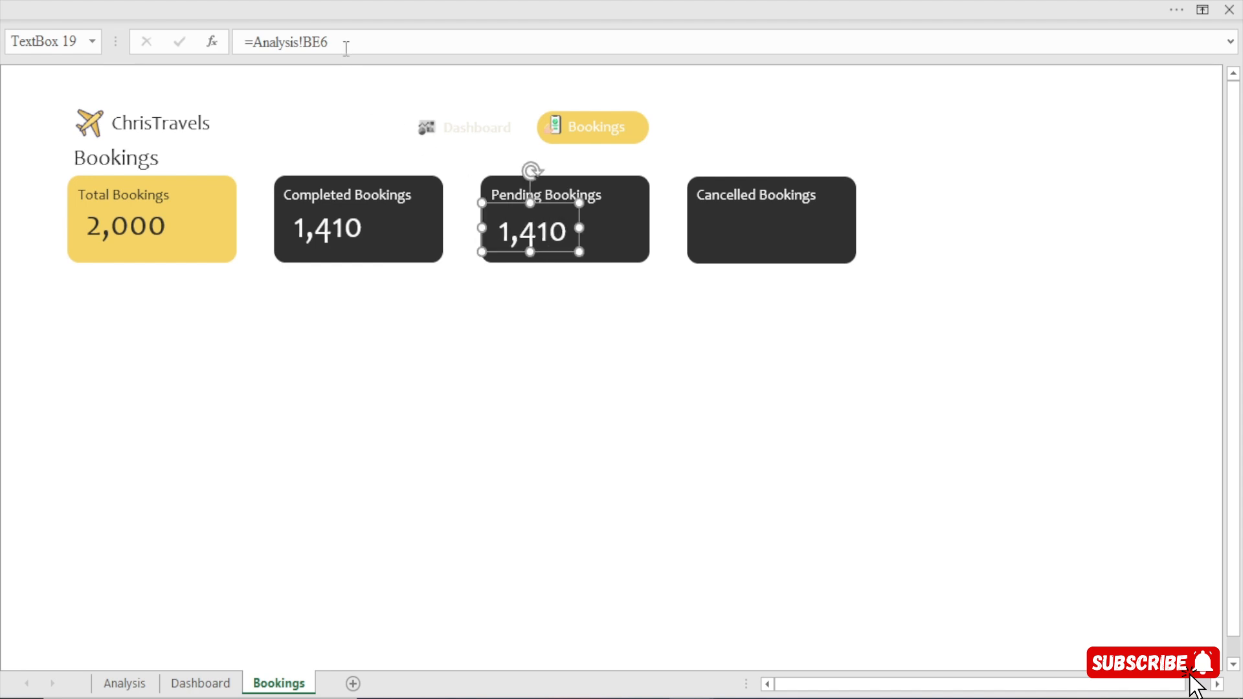
pyautogui.moveTo(346, 48); pyautogui.dragTo(3, 36)
pyautogui.write('=')
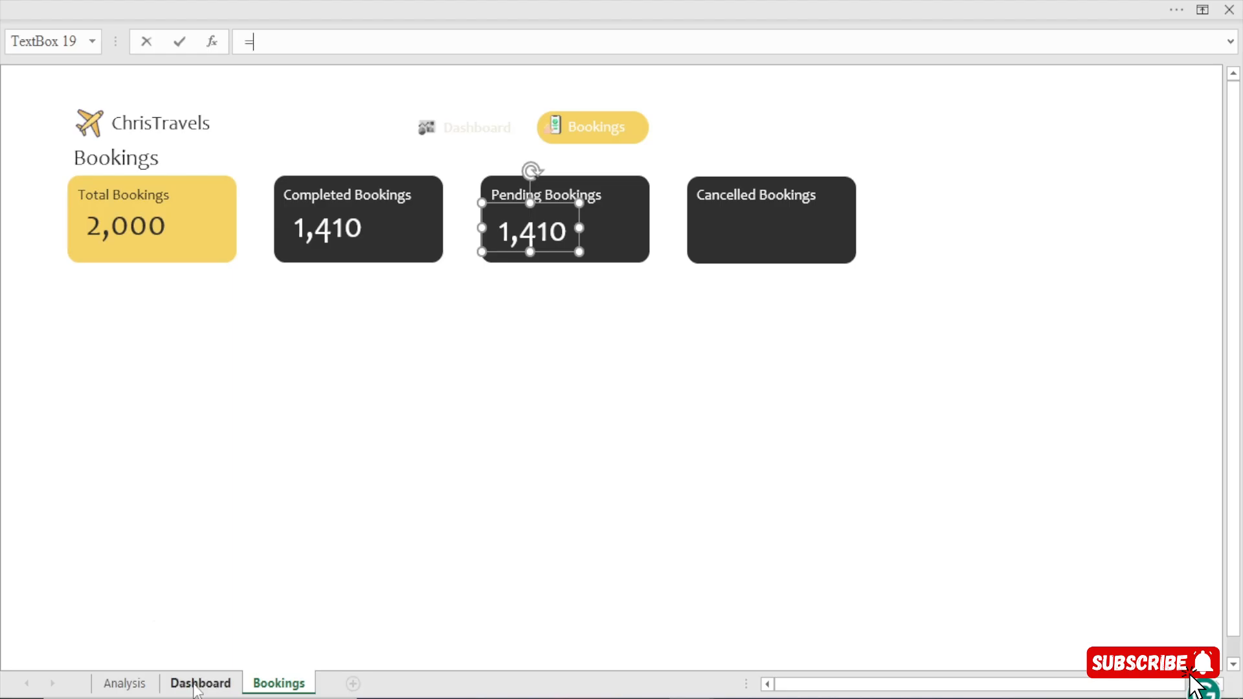
pyautogui.click(125, 683)
pyautogui.click(667, 192)
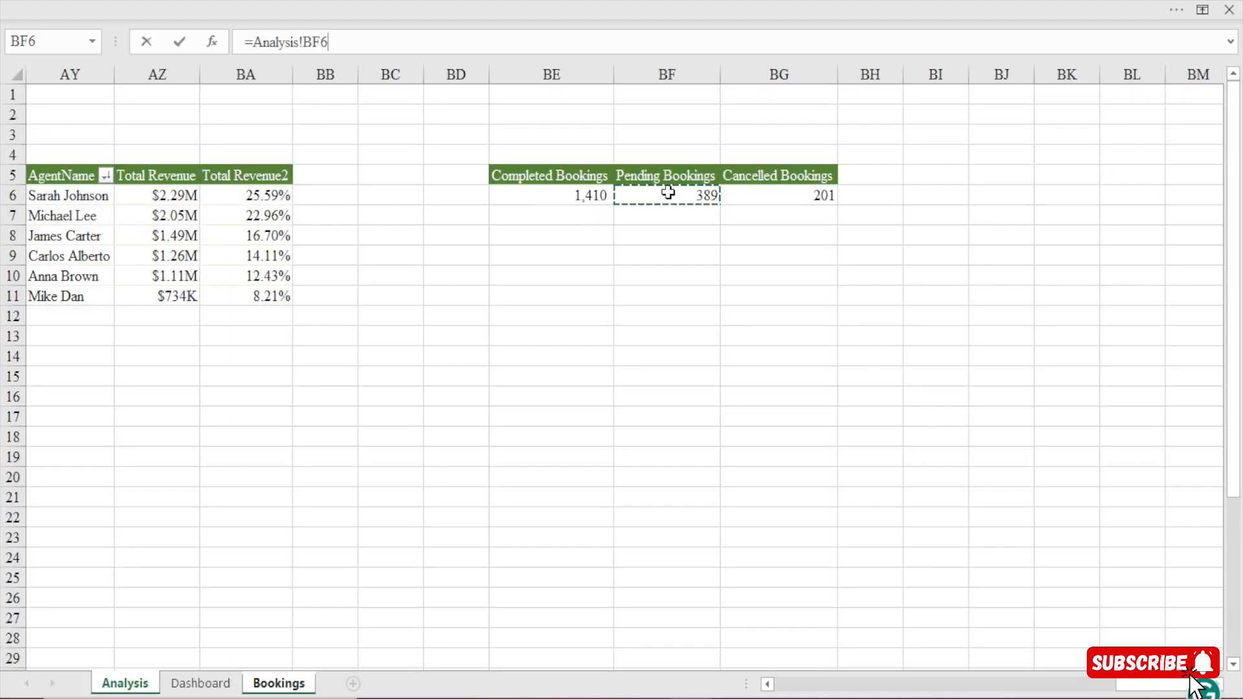
pyautogui.press('Return')
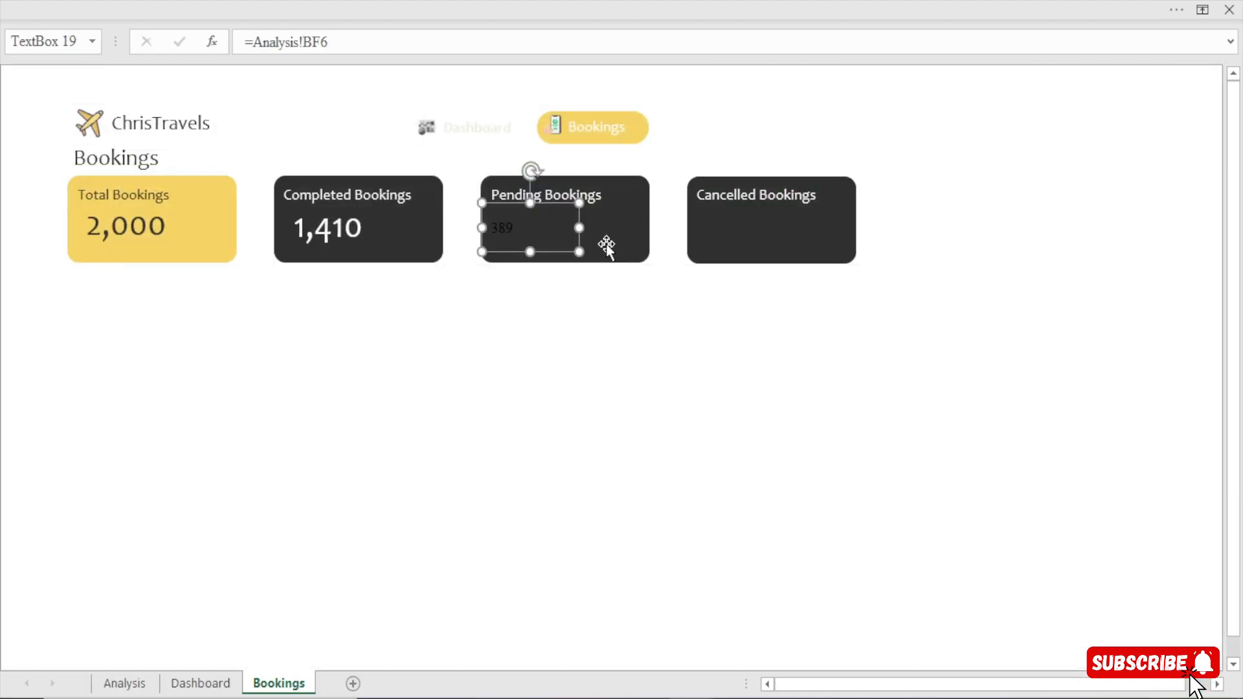
# Duplicate the Pending Bookings value text box and place the copy on the Cancelled Bookings card.
pyautogui.click(327, 231)
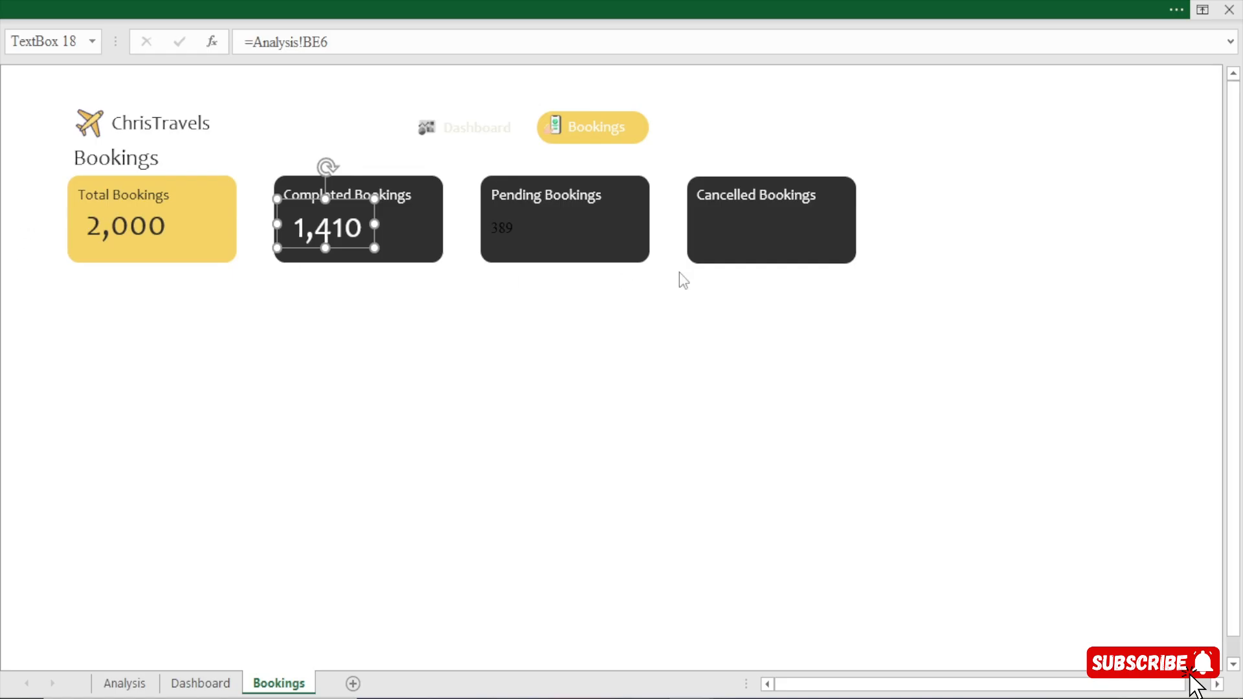
pyautogui.click(503, 233)
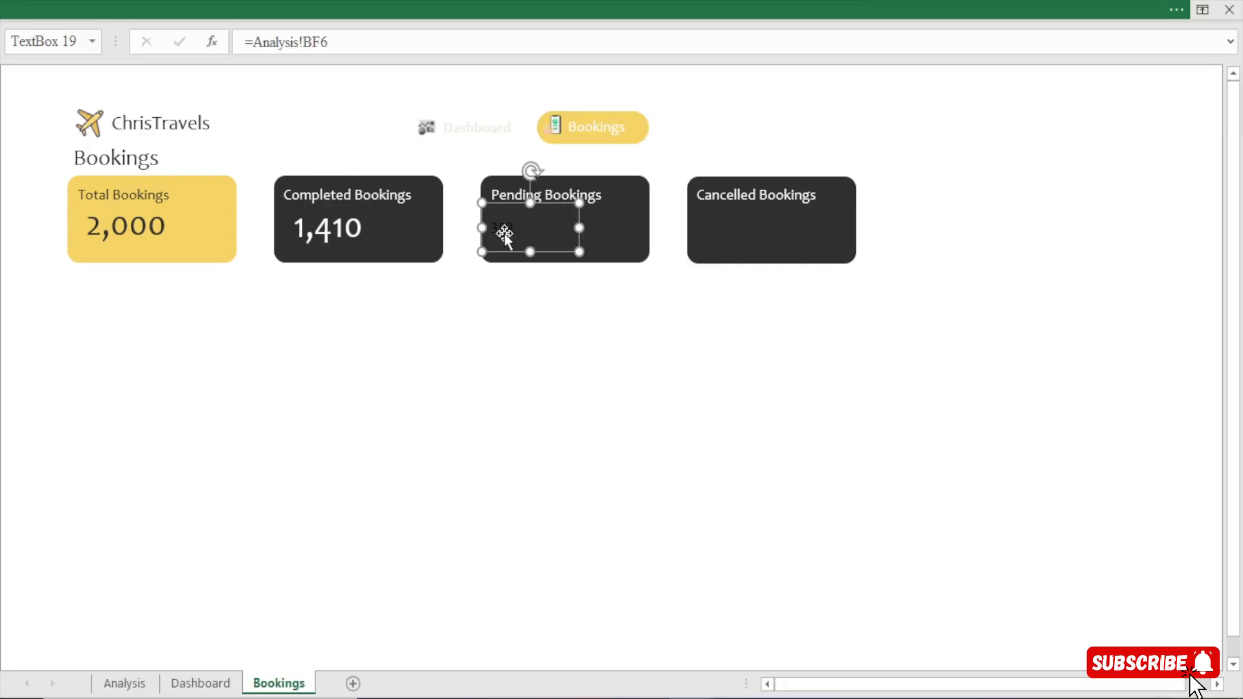
pyautogui.hotkey('ctrl', 'd')
pyautogui.moveTo(576, 242); pyautogui.dragTo(783, 228)
pyautogui.click(476, 9)
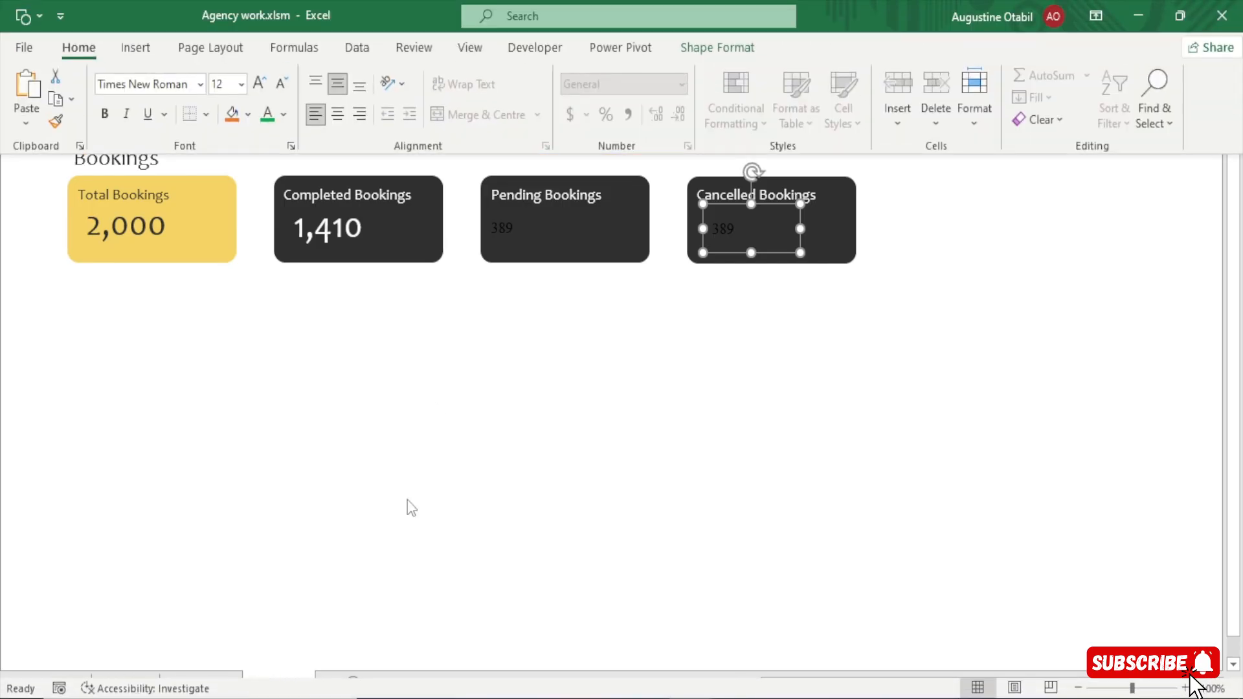
pyautogui.click(408, 503)
# Link the text box on the Cancelled Bookings card to =Analysis!BG6.
pyautogui.moveTo(336, 44); pyautogui.dragTo(148, 52)
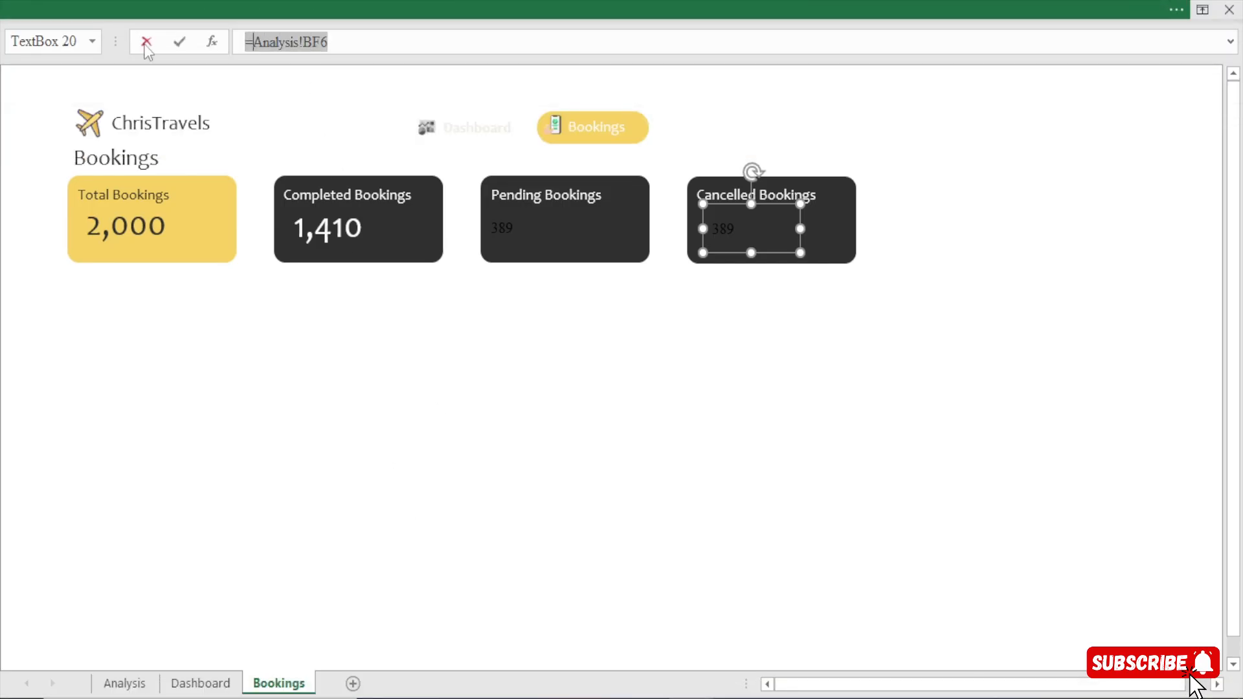
pyautogui.write('=')
pyautogui.click(125, 683)
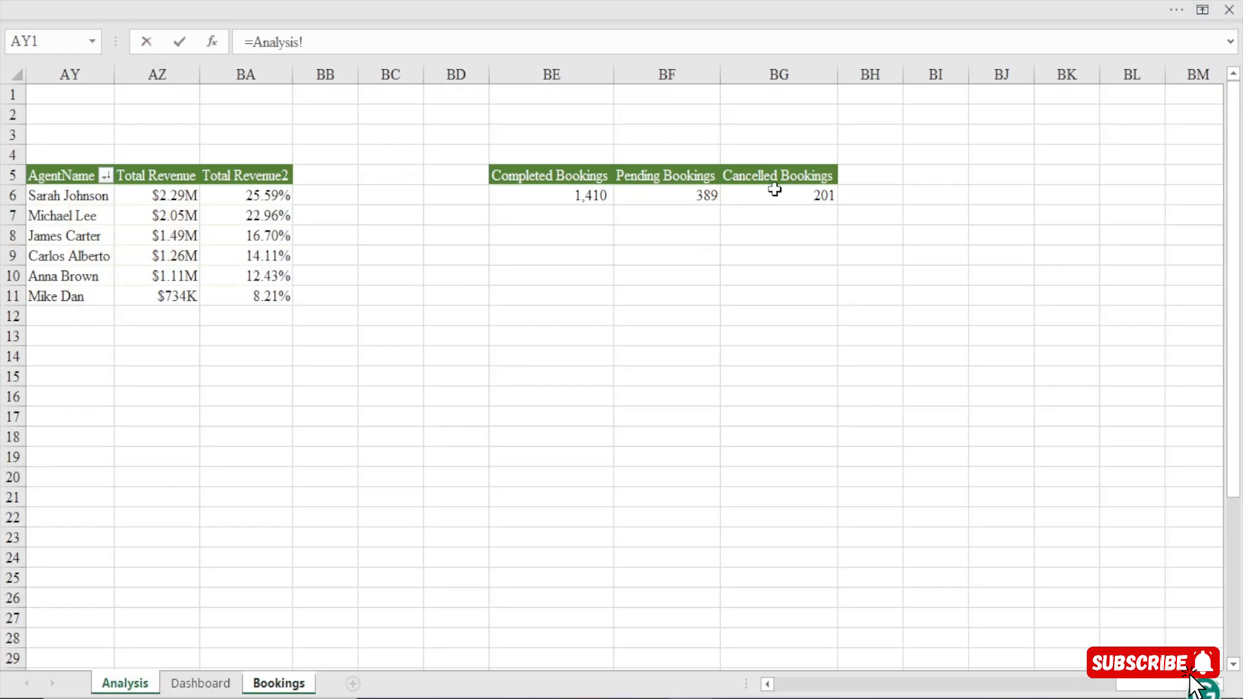
pyautogui.click(775, 189)
pyautogui.press('Return')
# Apply the Completed Bookings value's formatting to the Pending and Cancelled Bookings values with Format Painter.
pyautogui.click(341, 230)
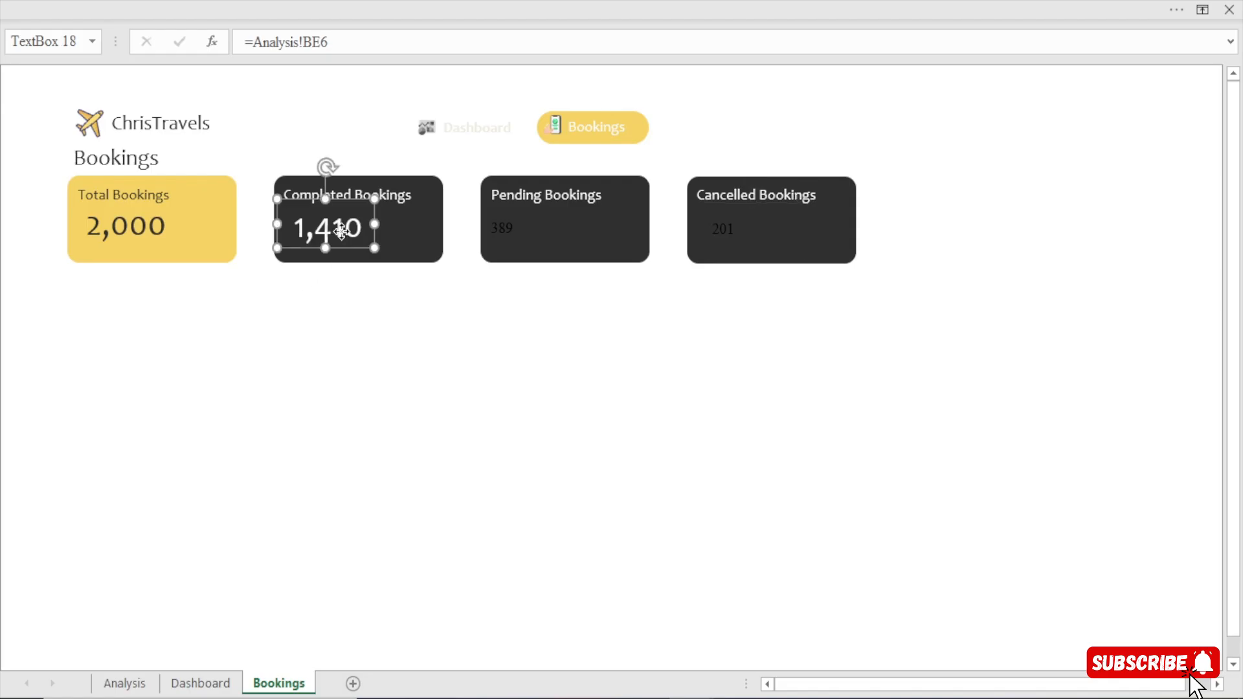
pyautogui.click(436, 14)
pyautogui.click(56, 123)
pyautogui.click(511, 229)
pyautogui.click(722, 231)
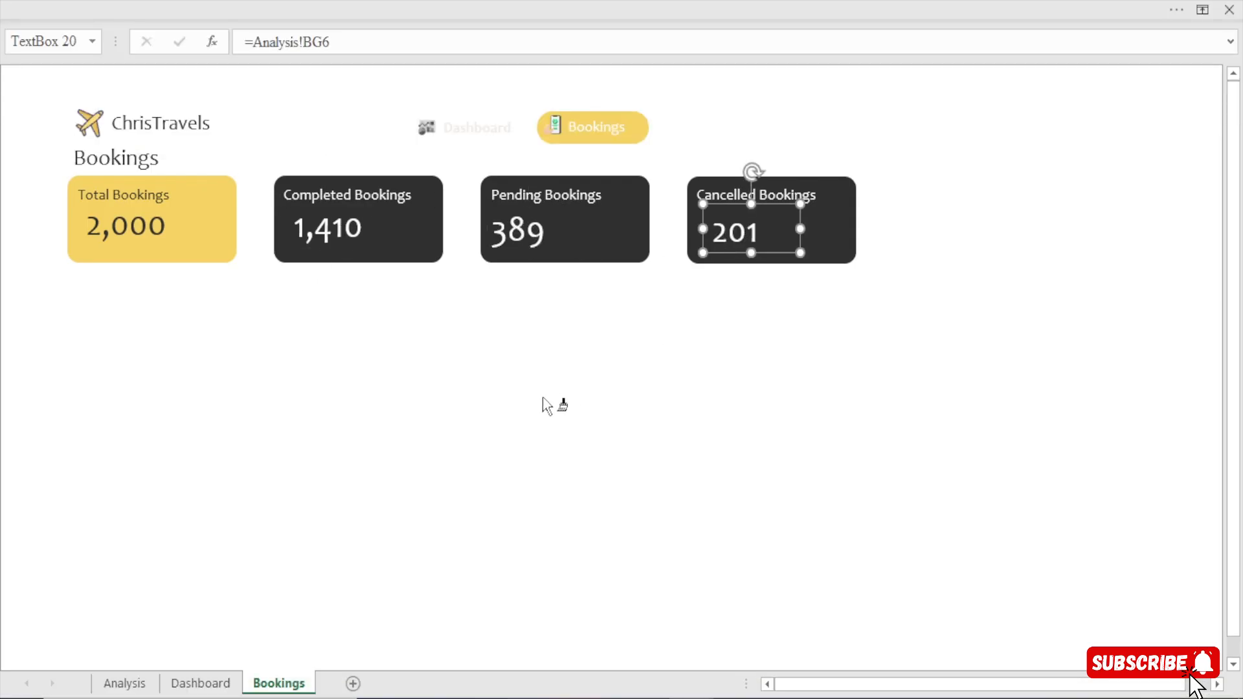
# Align the tops of the four value text boxes on the Total, Completed, Pending and Cancelled Bookings cards.
pyautogui.click(530, 239)
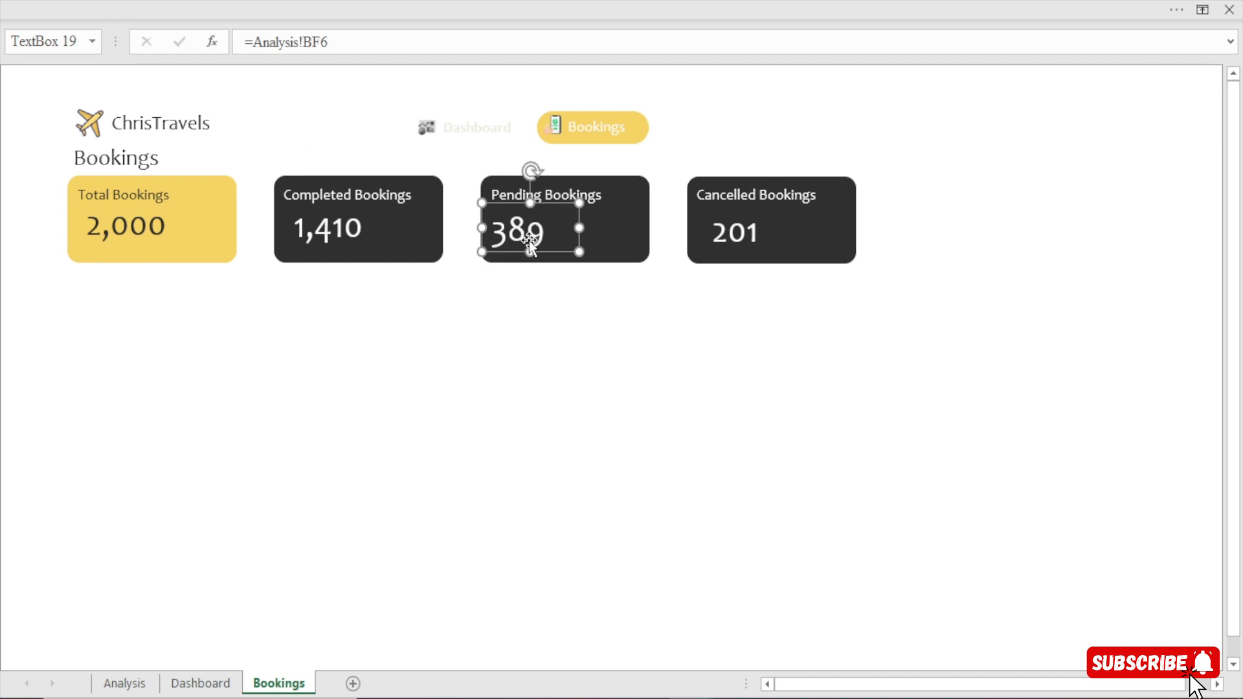
pyautogui.click(130, 231)
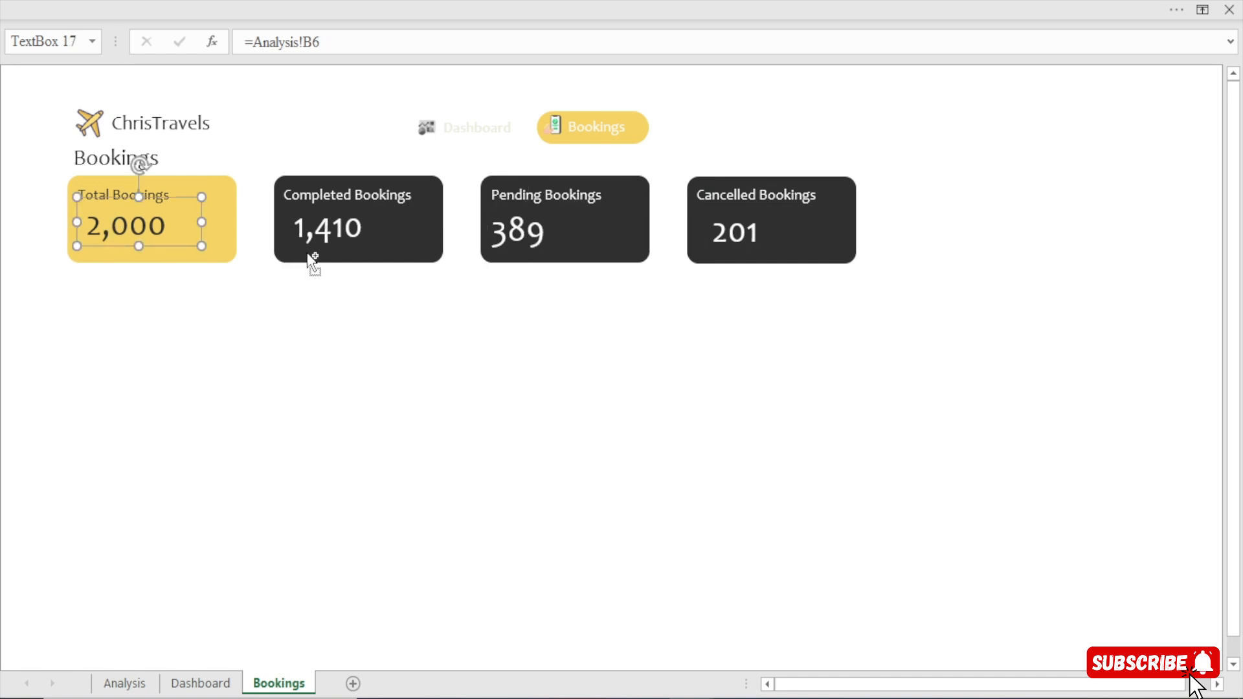
pyautogui.keyDown('ctrl'); pyautogui.click(323, 234); pyautogui.keyUp('ctrl')
pyautogui.keyDown('ctrl'); pyautogui.click(538, 239); pyautogui.keyUp('ctrl')
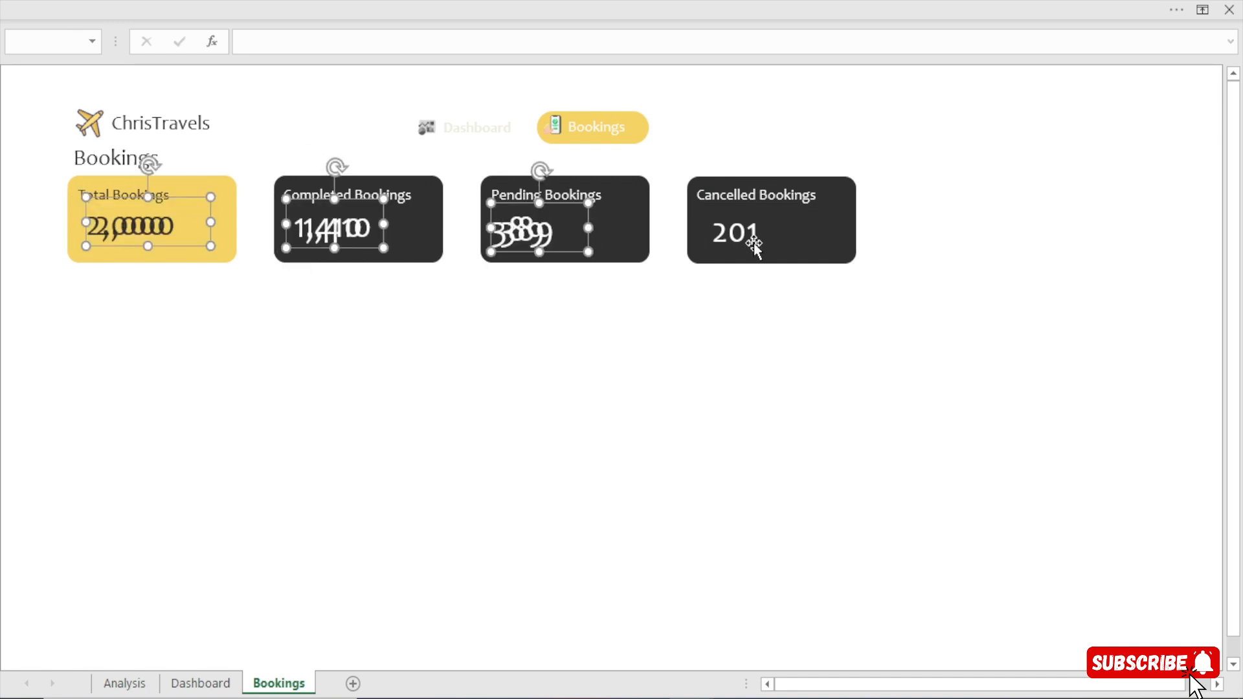
pyautogui.keyDown('ctrl'); pyautogui.click(754, 243); pyautogui.keyUp('ctrl')
pyautogui.click(755, 7)
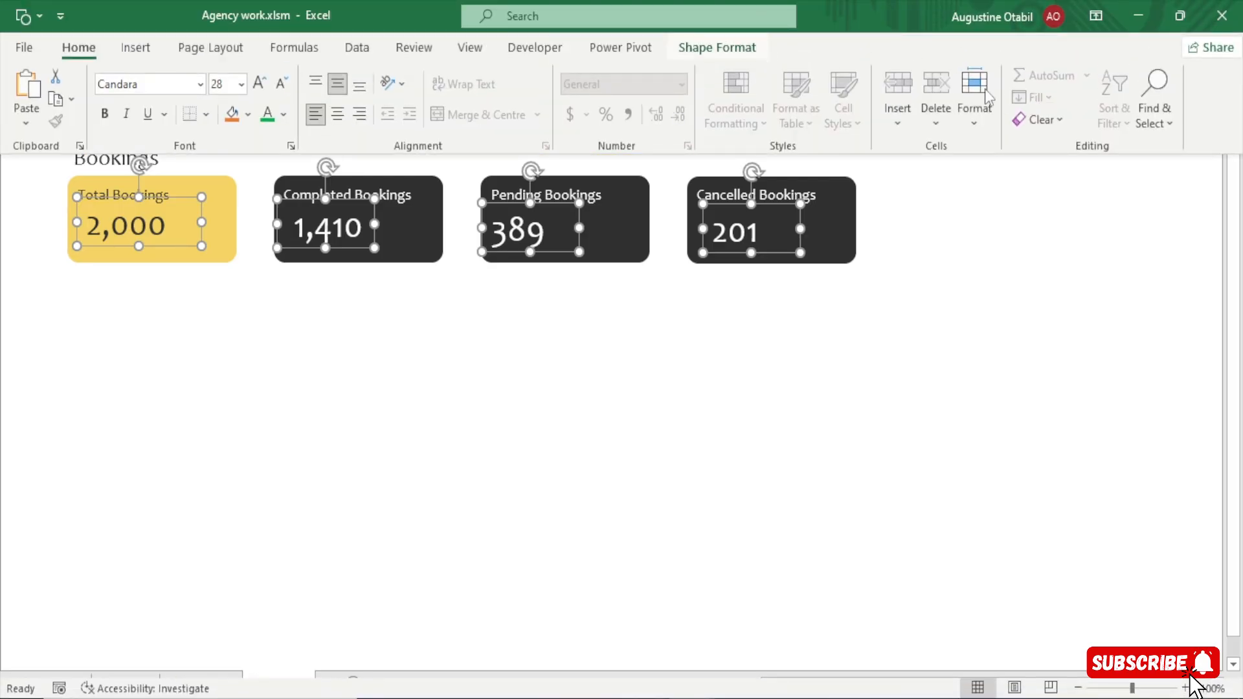
pyautogui.click(1013, 76)
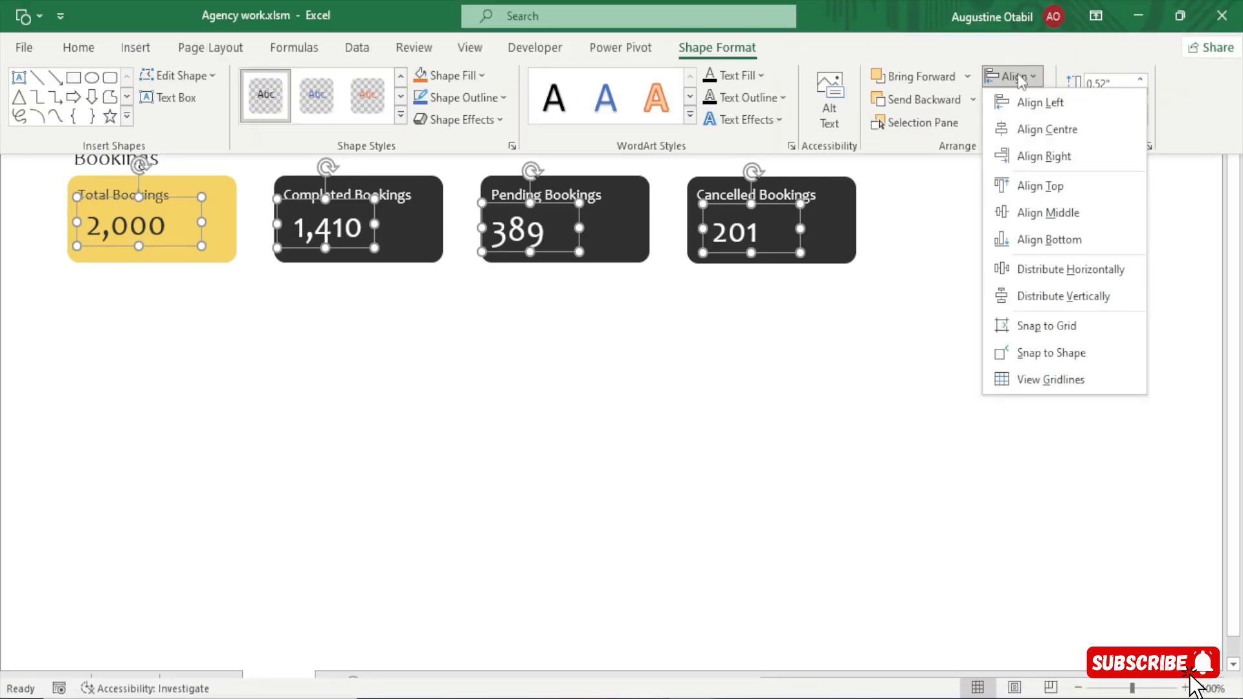
pyautogui.click(1048, 186)
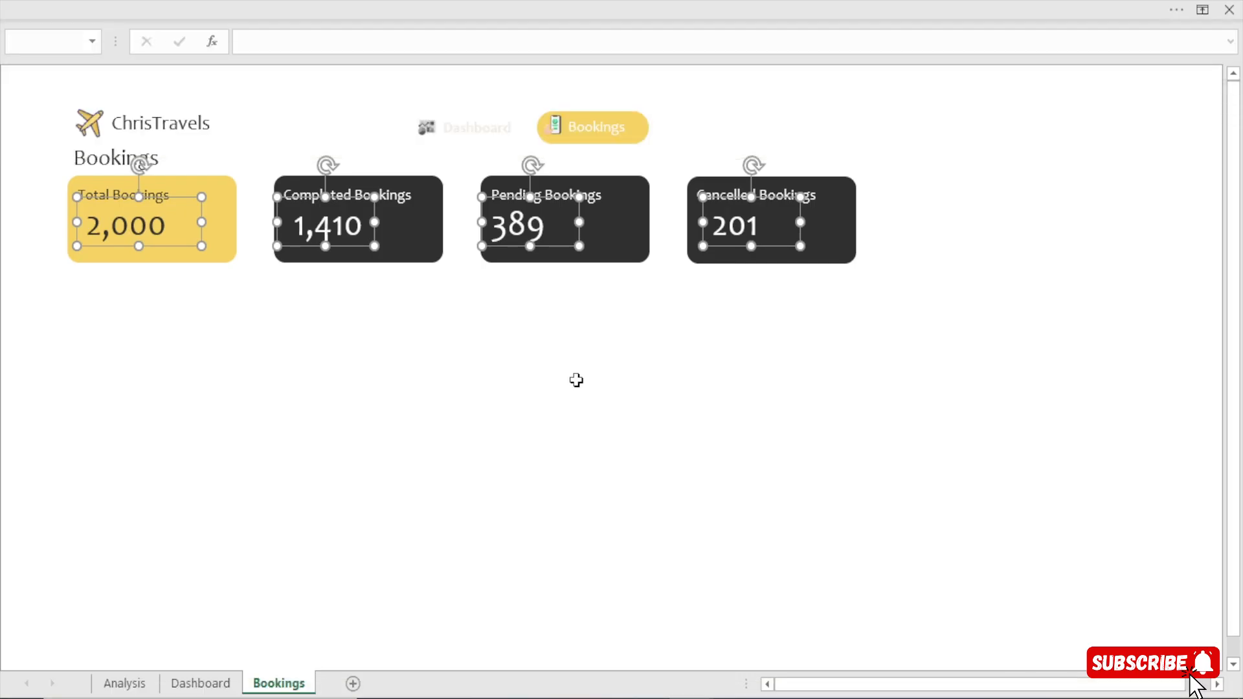
pyautogui.click(576, 380)
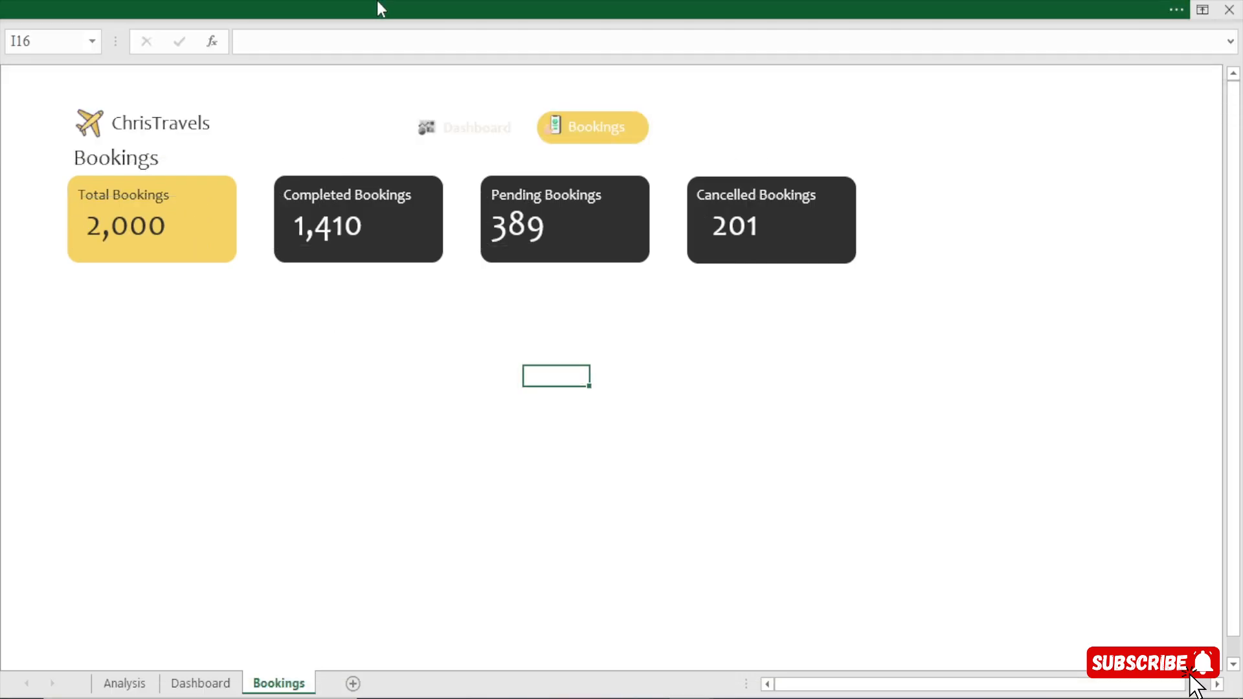
# Hide the formula bar to give the Bookings sheet more room.
pyautogui.click(379, 2)
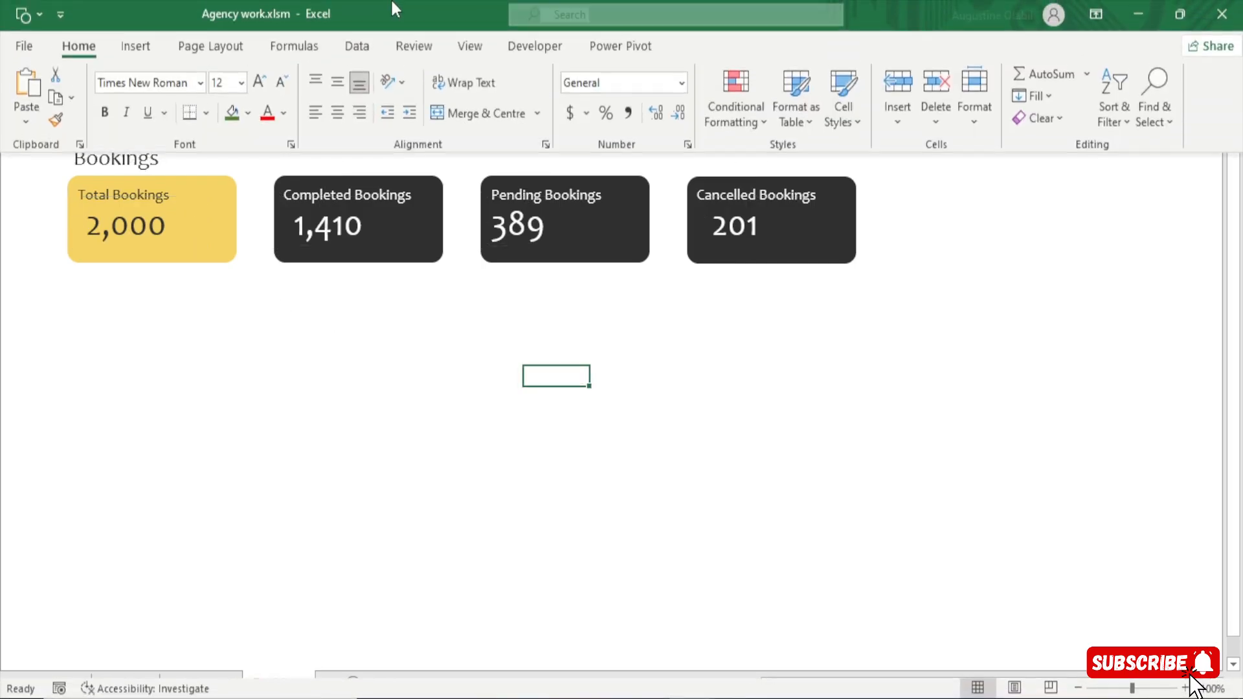
pyautogui.click(471, 49)
pyautogui.click(301, 89)
pyautogui.click(252, 379)
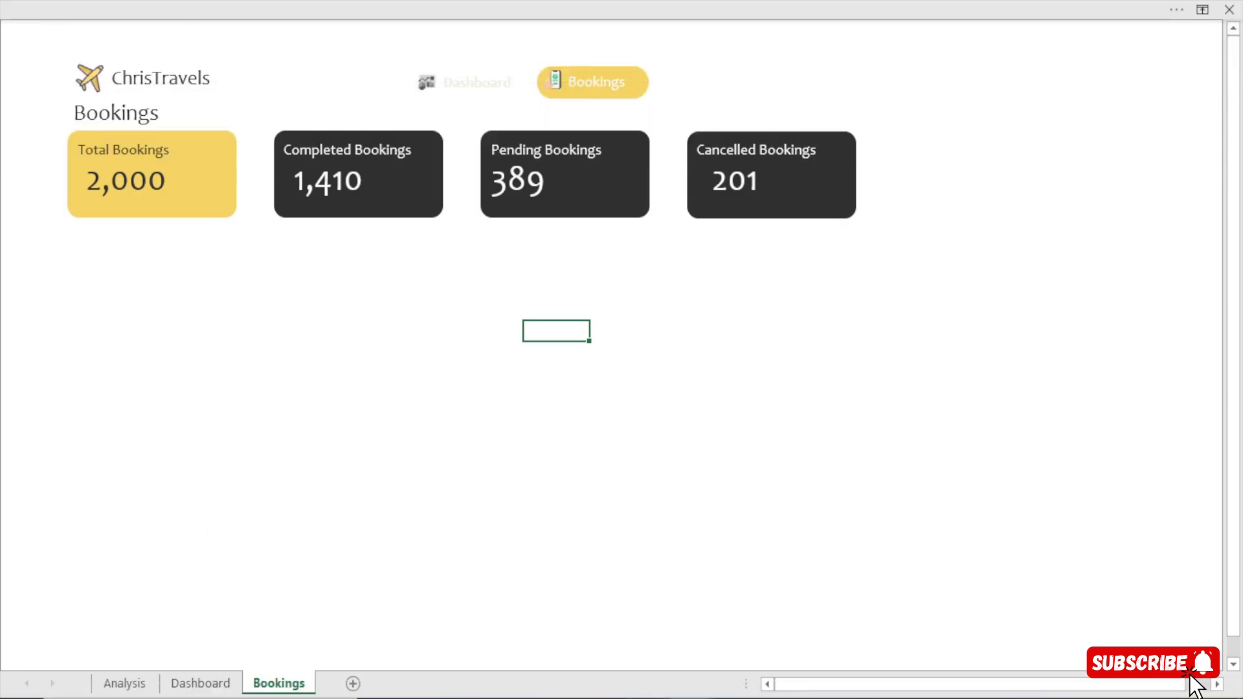
# Switch to the finished example workbook and examine the bookings table's header row, from BookingID to Total Revenue.
pyautogui.click(563, 641)
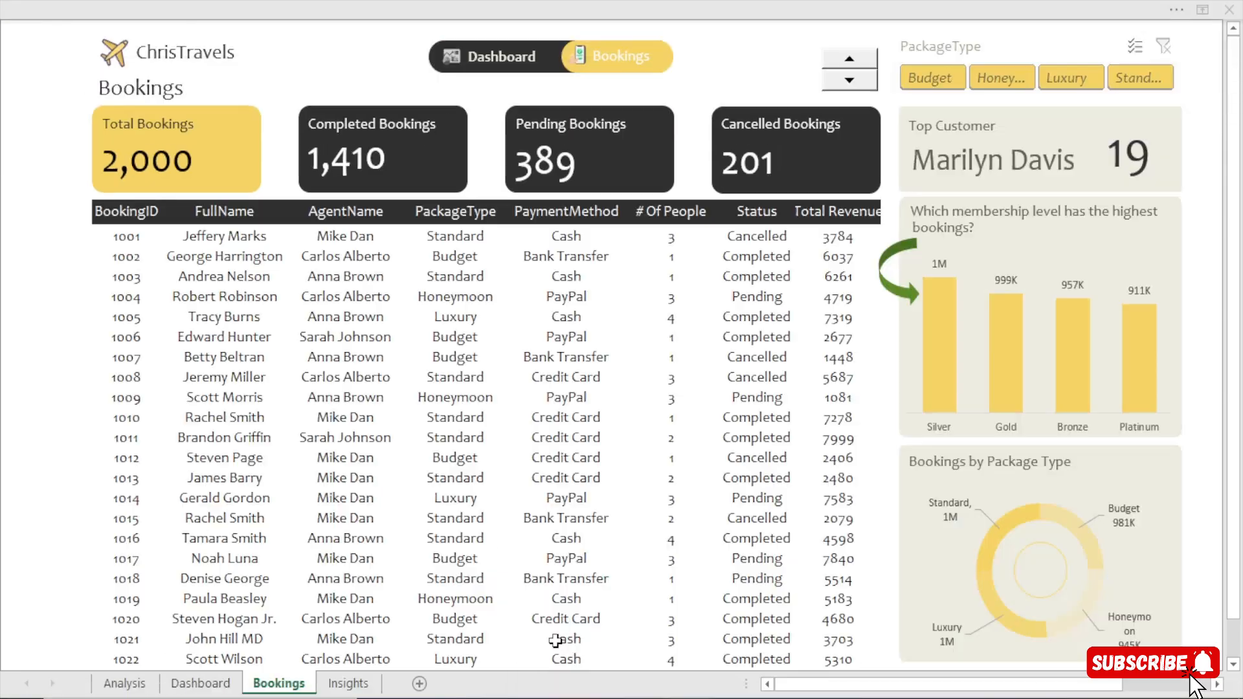
pyautogui.click(102, 220)
pyautogui.moveTo(101, 213); pyautogui.dragTo(835, 208)
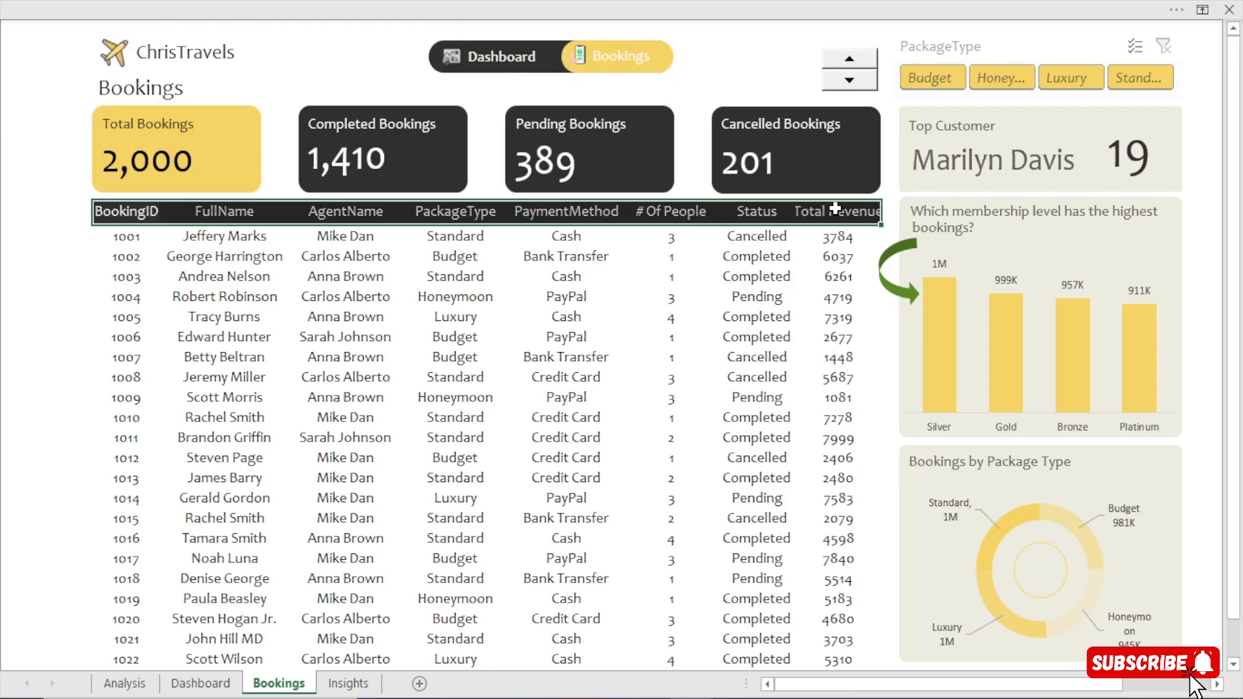
pyautogui.click(751, 66)
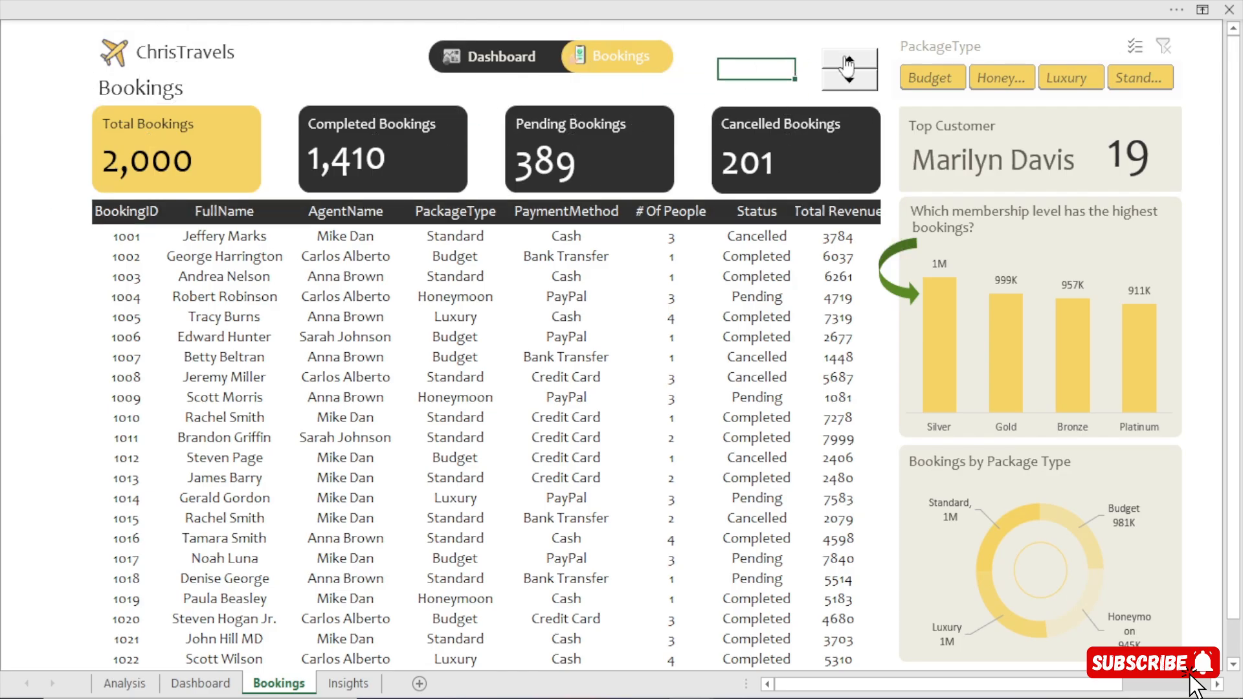
# Test how the spin button moves the bookings table through its records, step back to the first booking, and return to the working file.
pyautogui.click(848, 62)
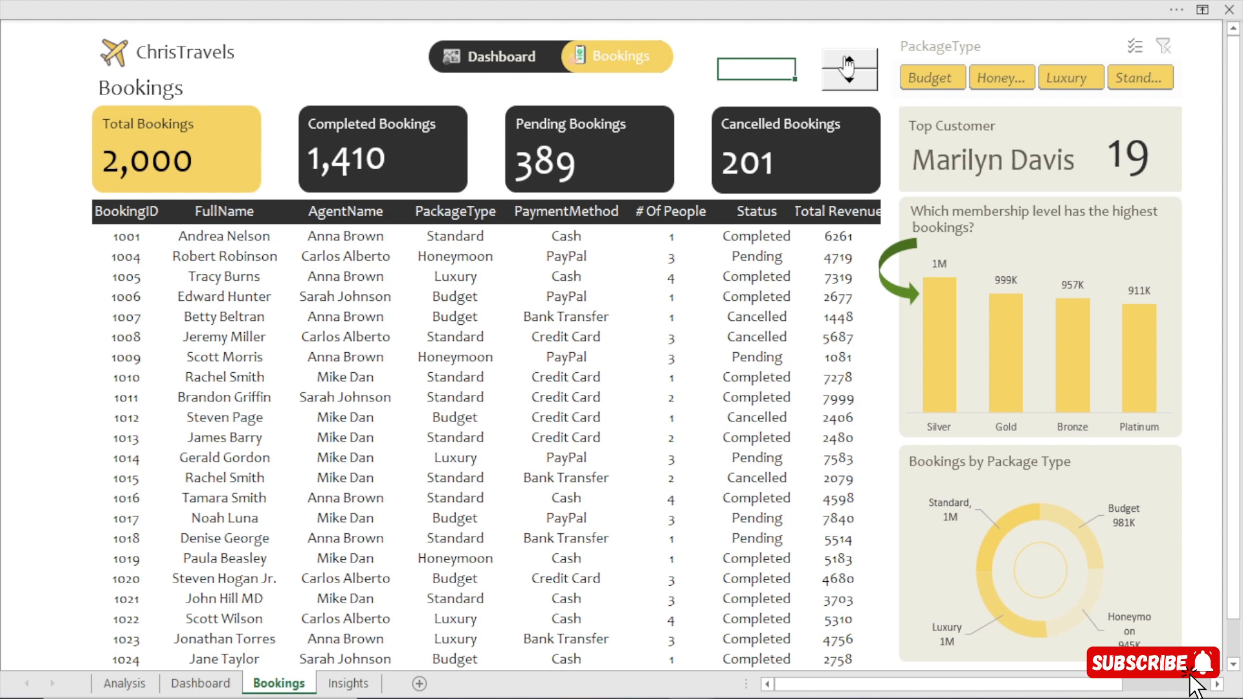
pyautogui.click(848, 62)
pyautogui.click(848, 62)
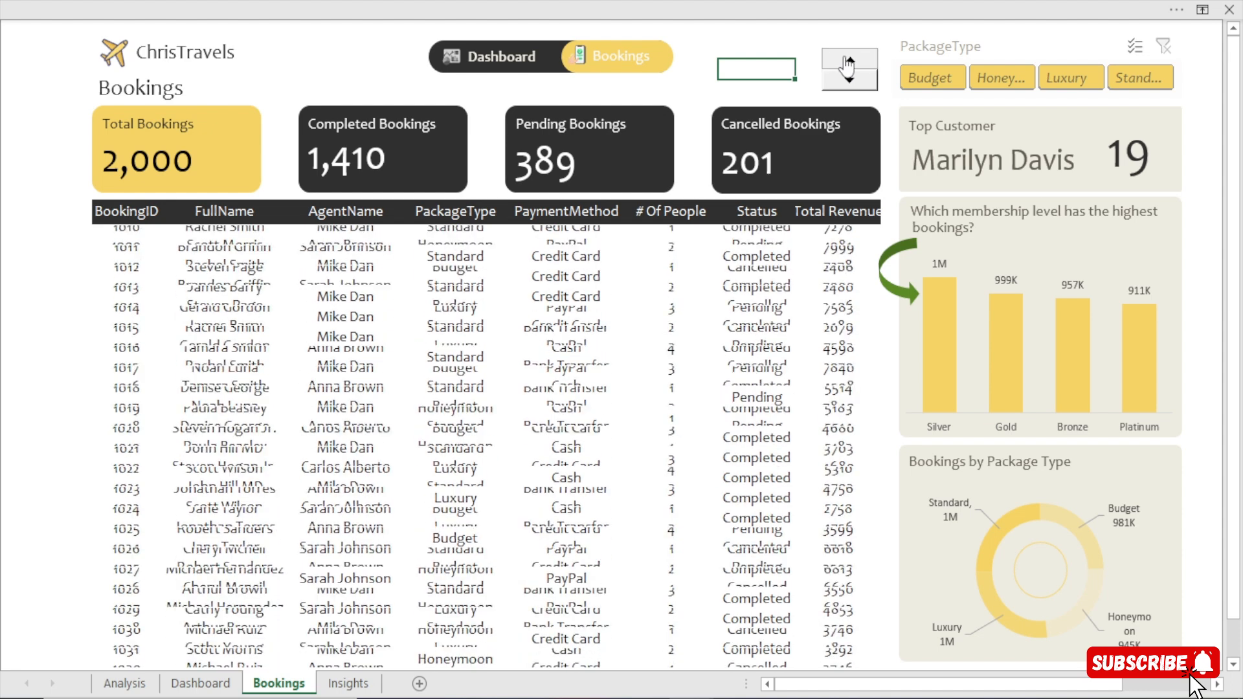
pyautogui.click(848, 63)
pyautogui.click(848, 62)
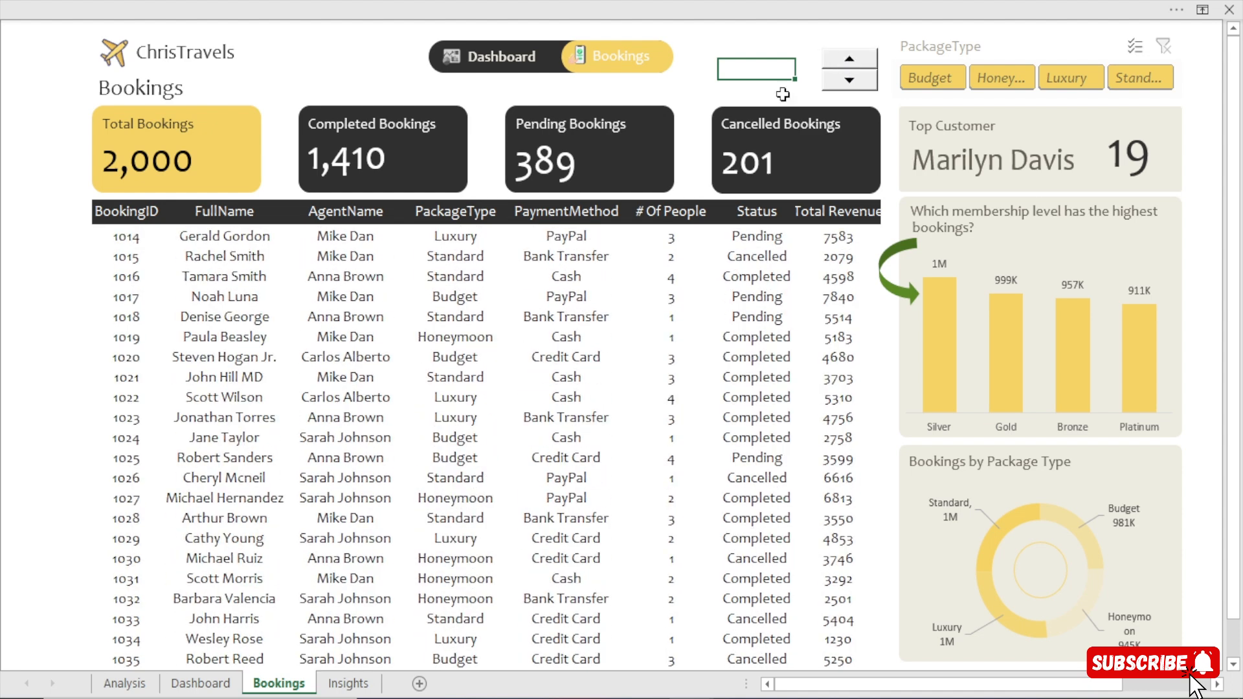
pyautogui.click(128, 237)
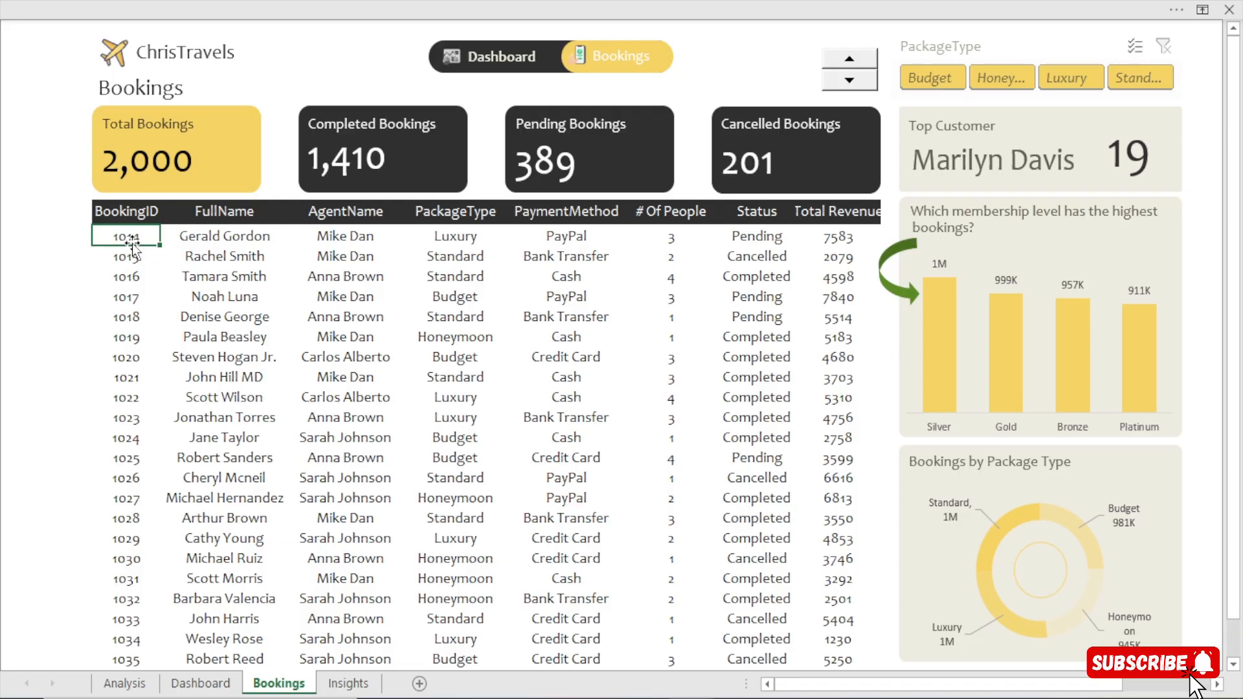
pyautogui.click(849, 62)
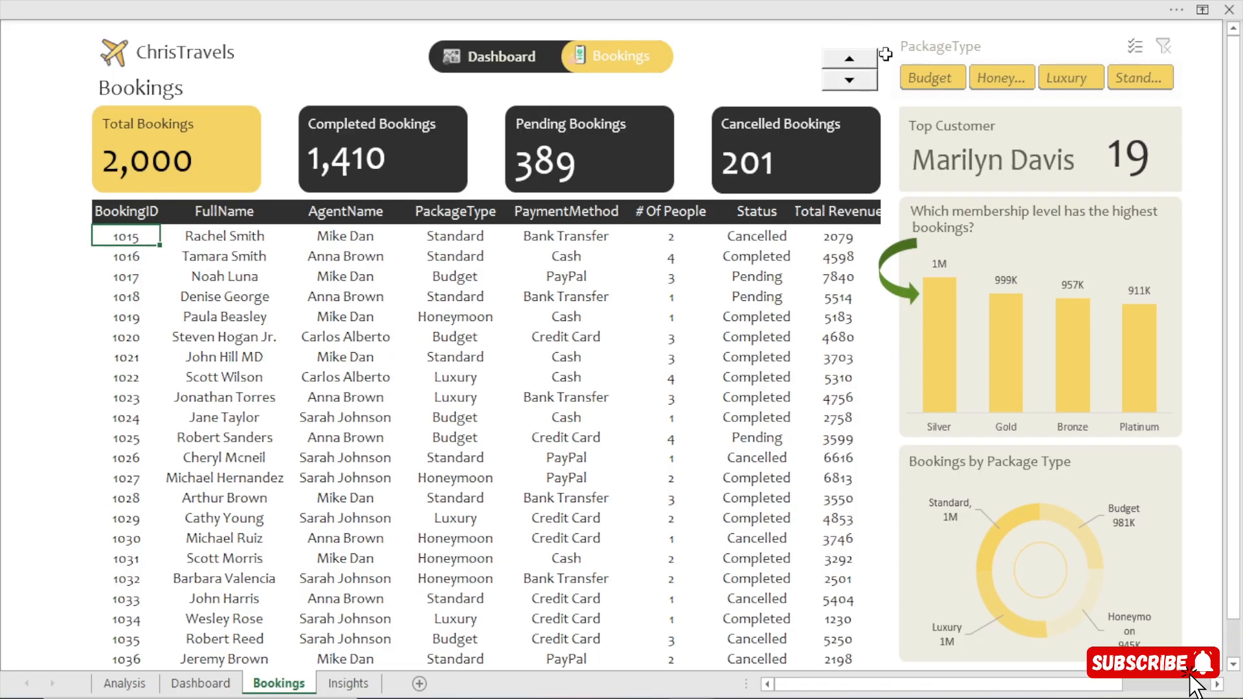
pyautogui.doubleClick(850, 62)
pyautogui.moveTo(850, 82); pyautogui.dragTo(850, 83)
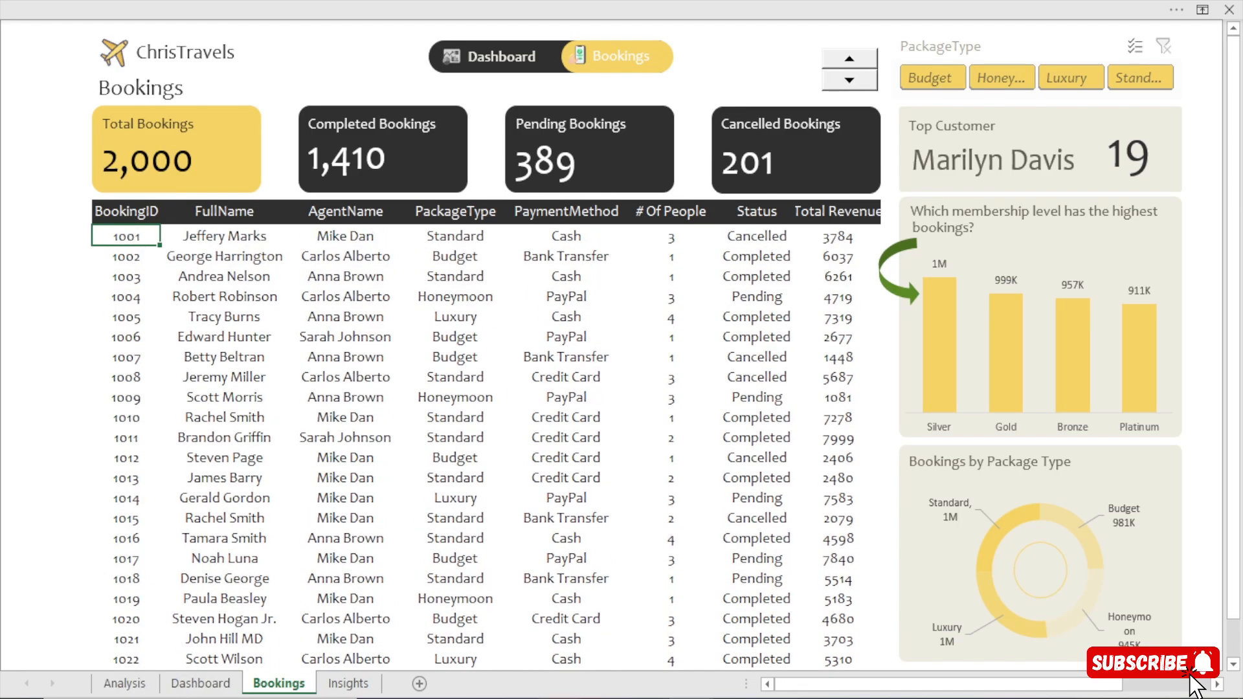
pyautogui.moveTo(690, 696)
pyautogui.click(769, 638)
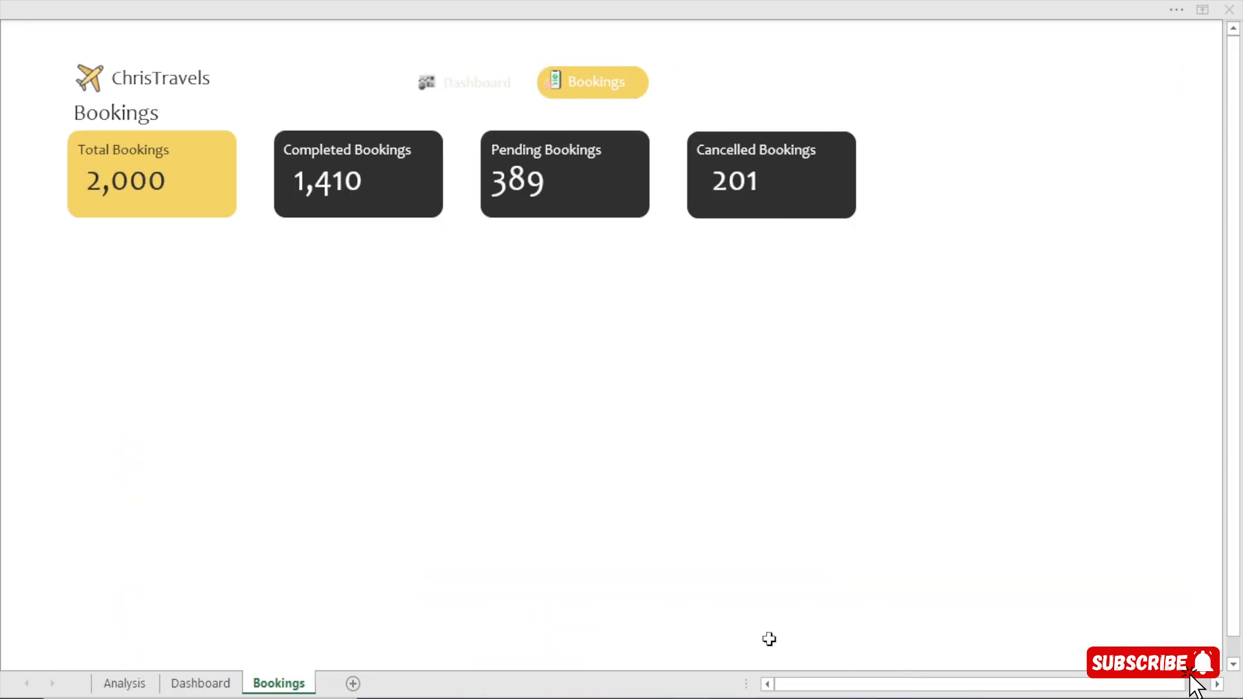
# On the Analysis sheet, copy the Completed, Pending and Cancelled Bookings PivotTable to cell BK5.
pyautogui.click(125, 682)
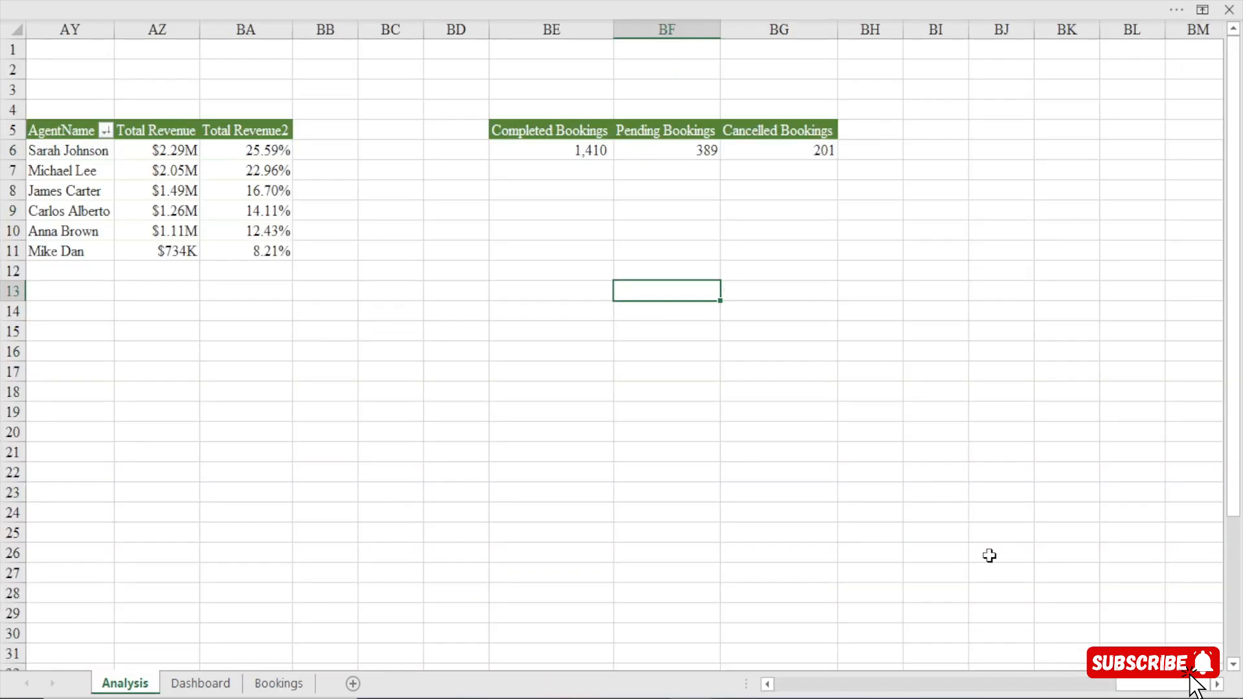
pyautogui.hscroll(5, 622, 343)
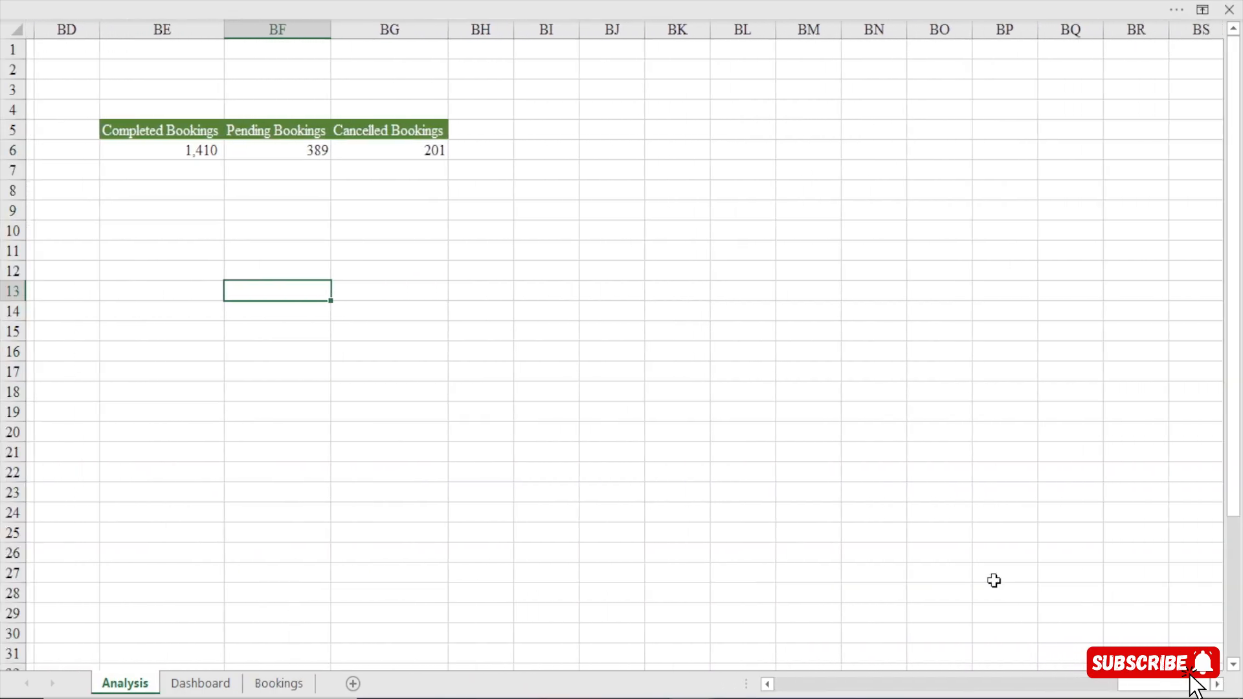
pyautogui.click(132, 135)
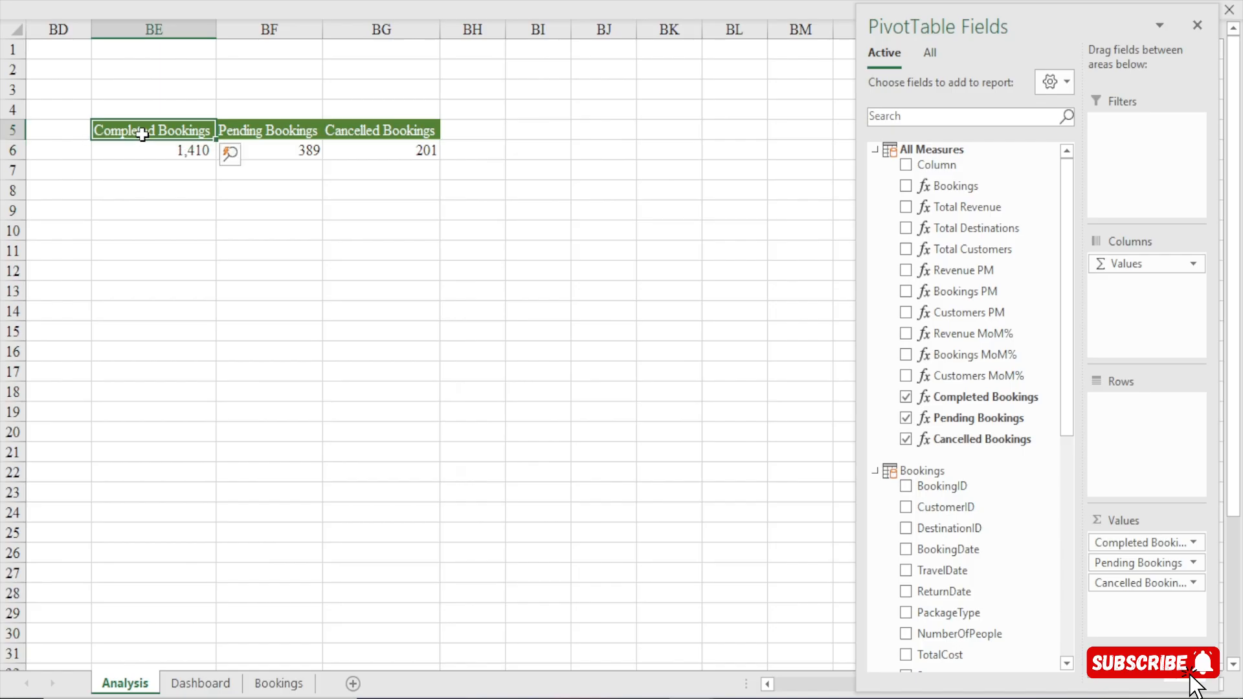
pyautogui.hotkey('ctrl', 'a')
pyautogui.hotkey('ctrl', 'c')
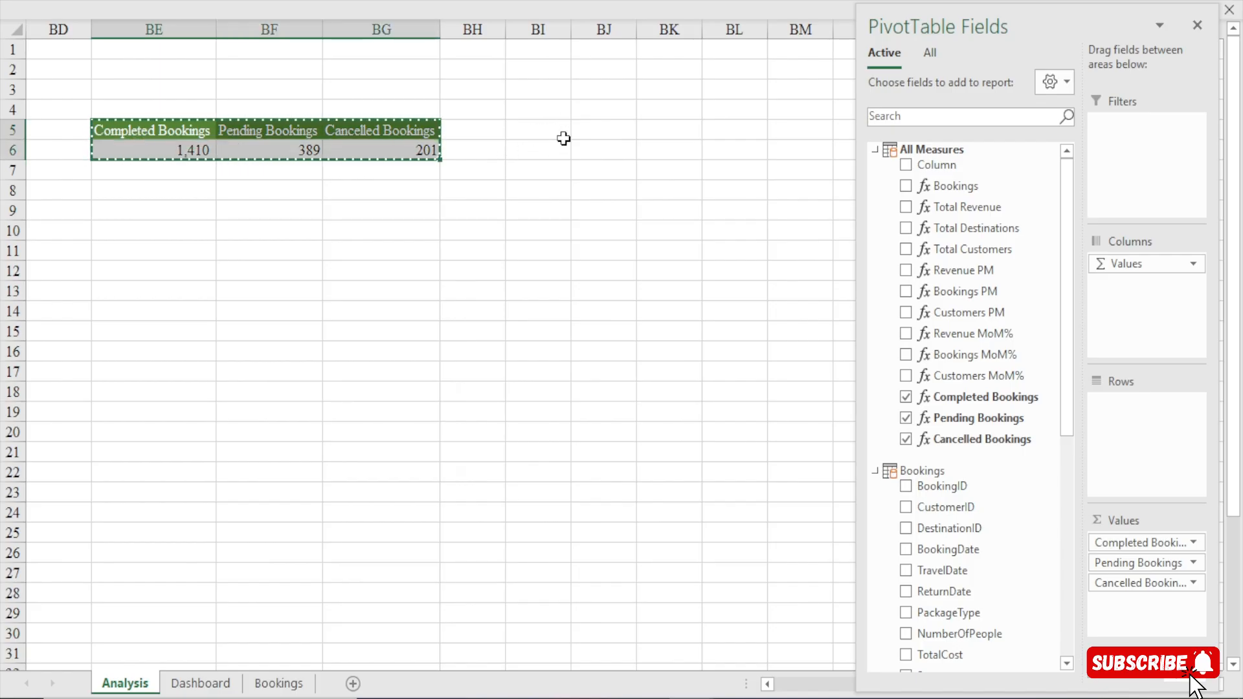
pyautogui.click(690, 133)
pyautogui.hotkey('ctrl', 'v')
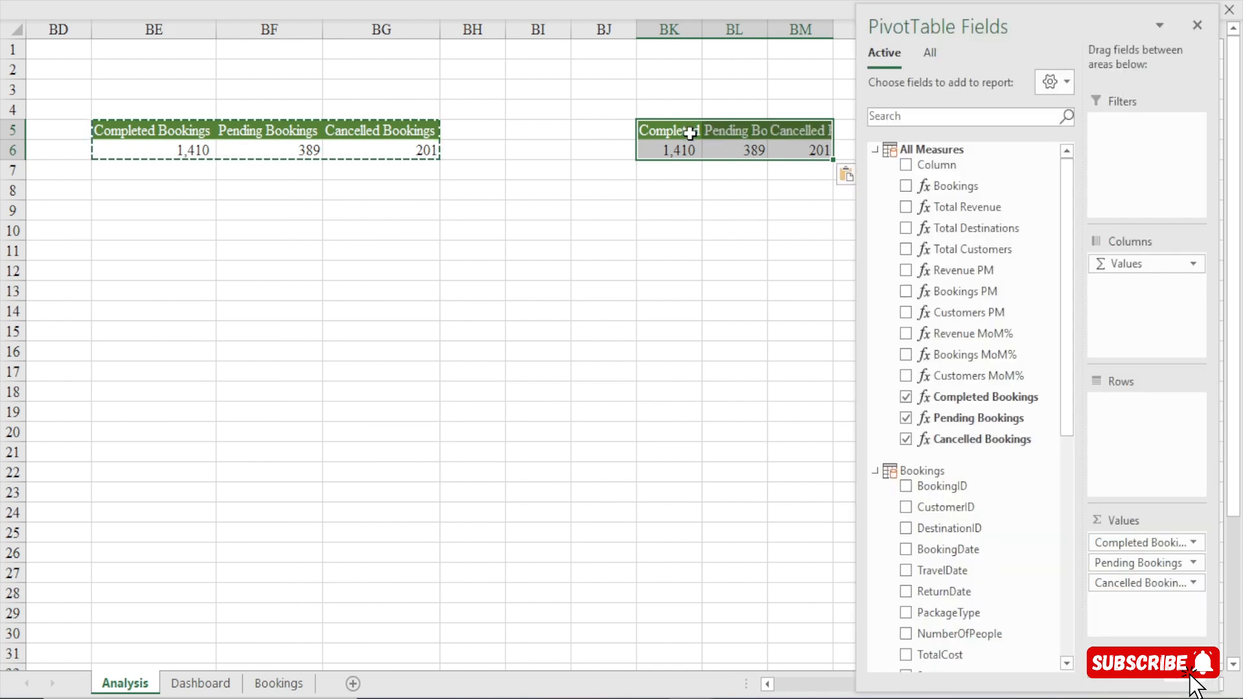
pyautogui.press('Escape')
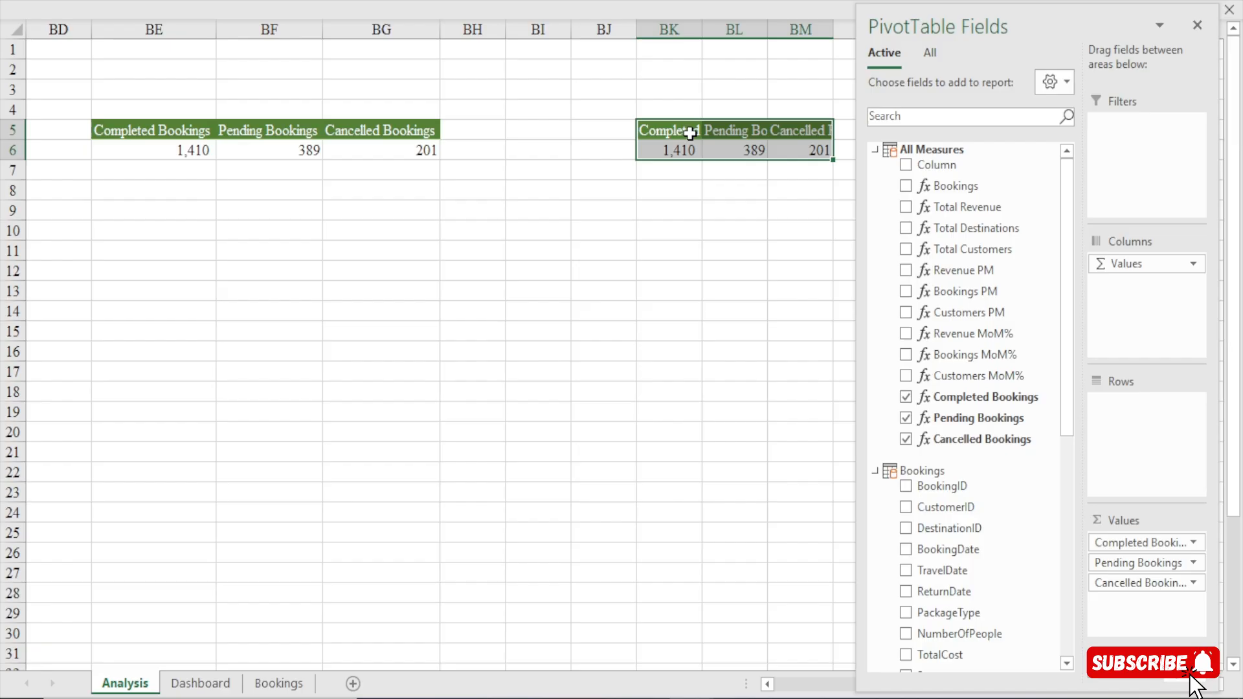
# Remove the Completed, Pending and Cancelled Bookings fields from the values of the copied PivotTable at BK5.
pyautogui.click(659, 204)
pyautogui.hscroll(3, 1110, 641)
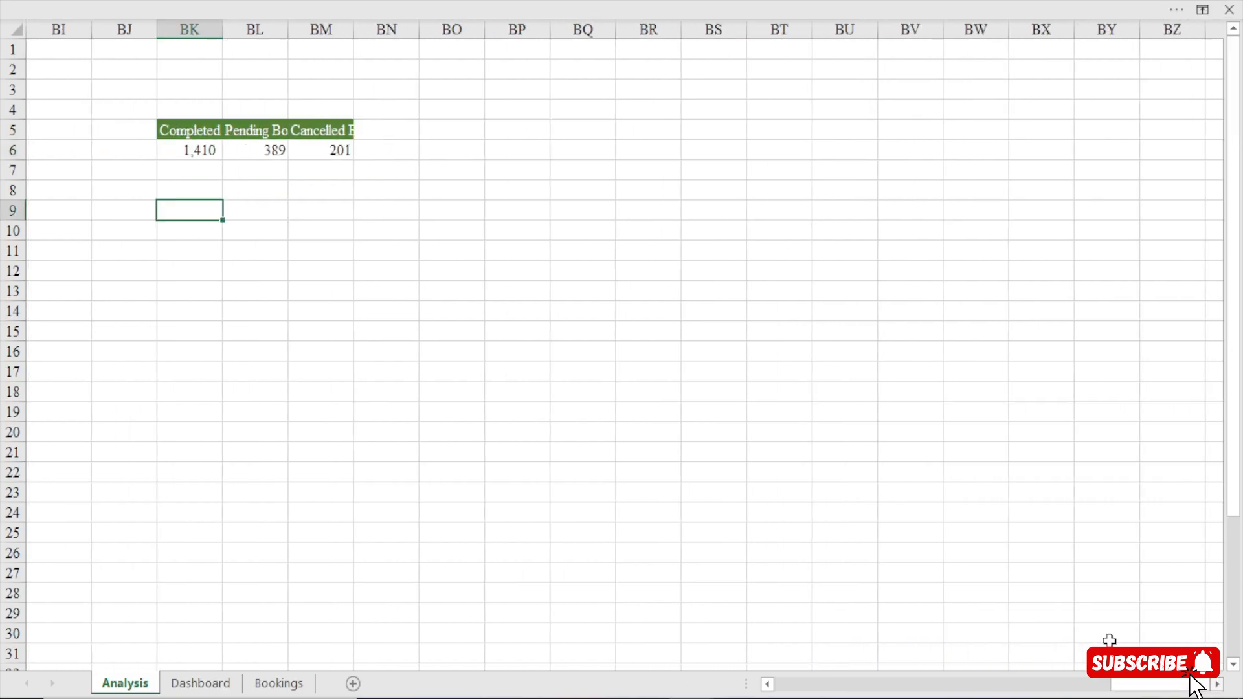
pyautogui.click(185, 150)
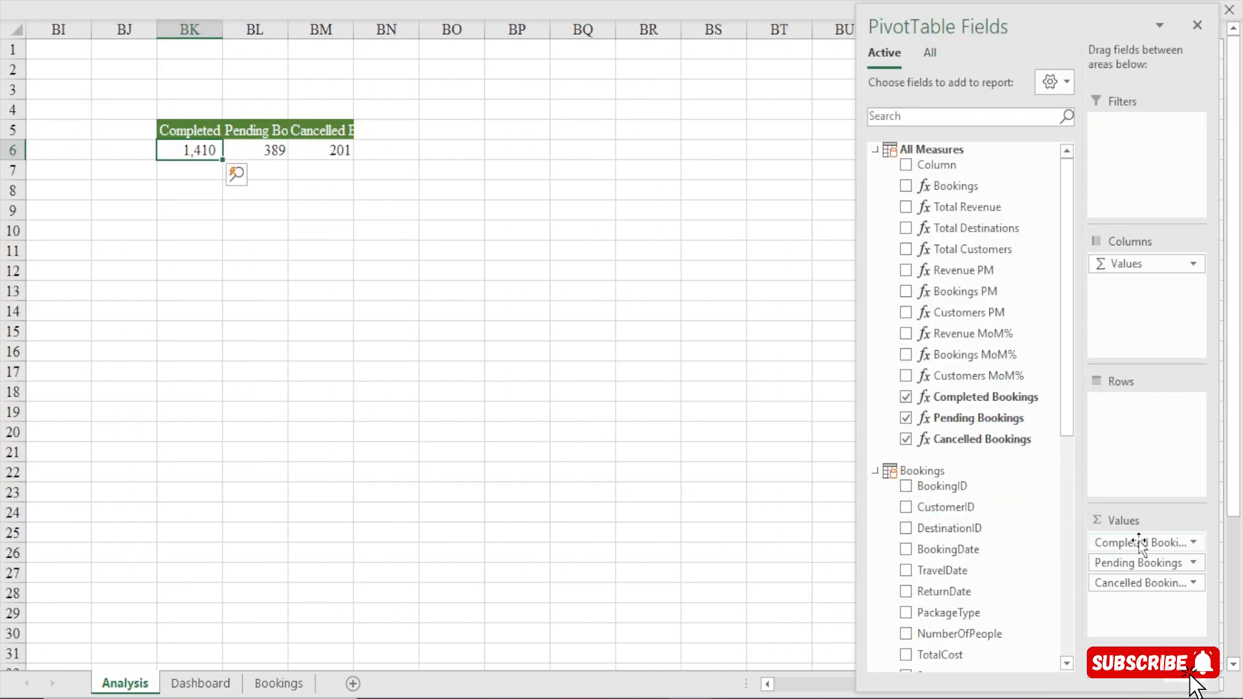
pyautogui.moveTo(1114, 561); pyautogui.dragTo(1033, 589)
pyautogui.moveTo(1113, 542); pyautogui.dragTo(997, 556)
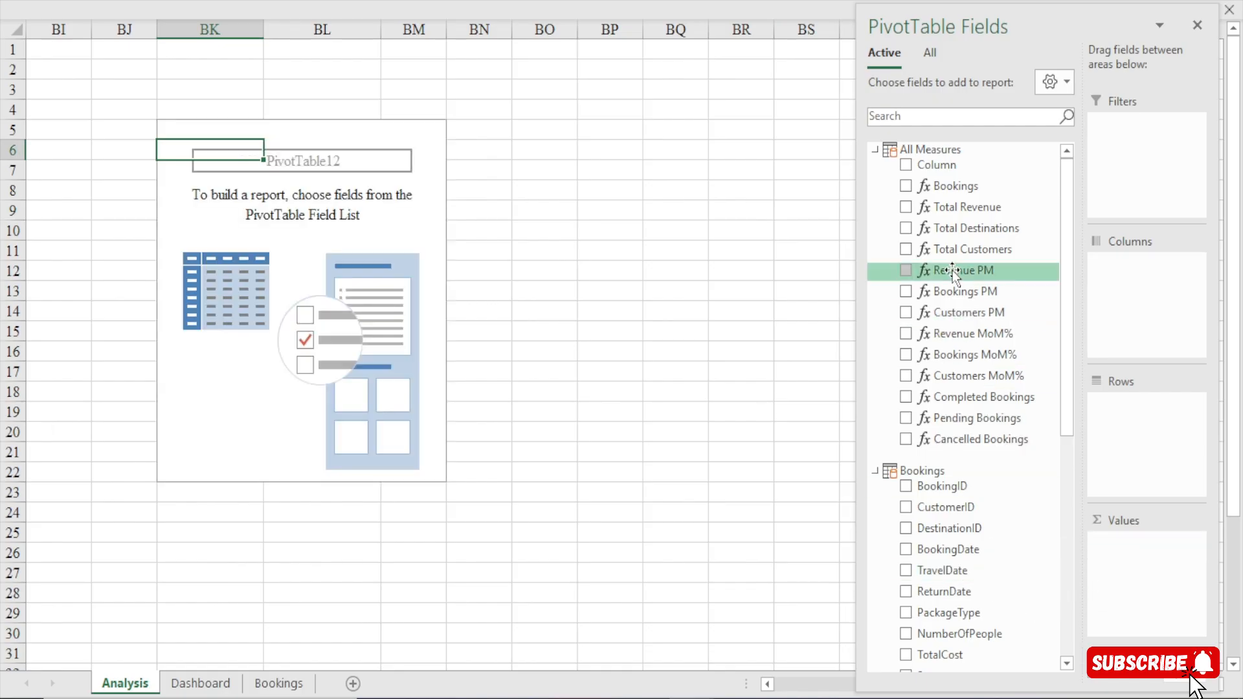
# Add Total Revenue to the values and BookingID to the rows of the PivotTable at BK5.
pyautogui.moveTo(951, 206); pyautogui.dragTo(1130, 605)
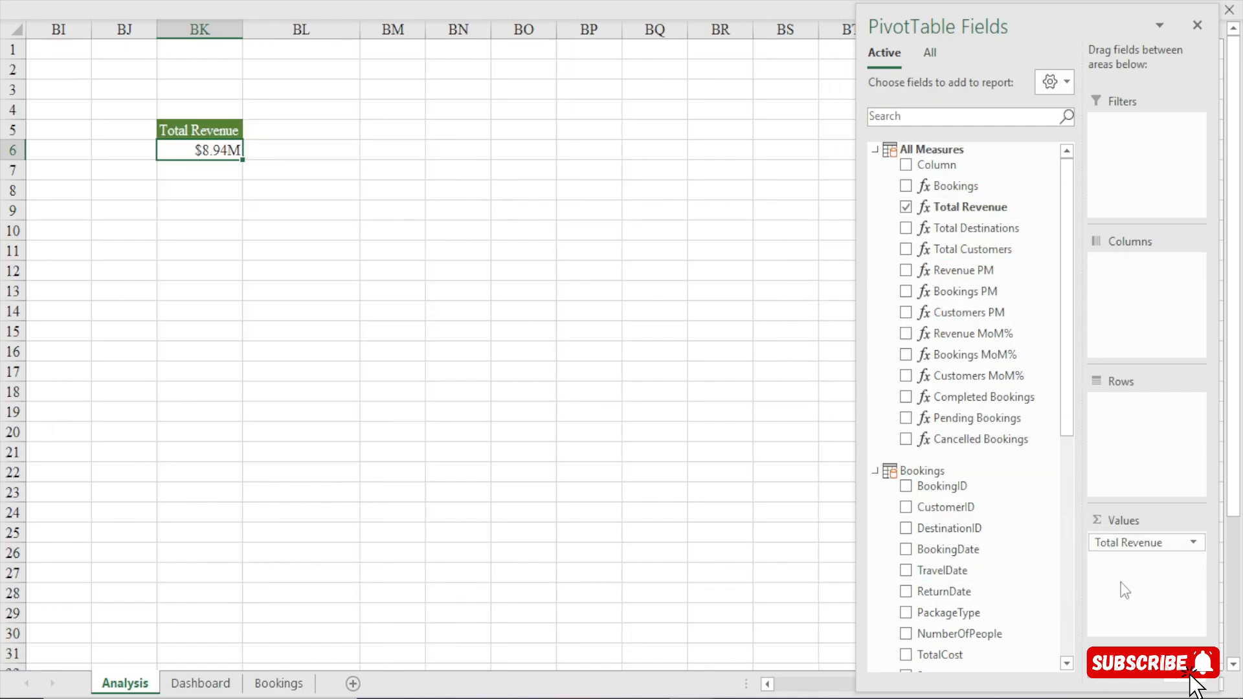
pyautogui.click(876, 149)
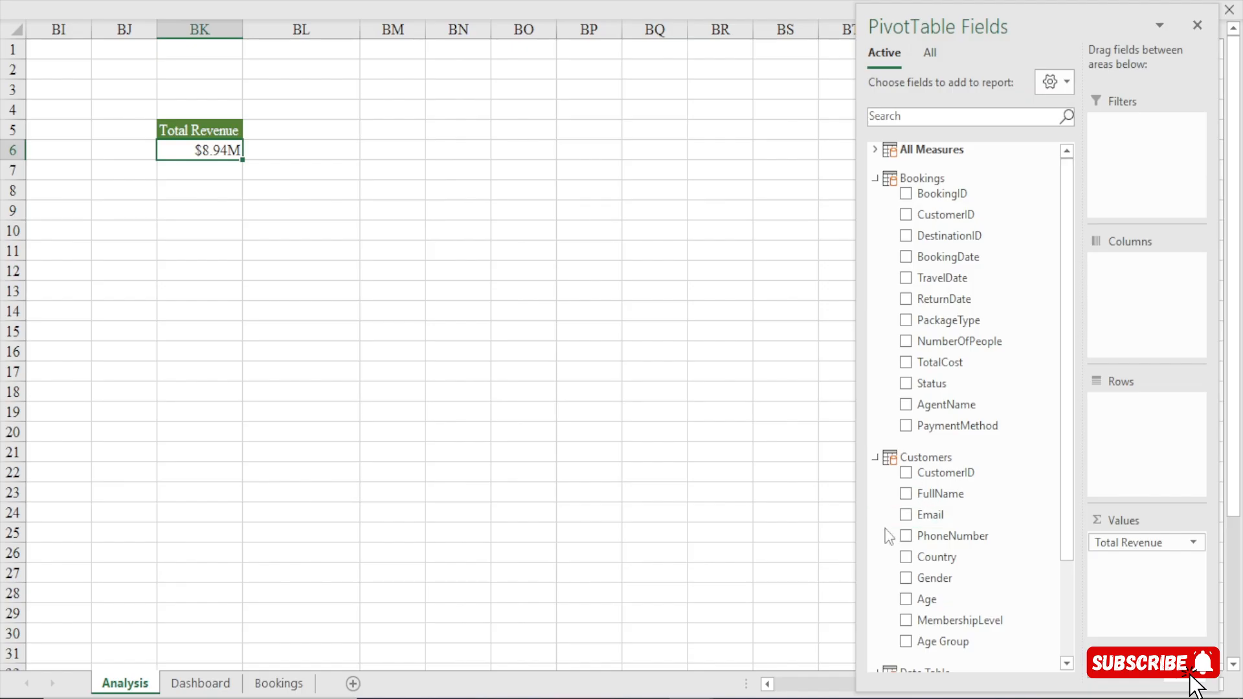
pyautogui.moveTo(953, 492); pyautogui.dragTo(1147, 412)
pyautogui.moveTo(1142, 403)
pyautogui.mouseDown()
pyautogui.moveTo(992, 455)
pyautogui.moveTo(980, 513)
pyautogui.moveTo(1162, 418)
pyautogui.mouseUp()
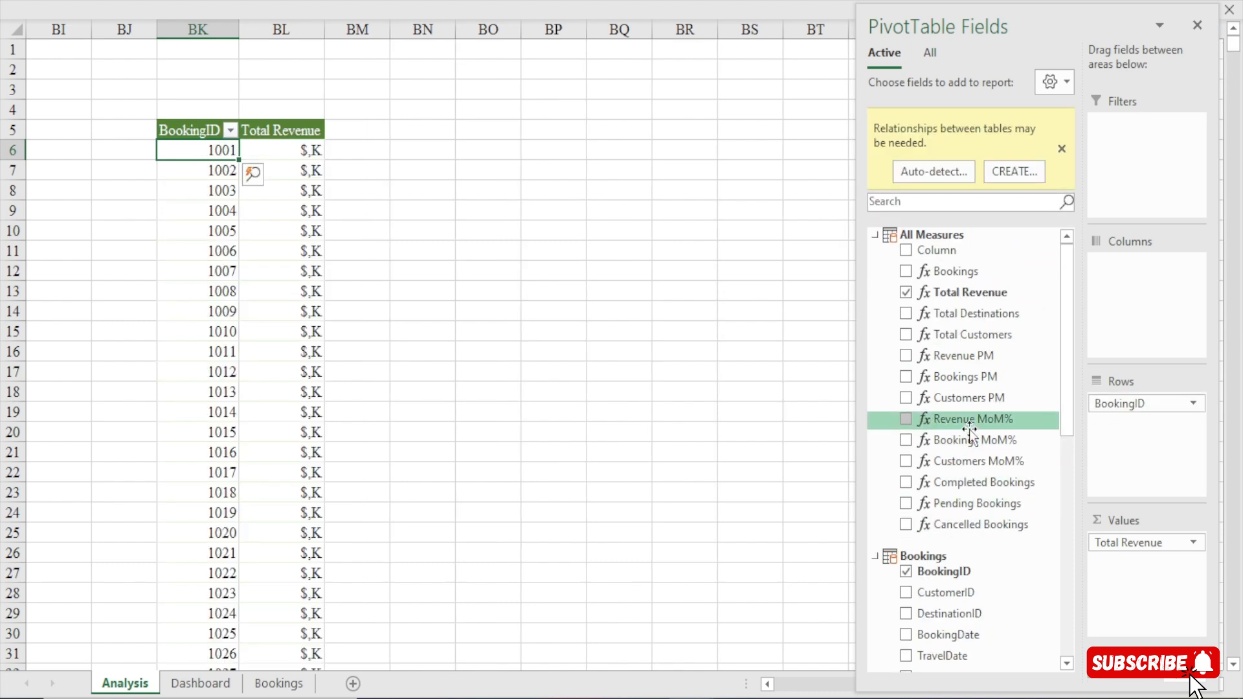
# Add the customers' FullName and the bookings' AgentName as row fields after BookingID in the PivotTable.
pyautogui.scroll(-3, 1070, 416)
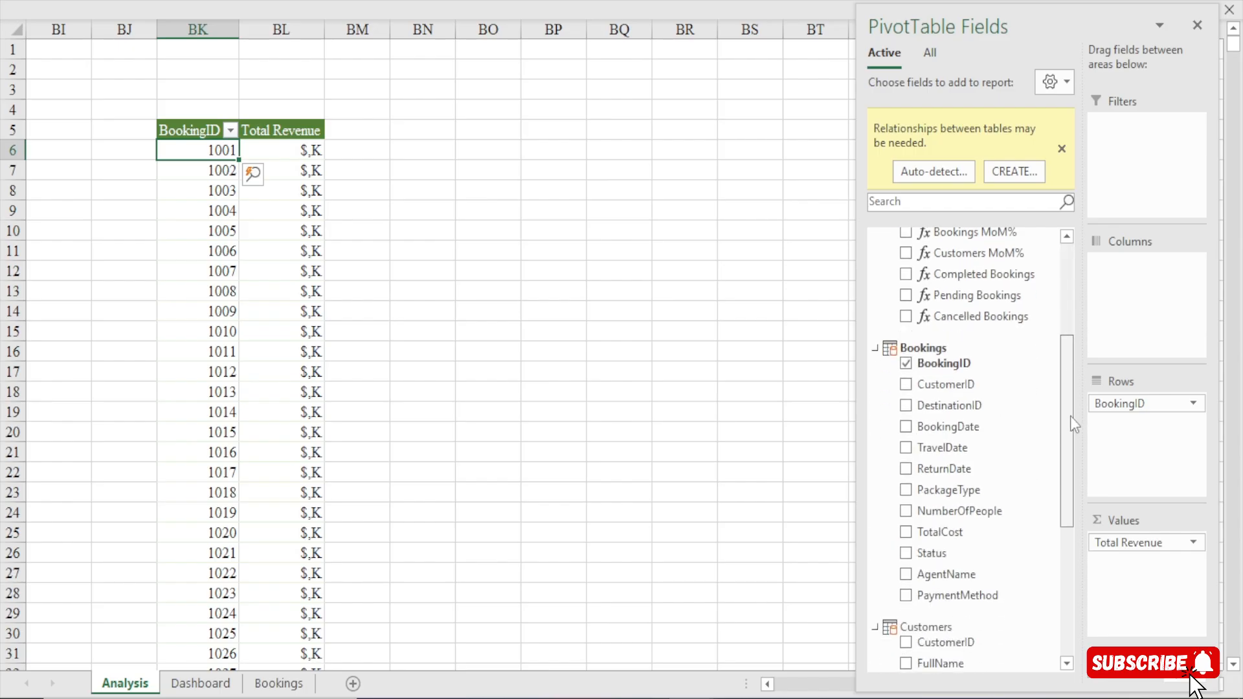
pyautogui.scroll(-1, 1070, 416)
pyautogui.moveTo(953, 624); pyautogui.dragTo(1140, 419)
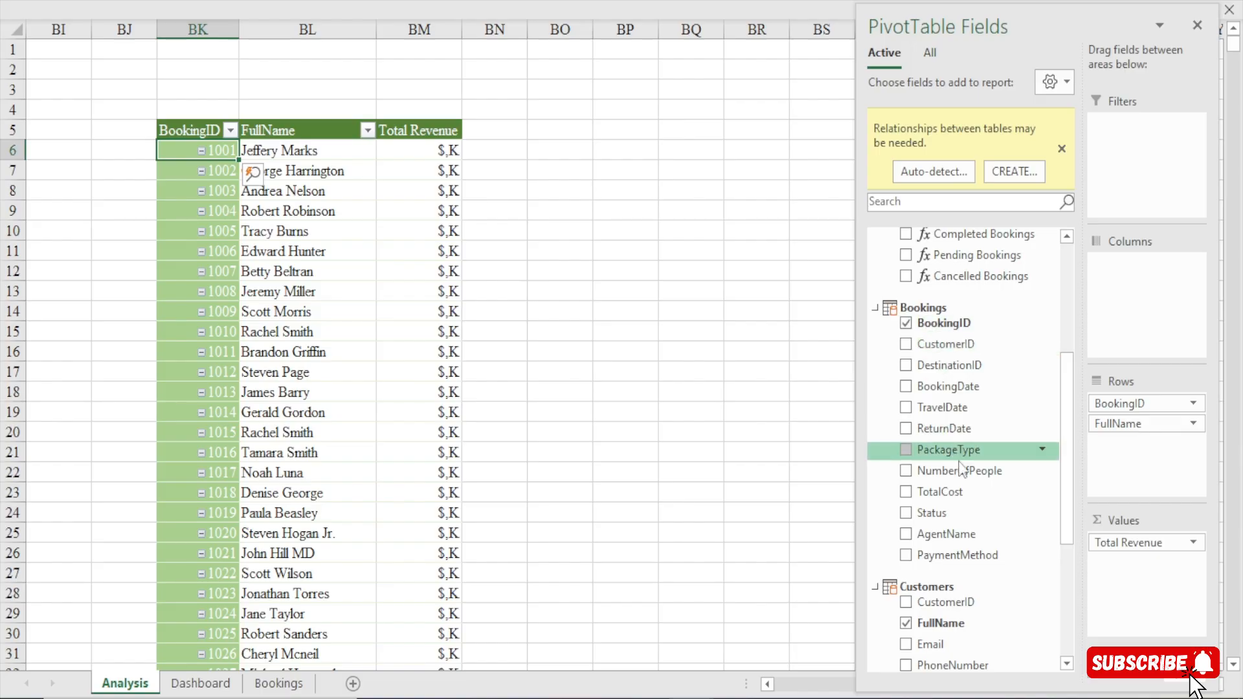
pyautogui.moveTo(952, 535); pyautogui.dragTo(1167, 466)
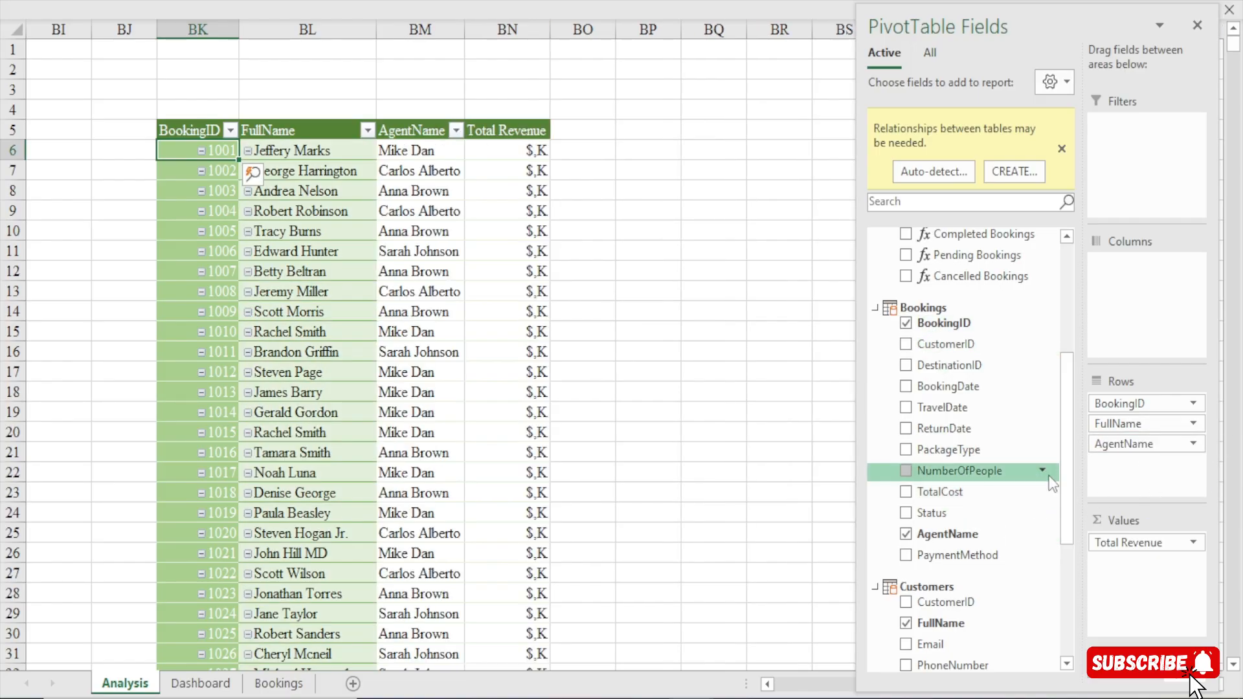
# Add PackageType, PaymentMethod, NumberOfPeople and Status as further row fields of the PivotTable, in that order.
pyautogui.moveTo(965, 452); pyautogui.dragTo(1164, 479)
pyautogui.moveTo(957, 555); pyautogui.dragTo(1143, 492)
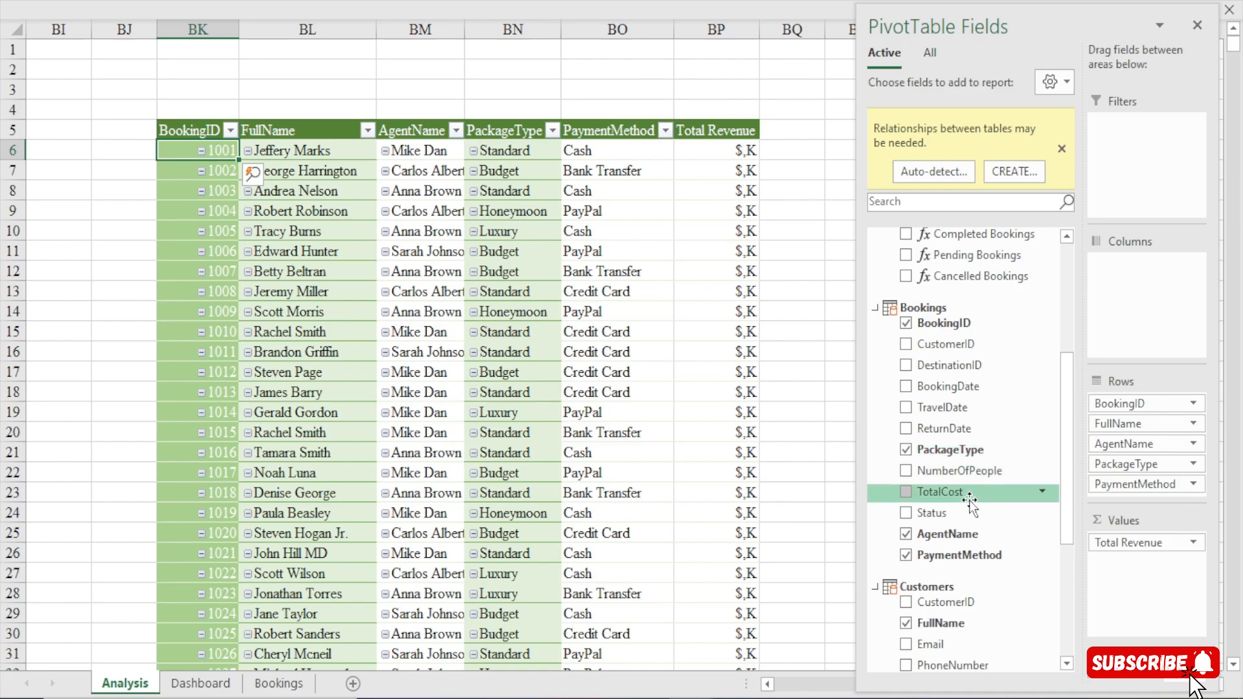
pyautogui.moveTo(968, 473); pyautogui.dragTo(1144, 499)
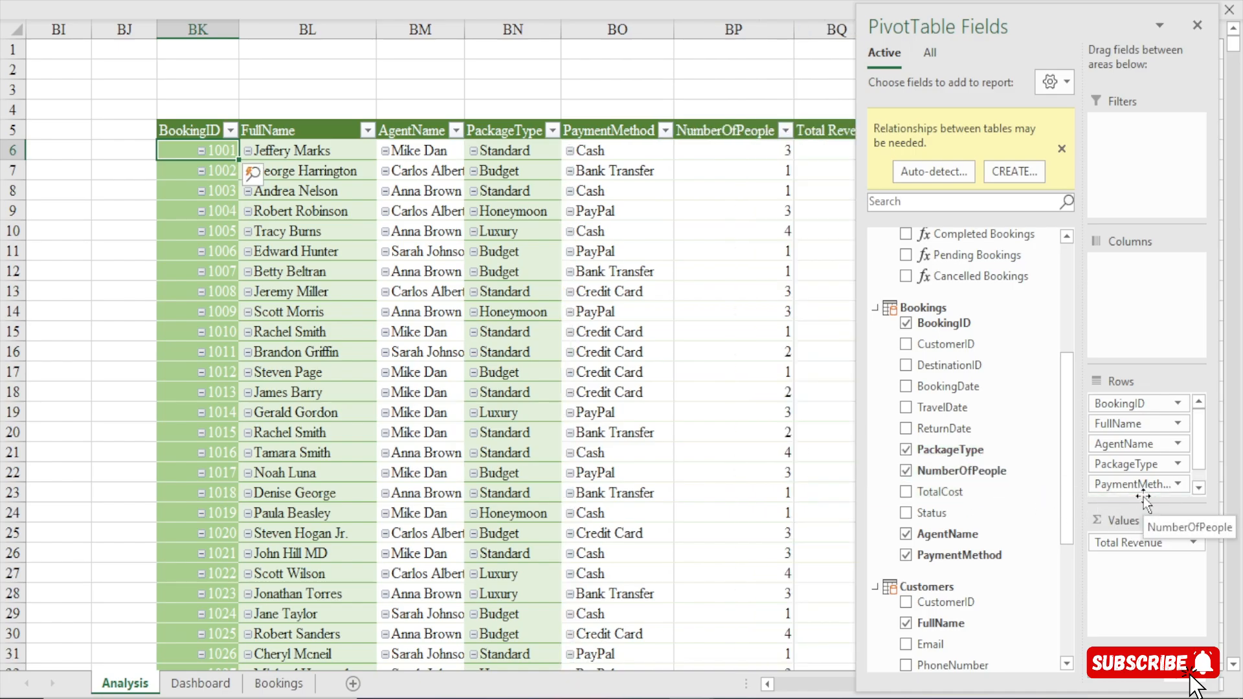
pyautogui.moveTo(996, 513); pyautogui.dragTo(1183, 481)
pyautogui.moveTo(1173, 506); pyautogui.dragTo(1168, 494)
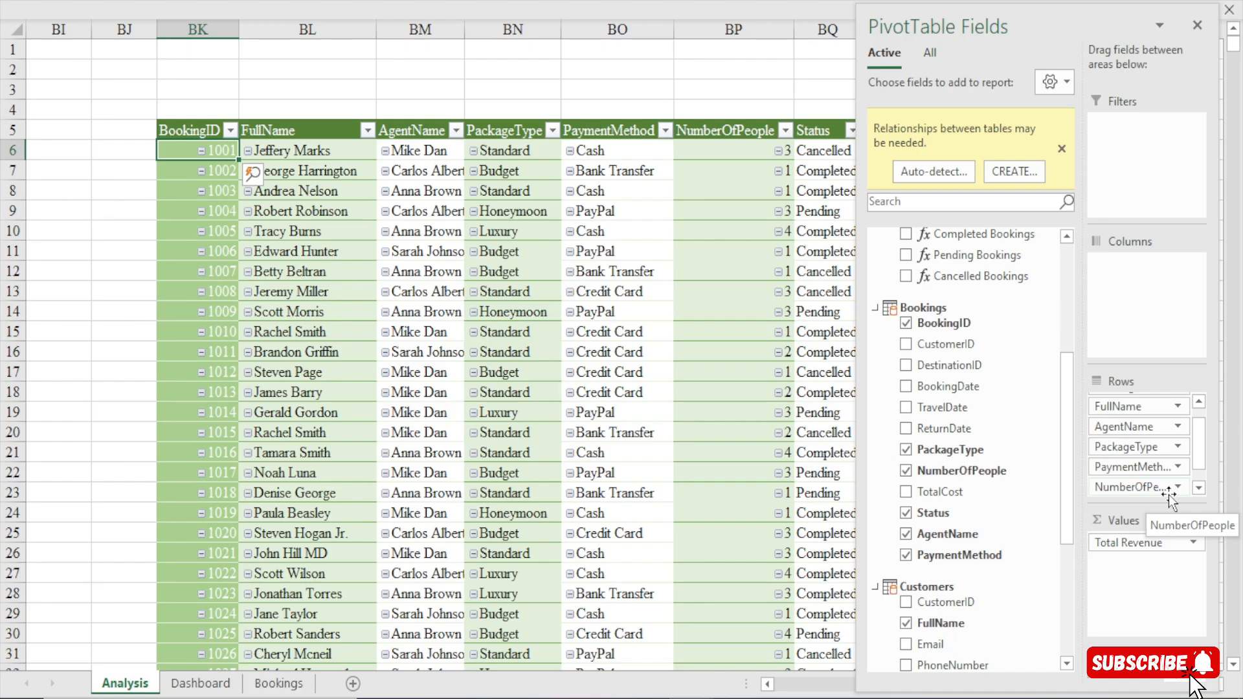
pyautogui.click(596, 68)
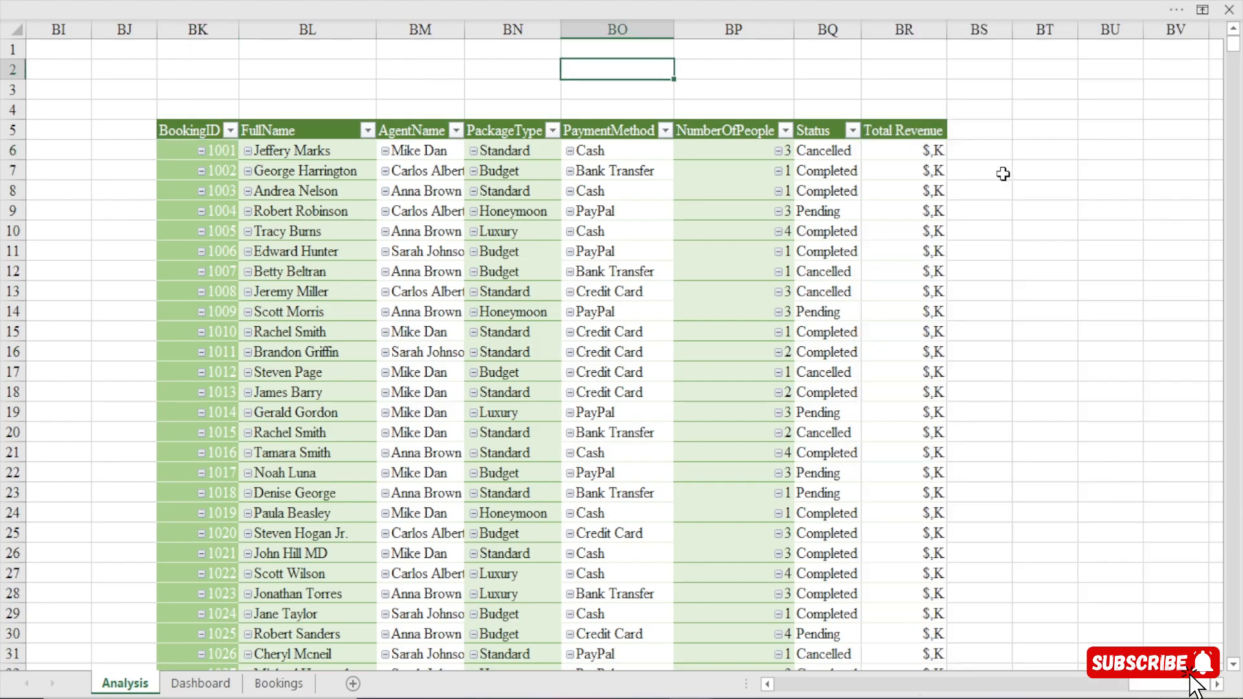
# Apply the custom number format [>=1000000]$0.00,,"M";[>=1000]$0,"K" to all Total Revenue values in the PivotTable.
pyautogui.click(908, 152)
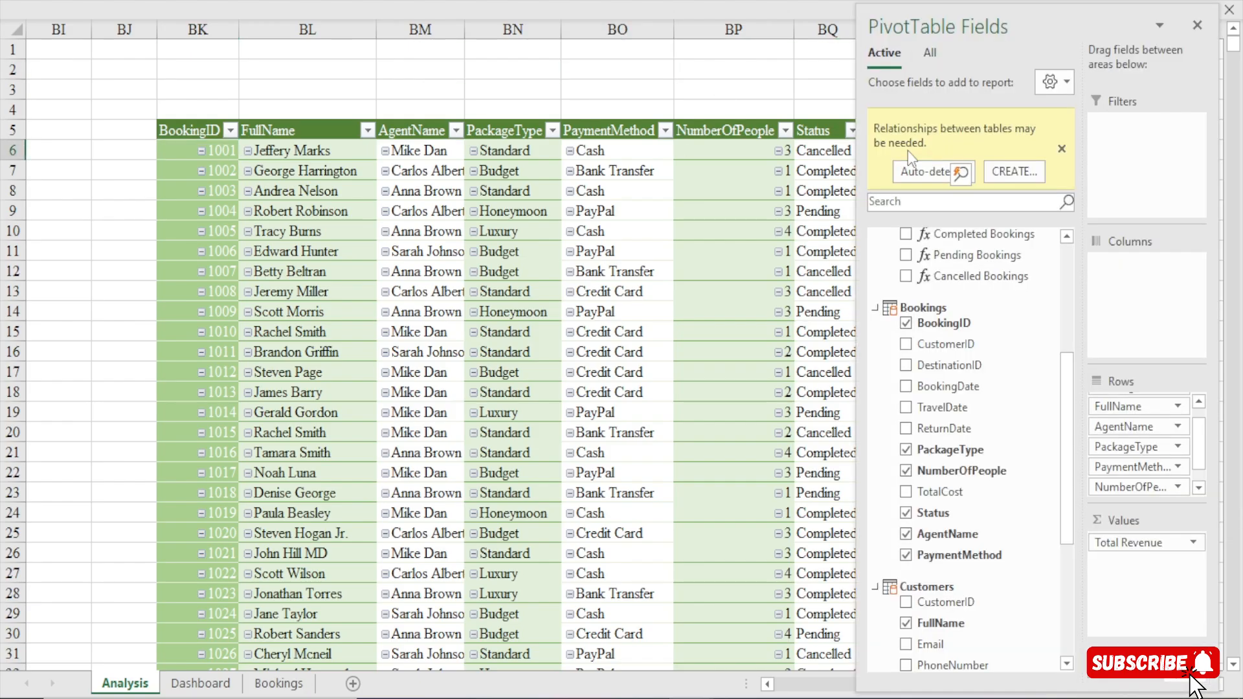
pyautogui.hotkey('ctrl', 'Down')
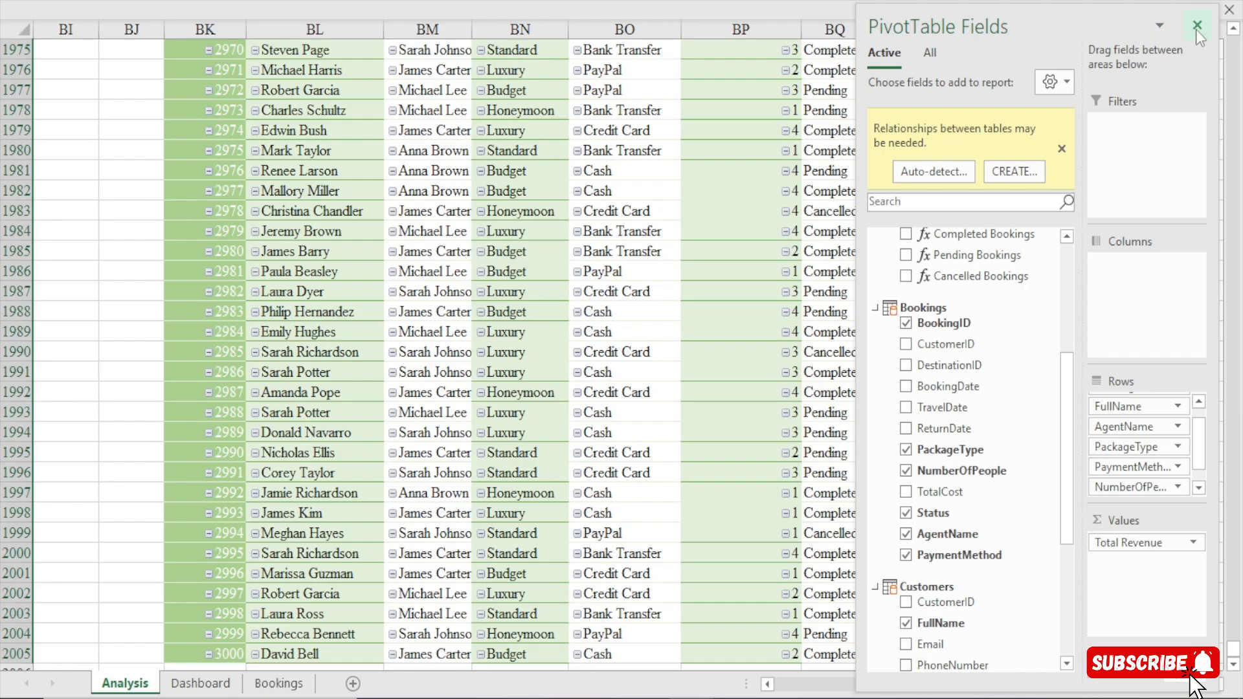
pyautogui.click(1195, 26)
pyautogui.hotkey('ctrl', 'BackSpace')
pyautogui.hotkey('ctrl', '1')
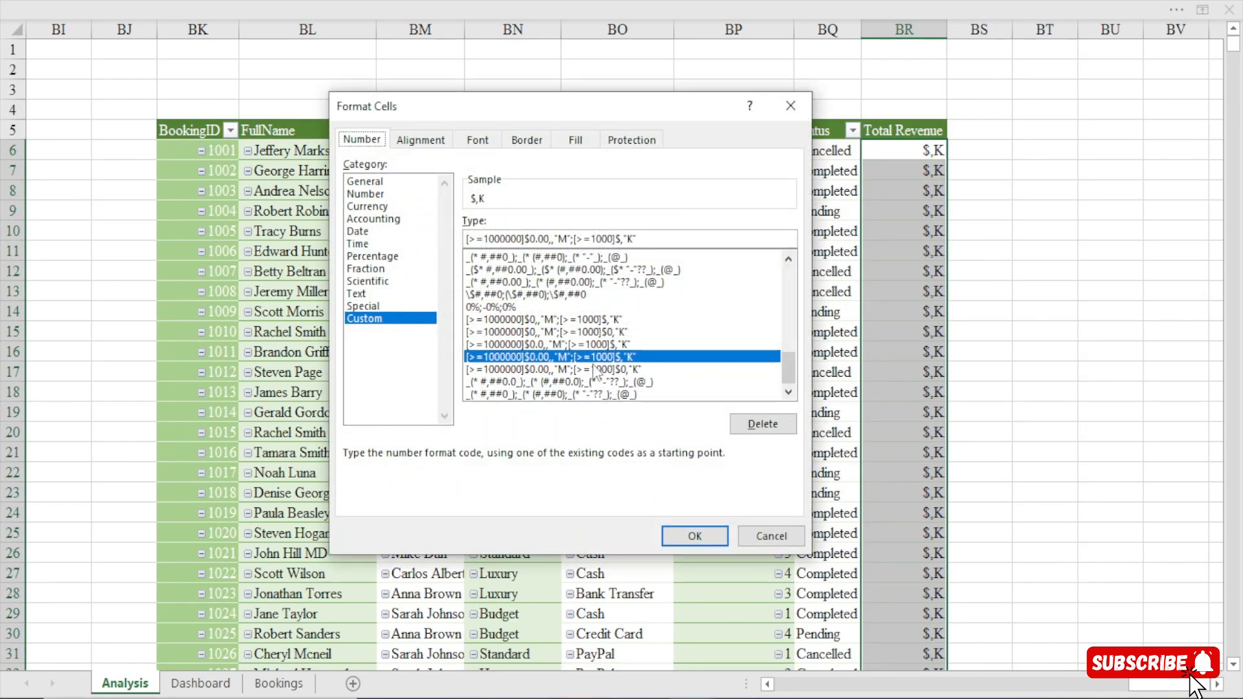
pyautogui.click(621, 239)
pyautogui.write('0')
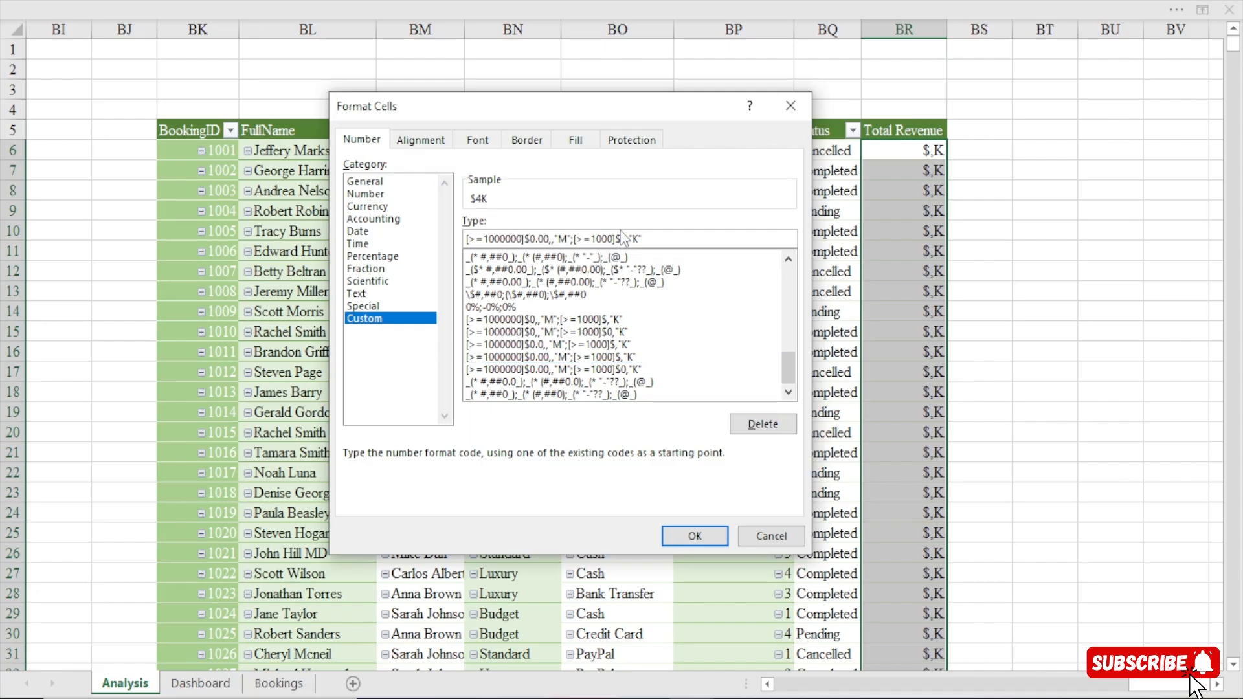
pyautogui.click(676, 533)
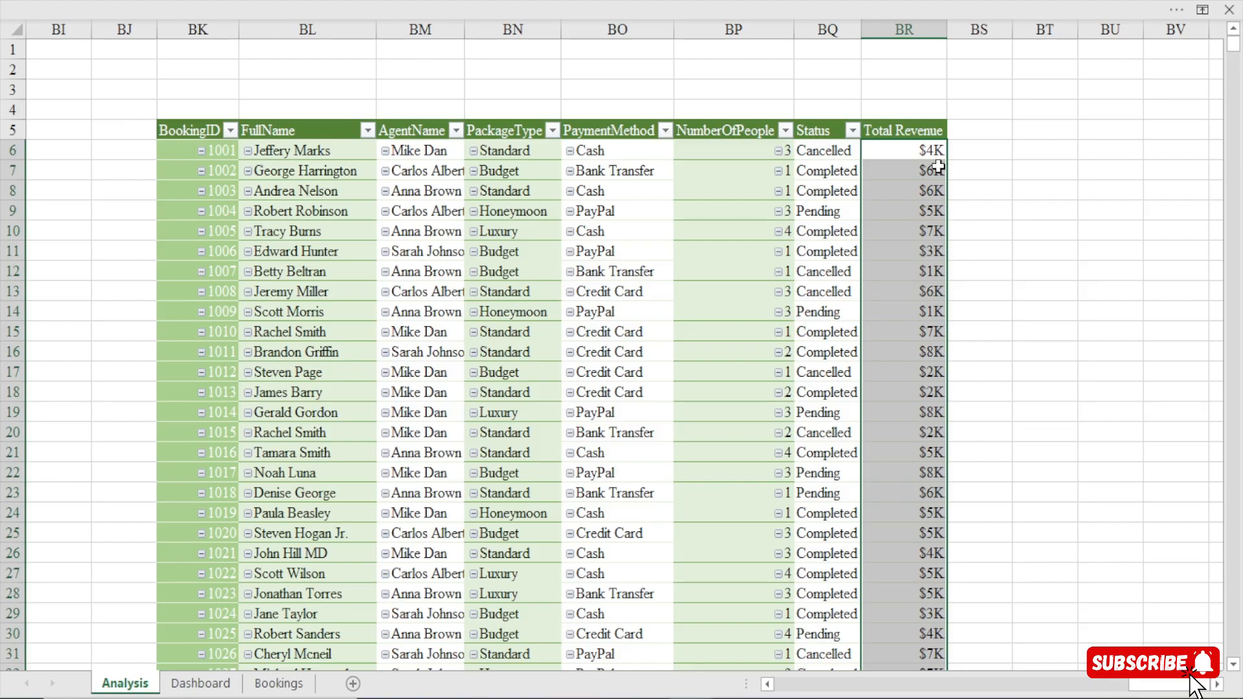
# Set the number format of the PivotTable's Total Revenue values in column BR to #,##0.
pyautogui.moveTo(918, 153)
pyautogui.hotkey('ctrl', '1')
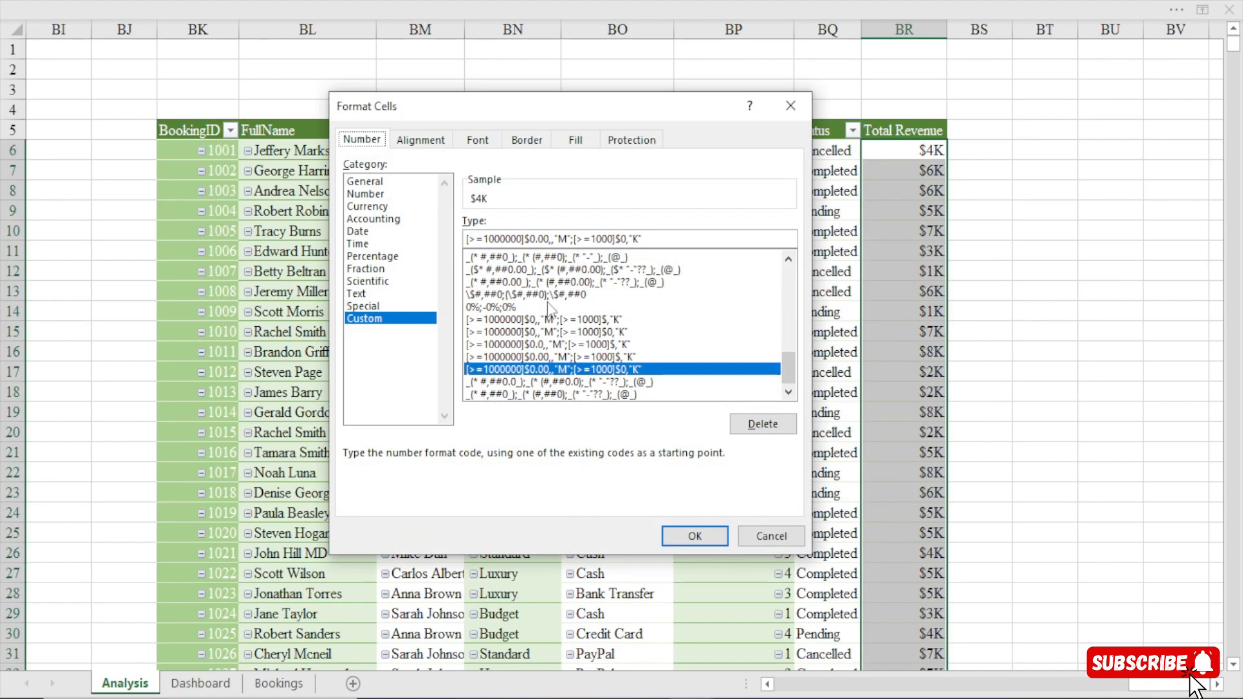
pyautogui.moveTo(788, 369); pyautogui.dragTo(787, 284)
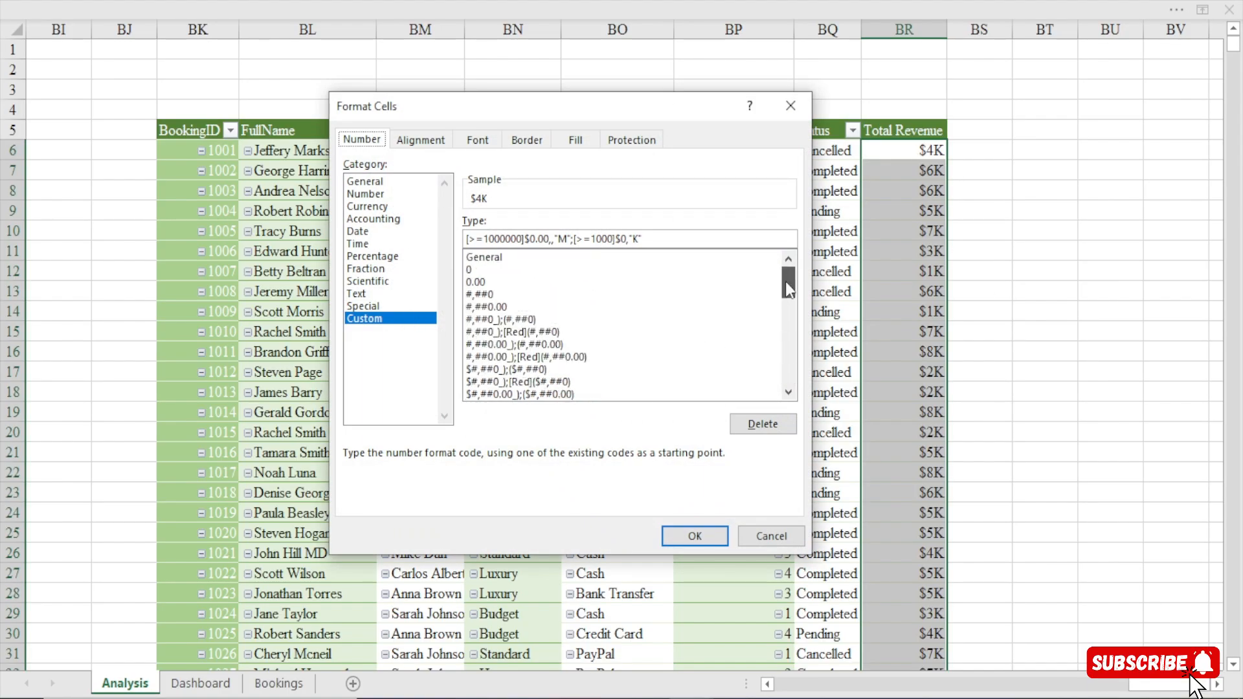
pyautogui.click(486, 294)
pyautogui.click(696, 536)
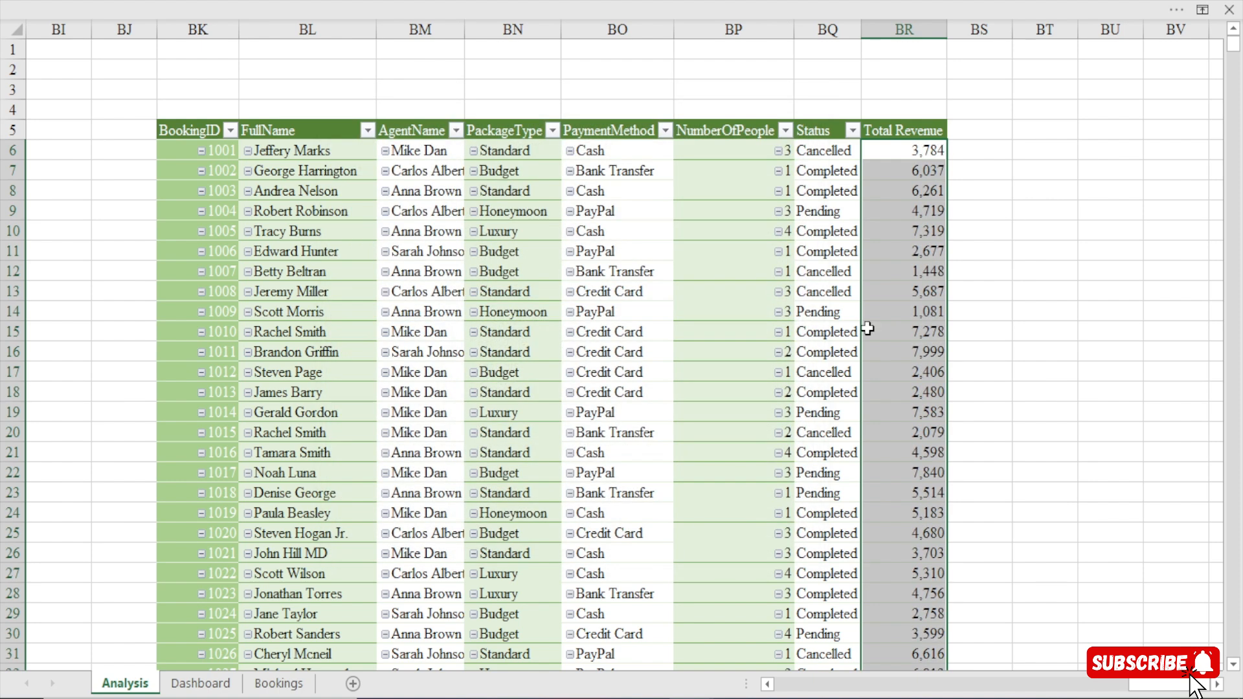
pyautogui.click(1026, 169)
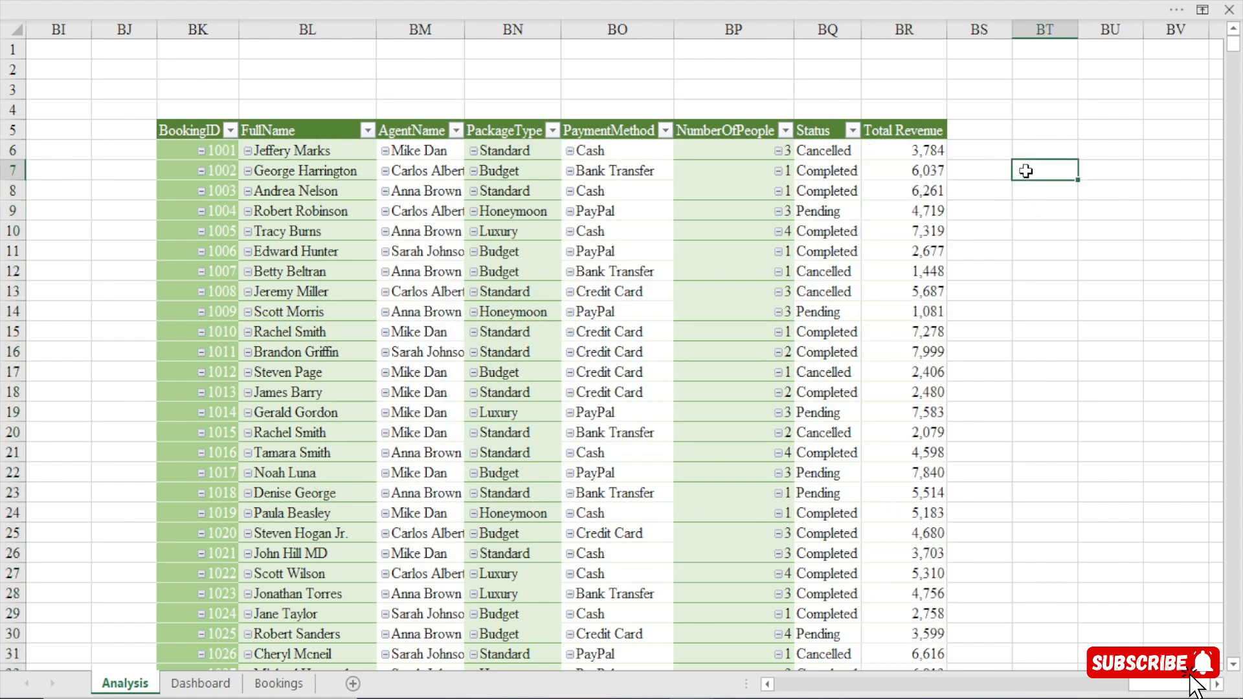
# Link cell BT5 to the PivotTable's BookingID header with the formula =BK5.
pyautogui.click(1024, 134)
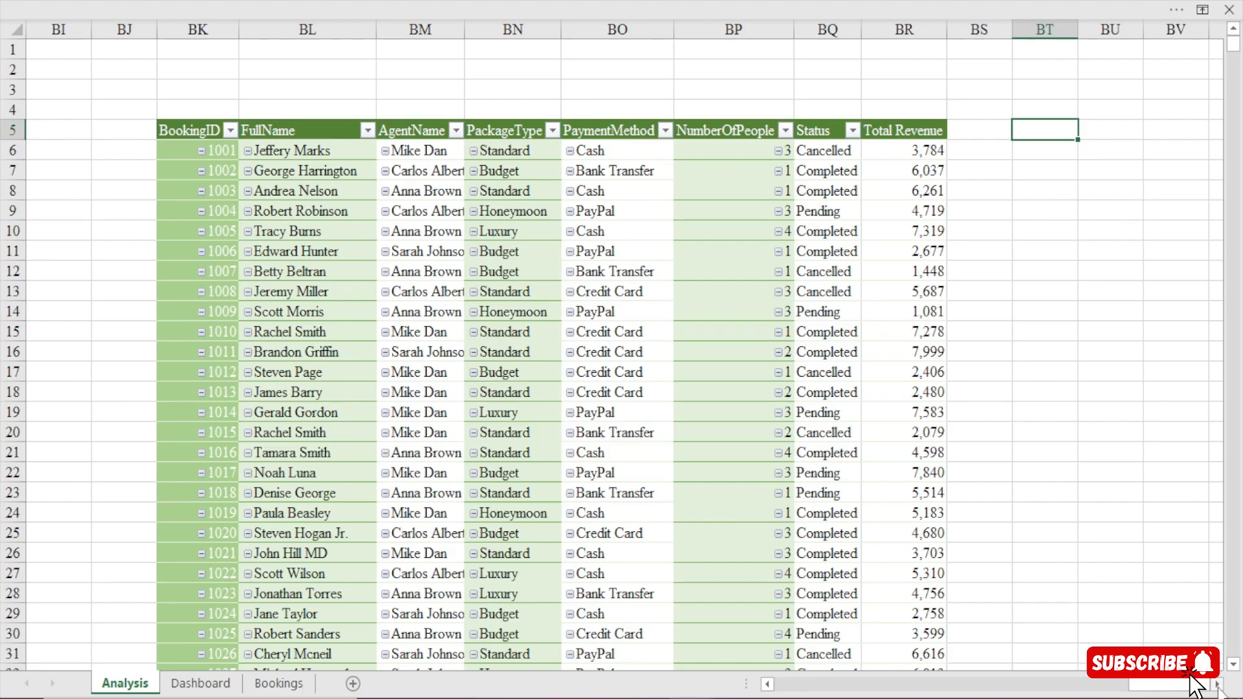
pyautogui.click(1218, 687)
pyautogui.moveTo(1182, 685); pyautogui.dragTo(1175, 684)
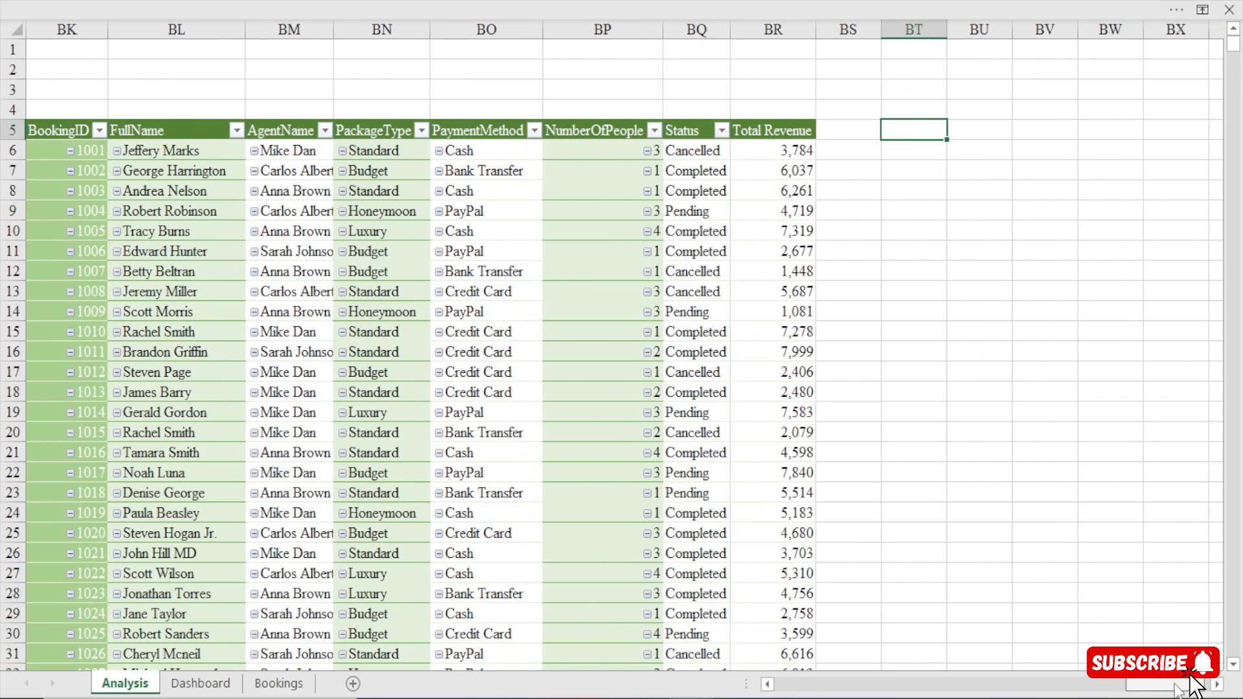
pyautogui.write('=')
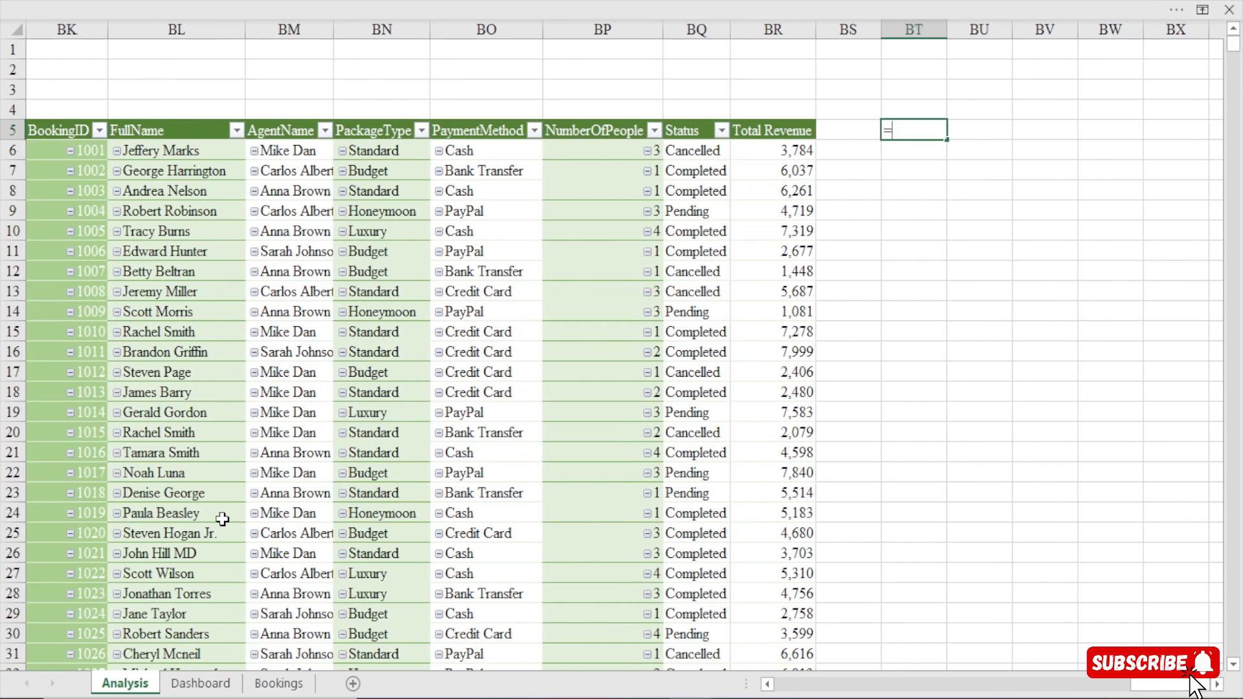
pyautogui.click(51, 124)
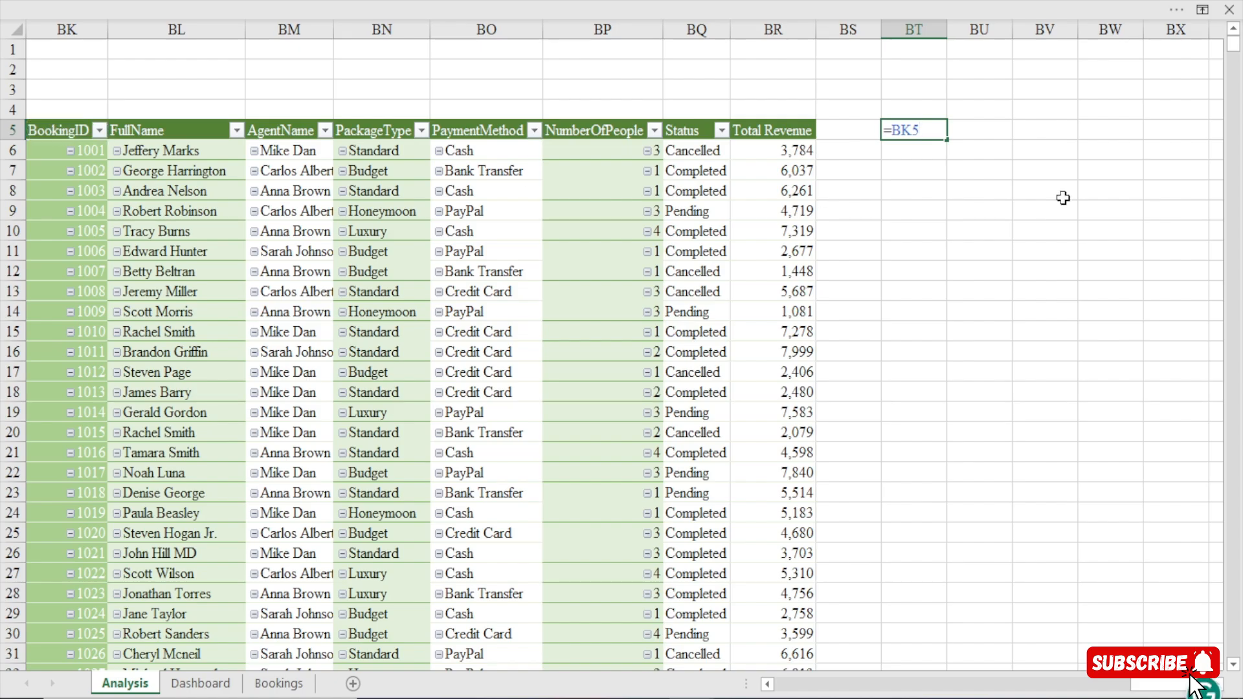
pyautogui.press('Return')
# Fill the BT5 header link across row 5 to Total Revenue in CA5, clearing the surplus cell CB5.
pyautogui.click(924, 129)
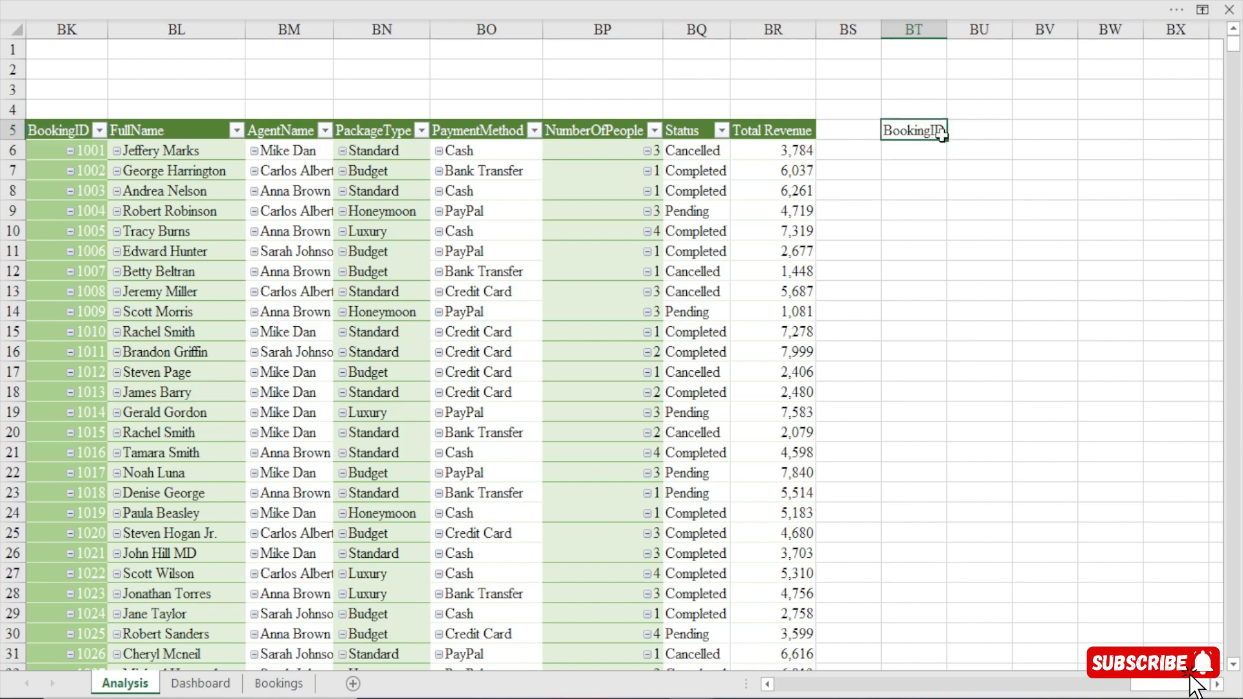
pyautogui.moveTo(947, 141)
pyautogui.mouseDown()
pyautogui.moveTo(1175, 155)
pyautogui.moveTo(950, 149)
pyautogui.mouseUp()
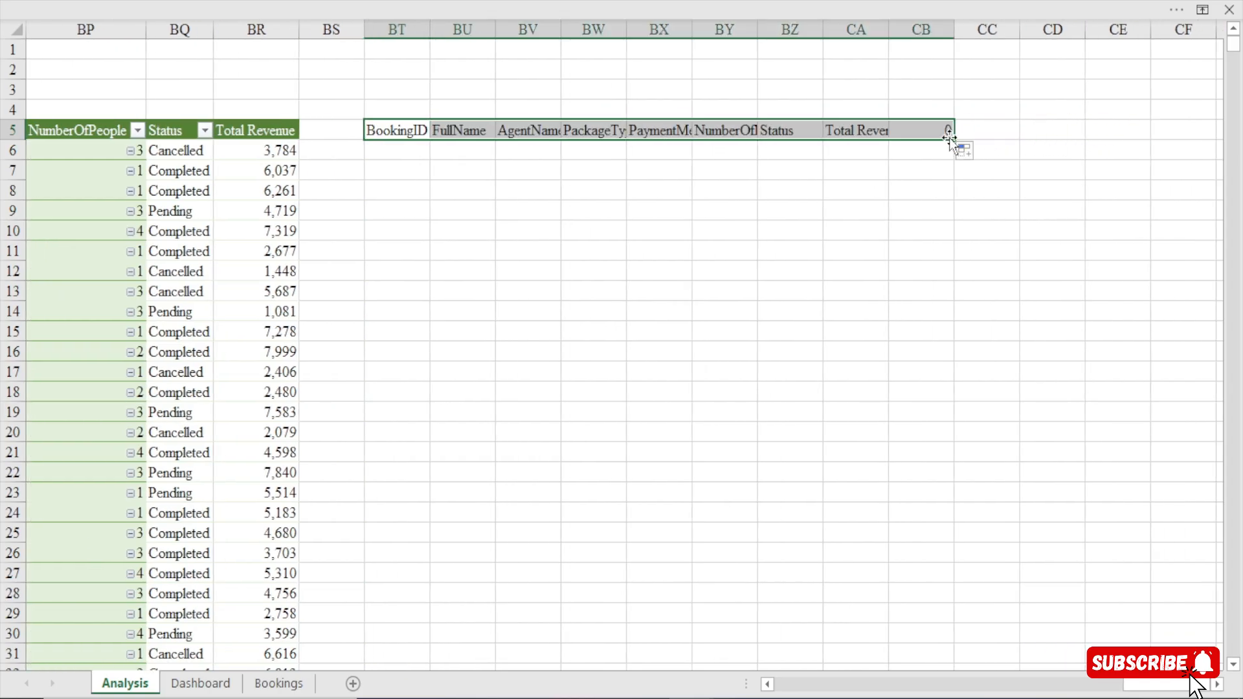
pyautogui.click(941, 131)
pyautogui.press('Delete')
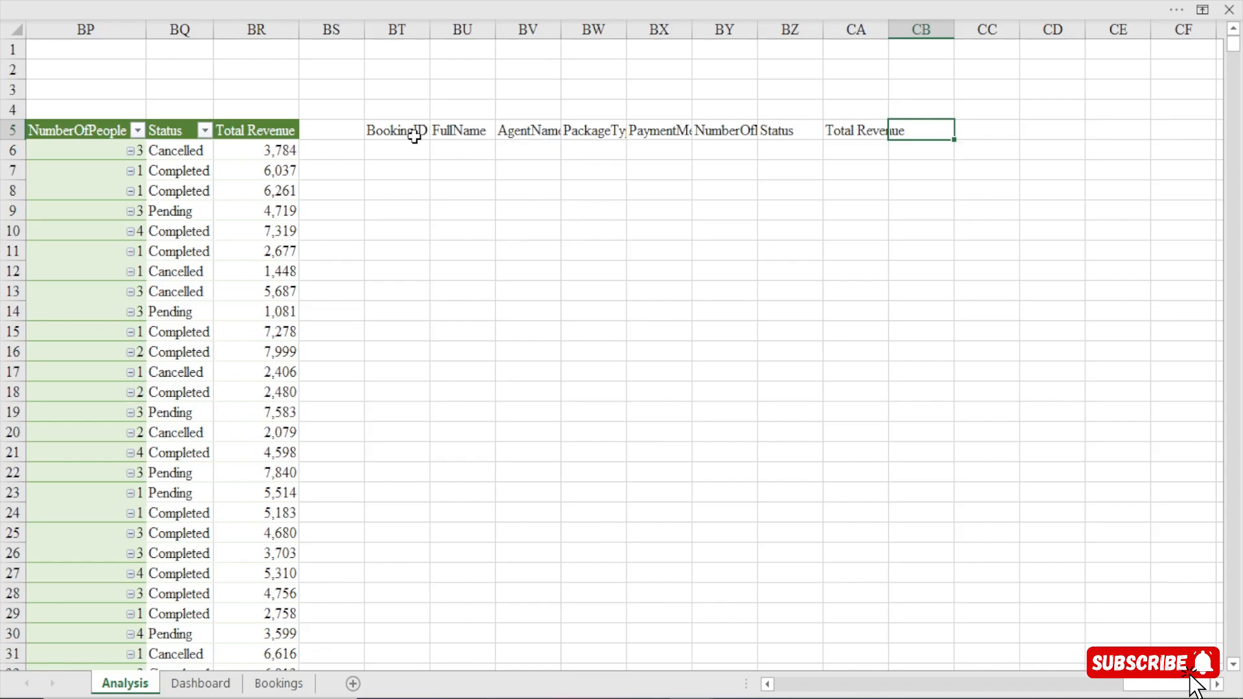
# Fill the linked header formulas in BT5:CA5 down to row 2005 to mirror all the PivotTable records.
pyautogui.moveTo(417, 130); pyautogui.dragTo(456, 130)
pyautogui.moveTo(550, 135); pyautogui.dragTo(852, 641)
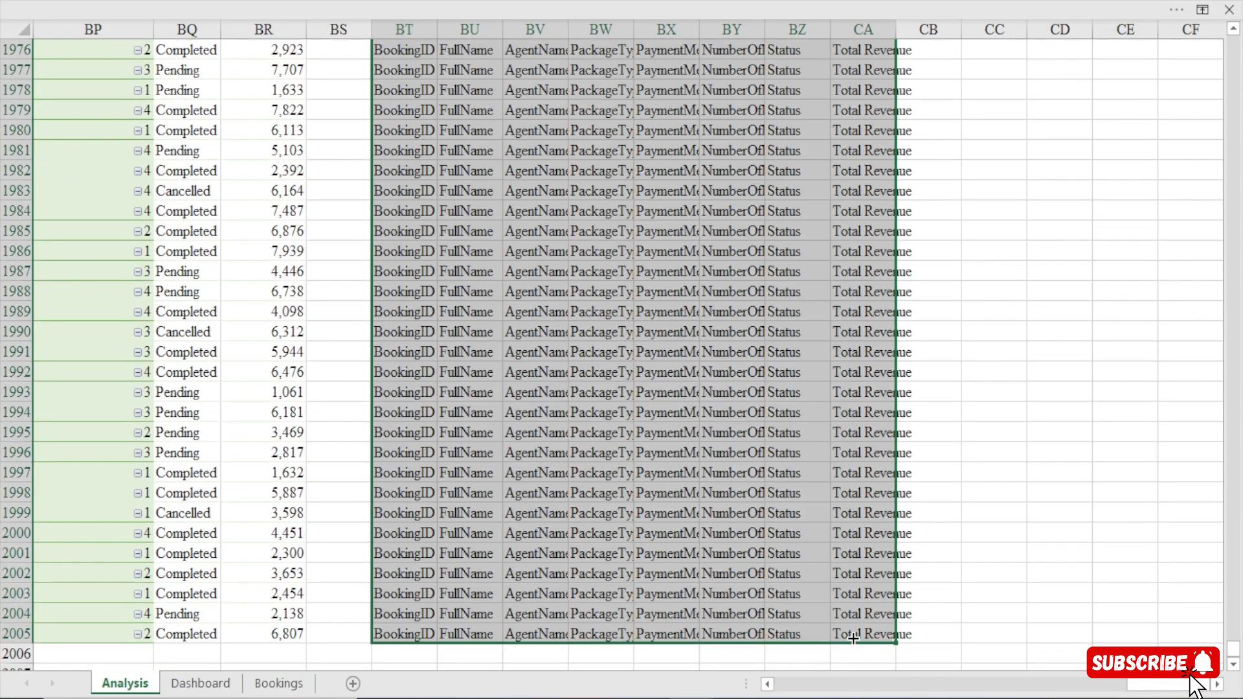
pyautogui.scroll(20, 844, 589)
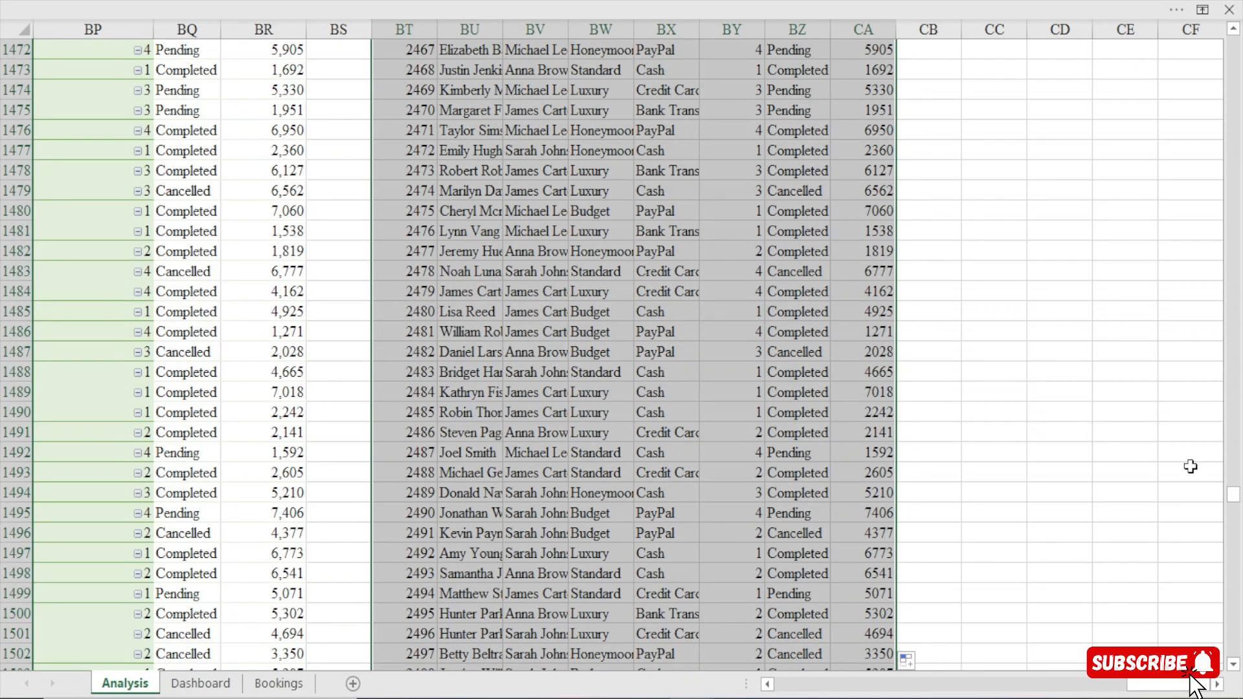
pyautogui.moveTo(1233, 495); pyautogui.dragTo(1233, 44)
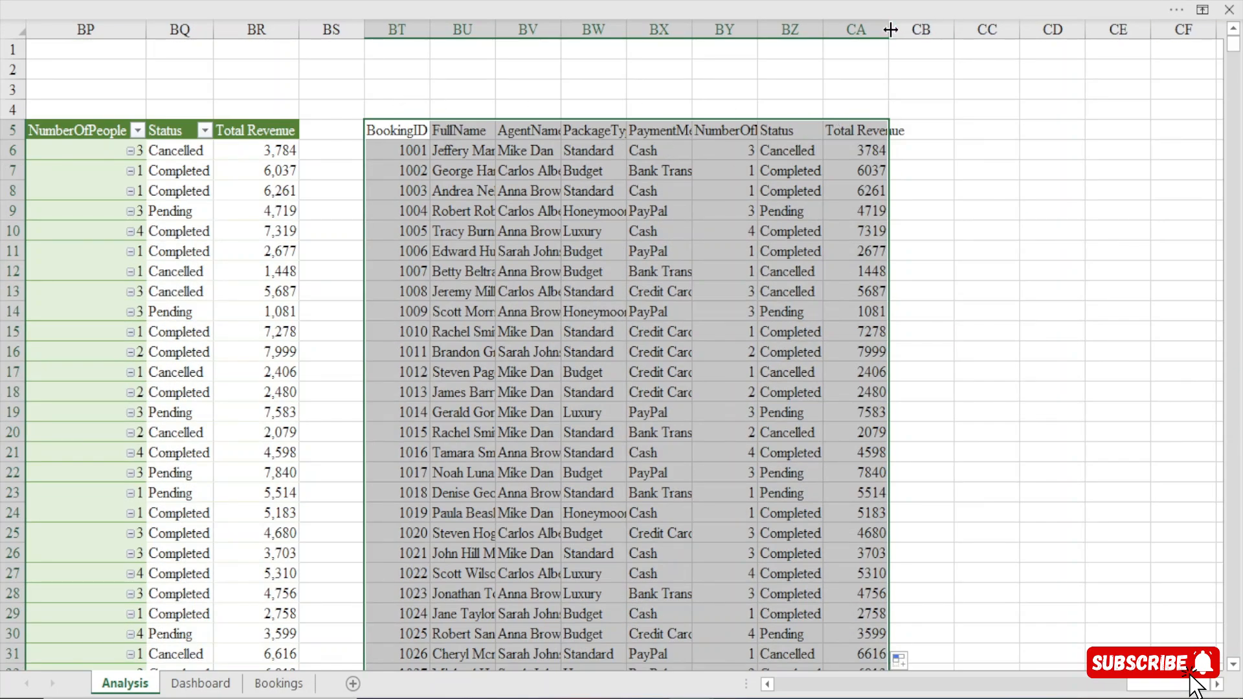
# Slightly widen column CA and format its Total Revenue values with a thousands separator and no decimals.
pyautogui.moveTo(890, 29); pyautogui.dragTo(892, 29)
pyautogui.click(867, 150)
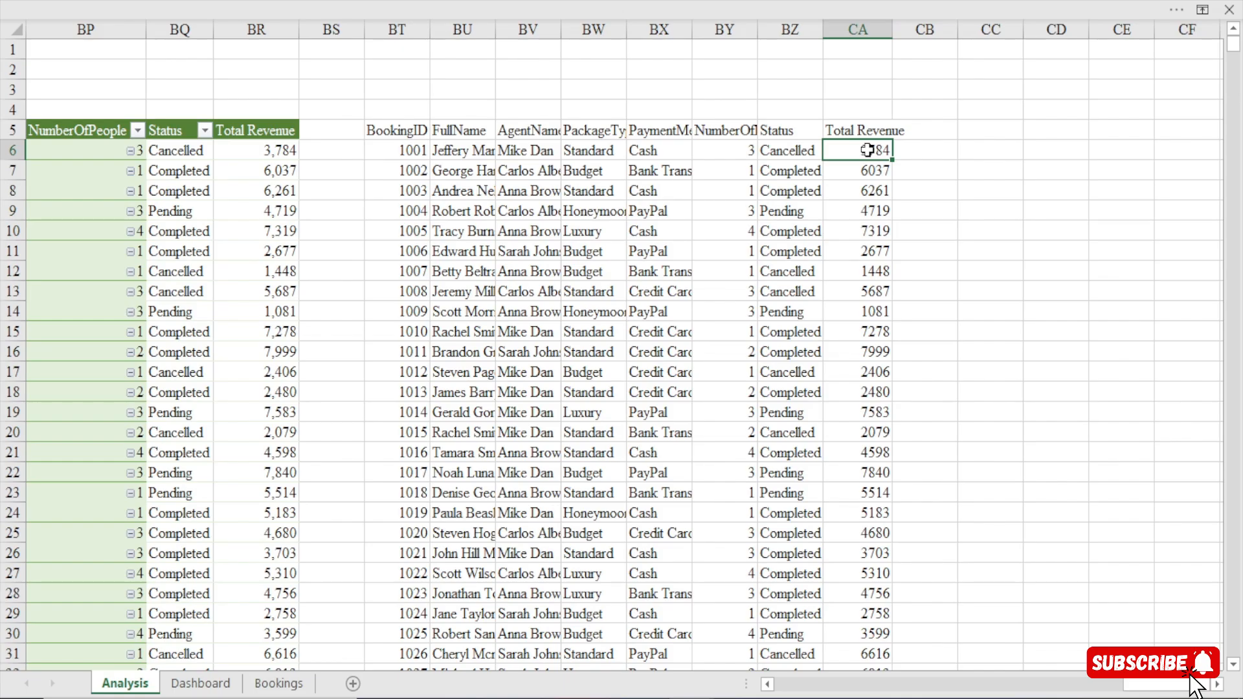
pyautogui.hotkey('ctrl', 'shift', 'Down')
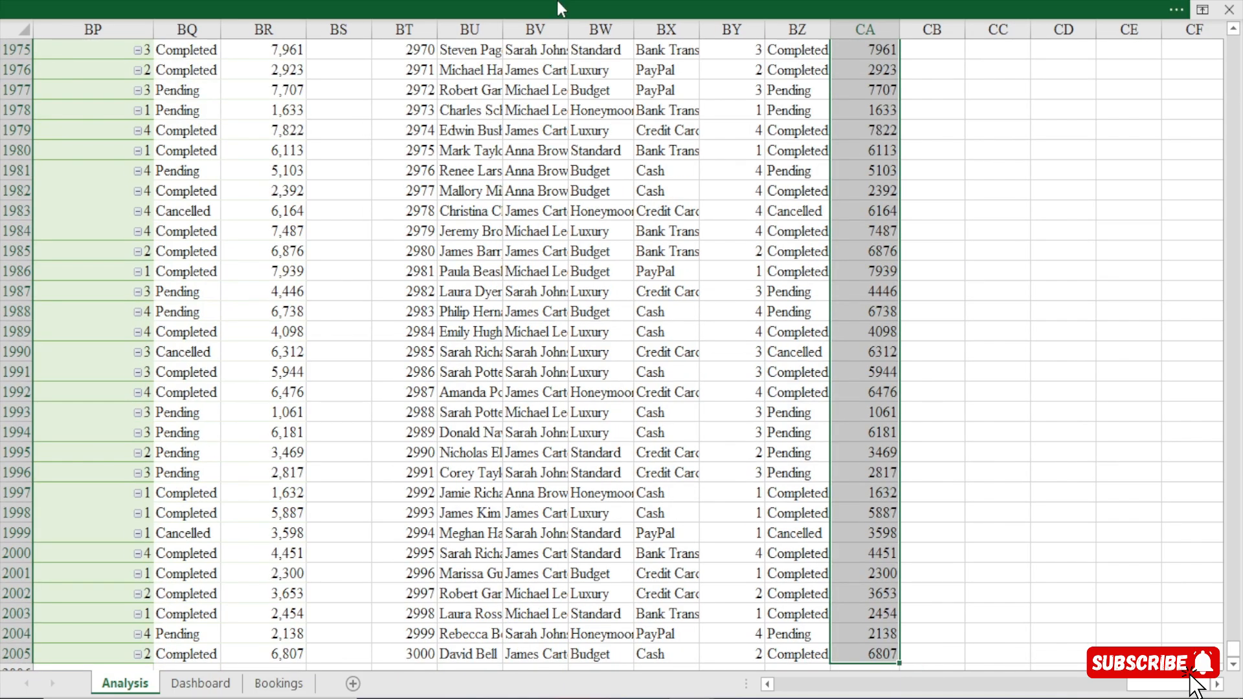
pyautogui.click(556, 2)
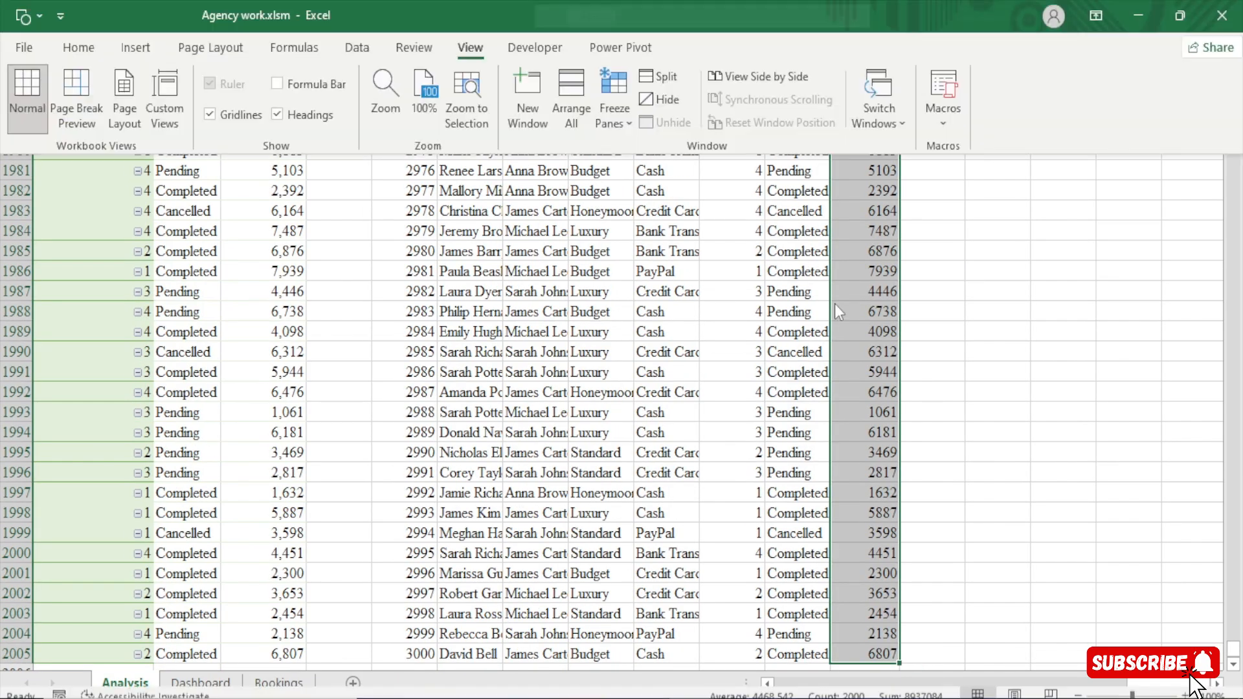
pyautogui.click(78, 47)
pyautogui.click(632, 122)
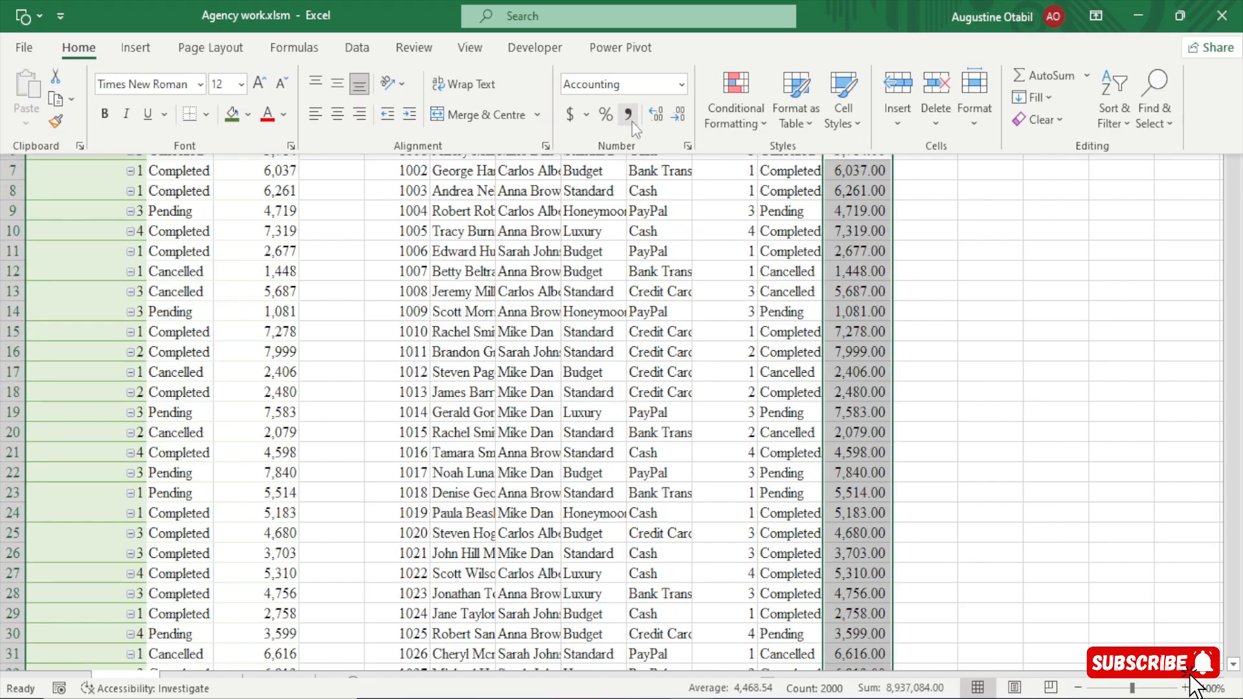
pyautogui.click(684, 110)
pyautogui.click(684, 111)
pyautogui.click(949, 327)
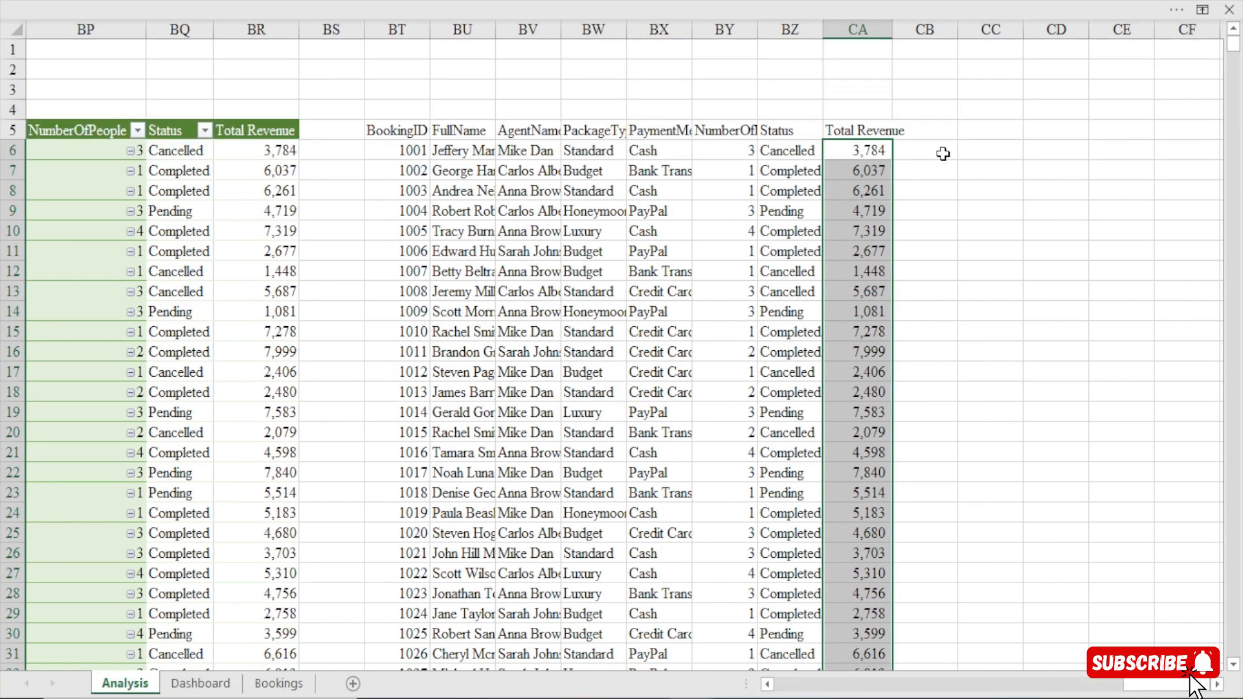
pyautogui.click(942, 153)
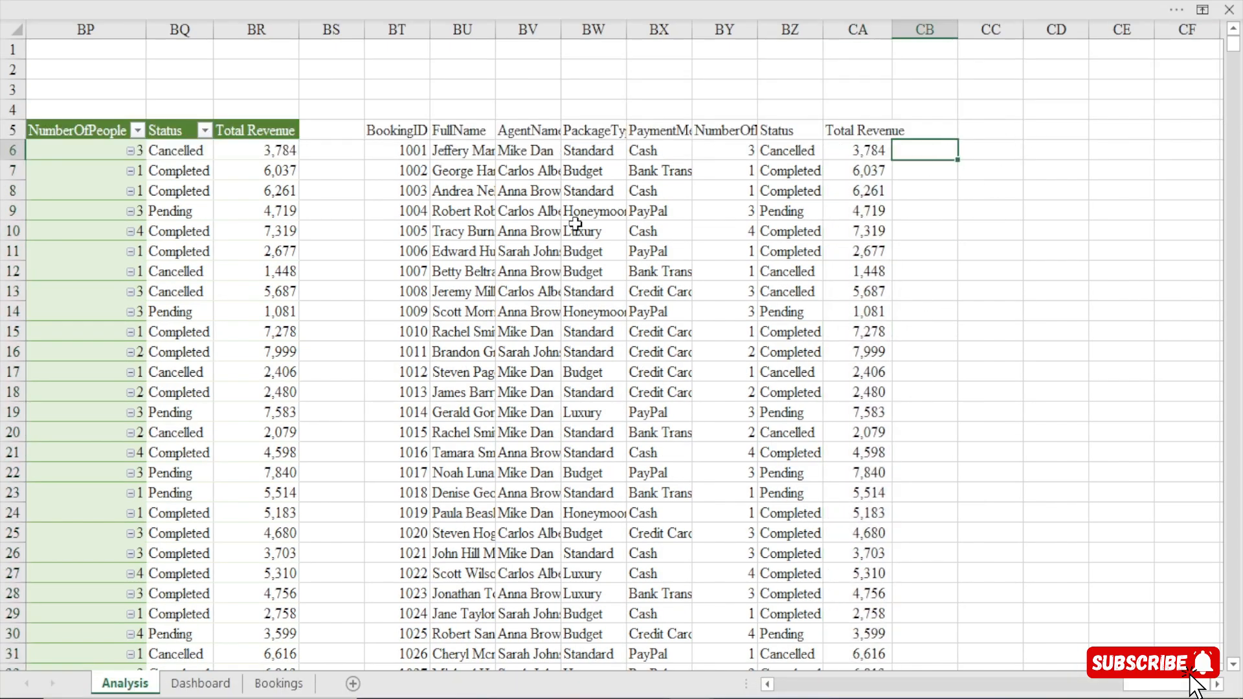
pyautogui.moveTo(400, 127); pyautogui.dragTo(560, 314)
pyautogui.scroll(20, 564, 275)
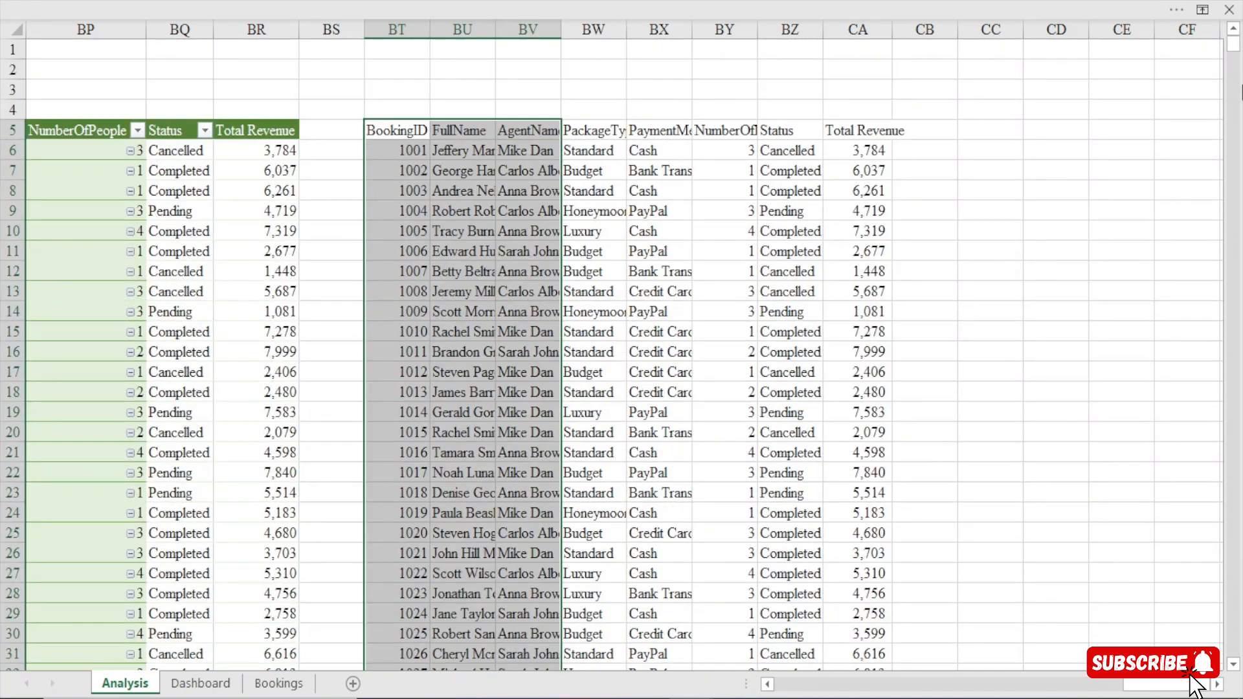
pyautogui.click(1049, 131)
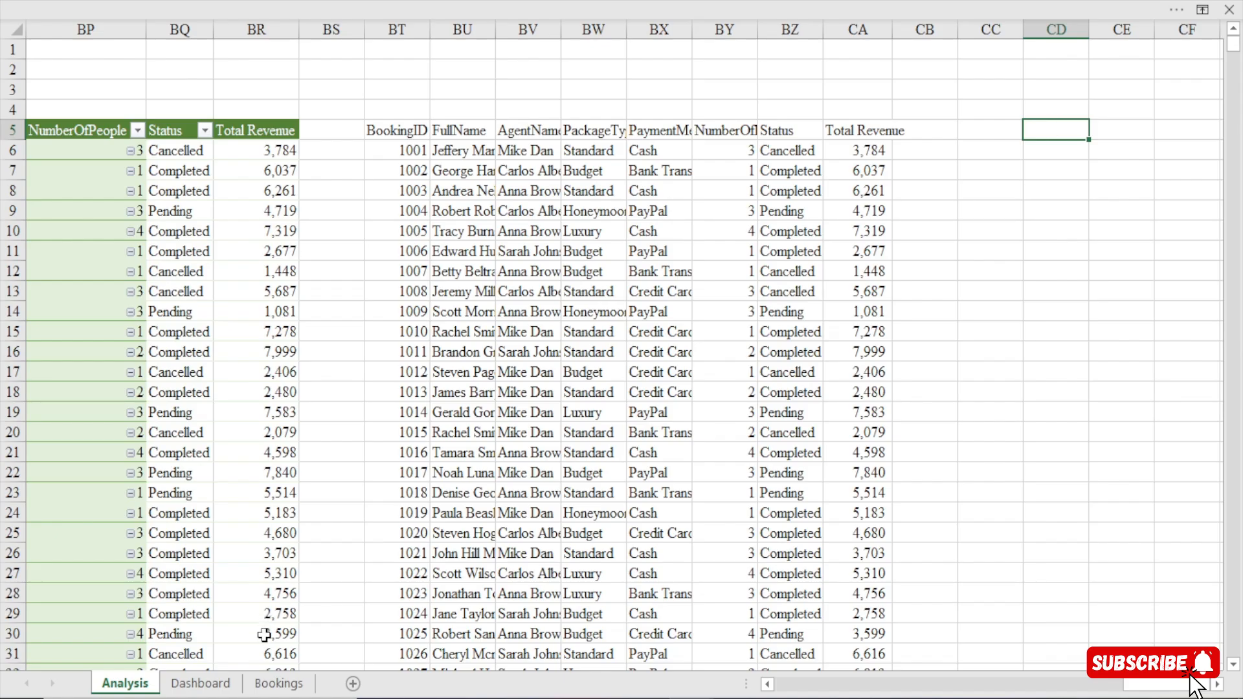
# Insert a spin button form control on the Bookings sheet, above the Cancelled Bookings card.
pyautogui.click(279, 683)
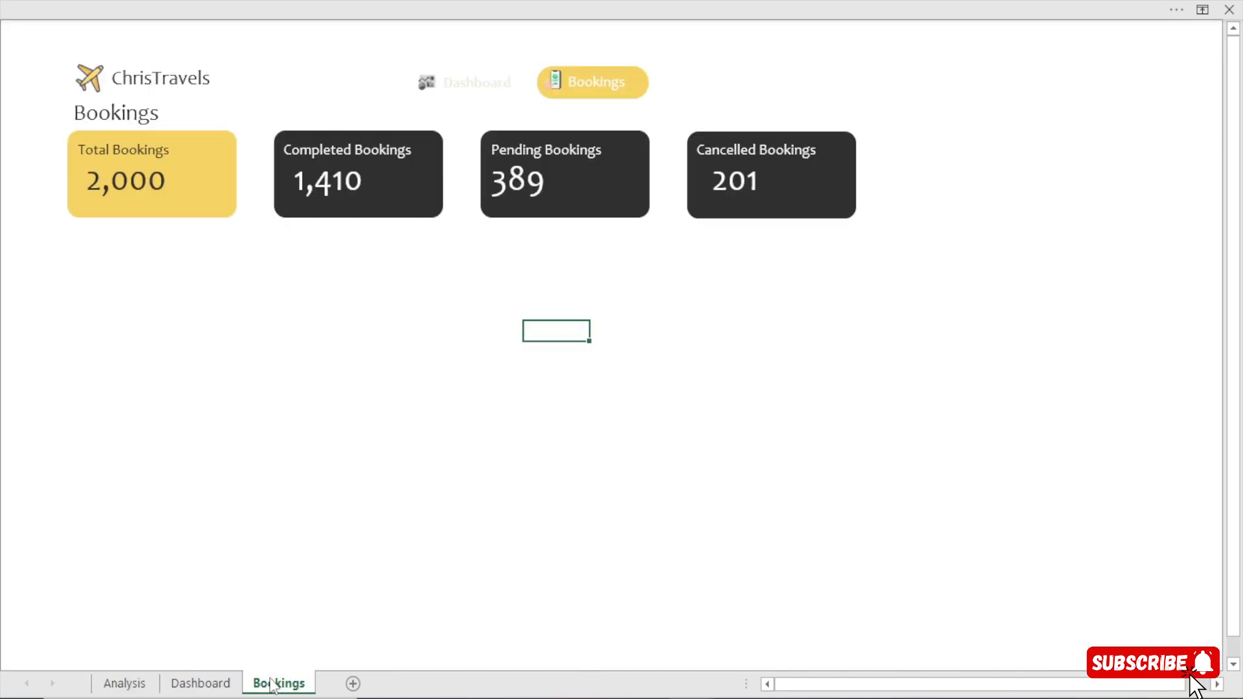
pyautogui.click(529, 1)
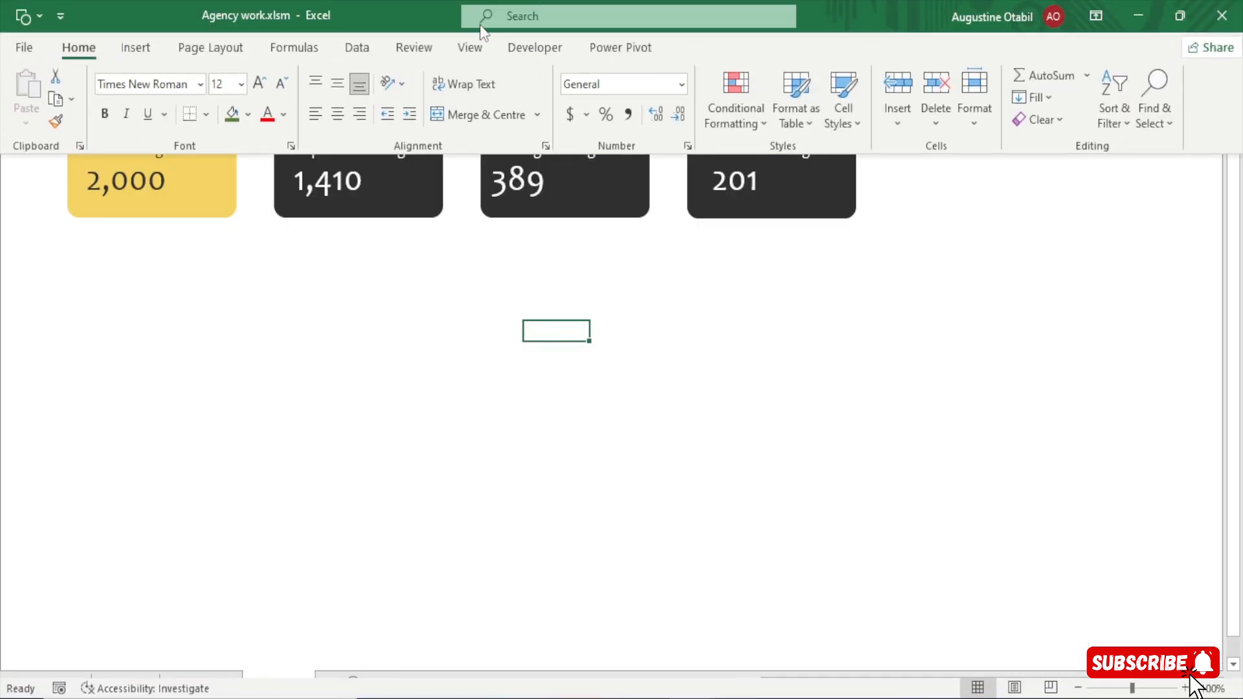
pyautogui.click(535, 50)
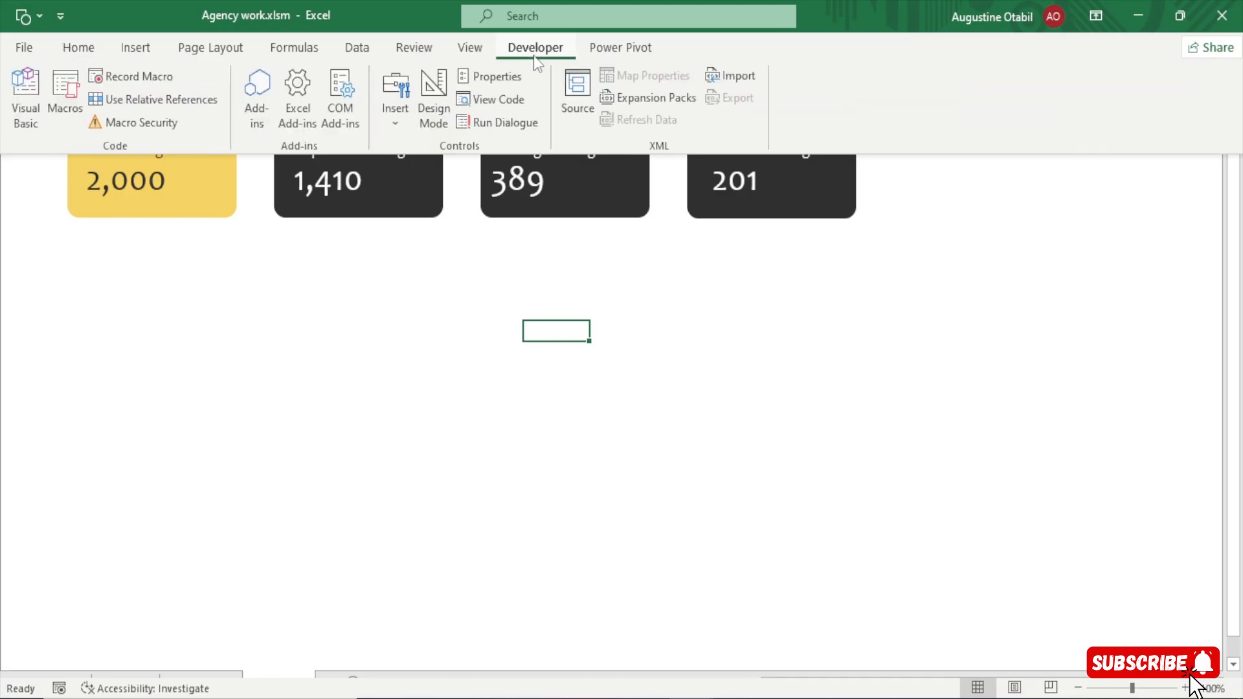
pyautogui.click(398, 126)
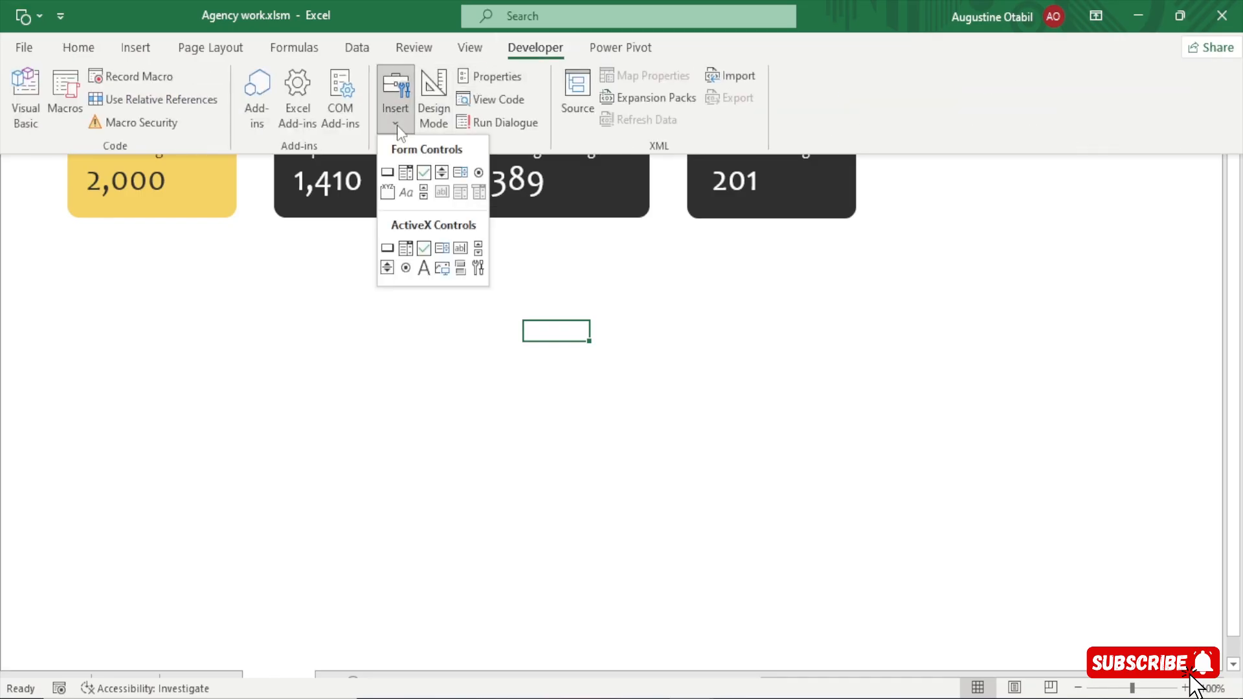
pyautogui.click(442, 174)
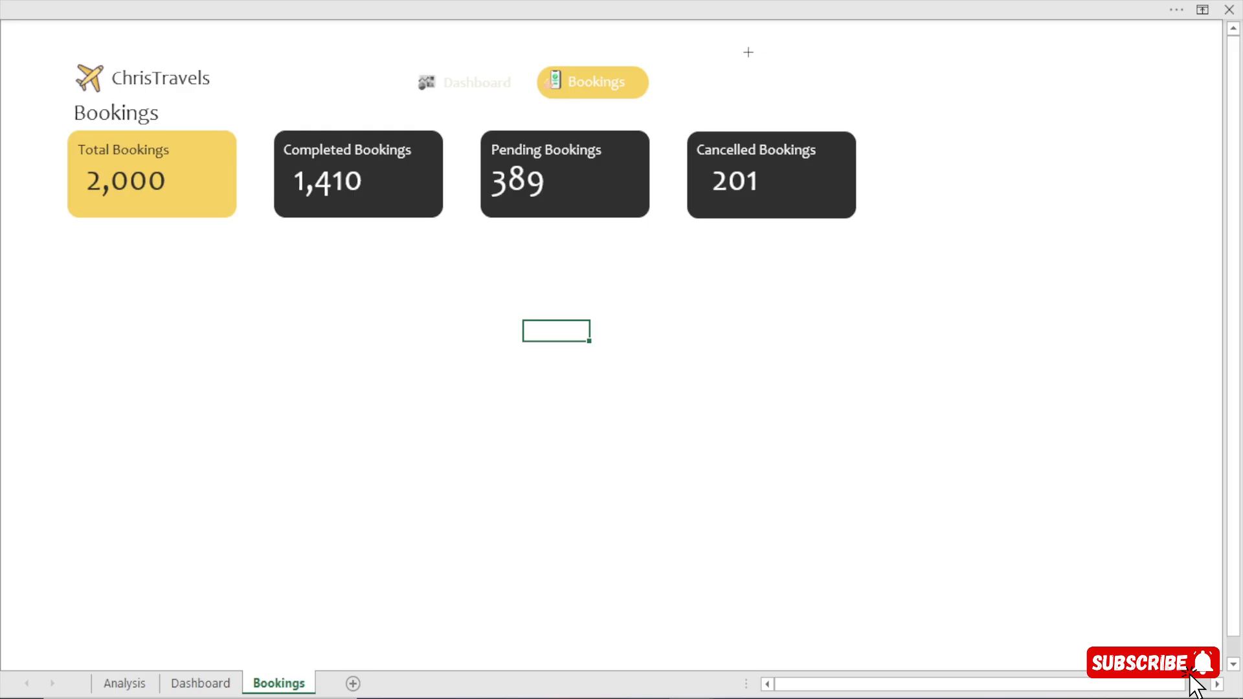
pyautogui.moveTo(745, 41); pyautogui.dragTo(845, 91)
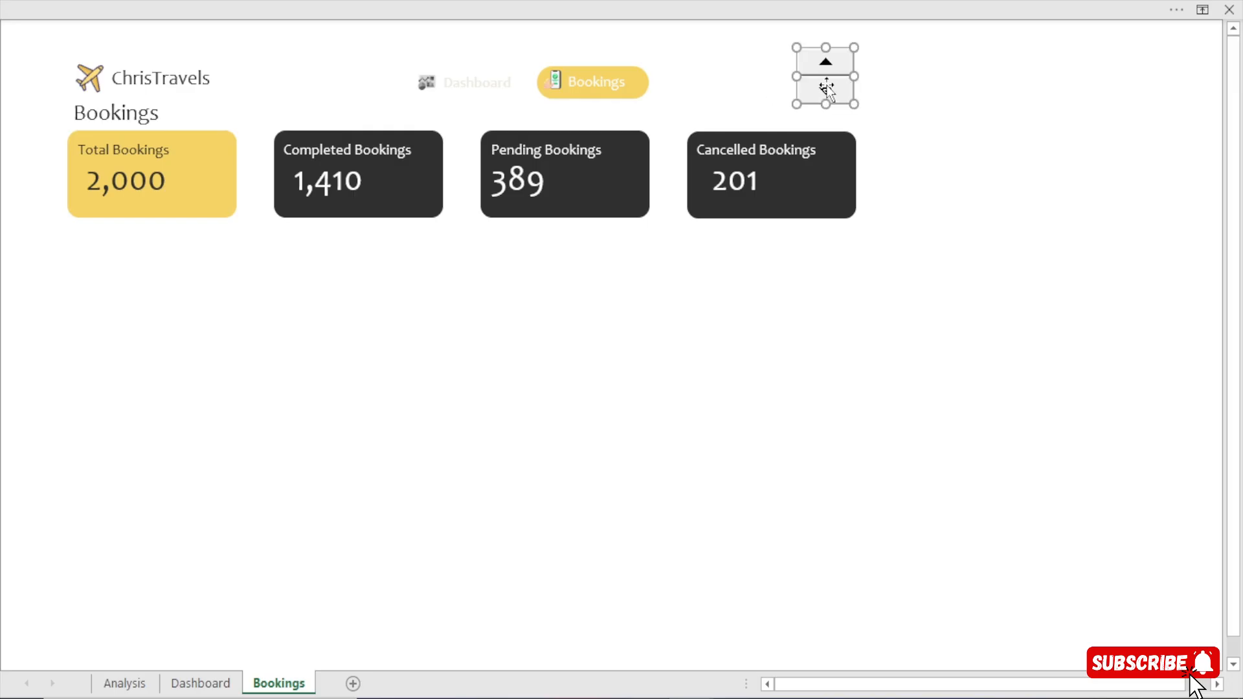
# Set the spin button's minimum value to 1 and maximum to 100, and link it to cell Analysis!$CB$1.
pyautogui.rightClick(826, 86)
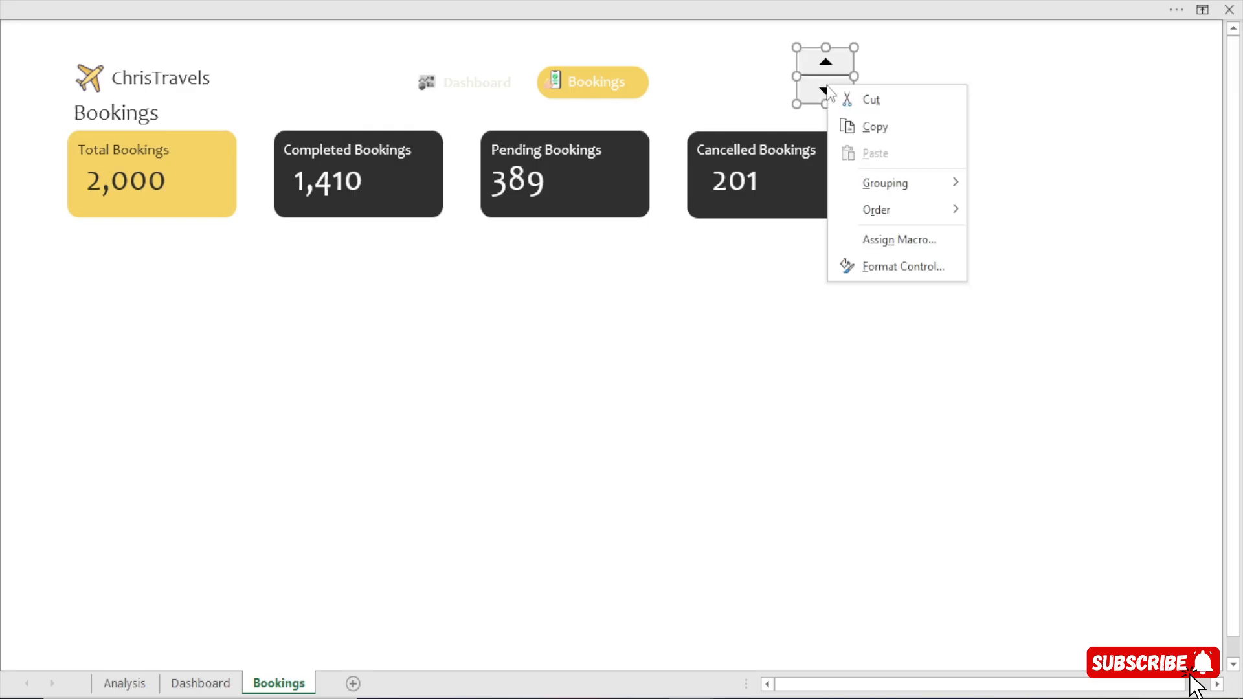
pyautogui.click(884, 260)
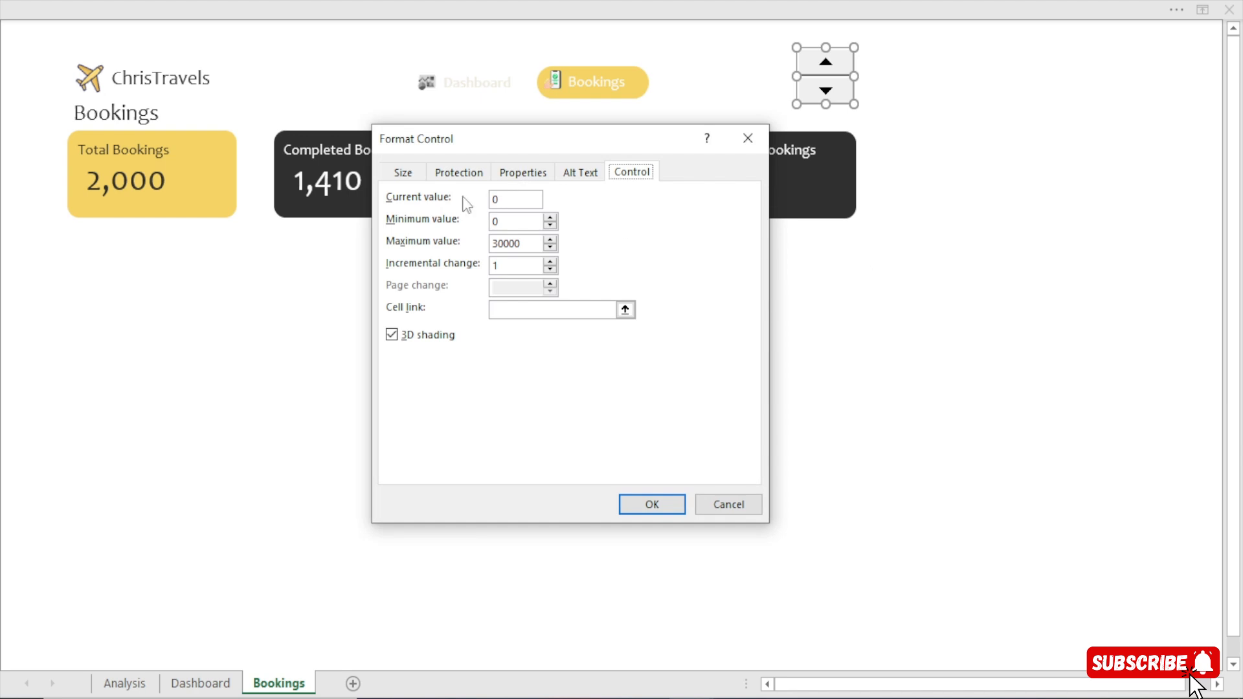
pyautogui.doubleClick(499, 221)
pyautogui.write('1')
pyautogui.press('Tab')
pyautogui.write('100')
pyautogui.click(501, 310)
pyautogui.click(124, 683)
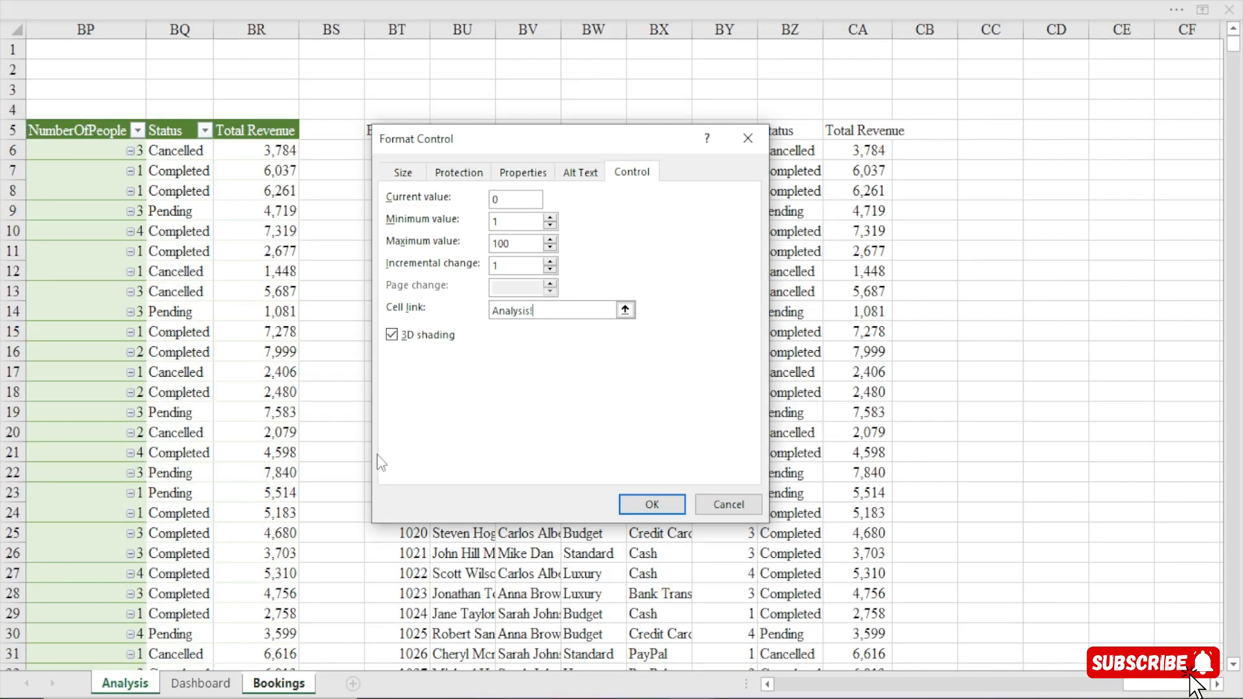
pyautogui.click(924, 49)
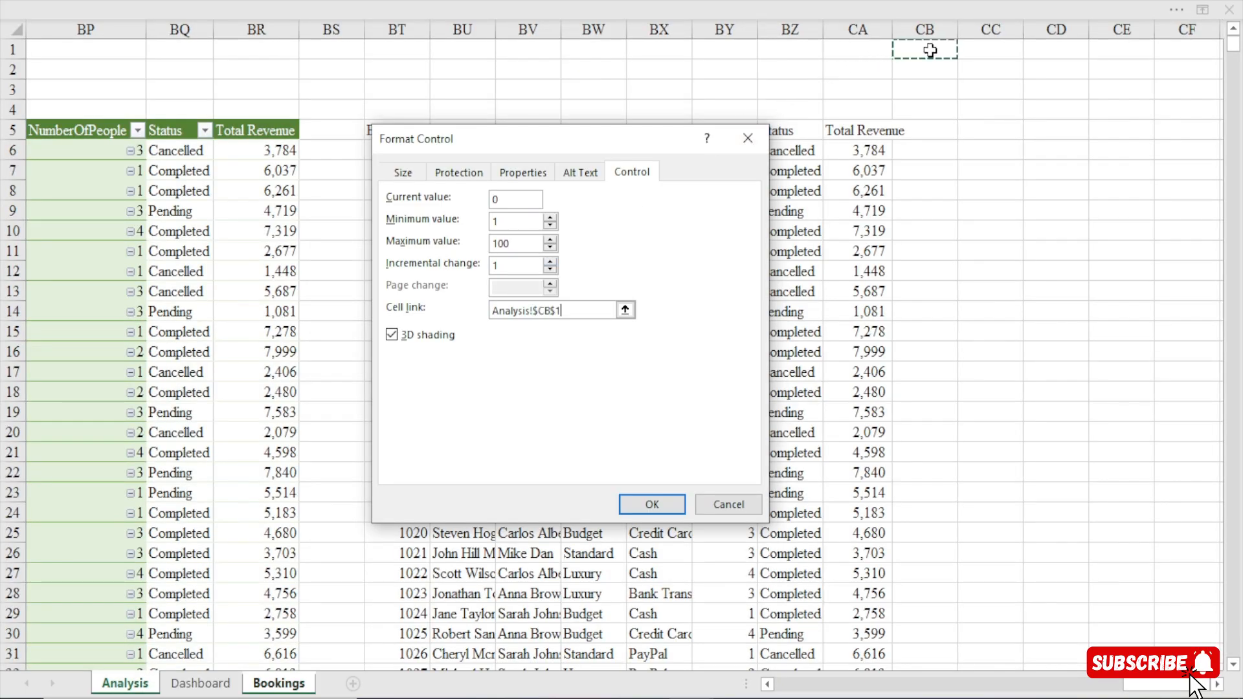
pyautogui.click(651, 504)
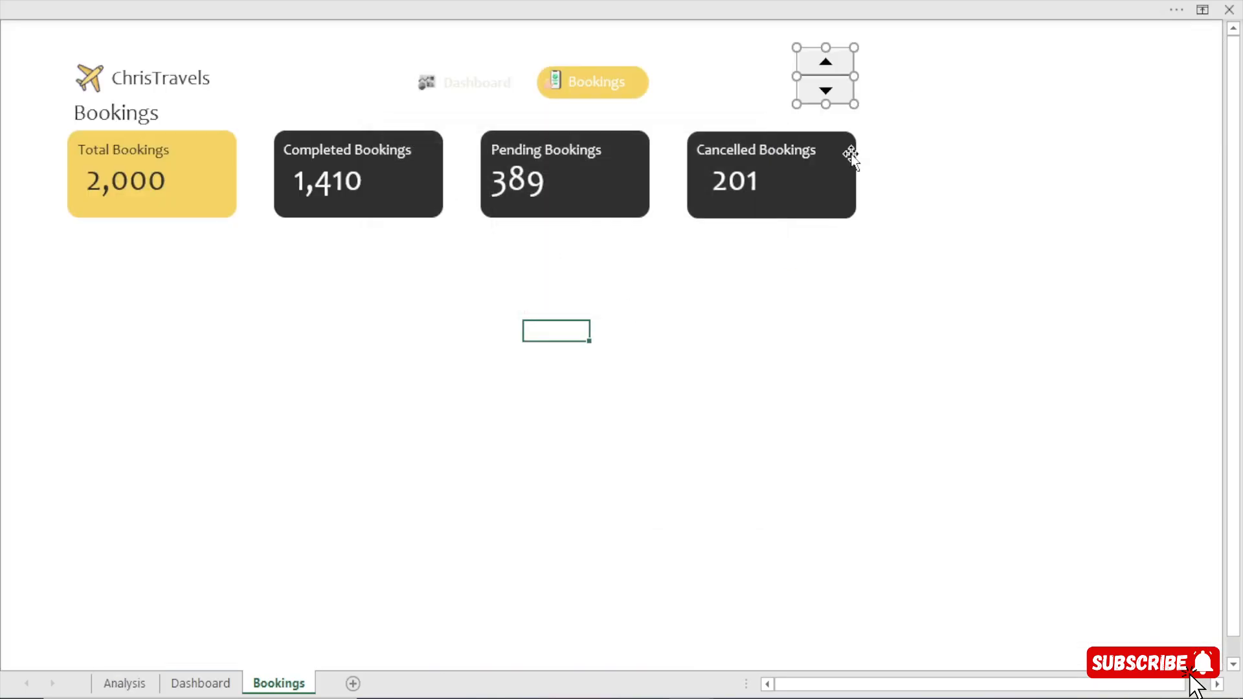
# Test the spin button on the Bookings sheet by checking how linked cell CB1 on the Analysis sheet responds.
pyautogui.click(125, 683)
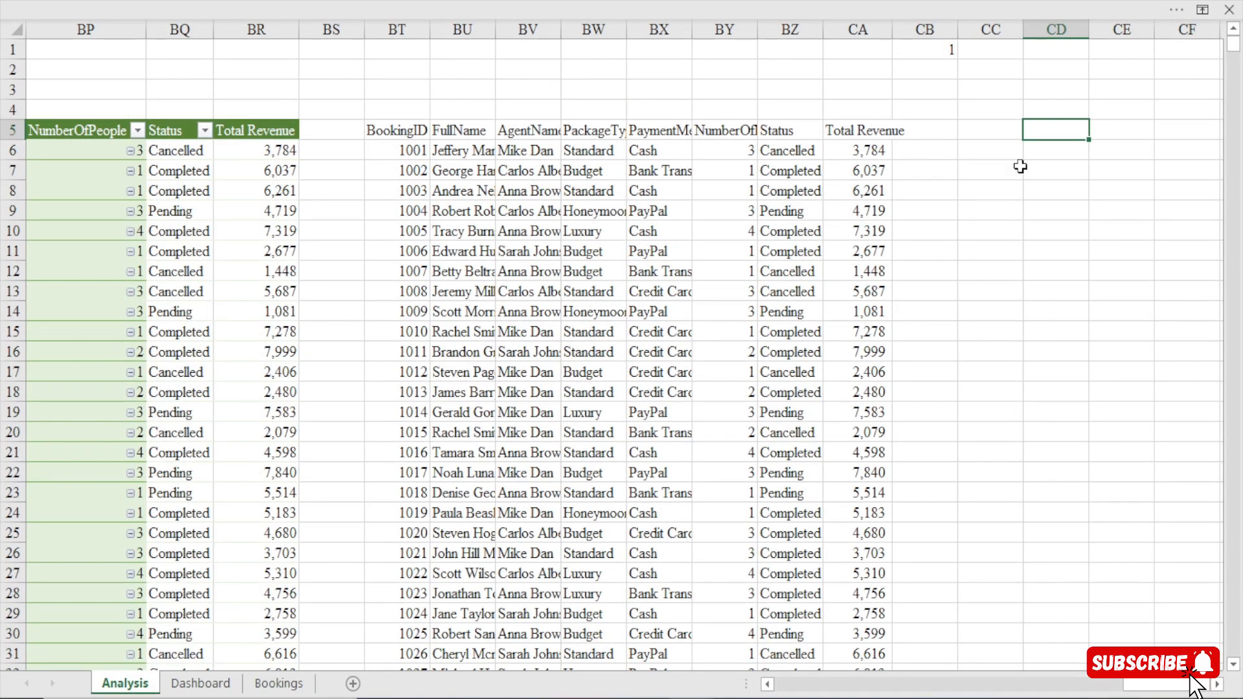
pyautogui.click(278, 683)
pyautogui.click(944, 170)
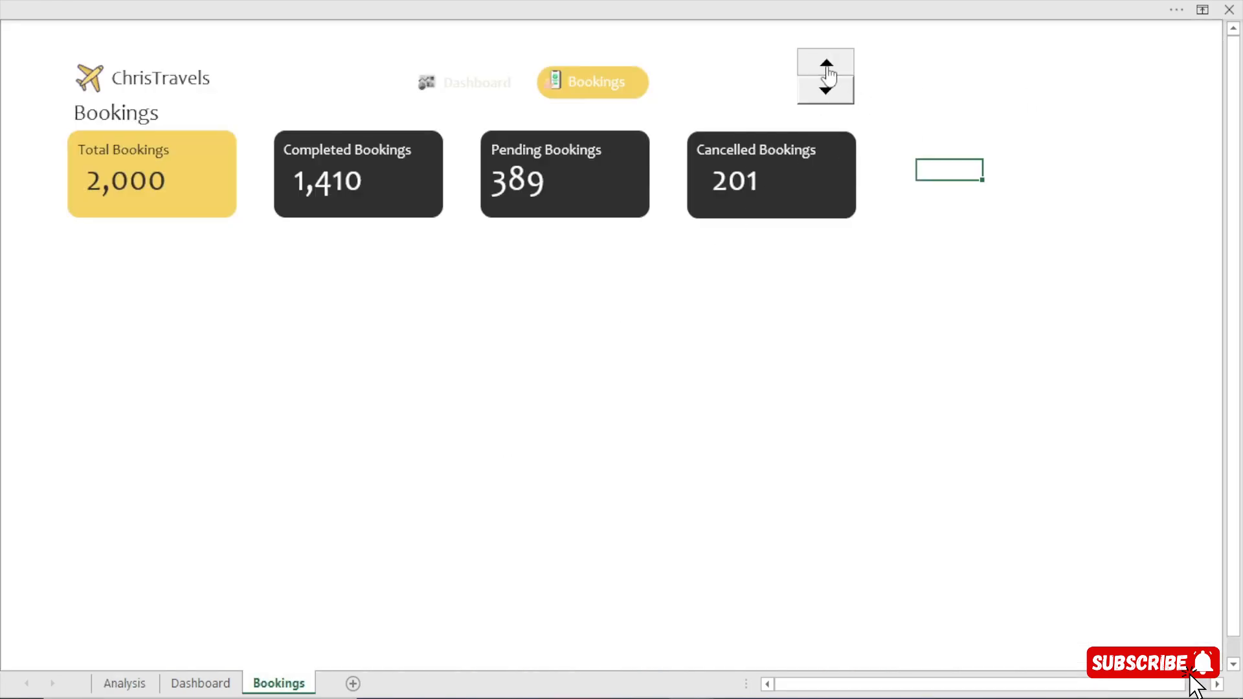
pyautogui.click(138, 687)
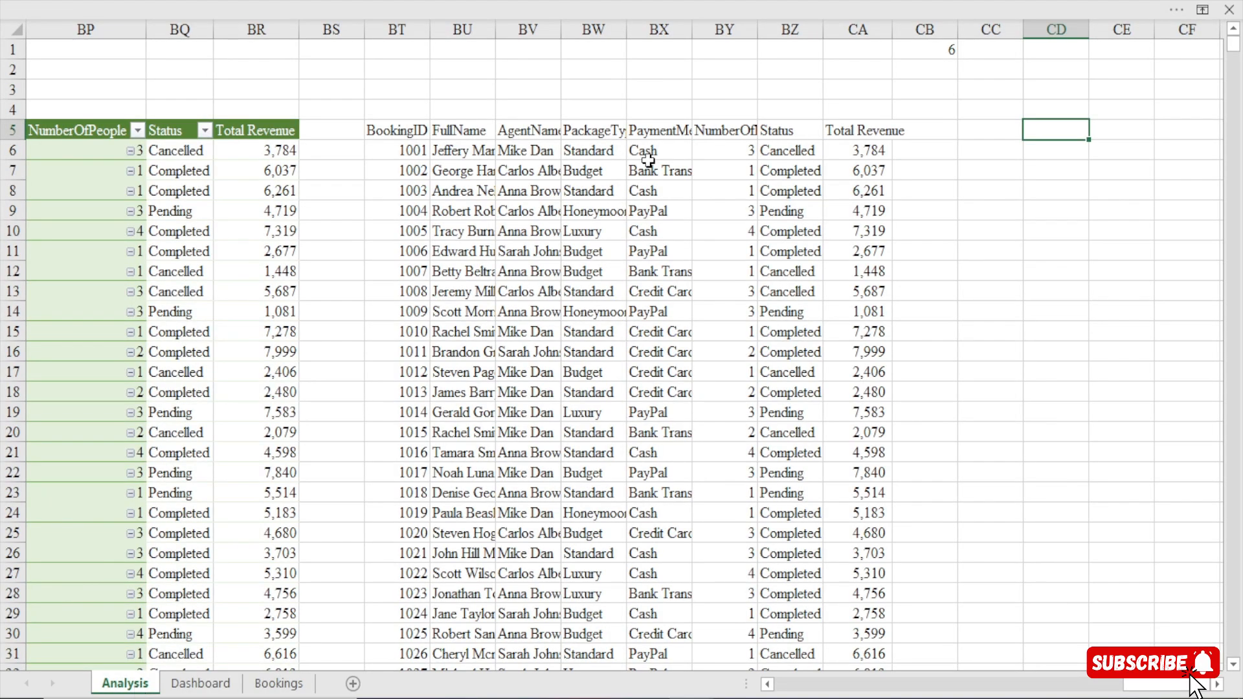
pyautogui.click(279, 686)
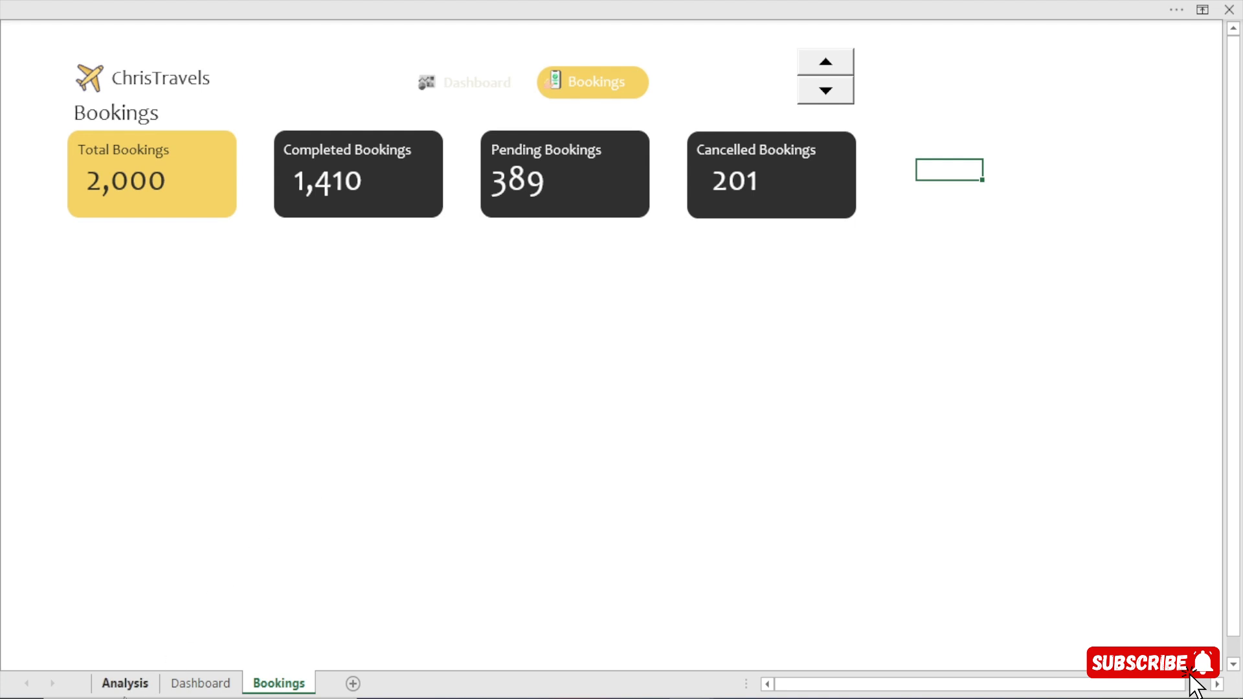
pyautogui.click(130, 688)
pyautogui.click(278, 685)
pyautogui.click(126, 685)
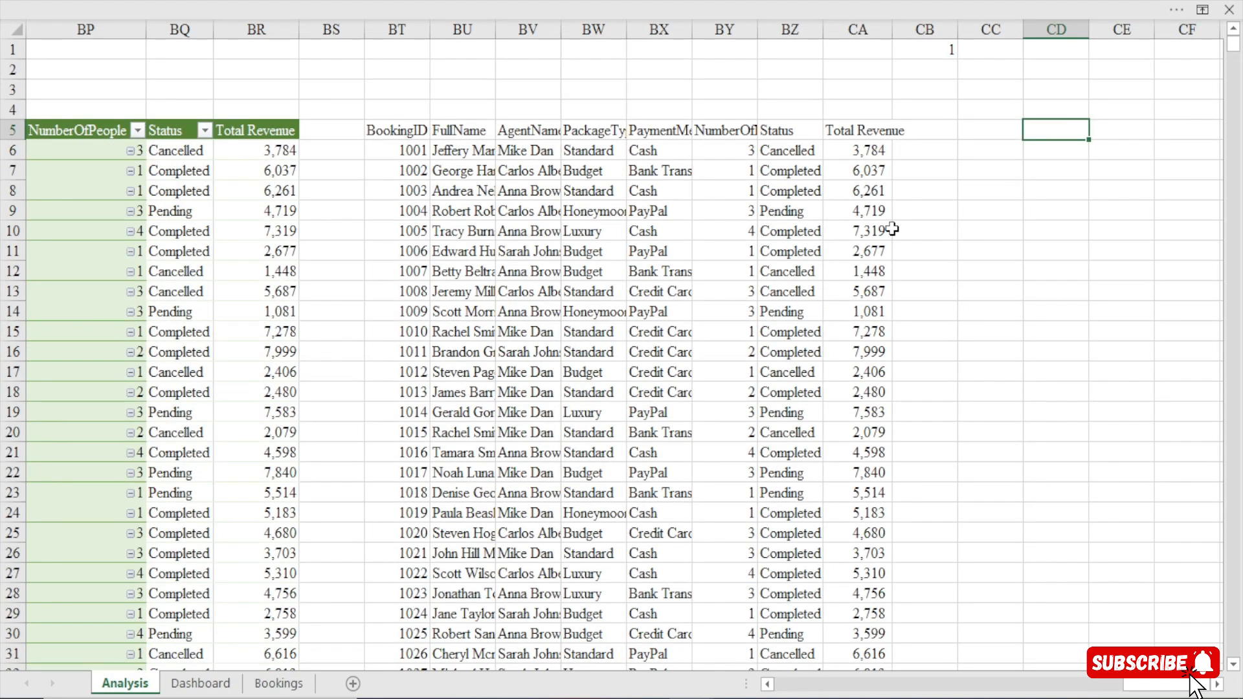
# Enter the formula =OFFSET(BT5,$CB$1,0) in cell CD5 of the Analysis sheet.
pyautogui.write('=ofof')
pyautogui.press('BackSpace')
pyautogui.press('BackSpace')
pyautogui.write('f')
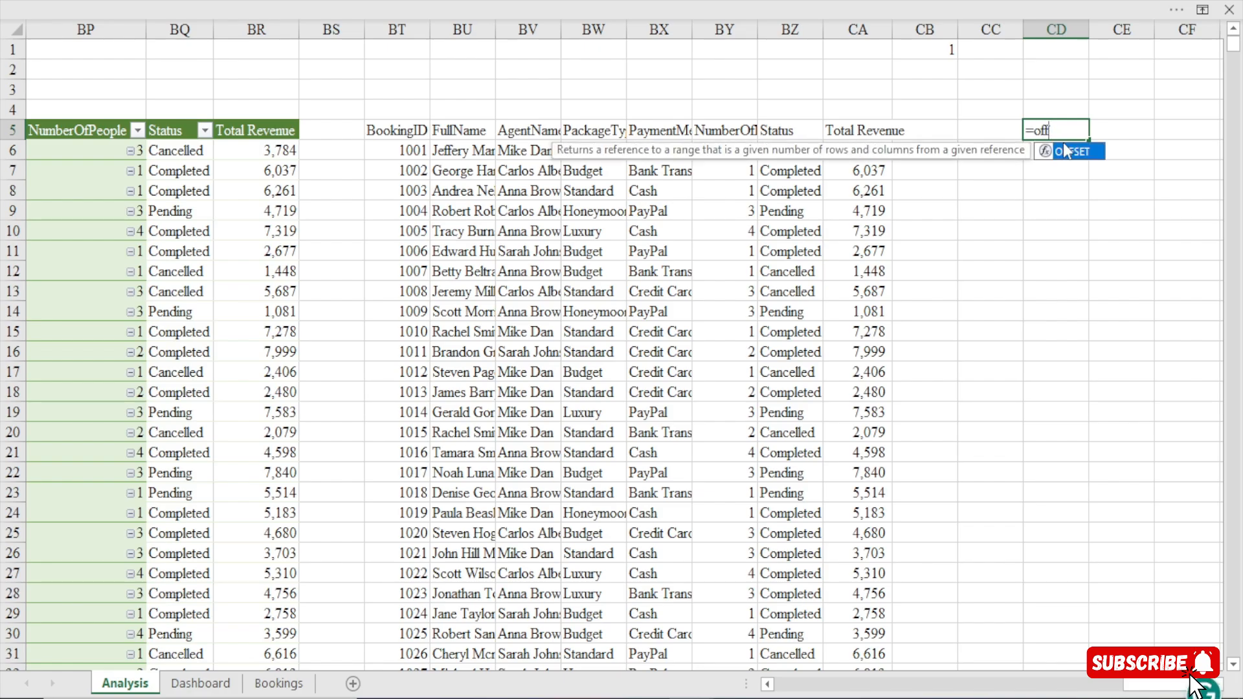
pyautogui.press('Tab')
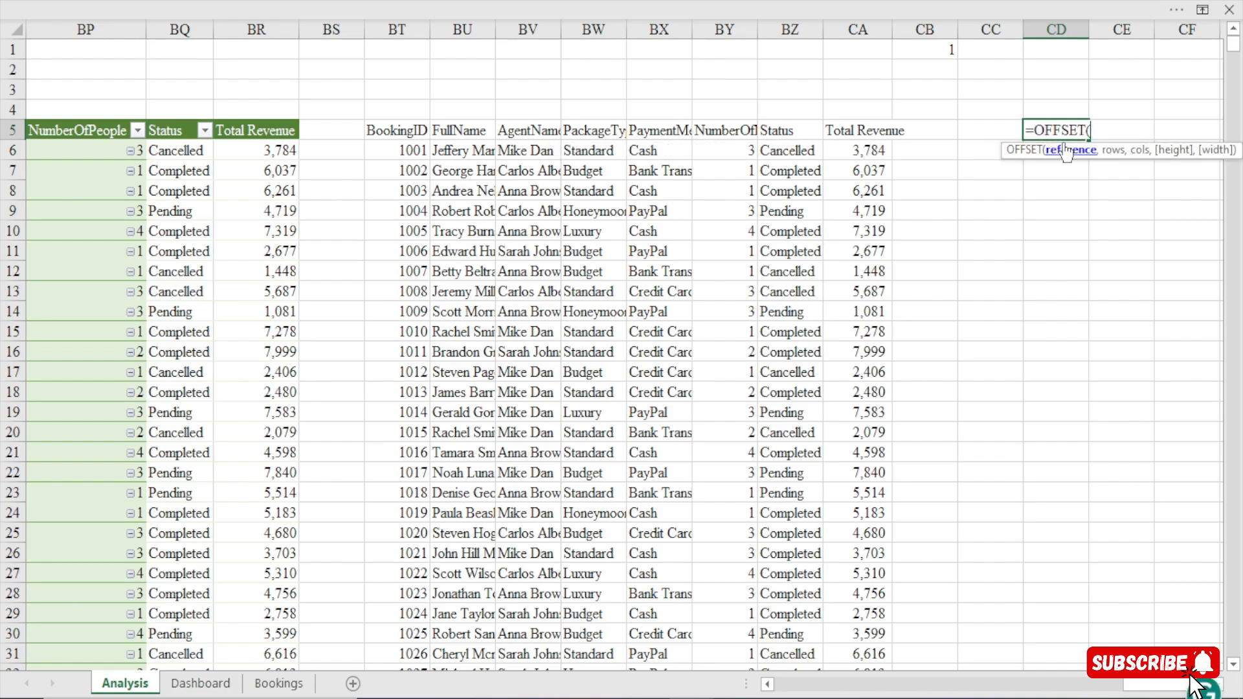
pyautogui.click(396, 132)
pyautogui.write(',')
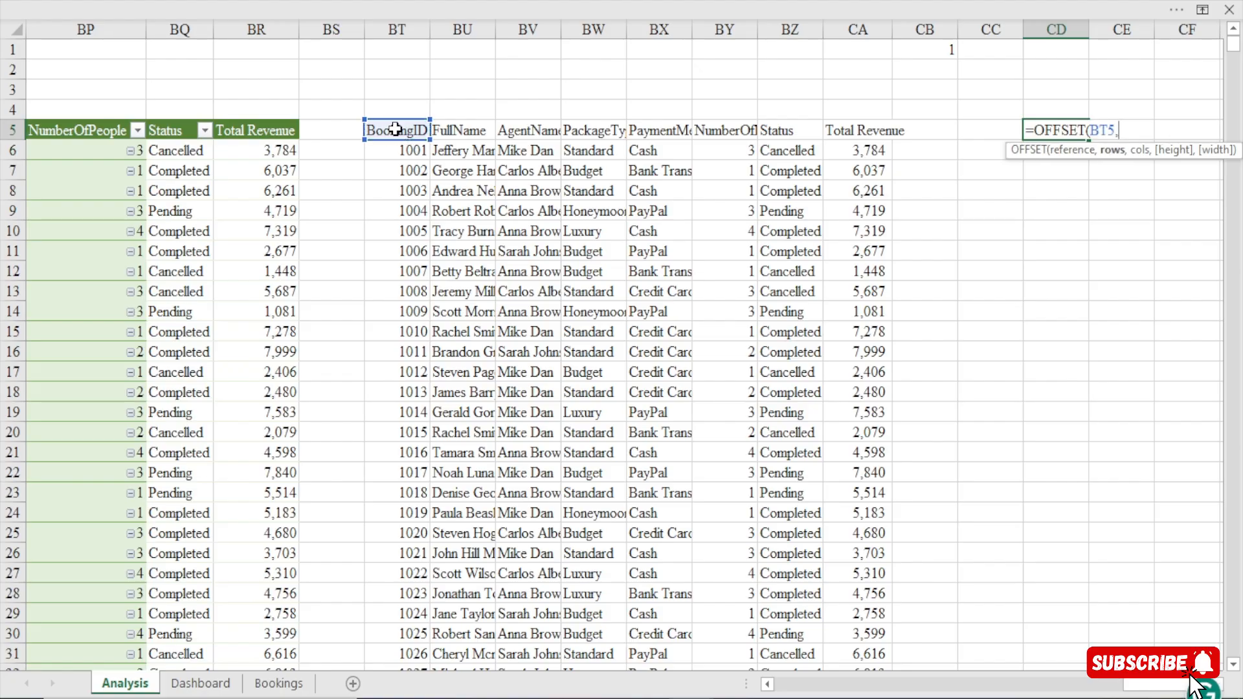
pyautogui.click(936, 48)
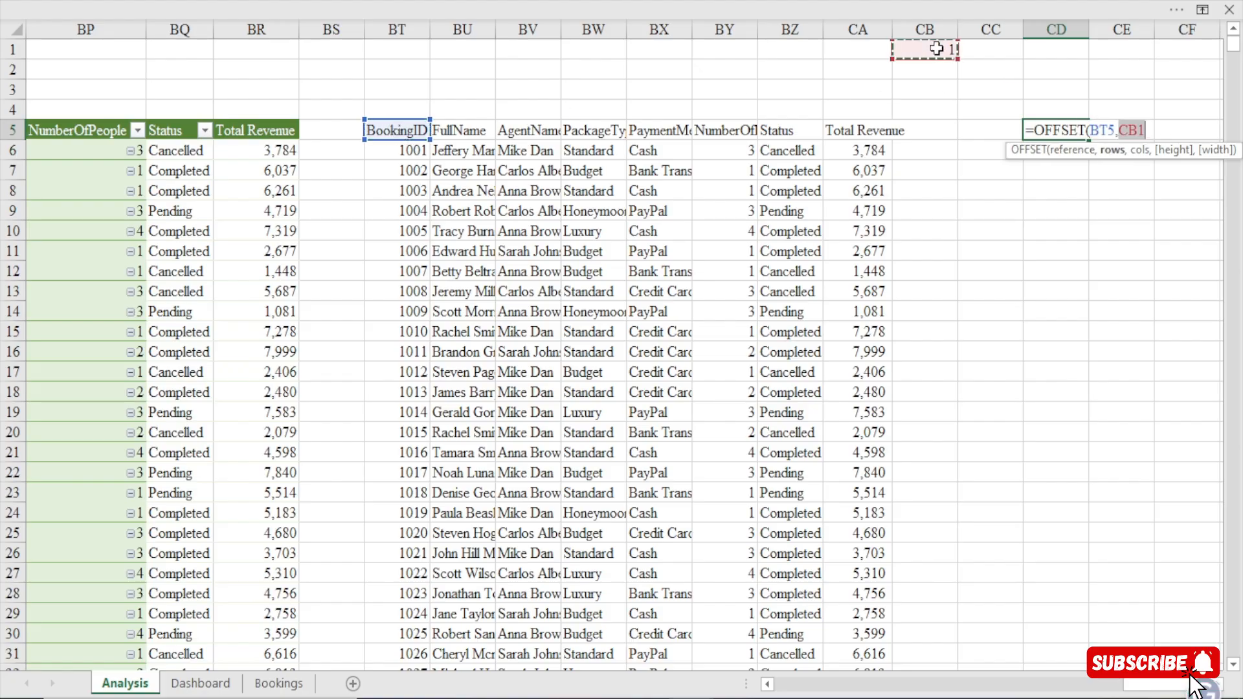
pyautogui.press('F4')
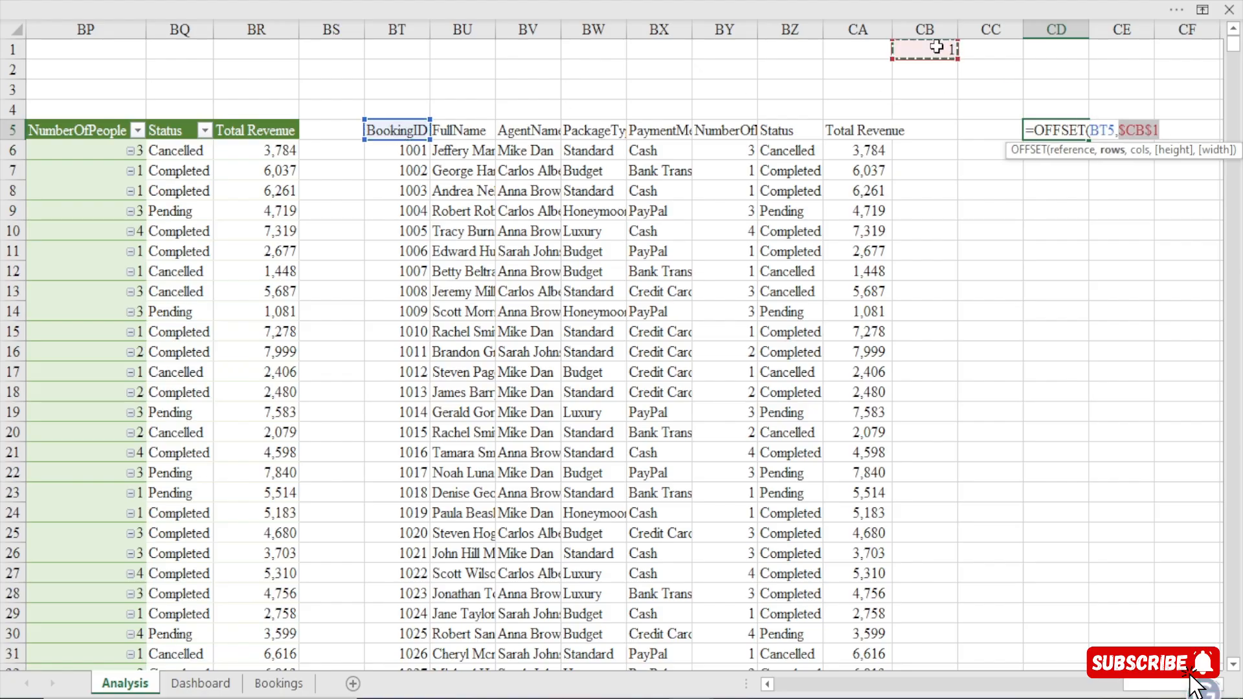
pyautogui.write(',')
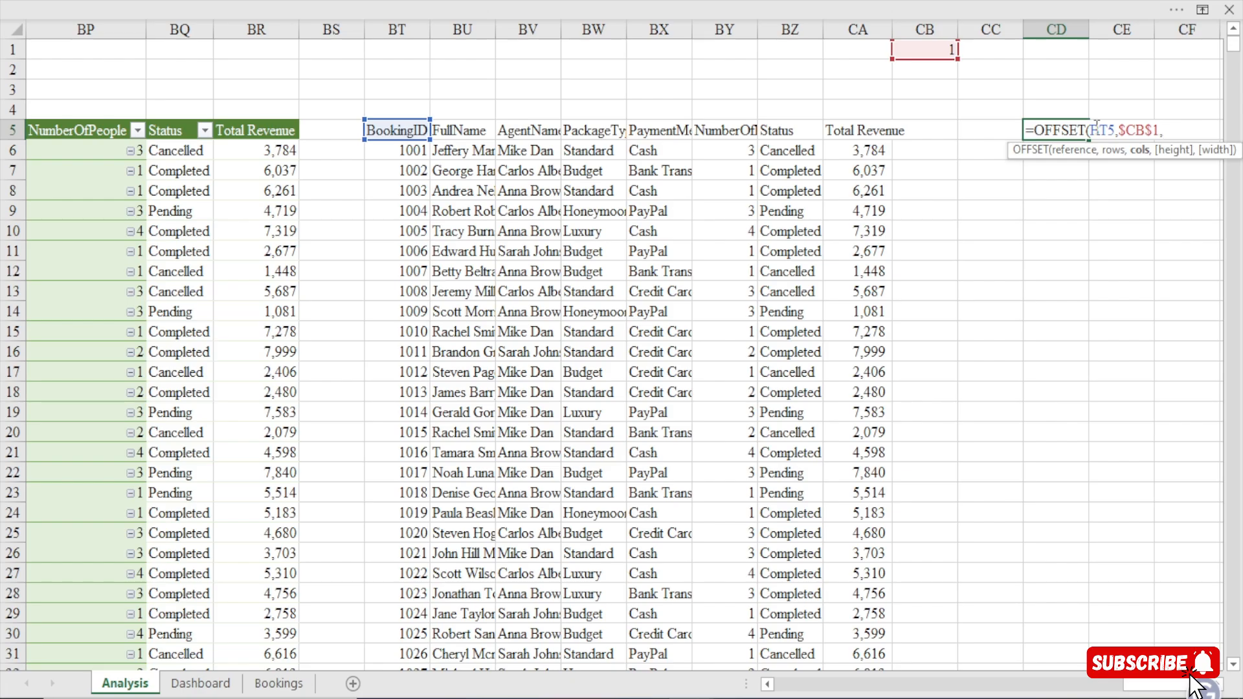
pyautogui.write('0)')
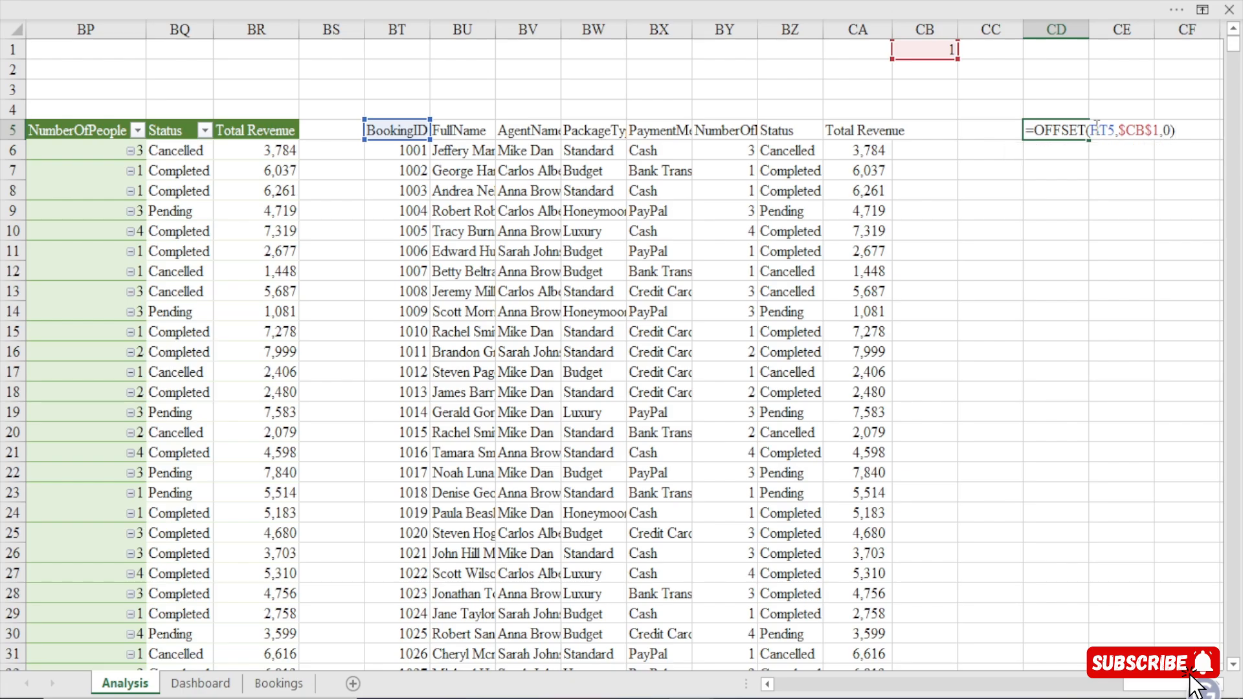
pyautogui.press('Return')
# Compare the OFFSET result in CD5 with the source formula in cell BT6.
pyautogui.click(1070, 130)
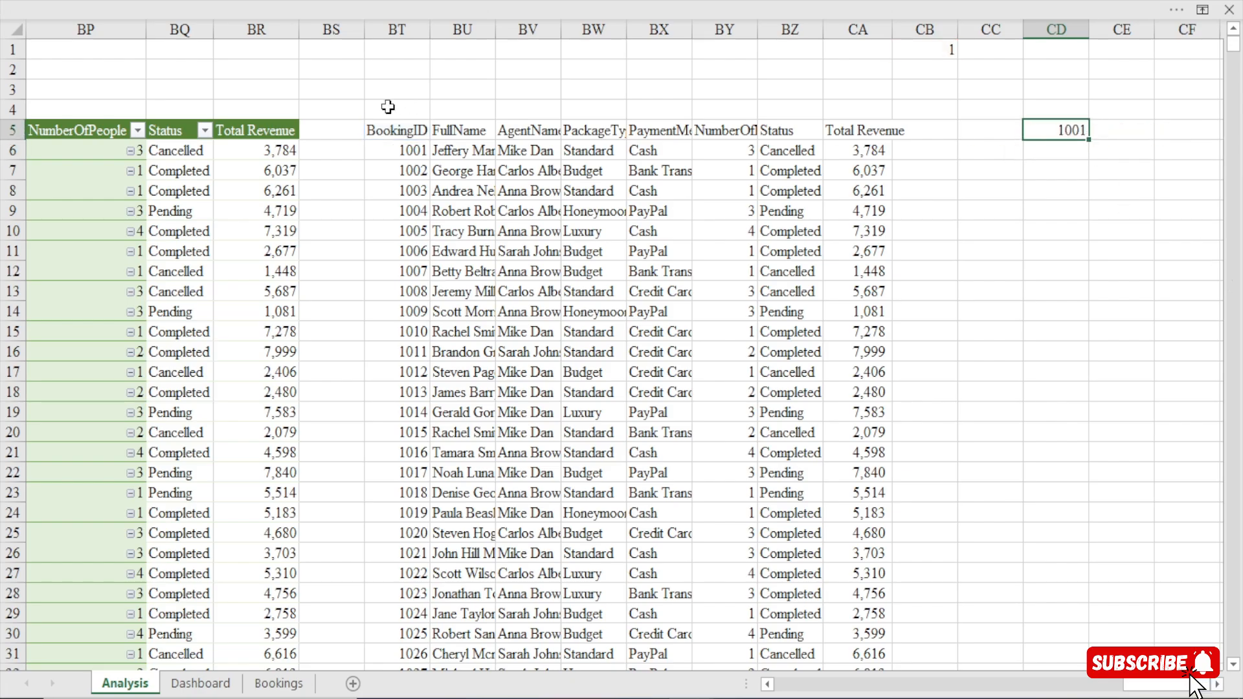
pyautogui.doubleClick(405, 150)
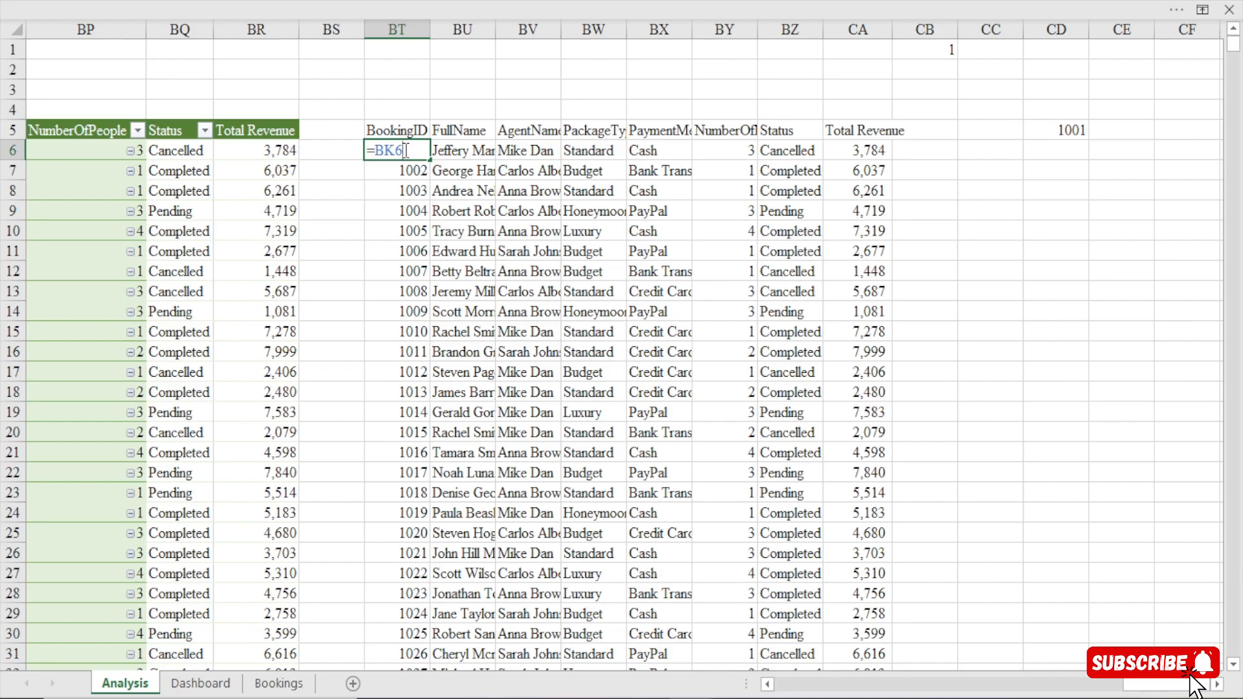
pyautogui.press('Return')
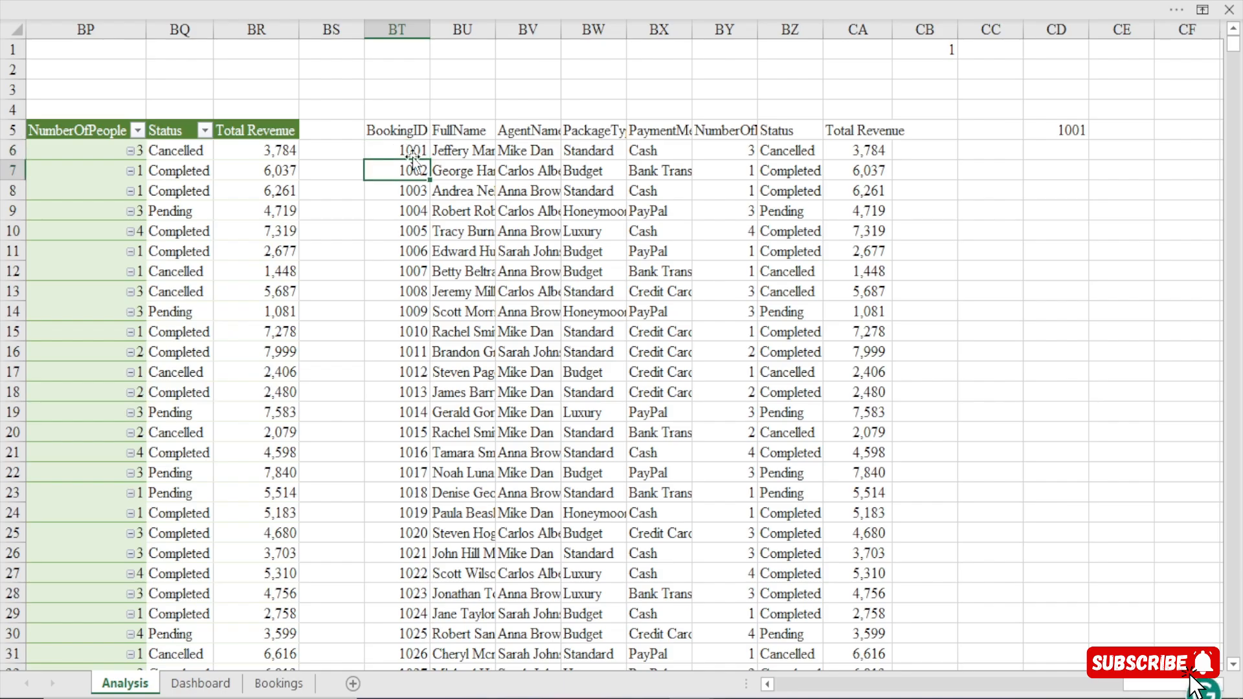
# Fill the OFFSET formula from CD5 across to CK5 and down to row 30.
pyautogui.click(1067, 128)
pyautogui.click(1217, 684)
pyautogui.click(1217, 683)
pyautogui.click(1217, 684)
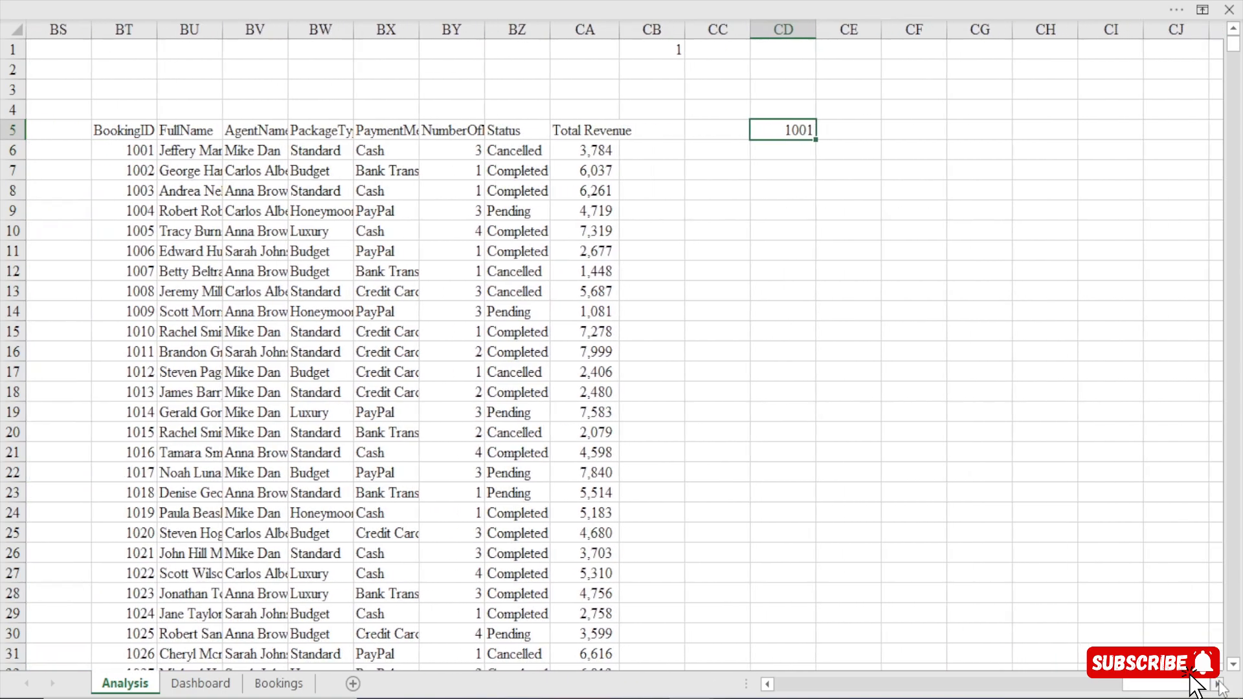
pyautogui.click(1217, 683)
pyautogui.moveTo(748, 141); pyautogui.dragTo(1186, 155)
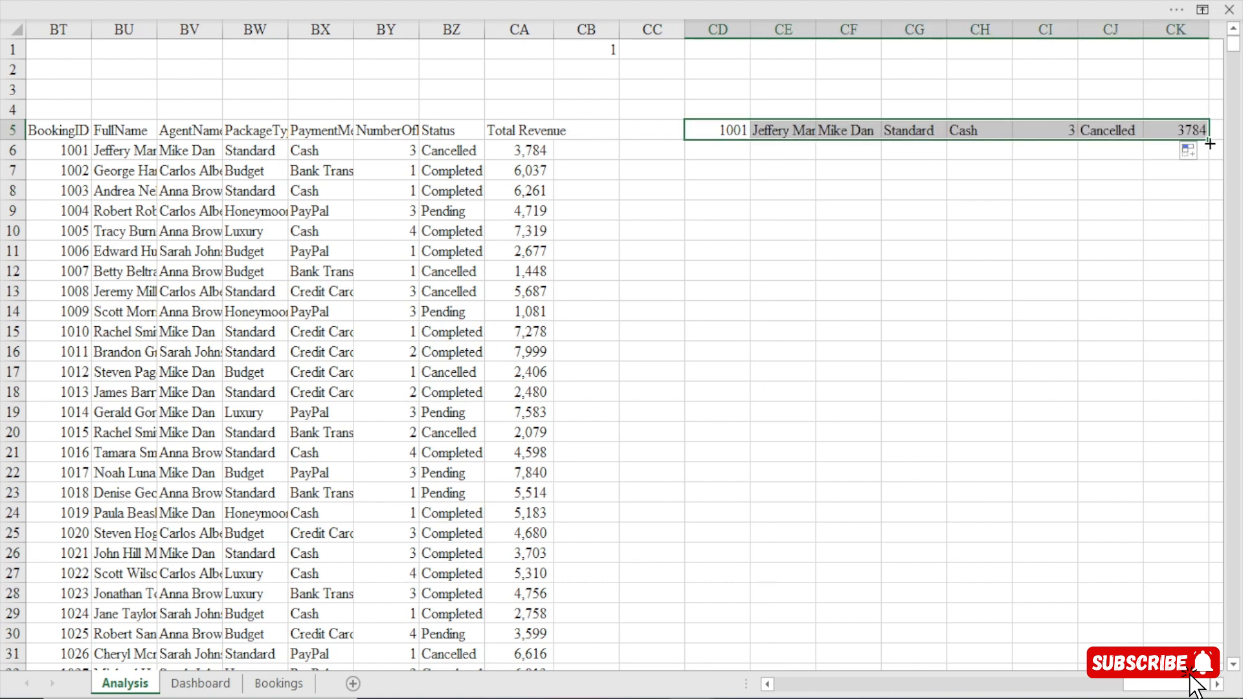
pyautogui.moveTo(1209, 141); pyautogui.dragTo(1207, 642)
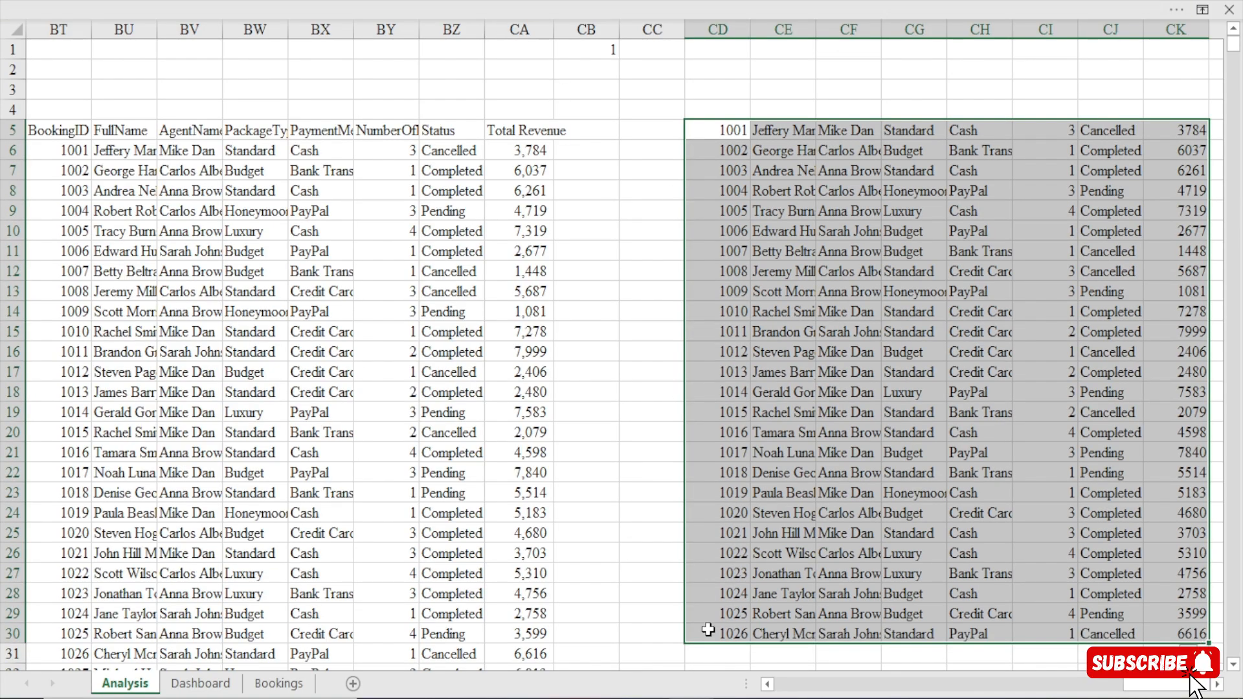
# Clear the surplus OFFSET rows CD26:CK30 so the scrolling table ends at row 25.
pyautogui.click(724, 151)
pyautogui.press('Down')
pyautogui.press('Down')
pyautogui.press('Down')
pyautogui.press('Down')
pyautogui.press('Down')
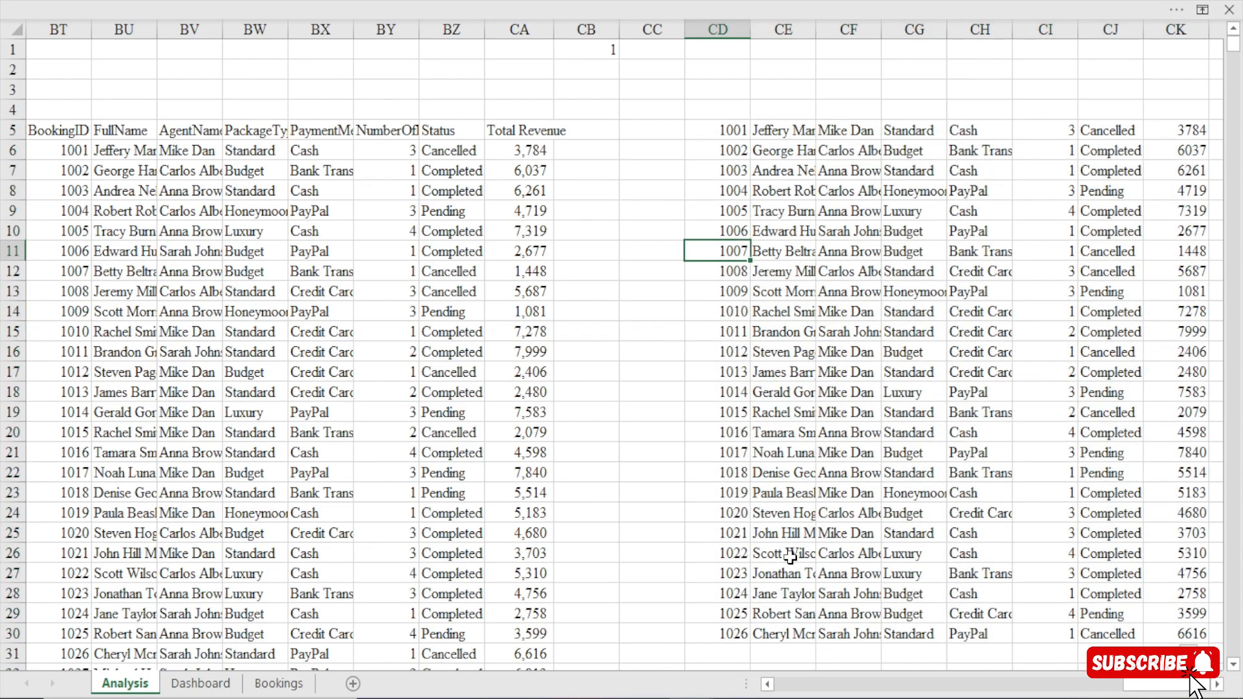
pyautogui.press('Down')
pyautogui.press('Down')
pyautogui.press('Down')
pyautogui.press('Down')
pyautogui.press('Down')
pyautogui.press('Down')
pyautogui.press('Down')
pyautogui.press('Down')
pyautogui.press('Down')
pyautogui.press('Down')
pyautogui.press('Down')
pyautogui.press('Down')
pyautogui.press('Down')
pyautogui.press('Down')
pyautogui.press('Down')
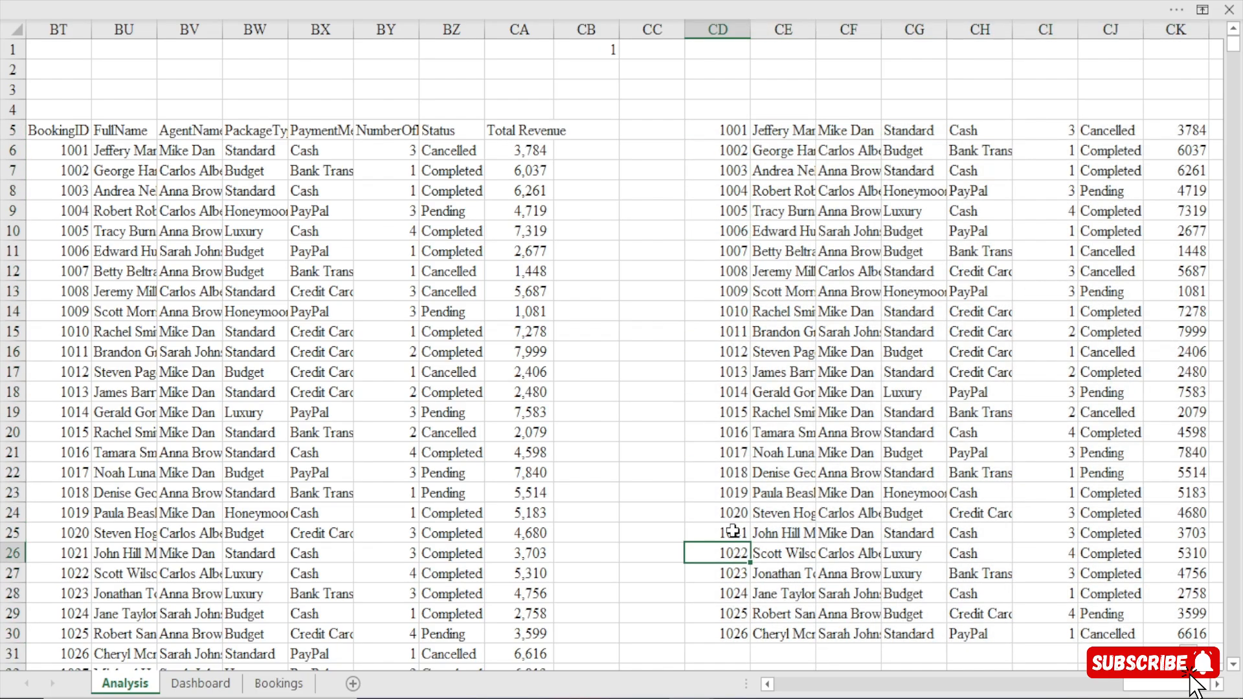
pyautogui.click(733, 531)
pyautogui.click(730, 547)
pyautogui.moveTo(730, 552); pyautogui.dragTo(1195, 634)
pyautogui.press('Delete')
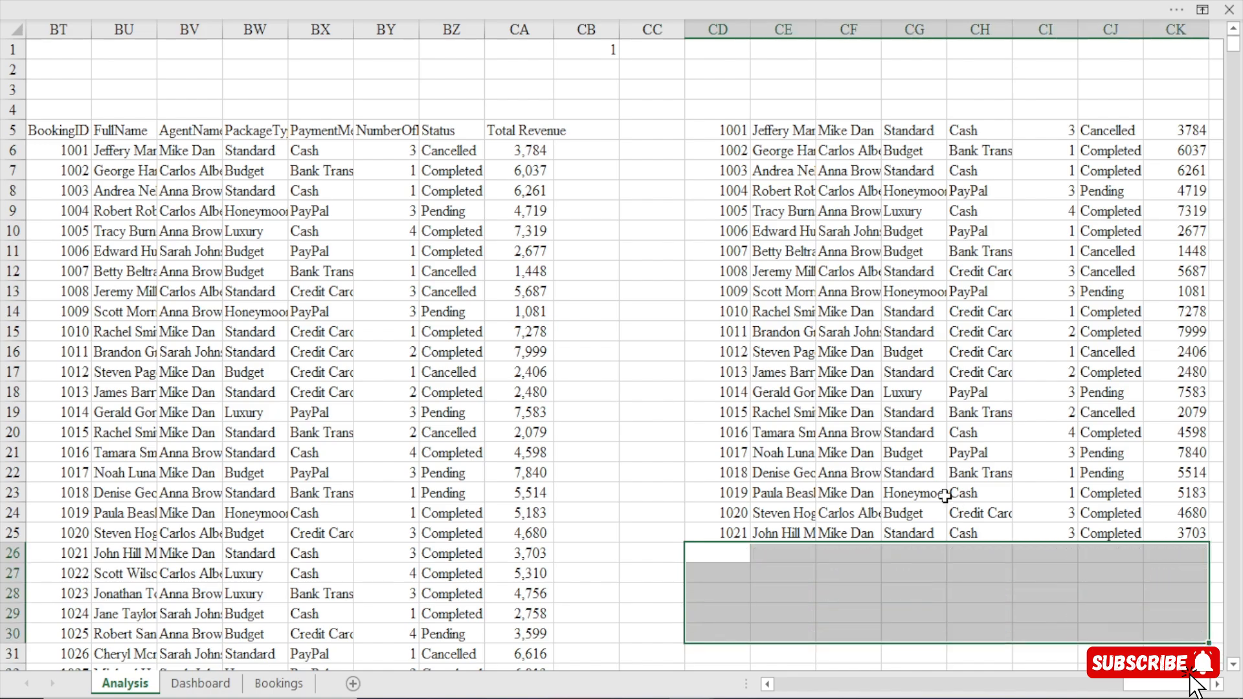
# Select the first cell under the Total Bookings card on the Bookings sheet as the table's starting point.
pyautogui.click(288, 682)
pyautogui.click(114, 234)
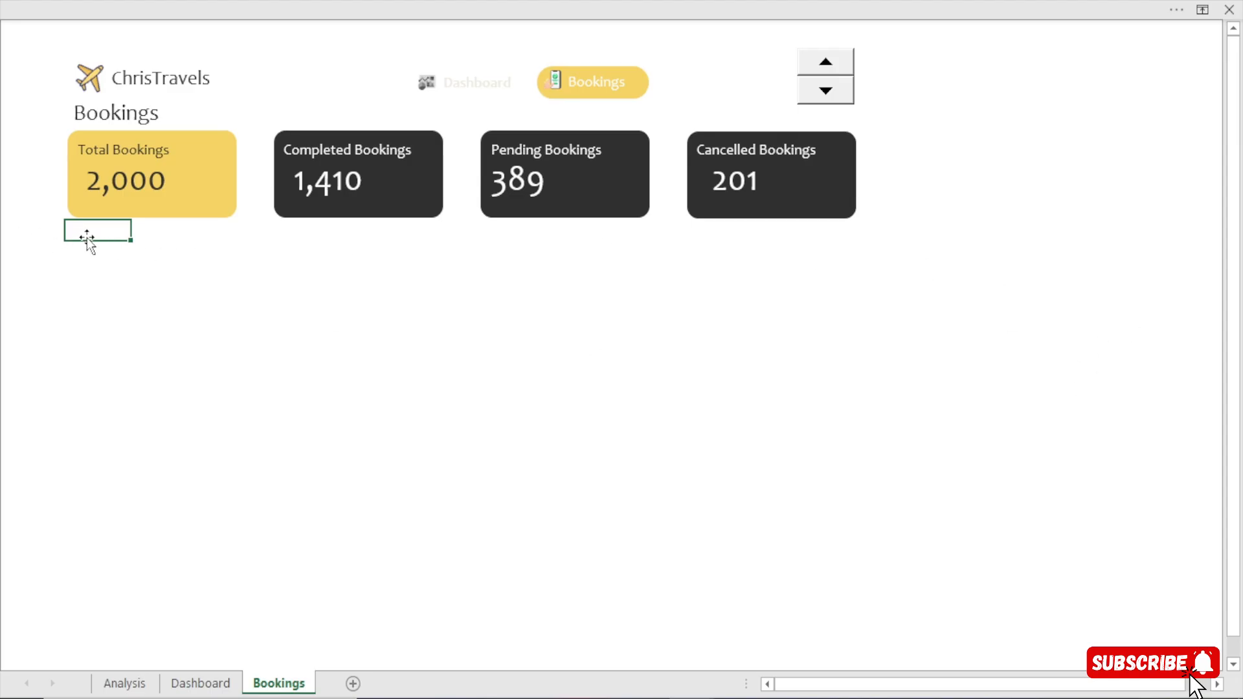
pyautogui.moveTo(162, 237); pyautogui.dragTo(811, 233)
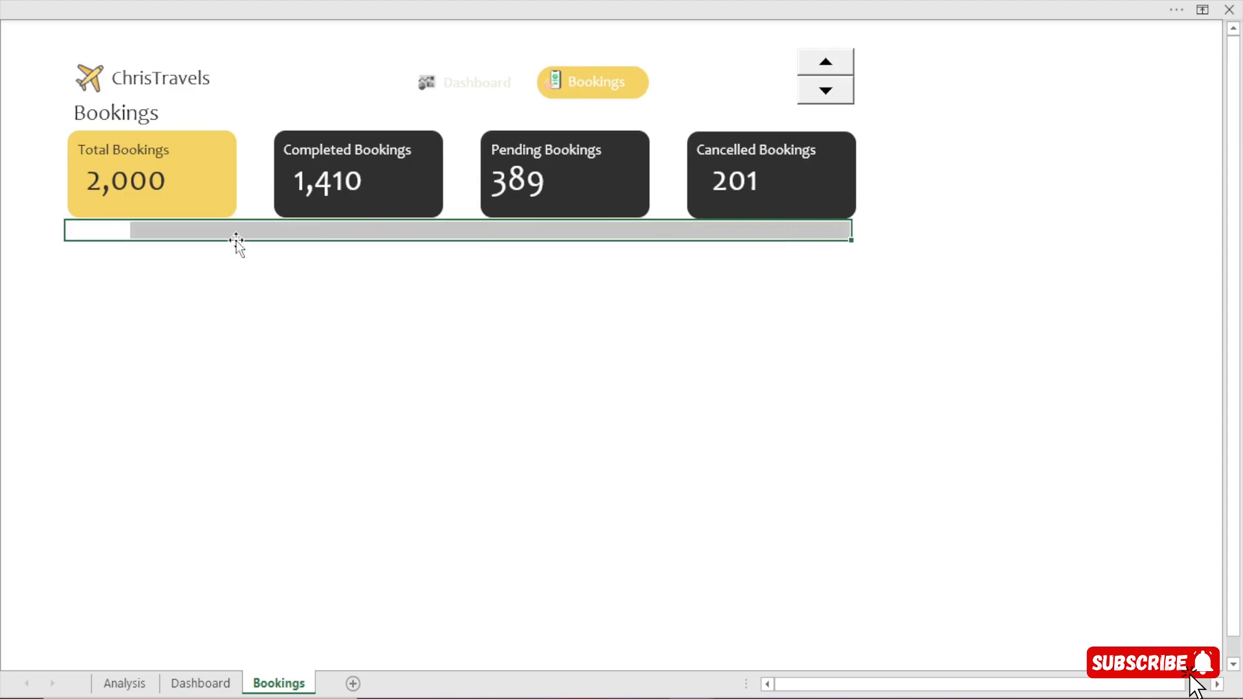
pyautogui.click(4, 228)
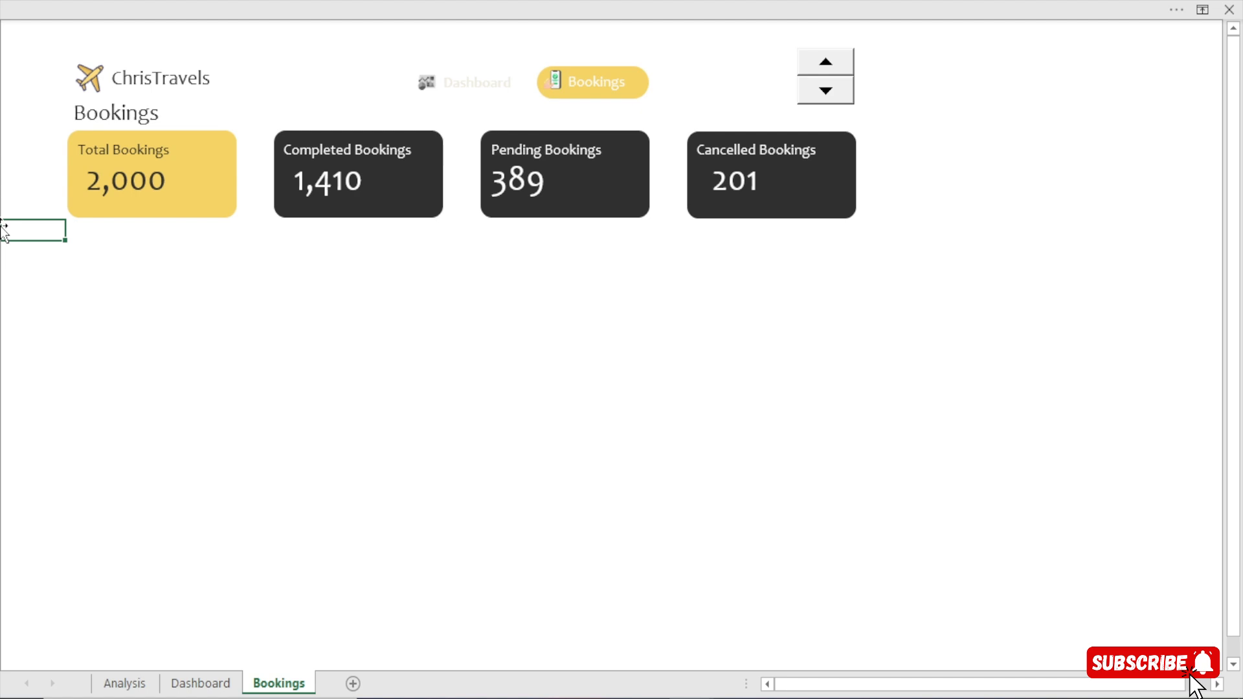
pyautogui.click(108, 242)
pyautogui.click(112, 235)
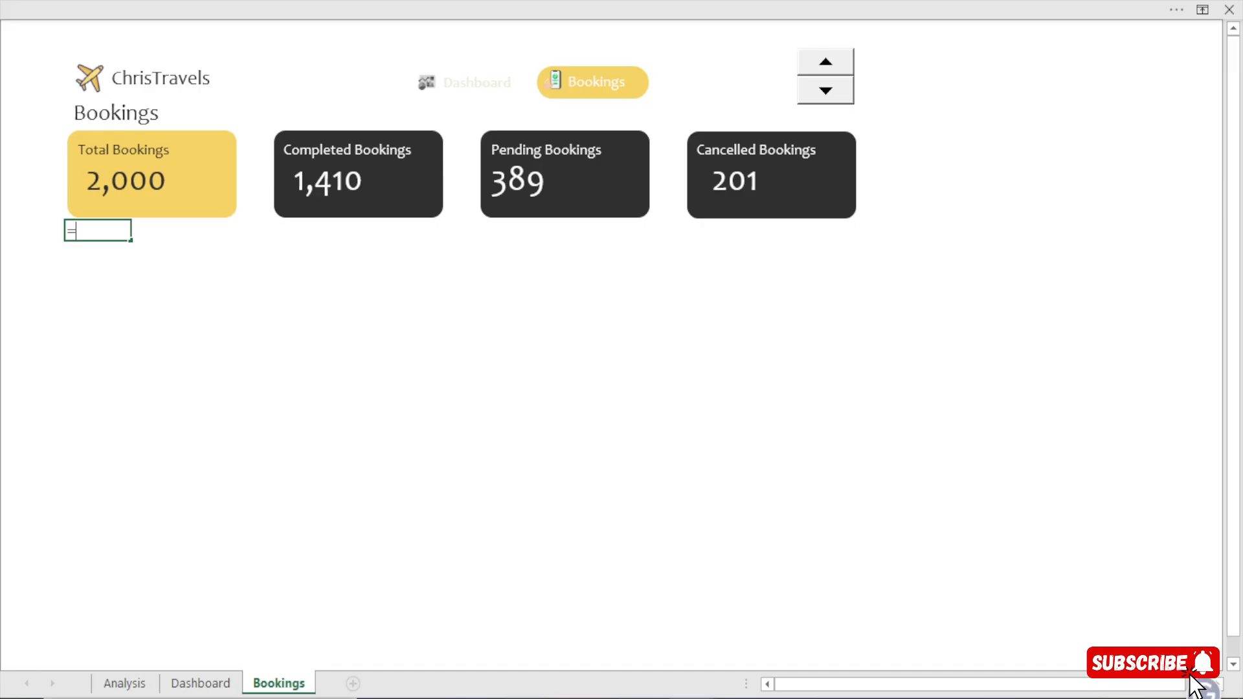
# Link the cell under the Total Bookings card to Analysis!BT5 and fill the link across the row for the table headers.
pyautogui.click(124, 683)
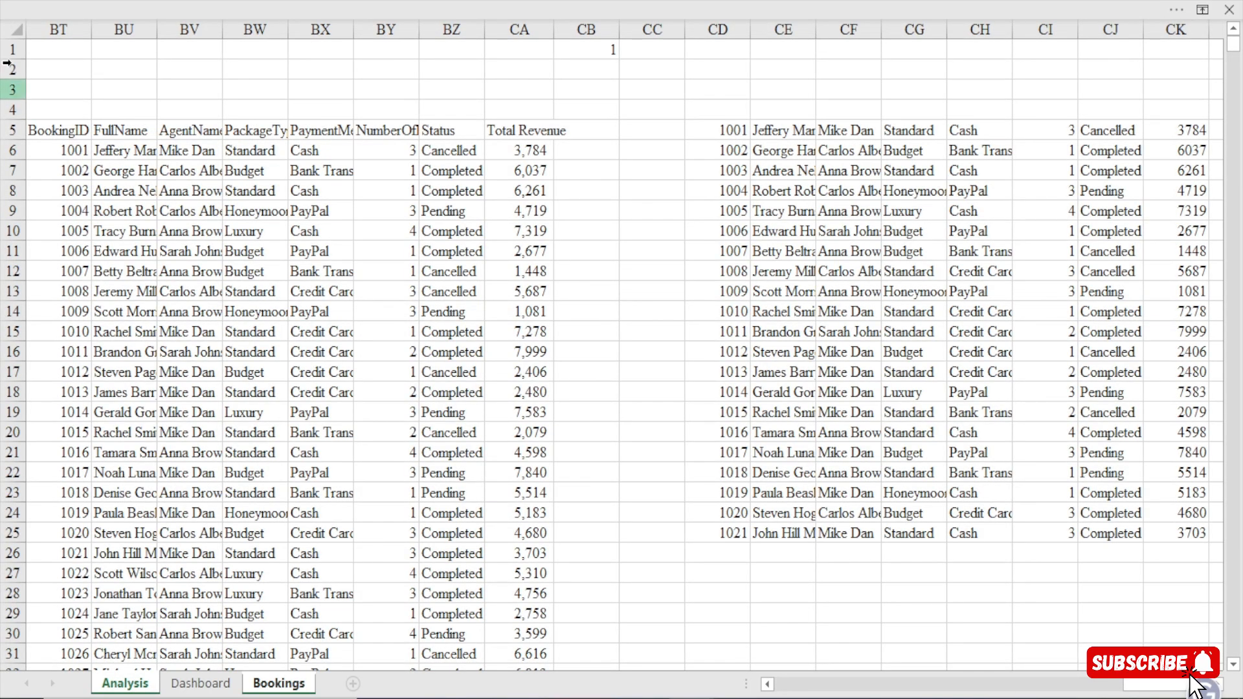
pyautogui.click(59, 125)
pyautogui.press('Return')
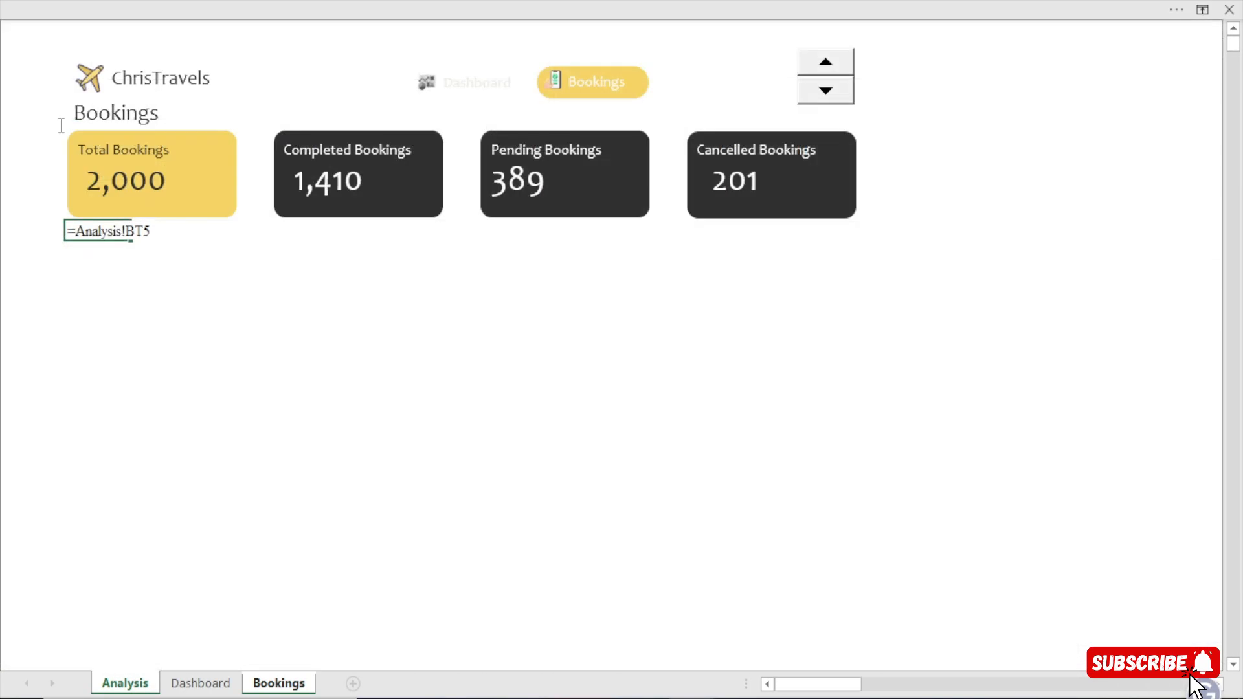
pyautogui.moveTo(123, 233); pyautogui.dragTo(868, 215)
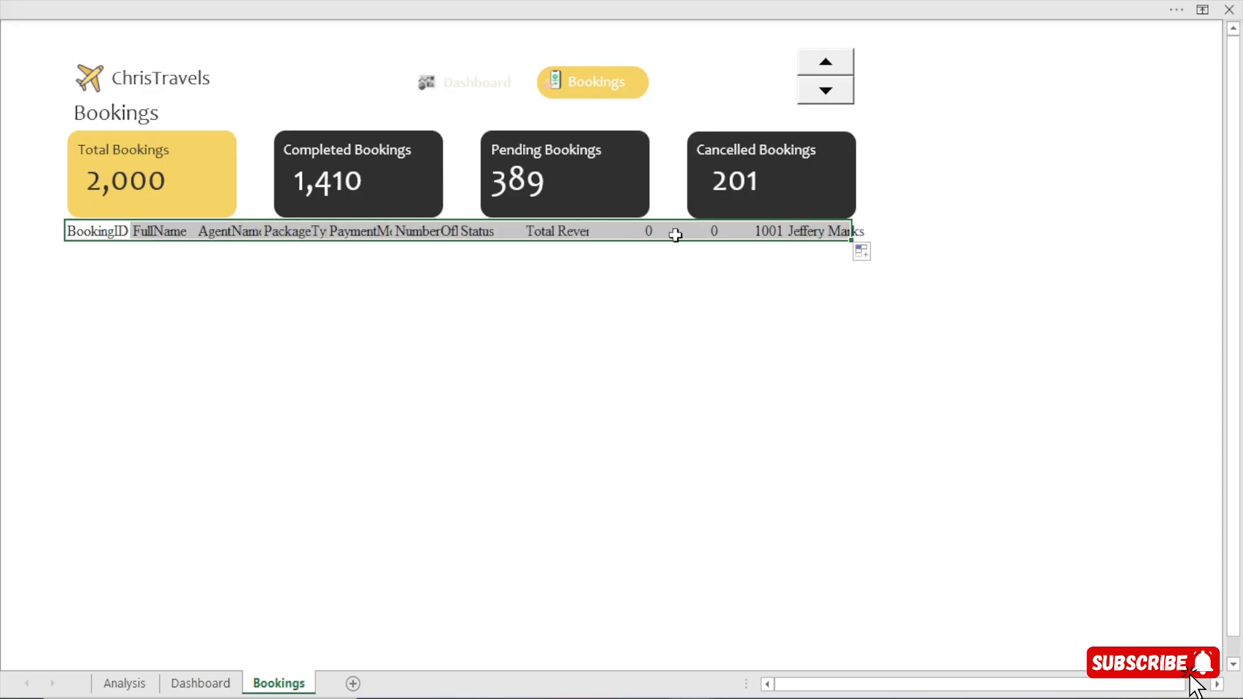
# Clear the surplus linked cells following the Total Revenue header.
pyautogui.click(648, 235)
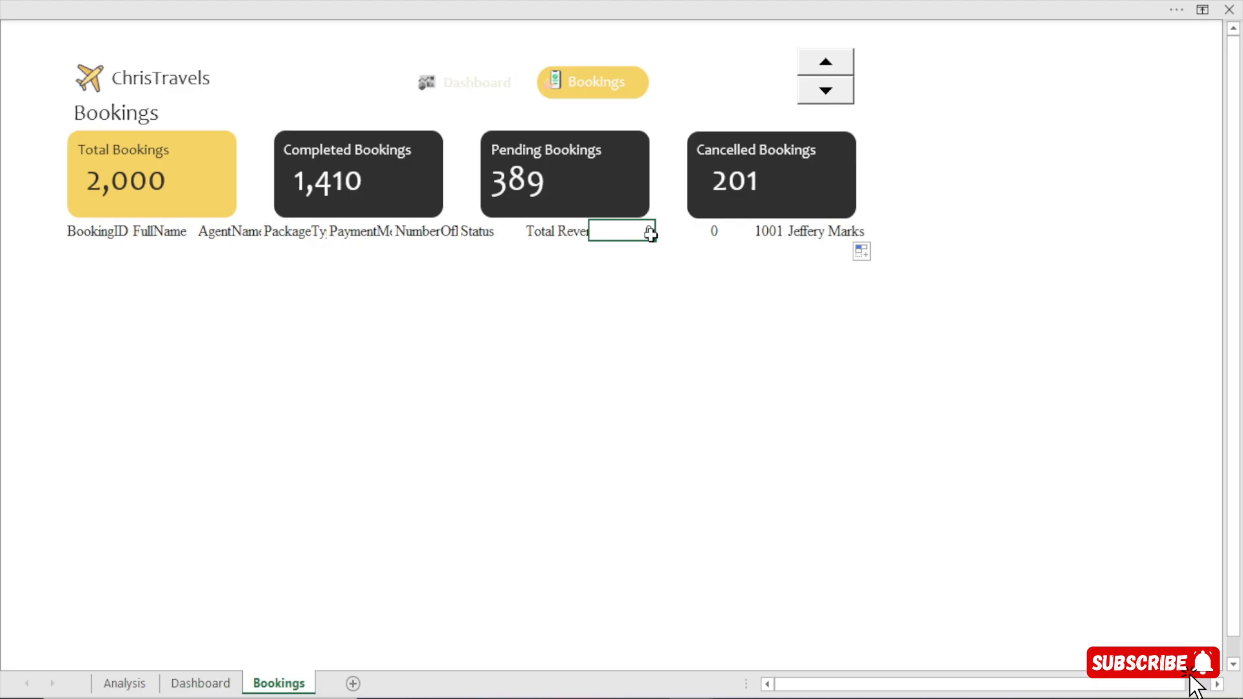
pyautogui.moveTo(649, 235); pyautogui.dragTo(855, 233)
pyautogui.press('Delete')
pyautogui.click(562, 300)
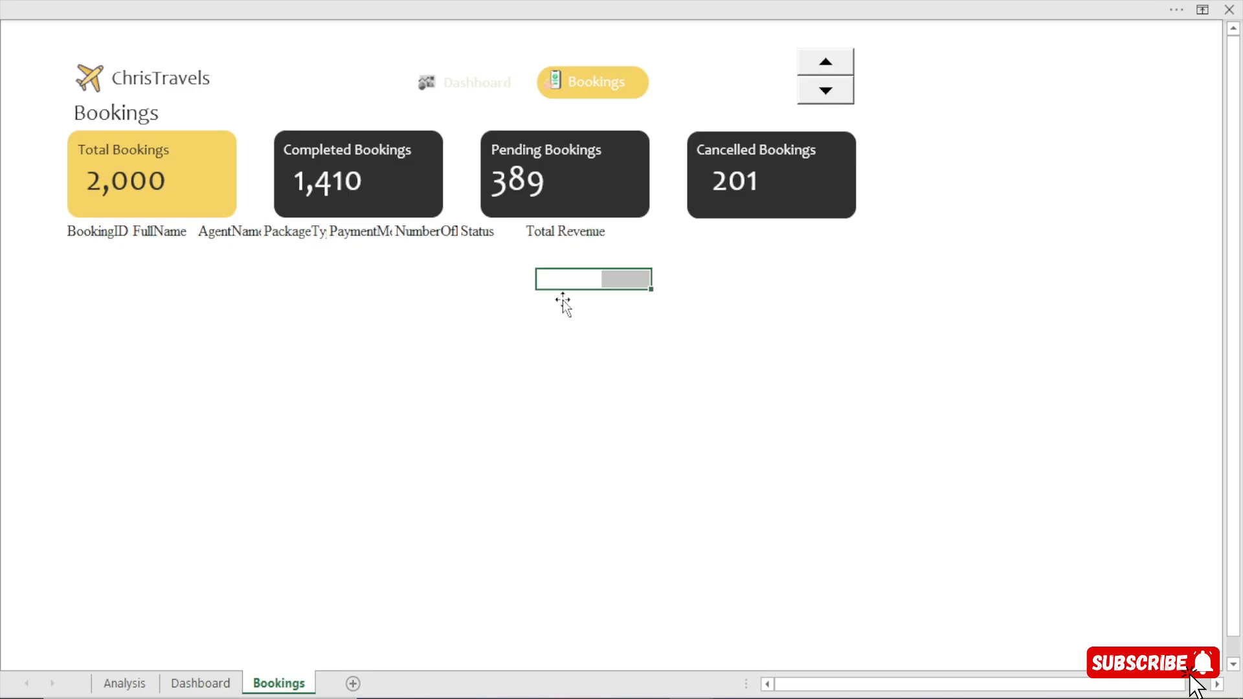
pyautogui.click(562, 297)
# Narrow the Total Bookings card from its right edge, ending it just past its title and number.
pyautogui.click(118, 230)
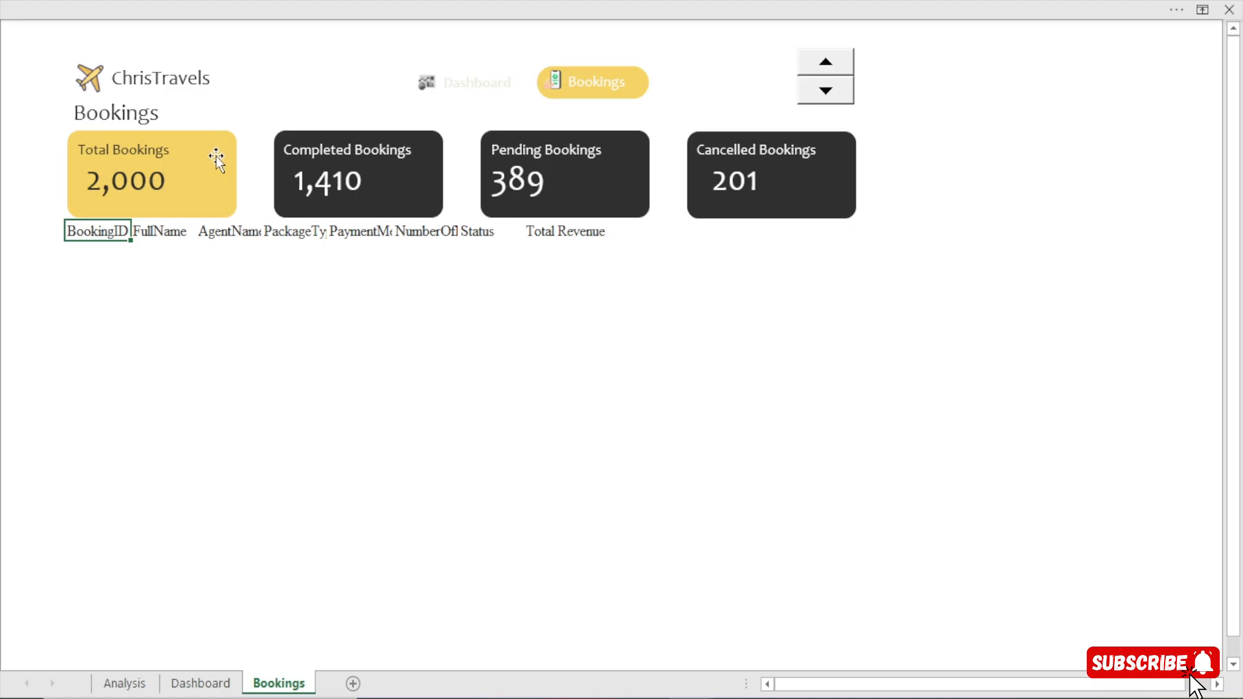
pyautogui.click(230, 170)
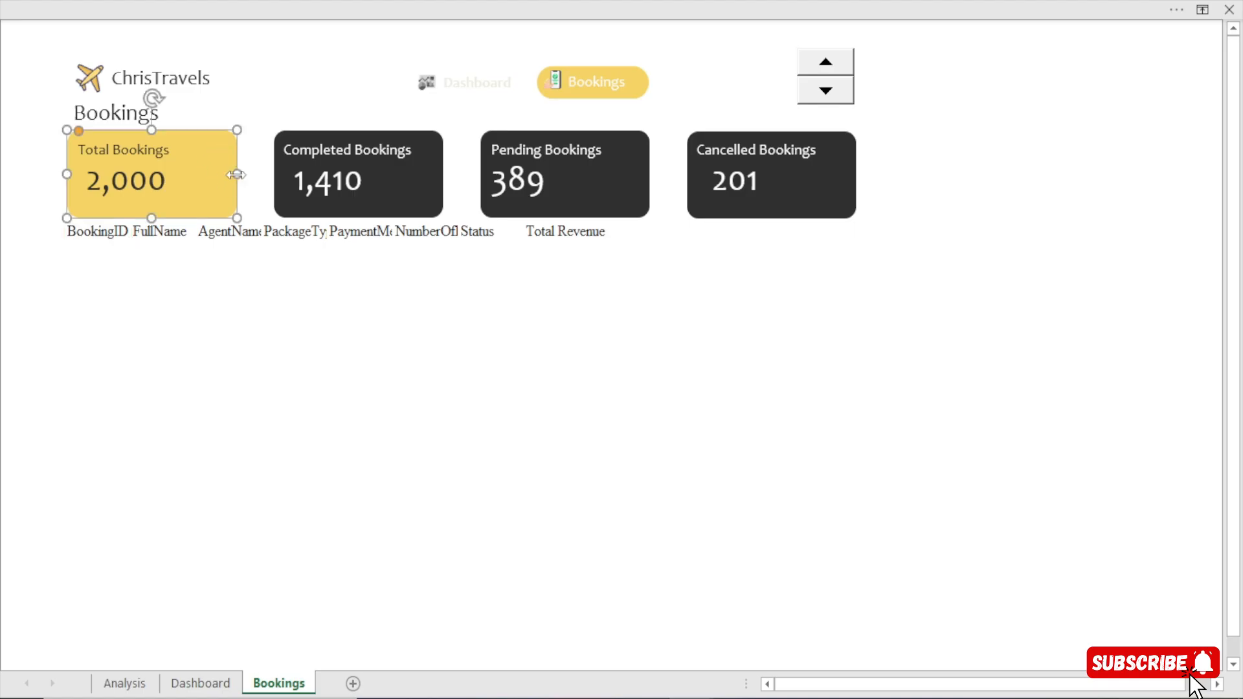
pyautogui.moveTo(236, 174); pyautogui.dragTo(194, 188)
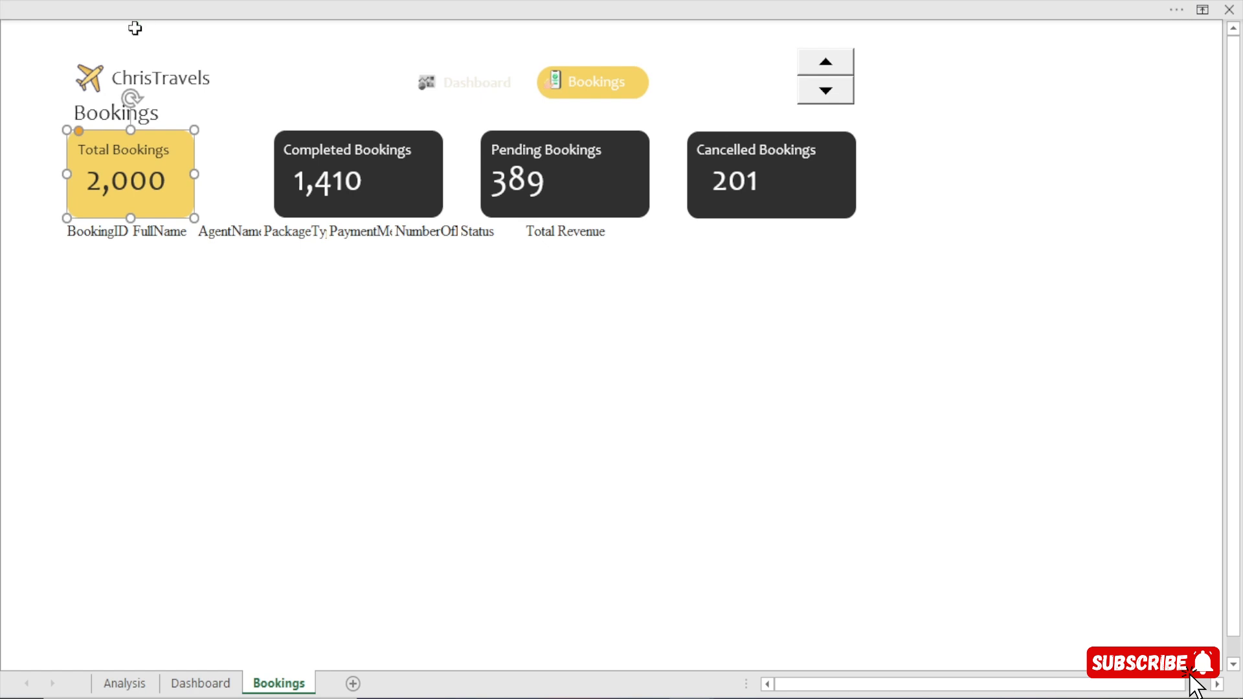
# Show the row and column headings on the Bookings sheet and widen column B for the BookingID field.
pyautogui.click(200, 7)
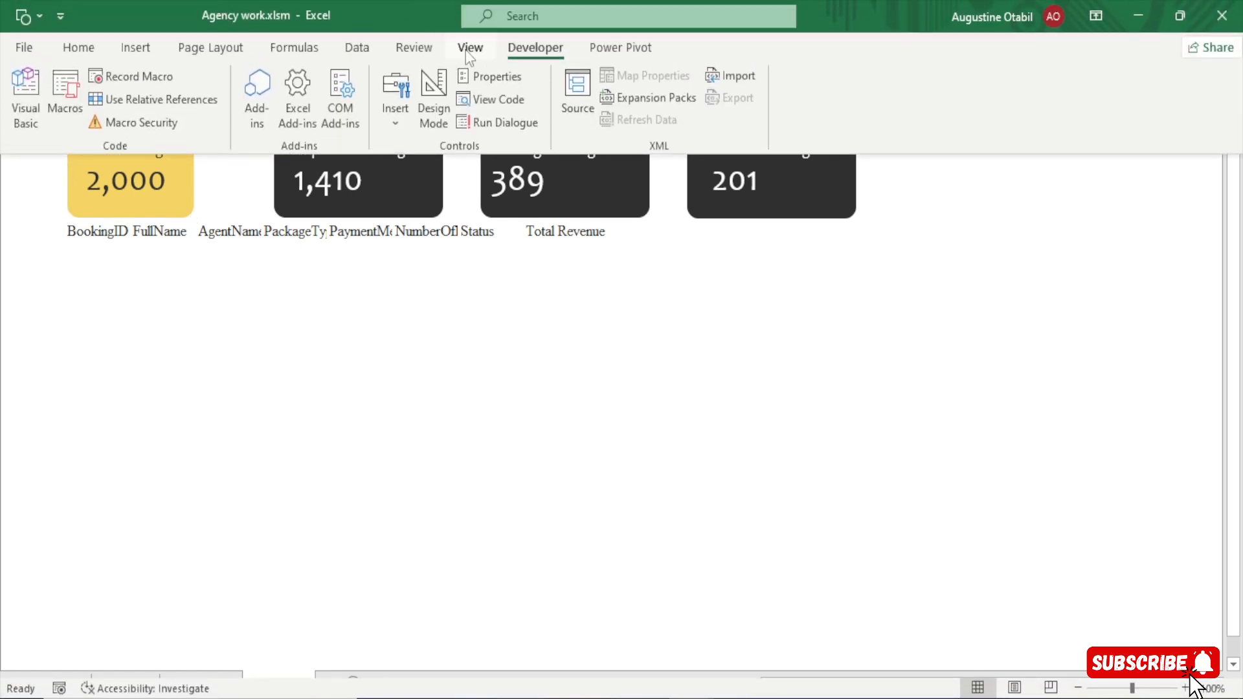
pyautogui.click(469, 52)
pyautogui.click(277, 115)
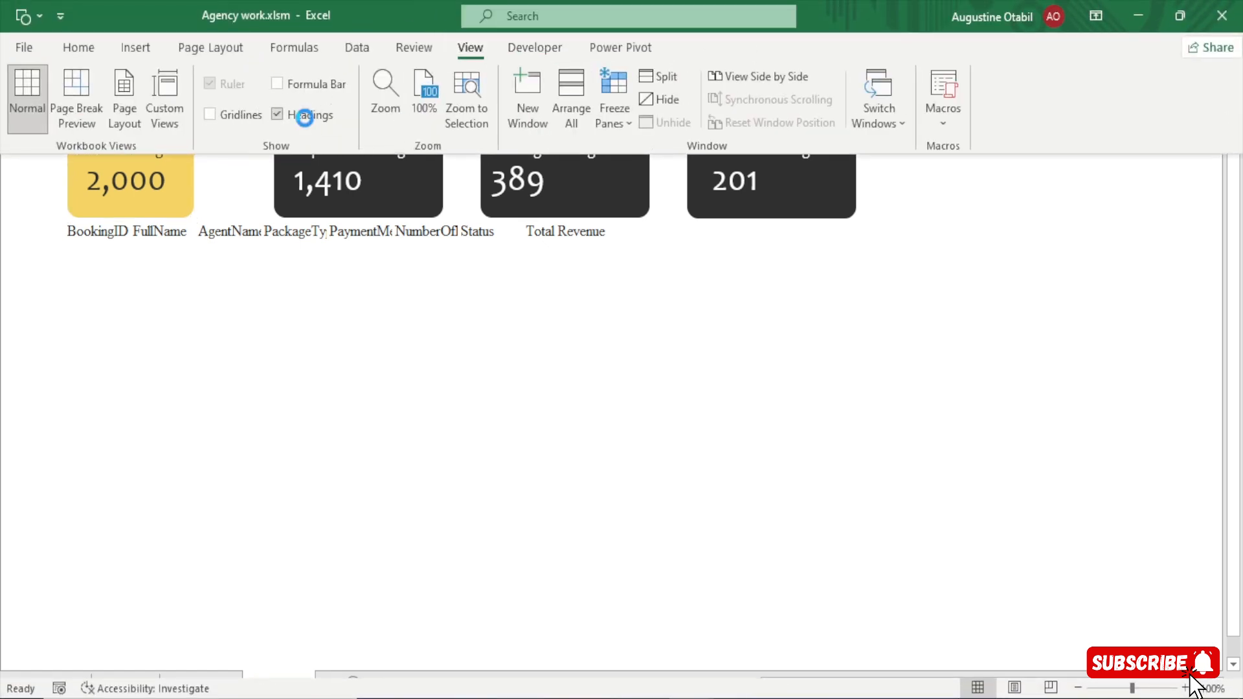
pyautogui.click(241, 395)
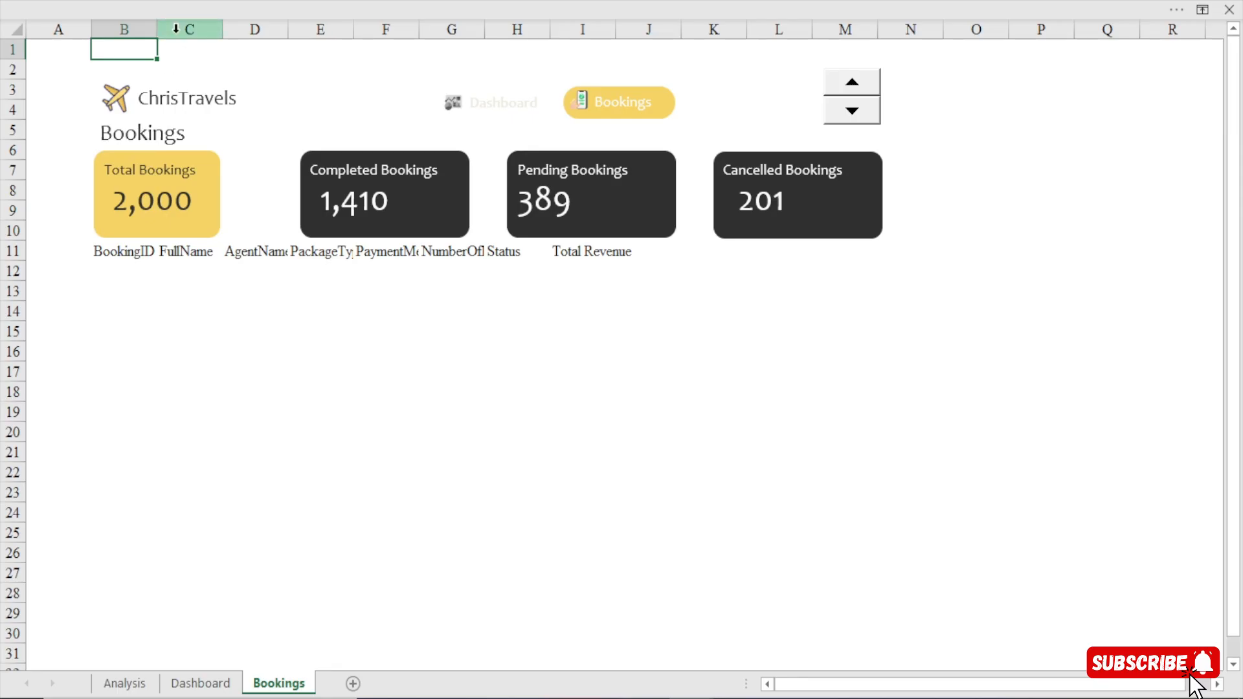
pyautogui.moveTo(158, 28); pyautogui.dragTo(179, 29)
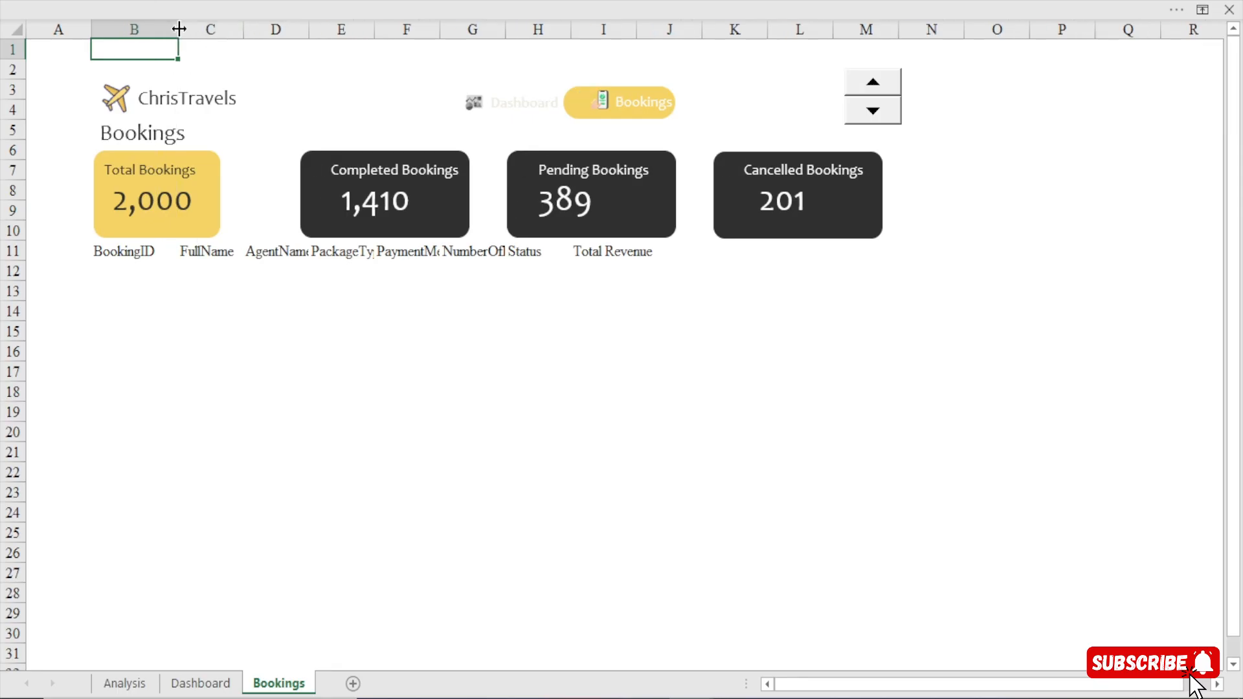
pyautogui.click(222, 248)
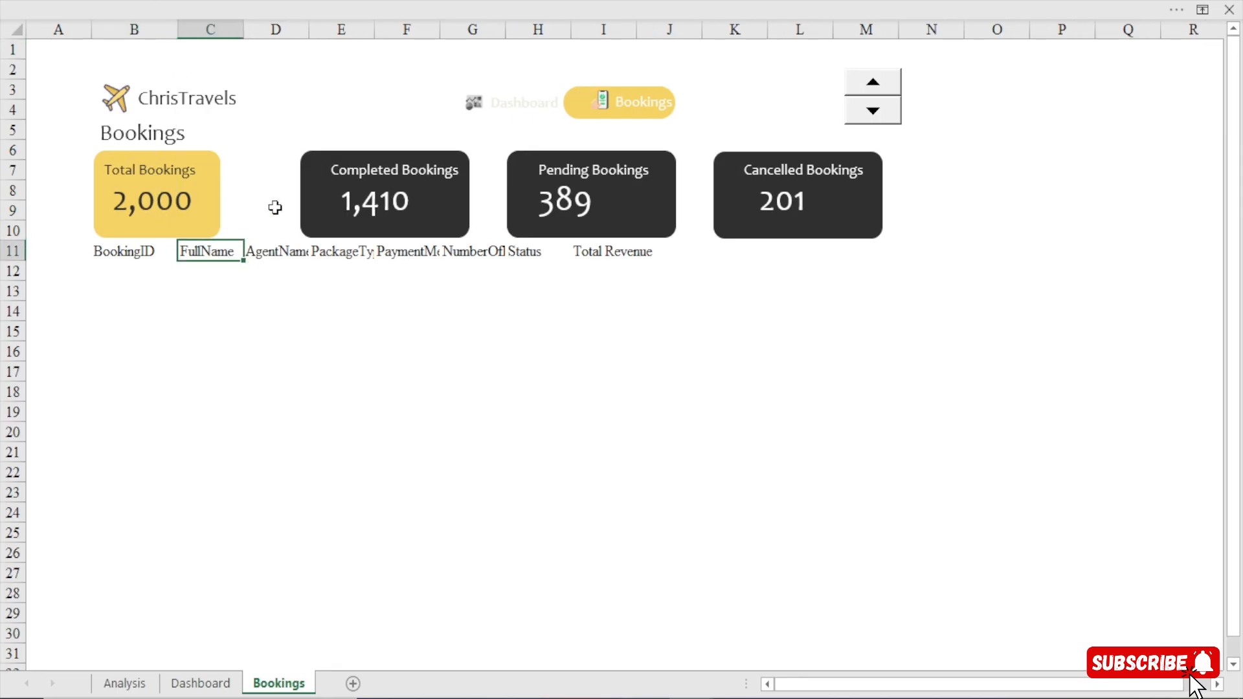
# Move the Completed Bookings card with its title and number left, close beside the Total Bookings card.
pyautogui.click(309, 187)
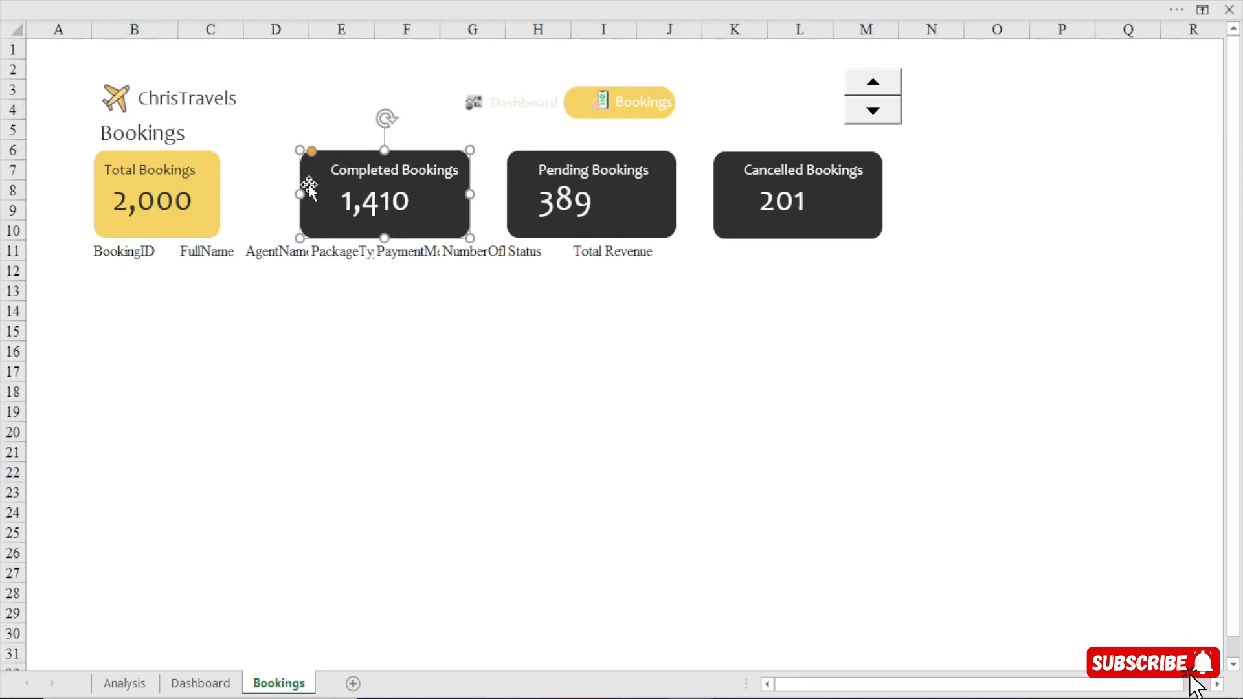
pyautogui.click(369, 194)
pyautogui.keyDown('ctrl'); pyautogui.click(364, 159); pyautogui.keyUp('ctrl')
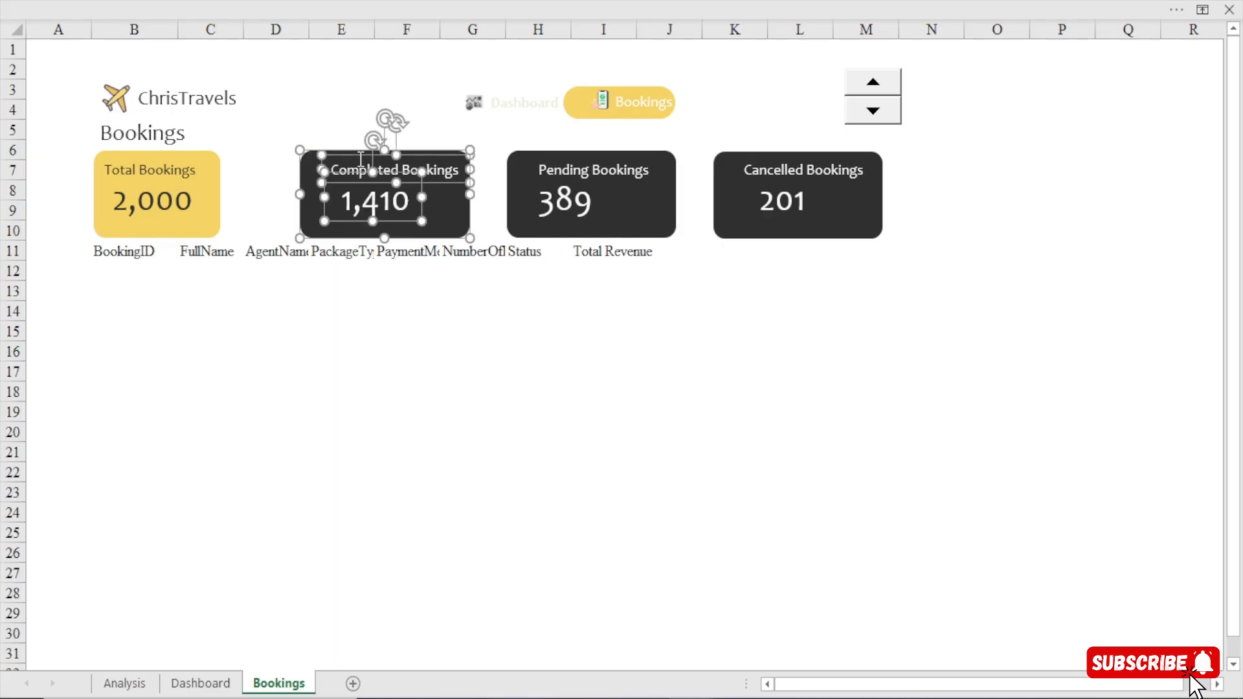
pyautogui.press('Left')
pyautogui.press('Left')
pyautogui.press('Left')
pyautogui.press('Left')
pyautogui.press('Left')
pyautogui.press('Left')
pyautogui.press('Left')
pyautogui.press('Left')
pyautogui.press('Left')
pyautogui.press('Left')
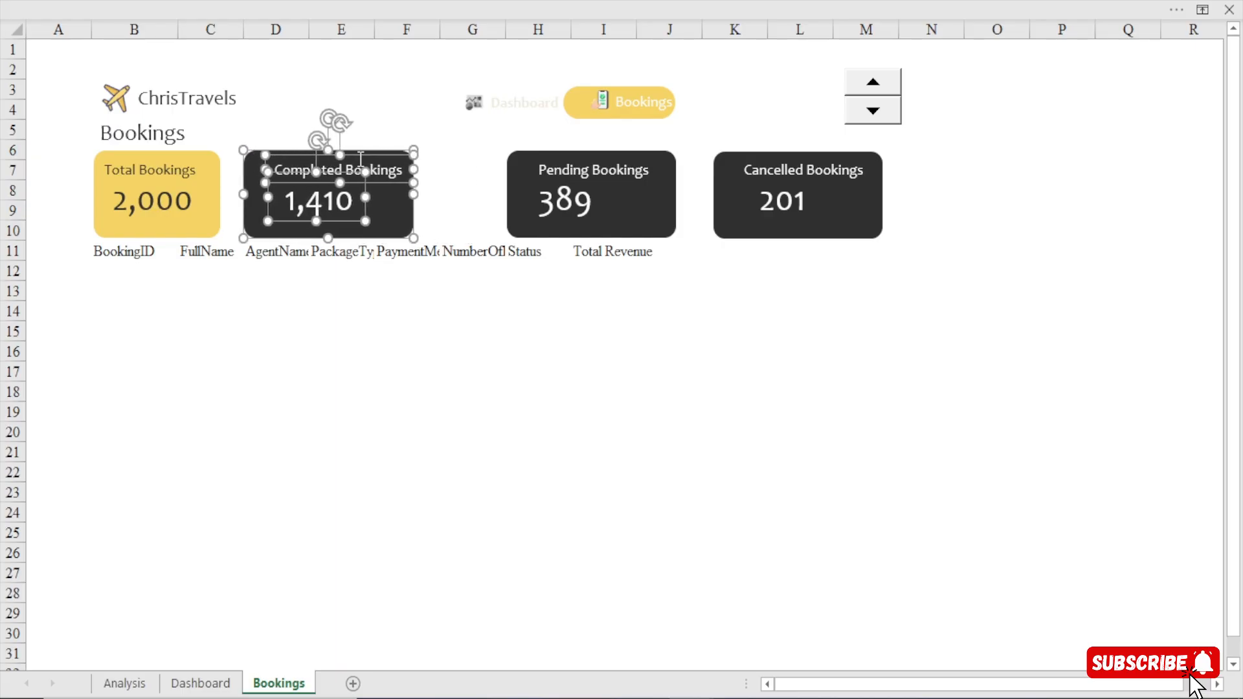
pyautogui.press('Left')
pyautogui.press('Left')
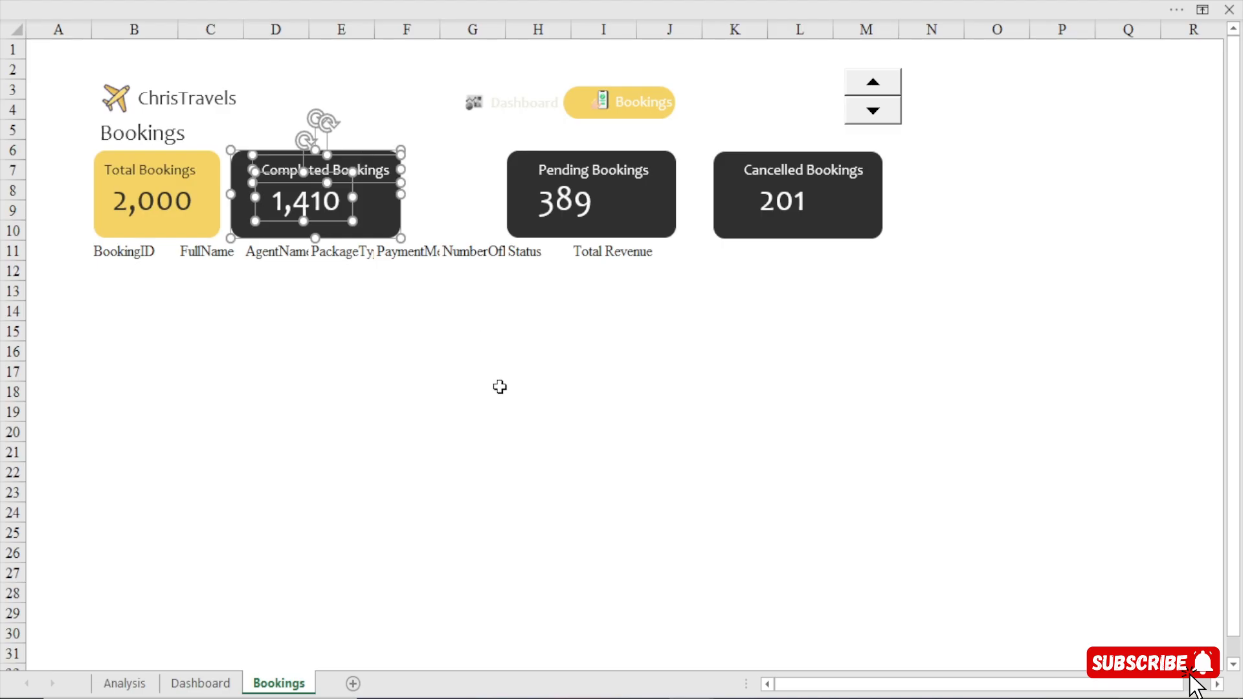
pyautogui.click(413, 305)
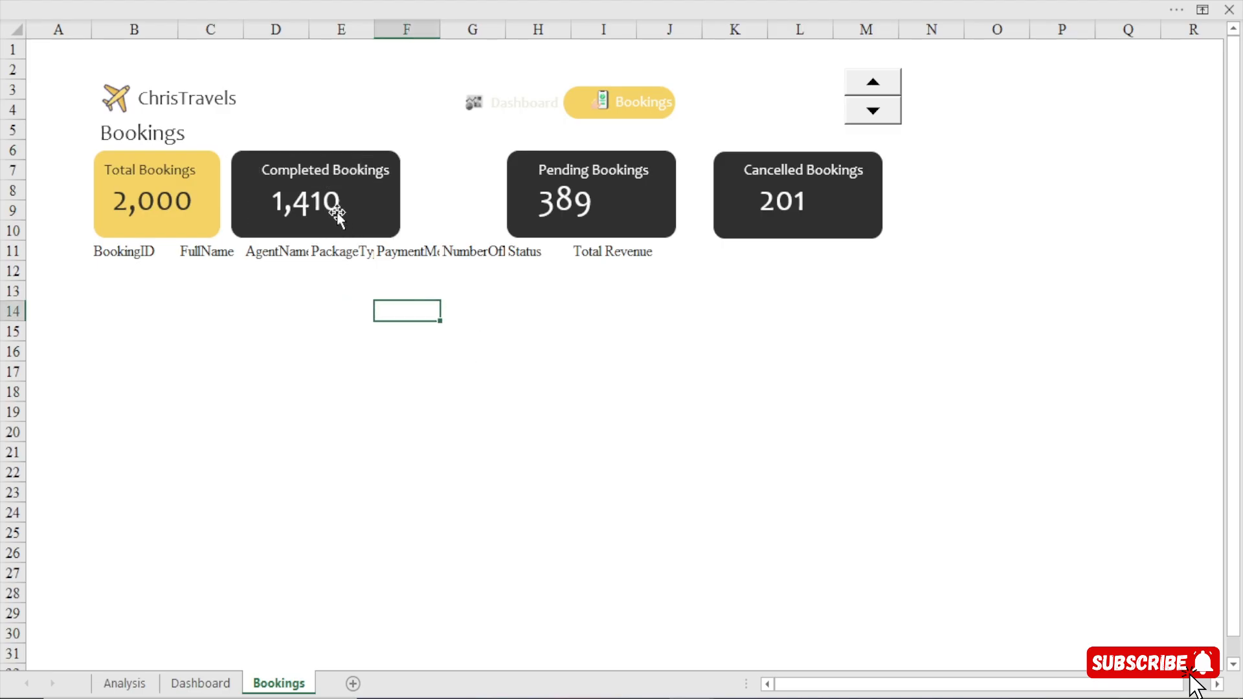
# Shift the Completed Bookings title left within its card to line up near the card's left edge.
pyautogui.click(296, 184)
pyautogui.click(340, 3)
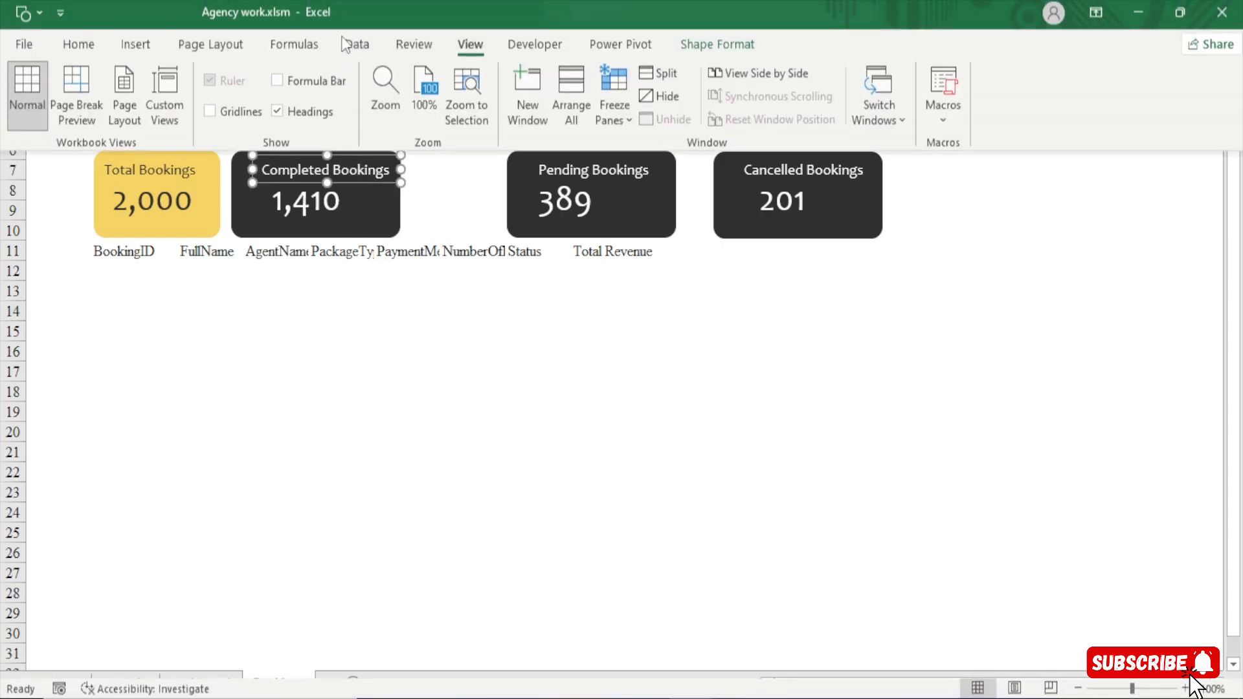
pyautogui.press('Left')
pyautogui.press('Left')
pyautogui.press('Left')
pyautogui.press('Left')
pyautogui.press('Left')
pyautogui.press('Left')
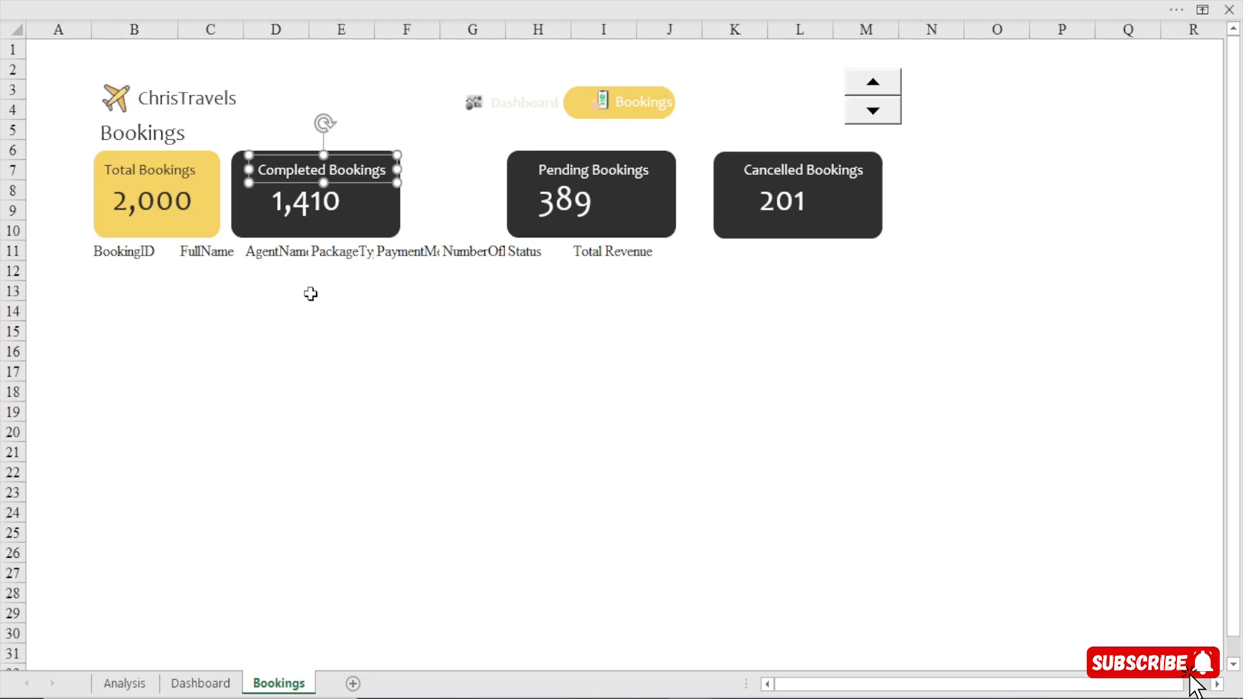
pyautogui.press('Left')
pyautogui.press('Left')
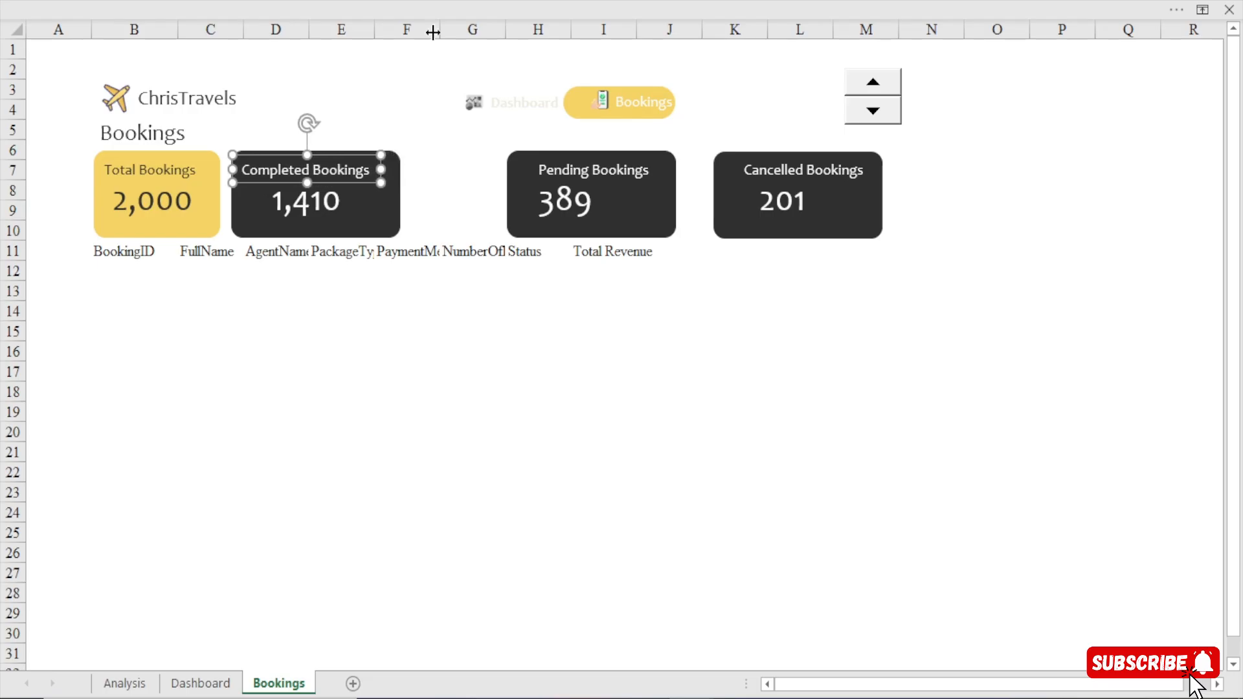
pyautogui.click(492, 2)
pyautogui.click(82, 49)
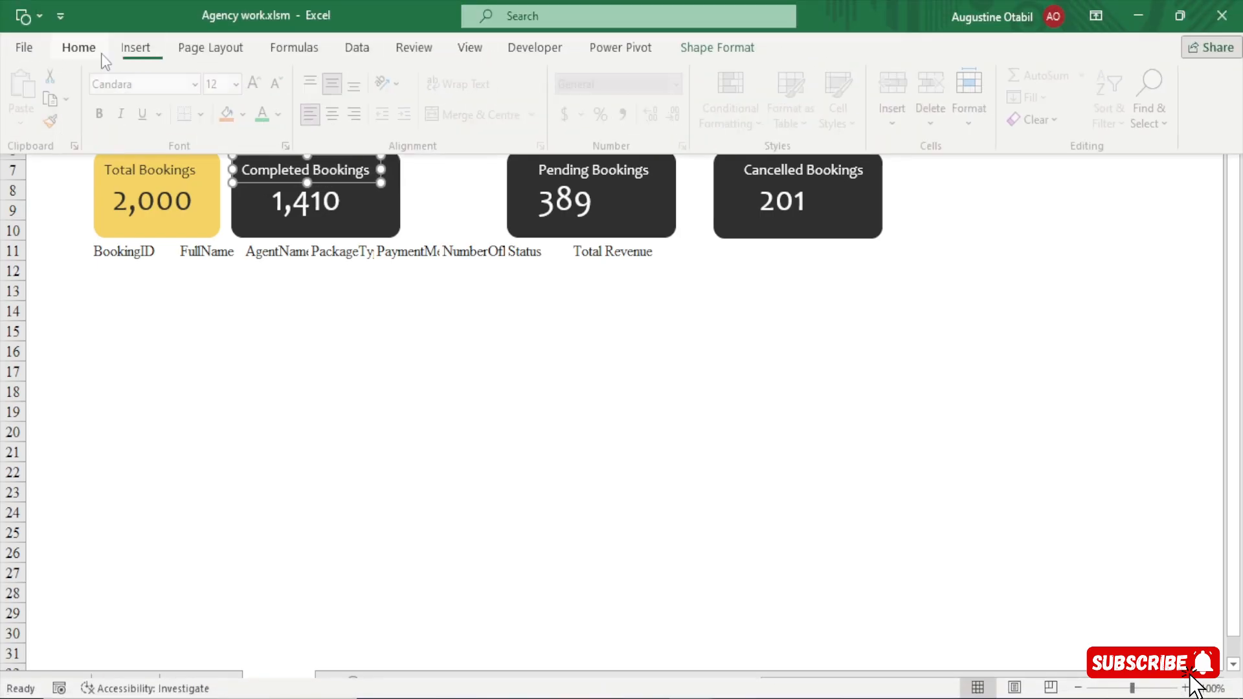
pyautogui.click(390, 466)
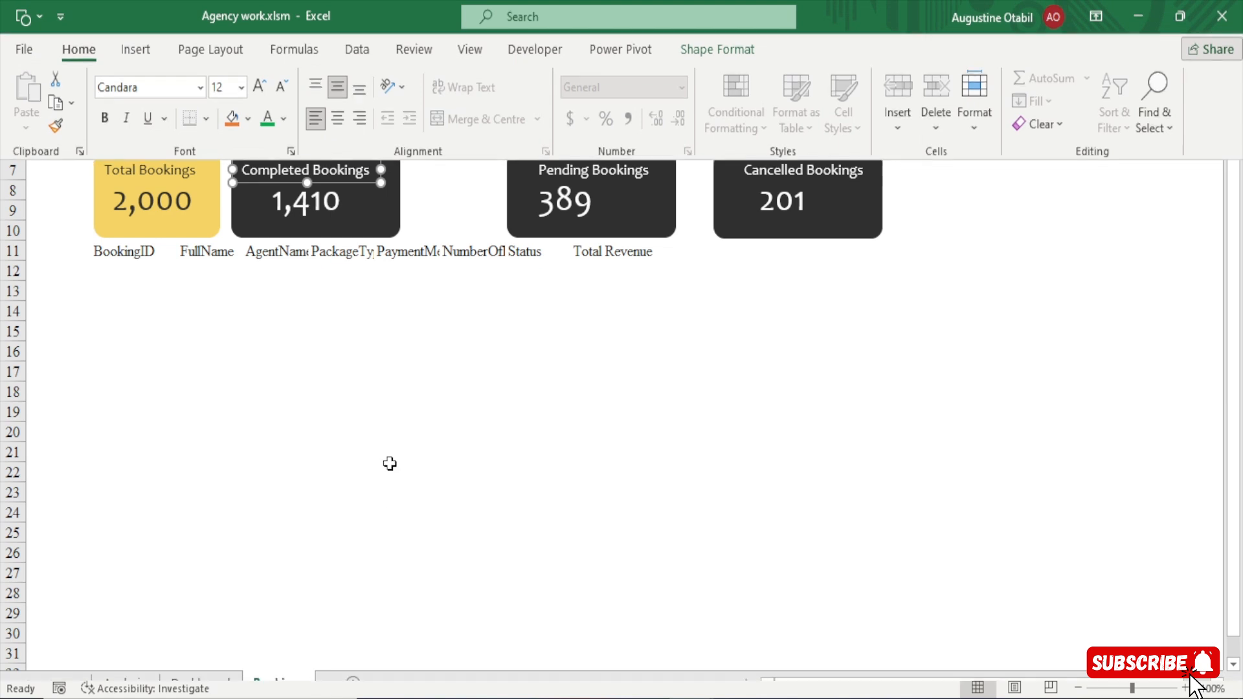
pyautogui.click(583, 169)
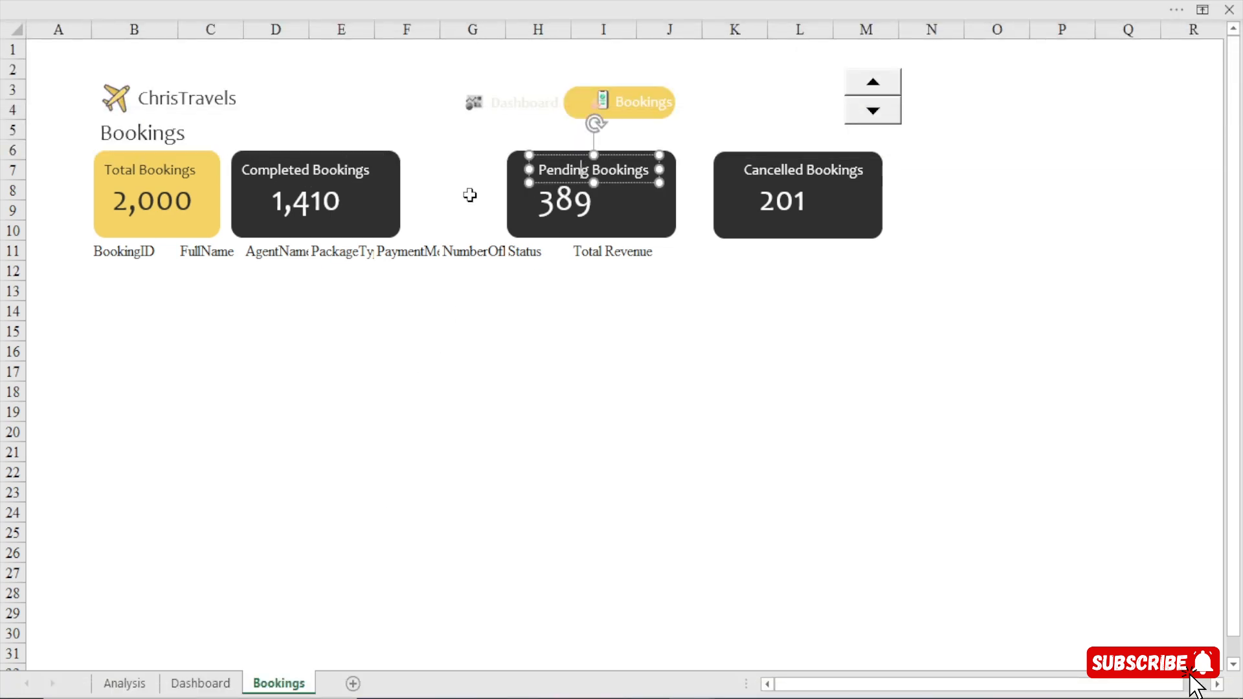
pyautogui.click(332, 332)
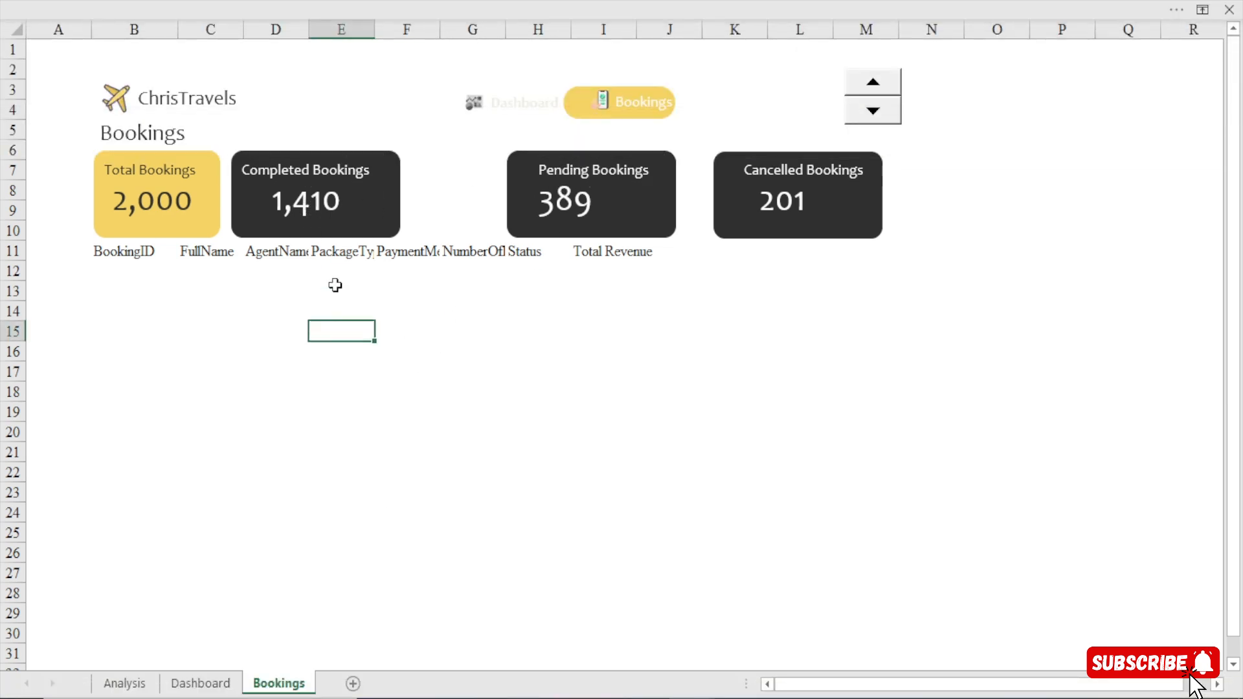
# Shift the Completed Bookings number left within its card to sit under the title's start.
pyautogui.click(334, 200)
pyautogui.press('Left')
pyautogui.press('Left')
pyautogui.press('Left')
pyautogui.press('Left')
pyautogui.press('Left')
pyautogui.press('Left')
pyautogui.press('Left')
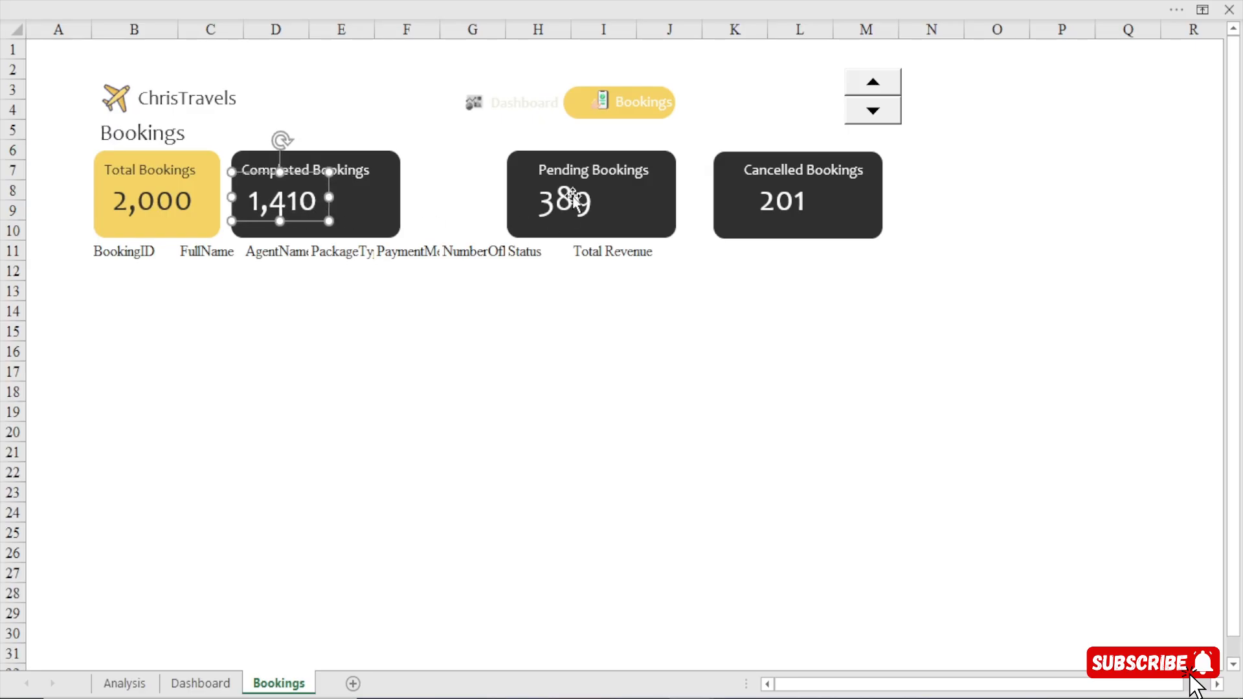
# Move the Pending Bookings card with its title and number left, close to the Completed Bookings card.
pyautogui.click(527, 187)
pyautogui.click(564, 169)
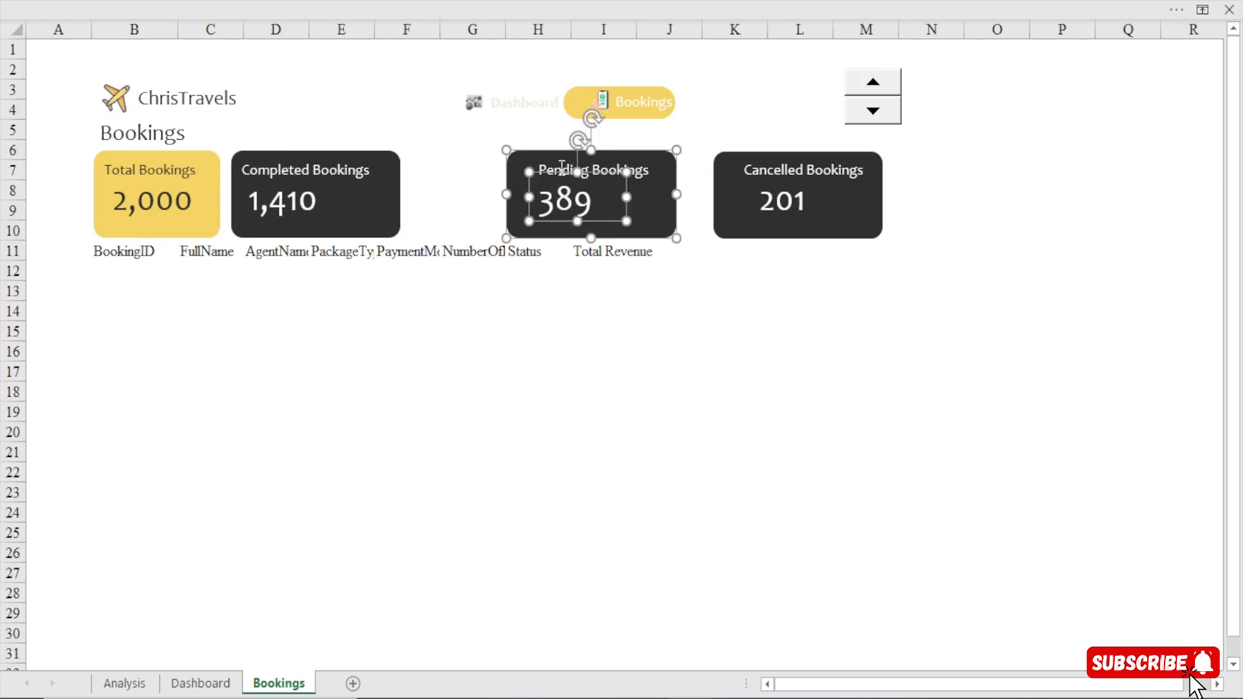
pyautogui.press('Left')
pyautogui.press('Left')
pyautogui.press('Left')
pyautogui.press('Left')
pyautogui.press('Left')
pyautogui.press('Left')
pyautogui.press('Left')
pyautogui.press('Left')
pyautogui.press('Left')
pyautogui.press('Left')
pyautogui.press('Left')
pyautogui.press('Left')
pyautogui.press('Left')
pyautogui.press('Left')
pyautogui.press('Left')
pyautogui.press('Left')
pyautogui.press('Left')
pyautogui.press('Left')
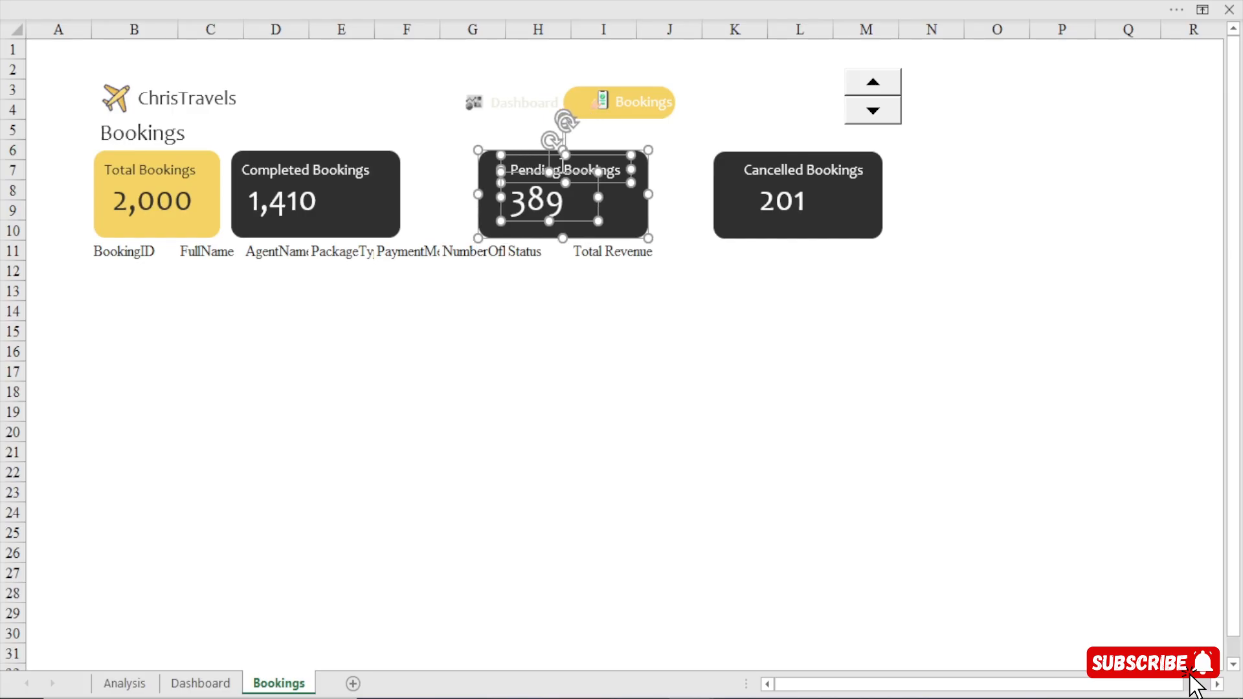
pyautogui.press('Left')
pyautogui.press('Left')
pyautogui.press('Left')
pyautogui.press('Left')
pyautogui.press('Left')
pyautogui.press('Left')
pyautogui.press('Left')
pyautogui.press('Left')
pyautogui.press('Left')
pyautogui.press('Left')
pyautogui.press('Left')
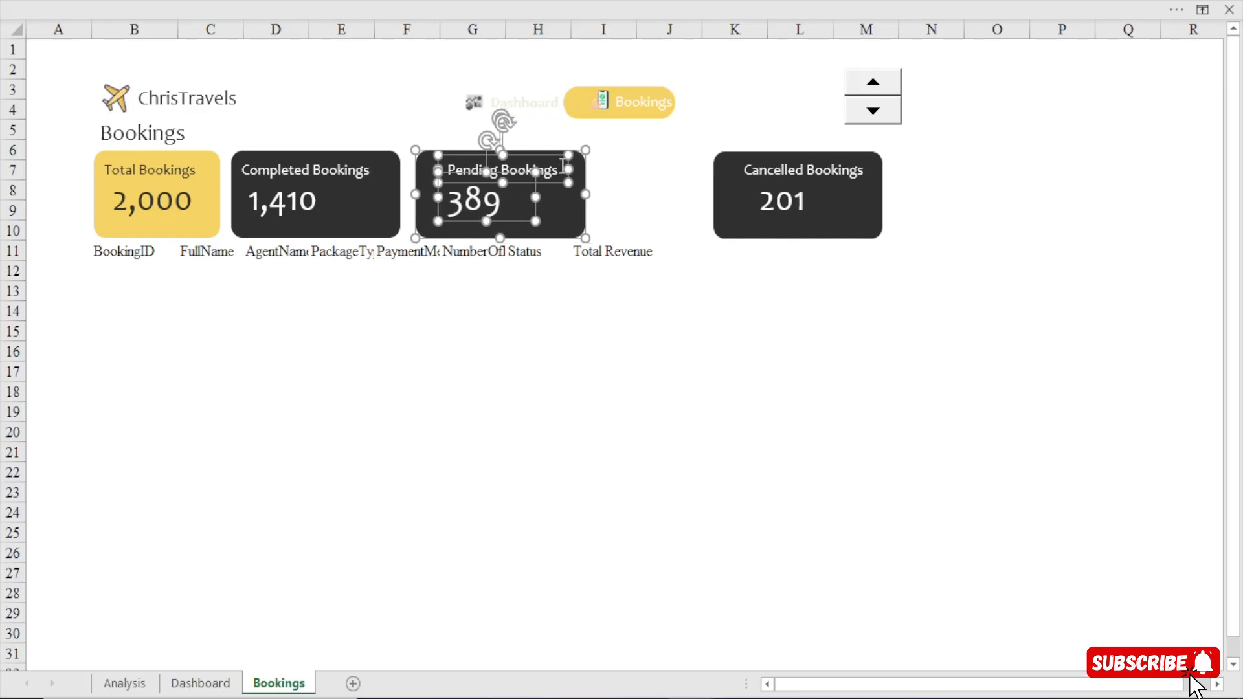
pyautogui.click(573, 309)
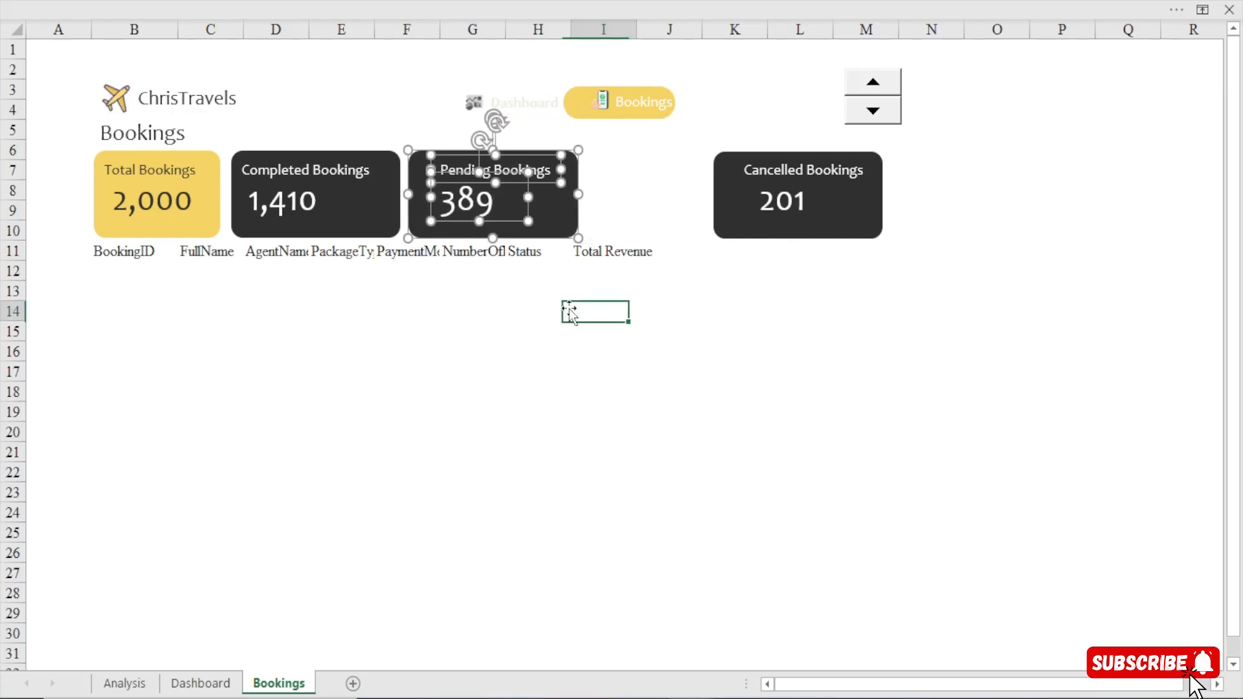
# Narrow the Completed Bookings card from its right edge, ending it just past its title.
pyautogui.click(463, 169)
pyautogui.click(393, 194)
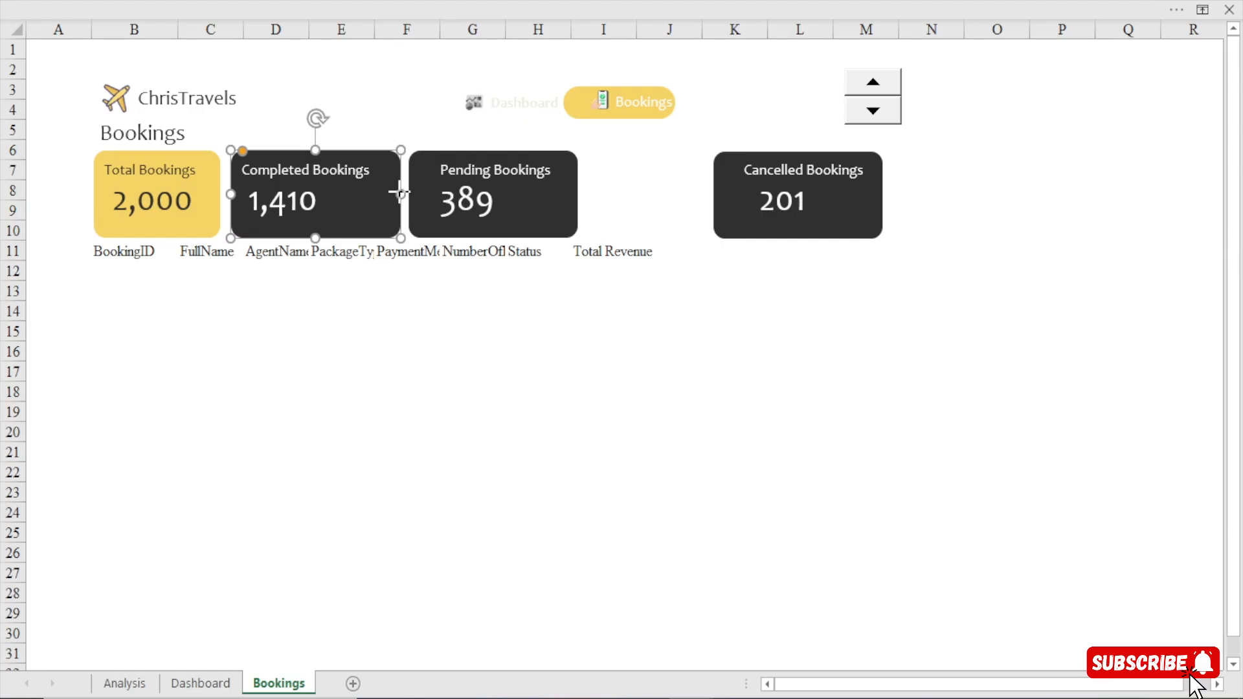
pyautogui.moveTo(399, 193); pyautogui.dragTo(382, 194)
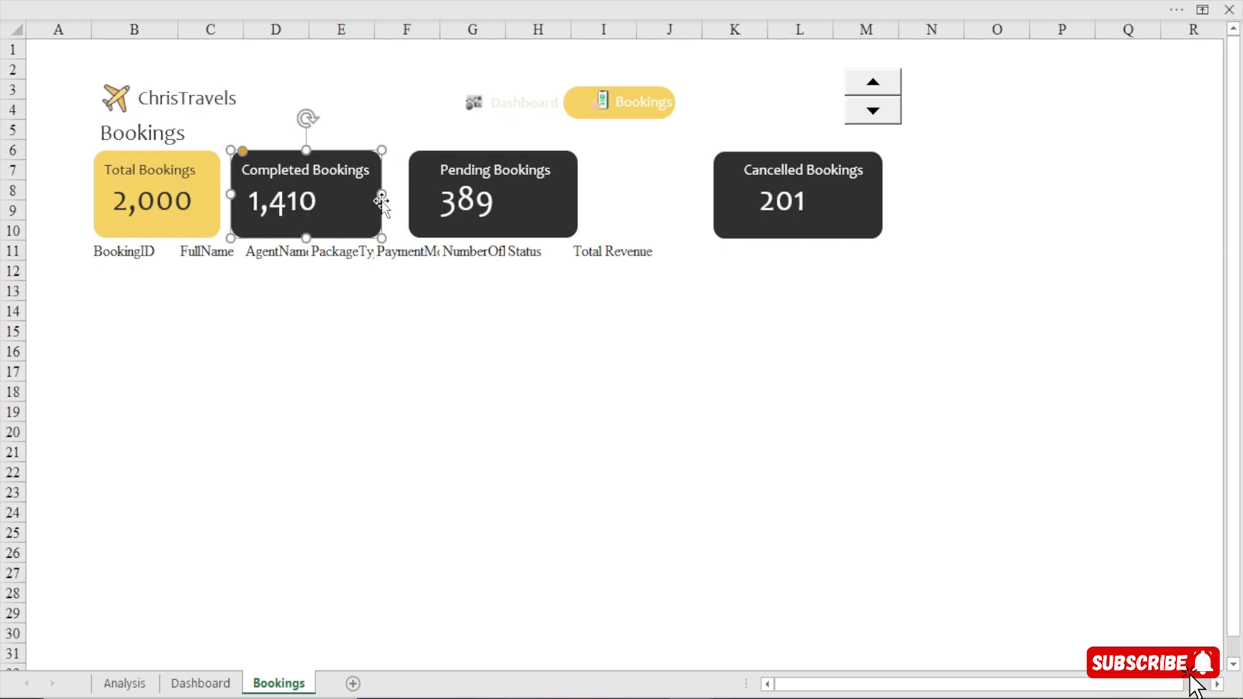
# Move the Pending Bookings card, title and number together further left to close the gap beside the narrowed Completed Bookings card.
pyautogui.click(425, 165)
pyautogui.keyDown('ctrl'); pyautogui.click(457, 167); pyautogui.keyUp('ctrl')
pyautogui.moveTo(459, 202); pyautogui.dragTo(459, 205)
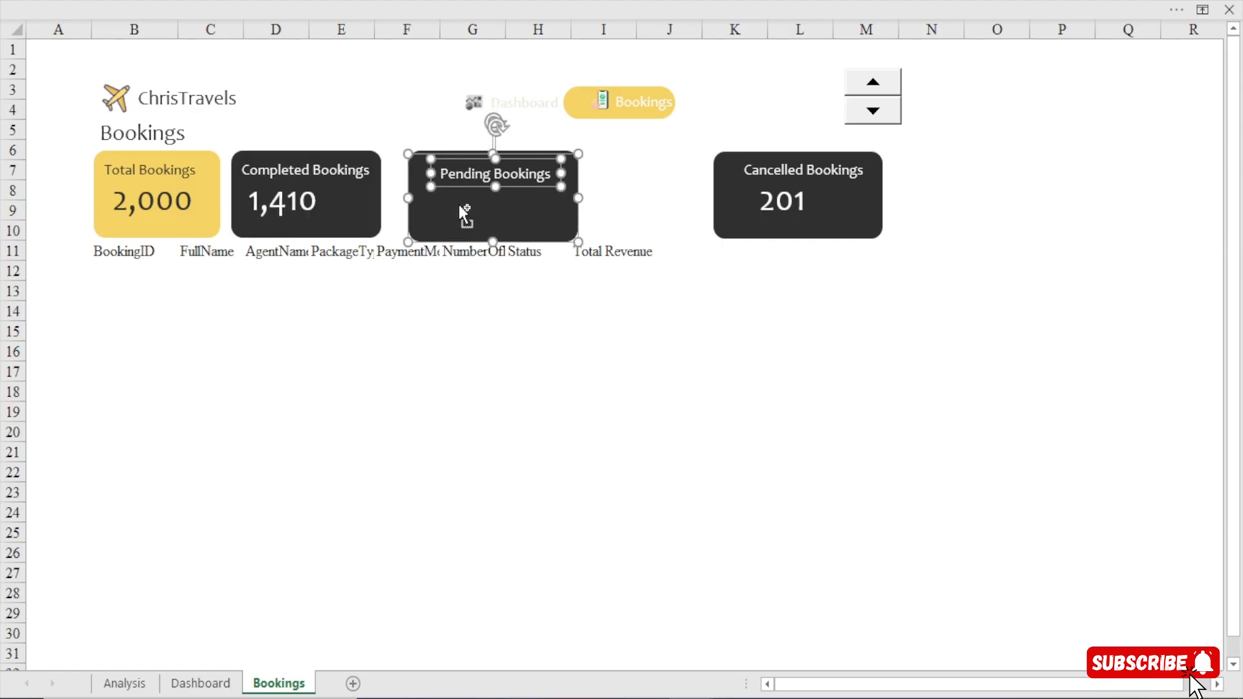
pyautogui.hotkey('ctrl', 'z')
pyautogui.keyDown('ctrl'); pyautogui.click(457, 203); pyautogui.keyUp('ctrl')
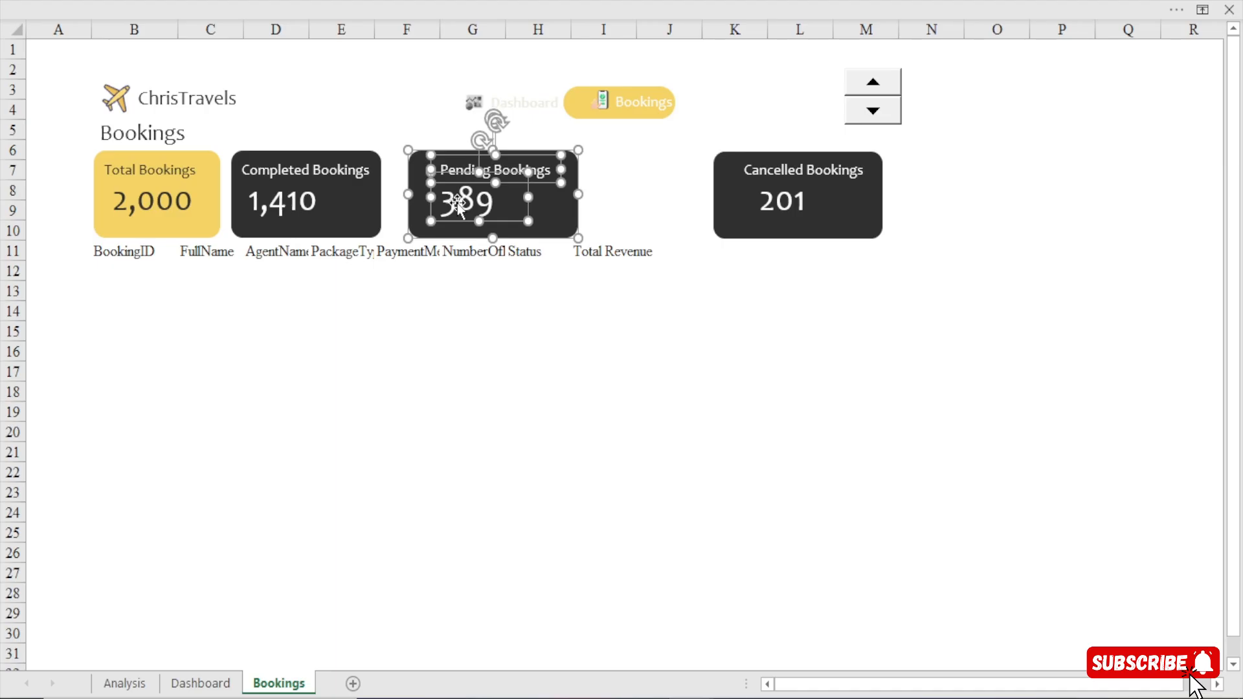
pyautogui.press('Left')
pyautogui.press('Left')
pyautogui.press('Left')
pyautogui.press('Left')
pyautogui.press('Left')
pyautogui.press('Left')
pyautogui.press('Left')
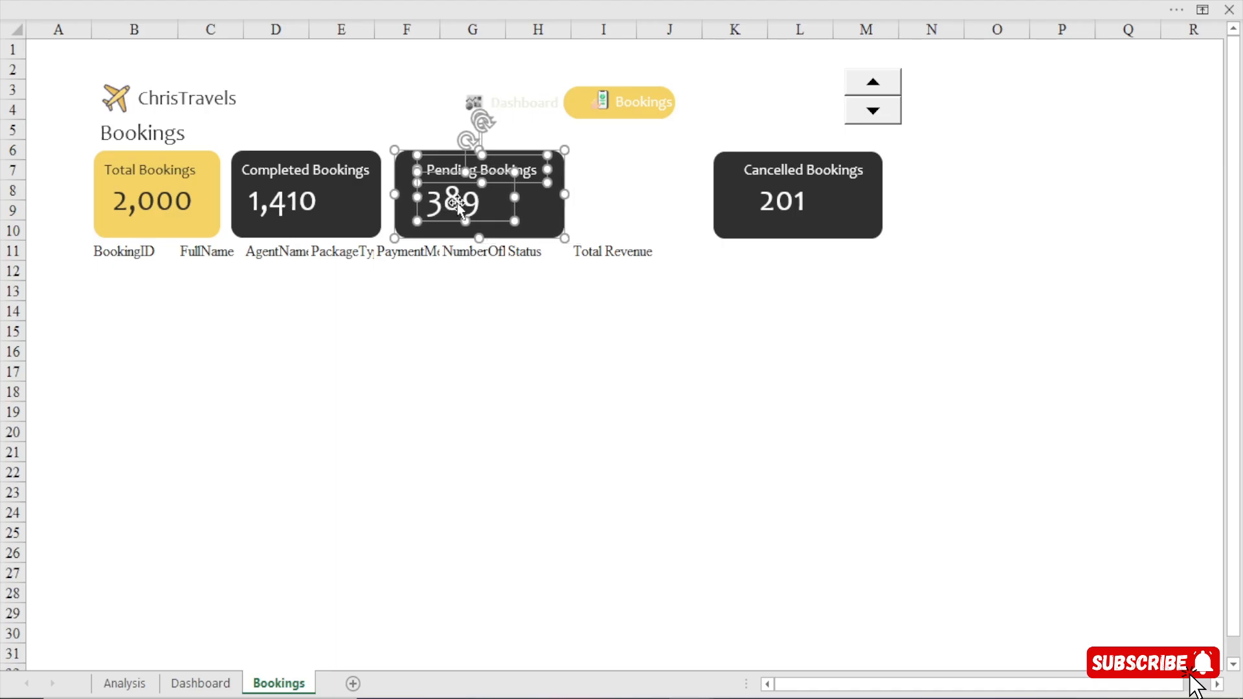
# Nudge the Pending Bookings card closer to the Completed Bookings card and shift its title to the card's left side.
pyautogui.press('Left')
pyautogui.press('Left')
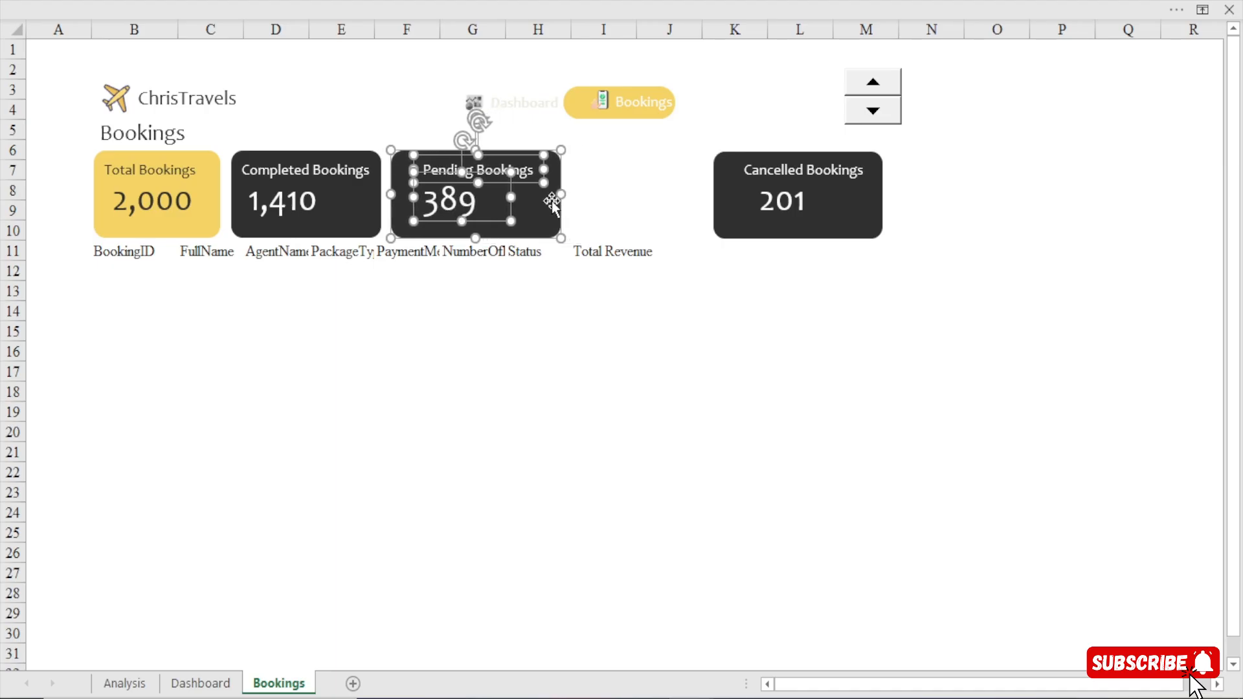
pyautogui.click(472, 352)
pyautogui.click(500, 185)
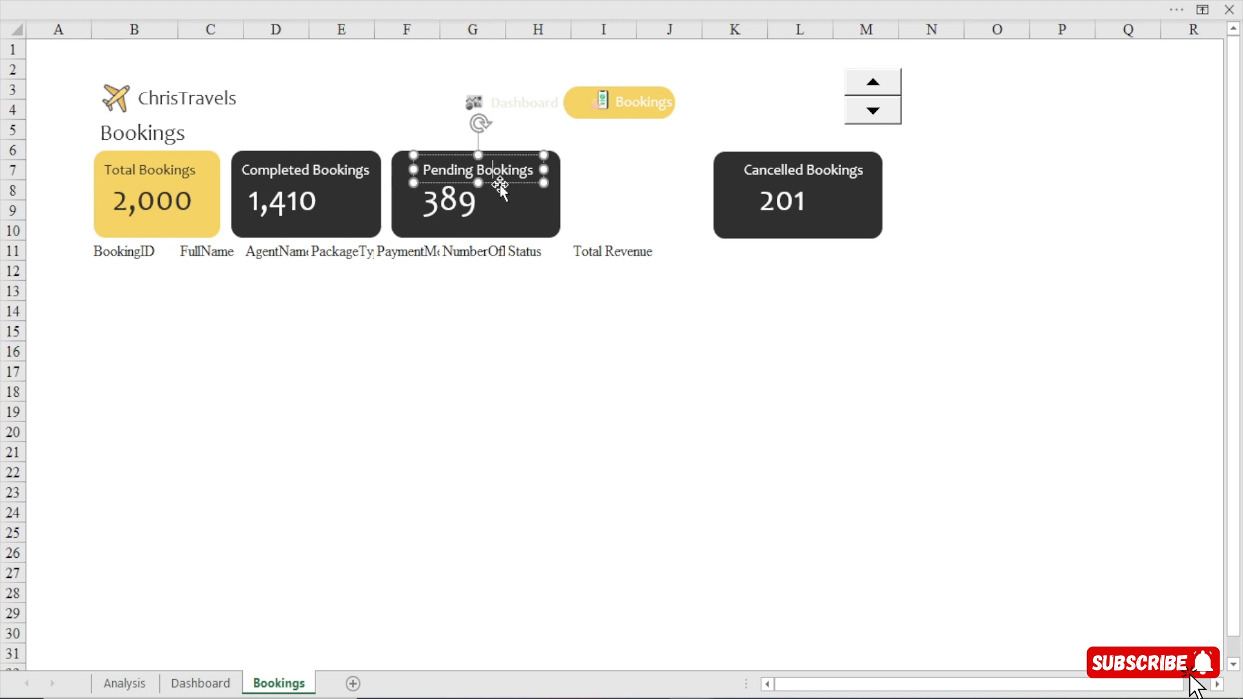
pyautogui.press('Escape')
pyautogui.press('Left')
pyautogui.press('Left')
pyautogui.press('Left')
pyautogui.press('Left')
pyautogui.press('Left')
pyautogui.press('Left')
pyautogui.press('Left')
pyautogui.press('Left')
pyautogui.press('Left')
pyautogui.press('Left')
pyautogui.press('Left')
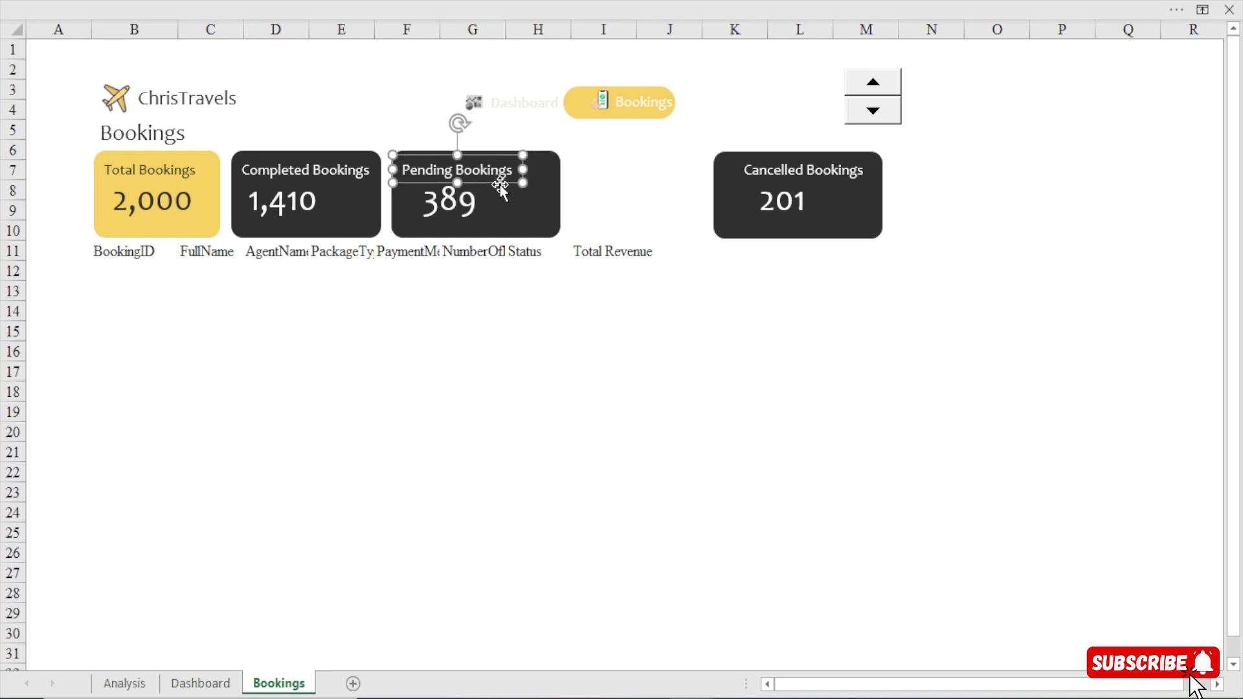
# Shift the Pending Bookings number left under its title's start and narrow the card to end just past the title.
pyautogui.click(445, 200)
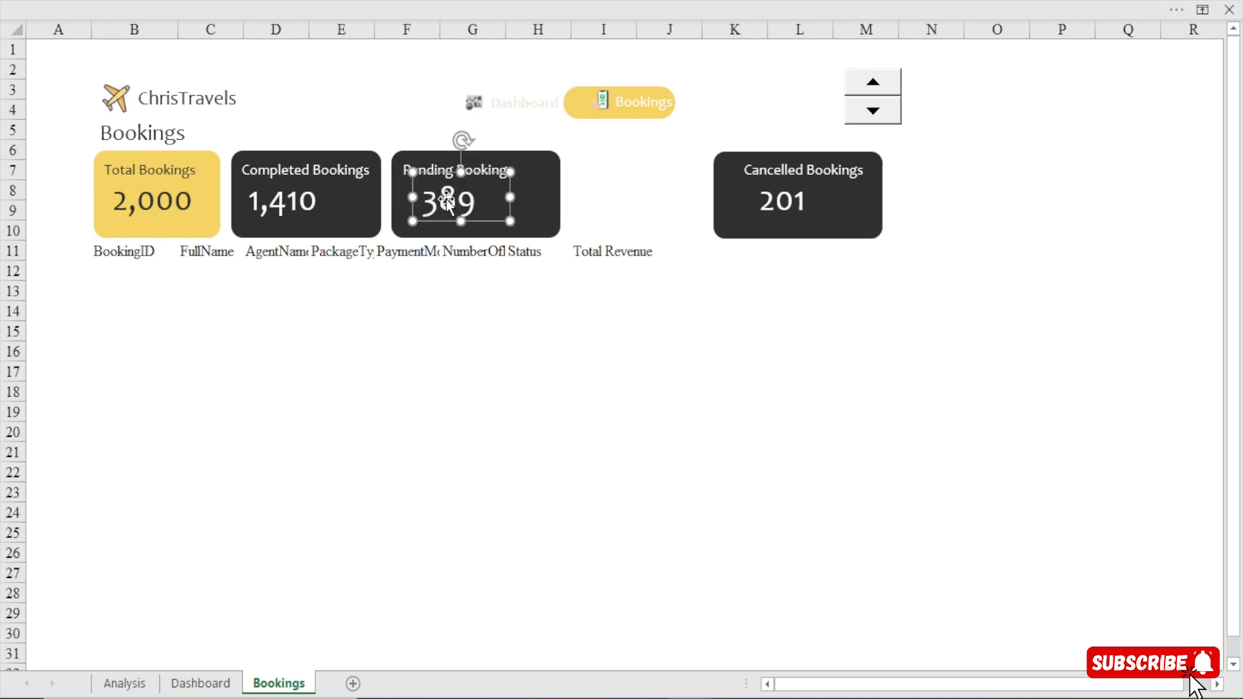
pyautogui.press('Left')
pyautogui.press('Left')
pyautogui.press('Left')
pyautogui.press('Left')
pyautogui.press('Left')
pyautogui.press('Left')
pyautogui.press('Left')
pyautogui.press('Left')
pyautogui.press('Left')
pyautogui.press('Left')
pyautogui.press('Left')
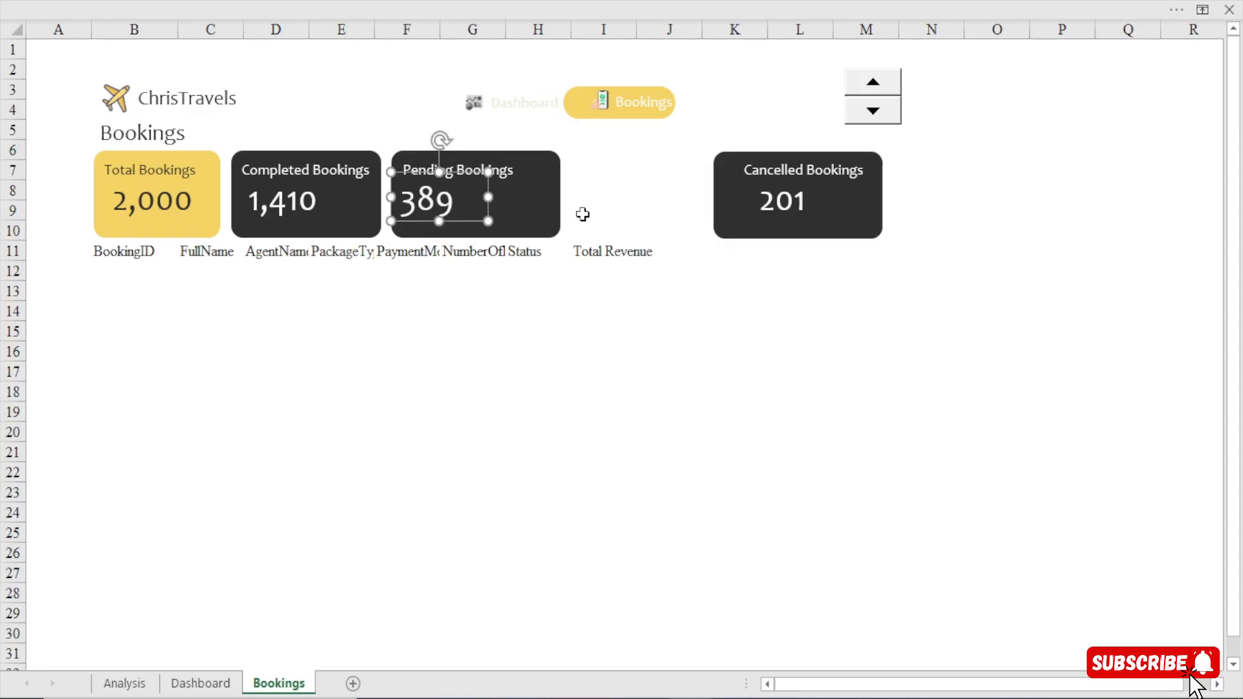
pyautogui.click(553, 203)
pyautogui.moveTo(560, 195); pyautogui.dragTo(529, 196)
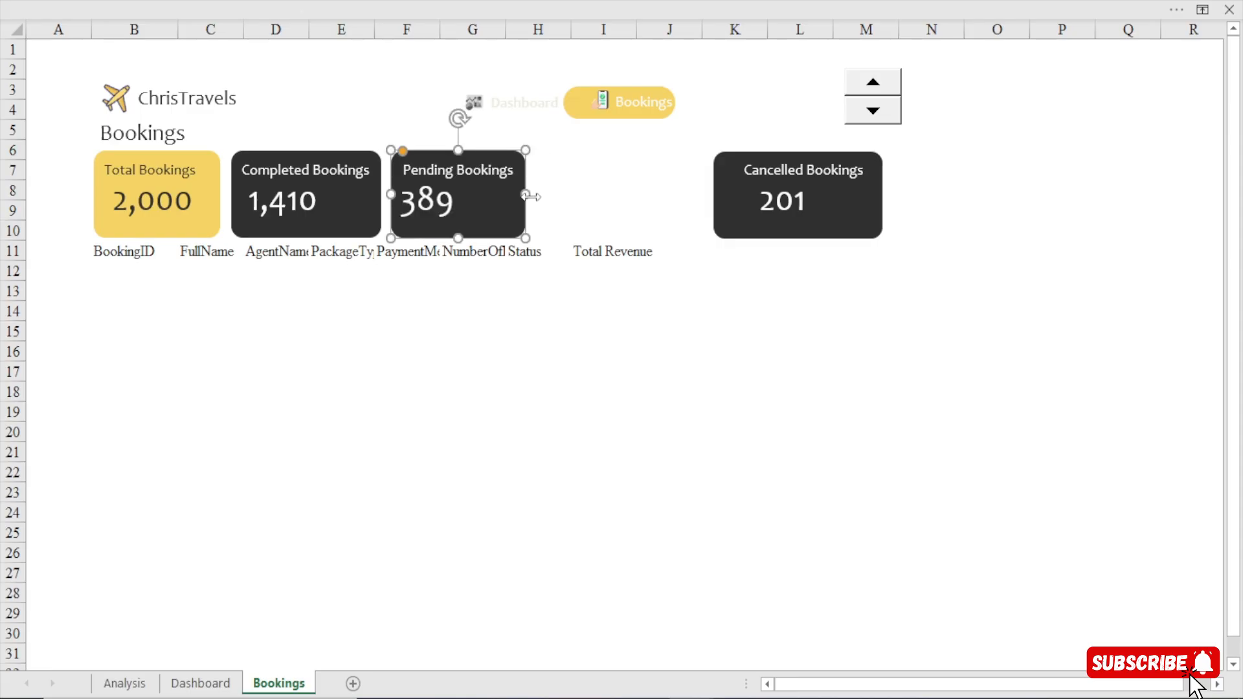
# Move the Cancelled Bookings card, title and number together left, close beside the narrowed Pending Bookings card.
pyautogui.click(724, 177)
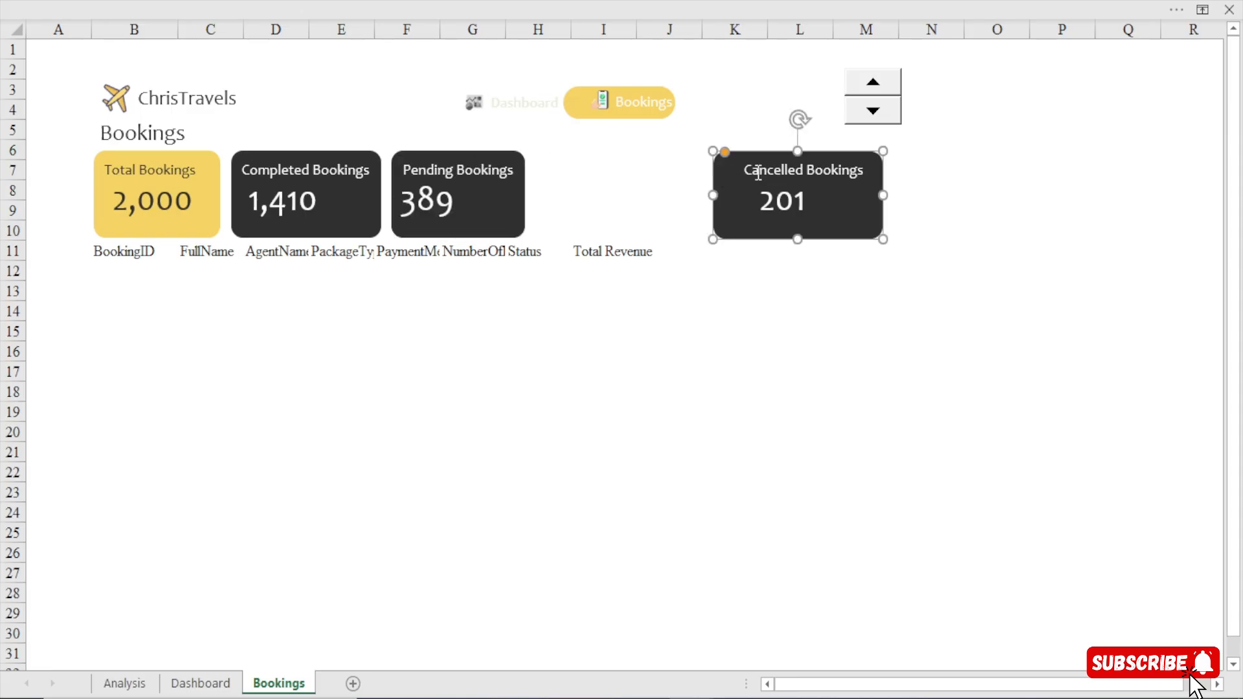
pyautogui.keyDown('shift'); pyautogui.click(758, 172); pyautogui.keyUp('shift')
pyautogui.keyDown('shift'); pyautogui.click(768, 201); pyautogui.keyUp('shift')
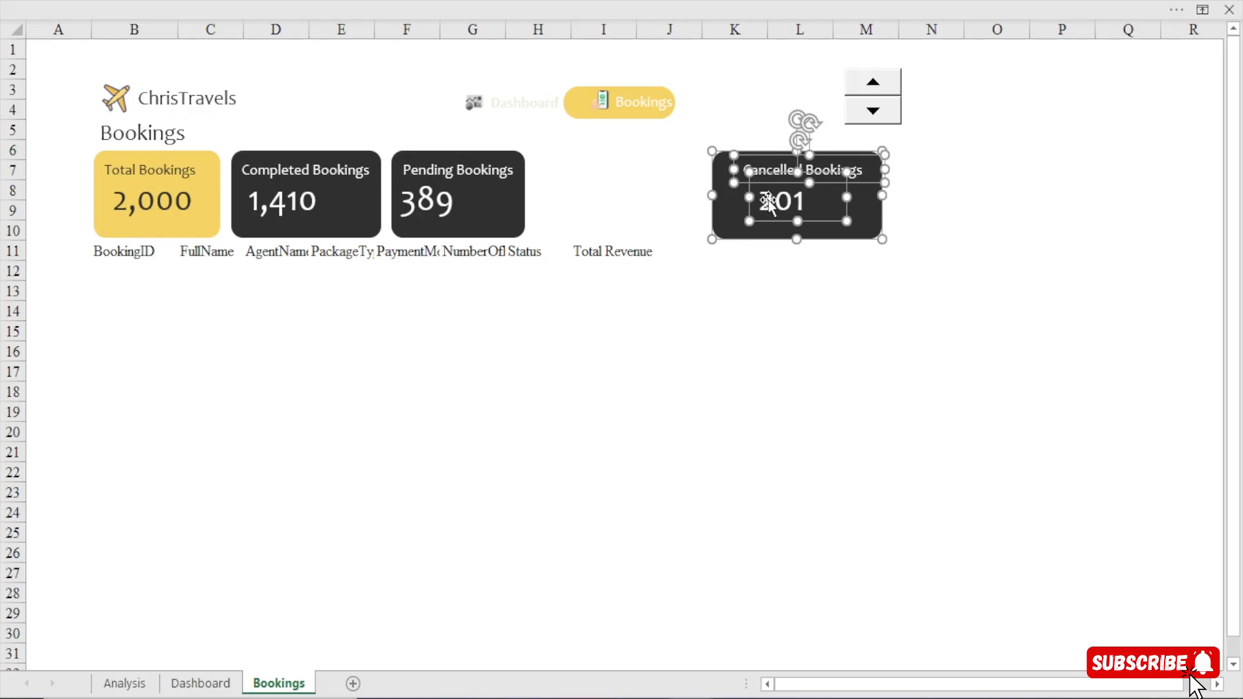
pyautogui.press('Left')
pyautogui.press('Left')
pyautogui.press('Left')
pyautogui.press('Left')
pyautogui.press('Left')
pyautogui.press('Left')
pyautogui.press('Left')
pyautogui.press('Left')
pyautogui.press('Left')
pyautogui.press('Left')
pyautogui.press('Left')
pyautogui.press('Left')
pyautogui.press('Left')
pyautogui.press('Left')
pyautogui.press('Left')
pyautogui.press('Left')
pyautogui.press('Left')
pyautogui.press('Left')
pyautogui.press('Left')
pyautogui.press('Left')
pyautogui.press('Left')
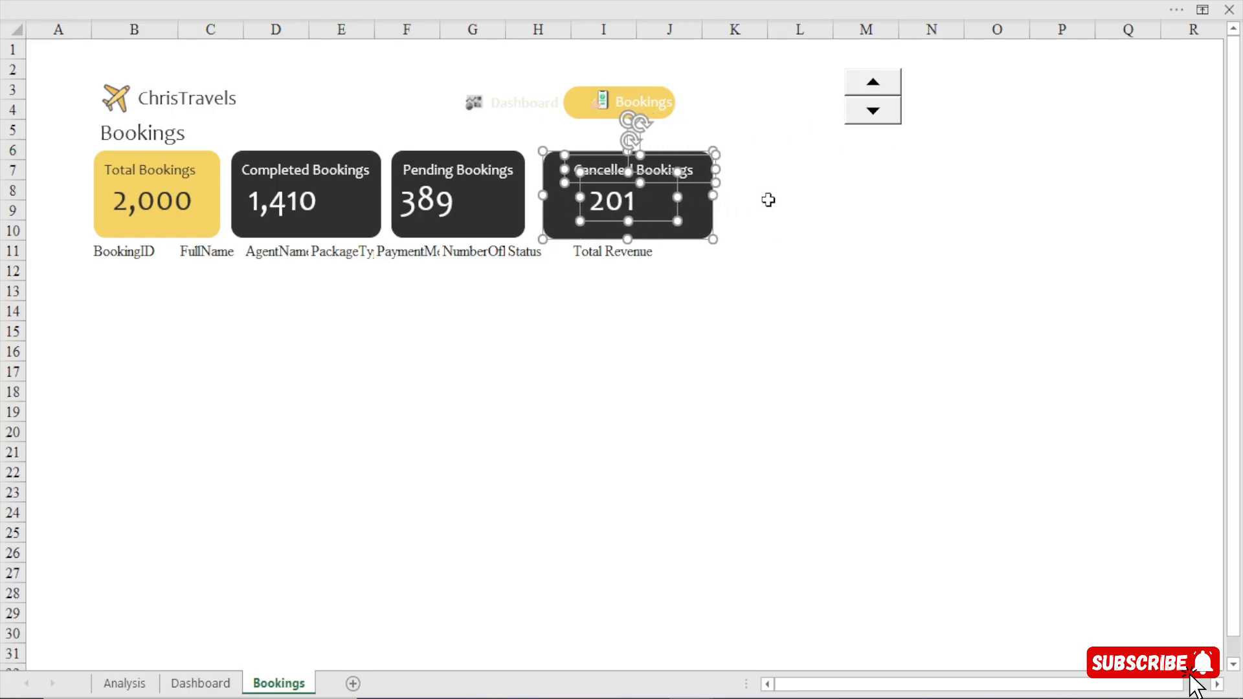
pyautogui.press('Left')
pyautogui.press('Left')
pyautogui.press('Left')
pyautogui.press('Left')
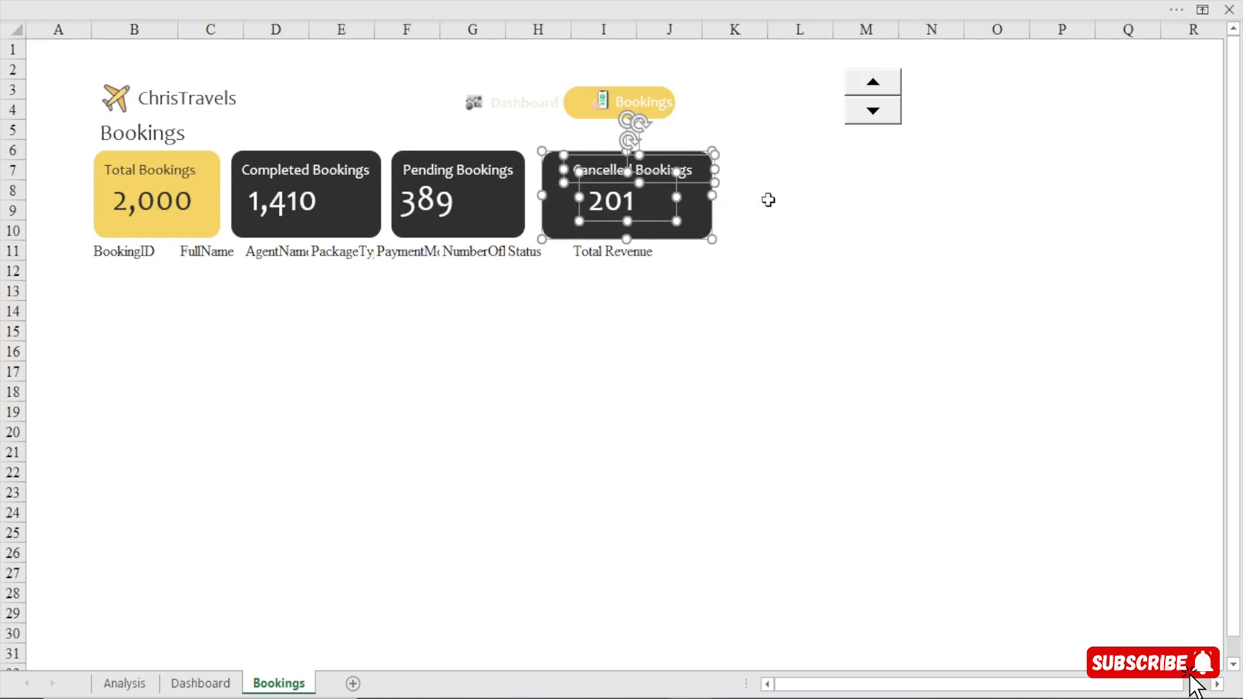
pyautogui.press('Left')
pyautogui.press('Left')
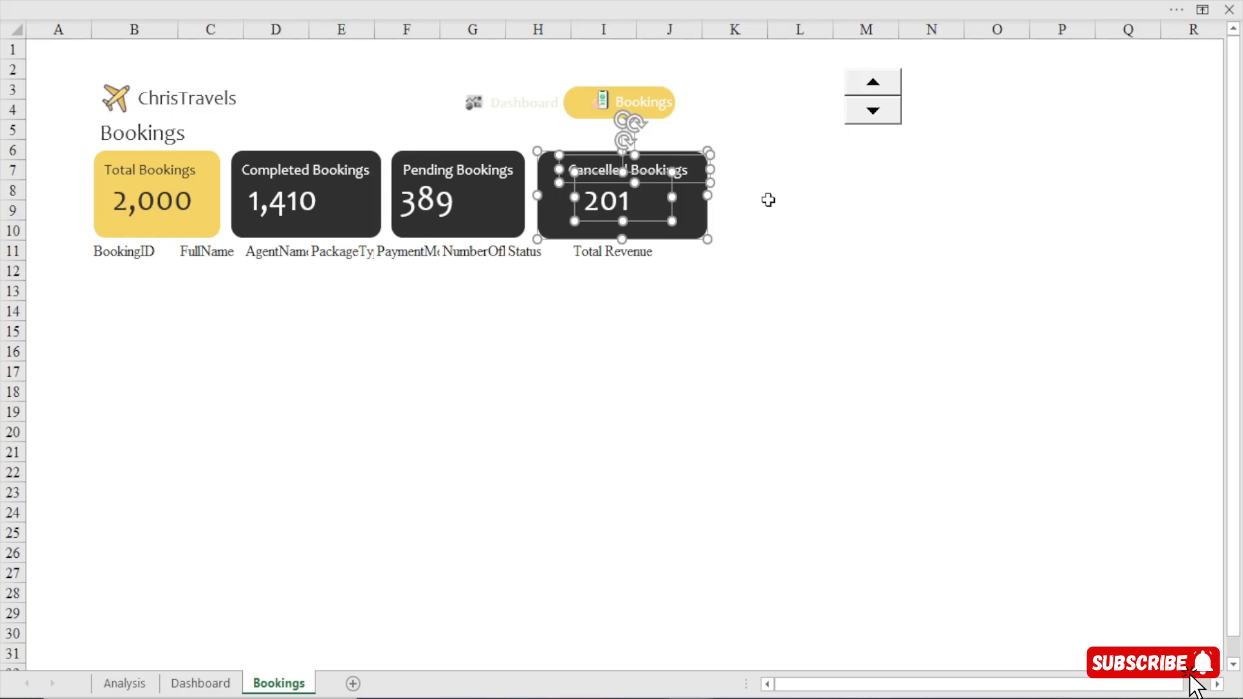
# Shift the Cancelled Bookings title left within its card, near the card's left edge.
pyautogui.click(733, 309)
pyautogui.click(604, 181)
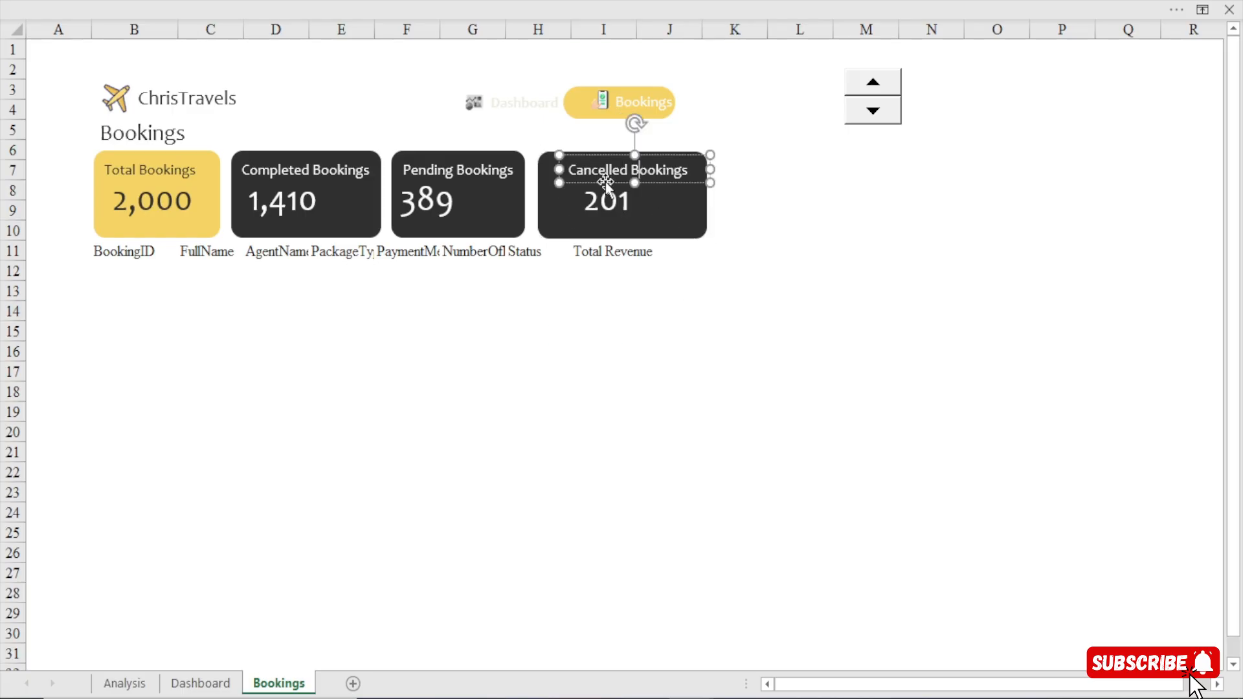
pyautogui.press('Left')
pyautogui.press('Left')
pyautogui.press('Left')
pyautogui.press('Left')
pyautogui.press('Left')
pyautogui.press('Left')
pyautogui.press('Left')
pyautogui.press('Left')
pyautogui.press('Left')
pyautogui.press('Left')
pyautogui.press('Left')
pyautogui.press('Left')
pyautogui.press('Left')
pyautogui.press('Left')
pyautogui.press('Left')
pyautogui.press('Left')
pyautogui.press('Left')
pyautogui.press('Left')
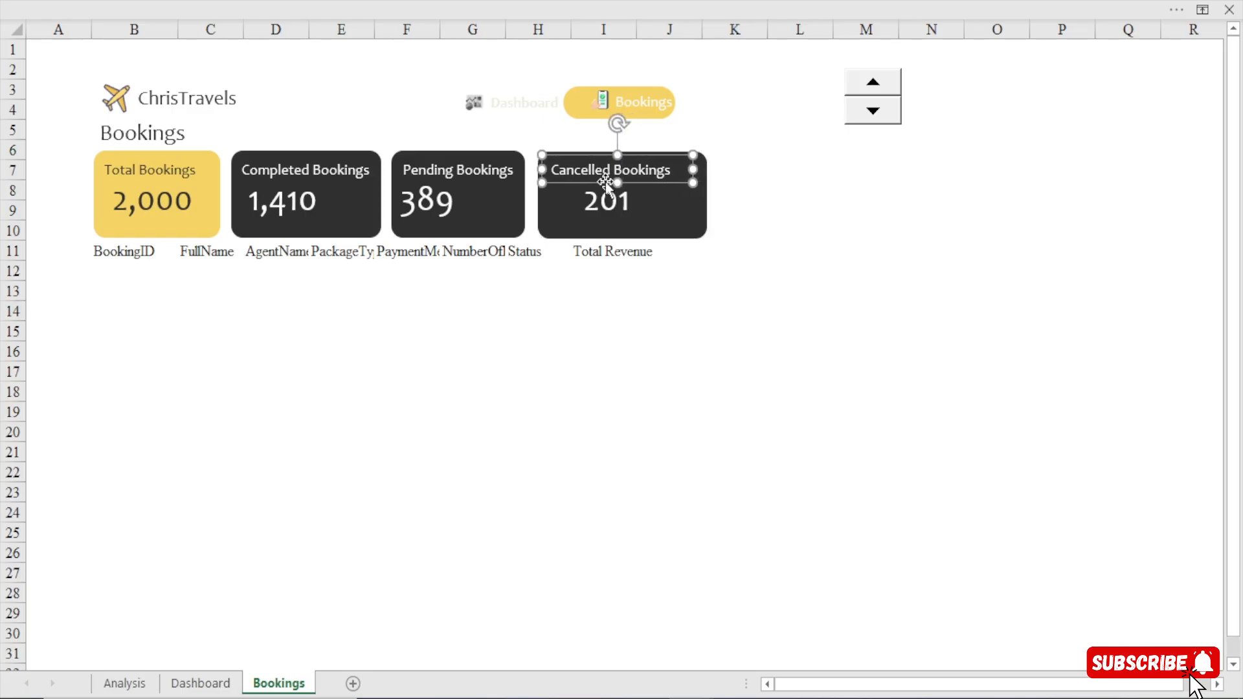
# Move the Cancelled Bookings number left under its title's start and narrow the card to end just past the title.
pyautogui.click(607, 202)
pyautogui.press('Left')
pyautogui.press('Left')
pyautogui.press('Left')
pyautogui.press('Left')
pyautogui.press('Left')
pyautogui.press('Left')
pyautogui.press('Left')
pyautogui.press('Left')
pyautogui.press('Left')
pyautogui.press('Left')
pyautogui.press('Left')
pyautogui.press('Left')
pyautogui.press('Left')
pyautogui.press('Left')
pyautogui.press('Left')
pyautogui.press('Left')
pyautogui.press('Left')
pyautogui.press('Left')
pyautogui.press('Left')
pyautogui.press('Left')
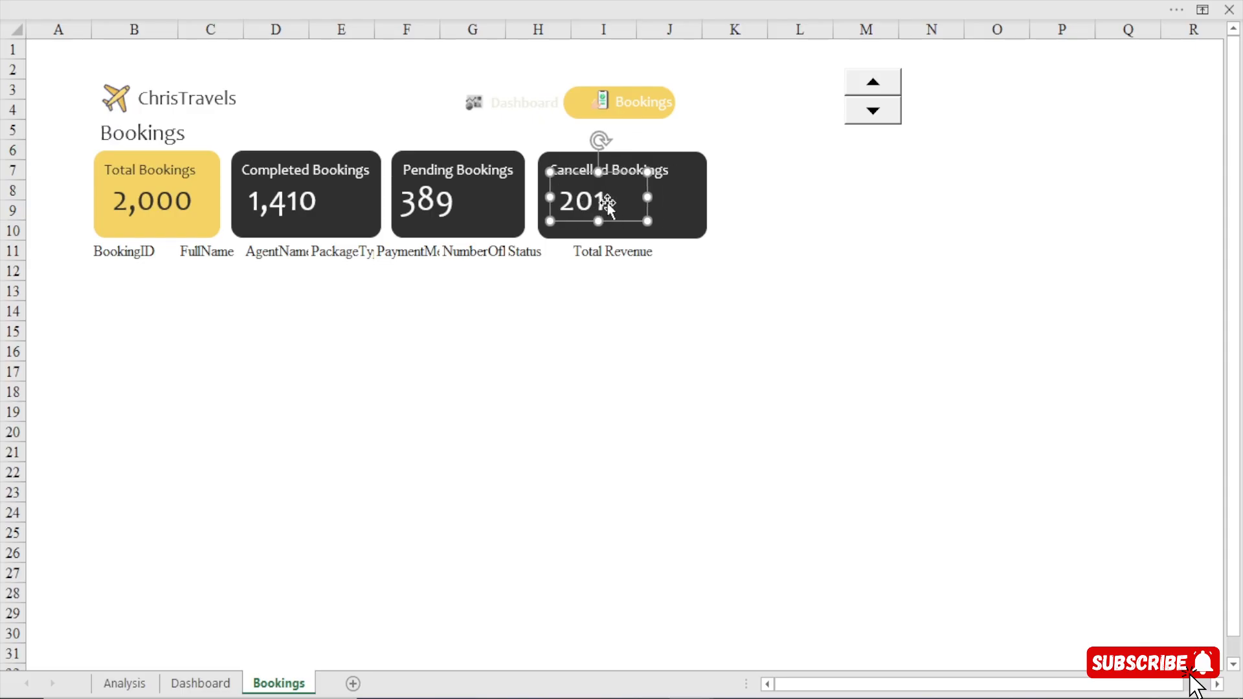
pyautogui.press('Left')
pyautogui.press('Left')
pyautogui.press('Left')
pyautogui.press('Left')
pyautogui.press('Left')
pyautogui.press('Left')
pyautogui.press('Left')
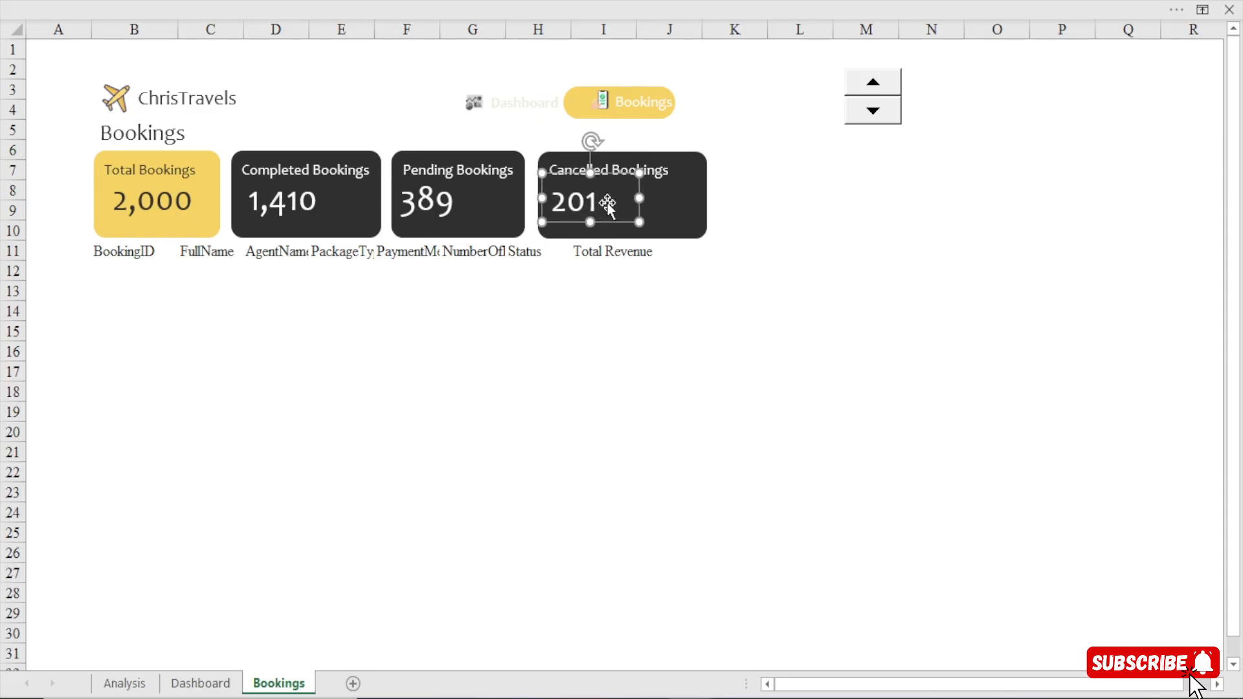
pyautogui.click(701, 197)
pyautogui.moveTo(708, 194); pyautogui.dragTo(681, 196)
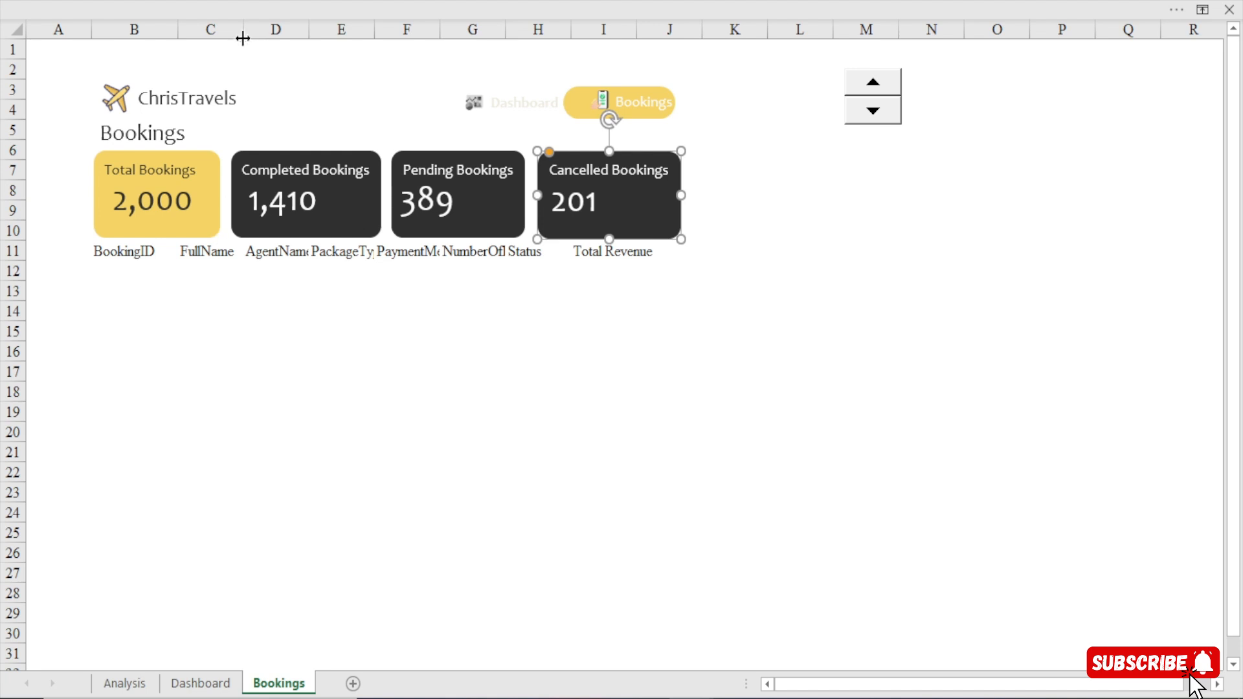
# Try widening column C, and undo it together with the card moves, card resizes and the pasted header row.
pyautogui.moveTo(244, 30); pyautogui.dragTo(281, 29)
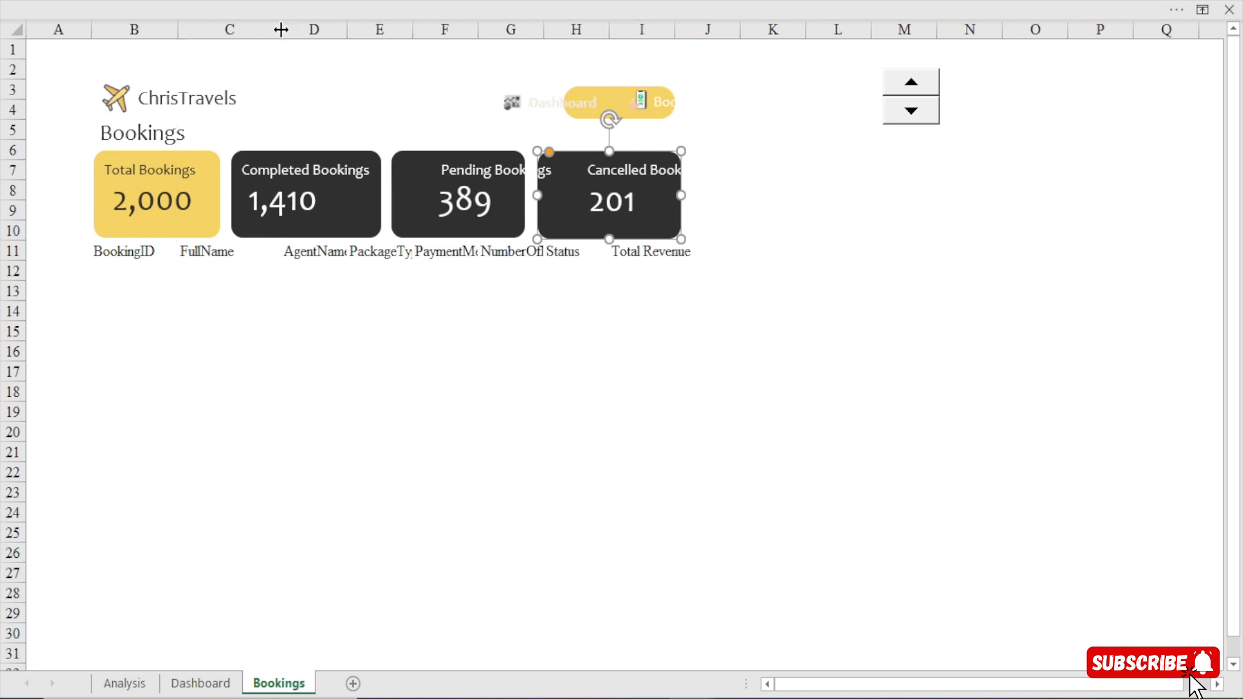
pyautogui.hotkey('ctrl', 'z')
pyautogui.hotkey('ctrl', 'z')
pyautogui.hotkey('ctrl', 'z')
pyautogui.hotkey('ctrl', 'z')
pyautogui.hotkey('ctrl', 'z')
pyautogui.hotkey('ctrl', 'z')
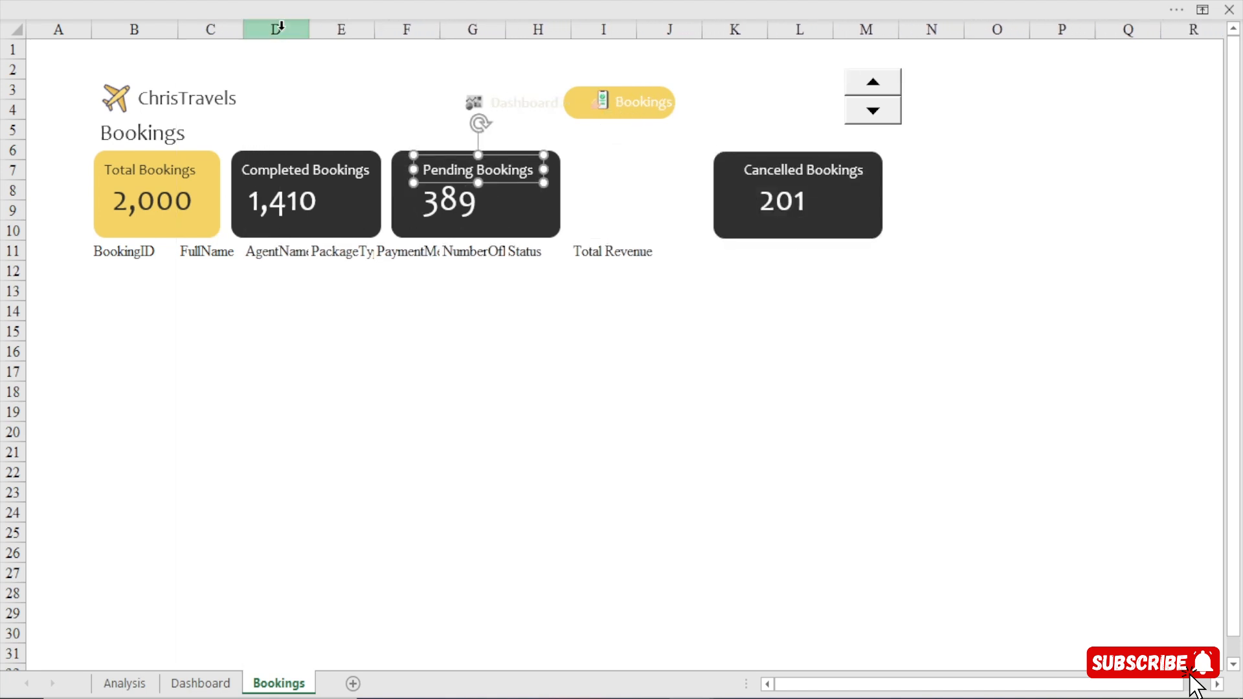
pyautogui.hotkey('ctrl', 'z')
pyautogui.hotkey('ctrl', 'z')
pyautogui.hotkey('ctrl', 'z')
pyautogui.hotkey('ctrl', 'z')
pyautogui.hotkey('ctrl', 'z')
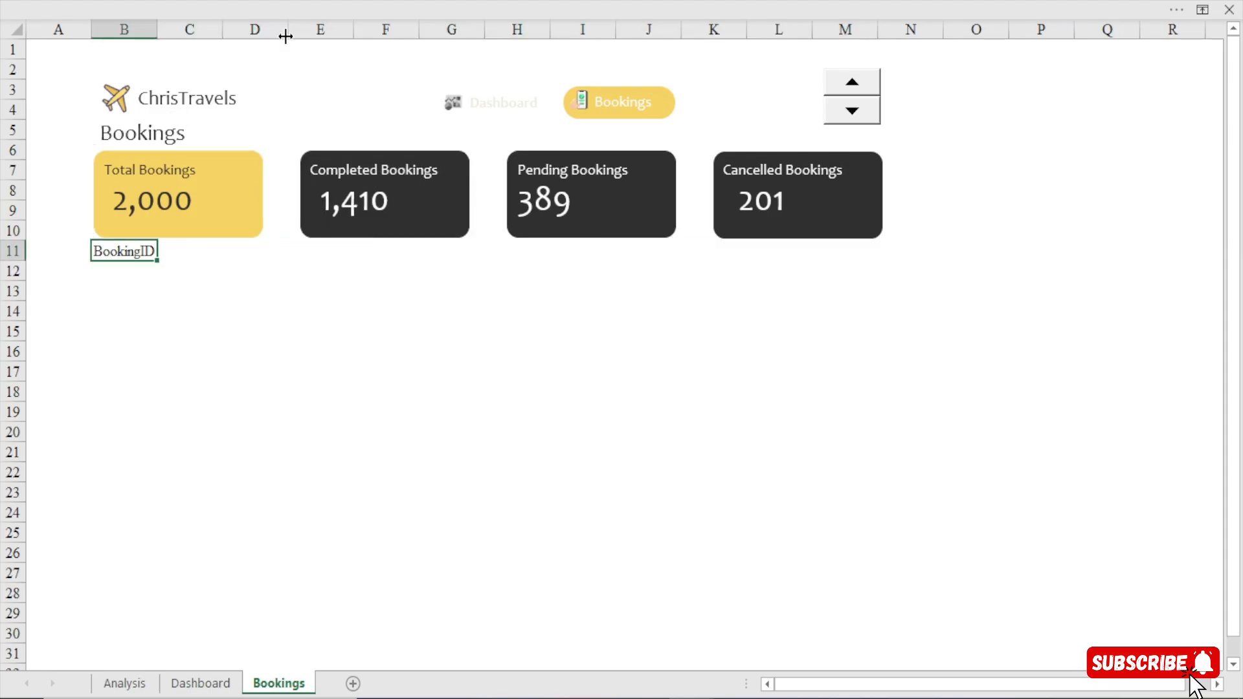
# Paste the linked bookings headers across row 11 from B11 and clear the surplus cells J11:N12.
pyautogui.write('BookingID\tFullName\tAgentNam\tPackageTy\tPaymentM\tNumberOf\tStatus\tTotal Rever\t0\t0\t1001\tJeffery Marks')
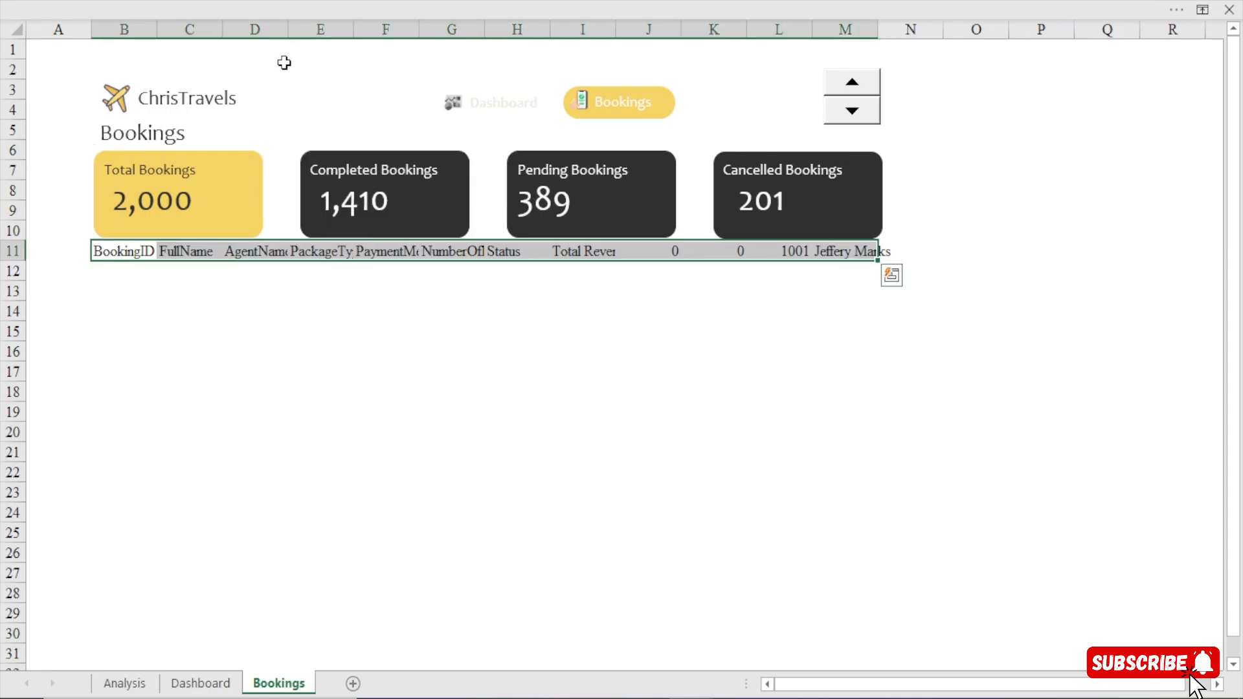
pyautogui.moveTo(665, 255); pyautogui.dragTo(882, 262)
pyautogui.press('Delete')
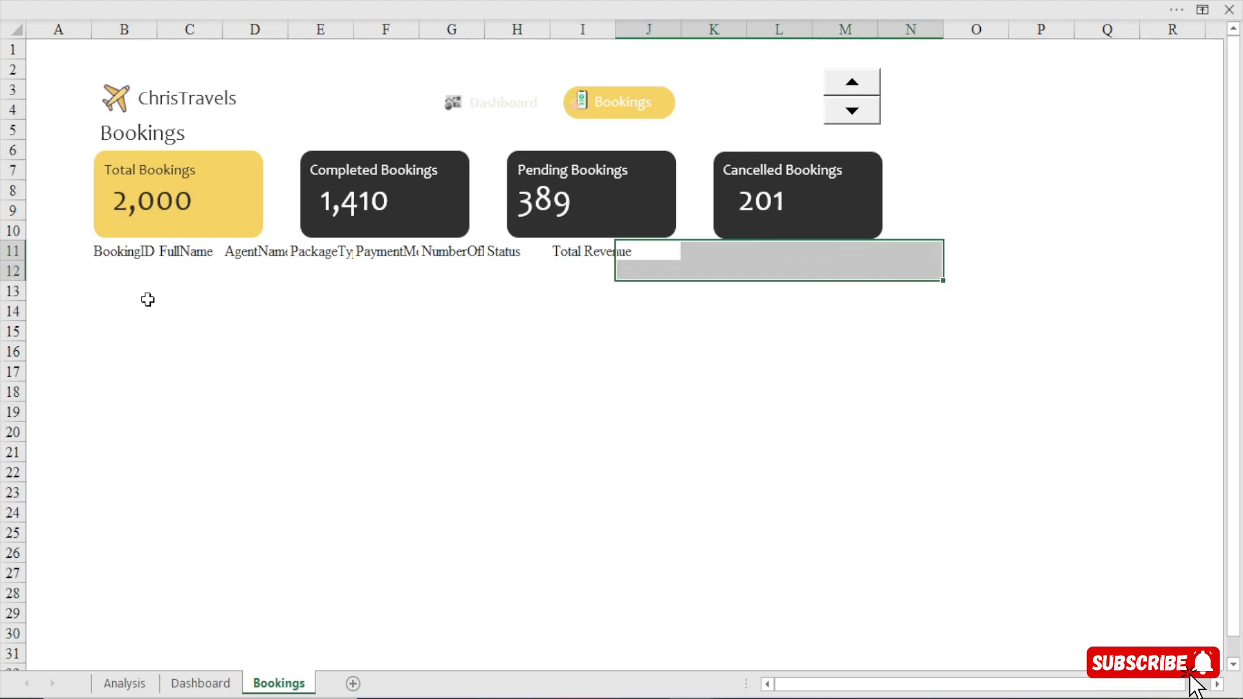
# Widen columns B to G so the headers from BookingID to the number of people have enough room.
pyautogui.click(139, 253)
pyautogui.moveTo(157, 29); pyautogui.dragTo(528, 51)
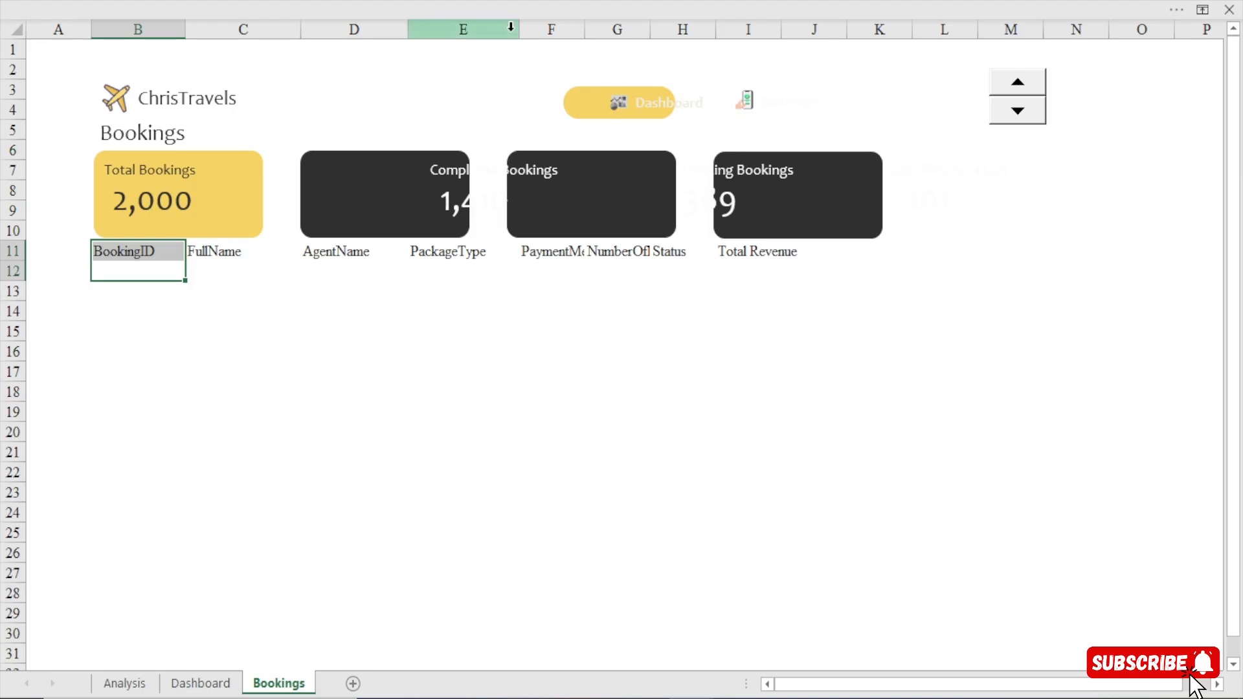
pyautogui.moveTo(584, 31); pyautogui.dragTo(610, 37)
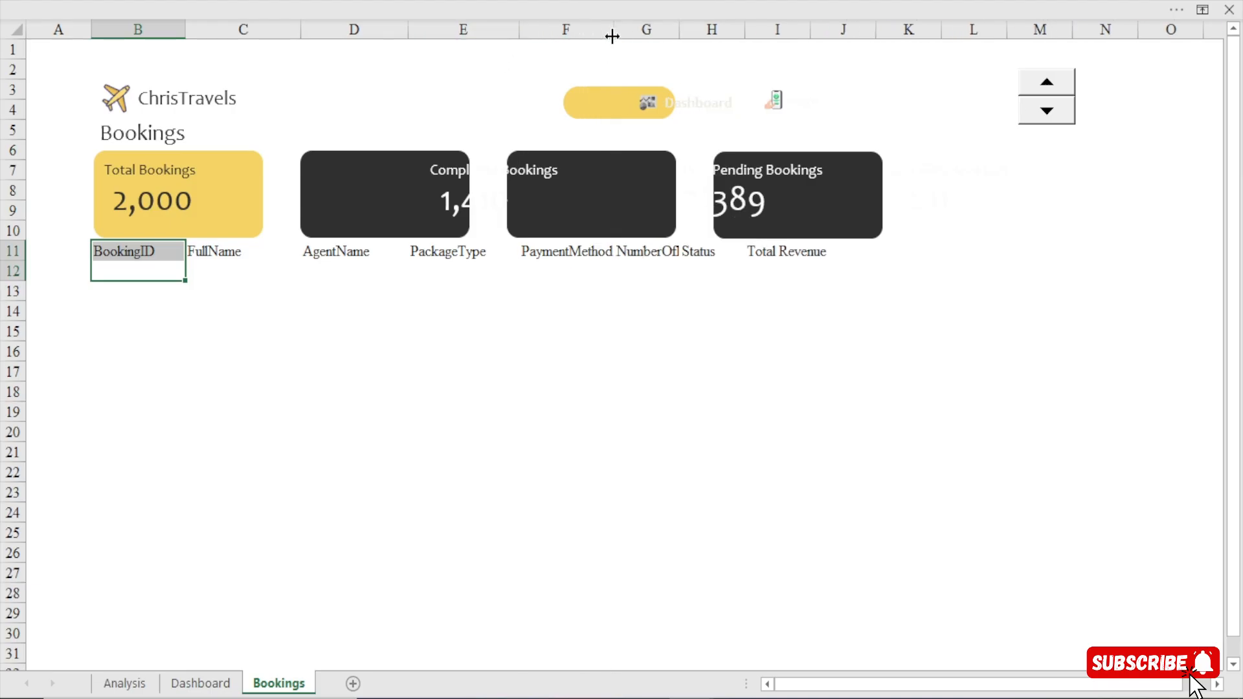
pyautogui.moveTo(691, 30); pyautogui.dragTo(696, 291)
# On the Analysis sheet, shorten the pivot table header NumberOfPeople in BP5 to #OfPeople.
pyautogui.click(139, 685)
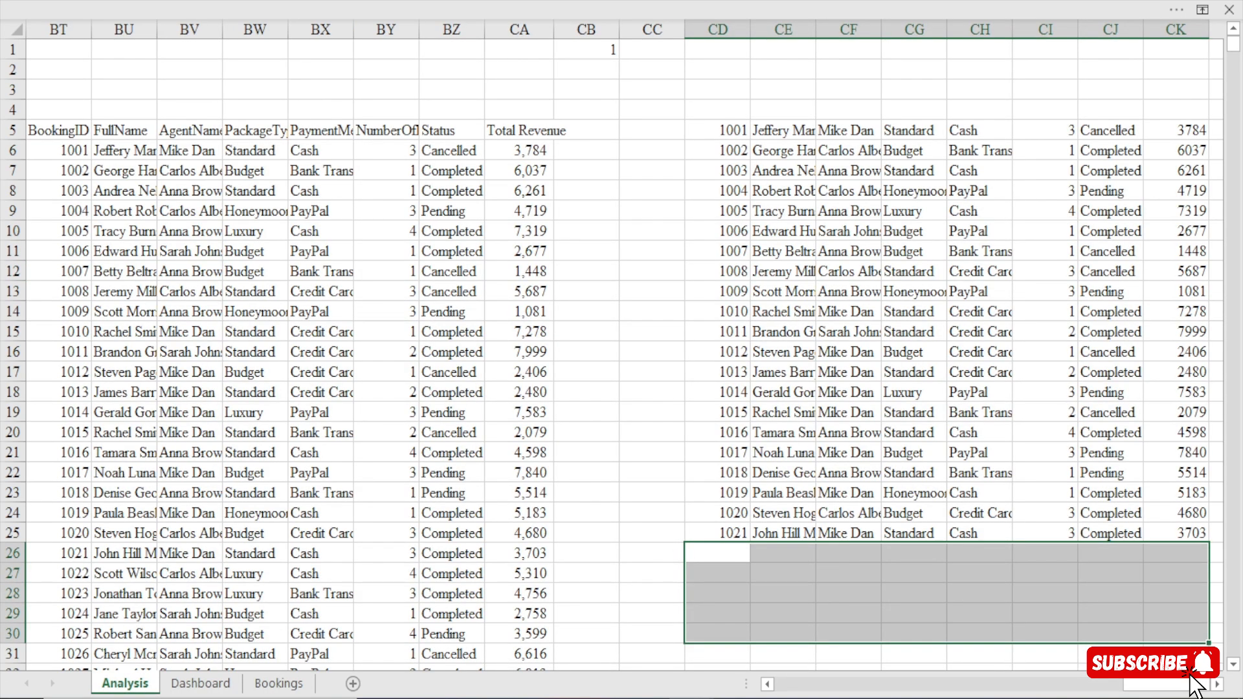
pyautogui.hscroll(-8, 662, 389)
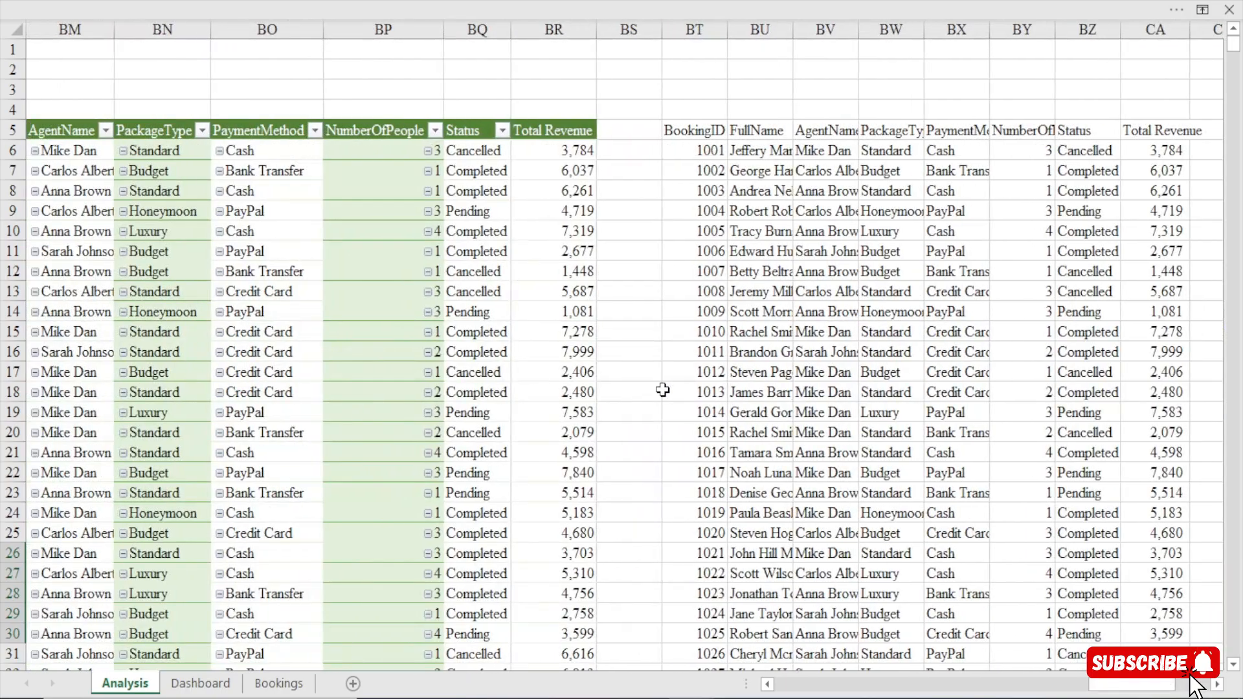
pyautogui.click(373, 133)
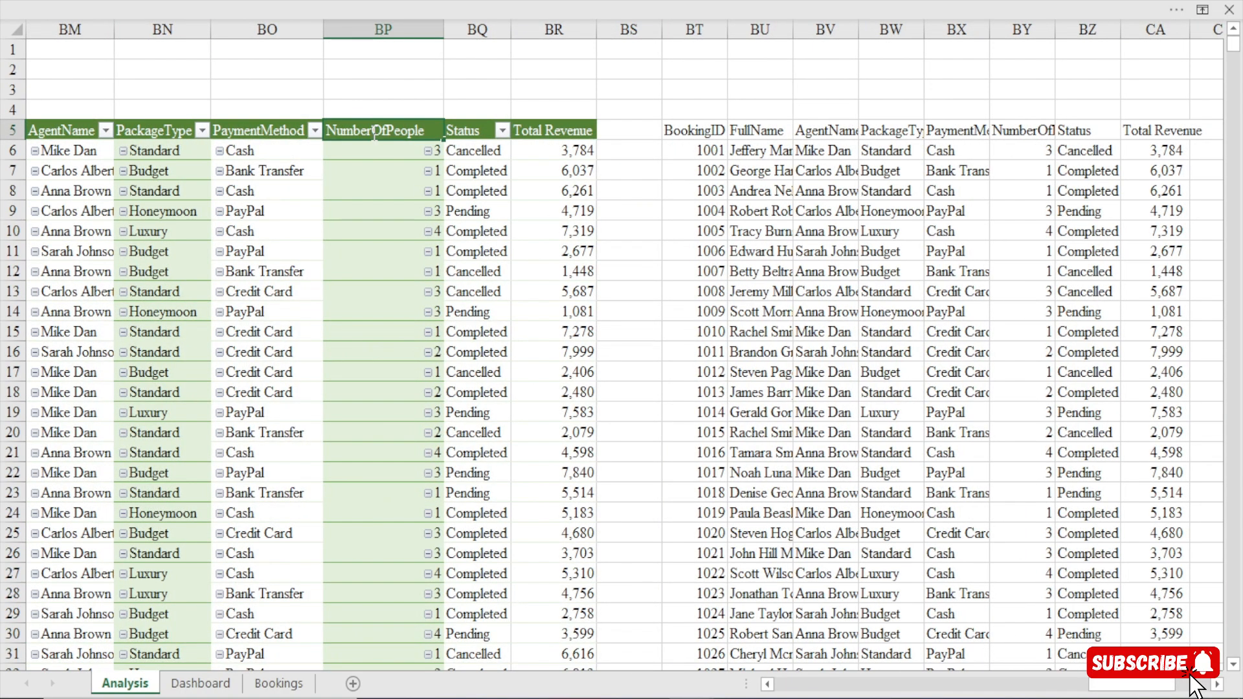
pyautogui.moveTo(372, 133); pyautogui.dragTo(322, 138)
pyautogui.write('#')
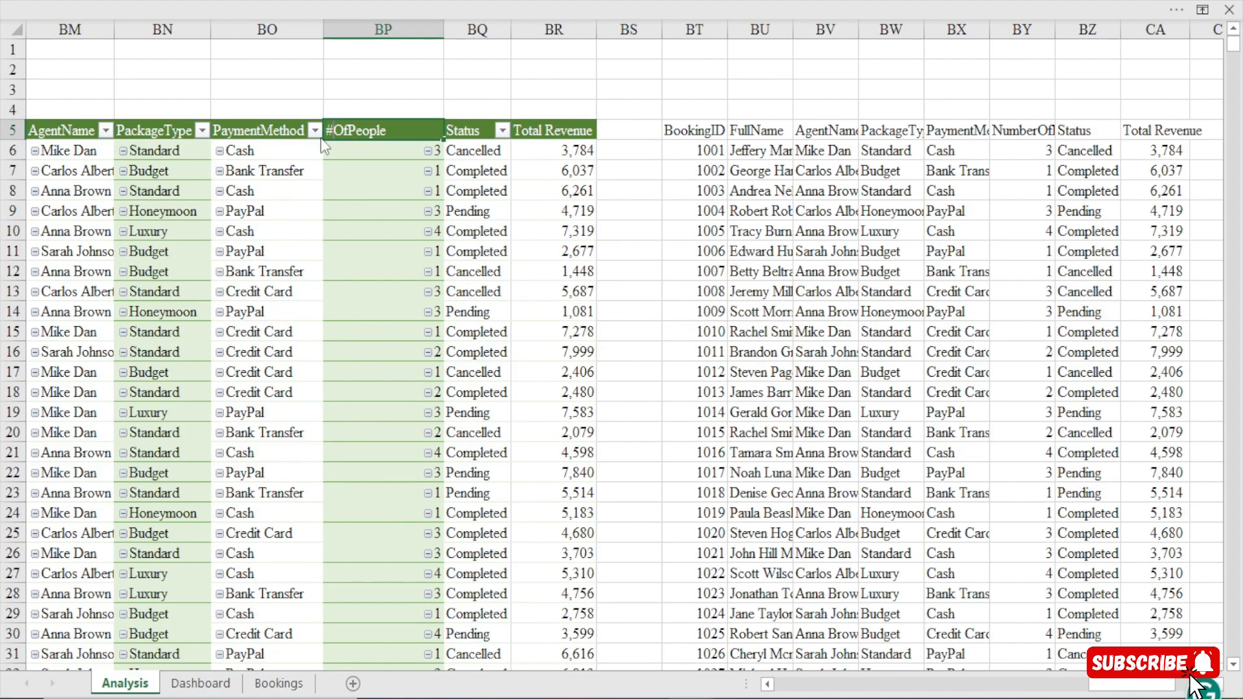
pyautogui.press('Return')
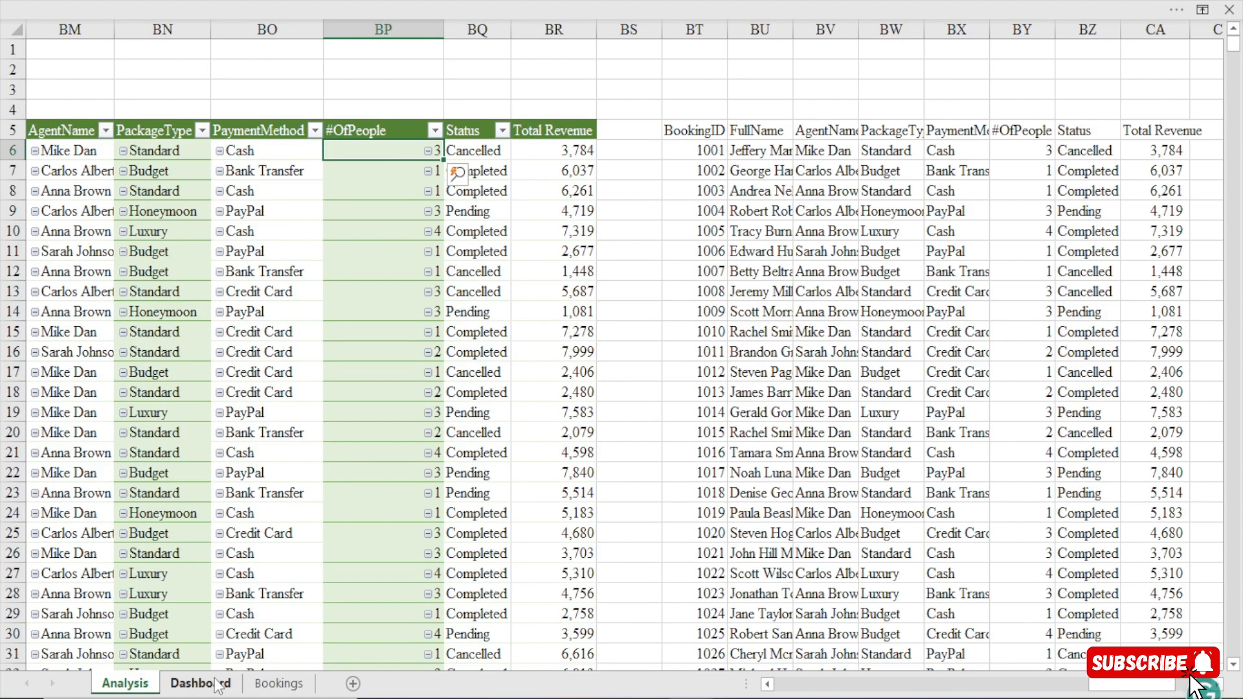
# On the Bookings sheet, narrow column G around the #OfPeople header and slightly widen the Status column H.
pyautogui.click(275, 683)
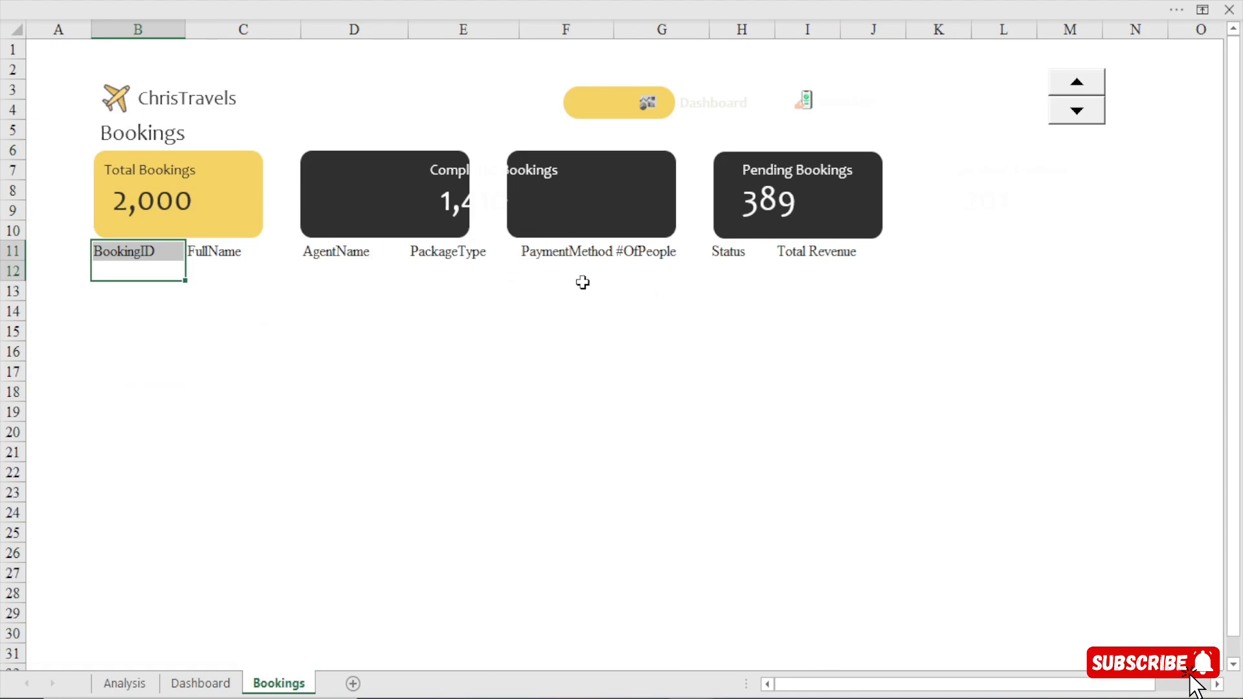
pyautogui.click(585, 250)
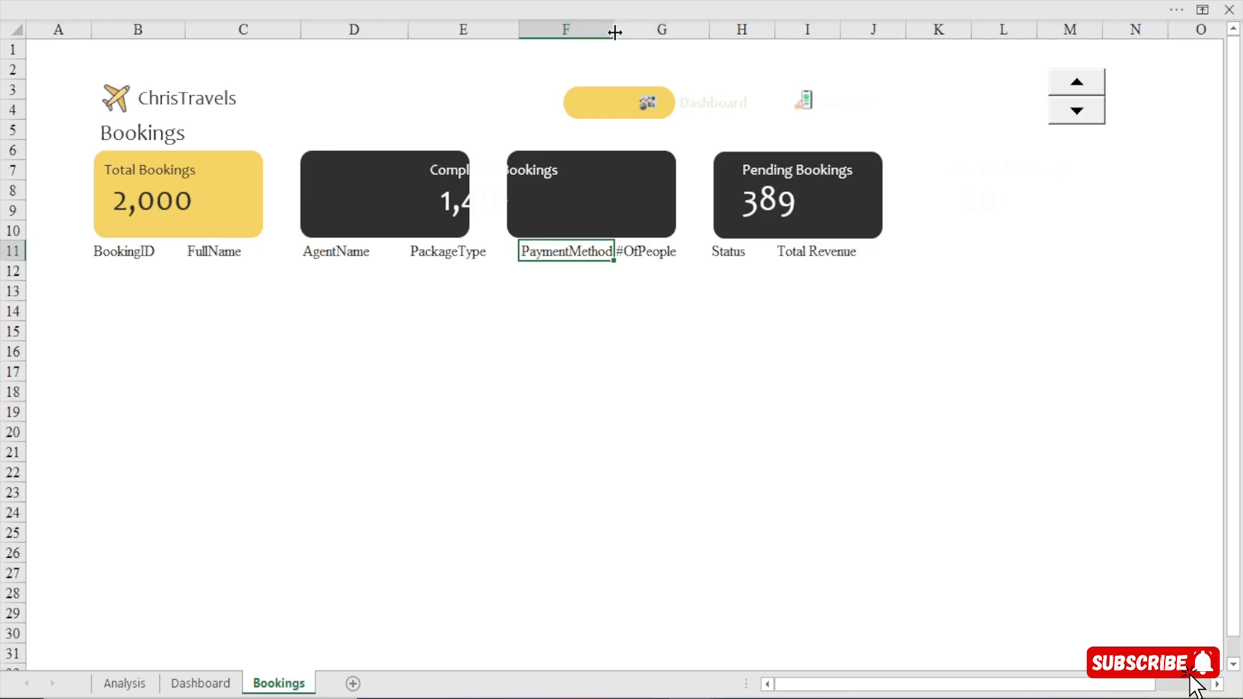
pyautogui.moveTo(615, 31); pyautogui.dragTo(614, 31)
pyautogui.click(710, 33)
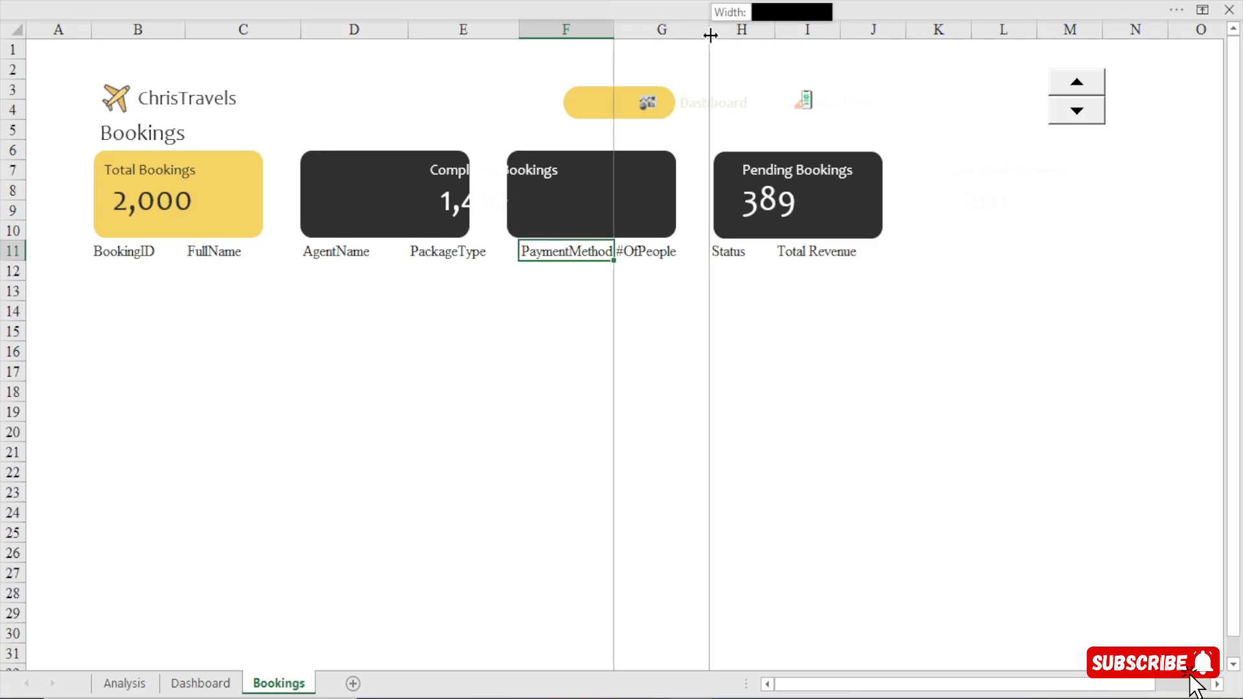
pyautogui.moveTo(780, 37); pyautogui.dragTo(792, 31)
pyautogui.moveTo(709, 32); pyautogui.dragTo(689, 33)
pyautogui.moveTo(769, 29)
pyautogui.mouseDown()
pyautogui.moveTo(747, 52)
pyautogui.moveTo(764, 30)
pyautogui.mouseUp()
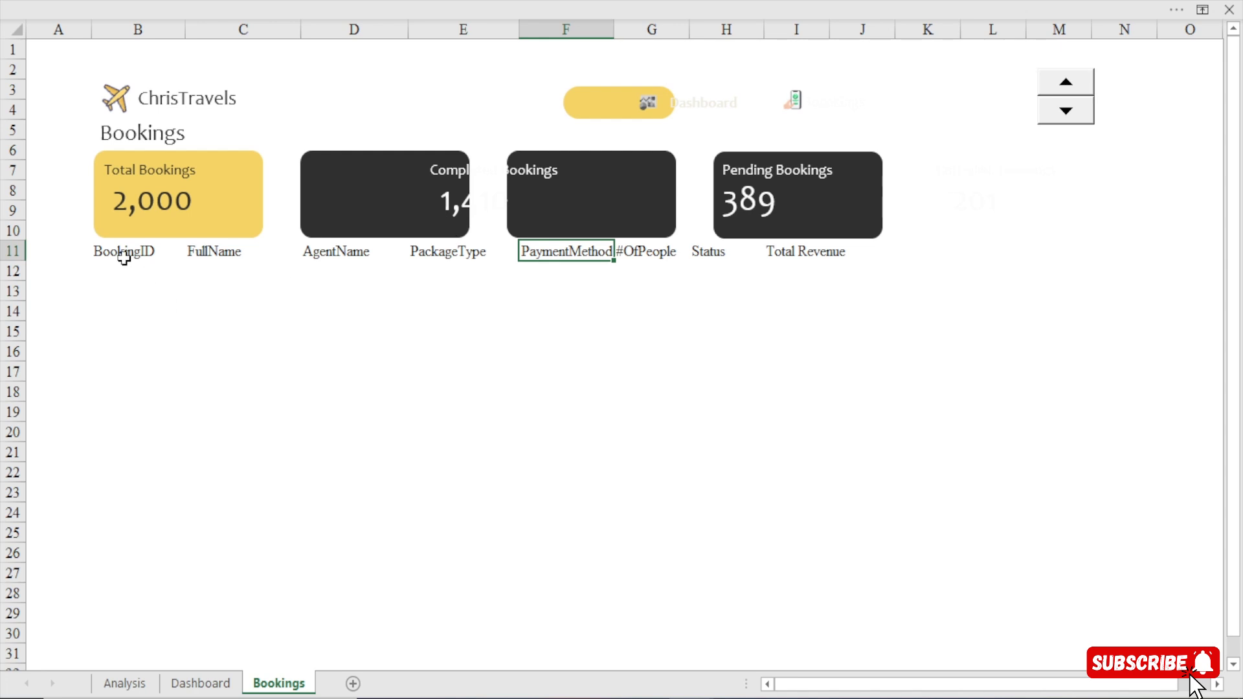
# Centre the bookings headers in B11:I11 horizontally and vertically within their cells.
pyautogui.moveTo(123, 251); pyautogui.dragTo(233, 251)
pyautogui.moveTo(446, 244); pyautogui.dragTo(785, 250)
pyautogui.click(790, 250)
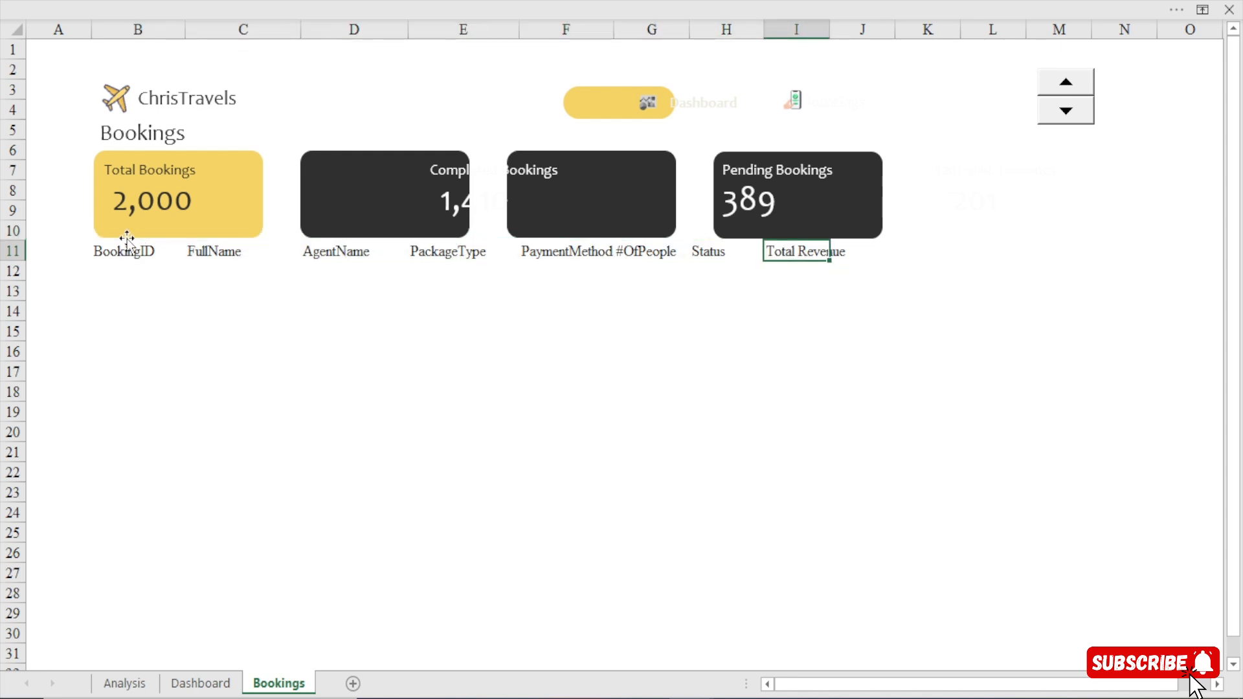
pyautogui.moveTo(125, 248); pyautogui.dragTo(821, 253)
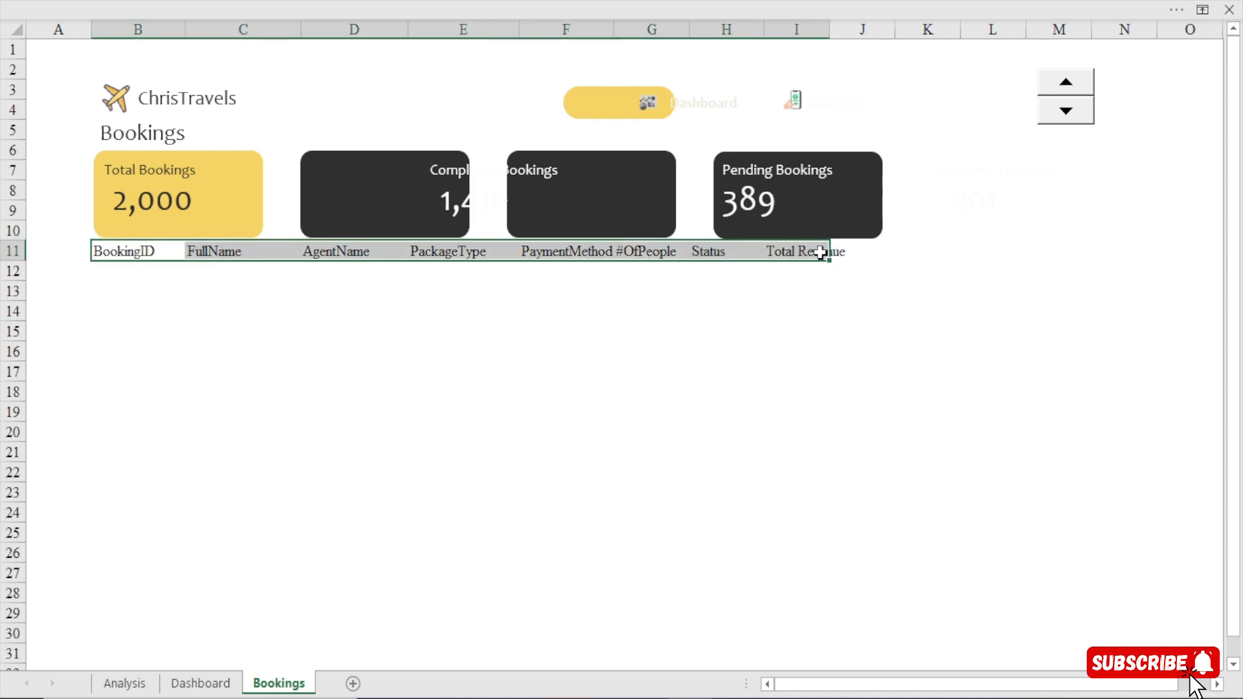
pyautogui.click(542, 1)
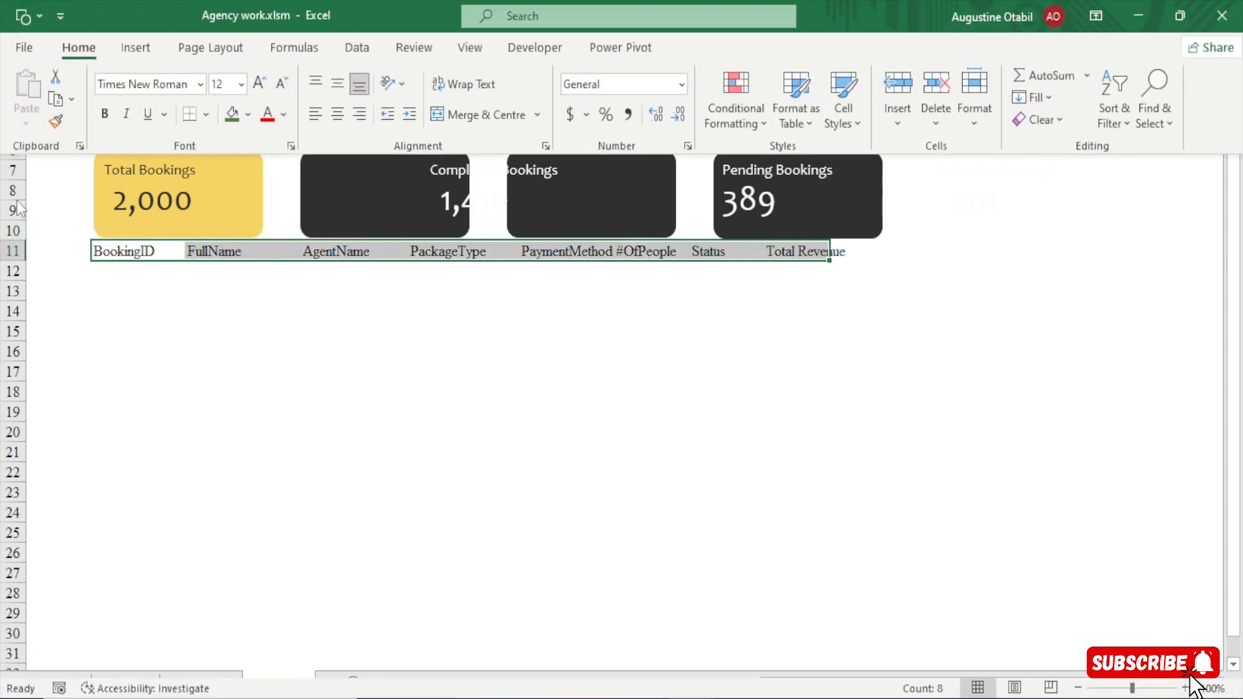
pyautogui.click(333, 122)
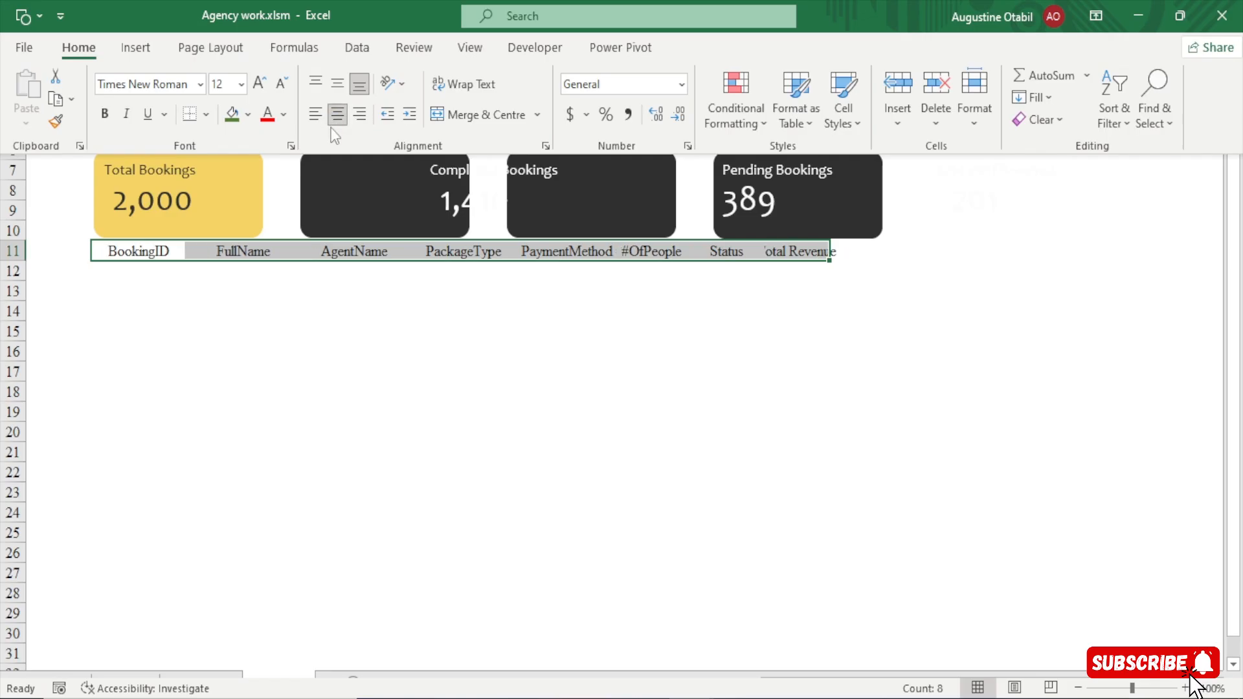
pyautogui.click(340, 87)
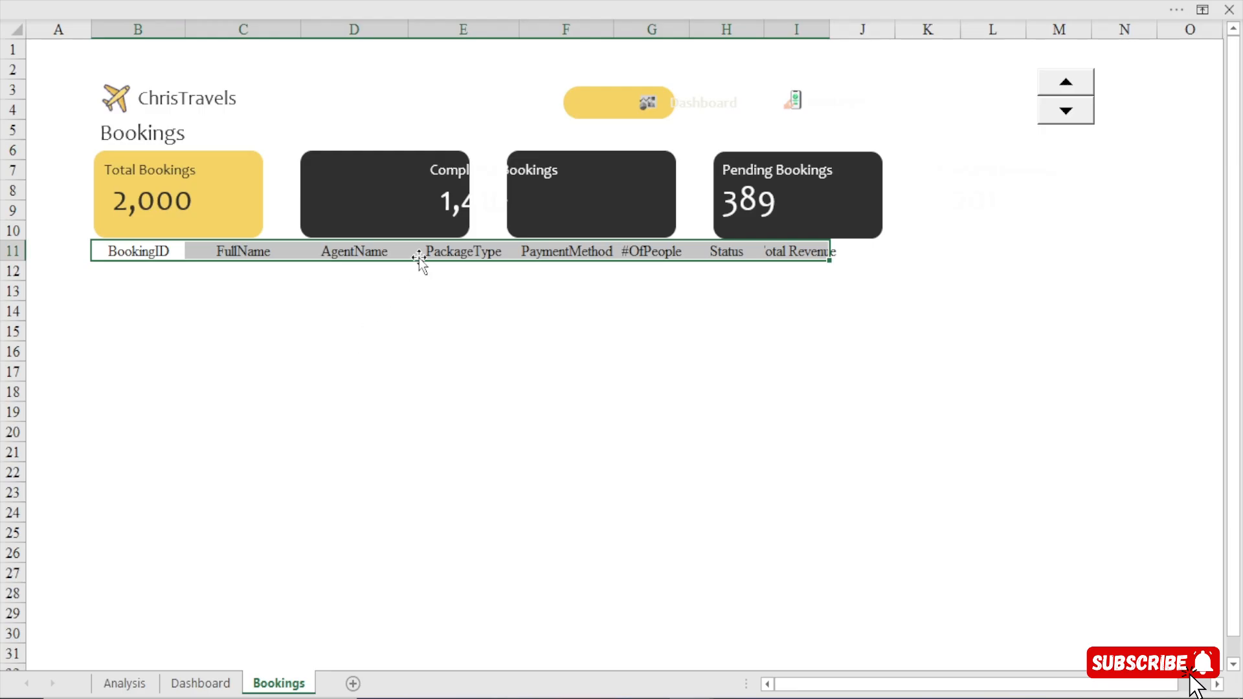
# Move the Completed Bookings label and its figure onto the second KPI card and narrow the figure's text box.
pyautogui.click(450, 171)
pyautogui.click(454, 154)
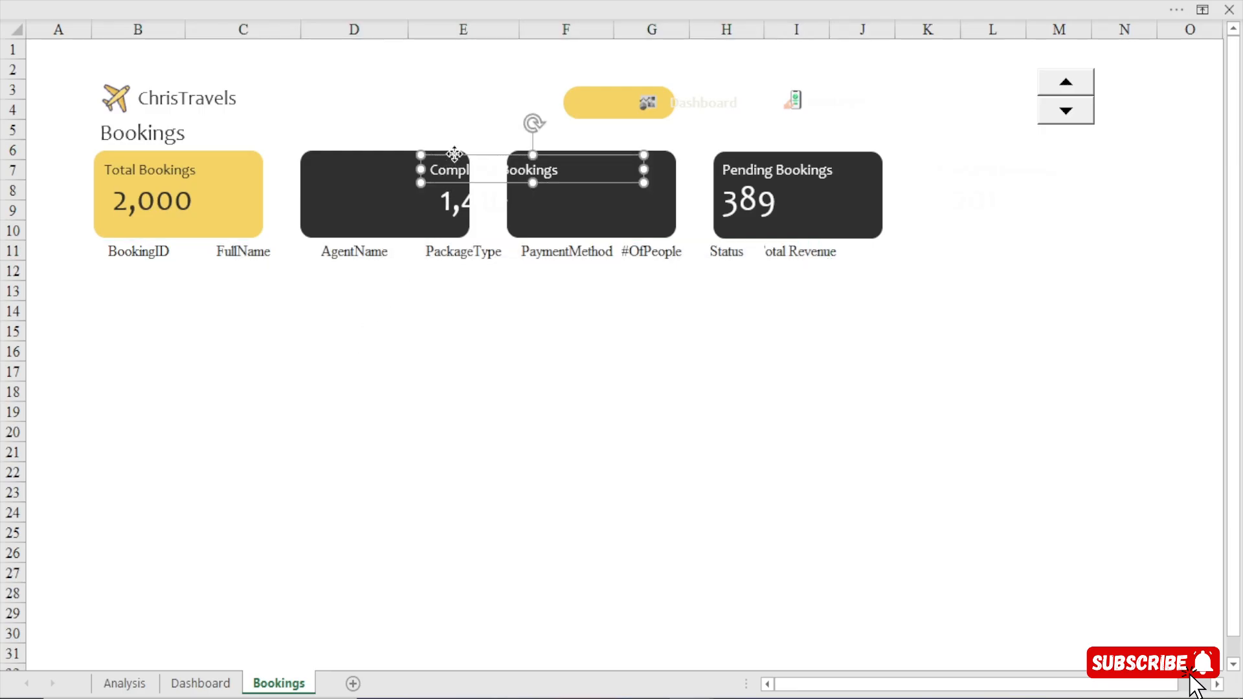
pyautogui.moveTo(454, 155); pyautogui.dragTo(337, 150)
pyautogui.moveTo(527, 165); pyautogui.dragTo(330, 203)
pyautogui.click(447, 201)
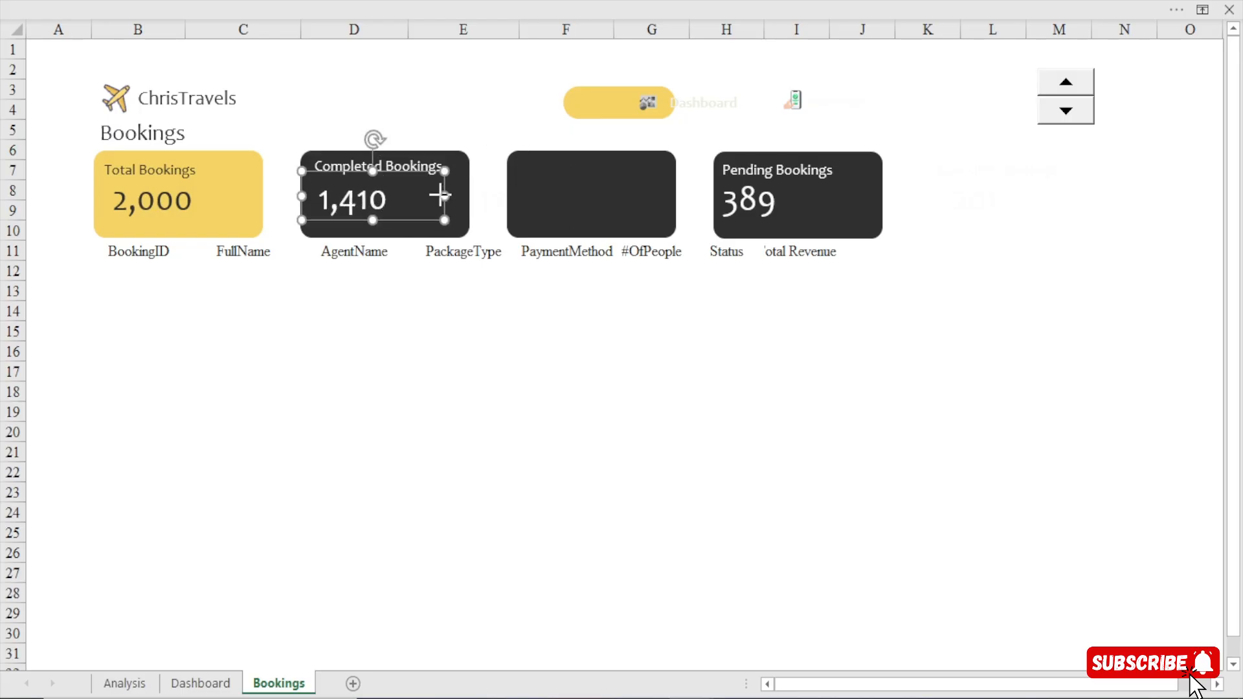
pyautogui.moveTo(440, 195); pyautogui.dragTo(402, 208)
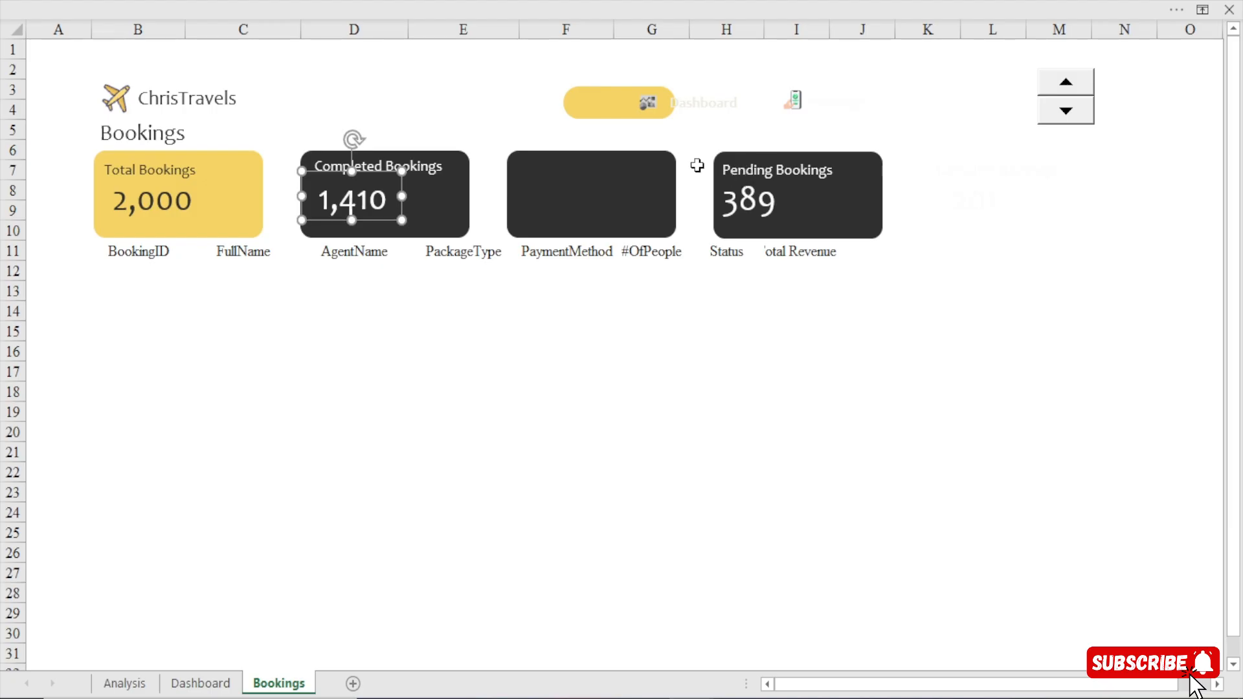
# Move the Pending Bookings label and its figure onto the third KPI card.
pyautogui.click(697, 166)
pyautogui.click(987, 165)
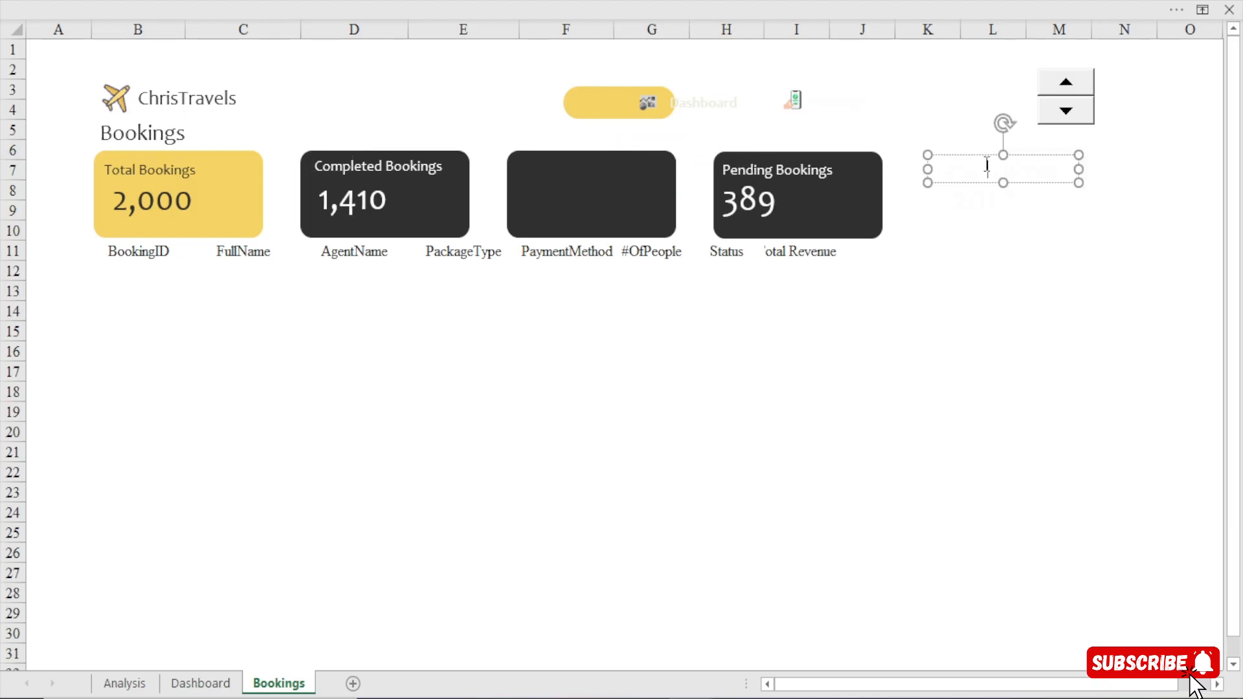
pyautogui.moveTo(782, 173); pyautogui.dragTo(558, 153)
pyautogui.moveTo(748, 206); pyautogui.dragTo(556, 201)
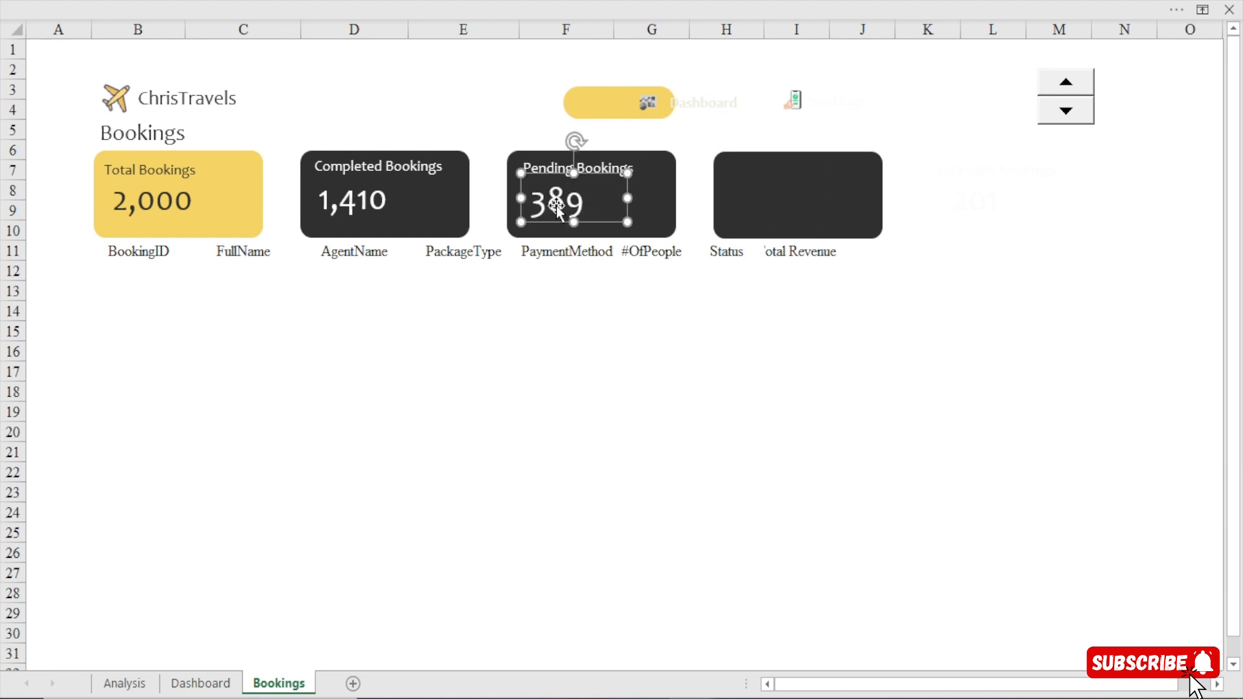
# Move the white Cancelled Bookings label and its figure onto the fourth KPI card.
pyautogui.click(1008, 162)
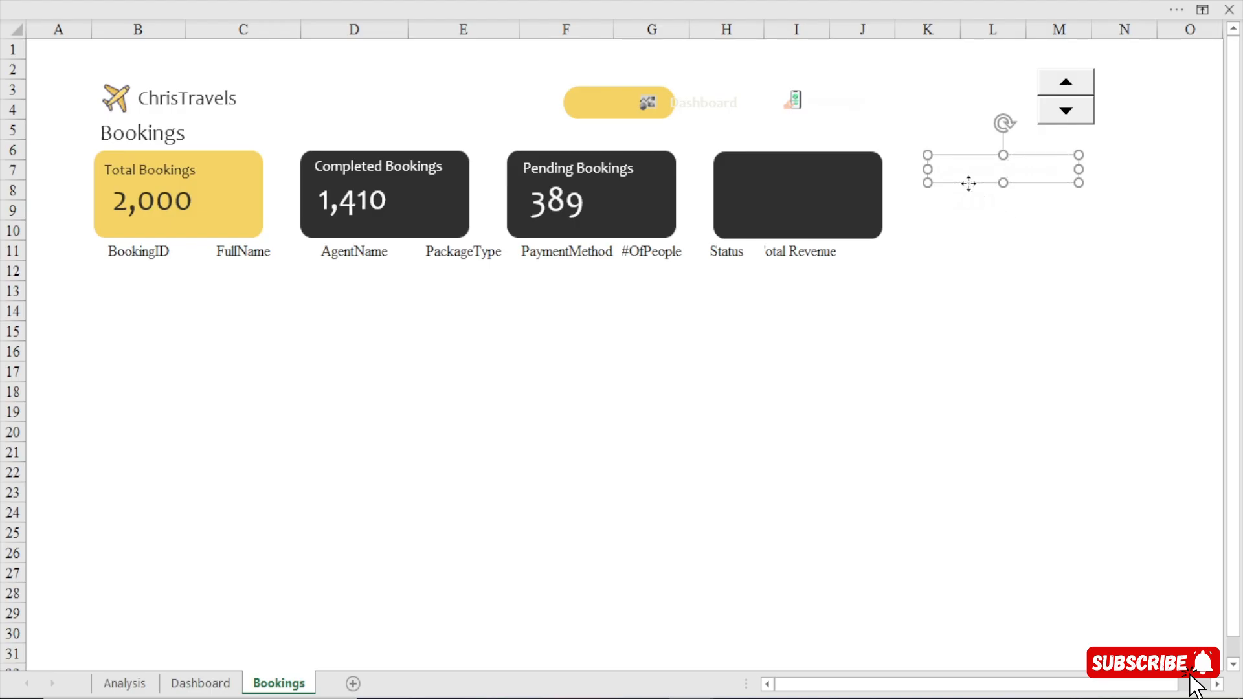
pyautogui.moveTo(968, 184); pyautogui.dragTo(755, 180)
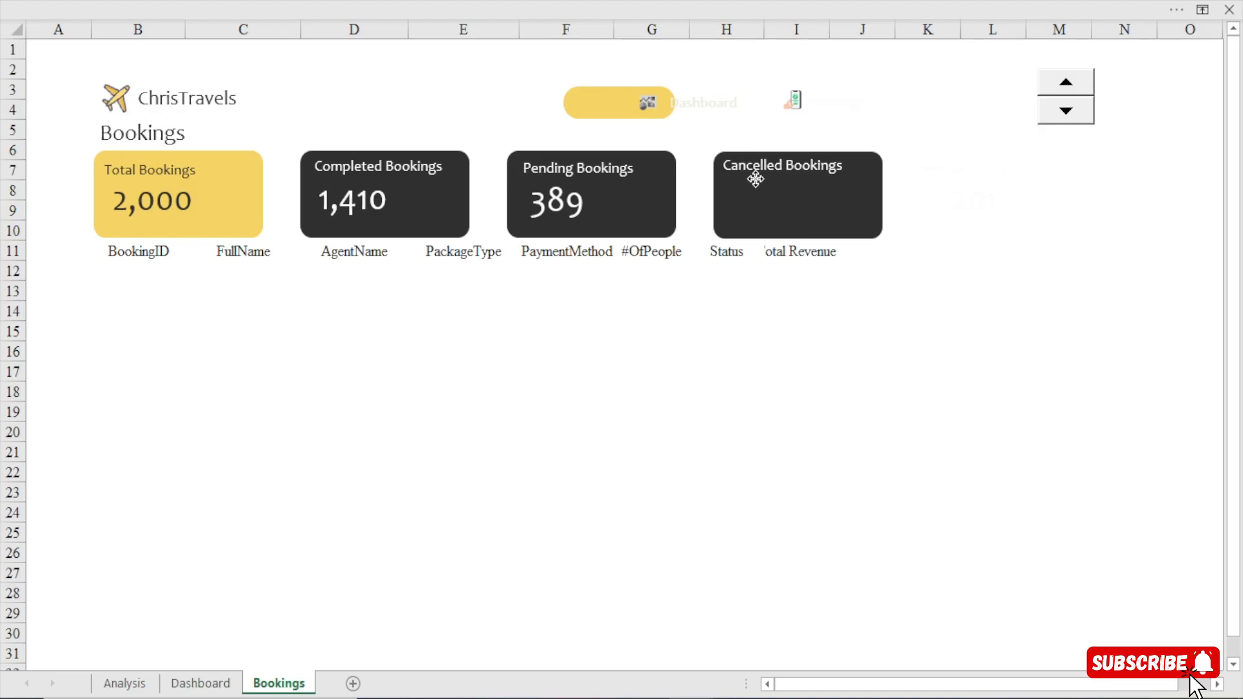
pyautogui.click(993, 208)
pyautogui.moveTo(993, 207); pyautogui.dragTo(772, 204)
pyautogui.click(732, 376)
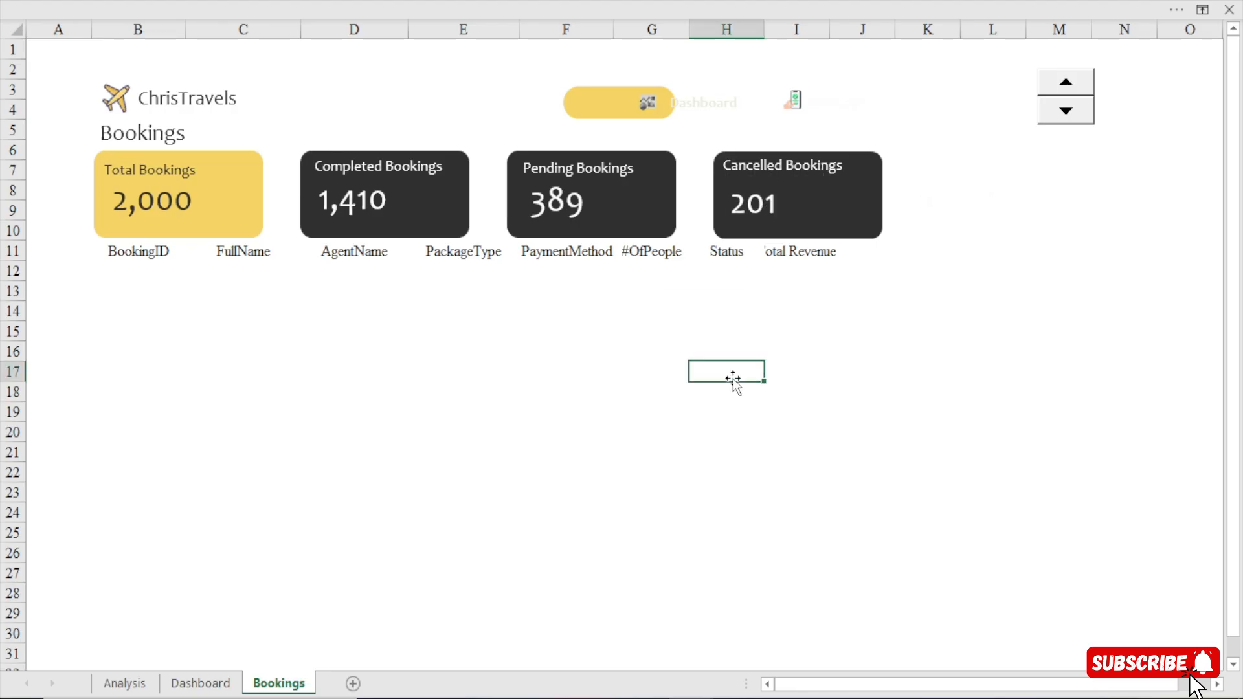
# Move the Dashboard icon and its text label onto the yellow navigation button.
pyautogui.moveTo(650, 101); pyautogui.dragTo(594, 101)
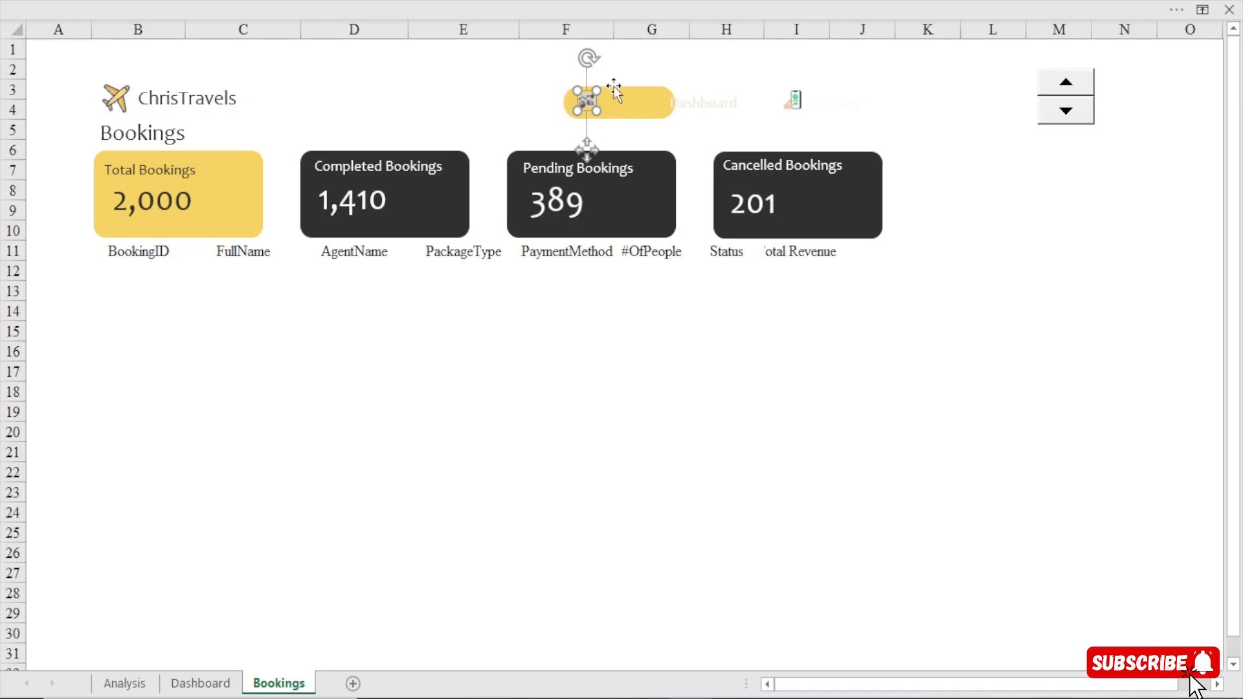
pyautogui.click(538, 91)
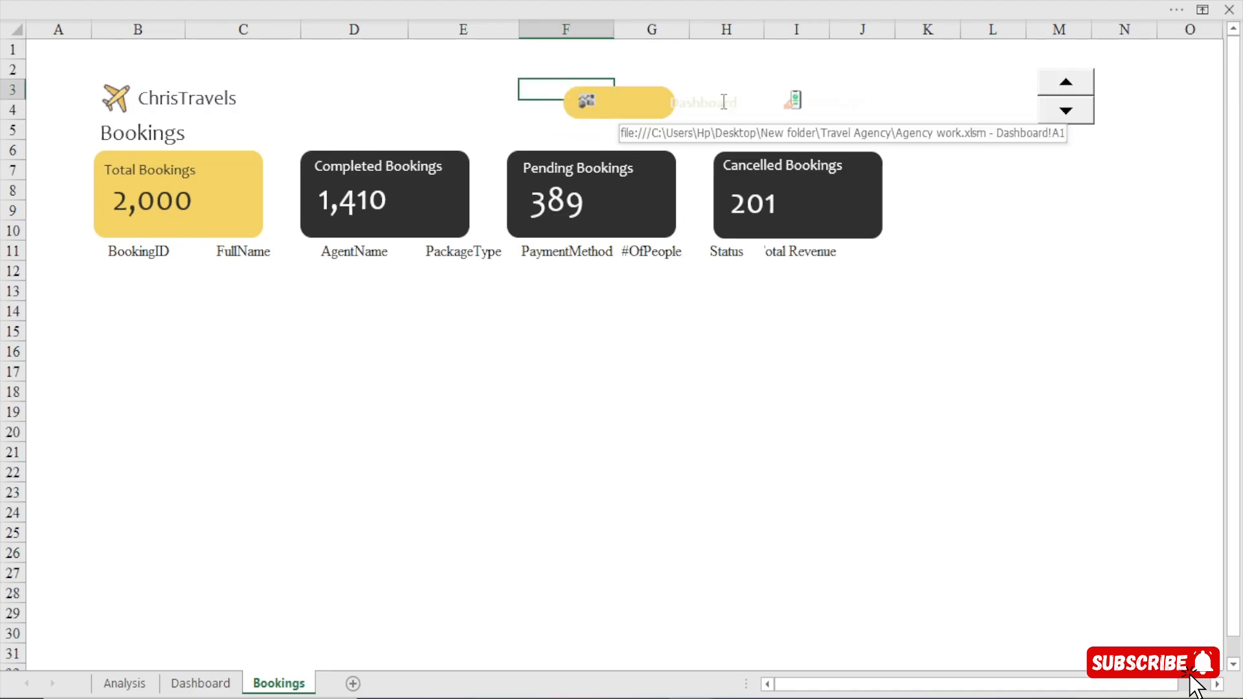
pyautogui.keyDown('ctrl'); pyautogui.click(723, 102); pyautogui.keyUp('ctrl')
pyautogui.moveTo(716, 115); pyautogui.dragTo(648, 115)
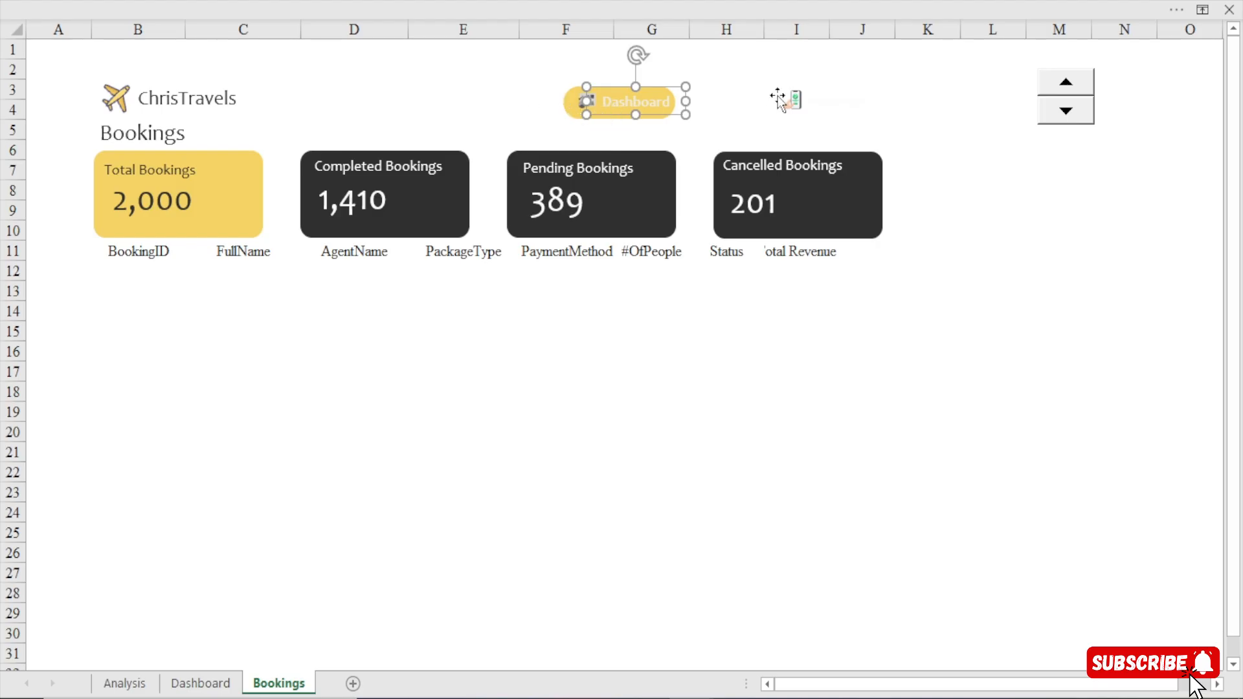
# Move the bookings icon and its white text label beside the yellow Dashboard button.
pyautogui.click(850, 104)
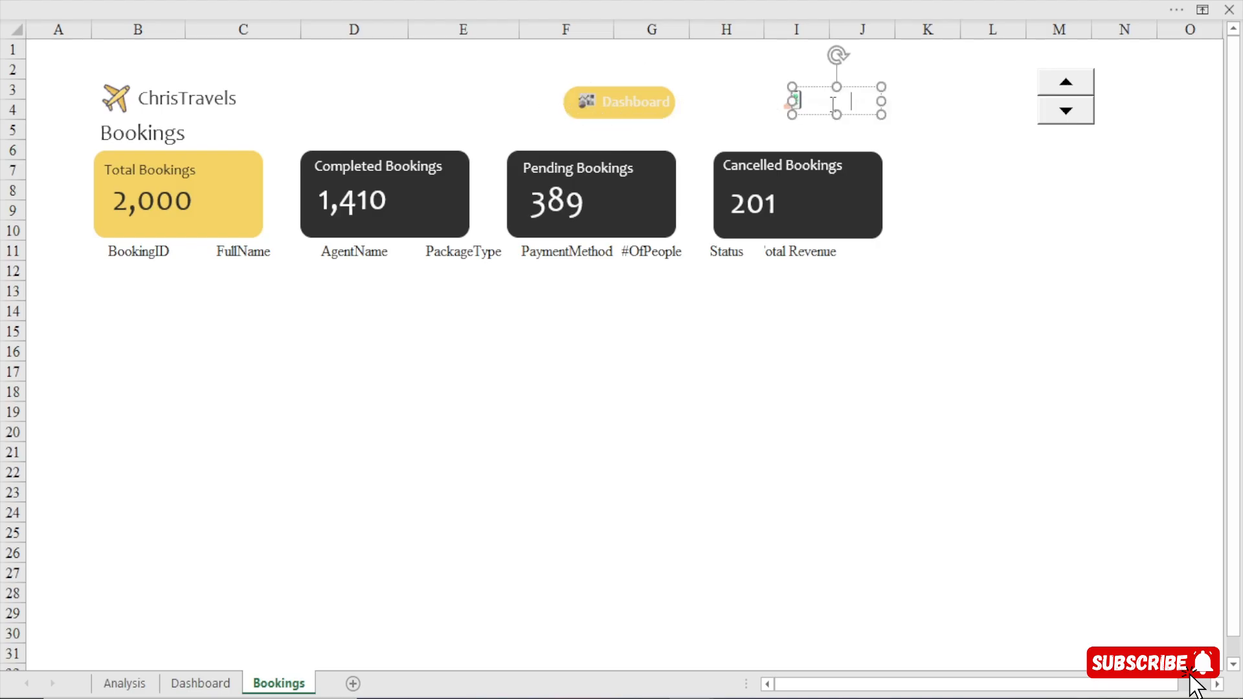
pyautogui.click(787, 102)
pyautogui.moveTo(786, 102); pyautogui.dragTo(691, 103)
pyautogui.click(827, 103)
pyautogui.click(826, 116)
pyautogui.moveTo(824, 114); pyautogui.dragTo(765, 113)
# Compare the navigation bar on the Dashboard sheet with the one on the Bookings sheet.
pyautogui.click(216, 689)
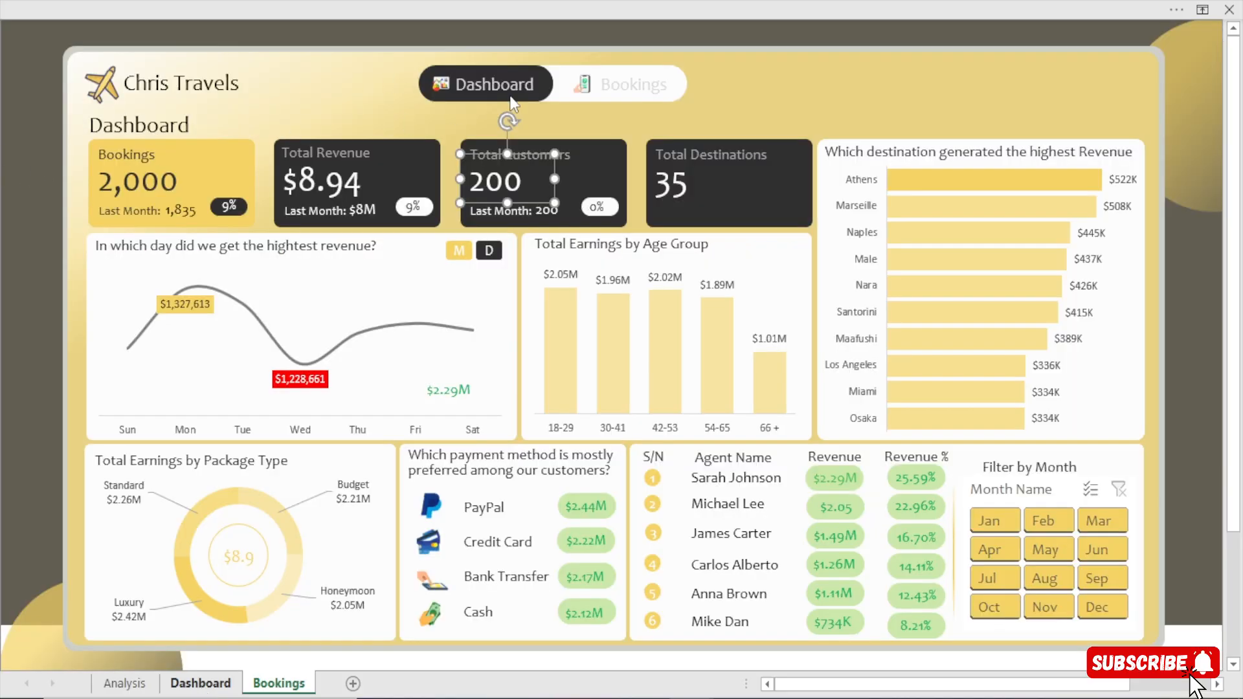
pyautogui.click(130, 691)
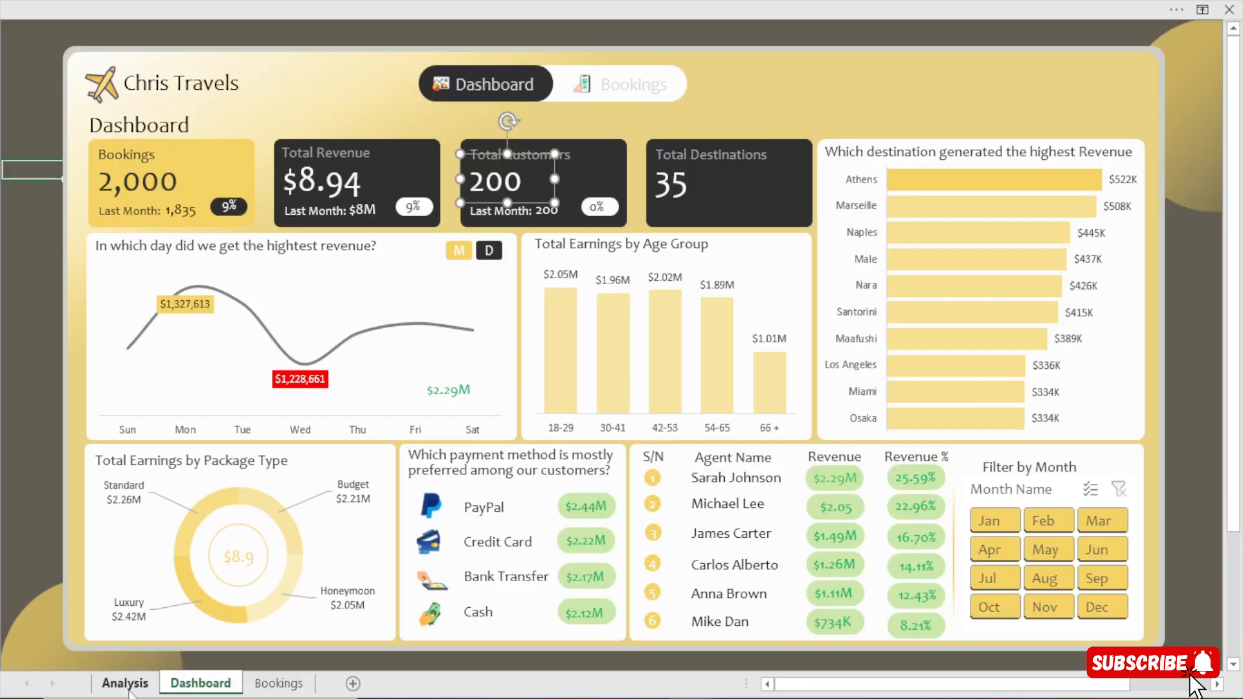
pyautogui.click(274, 690)
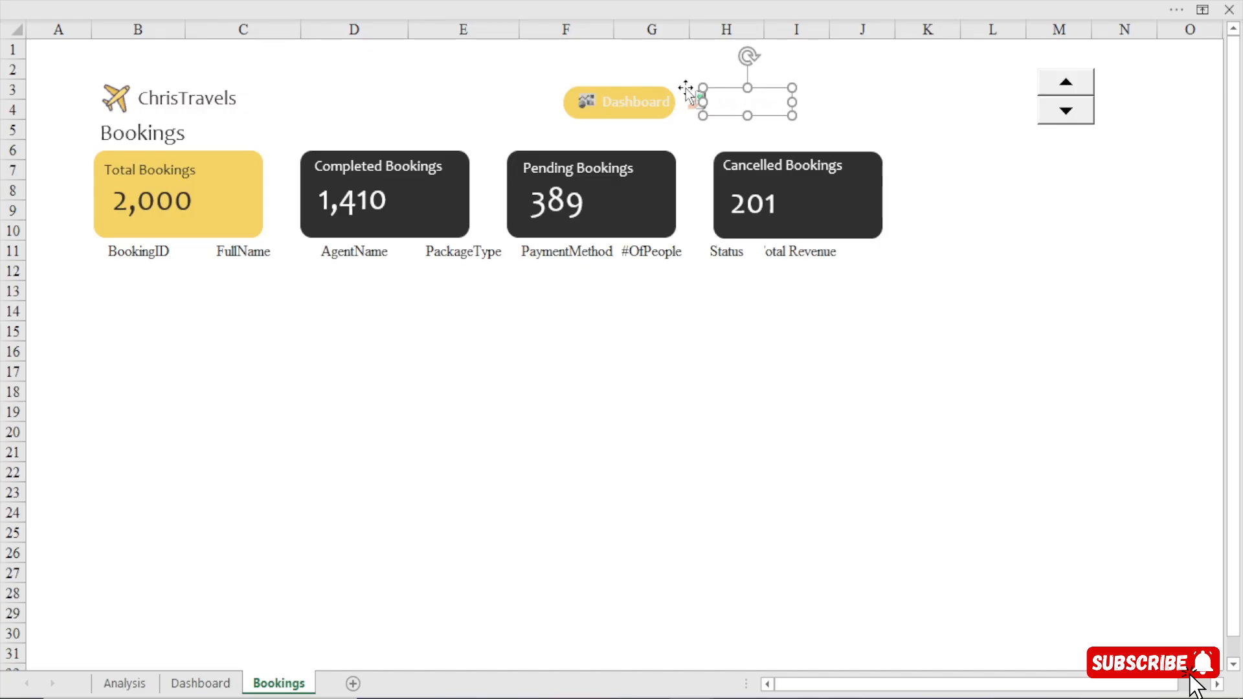
pyautogui.click(691, 93)
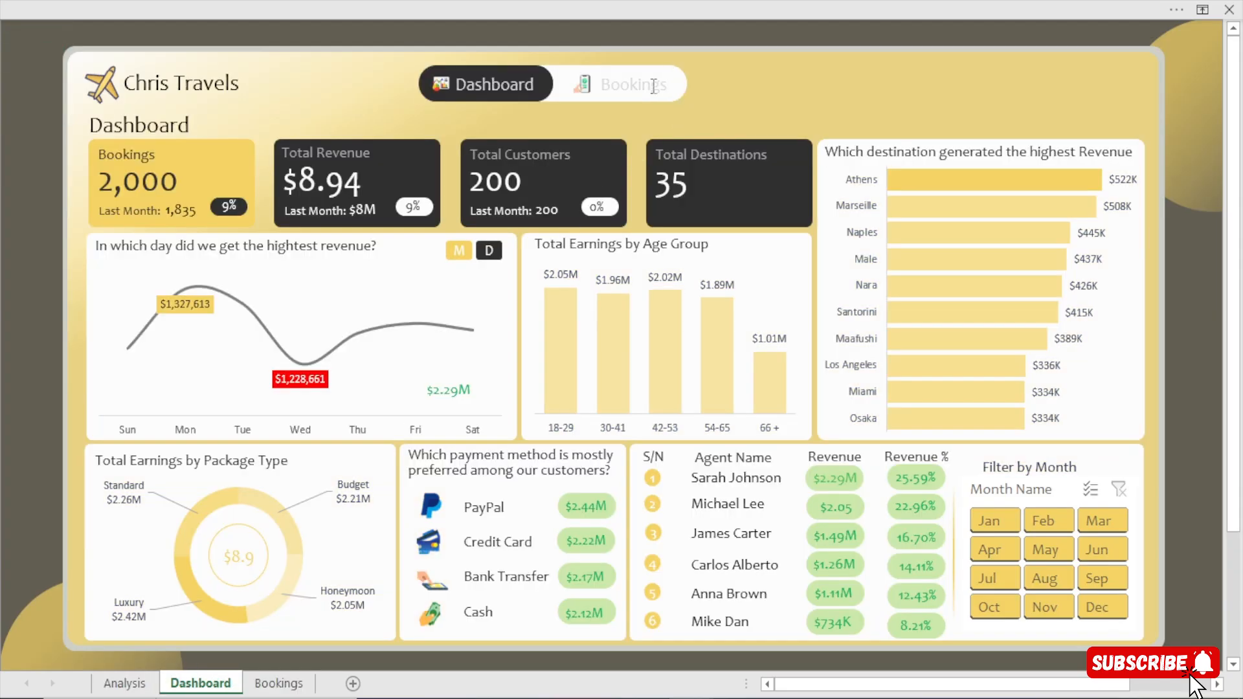
pyautogui.click(655, 86)
pyautogui.click(278, 683)
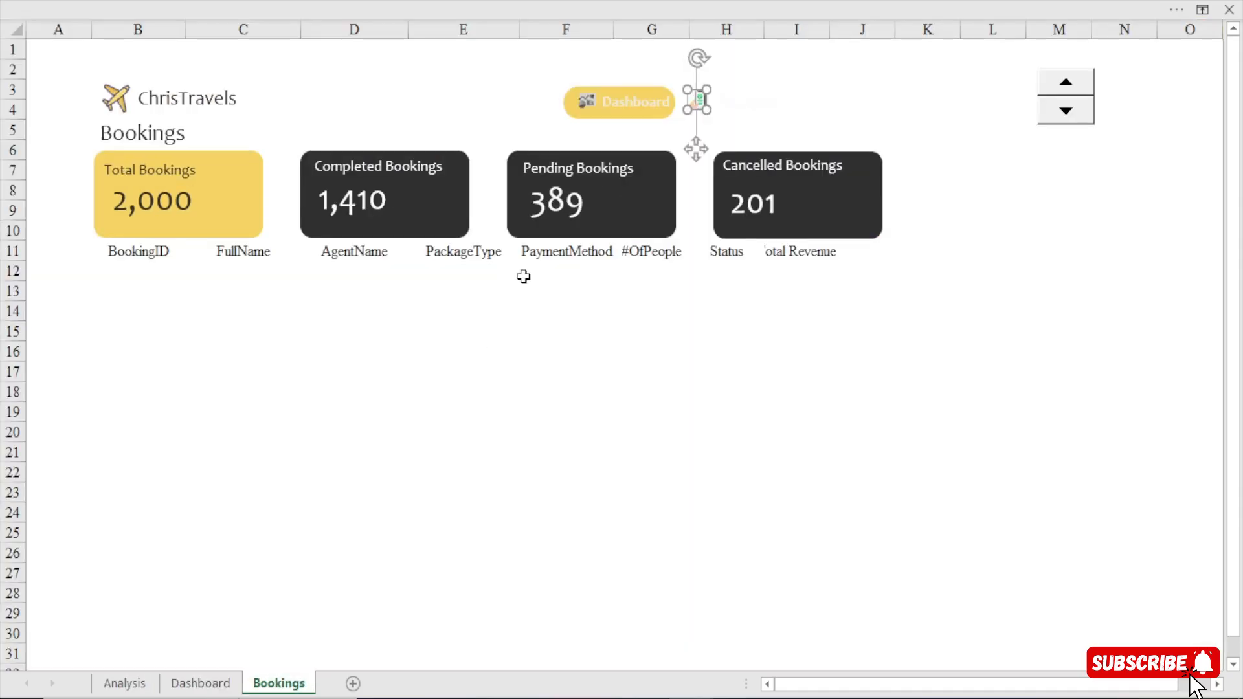
pyautogui.click(552, 100)
pyautogui.click(761, 99)
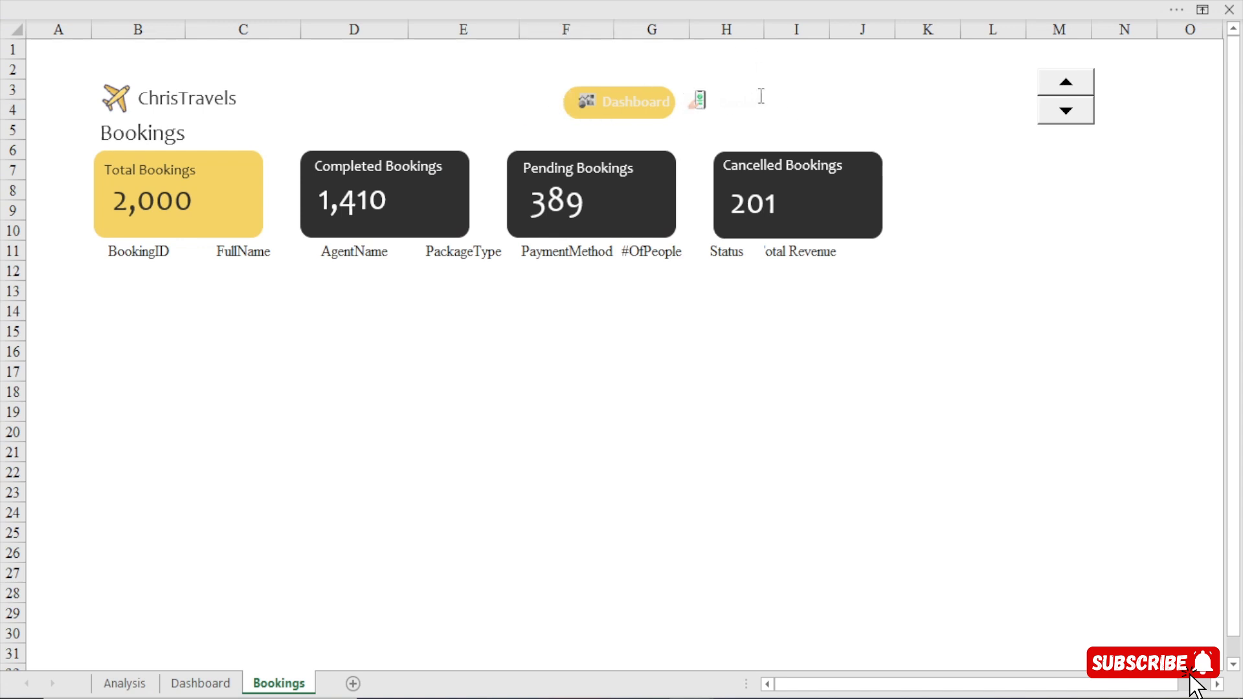
pyautogui.click(736, 86)
# Copy the white rounded navigation background from the Dashboard sheet onto the Bookings sheet and send it behind the Dashboard and Bookings items.
pyautogui.click(602, 101)
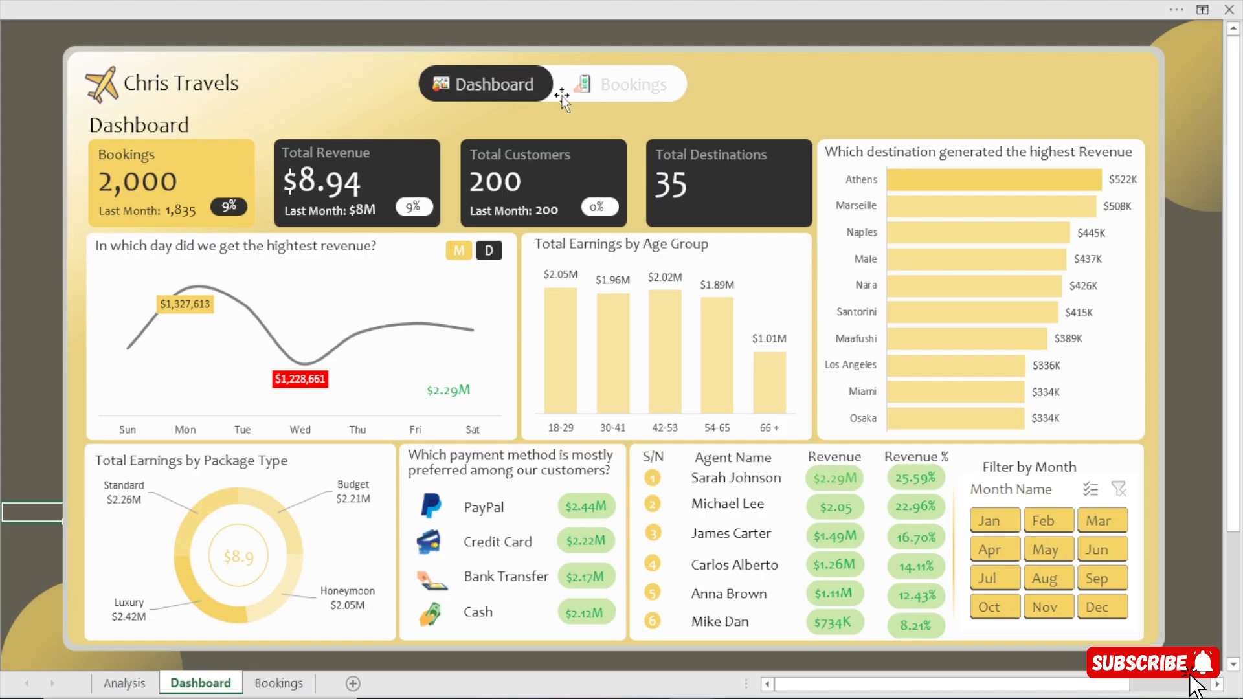
pyautogui.click(562, 98)
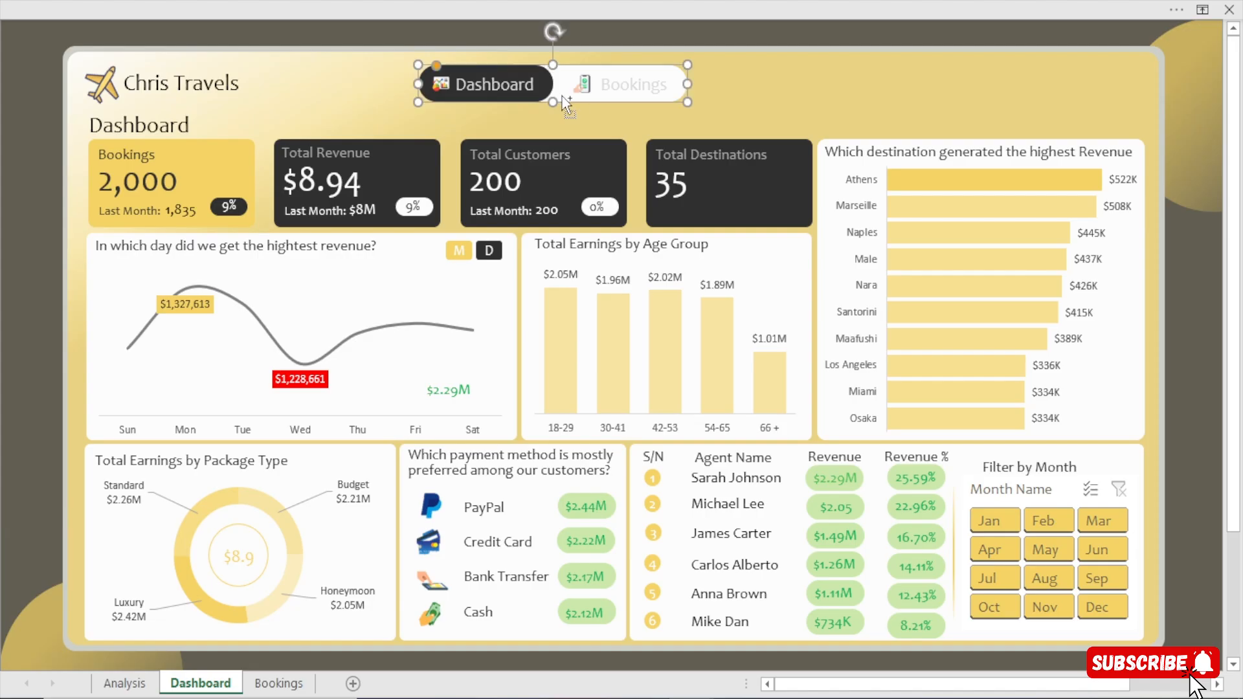
pyautogui.click(278, 684)
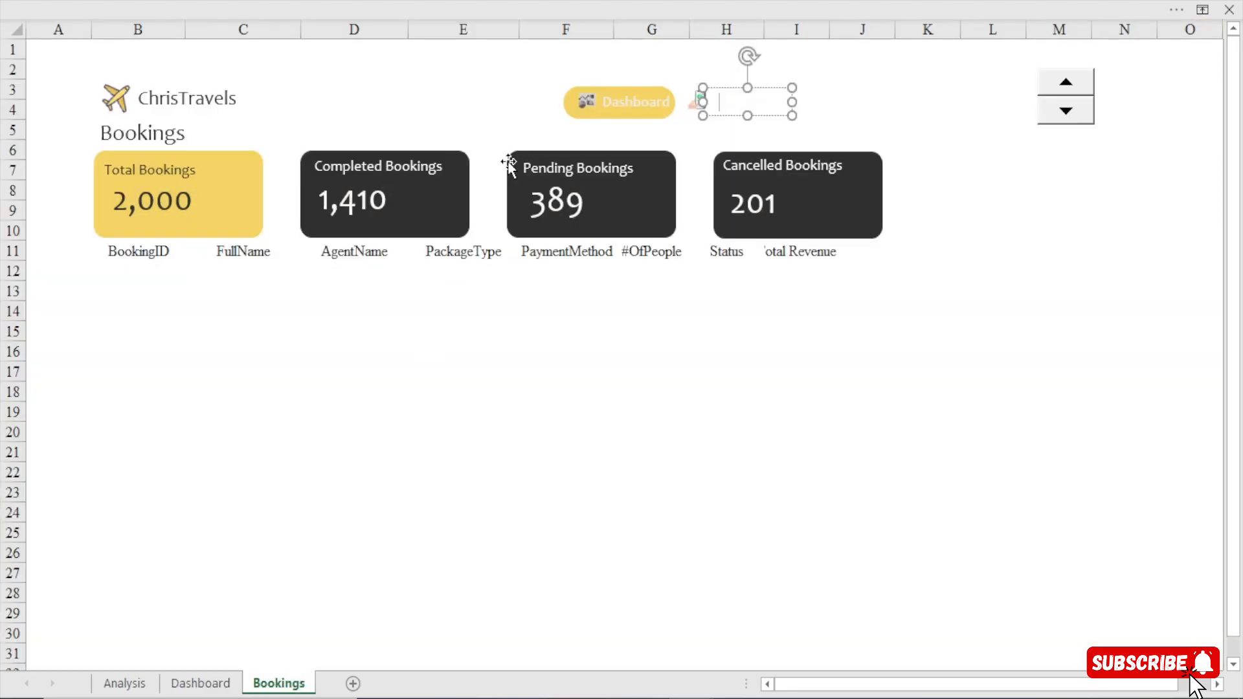
pyautogui.click(537, 105)
pyautogui.hotkey('ctrl', 'v')
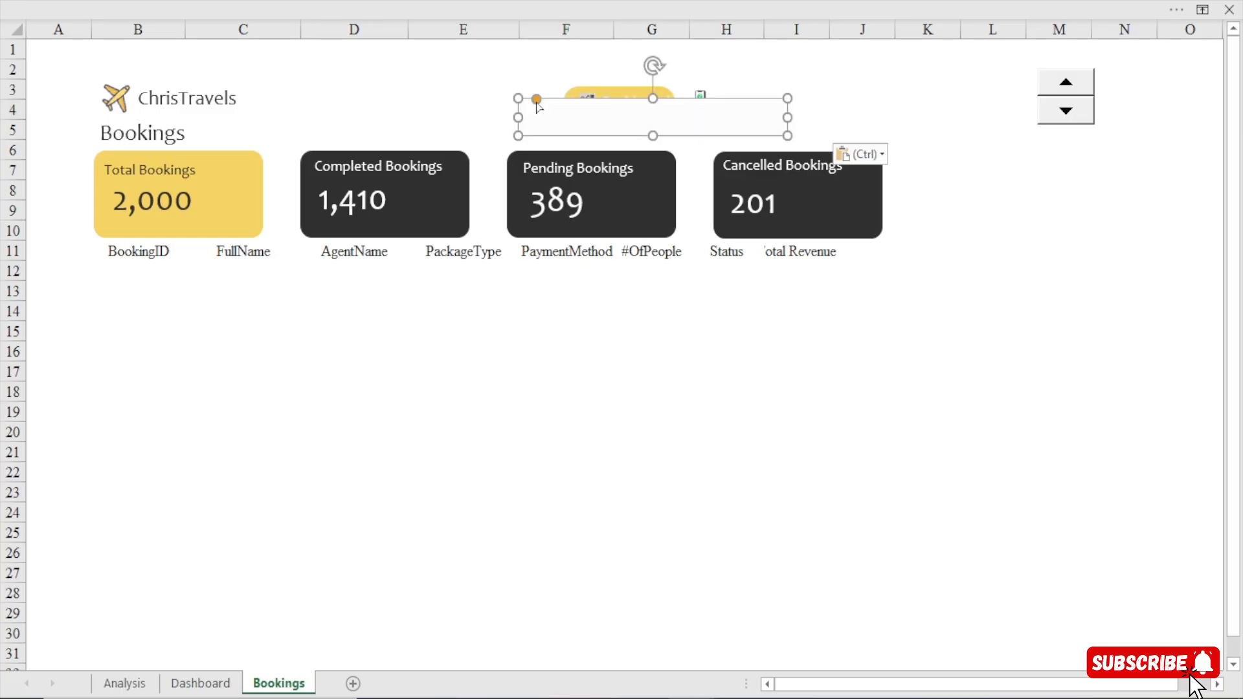
pyautogui.moveTo(547, 119); pyautogui.dragTo(553, 101)
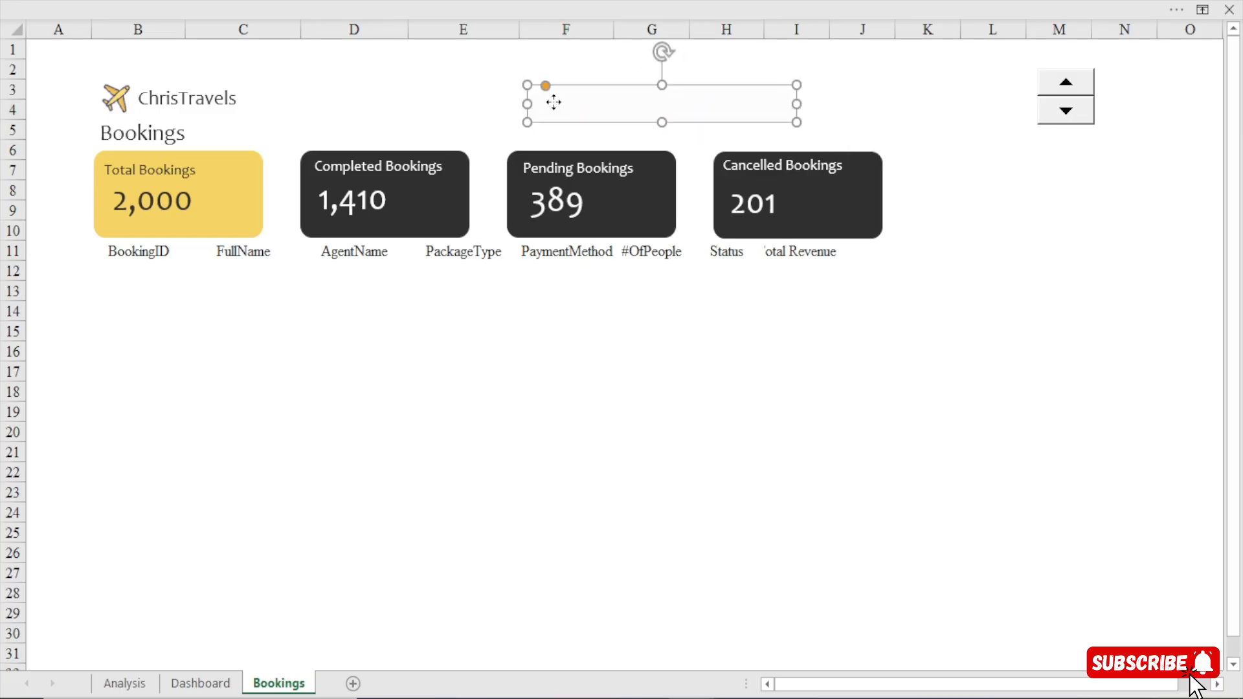
pyautogui.rightClick(553, 101)
pyautogui.click(628, 326)
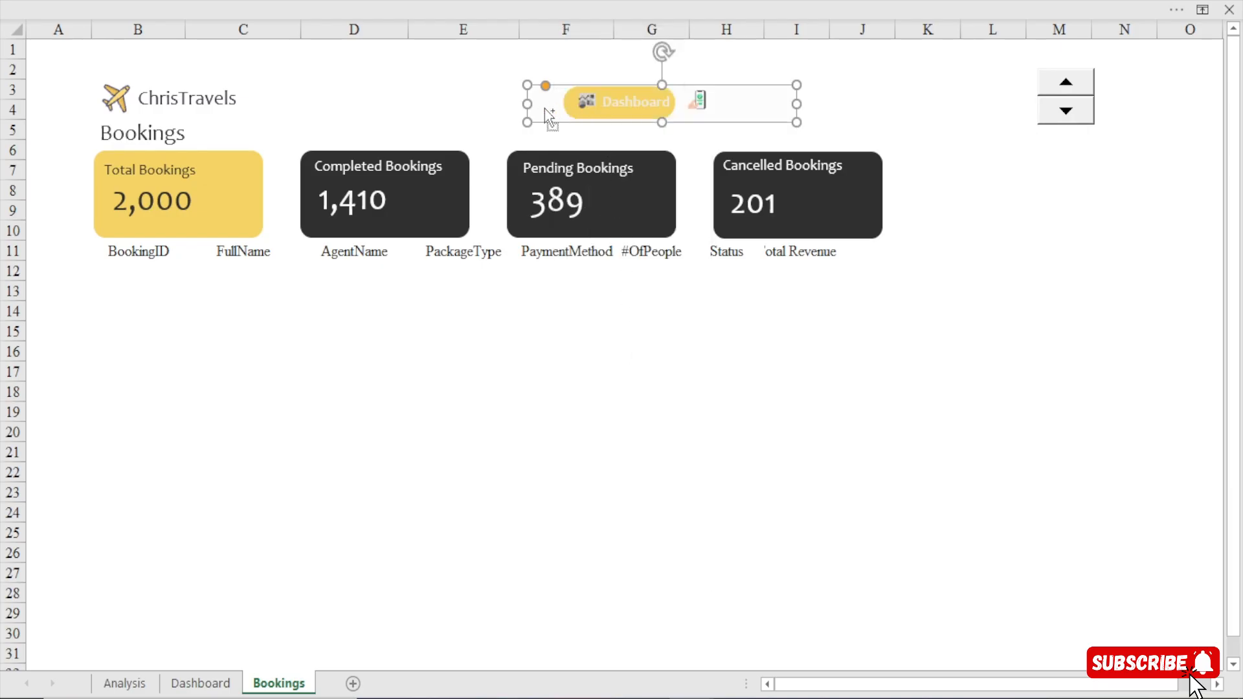
# Fill the navigation background shape with the dark recent colour that matches the KPI cards.
pyautogui.hotkey('ctrl', '1')
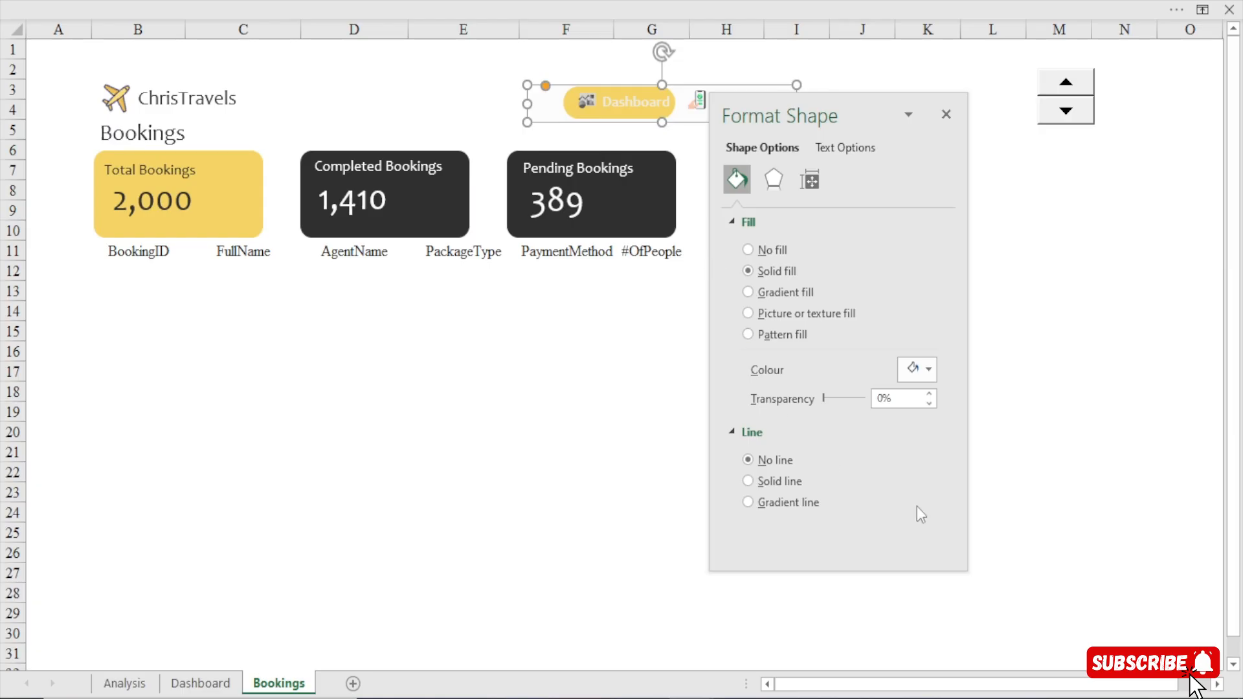
pyautogui.click(926, 368)
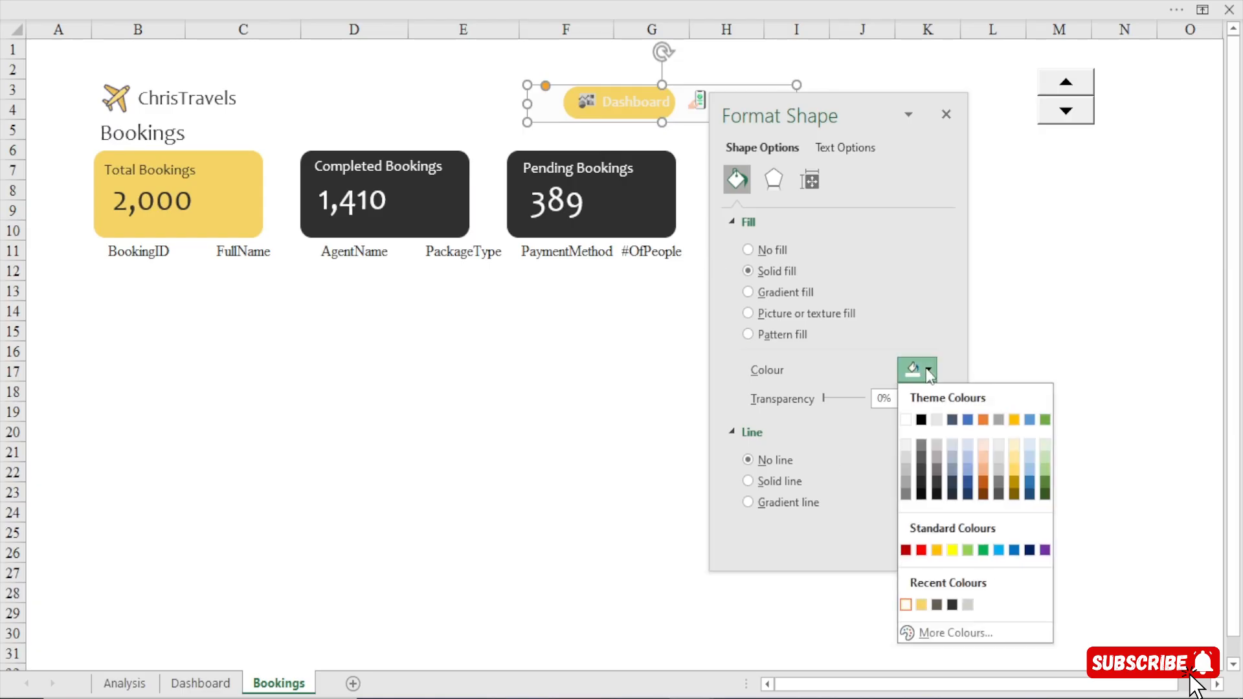
pyautogui.click(953, 605)
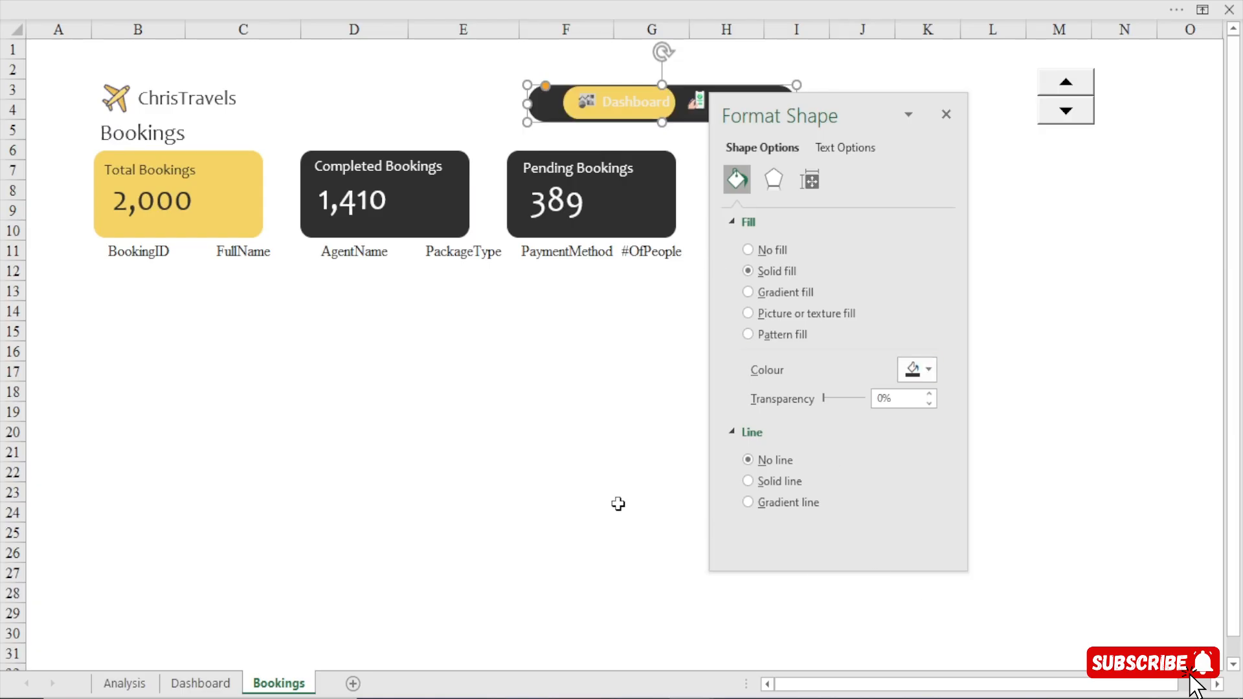
pyautogui.click(450, 419)
pyautogui.click(947, 116)
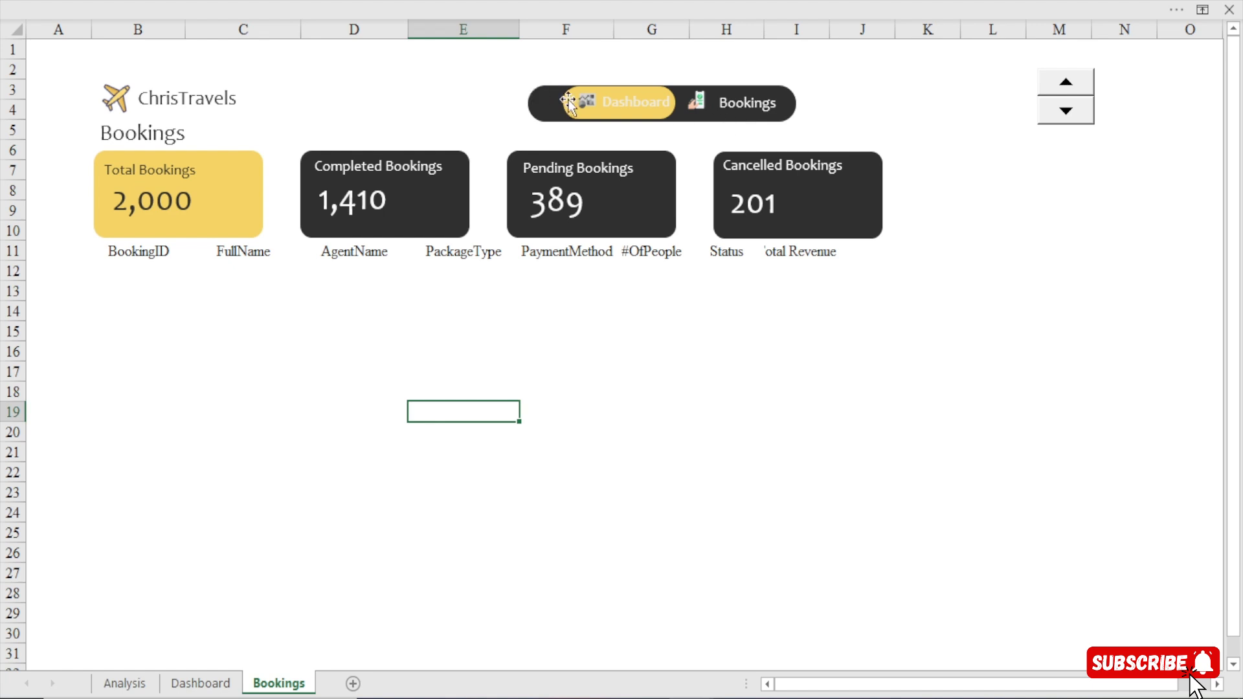
# Move the yellow highlight shape from the Dashboard item to the Bookings item and nudge it towards the navigation bar's end.
pyautogui.moveTo(568, 102); pyautogui.dragTo(688, 102)
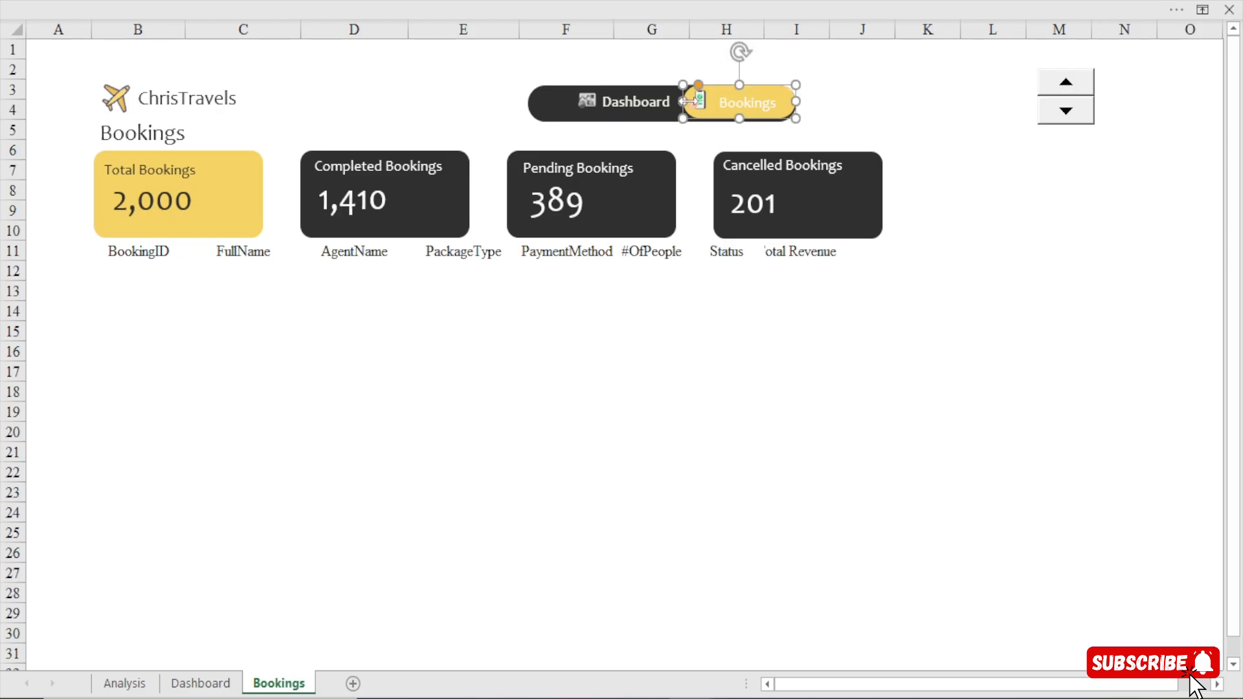
pyautogui.press('Right')
pyautogui.press('Right')
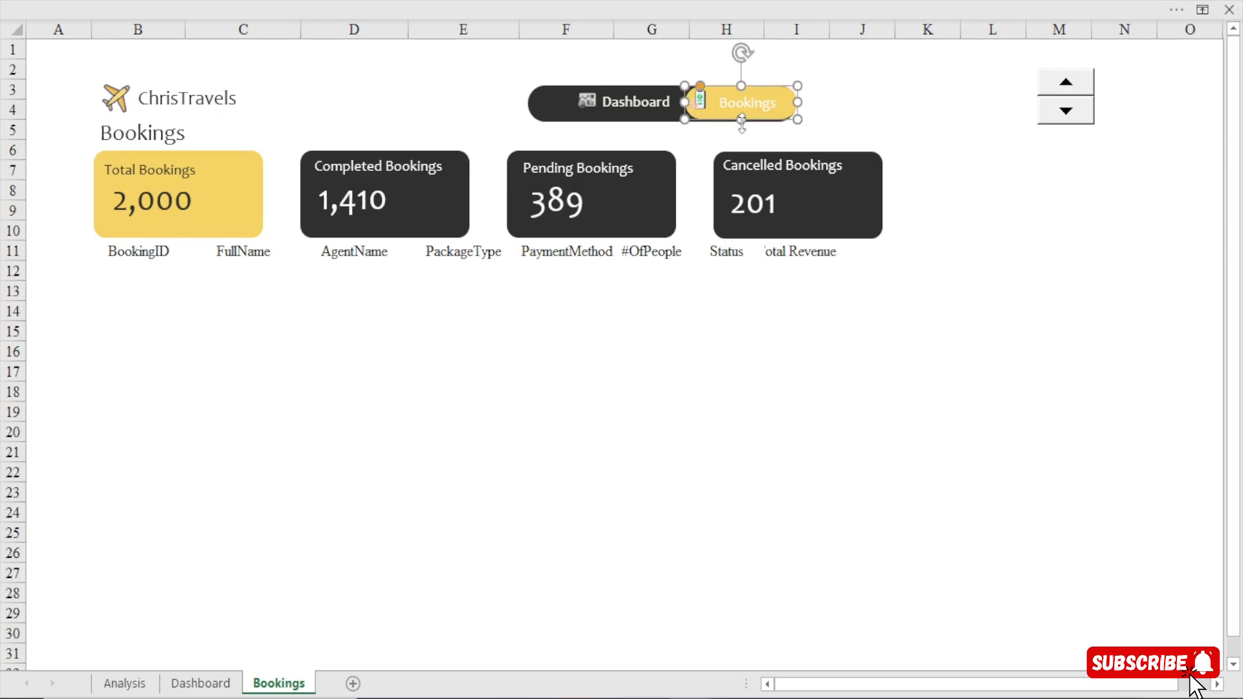
# Increase the yellow highlight shape's height to match the dark navigation background and align the two vertically.
pyautogui.moveTo(741, 120); pyautogui.dragTo(742, 123)
pyautogui.press('Down')
pyautogui.press('Up')
pyautogui.press('Up')
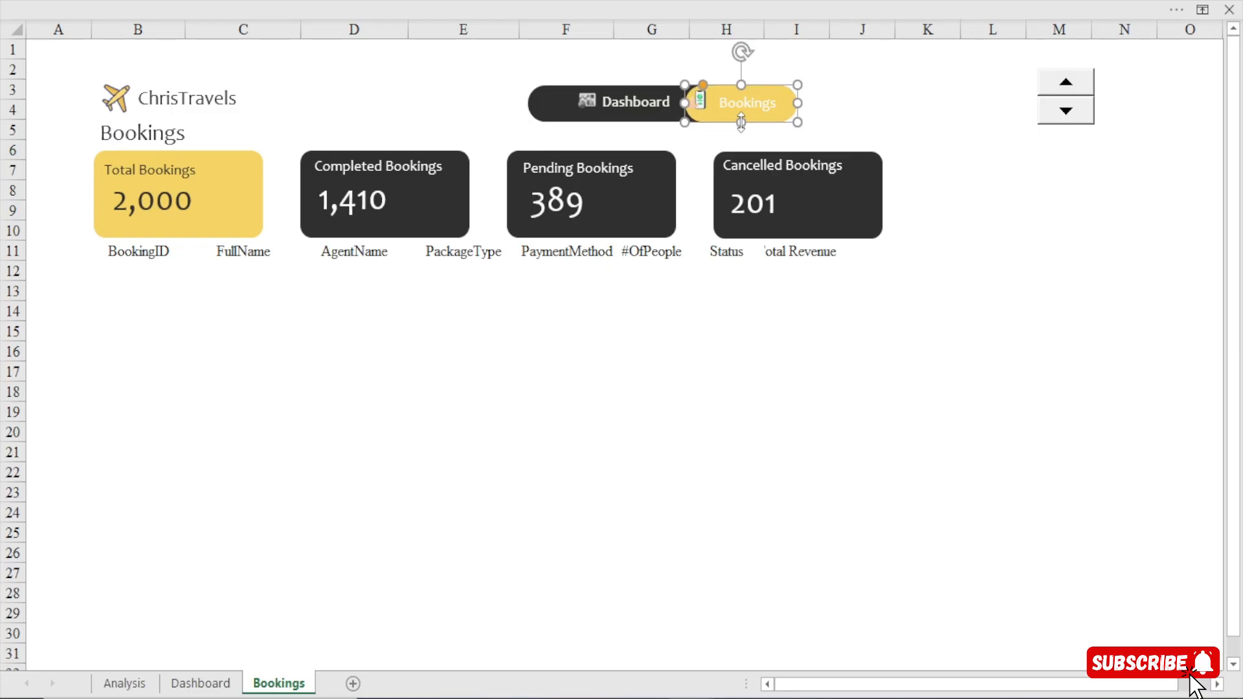
pyautogui.click(959, 125)
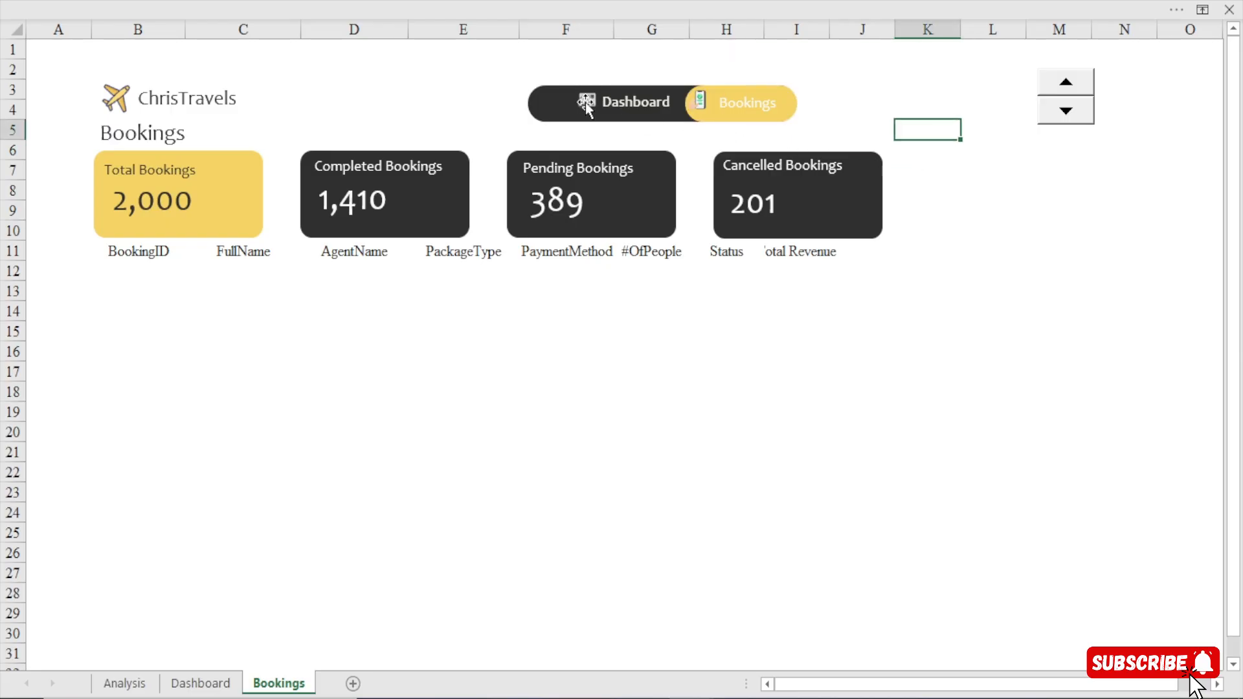
# Move the Dashboard icon and its label towards the start of the navigation bar, keeping the label close beside the icon.
pyautogui.moveTo(585, 101); pyautogui.dragTo(552, 106)
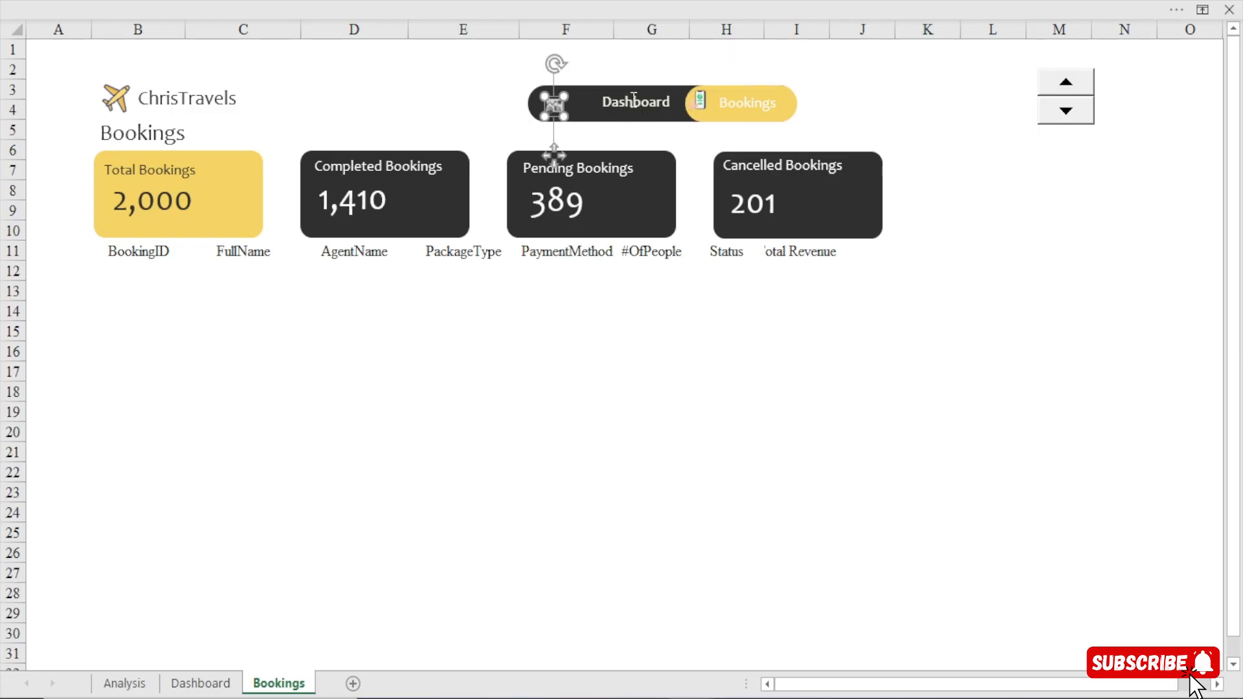
pyautogui.keyDown('ctrl'); pyautogui.click(626, 115); pyautogui.keyUp('ctrl')
pyautogui.click(435, 89)
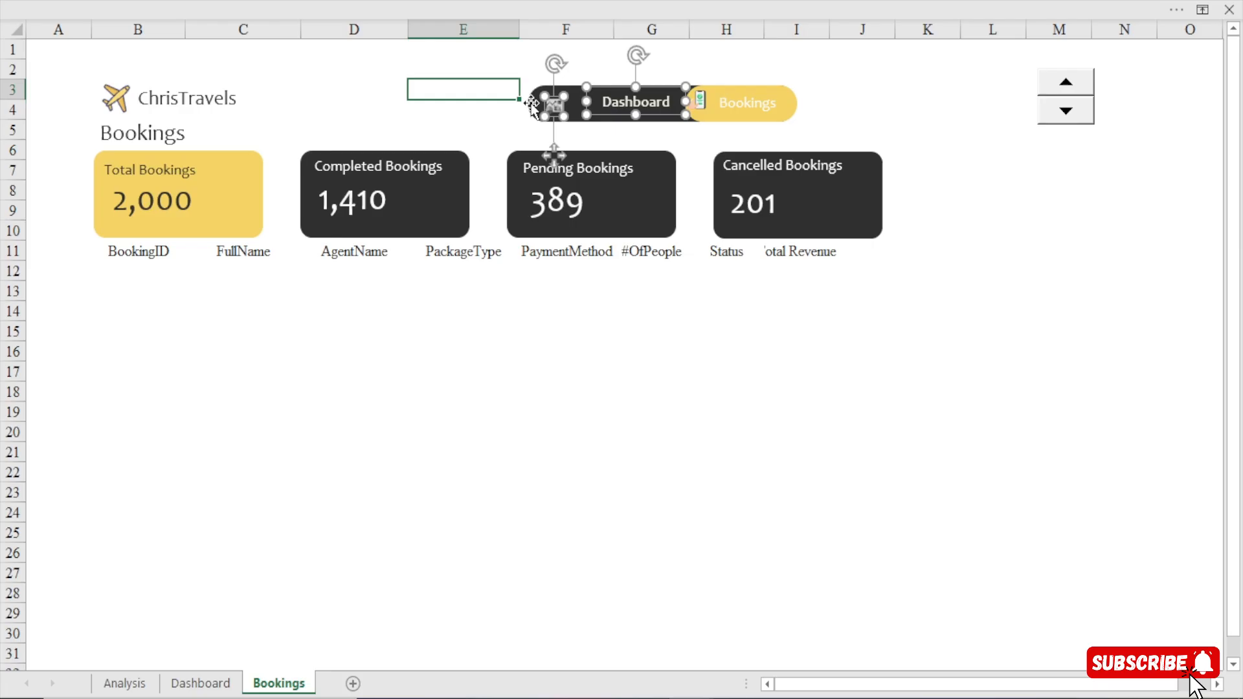
pyautogui.click(610, 115)
pyautogui.moveTo(609, 115); pyautogui.dragTo(560, 103)
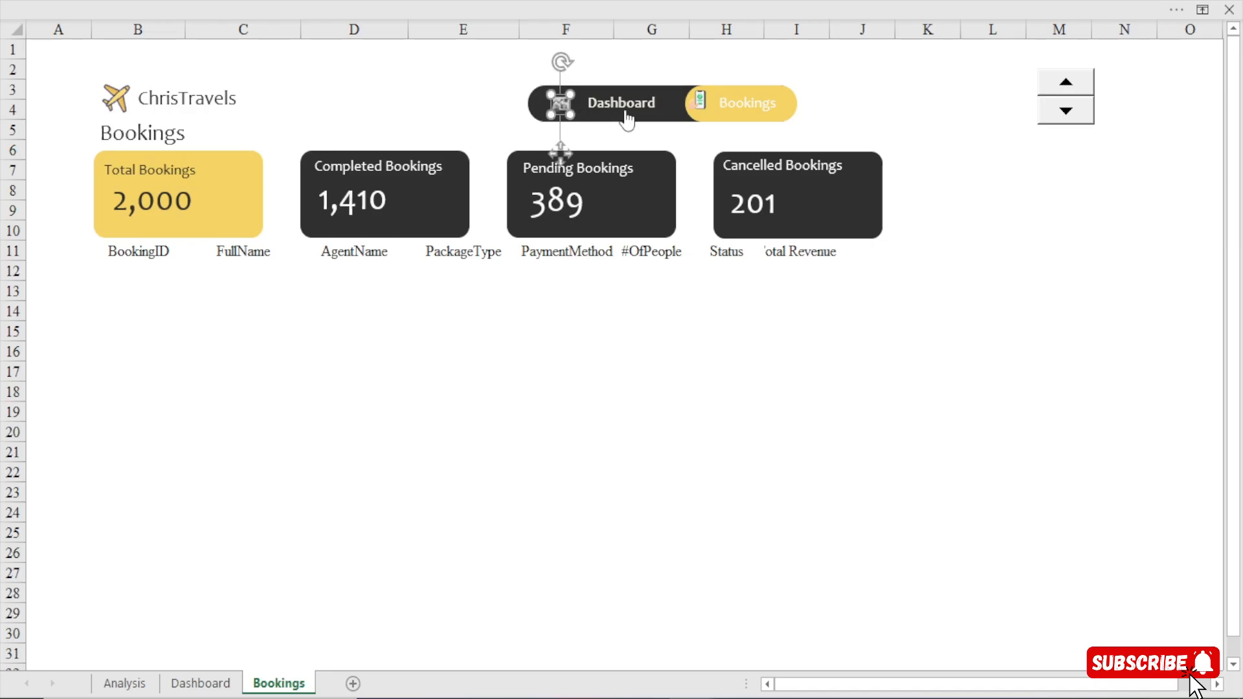
pyautogui.click(435, 99)
pyautogui.keyDown('ctrl'); pyautogui.click(603, 103); pyautogui.keyUp('ctrl')
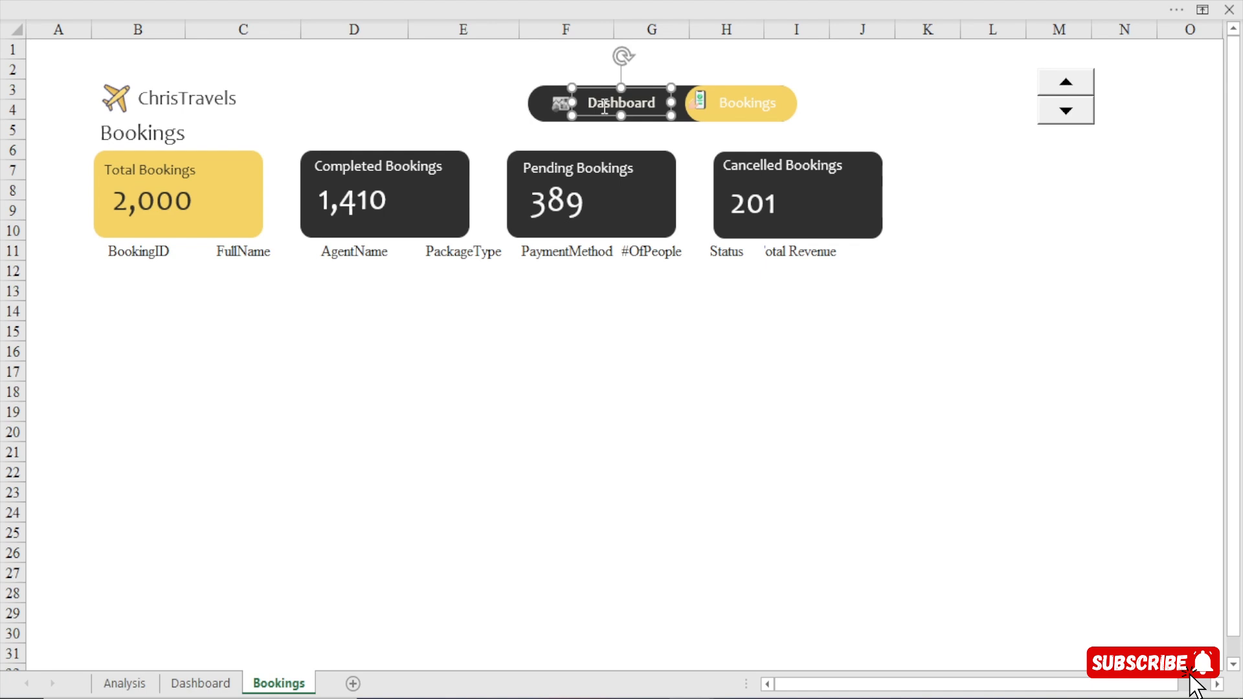
pyautogui.moveTo(604, 116); pyautogui.dragTo(594, 116)
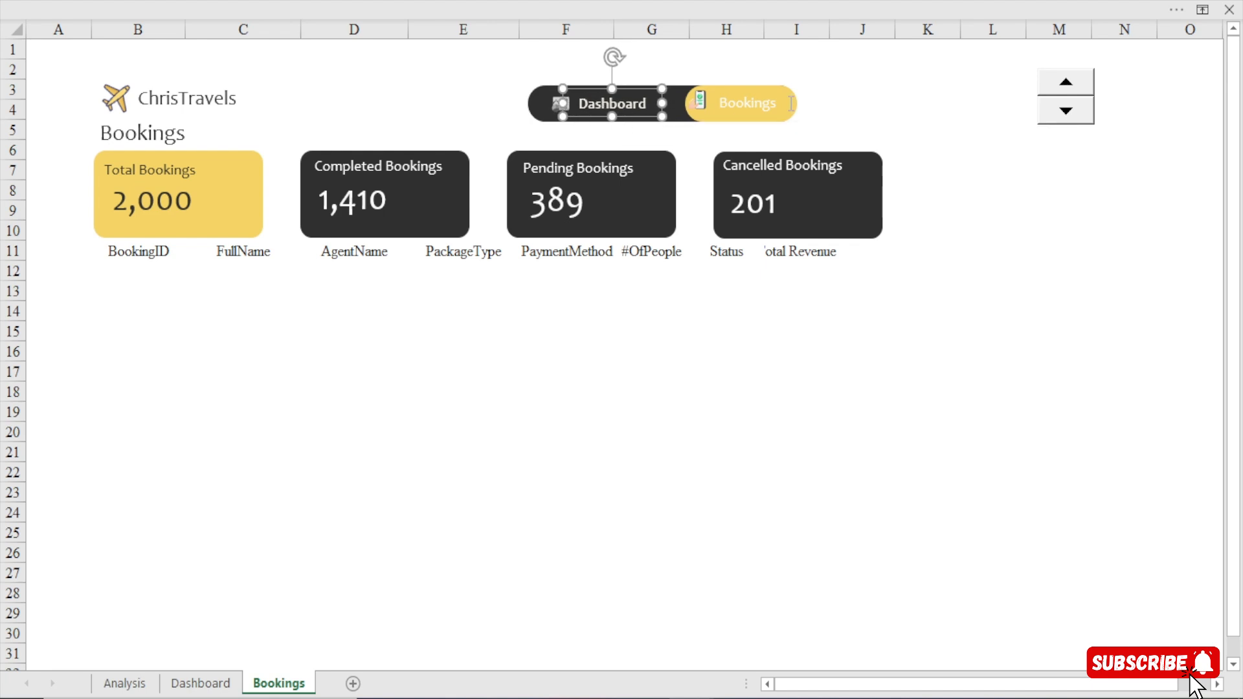
pyautogui.click(922, 121)
# Widen the yellow highlight towards the Dashboard item and nudge the Bookings icon into its rounded start, centred vertically.
pyautogui.keyDown('ctrl'); pyautogui.click(708, 116); pyautogui.keyUp('ctrl')
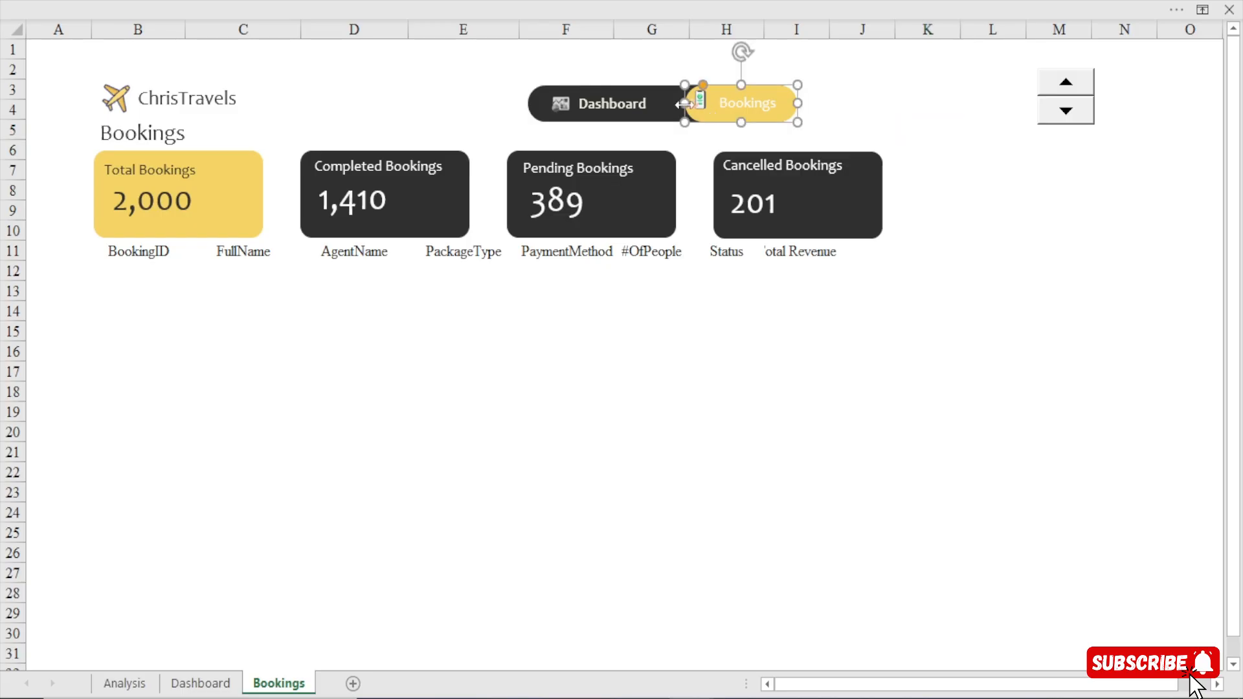
pyautogui.moveTo(685, 104); pyautogui.dragTo(670, 103)
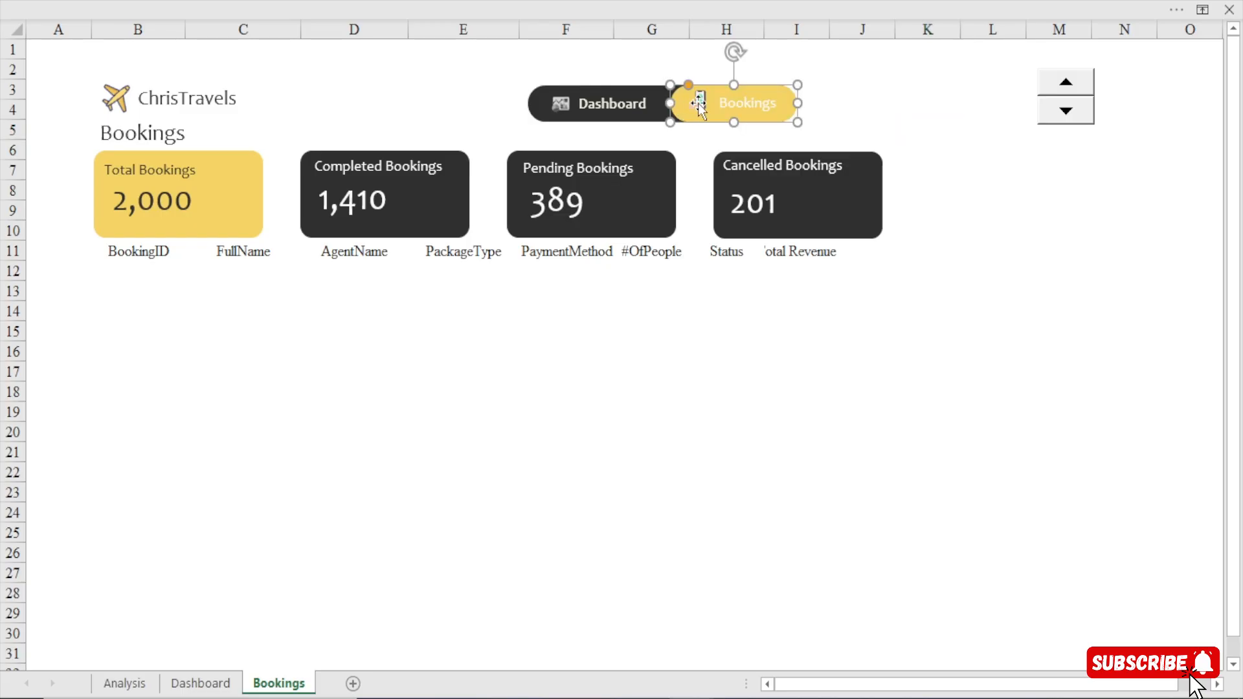
pyautogui.click(698, 103)
pyautogui.press('Left')
pyautogui.press('Left')
pyautogui.press('Left')
pyautogui.press('Left')
pyautogui.press('Left')
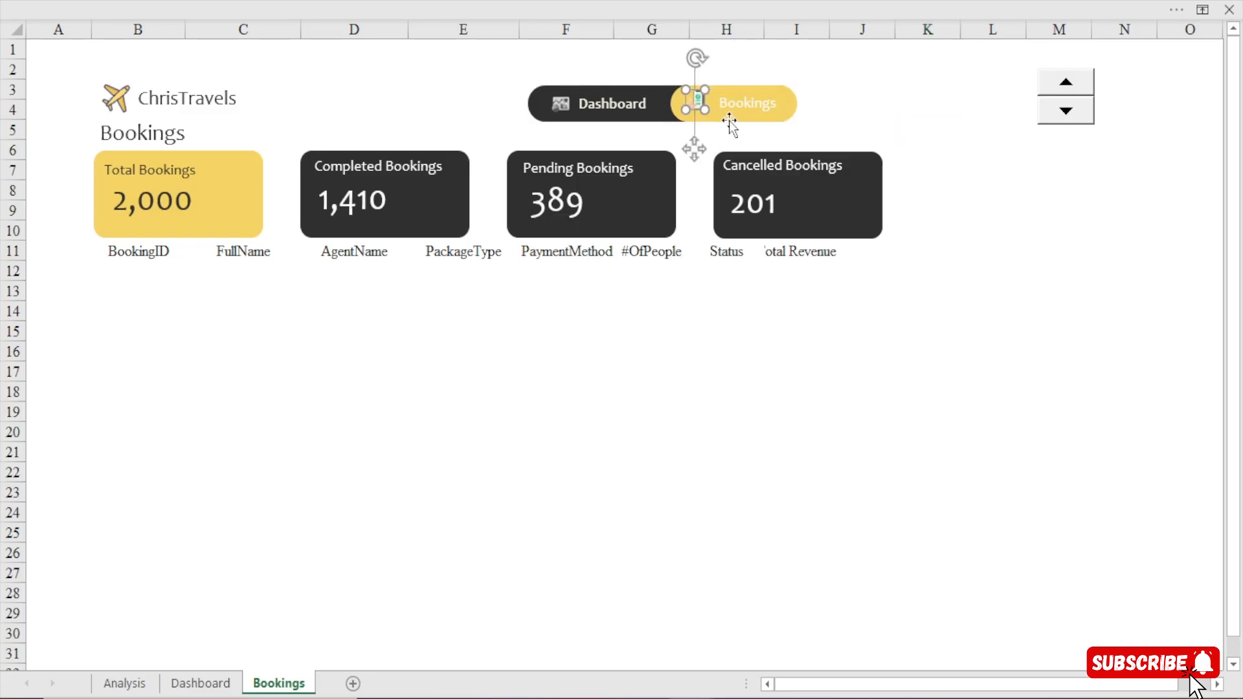
pyautogui.press('Down')
pyautogui.press('Down')
pyautogui.press('Left')
pyautogui.press('Left')
pyautogui.press('Left')
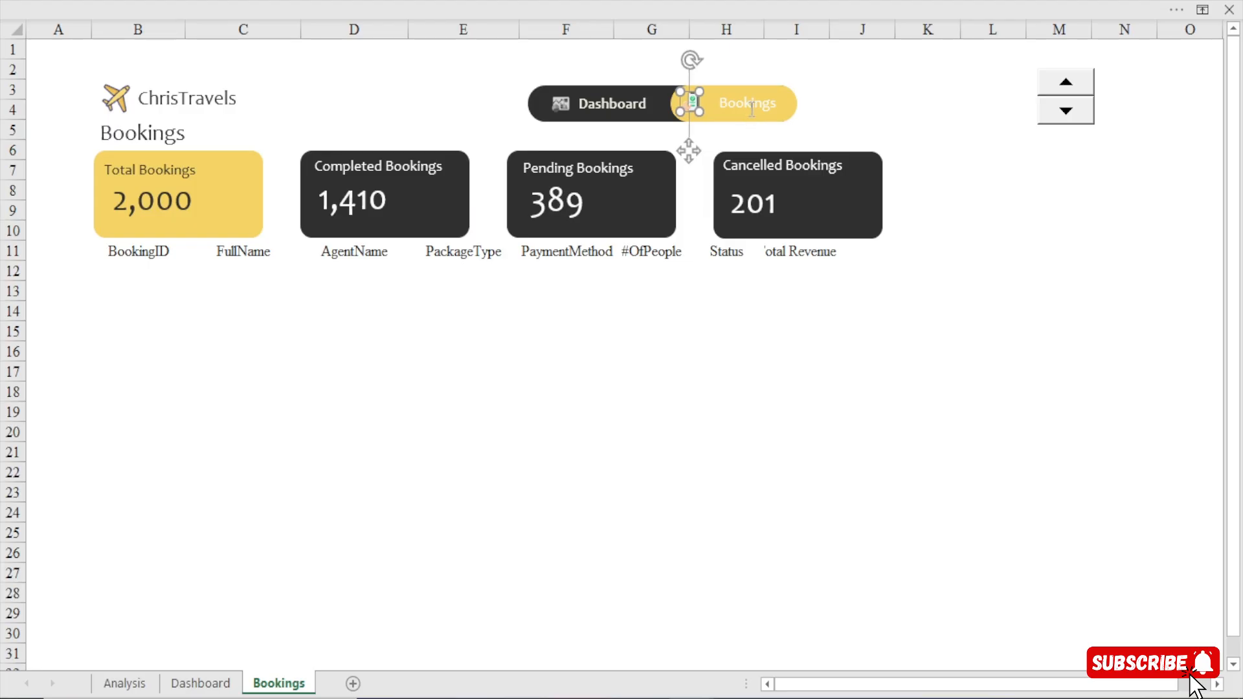
# Nudge the Bookings label closer to its icon on the yellow highlight.
pyautogui.click(750, 110)
pyautogui.press('Left')
pyautogui.press('Left')
pyautogui.press('Left')
pyautogui.press('Left')
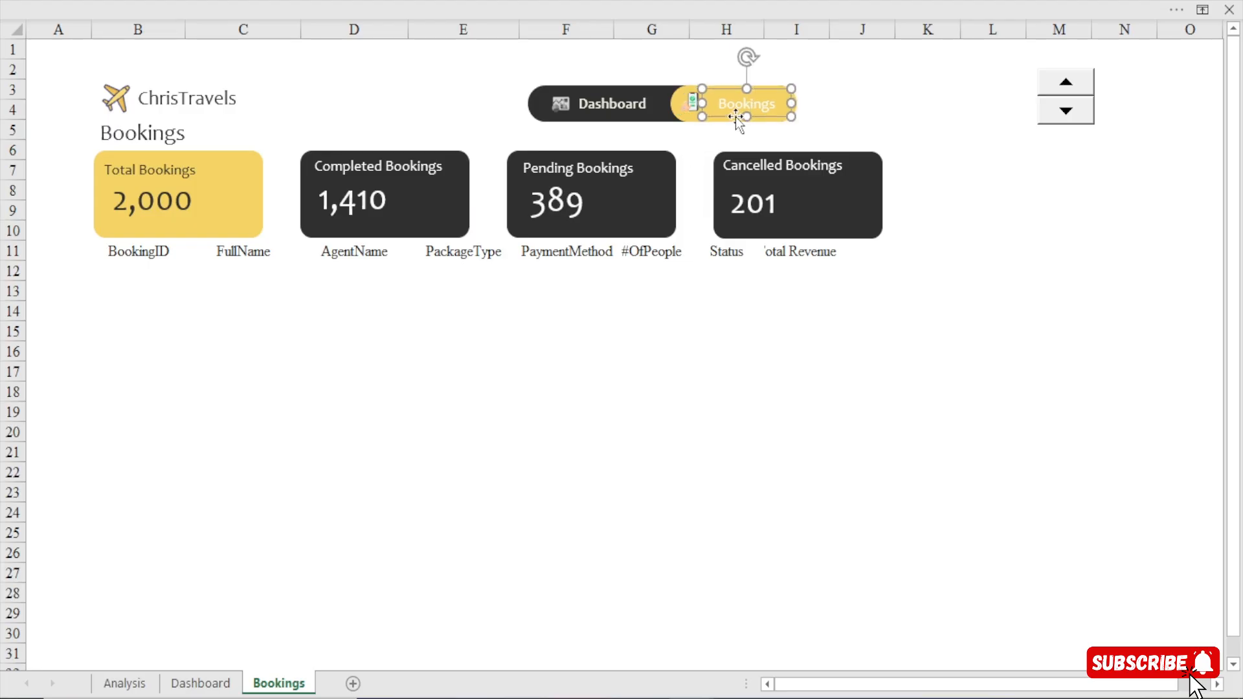
pyautogui.click(904, 112)
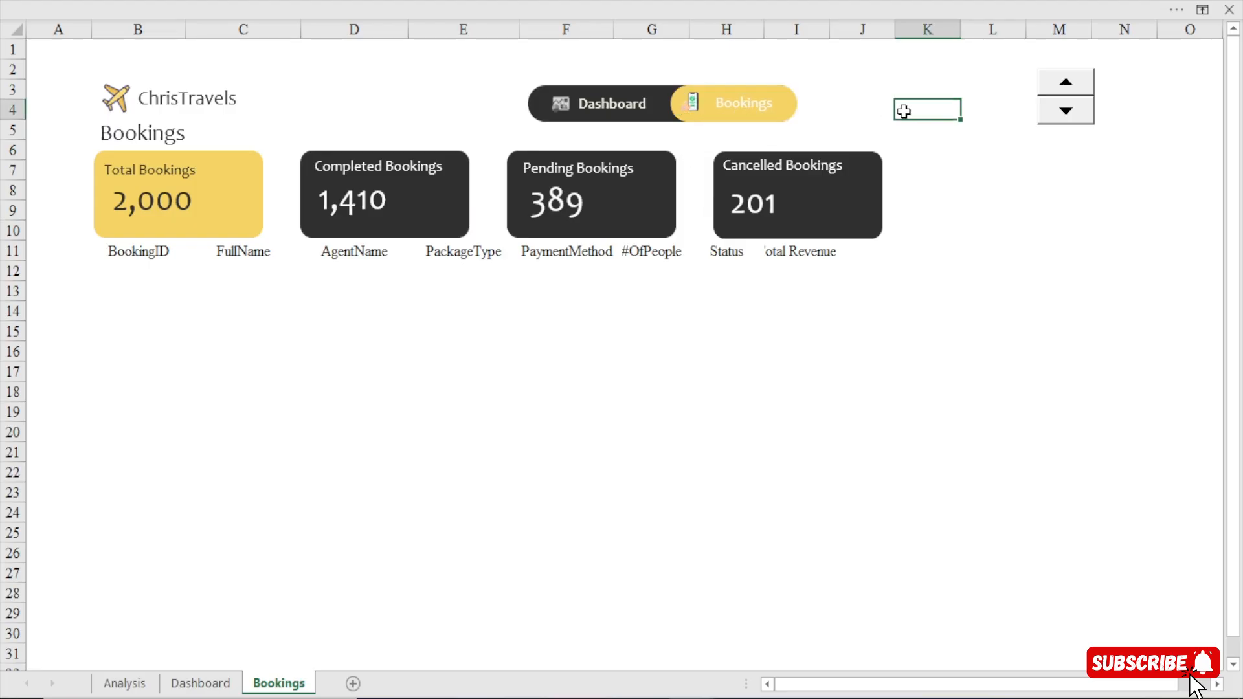
# Link cell B12 to the first booking ID in CD5 of the Analysis sheet and fill the formula through I31.
pyautogui.click(147, 266)
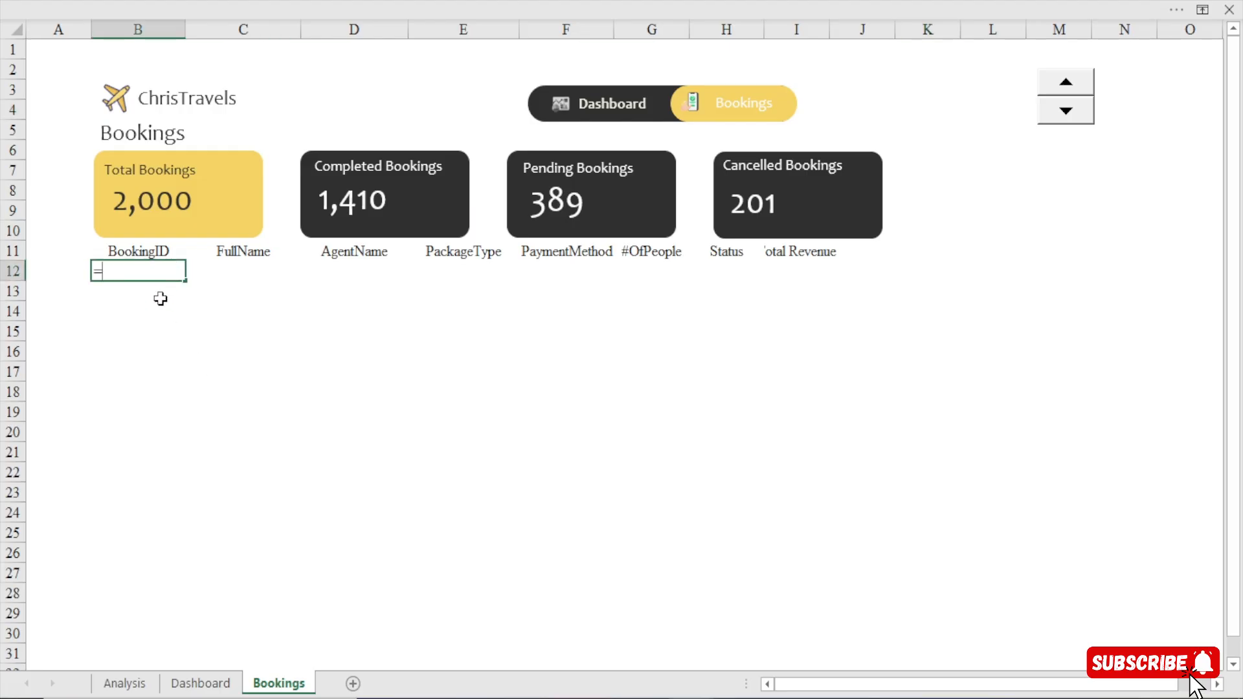
pyautogui.click(124, 683)
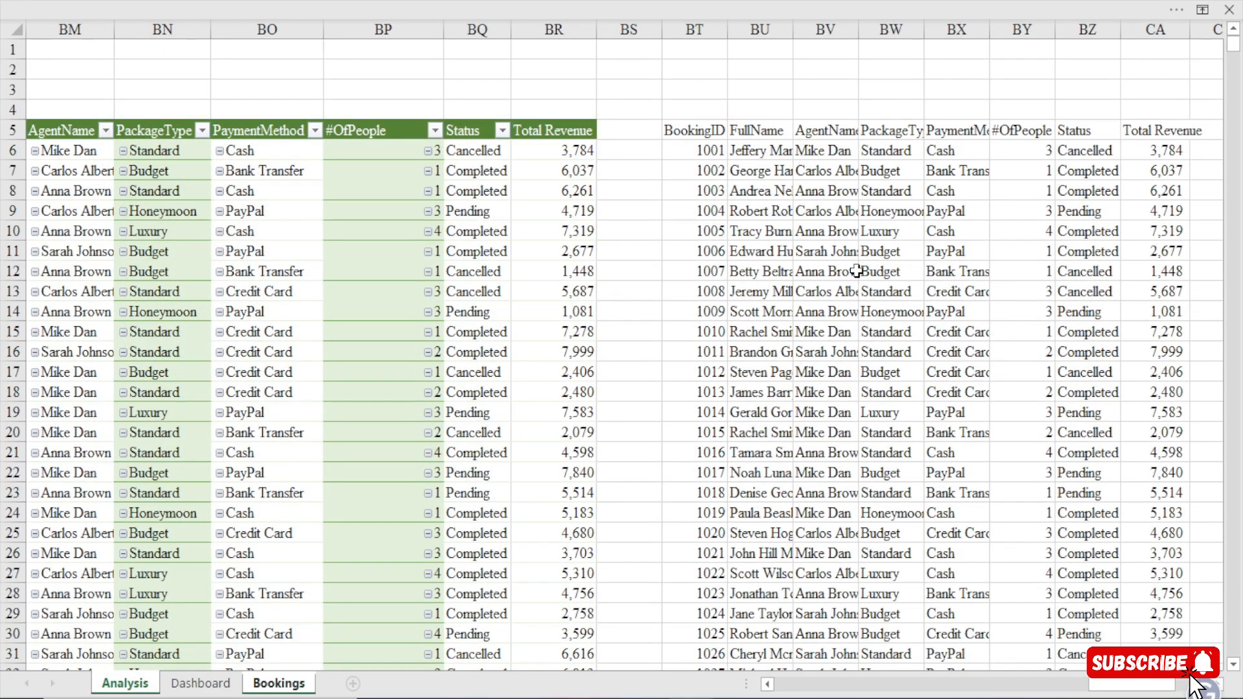
pyautogui.hscroll(4, 764, 118)
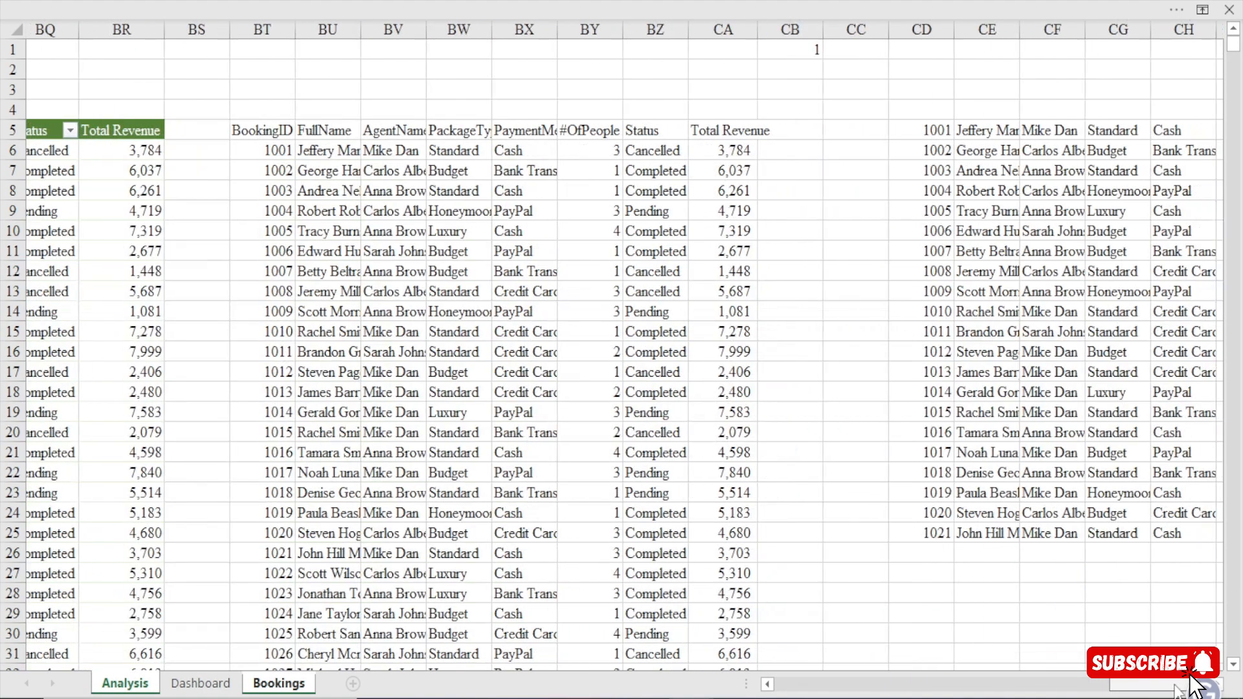
pyautogui.click(728, 130)
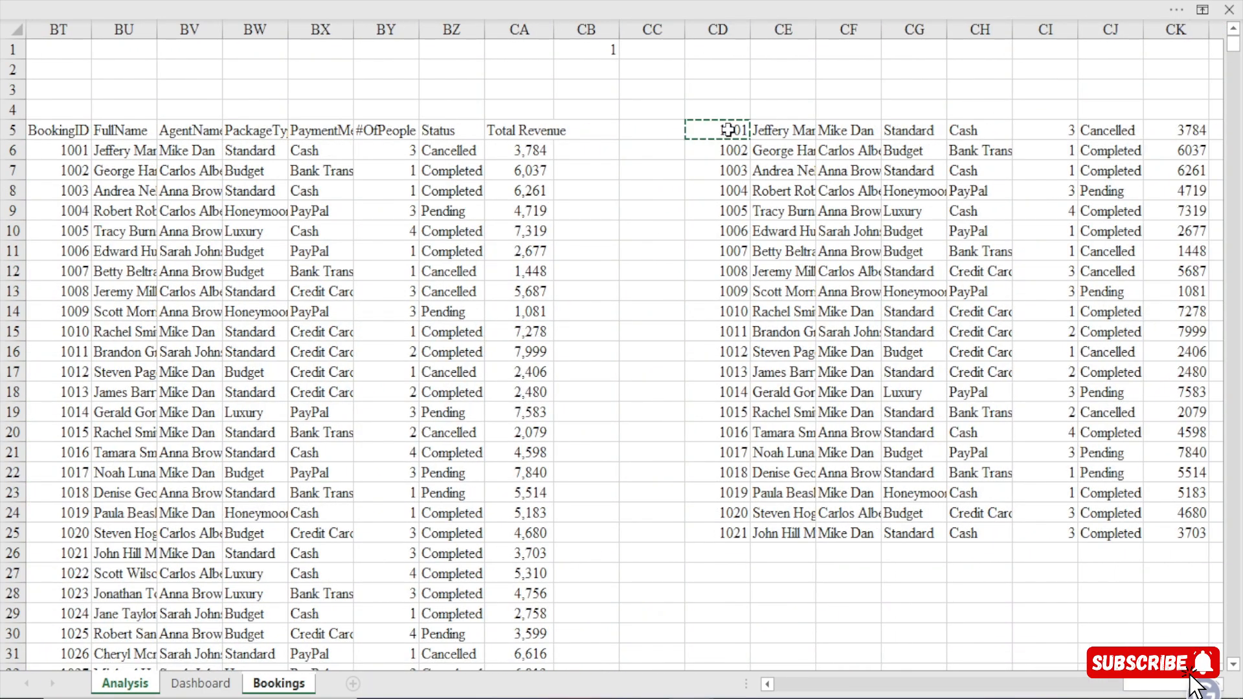
pyautogui.press('Return')
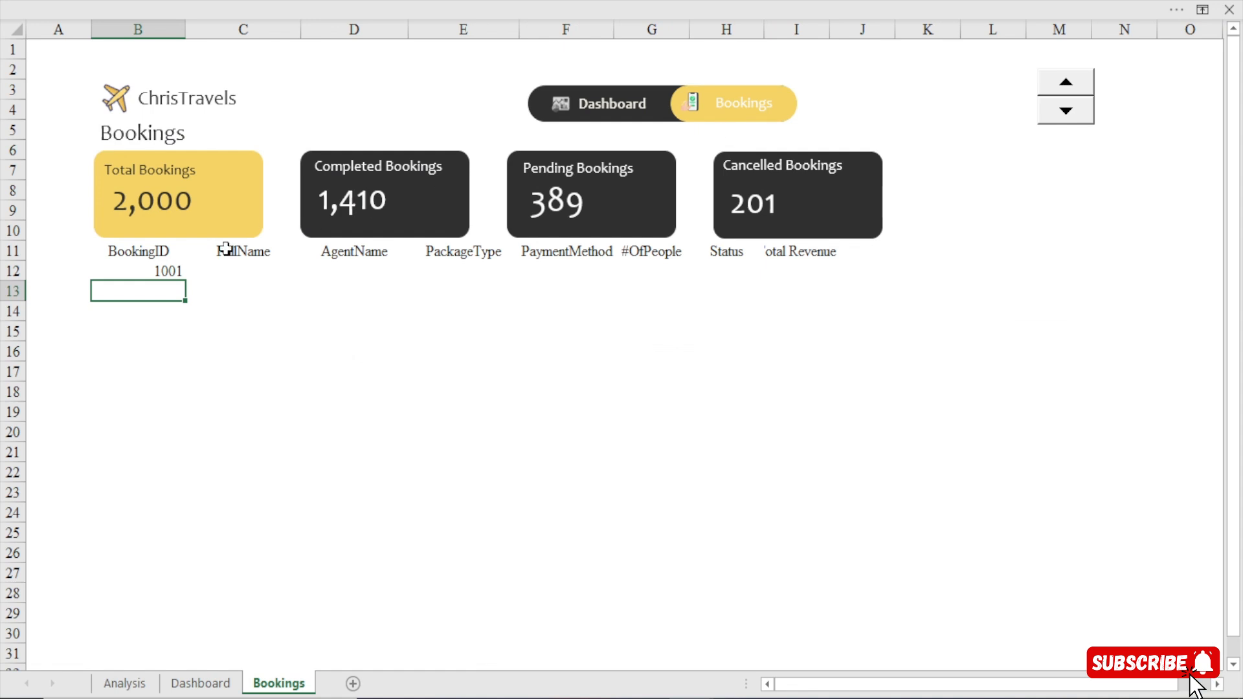
pyautogui.click(138, 271)
pyautogui.moveTo(189, 283); pyautogui.dragTo(830, 664)
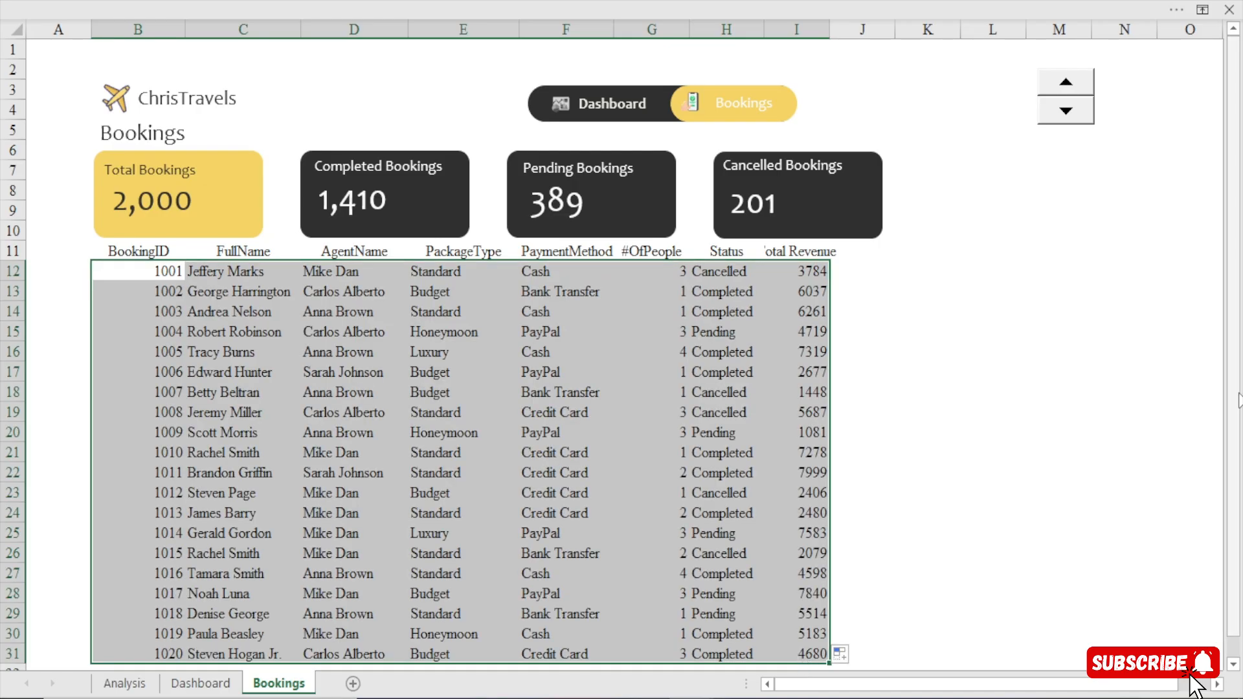
pyautogui.moveTo(1236, 402); pyautogui.dragTo(1236, 409)
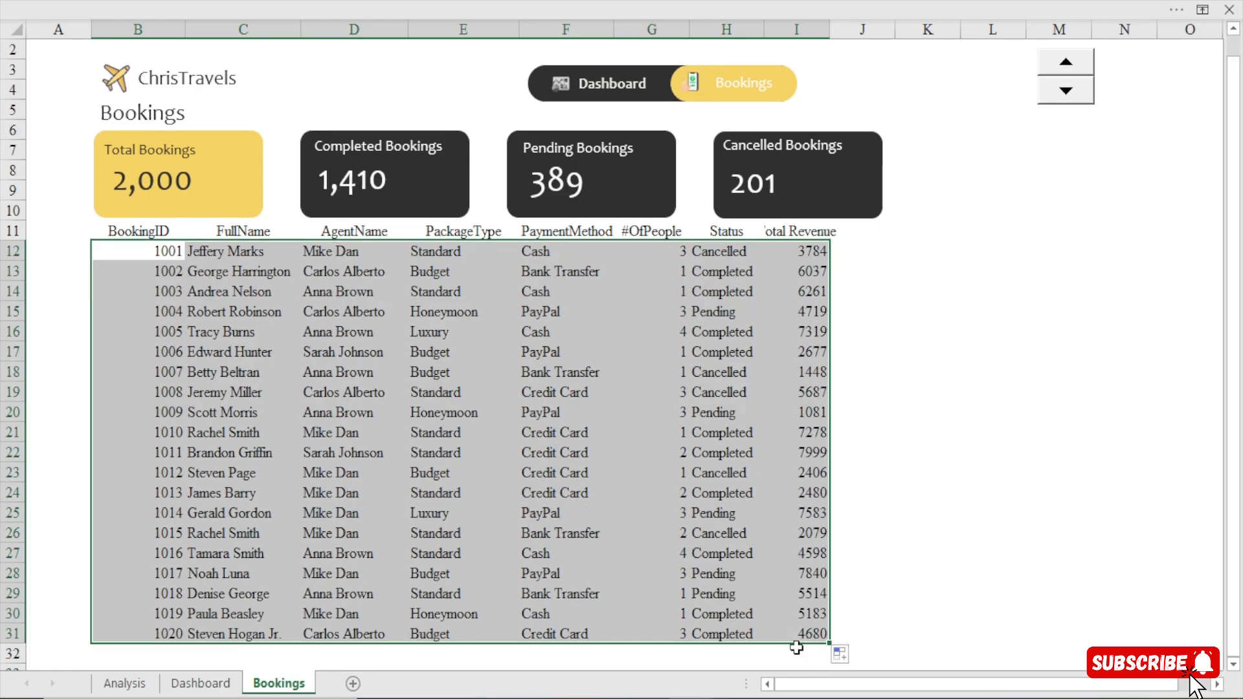
pyautogui.moveTo(829, 658); pyautogui.dragTo(828, 658)
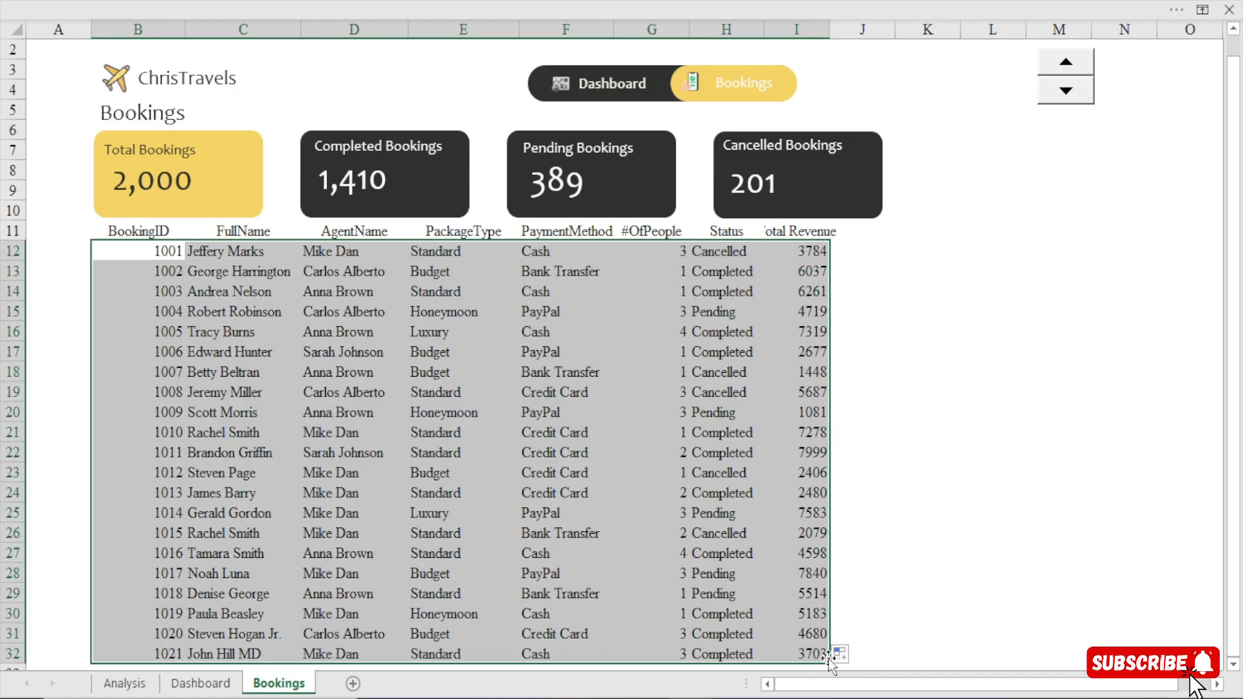
pyautogui.hotkey('ctrl', 'z')
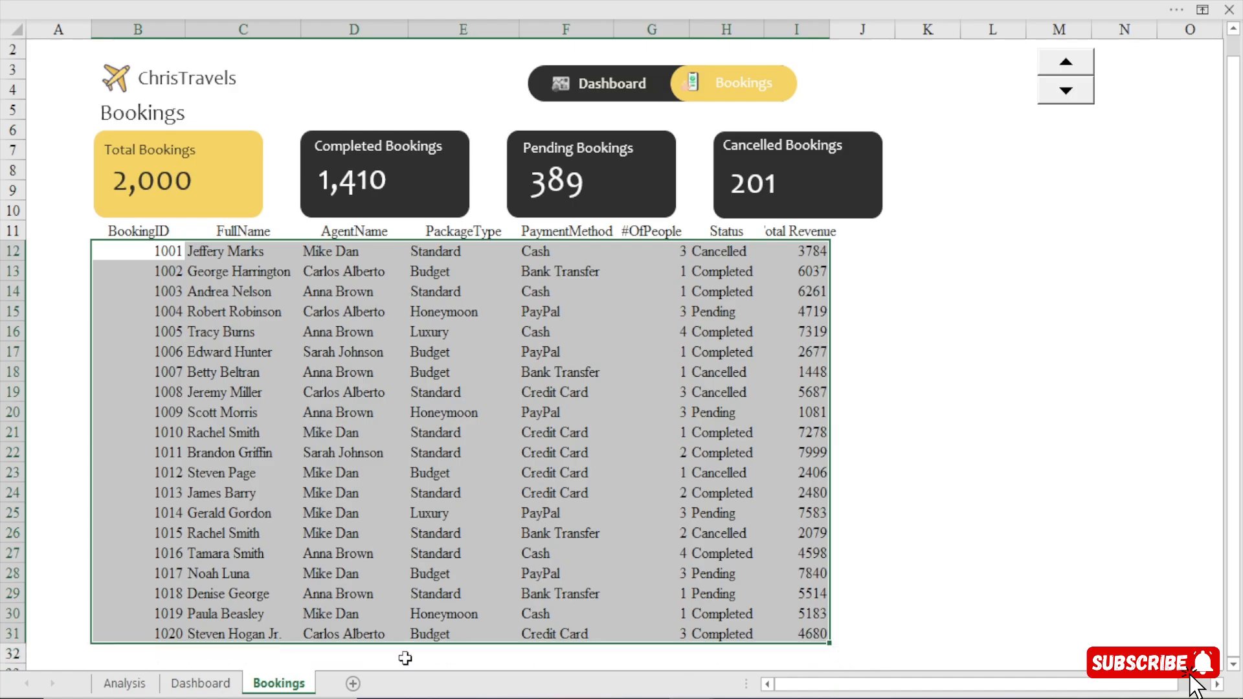
# Clear the extra last booking row, CD25:CK25, on the Analysis sheet and return to the Bookings sheet.
pyautogui.click(125, 690)
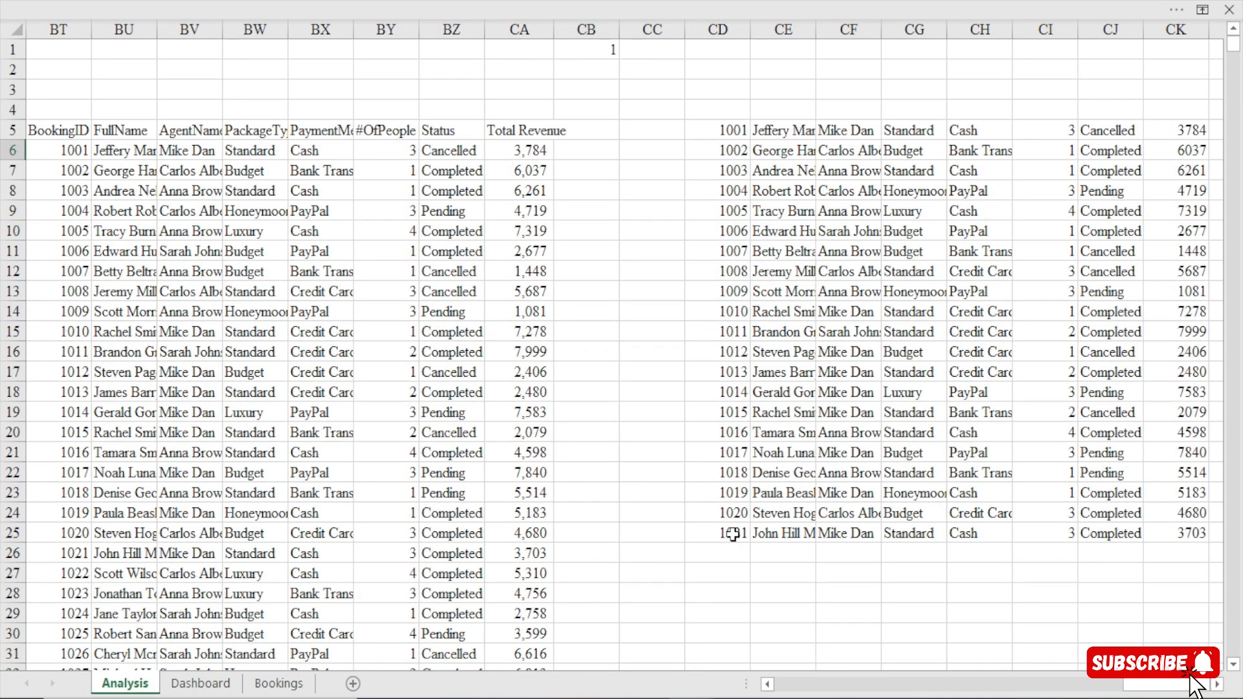
pyautogui.moveTo(733, 535); pyautogui.dragTo(1004, 537)
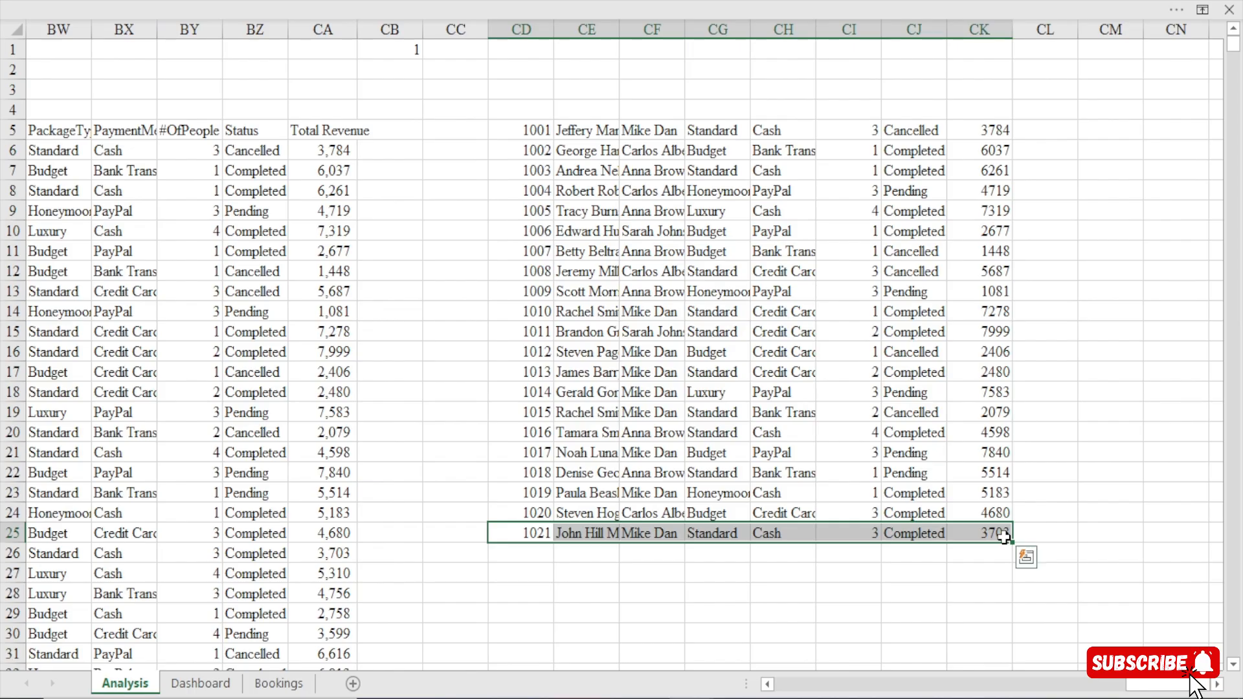
pyautogui.press('Delete')
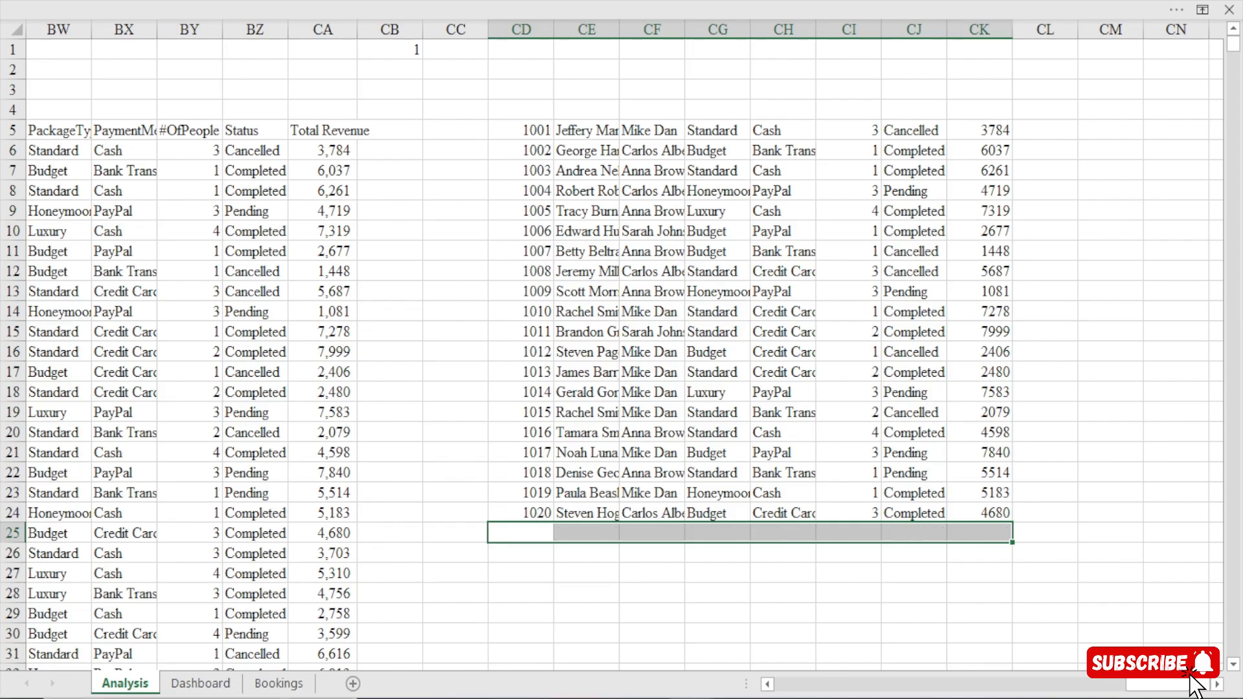
pyautogui.click(279, 684)
# Centre the contents of the bookings table cells B12:I32 horizontally.
pyautogui.click(189, 343)
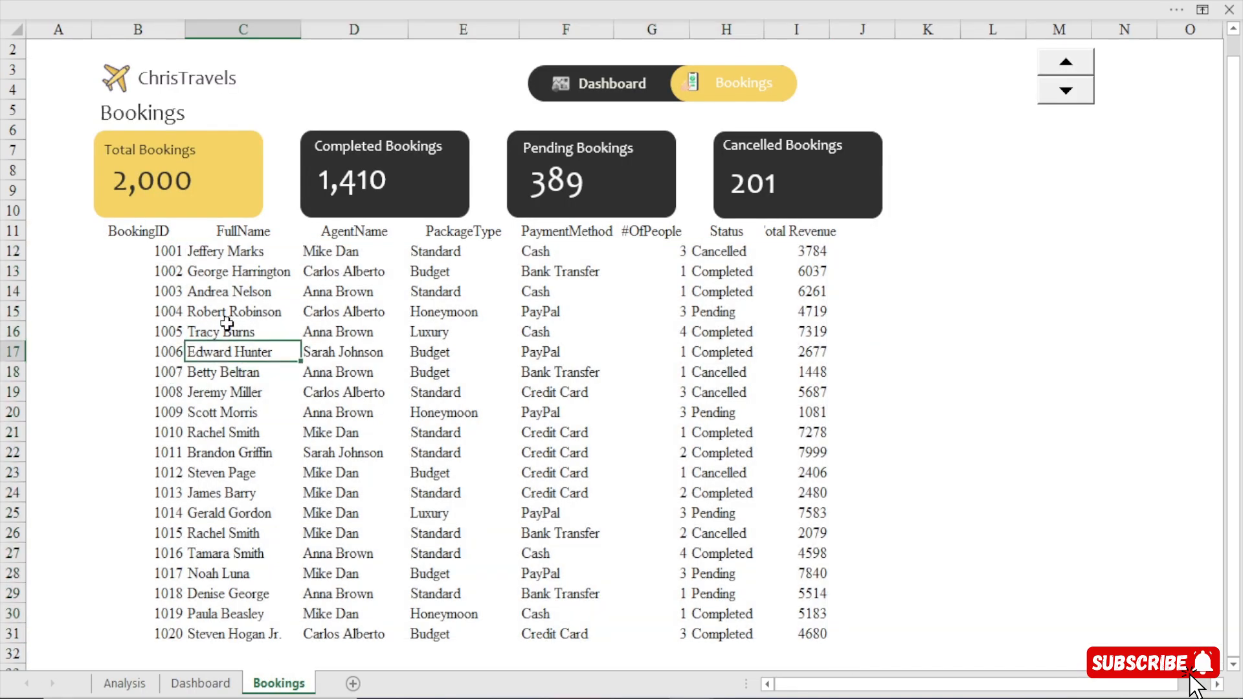
pyautogui.moveTo(150, 243); pyautogui.dragTo(826, 657)
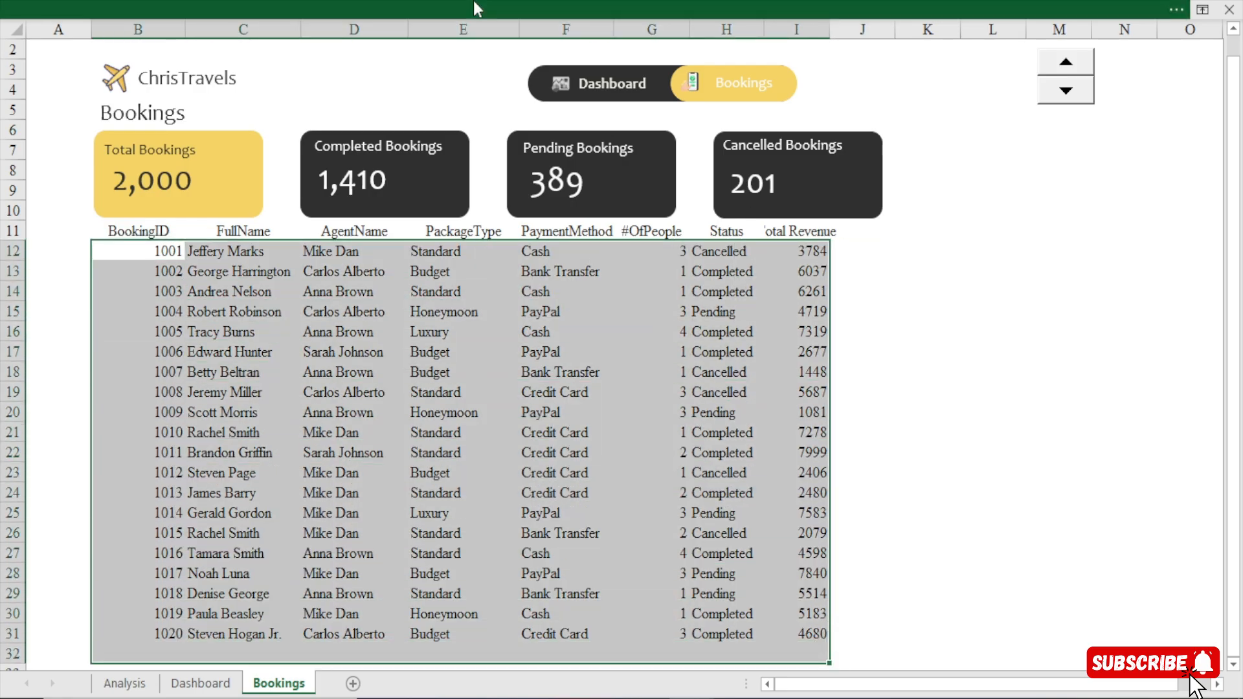
pyautogui.click(472, 1)
pyautogui.click(336, 115)
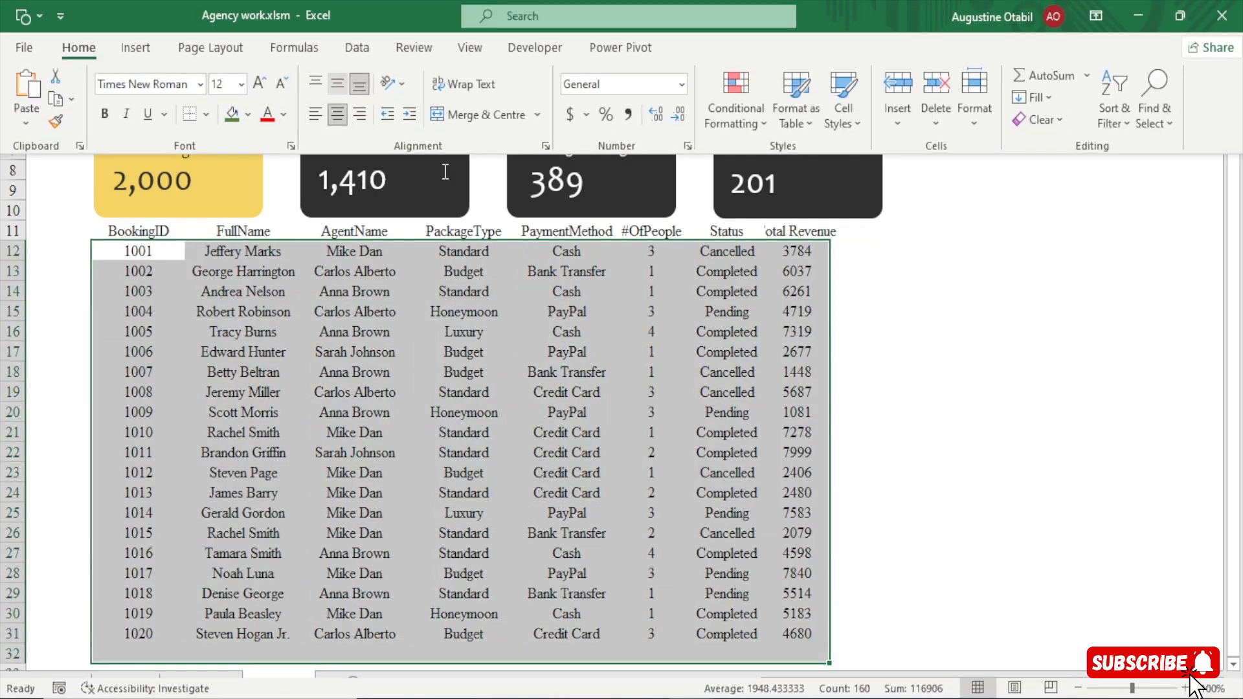
pyautogui.click(985, 427)
pyautogui.click(985, 427)
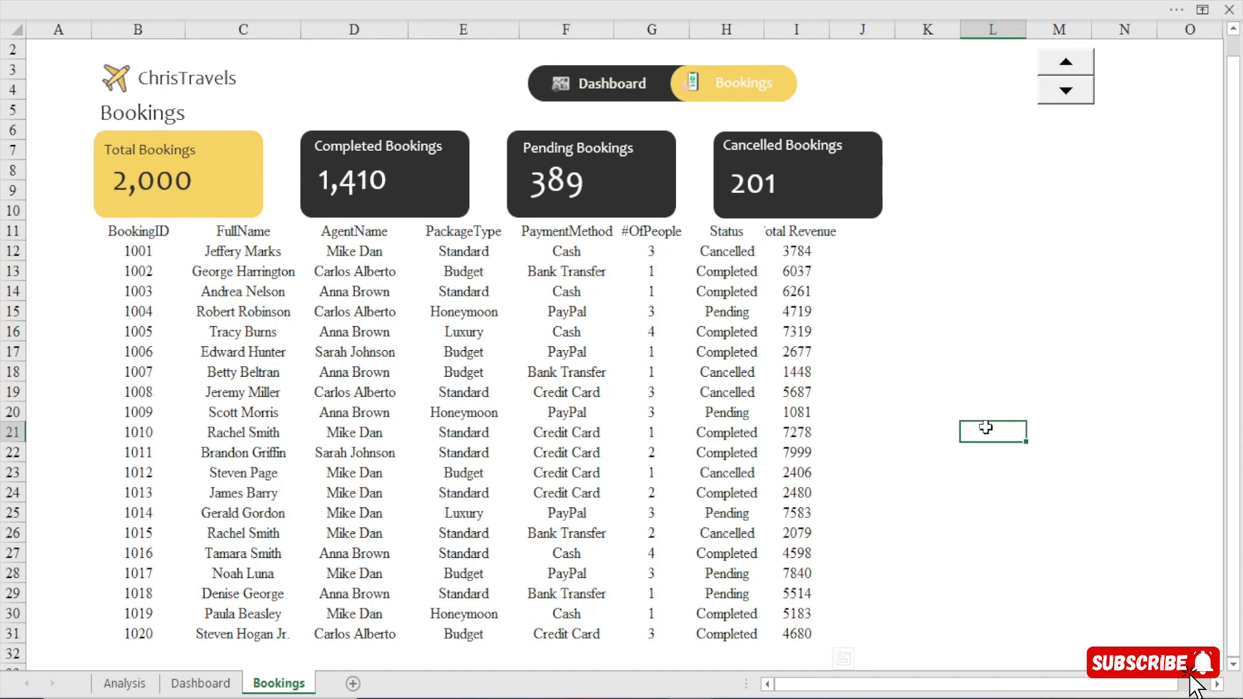
# Move the spin button next to the navigation bar, above the end of the Cancelled Bookings card.
pyautogui.rightClick(1046, 67)
pyautogui.moveTo(1046, 66); pyautogui.dragTo(847, 77)
pyautogui.click(1055, 332)
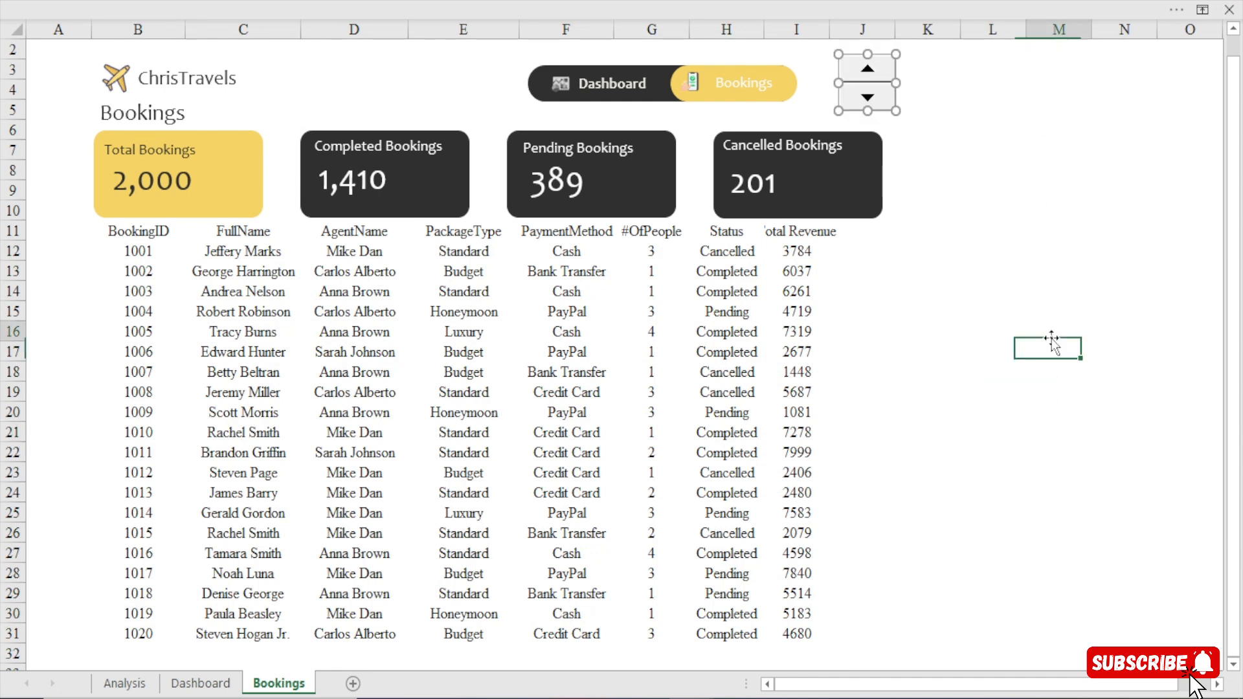
# Test the spin button by scrolling the bookings table forward to higher booking IDs.
pyautogui.click(866, 70)
pyautogui.click(866, 70)
pyautogui.click(866, 70)
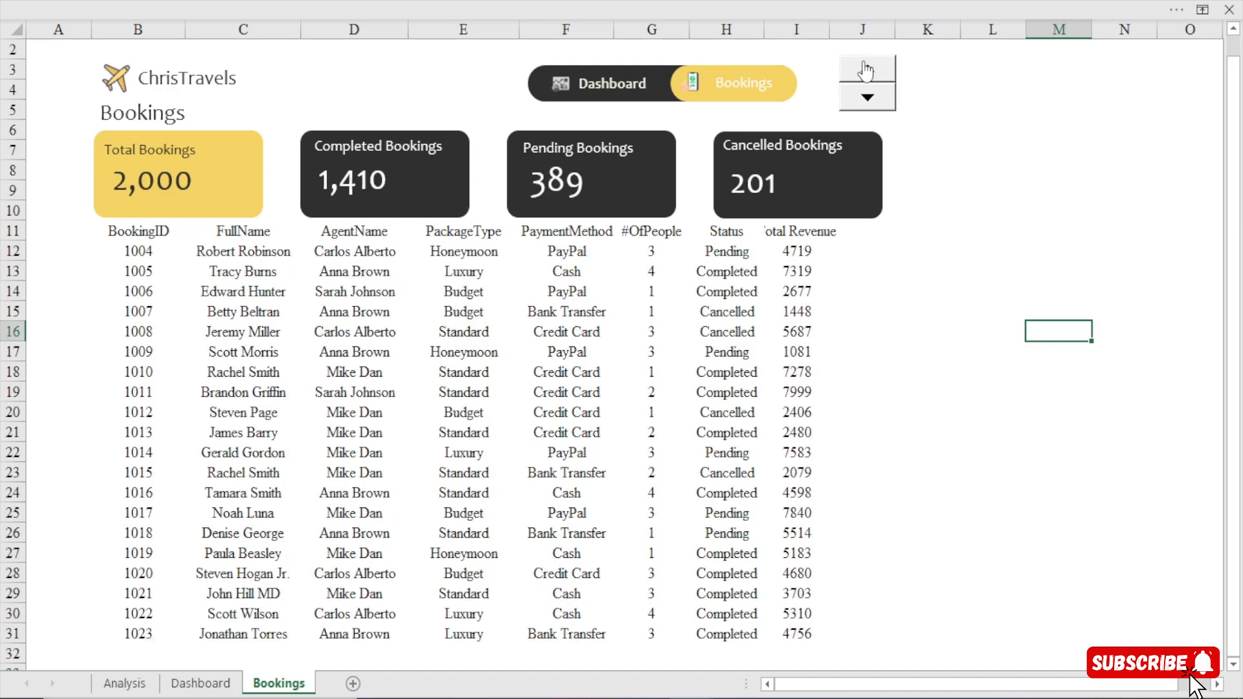
pyautogui.click(866, 70)
pyautogui.click(867, 70)
pyautogui.click(866, 70)
pyautogui.click(866, 70)
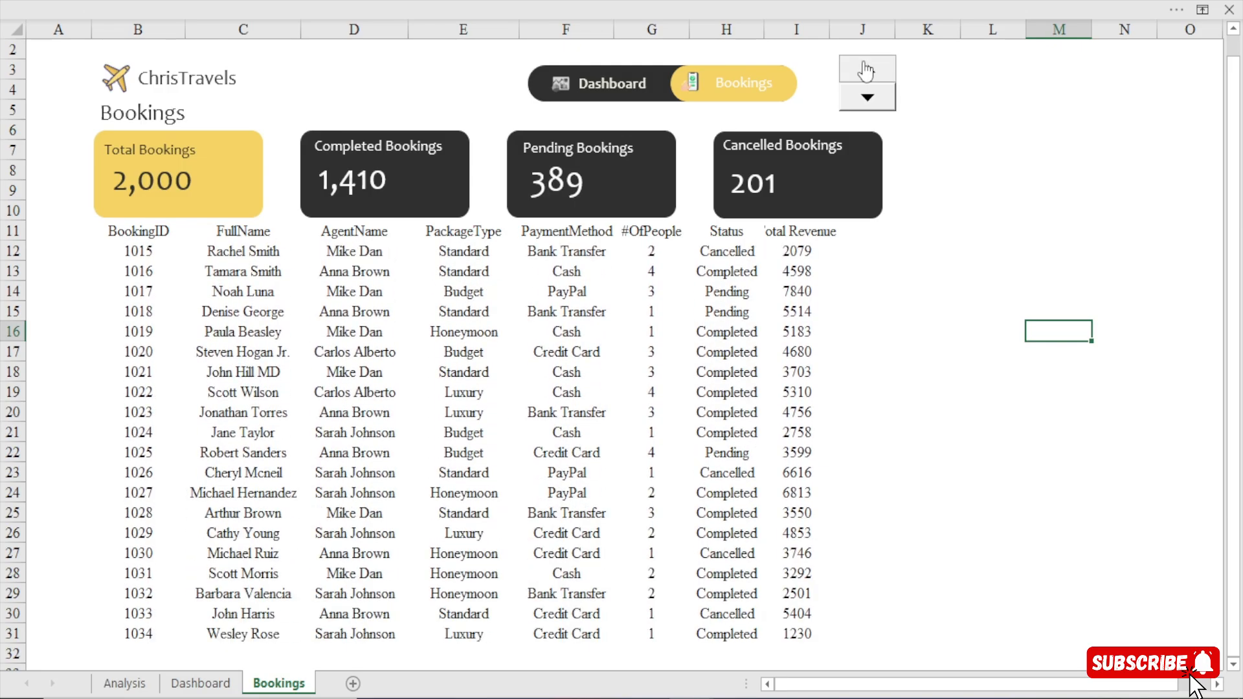
pyautogui.click(866, 70)
pyautogui.click(866, 70)
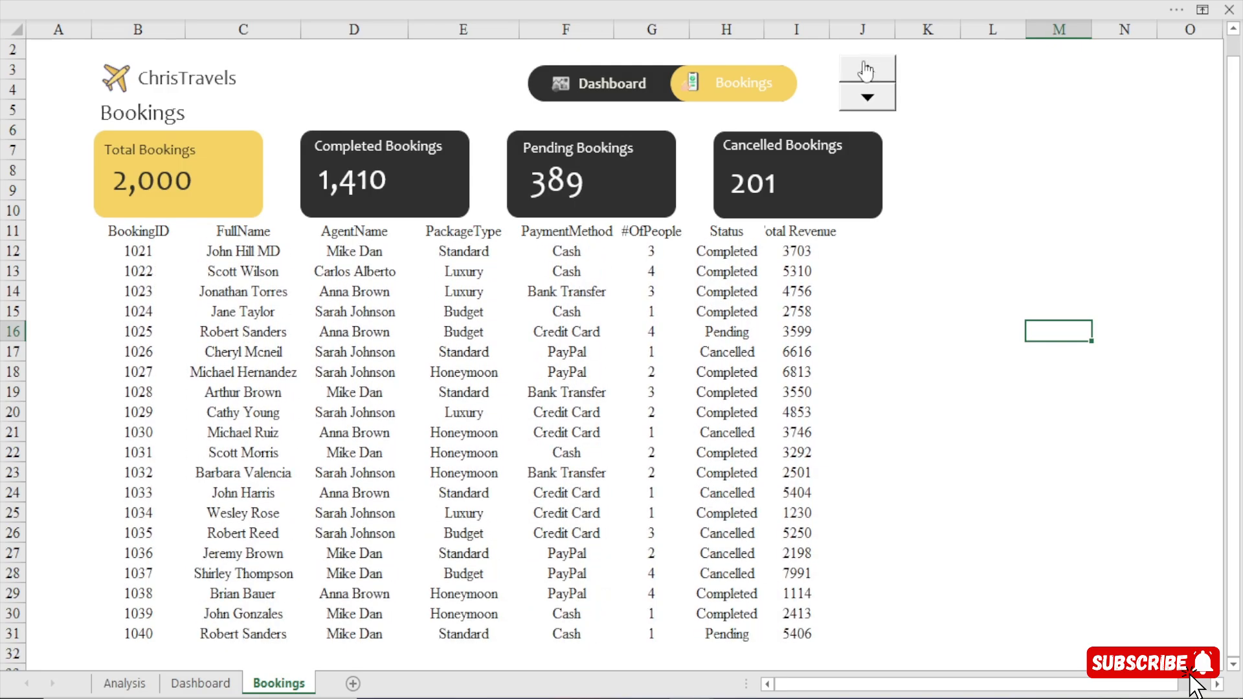
pyautogui.click(866, 69)
pyautogui.click(866, 70)
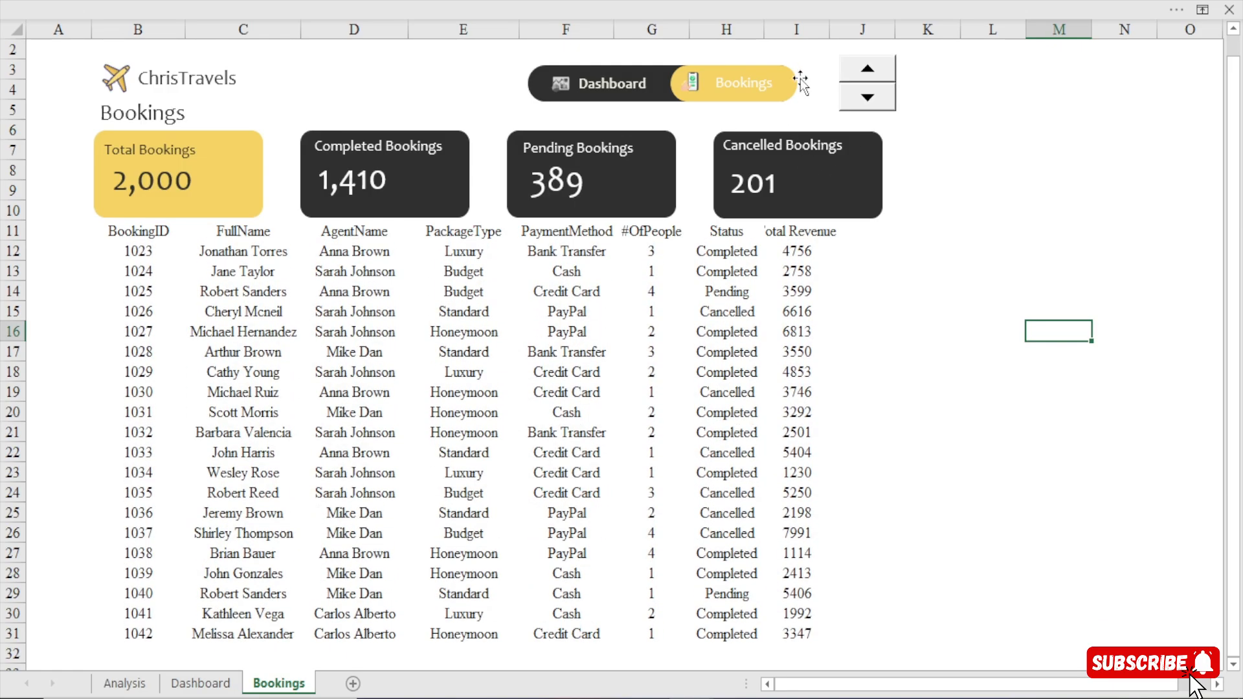
# Widen column I so the Total Revenue header fits completely.
pyautogui.click(789, 234)
pyautogui.moveTo(829, 30); pyautogui.dragTo(861, 27)
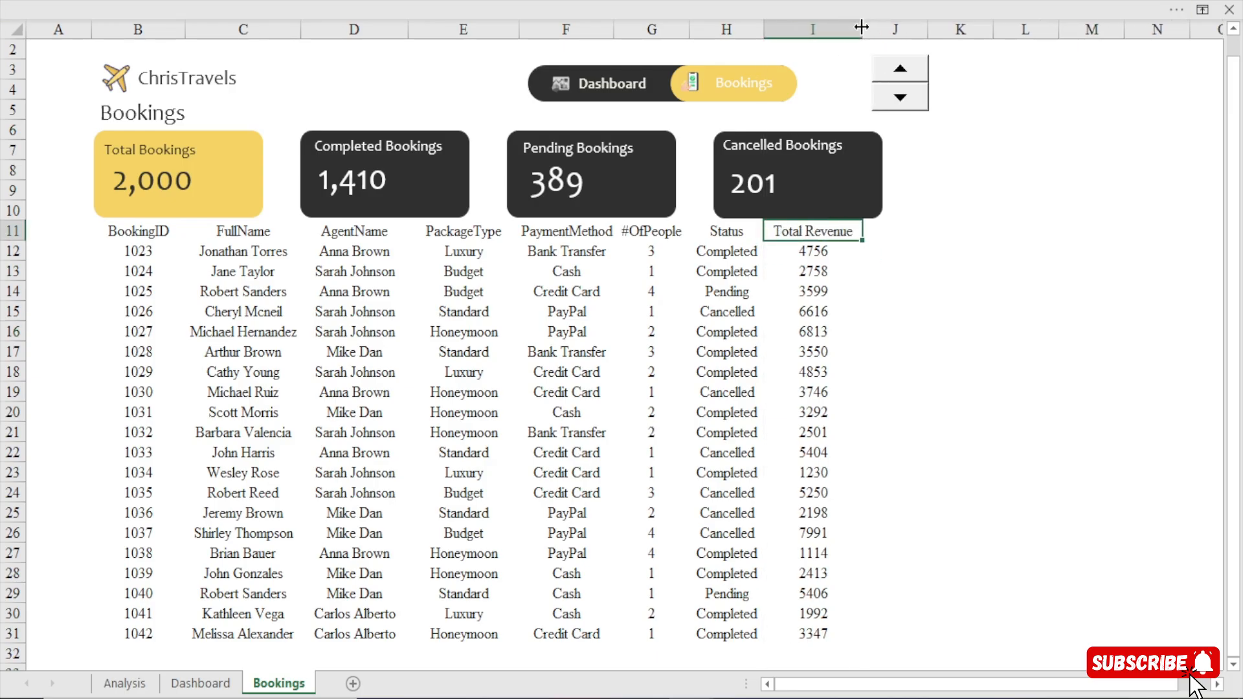
pyautogui.click(976, 171)
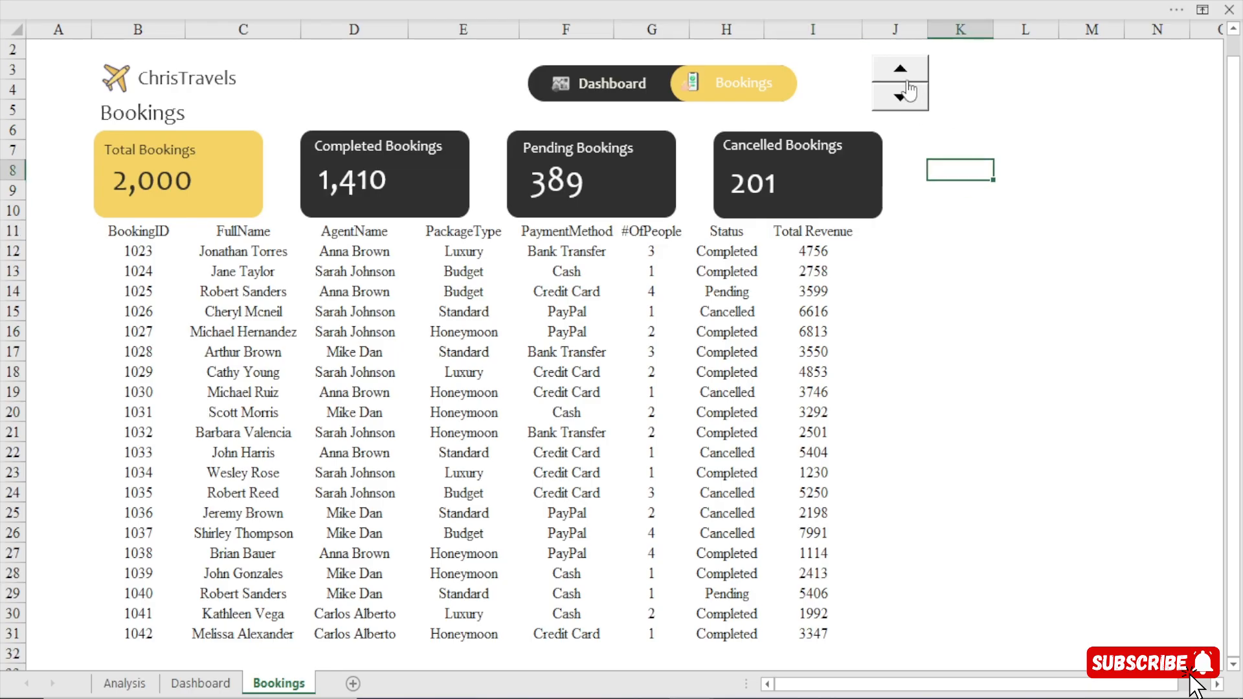
# Reposition the spin button beside the navigation bar, within the width of the Cancelled Bookings card.
pyautogui.keyDown('ctrl'); pyautogui.click(896, 79); pyautogui.keyUp('ctrl')
pyautogui.moveTo(895, 75); pyautogui.dragTo(845, 80)
pyautogui.click(1025, 331)
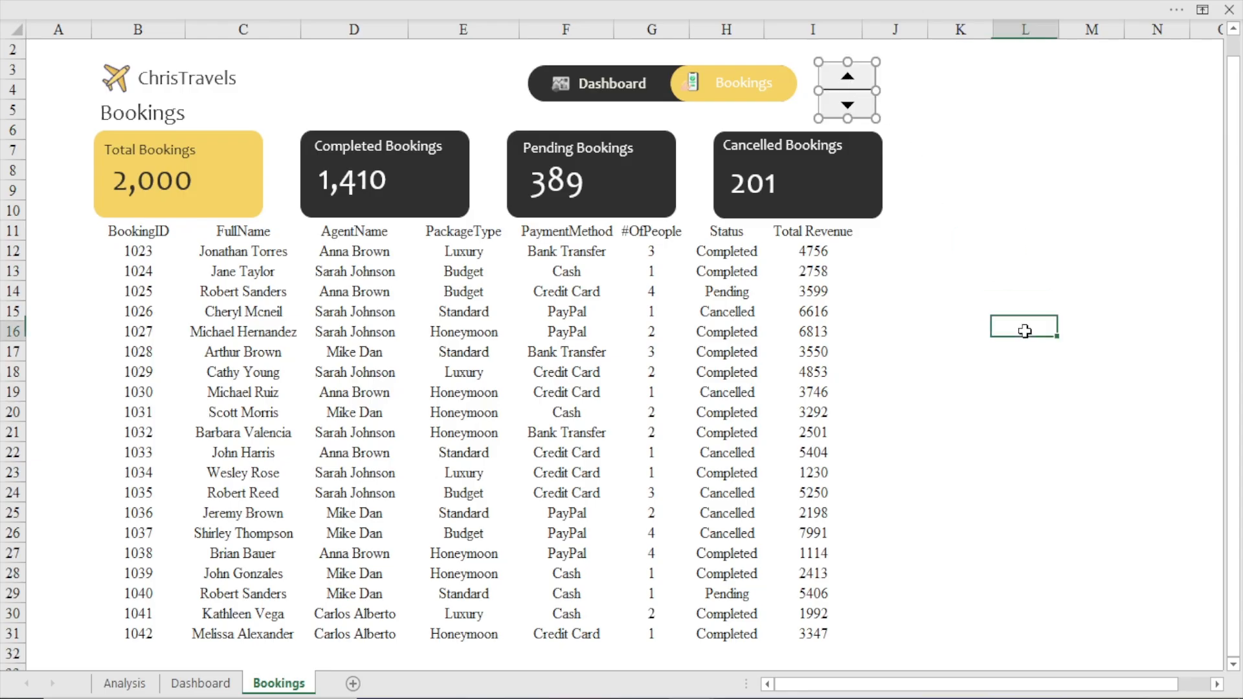